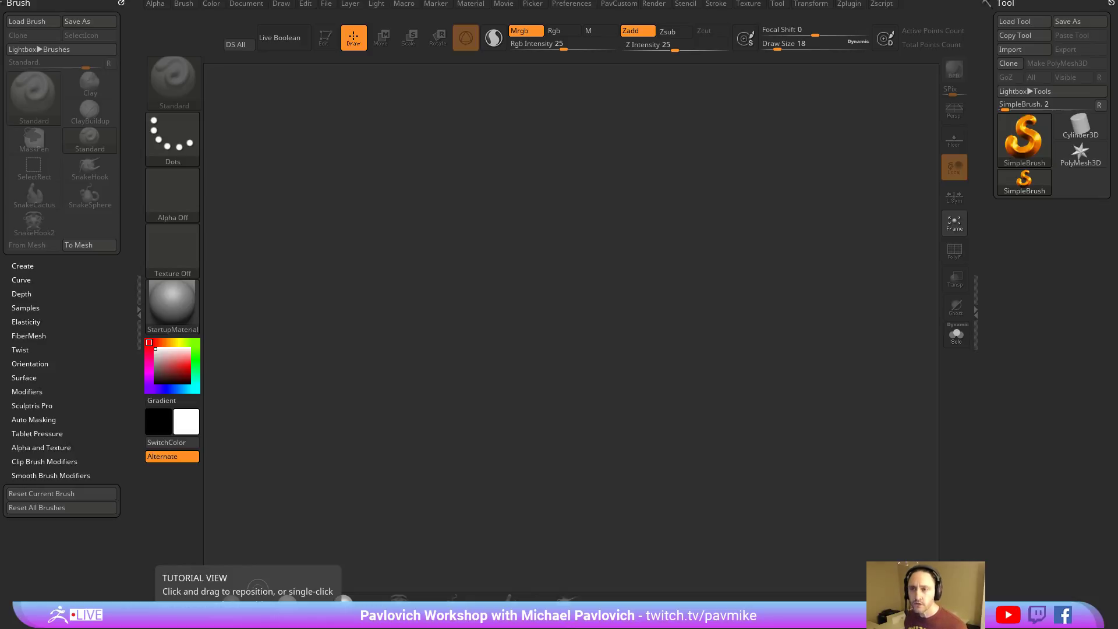
Load the Gun_Bake_ZB.ZTL tool from the PepBoys Pistol folder.
{"action": "right_click_drag", "start_coordinate": [1117, 146], "coordinate": [1117, 303]}
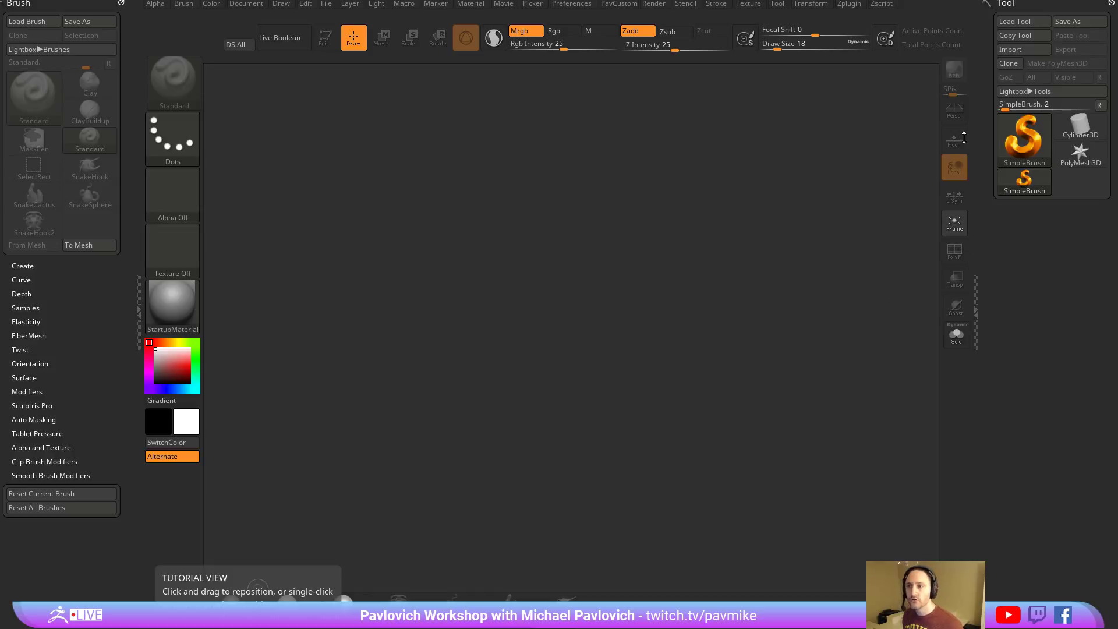
{"action": "left_click", "coordinate": [1014, 17]}
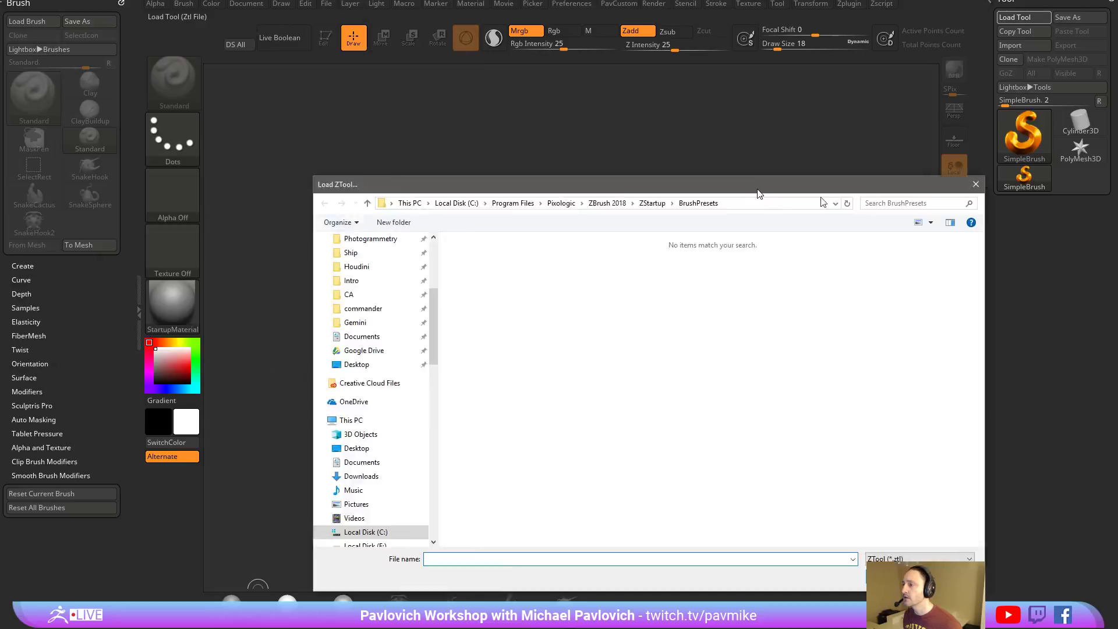
{"action": "left_click_drag", "start_coordinate": [748, 192], "coordinate": [851, 198]}
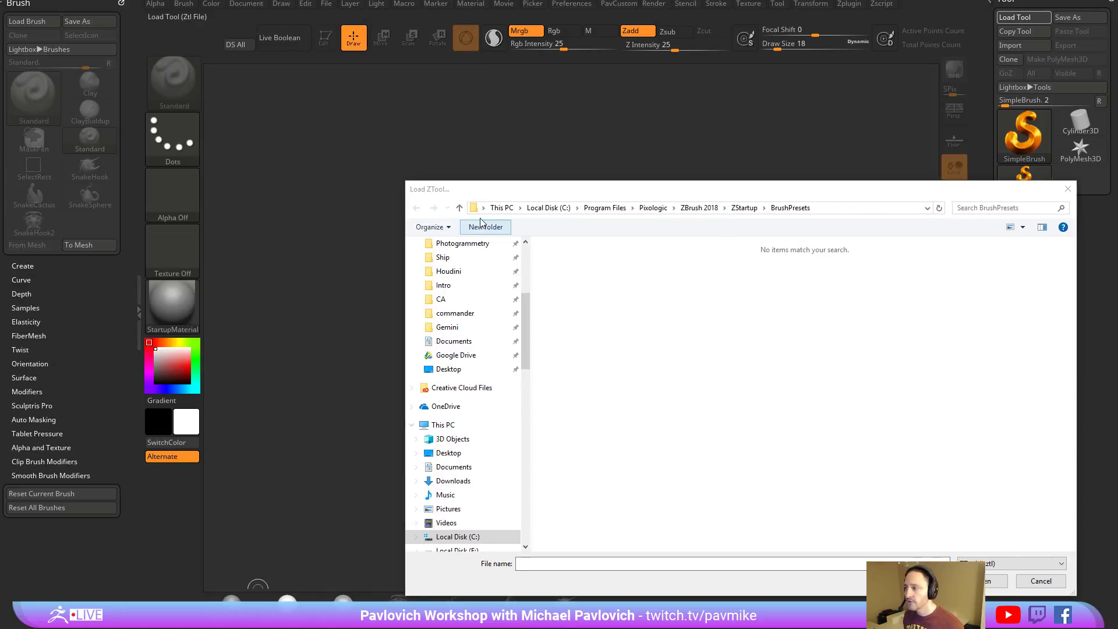
{"action": "left_click_drag", "start_coordinate": [526, 326], "coordinate": [526, 280]}
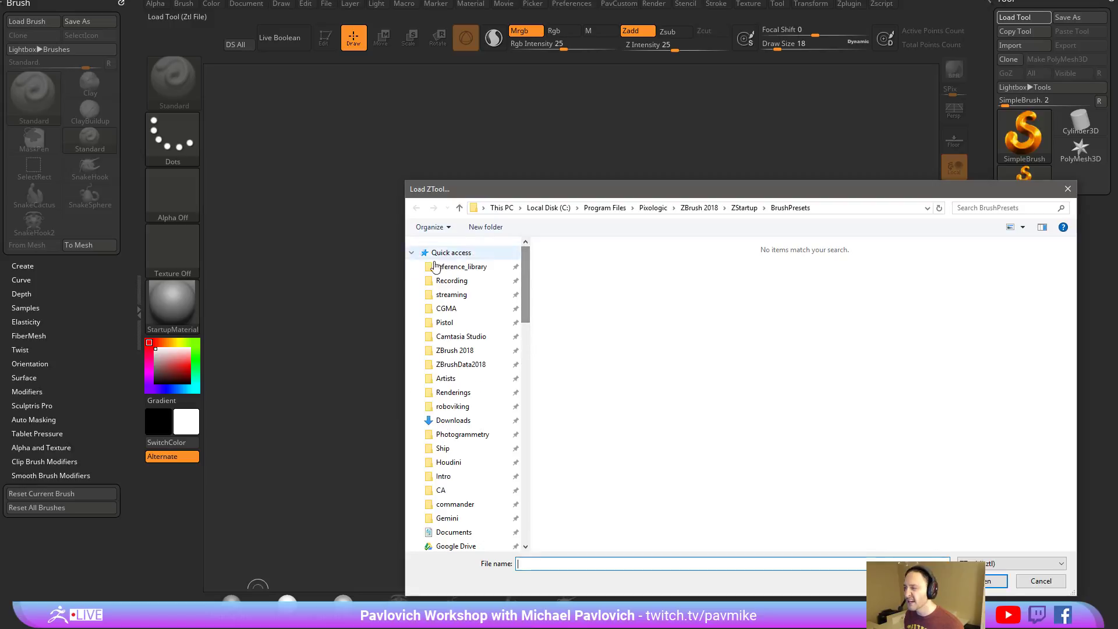
{"action": "left_click", "coordinate": [454, 322]}
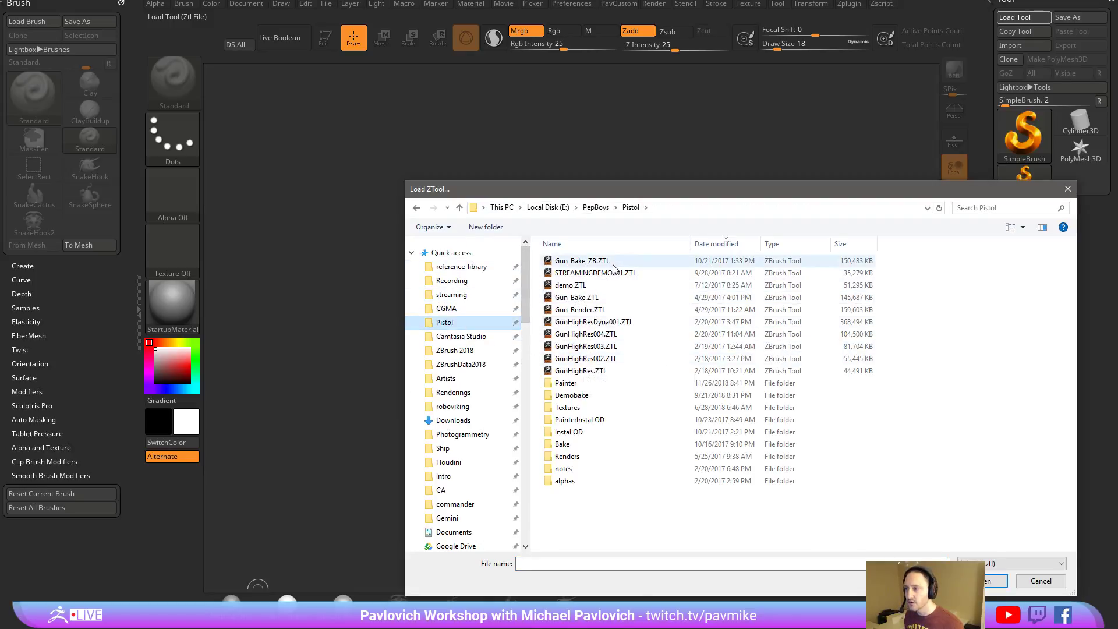
{"action": "double_click", "coordinate": [606, 265]}
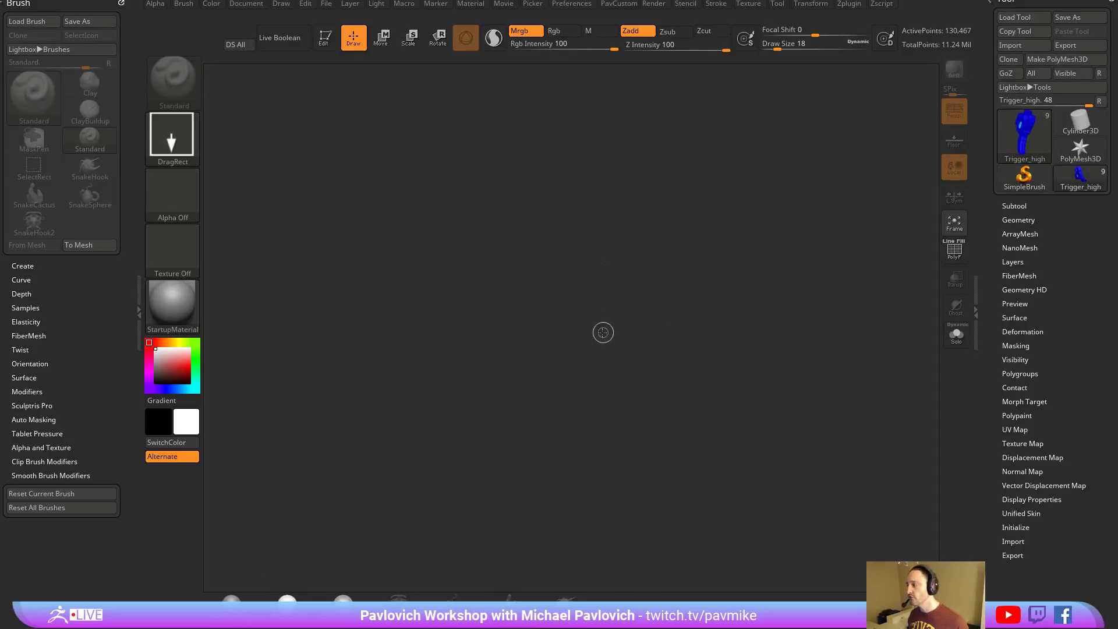
Place the loaded gun on the canvas in edit mode and frame it in a straight side view.
{"action": "left_click_drag", "start_coordinate": [544, 376], "coordinate": [537, 356]}
{"action": "left_click", "coordinate": [326, 40]}
{"action": "left_click_drag", "start_coordinate": [571, 204], "coordinate": [681, 270], "text": "shift"}
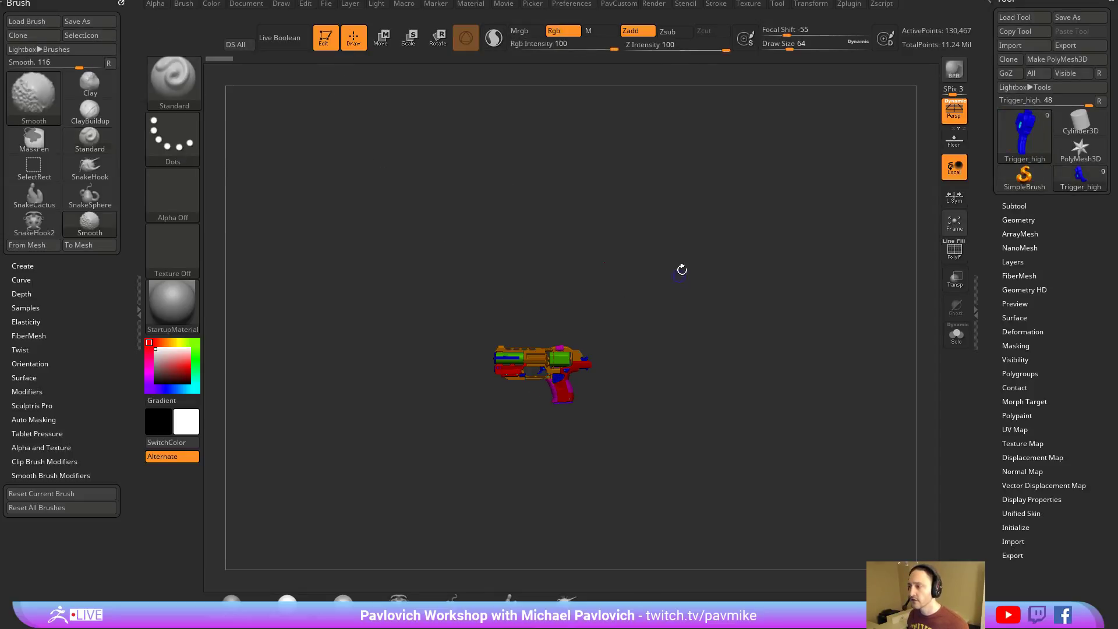
{"action": "key", "text": "f"}
{"action": "right_click_drag", "start_coordinate": [791, 457], "coordinate": [799, 487], "text": "ctrl"}
Switch the material to SkinShade4 and turn off the polypaint display on all of the gun's subtools.
{"action": "left_click", "coordinate": [1015, 206], "text": "shift"}
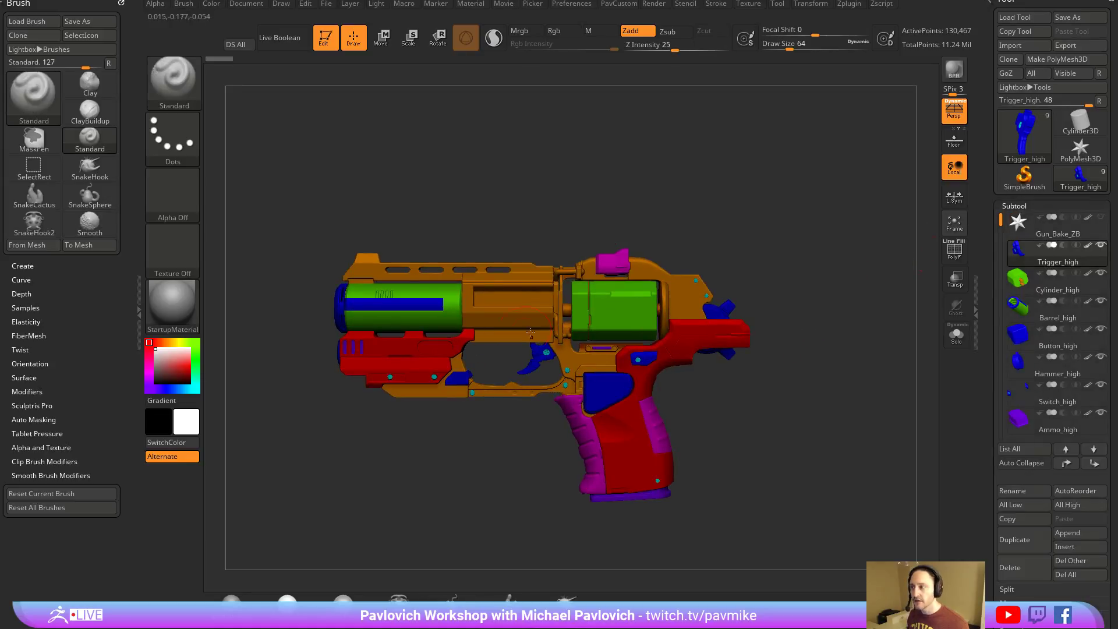
{"action": "left_click", "coordinate": [1063, 244]}
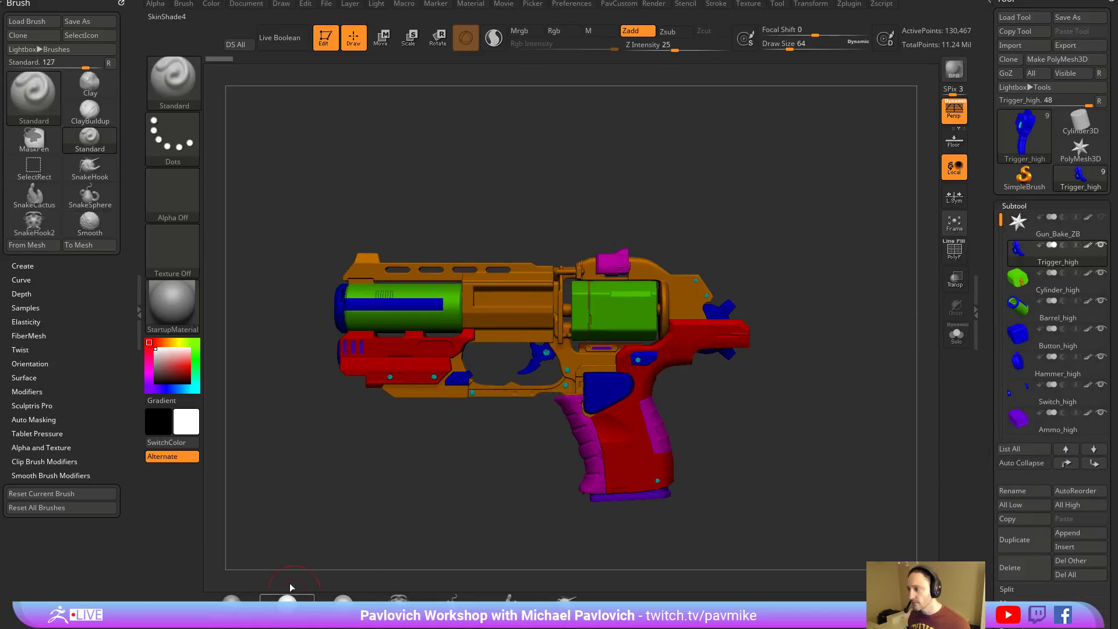
{"action": "left_click", "coordinate": [1088, 246], "text": "shift"}
{"action": "mouse_move", "coordinate": [926, 274]}
{"action": "left_mouse_down"}
{"action": "mouse_move", "coordinate": [805, 236]}
{"action": "mouse_move", "coordinate": [891, 248]}
{"action": "left_mouse_up"}
Select the gun's cylinder, barrel and button subtools in turn on the model, finishing with the barrel active.
{"action": "left_click", "coordinate": [608, 315], "text": "alt"}
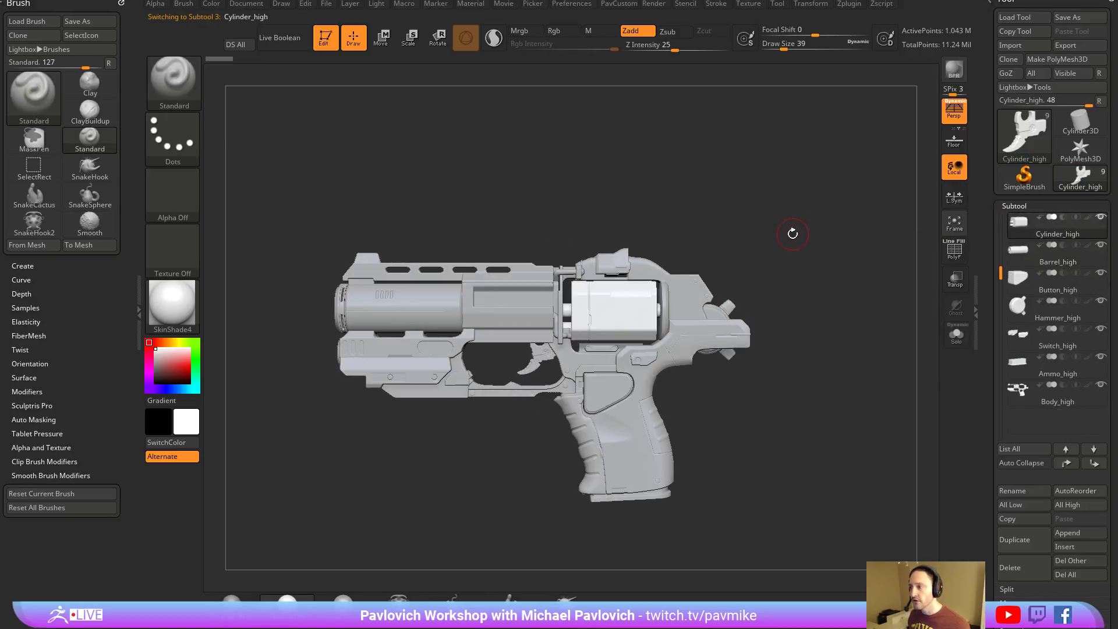
{"action": "left_click_drag", "start_coordinate": [792, 232], "coordinate": [827, 238]}
{"action": "left_click", "coordinate": [508, 317], "text": "alt"}
{"action": "left_click", "coordinate": [617, 390], "text": "alt"}
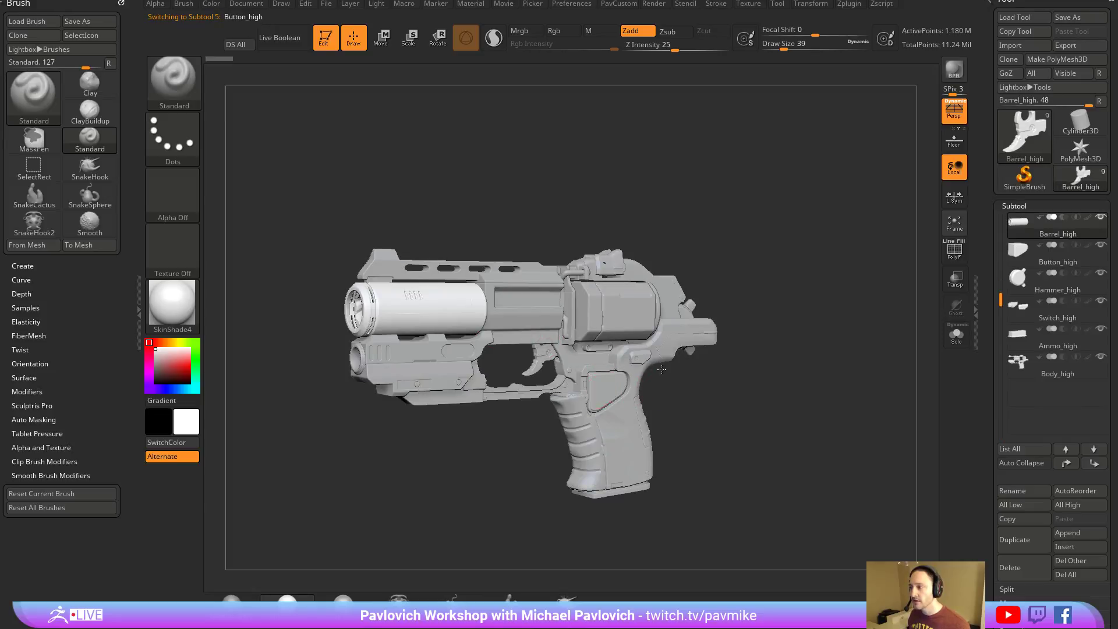
{"action": "left_click_drag", "start_coordinate": [707, 371], "coordinate": [696, 387]}
{"action": "left_click", "coordinate": [425, 311], "text": "alt"}
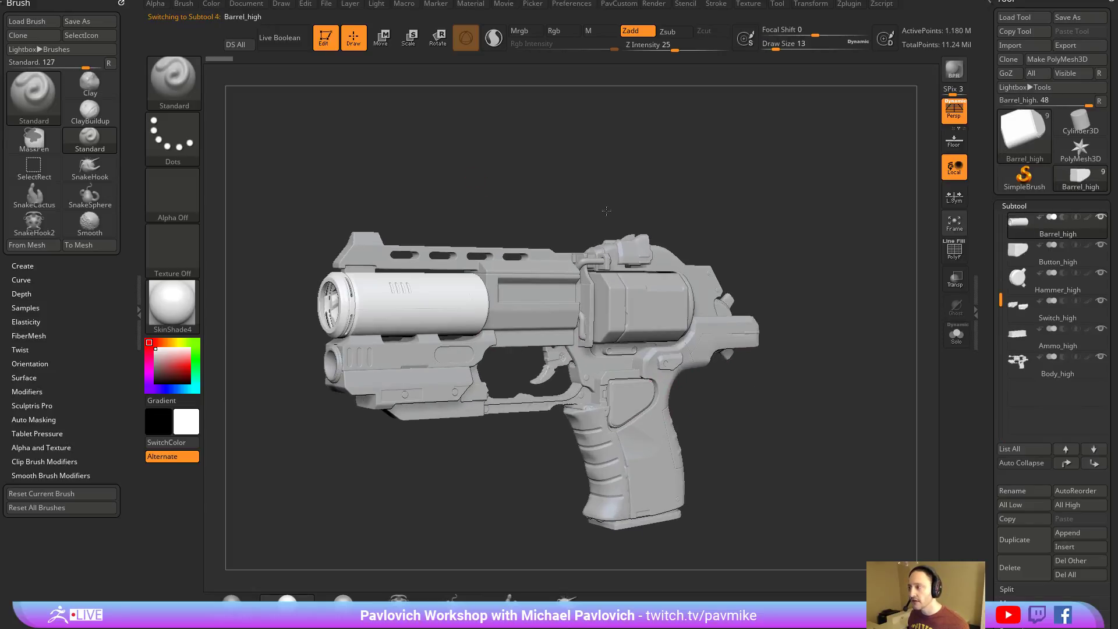
Display the barrel's polyframe, isolate its main teal polygroup and switch the polyframe off.
{"action": "left_click_drag", "start_coordinate": [803, 262], "coordinate": [751, 303]}
{"action": "key", "text": "shift+f"}
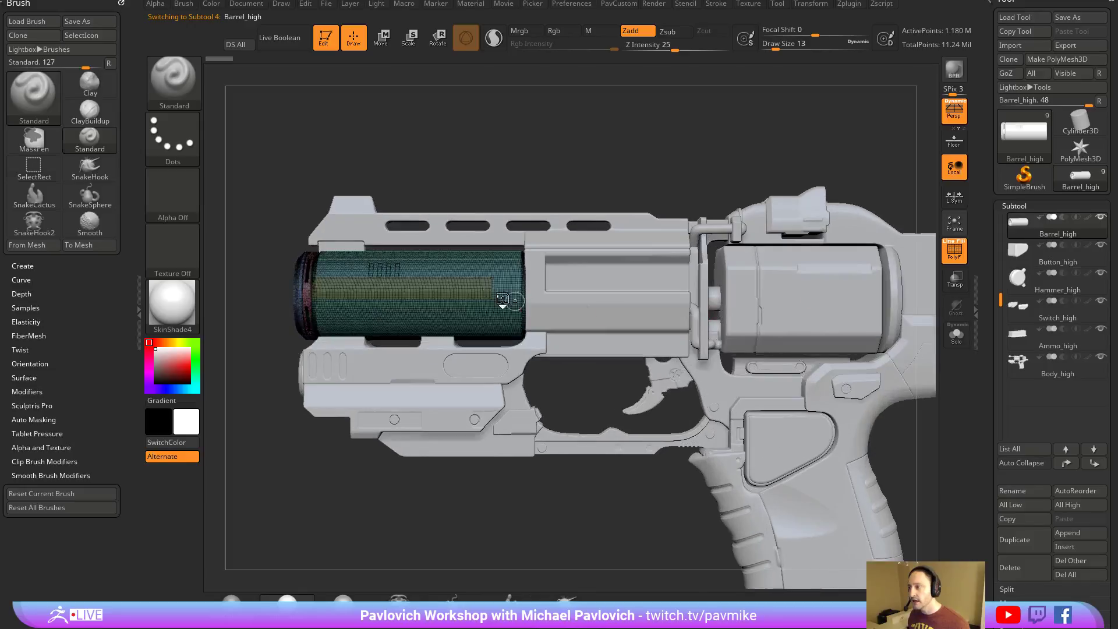
{"action": "left_click", "coordinate": [508, 281], "text": "ctrl+shift"}
{"action": "left_click_drag", "start_coordinate": [654, 177], "coordinate": [480, 308]}
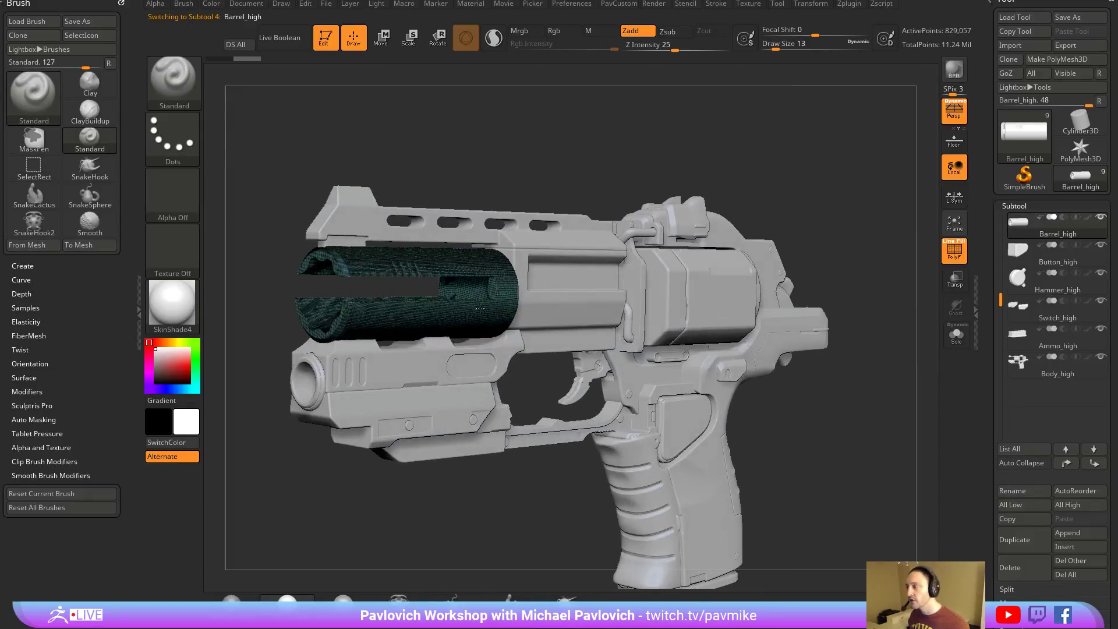
{"action": "left_click_drag", "start_coordinate": [529, 161], "coordinate": [550, 165]}
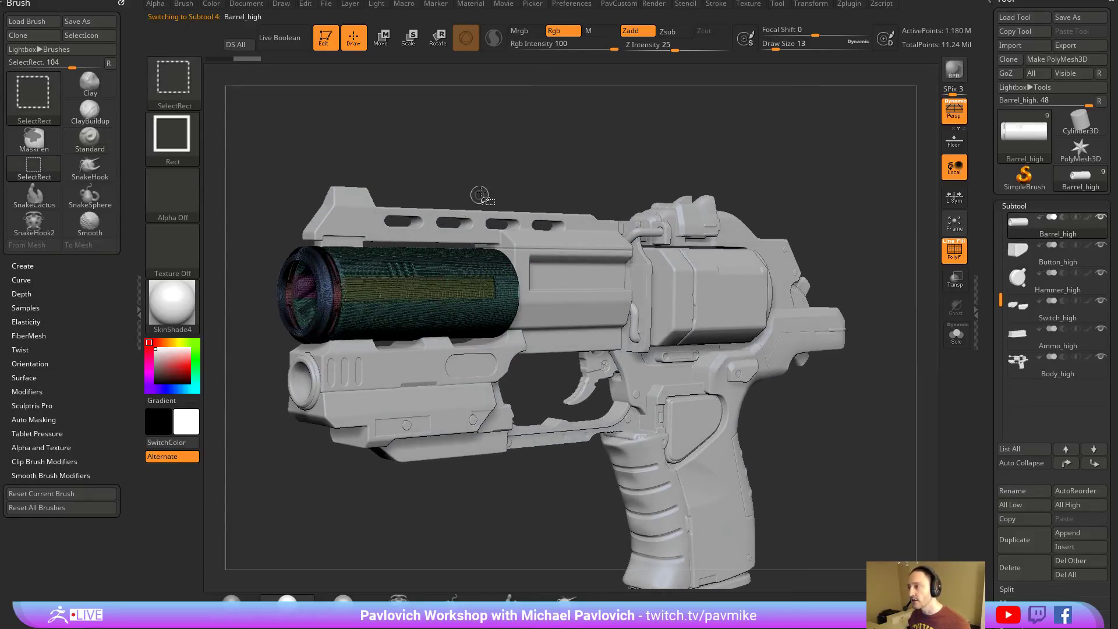
{"action": "mouse_move", "coordinate": [479, 193]}
{"action": "left_mouse_down", "text": "ctrl+shift"}
{"action": "mouse_move", "coordinate": [442, 252]}
{"action": "mouse_move", "coordinate": [443, 294]}
{"action": "left_mouse_up", "text": "ctrl+shift"}
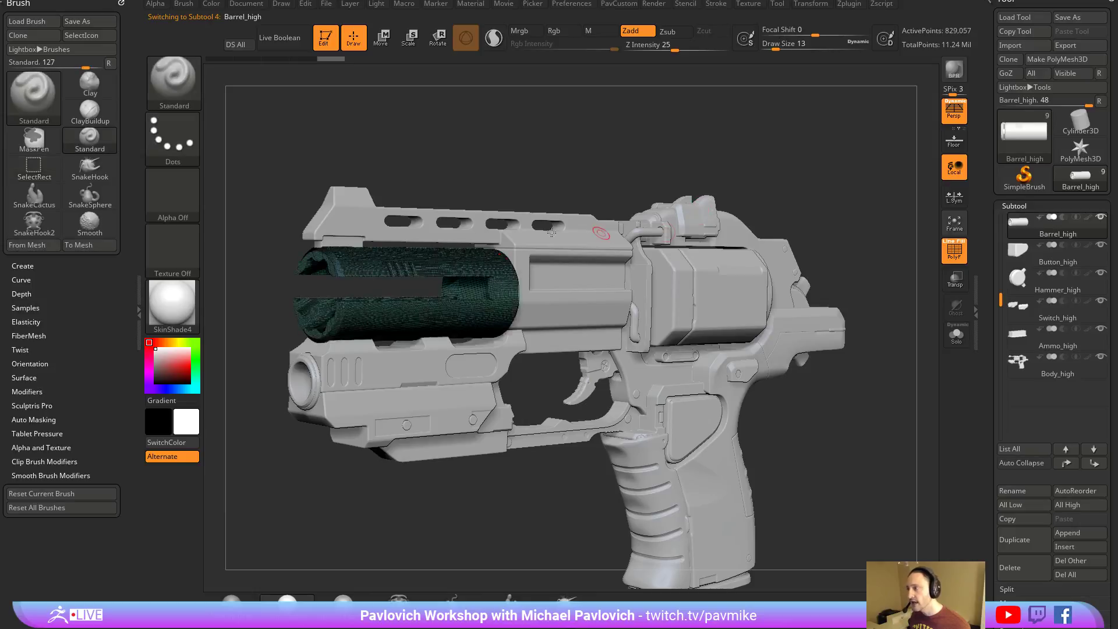
{"action": "left_click", "coordinate": [955, 251]}
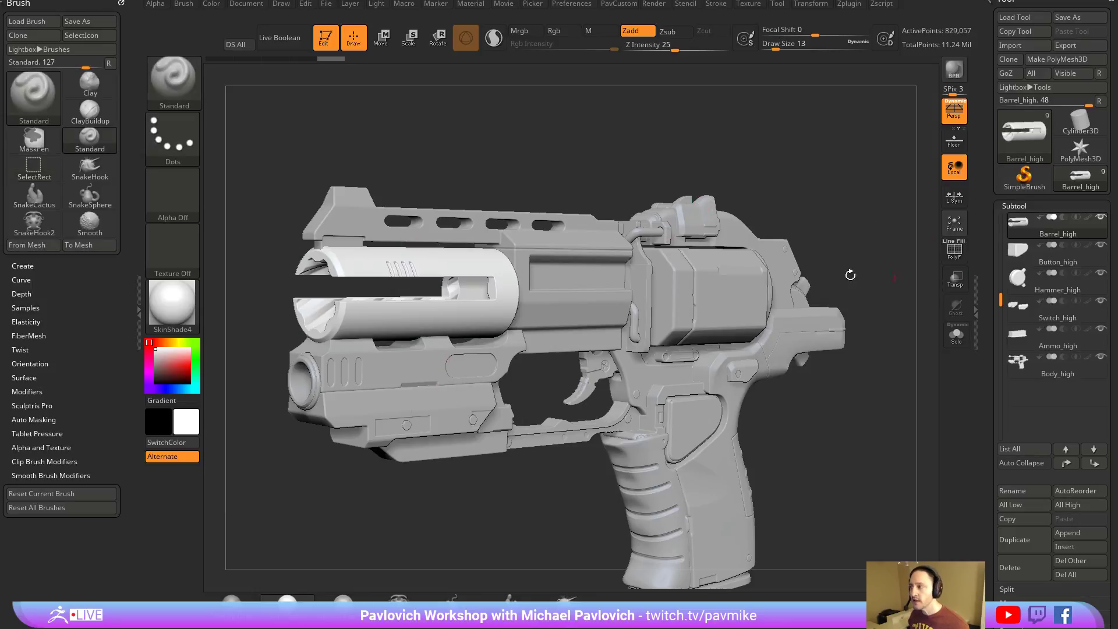
Try bright green and blue as the active color on the unpainted gun.
{"action": "left_click", "coordinate": [213, 5]}
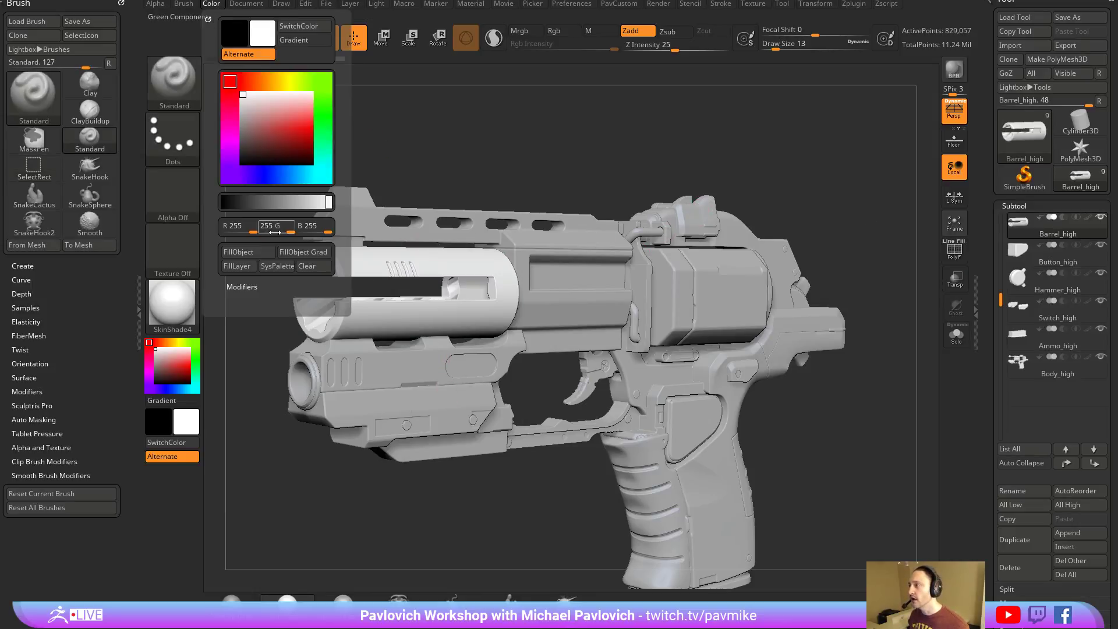
{"action": "left_click", "coordinate": [227, 79]}
{"action": "left_click", "coordinate": [329, 99]}
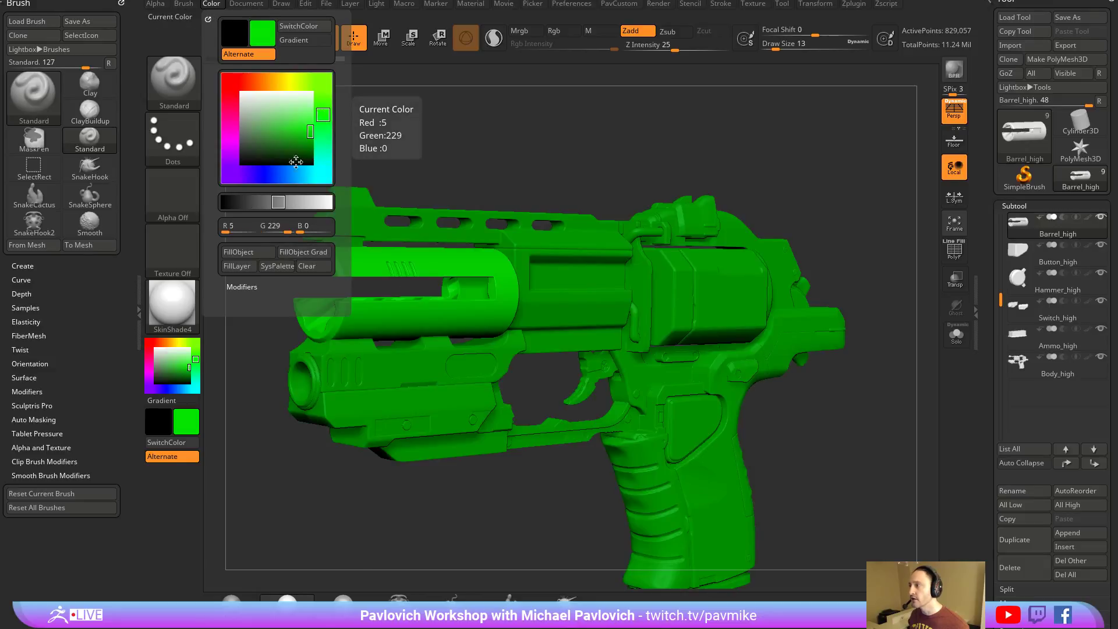
{"action": "left_click", "coordinate": [276, 176]}
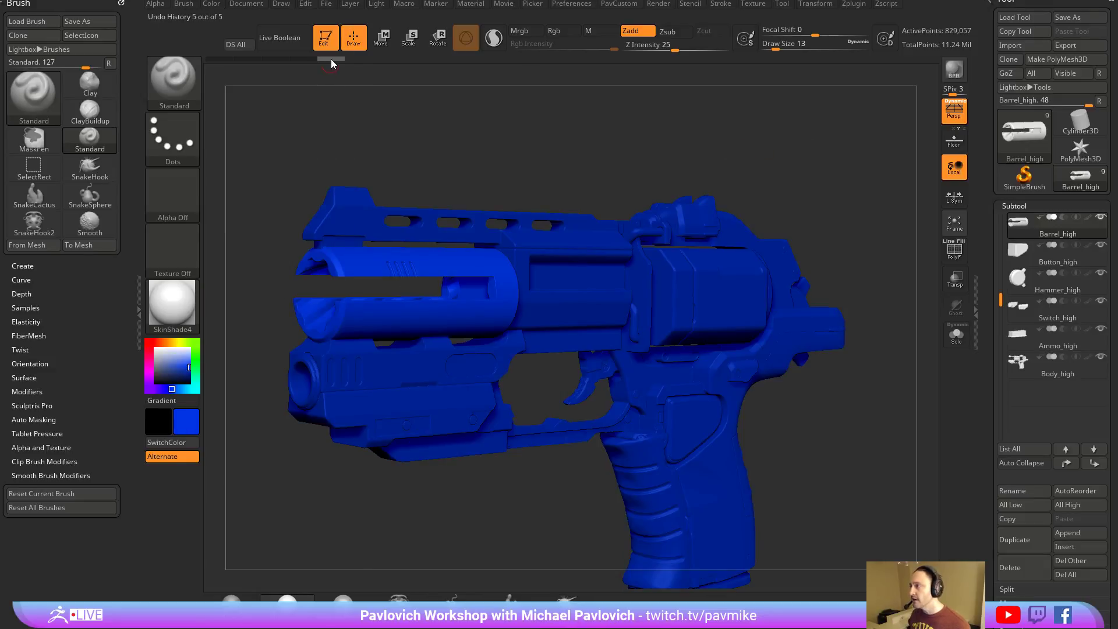
Unhide the barrel's remaining polygroups and clear the gun from the canvas.
{"action": "left_click", "coordinate": [361, 132], "text": "ctrl+shift"}
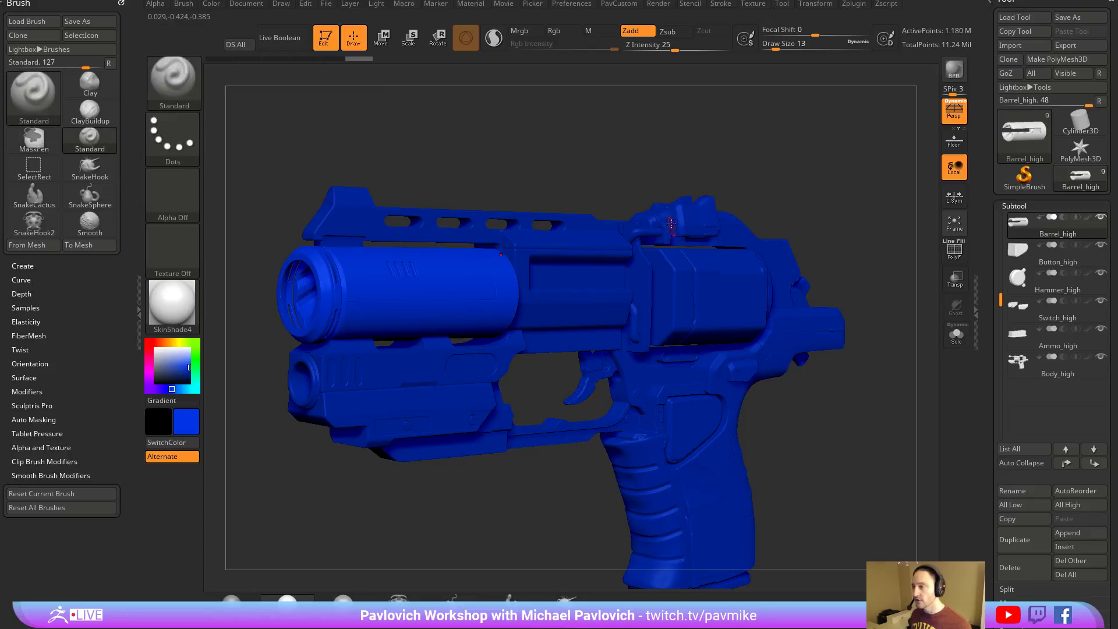
{"action": "key", "text": "t"}
{"action": "key", "text": "ctrl+n"}
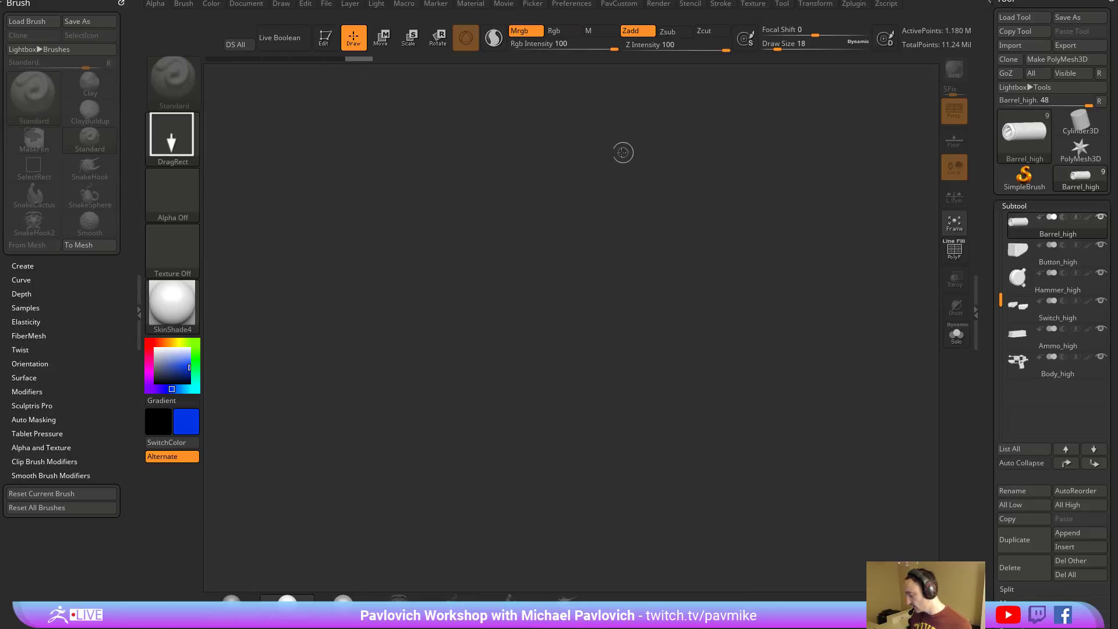
Load SimpleColorSwatches.ZTL from the LightBox tool library.
{"action": "key", "text": "comma"}
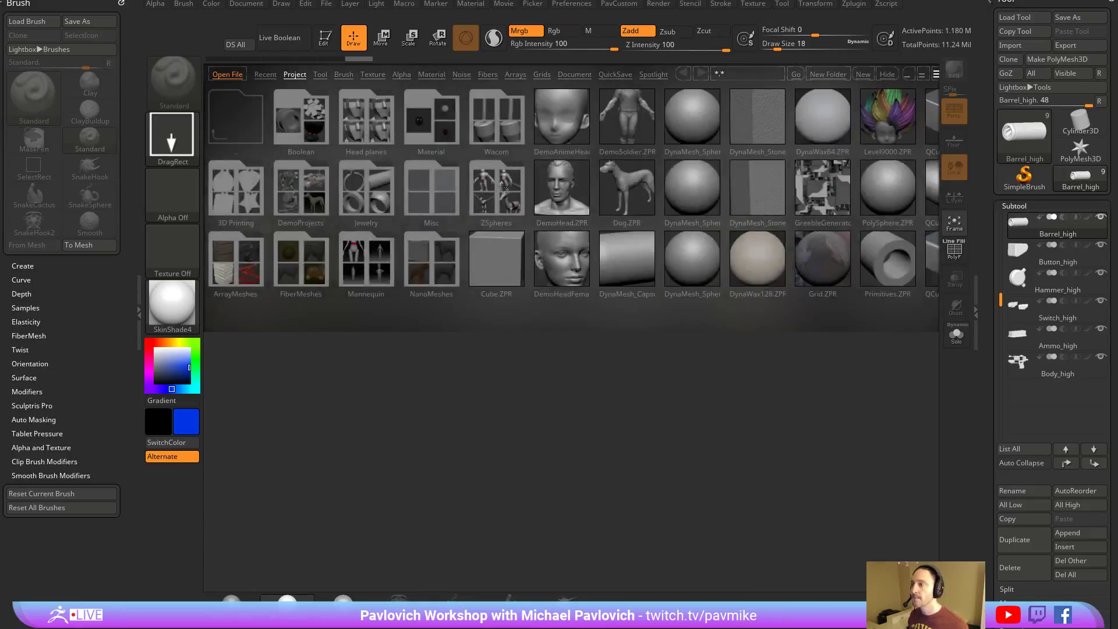
{"action": "left_click", "coordinate": [320, 74]}
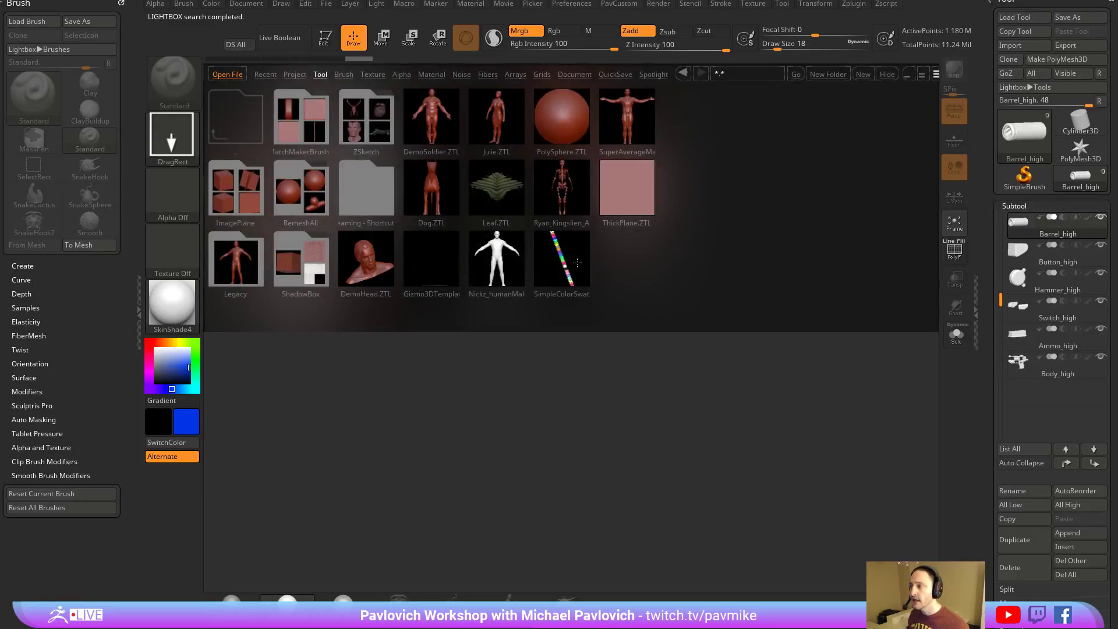
{"action": "double_click", "coordinate": [565, 263]}
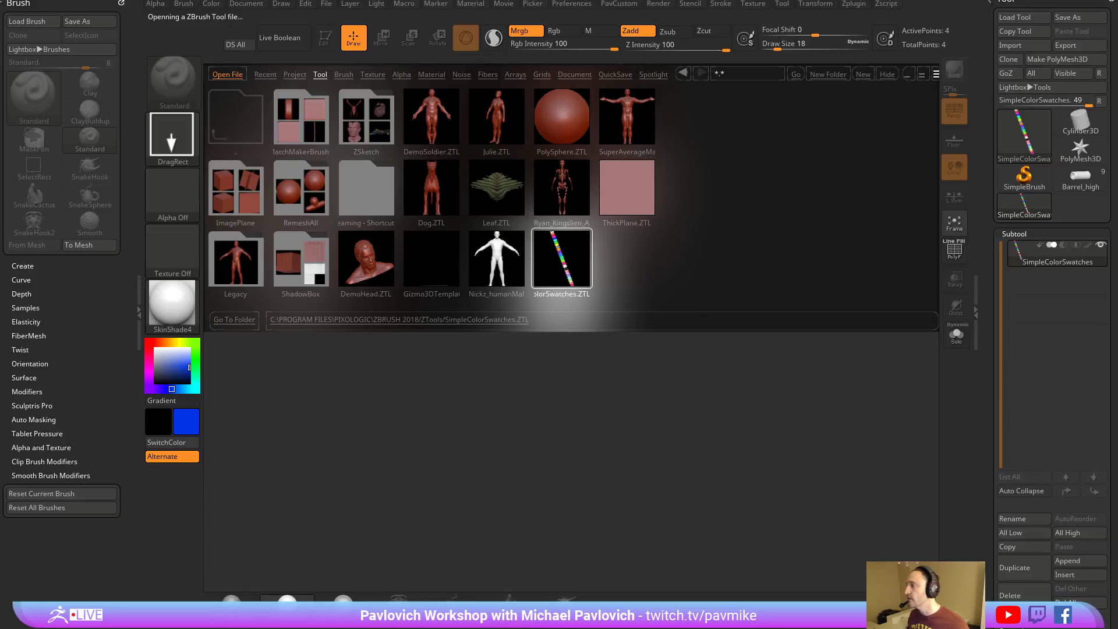
Switch to File Explorer and view the ZTools folder inside the ZBrush 2018 installation to see where LightBox tools are stored.
{"action": "key", "text": "super+e"}
{"action": "left_click_drag", "start_coordinate": [35, 19], "coordinate": [401, 126]}
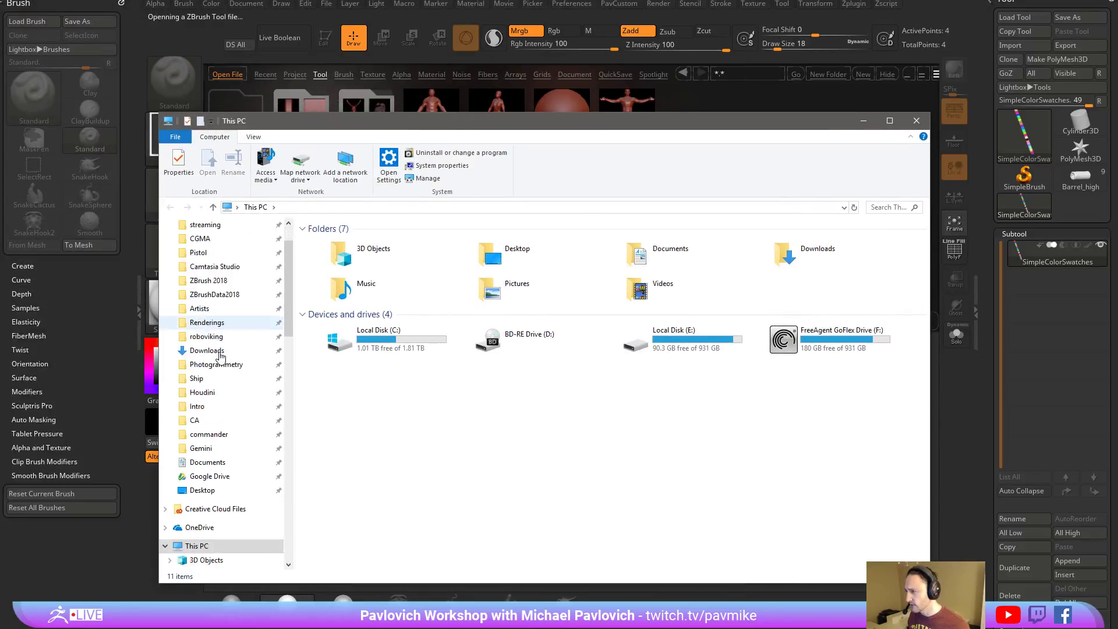
{"action": "scroll", "coordinate": [221, 349], "scroll_direction": "up", "scroll_amount": 2}
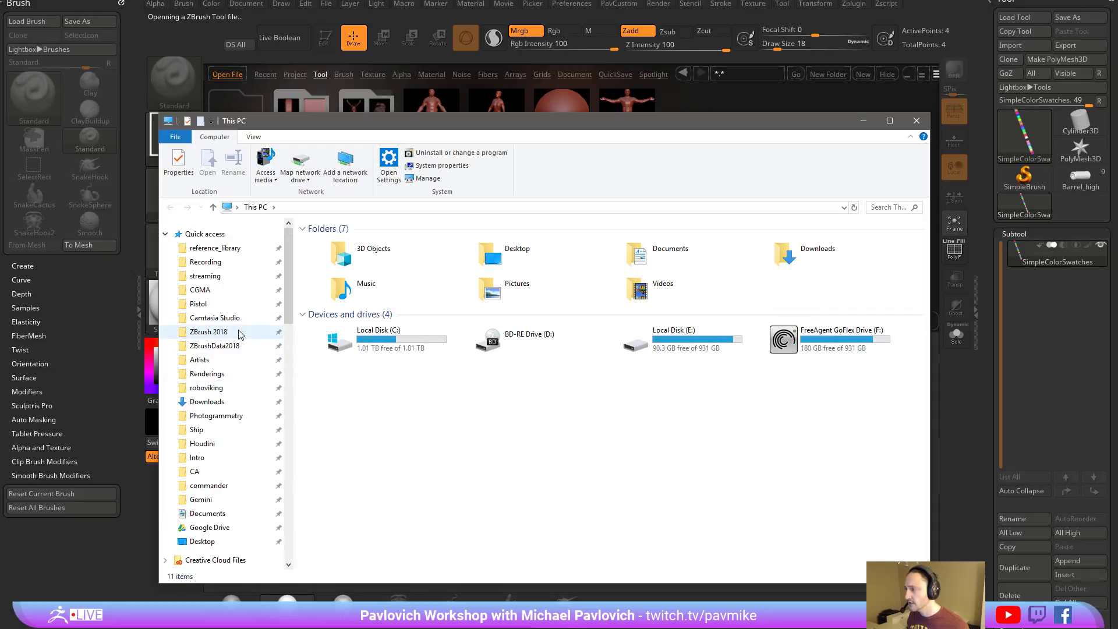
{"action": "left_click", "coordinate": [209, 332]}
{"action": "scroll", "coordinate": [357, 408], "scroll_direction": "down", "scroll_amount": 3}
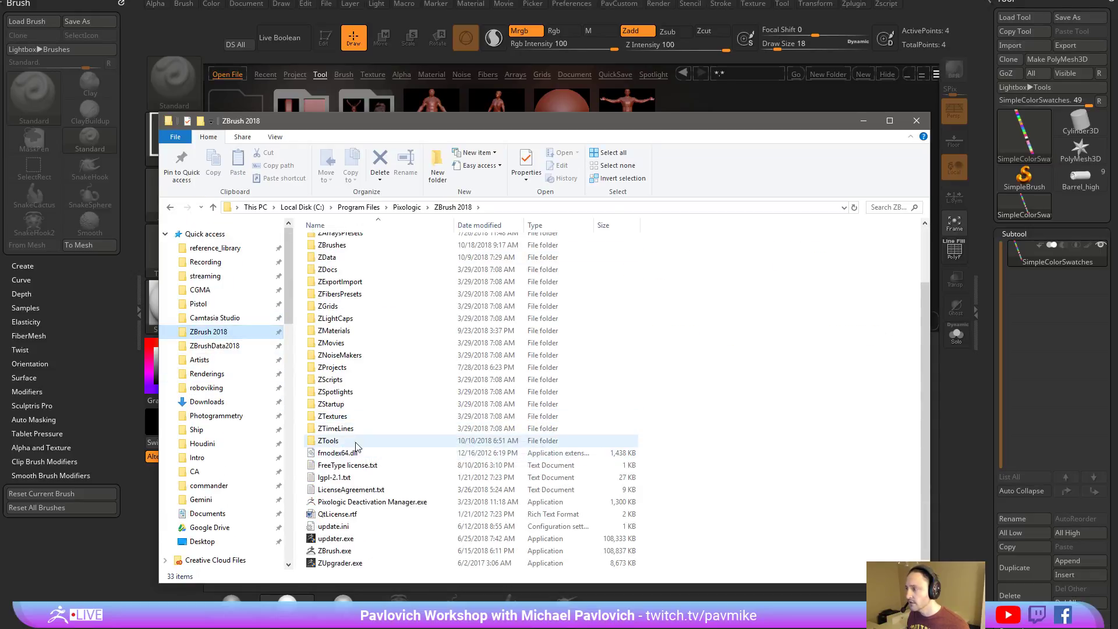
{"action": "double_click", "coordinate": [357, 441]}
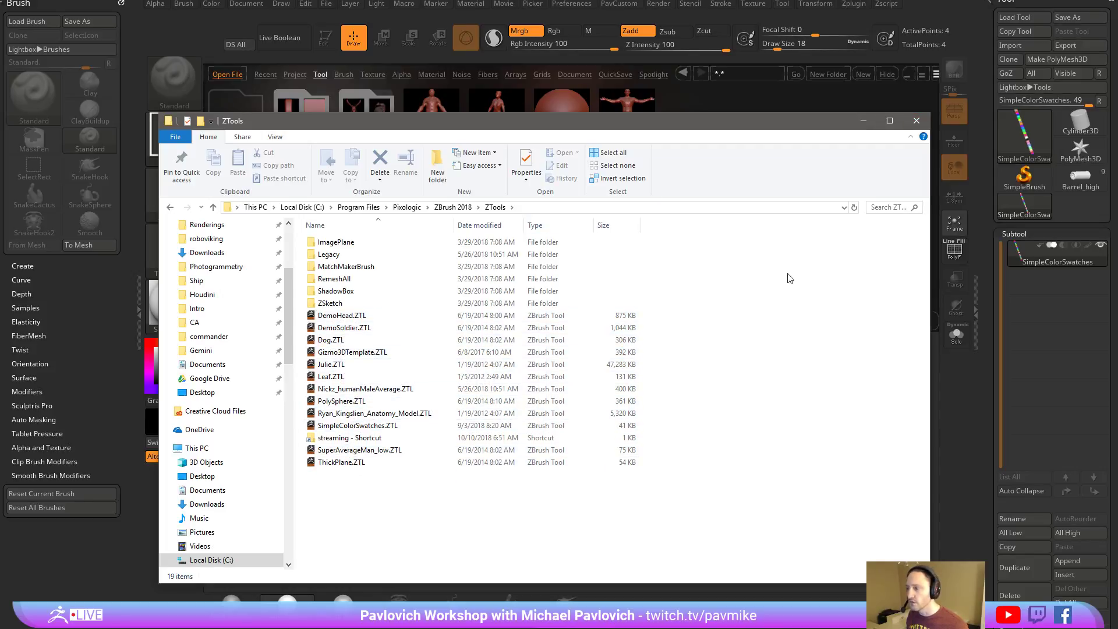
{"action": "left_click", "coordinate": [917, 121]}
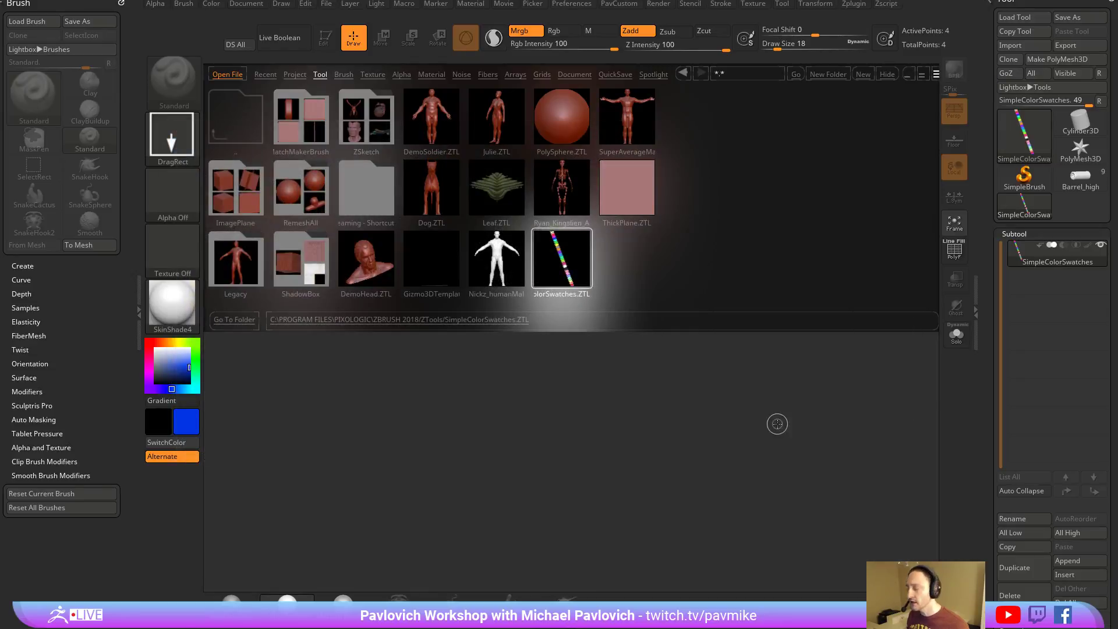
Place the color swatch strip on the empty canvas in edit mode, straightened and enlarged along the canvas's left edge.
{"action": "key", "text": "comma"}
{"action": "key", "text": "comma"}
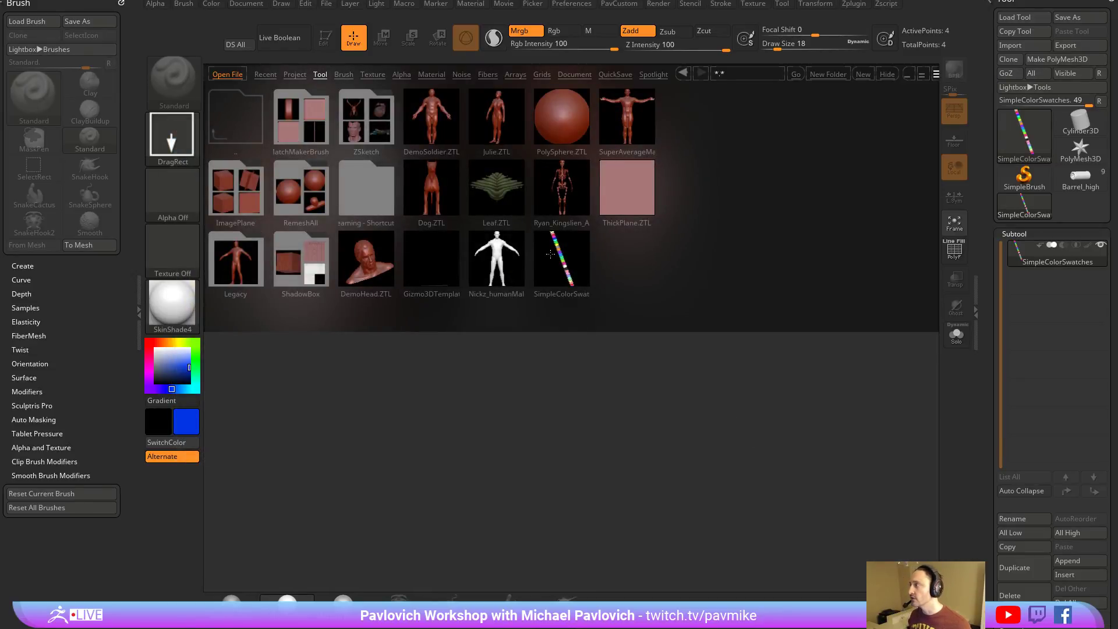
{"action": "key", "text": "comma"}
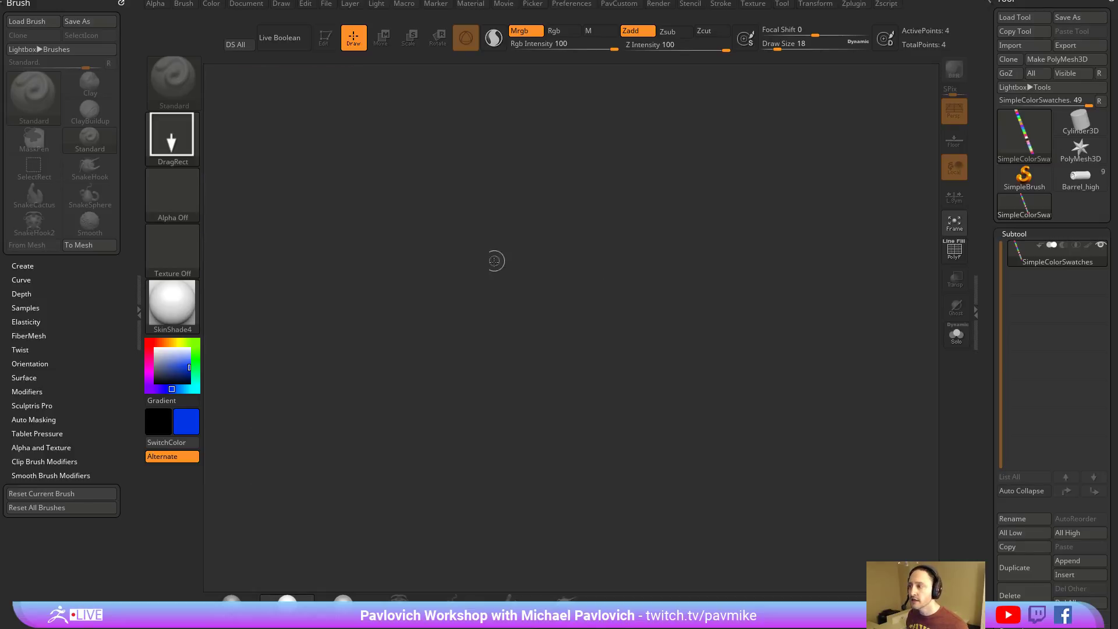
{"action": "left_click_drag", "start_coordinate": [385, 273], "coordinate": [404, 512]}
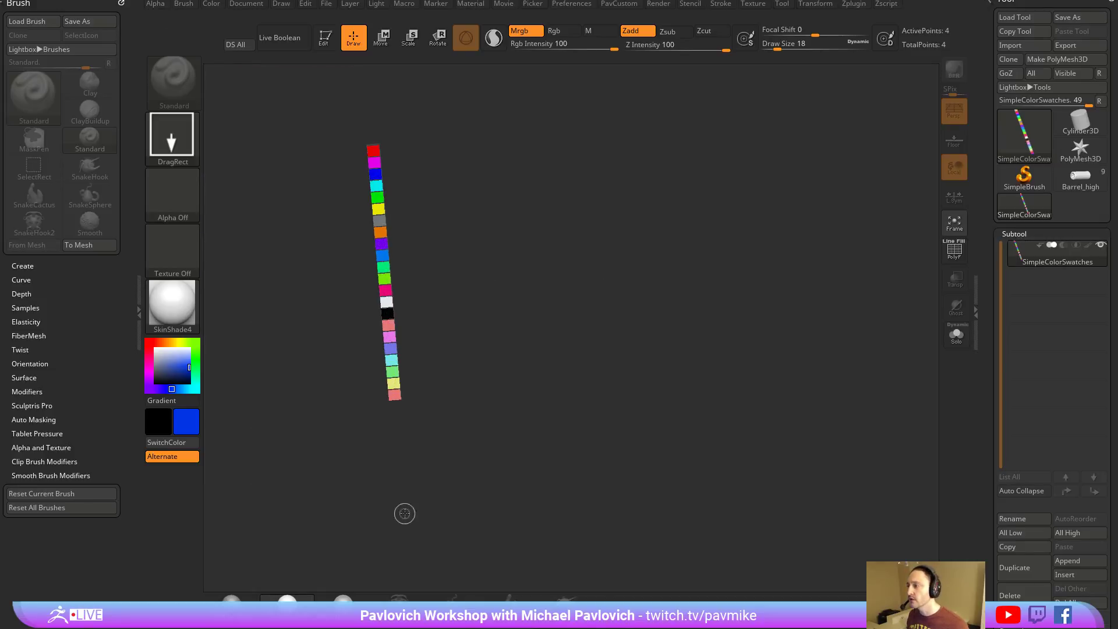
{"action": "left_click", "coordinate": [326, 39]}
{"action": "right_click_drag", "start_coordinate": [486, 192], "coordinate": [384, 261], "text": "shift"}
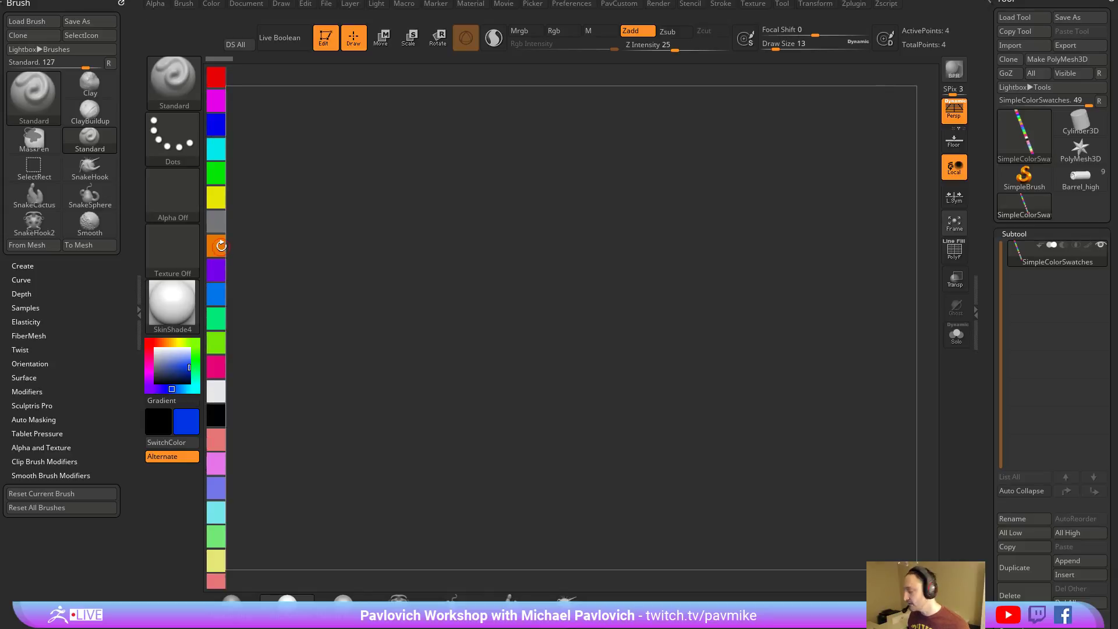
Sample active colors from the swatch strip, including cyan.
{"action": "key", "text": "c"}
{"action": "key", "text": "c"}
{"action": "key", "text": "c"}
{"action": "key", "text": "c"}
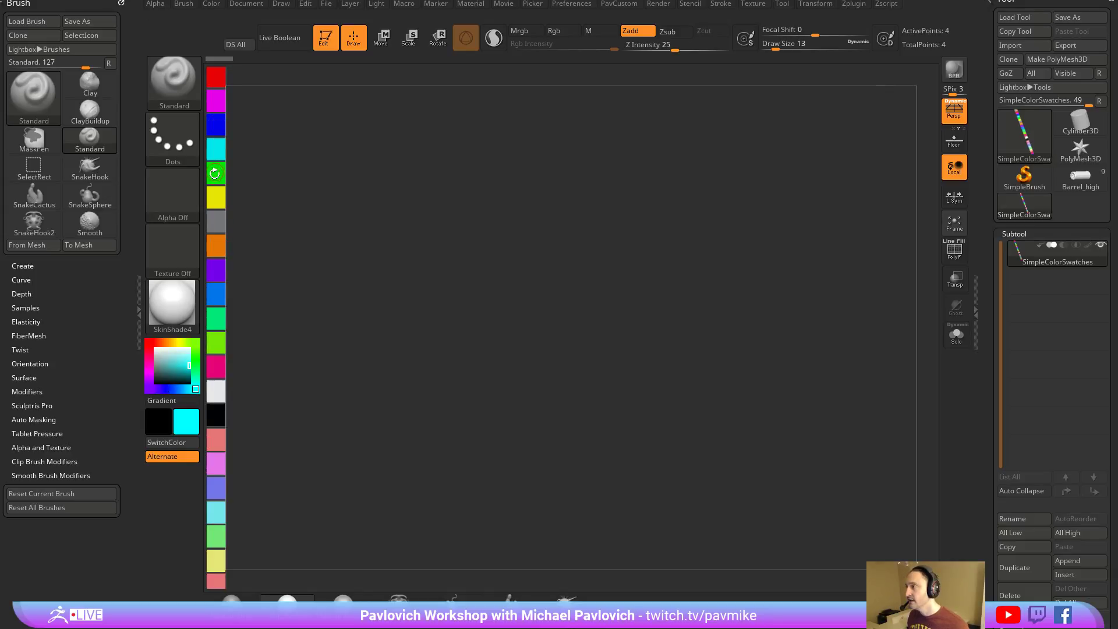
Sample a series of active colors up and down the swatch strip, including gray, pink and blue, finishing on cyan.
{"action": "key", "text": "c"}
{"action": "key", "text": "c"}
{"action": "key", "text": "c"}
{"action": "key", "text": "c"}
{"action": "key", "text": "c"}
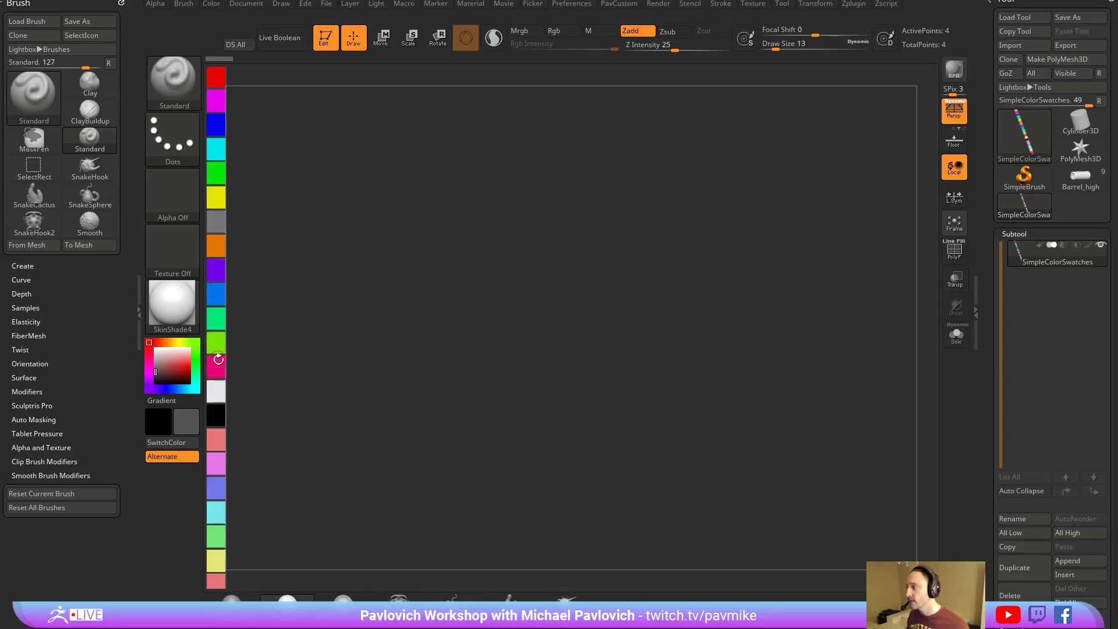
{"action": "key", "text": "c"}
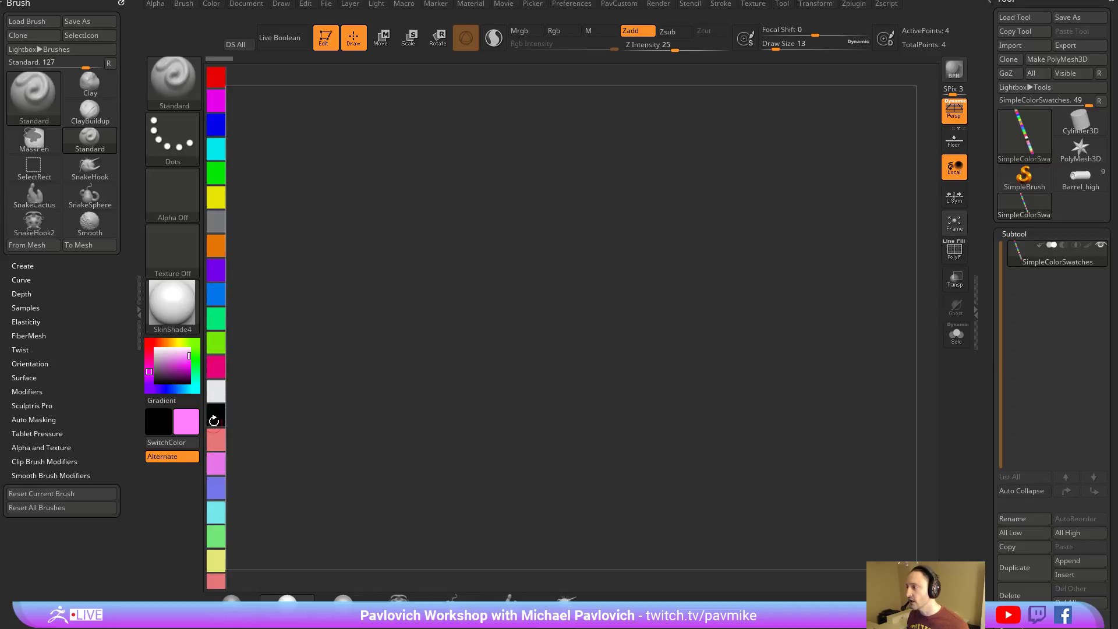
{"action": "left_click", "coordinate": [183, 369]}
{"action": "key", "text": "c"}
{"action": "key", "text": "c"}
{"action": "key", "text": "c"}
{"action": "key", "text": "c"}
{"action": "key", "text": "c"}
{"action": "key", "text": "c"}
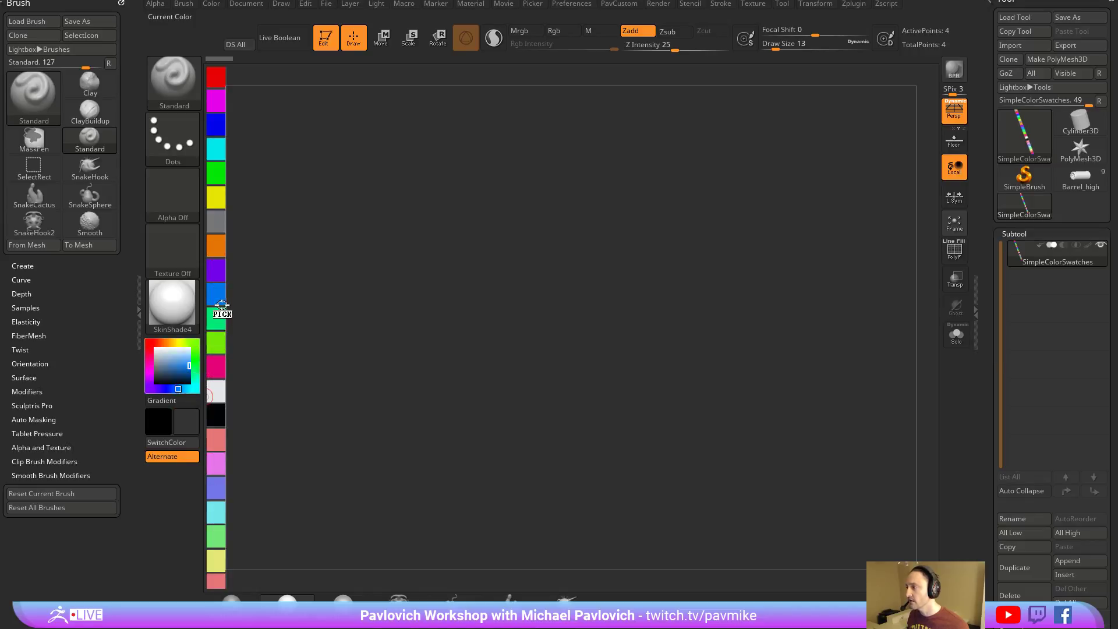
{"action": "key", "text": "c"}
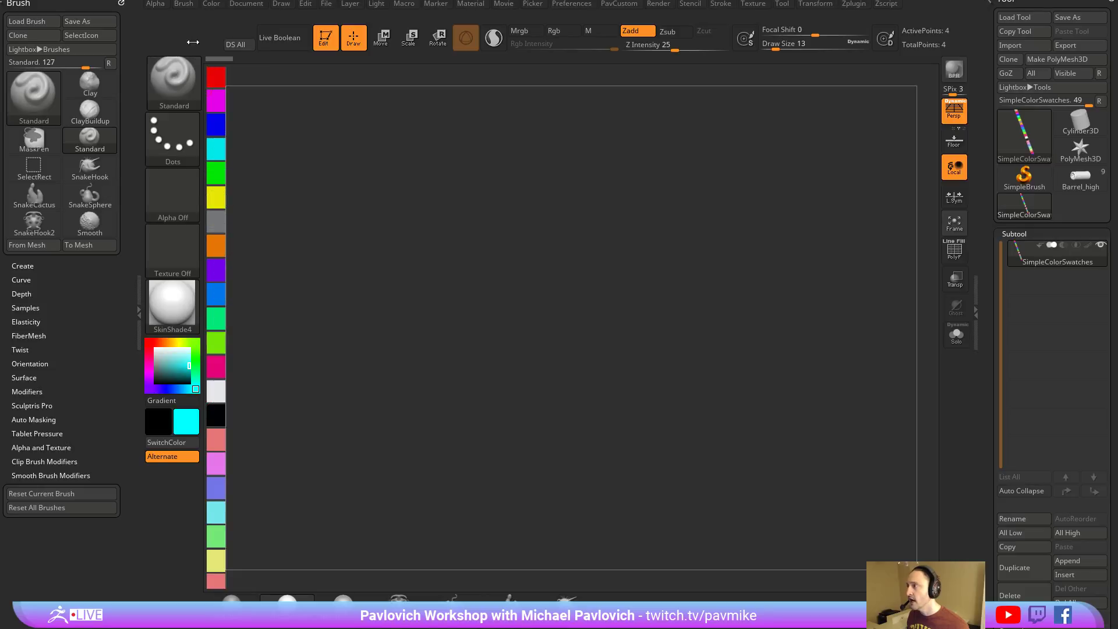
Dock the Color palette in the tray and sample red, magenta and blue from the swatch strip to check their RGB values.
{"action": "left_click", "coordinate": [212, 5]}
{"action": "left_click_drag", "start_coordinate": [206, 20], "coordinate": [52, 23]}
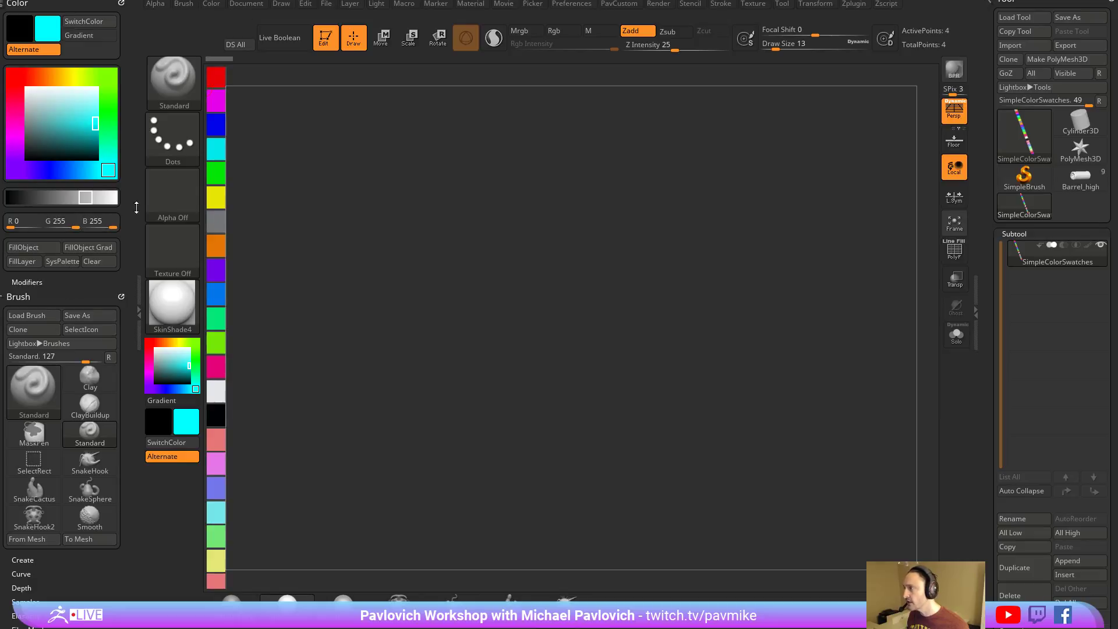
{"action": "left_click", "coordinate": [215, 76]}
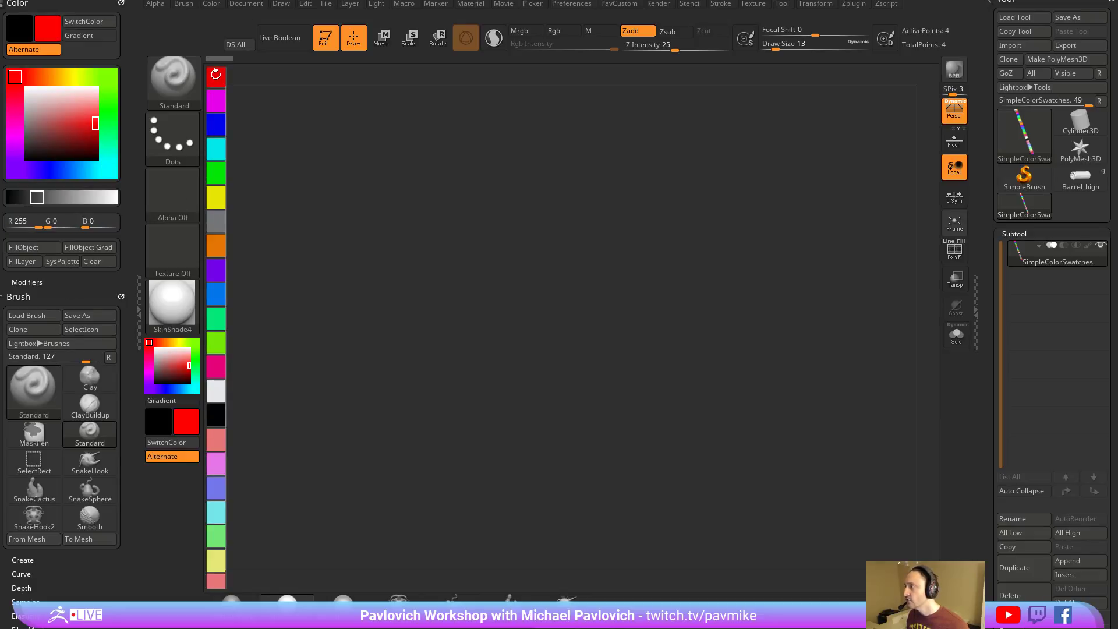
{"action": "left_click", "coordinate": [217, 101]}
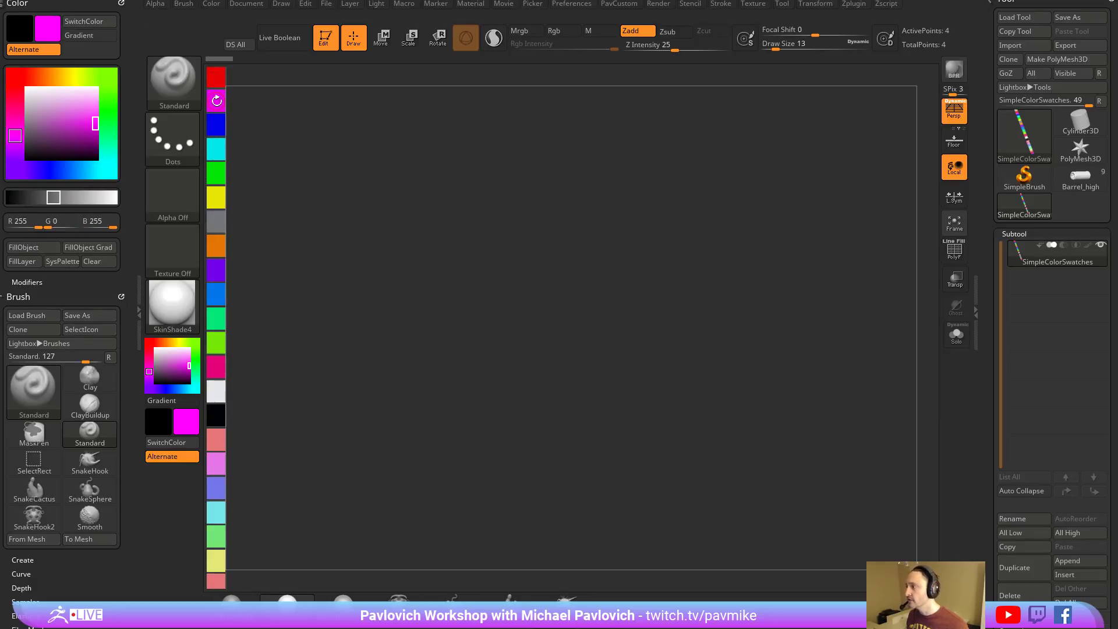
{"action": "left_click", "coordinate": [215, 128]}
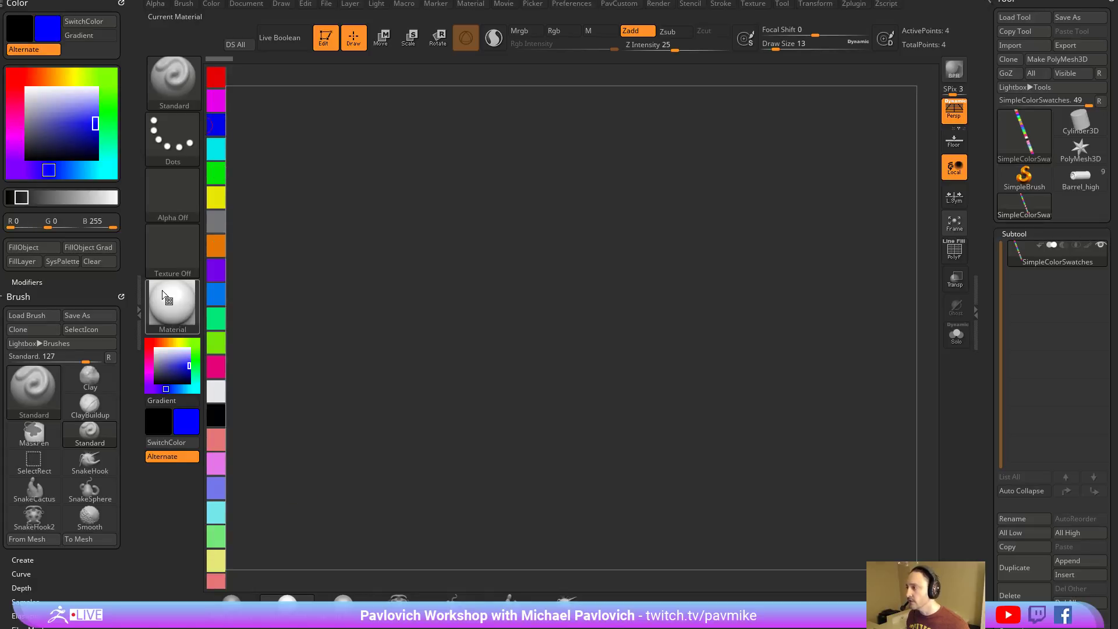
Apply the MatCap RedClay material and sample the first four swatches of the strip, from red through magenta and blue to cyan.
{"action": "left_click", "coordinate": [163, 306]}
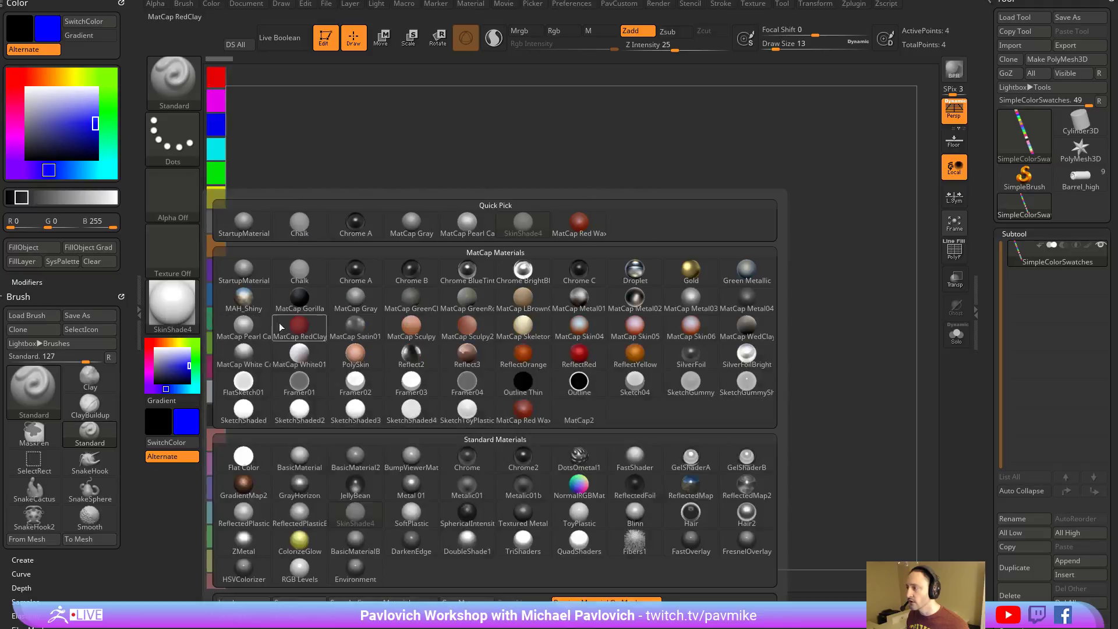
{"action": "left_click", "coordinate": [295, 325]}
{"action": "left_click", "coordinate": [218, 75]}
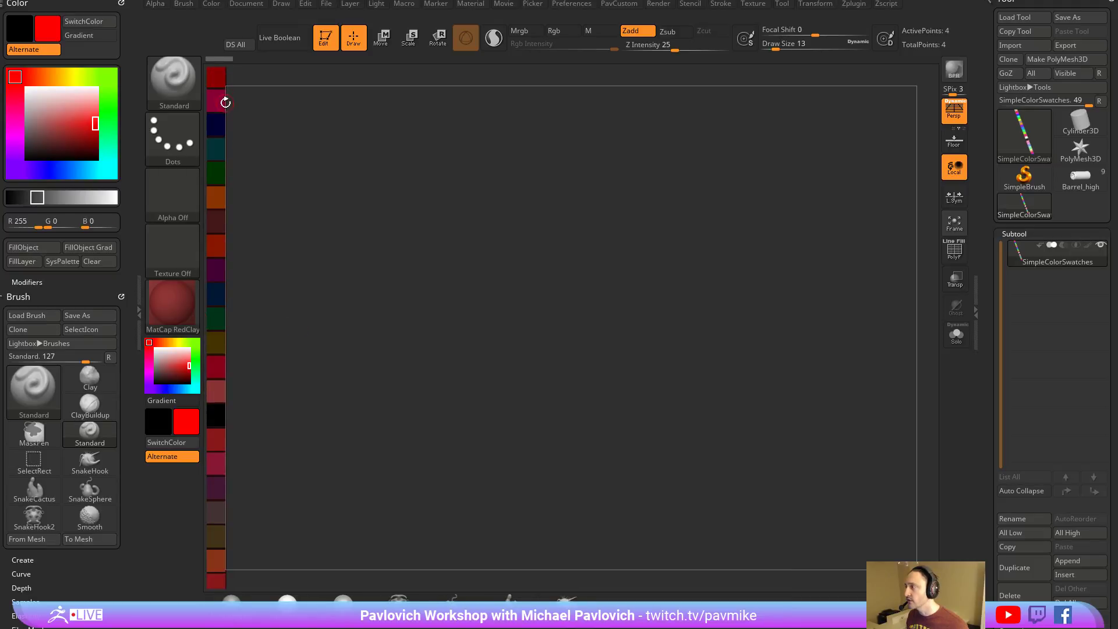
{"action": "left_click", "coordinate": [224, 103]}
{"action": "left_click", "coordinate": [217, 124]}
{"action": "left_click", "coordinate": [217, 147]}
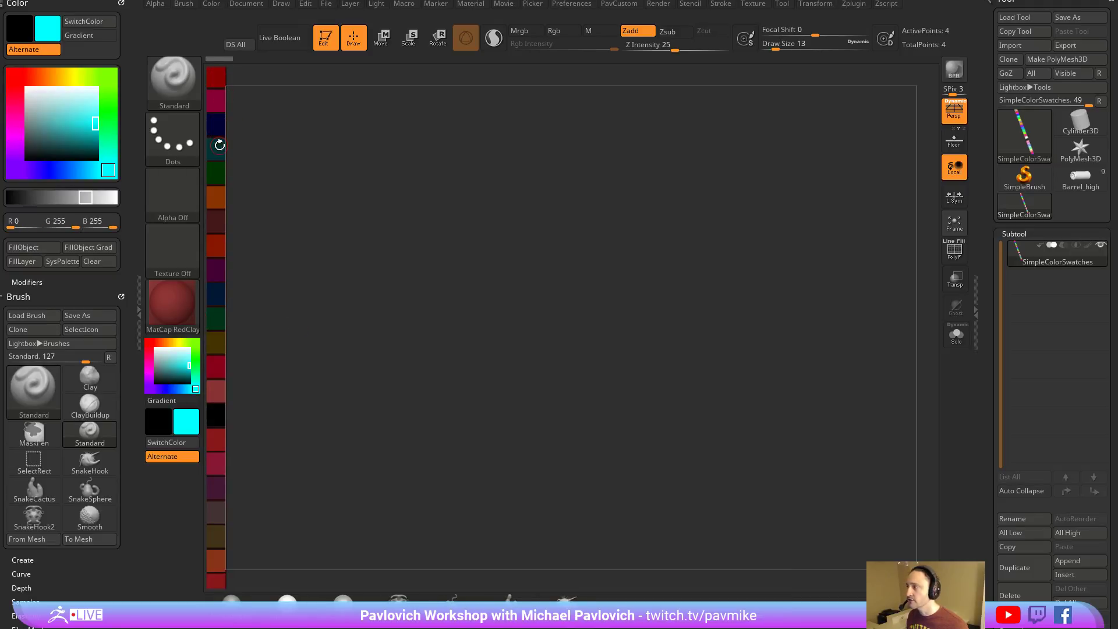
Switch the material to Flat Color and drop the swatch strip onto the canvas by leaving edit mode.
{"action": "left_click", "coordinate": [182, 302]}
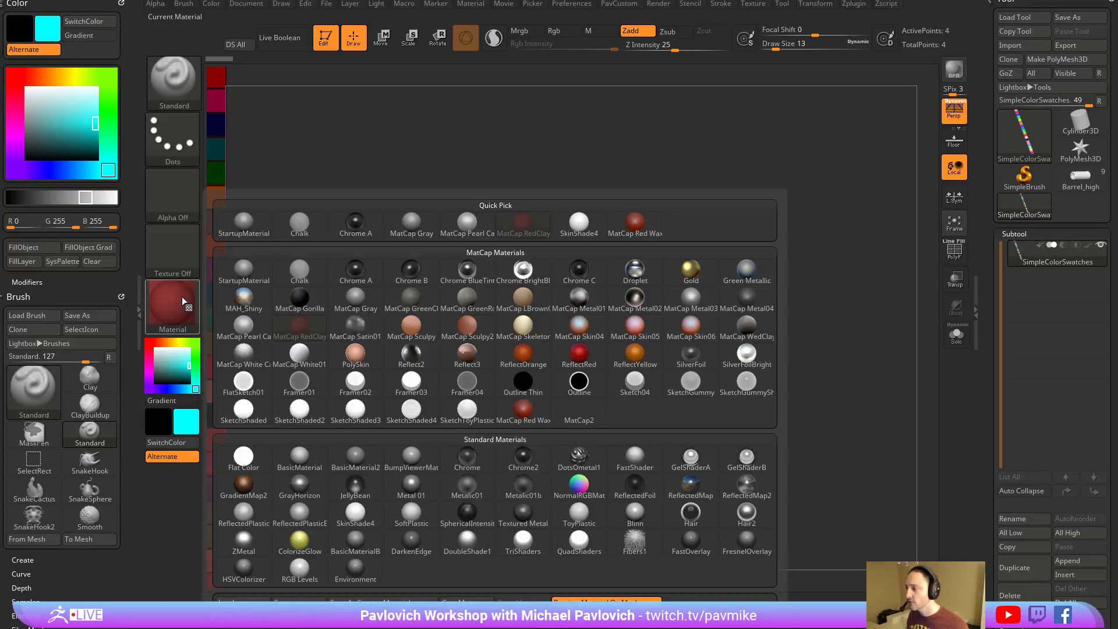
{"action": "left_click", "coordinate": [245, 458]}
{"action": "left_click", "coordinate": [325, 38]}
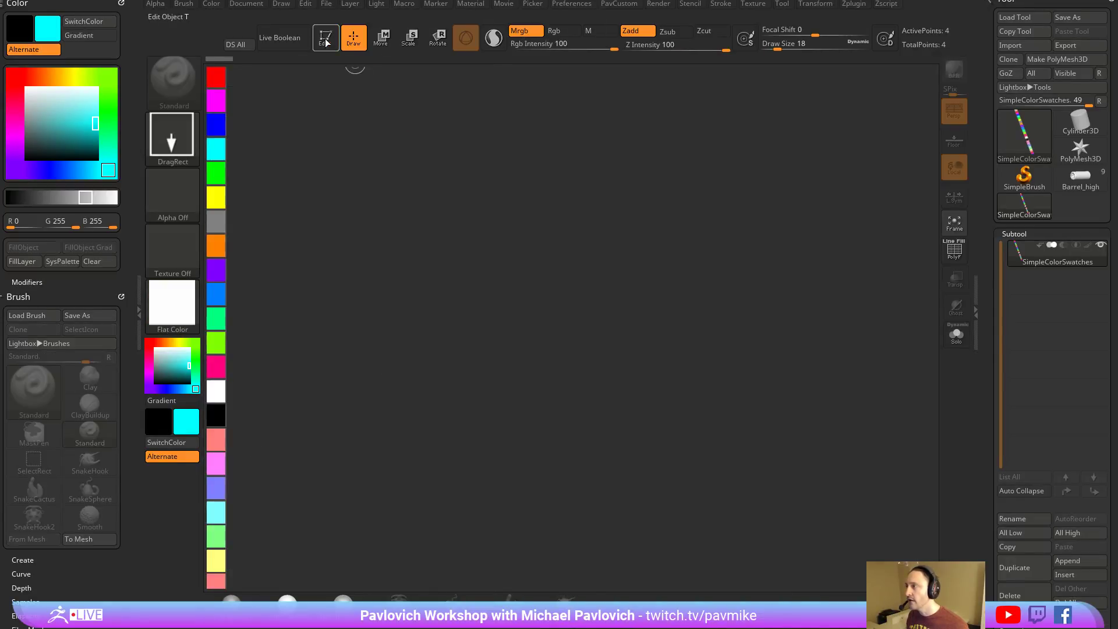
Draw the Barrel_high pistol tool on the canvas in edit mode, apply SkinShade4, and turn it to an enlarged side view.
{"action": "left_click", "coordinate": [1073, 180]}
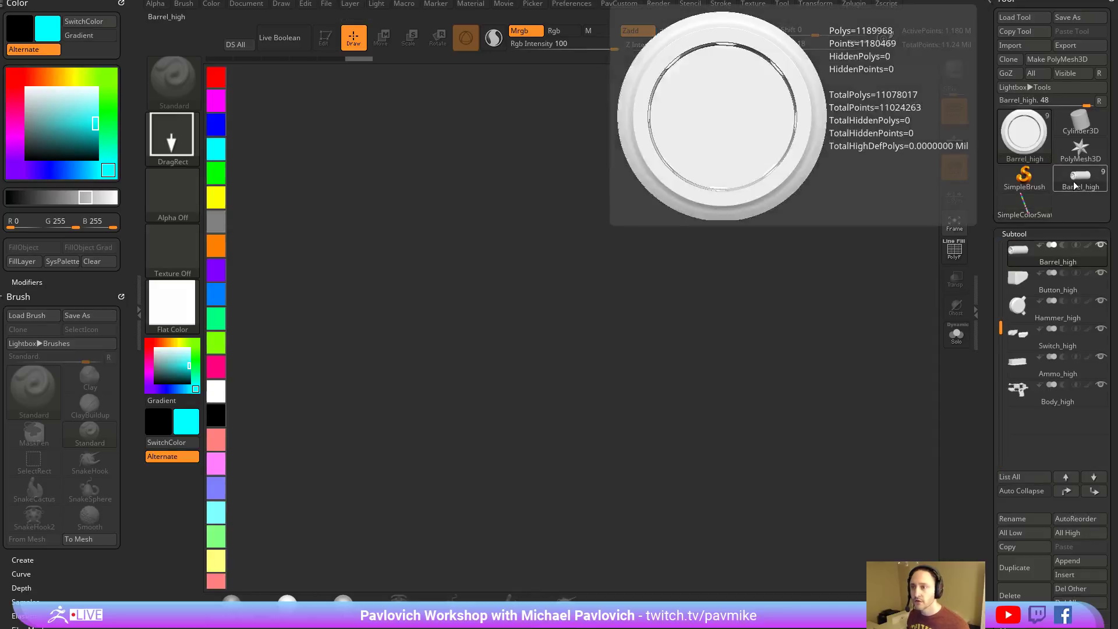
{"action": "left_click_drag", "start_coordinate": [584, 319], "coordinate": [600, 384]}
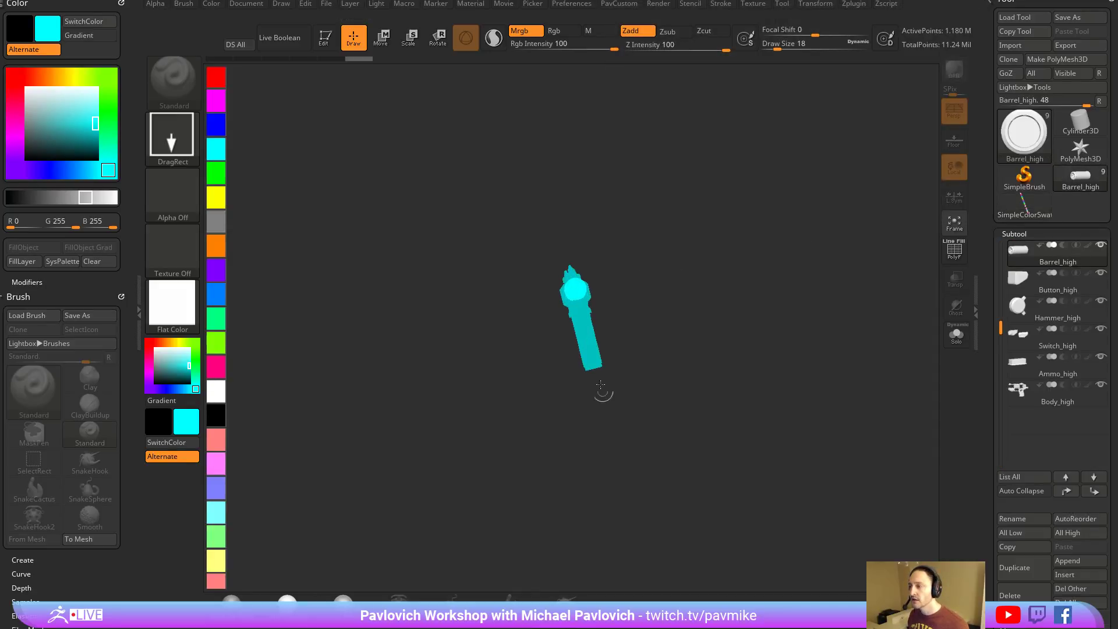
{"action": "key", "text": "t"}
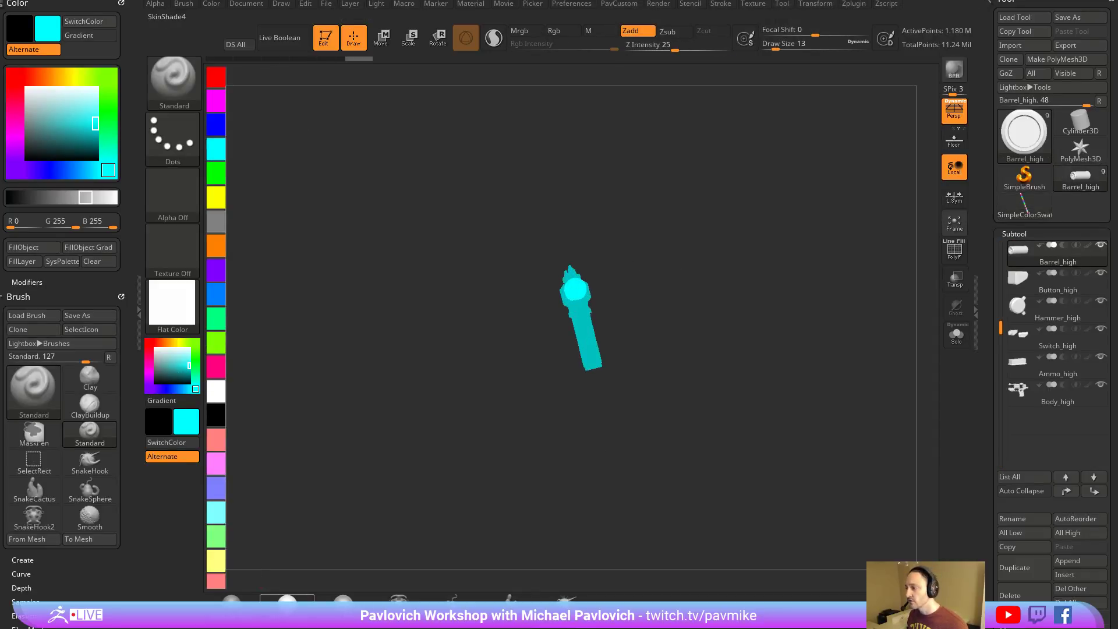
{"action": "left_click_drag", "start_coordinate": [724, 249], "coordinate": [694, 171]}
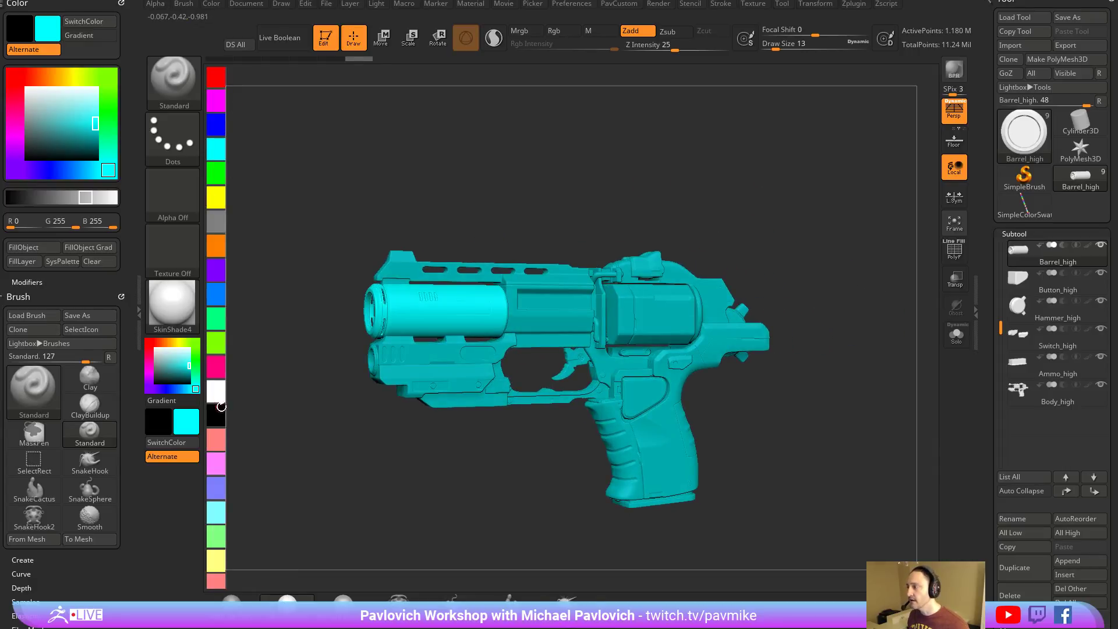
Pick green from the swatch strip and fill the Barrel_high and Cylinder_high subtools with it.
{"action": "left_click", "coordinate": [216, 171]}
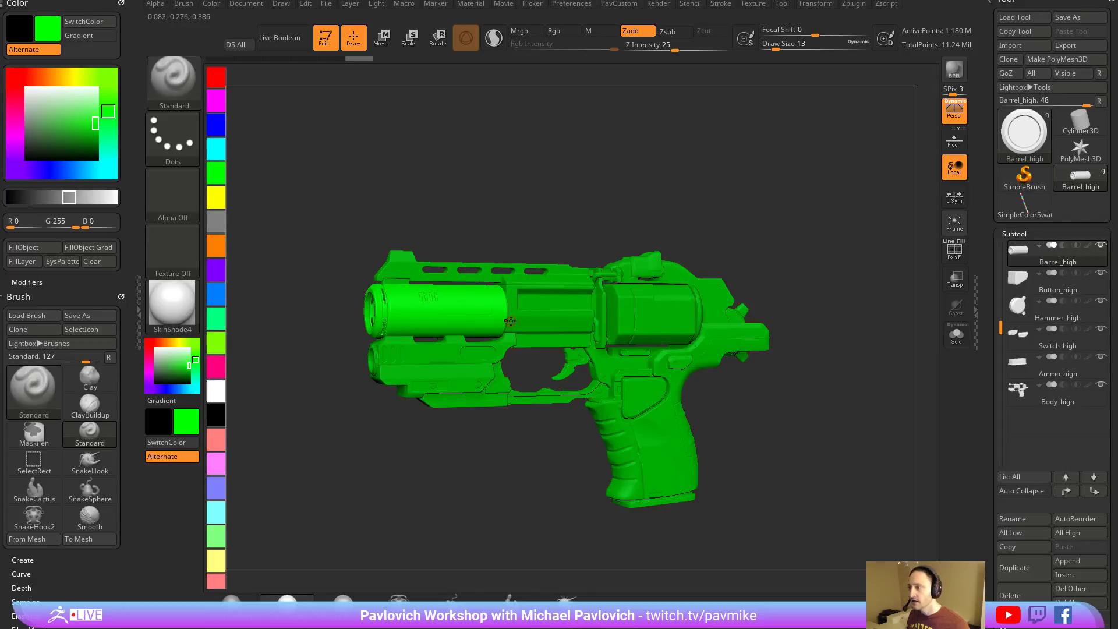
{"action": "left_click", "coordinate": [211, 4]}
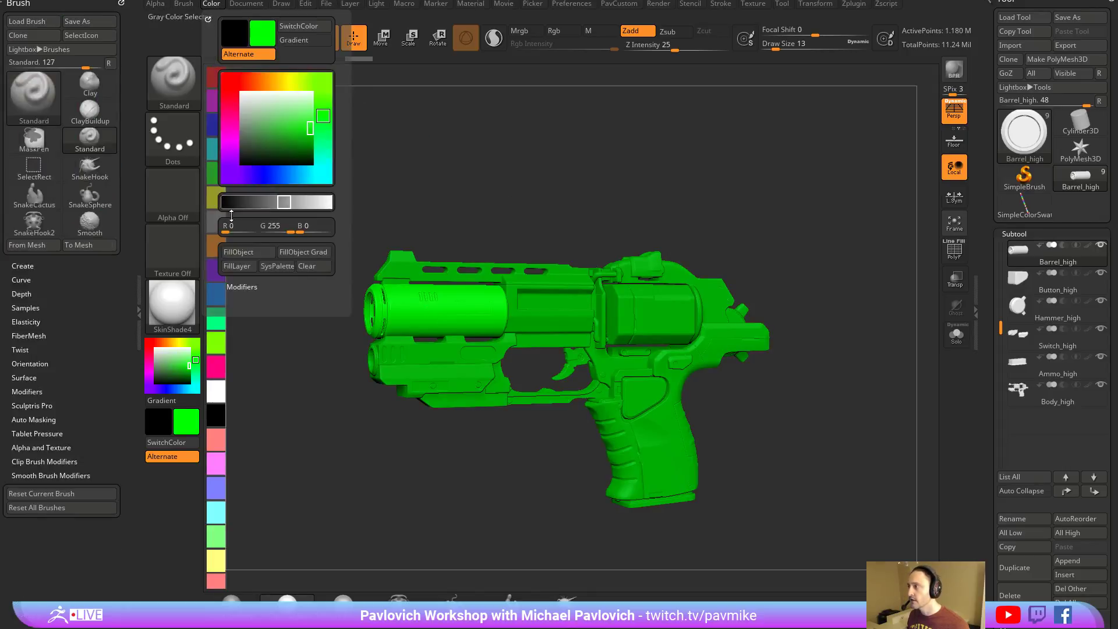
{"action": "left_click", "coordinate": [233, 252]}
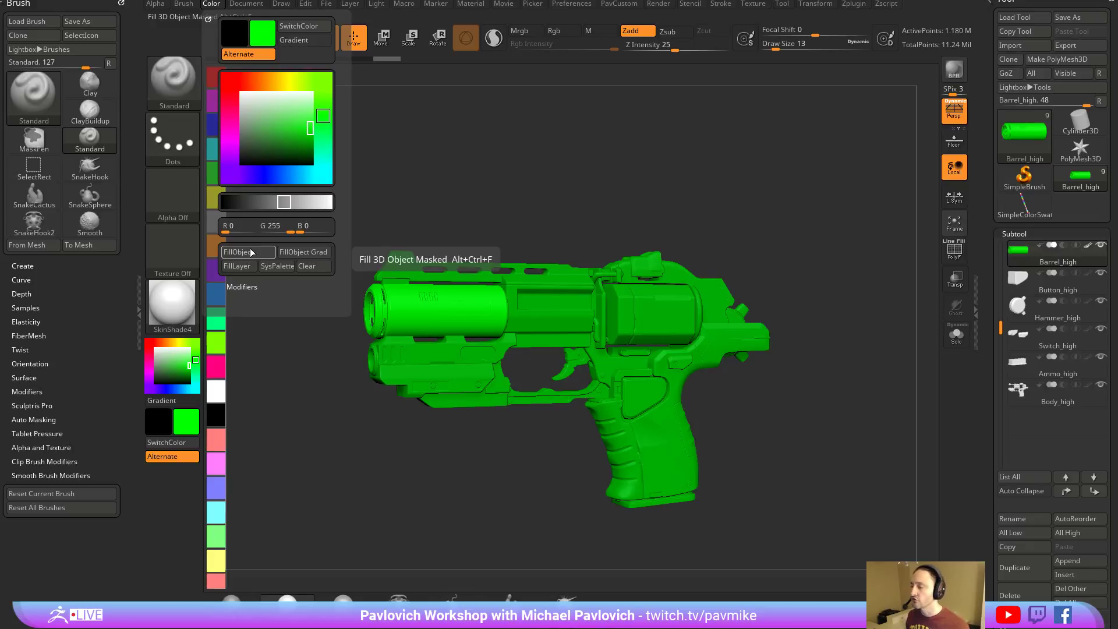
{"action": "left_click_drag", "start_coordinate": [511, 212], "coordinate": [542, 244], "text": "shift"}
{"action": "left_click", "coordinate": [664, 306], "text": "alt"}
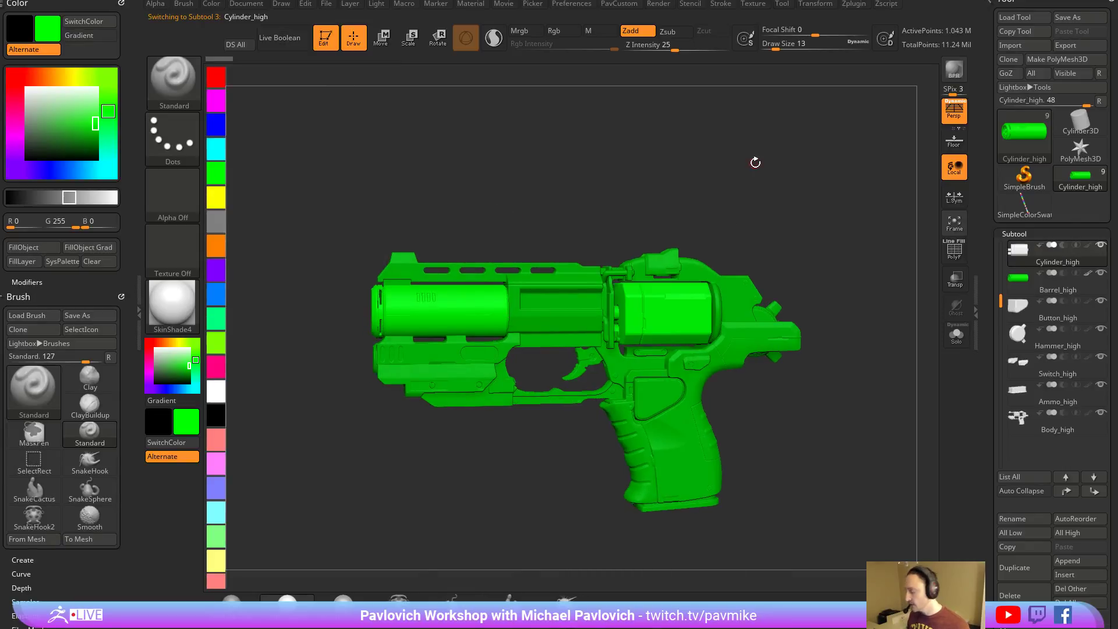
Select the Button_high subtool and fill it with cyan picked from the swatch strip.
{"action": "left_click", "coordinate": [654, 397], "text": "alt"}
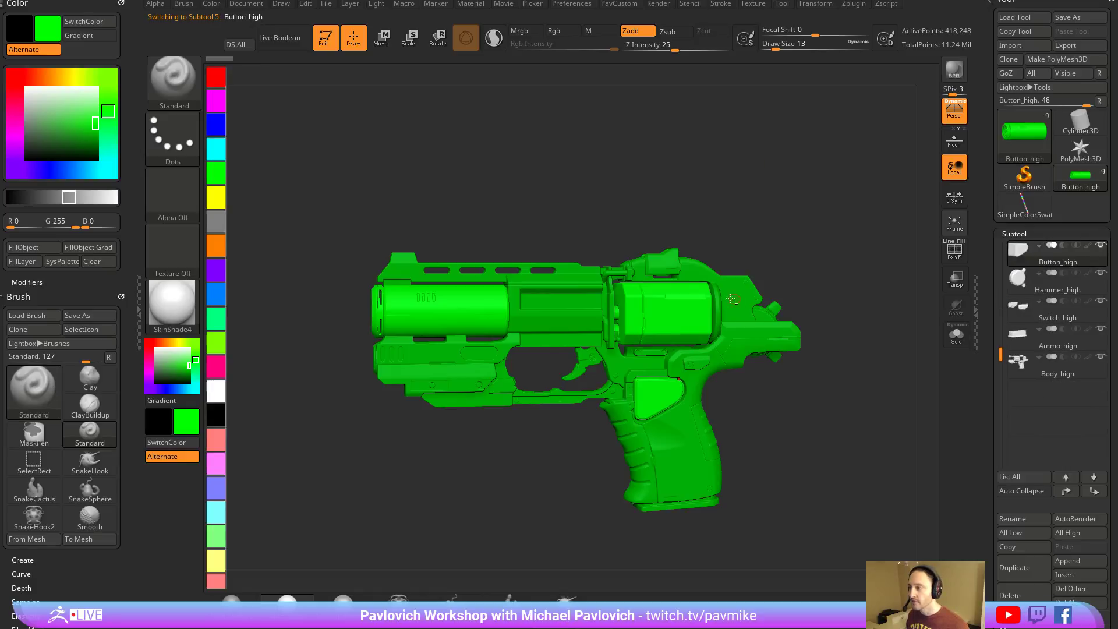
{"action": "left_click", "coordinate": [213, 148]}
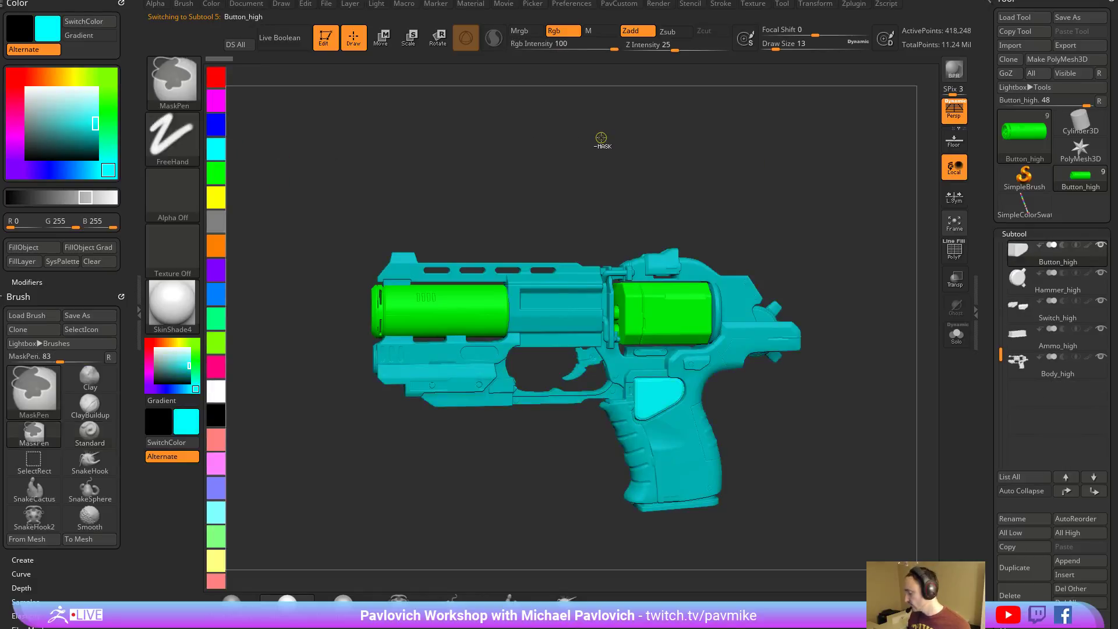
{"action": "mouse_move", "coordinate": [601, 138]}
{"action": "left_mouse_down"}
{"action": "mouse_move", "coordinate": [699, 146]}
{"action": "mouse_move", "coordinate": [657, 166]}
{"action": "left_mouse_up"}
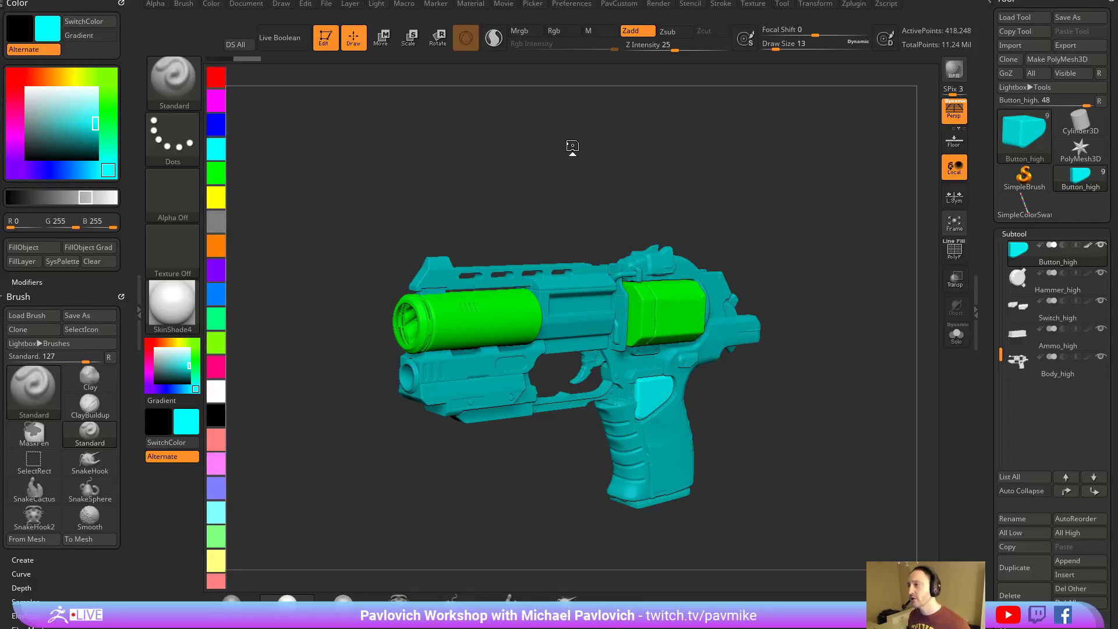
Leave edit mode, clear the canvas and make SimpleBrush the active tool.
{"action": "left_click", "coordinate": [325, 36]}
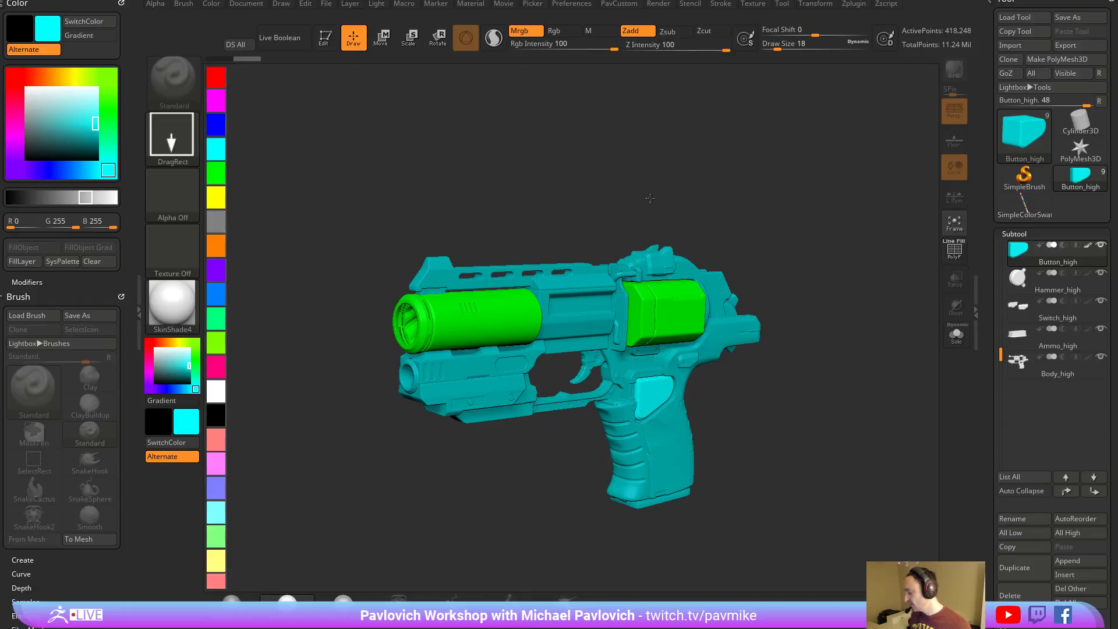
{"action": "key", "text": "ctrl+n"}
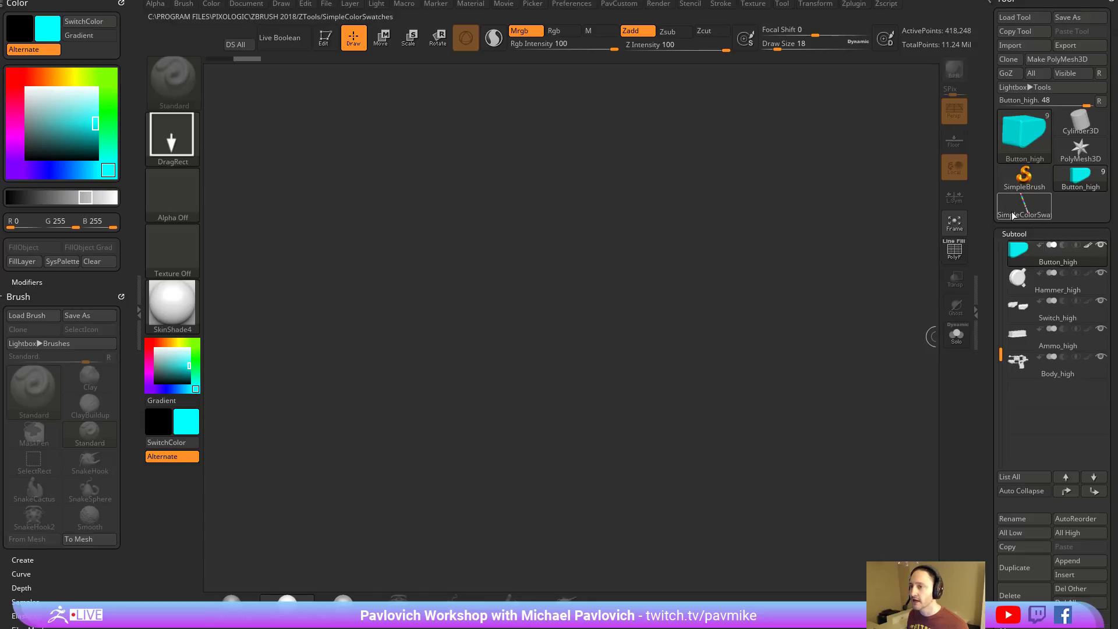
{"action": "left_click", "coordinate": [1024, 177]}
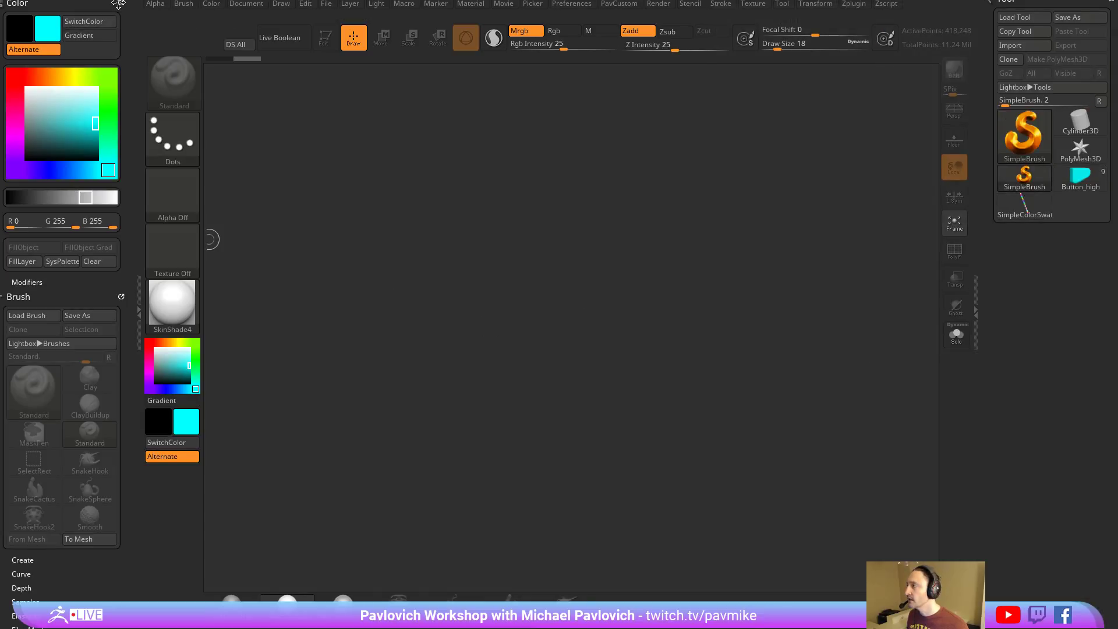
Replace the docked Color palette with the Zplugin palette and expand its ZColor section.
{"action": "left_click", "coordinate": [118, 4]}
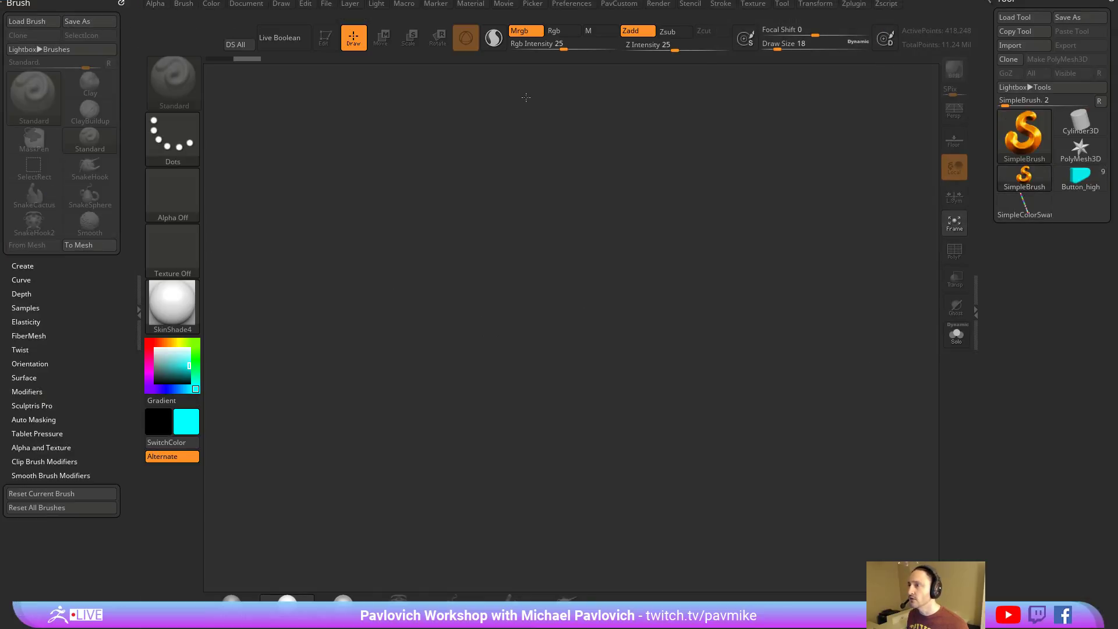
{"action": "left_click", "coordinate": [864, 8]}
{"action": "mouse_move", "coordinate": [849, 21]}
{"action": "left_mouse_down"}
{"action": "mouse_move", "coordinate": [282, 179]}
{"action": "mouse_move", "coordinate": [99, 183]}
{"action": "left_mouse_up"}
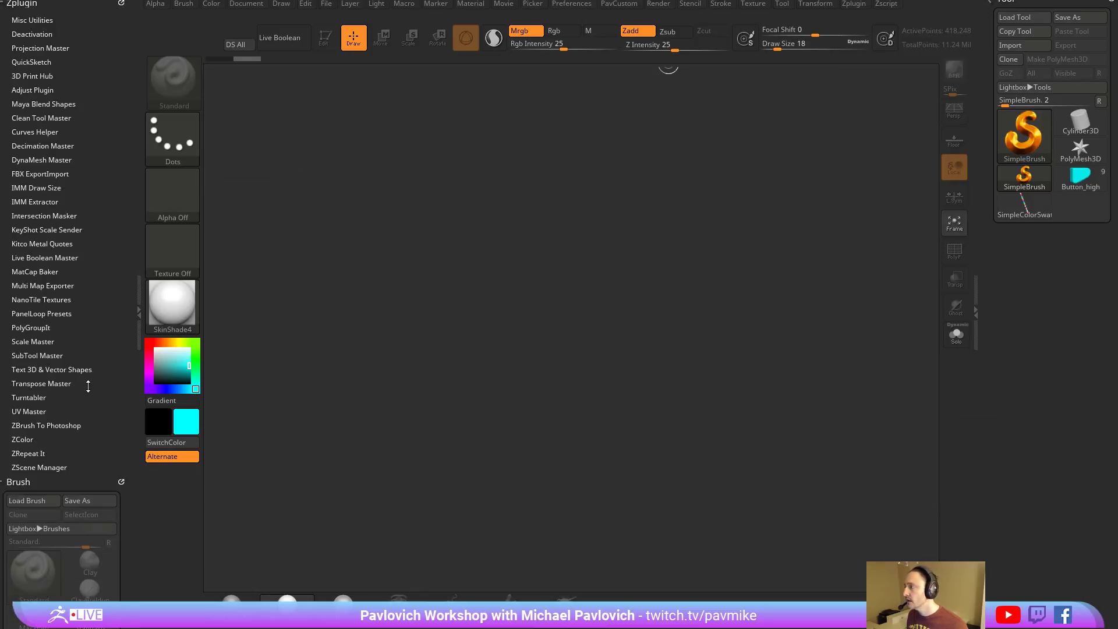
{"action": "left_click", "coordinate": [31, 440], "text": "shift"}
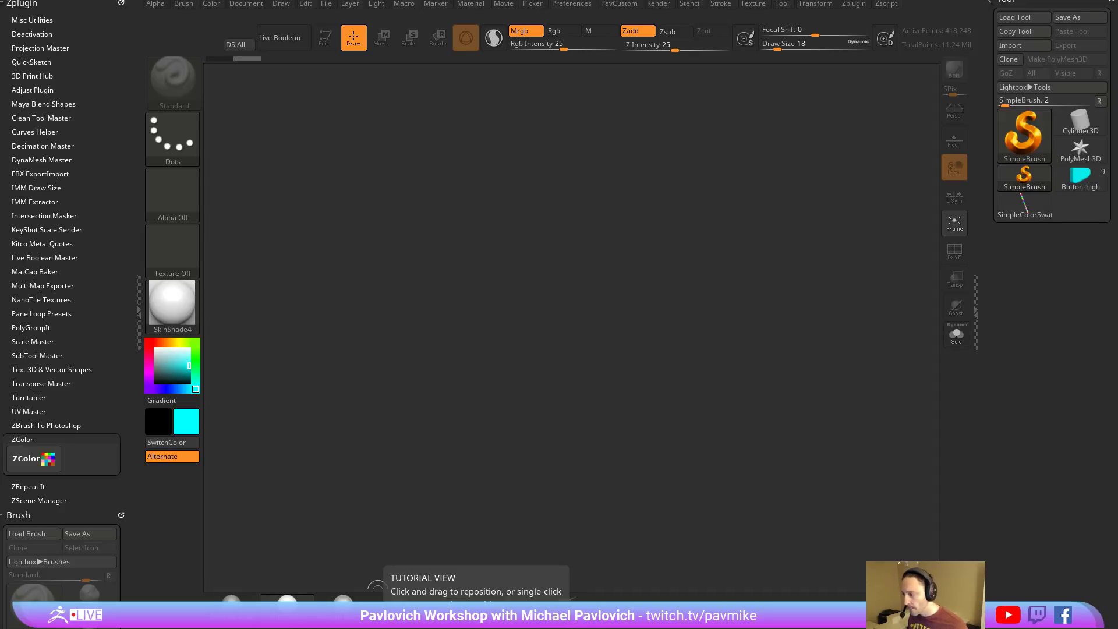
Switch to the browser, view the ZColor download on Pixologic's ZBrush Plugins page, and return to ZBrush.
{"action": "key", "text": "alt+Tab"}
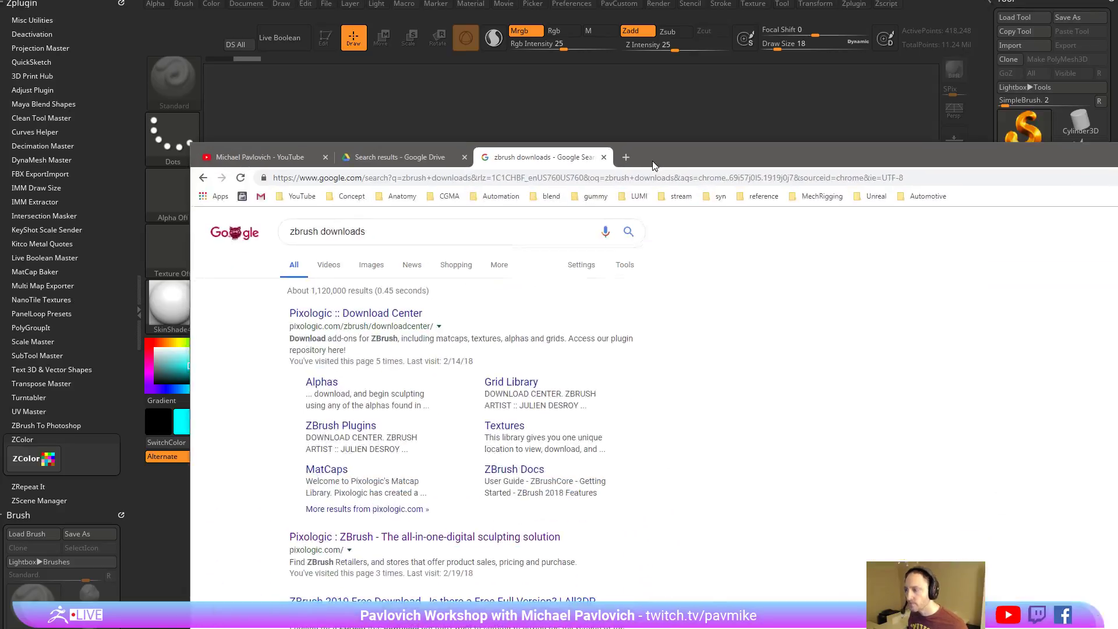
{"action": "left_click", "coordinate": [358, 322]}
{"action": "left_click_drag", "start_coordinate": [753, 156], "coordinate": [657, 29]}
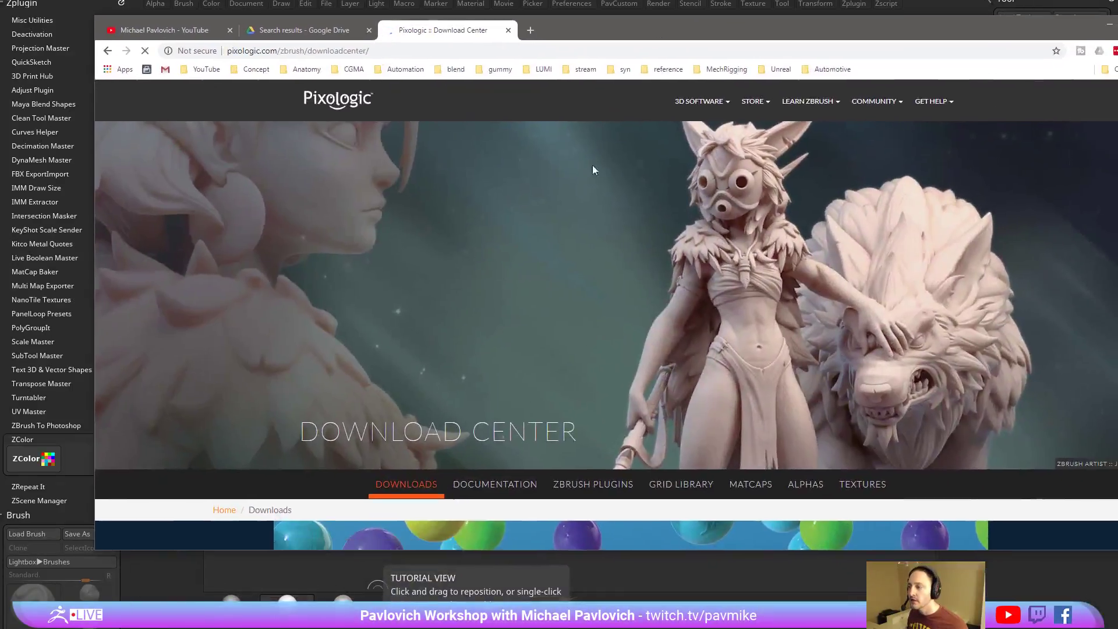
{"action": "scroll", "coordinate": [592, 288], "scroll_direction": "down", "scroll_amount": 4}
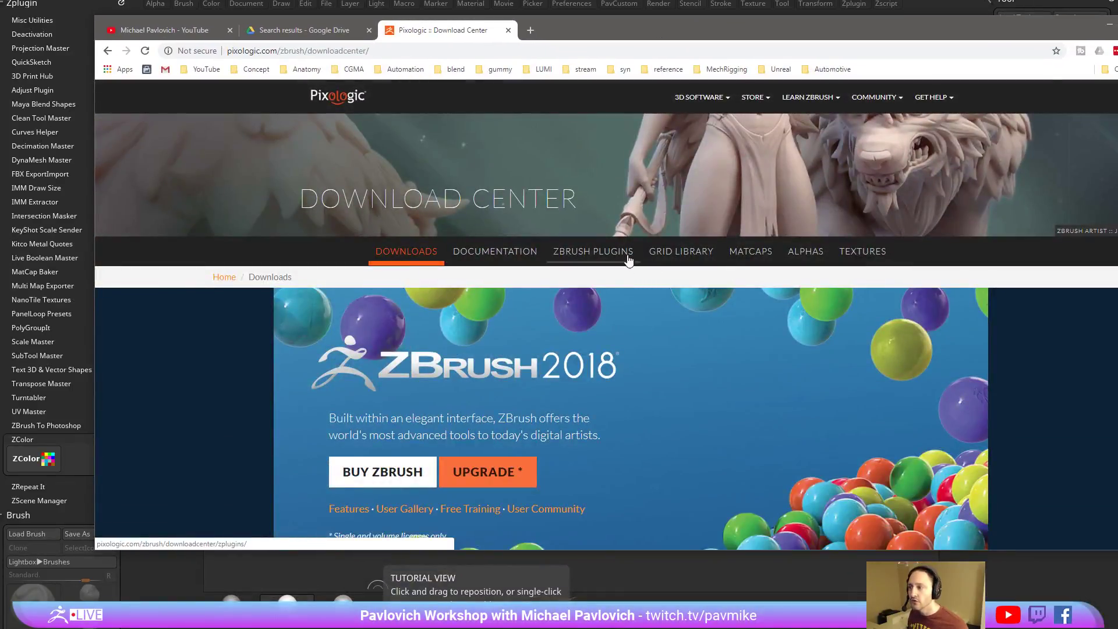
{"action": "left_click", "coordinate": [609, 255]}
{"action": "scroll", "coordinate": [669, 294], "scroll_direction": "down", "scroll_amount": 10}
{"action": "scroll", "coordinate": [669, 301], "scroll_direction": "up", "scroll_amount": 7}
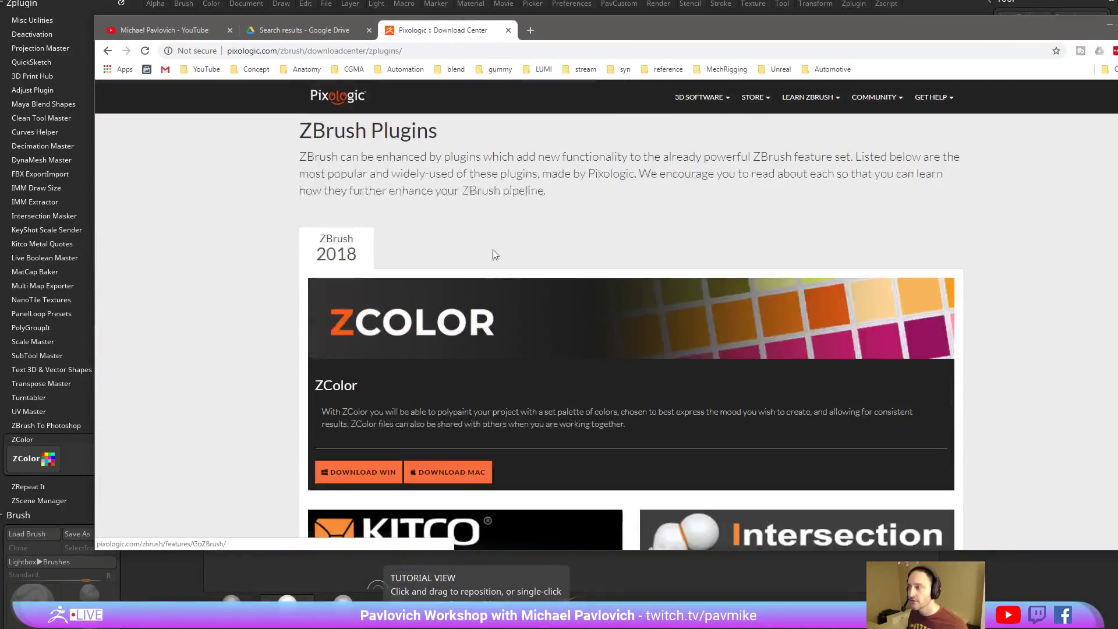
{"action": "key", "text": "alt+Tab"}
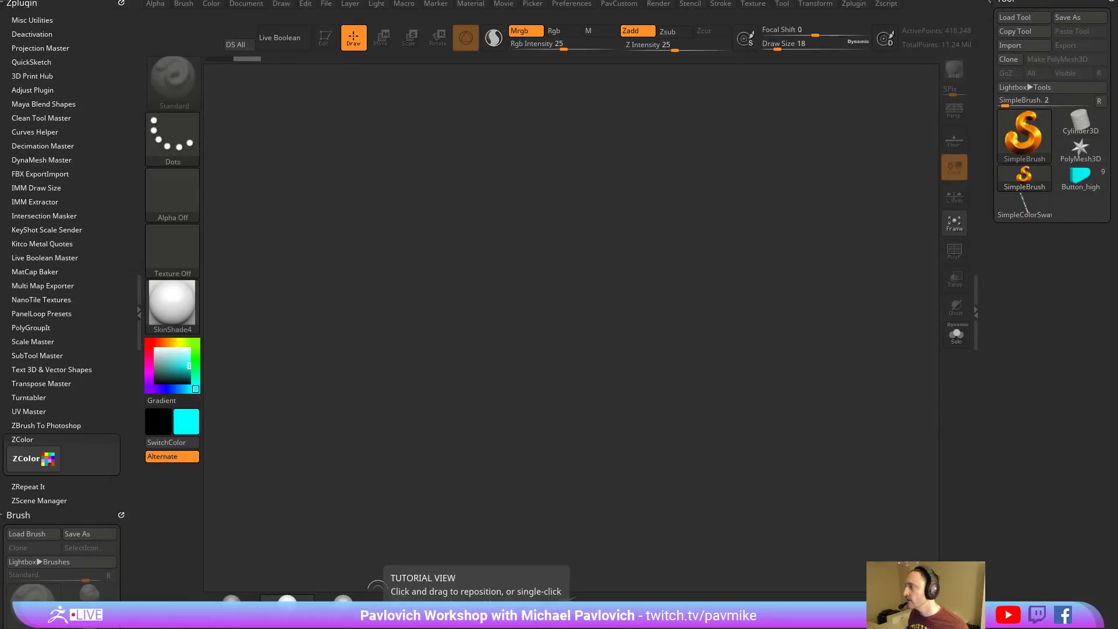
Browse the ZPlugs64 folder inside ZBrush 2018's ZStartup folder in File Explorer to examine the installed plugin files, and close the window.
{"action": "key", "text": "super+e"}
{"action": "left_click", "coordinate": [225, 333]}
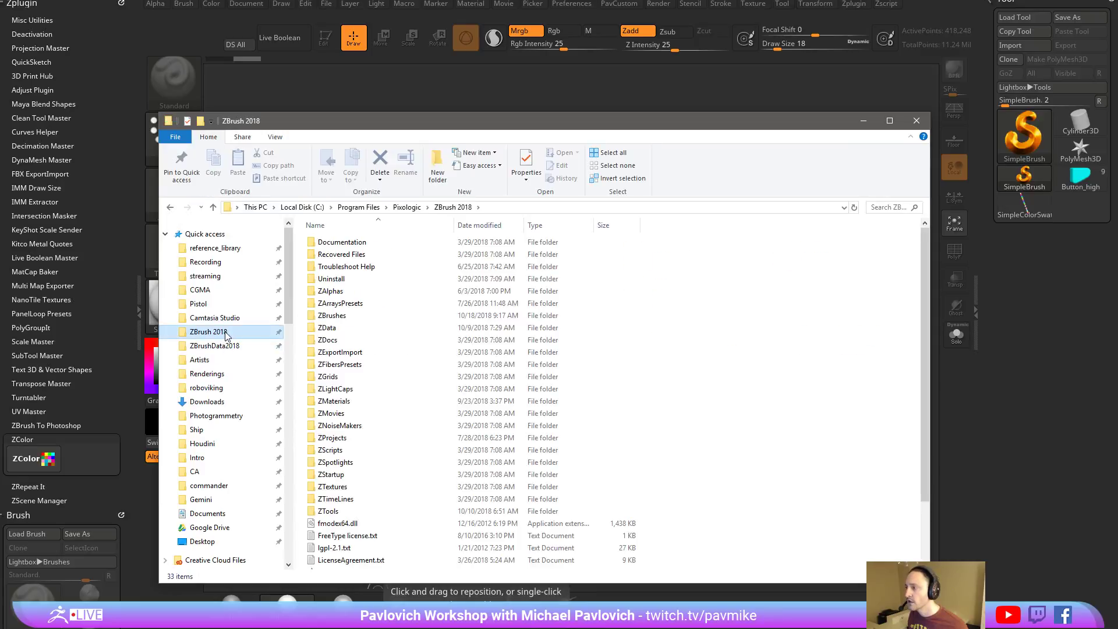
{"action": "double_click", "coordinate": [338, 474]}
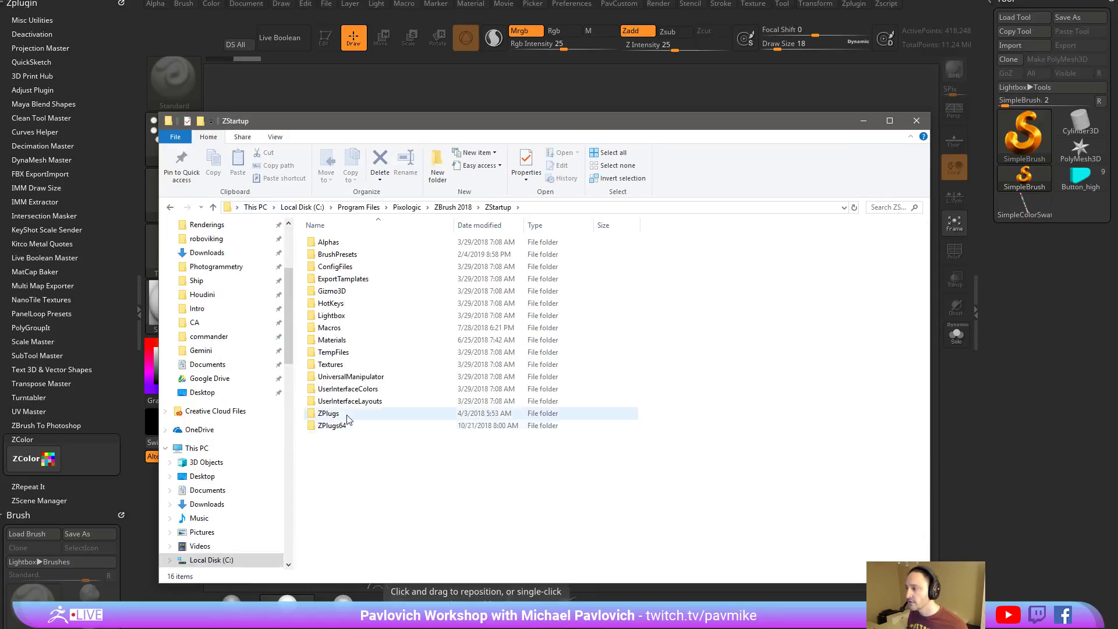
{"action": "double_click", "coordinate": [351, 425]}
{"action": "scroll", "coordinate": [425, 350], "scroll_direction": "down", "scroll_amount": 10}
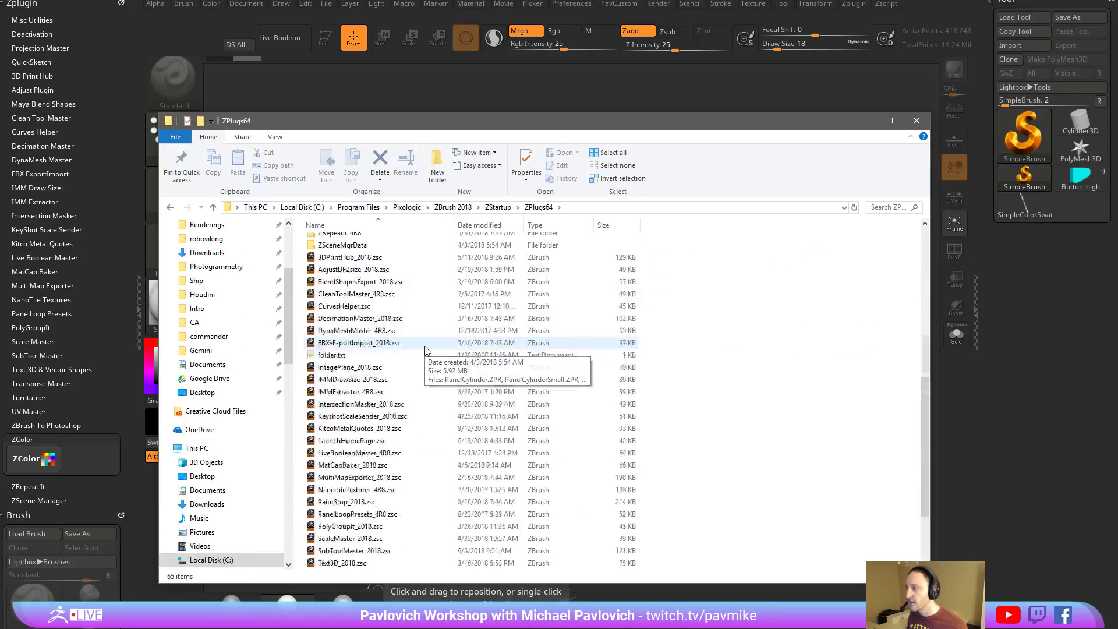
{"action": "scroll", "coordinate": [425, 350], "scroll_direction": "up", "scroll_amount": 6}
{"action": "scroll", "coordinate": [380, 413], "scroll_direction": "down", "scroll_amount": 5}
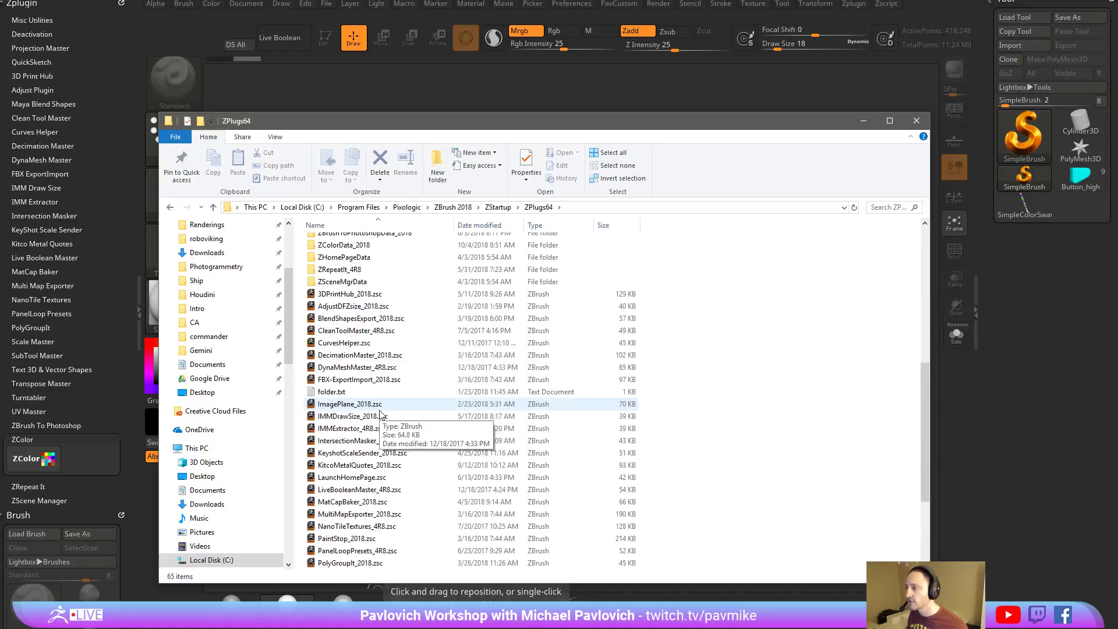
{"action": "left_click", "coordinate": [916, 122]}
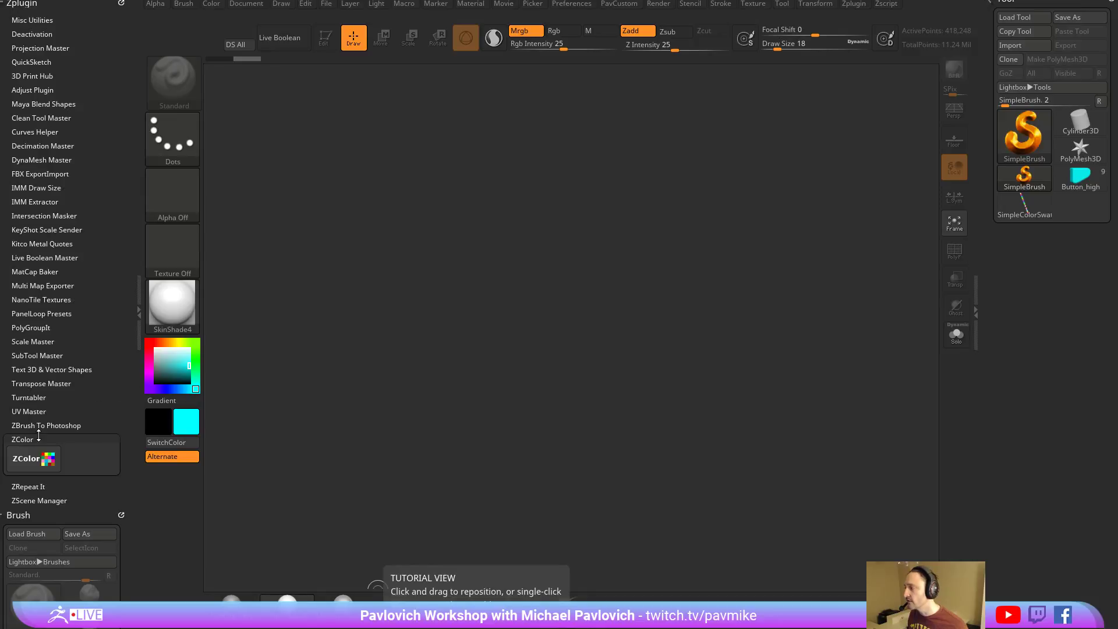
Launch the ZColor plugin window and look through its list of named swatches.
{"action": "left_click", "coordinate": [34, 459]}
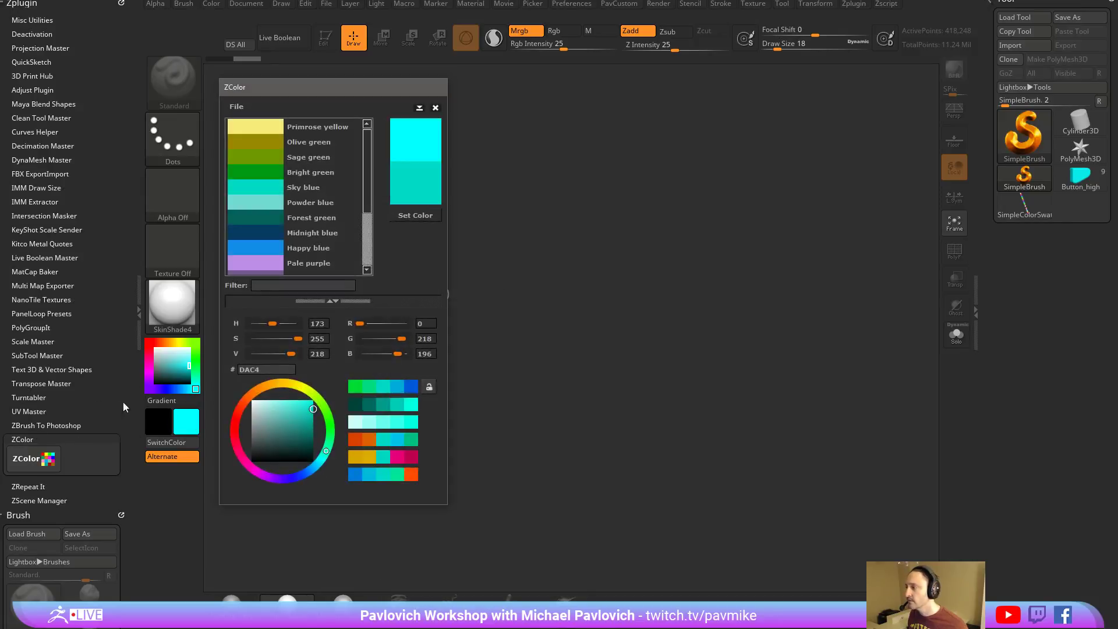
{"action": "mouse_move", "coordinate": [305, 85]}
{"action": "left_mouse_down"}
{"action": "mouse_move", "coordinate": [356, 87]}
{"action": "mouse_move", "coordinate": [300, 83]}
{"action": "left_mouse_up"}
{"action": "scroll", "coordinate": [328, 185], "scroll_direction": "down", "scroll_amount": 3}
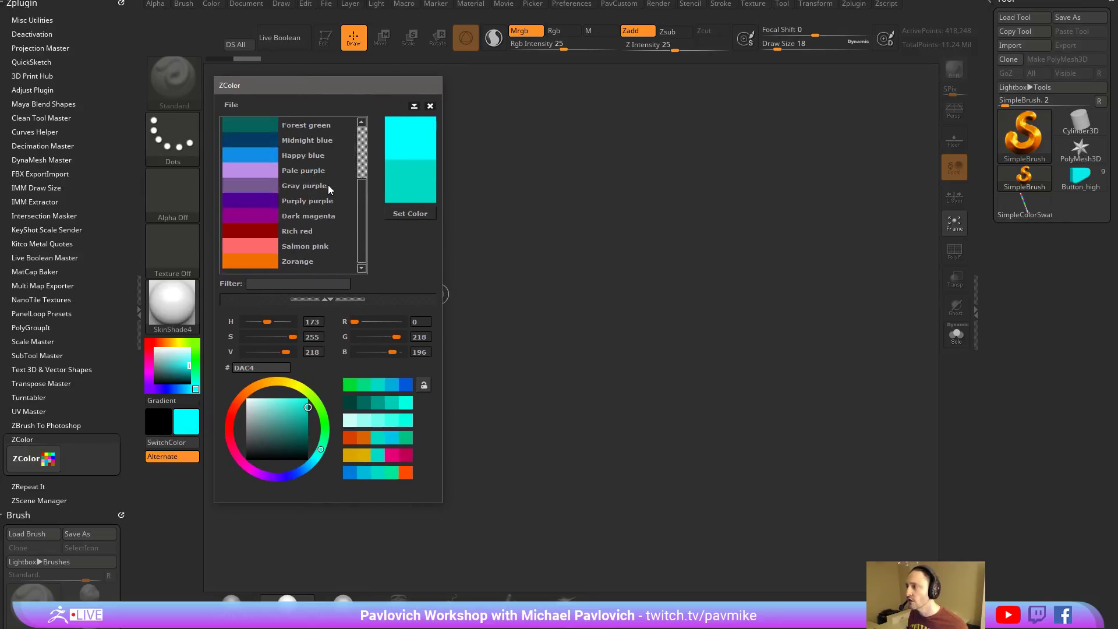
{"action": "scroll", "coordinate": [329, 188], "scroll_direction": "up", "scroll_amount": 3}
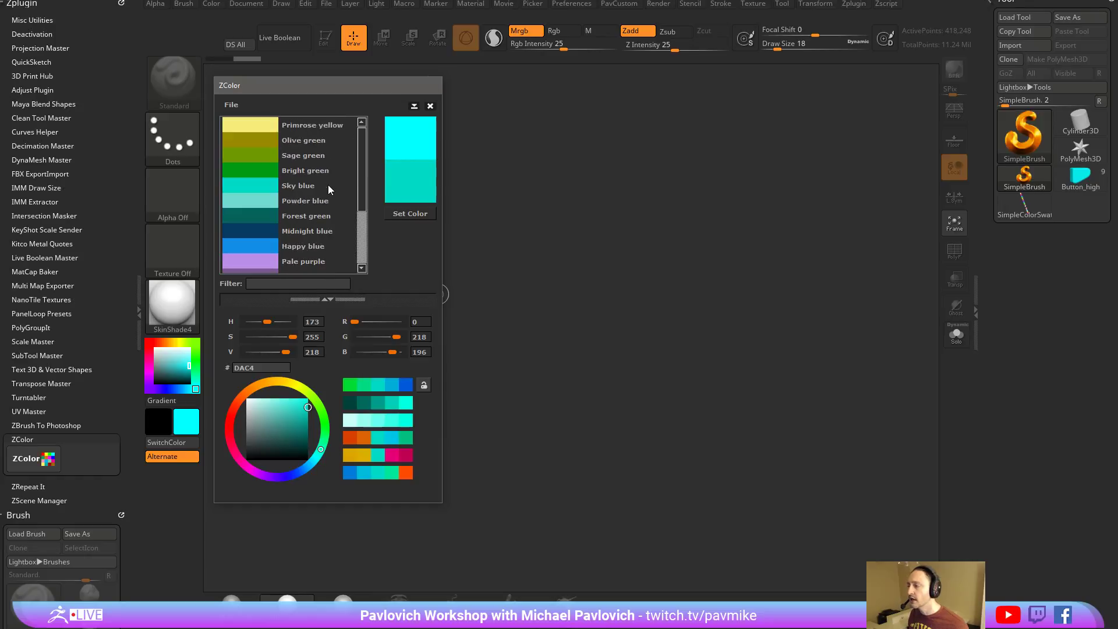
Preview several ZColor swatches, including Midnight blue and Sky blue, and set Olive green as the current color.
{"action": "left_click", "coordinate": [303, 139]}
{"action": "left_click", "coordinate": [259, 170]}
{"action": "left_click", "coordinate": [254, 185]}
{"action": "left_click", "coordinate": [260, 235]}
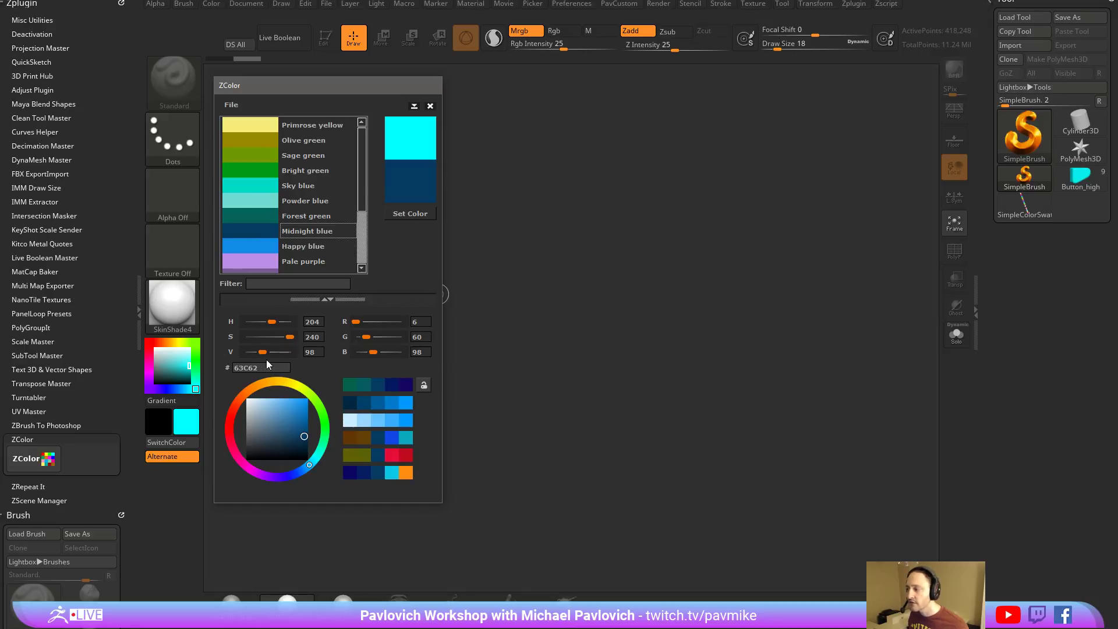
{"action": "left_click", "coordinate": [260, 184]}
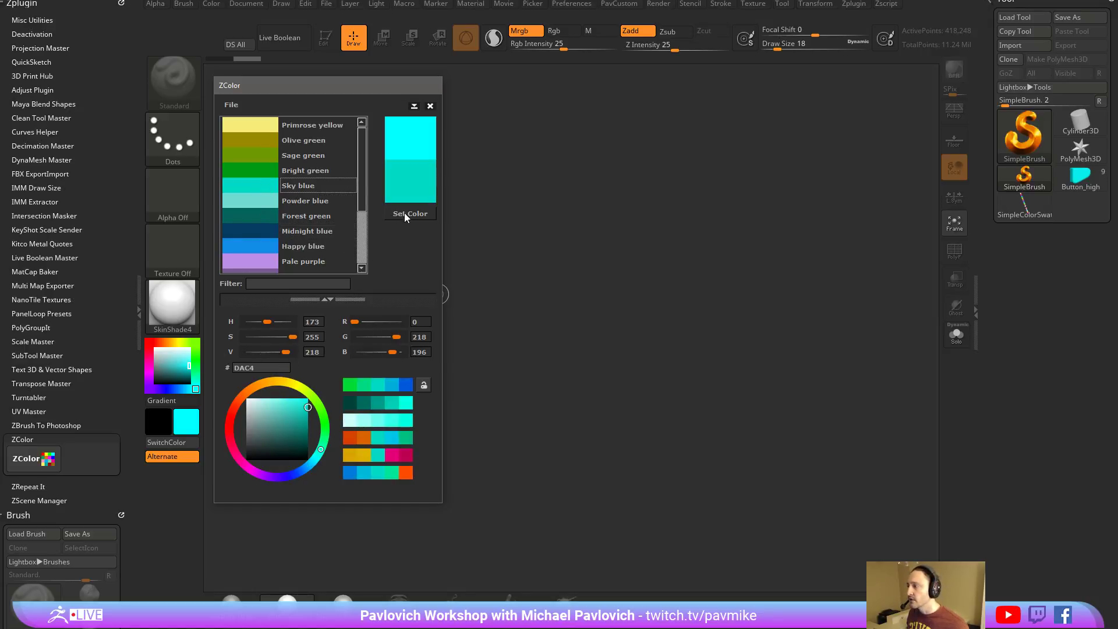
{"action": "left_click", "coordinate": [253, 152]}
{"action": "left_click", "coordinate": [248, 171]}
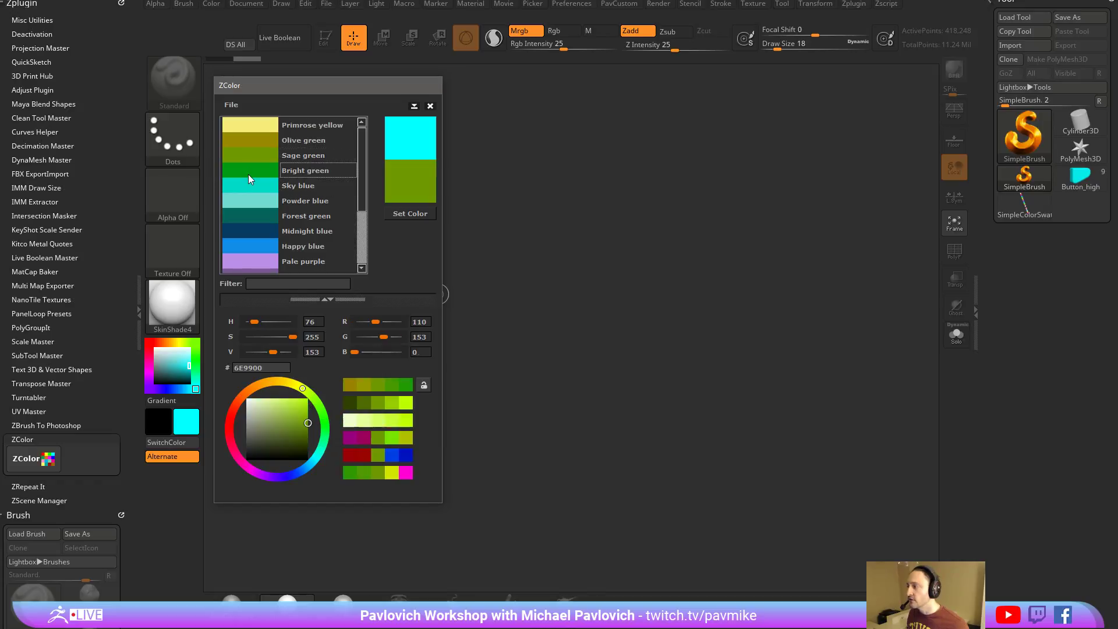
{"action": "left_click", "coordinate": [253, 142]}
{"action": "left_click", "coordinate": [406, 213]}
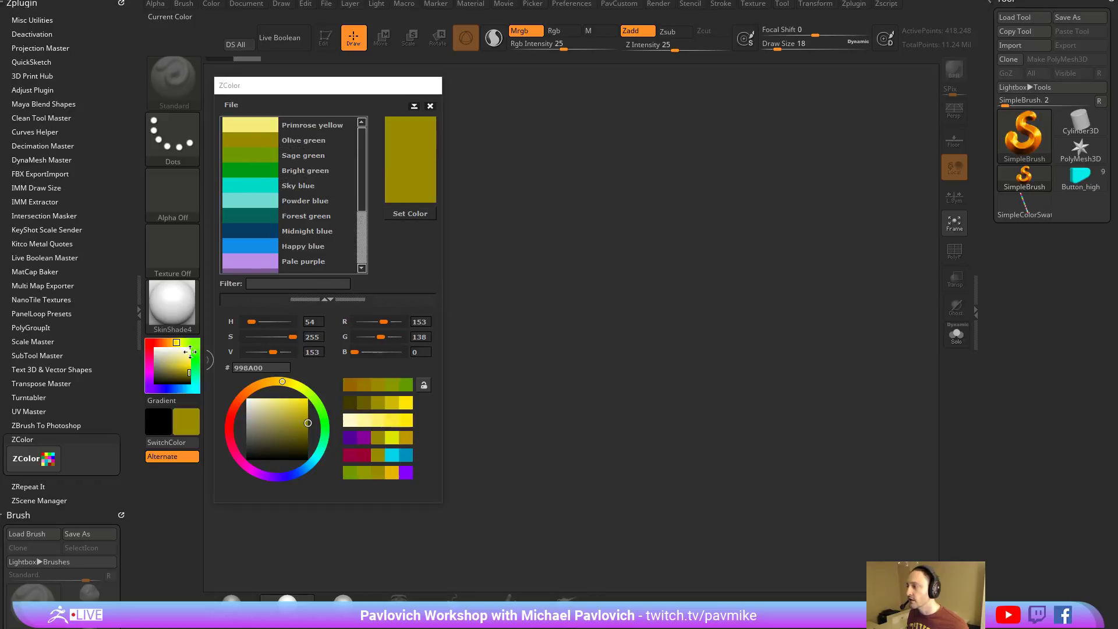
View ZColor's dialog for opening a .zco swatch file, declining to save the modified swatches, and back out without loading one.
{"action": "mouse_move", "coordinate": [339, 88]}
{"action": "left_mouse_down"}
{"action": "mouse_move", "coordinate": [1112, 209]}
{"action": "mouse_move", "coordinate": [669, 85]}
{"action": "mouse_move", "coordinate": [334, 95]}
{"action": "mouse_move", "coordinate": [326, 72]}
{"action": "left_mouse_up"}
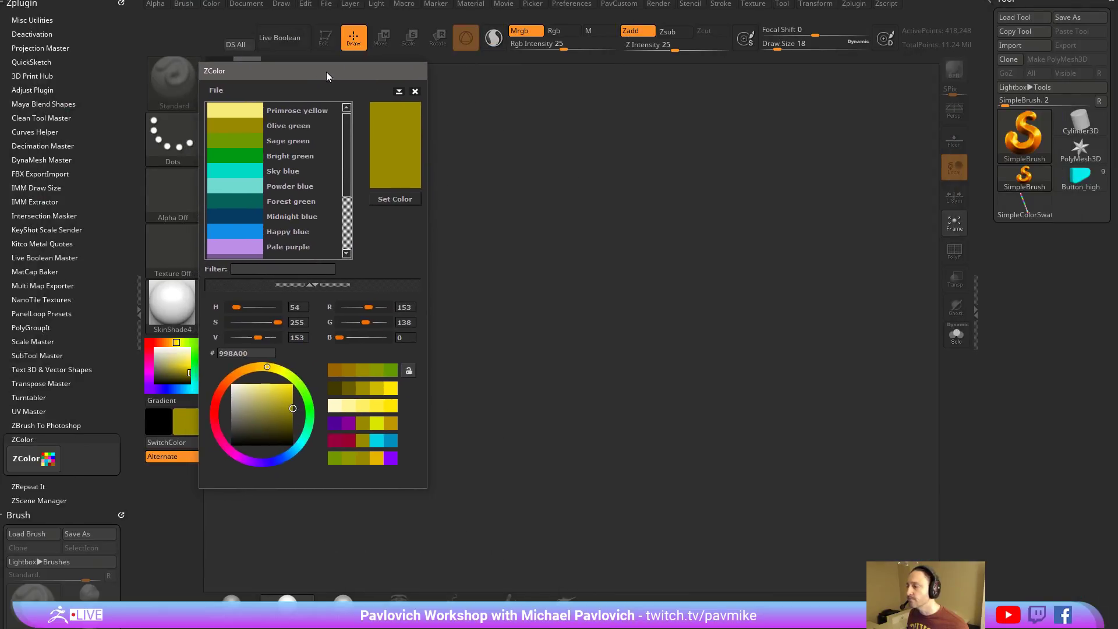
{"action": "left_click", "coordinate": [221, 90]}
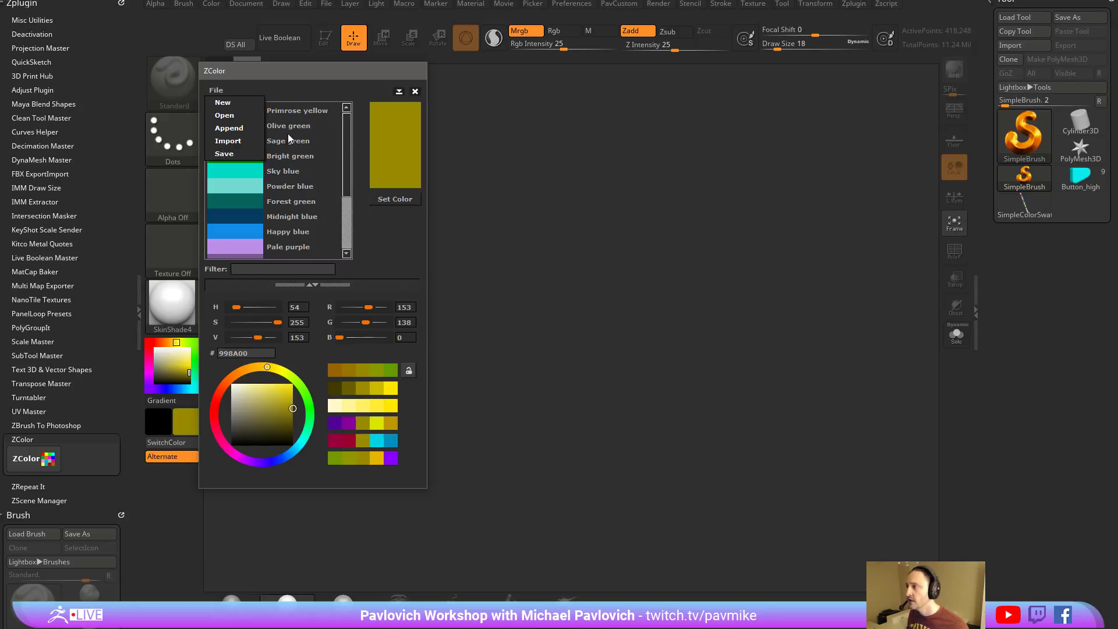
{"action": "left_click", "coordinate": [229, 118]}
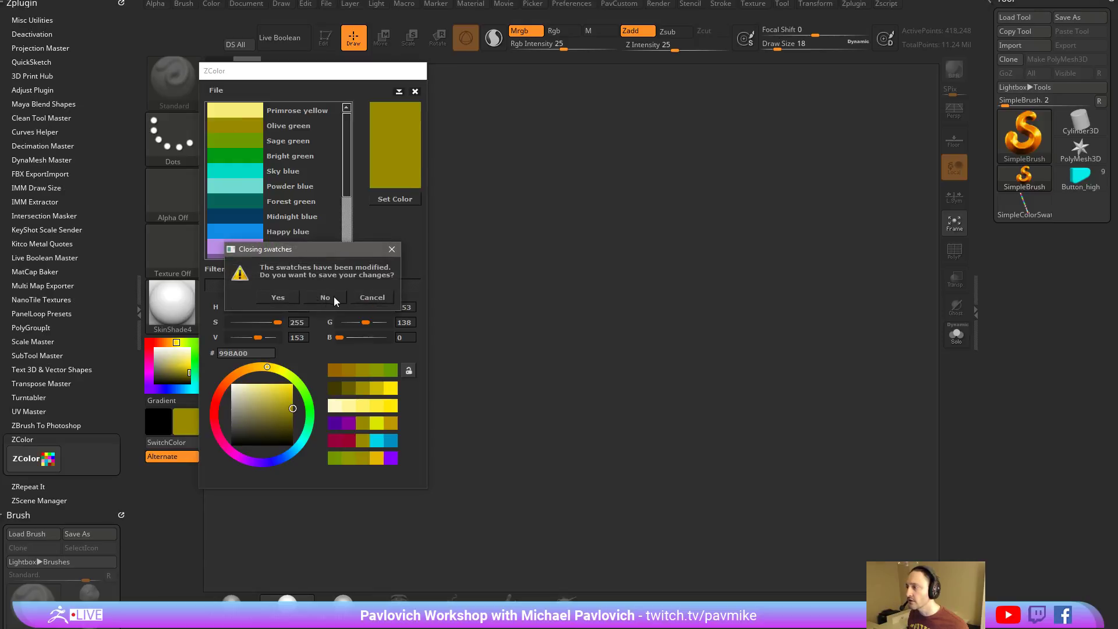
{"action": "left_click", "coordinate": [319, 298]}
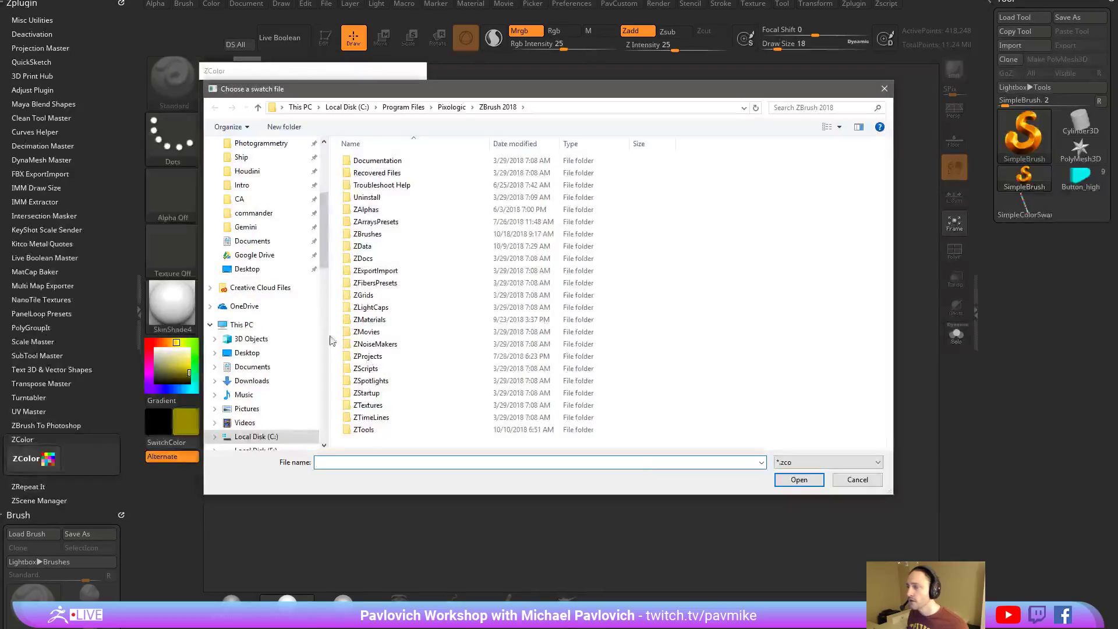
{"action": "left_click", "coordinate": [827, 462]}
{"action": "left_click", "coordinate": [843, 484]}
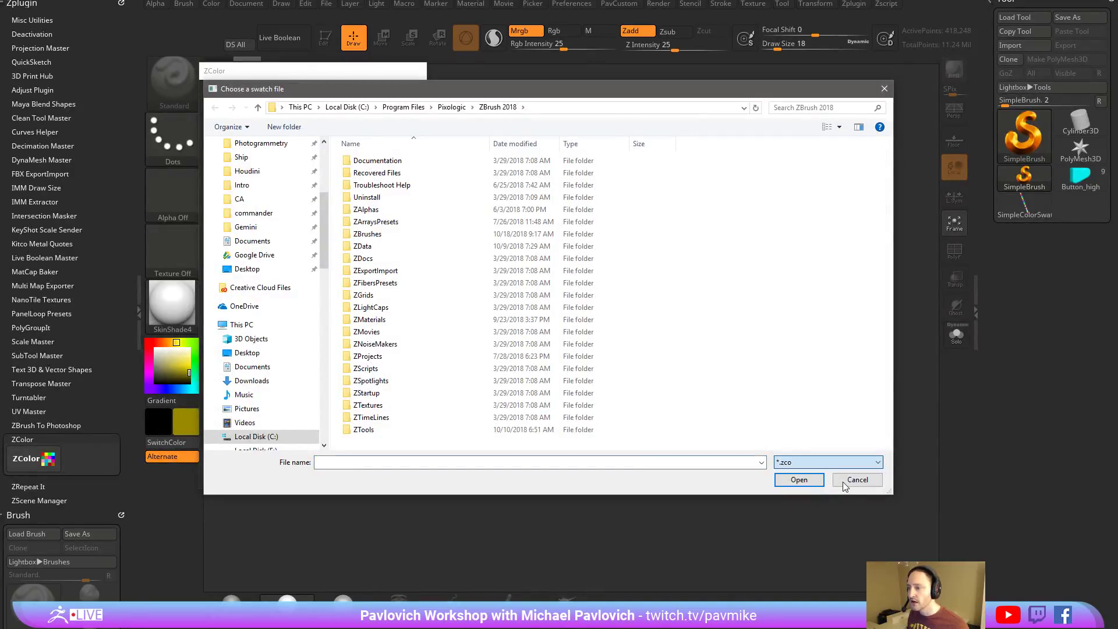
{"action": "left_click", "coordinate": [849, 480]}
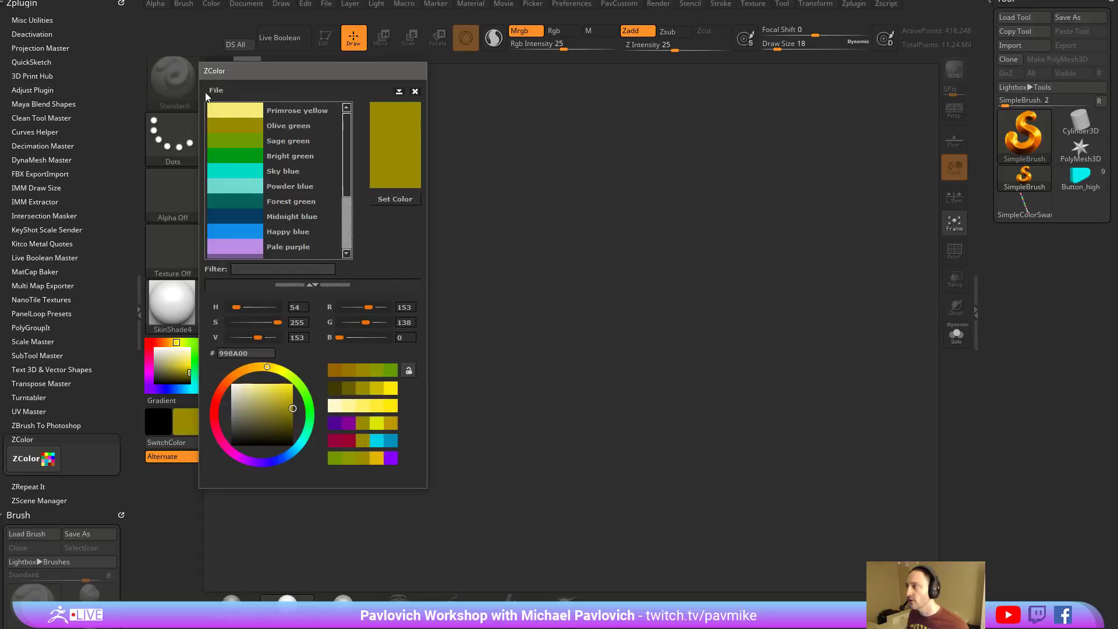
View ZColor's Photoshop swatch import dialog for .aco and .ase files, declining to save the swatches, and back out.
{"action": "left_click", "coordinate": [208, 92]}
{"action": "left_click", "coordinate": [215, 140]}
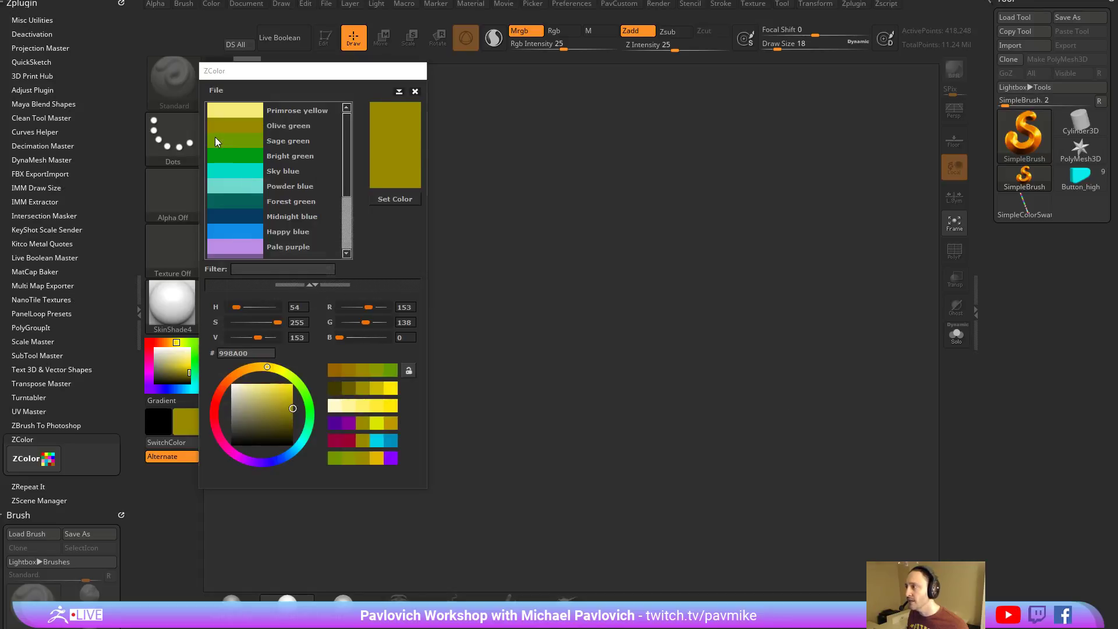
{"action": "left_click", "coordinate": [325, 297]}
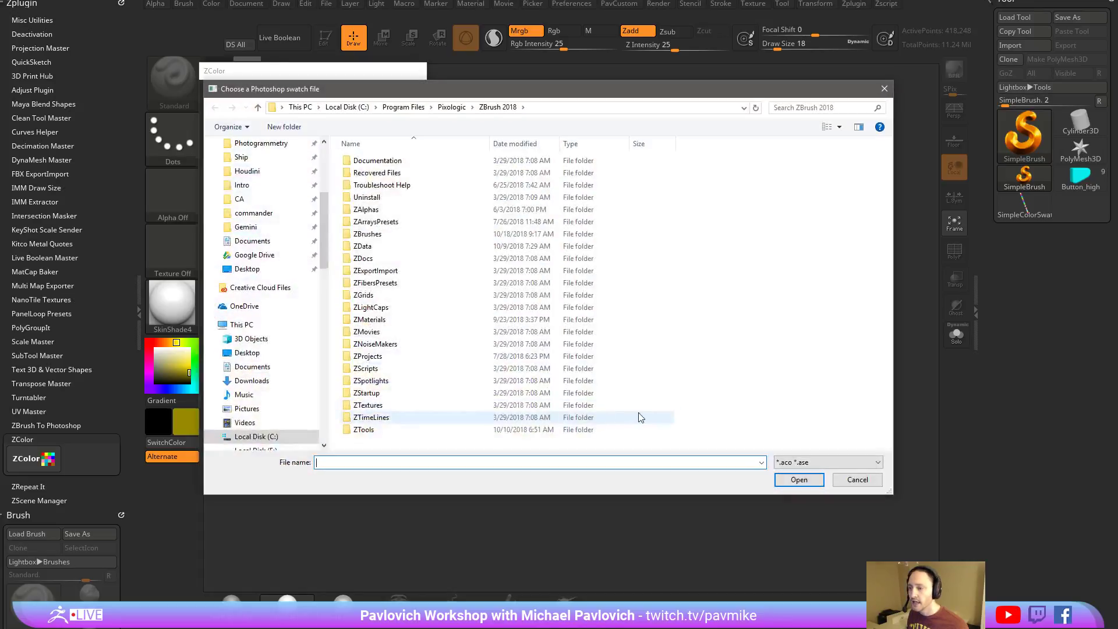
{"action": "left_click", "coordinate": [856, 480]}
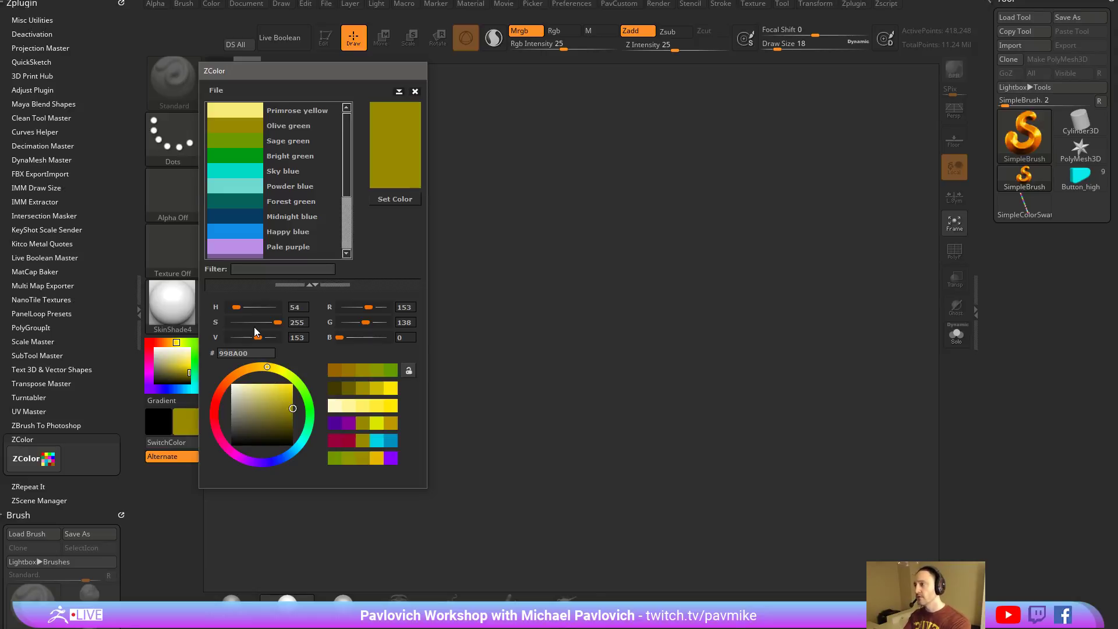
Rename the Sky blue swatch in ZColor to "whatever" and close the ZColor window.
{"action": "left_click", "coordinate": [314, 141]}
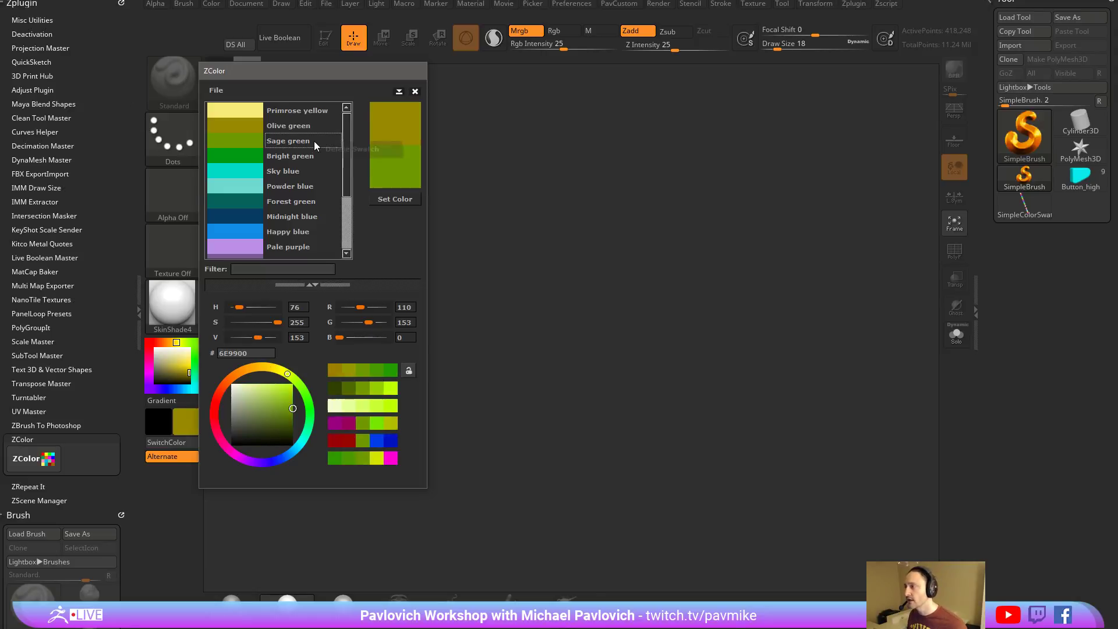
{"action": "left_click", "coordinate": [219, 91]}
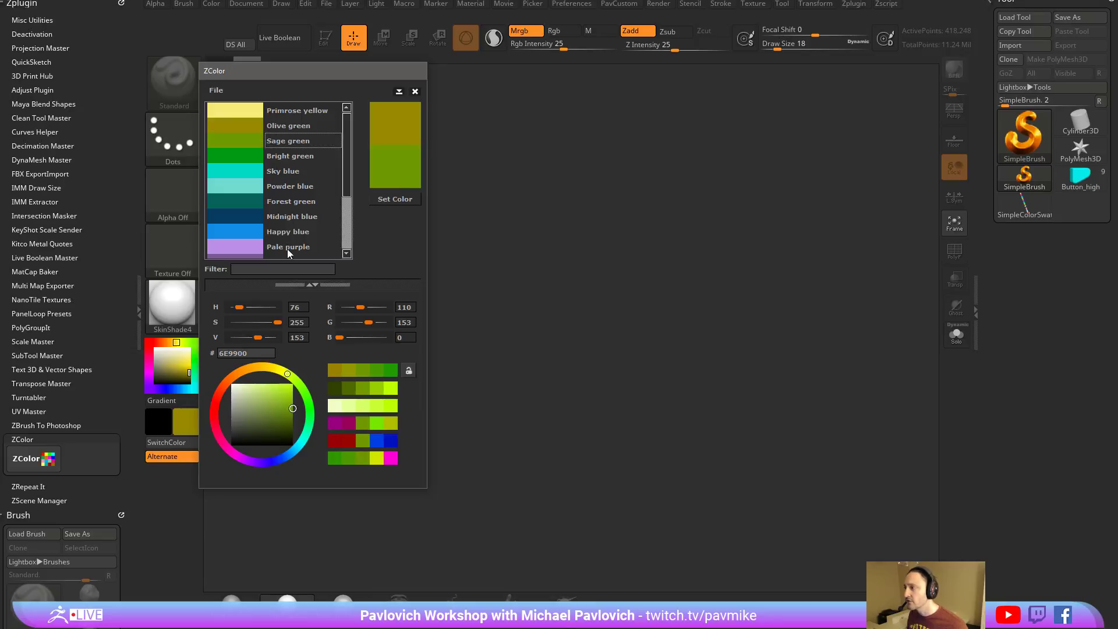
{"action": "left_click", "coordinate": [289, 234]}
{"action": "scroll", "coordinate": [289, 222], "scroll_direction": "down", "scroll_amount": 3}
{"action": "scroll", "coordinate": [290, 204], "scroll_direction": "up", "scroll_amount": 3}
{"action": "left_click", "coordinate": [290, 174]}
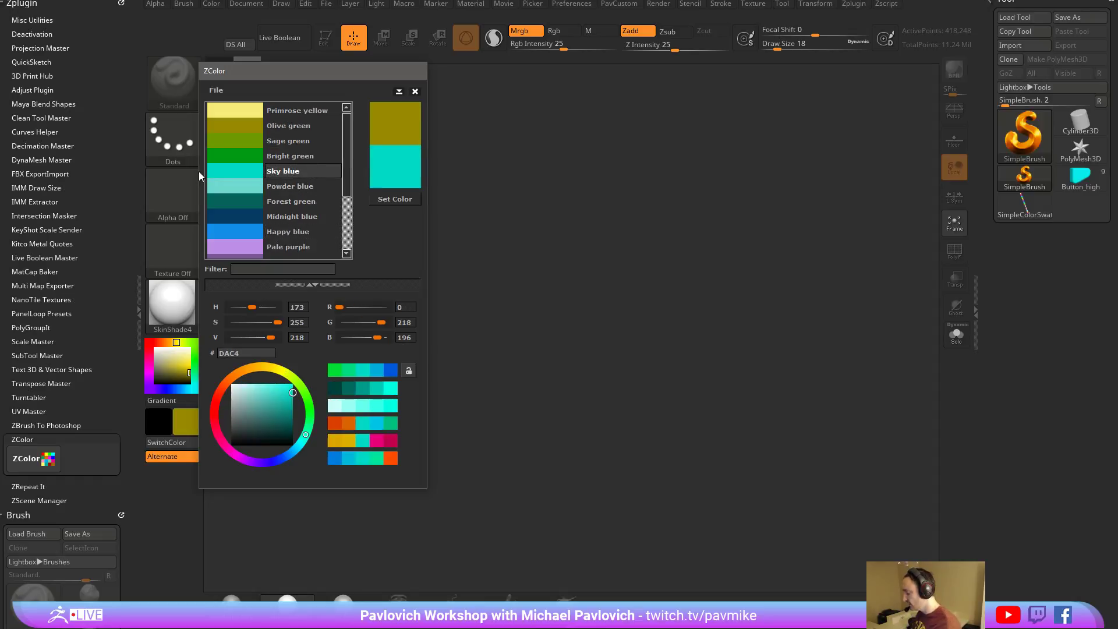
{"action": "type", "text": "whatever"}
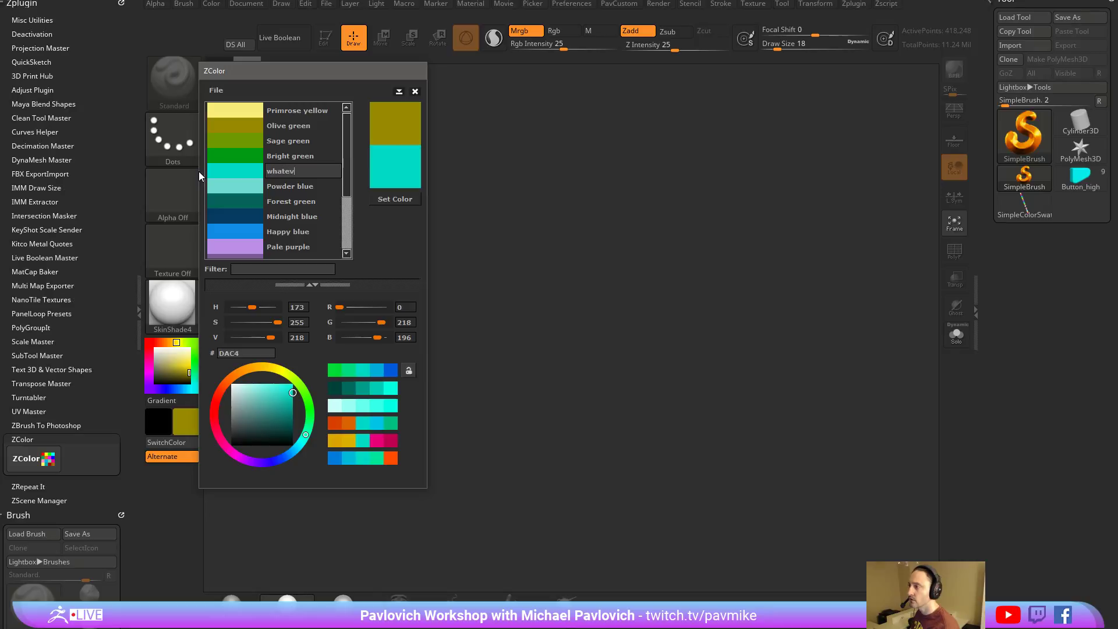
{"action": "key", "text": "Return"}
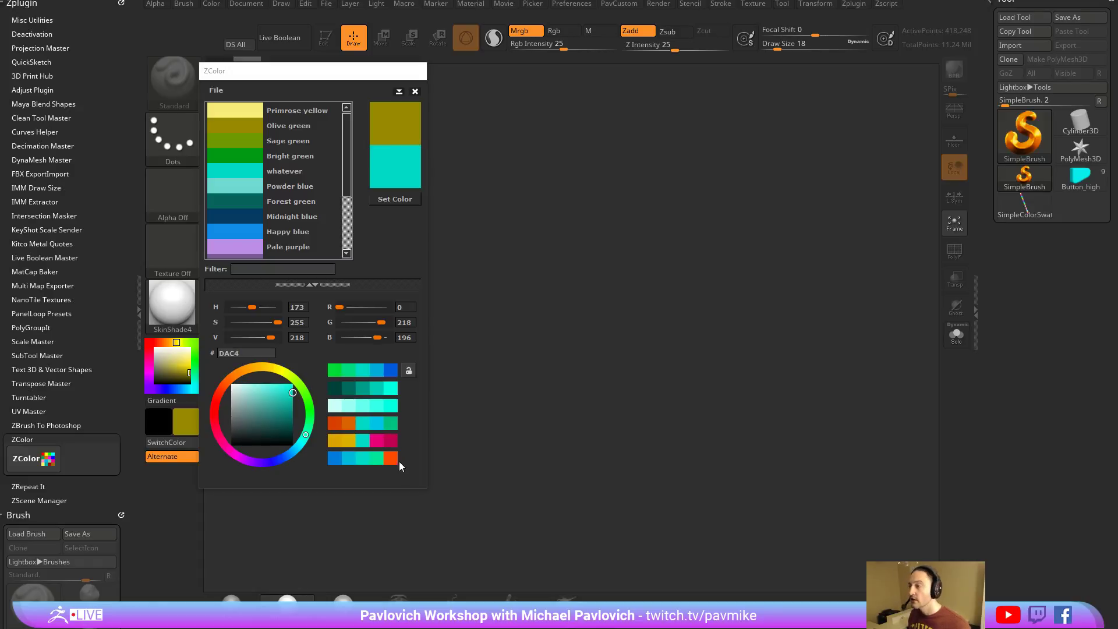
{"action": "left_click_drag", "start_coordinate": [375, 67], "coordinate": [383, 71]}
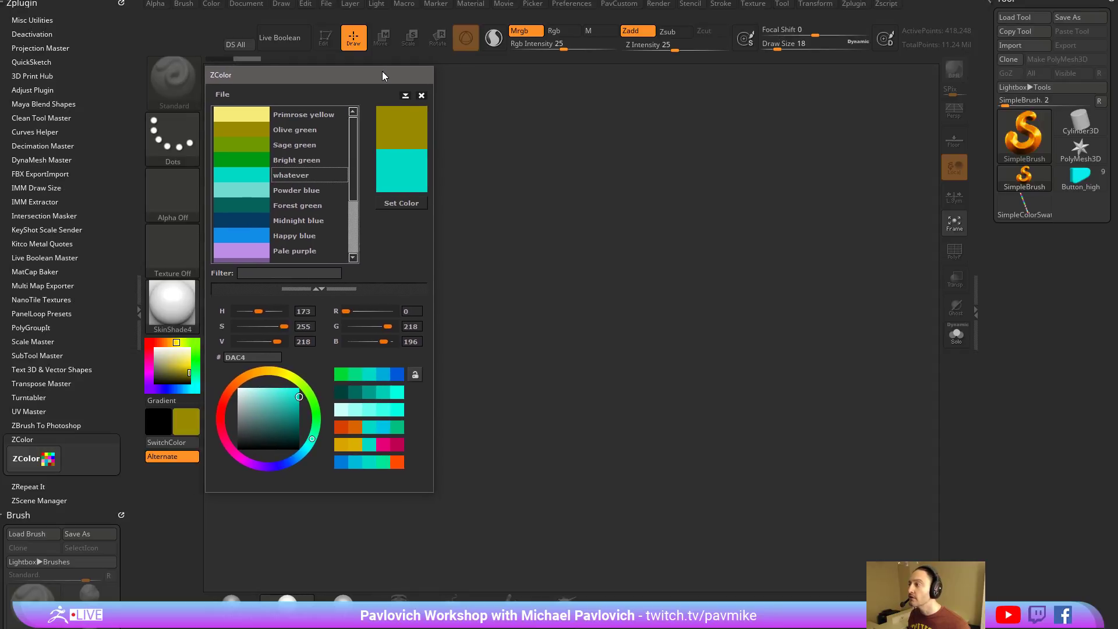
{"action": "left_click", "coordinate": [423, 93]}
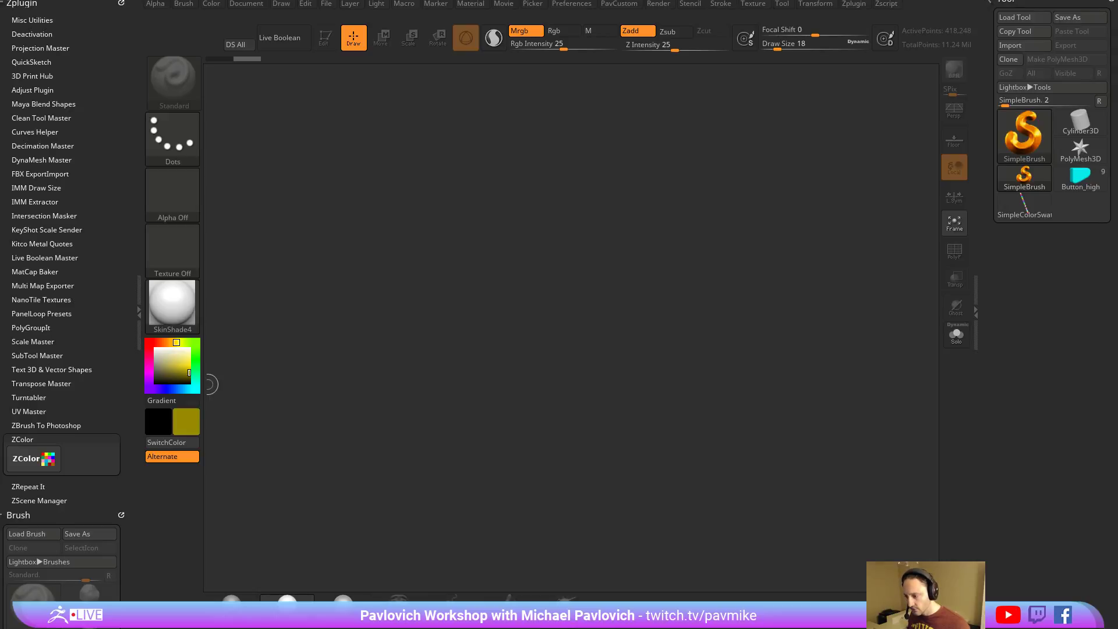
Switch to the browser, open the YouTube channel's ZBrush for Ideation playlist and find the 034 ZBrush Installing Plugins video.
{"action": "key", "text": "alt+Tab"}
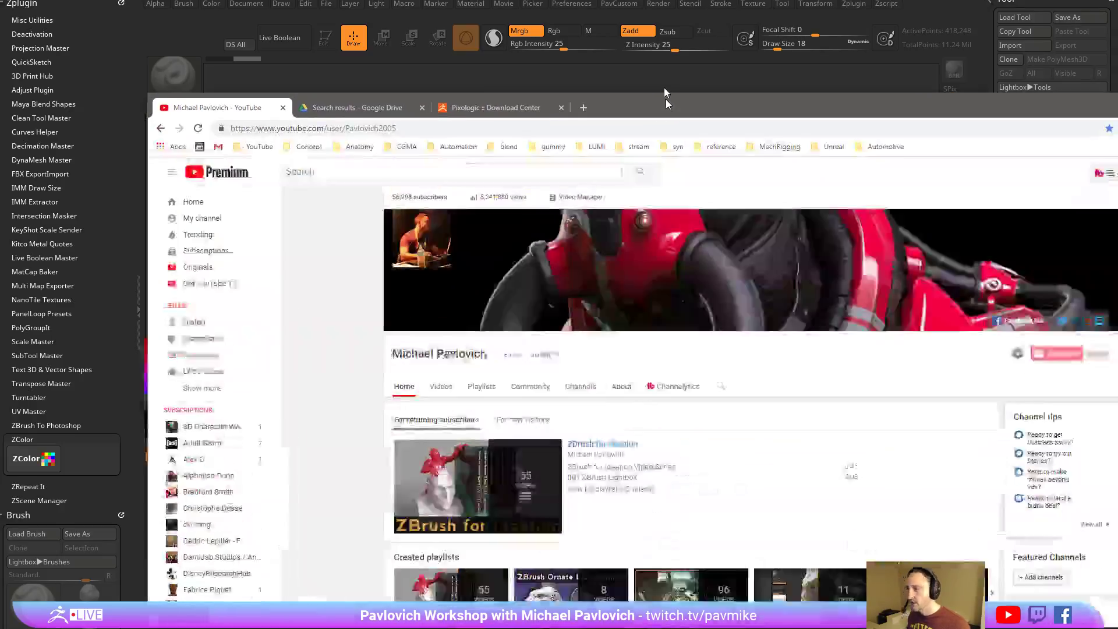
{"action": "scroll", "coordinate": [629, 408], "scroll_direction": "down", "scroll_amount": 5}
{"action": "scroll", "coordinate": [629, 407], "scroll_direction": "down", "scroll_amount": 5}
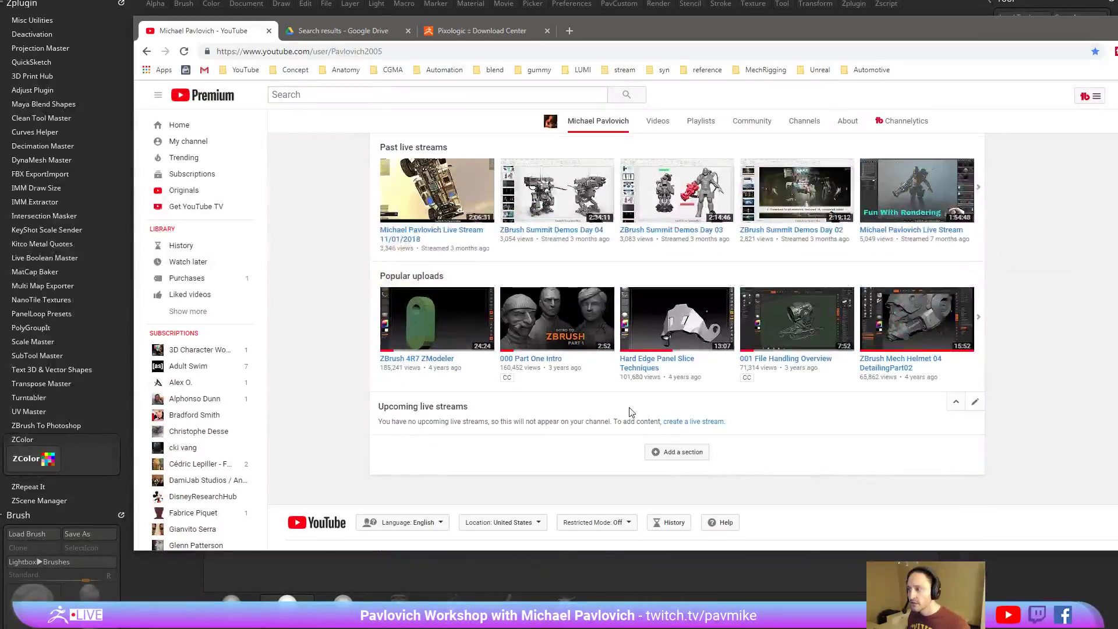
{"action": "scroll", "coordinate": [658, 437], "scroll_direction": "up", "scroll_amount": 3}
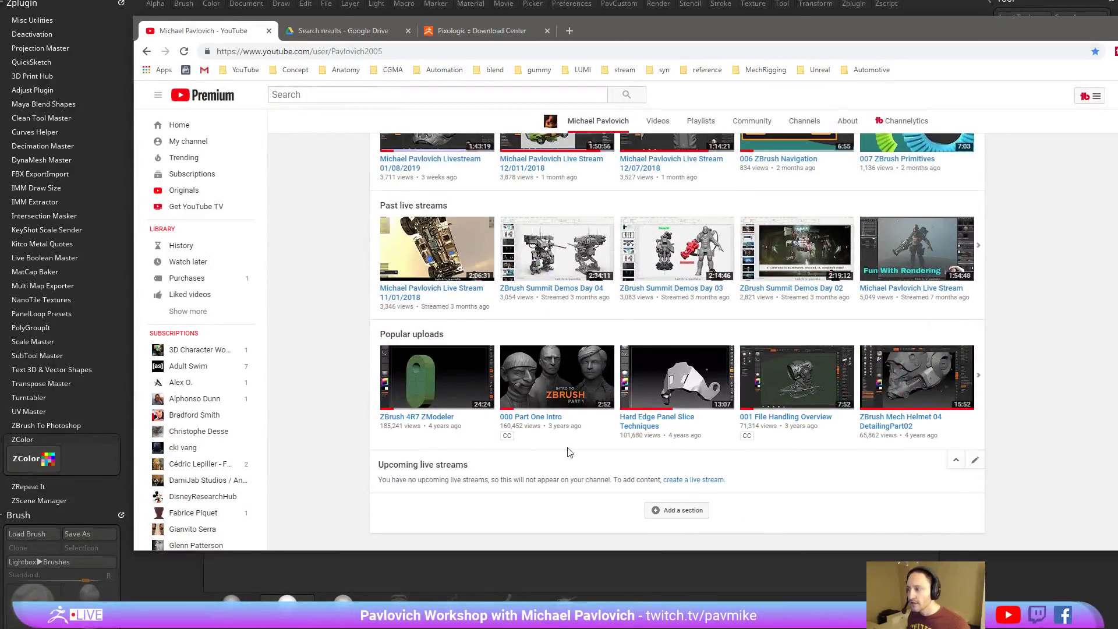
{"action": "scroll", "coordinate": [547, 250], "scroll_direction": "up", "scroll_amount": 7}
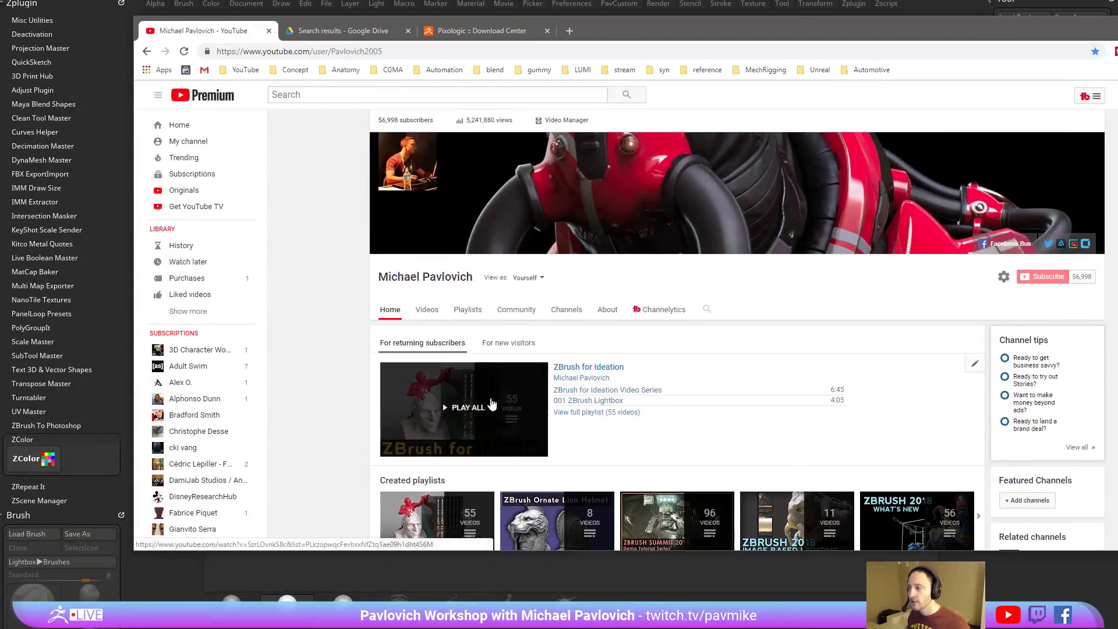
{"action": "left_click", "coordinate": [467, 310]}
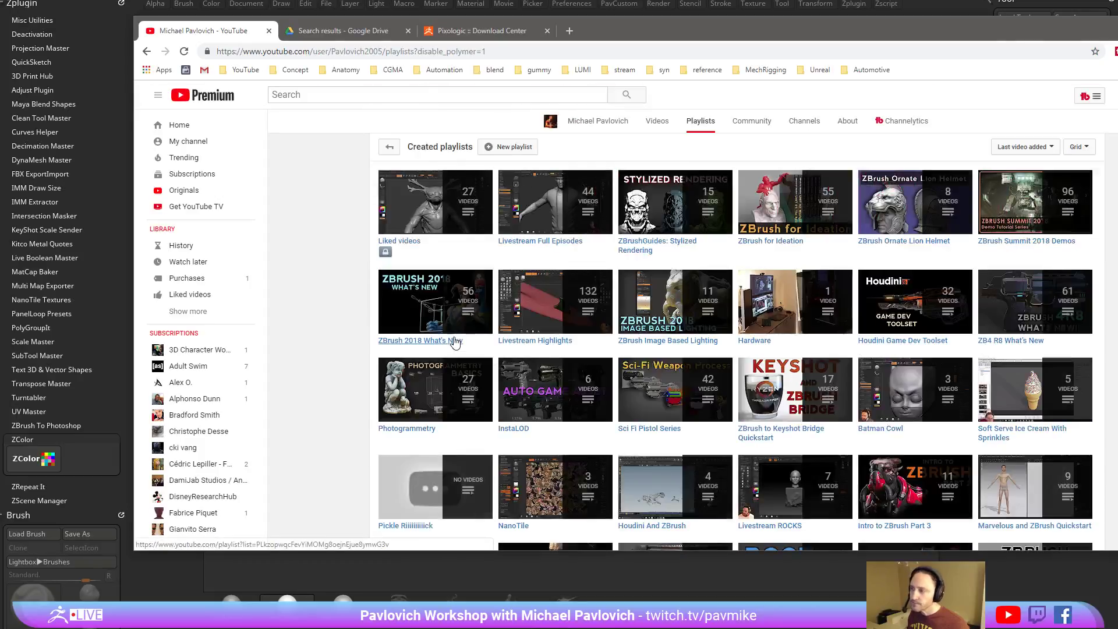
{"action": "left_click", "coordinate": [766, 245]}
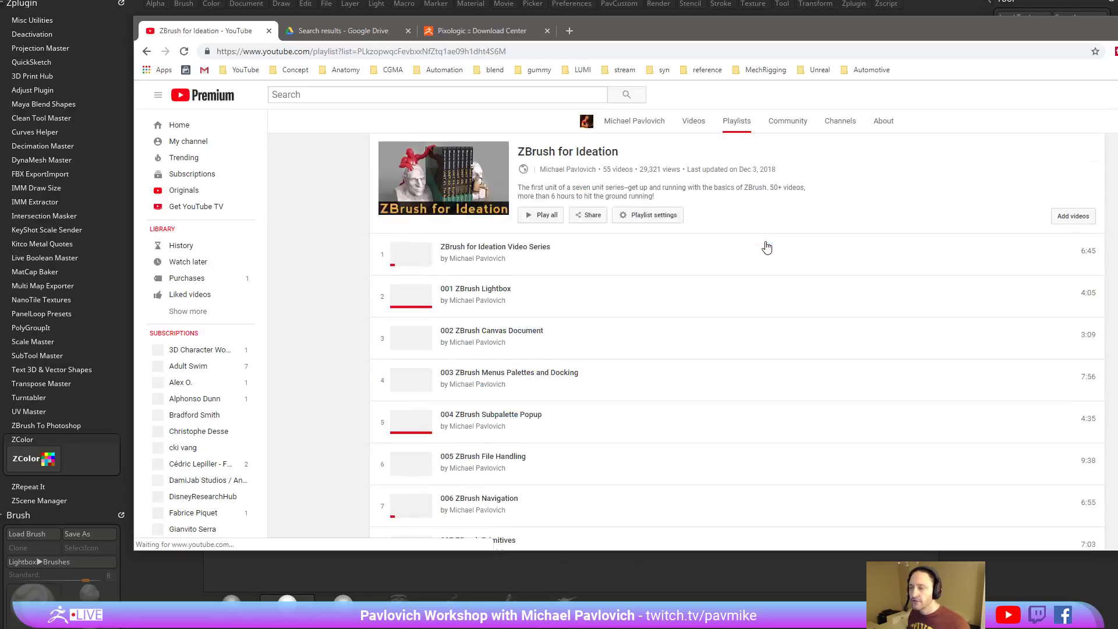
{"action": "scroll", "coordinate": [334, 251], "scroll_direction": "down", "scroll_amount": 20}
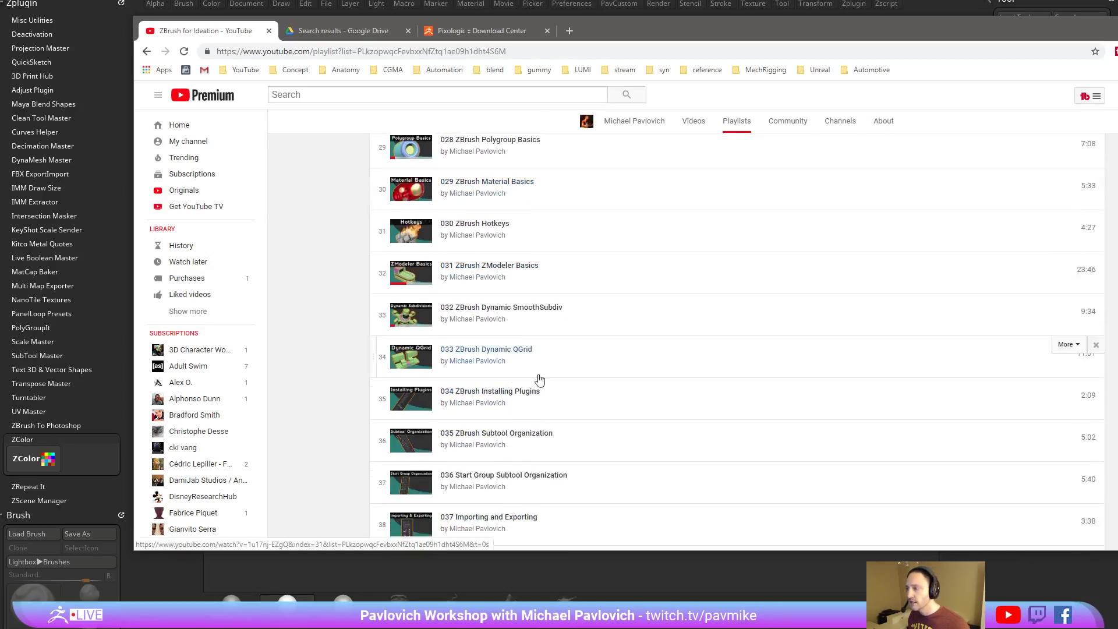
Open the 043 ZBrush Polypaint Options video from the playlist and examine its playback speed options.
{"action": "scroll", "coordinate": [524, 350], "scroll_direction": "down", "scroll_amount": 3}
{"action": "scroll", "coordinate": [545, 319], "scroll_direction": "down", "scroll_amount": 5}
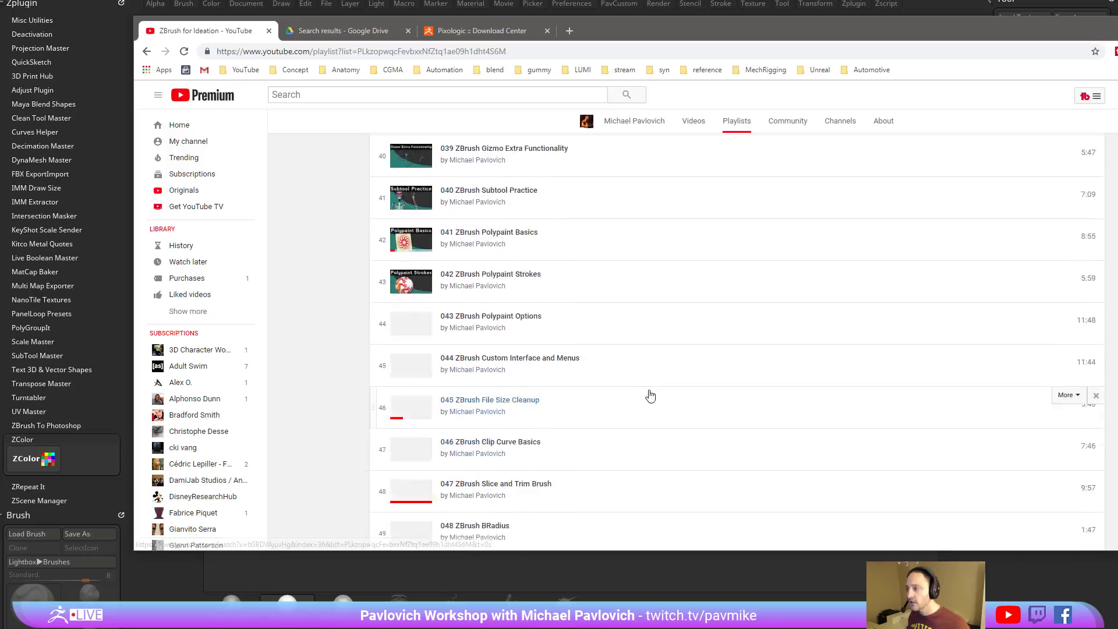
{"action": "left_click", "coordinate": [545, 320]}
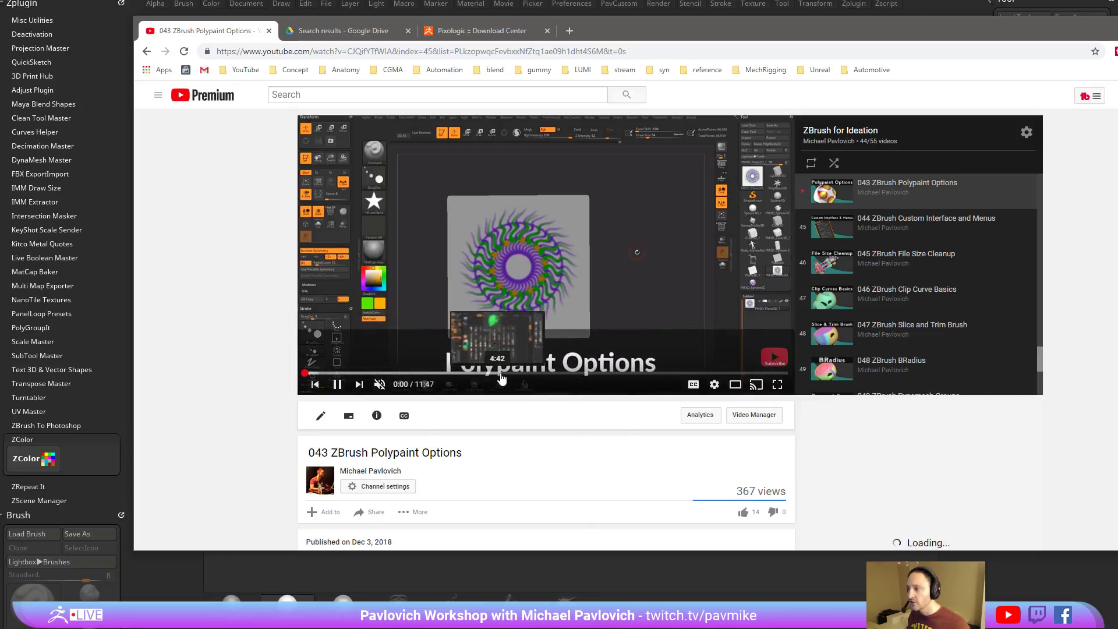
{"action": "left_click", "coordinate": [715, 384]}
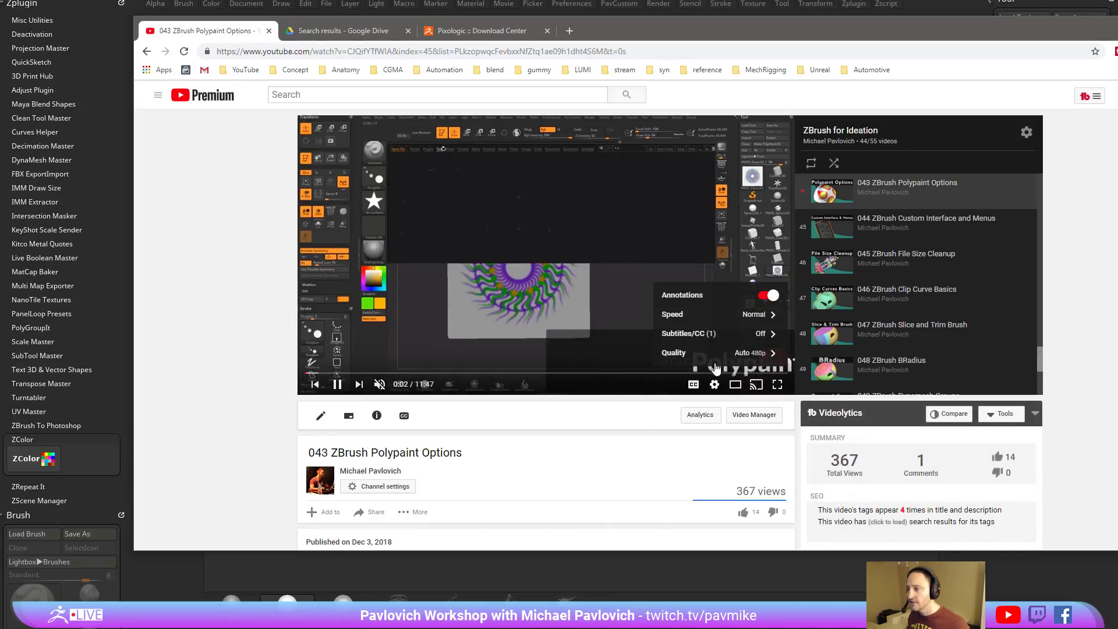
{"action": "left_click", "coordinate": [716, 317]}
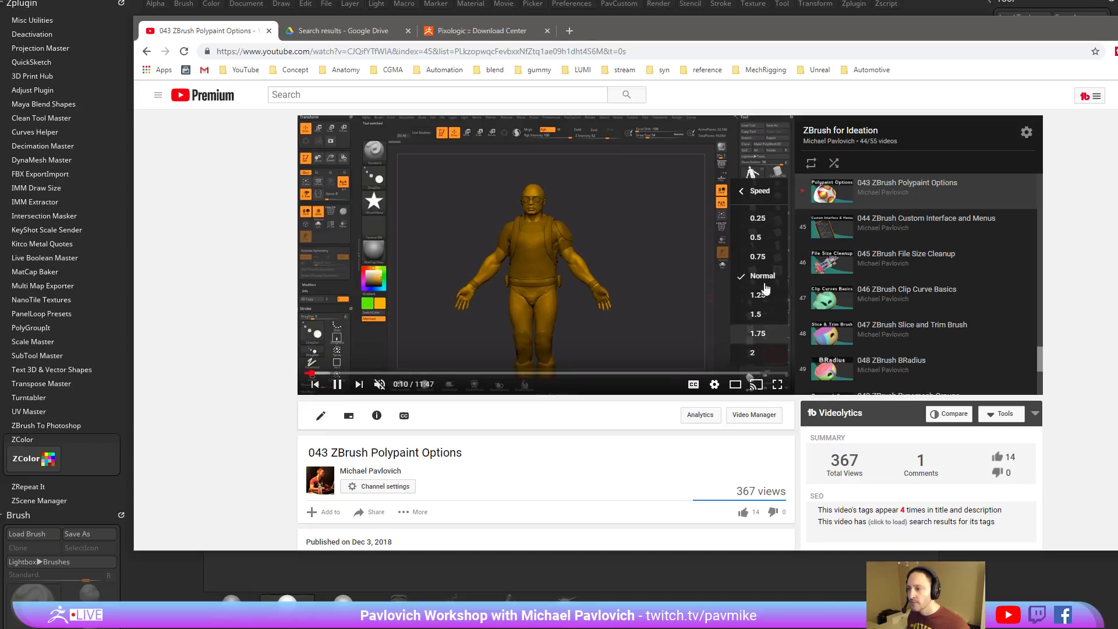
{"action": "left_click", "coordinate": [715, 385]}
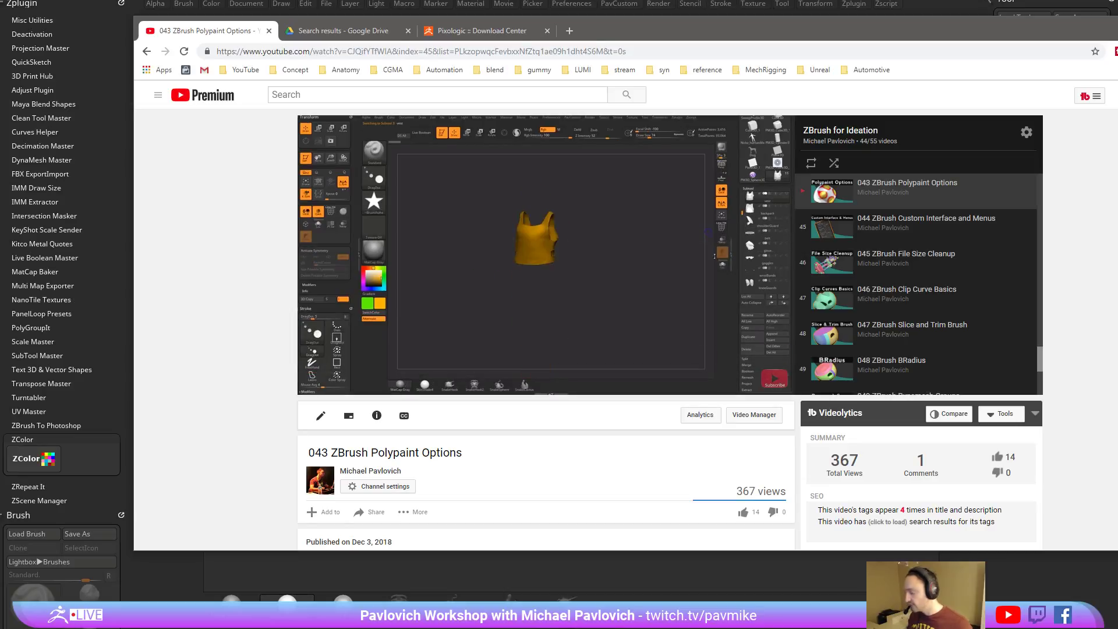
Raise the video's playback speed to 1.75x, lower it to 0.5x, raise it again, and return the video to its start.
{"action": "key", "text": "shift+period"}
{"action": "key", "text": "shift+period"}
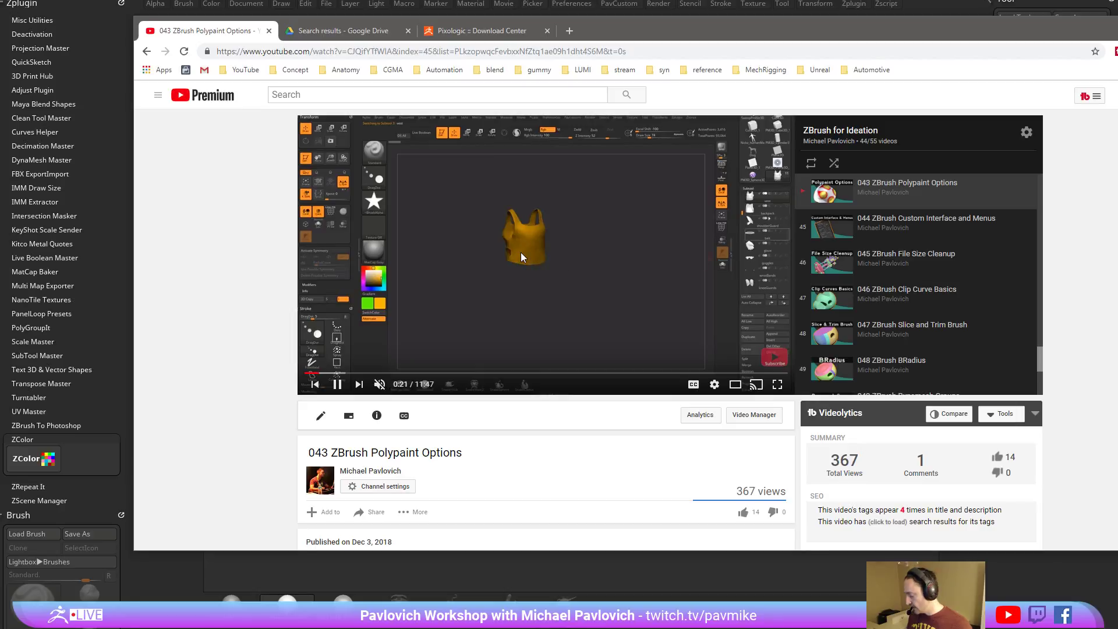
{"action": "key", "text": "shift+period"}
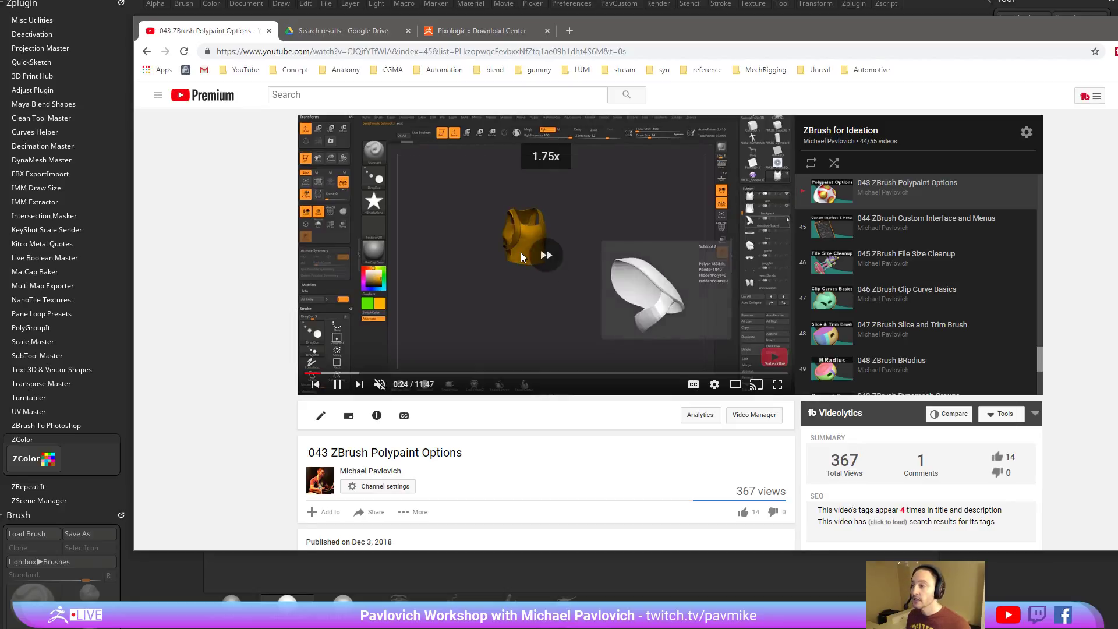
{"action": "key", "text": "shift+comma"}
{"action": "key", "text": "shift+comma"}
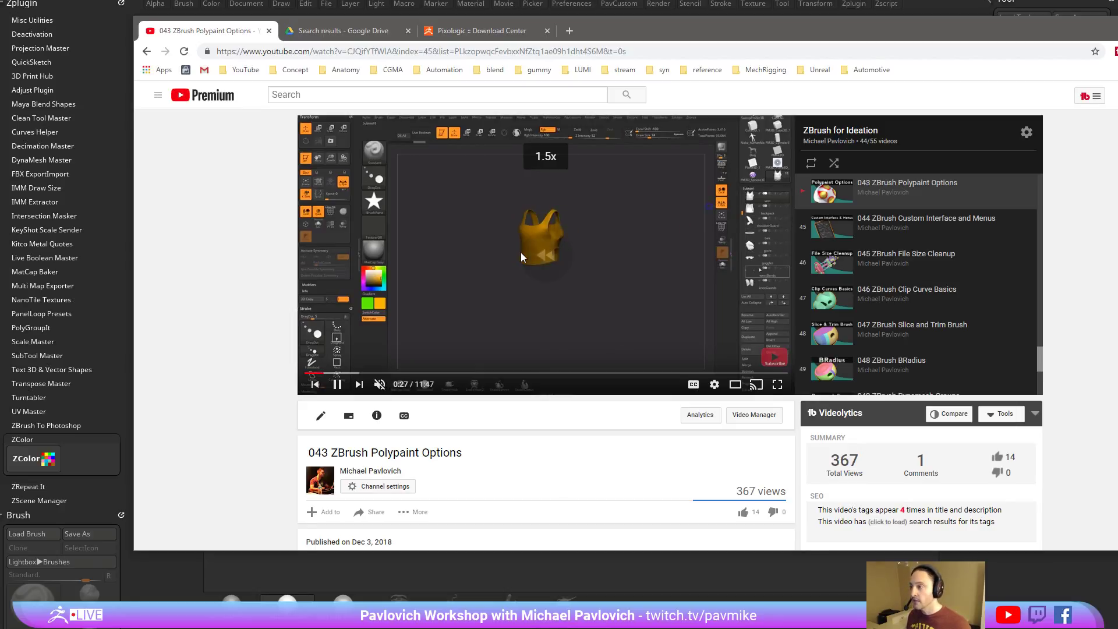
{"action": "key", "text": "shift+comma"}
{"action": "key", "text": "shift+comma"}
{"action": "key", "text": "shift+comma"}
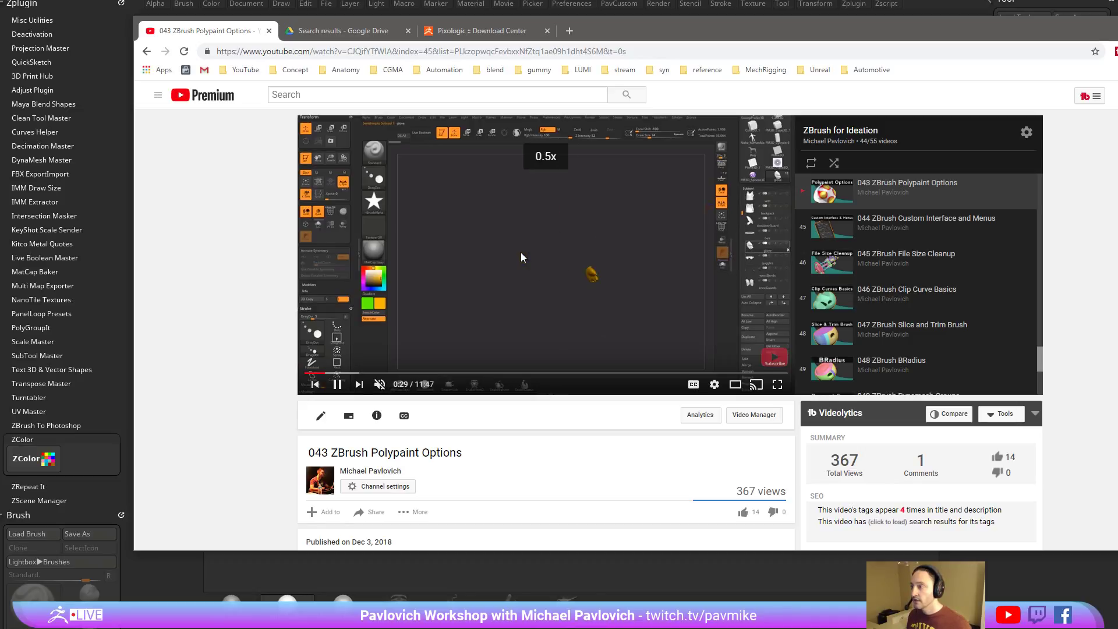
{"action": "key", "text": "shift+period"}
{"action": "key", "text": "shift+period"}
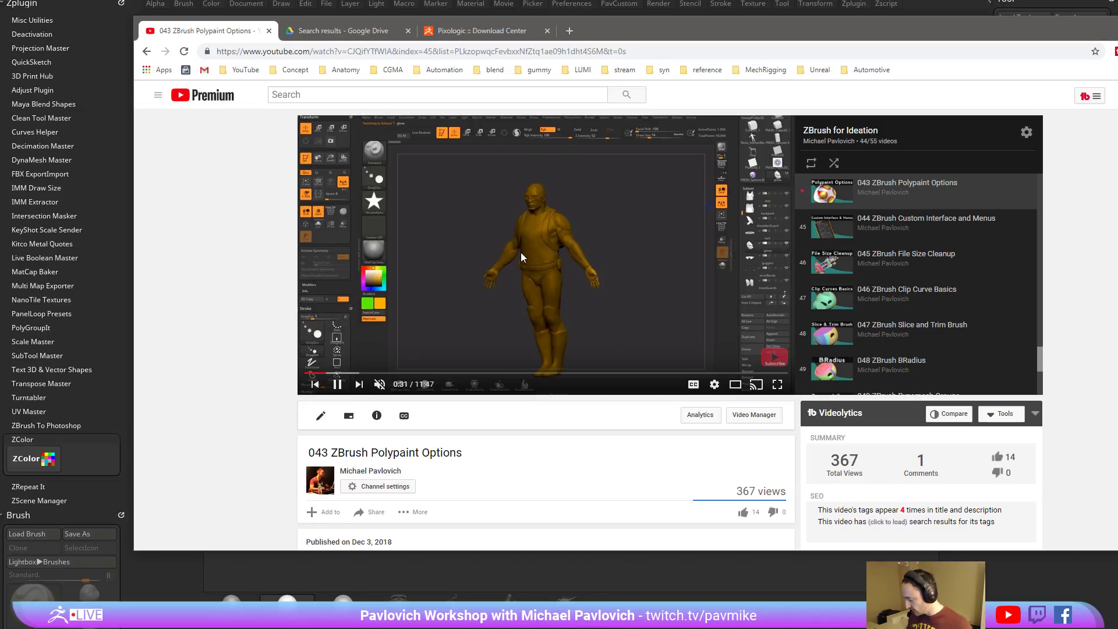
{"action": "key", "text": "shift+comma"}
{"action": "key", "text": "shift+comma"}
{"action": "key", "text": "shift+comma"}
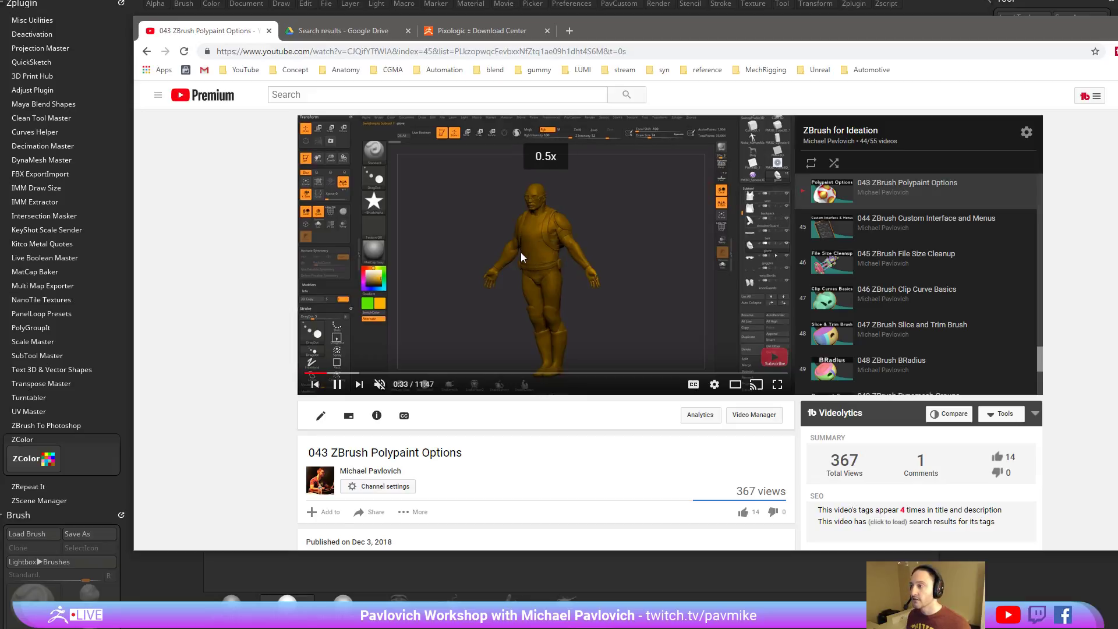
{"action": "key", "text": "shift+period"}
{"action": "key", "text": "shift+period"}
{"action": "key", "text": "shift+period"}
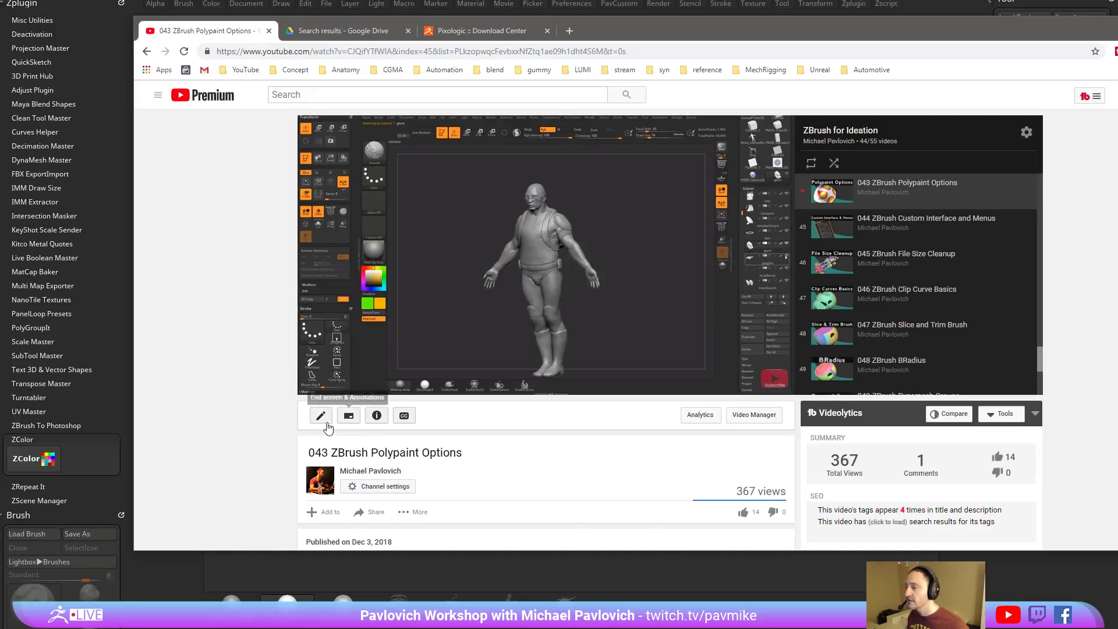
{"action": "left_click", "coordinate": [315, 387]}
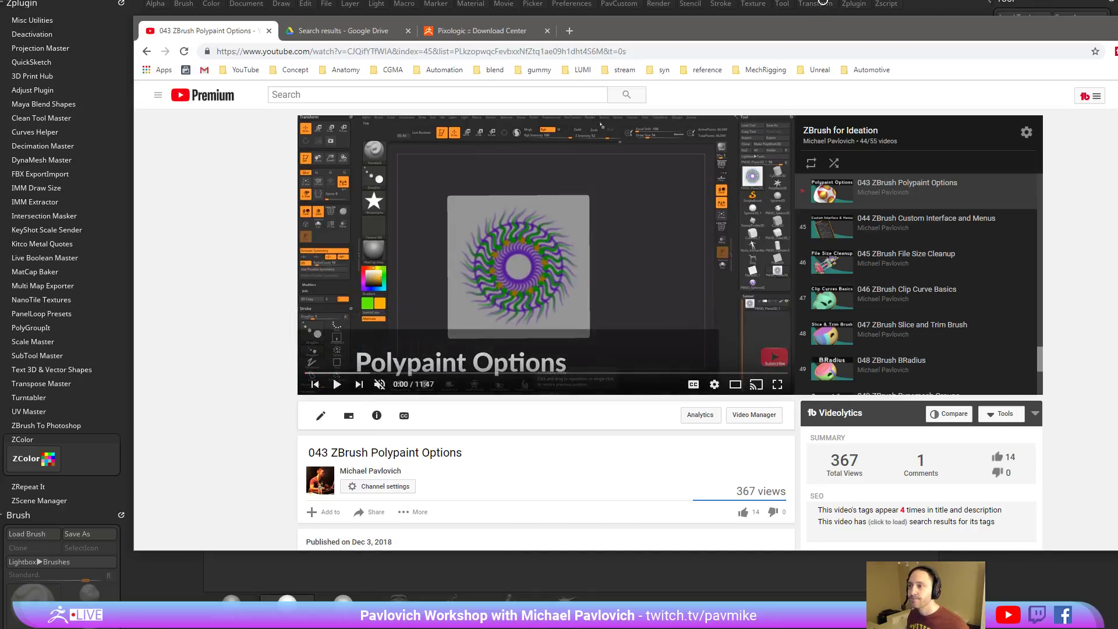
Switch to ZBrush, view the image of viewer comments over the canvas, and move it out of the way.
{"action": "key", "text": "alt+Tab"}
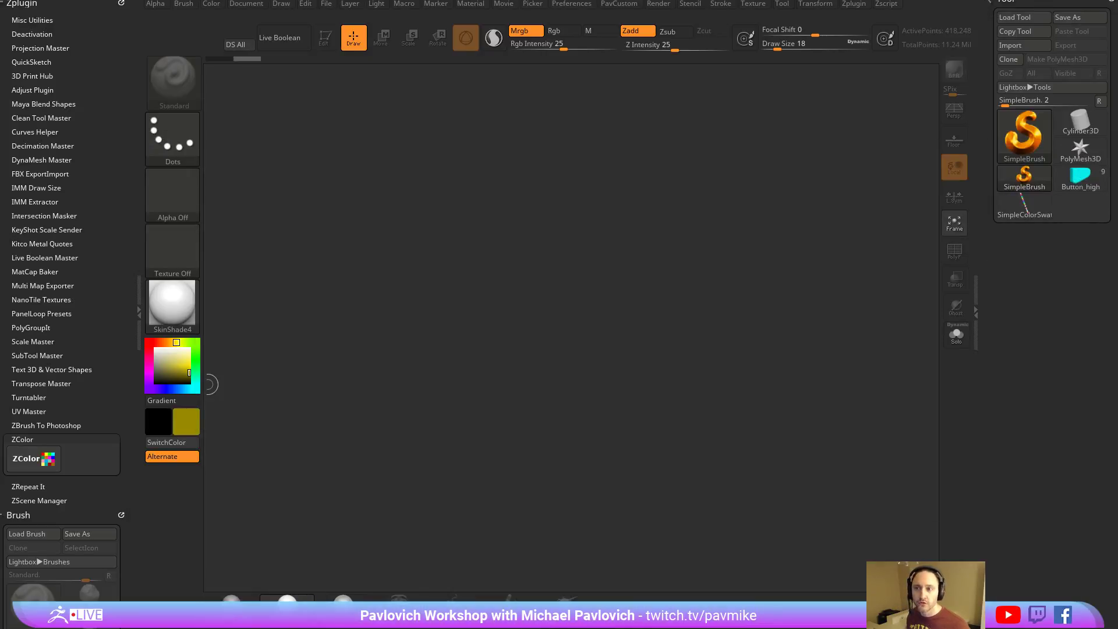
{"action": "key", "text": "alt+Tab"}
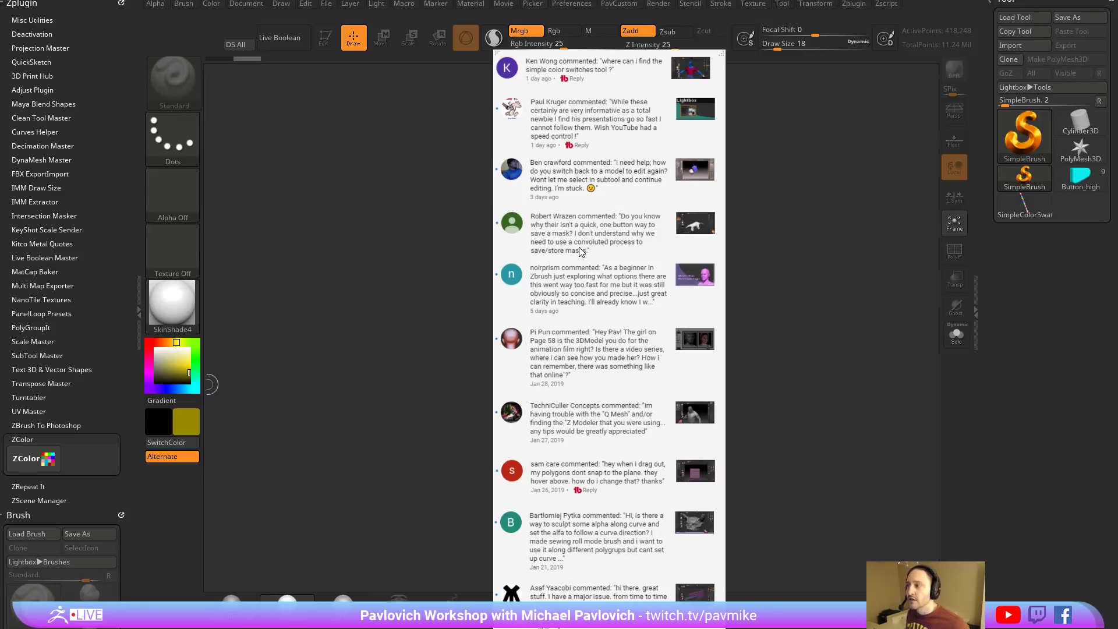
{"action": "right_click_drag", "start_coordinate": [579, 247], "coordinate": [1117, 391]}
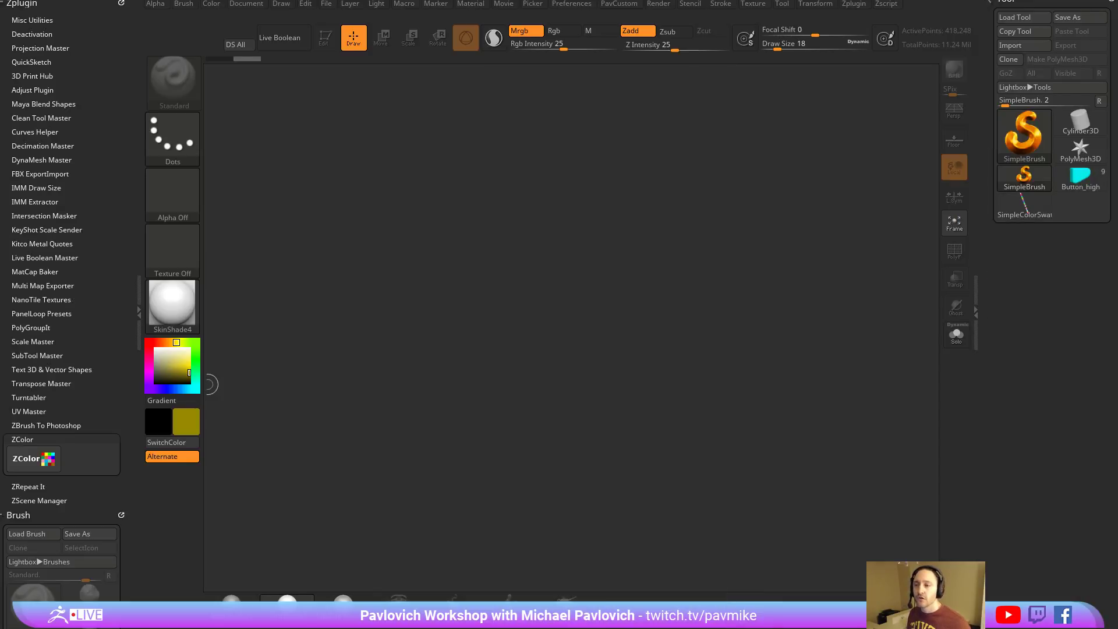
Draw the SimpleColorSwatches tool on a cleared canvas with the DragRect stroke, enter edit mode and align the swatch strip upright.
{"action": "left_click", "coordinate": [1057, 188]}
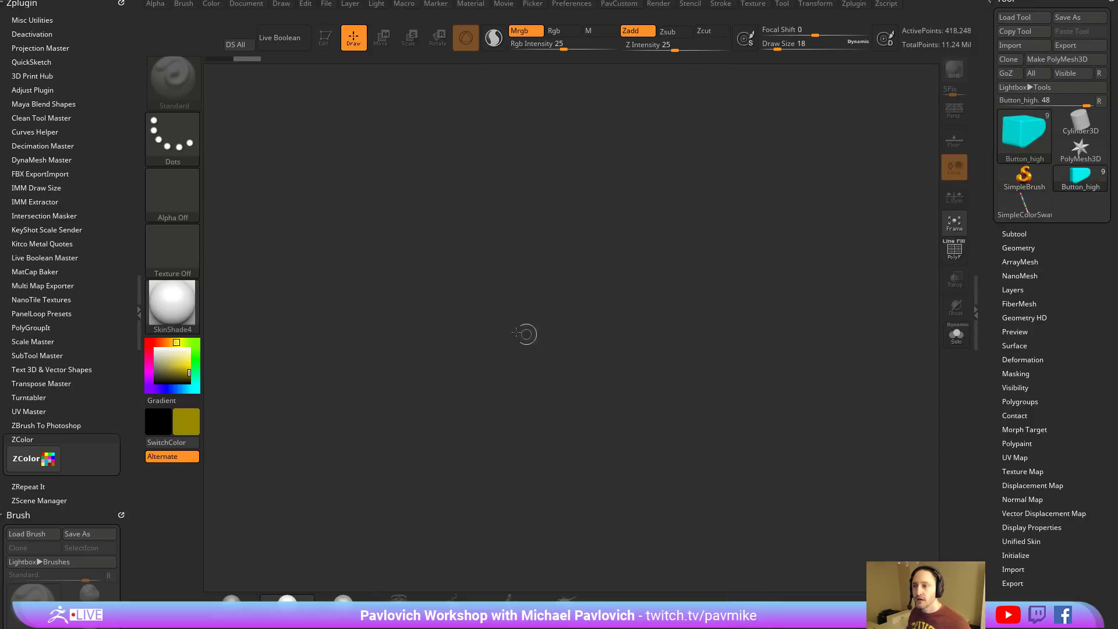
{"action": "left_click", "coordinate": [1017, 216]}
{"action": "left_click_drag", "start_coordinate": [515, 322], "coordinate": [541, 463]}
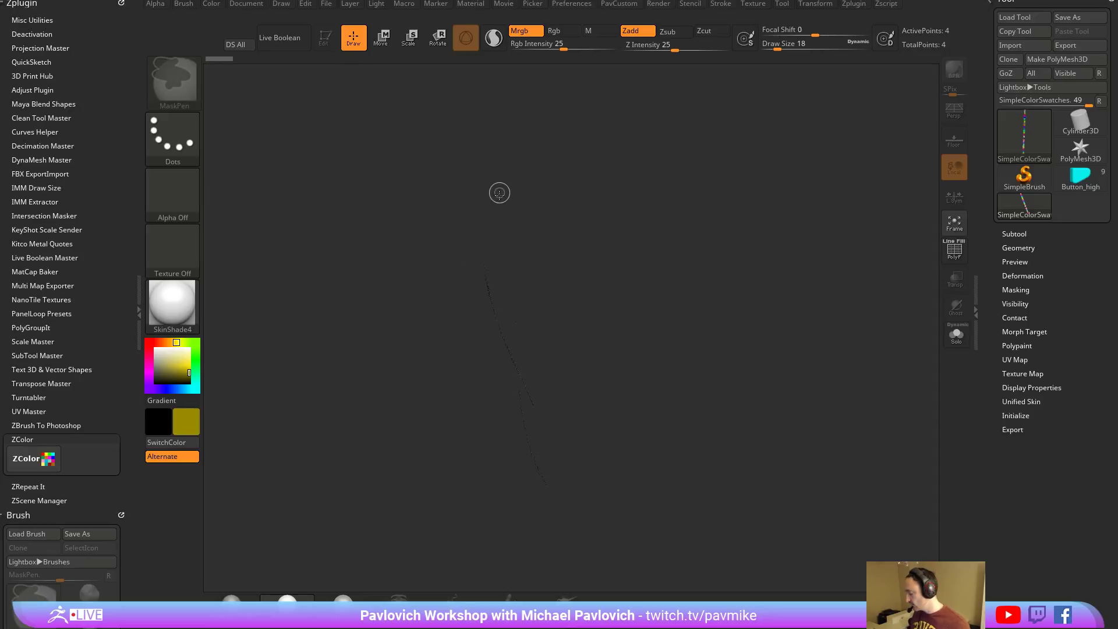
{"action": "key", "text": "ctrl"}
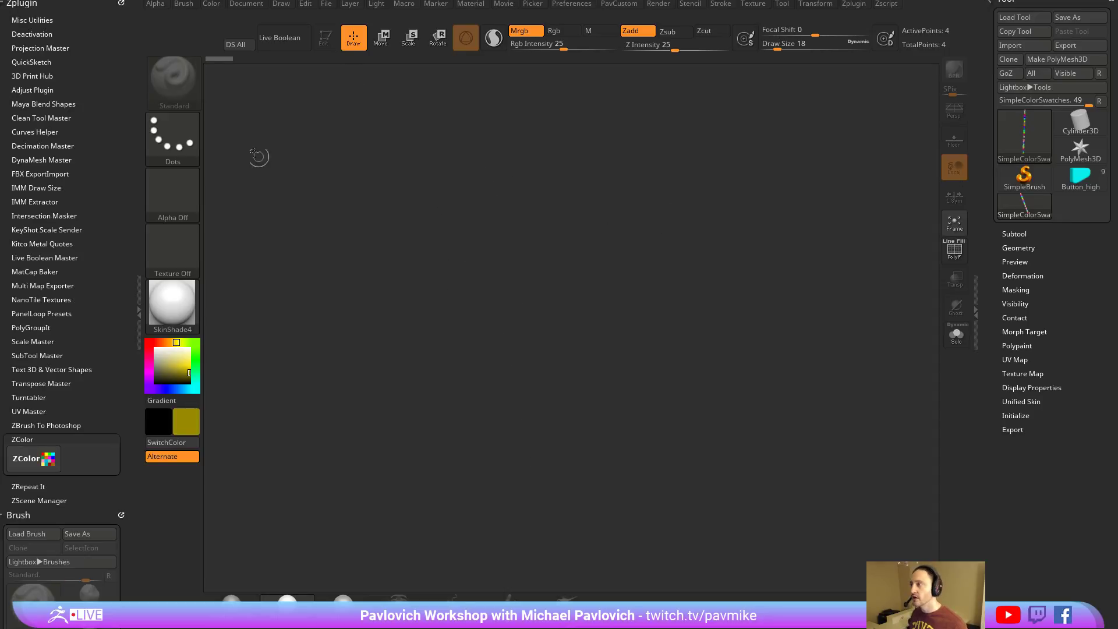
{"action": "left_click", "coordinate": [183, 141]}
{"action": "left_click", "coordinate": [297, 149]}
{"action": "left_click_drag", "start_coordinate": [482, 305], "coordinate": [526, 439]}
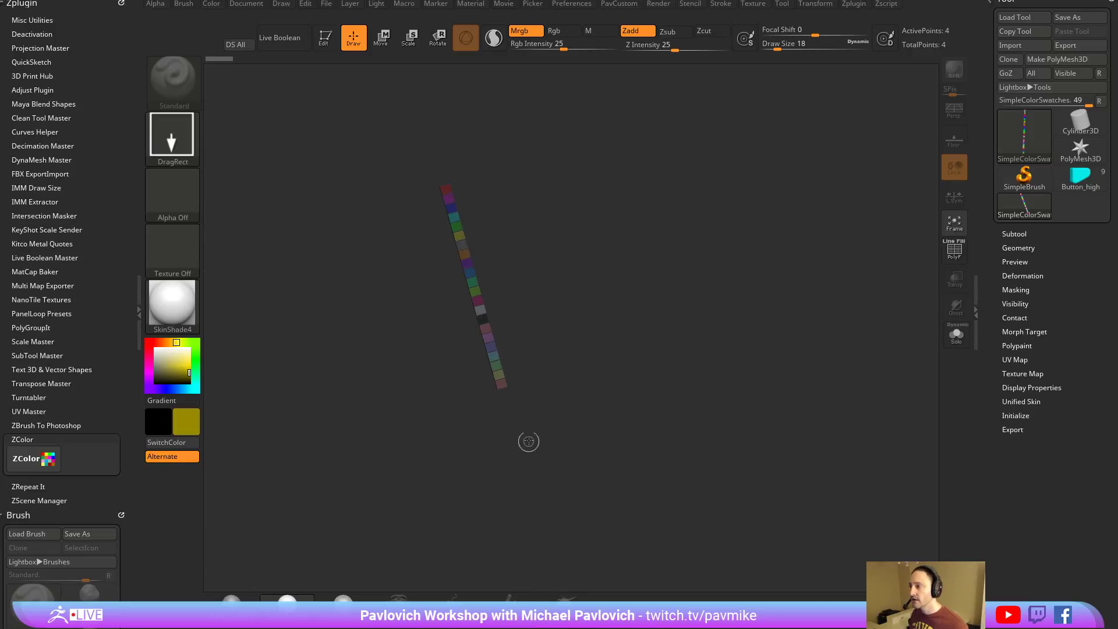
{"action": "left_click_drag", "start_coordinate": [637, 252], "coordinate": [612, 280], "text": "shift"}
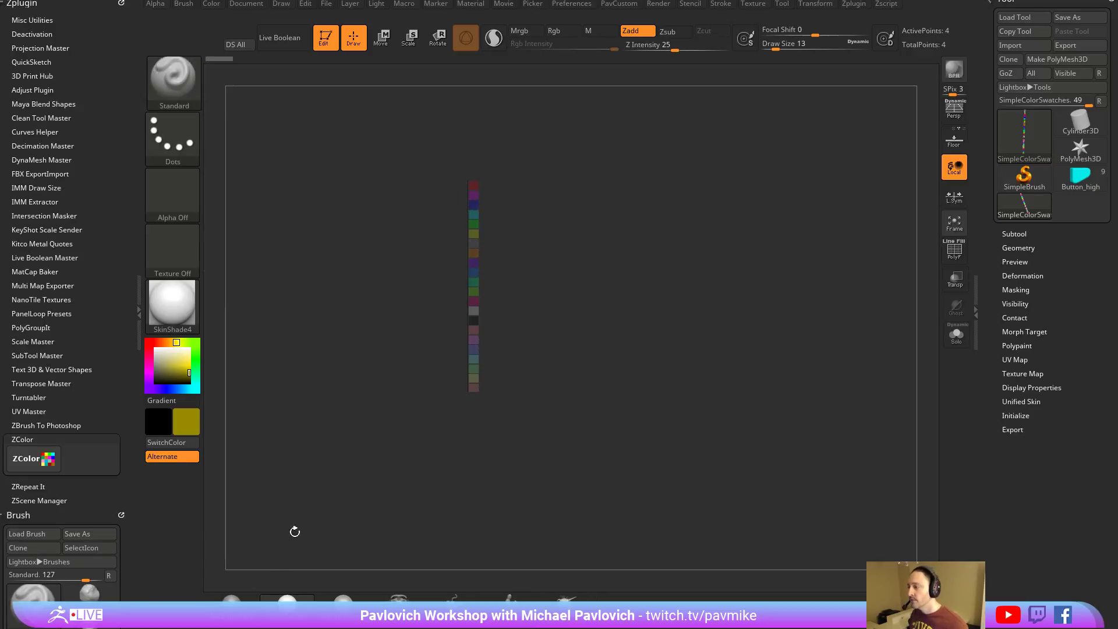
Set the active color to white with the swatch strip enlarged on the canvas.
{"action": "left_click", "coordinate": [155, 348]}
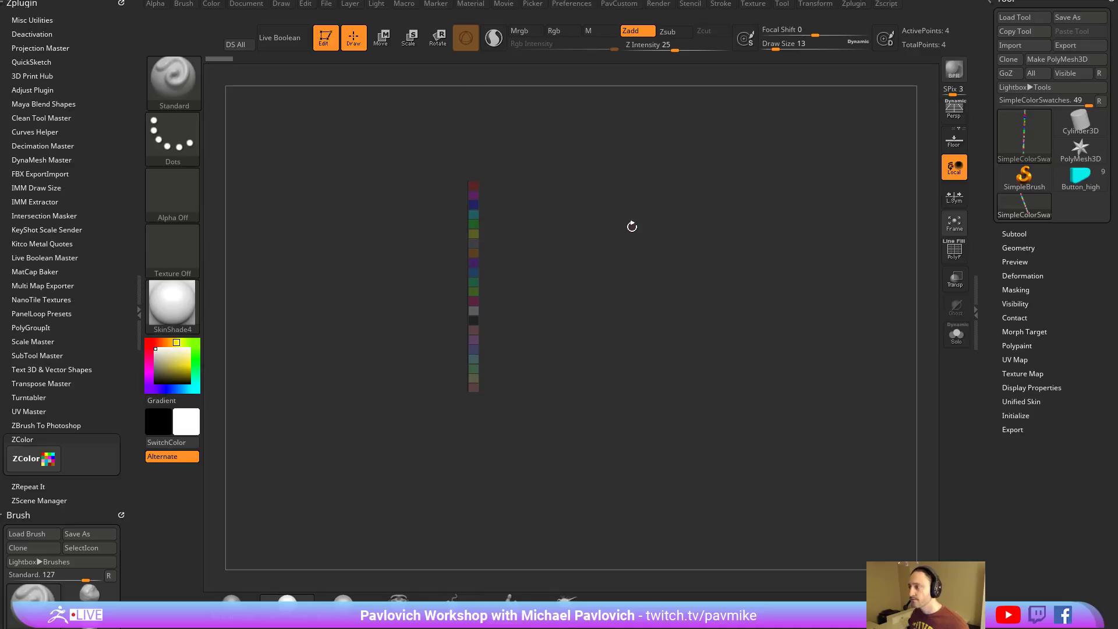
{"action": "left_click_drag", "start_coordinate": [632, 226], "coordinate": [614, 288], "text": "alt"}
{"action": "left_click_drag", "start_coordinate": [438, 315], "coordinate": [392, 331], "text": "alt"}
{"action": "mouse_move", "coordinate": [539, 270]}
{"action": "left_mouse_down"}
{"action": "mouse_move", "coordinate": [462, 316]}
{"action": "mouse_move", "coordinate": [554, 288]}
{"action": "mouse_move", "coordinate": [464, 285]}
{"action": "mouse_move", "coordinate": [538, 299]}
{"action": "mouse_move", "coordinate": [517, 267]}
{"action": "mouse_move", "coordinate": [559, 269]}
{"action": "left_mouse_up"}
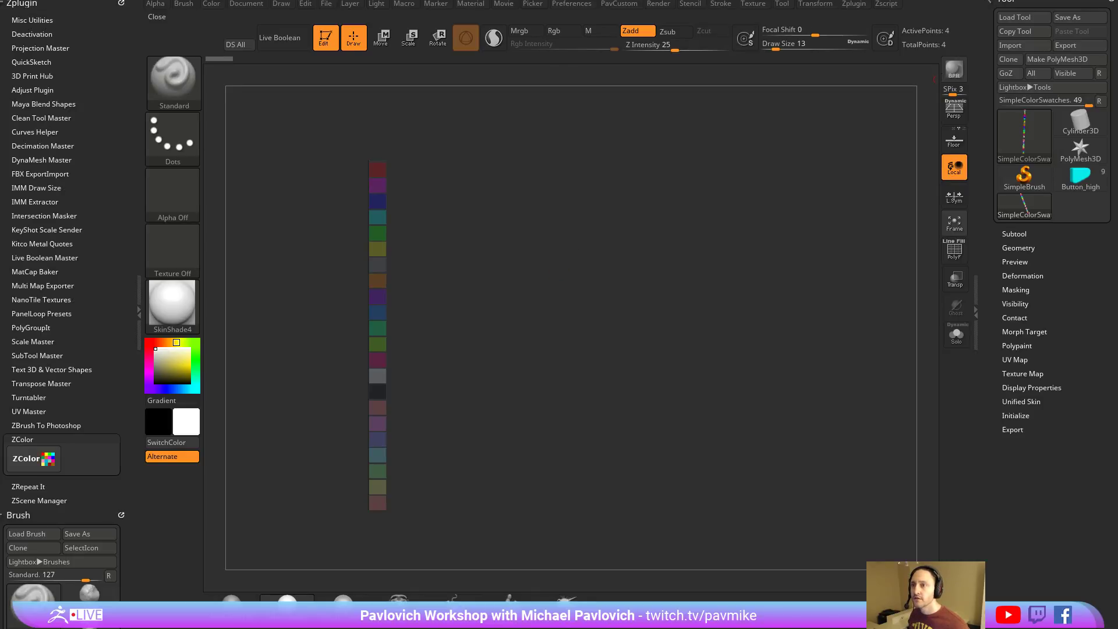
Switch to Photoshop and show the Swatches panel.
{"action": "key", "text": "alt+F4"}
{"action": "left_click", "coordinate": [571, 279]}
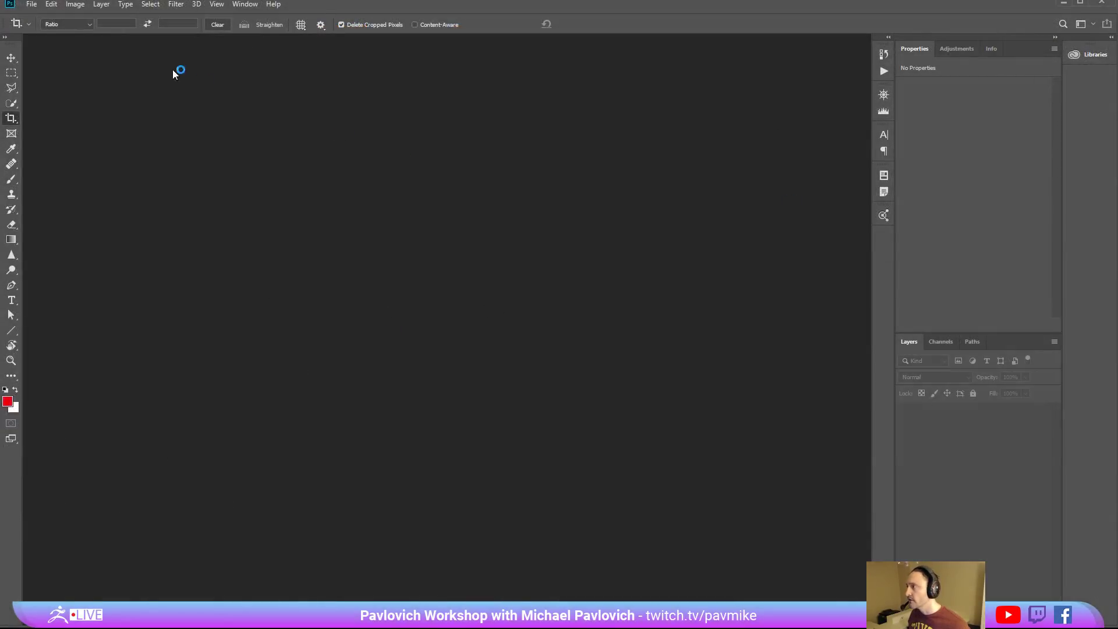
{"action": "left_click", "coordinate": [245, 4]}
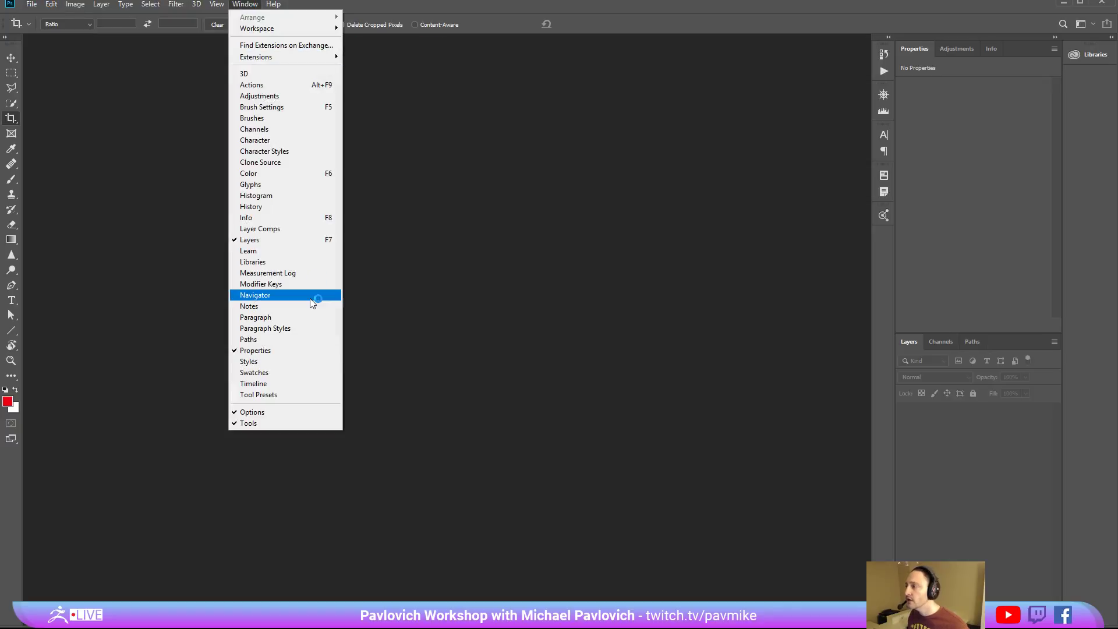
{"action": "left_click", "coordinate": [268, 373]}
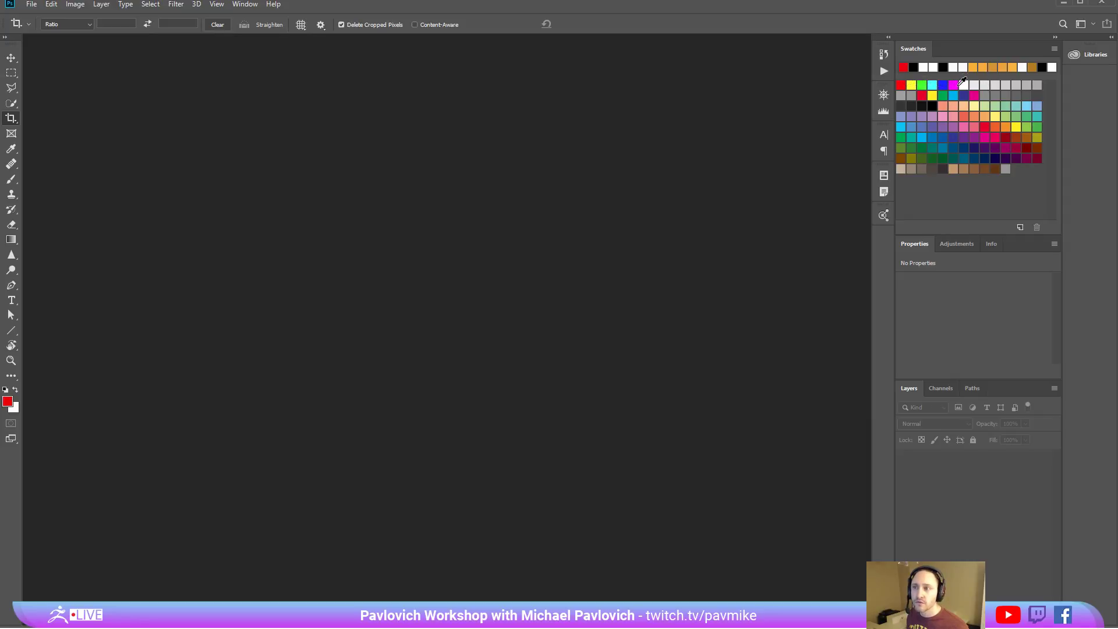
Delete all swatches after the first white one in the Preset Manager, keeping only the first seven colors.
{"action": "left_click", "coordinate": [1054, 47]}
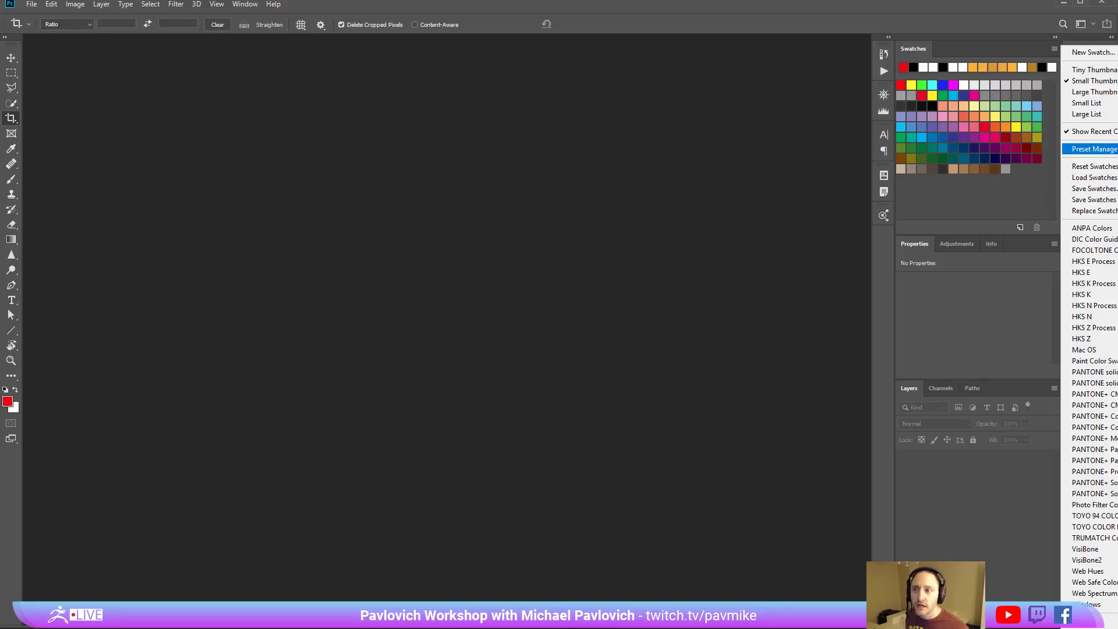
{"action": "left_click", "coordinate": [1094, 149]}
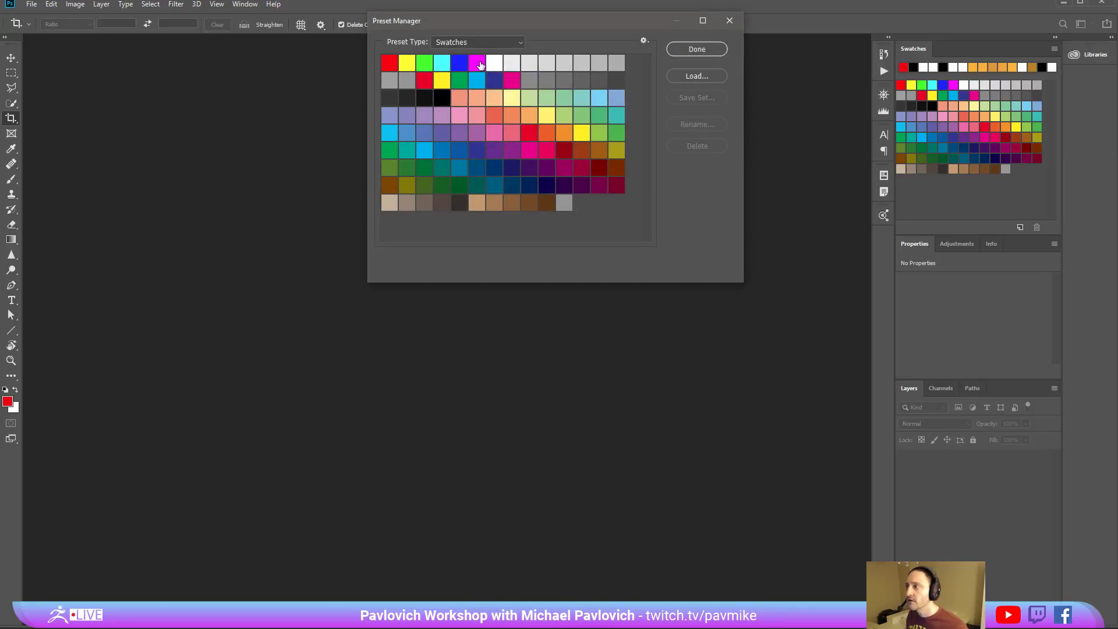
{"action": "left_click", "coordinate": [512, 64]}
{"action": "left_click", "coordinate": [565, 203], "text": "shift"}
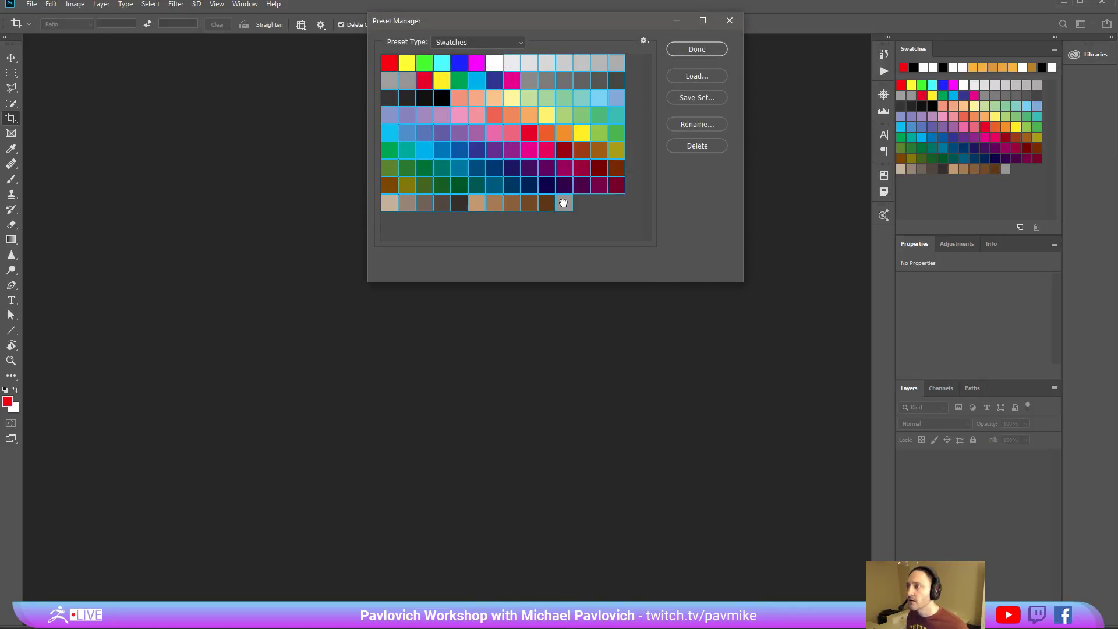
{"action": "left_click", "coordinate": [686, 145]}
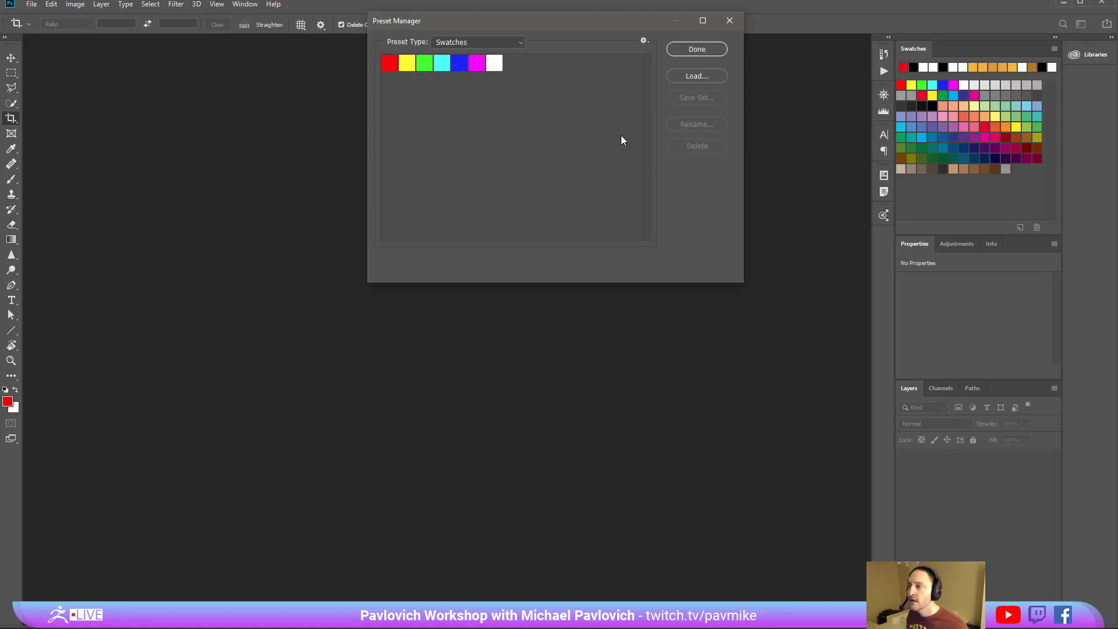
{"action": "left_click", "coordinate": [692, 51]}
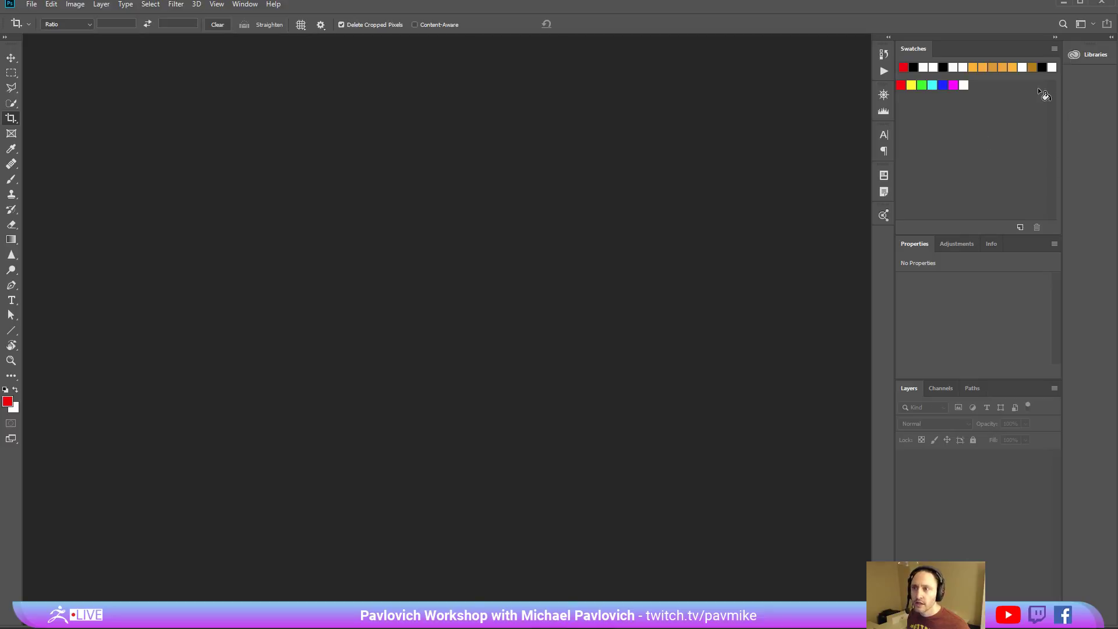
{"action": "left_click", "coordinate": [1054, 49]}
{"action": "left_click", "coordinate": [1019, 106]}
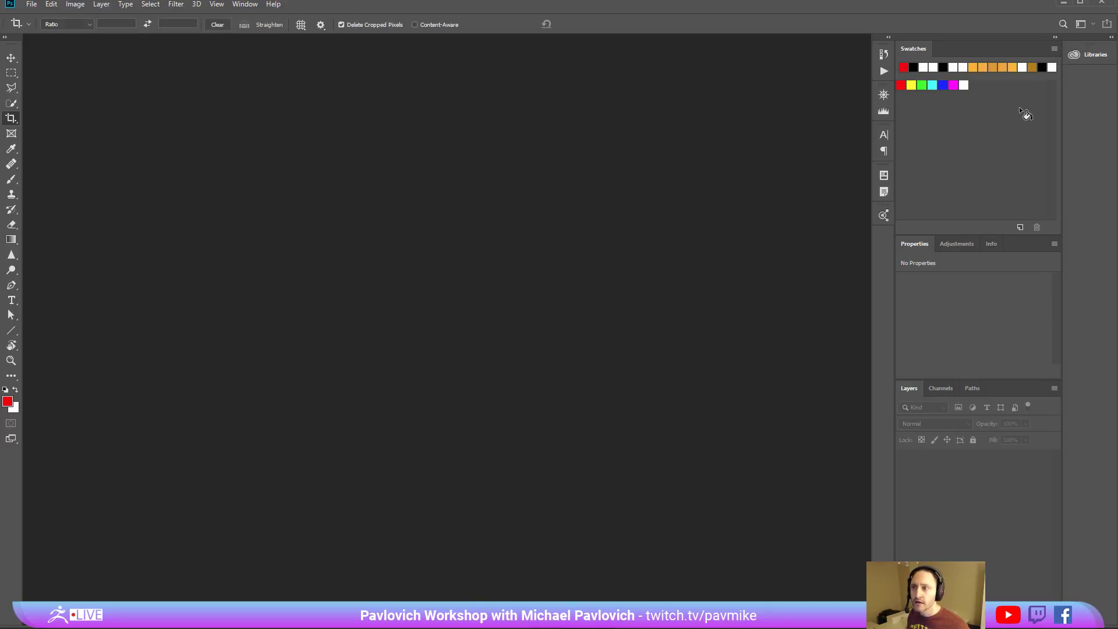
{"action": "left_click", "coordinate": [1019, 107]}
{"action": "left_click", "coordinate": [676, 111]}
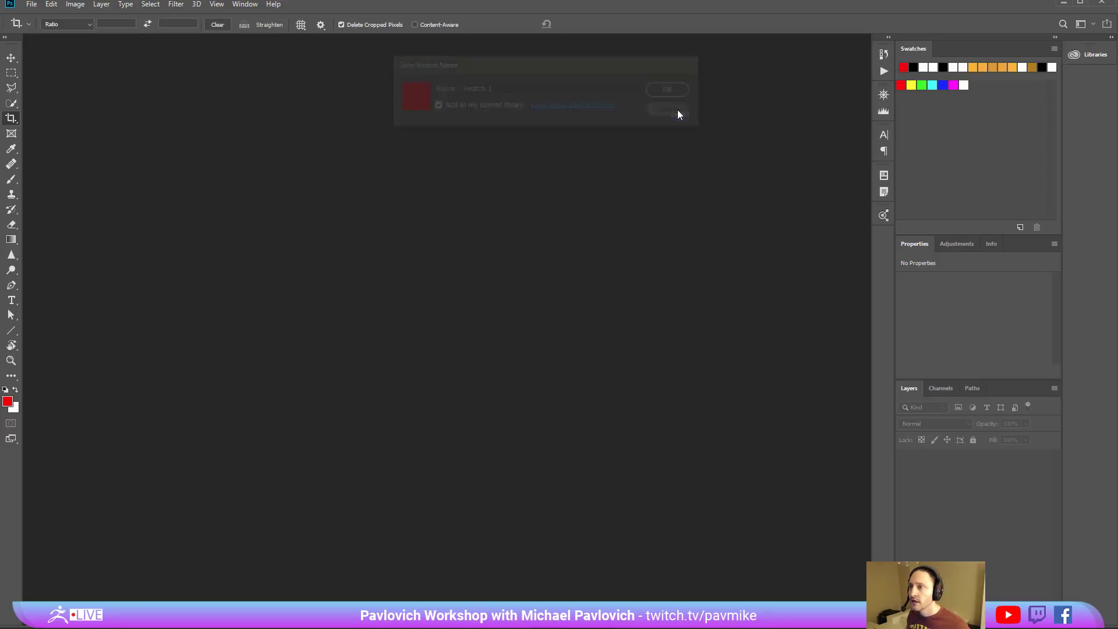
Enter pure red, RGB 255, 0, 0, as the new foreground color.
{"action": "left_click", "coordinate": [7, 403]}
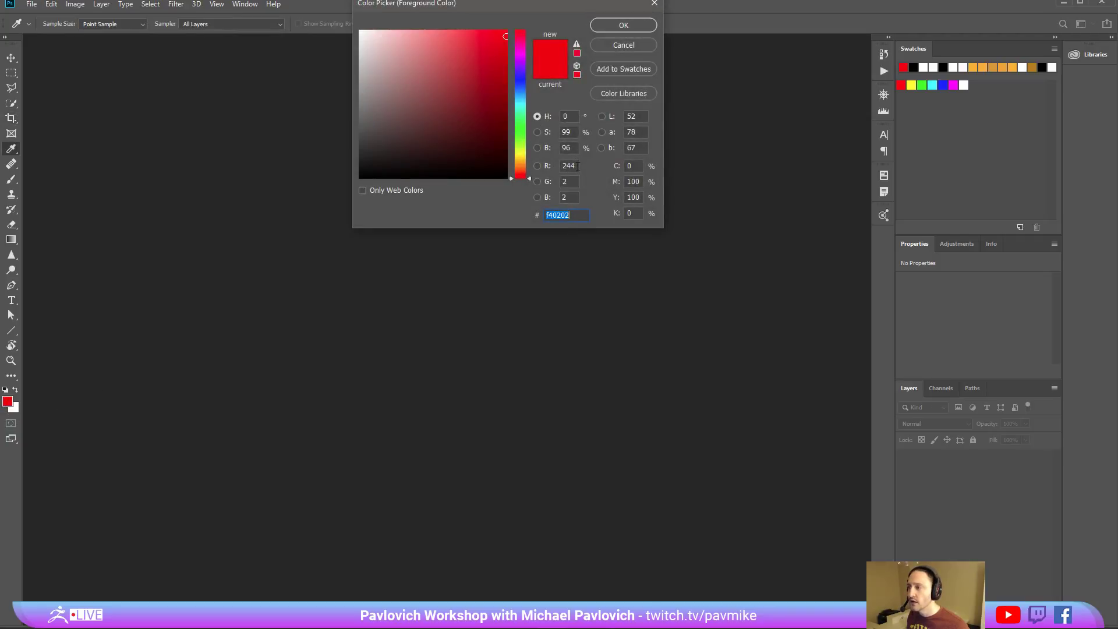
{"action": "left_click", "coordinate": [578, 166]}
{"action": "type", "text": "255"}
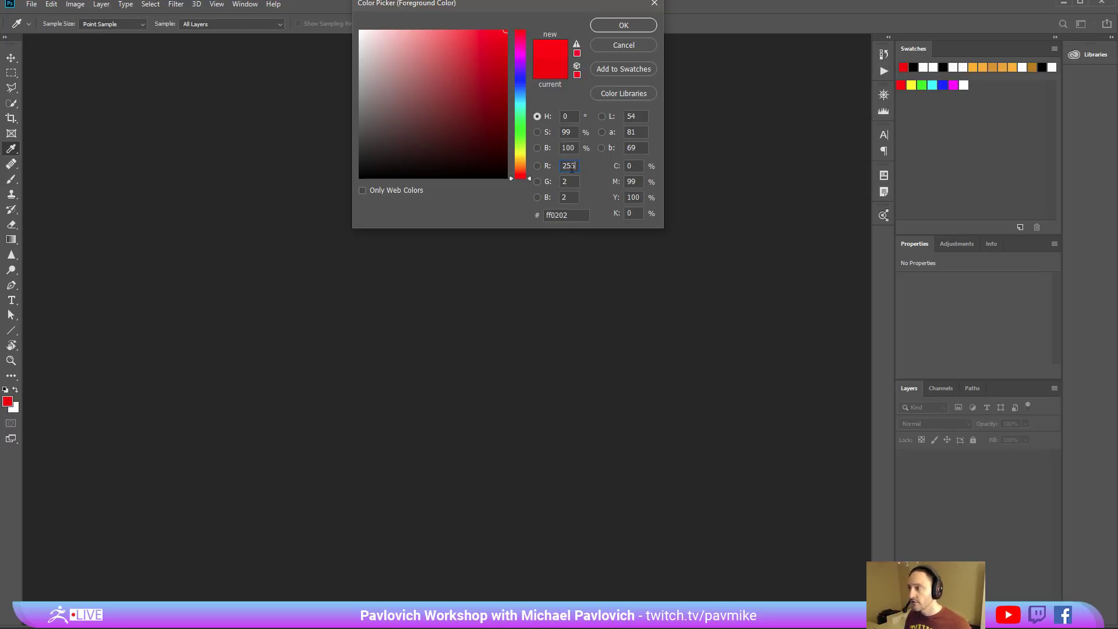
{"action": "type", "text": "0"}
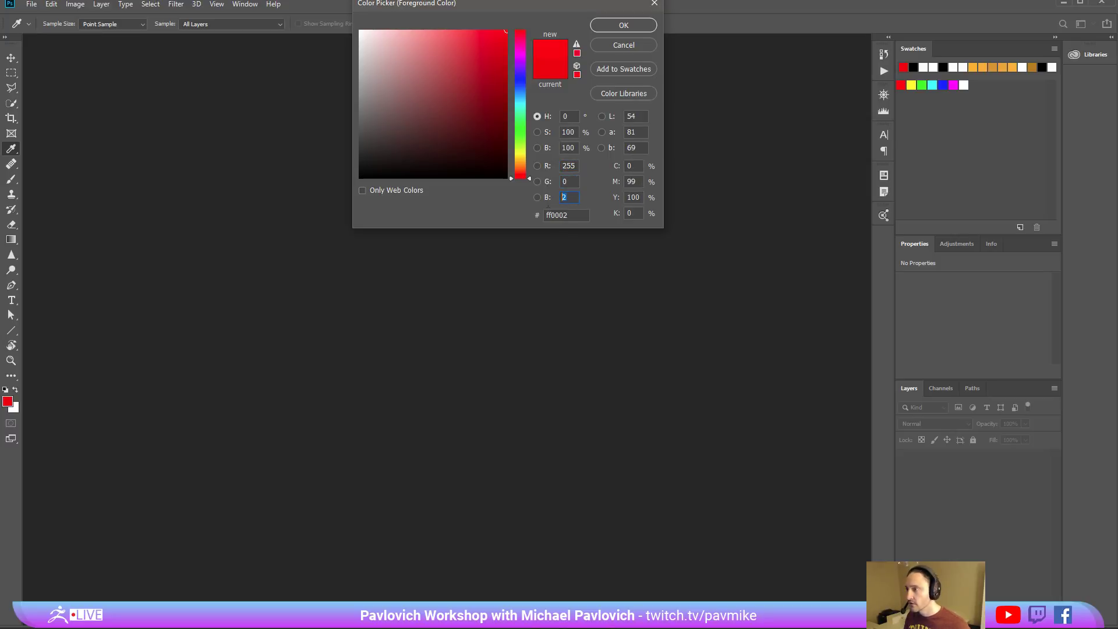
{"action": "type", "text": "0"}
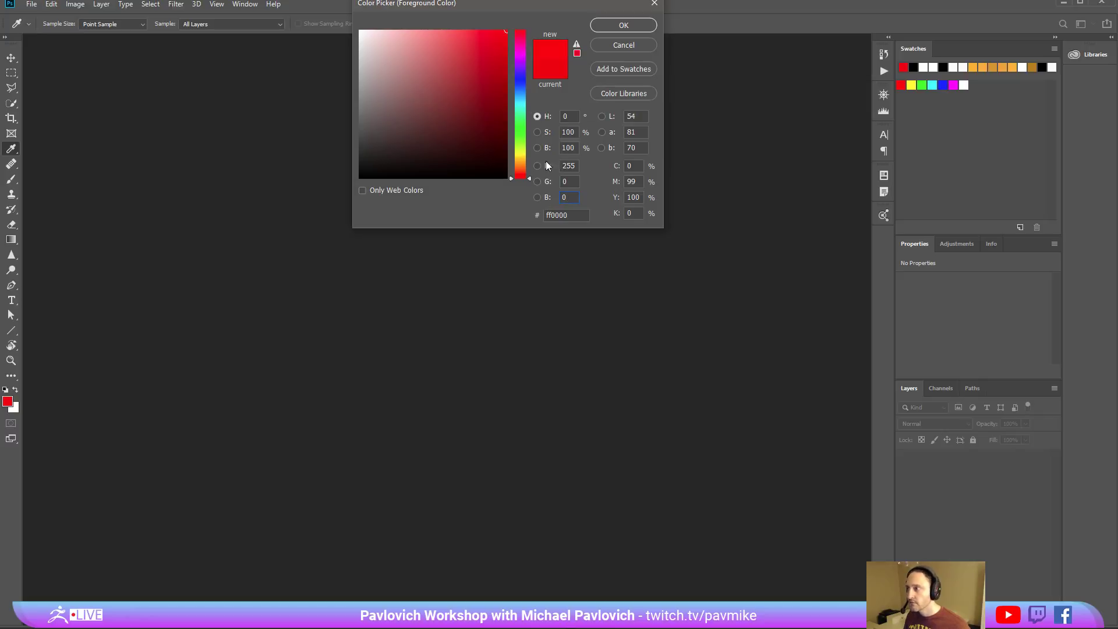
Set the foreground color to mid grey, RGB 128, 128, 128.
{"action": "double_click", "coordinate": [569, 166]}
{"action": "type", "text": "128"}
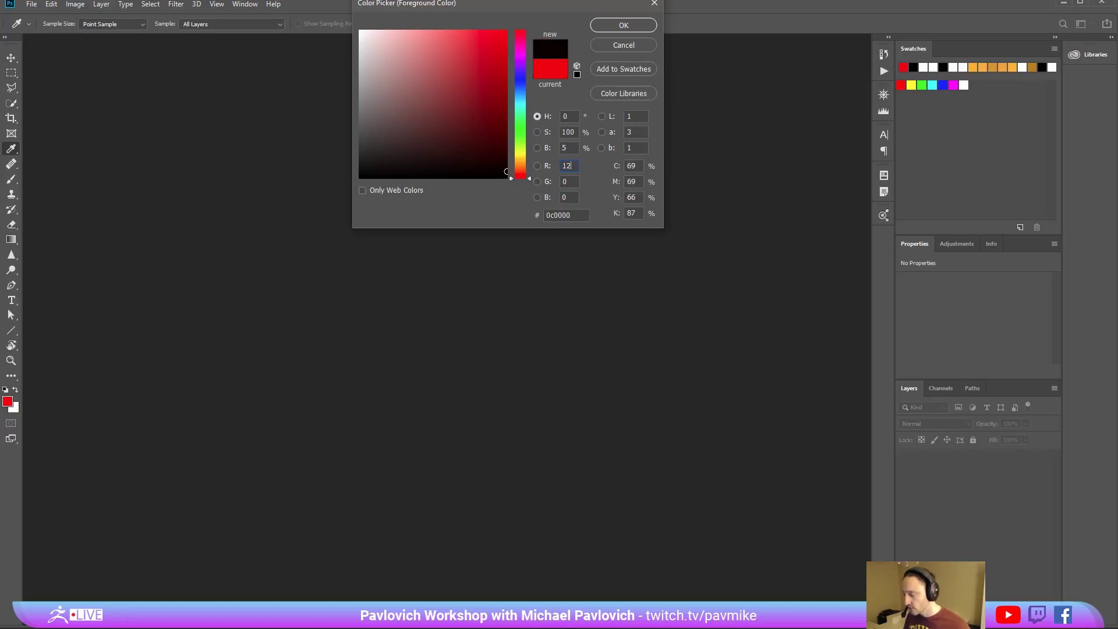
{"action": "type", "text": "128"}
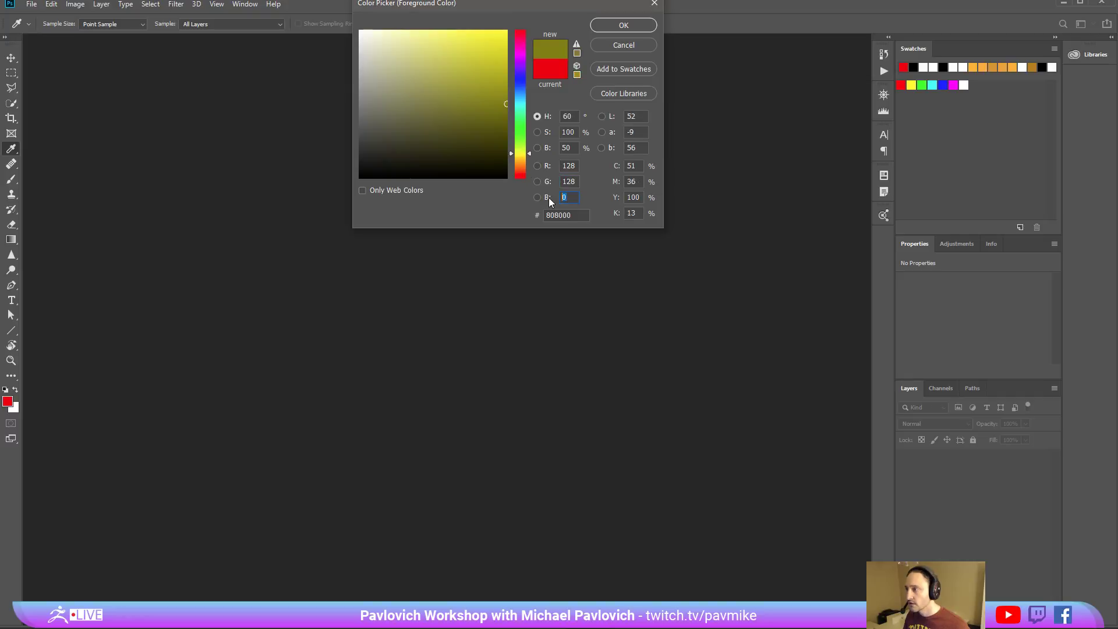
{"action": "type", "text": "128"}
{"action": "left_click", "coordinate": [624, 25]}
{"action": "key", "text": "c"}
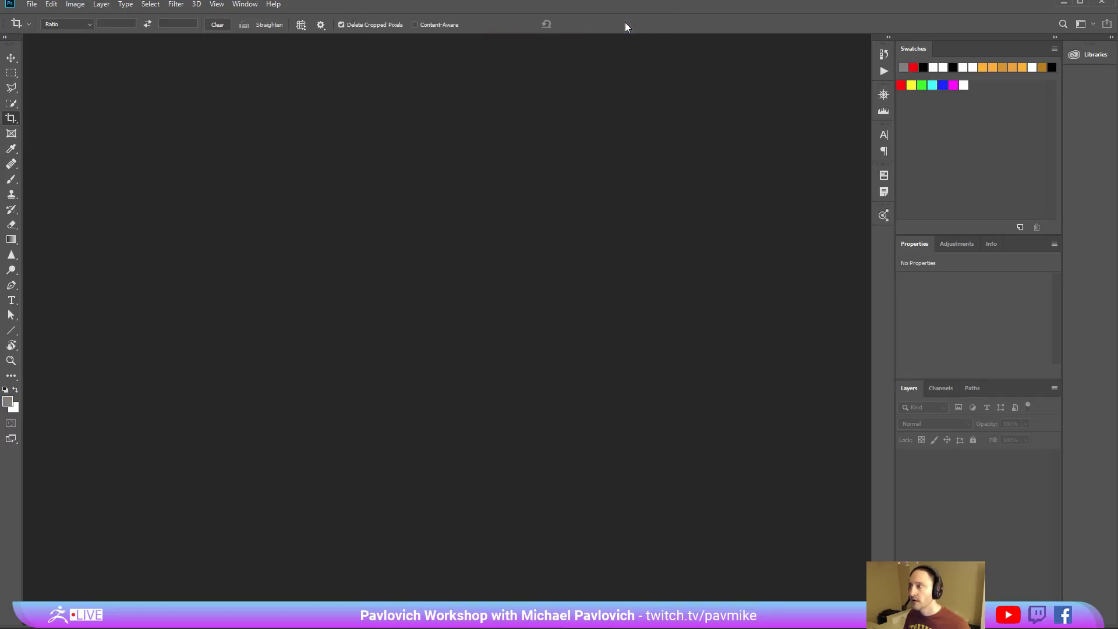
Add the foreground color as a new swatch named grey and check it in the library.
{"action": "left_click", "coordinate": [988, 100]}
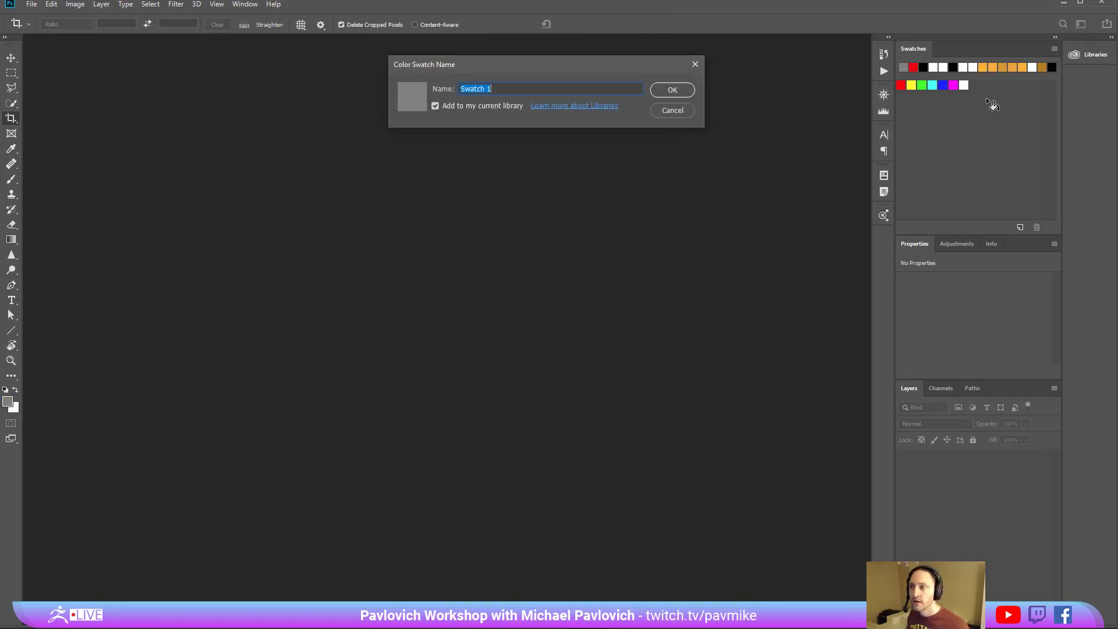
{"action": "type", "text": "gray"}
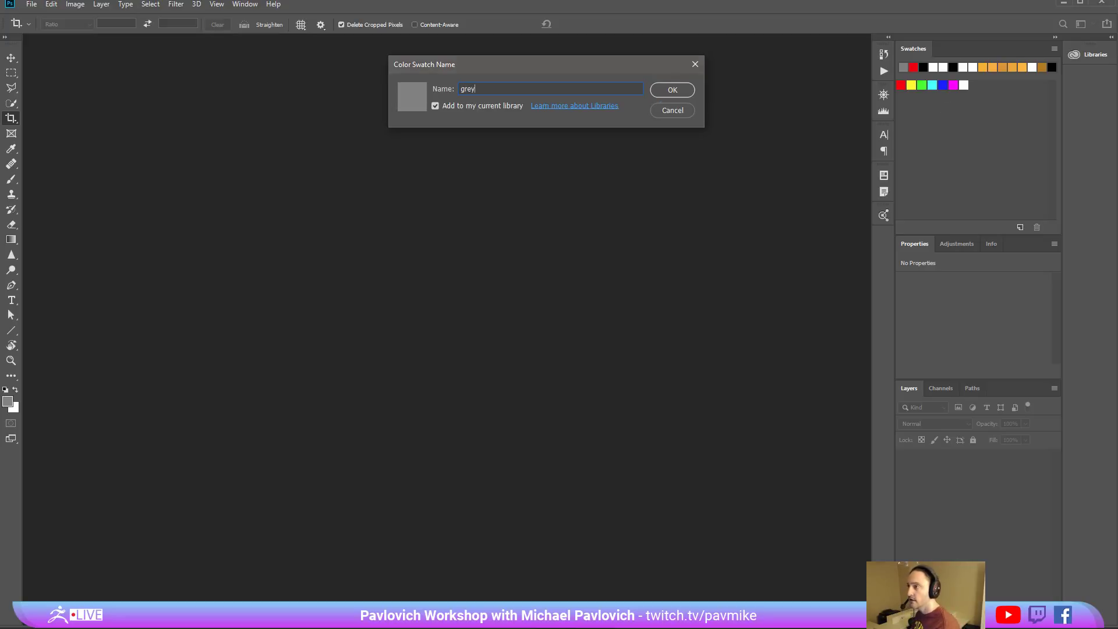
{"action": "key", "text": "Return"}
{"action": "left_click", "coordinate": [1089, 55]}
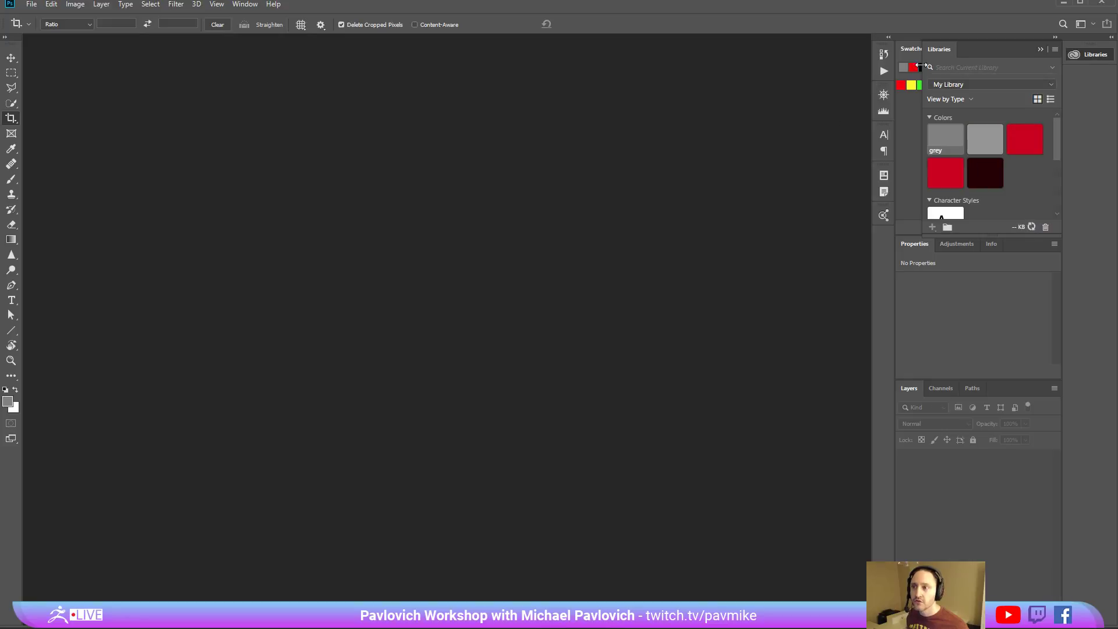
{"action": "left_click", "coordinate": [1040, 49]}
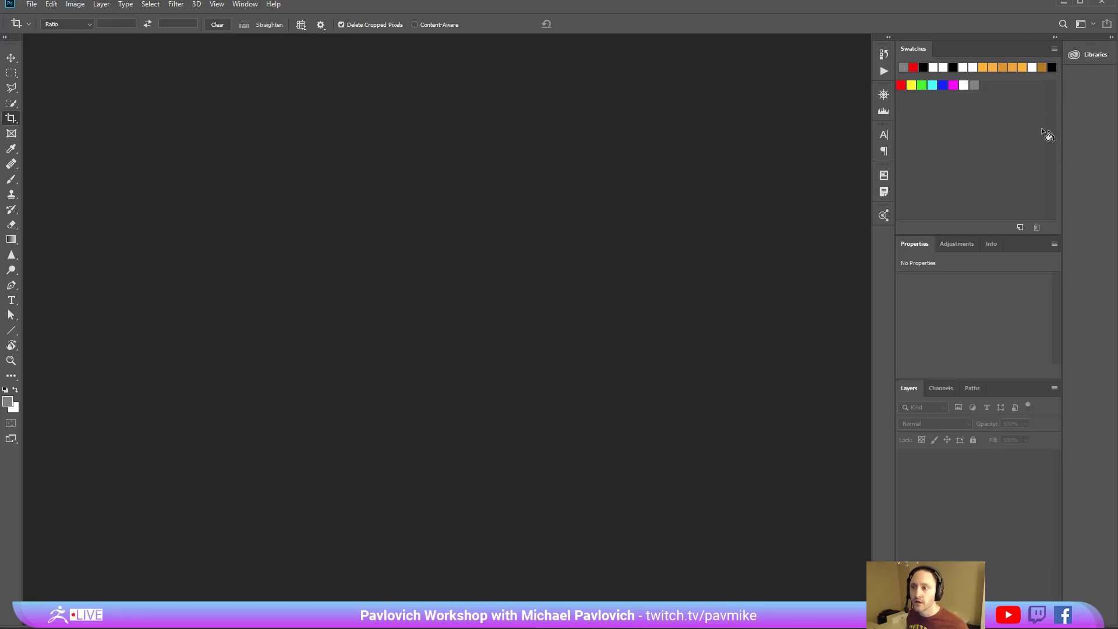
Copy the Color Swatches preset folder's path and save the swatch set there as an ACO file named test.
{"action": "left_click", "coordinate": [1054, 49]}
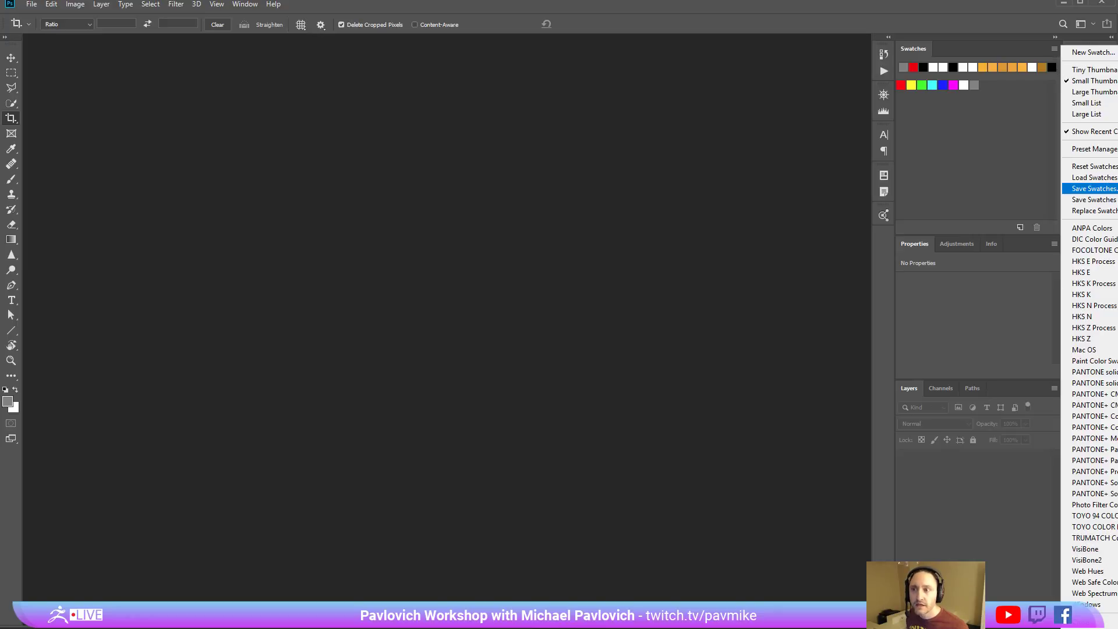
{"action": "left_click", "coordinate": [1094, 188]}
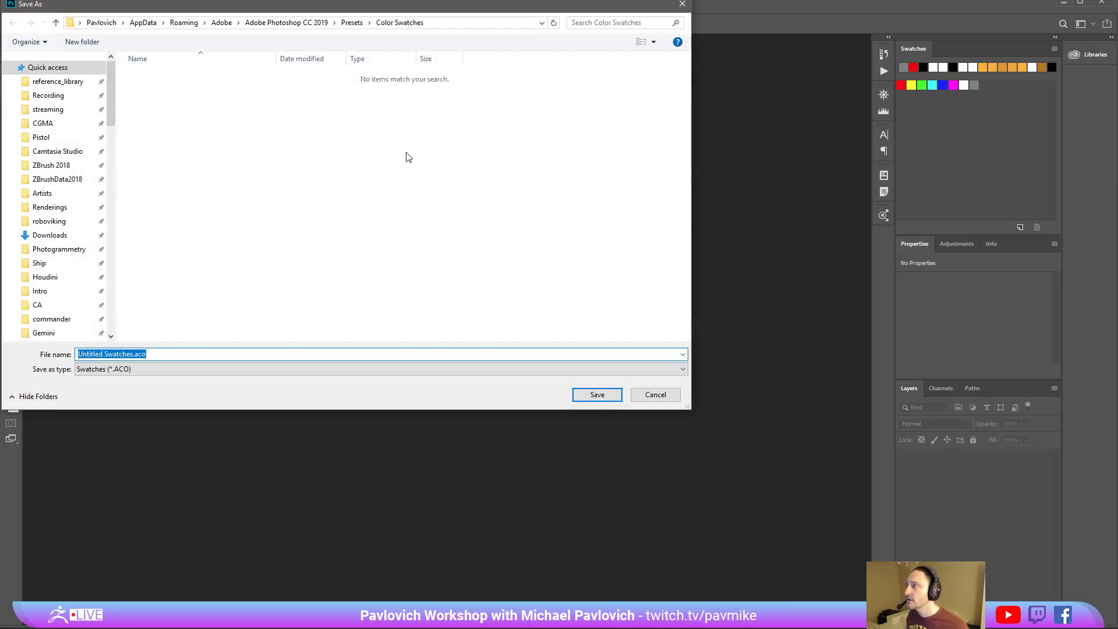
{"action": "left_click", "coordinate": [456, 23]}
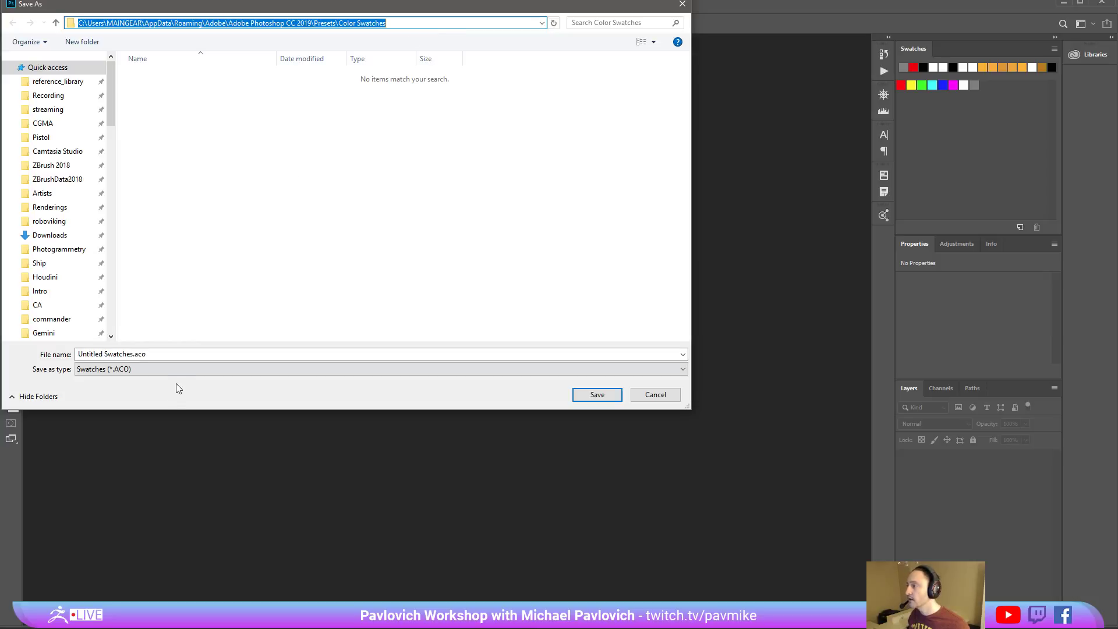
{"action": "left_click", "coordinate": [195, 358]}
{"action": "type", "text": "test"}
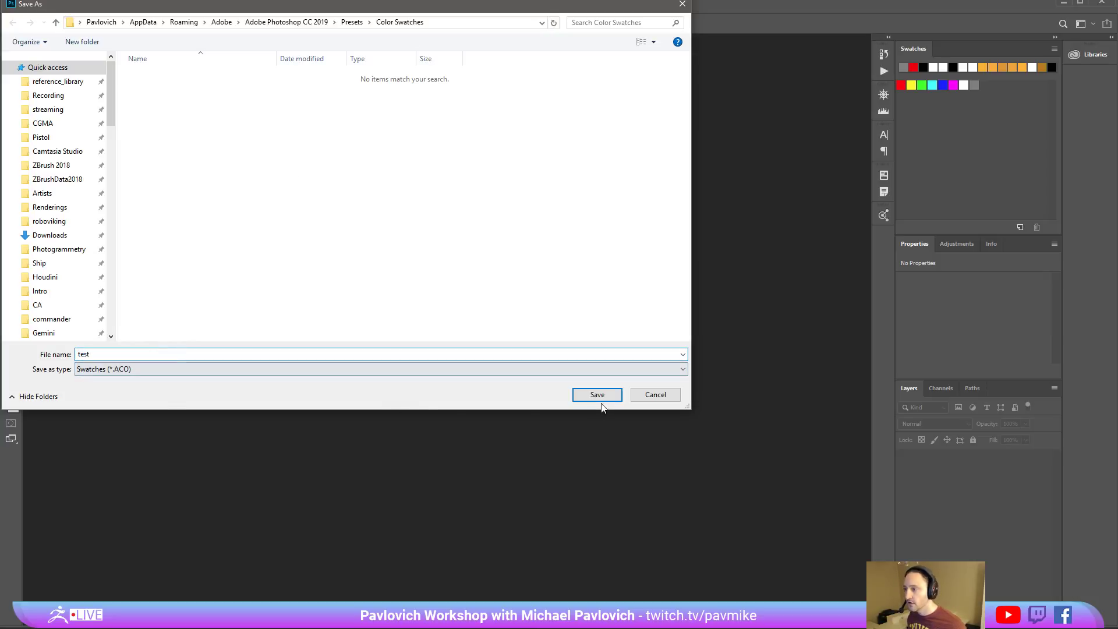
{"action": "left_click", "coordinate": [611, 395]}
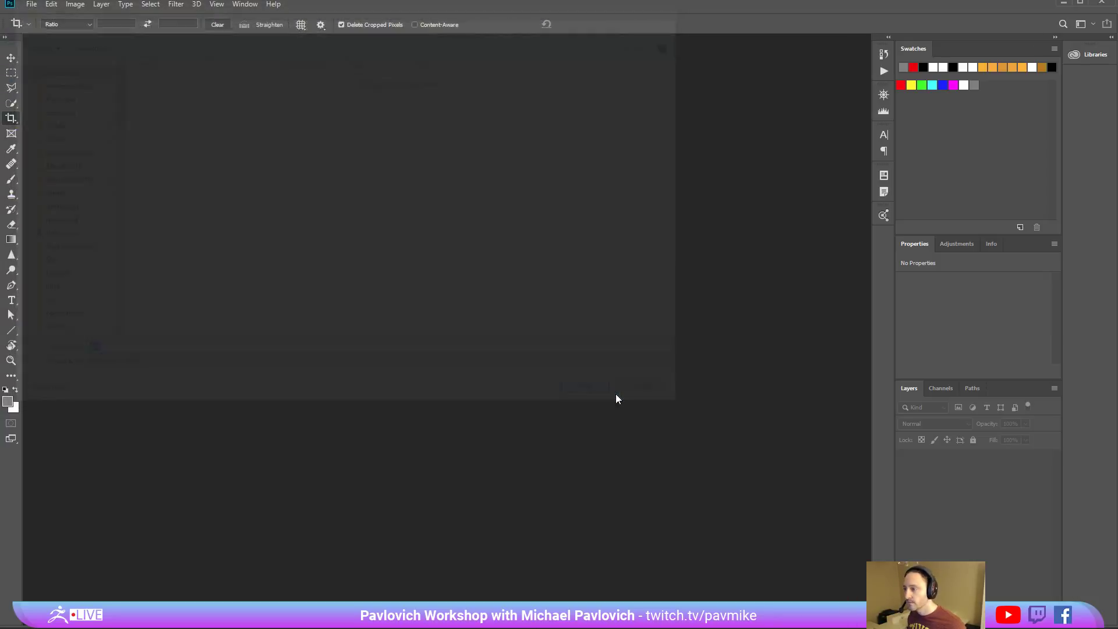
Switch to ZBrush, dock the Zplugin palette beside the canvas and open ZColor.
{"action": "key", "text": "alt+Tab"}
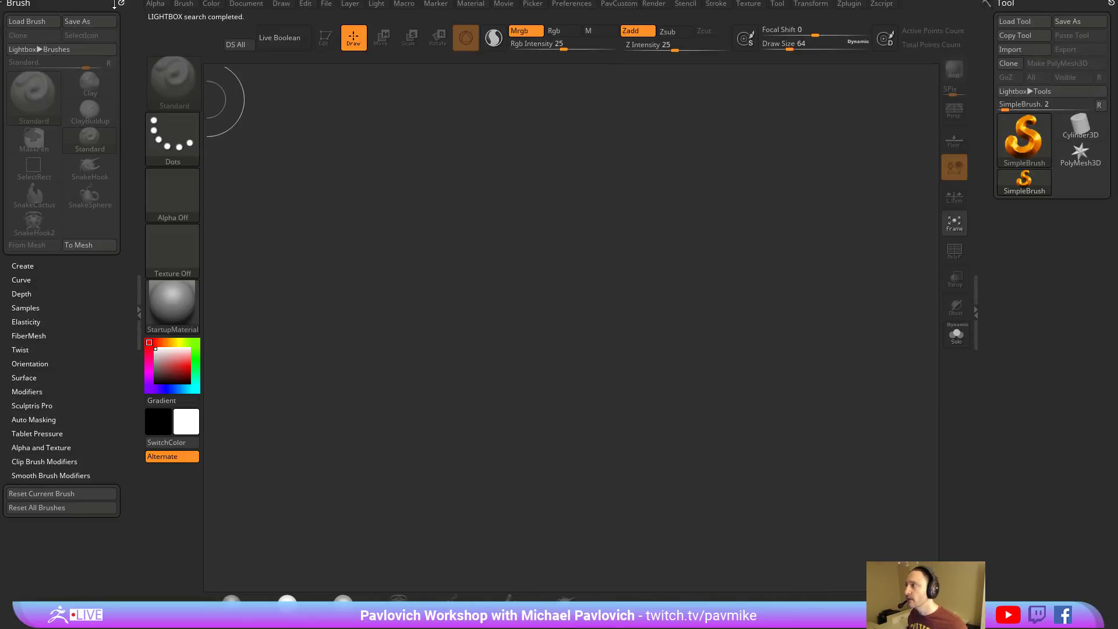
{"action": "left_click", "coordinate": [121, 3]}
{"action": "left_click", "coordinate": [849, 4]}
{"action": "left_click_drag", "start_coordinate": [846, 12], "coordinate": [179, 125]}
{"action": "left_click", "coordinate": [27, 439]}
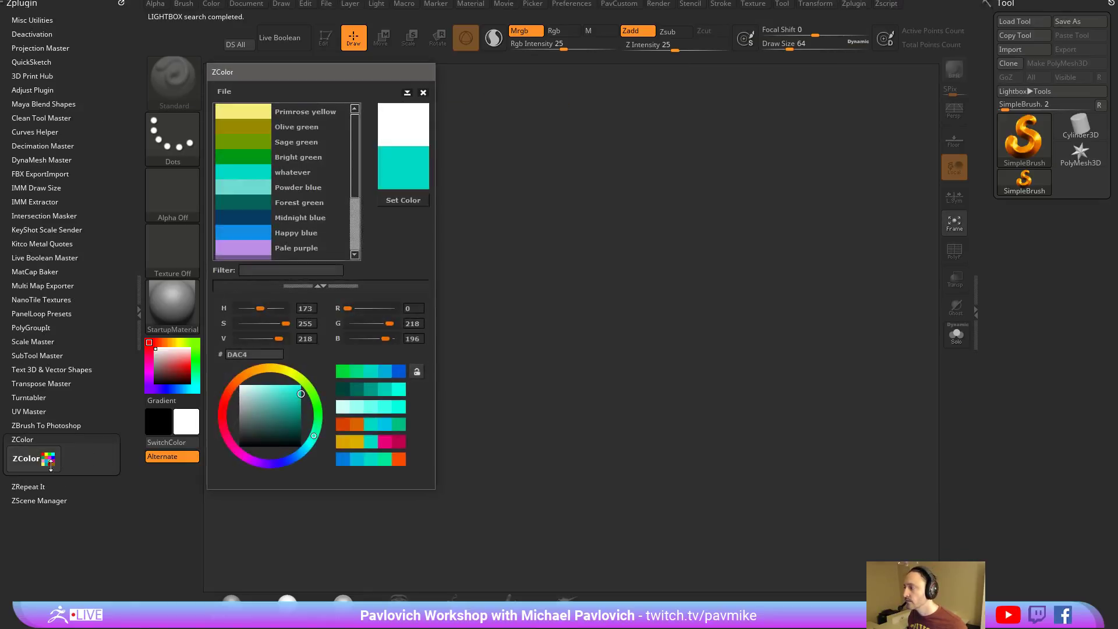
Import test.aco from Photoshop's Color Swatches preset folder into ZColor, discarding the changes to the current swatches.
{"action": "left_click", "coordinate": [225, 91]}
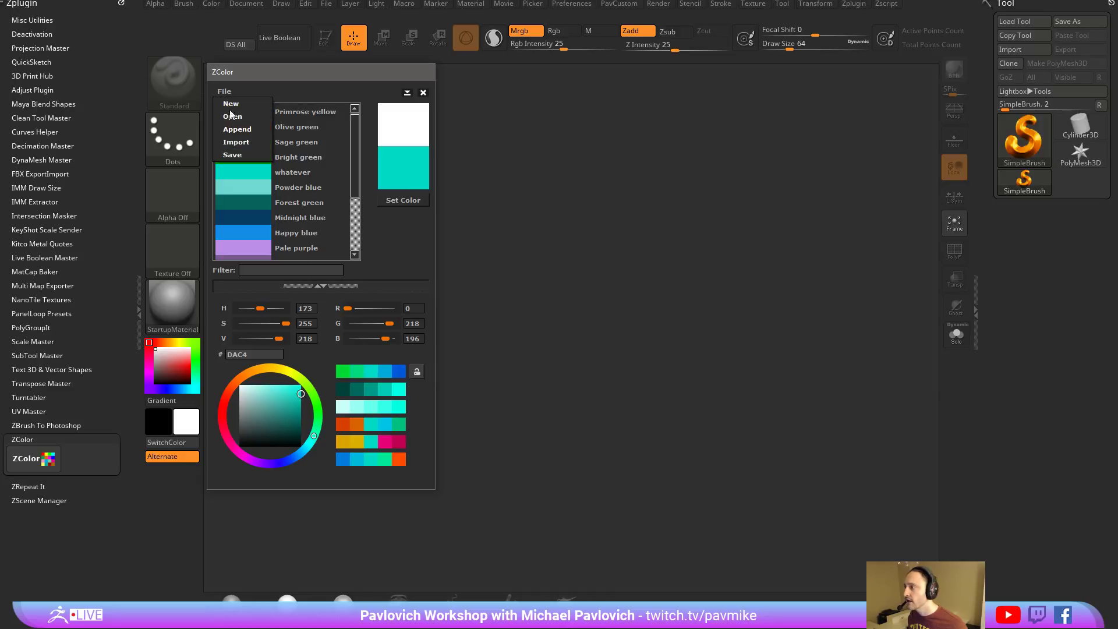
{"action": "left_click", "coordinate": [231, 143]}
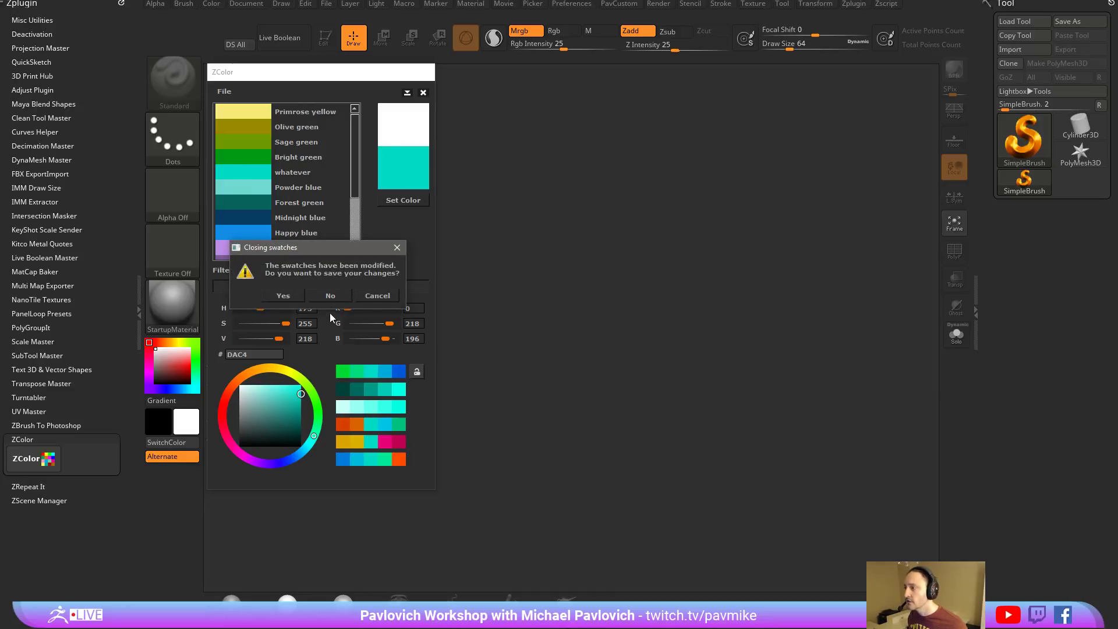
{"action": "left_click", "coordinate": [334, 296]}
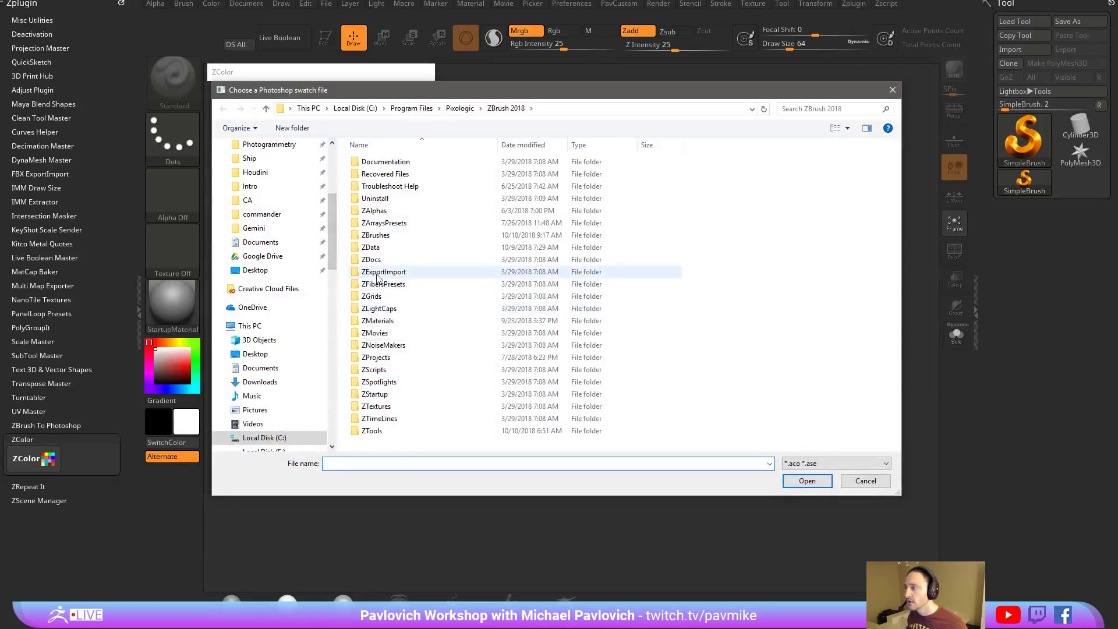
{"action": "type", "text": "C:\\Users\\Pavlovich\\AppData\\Roaming\\Adobe\\Adobe Photoshop CC 2019\\Presets\\Color Swatches"}
{"action": "key", "text": "Return"}
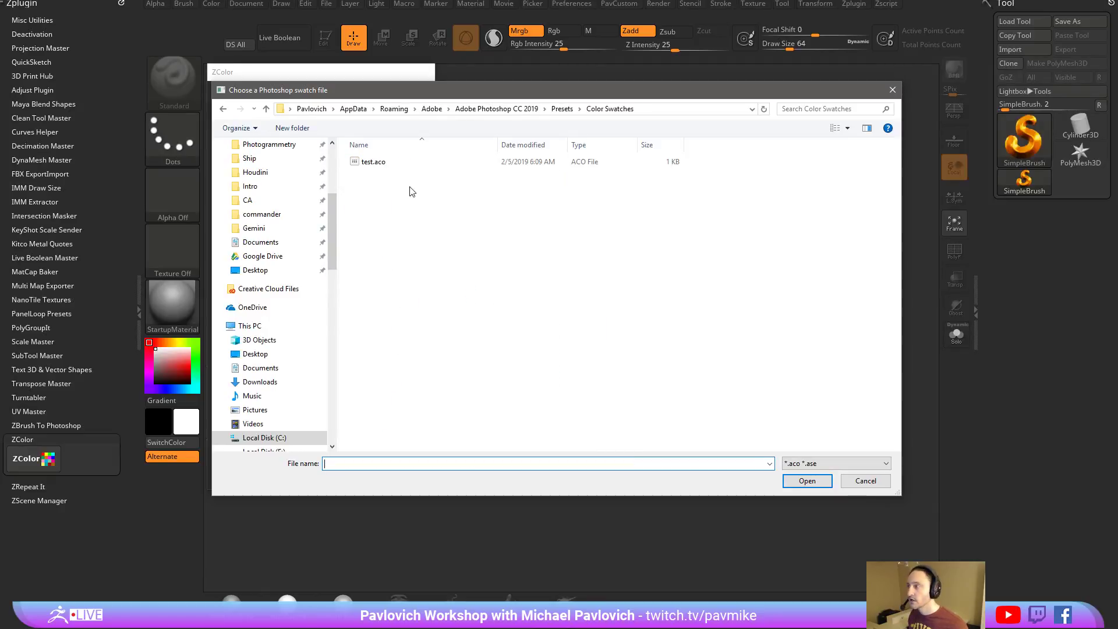
{"action": "double_click", "coordinate": [381, 162]}
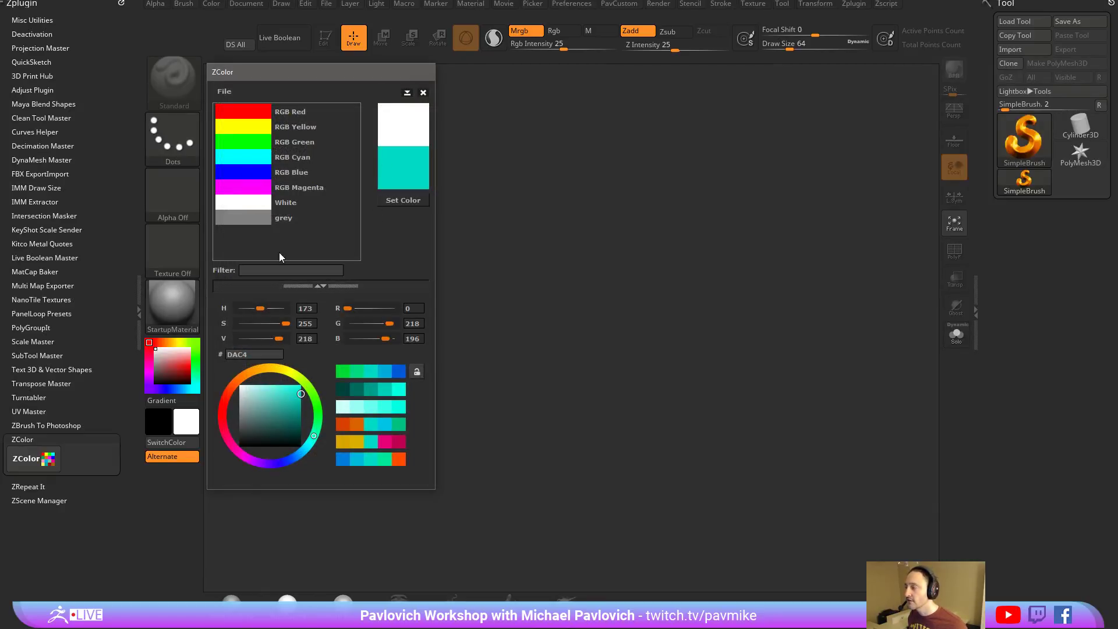
Rename the RGB Red swatch as Red.
{"action": "left_click", "coordinate": [292, 113]}
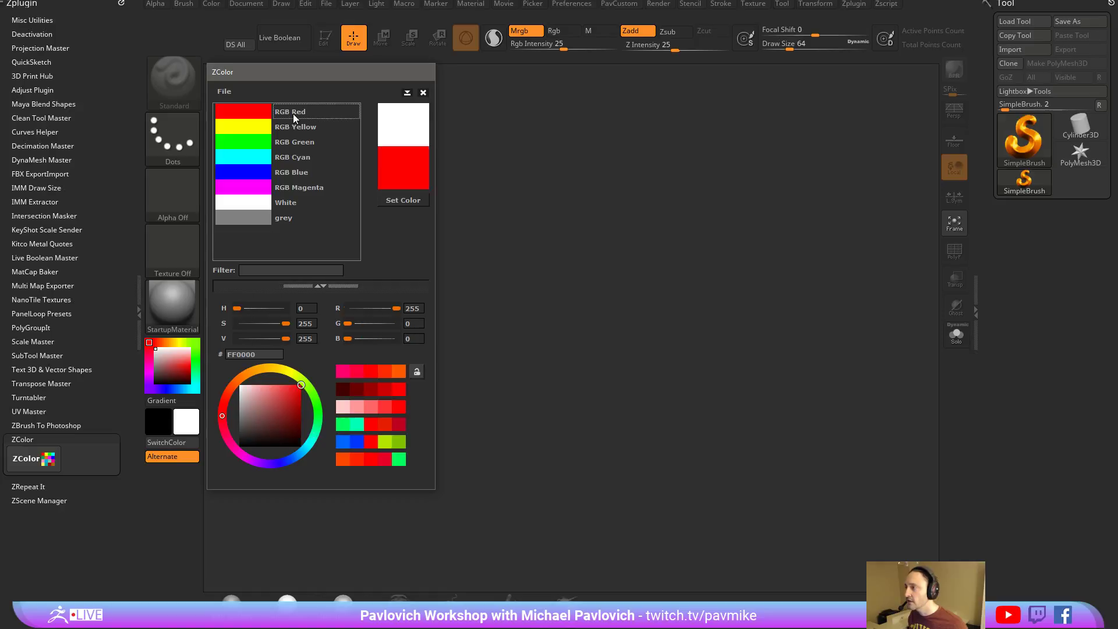
{"action": "key", "text": "Delete"}
{"action": "key", "text": "Delete"}
{"action": "key", "text": "Delete"}
{"action": "key", "text": "Delete"}
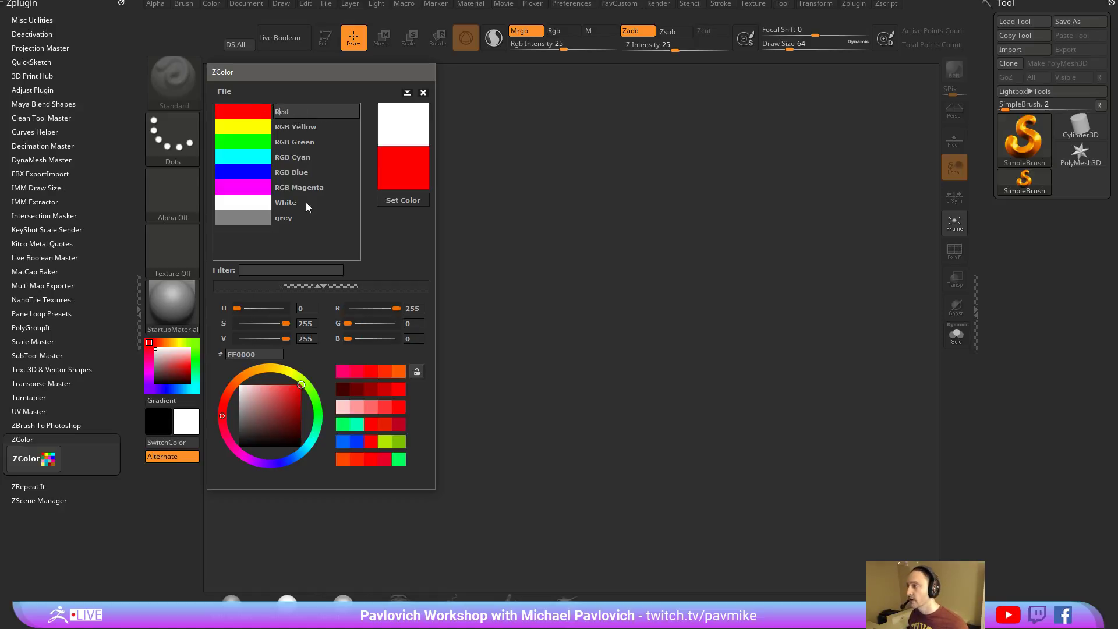
Start saving the ZColor swatches as a ZCO file named test on the Desktop, and cancel the save.
{"action": "left_click", "coordinate": [231, 92]}
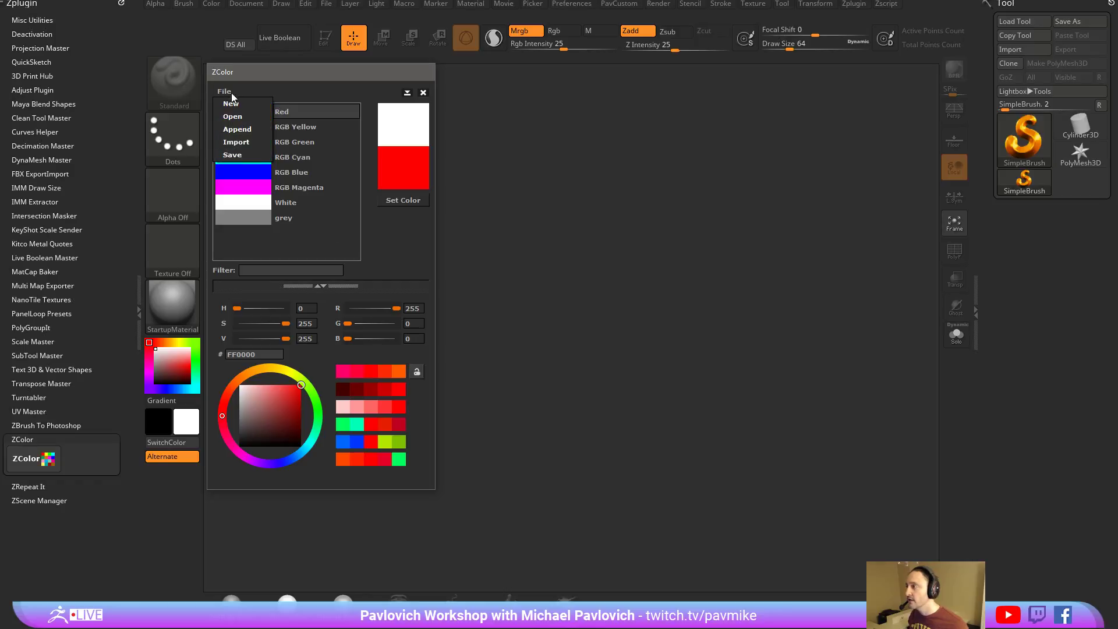
{"action": "left_click", "coordinate": [238, 158]}
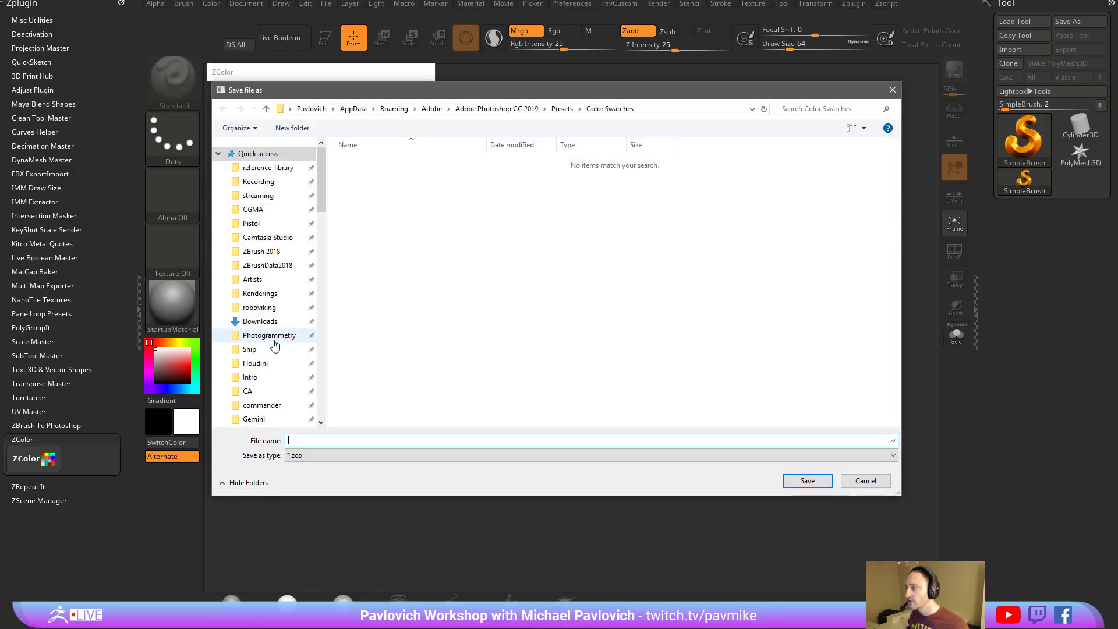
{"action": "scroll", "coordinate": [273, 325], "scroll_direction": "down", "scroll_amount": 2}
{"action": "scroll", "coordinate": [273, 325], "scroll_direction": "down", "scroll_amount": 1}
{"action": "left_click", "coordinate": [255, 368]}
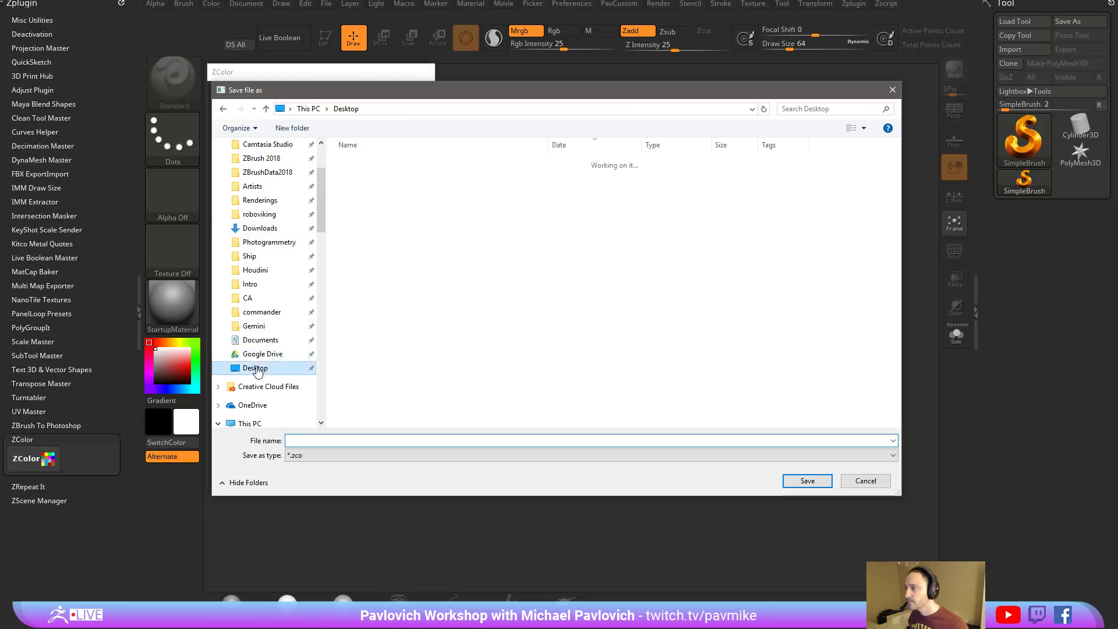
{"action": "type", "text": "test"}
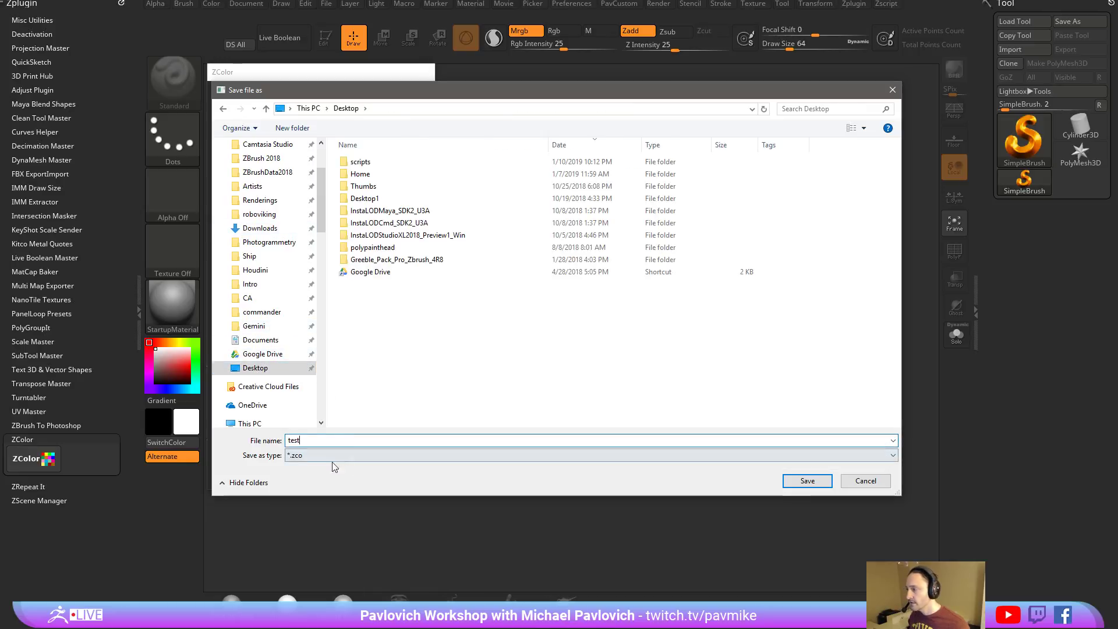
{"action": "left_click", "coordinate": [865, 483]}
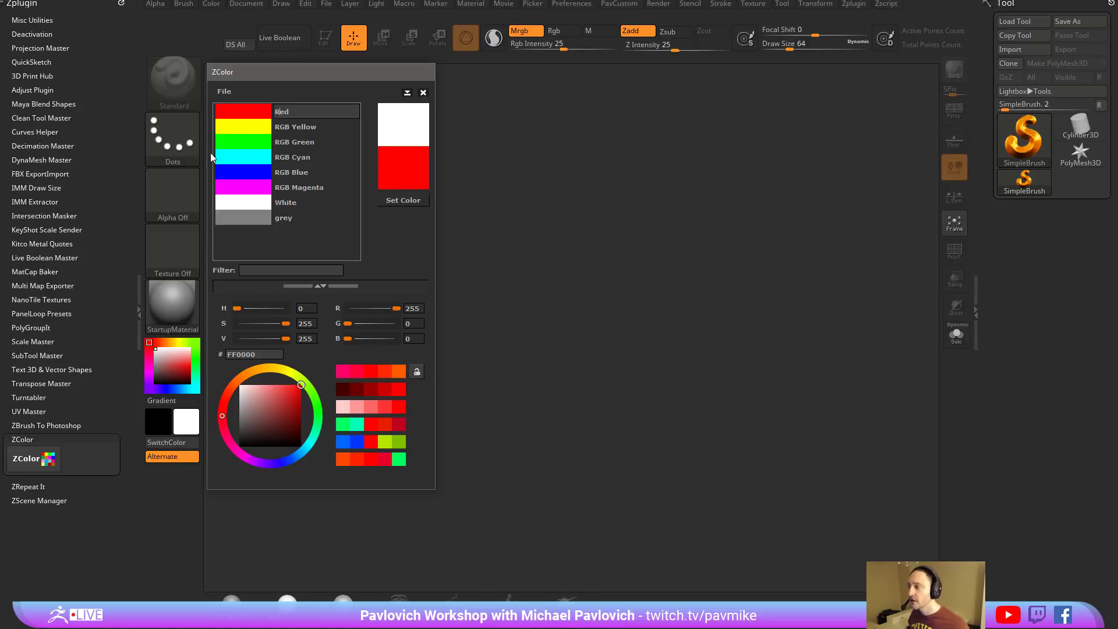
Move the ZColor window toward the middle of the canvas and close it.
{"action": "left_click", "coordinate": [224, 93]}
{"action": "left_click_drag", "start_coordinate": [295, 74], "coordinate": [460, 140]}
{"action": "left_click", "coordinate": [523, 142]}
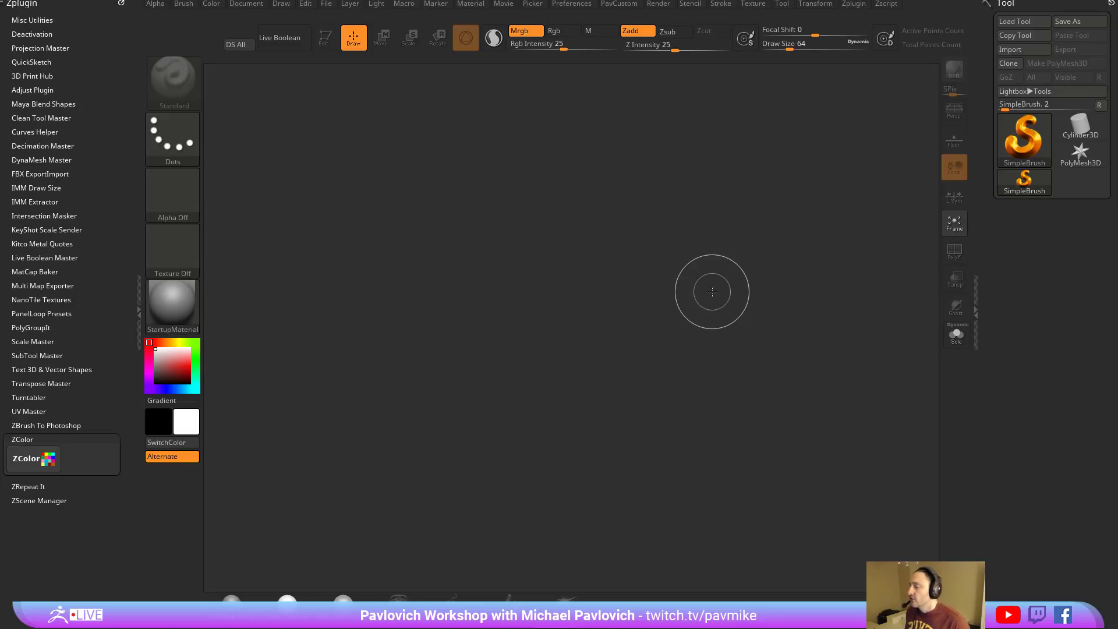
Bring the image of collected viewer comments over the canvas, read the next questions and put it away.
{"action": "left_click_drag", "start_coordinate": [1117, 326], "coordinate": [633, 277]}
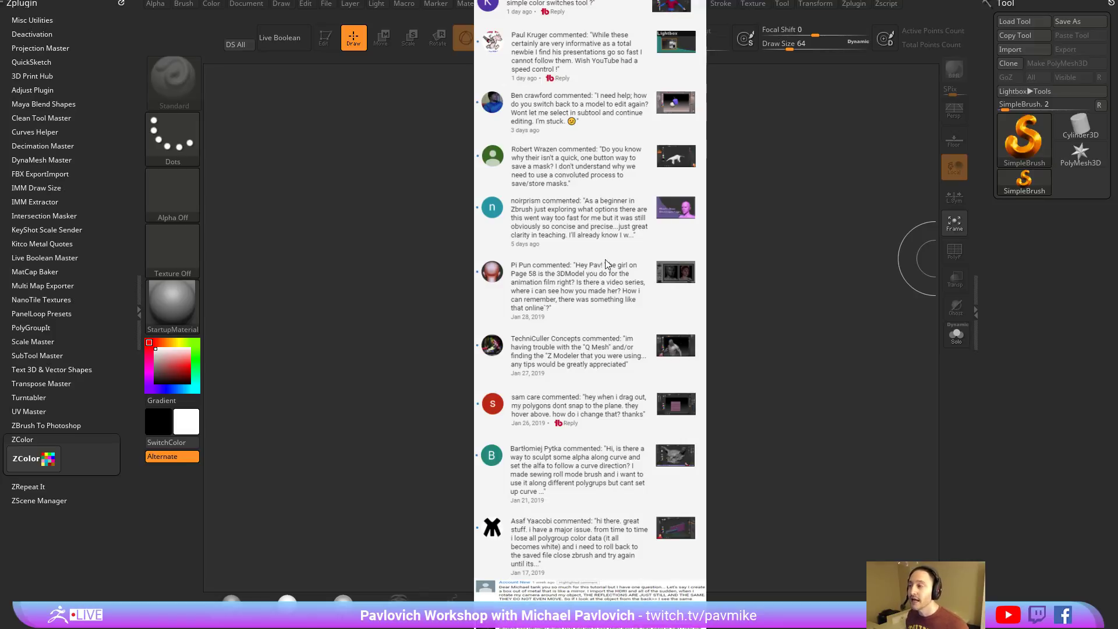
{"action": "left_click_drag", "start_coordinate": [602, 340], "coordinate": [611, 337]}
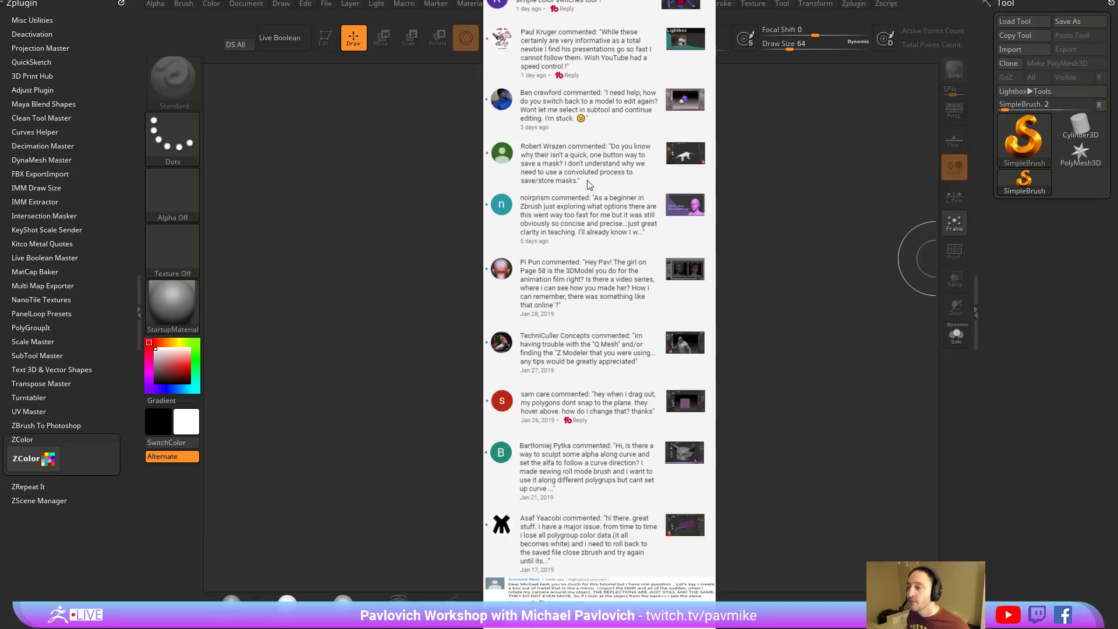
{"action": "mouse_move", "coordinate": [590, 185]}
{"action": "left_mouse_down"}
{"action": "mouse_move", "coordinate": [555, 180]}
{"action": "mouse_move", "coordinate": [570, 193]}
{"action": "left_mouse_up"}
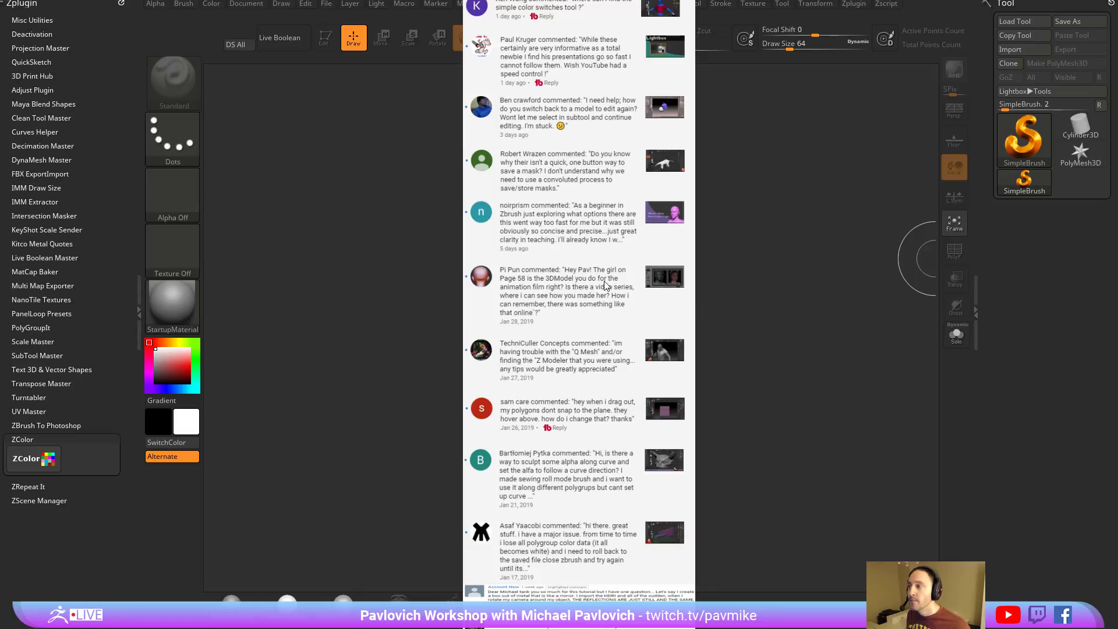
{"action": "double_click", "coordinate": [553, 285]}
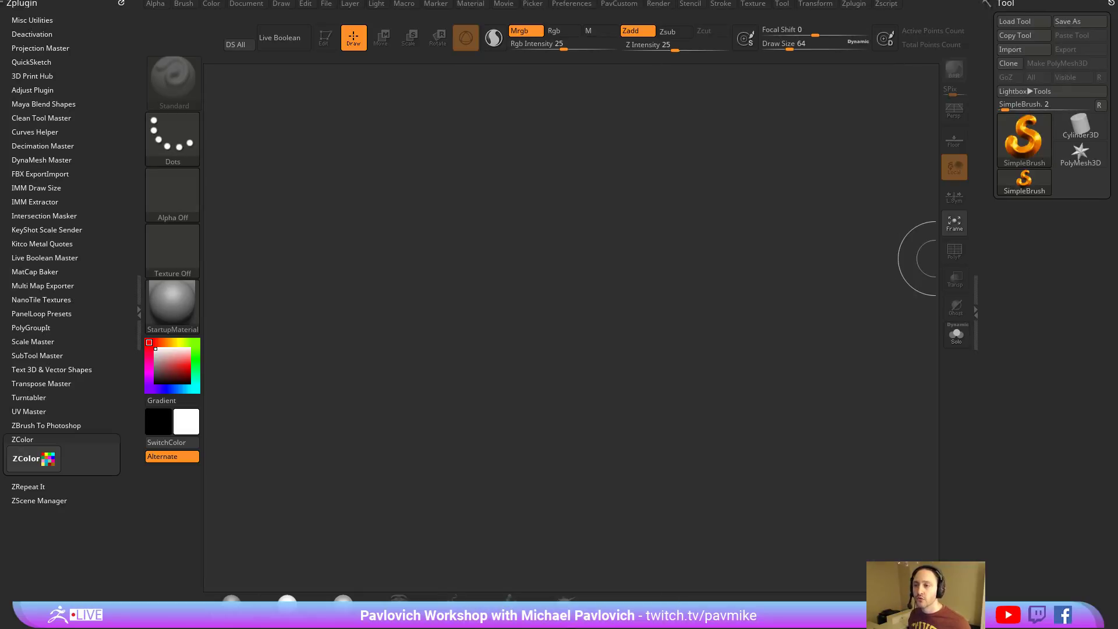
Draw a PolyMesh3D star on the canvas, turn it face-on in Edit mode, and clear the canvas.
{"action": "left_click", "coordinate": [1080, 152]}
{"action": "left_click_drag", "start_coordinate": [545, 303], "coordinate": [330, 88]}
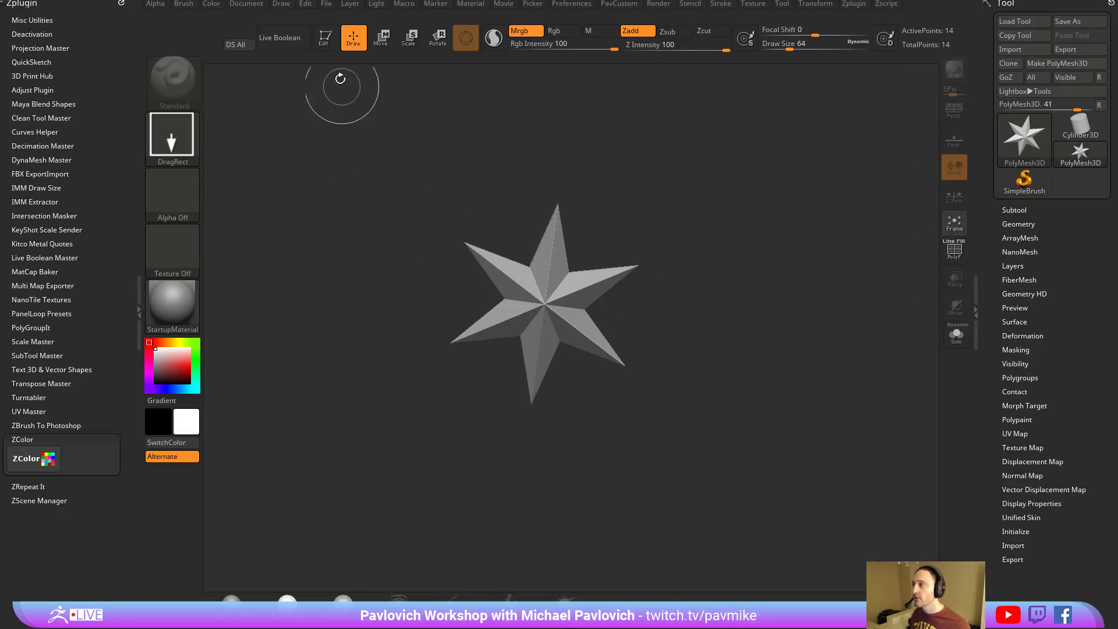
{"action": "key", "text": "t"}
{"action": "left_click_drag", "start_coordinate": [543, 156], "coordinate": [929, 244]}
{"action": "left_click_drag", "start_coordinate": [862, 239], "coordinate": [821, 232], "text": "shift"}
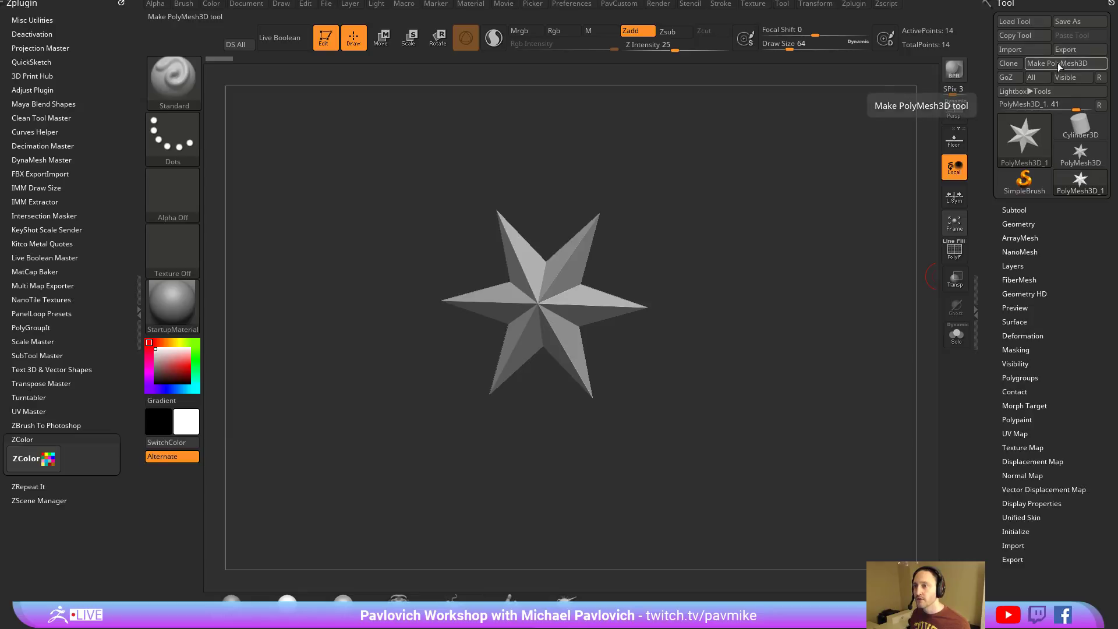
{"action": "mouse_move", "coordinate": [1058, 148]}
{"action": "left_click", "coordinate": [1025, 181]}
{"action": "left_click", "coordinate": [518, 197]}
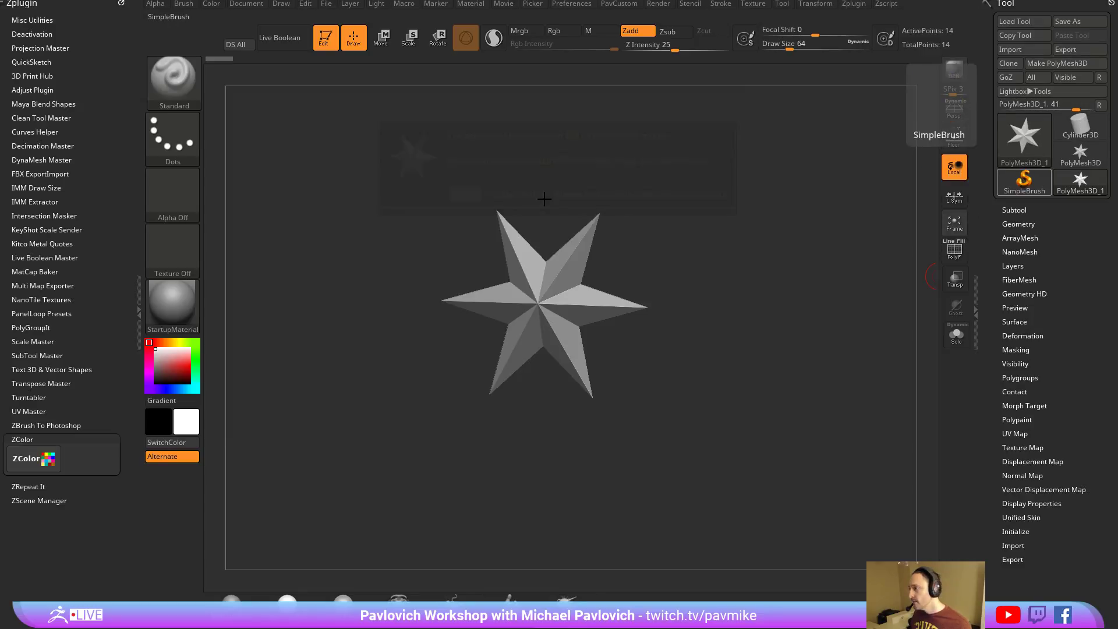
{"action": "key", "text": "ctrl+n"}
Draw a Helix3D primitive on the canvas, enter Edit mode and tilt it.
{"action": "left_click", "coordinate": [1023, 137]}
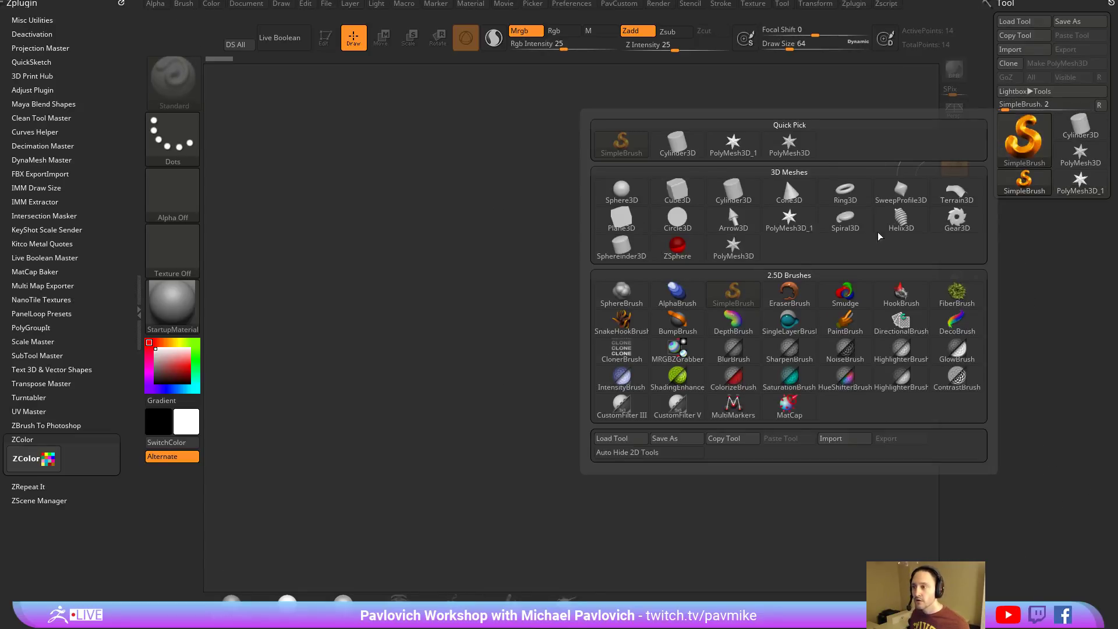
{"action": "left_click", "coordinate": [897, 224]}
{"action": "left_click_drag", "start_coordinate": [577, 319], "coordinate": [362, 96]}
{"action": "key", "text": "t"}
{"action": "left_click_drag", "start_coordinate": [445, 117], "coordinate": [743, 250]}
{"action": "left_click", "coordinate": [548, 326]}
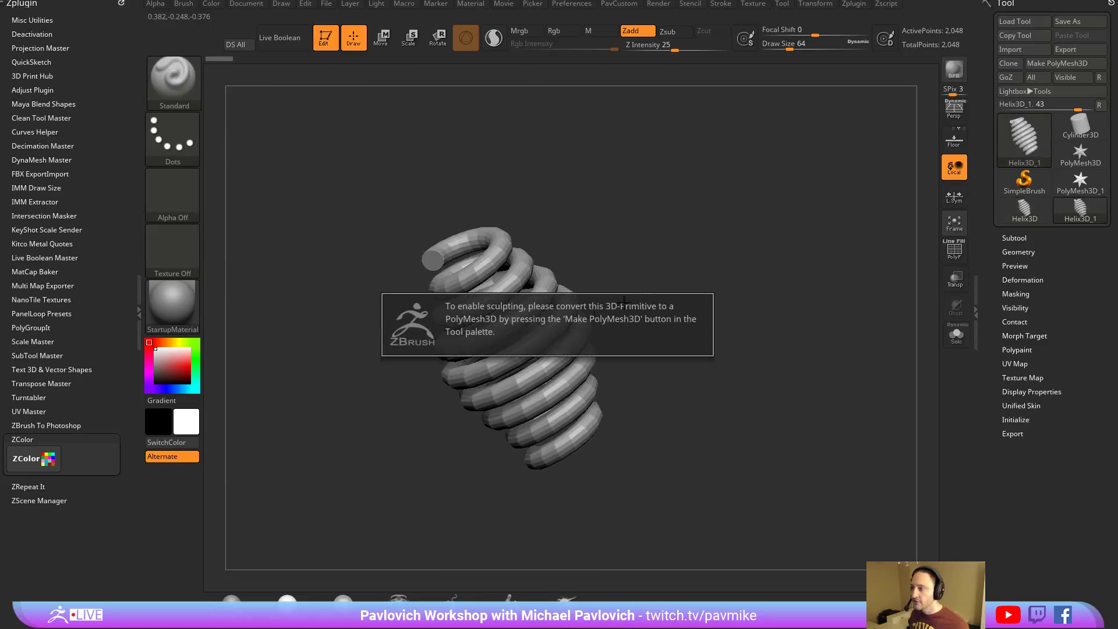
Flatten the Radius curve in the helix's Initialize settings so the coils share an even width.
{"action": "left_click", "coordinate": [1015, 419]}
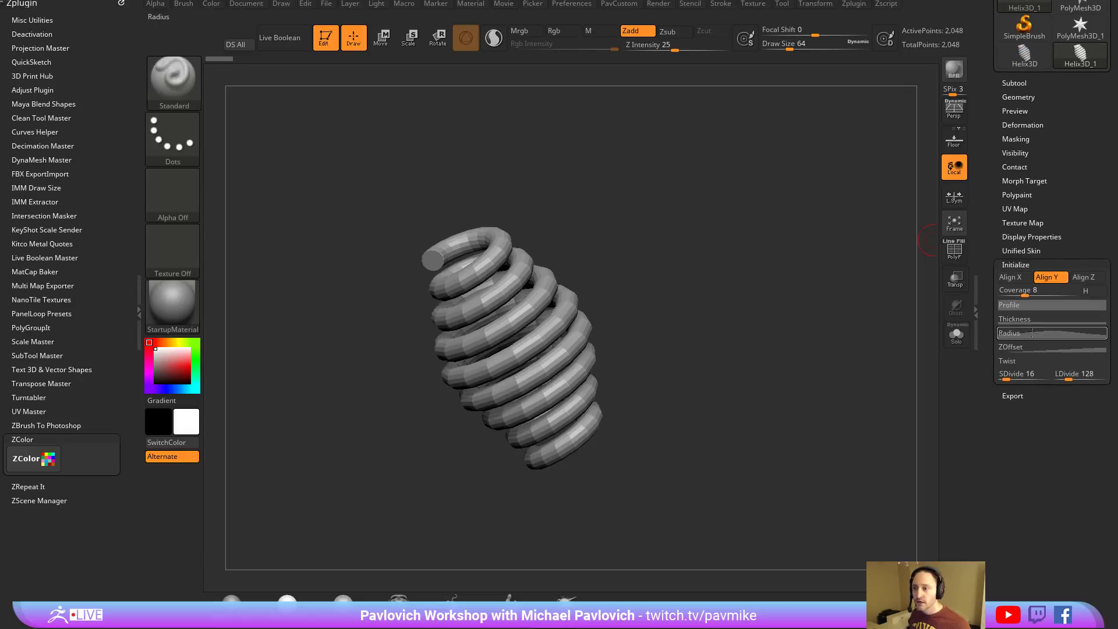
{"action": "left_click", "coordinate": [1033, 318]}
{"action": "left_click_drag", "start_coordinate": [1051, 353], "coordinate": [1061, 397]}
Convert the helix to a PolyMesh3D and turn on PolyFrame to inspect its wireframe.
{"action": "scroll", "coordinate": [987, 95], "scroll_direction": "up", "scroll_amount": 5}
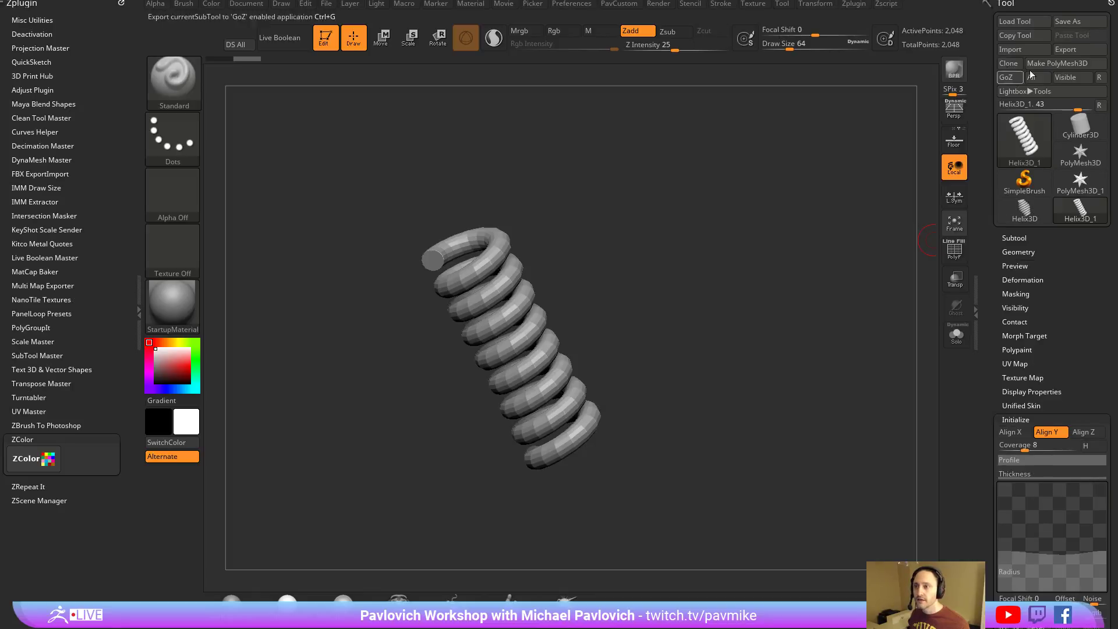
{"action": "left_click", "coordinate": [1058, 63]}
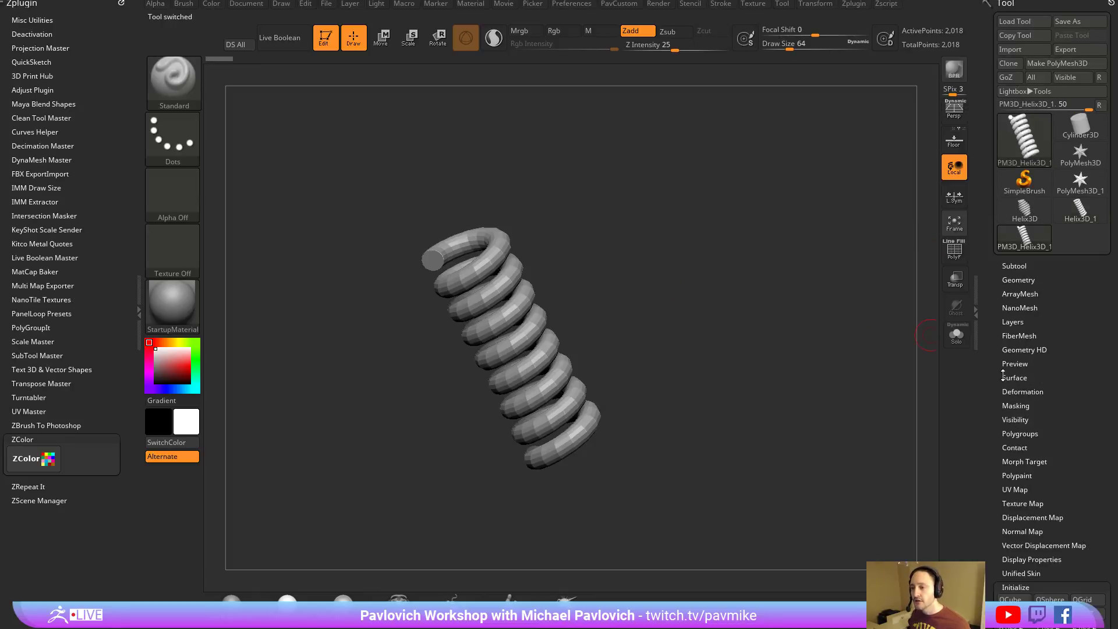
{"action": "scroll", "coordinate": [1003, 376], "scroll_direction": "down", "scroll_amount": 5}
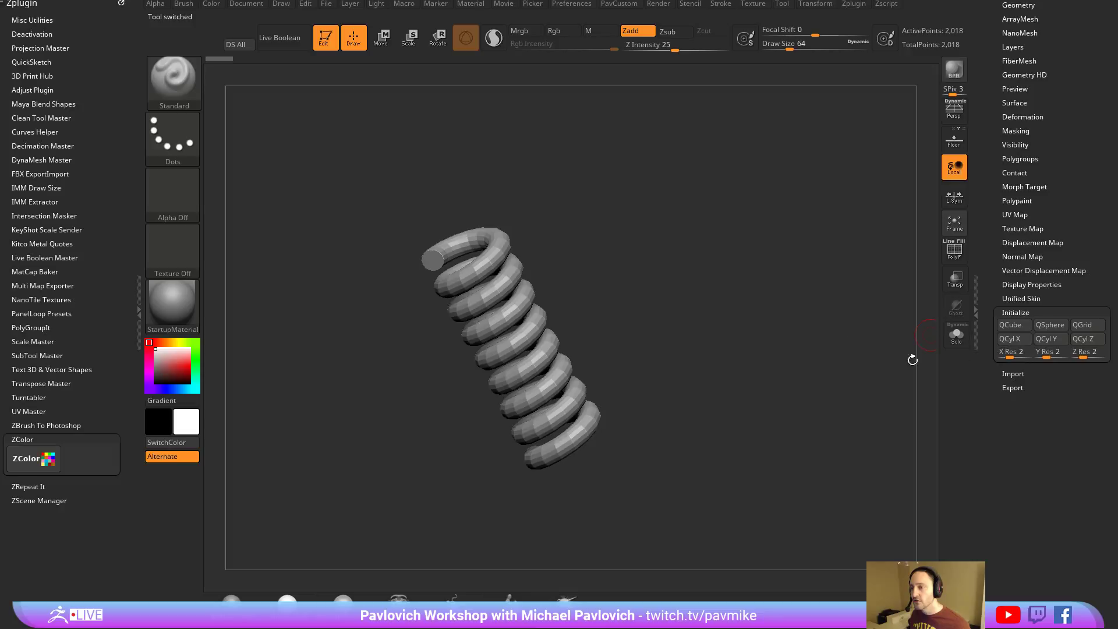
{"action": "left_click_drag", "start_coordinate": [911, 357], "coordinate": [931, 280]}
{"action": "left_click", "coordinate": [954, 251]}
{"action": "key", "text": "f"}
{"action": "key", "text": "f"}
{"action": "key", "text": "f"}
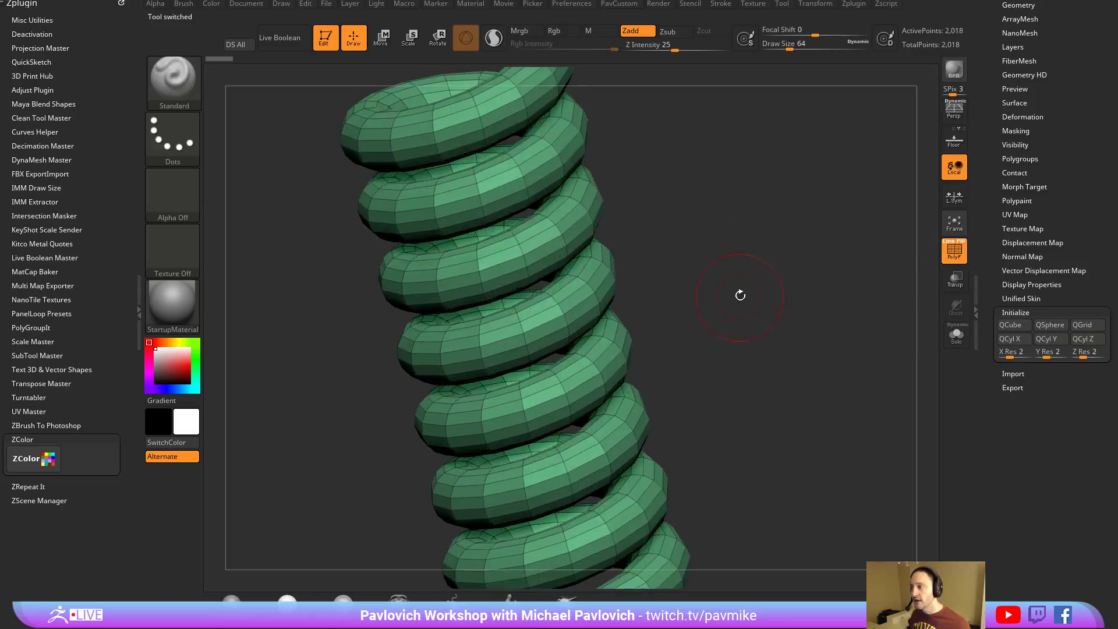
{"action": "key", "text": "2"}
{"action": "left_click", "coordinate": [729, 306]}
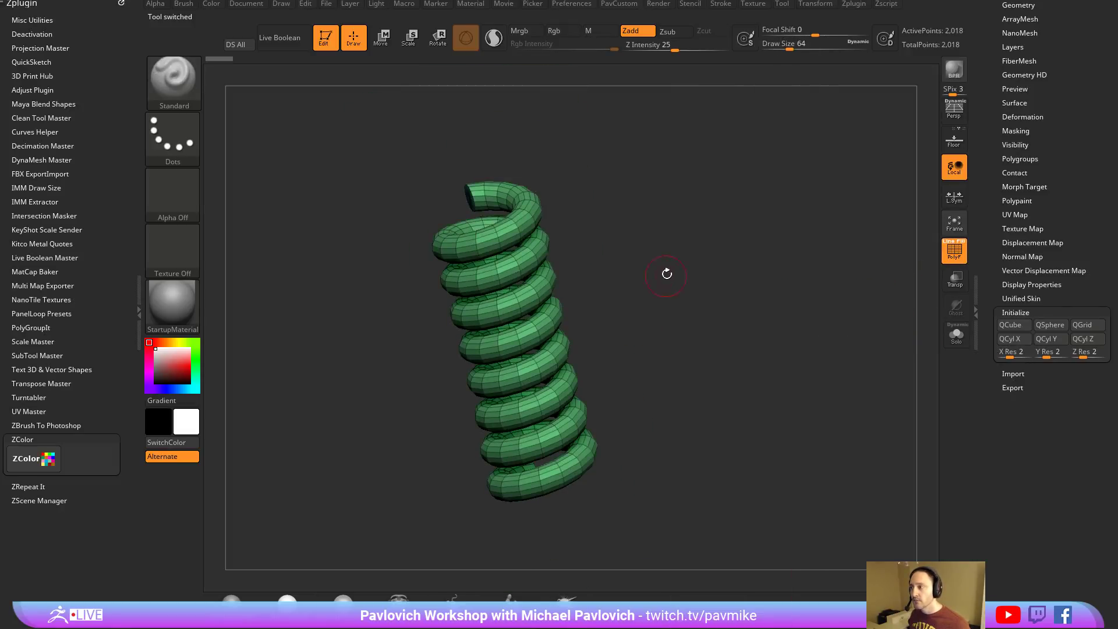
Isolate the coil's outer surface without its end caps and delete the hidden geometry.
{"action": "key", "text": "f"}
{"action": "left_click_drag", "start_coordinate": [667, 274], "coordinate": [588, 255]}
{"action": "left_click", "coordinate": [539, 218], "text": "ctrl+shift"}
{"action": "key", "text": "2"}
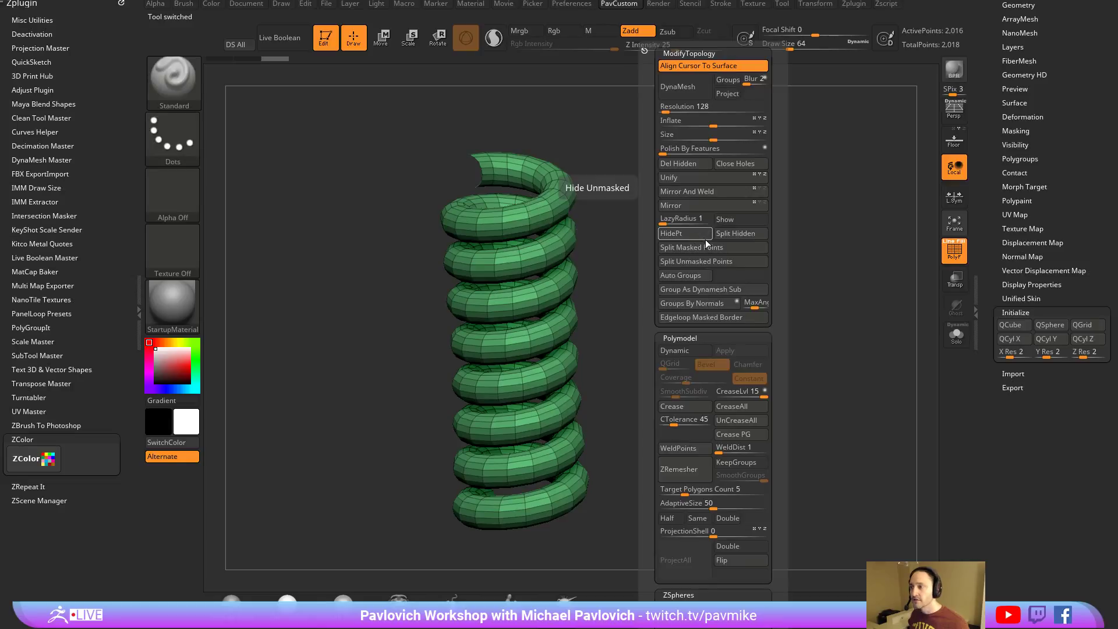
{"action": "left_click", "coordinate": [686, 165]}
{"action": "key", "text": "f"}
With ZModeler, polygroup adjoining polygon loops along the coil, isolate that two-loop strip and delete the hidden remainder.
{"action": "key", "text": "b"}
{"action": "key", "text": "z"}
{"action": "key", "text": "m"}
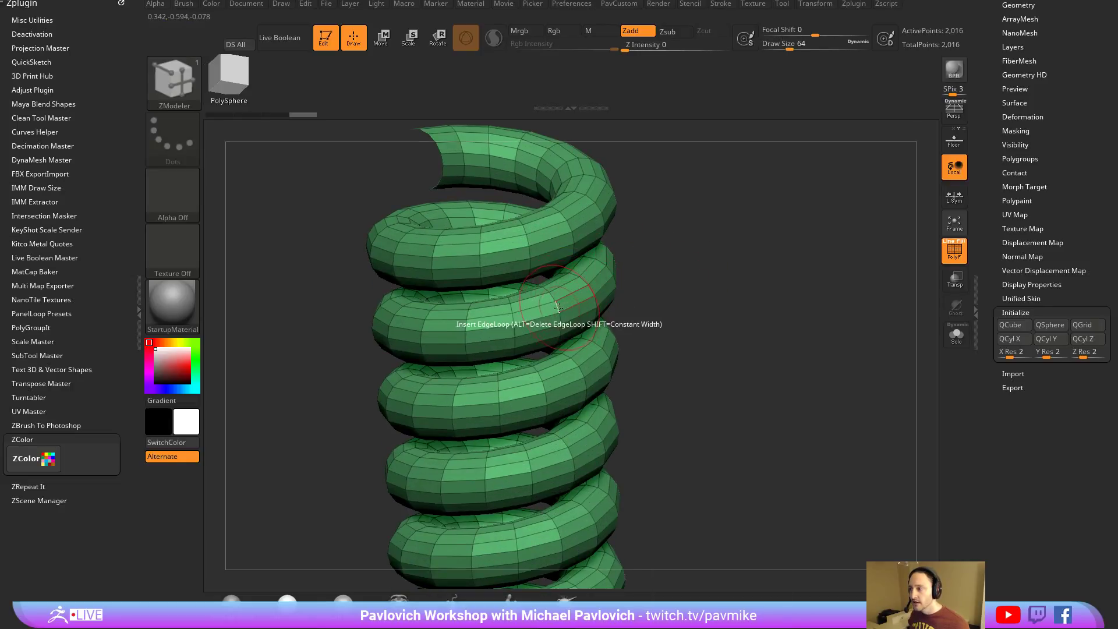
{"action": "key", "text": "space"}
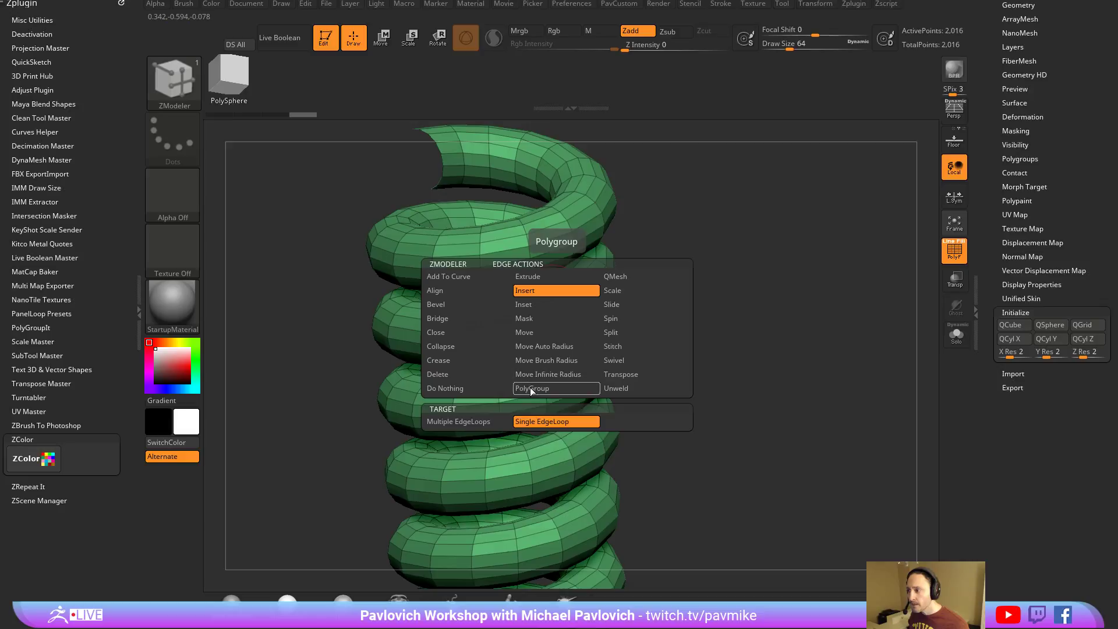
{"action": "left_click", "coordinate": [544, 360]}
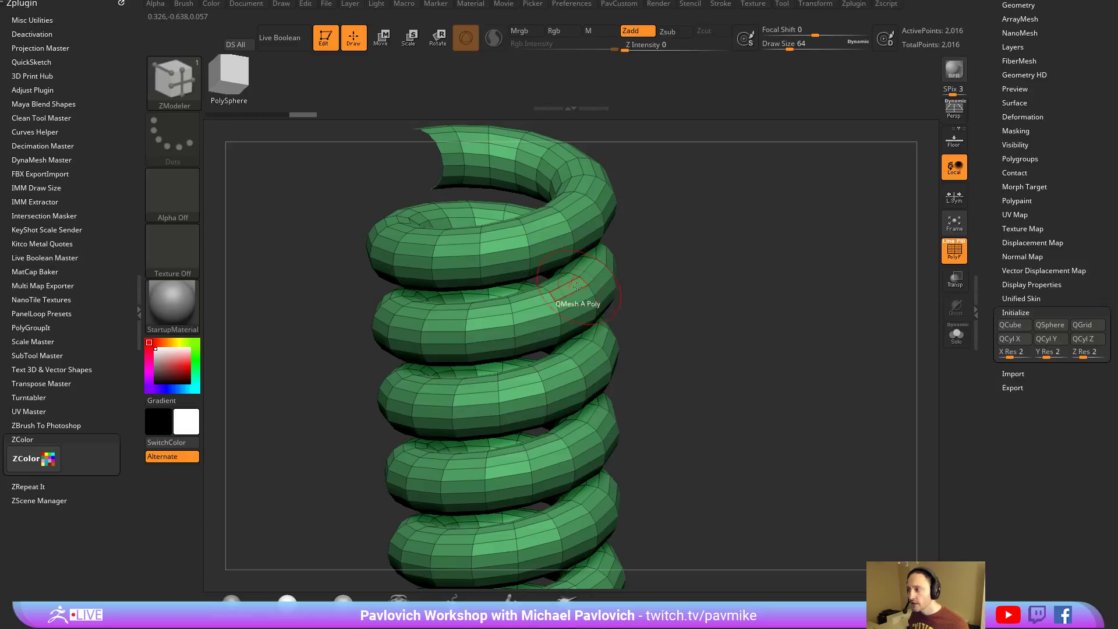
{"action": "left_click", "coordinate": [556, 320], "text": "ctrl+shift"}
{"action": "key", "text": "shift+space"}
{"action": "left_click", "coordinate": [710, 165]}
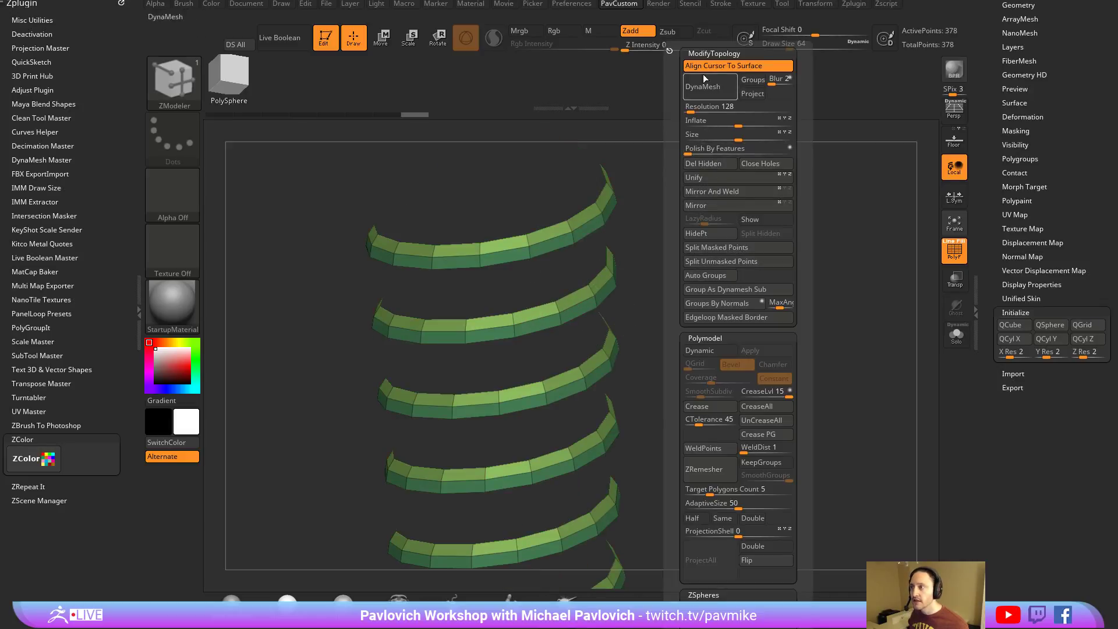
Frame the spiral strip with a curve using only Polygroups, with Border and Creased edges off.
{"action": "left_click", "coordinate": [720, 4]}
{"action": "key", "text": "shift"}
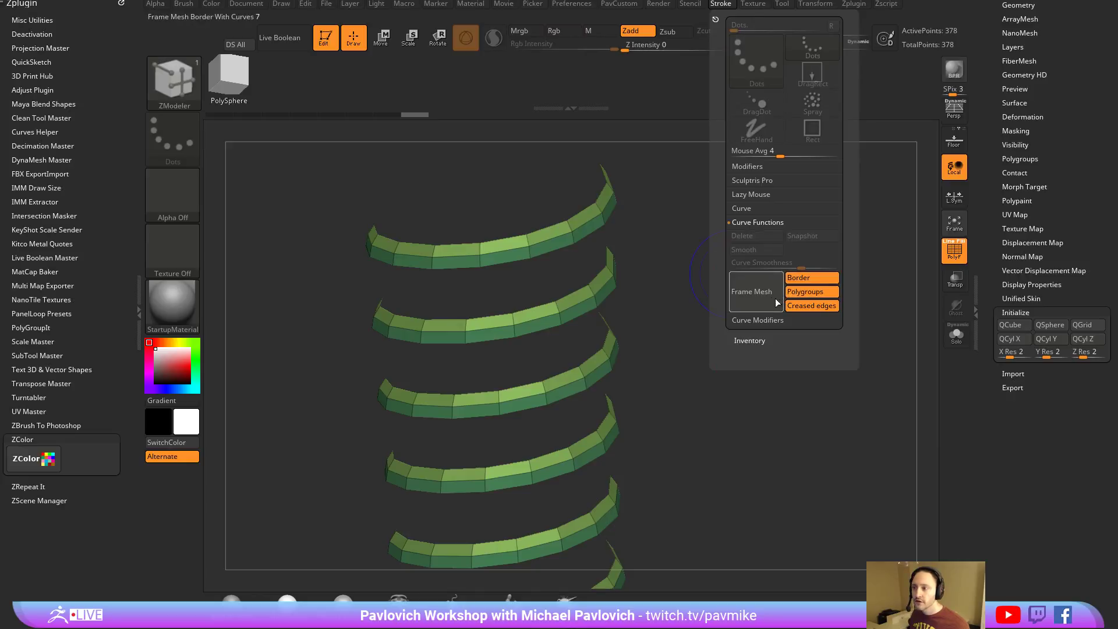
{"action": "left_click", "coordinate": [757, 303]}
Switch to the IMM Curve brush and choose an insert mesh from it.
{"action": "key", "text": "b"}
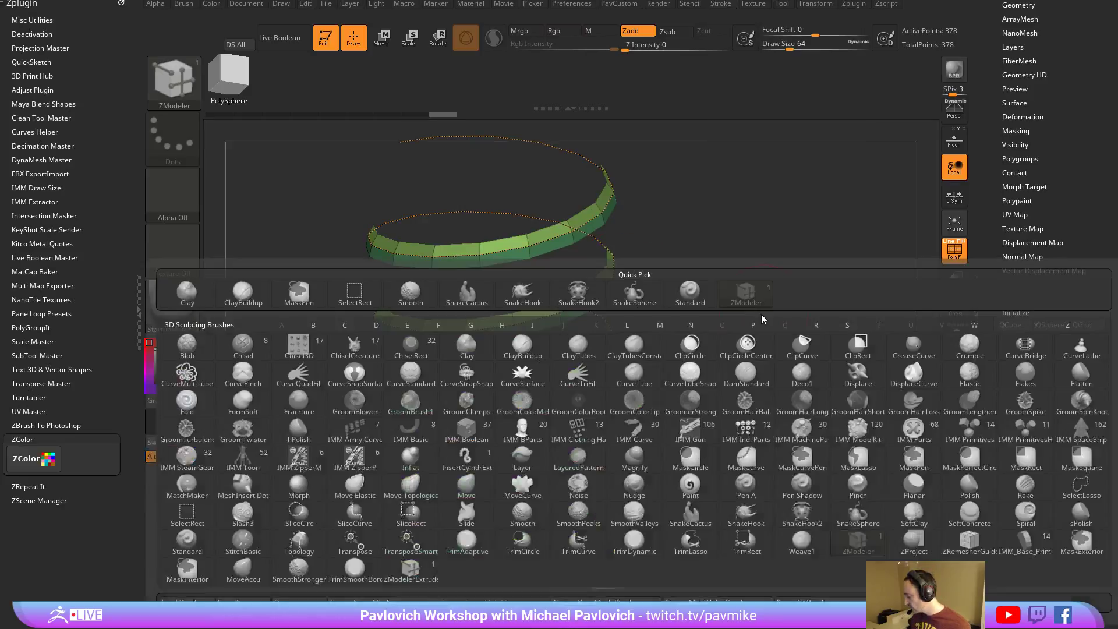
{"action": "key", "text": "i"}
{"action": "left_click", "coordinate": [730, 350]}
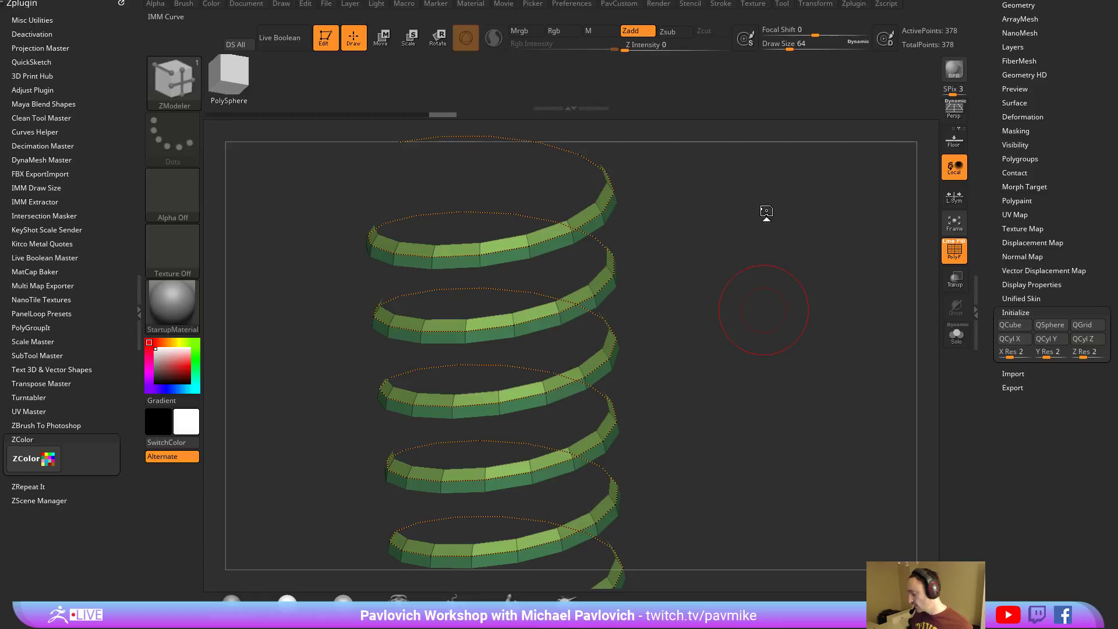
{"action": "key", "text": "m"}
{"action": "left_click", "coordinate": [852, 324]}
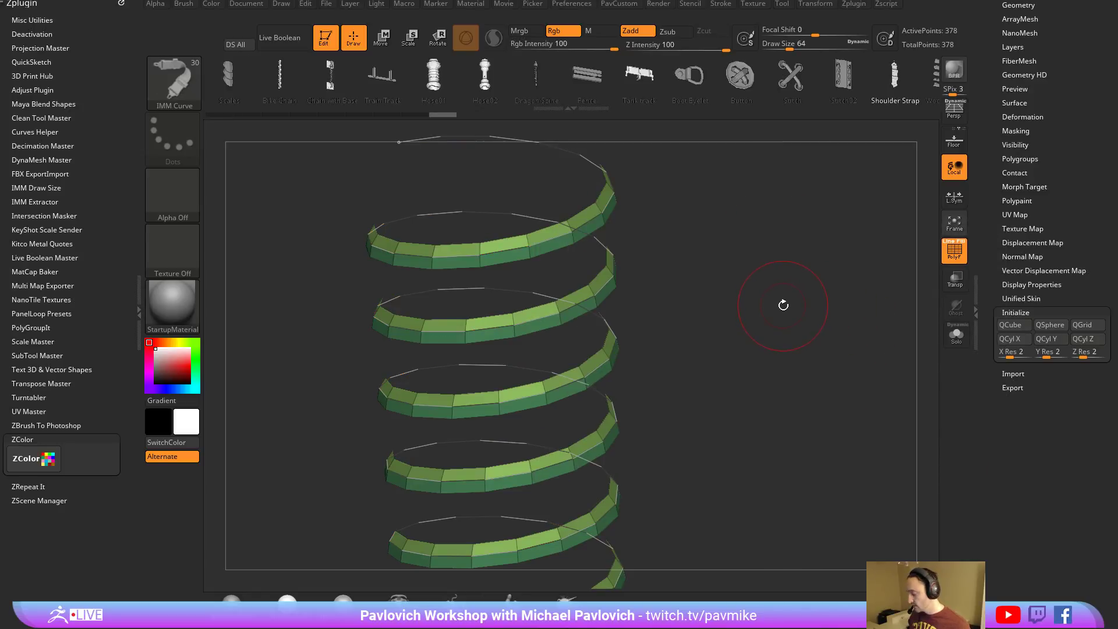
{"action": "key", "text": "b"}
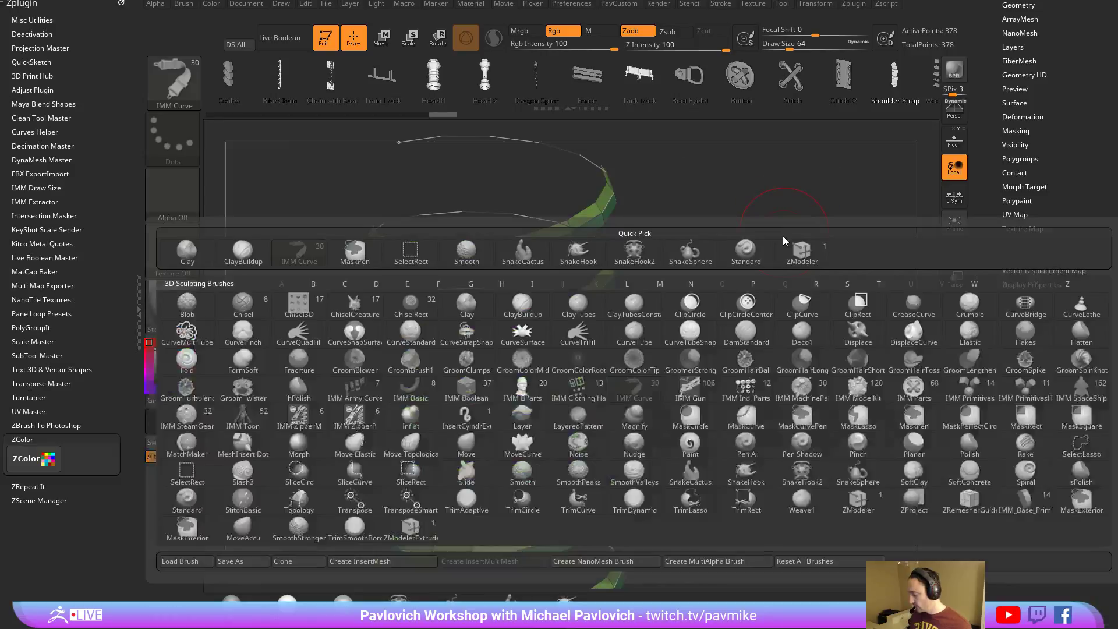
{"action": "key", "text": "i"}
{"action": "key", "text": "c"}
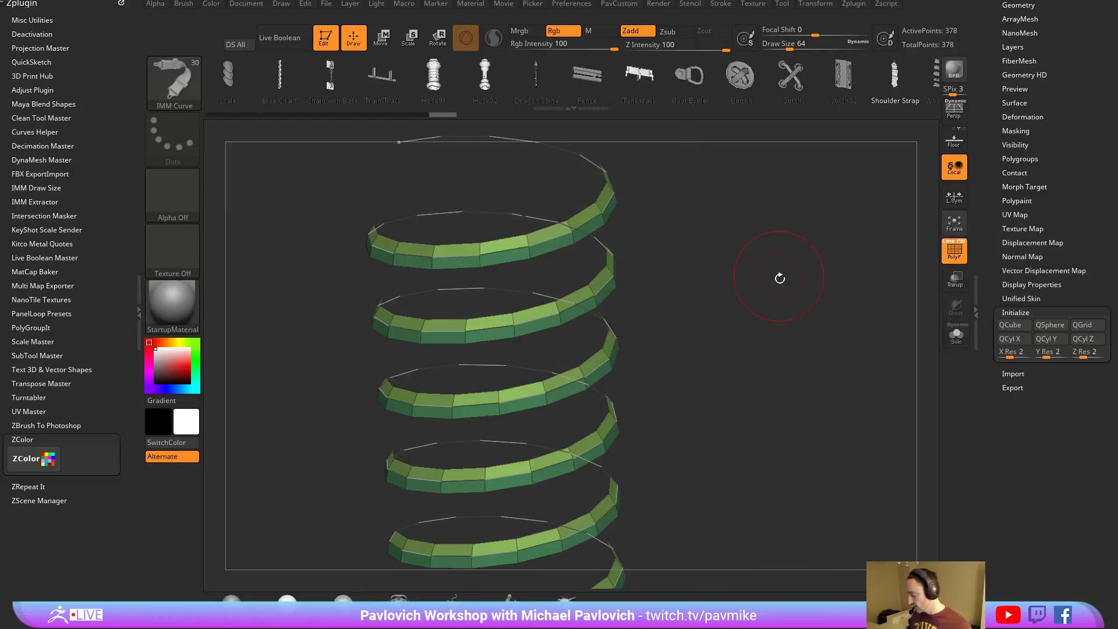
{"action": "key", "text": "m"}
{"action": "left_click", "coordinate": [745, 314]}
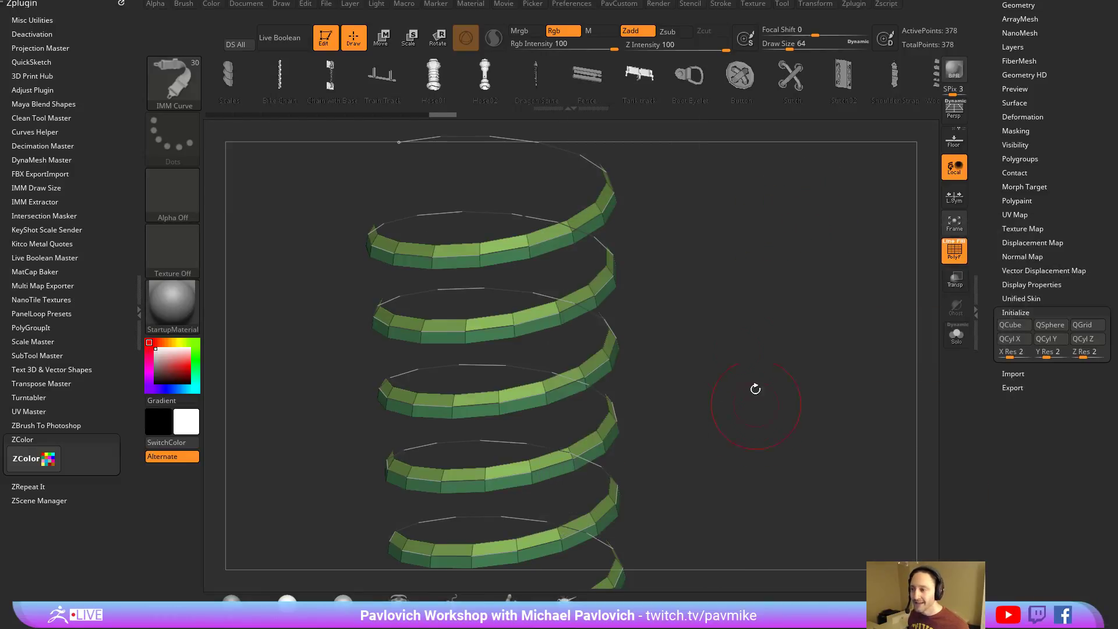
Apply the insert mesh along the framed spiral curve at draw size 41, and delete the curve.
{"action": "left_click", "coordinate": [593, 312]}
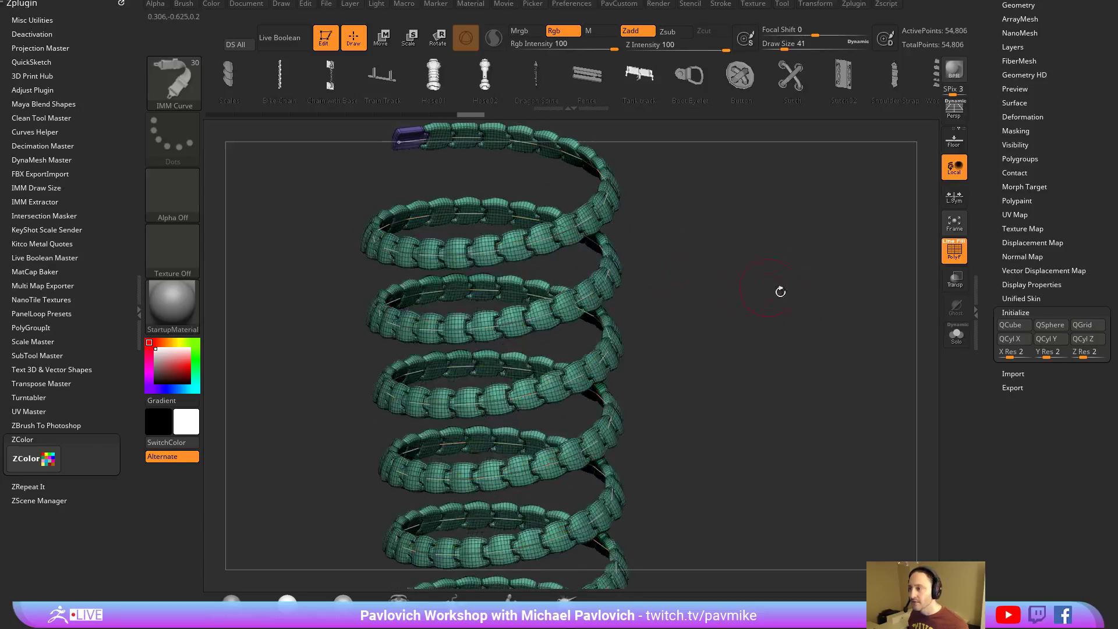
{"action": "key", "text": "f"}
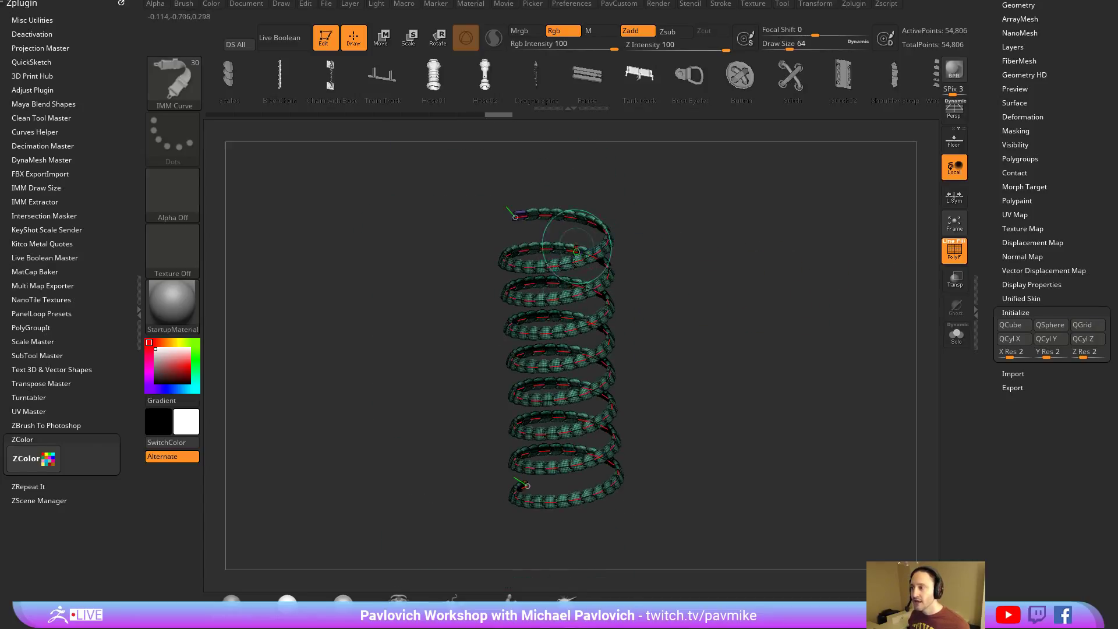
{"action": "left_click_drag", "start_coordinate": [704, 212], "coordinate": [761, 207]}
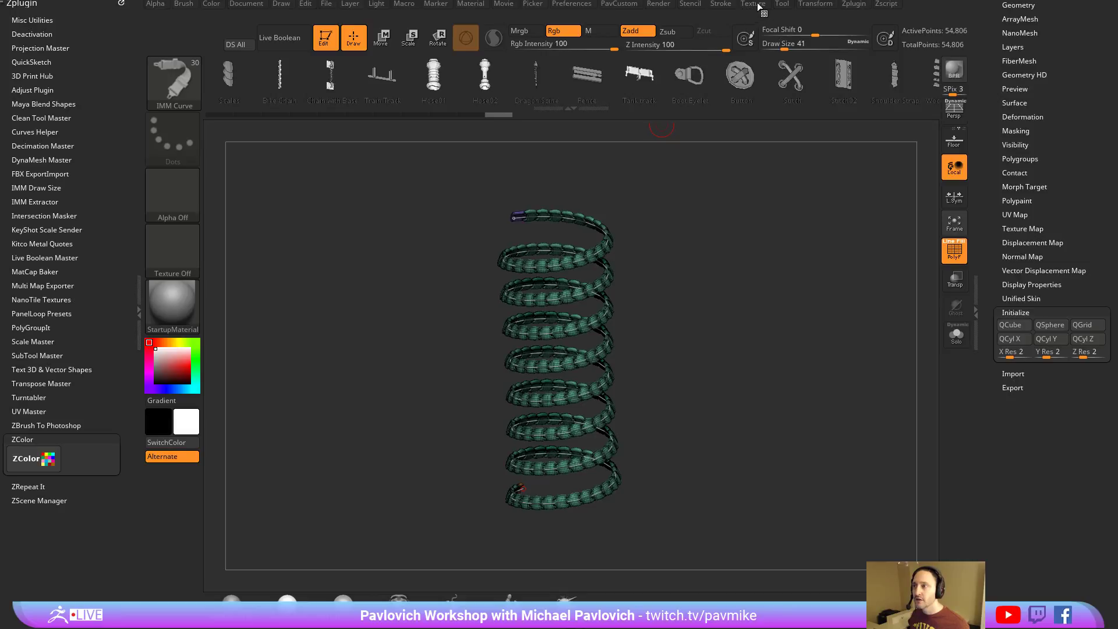
{"action": "left_click", "coordinate": [721, 5]}
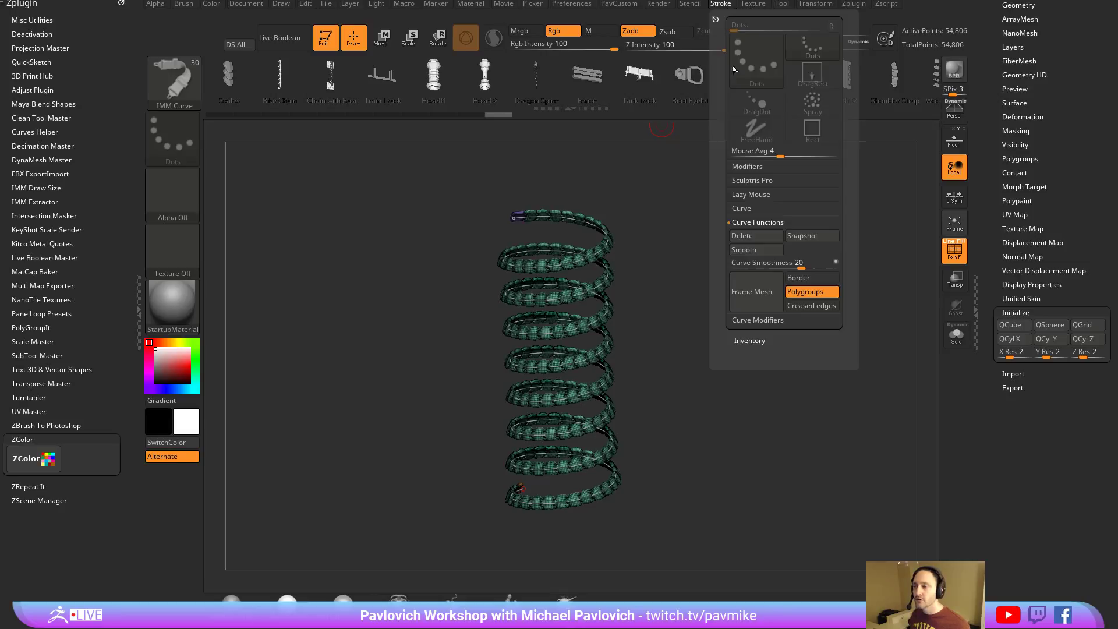
{"action": "left_click", "coordinate": [750, 238]}
Split the masked points into a separate subtool and show the inserted-mesh coil solo without PolyFrame.
{"action": "key", "text": "2"}
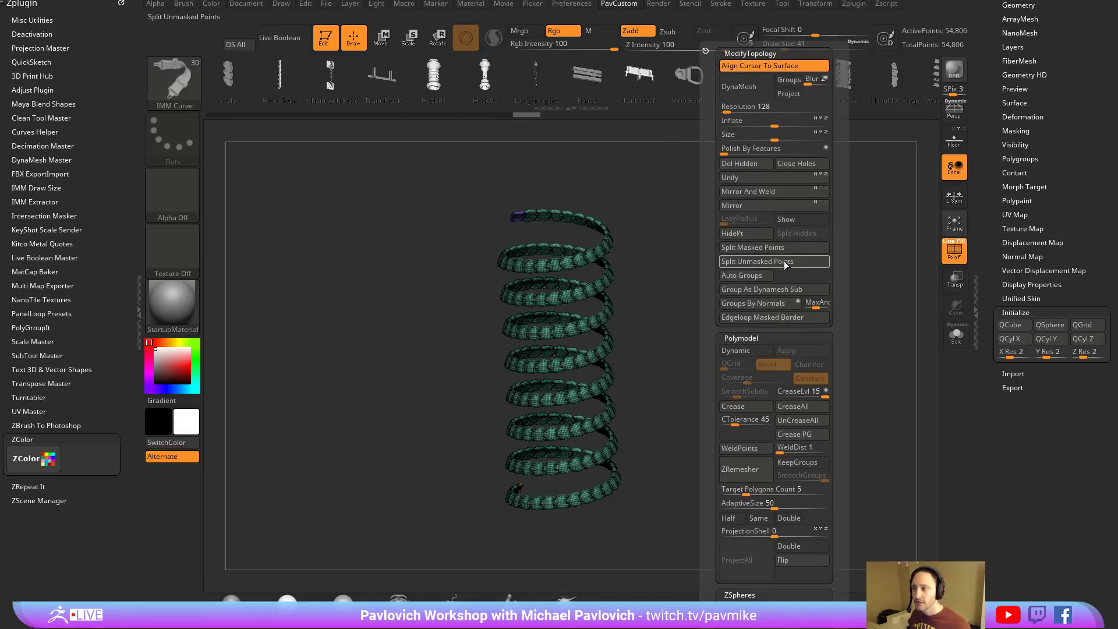
{"action": "left_click", "coordinate": [753, 247]}
{"action": "left_click", "coordinate": [955, 251]}
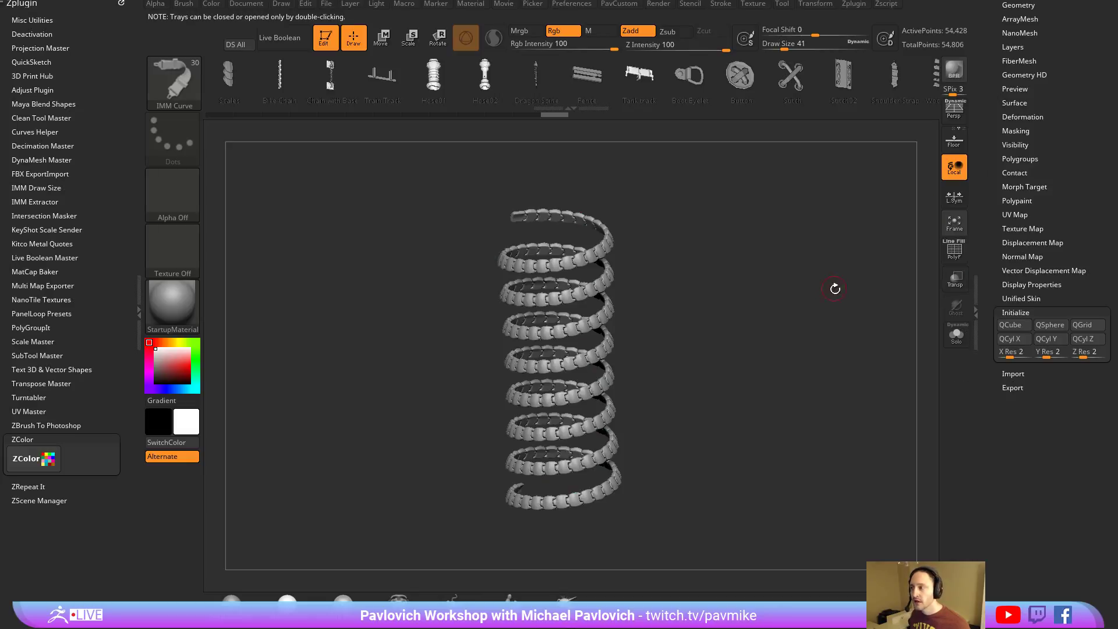
{"action": "left_click_drag", "start_coordinate": [836, 287], "coordinate": [927, 310]}
{"action": "left_click", "coordinate": [956, 335]}
{"action": "left_click_drag", "start_coordinate": [846, 308], "coordinate": [726, 290]}
{"action": "key", "text": "s"}
{"action": "left_click", "coordinate": [738, 317]}
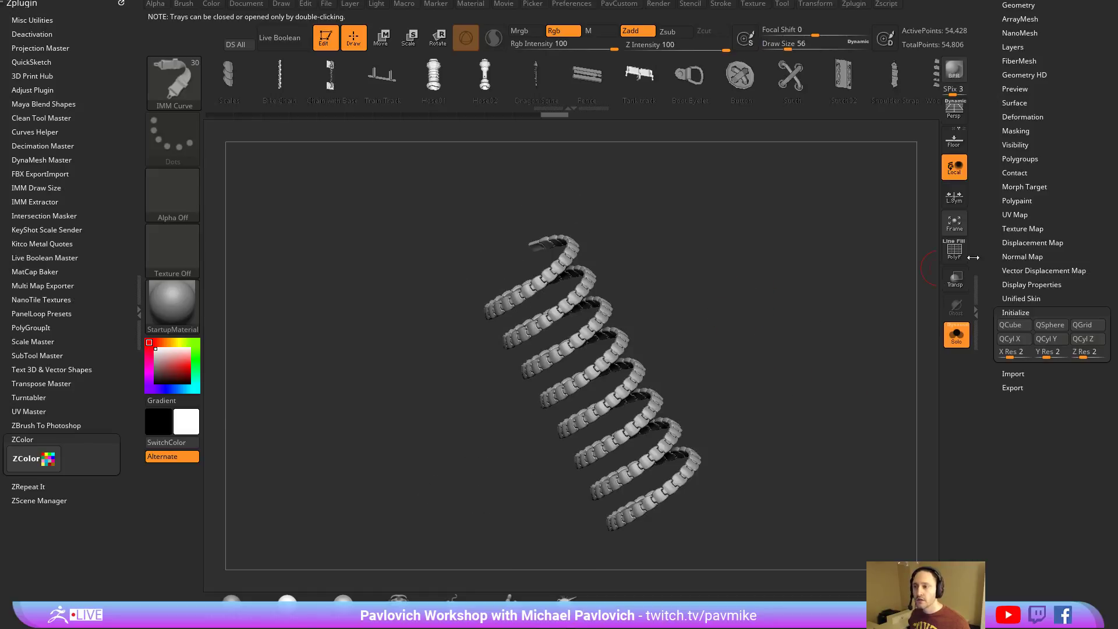
Leave Edit mode and draw several more copies of the coil across the canvas at varied sizes and angles.
{"action": "mouse_move", "coordinate": [981, 238]}
{"action": "left_mouse_down"}
{"action": "mouse_move", "coordinate": [988, 422]}
{"action": "mouse_move", "coordinate": [976, 290]}
{"action": "mouse_move", "coordinate": [984, 139]}
{"action": "left_mouse_up"}
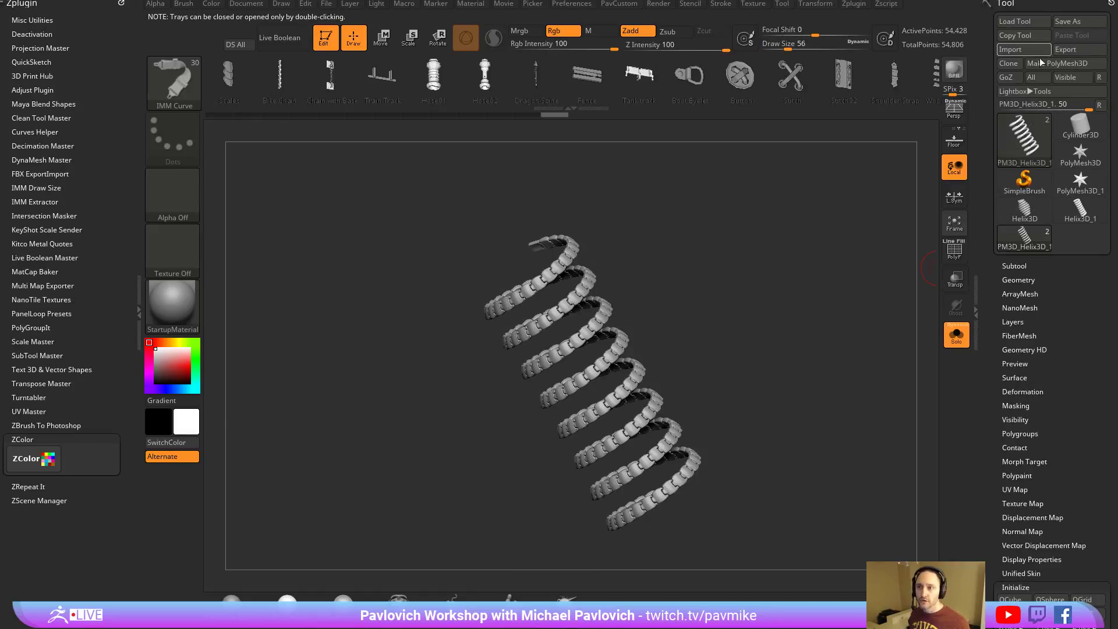
{"action": "left_click_drag", "start_coordinate": [981, 371], "coordinate": [982, 224]}
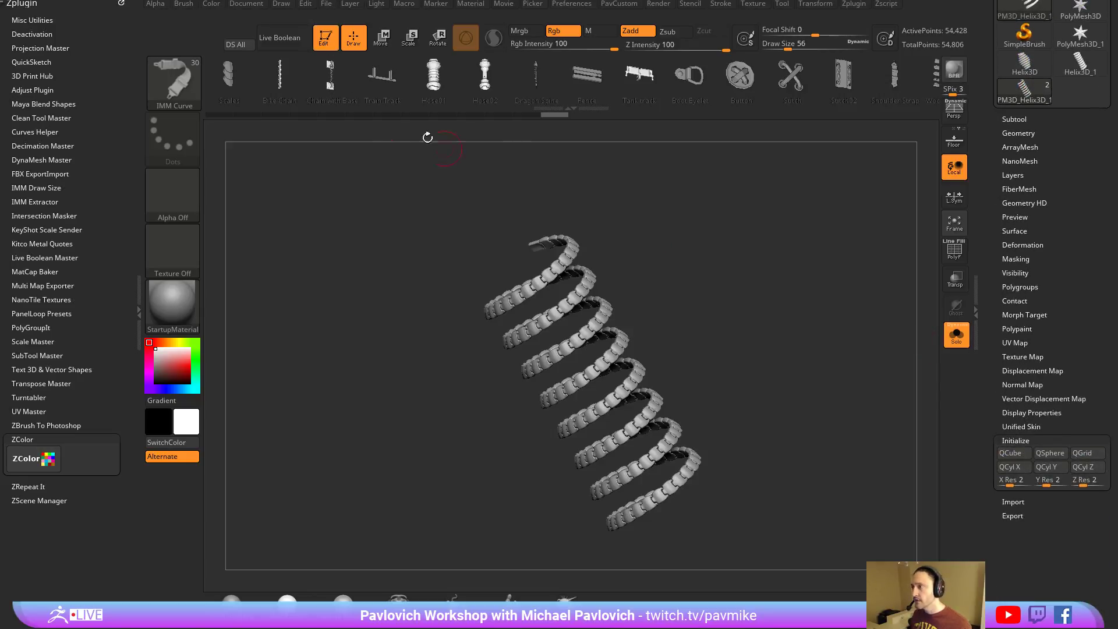
{"action": "left_click", "coordinate": [328, 41]}
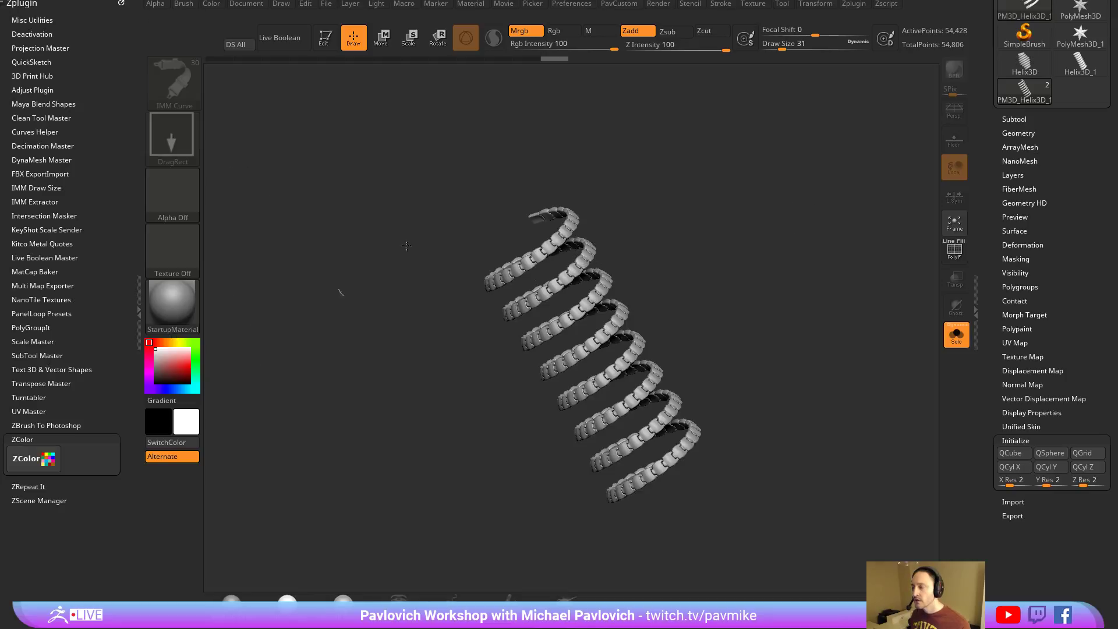
{"action": "left_click_drag", "start_coordinate": [991, 224], "coordinate": [992, 371]}
{"action": "left_click_drag", "start_coordinate": [661, 266], "coordinate": [706, 350]}
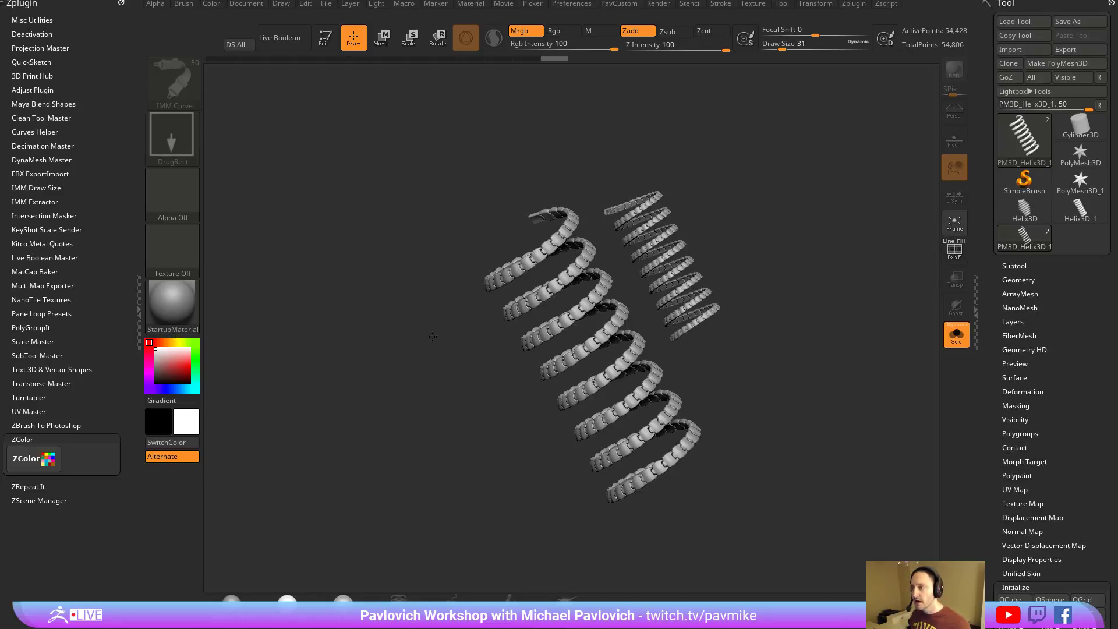
{"action": "left_click_drag", "start_coordinate": [427, 338], "coordinate": [506, 416]}
{"action": "left_click_drag", "start_coordinate": [733, 286], "coordinate": [758, 393]}
{"action": "left_click_drag", "start_coordinate": [408, 326], "coordinate": [524, 443]}
{"action": "left_click_drag", "start_coordinate": [442, 233], "coordinate": [582, 379]}
{"action": "left_click_drag", "start_coordinate": [524, 117], "coordinate": [670, 245]}
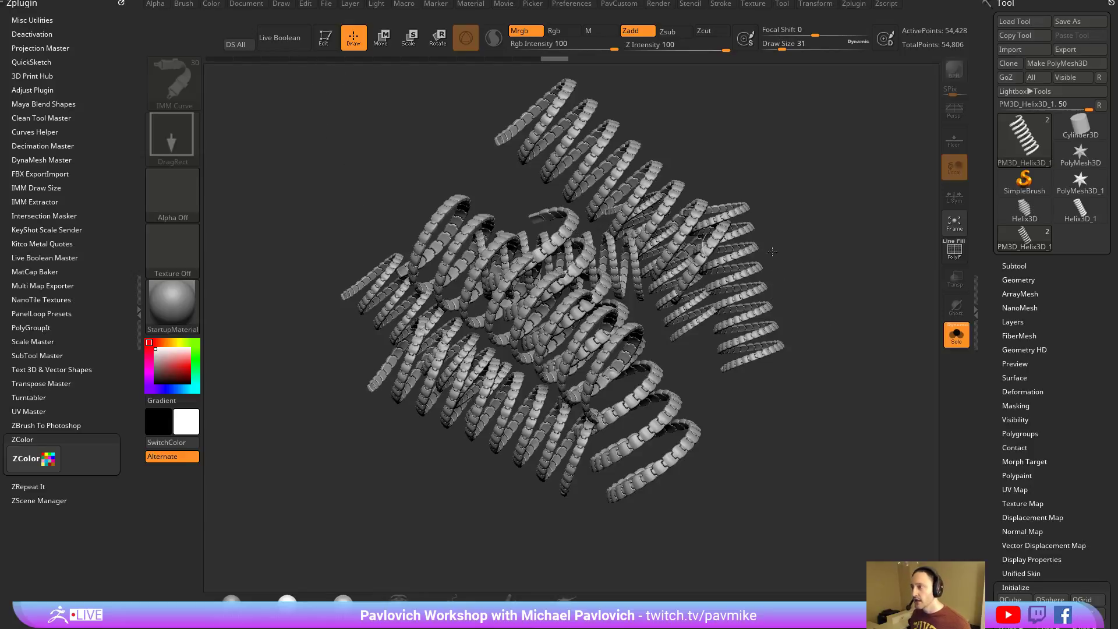
Clear the canvas, draw a single copy of the coil, and enter and leave Edit mode.
{"action": "key", "text": "ctrl+n"}
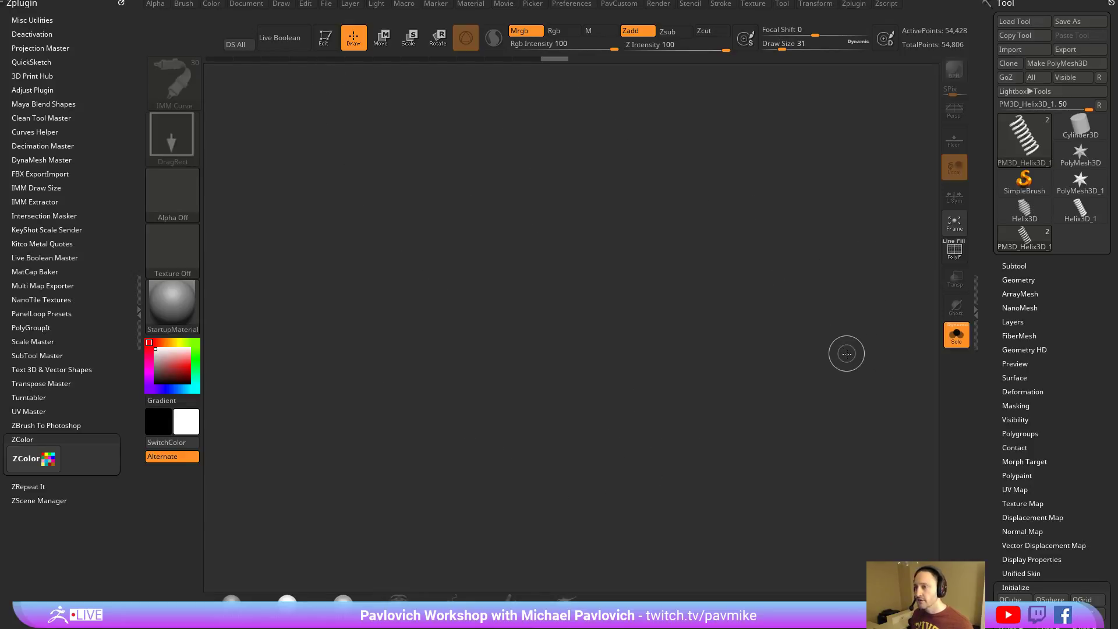
{"action": "left_click_drag", "start_coordinate": [484, 300], "coordinate": [517, 382]}
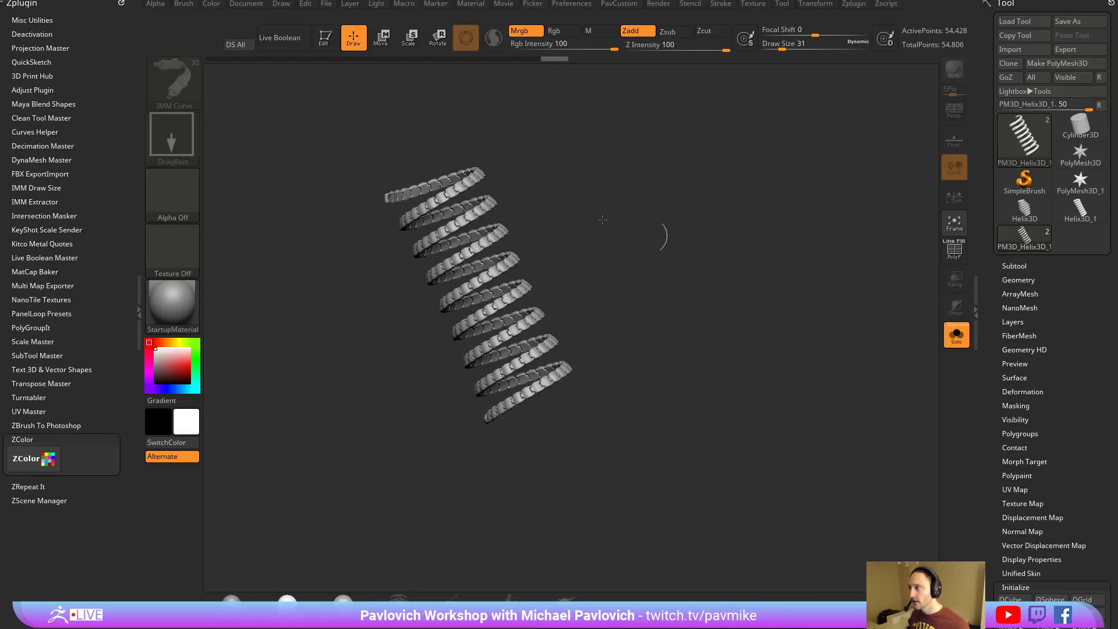
{"action": "key", "text": "t"}
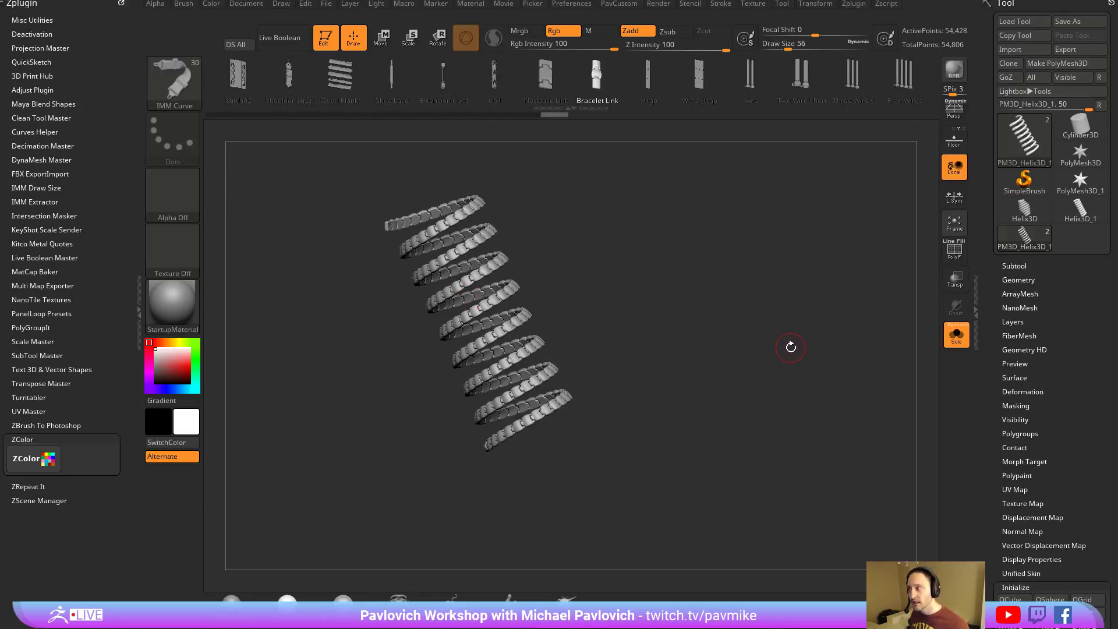
{"action": "key", "text": "t"}
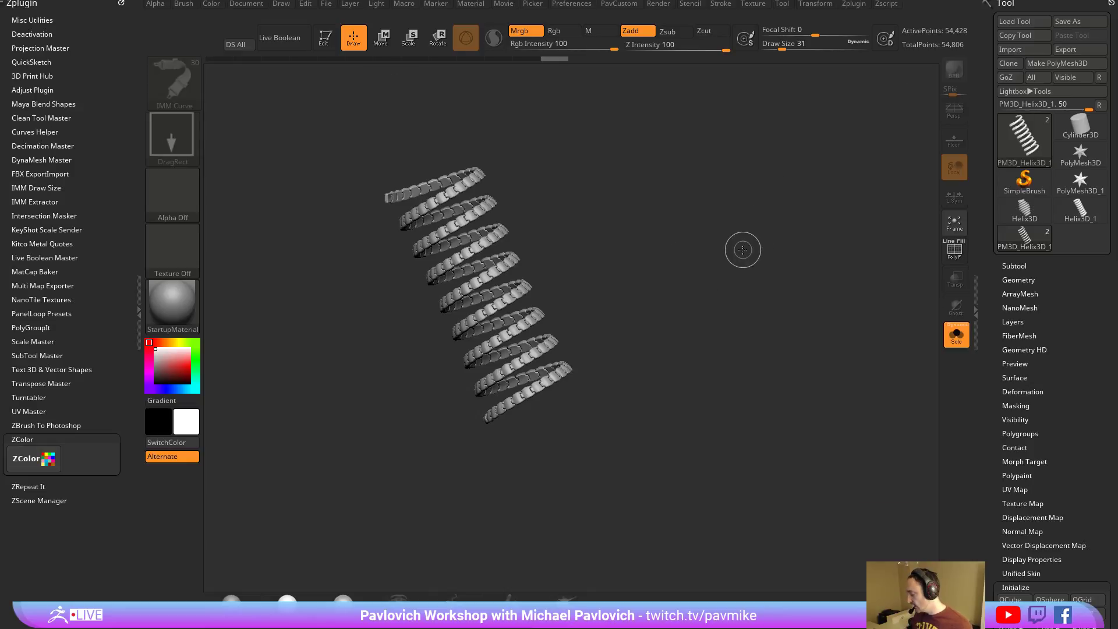
Clear the canvas, draw a fresh single coil, and turn it around in Edit mode.
{"action": "key", "text": "ctrl+n"}
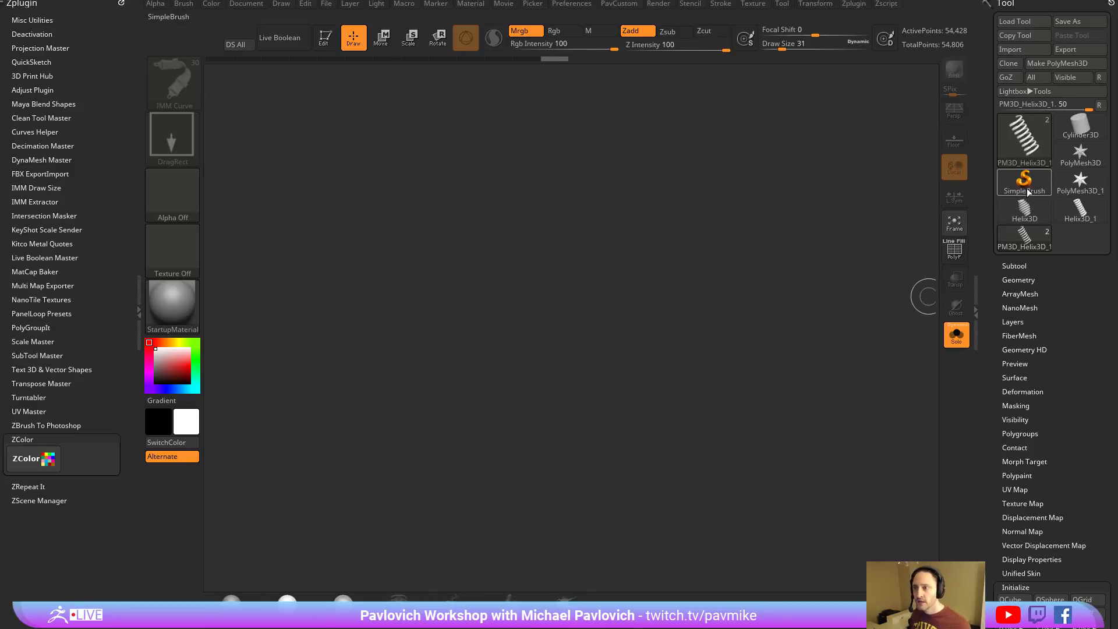
{"action": "left_click", "coordinate": [1046, 249]}
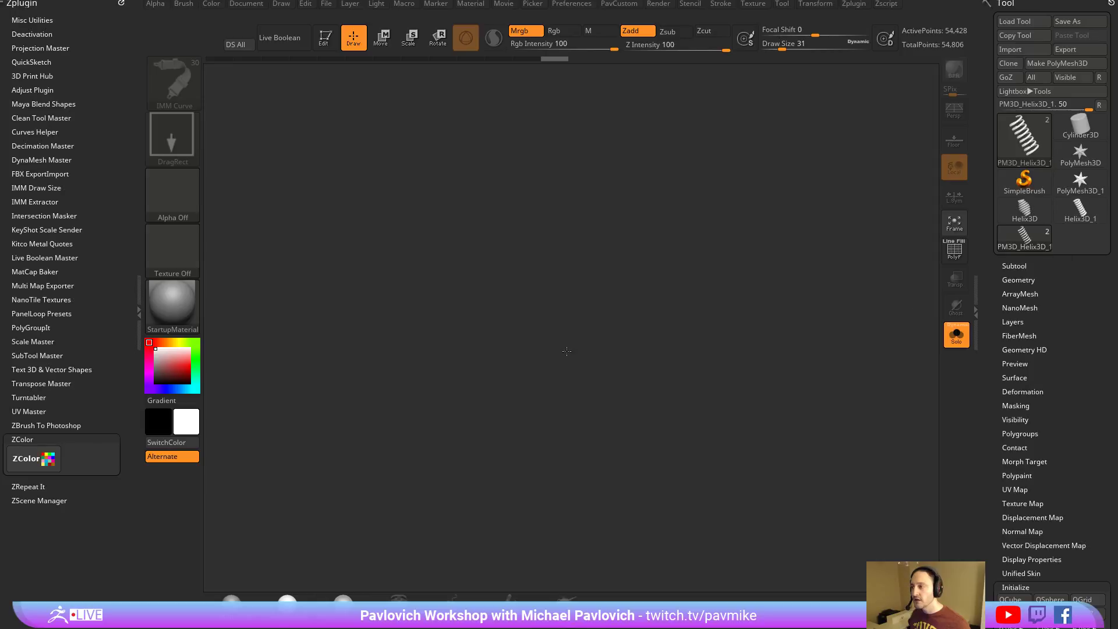
{"action": "left_click_drag", "start_coordinate": [496, 325], "coordinate": [531, 437]}
{"action": "left_click", "coordinate": [324, 37]}
{"action": "left_click_drag", "start_coordinate": [615, 241], "coordinate": [724, 282]}
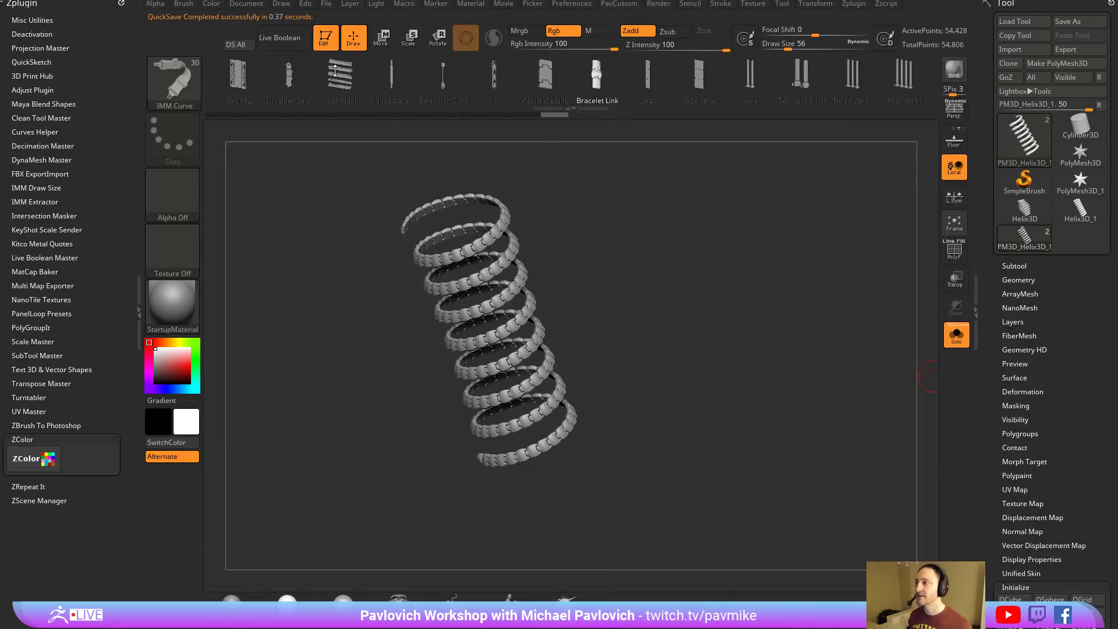
Leave Edit mode, clear the canvas, and open the DemoAnimeHead.ZPR project without saving the current one.
{"action": "key", "text": "t"}
{"action": "key", "text": "ctrl+n"}
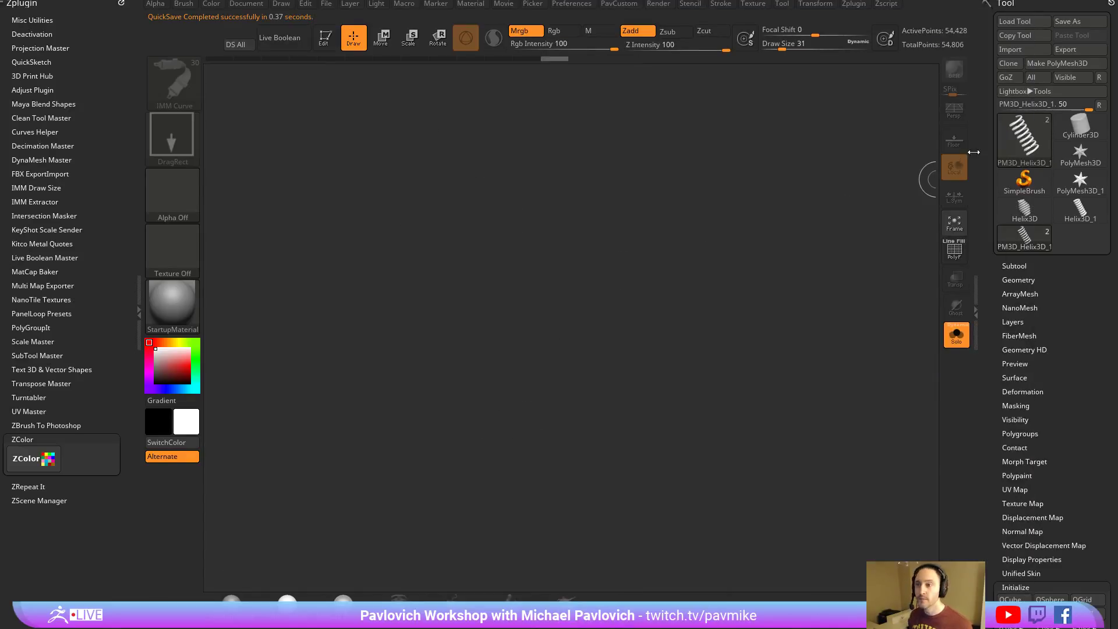
{"action": "key", "text": "comma"}
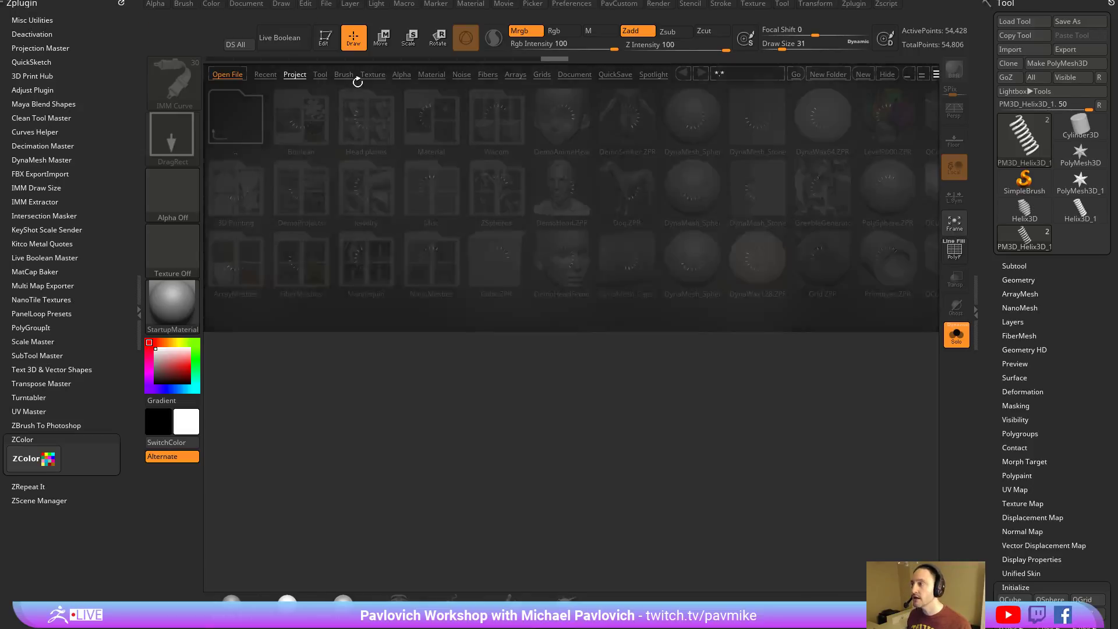
{"action": "left_click", "coordinate": [319, 74]}
{"action": "left_click", "coordinate": [288, 74]}
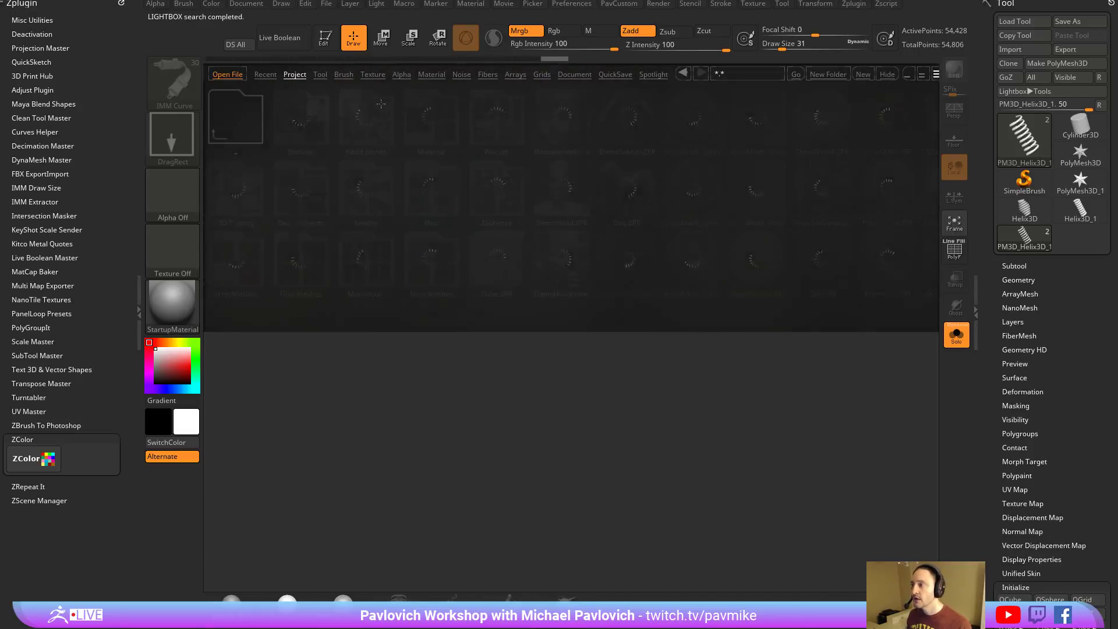
{"action": "double_click", "coordinate": [561, 121]}
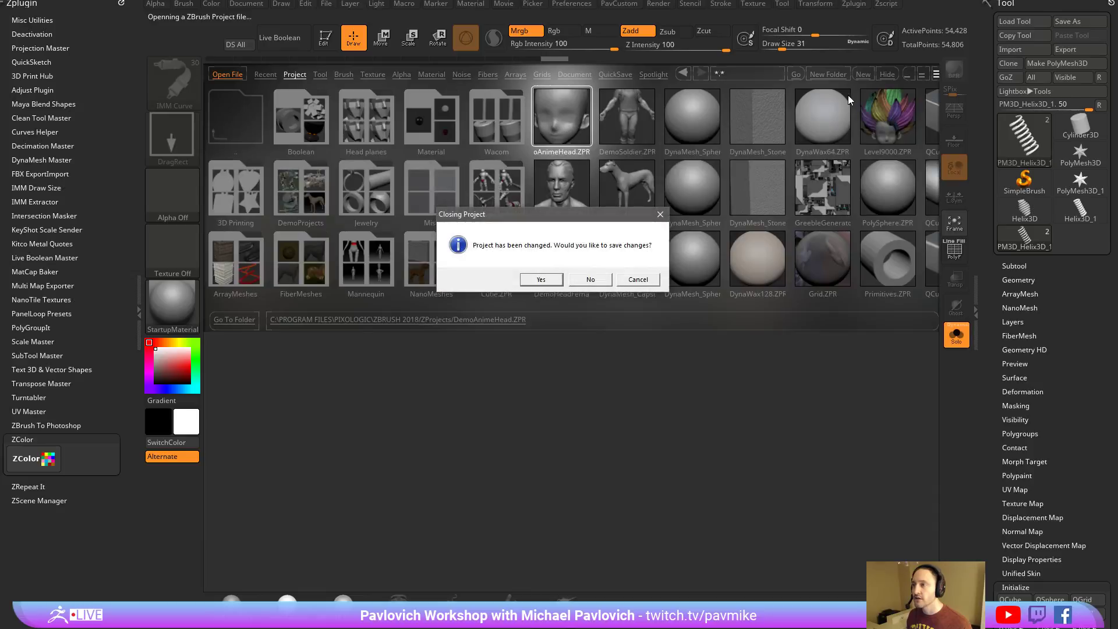
{"action": "left_click", "coordinate": [593, 285]}
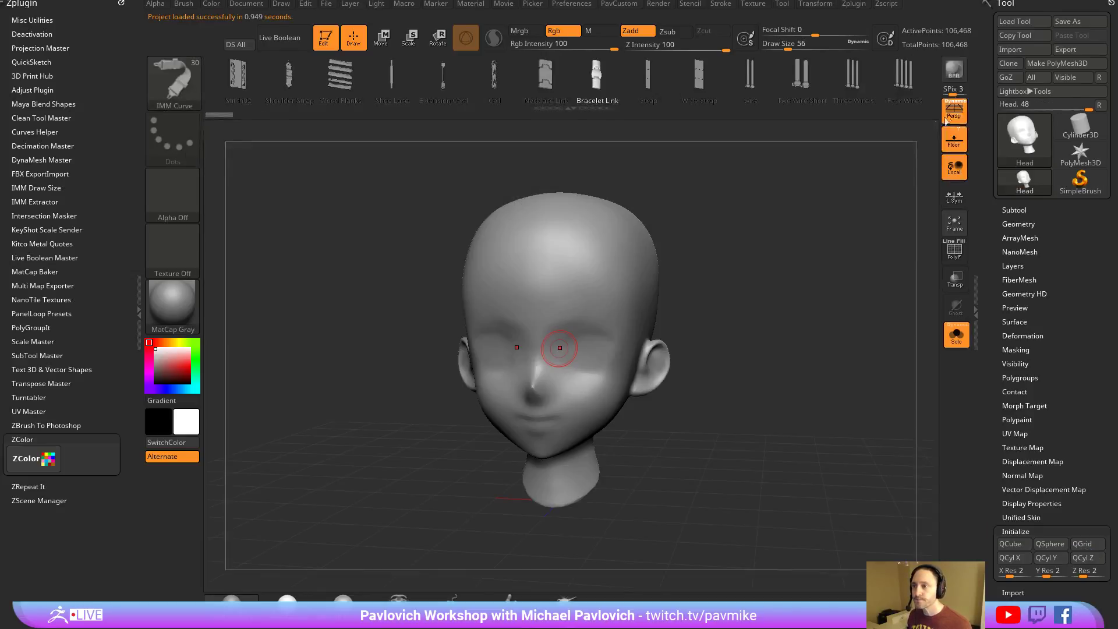
Turn off perspective and the floor grid for the head.
{"action": "left_click", "coordinate": [954, 111]}
{"action": "left_click", "coordinate": [954, 140]}
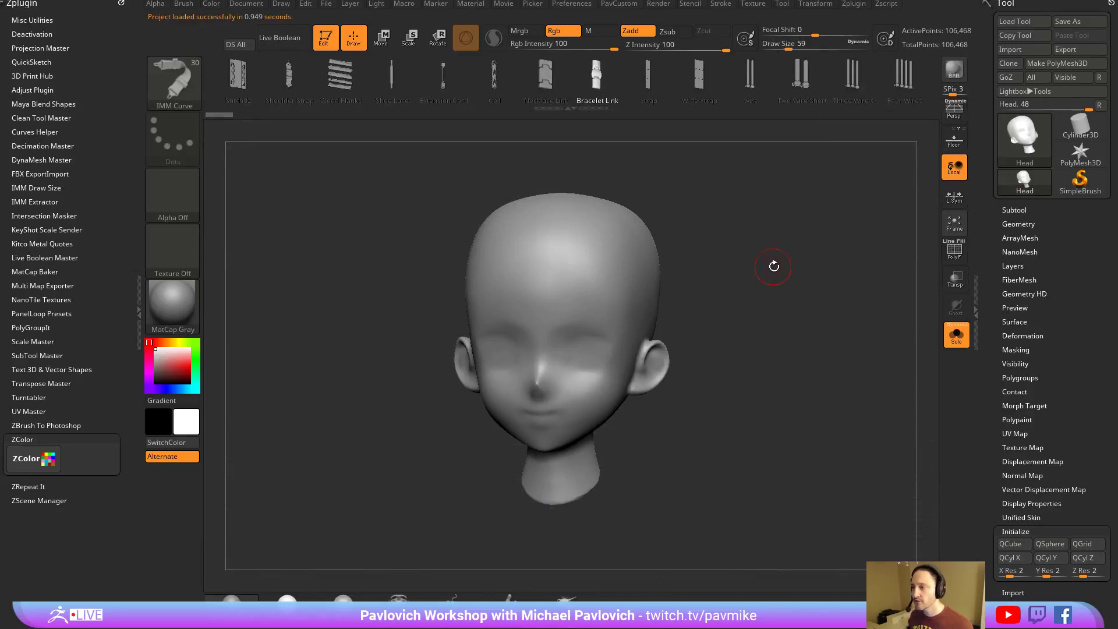
{"action": "mouse_move", "coordinate": [774, 266]}
{"action": "left_mouse_down"}
{"action": "mouse_move", "coordinate": [783, 257]}
{"action": "mouse_move", "coordinate": [749, 260]}
{"action": "mouse_move", "coordinate": [791, 254]}
{"action": "left_mouse_up"}
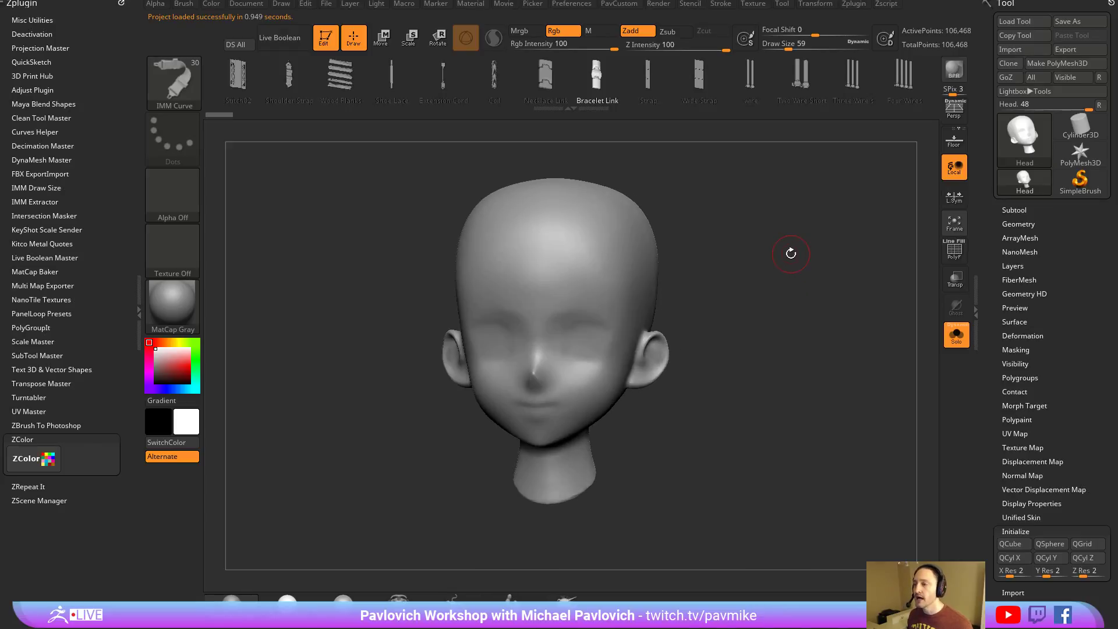
Leave Edit mode, clear the canvas, redraw a single tilted head, and re-enter Edit mode with it framed.
{"action": "left_click", "coordinate": [325, 37]}
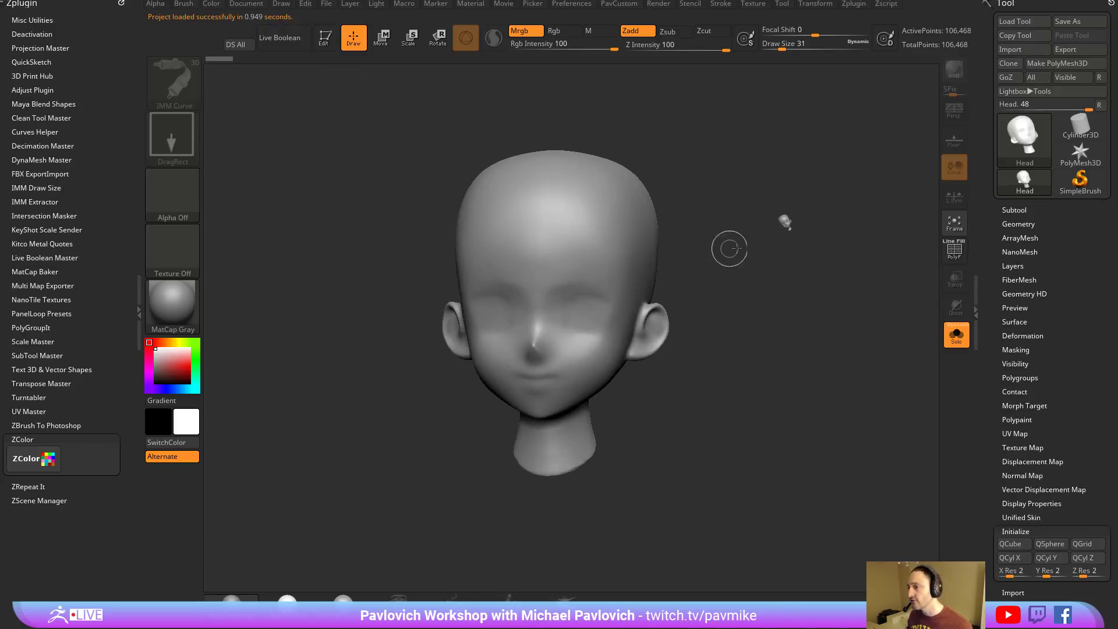
{"action": "key", "text": "ctrl+n"}
{"action": "left_click_drag", "start_coordinate": [527, 332], "coordinate": [569, 438]}
{"action": "left_click", "coordinate": [327, 41]}
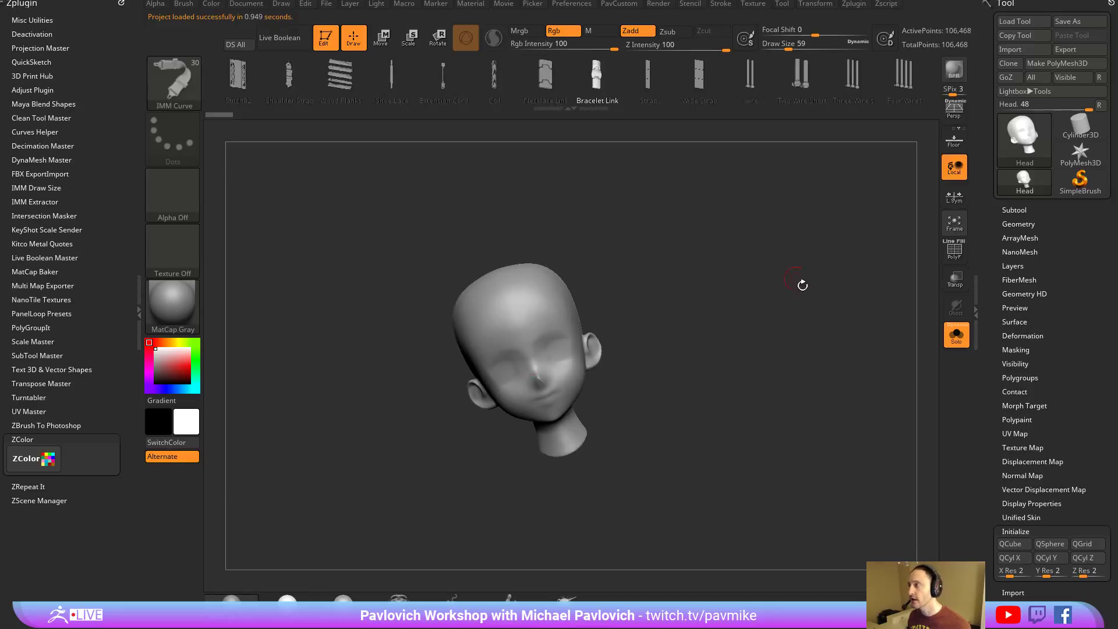
{"action": "key", "text": "f"}
Mask both eye areas on the head symmetrically.
{"action": "mouse_move", "coordinate": [821, 291]}
{"action": "left_mouse_down"}
{"action": "mouse_move", "coordinate": [529, 352]}
{"action": "mouse_move", "coordinate": [504, 368]}
{"action": "mouse_move", "coordinate": [487, 355]}
{"action": "left_mouse_up"}
{"action": "mouse_move", "coordinate": [593, 366]}
{"action": "left_mouse_down", "text": "ctrl"}
{"action": "mouse_move", "coordinate": [582, 397]}
{"action": "mouse_move", "coordinate": [600, 381]}
{"action": "left_mouse_up", "text": "ctrl"}
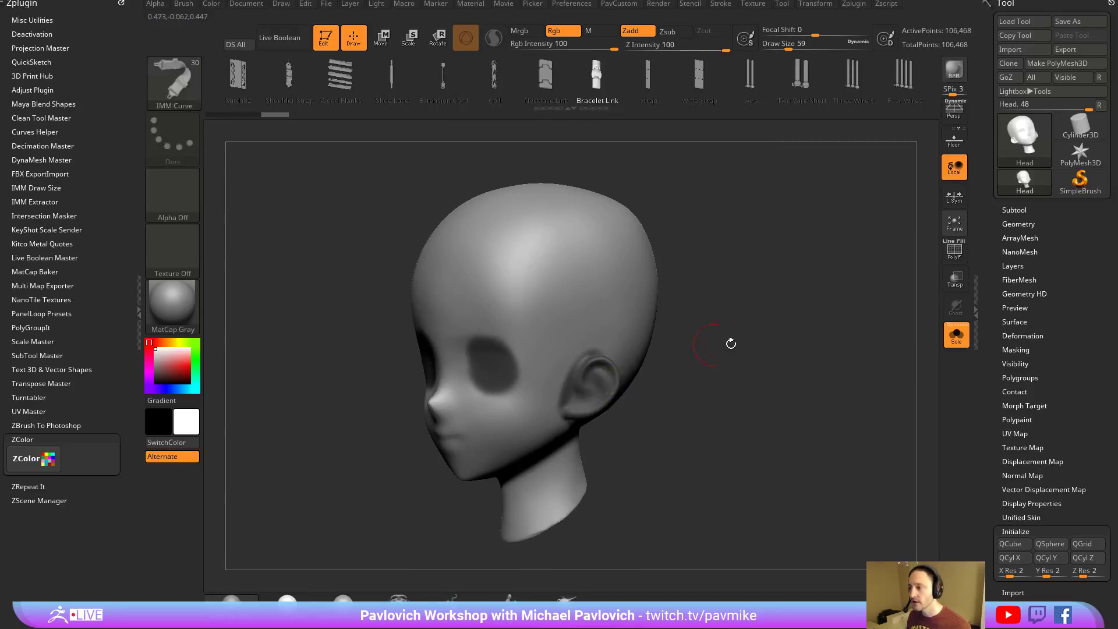
{"action": "left_click_drag", "start_coordinate": [731, 344], "coordinate": [809, 344]}
{"action": "key", "text": "shift"}
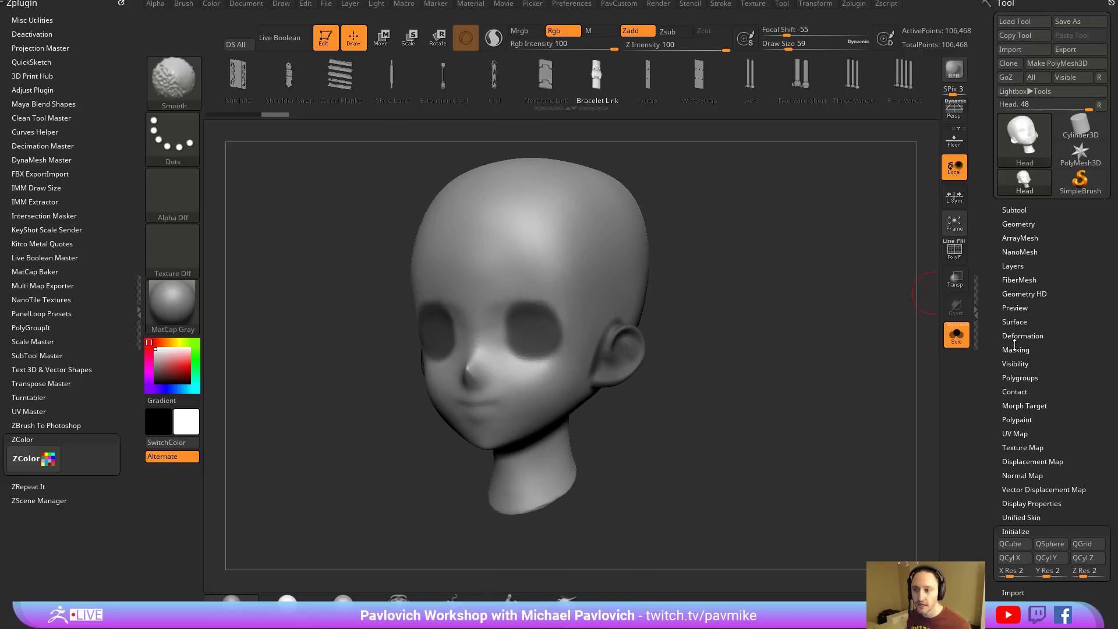
Add a new layer to the head with recording on.
{"action": "left_click", "coordinate": [1013, 265]}
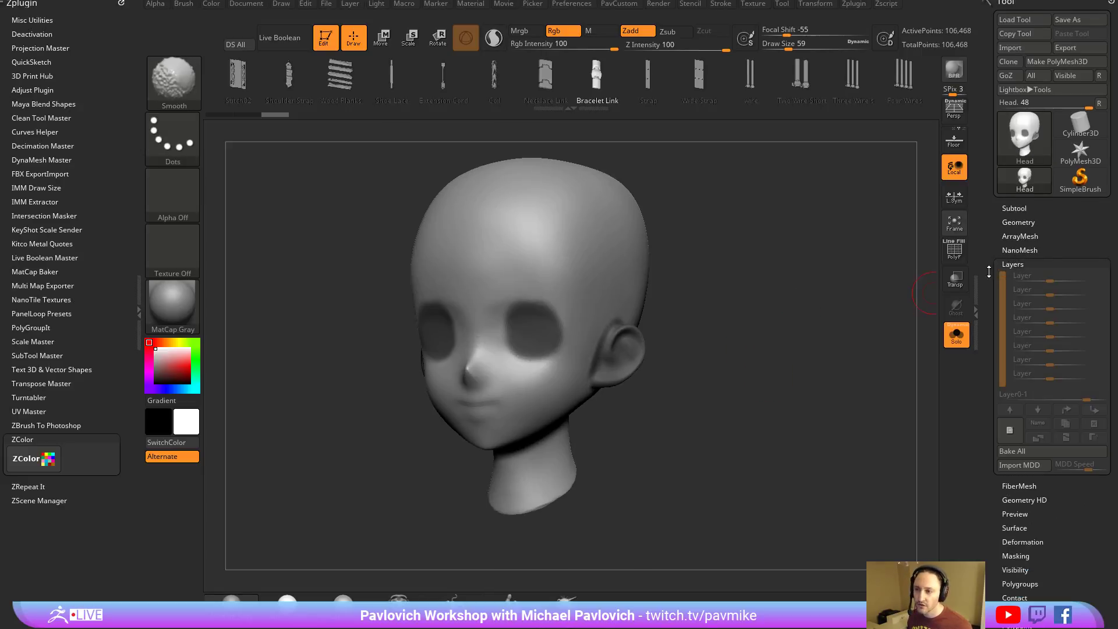
{"action": "left_click_drag", "start_coordinate": [989, 272], "coordinate": [989, 187]}
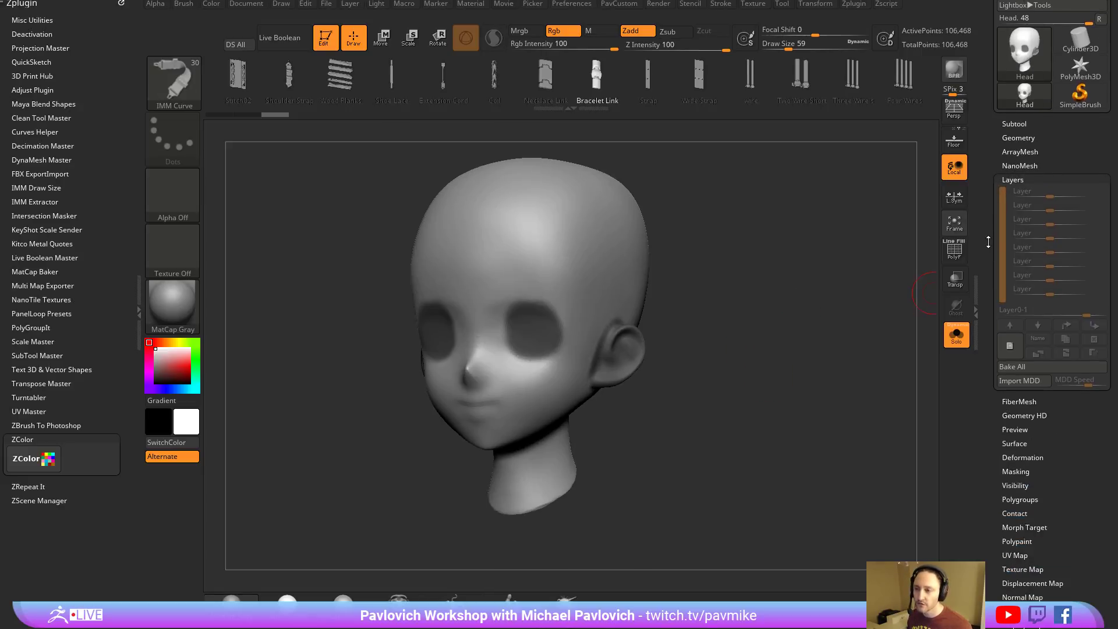
{"action": "left_click", "coordinate": [1011, 345]}
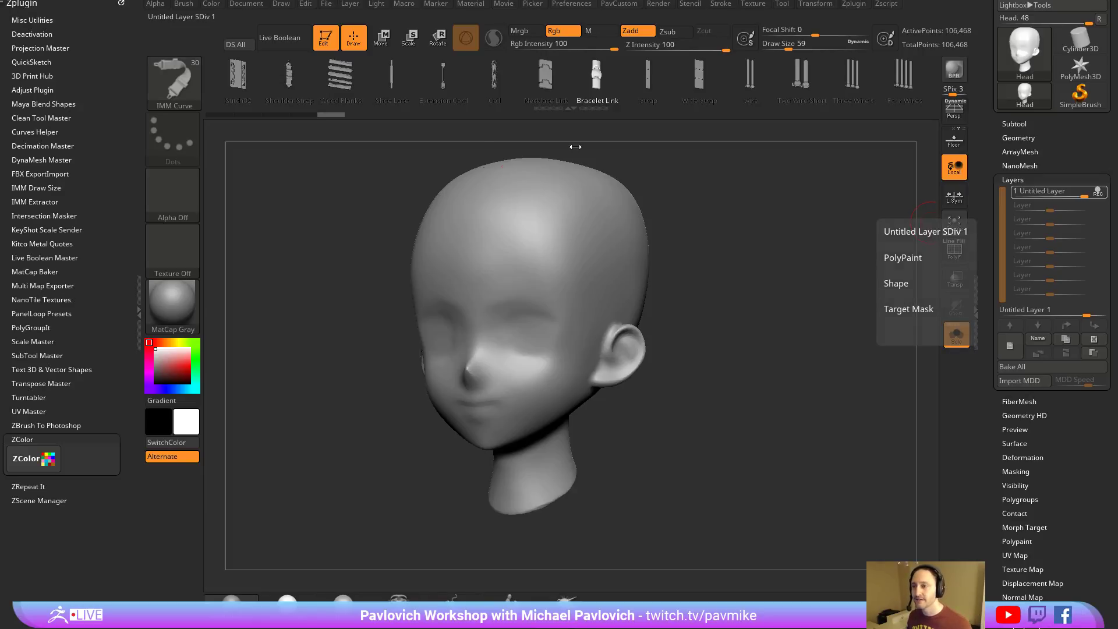
Mask both eye areas on the recording layer and try the layer's intensity slider.
{"action": "left_click_drag", "start_coordinate": [521, 312], "coordinate": [541, 338], "text": "ctrl"}
{"action": "left_click_drag", "start_coordinate": [699, 361], "coordinate": [612, 361]}
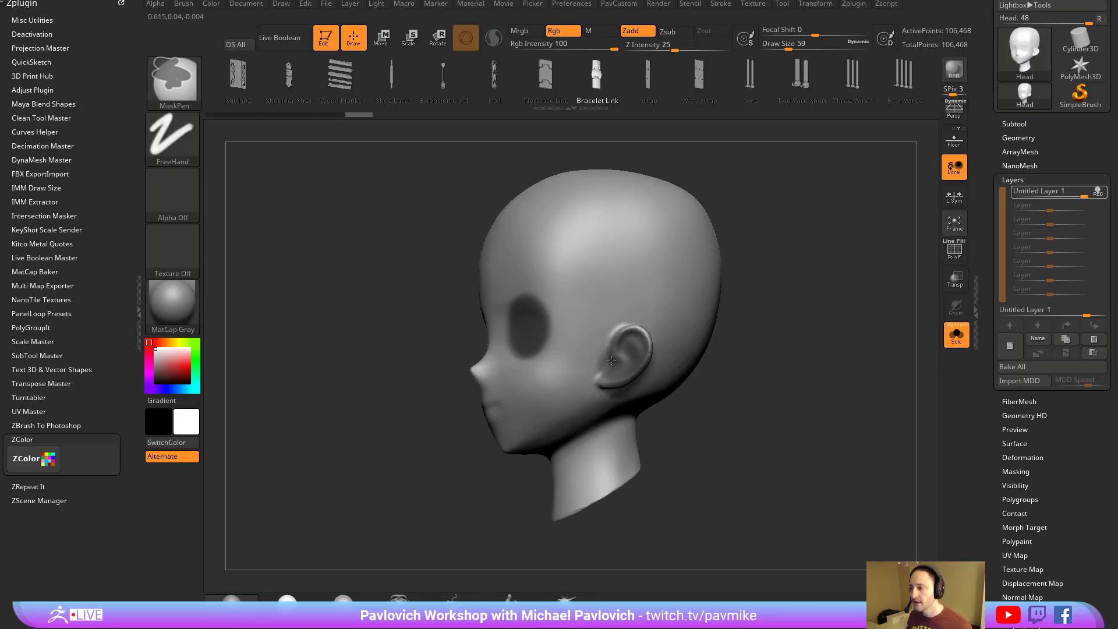
{"action": "left_click_drag", "start_coordinate": [728, 356], "coordinate": [806, 350]}
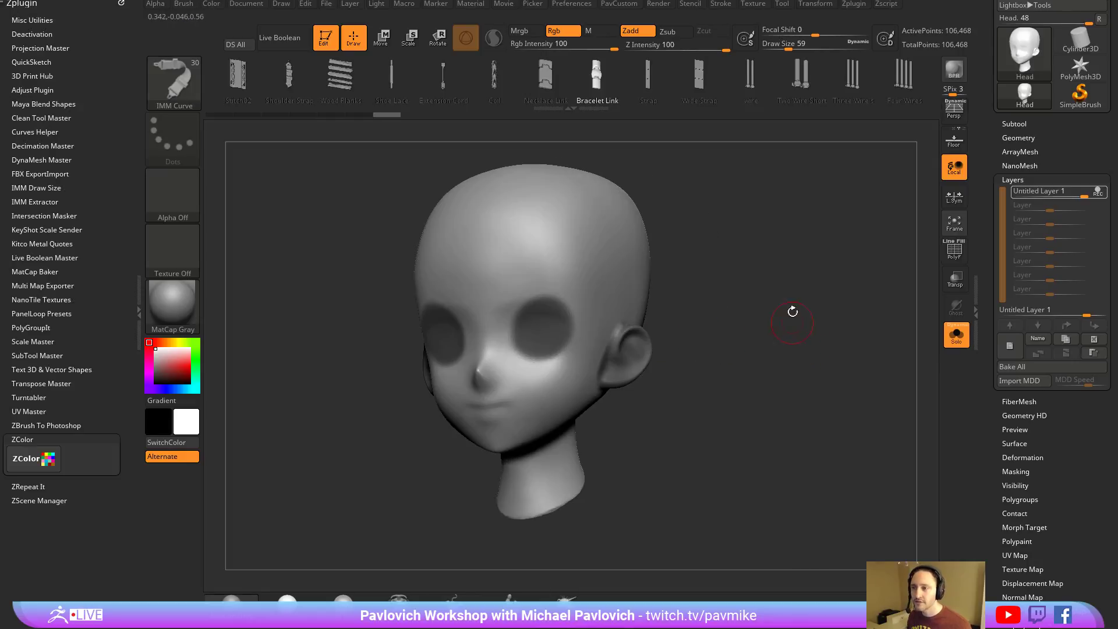
{"action": "mouse_move", "coordinate": [1083, 195]}
{"action": "left_mouse_down"}
{"action": "mouse_move", "coordinate": [1066, 194]}
{"action": "mouse_move", "coordinate": [1098, 198]}
{"action": "left_mouse_up"}
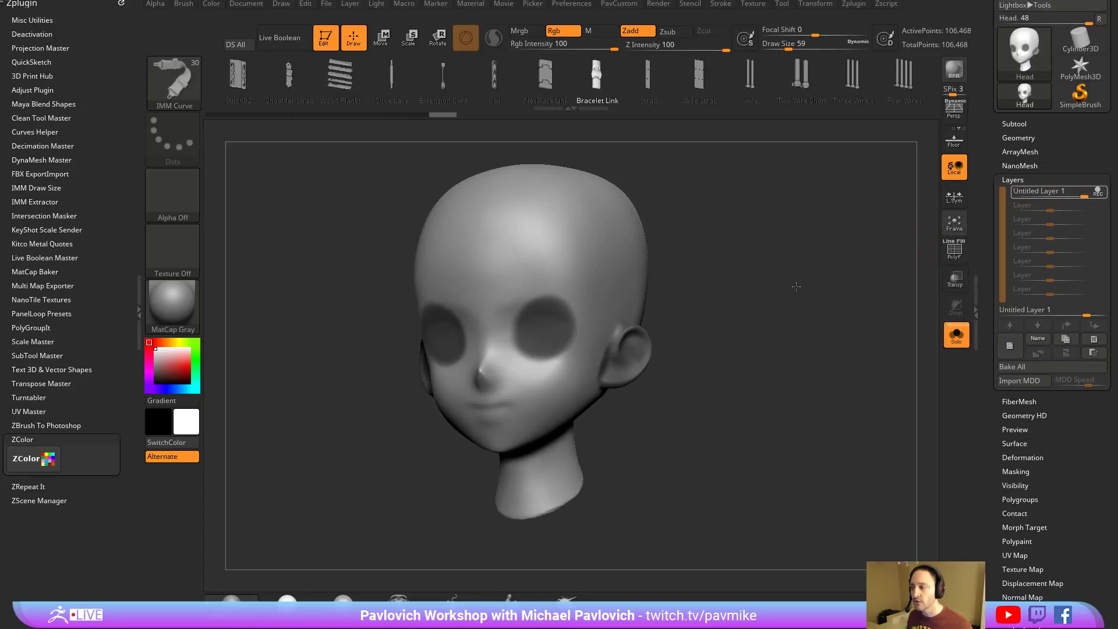
Invert the mask covering the eyes and ears, and clear it from the head.
{"action": "mouse_move", "coordinate": [796, 287]}
{"action": "left_mouse_down"}
{"action": "mouse_move", "coordinate": [716, 288]}
{"action": "mouse_move", "coordinate": [825, 282]}
{"action": "mouse_move", "coordinate": [780, 288]}
{"action": "mouse_move", "coordinate": [822, 299]}
{"action": "mouse_move", "coordinate": [811, 300]}
{"action": "left_mouse_up"}
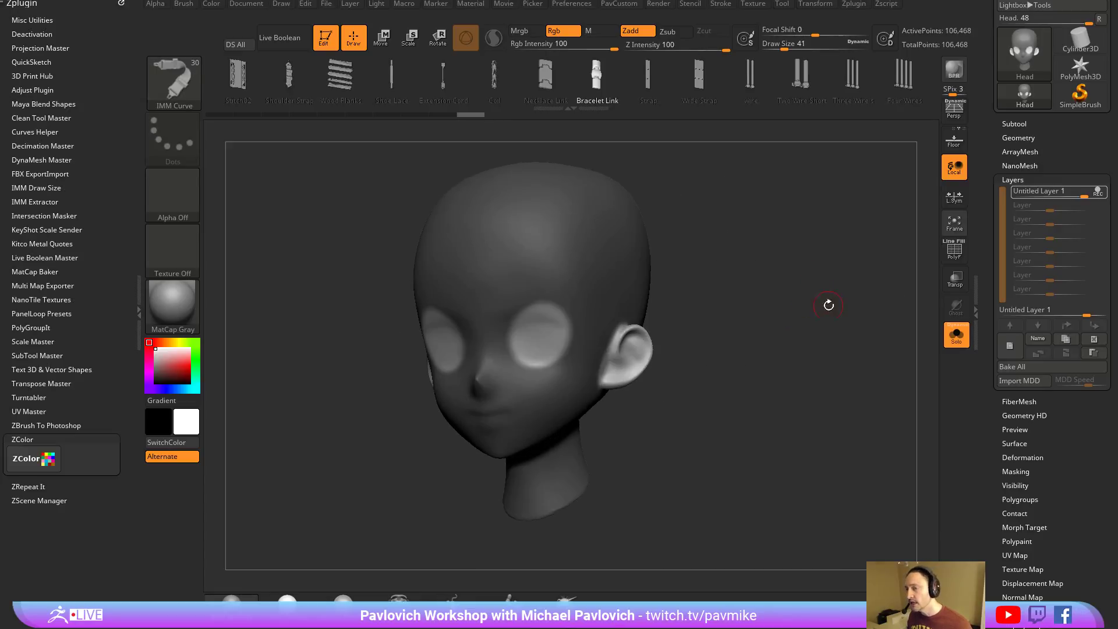
{"action": "left_click_drag", "start_coordinate": [818, 260], "coordinate": [833, 290], "text": "alt"}
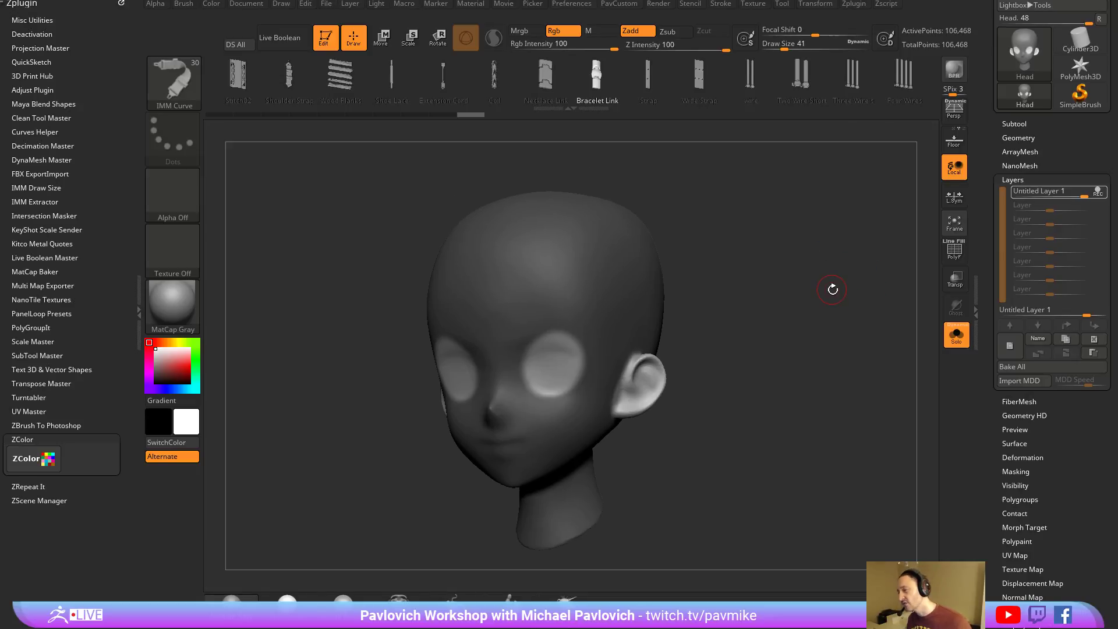
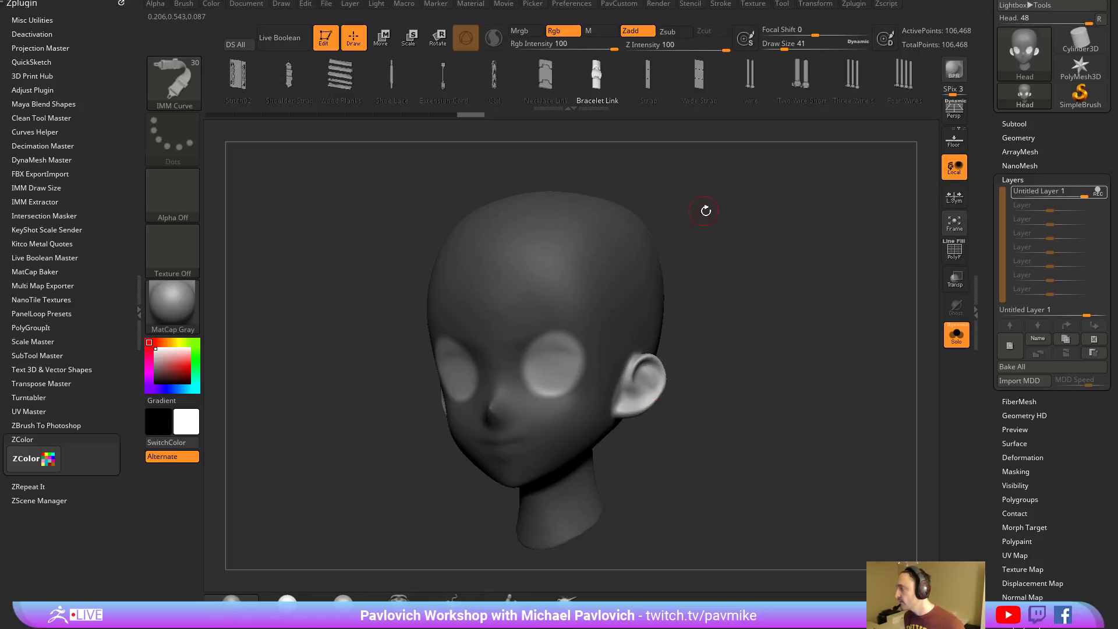
{"action": "left_click_drag", "start_coordinate": [783, 186], "coordinate": [761, 323]}
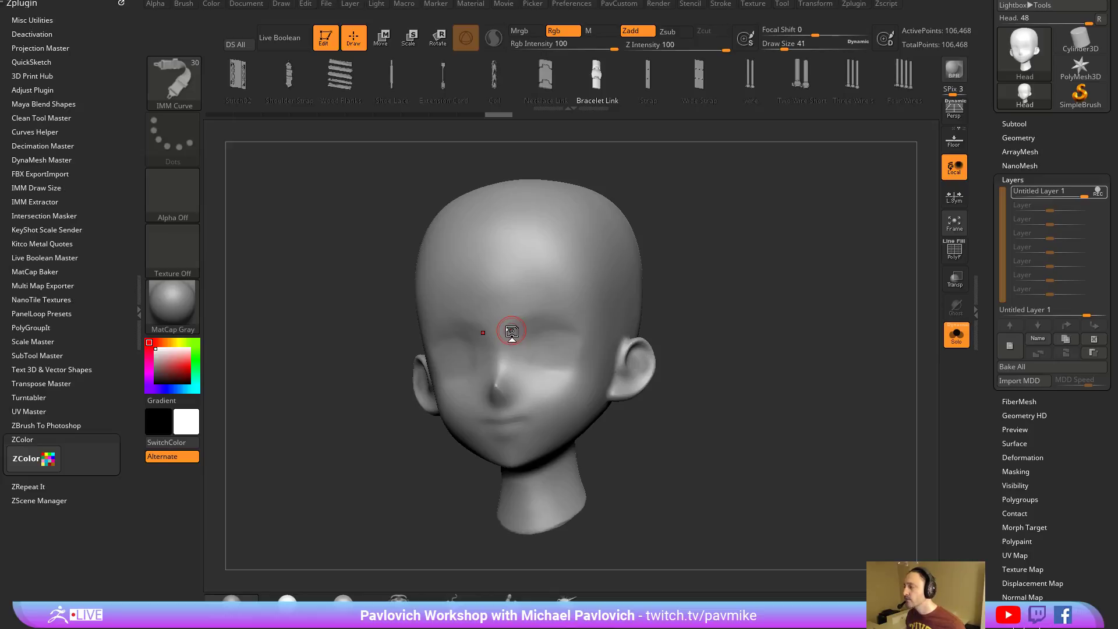
Switch to the Standard brush and toggle PolyFrame on and off to check the head's mesh.
{"action": "right_click_drag", "start_coordinate": [732, 306], "coordinate": [724, 311], "text": "ctrl"}
{"action": "key", "text": "b"}
{"action": "key", "text": "s"}
{"action": "key", "text": "t"}
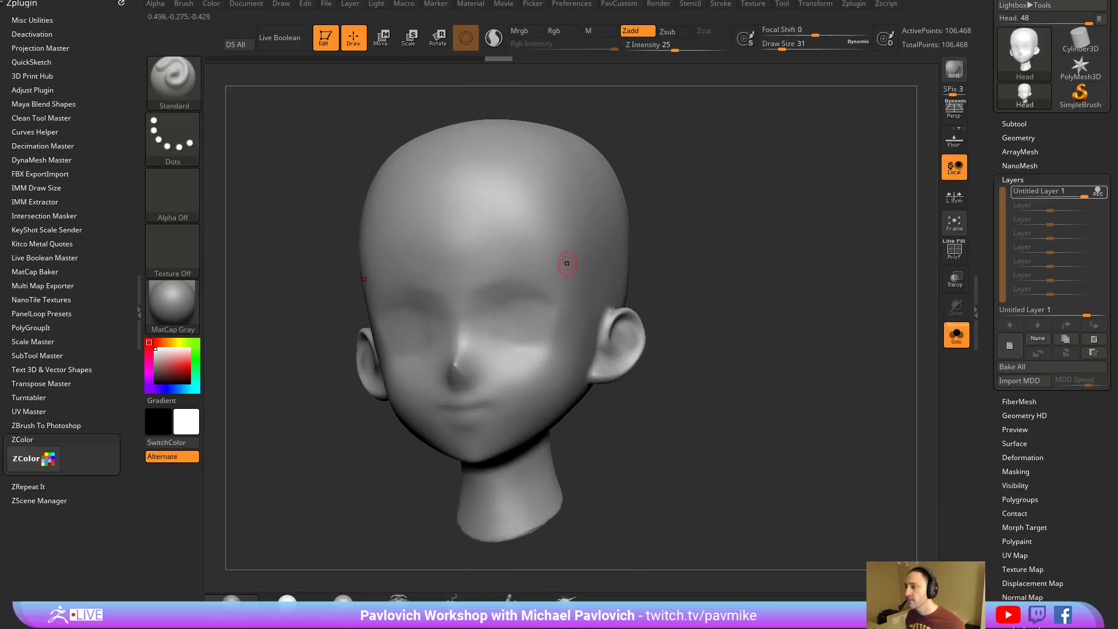
{"action": "left_click", "coordinate": [954, 251]}
{"action": "left_click", "coordinate": [954, 251]}
{"action": "right_click_drag", "start_coordinate": [722, 240], "coordinate": [718, 262], "text": "alt"}
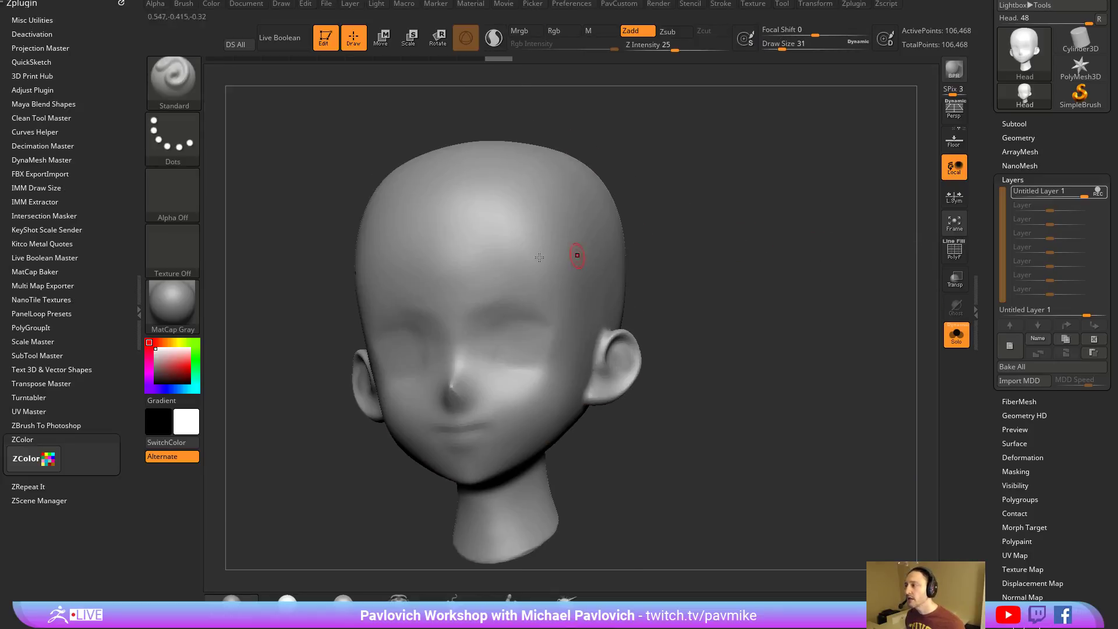
Set the brush to Rgb only with red as the color, and paint a symmetrical stroke across the forehead above the eyes.
{"action": "left_click", "coordinate": [561, 29]}
{"action": "left_click_drag", "start_coordinate": [173, 359], "coordinate": [189, 365]}
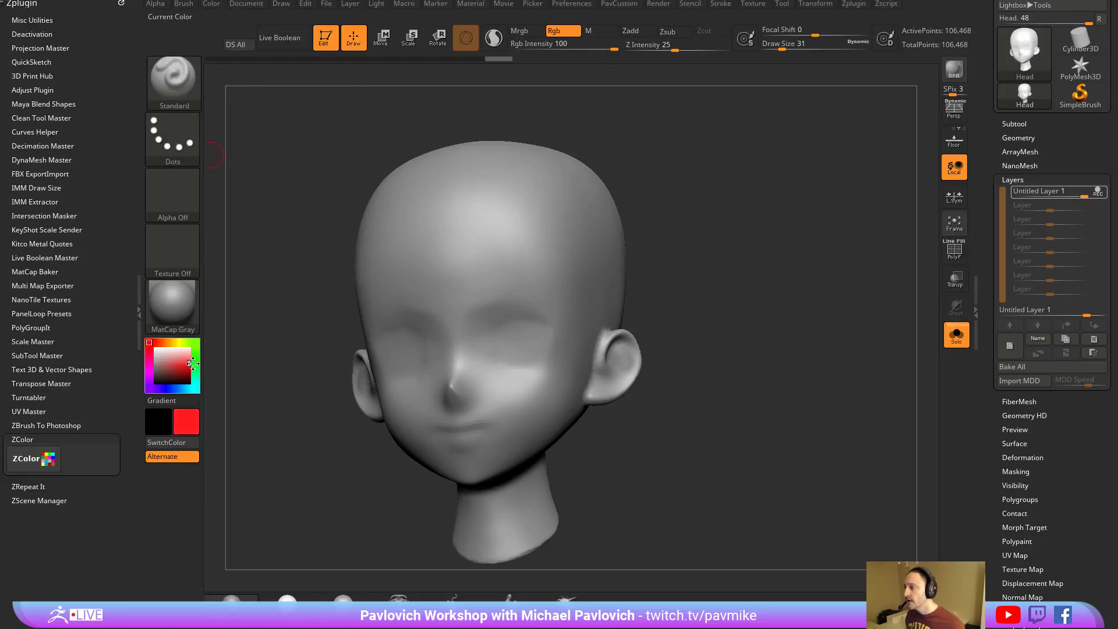
{"action": "left_click_drag", "start_coordinate": [465, 269], "coordinate": [576, 263]}
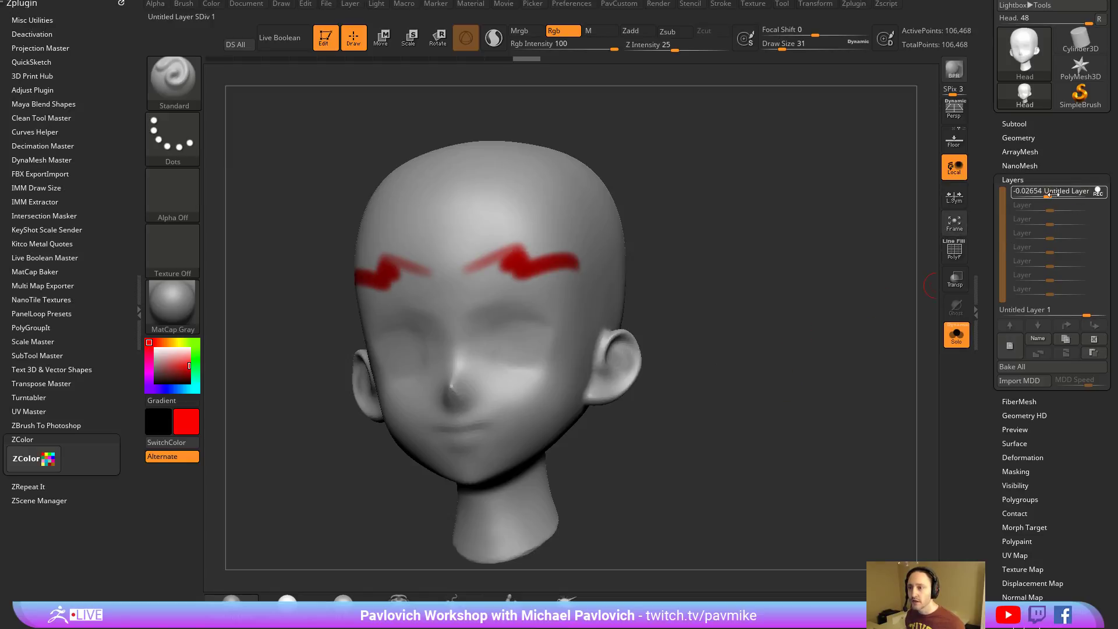
Set the layer's intensity back to 1, turn off its recording, and bake all layers into the head.
{"action": "left_click_drag", "start_coordinate": [1048, 192], "coordinate": [1086, 193]}
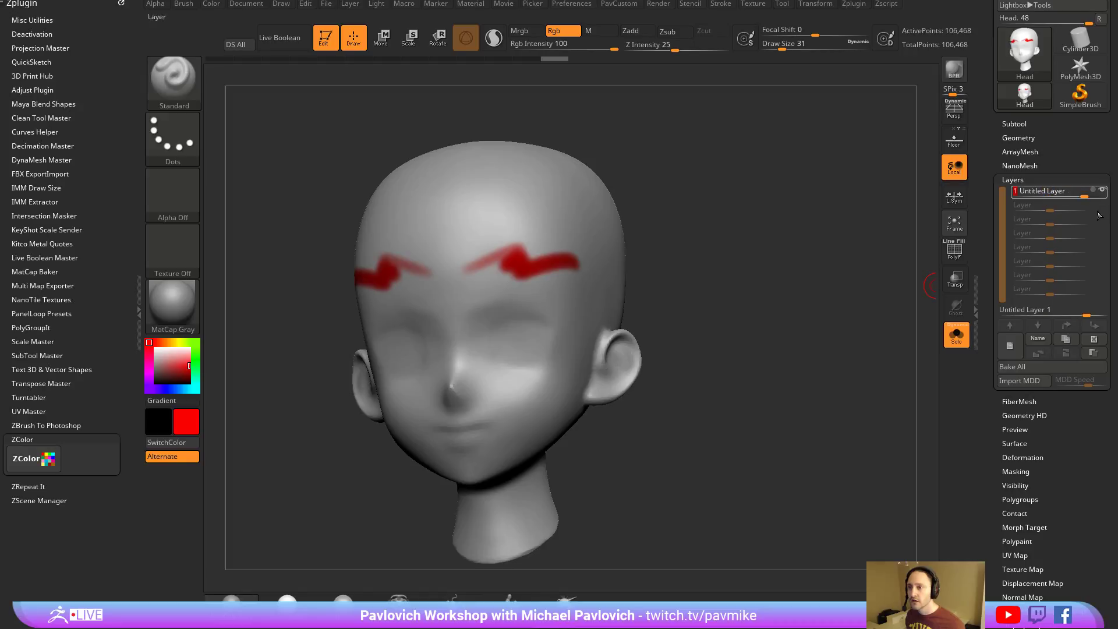
{"action": "left_click", "coordinate": [1015, 368]}
Paint a large red blob over the outer end of the forehead stroke.
{"action": "left_click_drag", "start_coordinate": [875, 384], "coordinate": [746, 423]}
{"action": "mouse_move", "coordinate": [544, 279]}
{"action": "left_mouse_down"}
{"action": "mouse_move", "coordinate": [553, 236]}
{"action": "mouse_move", "coordinate": [531, 248]}
{"action": "left_mouse_up"}
{"action": "mouse_move", "coordinate": [825, 210]}
{"action": "left_mouse_down", "text": "alt"}
{"action": "mouse_move", "coordinate": [752, 250]}
{"action": "mouse_move", "coordinate": [586, 261]}
{"action": "mouse_move", "coordinate": [527, 373]}
{"action": "left_mouse_up", "text": "alt"}
Reduce the draw size to 7 and paint a thin diagonal red line above the ear, undoing and redrawing it once.
{"action": "key", "text": "s"}
{"action": "key", "text": "ctrl+z"}
{"action": "key", "text": "s"}
{"action": "left_click_drag", "start_coordinate": [658, 277], "coordinate": [588, 335]}
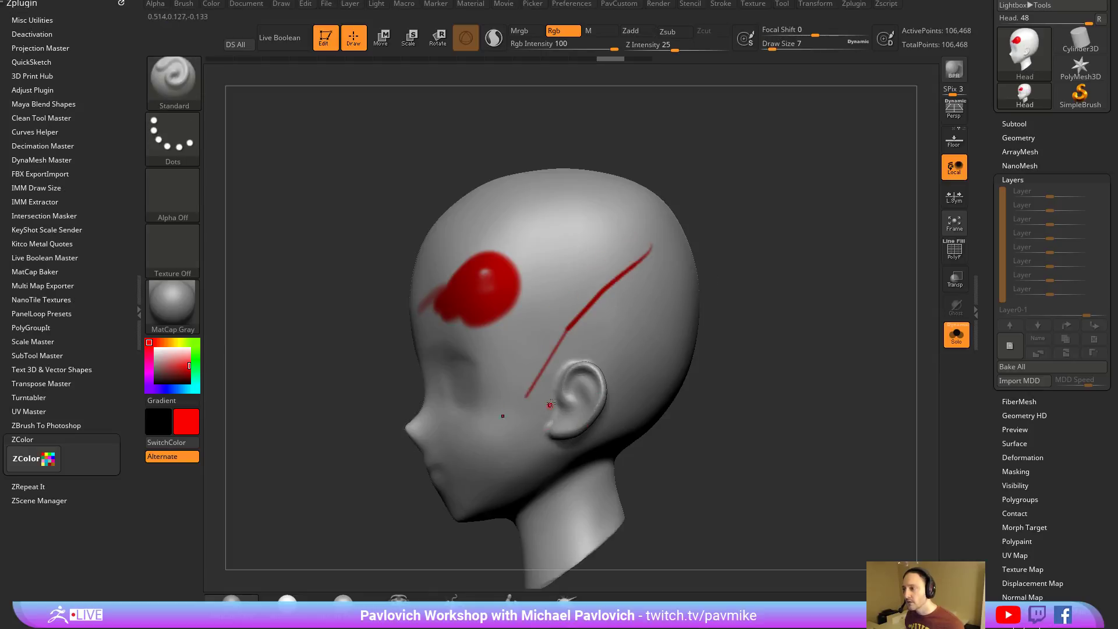
{"action": "key", "text": "ctrl+z"}
{"action": "left_click_drag", "start_coordinate": [656, 234], "coordinate": [573, 322]}
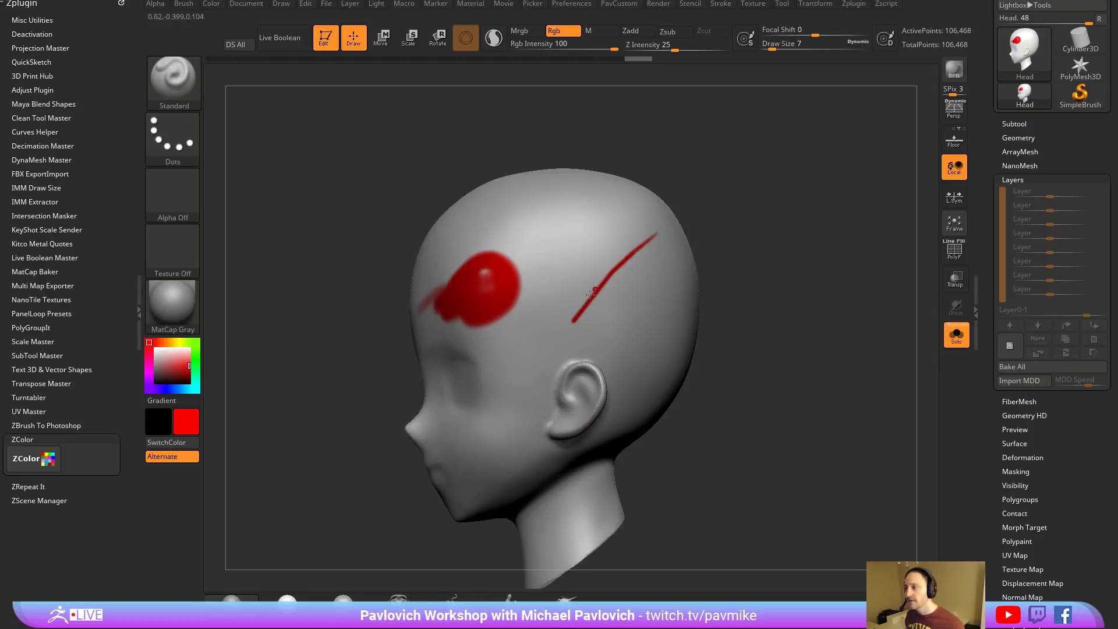
Undo the red line above the ear, dock the Stroke palette, and paint a diagonal test stroke across the temple with LazyMouse off.
{"action": "key", "text": "ctrl+z"}
{"action": "left_click", "coordinate": [728, 6]}
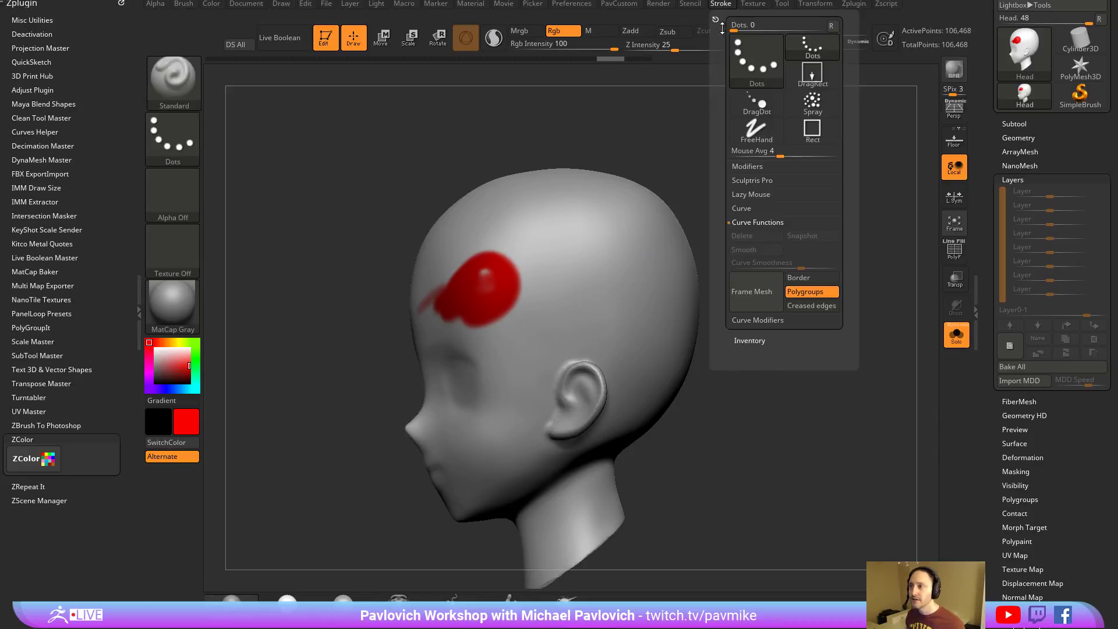
{"action": "left_click", "coordinate": [716, 15]}
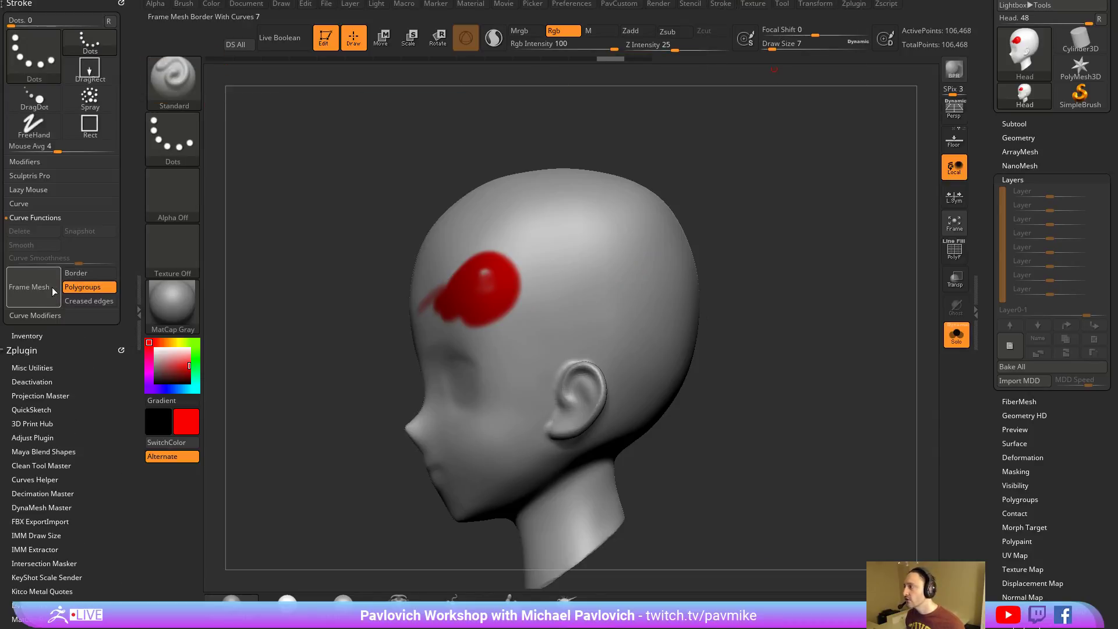
{"action": "left_click", "coordinate": [26, 191]}
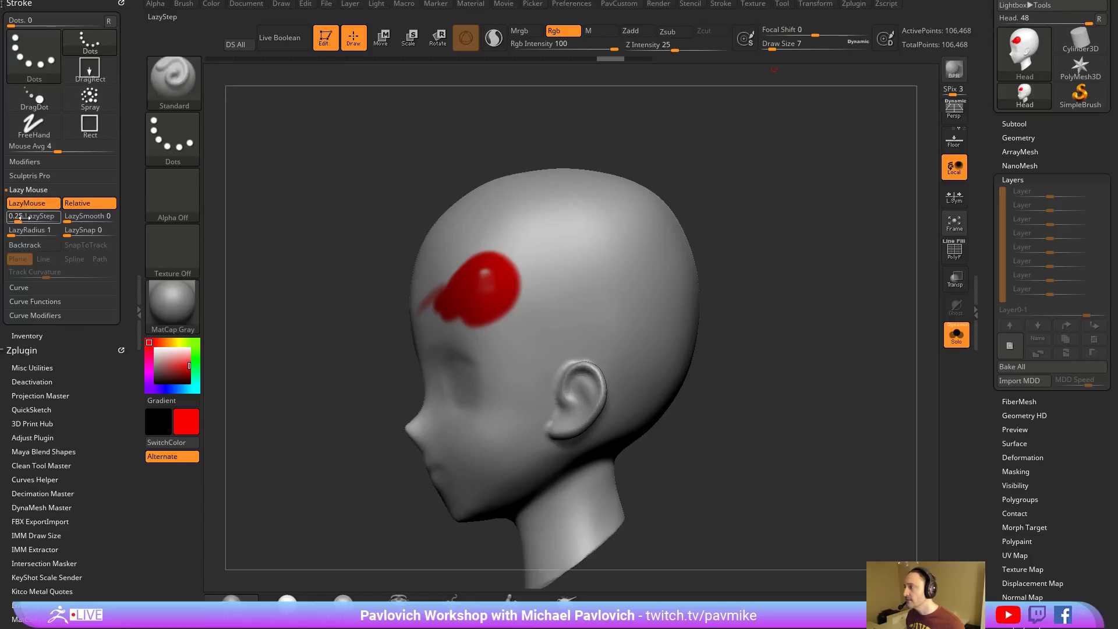
{"action": "left_click", "coordinate": [39, 207]}
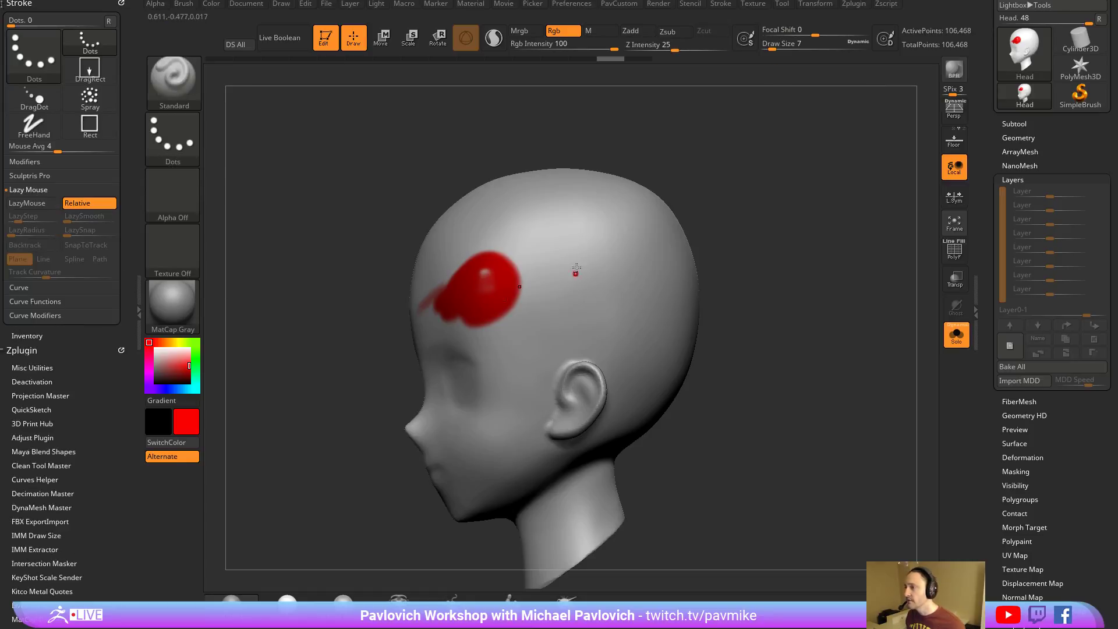
{"action": "left_click_drag", "start_coordinate": [608, 233], "coordinate": [483, 434]}
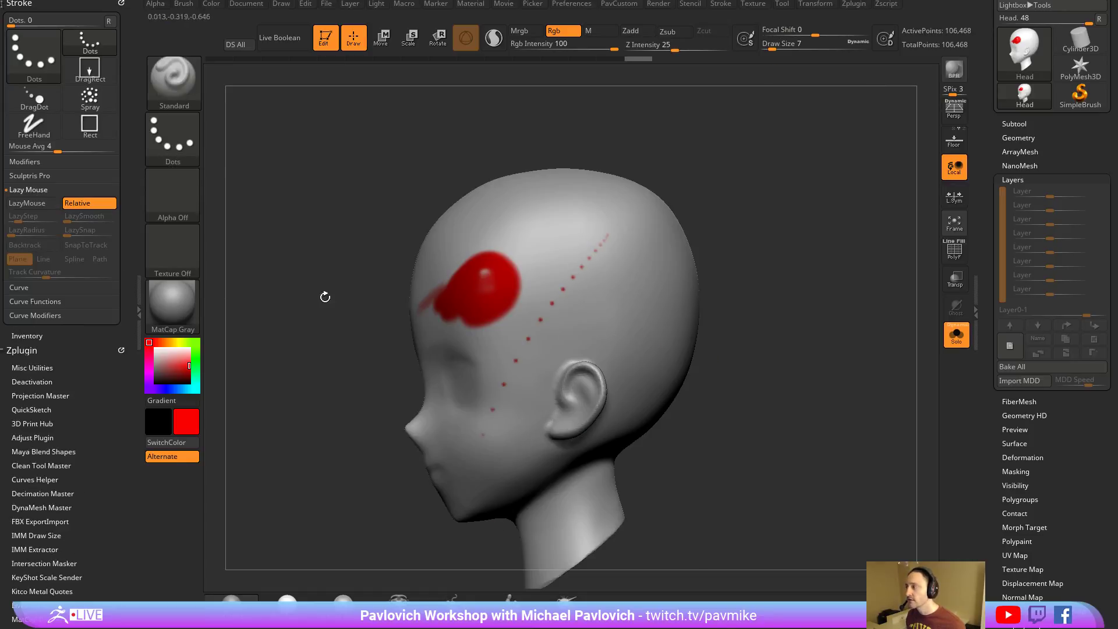
Turn LazyMouse back on with a LazyRadius of 27, and paint a test stroke above the ear, undoing it after.
{"action": "left_click", "coordinate": [32, 202]}
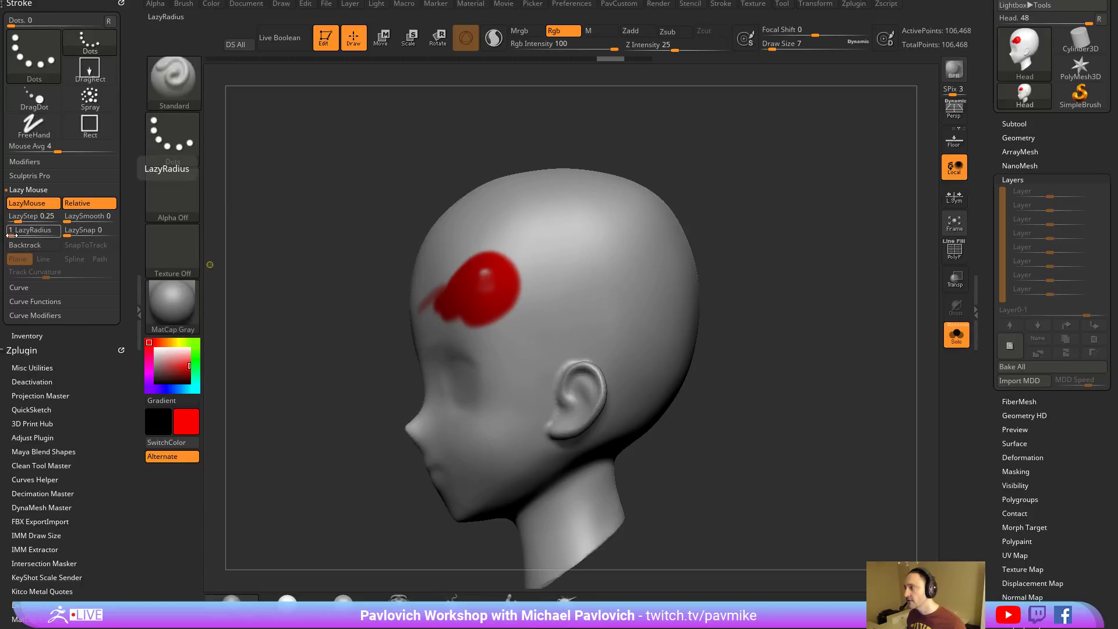
{"action": "left_click_drag", "start_coordinate": [11, 235], "coordinate": [26, 235]}
{"action": "mouse_move", "coordinate": [619, 293]}
{"action": "left_mouse_down"}
{"action": "mouse_move", "coordinate": [541, 350]}
{"action": "mouse_move", "coordinate": [652, 228]}
{"action": "left_mouse_up"}
{"action": "key", "text": "ctrl+z"}
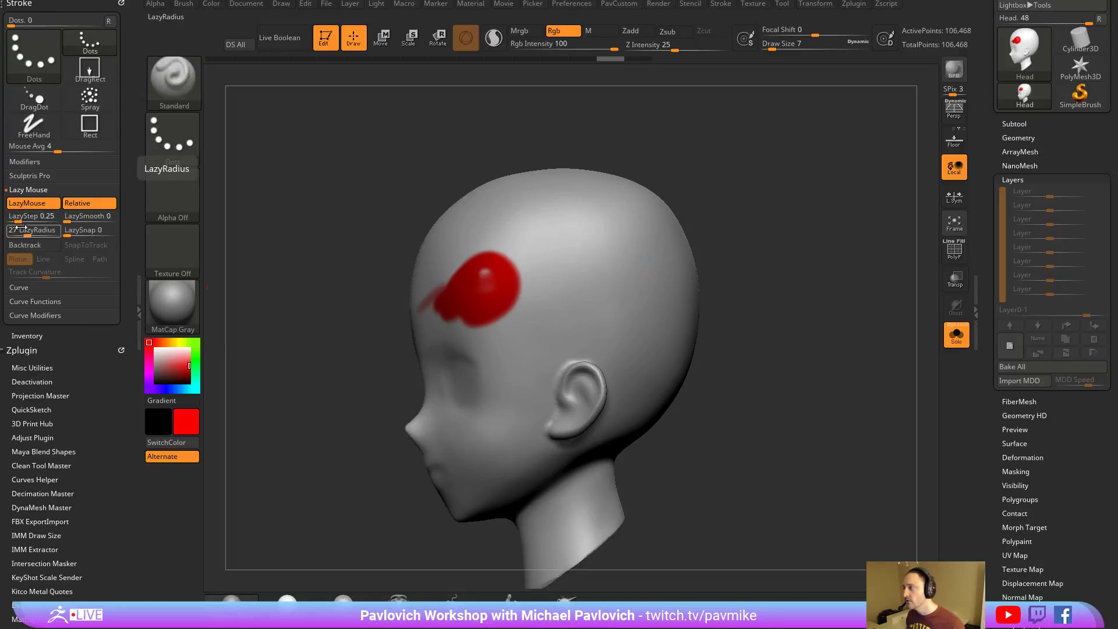
Set LazyRadius back to 1 and paint test strokes across the side of the head, including a curved one to the temple, undoing each.
{"action": "left_click_drag", "start_coordinate": [24, 233], "coordinate": [10, 233]}
{"action": "mouse_move", "coordinate": [580, 252]}
{"action": "left_mouse_down"}
{"action": "mouse_move", "coordinate": [519, 328]}
{"action": "mouse_move", "coordinate": [619, 287]}
{"action": "mouse_move", "coordinate": [550, 236]}
{"action": "mouse_move", "coordinate": [562, 315]}
{"action": "mouse_move", "coordinate": [492, 356]}
{"action": "mouse_move", "coordinate": [658, 323]}
{"action": "mouse_move", "coordinate": [582, 273]}
{"action": "mouse_move", "coordinate": [594, 280]}
{"action": "left_mouse_up"}
{"action": "left_click_drag", "start_coordinate": [717, 331], "coordinate": [762, 305]}
{"action": "key", "text": "ctrl+z"}
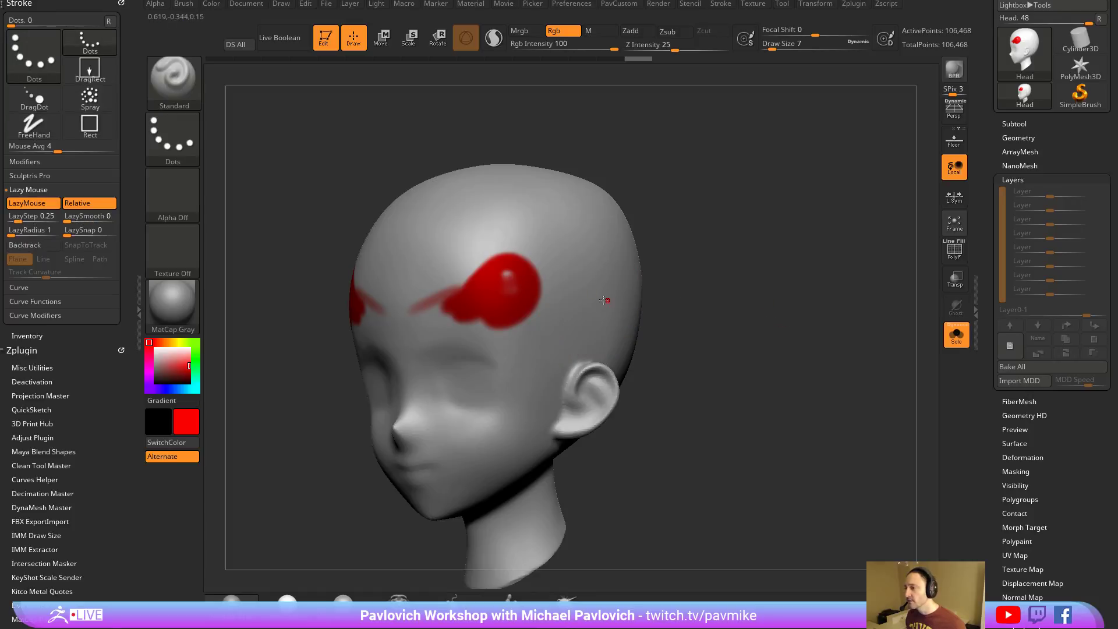
{"action": "left_click_drag", "start_coordinate": [537, 324], "coordinate": [495, 383]}
{"action": "left_click_drag", "start_coordinate": [741, 352], "coordinate": [709, 337]}
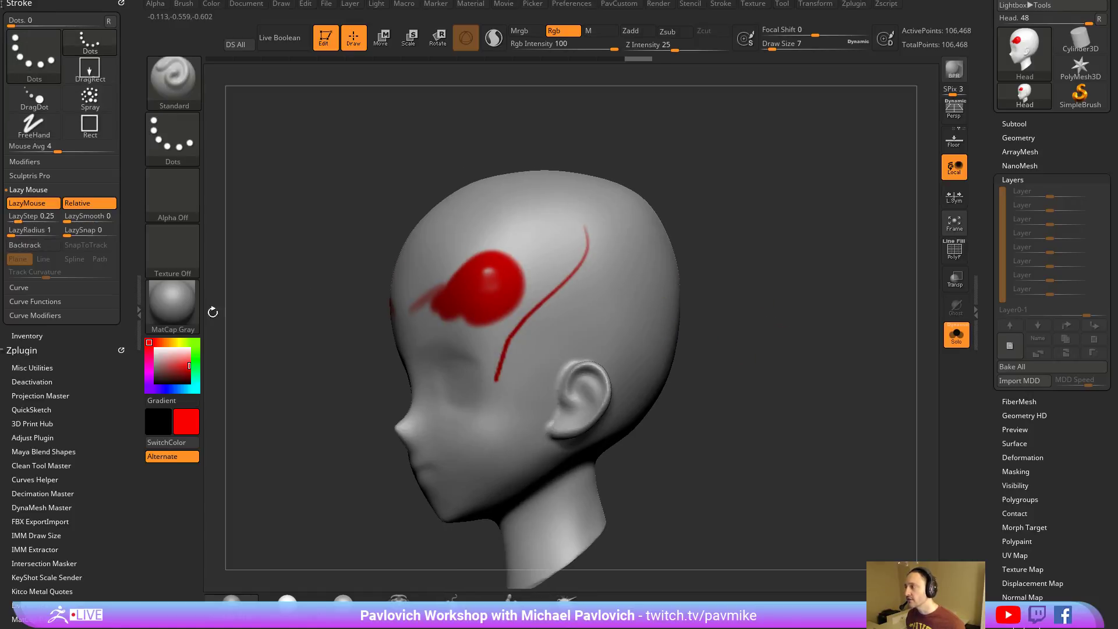
{"action": "key", "text": "ctrl+z"}
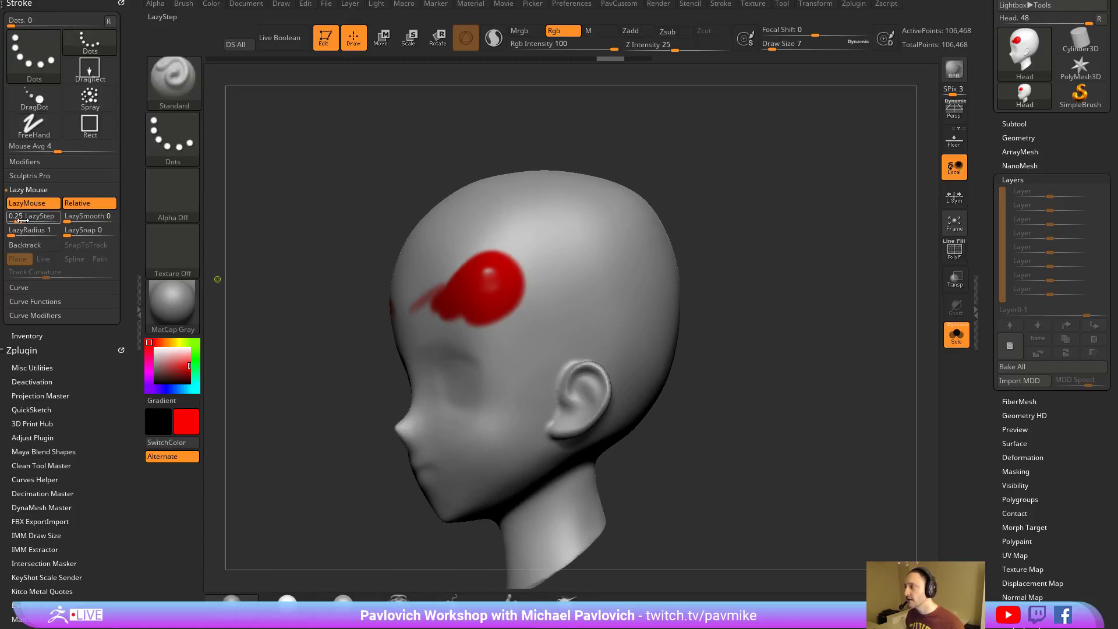
Test LazyStep values of about 1.29 and 0.105 with strokes on the side of the head, undoing each stroke.
{"action": "mouse_move", "coordinate": [544, 321]}
{"action": "left_mouse_down"}
{"action": "mouse_move", "coordinate": [516, 397]}
{"action": "mouse_move", "coordinate": [737, 220]}
{"action": "left_mouse_up"}
{"action": "key", "text": "ctrl+z"}
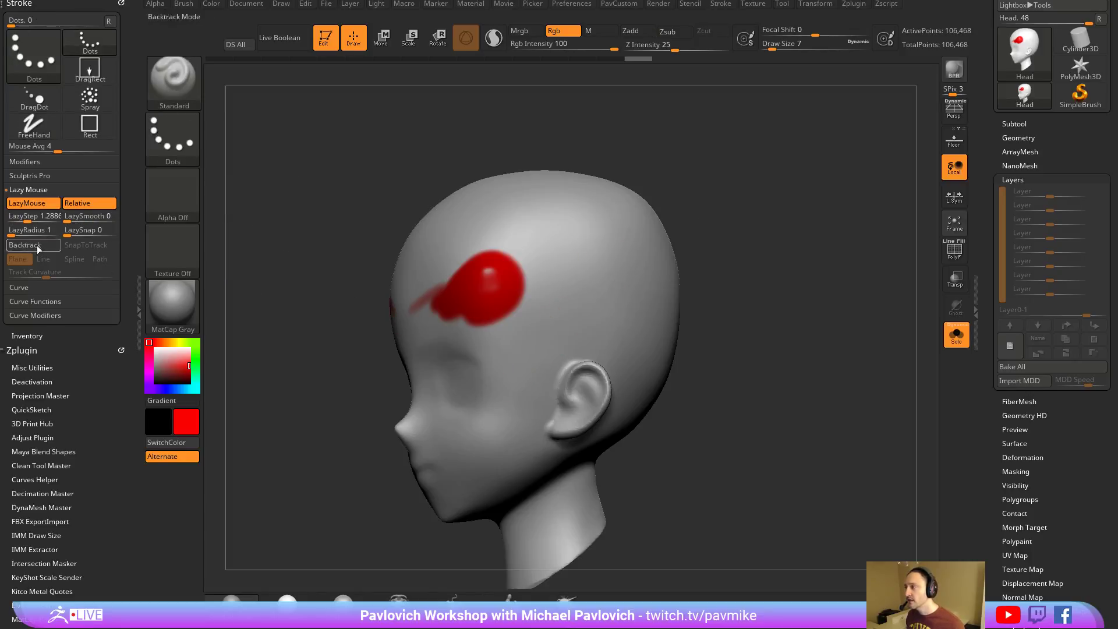
{"action": "left_click_drag", "start_coordinate": [27, 221], "coordinate": [21, 222]}
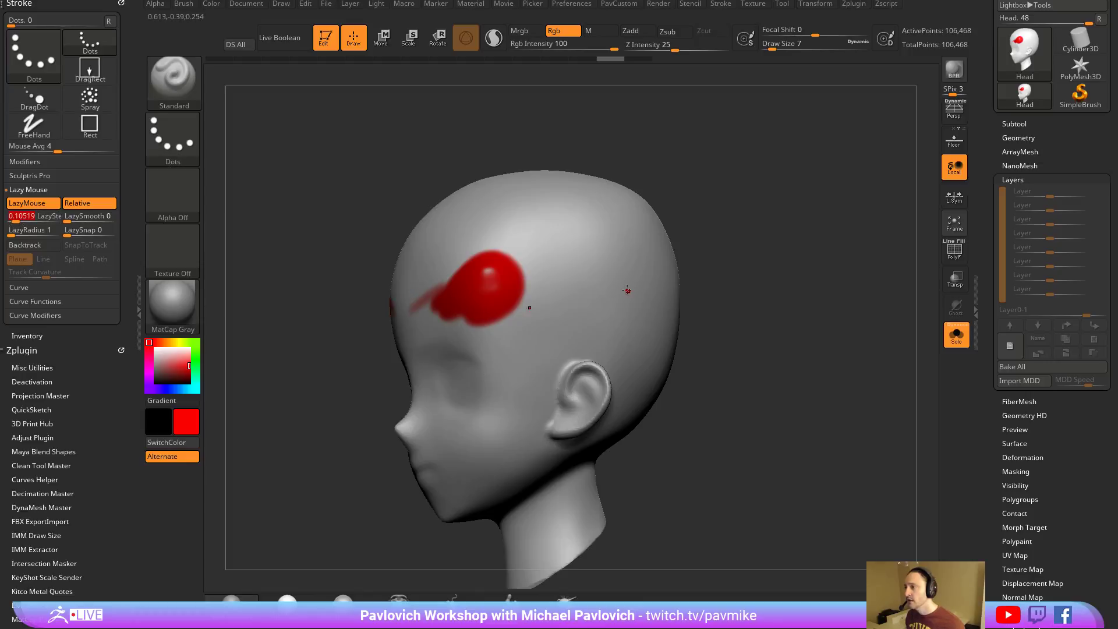
{"action": "mouse_move", "coordinate": [649, 244]}
{"action": "left_mouse_down"}
{"action": "mouse_move", "coordinate": [582, 309]}
{"action": "mouse_move", "coordinate": [623, 268]}
{"action": "mouse_move", "coordinate": [571, 267]}
{"action": "left_mouse_up"}
{"action": "key", "text": "ctrl"}
{"action": "key", "text": "ctrl+z"}
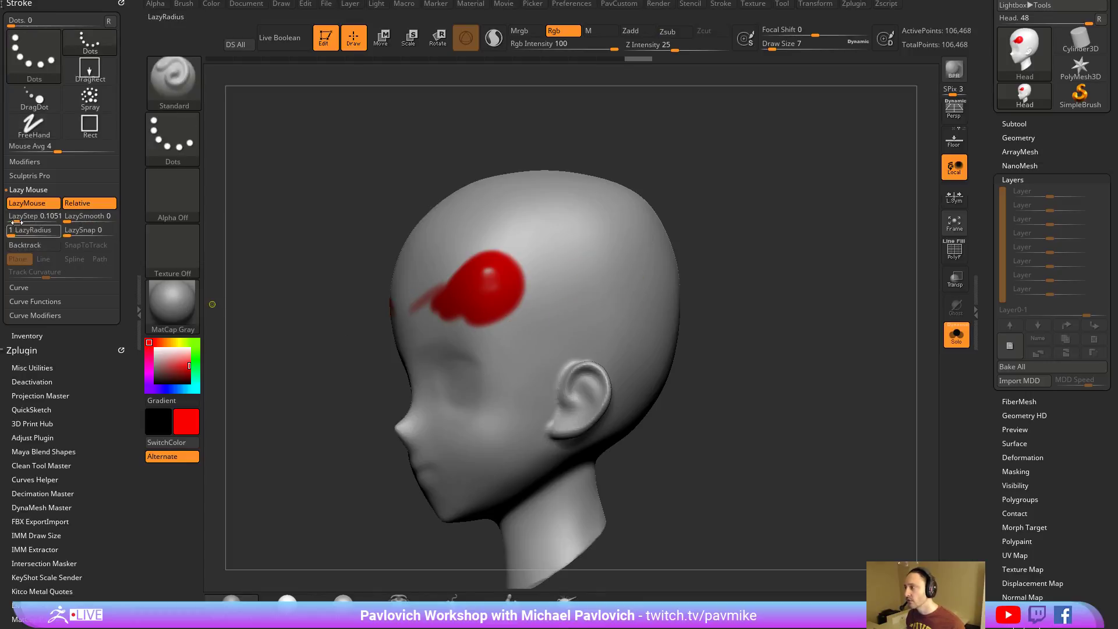
Set LazyStep to about 0.041, scribble overlapping loops above the ear, and undo them.
{"action": "left_click_drag", "start_coordinate": [23, 222], "coordinate": [13, 222]}
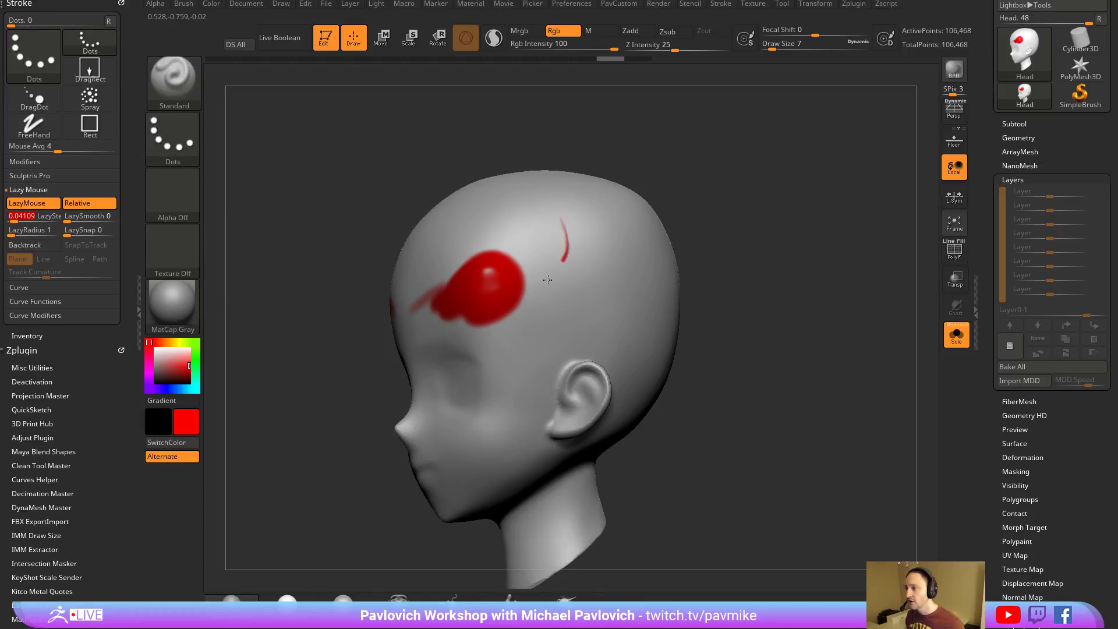
{"action": "mouse_move", "coordinate": [548, 280]}
{"action": "left_mouse_down"}
{"action": "mouse_move", "coordinate": [600, 297]}
{"action": "mouse_move", "coordinate": [580, 256]}
{"action": "mouse_move", "coordinate": [550, 312]}
{"action": "mouse_move", "coordinate": [554, 357]}
{"action": "left_mouse_up"}
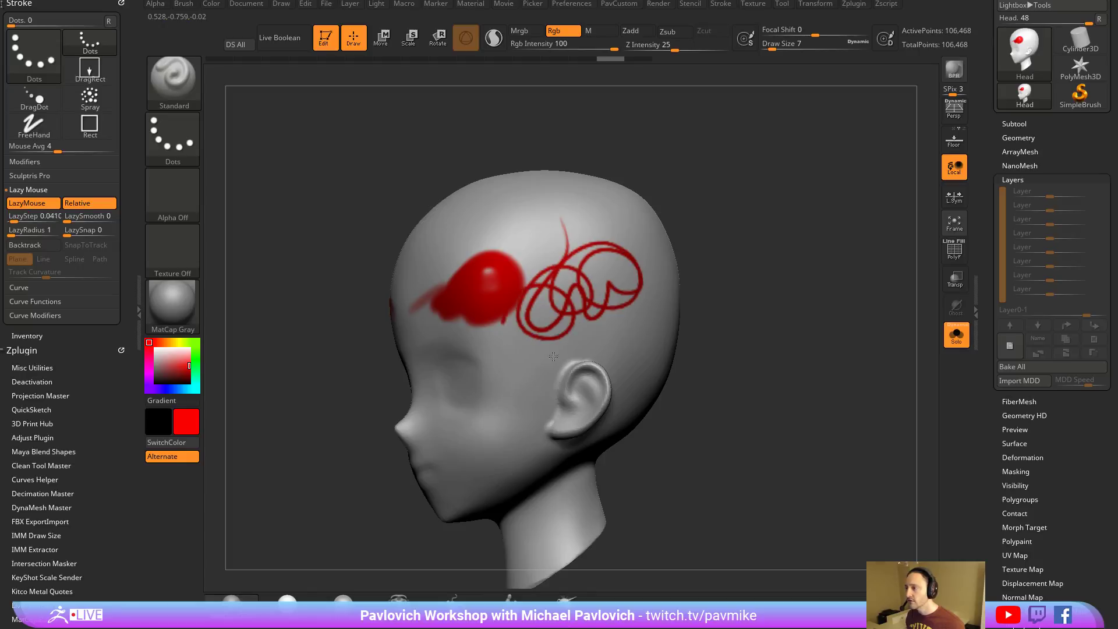
{"action": "key", "text": "ctrl+z"}
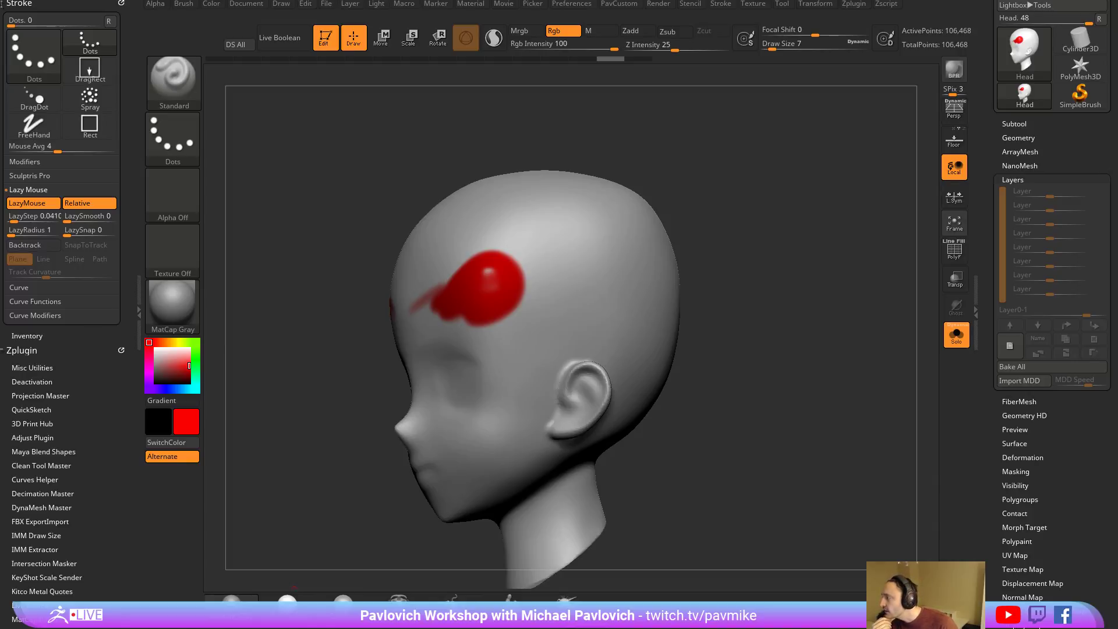
Switch the stroke type to FreeHand and paint above the ear without LazyMouse, and again with LazyMouse on.
{"action": "left_click", "coordinate": [183, 143]}
{"action": "left_click", "coordinate": [356, 146]}
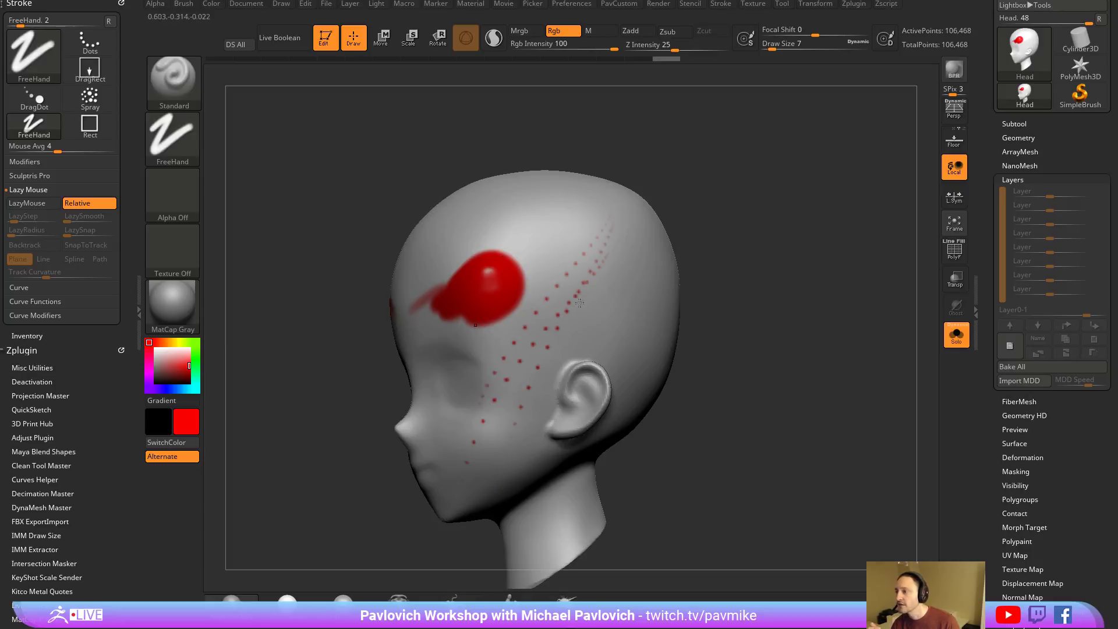
{"action": "left_click_drag", "start_coordinate": [640, 277], "coordinate": [482, 420]}
{"action": "key", "text": "l"}
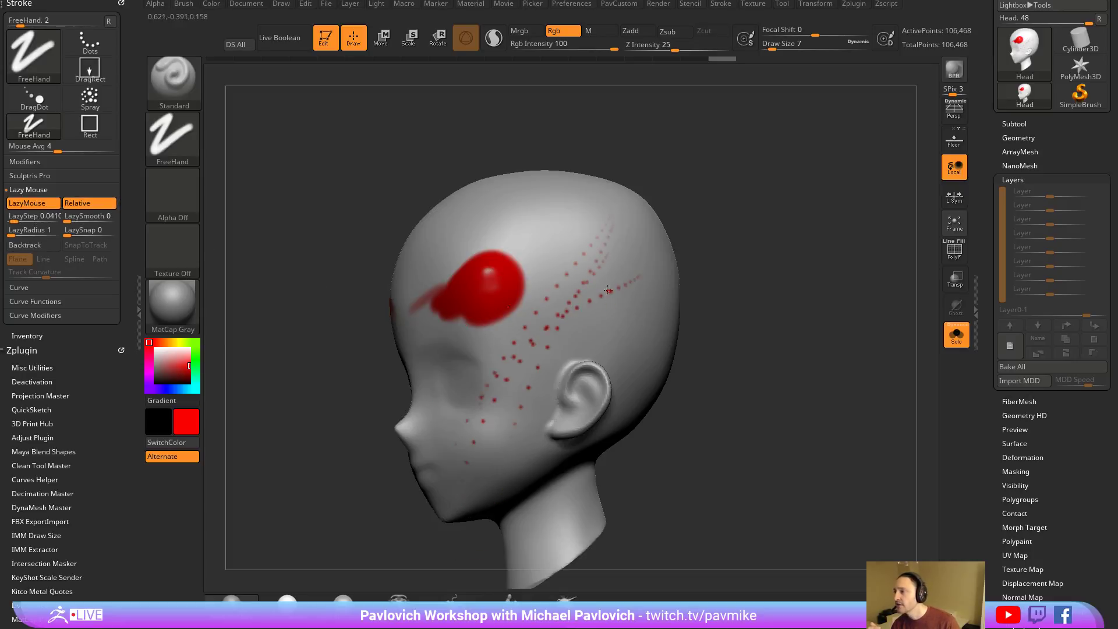
{"action": "left_click_drag", "start_coordinate": [556, 339], "coordinate": [617, 325]}
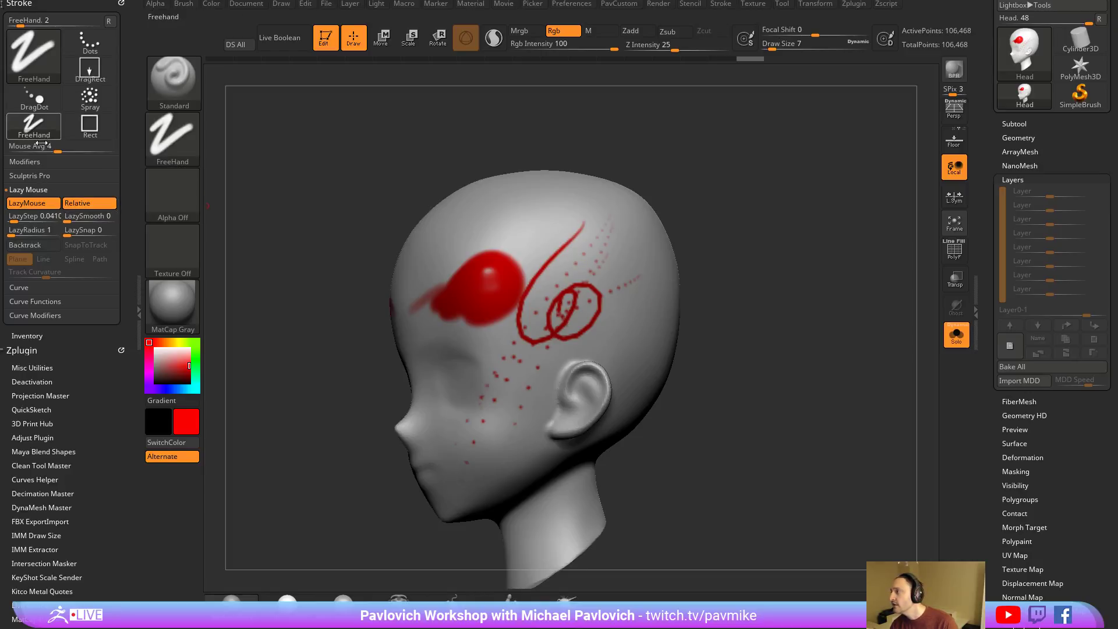
Turn LazyMouse off and compare squiggles on the side of the head at Mouse Avg 4 and 15, restoring it to 4.
{"action": "left_click", "coordinate": [33, 203]}
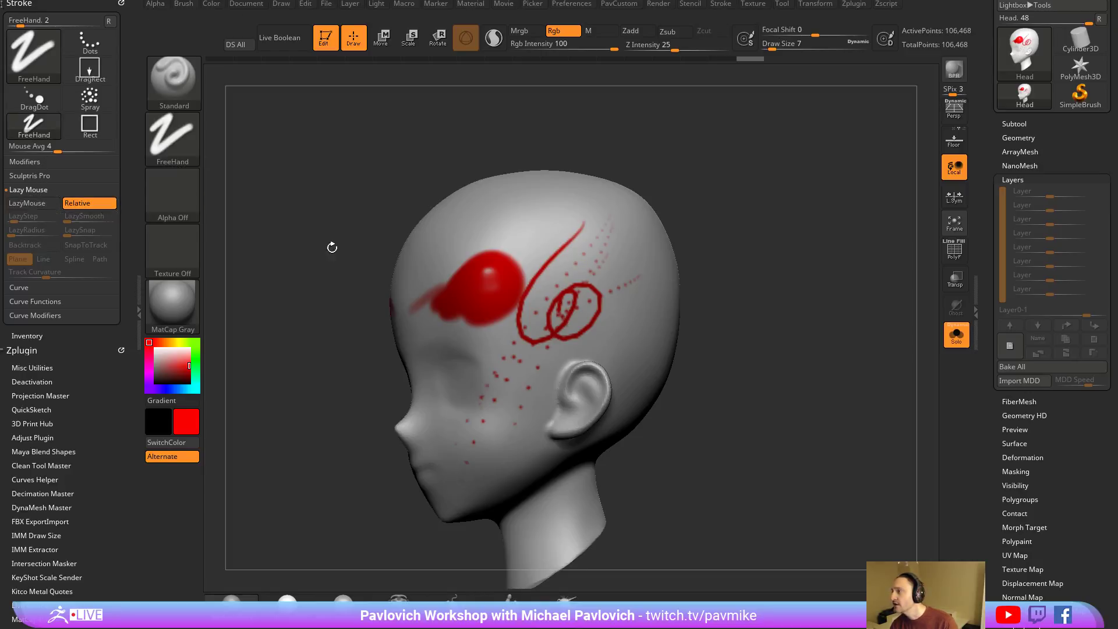
{"action": "left_click_drag", "start_coordinate": [617, 270], "coordinate": [642, 268]}
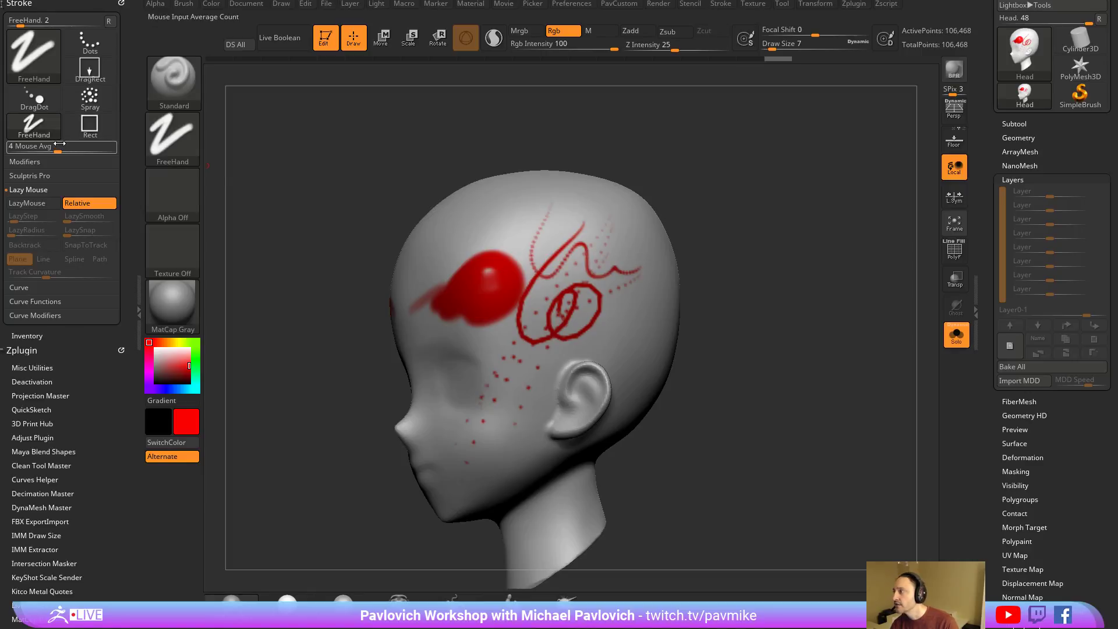
{"action": "left_click_drag", "start_coordinate": [57, 150], "coordinate": [127, 150]}
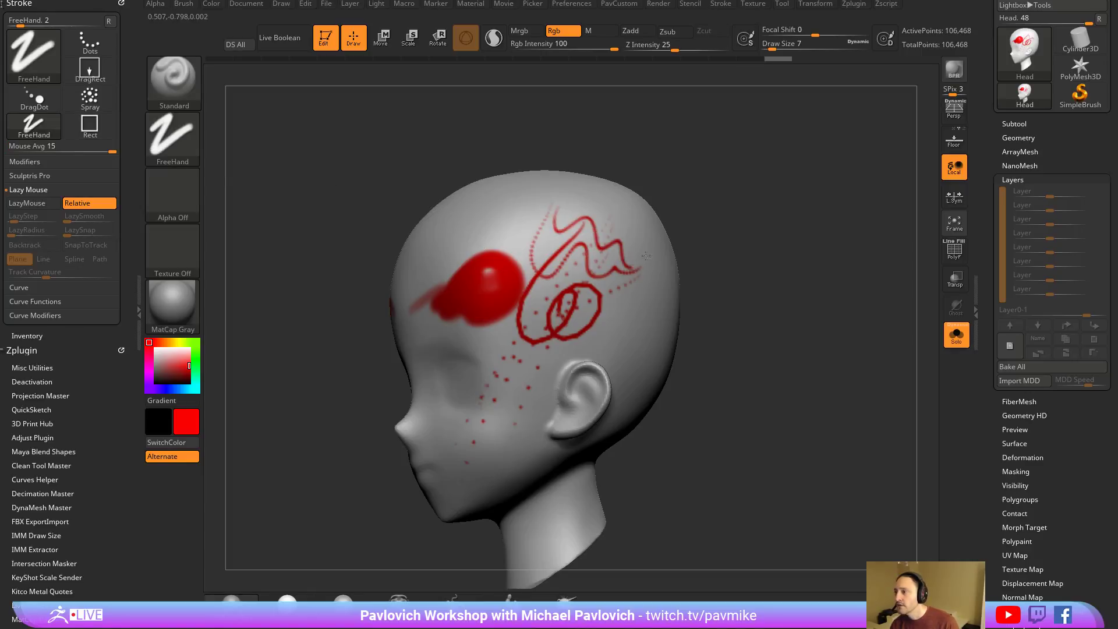
{"action": "mouse_move", "coordinate": [552, 220]}
{"action": "left_mouse_down"}
{"action": "mouse_move", "coordinate": [489, 205]}
{"action": "mouse_move", "coordinate": [507, 233]}
{"action": "left_mouse_up"}
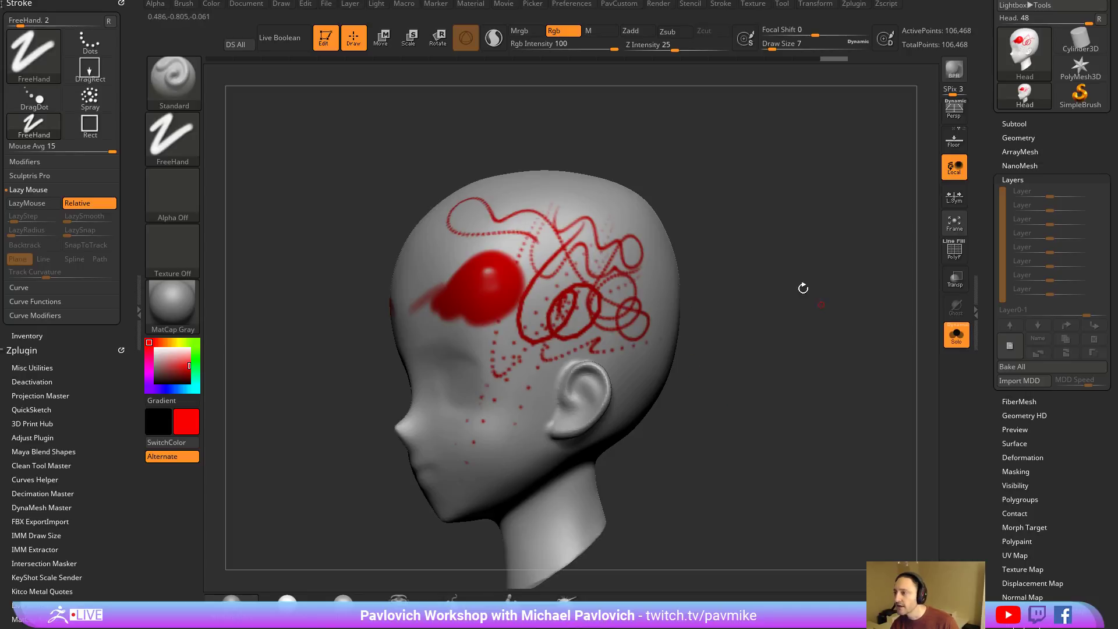
{"action": "left_click", "coordinate": [59, 150]}
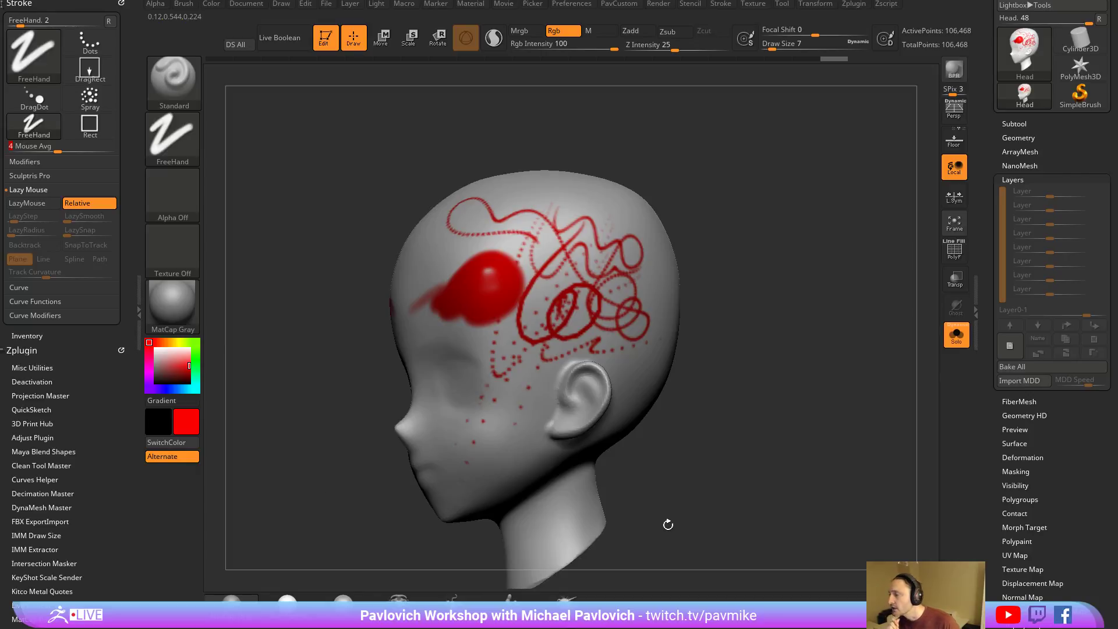
Pick white as the color from the unpainted head and fill the whole head with it, keeping the Standard brush.
{"action": "left_click_drag", "start_coordinate": [668, 525], "coordinate": [709, 475]}
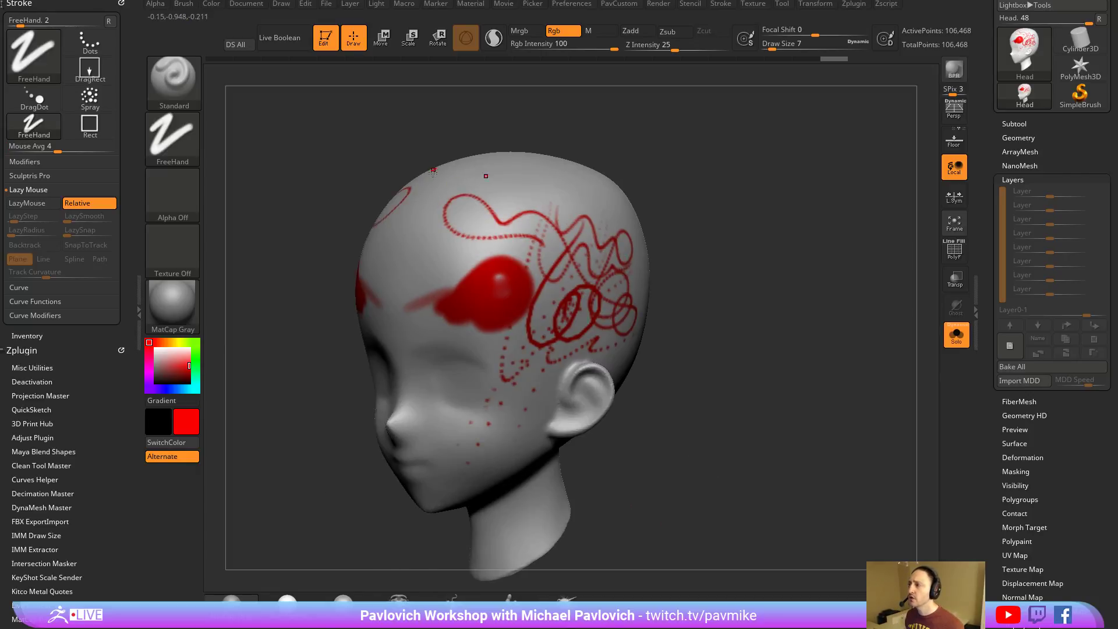
{"action": "key", "text": "c"}
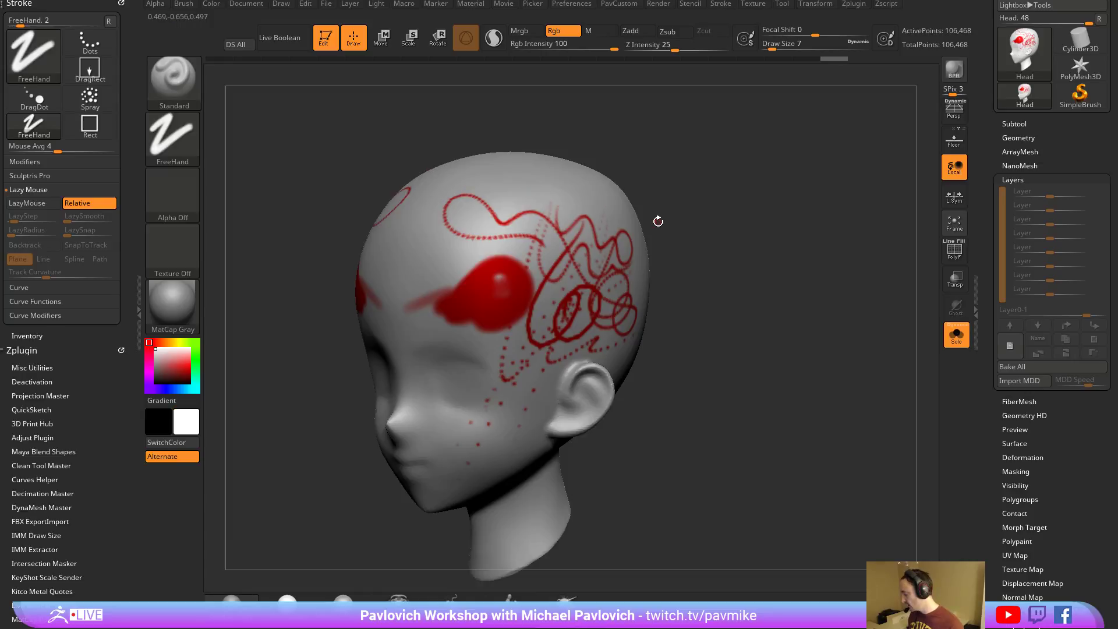
{"action": "key", "text": "1"}
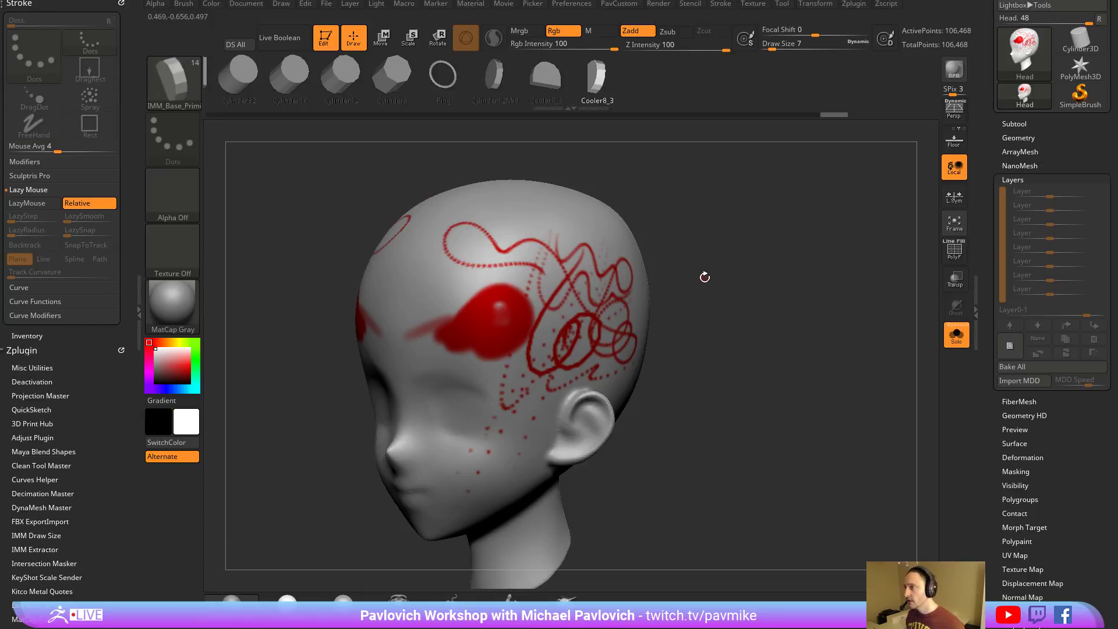
{"action": "key", "text": "2"}
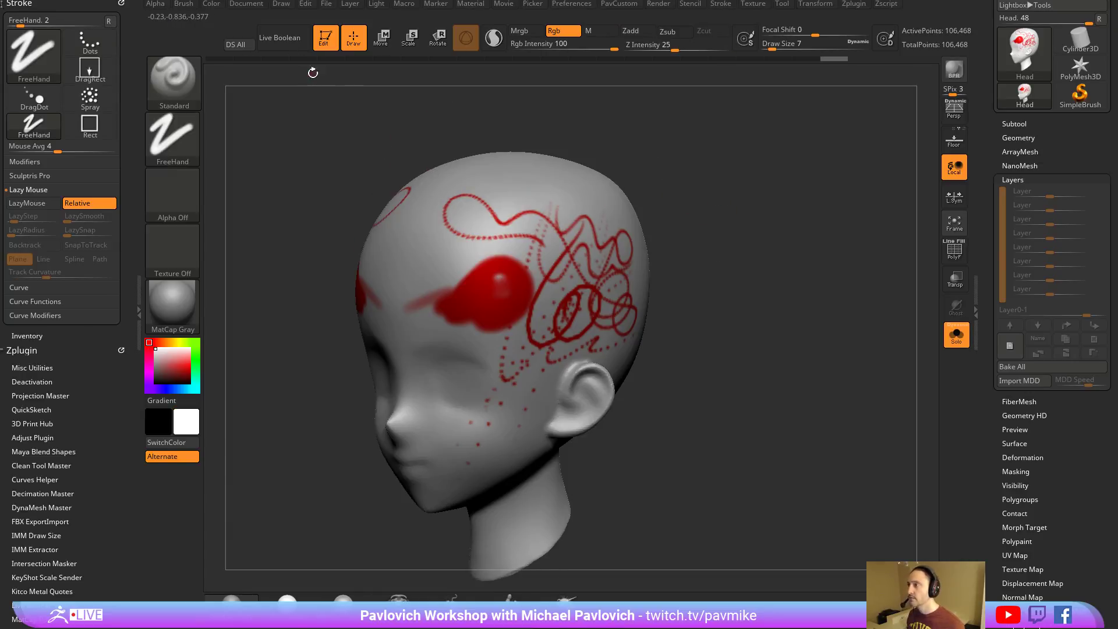
{"action": "left_click", "coordinate": [211, 4]}
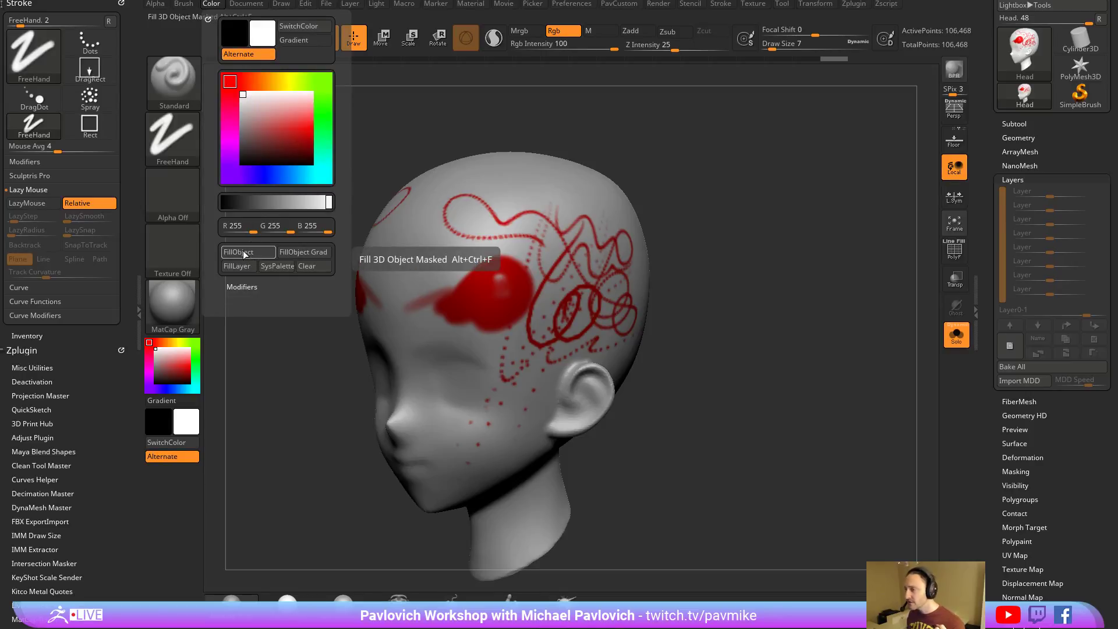
{"action": "key", "text": "ctrl+z"}
{"action": "key", "text": "ctrl+z"}
{"action": "key", "text": "ctrl+z"}
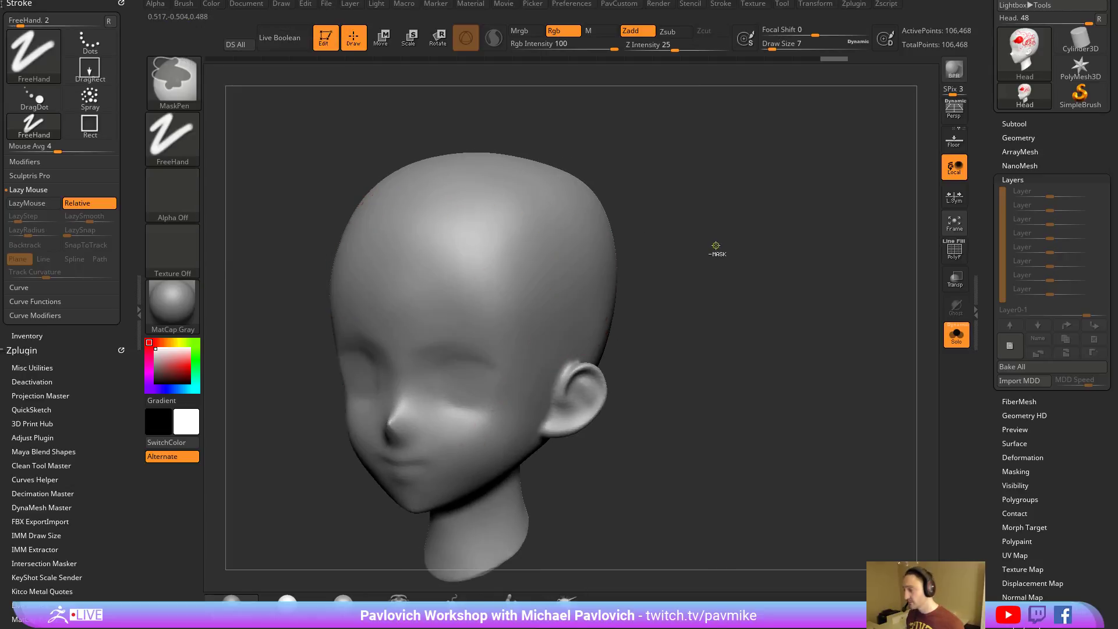
Set the Standard brush's draw size to 20.
{"action": "mouse_move", "coordinate": [716, 245]}
{"action": "left_mouse_down", "text": "alt"}
{"action": "mouse_move", "coordinate": [694, 292]}
{"action": "mouse_move", "coordinate": [679, 272]}
{"action": "mouse_move", "coordinate": [712, 294]}
{"action": "left_mouse_up", "text": "alt"}
{"action": "key", "text": "s"}
{"action": "left_click_drag", "start_coordinate": [712, 295], "coordinate": [720, 300]}
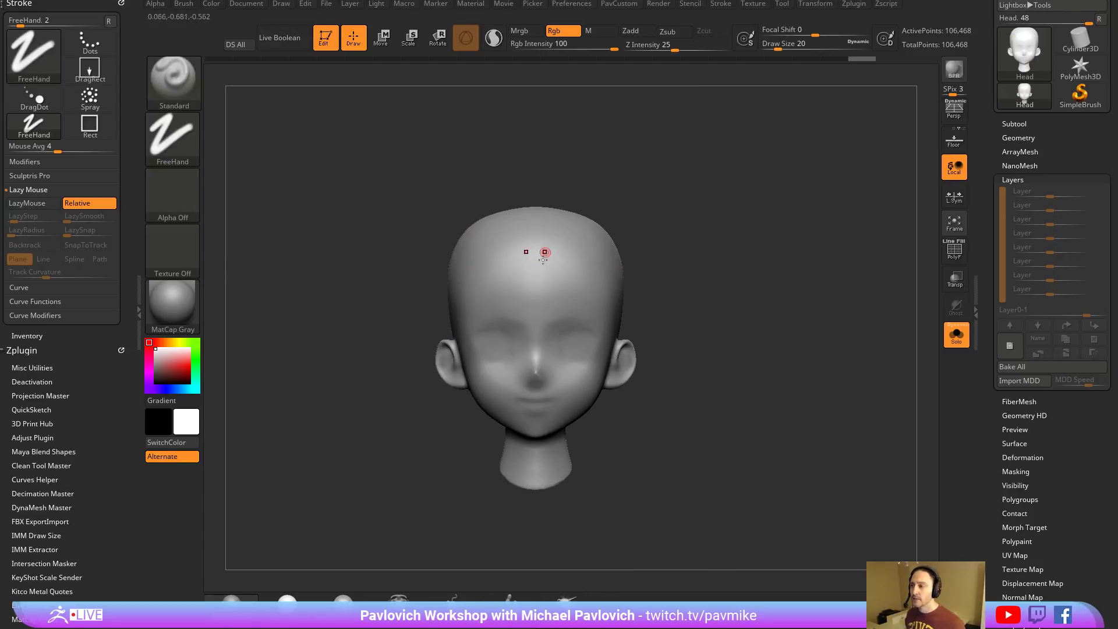
{"action": "left_click_drag", "start_coordinate": [711, 247], "coordinate": [709, 285]}
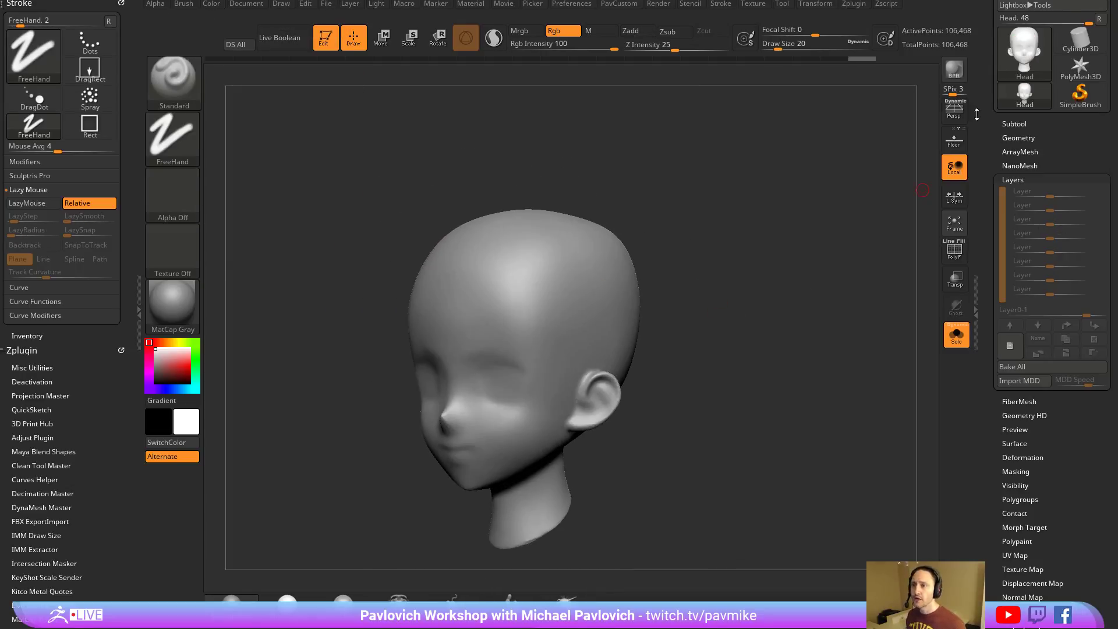
Initialize the head tool as a QCube and turn on its polyframe display.
{"action": "scroll", "coordinate": [994, 219], "scroll_direction": "down", "scroll_amount": 10}
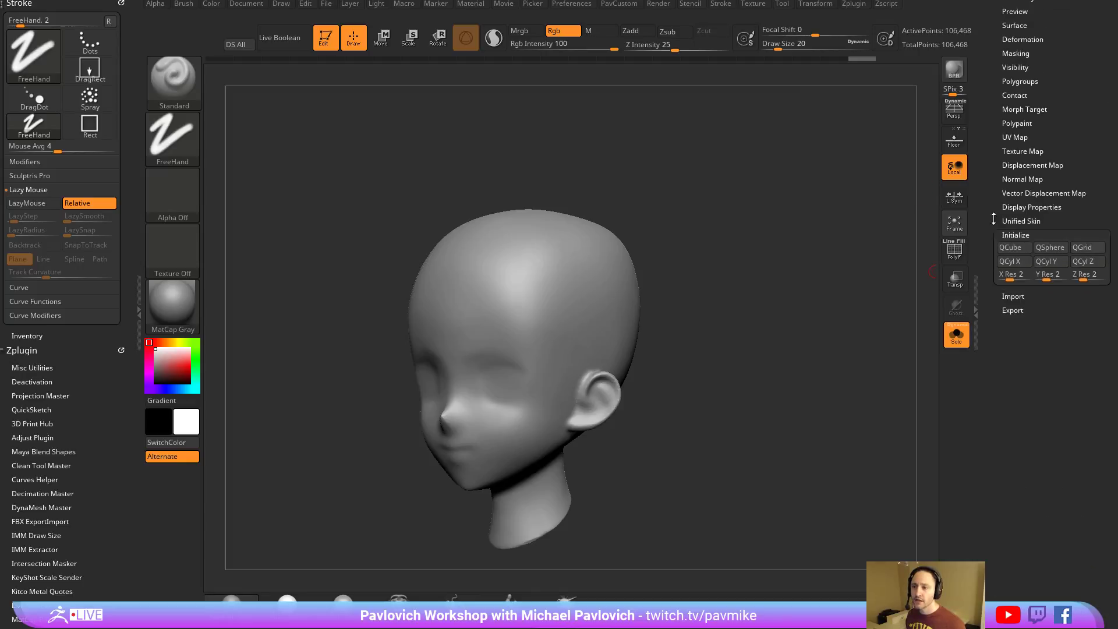
{"action": "left_click", "coordinate": [1016, 250]}
{"action": "left_click", "coordinate": [953, 251]}
Switch to the ZModeler brush, target QMesh at Polygroup All, and change the material to SkinShade4.
{"action": "key", "text": "b"}
{"action": "key", "text": "z"}
{"action": "key", "text": "m"}
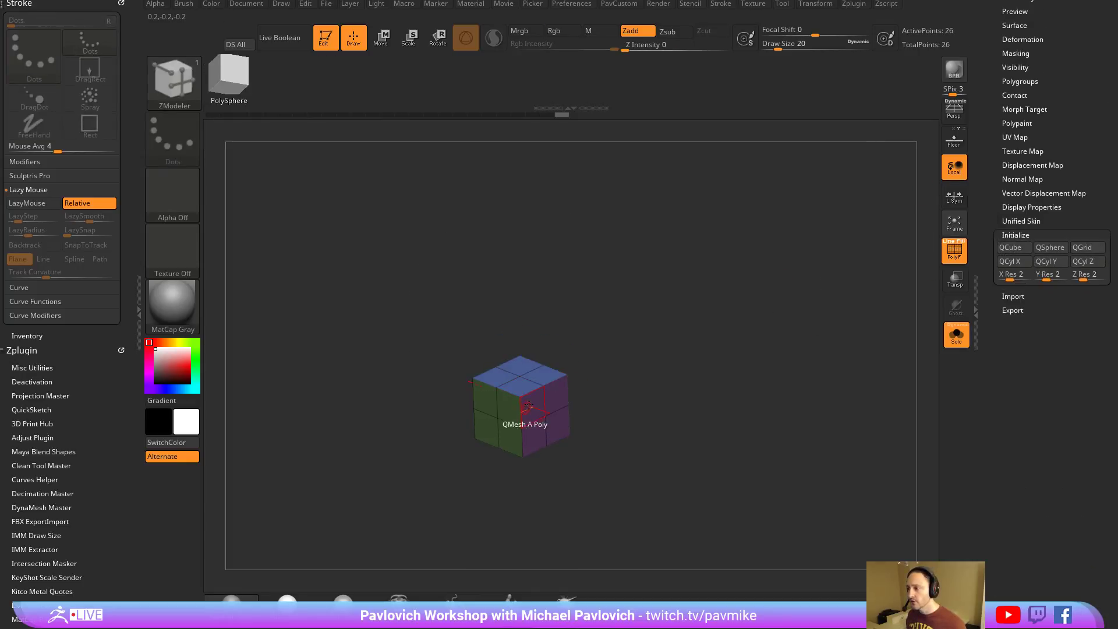
{"action": "key", "text": "space"}
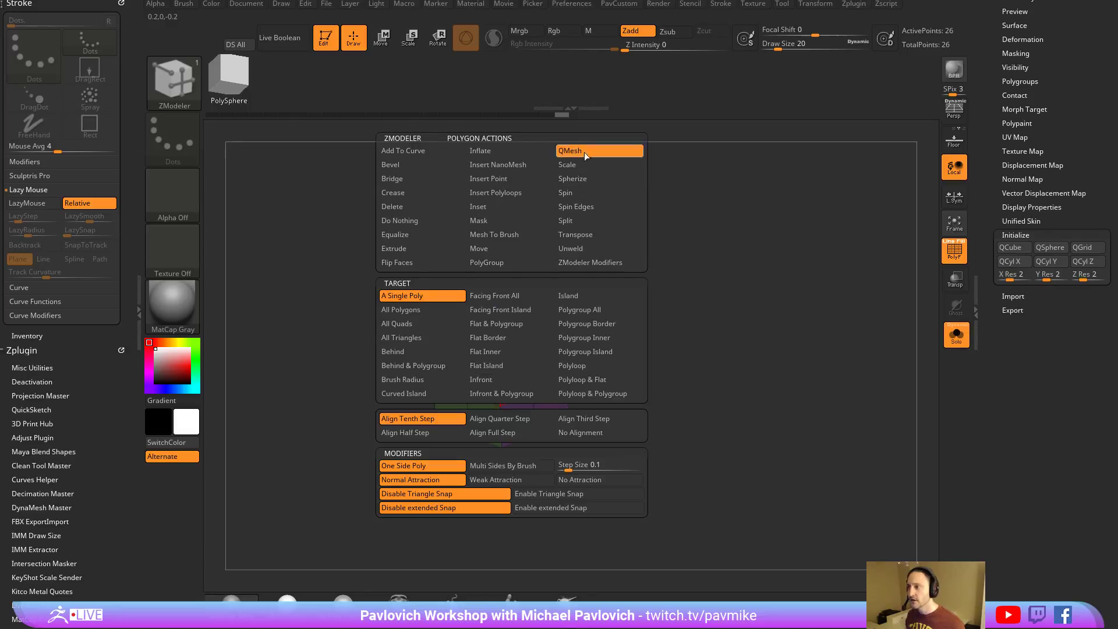
{"action": "left_click", "coordinate": [574, 311]}
{"action": "left_click_drag", "start_coordinate": [324, 568], "coordinate": [599, 312]}
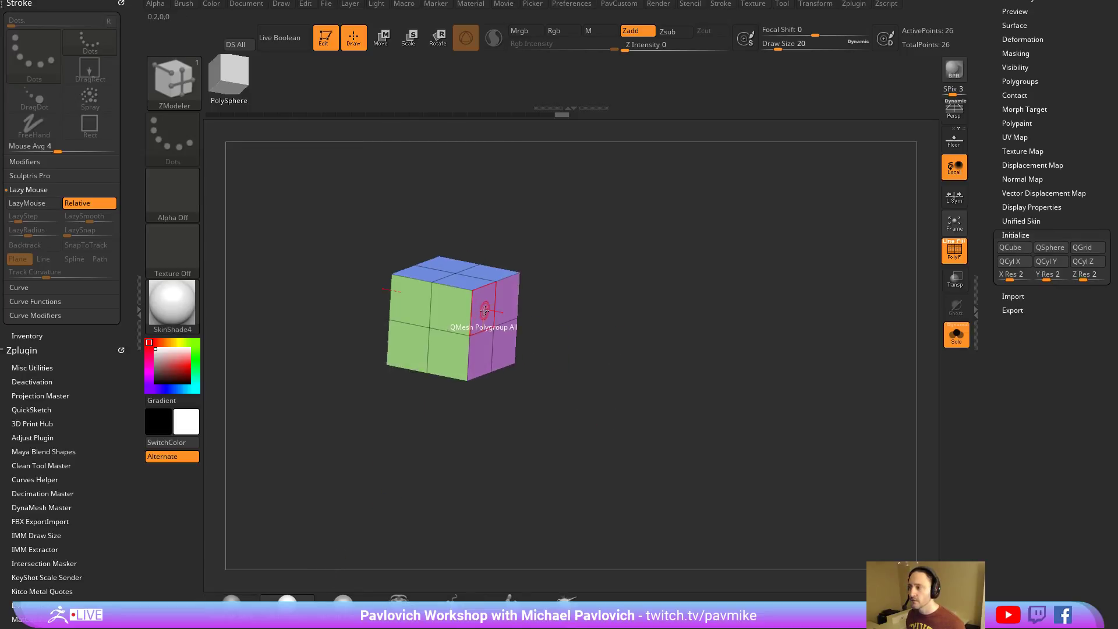
QMesh the cube's two sides outward, raise the tops of both end blocks, and pull their lower front faces forward.
{"action": "left_click_drag", "start_coordinate": [485, 311], "coordinate": [574, 342]}
{"action": "mouse_move", "coordinate": [640, 309]}
{"action": "left_mouse_down"}
{"action": "mouse_move", "coordinate": [565, 361]}
{"action": "mouse_move", "coordinate": [635, 318]}
{"action": "left_mouse_up"}
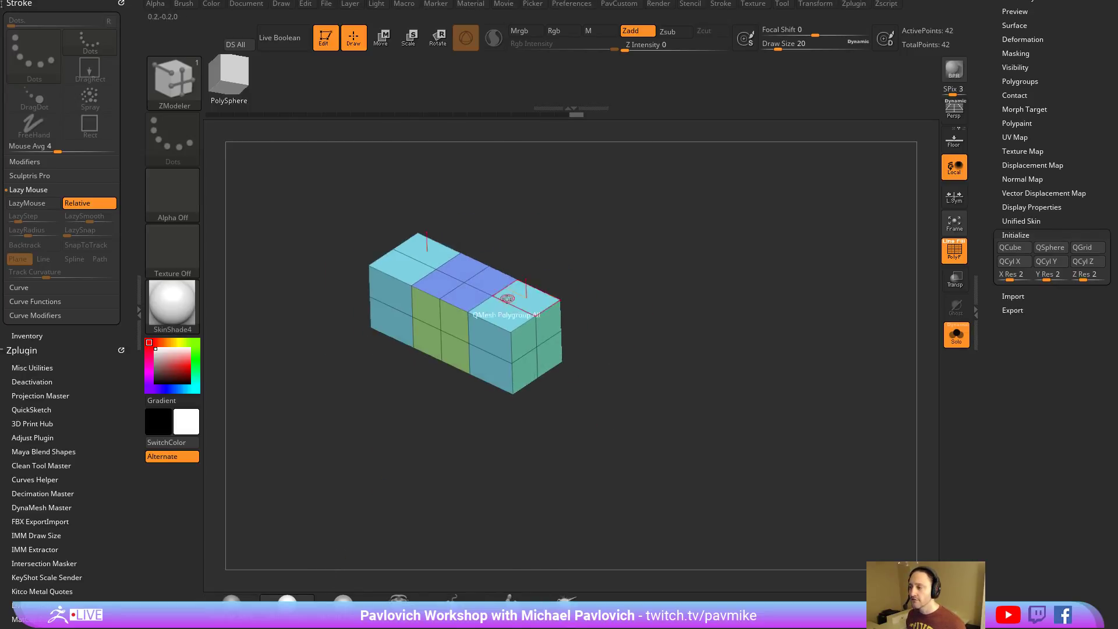
{"action": "mouse_move", "coordinate": [507, 299]}
{"action": "left_mouse_down"}
{"action": "mouse_move", "coordinate": [600, 233]}
{"action": "mouse_move", "coordinate": [624, 281]}
{"action": "mouse_move", "coordinate": [531, 316]}
{"action": "mouse_move", "coordinate": [543, 296]}
{"action": "mouse_move", "coordinate": [592, 312]}
{"action": "left_mouse_up"}
{"action": "mouse_move", "coordinate": [738, 330]}
{"action": "left_mouse_down"}
{"action": "mouse_move", "coordinate": [721, 315]}
{"action": "mouse_move", "coordinate": [670, 324]}
{"action": "left_mouse_up"}
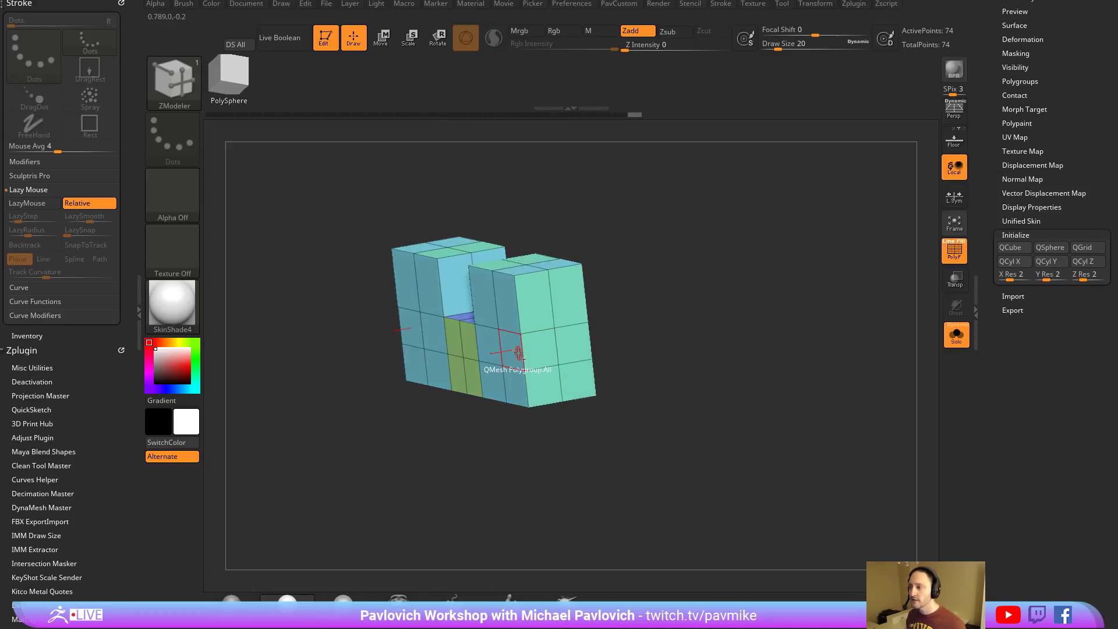
{"action": "left_click_drag", "start_coordinate": [518, 353], "coordinate": [442, 384]}
{"action": "left_click_drag", "start_coordinate": [717, 350], "coordinate": [674, 363]}
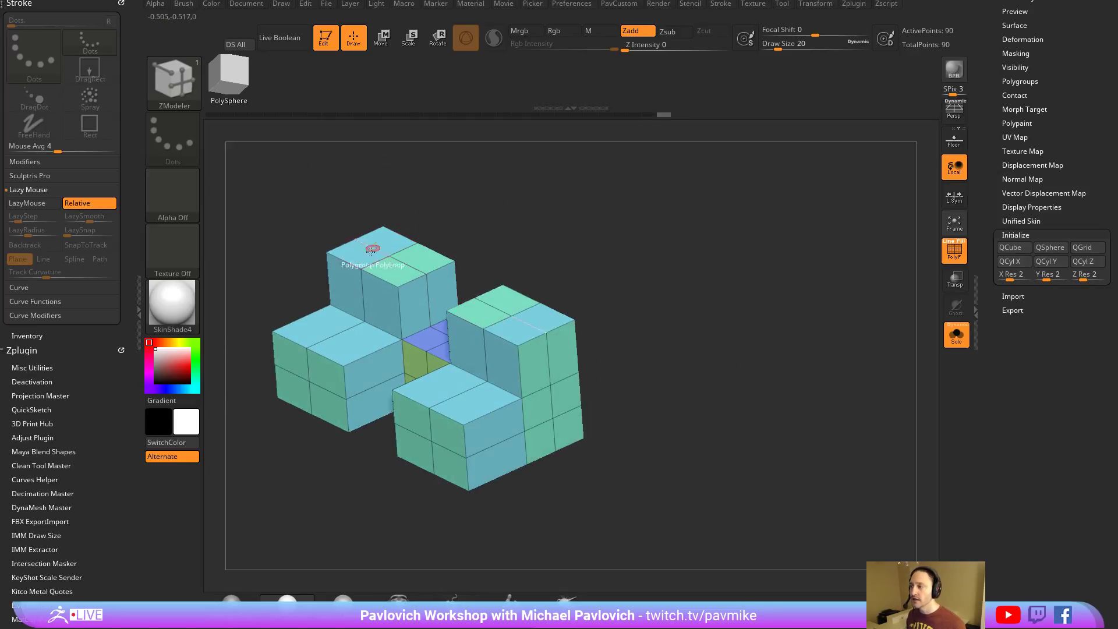
{"action": "left_click_drag", "start_coordinate": [649, 314], "coordinate": [648, 315], "text": "shift"}
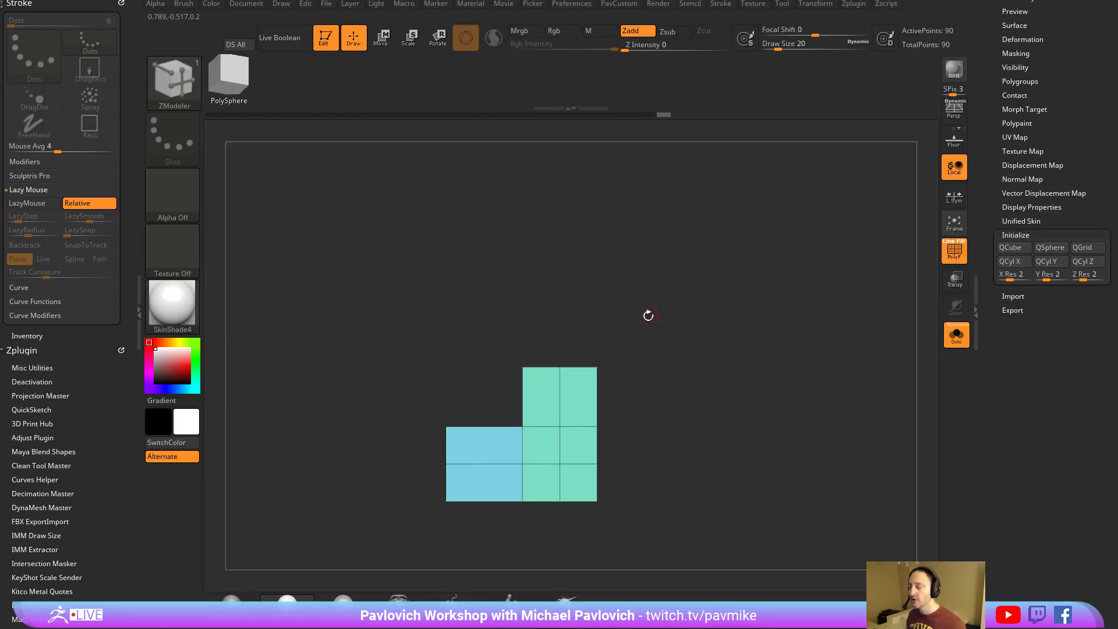
{"action": "left_click_drag", "start_coordinate": [717, 334], "coordinate": [676, 335]}
{"action": "key", "text": "w"}
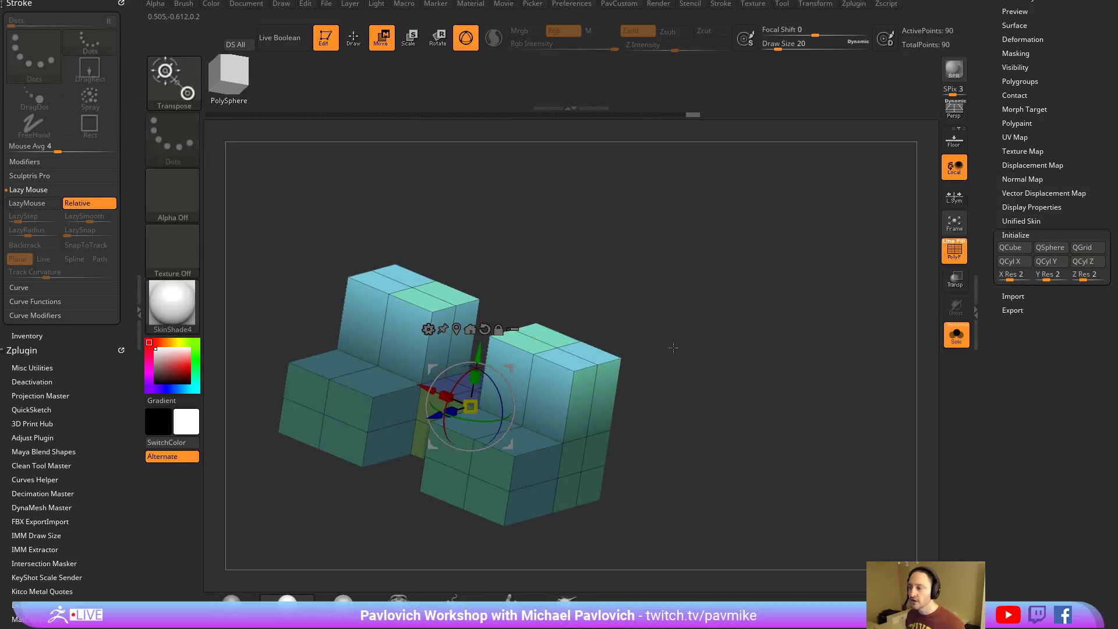
{"action": "key", "text": "ctrl+z"}
{"action": "mouse_move", "coordinate": [663, 292]}
{"action": "left_mouse_down", "text": "ctrl"}
{"action": "mouse_move", "coordinate": [704, 347]}
{"action": "mouse_move", "coordinate": [564, 330]}
{"action": "left_mouse_up", "text": "ctrl"}
{"action": "key", "text": "q"}
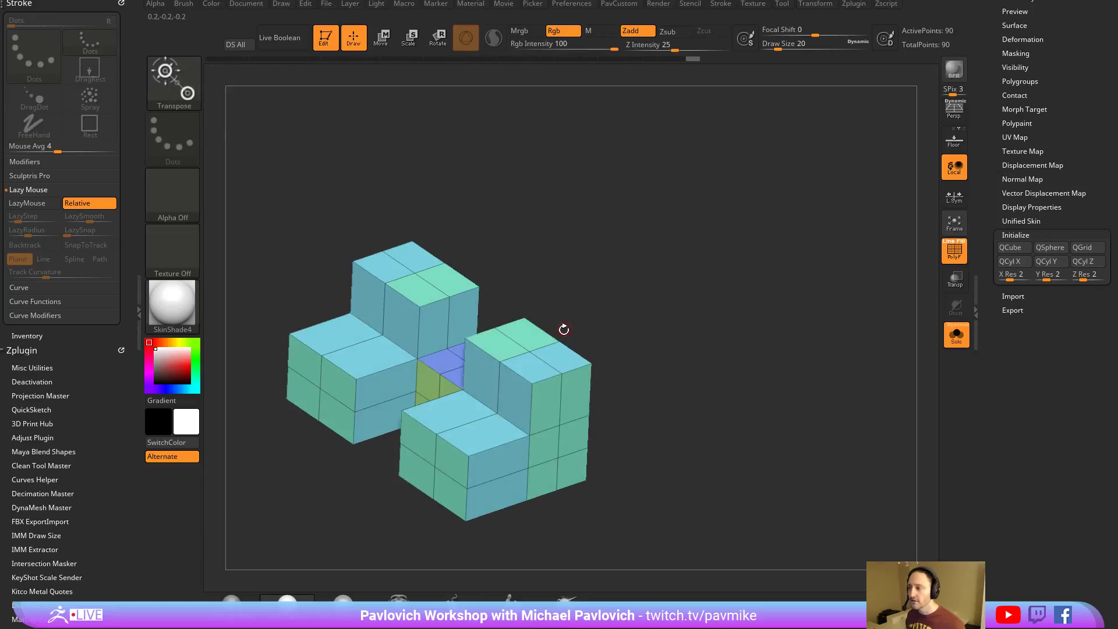
{"action": "key", "text": "space"}
{"action": "key", "text": "b"}
{"action": "key", "text": "z"}
{"action": "key", "text": "m"}
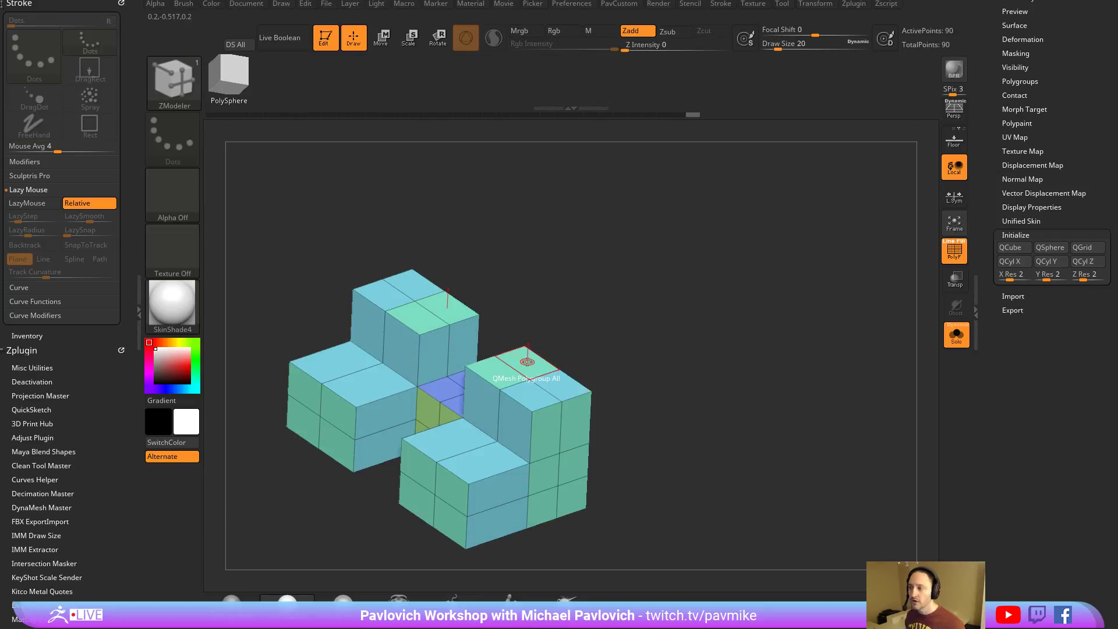
Try Flat Island and Polygroup All as the QMesh target and raise the whole tops of both tall blocks.
{"action": "key", "text": "space"}
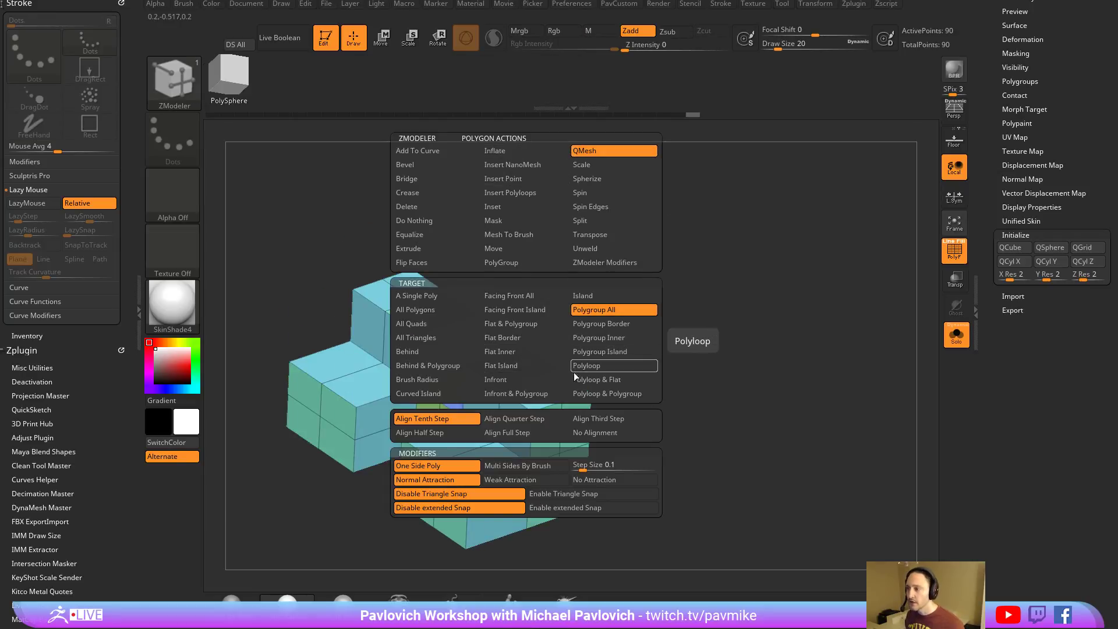
{"action": "left_click", "coordinate": [544, 370]}
{"action": "key", "text": "space"}
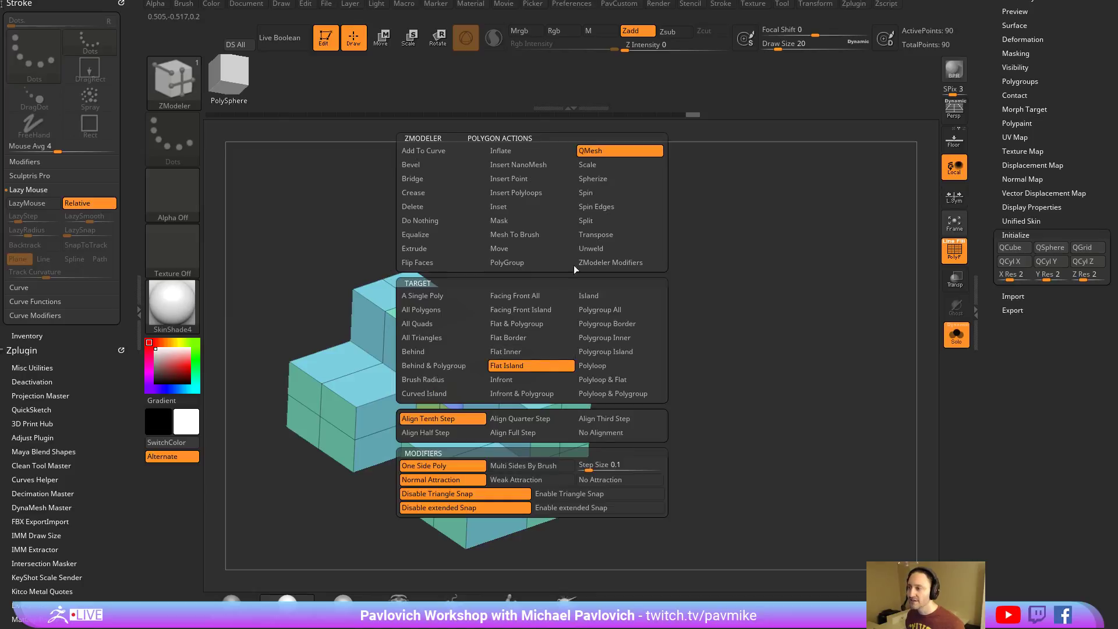
{"action": "left_click", "coordinate": [615, 310]}
{"action": "left_click_drag", "start_coordinate": [695, 320], "coordinate": [729, 288], "text": "alt"}
{"action": "mouse_move", "coordinate": [559, 332]}
{"action": "left_mouse_down", "text": "alt"}
{"action": "mouse_move", "coordinate": [571, 362]}
{"action": "mouse_move", "coordinate": [567, 330]}
{"action": "mouse_move", "coordinate": [926, 334]}
{"action": "left_mouse_up", "text": "alt"}
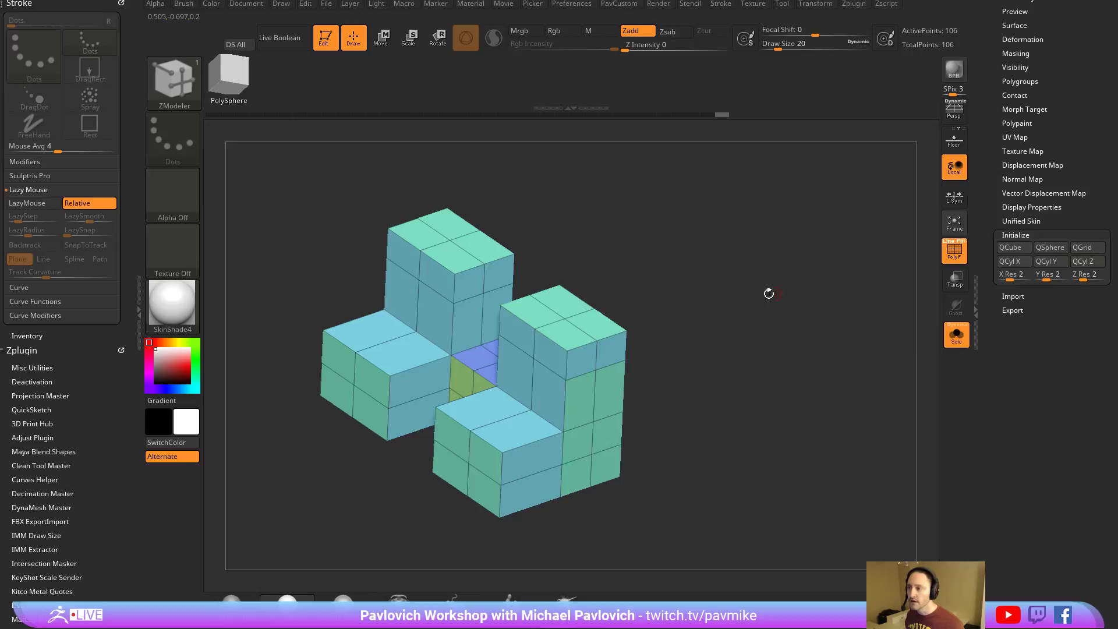
Regroup the model with Groups By Normals and apply Mirror And Weld so both sides share the same polygroups.
{"action": "key", "text": "m"}
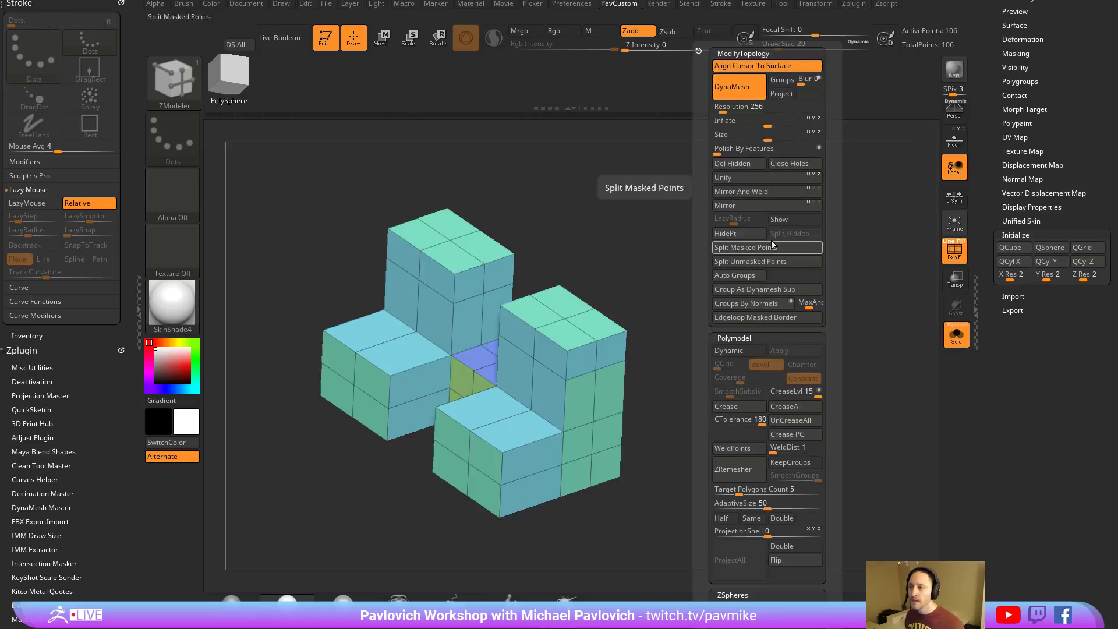
{"action": "left_click", "coordinate": [749, 304]}
{"action": "key", "text": "m"}
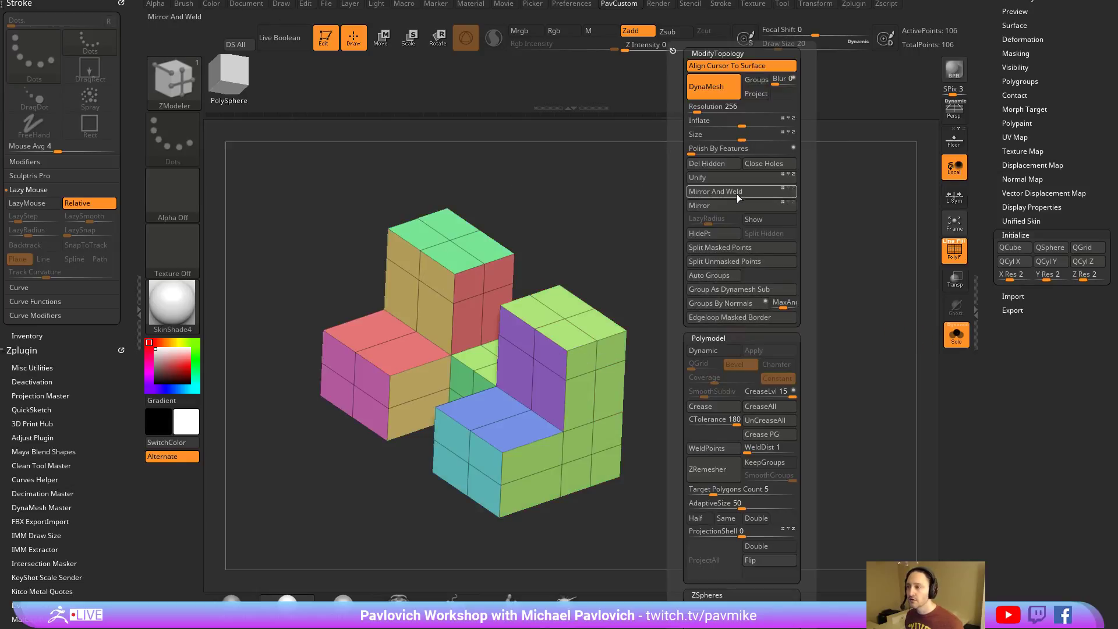
{"action": "left_click_drag", "start_coordinate": [624, 242], "coordinate": [681, 253]}
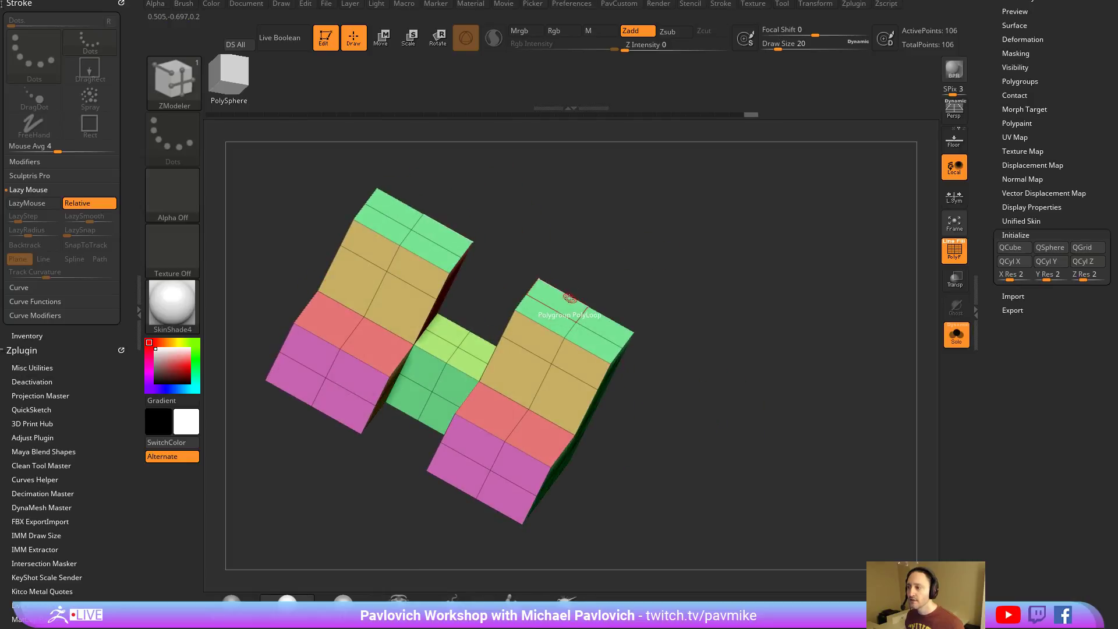
With QMesh on Polygroup All, pull the front faces of the two low blocks farther outward.
{"action": "key", "text": "space"}
{"action": "left_click_drag", "start_coordinate": [750, 270], "coordinate": [670, 408]}
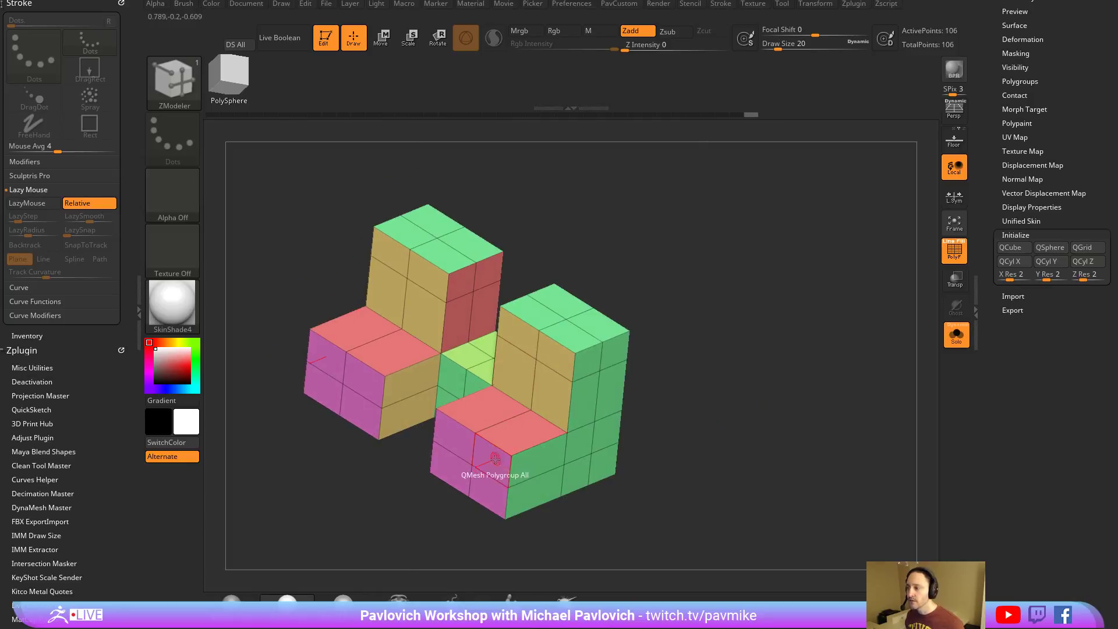
{"action": "left_click_drag", "start_coordinate": [618, 466], "coordinate": [699, 431]}
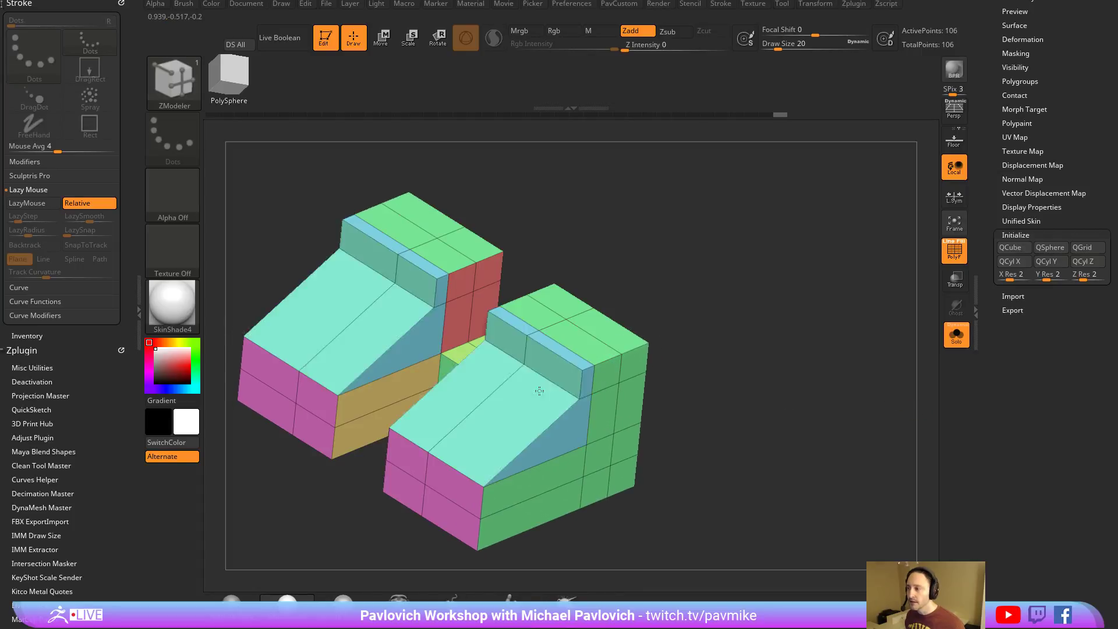
Set the ZModeler edge action to Insert and add several evenly spaced edge loops across the two low blocks.
{"action": "key", "text": "space"}
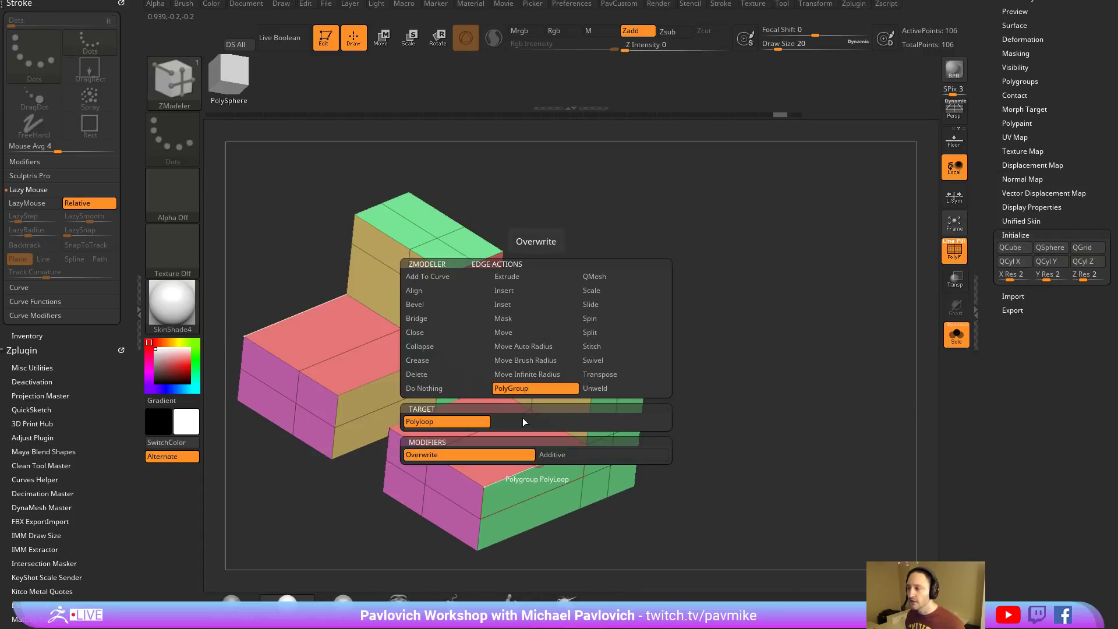
{"action": "left_click", "coordinate": [521, 295]}
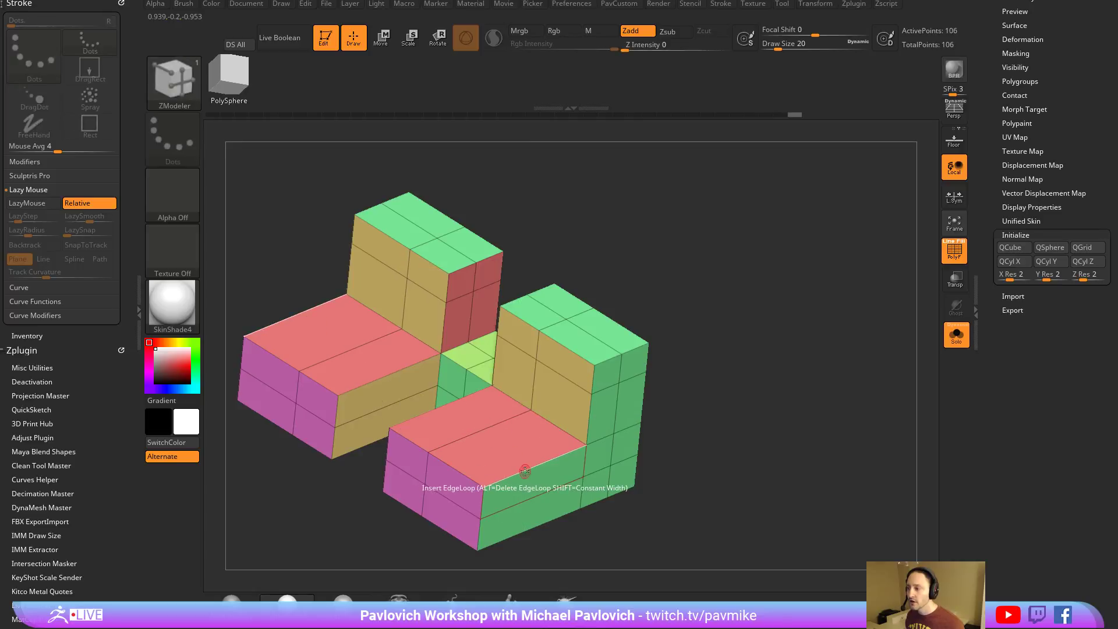
{"action": "key", "text": "space"}
{"action": "left_click", "coordinate": [504, 491]}
{"action": "left_click", "coordinate": [520, 476]}
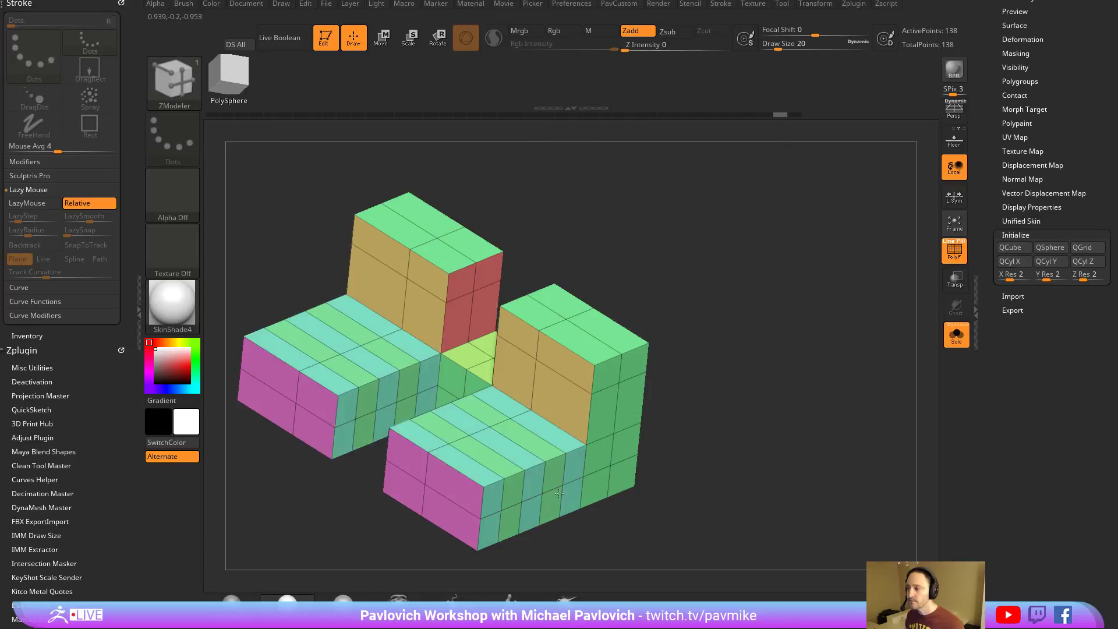
{"action": "key", "text": "space"}
{"action": "left_click", "coordinate": [657, 309]}
{"action": "mouse_move", "coordinate": [531, 412]}
{"action": "left_mouse_down"}
{"action": "mouse_move", "coordinate": [501, 458]}
{"action": "mouse_move", "coordinate": [574, 426]}
{"action": "left_mouse_up"}
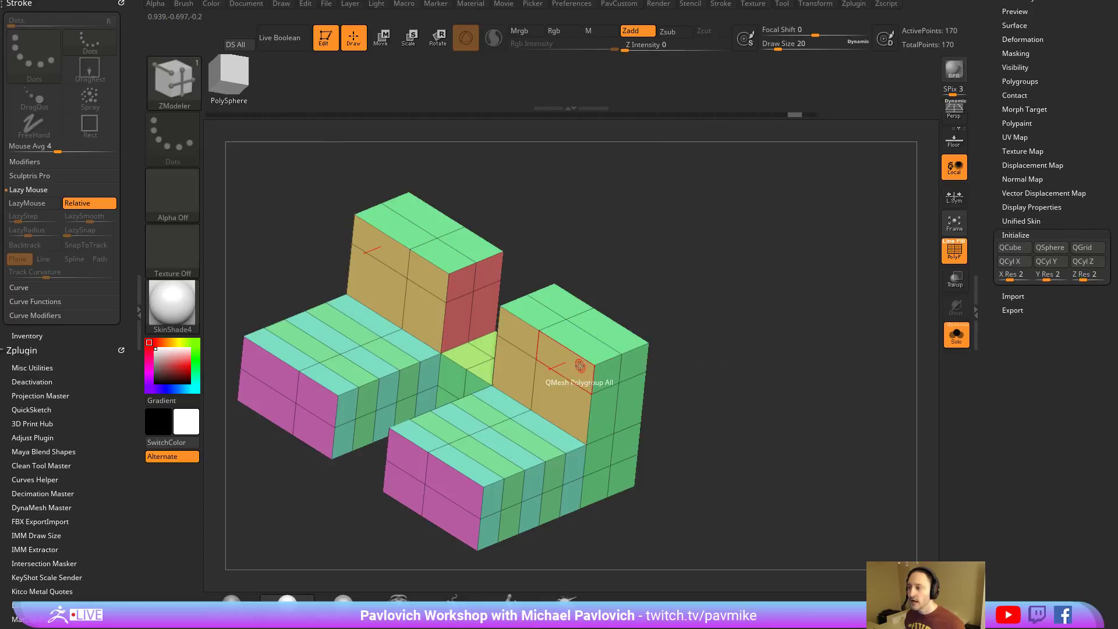
{"action": "key", "text": "ctrl+z"}
{"action": "key", "text": "ctrl+z"}
QMesh the tops of both tall blocks down one level, leaving a single raised corner cube on each.
{"action": "key", "text": "space"}
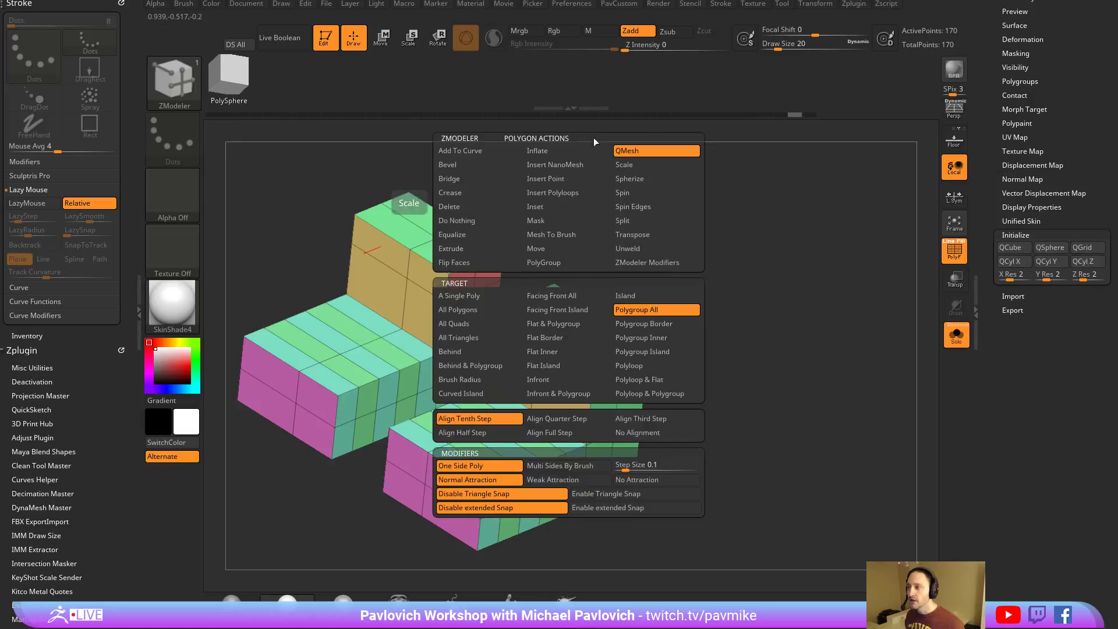
{"action": "left_click", "coordinate": [798, 307]}
{"action": "left_click", "coordinate": [567, 363]}
{"action": "left_click_drag", "start_coordinate": [567, 363], "coordinate": [751, 348]}
Set the crease level to 3 and turn on dynamic subdivision for the model.
{"action": "key", "text": "grave"}
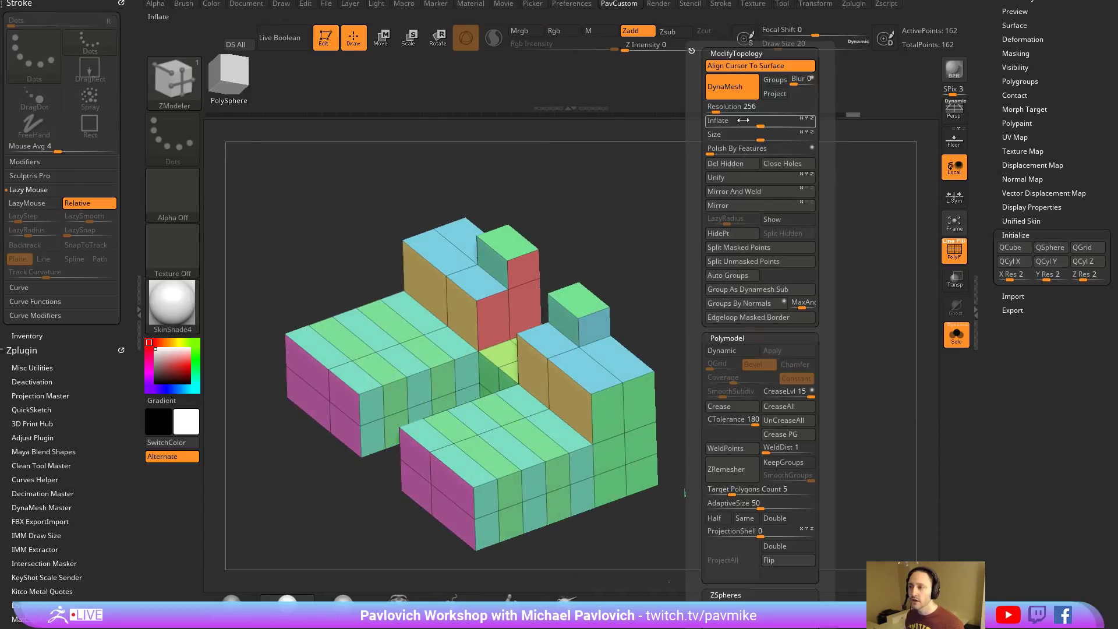
{"action": "left_click", "coordinate": [775, 397]}
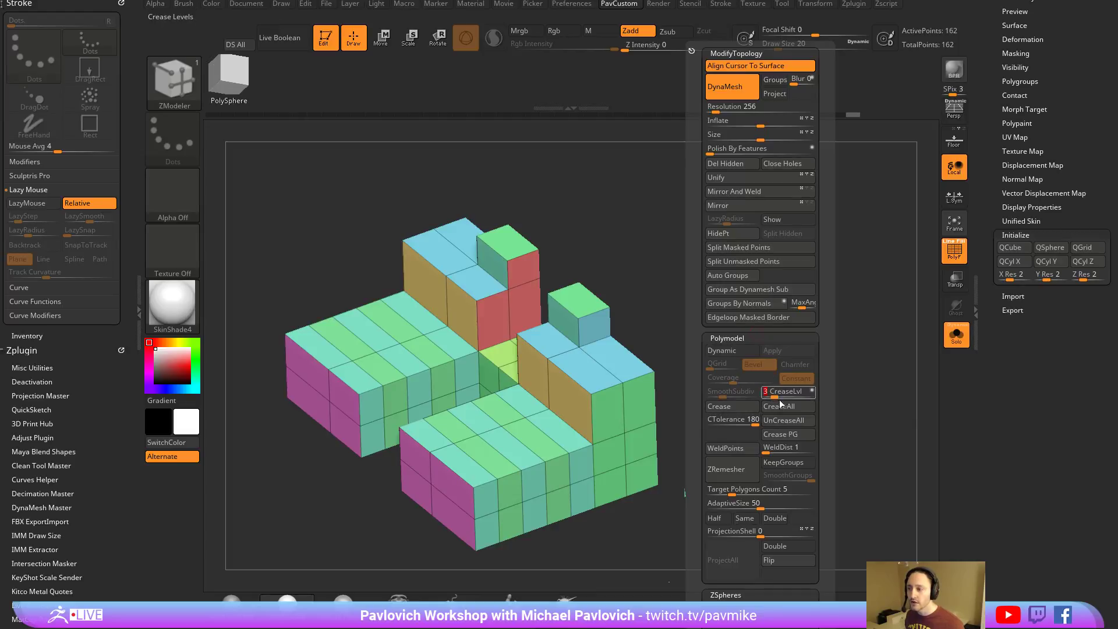
{"action": "left_click", "coordinate": [722, 350]}
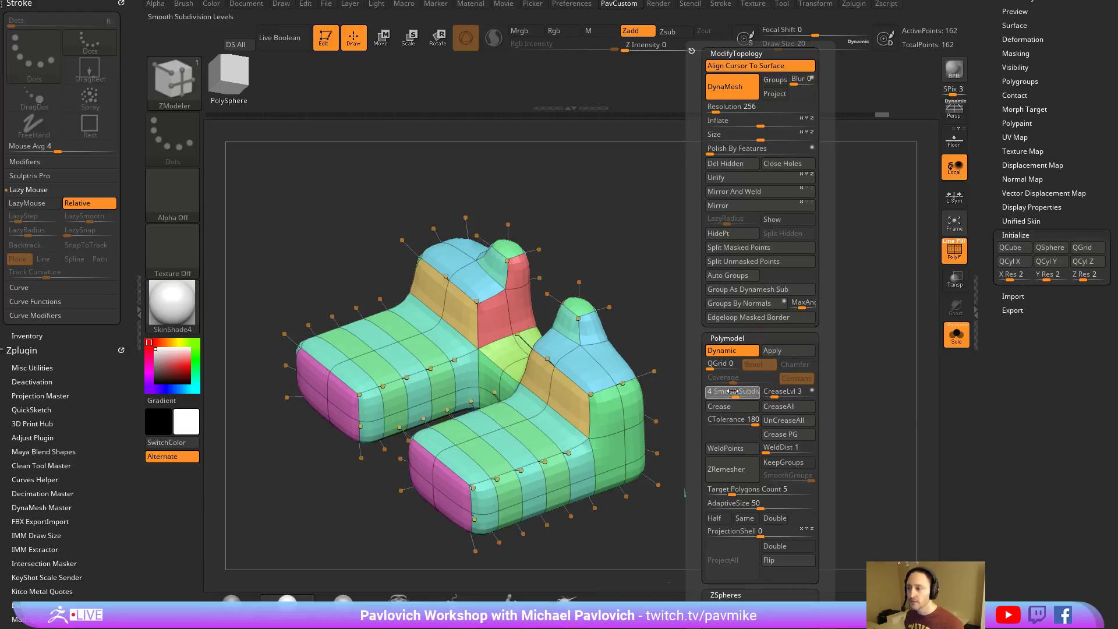
Lower the crease tolerance and crease the model's edges to sharpen the smoothed shape.
{"action": "left_click_drag", "start_coordinate": [673, 282], "coordinate": [669, 317]}
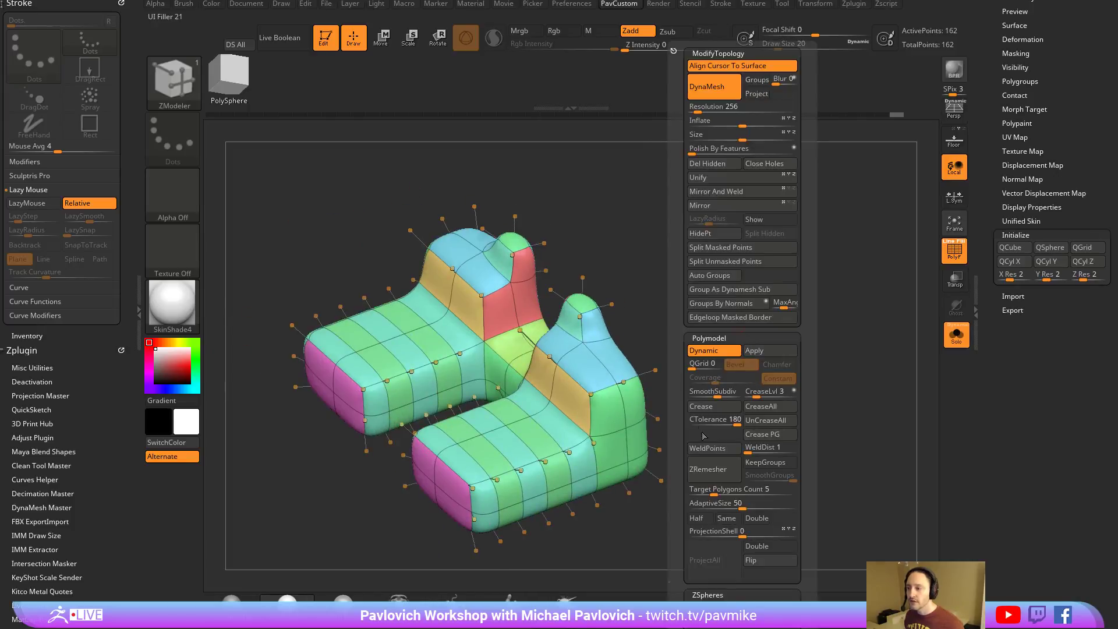
{"action": "left_click_drag", "start_coordinate": [743, 419], "coordinate": [711, 419]}
{"action": "left_click", "coordinate": [722, 406]}
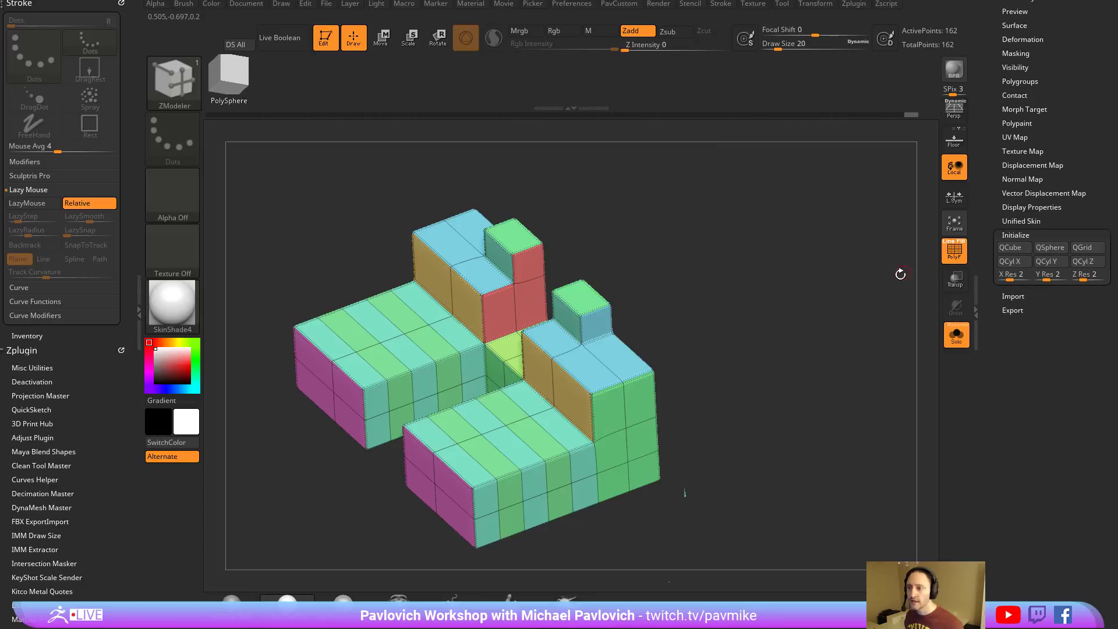
{"action": "key", "text": "2"}
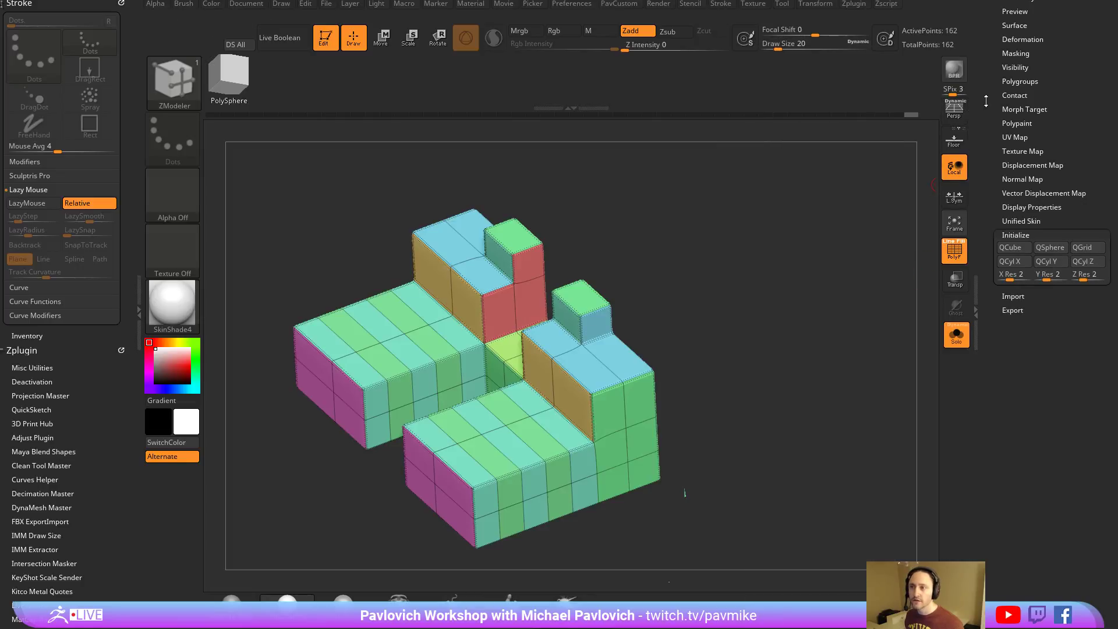
{"action": "scroll", "coordinate": [986, 101], "scroll_direction": "up", "scroll_amount": 10}
{"action": "key", "text": "shift"}
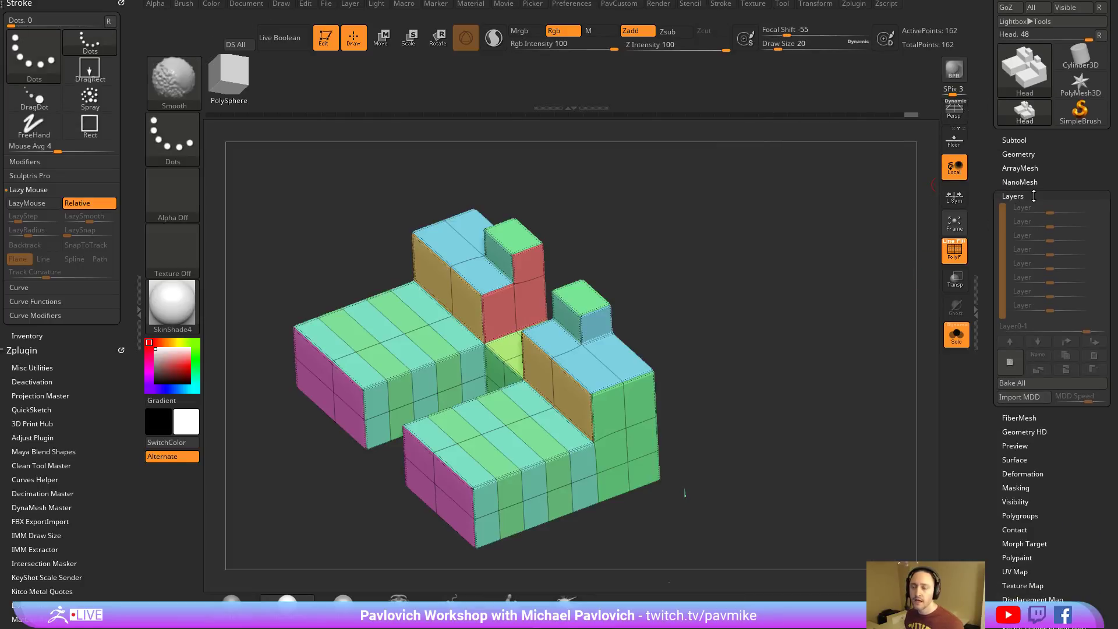
{"action": "left_click", "coordinate": [1034, 197]}
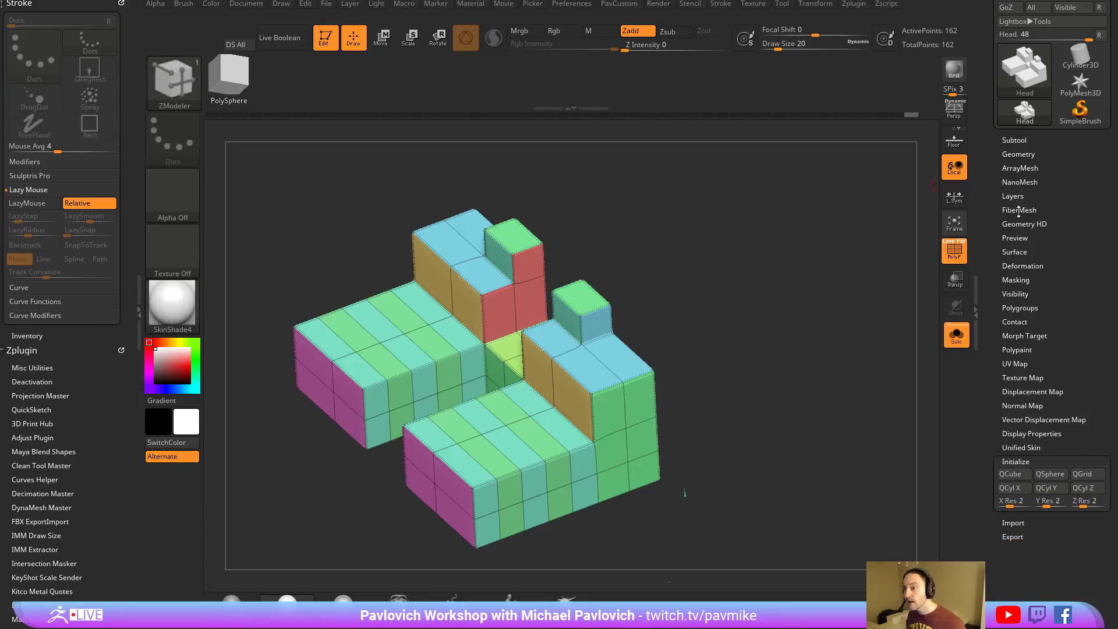
{"action": "scroll", "coordinate": [995, 185], "scroll_direction": "up", "scroll_amount": 3}
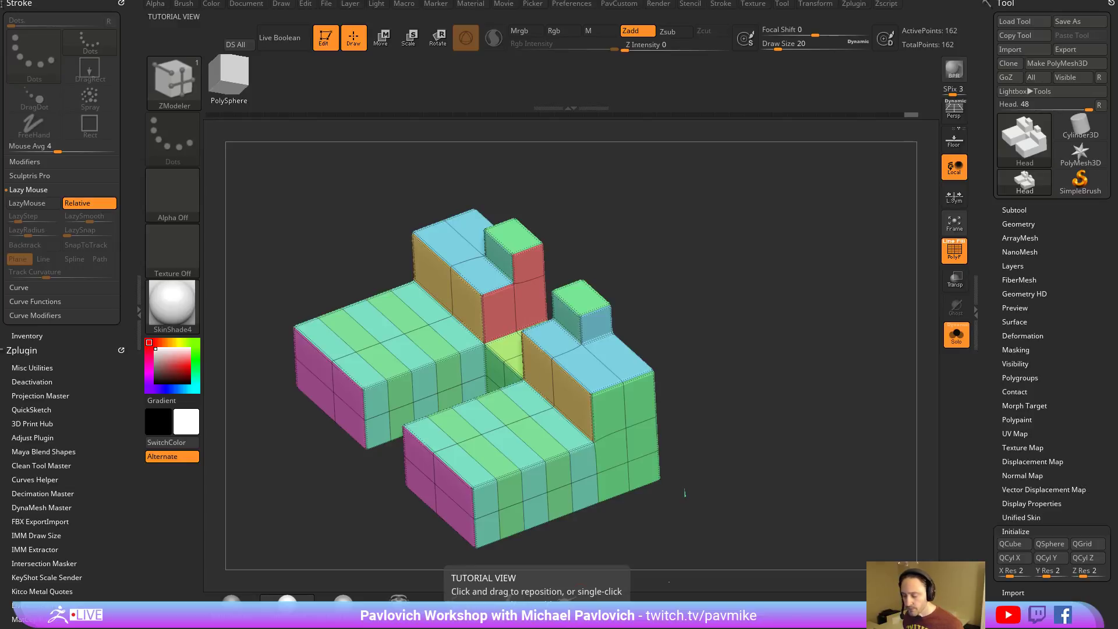
Switch to the browser's YouTube channel page and open the ZBrush for Ideation playlist in a new tab.
{"action": "left_click_drag", "start_coordinate": [1117, 262], "coordinate": [559, 63]}
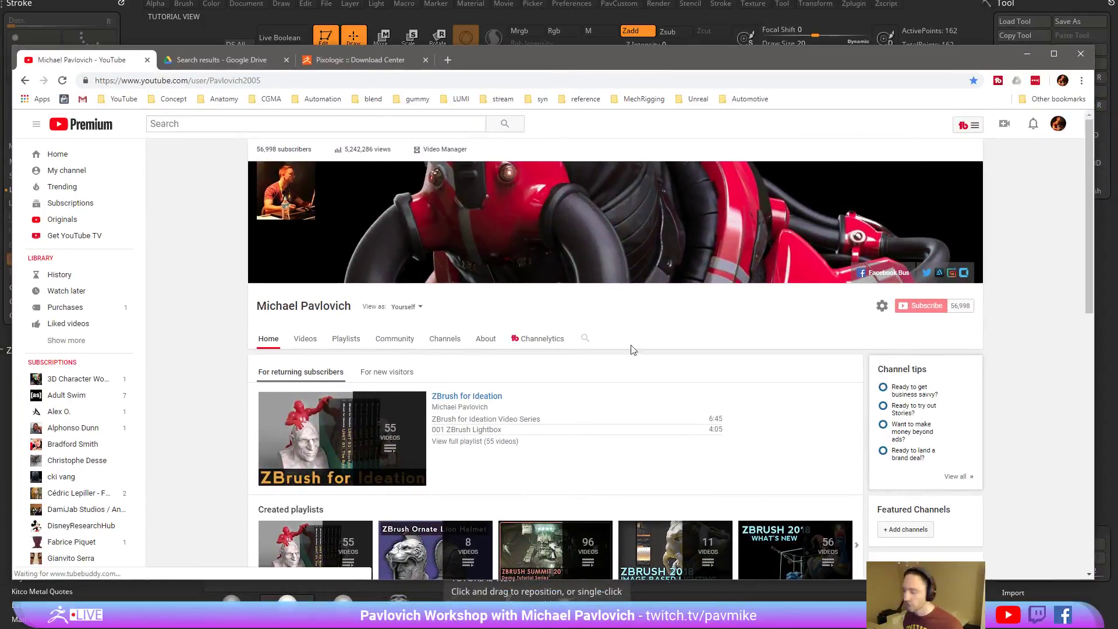
{"action": "scroll", "coordinate": [229, 339], "scroll_direction": "down", "scroll_amount": 3}
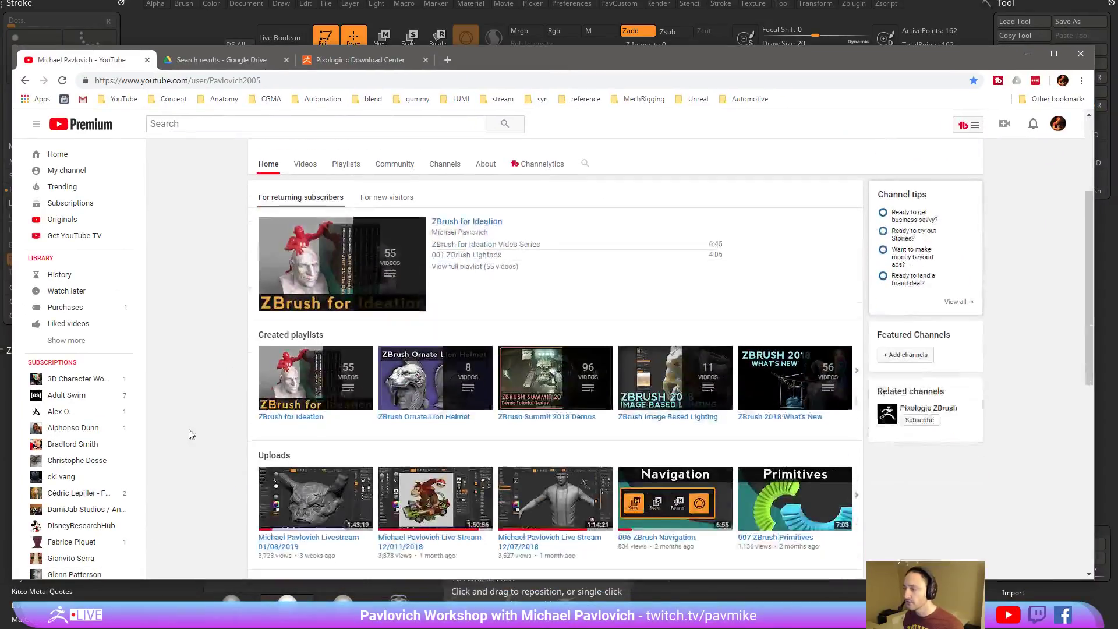
{"action": "right_click", "coordinate": [300, 417]}
{"action": "left_click", "coordinate": [324, 425]}
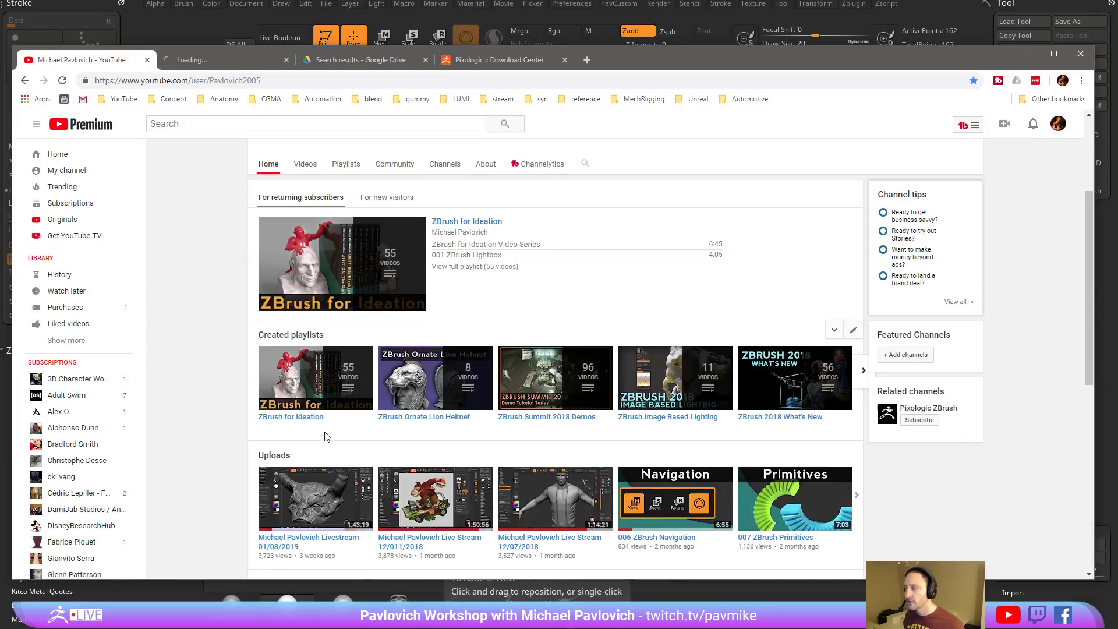
View the video list of the ZBrush for Ideation playlist and return to the model in ZBrush.
{"action": "left_click", "coordinate": [242, 66]}
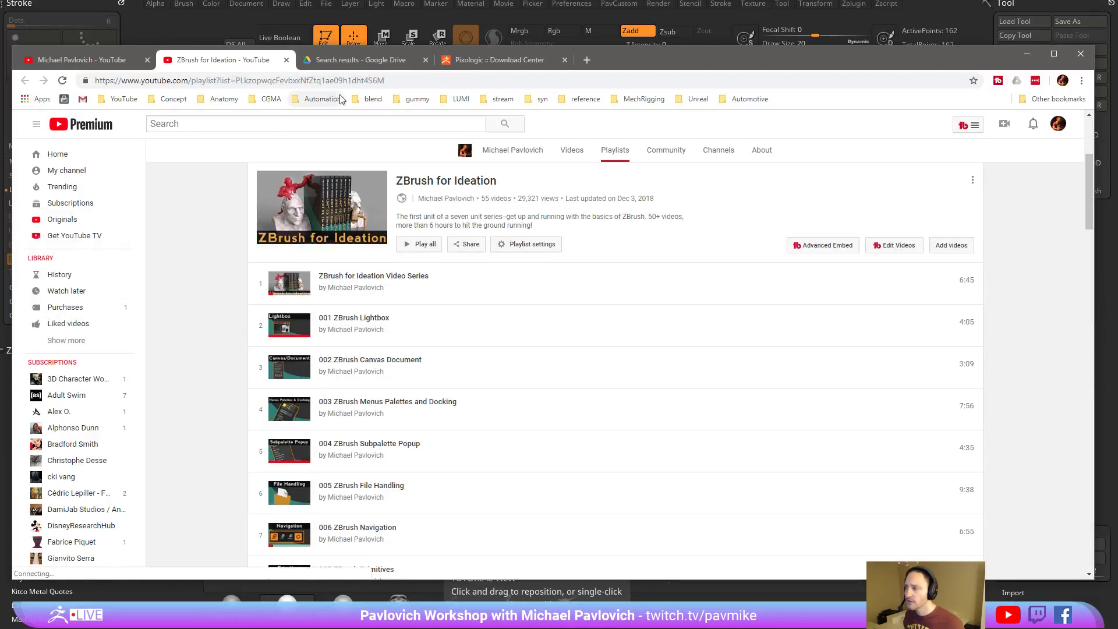
{"action": "left_click", "coordinate": [397, 80]}
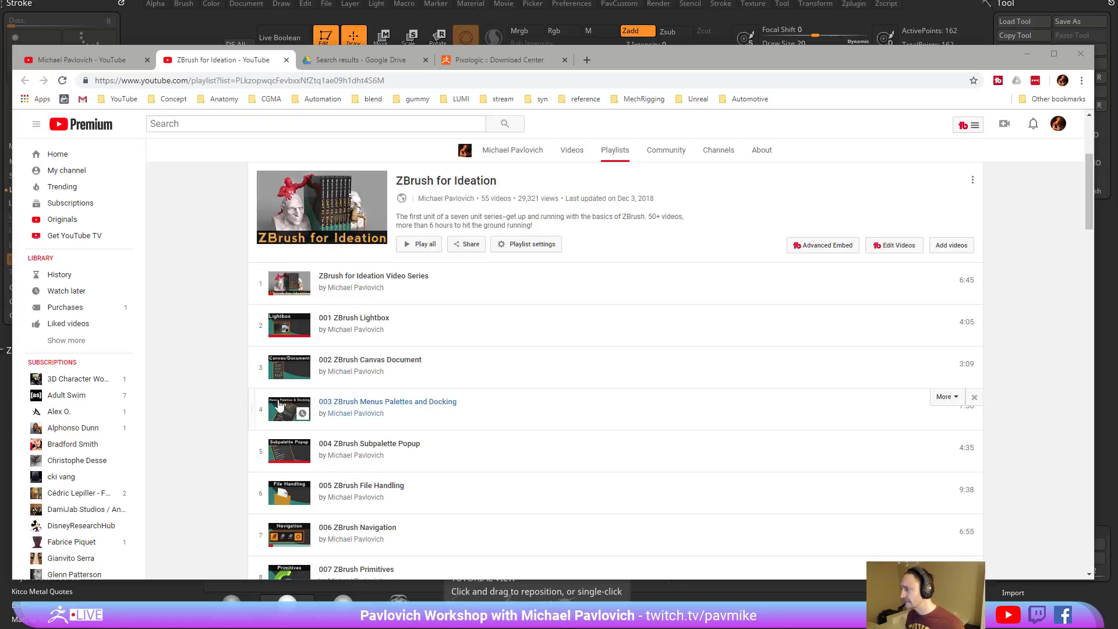
{"action": "left_click_drag", "start_coordinate": [623, 67], "coordinate": [1117, 67]}
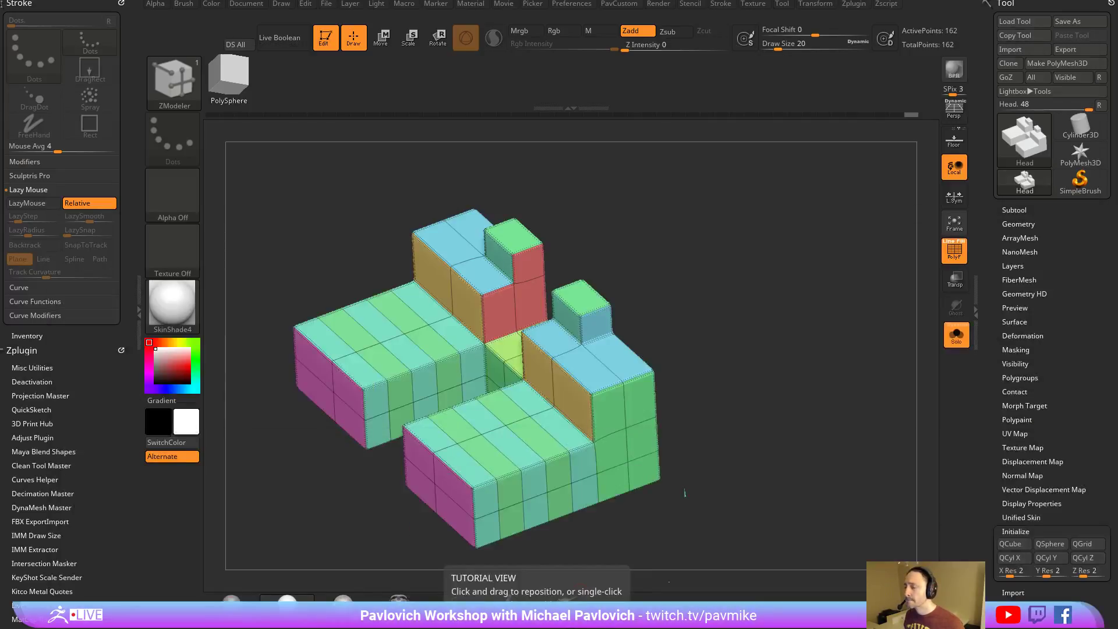
{"action": "left_click_drag", "start_coordinate": [685, 257], "coordinate": [801, 247]}
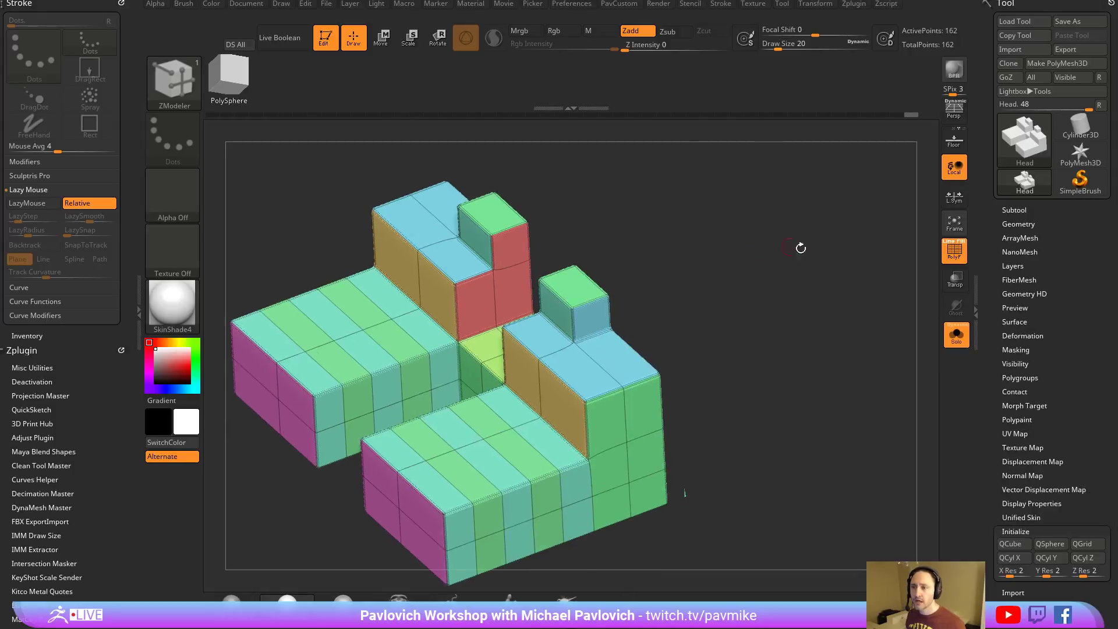
Uncrease all edges of the model, open the dynamic subdivision settings, and examine the smoothed shape without the polyframe.
{"action": "left_click", "coordinate": [1013, 223]}
{"action": "left_click", "coordinate": [1013, 309]}
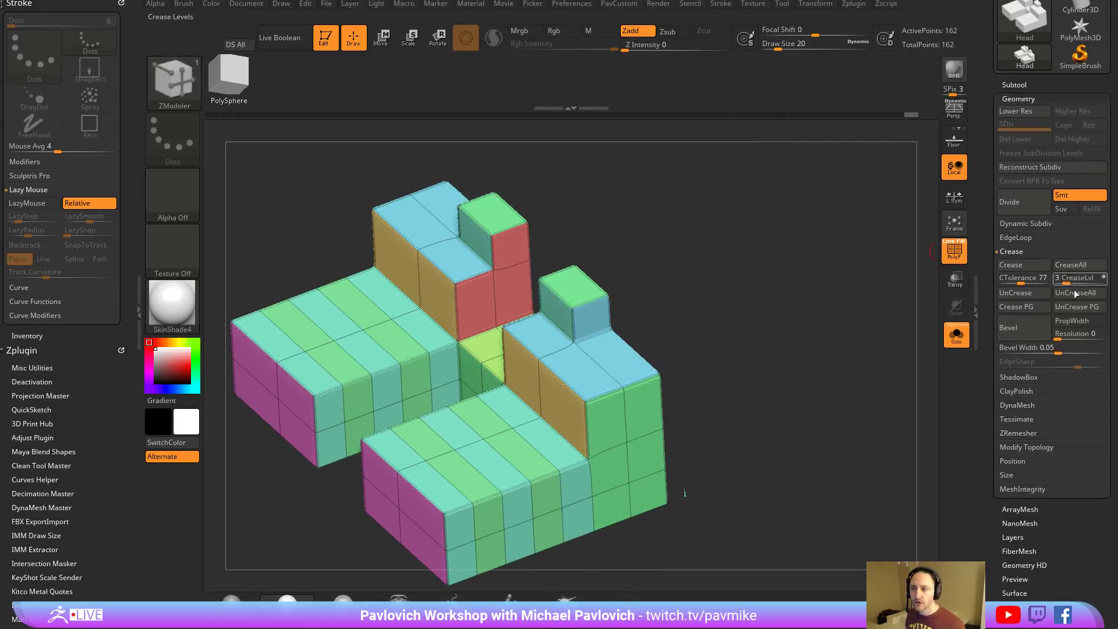
{"action": "left_click", "coordinate": [1074, 291]}
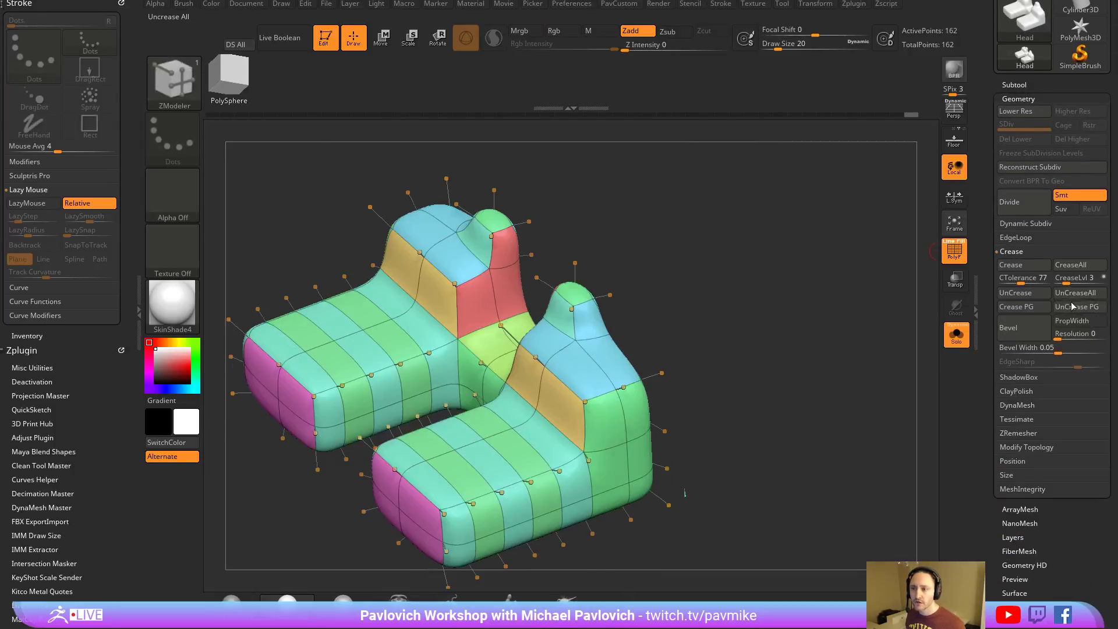
{"action": "left_click", "coordinate": [1026, 225]}
{"action": "left_click_drag", "start_coordinate": [990, 283], "coordinate": [1023, 198]}
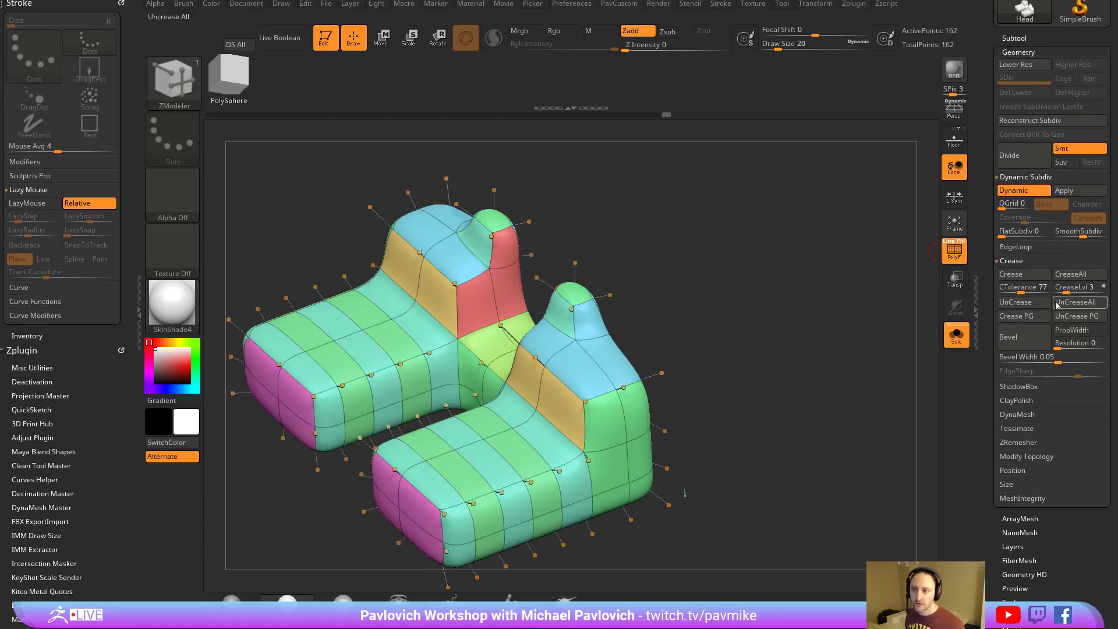
{"action": "mouse_move", "coordinate": [821, 301]}
{"action": "left_mouse_down"}
{"action": "mouse_move", "coordinate": [837, 269]}
{"action": "mouse_move", "coordinate": [824, 303]}
{"action": "left_mouse_up"}
{"action": "left_click", "coordinate": [955, 255]}
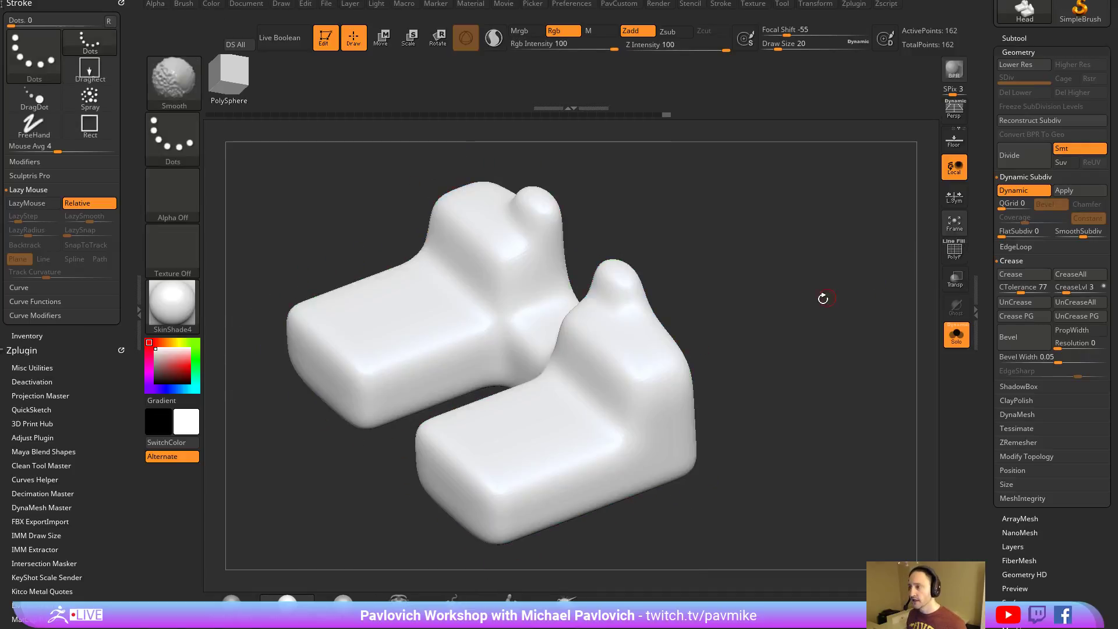
{"action": "left_click", "coordinate": [955, 253]}
Turn off dynamic subdivision and set the ZModeler polygon action to Bridge Connected Polys, Circle, with specified curvature 100, specified resolution and Triangles Sides.
{"action": "key", "text": "shift+d"}
{"action": "left_click_drag", "start_coordinate": [802, 320], "coordinate": [771, 280]}
{"action": "key", "text": "ctrl+n"}
{"action": "left_click_drag", "start_coordinate": [719, 346], "coordinate": [787, 268], "text": "alt"}
{"action": "key", "text": "space"}
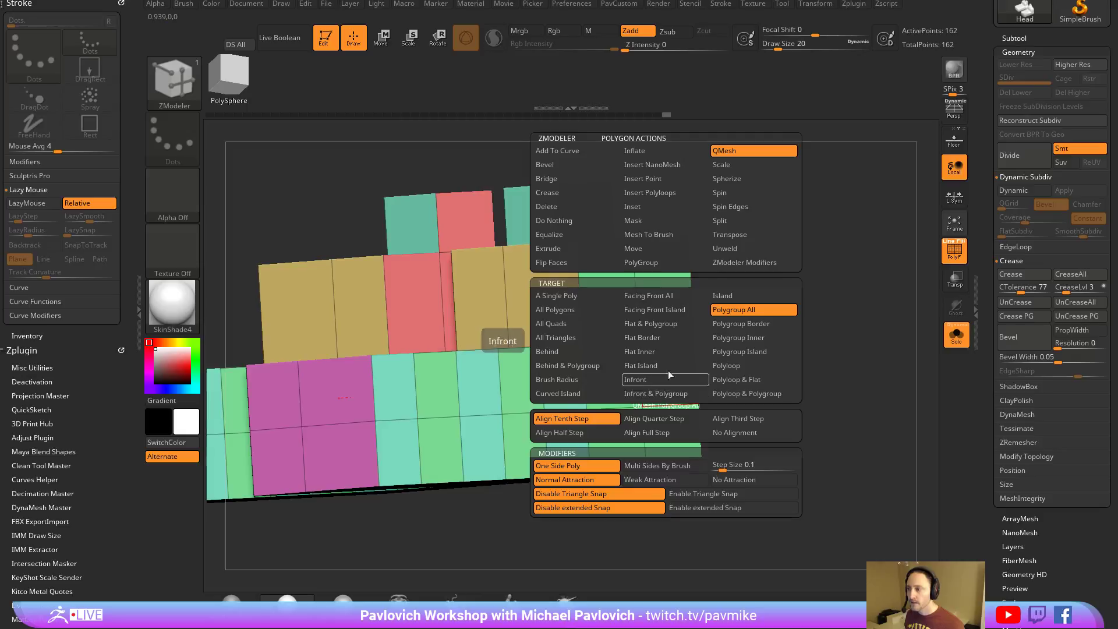
{"action": "left_click", "coordinate": [571, 179]}
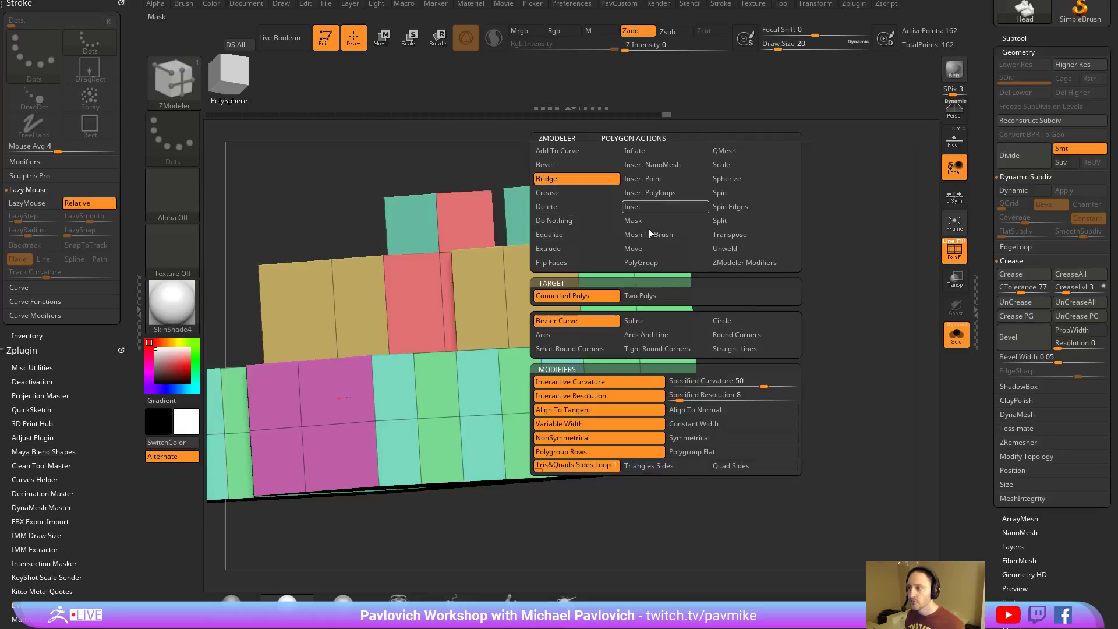
{"action": "left_click", "coordinate": [584, 297]}
{"action": "left_click", "coordinate": [773, 383]}
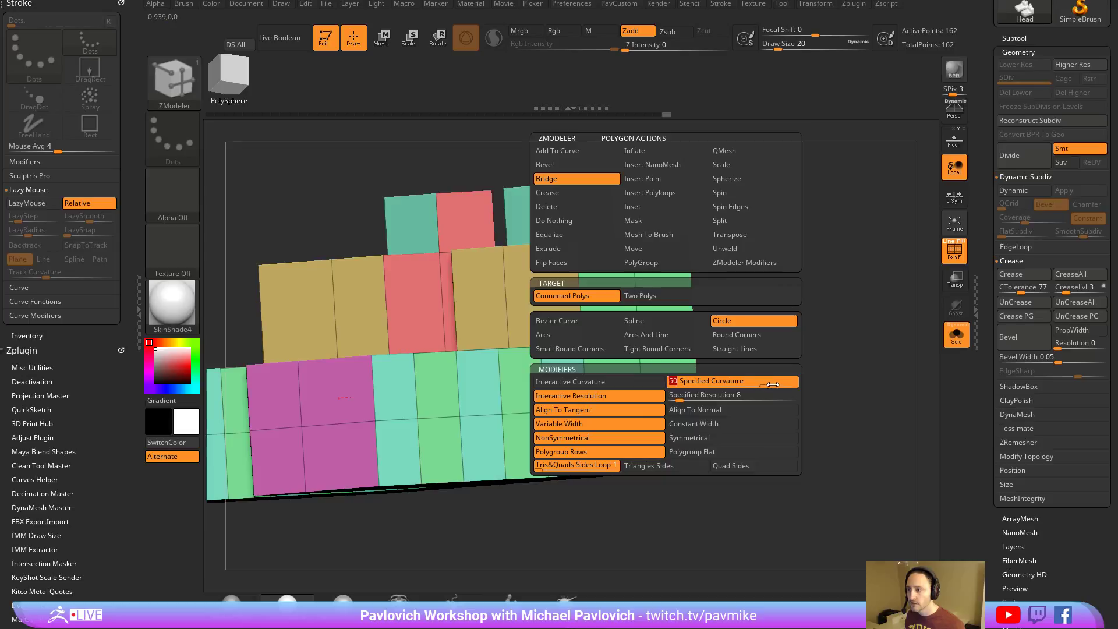
{"action": "left_click", "coordinate": [745, 395]}
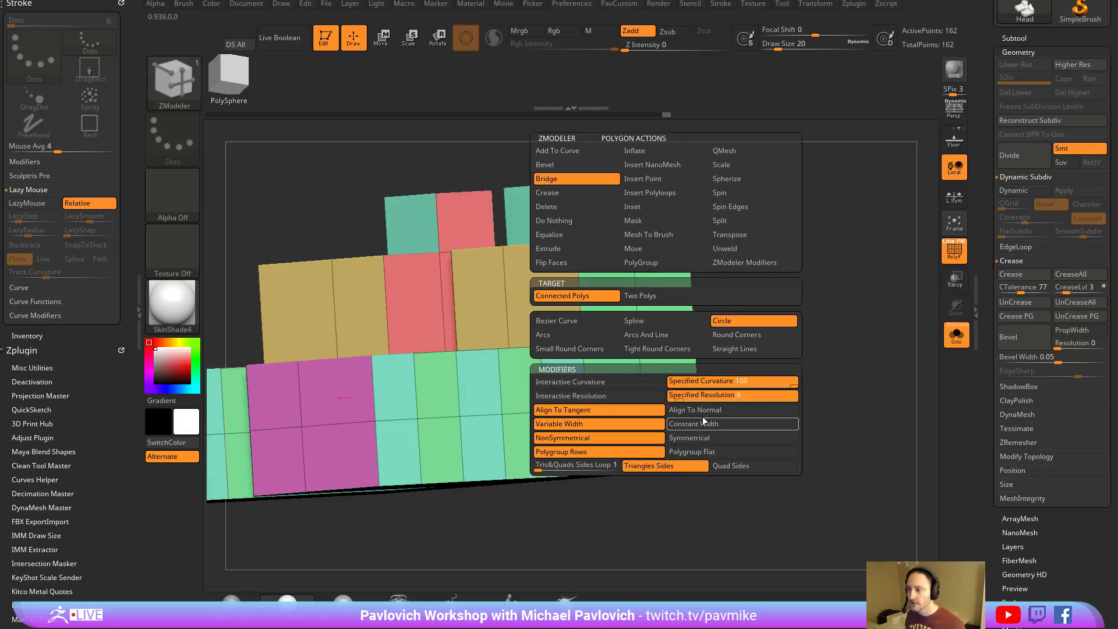
Bridge two connected green polygons on the tall block's outer side into a half-round tab.
{"action": "left_click_drag", "start_coordinate": [799, 364], "coordinate": [766, 362]}
{"action": "left_click", "coordinate": [677, 388]}
{"action": "key", "text": "ctrl+z"}
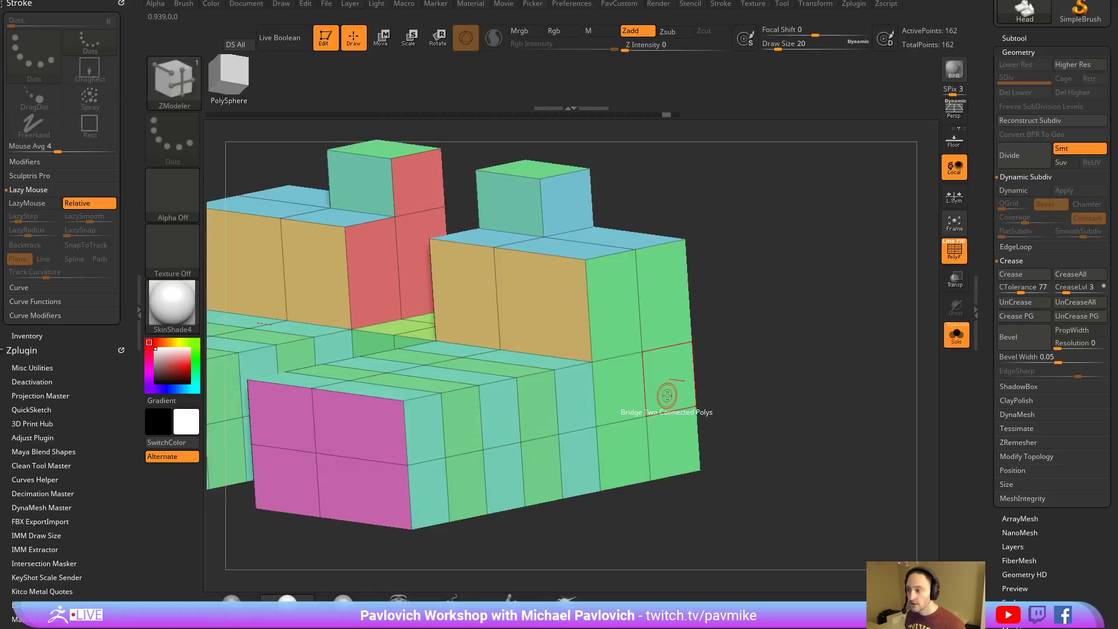
{"action": "left_click", "coordinate": [668, 396]}
Crease the tabbed model by the tolerance, turn on dynamic subdivision and hide the polyframe.
{"action": "left_click_drag", "start_coordinate": [762, 362], "coordinate": [809, 336]}
{"action": "key", "text": "2"}
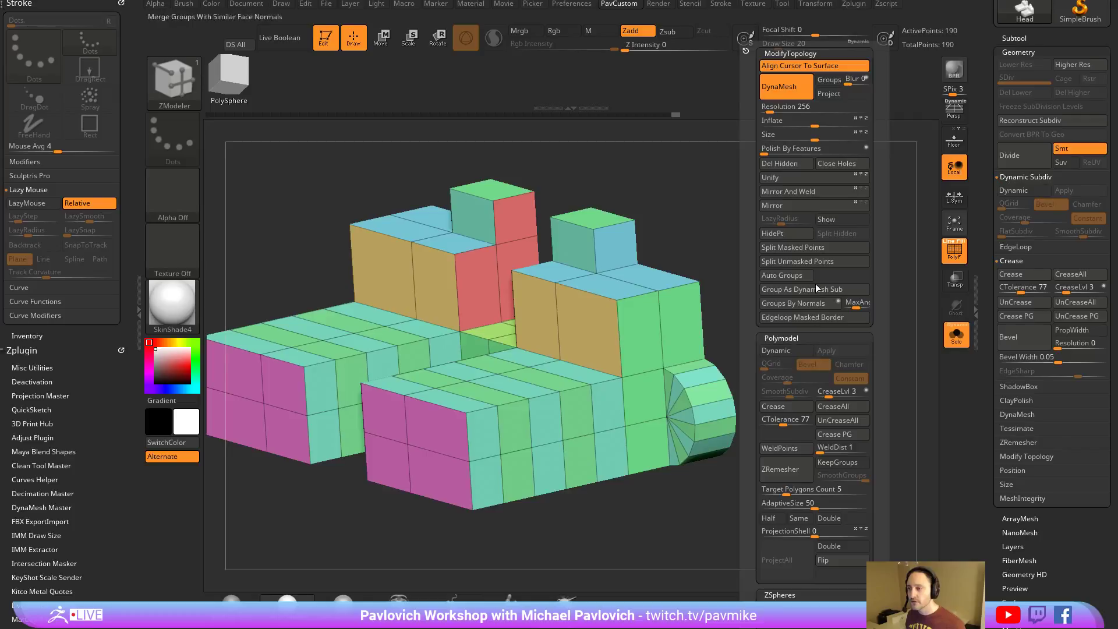
{"action": "left_click", "coordinate": [784, 410]}
{"action": "key", "text": "d"}
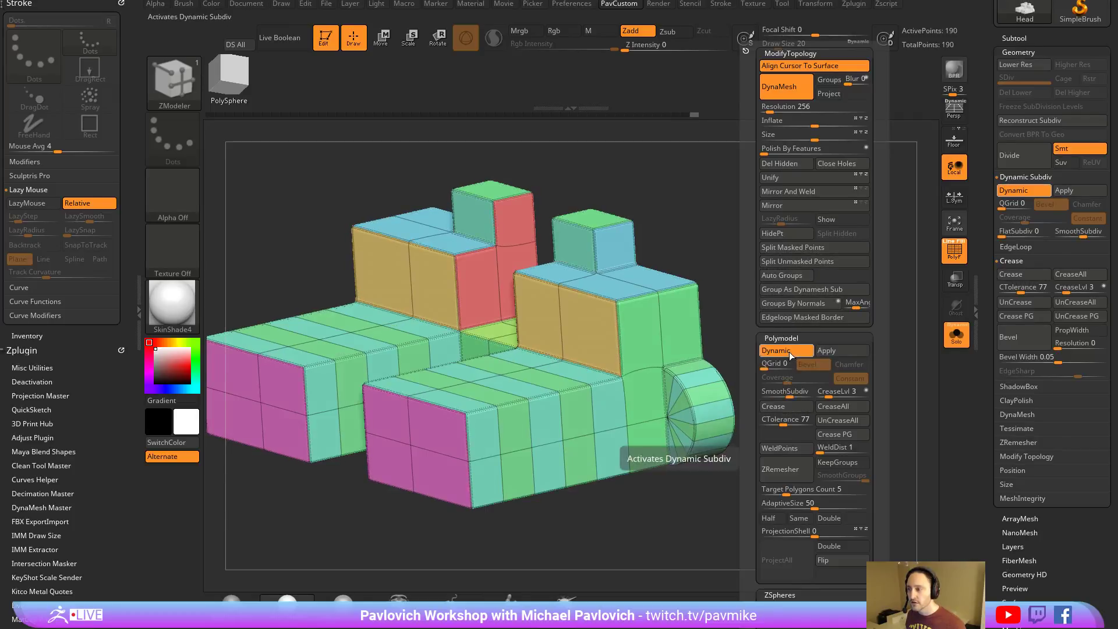
{"action": "key", "text": "shift+f"}
{"action": "left_click_drag", "start_coordinate": [827, 296], "coordinate": [841, 299]}
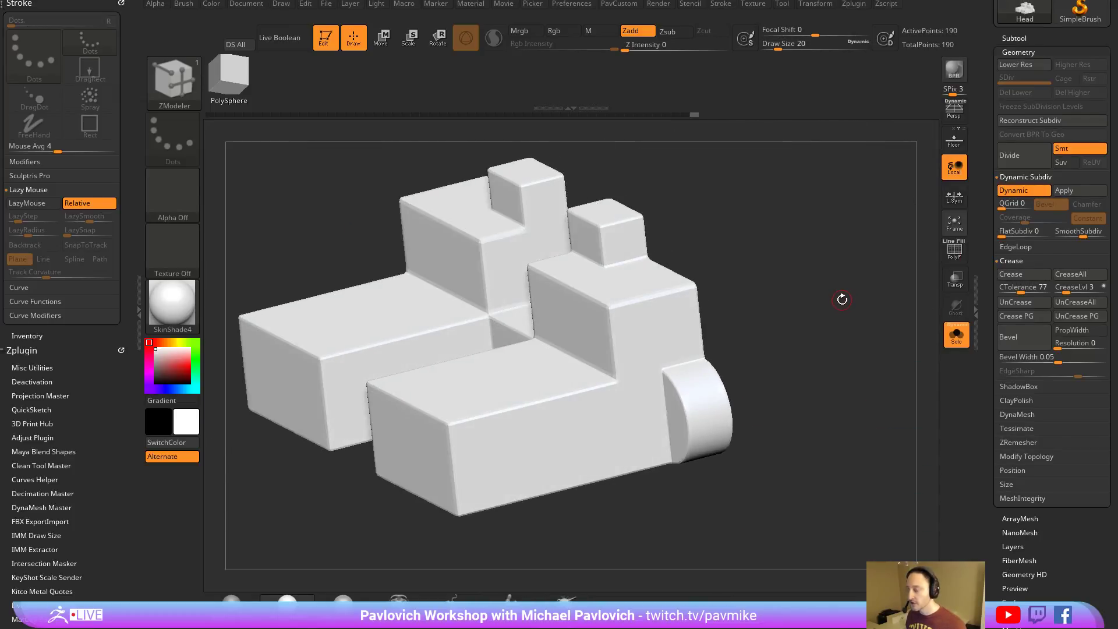
Toggle dynamic subdivision off and on to compare the shapes, choosing Always YES for its automatic activation, and leave it off.
{"action": "key", "text": "shift+d"}
{"action": "key", "text": "d"}
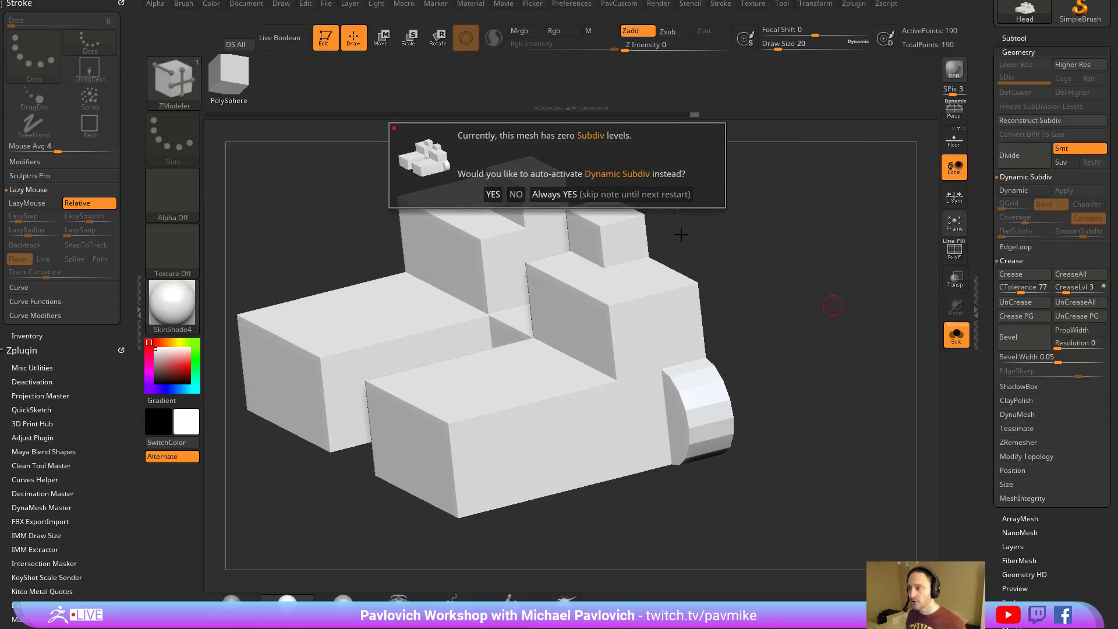
{"action": "left_click", "coordinate": [669, 195]}
{"action": "key", "text": "shift+d"}
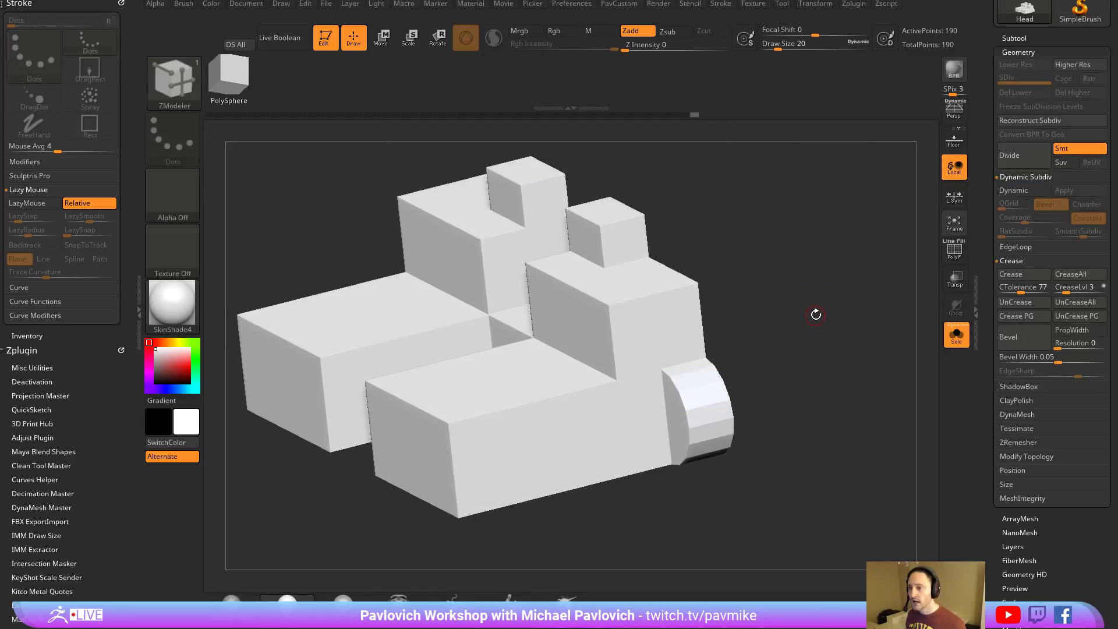
Undo the bridged tab and the crease removal, and turn on the polyframe and dynamic subdivision with the ZModeler brush active.
{"action": "key", "text": "ctrl+z"}
{"action": "key", "text": "shift+f"}
{"action": "key", "text": "d"}
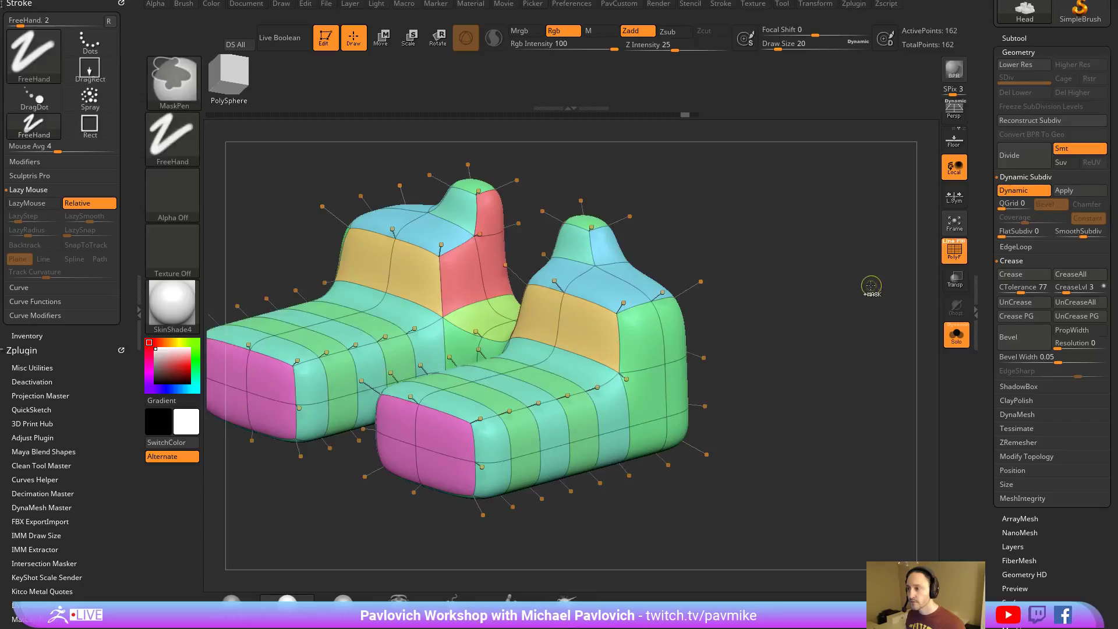
{"action": "key", "text": "b"}
{"action": "key", "text": "z"}
{"action": "key", "text": "m"}
{"action": "left_click_drag", "start_coordinate": [828, 305], "coordinate": [900, 254]}
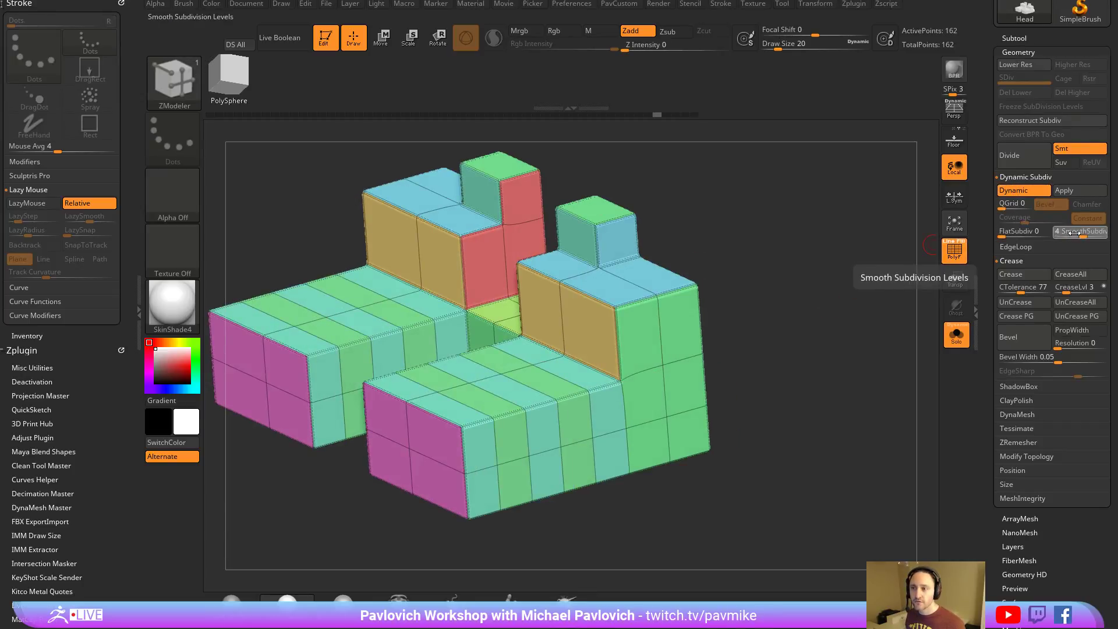
Set QGrid to 4 with coverage 0.0559, compare Chamfer mode, and return to Bevel mode.
{"action": "left_click_drag", "start_coordinate": [1002, 207], "coordinate": [1033, 222]}
{"action": "left_click", "coordinate": [955, 250]}
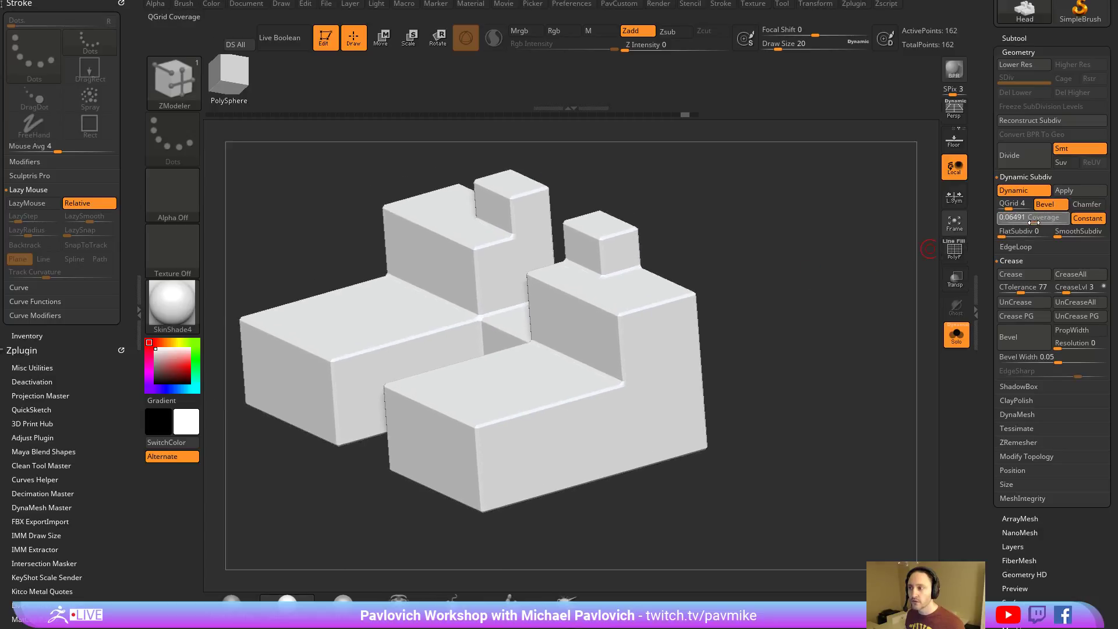
{"action": "right_click_drag", "start_coordinate": [859, 260], "coordinate": [861, 280], "text": "ctrl"}
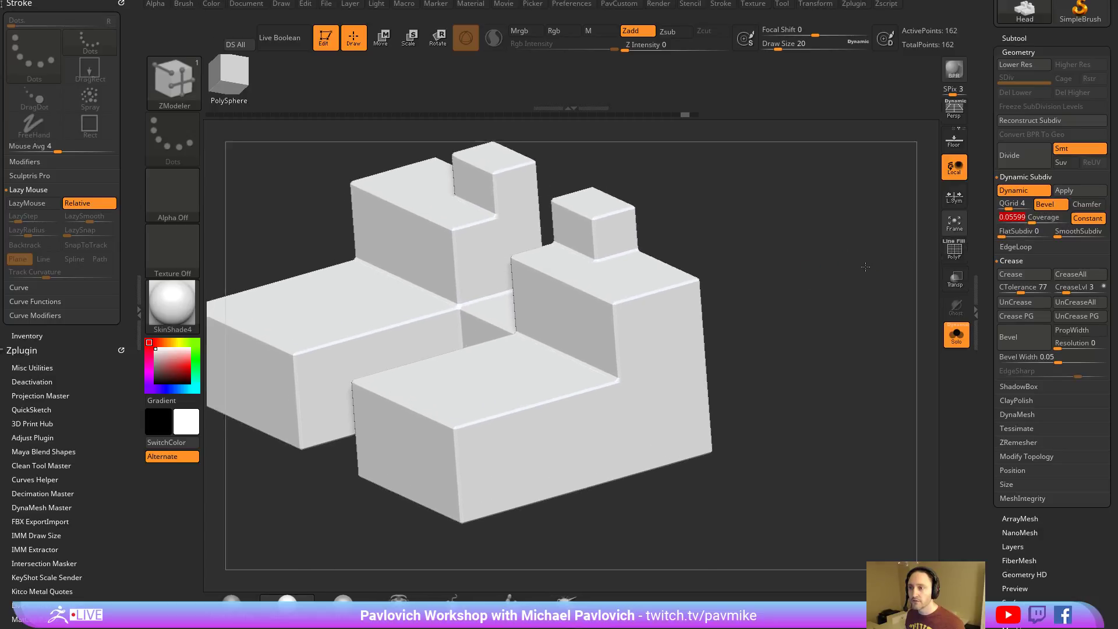
{"action": "left_click", "coordinate": [1070, 205]}
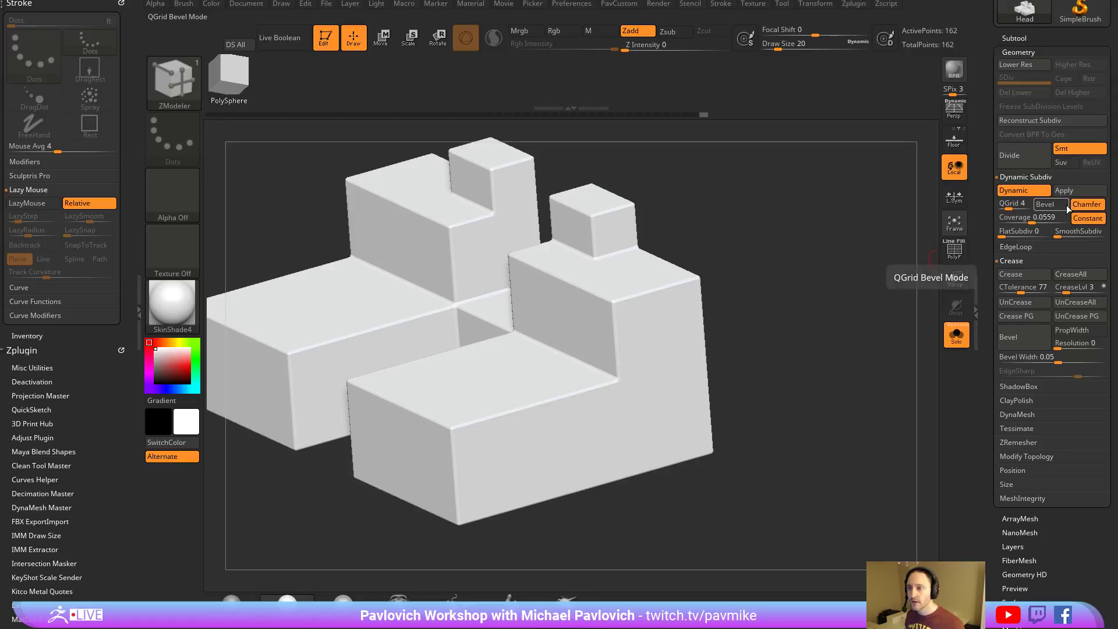
{"action": "left_click", "coordinate": [1081, 208]}
Show the polyframe to examine the bevelled edges' topology, and turn dynamic subdivision off.
{"action": "left_click_drag", "start_coordinate": [757, 291], "coordinate": [780, 319]}
{"action": "key", "text": "shift+f"}
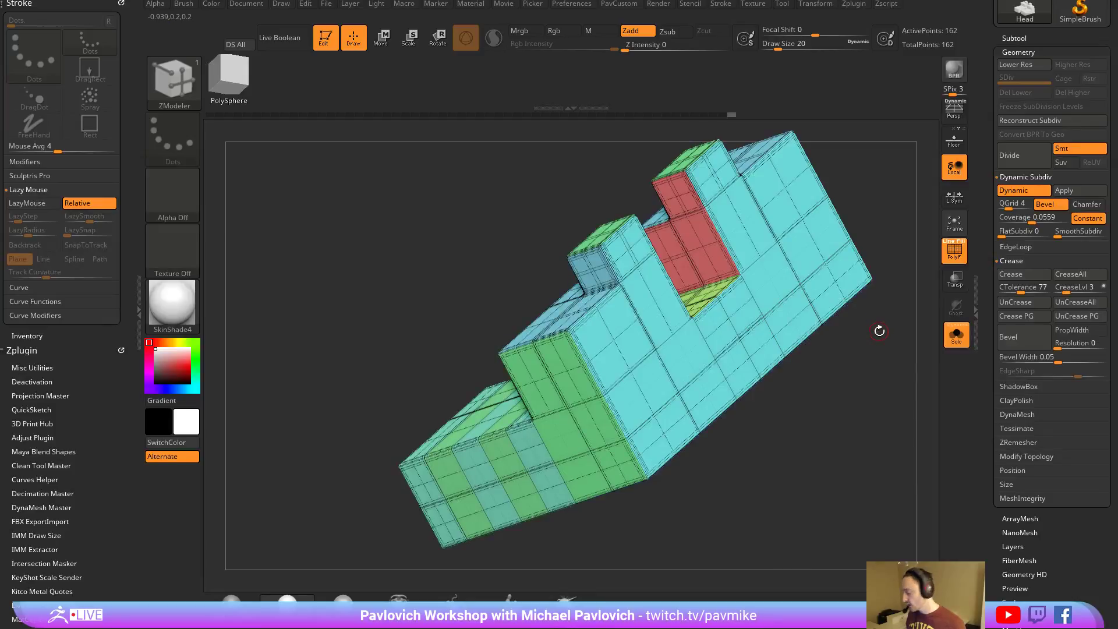
{"action": "key", "text": "shift+d"}
Mark a strip of polygons along the back face's outer edge and QMesh it outward into a raised bar.
{"action": "left_click_drag", "start_coordinate": [825, 350], "coordinate": [809, 349]}
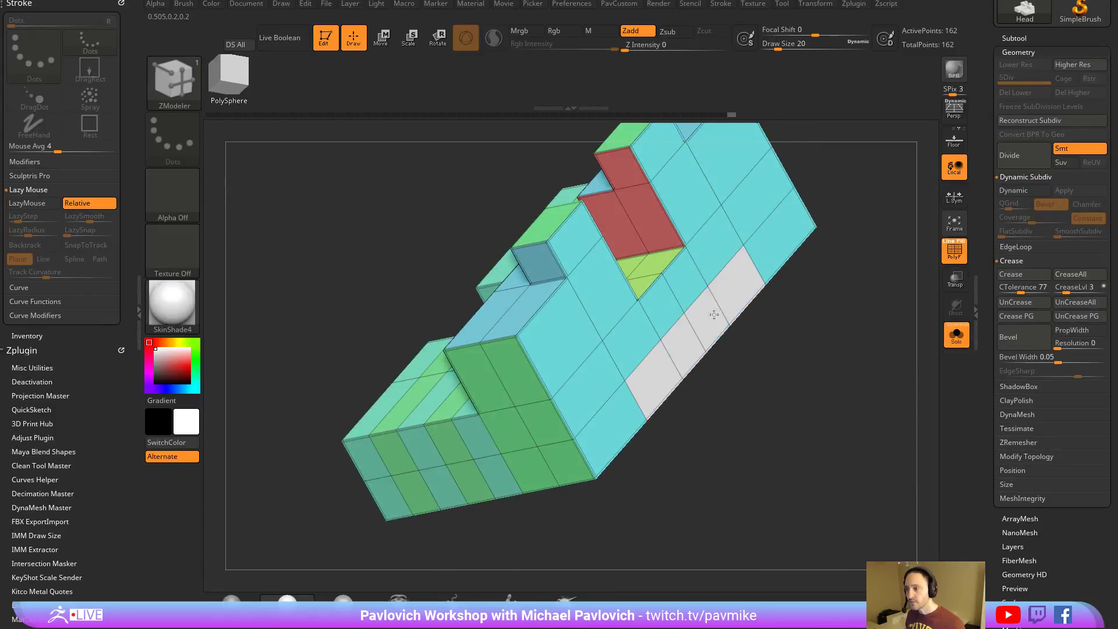
{"action": "left_click_drag", "start_coordinate": [687, 349], "coordinate": [766, 351]}
{"action": "key", "text": "ctrl+z"}
{"action": "key", "text": "space"}
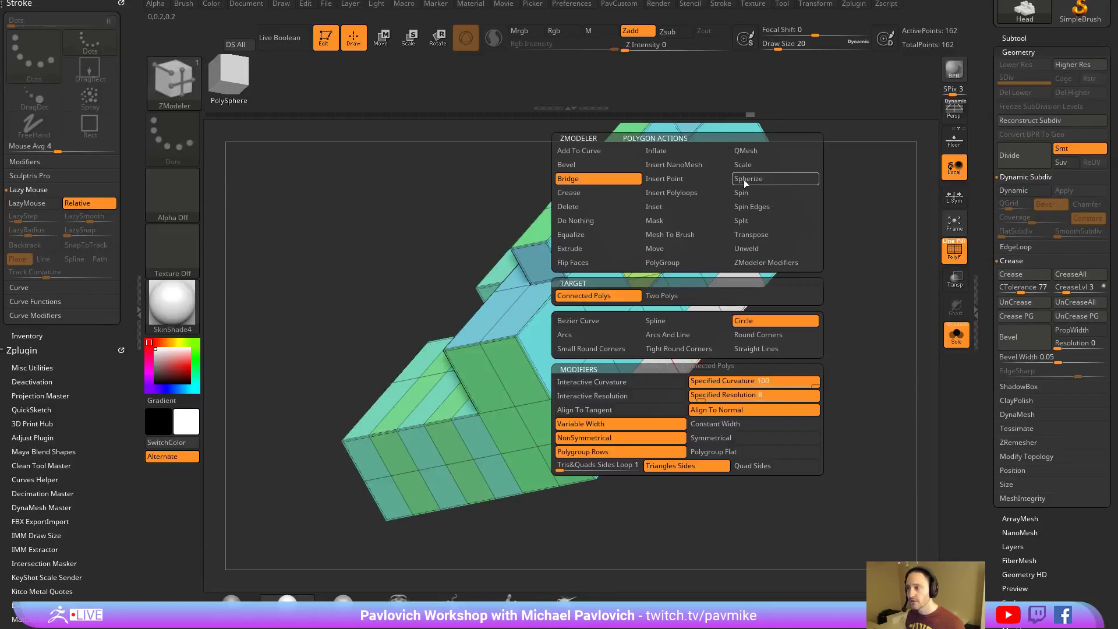
{"action": "left_click", "coordinate": [774, 152]}
{"action": "left_click", "coordinate": [693, 365]}
{"action": "left_click_drag", "start_coordinate": [794, 369], "coordinate": [654, 424]}
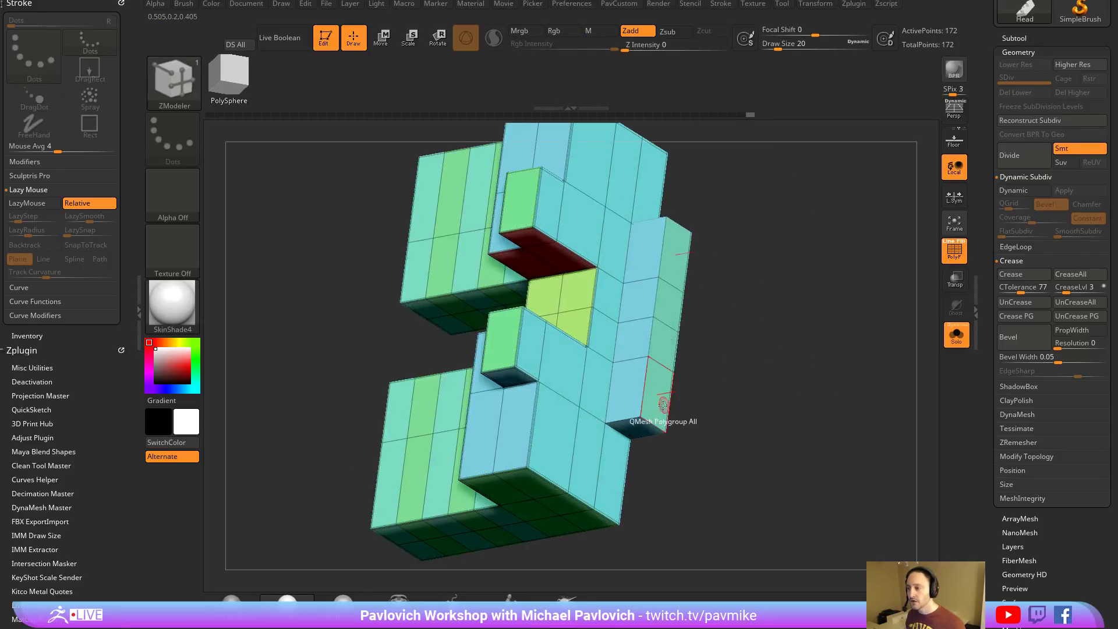
Set the edge action to Slide with the Edge target and slide the raised bar's end edges to taper it.
{"action": "key", "text": "space"}
{"action": "left_click", "coordinate": [715, 305]}
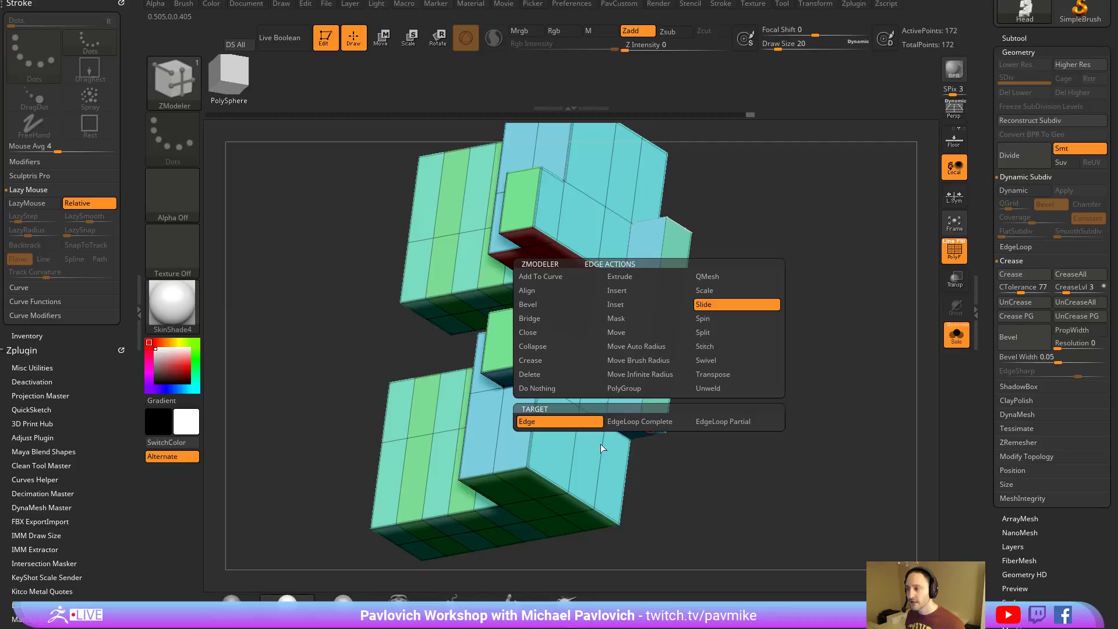
{"action": "left_click_drag", "start_coordinate": [767, 355], "coordinate": [851, 334]}
QMesh a strip of polygons inward on both symmetrical front arms to cut a notch through each outer side.
{"action": "key", "text": "space"}
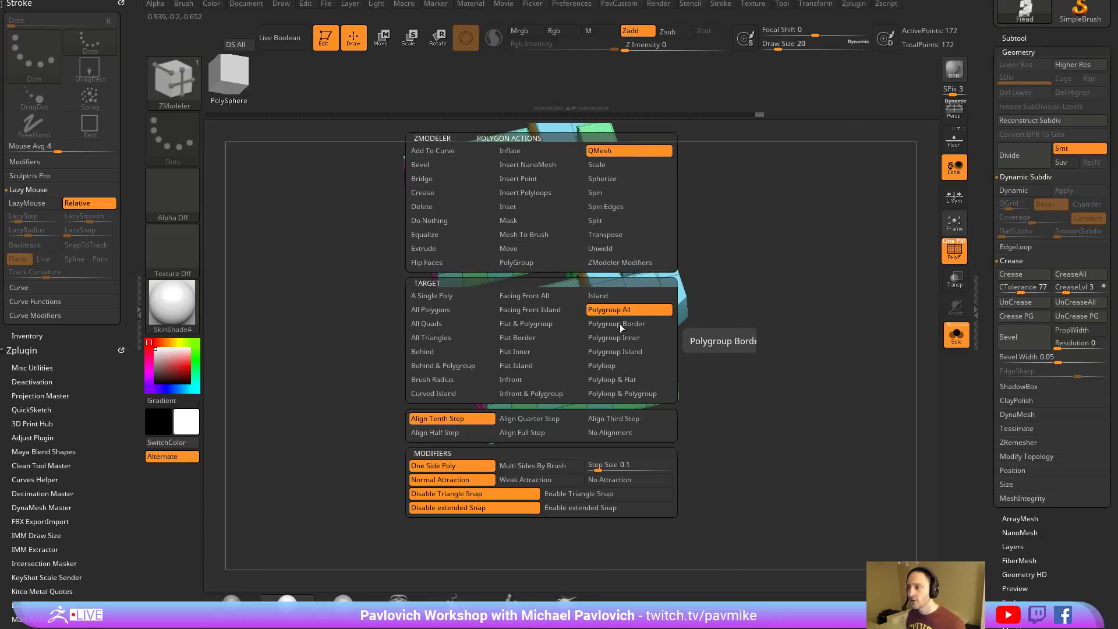
{"action": "left_click_drag", "start_coordinate": [506, 376], "coordinate": [509, 391]}
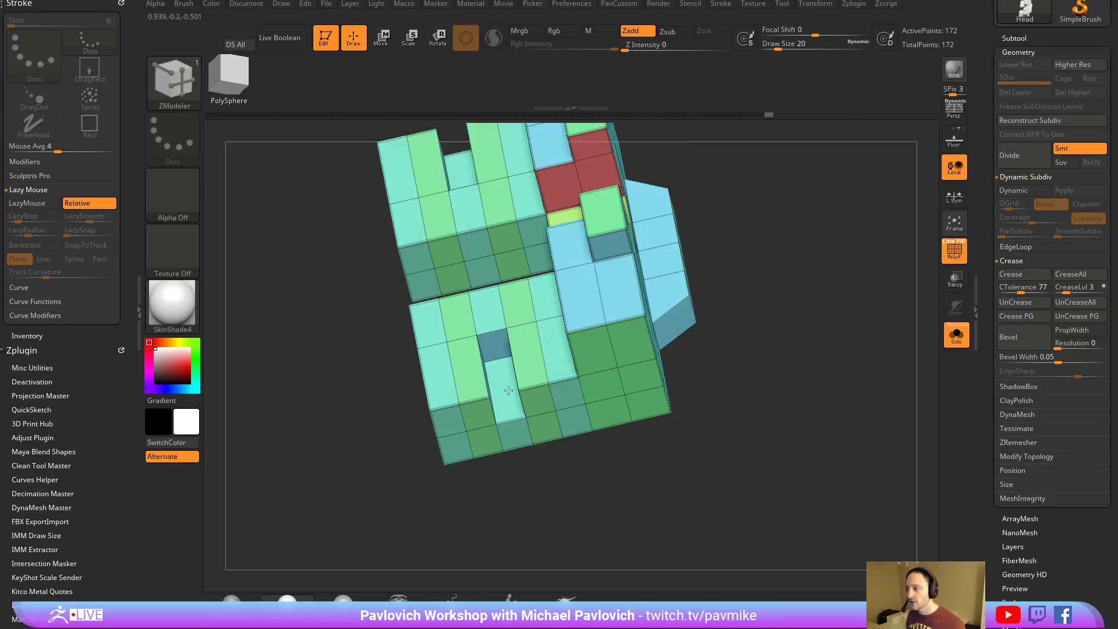
{"action": "left_click_drag", "start_coordinate": [741, 415], "coordinate": [805, 402]}
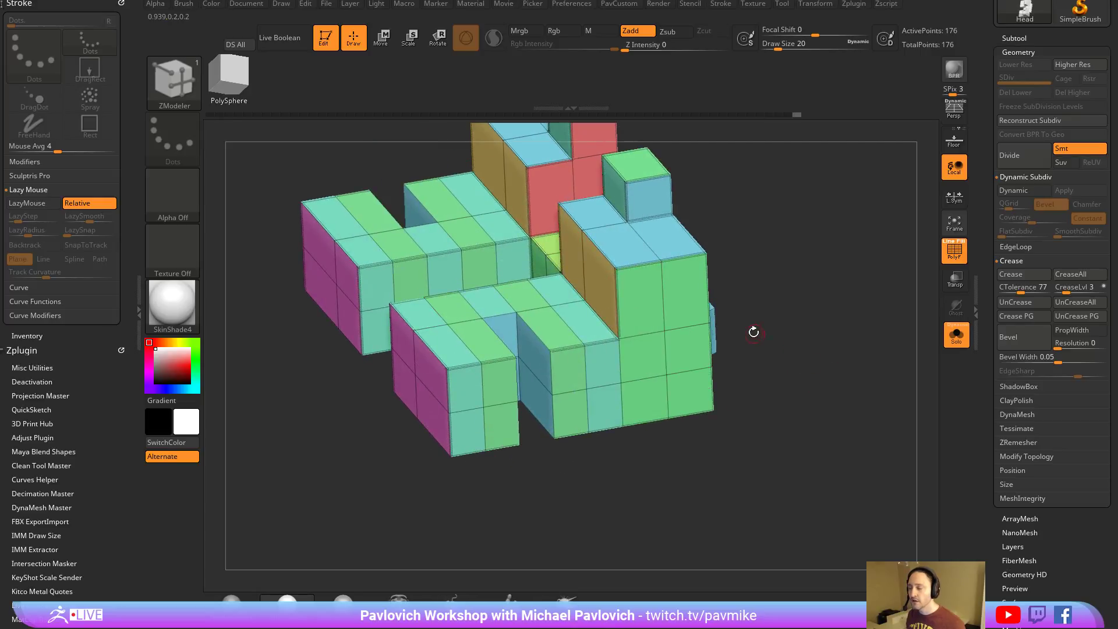
Regroup the model's polygons into new polygroups with Groups By Normals.
{"action": "key", "text": "space"}
{"action": "left_click", "coordinate": [823, 304]}
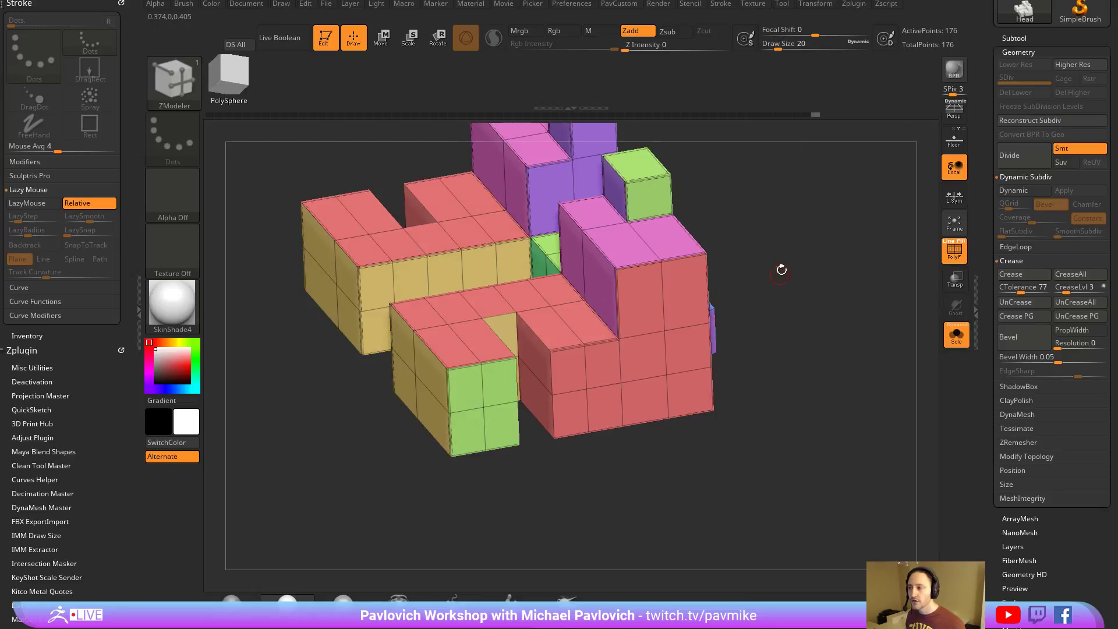
Assign the yellow polygroup of the front arms' outer sides to the green end faces of both arms.
{"action": "left_click_drag", "start_coordinate": [781, 267], "coordinate": [744, 293]}
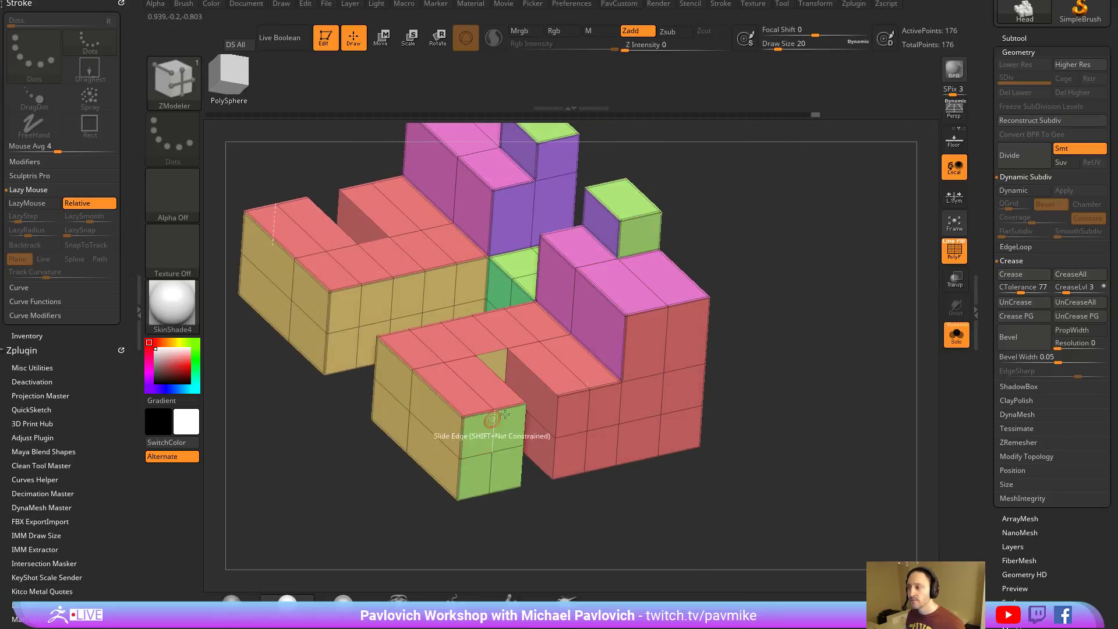
{"action": "left_click_drag", "start_coordinate": [813, 345], "coordinate": [798, 304], "text": "alt"}
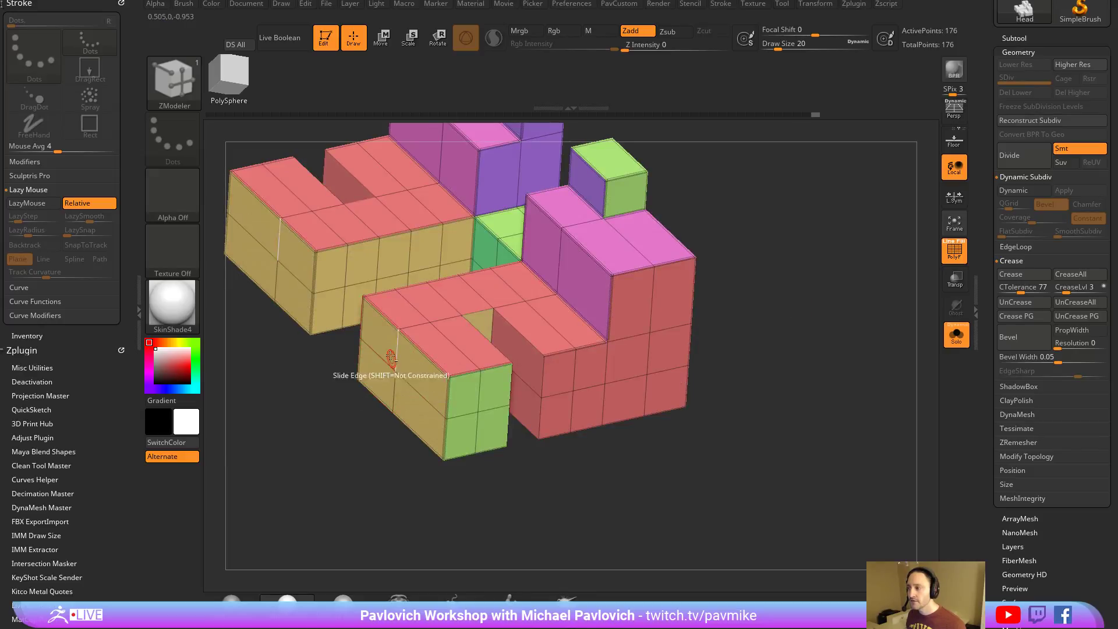
{"action": "left_click", "coordinate": [429, 381]}
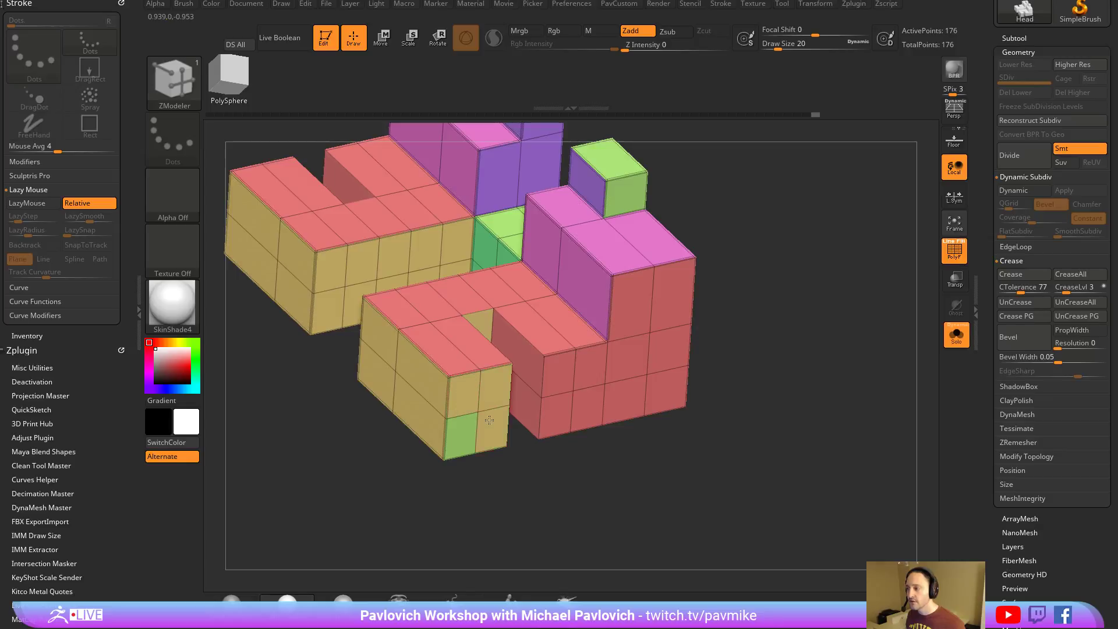
{"action": "left_click_drag", "start_coordinate": [874, 395], "coordinate": [773, 336]}
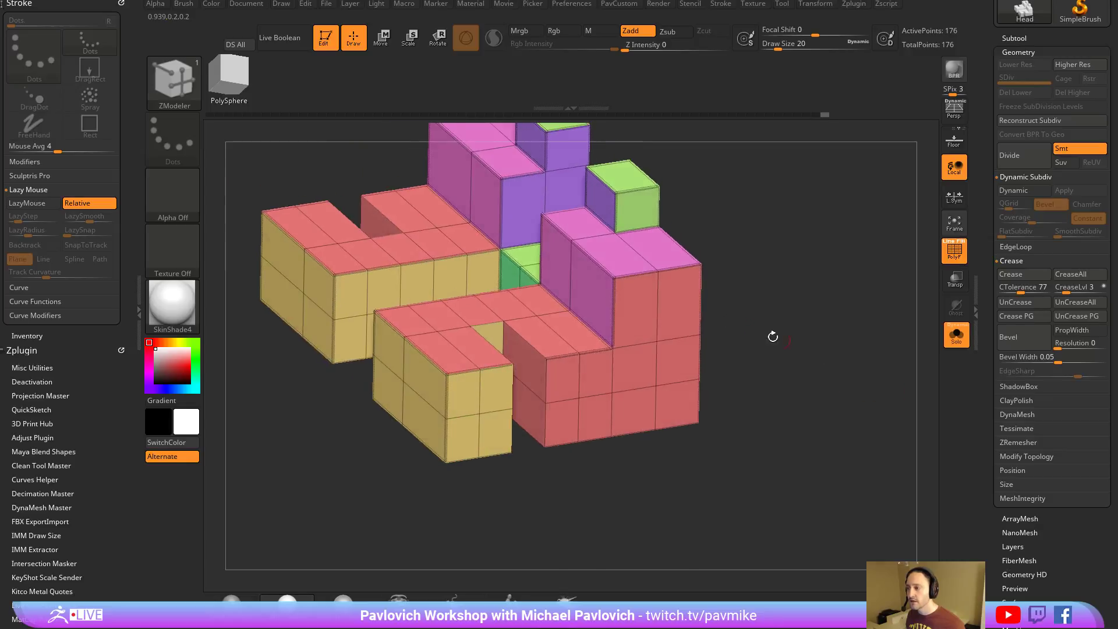
Assign the pink polygroup of the raised rear blocks to the red faces directly beside and beneath them.
{"action": "left_click", "coordinate": [599, 302]}
{"action": "left_click", "coordinate": [637, 315]}
{"action": "left_click", "coordinate": [571, 281]}
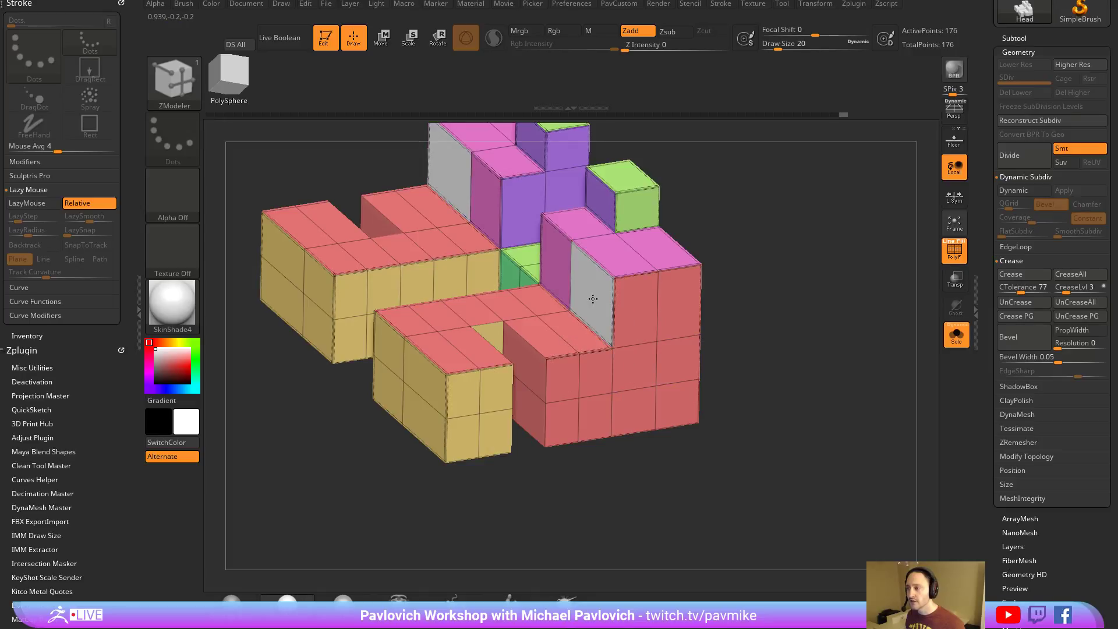
{"action": "left_click", "coordinate": [640, 316]}
{"action": "left_click_drag", "start_coordinate": [773, 365], "coordinate": [679, 305]}
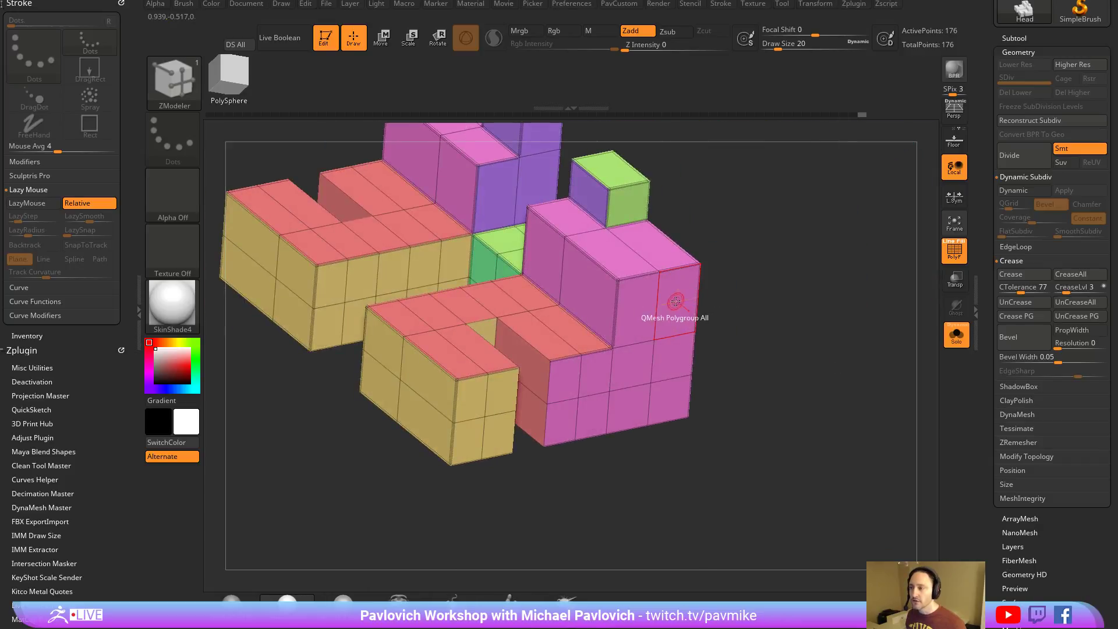
Set the polygon action to Inset with Polygroup All and Inset Region, and inset the pink polygroup as one region.
{"action": "key", "text": "space"}
{"action": "left_click", "coordinate": [646, 208]}
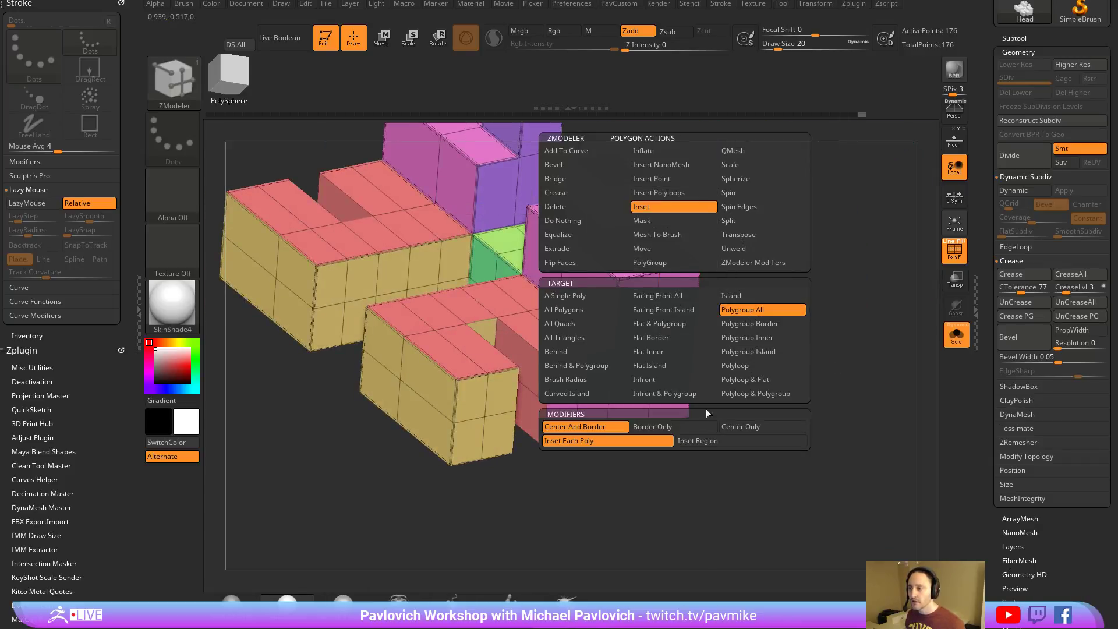
{"action": "left_click", "coordinate": [697, 441]}
{"action": "left_click_drag", "start_coordinate": [694, 379], "coordinate": [698, 373]}
{"action": "left_click_drag", "start_coordinate": [729, 315], "coordinate": [844, 332]}
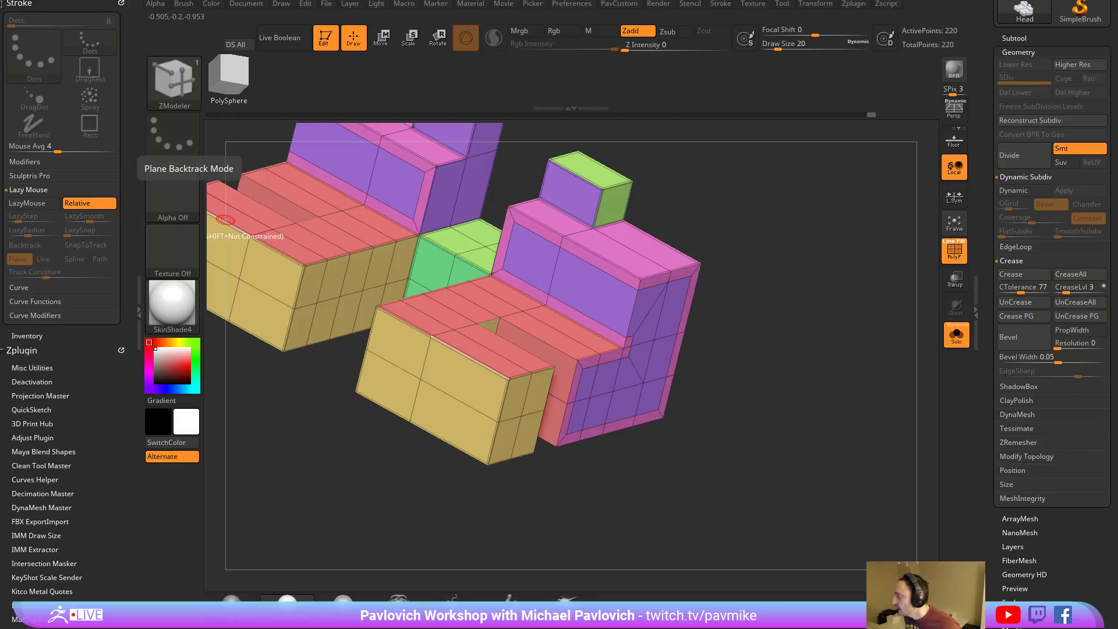
{"action": "key", "text": "t"}
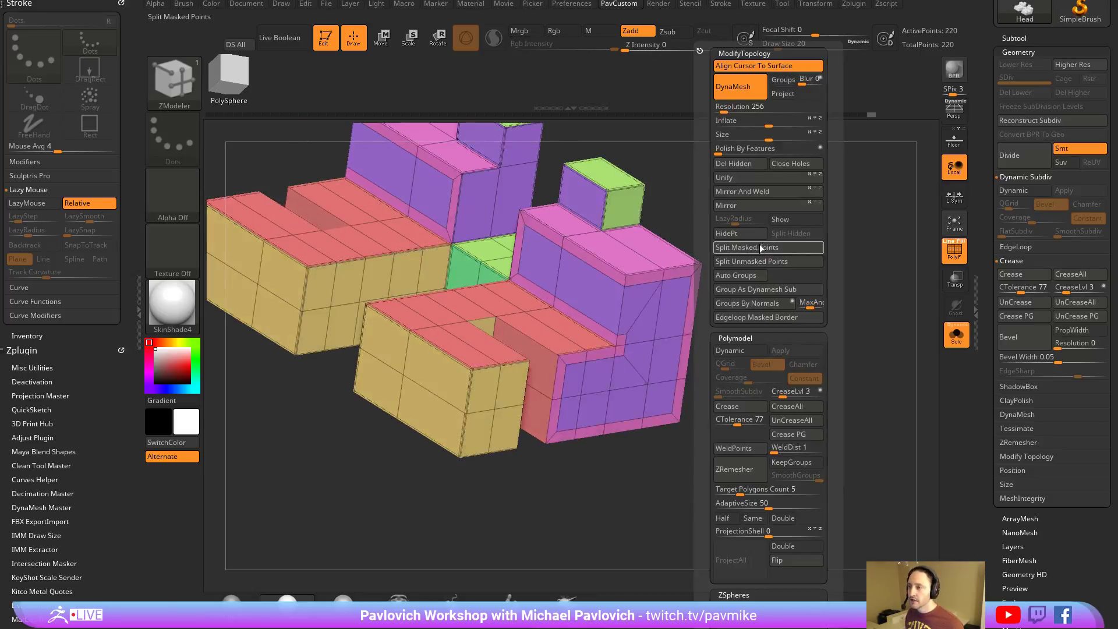
{"action": "key", "text": "space"}
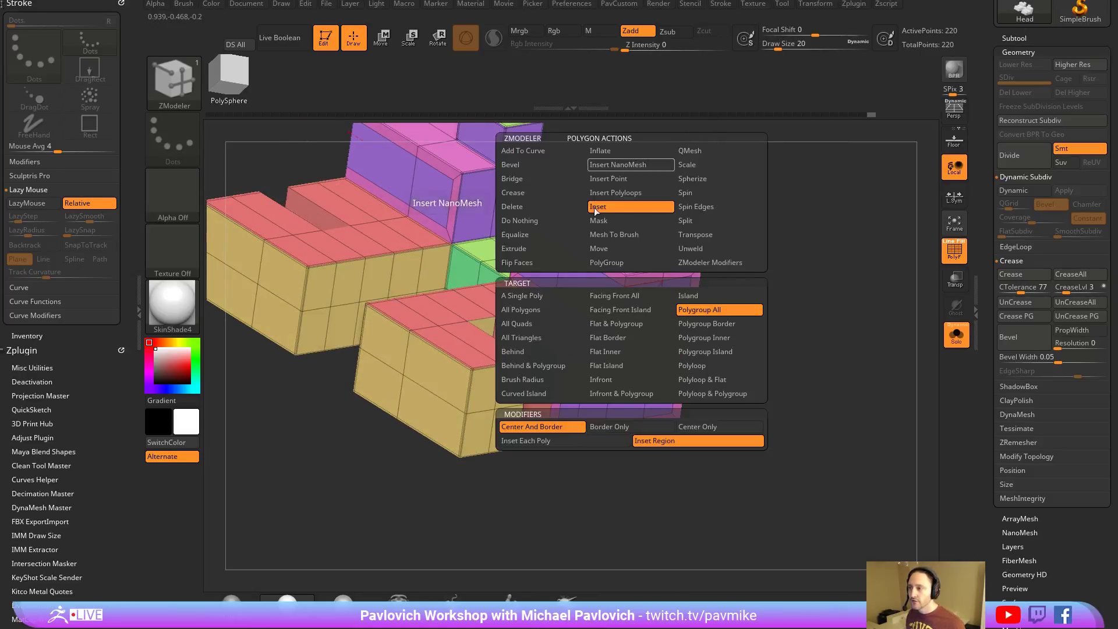
{"action": "key", "text": "space"}
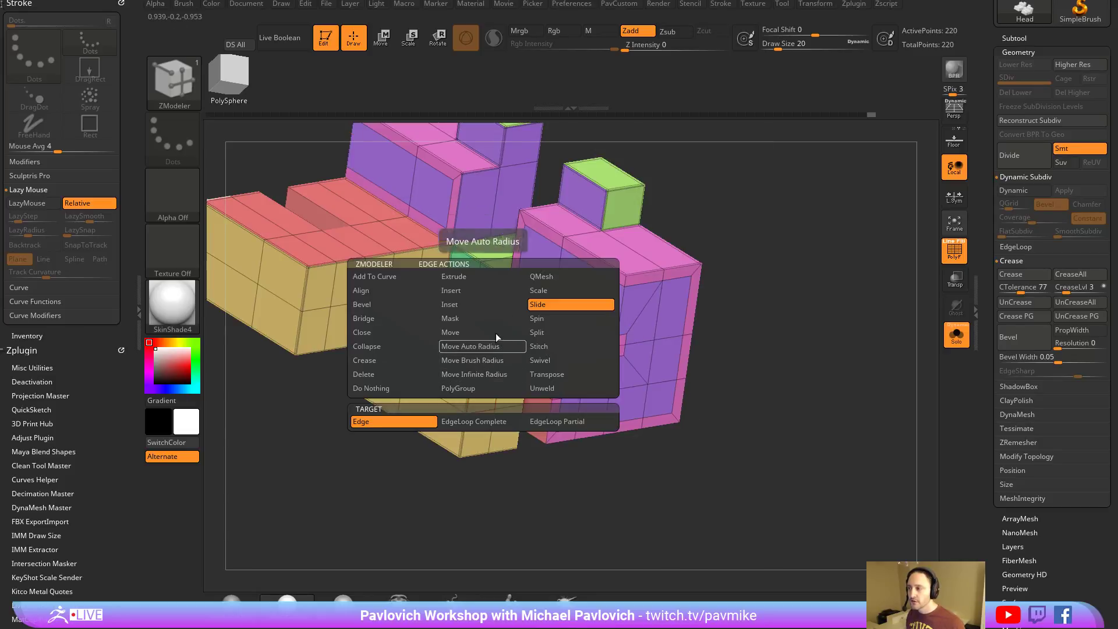
{"action": "left_click_drag", "start_coordinate": [740, 292], "coordinate": [755, 313]}
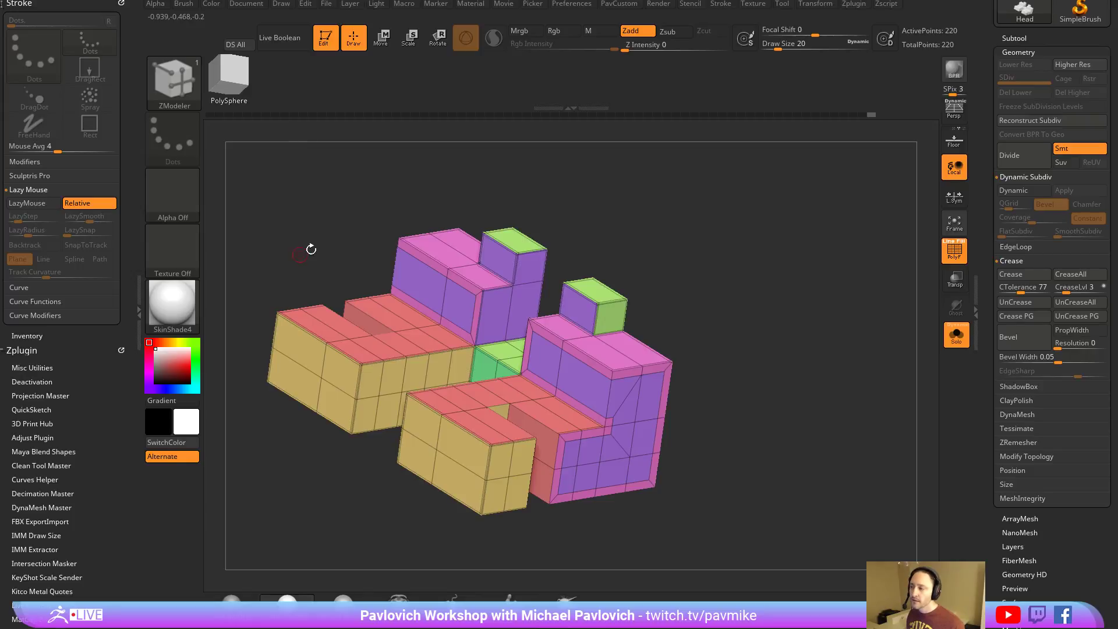
Pull a detached block outward from the marked outer side polygons of both front arms and show only those blocks.
{"action": "left_click_drag", "start_coordinate": [311, 249], "coordinate": [735, 321], "text": "shift"}
{"action": "key", "text": "space"}
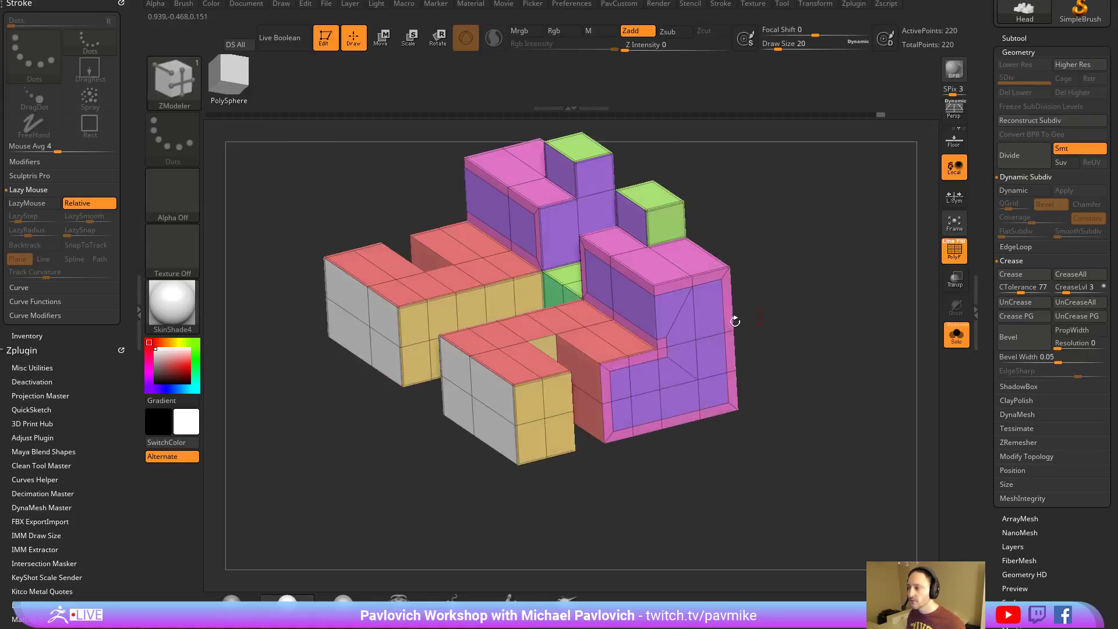
{"action": "mouse_move", "coordinate": [486, 418]}
{"action": "left_mouse_down", "text": "ctrl"}
{"action": "mouse_move", "coordinate": [392, 441]}
{"action": "mouse_move", "coordinate": [474, 494]}
{"action": "mouse_move", "coordinate": [342, 417]}
{"action": "mouse_move", "coordinate": [490, 498]}
{"action": "left_mouse_up", "text": "ctrl"}
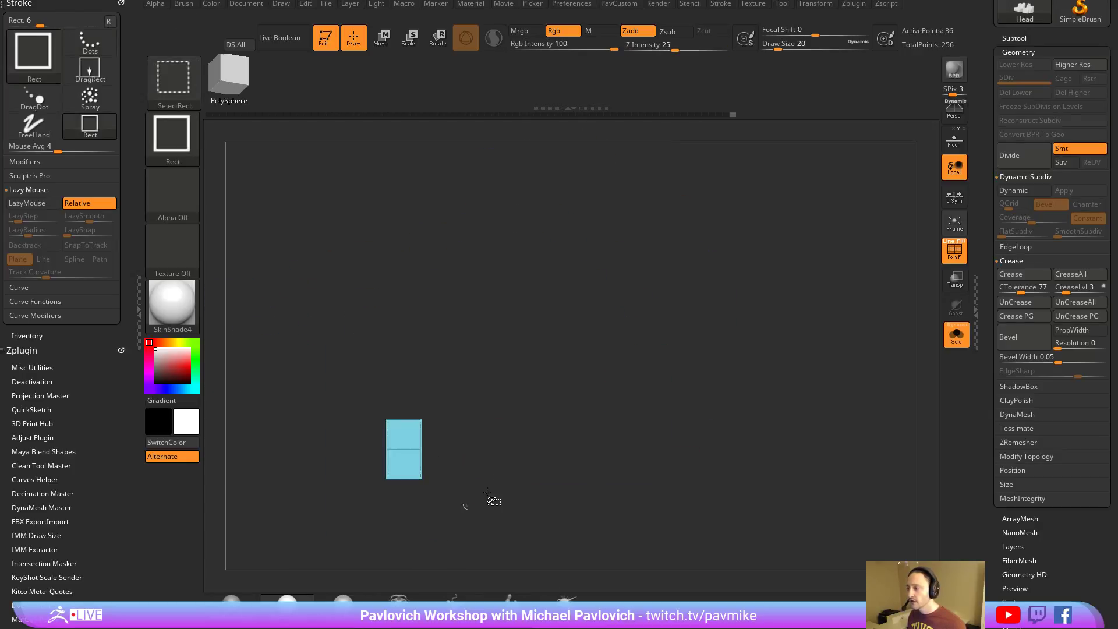
{"action": "key", "text": "v"}
{"action": "left_click", "coordinate": [736, 232]}
{"action": "left_click_drag", "start_coordinate": [499, 292], "coordinate": [776, 275], "text": "alt"}
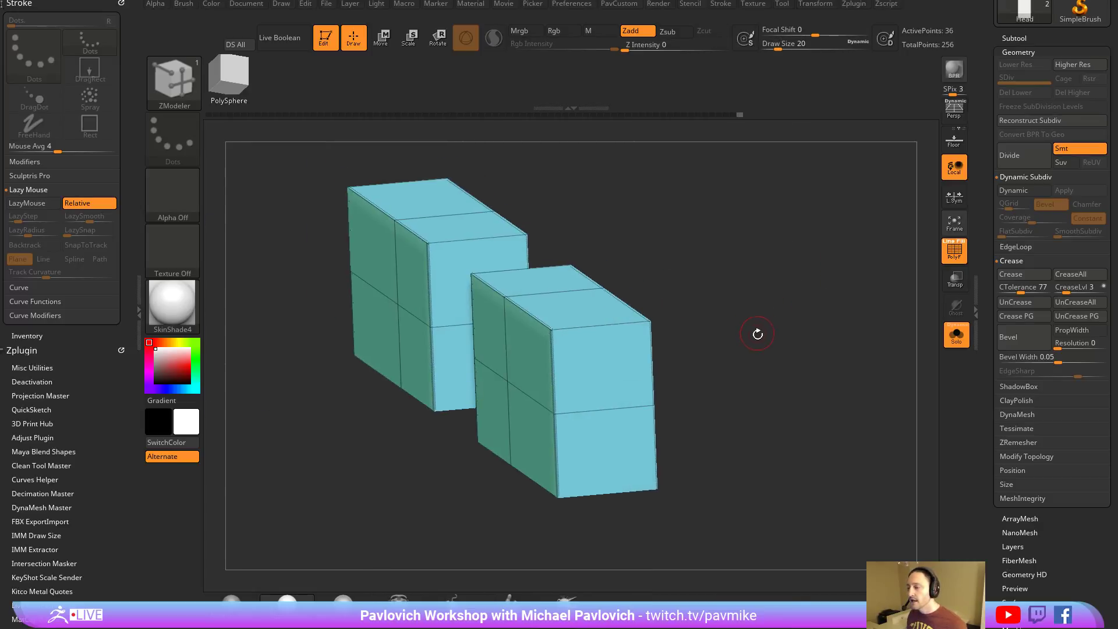
Set the edge action to Insert with Single EdgeLoop and delete the middle edge loops from both isolated blocks.
{"action": "mouse_move", "coordinate": [758, 334]}
{"action": "left_mouse_down"}
{"action": "mouse_move", "coordinate": [806, 332]}
{"action": "mouse_move", "coordinate": [796, 327]}
{"action": "mouse_move", "coordinate": [832, 312]}
{"action": "mouse_move", "coordinate": [774, 326]}
{"action": "left_mouse_up"}
{"action": "key", "text": "space"}
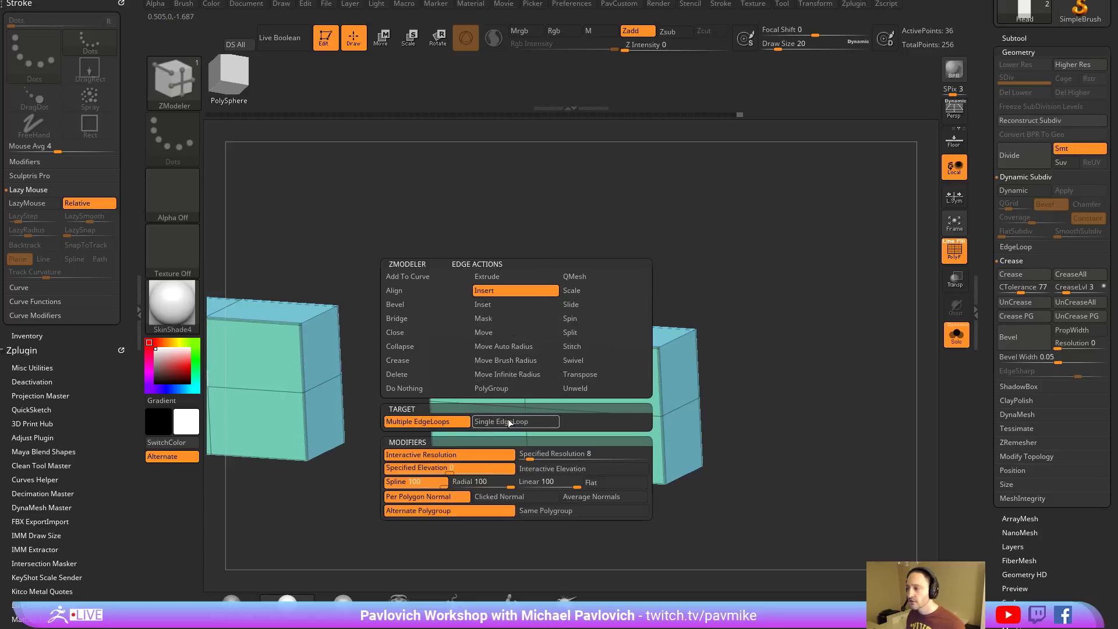
{"action": "left_click", "coordinate": [508, 422]}
{"action": "left_click_drag", "start_coordinate": [752, 349], "coordinate": [803, 369]}
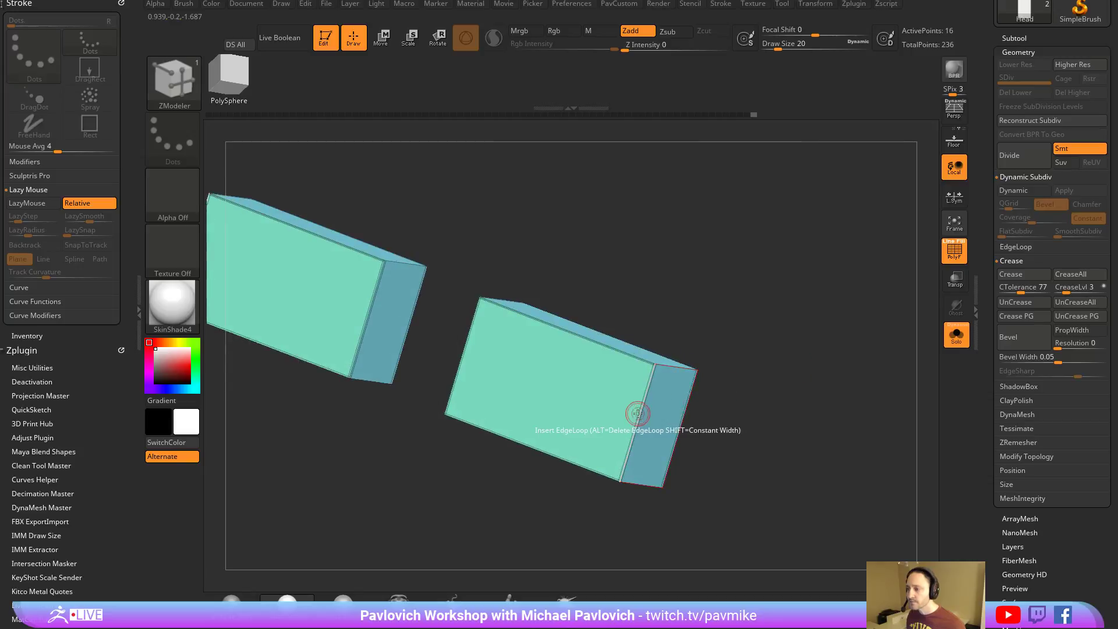
Switch Insert to Multiple EdgeLoops and add two evenly spaced loops across the blocks' height and two along their length.
{"action": "key", "text": "space"}
{"action": "left_click", "coordinate": [566, 422]}
{"action": "left_click", "coordinate": [641, 393]}
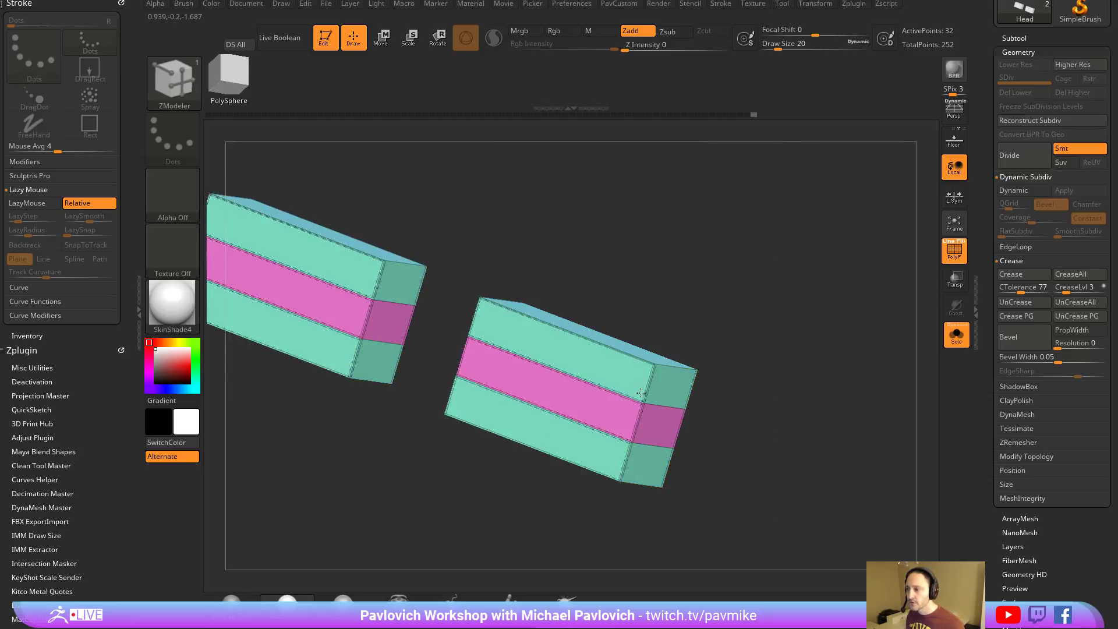
{"action": "left_click", "coordinate": [605, 342]}
{"action": "mouse_move", "coordinate": [758, 329]}
{"action": "left_mouse_down"}
{"action": "mouse_move", "coordinate": [699, 332]}
{"action": "mouse_move", "coordinate": [766, 336]}
{"action": "left_mouse_up"}
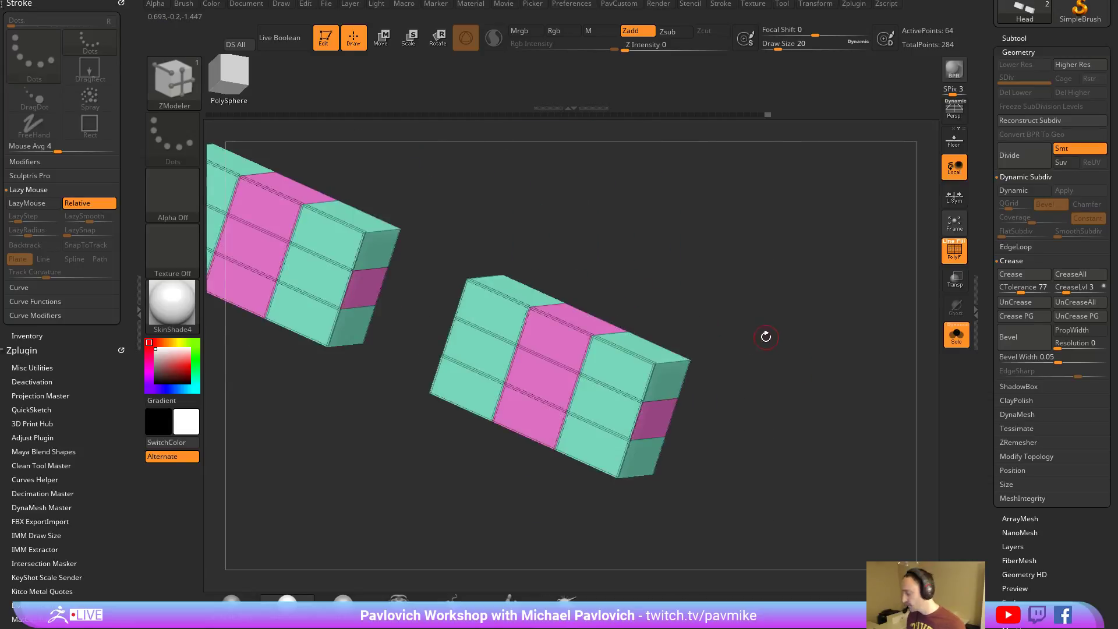
Combine the visible blocks into a single polygroup and remove all their creases with UnCreaseAll.
{"action": "key", "text": "ctrl+w"}
{"action": "key", "text": "grave"}
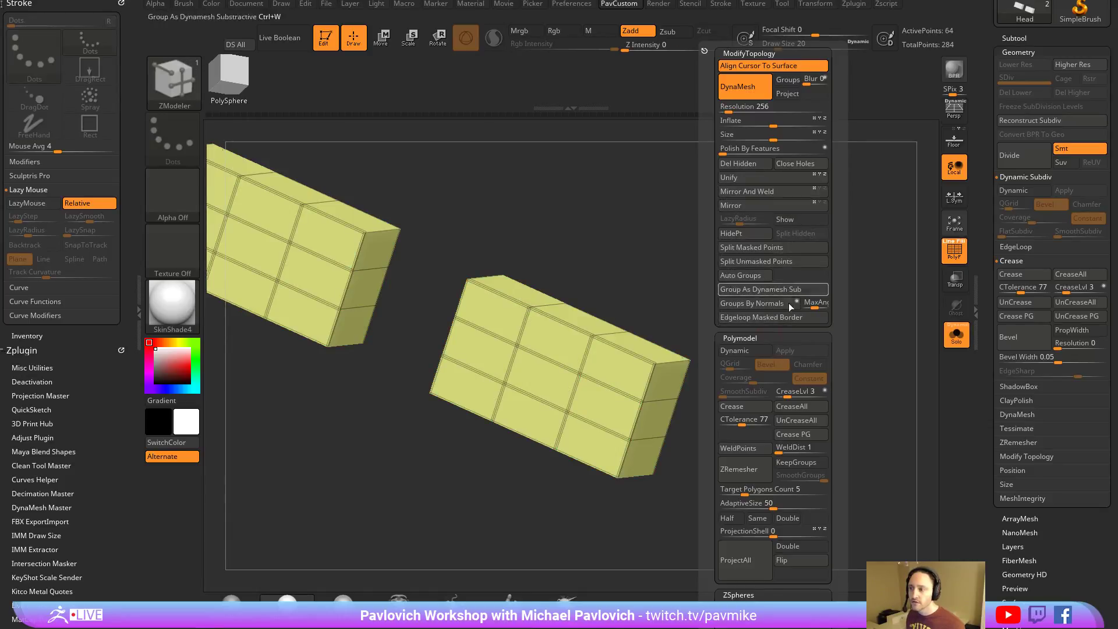
{"action": "left_click", "coordinate": [788, 419]}
{"action": "left_click_drag", "start_coordinate": [683, 324], "coordinate": [606, 347]}
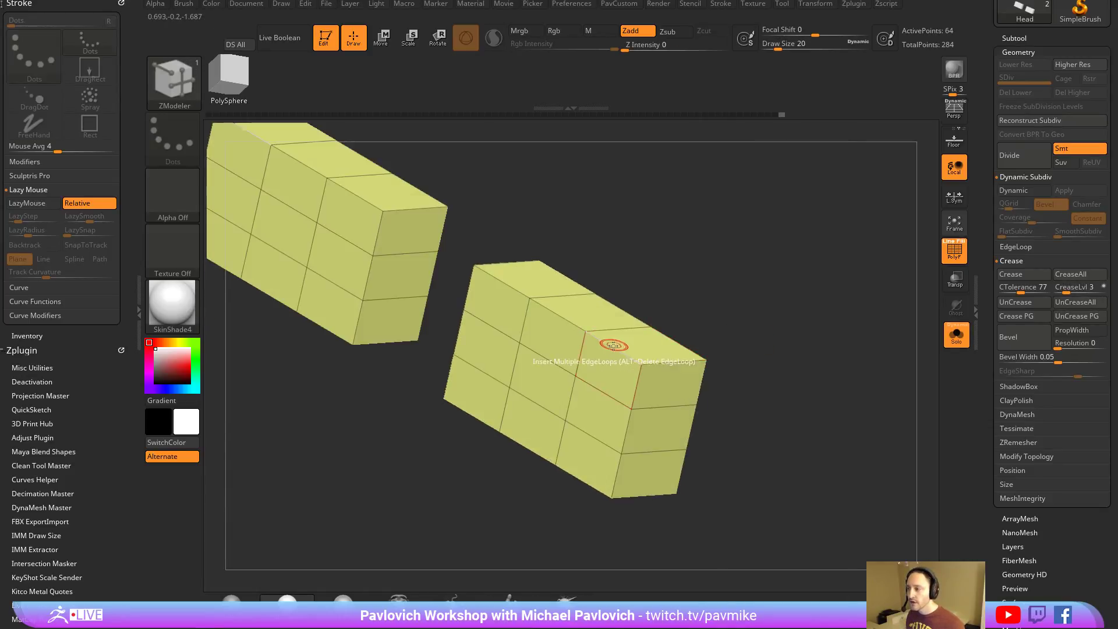
Set the edge action to Bevel with EdgeLoop Complete and bevel the upper perimeter edge of both blocks.
{"action": "key", "text": "space"}
{"action": "left_click", "coordinate": [536, 309]}
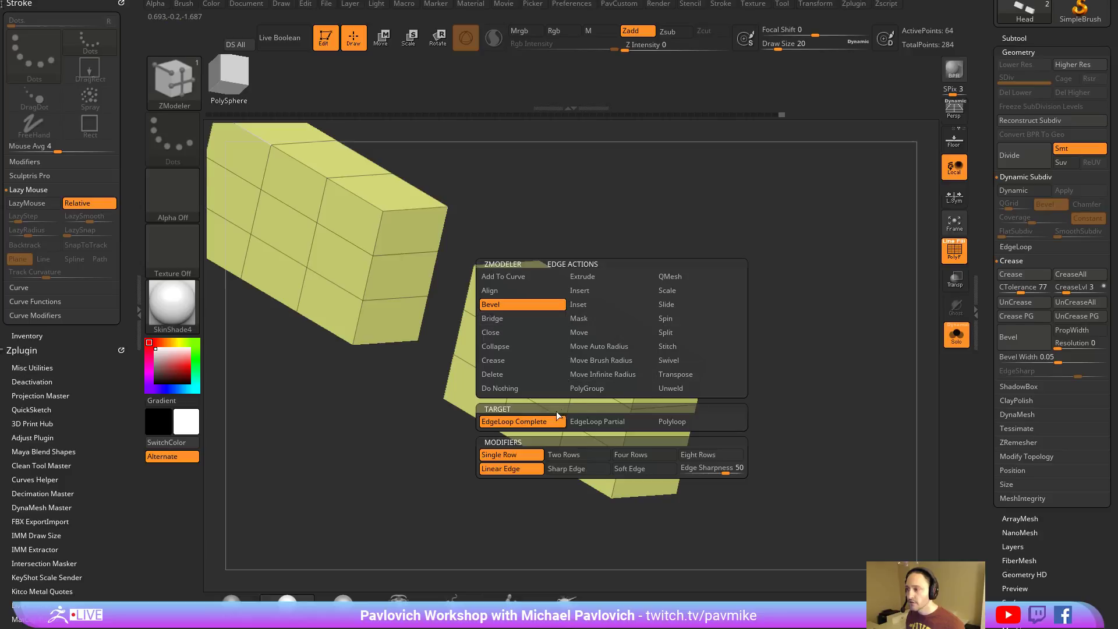
{"action": "left_click", "coordinate": [608, 329]}
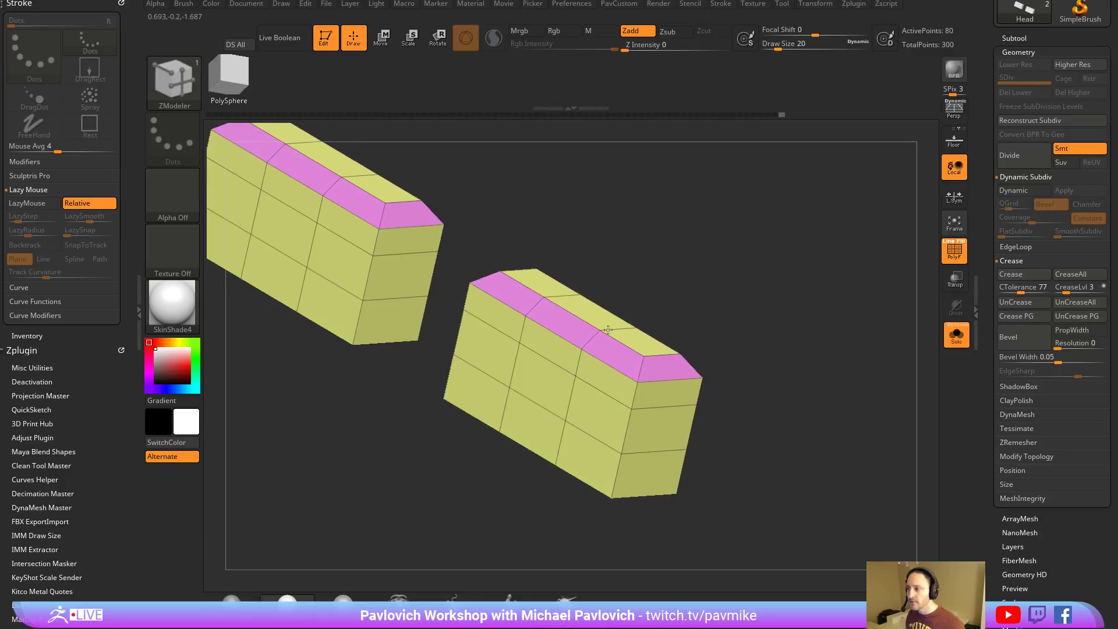
{"action": "left_click_drag", "start_coordinate": [811, 325], "coordinate": [822, 356]}
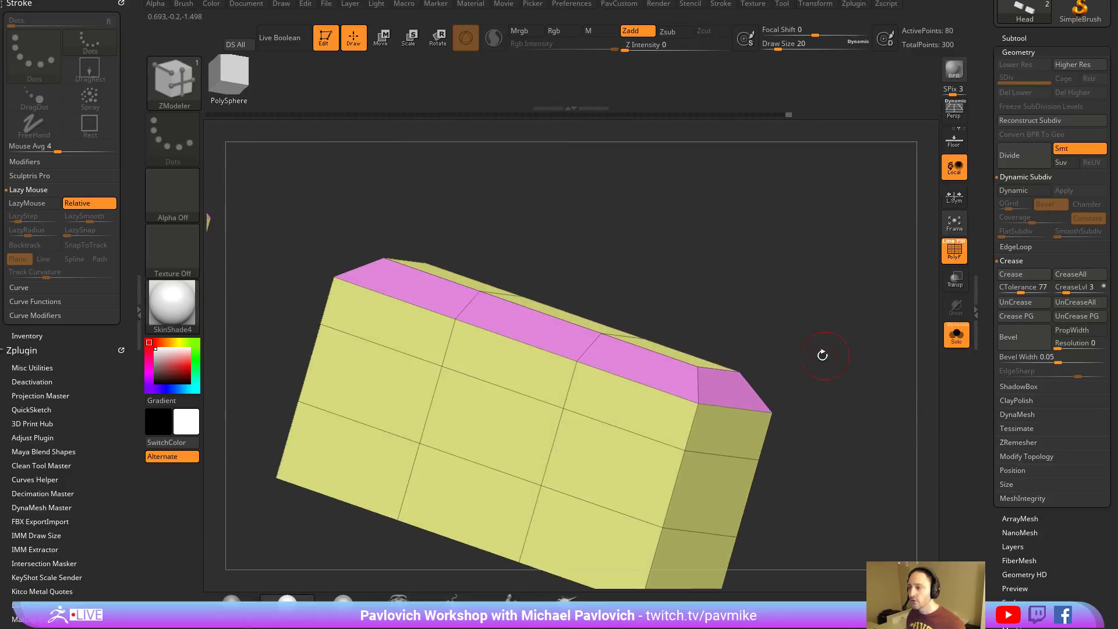
Insert four edge loops across the bevel using Multiple EdgeLoops with Interactive Elevation to round the blocks' upper edges.
{"action": "key", "text": "space"}
{"action": "left_click", "coordinate": [745, 290]}
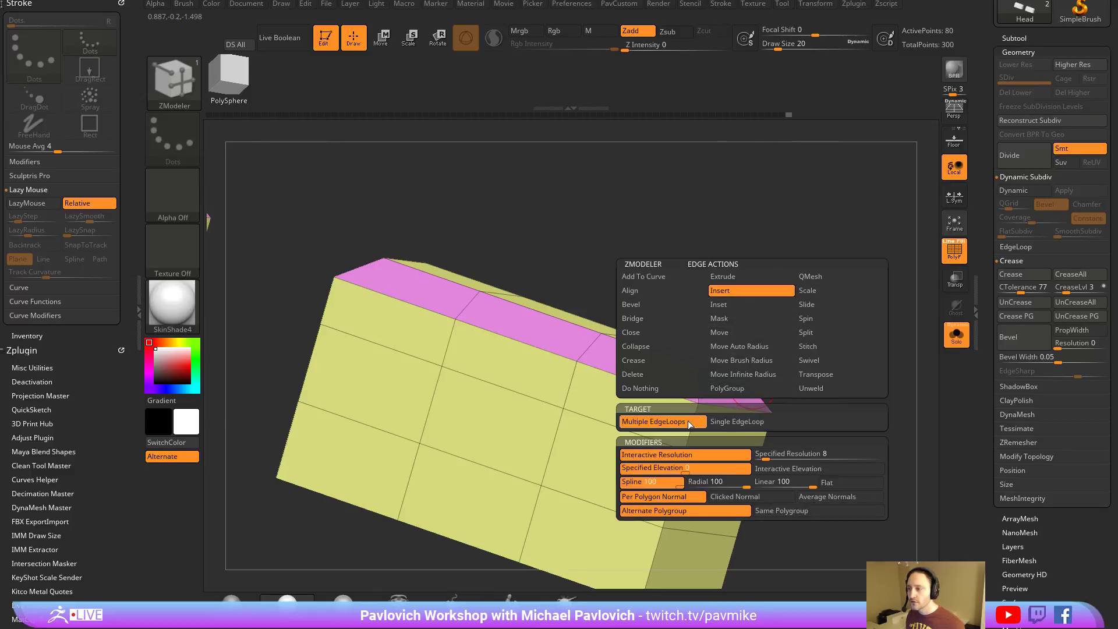
{"action": "left_click", "coordinate": [772, 469]}
{"action": "left_click_drag", "start_coordinate": [806, 358], "coordinate": [816, 376]}
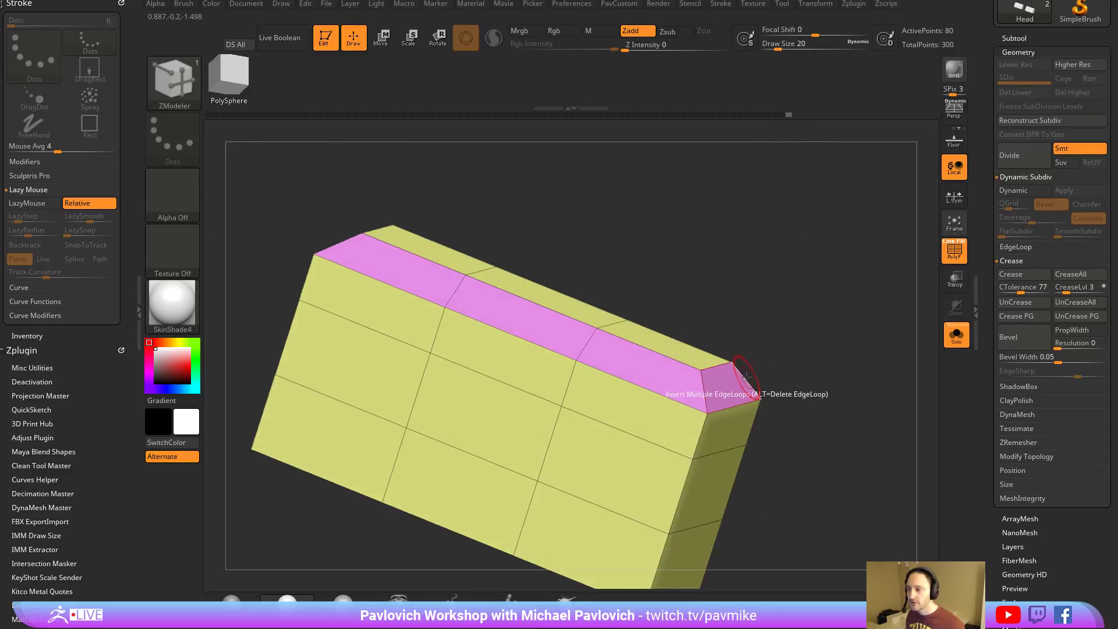
{"action": "left_click_drag", "start_coordinate": [749, 380], "coordinate": [939, 278]}
Set the edge Insert action's polygroup modifier to Same Polygroup.
{"action": "key", "text": "grave"}
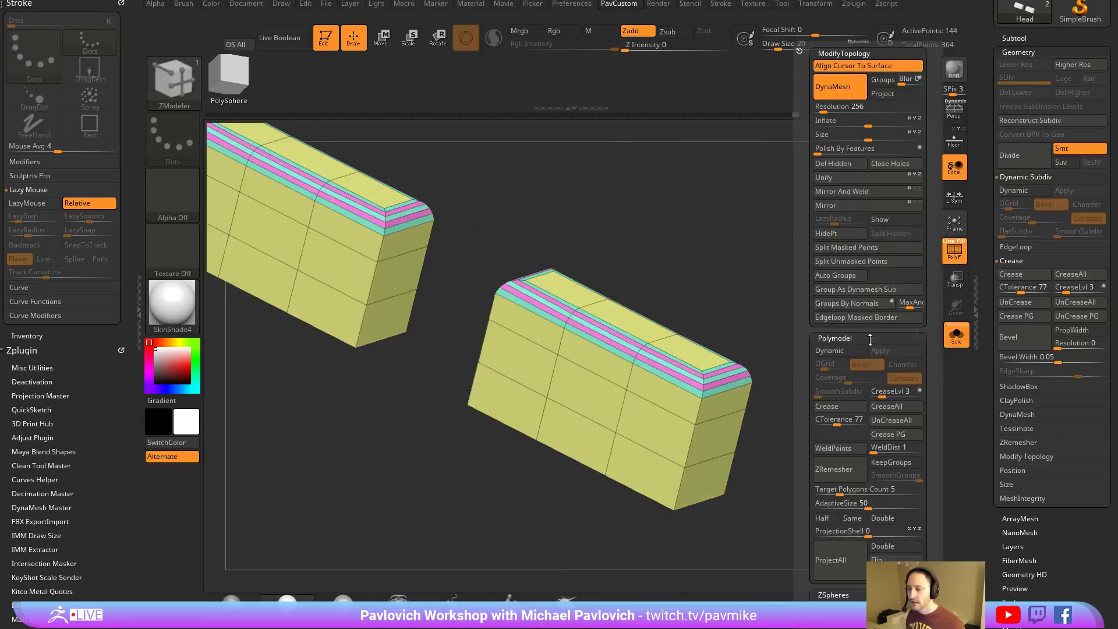
{"action": "key", "text": "grave"}
{"action": "key", "text": "grave"}
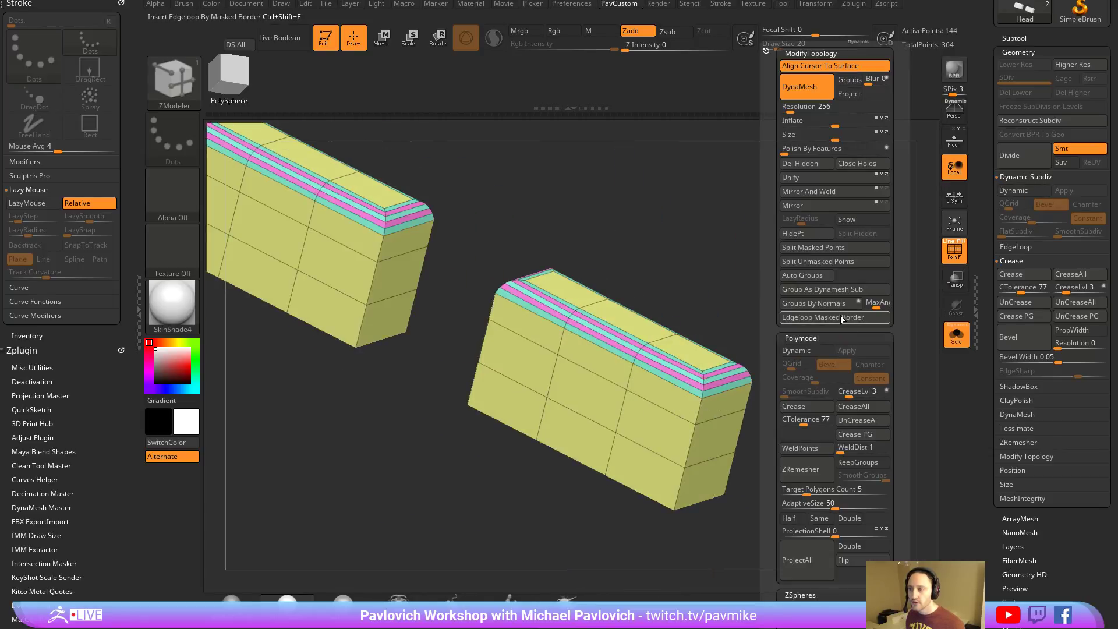
{"action": "key", "text": "space"}
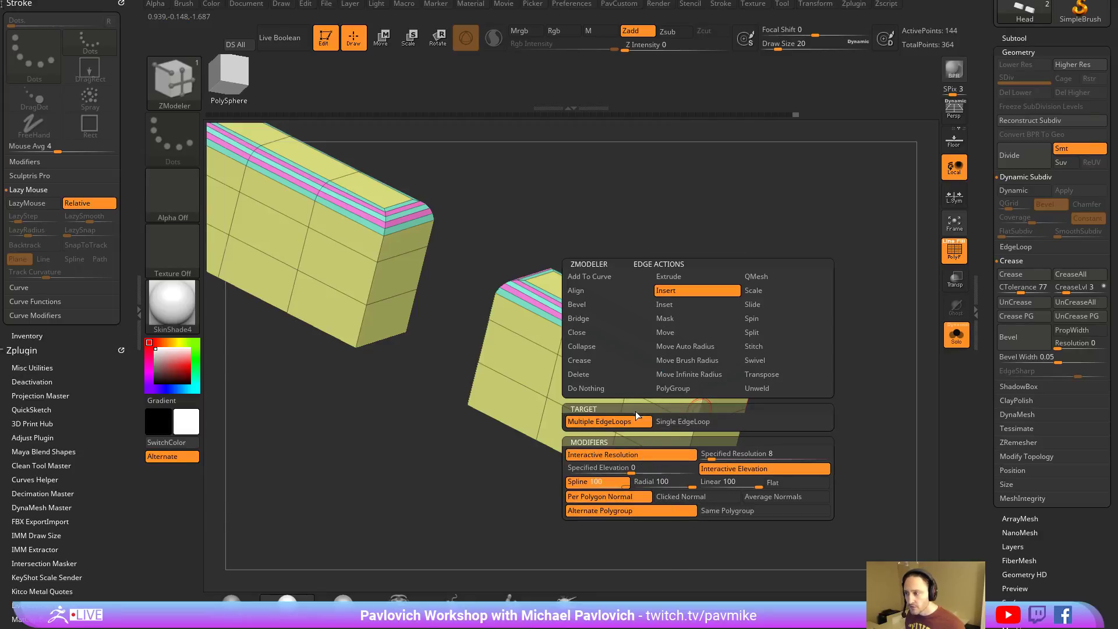
{"action": "left_click", "coordinate": [724, 513]}
Regroup the blocks with Groups By Normals and apply Mirror And Weld so both sides share matching polygroups.
{"action": "key", "text": "4"}
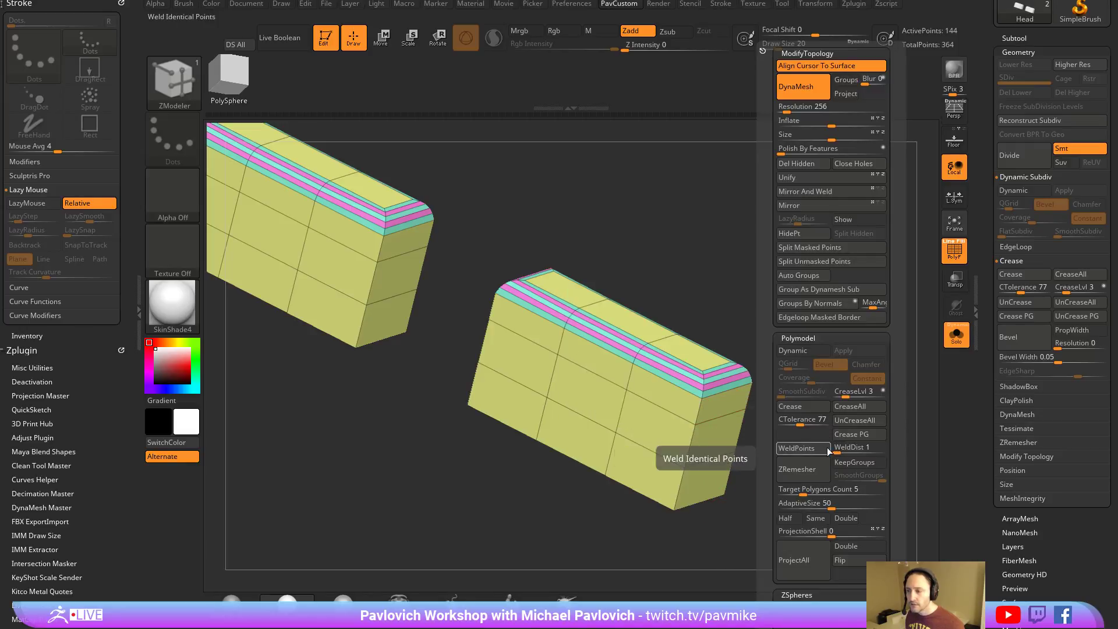
{"action": "left_click", "coordinate": [818, 307]}
{"action": "mouse_move", "coordinate": [748, 332]}
{"action": "left_mouse_down"}
{"action": "mouse_move", "coordinate": [757, 303]}
{"action": "mouse_move", "coordinate": [769, 367]}
{"action": "mouse_move", "coordinate": [816, 335]}
{"action": "mouse_move", "coordinate": [825, 342]}
{"action": "mouse_move", "coordinate": [761, 340]}
{"action": "left_mouse_up"}
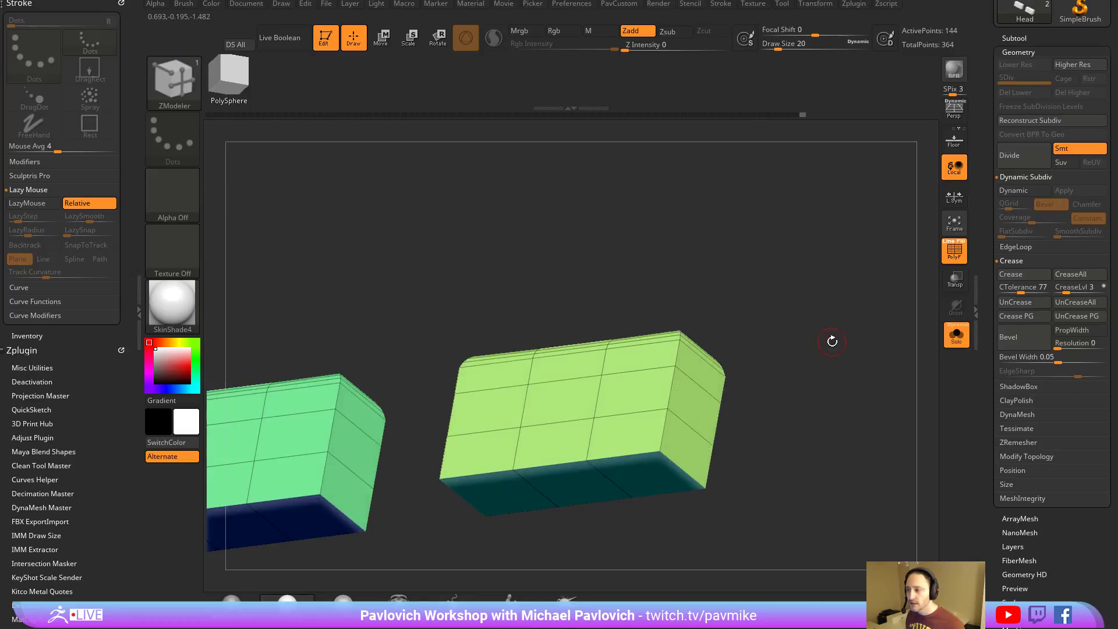
{"action": "key", "text": "4"}
{"action": "left_click", "coordinate": [822, 192]}
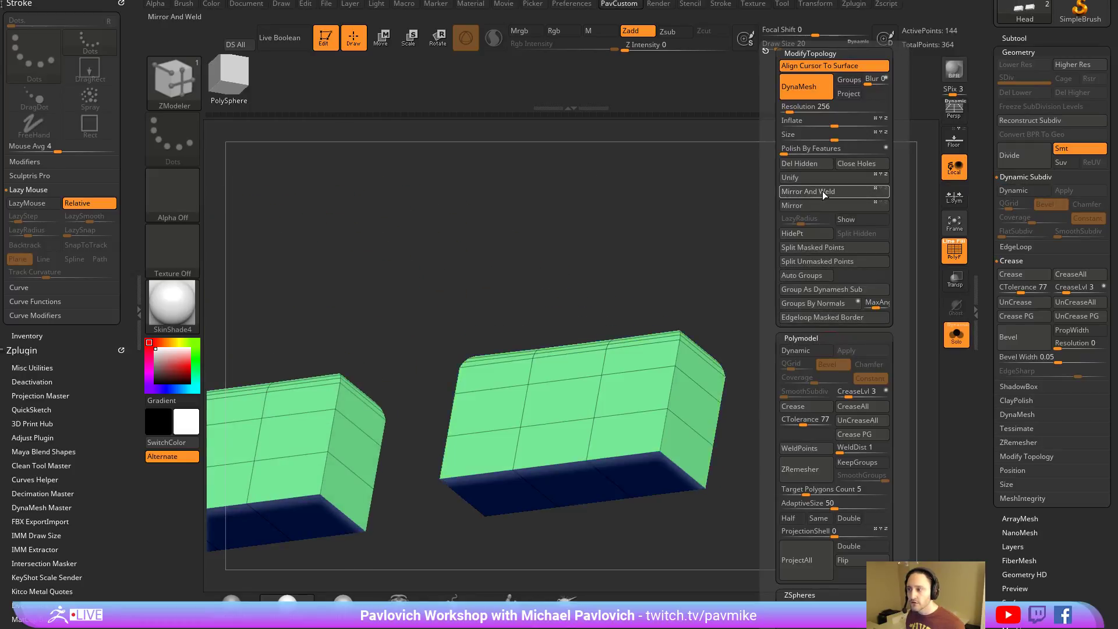
Crease the polygroup borders with Crease PG and turn on dynamic subdivision for the blocks.
{"action": "left_click", "coordinate": [858, 436]}
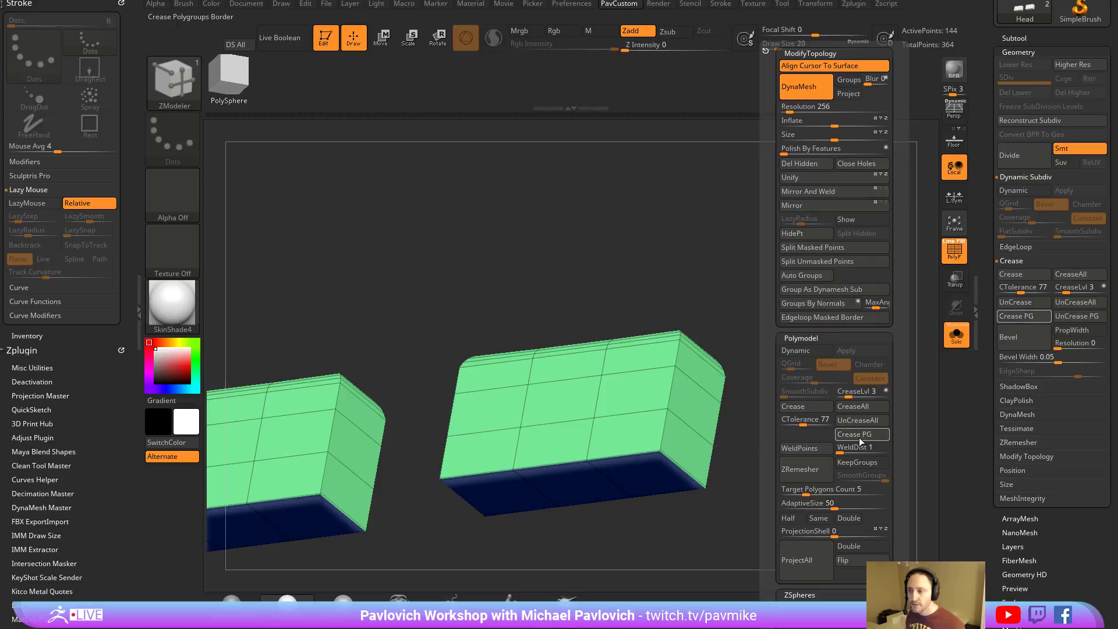
{"action": "key", "text": "4"}
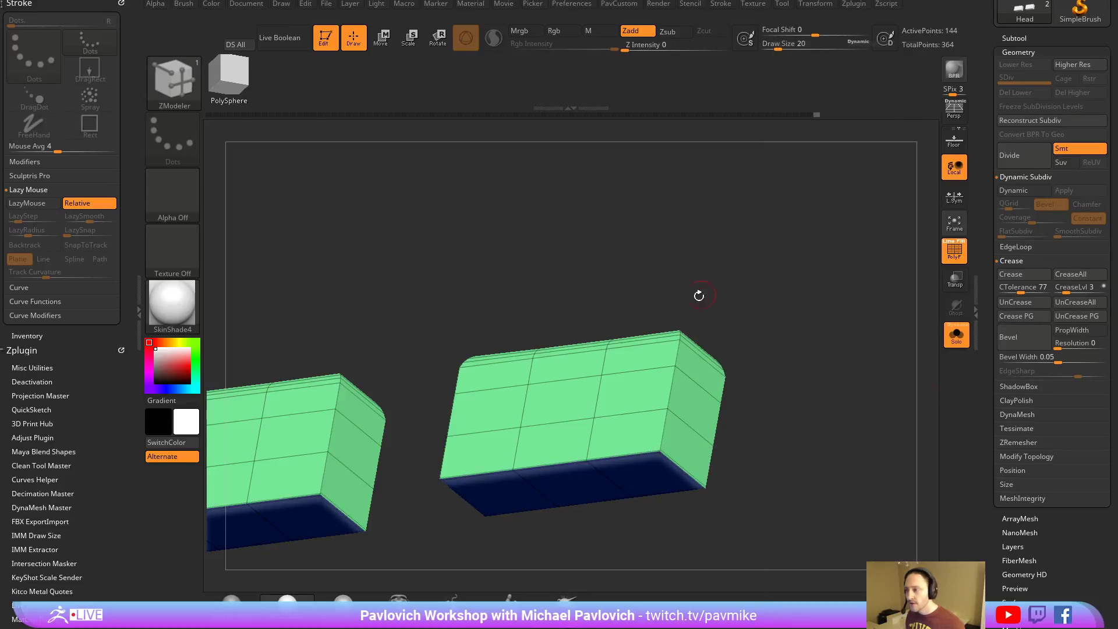
{"action": "key", "text": "d"}
{"action": "left_click_drag", "start_coordinate": [835, 254], "coordinate": [934, 297]}
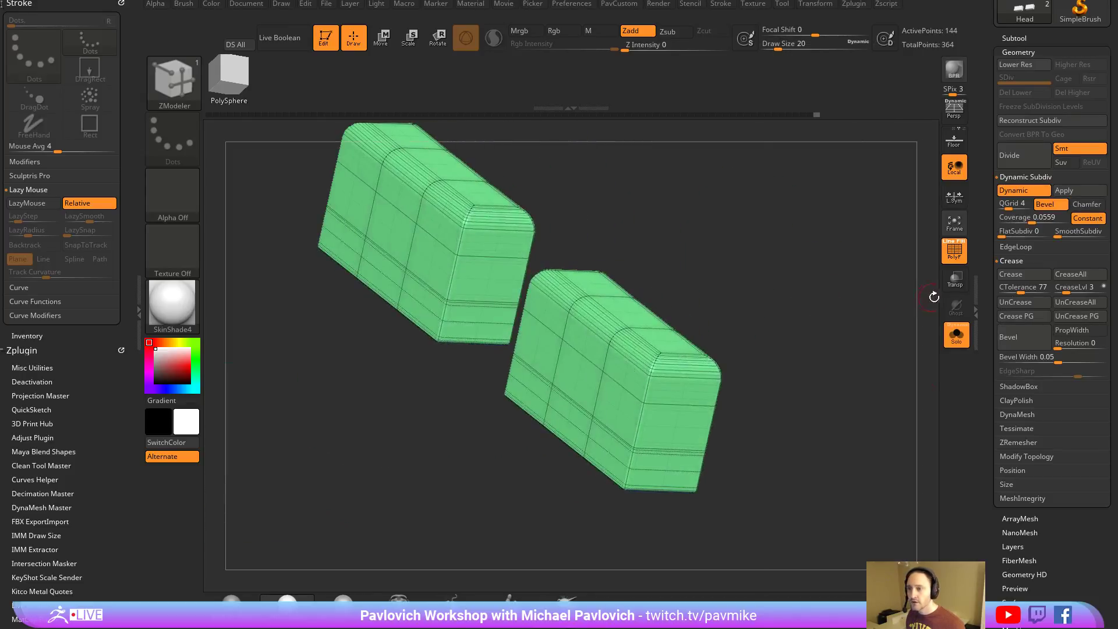
Set the blocks' dynamic subdivision to QGrid 0 and SmoothSubdiv 4, and hide the polyframe.
{"action": "left_click_drag", "start_coordinate": [1016, 205], "coordinate": [998, 205]}
{"action": "left_click_drag", "start_coordinate": [1057, 234], "coordinate": [1081, 234]}
{"action": "left_click_drag", "start_coordinate": [830, 262], "coordinate": [880, 290]}
{"action": "left_click", "coordinate": [955, 257]}
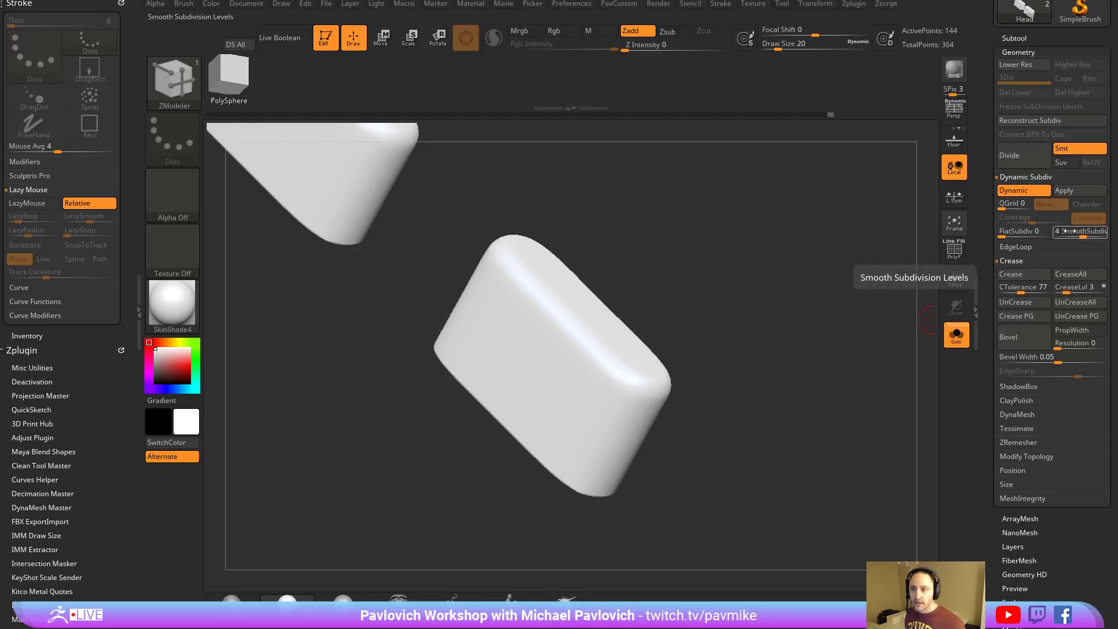
Try crease levels 5, 3 and 4 on the blocks, toggling dynamic subdivision to compare how sharp the polygroup borders are.
{"action": "left_click_drag", "start_coordinate": [1069, 292], "coordinate": [1072, 291]}
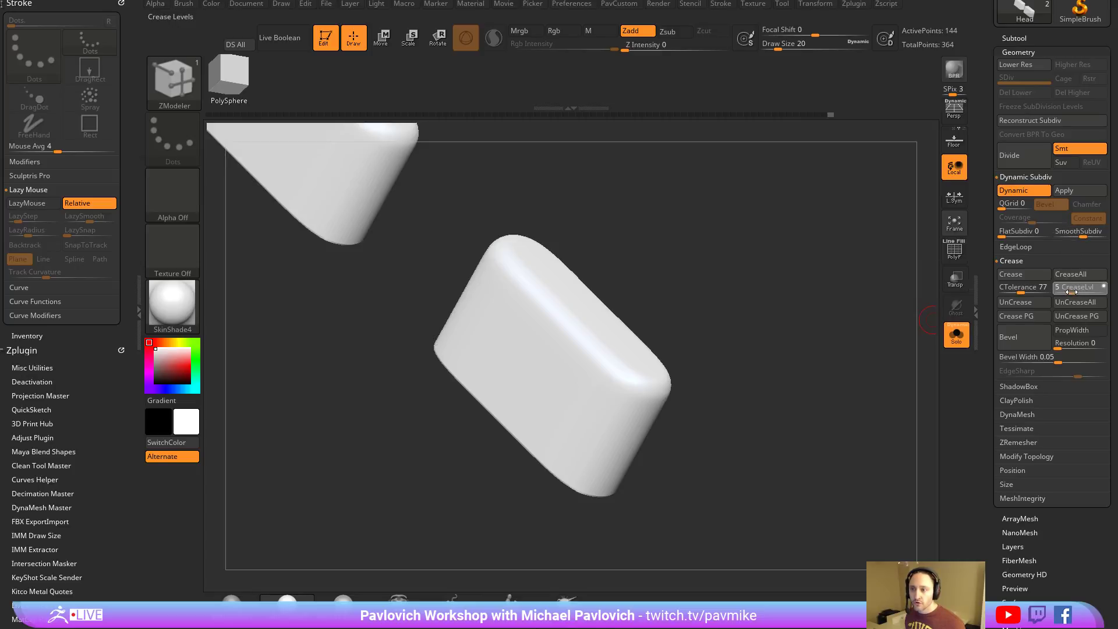
{"action": "mouse_move", "coordinate": [834, 275]}
{"action": "left_mouse_down"}
{"action": "mouse_move", "coordinate": [800, 297]}
{"action": "mouse_move", "coordinate": [671, 320]}
{"action": "left_mouse_up"}
{"action": "key", "text": "shift+d"}
{"action": "key", "text": "d"}
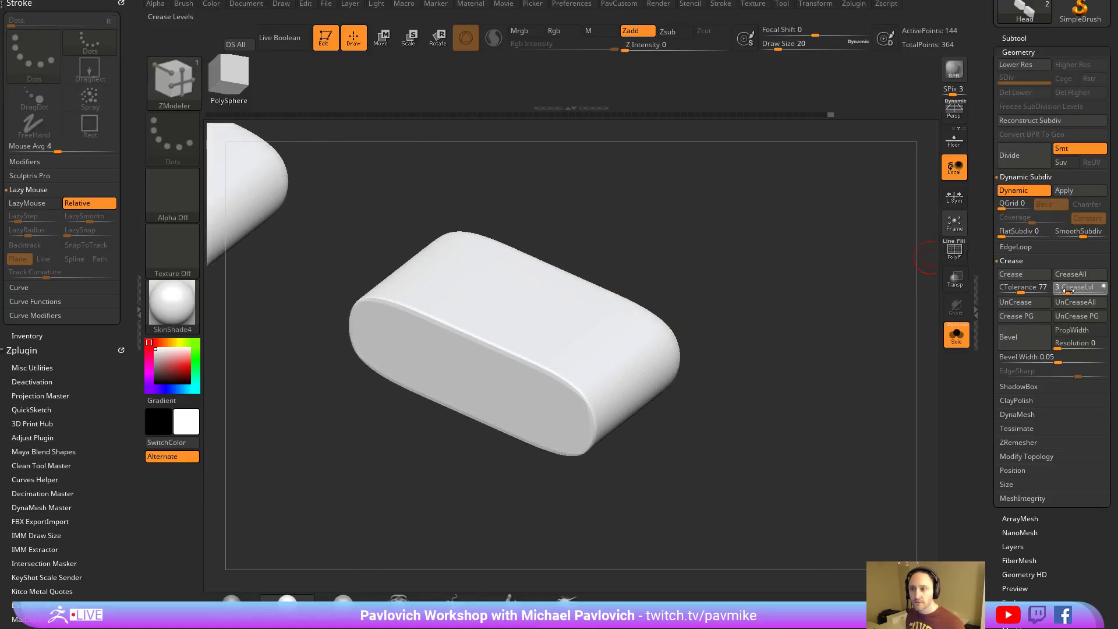
{"action": "key", "text": "shift+d"}
{"action": "key", "text": "d"}
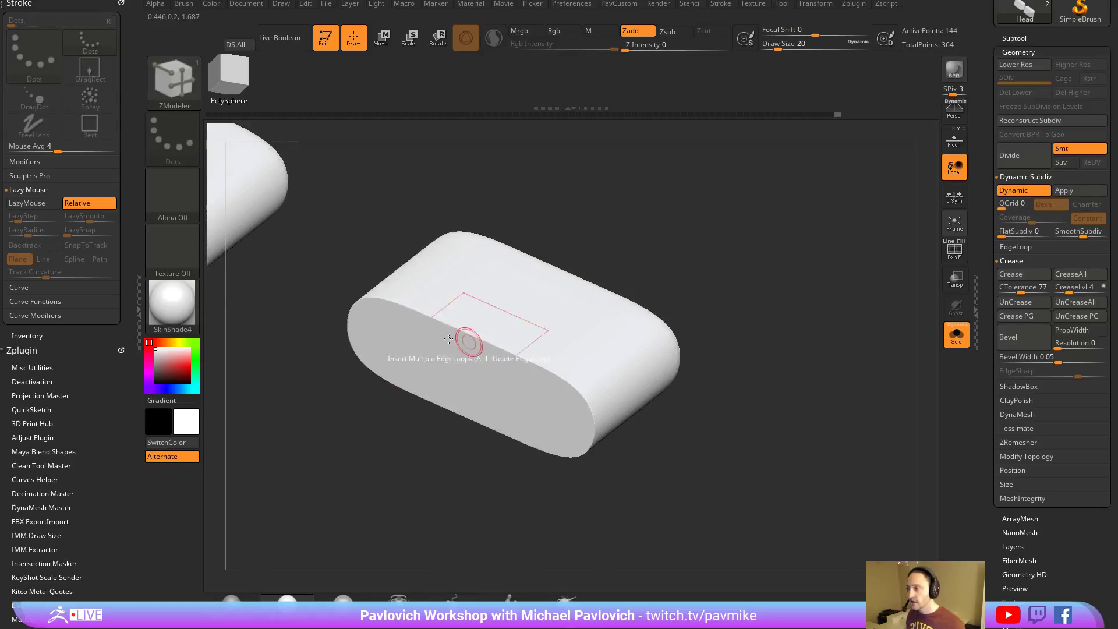
Lower the crease level to 1 so the blocks' polygroup borders are smoothed at the higher subdivision levels.
{"action": "left_click_drag", "start_coordinate": [740, 344], "coordinate": [766, 400]}
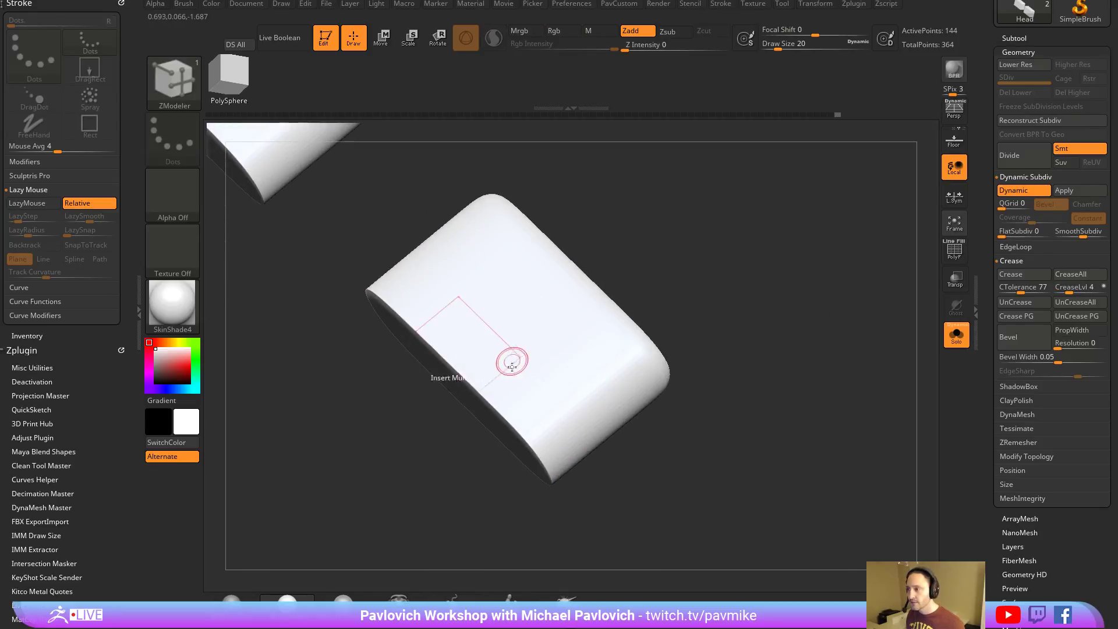
{"action": "left_click_drag", "start_coordinate": [772, 344], "coordinate": [794, 276]}
{"action": "left_click_drag", "start_coordinate": [1072, 289], "coordinate": [1064, 289]}
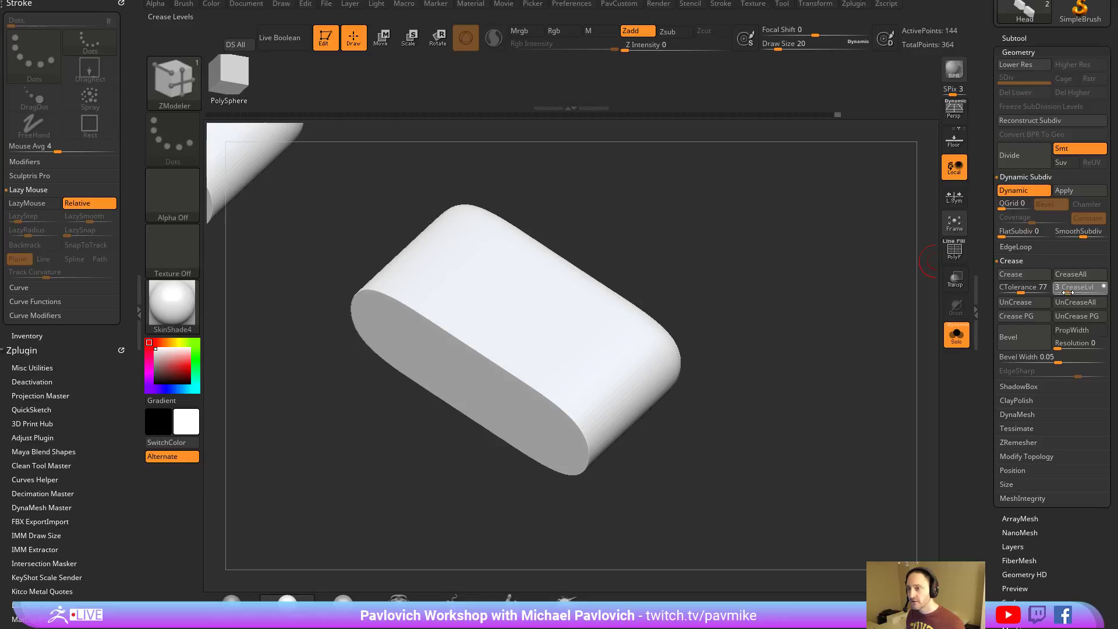
{"action": "key", "text": "shift"}
{"action": "mouse_move", "coordinate": [856, 279]}
{"action": "left_mouse_down"}
{"action": "mouse_move", "coordinate": [774, 297]}
{"action": "mouse_move", "coordinate": [754, 357]}
{"action": "mouse_move", "coordinate": [836, 274]}
{"action": "mouse_move", "coordinate": [813, 302]}
{"action": "mouse_move", "coordinate": [724, 312]}
{"action": "left_mouse_up"}
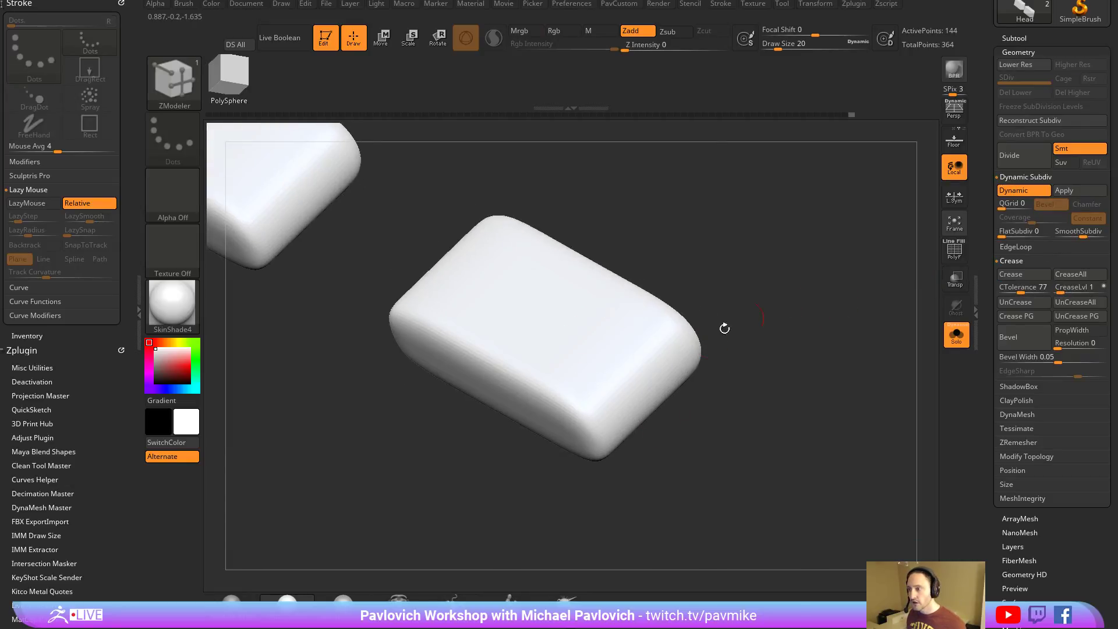
Insert a Single EdgeLoop around the blocks' green band near the creased side border, with the polyframe shown only while editing.
{"action": "key", "text": "space"}
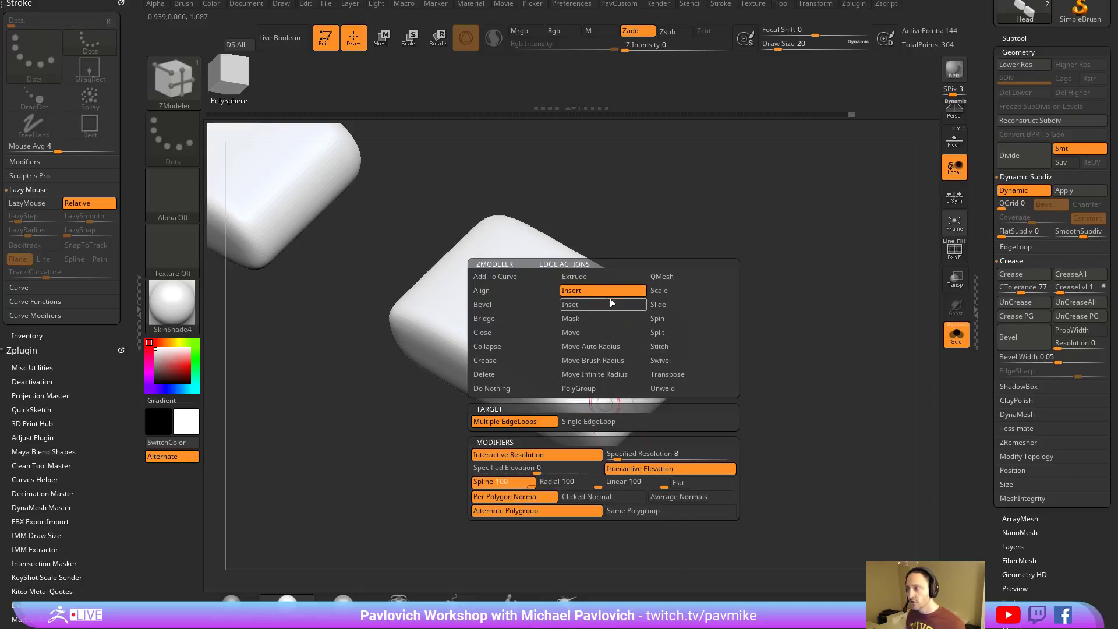
{"action": "key", "text": "shift+f"}
{"action": "key", "text": "space"}
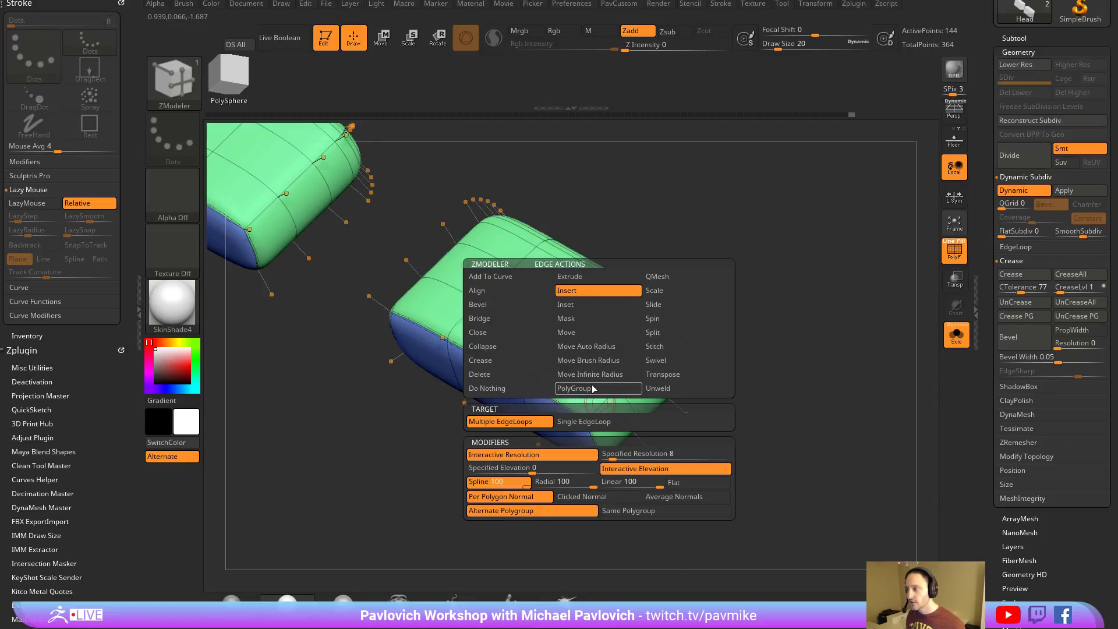
{"action": "left_click", "coordinate": [581, 425]}
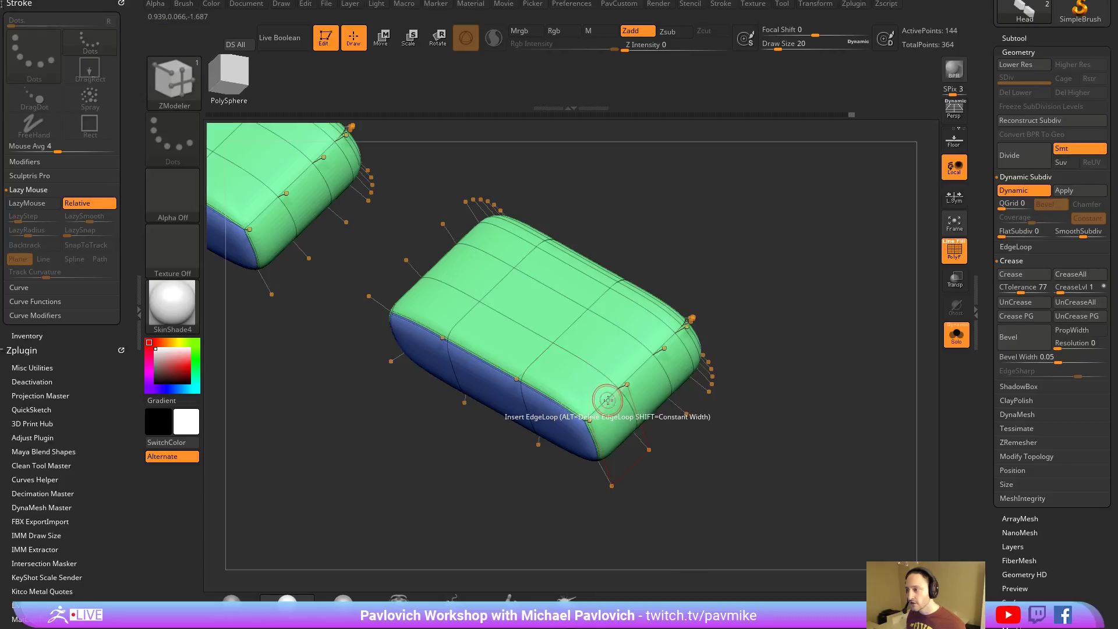
{"action": "left_click_drag", "start_coordinate": [606, 394], "coordinate": [569, 439]}
{"action": "left_click_drag", "start_coordinate": [771, 382], "coordinate": [816, 379]}
{"action": "key", "text": "shift+f"}
Turn on Array Mesh for the blocks with Lock Pos and Lock Size enabled.
{"action": "scroll", "coordinate": [984, 303], "scroll_direction": "down", "scroll_amount": 5}
{"action": "scroll", "coordinate": [984, 303], "scroll_direction": "down", "scroll_amount": 2}
{"action": "key", "text": "shift"}
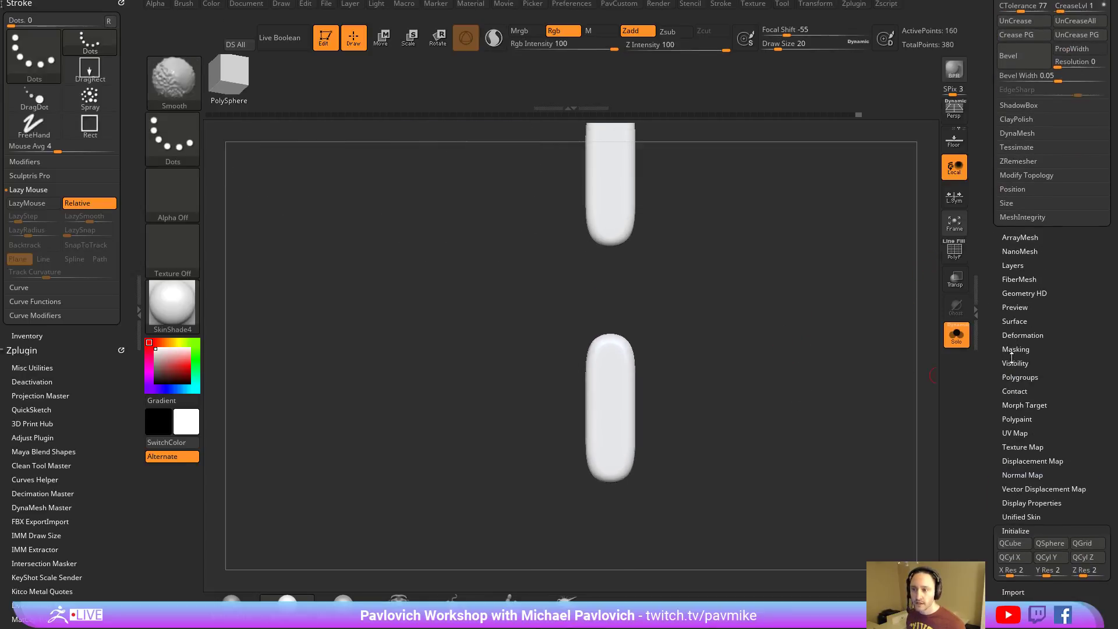
{"action": "left_click", "coordinate": [1020, 237]}
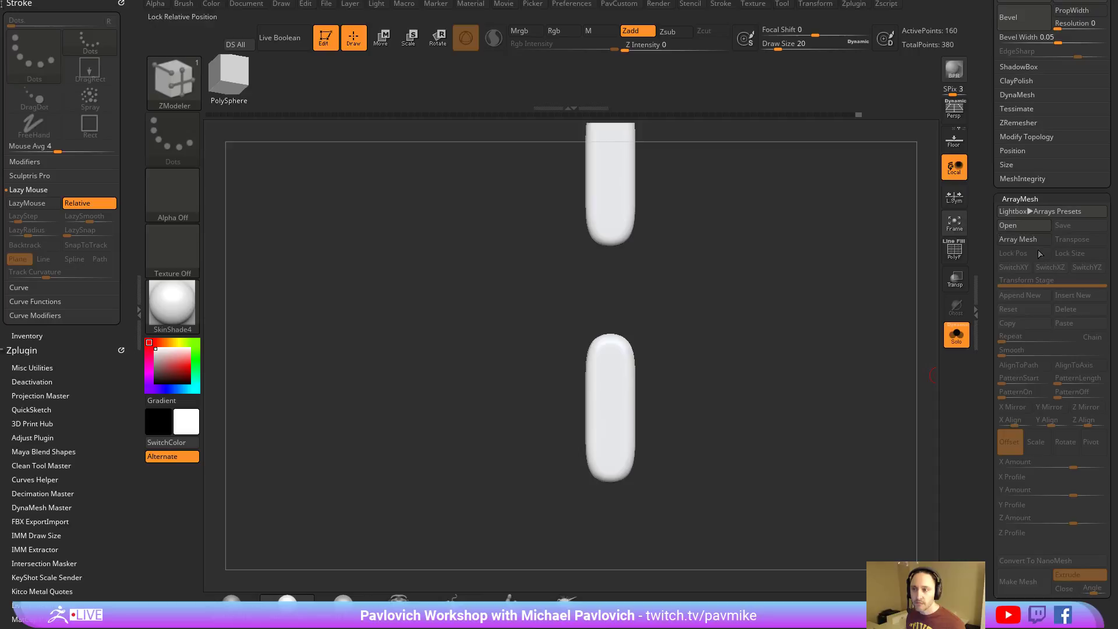
{"action": "left_click", "coordinate": [1024, 239]}
{"action": "left_click", "coordinate": [1044, 253]}
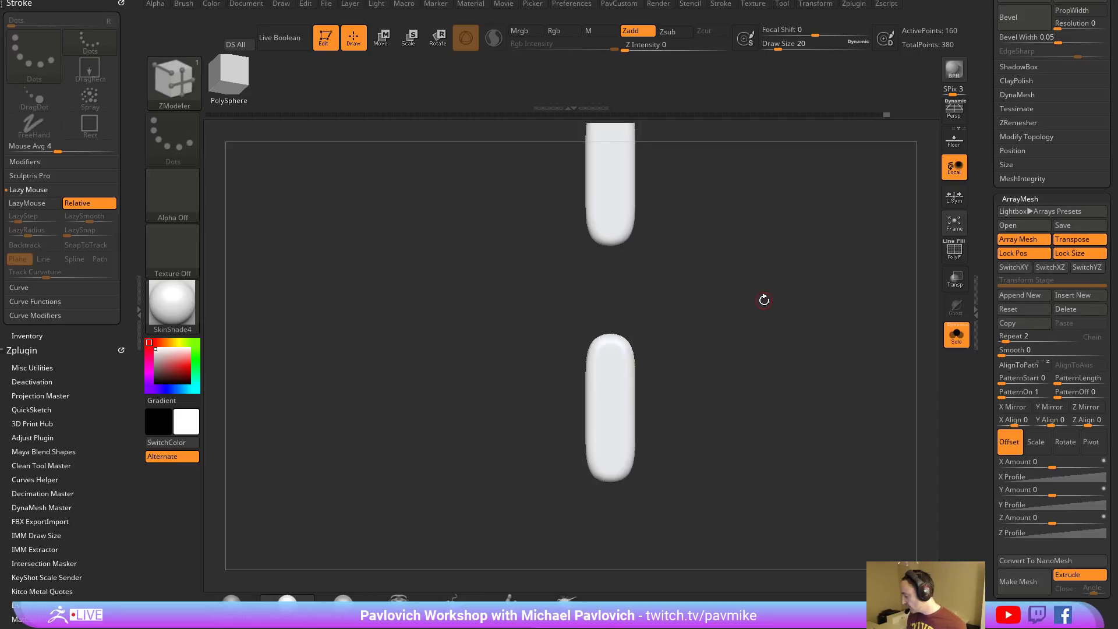
Use the Transpose line to space the array along Z with five repeats and a Z Amount of about -7.33.
{"action": "key", "text": "w"}
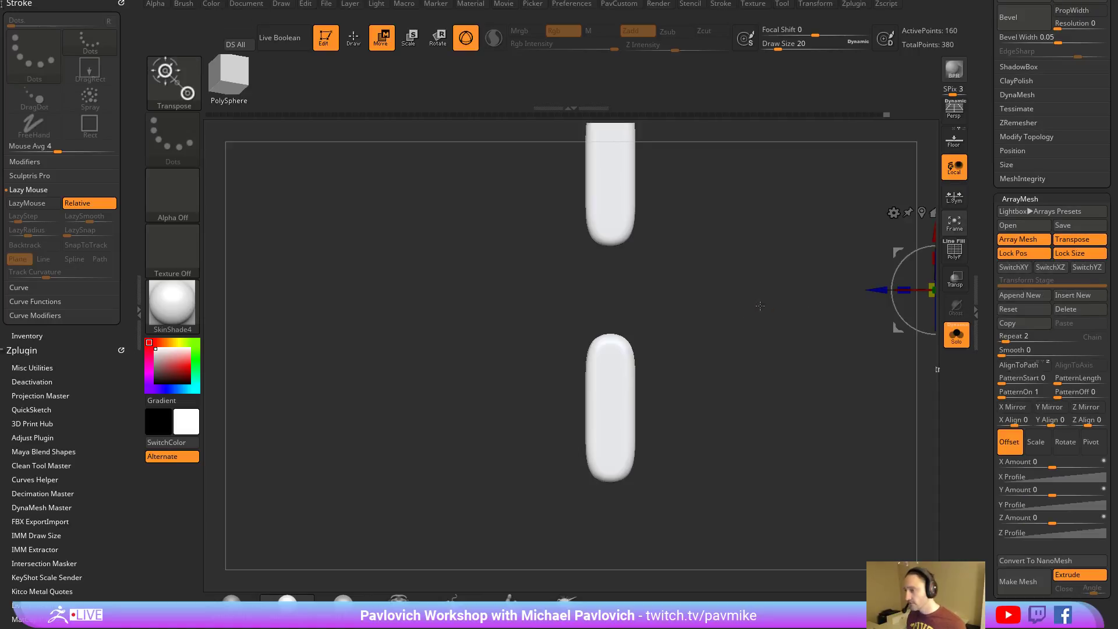
{"action": "left_click", "coordinate": [466, 36]}
{"action": "left_click_drag", "start_coordinate": [636, 291], "coordinate": [537, 291], "text": "shift"}
{"action": "left_click_drag", "start_coordinate": [1009, 339], "coordinate": [1011, 339]}
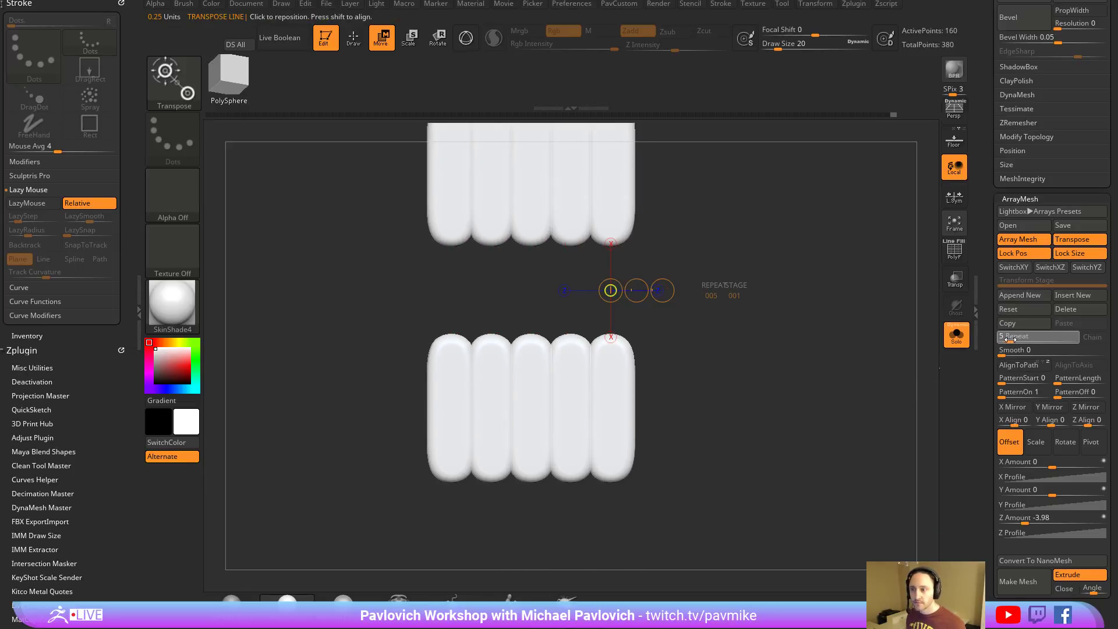
{"action": "left_click_drag", "start_coordinate": [636, 290], "coordinate": [830, 284]}
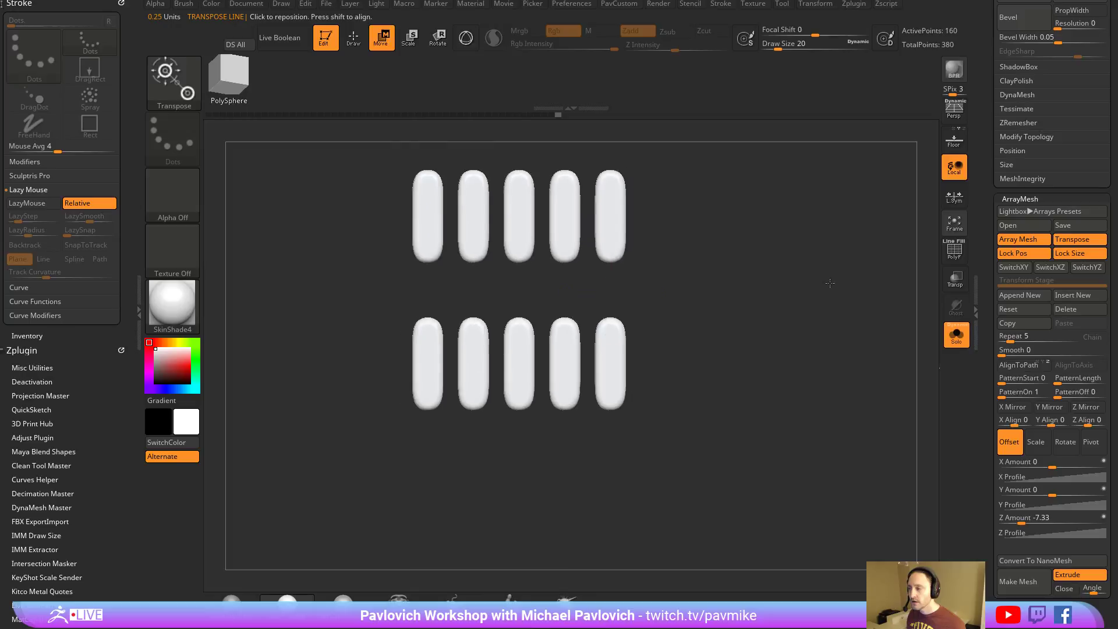
Convert the array of rounded slots into real mesh geometry with Make Mesh.
{"action": "key", "text": "q"}
{"action": "mouse_move", "coordinate": [805, 236]}
{"action": "left_mouse_down"}
{"action": "mouse_move", "coordinate": [735, 262]}
{"action": "mouse_move", "coordinate": [743, 307]}
{"action": "mouse_move", "coordinate": [797, 281]}
{"action": "mouse_move", "coordinate": [811, 302]}
{"action": "mouse_move", "coordinate": [800, 238]}
{"action": "left_mouse_up"}
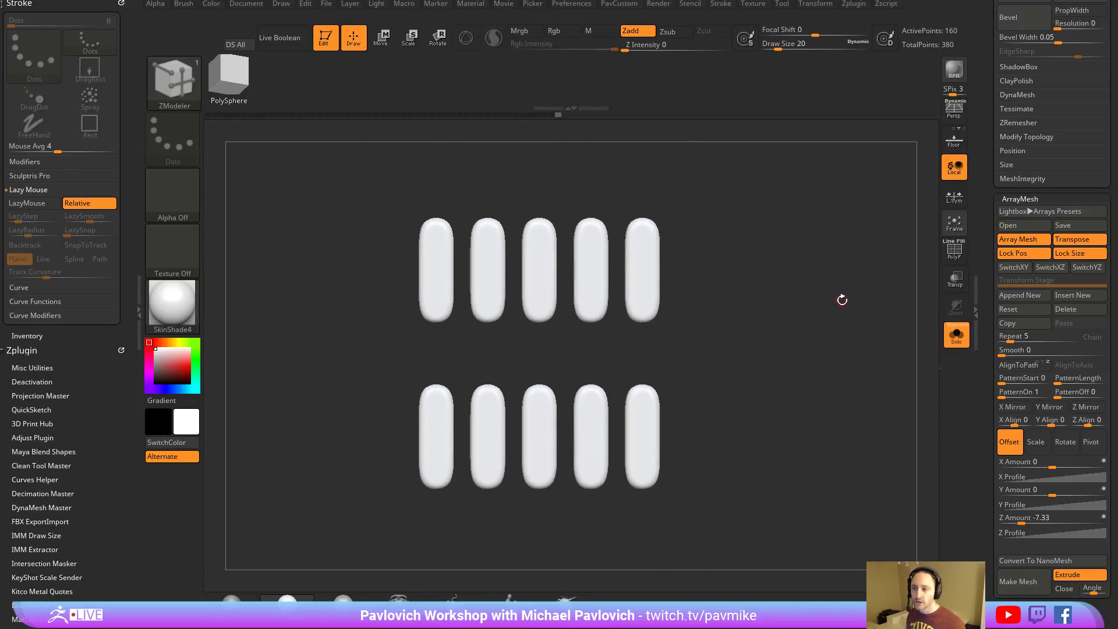
{"action": "scroll", "coordinate": [988, 353], "scroll_direction": "down", "scroll_amount": 5}
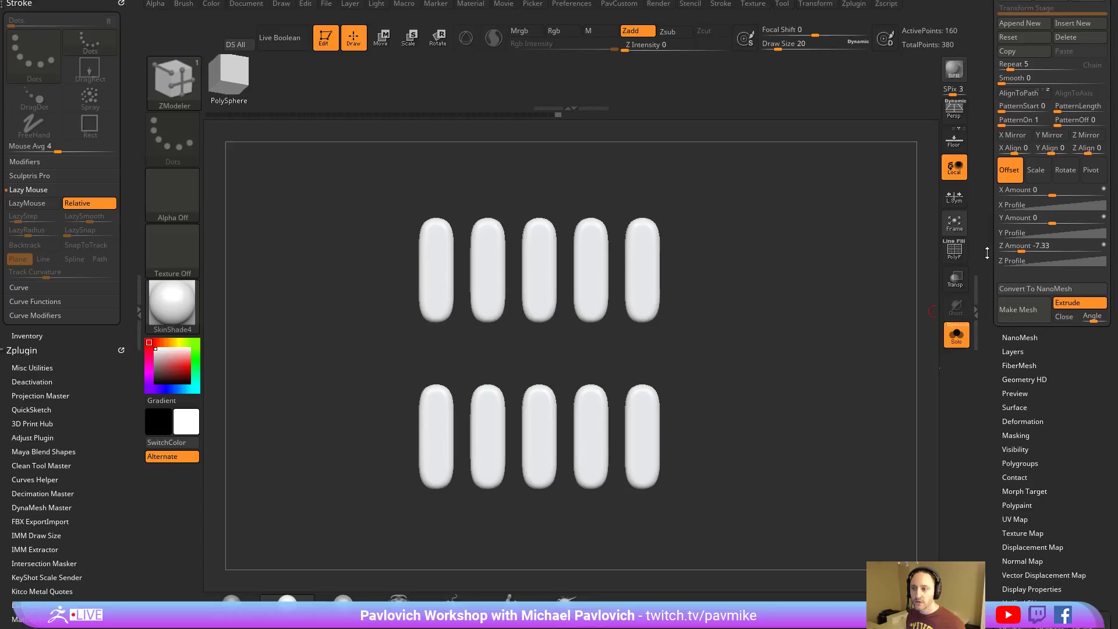
{"action": "left_click", "coordinate": [1038, 281]}
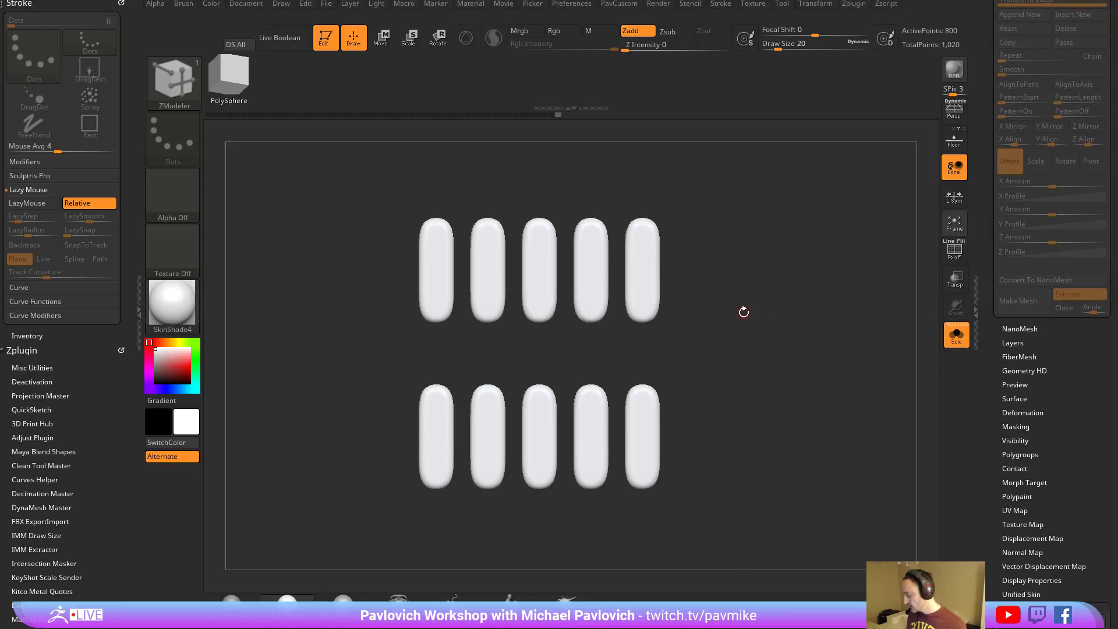
Create a new InsertMesh brush from the two rows of slots.
{"action": "left_click_drag", "start_coordinate": [753, 309], "coordinate": [713, 331]}
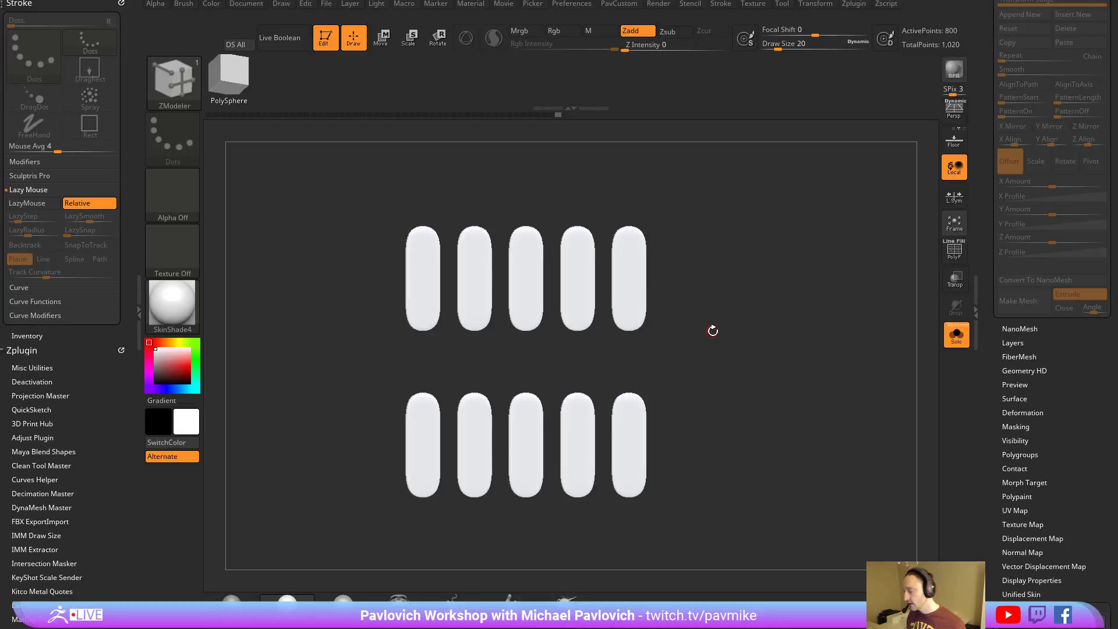
{"action": "key", "text": "b"}
{"action": "left_click", "coordinate": [382, 600]}
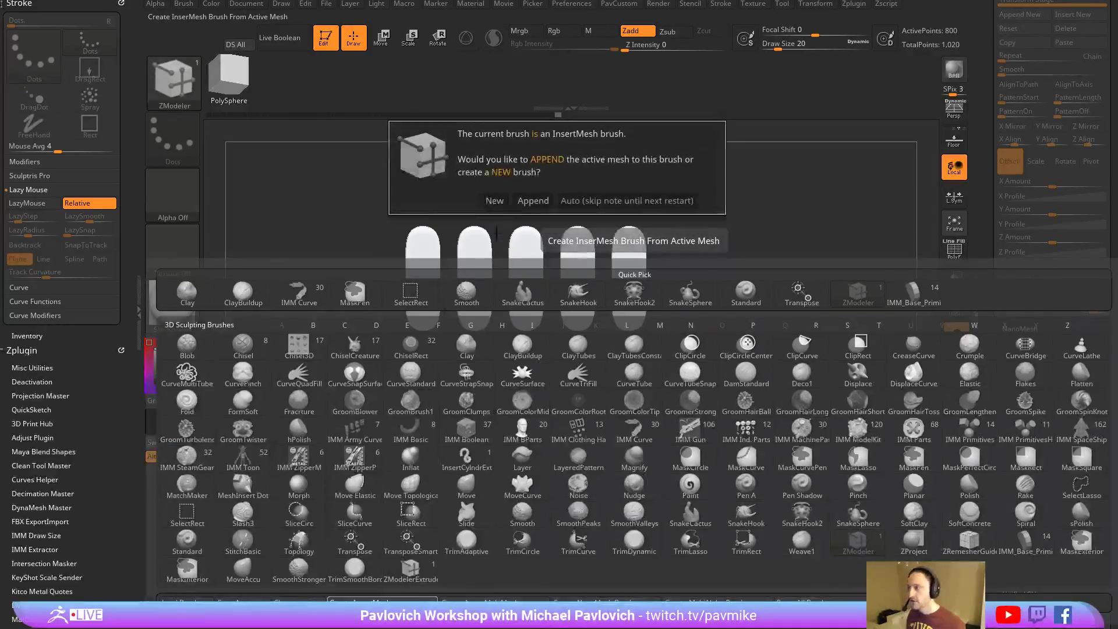
{"action": "left_click", "coordinate": [533, 200]}
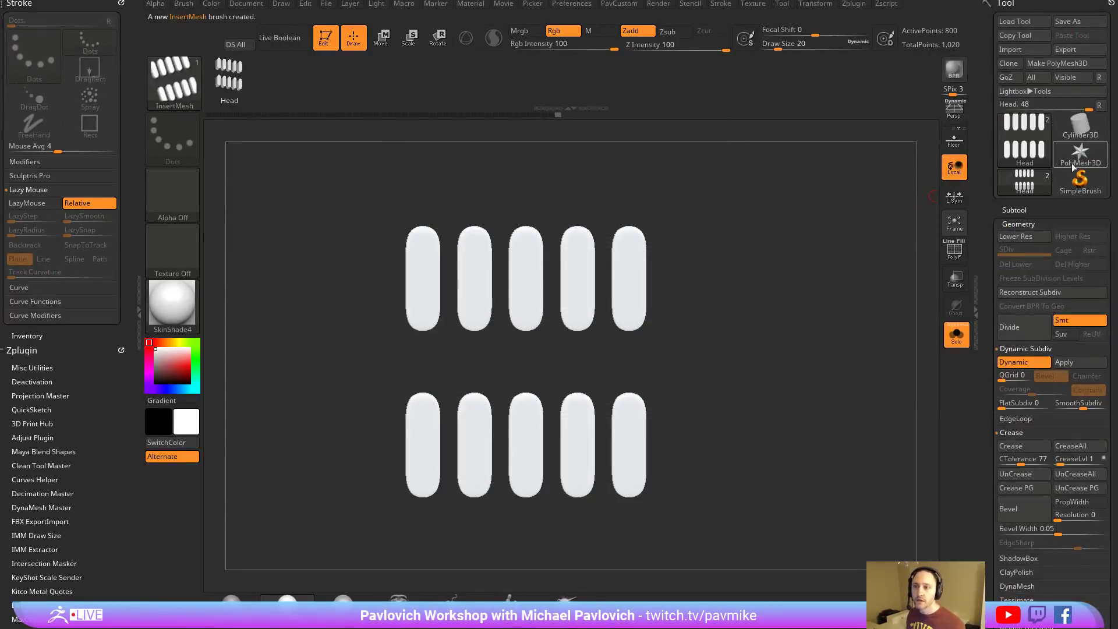
Switch the active tool to Cylinder3D and convert it into a PolyMesh3D.
{"action": "left_click", "coordinate": [1077, 130]}
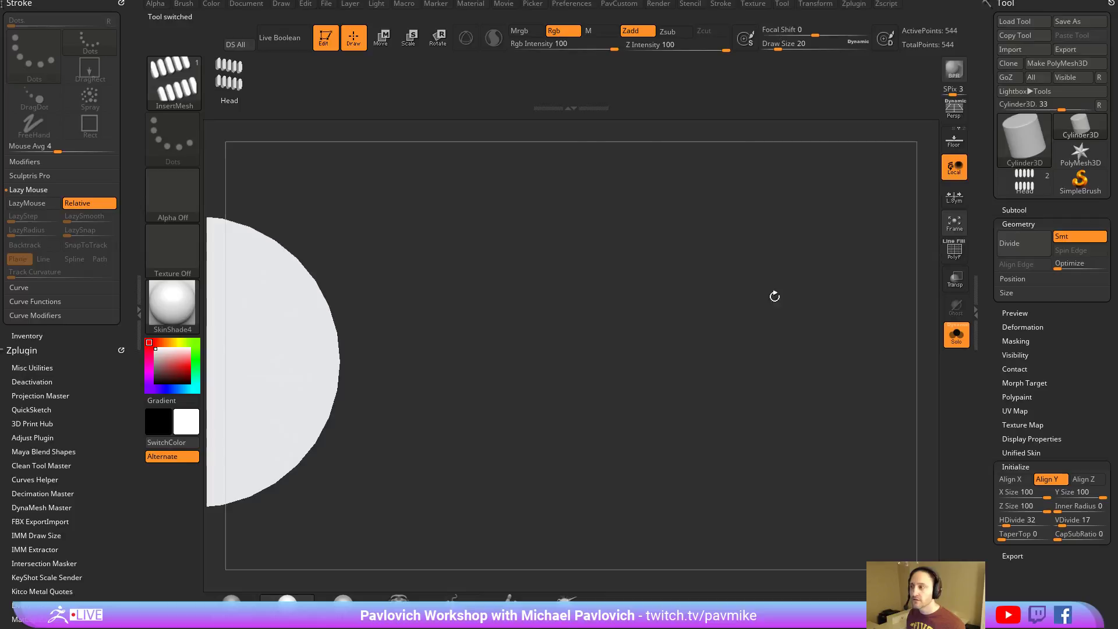
{"action": "left_click", "coordinate": [1060, 64]}
{"action": "left_click_drag", "start_coordinate": [794, 300], "coordinate": [767, 266]}
Enable dynamic subdivision on the cylinder with crease level 2 and smooth subdivision level 4.
{"action": "key", "text": "3"}
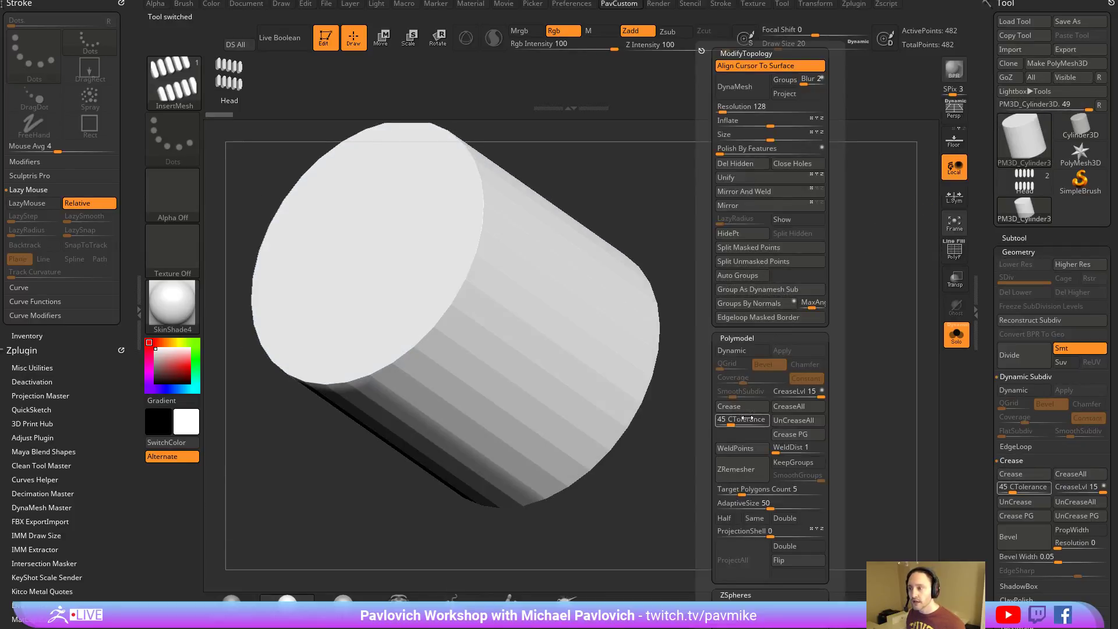
{"action": "left_click", "coordinate": [748, 353]}
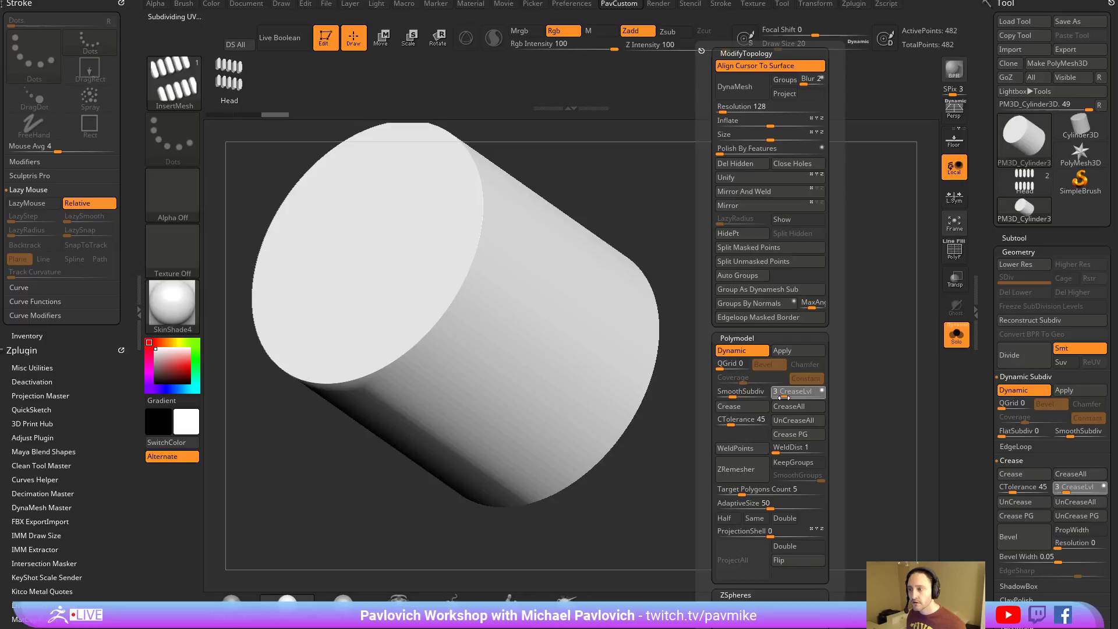
{"action": "left_click_drag", "start_coordinate": [784, 398], "coordinate": [745, 393]}
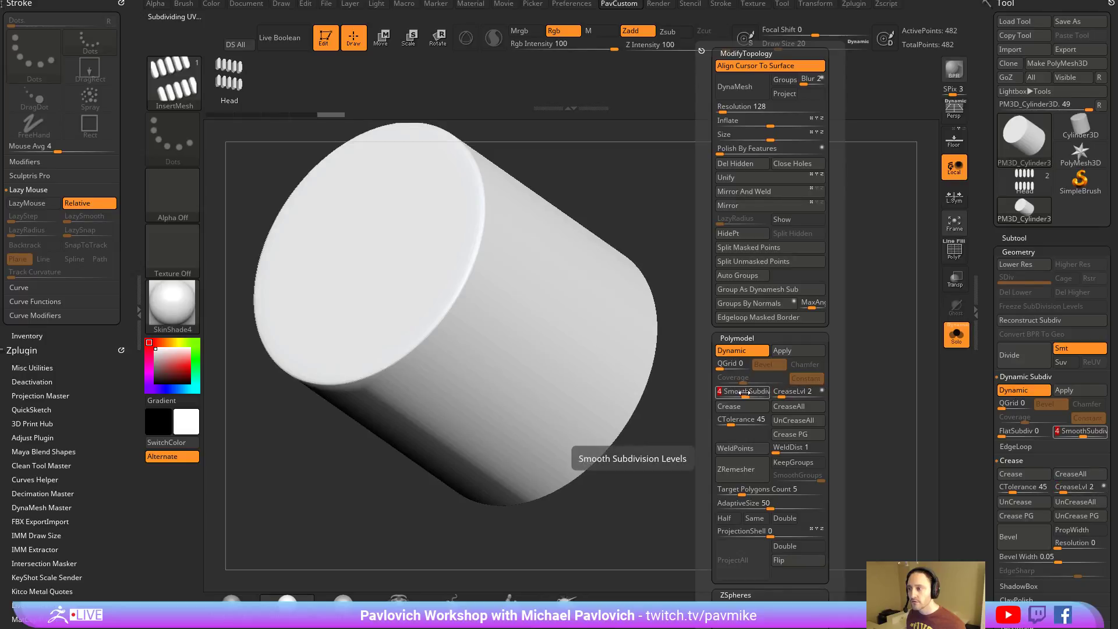
{"action": "left_click", "coordinate": [739, 391]}
Insert the slot pattern on the cylinder's end cap with the InsertMesh brush.
{"action": "mouse_move", "coordinate": [726, 312]}
{"action": "left_mouse_down"}
{"action": "mouse_move", "coordinate": [737, 293]}
{"action": "mouse_move", "coordinate": [781, 297]}
{"action": "mouse_move", "coordinate": [744, 327]}
{"action": "mouse_move", "coordinate": [583, 351]}
{"action": "left_mouse_up"}
{"action": "left_click_drag", "start_coordinate": [506, 331], "coordinate": [512, 378]}
{"action": "left_click_drag", "start_coordinate": [764, 375], "coordinate": [861, 287]}
Split the unmasked slot geometry off the cylinder into its own subtool.
{"action": "left_click", "coordinate": [1013, 238]}
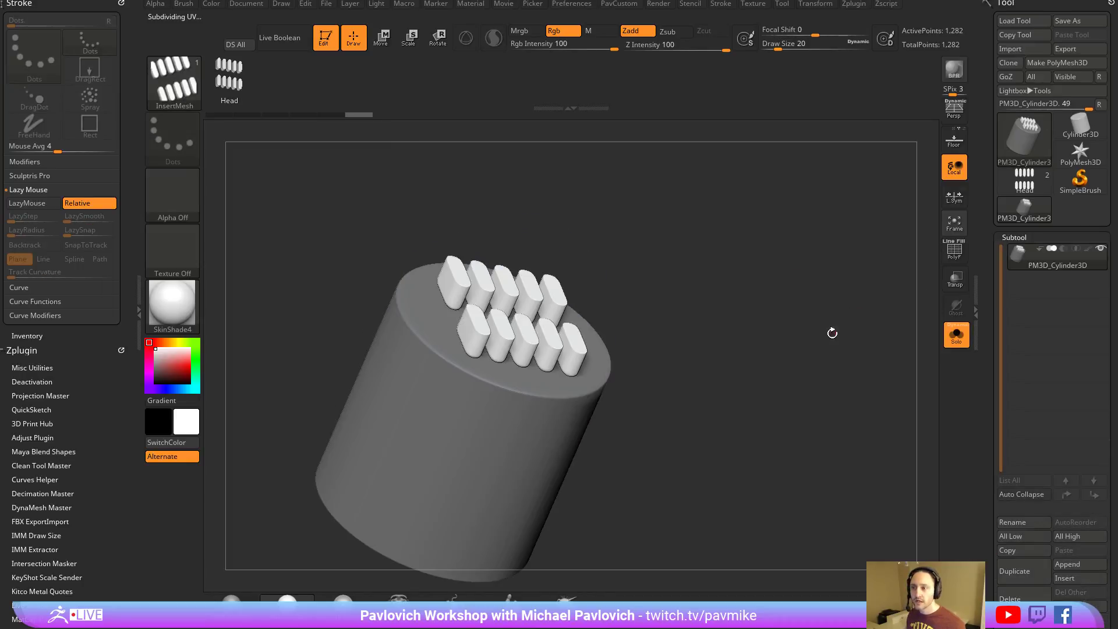
{"action": "left_click_drag", "start_coordinate": [831, 332], "coordinate": [930, 316]}
{"action": "left_click_drag", "start_coordinate": [988, 349], "coordinate": [986, 276]}
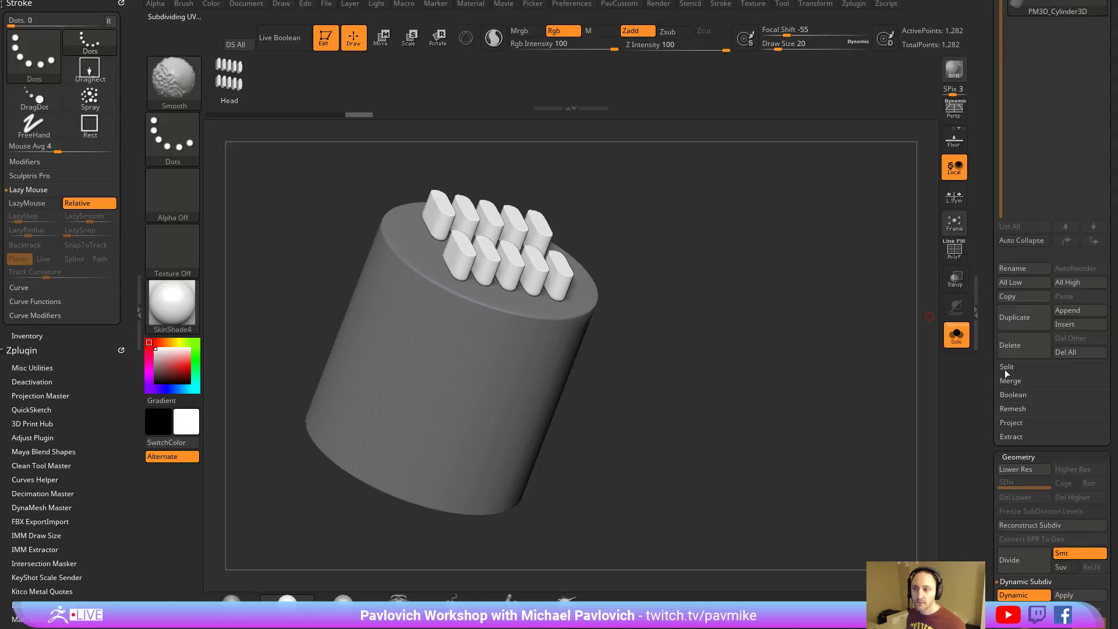
{"action": "left_click", "coordinate": [1007, 368]}
{"action": "left_click", "coordinate": [1016, 407]}
{"action": "left_click", "coordinate": [917, 422]}
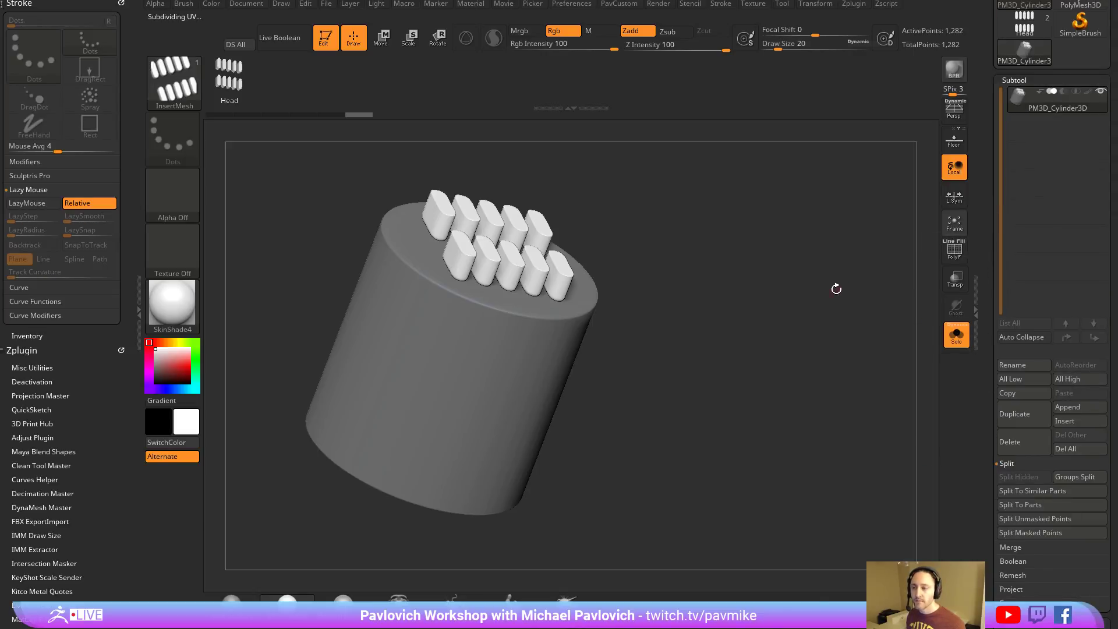
{"action": "key", "text": "space"}
{"action": "left_click", "coordinate": [821, 264]}
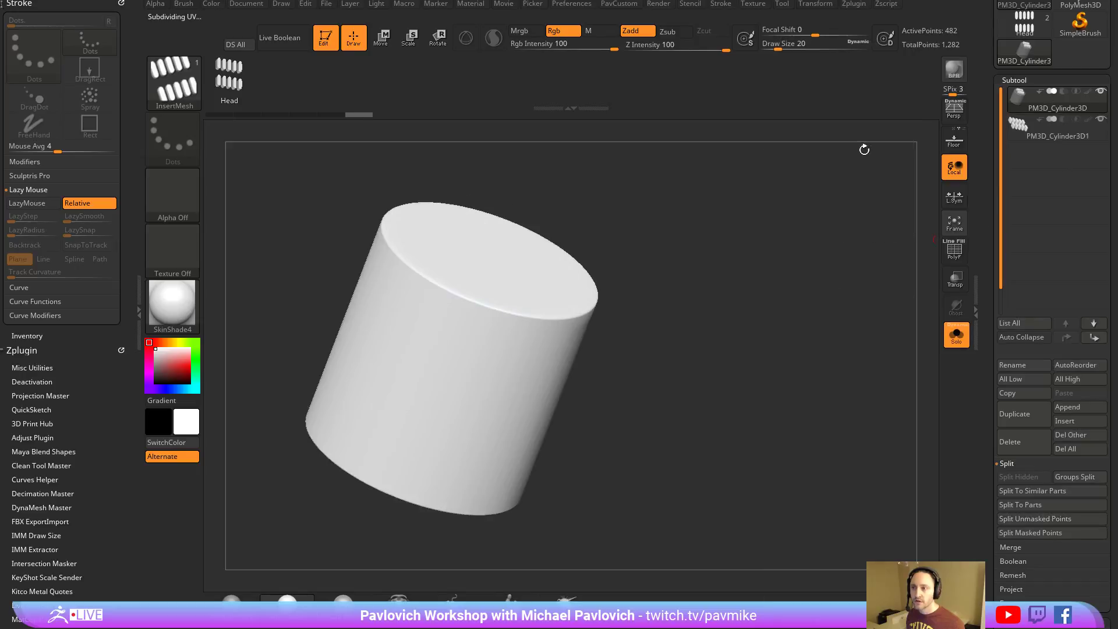
Turn on Live Boolean with the slots subtool set to subtract, and move the slots along Z into the cylinder's cap.
{"action": "left_click_drag", "start_coordinate": [842, 240], "coordinate": [814, 247]}
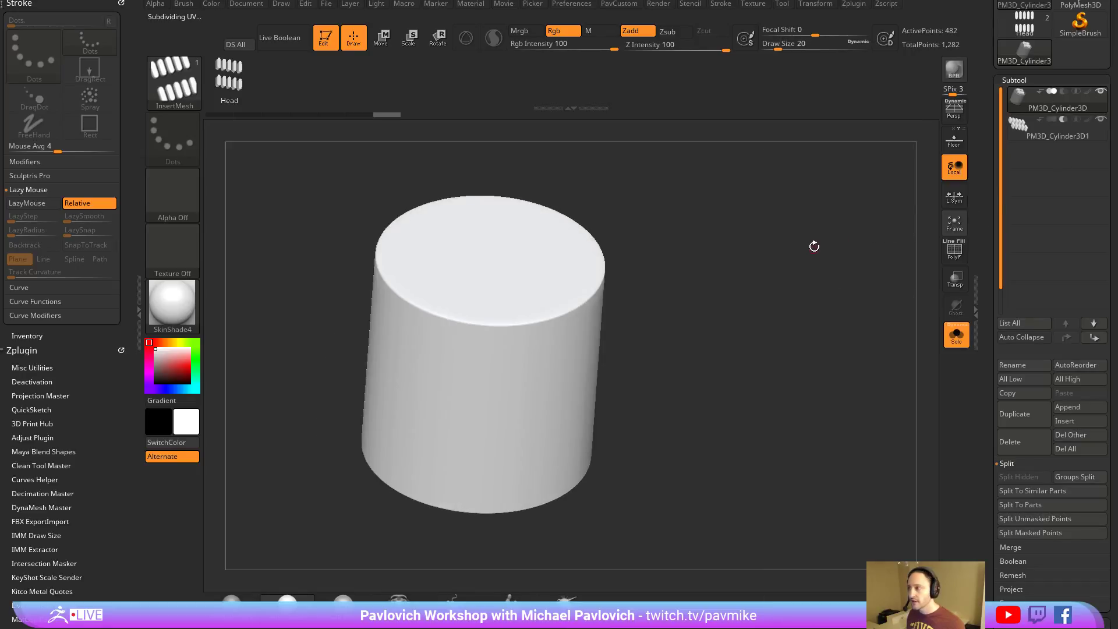
{"action": "left_click", "coordinate": [285, 39]}
{"action": "key", "text": "w"}
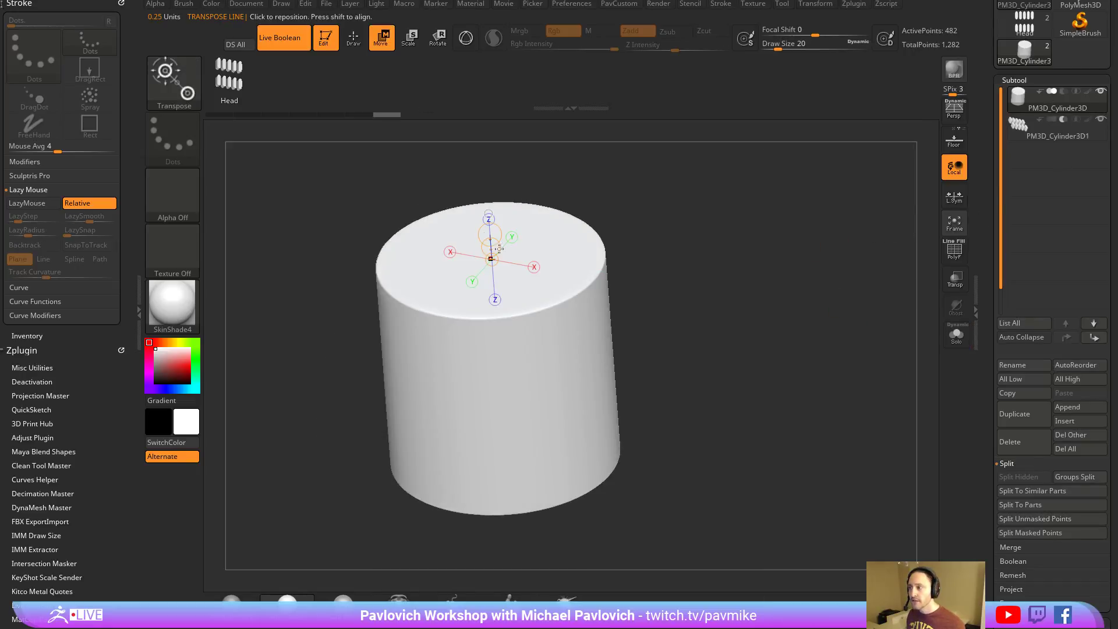
{"action": "key", "text": "y"}
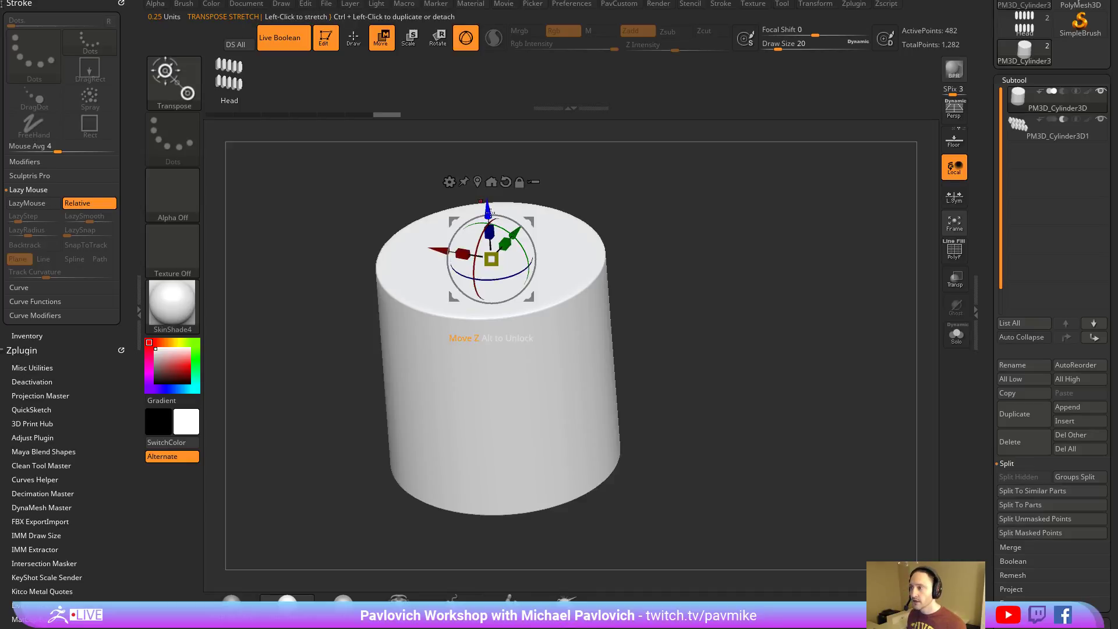
{"action": "left_click", "coordinate": [487, 212], "text": "alt"}
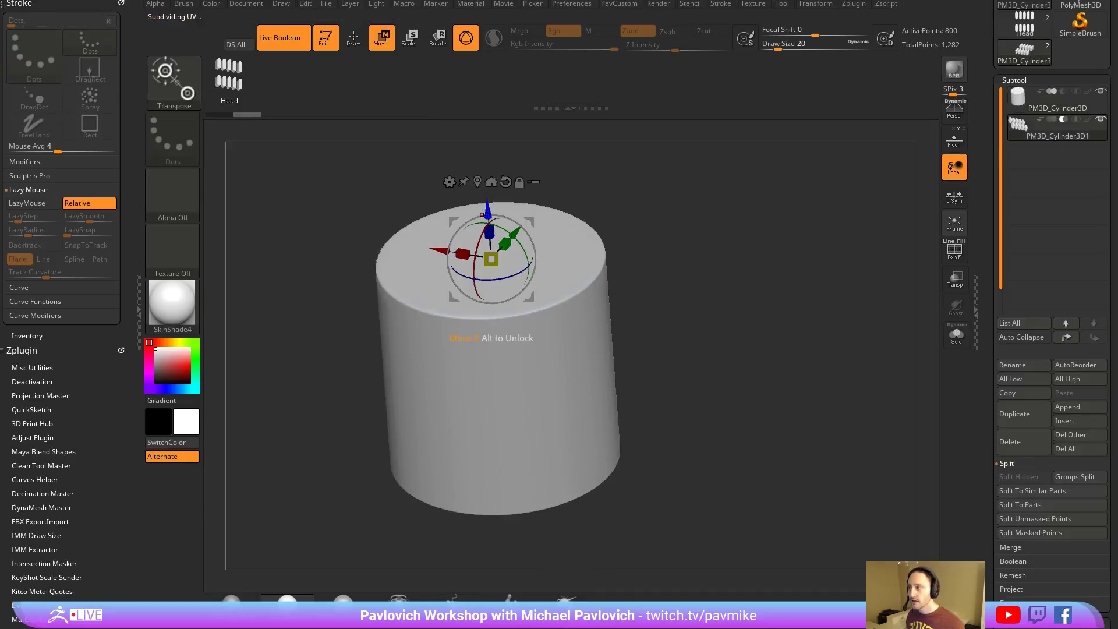
{"action": "left_click_drag", "start_coordinate": [488, 210], "coordinate": [488, 193]}
{"action": "left_click_drag", "start_coordinate": [698, 326], "coordinate": [750, 300]}
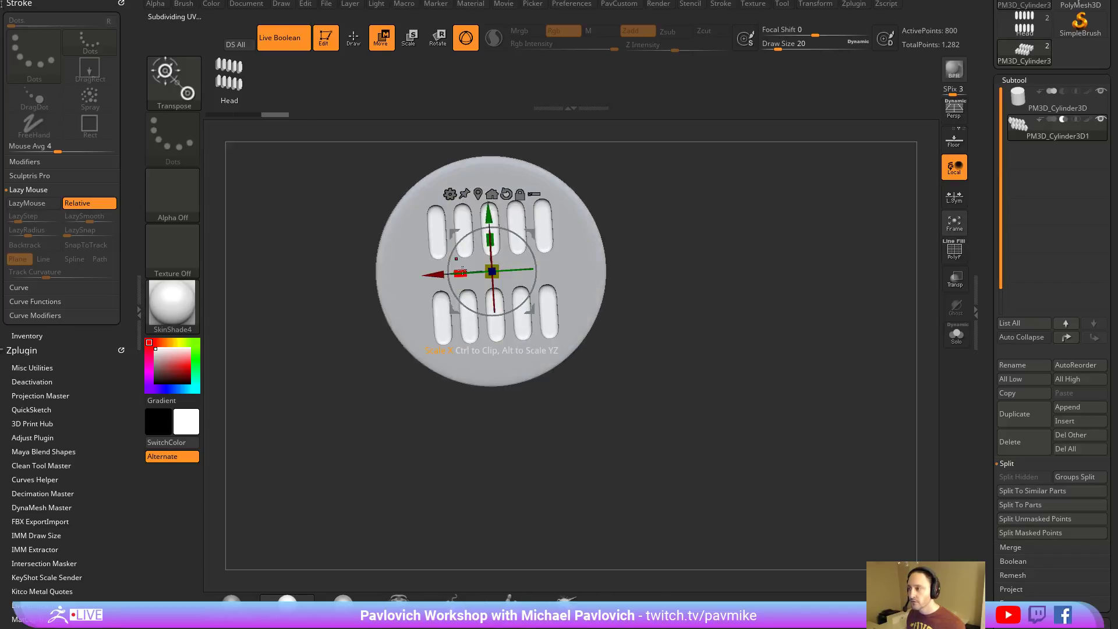
{"action": "mouse_move", "coordinate": [460, 272]}
{"action": "left_mouse_down"}
{"action": "mouse_move", "coordinate": [437, 261]}
{"action": "mouse_move", "coordinate": [731, 258]}
{"action": "mouse_move", "coordinate": [567, 299]}
{"action": "left_mouse_up"}
{"action": "key", "text": "q"}
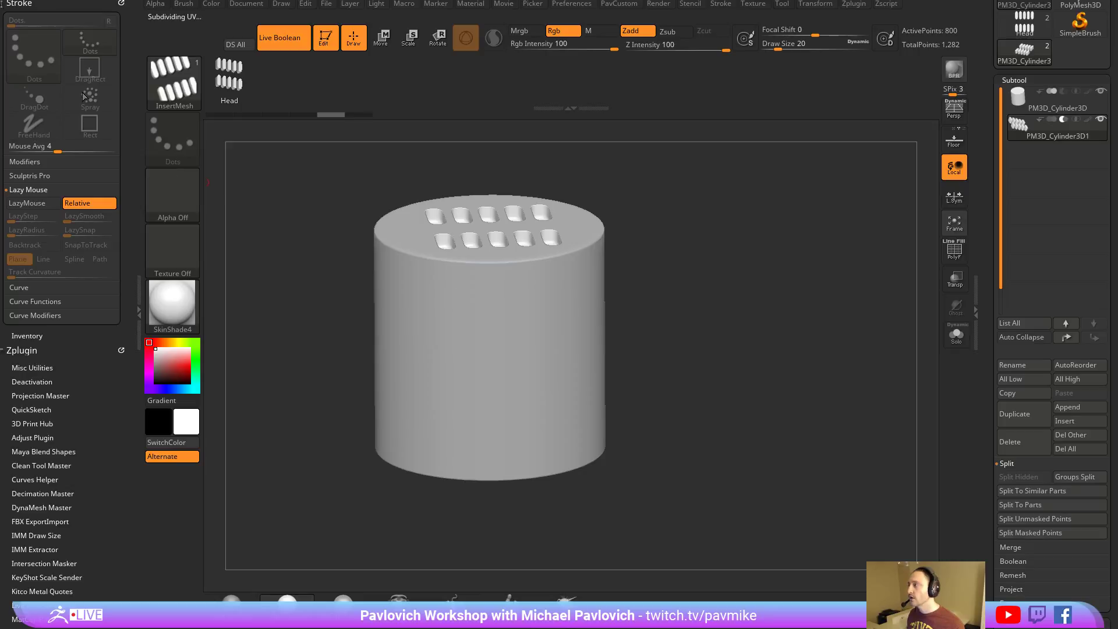
Remove the docked Stroke palette from the tray.
{"action": "key", "text": "shift"}
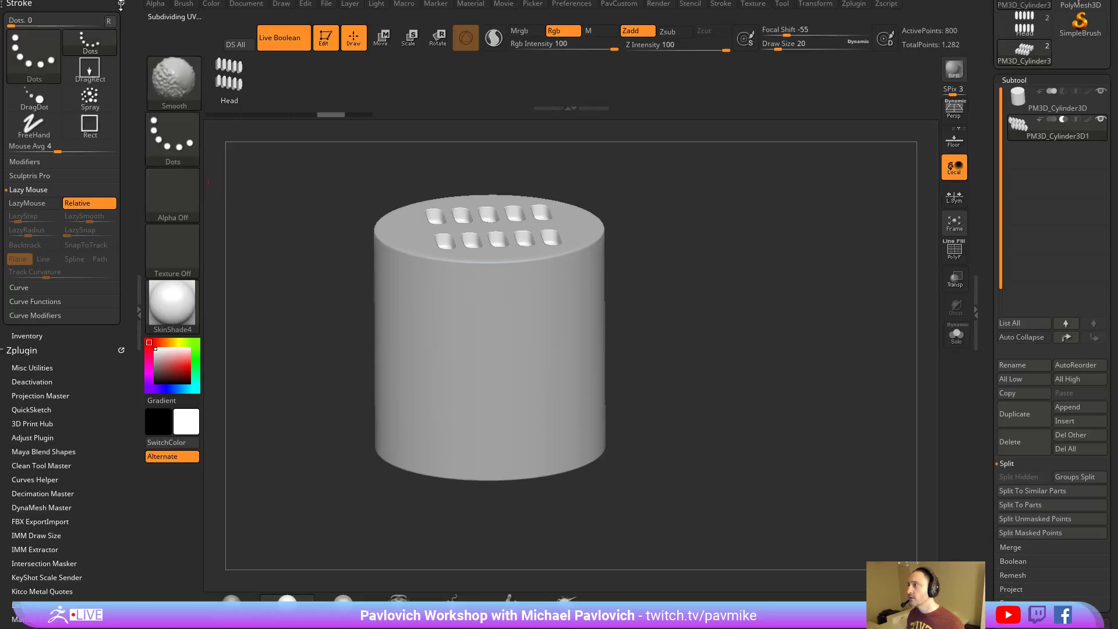
{"action": "left_click", "coordinate": [121, 1]}
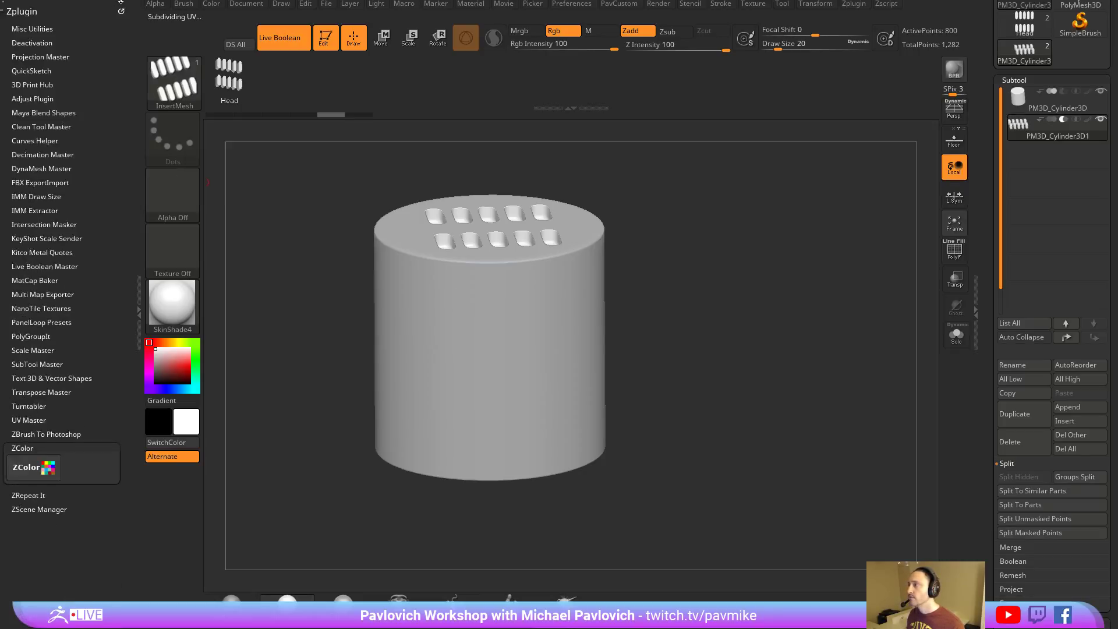
{"action": "left_click", "coordinate": [121, 2]}
{"action": "left_click", "coordinate": [121, 3]}
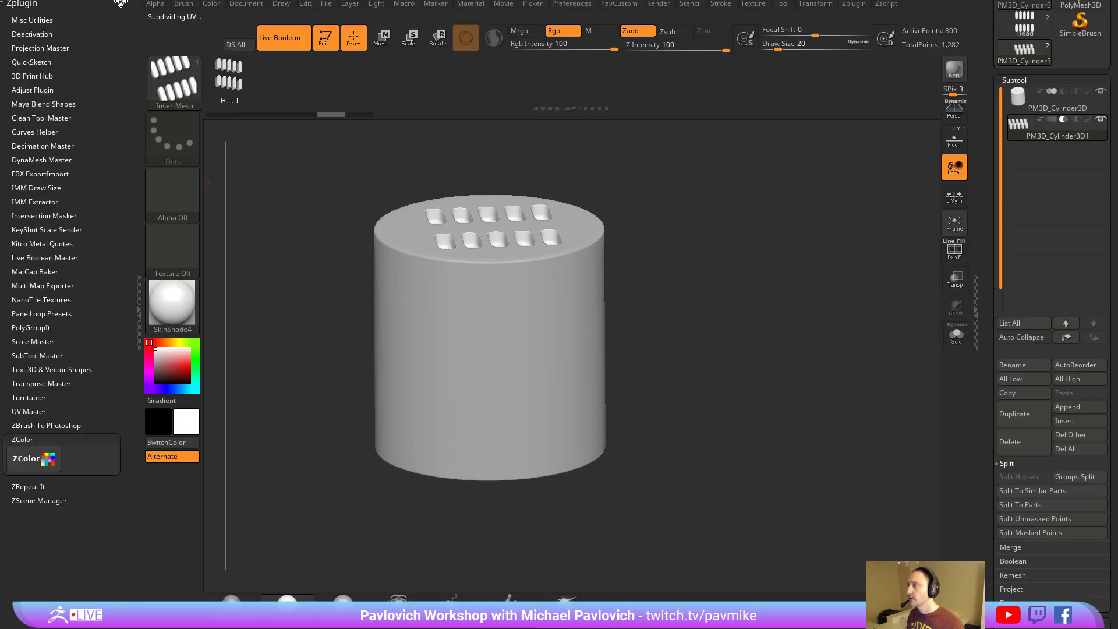
Dock the Brush palette in the tray and set the InsertMesh brush's Imbed depth to -4.
{"action": "left_click", "coordinate": [183, 4]}
{"action": "left_click_drag", "start_coordinate": [175, 12], "coordinate": [36, 180]}
{"action": "left_click_drag", "start_coordinate": [74, 427], "coordinate": [43, 344]}
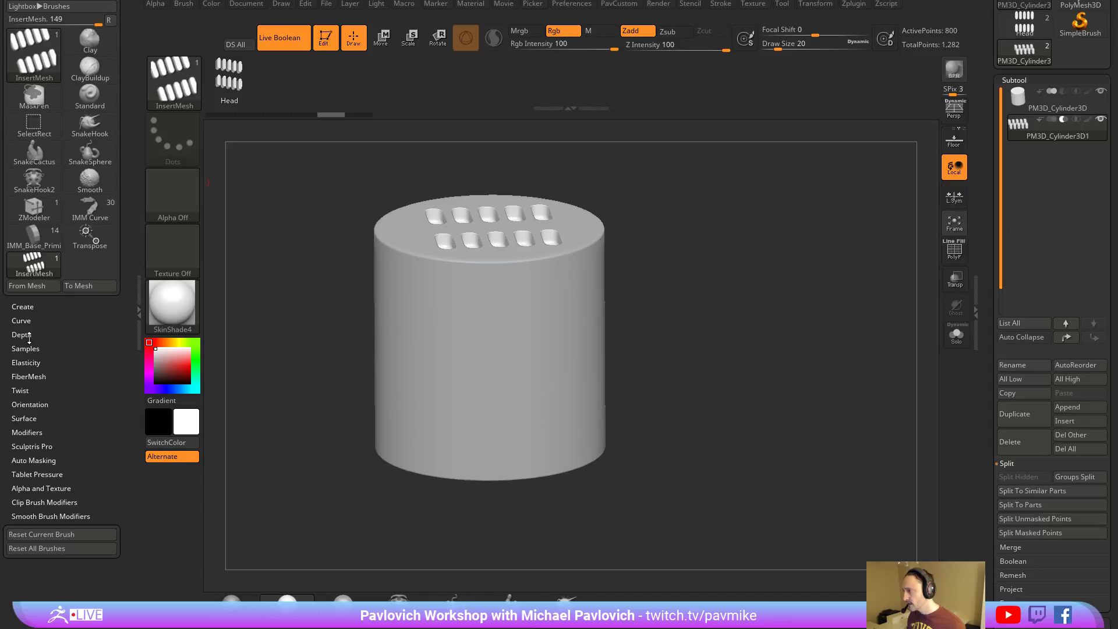
{"action": "left_click", "coordinate": [28, 336]}
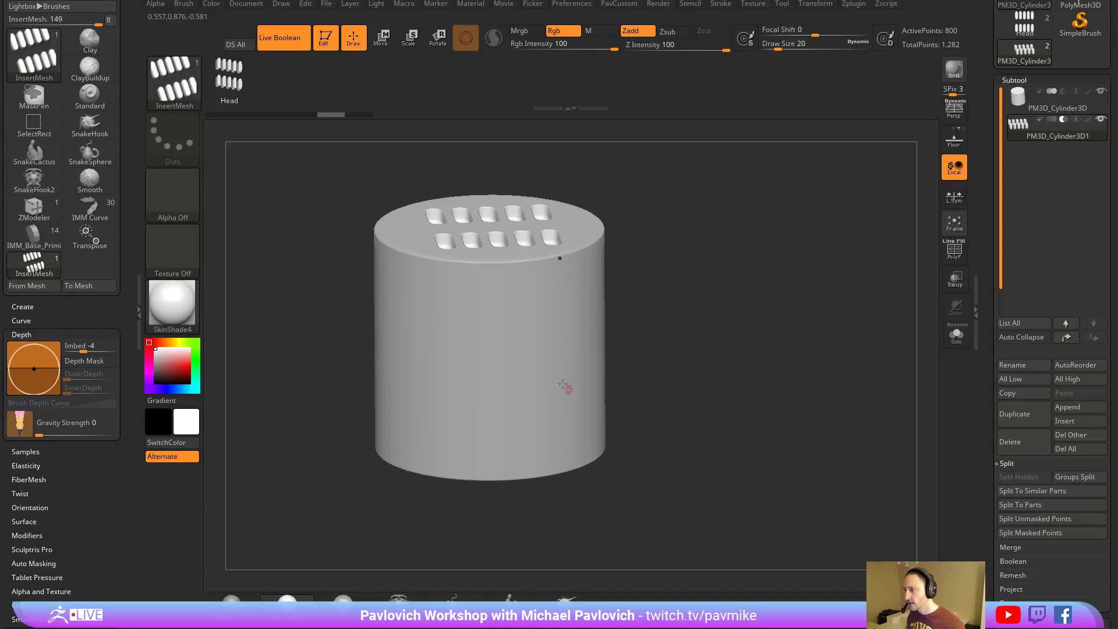
Insert several subtractive slot patterns at varying angles and sizes around the side of the cylinder.
{"action": "left_click_drag", "start_coordinate": [542, 350], "coordinate": [546, 411]}
{"action": "mouse_move", "coordinate": [711, 344]}
{"action": "left_mouse_down"}
{"action": "mouse_move", "coordinate": [638, 330]}
{"action": "mouse_move", "coordinate": [645, 389]}
{"action": "left_mouse_up"}
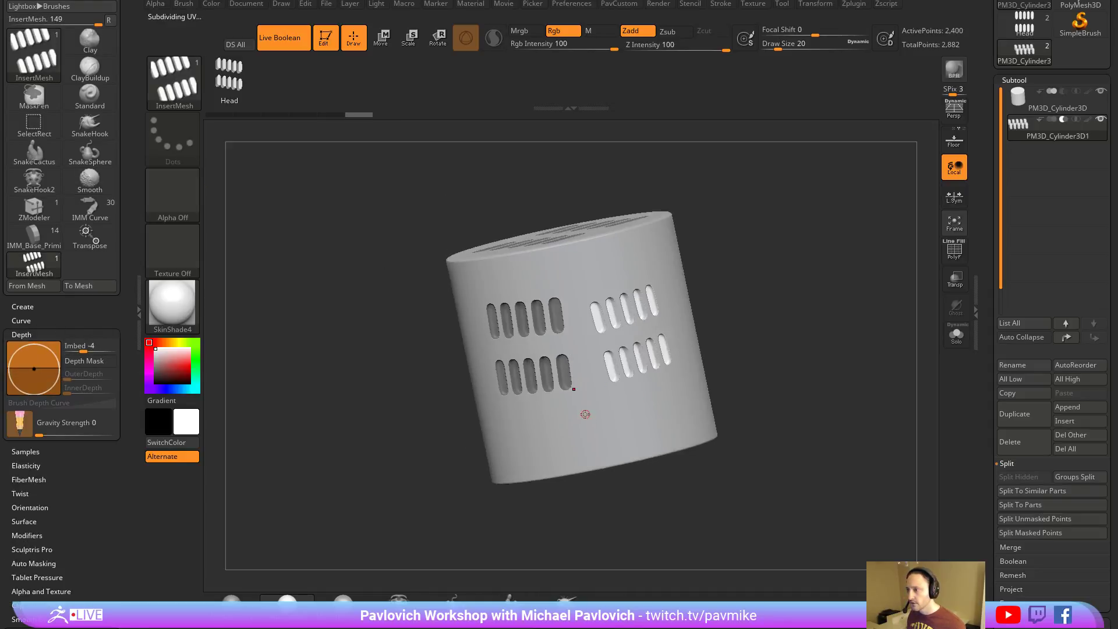
{"action": "left_click_drag", "start_coordinate": [585, 414], "coordinate": [620, 454]}
{"action": "left_click_drag", "start_coordinate": [814, 325], "coordinate": [702, 344]}
{"action": "mouse_move", "coordinate": [590, 338]}
{"action": "left_mouse_down"}
{"action": "mouse_move", "coordinate": [606, 391]}
{"action": "mouse_move", "coordinate": [574, 448]}
{"action": "left_mouse_up"}
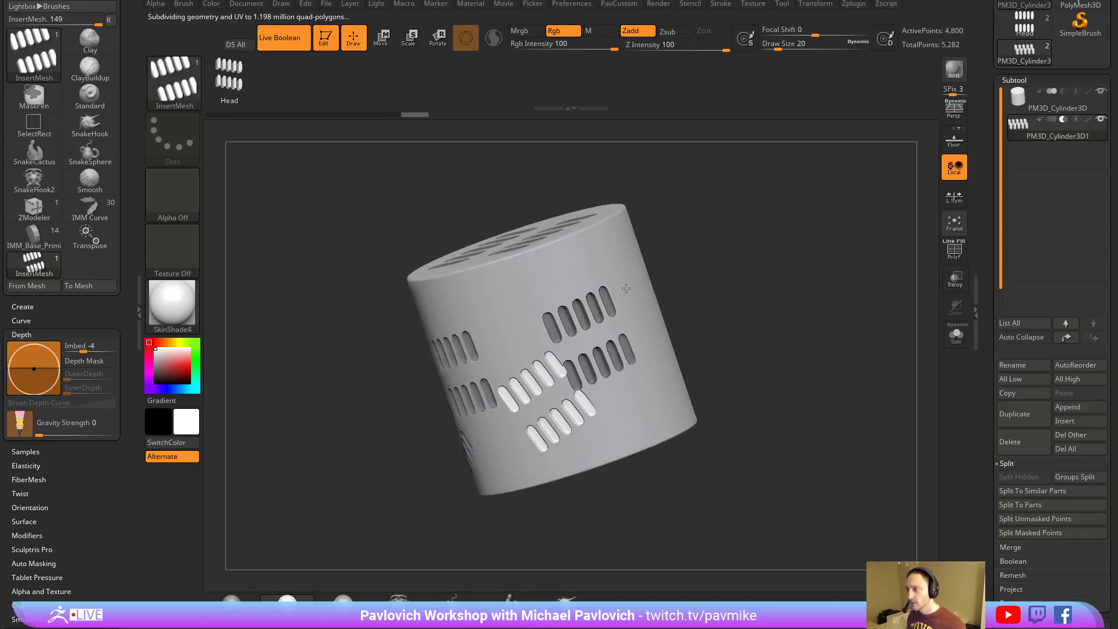
{"action": "left_click_drag", "start_coordinate": [626, 288], "coordinate": [589, 254]}
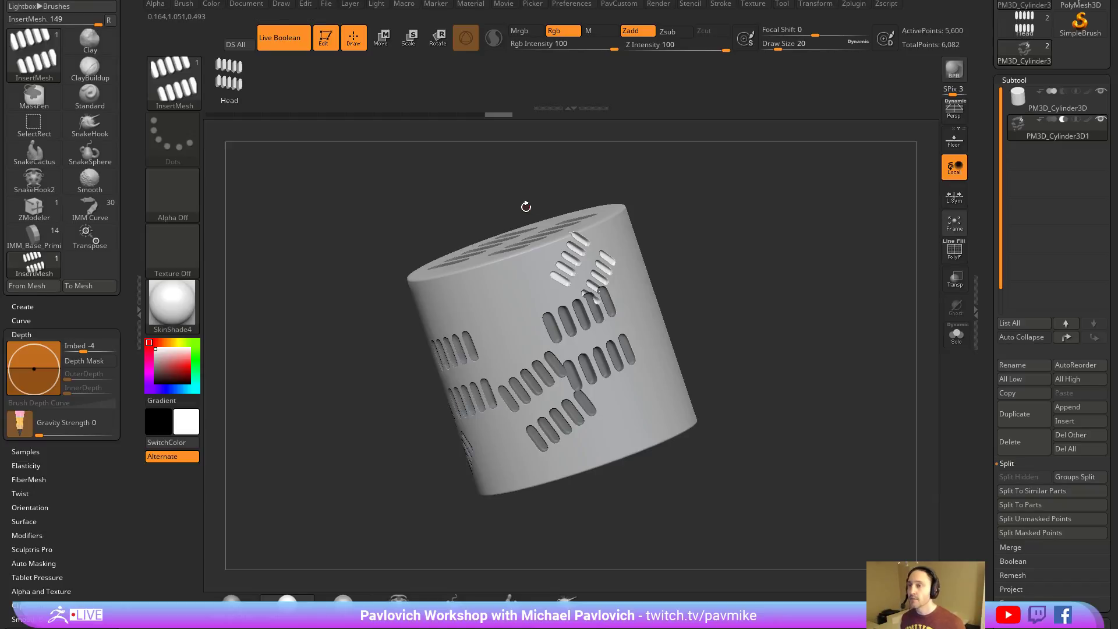
Compare the slots with dynamic subdivision off and on, displaying their polyframe wireframe.
{"action": "key", "text": "f"}
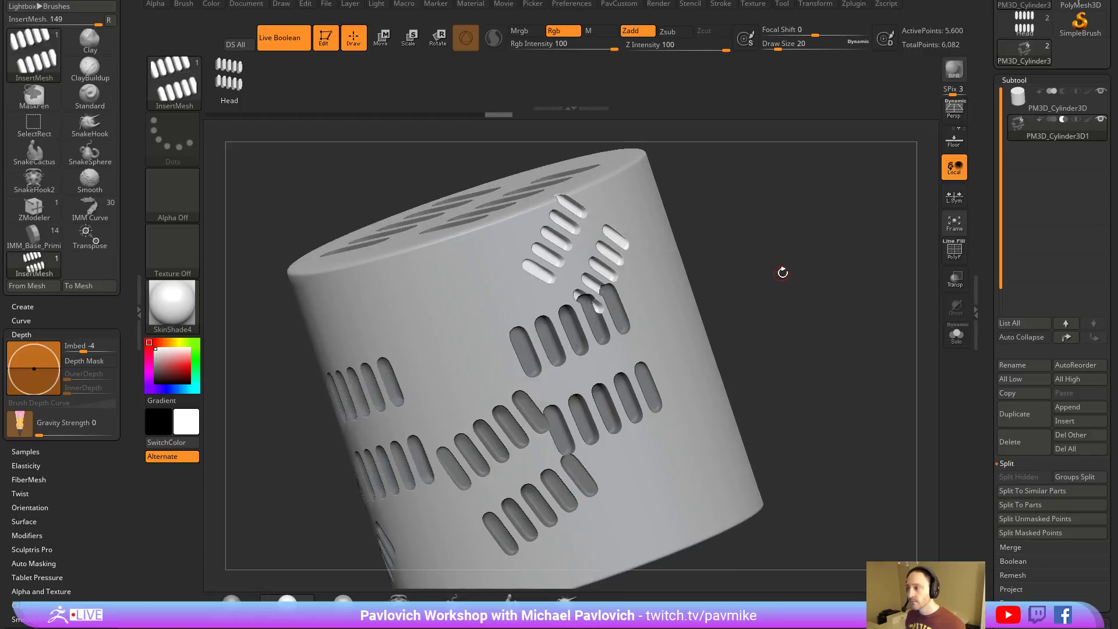
{"action": "key", "text": "shift+d"}
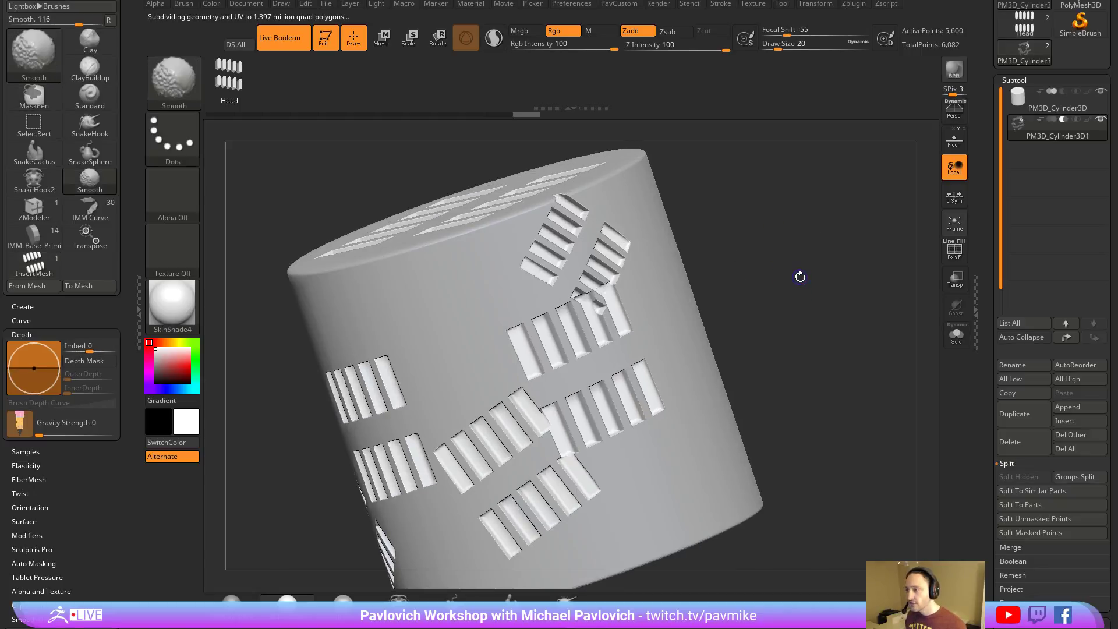
{"action": "key", "text": "shift+d"}
{"action": "left_click_drag", "start_coordinate": [798, 277], "coordinate": [953, 260]}
{"action": "left_click", "coordinate": [953, 261]}
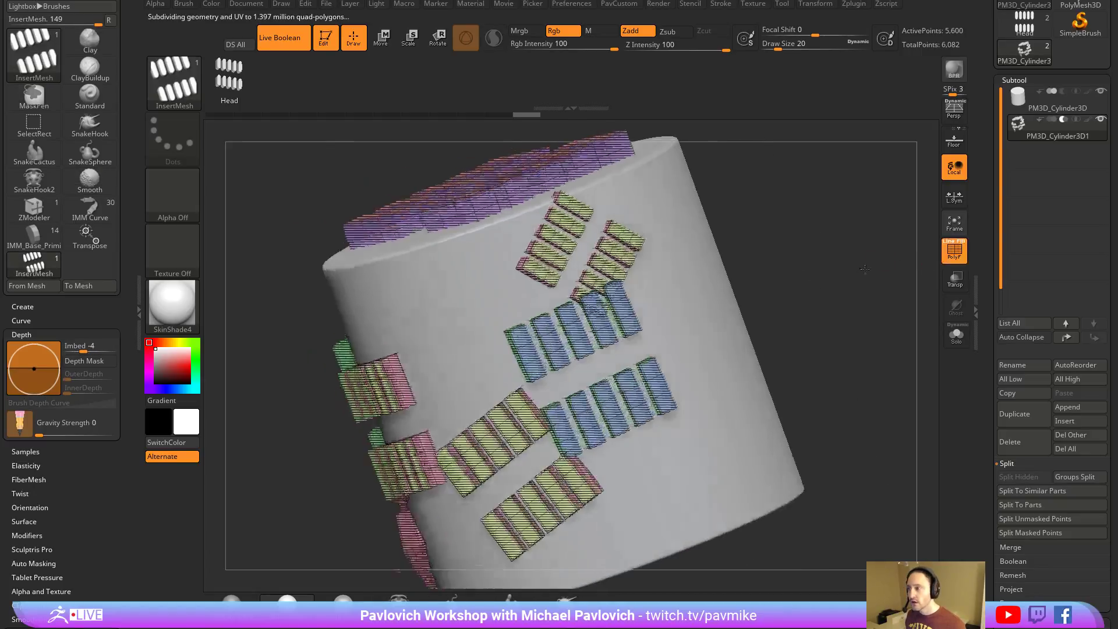
{"action": "key", "text": "d"}
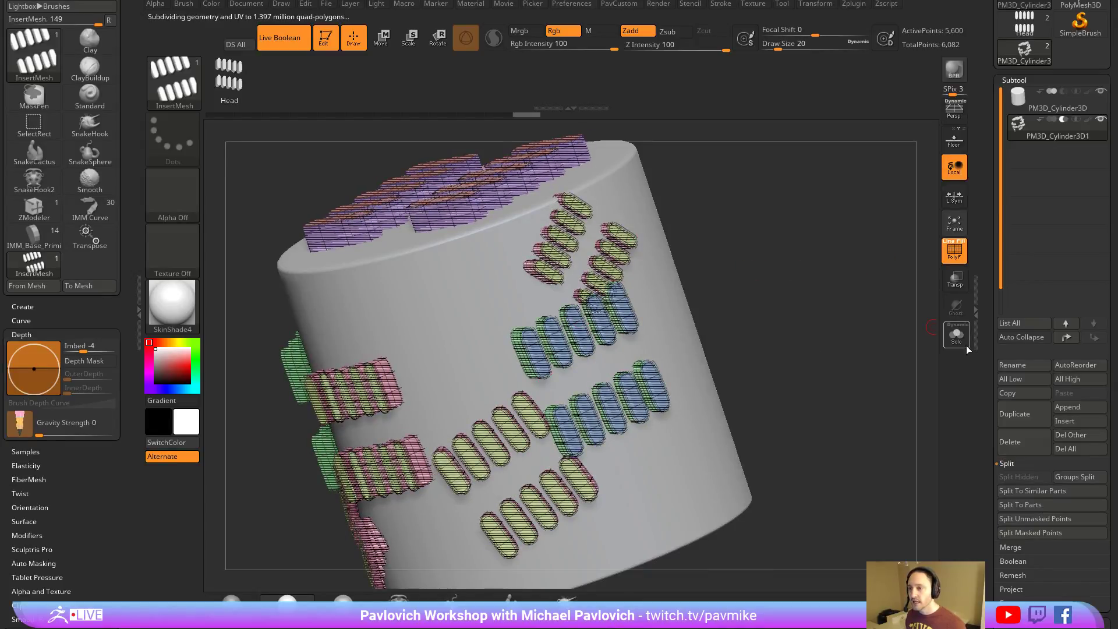
Apply dynamic subdivision to the slots as real levels up to SDiv 5, and isolate them in Solo with the wireframe shown.
{"action": "scroll", "coordinate": [1008, 224], "scroll_direction": "down", "scroll_amount": 5}
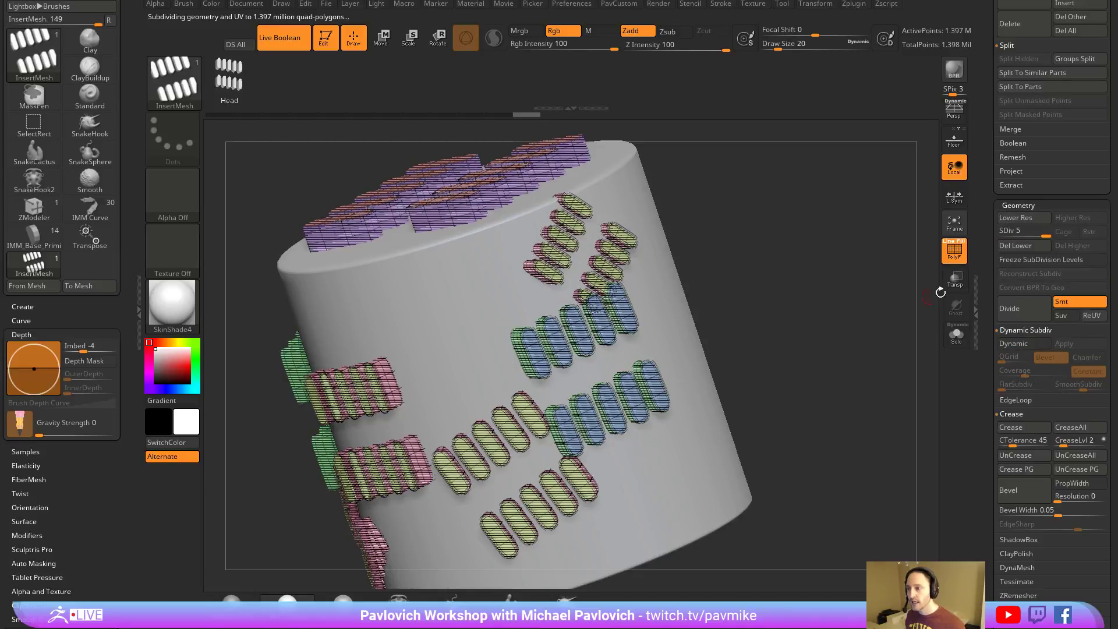
{"action": "left_click", "coordinate": [952, 261]}
{"action": "left_click_drag", "start_coordinate": [891, 291], "coordinate": [922, 393]}
{"action": "left_click", "coordinate": [957, 338]}
{"action": "left_click_drag", "start_coordinate": [1019, 231], "coordinate": [1047, 232]}
{"action": "left_click_drag", "start_coordinate": [886, 280], "coordinate": [848, 255]}
{"action": "key", "text": "shift+f"}
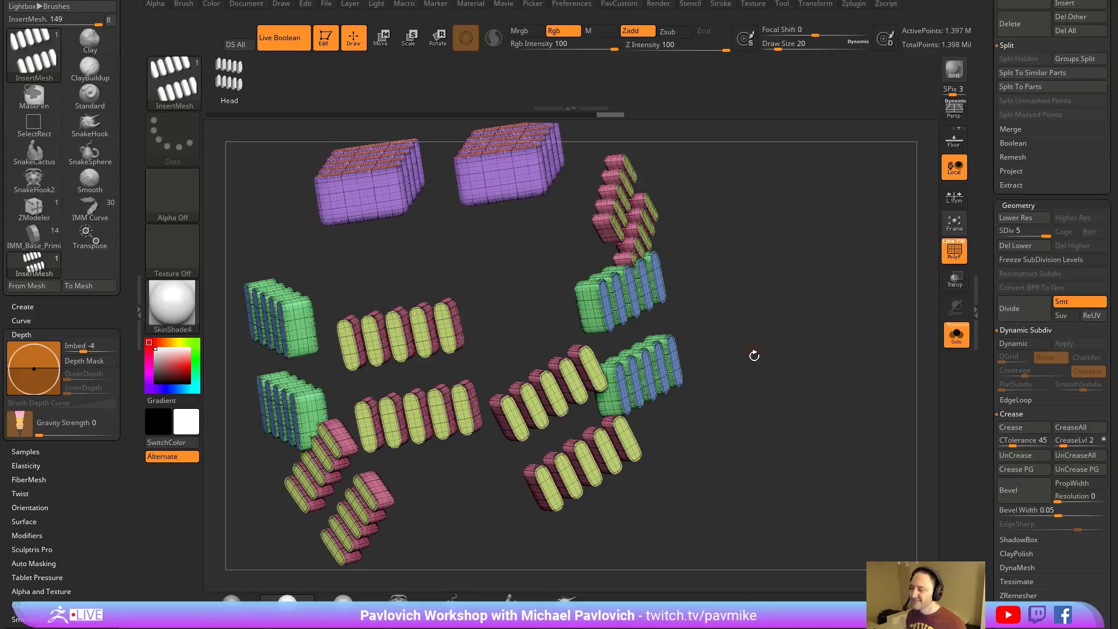
Clear the canvas of the slot meshes and draw a new Cylinder3D primitive.
{"action": "left_click", "coordinate": [325, 40]}
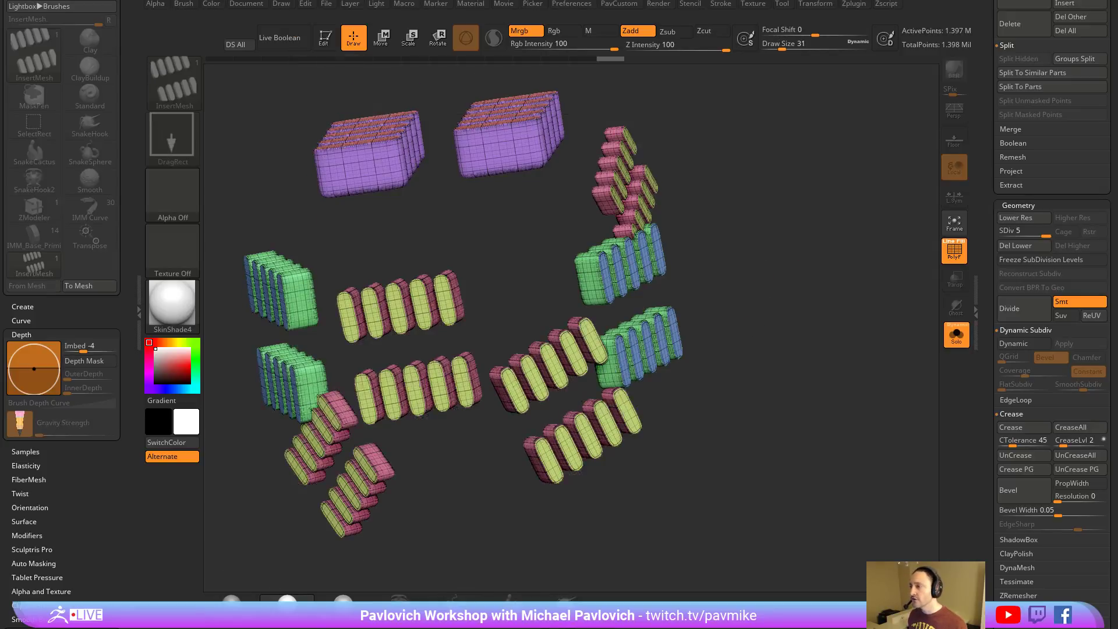
{"action": "key", "text": "ctrl+n"}
{"action": "left_click_drag", "start_coordinate": [1001, 274], "coordinate": [979, 506]}
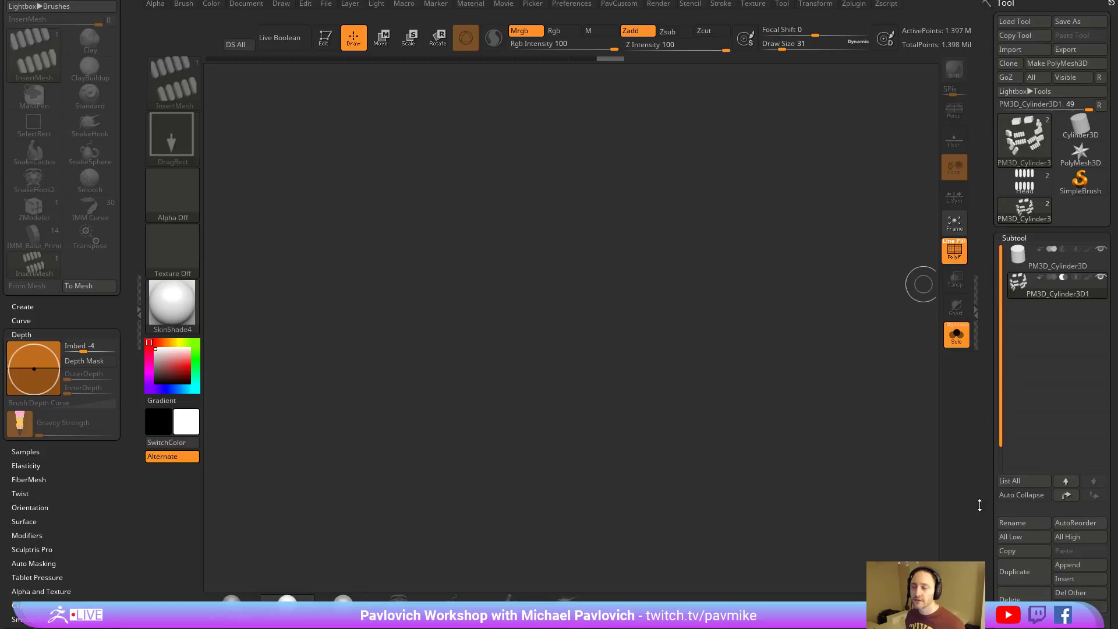
{"action": "left_click", "coordinate": [1078, 127]}
{"action": "left_click_drag", "start_coordinate": [499, 360], "coordinate": [593, 511]}
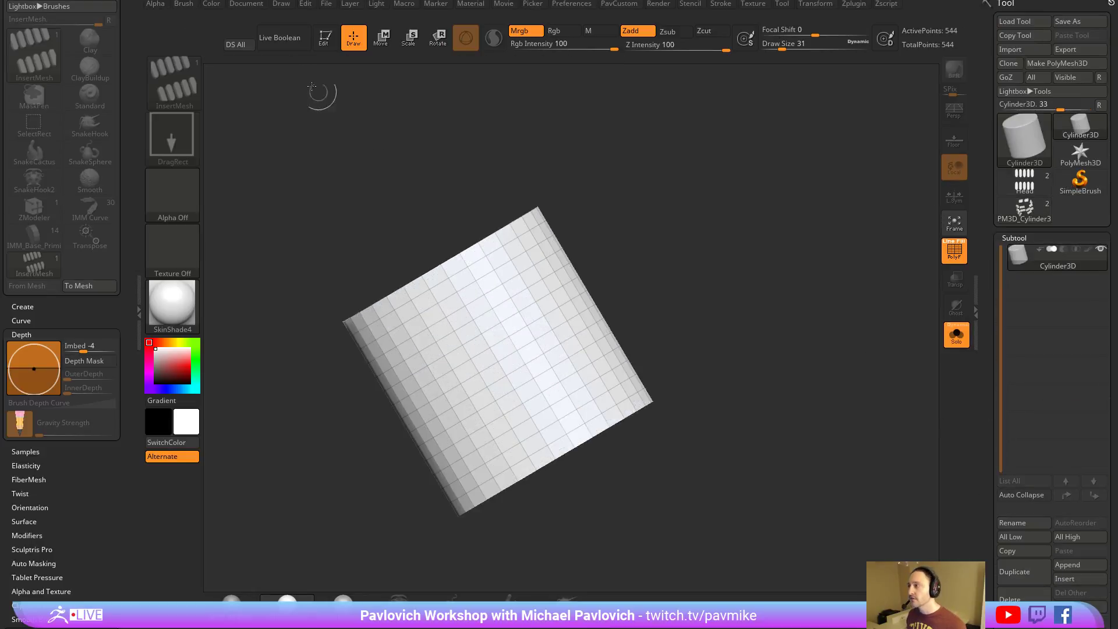
Make the new cylinder editable and convert it into a PolyMesh3D.
{"action": "left_click", "coordinate": [330, 43]}
{"action": "left_click", "coordinate": [1057, 63]}
{"action": "left_click_drag", "start_coordinate": [726, 302], "coordinate": [787, 265]}
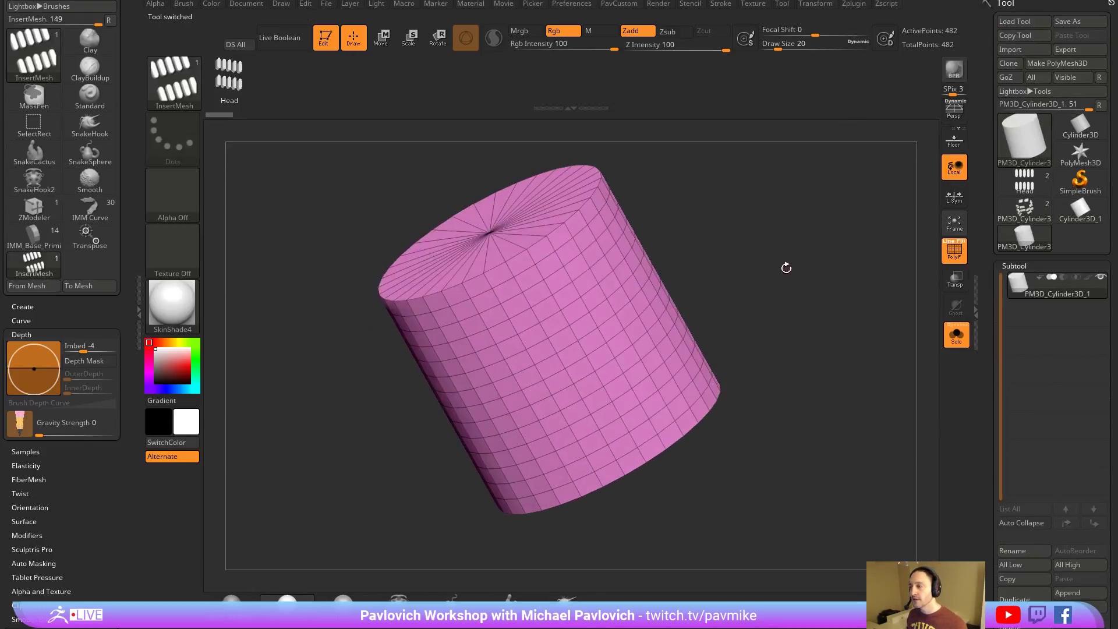
With ZModeler's PolyGroup edge action, assign a shared polygroup to three separate polyloops around the upper half of the cylinder.
{"action": "key", "text": "b"}
{"action": "key", "text": "z"}
{"action": "key", "text": "m"}
{"action": "key", "text": "space"}
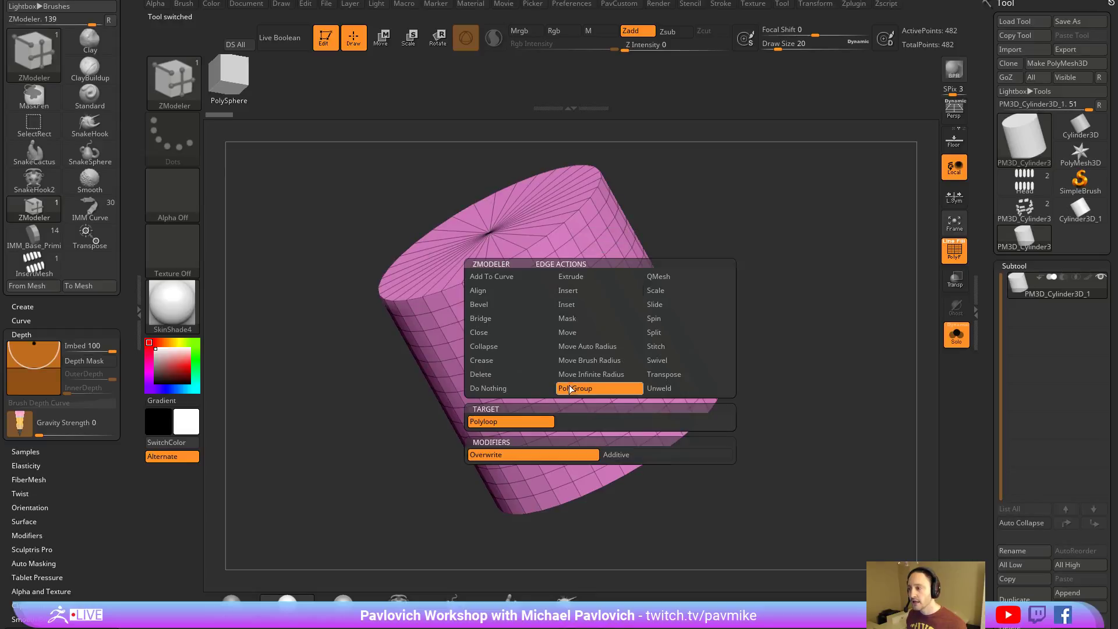
{"action": "left_click", "coordinate": [597, 276]}
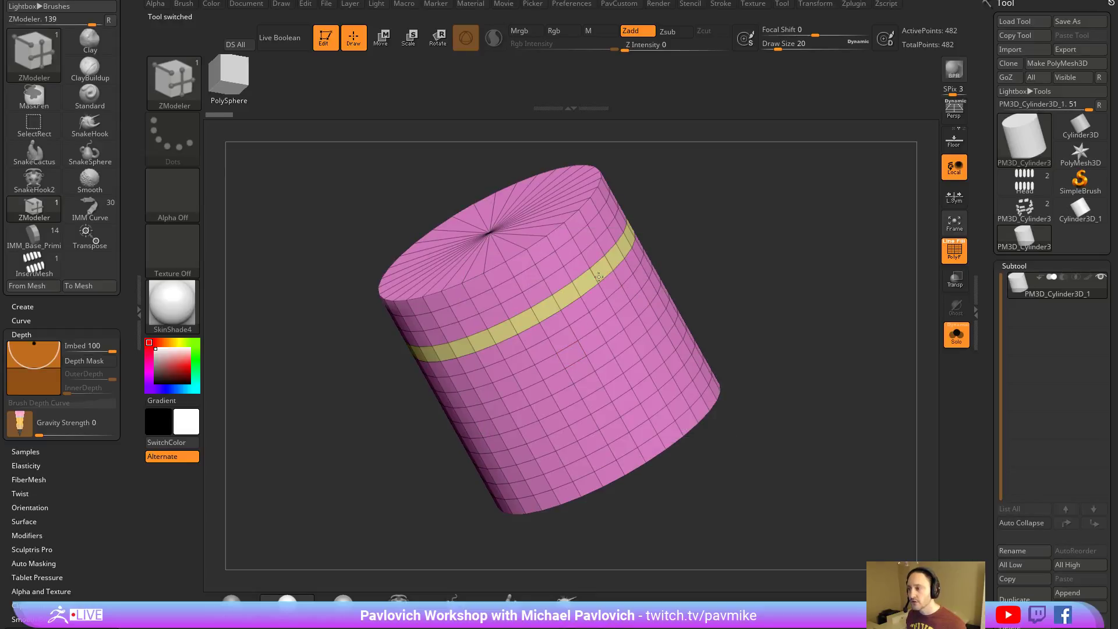
{"action": "left_click", "coordinate": [610, 309]}
{"action": "left_click", "coordinate": [629, 339]}
Inset the three grouped bands slightly with ZModeler's Inset action, targeting Polygroup All with Inset Region.
{"action": "key", "text": "space"}
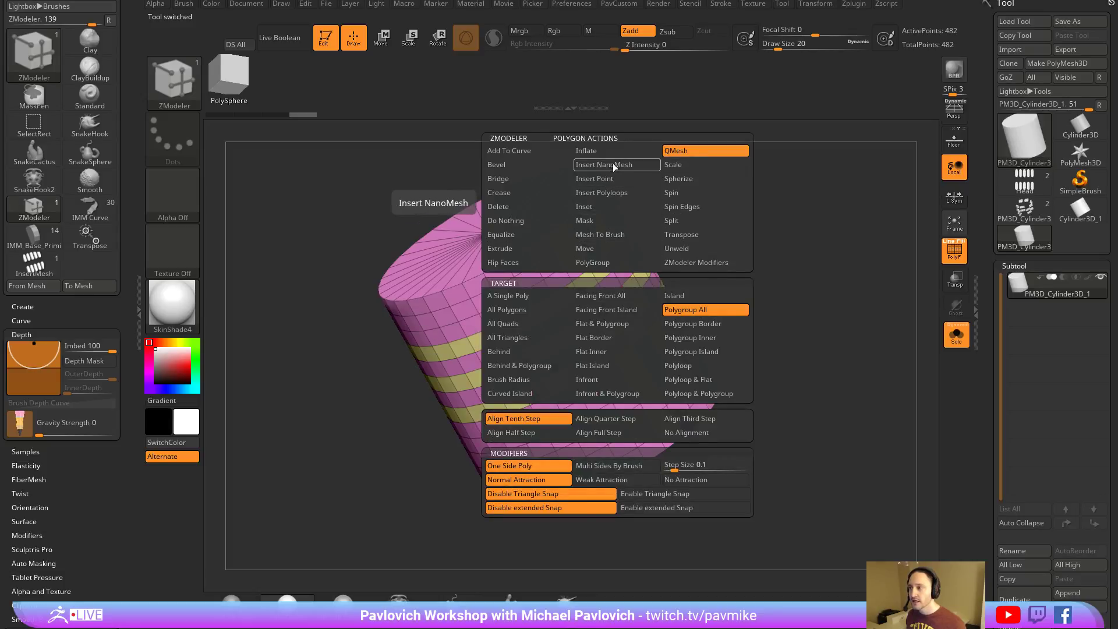
{"action": "left_click", "coordinate": [609, 193]}
{"action": "left_click", "coordinate": [611, 208]}
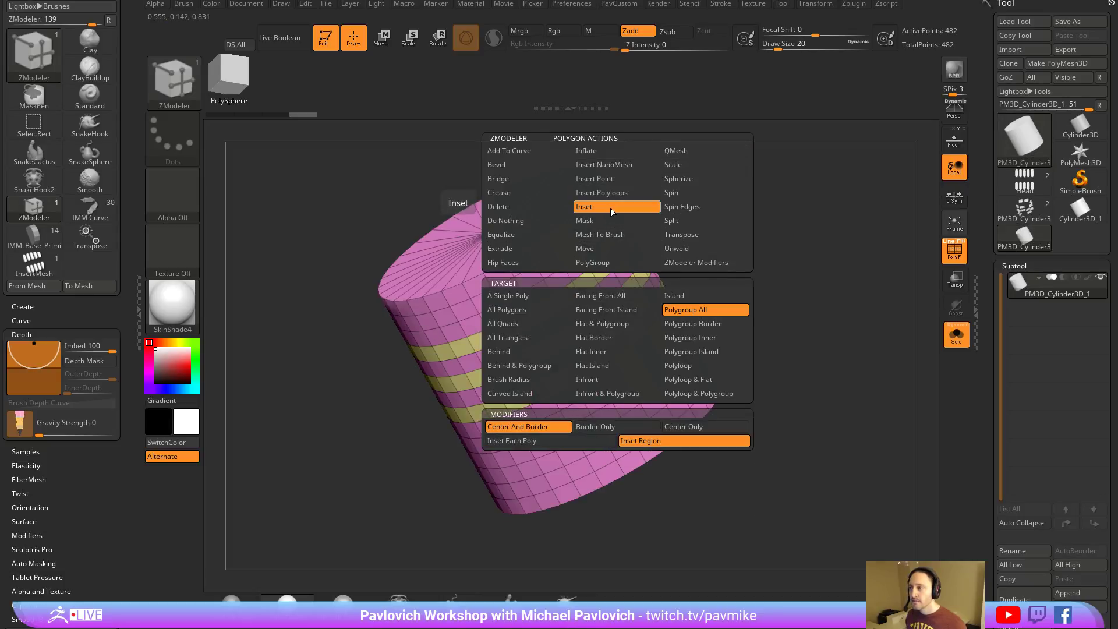
{"action": "left_click", "coordinate": [684, 311]}
{"action": "left_click_drag", "start_coordinate": [554, 357], "coordinate": [605, 303]}
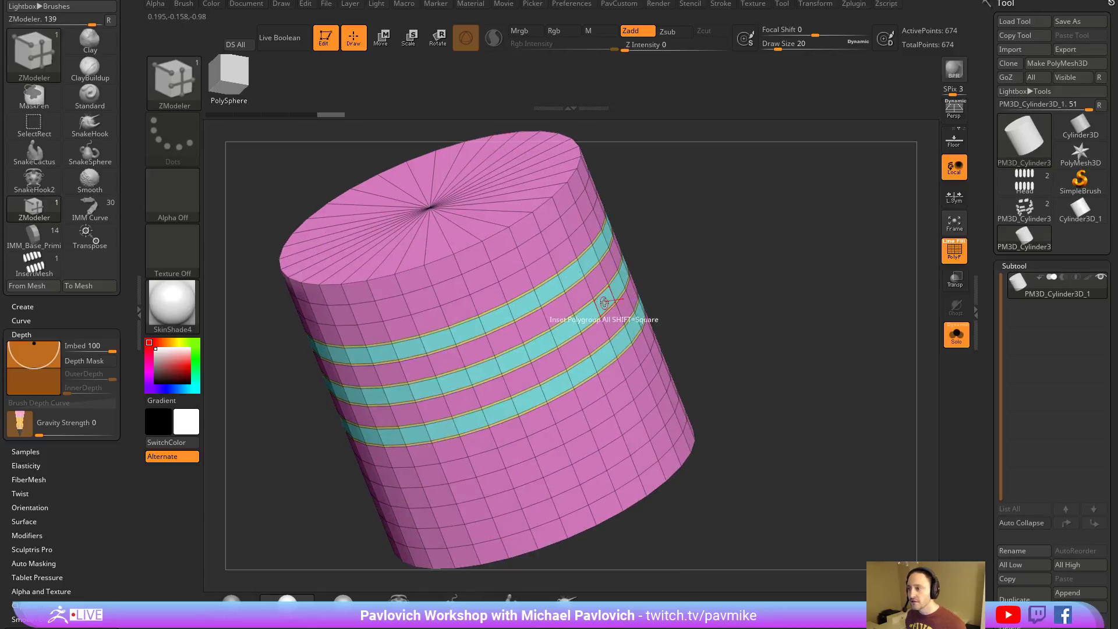
Push the three inset bands inward with QMesh on Polygroup All to form grooves around the cylinder.
{"action": "key", "text": "space"}
{"action": "left_click", "coordinate": [718, 150]}
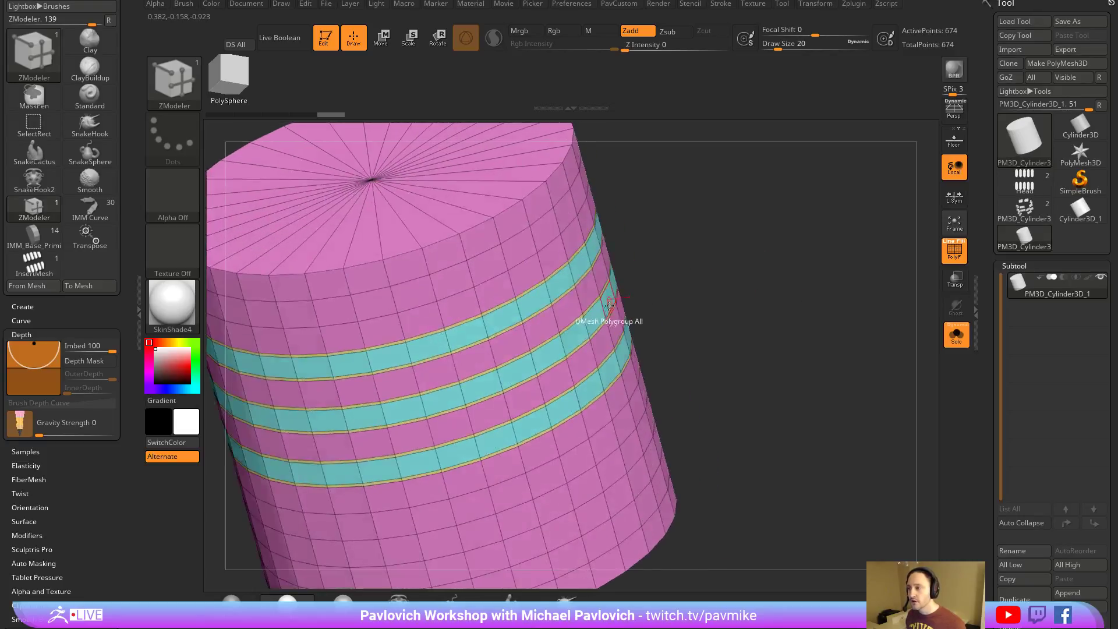
{"action": "left_click_drag", "start_coordinate": [609, 304], "coordinate": [588, 325]}
{"action": "key", "text": "ctrl+z"}
{"action": "right_click_drag", "start_coordinate": [605, 327], "coordinate": [677, 278]}
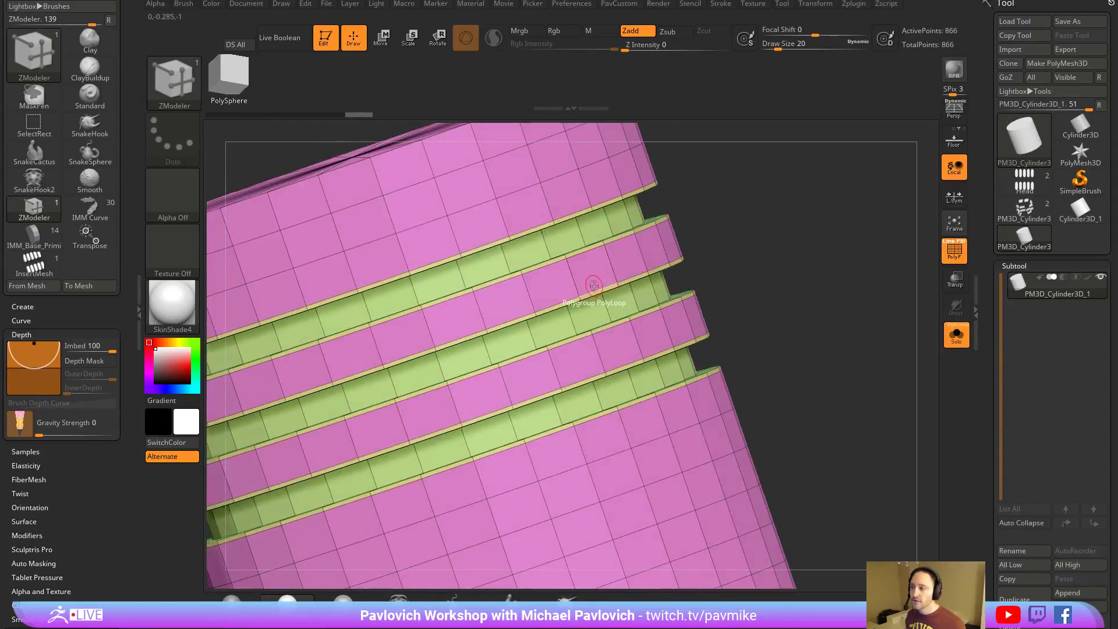
{"action": "key", "text": "space"}
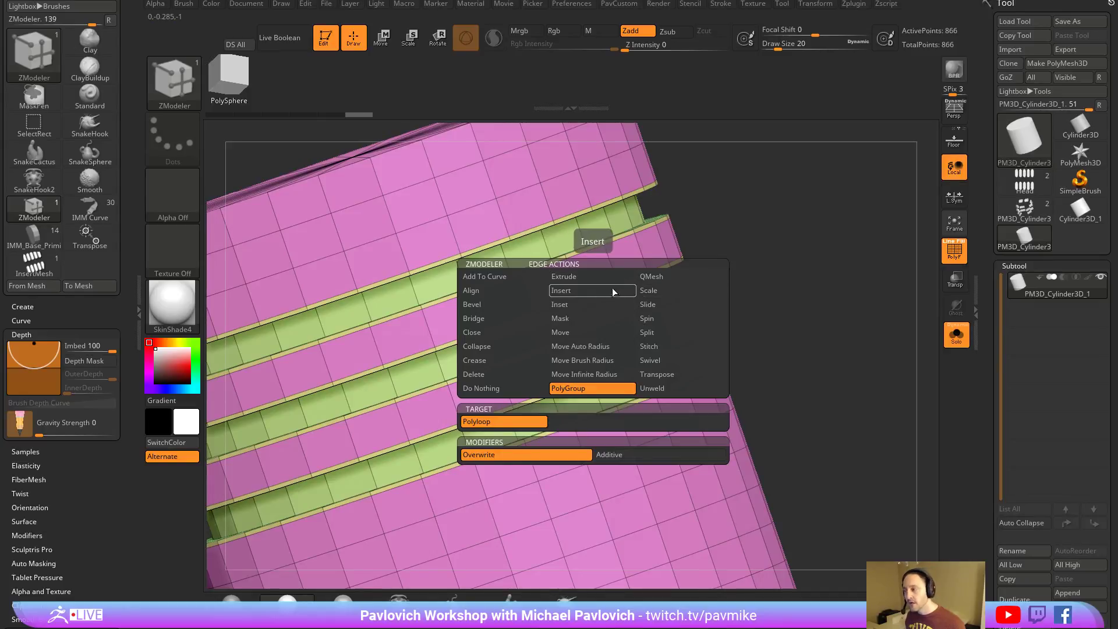
{"action": "right_click_drag", "start_coordinate": [613, 291], "coordinate": [731, 293]}
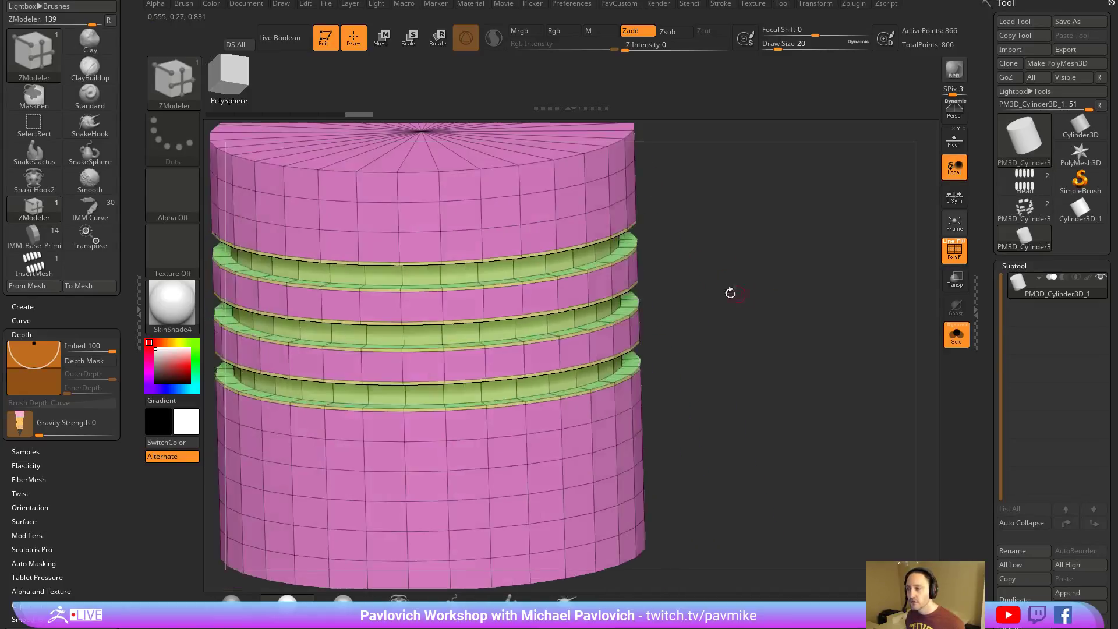
{"action": "key", "text": "space"}
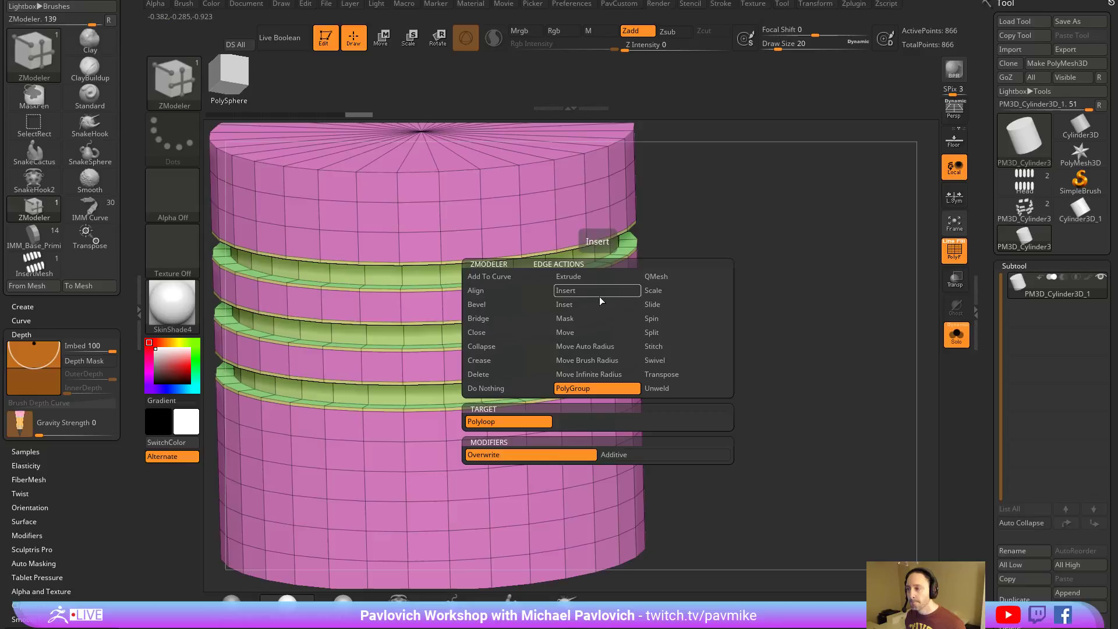
{"action": "left_click", "coordinate": [650, 303]}
{"action": "mouse_move", "coordinate": [676, 303]}
{"action": "right_mouse_down"}
{"action": "mouse_move", "coordinate": [729, 281]}
{"action": "mouse_move", "coordinate": [688, 290]}
{"action": "right_mouse_up"}
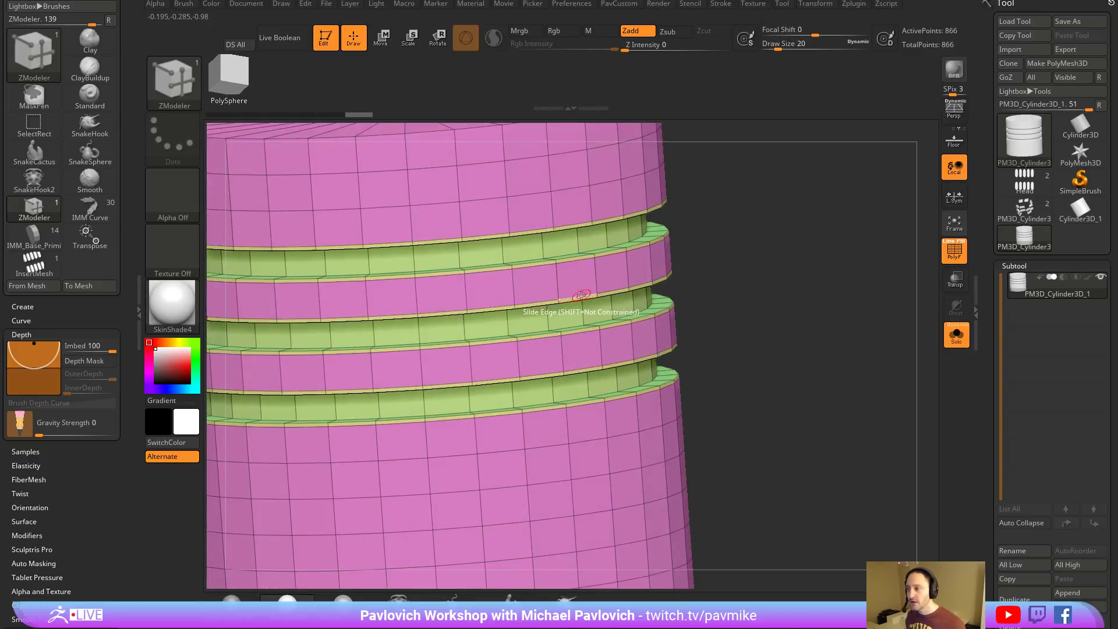
{"action": "key", "text": "ctrl"}
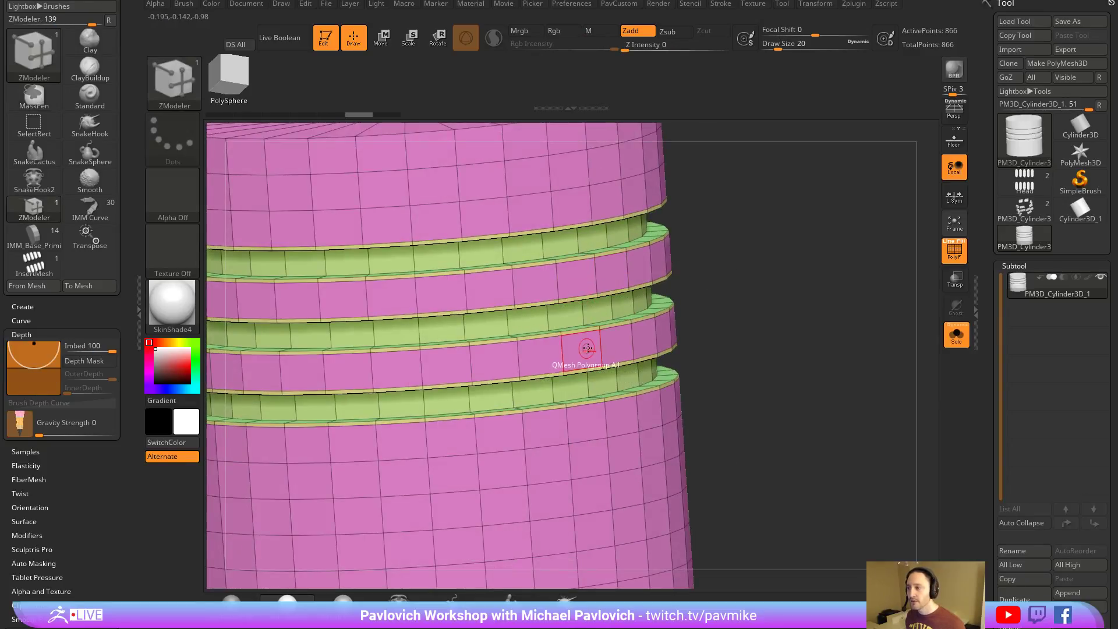
{"action": "key", "text": "space"}
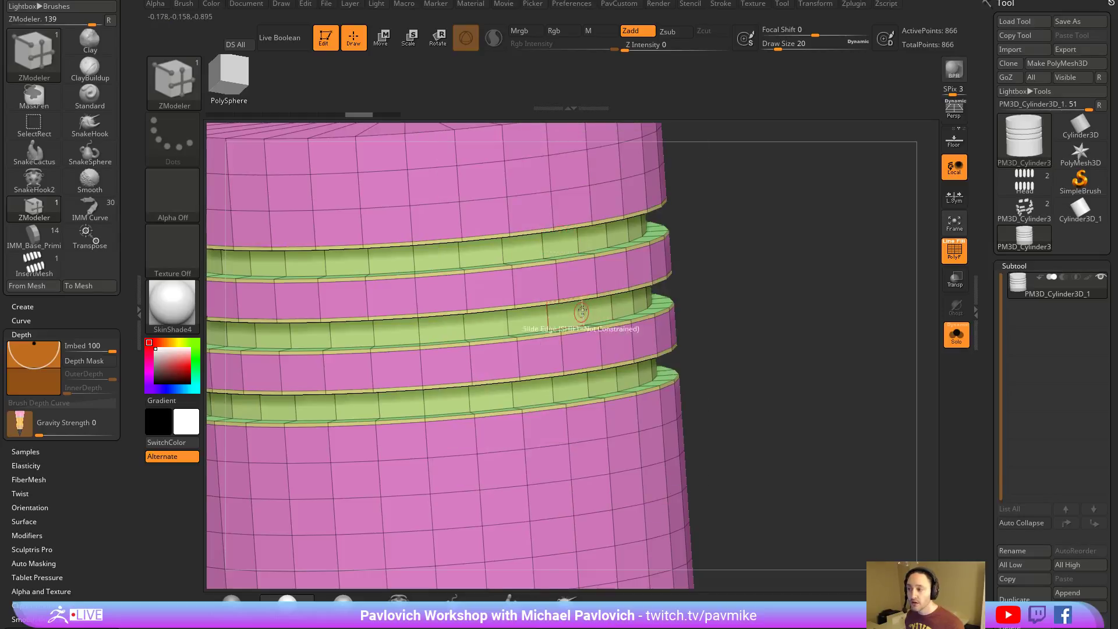
{"action": "key", "text": "space"}
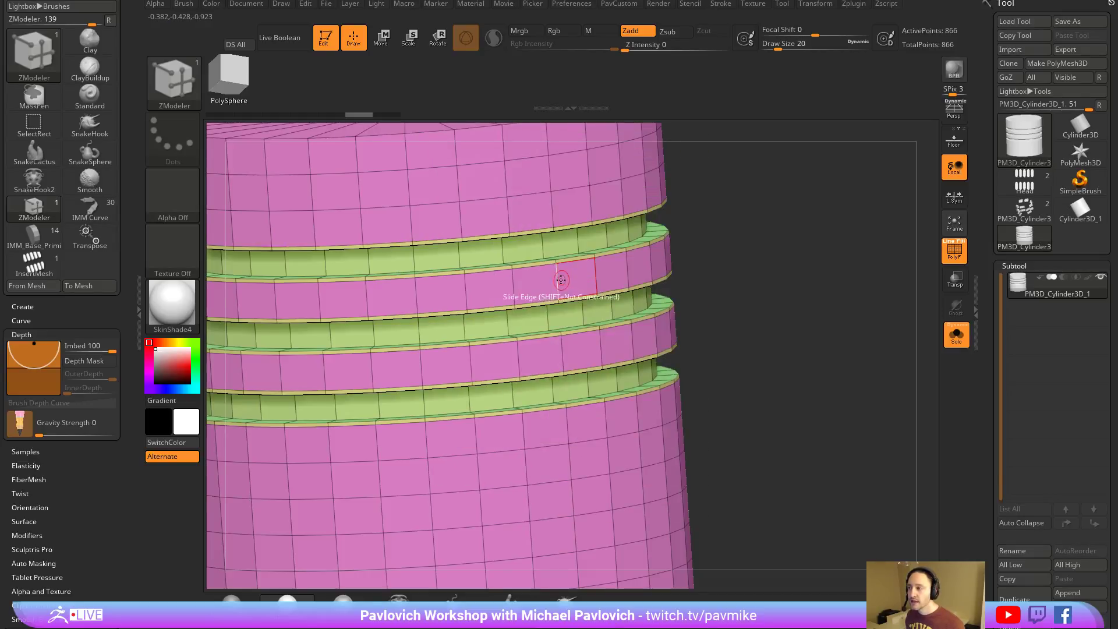
Assign a new polygroup to the outer polyloops of the two ridges between the grooves.
{"action": "key", "text": "space"}
{"action": "left_click", "coordinate": [539, 388]}
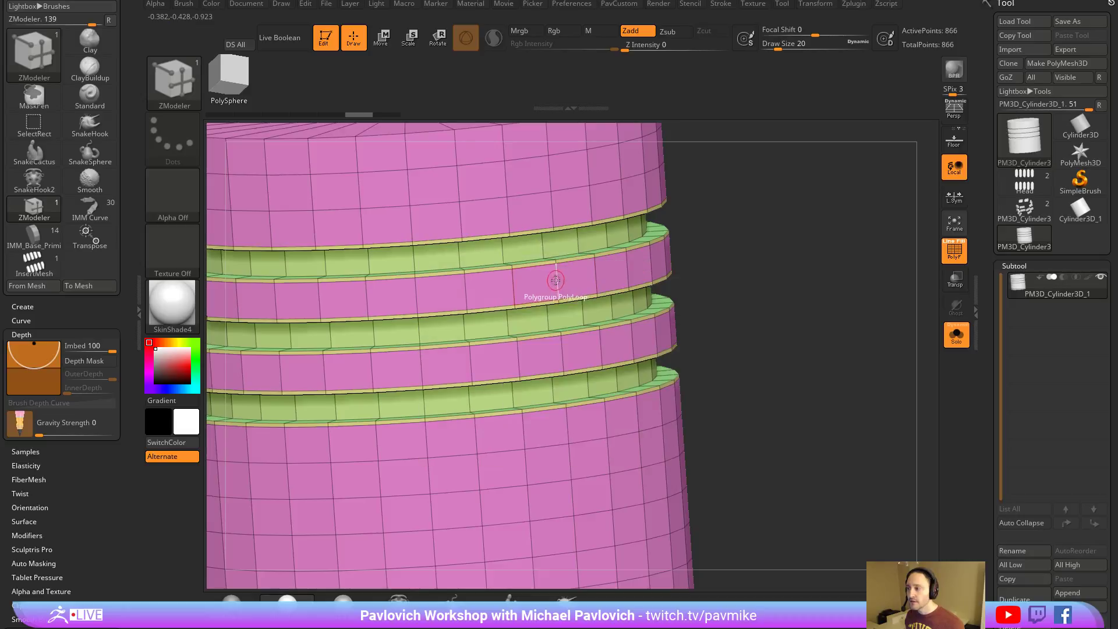
{"action": "left_click", "coordinate": [557, 283]}
{"action": "left_click", "coordinate": [557, 282]}
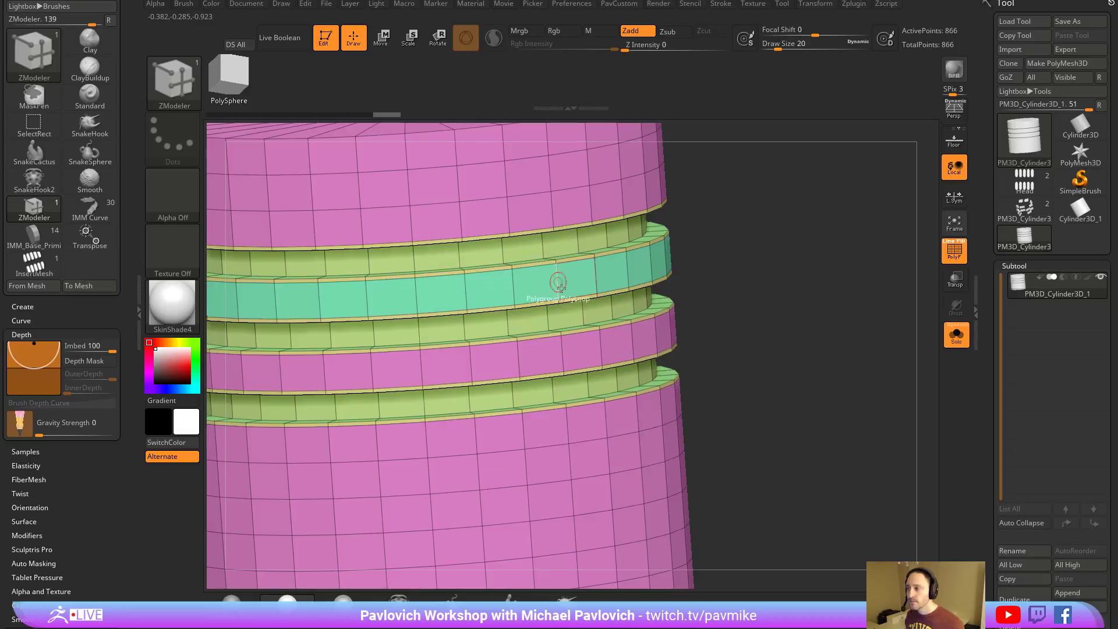
{"action": "left_click", "coordinate": [559, 351]}
Inset the outer faces of both ridges together with the Inset action on Polygroup All.
{"action": "key", "text": "space"}
{"action": "left_click", "coordinate": [544, 206]}
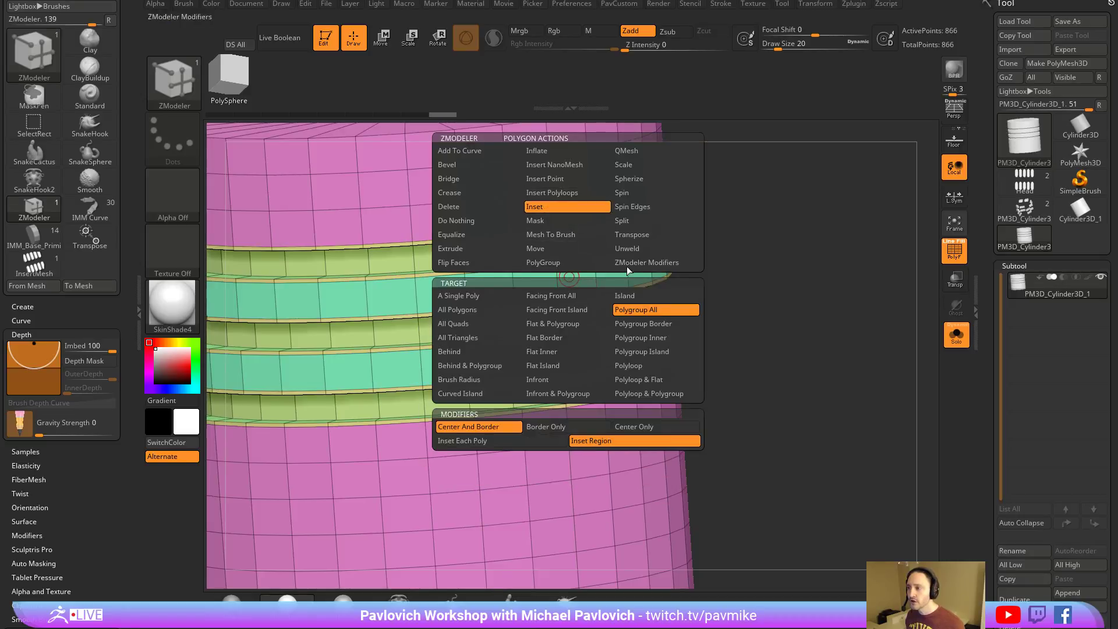
{"action": "left_click", "coordinate": [570, 283]}
{"action": "left_click_drag", "start_coordinate": [570, 283], "coordinate": [576, 285]}
Use the Insert edge action to delete the extra narrow edge loops along both edges of the two ridges.
{"action": "key", "text": "space"}
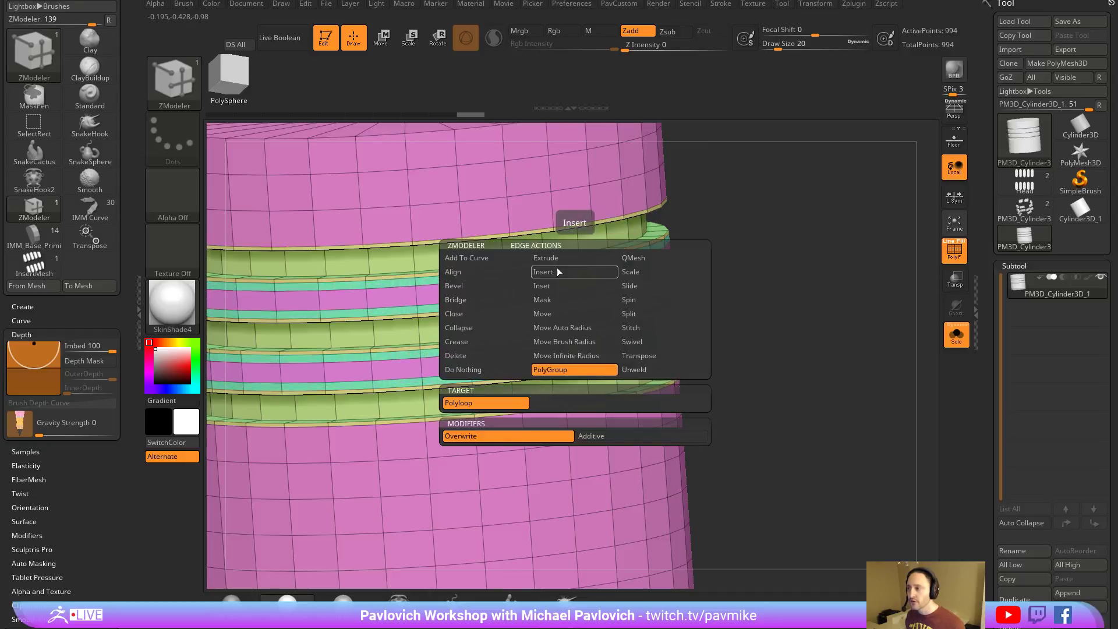
{"action": "left_click", "coordinate": [575, 266]}
{"action": "left_click", "coordinate": [574, 329]}
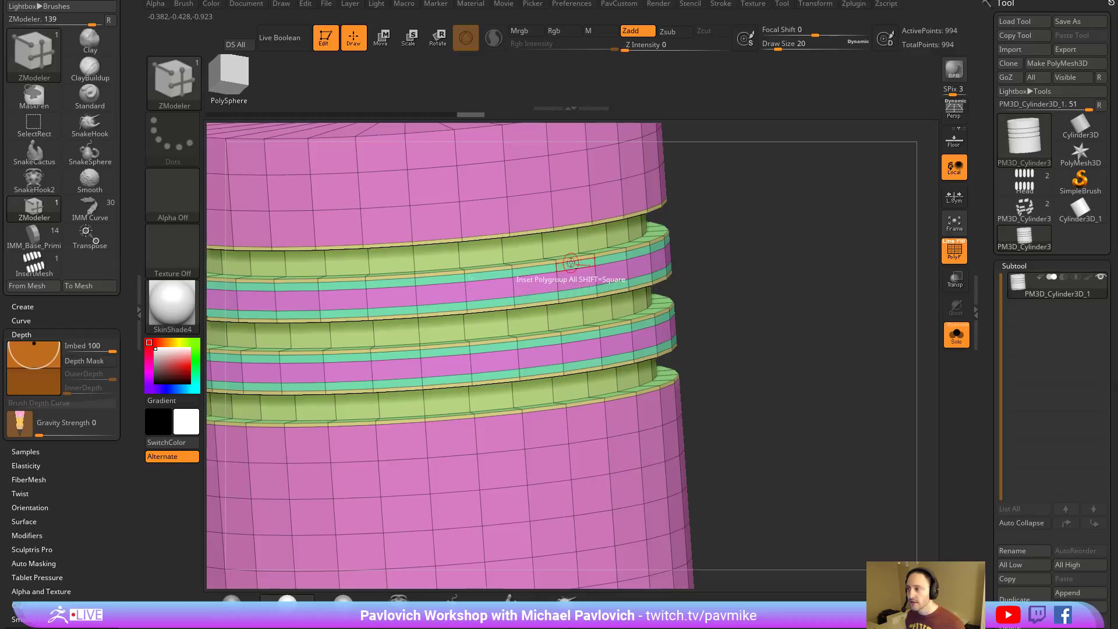
{"action": "key", "text": "ctrl+z"}
{"action": "key", "text": "ctrl+z"}
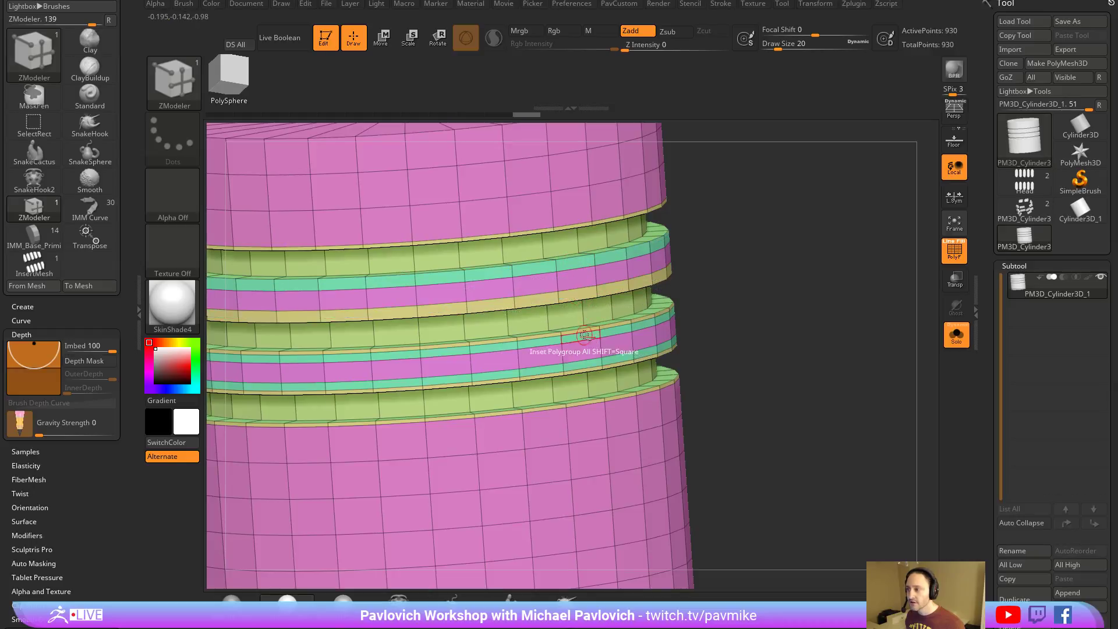
{"action": "left_click", "coordinate": [591, 368], "text": "alt"}
{"action": "right_click_drag", "start_coordinate": [757, 358], "coordinate": [752, 310], "text": "ctrl"}
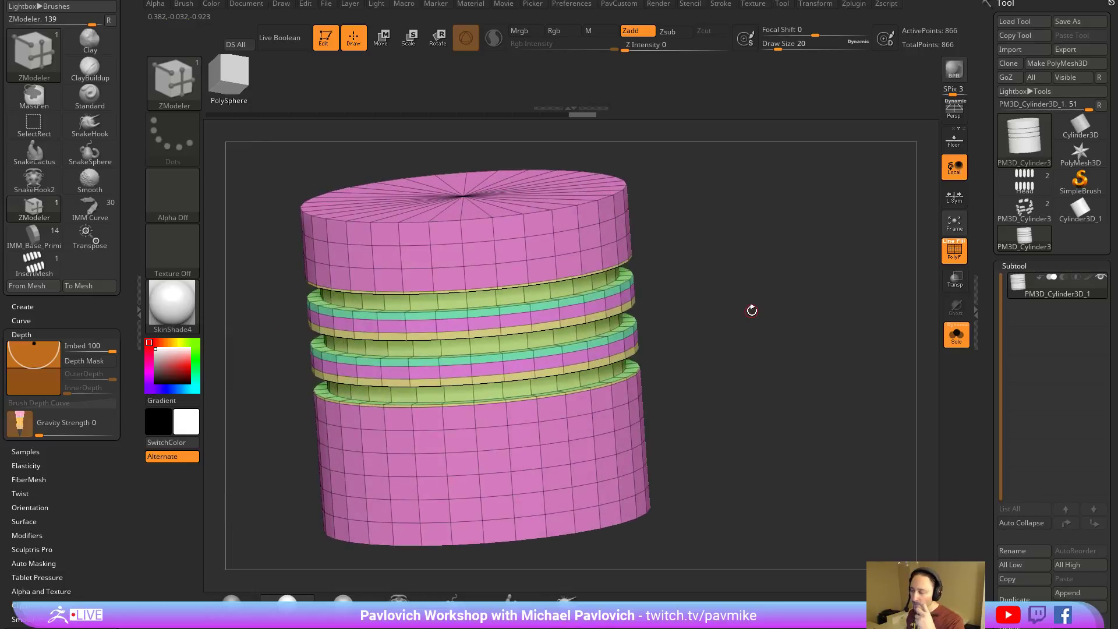
Bevel the complete edge loop around the cylinder's top rim.
{"action": "right_click_drag", "start_coordinate": [673, 266], "coordinate": [731, 271]}
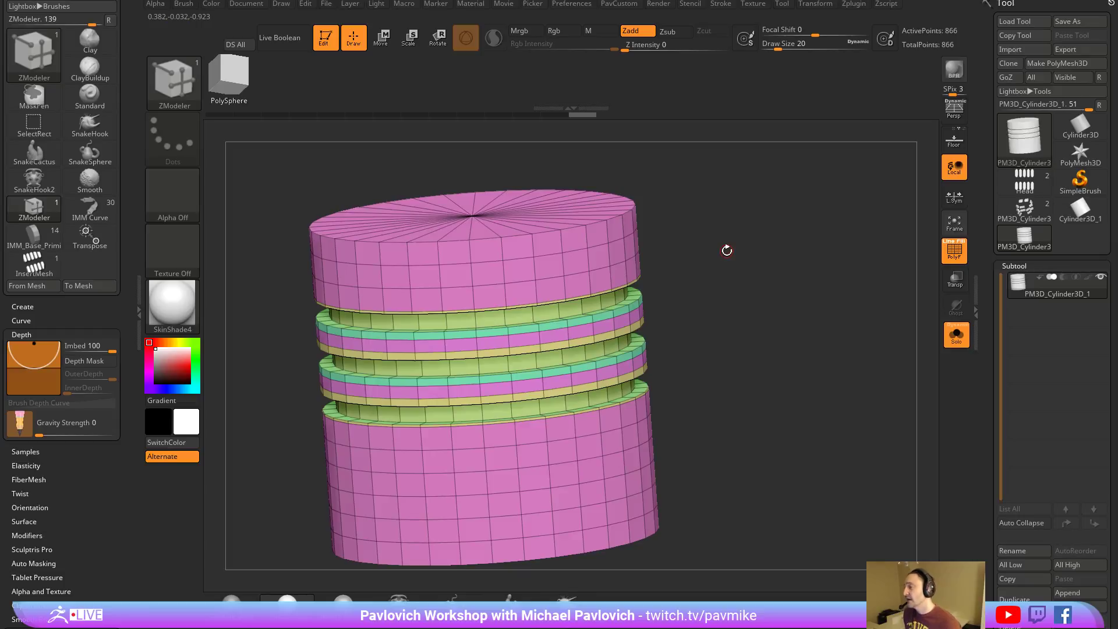
{"action": "right_click_drag", "start_coordinate": [709, 233], "coordinate": [751, 221], "text": "ctrl"}
{"action": "key", "text": "space"}
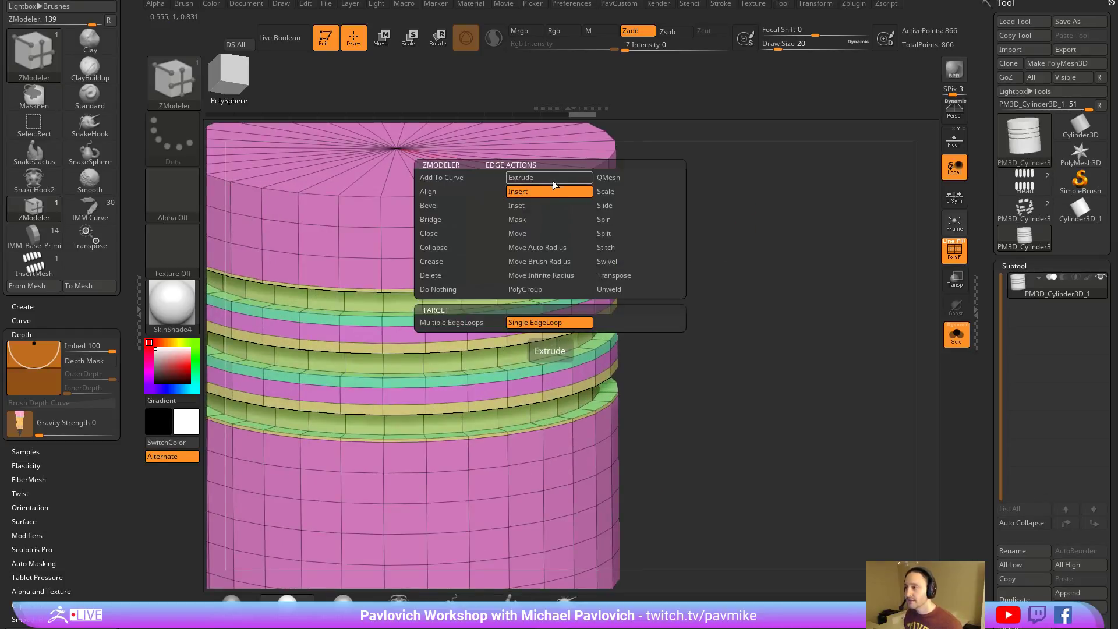
{"action": "left_click", "coordinate": [460, 205]}
{"action": "right_click_drag", "start_coordinate": [652, 192], "coordinate": [659, 240]}
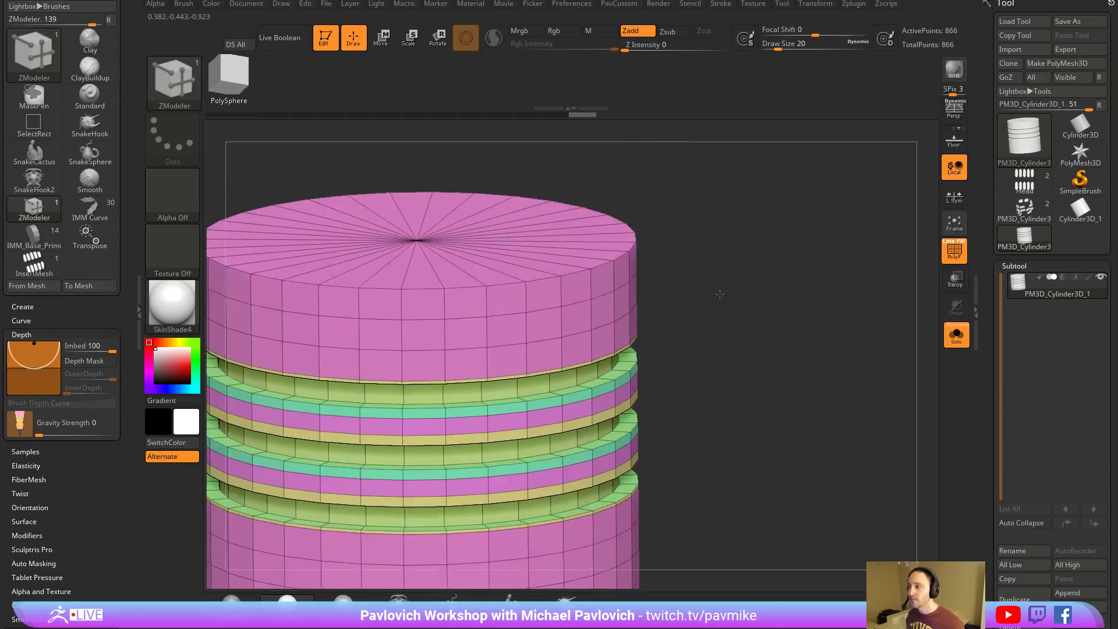
{"action": "left_click", "coordinate": [597, 280]}
Insert multiple edge loops around the bevelled top rim to round it.
{"action": "key", "text": "space"}
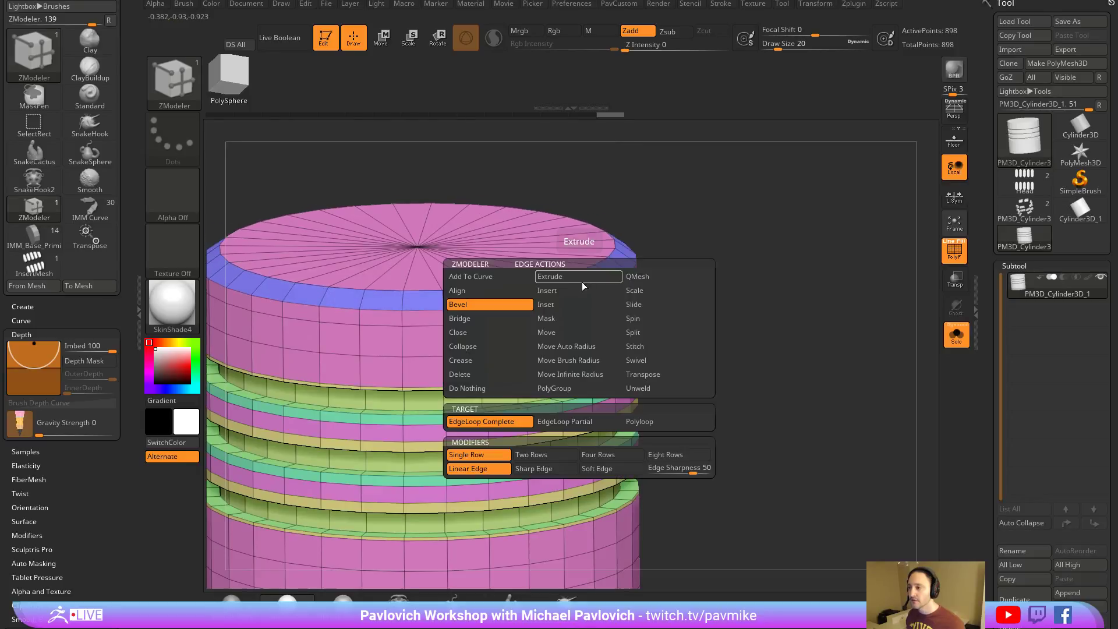
{"action": "left_click", "coordinate": [573, 290]}
{"action": "left_click", "coordinate": [529, 420]}
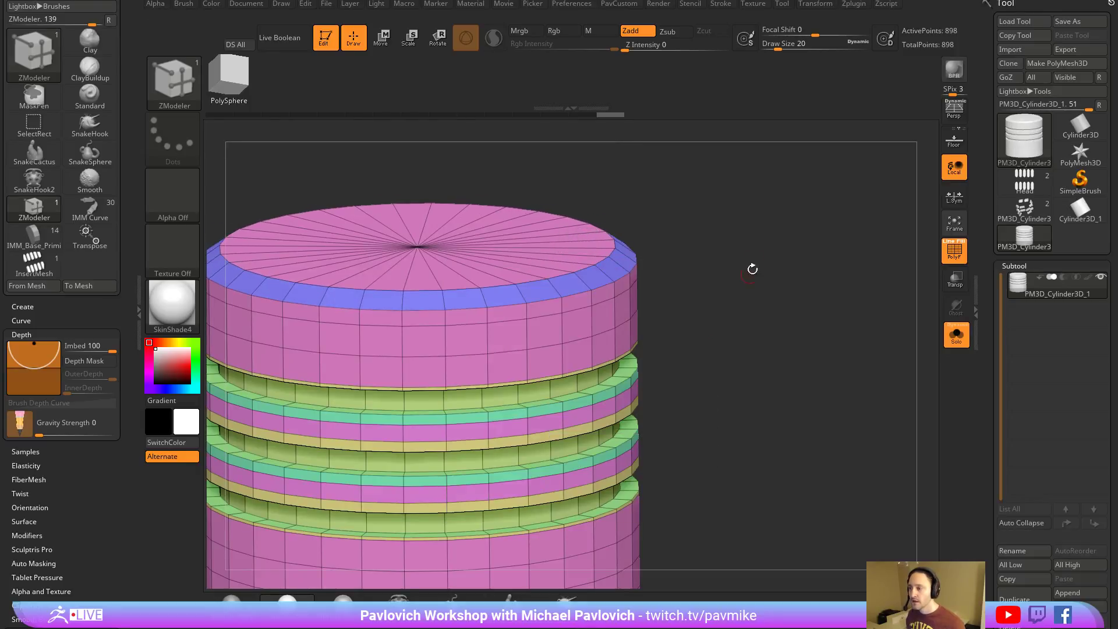
{"action": "right_click_drag", "start_coordinate": [749, 267], "coordinate": [671, 253]}
{"action": "left_click", "coordinate": [570, 284]}
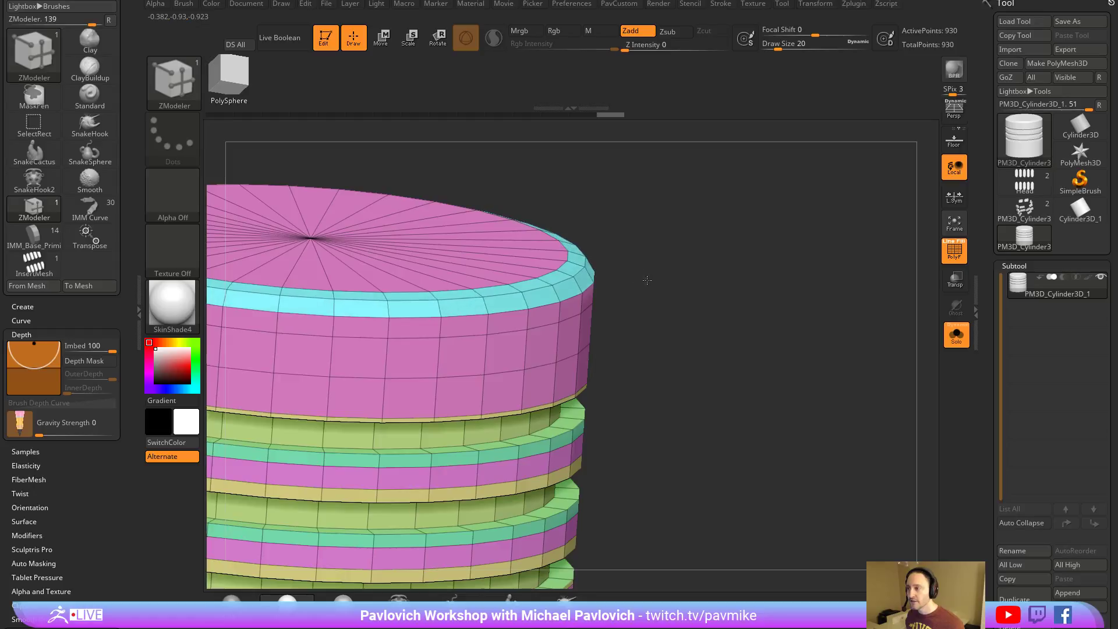
Regroup the whole cylinder's polygroups using Groups By Normals.
{"action": "key", "text": "f"}
{"action": "right_click_drag", "start_coordinate": [674, 215], "coordinate": [696, 261]}
{"action": "key", "text": "space"}
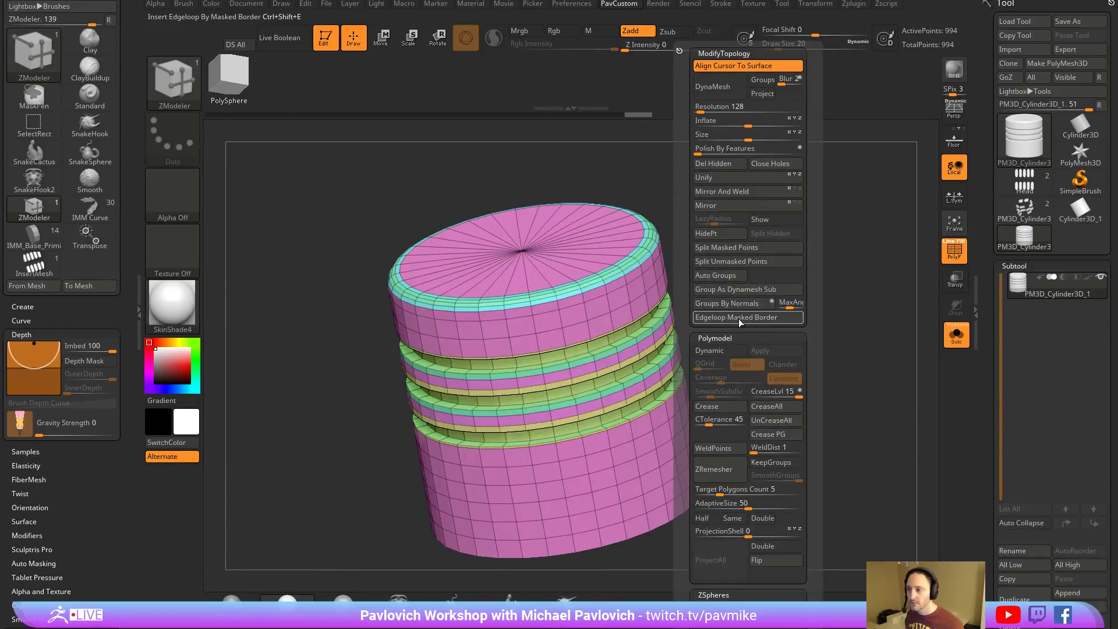
{"action": "left_click", "coordinate": [752, 304]}
Set the ZModeler polygon action to QMesh with the Polygroup All target.
{"action": "right_click_drag", "start_coordinate": [765, 298], "coordinate": [571, 405]}
{"action": "key", "text": "space"}
{"action": "left_click", "coordinate": [636, 151]}
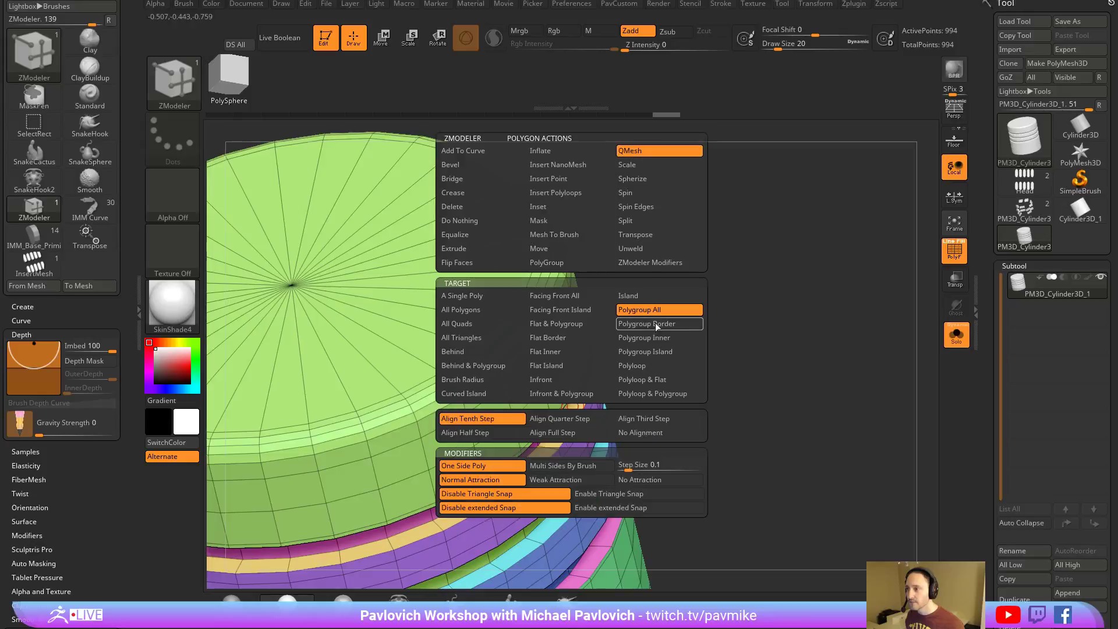
Try to fill the groove below the cap by raising its ledge with QMesh.
{"action": "right_click_drag", "start_coordinate": [632, 373], "coordinate": [598, 339], "text": "ctrl"}
{"action": "left_click_drag", "start_coordinate": [564, 384], "coordinate": [558, 366]}
{"action": "right_click_drag", "start_coordinate": [675, 340], "coordinate": [686, 261]}
{"action": "right_click_drag", "start_coordinate": [686, 261], "coordinate": [713, 300], "text": "ctrl"}
{"action": "left_click_drag", "start_coordinate": [584, 307], "coordinate": [592, 286]}
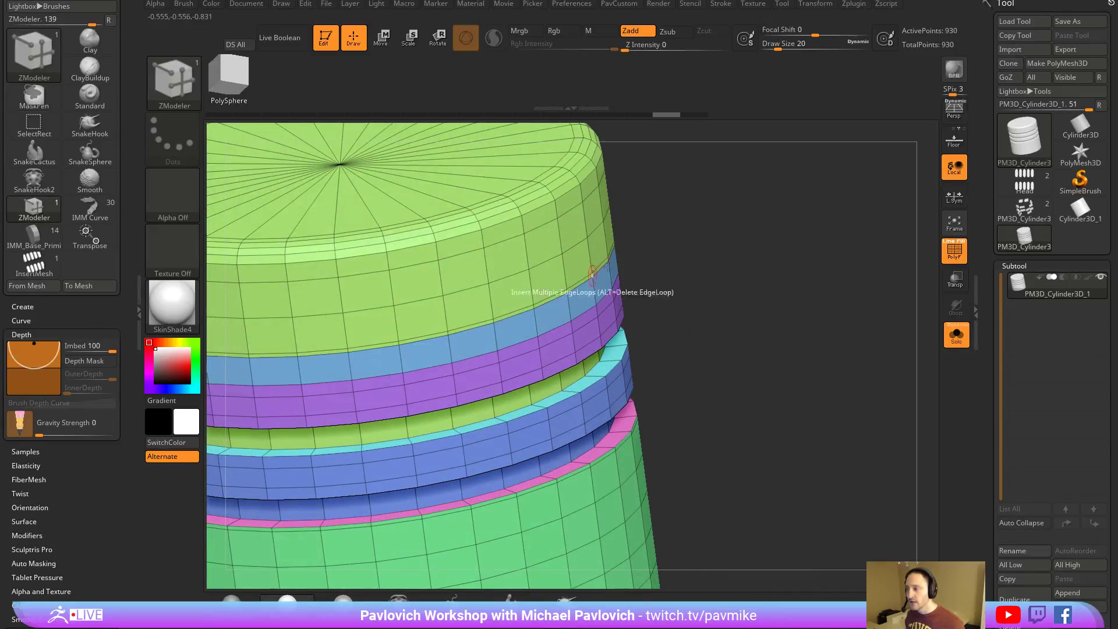
{"action": "right_click_drag", "start_coordinate": [674, 282], "coordinate": [576, 314]}
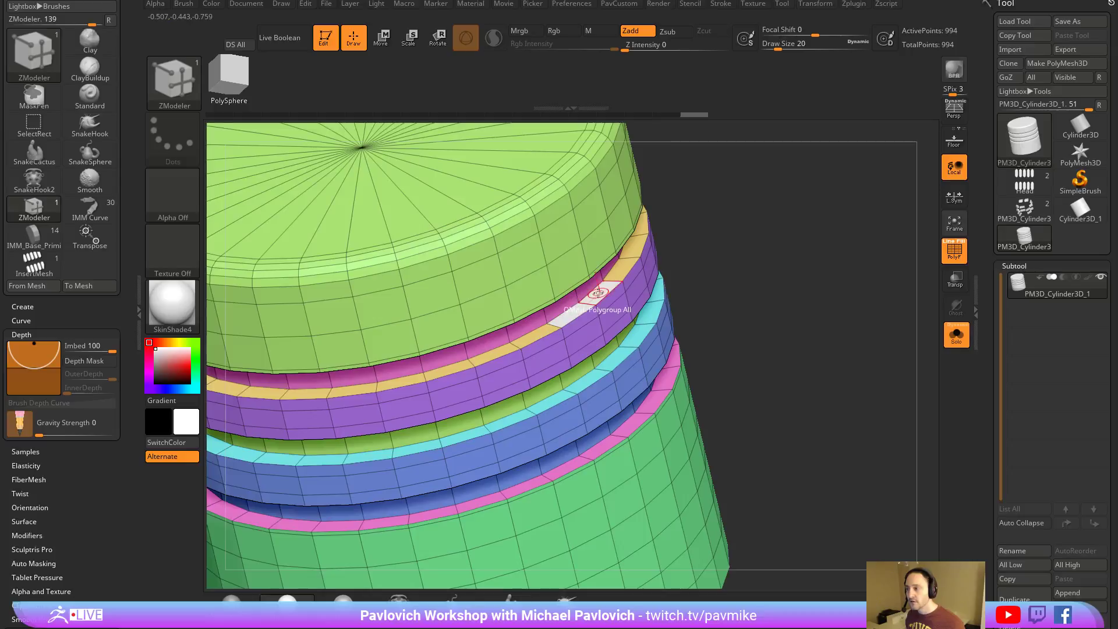
{"action": "left_click_drag", "start_coordinate": [597, 293], "coordinate": [595, 278]}
Activate radial symmetry around the Y axis with a radial count of 8.
{"action": "right_click_drag", "start_coordinate": [740, 251], "coordinate": [737, 349]}
{"action": "key", "text": "f"}
{"action": "right_click_drag", "start_coordinate": [721, 236], "coordinate": [738, 303], "text": "alt"}
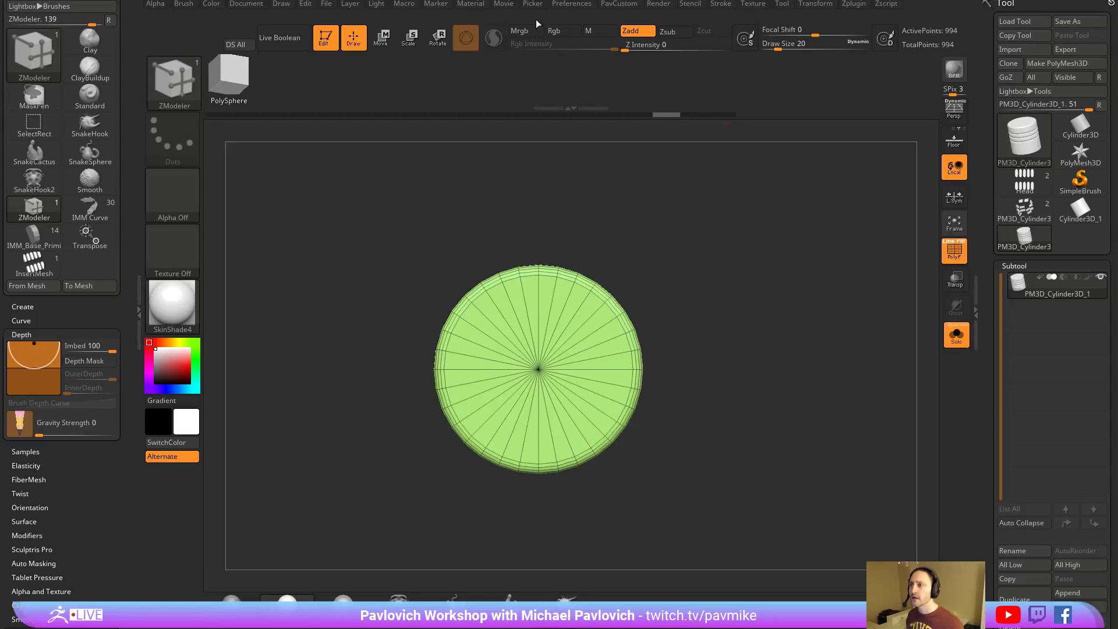
{"action": "left_click", "coordinate": [822, 6]}
{"action": "left_click_drag", "start_coordinate": [806, 22], "coordinate": [17, 110]}
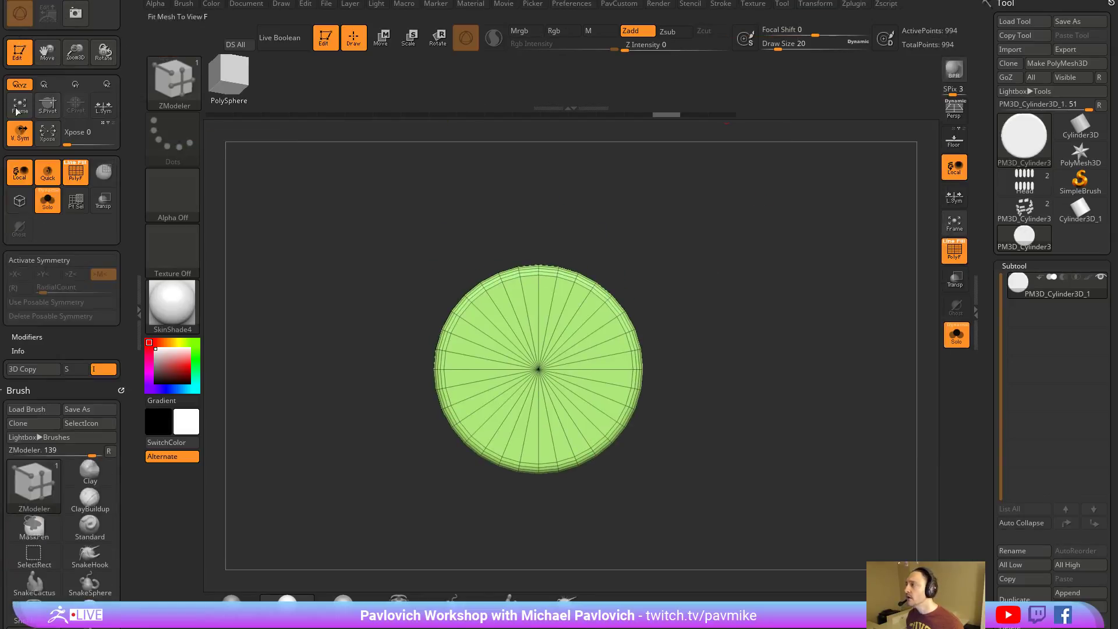
{"action": "left_click", "coordinate": [57, 263]}
{"action": "left_click", "coordinate": [20, 274]}
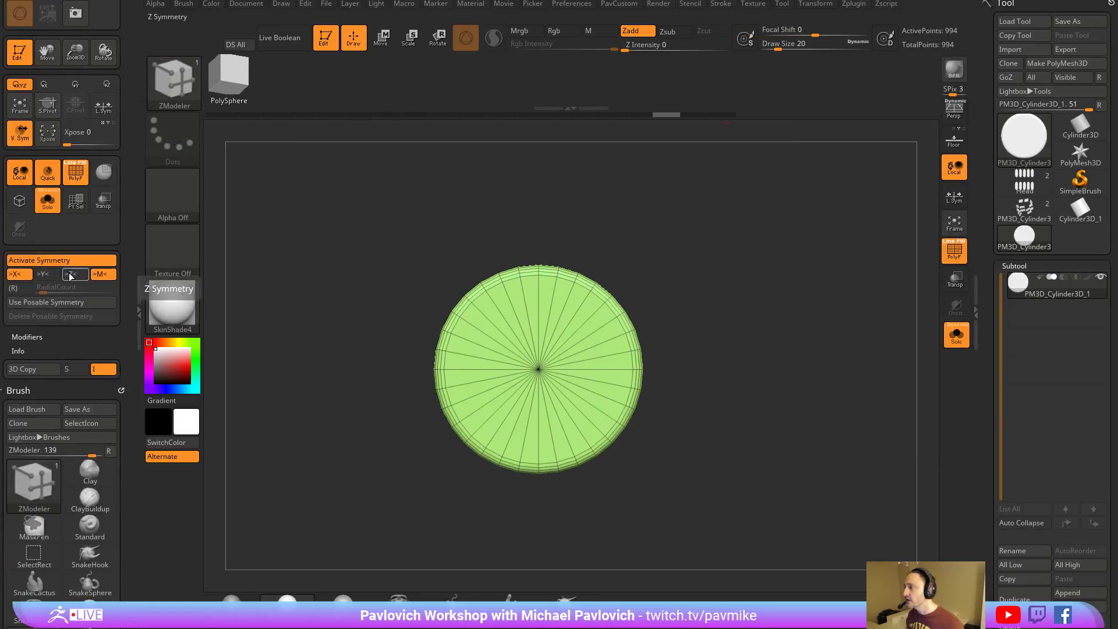
{"action": "left_click", "coordinate": [71, 273]}
{"action": "left_click", "coordinate": [12, 288]}
{"action": "left_click_drag", "start_coordinate": [777, 396], "coordinate": [721, 371]}
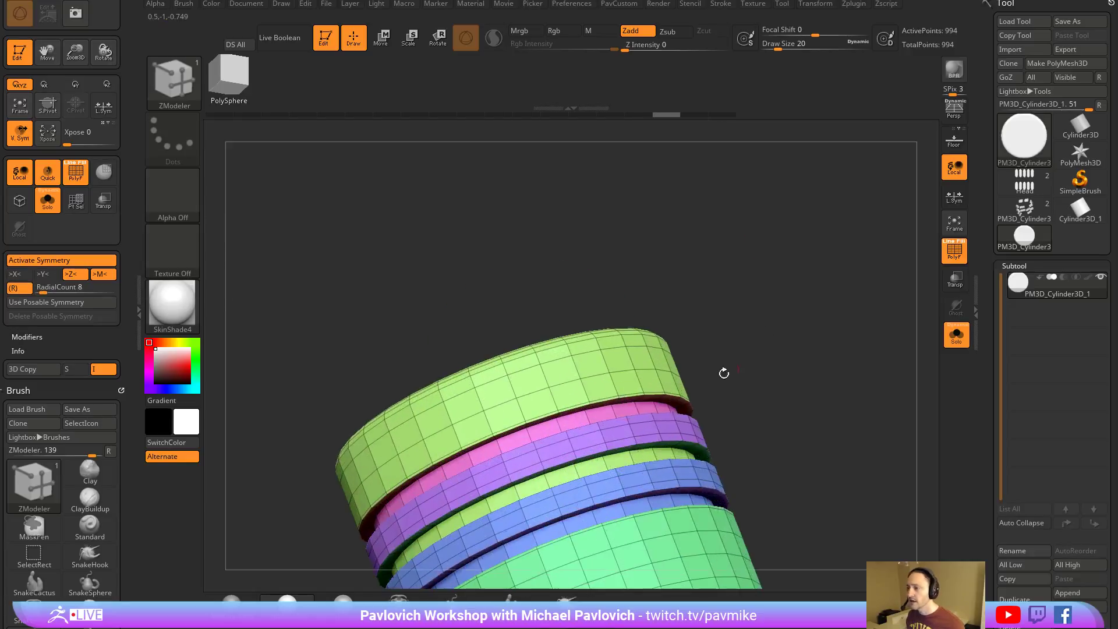
{"action": "left_click", "coordinate": [42, 275]}
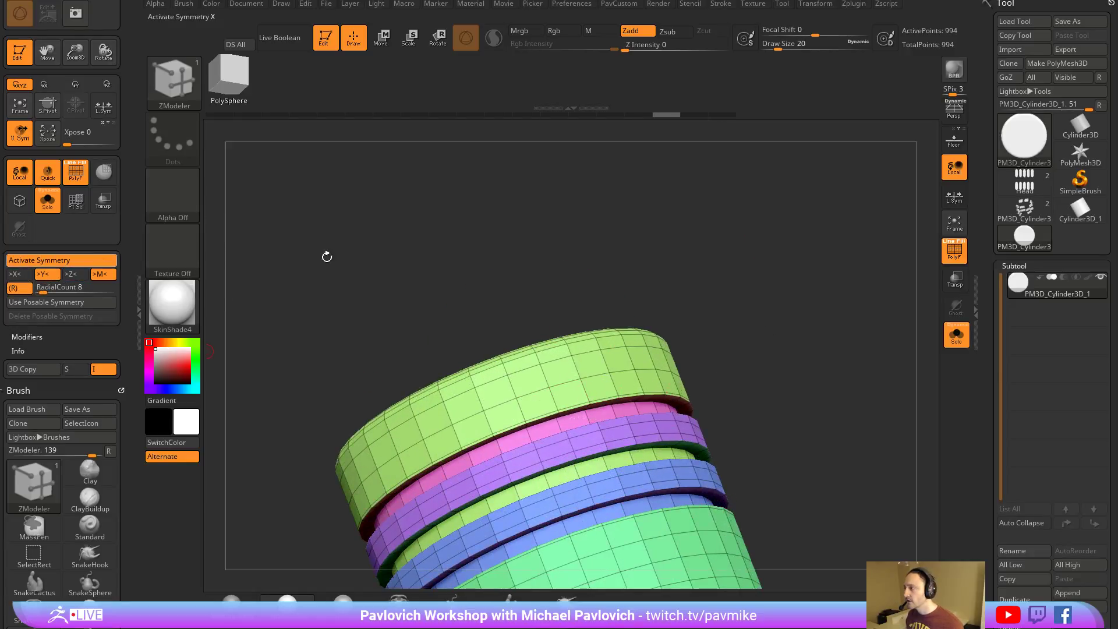
Mark alternating polygons on the upper wall of the groove below the cap and fill those sections with QMesh.
{"action": "left_click_drag", "start_coordinate": [324, 255], "coordinate": [524, 277]}
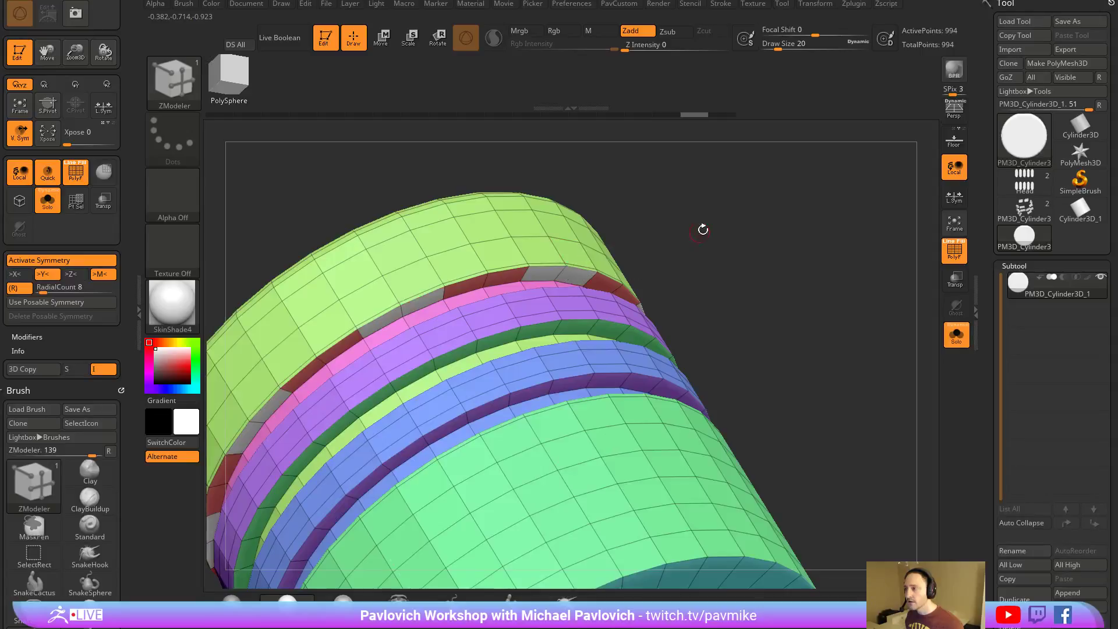
{"action": "left_click_drag", "start_coordinate": [701, 227], "coordinate": [588, 274]}
{"action": "left_click", "coordinate": [575, 296]}
{"action": "left_click_drag", "start_coordinate": [887, 299], "coordinate": [809, 310]}
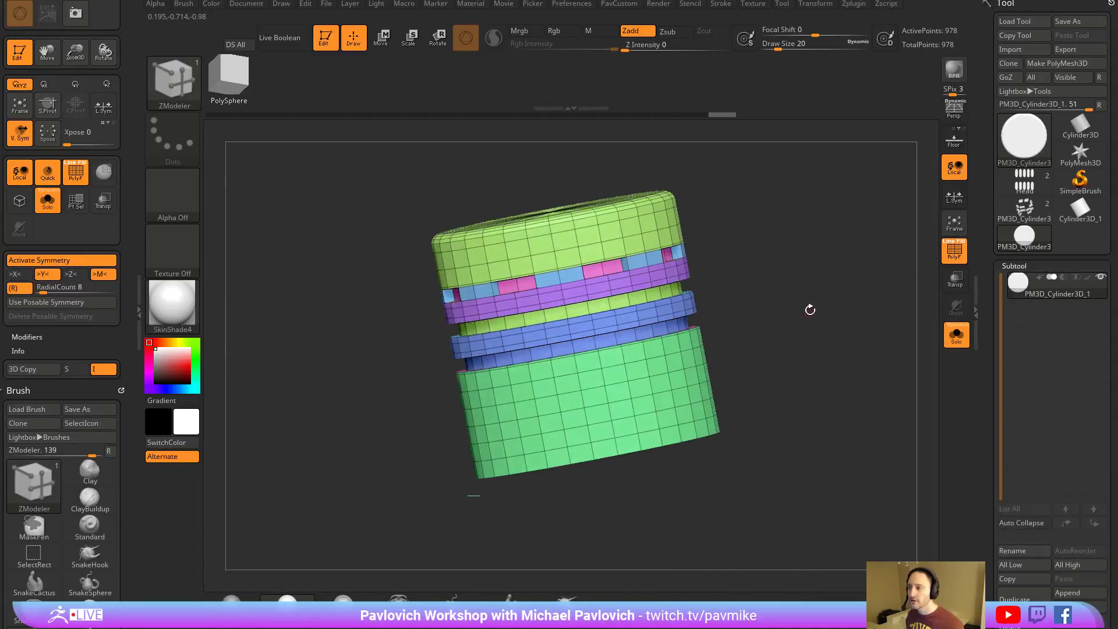
Crease the cylinder at crease level 3 and turn on Dynamic Subdiv, then inspect the smoothed slots without the polyframe.
{"action": "key", "text": "space"}
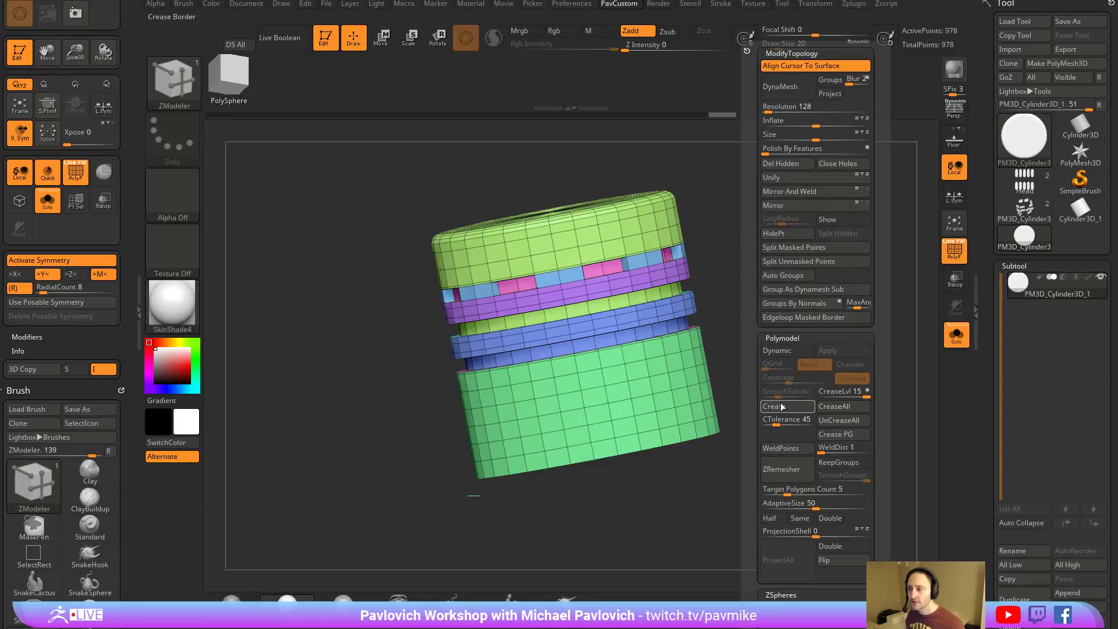
{"action": "left_click", "coordinate": [782, 407]}
{"action": "left_click", "coordinate": [780, 350]}
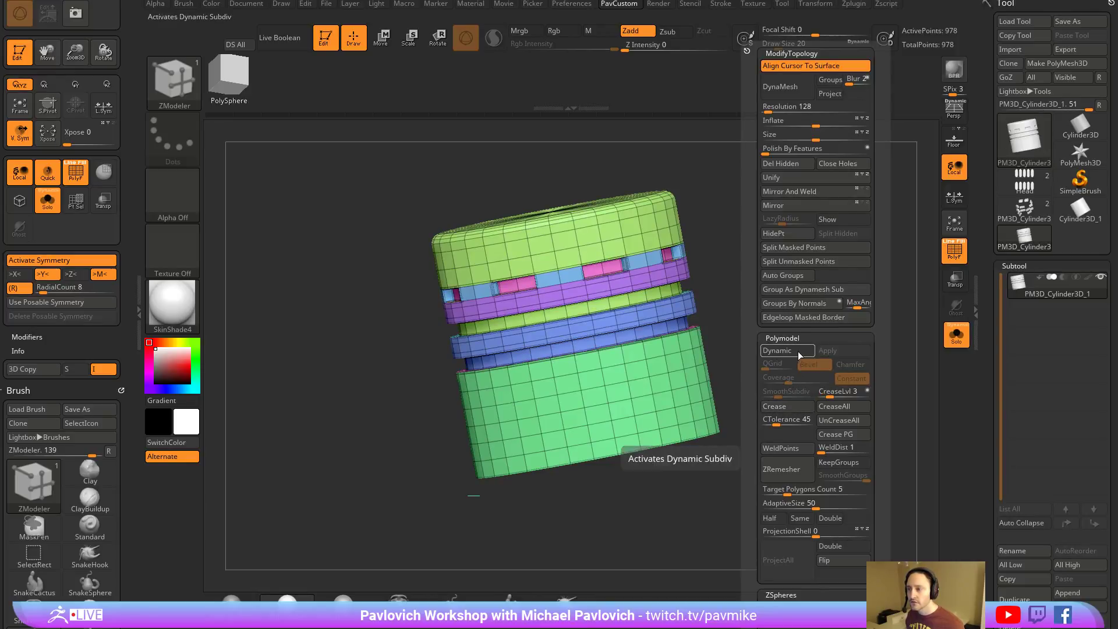
{"action": "key", "text": "shift+f"}
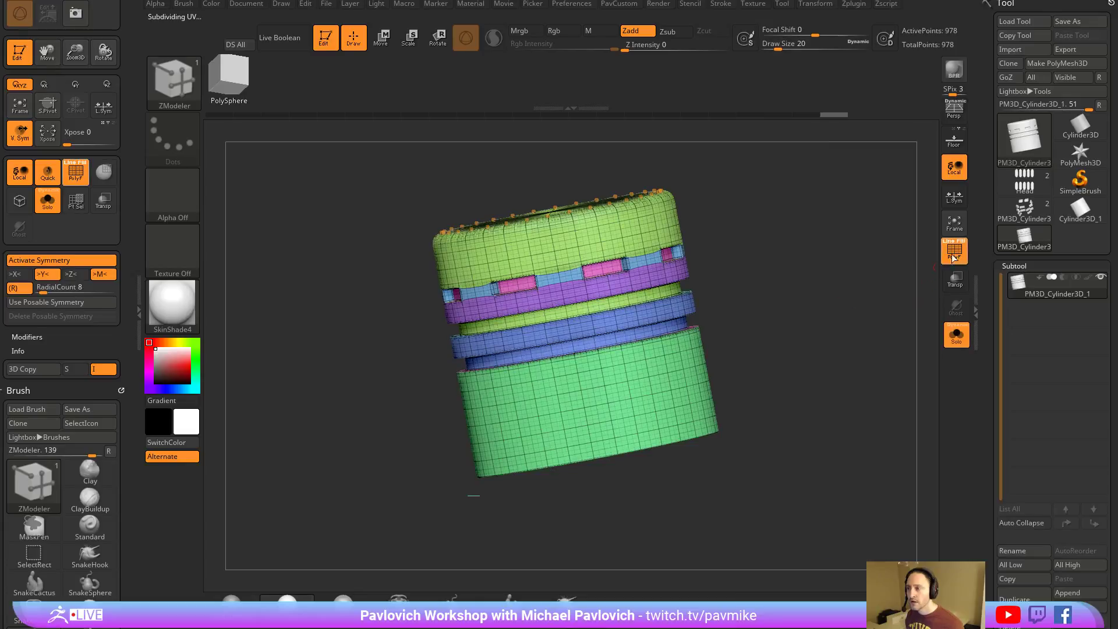
{"action": "left_click_drag", "start_coordinate": [806, 373], "coordinate": [816, 300]}
{"action": "scroll", "coordinate": [710, 202], "scroll_direction": "up", "scroll_amount": 5}
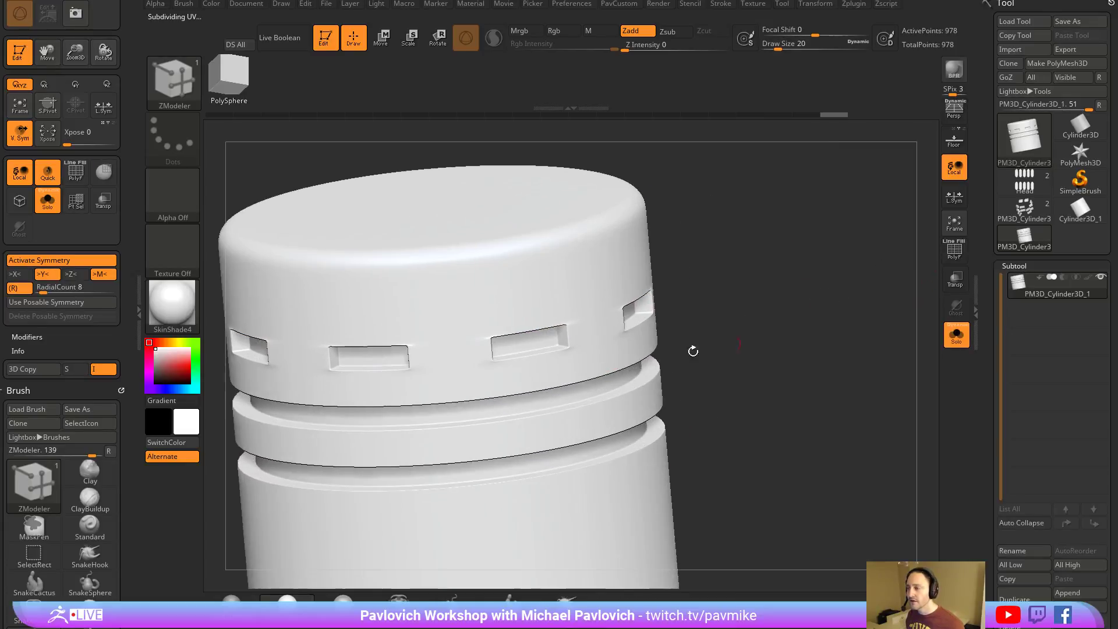
{"action": "scroll", "coordinate": [793, 293], "scroll_direction": "down", "scroll_amount": 1}
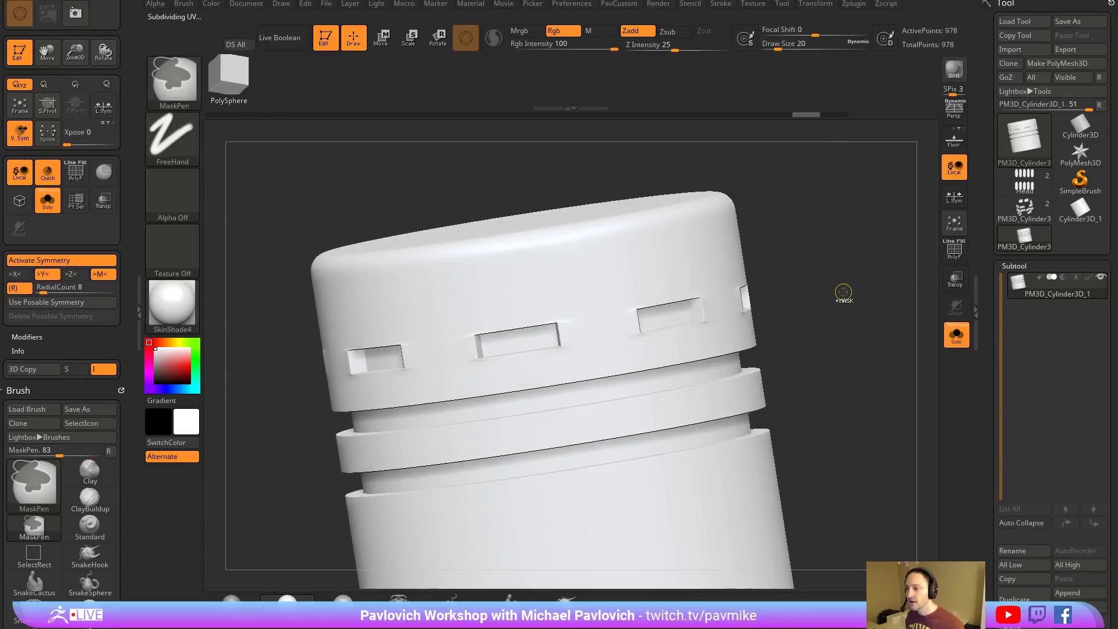
{"action": "scroll", "coordinate": [849, 297], "scroll_direction": "down", "scroll_amount": 2}
Show the polyframe again, undo the creasing, subdivision and alternating groove fill, and reactivate the ZModeler brush.
{"action": "key", "text": "shift+f"}
{"action": "key", "text": "ctrl+z"}
{"action": "key", "text": "ctrl+z"}
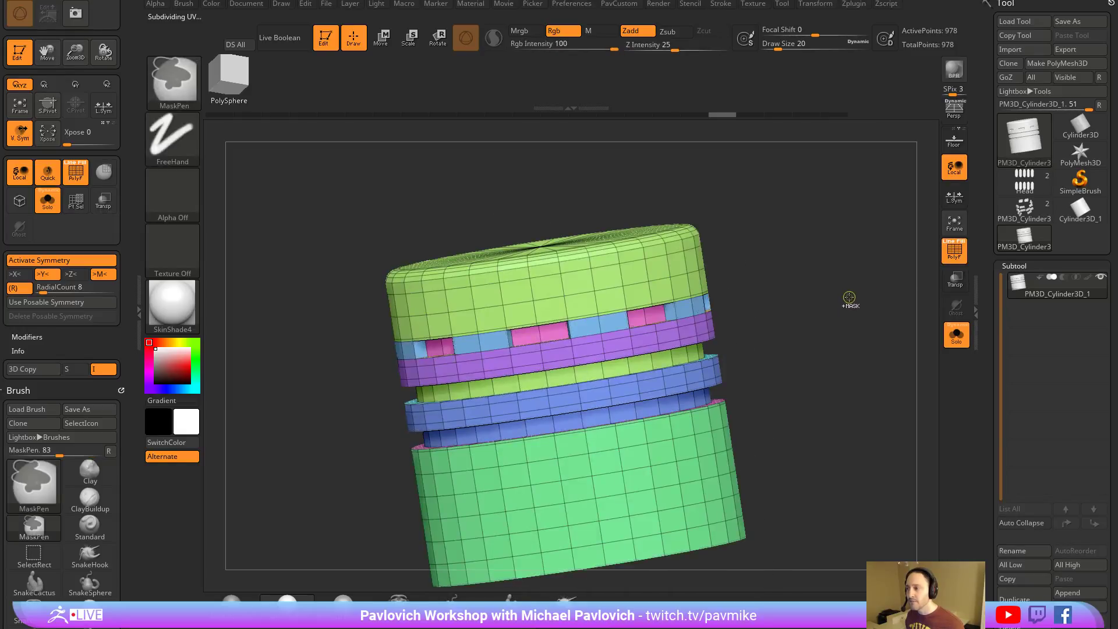
{"action": "key", "text": "b"}
{"action": "key", "text": "z"}
{"action": "key", "text": "m"}
{"action": "scroll", "coordinate": [841, 313], "scroll_direction": "up", "scroll_amount": 5}
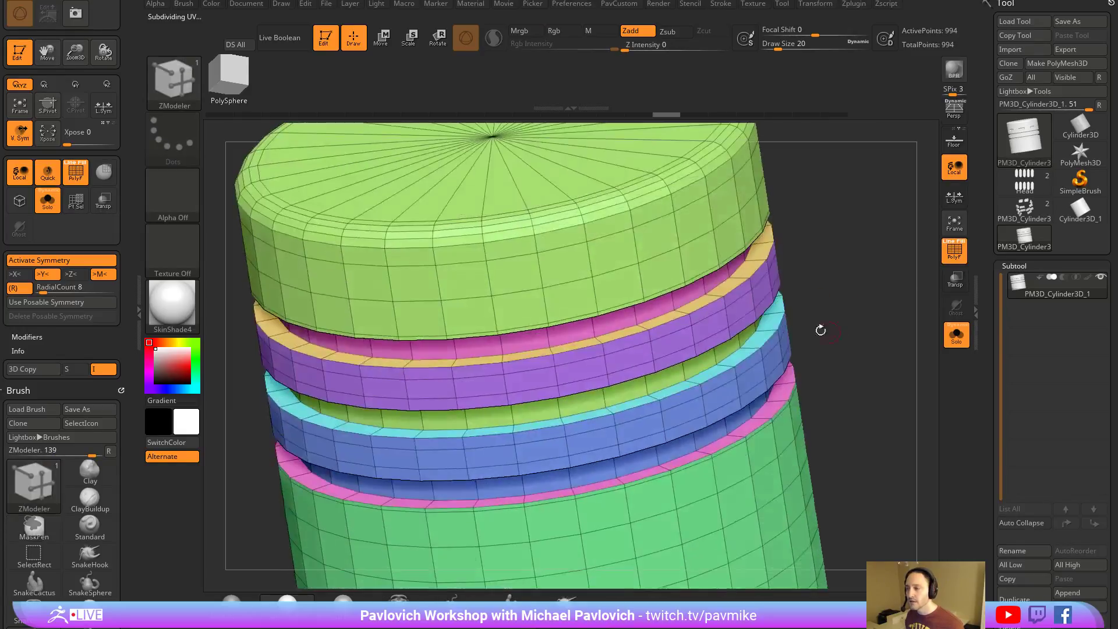
Fill the whole groove below the cap by raising its ledge with QMesh on the Polygroup All target.
{"action": "key", "text": "space"}
{"action": "left_click", "coordinate": [705, 194]}
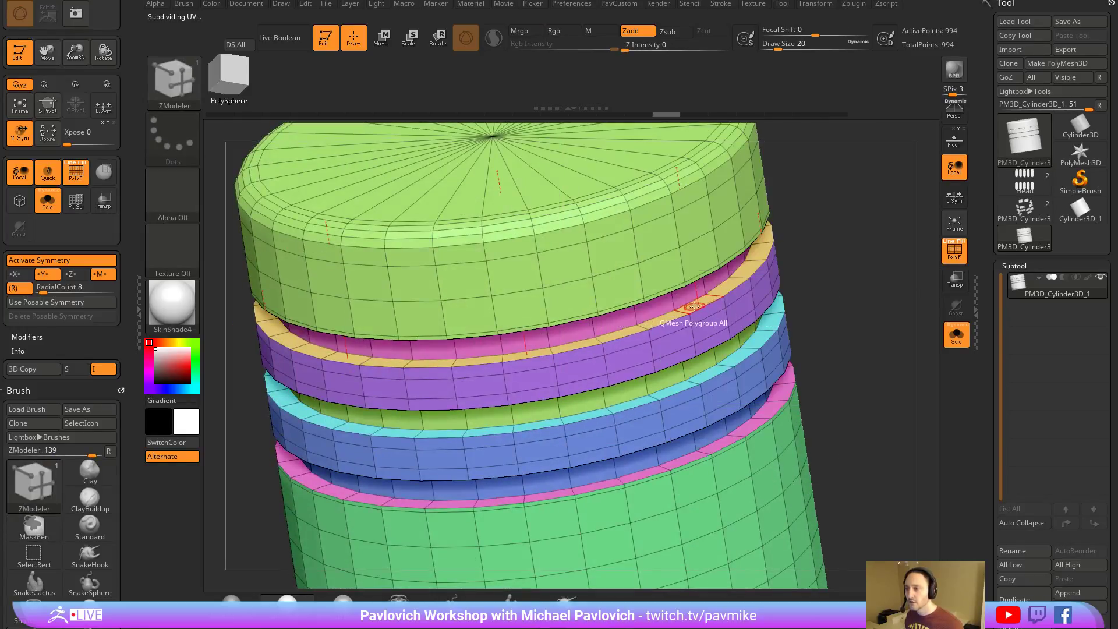
{"action": "left_click", "coordinate": [691, 284]}
Mark radially repeated pairs of polygons on the filled band and pull them out as separate plates with QMesh.
{"action": "left_click_drag", "start_coordinate": [862, 253], "coordinate": [600, 325]}
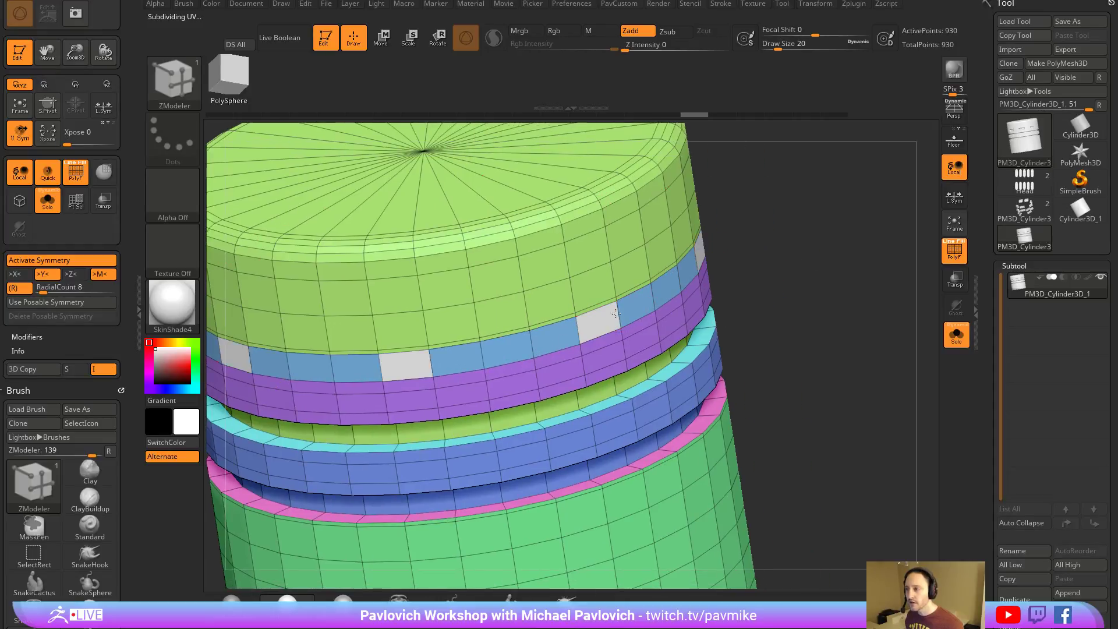
{"action": "key", "text": "space"}
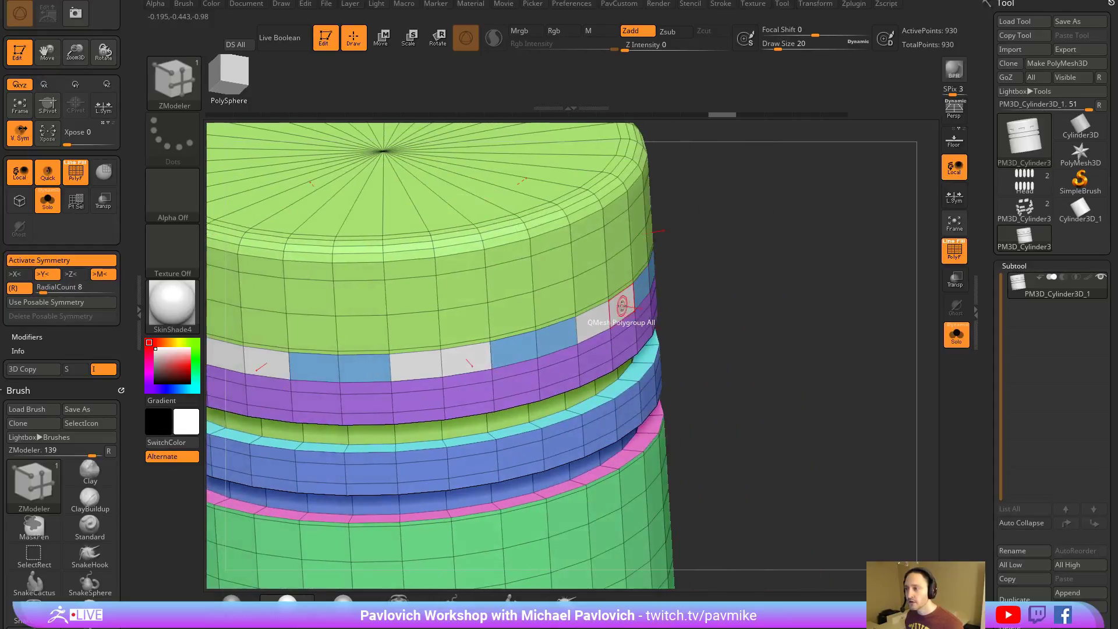
{"action": "left_click_drag", "start_coordinate": [622, 309], "coordinate": [777, 313]}
Isolate the polygroup of the small plates and split the hidden cylinder into its own subtool.
{"action": "key", "text": "shift+space"}
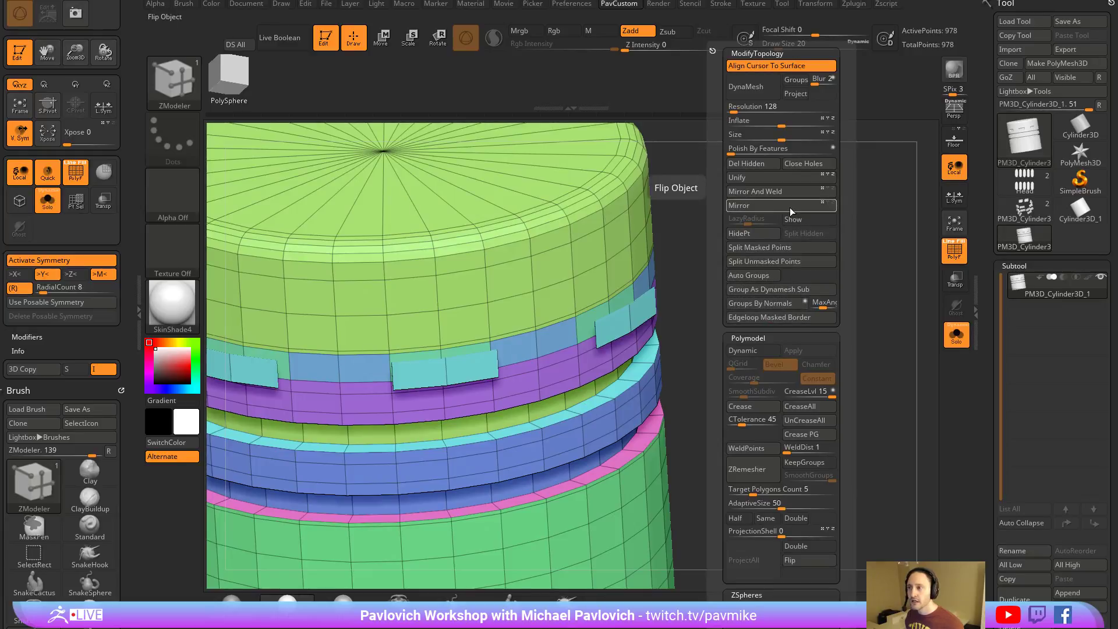
{"action": "left_click", "coordinate": [632, 314], "text": "ctrl+shift"}
{"action": "key", "text": "shift+space"}
{"action": "left_click", "coordinate": [815, 233]}
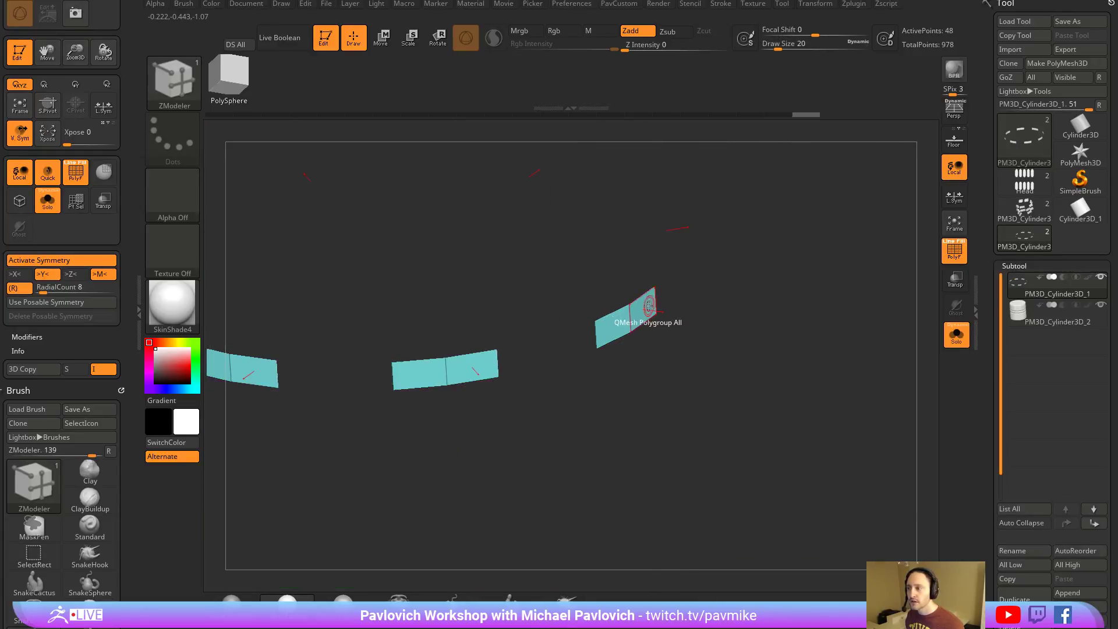
Thicken the plates into blocks with QMesh, crease them at level 3 and turn on Dynamic Subdiv with SmoothSubdiv 4.
{"action": "key", "text": "shift+space"}
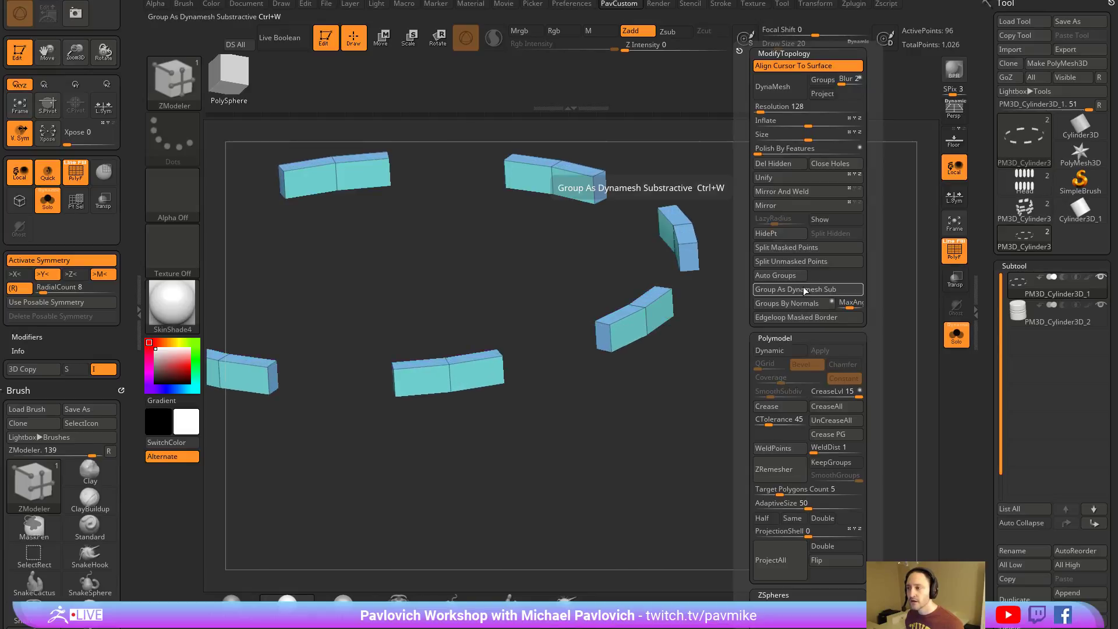
{"action": "key", "text": "d"}
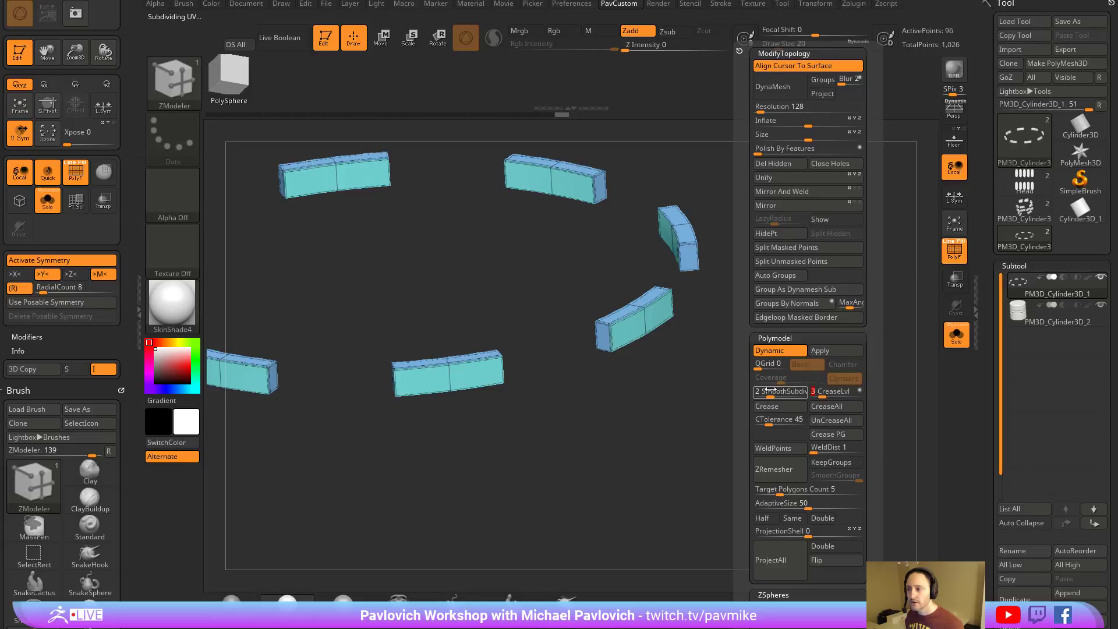
{"action": "left_click_drag", "start_coordinate": [770, 390], "coordinate": [785, 390]}
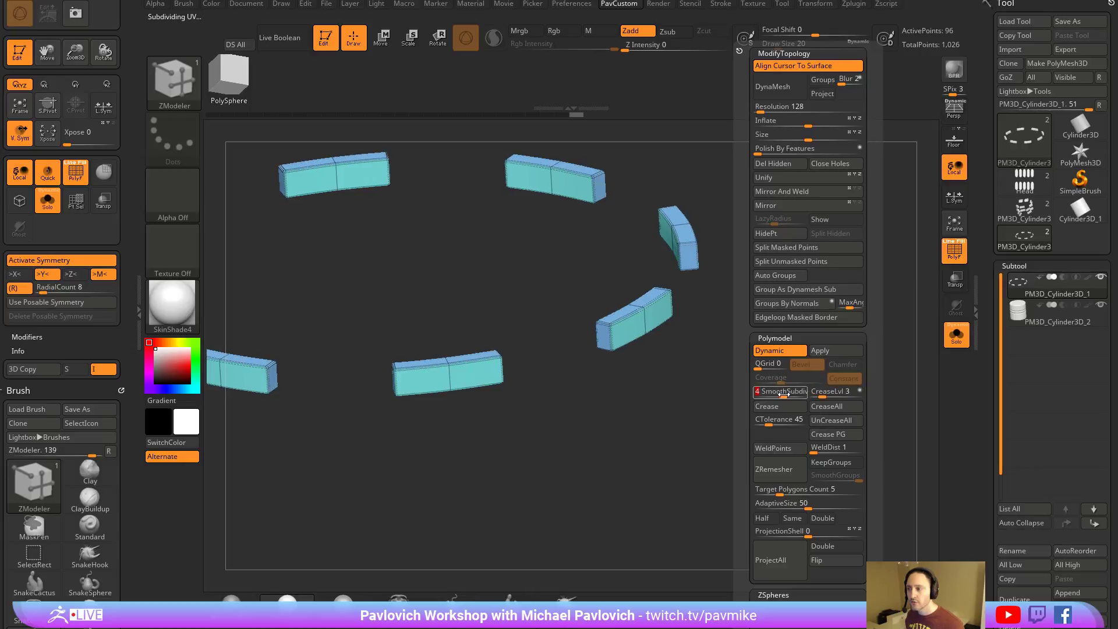
Show both subtools without the polyframe, smooth the cylinder with Dynamic Subdiv and reselect the blocks subtool.
{"action": "left_click", "coordinate": [958, 252]}
{"action": "left_click_drag", "start_coordinate": [838, 337], "coordinate": [814, 332], "text": "alt"}
{"action": "left_click", "coordinate": [957, 335]}
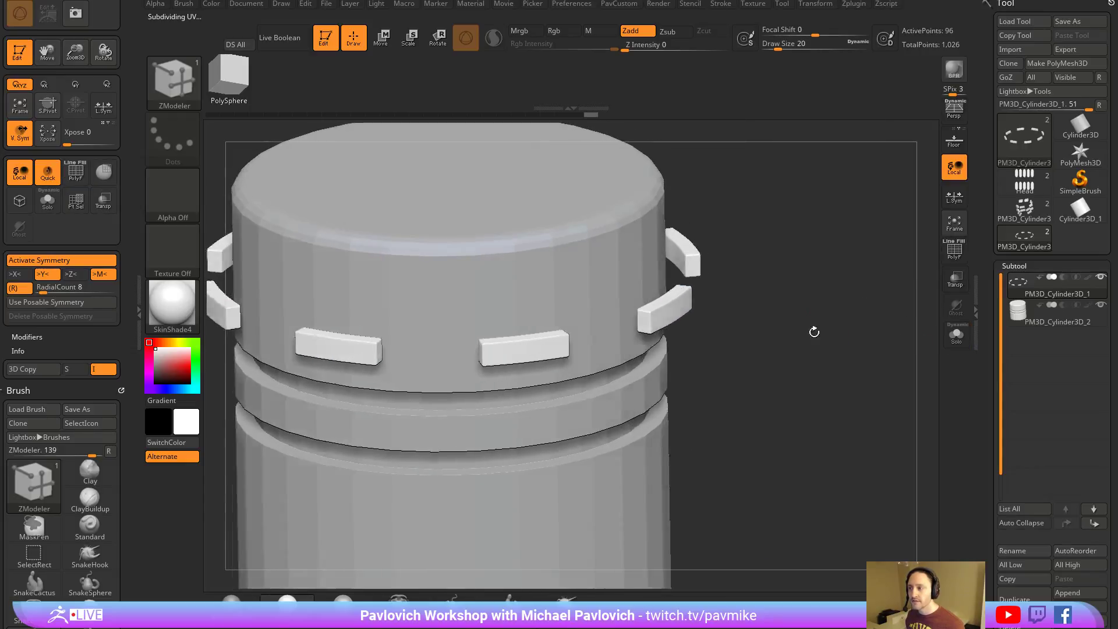
{"action": "left_click", "coordinate": [623, 247], "text": "alt"}
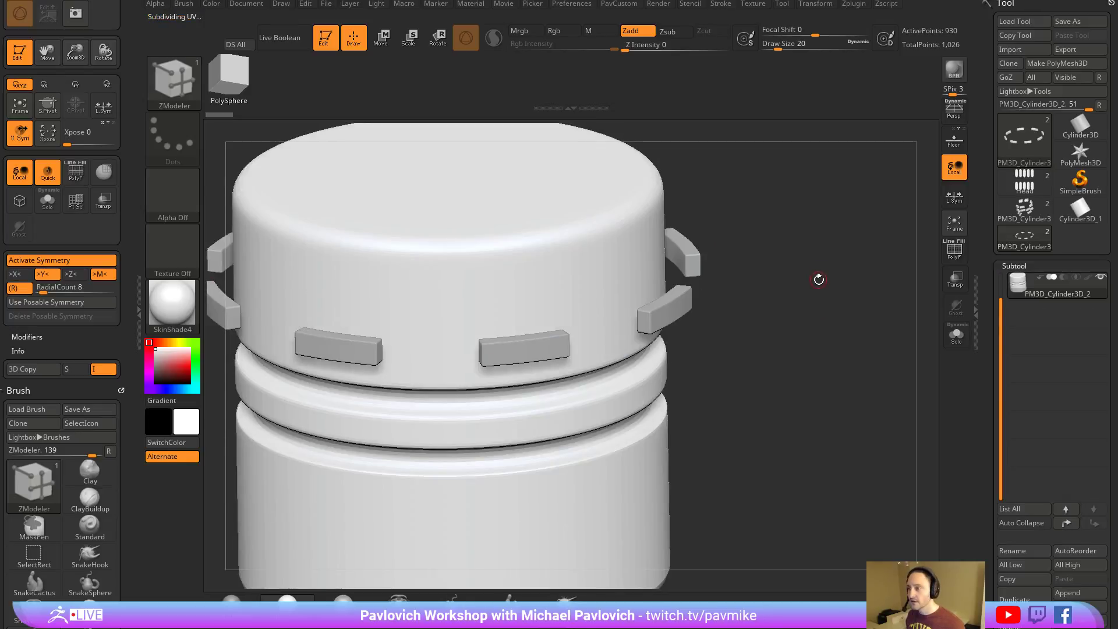
{"action": "left_click", "coordinate": [678, 309], "text": "alt"}
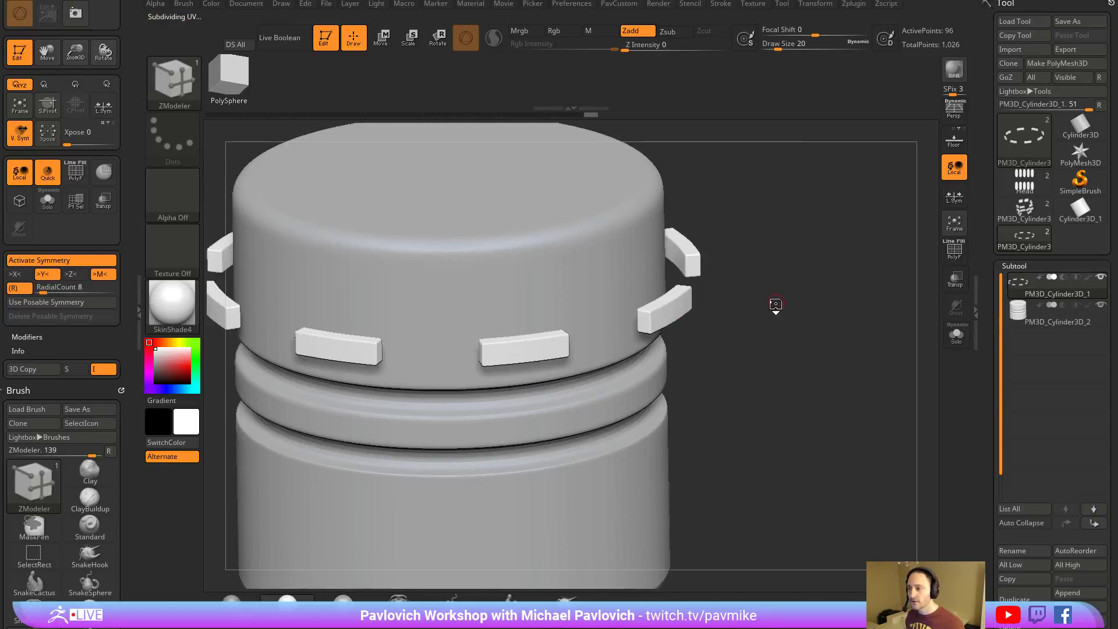
Place the transform gizmo on one block and move the radially repeated blocks inward into the cap's side.
{"action": "key", "text": "w"}
{"action": "left_click_drag", "start_coordinate": [768, 309], "coordinate": [768, 310]}
{"action": "left_click", "coordinate": [685, 356]}
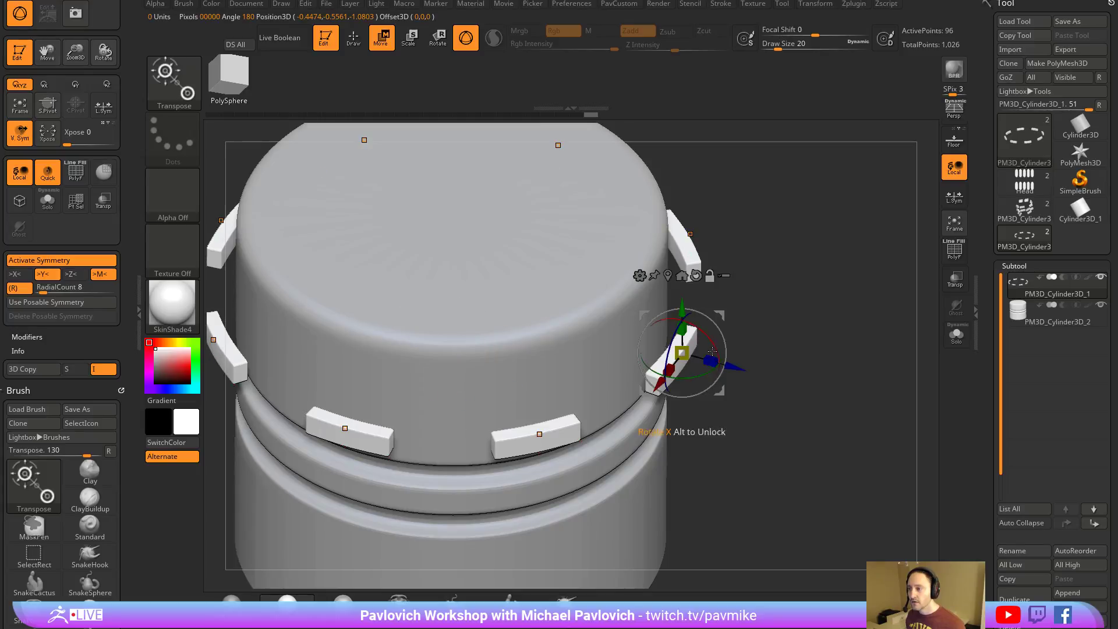
{"action": "left_click_drag", "start_coordinate": [734, 368], "coordinate": [738, 347]}
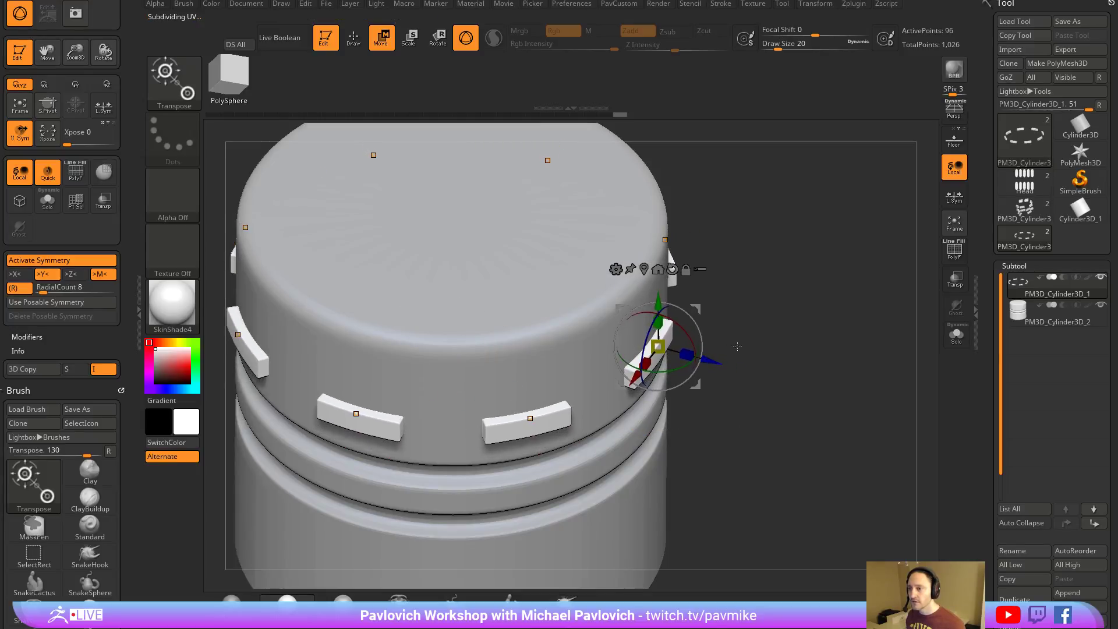
Order the blocks subtool below the cylinder, set it to subtraction and enable Live Boolean to cut the slots.
{"action": "left_click", "coordinate": [1089, 522]}
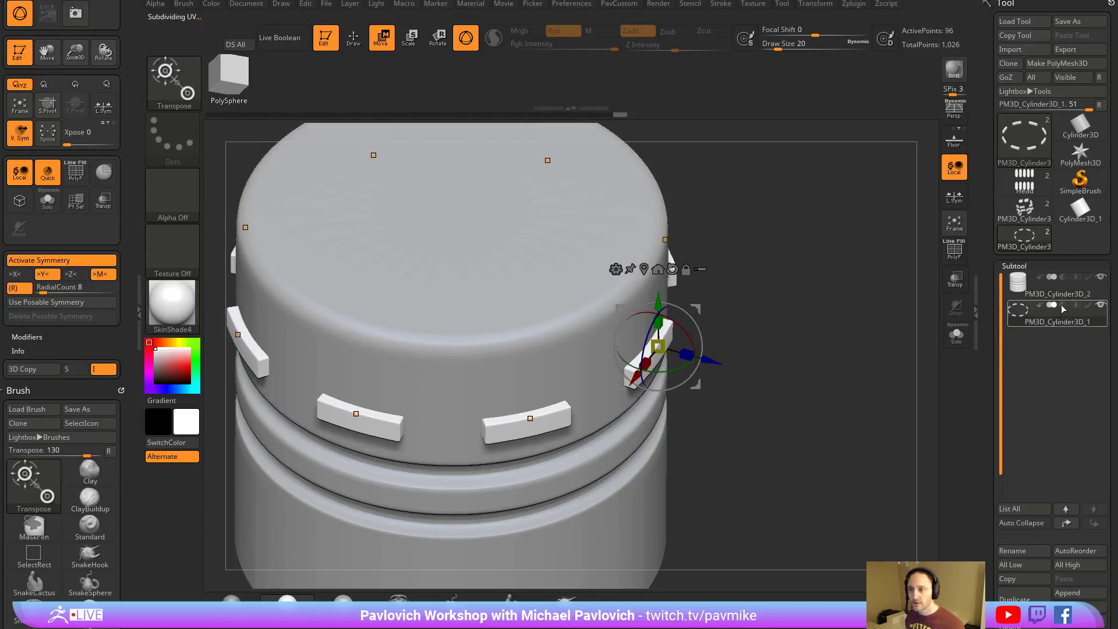
{"action": "left_click", "coordinate": [1063, 307]}
{"action": "left_click", "coordinate": [293, 43]}
{"action": "key", "text": "q"}
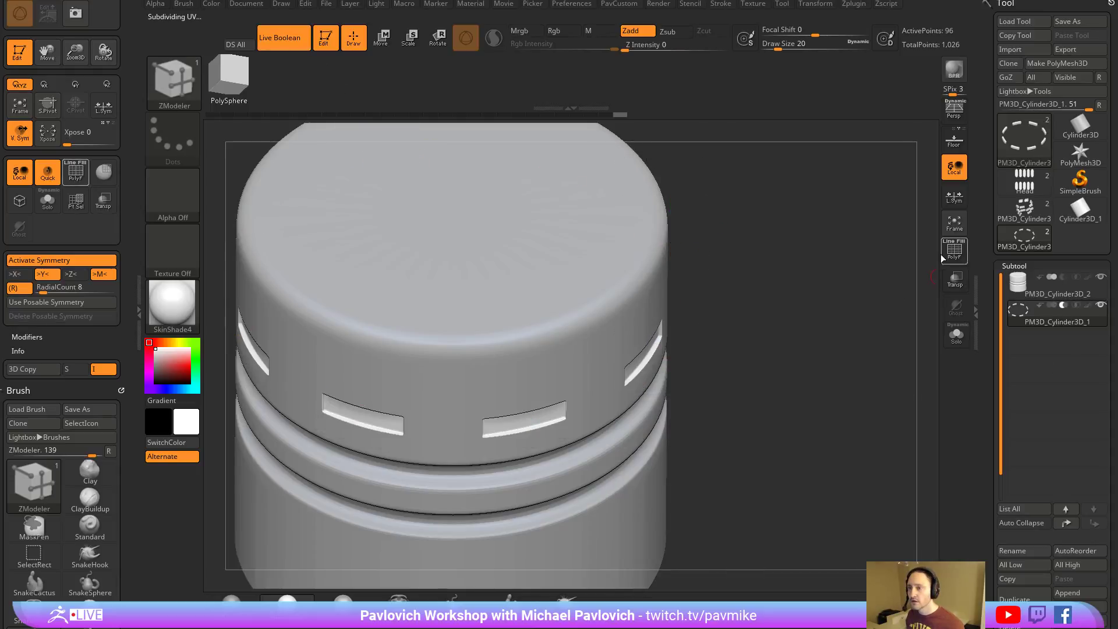
Adjust the slot depth by moving the subtractive blocks about 0.02 along their radial axis, and check the cuts.
{"action": "key", "text": "f"}
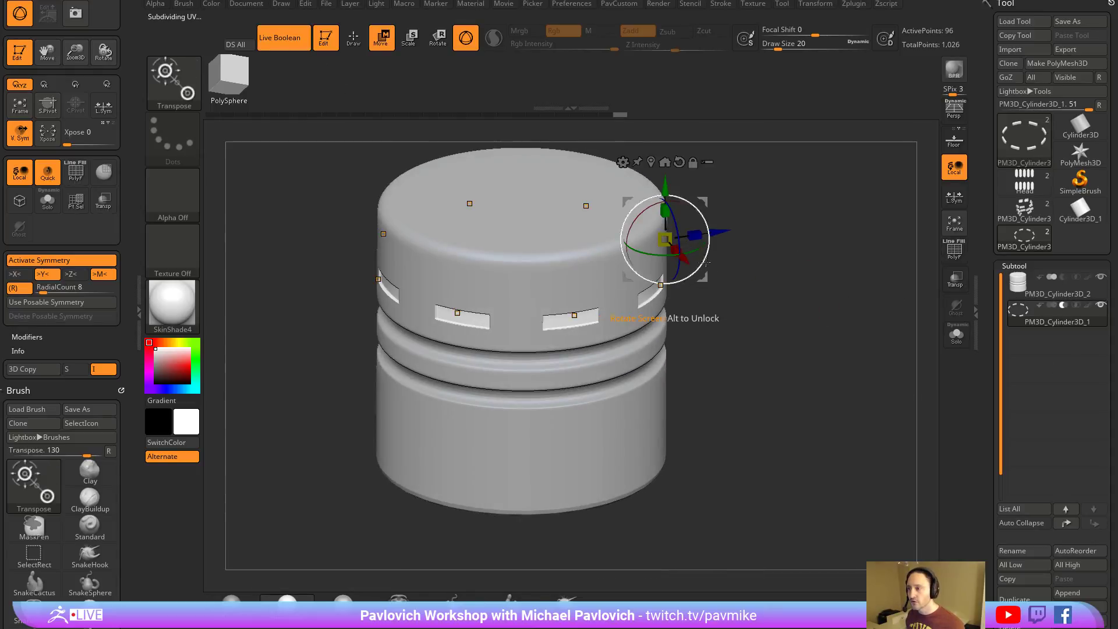
{"action": "left_click_drag", "start_coordinate": [692, 262], "coordinate": [714, 235]}
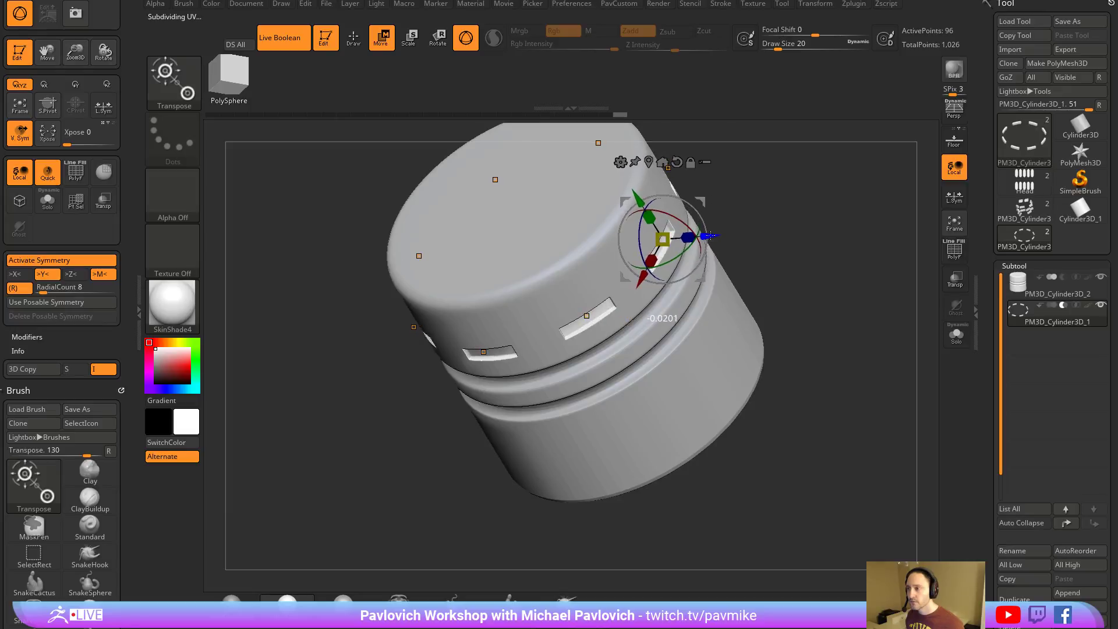
{"action": "key", "text": "q"}
{"action": "mouse_move", "coordinate": [846, 277]}
{"action": "left_mouse_down"}
{"action": "mouse_move", "coordinate": [862, 212]}
{"action": "mouse_move", "coordinate": [844, 229]}
{"action": "mouse_move", "coordinate": [858, 284]}
{"action": "left_mouse_up"}
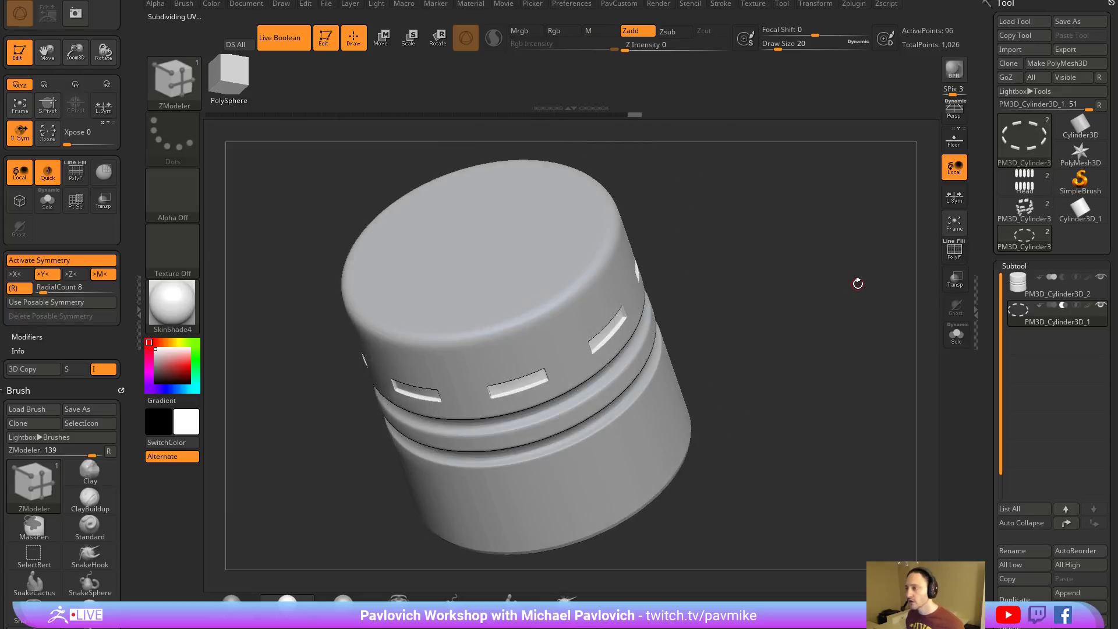
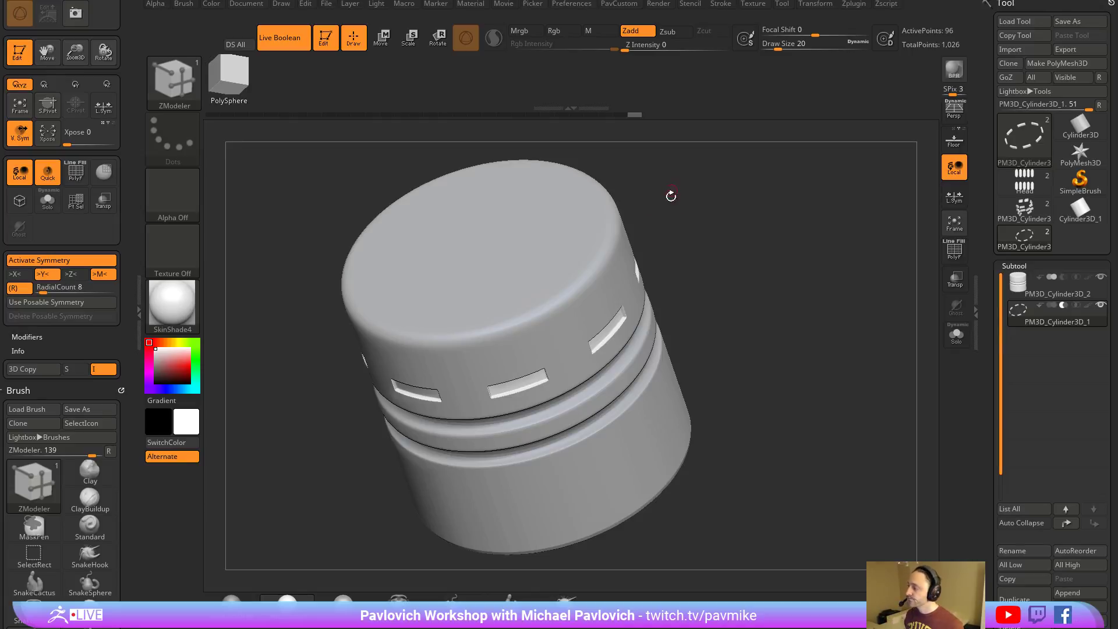
Turn off Live Boolean, clear the canvas and redraw the cylinder with its blocks in Edit mode.
{"action": "left_click_drag", "start_coordinate": [728, 244], "coordinate": [721, 208]}
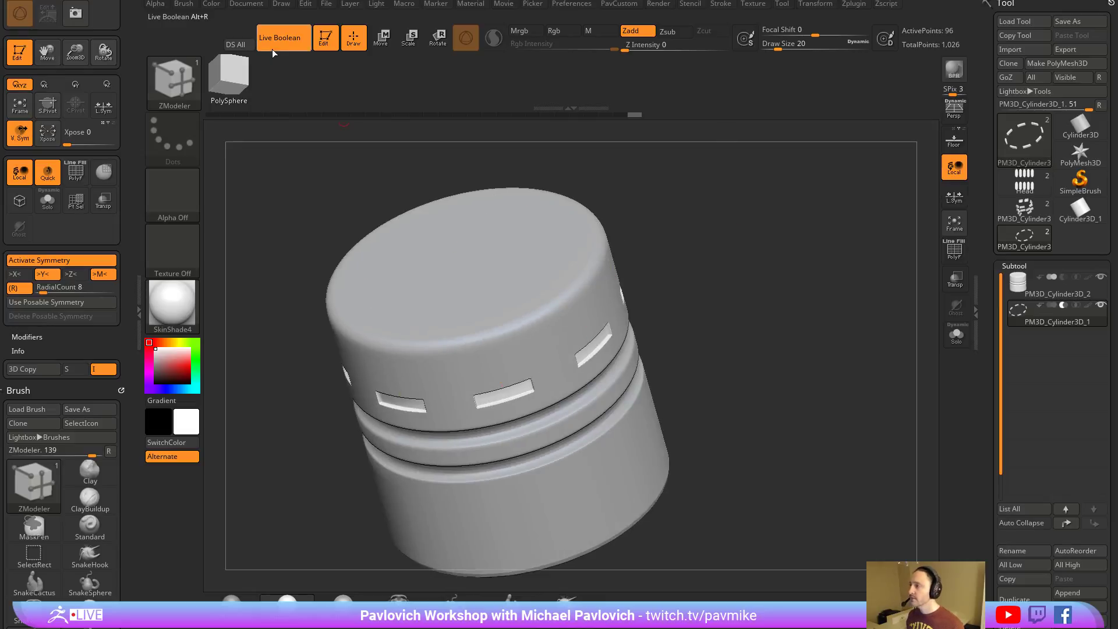
{"action": "left_click", "coordinate": [288, 37]}
{"action": "left_click", "coordinate": [326, 37]}
{"action": "left_click_drag", "start_coordinate": [765, 275], "coordinate": [781, 261]}
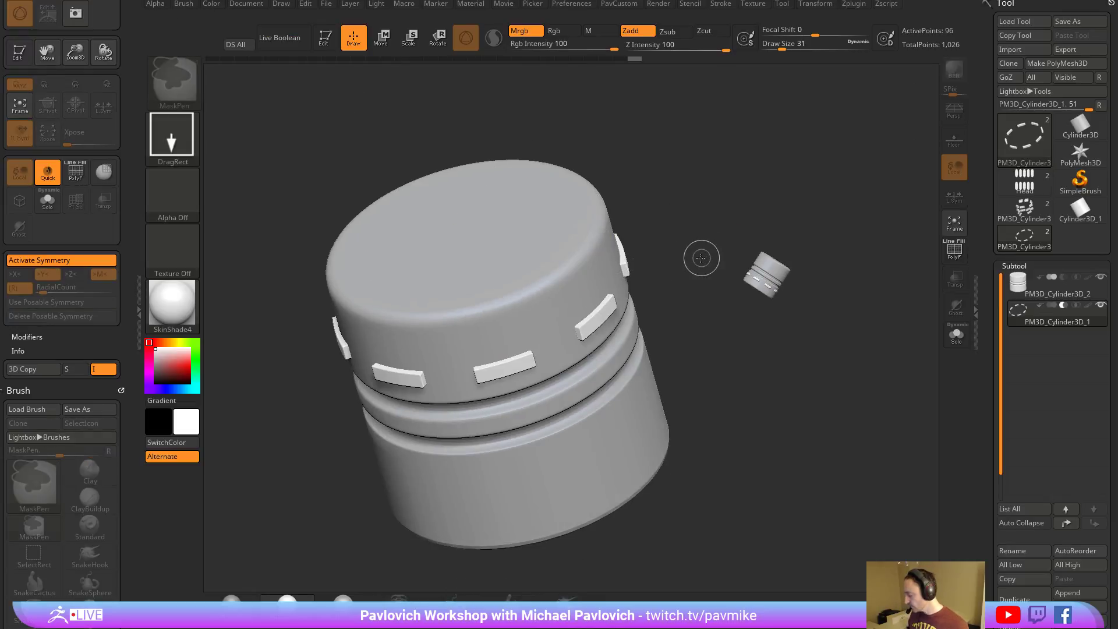
{"action": "key", "text": "ctrl+n"}
{"action": "left_click_drag", "start_coordinate": [621, 315], "coordinate": [646, 345]}
{"action": "key", "text": "t"}
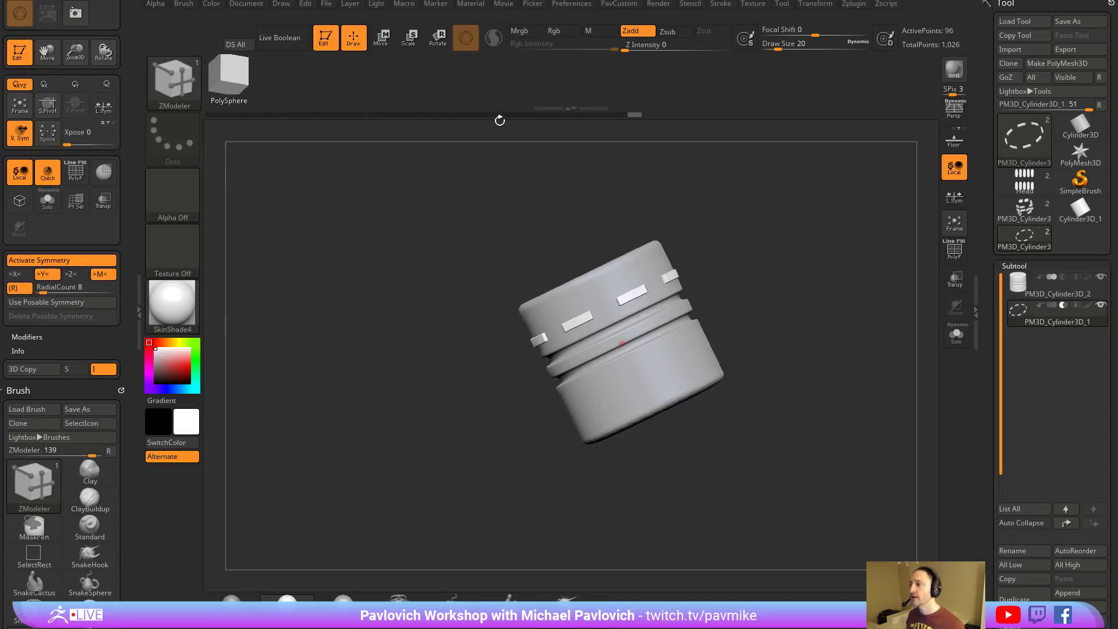
Select the cylinder subtool, turn off its Dynamic Subdiv preview, show the polyframe and set the draw size to 41.
{"action": "left_click", "coordinate": [671, 352], "text": "alt"}
{"action": "key", "text": "shift+d"}
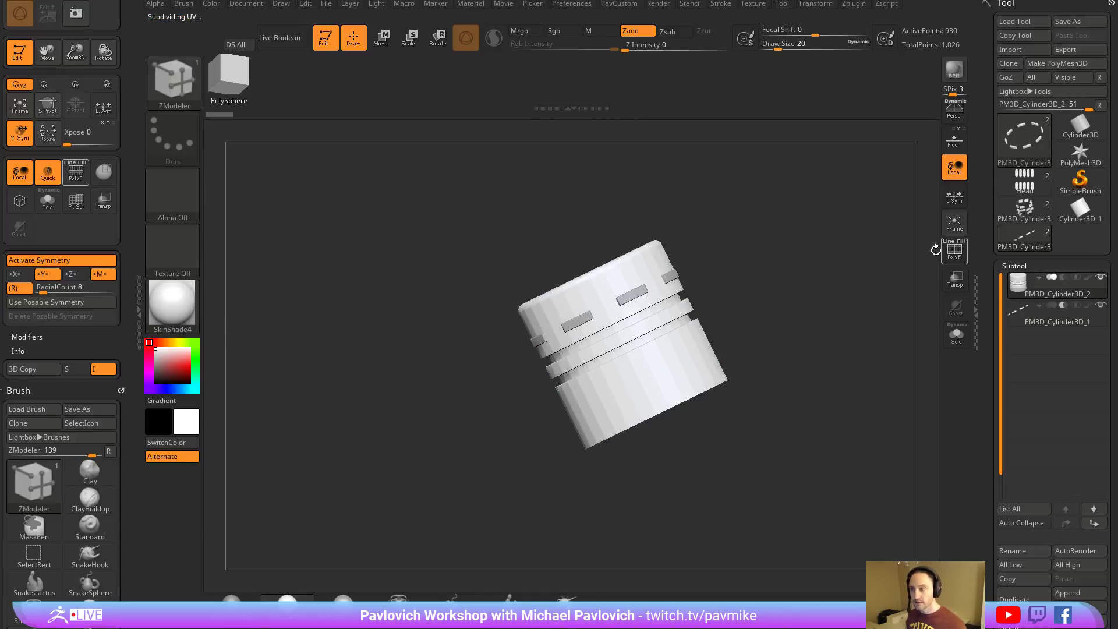
{"action": "left_click", "coordinate": [947, 250]}
{"action": "mouse_move", "coordinate": [793, 290]}
{"action": "right_mouse_down", "text": "ctrl"}
{"action": "mouse_move", "coordinate": [814, 323]}
{"action": "mouse_move", "coordinate": [816, 256]}
{"action": "mouse_move", "coordinate": [819, 272]}
{"action": "right_mouse_up", "text": "ctrl"}
{"action": "key", "text": "s"}
{"action": "left_click", "coordinate": [828, 307]}
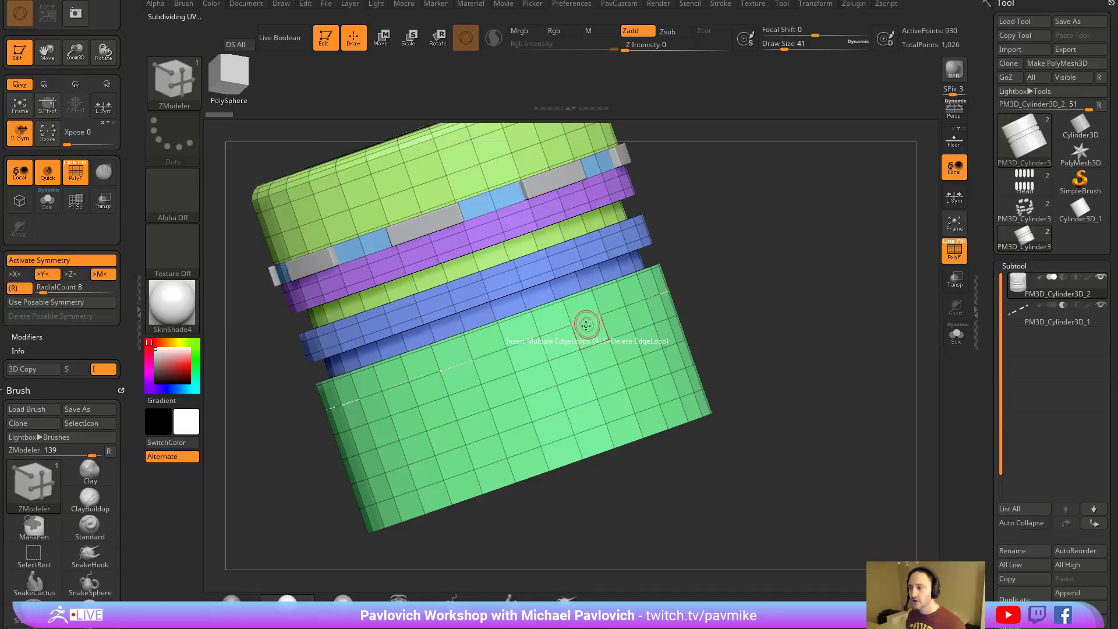
Try an EdgeLoop Complete bevel on a vertical edge of the lower section and undo it.
{"action": "right_click_drag", "start_coordinate": [588, 324], "coordinate": [612, 352]}
{"action": "key", "text": "space"}
{"action": "left_click", "coordinate": [611, 361]}
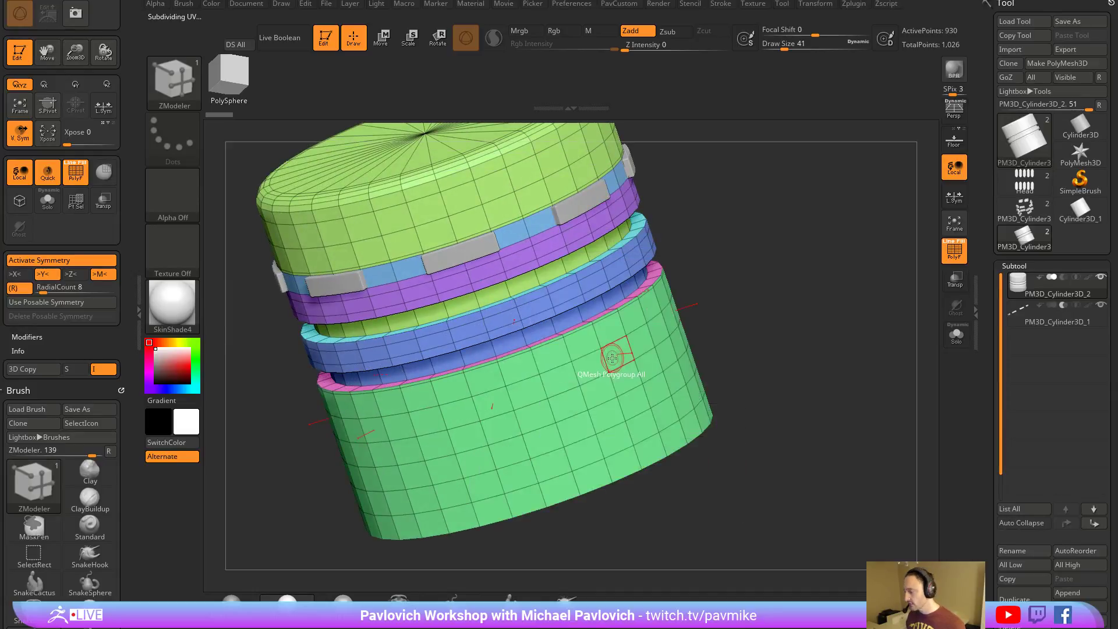
{"action": "key", "text": "space"}
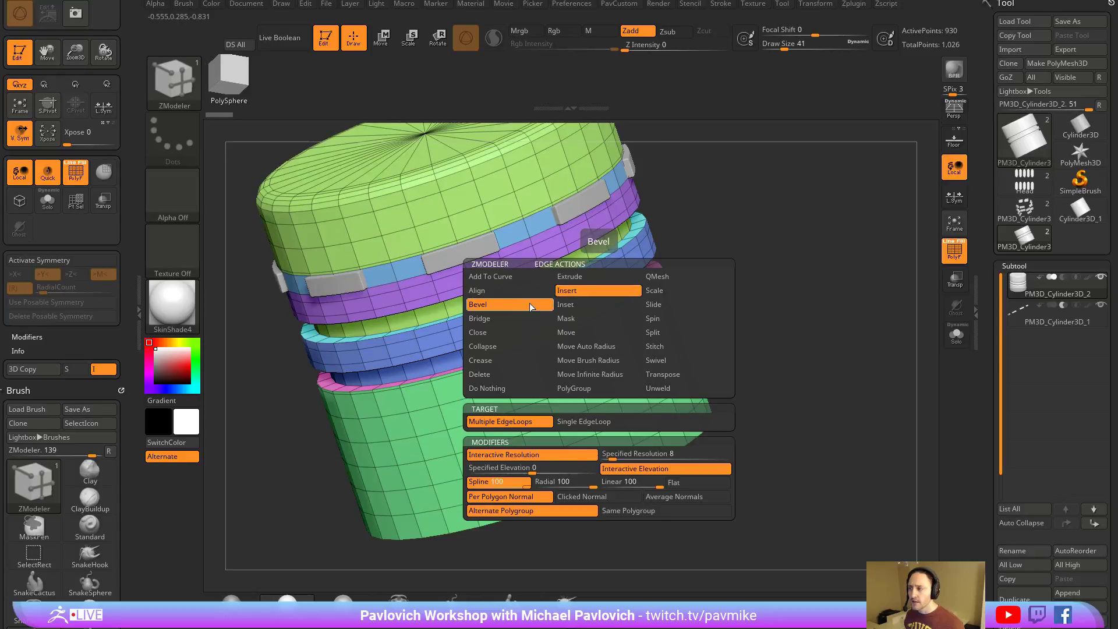
{"action": "left_click", "coordinate": [488, 304]}
{"action": "left_click", "coordinate": [591, 418]}
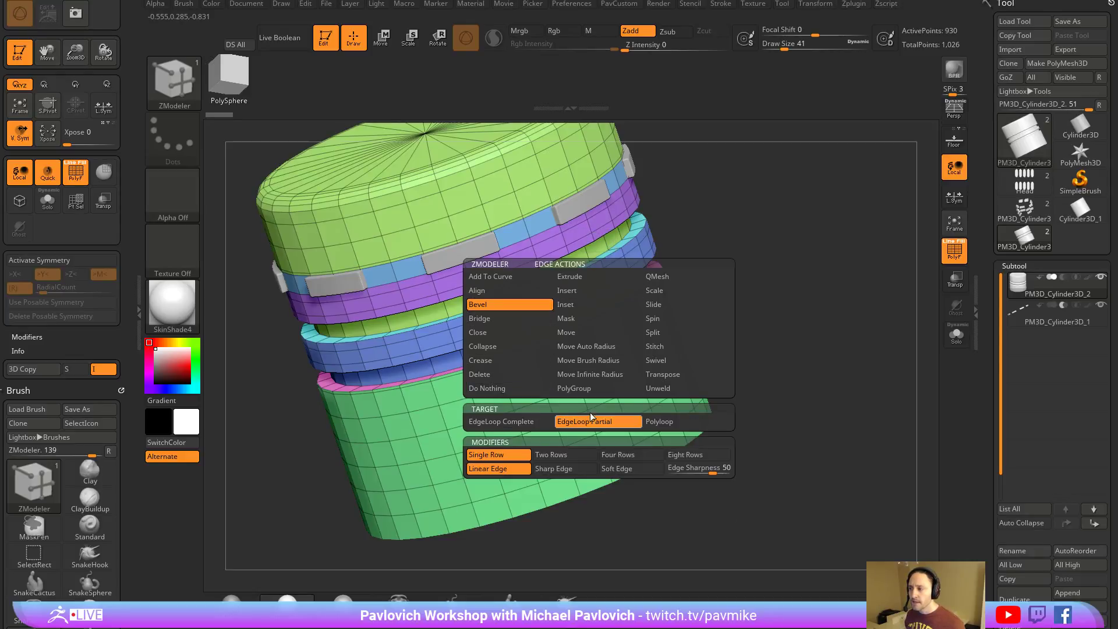
{"action": "left_click", "coordinate": [530, 421]}
{"action": "left_click", "coordinate": [606, 373]}
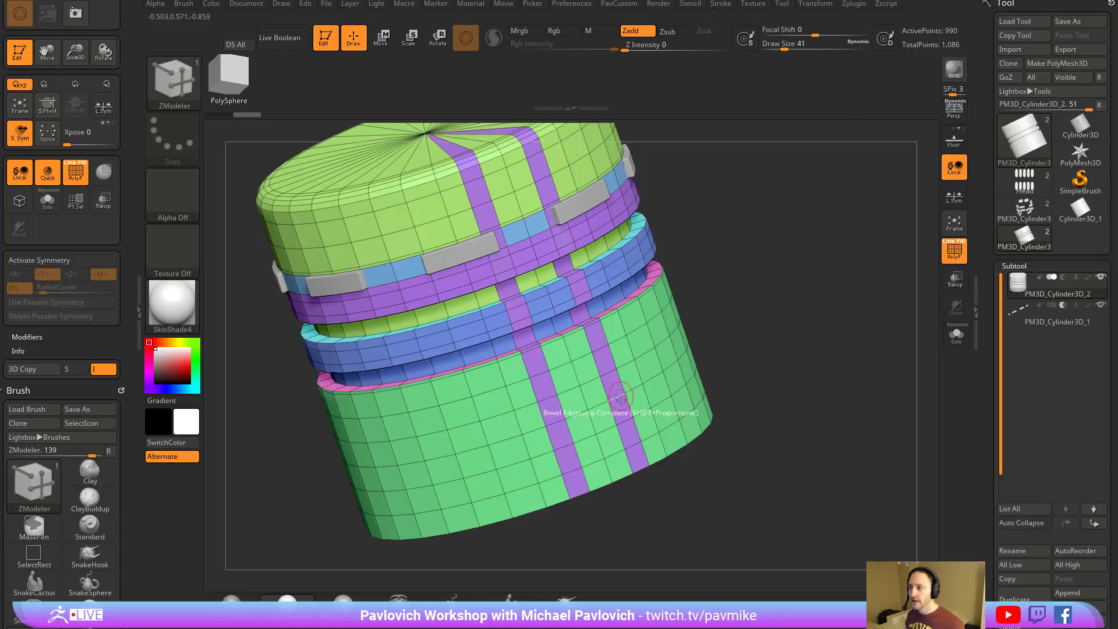
{"action": "mouse_move", "coordinate": [751, 373]}
{"action": "left_mouse_down"}
{"action": "mouse_move", "coordinate": [777, 327]}
{"action": "mouse_move", "coordinate": [757, 277]}
{"action": "mouse_move", "coordinate": [757, 379]}
{"action": "left_mouse_up"}
{"action": "key", "text": "ctrl+z"}
Delete the cylinder's top cap faces using the Delete polygon action with the Flat Island target.
{"action": "key", "text": "space"}
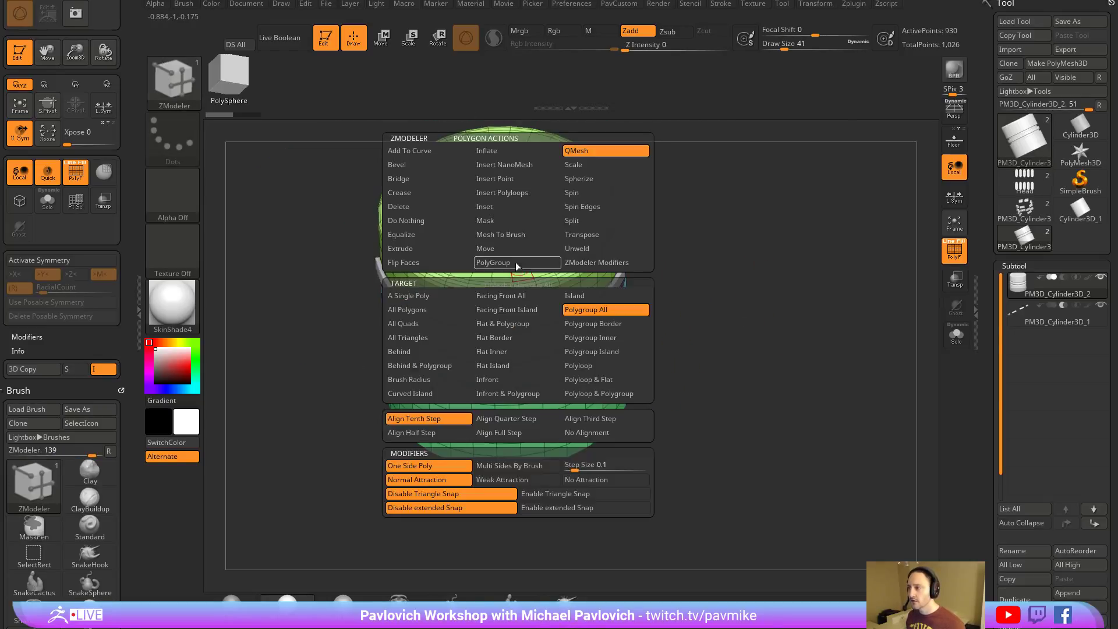
{"action": "left_click", "coordinate": [407, 206]}
{"action": "left_click", "coordinate": [518, 365]}
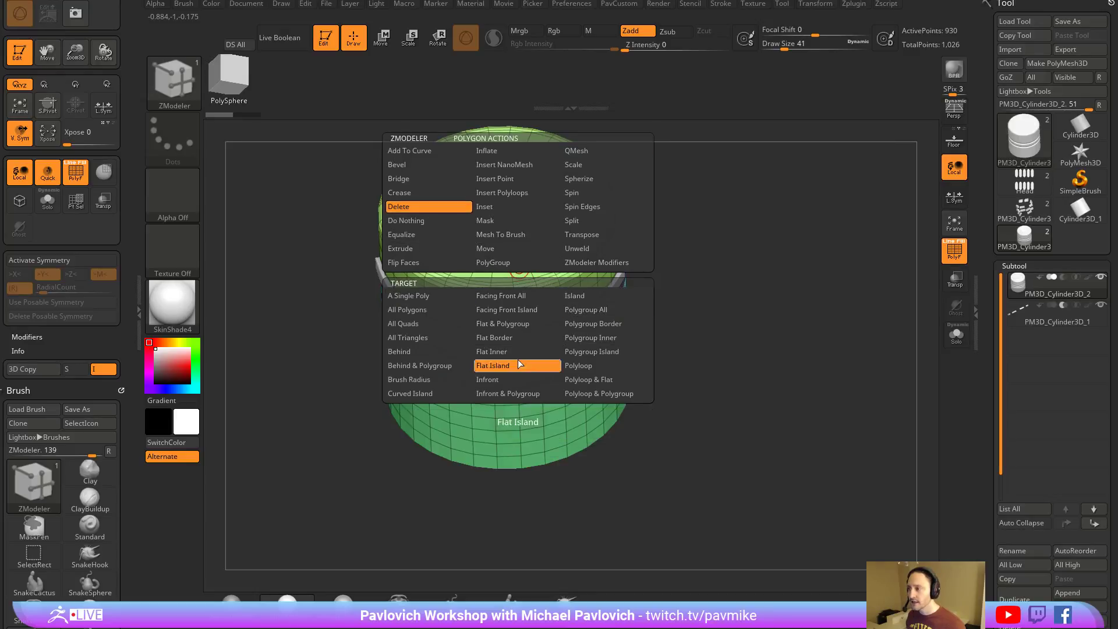
{"action": "left_click", "coordinate": [531, 258]}
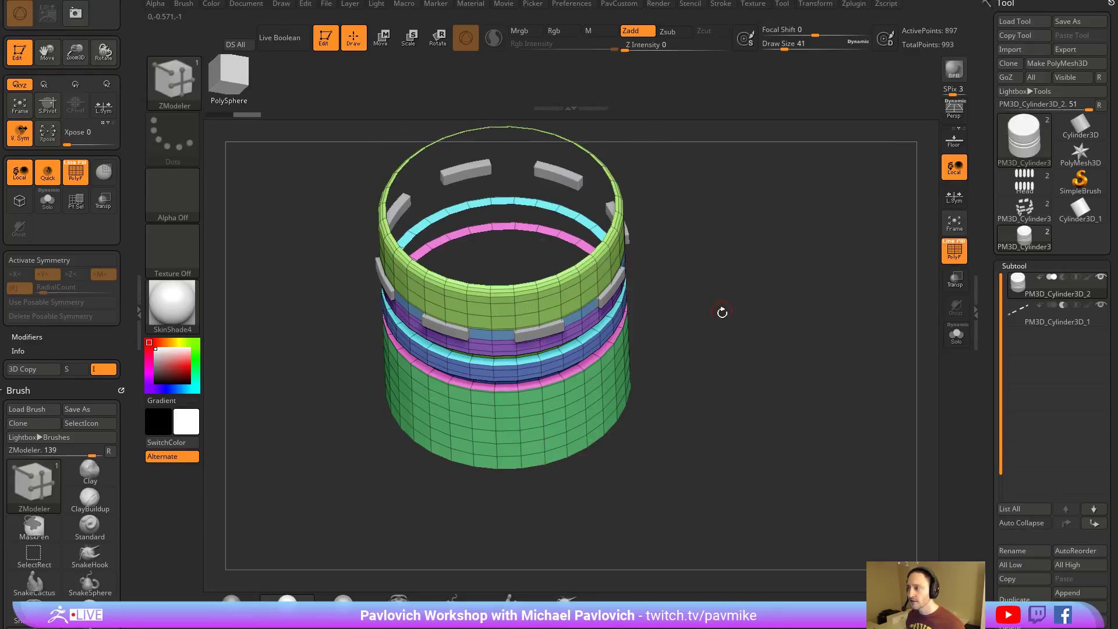
{"action": "left_click_drag", "start_coordinate": [721, 313], "coordinate": [717, 297]}
{"action": "left_click_drag", "start_coordinate": [731, 205], "coordinate": [725, 273]}
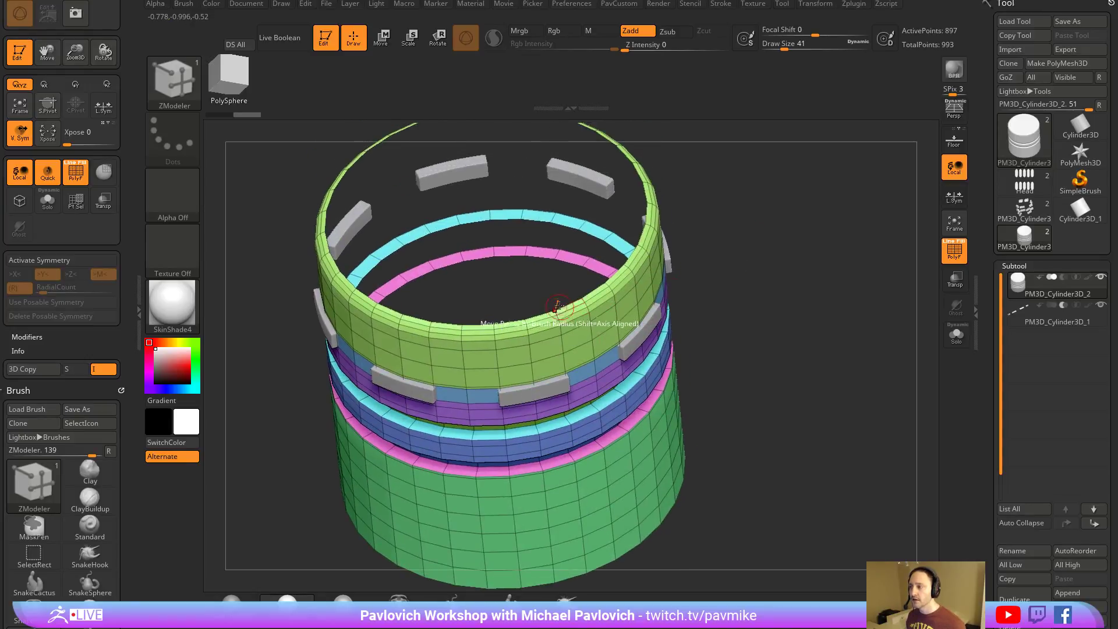
Try closing the cylinder's open top with the Close edge action set to Convex Hole, and undo it.
{"action": "key", "text": "space"}
{"action": "left_click", "coordinate": [493, 332]}
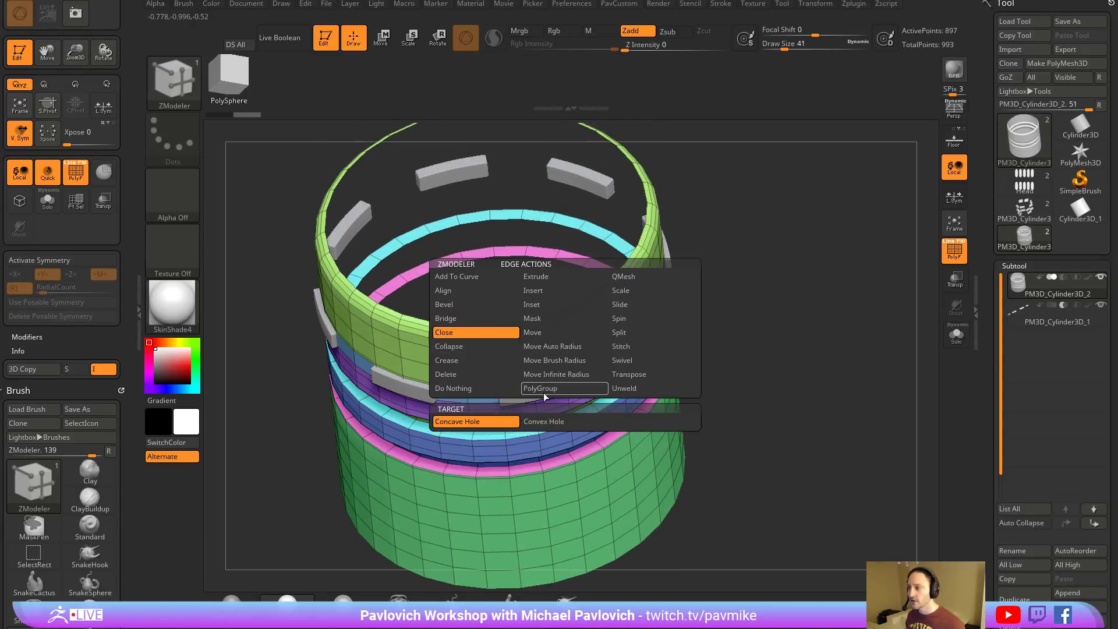
{"action": "left_click", "coordinate": [547, 421]}
{"action": "left_click", "coordinate": [566, 307]}
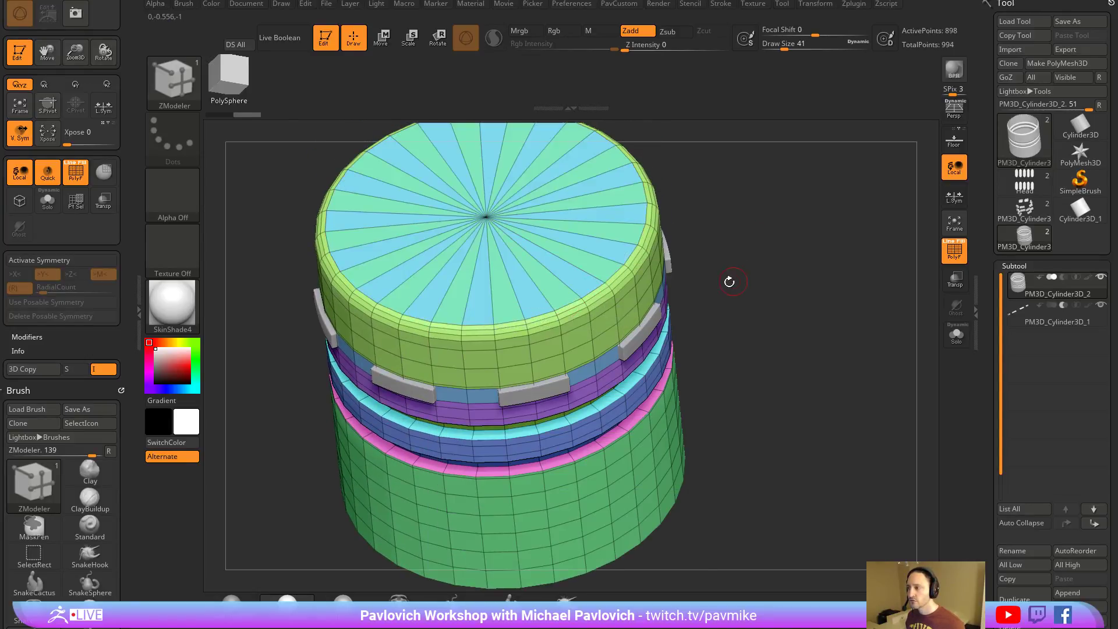
{"action": "key", "text": "ctrl+z"}
Delete the flat cap on the underside of the cylinder to leave both ends open.
{"action": "left_click_drag", "start_coordinate": [742, 274], "coordinate": [600, 353]}
{"action": "key", "text": "space"}
{"action": "left_click", "coordinate": [448, 207]}
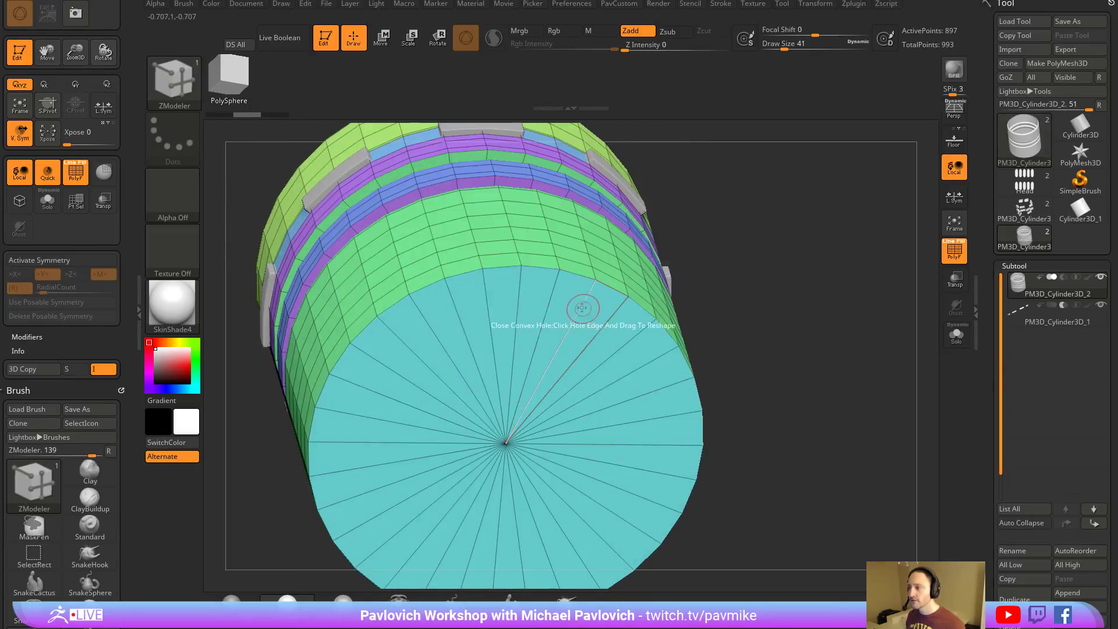
{"action": "left_click", "coordinate": [579, 309]}
Try an EdgeLoop Partial bevel on a vertical edge of the open cylinder and undo it.
{"action": "left_click_drag", "start_coordinate": [780, 349], "coordinate": [582, 273]}
{"action": "key", "text": "space"}
{"action": "left_click", "coordinate": [460, 297]}
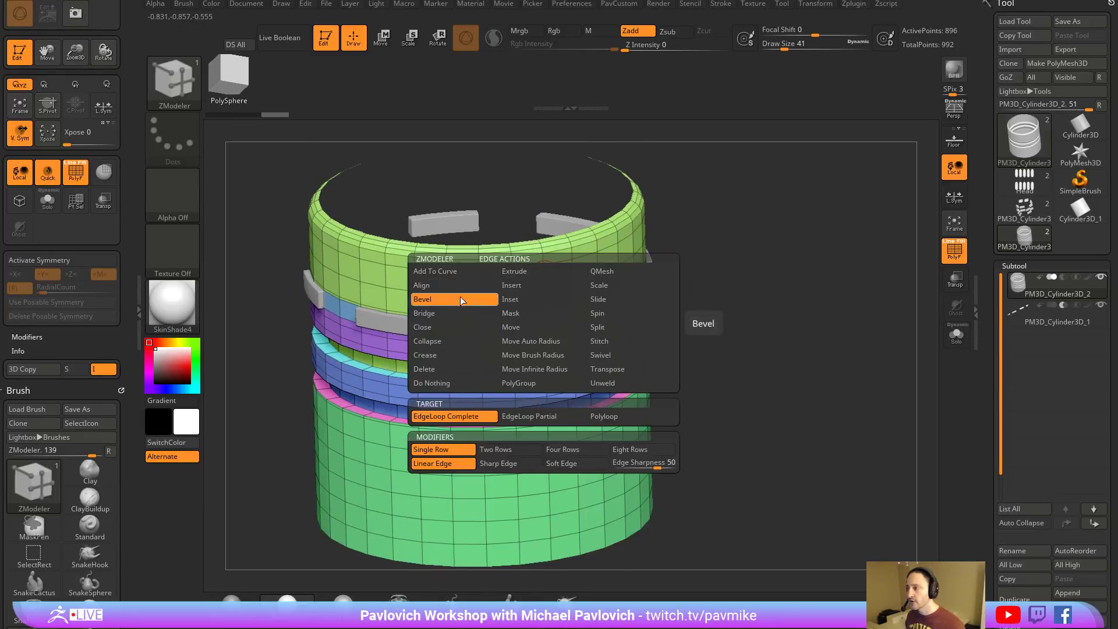
{"action": "left_click", "coordinate": [507, 418]}
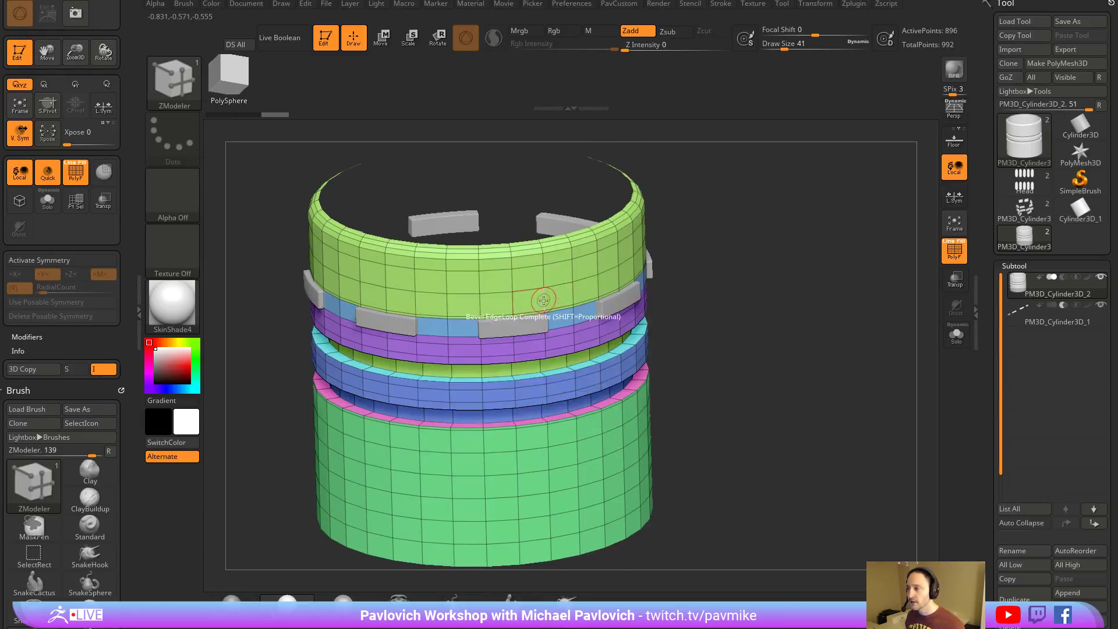
{"action": "left_click_drag", "start_coordinate": [744, 287], "coordinate": [769, 291], "text": "shift"}
{"action": "key", "text": "f"}
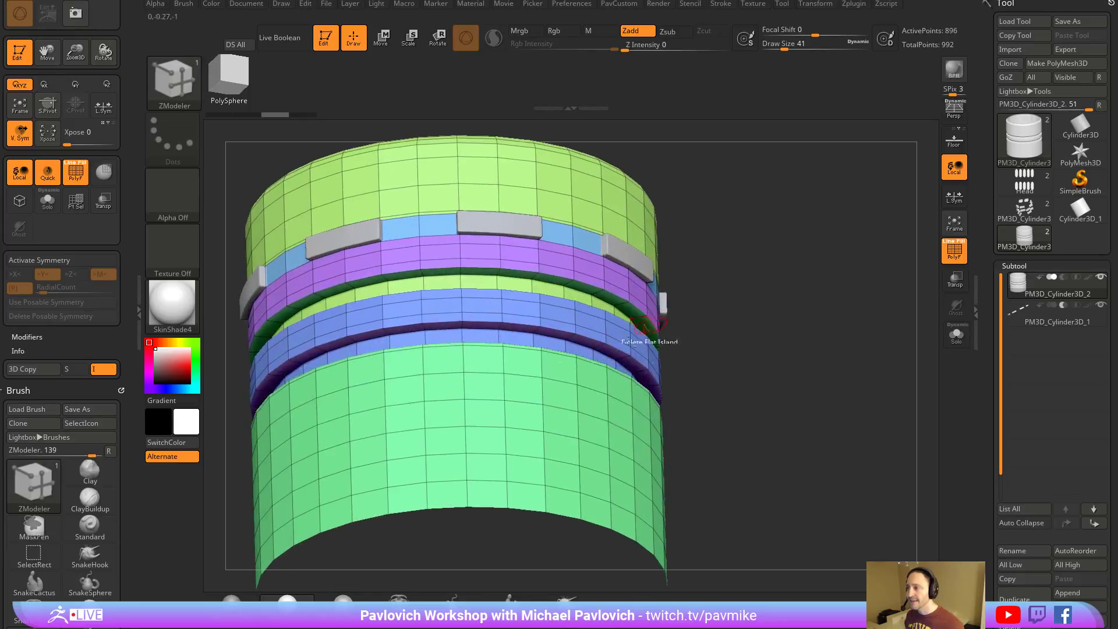
{"action": "key", "text": "space"}
{"action": "left_click", "coordinate": [550, 422]}
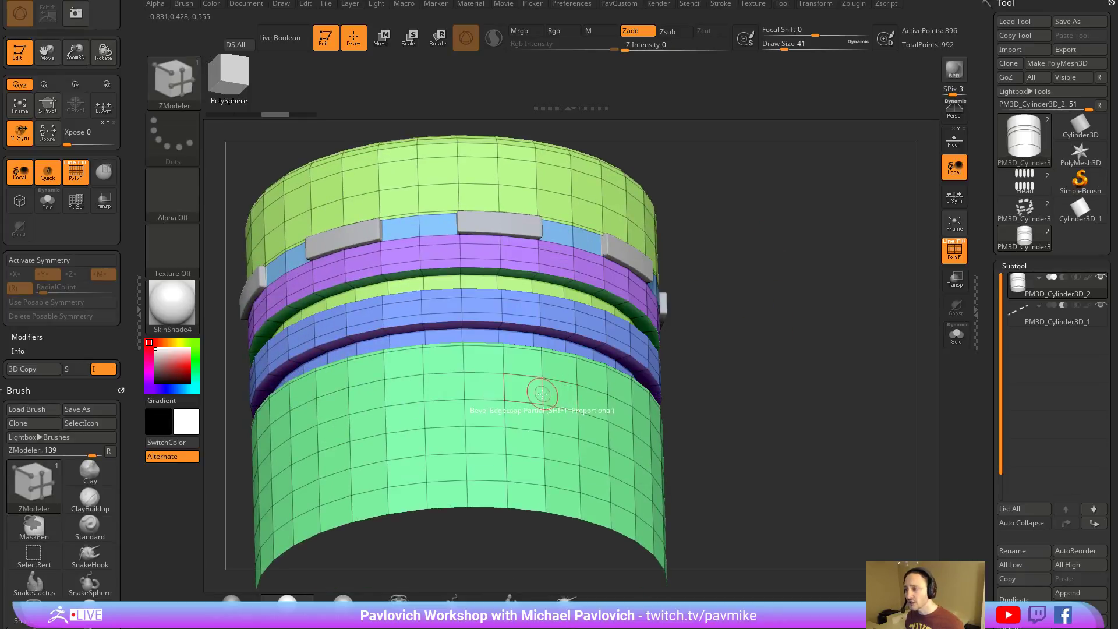
{"action": "left_click_drag", "start_coordinate": [542, 394], "coordinate": [555, 393]}
{"action": "left_click_drag", "start_coordinate": [764, 298], "coordinate": [774, 340]}
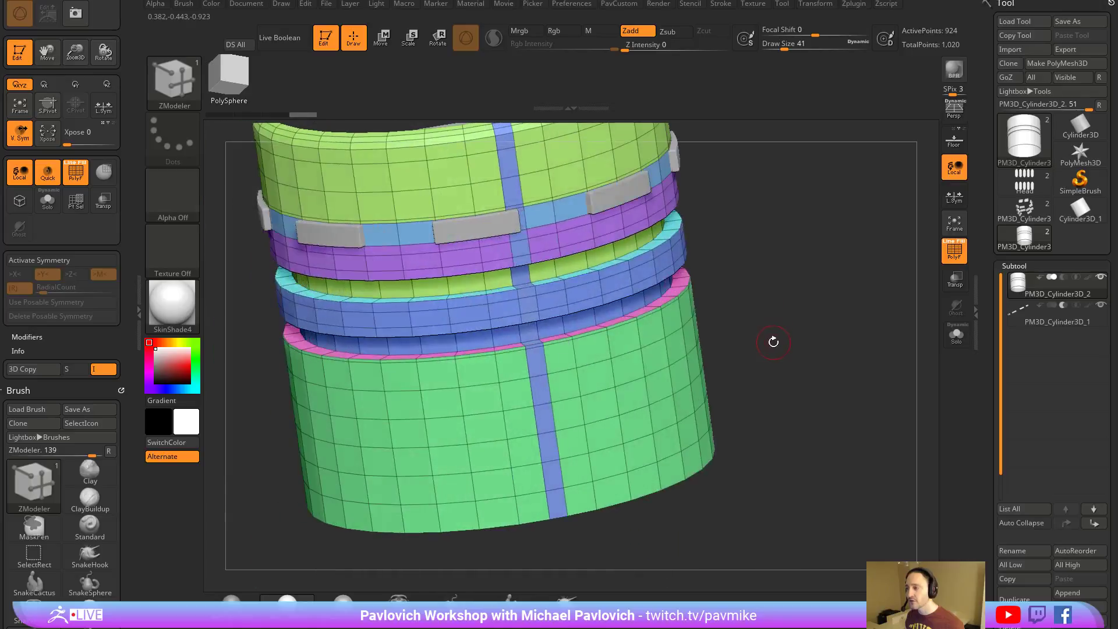
{"action": "key", "text": "ctrl+z"}
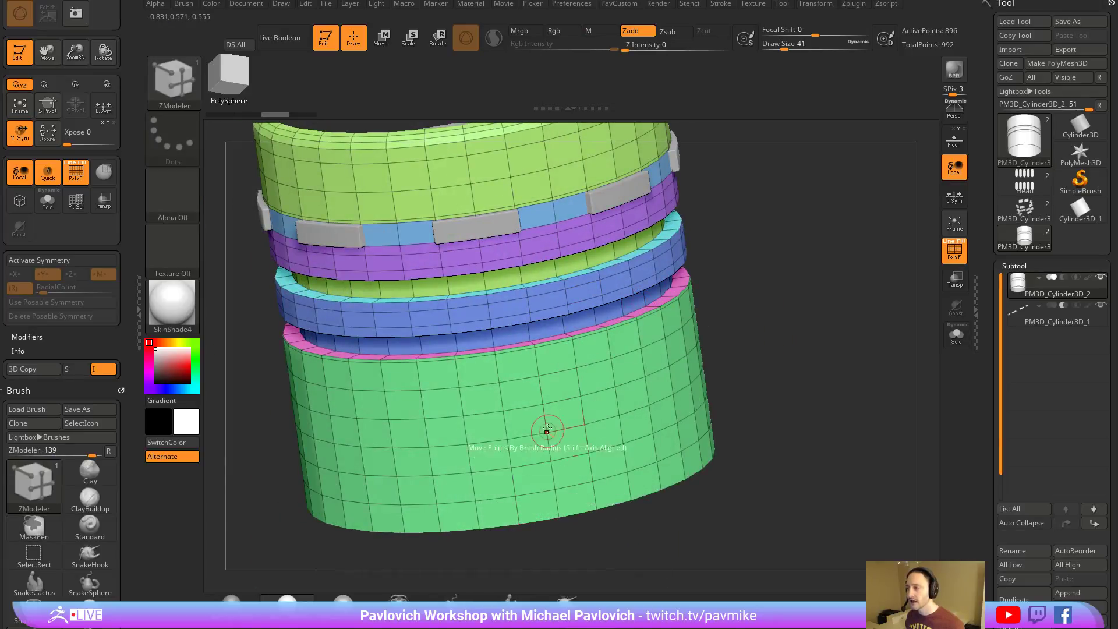
Hide half of the cylinder lengthwise with SelectRect and view the remaining half face on.
{"action": "left_click_drag", "start_coordinate": [816, 401], "coordinate": [783, 365]}
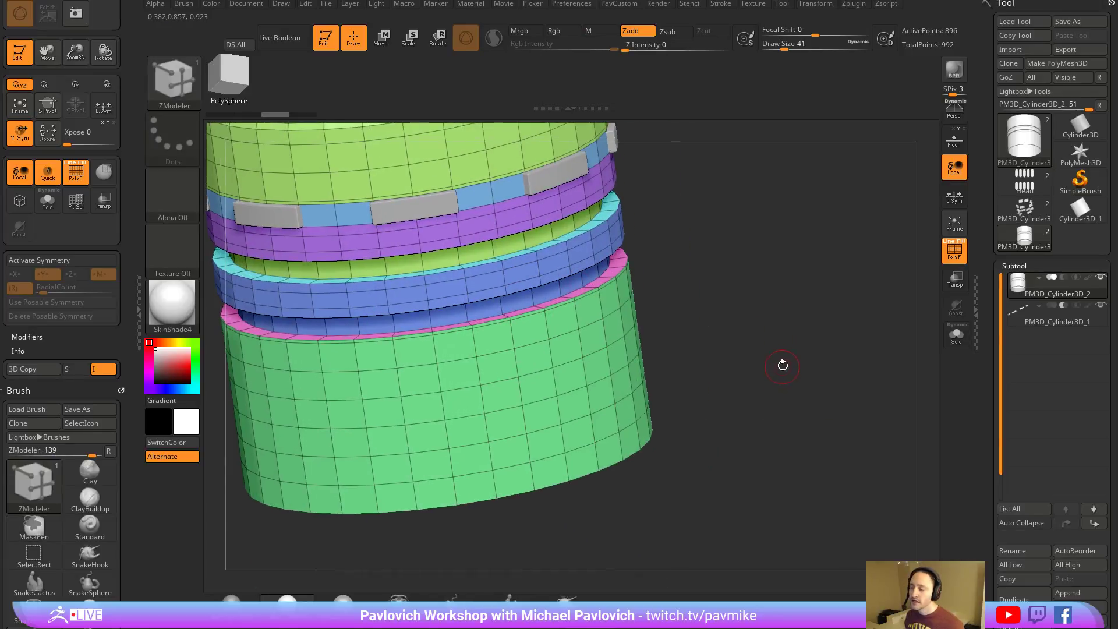
{"action": "mouse_move", "coordinate": [791, 293]}
{"action": "left_mouse_down", "text": "shift"}
{"action": "mouse_move", "coordinate": [799, 332]}
{"action": "mouse_move", "coordinate": [818, 320]}
{"action": "left_mouse_up", "text": "shift"}
{"action": "key", "text": "f"}
{"action": "key", "text": "ctrl+shift"}
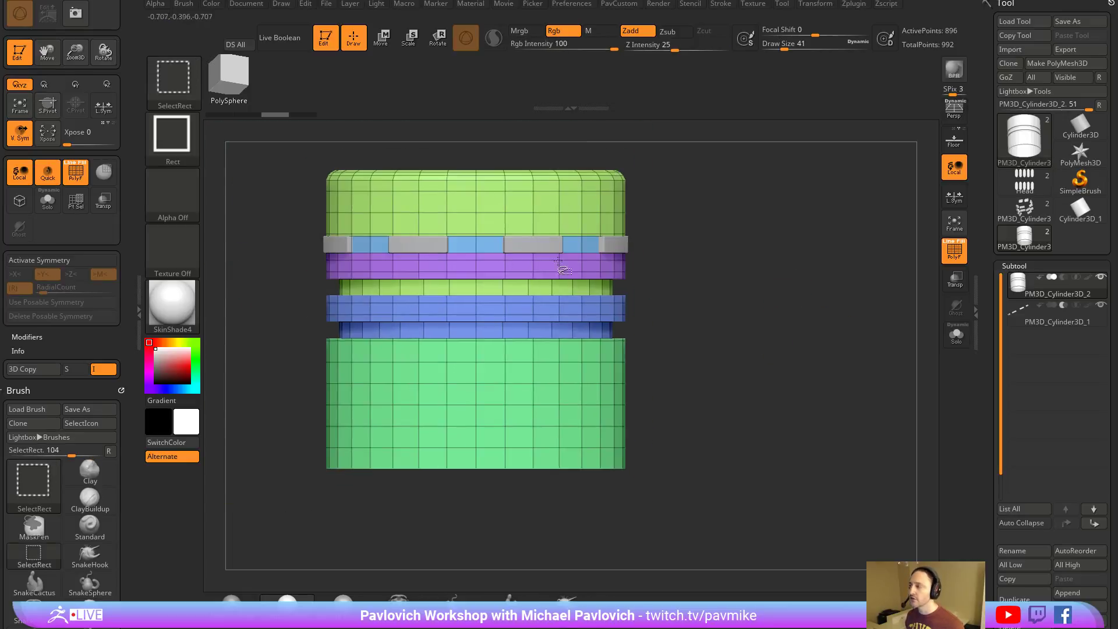
{"action": "left_click", "coordinate": [183, 88], "text": "ctrl+shift"}
{"action": "left_click_drag", "start_coordinate": [673, 281], "coordinate": [760, 285]}
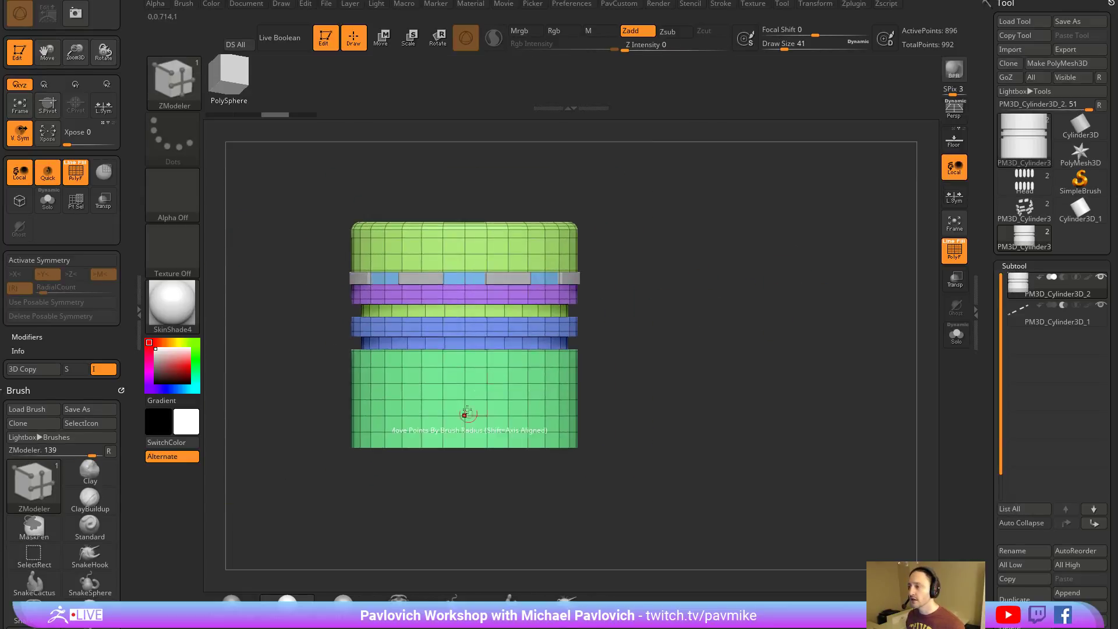
{"action": "left_click_drag", "start_coordinate": [257, 163], "coordinate": [464, 477], "text": "ctrl+shift"}
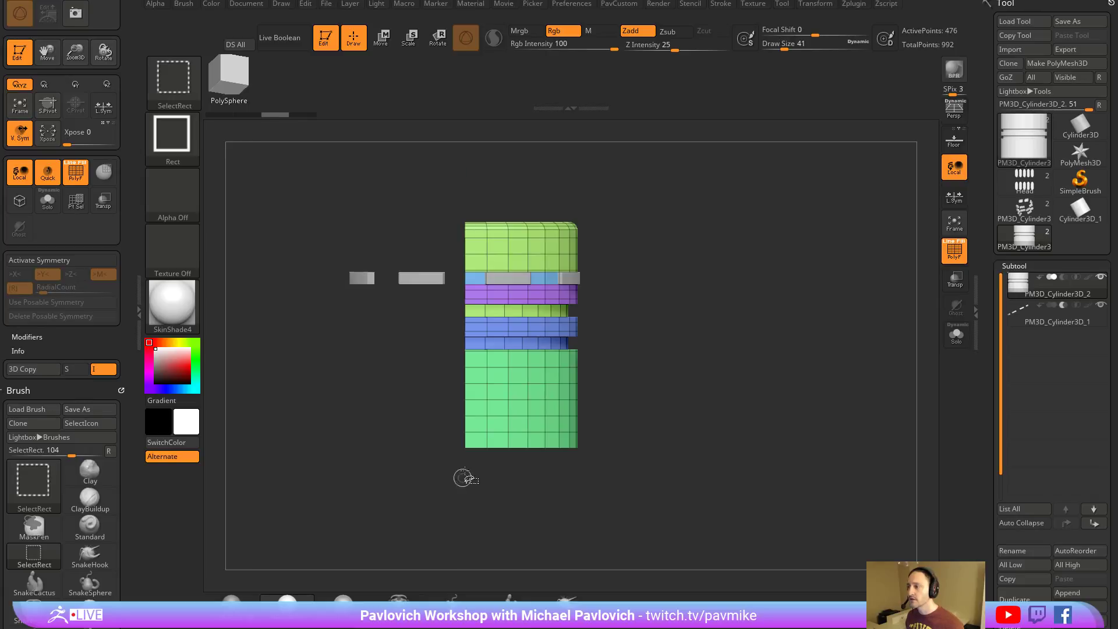
{"action": "left_click_drag", "start_coordinate": [768, 317], "coordinate": [731, 314]}
{"action": "key", "text": "f"}
Try slicing a panel outline into the lower section with the SliceCurve brush, and undo the cuts.
{"action": "left_click", "coordinate": [173, 99], "text": "ctrl+shift"}
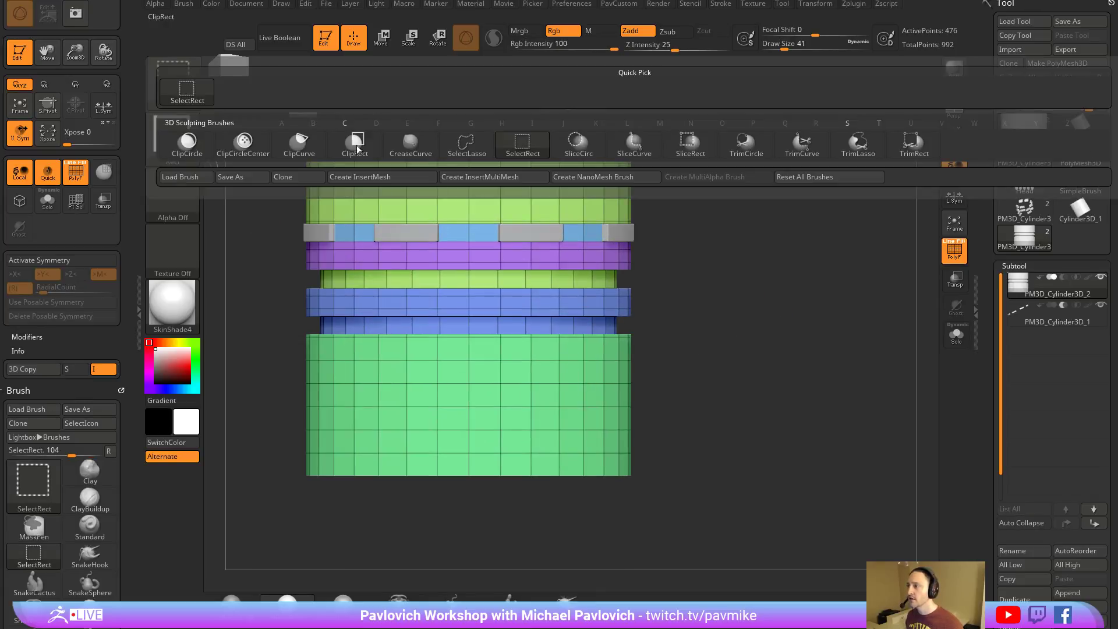
{"action": "left_click", "coordinate": [634, 143]}
{"action": "mouse_move", "coordinate": [329, 522]}
{"action": "left_mouse_down", "text": "ctrl+shift"}
{"action": "mouse_move", "coordinate": [418, 400]}
{"action": "mouse_move", "coordinate": [547, 402]}
{"action": "left_mouse_up", "text": "ctrl+shift"}
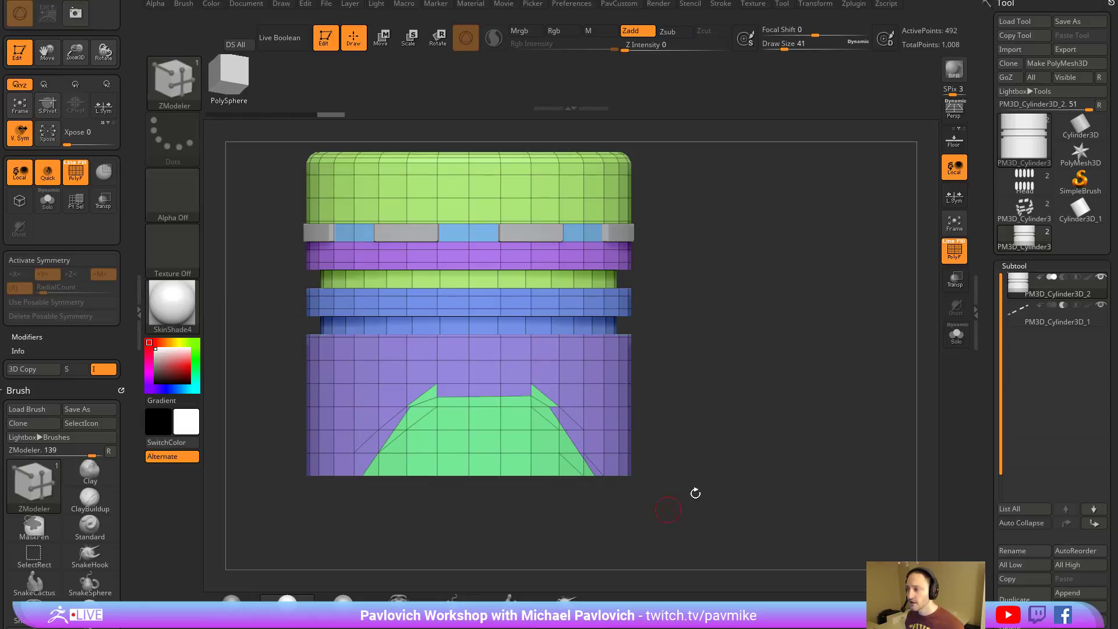
{"action": "key", "text": "ctrl+z"}
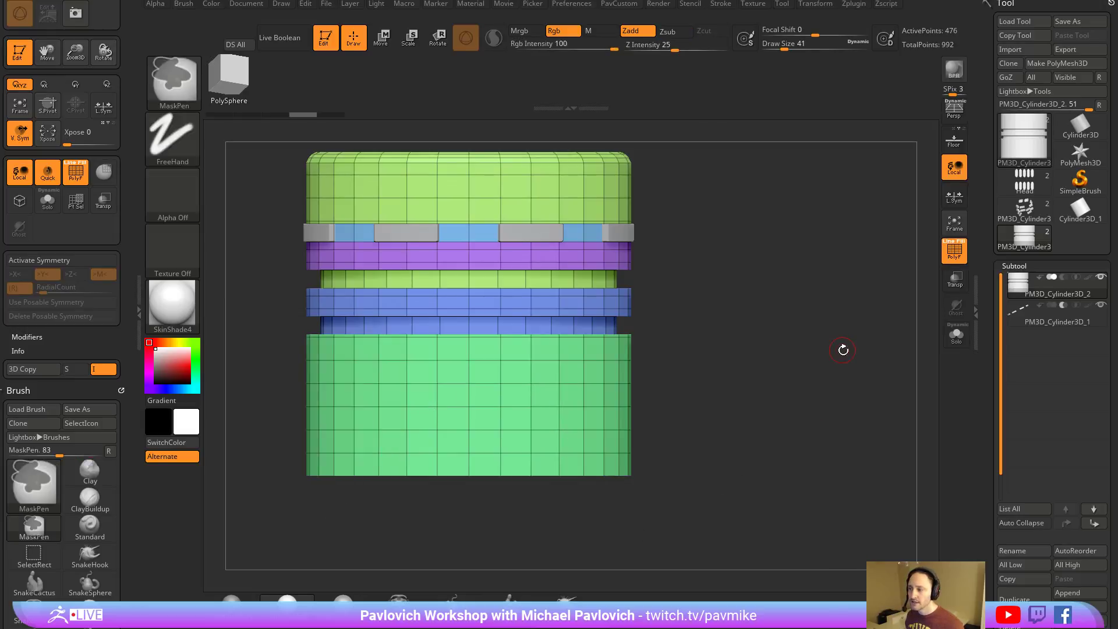
{"action": "mouse_move", "coordinate": [634, 526]}
{"action": "left_mouse_down", "text": "ctrl+shift"}
{"action": "mouse_move", "coordinate": [524, 415]}
{"action": "mouse_move", "coordinate": [519, 394]}
{"action": "mouse_move", "coordinate": [388, 392]}
{"action": "mouse_move", "coordinate": [285, 431]}
{"action": "mouse_move", "coordinate": [270, 465]}
{"action": "left_mouse_up", "text": "ctrl+shift"}
{"action": "key", "text": "ctrl+z"}
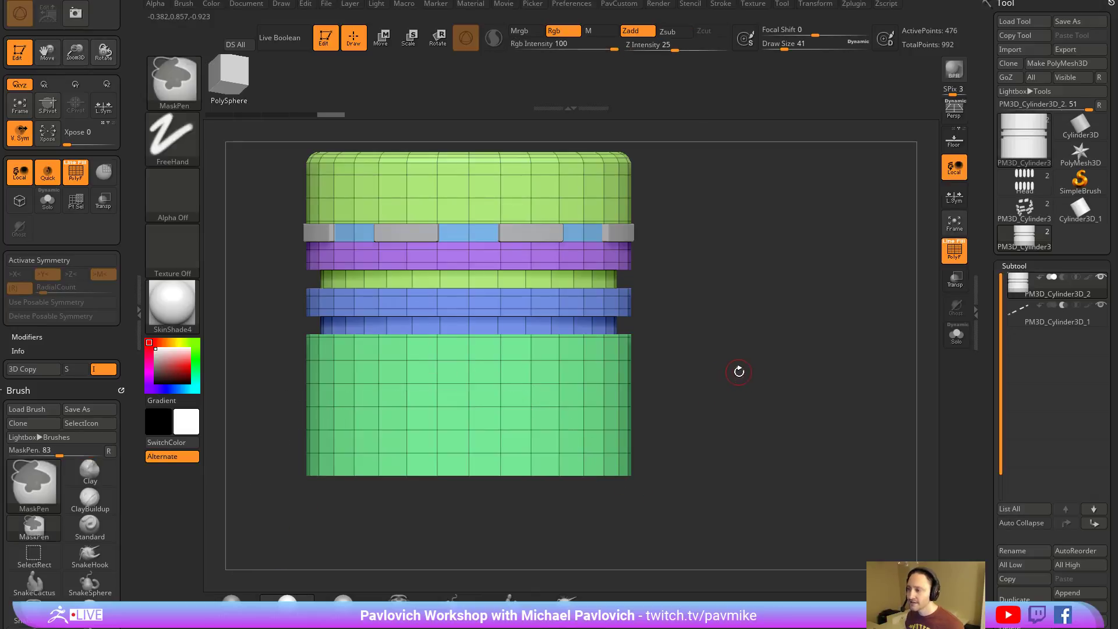
Split a column of horizontal edges and an adjacent row of vertical edges on the green lower section, using ZModeler's edge Split action.
{"action": "left_click_drag", "start_coordinate": [721, 316], "coordinate": [814, 322]}
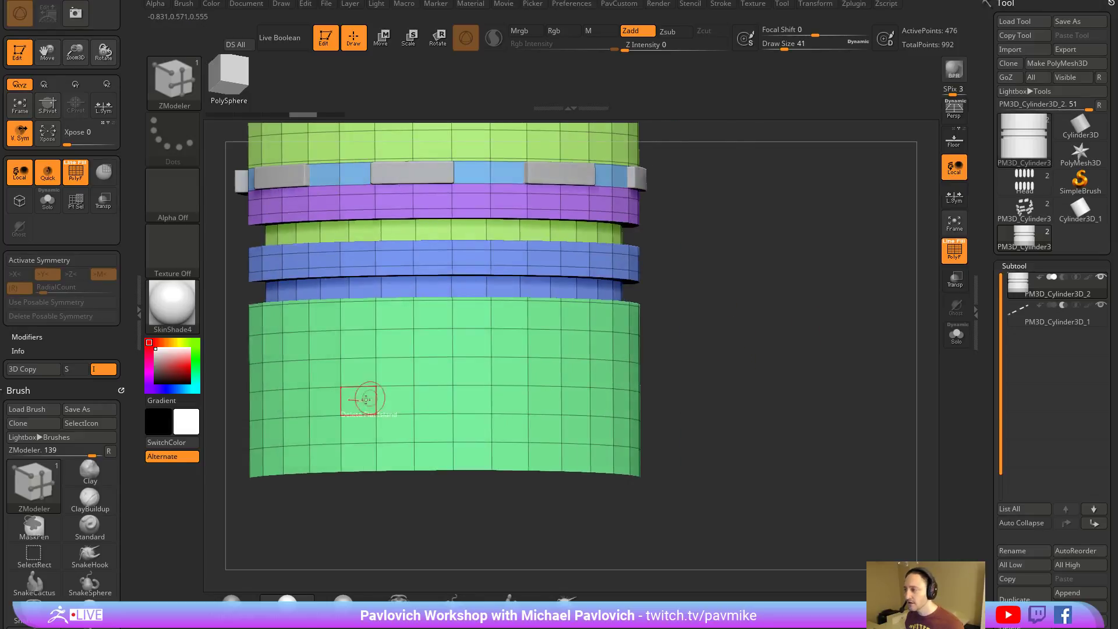
{"action": "key", "text": "space"}
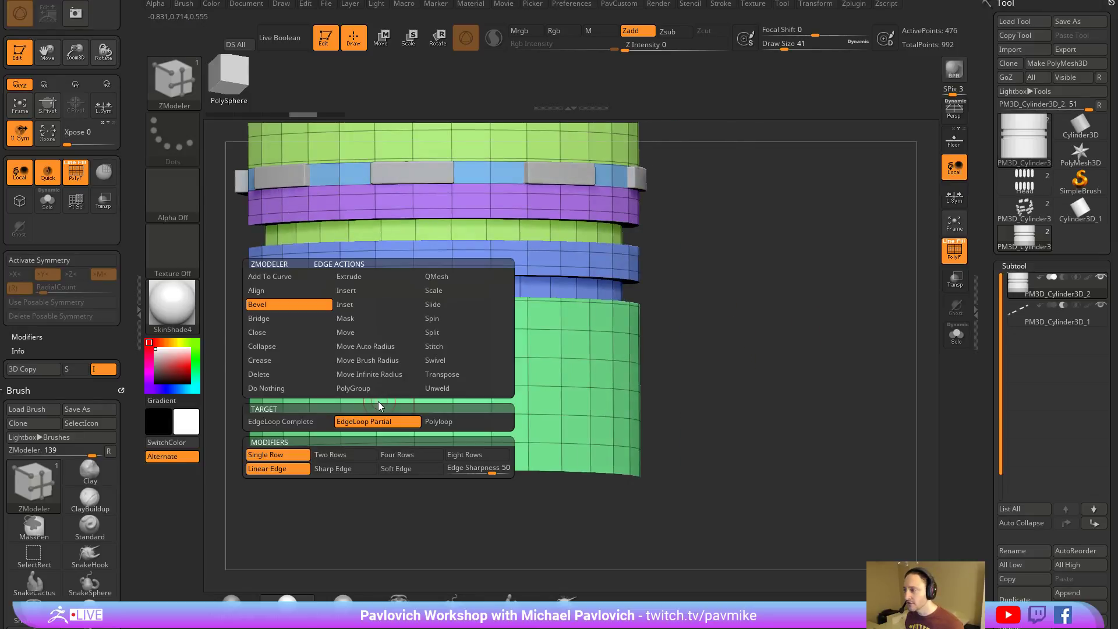
{"action": "left_click", "coordinate": [442, 333]}
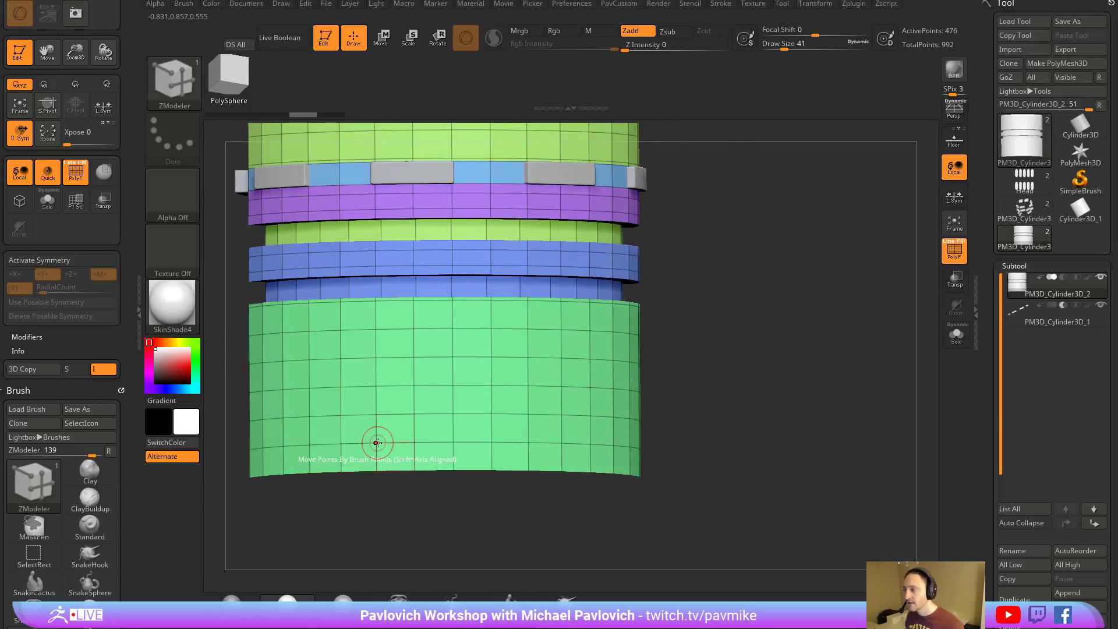
{"action": "left_click", "coordinate": [395, 414]}
{"action": "left_click", "coordinate": [395, 386]}
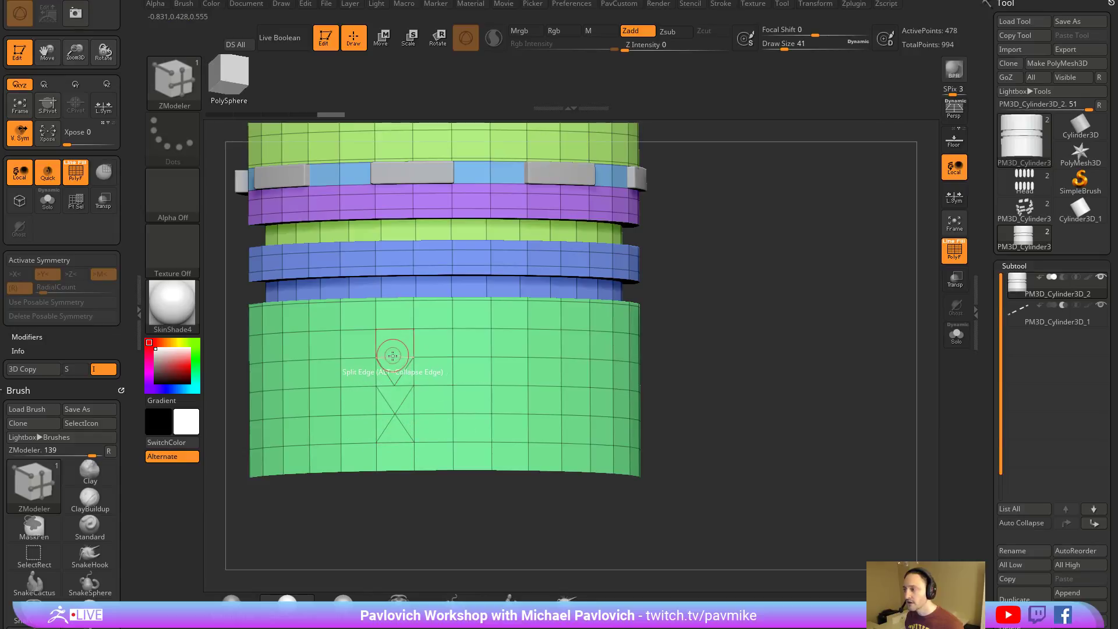
{"action": "left_click", "coordinate": [395, 358]}
{"action": "left_click", "coordinate": [452, 342]}
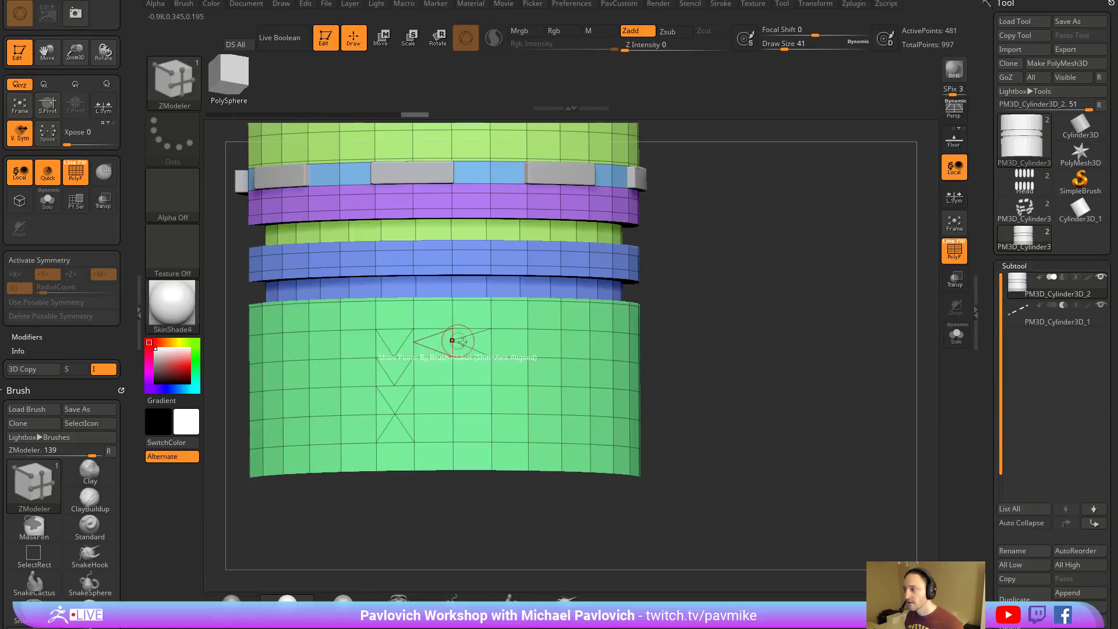
{"action": "left_click", "coordinate": [491, 343]}
Bridge the split points with the Two Points bridge to form an L-shaped path across the green section.
{"action": "left_click_drag", "start_coordinate": [774, 301], "coordinate": [854, 304], "text": "alt"}
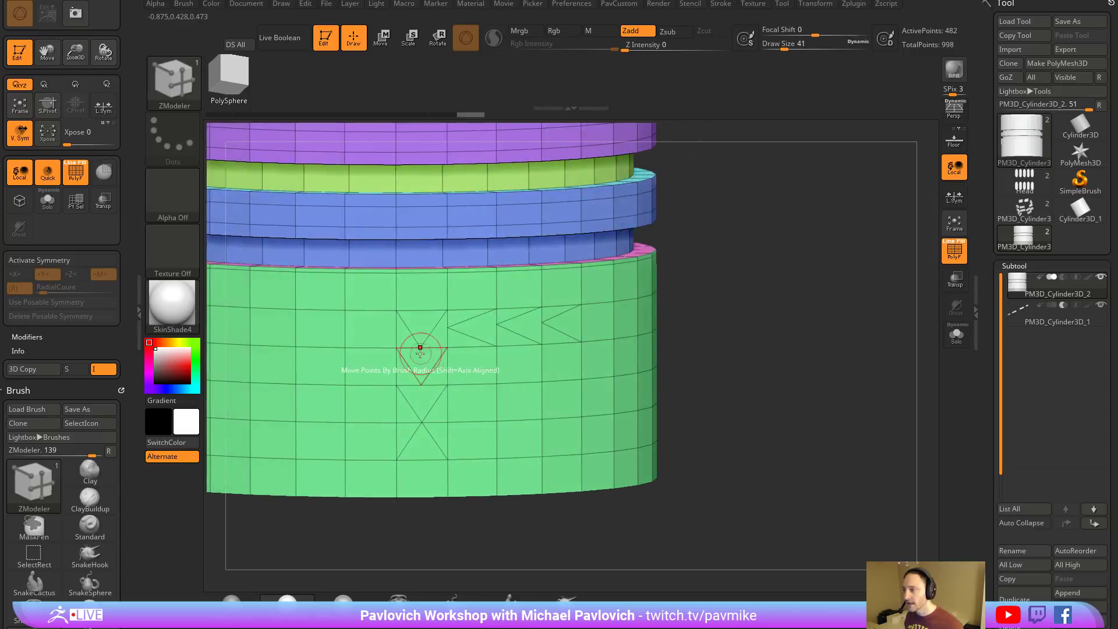
{"action": "key", "text": "space"}
{"action": "left_click", "coordinate": [395, 436]}
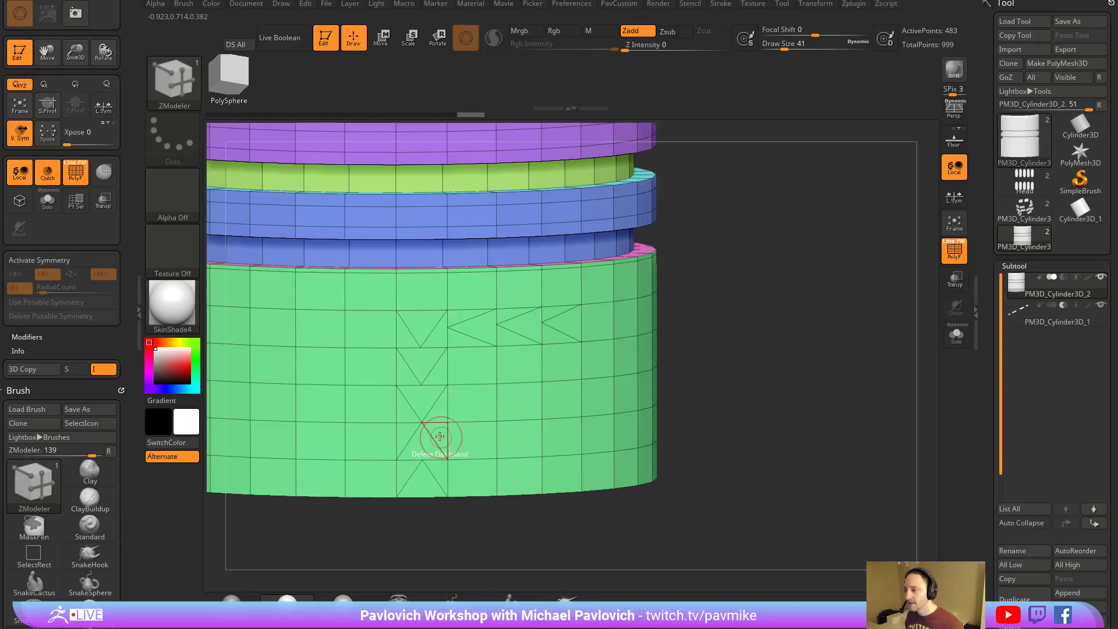
{"action": "left_click", "coordinate": [420, 459]}
{"action": "left_click", "coordinate": [422, 424]}
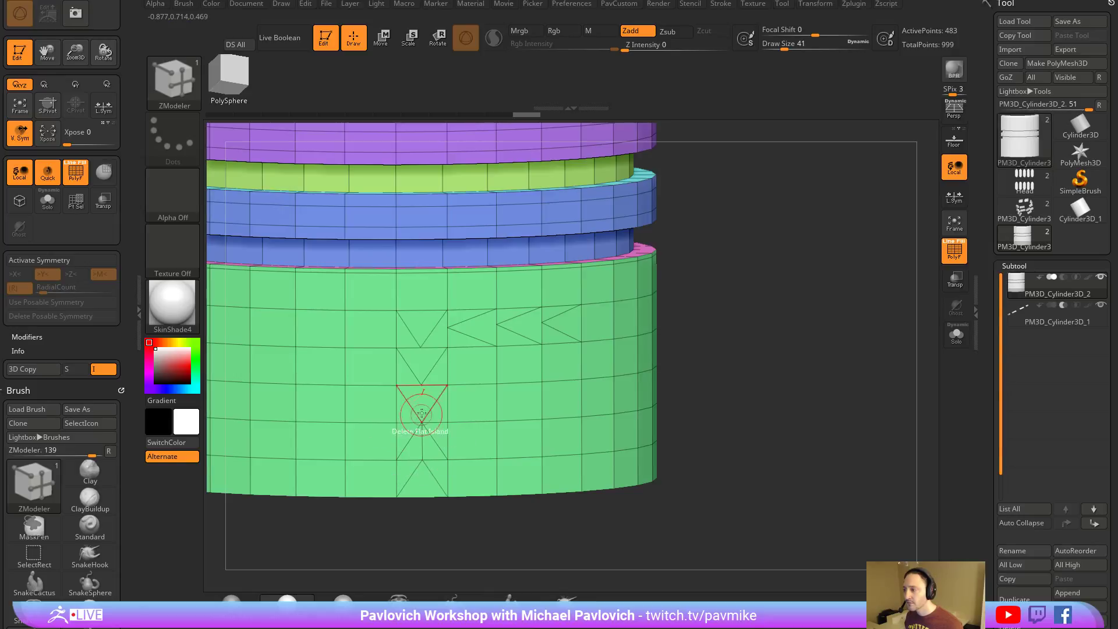
{"action": "left_click", "coordinate": [419, 348]}
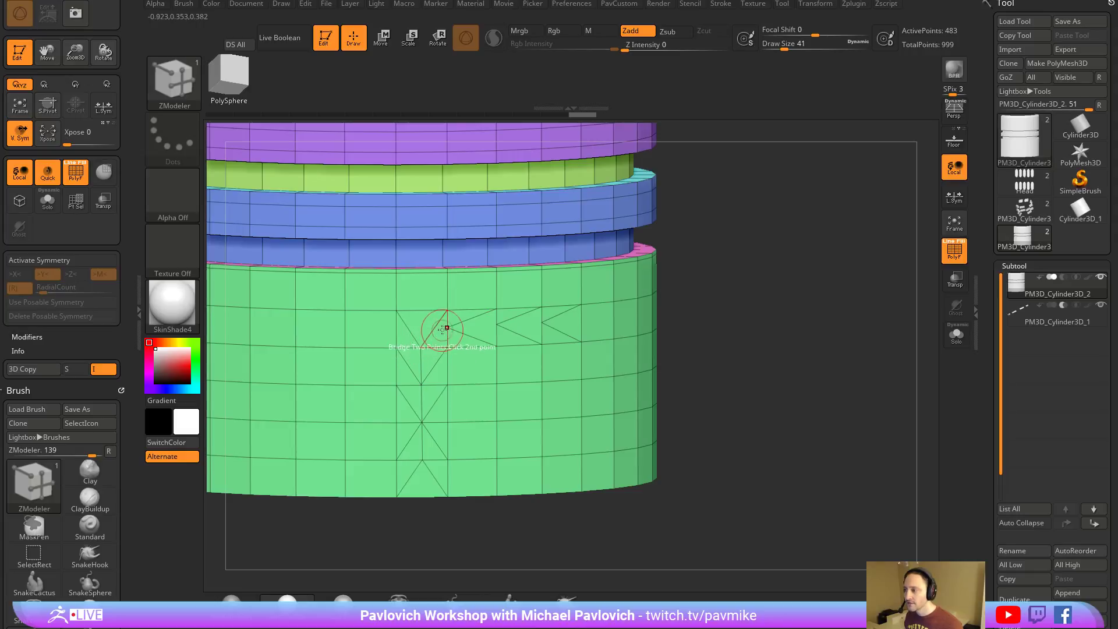
{"action": "left_click", "coordinate": [448, 327]}
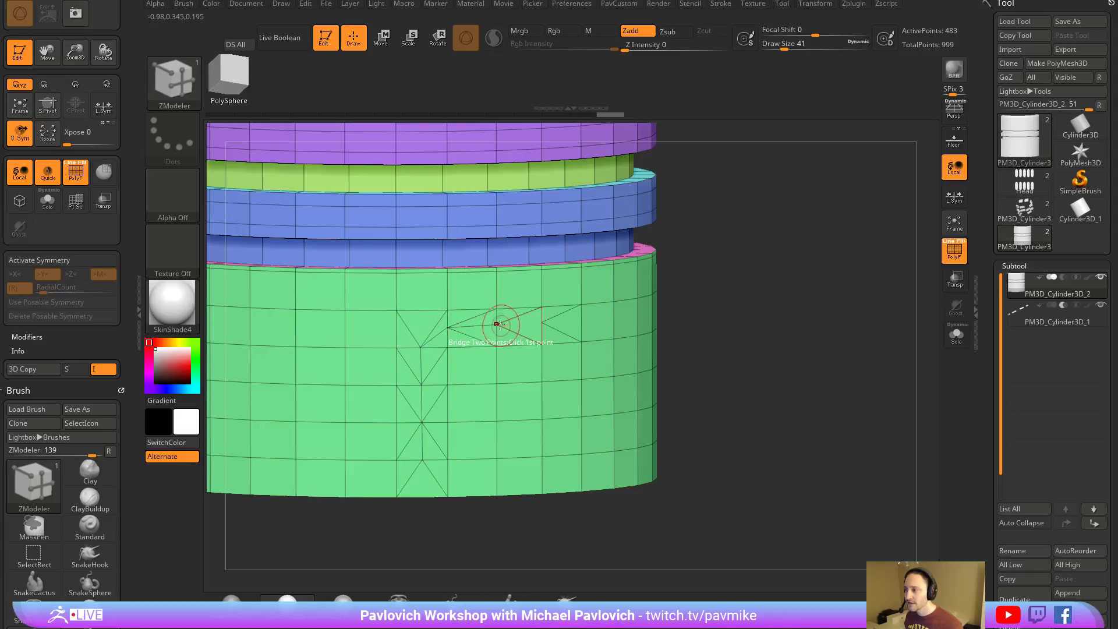
{"action": "left_click", "coordinate": [496, 324]}
Delete the leftover diagonal edges along the L-shaped path with ZModeler's edge Delete action, keeping those at its two ends.
{"action": "left_click_drag", "start_coordinate": [701, 311], "coordinate": [612, 324], "text": "shift"}
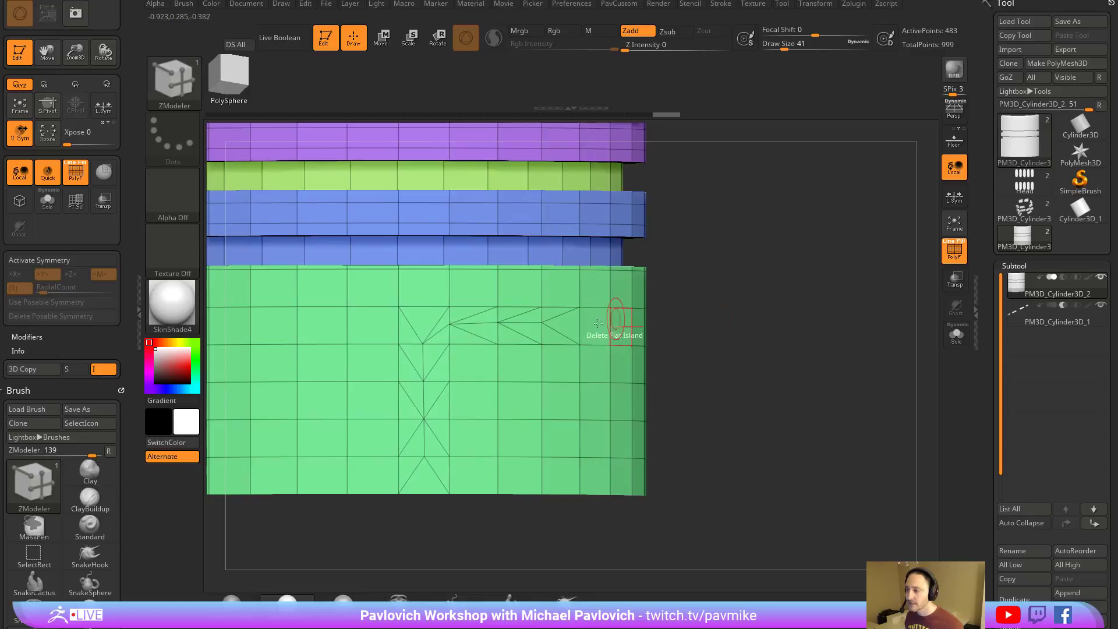
{"action": "key", "text": "space"}
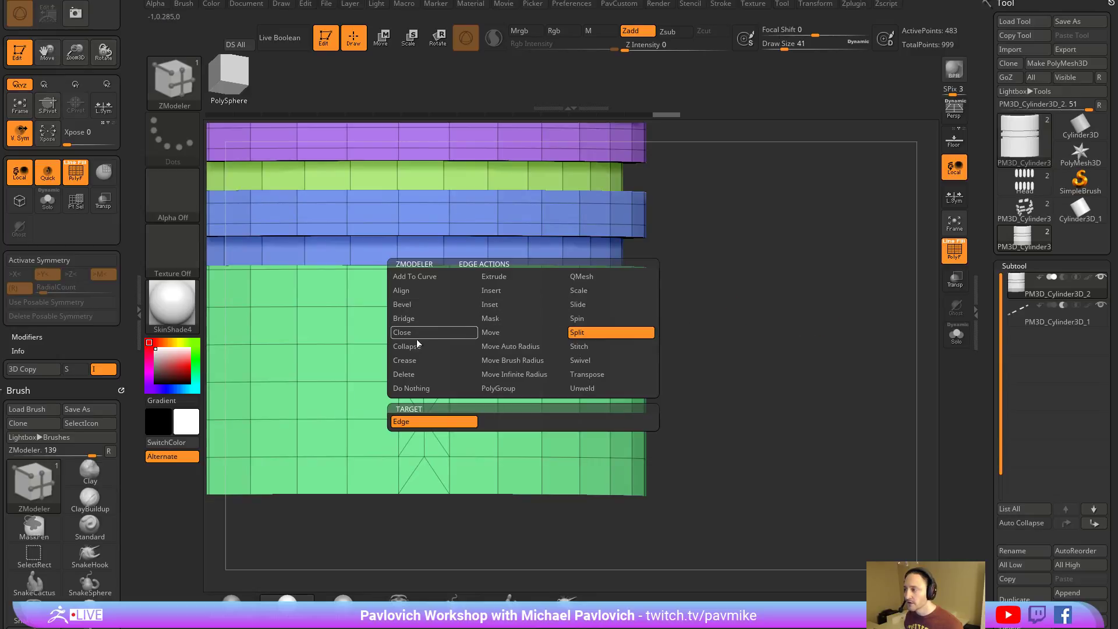
{"action": "left_click", "coordinate": [411, 374]}
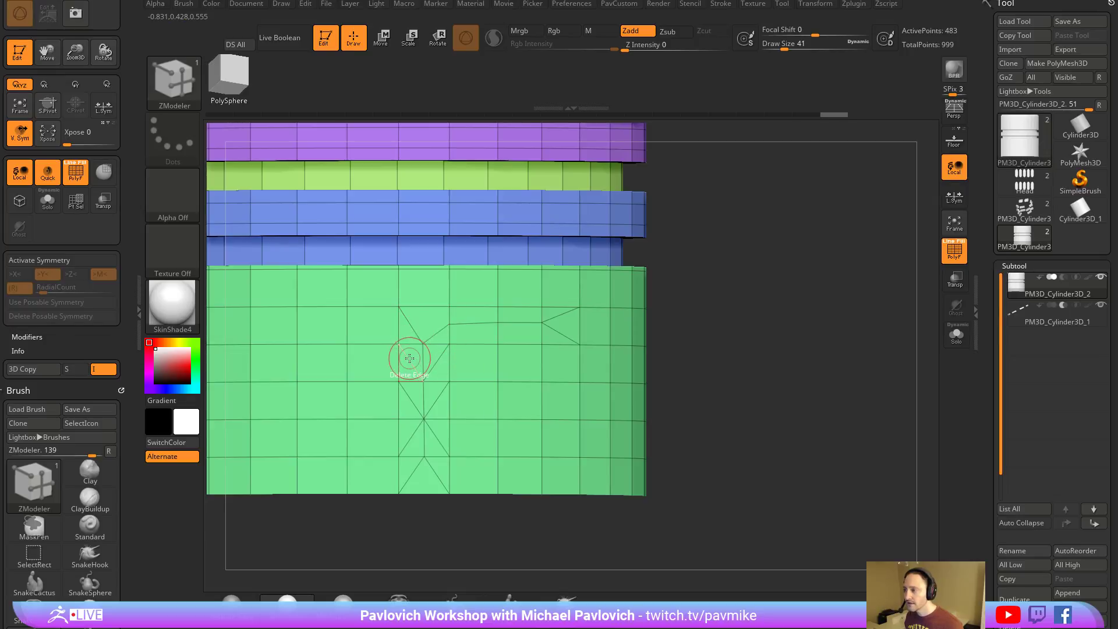
{"action": "left_click", "coordinate": [438, 362]}
{"action": "left_click", "coordinate": [411, 397]}
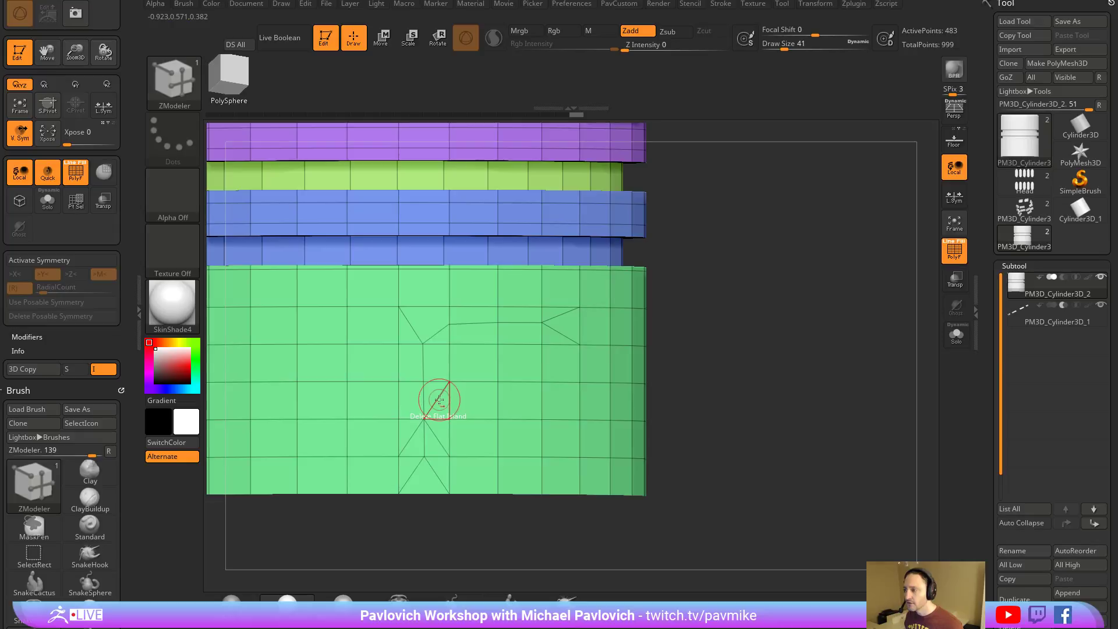
{"action": "left_click", "coordinate": [438, 399]}
{"action": "left_click", "coordinate": [412, 436]}
{"action": "left_click", "coordinate": [435, 436]}
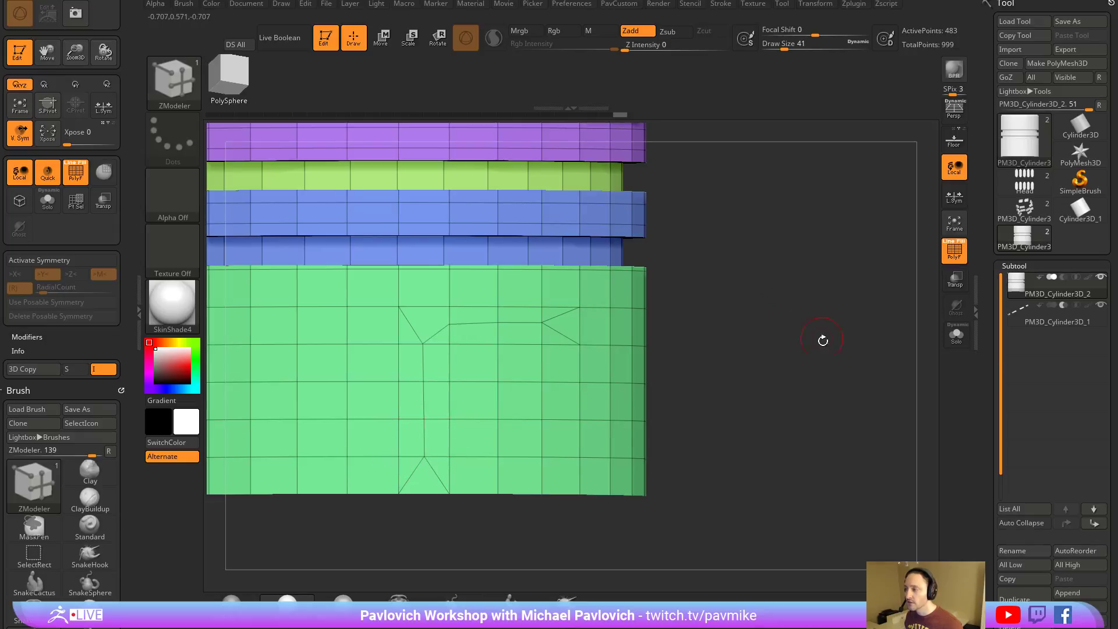
Try beveling the L-shaped path with the EdgeLoop Complete and EdgeLoop Partial targets, and undo both bevels.
{"action": "left_click_drag", "start_coordinate": [819, 337], "coordinate": [811, 362]}
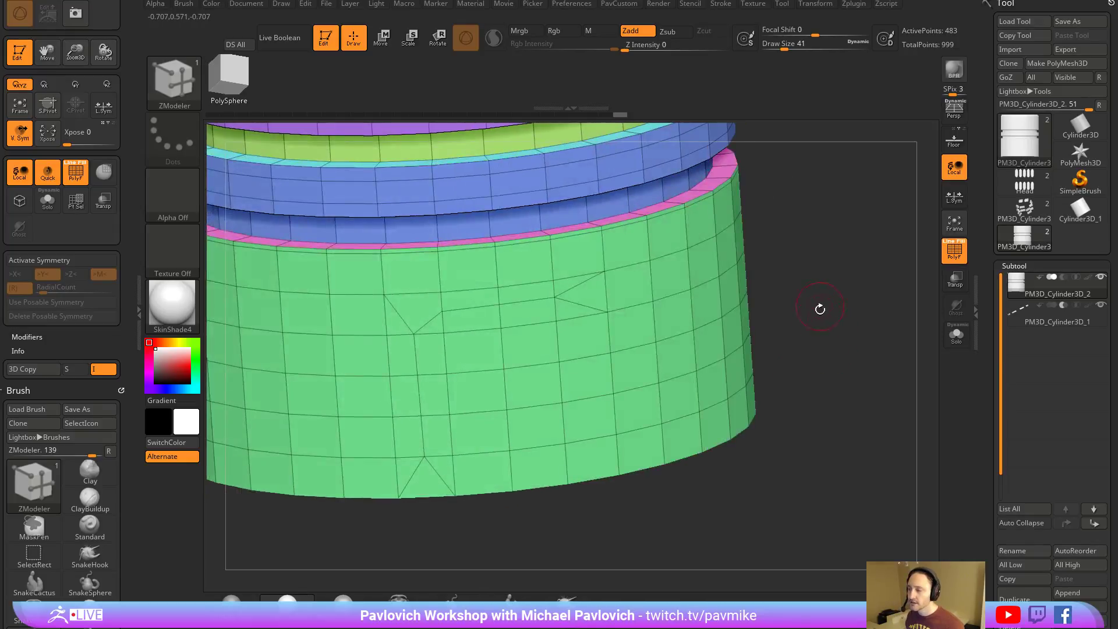
{"action": "left_click_drag", "start_coordinate": [820, 308], "coordinate": [832, 257]}
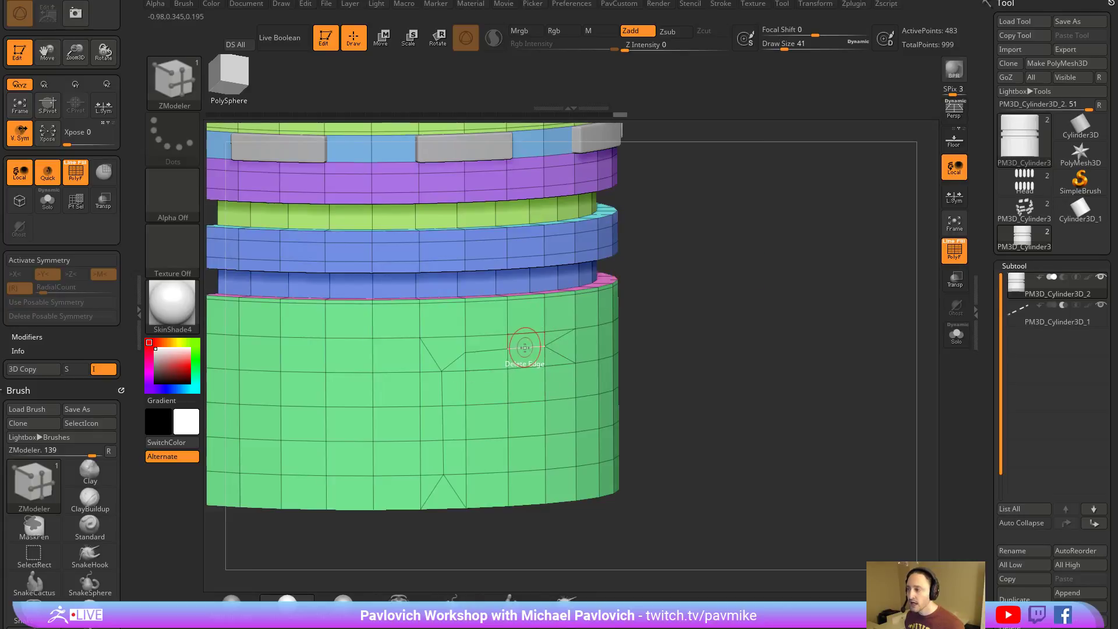
{"action": "key", "text": "space"}
{"action": "left_click", "coordinate": [424, 304]}
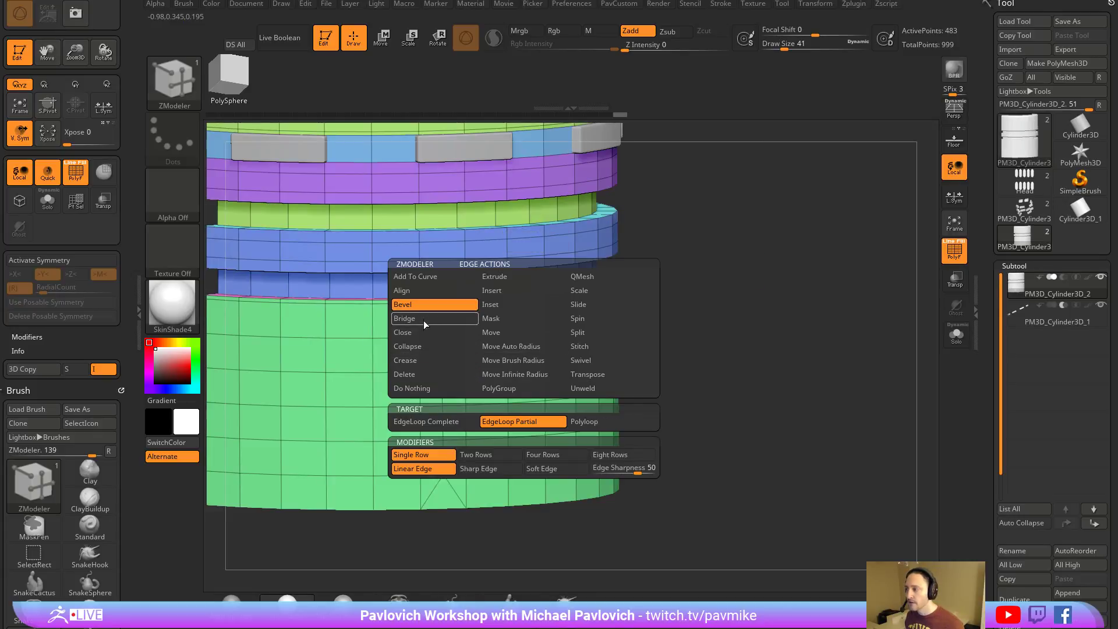
{"action": "left_click", "coordinate": [434, 421]}
{"action": "left_click_drag", "start_coordinate": [513, 367], "coordinate": [566, 364]}
{"action": "key", "text": "ctrl+z"}
{"action": "key", "text": "space"}
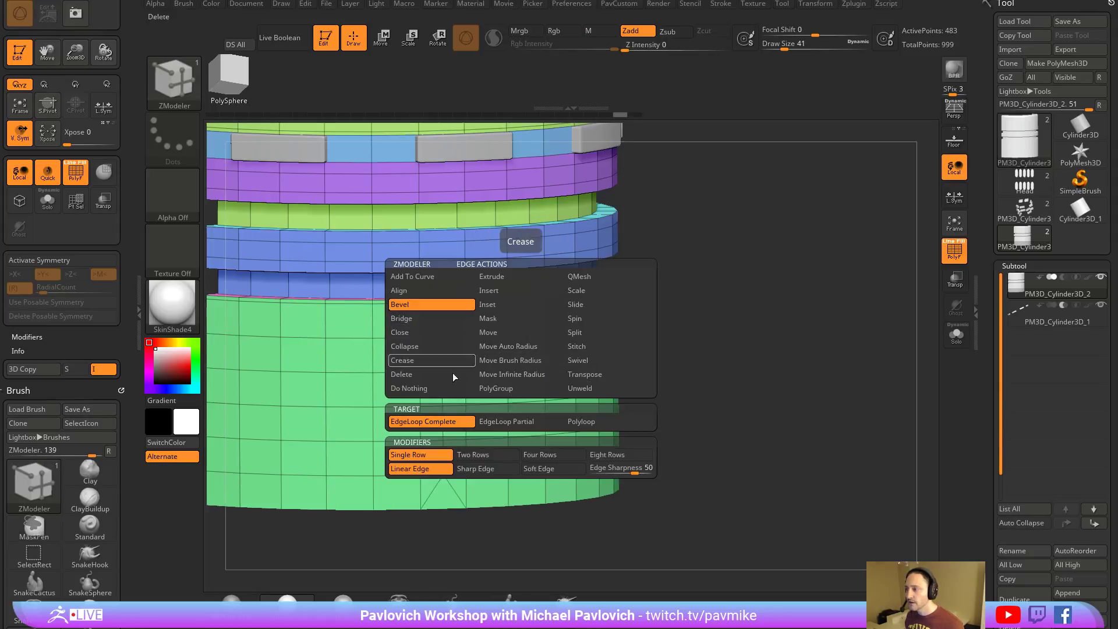
{"action": "left_click", "coordinate": [520, 421]}
{"action": "left_click_drag", "start_coordinate": [524, 344], "coordinate": [526, 347]}
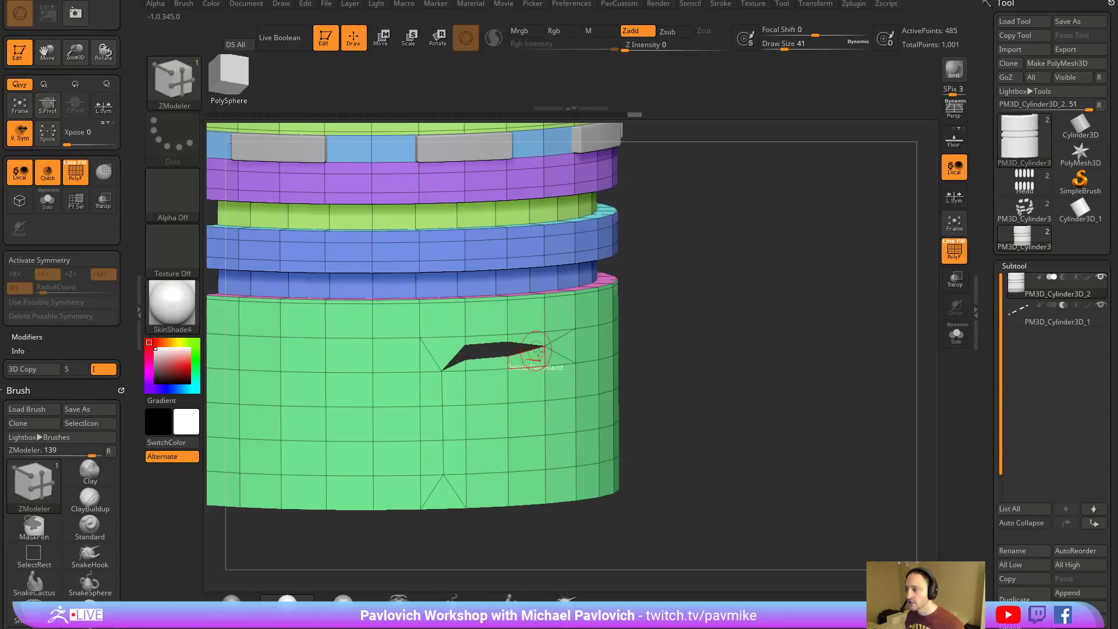
{"action": "key", "text": "ctrl+z"}
Add the L-shaped path's edges to a curve with Add To Curve, bevel it with the All Curves target, and undo the bevel.
{"action": "key", "text": "space"}
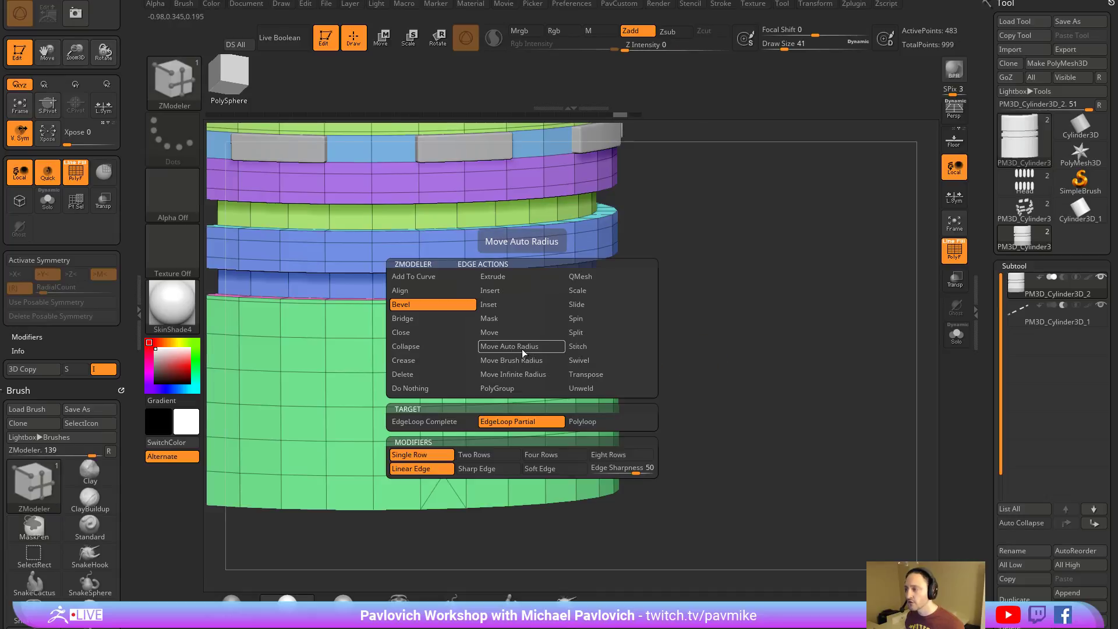
{"action": "left_click", "coordinate": [413, 276]}
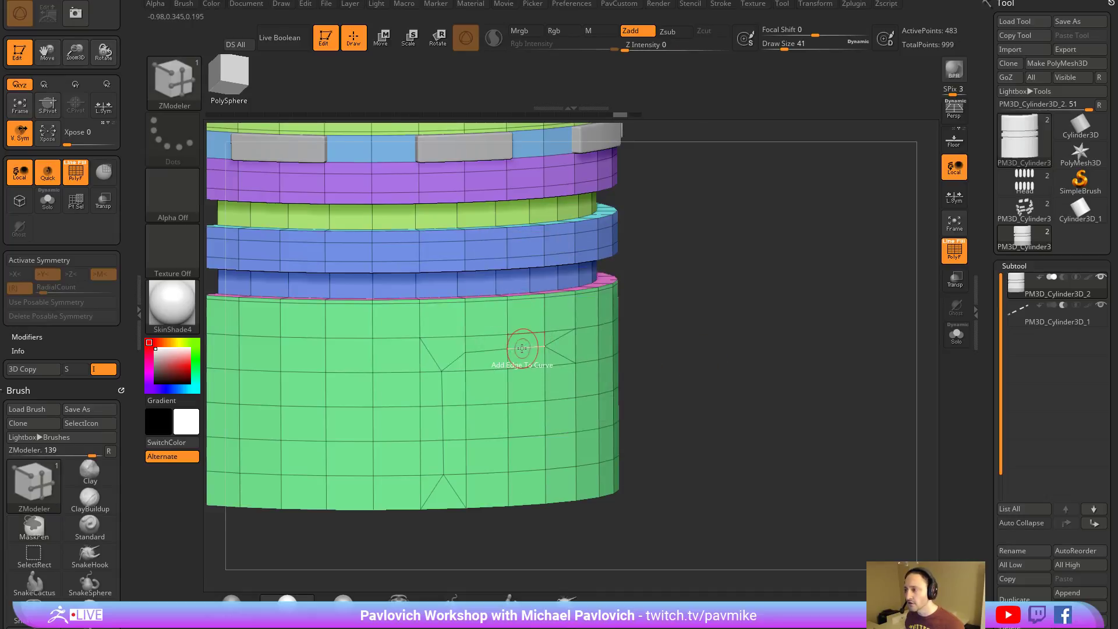
{"action": "left_click", "coordinate": [486, 350]}
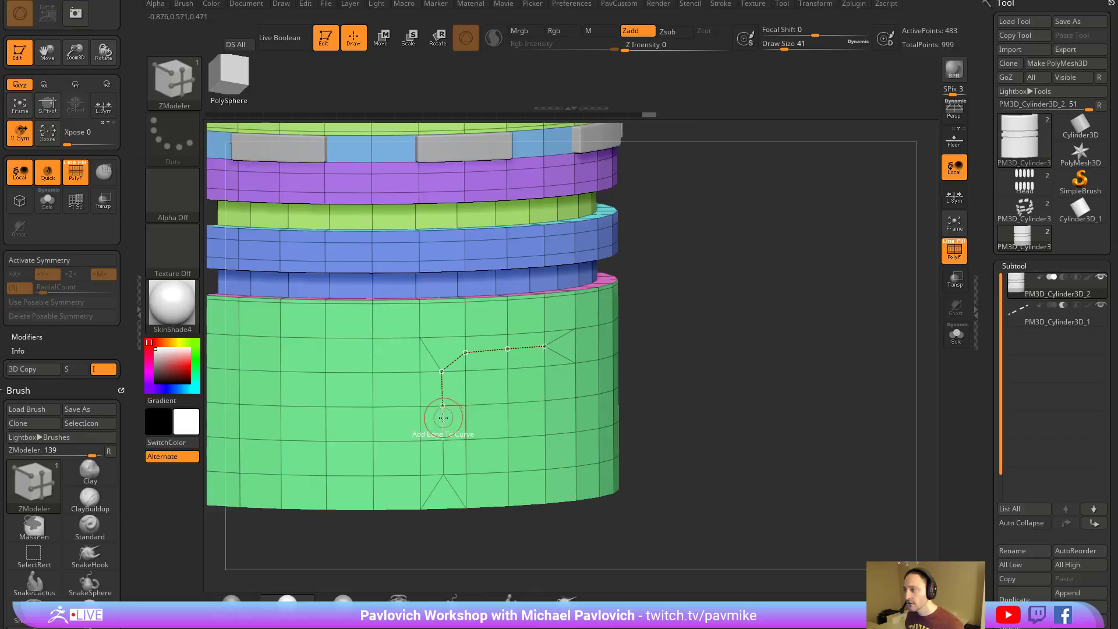
{"action": "left_click", "coordinate": [442, 449]}
{"action": "key", "text": "space"}
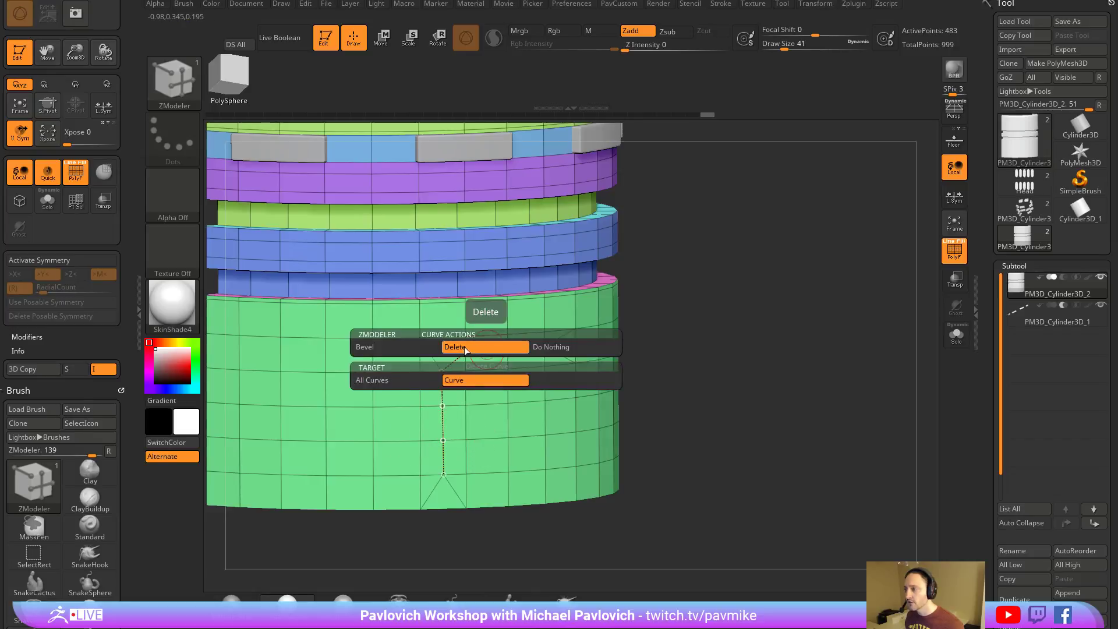
{"action": "left_click", "coordinate": [412, 344]}
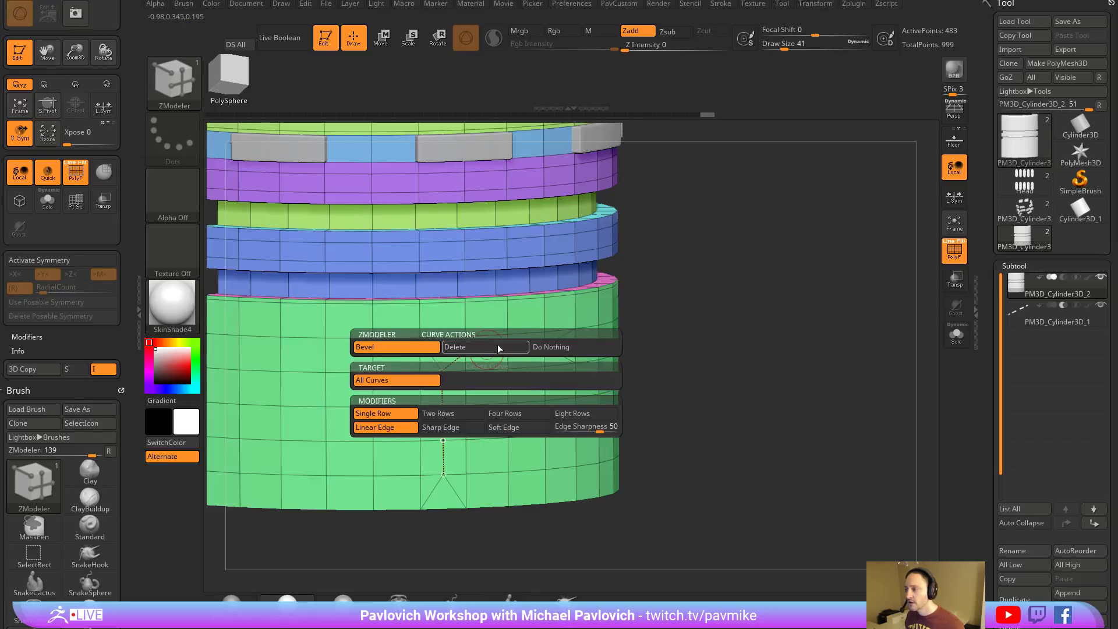
{"action": "left_click_drag", "start_coordinate": [487, 353], "coordinate": [499, 352]}
{"action": "key", "text": "ctrl+z"}
Add a run of edges along the outer upper rim of the blue ring to a curve.
{"action": "mouse_move", "coordinate": [790, 373]}
{"action": "left_mouse_down"}
{"action": "mouse_move", "coordinate": [754, 350]}
{"action": "mouse_move", "coordinate": [792, 300]}
{"action": "mouse_move", "coordinate": [782, 290]}
{"action": "mouse_move", "coordinate": [573, 332]}
{"action": "left_mouse_up"}
{"action": "key", "text": "ctrl"}
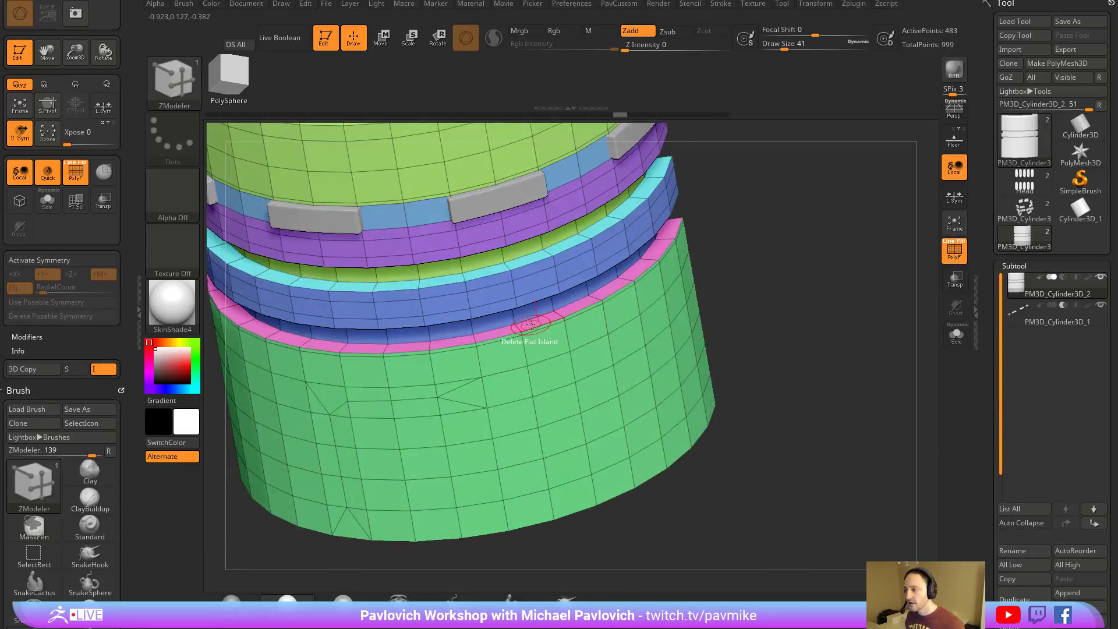
{"action": "left_click_drag", "start_coordinate": [765, 193], "coordinate": [755, 316]}
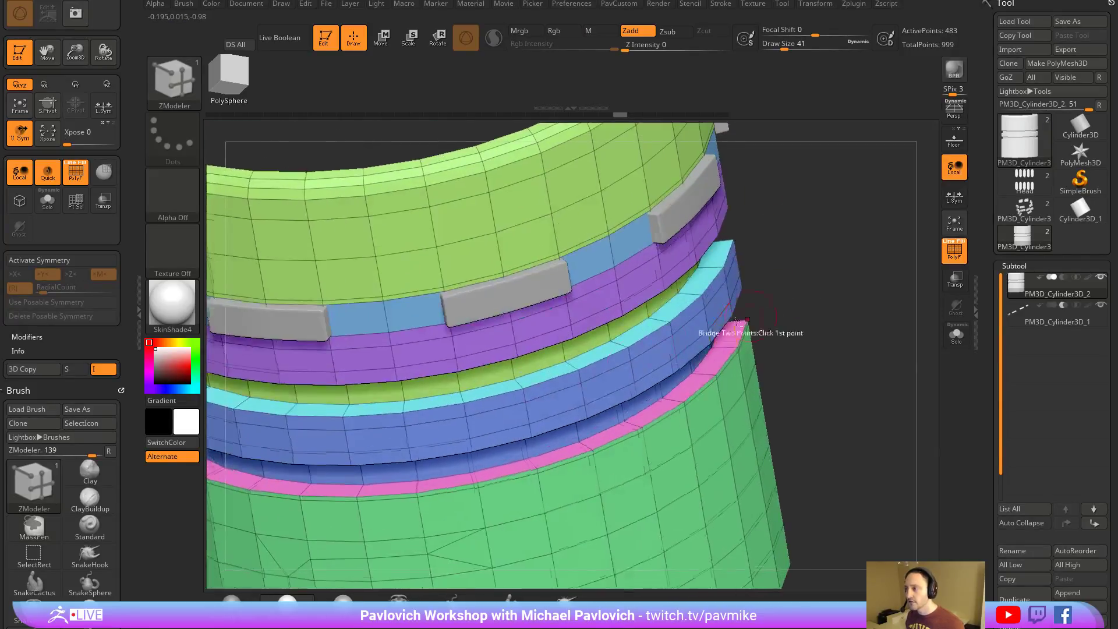
{"action": "left_click", "coordinate": [603, 359]}
{"action": "left_click", "coordinate": [664, 325]}
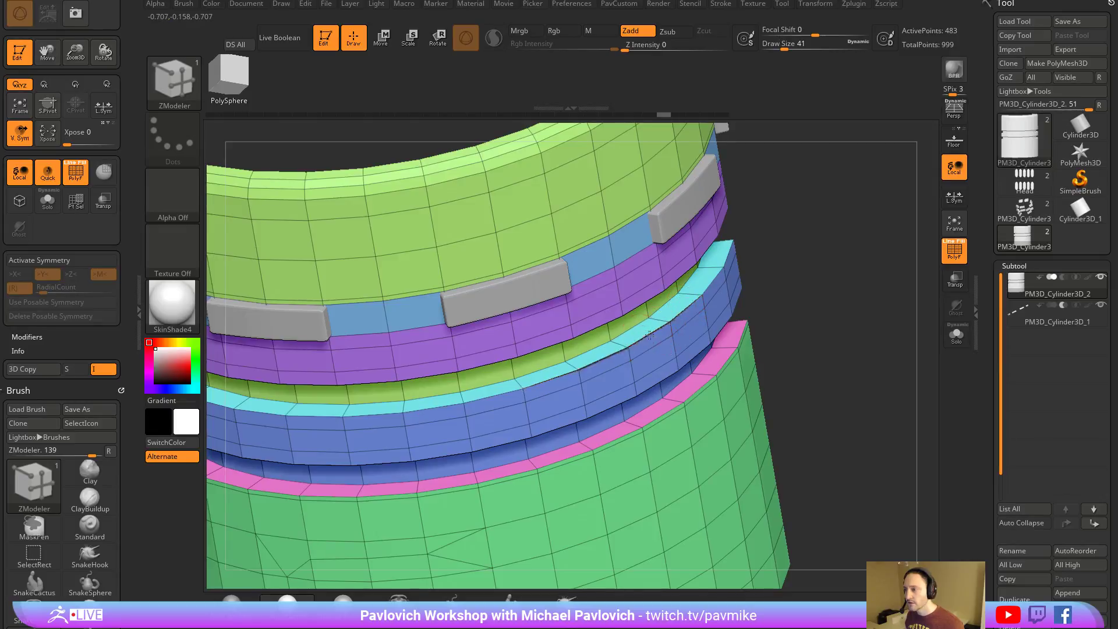
{"action": "left_click", "coordinate": [651, 335]}
{"action": "key", "text": "ctrl+z"}
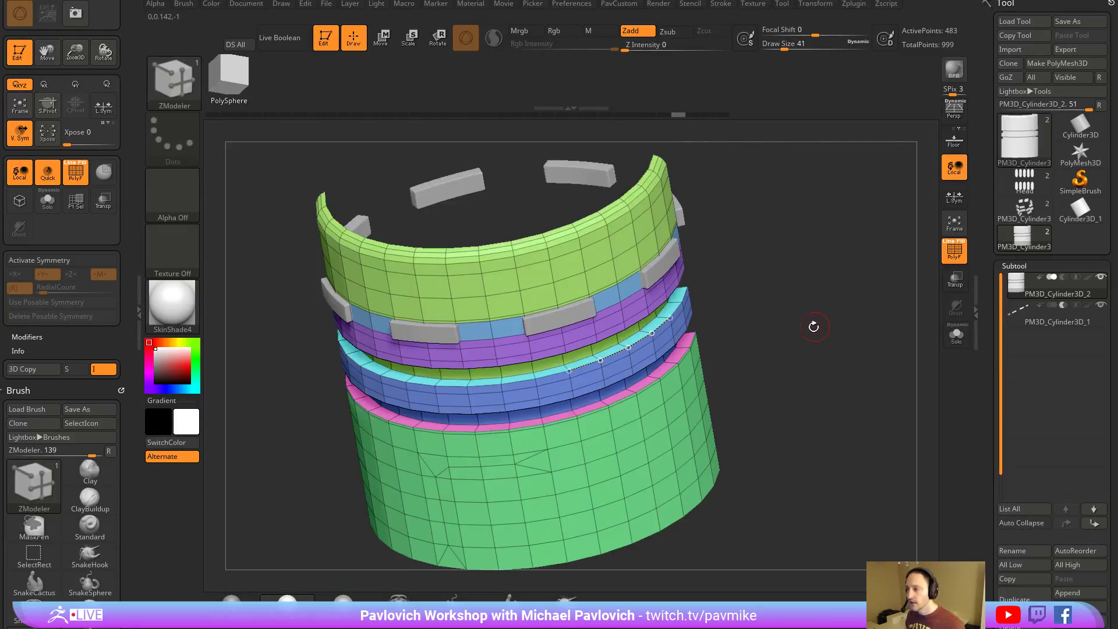
Delete the hidden half of the cylinder and bevel the curve along the blue ring's upper rim.
{"action": "key", "text": "space"}
{"action": "left_click", "coordinate": [796, 165]}
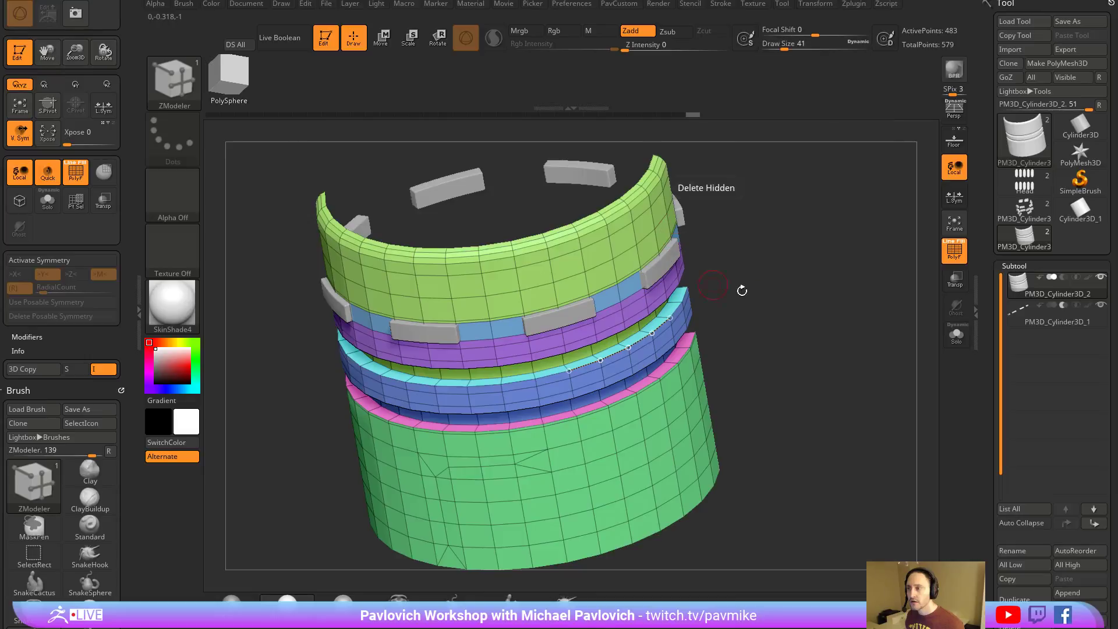
{"action": "left_click", "coordinate": [610, 310]}
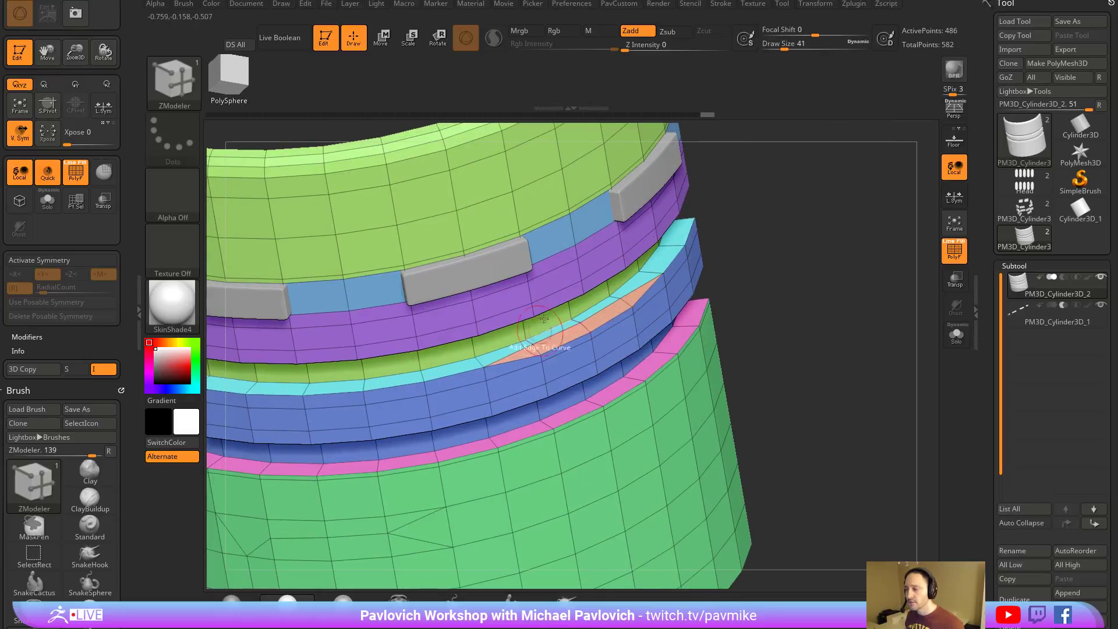
{"action": "key", "text": "ctrl+z"}
{"action": "right_click_drag", "start_coordinate": [421, 268], "coordinate": [523, 334]}
{"action": "left_click_drag", "start_coordinate": [806, 318], "coordinate": [798, 402]}
{"action": "left_click_drag", "start_coordinate": [767, 300], "coordinate": [780, 361]}
{"action": "left_click", "coordinate": [568, 335]}
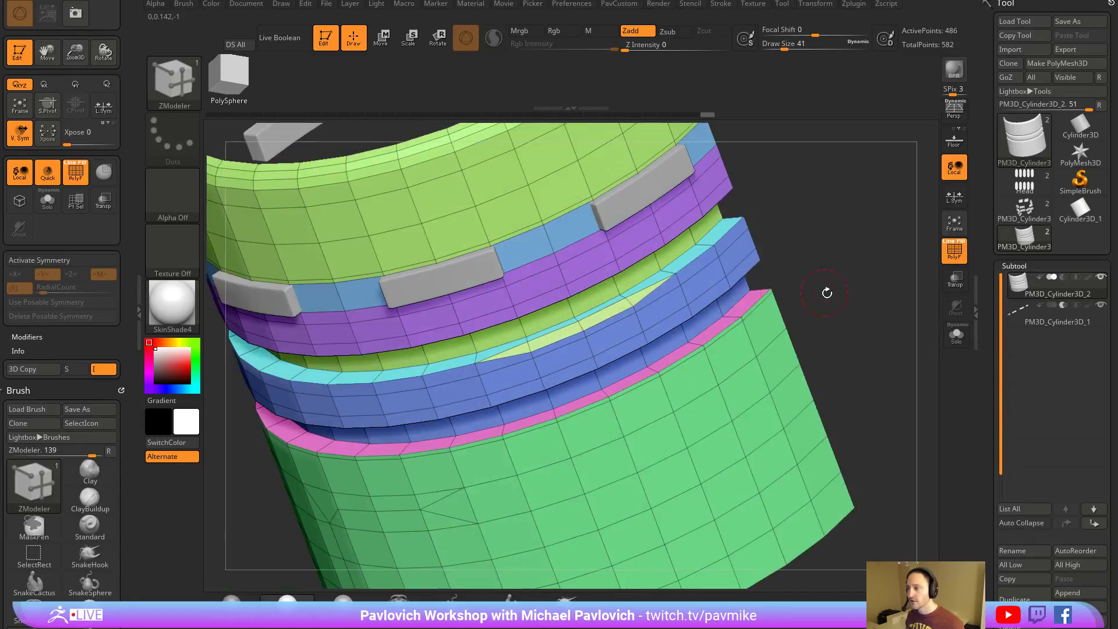
Add the L-shaped path's edges on the green section to a curve and bevel it into a narrow strip.
{"action": "left_click_drag", "start_coordinate": [827, 292], "coordinate": [757, 326]}
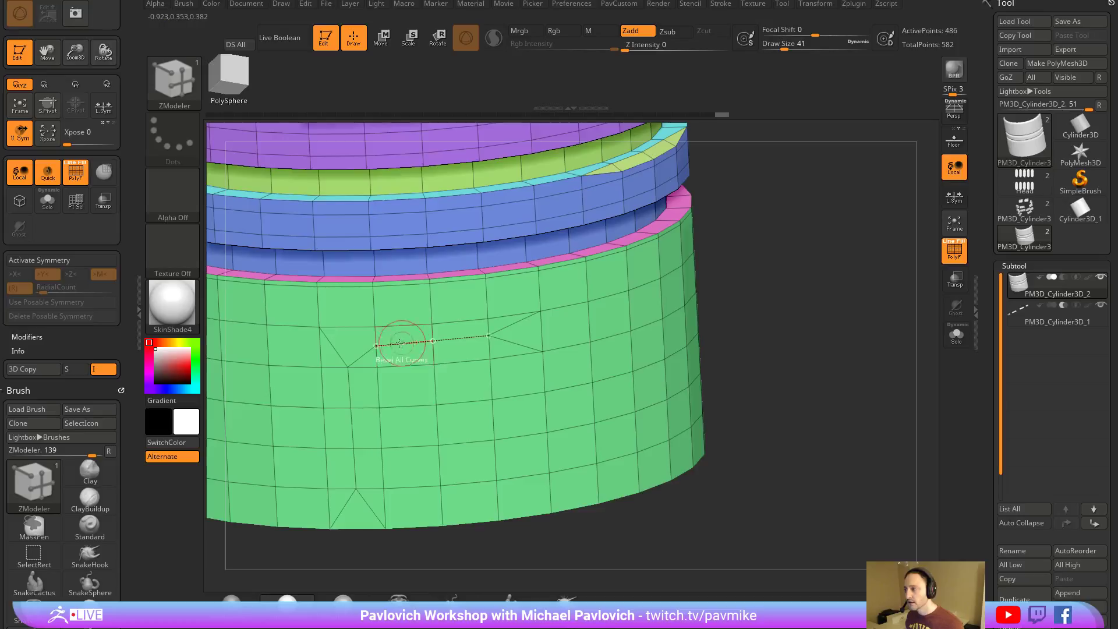
{"action": "left_click", "coordinate": [363, 355]}
{"action": "key", "text": "ctrl+z"}
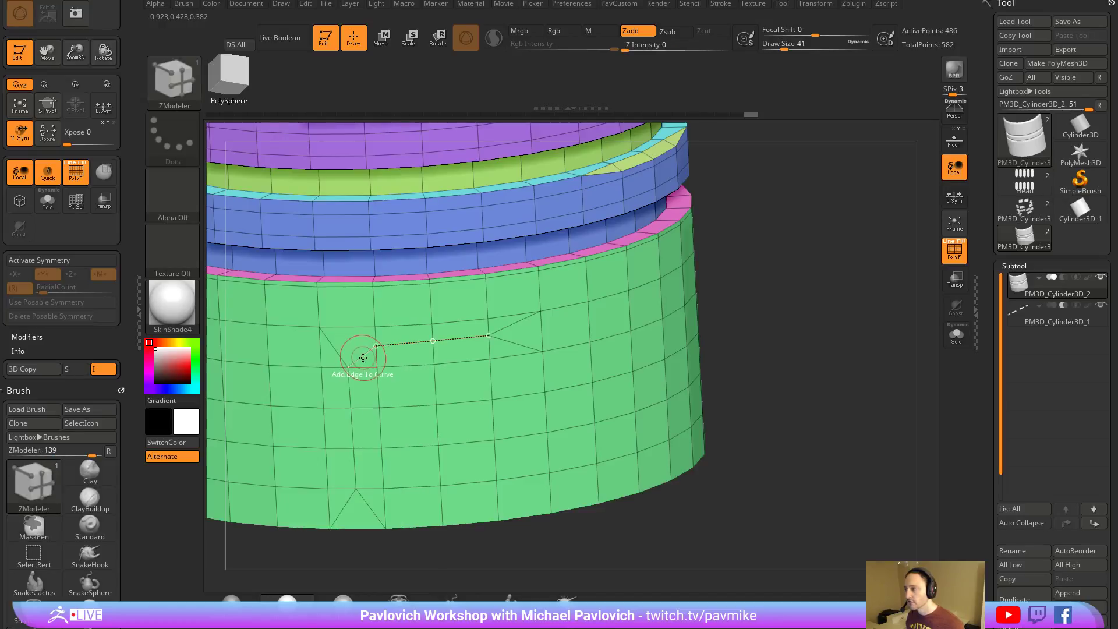
{"action": "left_click", "coordinate": [353, 386]}
{"action": "left_click", "coordinate": [353, 425]}
{"action": "left_click", "coordinate": [355, 463]}
{"action": "left_click_drag", "start_coordinate": [350, 430], "coordinate": [351, 420]}
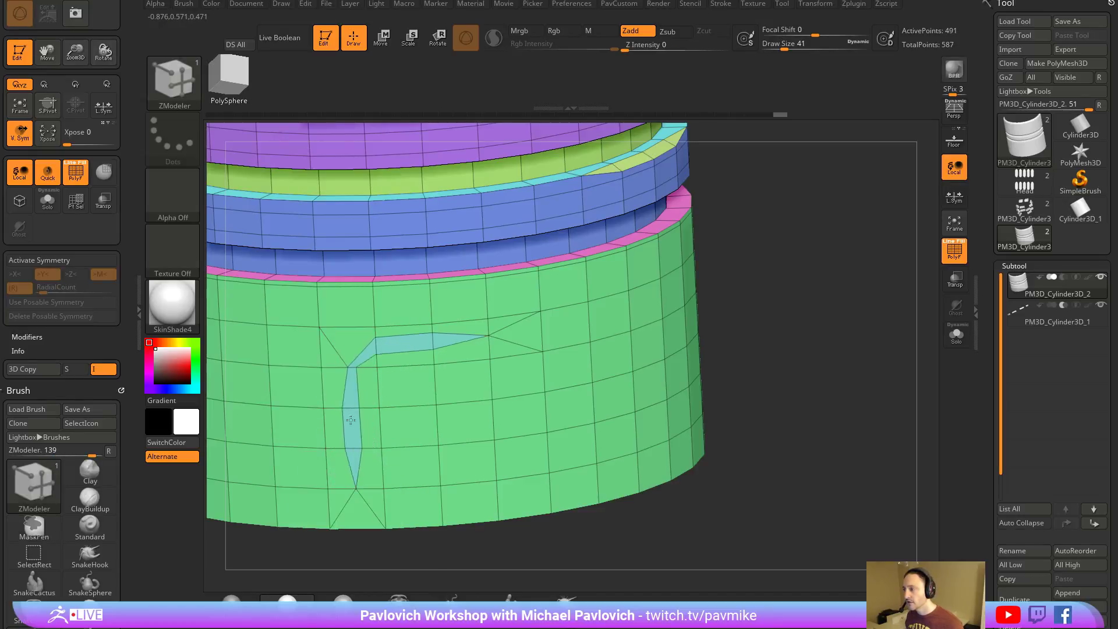
Set the ZModeler polygon action to Do Nothing for the green section's faces.
{"action": "left_click_drag", "start_coordinate": [693, 356], "coordinate": [667, 322]}
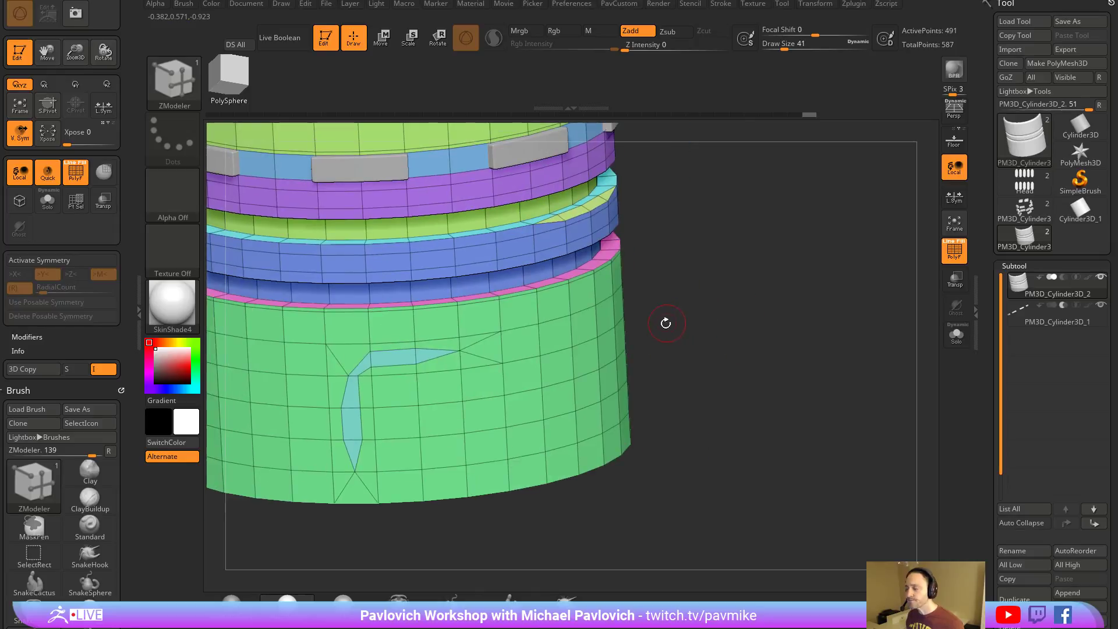
{"action": "left_click", "coordinate": [409, 396]}
{"action": "key", "text": "ctrl+z"}
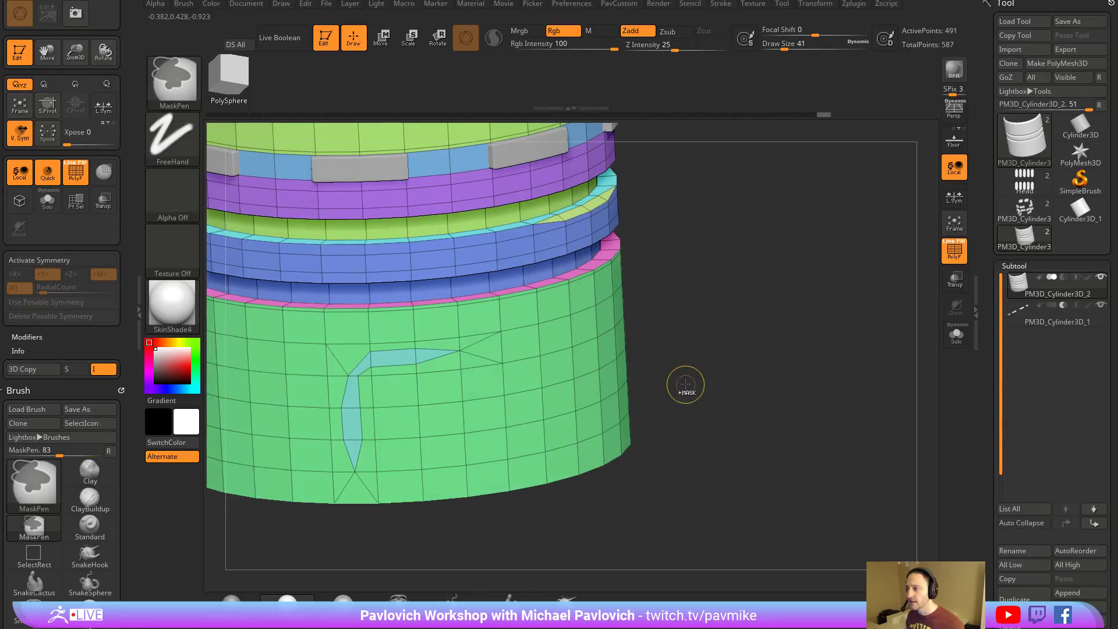
{"action": "left_click_drag", "start_coordinate": [762, 315], "coordinate": [760, 267]}
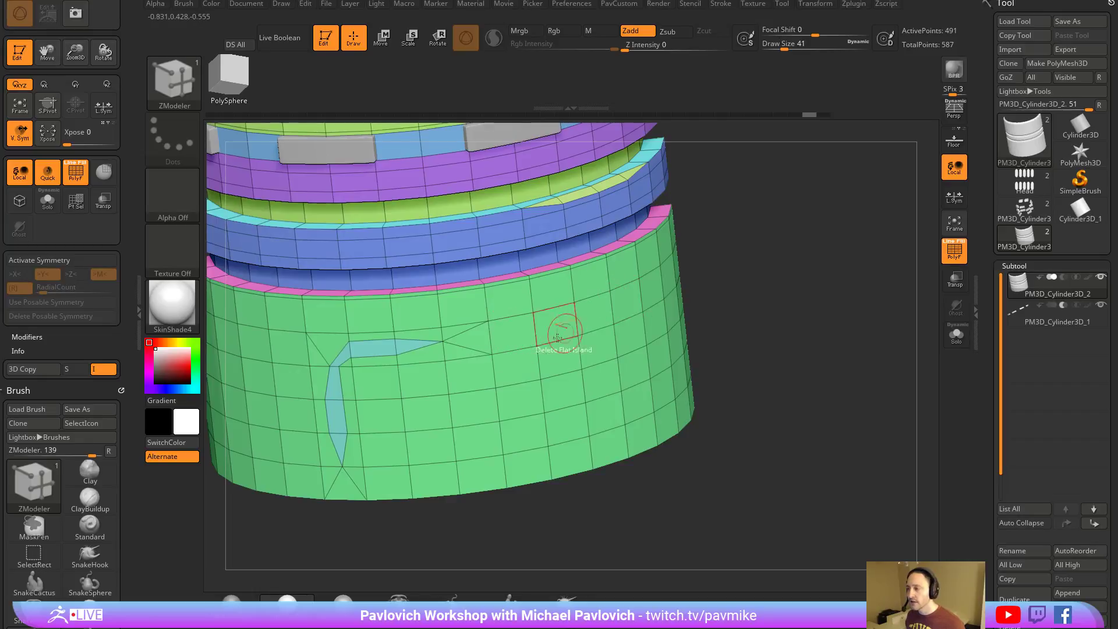
{"action": "key", "text": "space"}
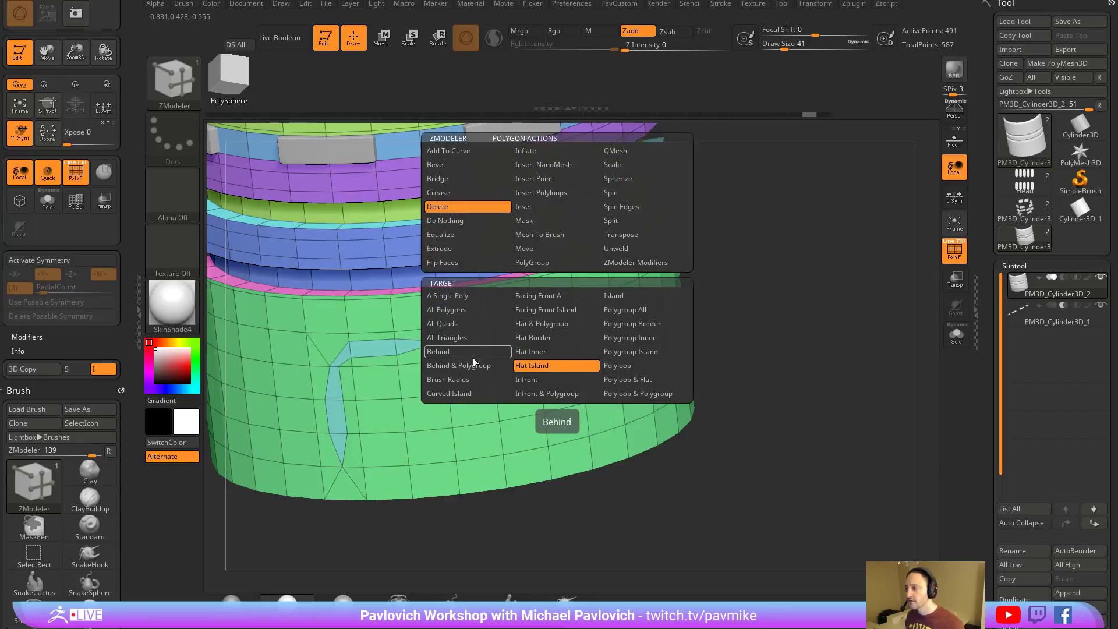
{"action": "left_click", "coordinate": [477, 222]}
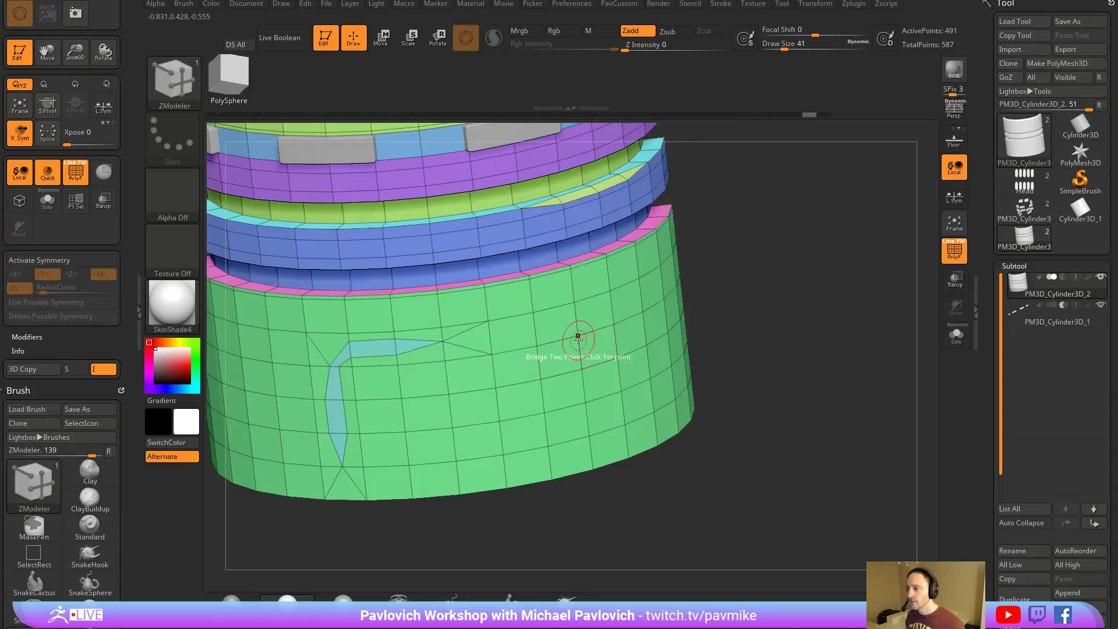
Add a second, shorter L-shaped run of edges on the green section to a curve and bevel it with the All Curves target.
{"action": "key", "text": "space"}
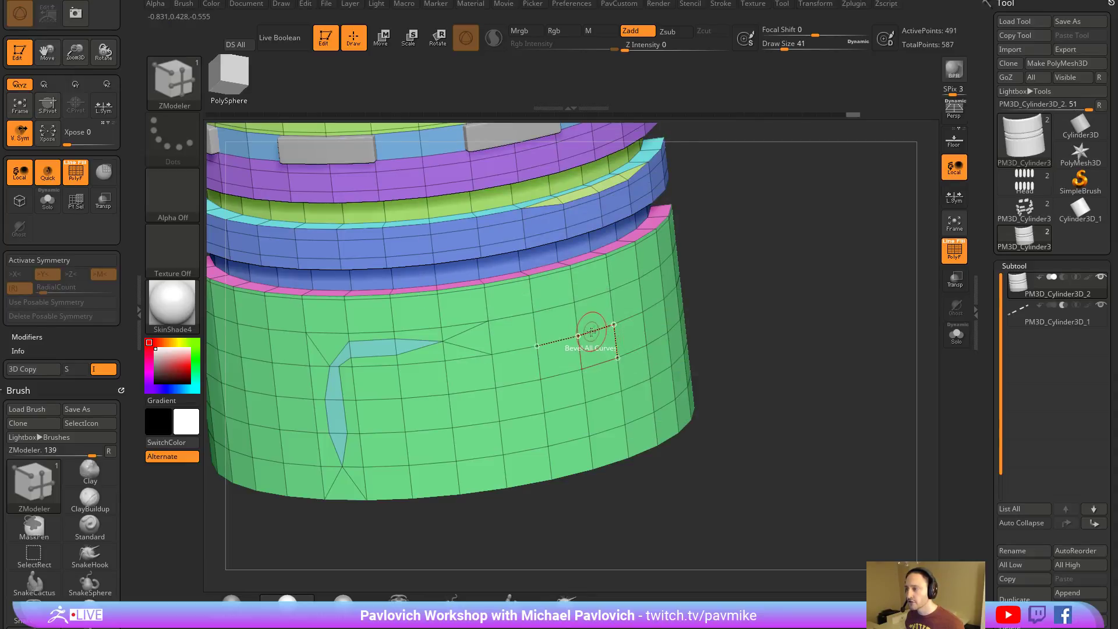
{"action": "left_click", "coordinate": [600, 335]}
{"action": "left_click_drag", "start_coordinate": [891, 315], "coordinate": [859, 314]}
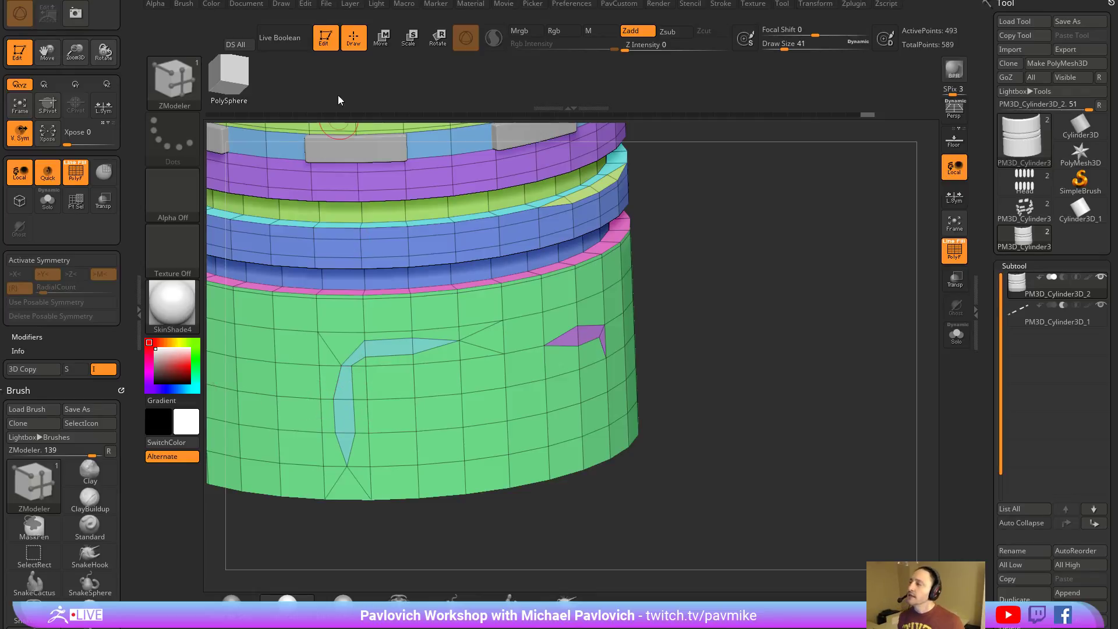
Clear the cylinder from the canvas and open the DemoAnimeHead.ZPR project.
{"action": "key", "text": "f"}
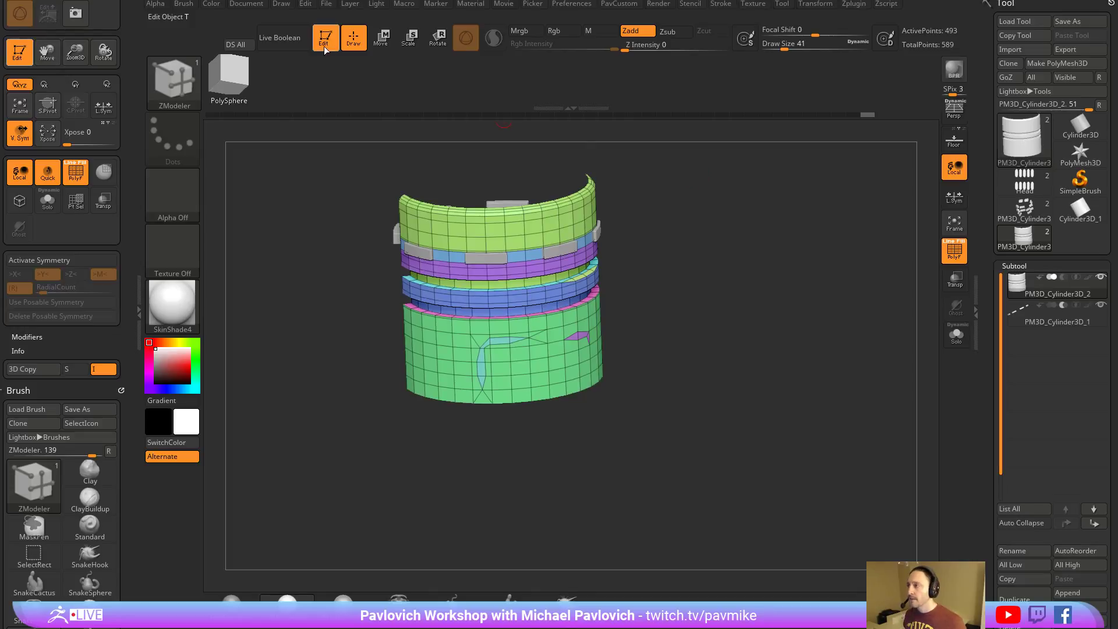
{"action": "key", "text": "ctrl+n"}
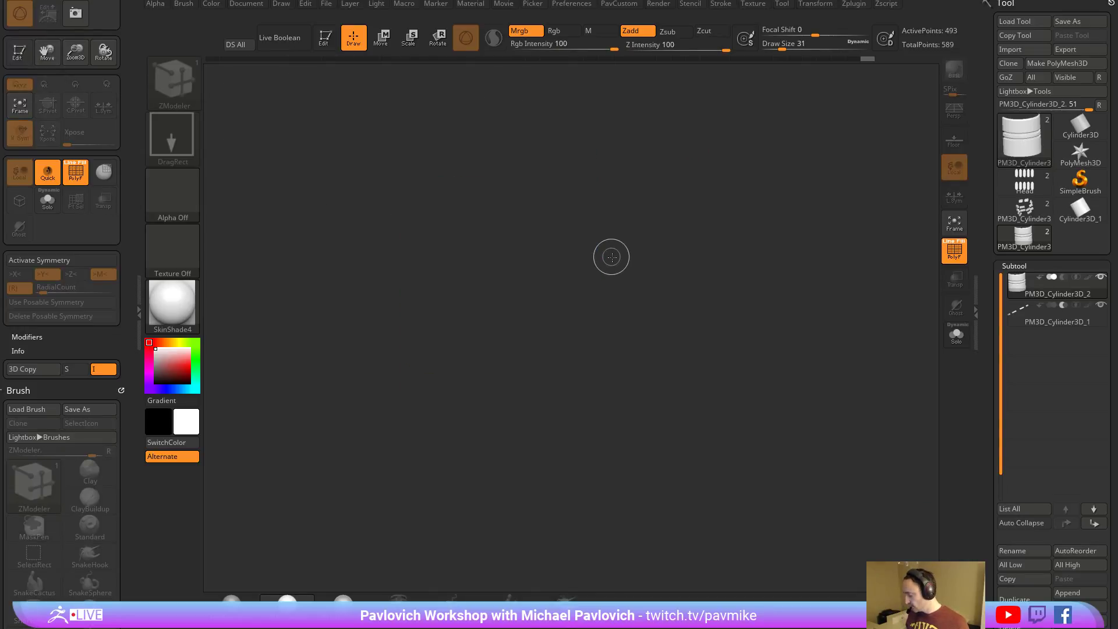
{"action": "key", "text": "comma"}
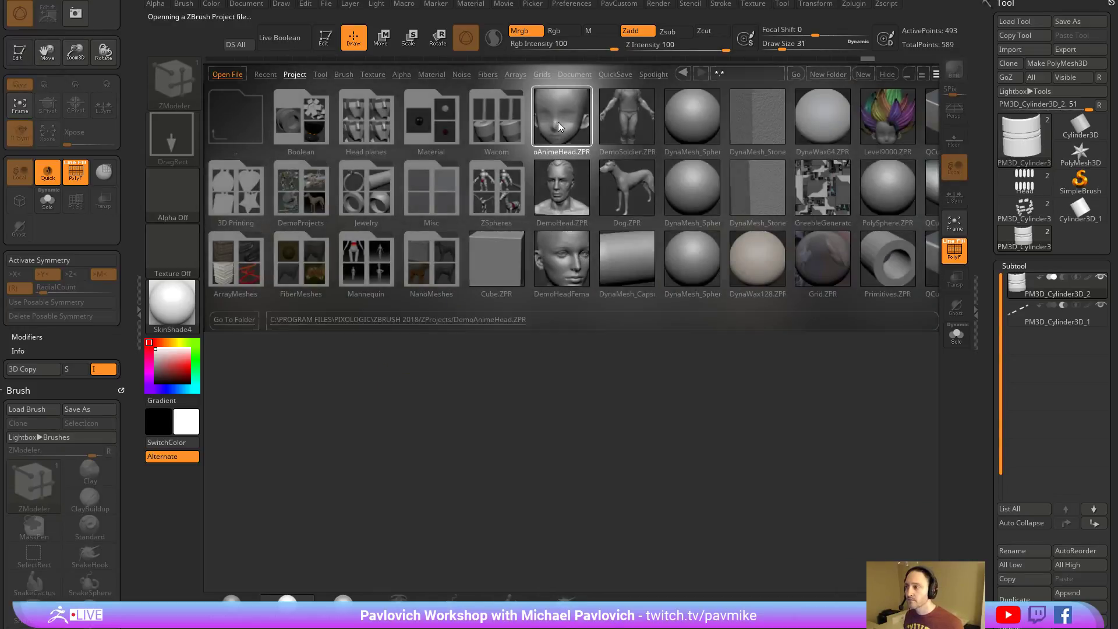
{"action": "double_click", "coordinate": [558, 121]}
{"action": "left_click", "coordinate": [597, 281]}
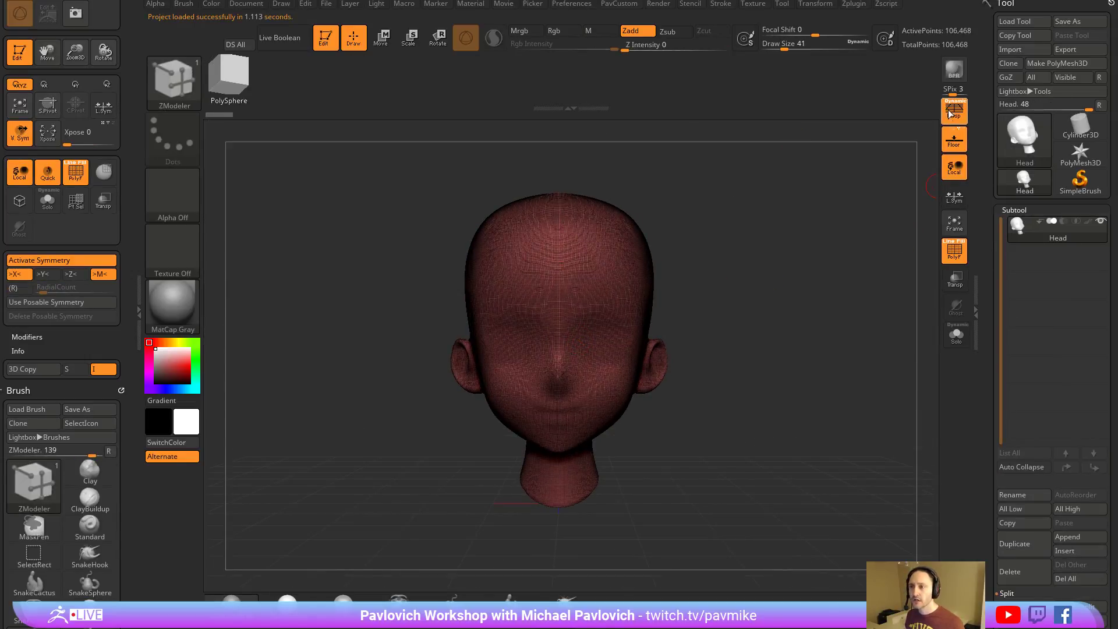
Turn off perspective and the polyframe display and face the head straight on.
{"action": "left_click", "coordinate": [954, 111]}
{"action": "key", "text": "shift+f"}
{"action": "left_click_drag", "start_coordinate": [886, 244], "coordinate": [735, 254]}
{"action": "key", "text": "w"}
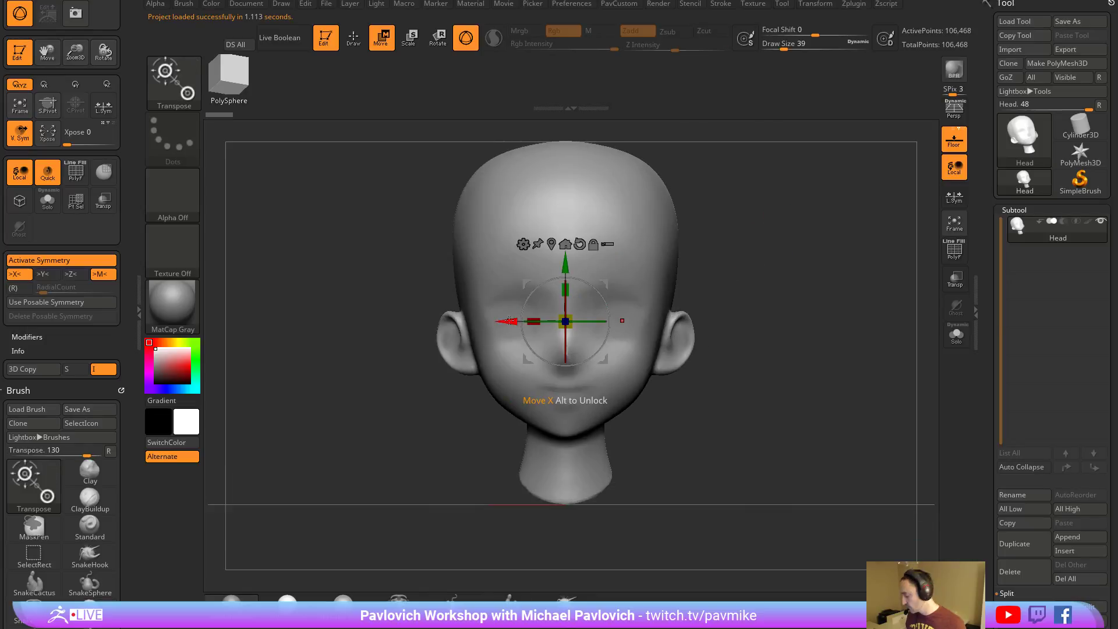
{"action": "key", "text": "x"}
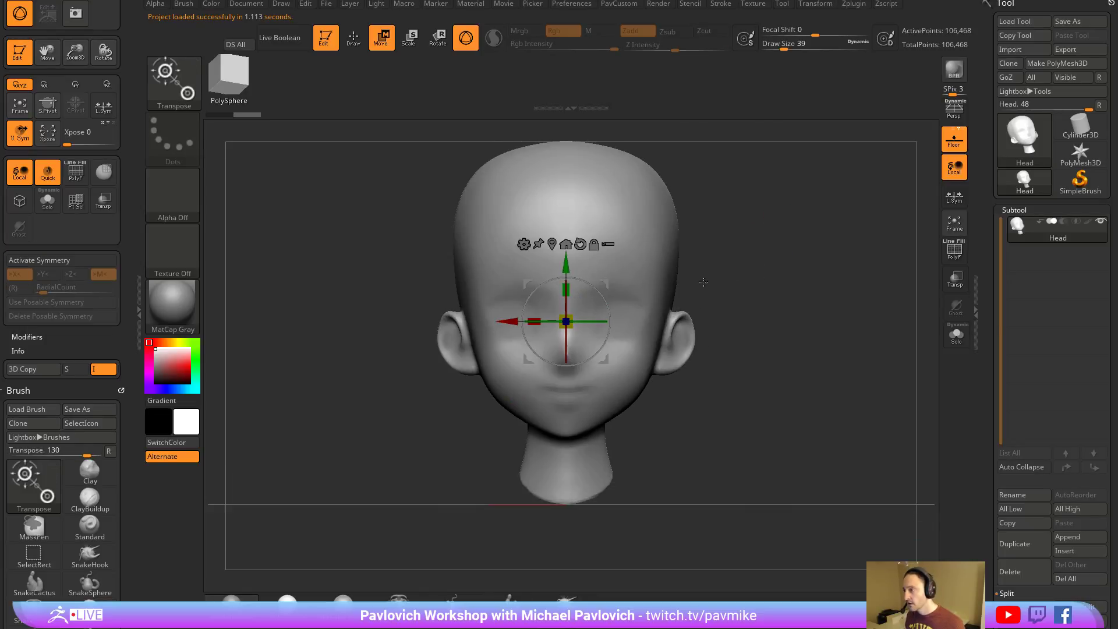
{"action": "key", "text": "x"}
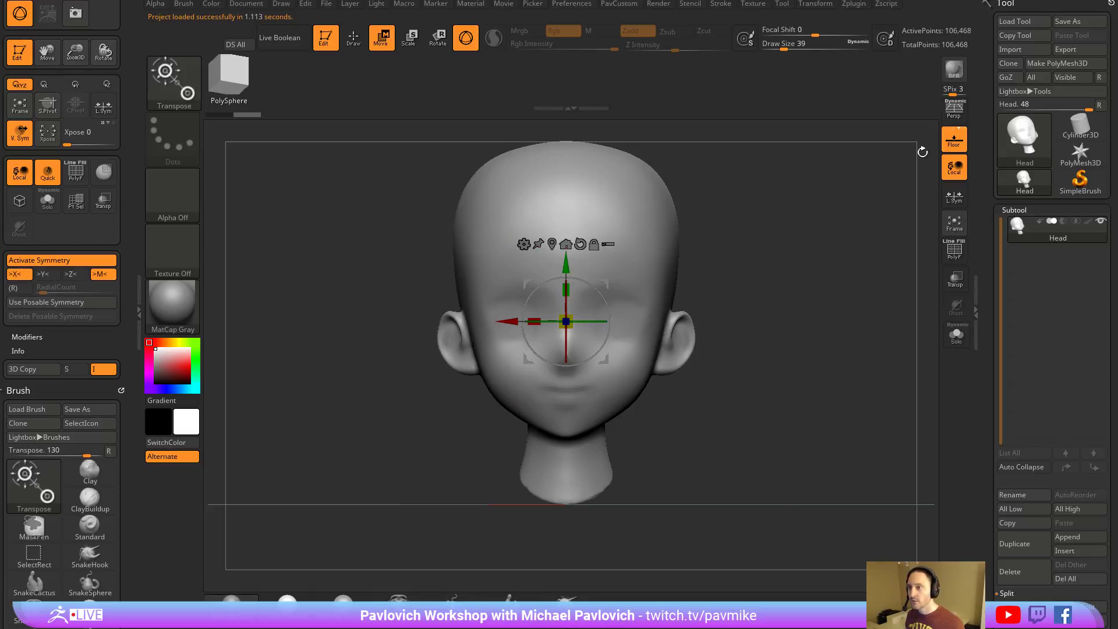
{"action": "key", "text": "q"}
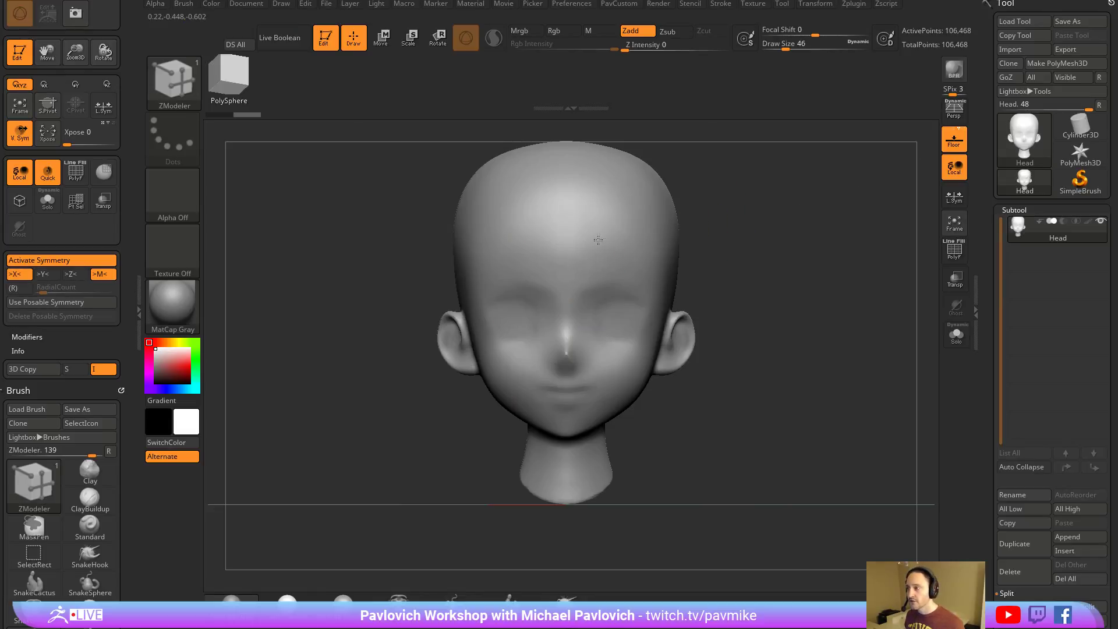
Sculpt symmetrical strokes across the brow with the Standard brush at draw size 35, with Rgb off and Zadd on.
{"action": "key", "text": "1"}
{"action": "left_click_drag", "start_coordinate": [607, 227], "coordinate": [626, 234]}
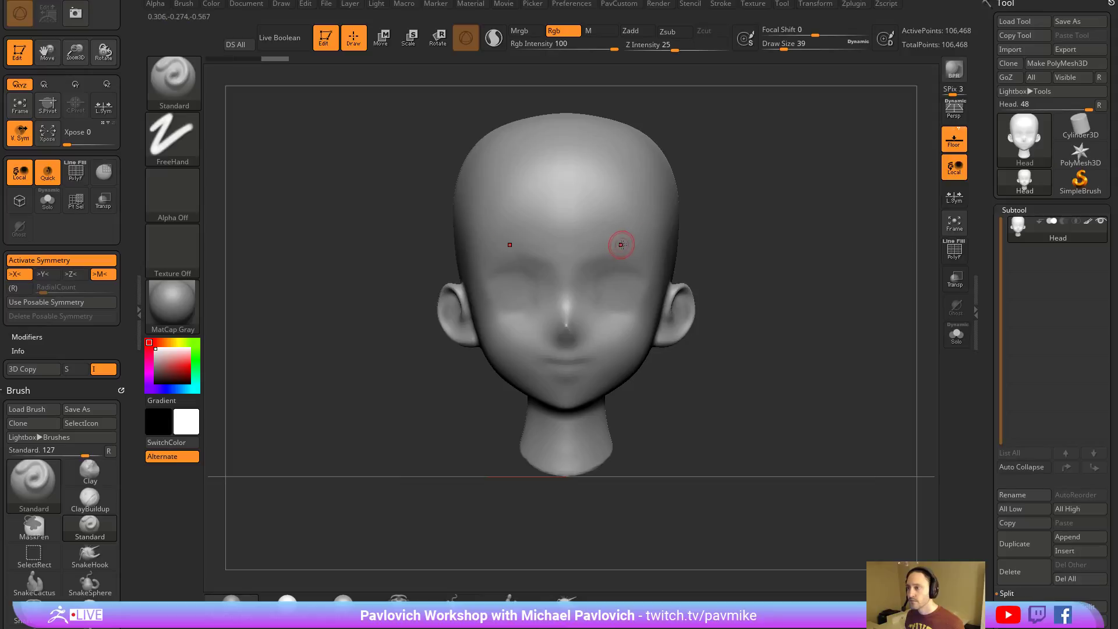
{"action": "left_click_drag", "start_coordinate": [731, 193], "coordinate": [693, 243], "text": "alt"}
{"action": "key", "text": "s"}
{"action": "left_click", "coordinate": [693, 242]}
{"action": "left_click", "coordinate": [566, 31]}
{"action": "left_click", "coordinate": [636, 31]}
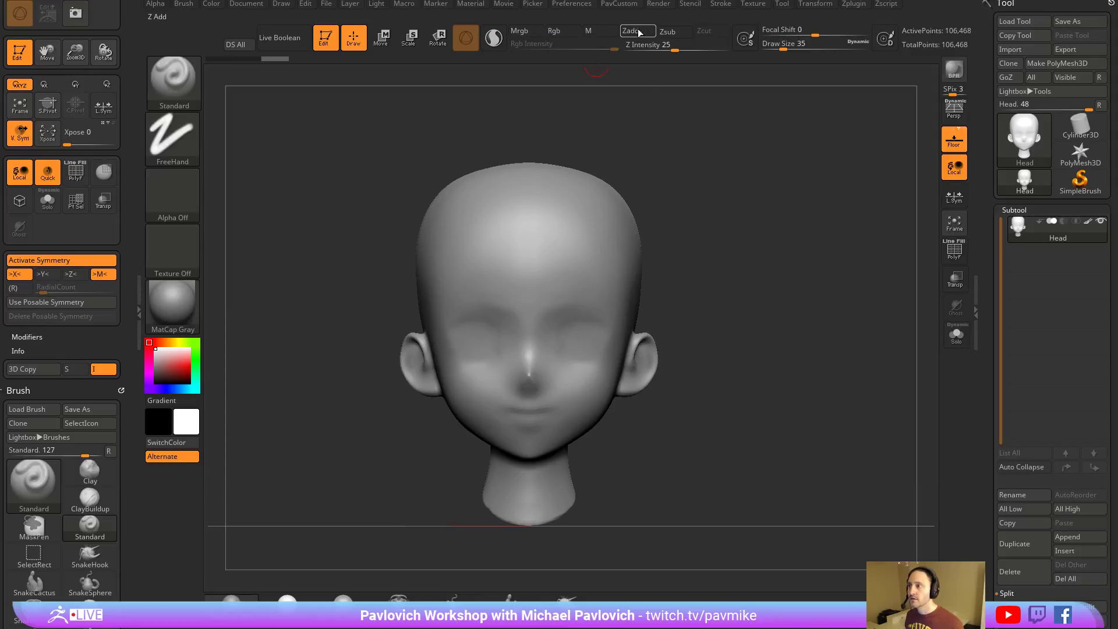
{"action": "mouse_move", "coordinate": [554, 256]}
{"action": "left_mouse_down"}
{"action": "mouse_move", "coordinate": [553, 314]}
{"action": "mouse_move", "coordinate": [600, 294]}
{"action": "mouse_move", "coordinate": [550, 278]}
{"action": "mouse_move", "coordinate": [556, 257]}
{"action": "mouse_move", "coordinate": [603, 264]}
{"action": "left_mouse_up"}
Turn off symmetry and move the head slightly along X.
{"action": "key", "text": "w"}
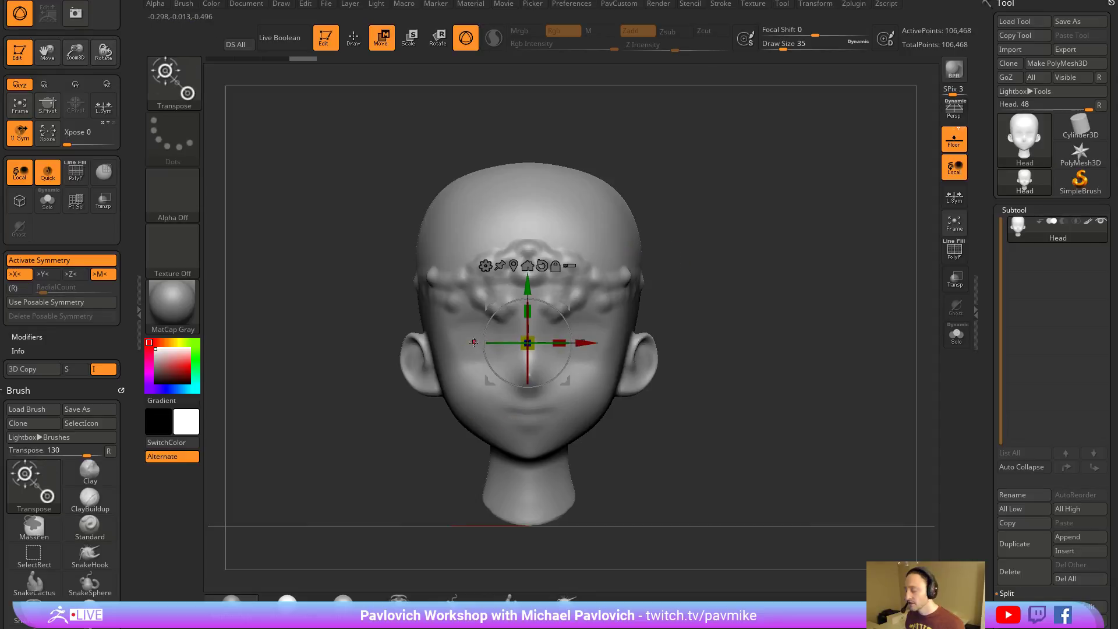
{"action": "key", "text": "x"}
{"action": "left_click_drag", "start_coordinate": [585, 343], "coordinate": [586, 342]}
{"action": "key", "text": "q"}
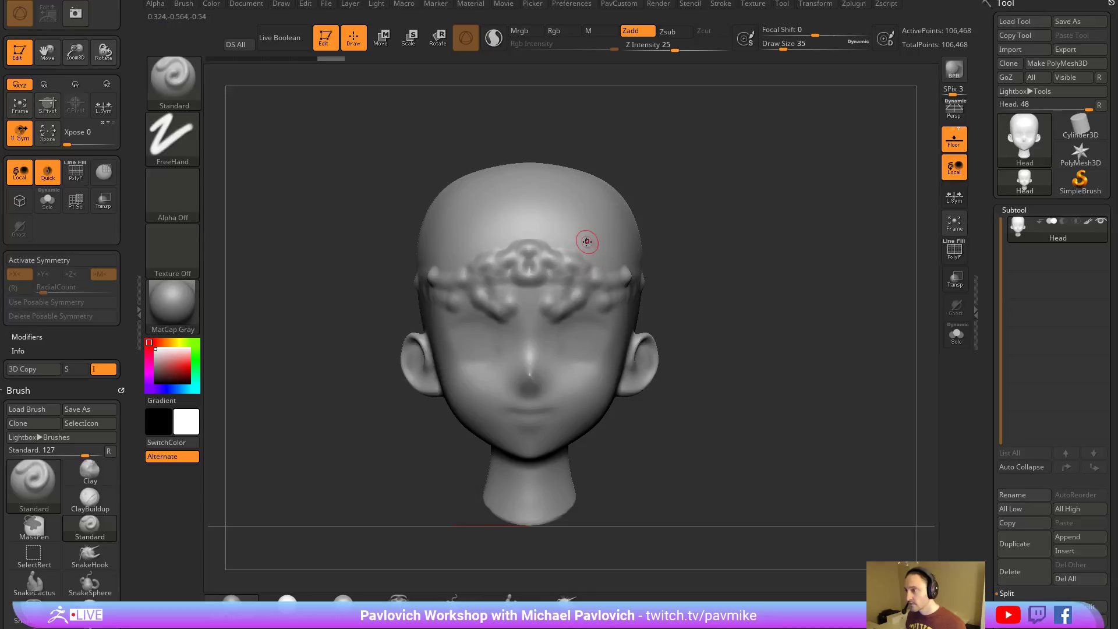
Turn symmetry back on and sculpt strokes over the forehead, nose and cheeks at draw size 31.
{"action": "key", "text": "s"}
{"action": "left_click", "coordinate": [585, 241]}
{"action": "key", "text": "x"}
{"action": "mouse_move", "coordinate": [580, 239]}
{"action": "left_mouse_down"}
{"action": "mouse_move", "coordinate": [610, 216]}
{"action": "mouse_move", "coordinate": [568, 355]}
{"action": "mouse_move", "coordinate": [550, 373]}
{"action": "mouse_move", "coordinate": [570, 421]}
{"action": "left_mouse_up"}
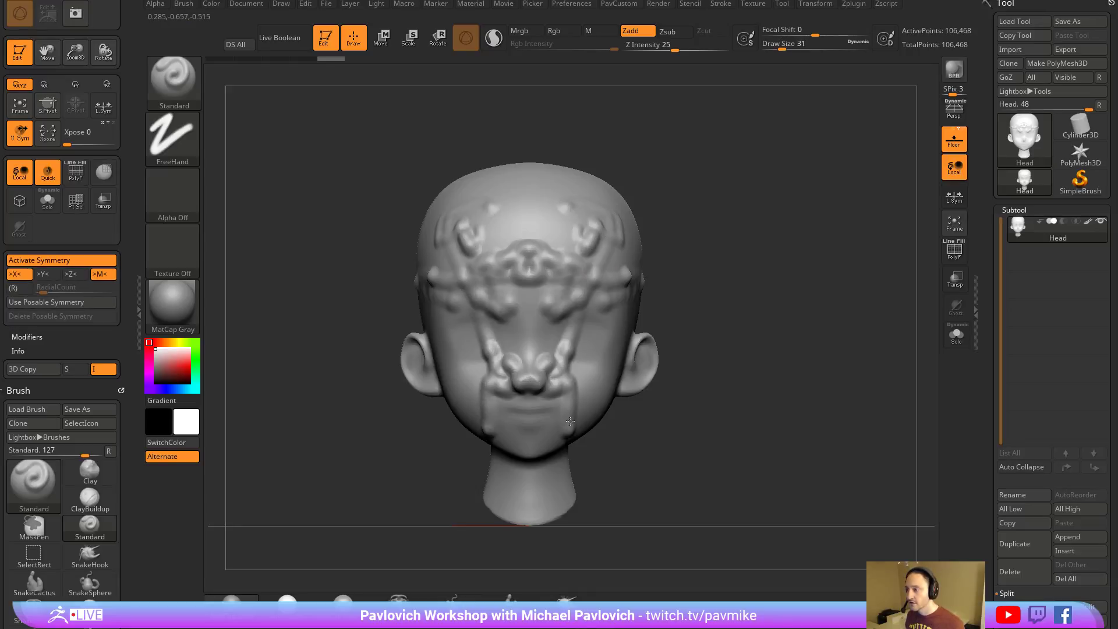
{"action": "left_click_drag", "start_coordinate": [587, 335], "coordinate": [600, 404]}
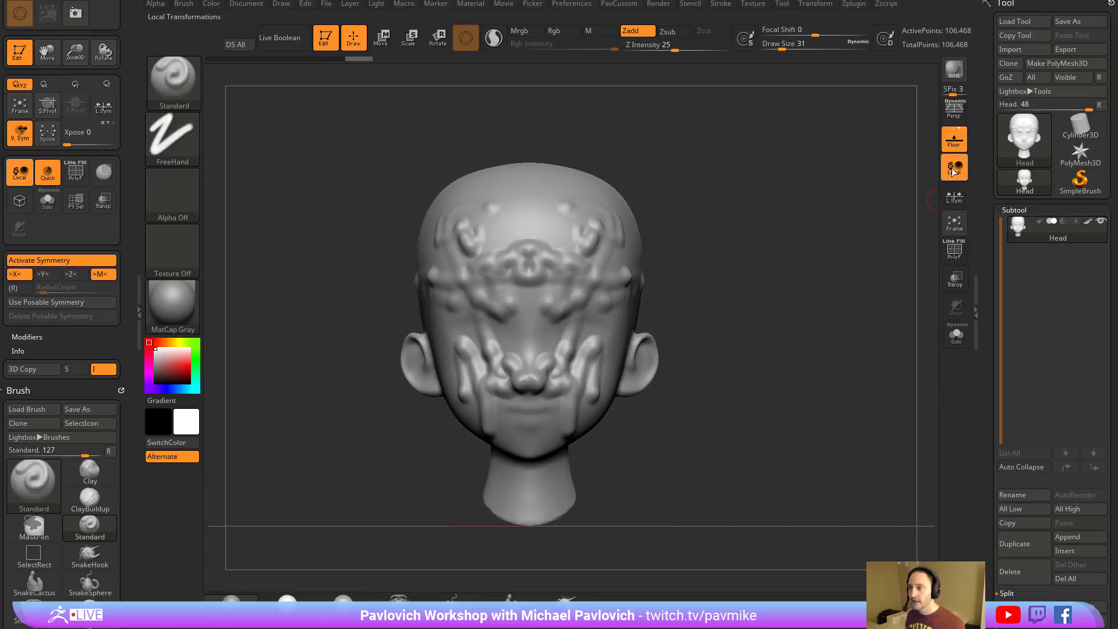
Enable Local Symmetry and shift the head slightly along X with symmetry off.
{"action": "left_click", "coordinate": [953, 201]}
{"action": "key", "text": "w"}
{"action": "key", "text": "x"}
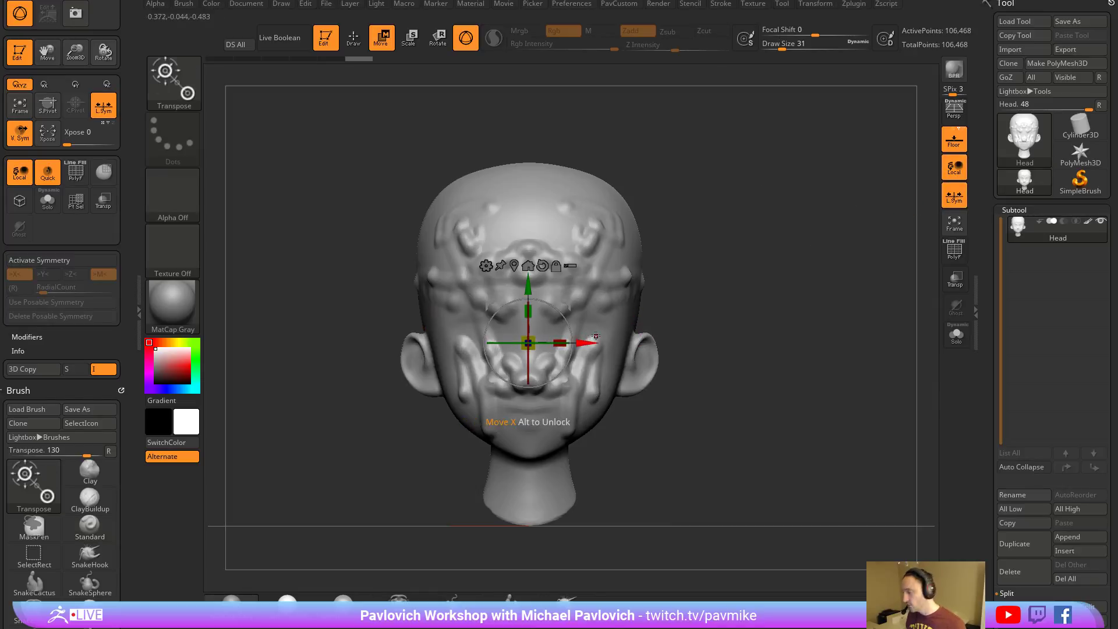
{"action": "left_click_drag", "start_coordinate": [588, 341], "coordinate": [593, 343]}
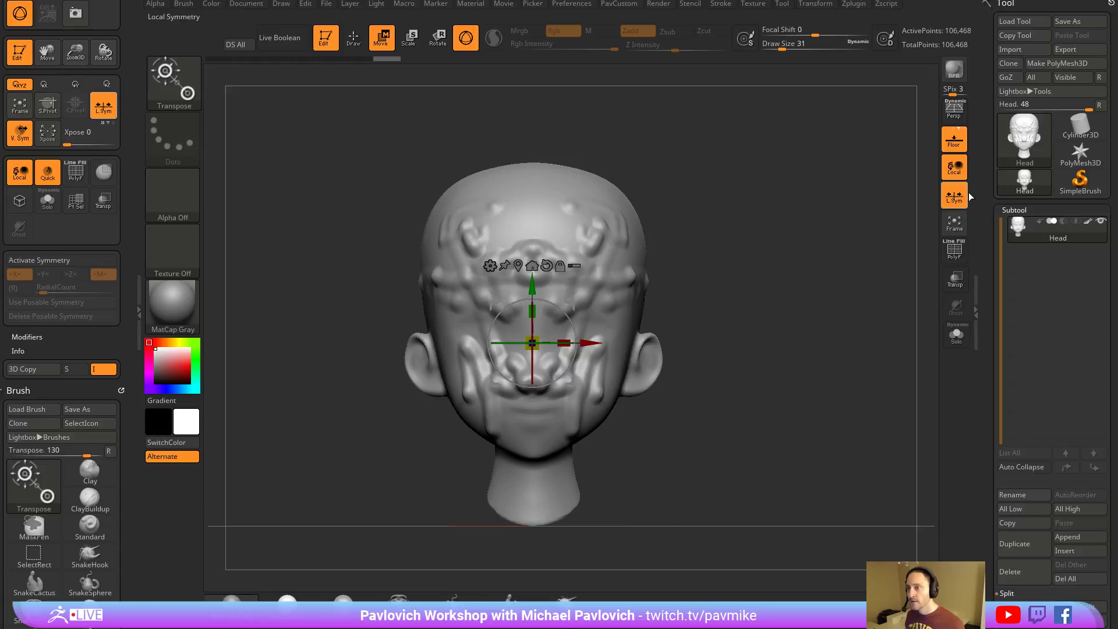
{"action": "key", "text": "q"}
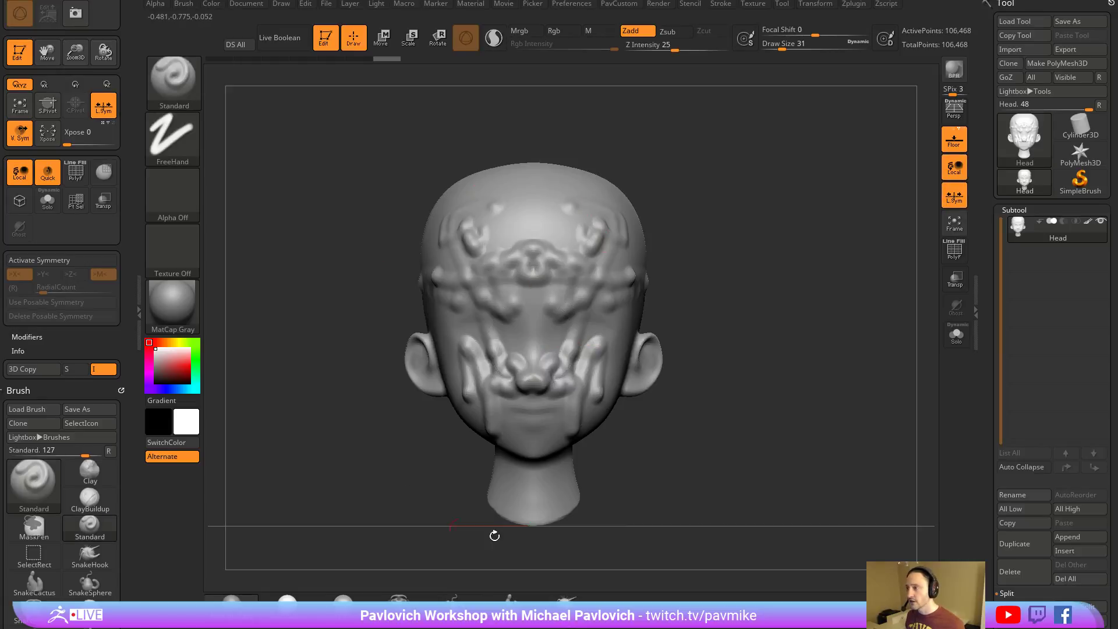
Try a stroke on the forehead, and undo it together with the head's shift along X.
{"action": "mouse_move", "coordinate": [548, 206]}
{"action": "left_mouse_down"}
{"action": "mouse_move", "coordinate": [580, 231]}
{"action": "mouse_move", "coordinate": [556, 232]}
{"action": "mouse_move", "coordinate": [576, 234]}
{"action": "left_mouse_up"}
{"action": "key", "text": "ctrl+z"}
{"action": "key", "text": "x"}
{"action": "key", "text": "ctrl+z"}
{"action": "key", "text": "s"}
{"action": "key", "text": "ctrl+z"}
{"action": "left_click", "coordinate": [964, 221]}
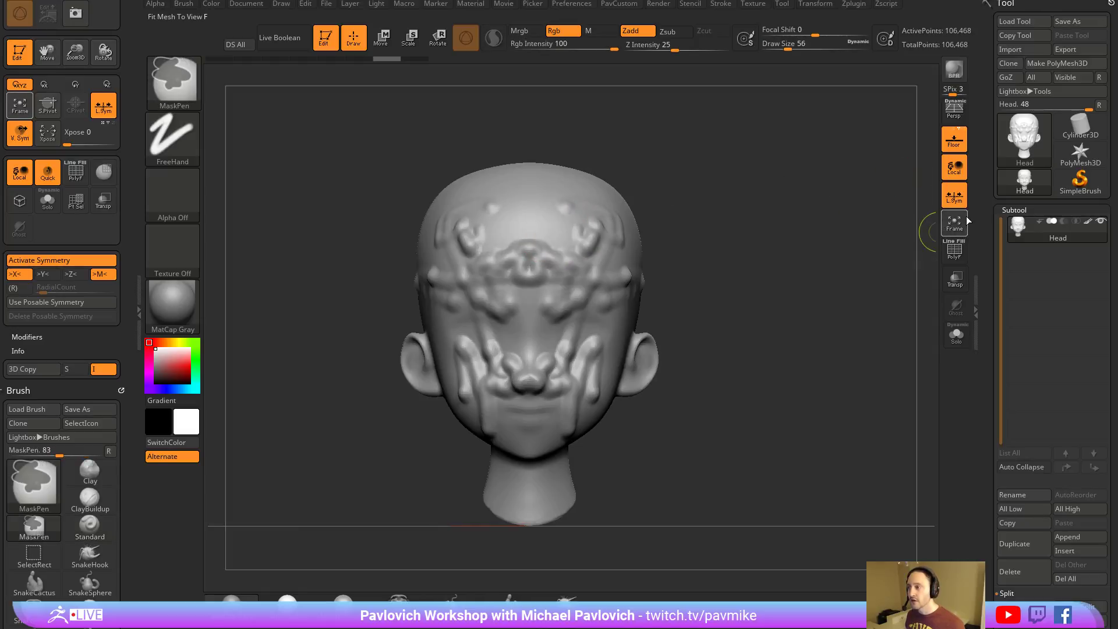
{"action": "key", "text": "ctrl+z"}
Move the head slightly along X with symmetry off, and reactivate symmetry for sculpting.
{"action": "key", "text": "w"}
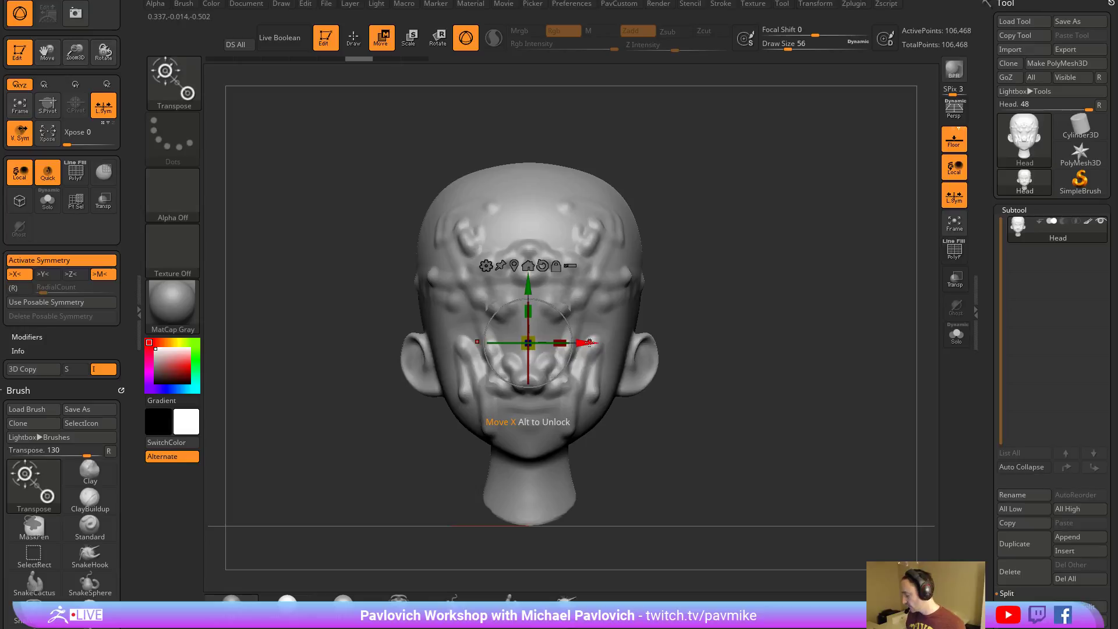
{"action": "key", "text": "x"}
{"action": "left_click_drag", "start_coordinate": [590, 342], "coordinate": [596, 340]}
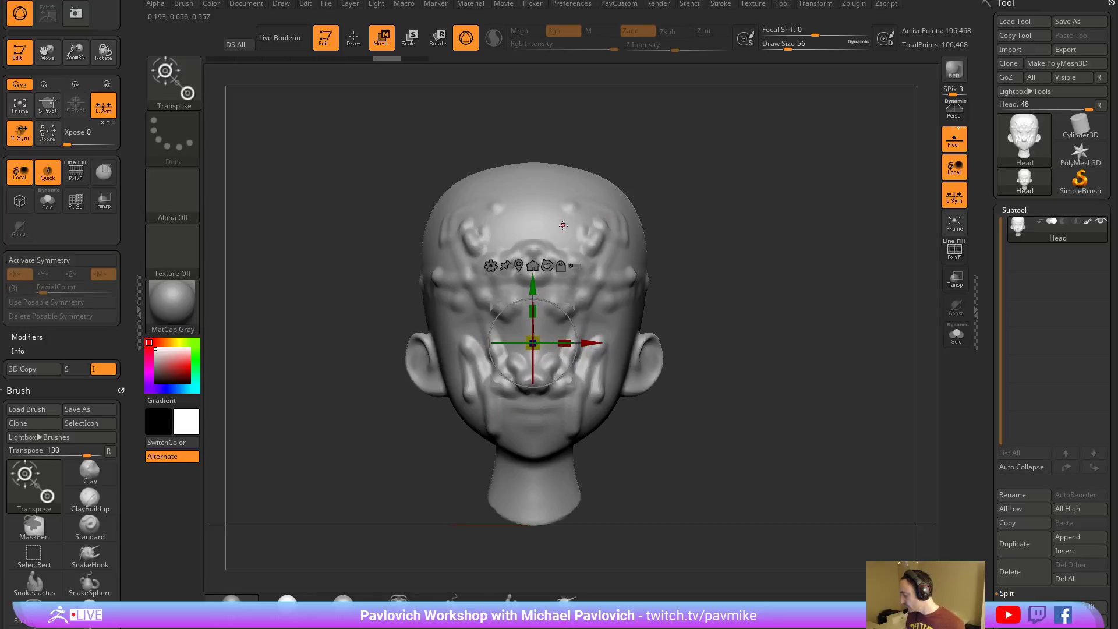
{"action": "key", "text": "q"}
{"action": "key", "text": "x"}
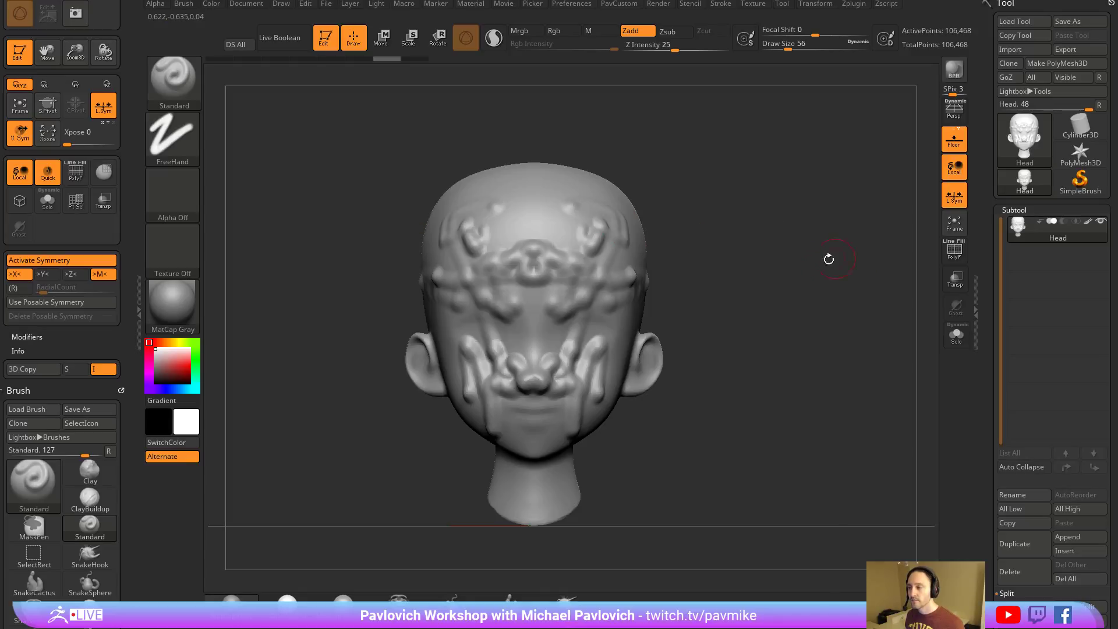
Smooth away the sculpted strokes across the forehead, nose and cheeks.
{"action": "mouse_move", "coordinate": [517, 299]}
{"action": "left_mouse_down", "text": "shift"}
{"action": "mouse_move", "coordinate": [530, 388]}
{"action": "mouse_move", "coordinate": [550, 379]}
{"action": "mouse_move", "coordinate": [593, 222]}
{"action": "mouse_move", "coordinate": [591, 236]}
{"action": "left_mouse_up", "text": "shift"}
{"action": "key", "text": "b"}
{"action": "left_click", "coordinate": [299, 372], "text": "shift"}
Sculpt trial strokes around the eyes and cheeks at draw size 22 with Local Symmetry on, and undo them.
{"action": "key", "text": "bracketright"}
{"action": "key", "text": "bracketright"}
{"action": "key", "text": "bracketright"}
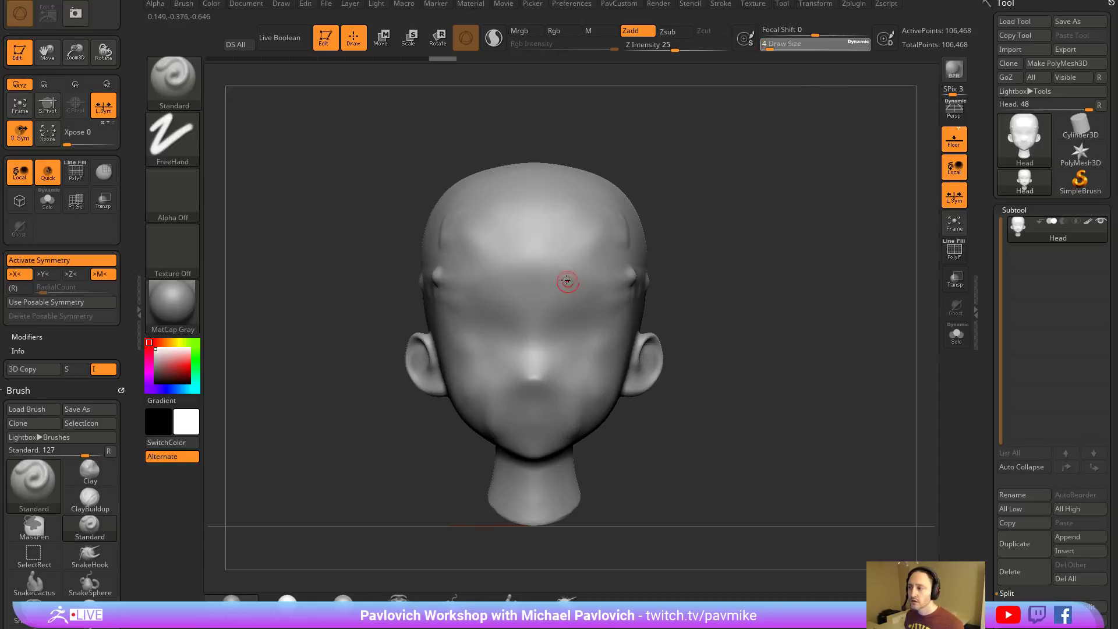
{"action": "left_click_drag", "start_coordinate": [563, 274], "coordinate": [598, 291]}
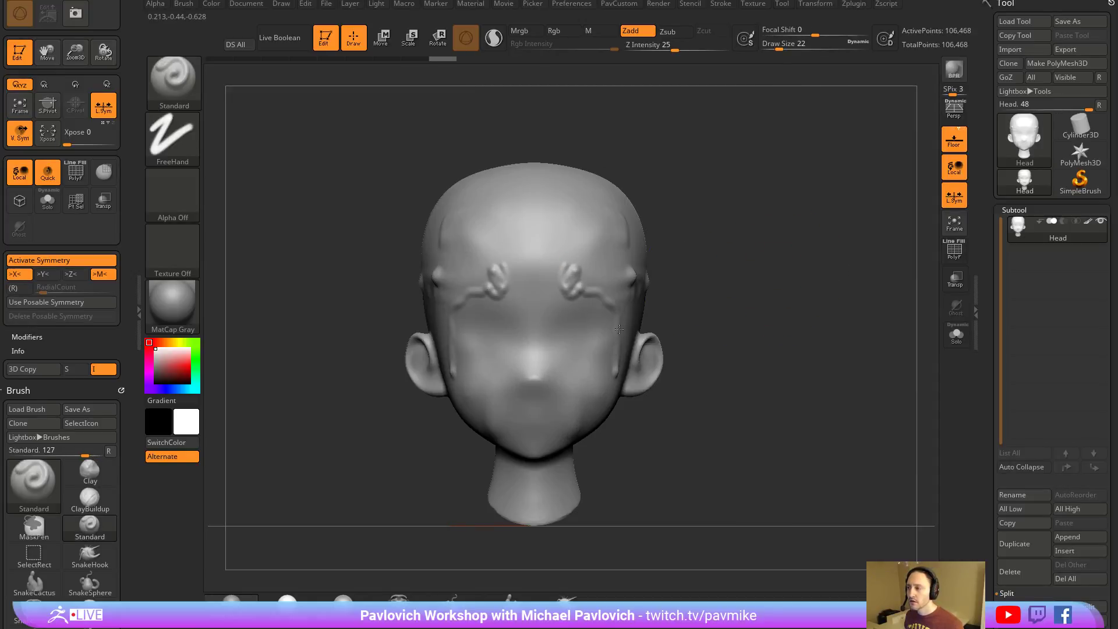
{"action": "key", "text": "ctrl+z"}
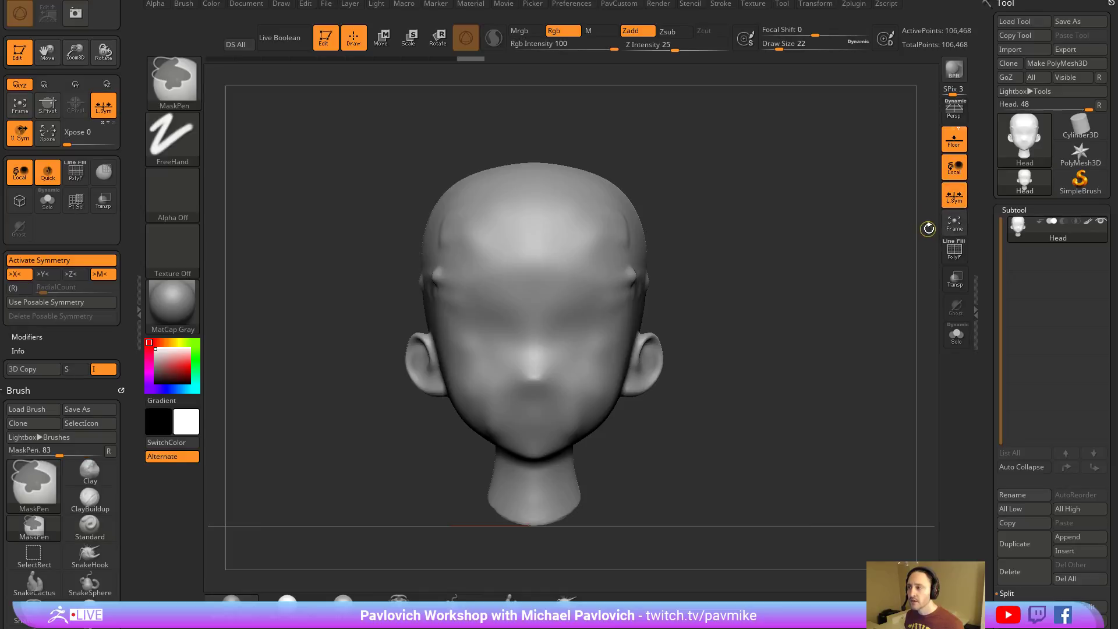
Sculpt trial strokes down the face's centre with Local Symmetry off, and undo them after switching it back on.
{"action": "left_click", "coordinate": [954, 196]}
{"action": "mouse_move", "coordinate": [531, 230]}
{"action": "left_mouse_down"}
{"action": "mouse_move", "coordinate": [527, 309]}
{"action": "mouse_move", "coordinate": [603, 298]}
{"action": "mouse_move", "coordinate": [574, 316]}
{"action": "mouse_move", "coordinate": [528, 389]}
{"action": "mouse_move", "coordinate": [525, 243]}
{"action": "mouse_move", "coordinate": [528, 454]}
{"action": "left_mouse_up"}
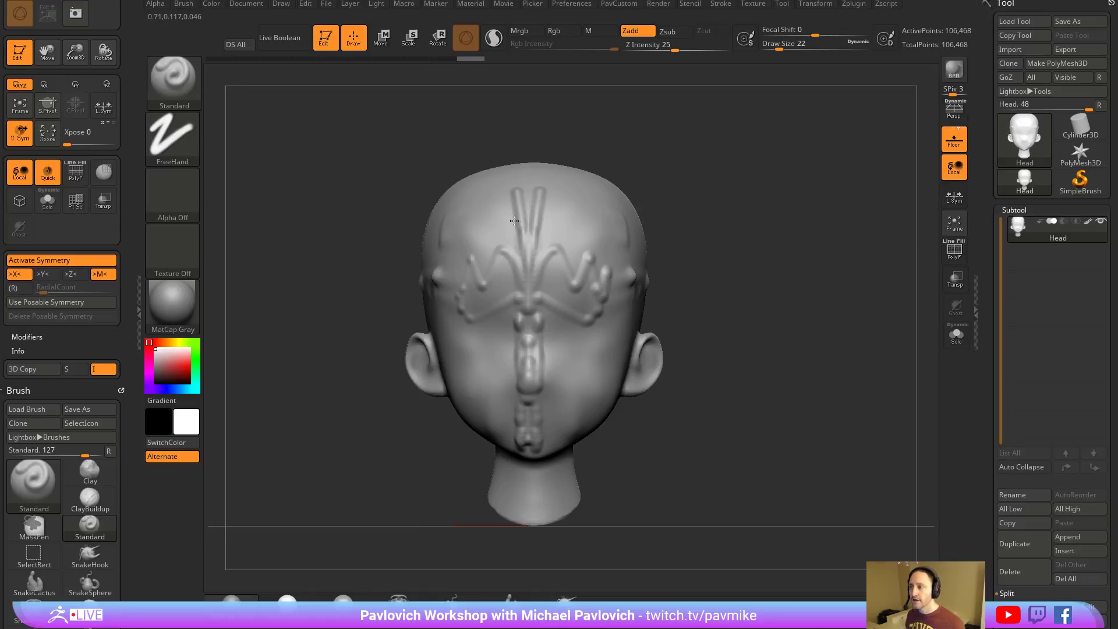
{"action": "left_click", "coordinate": [954, 196]}
{"action": "key", "text": "ctrl+z"}
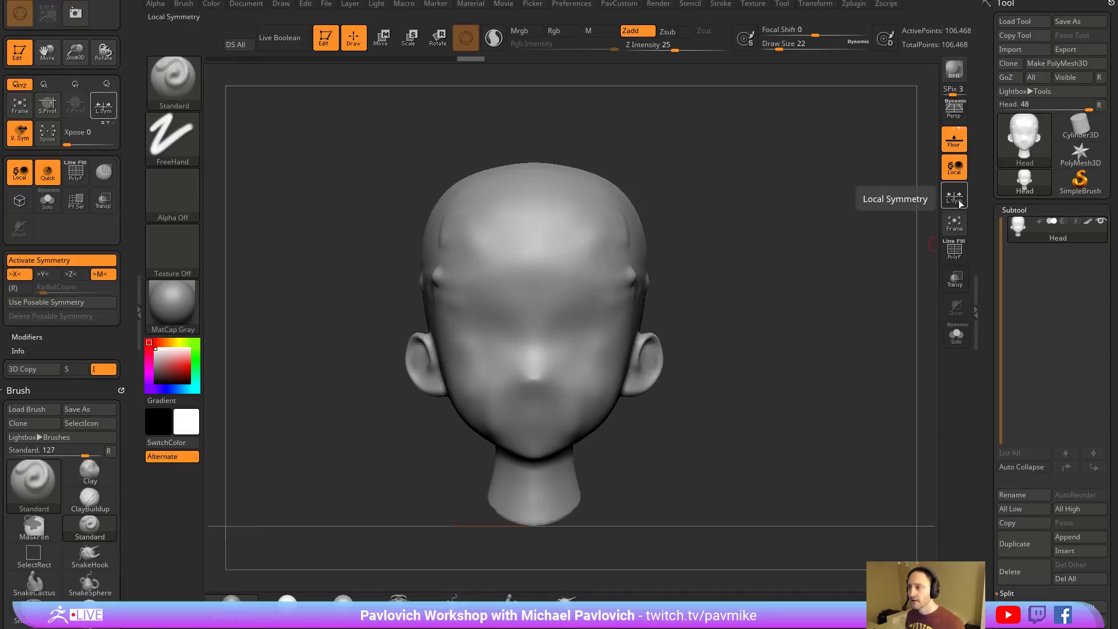
Sculpt curved eyebrow strokes with Local Symmetry on, and undo them.
{"action": "mouse_move", "coordinate": [556, 284]}
{"action": "left_mouse_down"}
{"action": "mouse_move", "coordinate": [557, 321]}
{"action": "mouse_move", "coordinate": [605, 298]}
{"action": "left_mouse_up"}
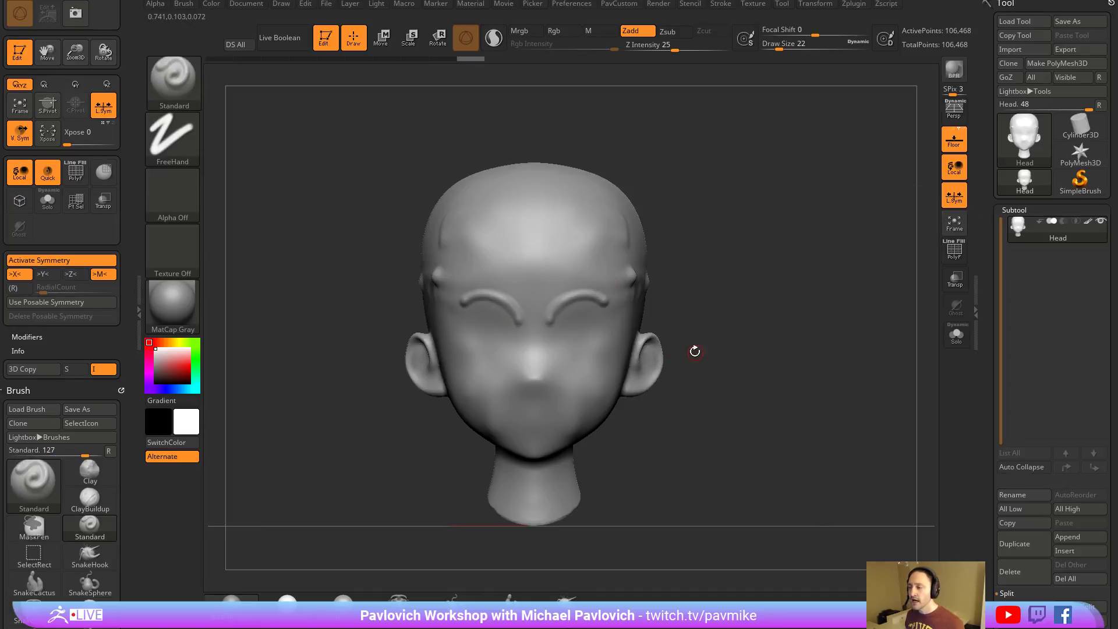
{"action": "key", "text": "ctrl+z"}
{"action": "key", "text": "ctrl+z"}
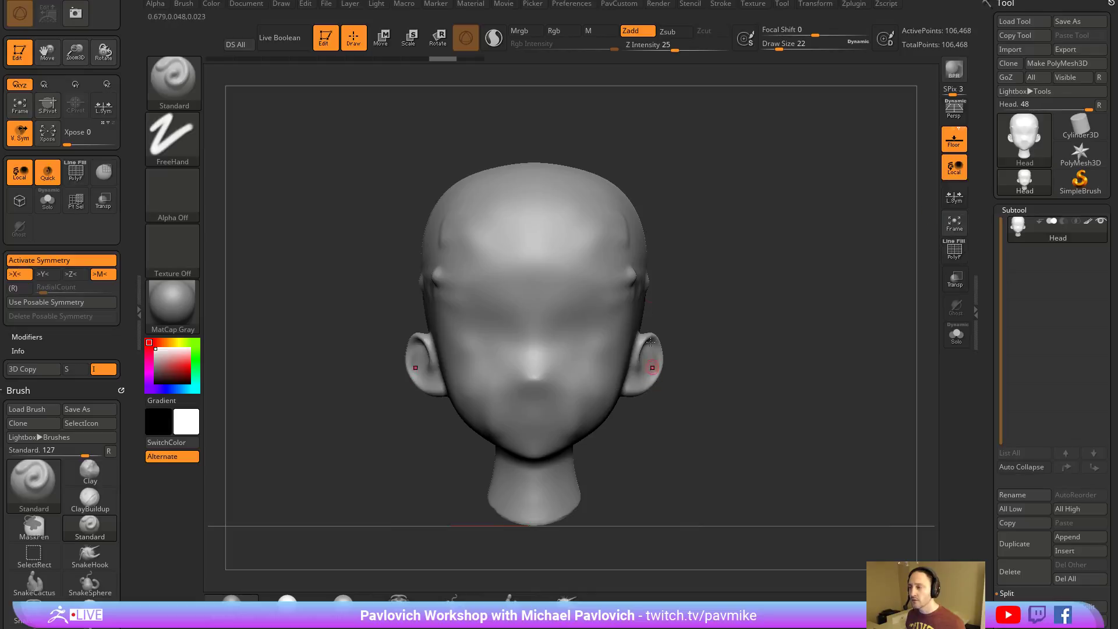
Mirror and weld the head across X with Local Symmetry off.
{"action": "scroll", "coordinate": [986, 369], "scroll_direction": "down", "scroll_amount": 5}
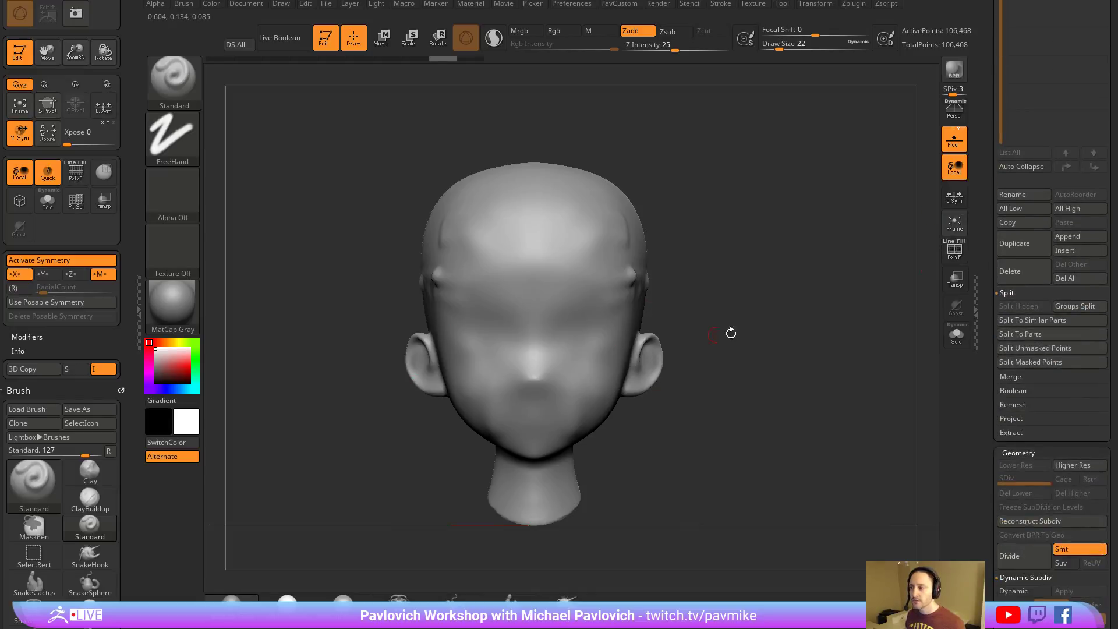
{"action": "key", "text": "3"}
{"action": "left_click", "coordinate": [728, 191]}
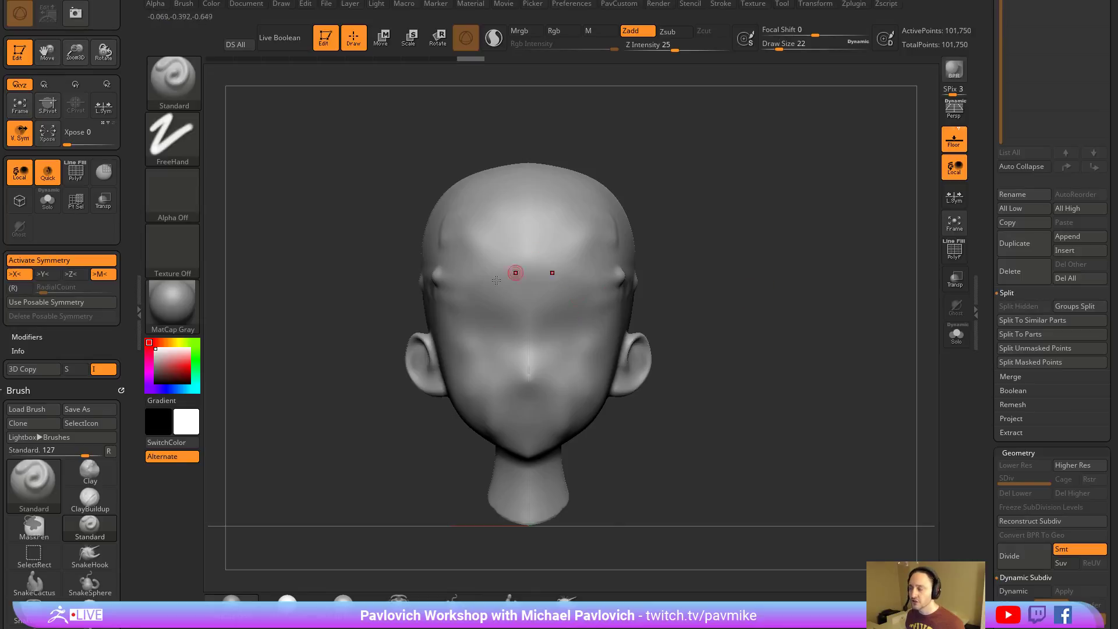
Undo the mirror and weld, and run Mirror And Weld on the head again with Local Symmetry on.
{"action": "left_click", "coordinate": [960, 198]}
{"action": "key", "text": "ctrl+z"}
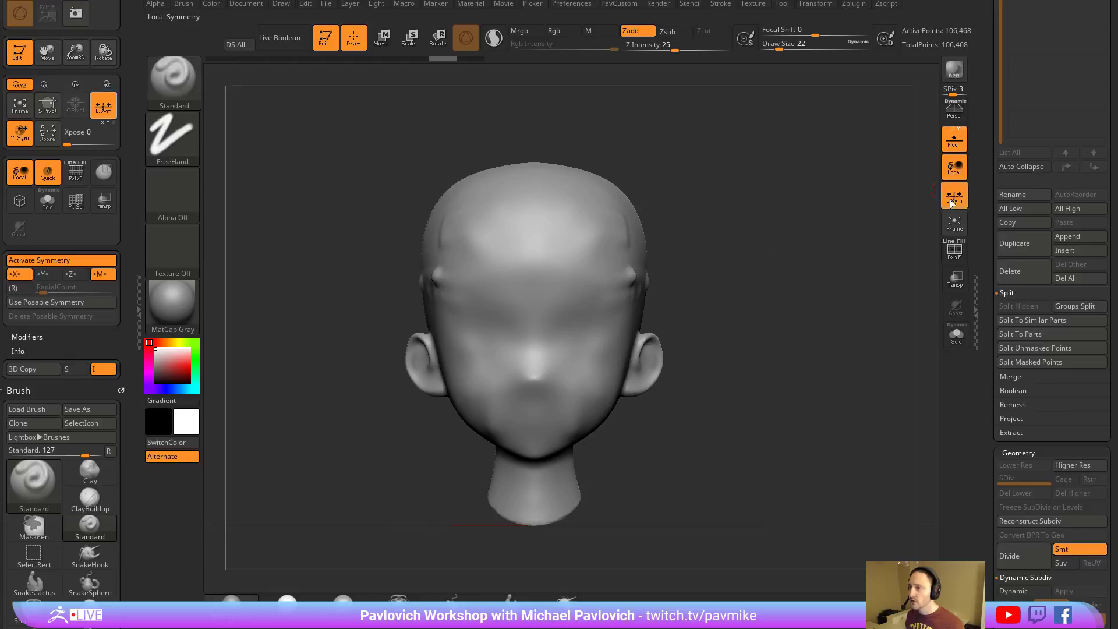
{"action": "key", "text": "space"}
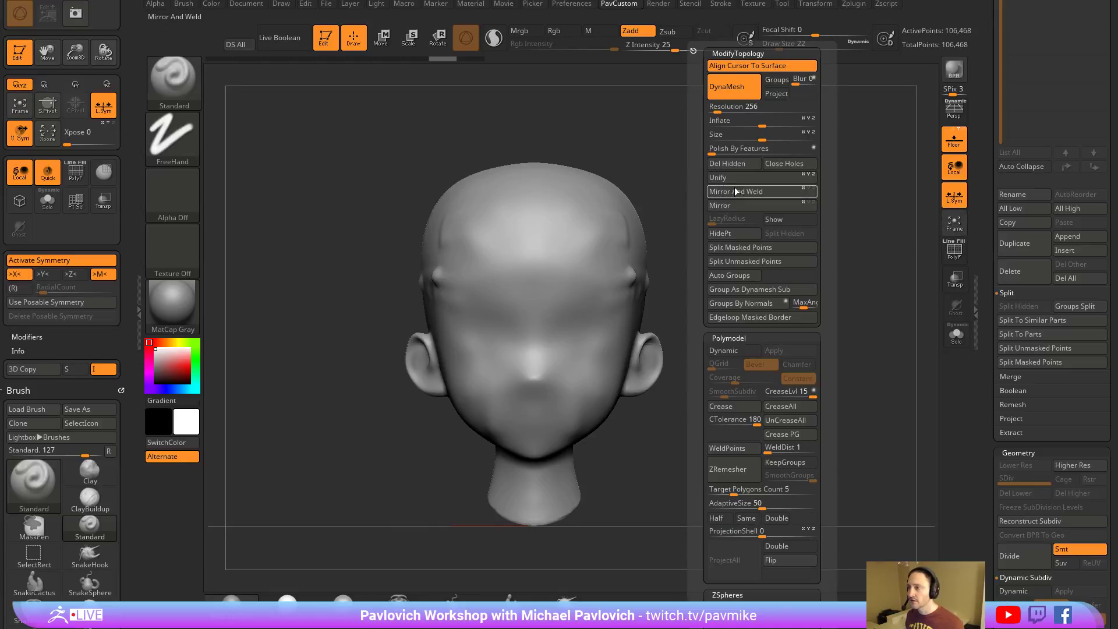
{"action": "left_click", "coordinate": [735, 189]}
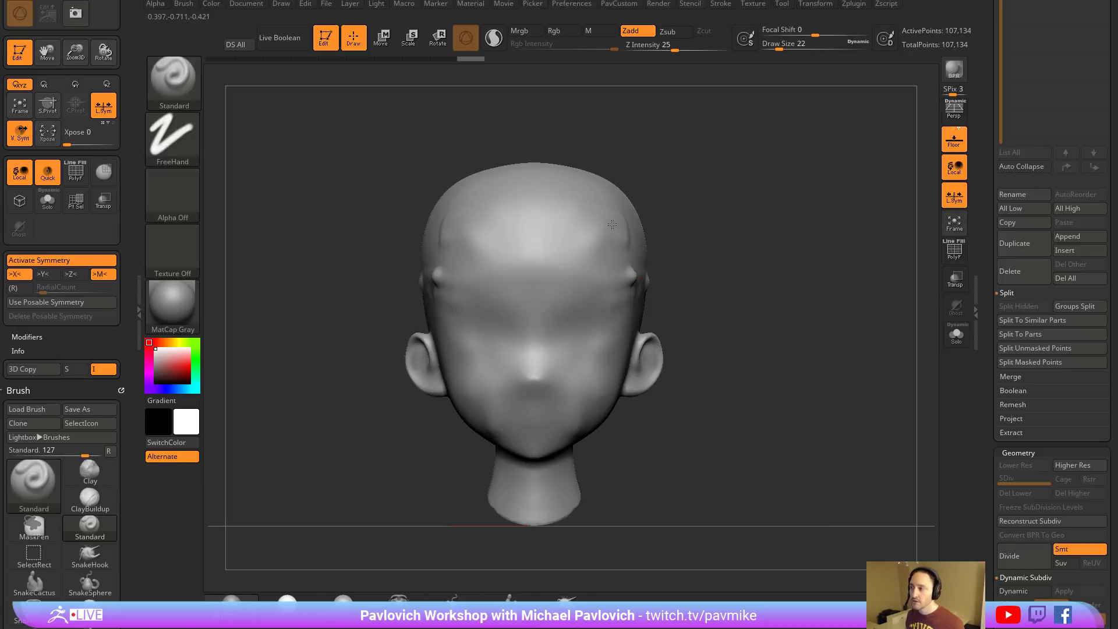
Turn Local Symmetry off, try Mirror And Weld on the head once more, and undo that attempt.
{"action": "left_click", "coordinate": [953, 197]}
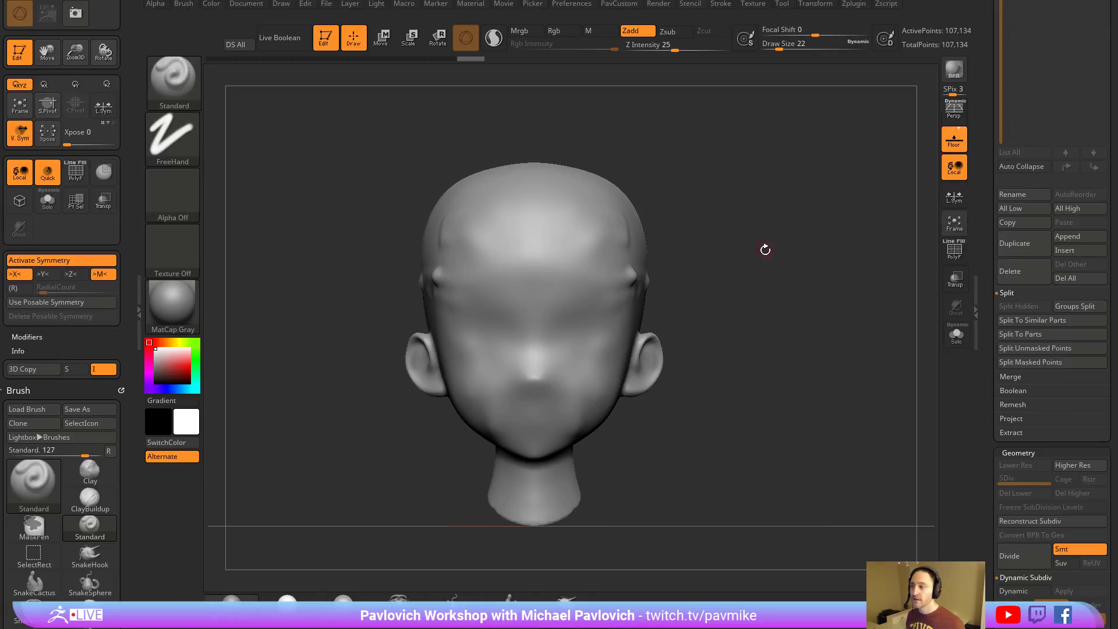
{"action": "key", "text": "space"}
{"action": "left_click", "coordinate": [742, 191]}
{"action": "key", "text": "ctrl+z"}
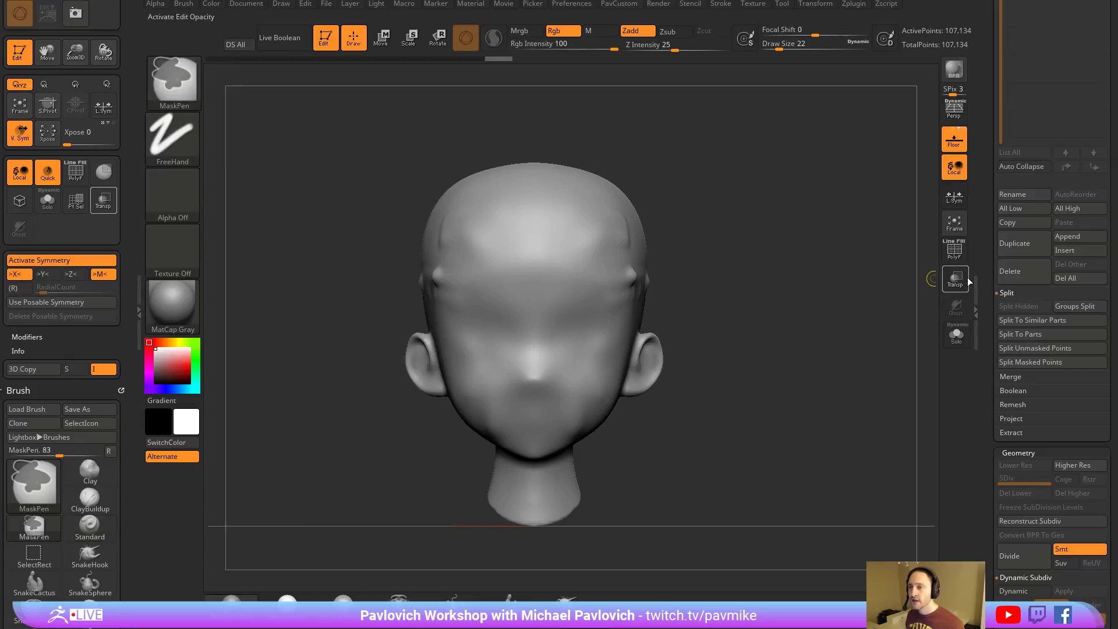
Set the head's X Position to 0.0003 in the geometry's position settings.
{"action": "scroll", "coordinate": [981, 204], "scroll_direction": "down", "scroll_amount": 5}
{"action": "left_click_drag", "start_coordinate": [981, 204], "coordinate": [981, 359]}
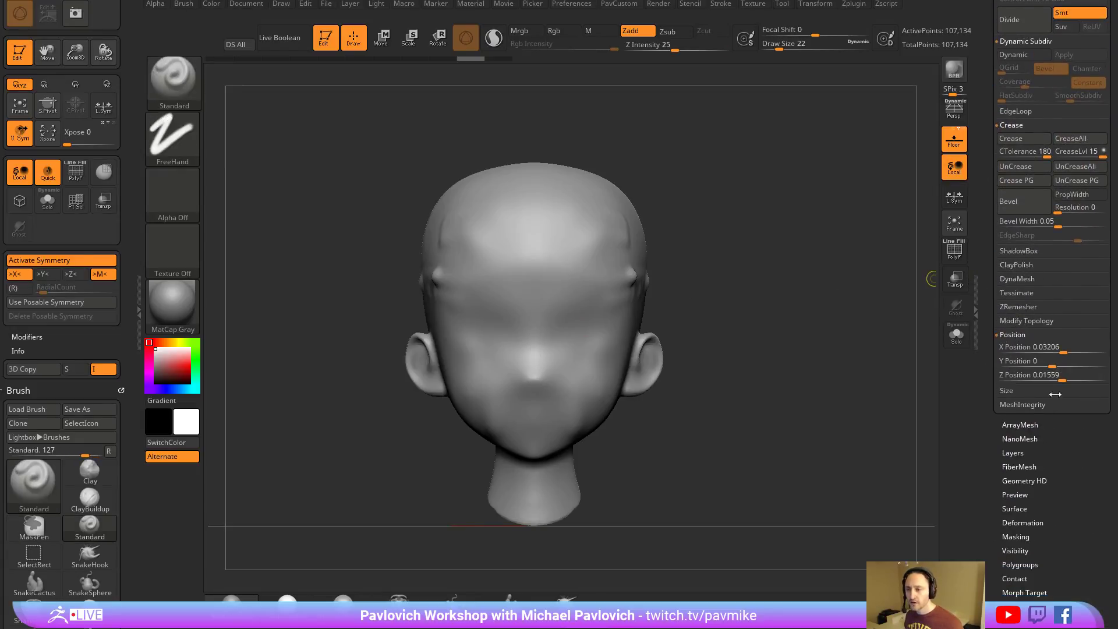
{"action": "left_click", "coordinate": [1039, 348]}
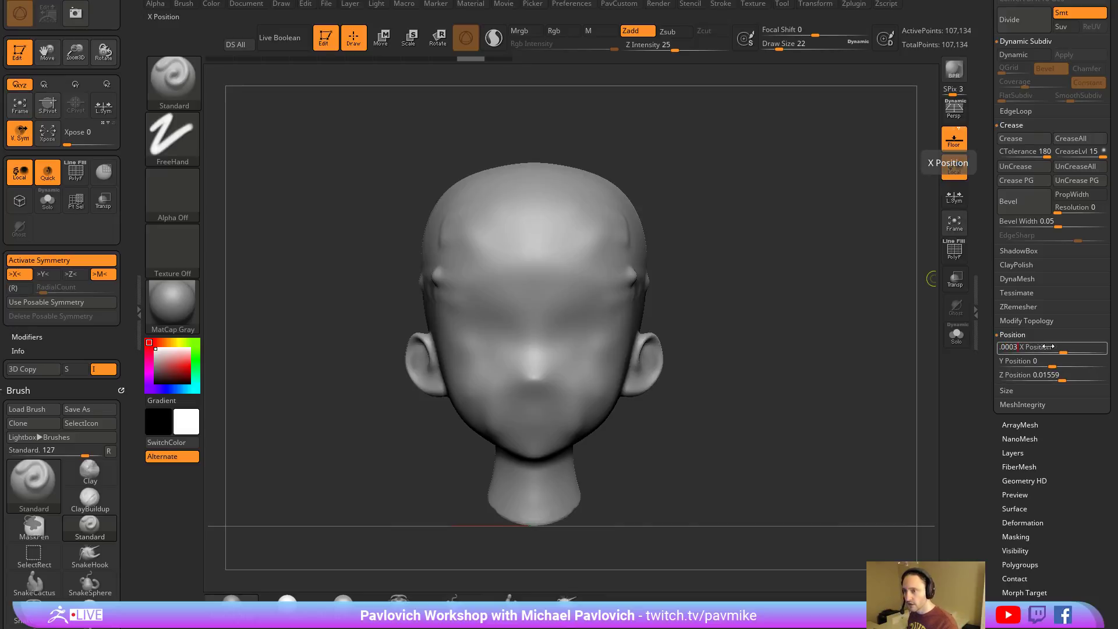
{"action": "type", "text": ".0003"}
{"action": "key", "text": "Return"}
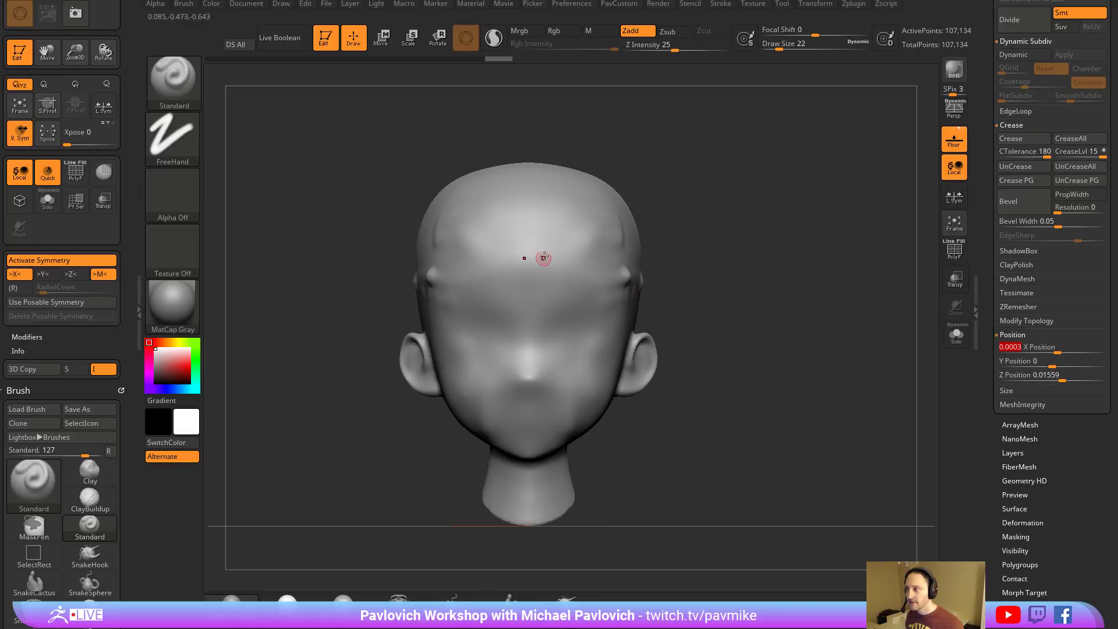
Sculpt and undo trial strokes around the eyes and nose, and set the head's X Position to 0.
{"action": "mouse_move", "coordinate": [543, 258]}
{"action": "left_mouse_down"}
{"action": "mouse_move", "coordinate": [573, 279]}
{"action": "mouse_move", "coordinate": [541, 332]}
{"action": "mouse_move", "coordinate": [535, 376]}
{"action": "left_mouse_up"}
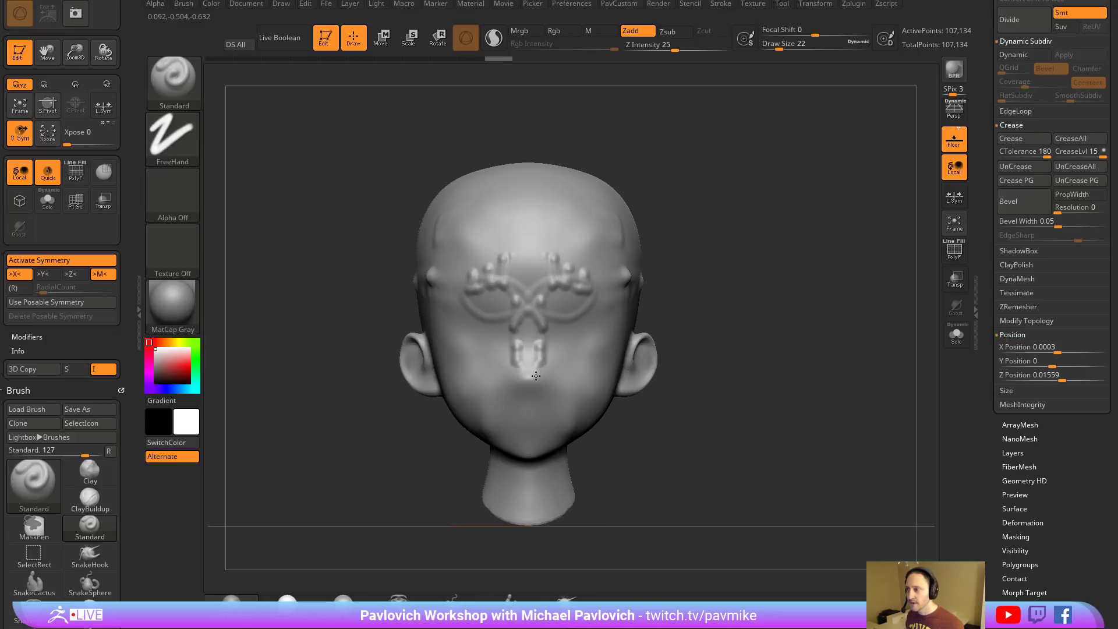
{"action": "key", "text": "ctrl+z"}
{"action": "left_click", "coordinate": [1057, 348]}
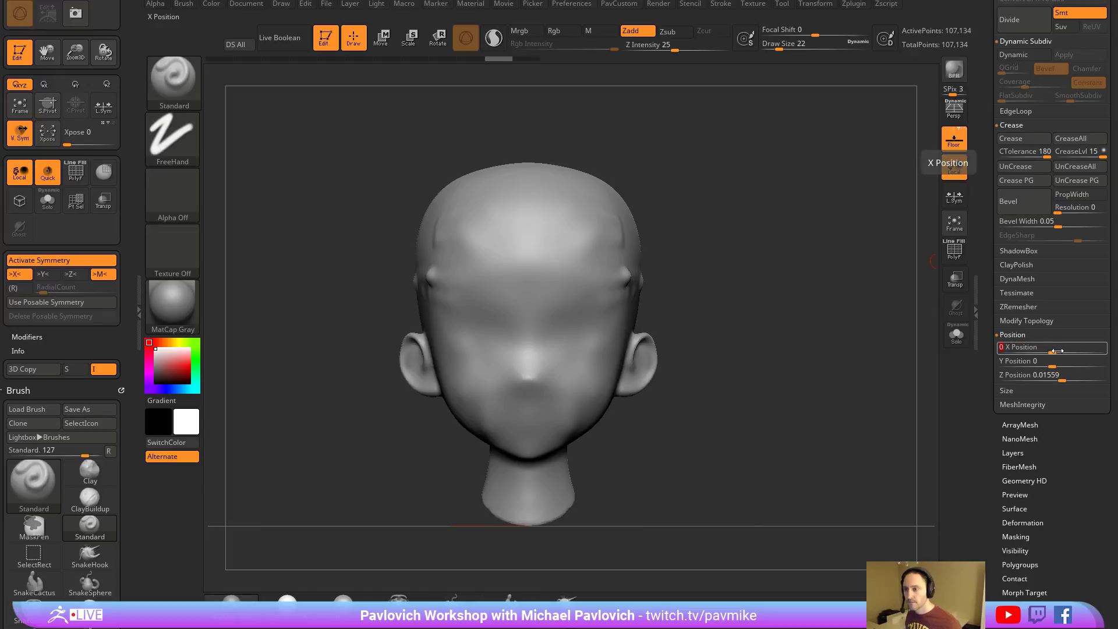
{"action": "key", "text": "Return"}
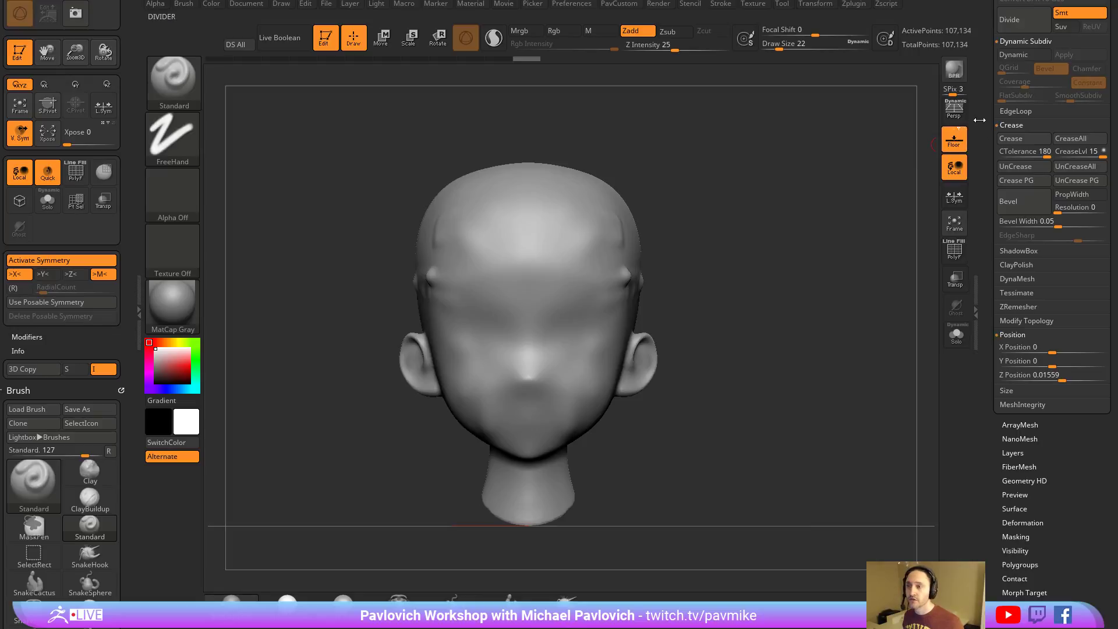
Switch to the Cylinder3D tool and display its polyframe from an angled view.
{"action": "scroll", "coordinate": [1049, 233], "scroll_direction": "up", "scroll_amount": 10}
{"action": "left_click", "coordinate": [1080, 126]}
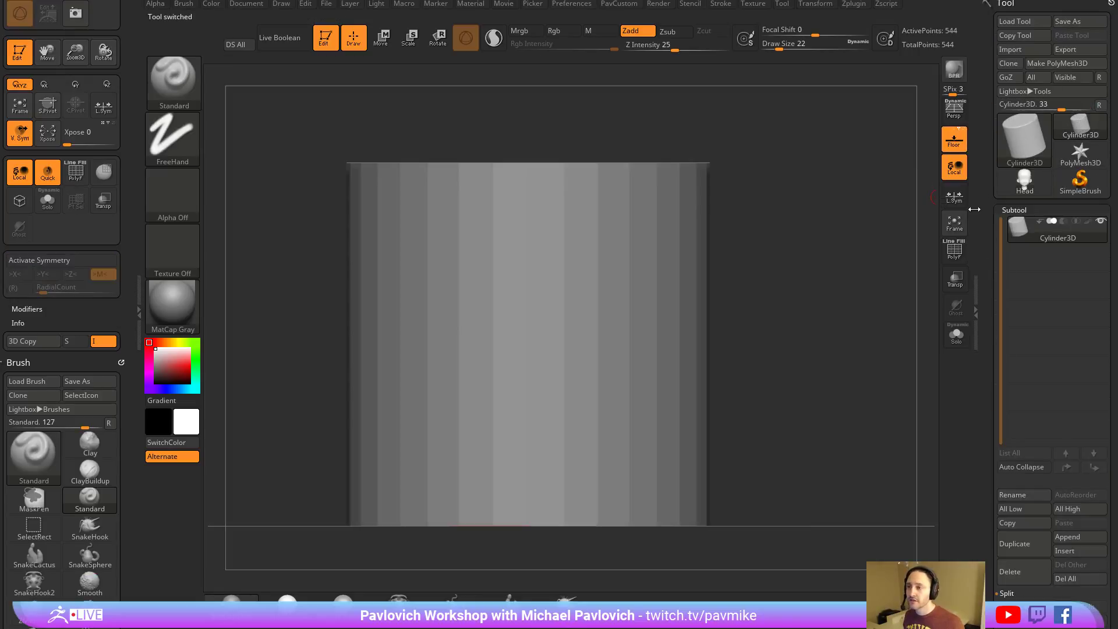
{"action": "left_click", "coordinate": [954, 259]}
{"action": "left_click_drag", "start_coordinate": [867, 264], "coordinate": [815, 326]}
Select the ZModeler brush and convert the cylinder into a PolyMesh3D.
{"action": "key", "text": "b"}
{"action": "key", "text": "z"}
{"action": "key", "text": "m"}
{"action": "left_click", "coordinate": [1057, 63]}
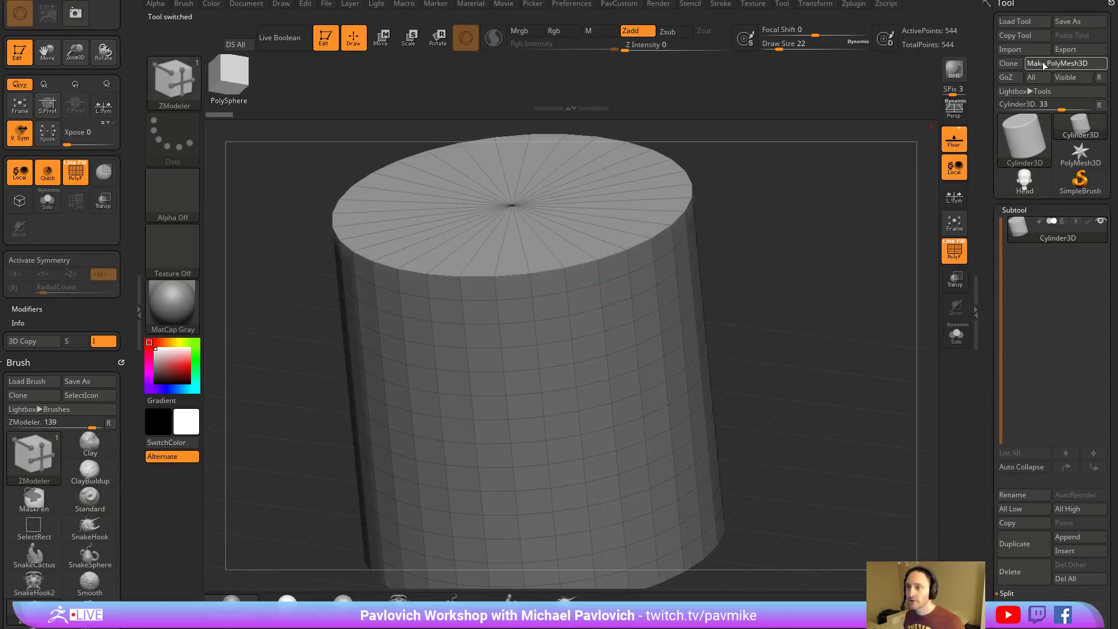
Examine the ZModeler actions available on the polygons of the cylinder's side.
{"action": "key", "text": "space"}
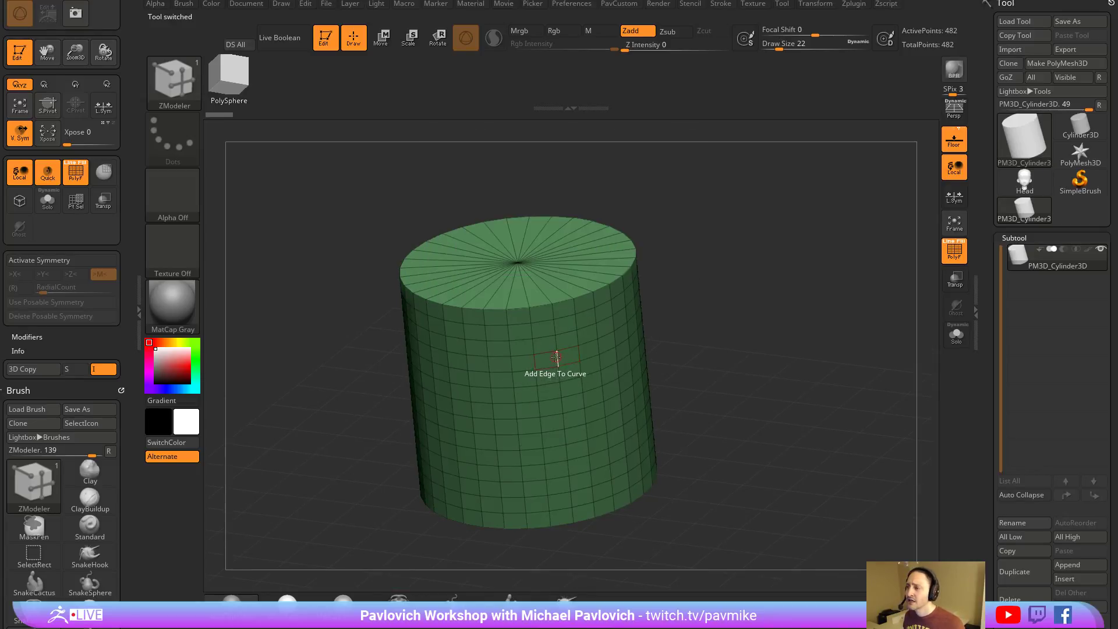
{"action": "key", "text": "space"}
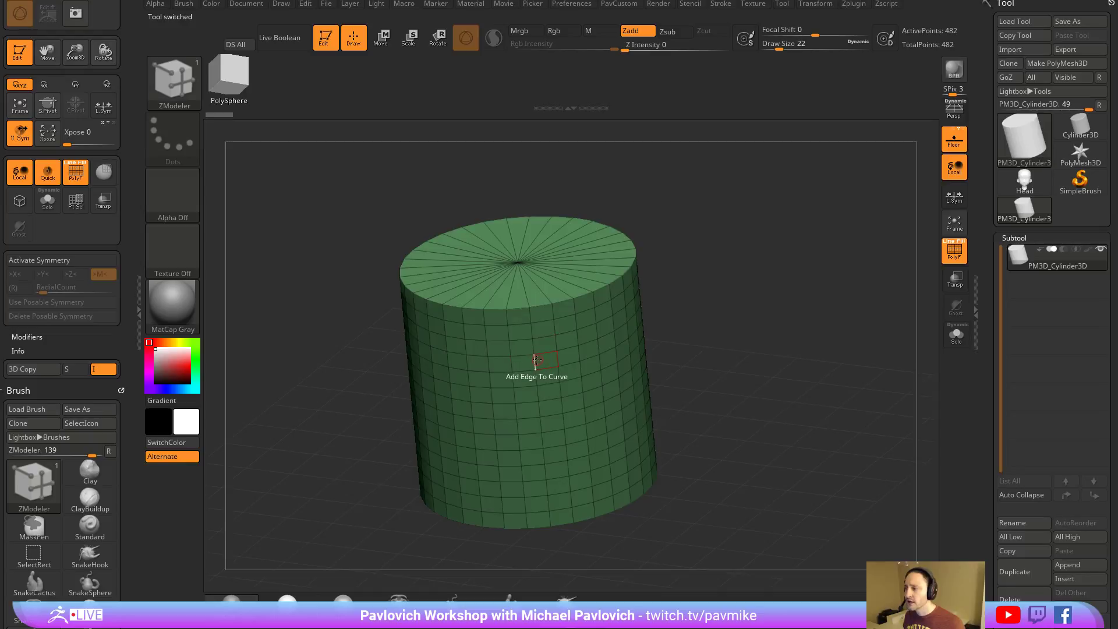
{"action": "key", "text": "space"}
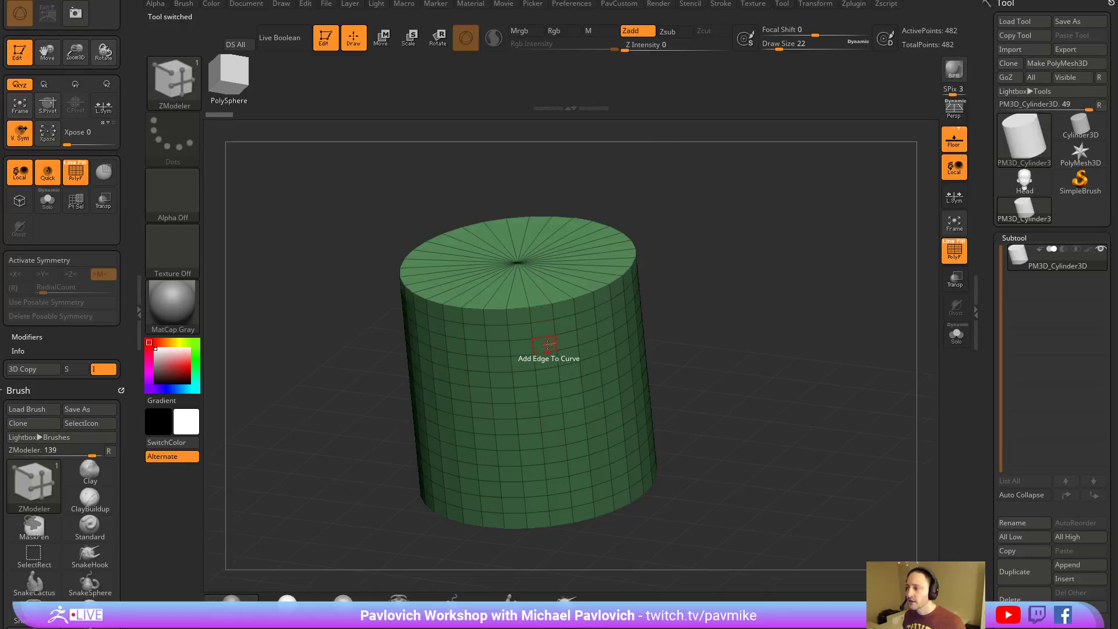
{"action": "key", "text": "space"}
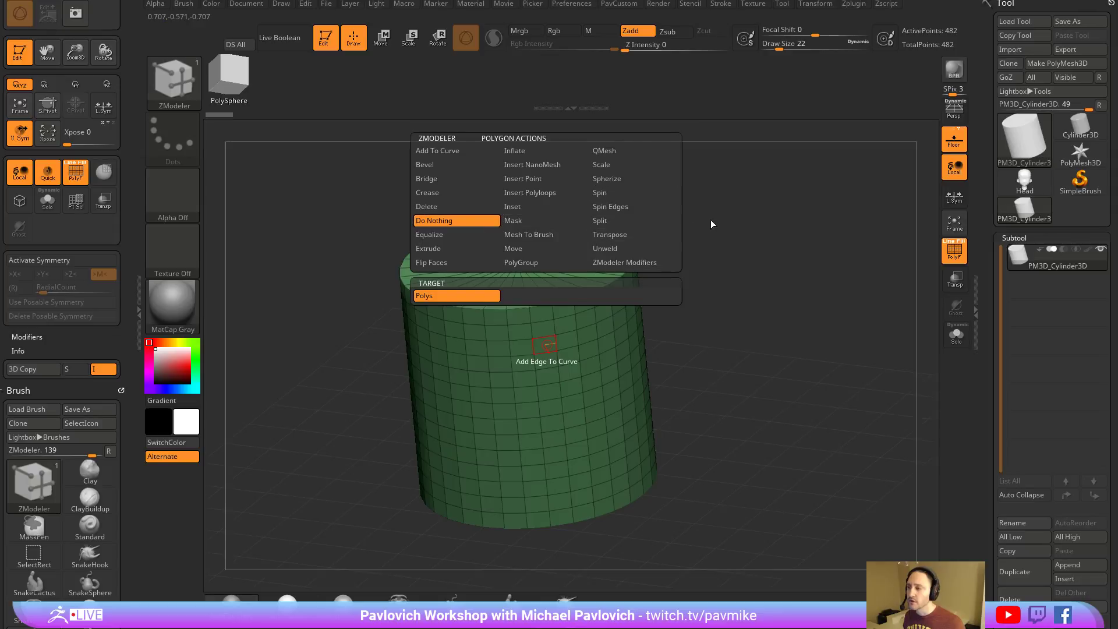
{"action": "left_click_drag", "start_coordinate": [710, 225], "coordinate": [821, 230]}
{"action": "left_click_drag", "start_coordinate": [735, 211], "coordinate": [696, 252]}
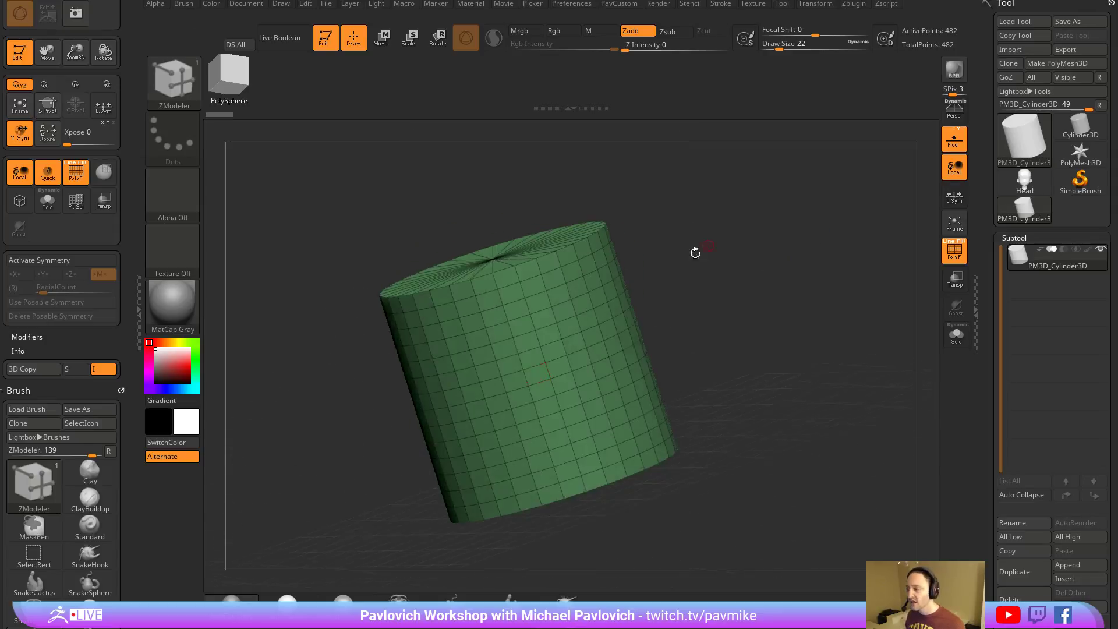
Apply the SkinShade4 material and PolyGroup three alternating polyloops around the cylinder's upper half.
{"action": "left_click", "coordinate": [288, 599]}
{"action": "left_click_drag", "start_coordinate": [780, 318], "coordinate": [766, 275], "text": "alt"}
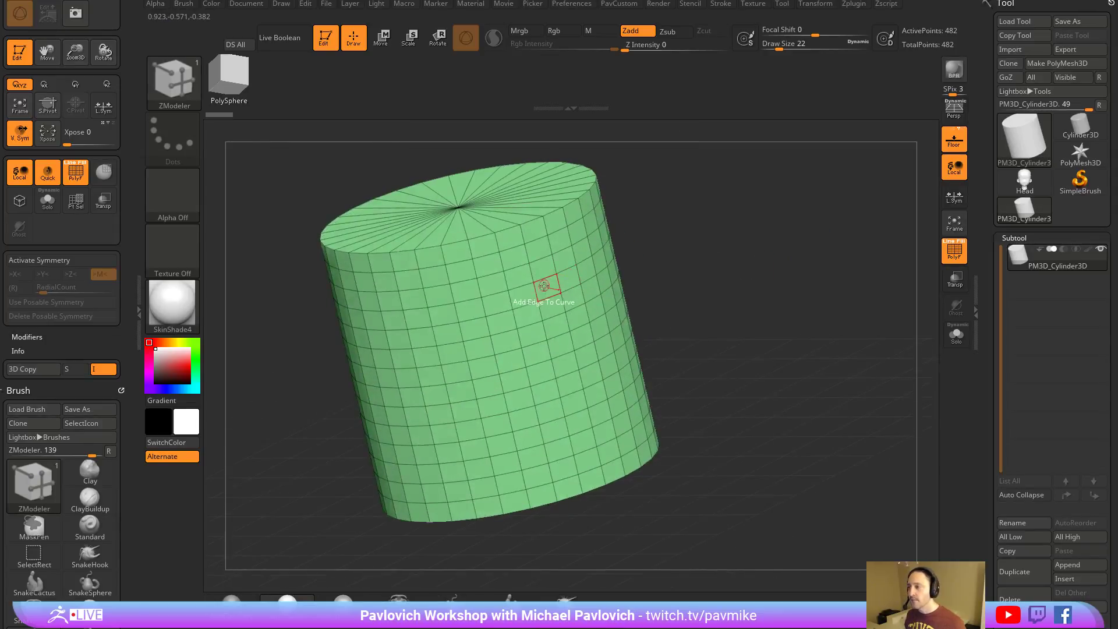
{"action": "key", "text": "space"}
{"action": "left_click", "coordinate": [510, 388]}
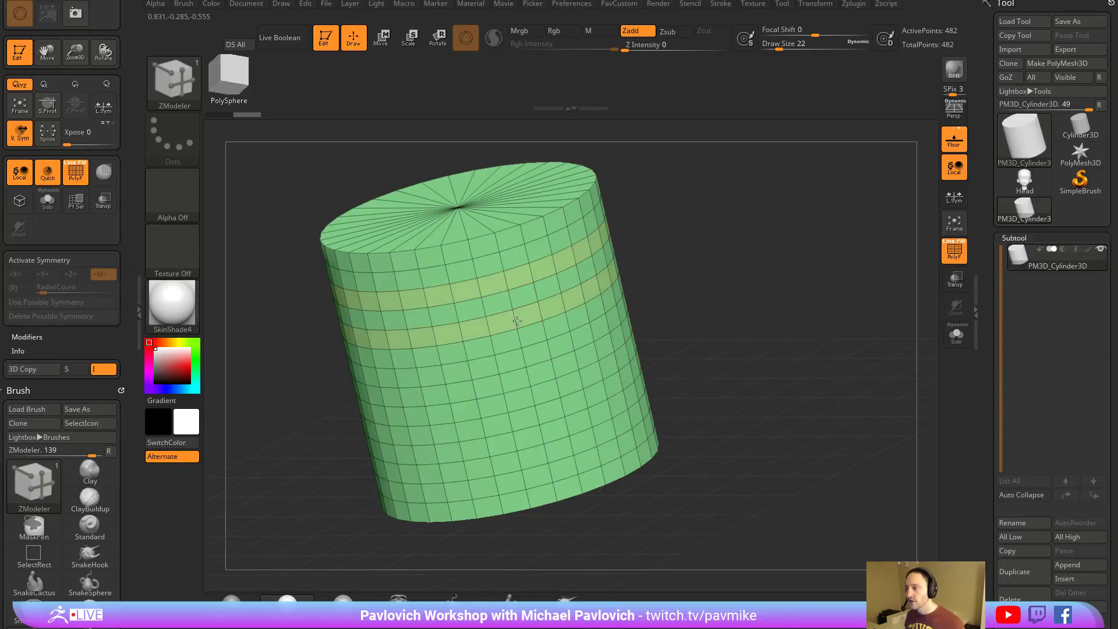
Set the ZModeler polygon action to QMesh and the point action to Slide.
{"action": "key", "text": "space"}
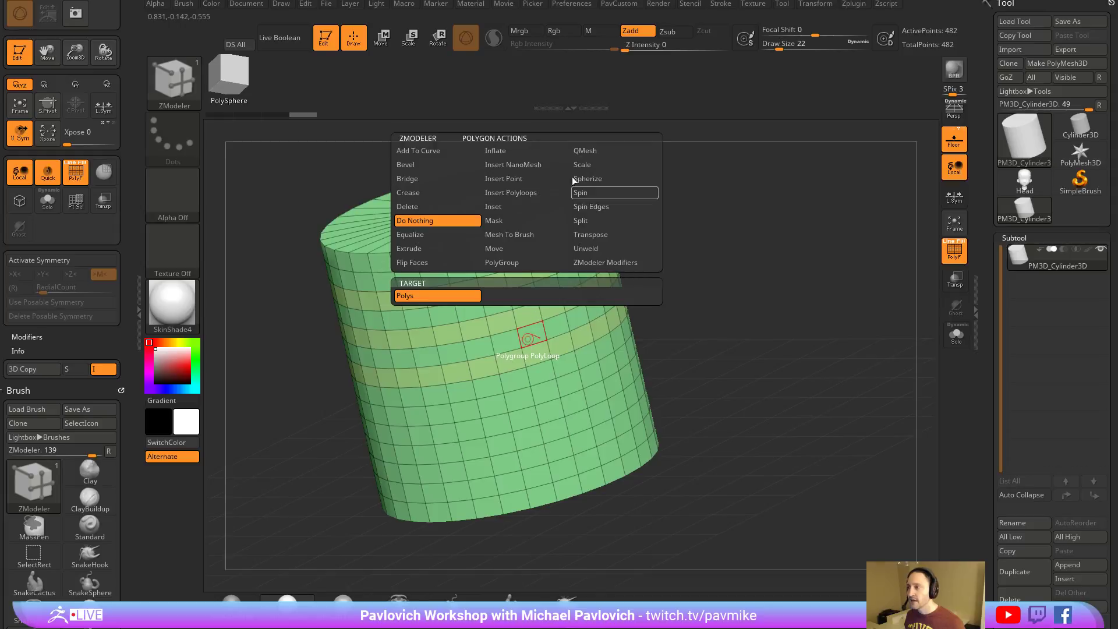
{"action": "left_click", "coordinate": [589, 152]}
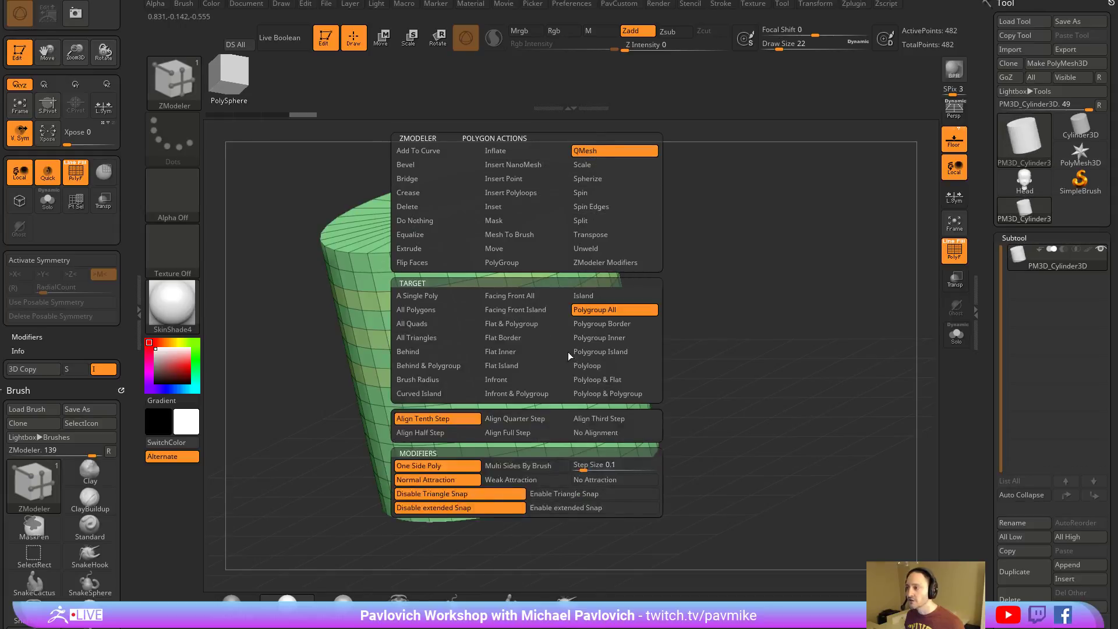
{"action": "key", "text": "space"}
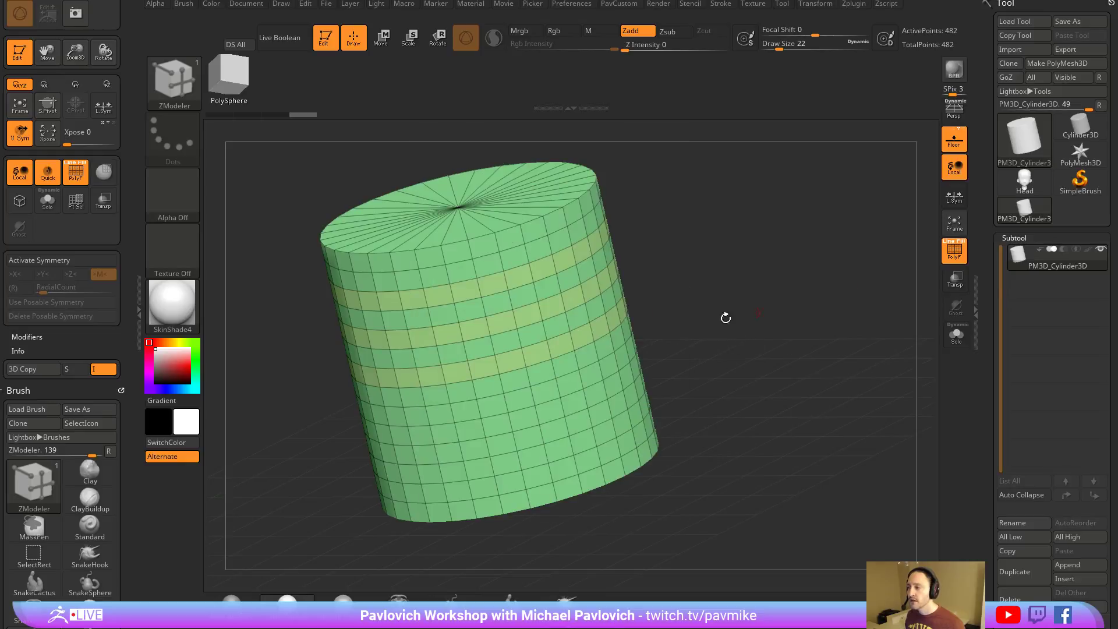
{"action": "key", "text": "space"}
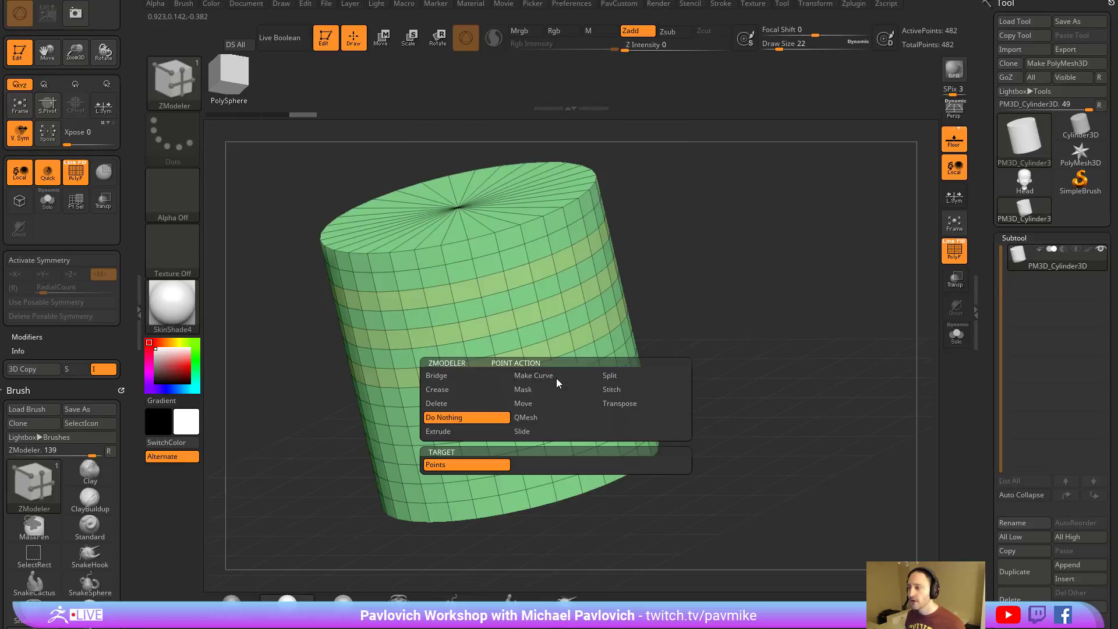
{"action": "left_click", "coordinate": [531, 432]}
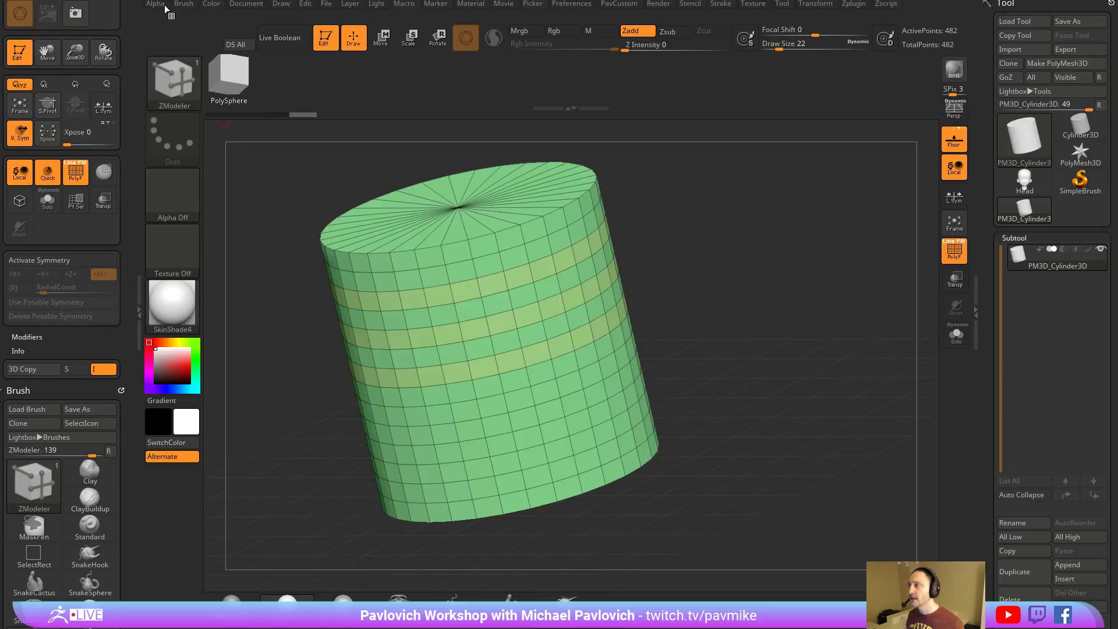
Start saving the ZModeler brush as a preset, browse to ZBrush 2018's ZStartup\BrushPresets folder, and cancel the save.
{"action": "left_click", "coordinate": [185, 5]}
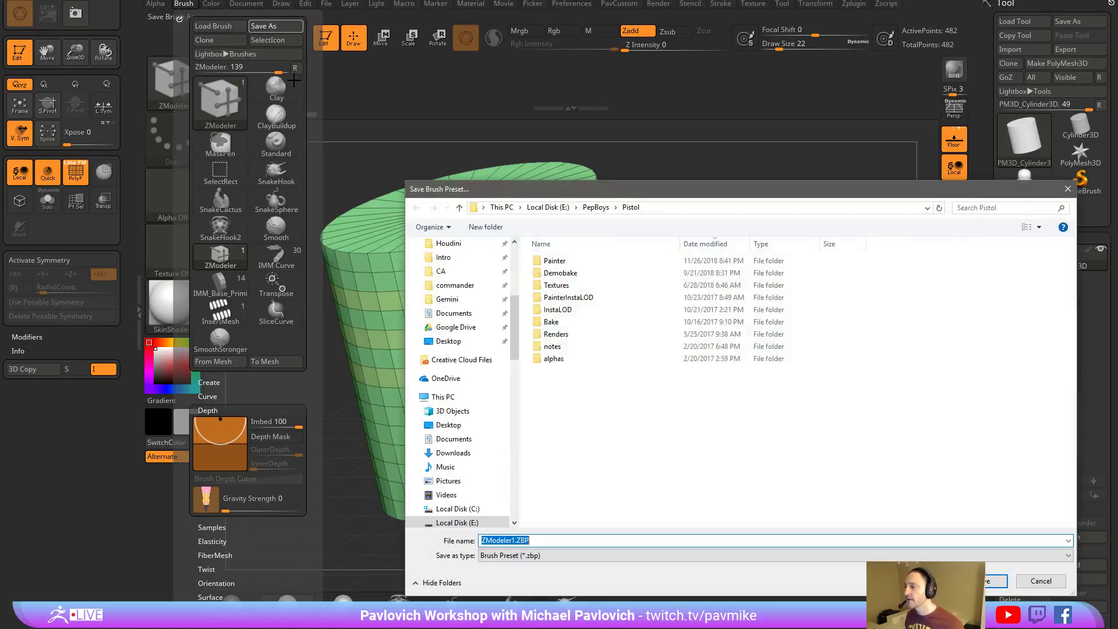
{"action": "left_click", "coordinate": [455, 299]}
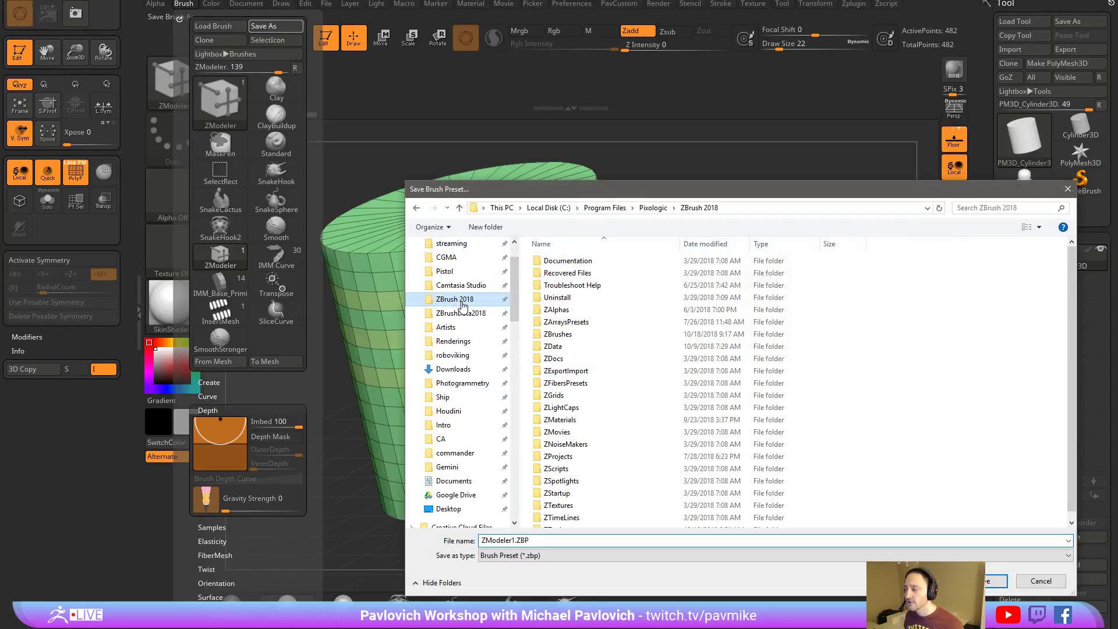
{"action": "scroll", "coordinate": [623, 474], "scroll_direction": "down", "scroll_amount": 1}
{"action": "double_click", "coordinate": [580, 484]}
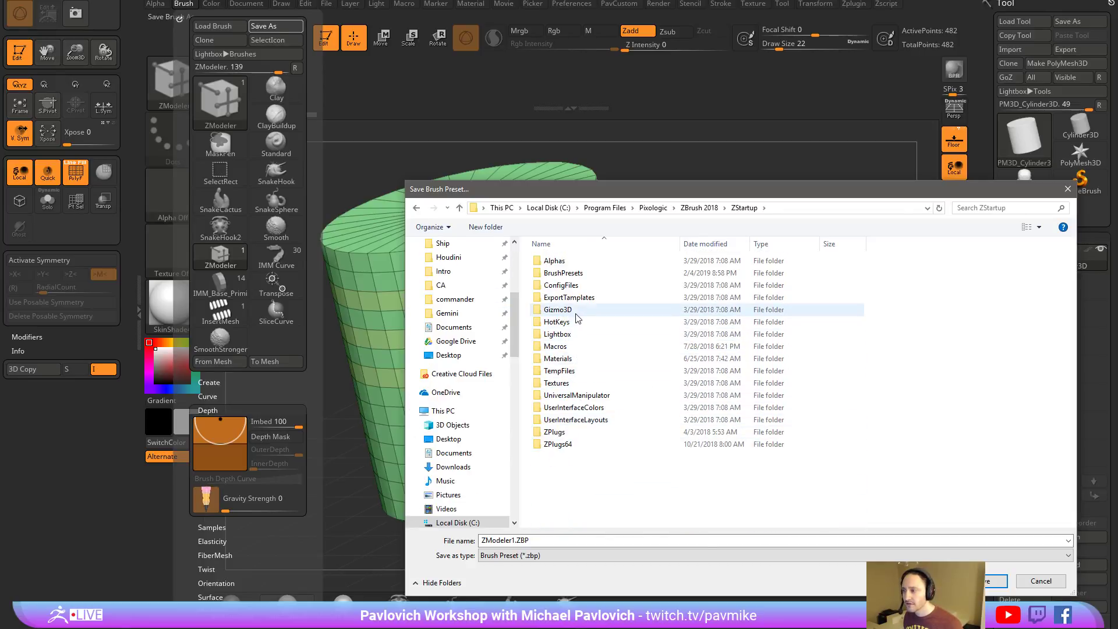
{"action": "double_click", "coordinate": [574, 273]}
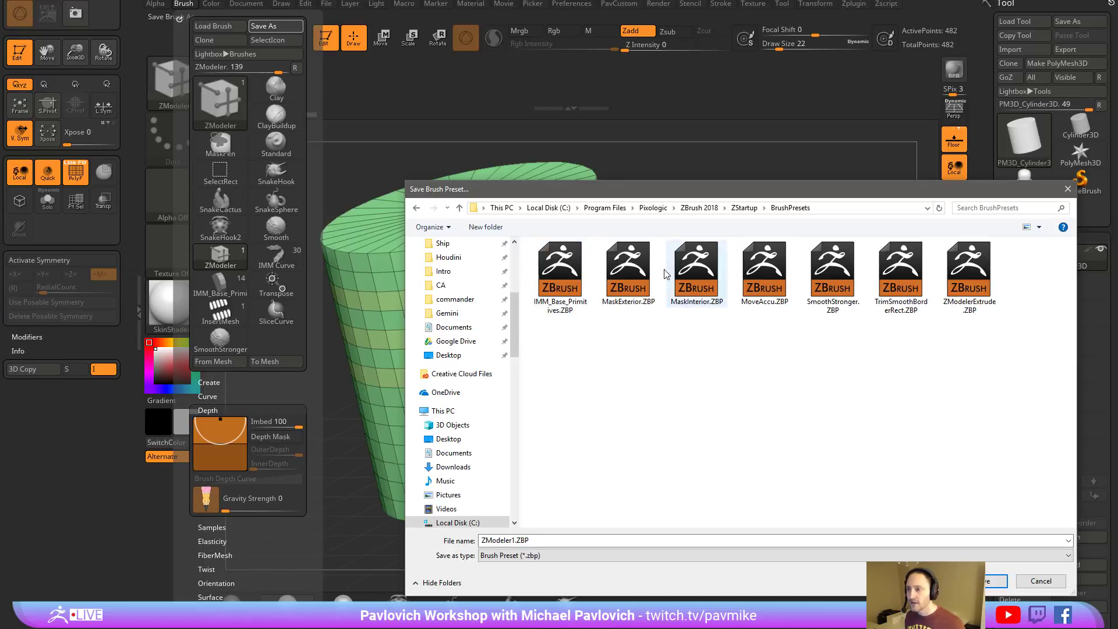
{"action": "left_click", "coordinate": [1040, 581]}
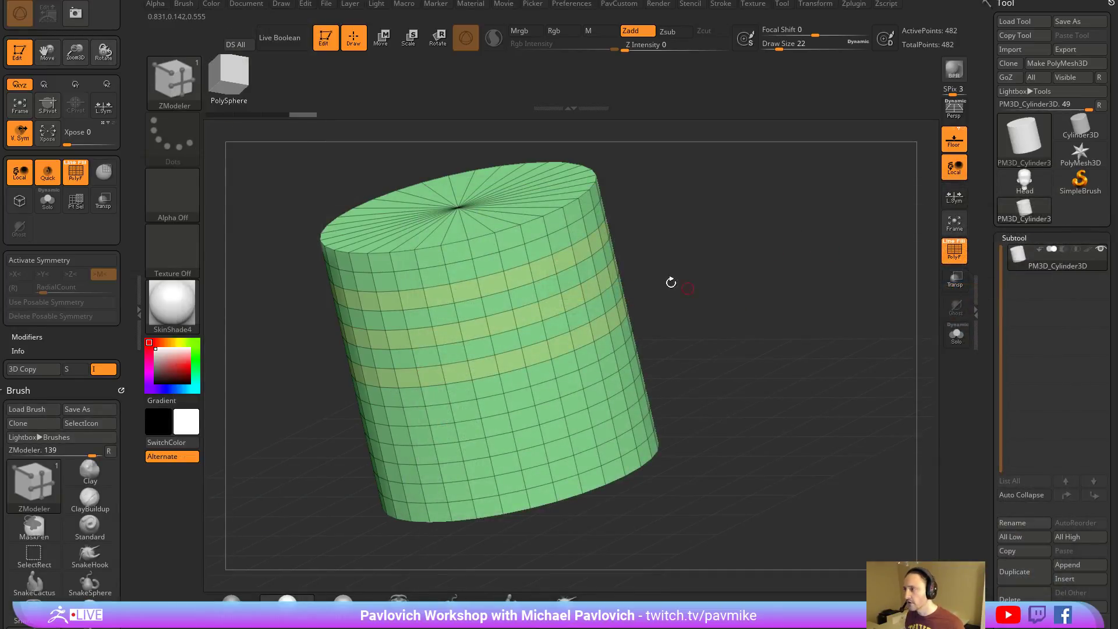
Look up the custom ZModelerExtrude brush in the brush library and return to the cylinder.
{"action": "key", "text": "b"}
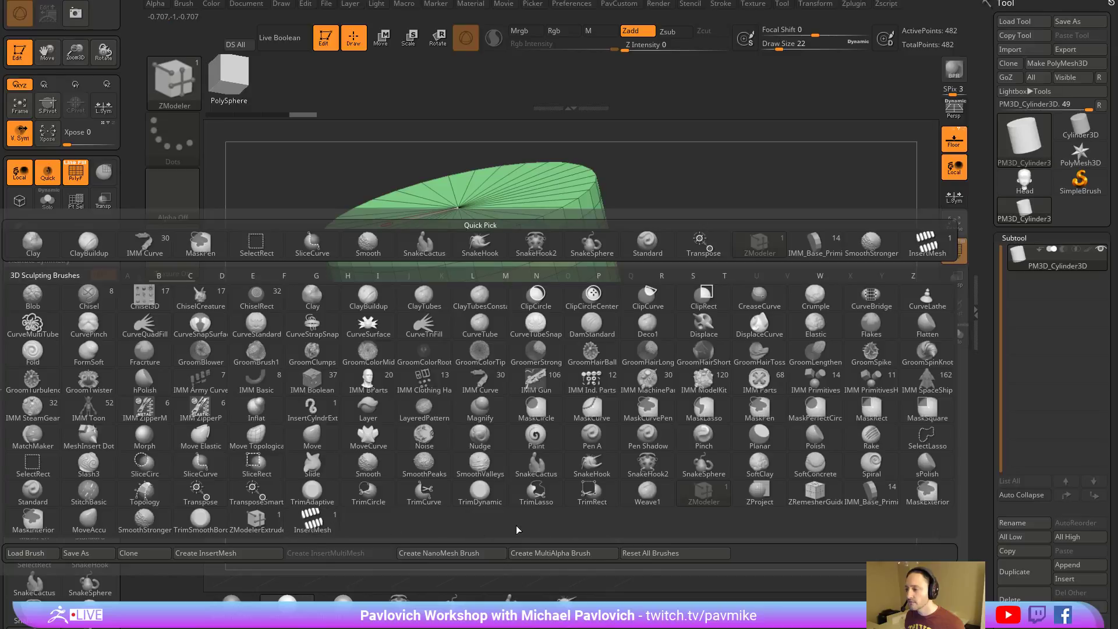
{"action": "left_click", "coordinate": [249, 526]}
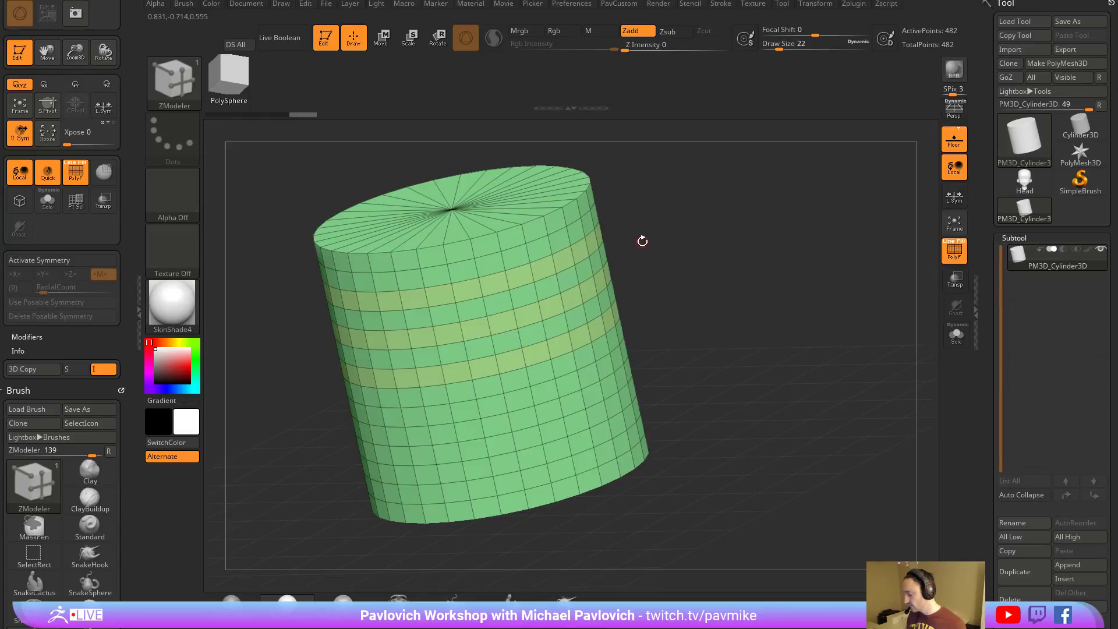
{"action": "left_click_drag", "start_coordinate": [661, 203], "coordinate": [654, 229]}
{"action": "key", "text": "space"}
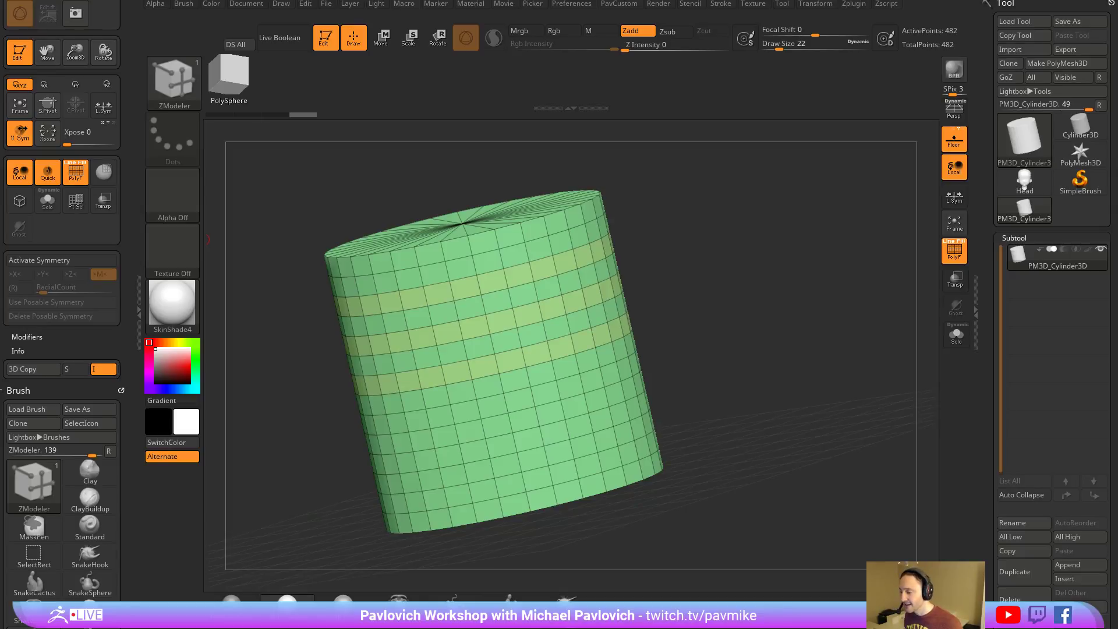
Switch to the browser, browse the ZBrush for Ideation playlist's video list, and return to the cylinder in ZBrush.
{"action": "key", "text": "alt+Tab"}
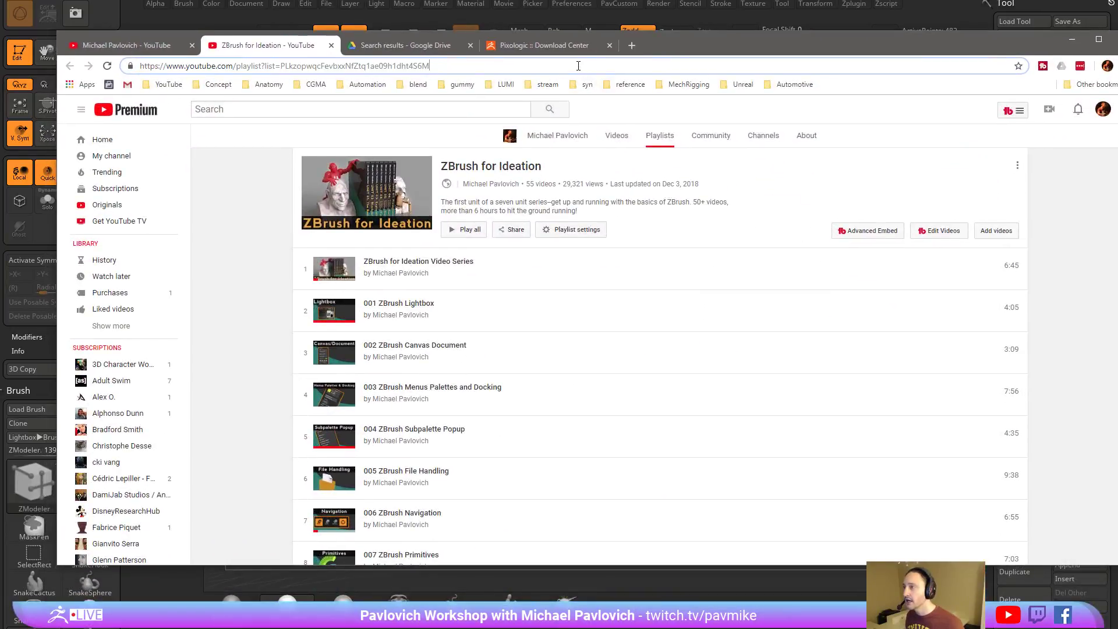
{"action": "key", "text": "ctrl+a"}
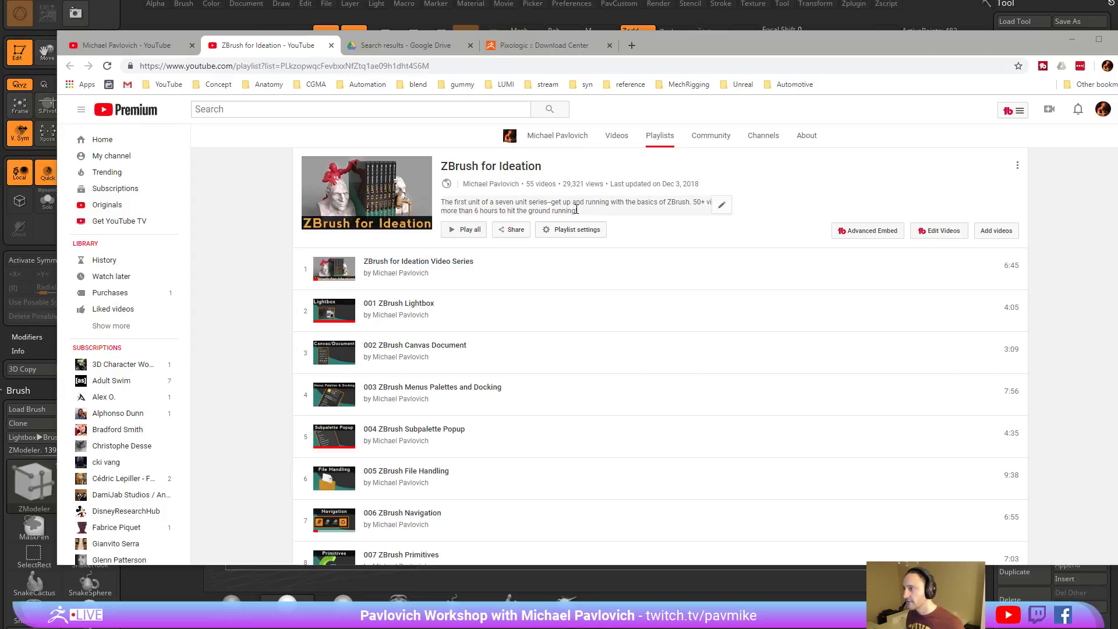
{"action": "scroll", "coordinate": [395, 289], "scroll_direction": "down", "scroll_amount": 20}
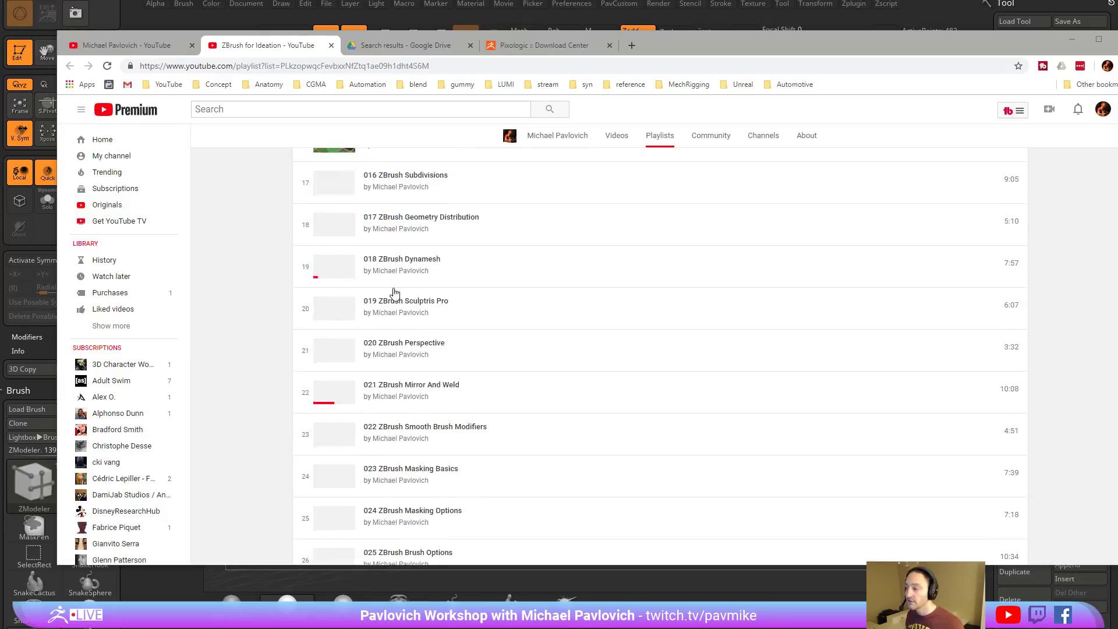
{"action": "scroll", "coordinate": [460, 392], "scroll_direction": "up", "scroll_amount": 20}
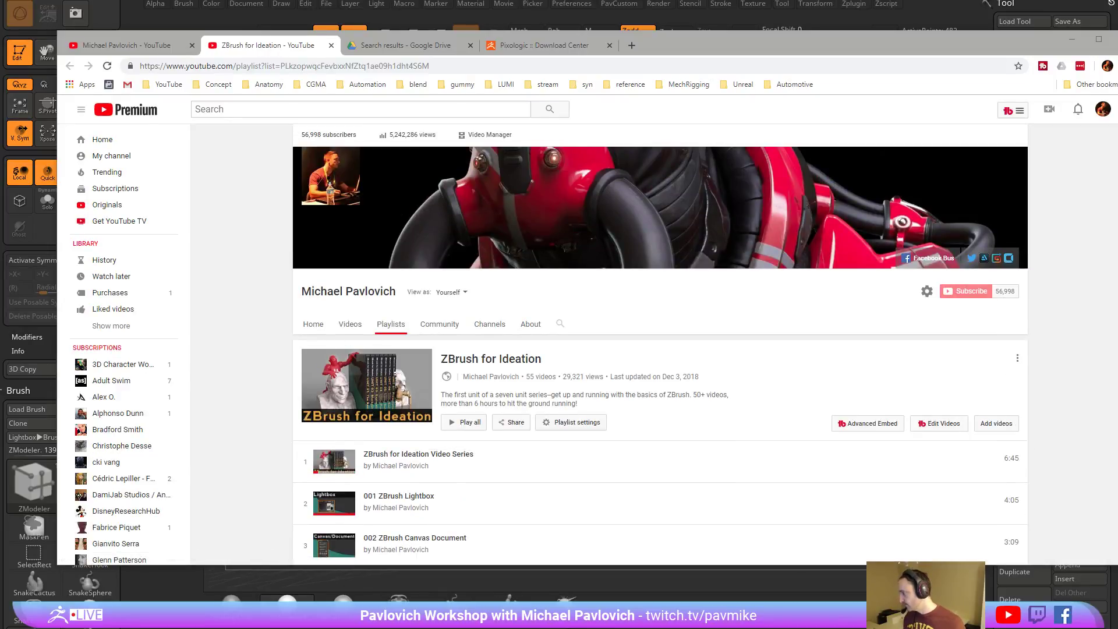
{"action": "scroll", "coordinate": [440, 312], "scroll_direction": "down", "scroll_amount": 10}
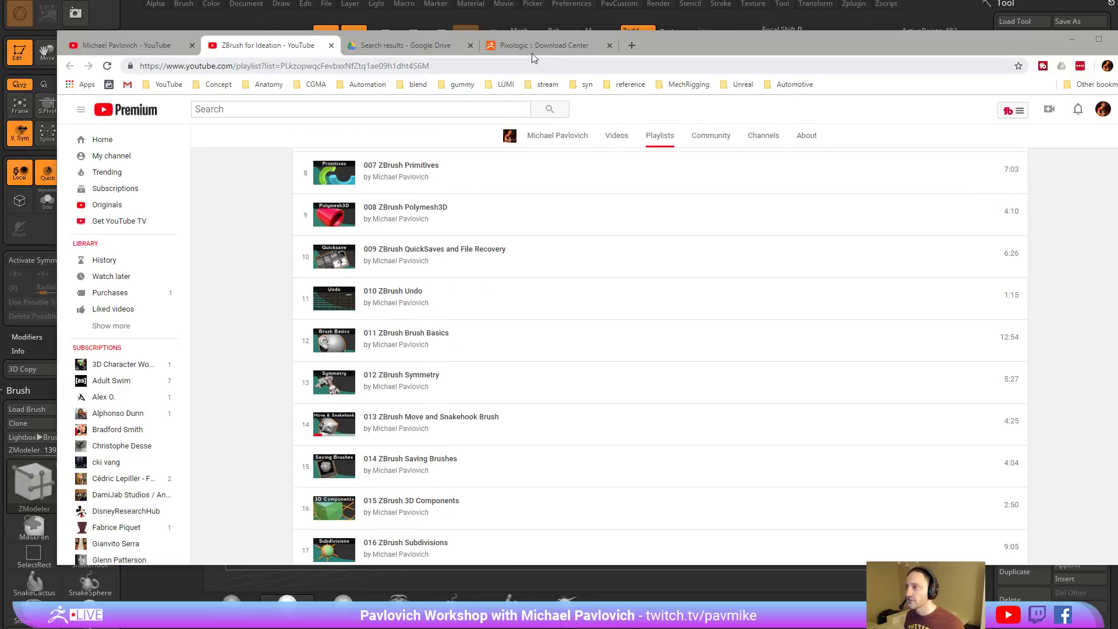
{"action": "left_click_drag", "start_coordinate": [711, 46], "coordinate": [1, 52]}
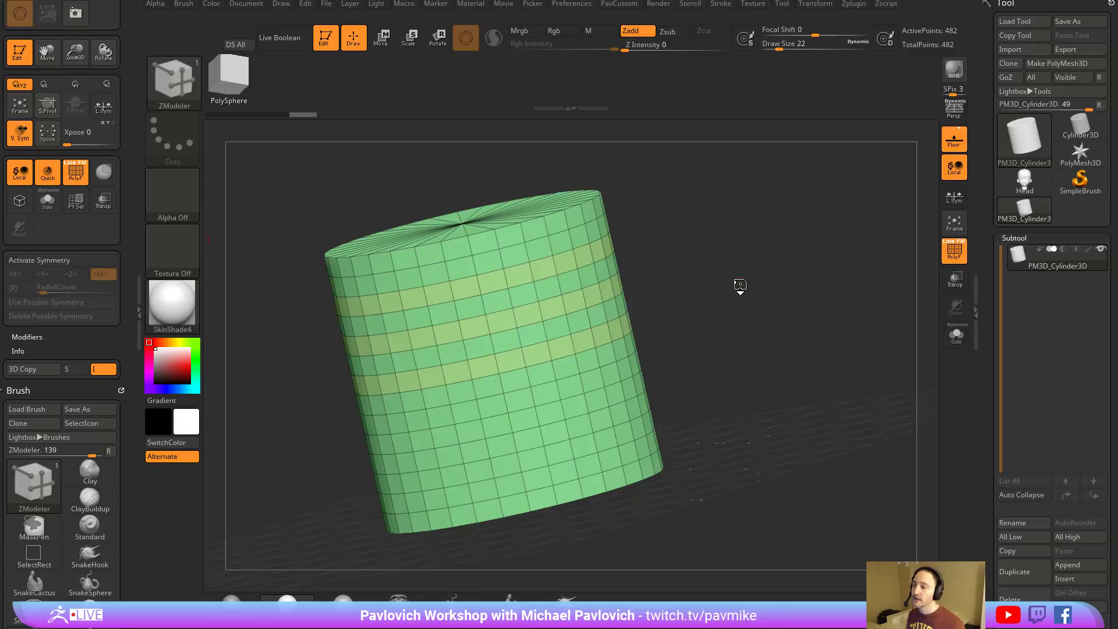
Set the ZModeler edge action to Mask, mask a stepped run of edges on the cylinder's side, and invert the mask.
{"action": "left_click_drag", "start_coordinate": [746, 276], "coordinate": [719, 288], "text": "alt"}
{"action": "key", "text": "space"}
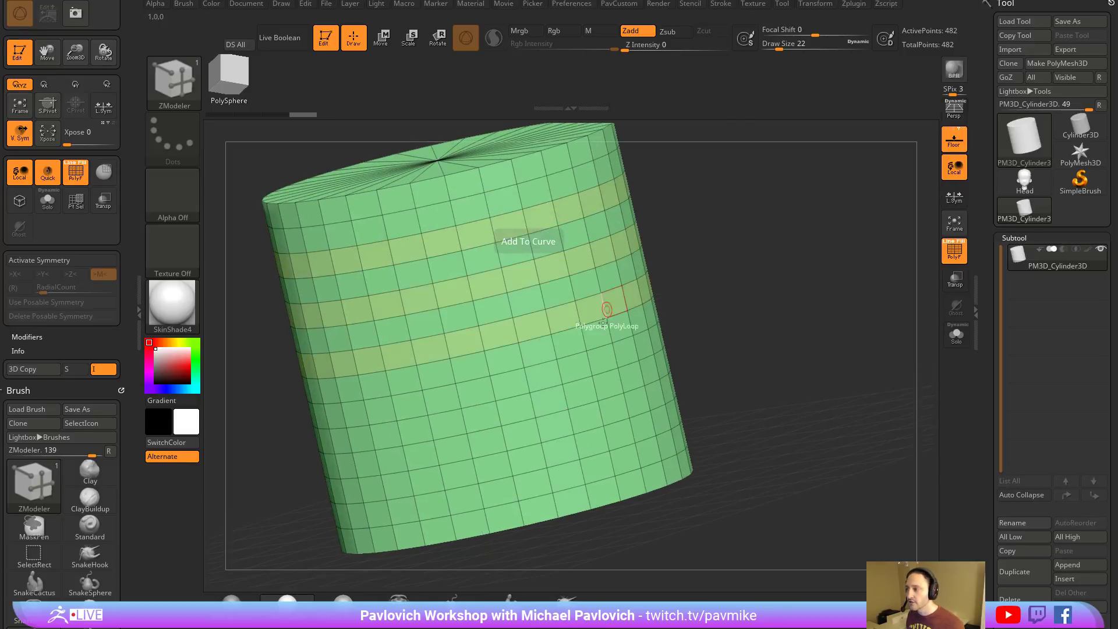
{"action": "key", "text": "space"}
{"action": "left_click", "coordinate": [498, 318]}
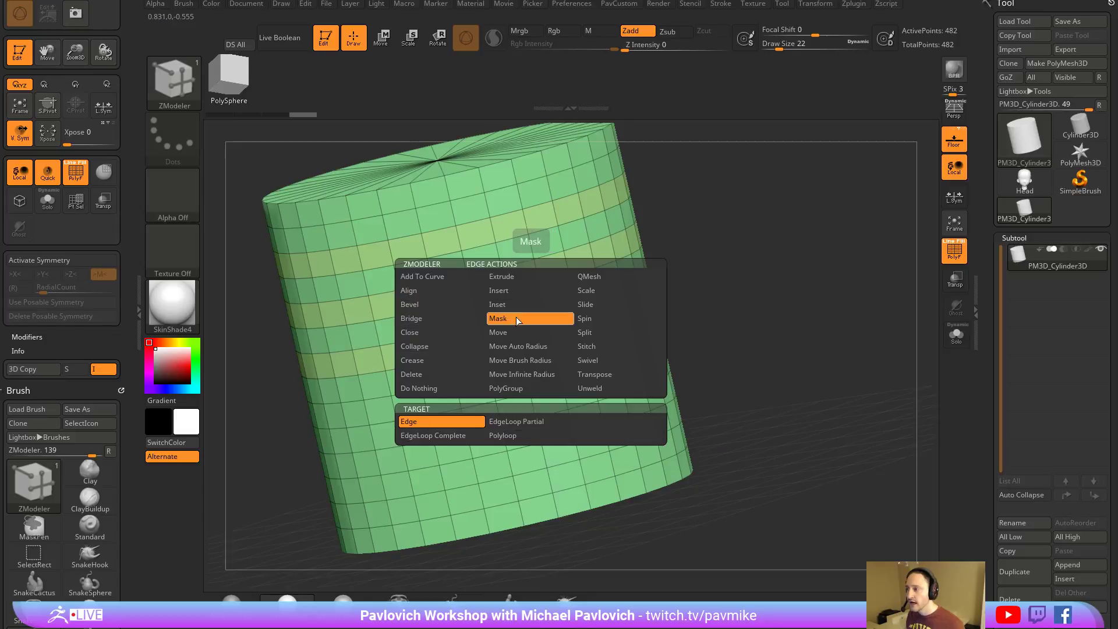
{"action": "left_click", "coordinate": [503, 346]}
{"action": "left_click", "coordinate": [470, 354]}
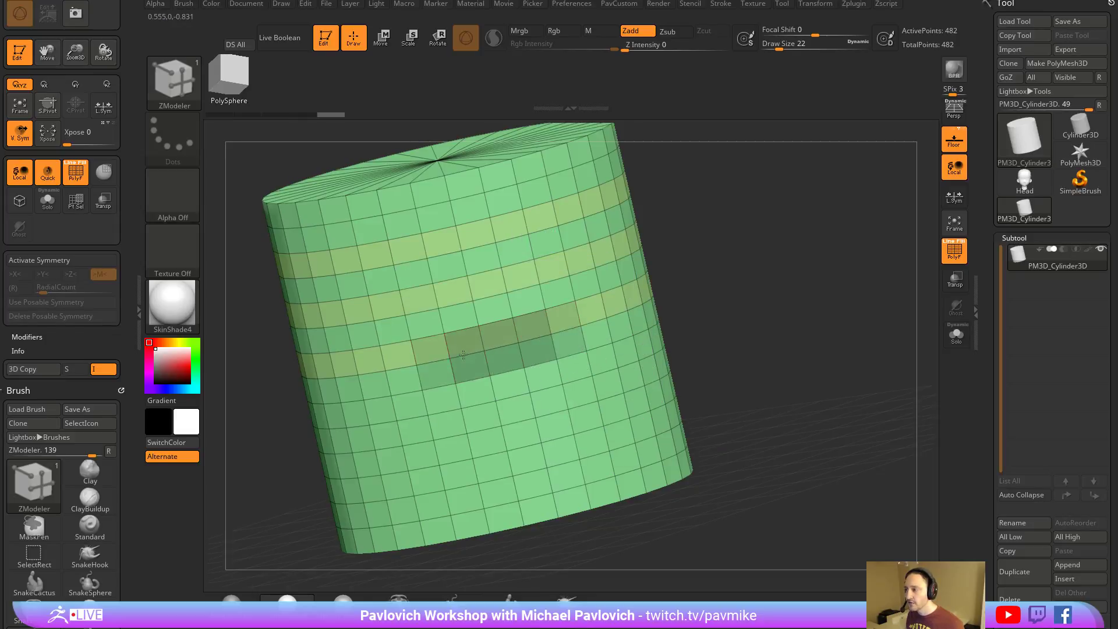
{"action": "left_click", "coordinate": [436, 363]}
{"action": "left_click", "coordinate": [418, 378]}
{"action": "left_click", "coordinate": [425, 402]}
{"action": "left_click", "coordinate": [757, 320], "text": "ctrl"}
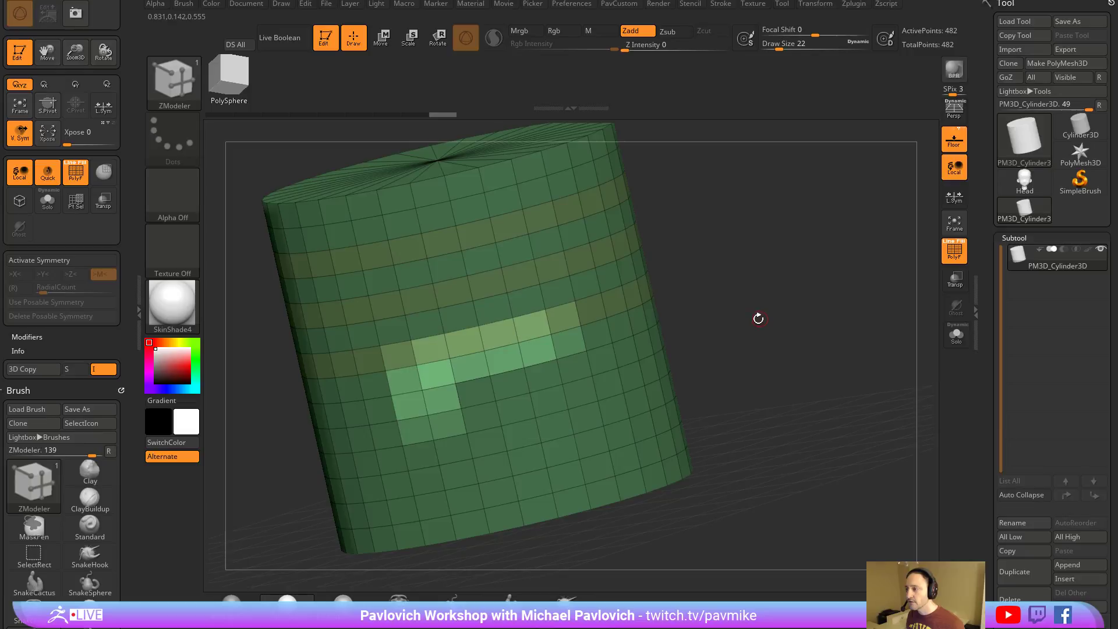
Set the edge action to Bevel with EdgeLoop Complete, bevel the edge row inside the unmasked strip, and undo the bevel.
{"action": "key", "text": "space"}
{"action": "left_click", "coordinate": [417, 312]}
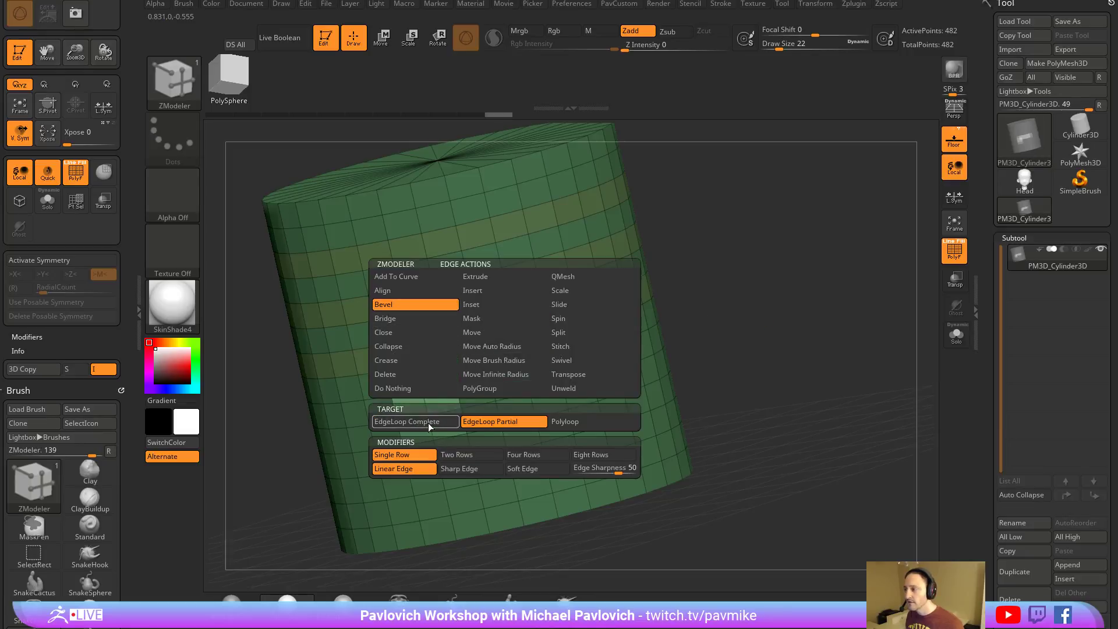
{"action": "left_click", "coordinate": [512, 344]}
{"action": "key", "text": "ctrl+z"}
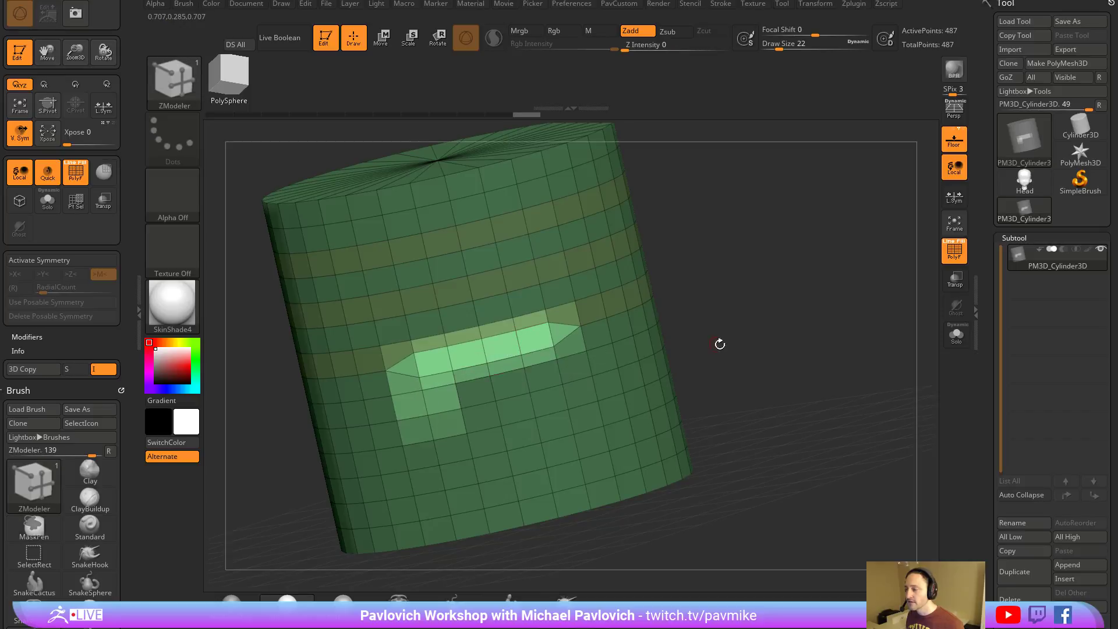
Clear the mask, mask a rectangular block on the cylinder's lower side, invert the mask, and return to the ZModeler brush.
{"action": "left_click_drag", "start_coordinate": [719, 344], "coordinate": [763, 295]}
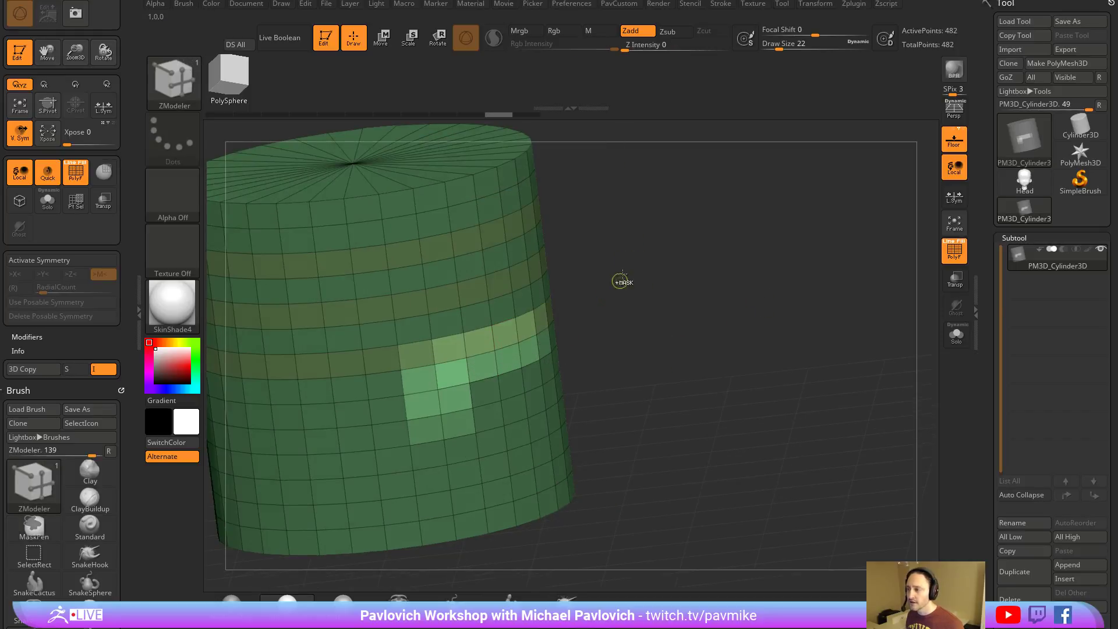
{"action": "left_click_drag", "start_coordinate": [621, 279], "coordinate": [689, 332]}
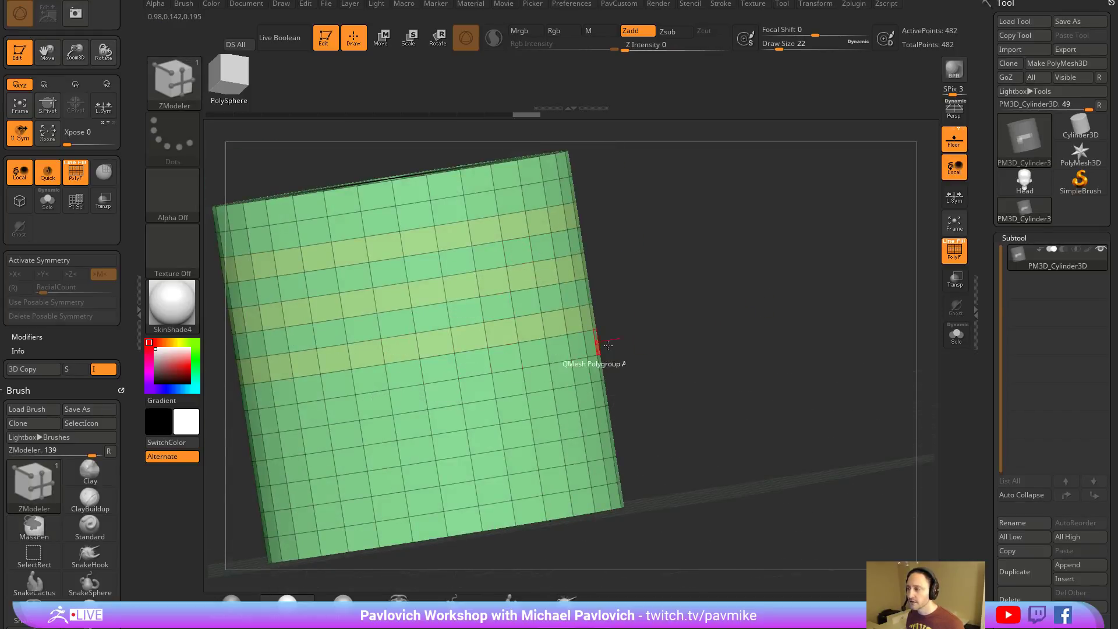
{"action": "mouse_move", "coordinate": [591, 361]}
{"action": "left_mouse_down"}
{"action": "mouse_move", "coordinate": [707, 343]}
{"action": "mouse_move", "coordinate": [670, 340]}
{"action": "left_mouse_up"}
{"action": "left_click_drag", "start_coordinate": [669, 340], "coordinate": [410, 495], "text": "ctrl"}
{"action": "left_click_drag", "start_coordinate": [583, 408], "coordinate": [724, 309]}
{"action": "left_click", "coordinate": [754, 327], "text": "ctrl"}
{"action": "key", "text": "w"}
{"action": "key", "text": "b"}
{"action": "key", "text": "z"}
{"action": "key", "text": "m"}
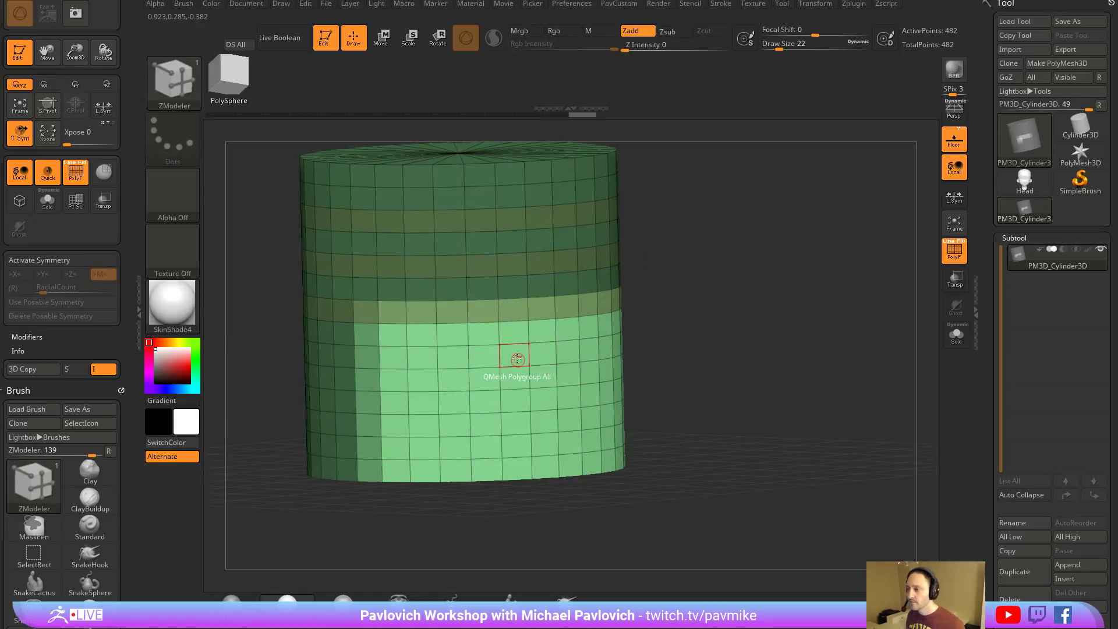
Set the polygon action to Extrude with Polygroup All, extrude the unmasked block outward, and undo the extrusion and masking.
{"action": "key", "text": "space"}
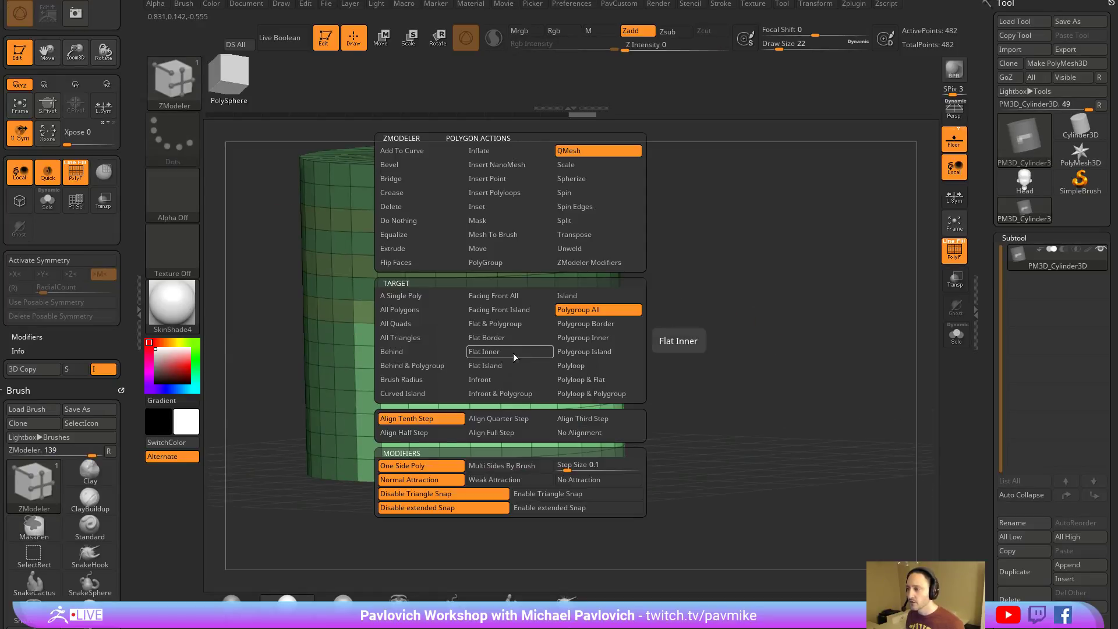
{"action": "left_click", "coordinate": [424, 249]}
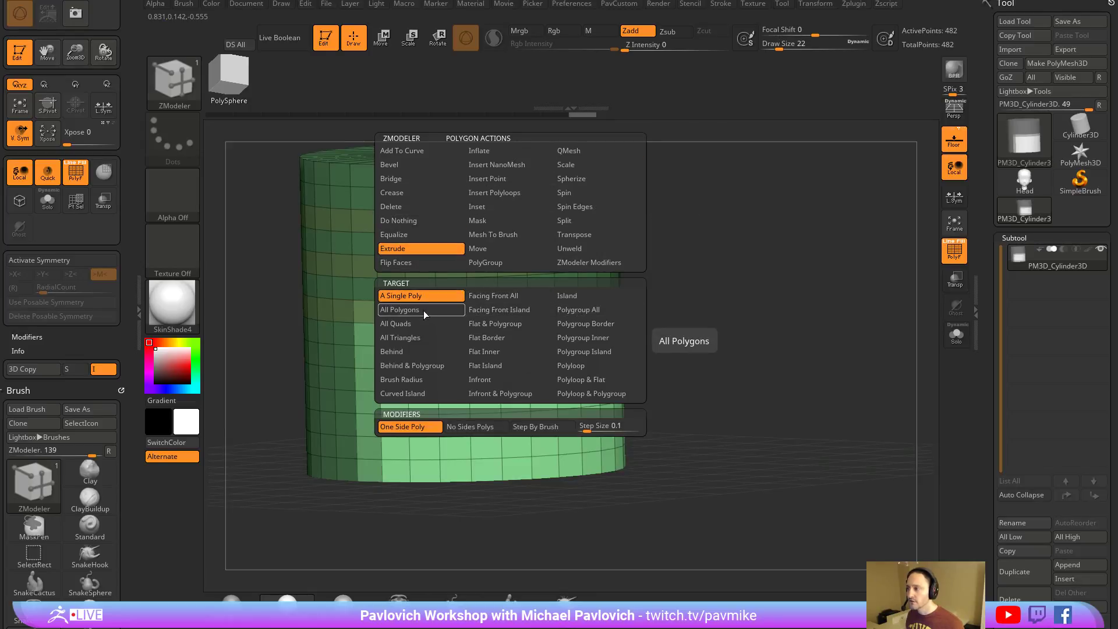
{"action": "left_click", "coordinate": [577, 309]}
{"action": "left_click_drag", "start_coordinate": [549, 374], "coordinate": [797, 386]}
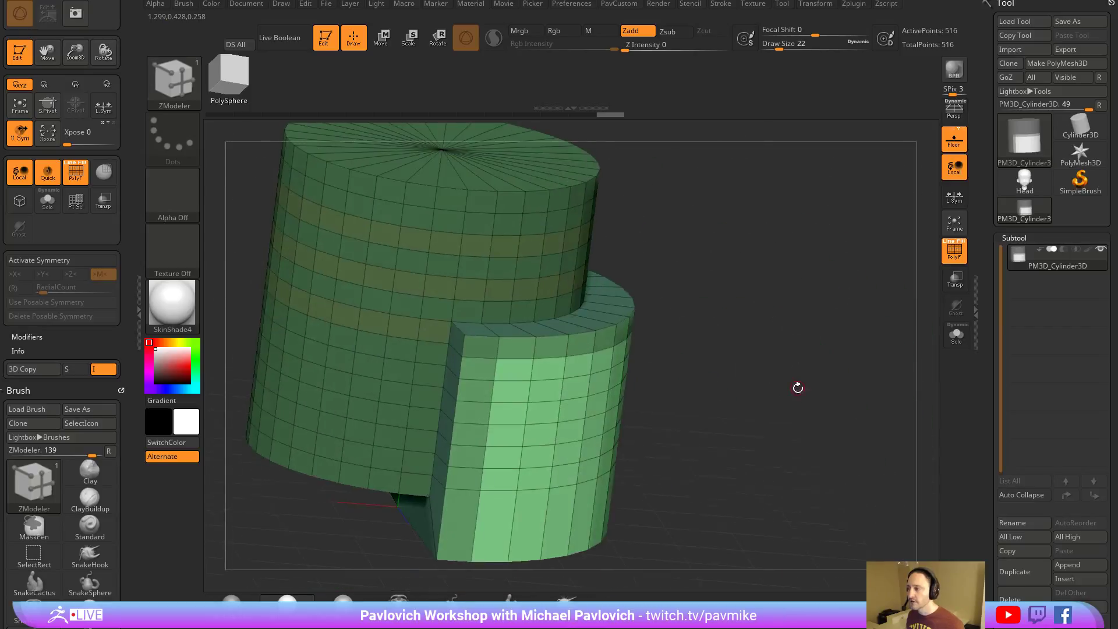
{"action": "key", "text": "ctrl+z"}
{"action": "key", "text": "ctrl+z"}
{"action": "key", "text": "ctrl+z"}
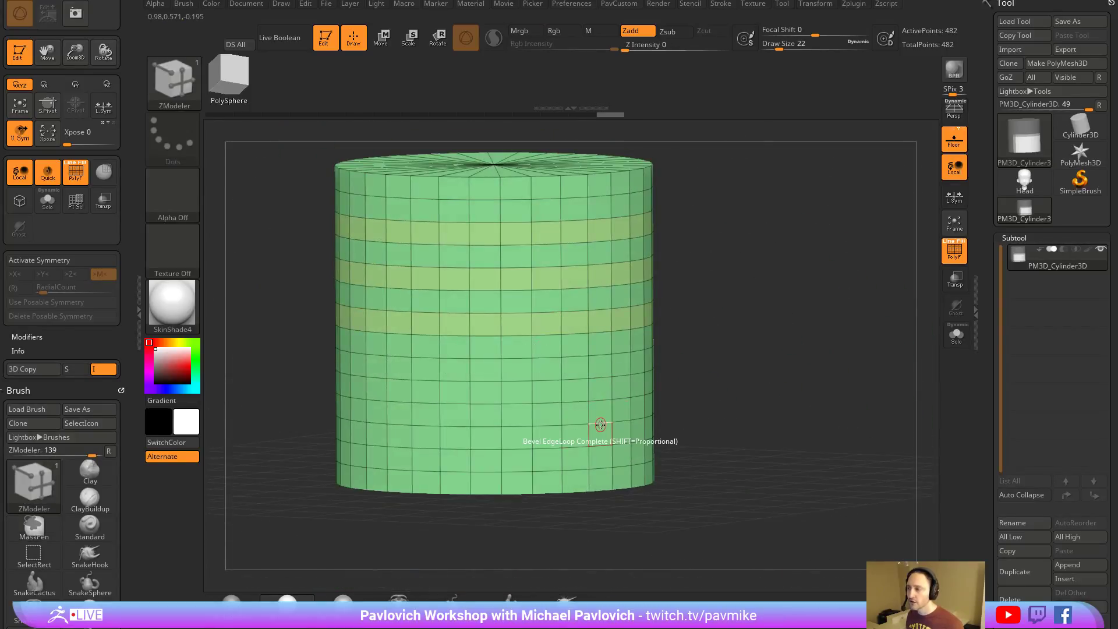
Undo a diagonal SliceCurve cut, isolate a rectangular block of the cylinder's lower faces as its own PolyGroup, and show the whole mesh.
{"action": "mouse_move", "coordinate": [741, 310]}
{"action": "left_mouse_down", "text": "shift"}
{"action": "mouse_move", "coordinate": [689, 305]}
{"action": "mouse_move", "coordinate": [419, 507]}
{"action": "left_mouse_up", "text": "shift"}
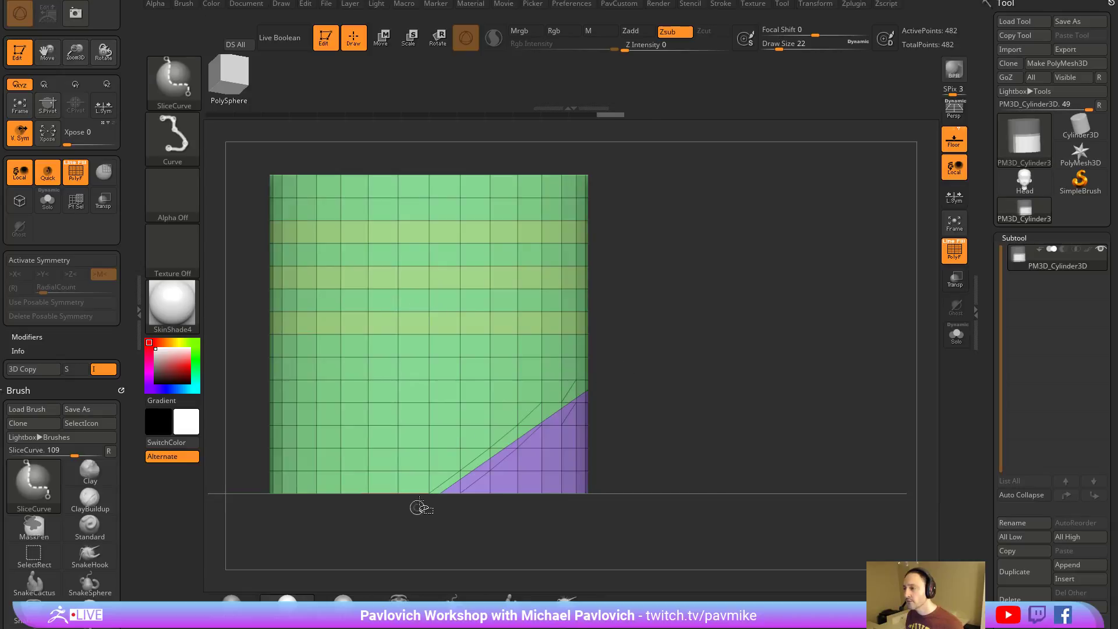
{"action": "left_click_drag", "start_coordinate": [702, 379], "coordinate": [704, 373], "text": "ctrl"}
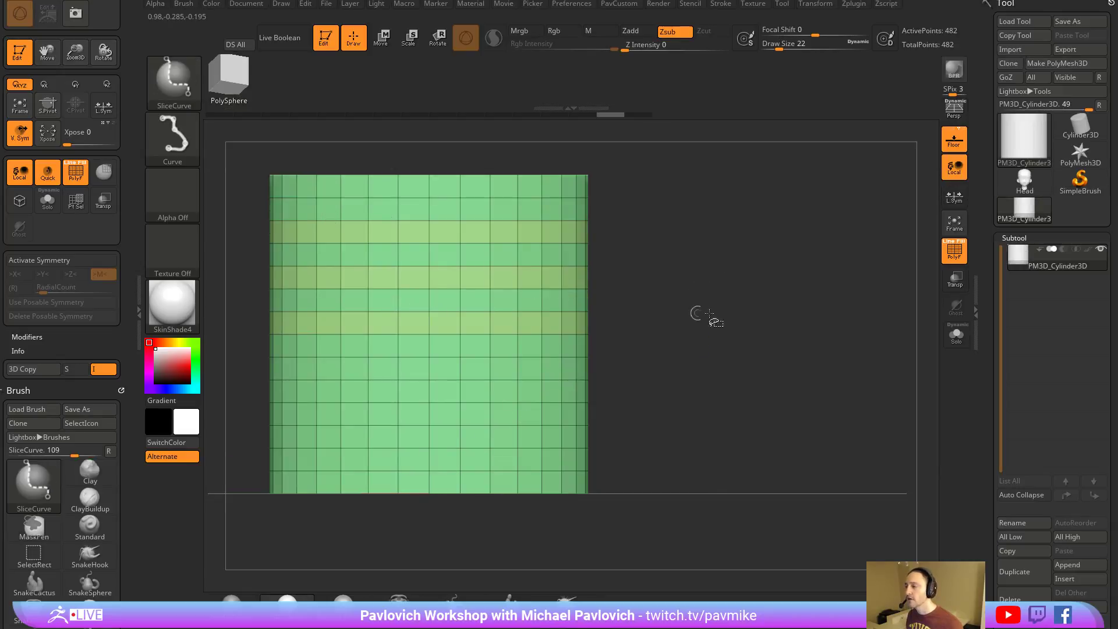
{"action": "mouse_move", "coordinate": [763, 298]}
{"action": "left_mouse_down", "text": "ctrl+shift"}
{"action": "mouse_move", "coordinate": [597, 370]}
{"action": "mouse_move", "coordinate": [644, 395]}
{"action": "mouse_move", "coordinate": [500, 424]}
{"action": "mouse_move", "coordinate": [657, 309]}
{"action": "mouse_move", "coordinate": [647, 355]}
{"action": "mouse_move", "coordinate": [556, 532]}
{"action": "mouse_move", "coordinate": [477, 487]}
{"action": "mouse_move", "coordinate": [466, 498]}
{"action": "left_mouse_up", "text": "ctrl+shift"}
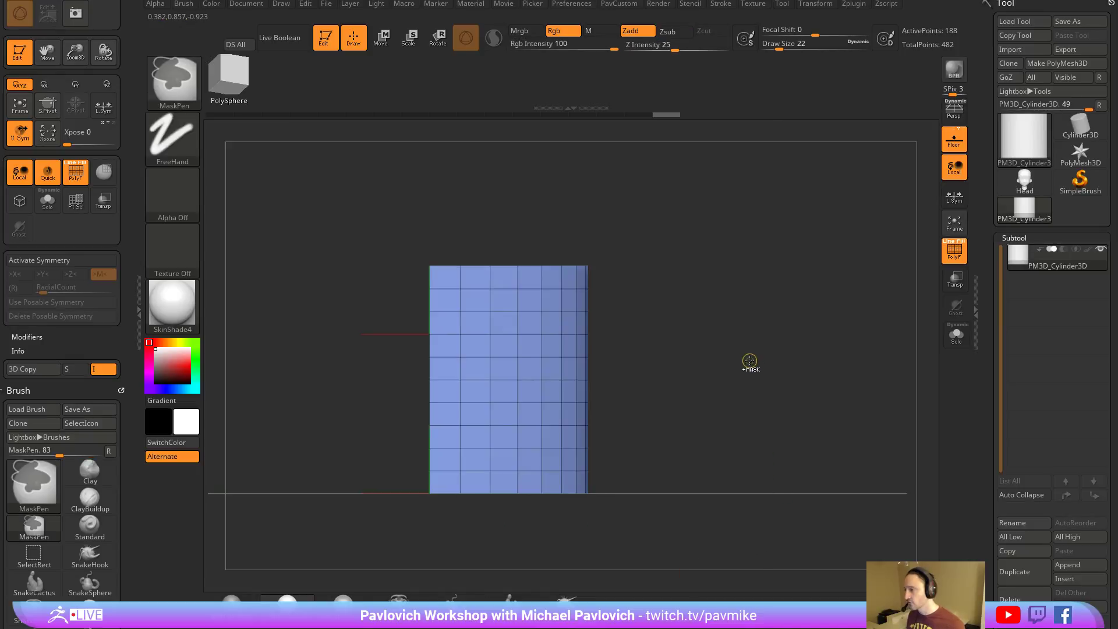
{"action": "left_click_drag", "start_coordinate": [789, 348], "coordinate": [816, 338]}
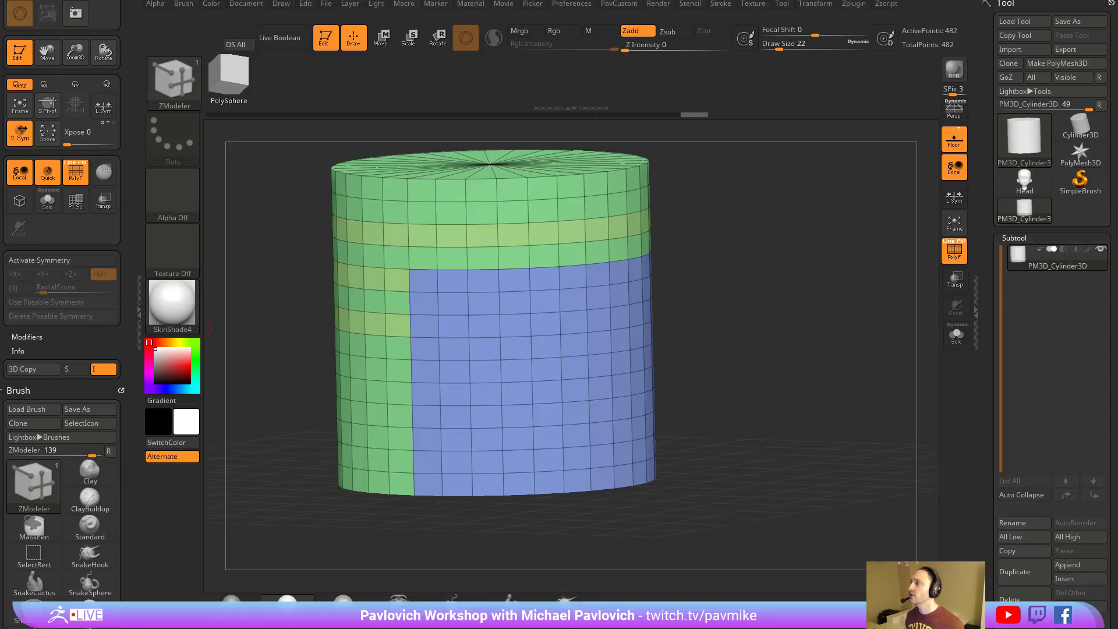
Dock the Zplugin palette in the tray and expand its FBX ExportImport options.
{"action": "left_click_drag", "start_coordinate": [127, 180], "coordinate": [156, 282]}
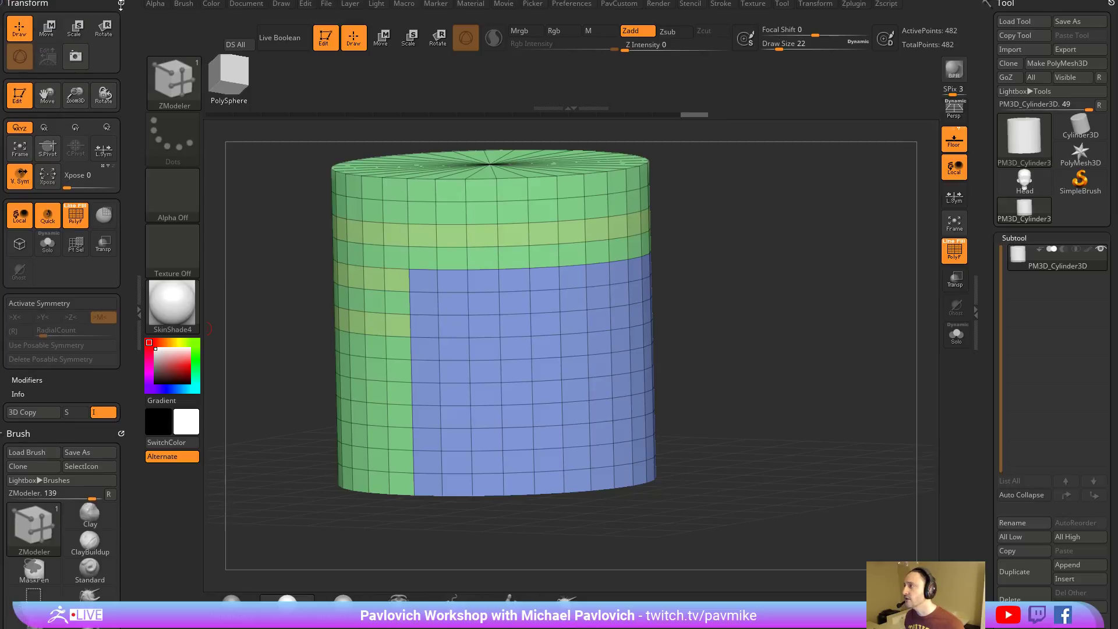
{"action": "left_click", "coordinate": [849, 7]}
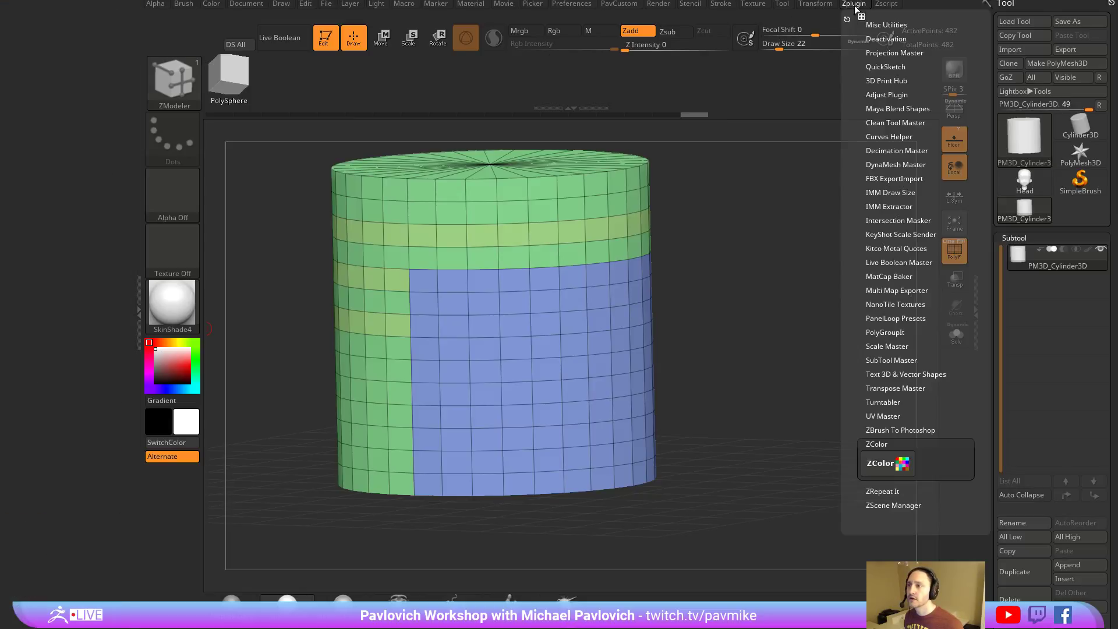
{"action": "left_click_drag", "start_coordinate": [846, 16], "coordinate": [87, 117]}
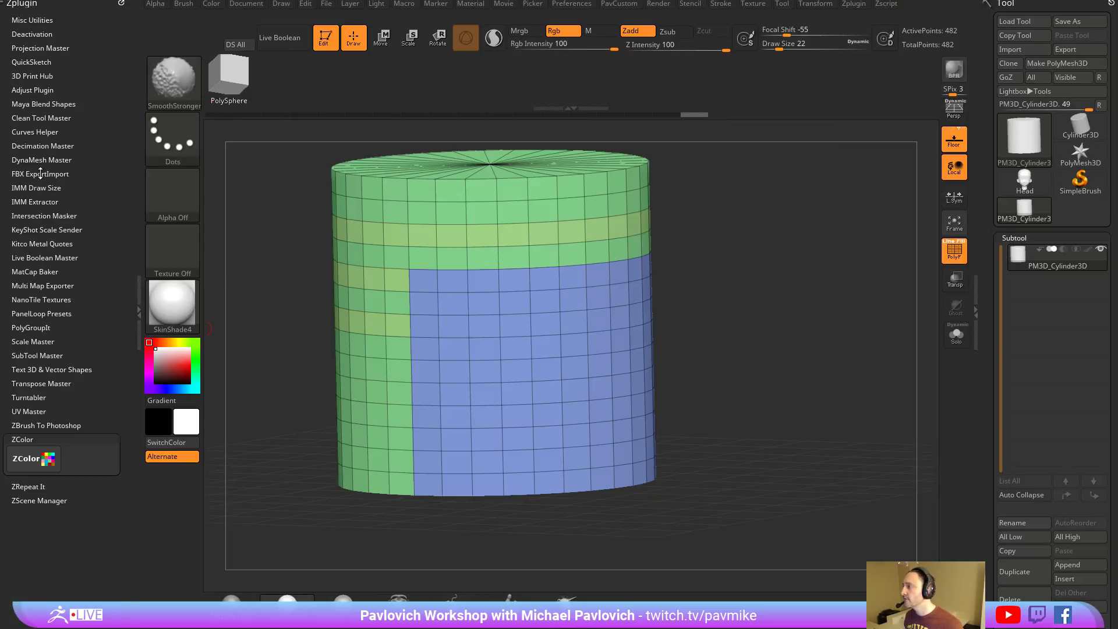
{"action": "left_click", "coordinate": [40, 166]}
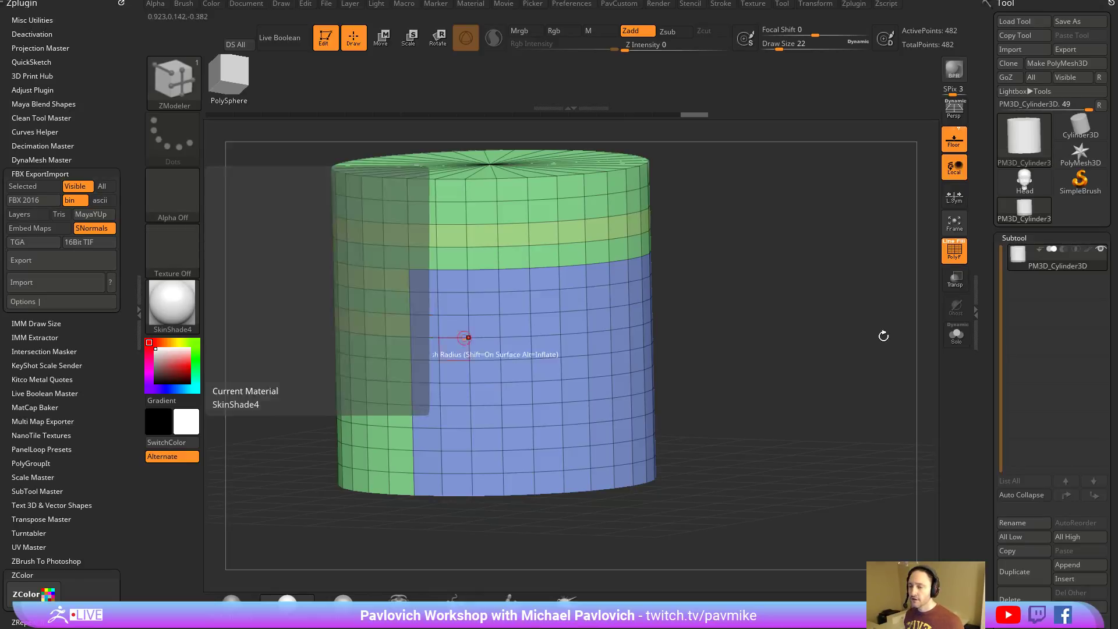
{"action": "mouse_move", "coordinate": [1040, 267]}
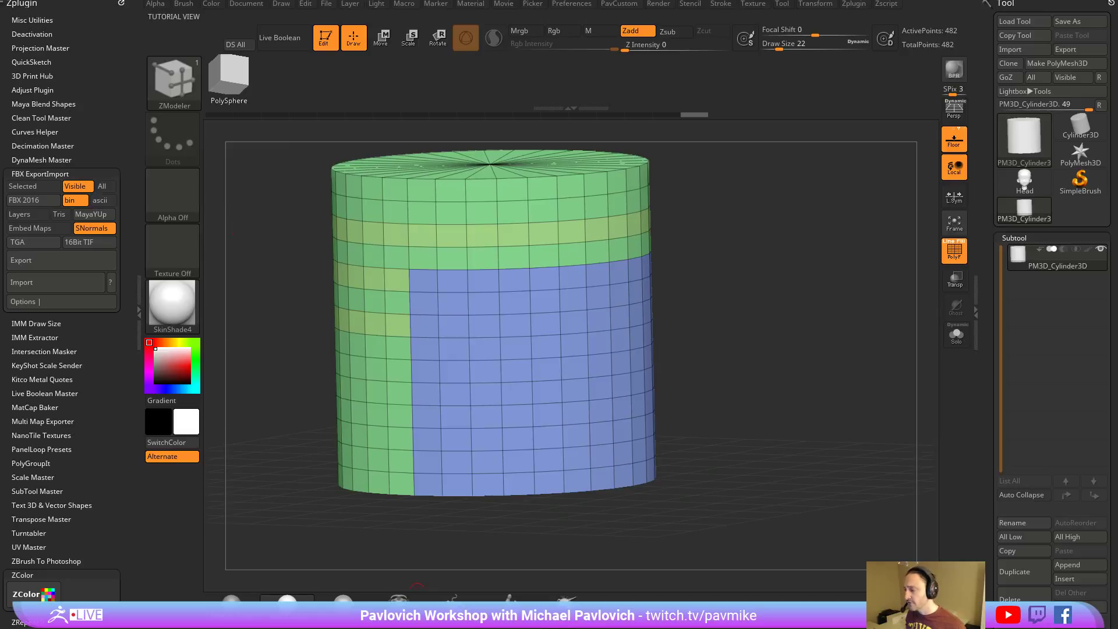
Switch to the browser, look through the channel's created playlists, and open Houdini Game Dev Toolset to examine its video list.
{"action": "key", "text": "alt+Tab"}
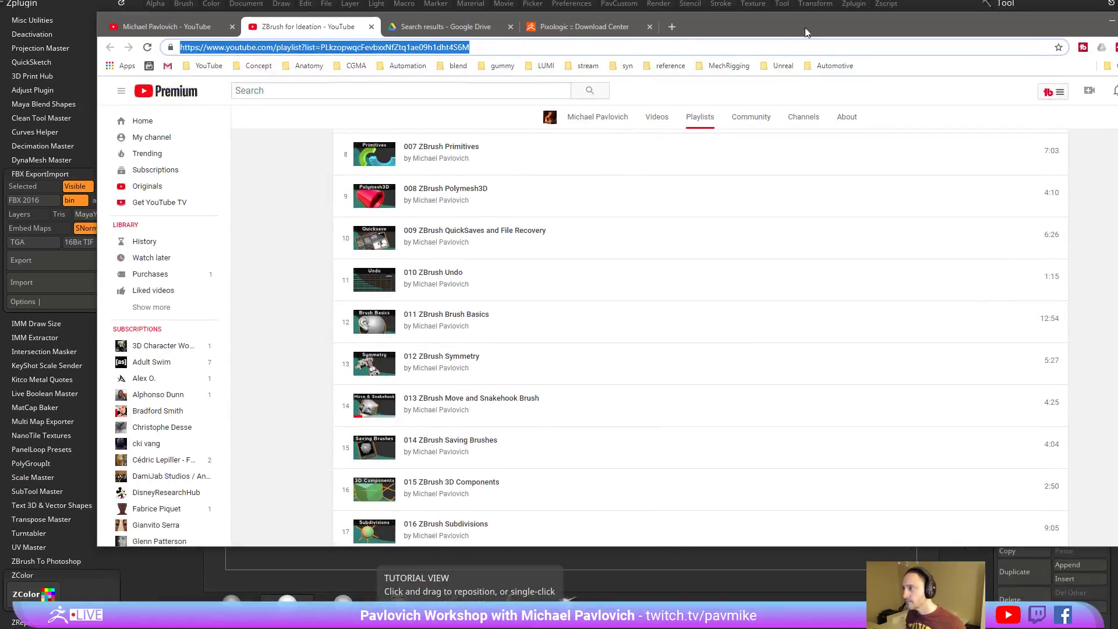
{"action": "left_click", "coordinate": [139, 33]}
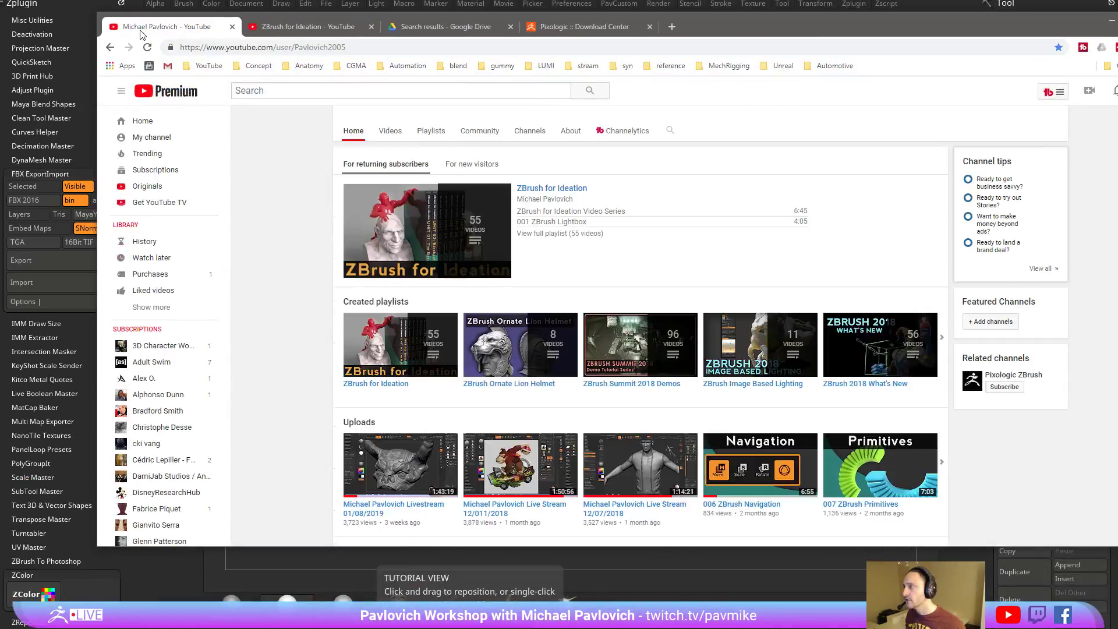
{"action": "left_click", "coordinate": [430, 131]}
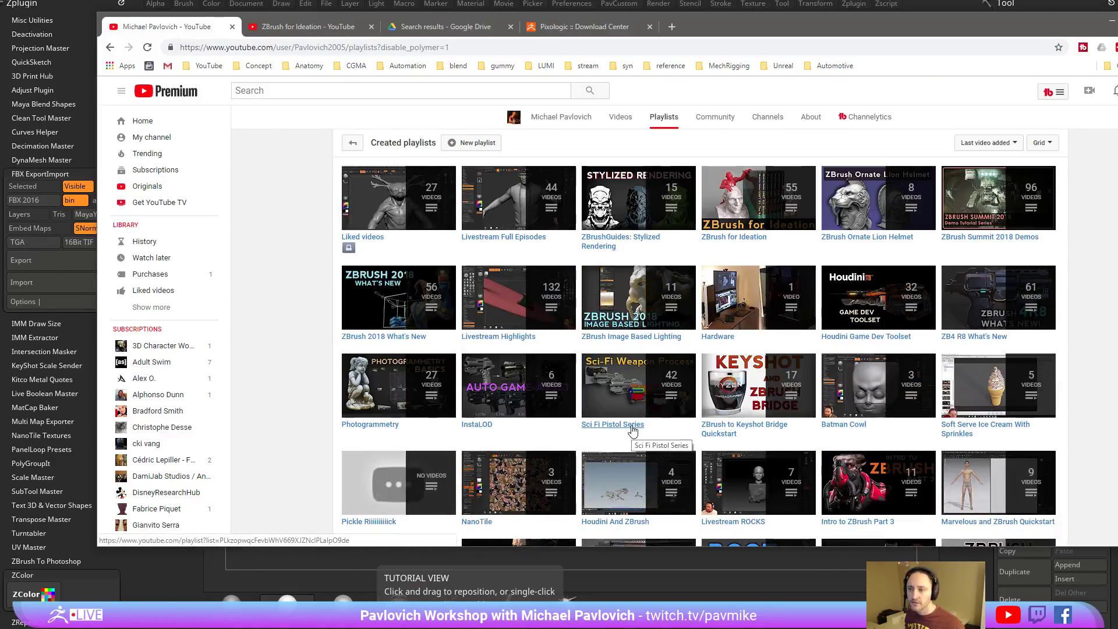
{"action": "scroll", "coordinate": [661, 447], "scroll_direction": "down", "scroll_amount": 3}
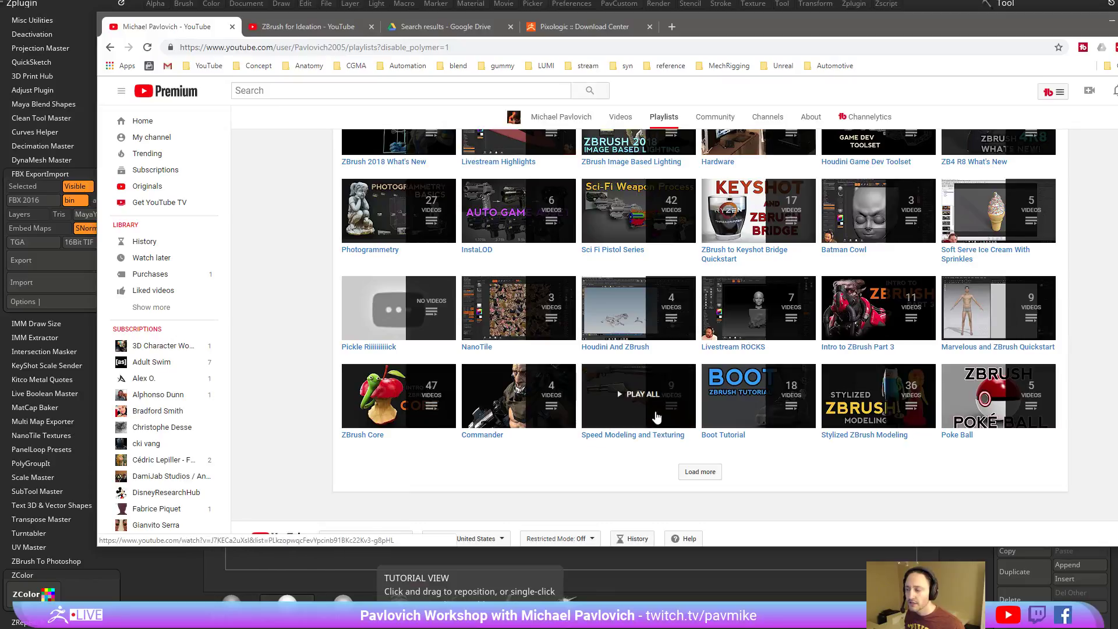
{"action": "scroll", "coordinate": [300, 367], "scroll_direction": "up", "scroll_amount": 3}
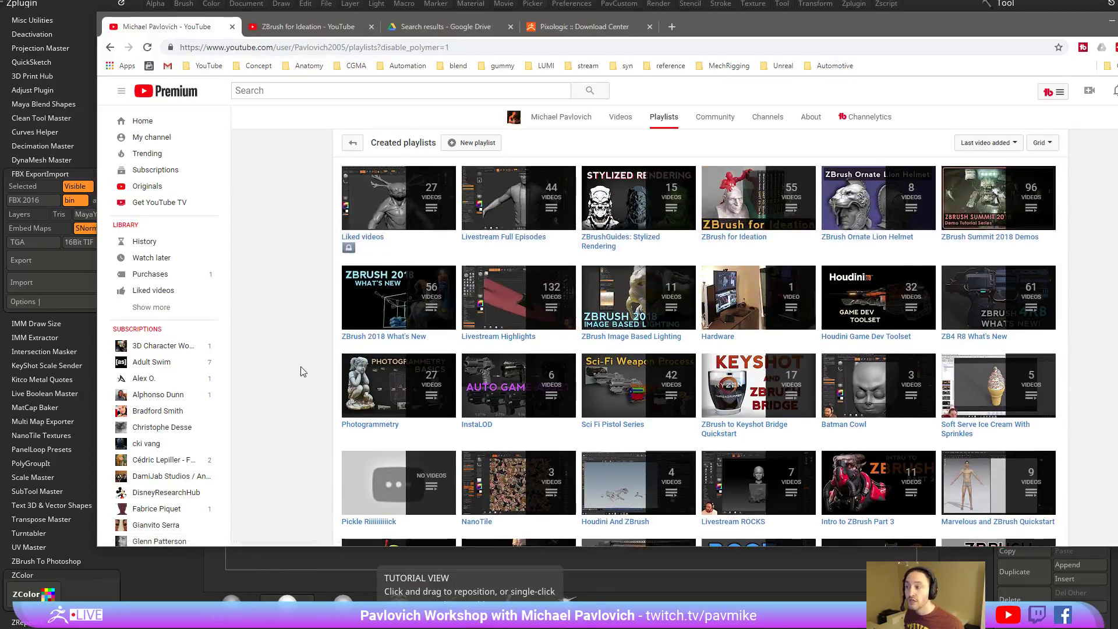
{"action": "left_click", "coordinate": [863, 343]}
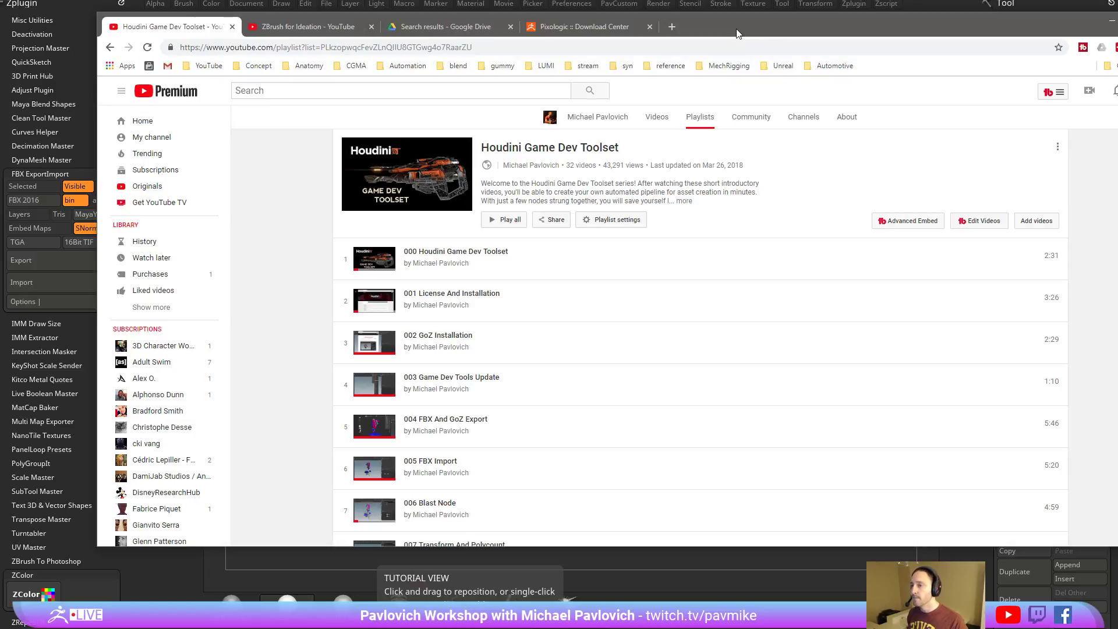
{"action": "scroll", "coordinate": [722, 207], "scroll_direction": "down", "scroll_amount": 14}
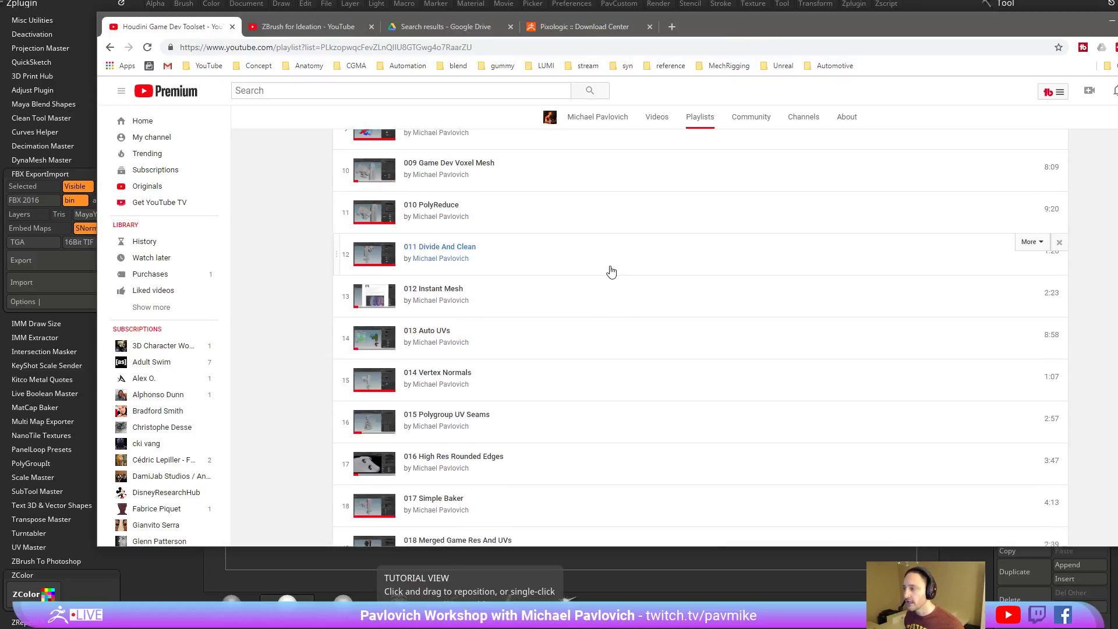
Look over the Houdini Game Dev Toolset playlist overview in the browser and switch back to ZBrush.
{"action": "scroll", "coordinate": [609, 269], "scroll_direction": "up", "scroll_amount": 15}
{"action": "scroll", "coordinate": [611, 270], "scroll_direction": "up", "scroll_amount": 2}
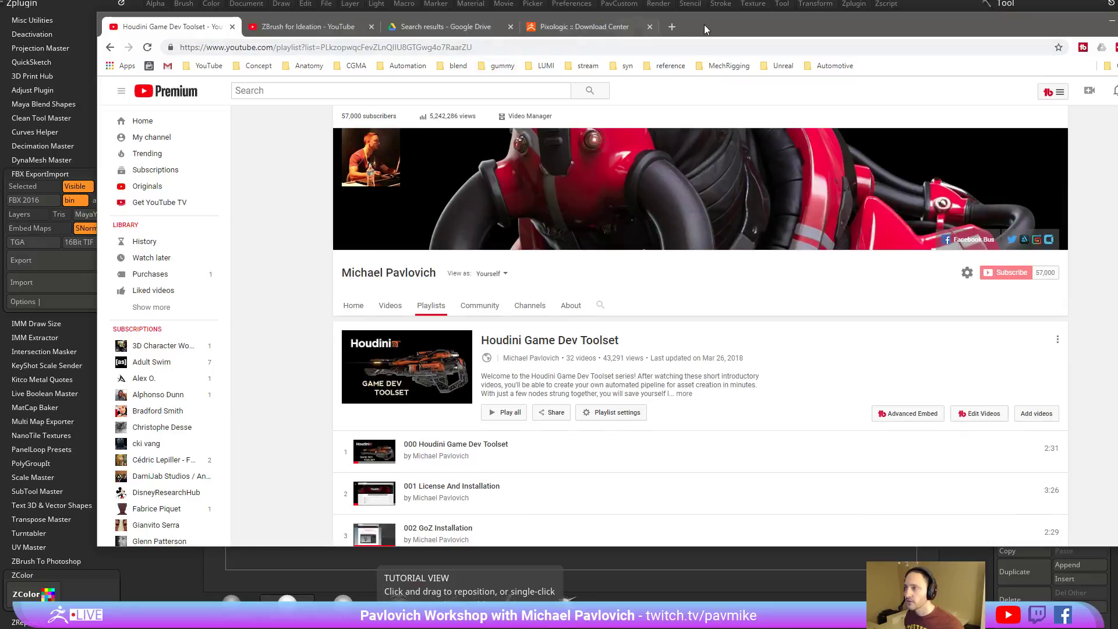
{"action": "key", "text": "alt+Tab"}
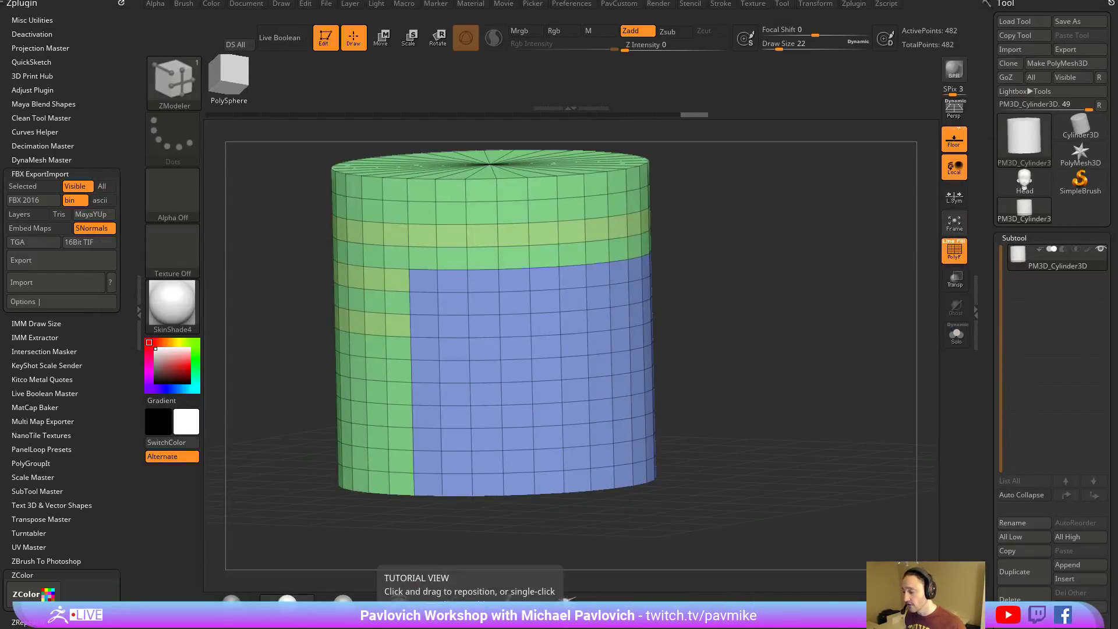
{"action": "key", "text": "alt+Tab"}
{"action": "scroll", "coordinate": [609, 270], "scroll_direction": "down", "scroll_amount": 4}
{"action": "key", "text": "alt+Tab"}
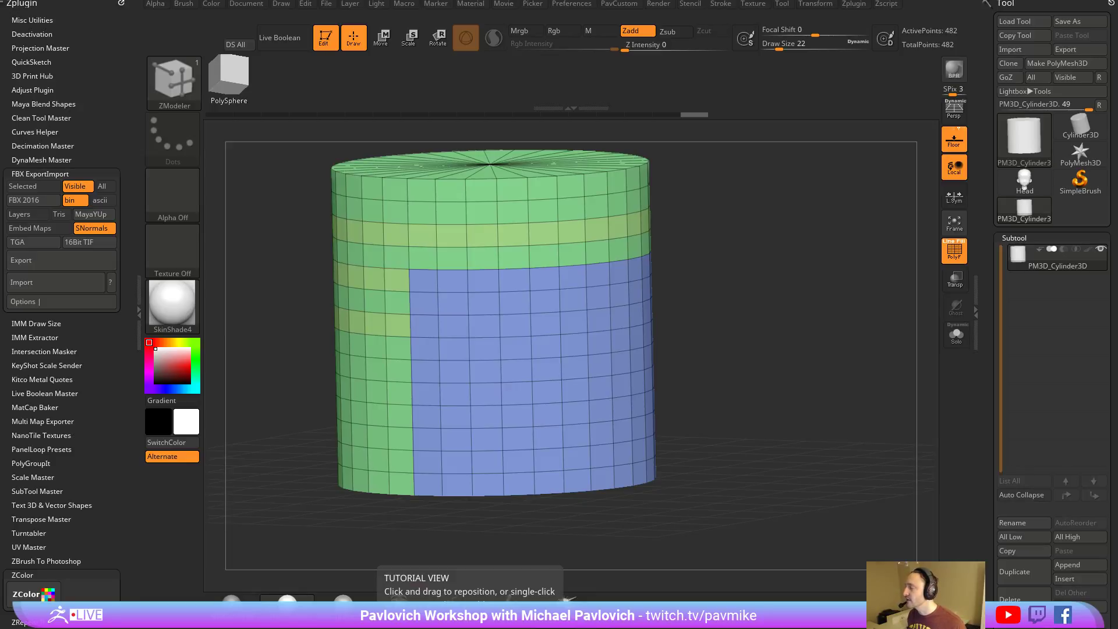
Leave the cylinder and load the DemoSoldier.ZPR project.
{"action": "left_click", "coordinate": [336, 41]}
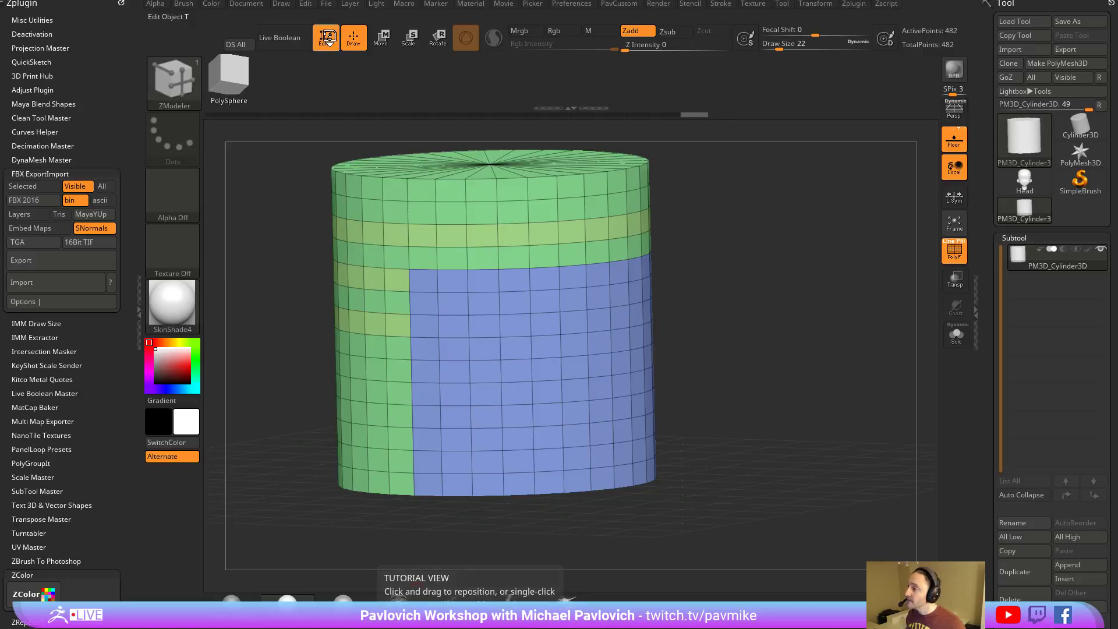
{"action": "key", "text": "comma"}
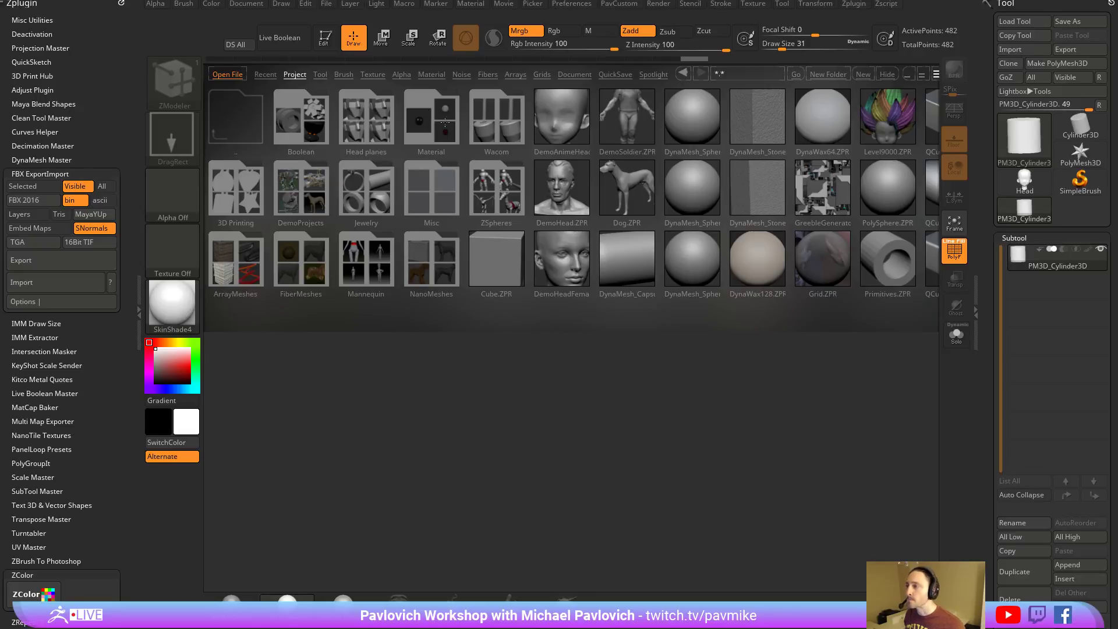
{"action": "double_click", "coordinate": [640, 134]}
{"action": "left_click", "coordinate": [593, 280]}
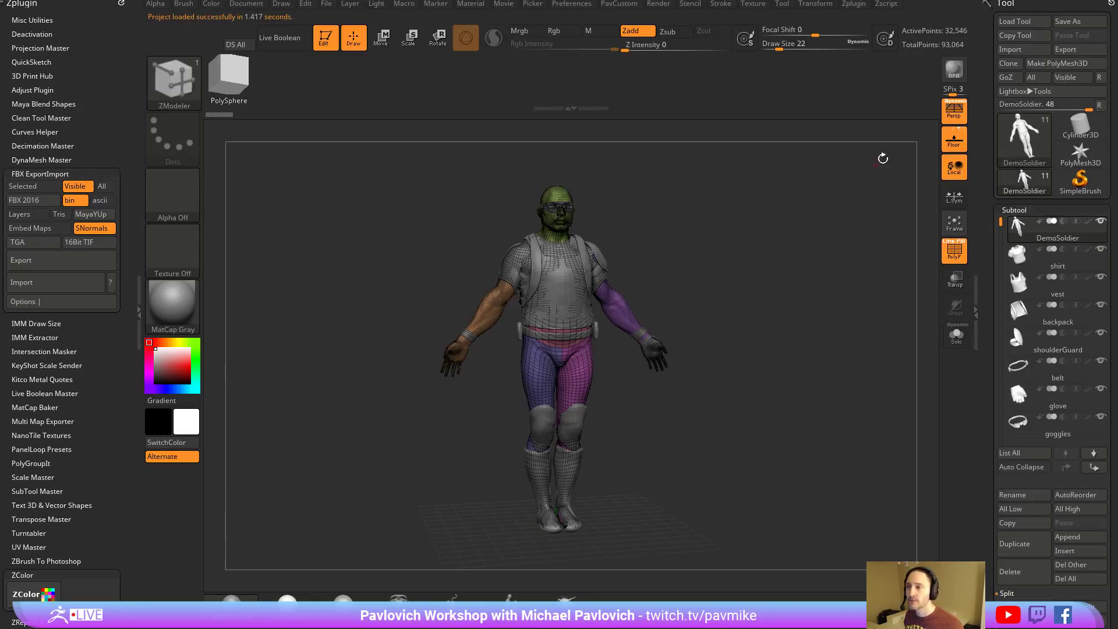
Turn off perspective and the floor grid, and delete every subtool except the DemoSoldier body.
{"action": "left_click", "coordinate": [951, 116]}
{"action": "left_click", "coordinate": [954, 141]}
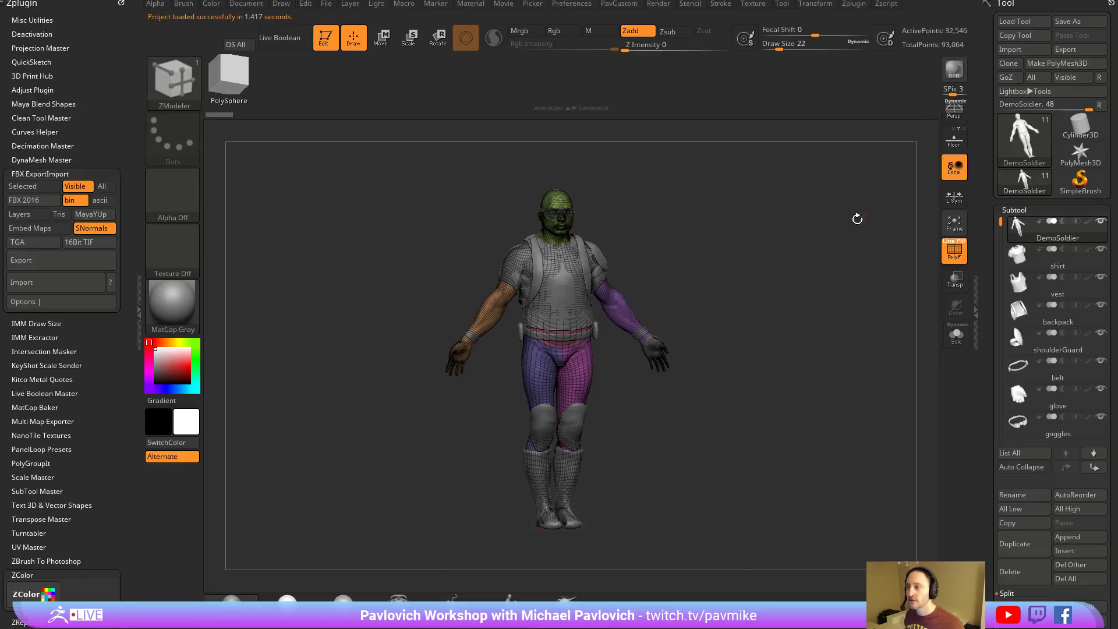
{"action": "left_click_drag", "start_coordinate": [858, 219], "coordinate": [849, 280]}
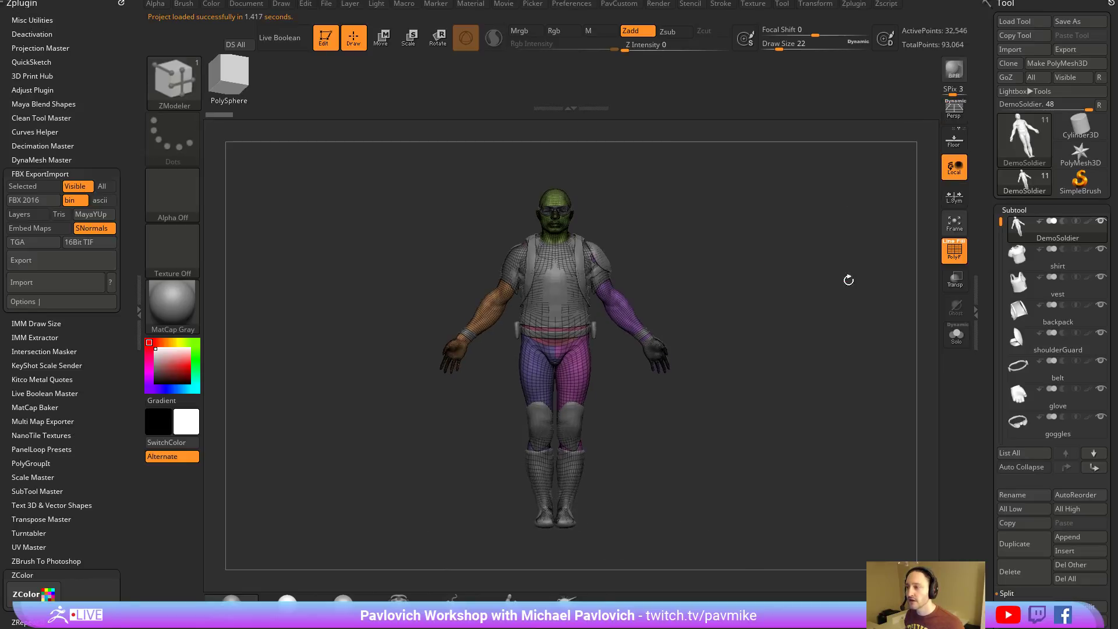
{"action": "left_click", "coordinate": [1070, 564]}
{"action": "left_click", "coordinate": [967, 592]}
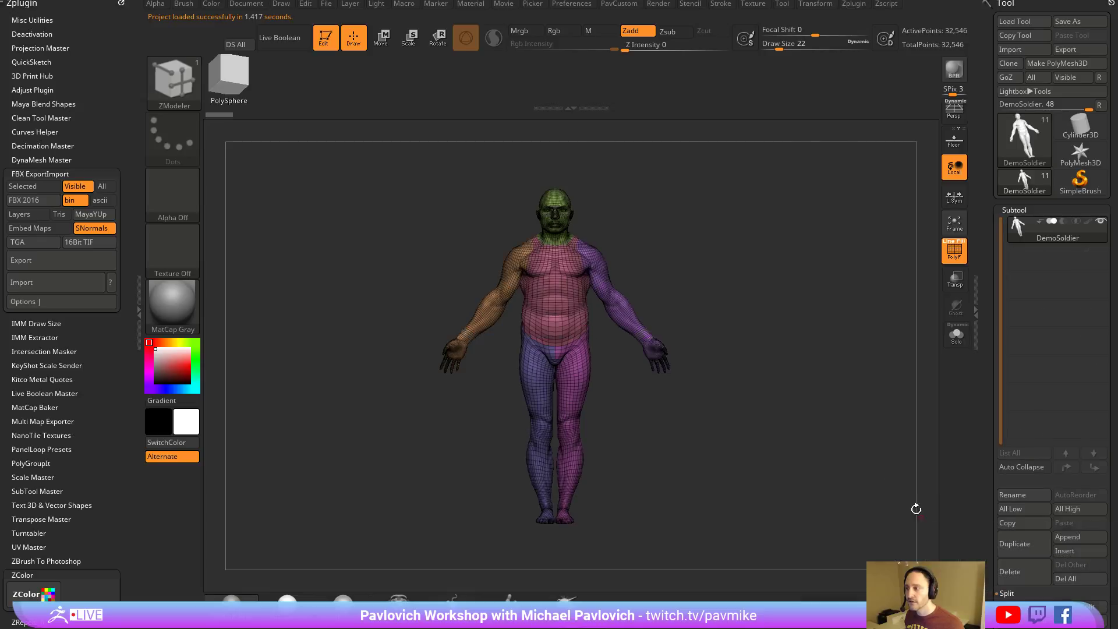
{"action": "left_click_drag", "start_coordinate": [795, 400], "coordinate": [825, 492], "text": "alt"}
{"action": "left_click_drag", "start_coordinate": [769, 223], "coordinate": [784, 401], "text": "alt"}
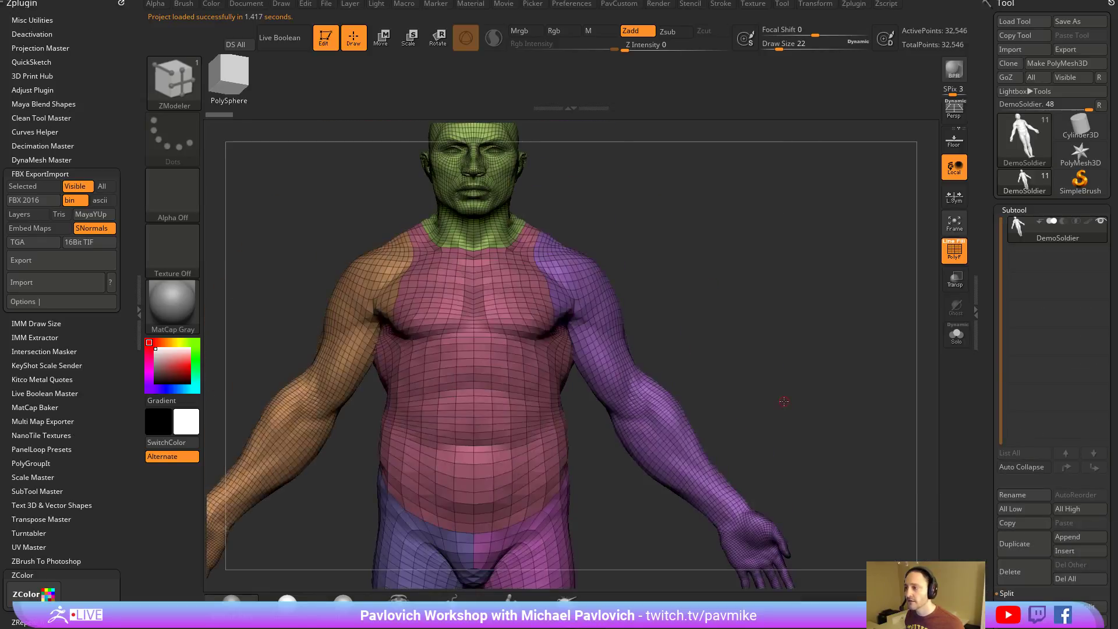
Convert the body to a DynaMesh at resolution 128 with Project off, without freezing its subdivision levels.
{"action": "key", "text": "space"}
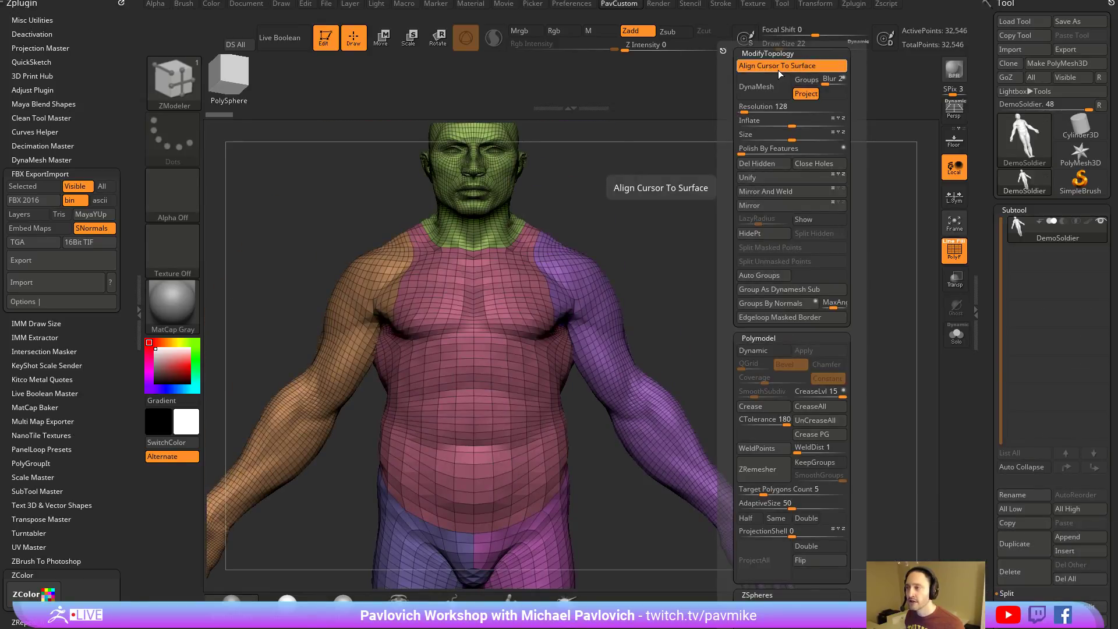
{"action": "left_click", "coordinate": [806, 95]}
{"action": "left_click", "coordinate": [757, 86]}
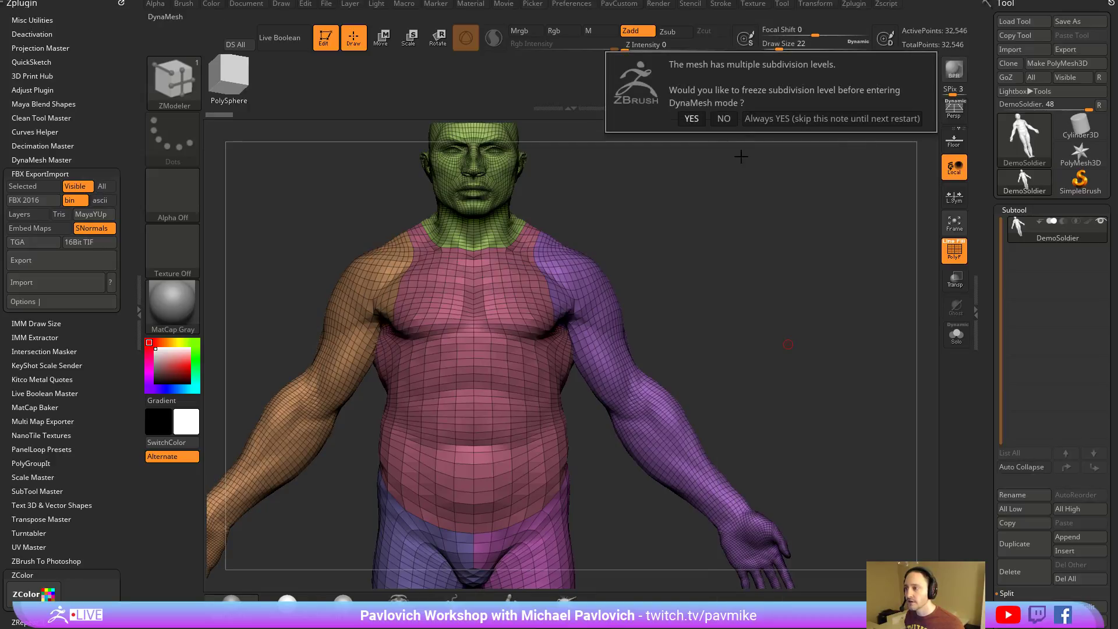
{"action": "left_click", "coordinate": [735, 120]}
Isolate the purple arm PolyGroup, show the whole body again, and mirror and weld the mesh.
{"action": "mouse_move", "coordinate": [721, 246]}
{"action": "left_mouse_down"}
{"action": "mouse_move", "coordinate": [739, 294]}
{"action": "mouse_move", "coordinate": [702, 242]}
{"action": "left_mouse_up"}
{"action": "key", "text": "ctrl+shift"}
{"action": "left_click", "coordinate": [557, 296], "text": "ctrl+shift"}
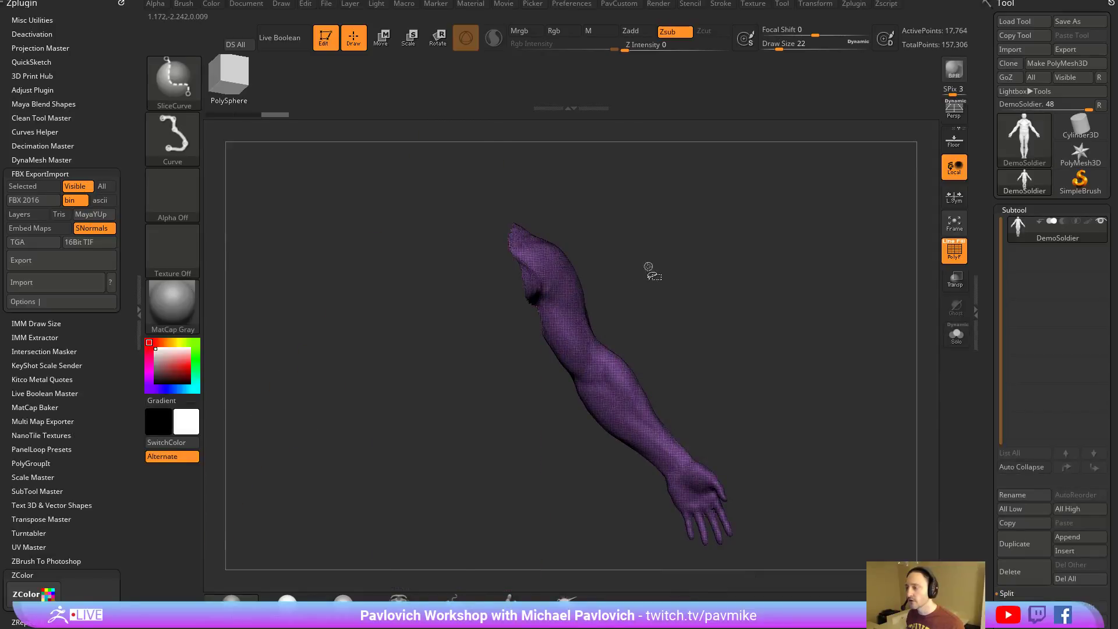
{"action": "left_click", "coordinate": [652, 271], "text": "ctrl+shift"}
{"action": "key", "text": "2"}
{"action": "left_click", "coordinate": [687, 192]}
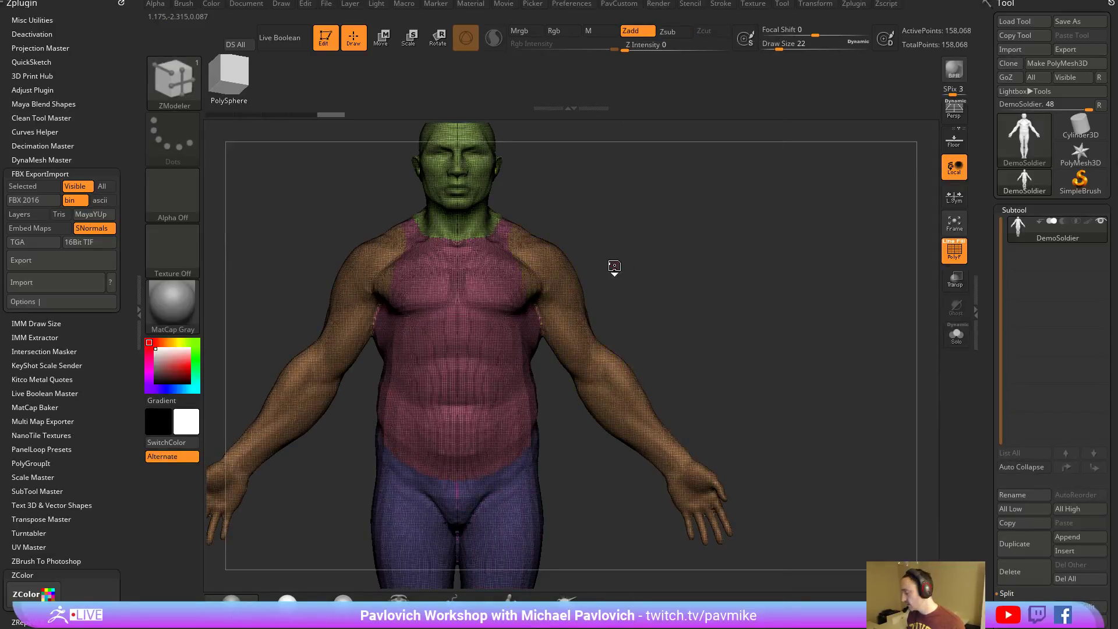
Mask everything except the arms' PolyGroup, raise the arms outward with the gizmo, and clear the mask.
{"action": "key", "text": "w"}
{"action": "left_click", "coordinate": [566, 274], "text": "ctrl"}
{"action": "left_click_drag", "start_coordinate": [585, 240], "coordinate": [594, 225]}
{"action": "left_click_drag", "start_coordinate": [711, 217], "coordinate": [686, 285], "text": "ctrl"}
Turn on dynamic subdivision and pull in the stretched armpits with the MoveAccu brush at draw size 245.
{"action": "key", "text": "q"}
{"action": "key", "text": "s"}
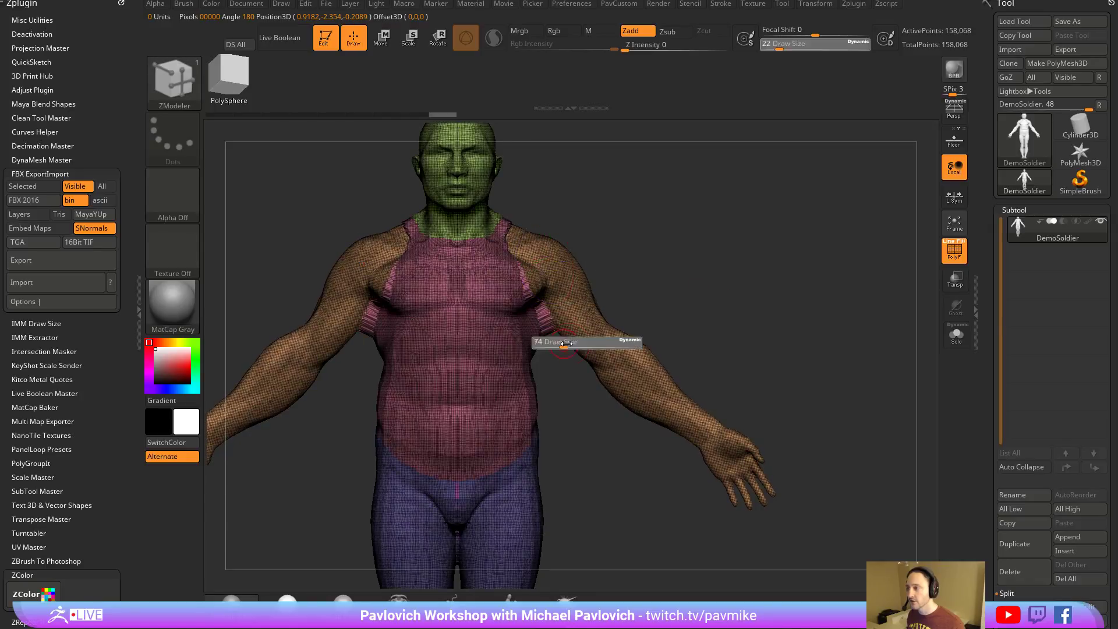
{"action": "left_click", "coordinate": [581, 345]}
{"action": "key", "text": "b"}
{"action": "key", "text": "m"}
{"action": "key", "text": "v"}
{"action": "key", "text": "ctrl+d"}
{"action": "key", "text": "ctrl+d"}
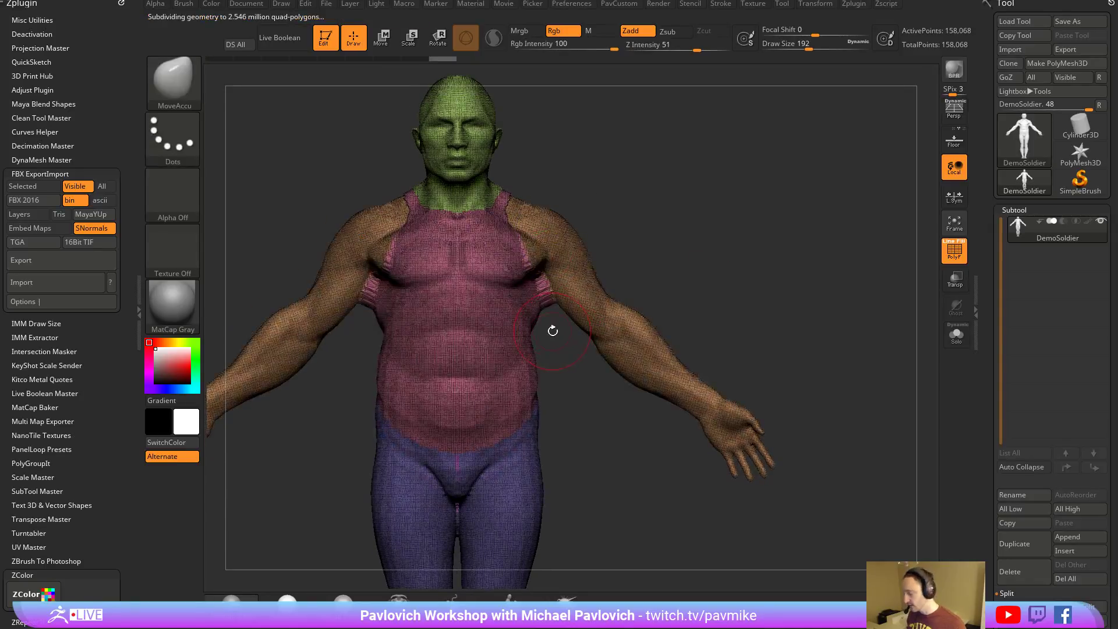
{"action": "key", "text": "s"}
{"action": "left_click_drag", "start_coordinate": [553, 331], "coordinate": [557, 330]}
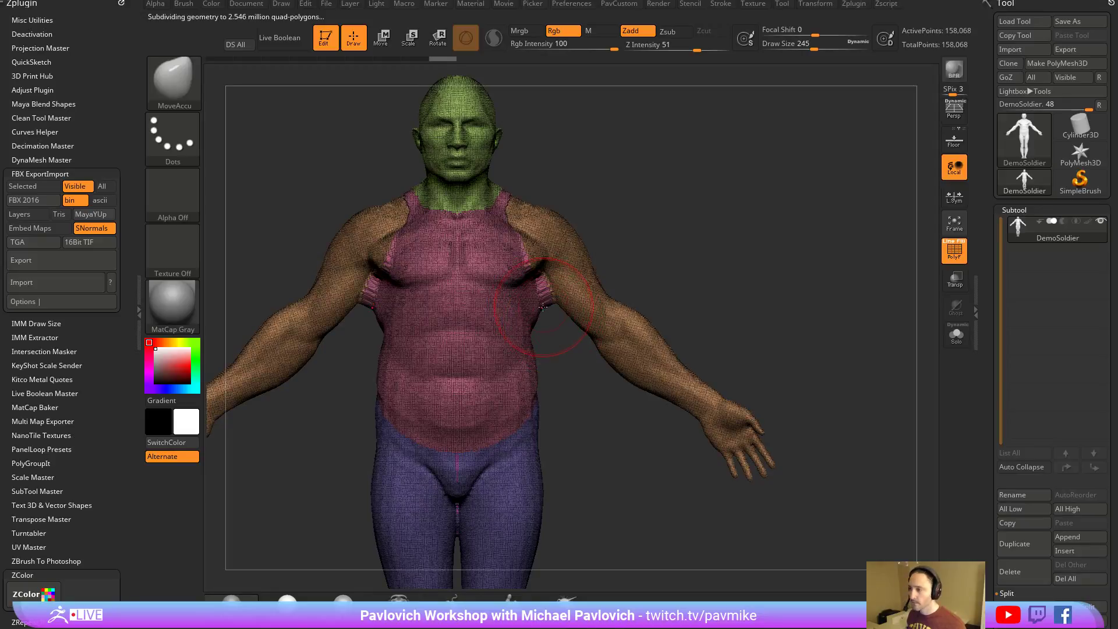
{"action": "left_click_drag", "start_coordinate": [533, 265], "coordinate": [545, 291]}
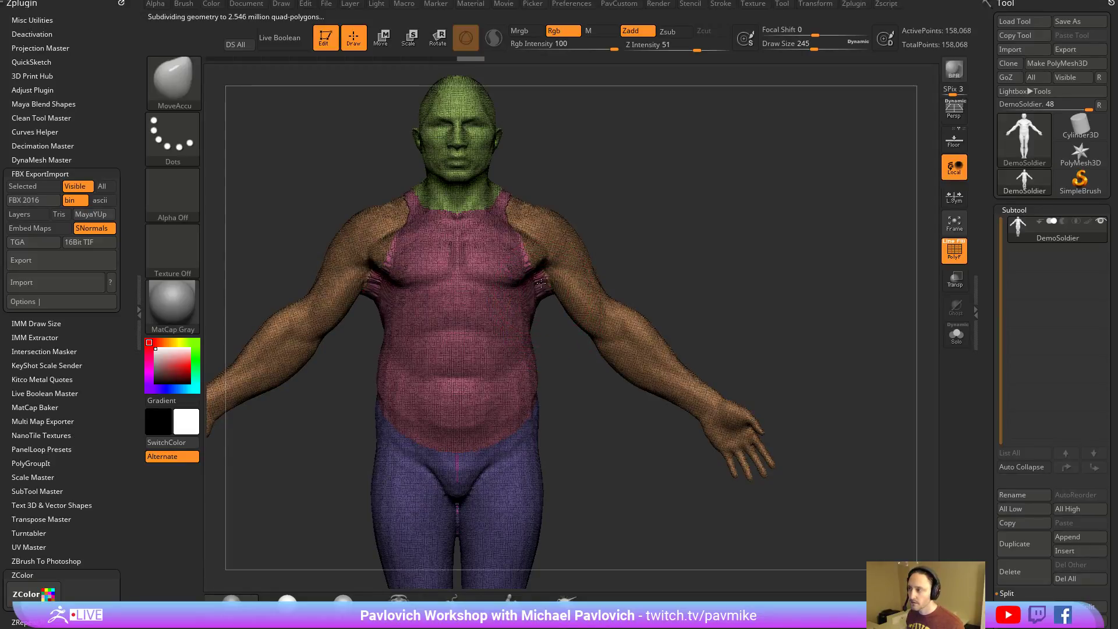
{"action": "key", "text": "1"}
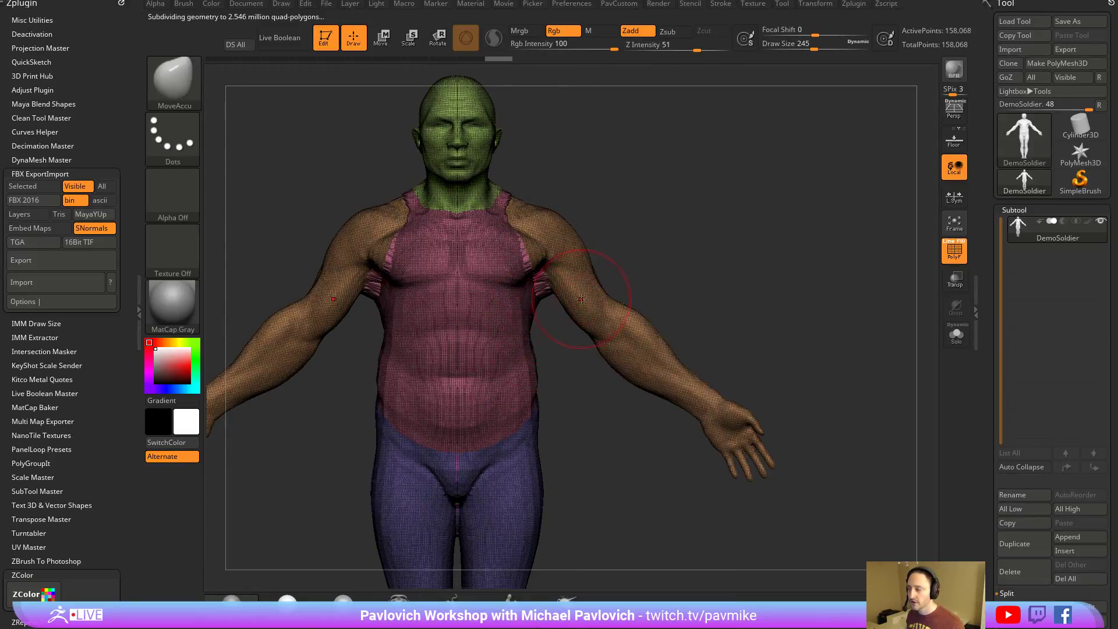
Switch to the Standard brush, turn off dynamic subdivision, and hide the PolyFrame display.
{"action": "key", "text": "2"}
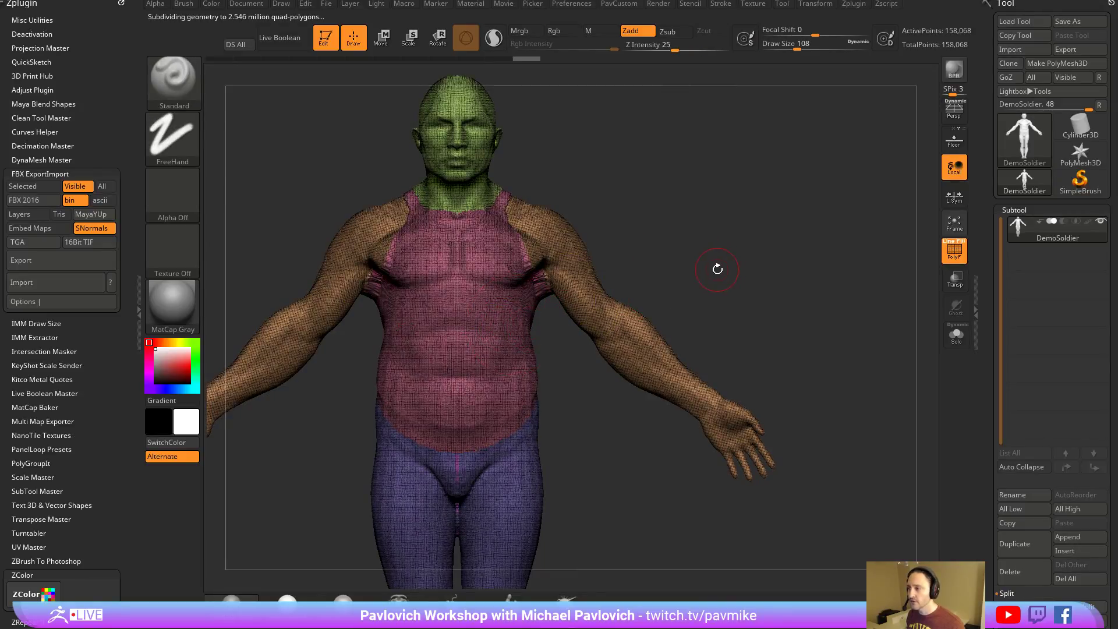
{"action": "scroll", "coordinate": [1026, 179], "scroll_direction": "down", "scroll_amount": 10}
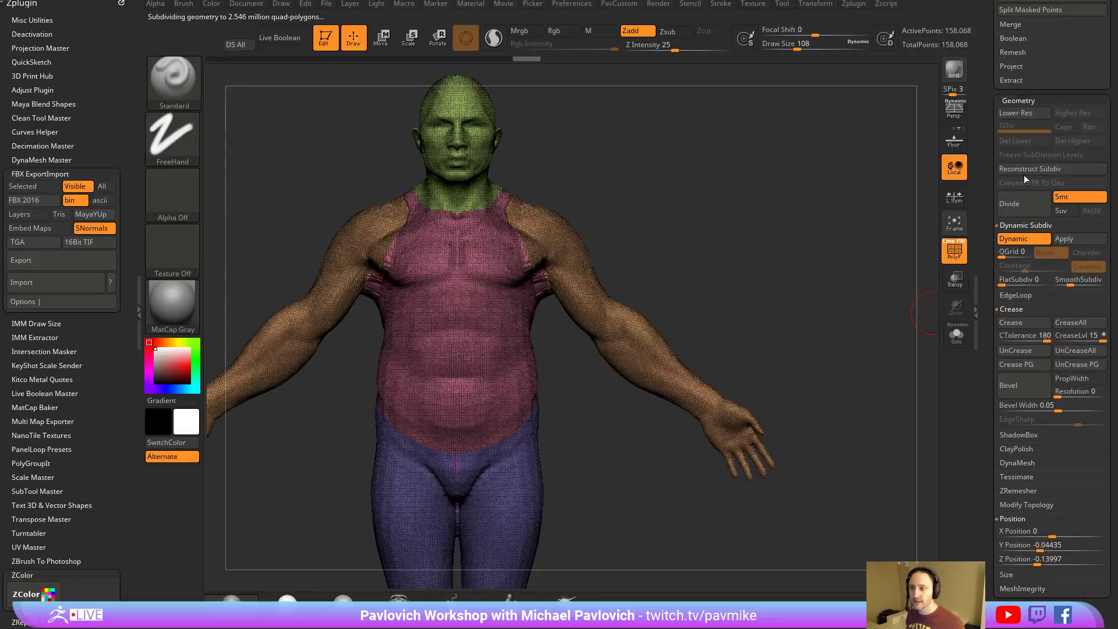
{"action": "left_click", "coordinate": [1017, 239]}
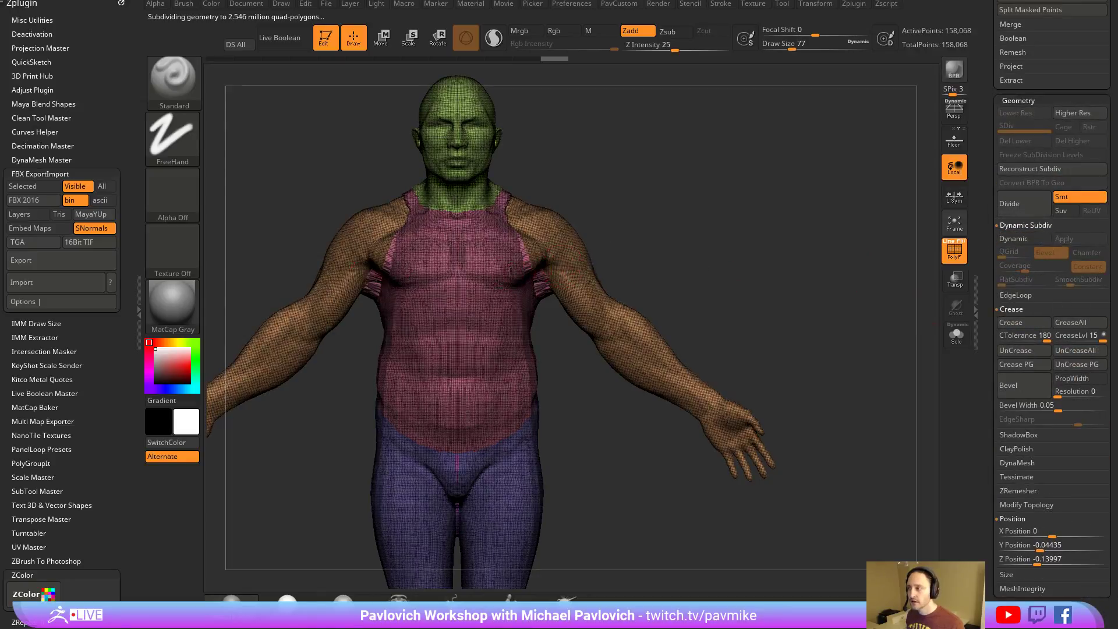
{"action": "mouse_move", "coordinate": [747, 249]}
{"action": "left_mouse_down", "text": "alt"}
{"action": "mouse_move", "coordinate": [773, 272]}
{"action": "mouse_move", "coordinate": [641, 326]}
{"action": "left_mouse_up", "text": "alt"}
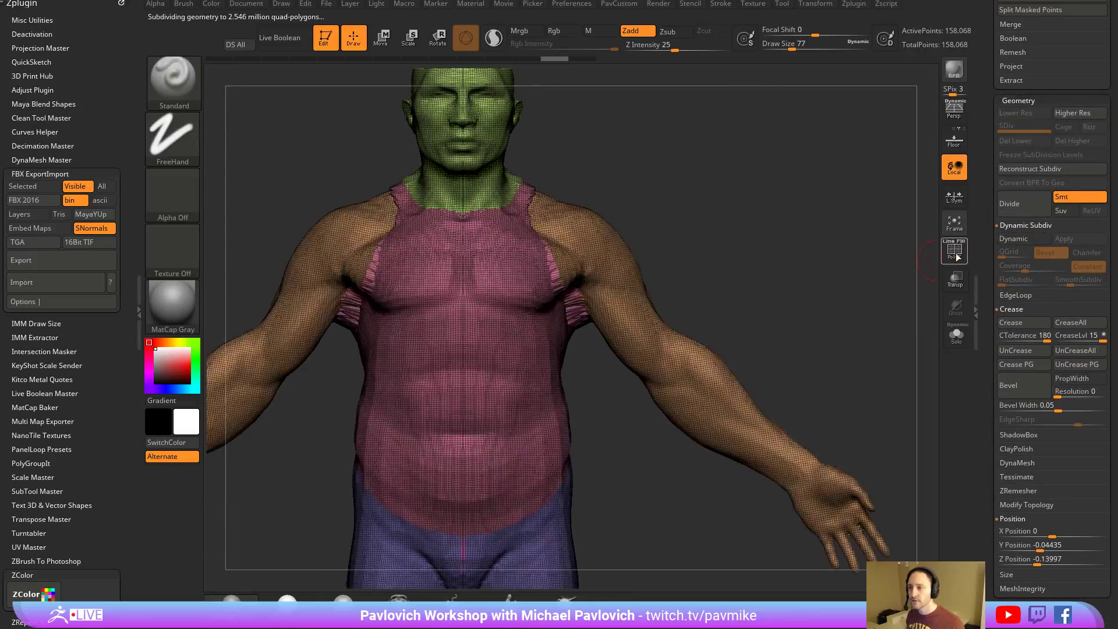
{"action": "key", "text": "shift+f"}
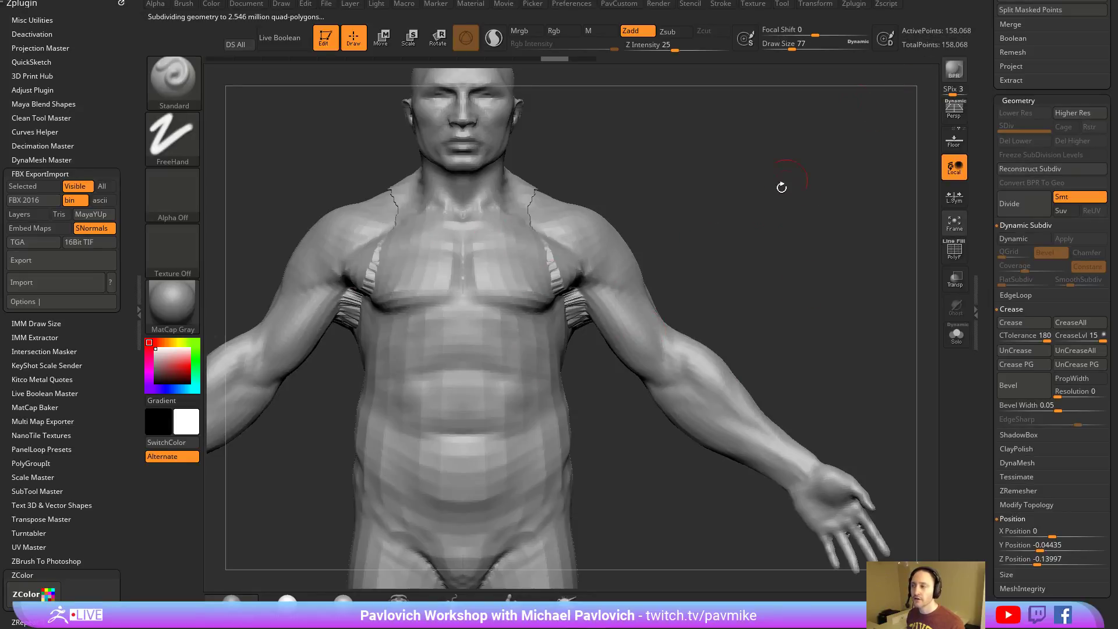
{"action": "left_click_drag", "start_coordinate": [781, 187], "coordinate": [627, 259], "text": "alt"}
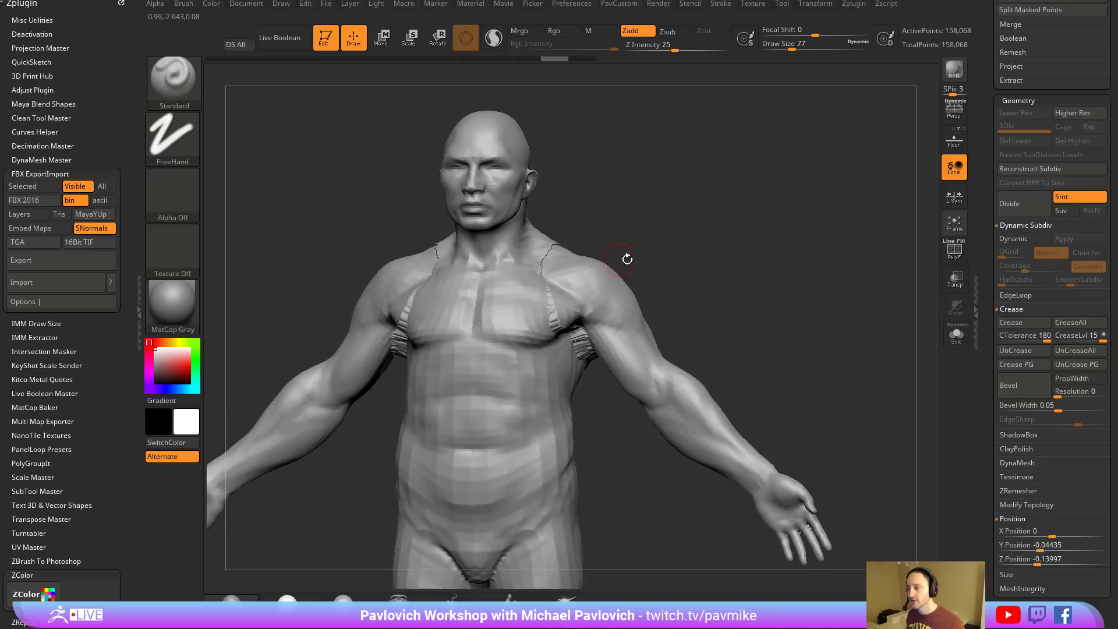
Pull the armpit area toward the torso with the MoveAccu brush and remesh the body with DynaMesh.
{"action": "mouse_move", "coordinate": [720, 260]}
{"action": "left_mouse_down"}
{"action": "mouse_move", "coordinate": [698, 255]}
{"action": "mouse_move", "coordinate": [701, 271]}
{"action": "mouse_move", "coordinate": [641, 261]}
{"action": "left_mouse_up"}
{"action": "key", "text": "b"}
{"action": "key", "text": "c"}
{"action": "key", "text": "t"}
{"action": "key", "text": "b"}
{"action": "key", "text": "m"}
{"action": "key", "text": "v"}
{"action": "key", "text": "s"}
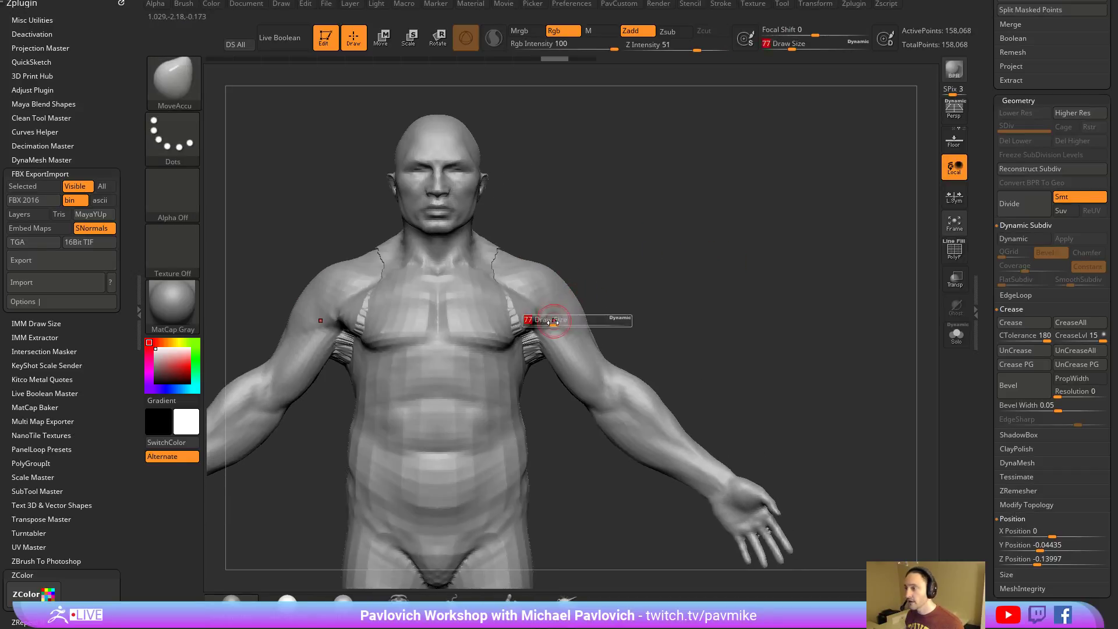
{"action": "mouse_move", "coordinate": [551, 320]}
{"action": "left_mouse_down"}
{"action": "mouse_move", "coordinate": [563, 321]}
{"action": "mouse_move", "coordinate": [517, 317]}
{"action": "left_mouse_up"}
{"action": "left_click_drag", "start_coordinate": [647, 226], "coordinate": [690, 309], "text": "ctrl"}
Carve creases around the shoulder and armpit with the DamStandard brush at draw size 124 and smooth them.
{"action": "key", "text": "b"}
{"action": "key", "text": "d"}
{"action": "key", "text": "s"}
{"action": "left_click_drag", "start_coordinate": [642, 271], "coordinate": [608, 215]}
{"action": "mouse_move", "coordinate": [562, 318]}
{"action": "left_mouse_down"}
{"action": "mouse_move", "coordinate": [542, 335]}
{"action": "mouse_move", "coordinate": [551, 370]}
{"action": "left_mouse_up"}
{"action": "left_click_drag", "start_coordinate": [647, 378], "coordinate": [582, 280]}
{"action": "mouse_move", "coordinate": [523, 336]}
{"action": "left_mouse_down"}
{"action": "mouse_move", "coordinate": [546, 359]}
{"action": "mouse_move", "coordinate": [562, 352]}
{"action": "left_mouse_up"}
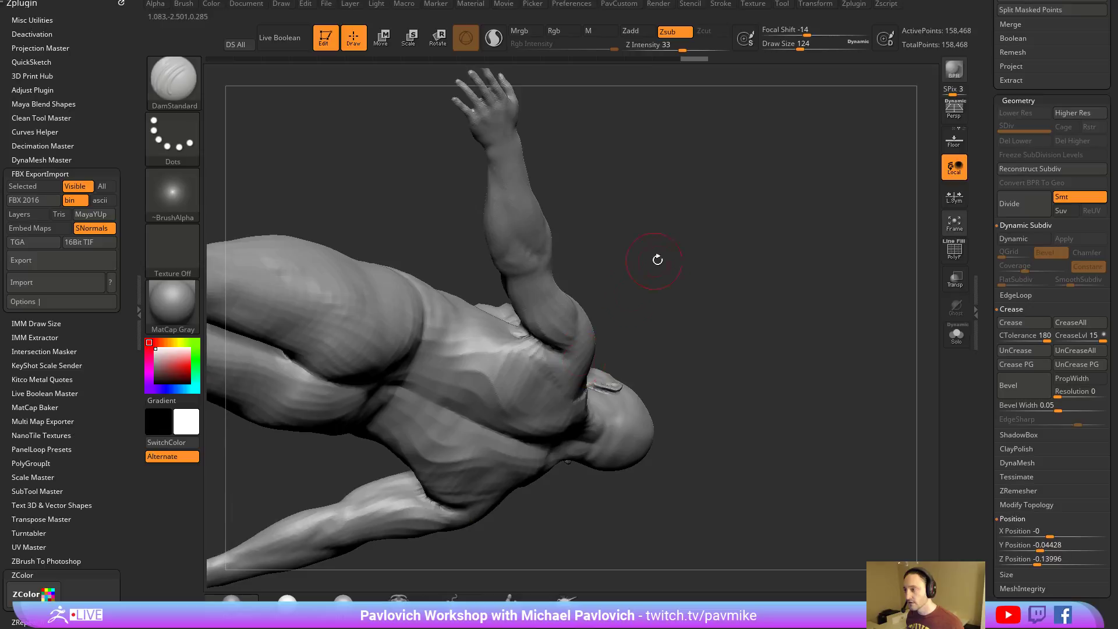
{"action": "mouse_move", "coordinate": [657, 258]}
{"action": "left_mouse_down", "text": "shift"}
{"action": "mouse_move", "coordinate": [679, 256]}
{"action": "mouse_move", "coordinate": [756, 346]}
{"action": "left_mouse_up", "text": "shift"}
{"action": "mouse_move", "coordinate": [524, 326]}
{"action": "left_mouse_down", "text": "shift"}
{"action": "mouse_move", "coordinate": [513, 297]}
{"action": "mouse_move", "coordinate": [518, 325]}
{"action": "left_mouse_up", "text": "shift"}
{"action": "left_click_drag", "start_coordinate": [726, 303], "coordinate": [727, 266], "text": "alt"}
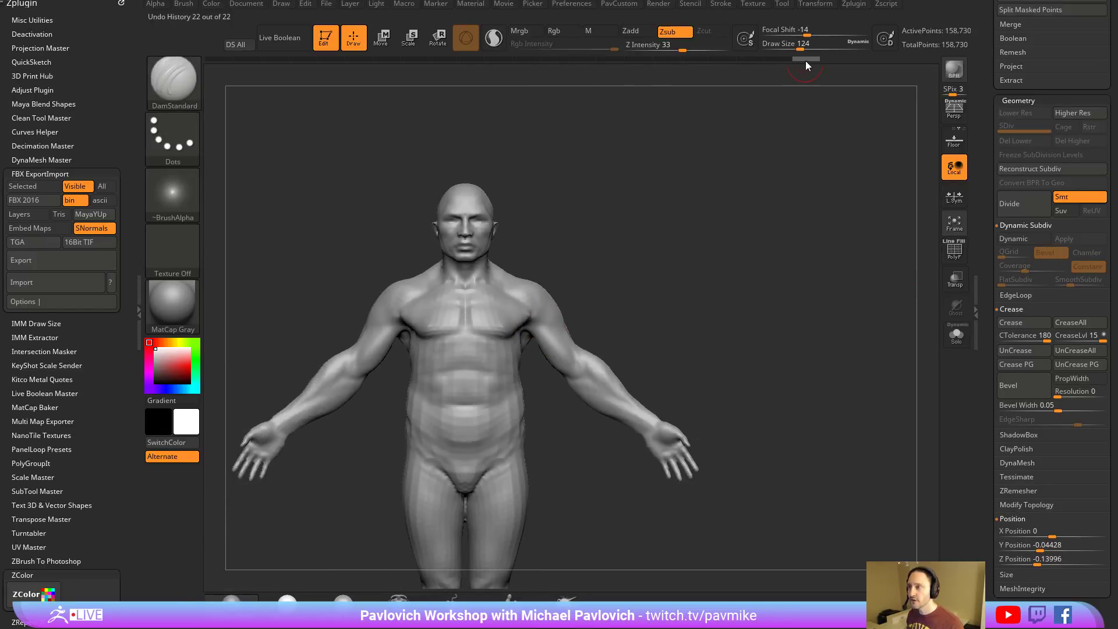
Rewind the undo history to the original three-level body and show its PolyGroups with the wireframe.
{"action": "left_click_drag", "start_coordinate": [806, 59], "coordinate": [192, 94]}
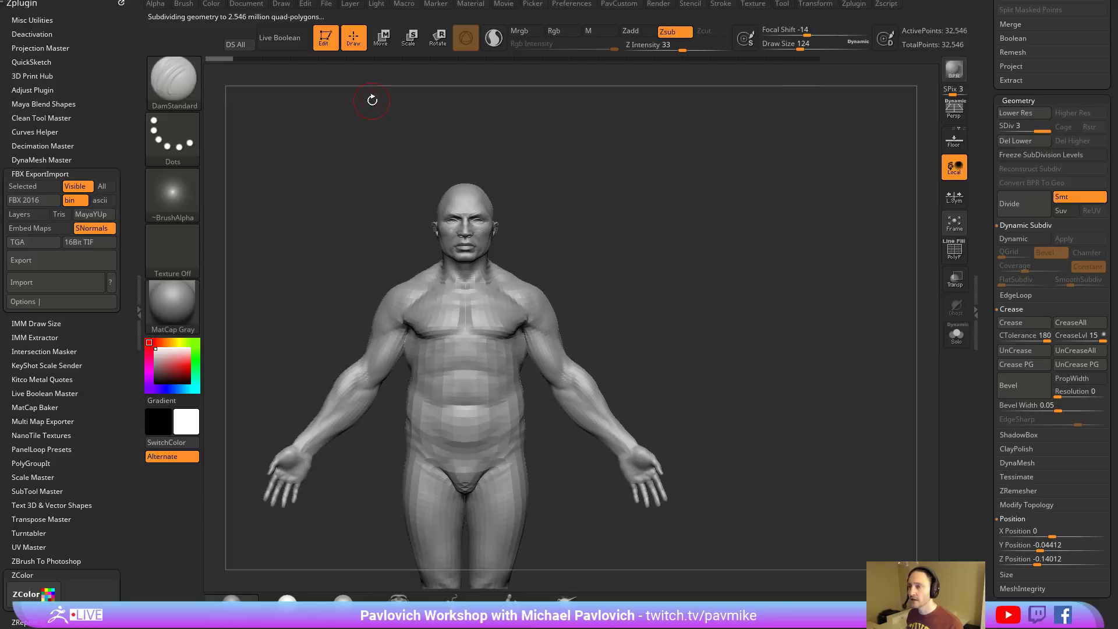
{"action": "left_click", "coordinate": [954, 250]}
{"action": "mouse_move", "coordinate": [722, 294]}
{"action": "left_mouse_down", "text": "alt"}
{"action": "mouse_move", "coordinate": [767, 278]}
{"action": "mouse_move", "coordinate": [710, 290]}
{"action": "left_mouse_up", "text": "alt"}
{"action": "left_click_drag", "start_coordinate": [665, 258], "coordinate": [667, 274], "text": "alt"}
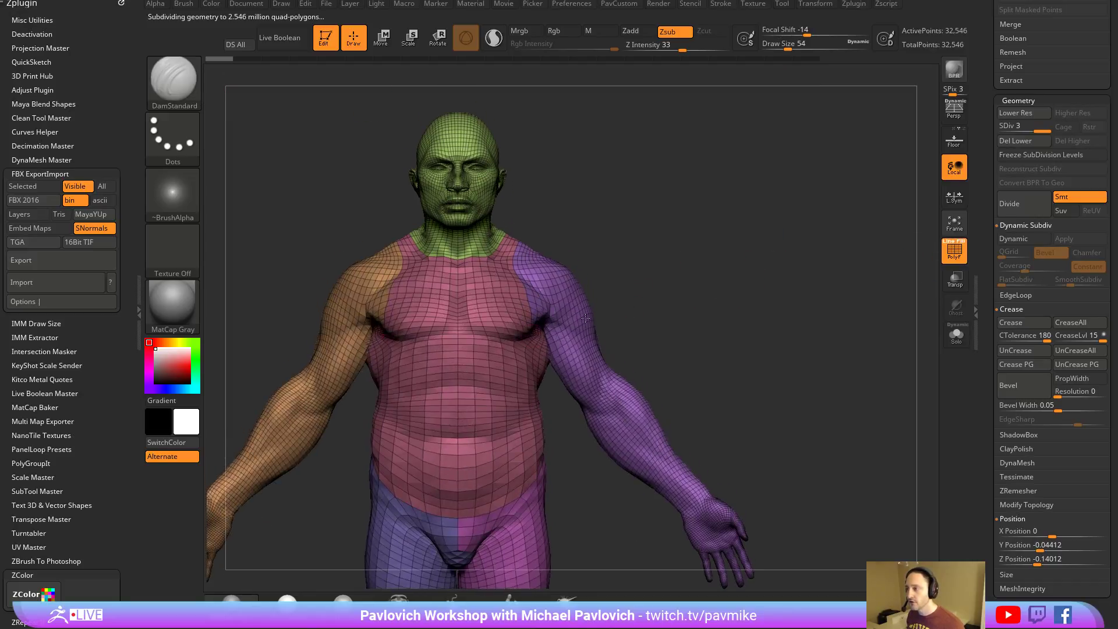
Mask everything except the purple arm, centre the rotation gizmo on its shoulder, and try rotating the arm.
{"action": "key", "text": "r"}
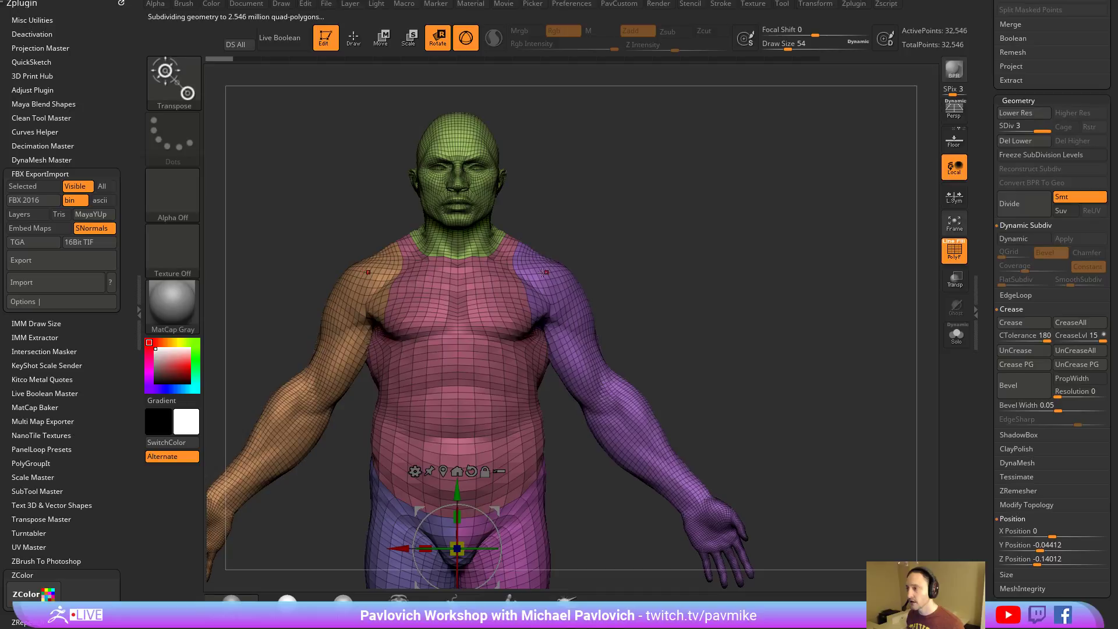
{"action": "left_click_drag", "start_coordinate": [543, 272], "coordinate": [522, 310], "text": "ctrl"}
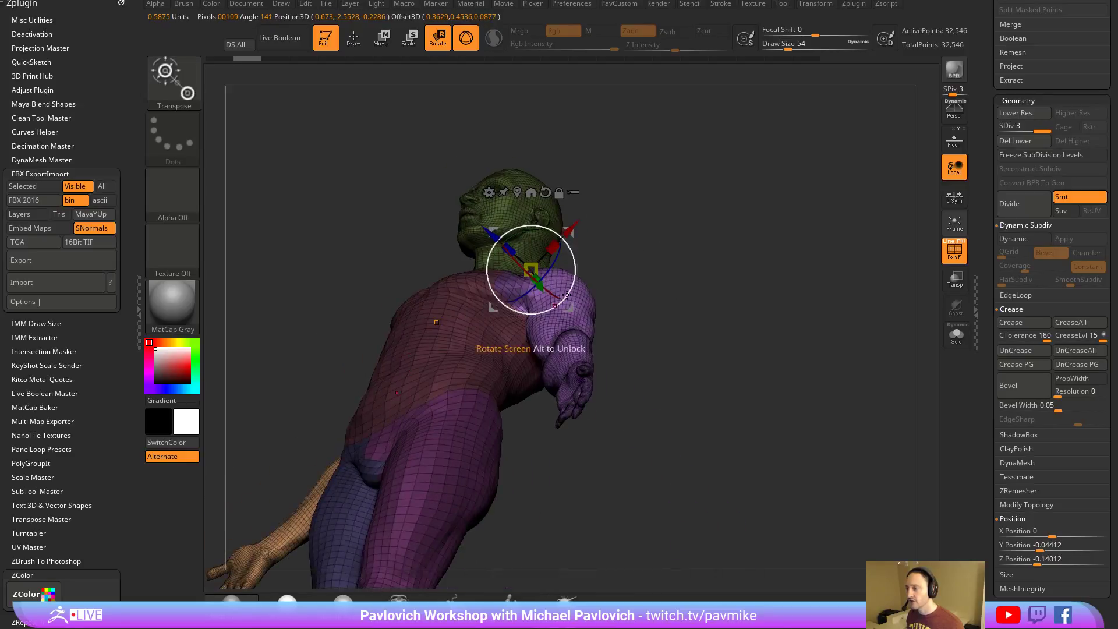
{"action": "key", "text": "ctrl+z"}
{"action": "left_click_drag", "start_coordinate": [530, 269], "coordinate": [542, 283]}
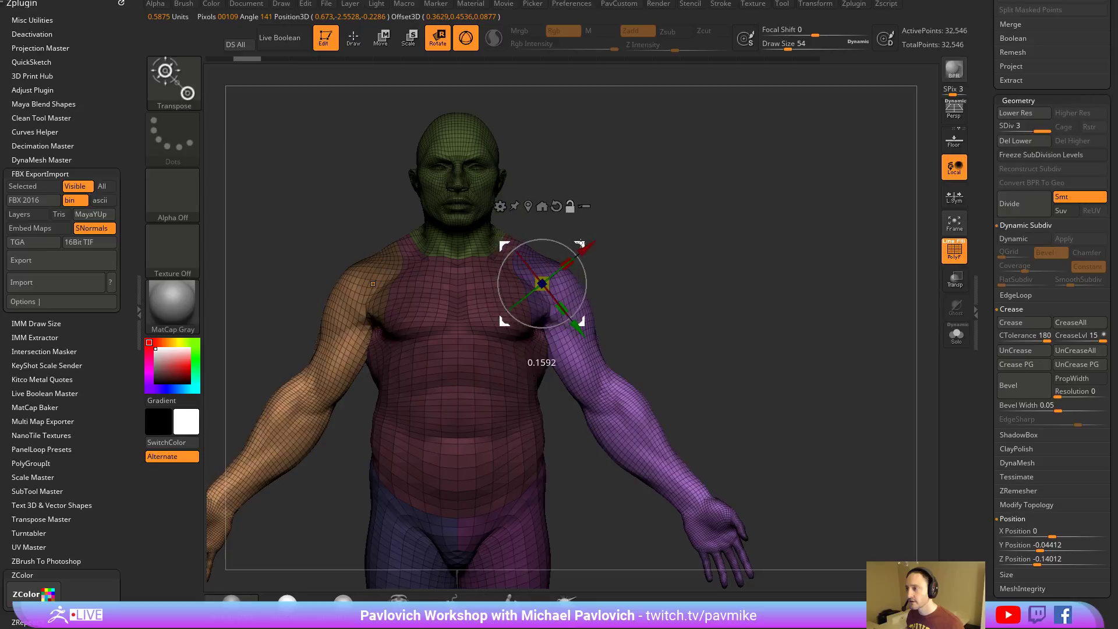
{"action": "left_click_drag", "start_coordinate": [577, 245], "coordinate": [568, 237]}
{"action": "mouse_move", "coordinate": [620, 237]}
{"action": "right_mouse_down", "text": "ctrl"}
{"action": "mouse_move", "coordinate": [694, 282]}
{"action": "mouse_move", "coordinate": [714, 309]}
{"action": "mouse_move", "coordinate": [634, 306]}
{"action": "right_mouse_up", "text": "ctrl"}
Isolate the torso PolyGroup to examine the area hidden by the arms, and restore the visibility of the whole body.
{"action": "key", "text": "q"}
{"action": "left_click", "coordinate": [599, 369], "text": "ctrl+shift"}
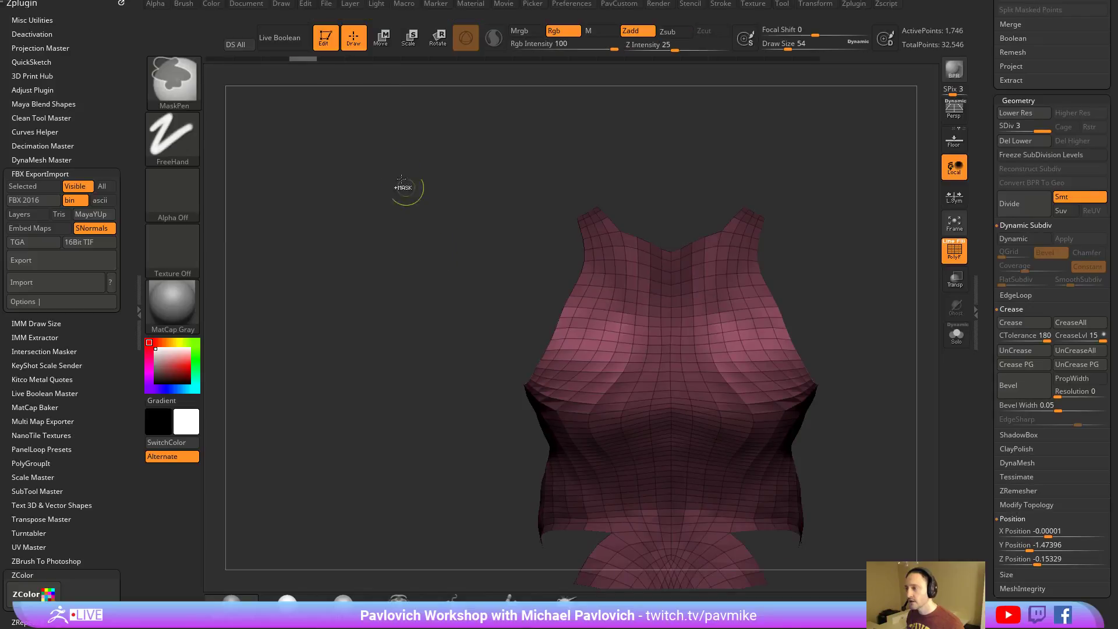
{"action": "left_click_drag", "start_coordinate": [400, 187], "coordinate": [350, 168]}
{"action": "left_click", "coordinate": [348, 167], "text": "ctrl"}
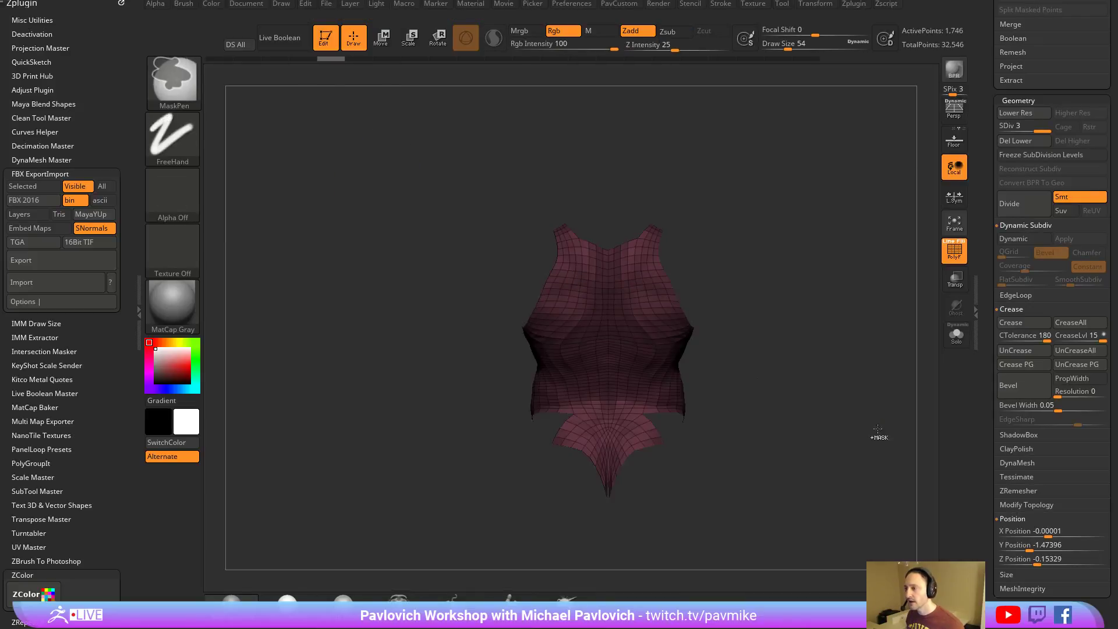
{"action": "left_click", "coordinate": [748, 198], "text": "ctrl+shift"}
{"action": "mouse_move", "coordinate": [697, 145]}
{"action": "left_mouse_down"}
{"action": "mouse_move", "coordinate": [724, 155]}
{"action": "mouse_move", "coordinate": [670, 237]}
{"action": "mouse_move", "coordinate": [679, 255]}
{"action": "mouse_move", "coordinate": [735, 234]}
{"action": "mouse_move", "coordinate": [766, 242]}
{"action": "mouse_move", "coordinate": [731, 228]}
{"action": "mouse_move", "coordinate": [693, 237]}
{"action": "left_mouse_up"}
Carve and smooth the armpit crease under the unmasked purple arm with the DamStandard brush at draw size 46.
{"action": "key", "text": "w"}
{"action": "key", "text": "q"}
{"action": "key", "text": "w"}
{"action": "mouse_move", "coordinate": [608, 175]}
{"action": "left_mouse_down"}
{"action": "mouse_move", "coordinate": [644, 197]}
{"action": "mouse_move", "coordinate": [717, 165]}
{"action": "mouse_move", "coordinate": [736, 207]}
{"action": "mouse_move", "coordinate": [728, 198]}
{"action": "mouse_move", "coordinate": [732, 238]}
{"action": "mouse_move", "coordinate": [597, 236]}
{"action": "mouse_move", "coordinate": [583, 198]}
{"action": "mouse_move", "coordinate": [606, 183]}
{"action": "left_mouse_up"}
{"action": "key", "text": "b"}
{"action": "key", "text": "d"}
{"action": "key", "text": "s"}
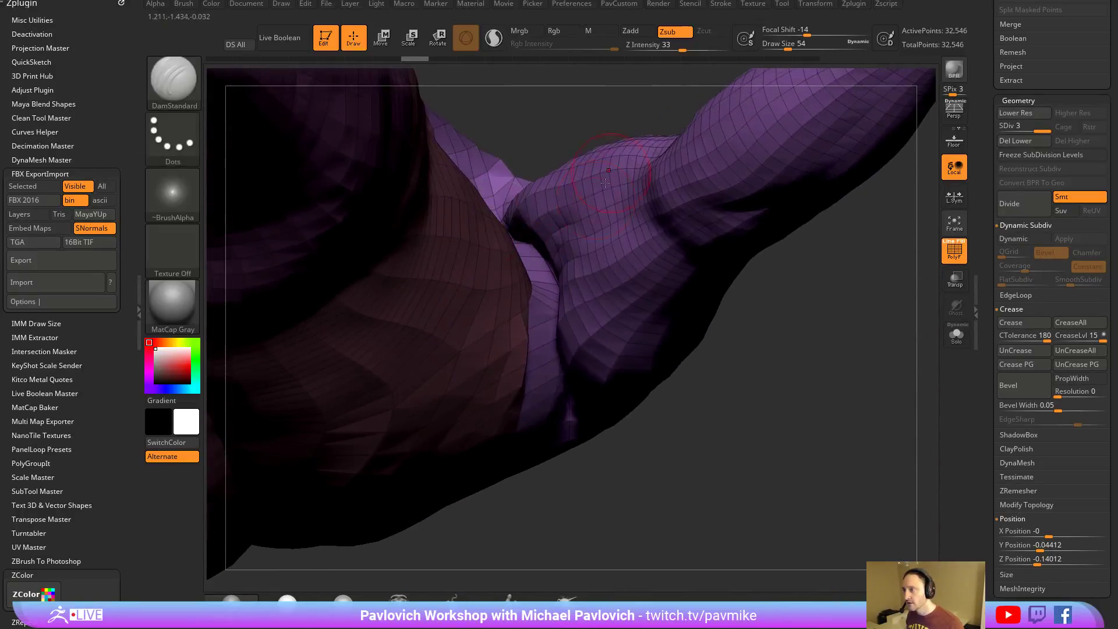
{"action": "key", "text": "s"}
{"action": "left_click_drag", "start_coordinate": [544, 266], "coordinate": [545, 353]}
{"action": "mouse_move", "coordinate": [577, 129]}
{"action": "left_mouse_down"}
{"action": "mouse_move", "coordinate": [583, 149]}
{"action": "mouse_move", "coordinate": [512, 230]}
{"action": "left_mouse_up"}
{"action": "key", "text": "shift"}
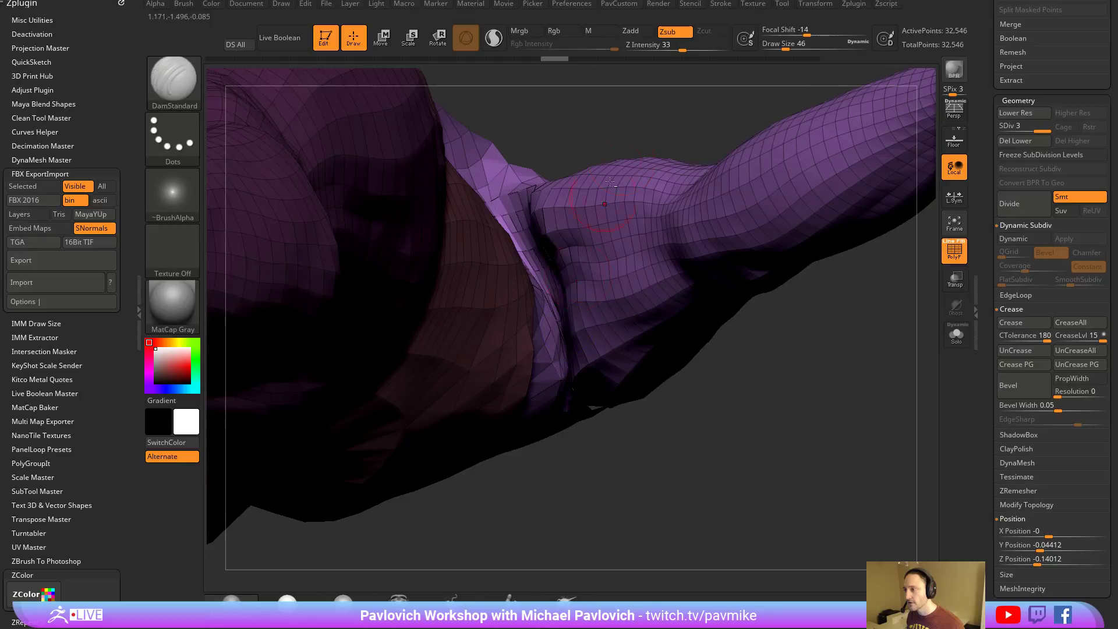
{"action": "mouse_move", "coordinate": [535, 232]}
{"action": "left_mouse_down"}
{"action": "mouse_move", "coordinate": [619, 265]}
{"action": "mouse_move", "coordinate": [674, 244]}
{"action": "mouse_move", "coordinate": [693, 196]}
{"action": "mouse_move", "coordinate": [723, 242]}
{"action": "mouse_move", "coordinate": [637, 190]}
{"action": "left_mouse_up"}
Reposition the rotation gizmo along the purple upper arm and shoulder, and mask everything except that arm.
{"action": "key", "text": "r"}
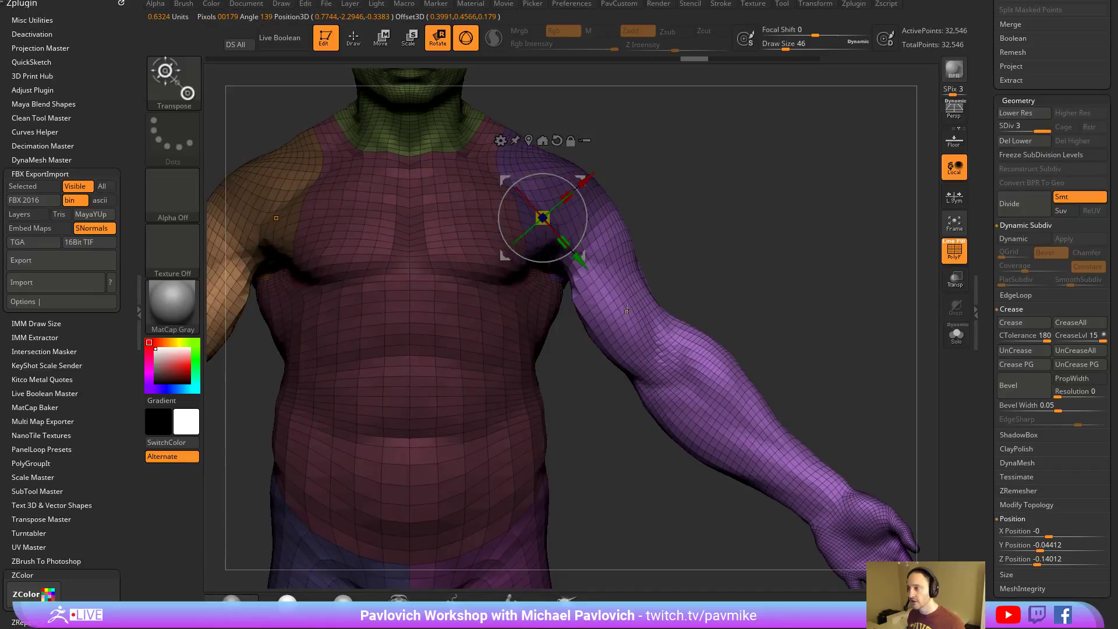
{"action": "left_click", "coordinate": [625, 311]}
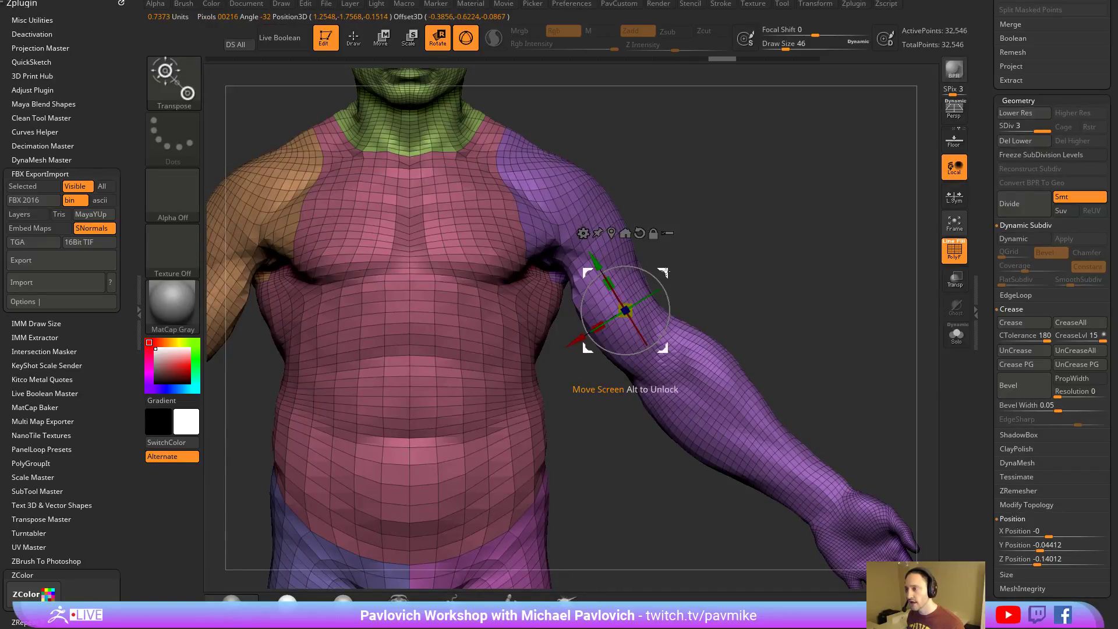
{"action": "left_click_drag", "start_coordinate": [663, 273], "coordinate": [831, 224], "text": "alt"}
{"action": "left_click_drag", "start_coordinate": [613, 289], "coordinate": [561, 212], "text": "alt"}
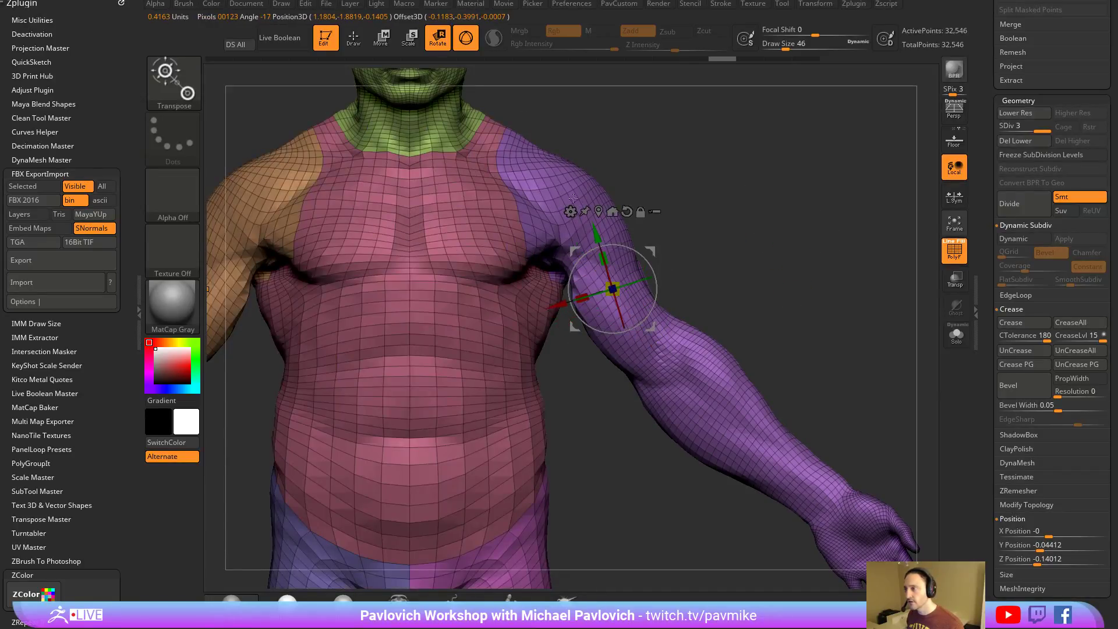
{"action": "left_click", "coordinate": [617, 254], "text": "ctrl"}
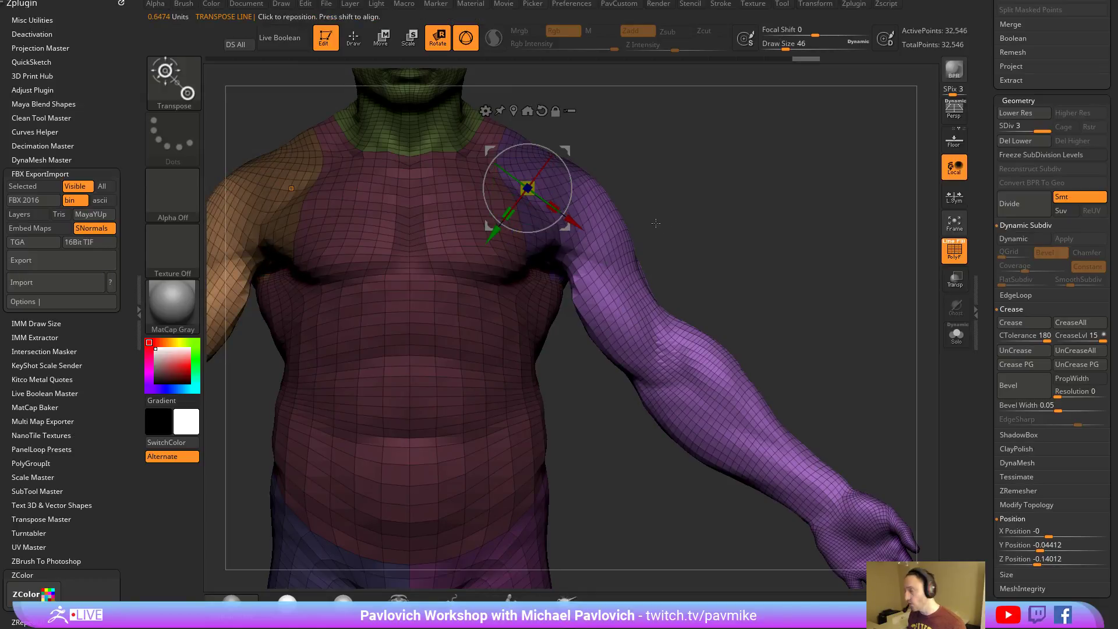
Raise the purple arm by rotating it about the shoulder with the Transpose action line, and clear the mask.
{"action": "key", "text": "y"}
{"action": "key", "text": "ctrl+shift+a"}
{"action": "mouse_move", "coordinate": [556, 187]}
{"action": "left_mouse_down", "text": "ctrl"}
{"action": "mouse_move", "coordinate": [602, 263]}
{"action": "mouse_move", "coordinate": [583, 231]}
{"action": "mouse_move", "coordinate": [606, 260]}
{"action": "mouse_move", "coordinate": [657, 204]}
{"action": "left_mouse_up", "text": "ctrl"}
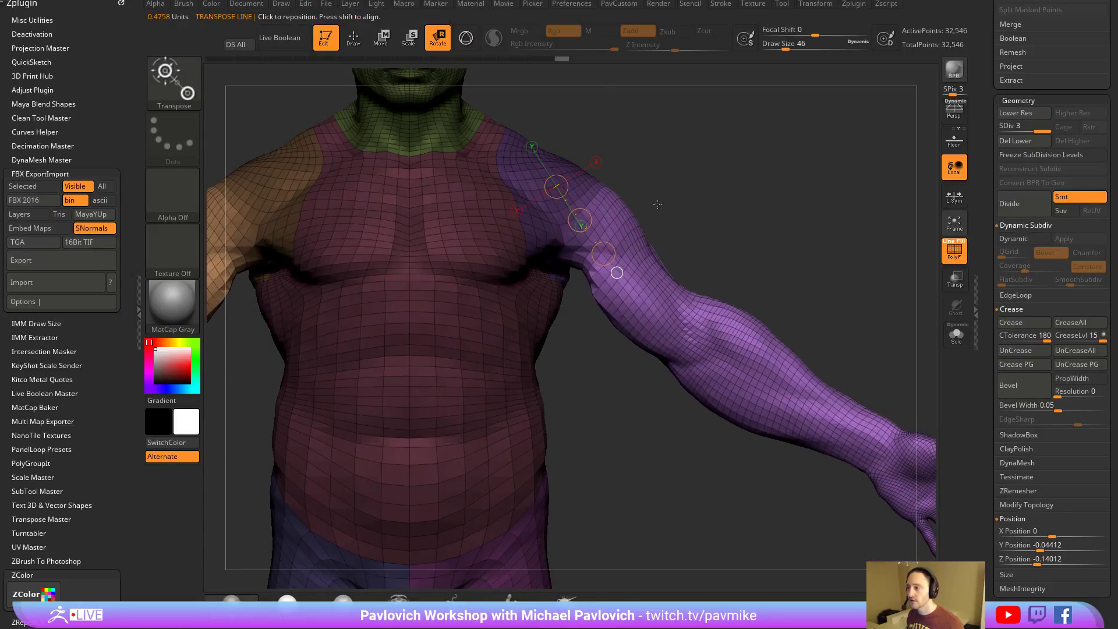
{"action": "key", "text": "q"}
{"action": "mouse_move", "coordinate": [657, 204]}
{"action": "right_mouse_down", "text": "ctrl"}
{"action": "mouse_move", "coordinate": [729, 182]}
{"action": "mouse_move", "coordinate": [725, 158]}
{"action": "right_mouse_up", "text": "ctrl"}
{"action": "left_click_drag", "start_coordinate": [725, 150], "coordinate": [742, 167], "text": "ctrl"}
{"action": "right_click_drag", "start_coordinate": [722, 163], "coordinate": [741, 221], "text": "ctrl"}
{"action": "right_click_drag", "start_coordinate": [742, 221], "coordinate": [632, 200]}
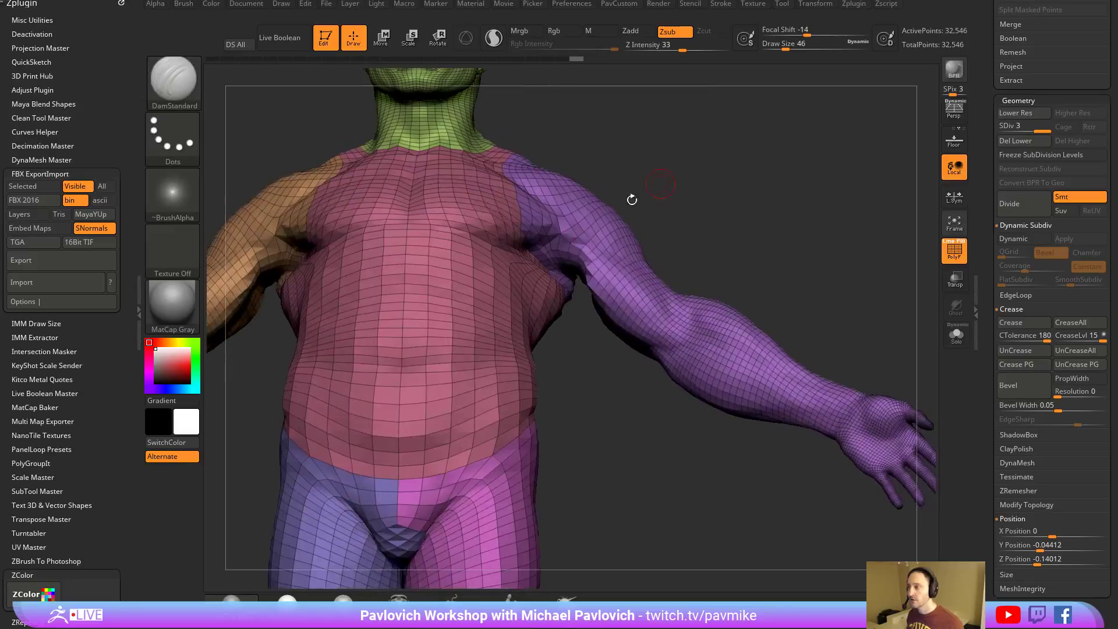
Choose the Clay brush, isolate the purple arm, and restore the whole body to examine the raised arm and armpit.
{"action": "mouse_move", "coordinate": [711, 249]}
{"action": "right_mouse_down"}
{"action": "mouse_move", "coordinate": [718, 211]}
{"action": "mouse_move", "coordinate": [582, 273]}
{"action": "mouse_move", "coordinate": [675, 208]}
{"action": "mouse_move", "coordinate": [582, 274]}
{"action": "mouse_move", "coordinate": [599, 295]}
{"action": "right_mouse_up"}
{"action": "key", "text": "b"}
{"action": "key", "text": "c"}
{"action": "key", "text": "l"}
{"action": "left_click", "coordinate": [599, 295], "text": "ctrl+shift"}
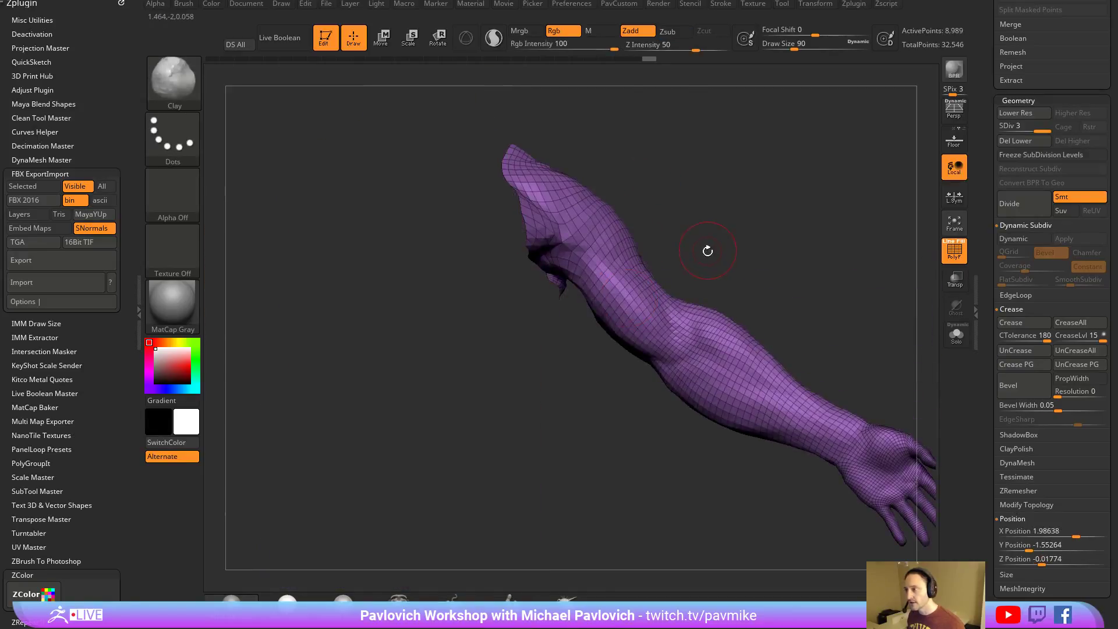
{"action": "left_click", "coordinate": [783, 240], "text": "ctrl+shift"}
{"action": "right_click_drag", "start_coordinate": [762, 244], "coordinate": [639, 259]}
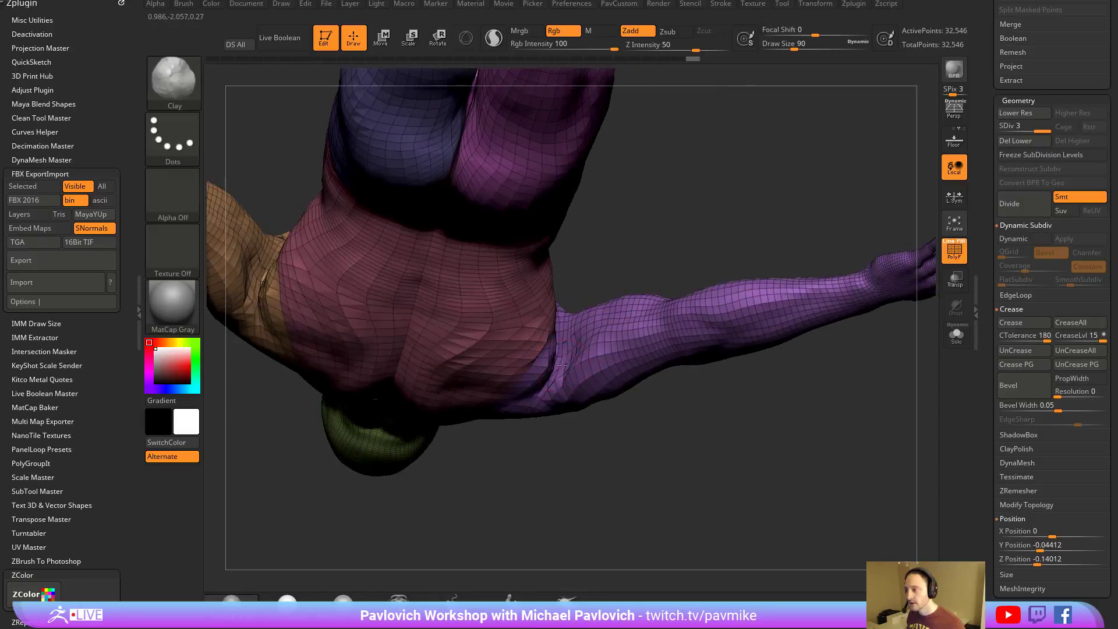
{"action": "right_click_drag", "start_coordinate": [562, 368], "coordinate": [807, 233]}
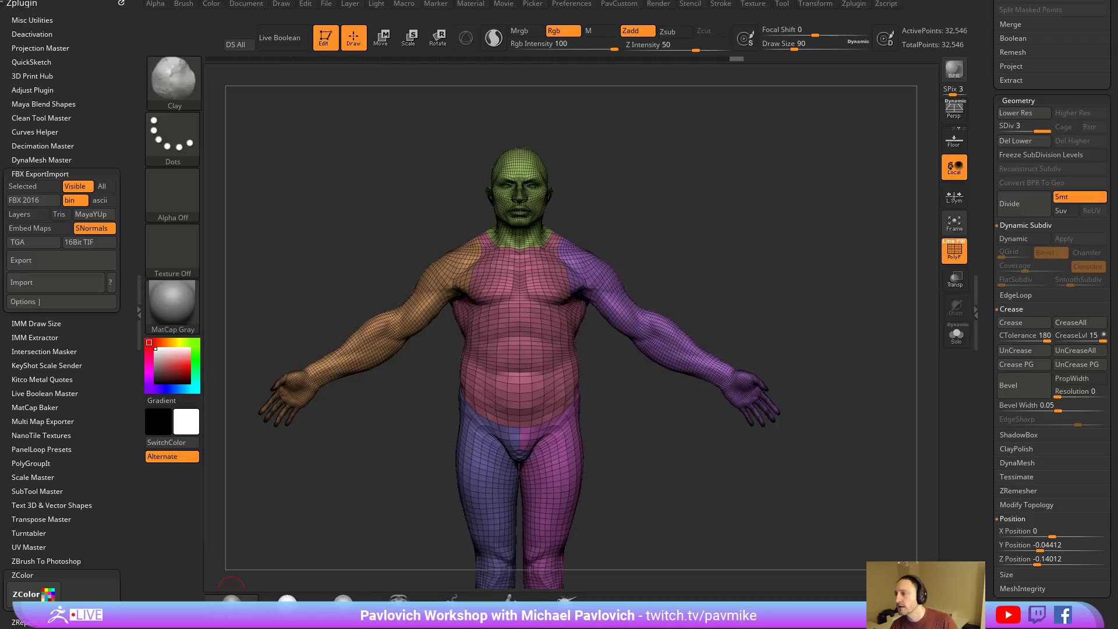
{"action": "left_click_drag", "start_coordinate": [724, 207], "coordinate": [718, 243]}
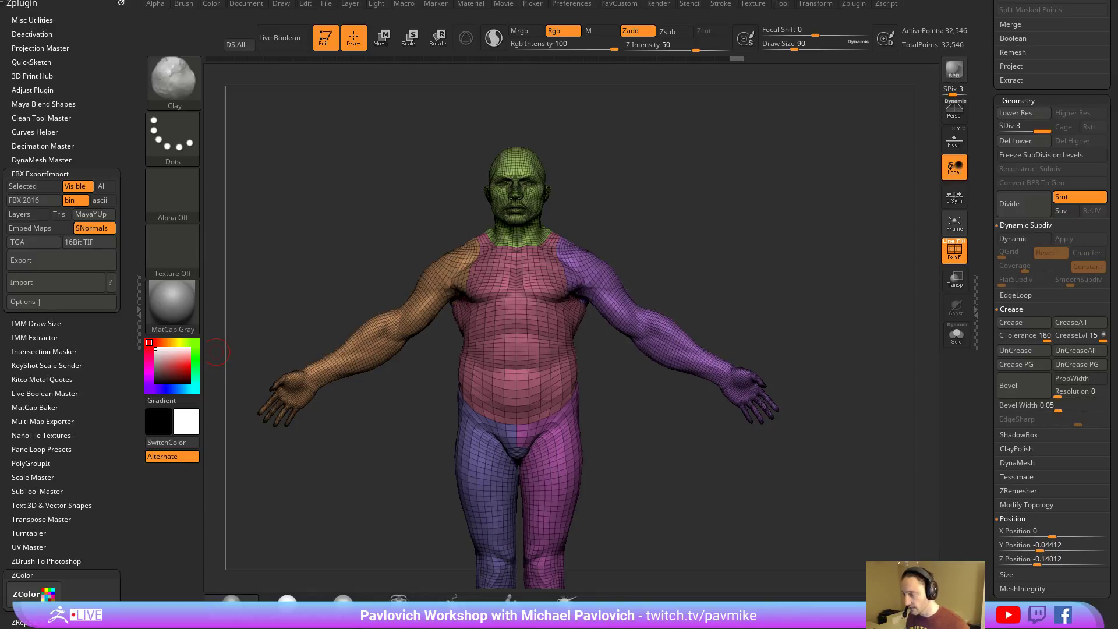
{"action": "left_click_drag", "start_coordinate": [1117, 291], "coordinate": [683, 227]}
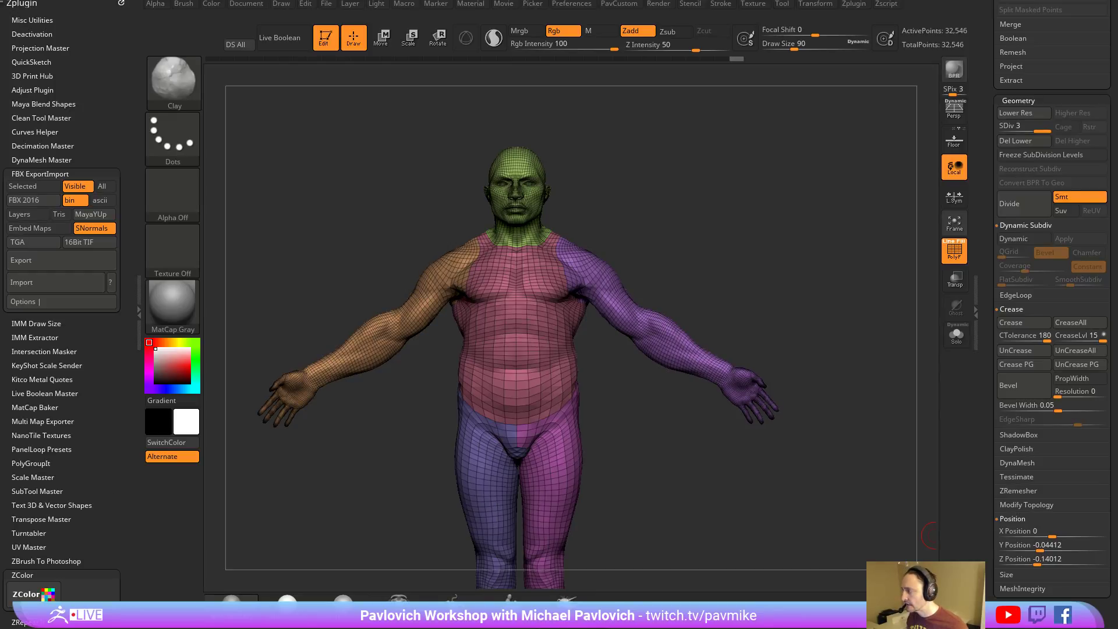
Switch to the browser and play the "Using ZBrush to Facilitate Smarter Production with Certain Affinity" video from about 39:00 in theater mode.
{"action": "left_click_drag", "start_coordinate": [878, 626], "coordinate": [891, 110]}
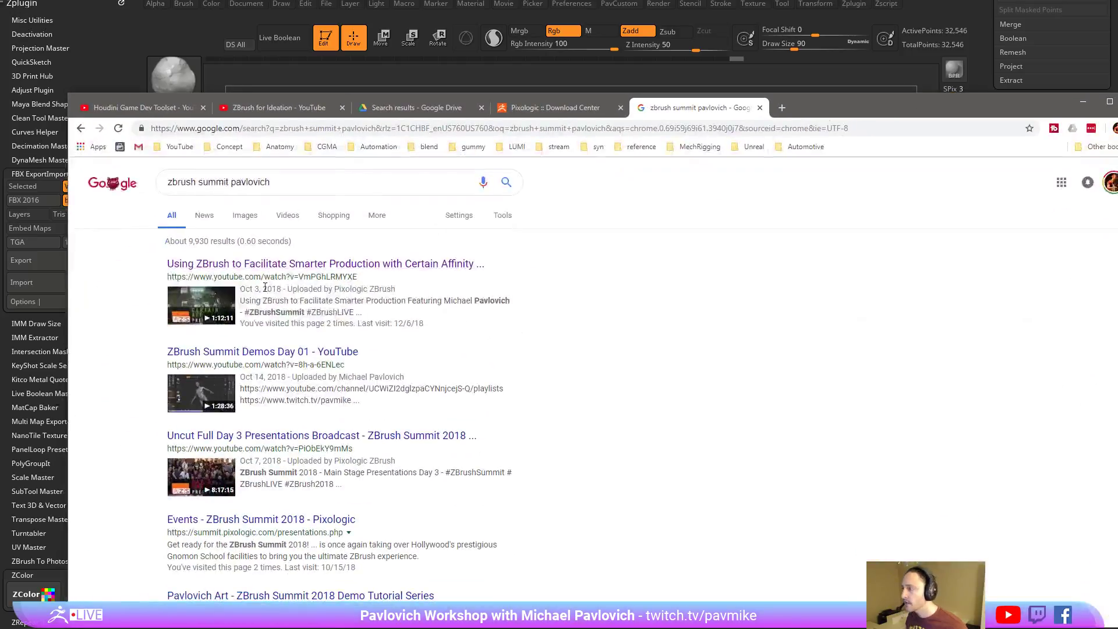
{"action": "left_click", "coordinate": [264, 265]}
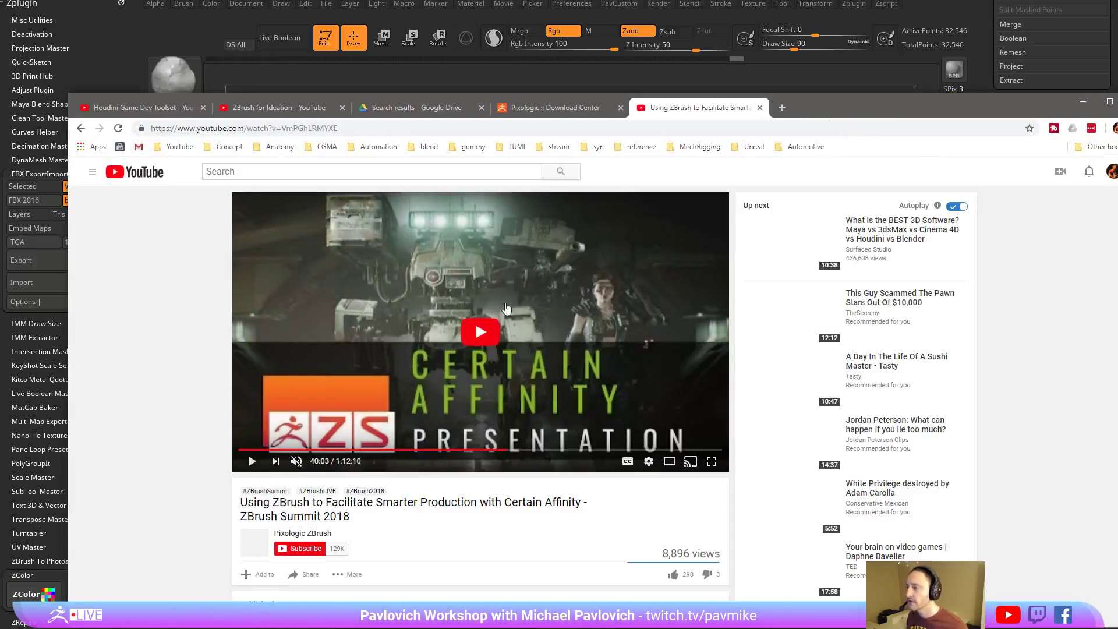
{"action": "left_click", "coordinate": [295, 461]}
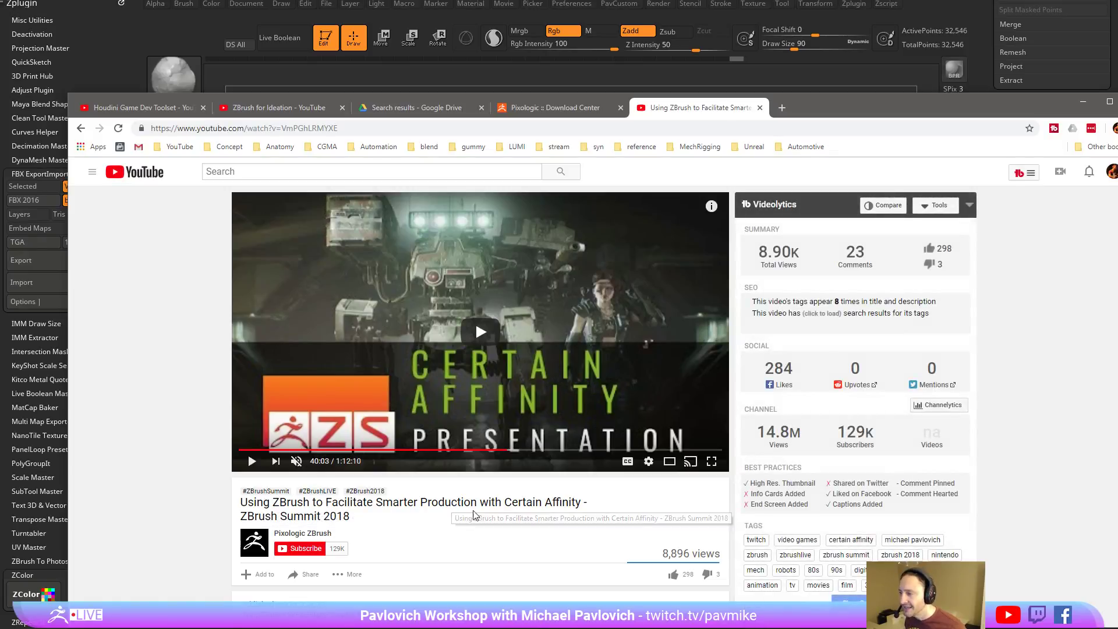
{"action": "left_click", "coordinate": [479, 335]}
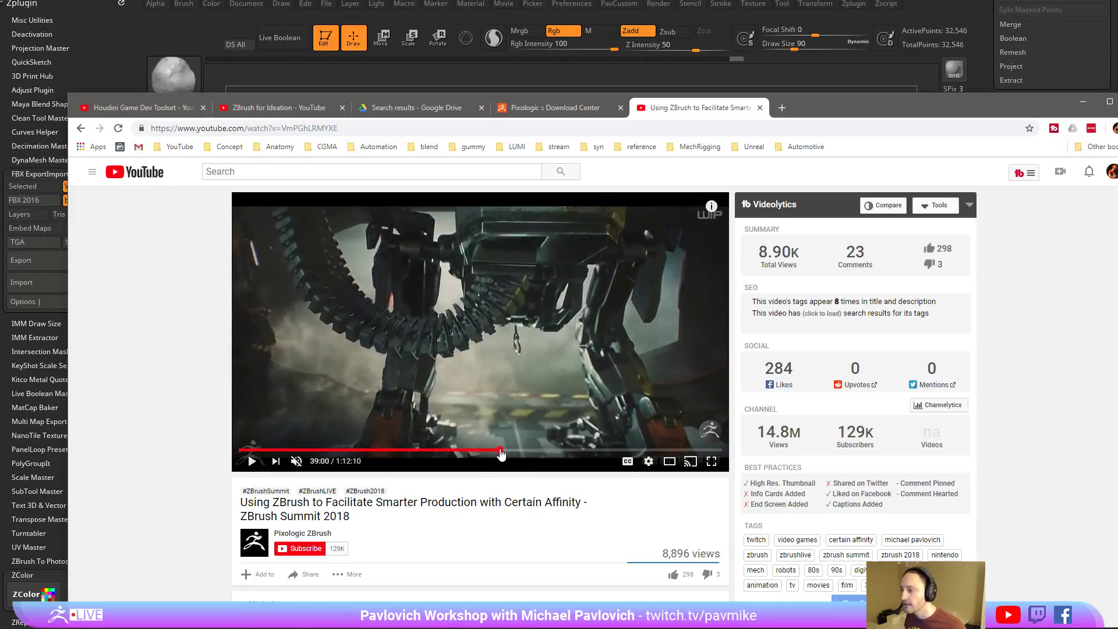
{"action": "left_click", "coordinate": [500, 452]}
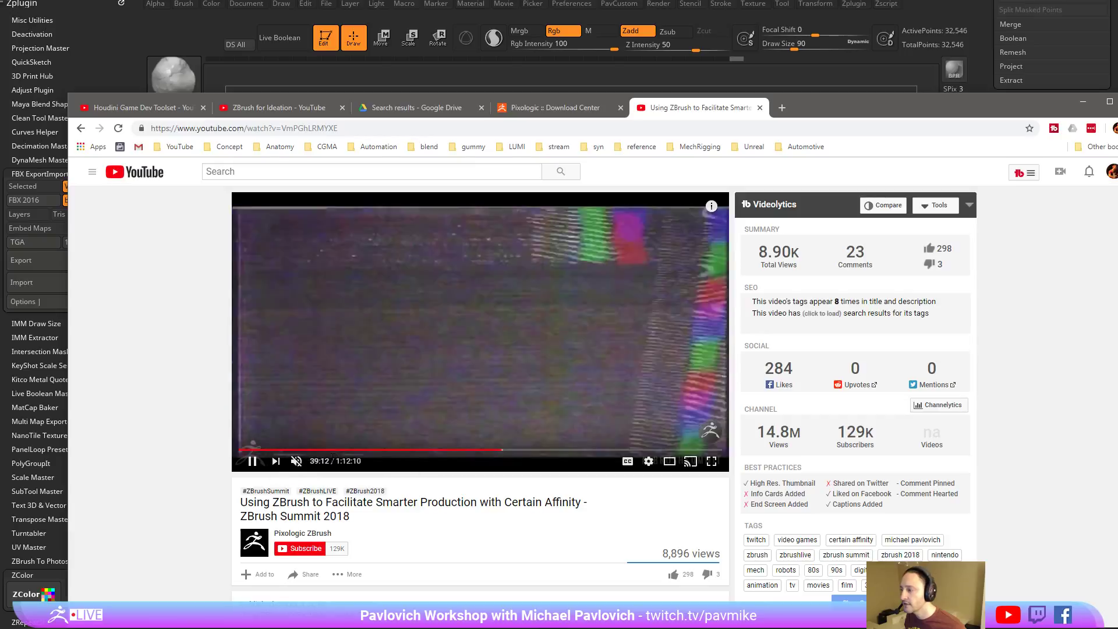
{"action": "left_click", "coordinate": [501, 452]}
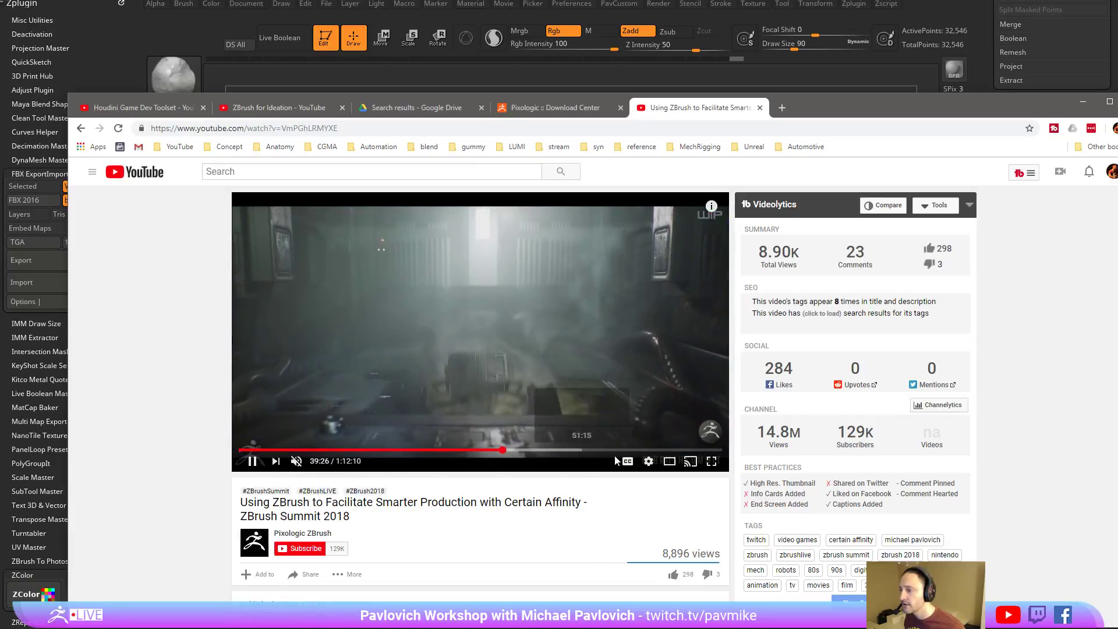
{"action": "left_click", "coordinate": [670, 462]}
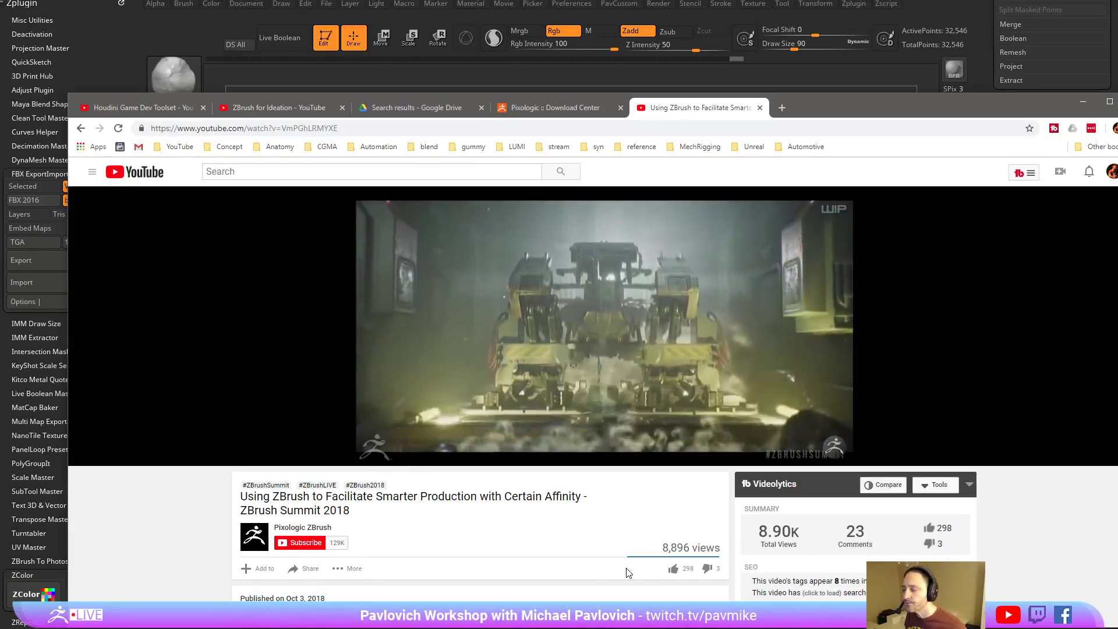
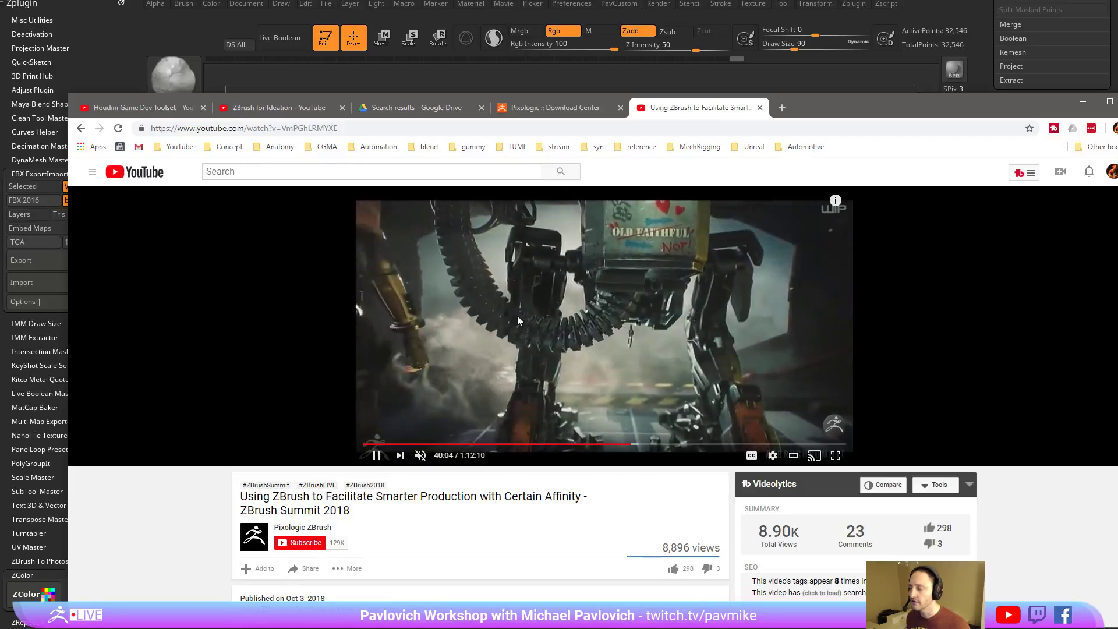
Jump the presentation video to about 13:16 and pause it on the subtool decimation and export slide.
{"action": "left_click", "coordinate": [451, 445]}
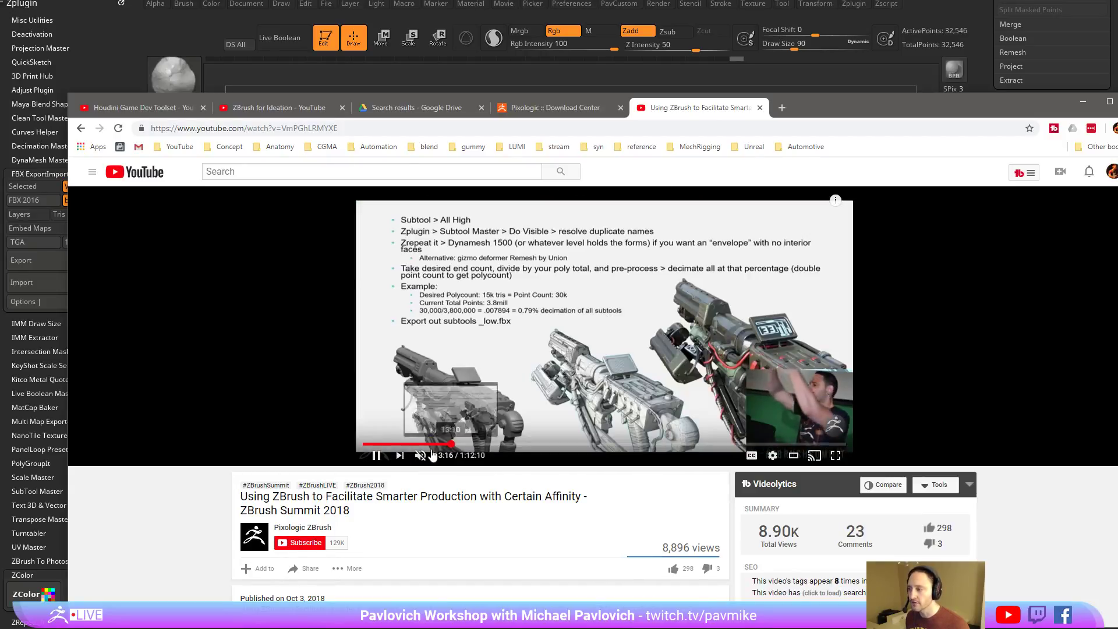
{"action": "left_click", "coordinate": [377, 458]}
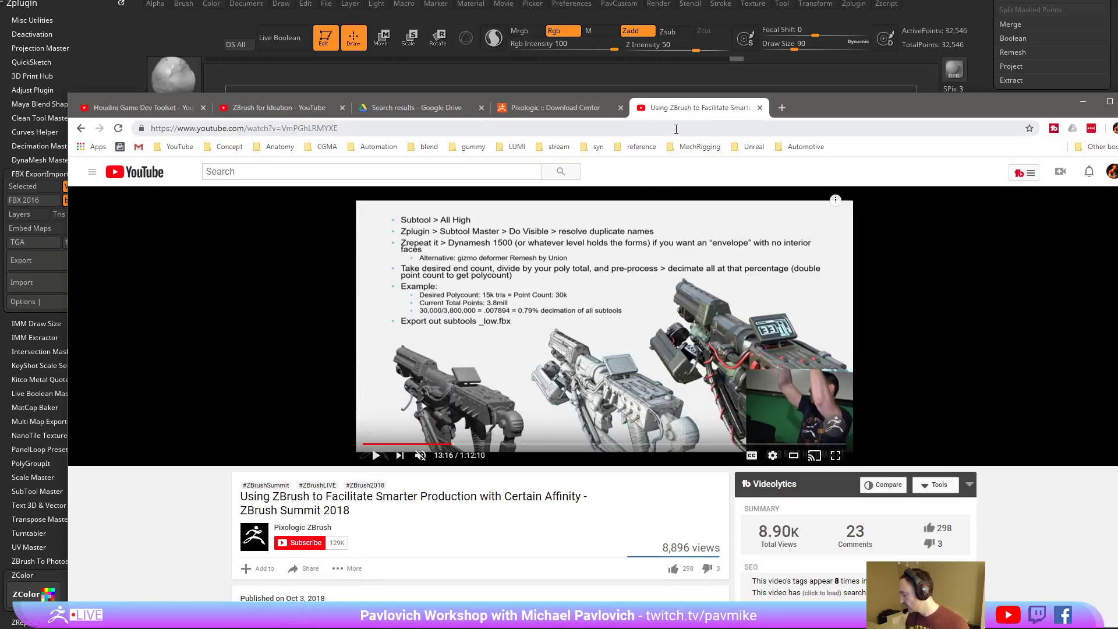
Go to ArtStation and open the ZBrush Summit 2018 Demo Tutorial Series from the artist's own portfolio.
{"action": "left_click", "coordinate": [676, 129]}
{"action": "type", "text": "art"}
{"action": "key", "text": "Return"}
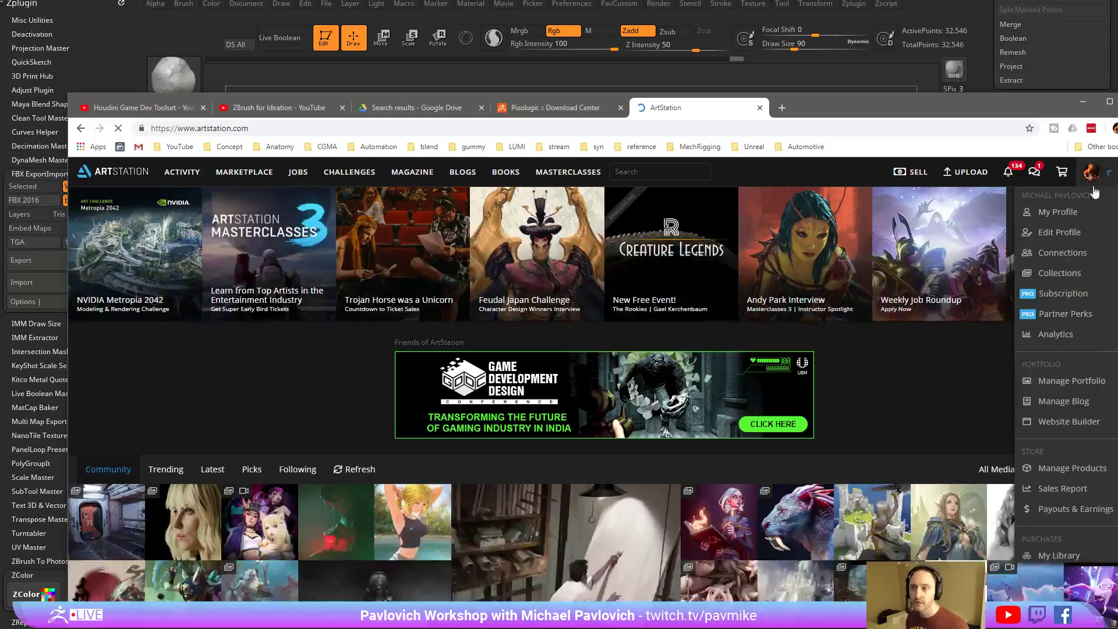
{"action": "left_click", "coordinate": [1094, 185]}
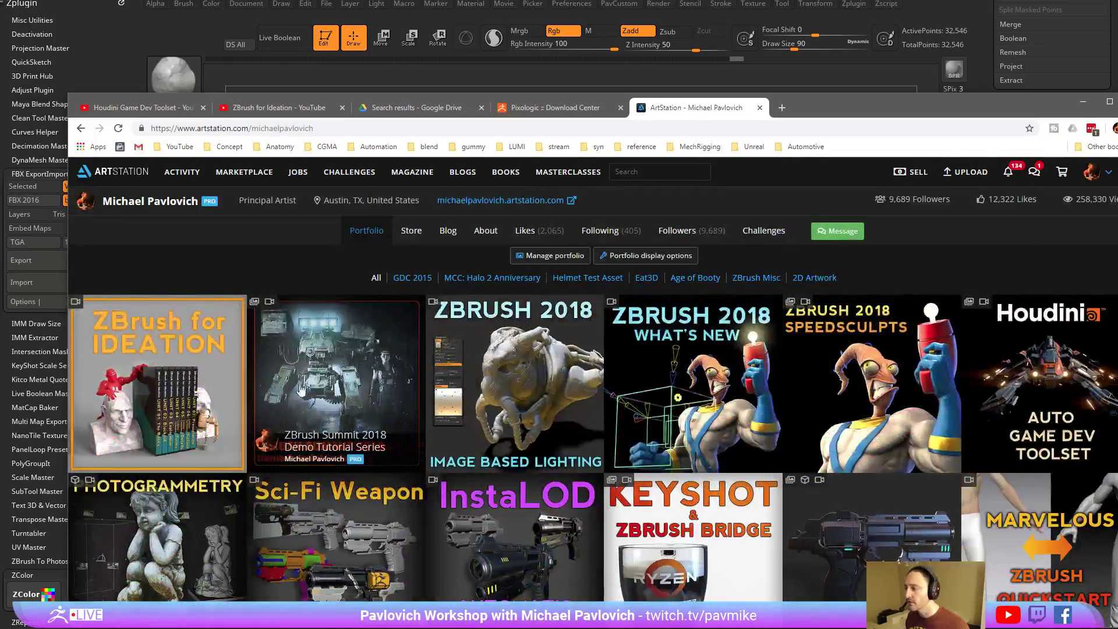
{"action": "left_click", "coordinate": [351, 355]}
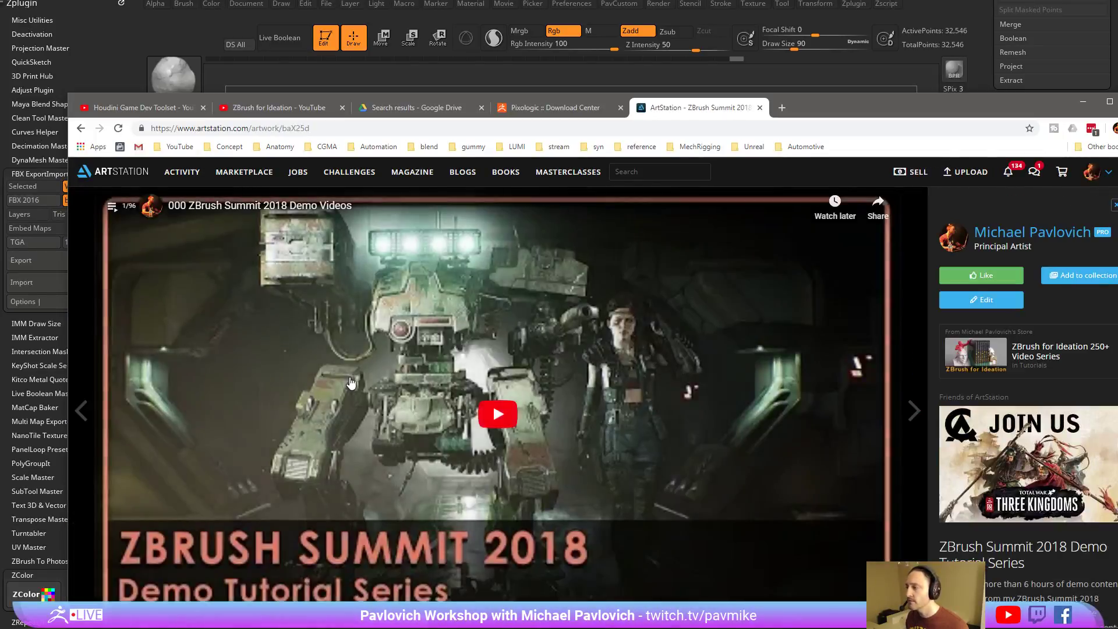
Open the ZBrush Summit 2018 Demos playlist in the embedded video and look through its entries.
{"action": "scroll", "coordinate": [333, 343], "scroll_direction": "down", "scroll_amount": 2}
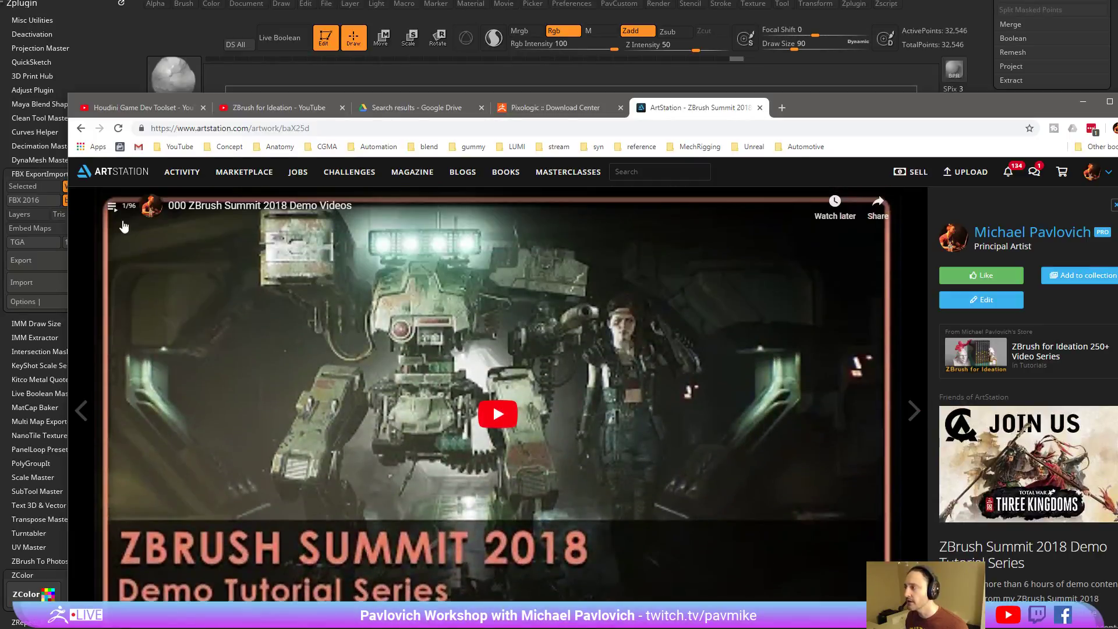
{"action": "left_click", "coordinate": [112, 206]}
{"action": "scroll", "coordinate": [269, 313], "scroll_direction": "down", "scroll_amount": 10}
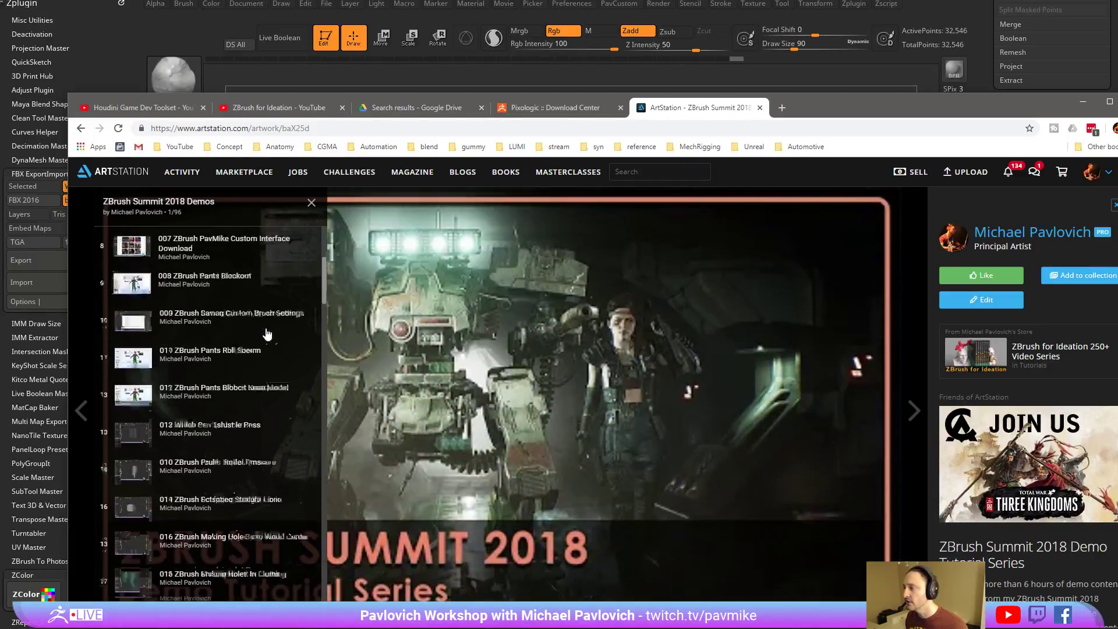
{"action": "left_click", "coordinate": [455, 129]}
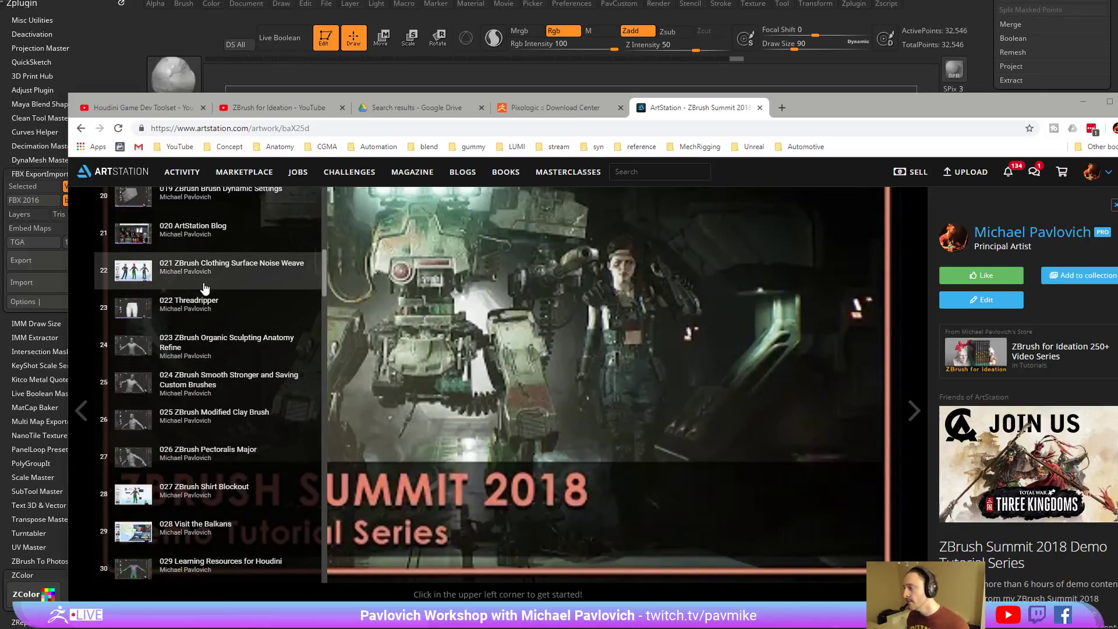
{"action": "scroll", "coordinate": [204, 287], "scroll_direction": "up", "scroll_amount": 9}
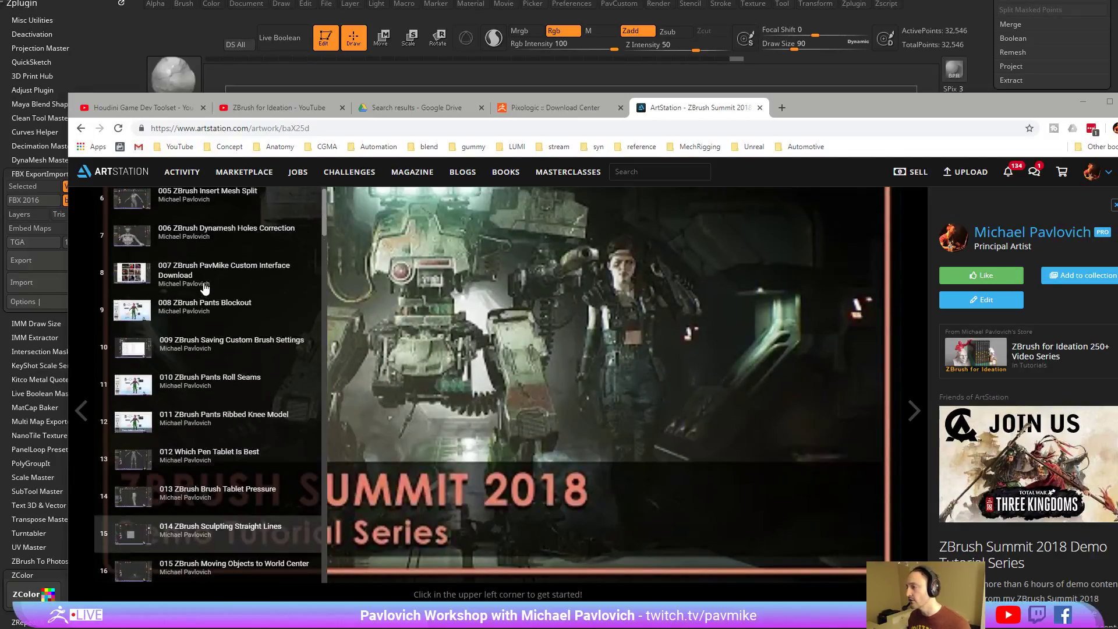
{"action": "scroll", "coordinate": [205, 286], "scroll_direction": "down", "scroll_amount": 13}
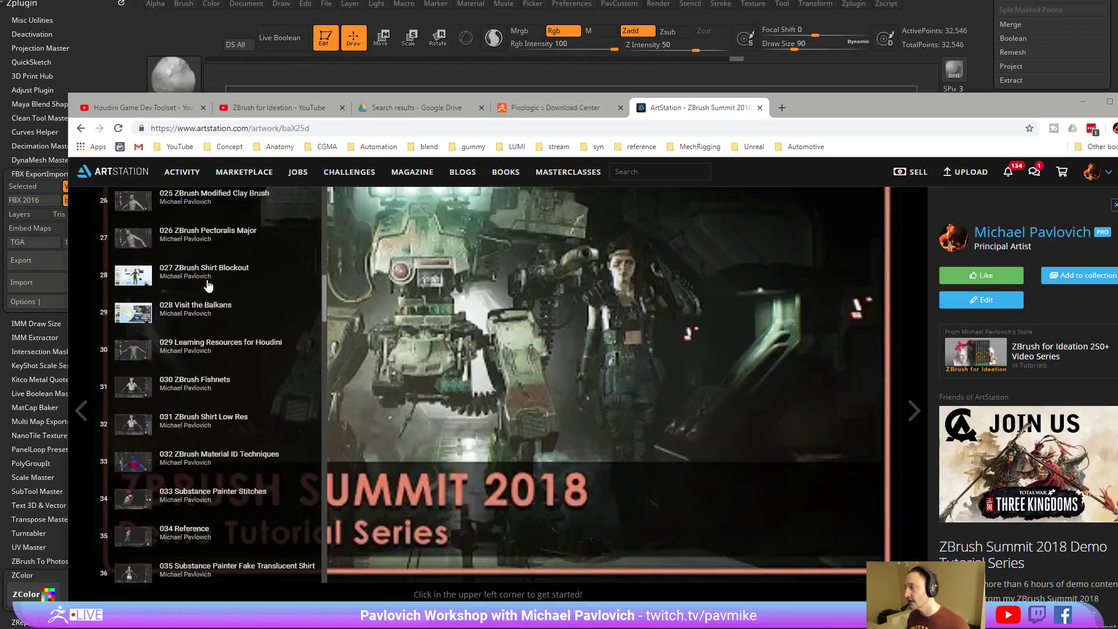
{"action": "scroll", "coordinate": [208, 285], "scroll_direction": "down", "scroll_amount": 10}
Show the ZBrush for Ideation playlist and the Houdini Game Dev Toolset playlist on YouTube.
{"action": "left_click", "coordinate": [299, 107]}
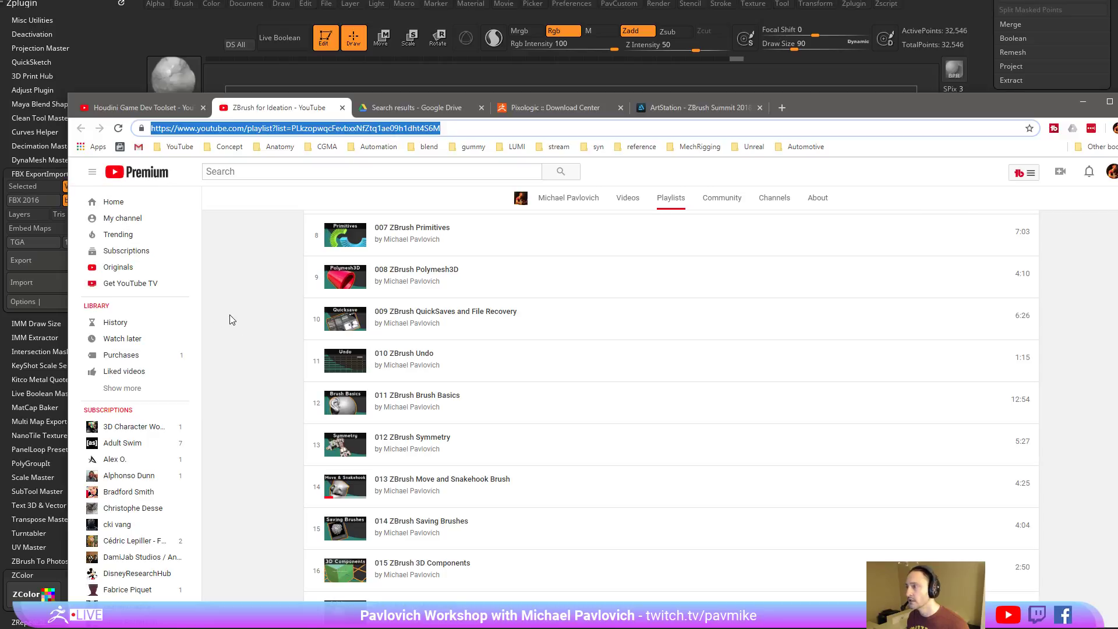
{"action": "left_click", "coordinate": [111, 110]}
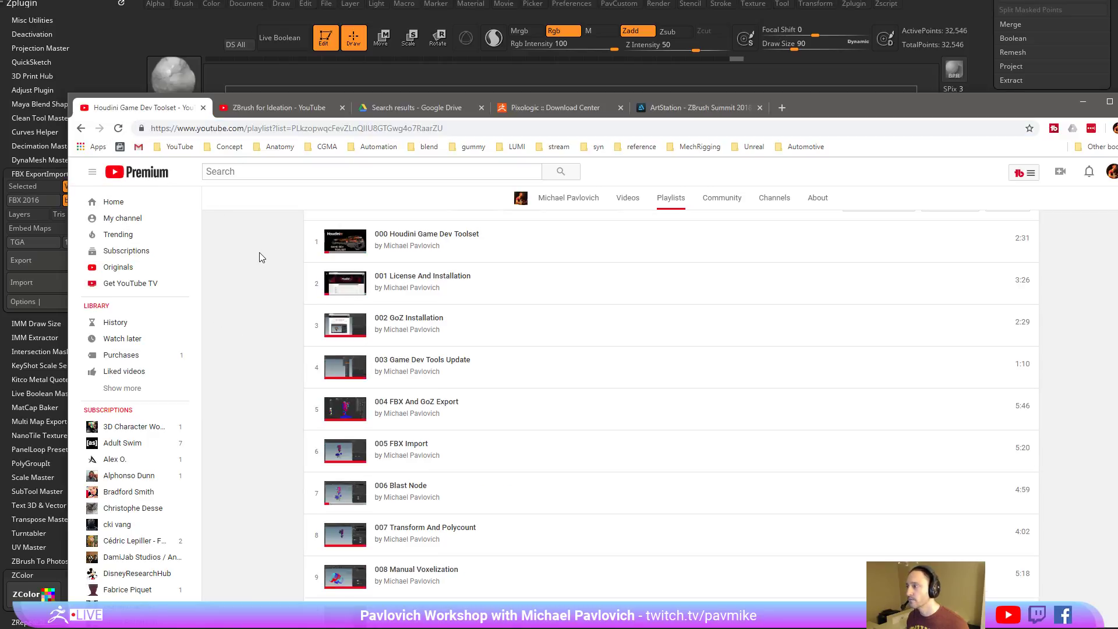
Open the ZBrush Summit 2018 Demos playlist from the channel's playlists, browse its tutorials, and minimize the browser.
{"action": "left_click", "coordinate": [78, 131]}
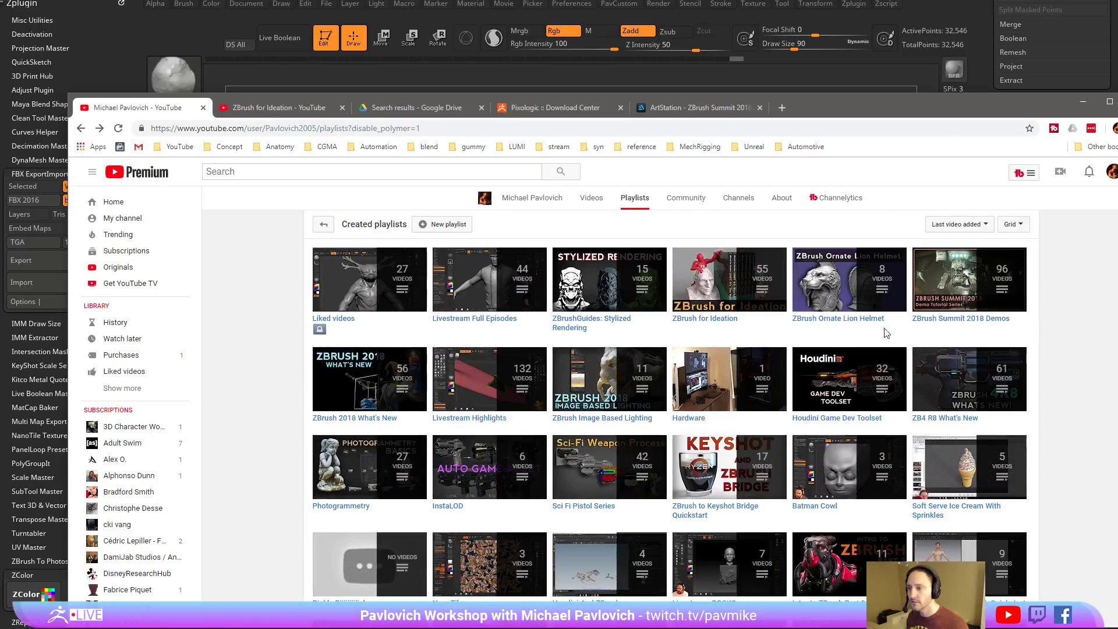
{"action": "left_click", "coordinate": [989, 320]}
{"action": "scroll", "coordinate": [589, 367], "scroll_direction": "down", "scroll_amount": 15}
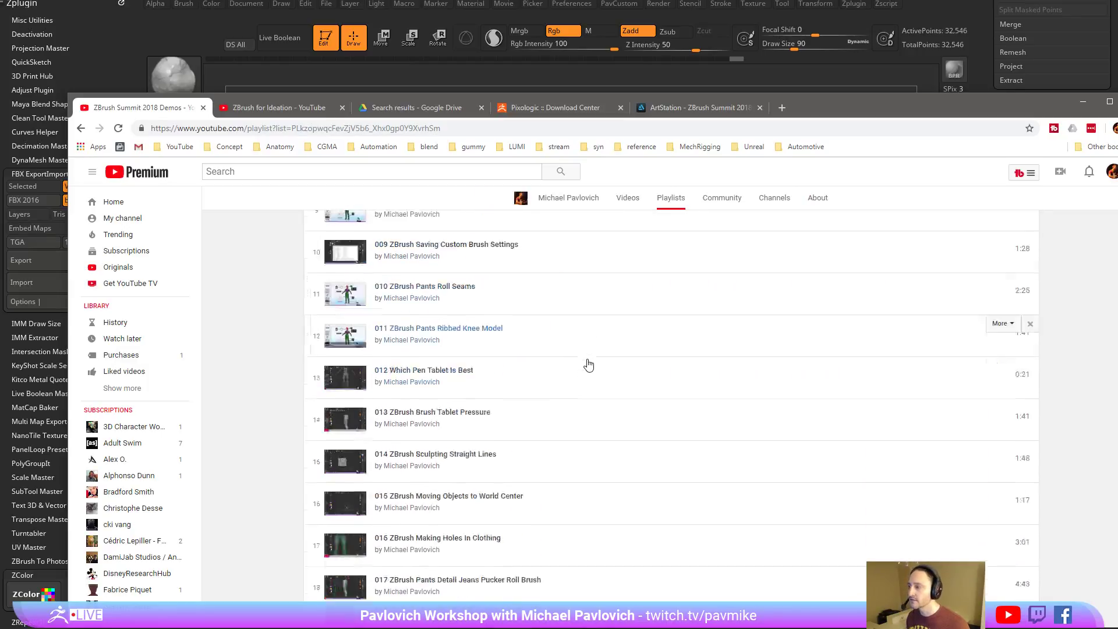
{"action": "scroll", "coordinate": [589, 365], "scroll_direction": "down", "scroll_amount": 20}
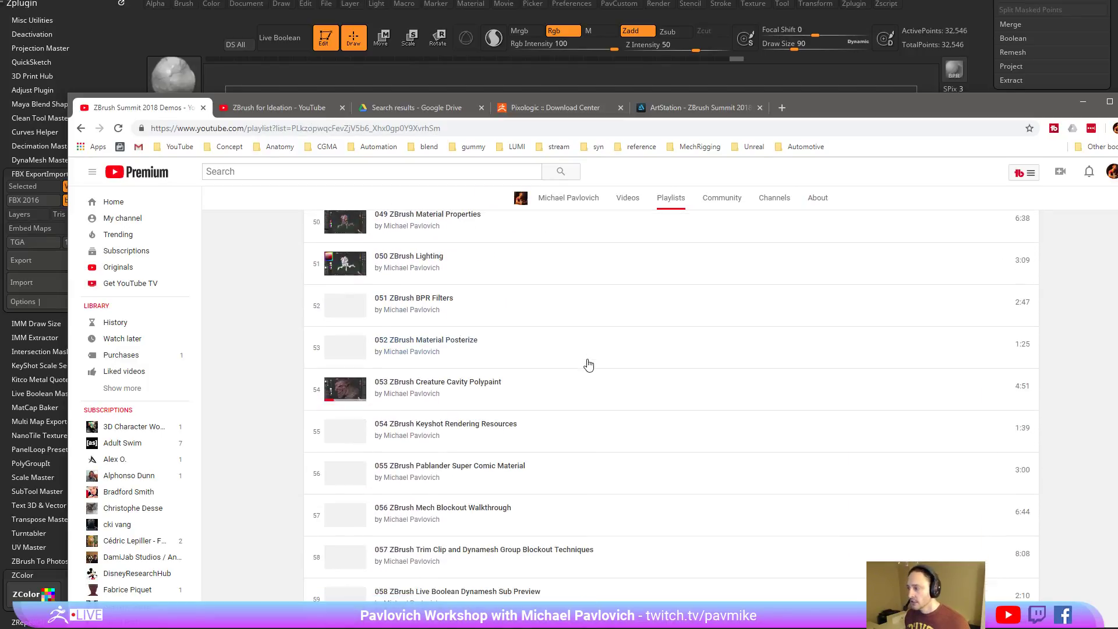
{"action": "scroll", "coordinate": [588, 365], "scroll_direction": "down", "scroll_amount": 13}
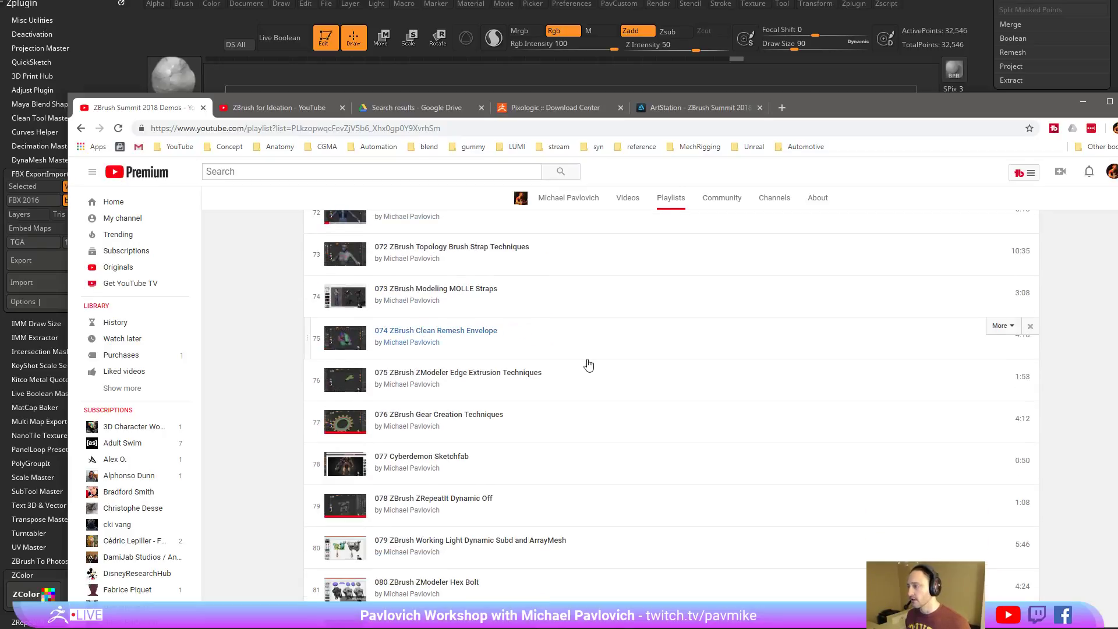
{"action": "scroll", "coordinate": [589, 365], "scroll_direction": "up", "scroll_amount": 11}
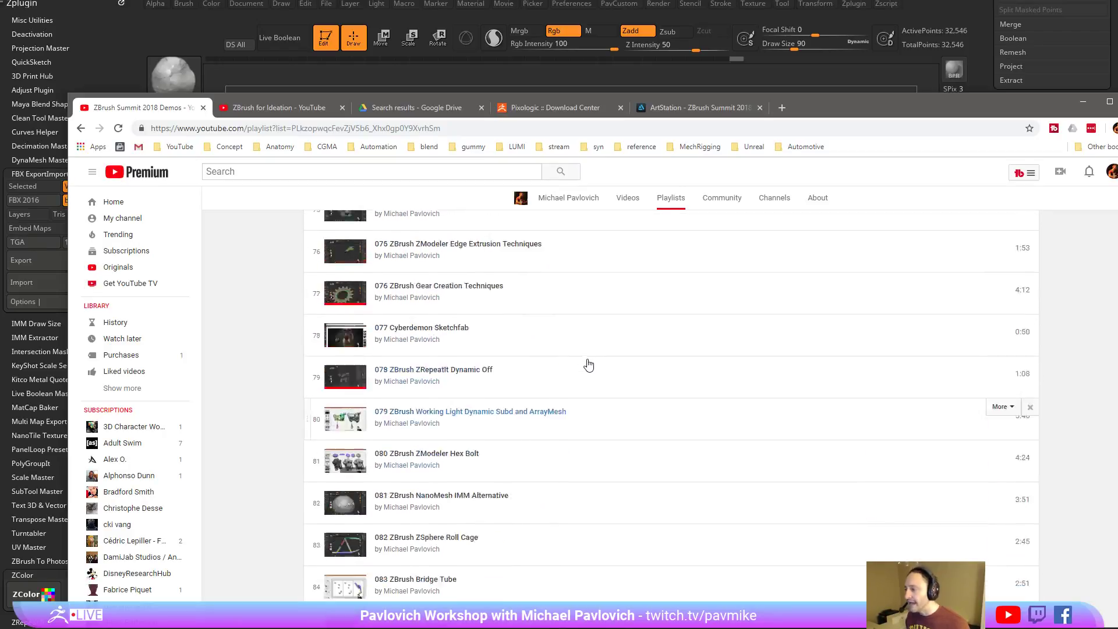
{"action": "scroll", "coordinate": [589, 364], "scroll_direction": "up", "scroll_amount": 15}
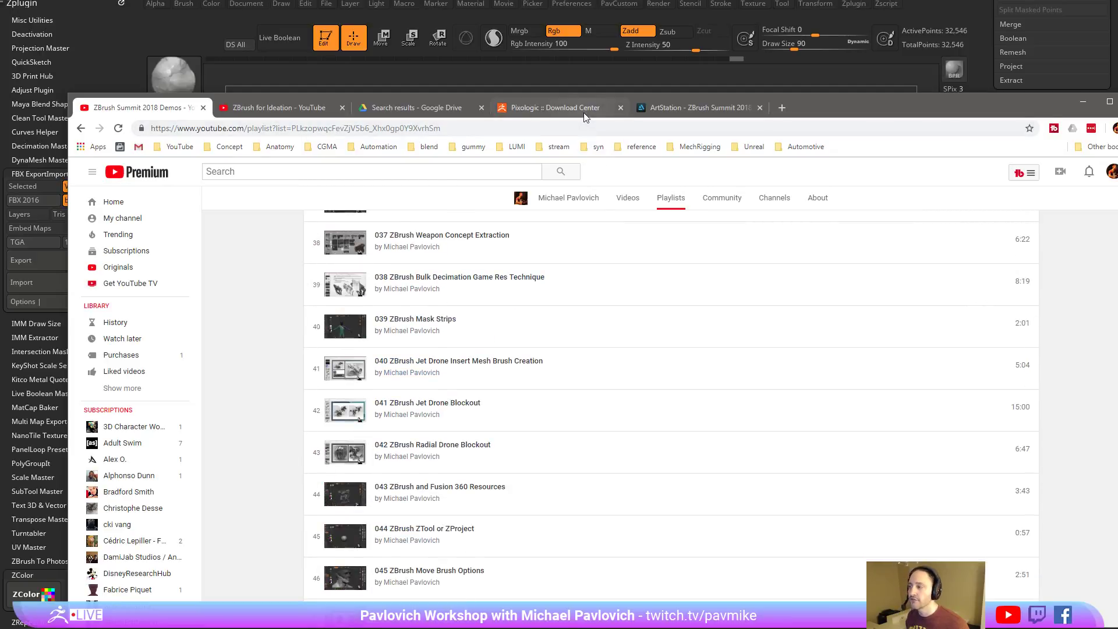
{"action": "scroll", "coordinate": [536, 364], "scroll_direction": "up", "scroll_amount": 10}
{"action": "scroll", "coordinate": [536, 364], "scroll_direction": "up", "scroll_amount": 4}
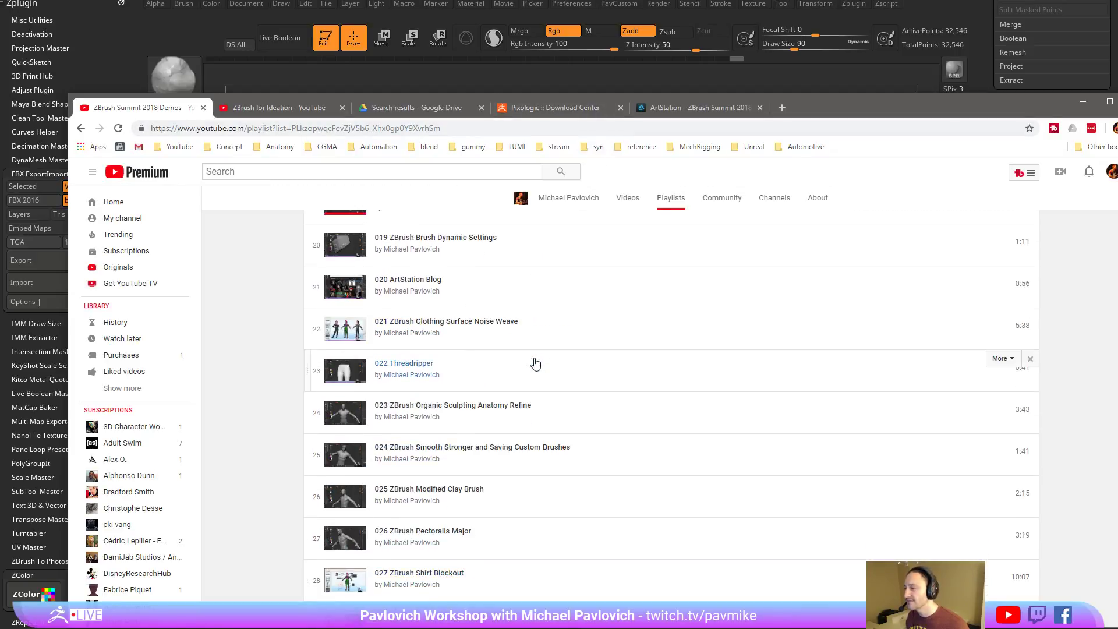
{"action": "scroll", "coordinate": [536, 364], "scroll_direction": "up", "scroll_amount": 1}
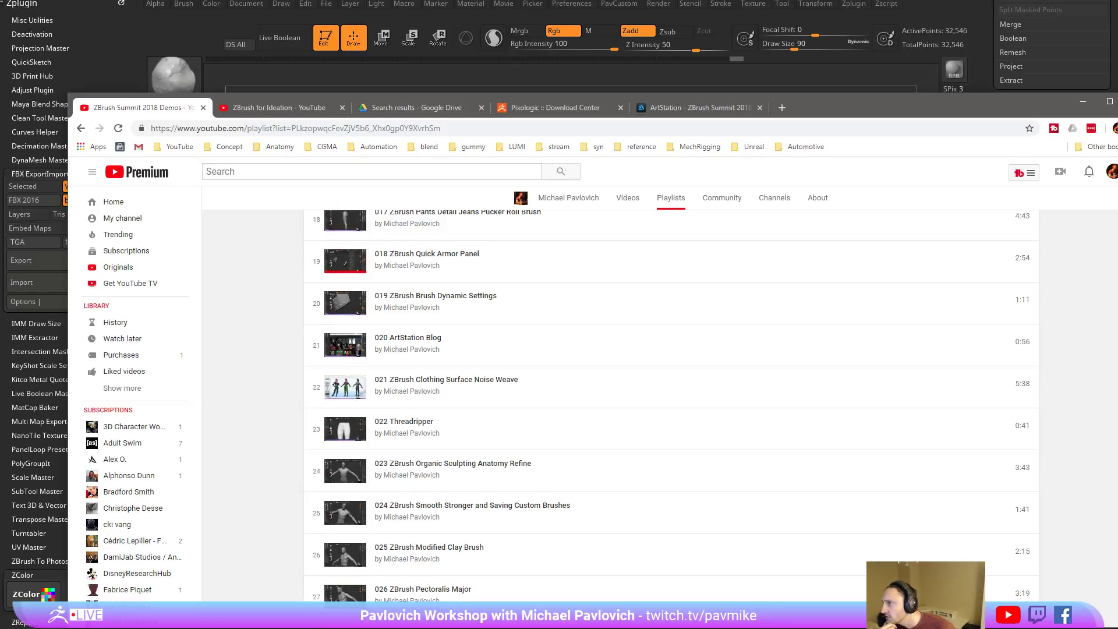
{"action": "left_click", "coordinate": [1083, 102]}
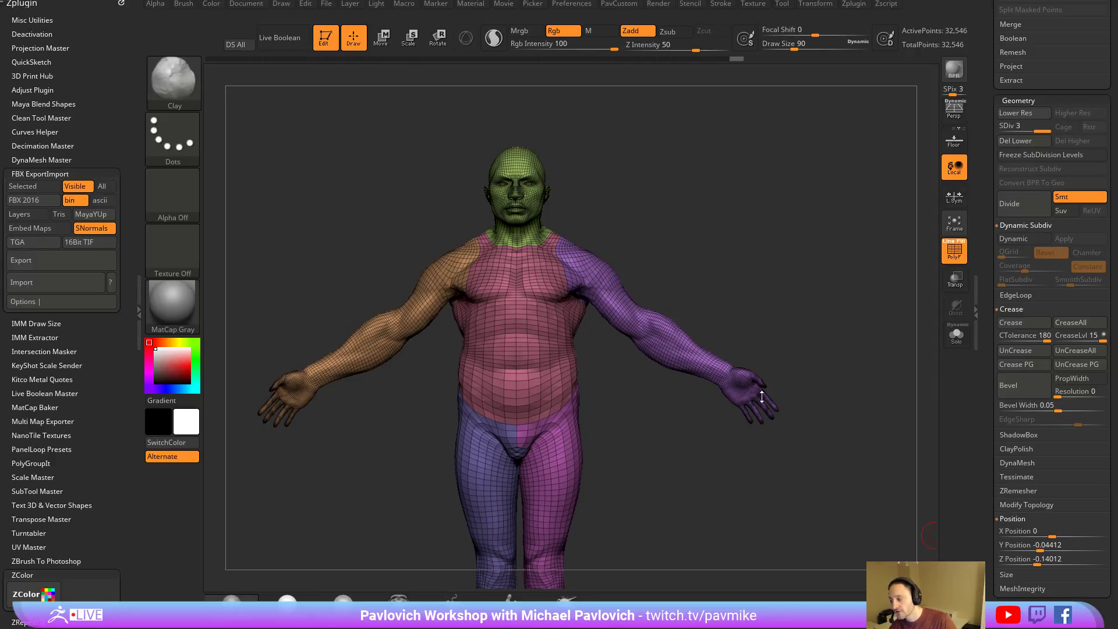
Bring the browser back, review the opening tutorials of the ZBrush Summit 2018 Demos playlist, and return to ZBrush.
{"action": "key", "text": "alt+Tab"}
{"action": "scroll", "coordinate": [419, 415], "scroll_direction": "up", "scroll_amount": 10}
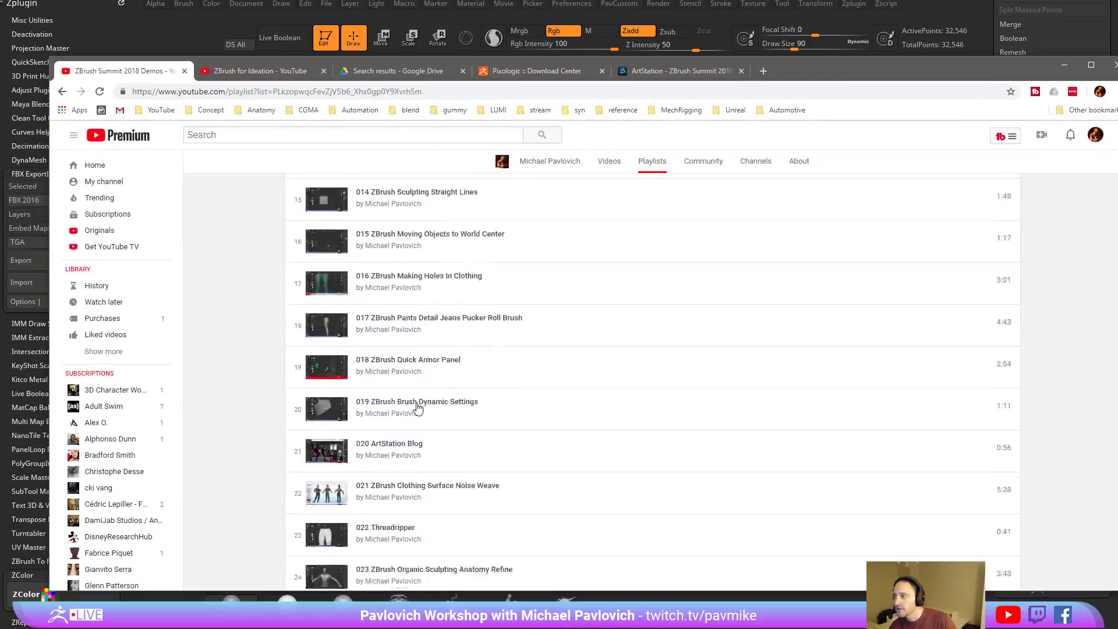
{"action": "scroll", "coordinate": [436, 393], "scroll_direction": "up", "scroll_amount": 2}
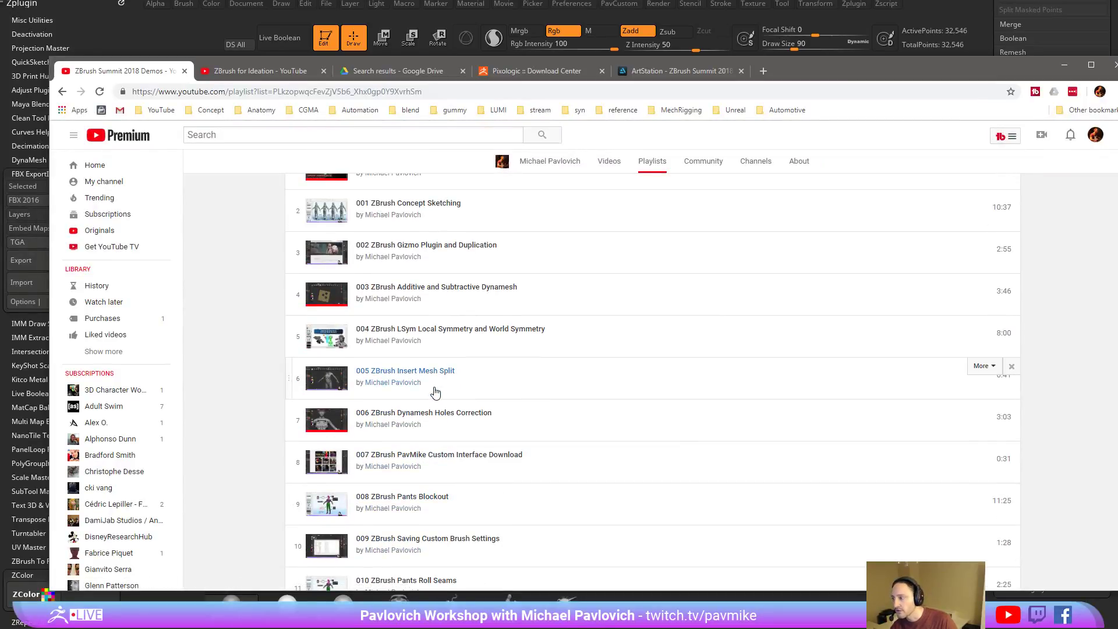
{"action": "scroll", "coordinate": [436, 393], "scroll_direction": "down", "scroll_amount": 3}
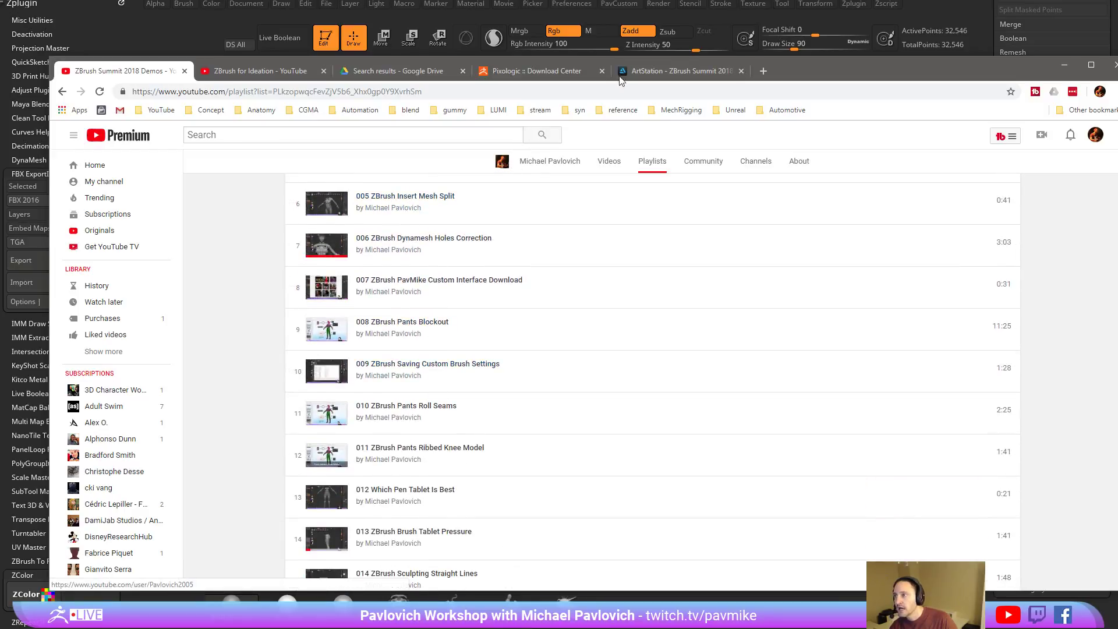
{"action": "key", "text": "alt+Tab"}
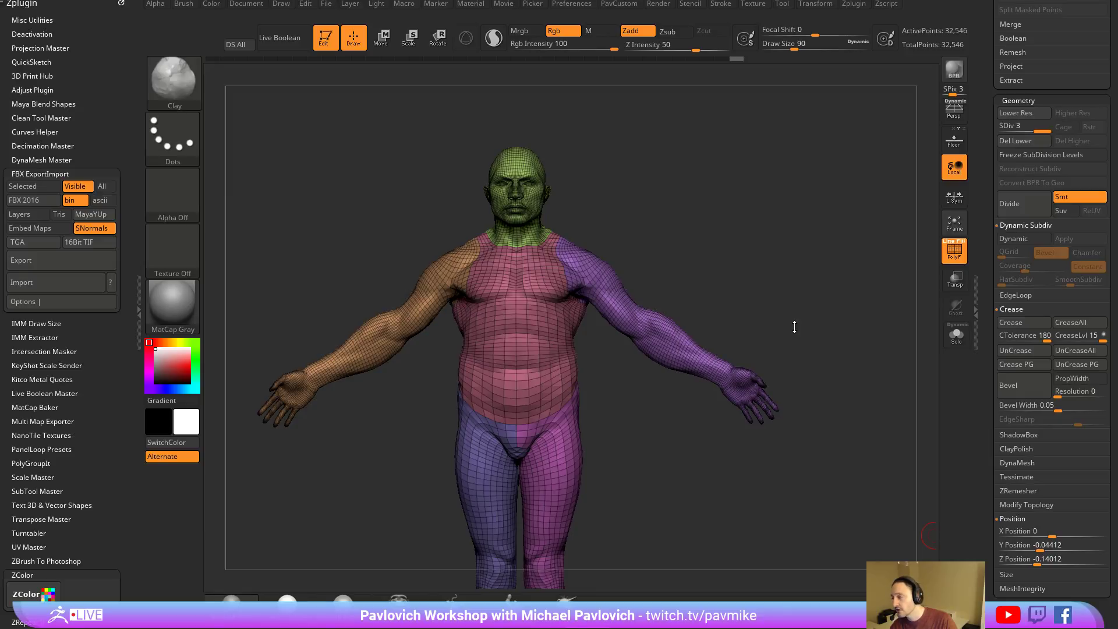
Take the DemoSoldier out of Edit mode, clear the canvas, and switch to Photoshop.
{"action": "mouse_move", "coordinate": [781, 297]}
{"action": "left_mouse_down"}
{"action": "mouse_move", "coordinate": [699, 297]}
{"action": "mouse_move", "coordinate": [778, 295]}
{"action": "mouse_move", "coordinate": [778, 304]}
{"action": "left_mouse_up"}
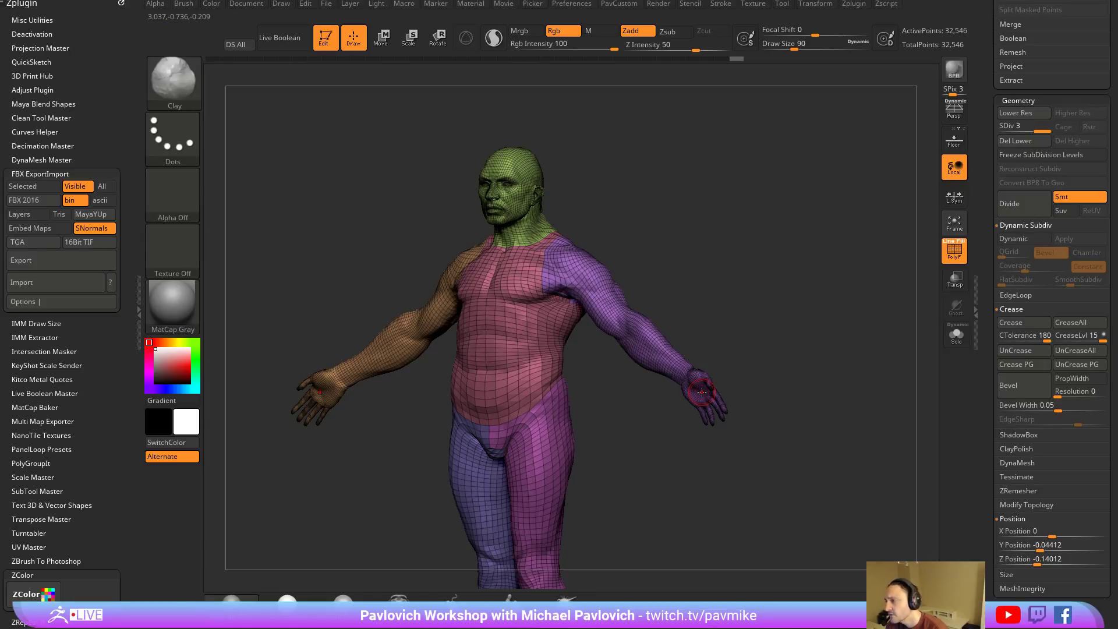
{"action": "left_click_drag", "start_coordinate": [719, 167], "coordinate": [740, 155]}
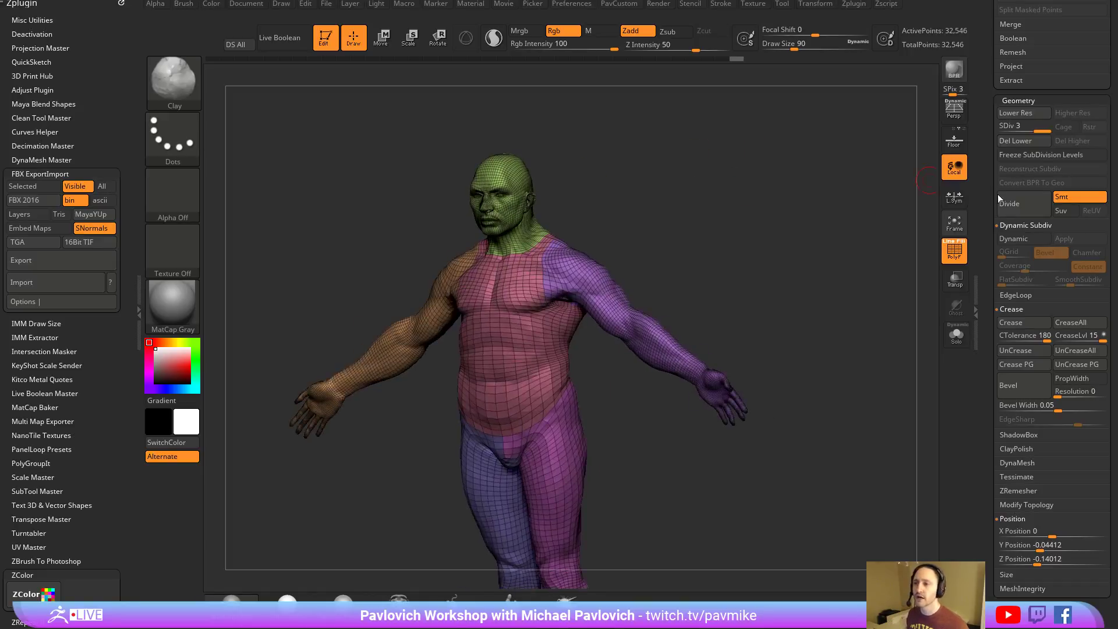
{"action": "left_click_drag", "start_coordinate": [984, 190], "coordinate": [985, 408]}
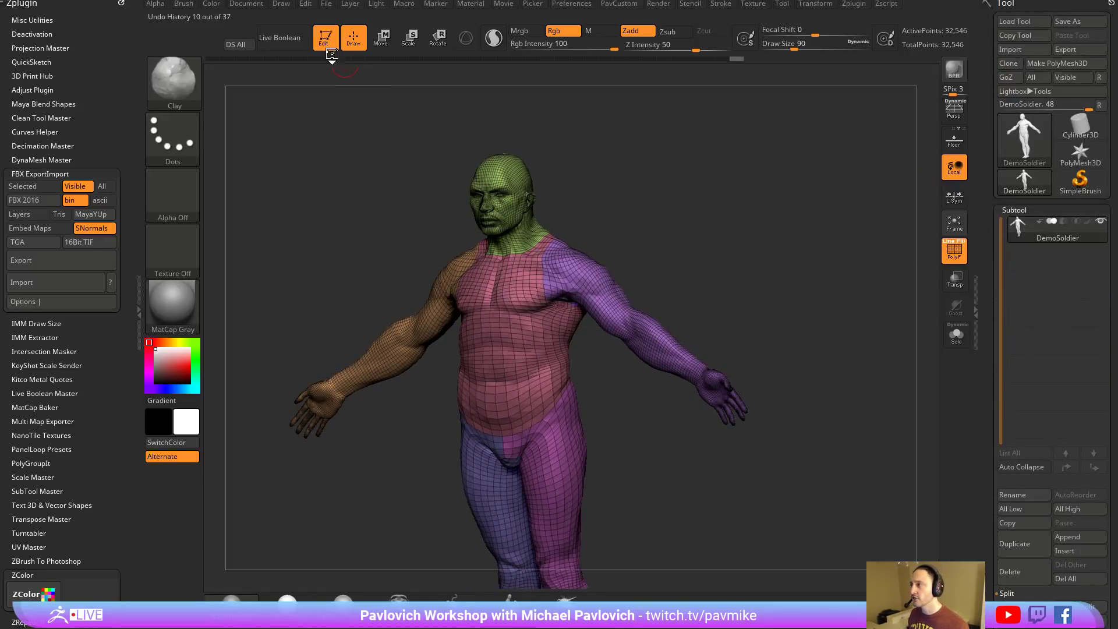
{"action": "left_click", "coordinate": [325, 37]}
{"action": "key", "text": "ctrl+n"}
{"action": "key", "text": "comma"}
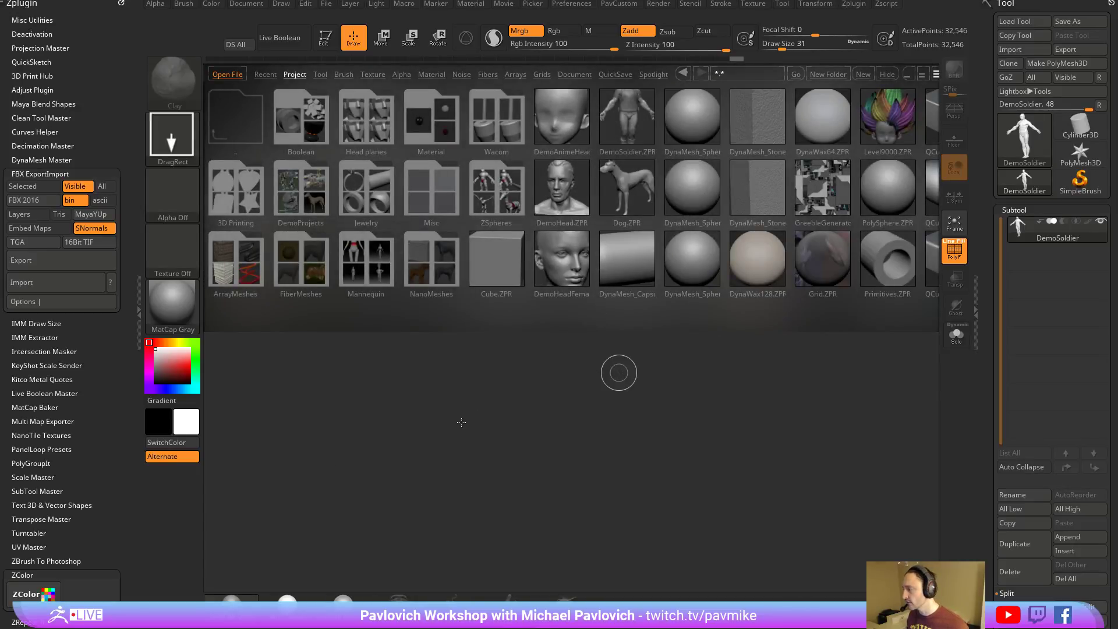
{"action": "key", "text": "alt+Tab"}
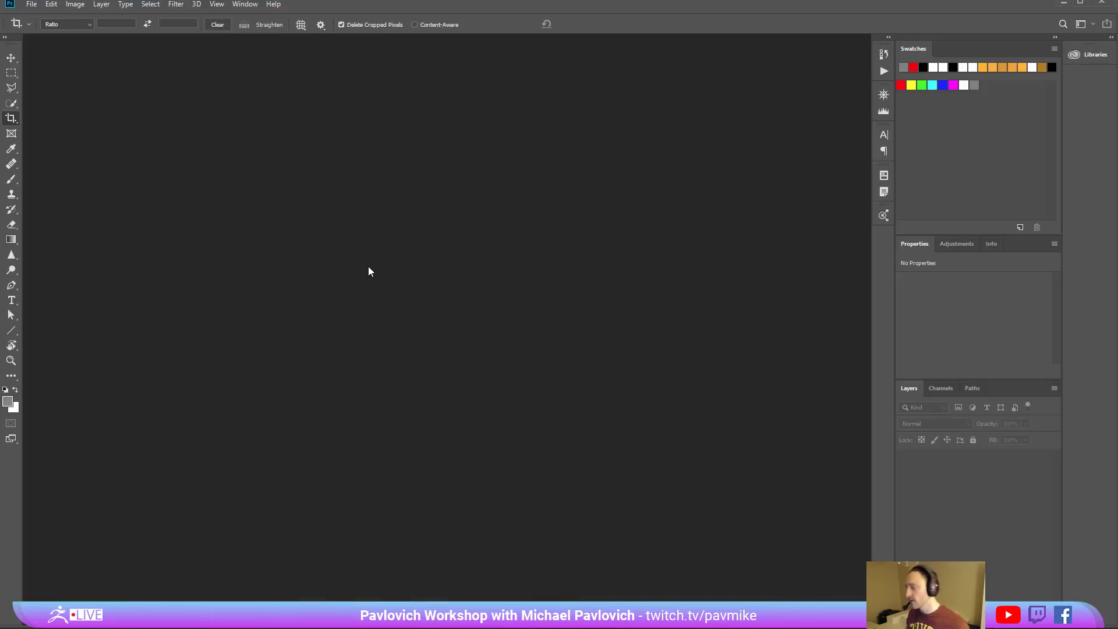
{"action": "key", "text": "ctrl+n"}
{"action": "key", "text": "Return"}
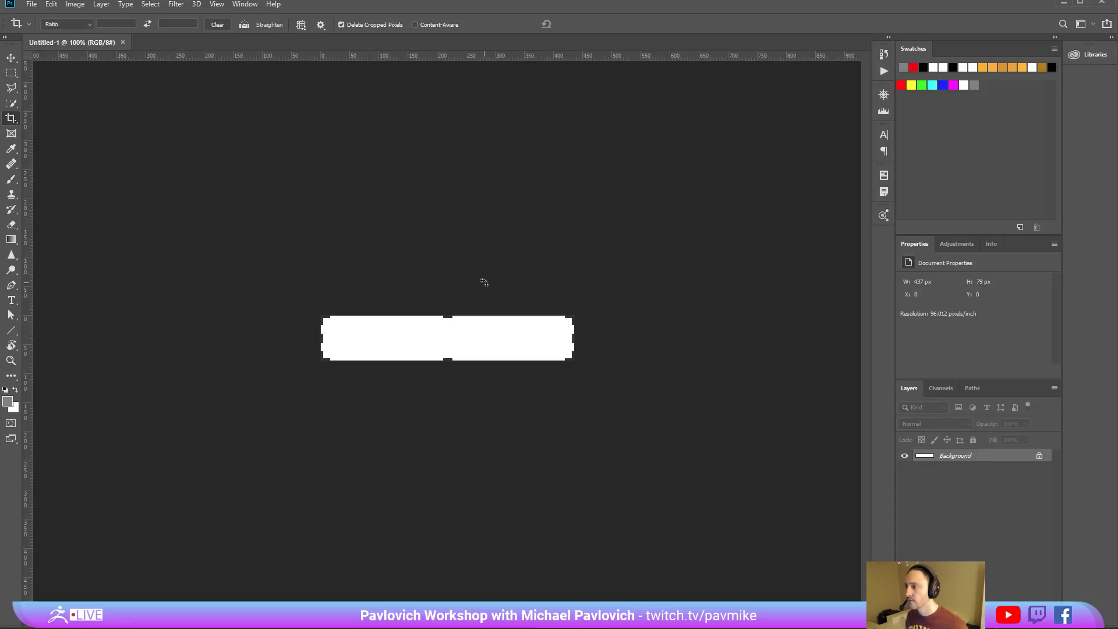
{"action": "left_click", "coordinate": [122, 42]}
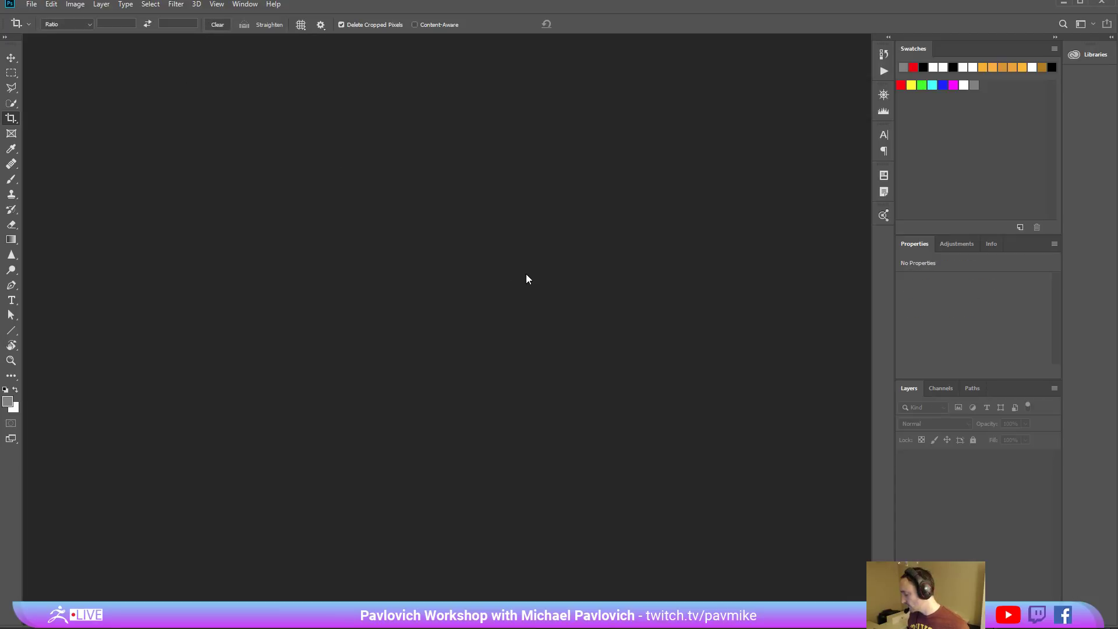
Create a new blank document 1600 pixels wide and 1600 pixels high.
{"action": "key", "text": "ctrl+n"}
{"action": "double_click", "coordinate": [188, 119]}
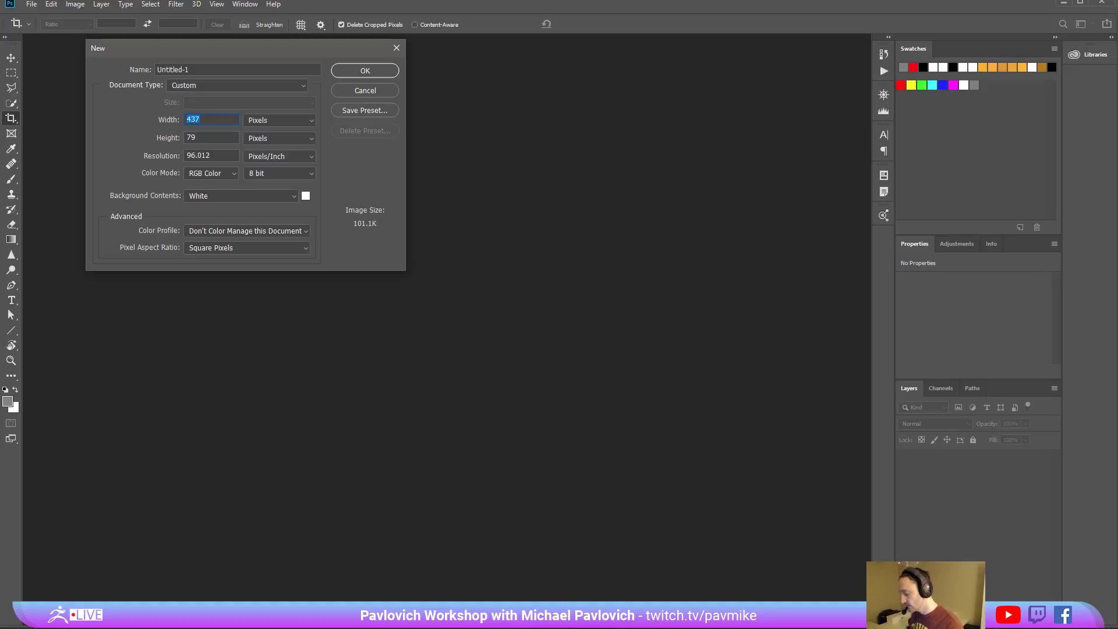
{"action": "type", "text": "800"}
{"action": "key", "text": "Tab"}
{"action": "type", "text": "800"}
{"action": "key", "text": "Return"}
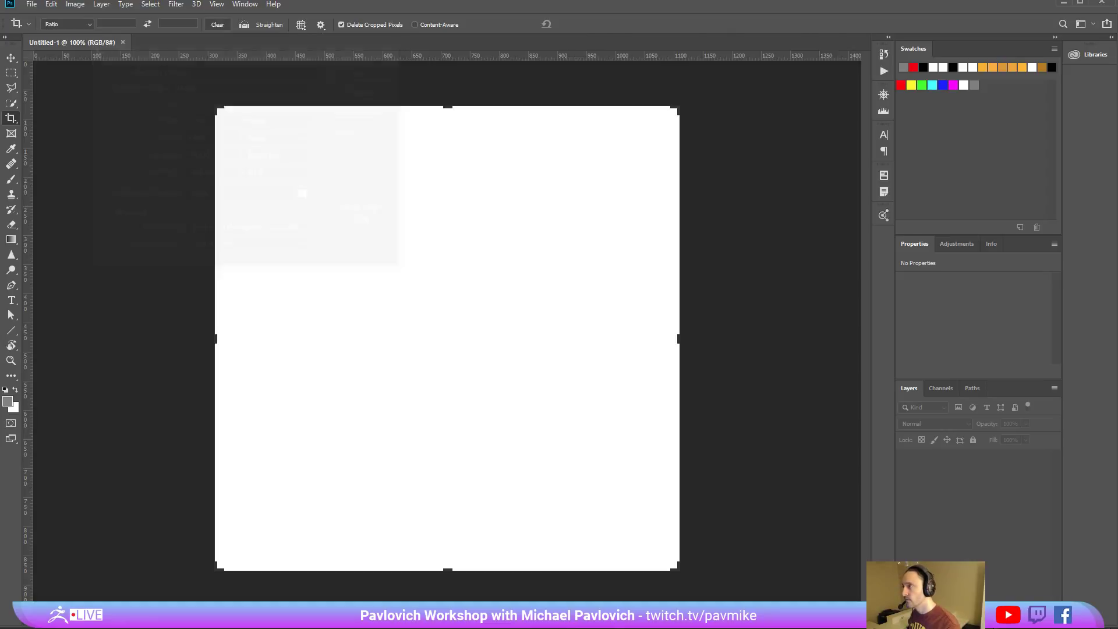
With the Brush tool, sketch loose overlapping circles for a skull and a curved centre line running down to the chin.
{"action": "key", "text": "b"}
{"action": "mouse_move", "coordinate": [492, 279]}
{"action": "left_mouse_down"}
{"action": "mouse_move", "coordinate": [555, 315]}
{"action": "mouse_move", "coordinate": [585, 376]}
{"action": "left_mouse_up"}
{"action": "key", "text": "ctrl+z"}
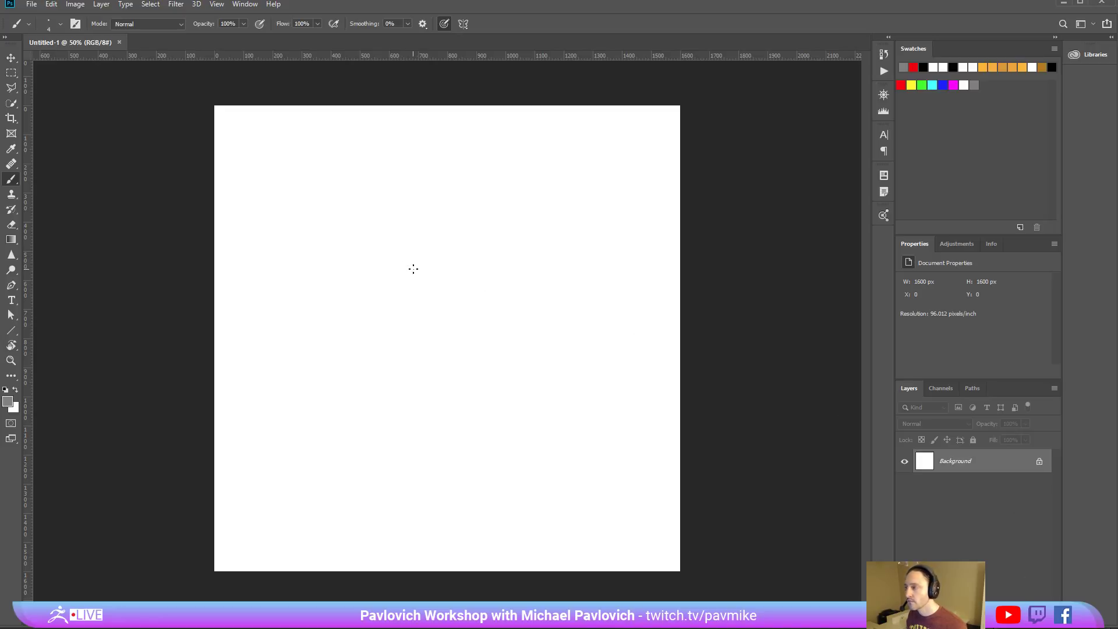
{"action": "key", "text": "ctrl+plus"}
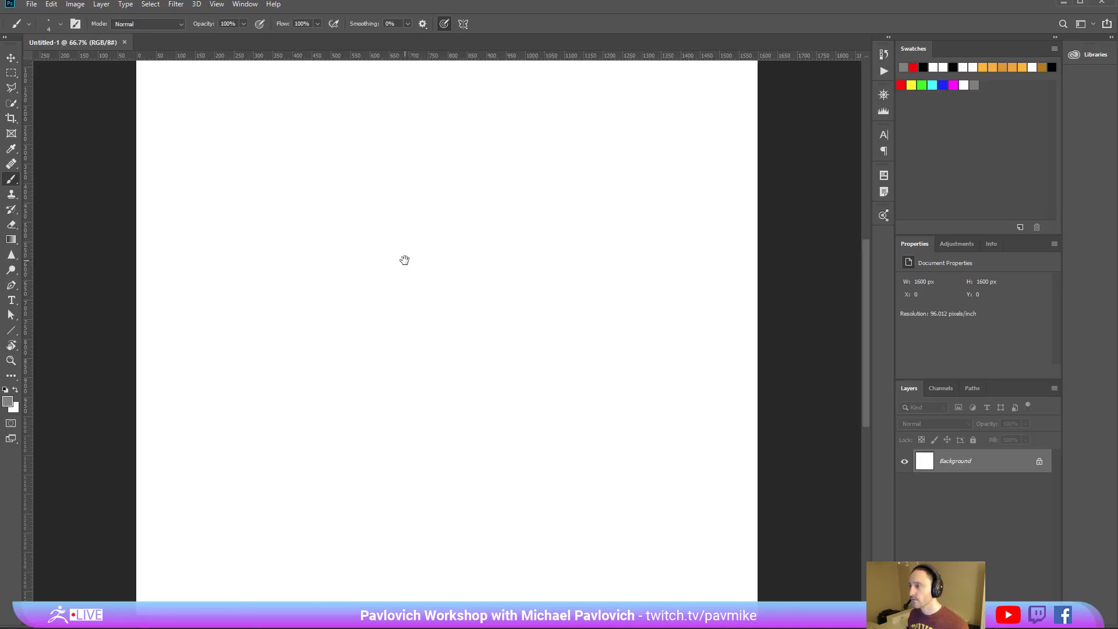
{"action": "mouse_move", "coordinate": [404, 257]}
{"action": "left_mouse_down"}
{"action": "mouse_move", "coordinate": [396, 291]}
{"action": "mouse_move", "coordinate": [443, 318]}
{"action": "left_mouse_up"}
{"action": "key", "text": "ctrl+z"}
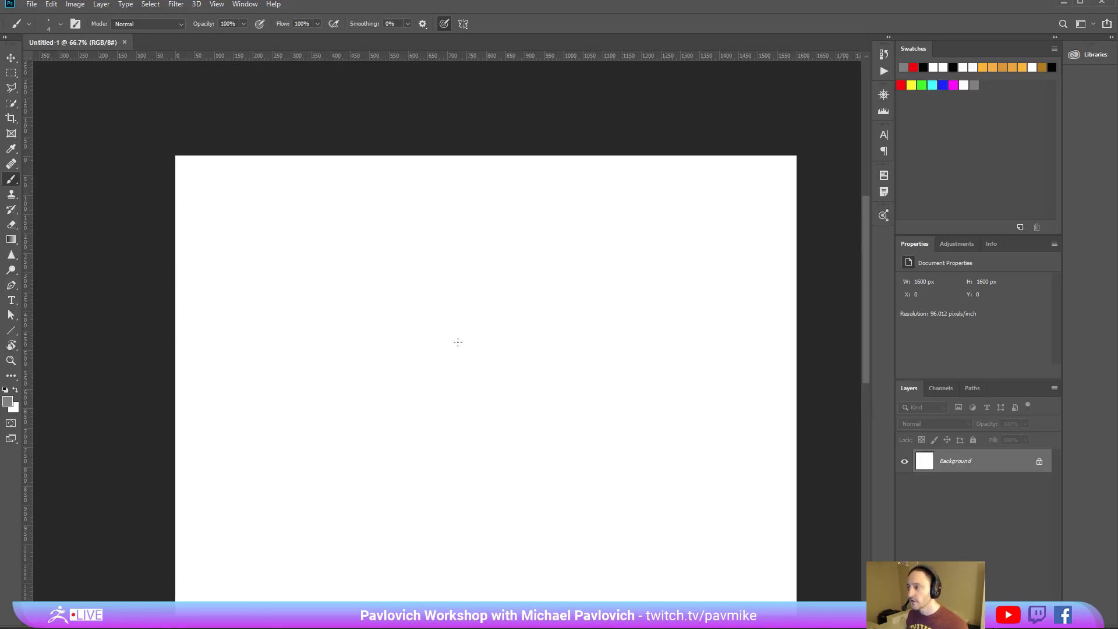
{"action": "mouse_move", "coordinate": [481, 265]}
{"action": "left_mouse_down"}
{"action": "mouse_move", "coordinate": [505, 337]}
{"action": "mouse_move", "coordinate": [511, 297]}
{"action": "mouse_move", "coordinate": [506, 333]}
{"action": "left_mouse_up"}
{"action": "mouse_move", "coordinate": [510, 272]}
{"action": "left_mouse_down"}
{"action": "mouse_move", "coordinate": [481, 264]}
{"action": "mouse_move", "coordinate": [482, 386]}
{"action": "left_mouse_up"}
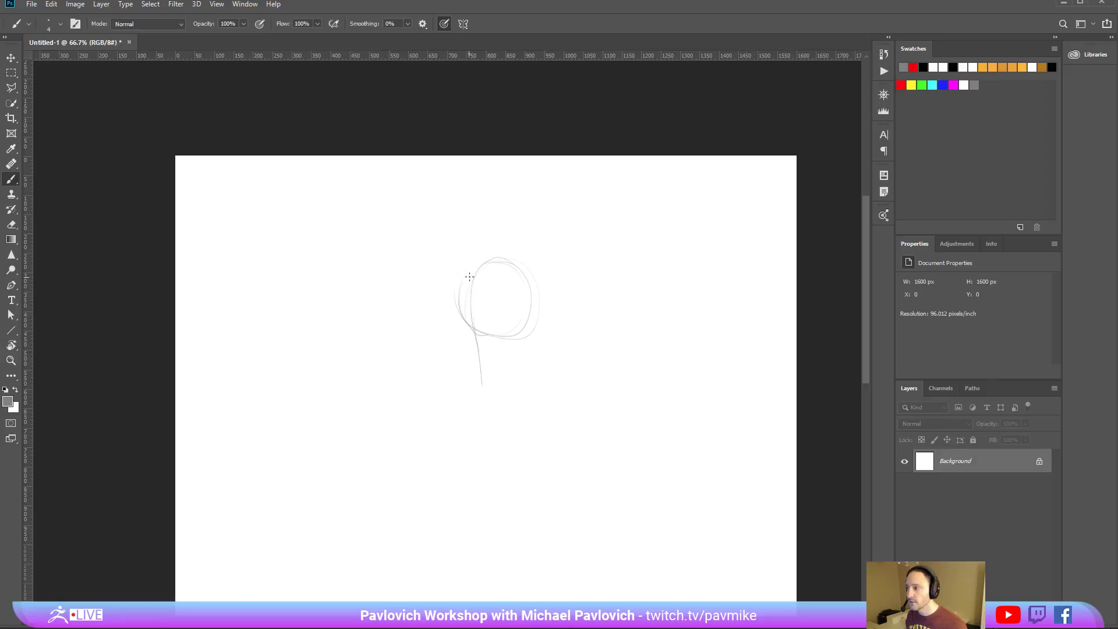
Add short brow, nose and chin guide marks plus the jaw and outer face lines to the head sketch.
{"action": "left_click_drag", "start_coordinate": [469, 276], "coordinate": [489, 276]}
{"action": "mouse_move", "coordinate": [467, 341]}
{"action": "left_mouse_down"}
{"action": "mouse_move", "coordinate": [487, 341]}
{"action": "mouse_move", "coordinate": [494, 367]}
{"action": "left_mouse_up"}
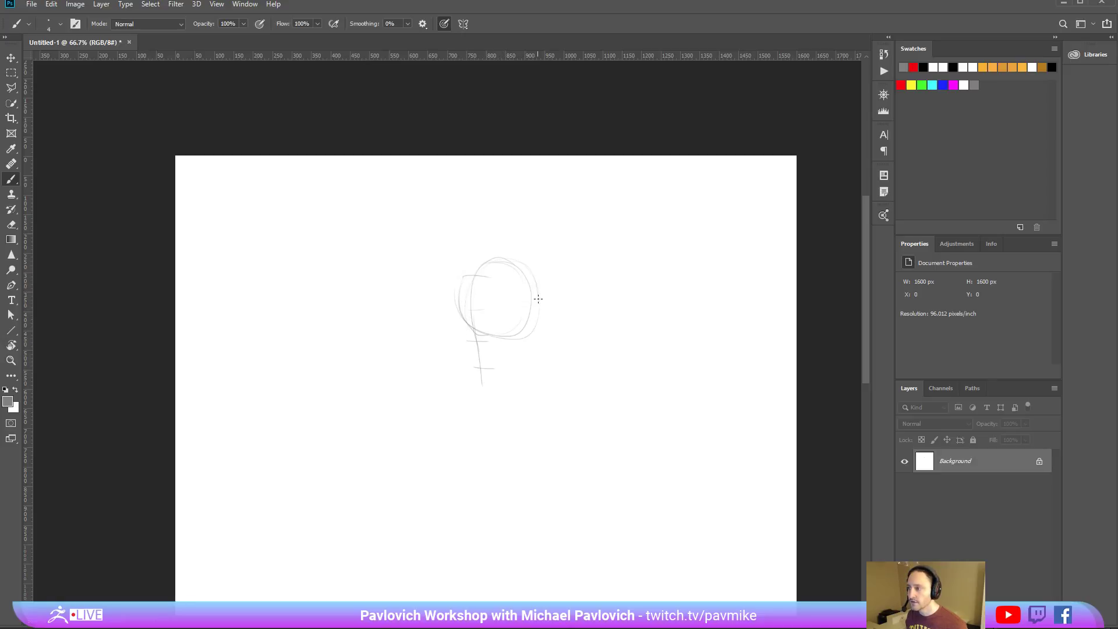
{"action": "mouse_move", "coordinate": [527, 285]}
{"action": "left_mouse_down"}
{"action": "mouse_move", "coordinate": [528, 357]}
{"action": "mouse_move", "coordinate": [492, 373]}
{"action": "left_mouse_up"}
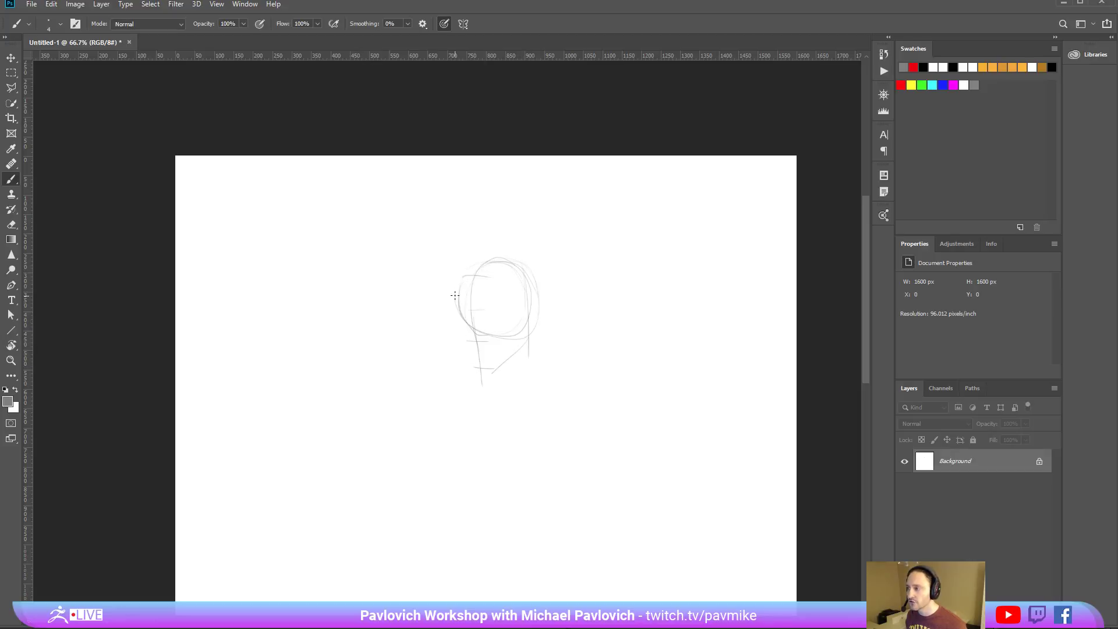
{"action": "left_click_drag", "start_coordinate": [460, 322], "coordinate": [467, 365]}
{"action": "left_click_drag", "start_coordinate": [510, 331], "coordinate": [487, 394]}
Sketch the curved side plane of the skull and the neck contours below the jaw on the same head.
{"action": "key", "text": "ctrl+plus"}
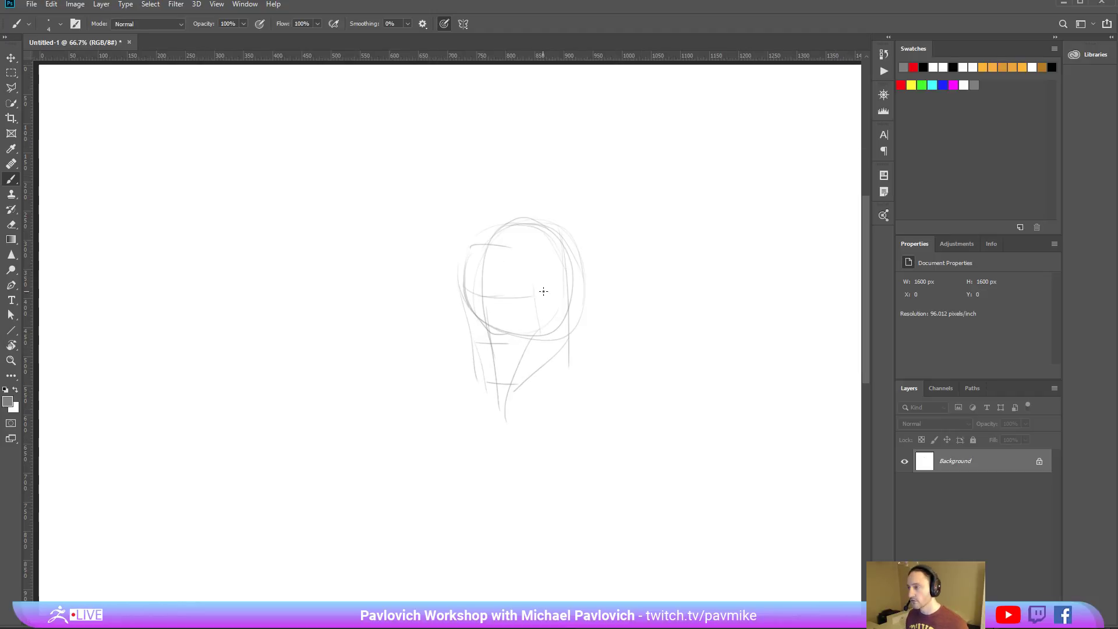
{"action": "left_click_drag", "start_coordinate": [541, 292], "coordinate": [462, 305]}
{"action": "mouse_move", "coordinate": [421, 337]}
{"action": "left_mouse_down"}
{"action": "mouse_move", "coordinate": [456, 292]}
{"action": "mouse_move", "coordinate": [457, 381]}
{"action": "mouse_move", "coordinate": [466, 389]}
{"action": "left_mouse_up"}
{"action": "left_click_drag", "start_coordinate": [407, 408], "coordinate": [464, 396]}
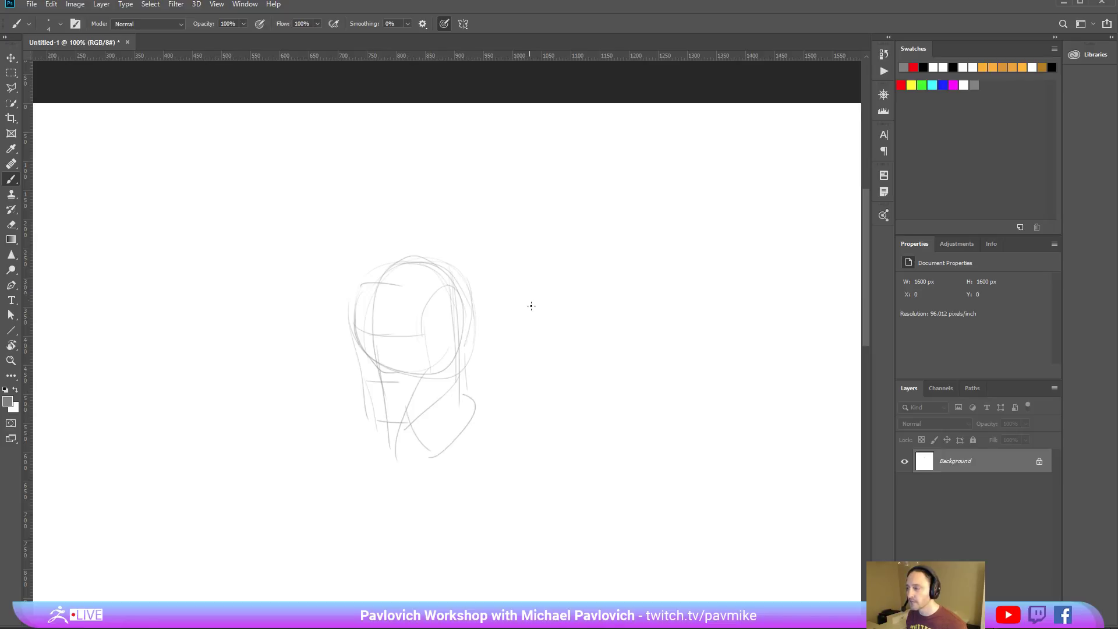
Start a second head to the right of the first with a skull circle and a facial centre line.
{"action": "left_click_drag", "start_coordinate": [531, 305], "coordinate": [472, 316]}
{"action": "mouse_move", "coordinate": [520, 288]}
{"action": "left_mouse_down"}
{"action": "mouse_move", "coordinate": [562, 354]}
{"action": "mouse_move", "coordinate": [563, 259]}
{"action": "mouse_move", "coordinate": [577, 289]}
{"action": "mouse_move", "coordinate": [531, 406]}
{"action": "left_mouse_up"}
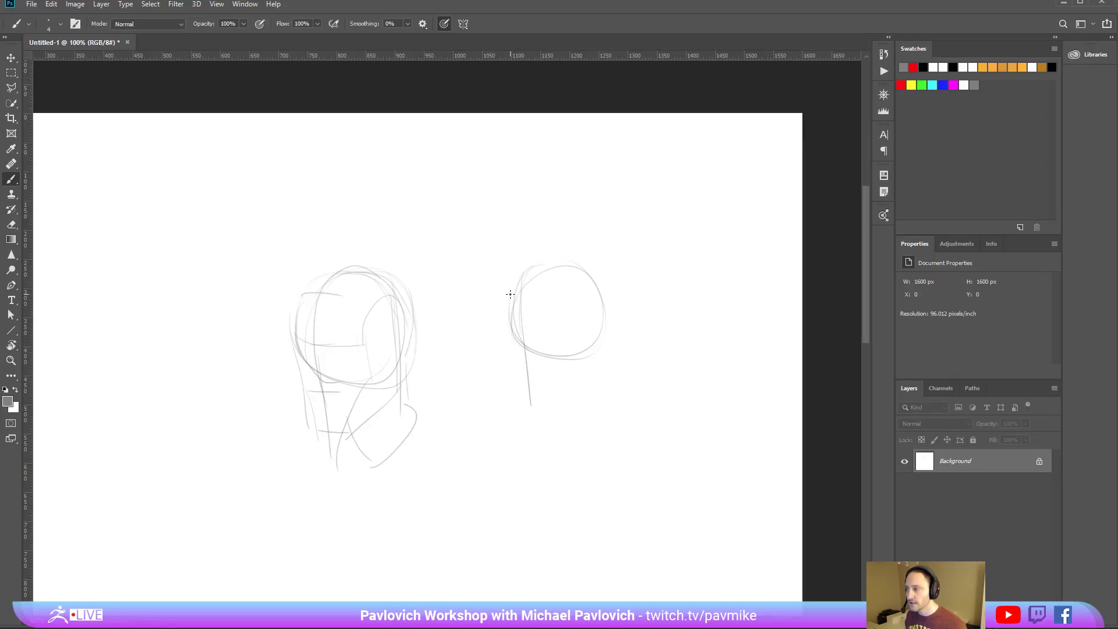
Sketch a third head outline to the left of the first, with a curved centre line and a horizontal brow line.
{"action": "left_click_drag", "start_coordinate": [365, 283], "coordinate": [535, 272]}
{"action": "mouse_move", "coordinate": [324, 220]}
{"action": "left_mouse_down"}
{"action": "mouse_move", "coordinate": [255, 272]}
{"action": "mouse_move", "coordinate": [260, 294]}
{"action": "mouse_move", "coordinate": [282, 344]}
{"action": "mouse_move", "coordinate": [361, 322]}
{"action": "left_mouse_up"}
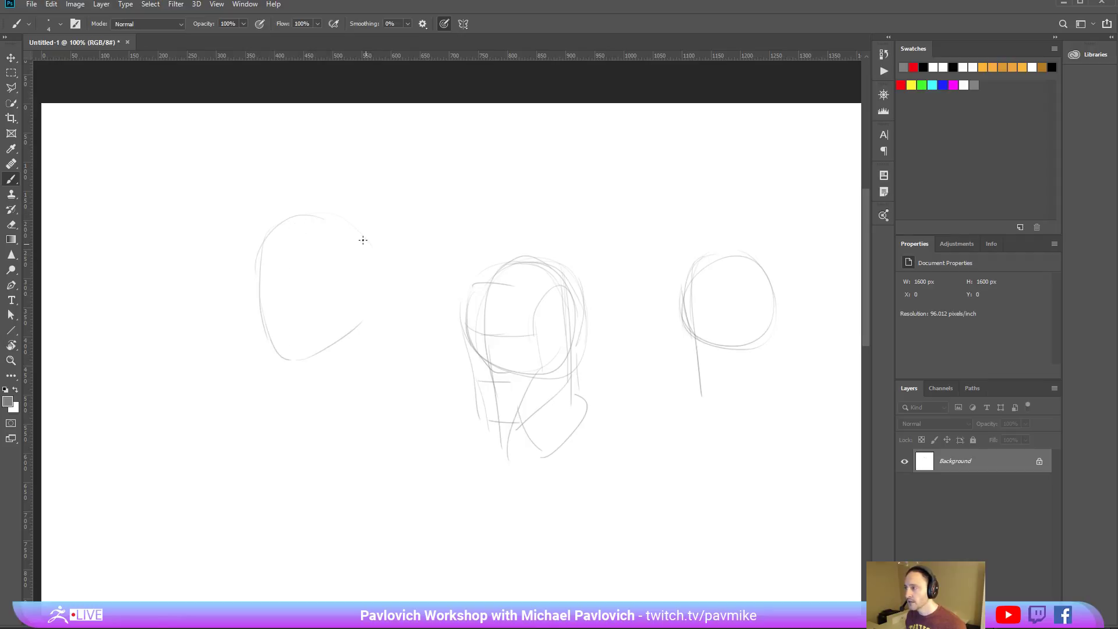
{"action": "left_click_drag", "start_coordinate": [351, 217], "coordinate": [362, 326]}
{"action": "left_click_drag", "start_coordinate": [275, 214], "coordinate": [281, 344]}
{"action": "left_click_drag", "start_coordinate": [261, 280], "coordinate": [379, 283]}
{"action": "key", "text": "ctrl+z"}
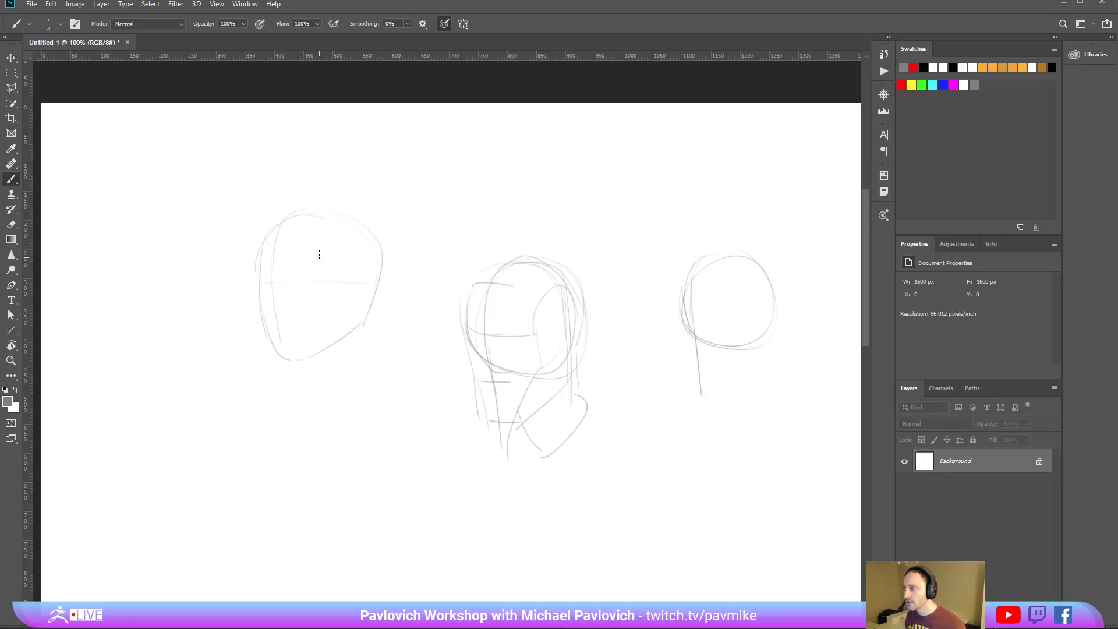
Add the temple side plane, eyes, nose and mouth marks, cheek and chin contour, and rear jaw line to the leftmost head.
{"action": "left_click_drag", "start_coordinate": [351, 233], "coordinate": [331, 289]}
{"action": "left_click_drag", "start_coordinate": [267, 317], "coordinate": [284, 316]}
{"action": "mouse_move", "coordinate": [266, 286]}
{"action": "left_mouse_down"}
{"action": "mouse_move", "coordinate": [310, 288]}
{"action": "mouse_move", "coordinate": [284, 289]}
{"action": "left_mouse_up"}
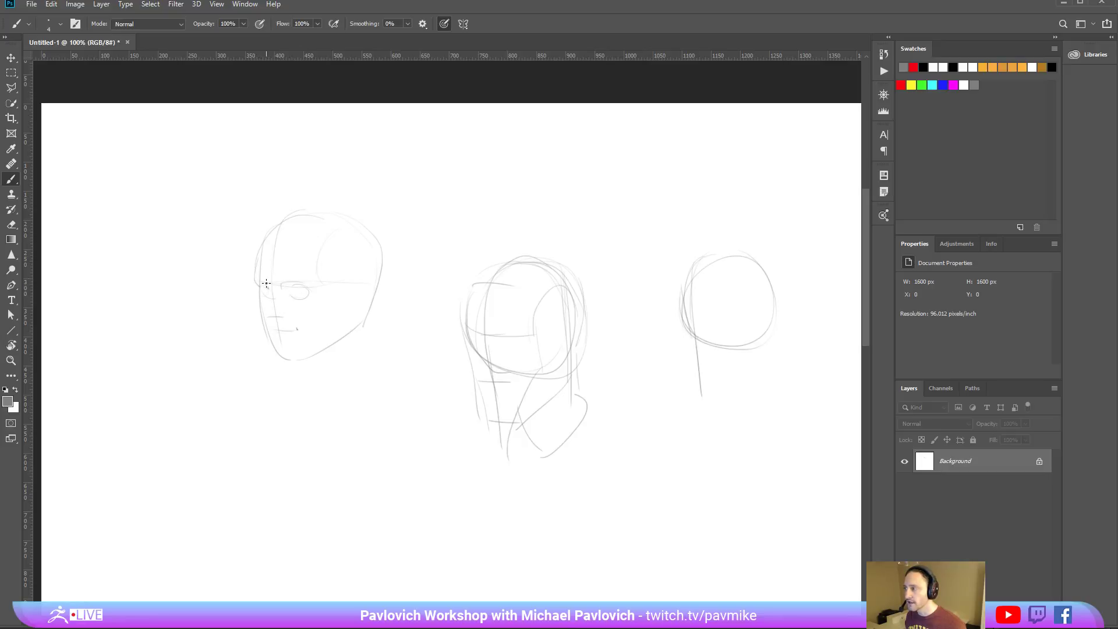
{"action": "mouse_move", "coordinate": [264, 326]}
{"action": "left_mouse_down"}
{"action": "mouse_move", "coordinate": [273, 358]}
{"action": "mouse_move", "coordinate": [315, 354]}
{"action": "left_mouse_up"}
{"action": "left_click_drag", "start_coordinate": [348, 274], "coordinate": [337, 347]}
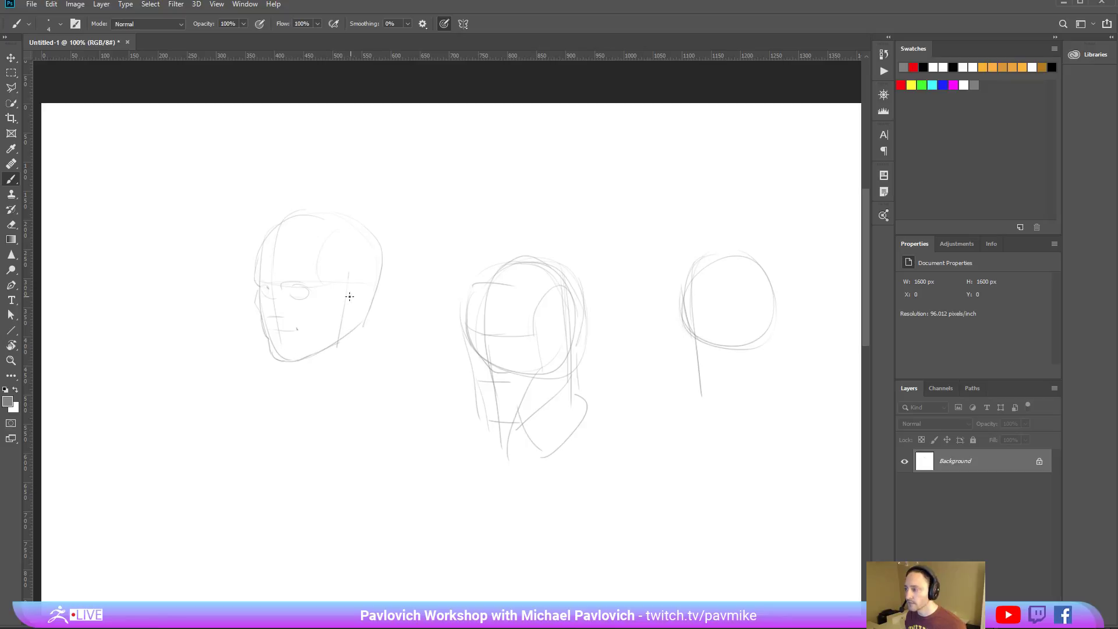
Add an ear to the three-quarter head and sketch a small curved form with a shaded corner between it and the middle head.
{"action": "mouse_move", "coordinate": [350, 278]}
{"action": "left_mouse_down"}
{"action": "mouse_move", "coordinate": [346, 317]}
{"action": "mouse_move", "coordinate": [347, 306]}
{"action": "left_mouse_up"}
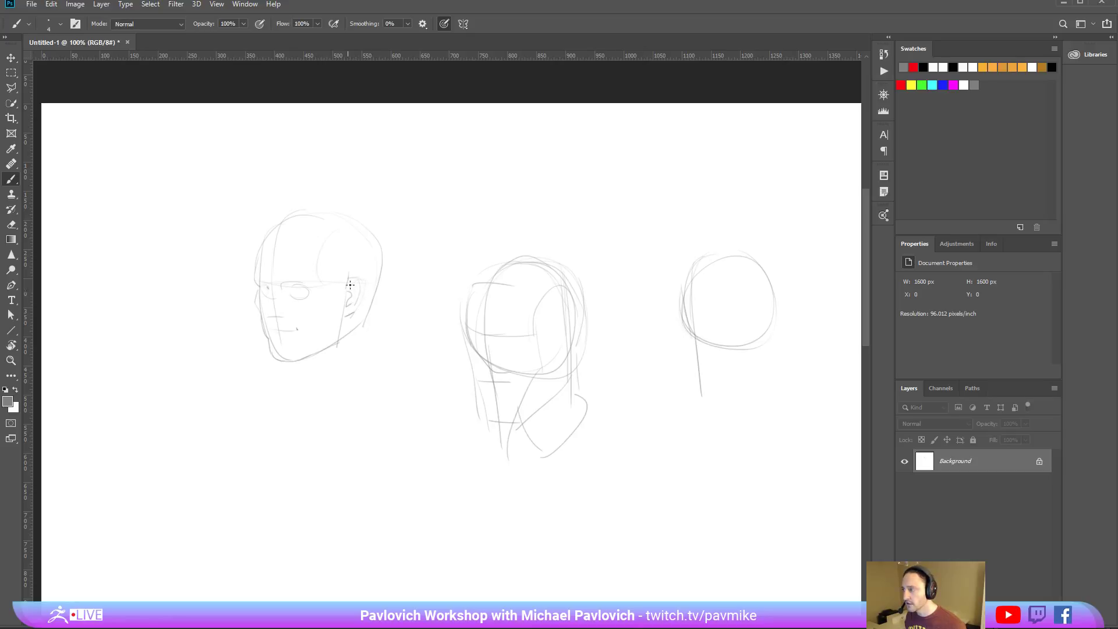
{"action": "mouse_move", "coordinate": [414, 229]}
{"action": "left_mouse_down"}
{"action": "mouse_move", "coordinate": [466, 197]}
{"action": "mouse_move", "coordinate": [436, 233]}
{"action": "left_mouse_up"}
{"action": "mouse_move", "coordinate": [467, 198]}
{"action": "left_mouse_down"}
{"action": "mouse_move", "coordinate": [455, 256]}
{"action": "mouse_move", "coordinate": [443, 257]}
{"action": "left_mouse_up"}
{"action": "left_click_drag", "start_coordinate": [467, 200], "coordinate": [457, 220]}
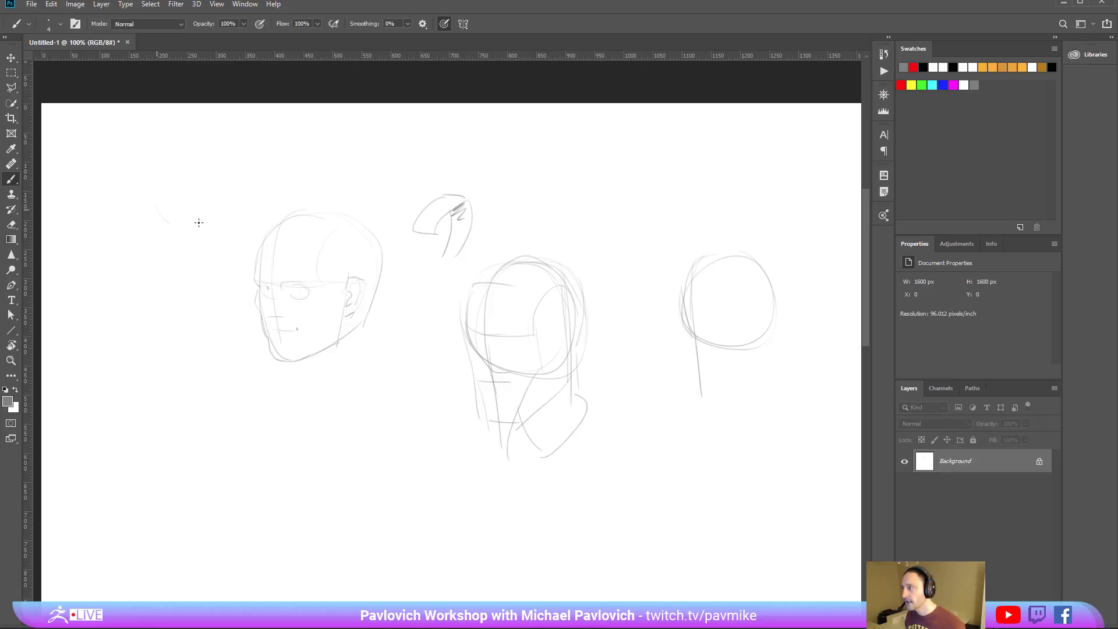
Sketch a small head above and left of the three-quarter head, with a skull circle, side oval, centre line and jaw.
{"action": "left_click_drag", "start_coordinate": [197, 222], "coordinate": [192, 226]}
{"action": "mouse_move", "coordinate": [194, 180]}
{"action": "left_mouse_down"}
{"action": "mouse_move", "coordinate": [212, 194]}
{"action": "mouse_move", "coordinate": [193, 178]}
{"action": "mouse_move", "coordinate": [161, 217]}
{"action": "mouse_move", "coordinate": [163, 253]}
{"action": "left_mouse_up"}
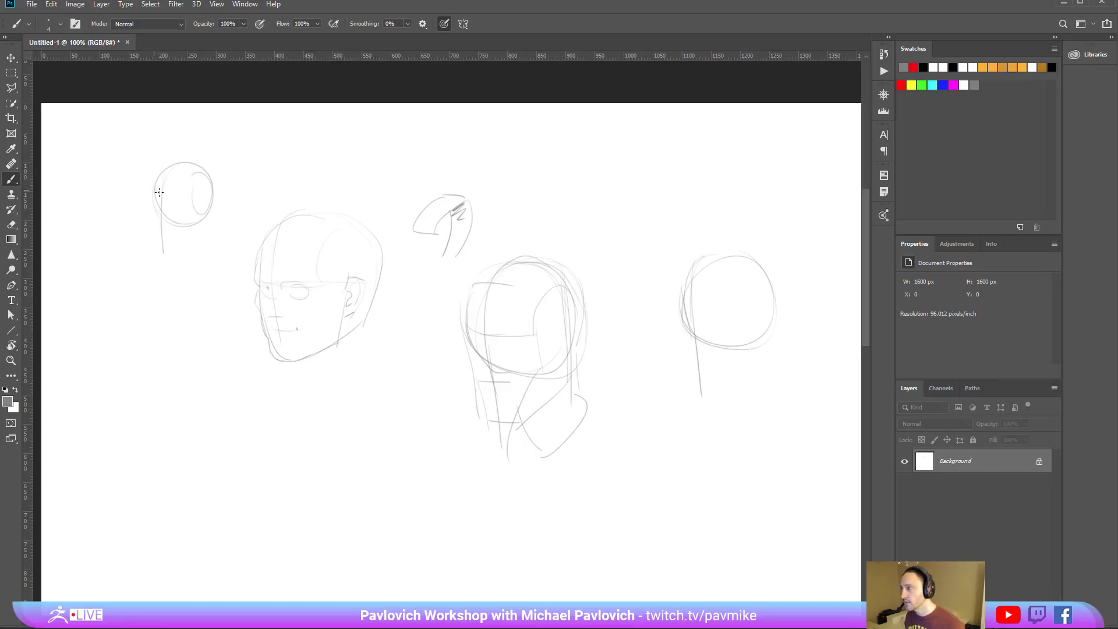
{"action": "mouse_move", "coordinate": [157, 194]}
{"action": "left_mouse_down"}
{"action": "mouse_move", "coordinate": [187, 192]}
{"action": "mouse_move", "coordinate": [160, 238]}
{"action": "mouse_move", "coordinate": [186, 243]}
{"action": "left_mouse_up"}
{"action": "left_click_drag", "start_coordinate": [201, 174], "coordinate": [203, 251]}
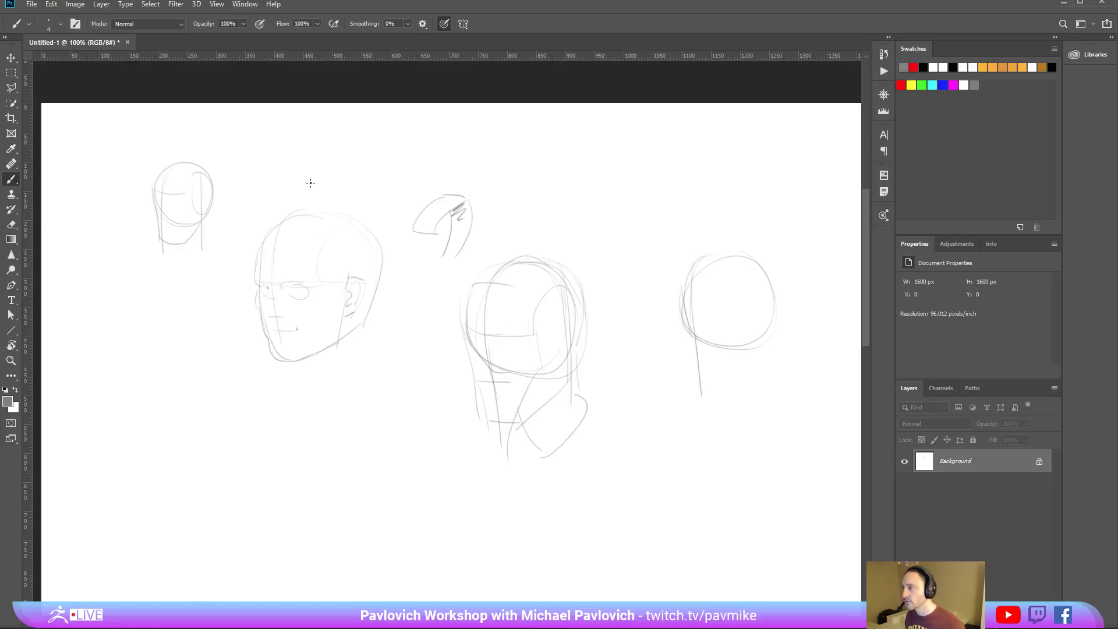
Outline a tilted, curved face block with a rounded front edge above the unfinished skull circle on the far right.
{"action": "left_click_drag", "start_coordinate": [580, 227], "coordinate": [515, 246]}
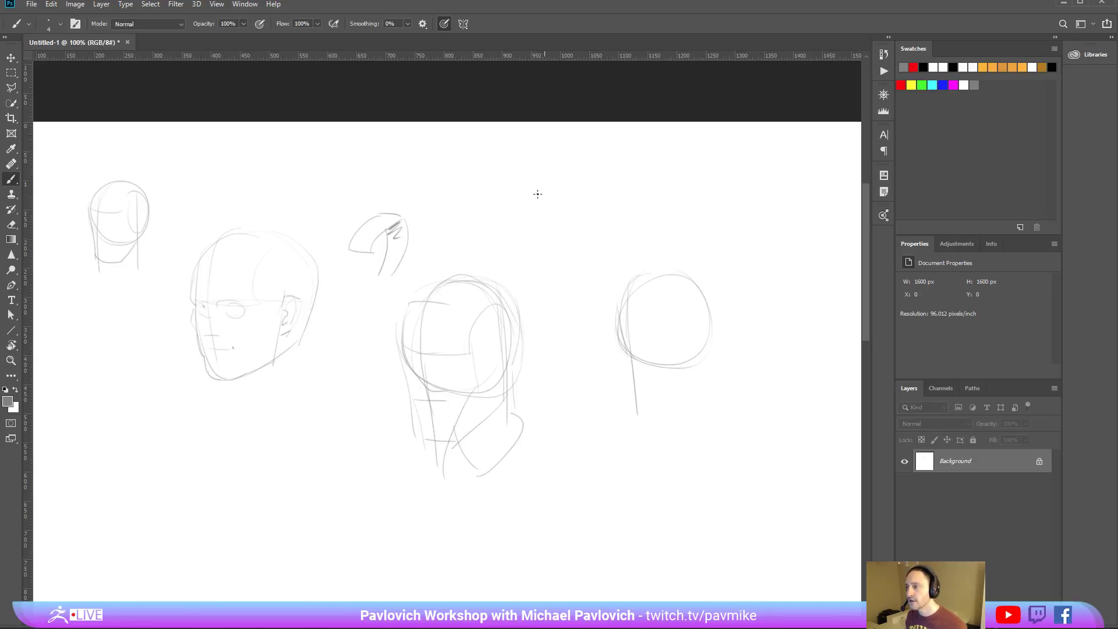
{"action": "mouse_move", "coordinate": [562, 167]}
{"action": "left_mouse_down"}
{"action": "mouse_move", "coordinate": [599, 195]}
{"action": "mouse_move", "coordinate": [565, 204]}
{"action": "mouse_move", "coordinate": [575, 318]}
{"action": "left_mouse_up"}
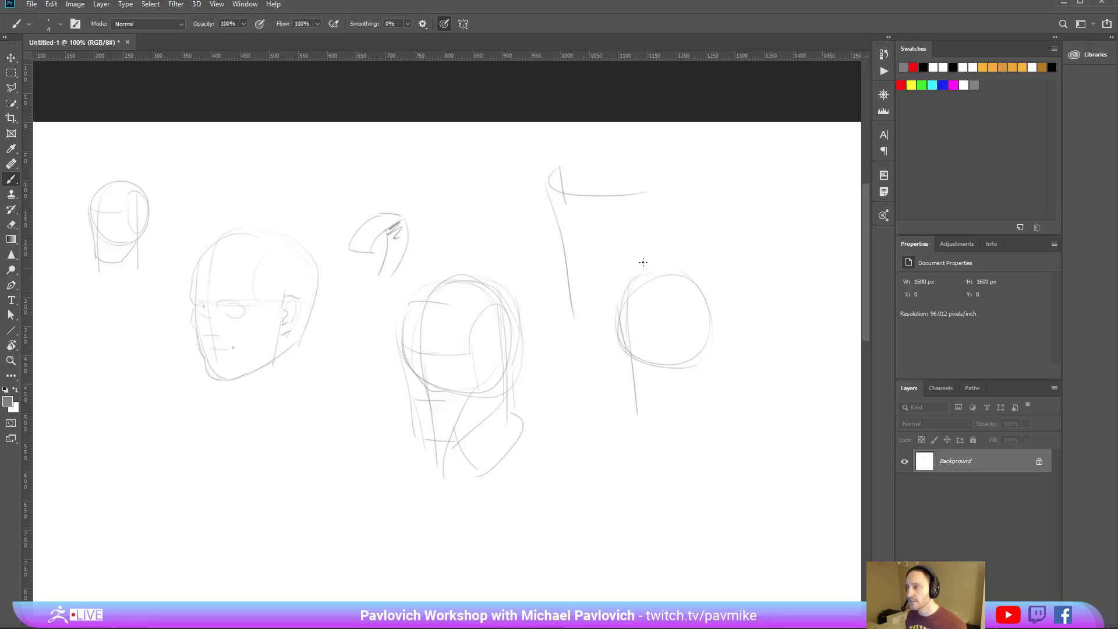
{"action": "left_click_drag", "start_coordinate": [644, 190], "coordinate": [675, 302]}
{"action": "left_click_drag", "start_coordinate": [576, 319], "coordinate": [677, 302]}
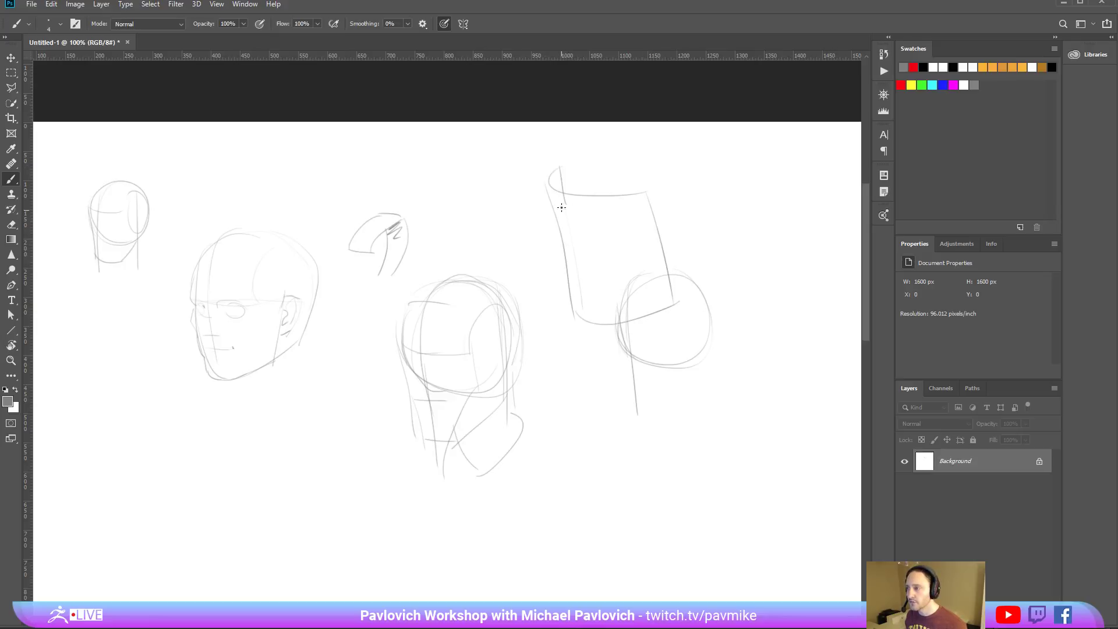
Sketch the centre line, nose, both eyes and mouth line on the tilted face block.
{"action": "mouse_move", "coordinate": [568, 244]}
{"action": "left_mouse_down"}
{"action": "mouse_move", "coordinate": [561, 272]}
{"action": "mouse_move", "coordinate": [588, 270]}
{"action": "left_mouse_up"}
{"action": "key", "text": "ctrl+z"}
{"action": "left_click_drag", "start_coordinate": [567, 226], "coordinate": [569, 266]}
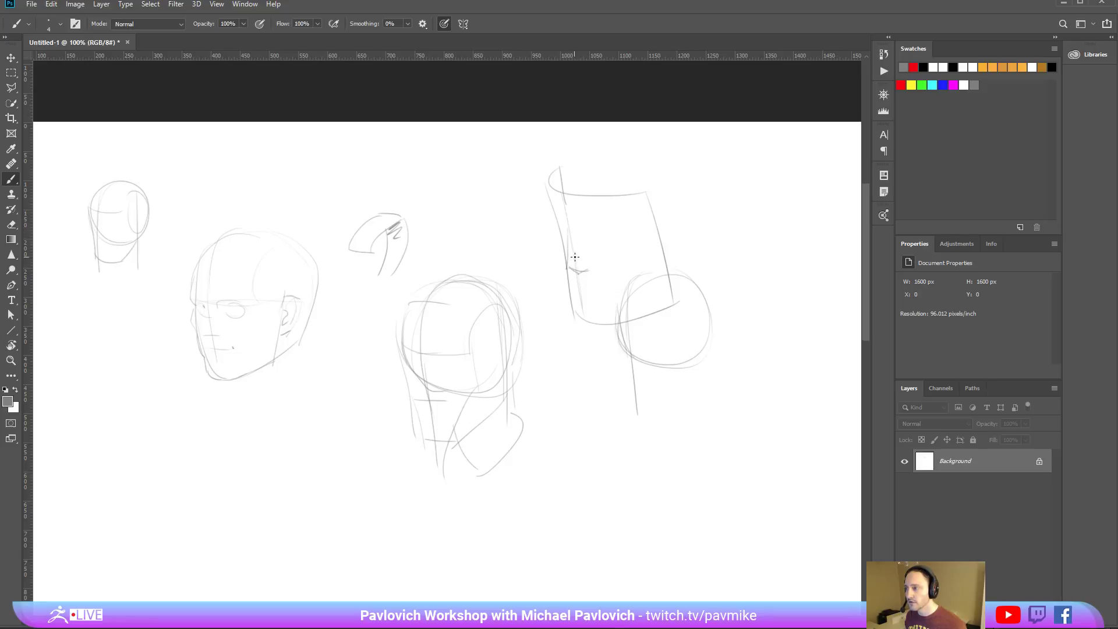
{"action": "mouse_move", "coordinate": [569, 227]}
{"action": "left_mouse_down"}
{"action": "mouse_move", "coordinate": [592, 266]}
{"action": "mouse_move", "coordinate": [592, 231]}
{"action": "mouse_move", "coordinate": [564, 241]}
{"action": "left_mouse_up"}
{"action": "left_click_drag", "start_coordinate": [574, 290], "coordinate": [602, 286]}
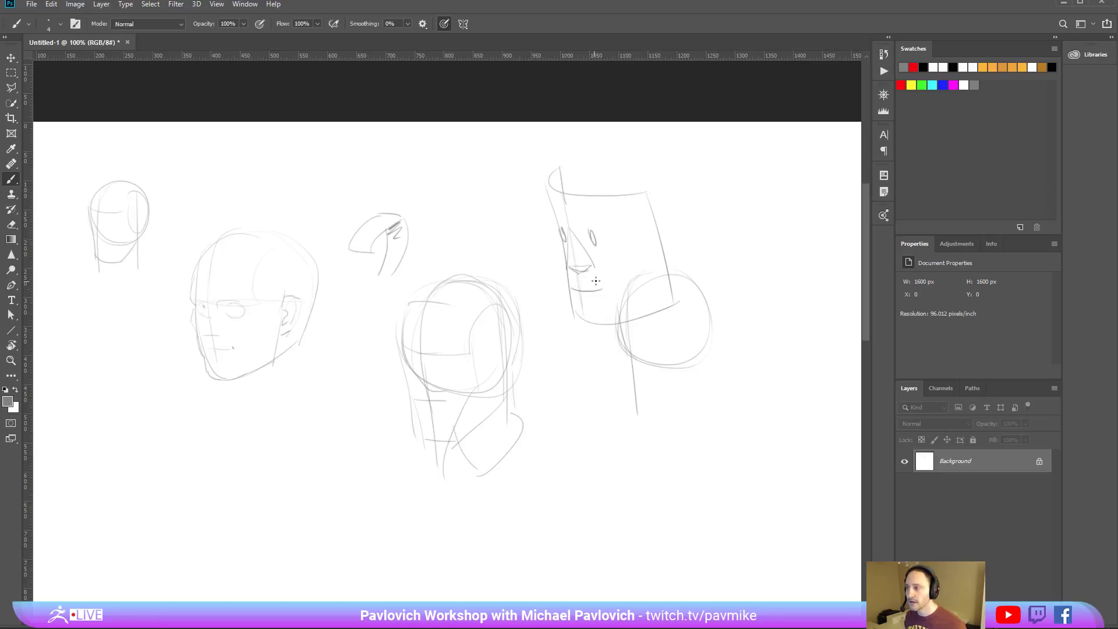
Build the face block into a head with brows, cheek plane, ear, chin and jaw, flat-topped cranium and neck lines.
{"action": "left_click_drag", "start_coordinate": [649, 222], "coordinate": [618, 303]}
{"action": "mouse_move", "coordinate": [550, 212]}
{"action": "left_mouse_down"}
{"action": "mouse_move", "coordinate": [560, 236]}
{"action": "mouse_move", "coordinate": [609, 212]}
{"action": "mouse_move", "coordinate": [677, 260]}
{"action": "mouse_move", "coordinate": [669, 267]}
{"action": "left_mouse_up"}
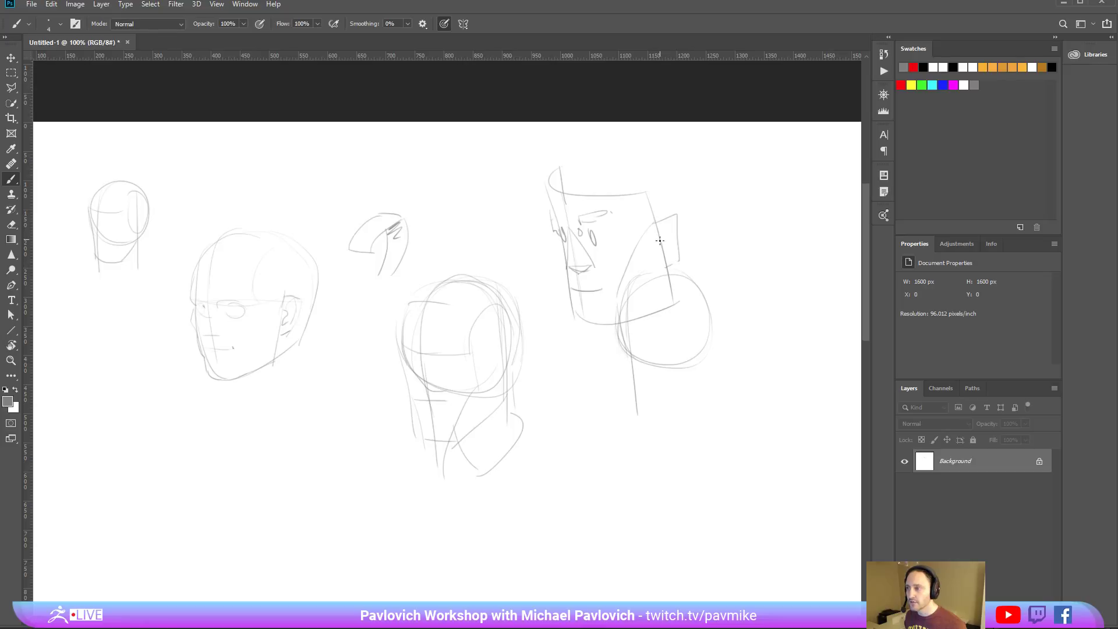
{"action": "left_click_drag", "start_coordinate": [573, 313], "coordinate": [593, 328]}
{"action": "left_click_drag", "start_coordinate": [604, 335], "coordinate": [669, 284]}
{"action": "mouse_move", "coordinate": [551, 178]}
{"action": "left_mouse_down"}
{"action": "mouse_move", "coordinate": [670, 170]}
{"action": "mouse_move", "coordinate": [692, 217]}
{"action": "mouse_move", "coordinate": [700, 287]}
{"action": "left_mouse_up"}
{"action": "mouse_move", "coordinate": [645, 353]}
{"action": "left_mouse_down"}
{"action": "mouse_move", "coordinate": [590, 286]}
{"action": "mouse_move", "coordinate": [606, 287]}
{"action": "mouse_move", "coordinate": [593, 289]}
{"action": "left_mouse_up"}
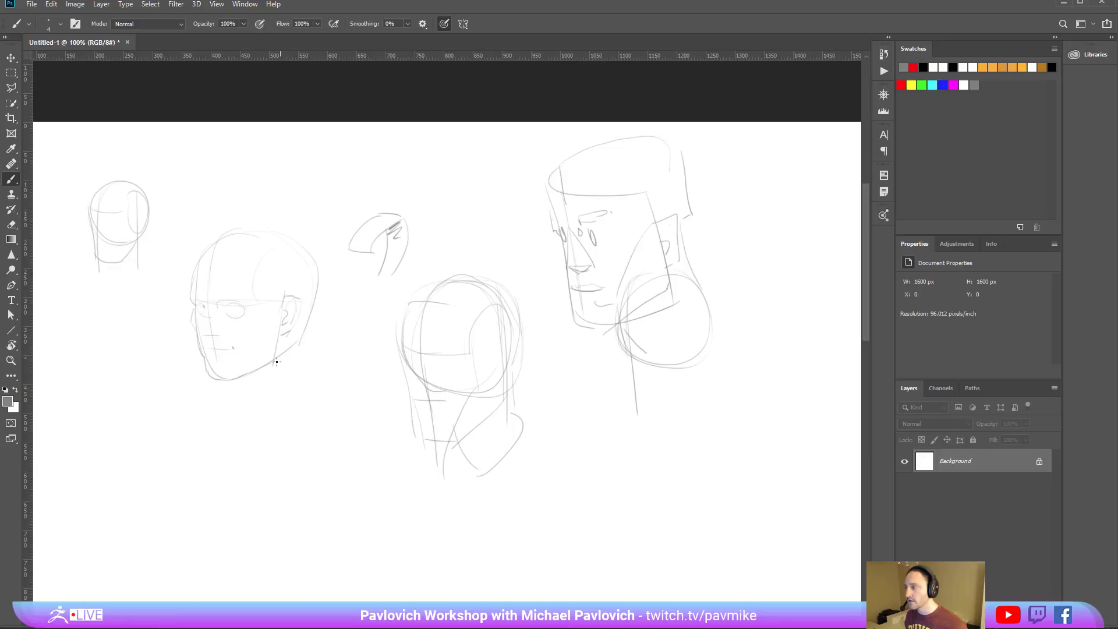
Refine the nose and mouth on the three-quarter head and sketch a small banded cylinder below and left of it.
{"action": "mouse_move", "coordinate": [266, 309]}
{"action": "left_mouse_down"}
{"action": "mouse_move", "coordinate": [349, 326]}
{"action": "mouse_move", "coordinate": [249, 314]}
{"action": "mouse_move", "coordinate": [353, 279]}
{"action": "left_mouse_up"}
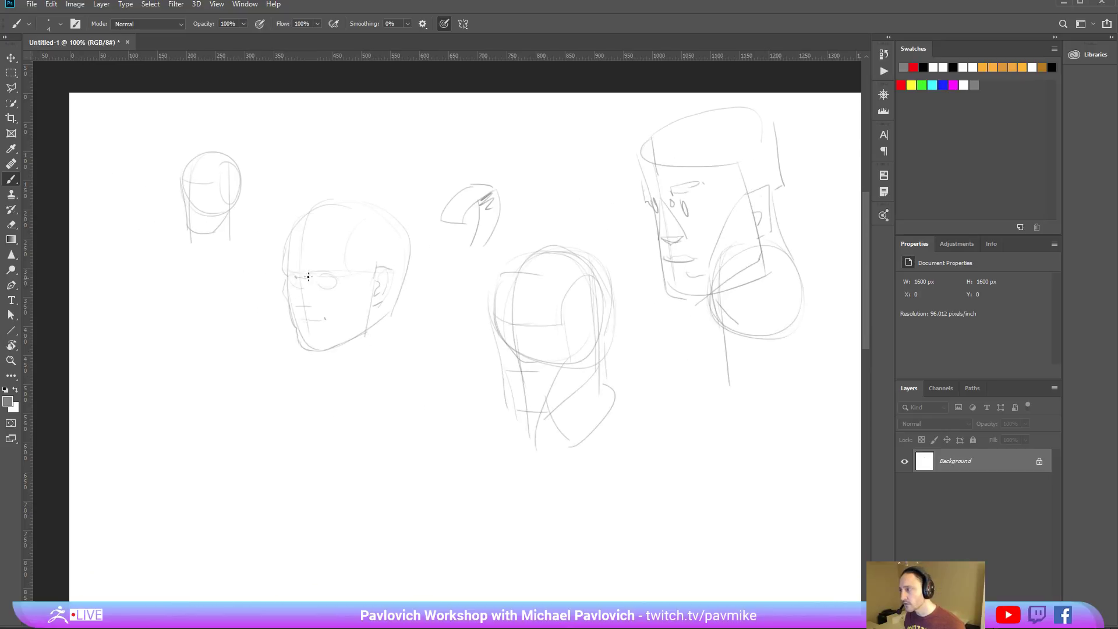
{"action": "mouse_move", "coordinate": [298, 281]}
{"action": "left_mouse_down"}
{"action": "mouse_move", "coordinate": [295, 308]}
{"action": "mouse_move", "coordinate": [314, 317]}
{"action": "left_mouse_up"}
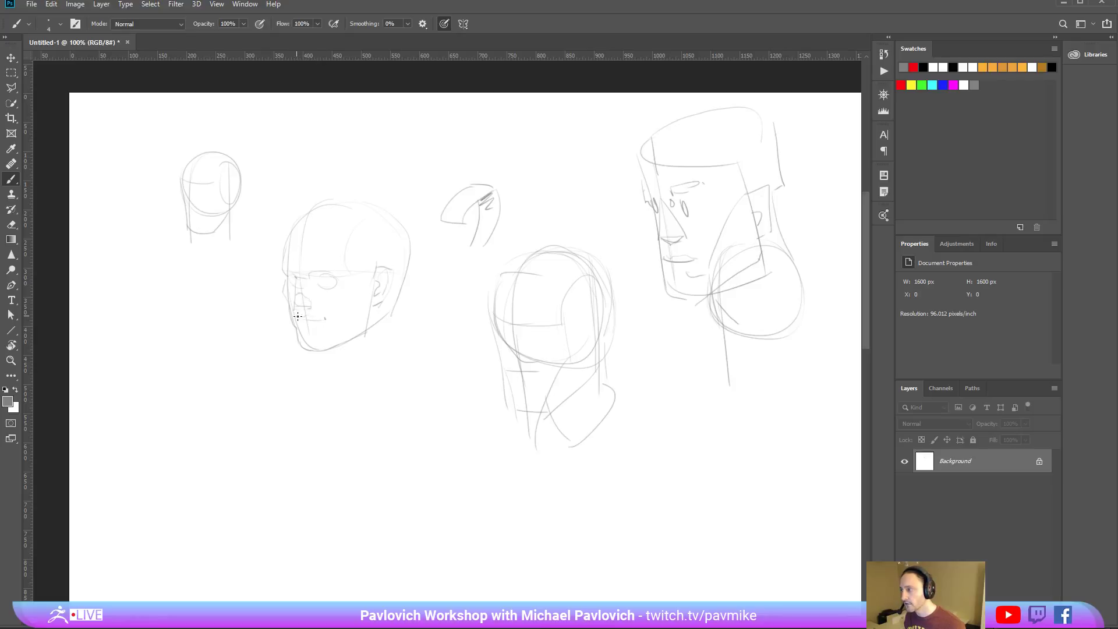
{"action": "left_click_drag", "start_coordinate": [190, 344], "coordinate": [203, 401]}
{"action": "mouse_move", "coordinate": [237, 320]}
{"action": "left_mouse_down"}
{"action": "mouse_move", "coordinate": [208, 406]}
{"action": "mouse_move", "coordinate": [244, 376]}
{"action": "left_mouse_up"}
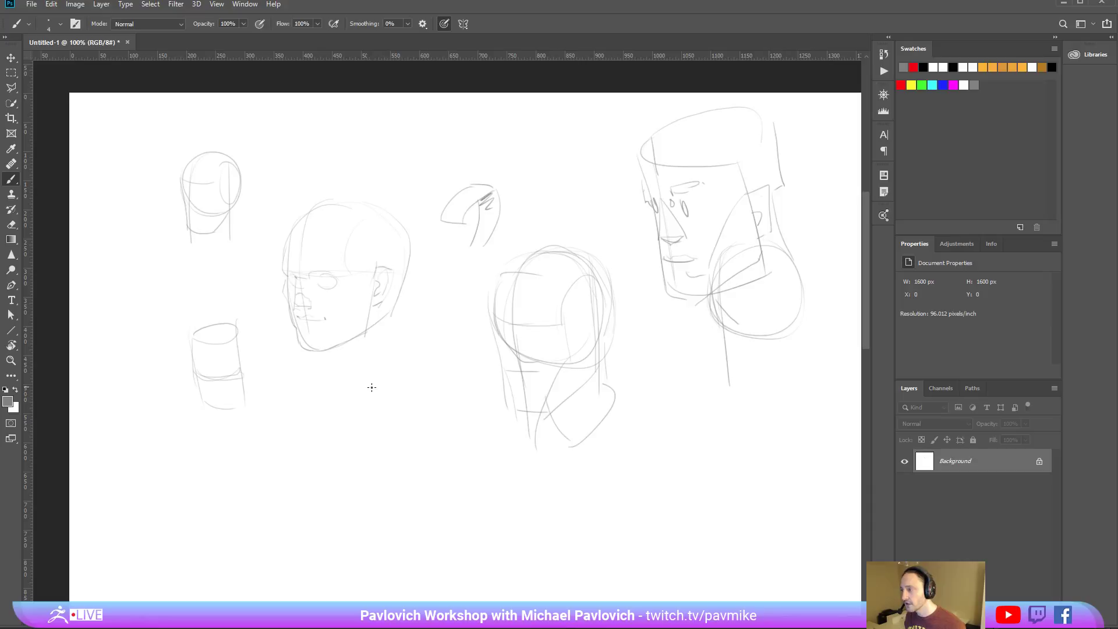
Sketch a close-up of the lips as angular planes below the three-quarter head, and darken the lip contours and parting line.
{"action": "mouse_move", "coordinate": [368, 402]}
{"action": "left_mouse_down"}
{"action": "mouse_move", "coordinate": [370, 380]}
{"action": "mouse_move", "coordinate": [401, 376]}
{"action": "mouse_move", "coordinate": [457, 407]}
{"action": "left_mouse_up"}
{"action": "mouse_move", "coordinate": [400, 377]}
{"action": "left_mouse_down"}
{"action": "mouse_move", "coordinate": [400, 398]}
{"action": "mouse_move", "coordinate": [363, 401]}
{"action": "left_mouse_up"}
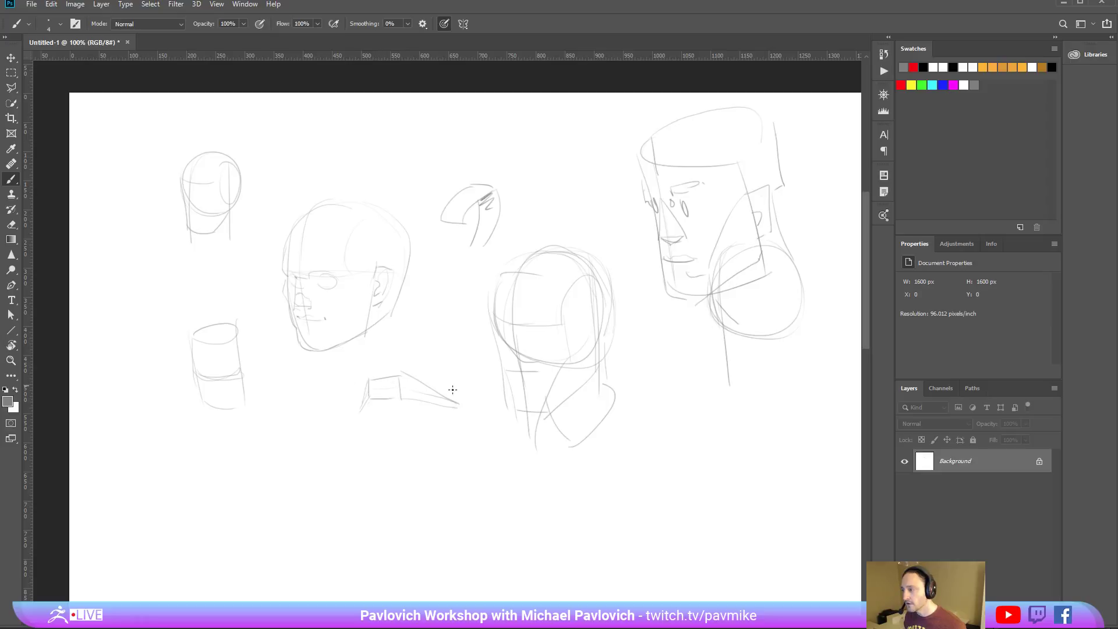
{"action": "mouse_move", "coordinate": [369, 379]}
{"action": "left_mouse_down"}
{"action": "mouse_move", "coordinate": [396, 375]}
{"action": "mouse_move", "coordinate": [369, 399]}
{"action": "mouse_move", "coordinate": [387, 389]}
{"action": "left_mouse_up"}
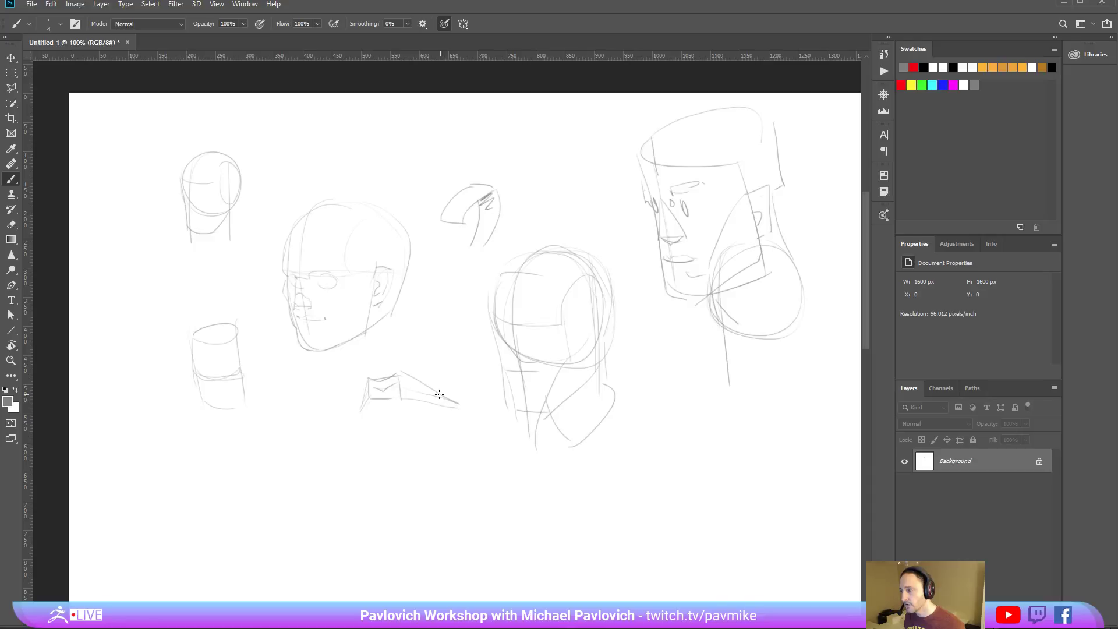
{"action": "mouse_move", "coordinate": [457, 406]}
{"action": "left_mouse_down"}
{"action": "mouse_move", "coordinate": [440, 391]}
{"action": "mouse_move", "coordinate": [453, 402]}
{"action": "left_mouse_up"}
{"action": "mouse_move", "coordinate": [365, 388]}
{"action": "left_mouse_down"}
{"action": "mouse_move", "coordinate": [360, 406]}
{"action": "mouse_move", "coordinate": [386, 392]}
{"action": "mouse_move", "coordinate": [379, 400]}
{"action": "left_mouse_up"}
{"action": "mouse_move", "coordinate": [369, 401]}
{"action": "left_mouse_down"}
{"action": "mouse_move", "coordinate": [428, 398]}
{"action": "mouse_move", "coordinate": [413, 389]}
{"action": "mouse_move", "coordinate": [364, 408]}
{"action": "mouse_move", "coordinate": [398, 400]}
{"action": "mouse_move", "coordinate": [405, 374]}
{"action": "mouse_move", "coordinate": [426, 396]}
{"action": "mouse_move", "coordinate": [362, 408]}
{"action": "mouse_move", "coordinate": [422, 395]}
{"action": "left_mouse_up"}
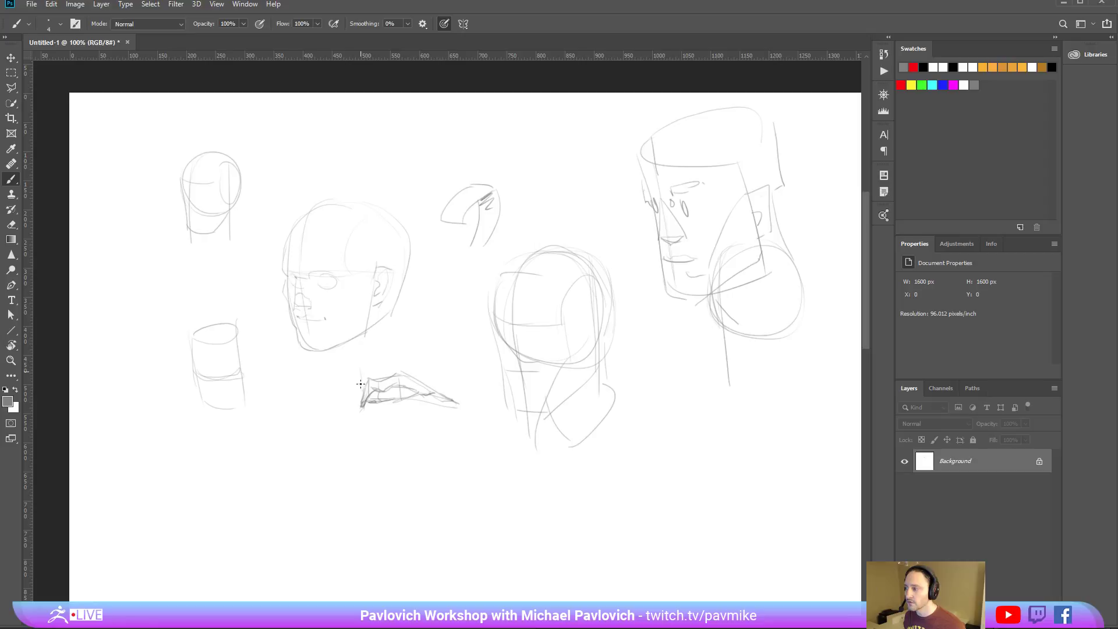
Draw a cylinder around the lips study with side edges, curved top and bottom ends, and a centre line at the base.
{"action": "left_click_drag", "start_coordinate": [357, 367], "coordinate": [366, 436]}
{"action": "left_click_drag", "start_coordinate": [424, 348], "coordinate": [431, 428]}
{"action": "left_click_drag", "start_coordinate": [353, 370], "coordinate": [427, 352]}
{"action": "mouse_move", "coordinate": [372, 431]}
{"action": "left_mouse_down"}
{"action": "mouse_move", "coordinate": [434, 419]}
{"action": "mouse_move", "coordinate": [402, 449]}
{"action": "left_mouse_up"}
{"action": "left_click_drag", "start_coordinate": [392, 424], "coordinate": [419, 448]}
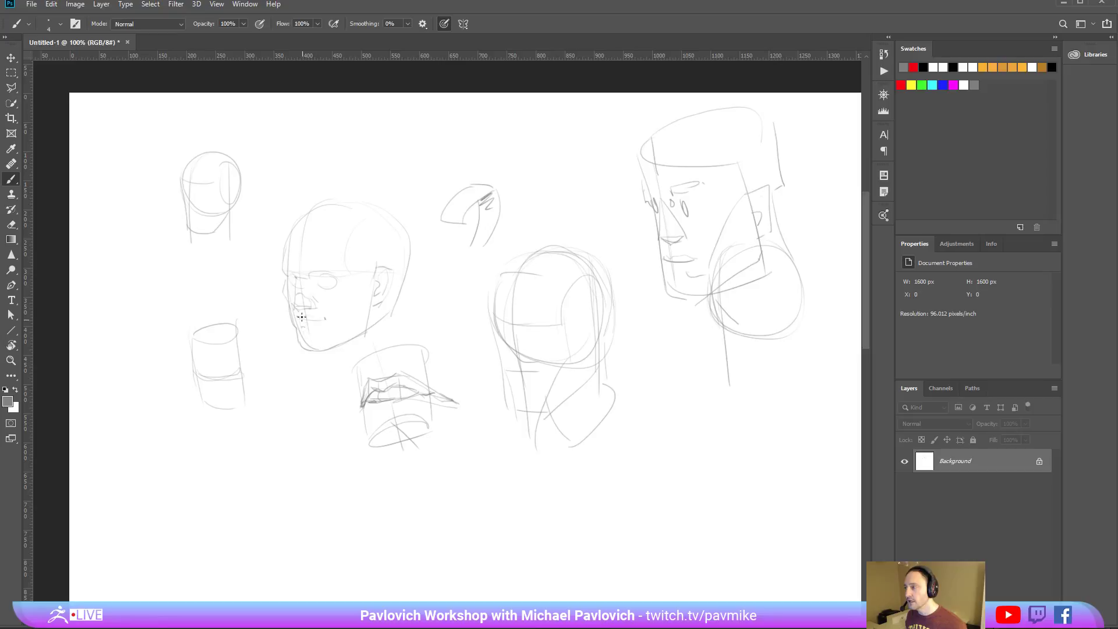
Sketch the cheek plane line and the angled eyebrow on the three-quarter head.
{"action": "left_click_drag", "start_coordinate": [357, 294], "coordinate": [342, 338]}
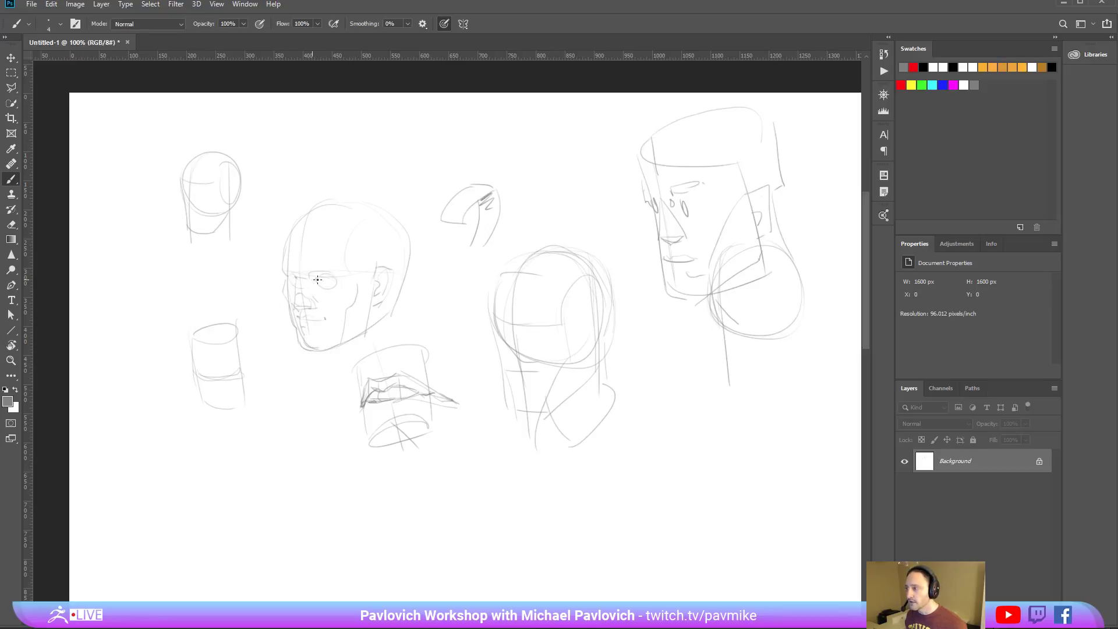
{"action": "mouse_move", "coordinate": [317, 280]}
{"action": "left_mouse_down"}
{"action": "mouse_move", "coordinate": [337, 285]}
{"action": "mouse_move", "coordinate": [340, 306]}
{"action": "mouse_move", "coordinate": [344, 277]}
{"action": "mouse_move", "coordinate": [294, 286]}
{"action": "mouse_move", "coordinate": [330, 266]}
{"action": "mouse_move", "coordinate": [336, 285]}
{"action": "mouse_move", "coordinate": [373, 286]}
{"action": "mouse_move", "coordinate": [357, 310]}
{"action": "left_mouse_up"}
{"action": "key", "text": "ctrl+z"}
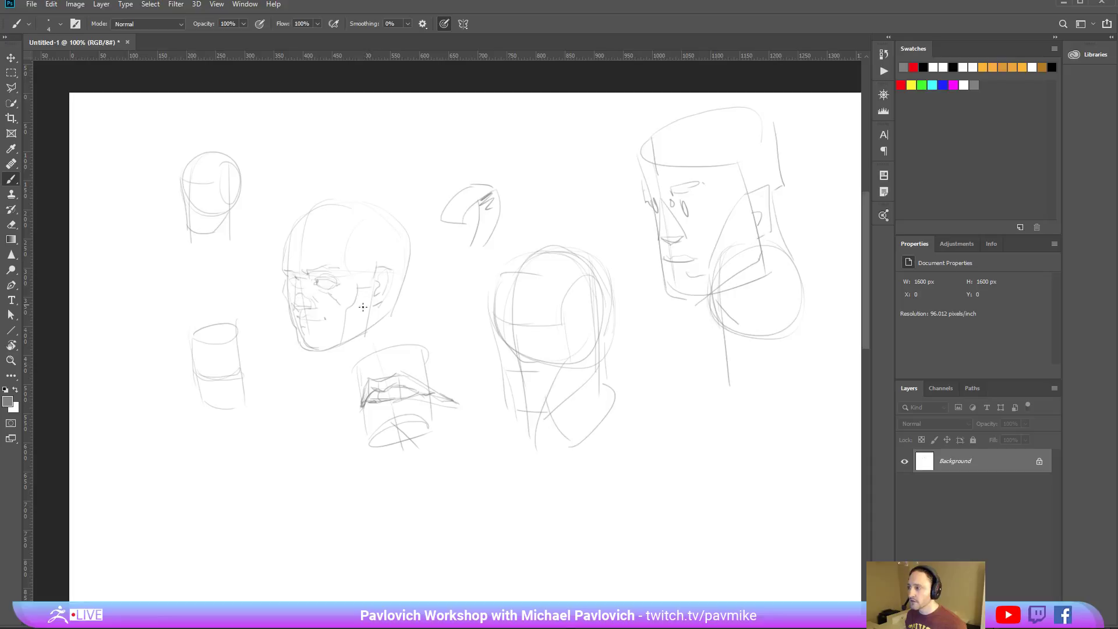
Sketch the back of the head, the neck and shoulder lines, and the hairline on the three-quarter head.
{"action": "mouse_move", "coordinate": [409, 247]}
{"action": "left_mouse_down"}
{"action": "mouse_move", "coordinate": [384, 364]}
{"action": "mouse_move", "coordinate": [327, 376]}
{"action": "mouse_move", "coordinate": [367, 368]}
{"action": "left_mouse_up"}
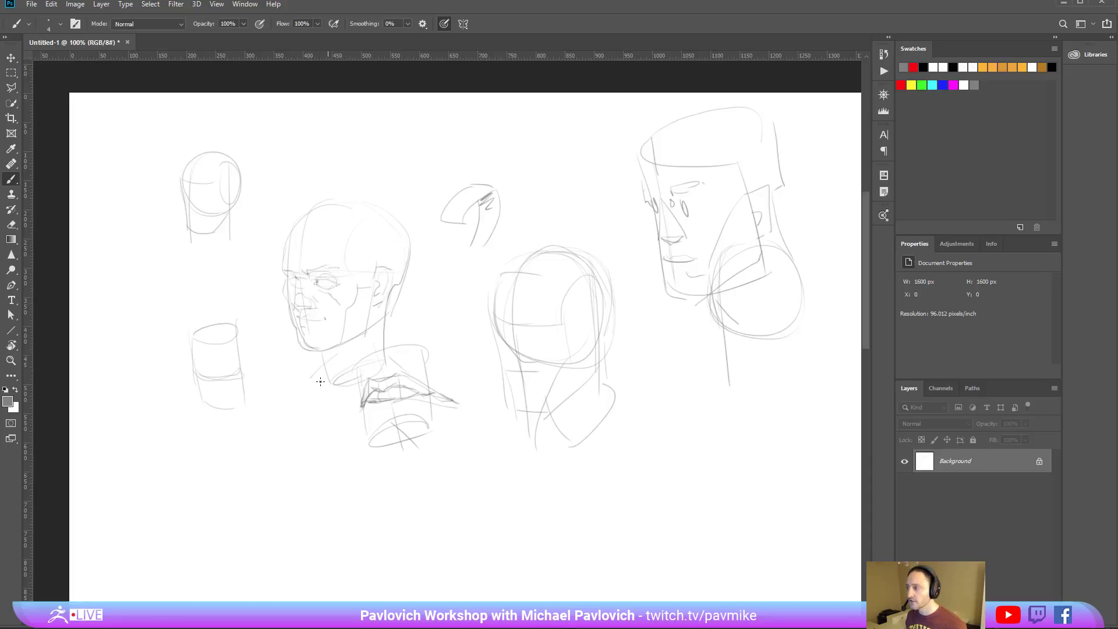
{"action": "left_click_drag", "start_coordinate": [307, 395], "coordinate": [381, 356]}
{"action": "mouse_move", "coordinate": [292, 235]}
{"action": "left_mouse_down"}
{"action": "mouse_move", "coordinate": [316, 237]}
{"action": "mouse_move", "coordinate": [352, 266]}
{"action": "mouse_move", "coordinate": [370, 263]}
{"action": "mouse_move", "coordinate": [378, 293]}
{"action": "left_mouse_up"}
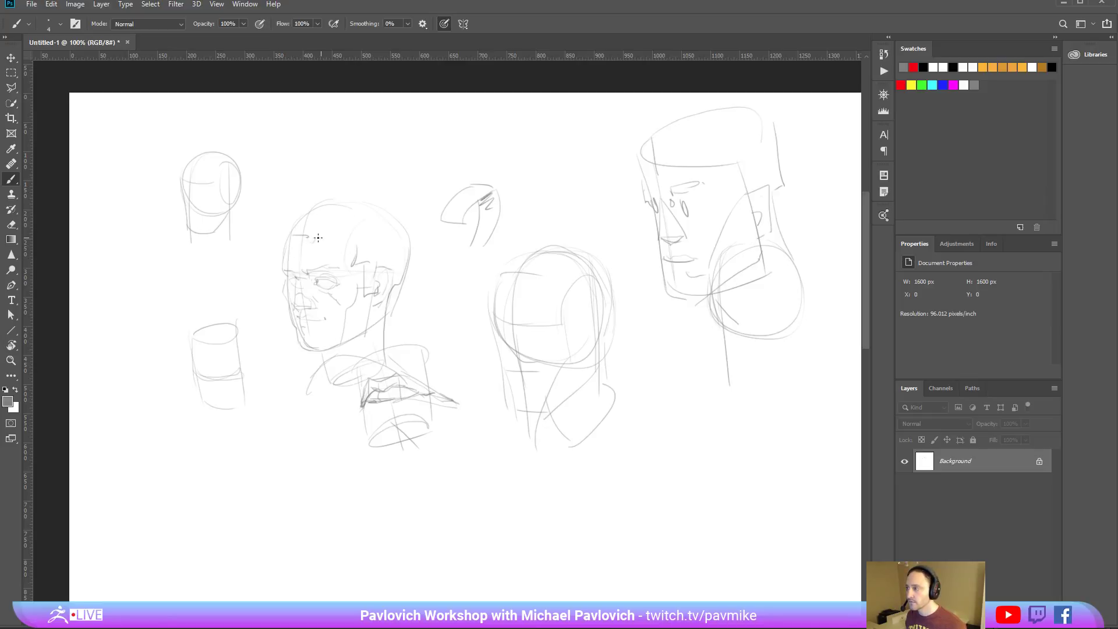
{"action": "mouse_move", "coordinate": [296, 233]}
{"action": "left_mouse_down"}
{"action": "mouse_move", "coordinate": [283, 240]}
{"action": "mouse_move", "coordinate": [326, 201]}
{"action": "mouse_move", "coordinate": [401, 221]}
{"action": "left_mouse_up"}
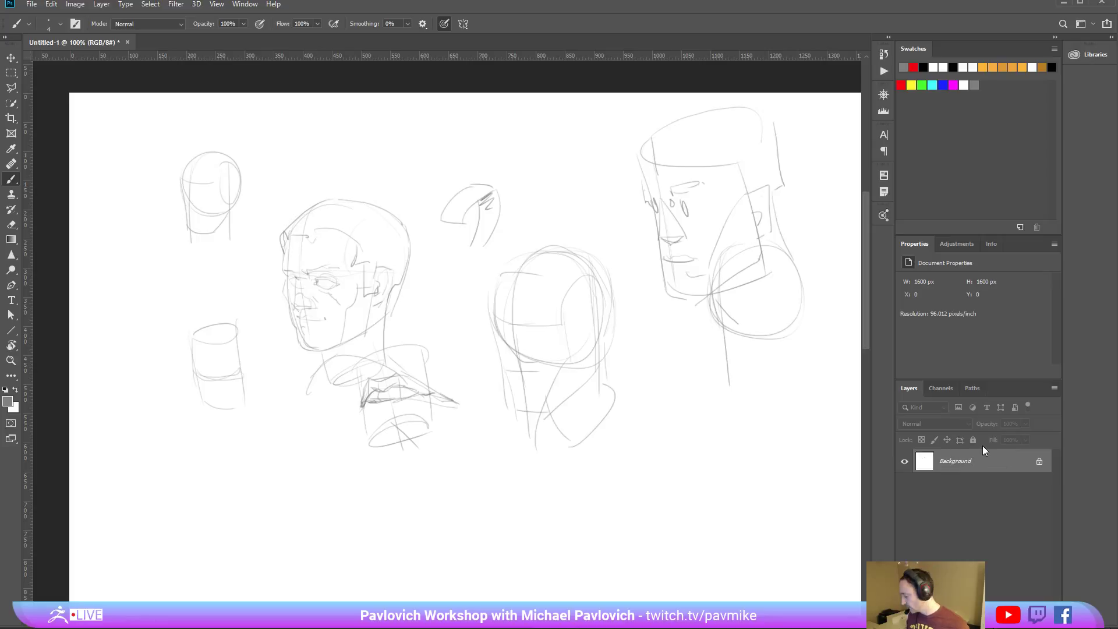
Add a new empty layer and convert the Background into a regular layer named Layer 0.
{"action": "key", "text": "ctrl+shift+alt+n"}
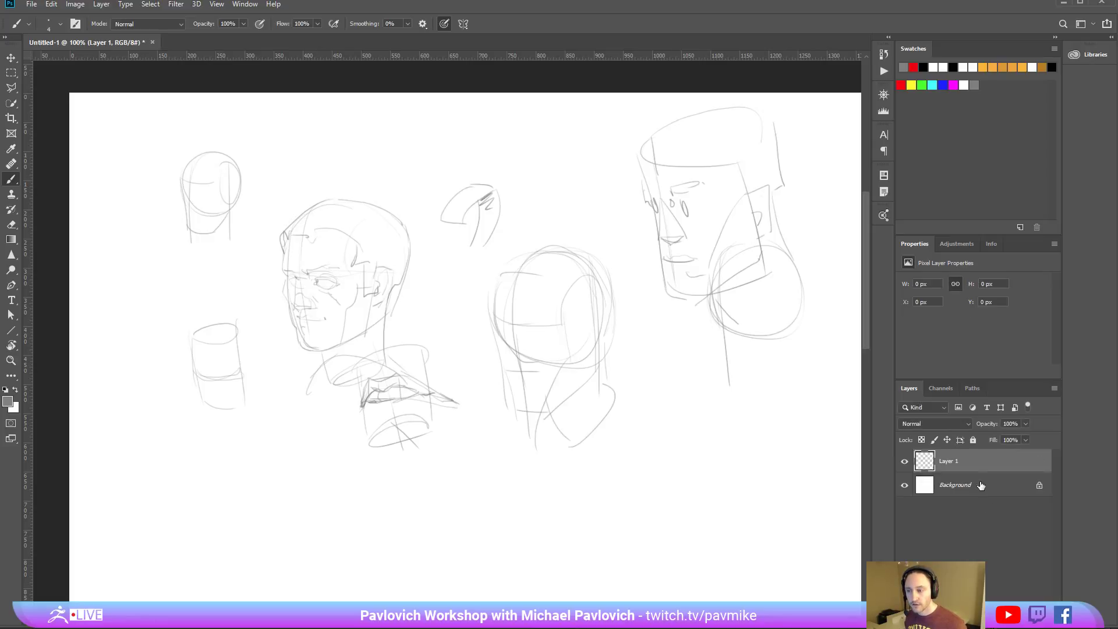
{"action": "double_click", "coordinate": [978, 488]}
{"action": "left_click", "coordinate": [209, 51]}
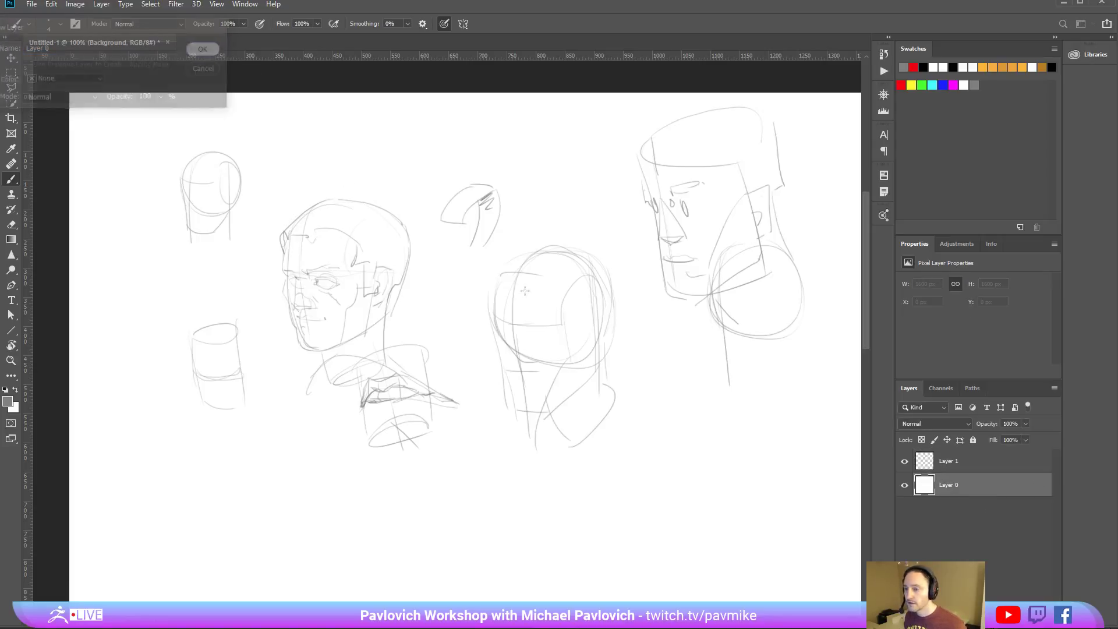
Move Layer 1 beneath Layer 0 and fill it with white.
{"action": "left_click_drag", "start_coordinate": [954, 460], "coordinate": [952, 494]}
{"action": "key", "text": "d"}
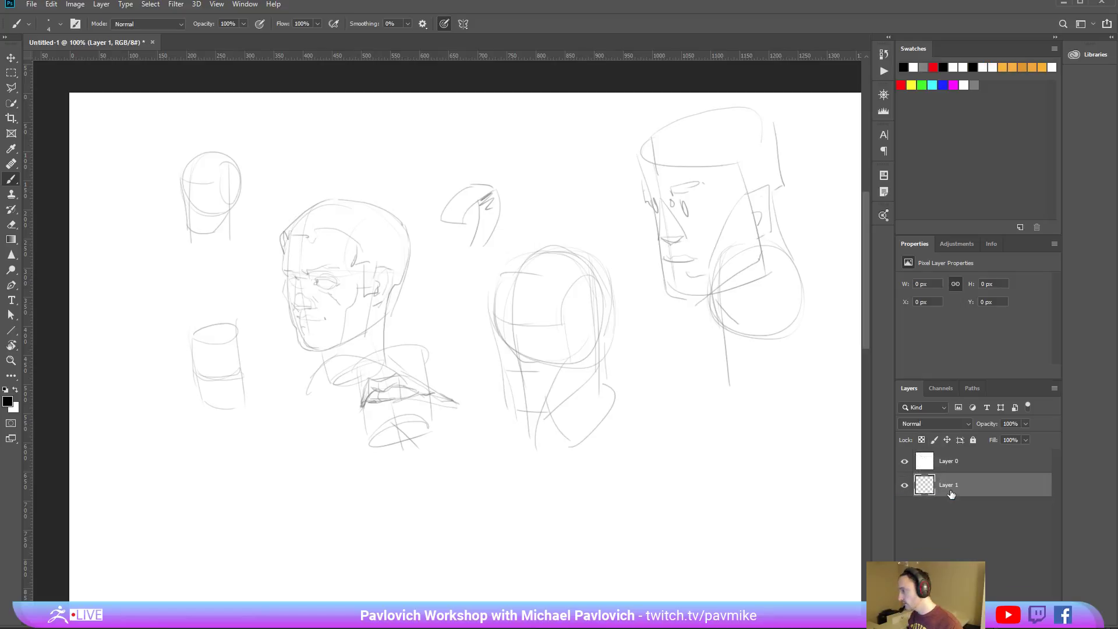
{"action": "key", "text": "x"}
{"action": "key", "text": "alt+BackSpace"}
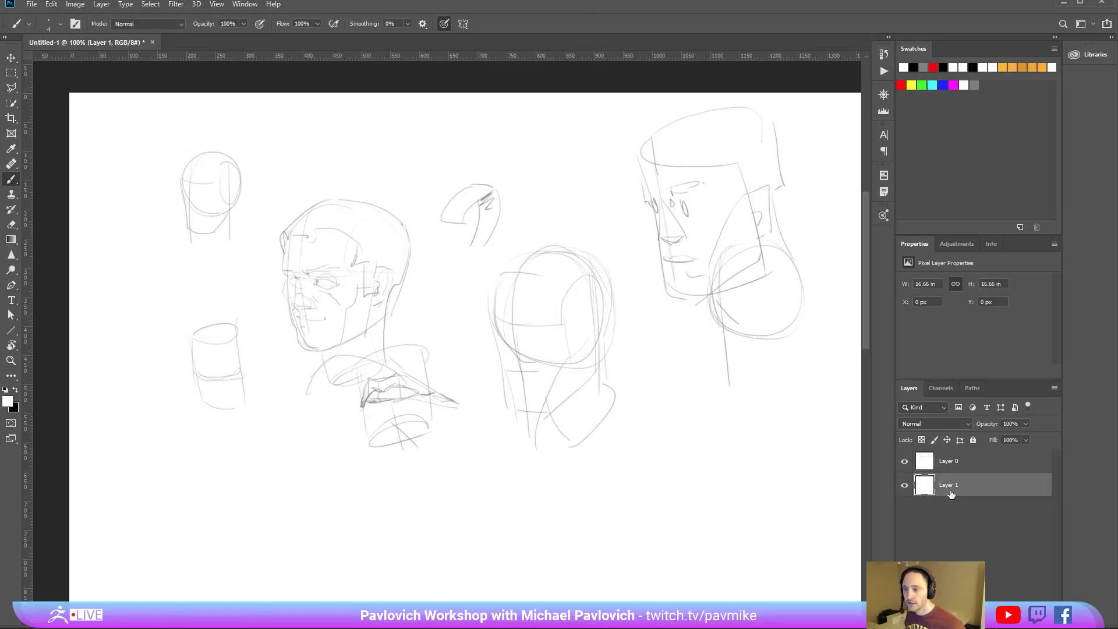
Lower the opacity of Layer 0 to 46% and add a new layer above it.
{"action": "left_click", "coordinate": [984, 461]}
{"action": "left_click", "coordinate": [1026, 424]}
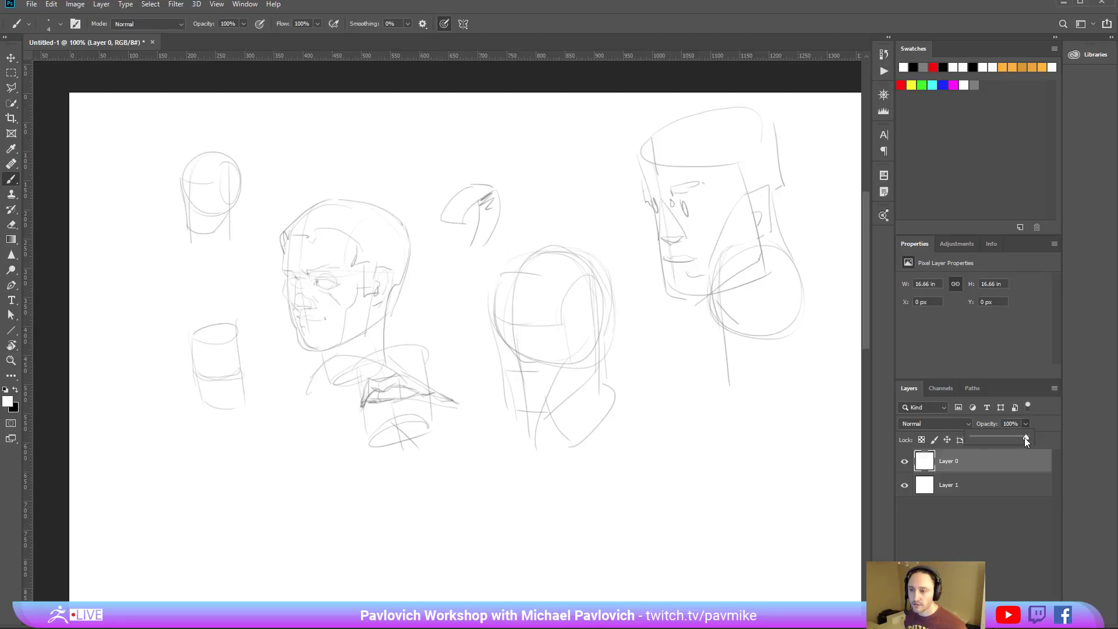
{"action": "left_click_drag", "start_coordinate": [1026, 438], "coordinate": [996, 441]}
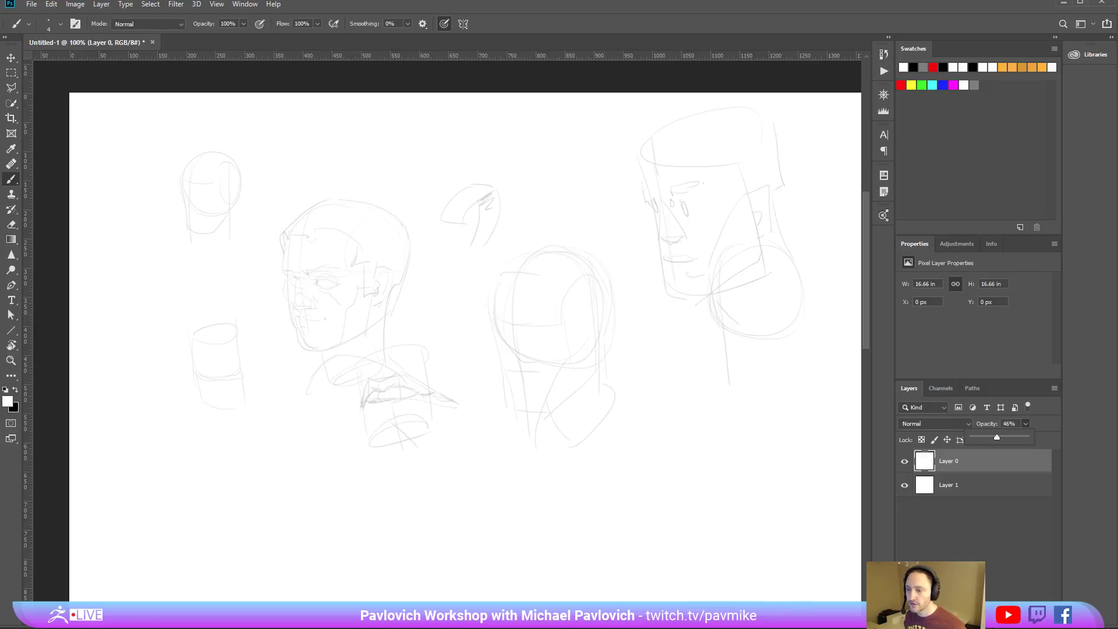
{"action": "key", "text": "ctrl+shift+alt+n"}
Draw a black light-direction arrow above the back of the three-quarter head, pointing down toward it.
{"action": "key", "text": "ctrl+plus"}
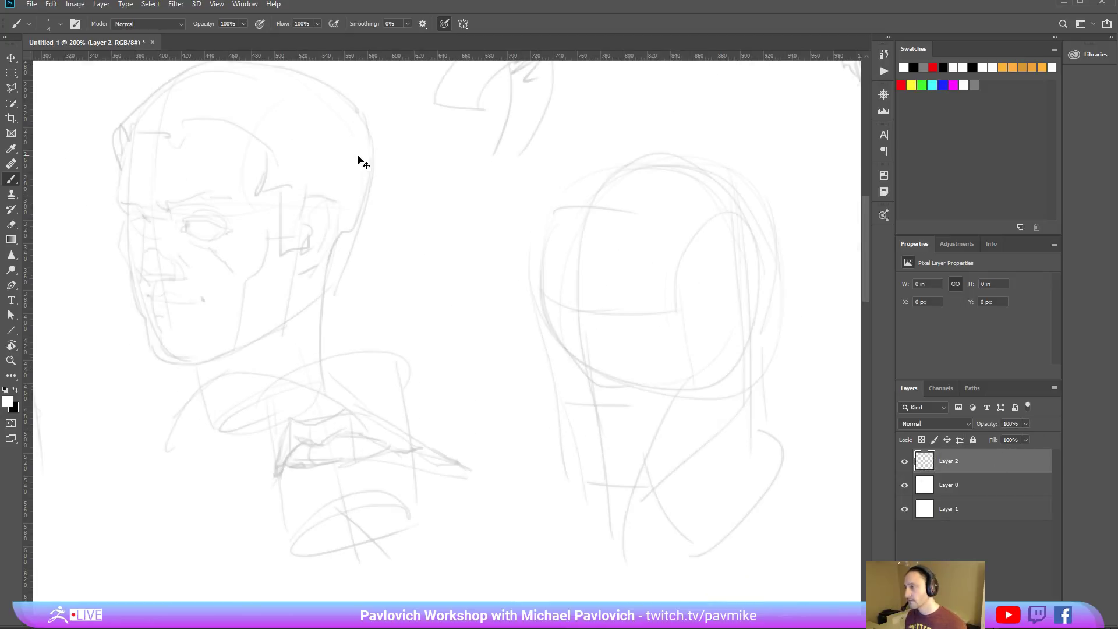
{"action": "mouse_move", "coordinate": [282, 185]}
{"action": "left_mouse_down"}
{"action": "mouse_move", "coordinate": [521, 259]}
{"action": "mouse_move", "coordinate": [446, 258]}
{"action": "left_mouse_up"}
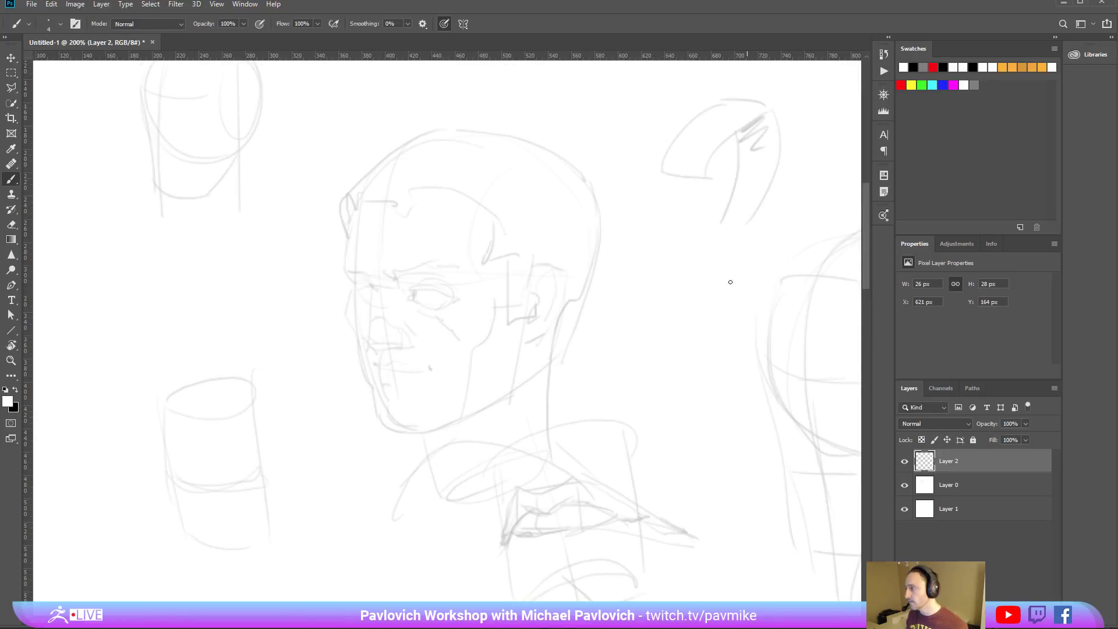
{"action": "key", "text": "x"}
{"action": "mouse_move", "coordinate": [630, 113]}
{"action": "left_mouse_down"}
{"action": "mouse_move", "coordinate": [651, 137]}
{"action": "mouse_move", "coordinate": [616, 151]}
{"action": "mouse_move", "coordinate": [631, 152]}
{"action": "left_mouse_up"}
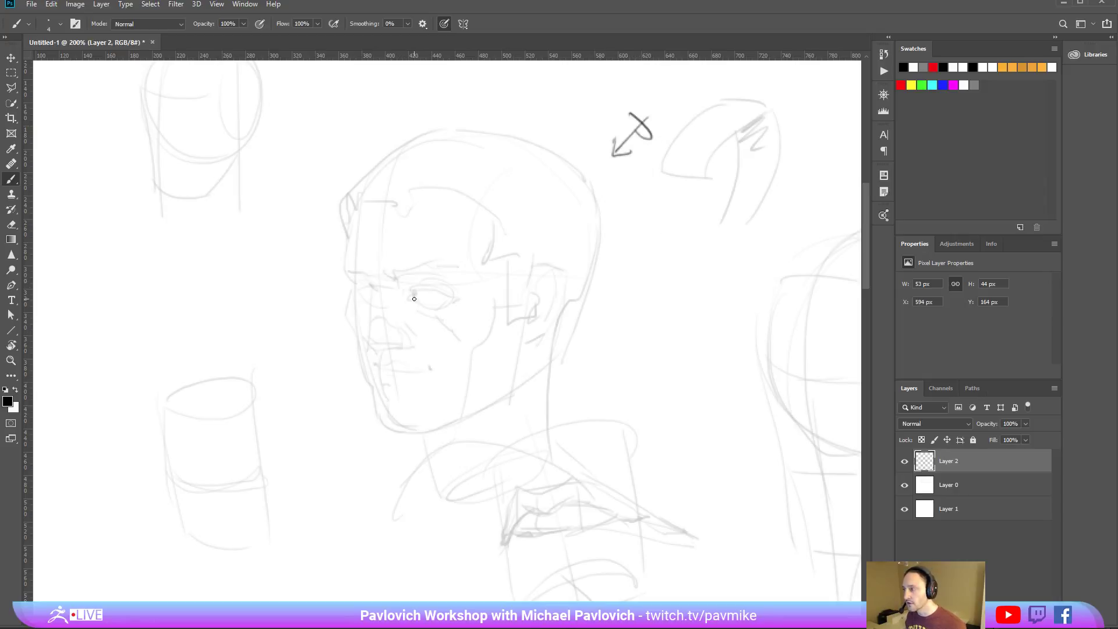
Ink the eyebrows, the upper eye shadows, the underside of the nose and the mouth shadows in black.
{"action": "mouse_move", "coordinate": [414, 299]}
{"action": "left_mouse_down"}
{"action": "mouse_move", "coordinate": [423, 287]}
{"action": "mouse_move", "coordinate": [450, 297]}
{"action": "mouse_move", "coordinate": [406, 272]}
{"action": "mouse_move", "coordinate": [438, 258]}
{"action": "mouse_move", "coordinate": [456, 273]}
{"action": "left_mouse_up"}
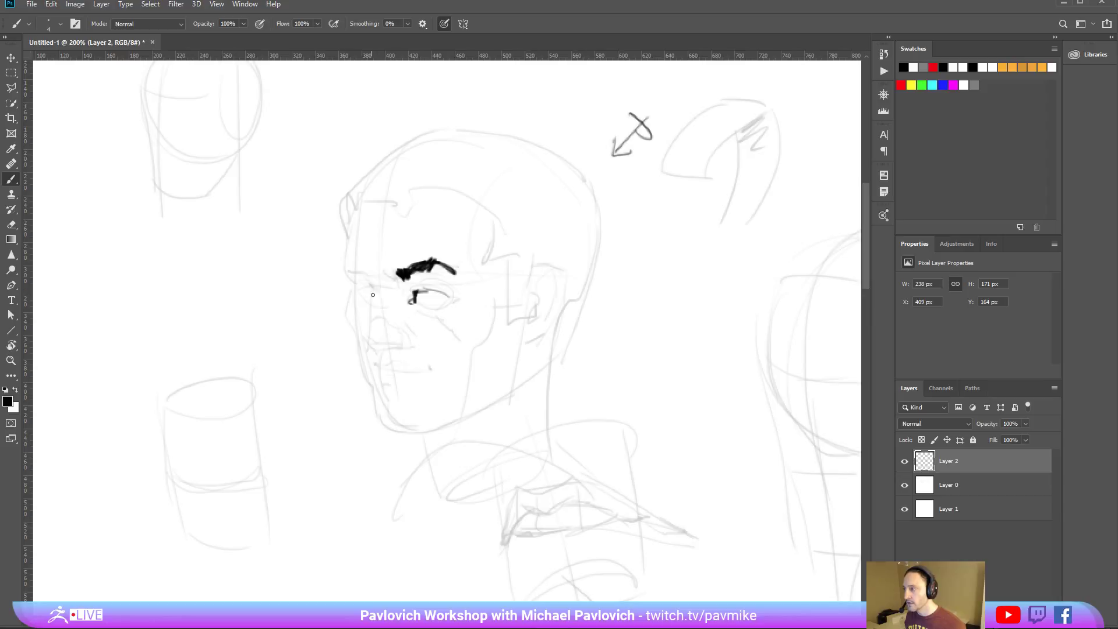
{"action": "mouse_move", "coordinate": [371, 285]}
{"action": "left_mouse_down"}
{"action": "mouse_move", "coordinate": [380, 349]}
{"action": "mouse_move", "coordinate": [397, 345]}
{"action": "mouse_move", "coordinate": [373, 369]}
{"action": "mouse_move", "coordinate": [429, 373]}
{"action": "mouse_move", "coordinate": [387, 391]}
{"action": "left_mouse_up"}
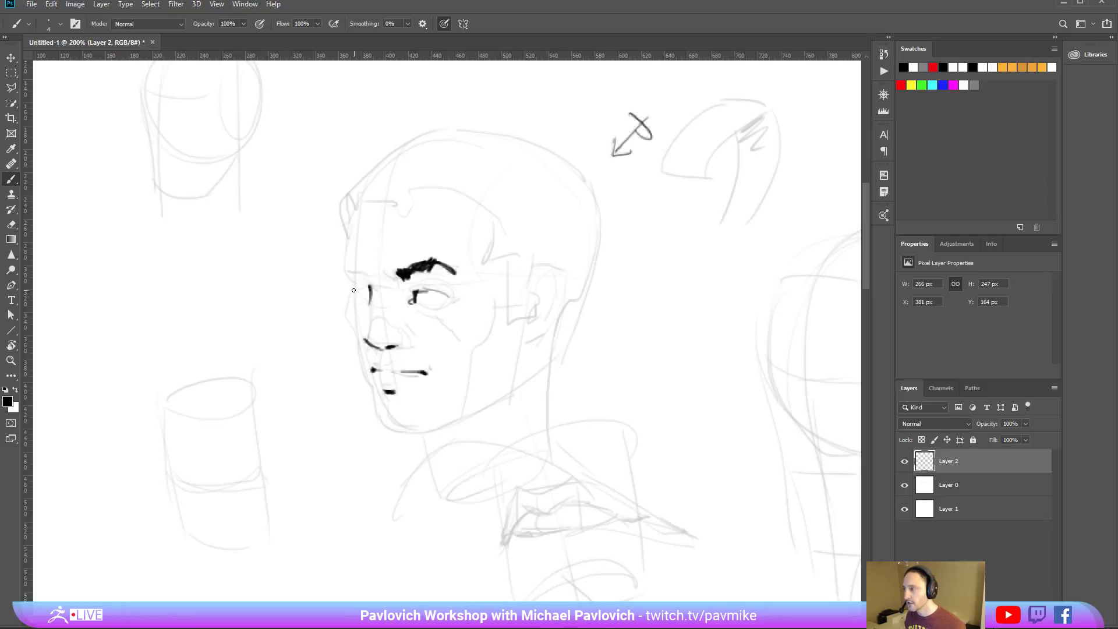
{"action": "mouse_move", "coordinate": [348, 279]}
{"action": "left_mouse_down"}
{"action": "mouse_move", "coordinate": [367, 275]}
{"action": "mouse_move", "coordinate": [348, 266]}
{"action": "left_mouse_up"}
Ink the ear's contour and dark accents, the jawline below it, and the far edge of the forehead.
{"action": "mouse_move", "coordinate": [545, 275]}
{"action": "left_mouse_down"}
{"action": "mouse_move", "coordinate": [531, 318]}
{"action": "mouse_move", "coordinate": [553, 275]}
{"action": "mouse_move", "coordinate": [565, 307]}
{"action": "left_mouse_up"}
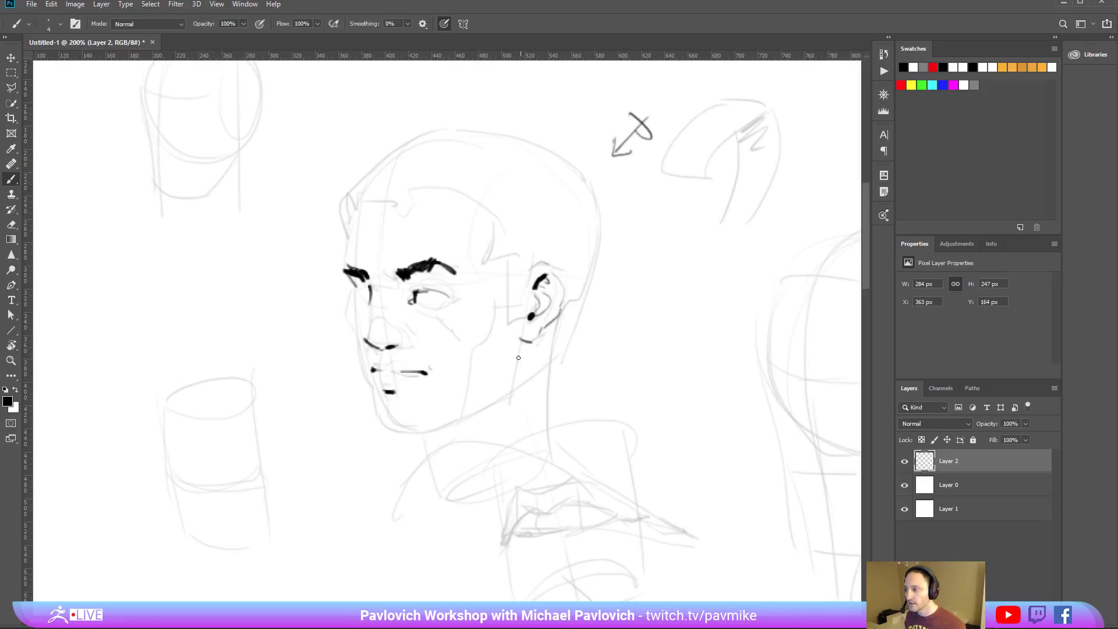
{"action": "mouse_move", "coordinate": [522, 343]}
{"action": "left_mouse_down"}
{"action": "mouse_move", "coordinate": [508, 397]}
{"action": "mouse_move", "coordinate": [459, 416]}
{"action": "left_mouse_up"}
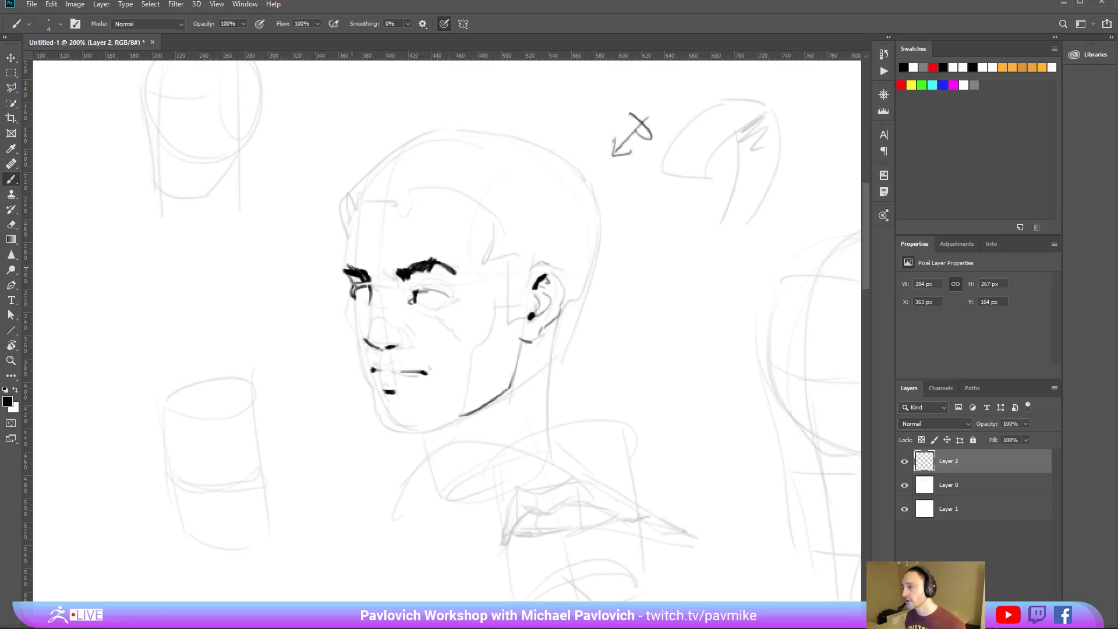
{"action": "left_click_drag", "start_coordinate": [346, 269], "coordinate": [344, 231]}
Ink the front hairline, the hatched hair at the temple and the sideburn in front of the ear.
{"action": "left_click_drag", "start_coordinate": [364, 185], "coordinate": [441, 184]}
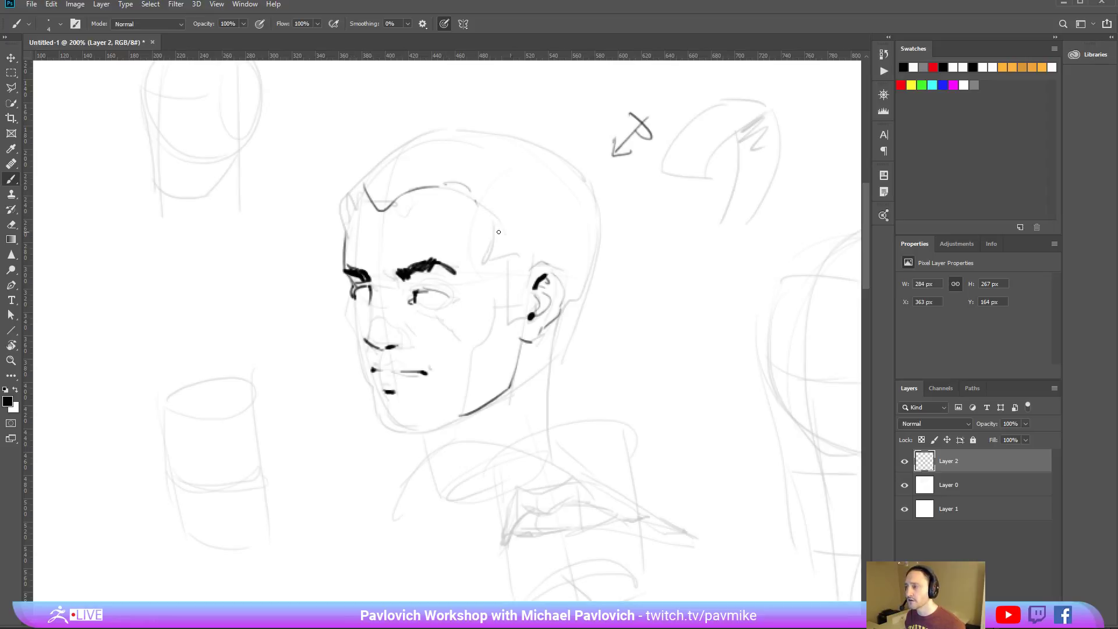
{"action": "left_click_drag", "start_coordinate": [490, 227], "coordinate": [494, 263]}
{"action": "left_click_drag", "start_coordinate": [502, 273], "coordinate": [504, 306]}
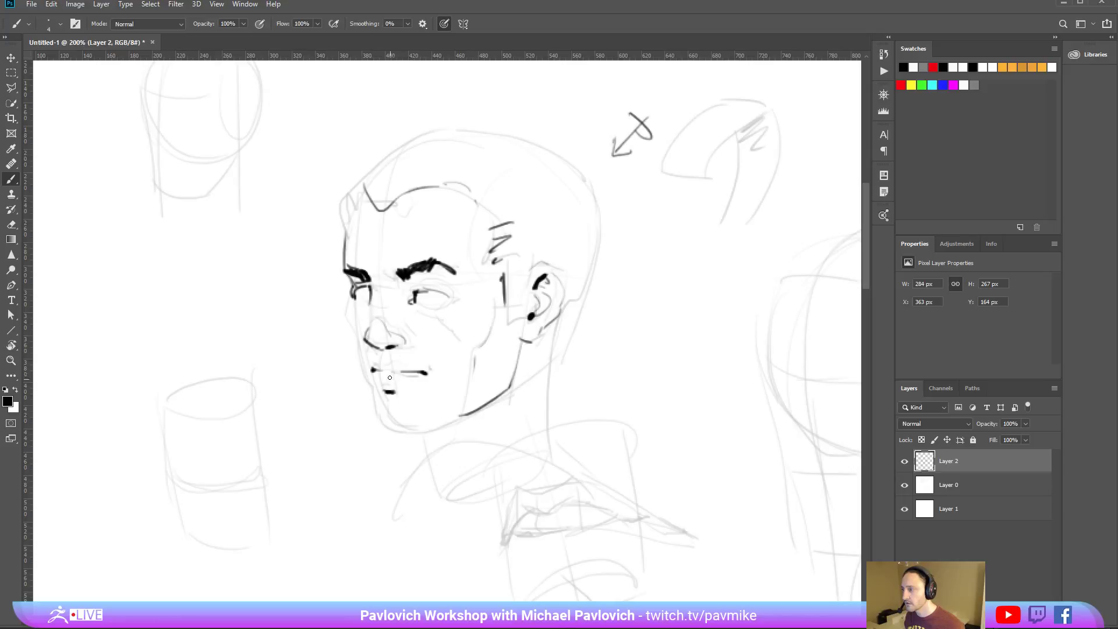
Ink the chin and far cheek contour, and refine the far eye and the inner corner of the near eye socket.
{"action": "left_click_drag", "start_coordinate": [368, 382], "coordinate": [377, 406]}
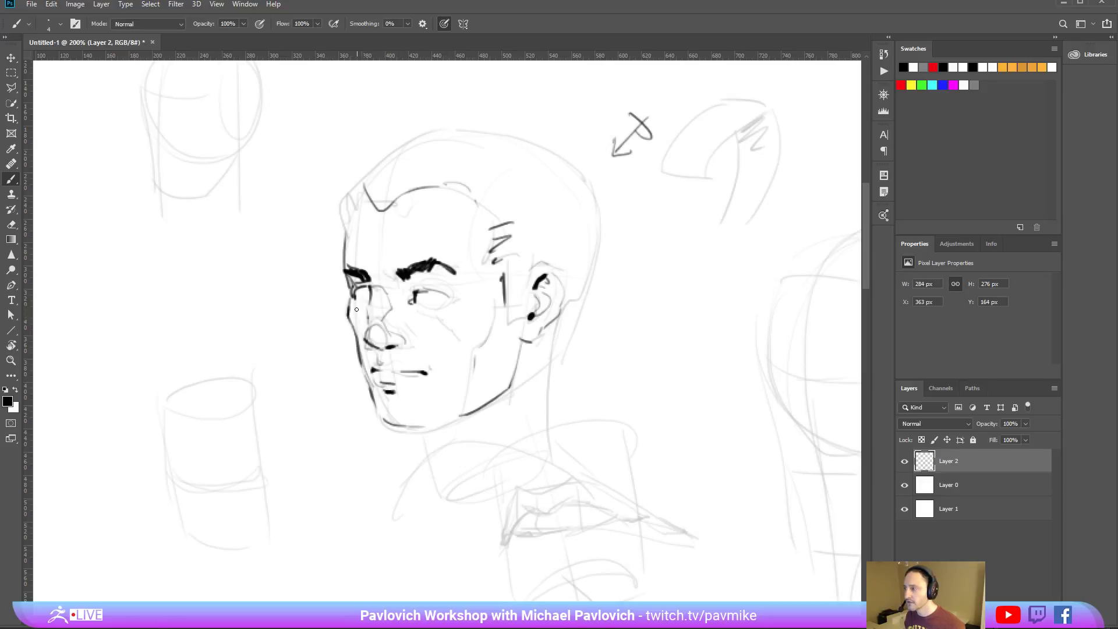
{"action": "left_click_drag", "start_coordinate": [354, 299], "coordinate": [364, 295]}
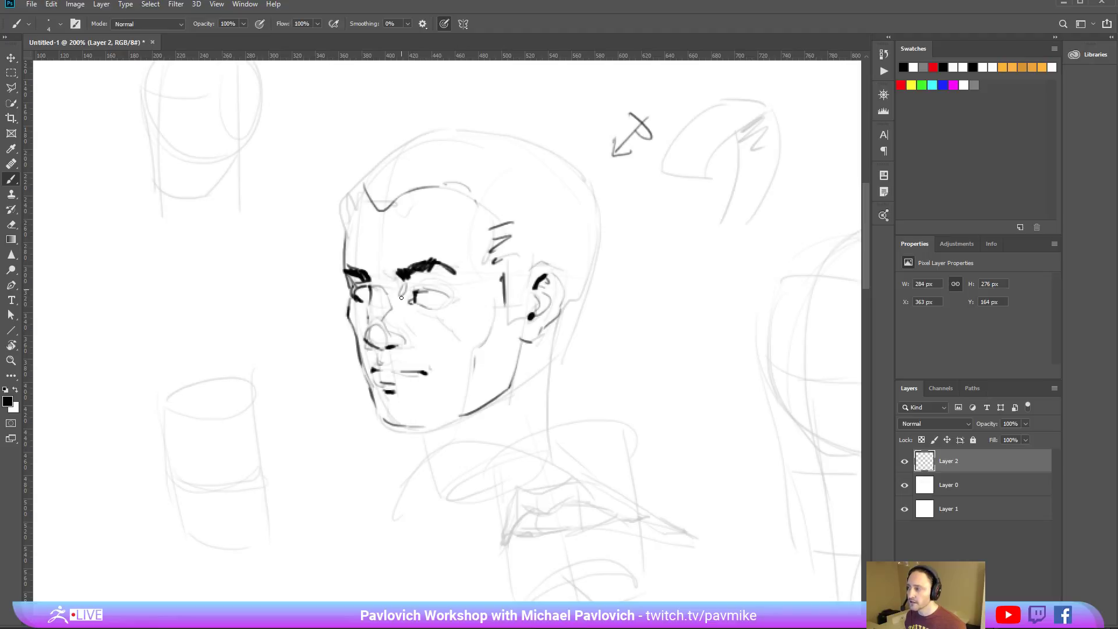
{"action": "left_click_drag", "start_coordinate": [407, 290], "coordinate": [411, 281]}
Ink the back and front contours of the neck, and shade the iris of the near eye.
{"action": "left_click_drag", "start_coordinate": [648, 346], "coordinate": [609, 361]}
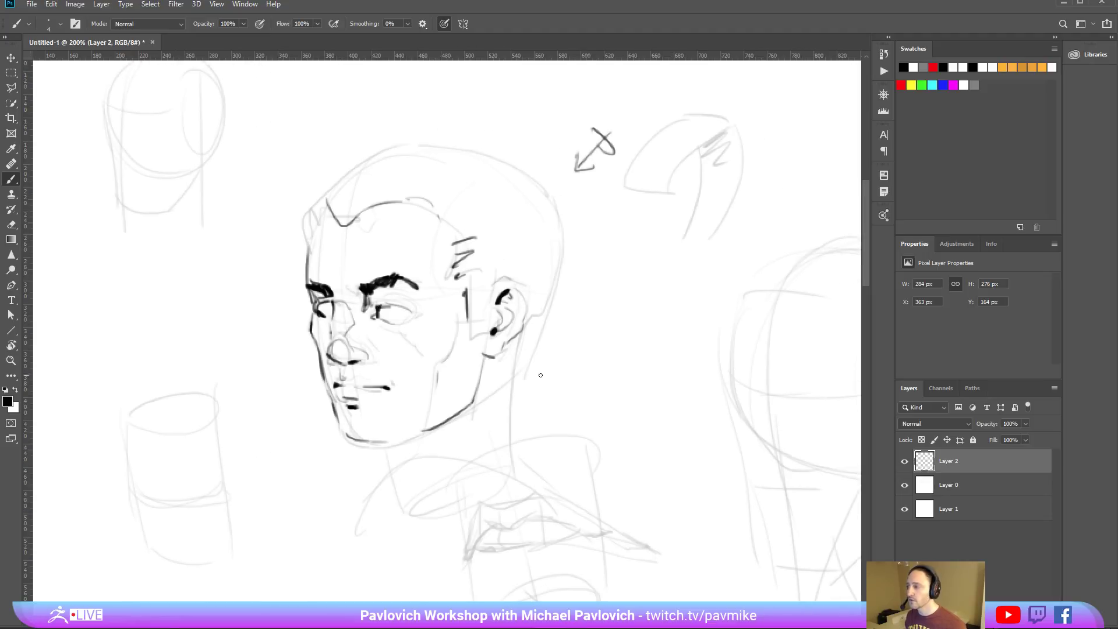
{"action": "left_click_drag", "start_coordinate": [518, 338], "coordinate": [511, 423]}
{"action": "left_click_drag", "start_coordinate": [378, 445], "coordinate": [410, 507]}
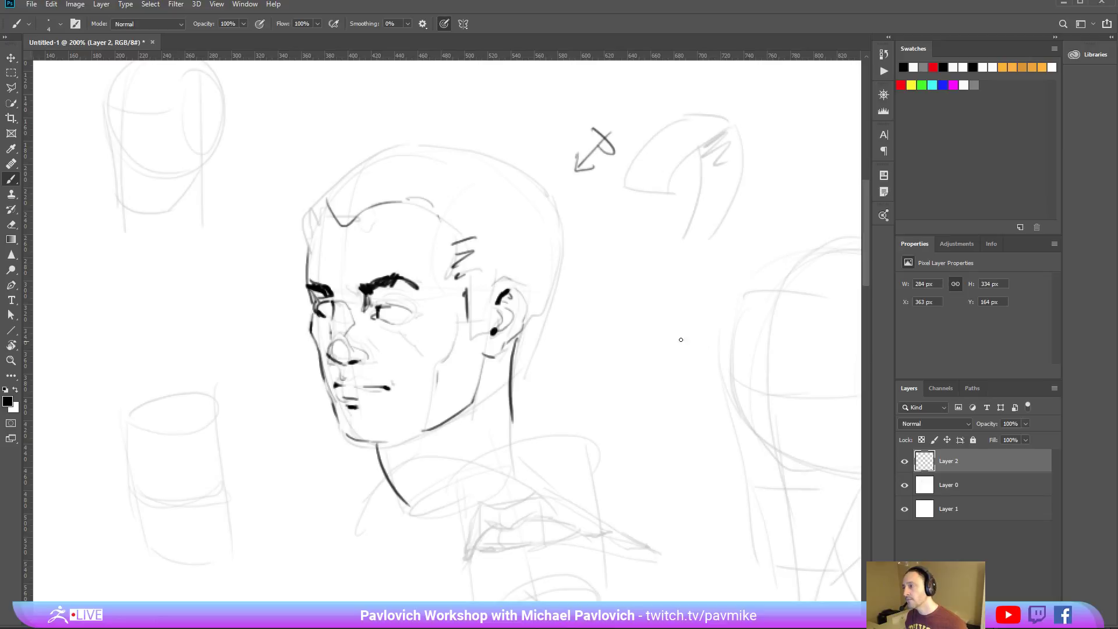
{"action": "left_click_drag", "start_coordinate": [647, 349], "coordinate": [695, 341]}
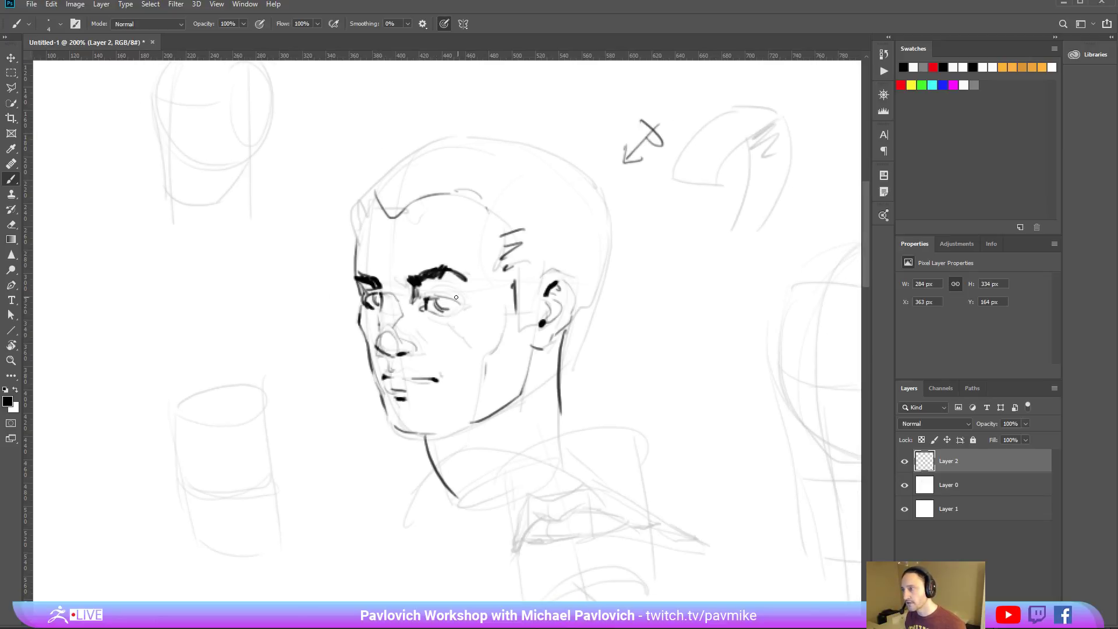
{"action": "left_click_drag", "start_coordinate": [449, 299], "coordinate": [439, 299]}
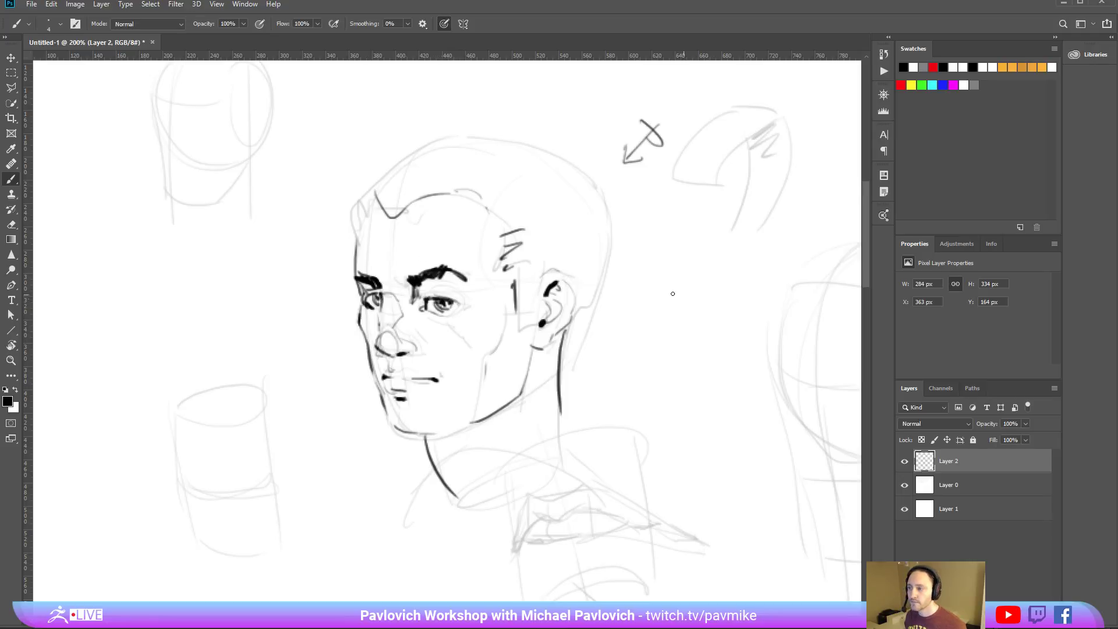
Draw an eyeball diagram beside the head with a dark pupil, a highlight, iris shading and an arrow for the light direction.
{"action": "mouse_move", "coordinate": [701, 321]}
{"action": "left_mouse_down"}
{"action": "mouse_move", "coordinate": [644, 343]}
{"action": "mouse_move", "coordinate": [689, 297]}
{"action": "left_mouse_up"}
{"action": "key", "text": "ctrl+z"}
{"action": "mouse_move", "coordinate": [635, 333]}
{"action": "left_mouse_down"}
{"action": "mouse_move", "coordinate": [637, 317]}
{"action": "mouse_move", "coordinate": [694, 301]}
{"action": "left_mouse_up"}
{"action": "left_click_drag", "start_coordinate": [637, 337], "coordinate": [695, 302]}
{"action": "mouse_move", "coordinate": [646, 330]}
{"action": "left_mouse_down"}
{"action": "mouse_move", "coordinate": [697, 304]}
{"action": "mouse_move", "coordinate": [679, 316]}
{"action": "left_mouse_up"}
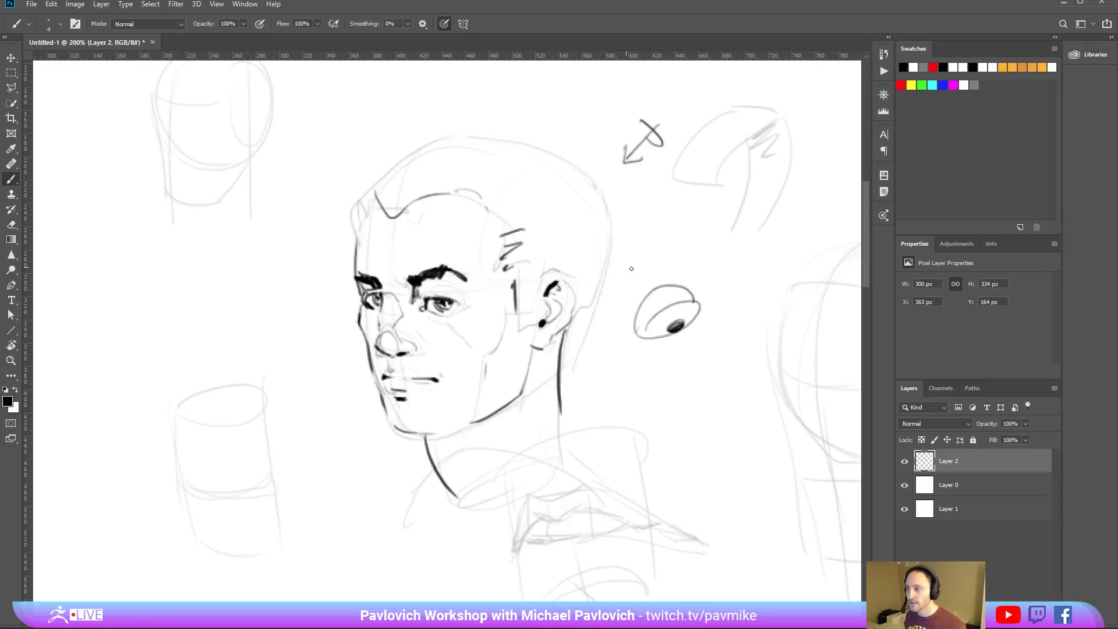
{"action": "mouse_move", "coordinate": [710, 202]}
{"action": "left_mouse_down"}
{"action": "mouse_move", "coordinate": [664, 293]}
{"action": "mouse_move", "coordinate": [621, 315]}
{"action": "mouse_move", "coordinate": [664, 343]}
{"action": "mouse_move", "coordinate": [690, 304]}
{"action": "mouse_move", "coordinate": [678, 315]}
{"action": "mouse_move", "coordinate": [696, 318]}
{"action": "left_mouse_up"}
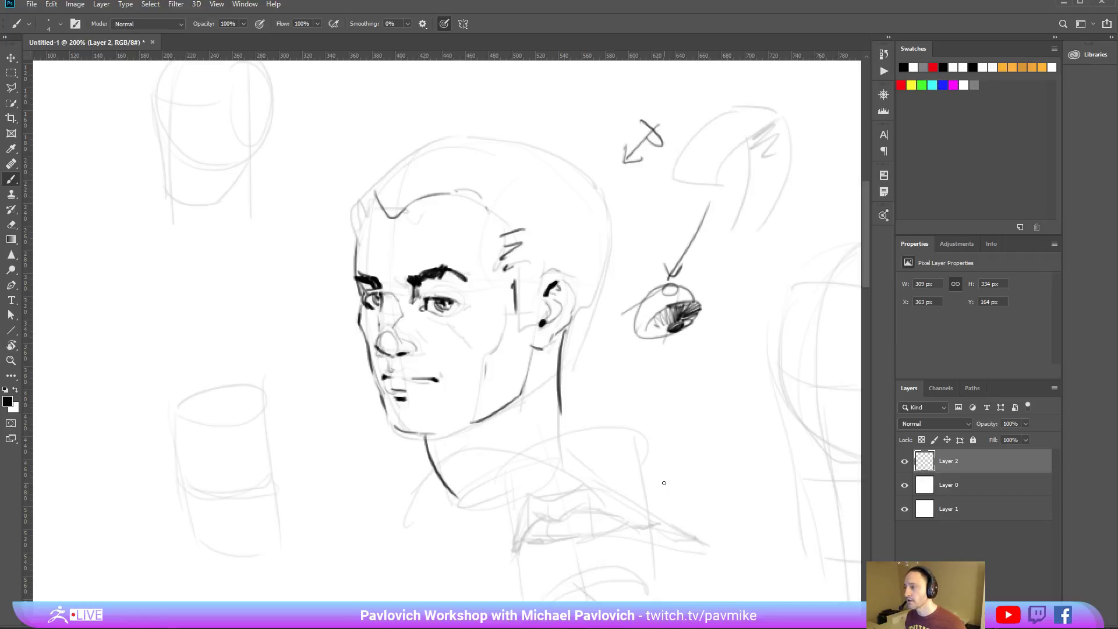
Ink the temple curve, the cheekbone and side-plane lines, and the crease beside the mouth.
{"action": "left_click_drag", "start_coordinate": [499, 303], "coordinate": [431, 314]}
{"action": "left_click_drag", "start_coordinate": [399, 267], "coordinate": [445, 237]}
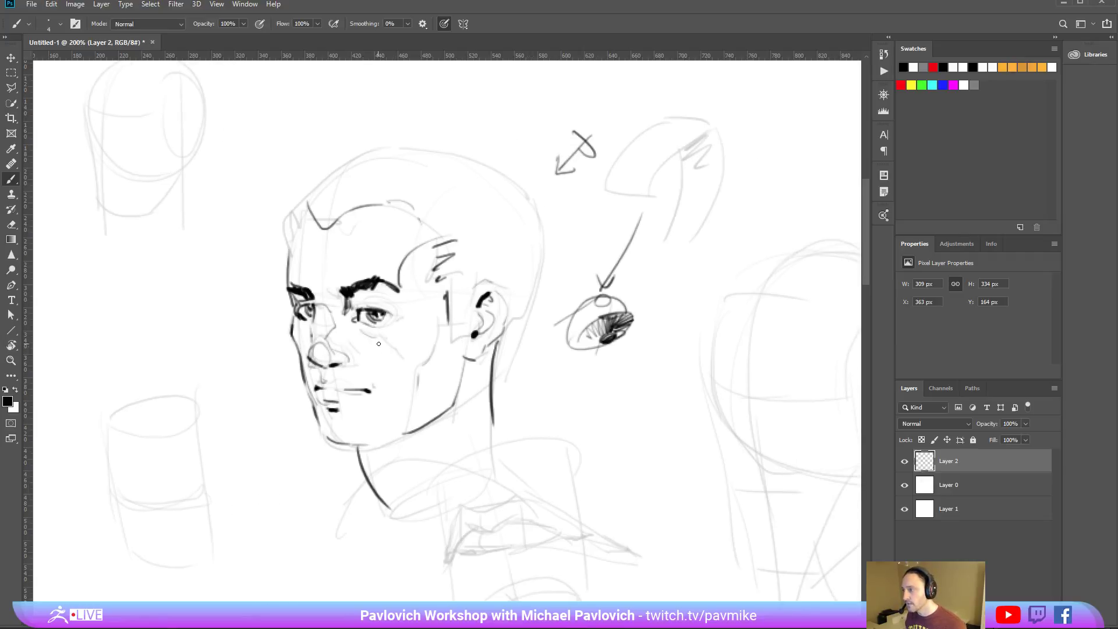
{"action": "left_click_drag", "start_coordinate": [436, 336], "coordinate": [408, 367]}
{"action": "left_click_drag", "start_coordinate": [410, 369], "coordinate": [412, 414]}
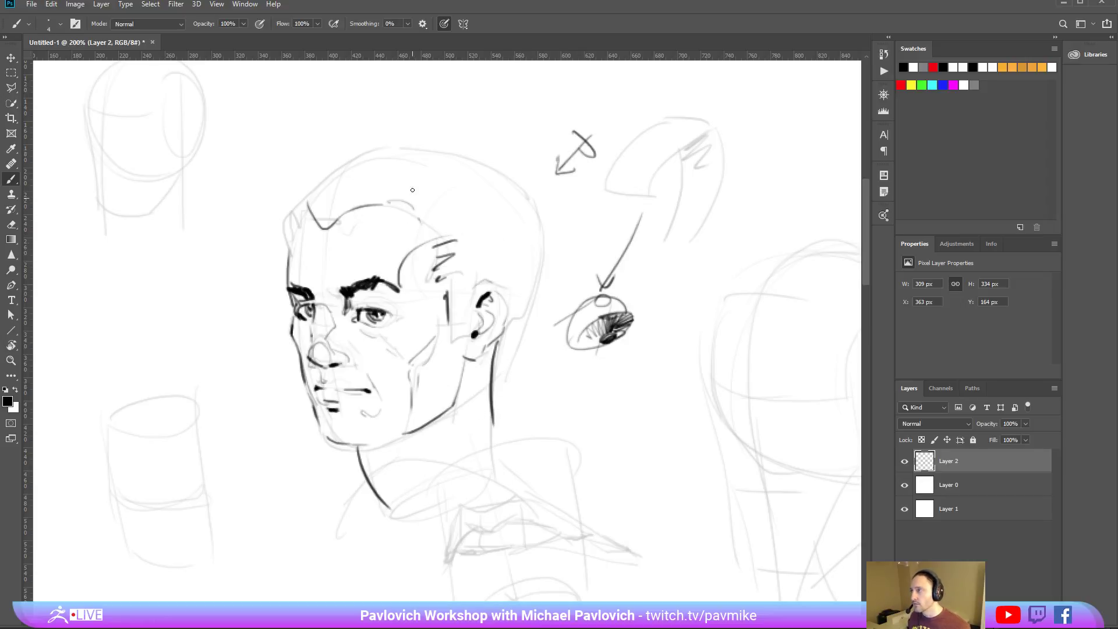
Switch to ZBrush, open the DemoHeadFemale project without saving the current one, and turn off the PolyFrame display.
{"action": "key", "text": "alt+Tab"}
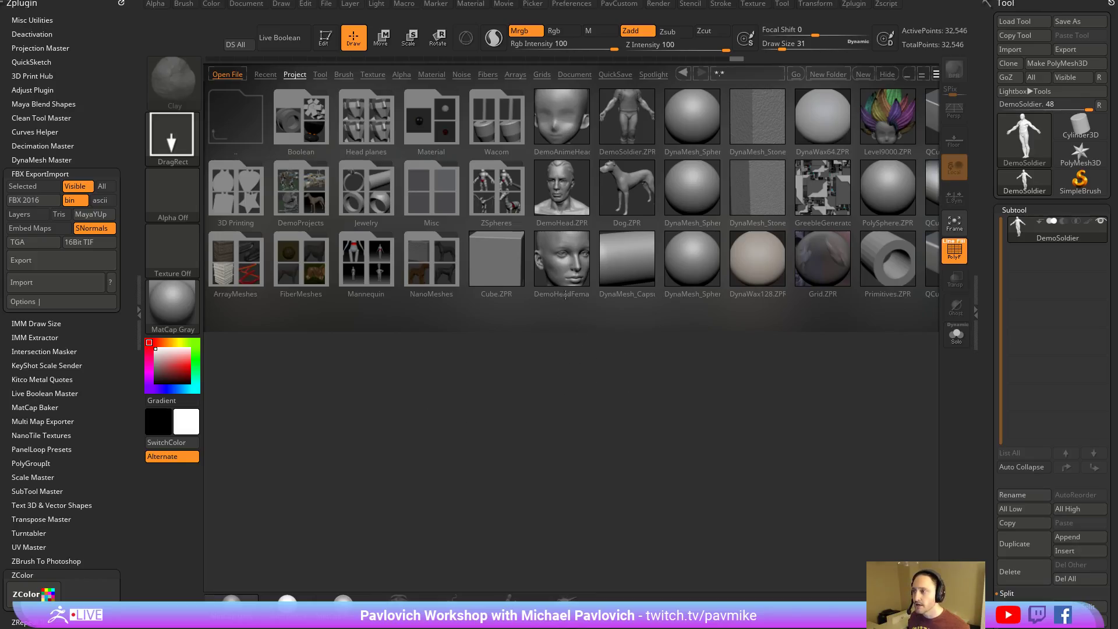
{"action": "double_click", "coordinate": [561, 263]}
{"action": "left_click", "coordinate": [609, 279]}
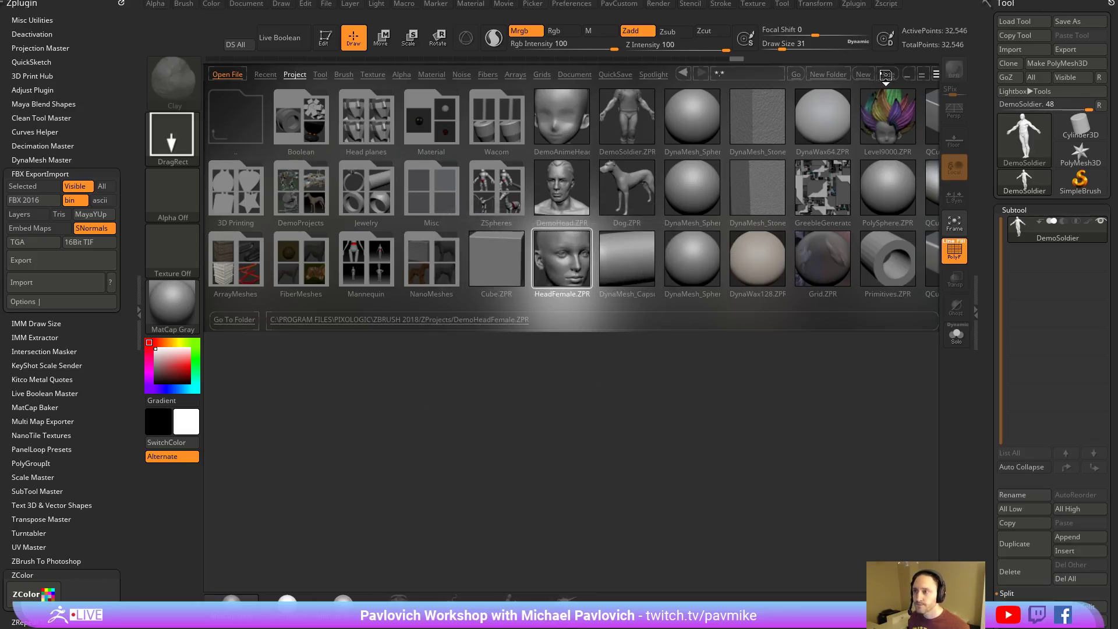
{"action": "left_click", "coordinate": [954, 250]}
Examine the female head's form from three-quarter, high and front views.
{"action": "left_click_drag", "start_coordinate": [736, 210], "coordinate": [741, 259], "text": "shift"}
{"action": "left_click_drag", "start_coordinate": [727, 209], "coordinate": [742, 205]}
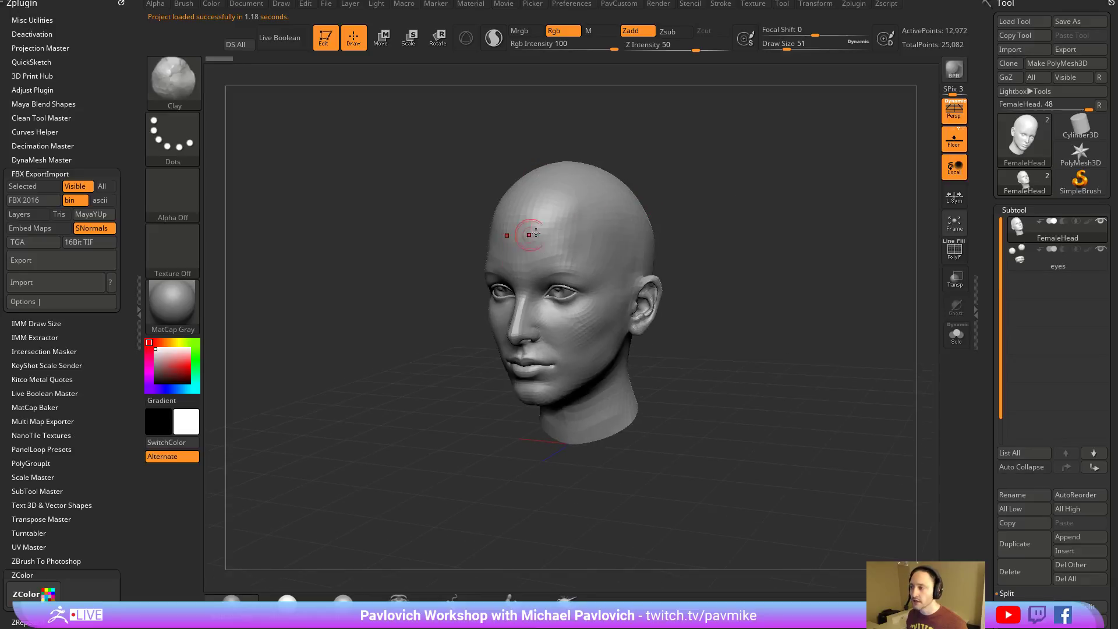
{"action": "left_click_drag", "start_coordinate": [721, 284], "coordinate": [504, 290]}
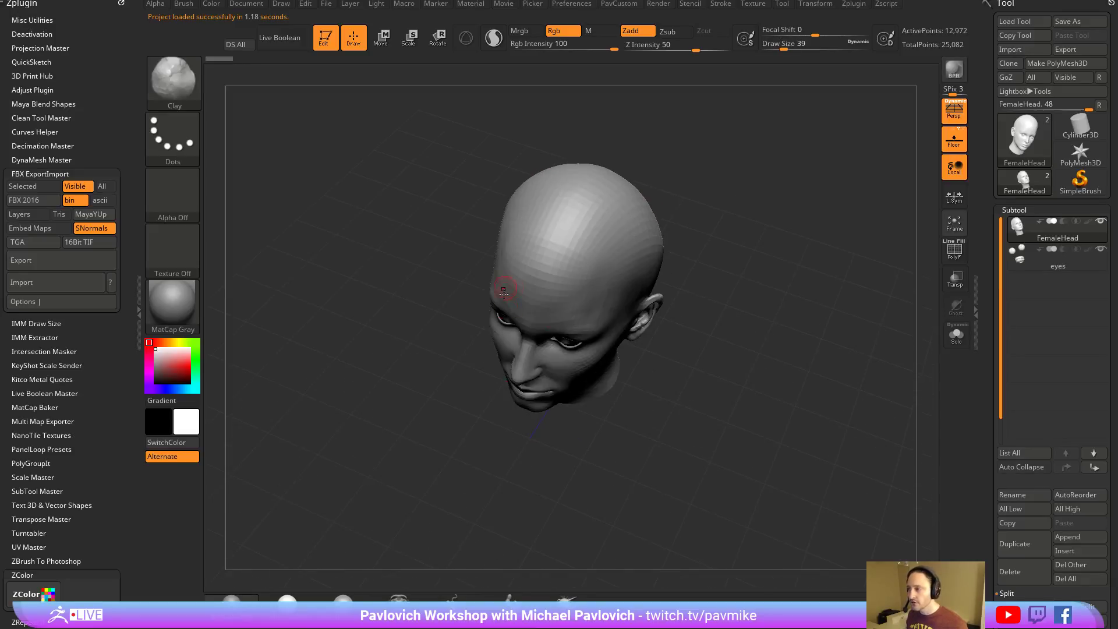
{"action": "left_click_drag", "start_coordinate": [727, 307], "coordinate": [823, 251]}
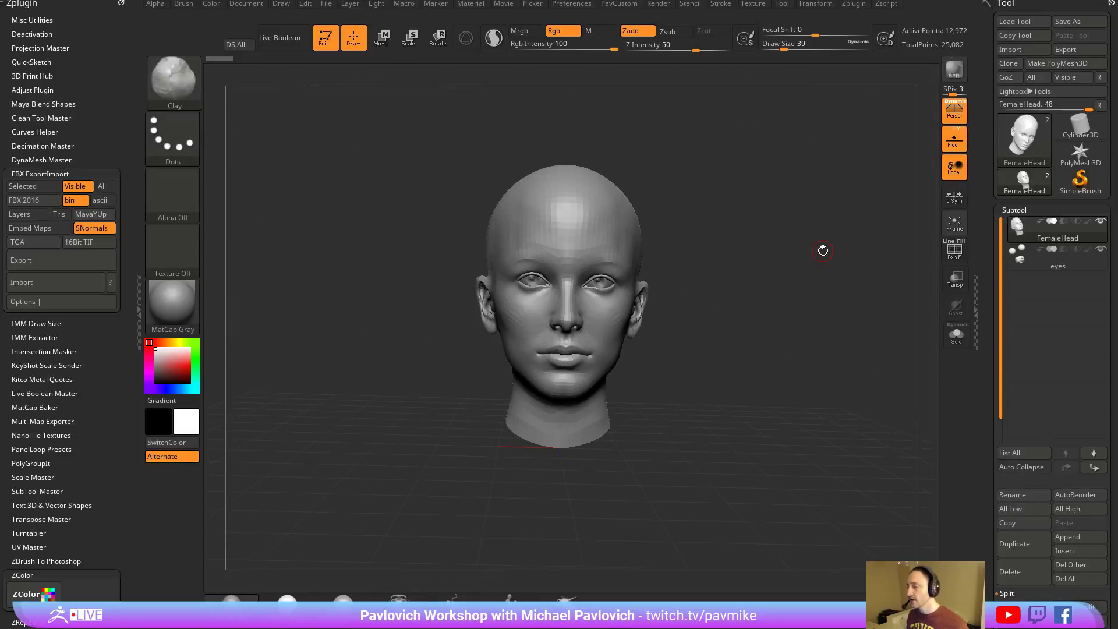
Turn off perspective and the floor grid, and examine the head from three-quarter views.
{"action": "left_click", "coordinate": [954, 111]}
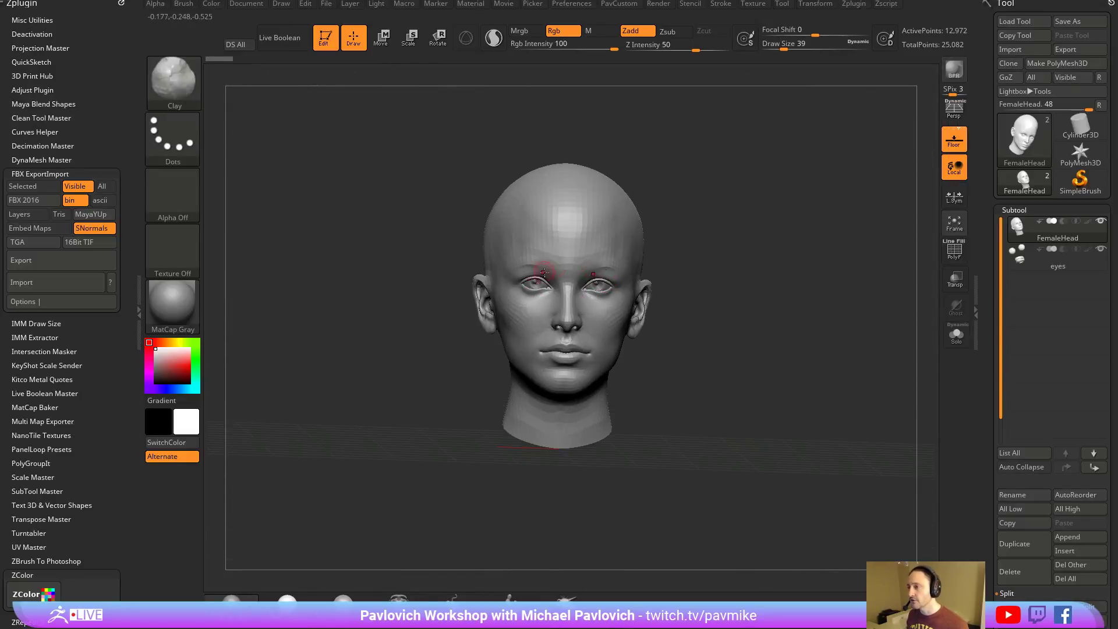
{"action": "left_click_drag", "start_coordinate": [687, 274], "coordinate": [718, 257]}
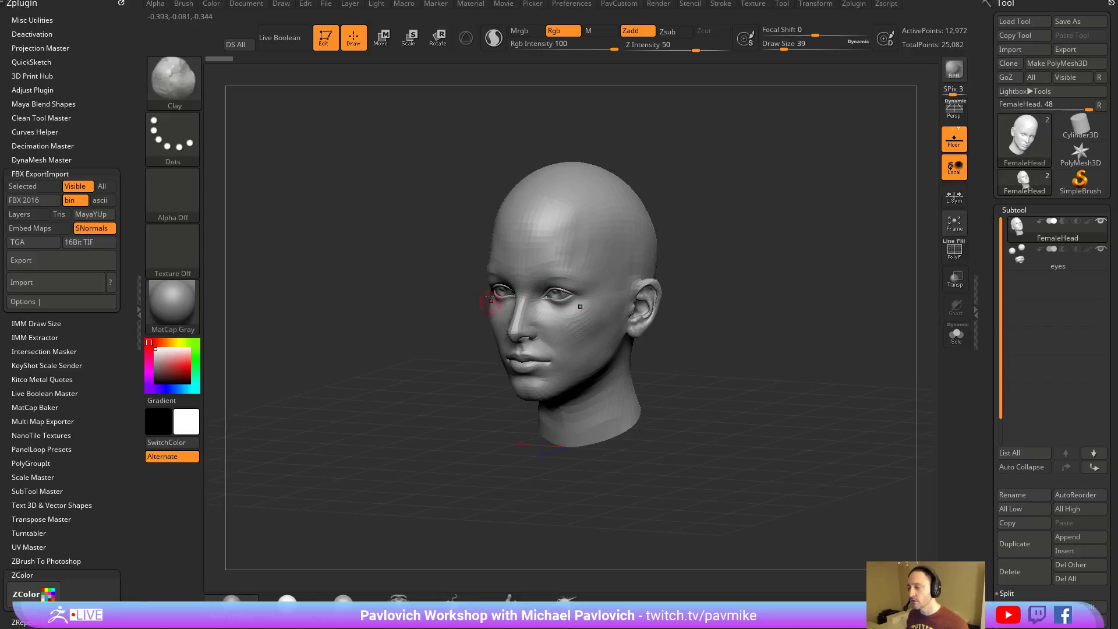
{"action": "mouse_move", "coordinate": [705, 238]}
{"action": "left_mouse_down"}
{"action": "mouse_move", "coordinate": [802, 244]}
{"action": "mouse_move", "coordinate": [698, 236]}
{"action": "left_mouse_up"}
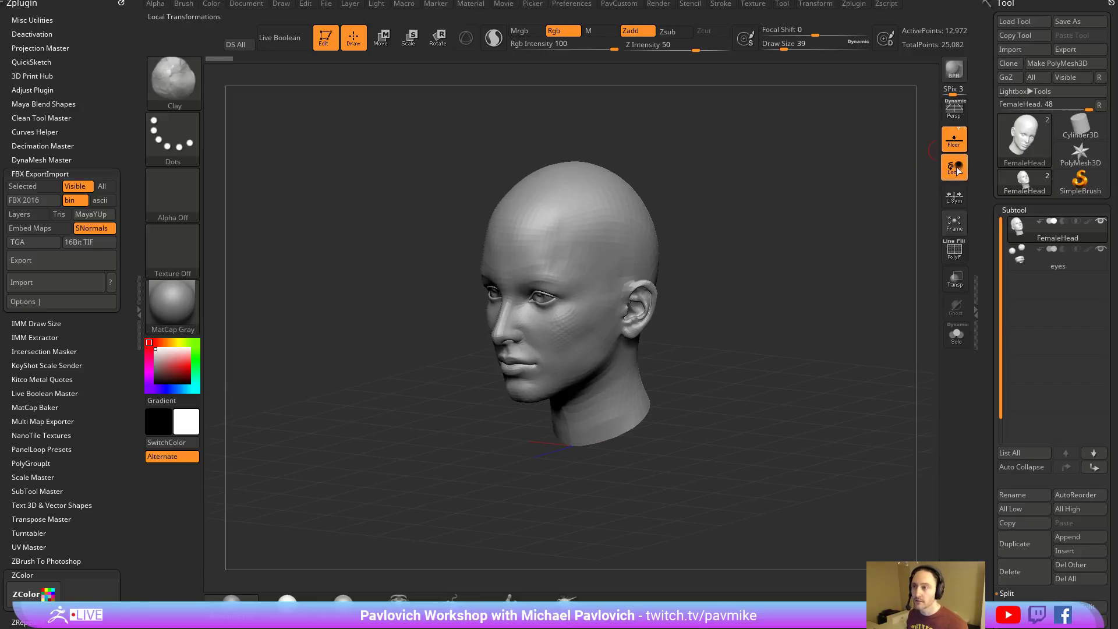
{"action": "left_click", "coordinate": [953, 141]}
{"action": "left_click_drag", "start_coordinate": [728, 256], "coordinate": [797, 265]}
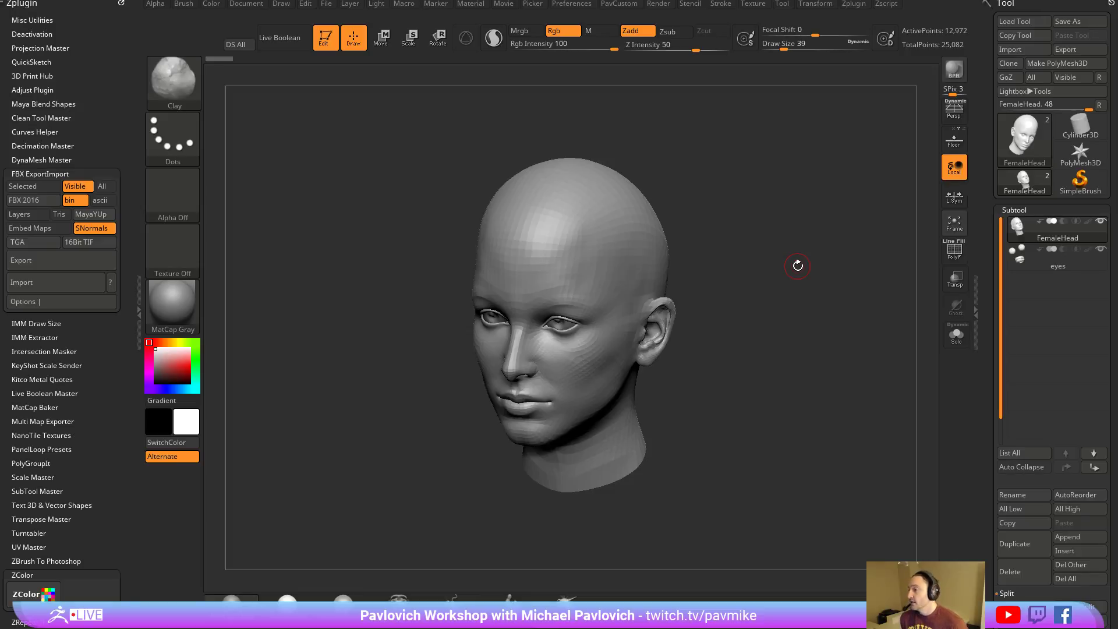
{"action": "left_click_drag", "start_coordinate": [781, 167], "coordinate": [758, 198]}
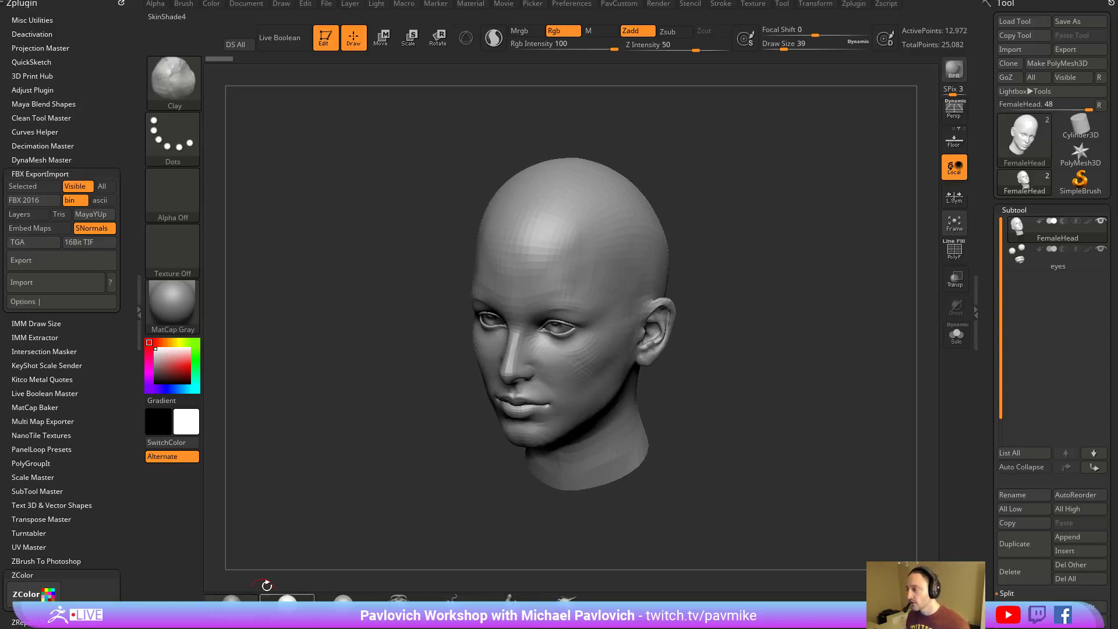
Apply BasicMaterial to the head, turn perspective back on, and view the face from a three-quarter angle.
{"action": "left_click", "coordinate": [172, 306]}
{"action": "left_click", "coordinate": [297, 473]}
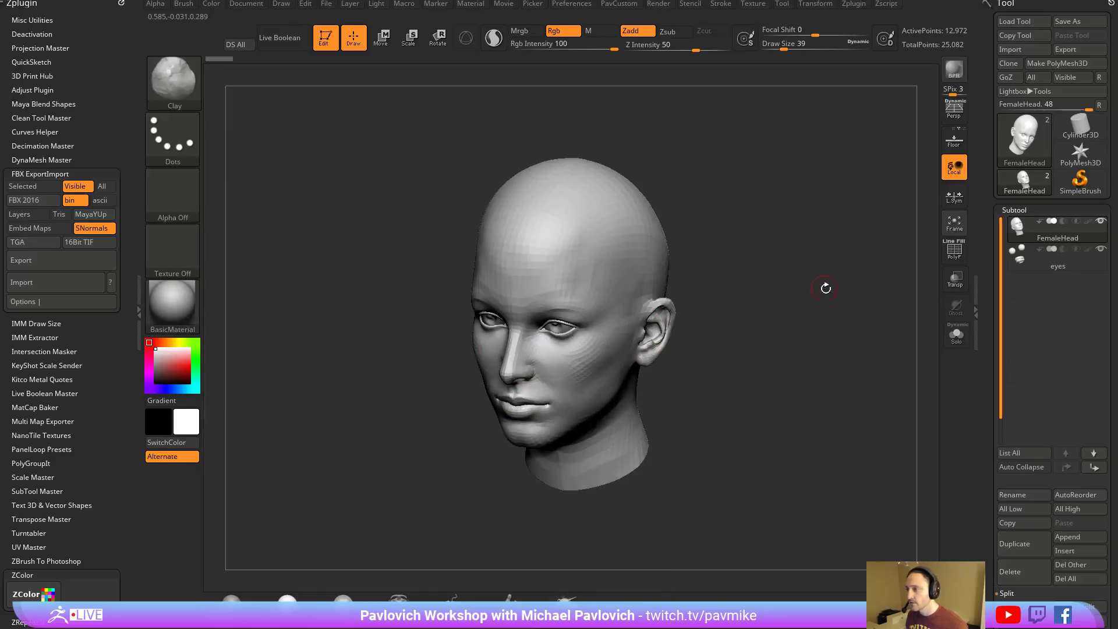
{"action": "left_click_drag", "start_coordinate": [826, 288], "coordinate": [775, 288]}
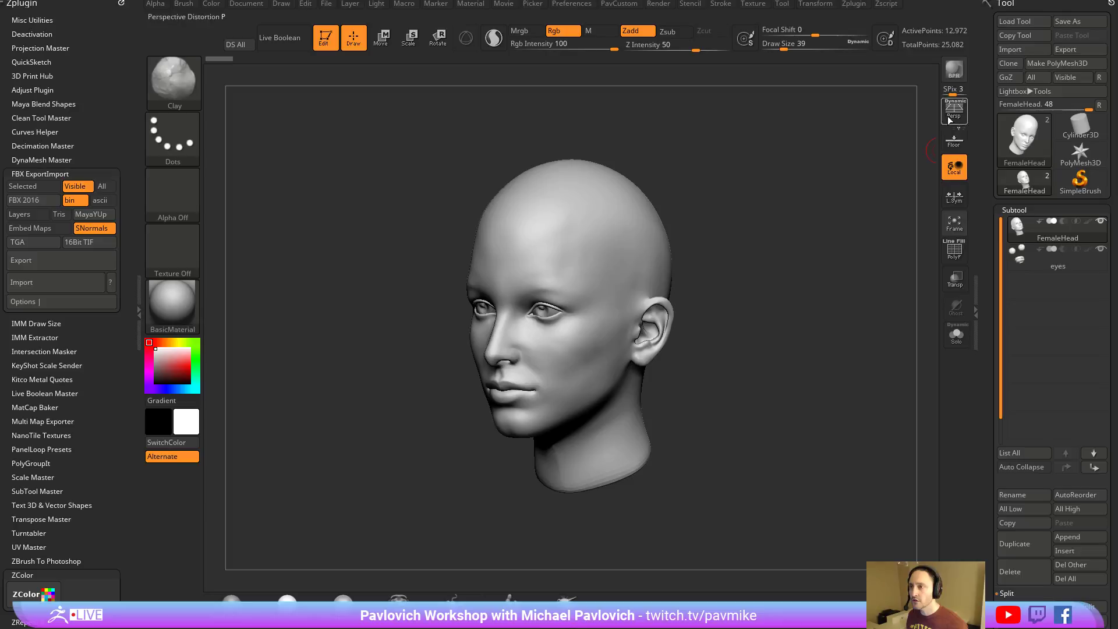
{"action": "left_click", "coordinate": [954, 110]}
{"action": "left_click_drag", "start_coordinate": [821, 233], "coordinate": [809, 219]}
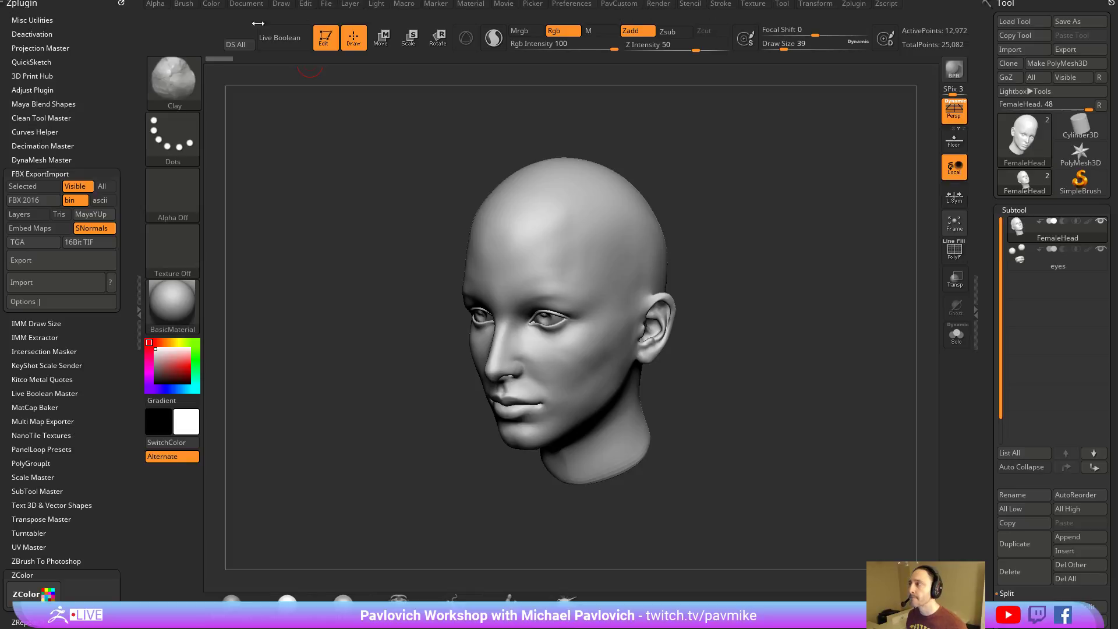
Dock the Light palette beside the canvas and shift the main light slightly across the placement sphere.
{"action": "left_click", "coordinate": [376, 4]}
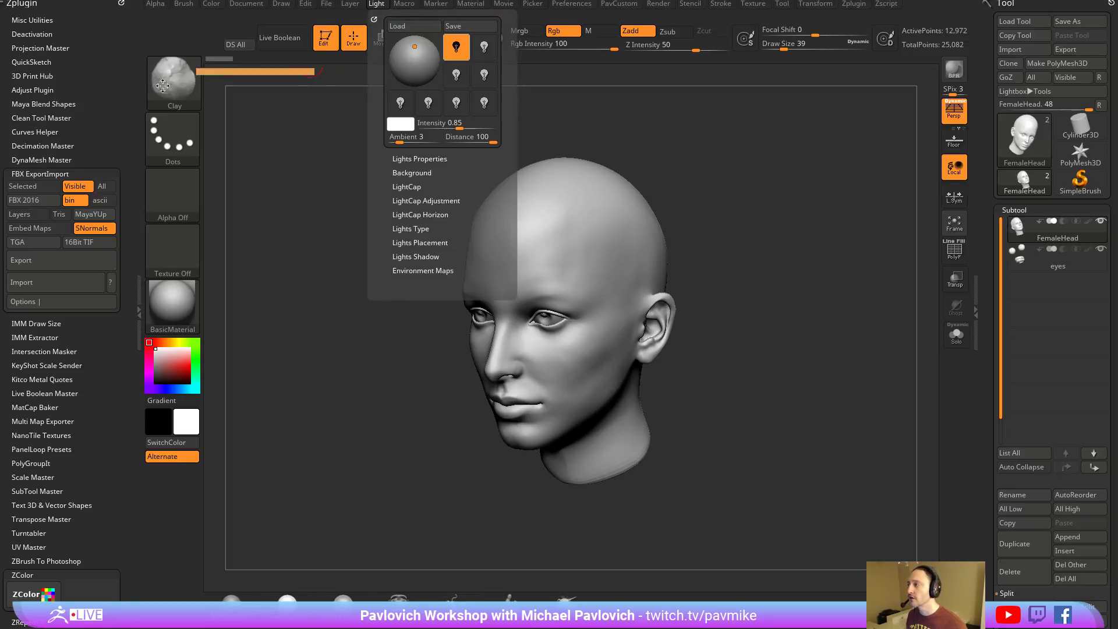
{"action": "left_click_drag", "start_coordinate": [162, 86], "coordinate": [87, 71]}
{"action": "left_click_drag", "start_coordinate": [841, 230], "coordinate": [839, 187]}
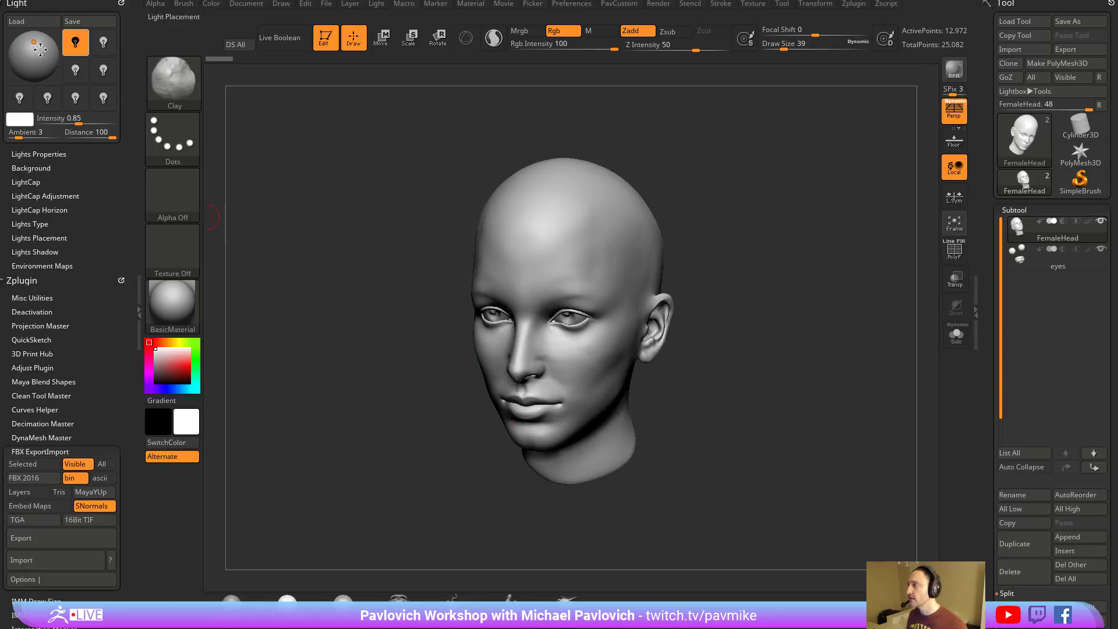
{"action": "mouse_move", "coordinate": [41, 53]}
{"action": "left_mouse_down"}
{"action": "mouse_move", "coordinate": [47, 43]}
{"action": "mouse_move", "coordinate": [41, 50]}
{"action": "left_mouse_up"}
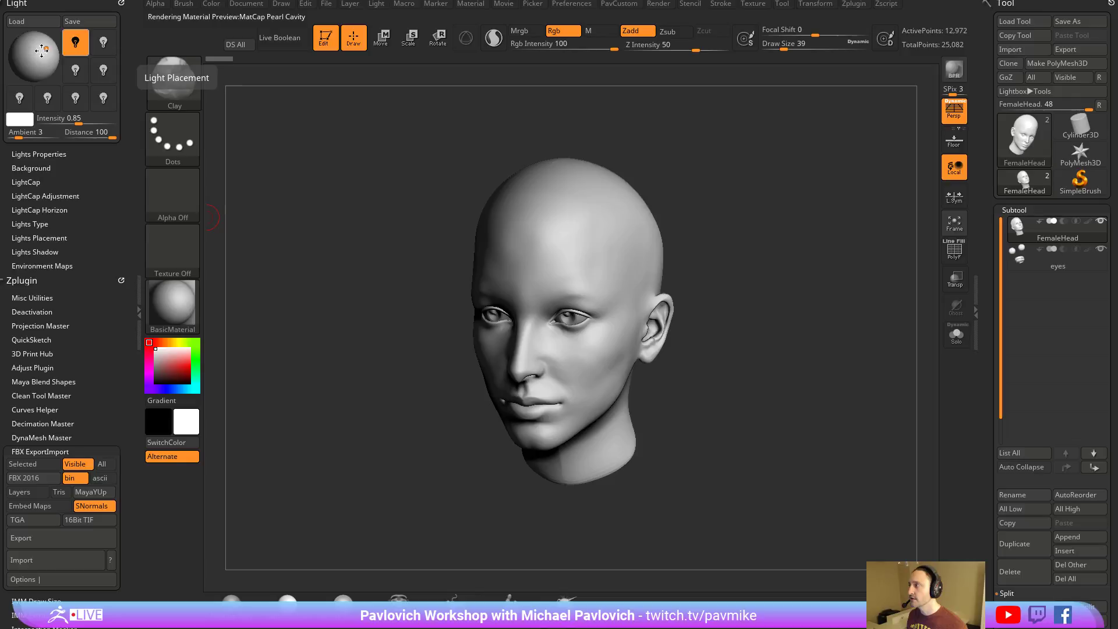
Switch on the second light and move the first light higher and farther toward the same side of the head.
{"action": "left_click", "coordinate": [106, 46]}
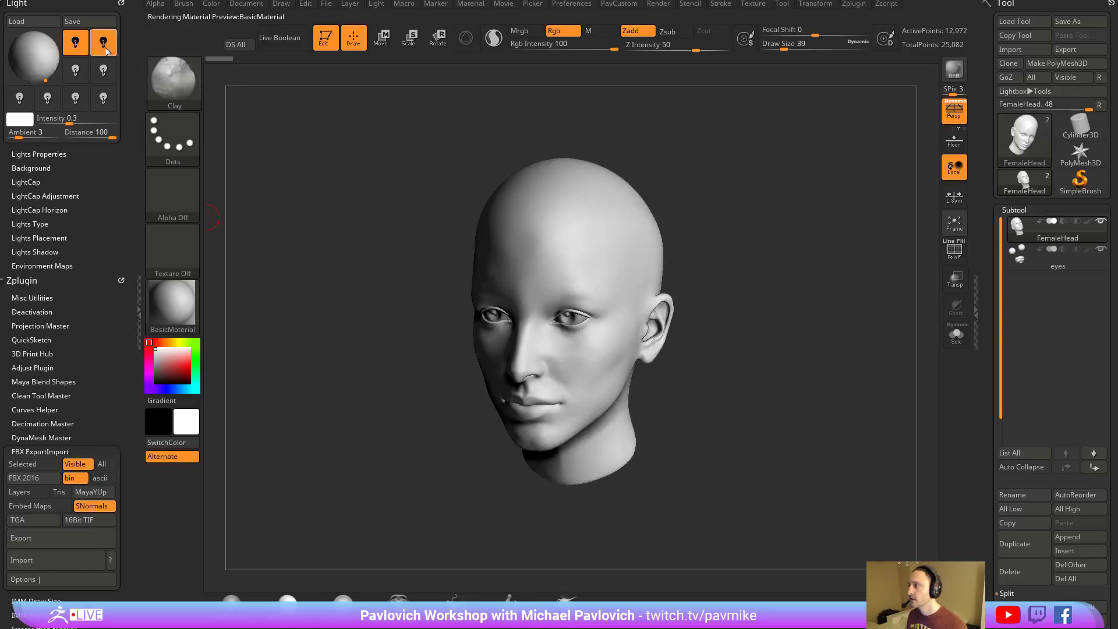
{"action": "left_click", "coordinate": [105, 47]}
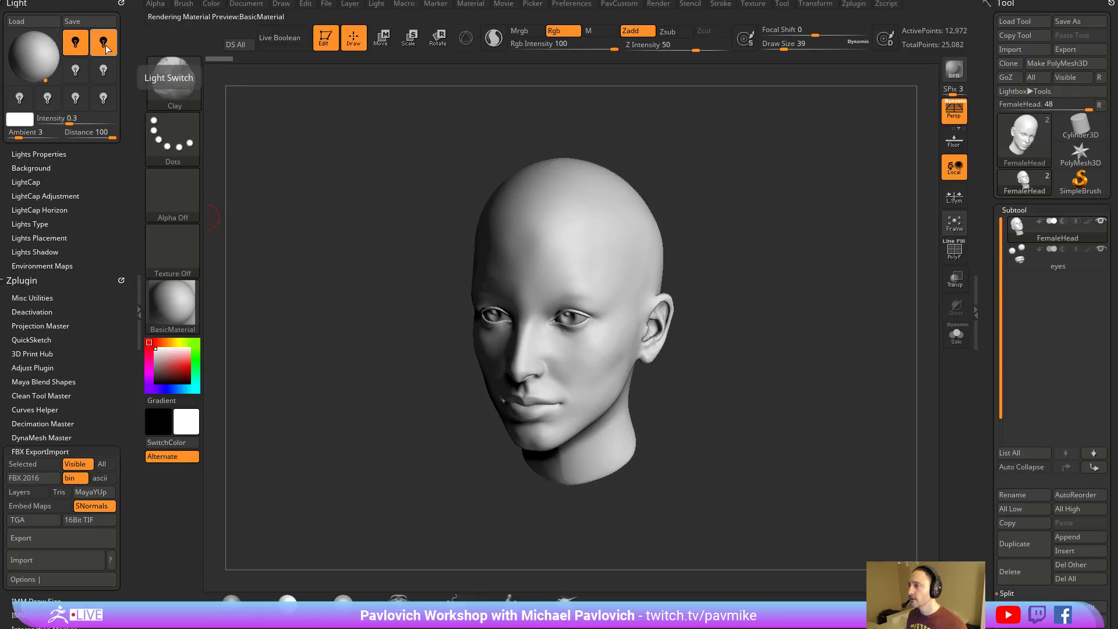
{"action": "left_click", "coordinate": [75, 70]}
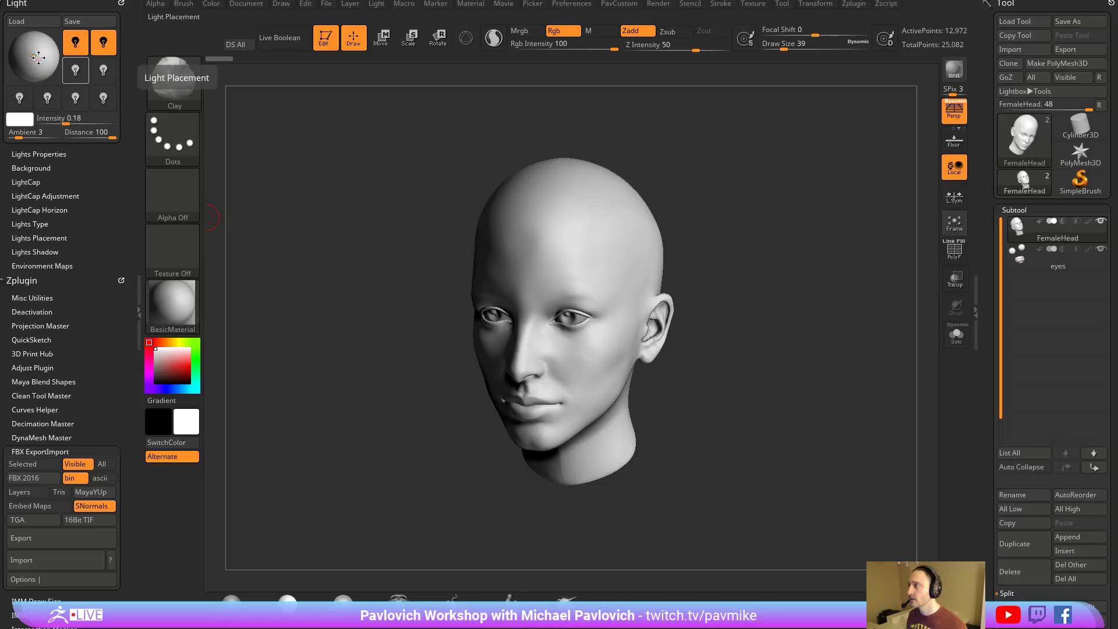
{"action": "left_click", "coordinate": [75, 42]}
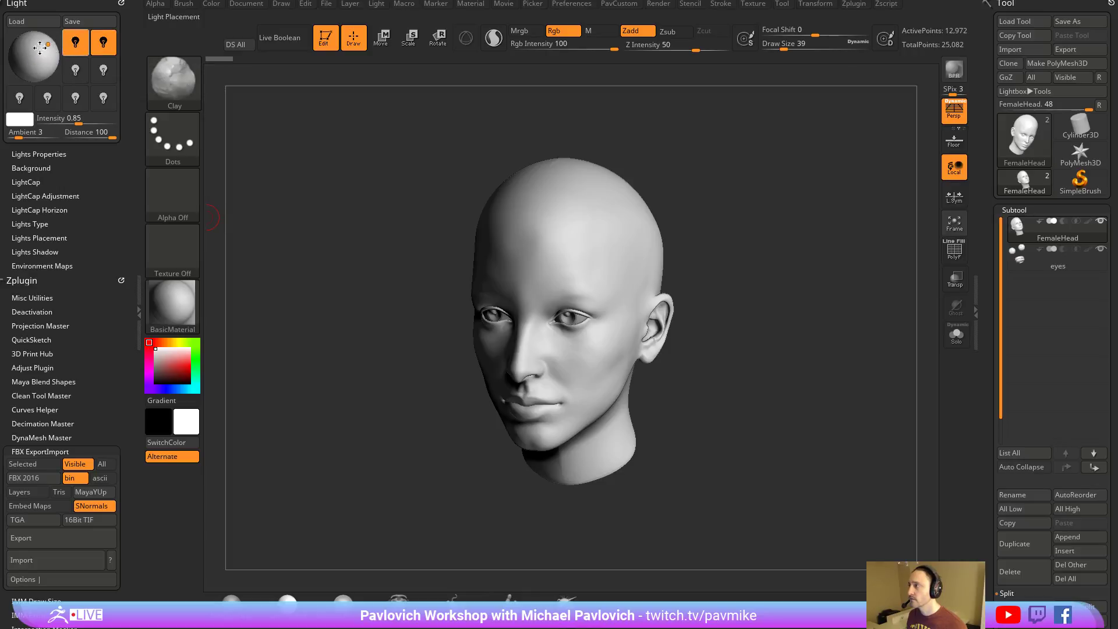
{"action": "left_click", "coordinate": [48, 48]}
{"action": "left_click_drag", "start_coordinate": [48, 47], "coordinate": [51, 41]}
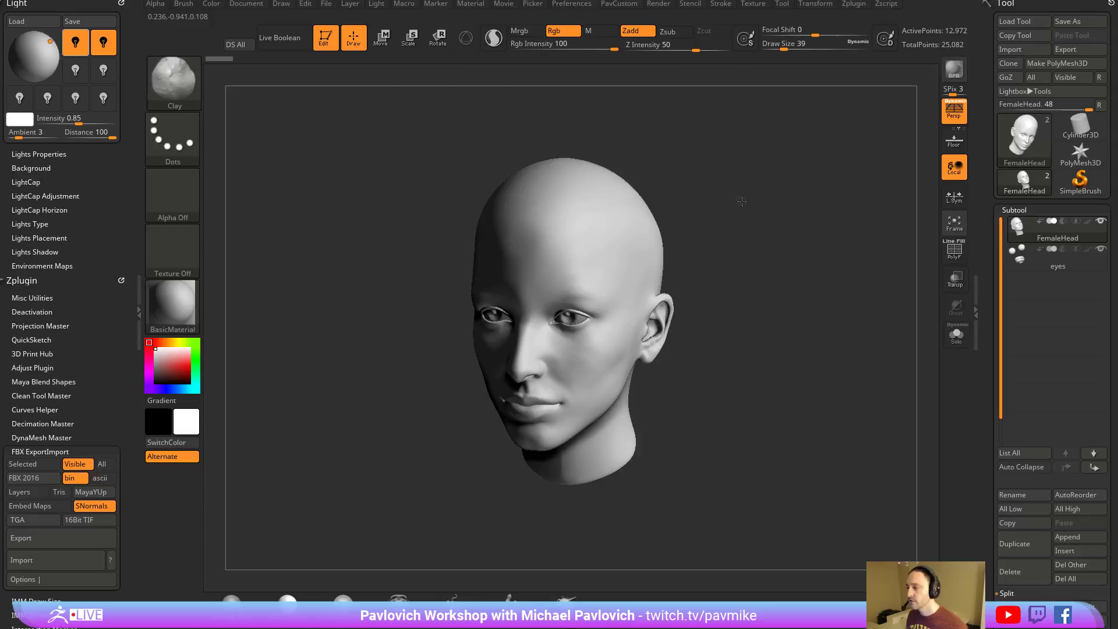
{"action": "mouse_move", "coordinate": [670, 201]}
{"action": "left_mouse_down"}
{"action": "mouse_move", "coordinate": [757, 197]}
{"action": "mouse_move", "coordinate": [771, 233]}
{"action": "mouse_move", "coordinate": [786, 227]}
{"action": "mouse_move", "coordinate": [788, 255]}
{"action": "mouse_move", "coordinate": [809, 265]}
{"action": "mouse_move", "coordinate": [796, 257]}
{"action": "mouse_move", "coordinate": [793, 306]}
{"action": "mouse_move", "coordinate": [781, 266]}
{"action": "mouse_move", "coordinate": [781, 305]}
{"action": "mouse_move", "coordinate": [823, 276]}
{"action": "mouse_move", "coordinate": [779, 286]}
{"action": "mouse_move", "coordinate": [838, 262]}
{"action": "mouse_move", "coordinate": [688, 251]}
{"action": "mouse_move", "coordinate": [692, 265]}
{"action": "mouse_move", "coordinate": [679, 262]}
{"action": "mouse_move", "coordinate": [696, 284]}
{"action": "mouse_move", "coordinate": [671, 262]}
{"action": "mouse_move", "coordinate": [676, 275]}
{"action": "mouse_move", "coordinate": [744, 257]}
{"action": "mouse_move", "coordinate": [731, 264]}
{"action": "mouse_move", "coordinate": [849, 293]}
{"action": "left_mouse_up"}
Switch off the second light and set the head's material back to MatCap Gray.
{"action": "left_click", "coordinate": [103, 42]}
{"action": "left_click", "coordinate": [103, 42]}
{"action": "left_click", "coordinate": [231, 600]}
Snapshot front, three-quarter and side views of the head in a row, turning perspective off for the side view.
{"action": "key", "text": "shift+s"}
{"action": "key", "text": "shift+s"}
{"action": "left_click", "coordinate": [955, 112]}
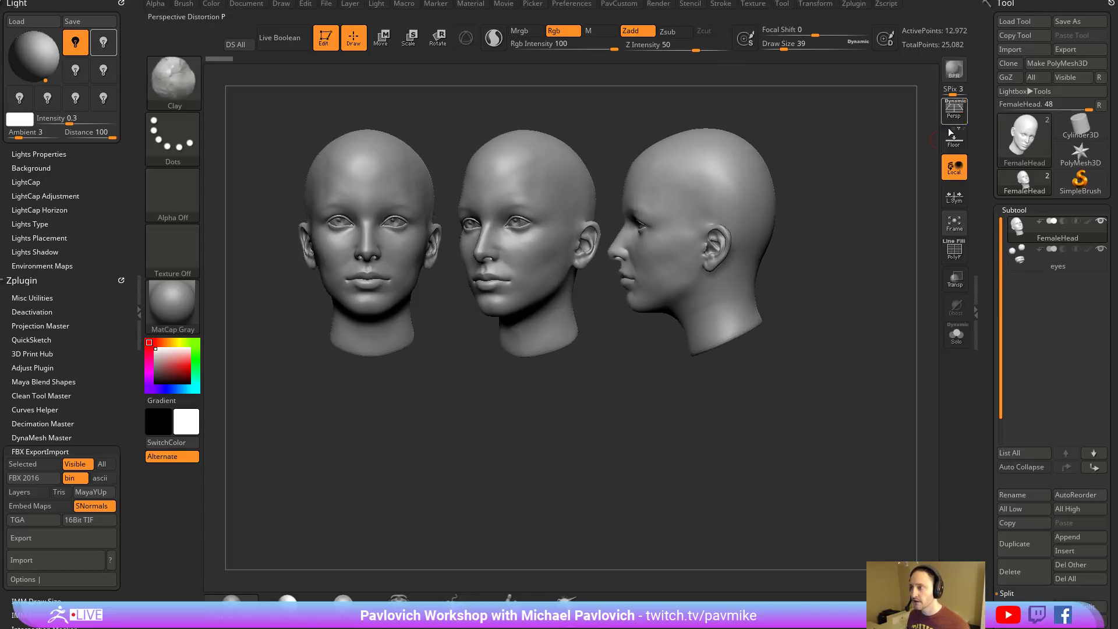
{"action": "left_click_drag", "start_coordinate": [866, 253], "coordinate": [868, 375]}
{"action": "key", "text": "shift+s"}
Capture the upturned head from the screen and paste it into a new Photoshop document.
{"action": "key", "text": "Print"}
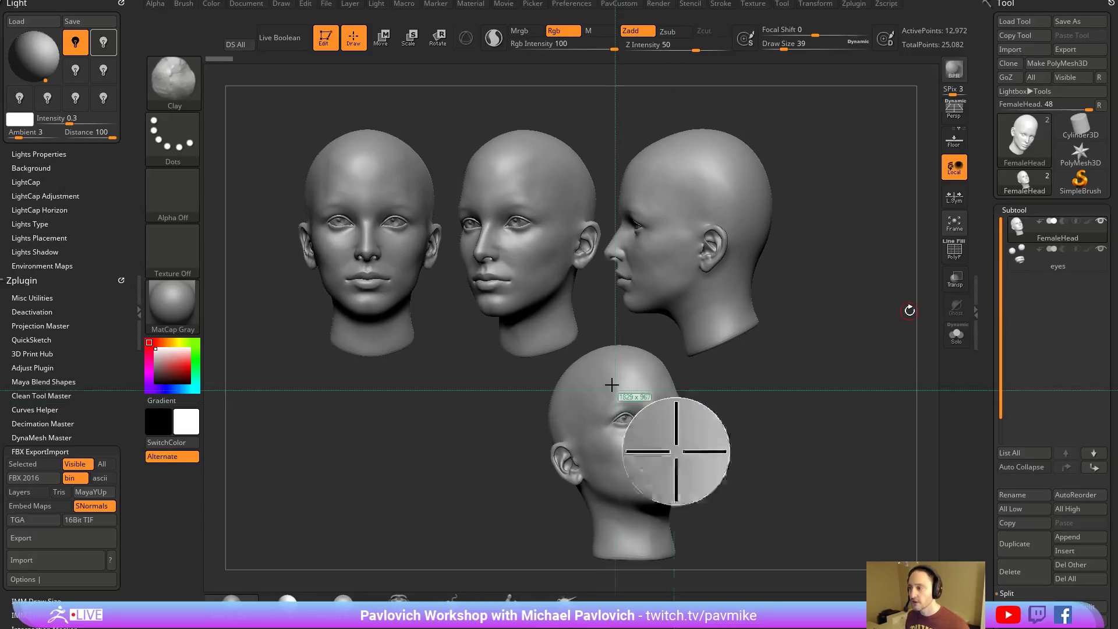
{"action": "left_click_drag", "start_coordinate": [694, 607], "coordinate": [683, 472]}
{"action": "left_click", "coordinate": [738, 516]}
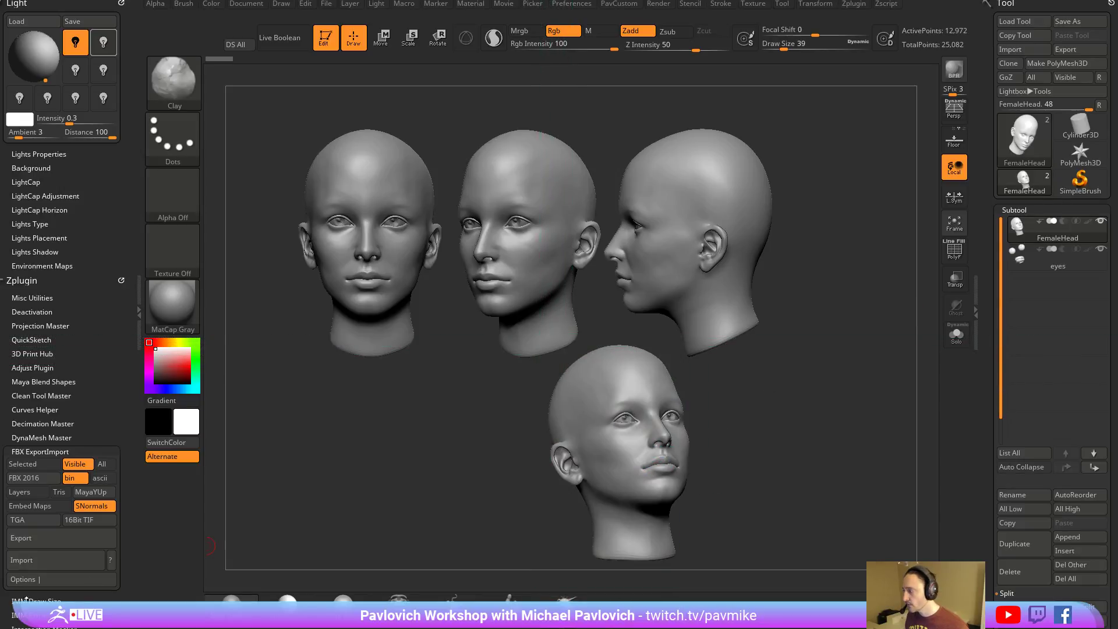
{"action": "key", "text": "alt+Tab"}
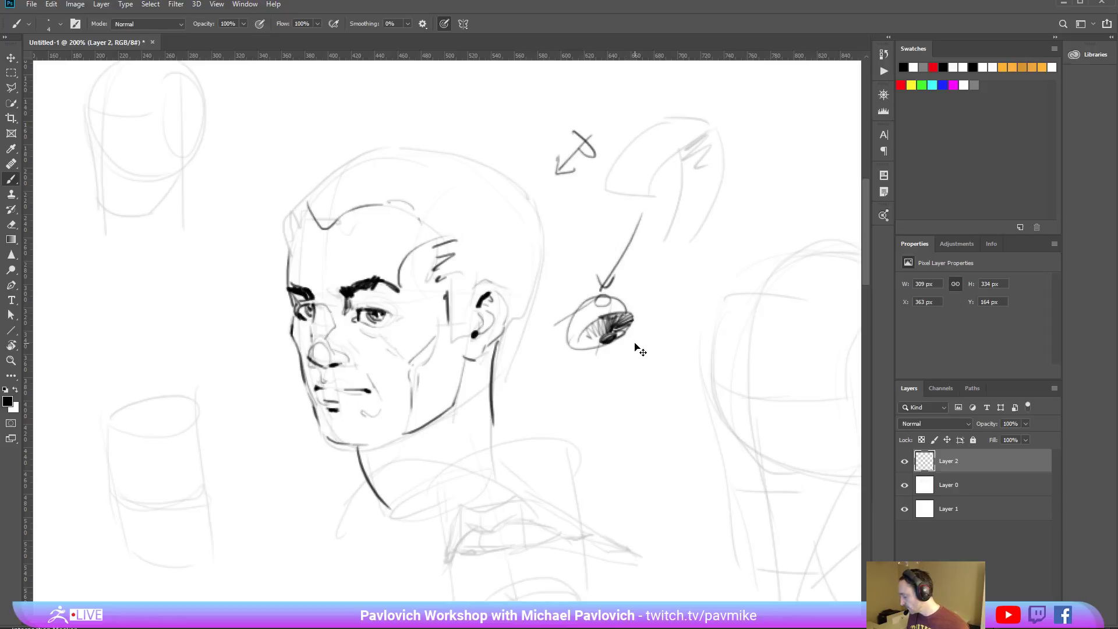
{"action": "key", "text": "ctrl+n"}
{"action": "key", "text": "Return"}
{"action": "key", "text": "ctrl+v"}
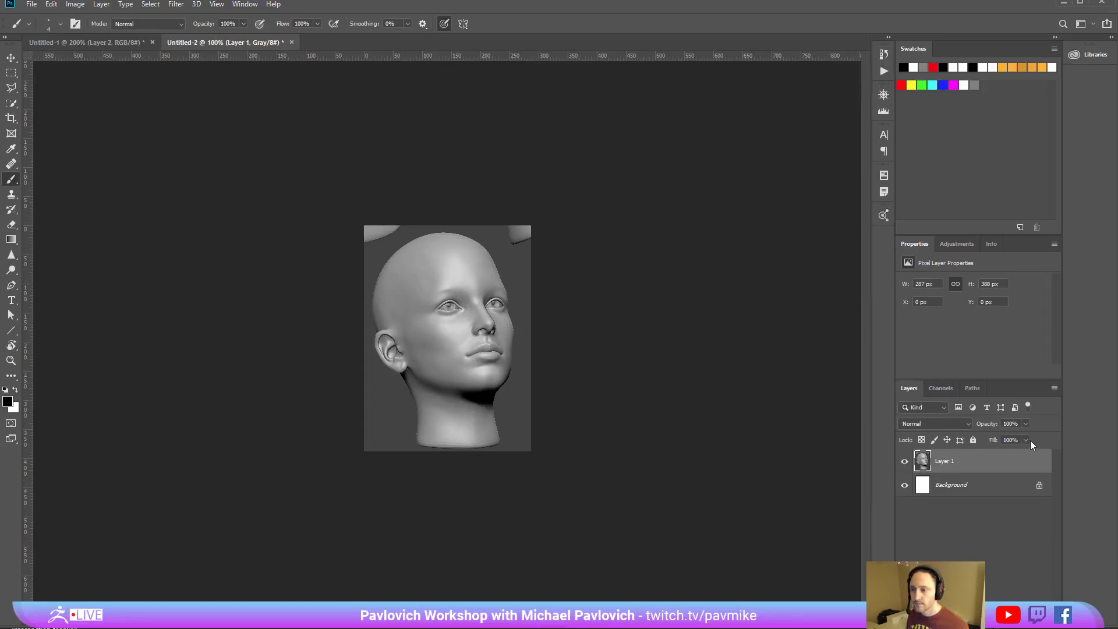
Lower the pasted head layer's opacity to 28% and add an empty layer above it for sketching.
{"action": "left_click", "coordinate": [1027, 440]}
{"action": "left_click_drag", "start_coordinate": [987, 439], "coordinate": [988, 438]}
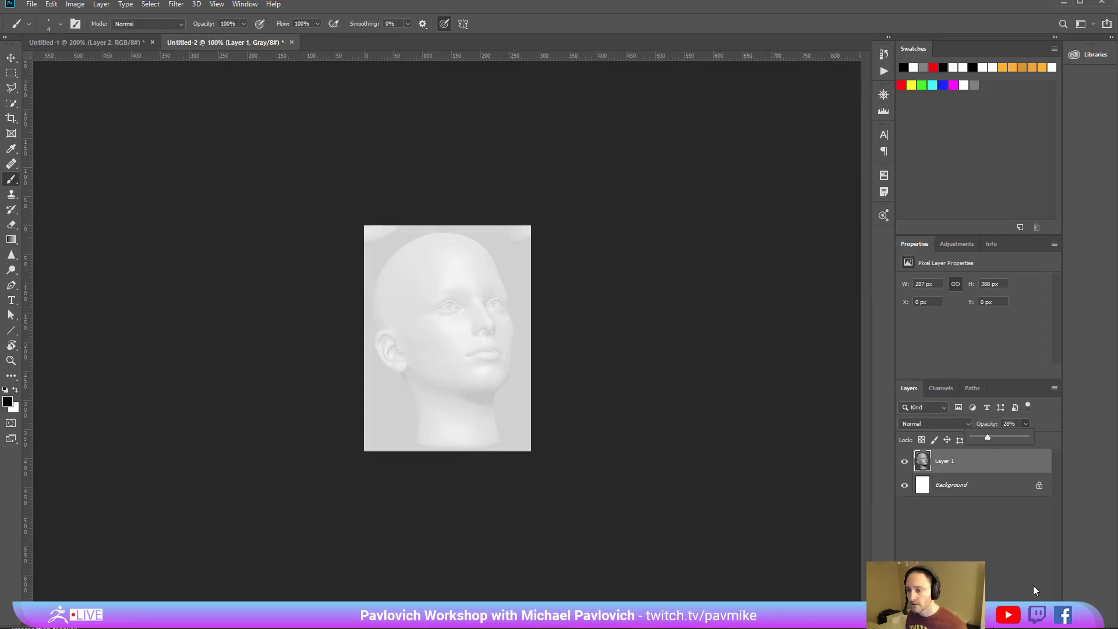
{"action": "key", "text": "ctrl+shift+alt+n"}
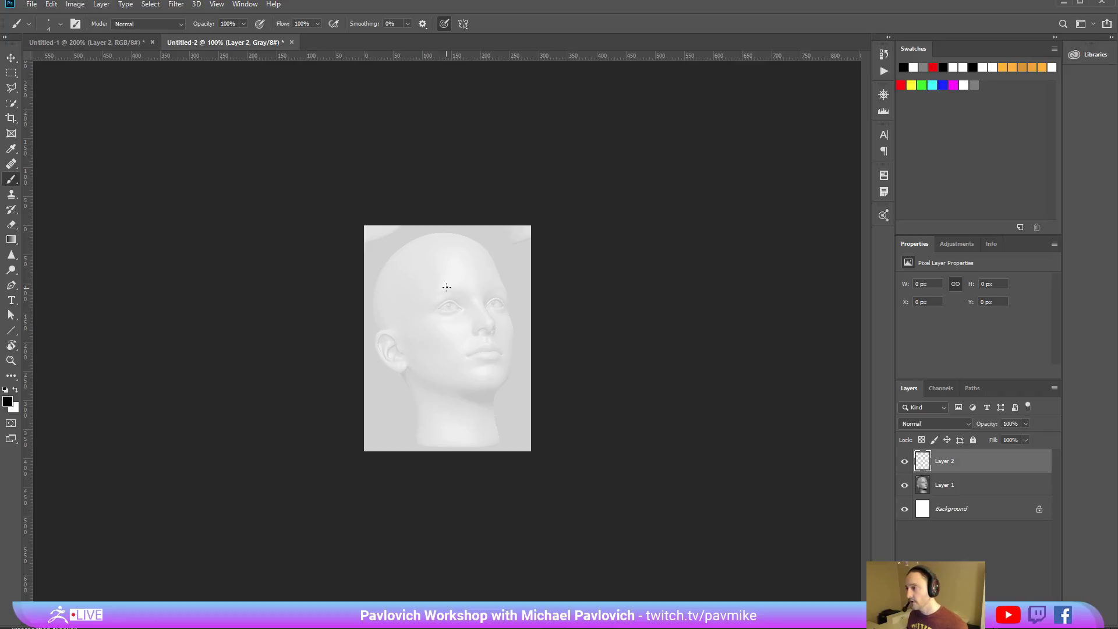
{"action": "mouse_move", "coordinate": [382, 313]}
{"action": "left_mouse_down"}
{"action": "mouse_move", "coordinate": [464, 239]}
{"action": "mouse_move", "coordinate": [382, 285]}
{"action": "mouse_move", "coordinate": [410, 346]}
{"action": "left_mouse_up"}
{"action": "key", "text": "ctrl+z"}
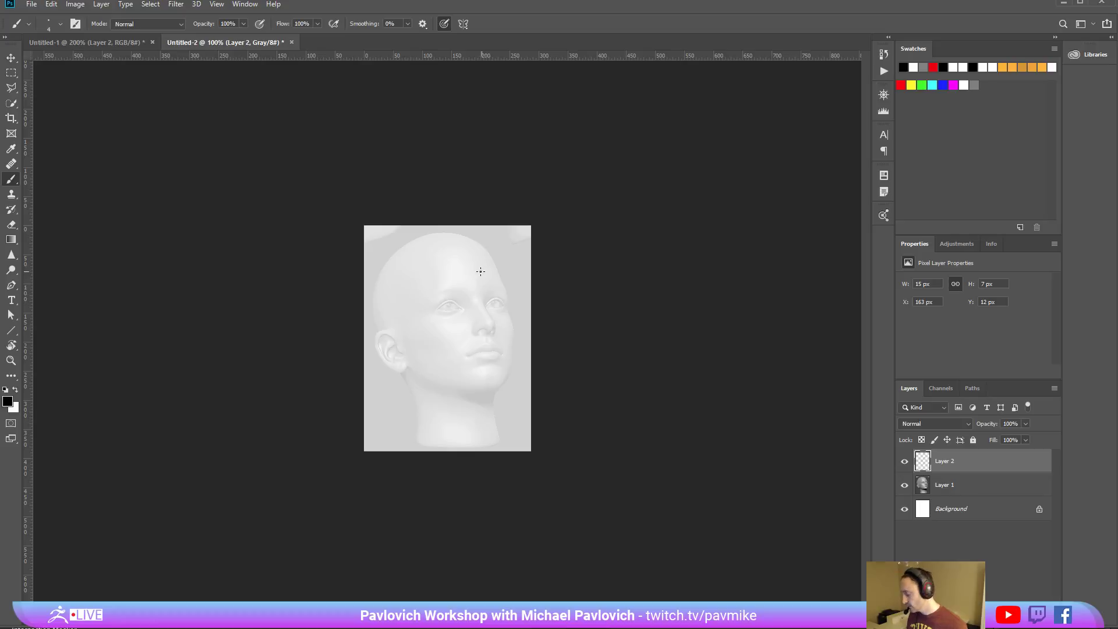
Sketch the cranium circle and the side-plane oval over the faded head.
{"action": "key", "text": "ctrl+minus"}
{"action": "mouse_move", "coordinate": [419, 340]}
{"action": "left_mouse_down"}
{"action": "mouse_move", "coordinate": [479, 309]}
{"action": "mouse_move", "coordinate": [395, 322]}
{"action": "left_mouse_up"}
{"action": "left_click_drag", "start_coordinate": [428, 273], "coordinate": [475, 284]}
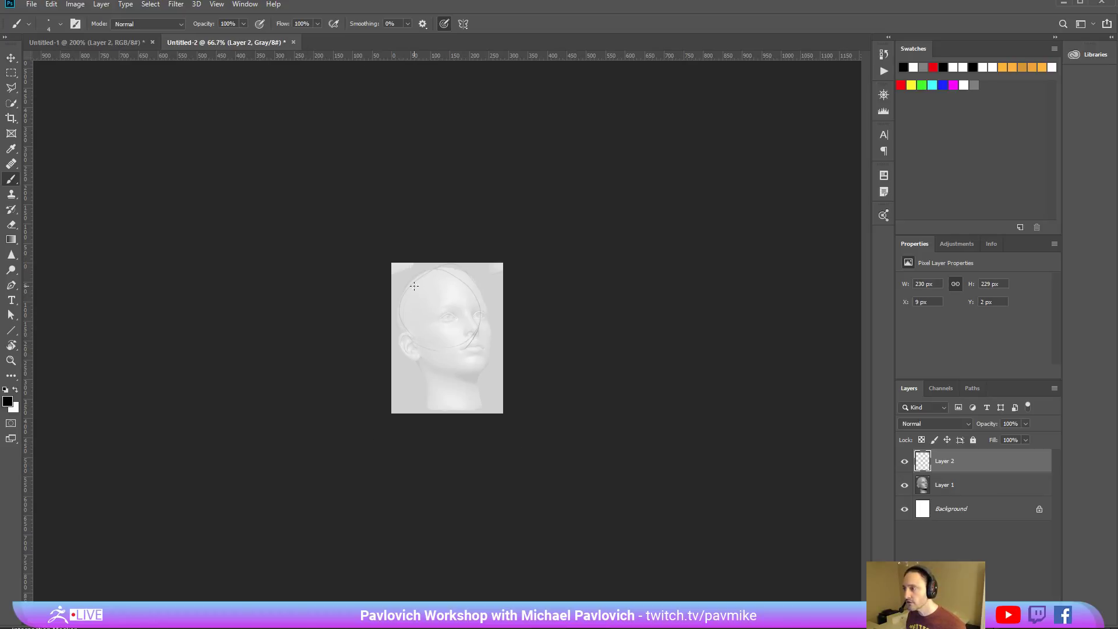
{"action": "mouse_move", "coordinate": [439, 336]}
{"action": "left_mouse_down"}
{"action": "mouse_move", "coordinate": [400, 323]}
{"action": "mouse_move", "coordinate": [411, 279]}
{"action": "mouse_move", "coordinate": [447, 309]}
{"action": "mouse_move", "coordinate": [430, 344]}
{"action": "left_mouse_up"}
{"action": "mouse_move", "coordinate": [434, 303]}
{"action": "left_mouse_down"}
{"action": "mouse_move", "coordinate": [405, 287]}
{"action": "mouse_move", "coordinate": [408, 335]}
{"action": "left_mouse_up"}
Draw the far edge of the face, the centre line down to the chin, and the jawline.
{"action": "left_click_drag", "start_coordinate": [473, 288], "coordinate": [494, 339]}
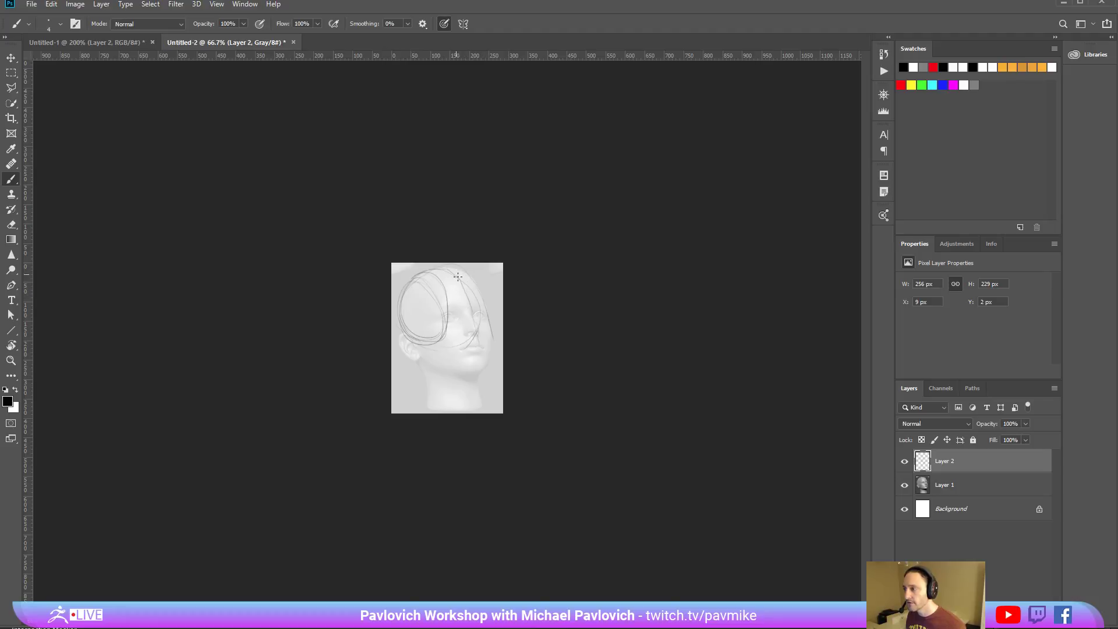
{"action": "left_click_drag", "start_coordinate": [458, 277], "coordinate": [482, 379]}
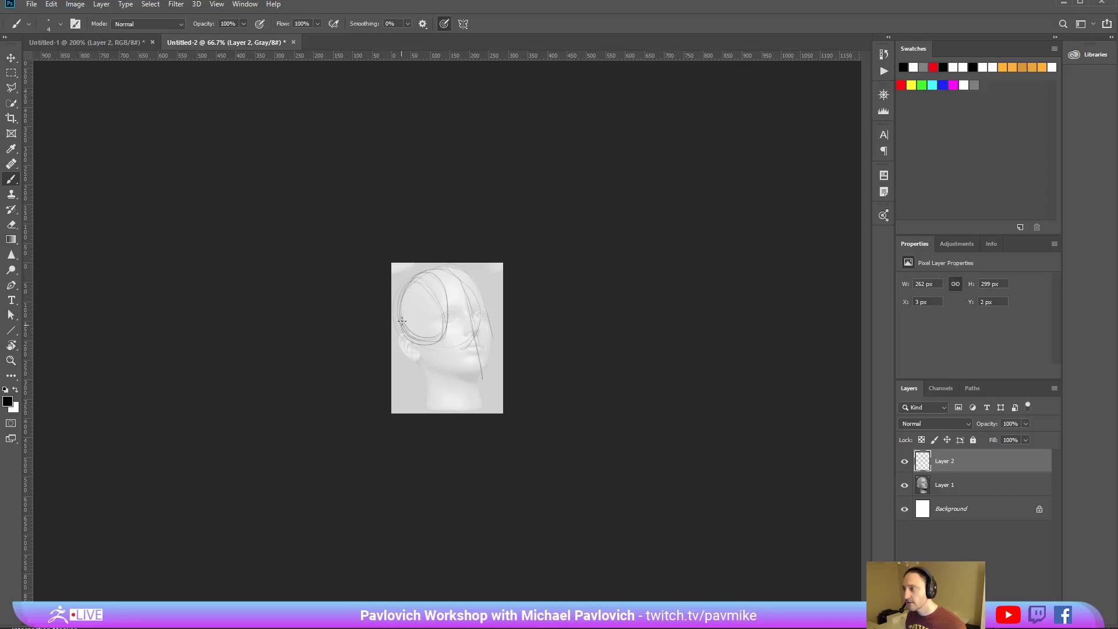
{"action": "mouse_move", "coordinate": [400, 322]}
{"action": "left_mouse_down"}
{"action": "mouse_move", "coordinate": [414, 313]}
{"action": "mouse_move", "coordinate": [433, 361]}
{"action": "mouse_move", "coordinate": [485, 377]}
{"action": "left_mouse_up"}
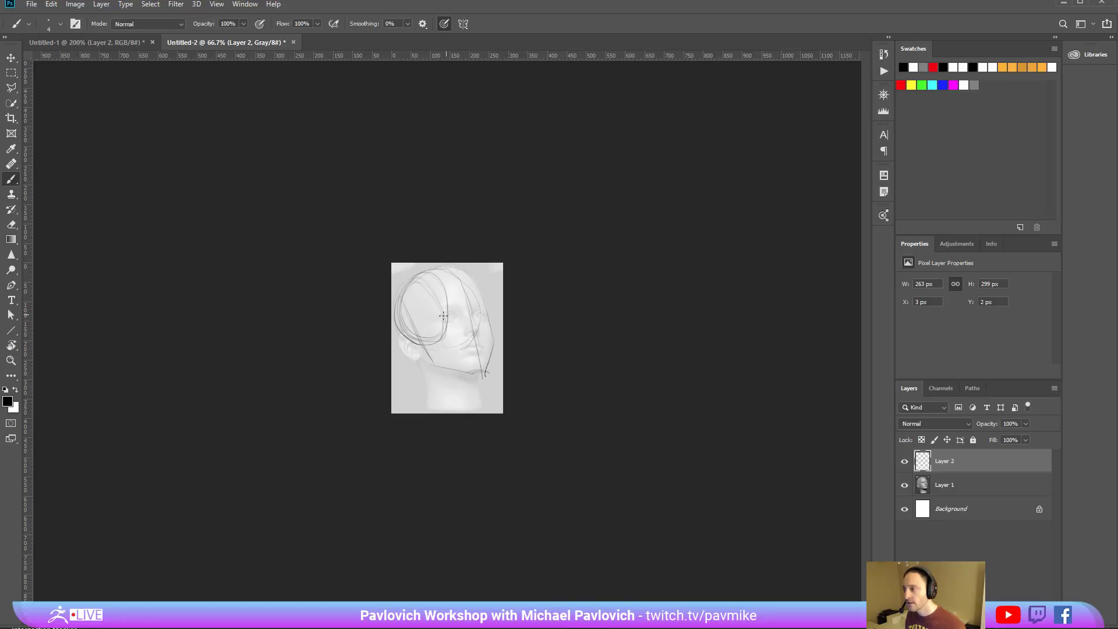
Draw the curved brow line around the head, the nose-base mark, and the far forehead contour into the brow.
{"action": "left_click_drag", "start_coordinate": [489, 314], "coordinate": [413, 336]}
{"action": "mouse_move", "coordinate": [453, 289]}
{"action": "left_mouse_down"}
{"action": "mouse_move", "coordinate": [456, 307]}
{"action": "mouse_move", "coordinate": [462, 272]}
{"action": "mouse_move", "coordinate": [486, 335]}
{"action": "left_mouse_up"}
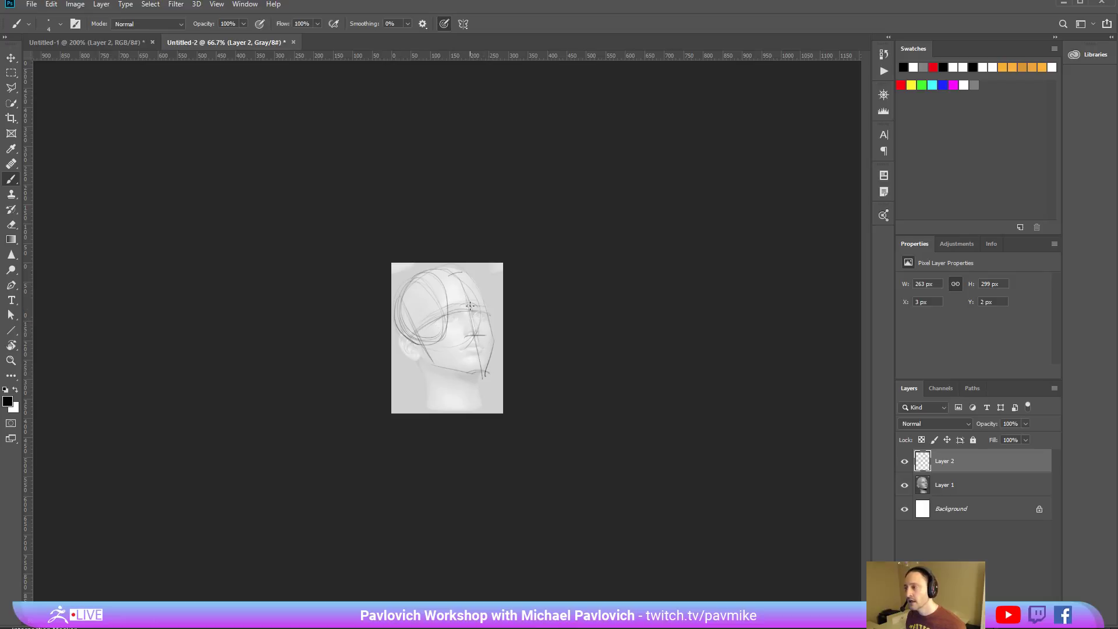
{"action": "left_click_drag", "start_coordinate": [406, 339], "coordinate": [485, 317]}
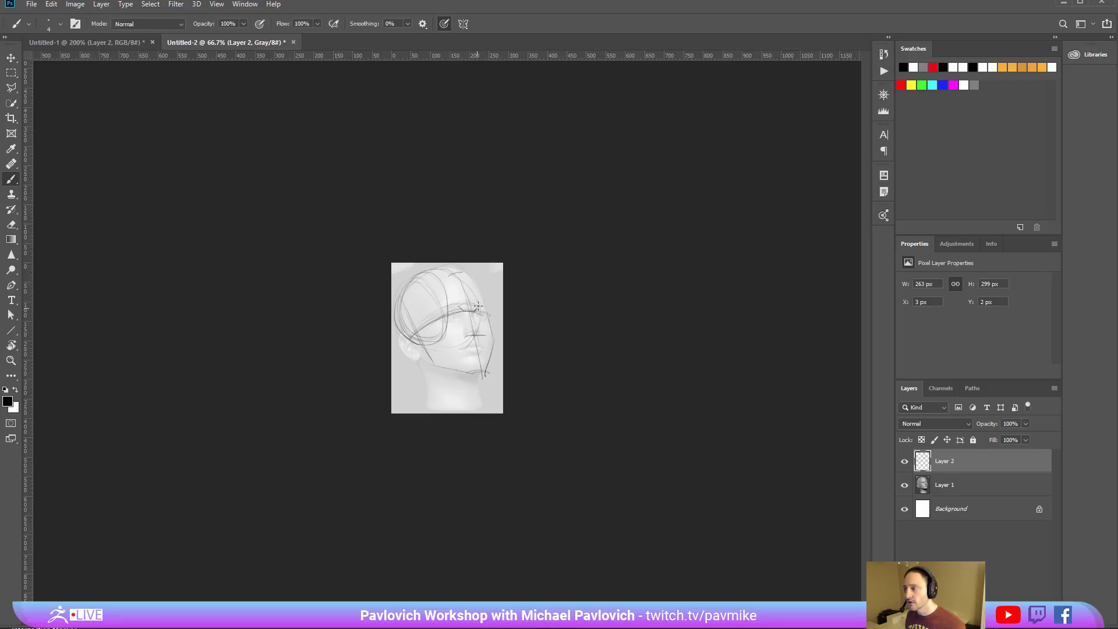
{"action": "left_click_drag", "start_coordinate": [490, 315], "coordinate": [480, 290]}
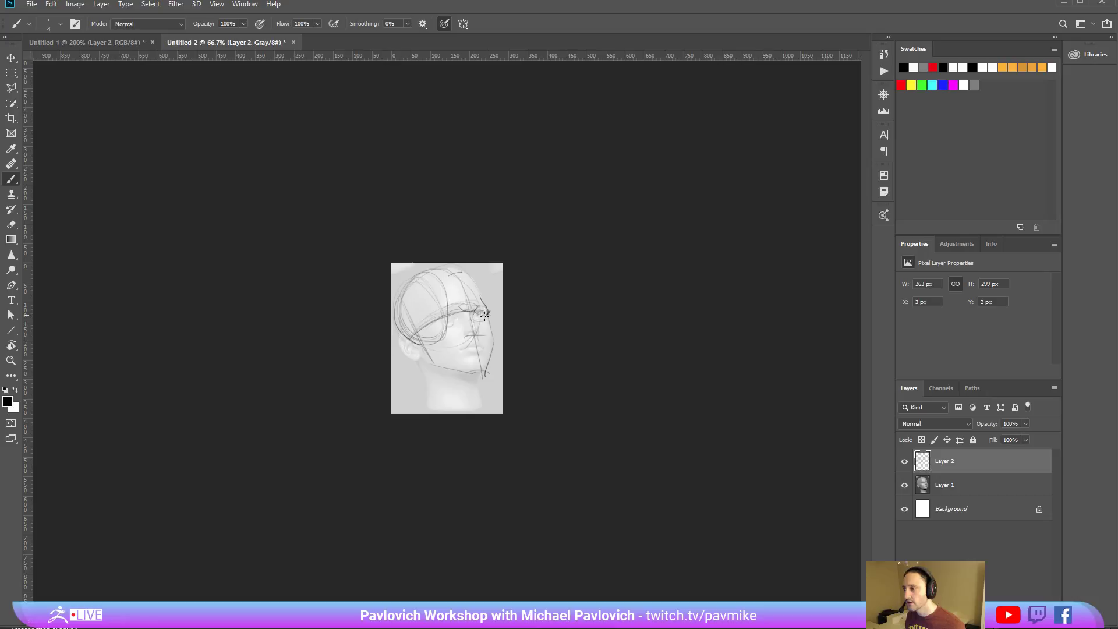
Sketch the eyes, nose and mouth over the reference head along the construction lines.
{"action": "mouse_move", "coordinate": [454, 314]}
{"action": "left_mouse_down"}
{"action": "mouse_move", "coordinate": [446, 325]}
{"action": "mouse_move", "coordinate": [449, 315]}
{"action": "left_mouse_up"}
{"action": "mouse_move", "coordinate": [473, 315]}
{"action": "left_mouse_down"}
{"action": "mouse_move", "coordinate": [477, 331]}
{"action": "mouse_move", "coordinate": [461, 337]}
{"action": "mouse_move", "coordinate": [485, 337]}
{"action": "mouse_move", "coordinate": [466, 344]}
{"action": "mouse_move", "coordinate": [485, 348]}
{"action": "left_mouse_up"}
{"action": "left_click_drag", "start_coordinate": [476, 338], "coordinate": [484, 362]}
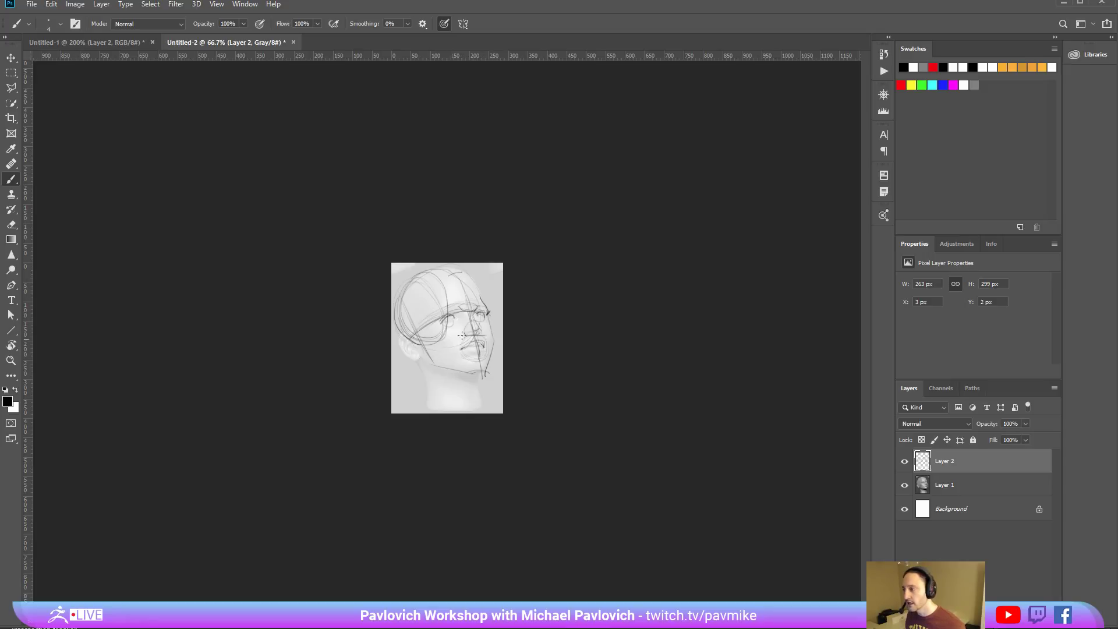
In the Untitled-1 document, draw the curved centre line down the forehead of the small head sketch, with proportion marks.
{"action": "left_click", "coordinate": [945, 510]}
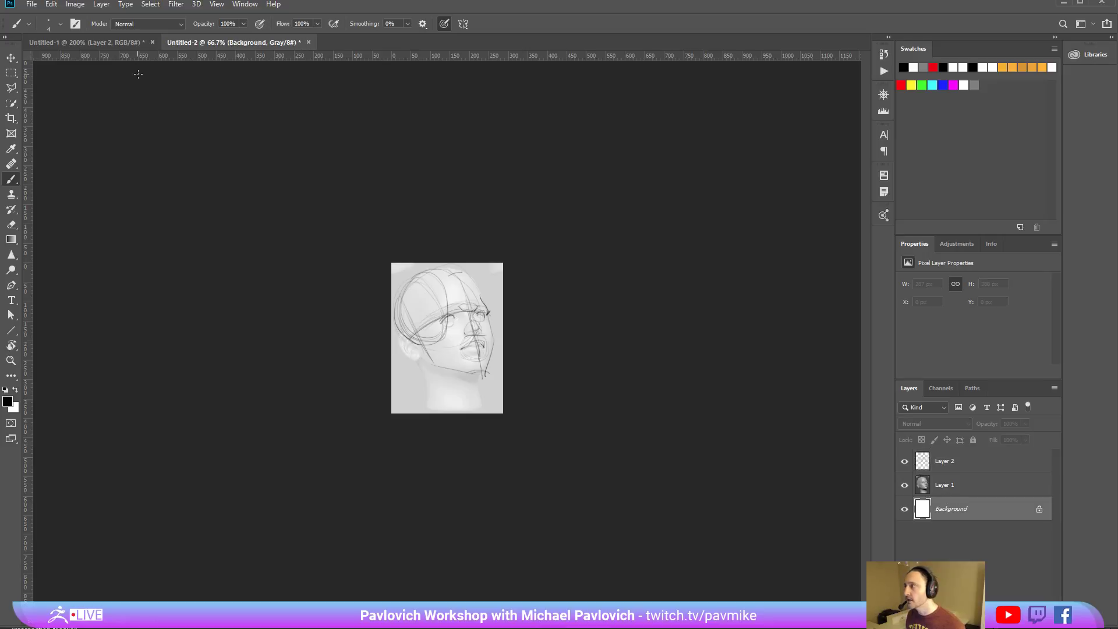
{"action": "left_click", "coordinate": [133, 44]}
{"action": "left_click_drag", "start_coordinate": [329, 309], "coordinate": [362, 383]}
{"action": "mouse_move", "coordinate": [286, 125]}
{"action": "left_mouse_down"}
{"action": "mouse_move", "coordinate": [264, 142]}
{"action": "mouse_move", "coordinate": [265, 281]}
{"action": "left_mouse_up"}
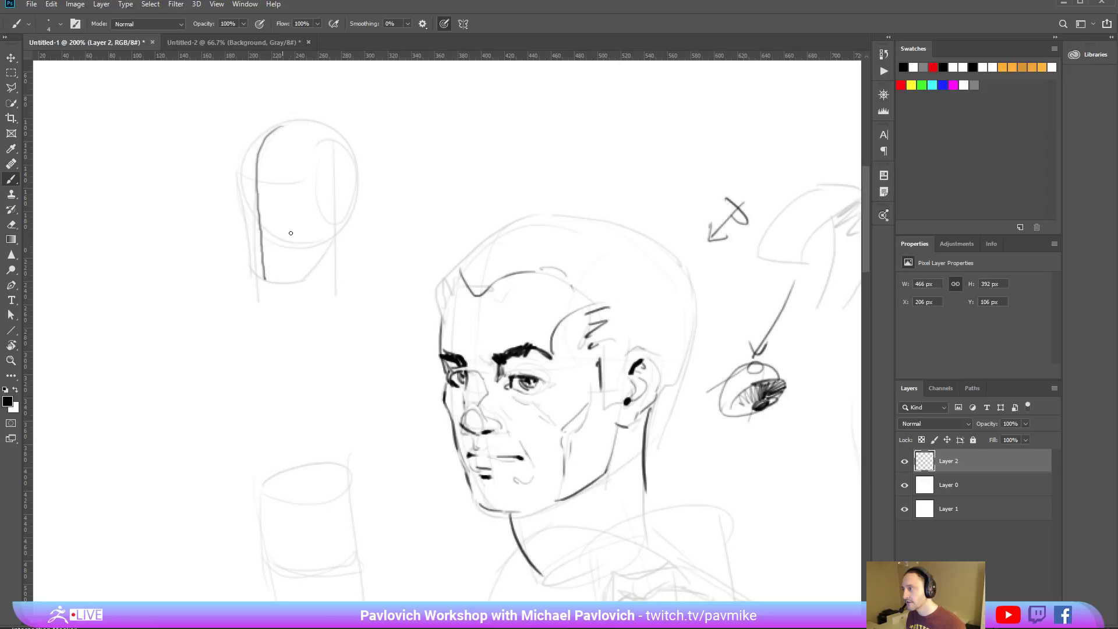
{"action": "key", "text": "ctrl+z"}
{"action": "mouse_move", "coordinate": [284, 122]}
{"action": "left_mouse_down"}
{"action": "mouse_move", "coordinate": [263, 139]}
{"action": "mouse_move", "coordinate": [254, 186]}
{"action": "mouse_move", "coordinate": [268, 184]}
{"action": "left_mouse_up"}
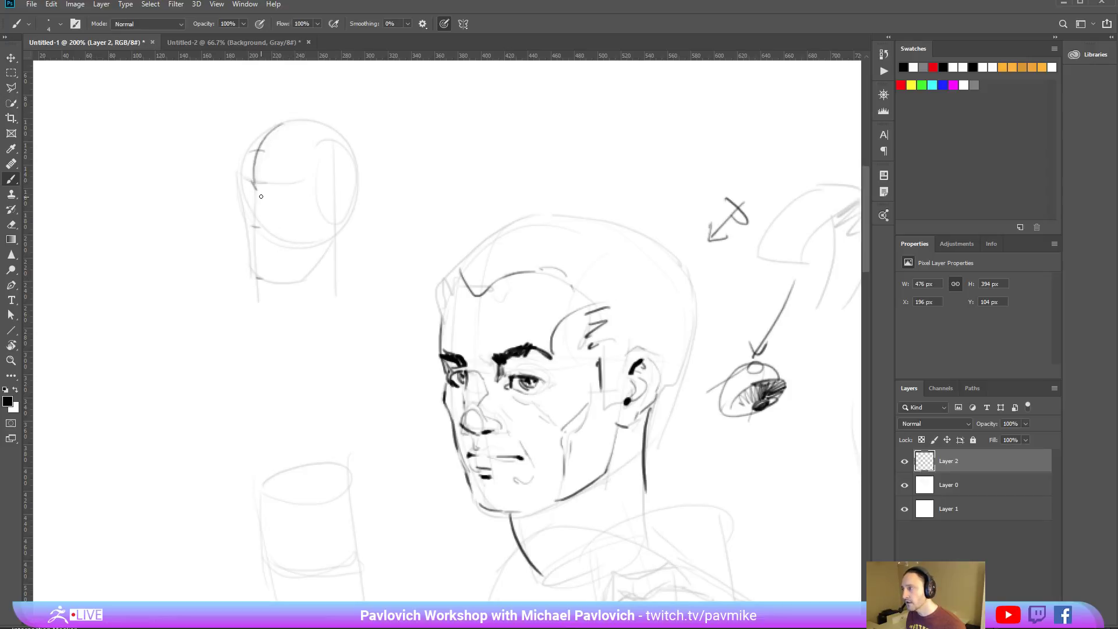
Draw the small head's facial profile down to the chin, its eyes, and a mouth line reaching under the near eye.
{"action": "mouse_move", "coordinate": [254, 187]}
{"action": "left_mouse_down"}
{"action": "mouse_move", "coordinate": [244, 225]}
{"action": "mouse_move", "coordinate": [263, 287]}
{"action": "left_mouse_up"}
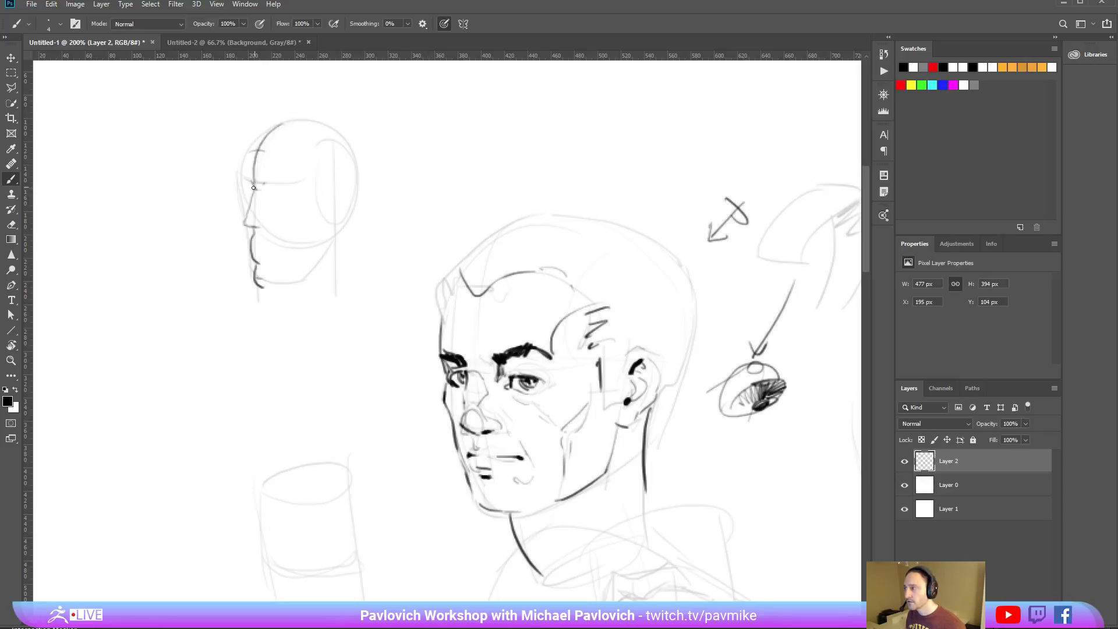
{"action": "mouse_move", "coordinate": [253, 187]}
{"action": "left_mouse_down"}
{"action": "mouse_move", "coordinate": [246, 182]}
{"action": "mouse_move", "coordinate": [254, 199]}
{"action": "mouse_move", "coordinate": [279, 202]}
{"action": "mouse_move", "coordinate": [280, 245]}
{"action": "left_mouse_up"}
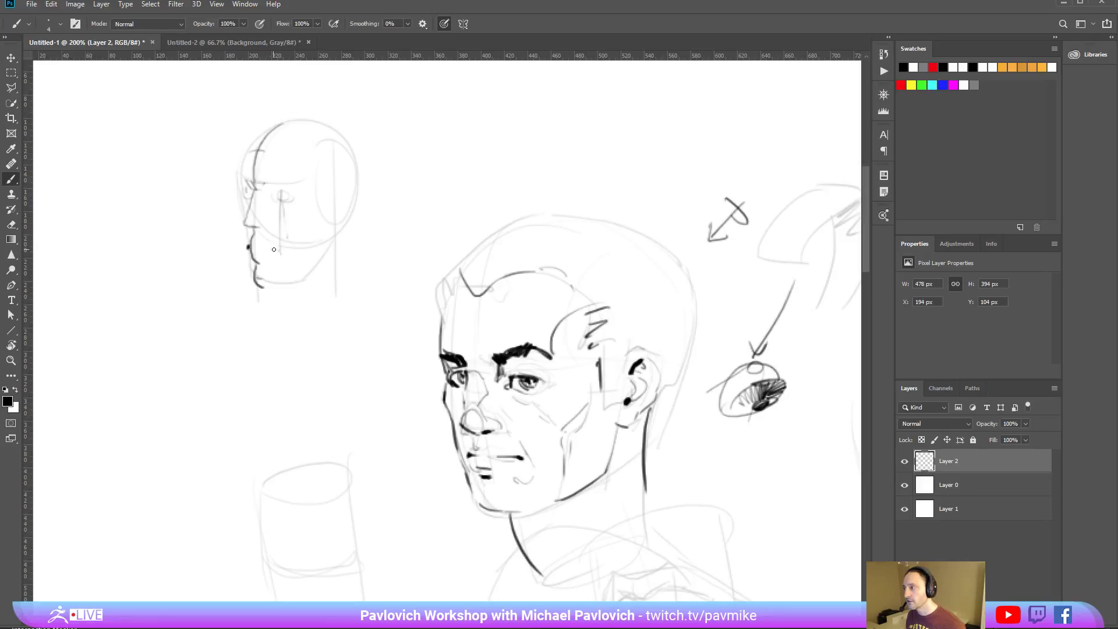
{"action": "left_click", "coordinate": [280, 251]}
{"action": "left_click", "coordinate": [248, 248], "text": "shift"}
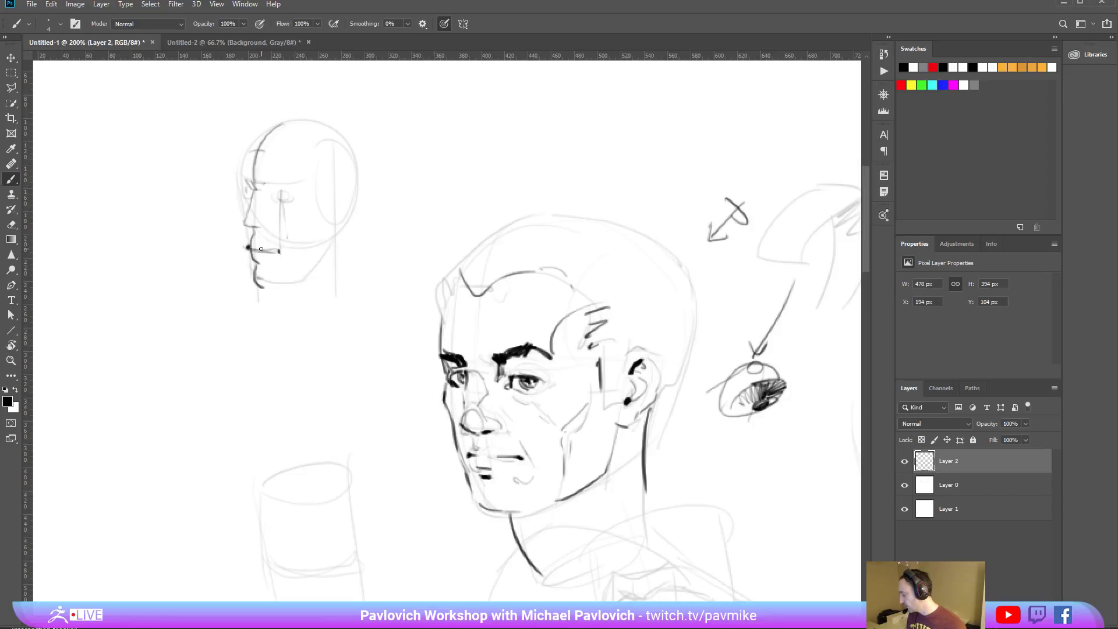
Erase the mouth area and redraw the mouth, adding a protruding outer contour around the brow, nose, chin and jaw.
{"action": "key", "text": "e"}
{"action": "left_click_drag", "start_coordinate": [245, 239], "coordinate": [279, 254]}
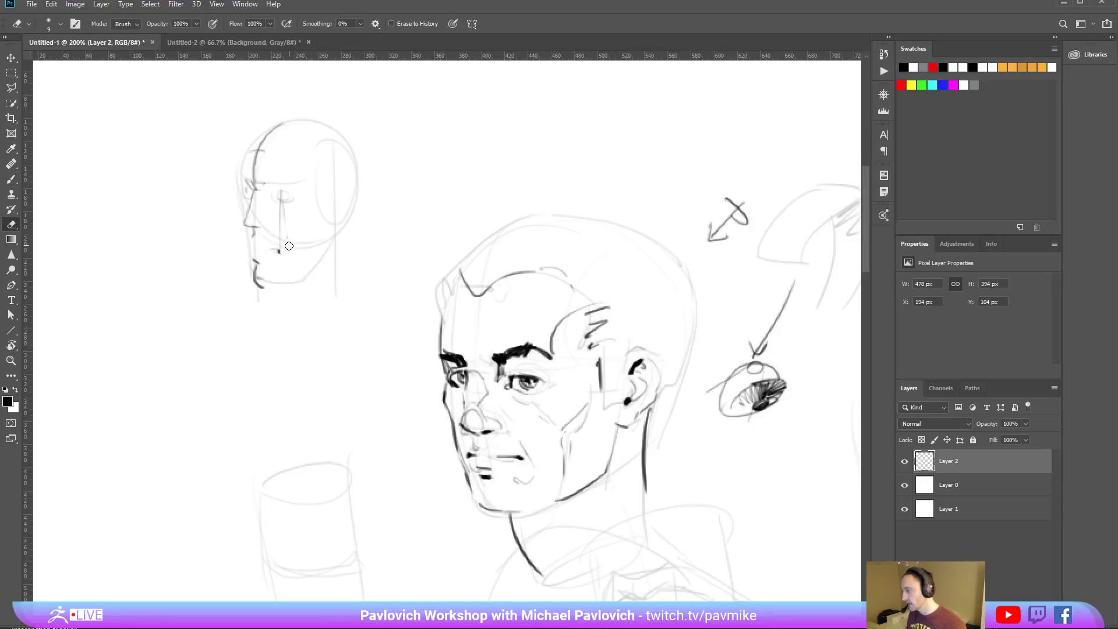
{"action": "key", "text": "b"}
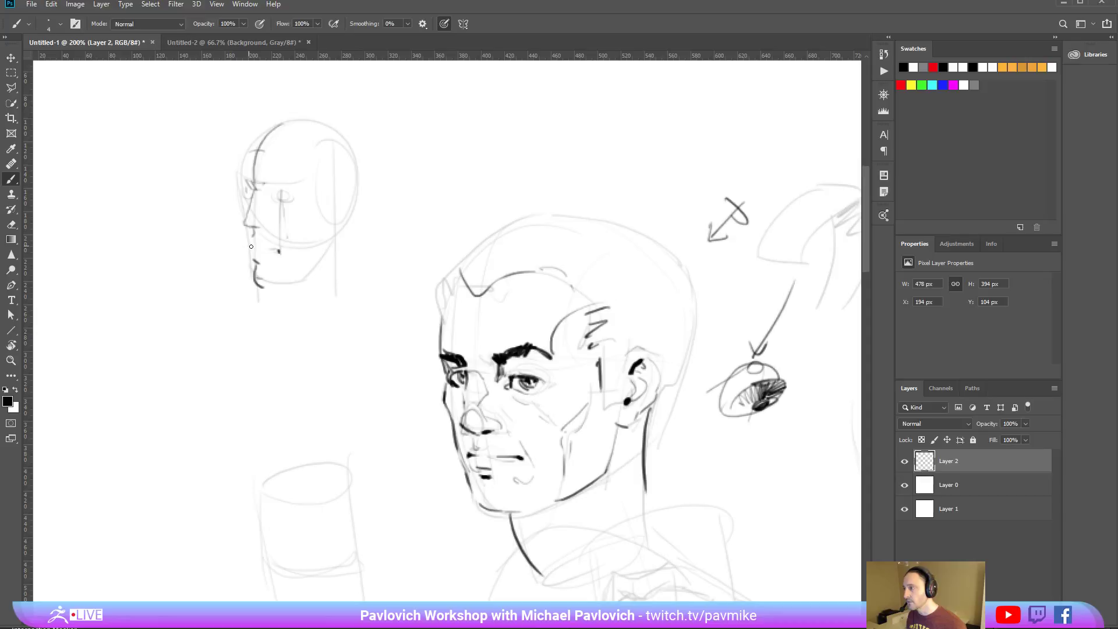
{"action": "mouse_move", "coordinate": [250, 246]}
{"action": "left_mouse_down"}
{"action": "mouse_move", "coordinate": [285, 251]}
{"action": "mouse_move", "coordinate": [239, 254]}
{"action": "mouse_move", "coordinate": [281, 252]}
{"action": "mouse_move", "coordinate": [248, 251]}
{"action": "left_mouse_up"}
{"action": "mouse_move", "coordinate": [236, 207]}
{"action": "left_mouse_down"}
{"action": "mouse_move", "coordinate": [247, 271]}
{"action": "mouse_move", "coordinate": [278, 294]}
{"action": "mouse_move", "coordinate": [339, 252]}
{"action": "mouse_move", "coordinate": [229, 177]}
{"action": "mouse_move", "coordinate": [243, 134]}
{"action": "left_mouse_up"}
Beside the small head, sketch a curved box with a vertical centre line and draw a mouth wrapping around its front.
{"action": "mouse_move", "coordinate": [389, 164]}
{"action": "left_mouse_down"}
{"action": "mouse_move", "coordinate": [431, 173]}
{"action": "mouse_move", "coordinate": [390, 226]}
{"action": "left_mouse_up"}
{"action": "left_click_drag", "start_coordinate": [424, 171], "coordinate": [429, 224]}
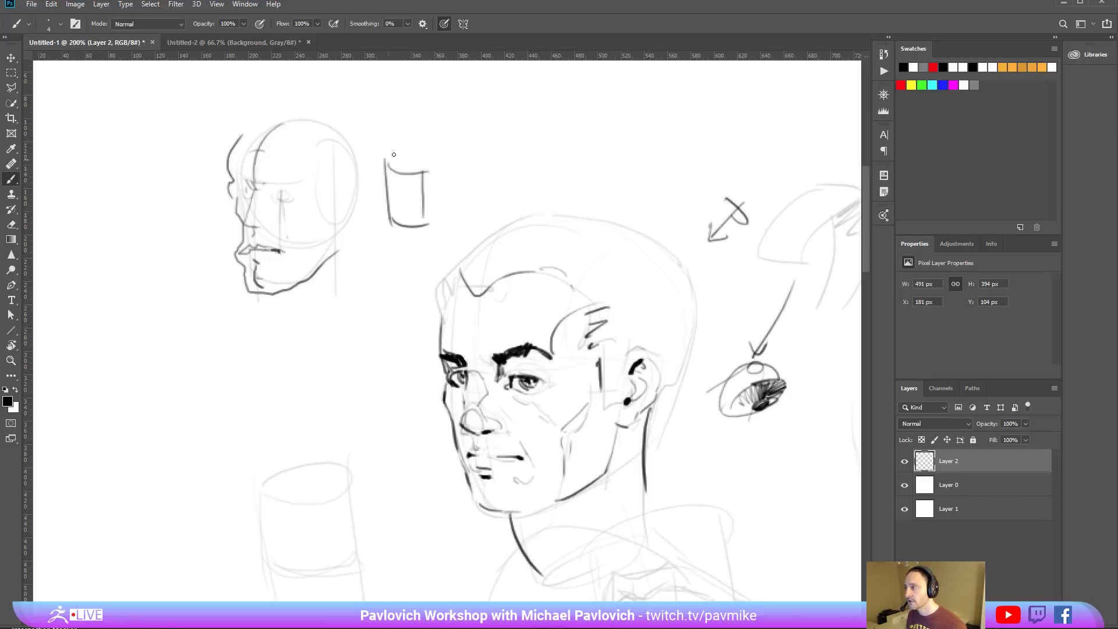
{"action": "left_click_drag", "start_coordinate": [391, 129], "coordinate": [399, 263]}
{"action": "left_click_drag", "start_coordinate": [385, 157], "coordinate": [389, 168]}
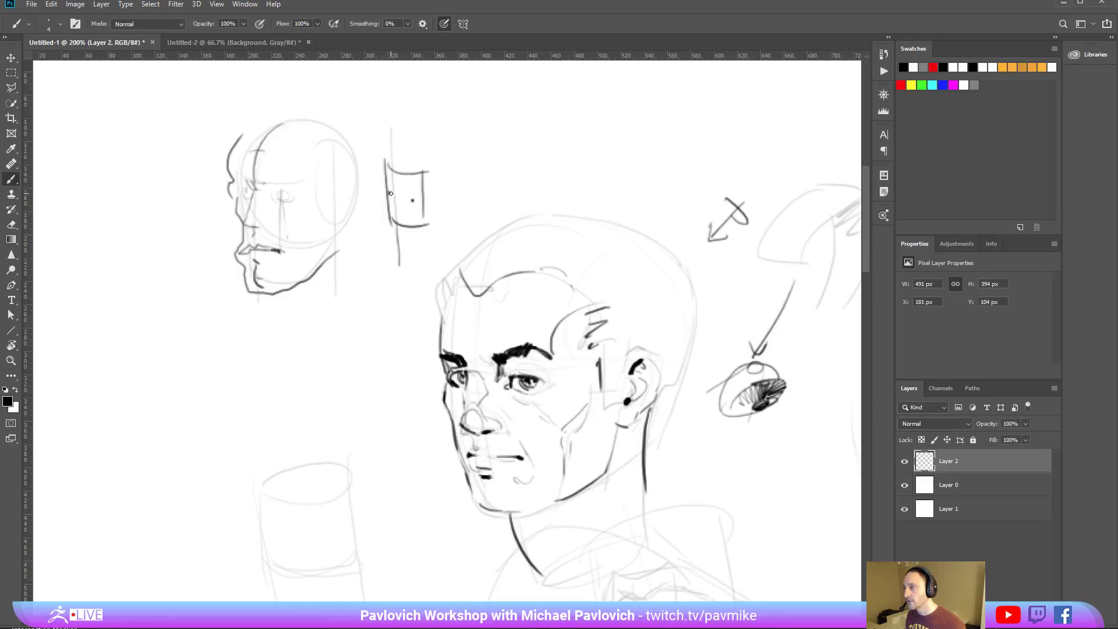
{"action": "mouse_move", "coordinate": [391, 193]}
{"action": "left_mouse_down"}
{"action": "mouse_move", "coordinate": [413, 200]}
{"action": "mouse_move", "coordinate": [393, 198]}
{"action": "mouse_move", "coordinate": [389, 209]}
{"action": "mouse_move", "coordinate": [410, 207]}
{"action": "mouse_move", "coordinate": [388, 190]}
{"action": "mouse_move", "coordinate": [411, 201]}
{"action": "mouse_move", "coordinate": [396, 199]}
{"action": "left_mouse_up"}
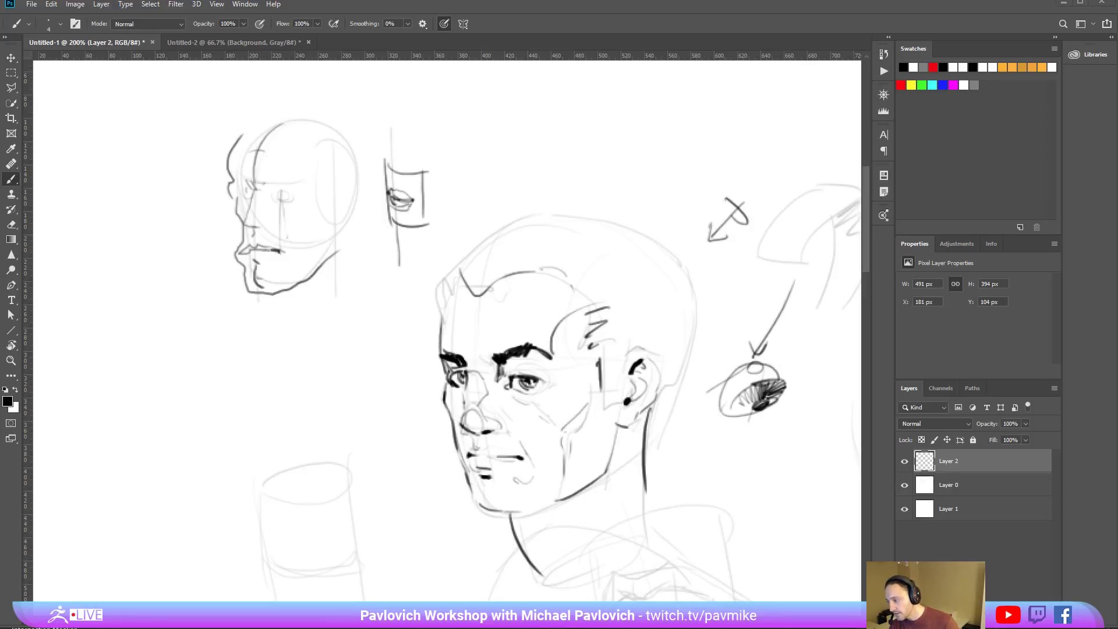
Switch to the browser, open the ArtStation ZBrush Summit 2018 page and play the presentation video.
{"action": "key", "text": "alt+Tab"}
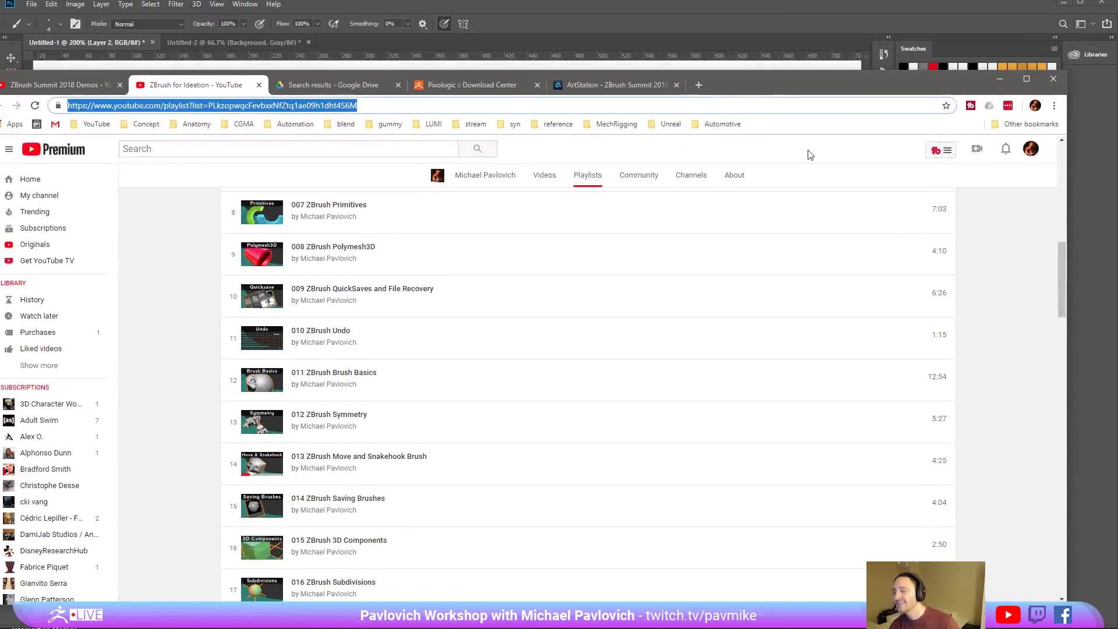
{"action": "left_click", "coordinate": [72, 87]}
{"action": "left_click", "coordinate": [193, 85]}
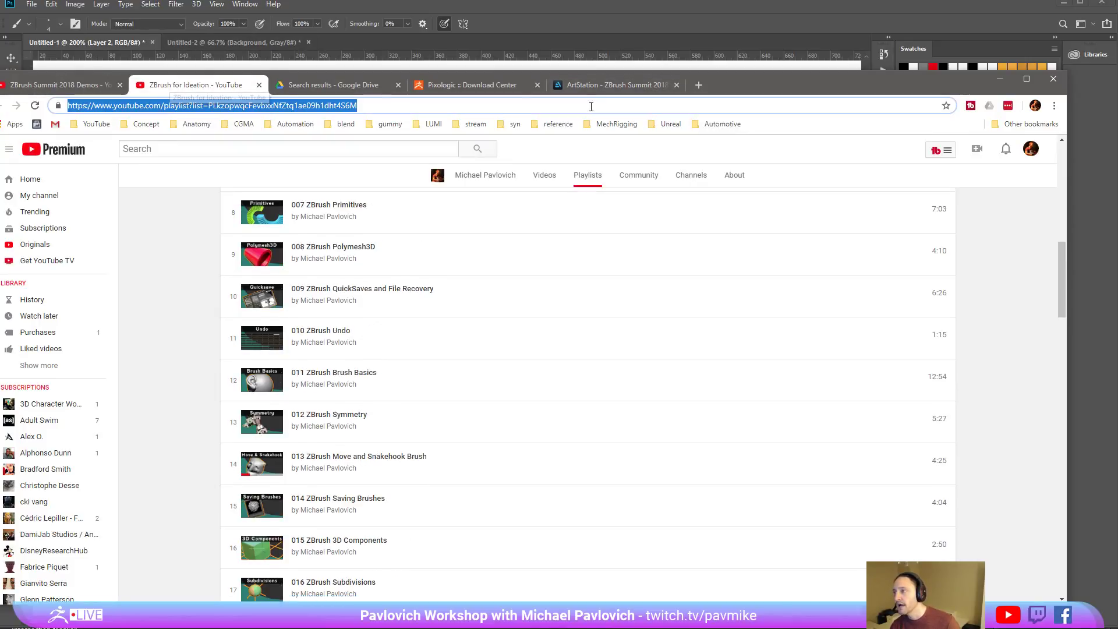
{"action": "left_click", "coordinate": [615, 89]}
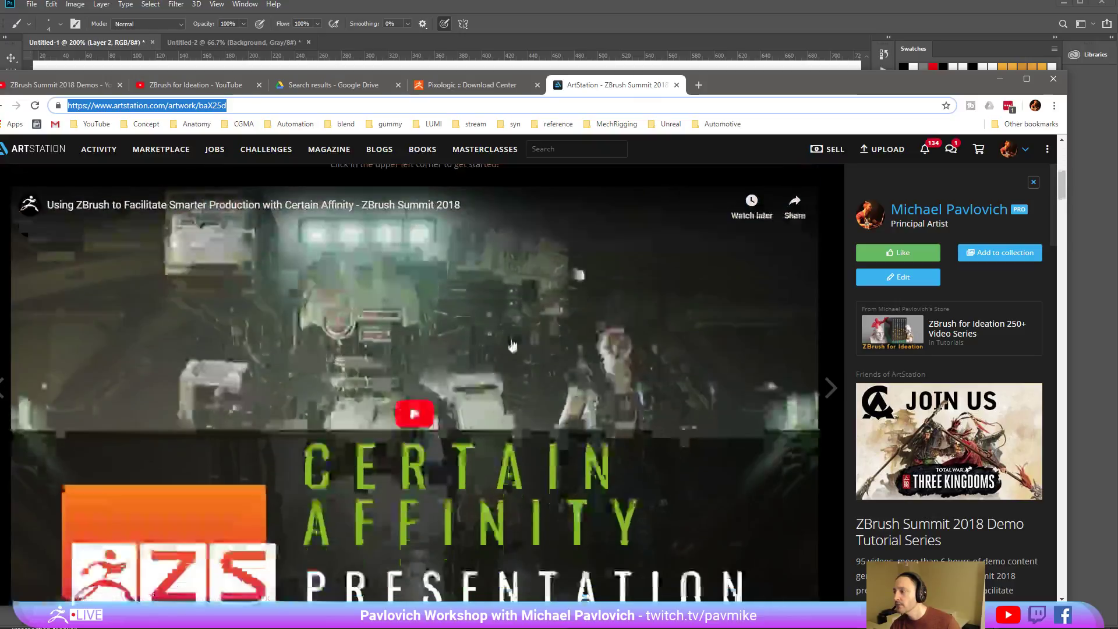
{"action": "scroll", "coordinate": [511, 346], "scroll_direction": "down", "scroll_amount": 2}
{"action": "left_click", "coordinate": [411, 298]}
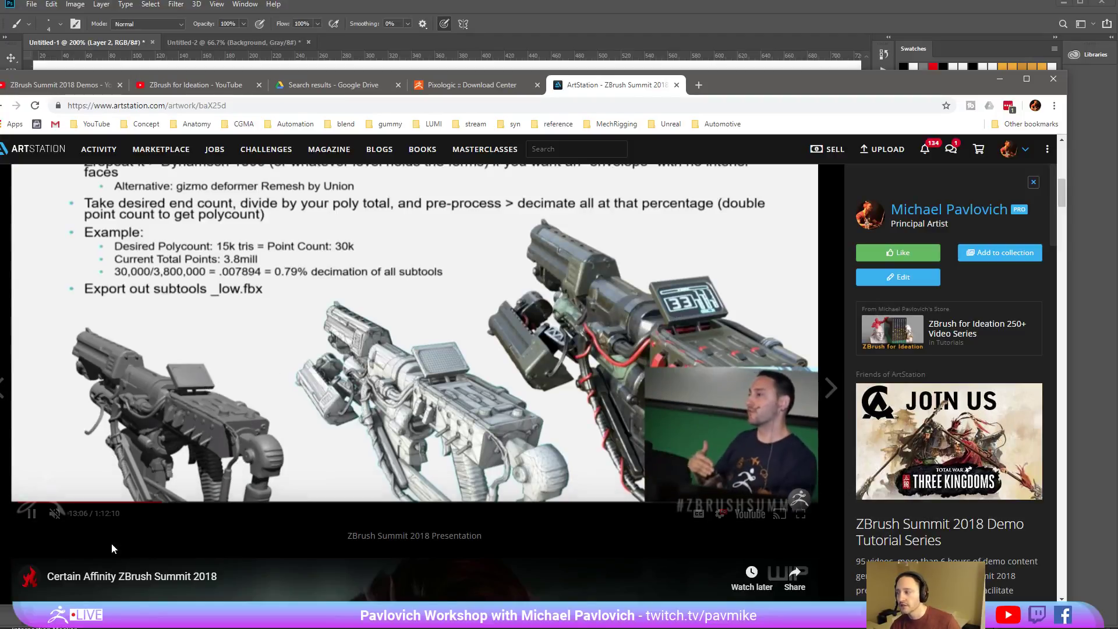
Skip forward through the presentation video from about 13:20 to 15:00 to view the weapon model demos.
{"action": "left_click", "coordinate": [167, 507]}
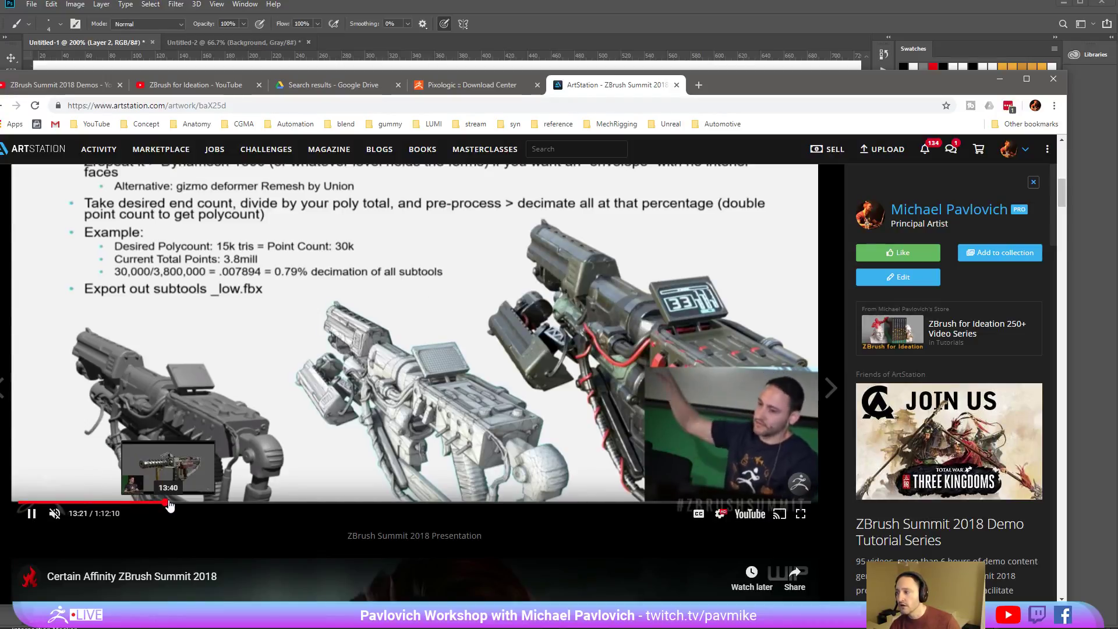
{"action": "left_click", "coordinate": [168, 505]}
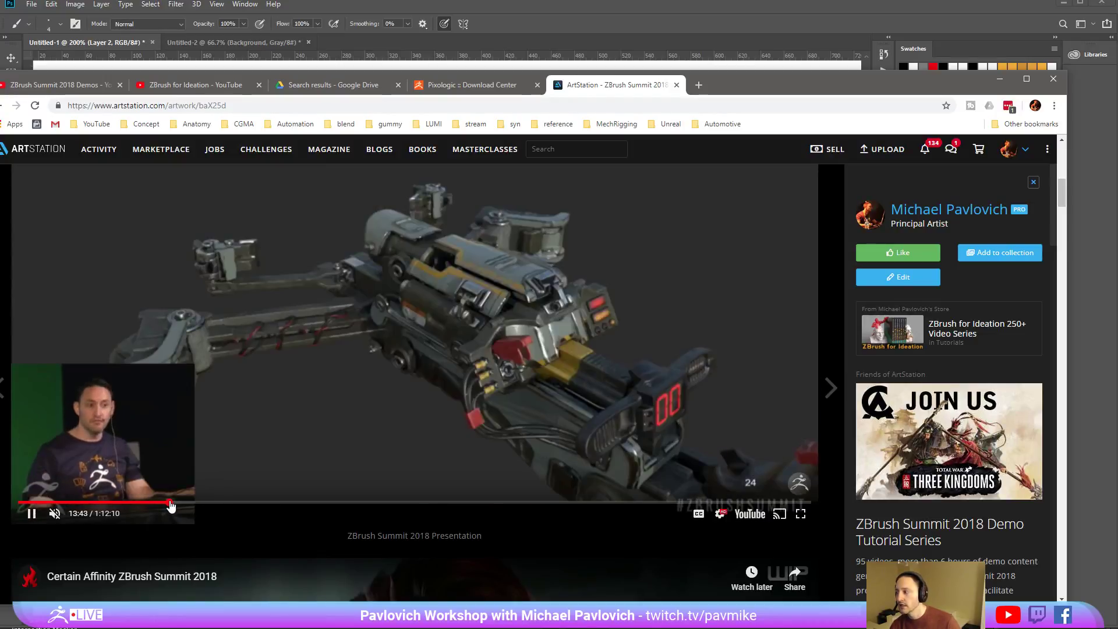
{"action": "left_click", "coordinate": [172, 506]}
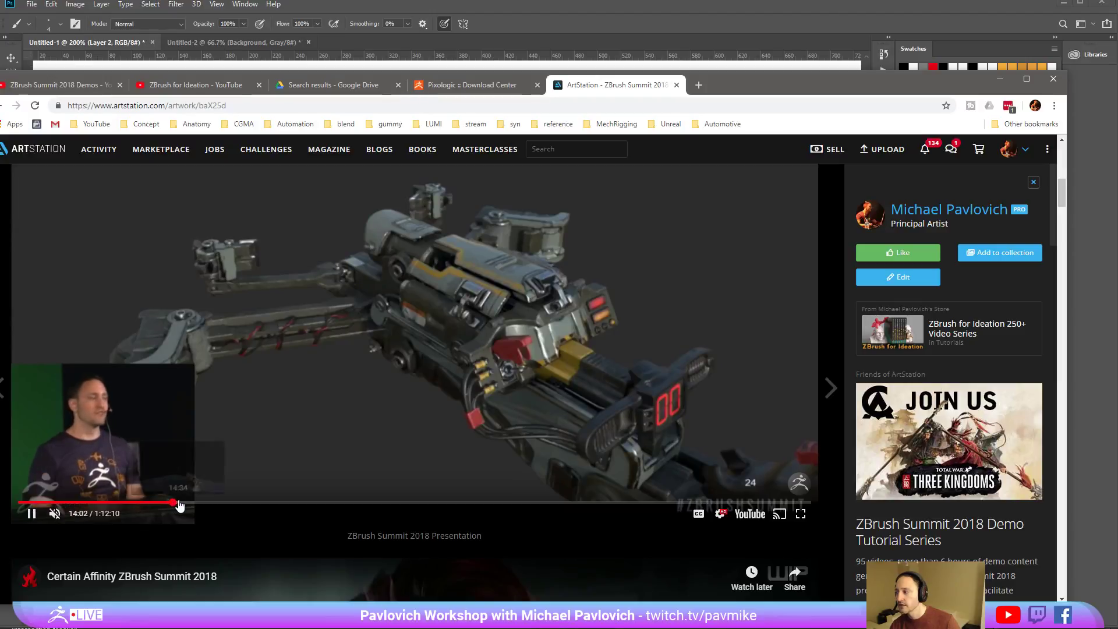
{"action": "left_click", "coordinate": [179, 505]}
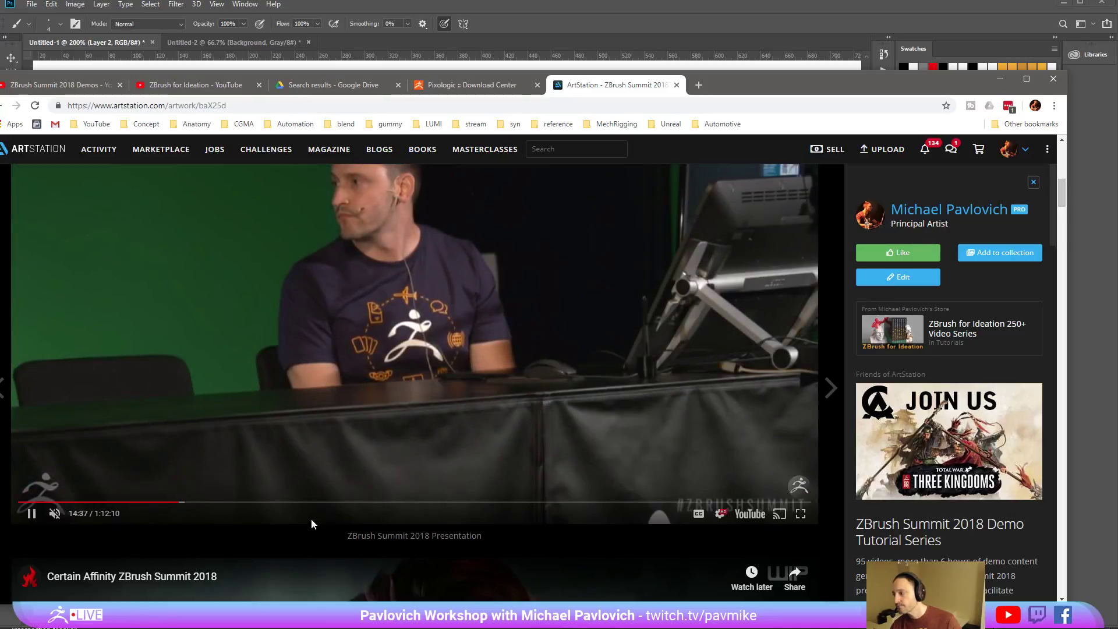
{"action": "left_click", "coordinate": [184, 502]}
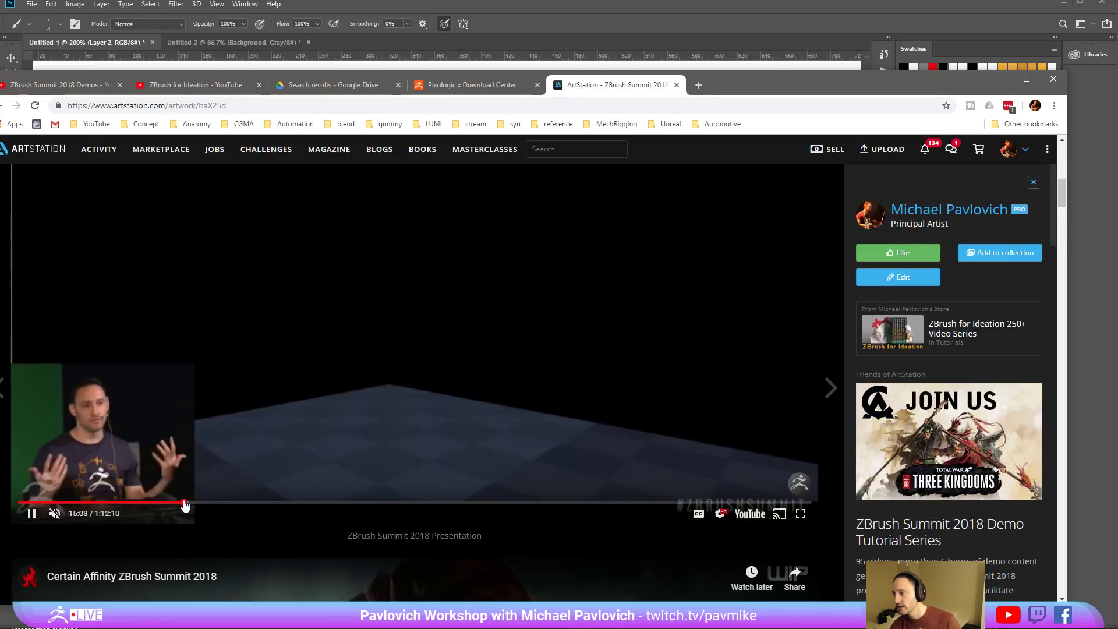
{"action": "left_click", "coordinate": [186, 502]}
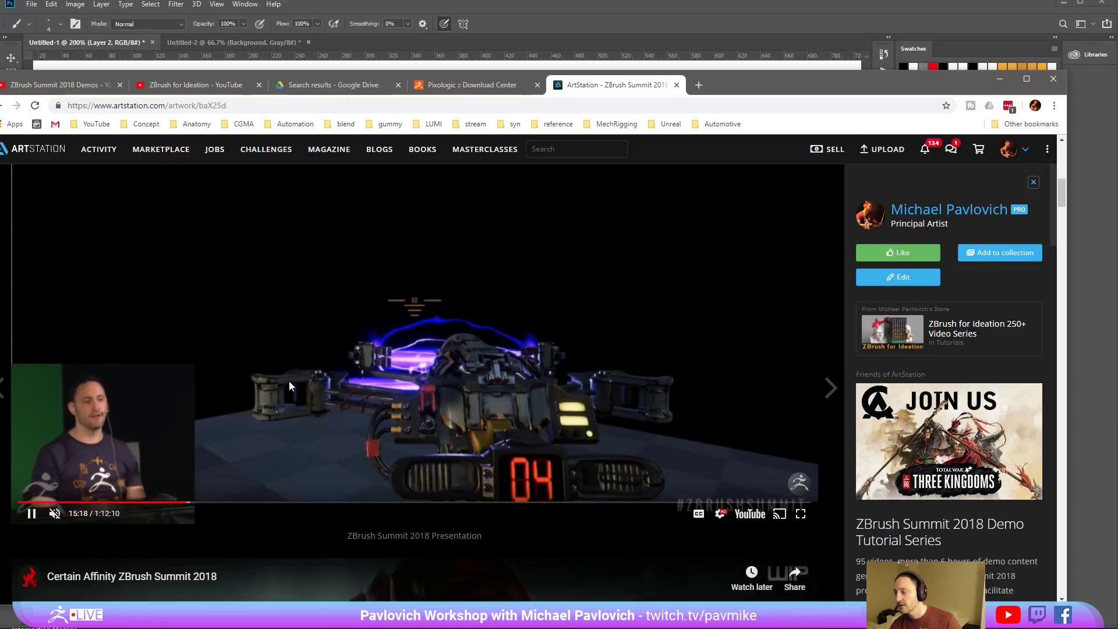
Jump back to an earlier part of the presentation, pause it, and move the browser window off the Photoshop canvas.
{"action": "left_click", "coordinate": [132, 503]}
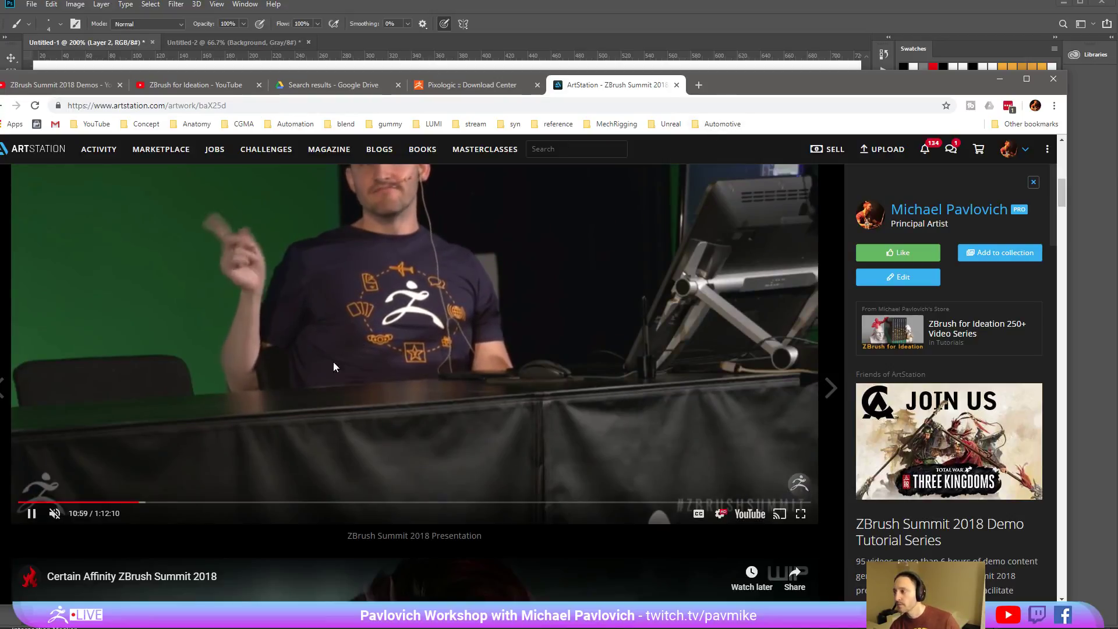
{"action": "left_click", "coordinate": [31, 513]}
{"action": "left_click_drag", "start_coordinate": [775, 84], "coordinate": [0, 87]}
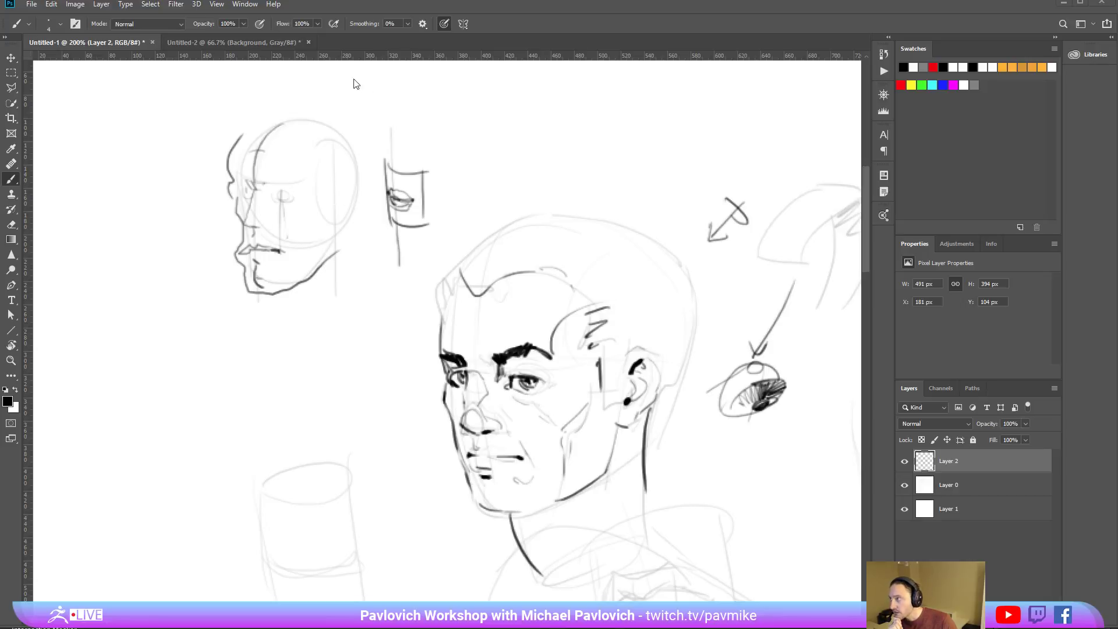
Switch to ZBrush and collapse the FBX ExportImport section of the Zplugin palette, keeping the palette docked in the tray.
{"action": "key", "text": "alt+Tab"}
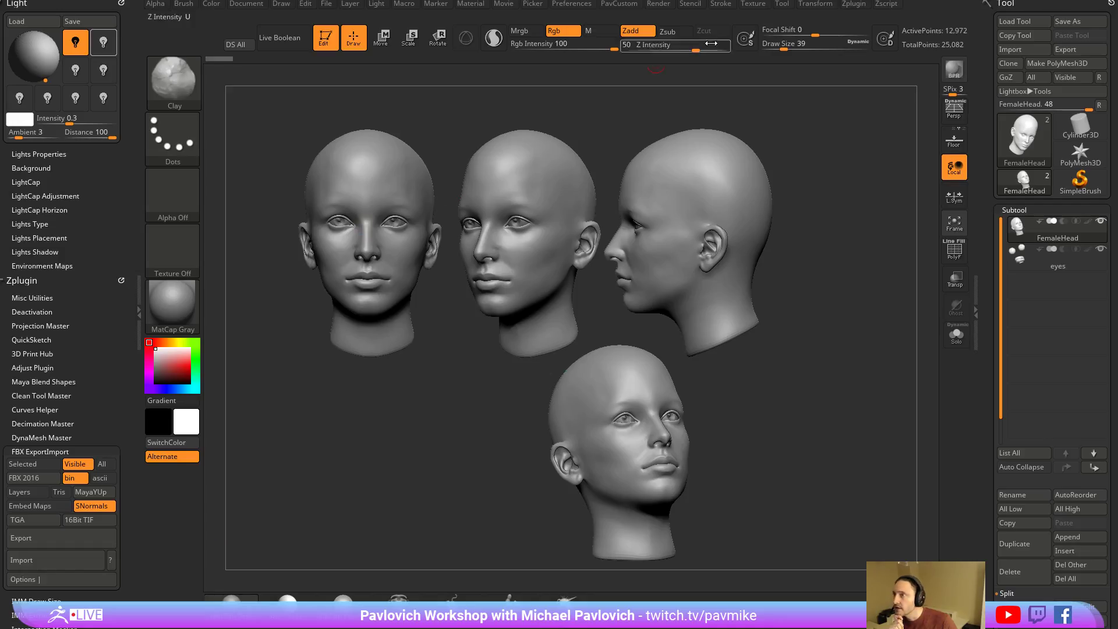
{"action": "left_click", "coordinate": [854, 5]}
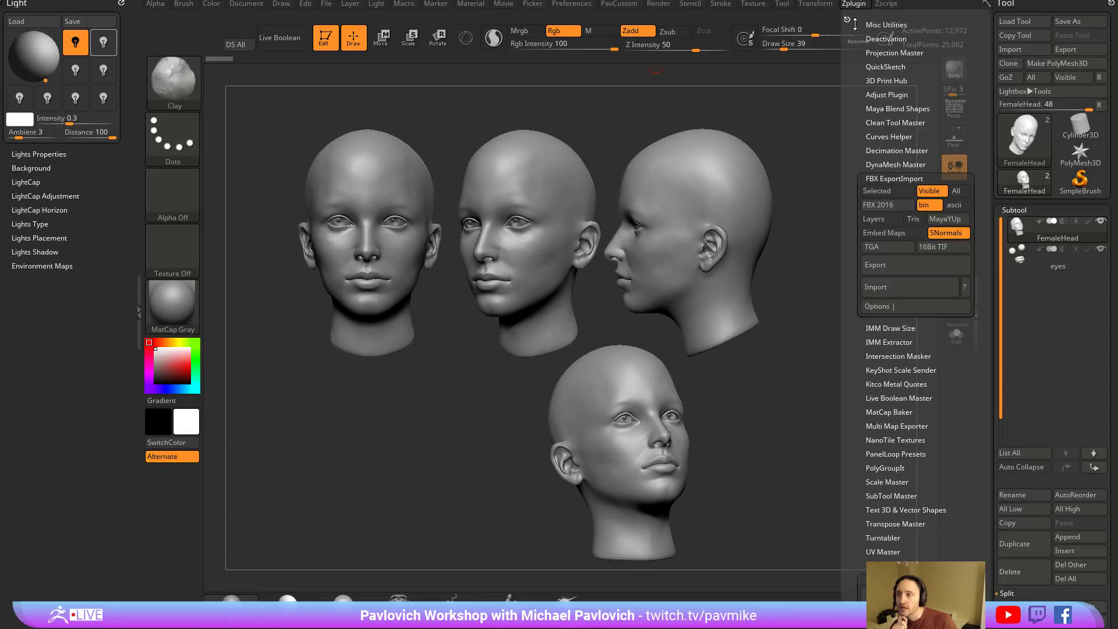
{"action": "left_click", "coordinate": [880, 178]}
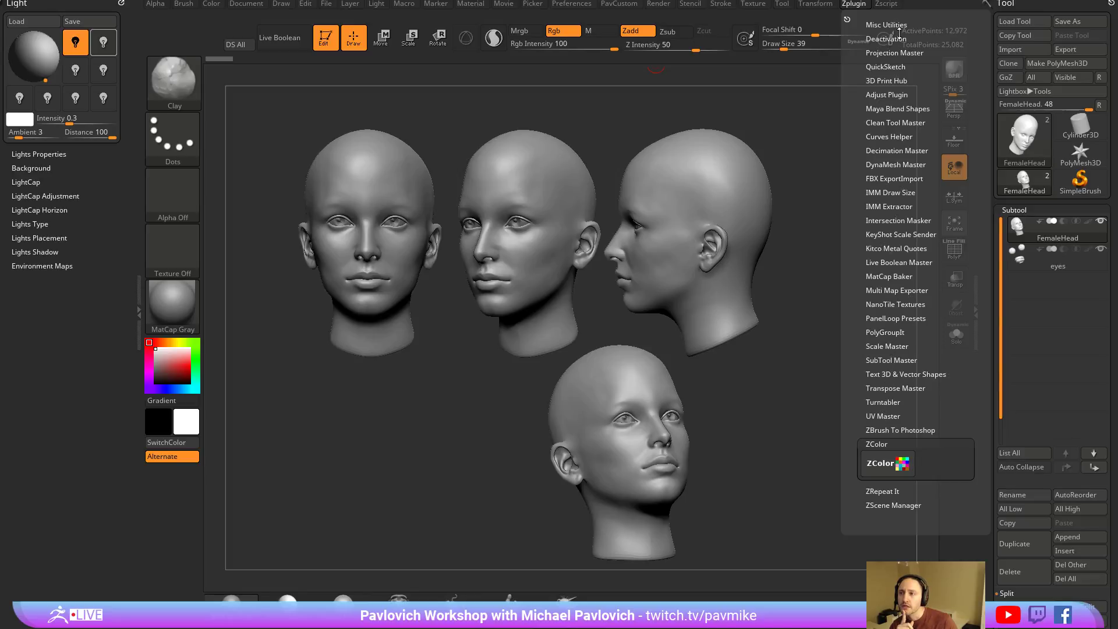
{"action": "left_click", "coordinate": [847, 19]}
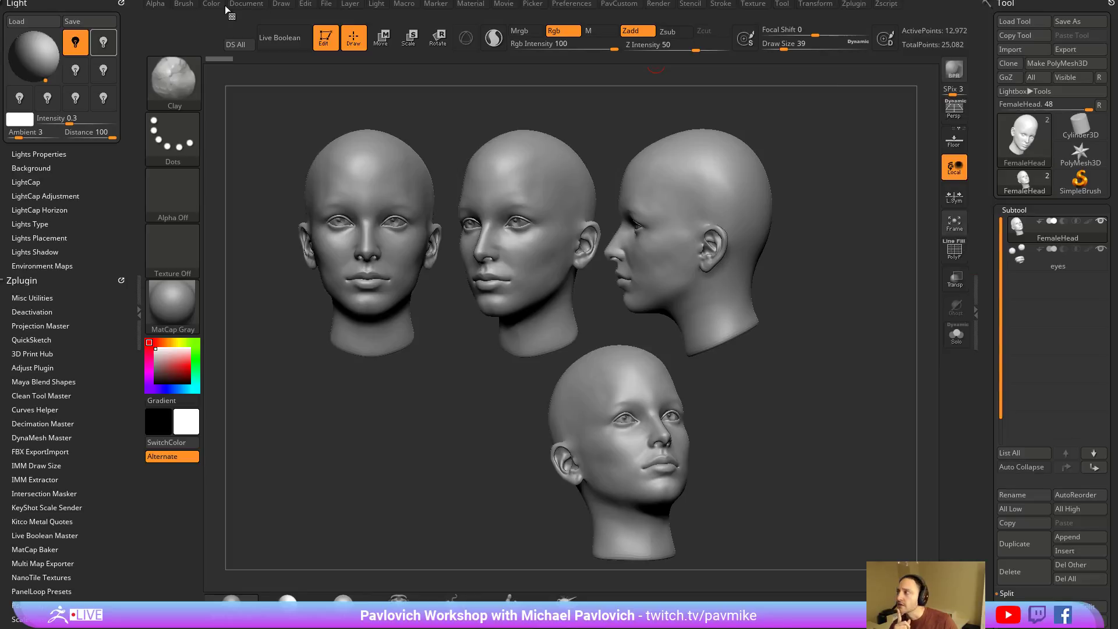
{"action": "left_click", "coordinate": [245, 5]}
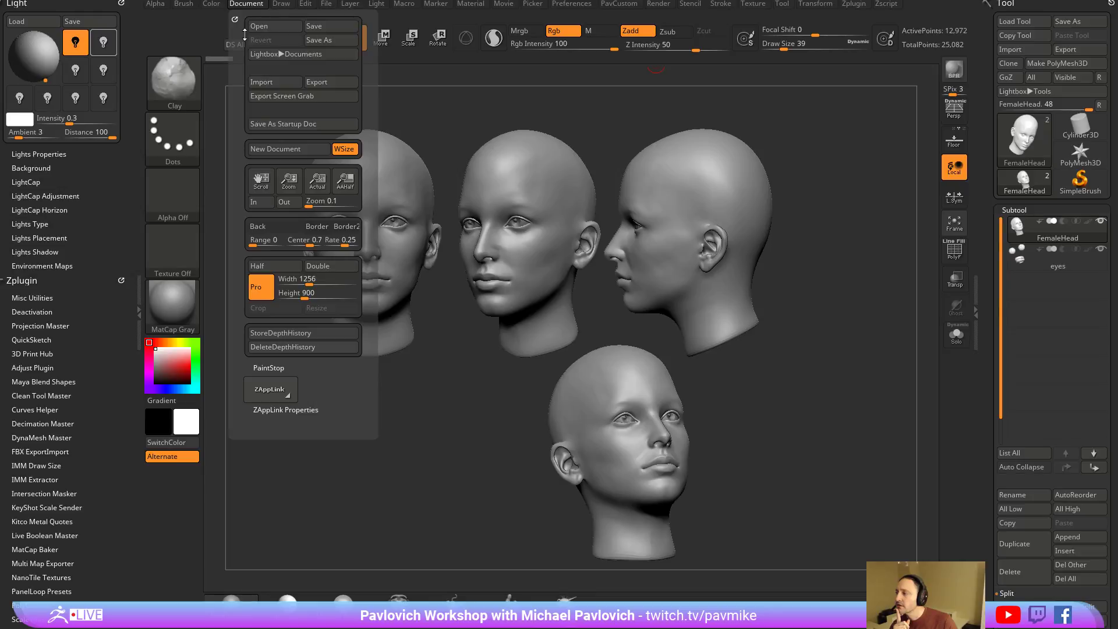
{"action": "left_click", "coordinate": [746, 5]}
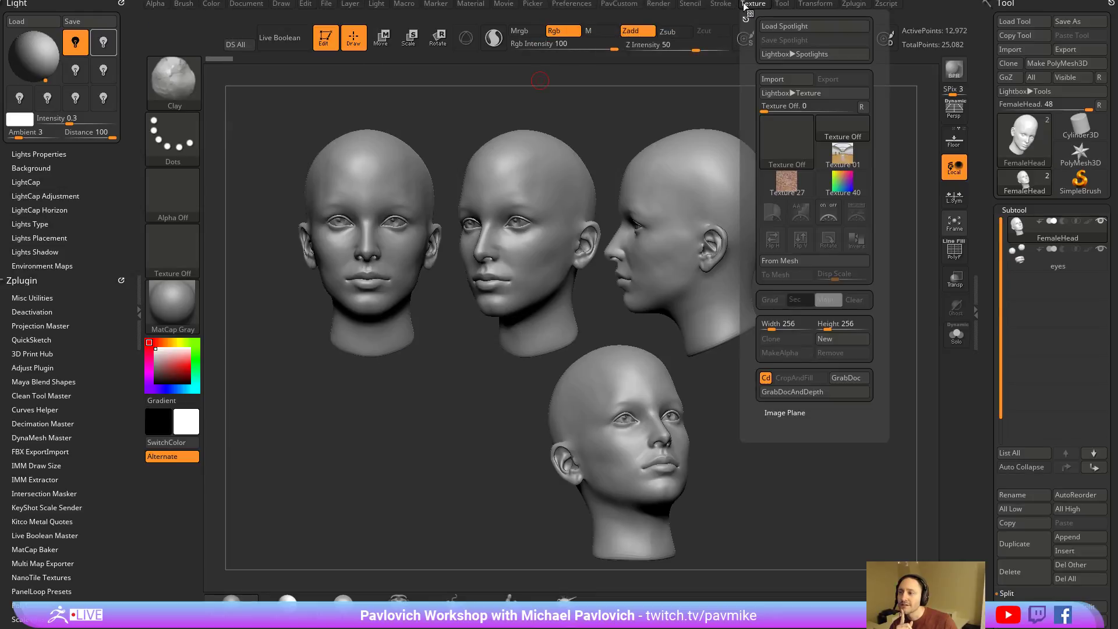
{"action": "left_click", "coordinate": [855, 4]}
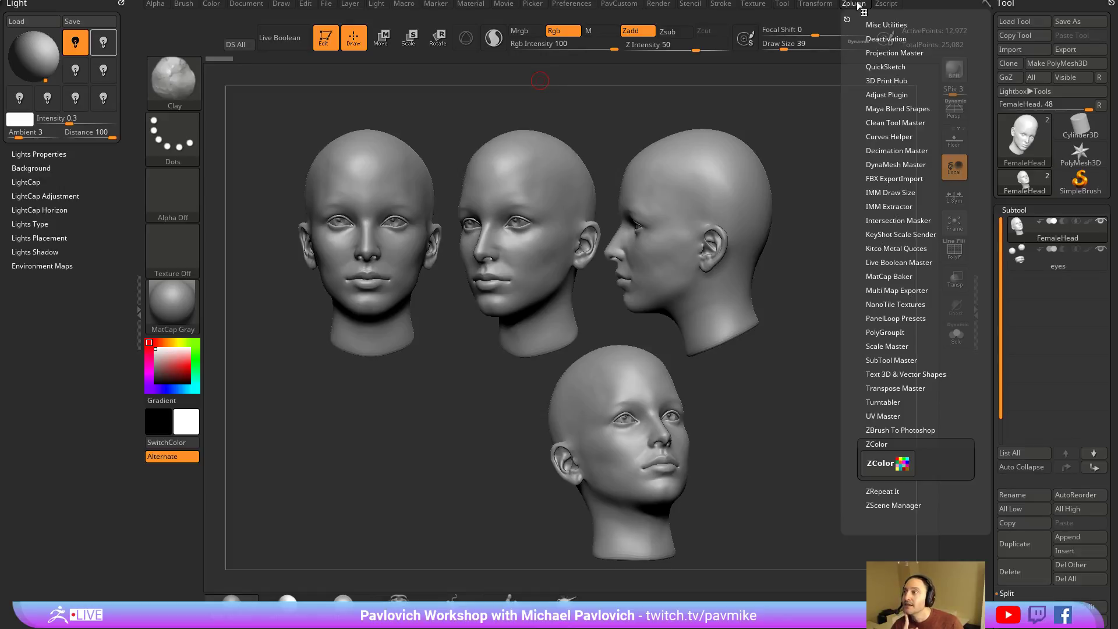
Dock the Zplugin palette again, turn off Edit mode and clear all the head views from the canvas.
{"action": "left_click", "coordinate": [847, 19]}
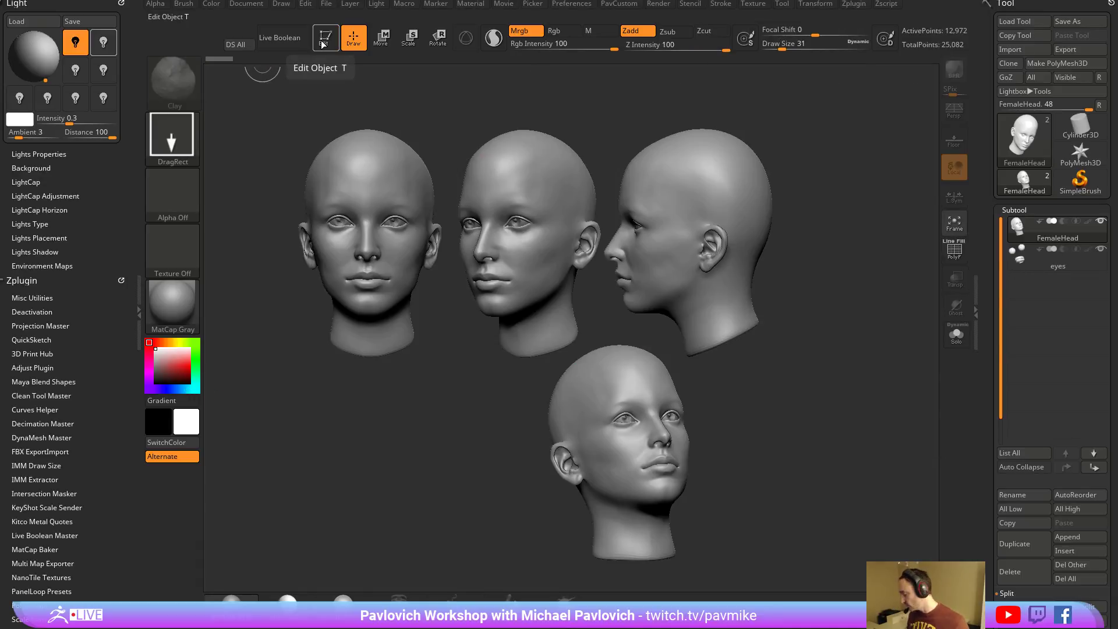
{"action": "key", "text": "ctrl+n"}
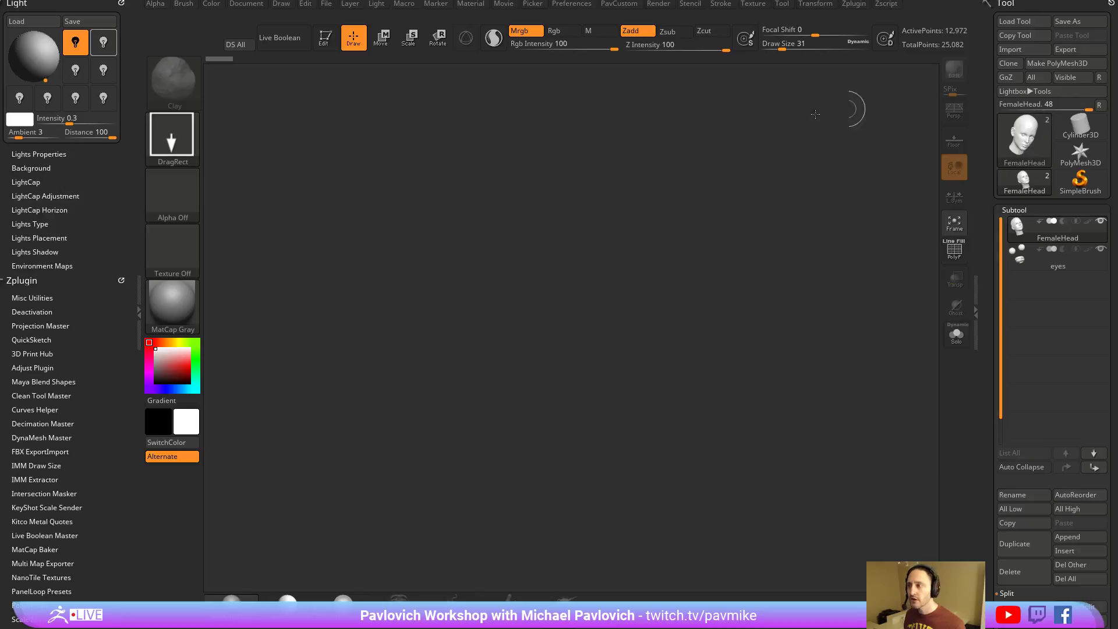
{"action": "left_click", "coordinate": [1039, 146]}
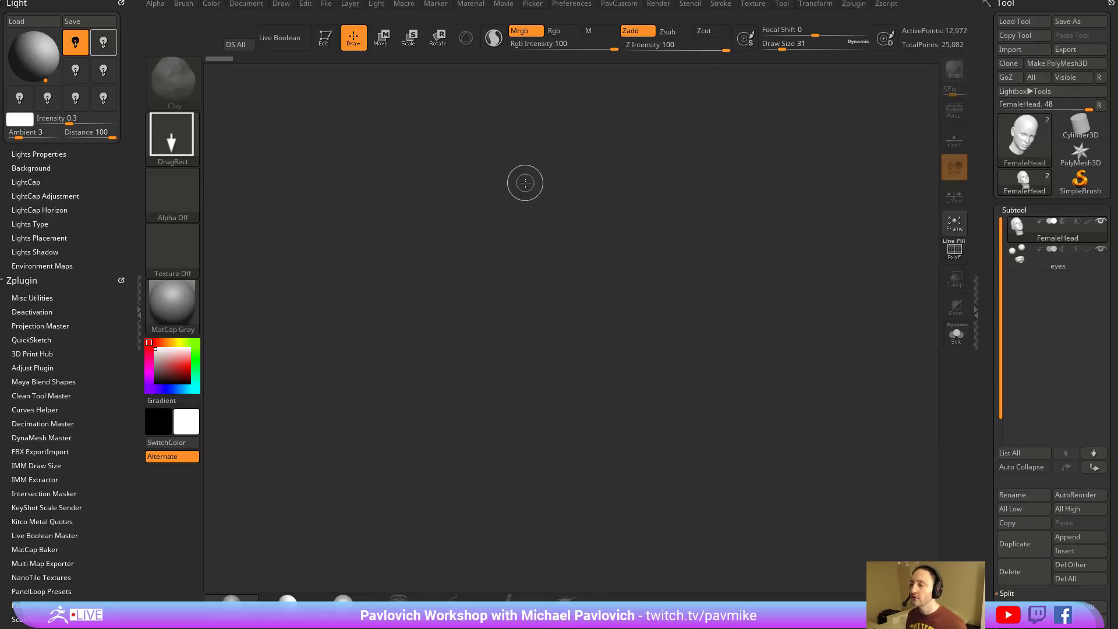
{"action": "left_click", "coordinate": [851, 4]}
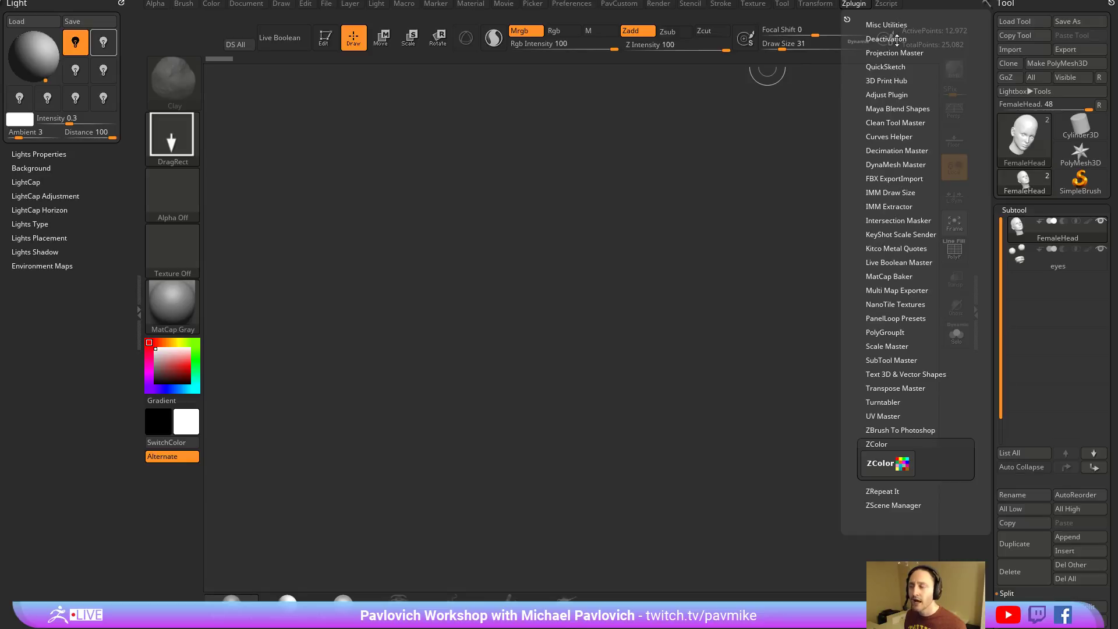
{"action": "left_click", "coordinate": [853, 5]}
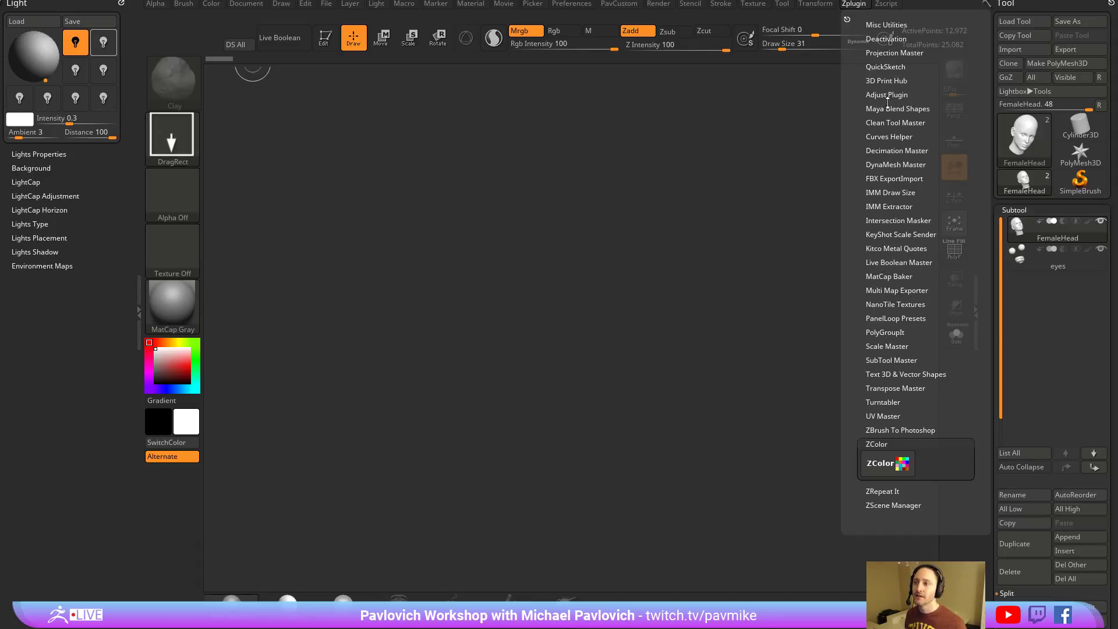
Dock the Zplugin palette in the tray and draw a Plane3D primitive on the canvas in Edit mode.
{"action": "left_click", "coordinate": [848, 20]}
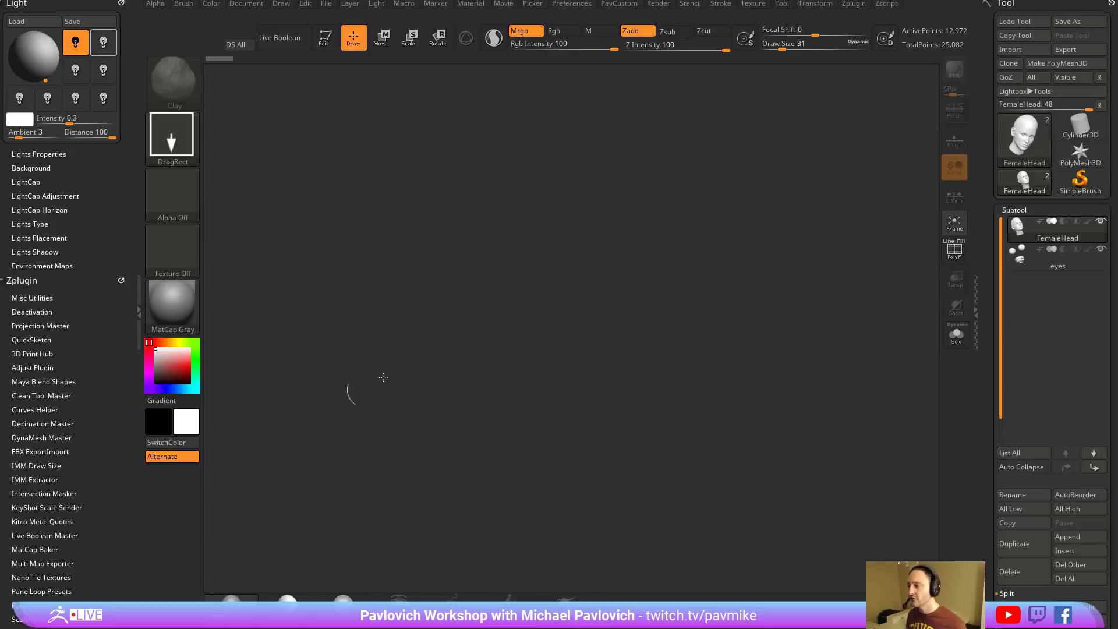
{"action": "left_click", "coordinate": [1023, 139]}
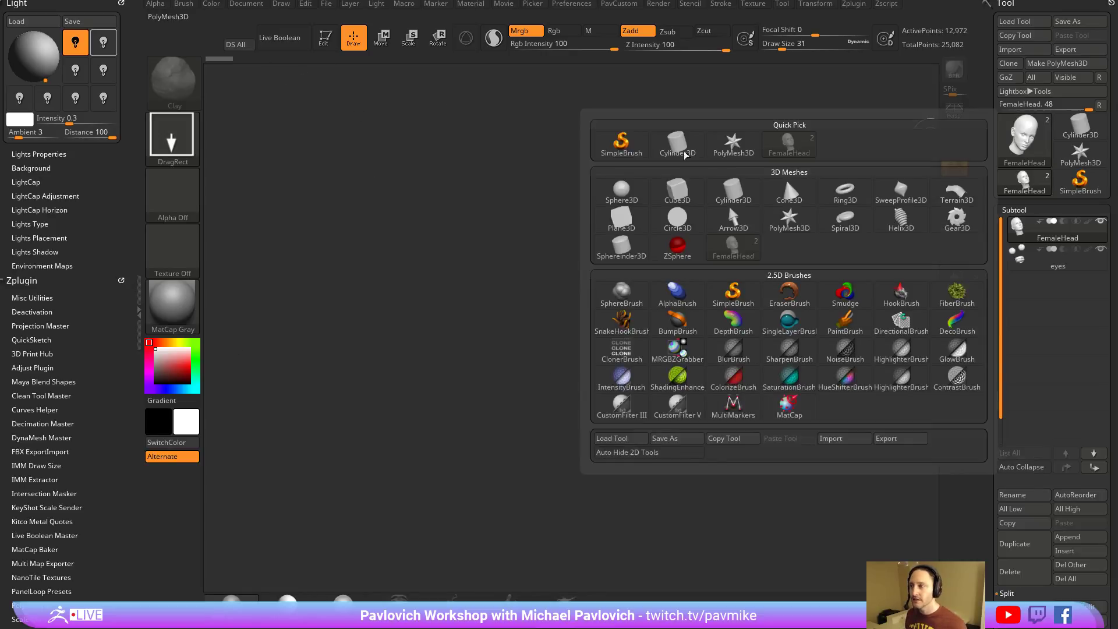
{"action": "left_click", "coordinate": [621, 224]}
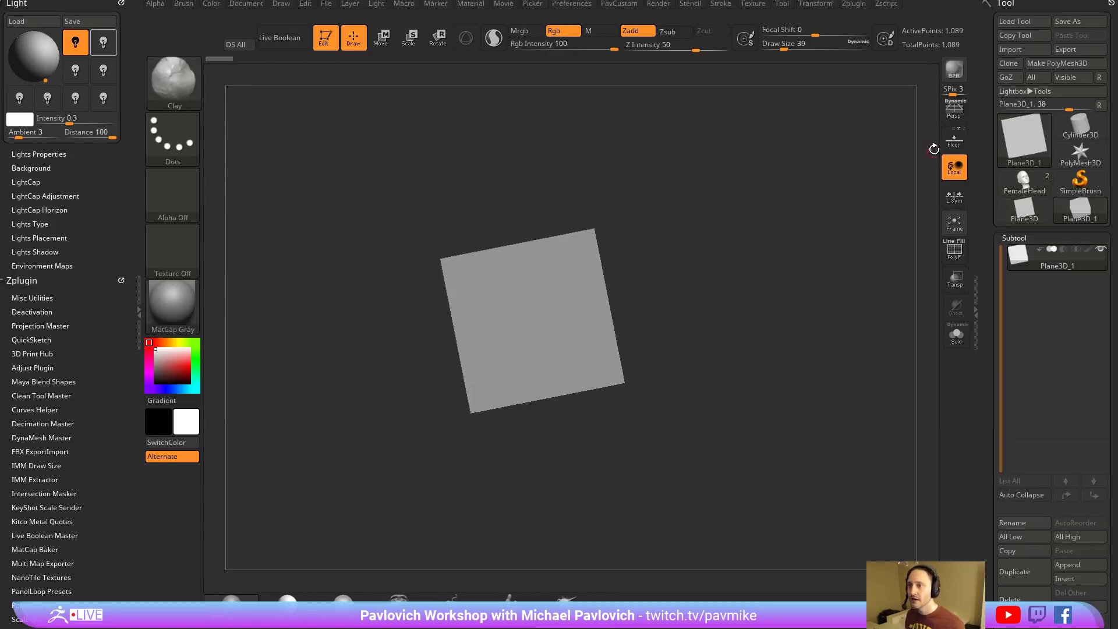
Show the plane's PolyFrame, snap it to a straight front view and convert it to a PolyMesh3D.
{"action": "left_click", "coordinate": [950, 251]}
{"action": "right_click_drag", "start_coordinate": [783, 265], "coordinate": [796, 283], "text": "shift"}
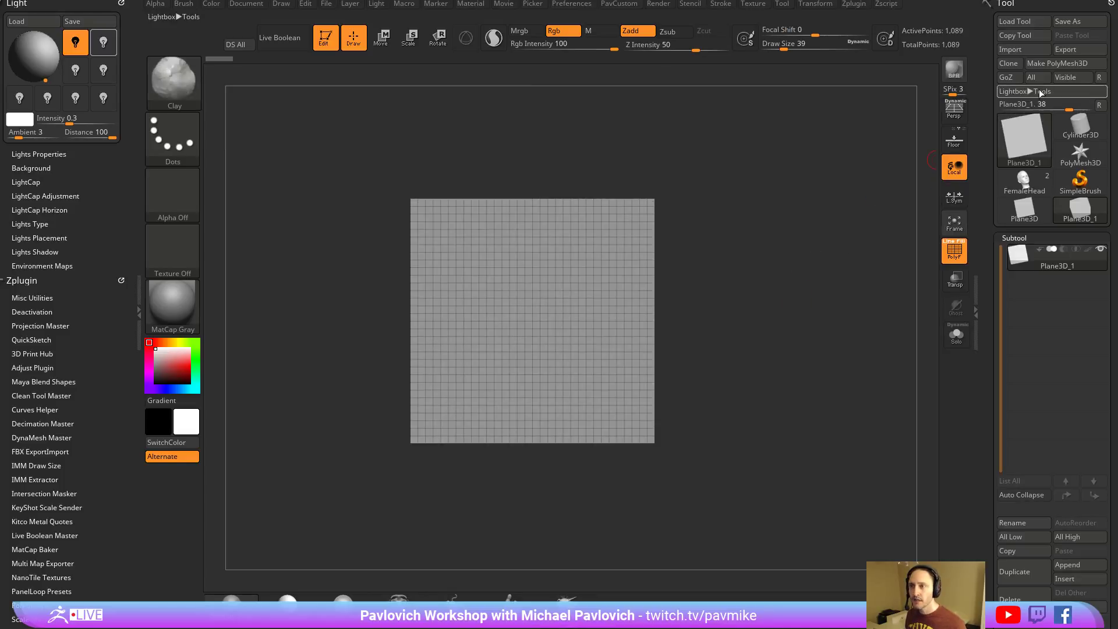
{"action": "left_click", "coordinate": [1029, 67]}
Stretch the plane along X with the Gizmo into a wide rectangle and return to Draw mode.
{"action": "key", "text": "w"}
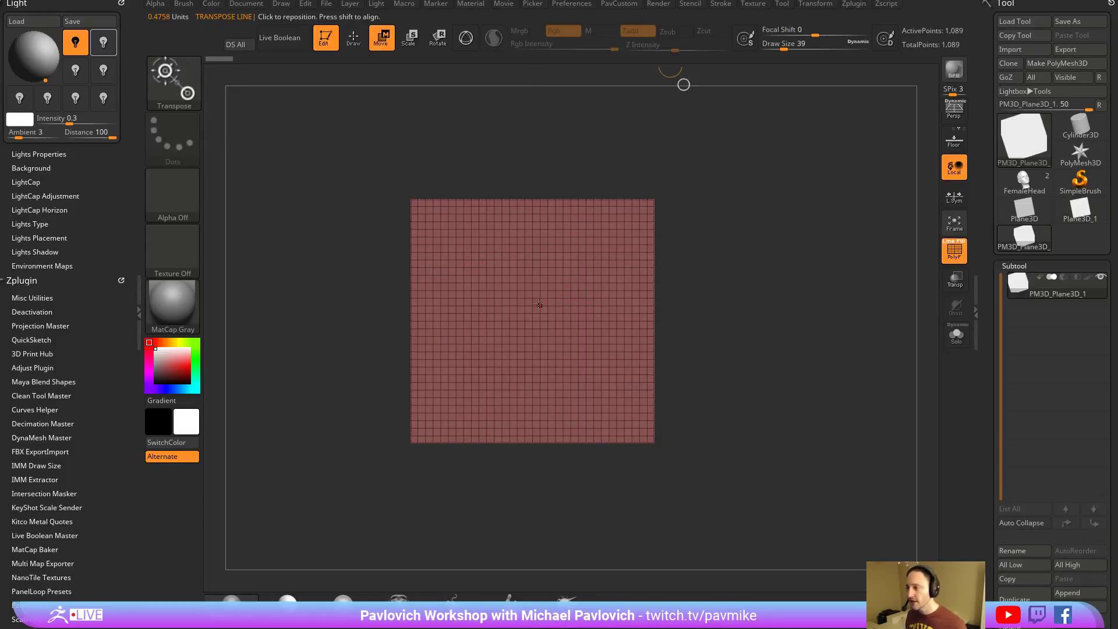
{"action": "key", "text": "y"}
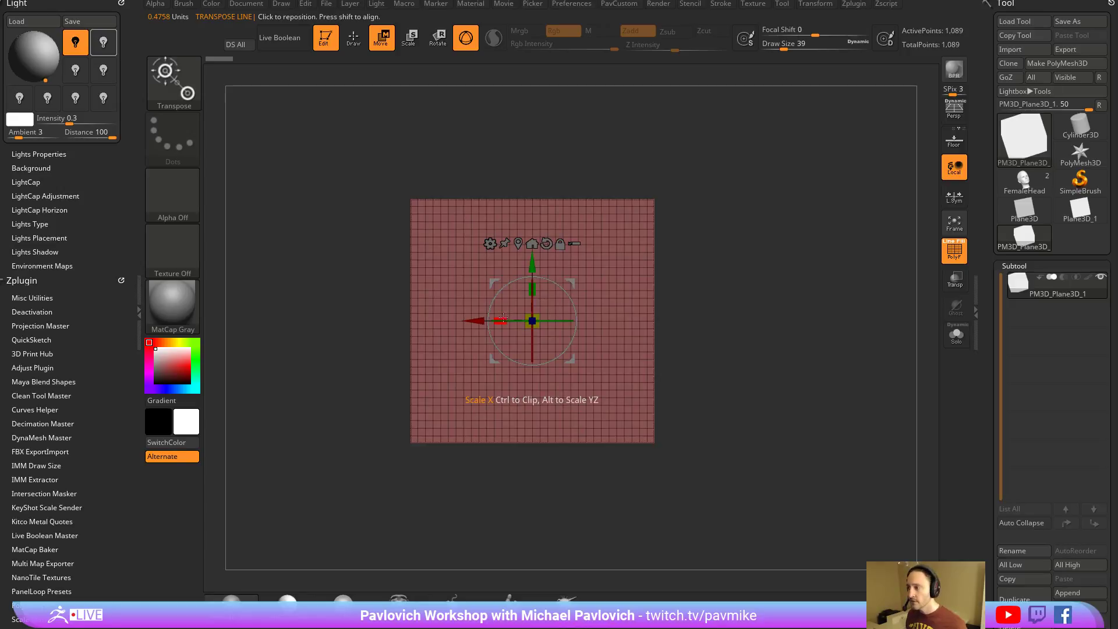
{"action": "left_click_drag", "start_coordinate": [502, 320], "coordinate": [437, 318]}
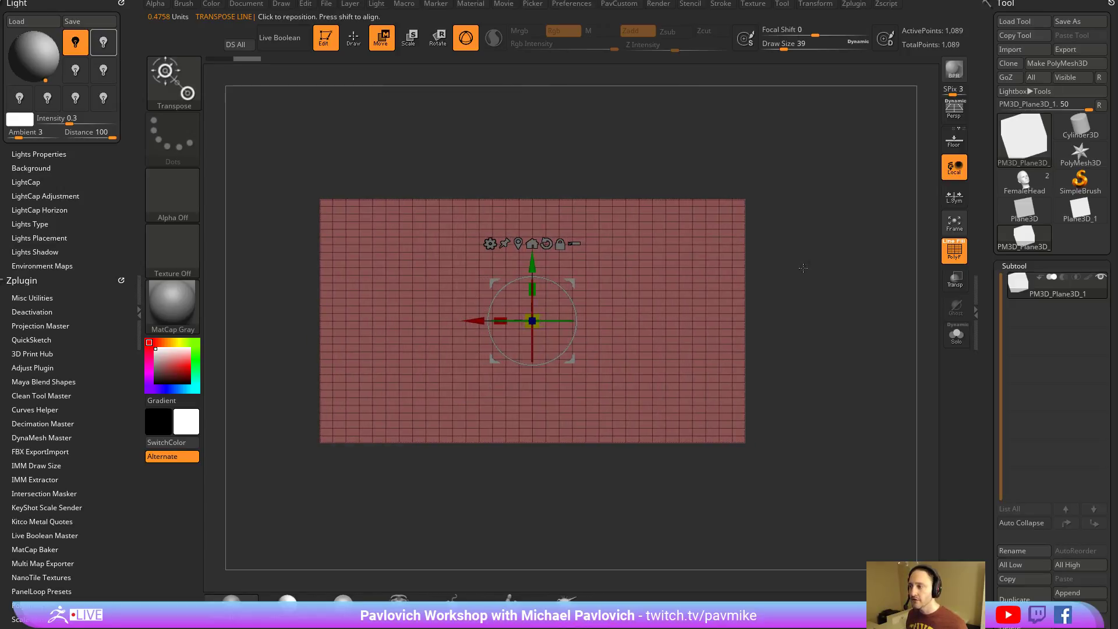
{"action": "key", "text": "q"}
{"action": "mouse_move", "coordinate": [729, 167]}
{"action": "left_mouse_down", "text": "alt"}
{"action": "mouse_move", "coordinate": [851, 183]}
{"action": "mouse_move", "coordinate": [813, 231]}
{"action": "left_mouse_up", "text": "alt"}
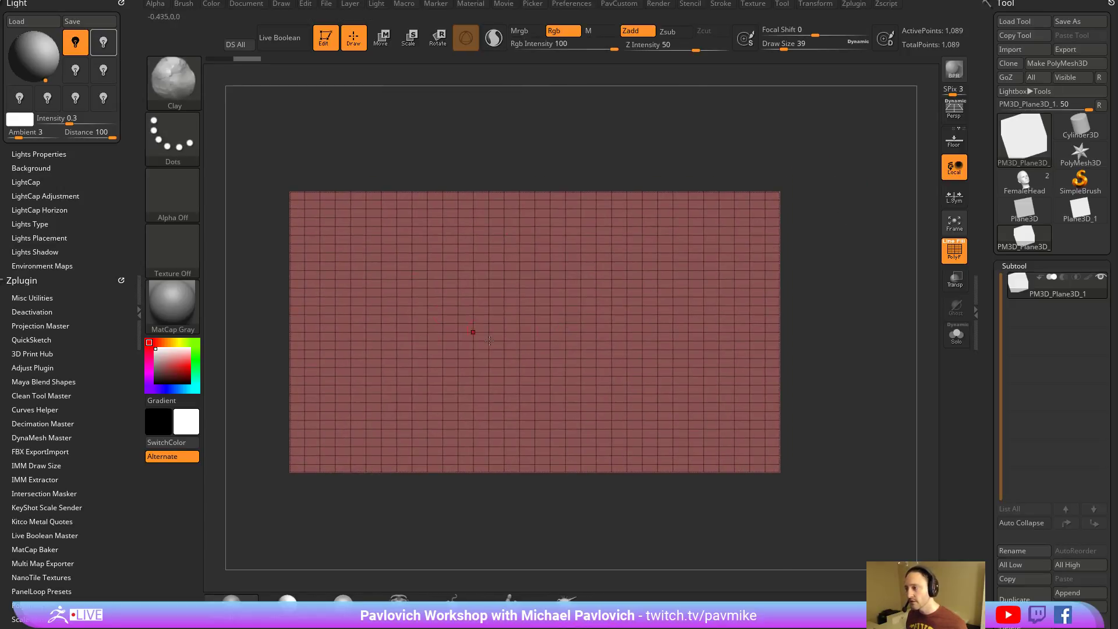
ZRemesh the rectangle with the Same polygon count option and AdaptiveSize 0.
{"action": "scroll", "coordinate": [1015, 262], "scroll_direction": "down", "scroll_amount": 10}
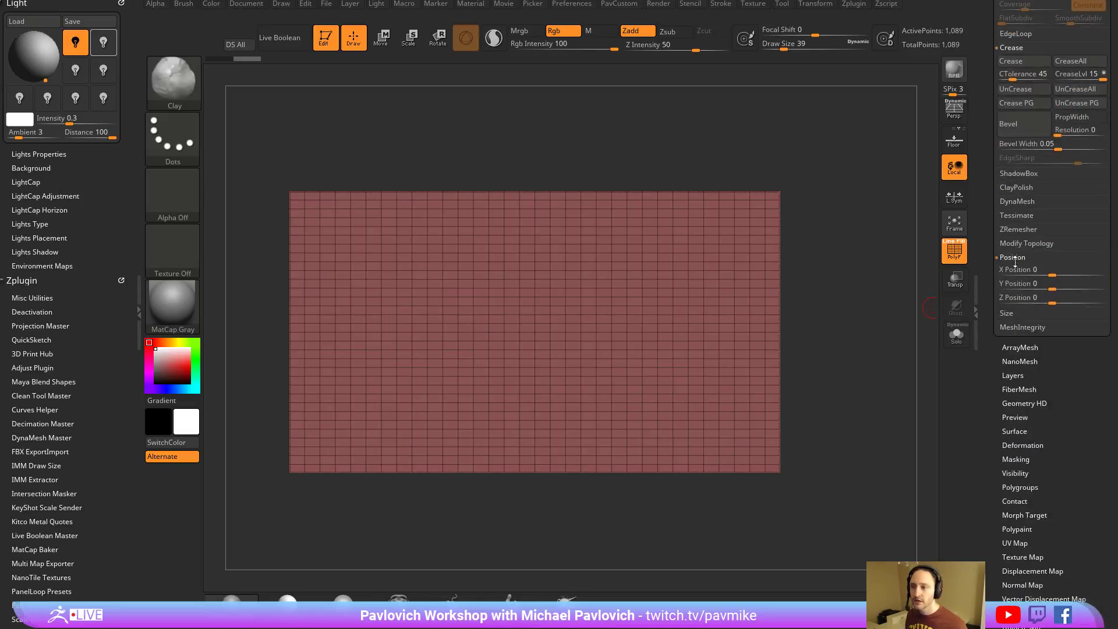
{"action": "left_click", "coordinate": [1013, 257]}
{"action": "scroll", "coordinate": [1025, 309], "scroll_direction": "up", "scroll_amount": 5}
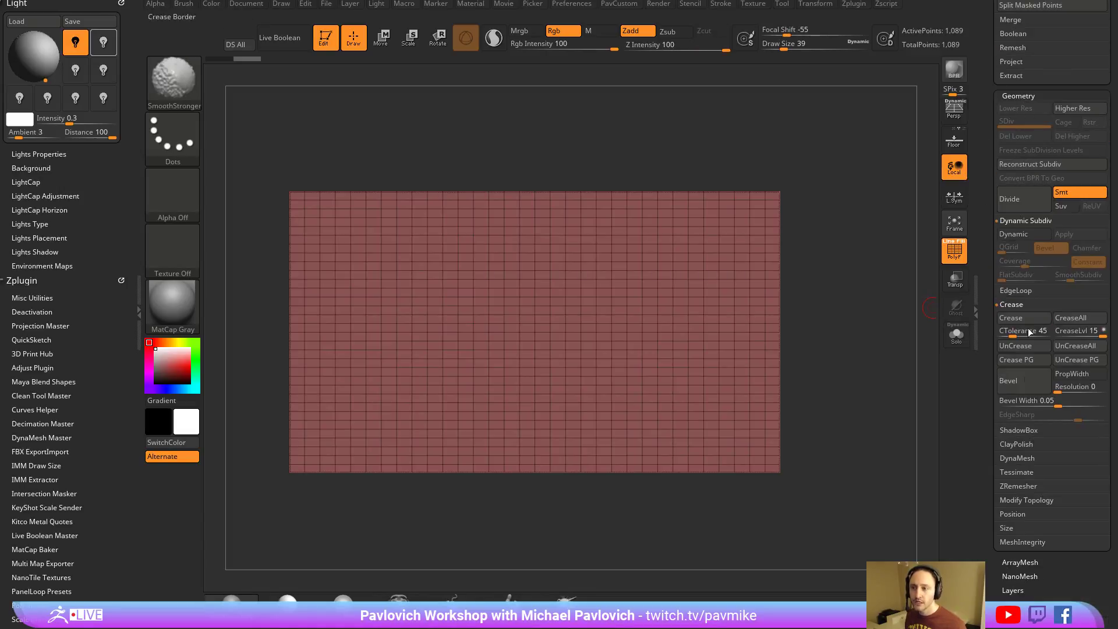
{"action": "left_click", "coordinate": [1000, 486]}
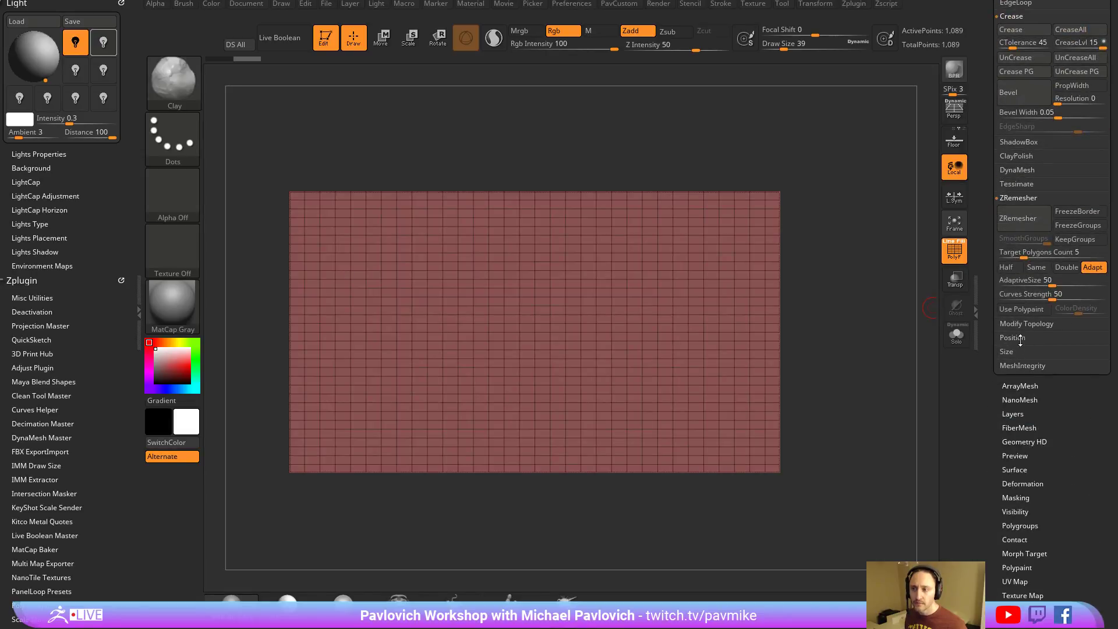
{"action": "key", "text": "shift"}
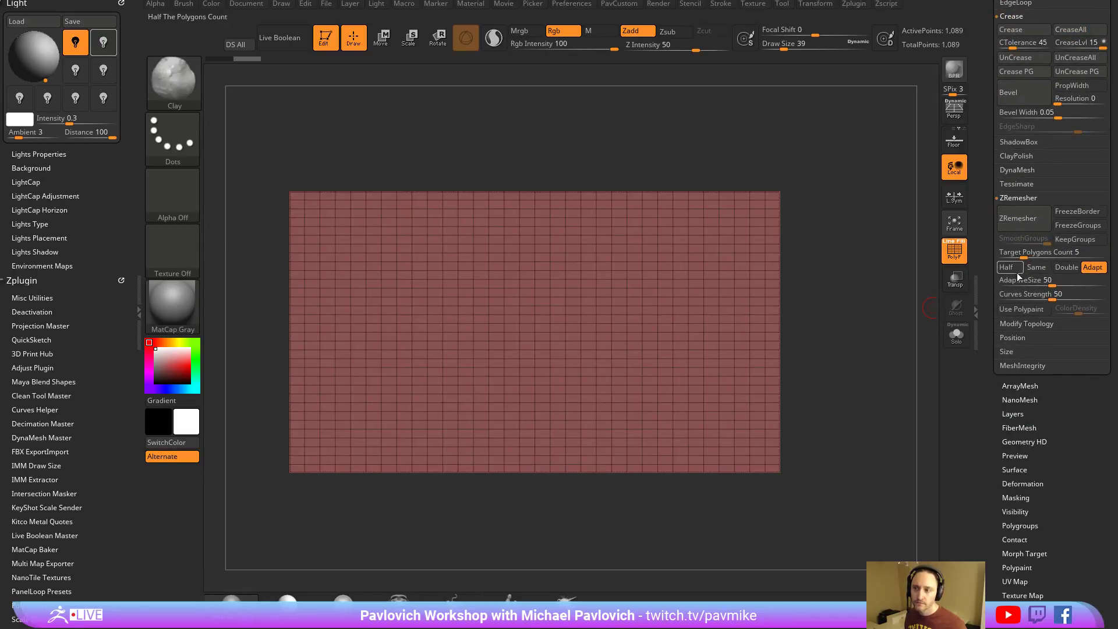
{"action": "left_click", "coordinate": [1036, 267]}
{"action": "left_click_drag", "start_coordinate": [1025, 280], "coordinate": [996, 279]}
{"action": "left_click", "coordinate": [1018, 218]}
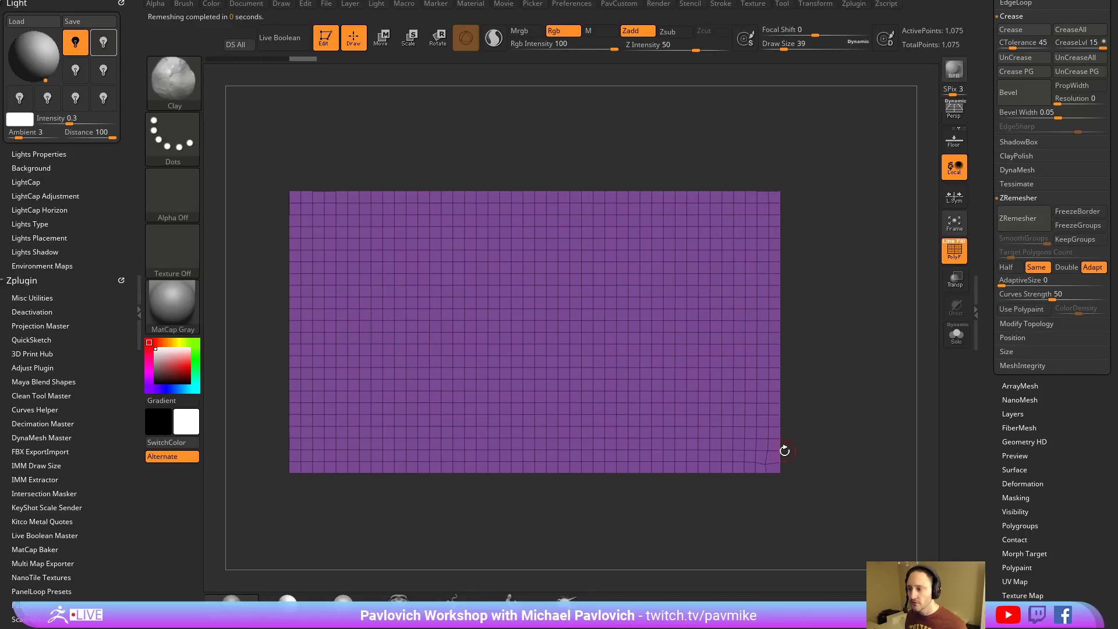
Remesh the rectangle again for an even grid and compare it with PolyFrame off and on.
{"action": "key", "text": "space"}
{"action": "left_click", "coordinate": [837, 187]}
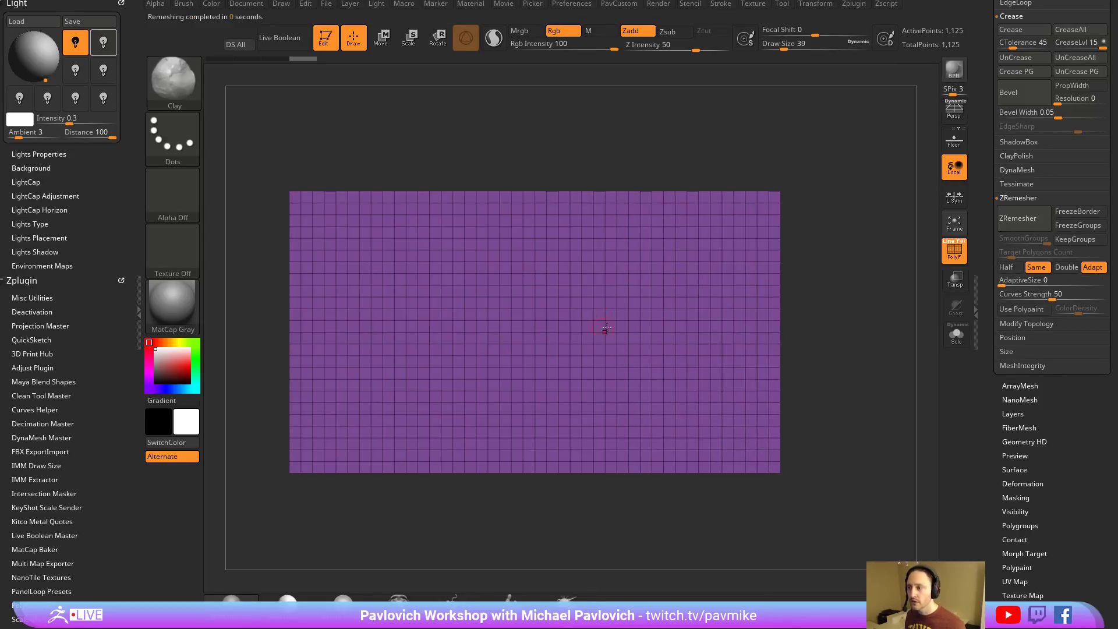
{"action": "left_click", "coordinate": [954, 251]}
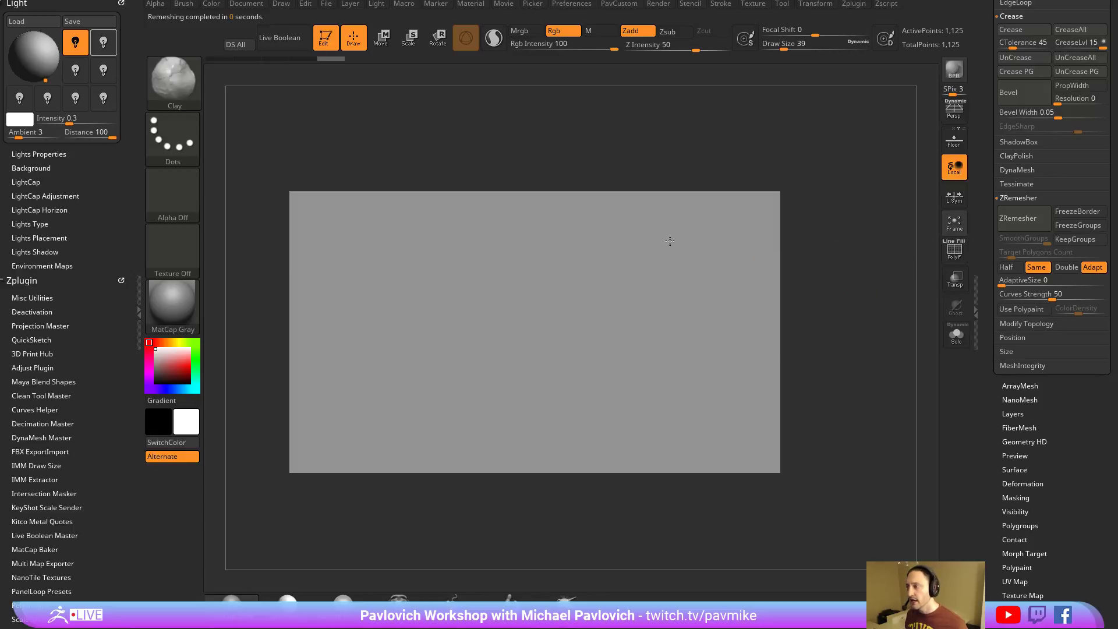
{"action": "left_click", "coordinate": [954, 251]}
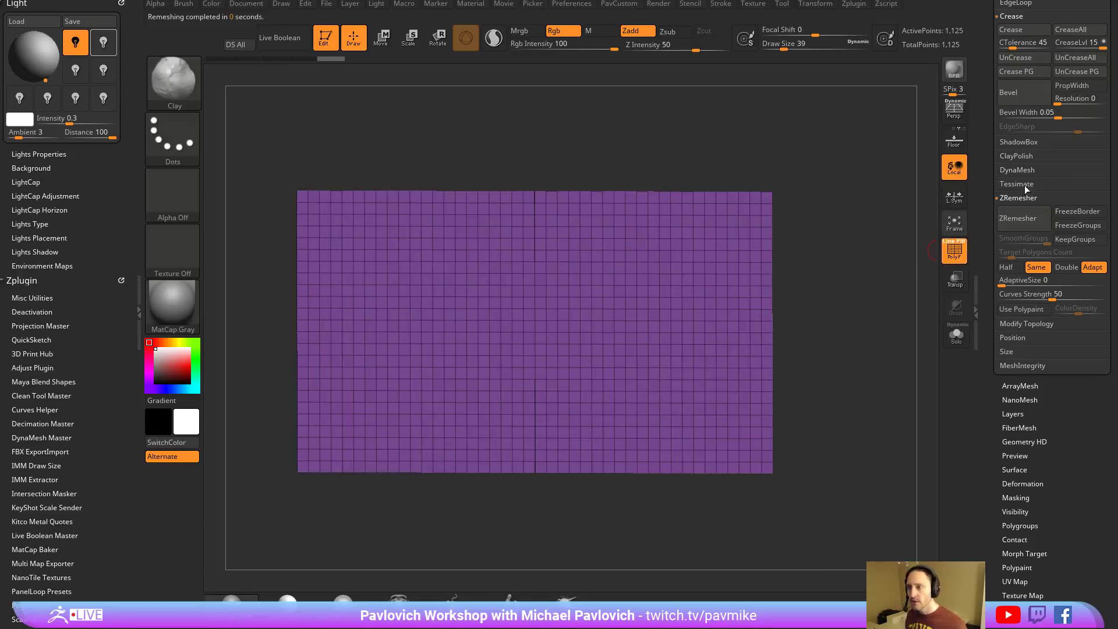
Turn off Smt, divide the rectangle up to subdivision level 5 and hide its PolyFrame.
{"action": "left_click_drag", "start_coordinate": [987, 126], "coordinate": [988, 237]}
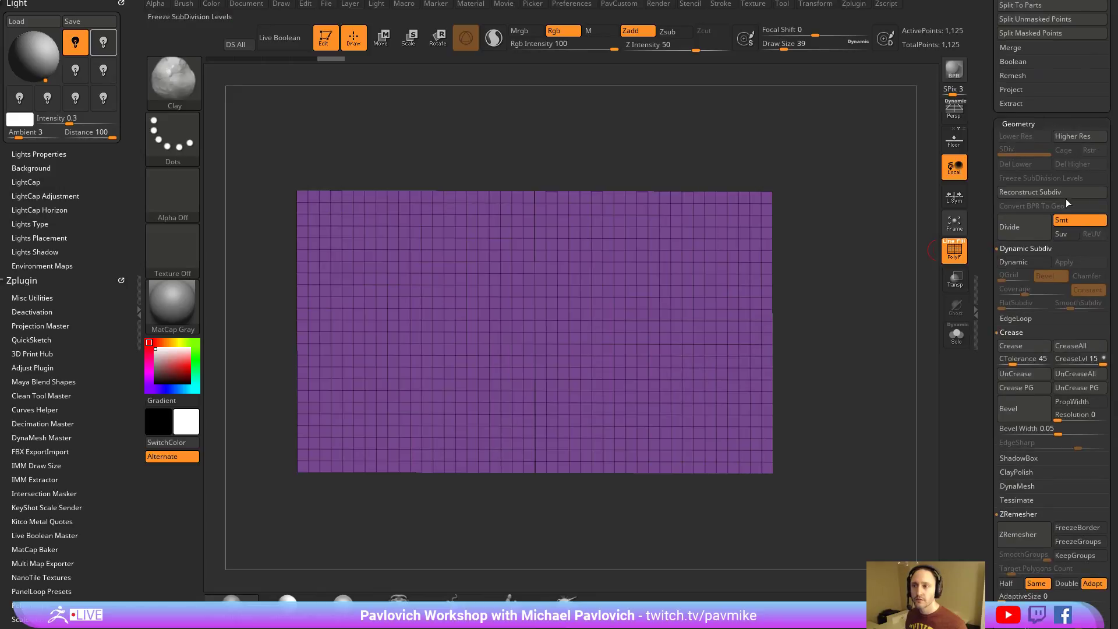
{"action": "left_click", "coordinate": [1065, 223]}
{"action": "left_click", "coordinate": [1028, 232]}
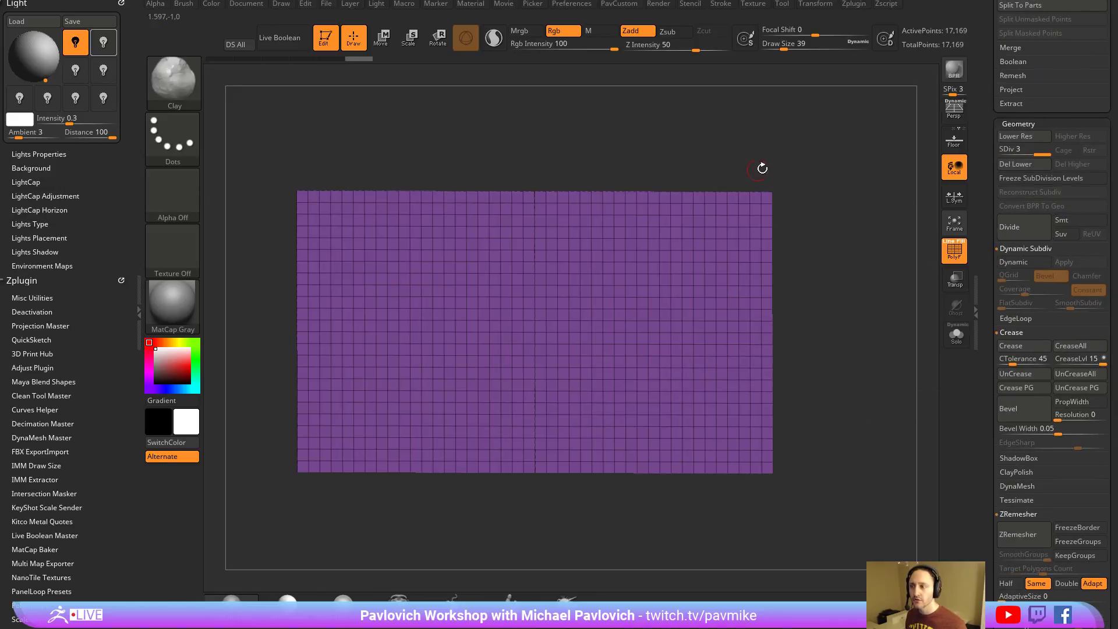
{"action": "left_click", "coordinate": [1020, 233]}
{"action": "left_click", "coordinate": [1020, 233]}
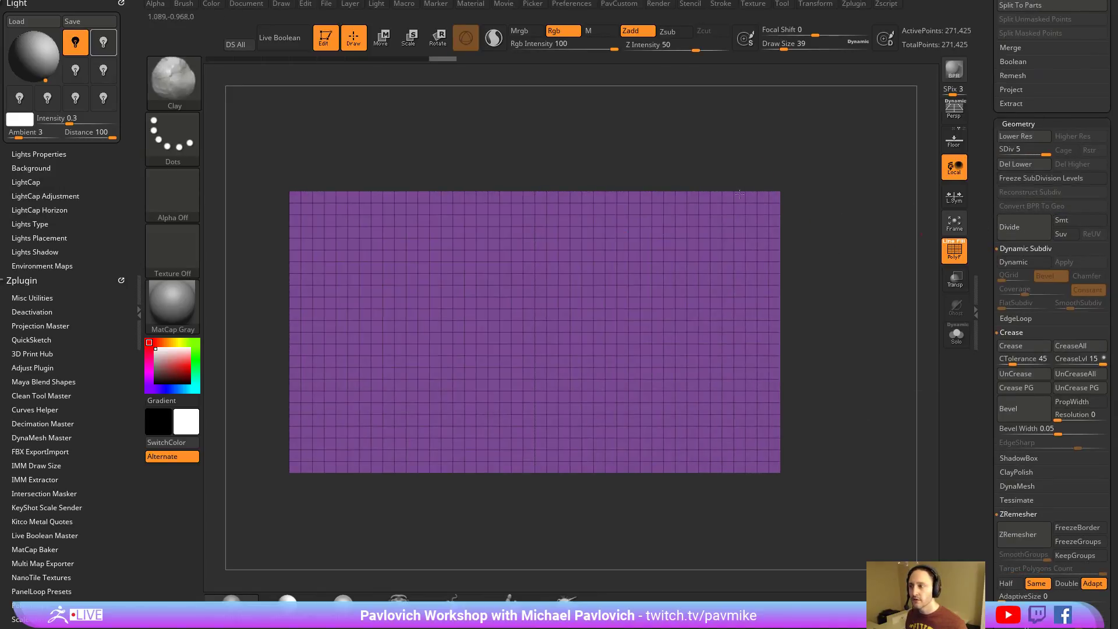
{"action": "key", "text": "shift+f"}
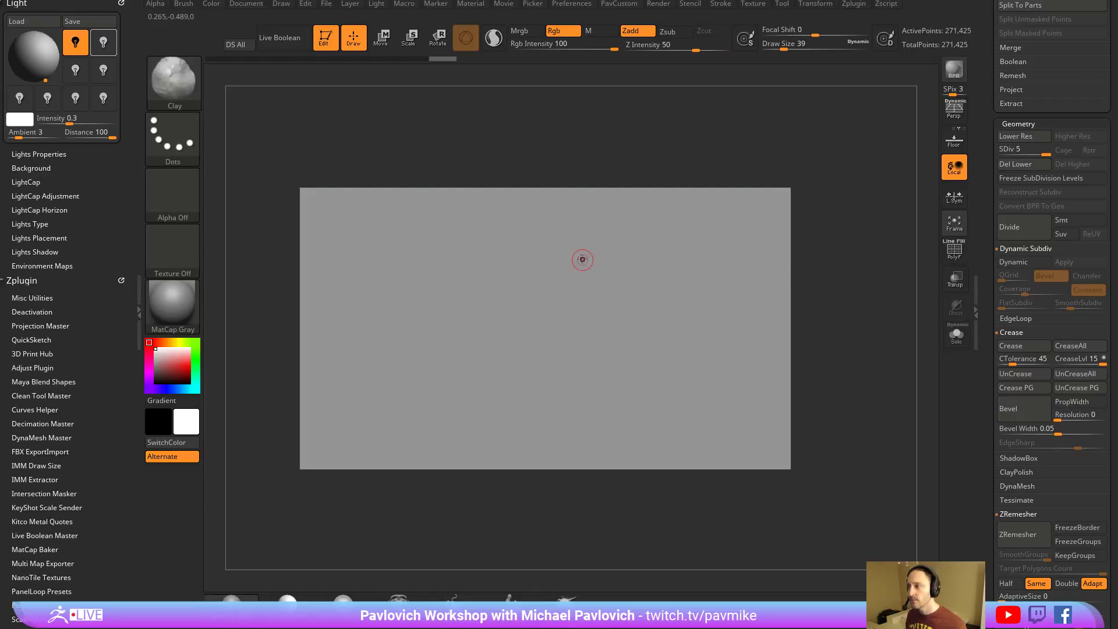
Apply the SkinShade4 material to the rectangle, frame it and choose dark grey as the painting colour.
{"action": "left_click", "coordinate": [256, 589]}
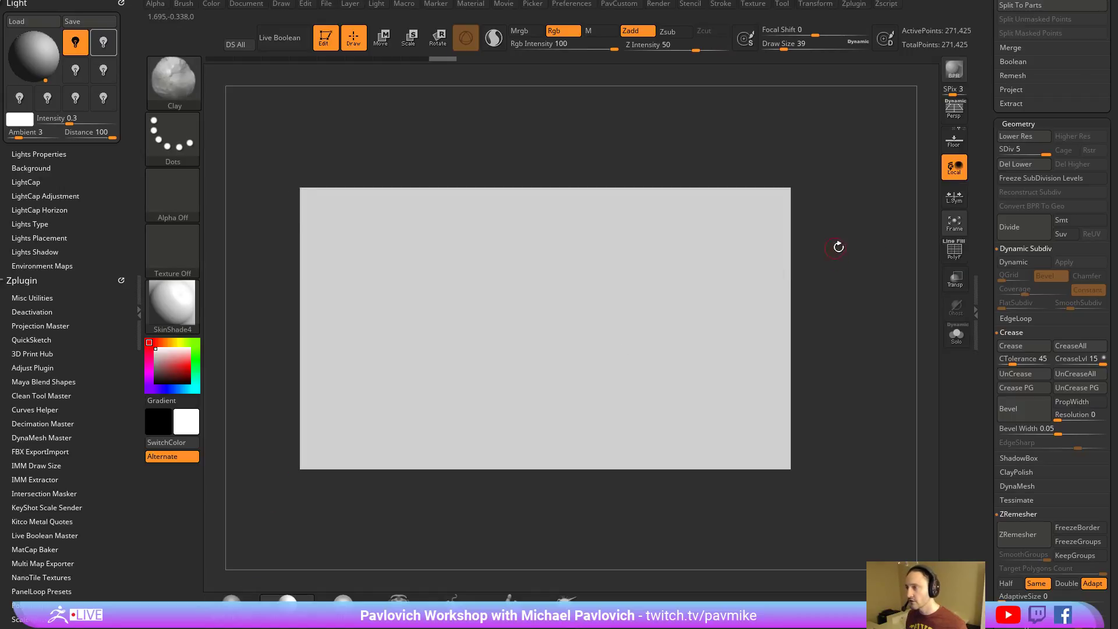
{"action": "key", "text": "f"}
{"action": "left_click", "coordinate": [155, 375]}
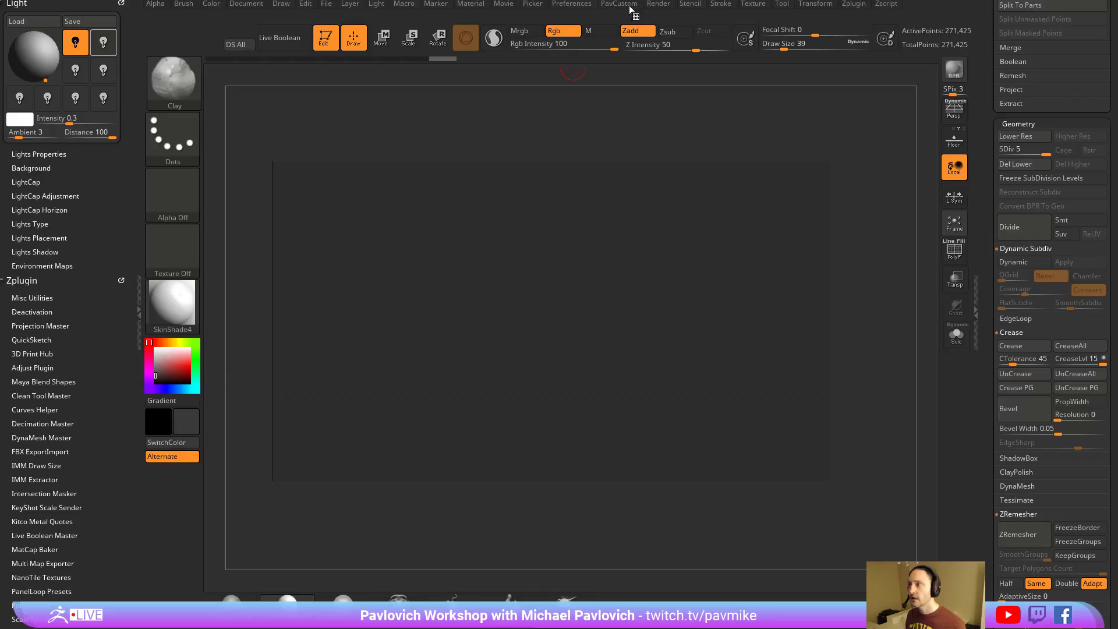
{"action": "left_click", "coordinate": [575, 33]}
{"action": "left_click_drag", "start_coordinate": [608, 140], "coordinate": [596, 149], "text": "alt"}
Select the Standard brush with only Rgb active and paint a wavy mirrored stroke across the rectangle's centre.
{"action": "key", "text": "b"}
{"action": "key", "text": "s"}
{"action": "key", "text": "t"}
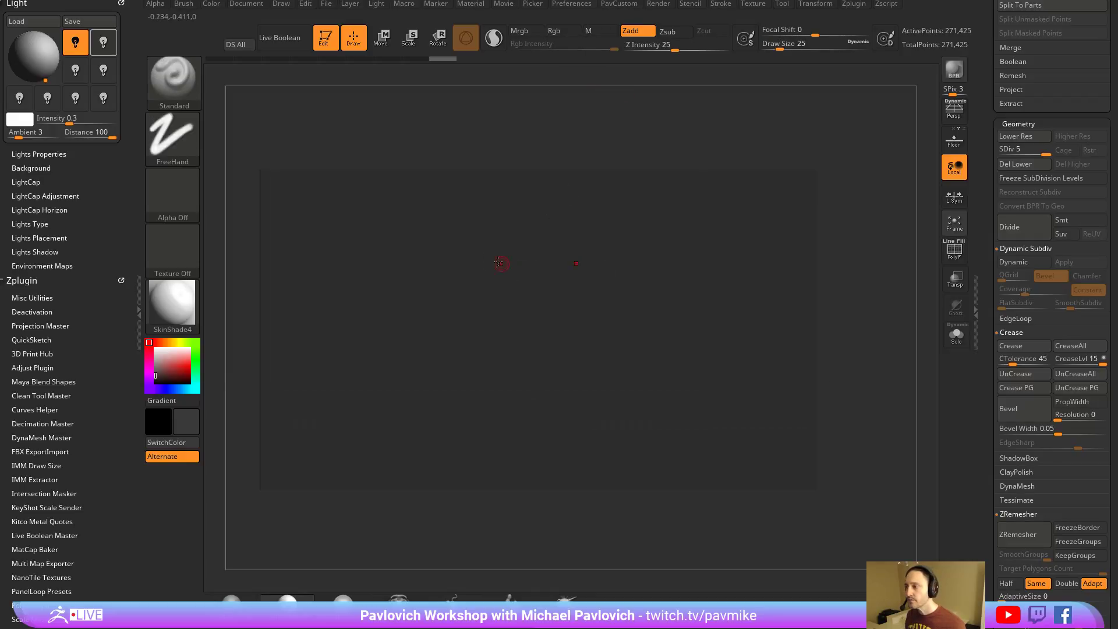
{"action": "left_click", "coordinate": [551, 34]}
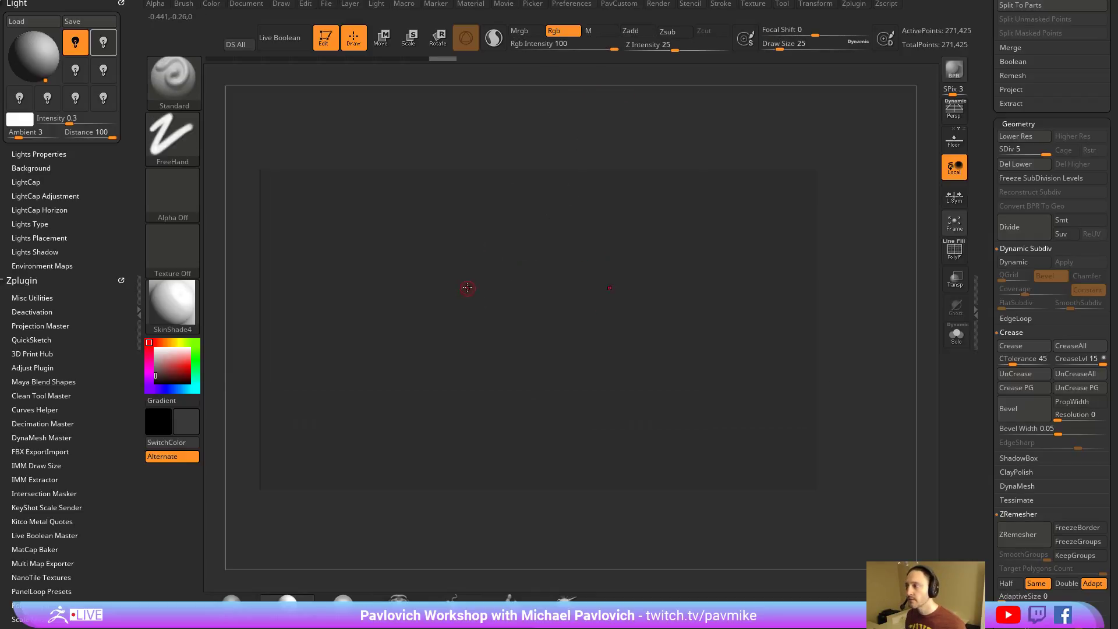
{"action": "left_click_drag", "start_coordinate": [453, 282], "coordinate": [524, 302]}
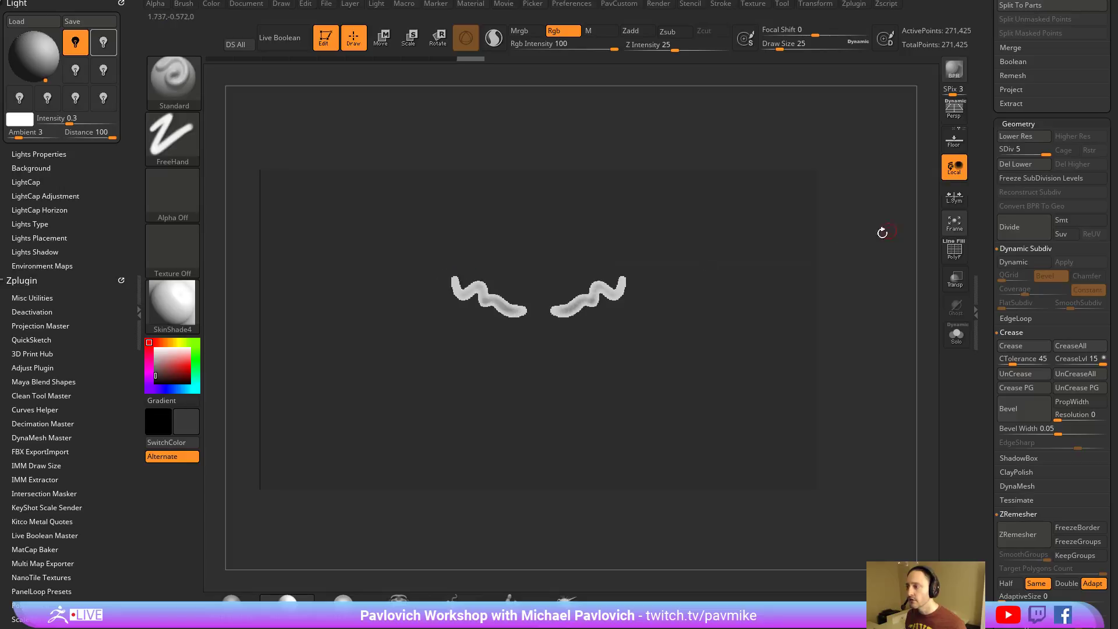
Paint dark mirrored brow and eye strokes near the rectangle's centre, using draw sizes 13 and 20.
{"action": "key", "text": "s"}
{"action": "left_click", "coordinate": [531, 309]}
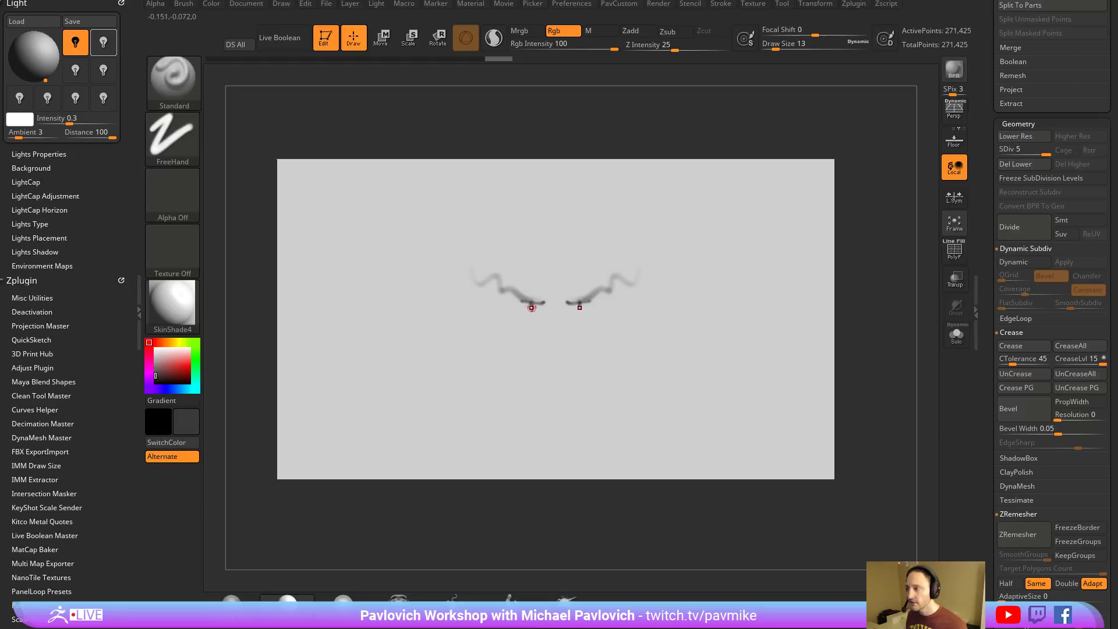
{"action": "mouse_move", "coordinate": [533, 304]}
{"action": "left_mouse_down"}
{"action": "mouse_move", "coordinate": [550, 317]}
{"action": "mouse_move", "coordinate": [519, 308]}
{"action": "mouse_move", "coordinate": [534, 323]}
{"action": "left_mouse_up"}
{"action": "key", "text": "s"}
{"action": "left_click", "coordinate": [531, 312]}
{"action": "key", "text": "s"}
{"action": "left_click", "coordinate": [525, 307]}
Try out the Paint and Pen Shadow brushes with mirrored test strokes below the brows.
{"action": "key", "text": "b"}
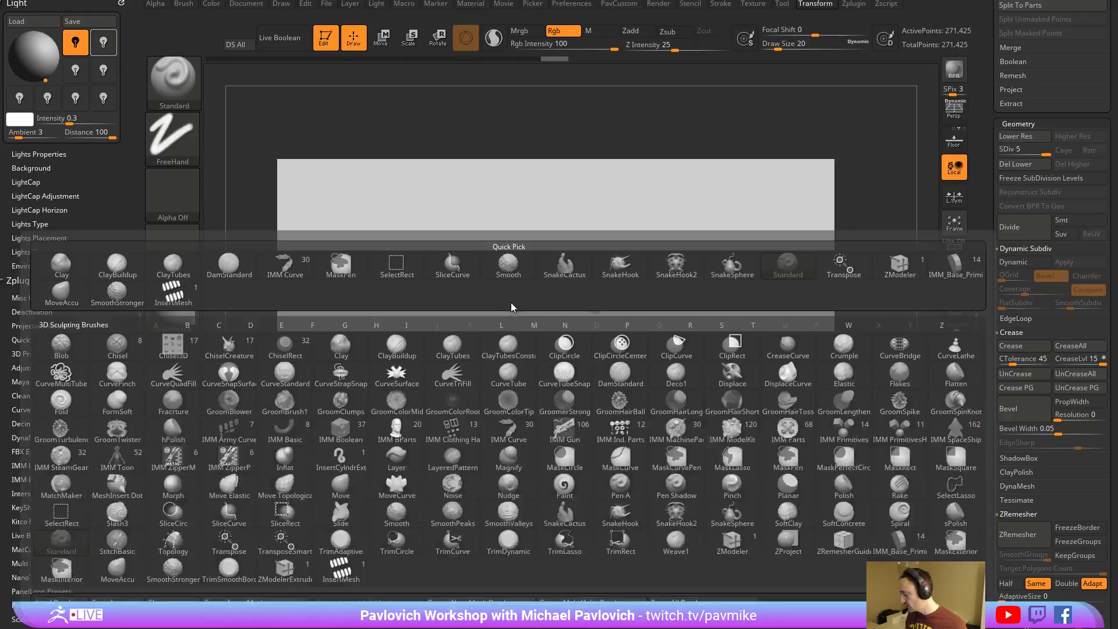
{"action": "key", "text": "p"}
{"action": "left_click", "coordinate": [565, 484]}
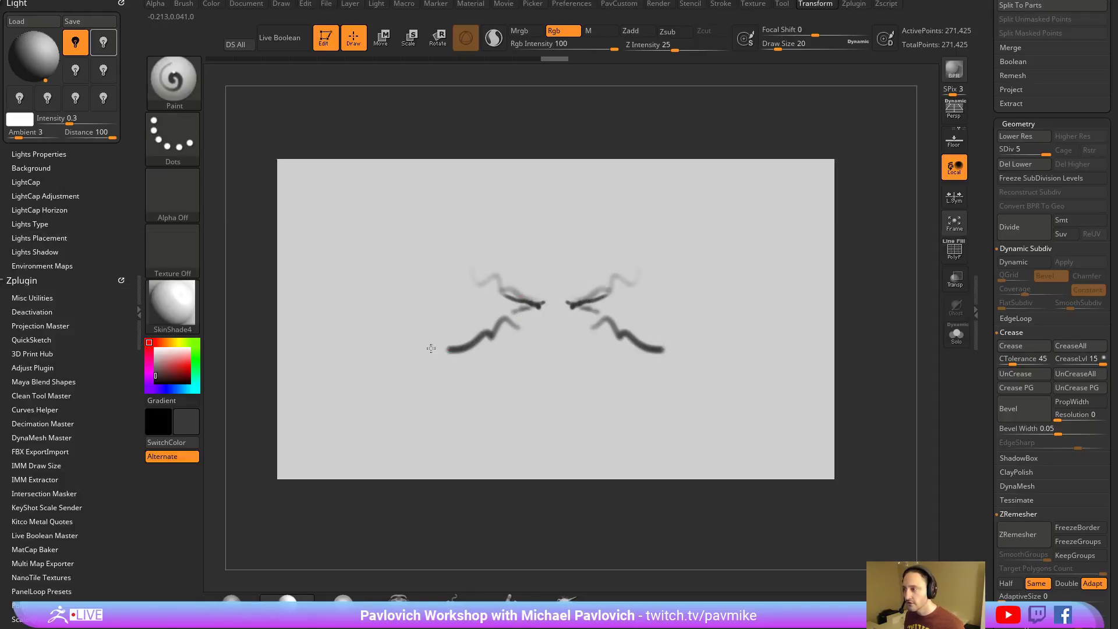
{"action": "key", "text": "b"}
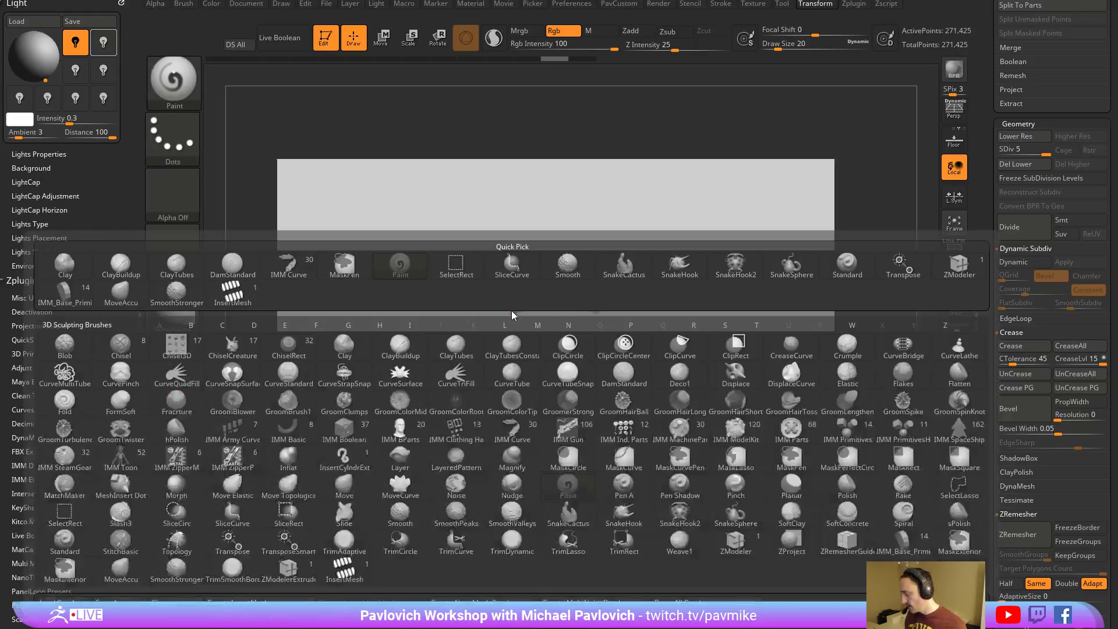
{"action": "key", "text": "p"}
{"action": "left_click", "coordinate": [680, 484]}
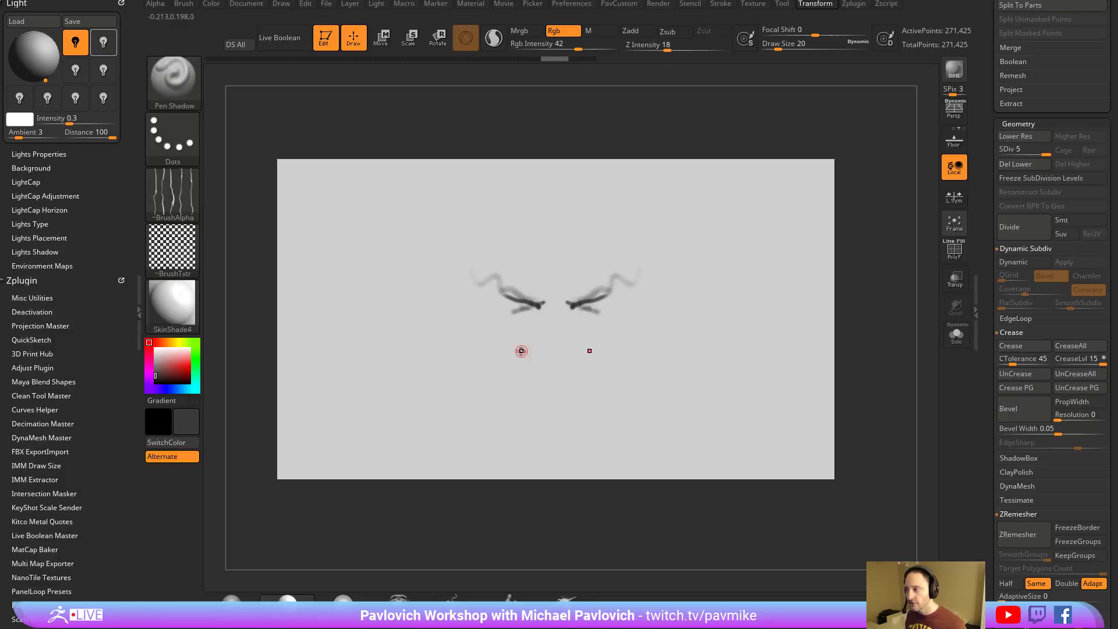
{"action": "mouse_move", "coordinate": [588, 352]}
{"action": "left_mouse_down"}
{"action": "mouse_move", "coordinate": [662, 356]}
{"action": "mouse_move", "coordinate": [738, 428]}
{"action": "left_mouse_up"}
{"action": "key", "text": "ctrl+z"}
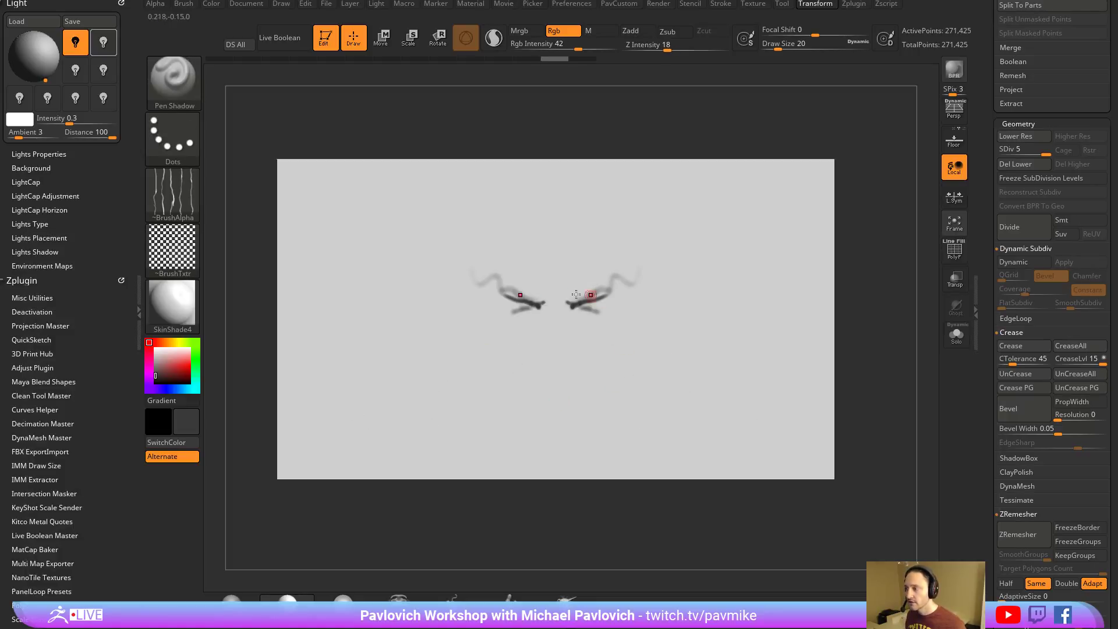
Switch back to the Standard brush and paint the lower eyes and the nose at draw size 16.
{"action": "key", "text": "b"}
{"action": "key", "text": "s"}
{"action": "key", "text": "t"}
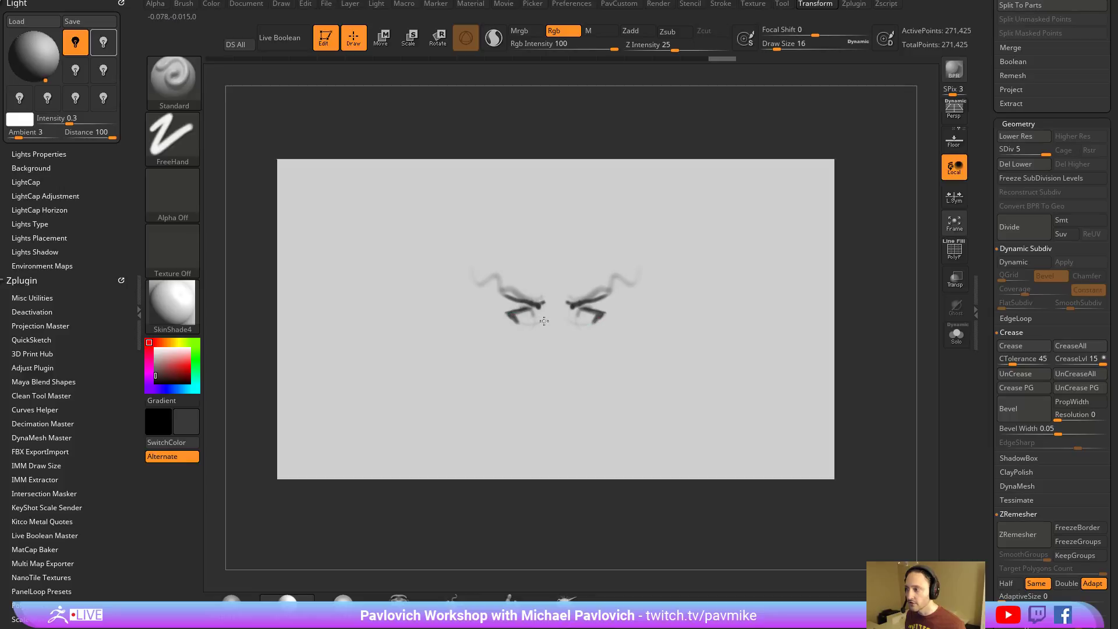
{"action": "left_click_drag", "start_coordinate": [544, 300], "coordinate": [546, 349]}
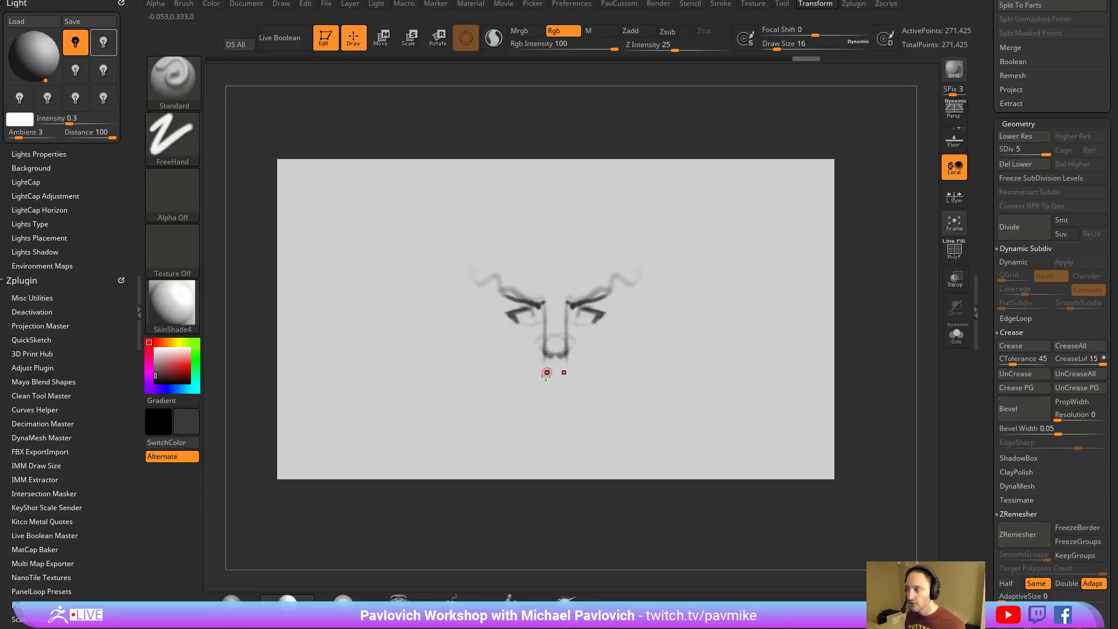
Paint the mouth and lower lip and shade the cheeks with a larger, softer brush.
{"action": "mouse_move", "coordinate": [584, 375]}
{"action": "left_mouse_down"}
{"action": "mouse_move", "coordinate": [548, 371]}
{"action": "mouse_move", "coordinate": [578, 380]}
{"action": "left_mouse_up"}
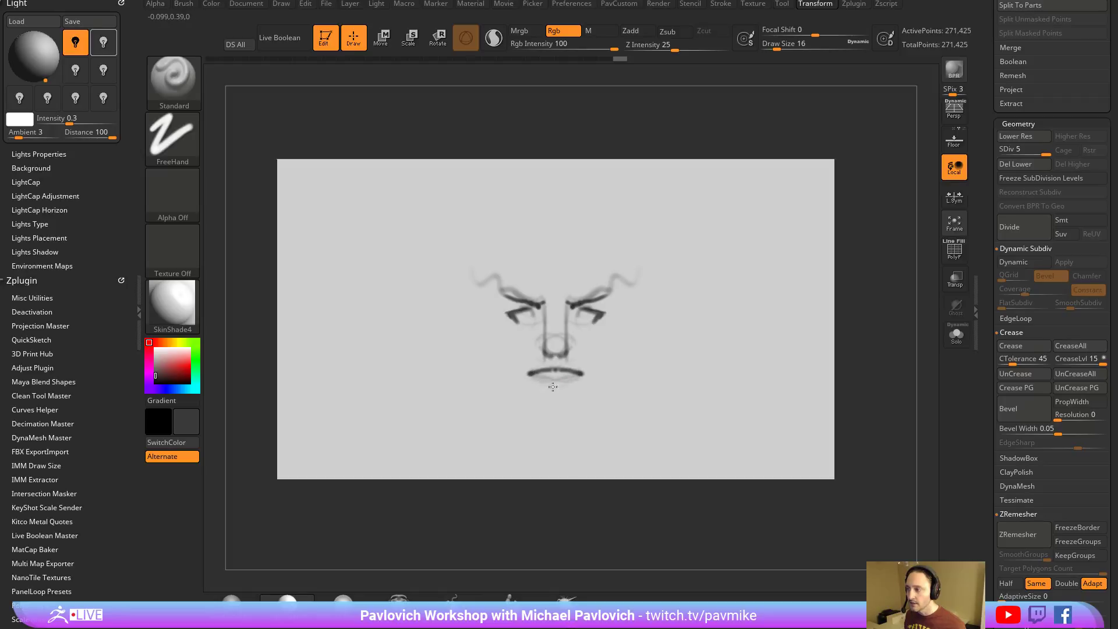
{"action": "left_click_drag", "start_coordinate": [499, 326], "coordinate": [514, 384]}
{"action": "key", "text": "s"}
{"action": "mouse_move", "coordinate": [495, 330]}
{"action": "left_mouse_down"}
{"action": "mouse_move", "coordinate": [513, 330]}
{"action": "mouse_move", "coordinate": [512, 370]}
{"action": "mouse_move", "coordinate": [528, 333]}
{"action": "left_mouse_up"}
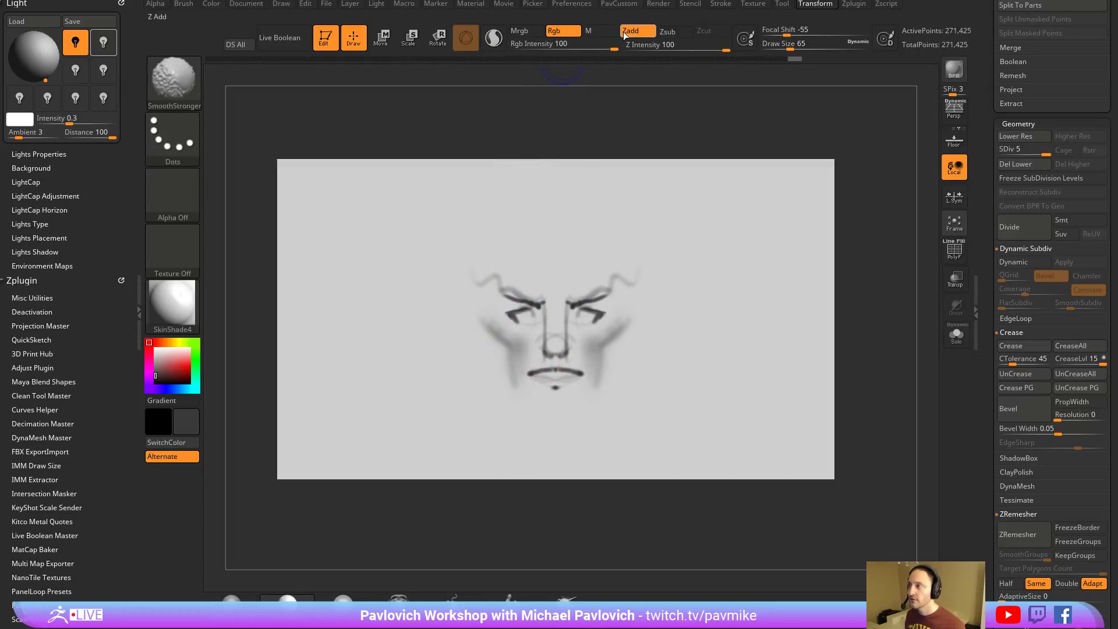
Smooth the painted brows, eyes and mouth, and repaint darker mirrored brows and upper eyes at draw size 18.
{"action": "mouse_move", "coordinate": [541, 275]}
{"action": "left_mouse_down", "text": "shift"}
{"action": "mouse_move", "coordinate": [514, 322]}
{"action": "mouse_move", "coordinate": [533, 303]}
{"action": "left_mouse_up", "text": "shift"}
{"action": "left_click_drag", "start_coordinate": [533, 373], "coordinate": [579, 374], "text": "shift"}
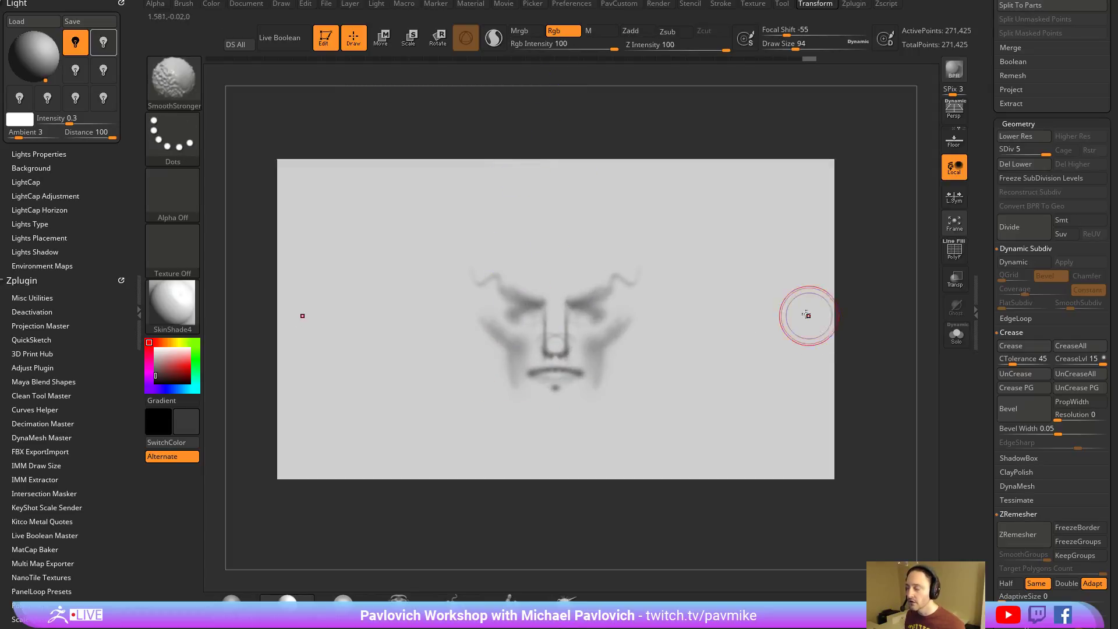
{"action": "key", "text": "s"}
{"action": "left_click_drag", "start_coordinate": [536, 332], "coordinate": [518, 318]}
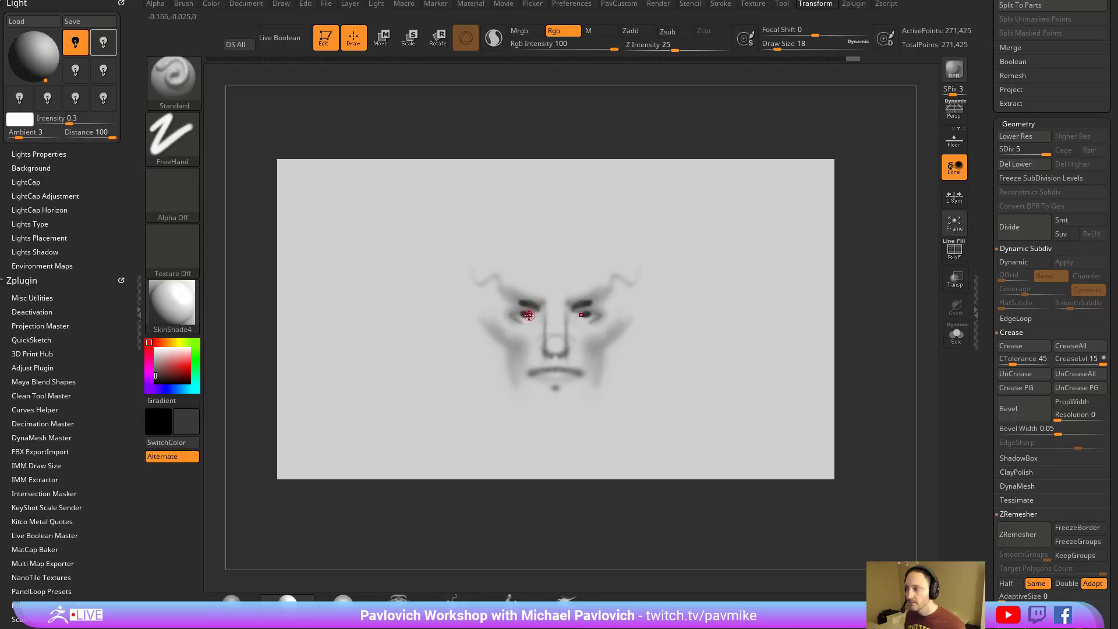
Outline the jaw and skull and paint dark hair, ears and long sidelocks at draw size 46.
{"action": "key", "text": "s"}
{"action": "mouse_move", "coordinate": [507, 315]}
{"action": "left_mouse_down"}
{"action": "mouse_move", "coordinate": [529, 325]}
{"action": "mouse_move", "coordinate": [505, 382]}
{"action": "left_mouse_up"}
{"action": "left_click_drag", "start_coordinate": [481, 337], "coordinate": [534, 420]}
{"action": "mouse_move", "coordinate": [511, 370]}
{"action": "left_mouse_down"}
{"action": "mouse_move", "coordinate": [540, 407]}
{"action": "mouse_move", "coordinate": [469, 330]}
{"action": "mouse_move", "coordinate": [483, 344]}
{"action": "mouse_move", "coordinate": [516, 257]}
{"action": "mouse_move", "coordinate": [507, 266]}
{"action": "mouse_move", "coordinate": [555, 239]}
{"action": "mouse_move", "coordinate": [531, 257]}
{"action": "left_mouse_up"}
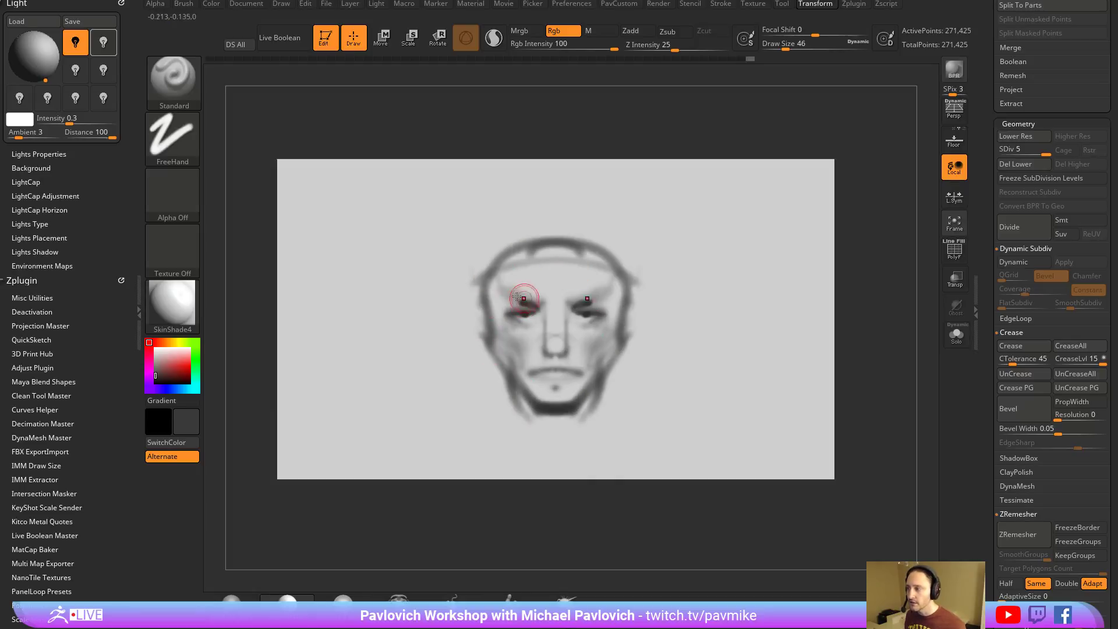
{"action": "mouse_move", "coordinate": [492, 297]}
{"action": "left_mouse_down"}
{"action": "mouse_move", "coordinate": [519, 303]}
{"action": "mouse_move", "coordinate": [544, 342]}
{"action": "mouse_move", "coordinate": [529, 319]}
{"action": "mouse_move", "coordinate": [523, 379]}
{"action": "mouse_move", "coordinate": [482, 342]}
{"action": "mouse_move", "coordinate": [489, 352]}
{"action": "mouse_move", "coordinate": [481, 281]}
{"action": "mouse_move", "coordinate": [487, 254]}
{"action": "mouse_move", "coordinate": [550, 224]}
{"action": "mouse_move", "coordinate": [495, 273]}
{"action": "mouse_move", "coordinate": [491, 437]}
{"action": "left_mouse_up"}
{"action": "mouse_move", "coordinate": [512, 257]}
{"action": "left_mouse_down"}
{"action": "mouse_move", "coordinate": [502, 244]}
{"action": "mouse_move", "coordinate": [538, 287]}
{"action": "mouse_move", "coordinate": [554, 243]}
{"action": "mouse_move", "coordinate": [507, 281]}
{"action": "left_mouse_up"}
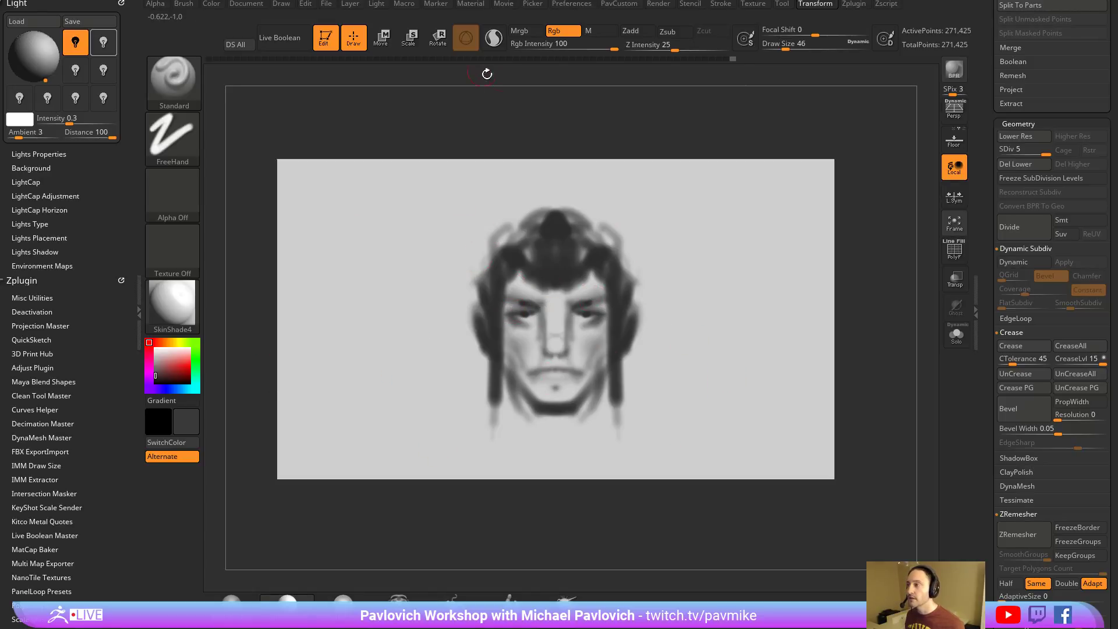
Set the RGB intensity to 10 and choose white as the paint colour.
{"action": "left_click", "coordinate": [559, 43]}
{"action": "type", "text": "10"}
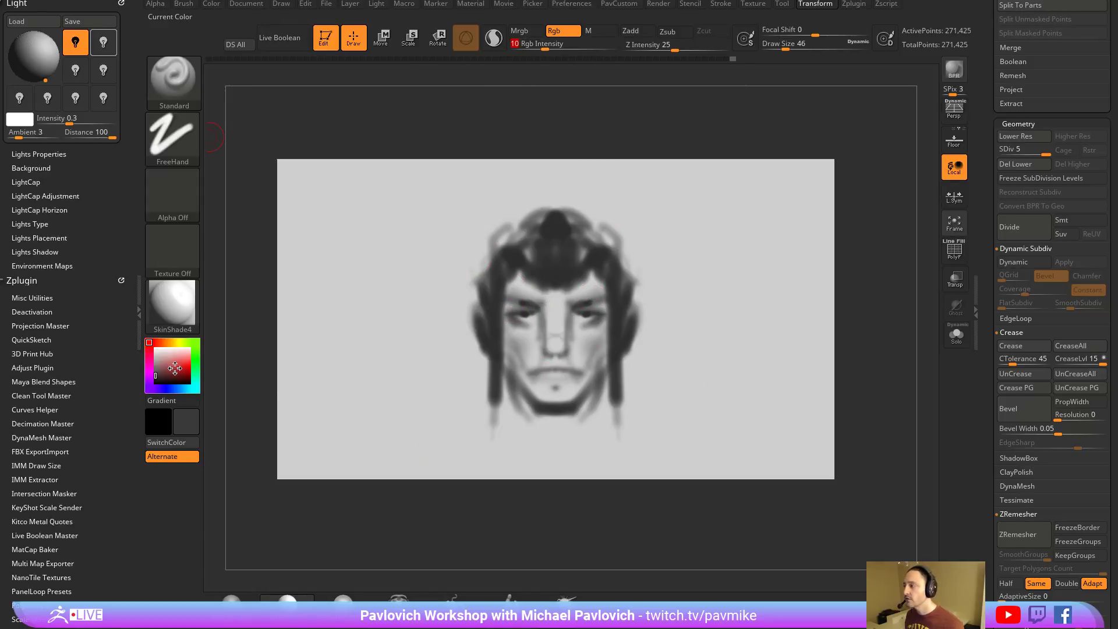
{"action": "left_click", "coordinate": [156, 349]}
Remove the docked Light and Zplugin palettes from the side tray.
{"action": "left_click", "coordinate": [209, 4]}
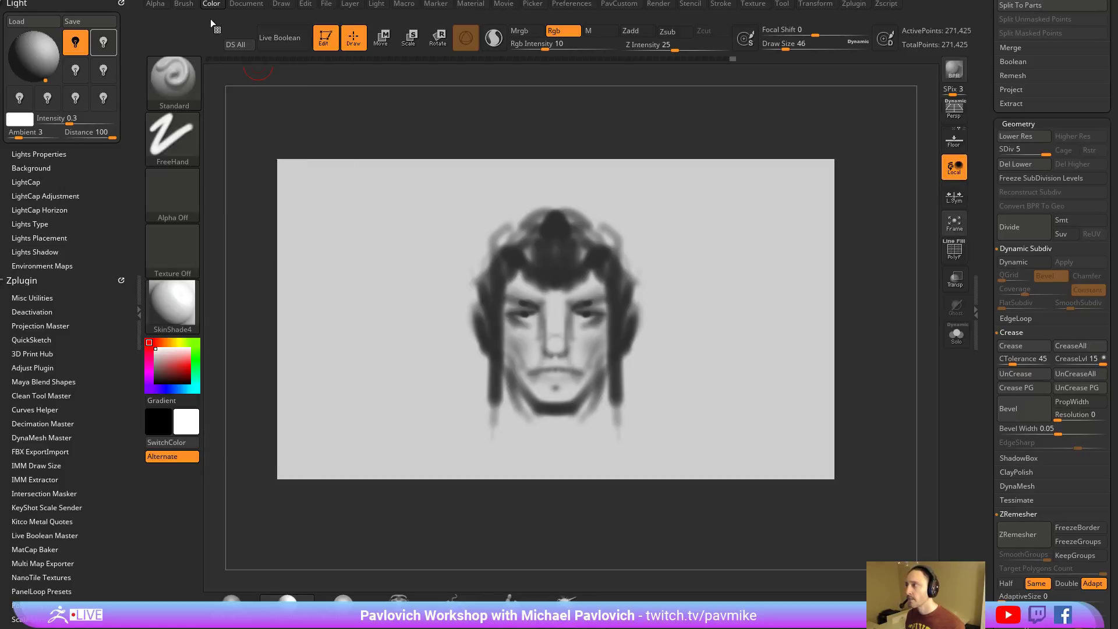
{"action": "left_click_drag", "start_coordinate": [299, 116], "coordinate": [253, 69]}
{"action": "left_click", "coordinate": [121, 4]}
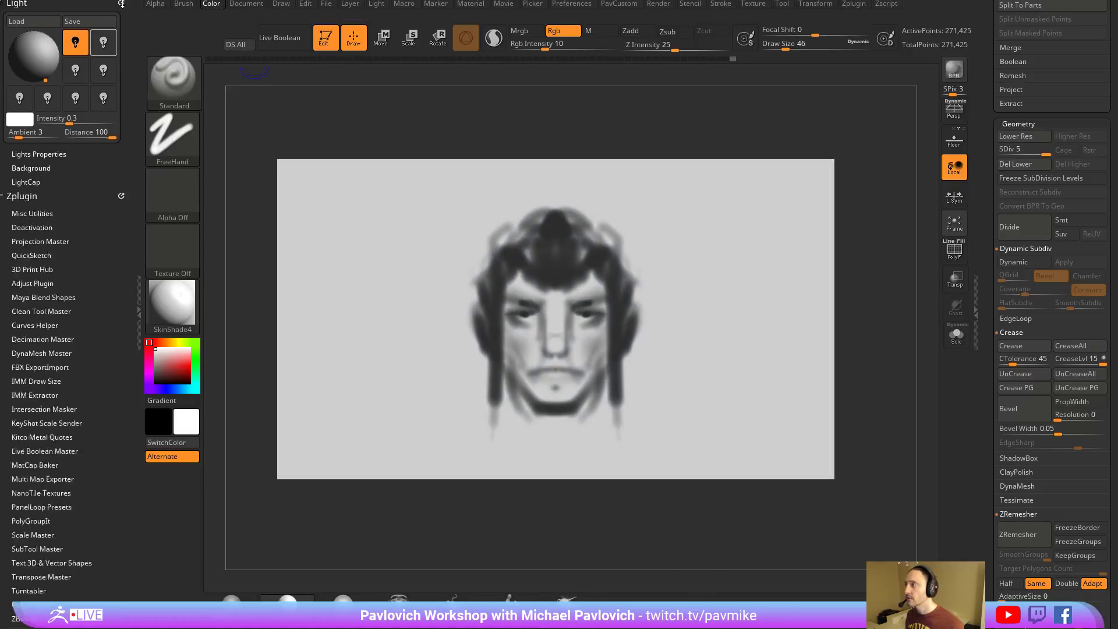
{"action": "left_click", "coordinate": [121, 3]}
{"action": "left_click", "coordinate": [121, 4]}
{"action": "left_click", "coordinate": [121, 3]}
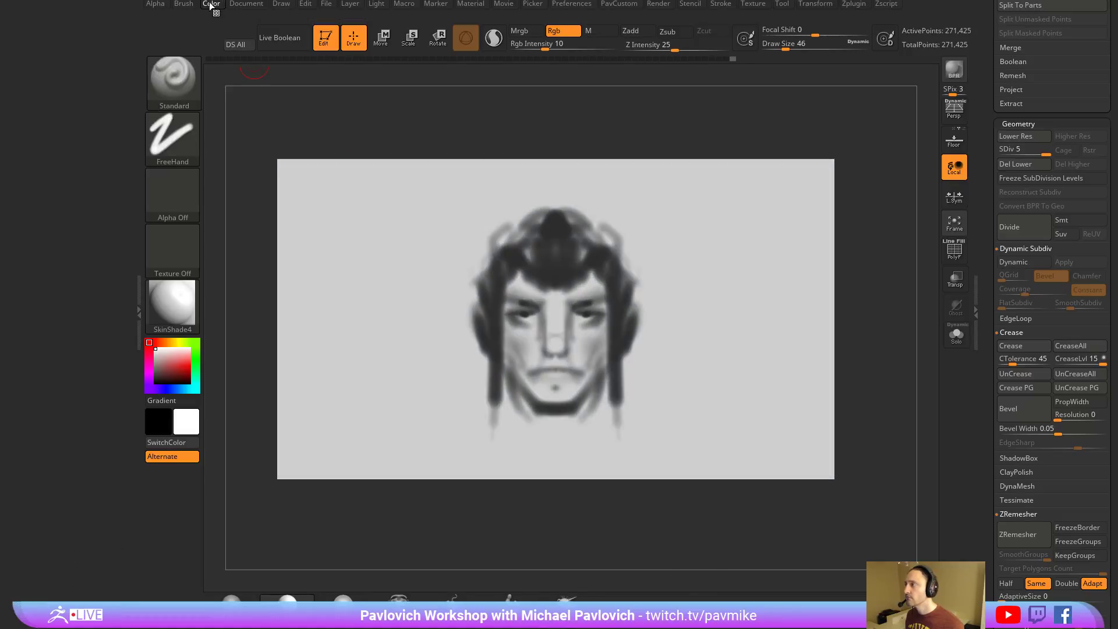
Fade the face sketch by repeatedly filling the plane with white at an RGB intensity of 12.
{"action": "key", "text": "ctrl+f"}
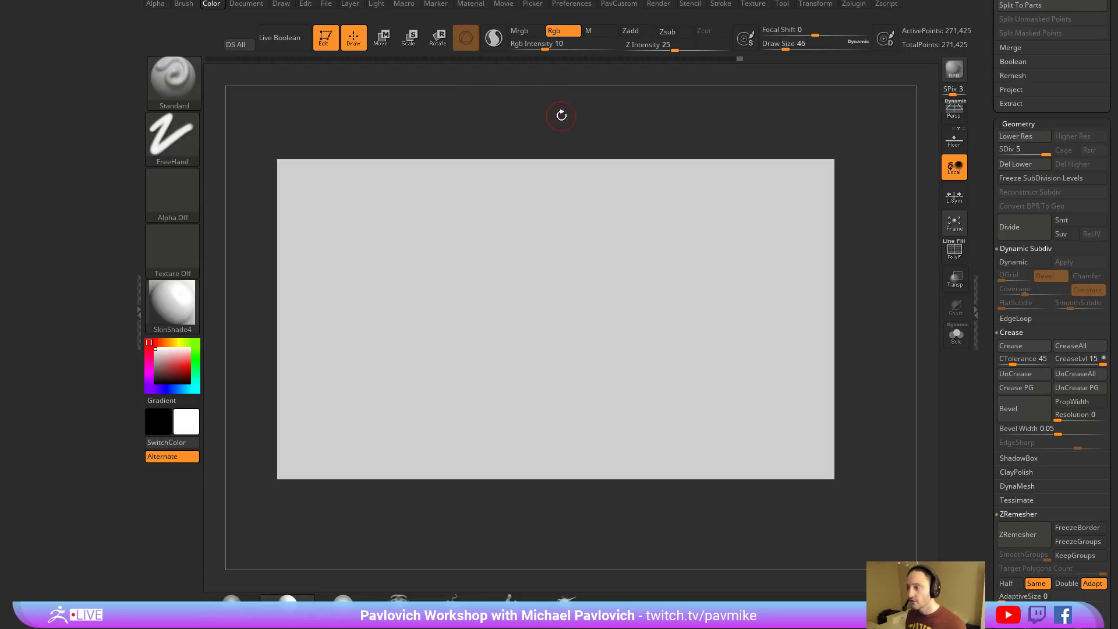
{"action": "key", "text": "ctrl+z"}
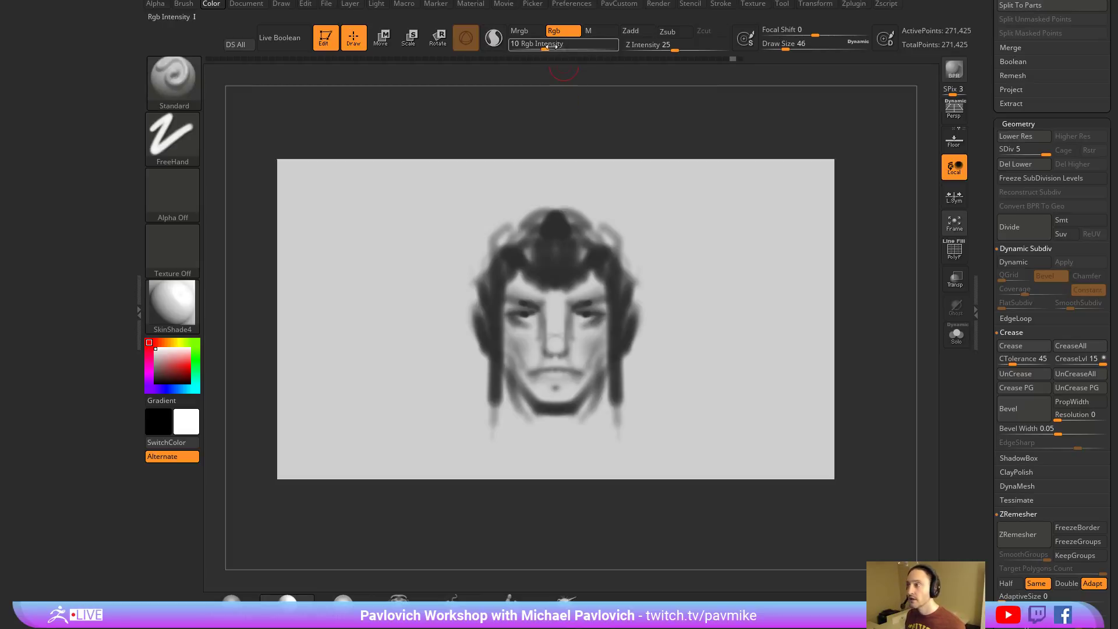
{"action": "key", "text": "Return"}
{"action": "key", "text": "ctrl+f"}
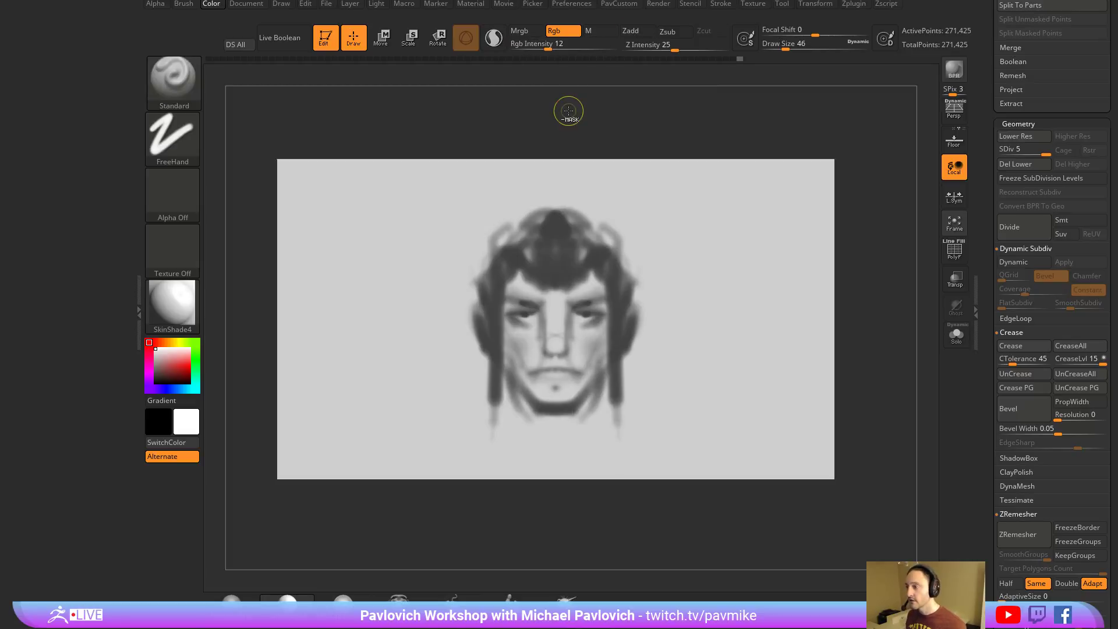
{"action": "key", "text": "ctrl+f"}
{"action": "key", "text": "ctrl+f"}
{"action": "key", "text": "ctrl+f"}
{"action": "key", "text": "ctrl+f"}
{"action": "key", "text": "ctrl+f"}
{"action": "key", "text": "ctrl+f"}
{"action": "key", "text": "ctrl+f"}
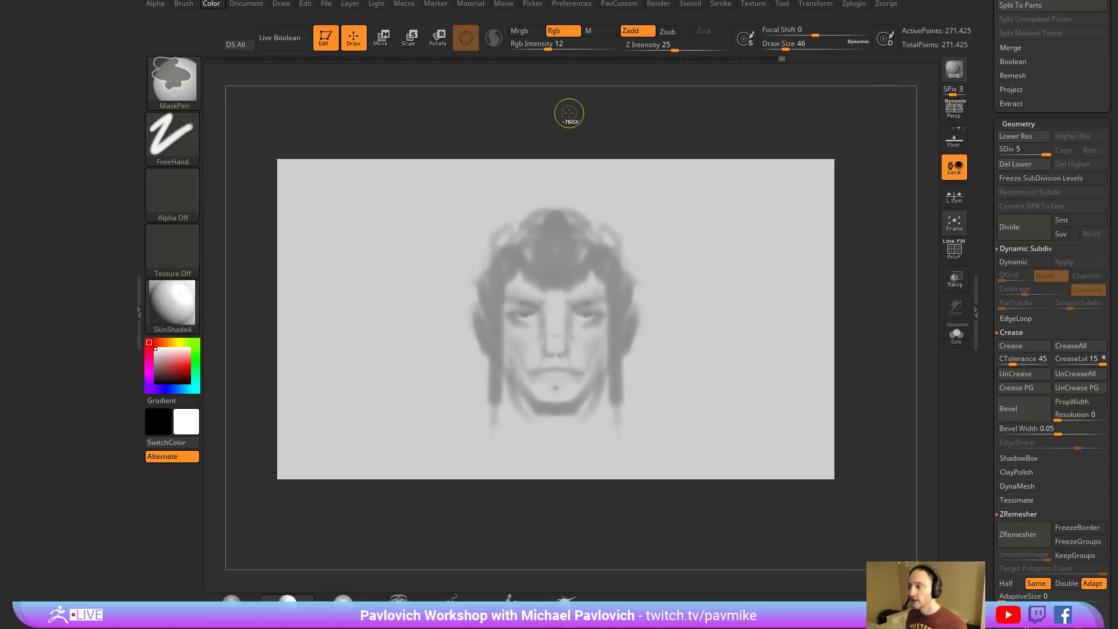
{"action": "key", "text": "ctrl+f"}
{"action": "key", "text": "ctrl+f"}
{"action": "key", "text": "ctrl+f"}
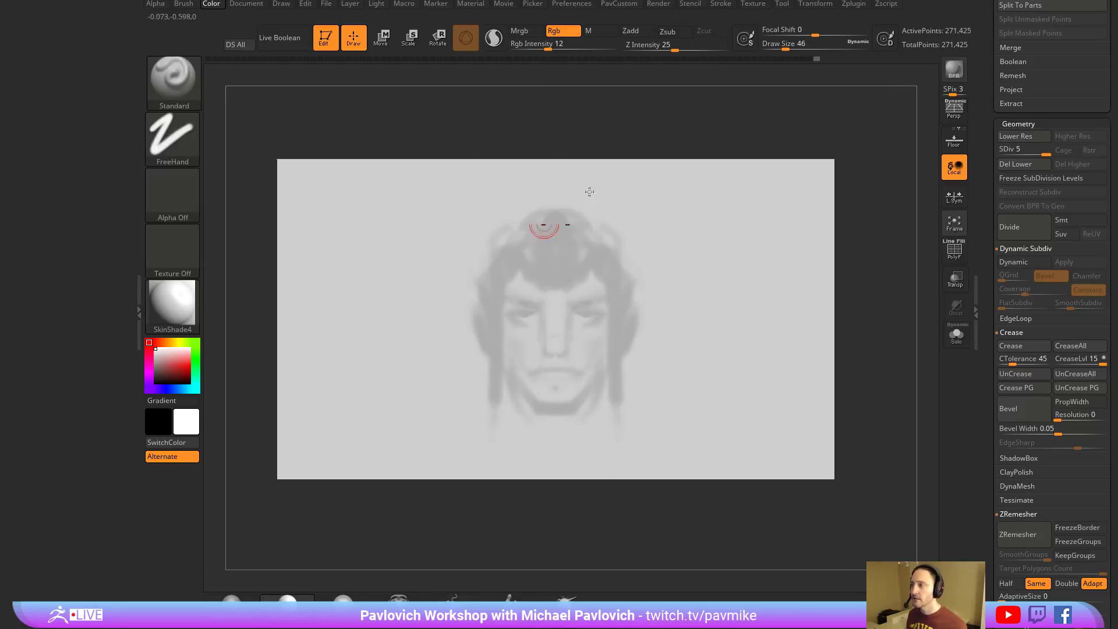
Paint crisp black brows, eyes, nostrils and a mouth line over the faded sketch at RGB intensity 60 and draw size 9.
{"action": "key", "text": "s"}
{"action": "left_click", "coordinate": [617, 107]}
{"action": "mouse_move", "coordinate": [626, 107]}
{"action": "left_mouse_down", "text": "alt"}
{"action": "mouse_move", "coordinate": [703, 107]}
{"action": "mouse_move", "coordinate": [688, 93]}
{"action": "left_mouse_up", "text": "alt"}
{"action": "key", "text": "s"}
{"action": "left_click", "coordinate": [672, 87]}
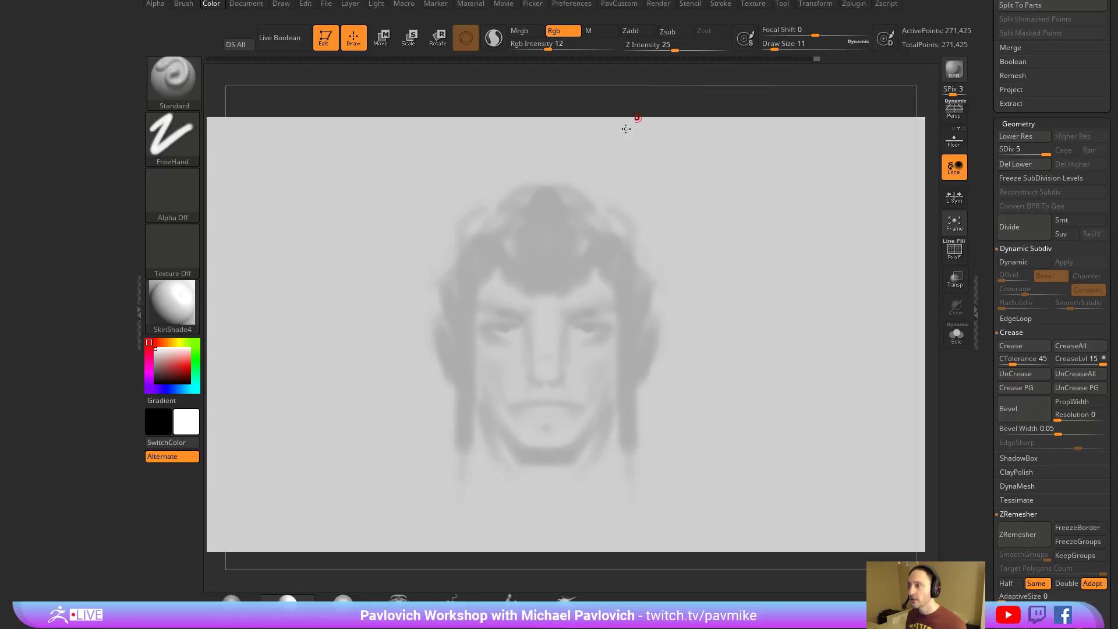
{"action": "left_click_drag", "start_coordinate": [572, 47], "coordinate": [591, 47]}
{"action": "key", "text": "s"}
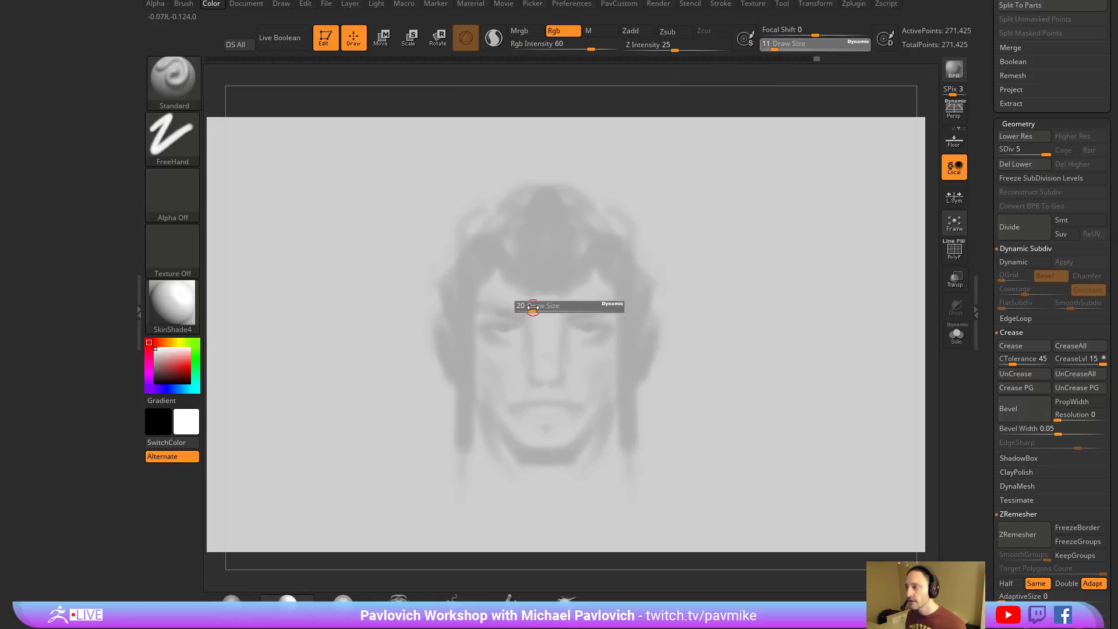
{"action": "left_click", "coordinate": [530, 308]}
{"action": "left_click", "coordinate": [155, 382]}
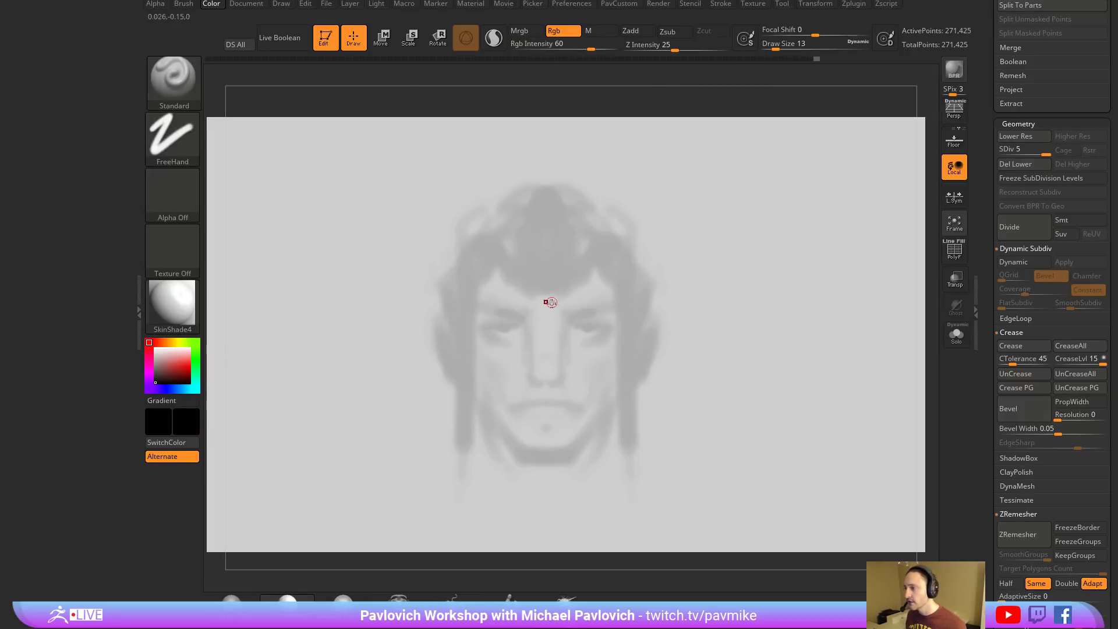
{"action": "key", "text": "s"}
{"action": "key", "text": "bracketleft"}
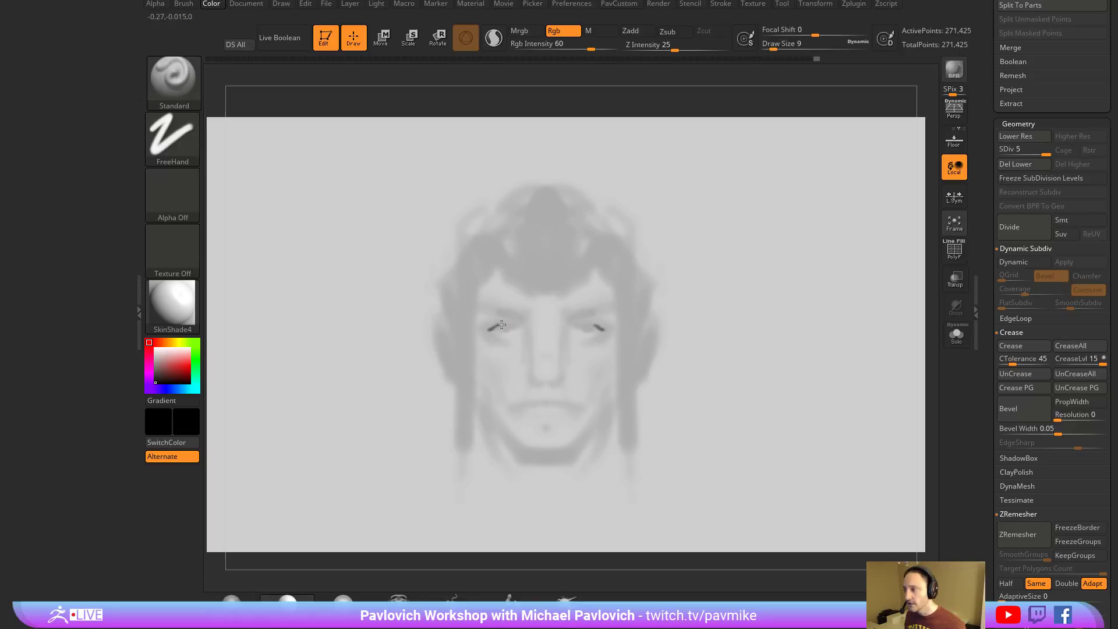
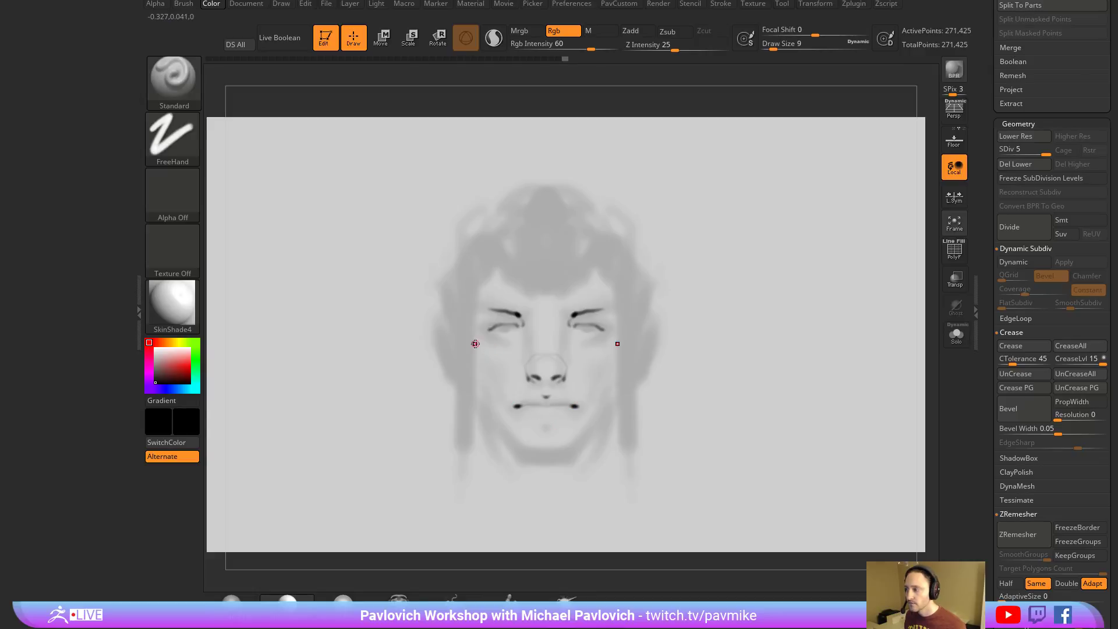
Shade the hollows below the cheekbones with soft mirrored black strokes, using draw sizes 68 and 44.
{"action": "key", "text": "s"}
{"action": "left_click_drag", "start_coordinate": [495, 380], "coordinate": [512, 379]}
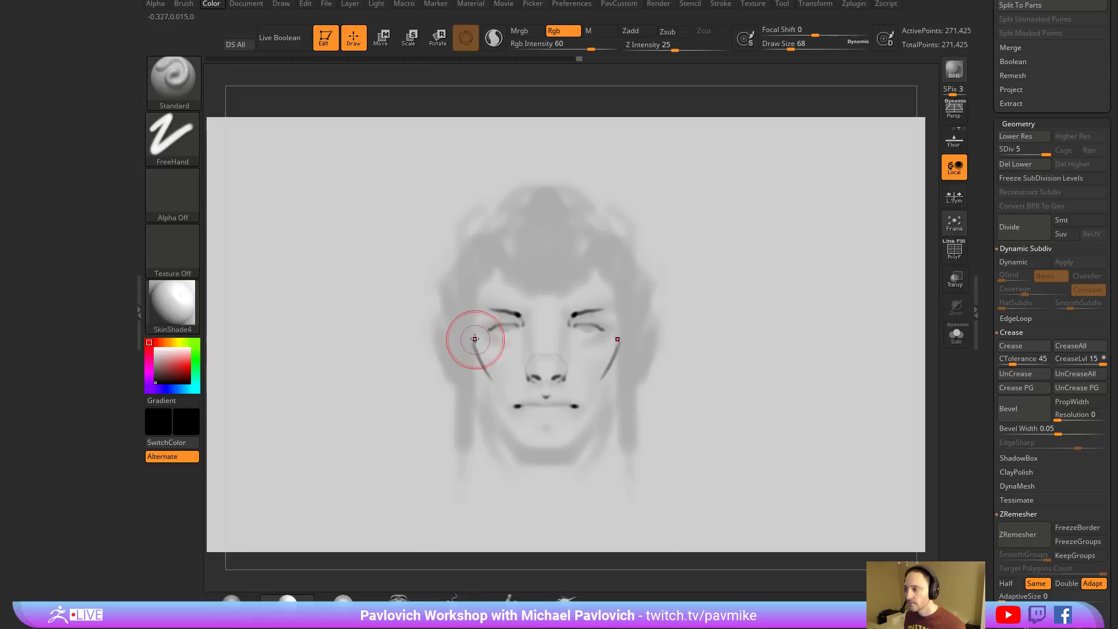
{"action": "mouse_move", "coordinate": [474, 338]}
{"action": "left_mouse_down"}
{"action": "mouse_move", "coordinate": [500, 381]}
{"action": "mouse_move", "coordinate": [497, 372]}
{"action": "left_mouse_up"}
{"action": "key", "text": "s"}
{"action": "left_click_drag", "start_coordinate": [500, 368], "coordinate": [492, 368]}
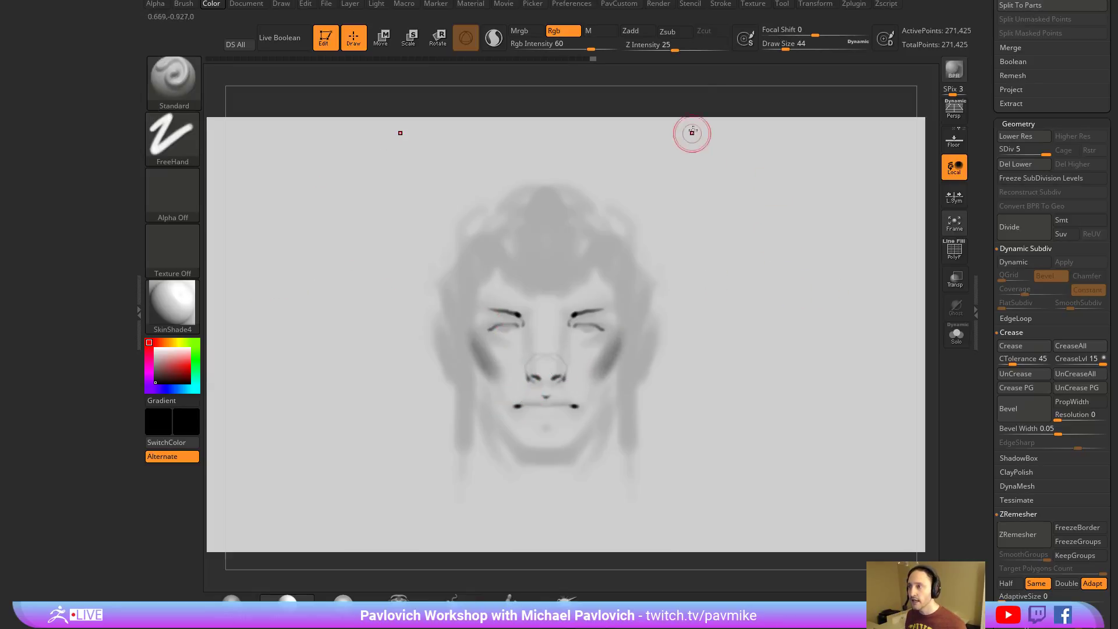
Switch to the Move brush and try reshaping the painted face at draw sizes 274 and 128.
{"action": "left_click_drag", "start_coordinate": [706, 108], "coordinate": [706, 98], "text": "alt"}
{"action": "key", "text": "b"}
{"action": "key", "text": "m"}
{"action": "key", "text": "v"}
{"action": "key", "text": "s"}
{"action": "left_click_drag", "start_coordinate": [538, 306], "coordinate": [559, 314]}
{"action": "key", "text": "s"}
{"action": "mouse_move", "coordinate": [625, 121]}
{"action": "left_mouse_down"}
{"action": "mouse_move", "coordinate": [536, 337]}
{"action": "mouse_move", "coordinate": [559, 336]}
{"action": "mouse_move", "coordinate": [559, 314]}
{"action": "left_mouse_up"}
{"action": "mouse_move", "coordinate": [873, 291]}
{"action": "left_mouse_down"}
{"action": "mouse_move", "coordinate": [723, 296]}
{"action": "mouse_move", "coordinate": [763, 287]}
{"action": "left_mouse_up"}
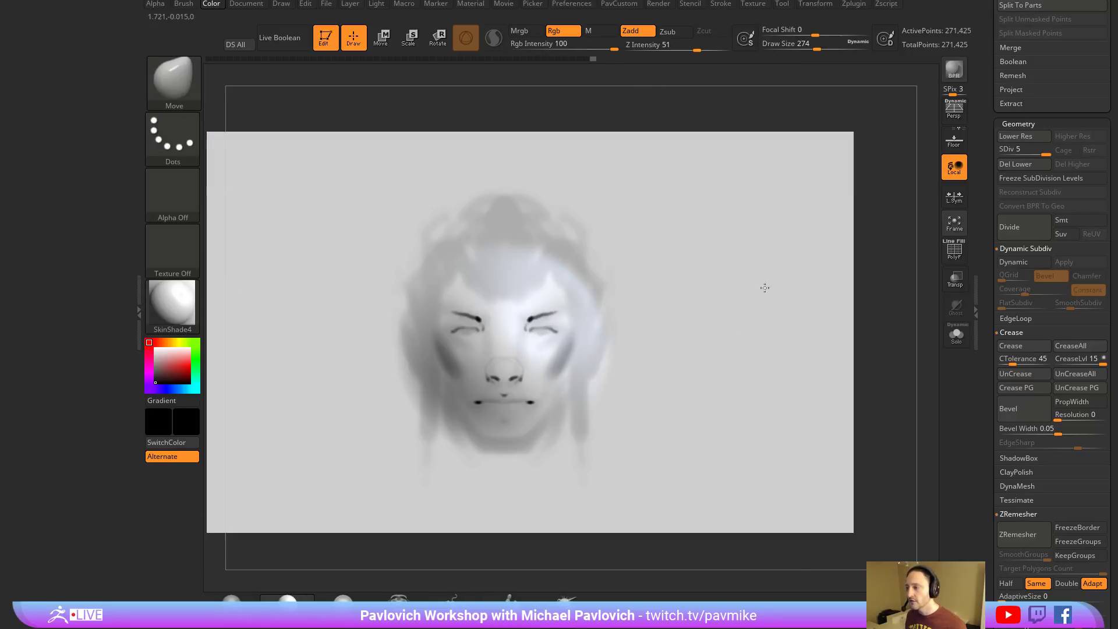
{"action": "key", "text": "s"}
{"action": "mouse_move", "coordinate": [516, 316]}
{"action": "left_mouse_down"}
{"action": "mouse_move", "coordinate": [476, 312]}
{"action": "mouse_move", "coordinate": [490, 337]}
{"action": "mouse_move", "coordinate": [474, 344]}
{"action": "left_mouse_up"}
{"action": "key", "text": "s"}
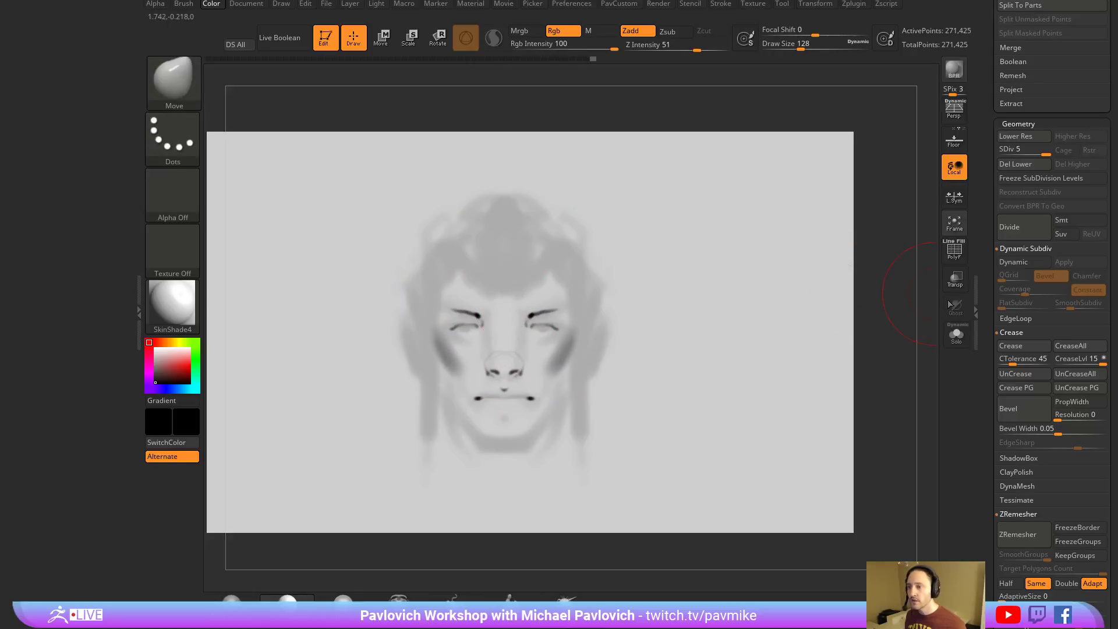
Lower the plane to subdivision level 3 and reshape the eyes, cheeks and mouth corners with the Move brush.
{"action": "scroll", "coordinate": [984, 310], "scroll_direction": "down", "scroll_amount": 1}
{"action": "left_click_drag", "start_coordinate": [1047, 134], "coordinate": [1001, 134]}
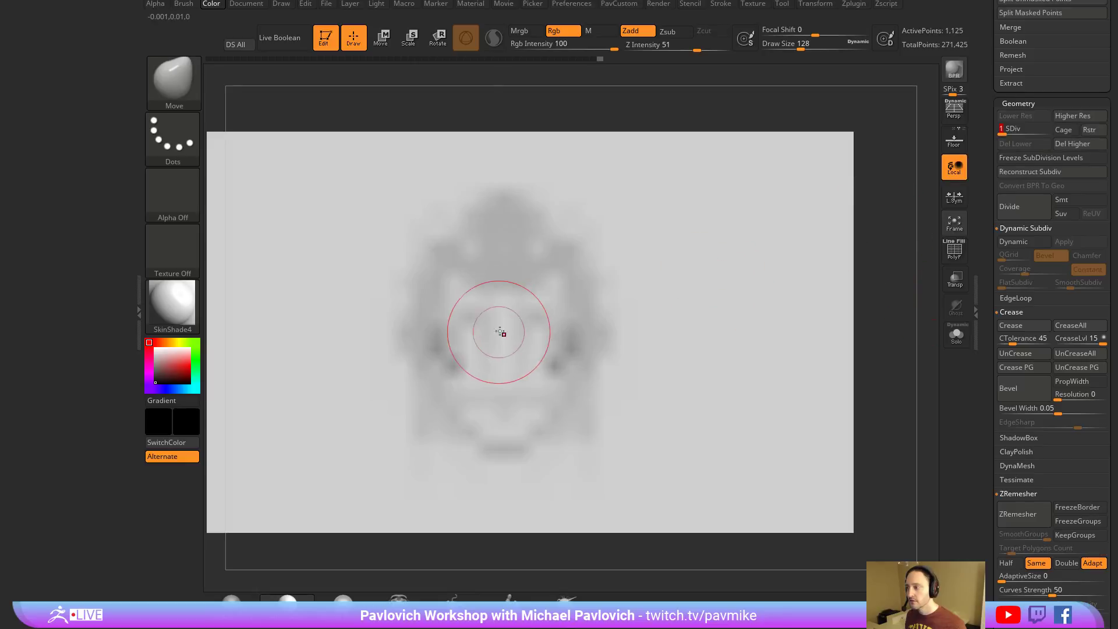
{"action": "key", "text": "d"}
{"action": "key", "text": "d"}
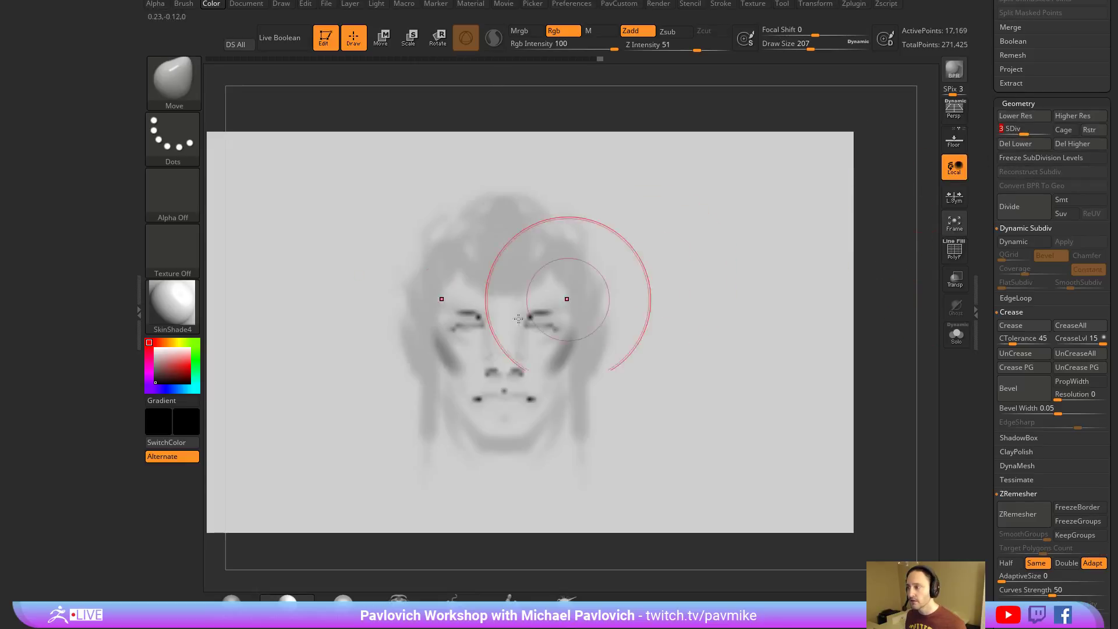
{"action": "left_click_drag", "start_coordinate": [448, 333], "coordinate": [446, 338]}
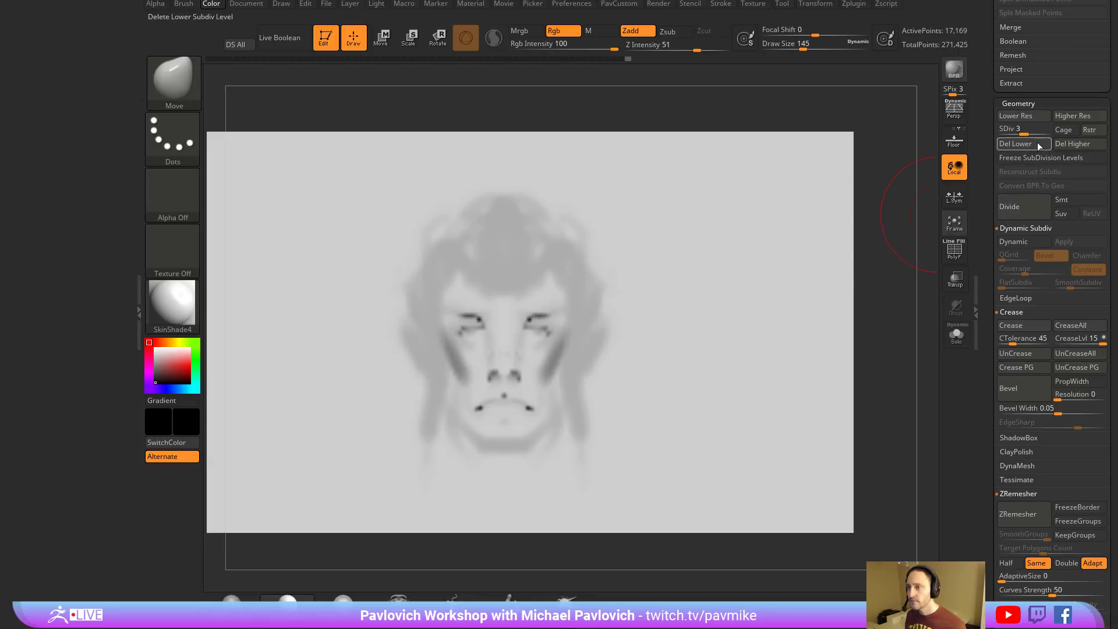
Return the plane to subdivision level 5, narrow the mouth with the Move brush, and set the draw size to 11.
{"action": "key", "text": "d"}
{"action": "key", "text": "d"}
{"action": "mouse_move", "coordinate": [474, 361]}
{"action": "left_mouse_down"}
{"action": "mouse_move", "coordinate": [497, 382]}
{"action": "mouse_move", "coordinate": [469, 404]}
{"action": "left_mouse_up"}
{"action": "key", "text": "["}
{"action": "type", "text": "s11"}
{"action": "key", "text": "Return"}
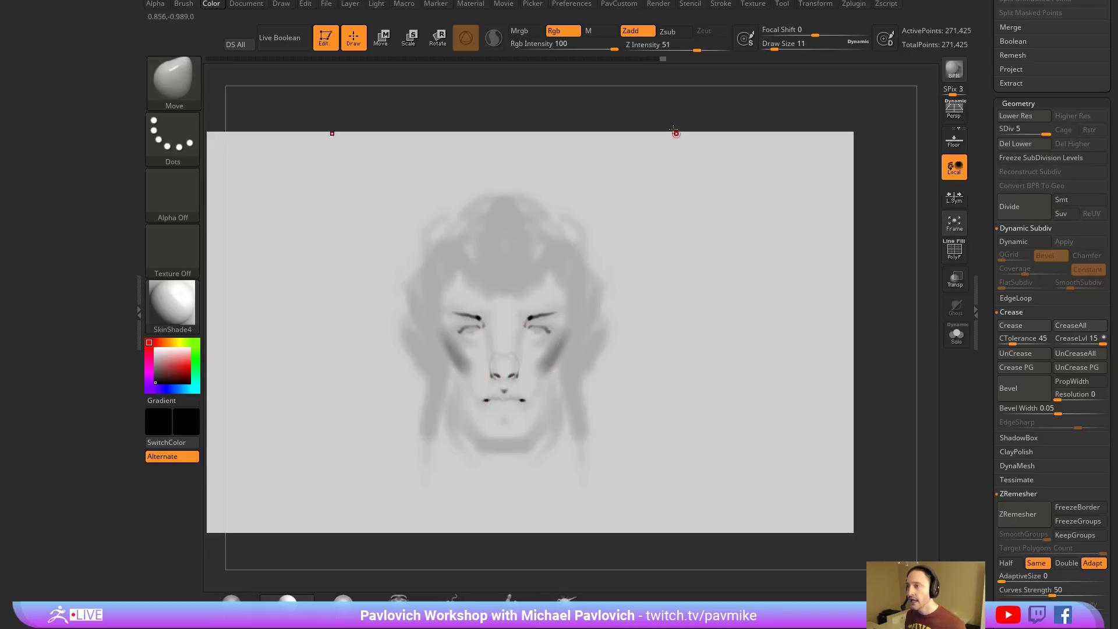
{"action": "left_click", "coordinate": [816, 5]}
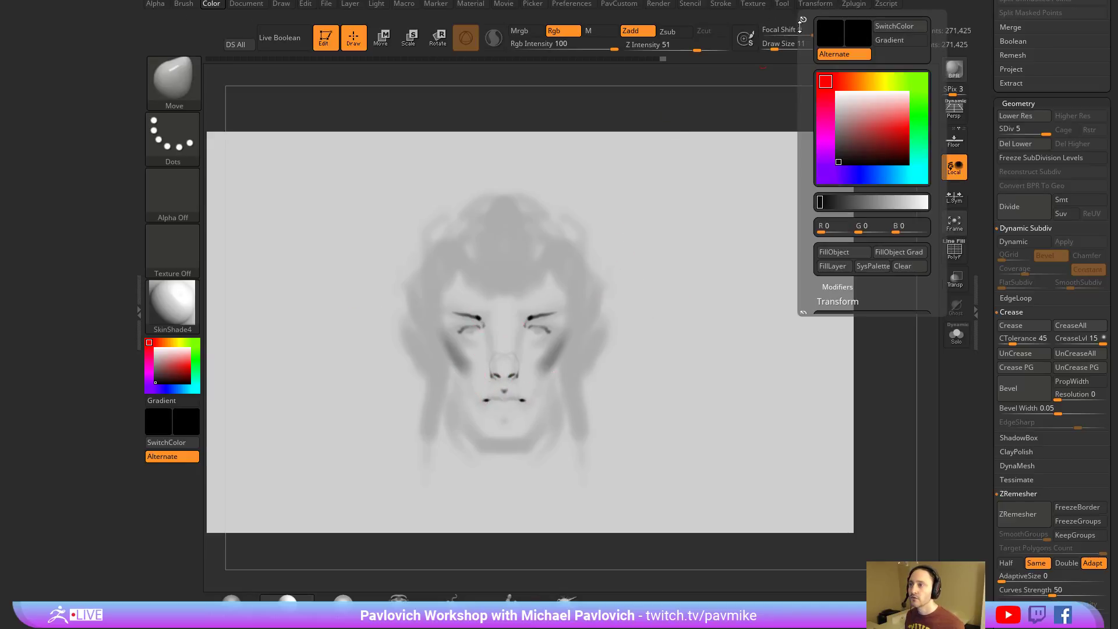
{"action": "left_click_drag", "start_coordinate": [476, 140], "coordinate": [9, 161]}
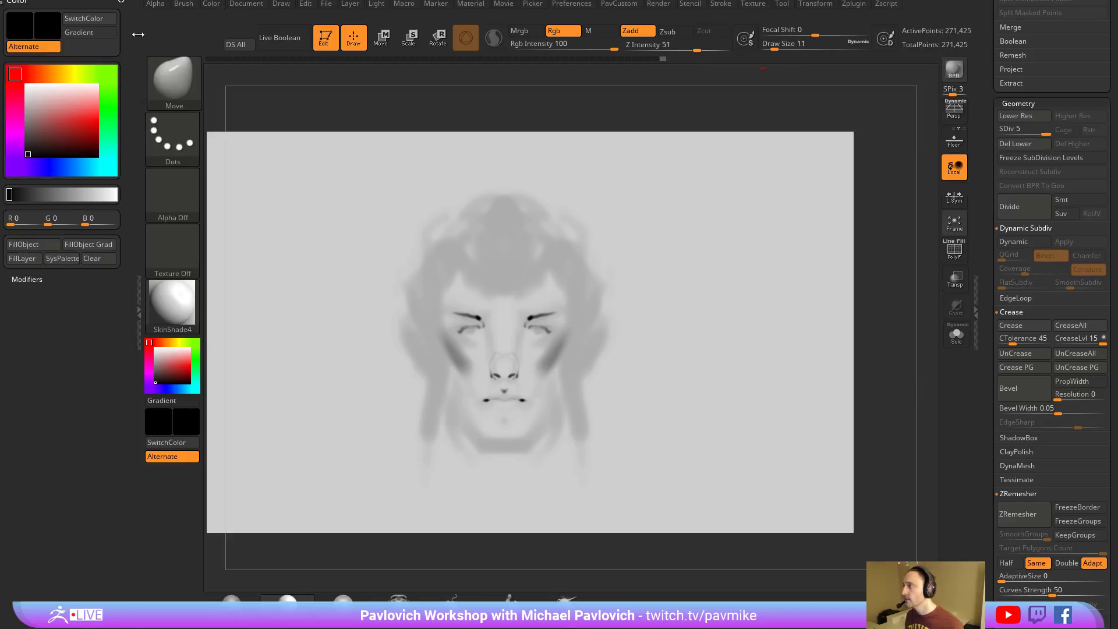
{"action": "left_click", "coordinate": [121, 1]}
Dock the Transform palette in the side tray and switch symmetry from X to radial symmetry about the Z axis.
{"action": "left_click", "coordinate": [810, 5]}
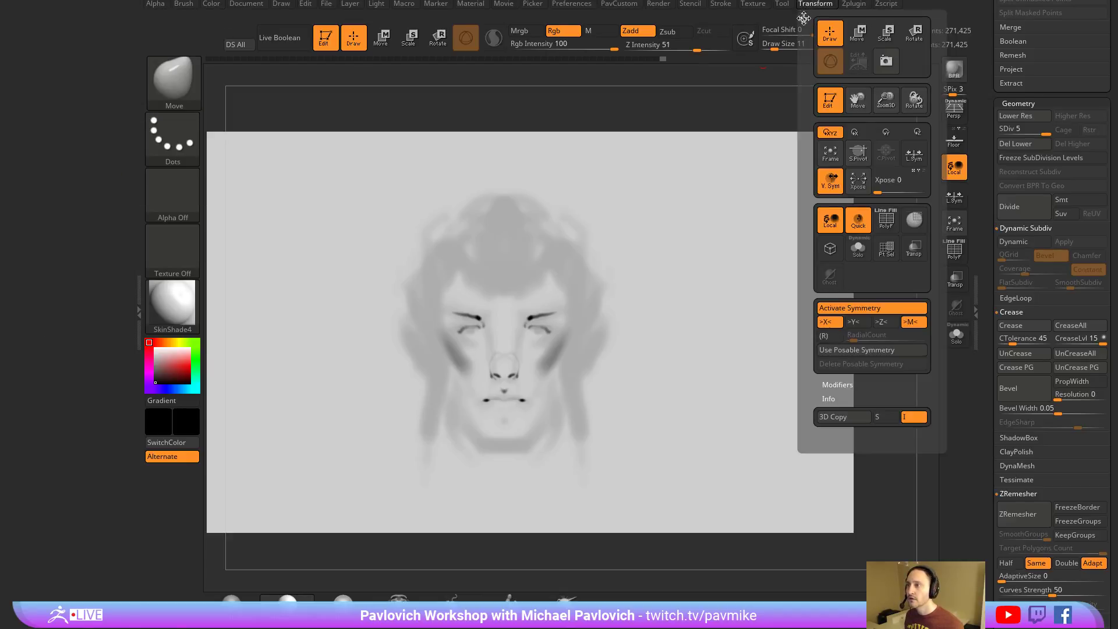
{"action": "left_click_drag", "start_coordinate": [805, 17], "coordinate": [29, 131]}
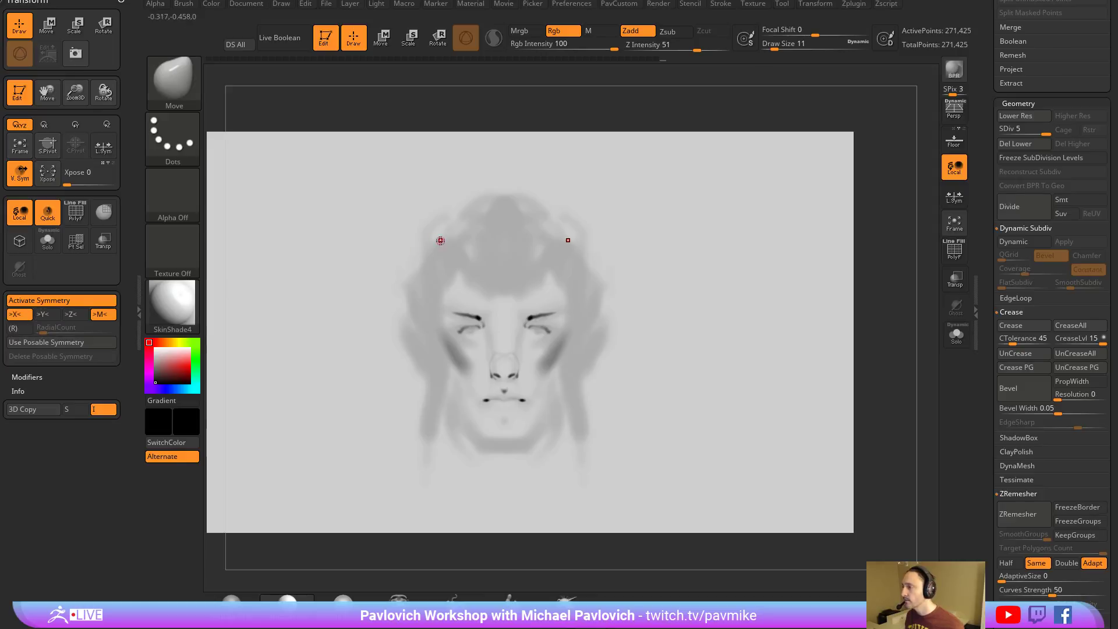
{"action": "left_click", "coordinate": [12, 316]}
{"action": "left_click", "coordinate": [71, 315]}
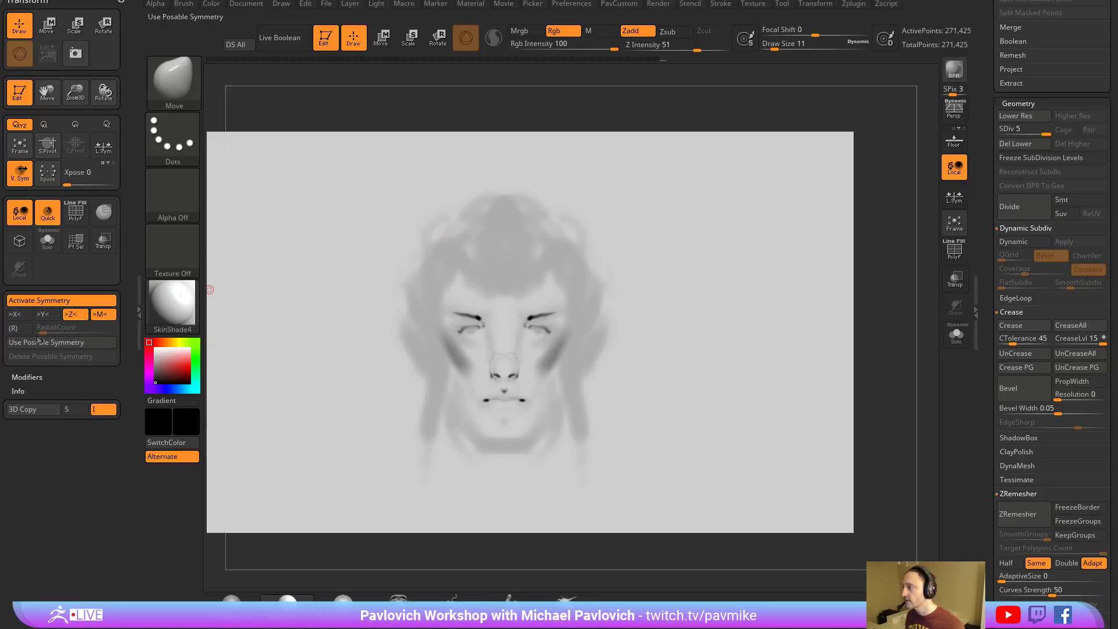
{"action": "left_click", "coordinate": [43, 315]}
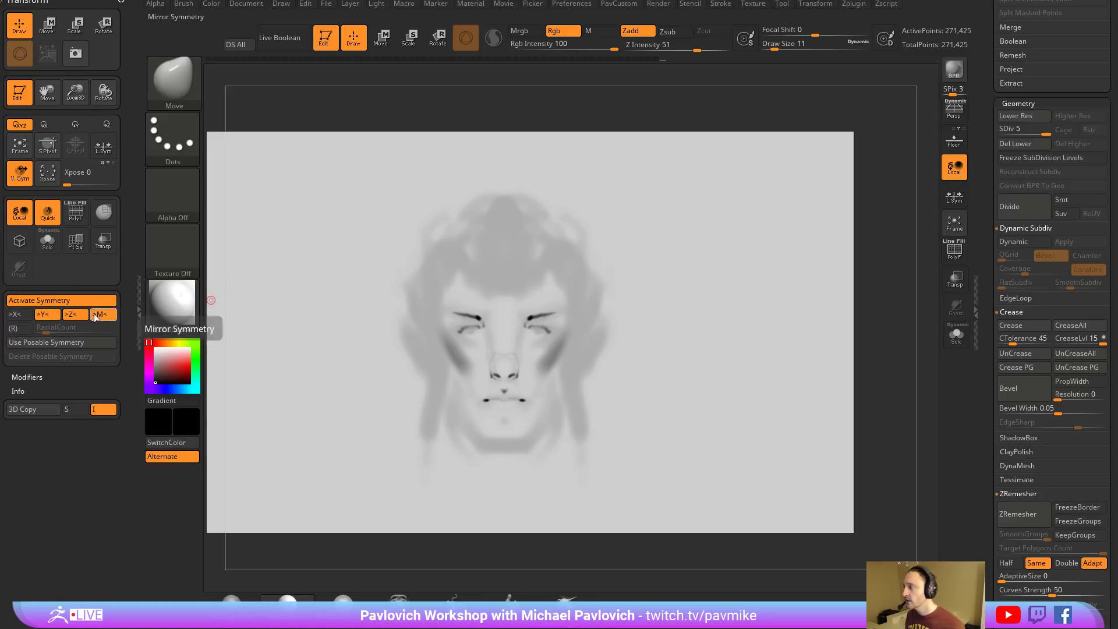
{"action": "left_click", "coordinate": [27, 328]}
{"action": "left_click", "coordinate": [53, 315]}
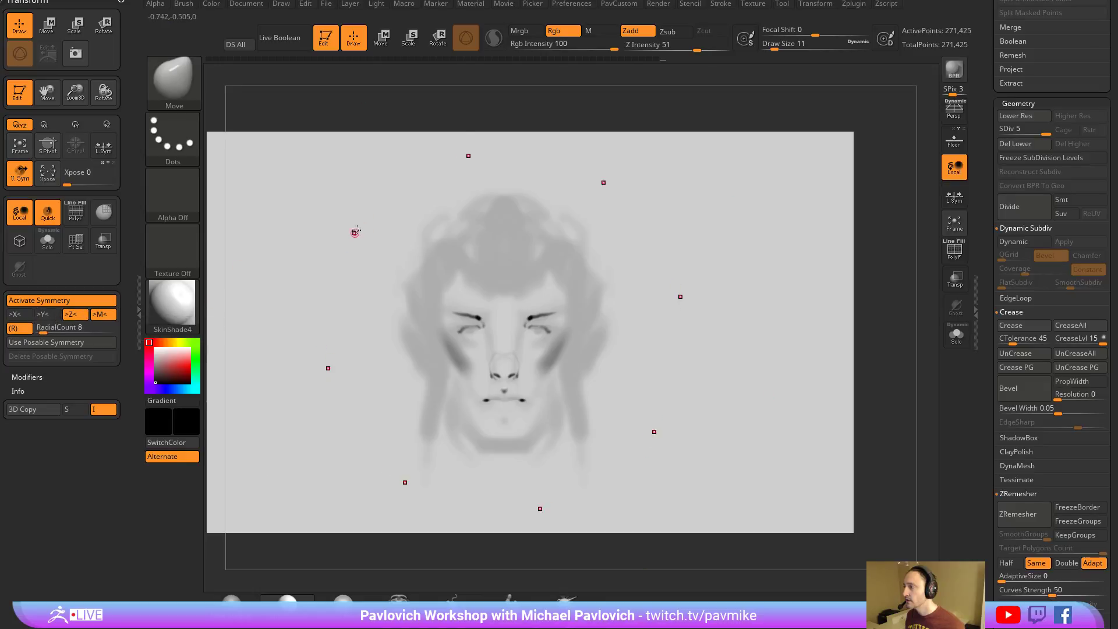
Switch back to the Standard brush and paint a wavy radial test stroke around the face at draw size 12.
{"action": "key", "text": "bracketright"}
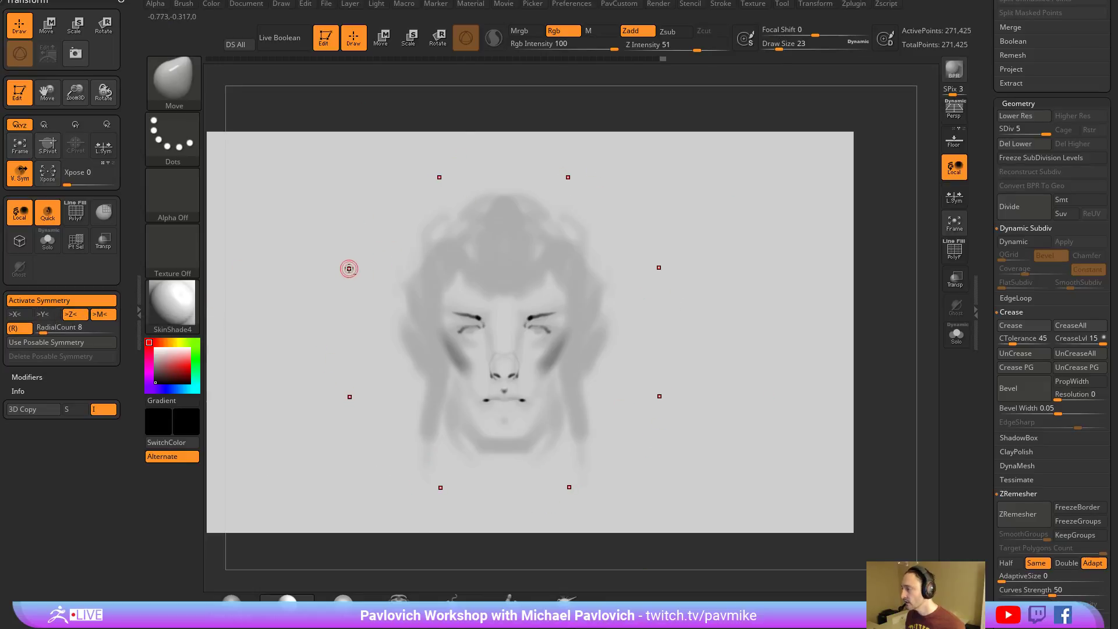
{"action": "key", "text": "b"}
{"action": "key", "text": "s"}
{"action": "key", "text": "t"}
{"action": "key", "text": "s"}
{"action": "left_click_drag", "start_coordinate": [349, 269], "coordinate": [344, 268]}
{"action": "mouse_move", "coordinate": [338, 242]}
{"action": "left_mouse_down"}
{"action": "mouse_move", "coordinate": [379, 257]}
{"action": "mouse_move", "coordinate": [448, 245]}
{"action": "left_mouse_up"}
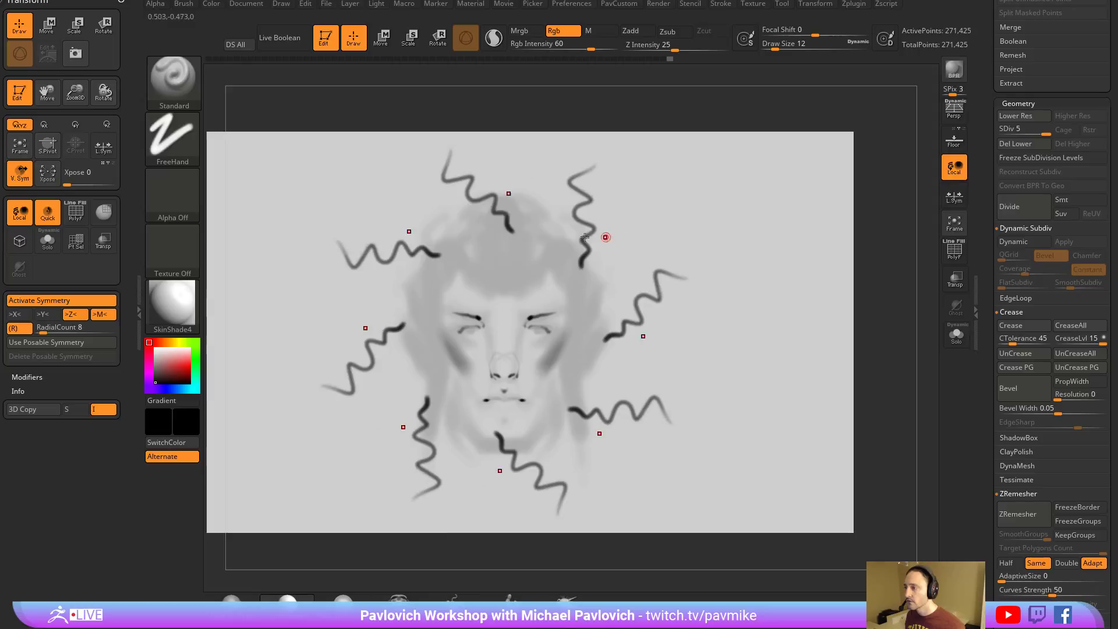
Paint a radial test stroke around the face, then raise the radial count to 55 and paint a dense braided ring.
{"action": "left_click_drag", "start_coordinate": [584, 237], "coordinate": [605, 343]}
{"action": "left_click_drag", "start_coordinate": [43, 328], "coordinate": [78, 328]}
{"action": "left_click_drag", "start_coordinate": [403, 220], "coordinate": [434, 235]}
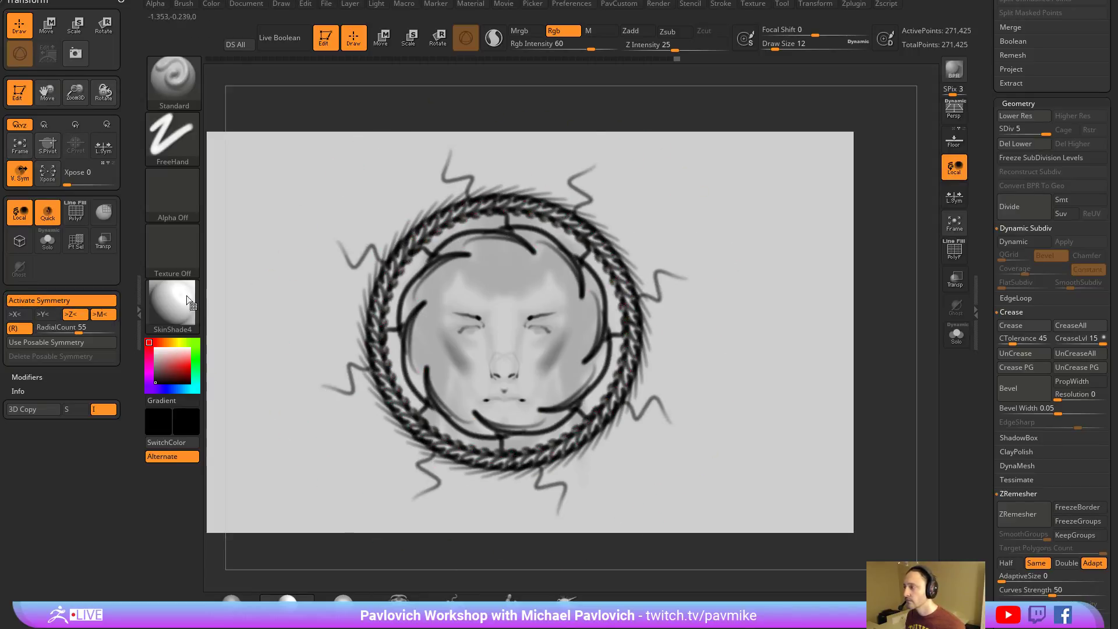
Lower the radial count to 17 and paint short red strokes across the braided ring.
{"action": "left_click_drag", "start_coordinate": [78, 328], "coordinate": [50, 328]}
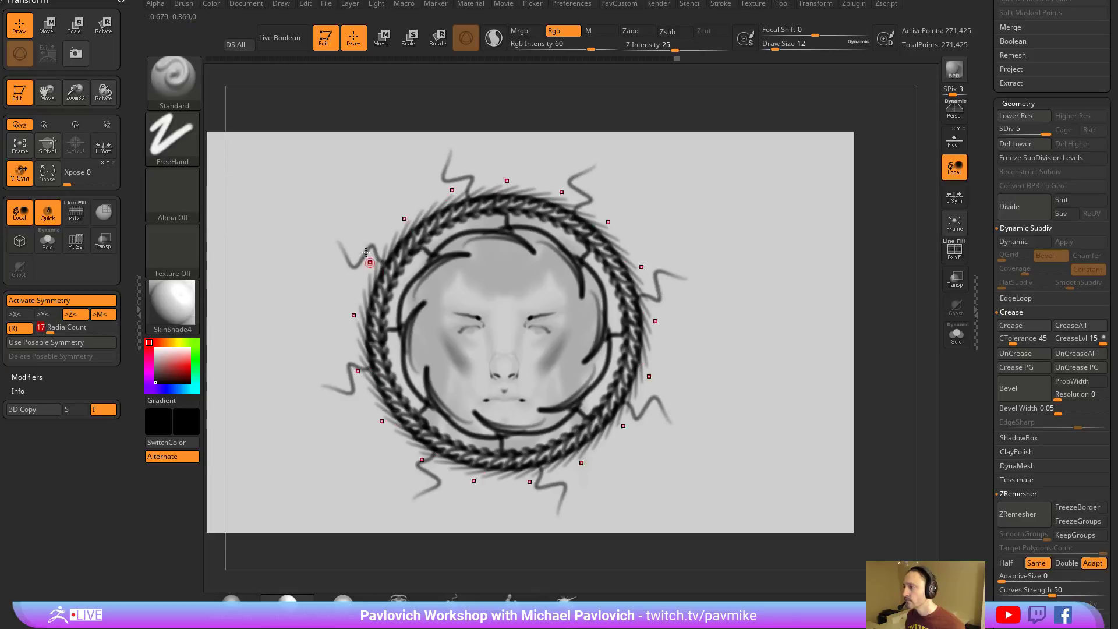
{"action": "mouse_move", "coordinate": [366, 252]}
{"action": "left_mouse_down"}
{"action": "mouse_move", "coordinate": [334, 288]}
{"action": "mouse_move", "coordinate": [386, 290]}
{"action": "mouse_move", "coordinate": [366, 271]}
{"action": "mouse_move", "coordinate": [378, 269]}
{"action": "left_mouse_up"}
{"action": "key", "text": "ctrl+z"}
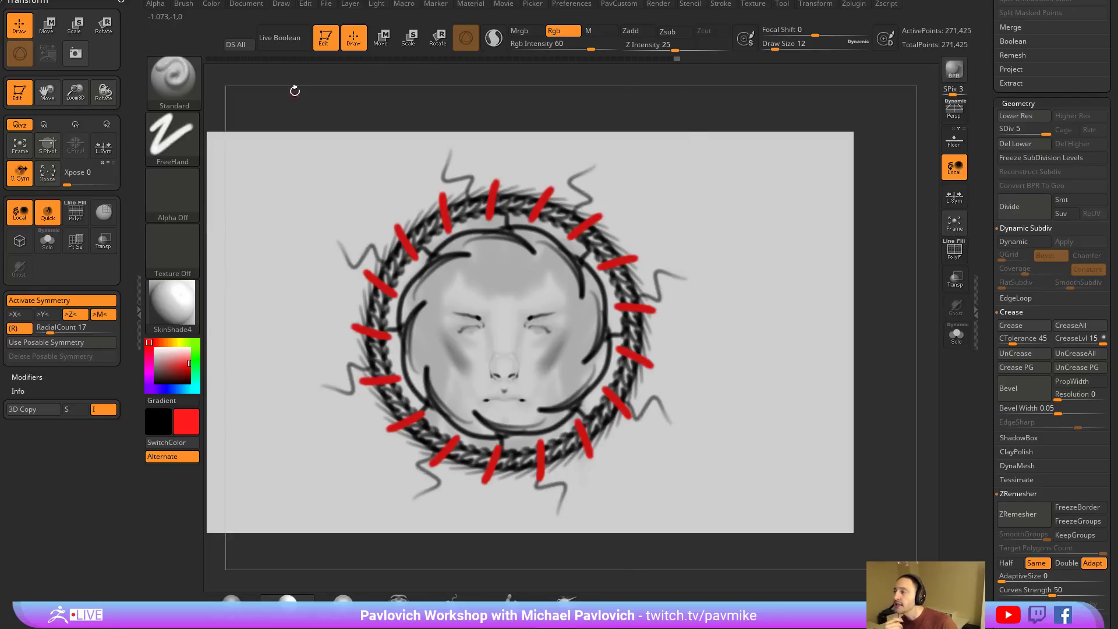
Take the painted plane out of Edit mode and clear the canvas.
{"action": "left_click", "coordinate": [326, 37]}
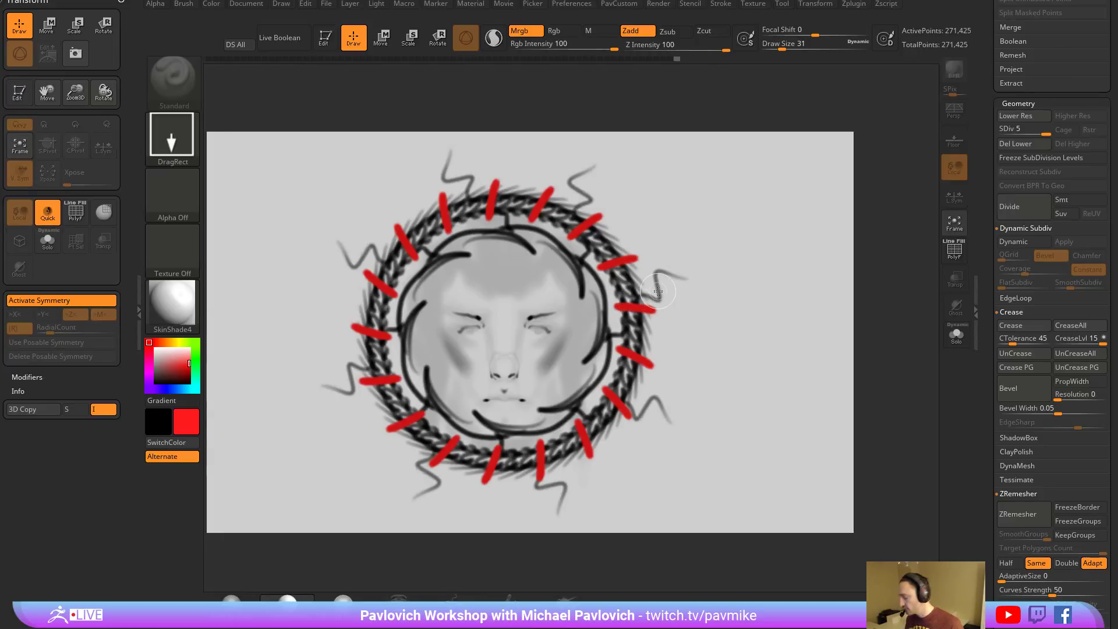
{"action": "key", "text": "ctrl+n"}
{"action": "left_click_drag", "start_coordinate": [990, 156], "coordinate": [1038, 261]}
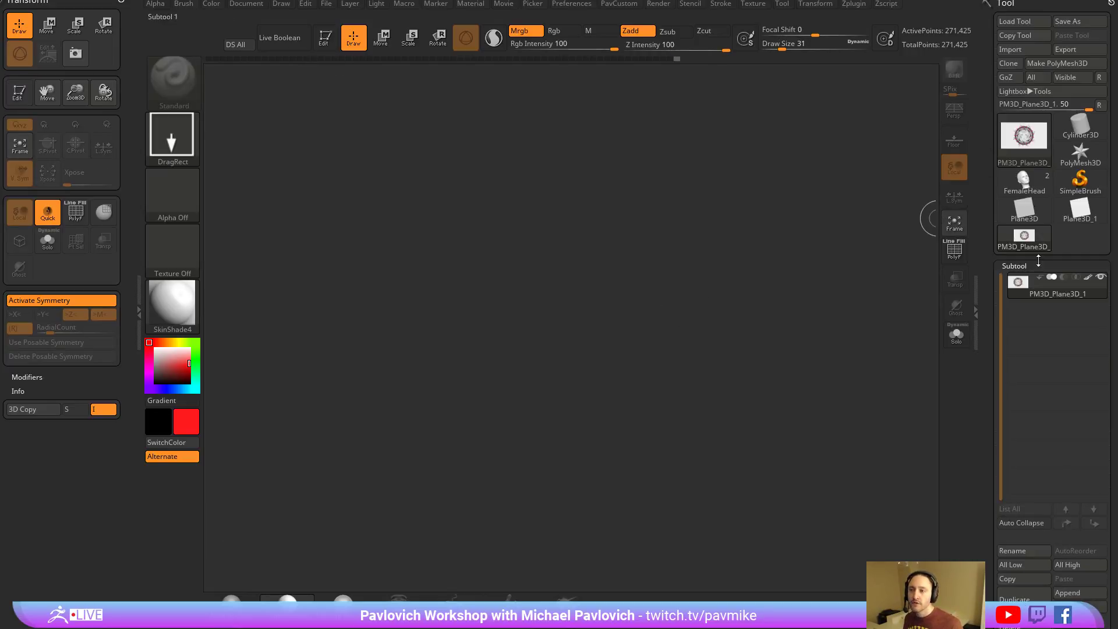
Load Body_Male.ZTL from the CGMA folder and show the figure framed in Edit mode.
{"action": "left_click", "coordinate": [1014, 21]}
{"action": "scroll", "coordinate": [434, 350], "scroll_direction": "up", "scroll_amount": 5}
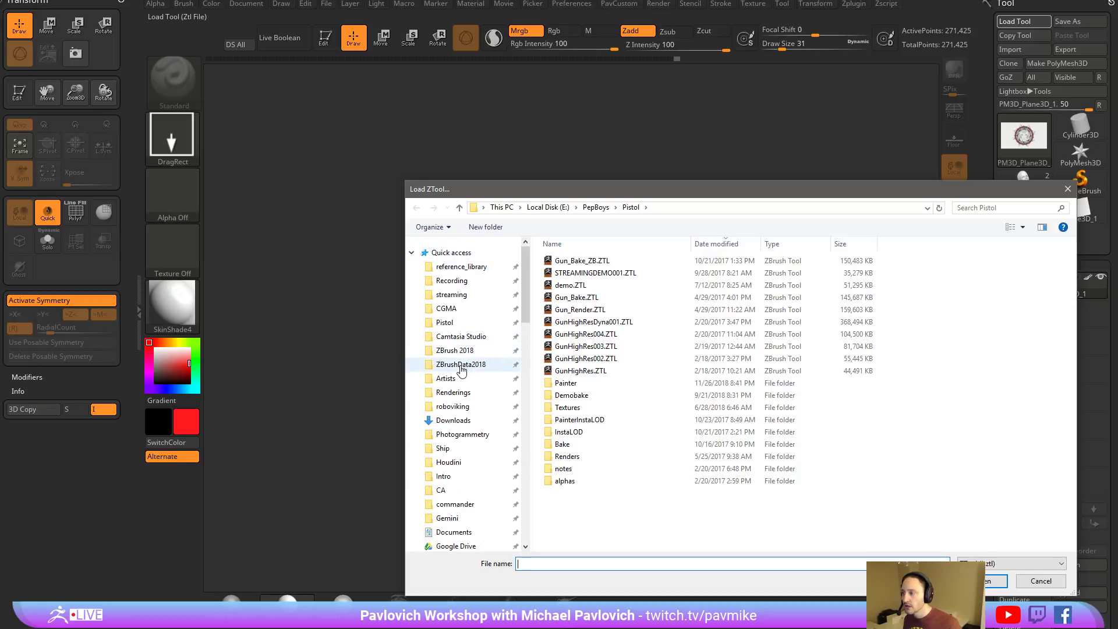
{"action": "left_click", "coordinate": [447, 308]}
{"action": "double_click", "coordinate": [657, 346]}
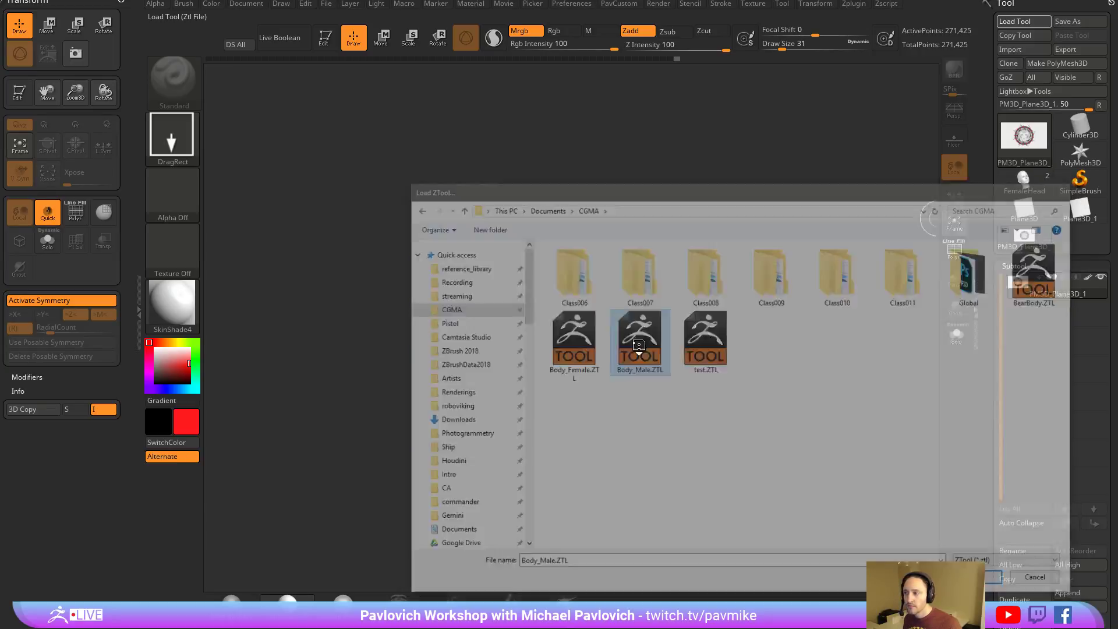
{"action": "left_click", "coordinate": [325, 39]}
{"action": "key", "text": "f"}
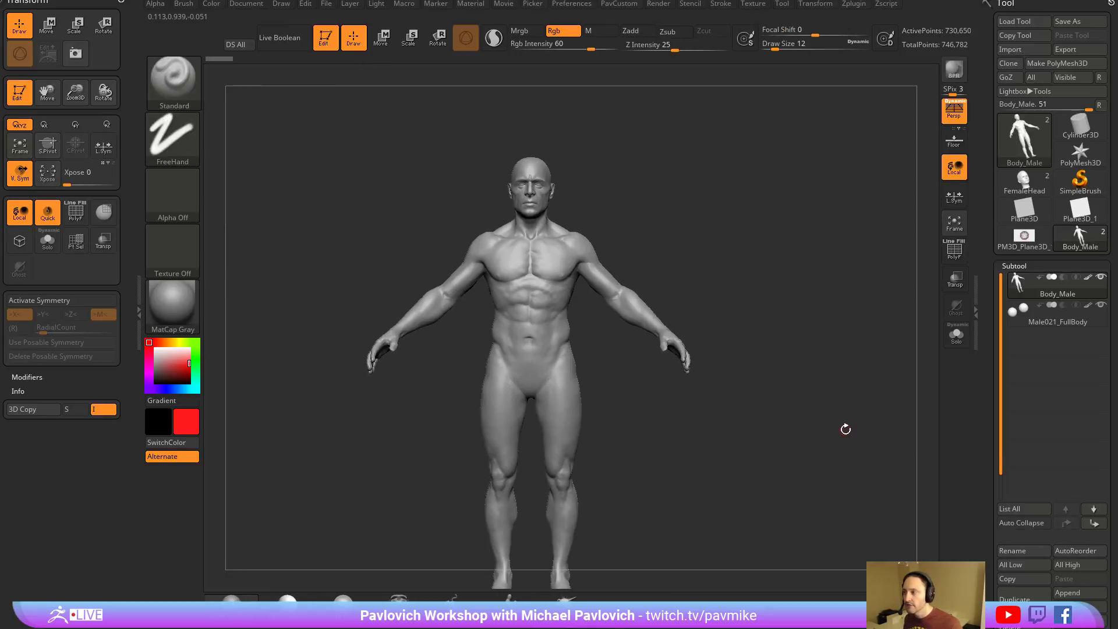
Choose the TrimCurve brush and try to cut the body off diagonally below the neck in side view.
{"action": "left_click_drag", "start_coordinate": [891, 142], "coordinate": [752, 192], "text": "shift"}
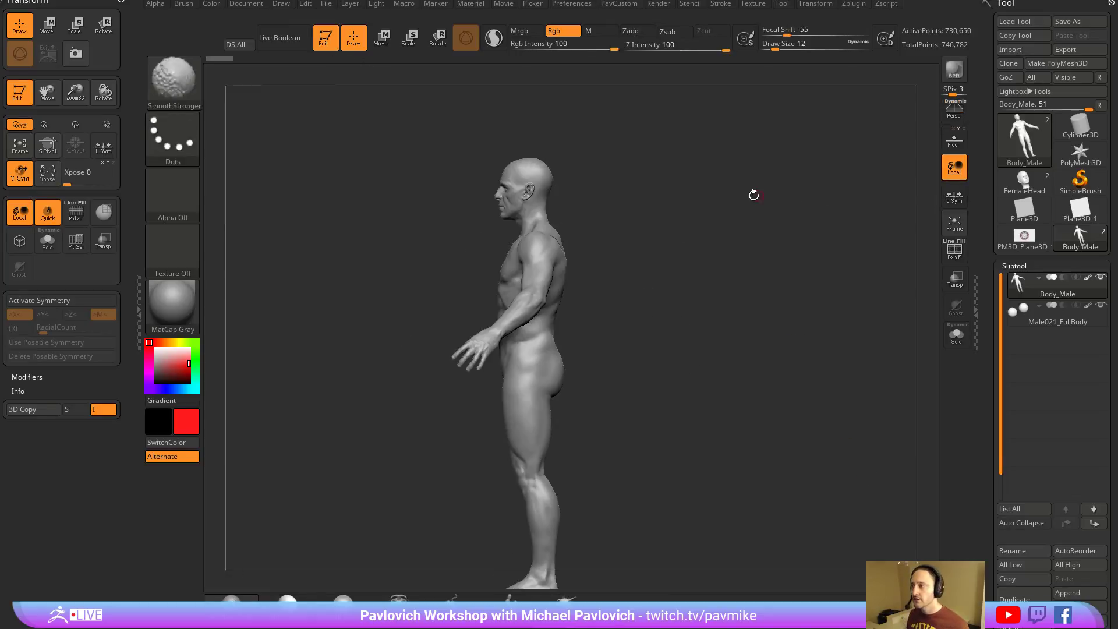
{"action": "left_click", "coordinate": [178, 88], "text": "ctrl+shift"}
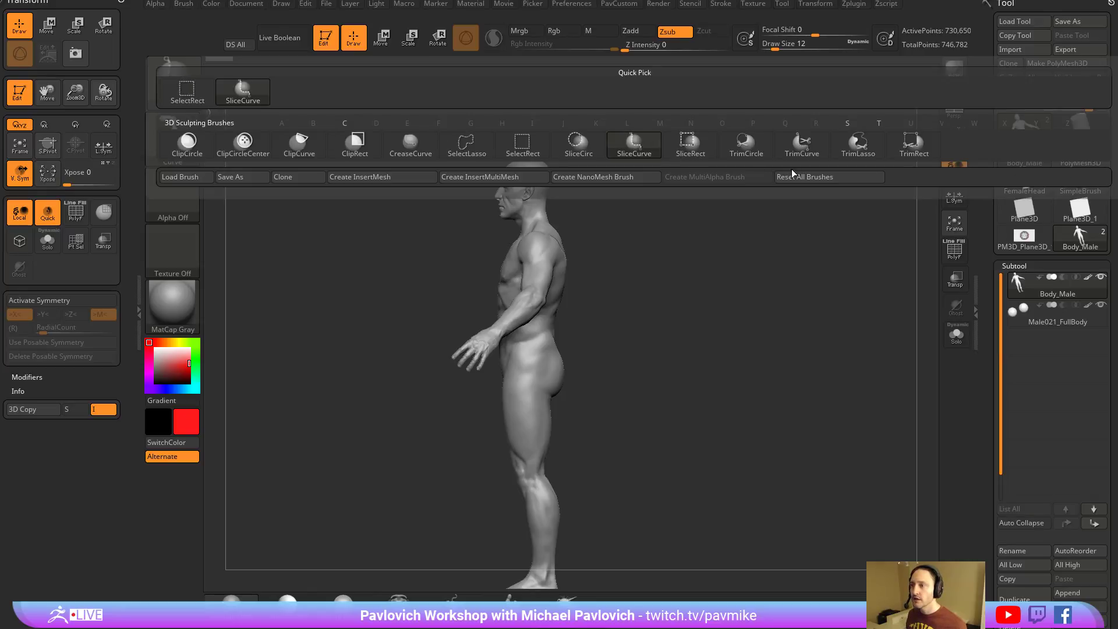
{"action": "mouse_move", "coordinate": [756, 167]}
{"action": "left_mouse_down", "text": "ctrl+shift"}
{"action": "mouse_move", "coordinate": [669, 187]}
{"action": "mouse_move", "coordinate": [257, 392]}
{"action": "mouse_move", "coordinate": [269, 371]}
{"action": "left_mouse_up", "text": "ctrl+shift"}
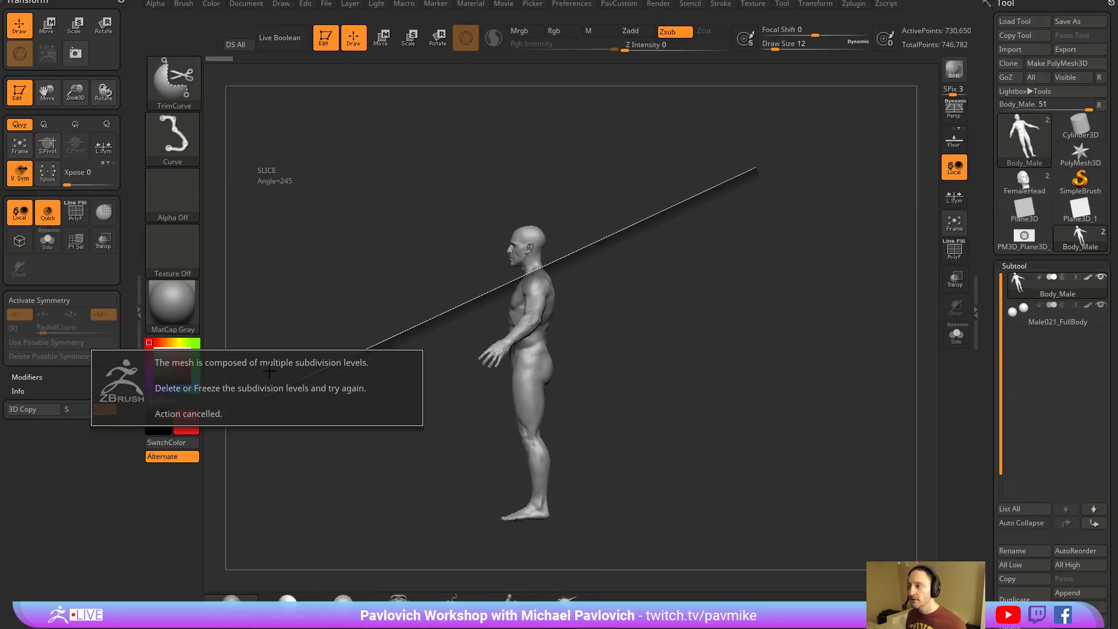
Delete the lower subdivision levels and trim away the body with a diagonal cut below the neck.
{"action": "left_click_drag", "start_coordinate": [988, 362], "coordinate": [987, 228]}
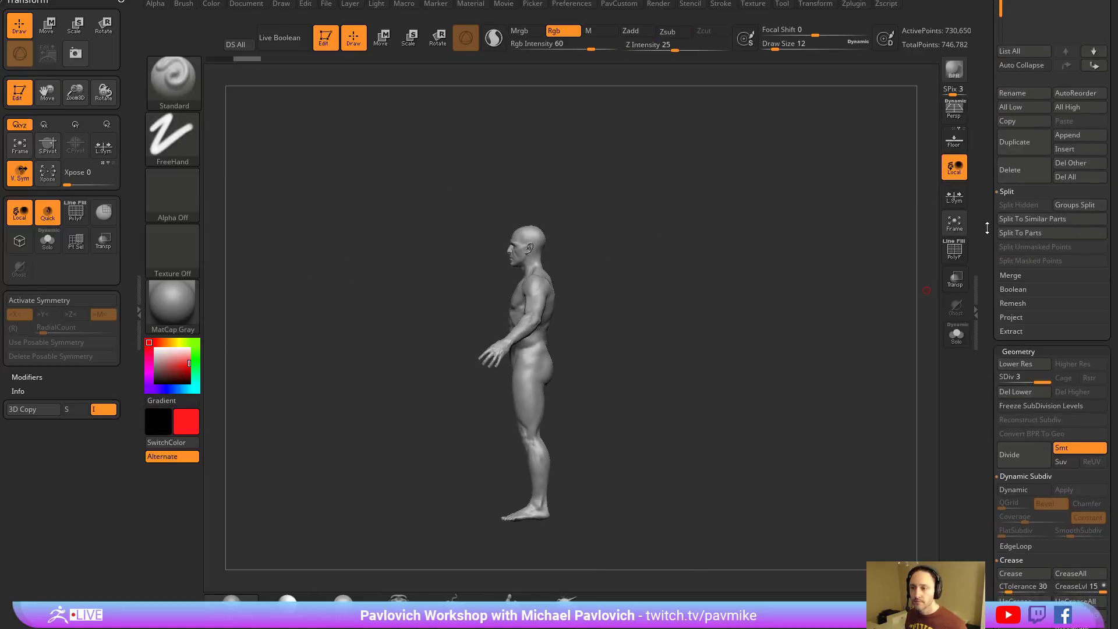
{"action": "left_click", "coordinate": [1012, 391]}
{"action": "mouse_move", "coordinate": [844, 207]}
{"action": "left_mouse_down", "text": "ctrl+shift"}
{"action": "mouse_move", "coordinate": [237, 357]}
{"action": "mouse_move", "coordinate": [247, 367]}
{"action": "left_mouse_up", "text": "ctrl+shift"}
{"action": "left_click_drag", "start_coordinate": [681, 278], "coordinate": [739, 334]}
Mirror and weld the head, then activate X symmetry and convert the mesh with DynaMesh.
{"action": "key", "text": "space"}
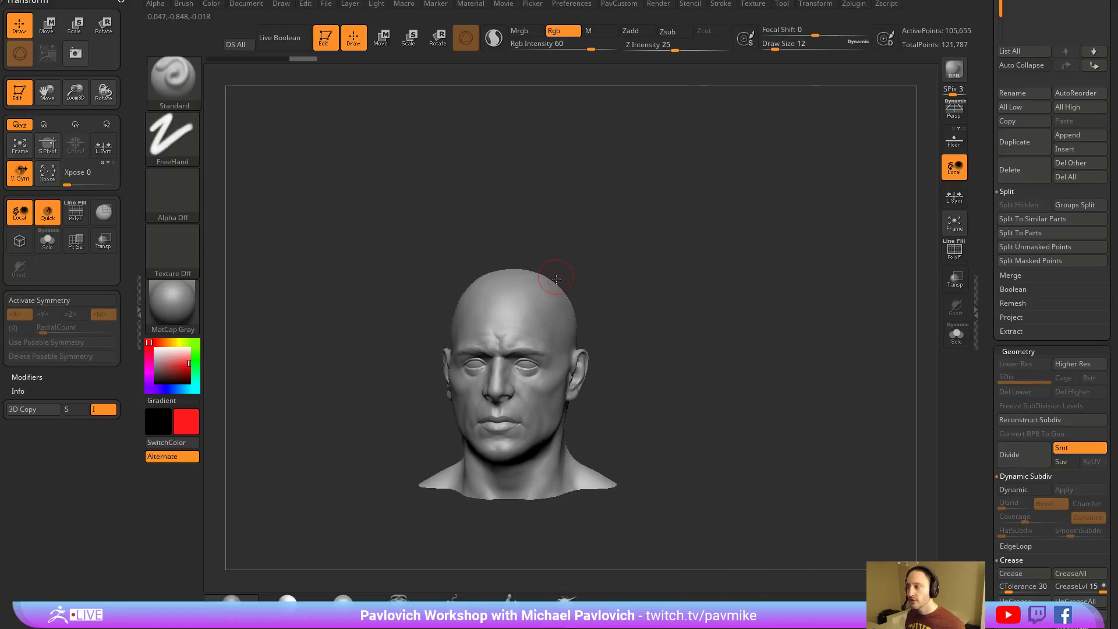
{"action": "key", "text": "space"}
{"action": "left_click", "coordinate": [635, 193]}
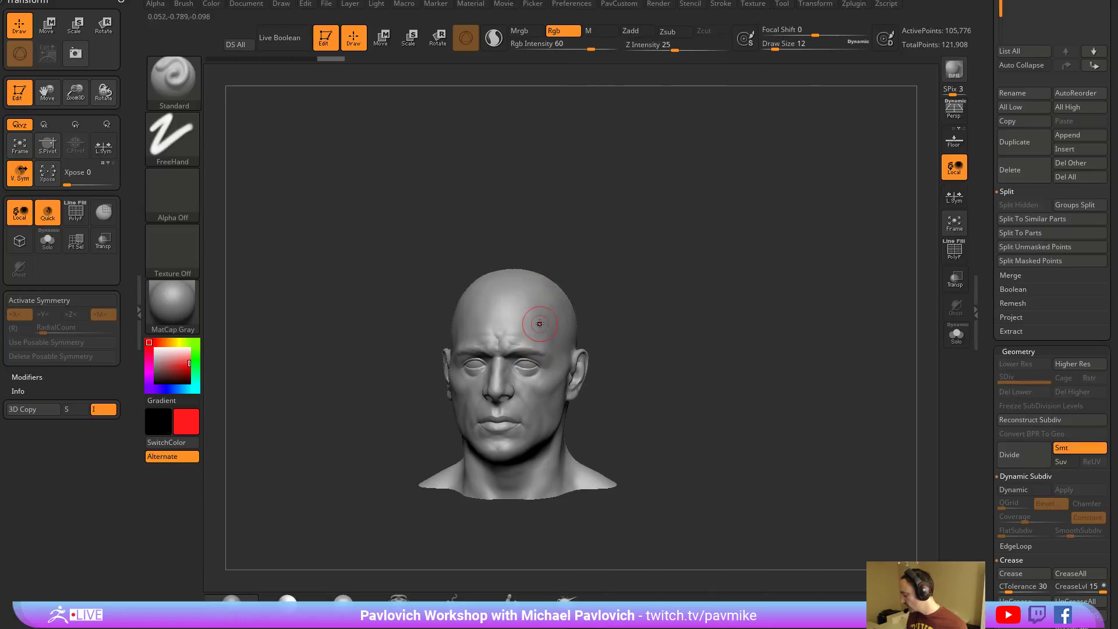
{"action": "key", "text": "x"}
{"action": "key", "text": "space"}
{"action": "left_click", "coordinate": [641, 95]}
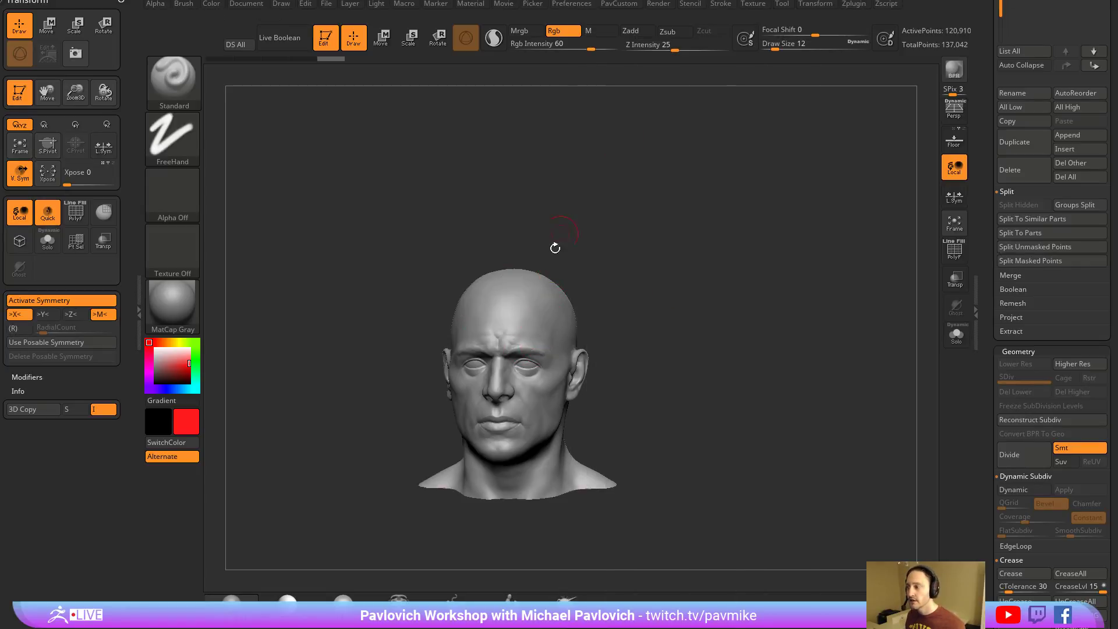
Frame the head and switch to the DamStandard brush with a draw size of 7.
{"action": "key", "text": "f"}
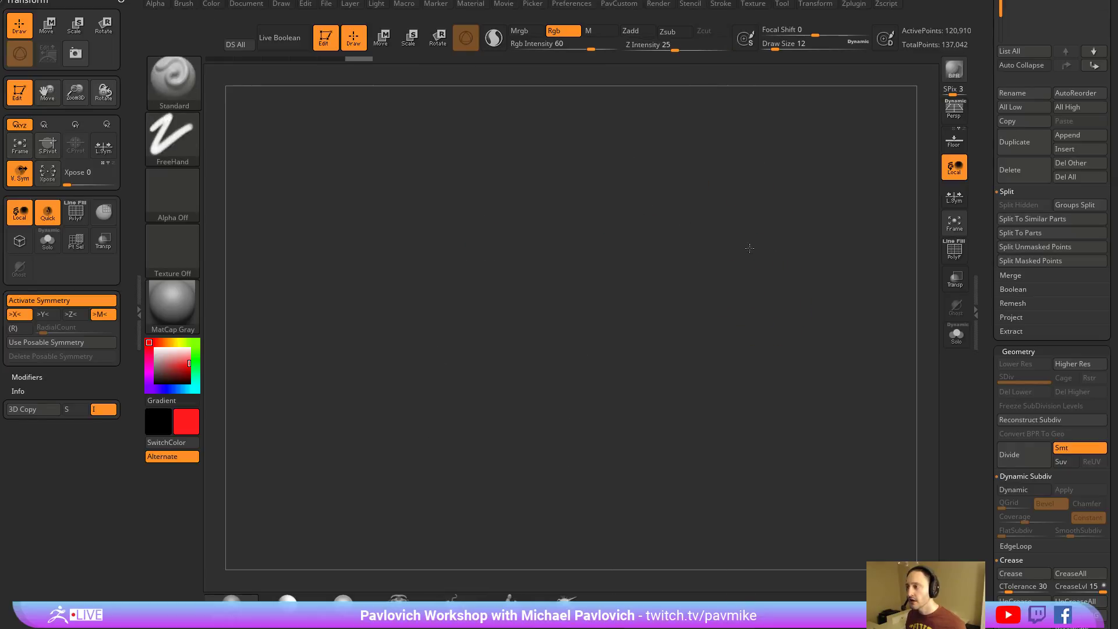
{"action": "key", "text": "b"}
{"action": "key", "text": "d"}
{"action": "key", "text": "s"}
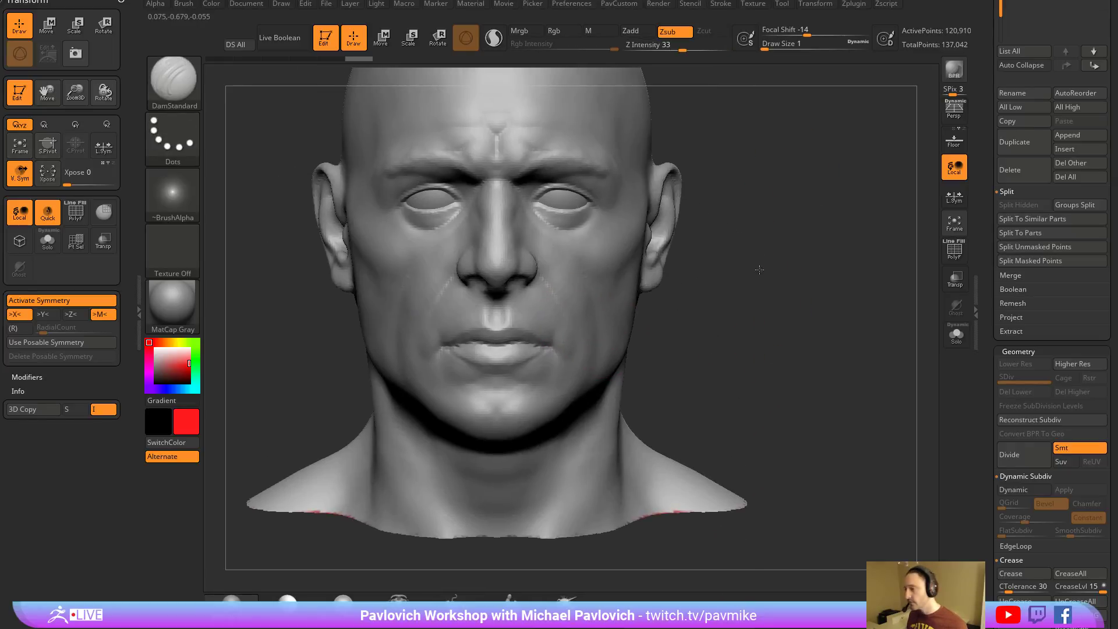
{"action": "left_click_drag", "start_coordinate": [770, 225], "coordinate": [681, 233]}
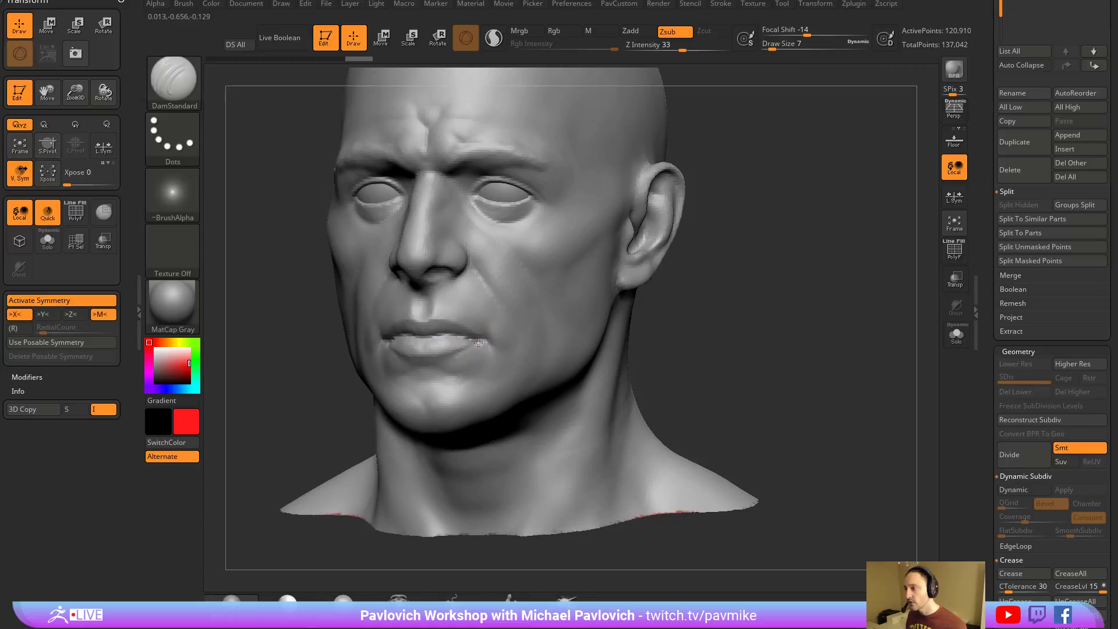
{"action": "left_click_drag", "start_coordinate": [698, 302], "coordinate": [597, 302]}
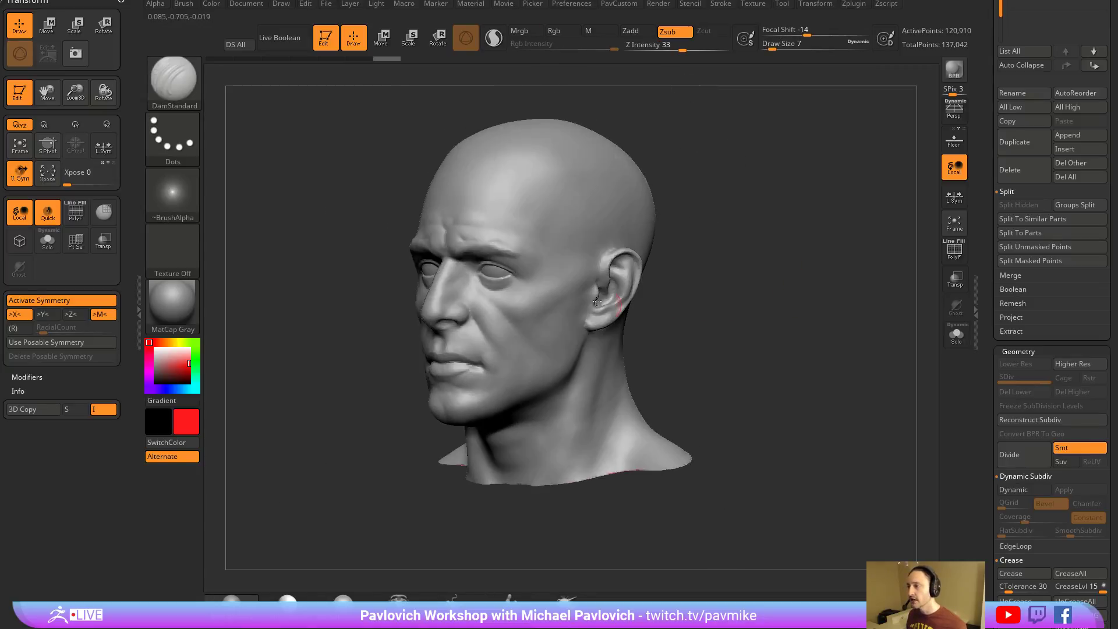
{"action": "left_click_drag", "start_coordinate": [731, 258], "coordinate": [760, 272]}
Lower the DynaMesh resolution and remesh the head with fewer polygons.
{"action": "key", "text": "space"}
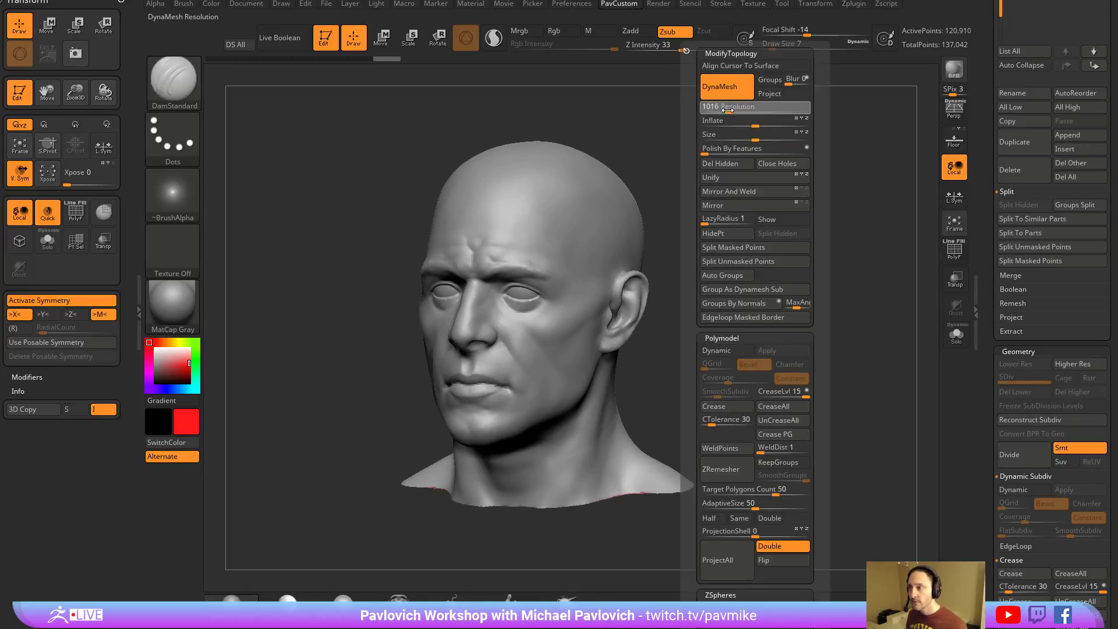
{"action": "left_click_drag", "start_coordinate": [768, 160], "coordinate": [787, 212], "text": "ctrl"}
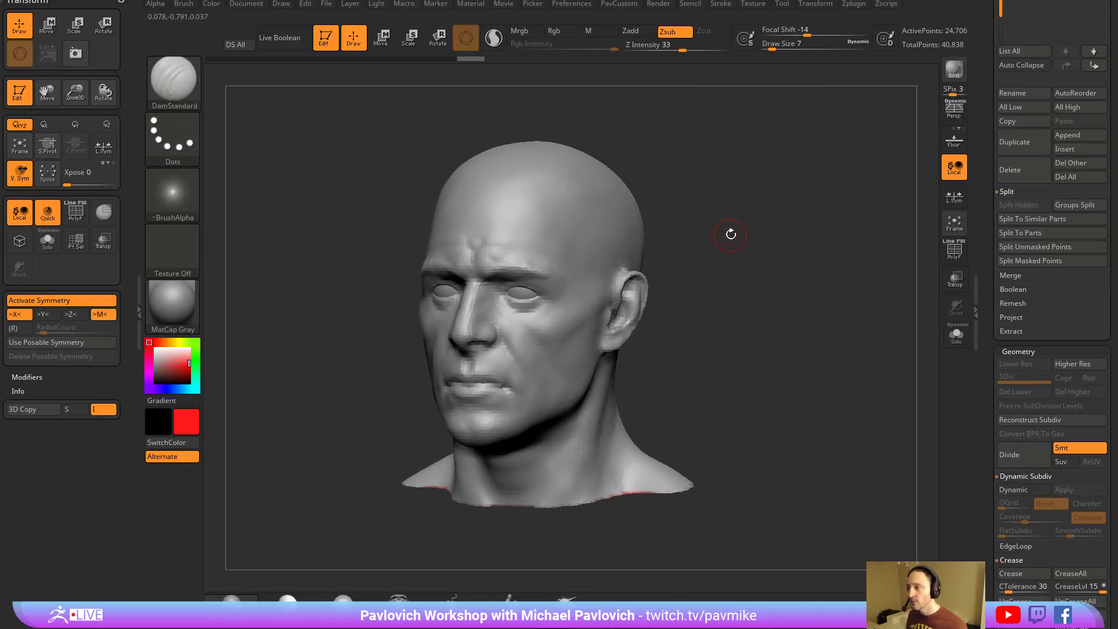
{"action": "key", "text": "space"}
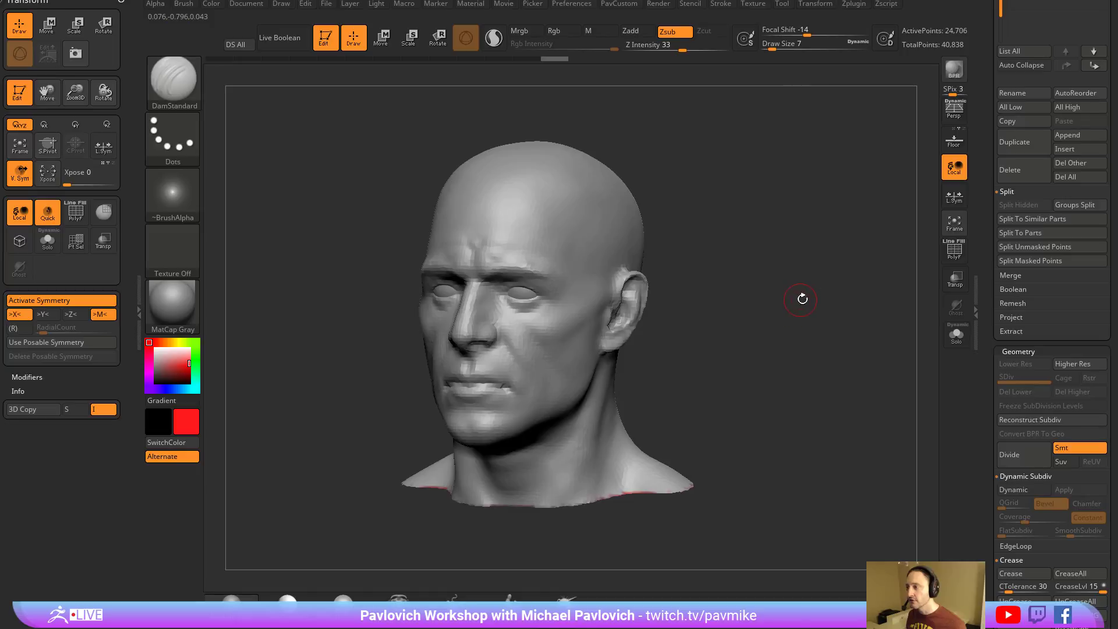
{"action": "left_click_drag", "start_coordinate": [803, 299], "coordinate": [789, 254]}
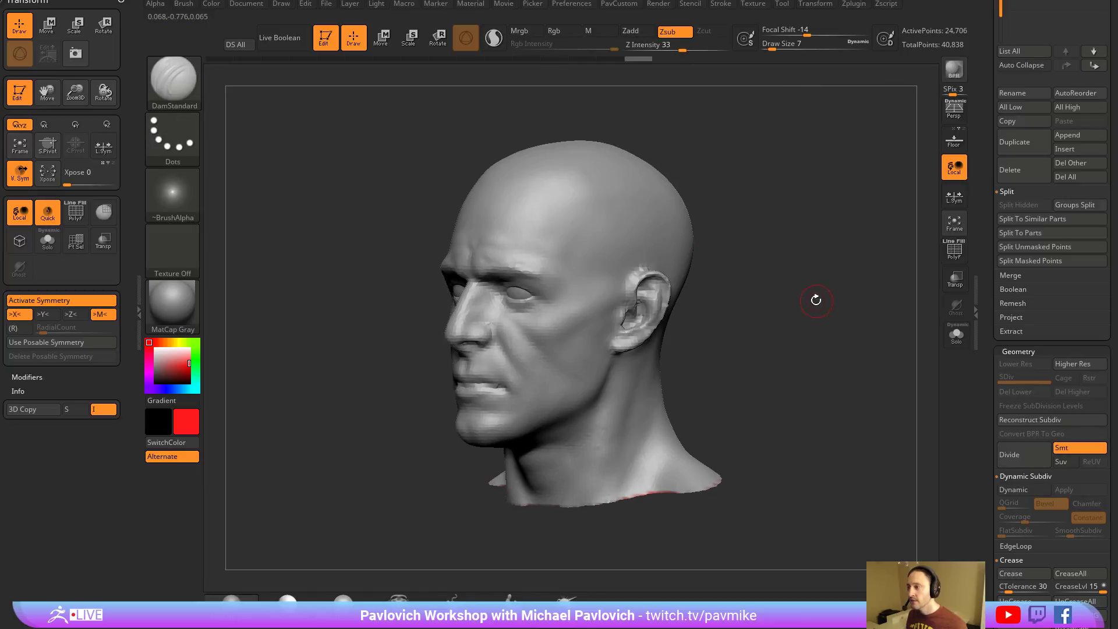
{"action": "left_click_drag", "start_coordinate": [816, 300], "coordinate": [852, 295]}
Display the polyframe, reduce the DynaMesh resolution to 152 and remesh the head into coarse planes.
{"action": "key", "text": "space"}
{"action": "left_click", "coordinate": [771, 111]}
{"action": "key", "text": "Escape"}
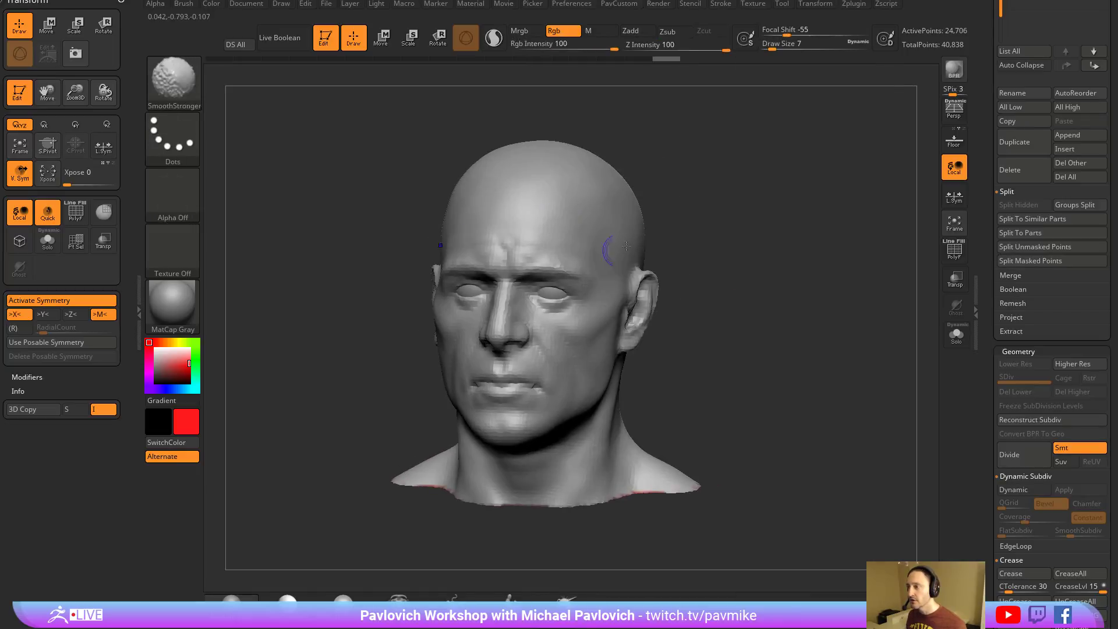
{"action": "left_click_drag", "start_coordinate": [787, 307], "coordinate": [791, 292], "text": "shift"}
{"action": "key", "text": "space"}
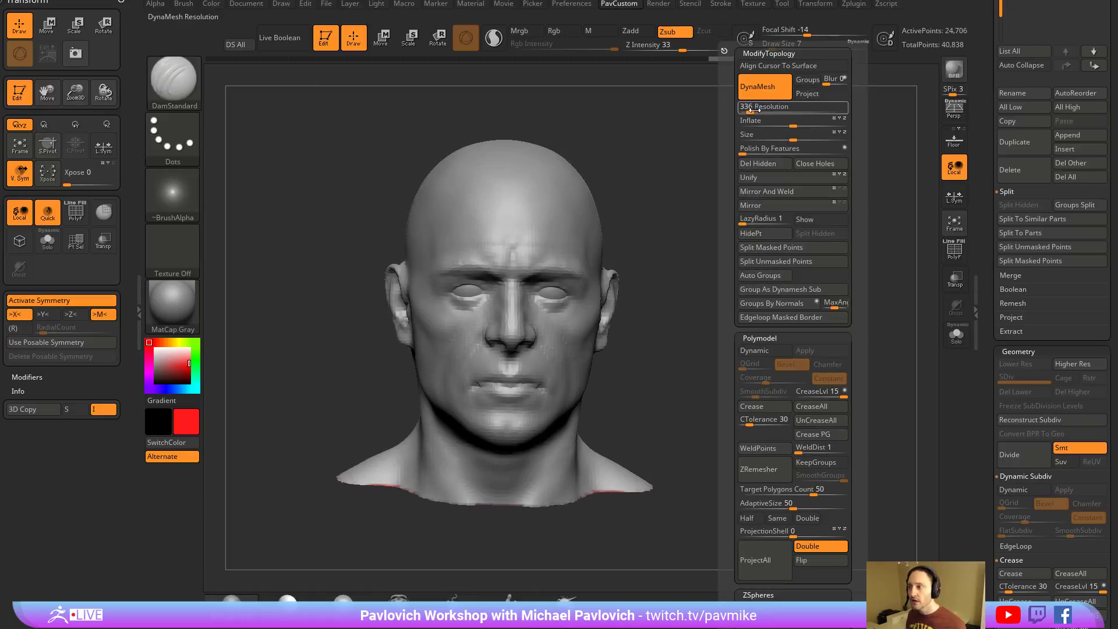
{"action": "left_click_drag", "start_coordinate": [803, 266], "coordinate": [911, 265]}
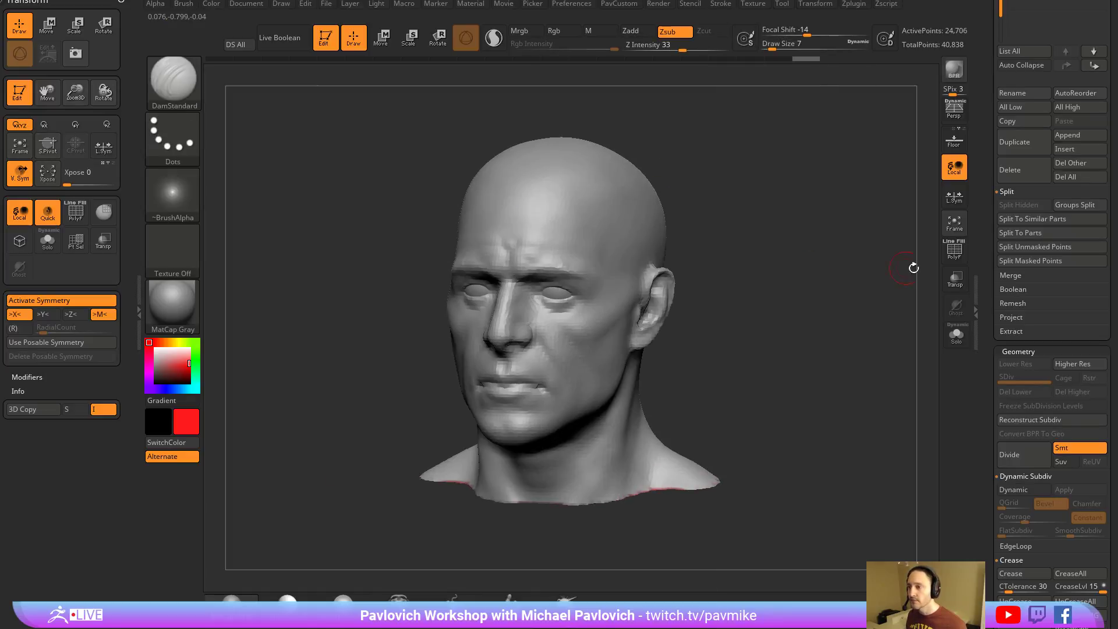
{"action": "key", "text": "shift+f"}
{"action": "key", "text": "space"}
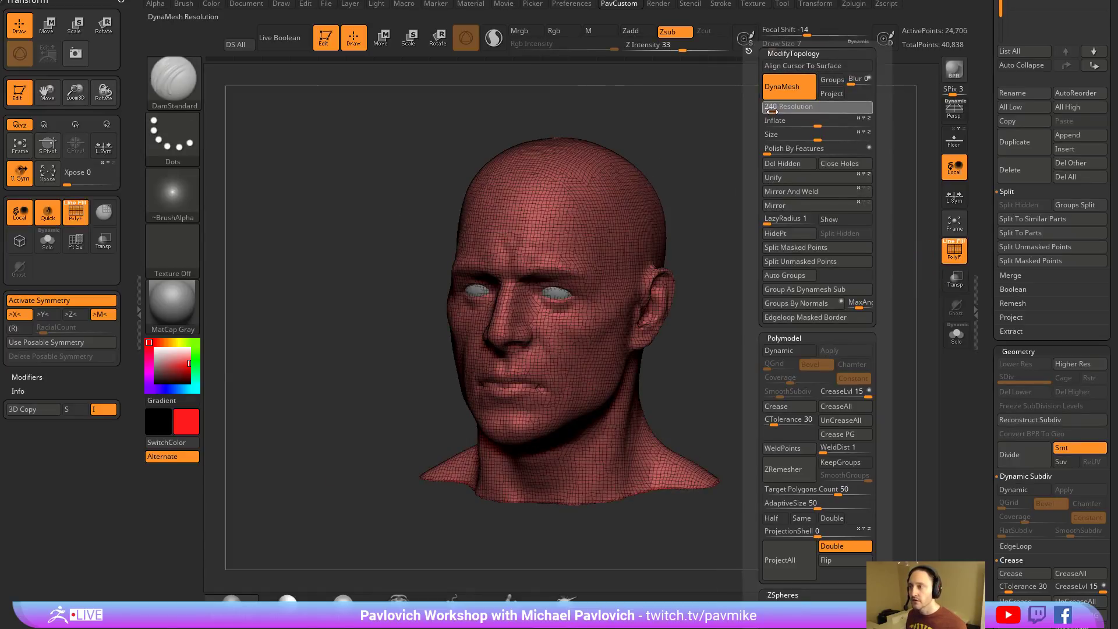
{"action": "key", "text": "ctrl"}
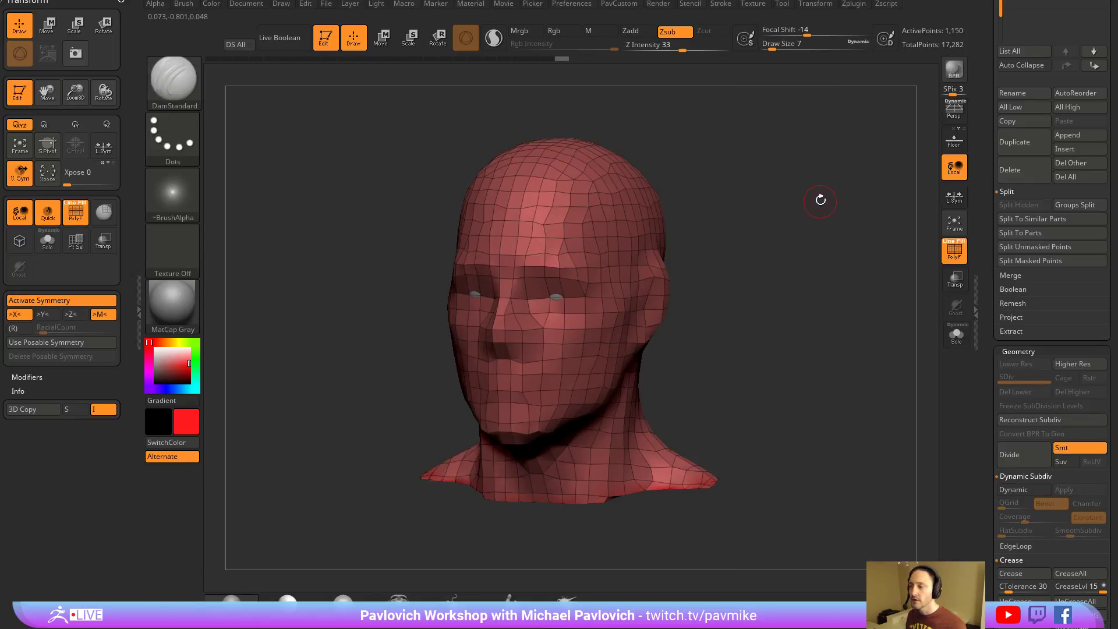
Undo and redo the low-resolution remesh to compare the two mesh densities.
{"action": "key", "text": "ctrl+z"}
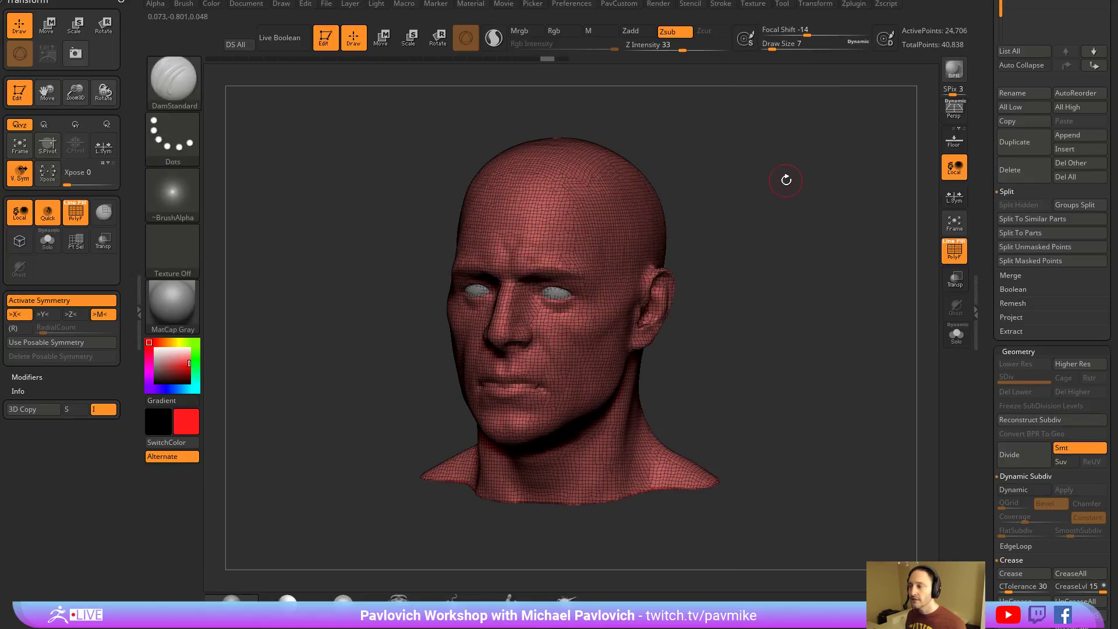
{"action": "key", "text": "space"}
{"action": "key", "text": "ctrl+shift+z"}
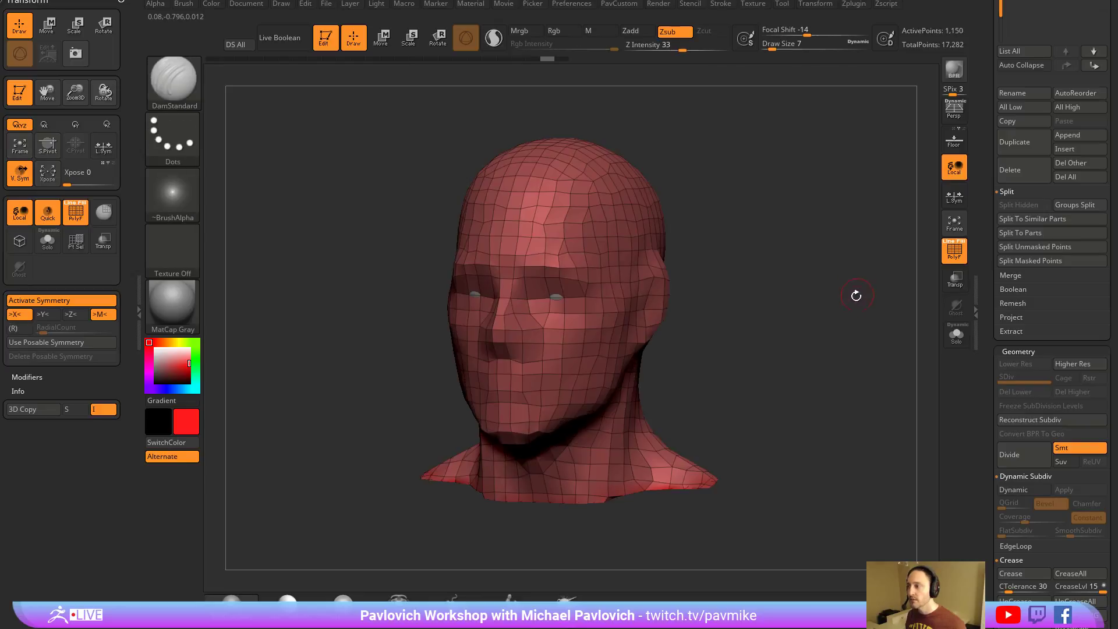
Hide the polyframe and cut the neck and shoulders off below the jaw with the TrimCurve brush.
{"action": "left_click_drag", "start_coordinate": [856, 295], "coordinate": [906, 280]}
{"action": "key", "text": "shift+f"}
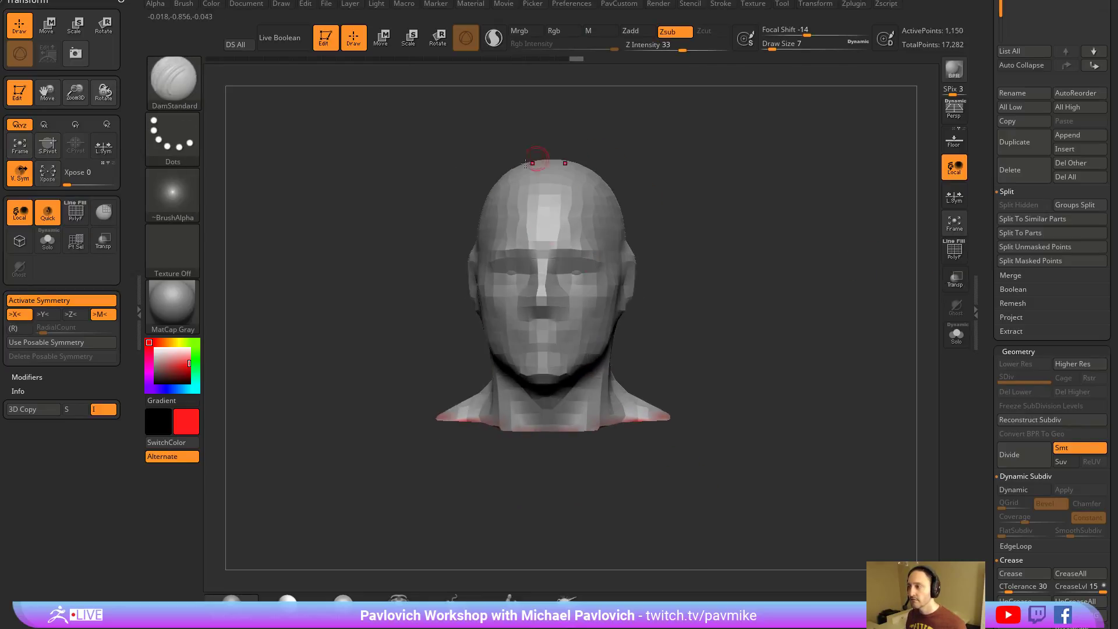
{"action": "left_click_drag", "start_coordinate": [772, 275], "coordinate": [704, 284]}
{"action": "left_click_drag", "start_coordinate": [338, 177], "coordinate": [393, 172]}
{"action": "key", "text": "ctrl+shift+b"}
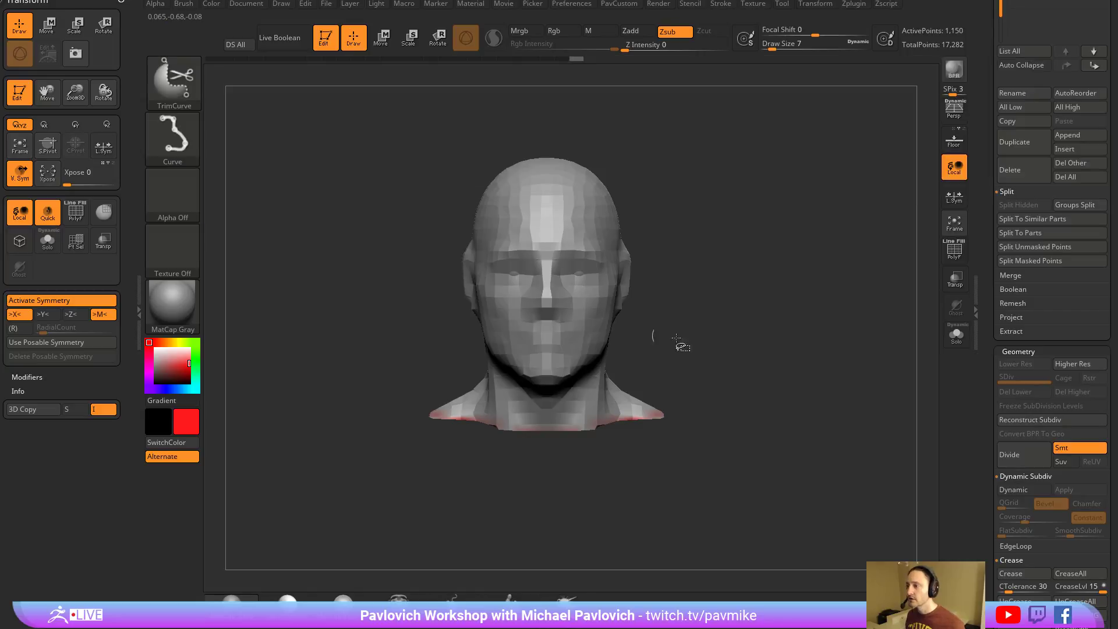
{"action": "mouse_move", "coordinate": [670, 335]}
{"action": "left_mouse_down", "text": "ctrl+shift"}
{"action": "mouse_move", "coordinate": [489, 466]}
{"action": "mouse_move", "coordinate": [501, 454]}
{"action": "left_mouse_up", "text": "ctrl+shift"}
{"action": "left_click_drag", "start_coordinate": [765, 316], "coordinate": [848, 287]}
Mirror and weld the trimmed low-resolution head, and set the draw size to 20 in side view.
{"action": "key", "text": "space"}
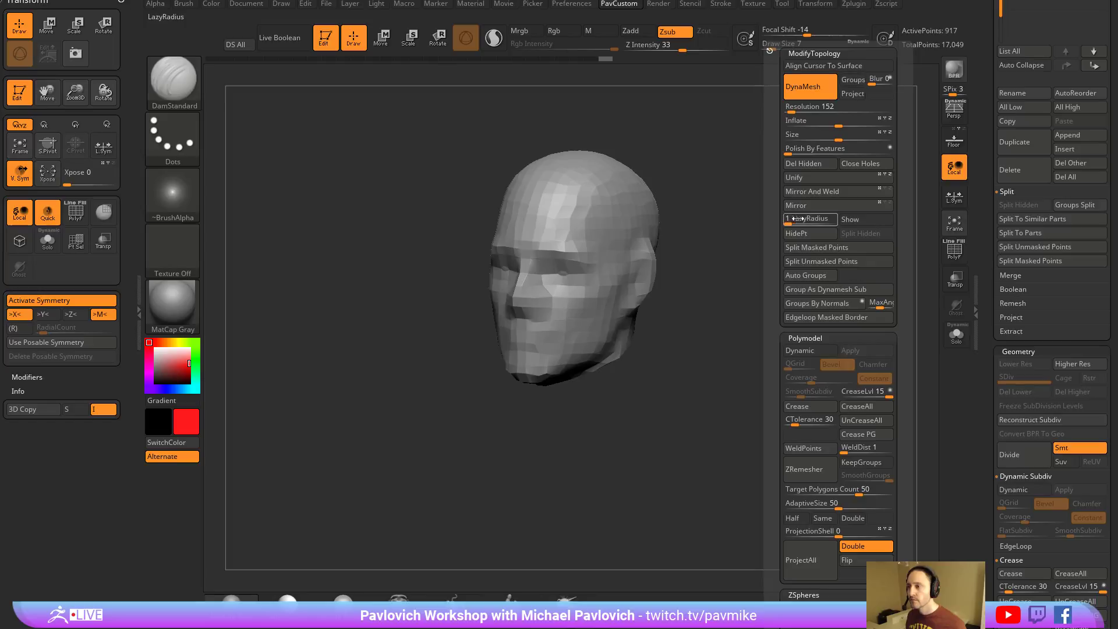
{"action": "left_click", "coordinate": [808, 194]}
{"action": "left_click_drag", "start_coordinate": [740, 218], "coordinate": [783, 233], "text": "shift"}
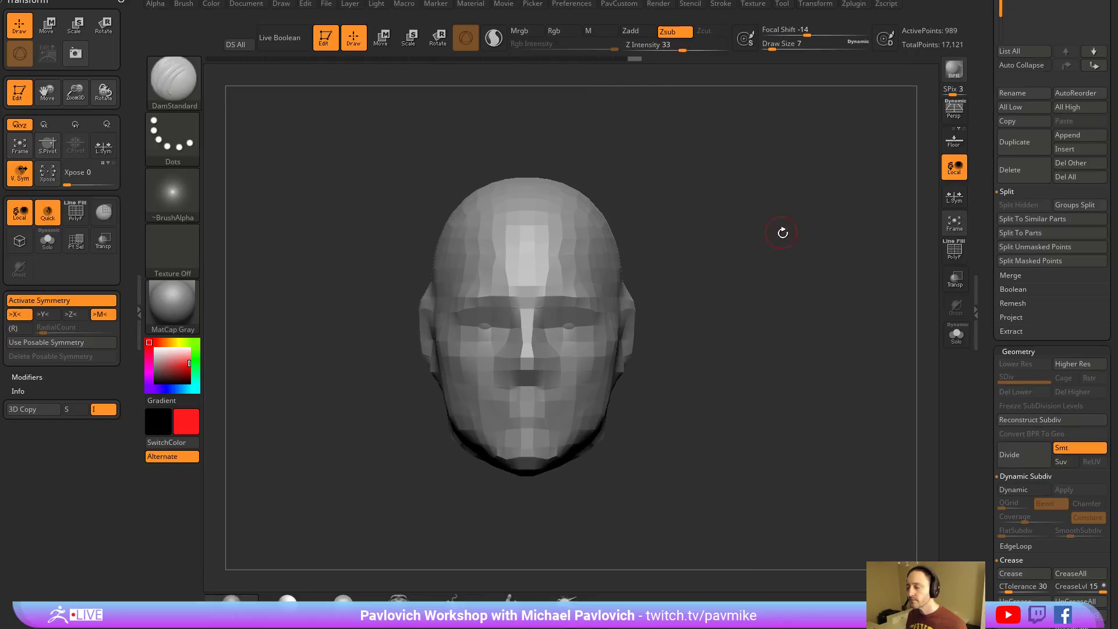
{"action": "right_click_drag", "start_coordinate": [583, 315], "coordinate": [654, 317]}
{"action": "left_click_drag", "start_coordinate": [654, 317], "coordinate": [665, 341], "text": "shift"}
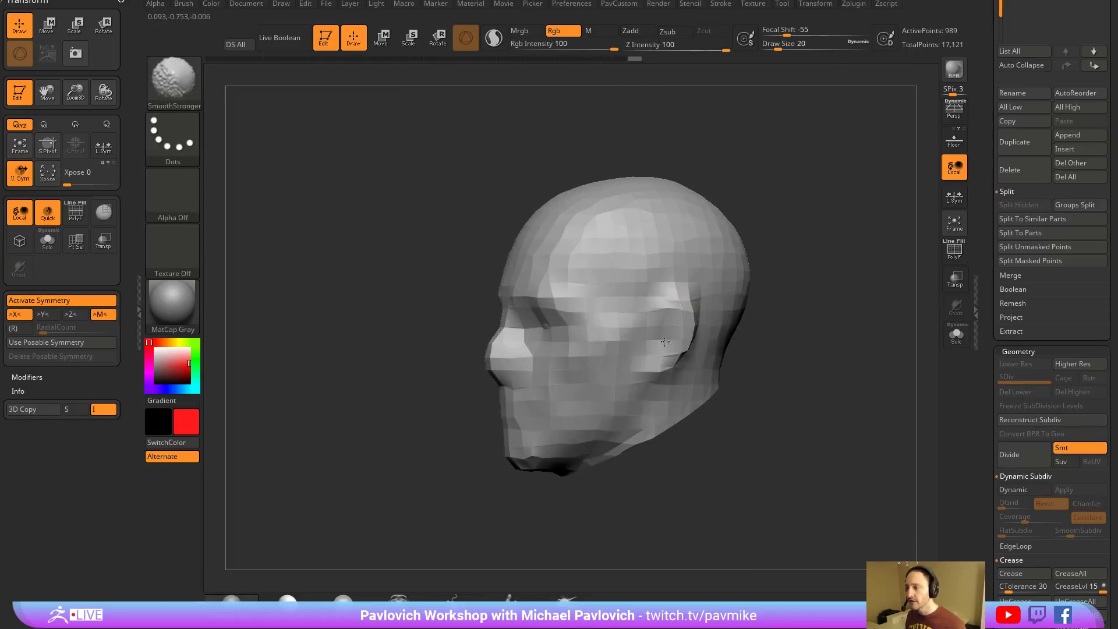
Smooth the ear flat into the side of the head with the SmoothStronger brush at draw size 14.
{"action": "left_click", "coordinate": [570, 34]}
{"action": "left_click_drag", "start_coordinate": [662, 337], "coordinate": [657, 370], "text": "shift"}
{"action": "key", "text": "ctrl+z"}
{"action": "key", "text": "["}
{"action": "left_click_drag", "start_coordinate": [668, 332], "coordinate": [650, 374], "text": "shift"}
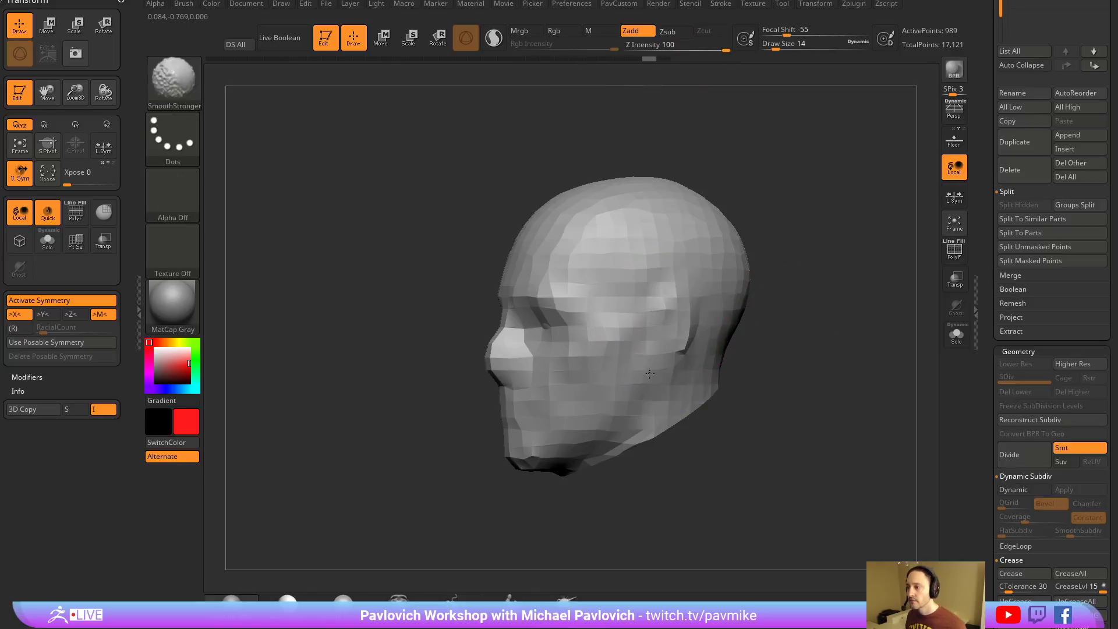
{"action": "left_click_drag", "start_coordinate": [681, 283], "coordinate": [679, 349], "text": "shift"}
{"action": "mouse_move", "coordinate": [699, 343]}
{"action": "right_mouse_down", "text": "shift"}
{"action": "mouse_move", "coordinate": [861, 317]}
{"action": "mouse_move", "coordinate": [830, 335]}
{"action": "right_mouse_up", "text": "shift"}
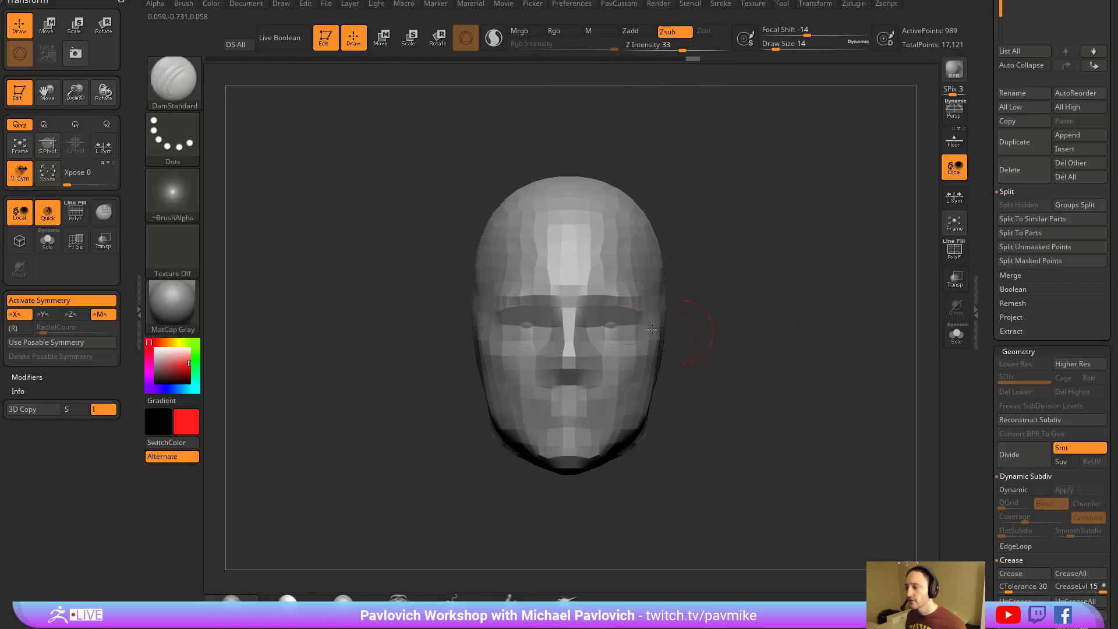
Isolate the head in Solo mode, raise the DynaMesh resolution to 312 and remesh it.
{"action": "left_click", "coordinate": [956, 334]}
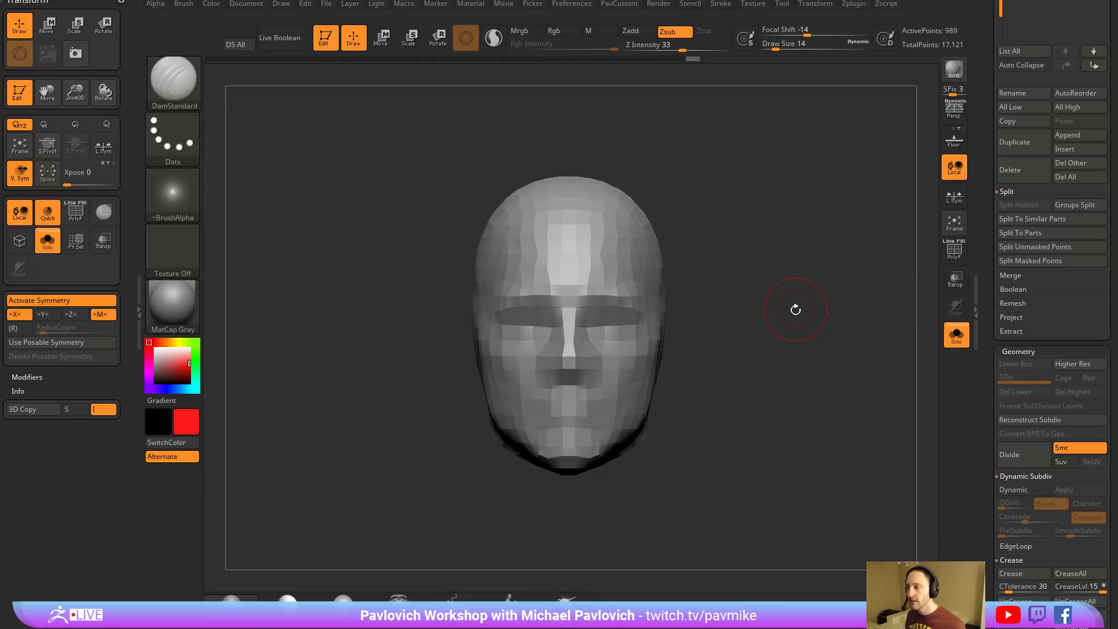
{"action": "left_click_drag", "start_coordinate": [794, 309], "coordinate": [823, 285]}
{"action": "key", "text": "2"}
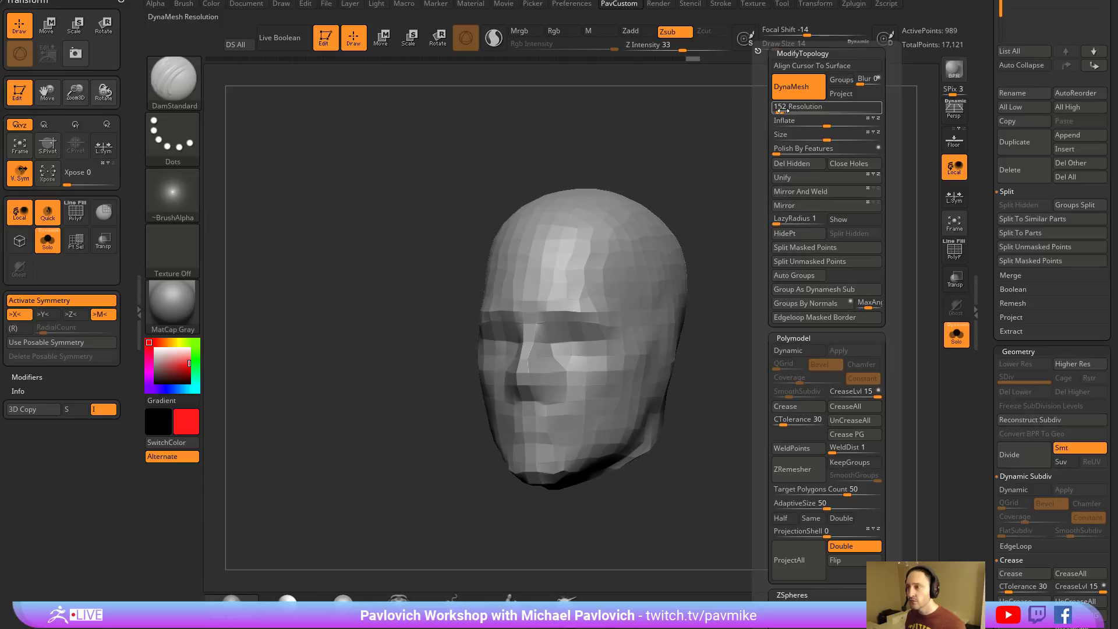
{"action": "type", "text": "s4"}
{"action": "key", "text": "Return"}
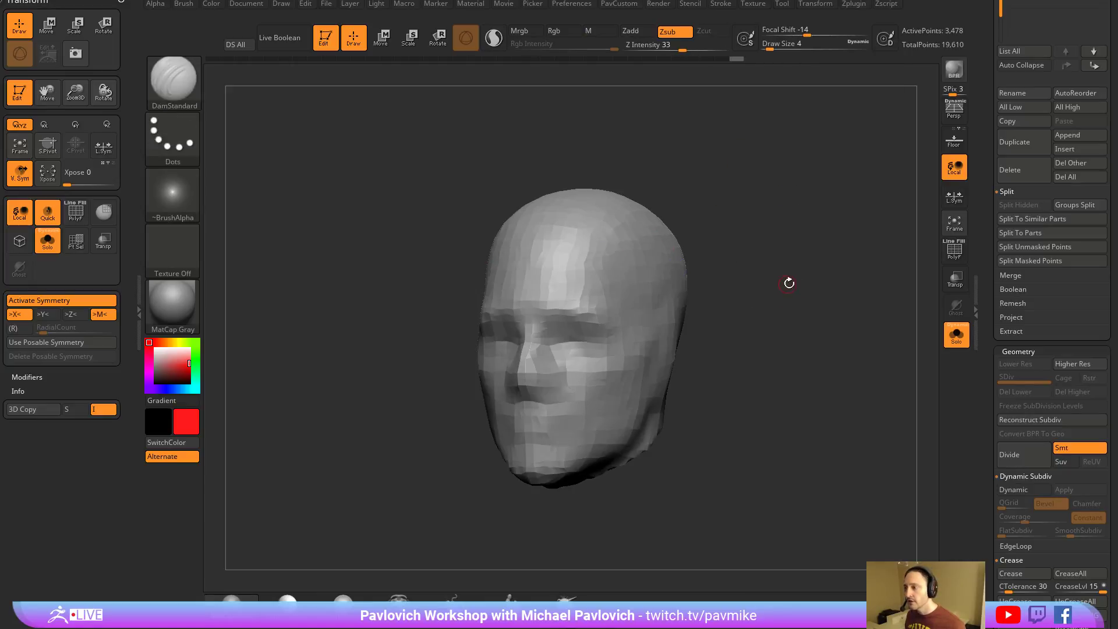
Flatten the temple and side planes of the head with the hPolish brush at draw size 25.
{"action": "mouse_move", "coordinate": [789, 279]}
{"action": "left_mouse_down"}
{"action": "mouse_move", "coordinate": [816, 265]}
{"action": "mouse_move", "coordinate": [858, 189]}
{"action": "mouse_move", "coordinate": [891, 204]}
{"action": "left_mouse_up"}
{"action": "key", "text": "b"}
{"action": "key", "text": "h"}
{"action": "key", "text": "p"}
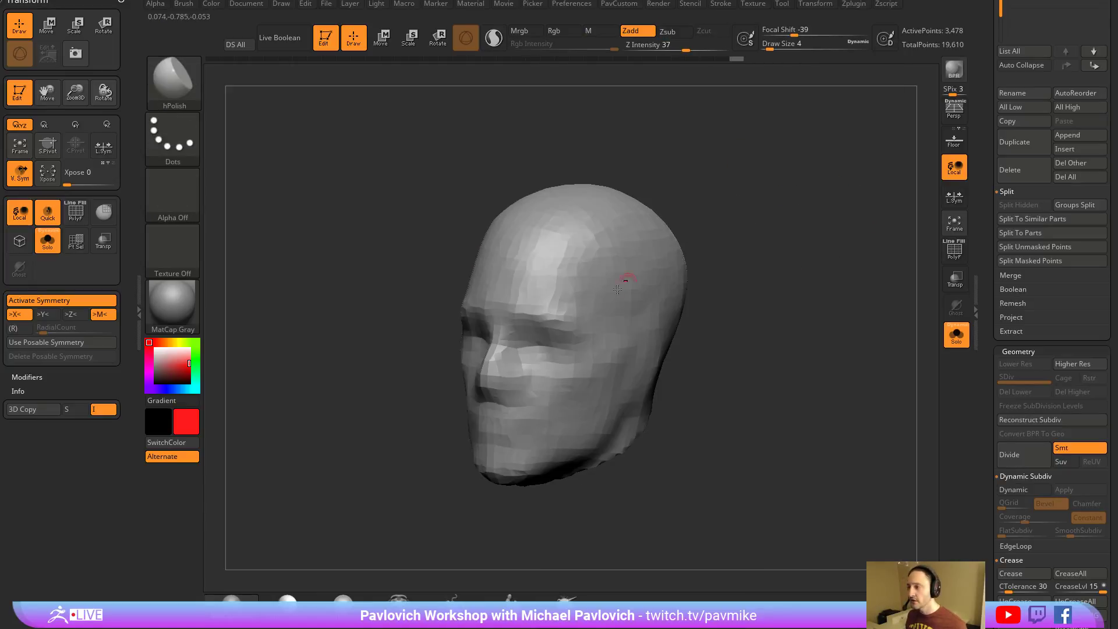
{"action": "key", "text": "s"}
{"action": "left_click", "coordinate": [617, 300]}
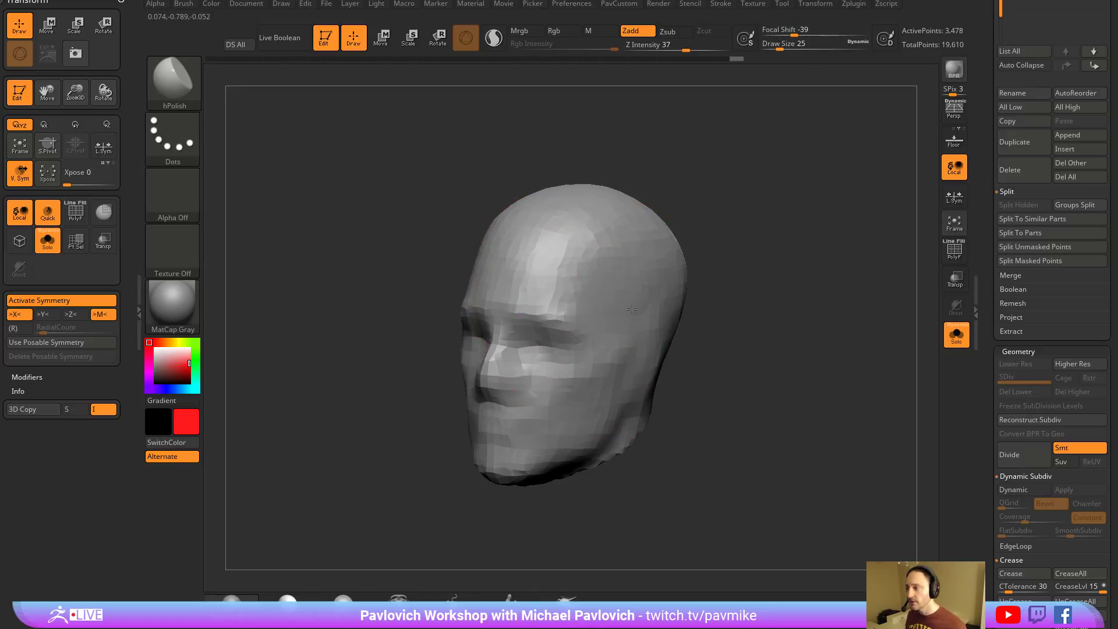
{"action": "left_click_drag", "start_coordinate": [728, 271], "coordinate": [816, 252]}
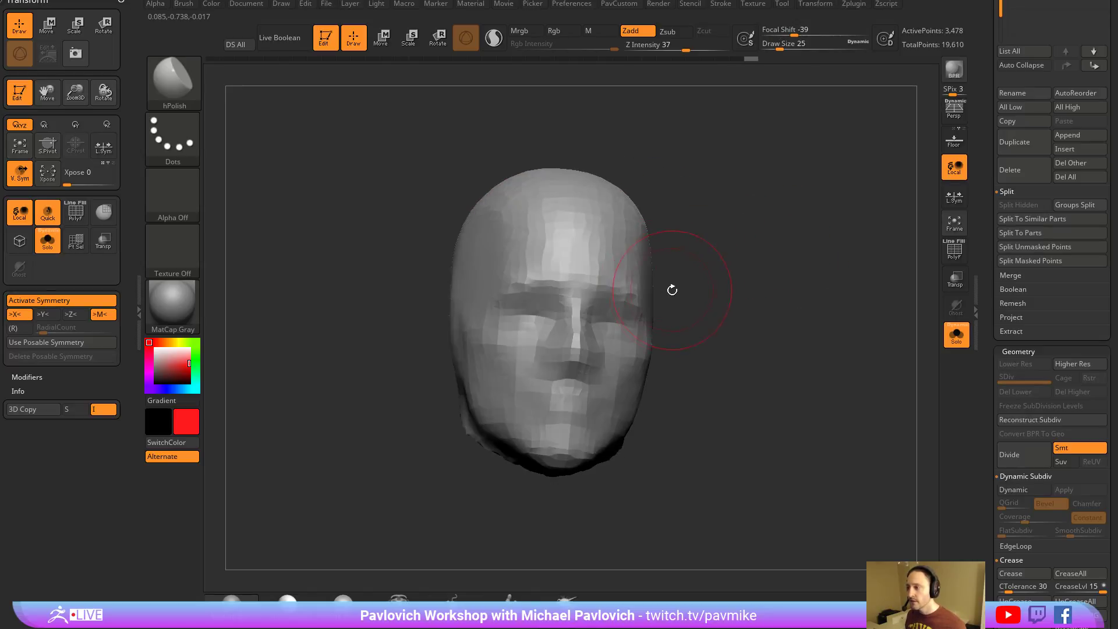
Polish the brow, eye-socket and nose planes with hPolish at draw sizes 9 and 7.
{"action": "left_click_drag", "start_coordinate": [672, 289], "coordinate": [610, 307]}
{"action": "key", "text": "s"}
{"action": "left_click", "coordinate": [604, 303]}
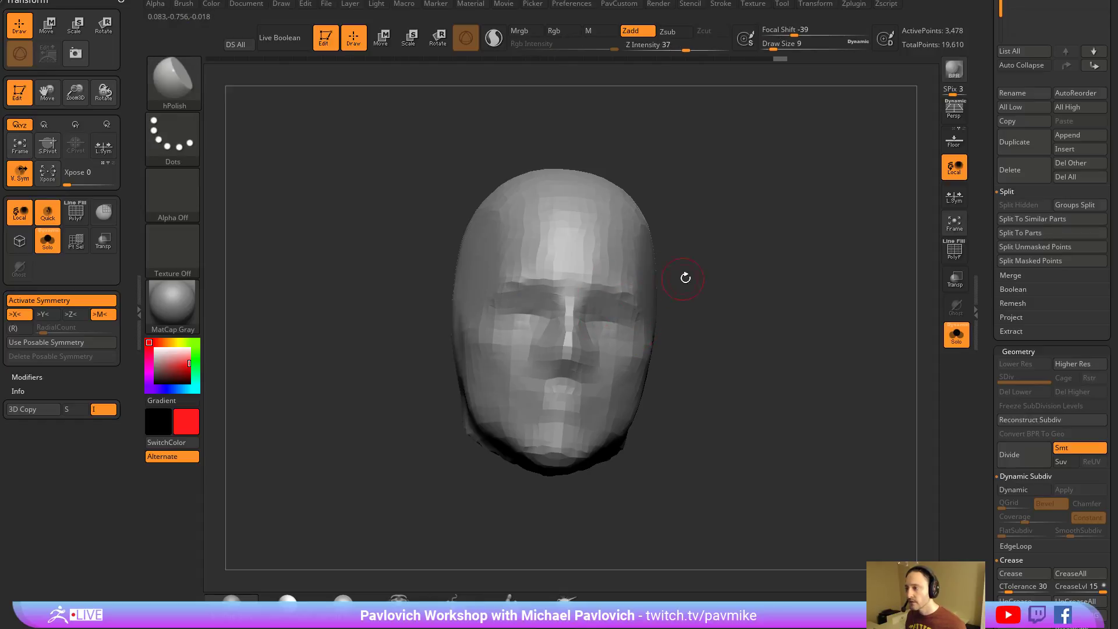
{"action": "left_click_drag", "start_coordinate": [686, 278], "coordinate": [573, 312]}
{"action": "key", "text": "s"}
{"action": "left_click", "coordinate": [570, 314]}
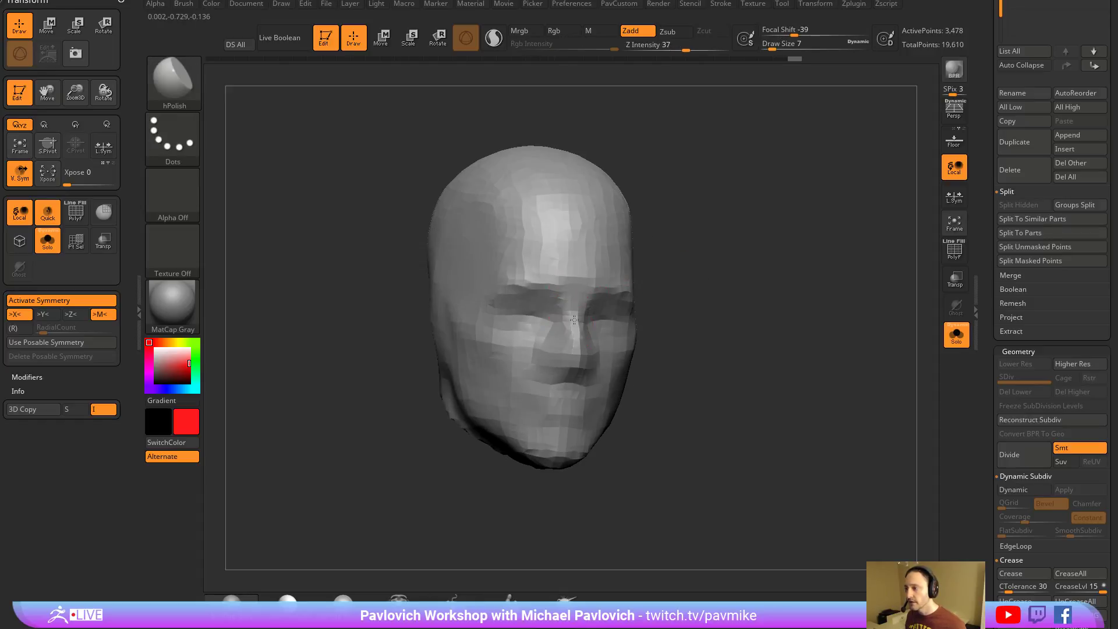
{"action": "left_click_drag", "start_coordinate": [651, 332], "coordinate": [565, 350]}
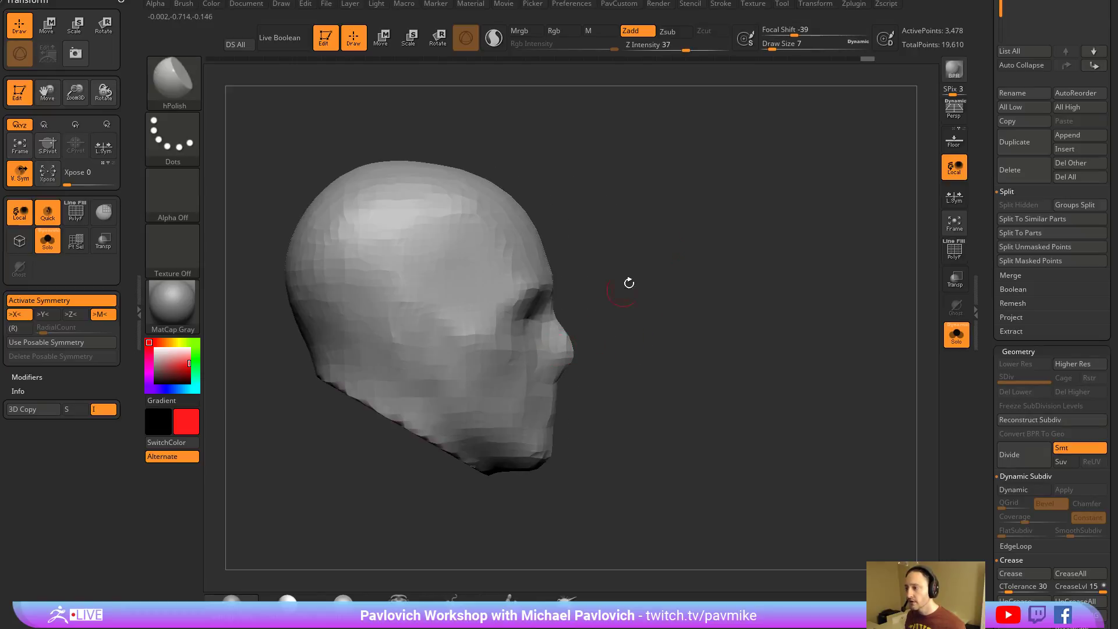
{"action": "left_click_drag", "start_coordinate": [629, 283], "coordinate": [605, 330]}
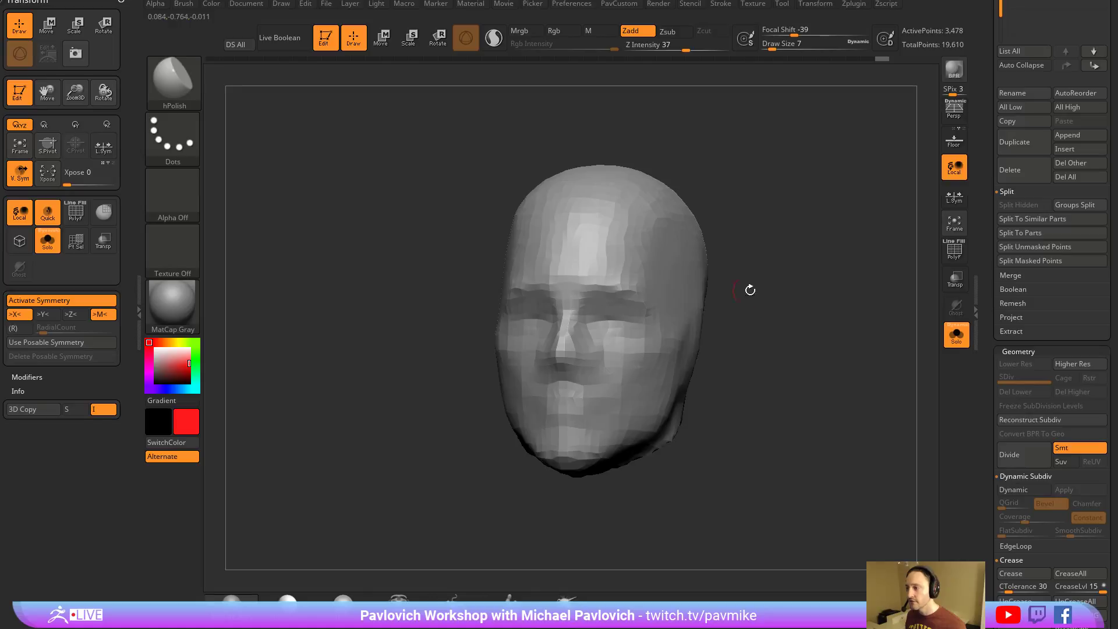
Polish the cheek and mouth planes with hPolish at draw size 13.
{"action": "right_click_drag", "start_coordinate": [750, 290], "coordinate": [735, 254], "text": "alt"}
{"action": "key", "text": "s"}
{"action": "left_click_drag", "start_coordinate": [612, 330], "coordinate": [619, 330]}
{"action": "mouse_move", "coordinate": [627, 340]}
{"action": "right_mouse_down"}
{"action": "mouse_move", "coordinate": [602, 350]}
{"action": "mouse_move", "coordinate": [782, 312]}
{"action": "right_mouse_up"}
{"action": "key", "text": "bracketleft"}
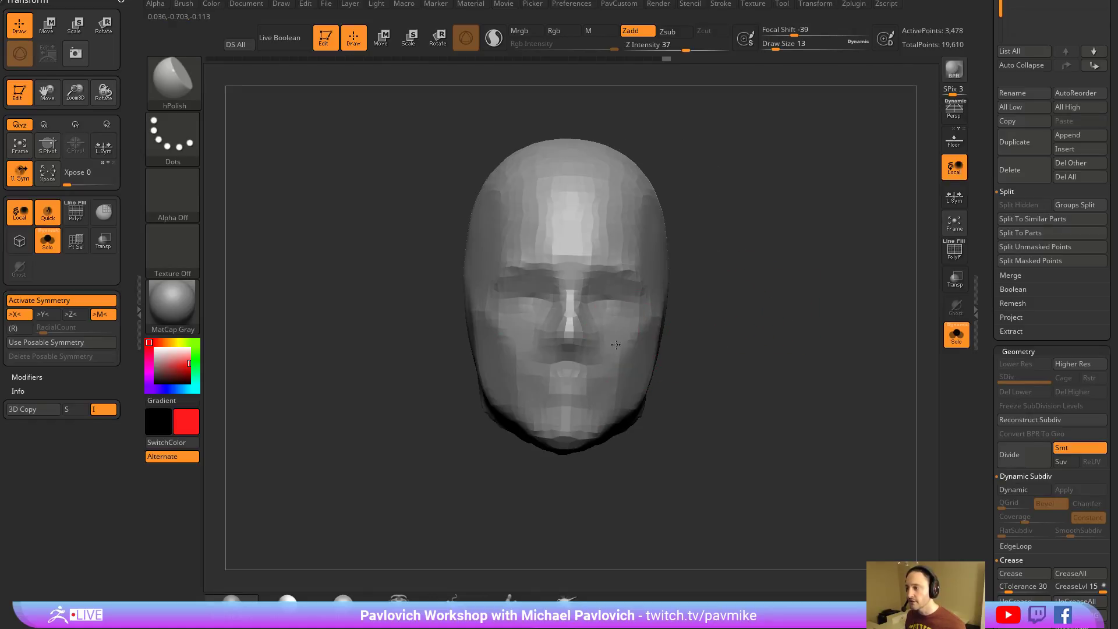
{"action": "right_click_drag", "start_coordinate": [615, 345], "coordinate": [667, 272]}
Raise the DynaMesh resolution to 456 and remesh the polished head.
{"action": "right_click_drag", "start_coordinate": [818, 185], "coordinate": [831, 225]}
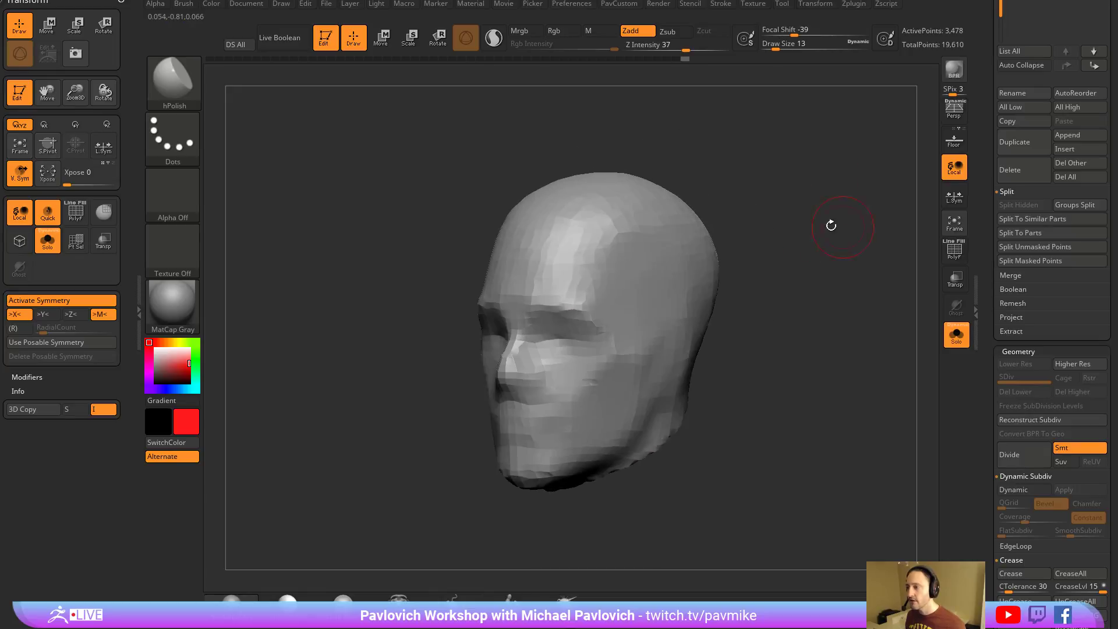
{"action": "key", "text": "space"}
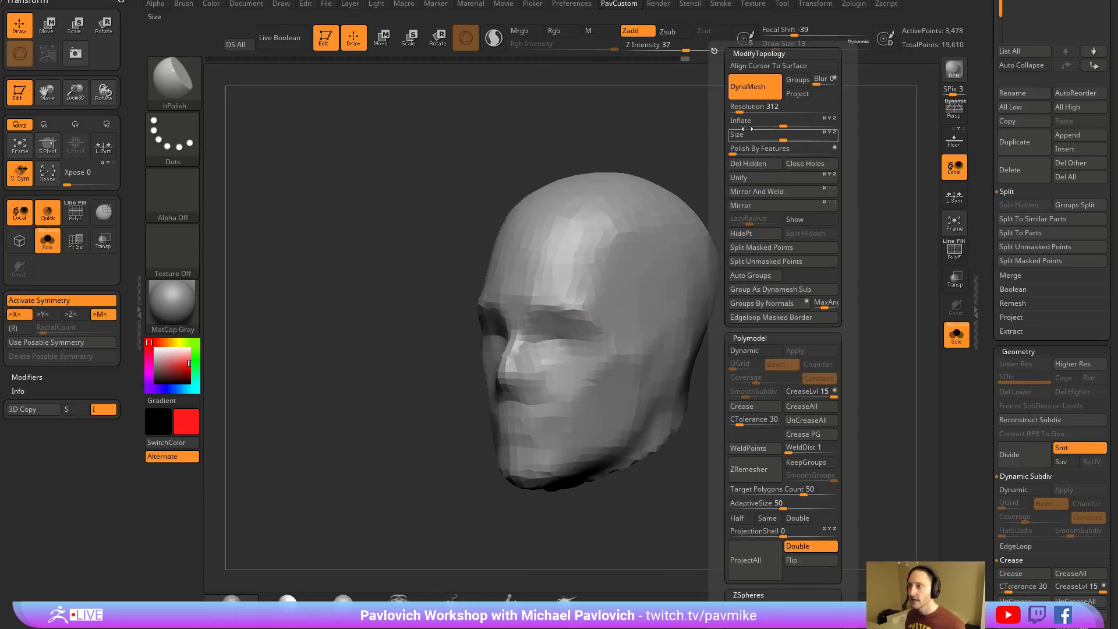
{"action": "key", "text": "ctrl"}
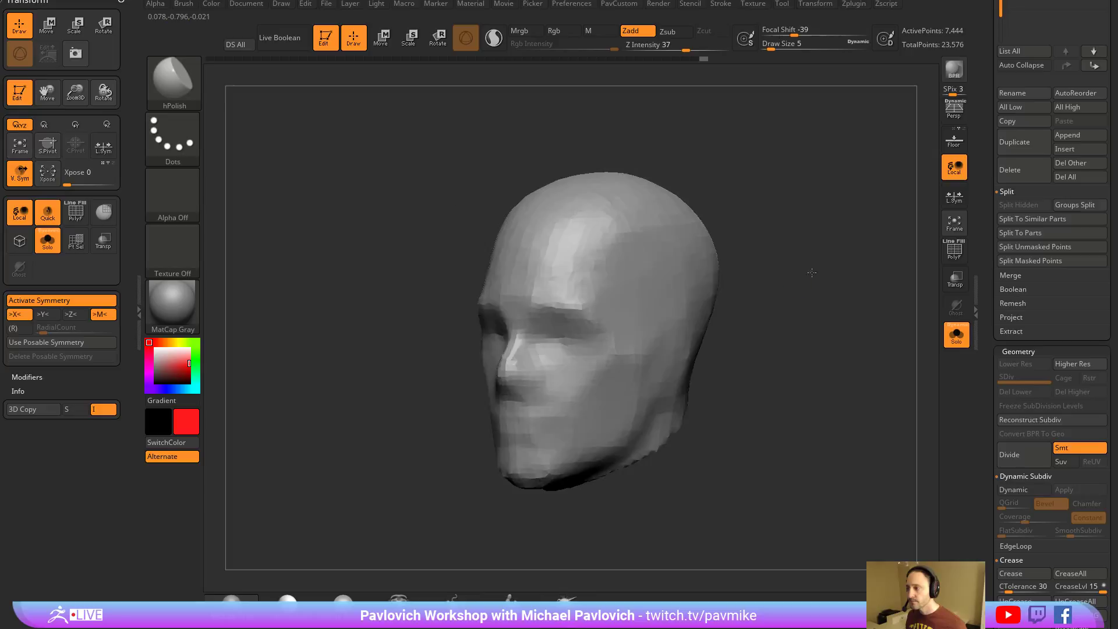
Carve the creases beside the nose, the mouth line and its corners with DamStandard at draw sizes 8 and 7.
{"action": "mouse_move", "coordinate": [807, 270]}
{"action": "right_mouse_down"}
{"action": "mouse_move", "coordinate": [816, 267]}
{"action": "mouse_move", "coordinate": [674, 324]}
{"action": "right_mouse_up"}
{"action": "key", "text": "b"}
{"action": "key", "text": "d"}
{"action": "key", "text": "s"}
{"action": "key", "text": "bracketleft"}
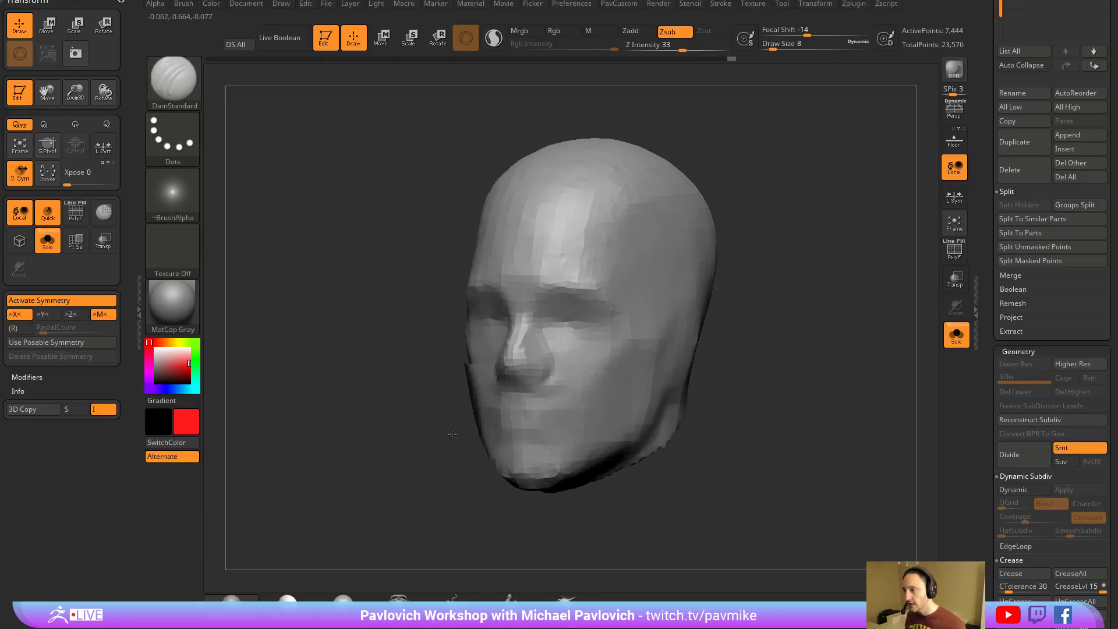
{"action": "mouse_move", "coordinate": [555, 363]}
{"action": "right_mouse_down"}
{"action": "mouse_move", "coordinate": [506, 379]}
{"action": "mouse_move", "coordinate": [536, 387]}
{"action": "mouse_move", "coordinate": [737, 357]}
{"action": "mouse_move", "coordinate": [488, 389]}
{"action": "right_mouse_up"}
{"action": "key", "text": "bracketright"}
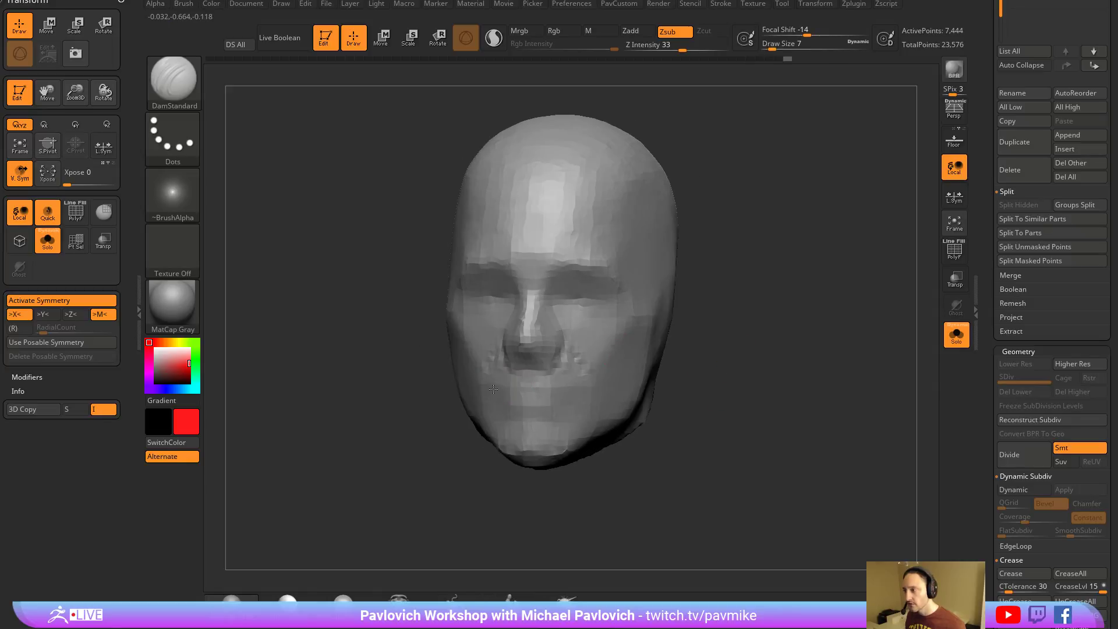
{"action": "key", "text": "space"}
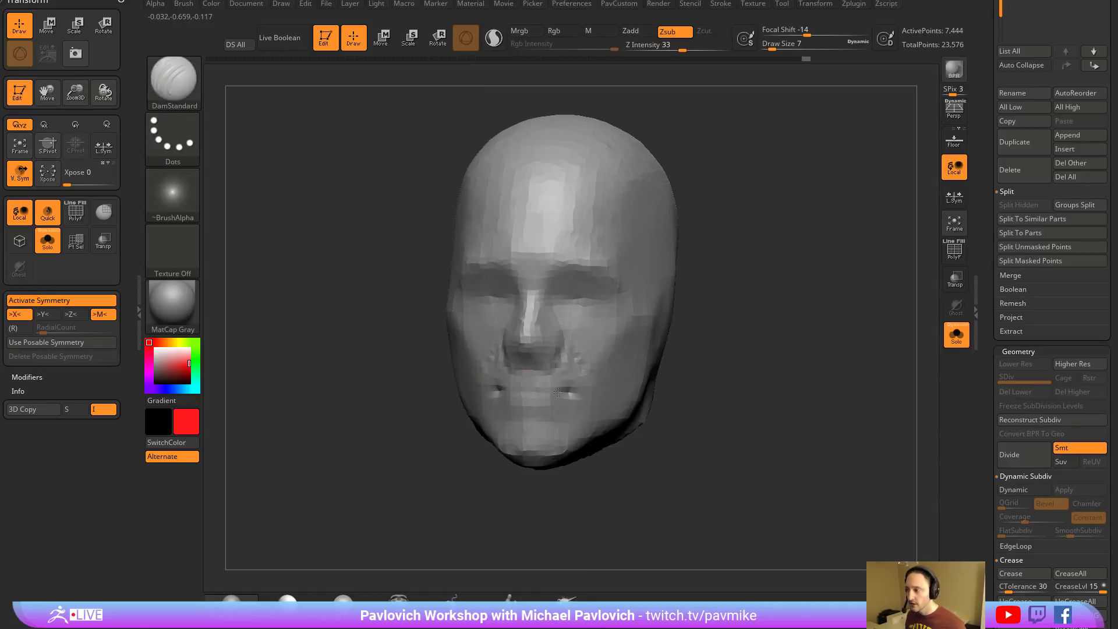
{"action": "left_click_drag", "start_coordinate": [561, 396], "coordinate": [574, 395]}
Switch to the Standard brush, undo the red stroke on the brows, and replace Rgb with Zadd.
{"action": "left_click_drag", "start_coordinate": [753, 350], "coordinate": [664, 352]}
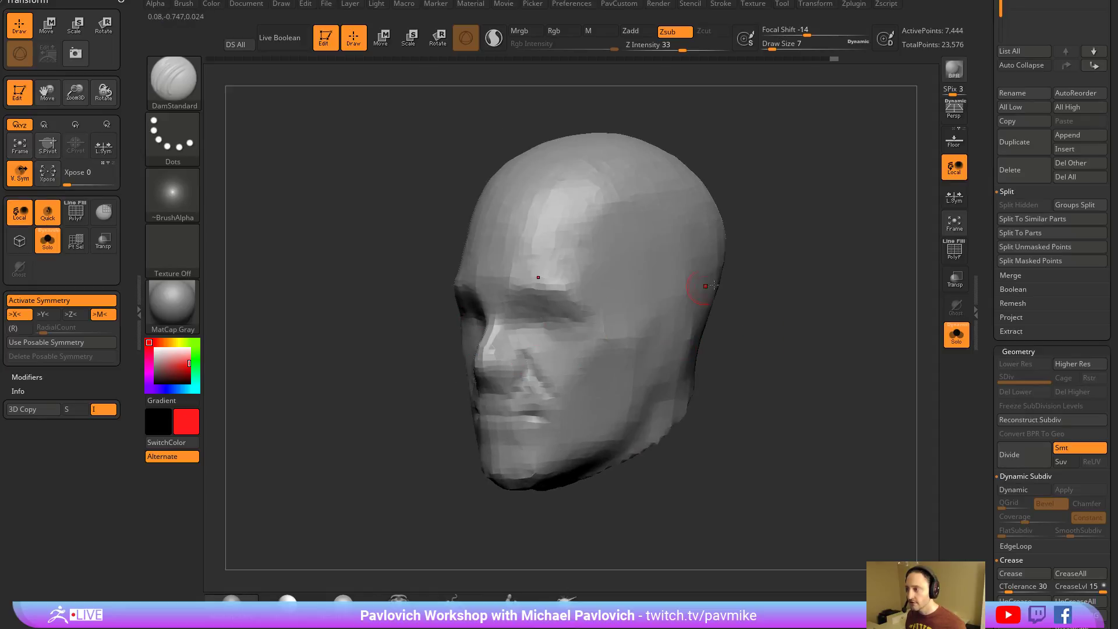
{"action": "left_click_drag", "start_coordinate": [745, 263], "coordinate": [754, 291], "text": "alt"}
{"action": "left_click_drag", "start_coordinate": [755, 291], "coordinate": [802, 289]}
{"action": "key", "text": "b"}
{"action": "key", "text": "s"}
{"action": "key", "text": "t"}
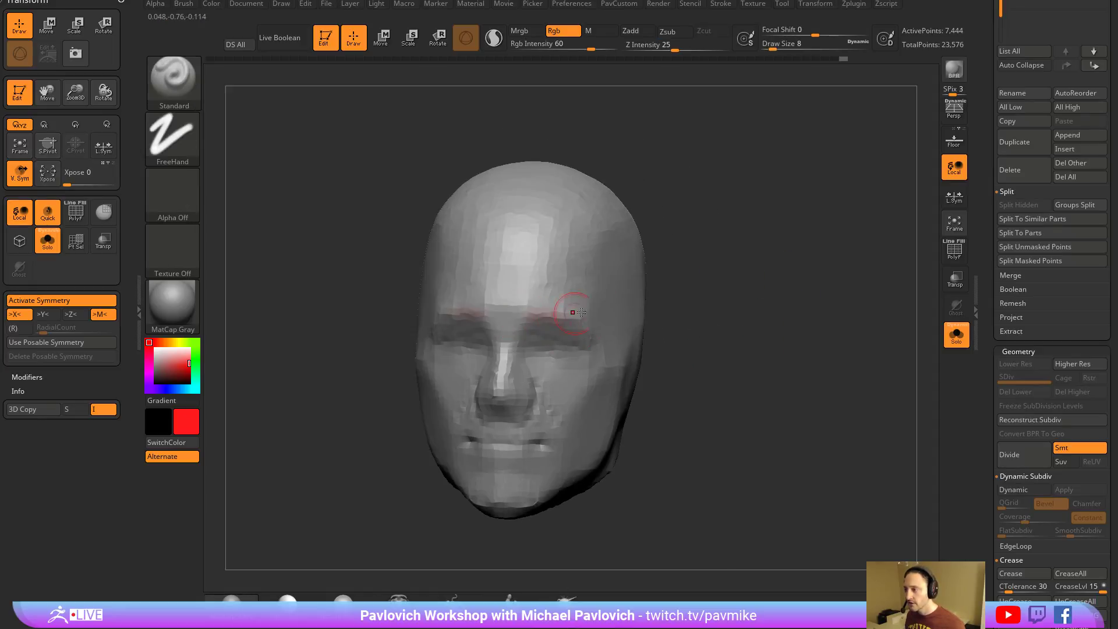
{"action": "key", "text": "ctrl+z"}
{"action": "left_click", "coordinate": [634, 31]}
{"action": "left_click", "coordinate": [563, 31]}
Set the Standard brush to Z Intensity 34 and draw size 4, and build up the nose wings.
{"action": "left_click_drag", "start_coordinate": [736, 217], "coordinate": [745, 193], "text": "alt"}
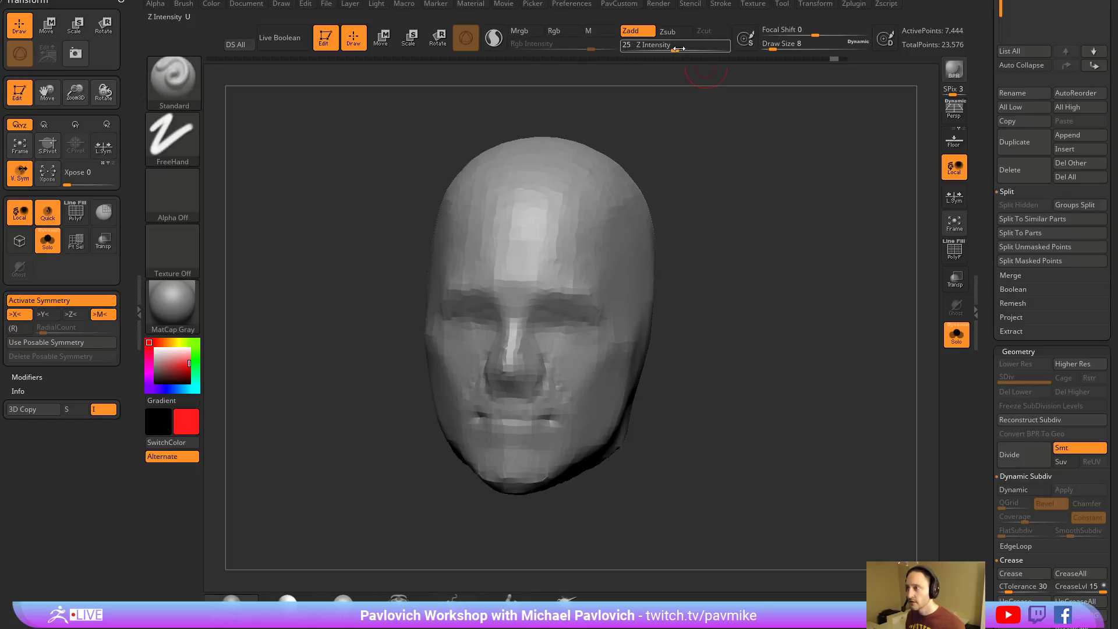
{"action": "left_click_drag", "start_coordinate": [679, 48], "coordinate": [685, 48]}
{"action": "key", "text": "2"}
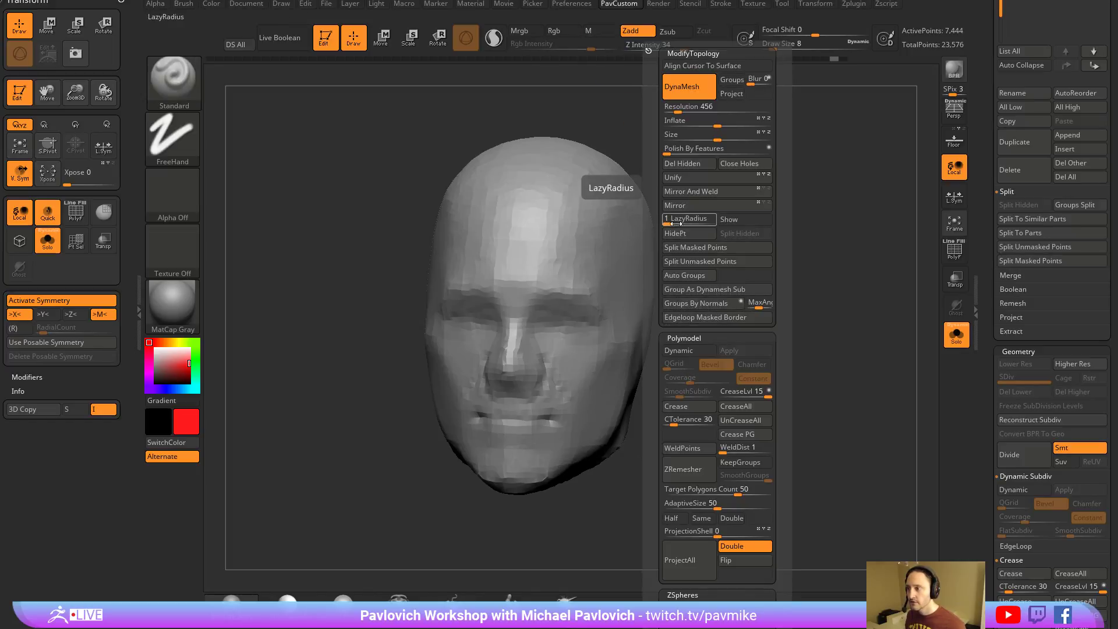
{"action": "left_click_drag", "start_coordinate": [731, 249], "coordinate": [619, 313]}
{"action": "key", "text": "bracketleft"}
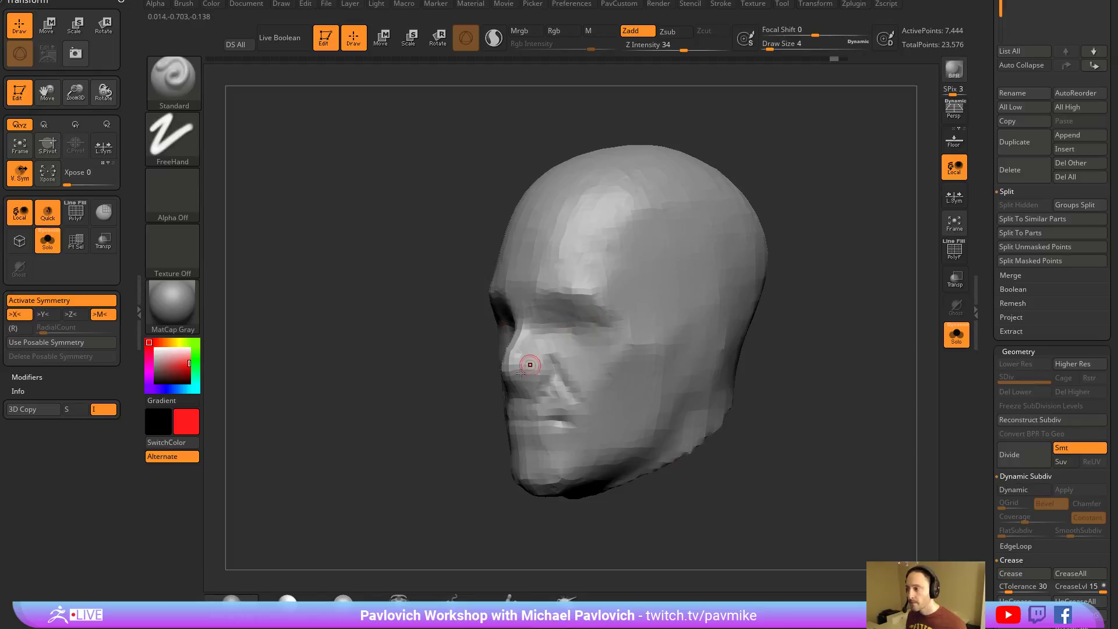
{"action": "right_click_drag", "start_coordinate": [524, 384], "coordinate": [611, 344], "text": "shift"}
Raise the DynaMesh resolution to 808 and remesh the head.
{"action": "right_click_drag", "start_coordinate": [512, 386], "coordinate": [793, 259]}
{"action": "key", "text": "space"}
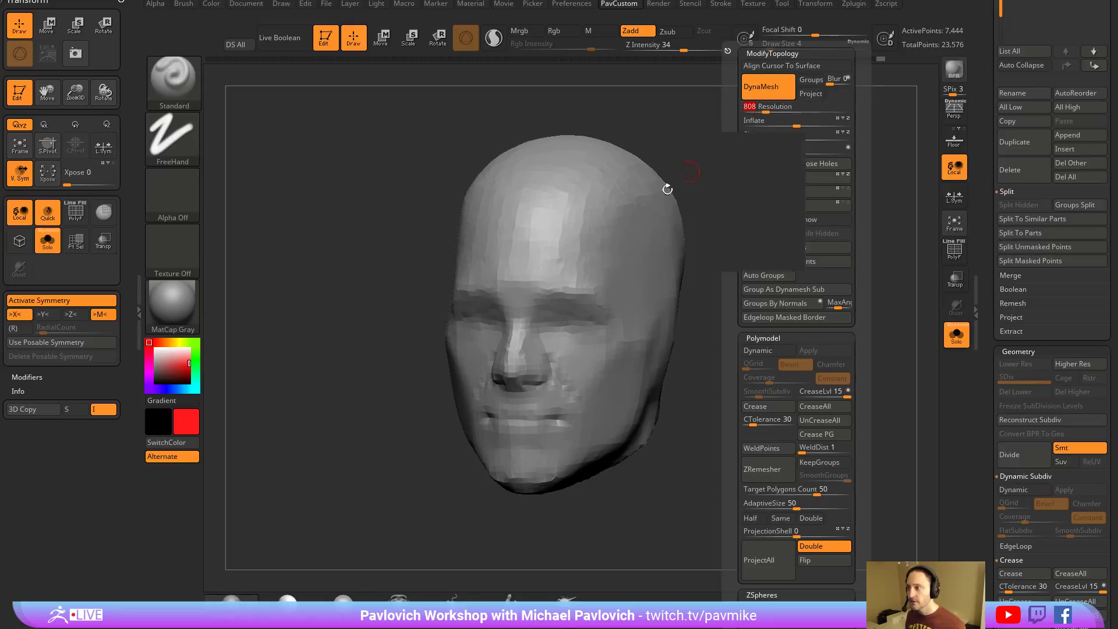
{"action": "left_click_drag", "start_coordinate": [771, 325], "coordinate": [805, 331], "text": "ctrl"}
Sculpt the nostrils, the philtrum and the lips with the Standard brush at draw size 4.
{"action": "right_click_drag", "start_coordinate": [805, 330], "coordinate": [543, 412]}
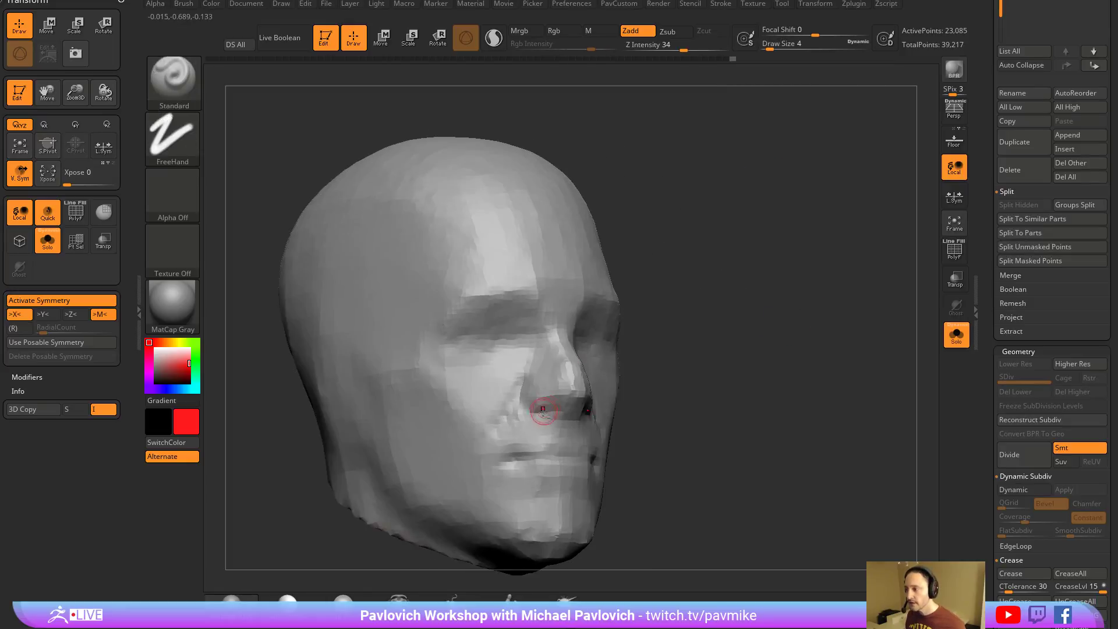
{"action": "right_click_drag", "start_coordinate": [652, 389], "coordinate": [578, 389]}
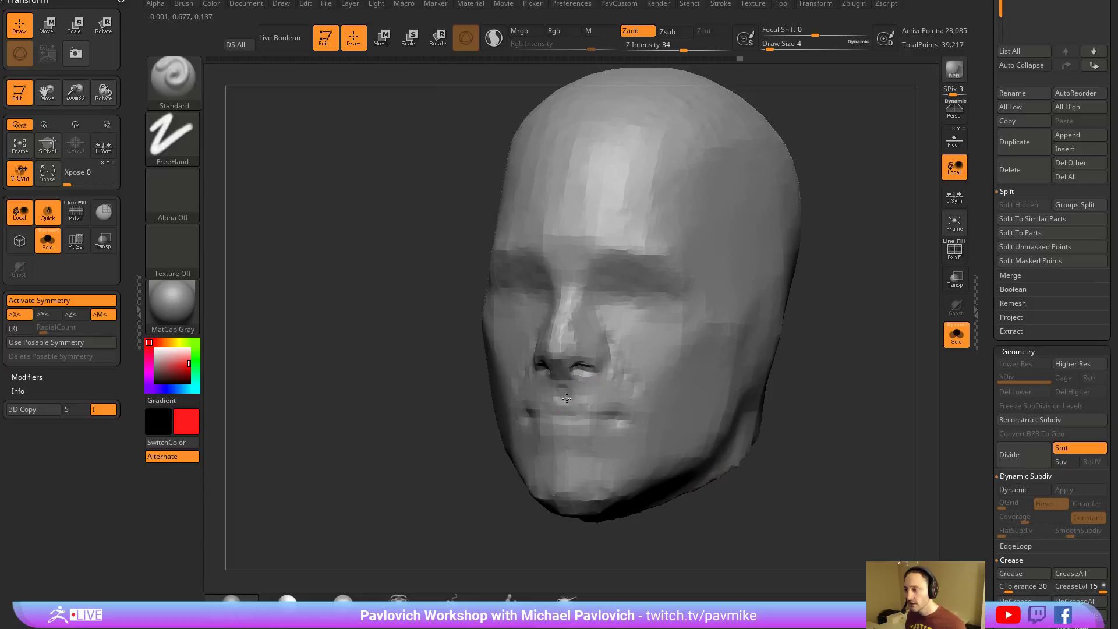
{"action": "right_click_drag", "start_coordinate": [844, 348], "coordinate": [563, 382]}
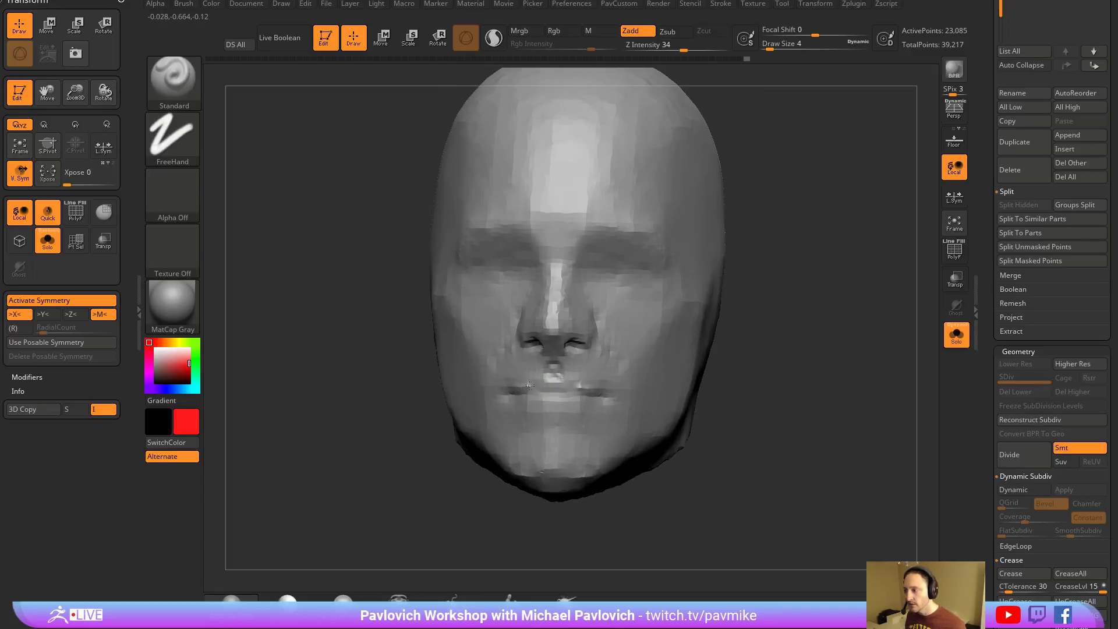
{"action": "right_click_drag", "start_coordinate": [632, 382], "coordinate": [569, 392]}
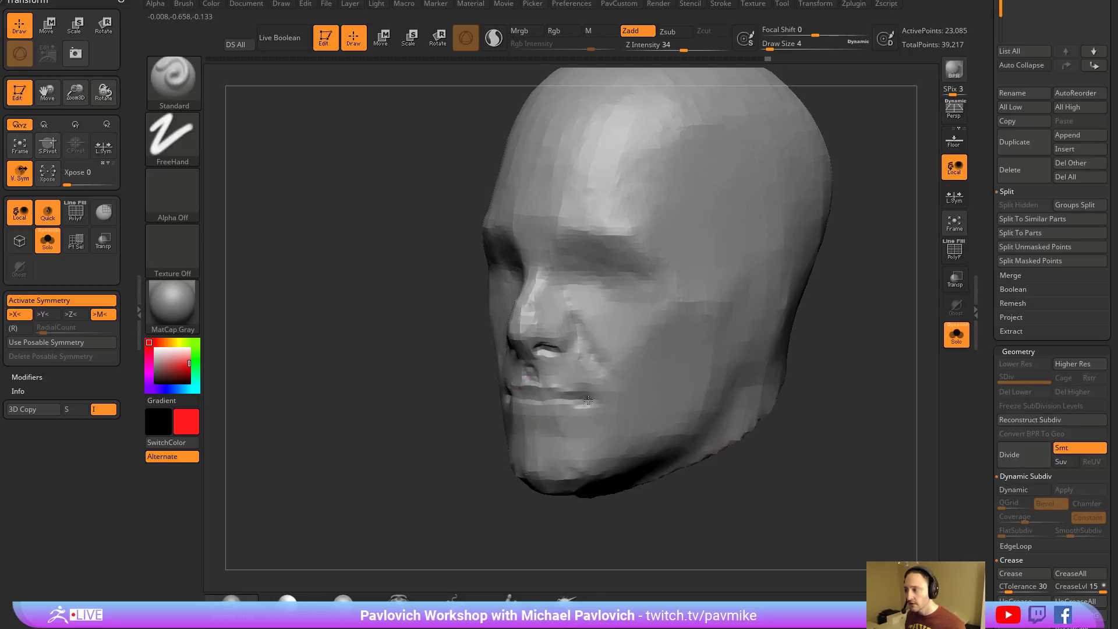
Reshape the nose tip and the mouth area in profile with the Move brush.
{"action": "mouse_move", "coordinate": [542, 420]}
{"action": "right_mouse_down"}
{"action": "mouse_move", "coordinate": [613, 382]}
{"action": "mouse_move", "coordinate": [680, 309]}
{"action": "right_mouse_up"}
{"action": "key", "text": "s"}
{"action": "mouse_move", "coordinate": [494, 426]}
{"action": "left_mouse_down"}
{"action": "mouse_move", "coordinate": [515, 427]}
{"action": "mouse_move", "coordinate": [505, 427]}
{"action": "left_mouse_up"}
{"action": "key", "text": "b"}
{"action": "key", "text": "m"}
{"action": "key", "text": "v"}
{"action": "mouse_move", "coordinate": [679, 295]}
{"action": "right_mouse_down"}
{"action": "mouse_move", "coordinate": [691, 364]}
{"action": "mouse_move", "coordinate": [725, 322]}
{"action": "mouse_move", "coordinate": [524, 336]}
{"action": "right_mouse_up"}
{"action": "key", "text": "s"}
{"action": "left_click_drag", "start_coordinate": [466, 396], "coordinate": [442, 389]}
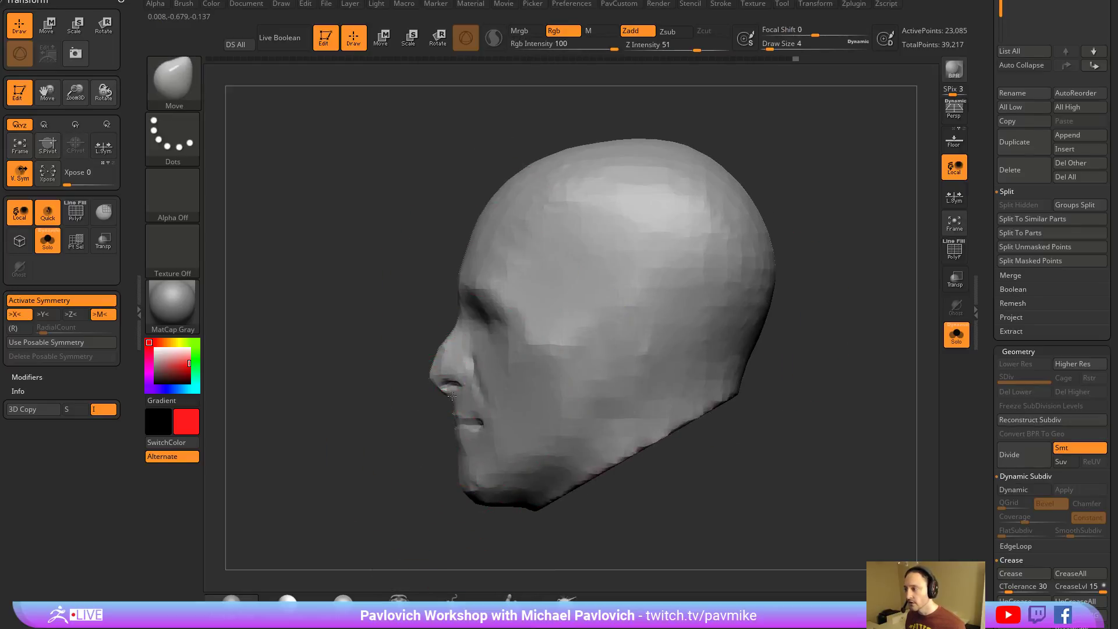
{"action": "mouse_move", "coordinate": [375, 412]}
{"action": "right_mouse_down", "text": "ctrl"}
{"action": "mouse_move", "coordinate": [571, 396]}
{"action": "mouse_move", "coordinate": [438, 396]}
{"action": "mouse_move", "coordinate": [373, 382]}
{"action": "right_mouse_up", "text": "ctrl"}
{"action": "key", "text": "f"}
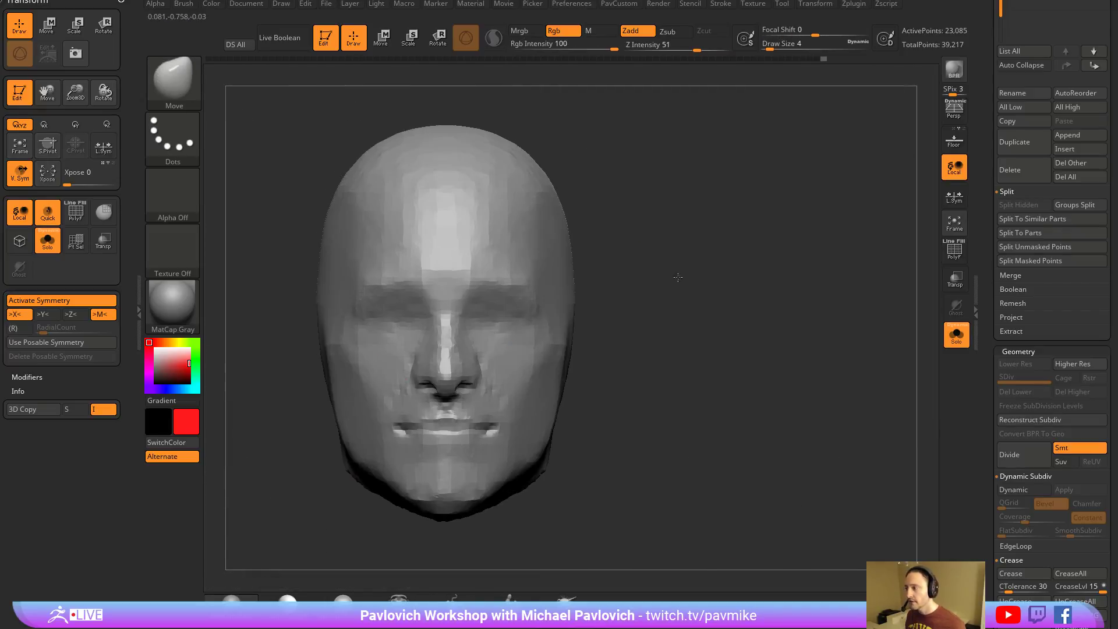
Flatten the sides of the nose and the outer brow with hPolish at draw sizes 17 and 14.
{"action": "right_click_drag", "start_coordinate": [677, 280], "coordinate": [626, 287]}
{"action": "right_click_drag", "start_coordinate": [478, 313], "coordinate": [713, 304]}
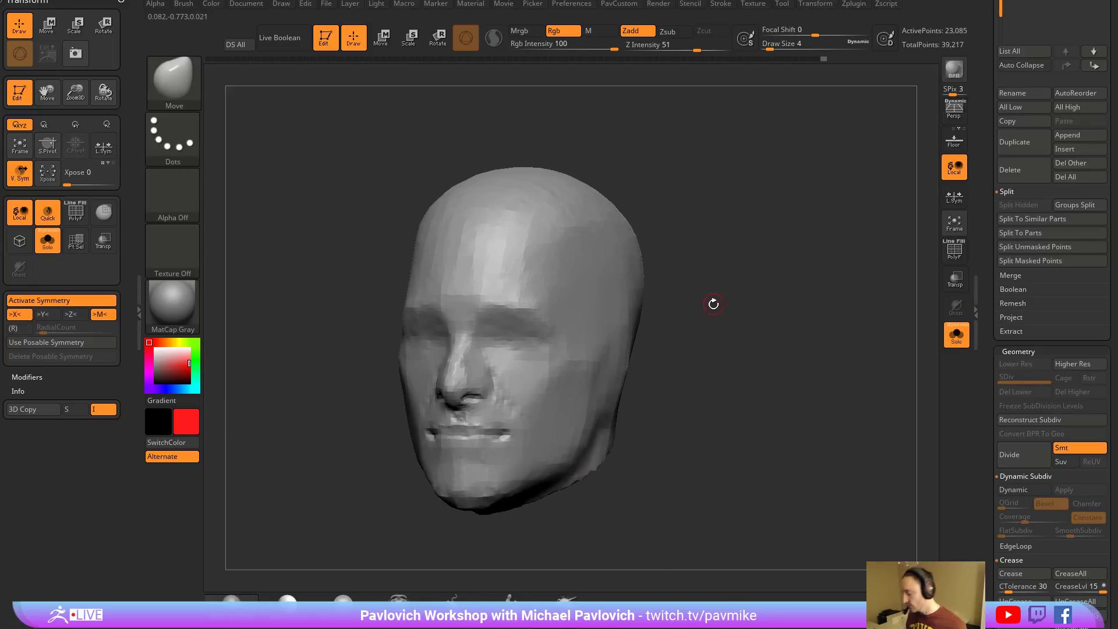
{"action": "key", "text": "4"}
{"action": "key", "text": "s"}
{"action": "mouse_move", "coordinate": [516, 344]}
{"action": "left_mouse_down"}
{"action": "mouse_move", "coordinate": [527, 344]}
{"action": "mouse_move", "coordinate": [505, 337]}
{"action": "left_mouse_up"}
{"action": "key", "text": "s"}
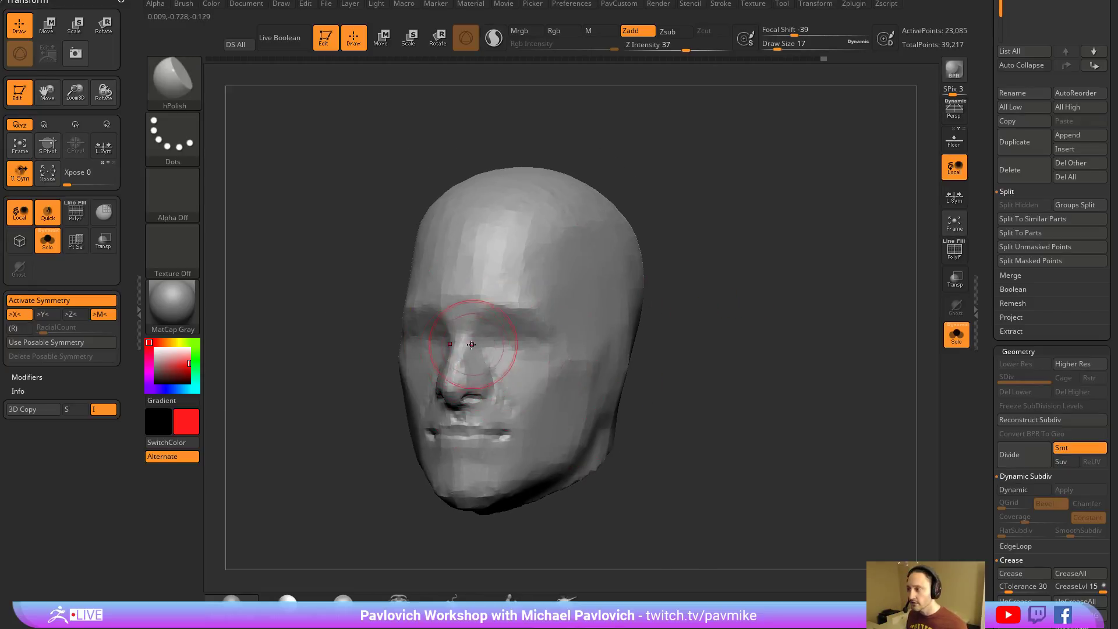
{"action": "right_click_drag", "start_coordinate": [461, 353], "coordinate": [498, 318]}
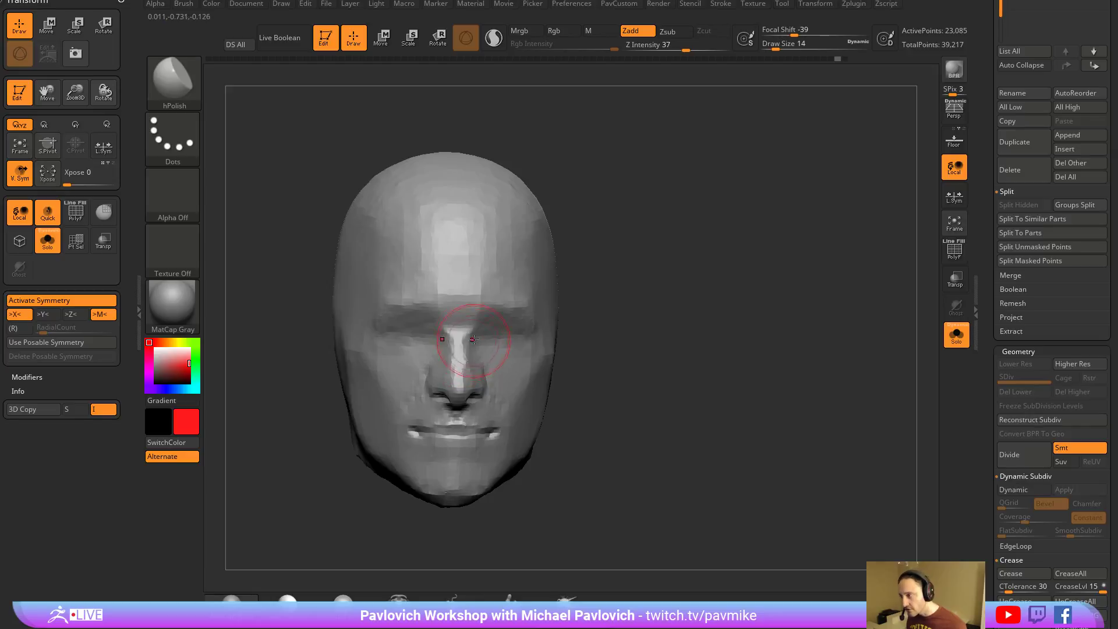
{"action": "right_click_drag", "start_coordinate": [678, 300], "coordinate": [685, 312]}
{"action": "right_click_drag", "start_coordinate": [576, 321], "coordinate": [560, 309]}
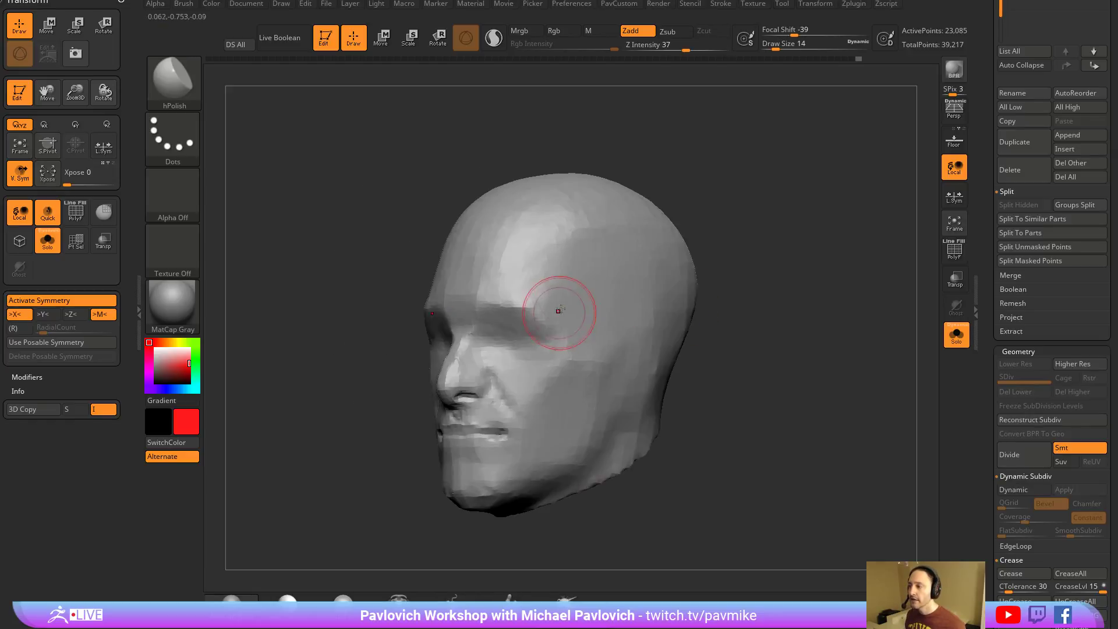
{"action": "mouse_move", "coordinate": [744, 250]}
{"action": "left_mouse_down"}
{"action": "mouse_move", "coordinate": [751, 364]}
{"action": "mouse_move", "coordinate": [751, 260]}
{"action": "mouse_move", "coordinate": [701, 286]}
{"action": "left_mouse_up"}
{"action": "key", "text": "s"}
{"action": "left_click_drag", "start_coordinate": [503, 342], "coordinate": [503, 333]}
{"action": "key", "text": "s"}
{"action": "left_click_drag", "start_coordinate": [768, 307], "coordinate": [844, 250], "text": "shift"}
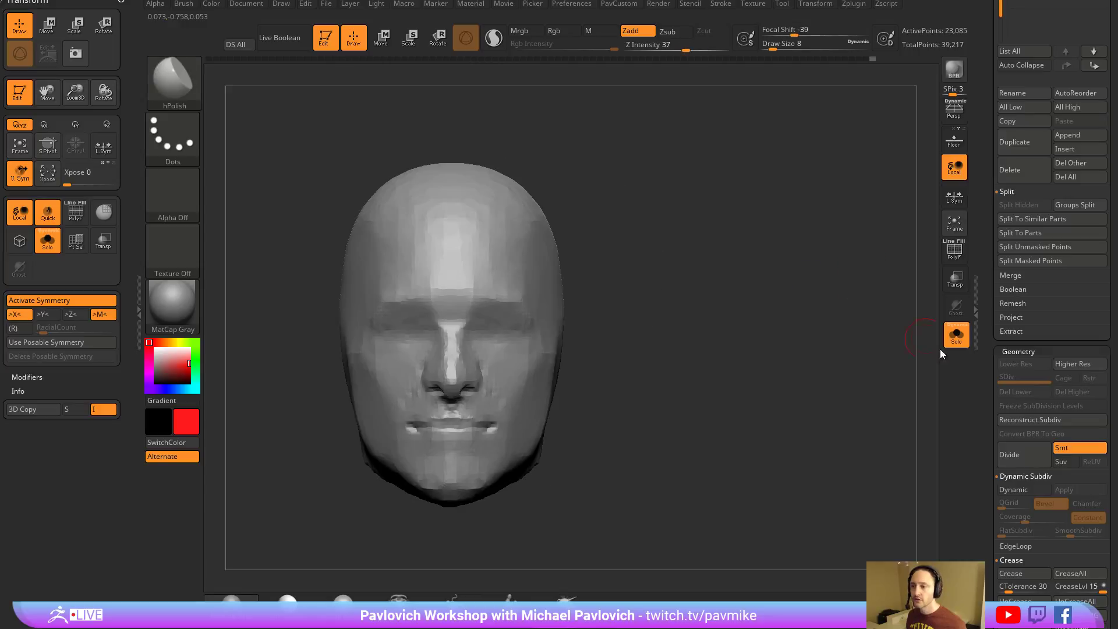
Initialize the tool as a QCube with X, Y and Z Res 2 and remesh it with DynaMesh at resolution 264.
{"action": "left_click_drag", "start_coordinate": [989, 414], "coordinate": [974, 230]}
{"action": "left_click", "coordinate": [1013, 350]}
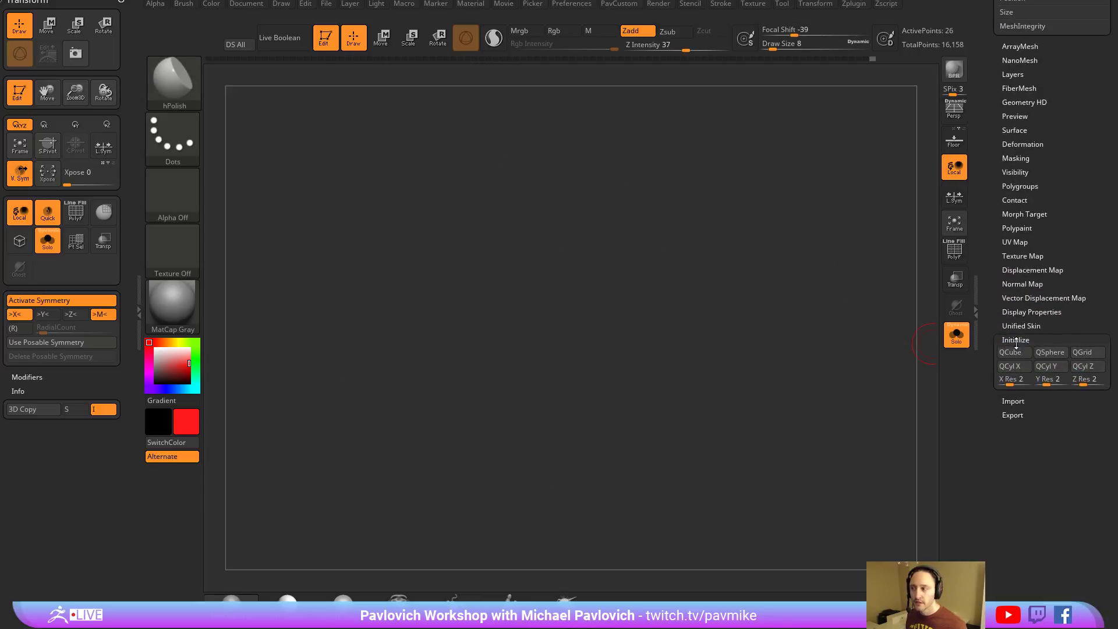
{"action": "key", "text": "f"}
{"action": "left_click_drag", "start_coordinate": [767, 328], "coordinate": [749, 282], "text": "alt"}
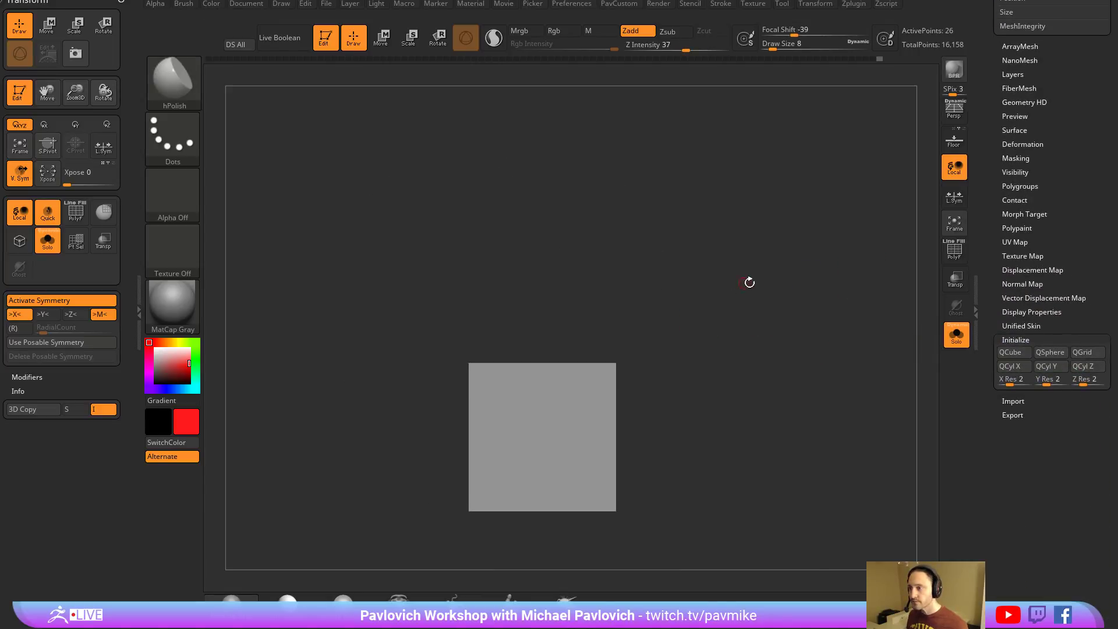
{"action": "key", "text": "2"}
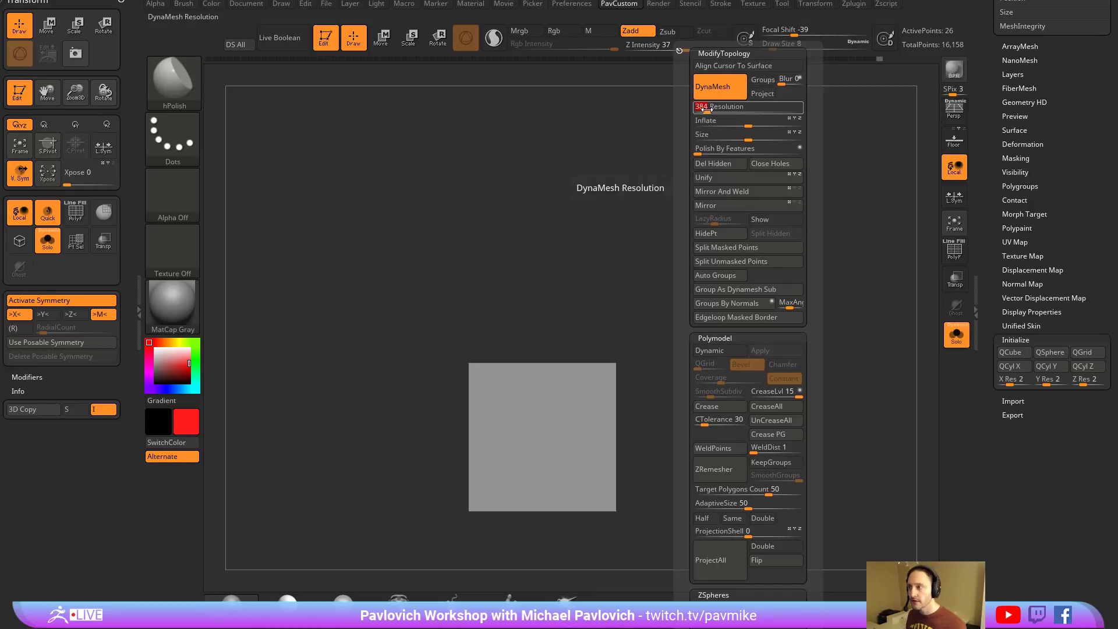
{"action": "key", "text": "ctrl"}
{"action": "left_click_drag", "start_coordinate": [704, 282], "coordinate": [712, 298], "text": "ctrl"}
{"action": "key", "text": "2"}
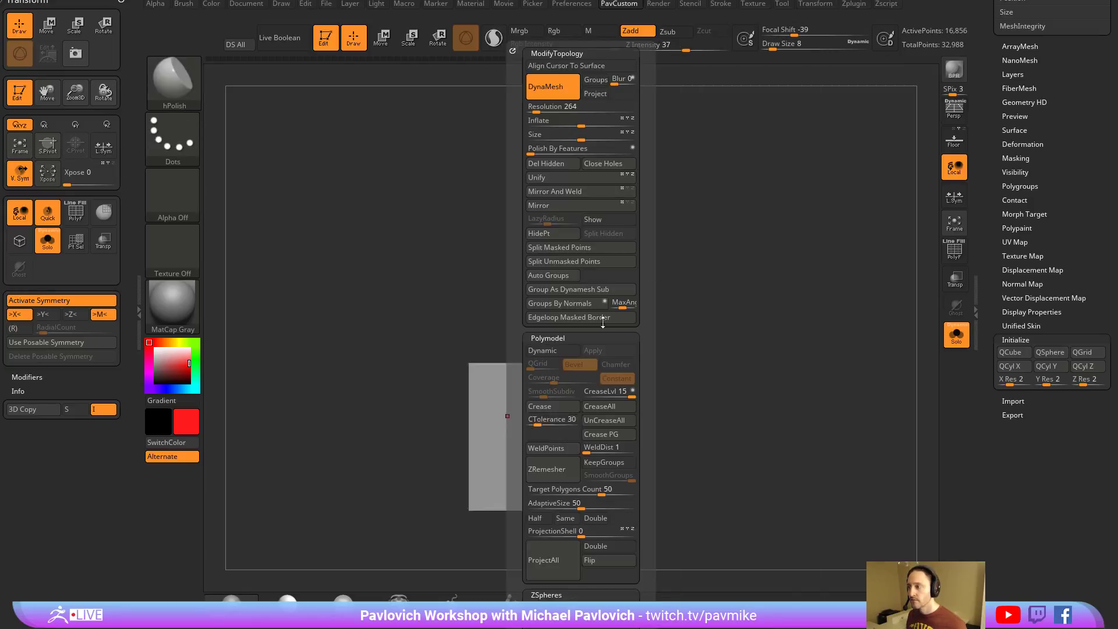
Clip the cube's front silhouette into a tapered head outline with curved cuts and smooth the front edges at draw size 62.
{"action": "left_click_drag", "start_coordinate": [749, 344], "coordinate": [746, 282], "text": "alt"}
{"action": "key", "text": "bracketright"}
{"action": "key", "text": "bracketright"}
{"action": "key", "text": "ctrl+shift"}
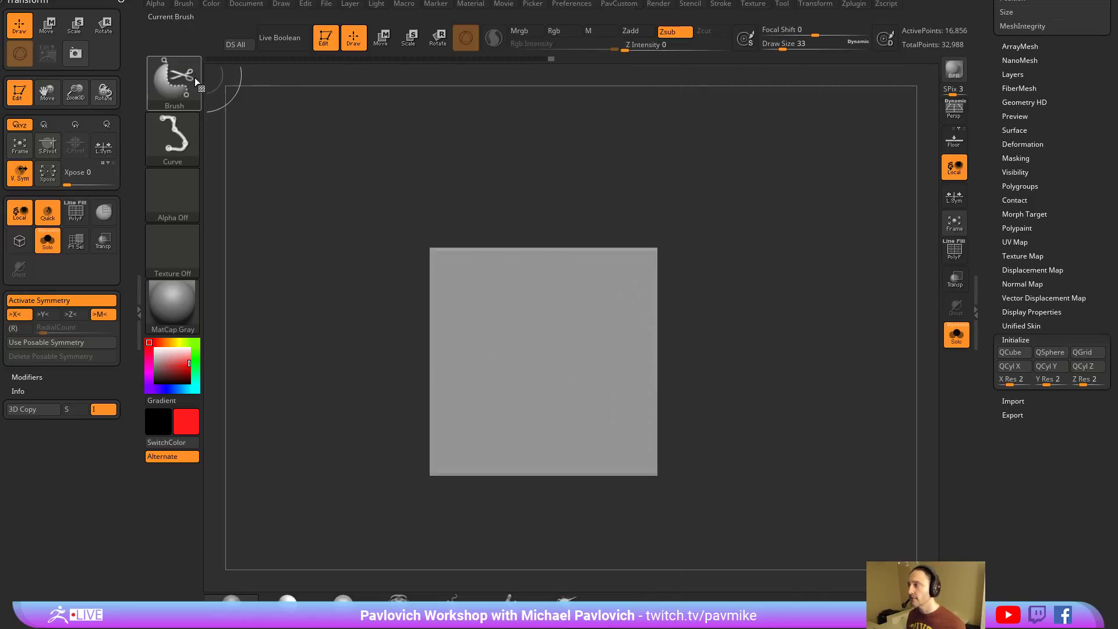
{"action": "left_click", "coordinate": [187, 104]}
{"action": "left_click", "coordinate": [299, 146]}
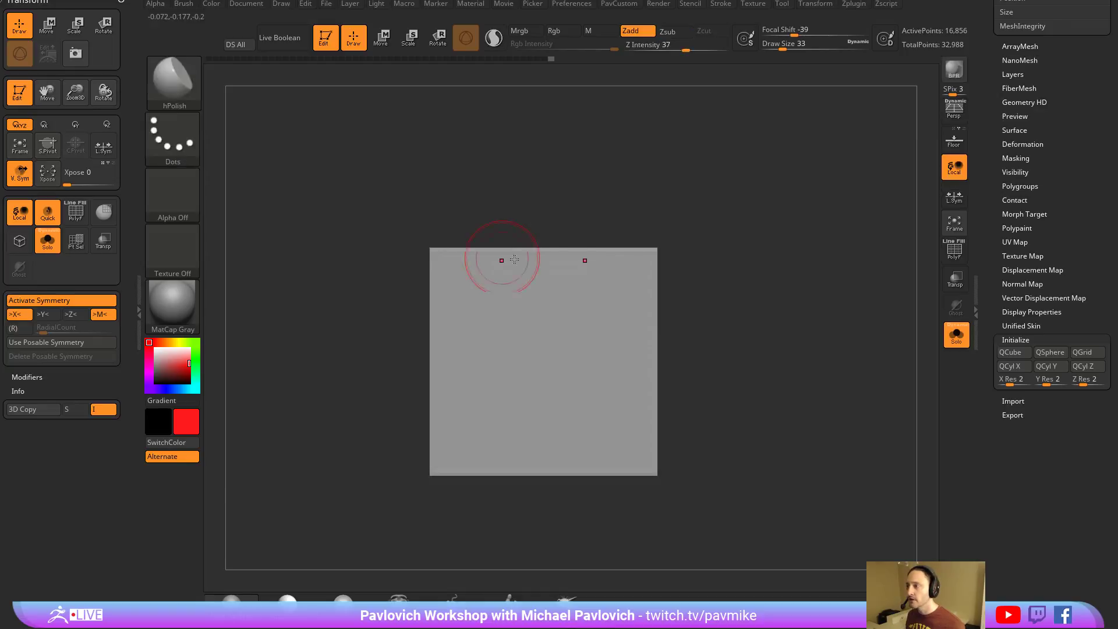
{"action": "mouse_move", "coordinate": [552, 197]}
{"action": "left_mouse_down", "text": "ctrl+shift"}
{"action": "mouse_move", "coordinate": [624, 250]}
{"action": "mouse_move", "coordinate": [640, 362]}
{"action": "left_mouse_up", "text": "ctrl+shift"}
{"action": "left_click_drag", "start_coordinate": [638, 386], "coordinate": [600, 539], "text": "ctrl+shift"}
{"action": "left_click_drag", "start_coordinate": [559, 216], "coordinate": [658, 291], "text": "ctrl+shift"}
{"action": "left_click_drag", "start_coordinate": [674, 370], "coordinate": [553, 521], "text": "ctrl+shift"}
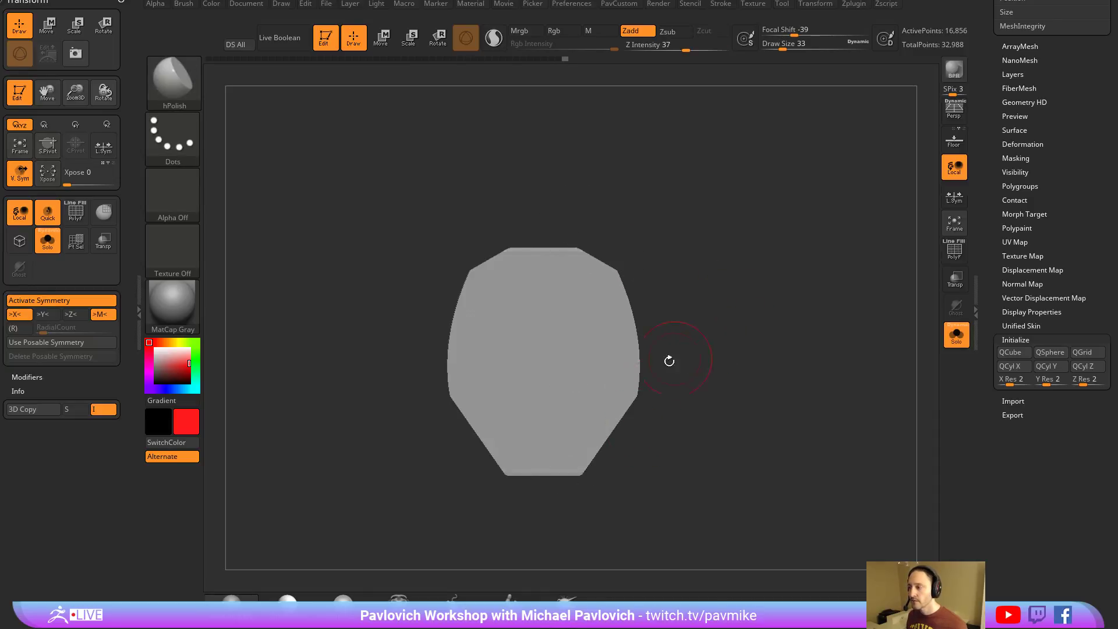
{"action": "mouse_move", "coordinate": [479, 392]}
{"action": "left_mouse_down", "text": "shift"}
{"action": "mouse_move", "coordinate": [457, 373]}
{"action": "mouse_move", "coordinate": [513, 291]}
{"action": "mouse_move", "coordinate": [398, 377]}
{"action": "left_mouse_up", "text": "shift"}
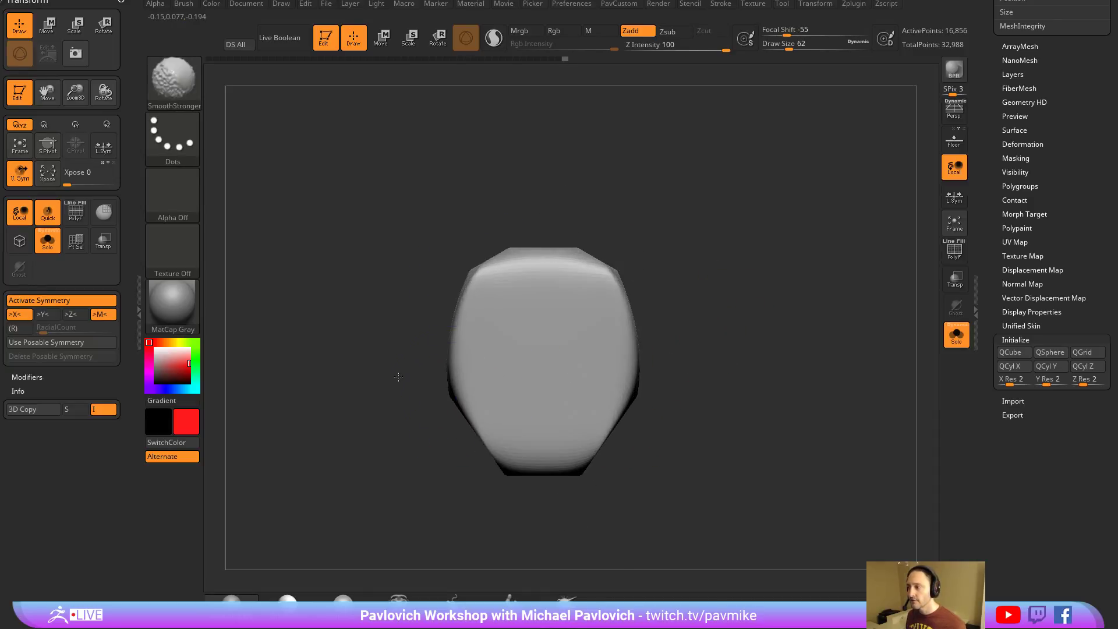
Carve a horizontal eye line and two eye sockets into the flat face with the Standard brush at draw sizes 4 and 20.
{"action": "left_click_drag", "start_coordinate": [459, 355], "coordinate": [625, 355], "text": "alt"}
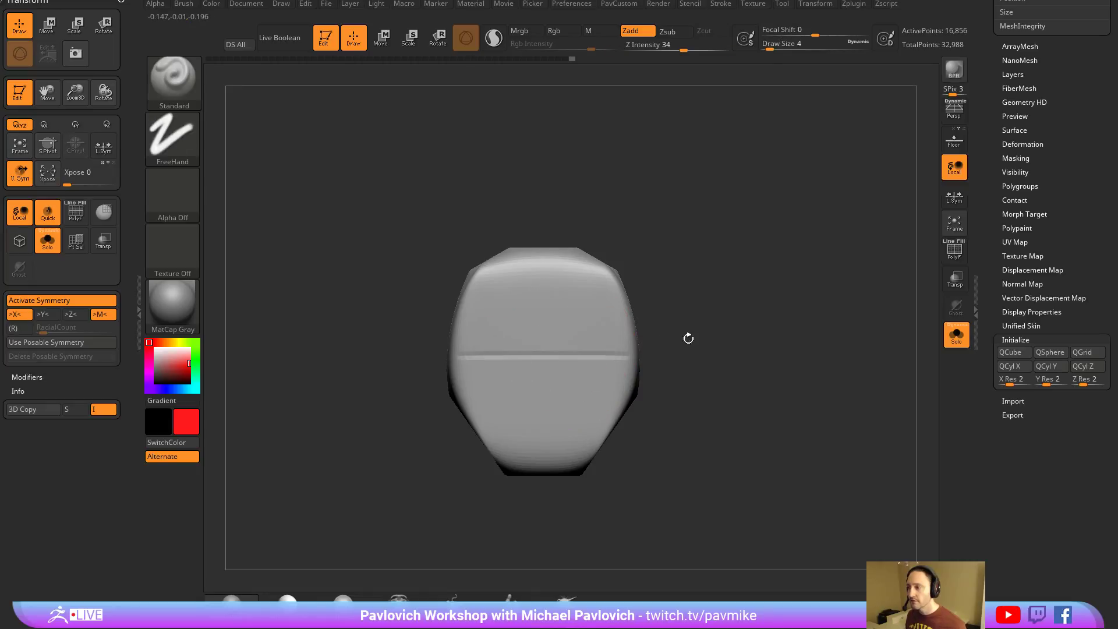
{"action": "key", "text": "bracketright"}
{"action": "key", "text": "bracketright"}
{"action": "mouse_move", "coordinate": [494, 352]}
{"action": "left_mouse_down", "text": "alt"}
{"action": "mouse_move", "coordinate": [499, 370]}
{"action": "mouse_move", "coordinate": [504, 327]}
{"action": "mouse_move", "coordinate": [545, 334]}
{"action": "left_mouse_up", "text": "alt"}
{"action": "key", "text": "bracketleft"}
{"action": "key", "text": "ctrl+z"}
{"action": "key", "text": "bracketright"}
{"action": "left_click_drag", "start_coordinate": [545, 334], "coordinate": [596, 348], "text": "shift"}
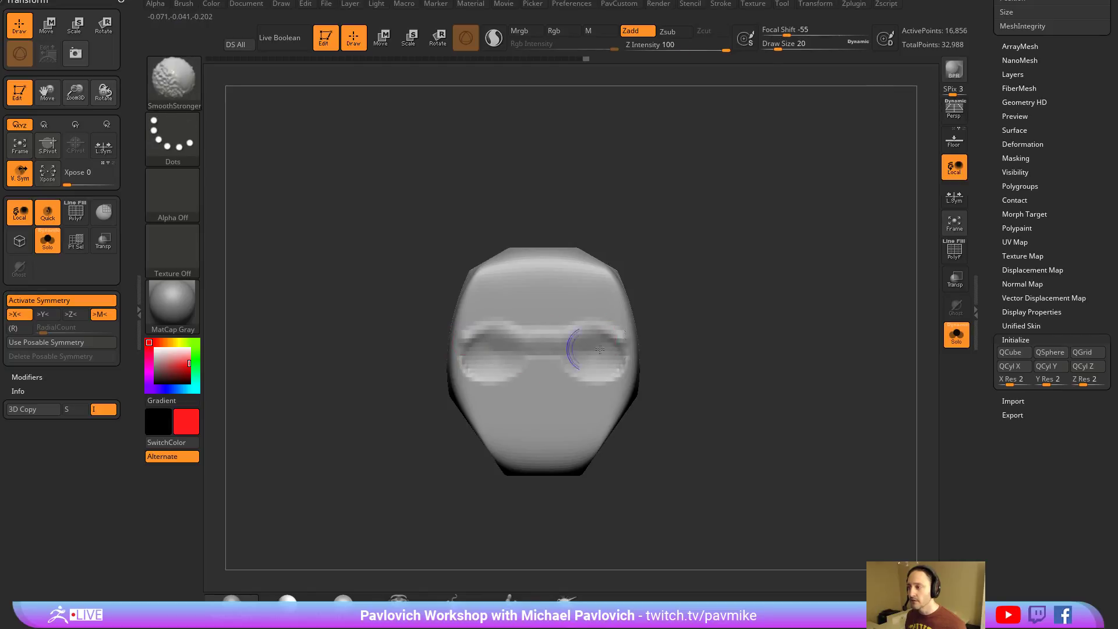
Build up the nose and mouth mound and carve the mouth and eye details with the Standard brush at draw sizes 20 and 11.
{"action": "right_click_drag", "start_coordinate": [542, 369], "coordinate": [537, 347], "text": "alt"}
{"action": "mouse_move", "coordinate": [538, 347]}
{"action": "left_mouse_down"}
{"action": "mouse_move", "coordinate": [538, 370]}
{"action": "mouse_move", "coordinate": [539, 329]}
{"action": "left_mouse_up"}
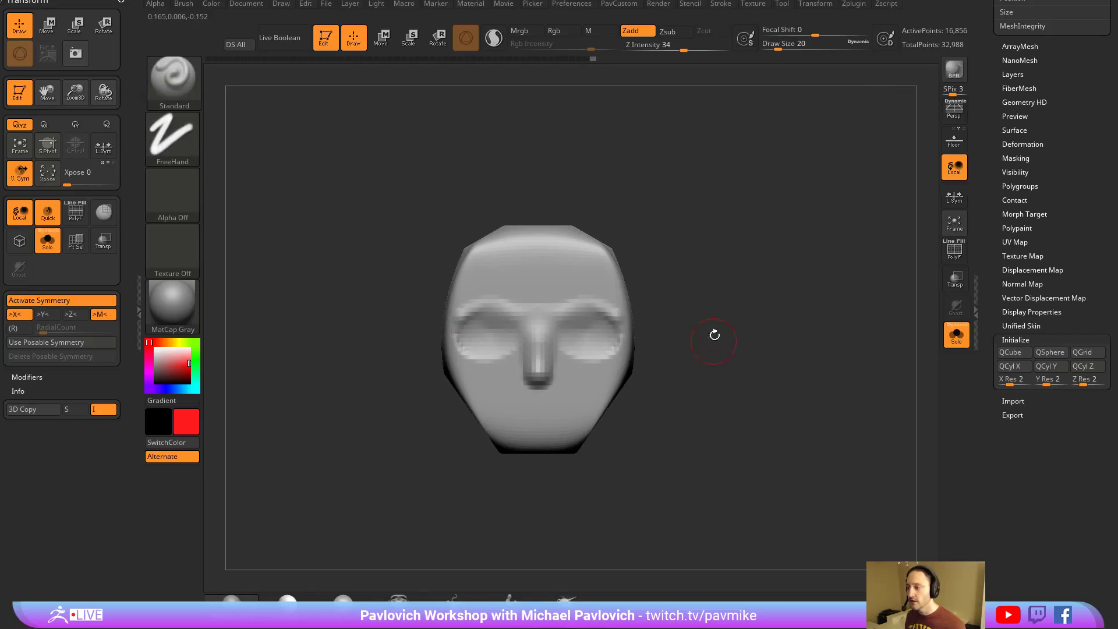
{"action": "left_click_drag", "start_coordinate": [714, 333], "coordinate": [709, 310], "text": "alt"}
{"action": "key", "text": "s"}
{"action": "mouse_move", "coordinate": [536, 370]}
{"action": "left_mouse_down"}
{"action": "mouse_move", "coordinate": [531, 387]}
{"action": "mouse_move", "coordinate": [524, 382]}
{"action": "left_mouse_up"}
{"action": "left_click_drag", "start_coordinate": [524, 381], "coordinate": [535, 385], "text": "alt"}
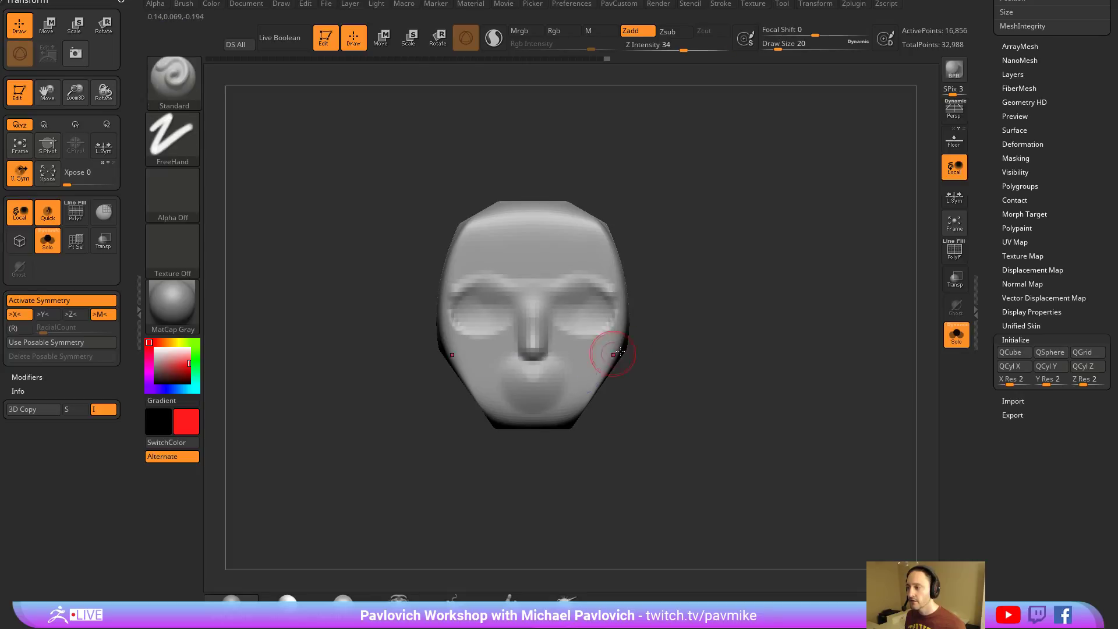
{"action": "right_click_drag", "start_coordinate": [657, 314], "coordinate": [662, 343], "text": "alt"}
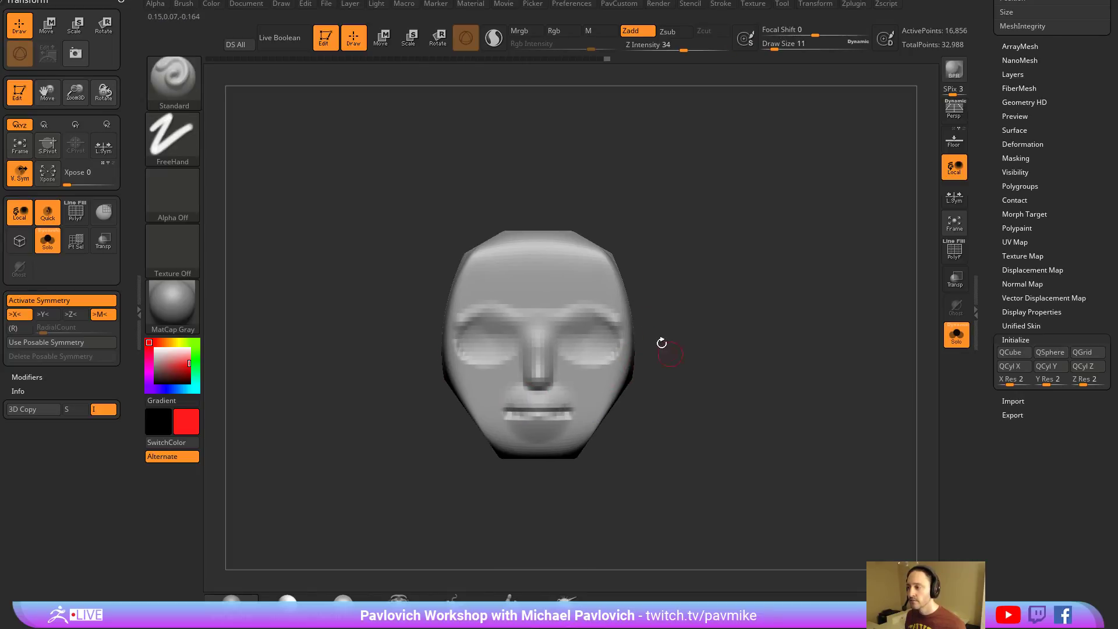
{"action": "mouse_move", "coordinate": [493, 336]}
{"action": "left_mouse_down"}
{"action": "mouse_move", "coordinate": [482, 340]}
{"action": "mouse_move", "coordinate": [515, 325]}
{"action": "mouse_move", "coordinate": [487, 327]}
{"action": "mouse_move", "coordinate": [563, 329]}
{"action": "left_mouse_up"}
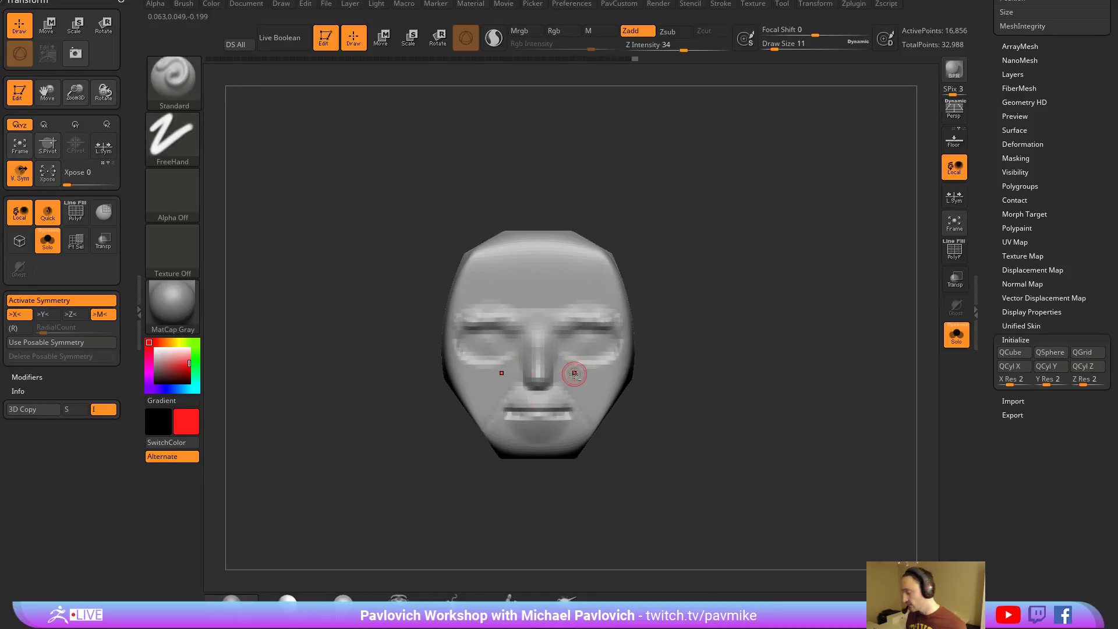
Build up the cheeks beside the nose and mouth with the Clay brush at draw size 14.
{"action": "key", "text": "b"}
{"action": "key", "text": "c"}
{"action": "key", "text": "l"}
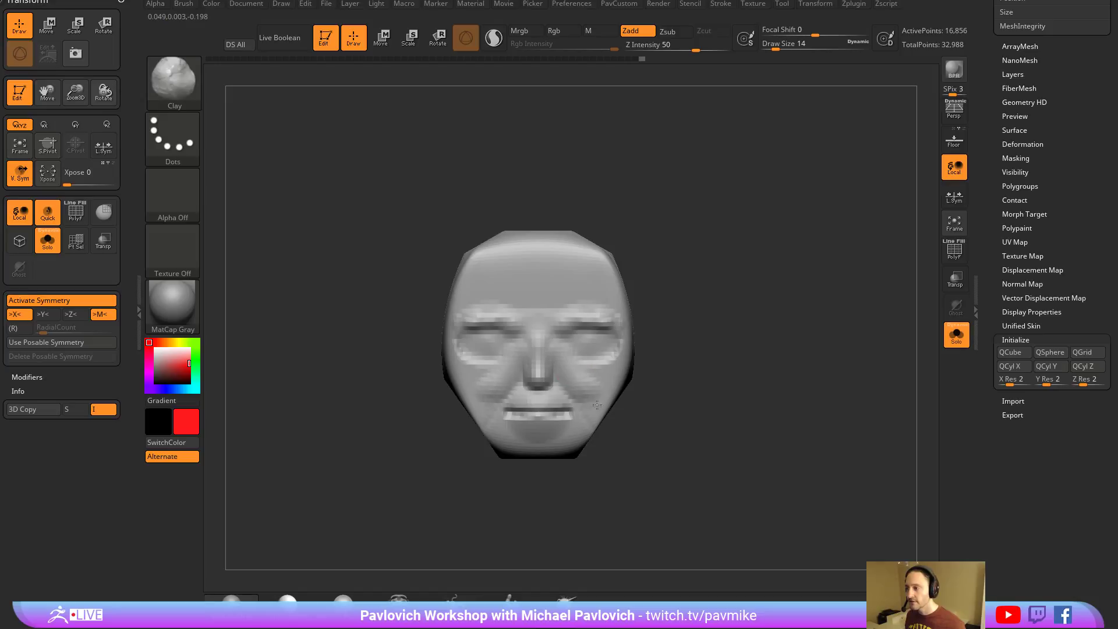
{"action": "left_click_drag", "start_coordinate": [751, 348], "coordinate": [733, 415]}
{"action": "left_click_drag", "start_coordinate": [538, 502], "coordinate": [588, 407]}
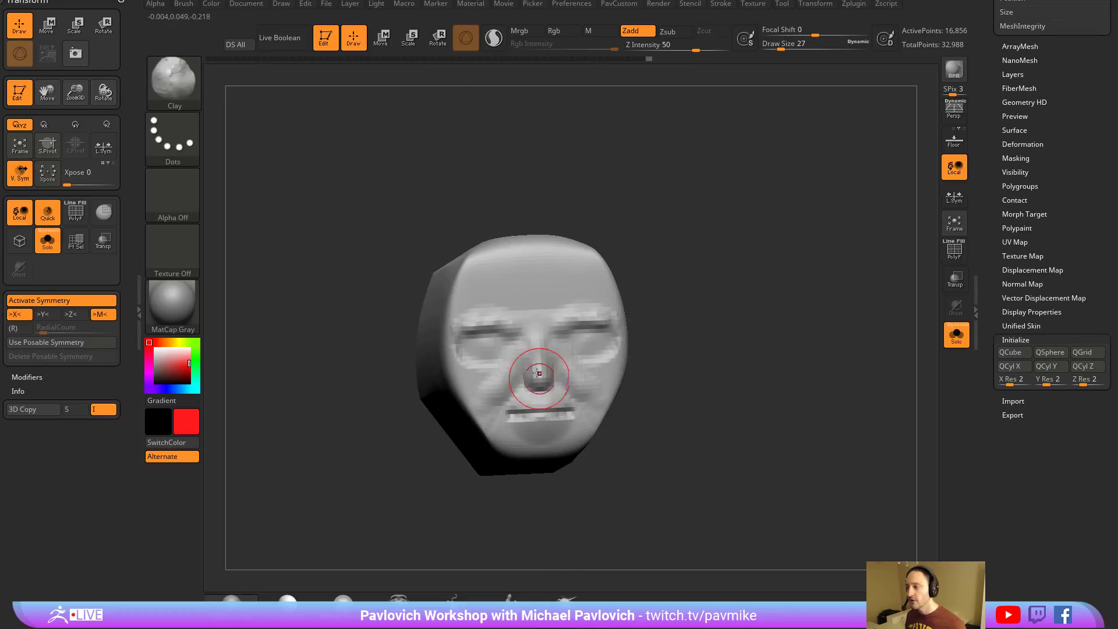
Smooth away the facial features and clip the front corners of the block back at an angle in the top view.
{"action": "mouse_move", "coordinate": [536, 371]}
{"action": "left_mouse_down", "text": "shift"}
{"action": "mouse_move", "coordinate": [537, 402]}
{"action": "mouse_move", "coordinate": [526, 355]}
{"action": "left_mouse_up", "text": "shift"}
{"action": "mouse_move", "coordinate": [693, 389]}
{"action": "left_mouse_down", "text": "shift"}
{"action": "mouse_move", "coordinate": [737, 387]}
{"action": "mouse_move", "coordinate": [718, 252]}
{"action": "left_mouse_up", "text": "shift"}
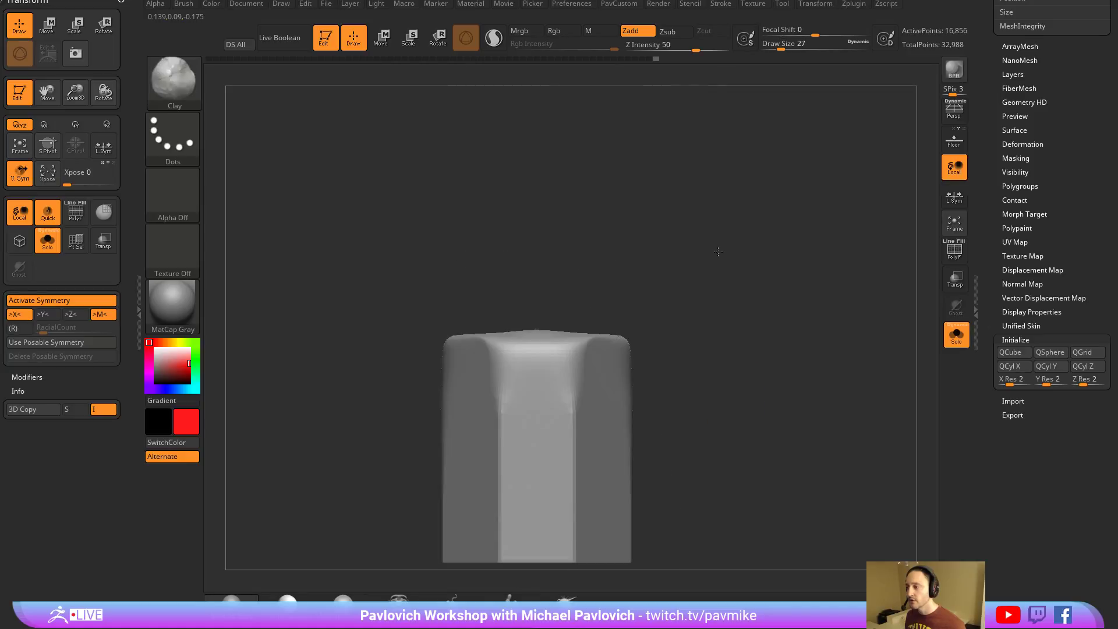
{"action": "mouse_move", "coordinate": [410, 434]}
{"action": "left_mouse_down", "text": "ctrl+shift"}
{"action": "mouse_move", "coordinate": [464, 357]}
{"action": "mouse_move", "coordinate": [563, 321]}
{"action": "left_mouse_up", "text": "ctrl+shift"}
{"action": "left_click_drag", "start_coordinate": [737, 258], "coordinate": [759, 326]}
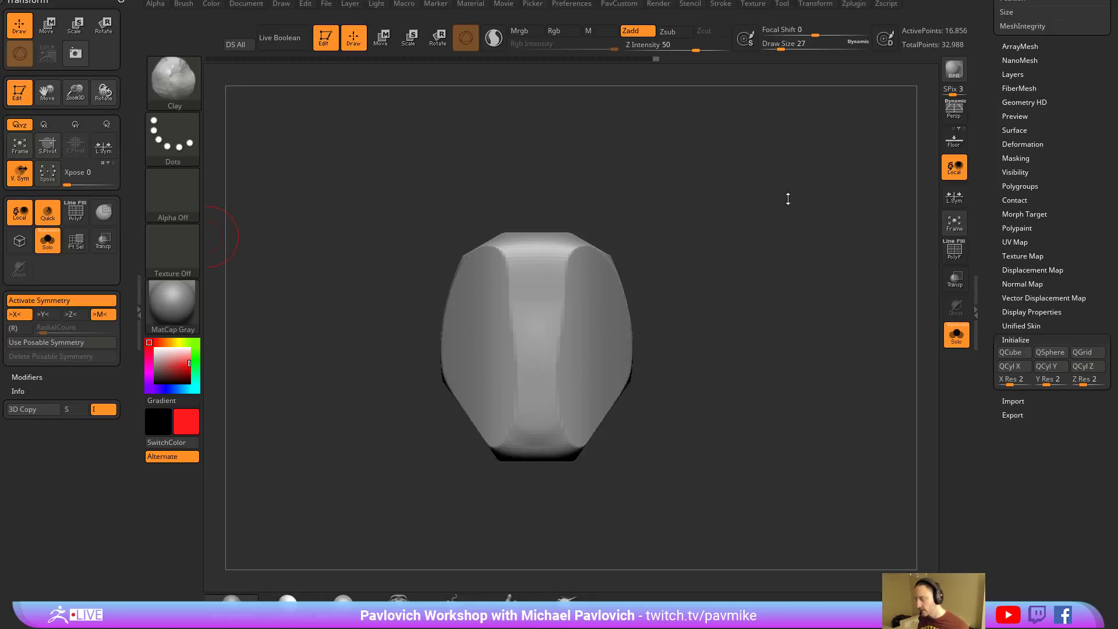
Clip the front corners back more steeply in the top view, remesh with DynaMesh and smooth the center of the face.
{"action": "mouse_move", "coordinate": [788, 199]}
{"action": "left_mouse_down"}
{"action": "mouse_move", "coordinate": [788, 183]}
{"action": "mouse_move", "coordinate": [717, 281]}
{"action": "mouse_move", "coordinate": [608, 191]}
{"action": "mouse_move", "coordinate": [615, 171]}
{"action": "mouse_move", "coordinate": [560, 256]}
{"action": "mouse_move", "coordinate": [544, 254]}
{"action": "mouse_move", "coordinate": [574, 248]}
{"action": "left_mouse_up"}
{"action": "mouse_move", "coordinate": [418, 395]}
{"action": "left_mouse_down", "text": "ctrl+shift"}
{"action": "mouse_move", "coordinate": [510, 294]}
{"action": "mouse_move", "coordinate": [562, 265]}
{"action": "left_mouse_up", "text": "ctrl+shift"}
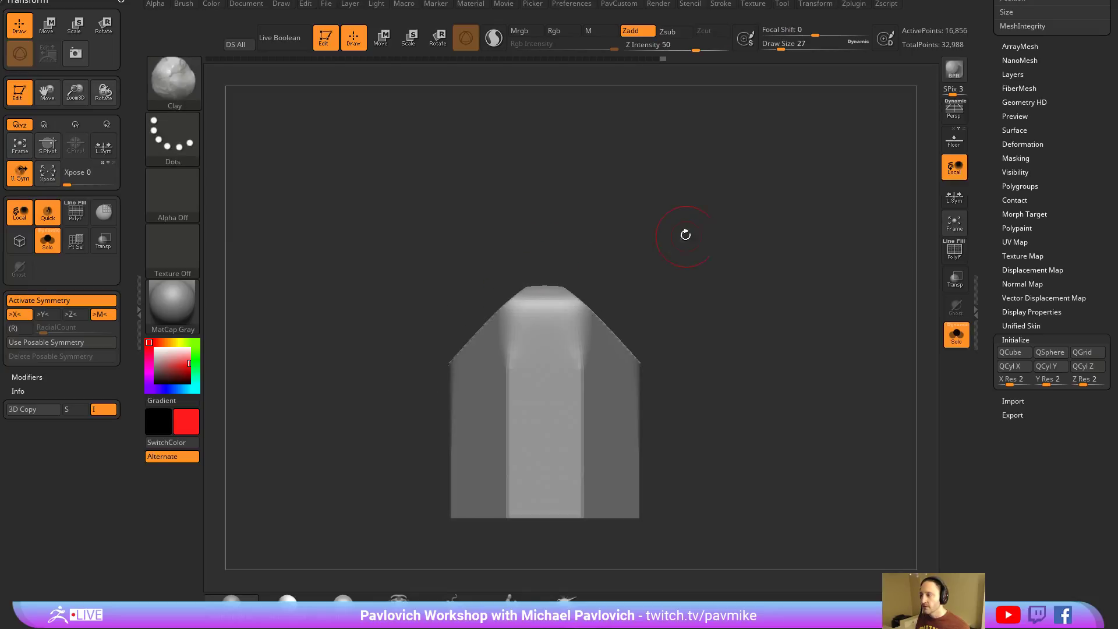
{"action": "left_click", "coordinate": [711, 253], "text": "ctrl"}
{"action": "left_click_drag", "start_coordinate": [544, 460], "coordinate": [538, 249], "text": "shift"}
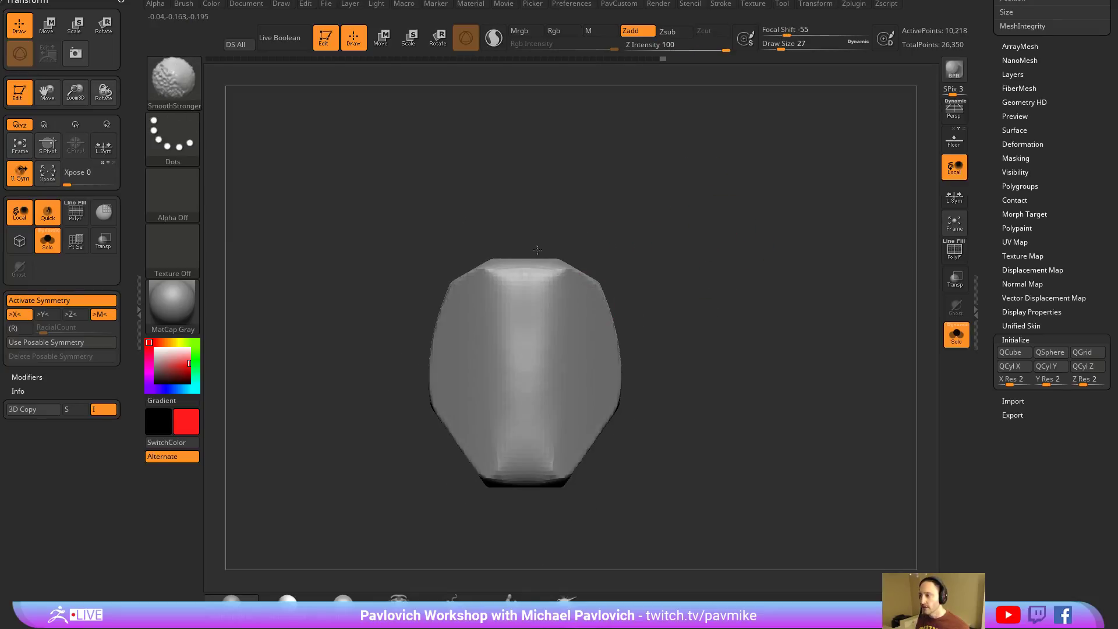
Sculpt the eye line, eye sockets, nose and mouth on the angled face with the Standard brush at draw sizes 16 and 8.
{"action": "key", "text": "b"}
{"action": "key", "text": "s"}
{"action": "key", "text": "t"}
{"action": "key", "text": "bracketleft"}
{"action": "left_click_drag", "start_coordinate": [456, 361], "coordinate": [629, 363], "text": "alt"}
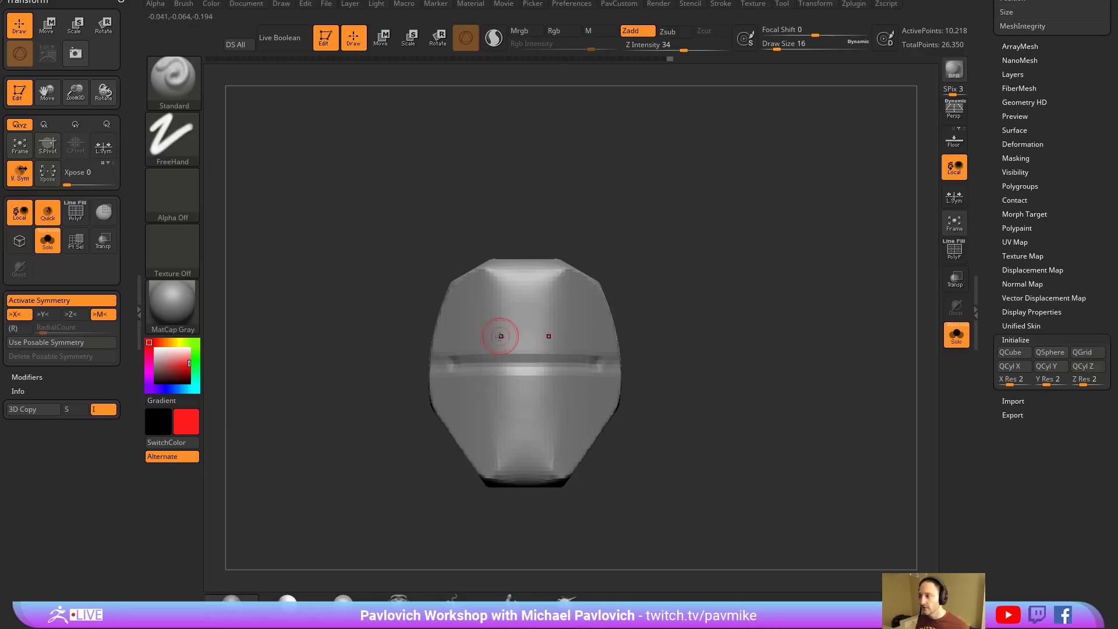
{"action": "mouse_move", "coordinate": [470, 359]}
{"action": "left_mouse_down", "text": "alt"}
{"action": "mouse_move", "coordinate": [485, 367]}
{"action": "mouse_move", "coordinate": [490, 358]}
{"action": "mouse_move", "coordinate": [557, 437]}
{"action": "left_mouse_up", "text": "alt"}
{"action": "key", "text": "bracketleft"}
{"action": "left_click", "coordinate": [498, 437]}
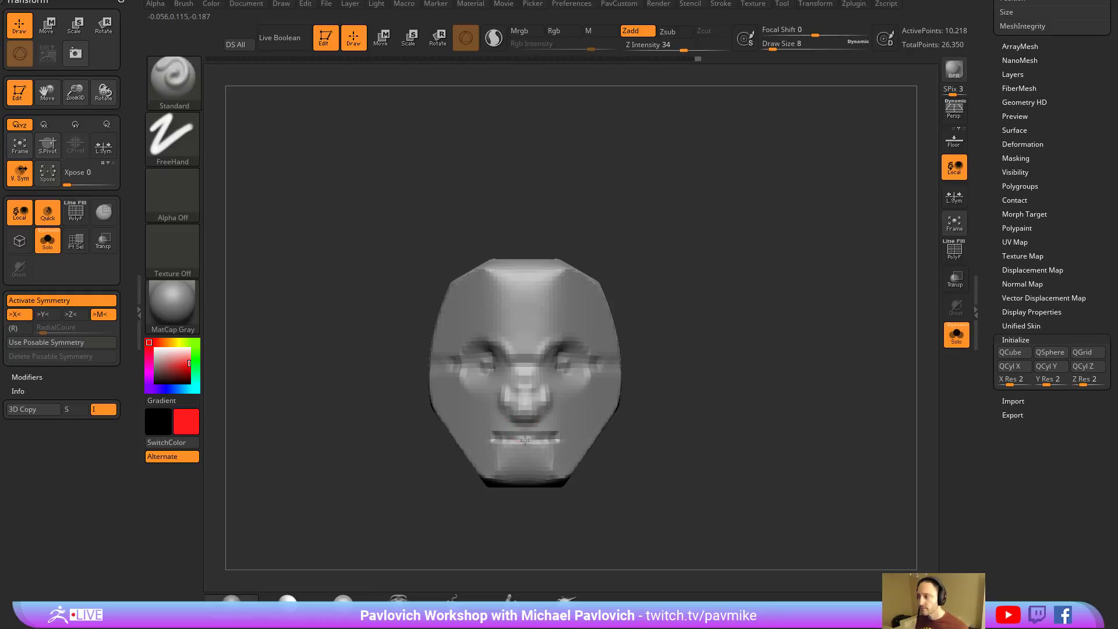
Build up the cheek planes below the eye sockets with the Clay brush at draw size 18.
{"action": "key", "text": "b"}
{"action": "key", "text": "c"}
{"action": "key", "text": "l"}
{"action": "left_click_drag", "start_coordinate": [466, 388], "coordinate": [458, 385]}
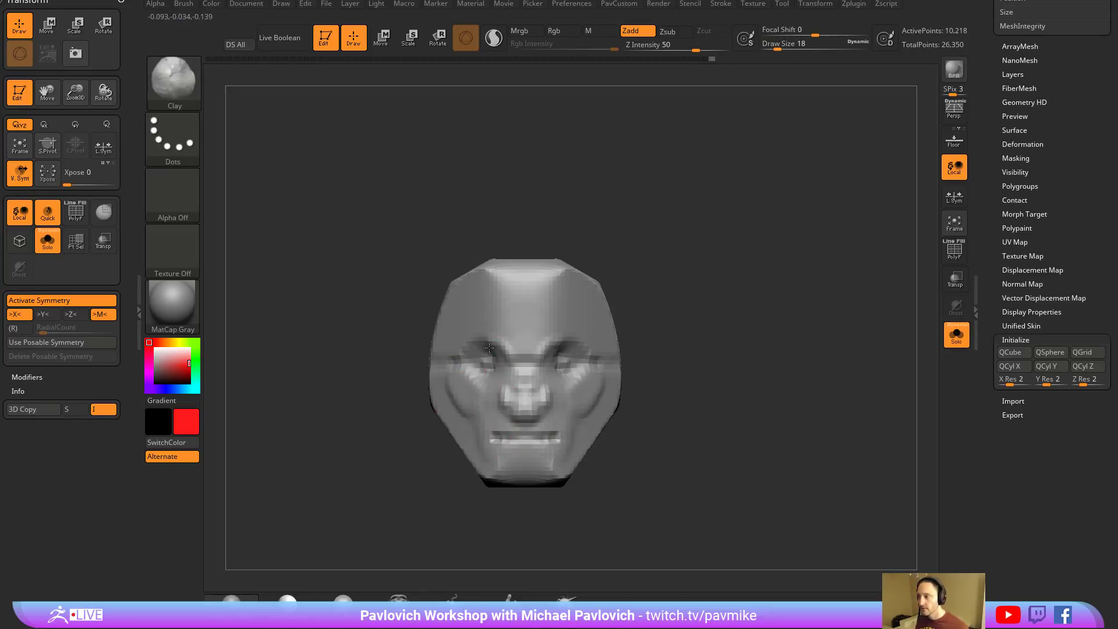
Smooth the nose, mouth and cheeks down to soft, broad facial planes.
{"action": "mouse_move", "coordinate": [729, 331]}
{"action": "left_mouse_down"}
{"action": "mouse_move", "coordinate": [709, 326]}
{"action": "mouse_move", "coordinate": [850, 324]}
{"action": "mouse_move", "coordinate": [696, 330]}
{"action": "left_mouse_up"}
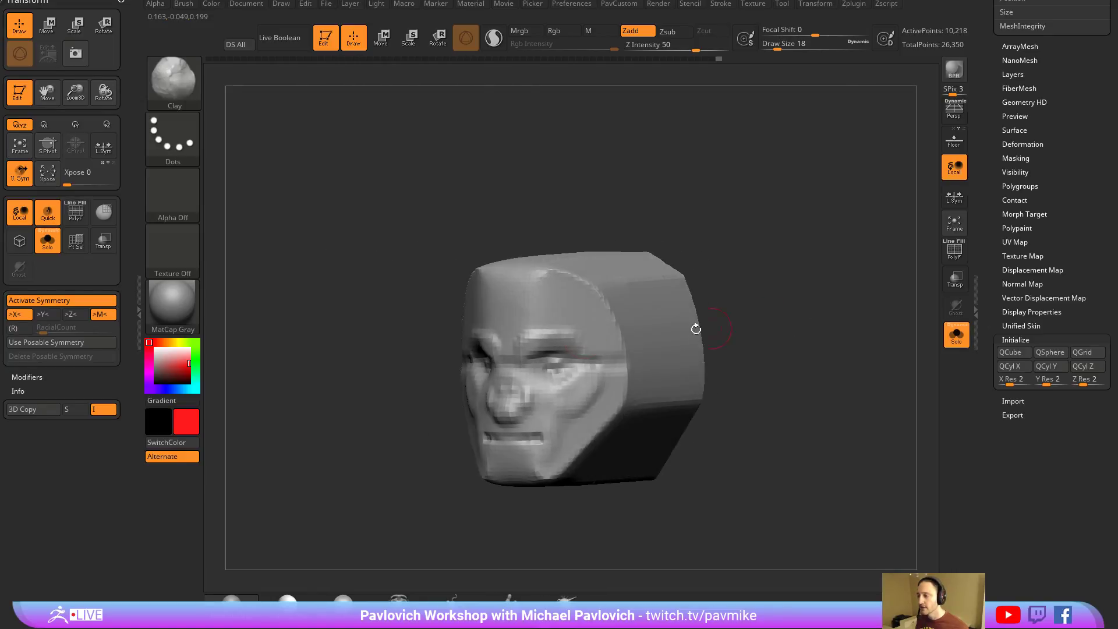
{"action": "mouse_move", "coordinate": [489, 348]}
{"action": "left_mouse_down", "text": "shift"}
{"action": "mouse_move", "coordinate": [571, 367]}
{"action": "mouse_move", "coordinate": [563, 442]}
{"action": "left_mouse_up", "text": "shift"}
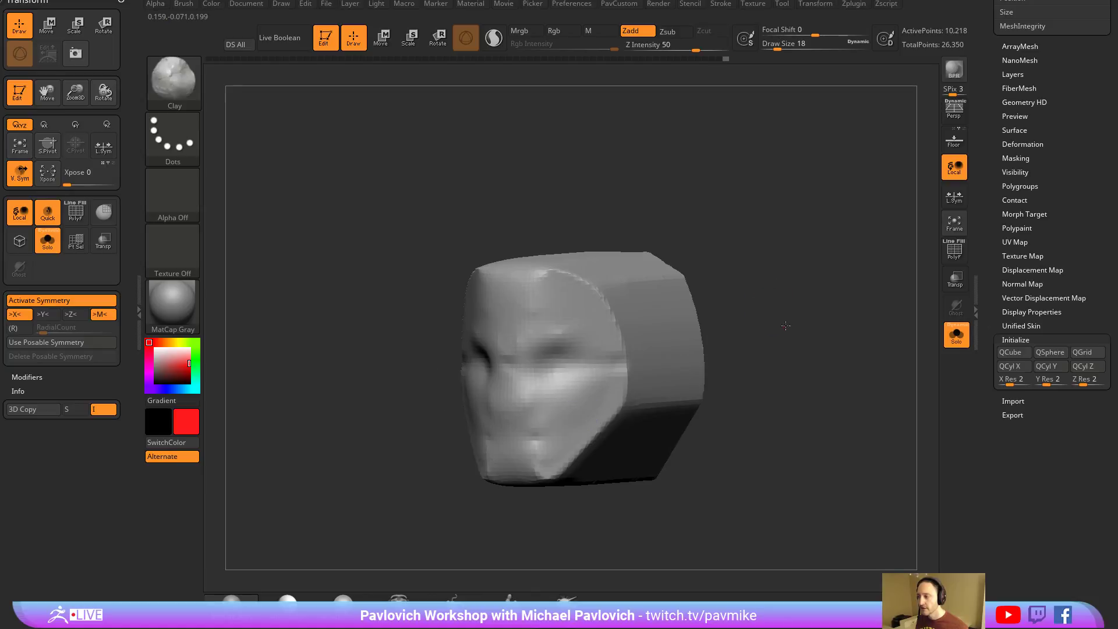
{"action": "left_click_drag", "start_coordinate": [784, 325], "coordinate": [815, 326], "text": "shift"}
{"action": "left_click_drag", "start_coordinate": [512, 420], "coordinate": [503, 370], "text": "shift"}
{"action": "left_click_drag", "start_coordinate": [724, 329], "coordinate": [742, 334]}
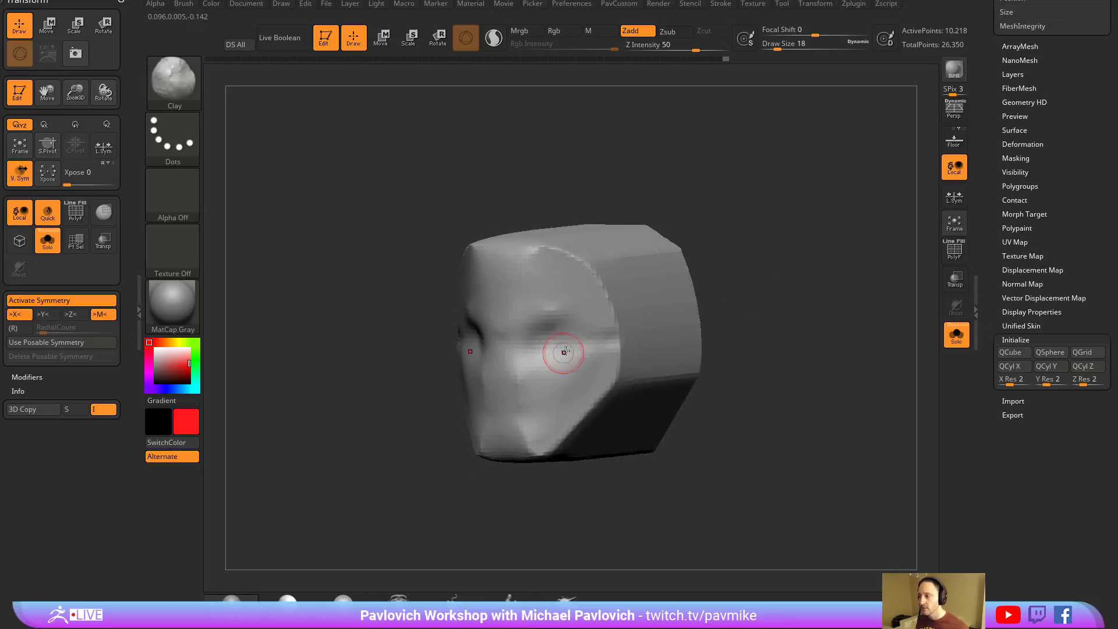
Trim the edges between the face, the side of the head and the jaw with TrimDynamic at draw size 54.
{"action": "left_click_drag", "start_coordinate": [647, 257], "coordinate": [622, 313]}
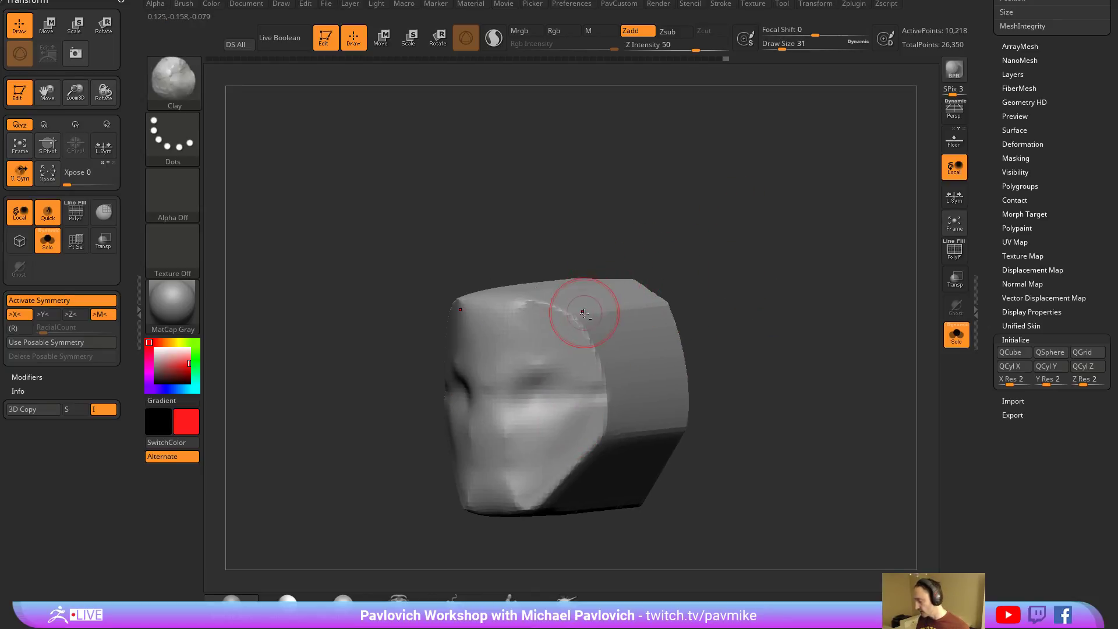
{"action": "key", "text": "b"}
{"action": "key", "text": "t"}
{"action": "key", "text": "d"}
{"action": "mouse_move", "coordinate": [538, 300]}
{"action": "left_mouse_down"}
{"action": "mouse_move", "coordinate": [576, 321]}
{"action": "mouse_move", "coordinate": [577, 478]}
{"action": "left_mouse_up"}
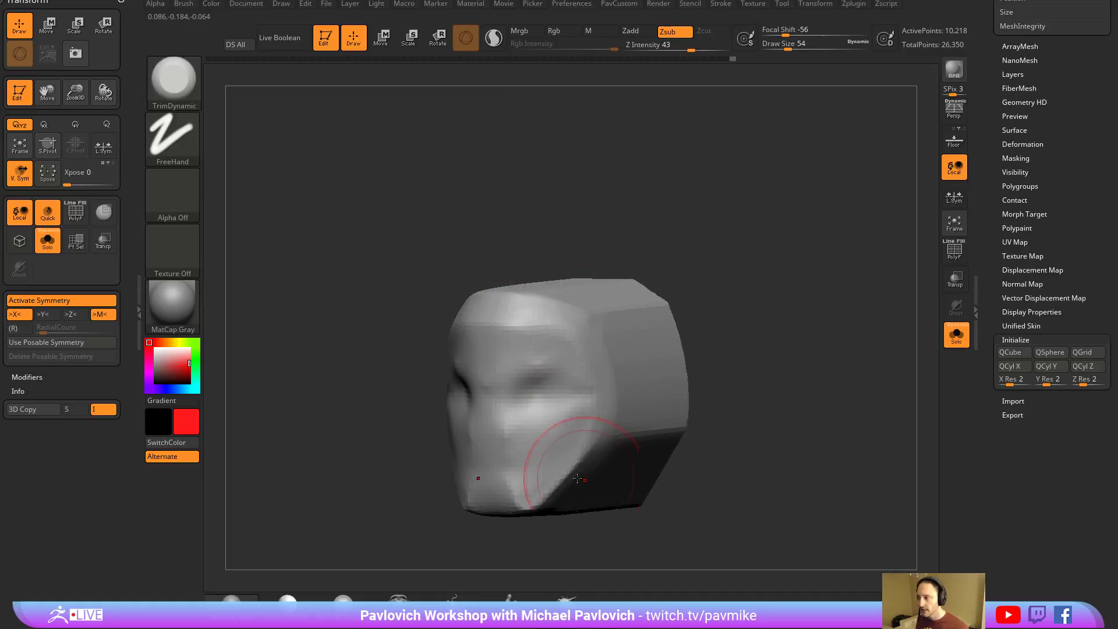
{"action": "left_click_drag", "start_coordinate": [586, 539], "coordinate": [594, 481]}
{"action": "left_click_drag", "start_coordinate": [616, 342], "coordinate": [550, 434]}
{"action": "left_click_drag", "start_coordinate": [540, 505], "coordinate": [681, 498]}
Trim and smooth the transition from the forehead to the top of the head with TrimDynamic at draw size 27.
{"action": "key", "text": "s"}
{"action": "left_click_drag", "start_coordinate": [544, 390], "coordinate": [538, 390]}
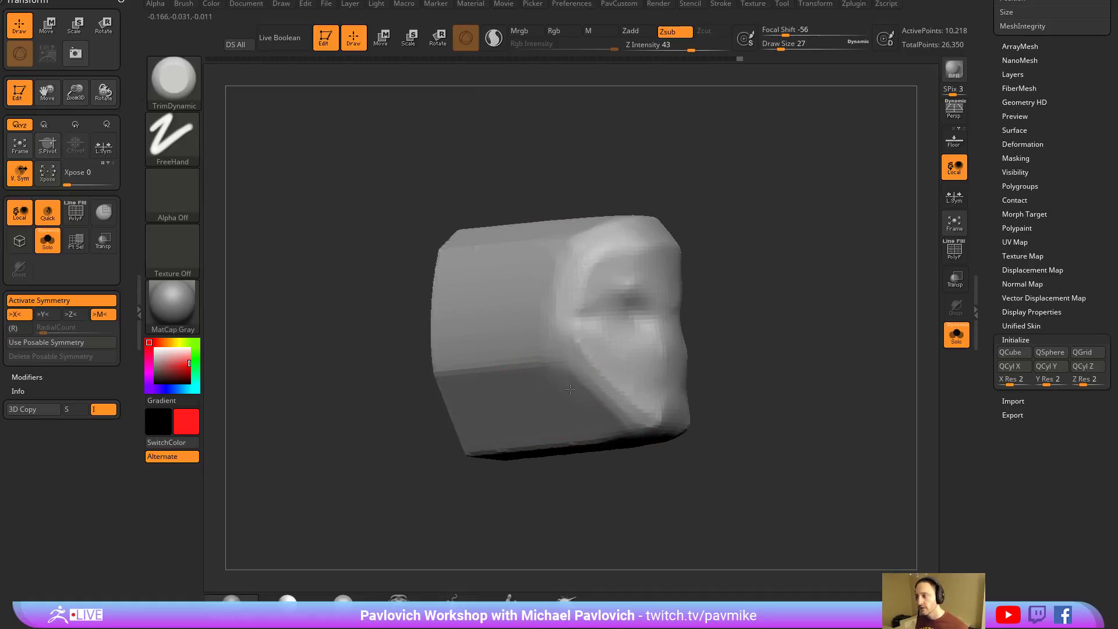
{"action": "mouse_move", "coordinate": [698, 328]}
{"action": "left_mouse_down"}
{"action": "mouse_move", "coordinate": [831, 269]}
{"action": "mouse_move", "coordinate": [748, 256]}
{"action": "left_mouse_up"}
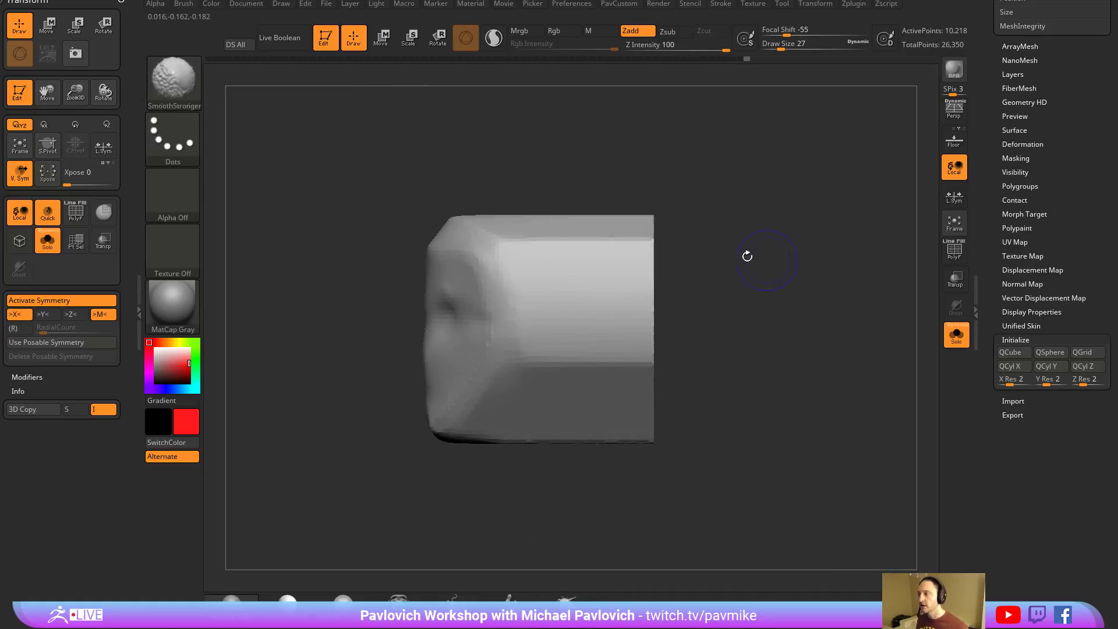
{"action": "left_click_drag", "start_coordinate": [477, 233], "coordinate": [509, 238]}
{"action": "left_click_drag", "start_coordinate": [379, 244], "coordinate": [476, 251]}
{"action": "mouse_move", "coordinate": [587, 274]}
{"action": "left_mouse_down", "text": "shift"}
{"action": "mouse_move", "coordinate": [549, 290]}
{"action": "mouse_move", "coordinate": [396, 274]}
{"action": "left_mouse_up", "text": "shift"}
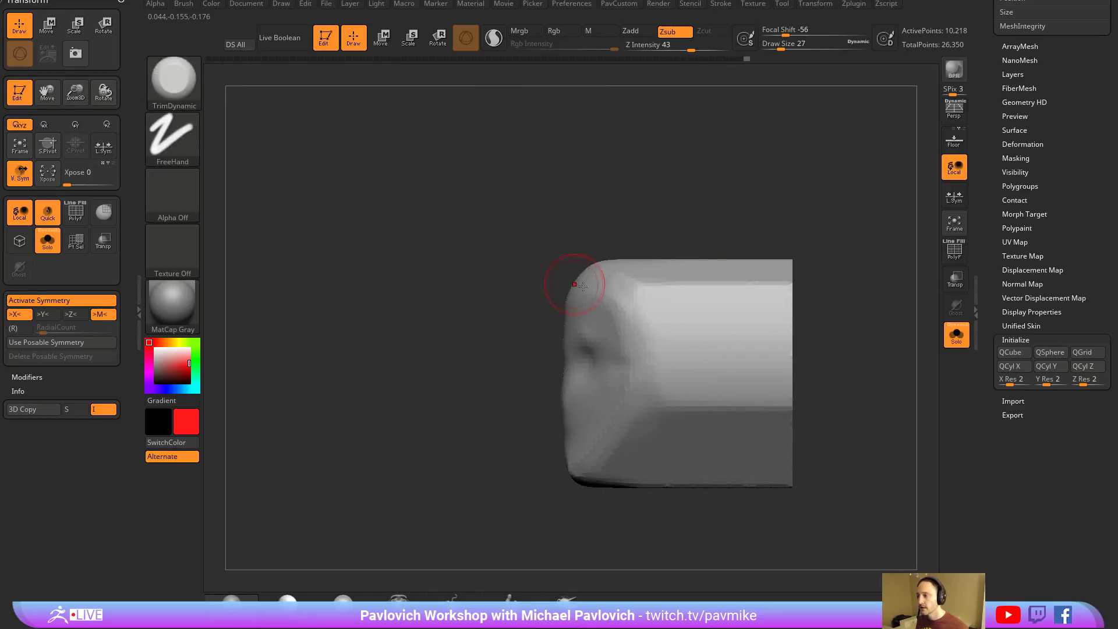
Push the forehead into a rounder slope in profile with the Move brush at draw size 71, then reduce the draw size to 12.
{"action": "key", "text": "b"}
{"action": "key", "text": "m"}
{"action": "key", "text": "v"}
{"action": "left_click_drag", "start_coordinate": [606, 278], "coordinate": [612, 281]}
{"action": "key", "text": "s"}
{"action": "left_click_drag", "start_coordinate": [622, 285], "coordinate": [570, 292]}
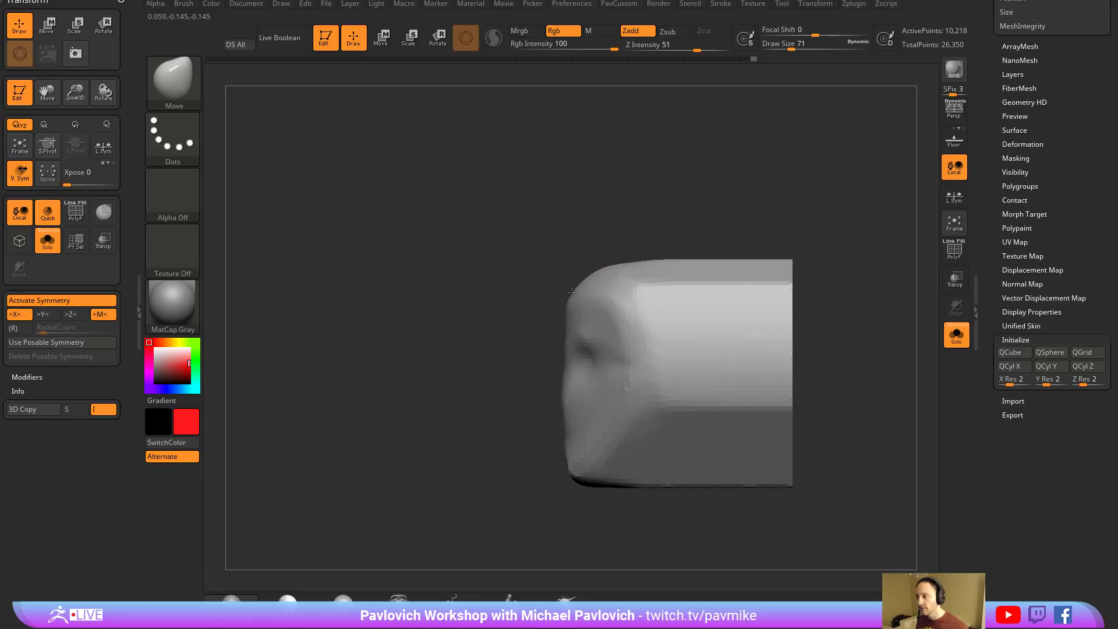
{"action": "key", "text": "s"}
{"action": "left_click_drag", "start_coordinate": [587, 333], "coordinate": [571, 334]}
Clip the back of the block in the side view into a curved skull with a notch at the nape.
{"action": "left_click_drag", "start_coordinate": [517, 464], "coordinate": [465, 479], "text": "alt"}
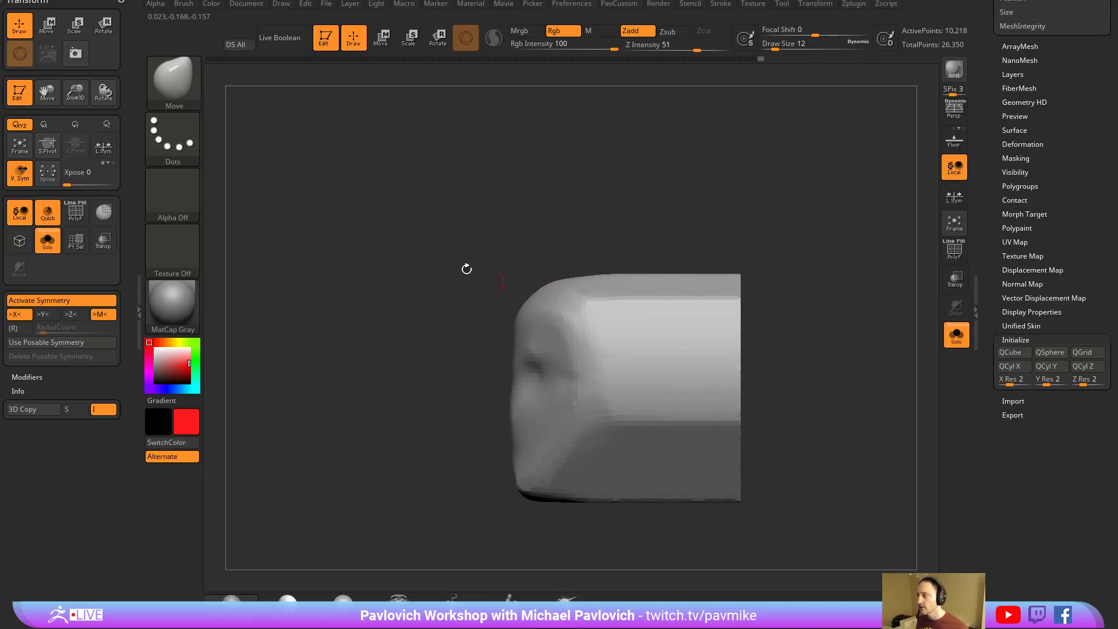
{"action": "mouse_move", "coordinate": [665, 236]}
{"action": "left_mouse_down", "text": "ctrl+shift"}
{"action": "mouse_move", "coordinate": [669, 344]}
{"action": "mouse_move", "coordinate": [679, 335]}
{"action": "mouse_move", "coordinate": [689, 374]}
{"action": "mouse_move", "coordinate": [655, 415]}
{"action": "left_mouse_up", "text": "ctrl+shift"}
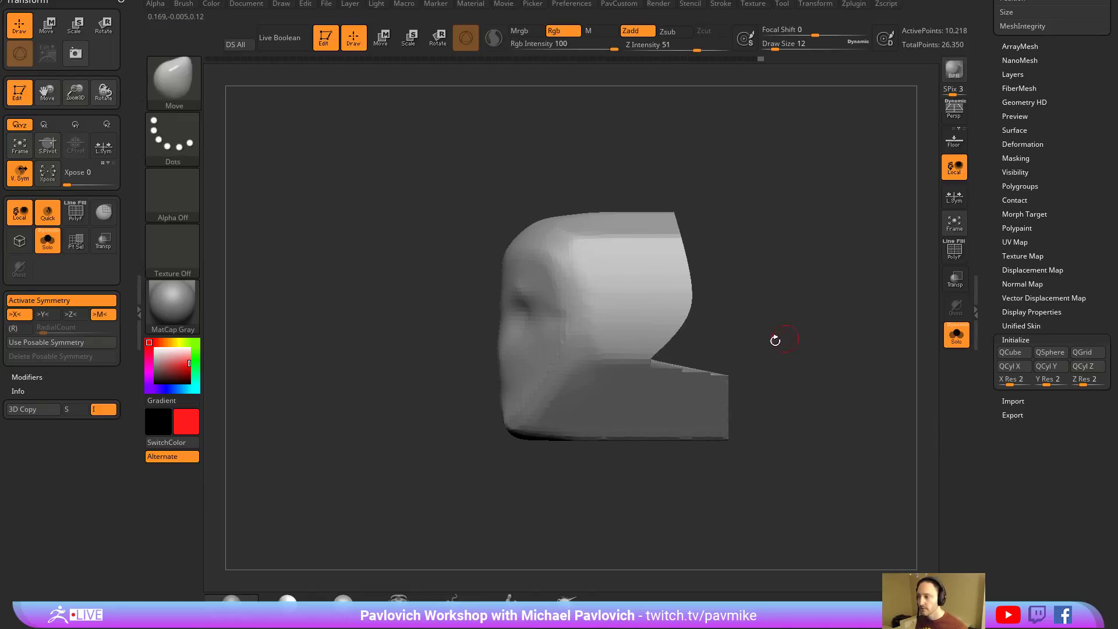
Clip away the leftover block behind the jaw along the underside of the skull.
{"action": "mouse_move", "coordinate": [706, 326]}
{"action": "left_mouse_down", "text": "ctrl+shift"}
{"action": "mouse_move", "coordinate": [512, 483]}
{"action": "mouse_move", "coordinate": [745, 349]}
{"action": "mouse_move", "coordinate": [787, 357]}
{"action": "left_mouse_up", "text": "ctrl+shift"}
{"action": "mouse_move", "coordinate": [749, 267]}
{"action": "left_mouse_down"}
{"action": "mouse_move", "coordinate": [810, 320]}
{"action": "mouse_move", "coordinate": [761, 301]}
{"action": "left_mouse_up"}
Insert a Cylinder12 primitive from IMM_Base_Primitives at the lower back of the head as a neck, with the colour set to white.
{"action": "key", "text": "b"}
{"action": "key", "text": "i"}
{"action": "key", "text": "m"}
{"action": "key", "text": "m"}
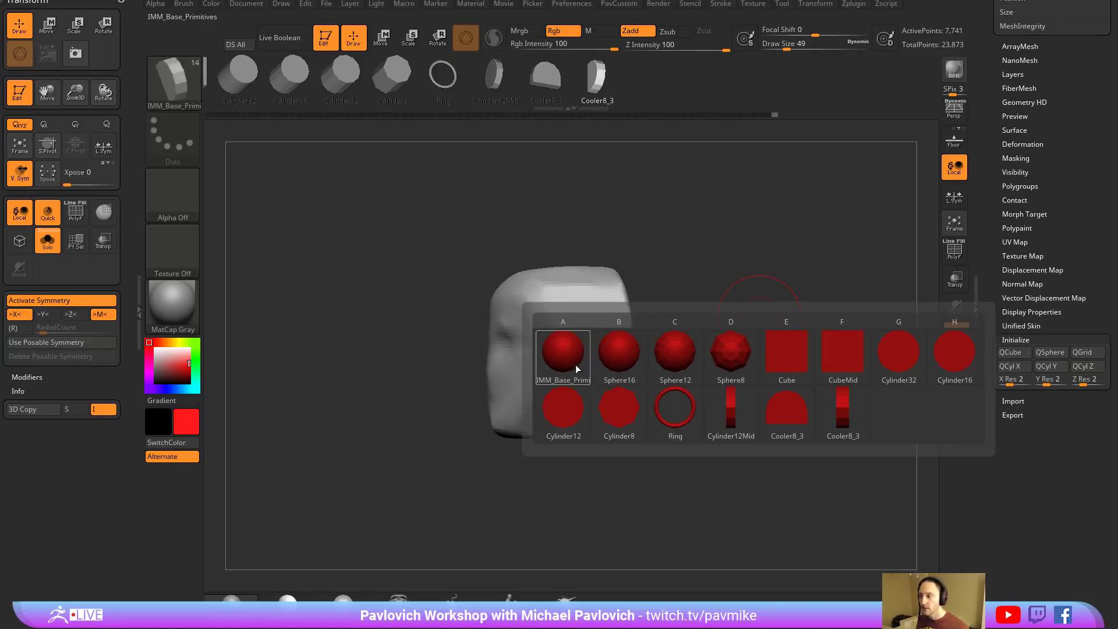
{"action": "left_click", "coordinate": [563, 408]}
{"action": "left_click", "coordinate": [155, 348]}
{"action": "left_click_drag", "start_coordinate": [670, 338], "coordinate": [701, 329], "text": "shift"}
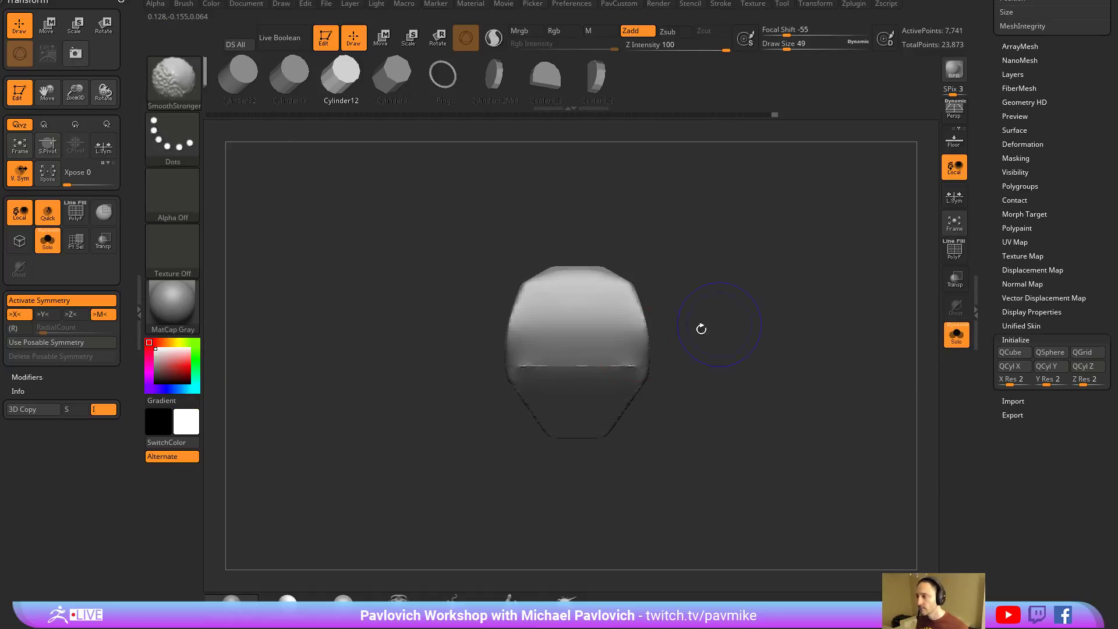
{"action": "left_click_drag", "start_coordinate": [576, 378], "coordinate": [582, 391]}
Rotate the neck cylinder so it points down and slightly back, and split the masked points into a separate subtool.
{"action": "left_click_drag", "start_coordinate": [687, 349], "coordinate": [753, 341]}
{"action": "key", "text": "w"}
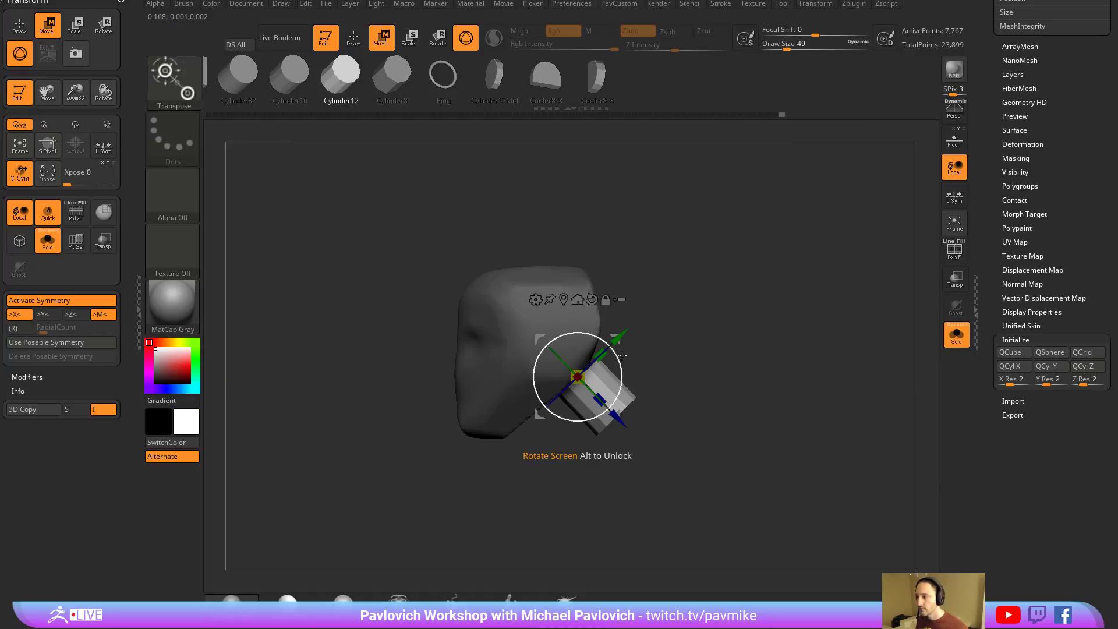
{"action": "mouse_move", "coordinate": [622, 355]}
{"action": "left_mouse_down"}
{"action": "mouse_move", "coordinate": [609, 396]}
{"action": "mouse_move", "coordinate": [583, 419]}
{"action": "left_mouse_up"}
{"action": "key", "text": "q"}
{"action": "key", "text": "shift+d"}
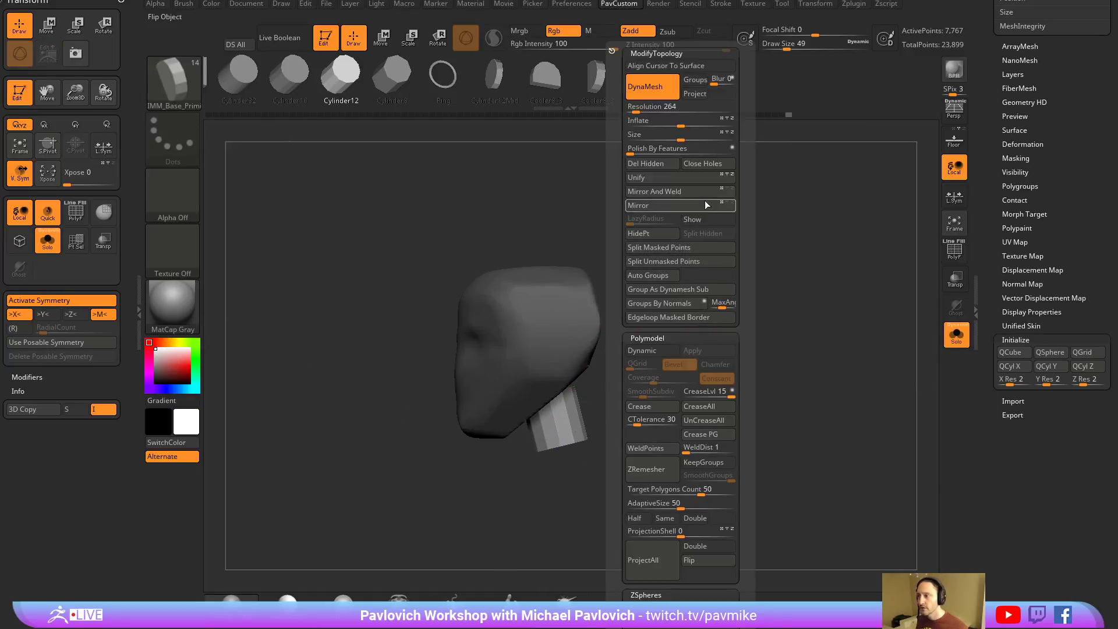
{"action": "left_click", "coordinate": [692, 247]}
Turn off Solo and scale the neck cylinder up by about 1.77 so it fits beneath the head.
{"action": "key", "text": "w"}
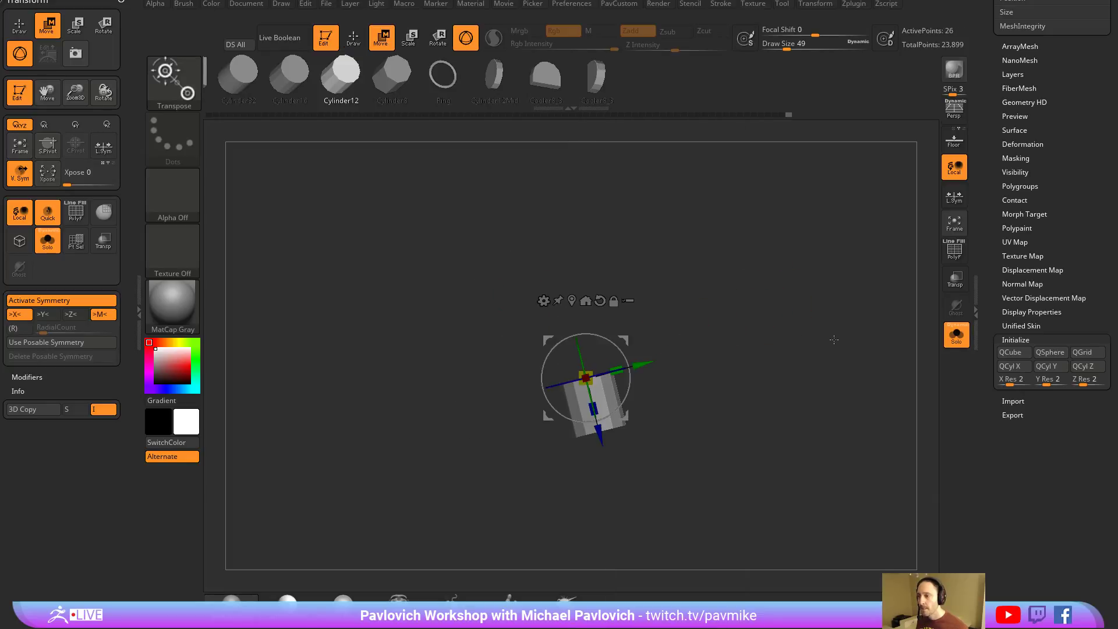
{"action": "key", "text": "ctrl+shift+s"}
{"action": "left_click_drag", "start_coordinate": [586, 379], "coordinate": [620, 361]}
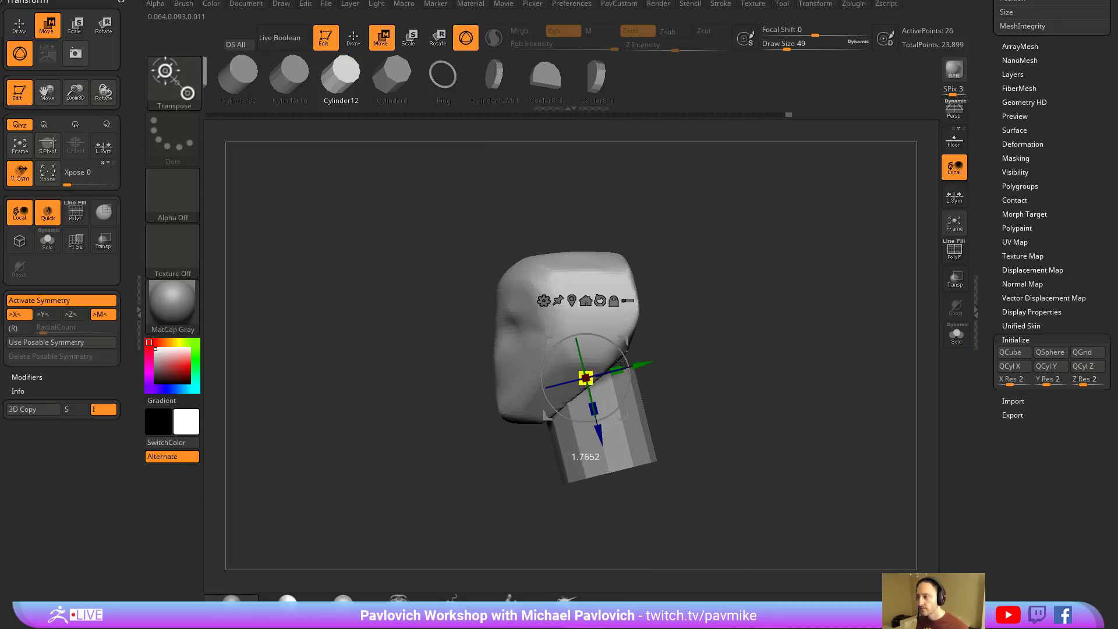
{"action": "key", "text": "q"}
Make the head the active subtool and clip its sides vertically in the front view to narrow it.
{"action": "left_click_drag", "start_coordinate": [728, 338], "coordinate": [784, 339], "text": "shift"}
{"action": "key", "text": "bracketleft"}
{"action": "key", "text": "bracketleft"}
{"action": "key", "text": "w"}
{"action": "key", "text": "q"}
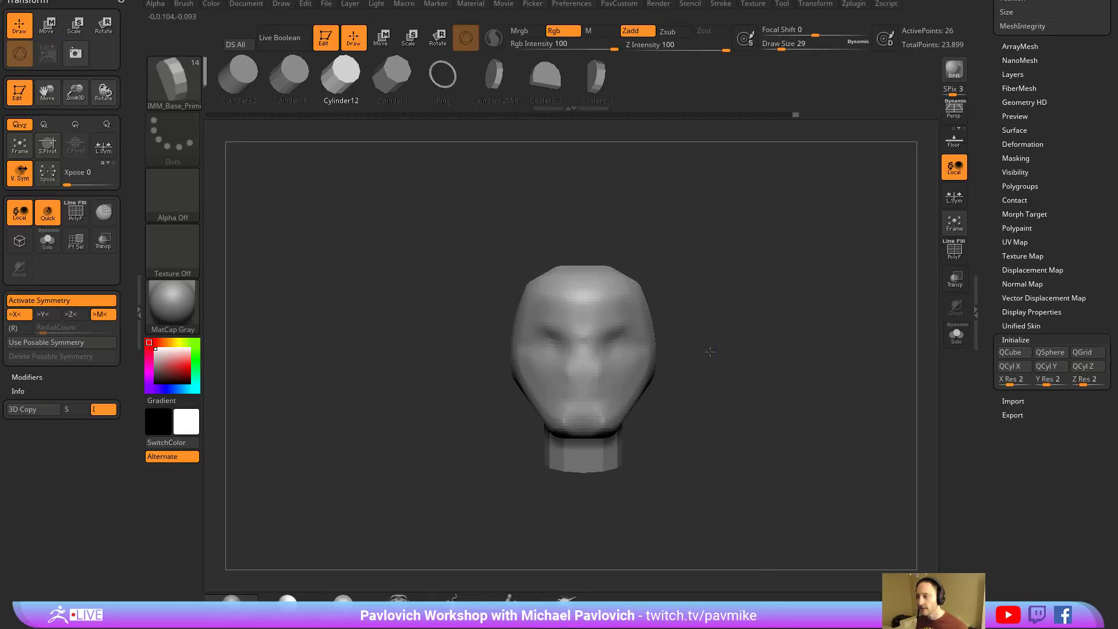
{"action": "left_click", "coordinate": [646, 338], "text": "alt"}
{"action": "left_click_drag", "start_coordinate": [656, 225], "coordinate": [648, 464], "text": "ctrl+shift"}
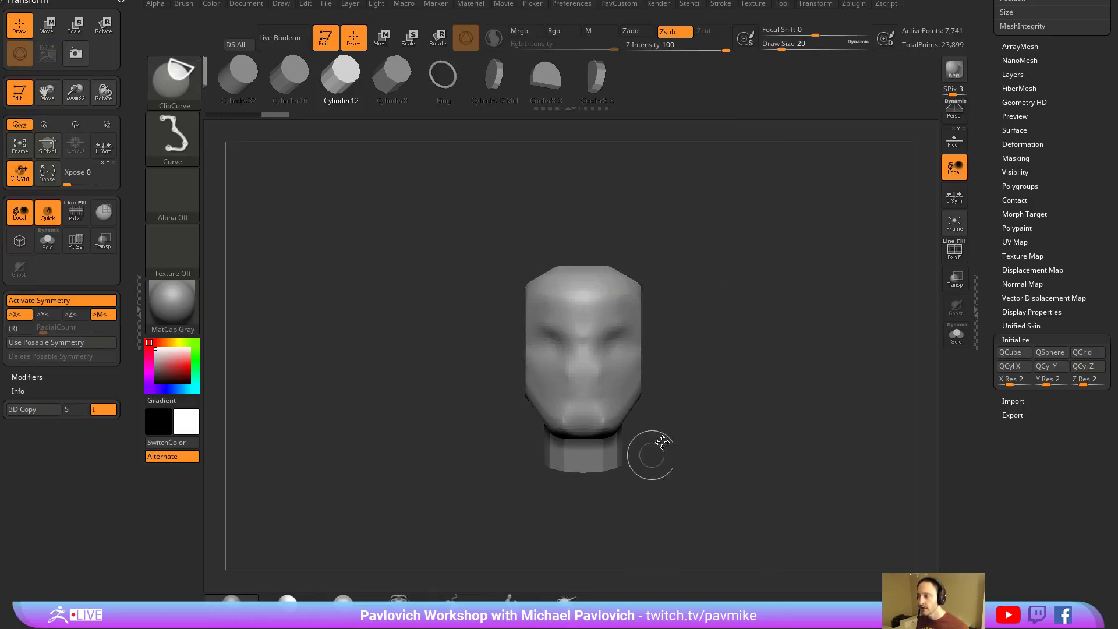
{"action": "left_click_drag", "start_coordinate": [761, 225], "coordinate": [653, 319]}
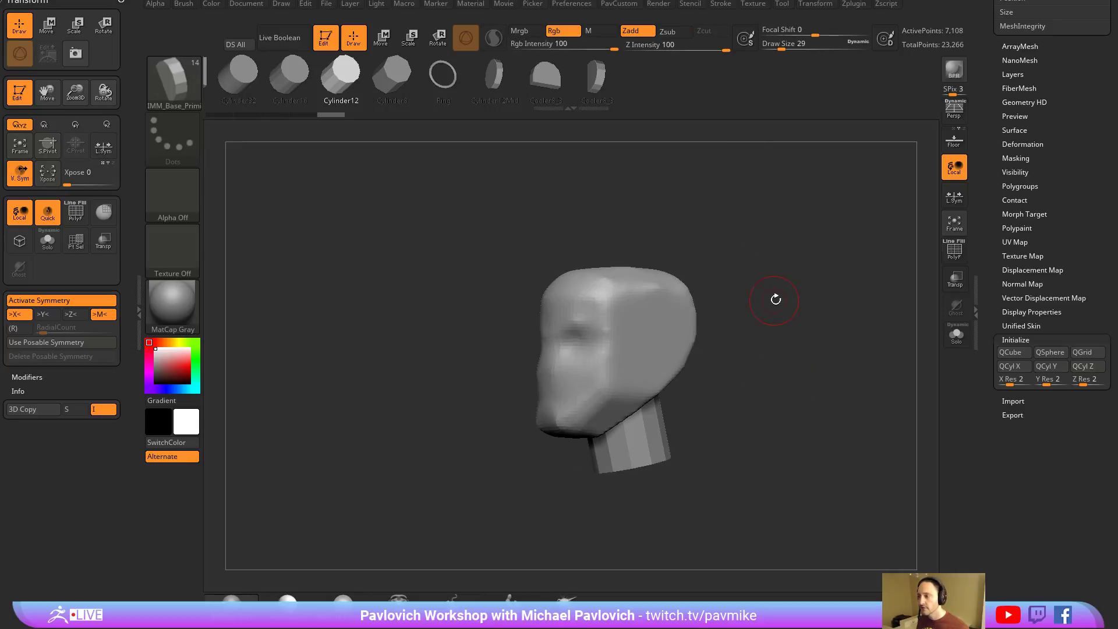
Pull the back of the skull outward and push in the nape with the Move brush at draw size 37.
{"action": "left_click_drag", "start_coordinate": [777, 297], "coordinate": [683, 294]}
{"action": "key", "text": "b"}
{"action": "key", "text": "m"}
{"action": "key", "text": "v"}
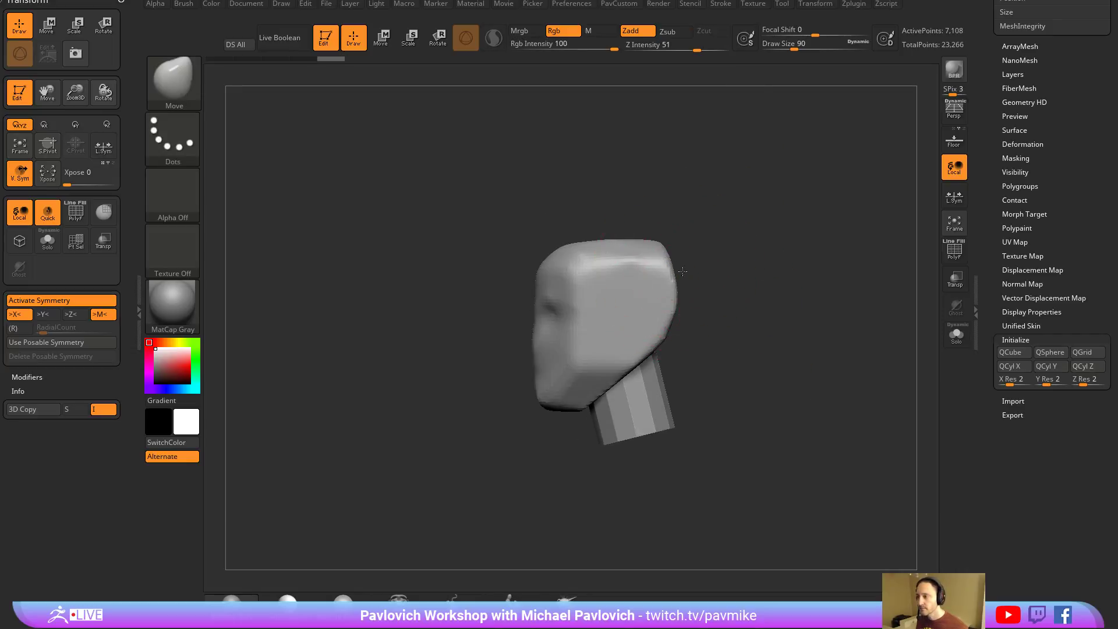
{"action": "key", "text": "s"}
{"action": "left_click_drag", "start_coordinate": [639, 360], "coordinate": [621, 348]}
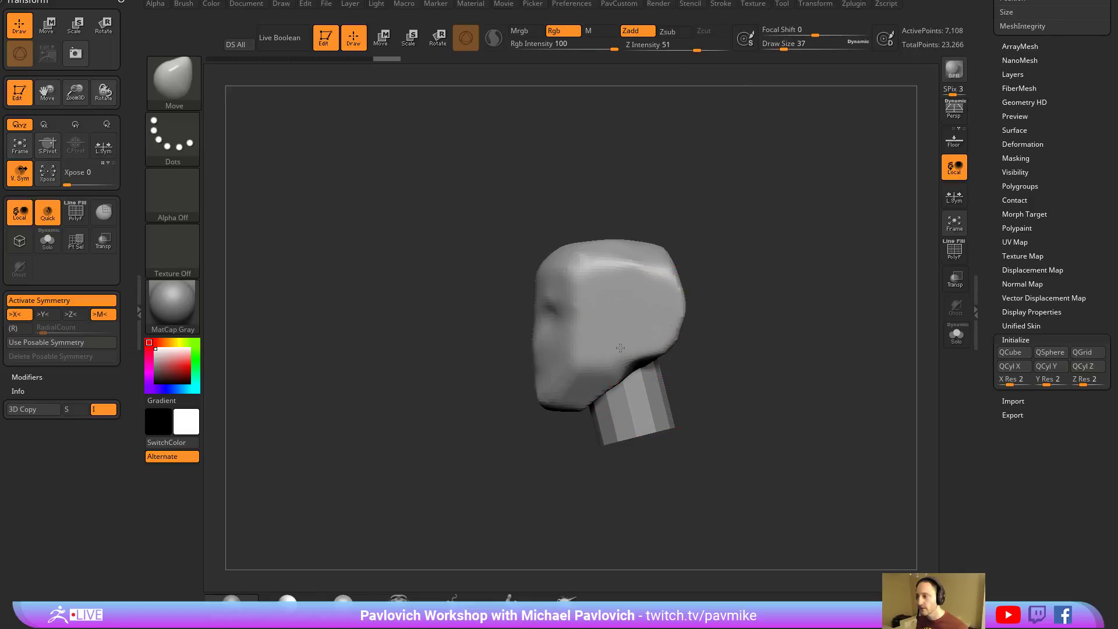
Isolate the head with Solo and reshape the front profile from nose to chin with the Move brush at draw size 29.
{"action": "mouse_move", "coordinate": [490, 439]}
{"action": "left_mouse_down"}
{"action": "mouse_move", "coordinate": [777, 361]}
{"action": "mouse_move", "coordinate": [748, 264]}
{"action": "mouse_move", "coordinate": [686, 291]}
{"action": "left_mouse_up"}
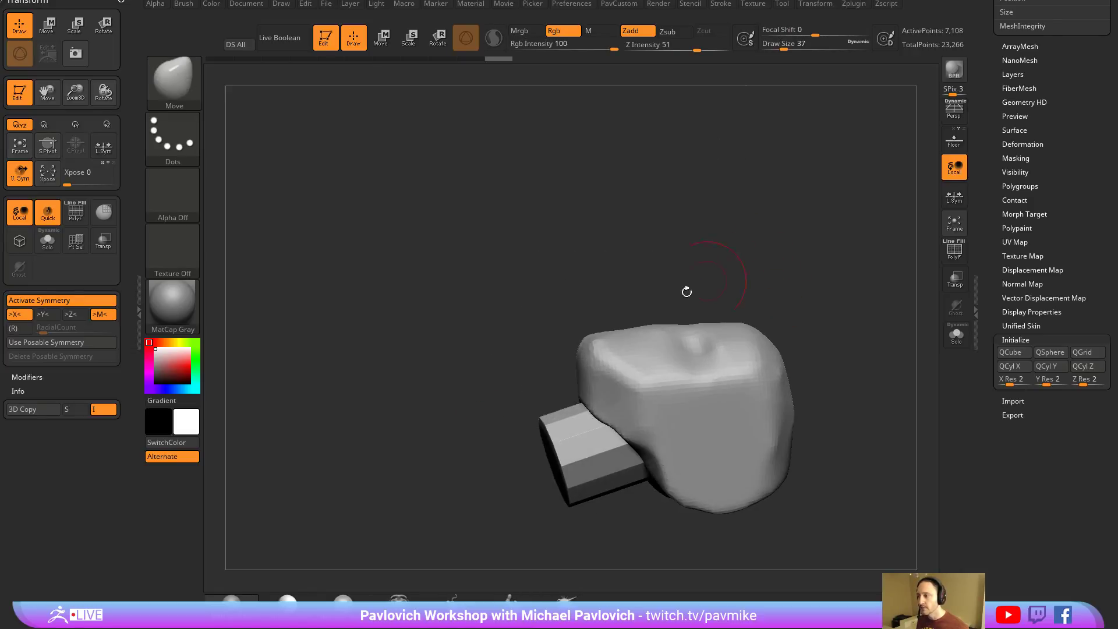
{"action": "left_click_drag", "start_coordinate": [768, 269], "coordinate": [879, 315]}
{"action": "left_click", "coordinate": [956, 335]}
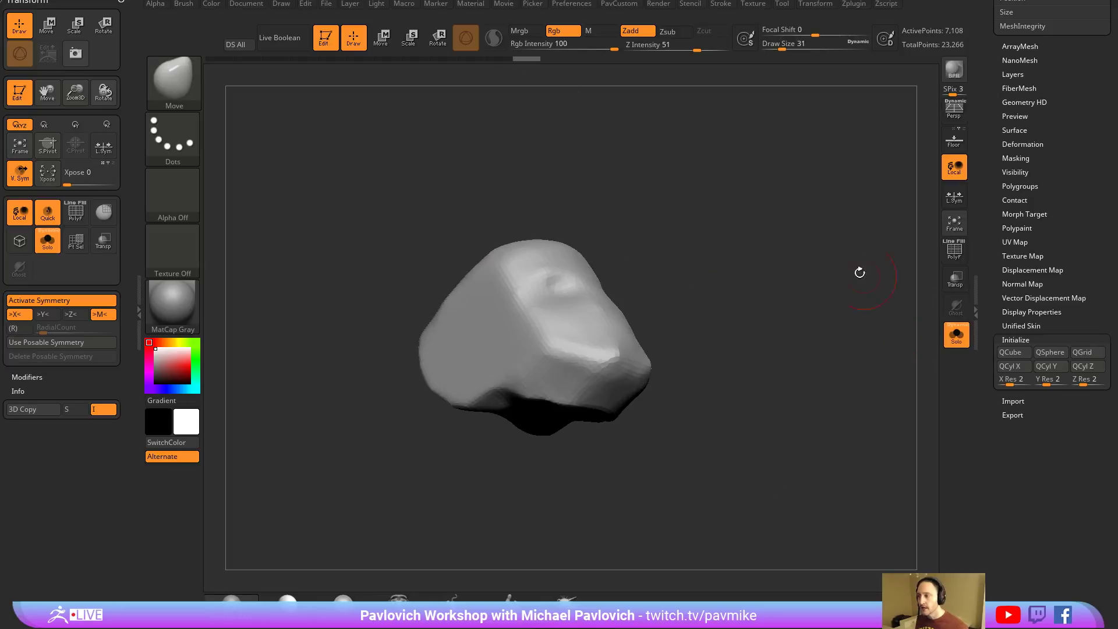
{"action": "left_click_drag", "start_coordinate": [861, 272], "coordinate": [808, 343], "text": "shift"}
{"action": "left_click_drag", "start_coordinate": [808, 344], "coordinate": [629, 332]}
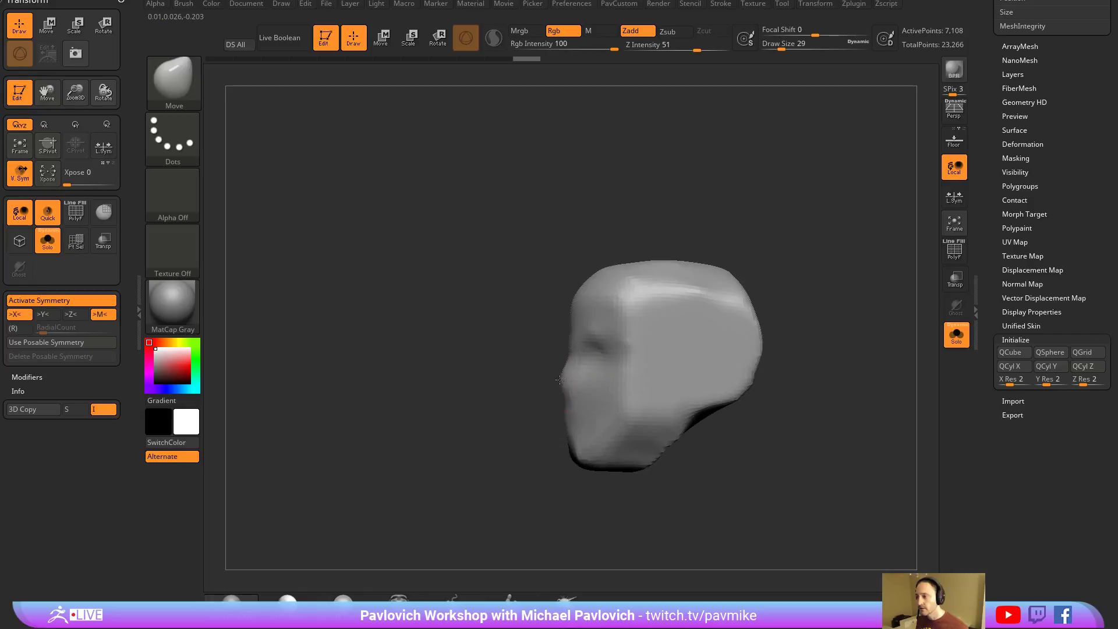
{"action": "mouse_move", "coordinate": [572, 376]}
{"action": "left_mouse_down"}
{"action": "mouse_move", "coordinate": [464, 457]}
{"action": "mouse_move", "coordinate": [597, 406]}
{"action": "mouse_move", "coordinate": [587, 434]}
{"action": "left_mouse_up"}
{"action": "left_click_drag", "start_coordinate": [643, 394], "coordinate": [641, 372], "text": "alt"}
Refine the chin and lower face with the Move brush and smooth the hard edges of the face and skull.
{"action": "key", "text": "s"}
{"action": "left_click_drag", "start_coordinate": [493, 436], "coordinate": [510, 444]}
{"action": "key", "text": "s"}
{"action": "left_click_drag", "start_coordinate": [511, 458], "coordinate": [519, 455]}
{"action": "left_click_drag", "start_coordinate": [497, 441], "coordinate": [504, 438]}
{"action": "mouse_move", "coordinate": [658, 414]}
{"action": "left_mouse_down"}
{"action": "mouse_move", "coordinate": [617, 421]}
{"action": "mouse_move", "coordinate": [583, 408]}
{"action": "left_mouse_up"}
{"action": "left_click_drag", "start_coordinate": [658, 305], "coordinate": [692, 383], "text": "shift"}
{"action": "left_click_drag", "start_coordinate": [502, 389], "coordinate": [511, 432], "text": "shift"}
{"action": "left_click_drag", "start_coordinate": [674, 355], "coordinate": [624, 353]}
{"action": "left_click_drag", "start_coordinate": [798, 324], "coordinate": [809, 325]}
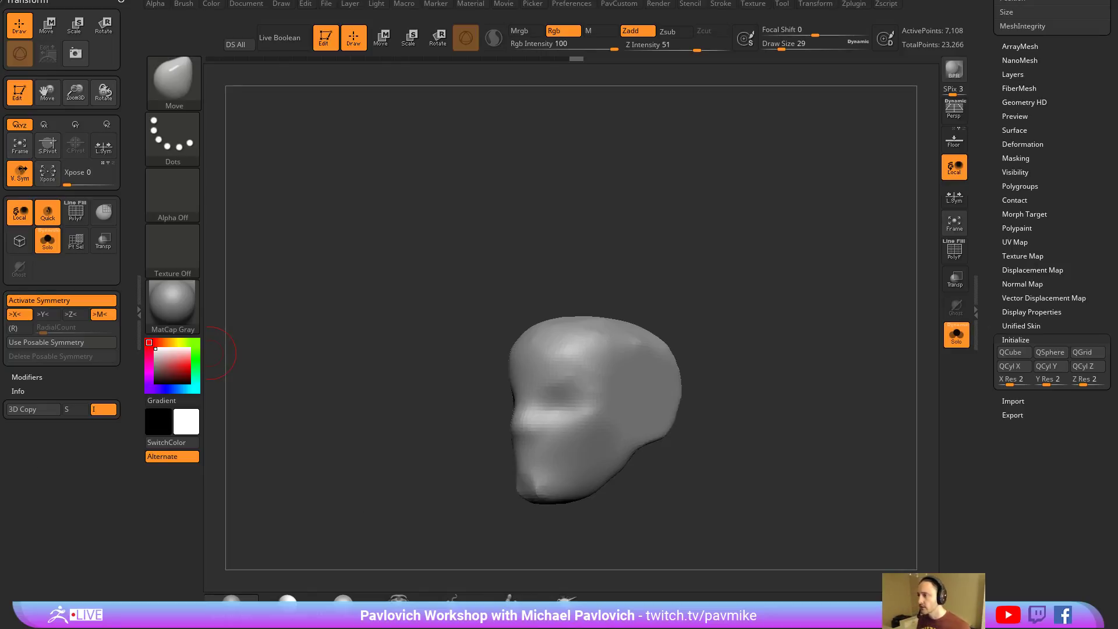
Switch to Photoshop and sketch a bent arm as a cylindrical upper arm and a tapering forearm beside the head drawings.
{"action": "key", "text": "alt+Tab"}
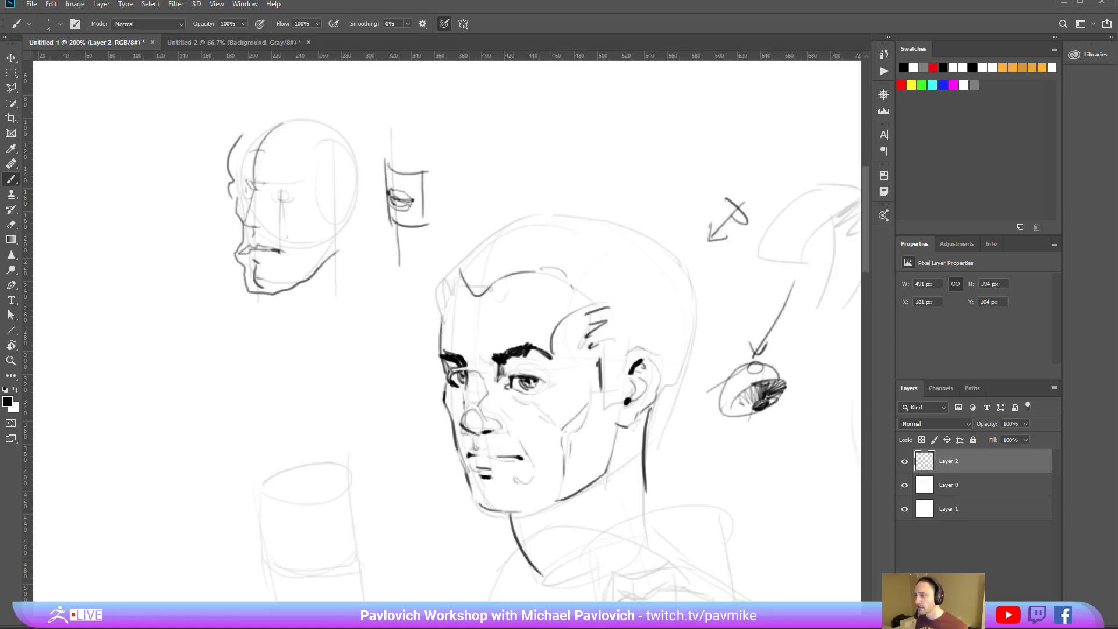
{"action": "left_click_drag", "start_coordinate": [280, 253], "coordinate": [367, 262]}
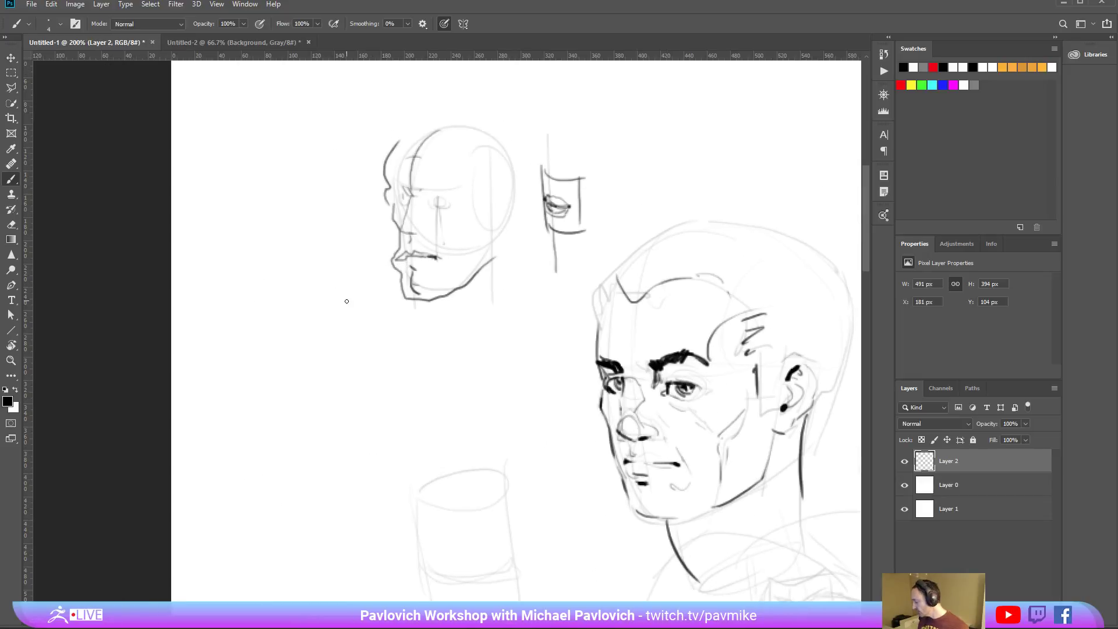
{"action": "mouse_move", "coordinate": [346, 301]}
{"action": "left_mouse_down"}
{"action": "mouse_move", "coordinate": [285, 254]}
{"action": "mouse_move", "coordinate": [268, 226]}
{"action": "left_mouse_up"}
{"action": "key", "text": "ctrl+z"}
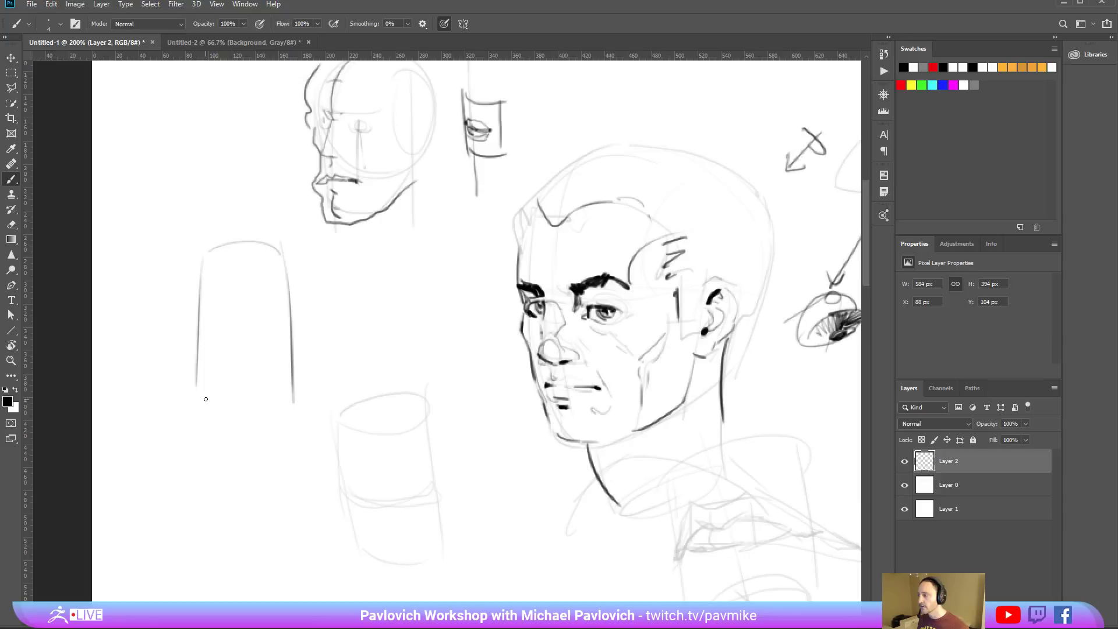
{"action": "key", "text": "ctrl+z"}
{"action": "left_click_drag", "start_coordinate": [188, 397], "coordinate": [275, 384]}
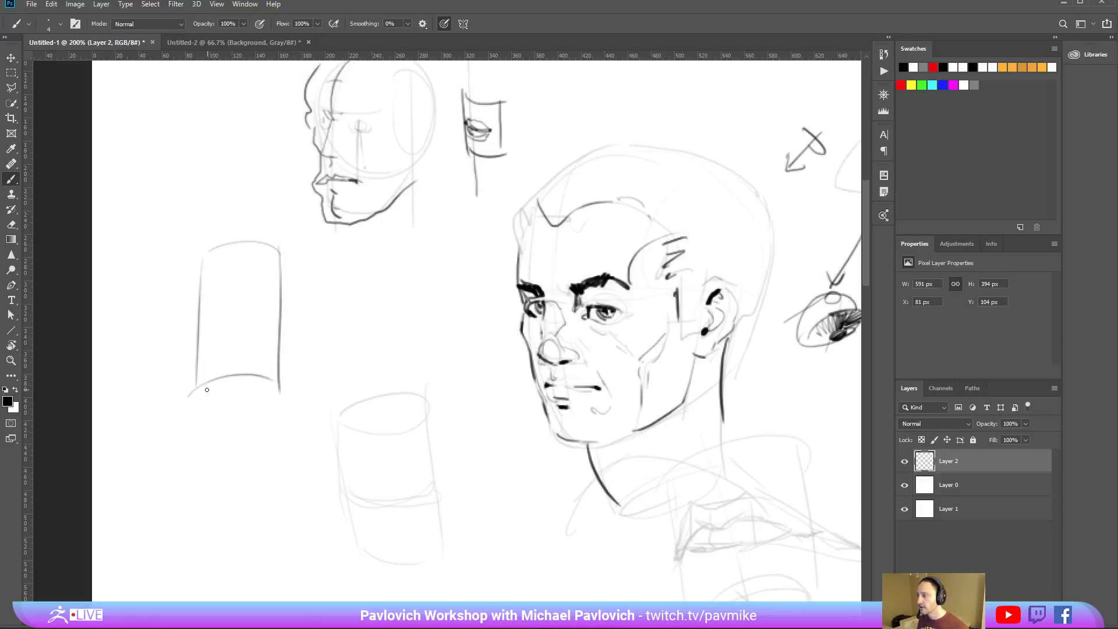
{"action": "mouse_move", "coordinate": [199, 397]}
{"action": "left_mouse_down"}
{"action": "mouse_move", "coordinate": [241, 340]}
{"action": "mouse_move", "coordinate": [396, 368]}
{"action": "left_mouse_up"}
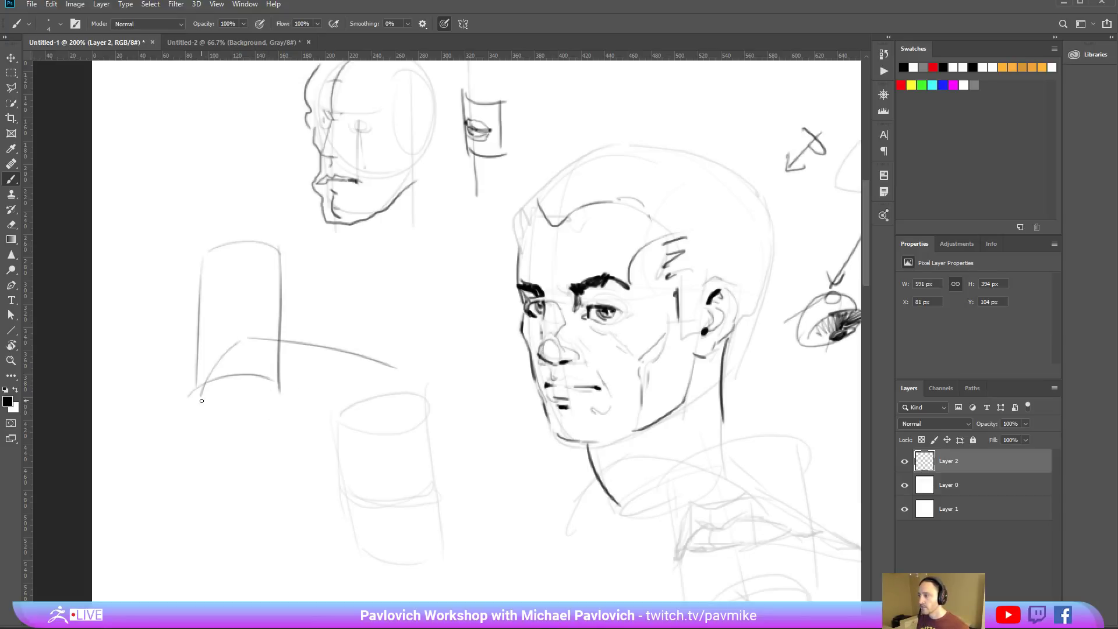
{"action": "left_click_drag", "start_coordinate": [208, 393], "coordinate": [231, 438]}
{"action": "mouse_move", "coordinate": [228, 430]}
{"action": "left_mouse_down"}
{"action": "mouse_move", "coordinate": [406, 404]}
{"action": "mouse_move", "coordinate": [429, 367]}
{"action": "mouse_move", "coordinate": [486, 425]}
{"action": "left_mouse_up"}
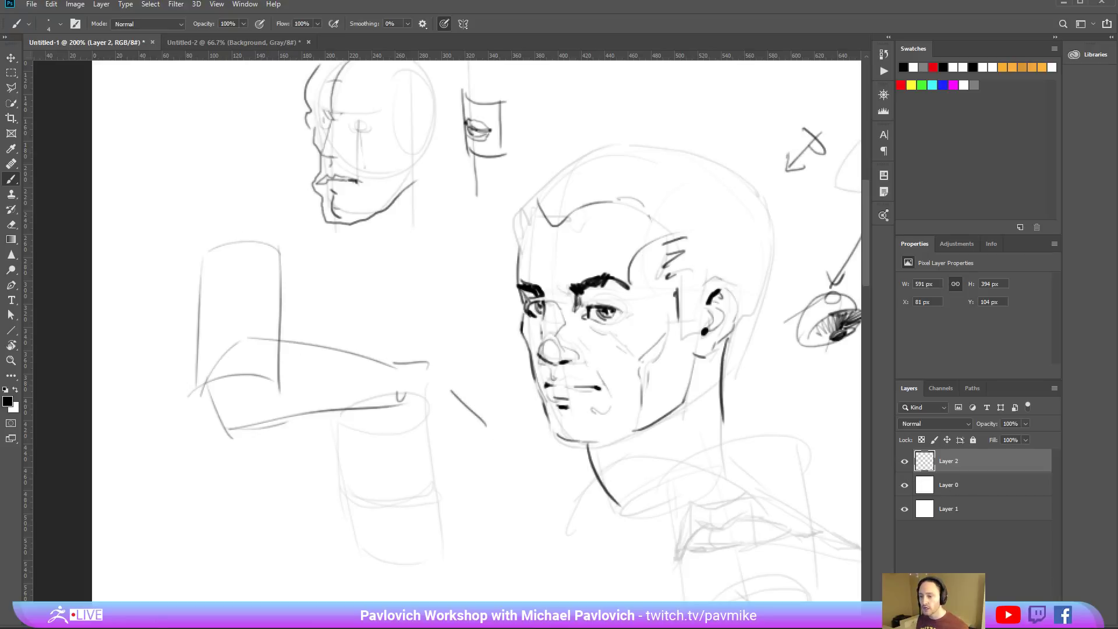
Add a new layer on top, lower the opacity of Layer 2 and make the new layer active.
{"action": "key", "text": "ctrl+shift+alt+n"}
{"action": "left_click", "coordinate": [1008, 489]}
{"action": "left_click", "coordinate": [1025, 424]}
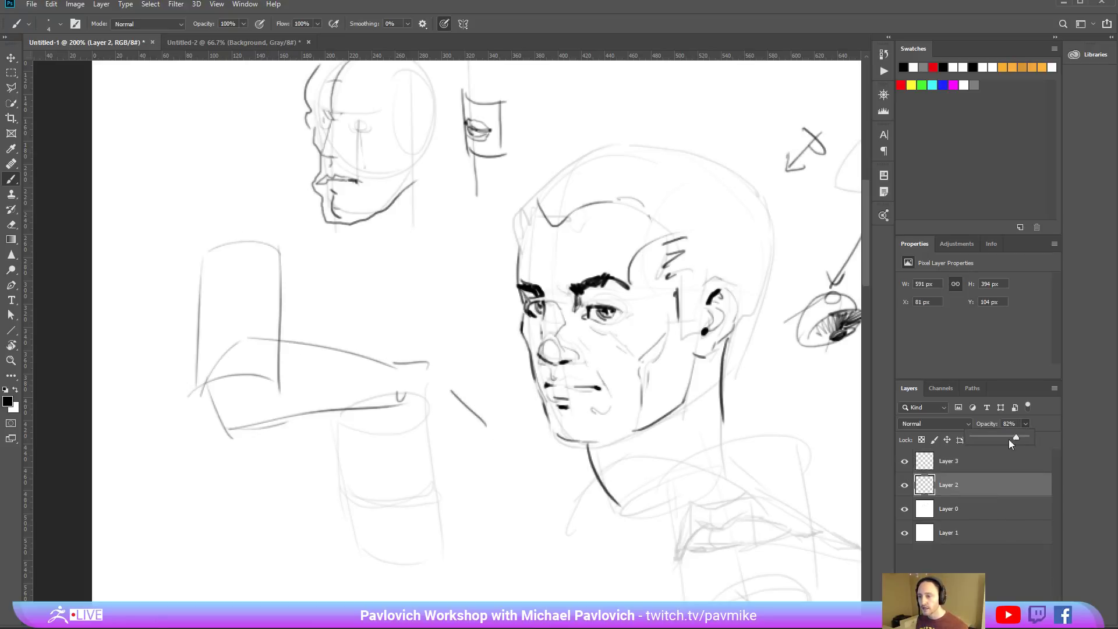
{"action": "left_click_drag", "start_coordinate": [1008, 444], "coordinate": [998, 441]}
{"action": "left_click", "coordinate": [986, 453]}
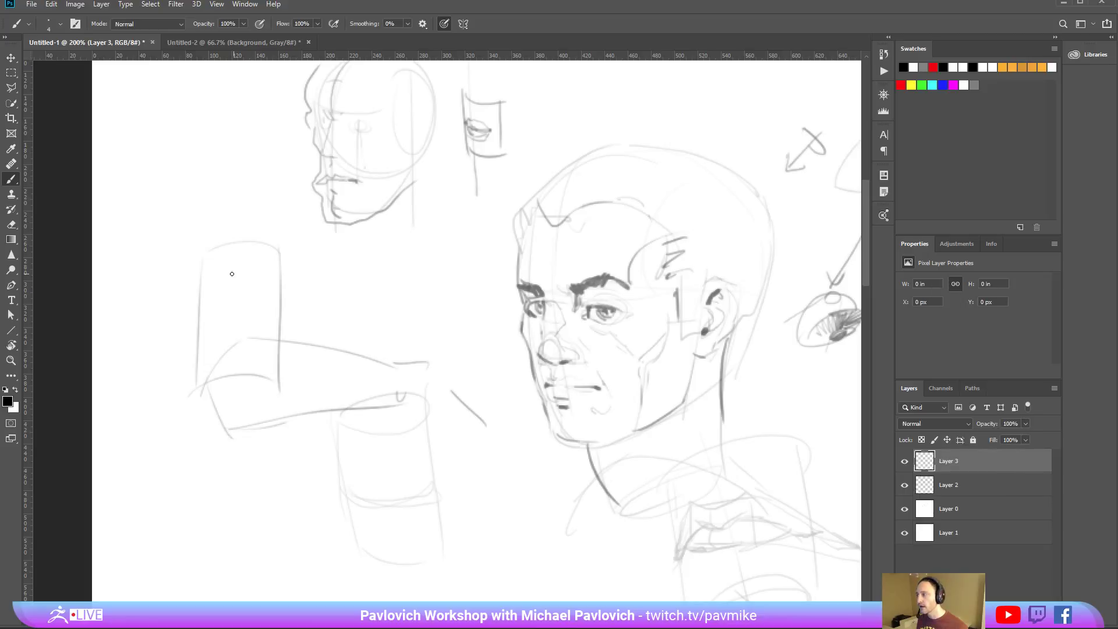
Draw the shoulder, upper-arm and elbow contours over the faded arm construction, including where the forearm muscles begin.
{"action": "mouse_move", "coordinate": [197, 236]}
{"action": "left_mouse_down"}
{"action": "mouse_move", "coordinate": [211, 271]}
{"action": "mouse_move", "coordinate": [237, 291]}
{"action": "mouse_move", "coordinate": [249, 281]}
{"action": "mouse_move", "coordinate": [215, 219]}
{"action": "mouse_move", "coordinate": [203, 224]}
{"action": "left_mouse_up"}
{"action": "left_click_drag", "start_coordinate": [288, 259], "coordinate": [283, 337]}
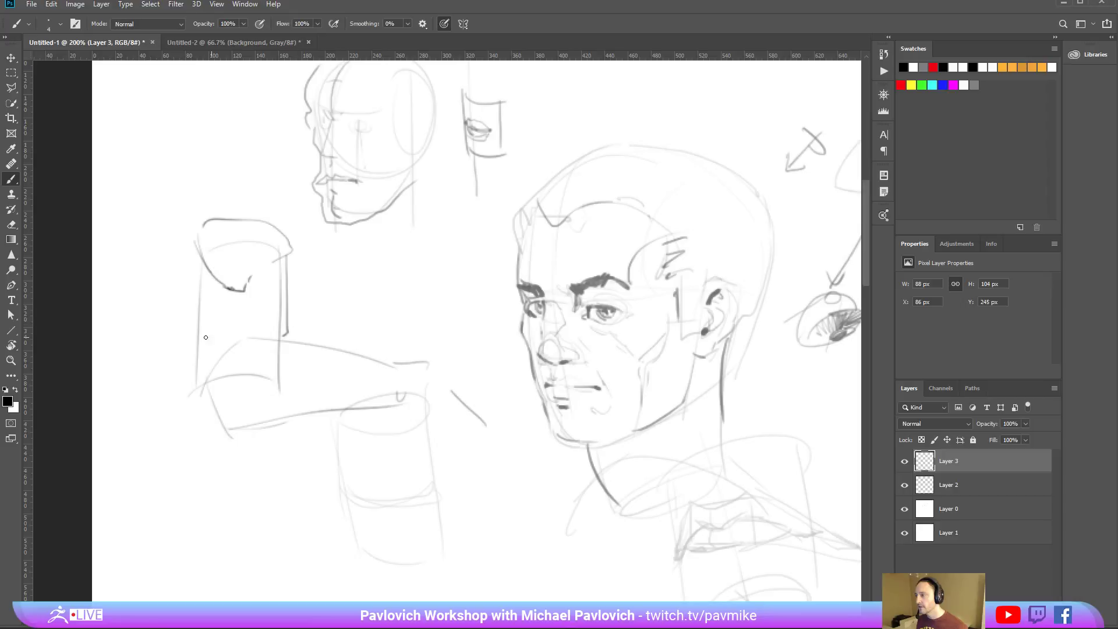
{"action": "mouse_move", "coordinate": [195, 256]}
{"action": "left_mouse_down"}
{"action": "mouse_move", "coordinate": [189, 307]}
{"action": "mouse_move", "coordinate": [215, 357]}
{"action": "left_mouse_up"}
{"action": "mouse_move", "coordinate": [192, 317]}
{"action": "left_mouse_down"}
{"action": "mouse_move", "coordinate": [204, 412]}
{"action": "mouse_move", "coordinate": [217, 425]}
{"action": "left_mouse_up"}
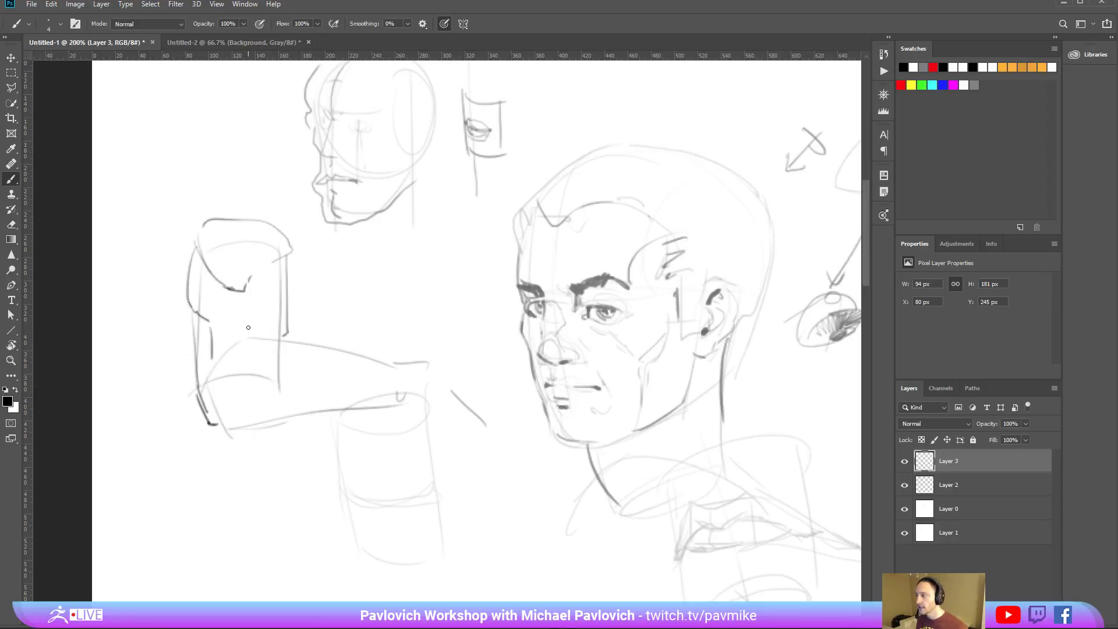
{"action": "mouse_move", "coordinate": [245, 313]}
{"action": "left_mouse_down"}
{"action": "mouse_move", "coordinate": [265, 343]}
{"action": "mouse_move", "coordinate": [240, 352]}
{"action": "mouse_move", "coordinate": [339, 352]}
{"action": "left_mouse_up"}
{"action": "left_click_drag", "start_coordinate": [269, 359], "coordinate": [373, 359]}
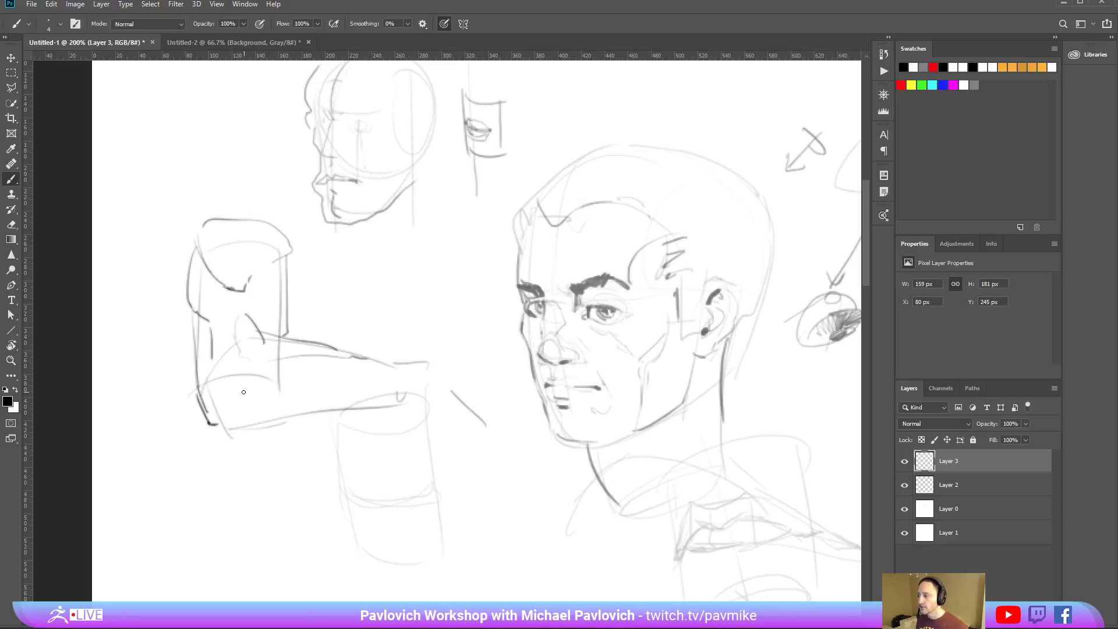
Draw the forearm muscle lines, elbow and wrist contours, and reinforce the lines beneath the shoulder muscle.
{"action": "left_click_drag", "start_coordinate": [229, 384], "coordinate": [404, 362]}
{"action": "mouse_move", "coordinate": [231, 421]}
{"action": "left_mouse_down"}
{"action": "mouse_move", "coordinate": [294, 420]}
{"action": "mouse_move", "coordinate": [364, 394]}
{"action": "left_mouse_up"}
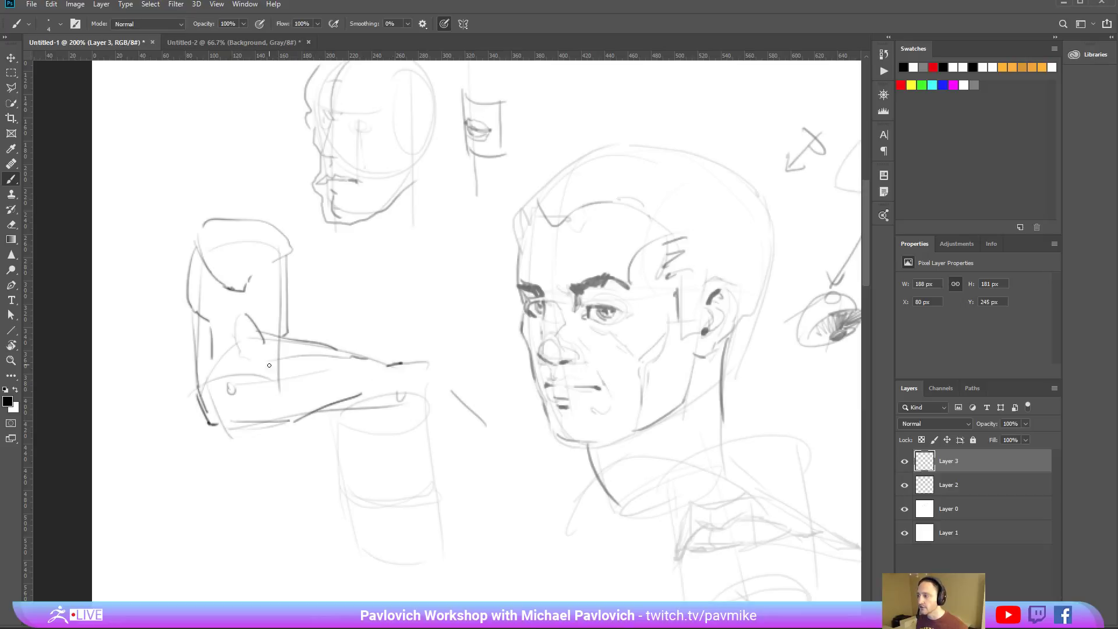
{"action": "left_click_drag", "start_coordinate": [275, 370], "coordinate": [354, 368]}
{"action": "left_click_drag", "start_coordinate": [325, 408], "coordinate": [403, 393]}
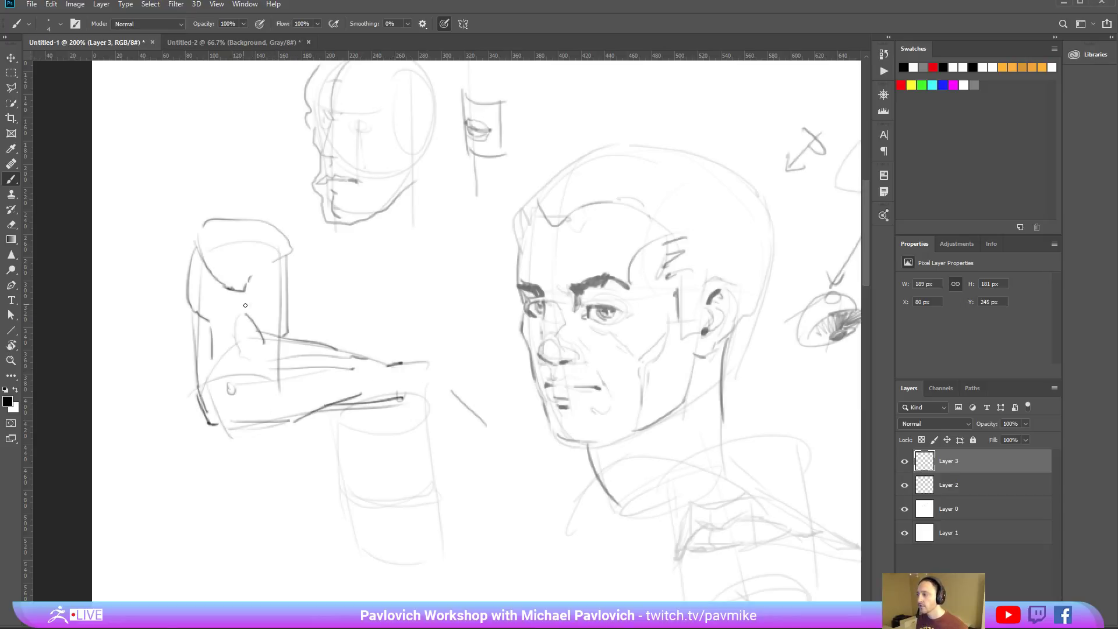
{"action": "left_click_drag", "start_coordinate": [249, 291], "coordinate": [249, 314]}
{"action": "left_click_drag", "start_coordinate": [228, 290], "coordinate": [233, 319]}
{"action": "left_click_drag", "start_coordinate": [247, 274], "coordinate": [290, 254]}
{"action": "left_click_drag", "start_coordinate": [286, 265], "coordinate": [287, 303]}
Sketch an egg-shaped rib cage with a front centre line and a lower rib arch in the empty area below the head.
{"action": "scroll", "coordinate": [373, 279], "scroll_direction": "right", "scroll_amount": 2}
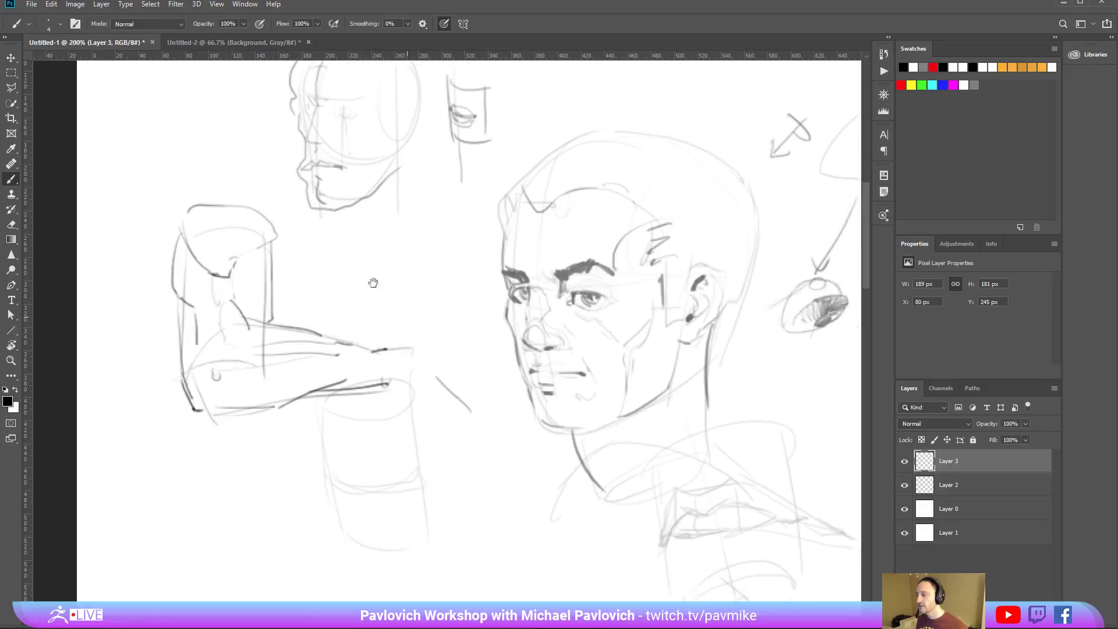
{"action": "scroll", "coordinate": [385, 379], "scroll_direction": "down", "scroll_amount": 4}
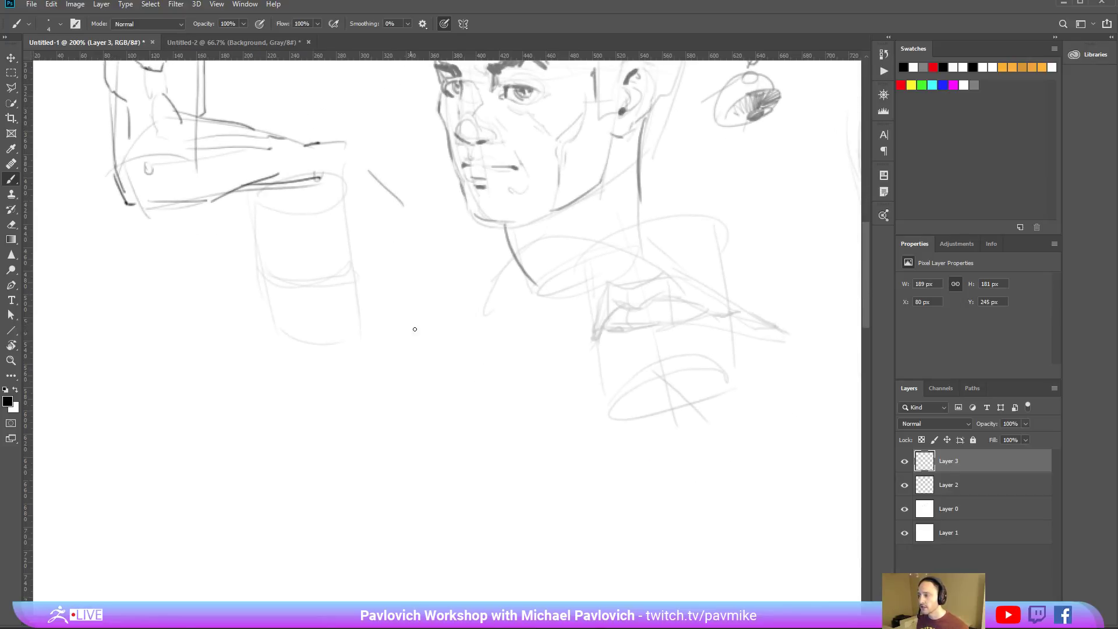
{"action": "mouse_move", "coordinate": [414, 314]}
{"action": "left_mouse_down"}
{"action": "mouse_move", "coordinate": [401, 389]}
{"action": "mouse_move", "coordinate": [453, 308]}
{"action": "mouse_move", "coordinate": [384, 365]}
{"action": "mouse_move", "coordinate": [426, 399]}
{"action": "left_mouse_up"}
{"action": "mouse_move", "coordinate": [472, 328]}
{"action": "left_mouse_down"}
{"action": "mouse_move", "coordinate": [401, 375]}
{"action": "mouse_move", "coordinate": [396, 394]}
{"action": "left_mouse_up"}
{"action": "mouse_move", "coordinate": [453, 307]}
{"action": "left_mouse_down"}
{"action": "mouse_move", "coordinate": [466, 347]}
{"action": "mouse_move", "coordinate": [455, 392]}
{"action": "mouse_move", "coordinate": [394, 385]}
{"action": "left_mouse_up"}
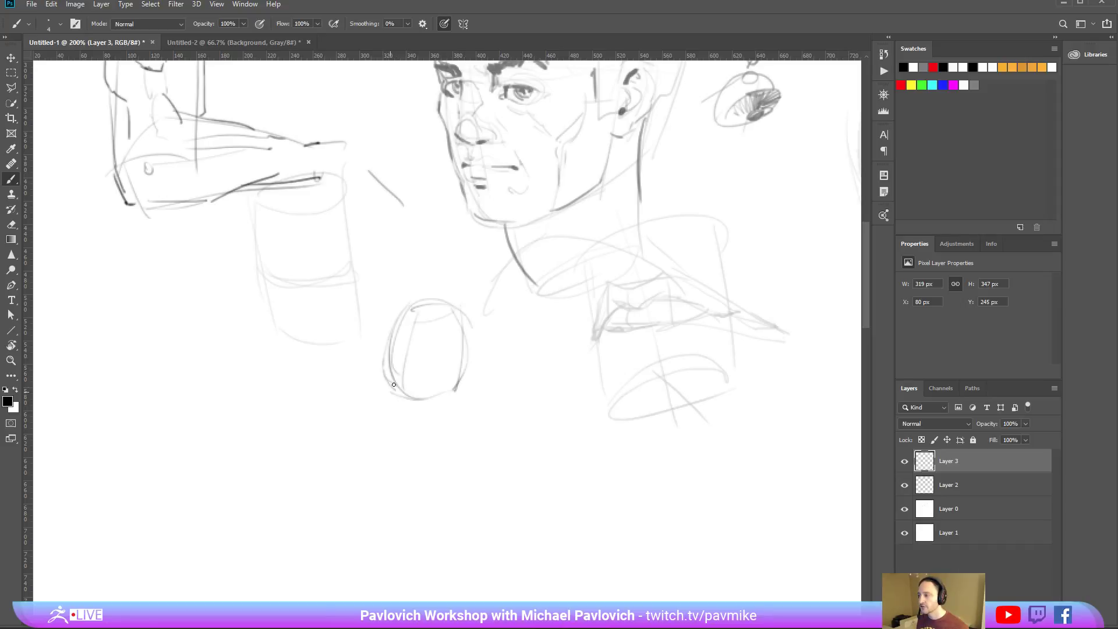
{"action": "mouse_move", "coordinate": [414, 308]}
{"action": "left_mouse_down"}
{"action": "mouse_move", "coordinate": [404, 368]}
{"action": "mouse_move", "coordinate": [454, 391]}
{"action": "left_mouse_up"}
{"action": "mouse_move", "coordinate": [395, 369]}
{"action": "left_mouse_down"}
{"action": "mouse_move", "coordinate": [392, 387]}
{"action": "mouse_move", "coordinate": [412, 381]}
{"action": "left_mouse_up"}
{"action": "left_click_drag", "start_coordinate": [410, 379], "coordinate": [394, 389]}
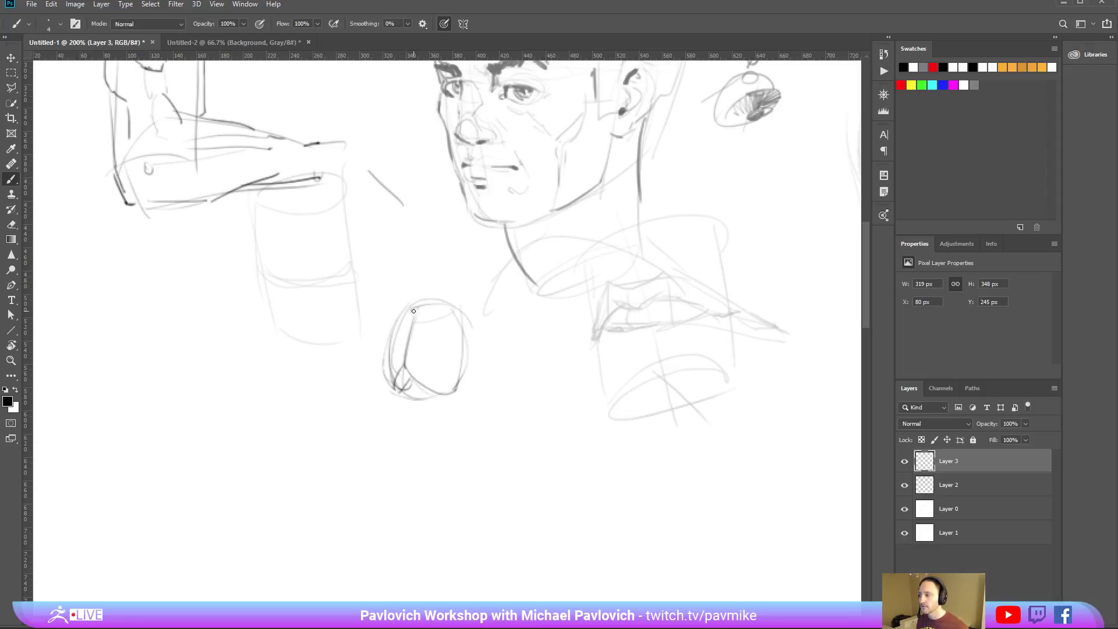
Add the collarbone, chest planes, shoulder and upper-arm line to the rib cage sketch.
{"action": "mouse_move", "coordinate": [411, 311]}
{"action": "left_mouse_down"}
{"action": "mouse_move", "coordinate": [447, 298]}
{"action": "mouse_move", "coordinate": [399, 324]}
{"action": "mouse_move", "coordinate": [397, 355]}
{"action": "left_mouse_up"}
{"action": "mouse_move", "coordinate": [411, 322]}
{"action": "left_mouse_down"}
{"action": "mouse_move", "coordinate": [406, 356]}
{"action": "mouse_move", "coordinate": [421, 368]}
{"action": "mouse_move", "coordinate": [459, 327]}
{"action": "mouse_move", "coordinate": [407, 310]}
{"action": "mouse_move", "coordinate": [398, 333]}
{"action": "mouse_move", "coordinate": [464, 329]}
{"action": "mouse_move", "coordinate": [432, 313]}
{"action": "mouse_move", "coordinate": [470, 309]}
{"action": "mouse_move", "coordinate": [406, 308]}
{"action": "mouse_move", "coordinate": [448, 329]}
{"action": "mouse_move", "coordinate": [506, 400]}
{"action": "mouse_move", "coordinate": [494, 376]}
{"action": "left_mouse_up"}
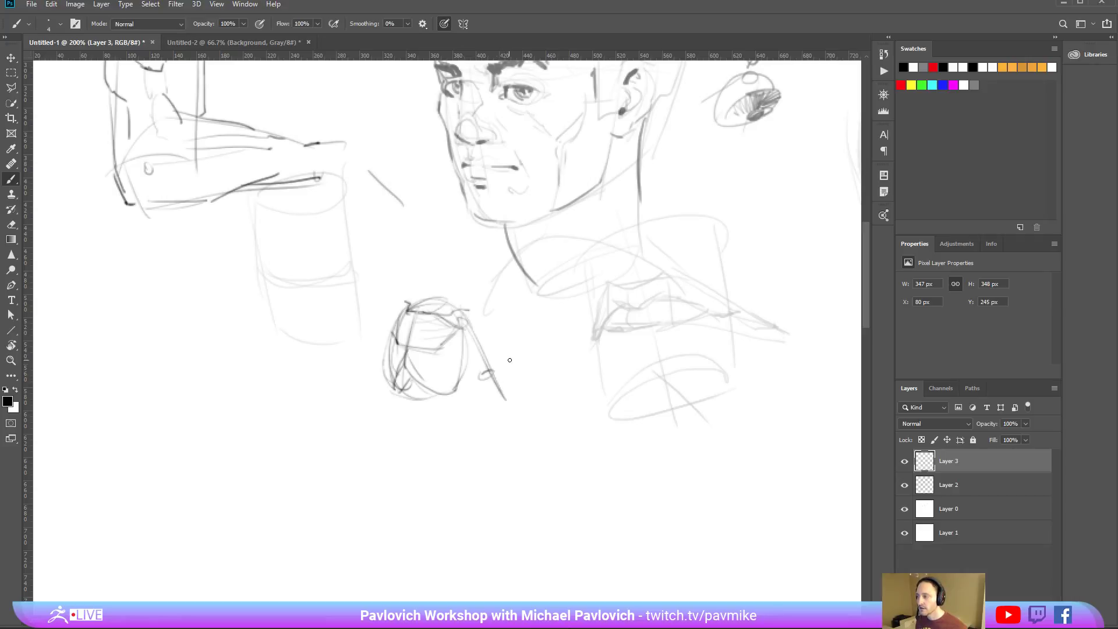
{"action": "mouse_move", "coordinate": [451, 338]}
{"action": "left_mouse_down"}
{"action": "mouse_move", "coordinate": [469, 329]}
{"action": "mouse_move", "coordinate": [482, 343]}
{"action": "left_mouse_up"}
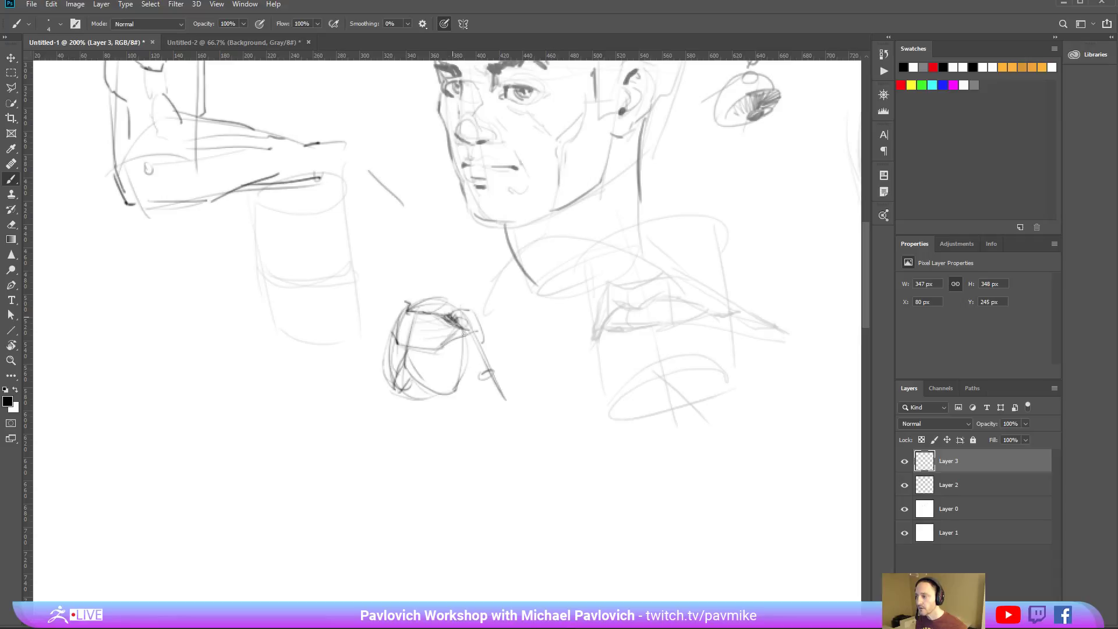
{"action": "mouse_move", "coordinate": [464, 334]}
{"action": "left_mouse_down"}
{"action": "mouse_move", "coordinate": [482, 347]}
{"action": "mouse_move", "coordinate": [474, 314]}
{"action": "mouse_move", "coordinate": [485, 335]}
{"action": "left_mouse_up"}
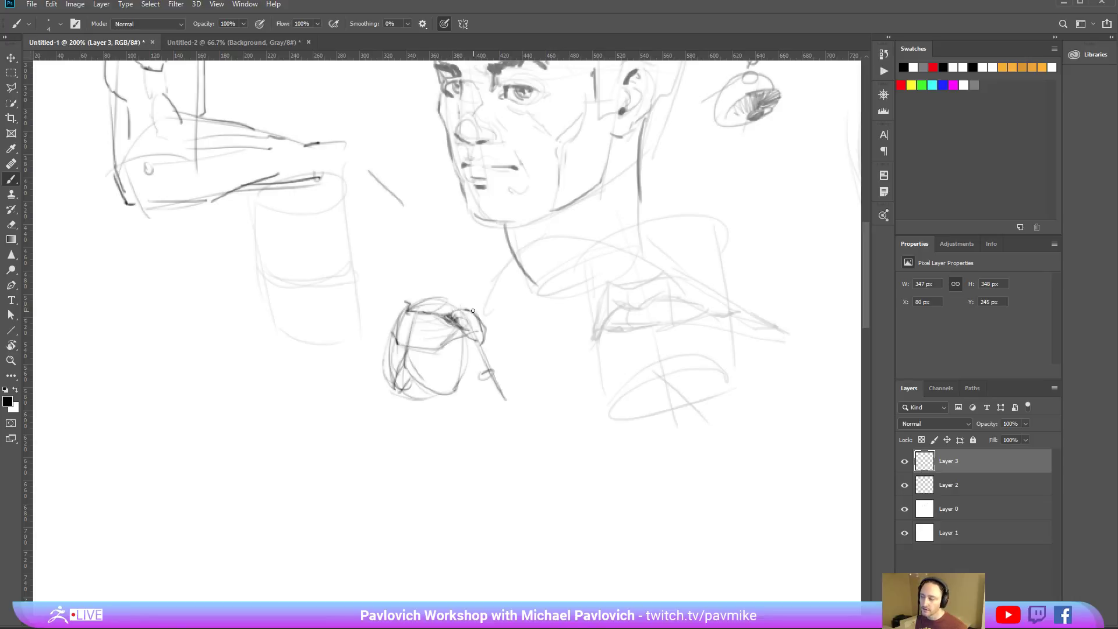
Add the shoulder curve, side rib muscle lines and short waist and hip contours to the torso sketch.
{"action": "left_click_drag", "start_coordinate": [482, 321], "coordinate": [484, 346]}
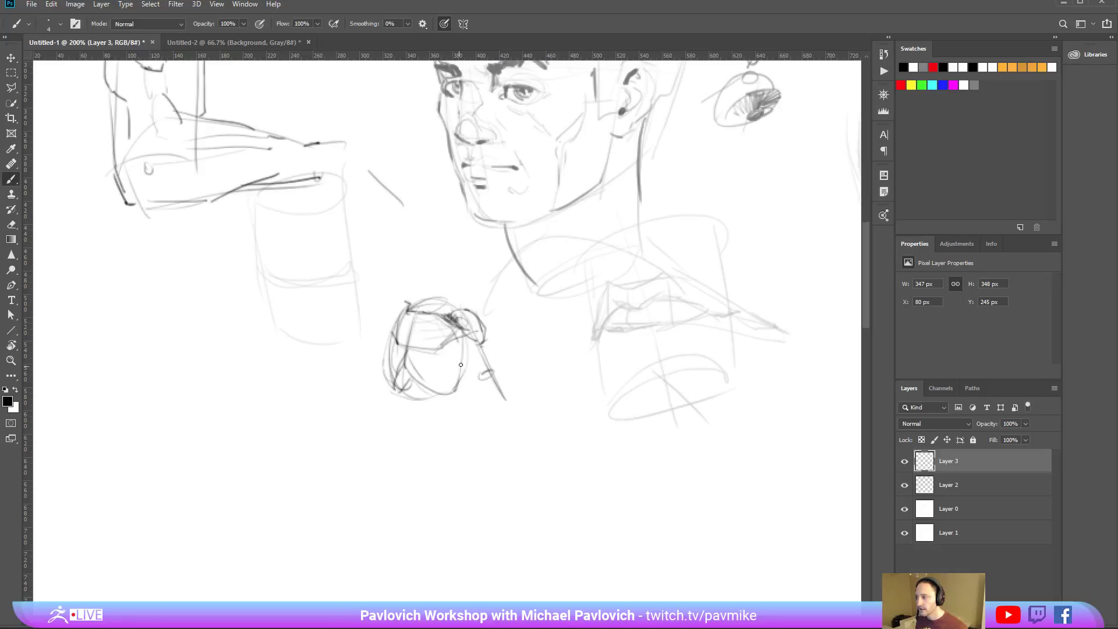
{"action": "mouse_move", "coordinate": [465, 349]}
{"action": "left_mouse_down"}
{"action": "mouse_move", "coordinate": [451, 342]}
{"action": "mouse_move", "coordinate": [445, 354]}
{"action": "mouse_move", "coordinate": [464, 357]}
{"action": "mouse_move", "coordinate": [440, 370]}
{"action": "mouse_move", "coordinate": [446, 380]}
{"action": "mouse_move", "coordinate": [419, 408]}
{"action": "left_mouse_up"}
{"action": "left_click_drag", "start_coordinate": [398, 349], "coordinate": [392, 392]}
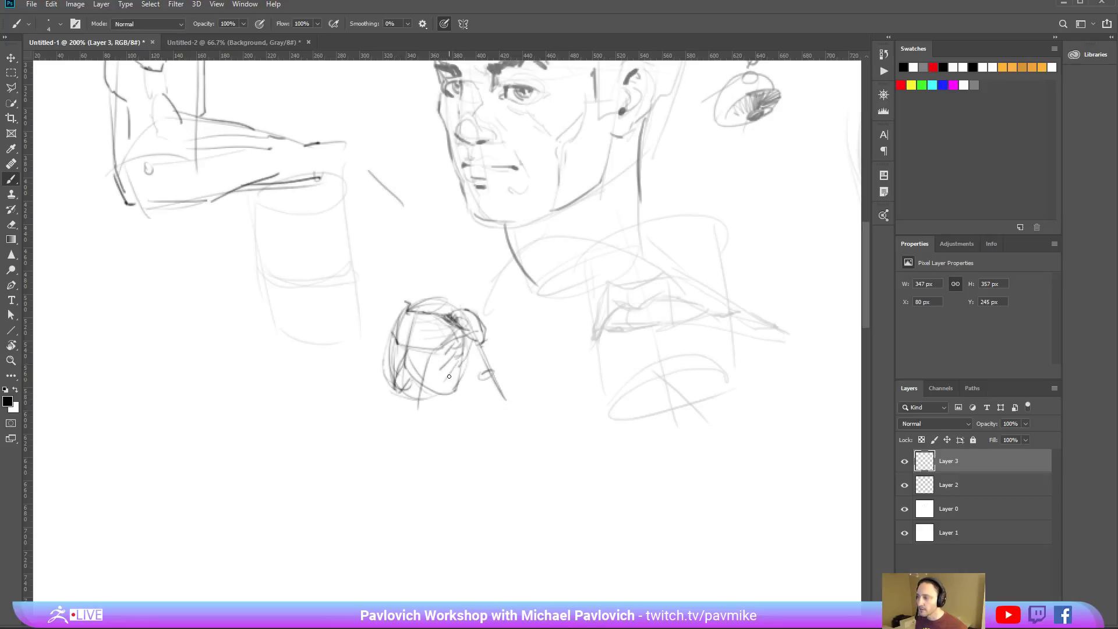
{"action": "mouse_move", "coordinate": [466, 359]}
{"action": "left_mouse_down"}
{"action": "mouse_move", "coordinate": [449, 412]}
{"action": "mouse_move", "coordinate": [426, 414]}
{"action": "left_mouse_up"}
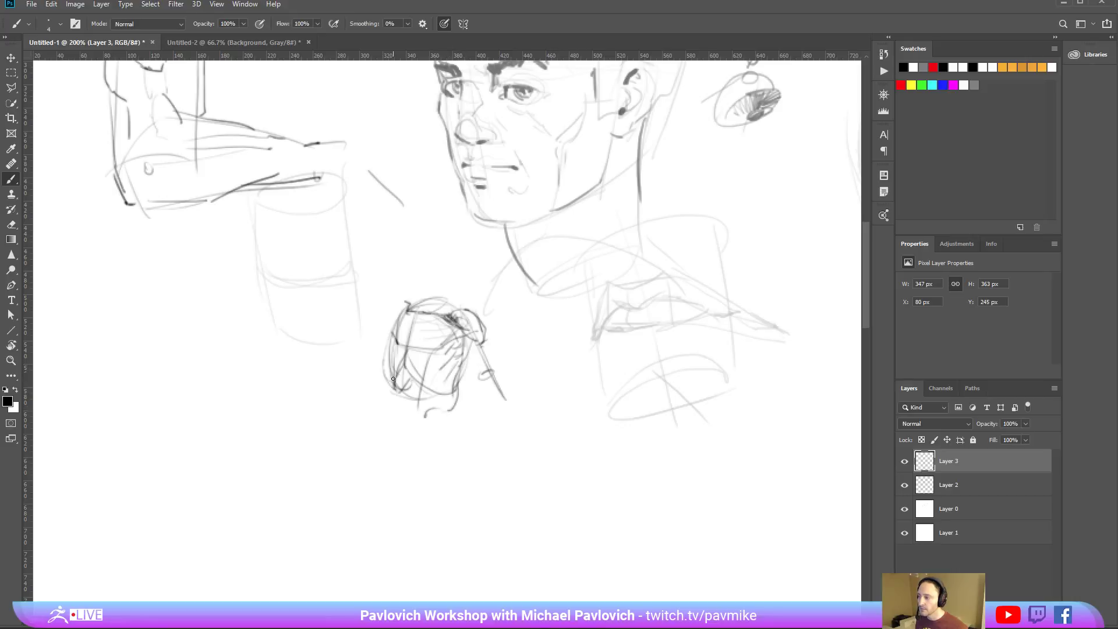
{"action": "mouse_move", "coordinate": [393, 379]}
{"action": "left_mouse_down"}
{"action": "mouse_move", "coordinate": [389, 404]}
{"action": "mouse_move", "coordinate": [409, 424]}
{"action": "left_mouse_up"}
{"action": "mouse_move", "coordinate": [391, 338]}
{"action": "left_mouse_down"}
{"action": "mouse_move", "coordinate": [392, 394]}
{"action": "mouse_move", "coordinate": [391, 346]}
{"action": "left_mouse_up"}
{"action": "left_click_drag", "start_coordinate": [424, 303], "coordinate": [414, 315]}
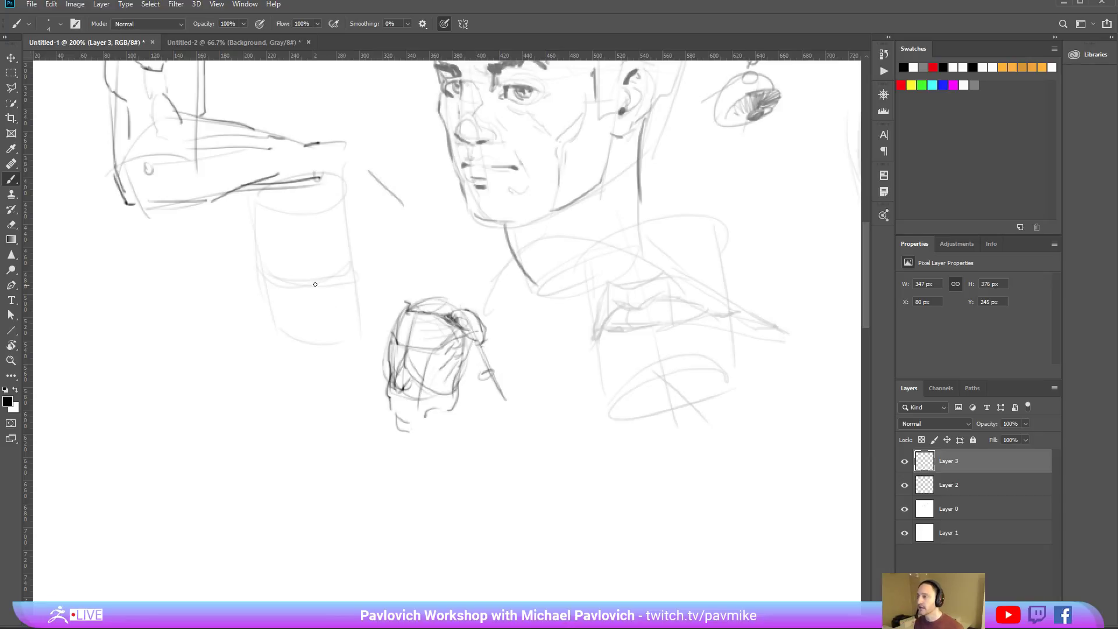
Sketch a three-quarter head beside the torso from a ball, a side-plane oval, a brow line and a tapered jaw.
{"action": "left_click_drag", "start_coordinate": [169, 402], "coordinate": [250, 372]}
{"action": "left_click_drag", "start_coordinate": [160, 349], "coordinate": [216, 411]}
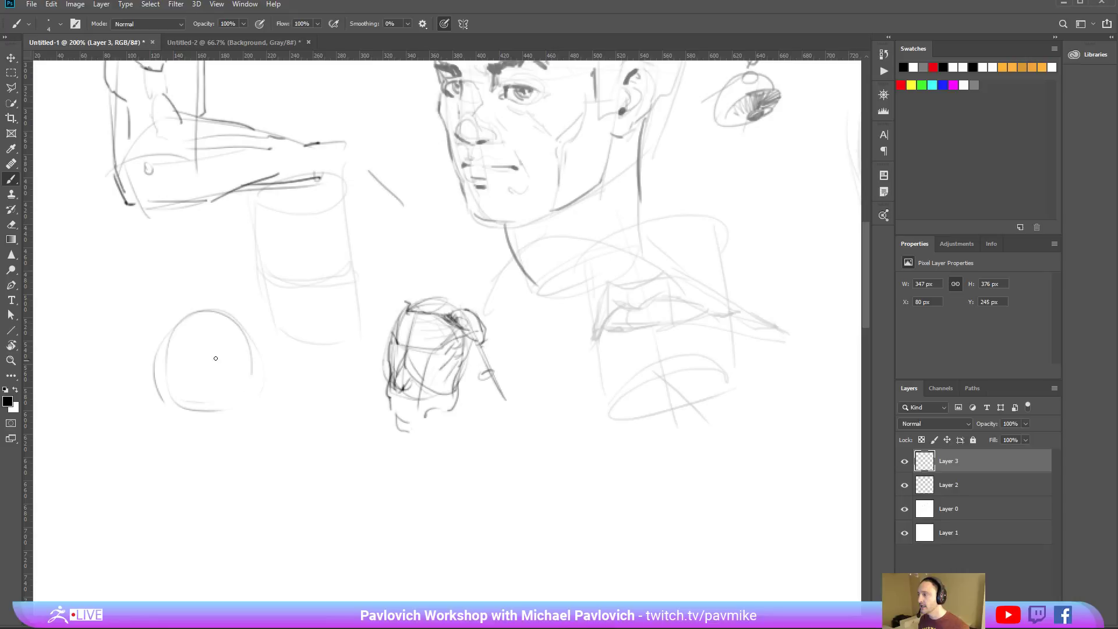
{"action": "left_click_drag", "start_coordinate": [245, 335], "coordinate": [236, 402]}
{"action": "mouse_move", "coordinate": [253, 361]}
{"action": "left_mouse_down"}
{"action": "mouse_move", "coordinate": [220, 361]}
{"action": "mouse_move", "coordinate": [155, 391]}
{"action": "left_mouse_up"}
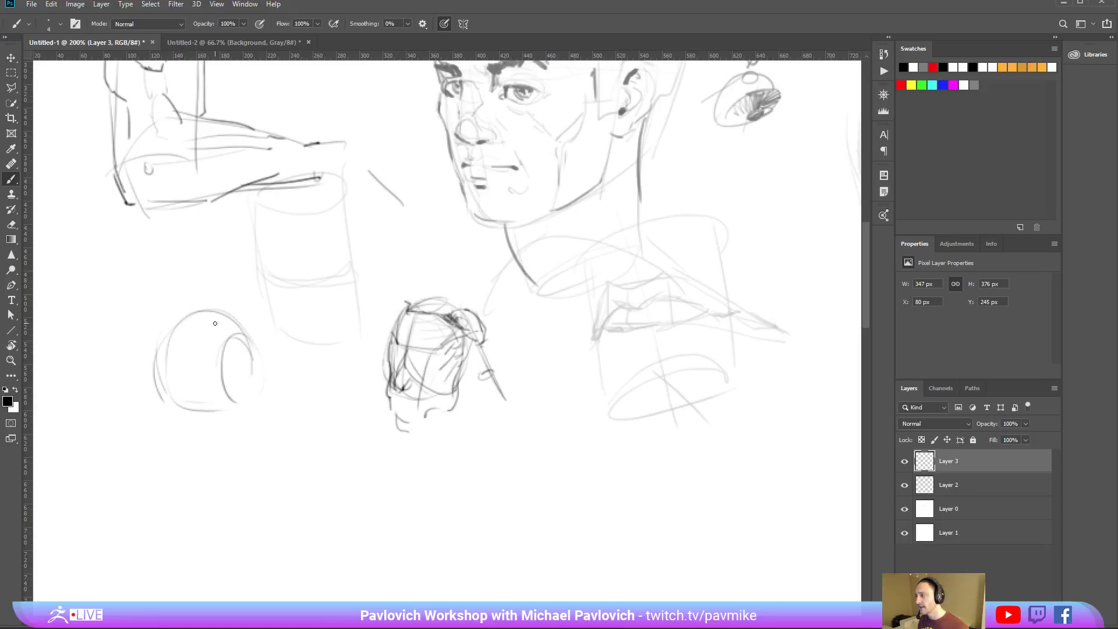
{"action": "left_click_drag", "start_coordinate": [169, 348], "coordinate": [178, 446]}
{"action": "left_click_drag", "start_coordinate": [146, 378], "coordinate": [251, 361]}
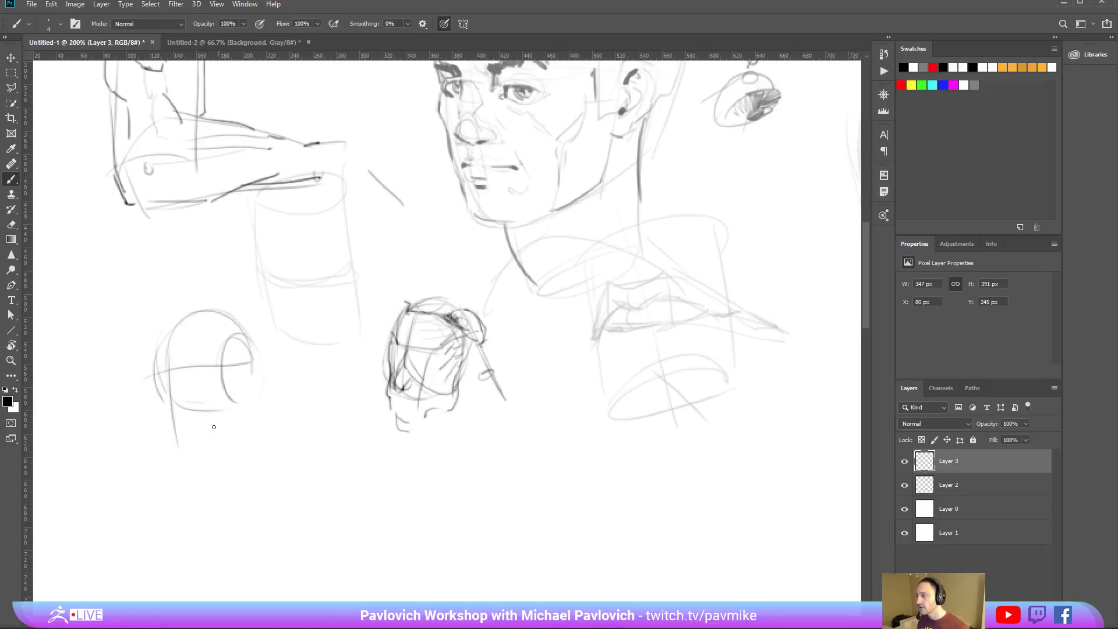
{"action": "left_click_drag", "start_coordinate": [172, 432], "coordinate": [199, 440]}
{"action": "left_click_drag", "start_coordinate": [233, 335], "coordinate": [205, 440]}
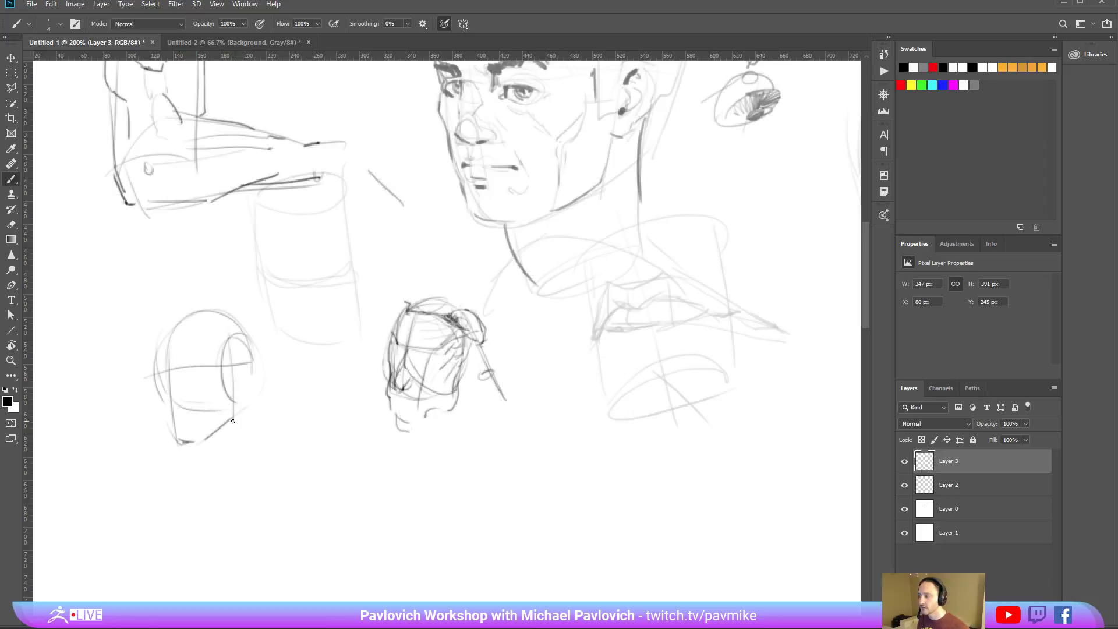
{"action": "left_click_drag", "start_coordinate": [251, 372], "coordinate": [239, 395]}
{"action": "mouse_move", "coordinate": [155, 351]}
{"action": "left_mouse_down"}
{"action": "mouse_move", "coordinate": [192, 339]}
{"action": "mouse_move", "coordinate": [217, 378]}
{"action": "left_mouse_up"}
Sketch a second, egg-shaped head between the first head and the torso, with cranium, tapered jaw and vertical construction lines.
{"action": "left_click_drag", "start_coordinate": [333, 359], "coordinate": [366, 437]}
{"action": "mouse_move", "coordinate": [270, 407]}
{"action": "left_mouse_down"}
{"action": "mouse_move", "coordinate": [322, 450]}
{"action": "mouse_move", "coordinate": [289, 473]}
{"action": "mouse_move", "coordinate": [302, 484]}
{"action": "mouse_move", "coordinate": [343, 489]}
{"action": "mouse_move", "coordinate": [365, 463]}
{"action": "left_mouse_up"}
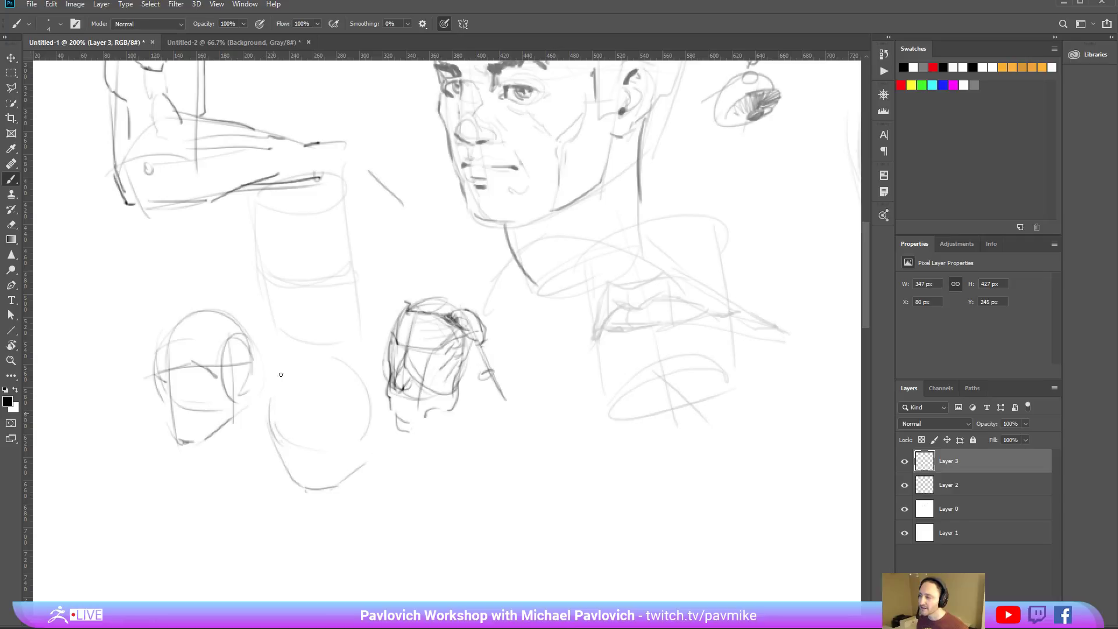
{"action": "left_click_drag", "start_coordinate": [280, 375], "coordinate": [337, 357]}
{"action": "mouse_move", "coordinate": [372, 432]}
{"action": "left_mouse_down"}
{"action": "mouse_move", "coordinate": [370, 390]}
{"action": "mouse_move", "coordinate": [359, 463]}
{"action": "mouse_move", "coordinate": [322, 499]}
{"action": "left_mouse_up"}
{"action": "left_click_drag", "start_coordinate": [296, 357], "coordinate": [266, 428]}
{"action": "left_click_drag", "start_coordinate": [267, 387], "coordinate": [269, 433]}
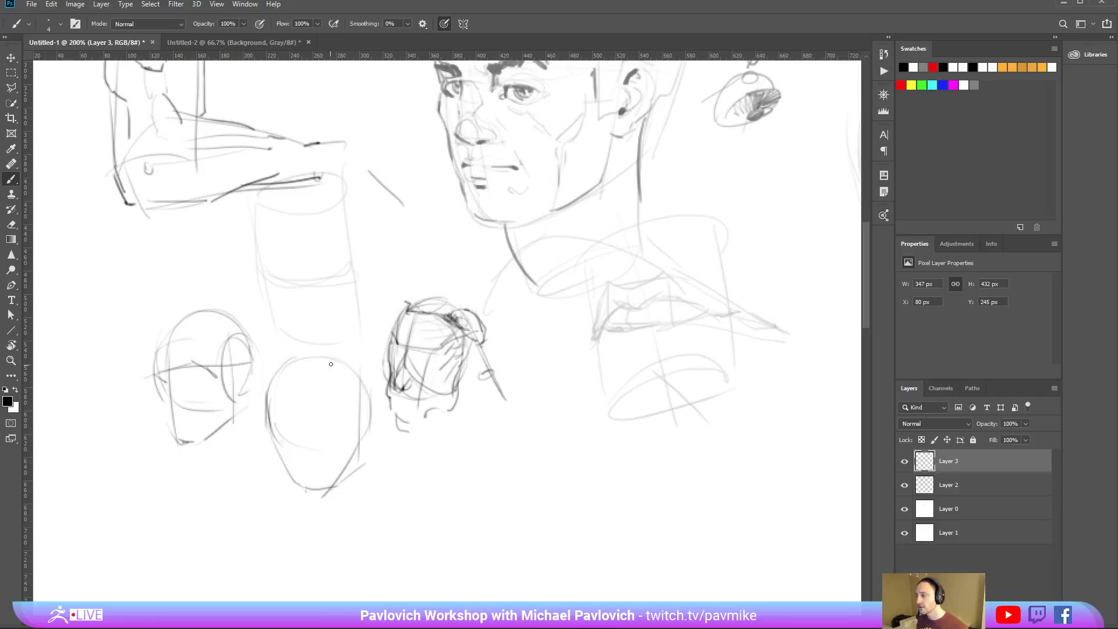
{"action": "mouse_move", "coordinate": [320, 355]}
{"action": "left_mouse_down"}
{"action": "mouse_move", "coordinate": [293, 408]}
{"action": "mouse_move", "coordinate": [286, 479]}
{"action": "mouse_move", "coordinate": [312, 492]}
{"action": "left_mouse_up"}
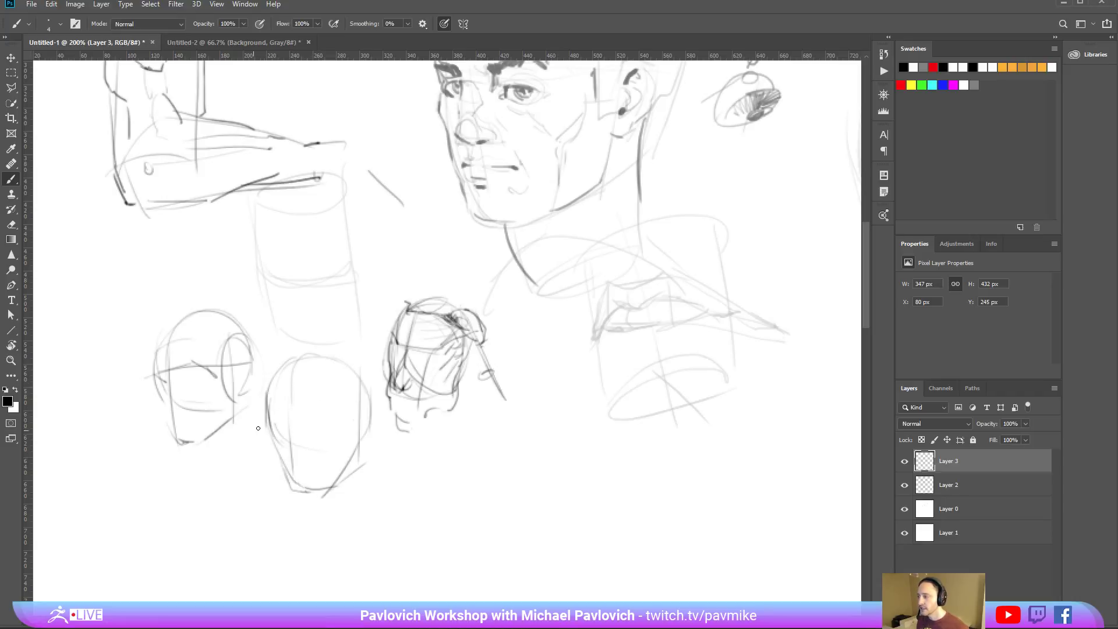
Add the eyes, brows, nose, mouth, cheek and ear to the egg-shaped head and reinforce its jaw contour.
{"action": "mouse_move", "coordinate": [300, 411]}
{"action": "left_mouse_down"}
{"action": "mouse_move", "coordinate": [332, 418]}
{"action": "mouse_move", "coordinate": [285, 412]}
{"action": "mouse_move", "coordinate": [288, 448]}
{"action": "mouse_move", "coordinate": [305, 449]}
{"action": "mouse_move", "coordinate": [291, 460]}
{"action": "mouse_move", "coordinate": [318, 460]}
{"action": "mouse_move", "coordinate": [307, 485]}
{"action": "left_mouse_up"}
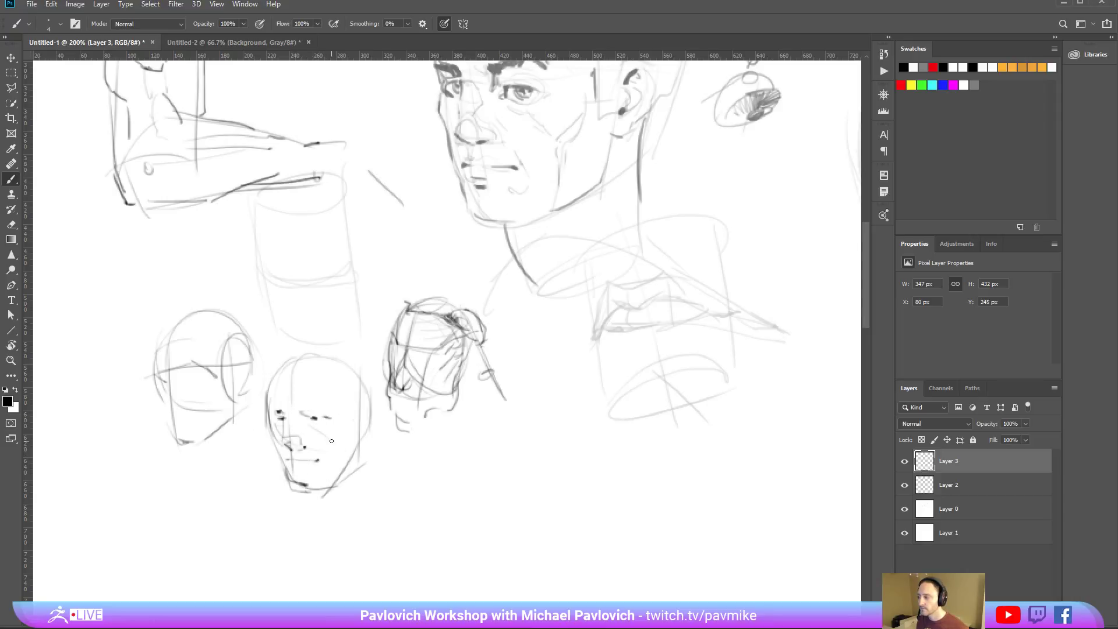
{"action": "mouse_move", "coordinate": [330, 441]}
{"action": "left_mouse_down"}
{"action": "mouse_move", "coordinate": [376, 418]}
{"action": "mouse_move", "coordinate": [356, 444]}
{"action": "left_mouse_up"}
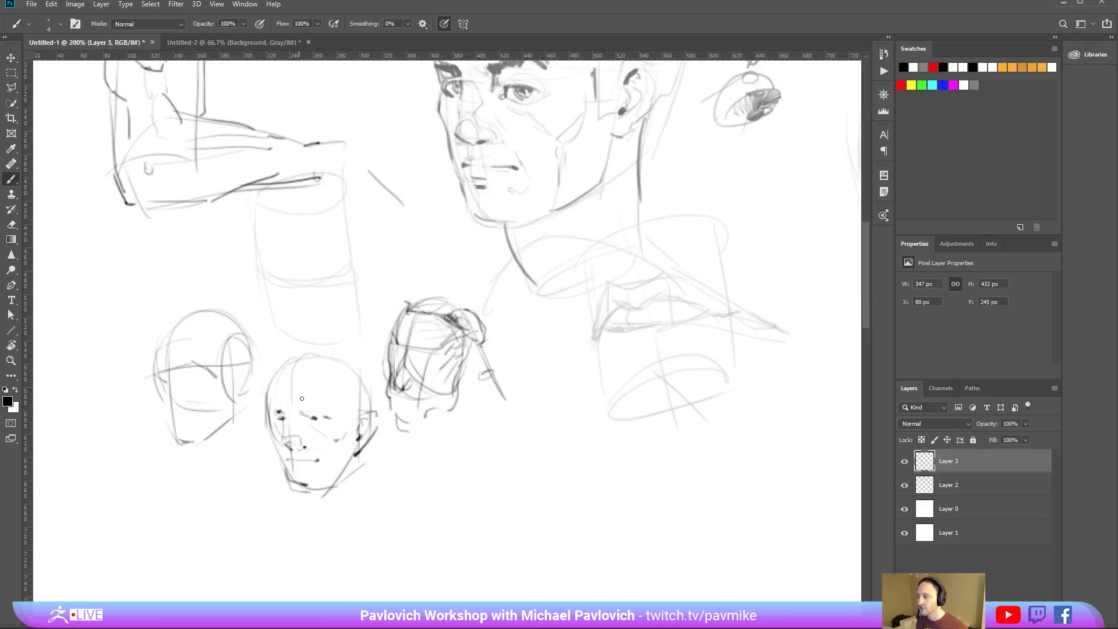
{"action": "mouse_move", "coordinate": [267, 414]}
{"action": "left_mouse_down"}
{"action": "mouse_move", "coordinate": [275, 404]}
{"action": "mouse_move", "coordinate": [325, 406]}
{"action": "left_mouse_up"}
{"action": "mouse_move", "coordinate": [272, 438]}
{"action": "left_mouse_down"}
{"action": "mouse_move", "coordinate": [281, 474]}
{"action": "mouse_move", "coordinate": [309, 486]}
{"action": "left_mouse_up"}
Sketch a long, tilted head in the empty area below, with a centre line, heavy brows, moustache, hair and ear.
{"action": "mouse_move", "coordinate": [532, 425]}
{"action": "left_mouse_down"}
{"action": "mouse_move", "coordinate": [387, 358]}
{"action": "mouse_move", "coordinate": [343, 363]}
{"action": "mouse_move", "coordinate": [368, 550]}
{"action": "left_mouse_up"}
{"action": "mouse_move", "coordinate": [351, 353]}
{"action": "left_mouse_down"}
{"action": "mouse_move", "coordinate": [429, 374]}
{"action": "mouse_move", "coordinate": [391, 557]}
{"action": "mouse_move", "coordinate": [345, 428]}
{"action": "mouse_move", "coordinate": [344, 546]}
{"action": "left_mouse_up"}
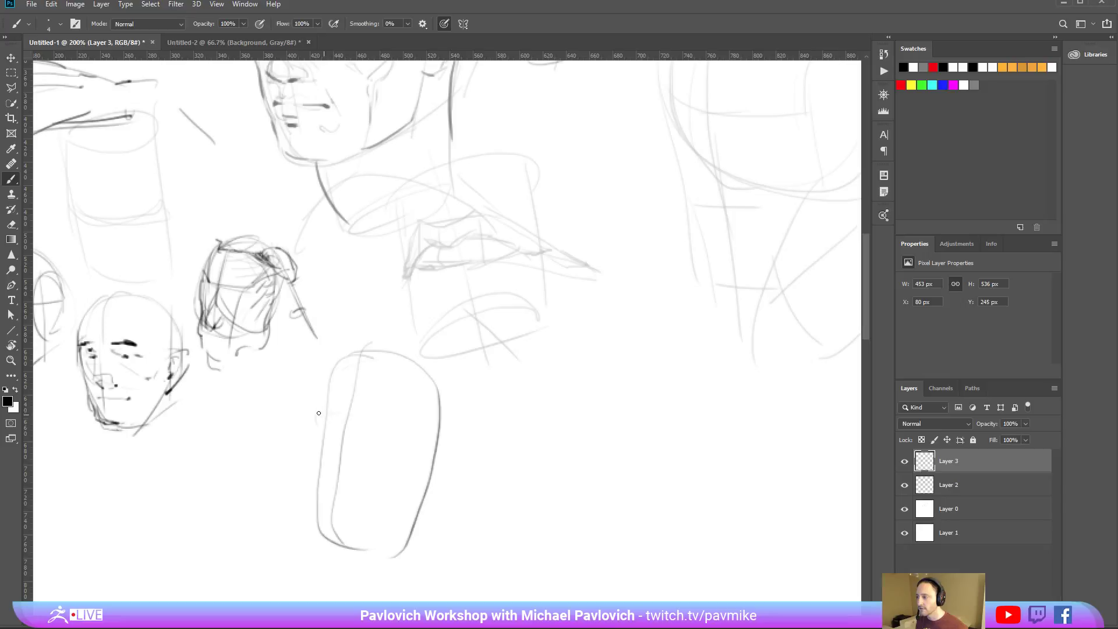
{"action": "mouse_move", "coordinate": [319, 413]}
{"action": "left_mouse_down"}
{"action": "mouse_move", "coordinate": [381, 416]}
{"action": "mouse_move", "coordinate": [394, 435]}
{"action": "mouse_move", "coordinate": [377, 438]}
{"action": "mouse_move", "coordinate": [385, 445]}
{"action": "mouse_move", "coordinate": [324, 424]}
{"action": "mouse_move", "coordinate": [341, 422]}
{"action": "mouse_move", "coordinate": [336, 430]}
{"action": "left_mouse_up"}
{"action": "mouse_move", "coordinate": [336, 430]}
{"action": "left_mouse_down"}
{"action": "mouse_move", "coordinate": [330, 483]}
{"action": "mouse_move", "coordinate": [357, 485]}
{"action": "mouse_move", "coordinate": [367, 504]}
{"action": "left_mouse_up"}
{"action": "left_click_drag", "start_coordinate": [365, 510], "coordinate": [370, 509]}
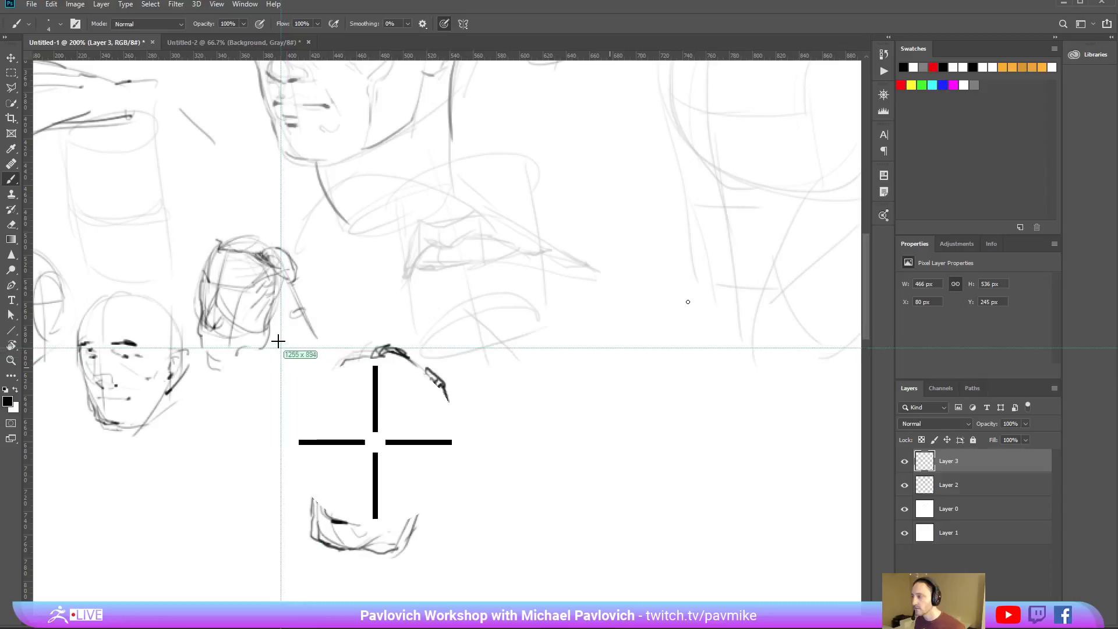
Capture the moustached head sketch as a screenshot and save it to the desktop as face.png.
{"action": "left_click_drag", "start_coordinate": [279, 334], "coordinate": [479, 576]}
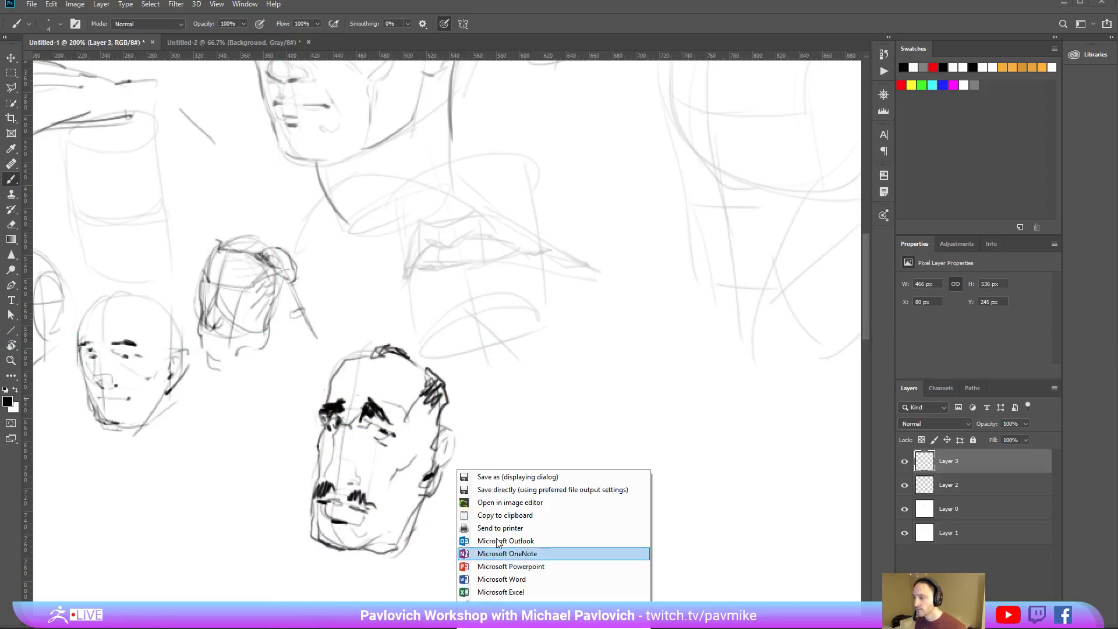
{"action": "left_click", "coordinate": [513, 475]}
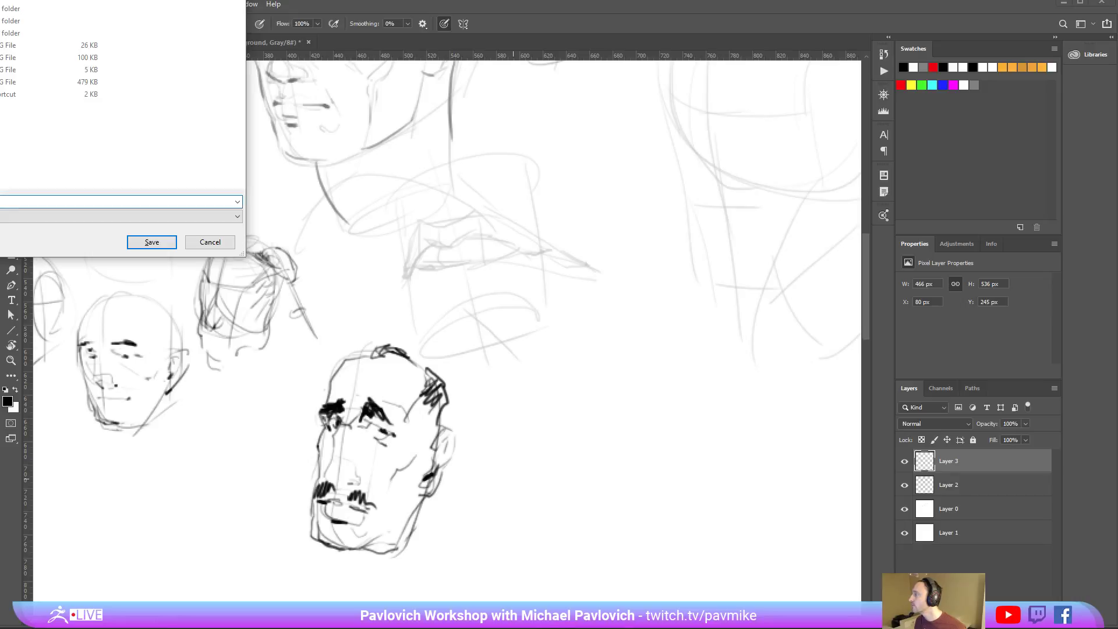
{"action": "key", "text": "Return"}
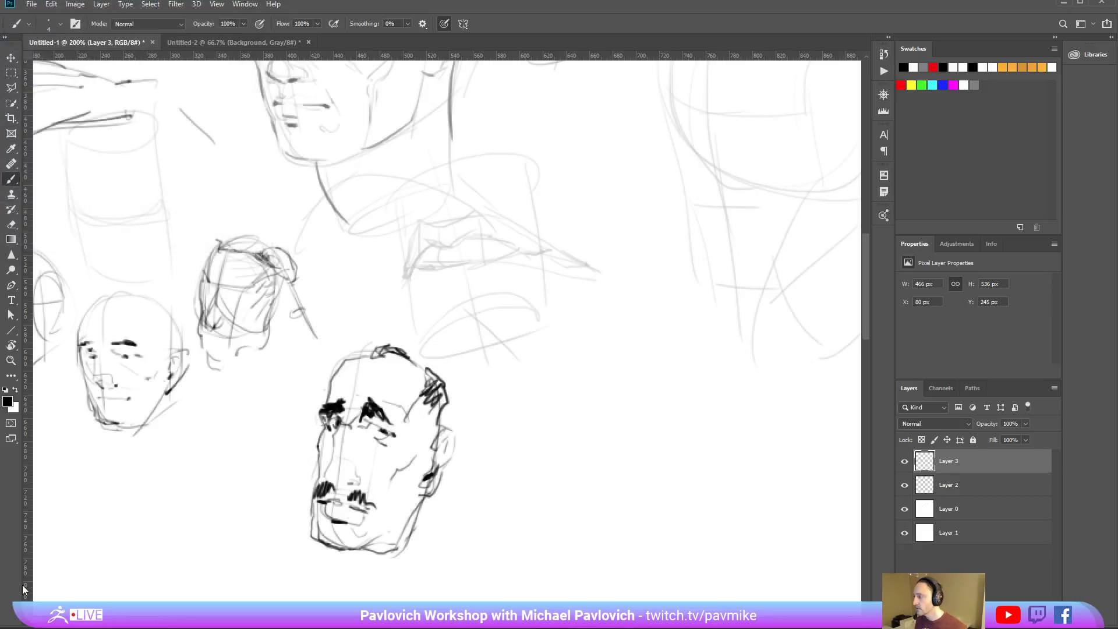
Switch to ZBrush, clear the canvas and import face.png from the desktop as a texture.
{"action": "key", "text": "alt+Tab"}
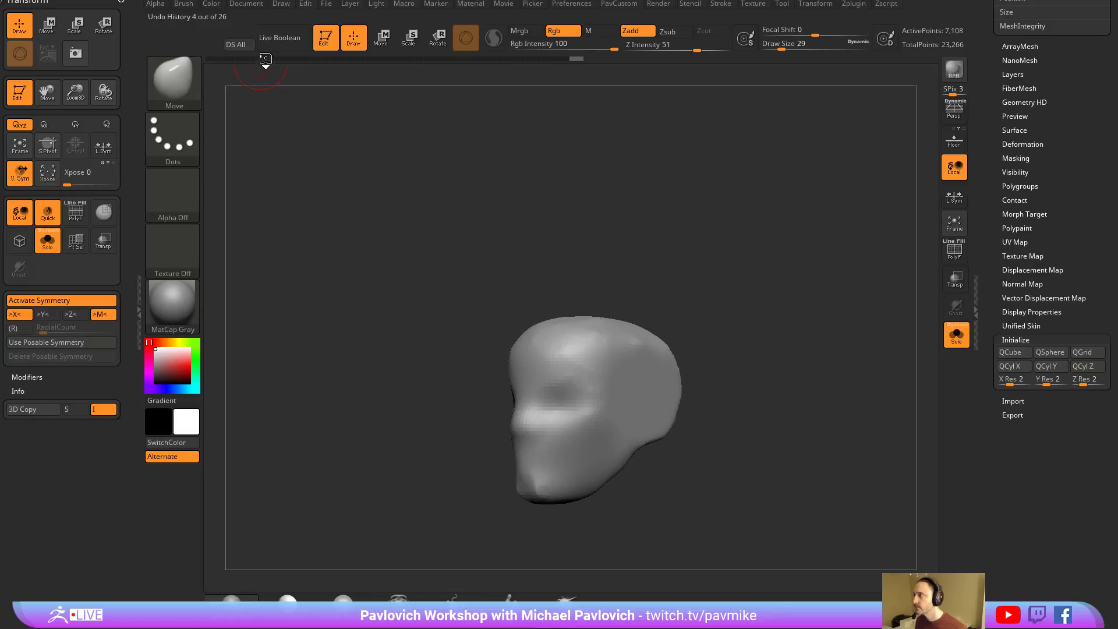
{"action": "key", "text": "ctrl+n"}
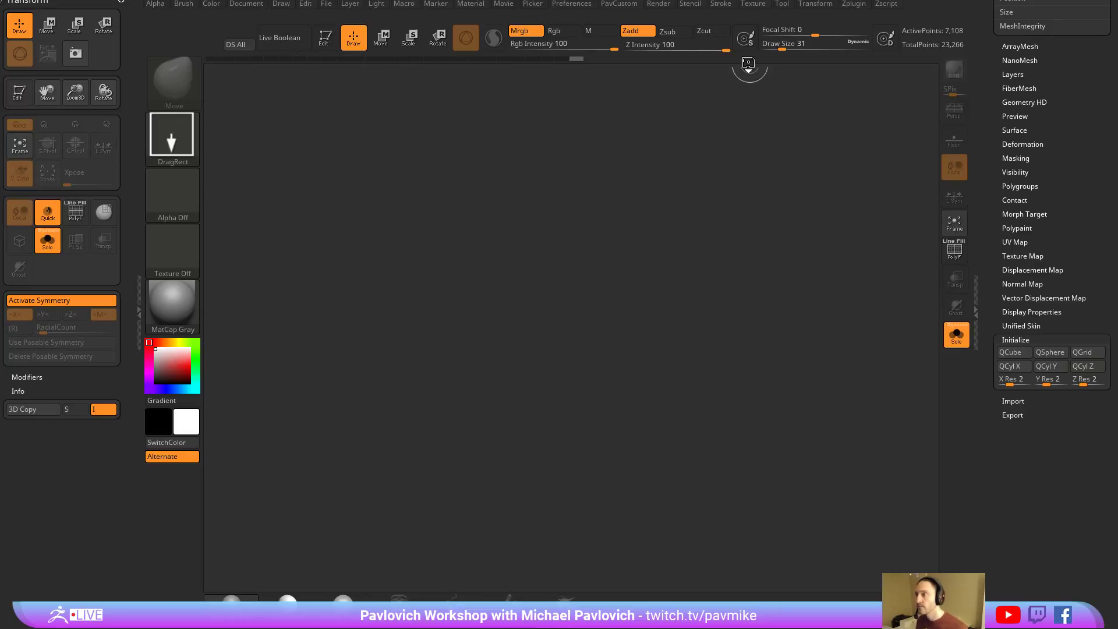
{"action": "left_click", "coordinate": [753, 3]}
{"action": "left_click", "coordinate": [786, 79]}
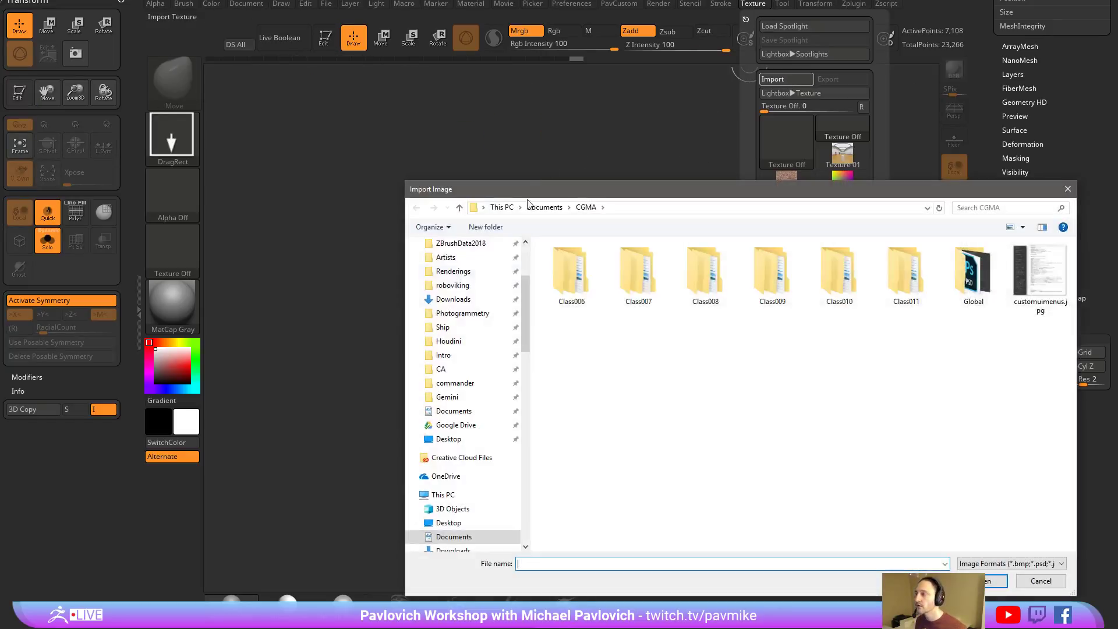
{"action": "scroll", "coordinate": [466, 371], "scroll_direction": "up", "scroll_amount": 3}
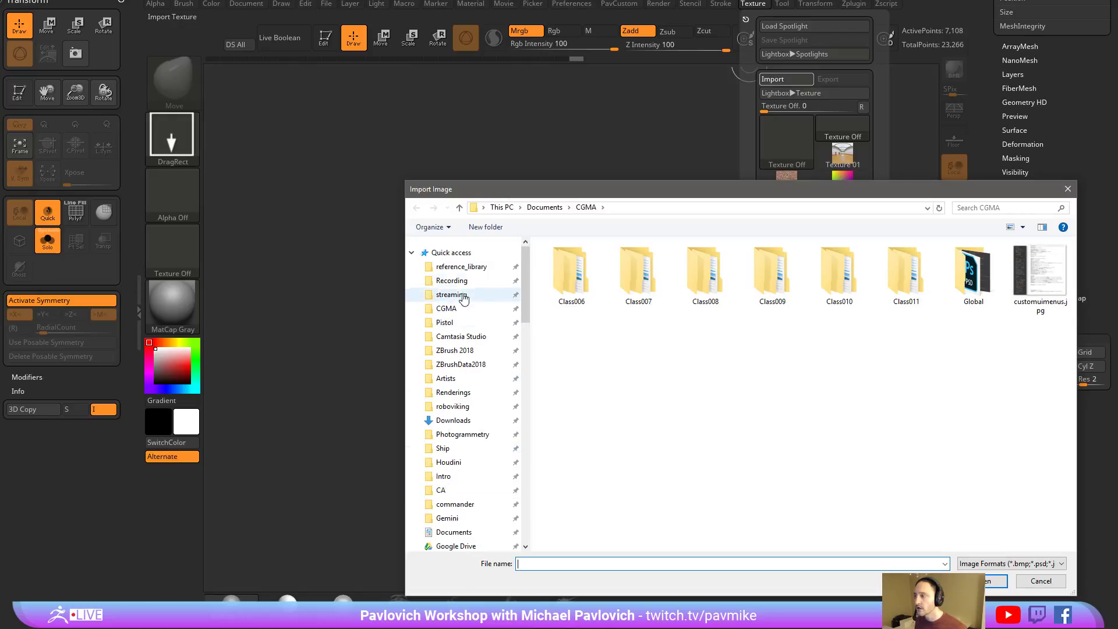
{"action": "scroll", "coordinate": [466, 436], "scroll_direction": "down", "scroll_amount": 5}
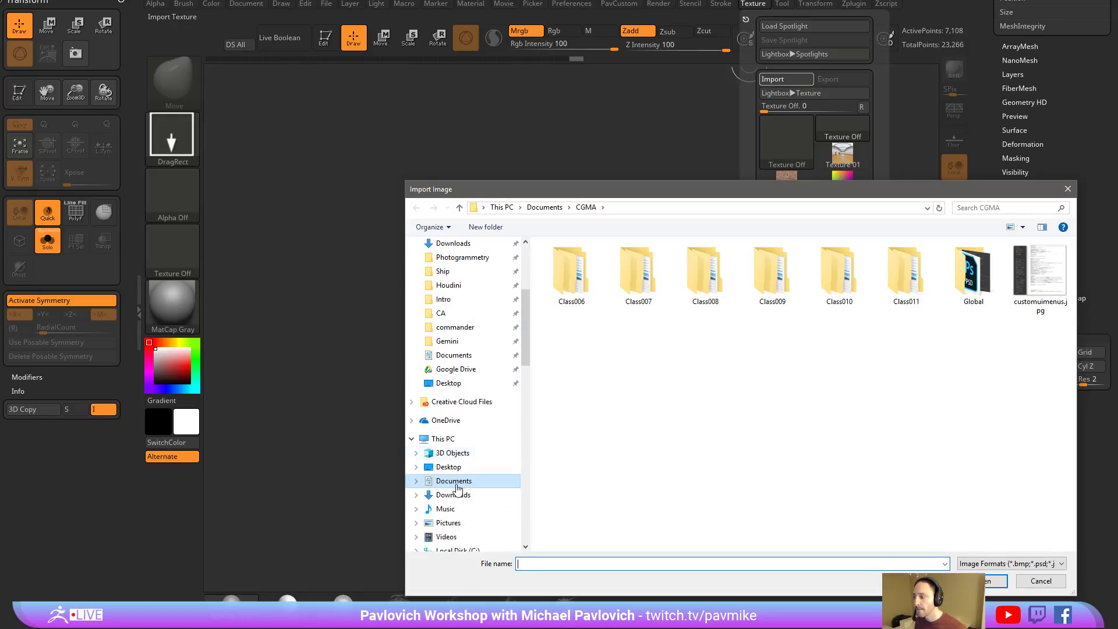
{"action": "left_click", "coordinate": [456, 467]}
{"action": "double_click", "coordinate": [571, 384]}
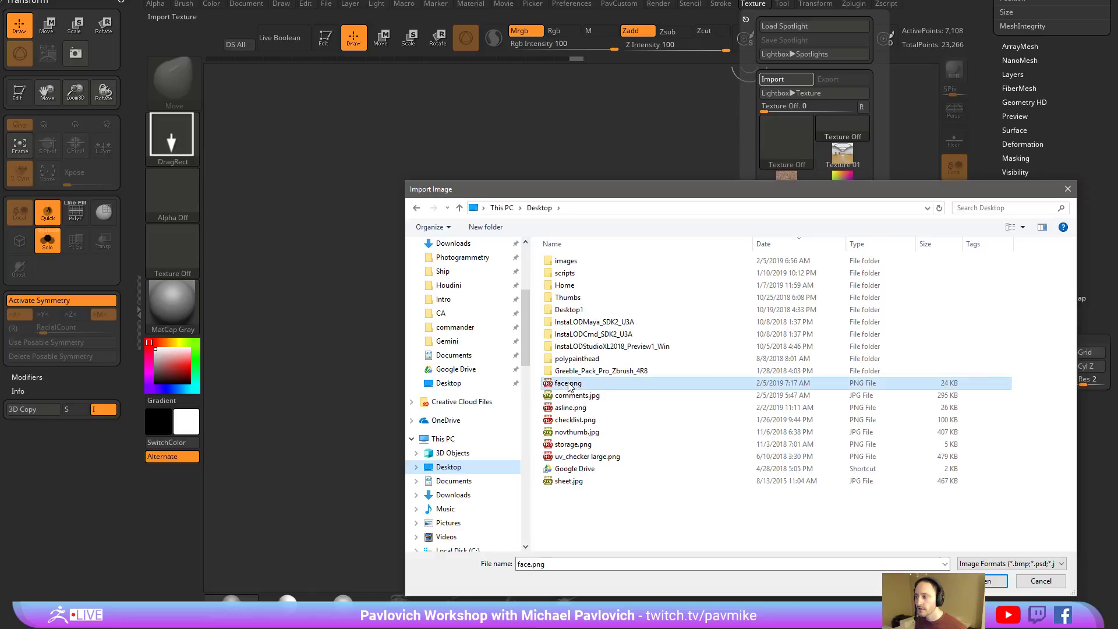
Add the face texture to Spotlight, fade it to a semi-transparent overlay on the canvas and leave Spotlight editing.
{"action": "left_click", "coordinate": [757, 4]}
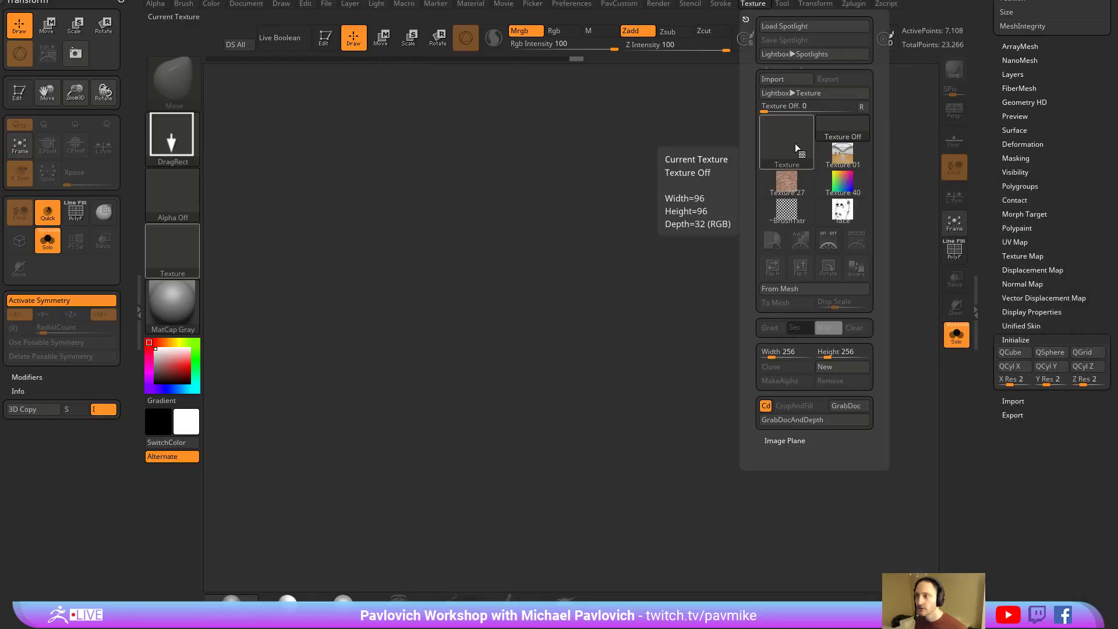
{"action": "left_click", "coordinate": [857, 242]}
{"action": "left_click_drag", "start_coordinate": [422, 390], "coordinate": [507, 406]}
{"action": "left_click_drag", "start_coordinate": [531, 339], "coordinate": [494, 336]}
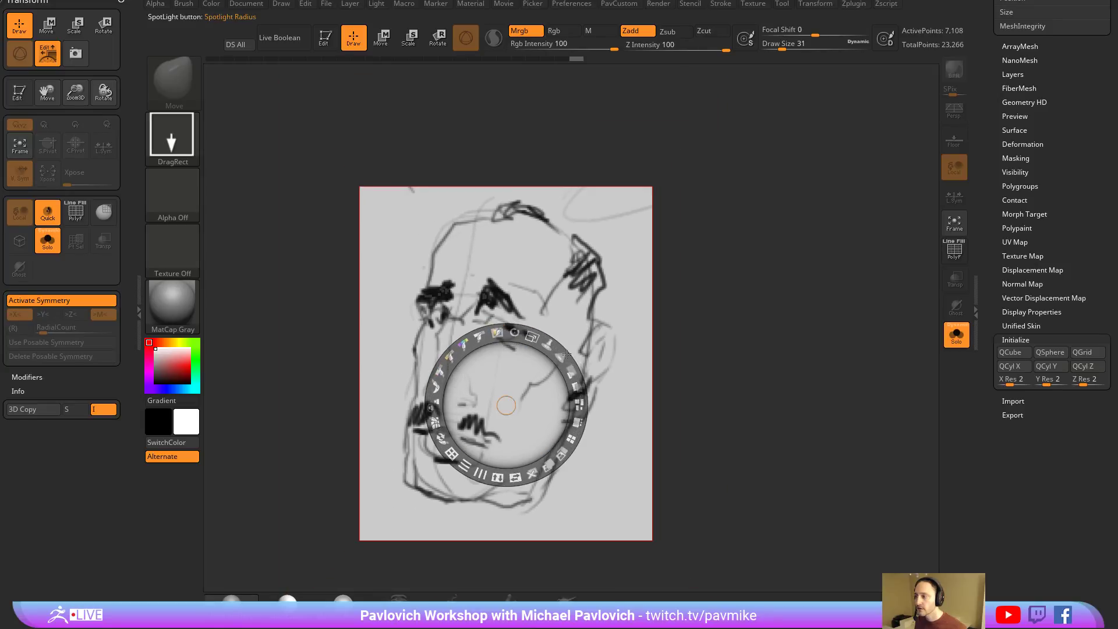
{"action": "left_click_drag", "start_coordinate": [568, 371], "coordinate": [515, 291]}
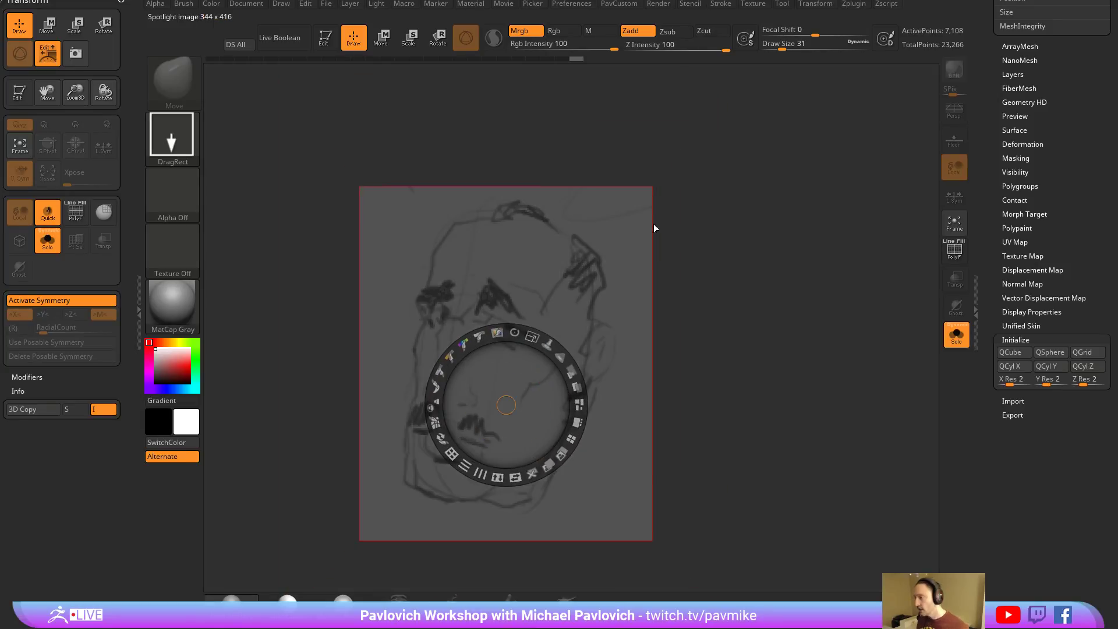
{"action": "key", "text": "z"}
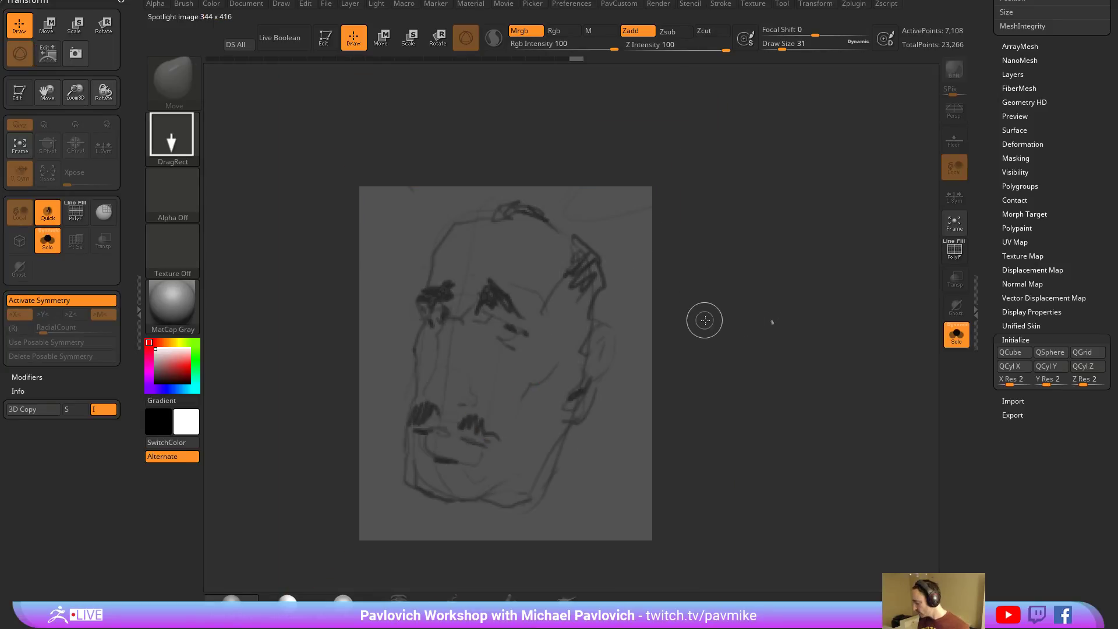
Return the head mesh to Edit mode, scale and rotate it to match the face sketch, and raise a centre line.
{"action": "left_click", "coordinate": [324, 37]}
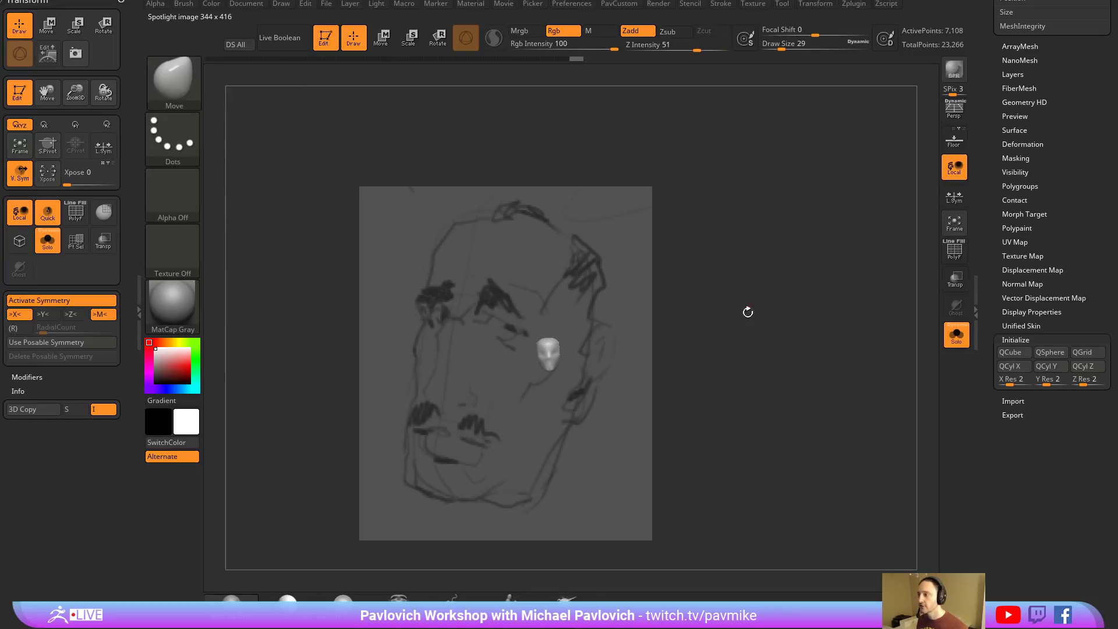
{"action": "mouse_move", "coordinate": [750, 312]}
{"action": "left_mouse_down", "text": "alt"}
{"action": "mouse_move", "coordinate": [781, 394]}
{"action": "mouse_move", "coordinate": [507, 368]}
{"action": "left_mouse_up", "text": "alt"}
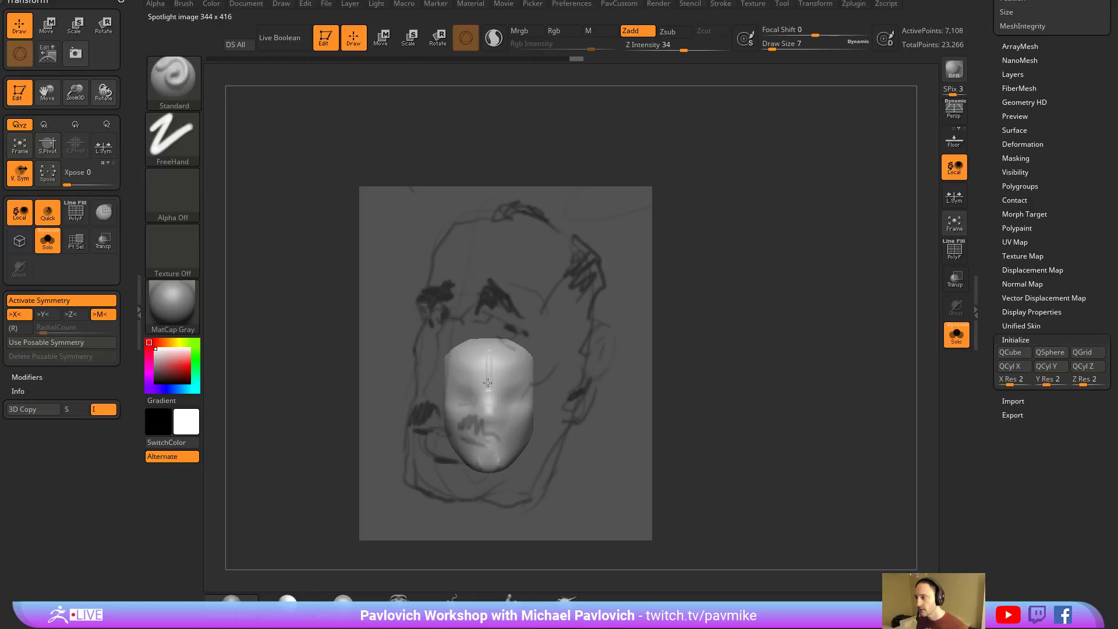
{"action": "mouse_move", "coordinate": [731, 331]}
{"action": "left_mouse_down"}
{"action": "mouse_move", "coordinate": [726, 322]}
{"action": "mouse_move", "coordinate": [751, 344]}
{"action": "mouse_move", "coordinate": [779, 307]}
{"action": "mouse_move", "coordinate": [747, 357]}
{"action": "mouse_move", "coordinate": [771, 357]}
{"action": "mouse_move", "coordinate": [759, 337]}
{"action": "mouse_move", "coordinate": [775, 327]}
{"action": "left_mouse_up"}
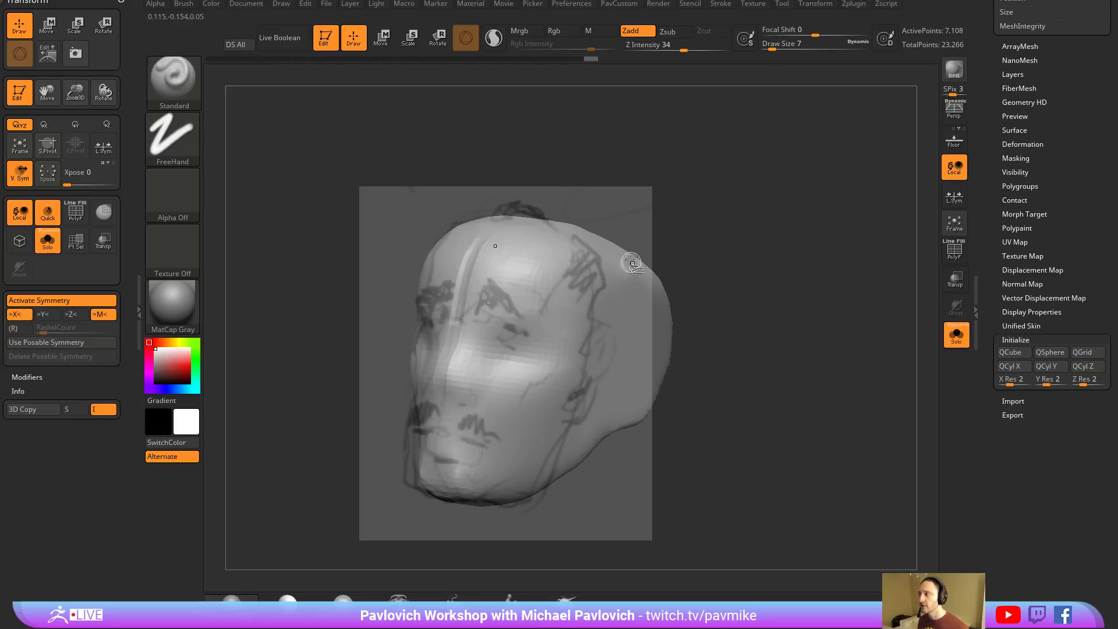
Trim away the back of the skull and the area behind the jaw to follow the sketched head.
{"action": "mouse_move", "coordinate": [584, 195]}
{"action": "left_mouse_down", "text": "ctrl+shift"}
{"action": "mouse_move", "coordinate": [627, 277]}
{"action": "mouse_move", "coordinate": [632, 344]}
{"action": "mouse_move", "coordinate": [615, 425]}
{"action": "mouse_move", "coordinate": [582, 457]}
{"action": "mouse_move", "coordinate": [569, 439]}
{"action": "mouse_move", "coordinate": [541, 519]}
{"action": "left_mouse_up", "text": "ctrl+shift"}
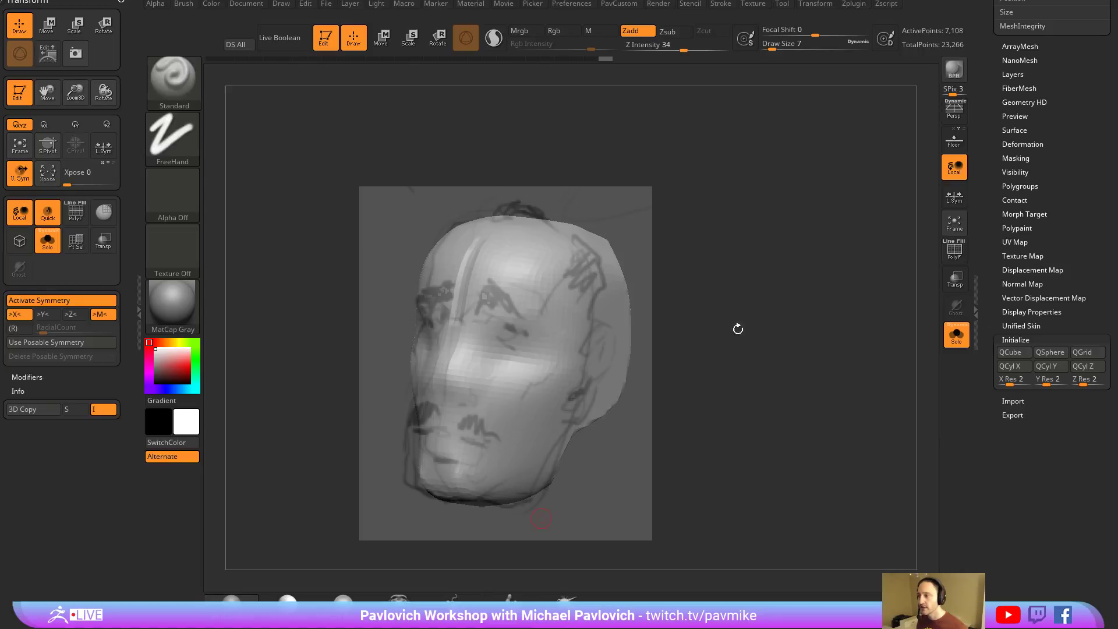
{"action": "left_click_drag", "start_coordinate": [475, 228], "coordinate": [511, 238], "text": "ctrl+shift"}
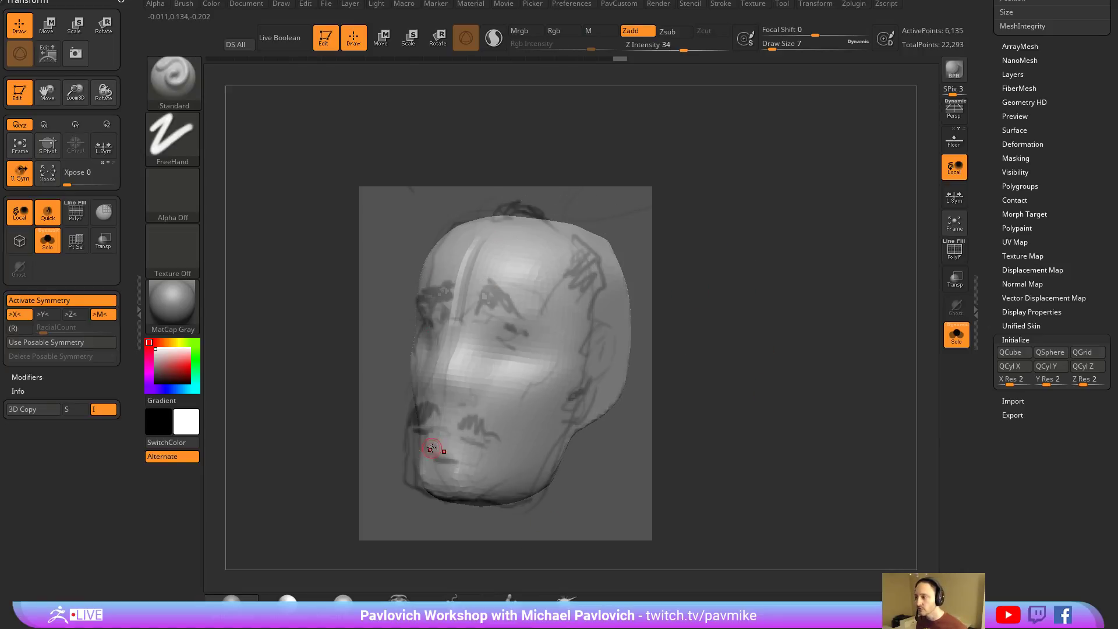
Pull the chin and front of the mouth out to the sketched jaw contour with an enlarged Move brush.
{"action": "key", "text": "bracketright"}
{"action": "key", "text": "bracketright"}
{"action": "key", "text": "bracketright"}
{"action": "key", "text": "bracketright"}
{"action": "key", "text": "b"}
{"action": "key", "text": "m"}
{"action": "key", "text": "v"}
{"action": "left_click_drag", "start_coordinate": [426, 450], "coordinate": [411, 475]}
Switch to the Standard brush and reduce its draw size to 5.
{"action": "key", "text": "b"}
{"action": "key", "text": "s"}
{"action": "key", "text": "t"}
{"action": "key", "text": "bracketleft"}
{"action": "key", "text": "bracketleft"}
{"action": "key", "text": "bracketleft"}
{"action": "key", "text": "bracketleft"}
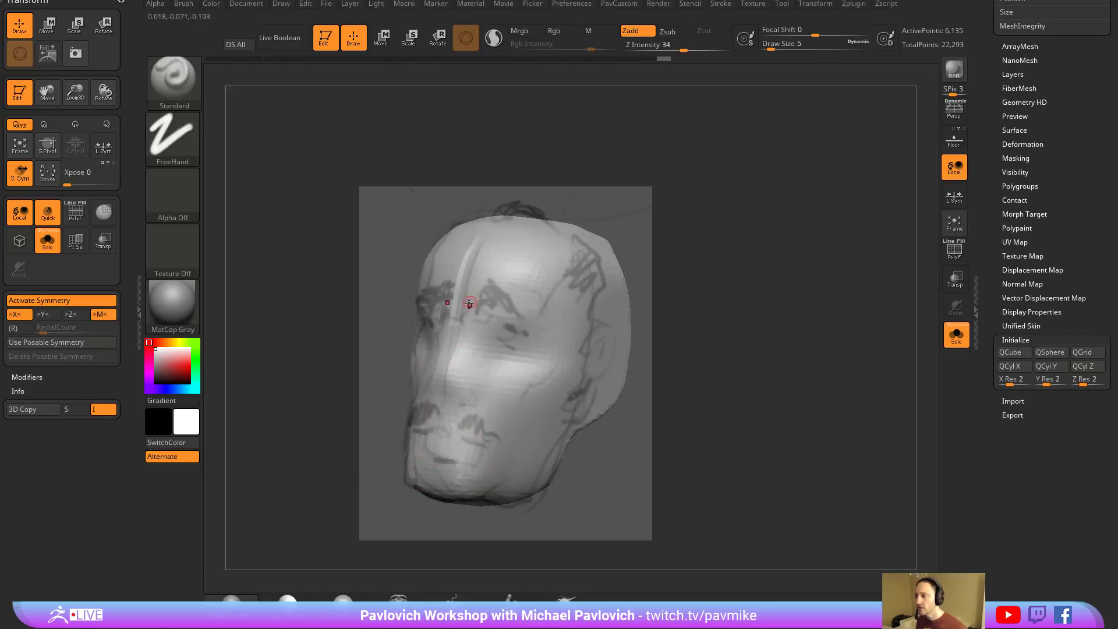
Raise the top of the skull to the sketched contour with the Move brush at draw size 51.
{"action": "key", "text": "bracketright"}
{"action": "key", "text": "bracketright"}
{"action": "key", "text": "bracketright"}
{"action": "key", "text": "bracketright"}
{"action": "key", "text": "b"}
{"action": "key", "text": "m"}
{"action": "key", "text": "v"}
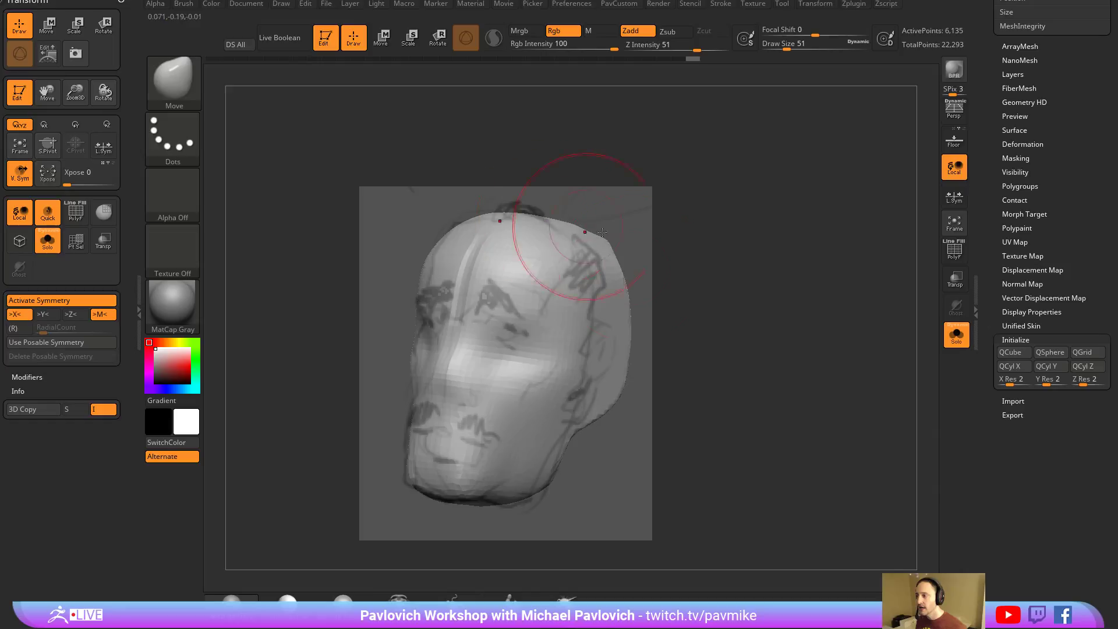
Trace the sketched brows, eyes, moustache, mouth and hairline onto the head in black with the Standard brush in Rgb-only mode, draw size 41.
{"action": "key", "text": "b"}
{"action": "key", "text": "s"}
{"action": "key", "text": "t"}
{"action": "key", "text": "bracketleft"}
{"action": "key", "text": "bracketleft"}
{"action": "key", "text": "bracketleft"}
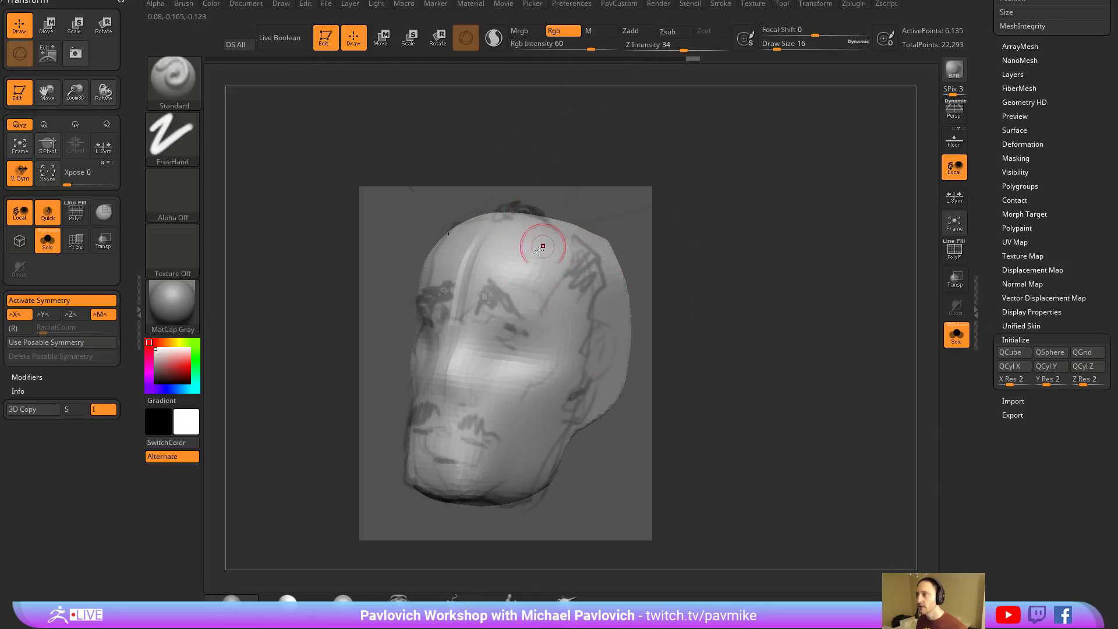
{"action": "key", "text": "bracketright"}
{"action": "key", "text": "bracketright"}
{"action": "mouse_move", "coordinate": [524, 279]}
{"action": "left_mouse_down"}
{"action": "mouse_move", "coordinate": [443, 291]}
{"action": "mouse_move", "coordinate": [513, 326]}
{"action": "left_mouse_up"}
{"action": "left_click_drag", "start_coordinate": [425, 419], "coordinate": [495, 431]}
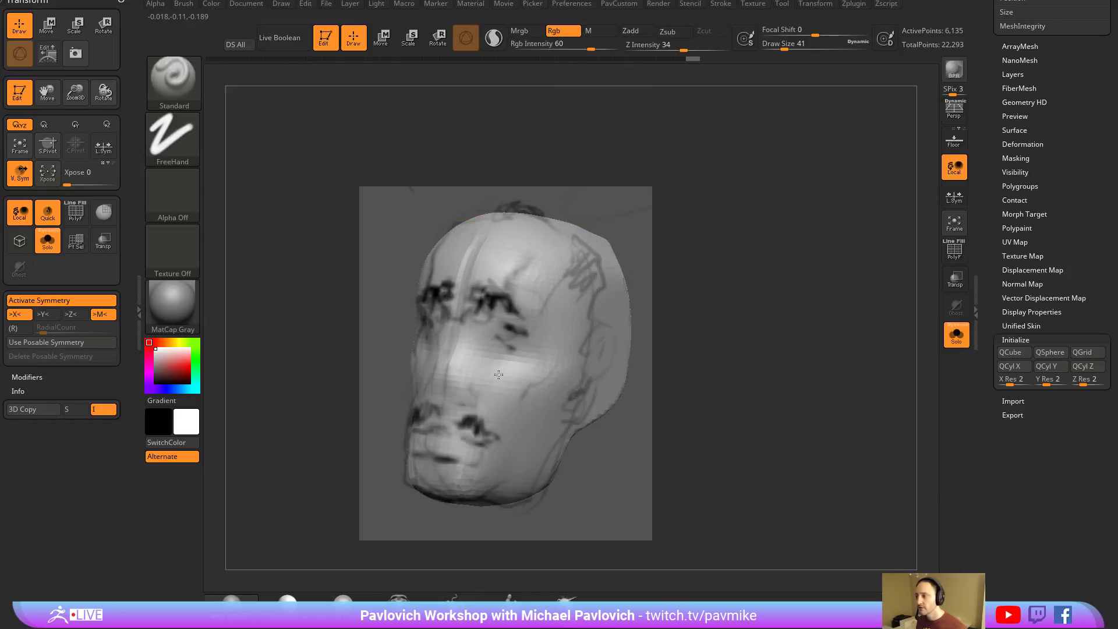
{"action": "left_click_drag", "start_coordinate": [487, 300], "coordinate": [512, 335], "text": "shift"}
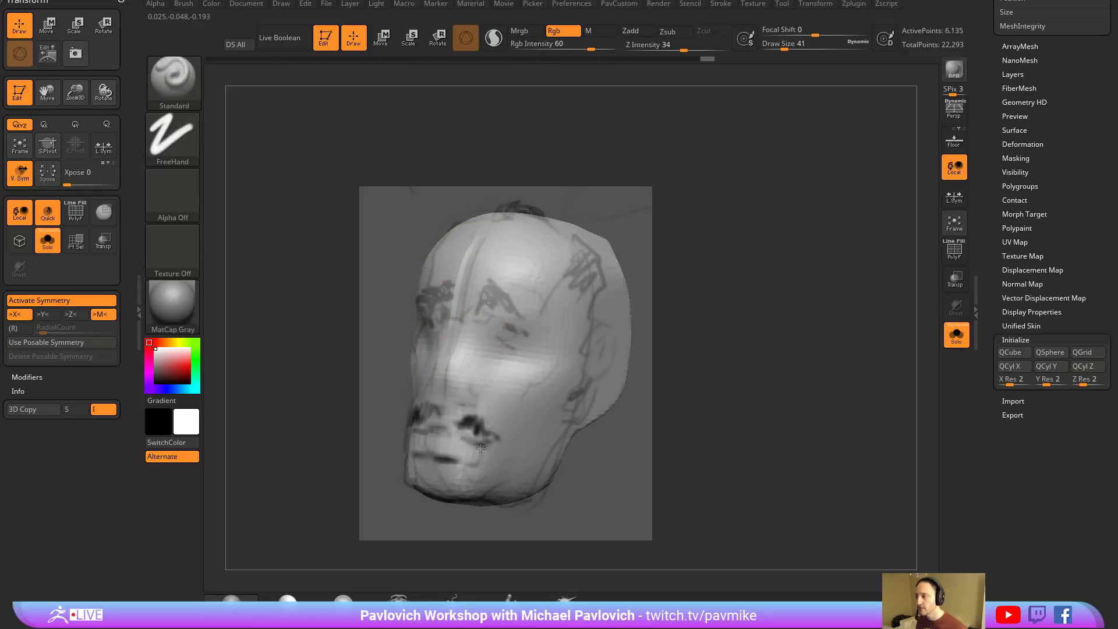
{"action": "mouse_move", "coordinate": [425, 288]}
{"action": "left_mouse_down"}
{"action": "mouse_move", "coordinate": [524, 332]}
{"action": "mouse_move", "coordinate": [583, 256]}
{"action": "mouse_move", "coordinate": [577, 406]}
{"action": "left_mouse_up"}
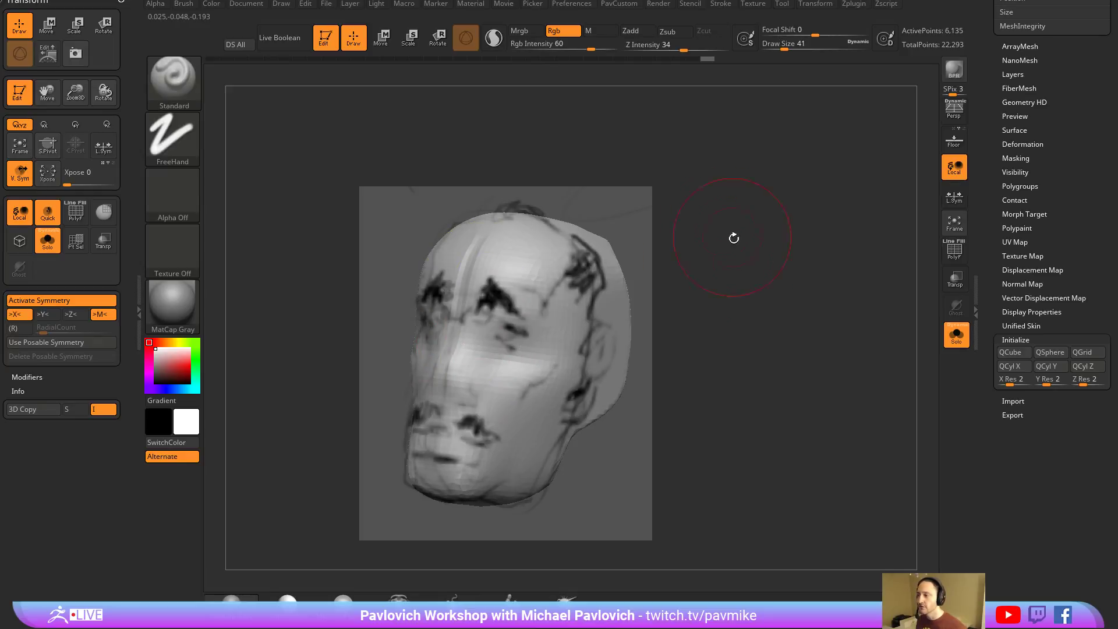
Hide the sketch overlay and switch to the Clay brush with a draw size of 20.
{"action": "mouse_move", "coordinate": [733, 237]}
{"action": "left_mouse_down"}
{"action": "mouse_move", "coordinate": [768, 300]}
{"action": "mouse_move", "coordinate": [753, 287]}
{"action": "mouse_move", "coordinate": [704, 331]}
{"action": "mouse_move", "coordinate": [651, 322]}
{"action": "mouse_move", "coordinate": [609, 414]}
{"action": "mouse_move", "coordinate": [676, 279]}
{"action": "left_mouse_up"}
{"action": "key", "text": "s"}
{"action": "key", "text": "s"}
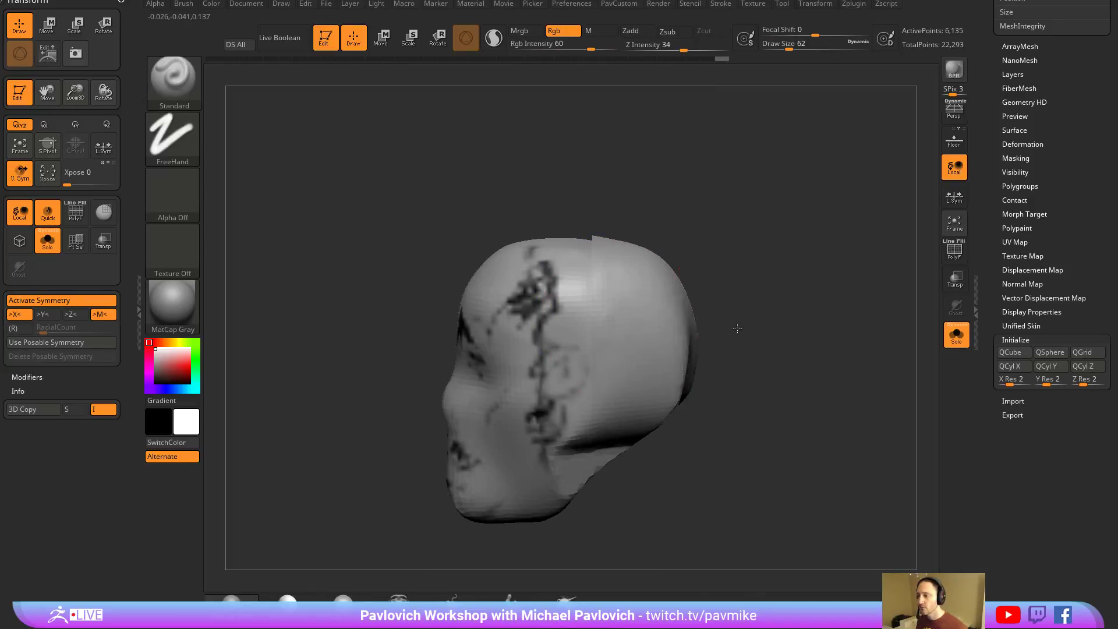
{"action": "mouse_move", "coordinate": [737, 329]}
{"action": "left_mouse_down"}
{"action": "mouse_move", "coordinate": [736, 354]}
{"action": "mouse_move", "coordinate": [761, 327]}
{"action": "mouse_move", "coordinate": [724, 297]}
{"action": "left_mouse_up"}
{"action": "key", "text": "bracketleft"}
{"action": "key", "text": "bracketleft"}
{"action": "key", "text": "bracketleft"}
{"action": "key", "text": "bracketleft"}
{"action": "key", "text": "2"}
{"action": "key", "text": "s"}
{"action": "left_click_drag", "start_coordinate": [573, 361], "coordinate": [579, 361]}
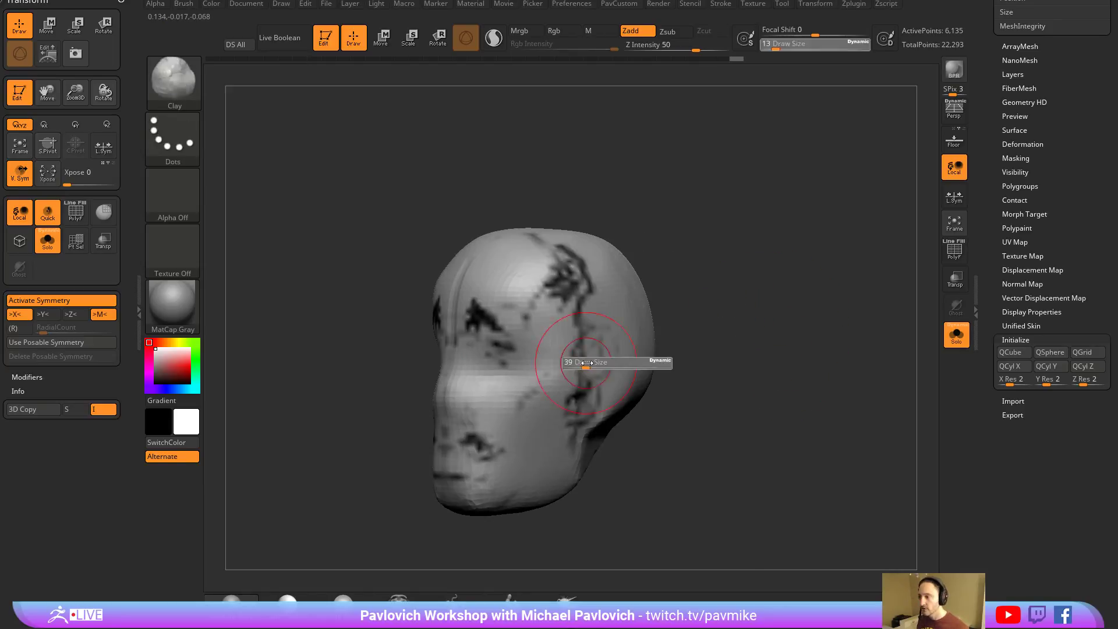
{"action": "key", "text": "bracketleft"}
{"action": "key", "text": "ctrl+z"}
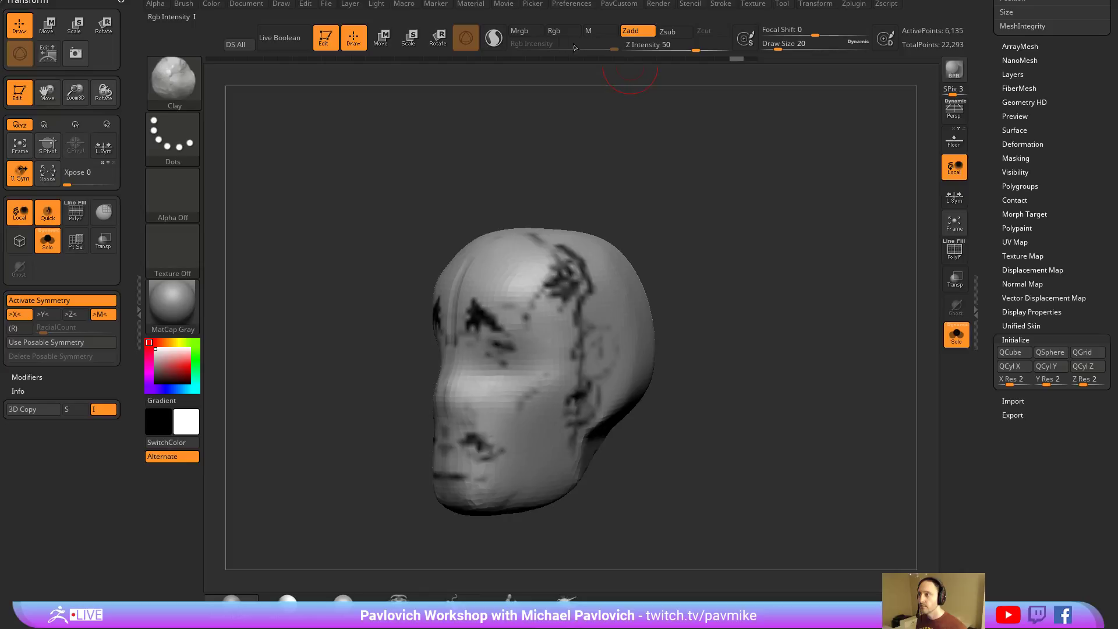
Build up the ear over its painted outline with the Clay brush at draw size 22.
{"action": "left_click_drag", "start_coordinate": [700, 254], "coordinate": [704, 238], "text": "alt"}
{"action": "key", "text": "s"}
{"action": "left_click_drag", "start_coordinate": [609, 362], "coordinate": [610, 361]}
{"action": "left_click_drag", "start_coordinate": [606, 321], "coordinate": [596, 356]}
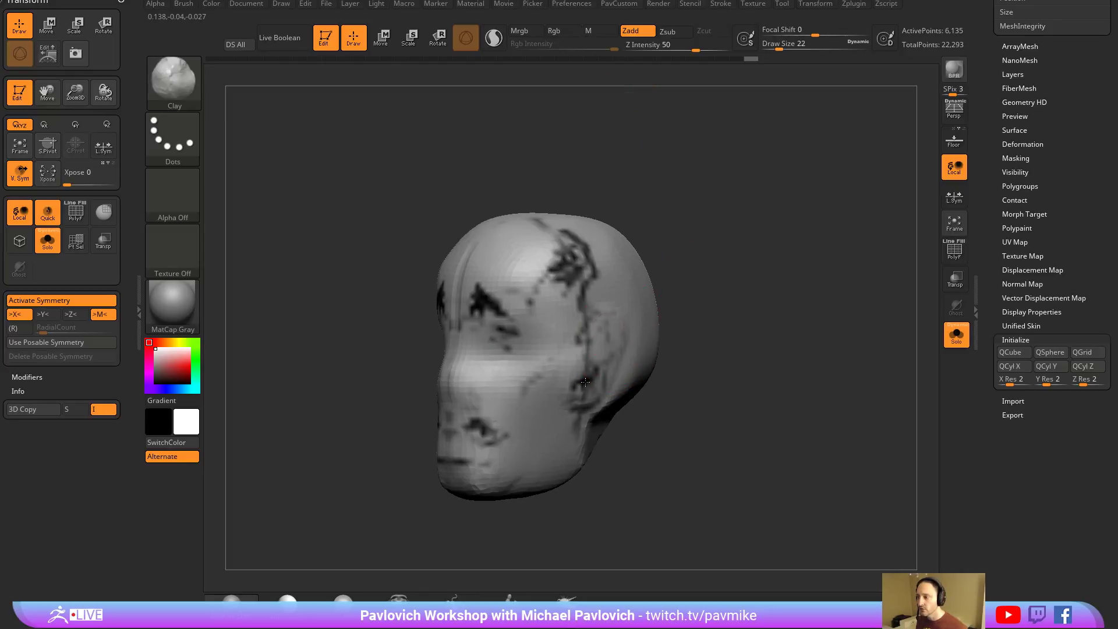
{"action": "mouse_move", "coordinate": [667, 341]}
{"action": "left_mouse_down"}
{"action": "mouse_move", "coordinate": [699, 319]}
{"action": "mouse_move", "coordinate": [611, 326]}
{"action": "left_mouse_up"}
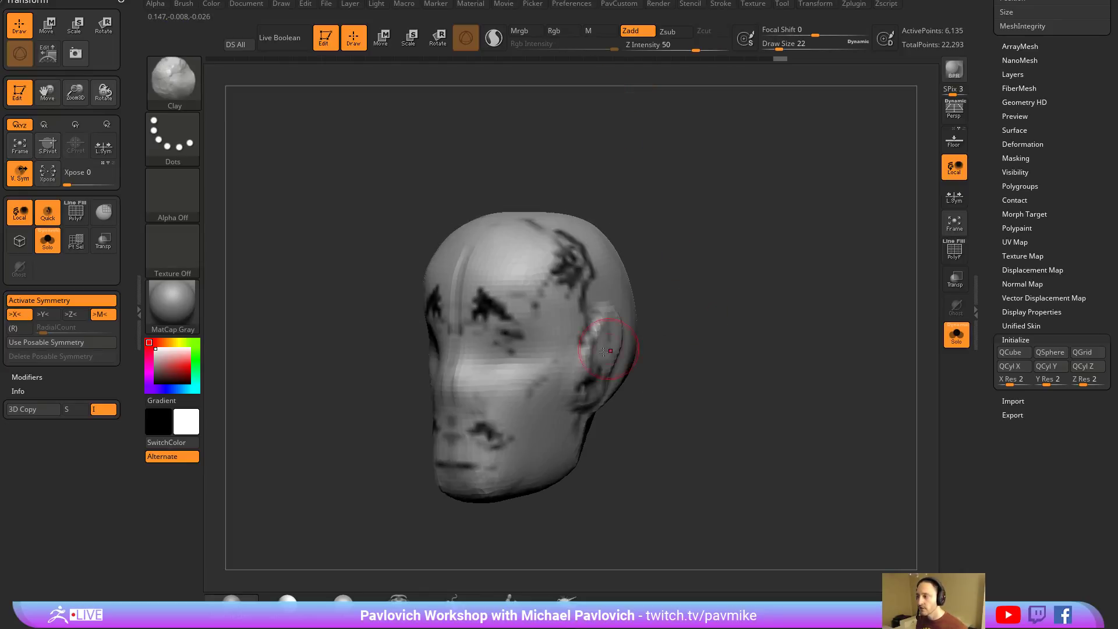
Mask the whole head except the ears.
{"action": "key", "text": "ctrl"}
{"action": "left_click", "coordinate": [705, 293], "text": "ctrl"}
{"action": "left_click_drag", "start_coordinate": [706, 292], "coordinate": [700, 315]}
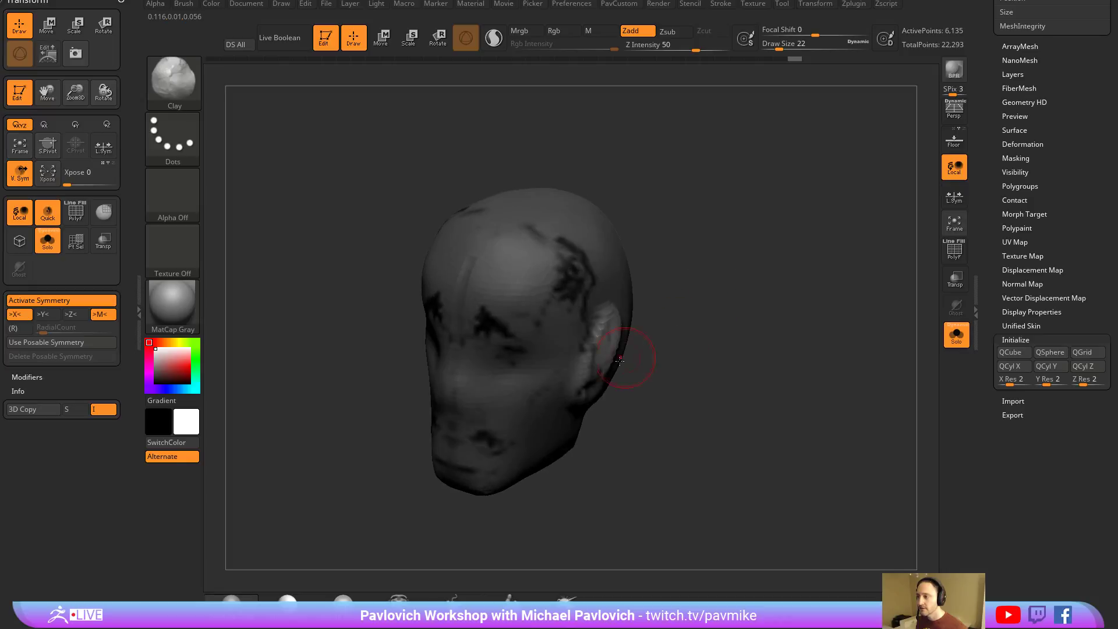
Angle the unmasked ears outward from the head with the transform gizmo, clear the mask and return to Draw mode.
{"action": "key", "text": "w"}
{"action": "left_click", "coordinate": [635, 356]}
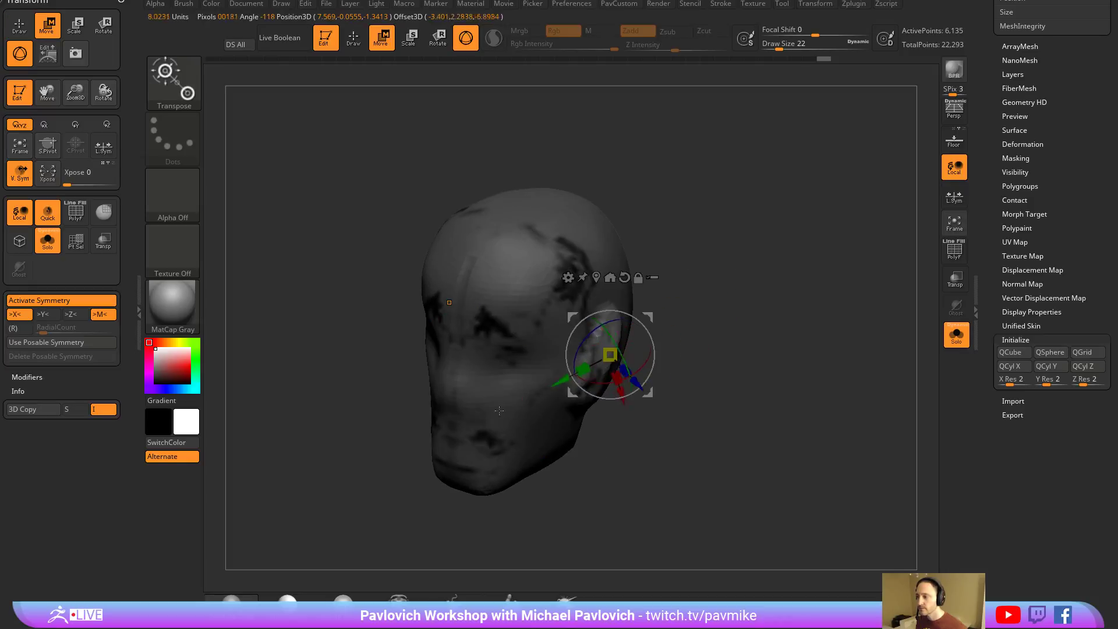
{"action": "left_click", "coordinate": [460, 449]}
{"action": "left_click", "coordinate": [625, 366]}
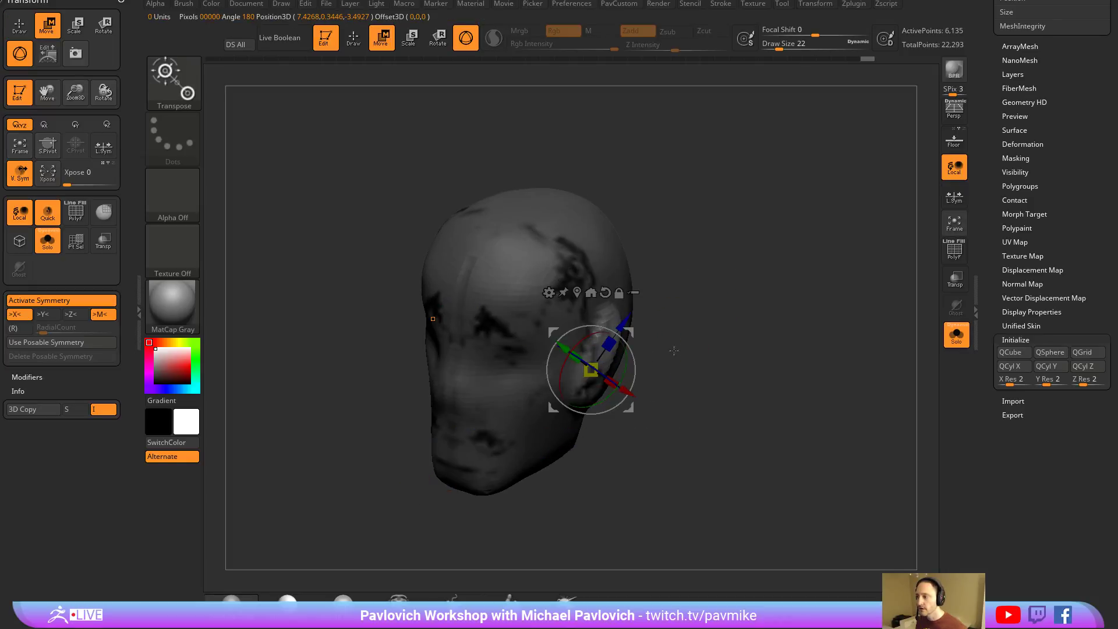
{"action": "mouse_move", "coordinate": [674, 348]}
{"action": "left_mouse_down", "text": "shift"}
{"action": "mouse_move", "coordinate": [698, 350]}
{"action": "mouse_move", "coordinate": [651, 341]}
{"action": "mouse_move", "coordinate": [670, 372]}
{"action": "mouse_move", "coordinate": [716, 372]}
{"action": "left_mouse_up", "text": "shift"}
{"action": "left_click", "coordinate": [605, 293], "text": "alt"}
{"action": "key", "text": "q"}
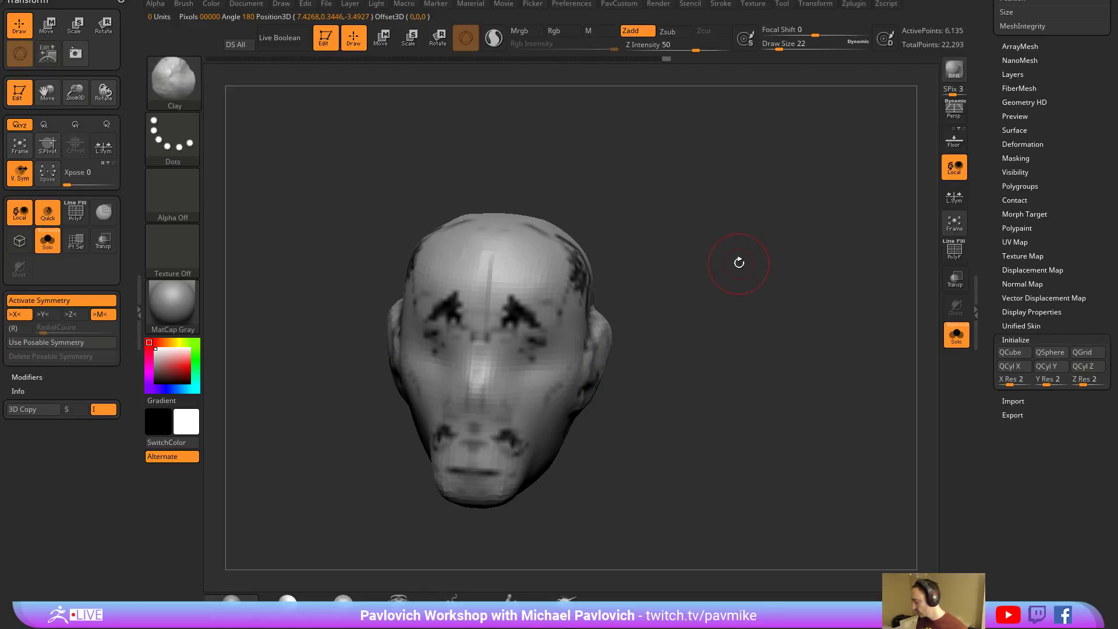
Carve the creases behind and below the ears with the DamStandard brush at draw size 22.
{"action": "key", "text": "b"}
{"action": "key", "text": "d"}
{"action": "key", "text": "s"}
{"action": "left_click_drag", "start_coordinate": [739, 263], "coordinate": [612, 295]}
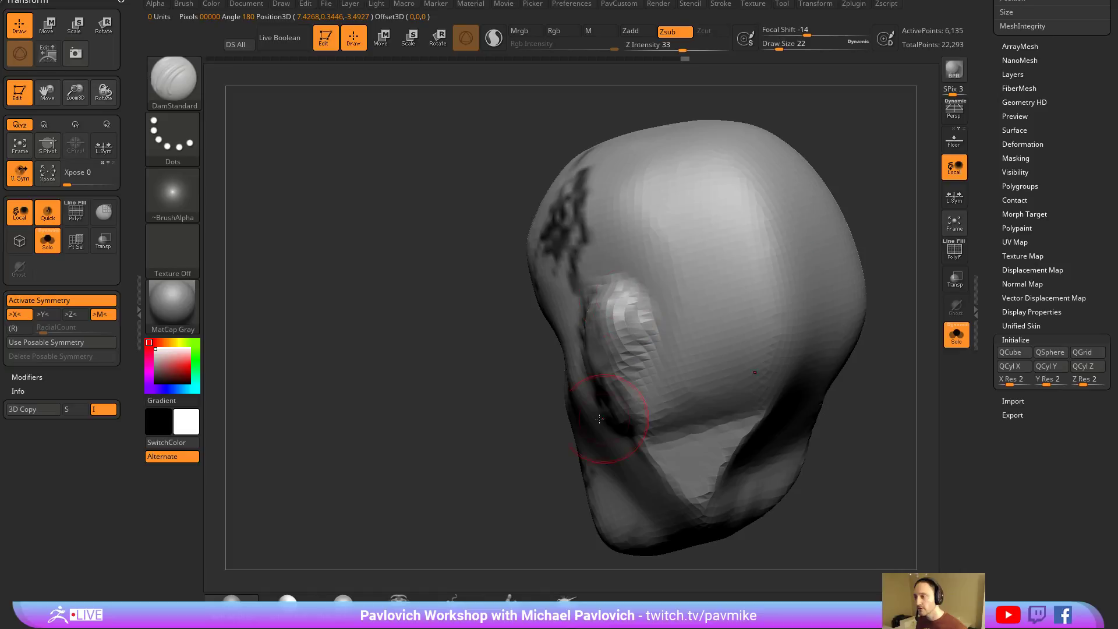
{"action": "left_click_drag", "start_coordinate": [600, 418], "coordinate": [771, 365]}
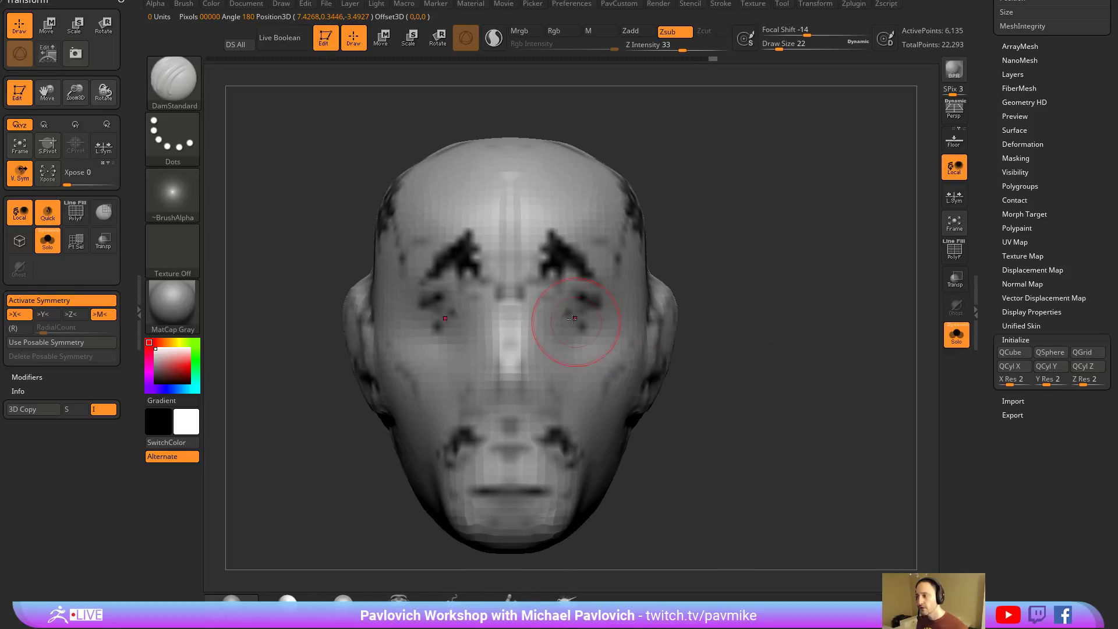
Set the Standard brush to Zadd without Rgb and raise the inner eyes, sides of the nose and cheekbones at draw size 12.
{"action": "key", "text": "b"}
{"action": "key", "text": "s"}
{"action": "key", "text": "t"}
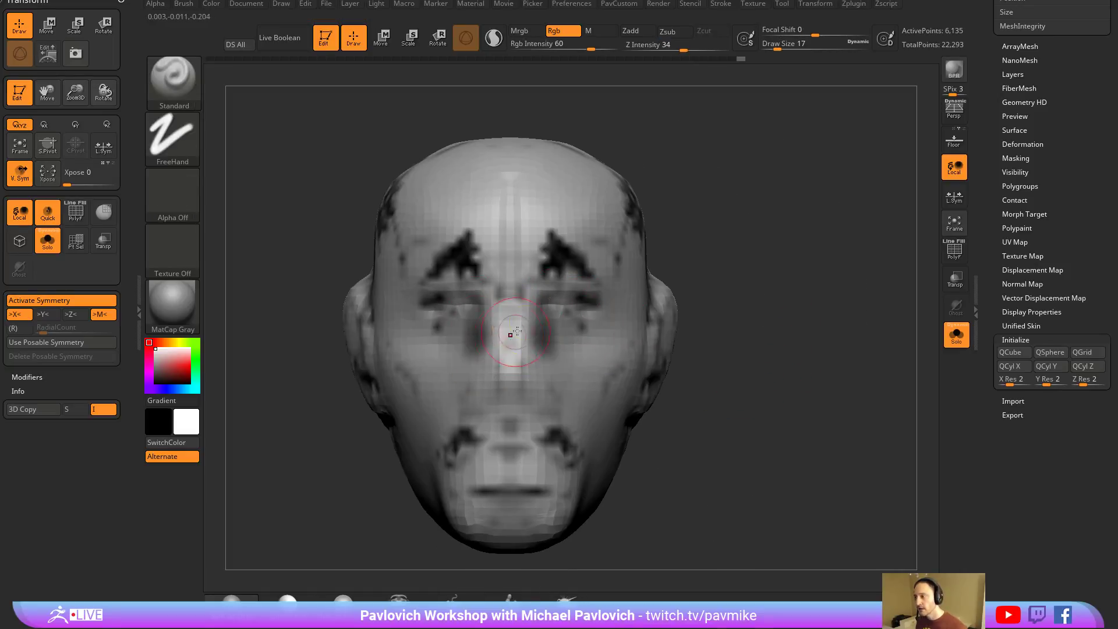
{"action": "left_click", "coordinate": [624, 28]}
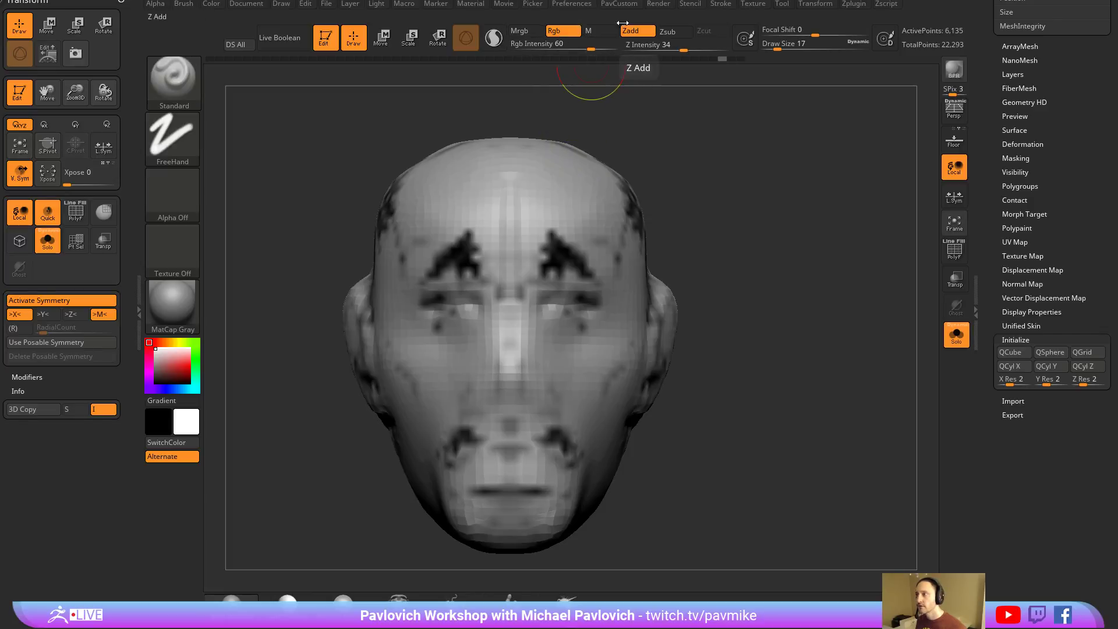
{"action": "left_click", "coordinate": [562, 31]}
{"action": "key", "text": "bracketleft"}
{"action": "left_click_drag", "start_coordinate": [475, 300], "coordinate": [478, 398]}
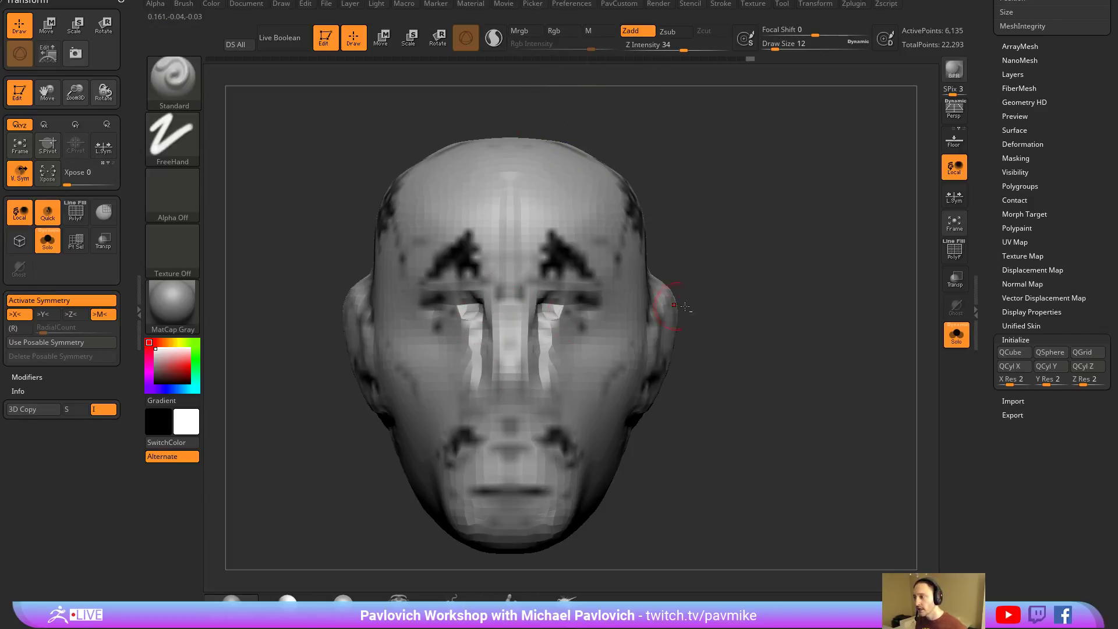
{"action": "mouse_move", "coordinate": [685, 306]}
{"action": "left_mouse_down"}
{"action": "mouse_move", "coordinate": [545, 306]}
{"action": "mouse_move", "coordinate": [573, 313]}
{"action": "left_mouse_up"}
{"action": "left_click_drag", "start_coordinate": [573, 313], "coordinate": [557, 314], "text": "shift"}
Shape the nose and pull its bridge and tip forward in profile with the Move brush at draw size 17.
{"action": "mouse_move", "coordinate": [783, 303]}
{"action": "left_mouse_down"}
{"action": "mouse_move", "coordinate": [804, 275]}
{"action": "mouse_move", "coordinate": [845, 270]}
{"action": "left_mouse_up"}
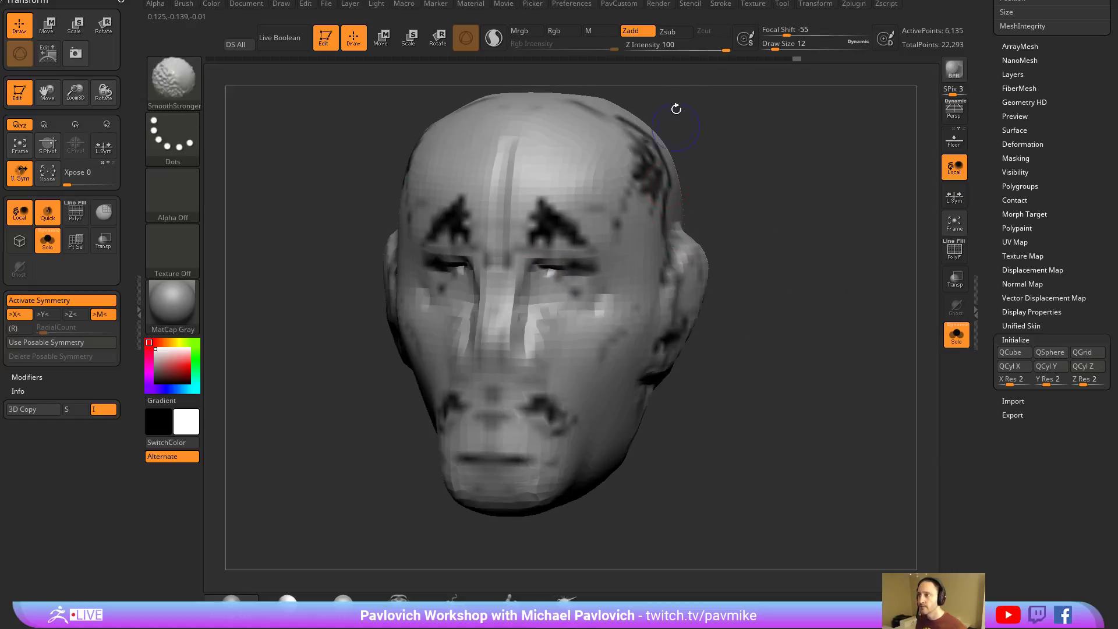
{"action": "left_click_drag", "start_coordinate": [676, 108], "coordinate": [629, 114]}
{"action": "mouse_move", "coordinate": [457, 338]}
{"action": "left_mouse_down"}
{"action": "mouse_move", "coordinate": [461, 370]}
{"action": "mouse_move", "coordinate": [476, 329]}
{"action": "left_mouse_up"}
{"action": "mouse_move", "coordinate": [386, 418]}
{"action": "left_mouse_down"}
{"action": "mouse_move", "coordinate": [594, 332]}
{"action": "mouse_move", "coordinate": [632, 335]}
{"action": "left_mouse_up"}
{"action": "key", "text": "b"}
{"action": "key", "text": "m"}
{"action": "key", "text": "v"}
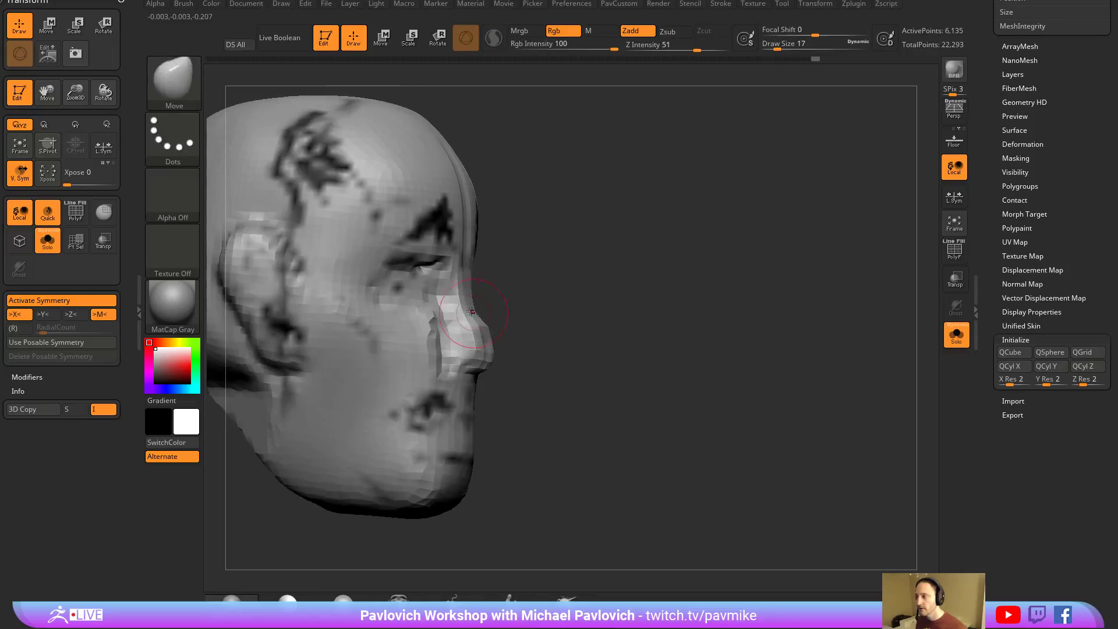
{"action": "left_click_drag", "start_coordinate": [471, 311], "coordinate": [494, 356]}
{"action": "left_click_drag", "start_coordinate": [728, 373], "coordinate": [514, 396]}
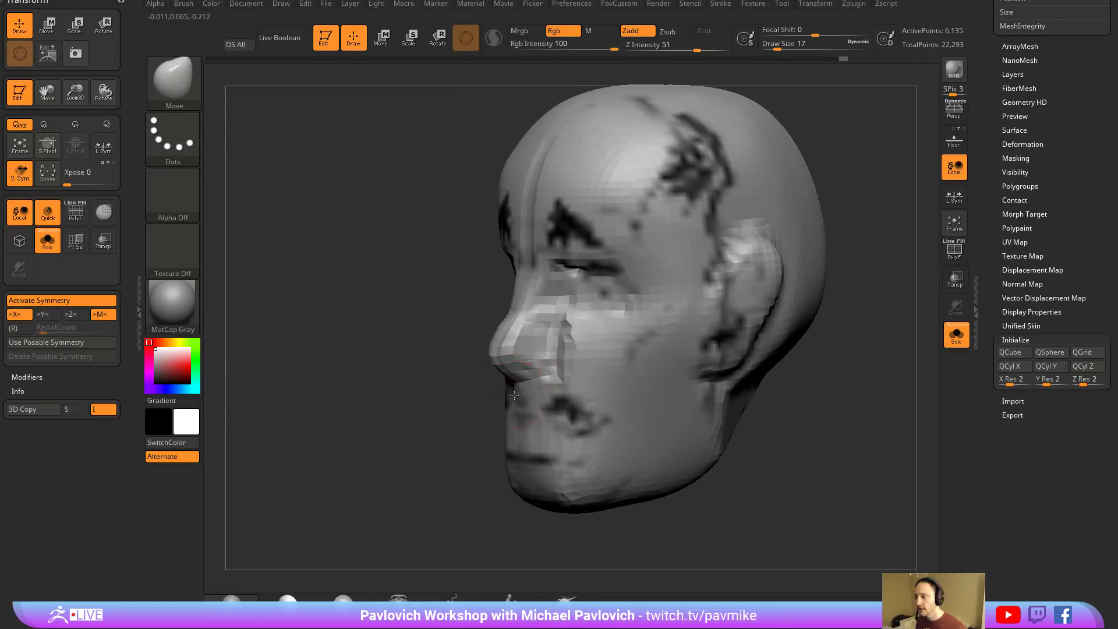
Build up the moustache area and both lips with the Standard brush, using draw sizes 7 and 11.
{"action": "left_click_drag", "start_coordinate": [445, 425], "coordinate": [524, 420]}
{"action": "key", "text": "b"}
{"action": "key", "text": "s"}
{"action": "key", "text": "t"}
{"action": "left_click_drag", "start_coordinate": [454, 405], "coordinate": [473, 410]}
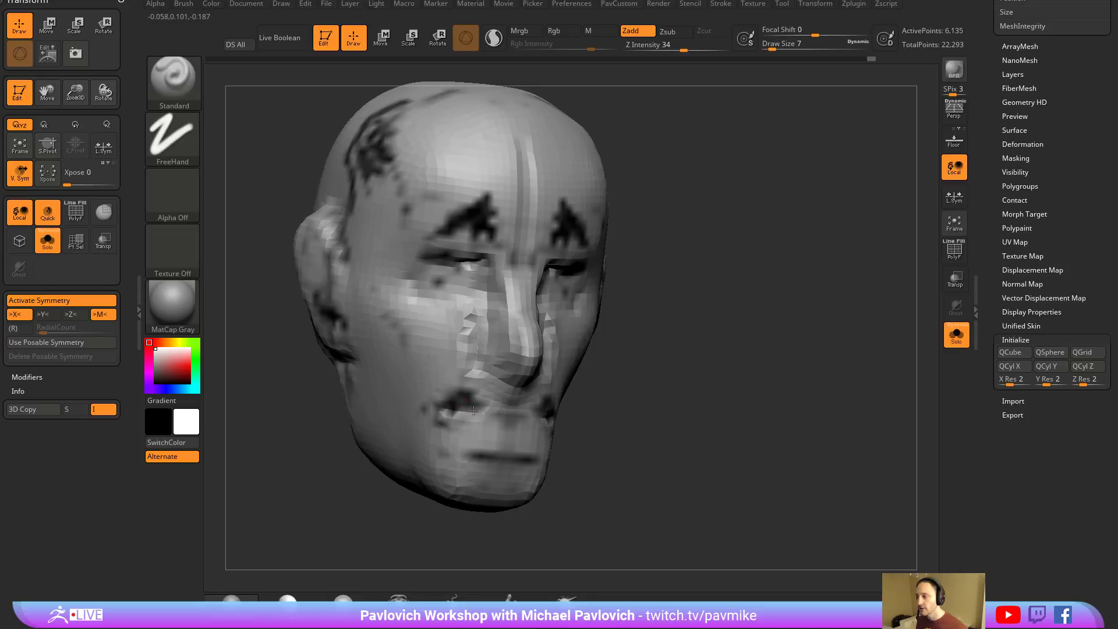
{"action": "mouse_move", "coordinate": [617, 408]}
{"action": "left_mouse_down"}
{"action": "mouse_move", "coordinate": [530, 407]}
{"action": "mouse_move", "coordinate": [501, 419]}
{"action": "mouse_move", "coordinate": [545, 428]}
{"action": "left_mouse_up"}
{"action": "left_click_drag", "start_coordinate": [693, 431], "coordinate": [783, 405]}
{"action": "key", "text": "s"}
{"action": "mouse_move", "coordinate": [493, 435]}
{"action": "left_mouse_down"}
{"action": "mouse_move", "coordinate": [516, 433]}
{"action": "mouse_move", "coordinate": [507, 450]}
{"action": "left_mouse_up"}
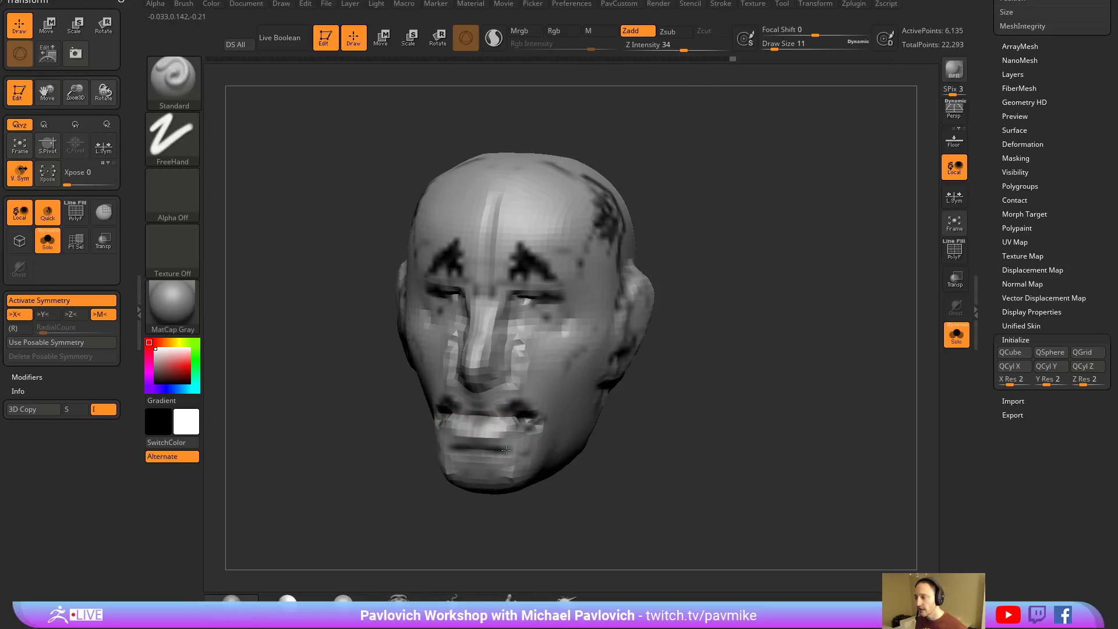
{"action": "left_click_drag", "start_coordinate": [722, 451], "coordinate": [522, 449]}
Build up the jawline, cheeks and temples with the Clay brush at draw size 23.
{"action": "left_click_drag", "start_coordinate": [702, 398], "coordinate": [595, 412]}
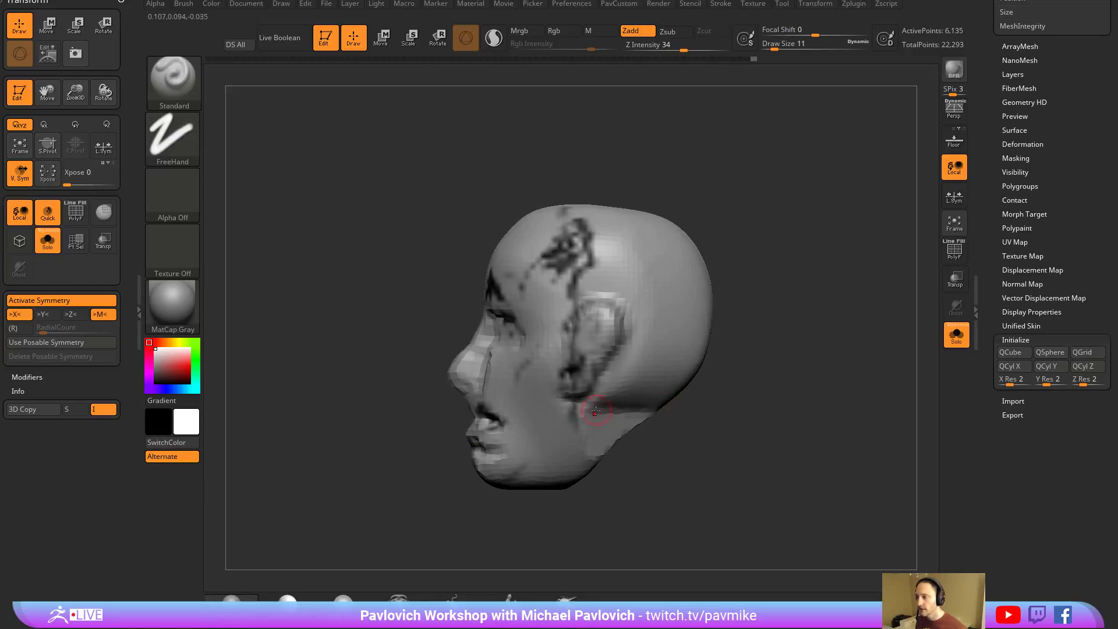
{"action": "mouse_move", "coordinate": [513, 505]}
{"action": "left_mouse_down"}
{"action": "mouse_move", "coordinate": [675, 399]}
{"action": "mouse_move", "coordinate": [574, 410]}
{"action": "left_mouse_up"}
{"action": "key", "text": "b"}
{"action": "key", "text": "c"}
{"action": "key", "text": "l"}
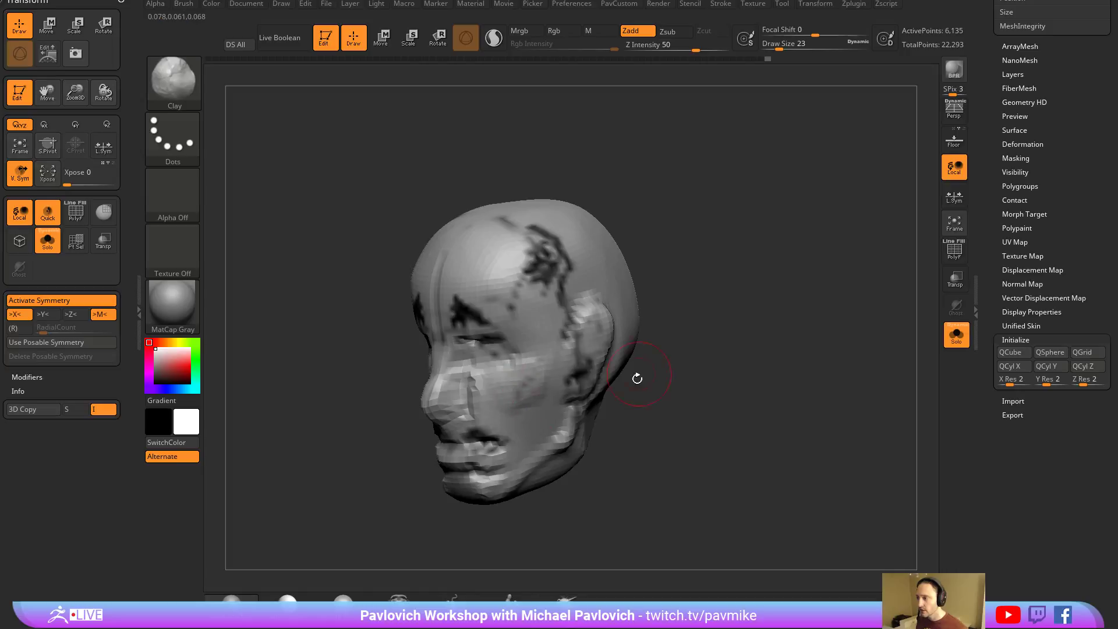
{"action": "mouse_move", "coordinate": [634, 377]}
{"action": "left_mouse_down"}
{"action": "mouse_move", "coordinate": [670, 379]}
{"action": "mouse_move", "coordinate": [582, 402]}
{"action": "left_mouse_up"}
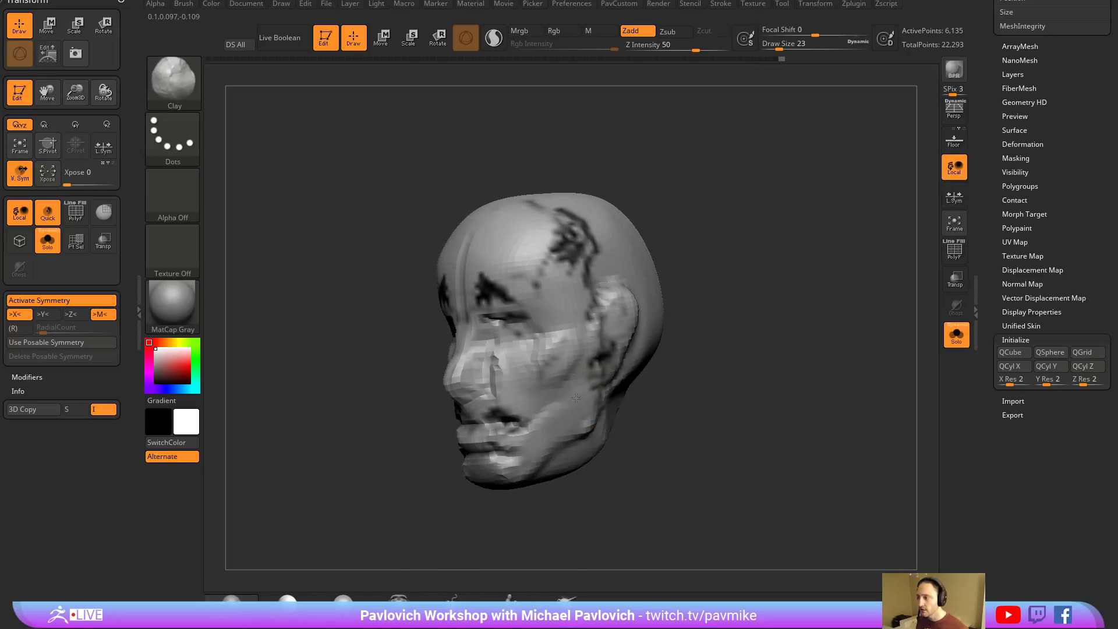
{"action": "left_click_drag", "start_coordinate": [652, 381], "coordinate": [728, 358]}
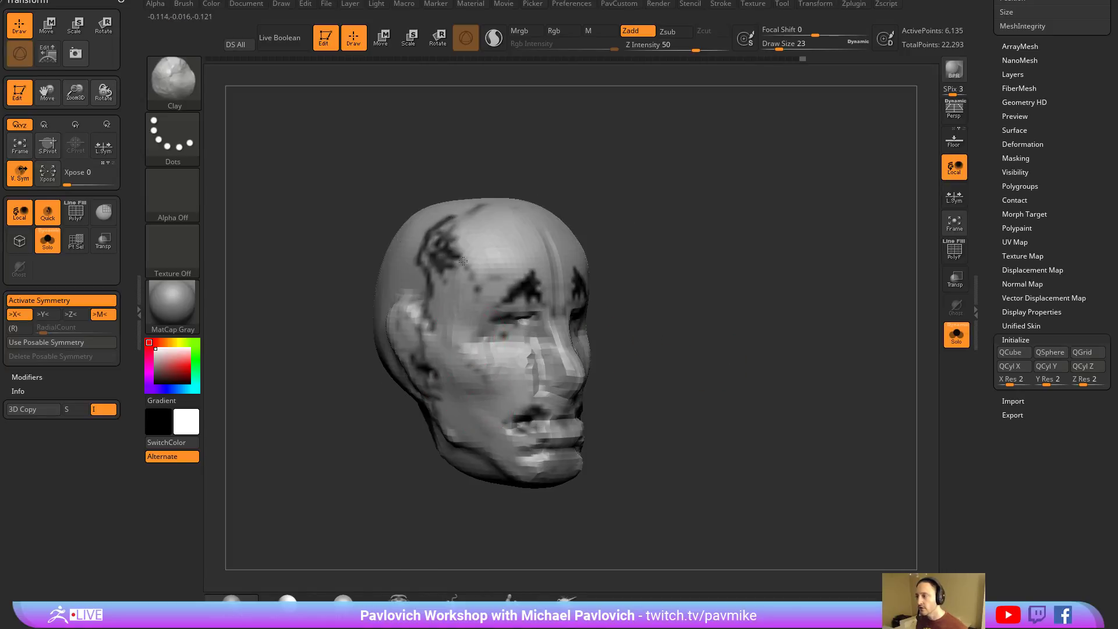
{"action": "mouse_move", "coordinate": [676, 247]}
{"action": "left_mouse_down"}
{"action": "mouse_move", "coordinate": [706, 243]}
{"action": "mouse_move", "coordinate": [560, 287]}
{"action": "left_mouse_up"}
Raise the top hair tuft, the side hair and the area around the ears with the Standard brush at draw size 17.
{"action": "key", "text": "b"}
{"action": "key", "text": "s"}
{"action": "key", "text": "t"}
{"action": "key", "text": "s"}
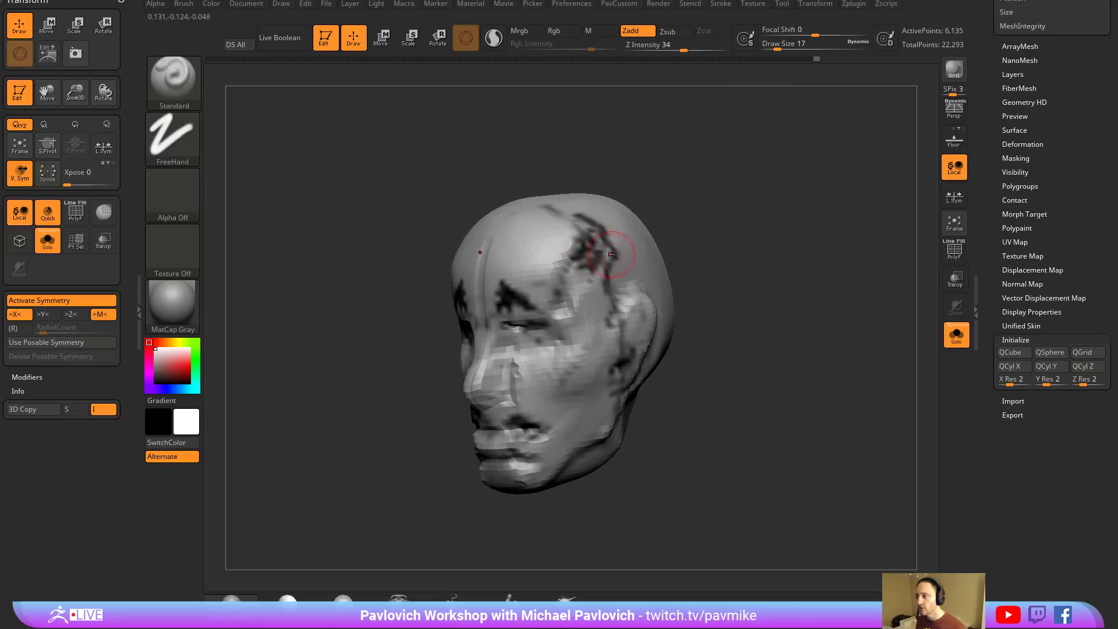
{"action": "mouse_move", "coordinate": [671, 233]}
{"action": "left_mouse_down"}
{"action": "mouse_move", "coordinate": [477, 262]}
{"action": "mouse_move", "coordinate": [577, 274]}
{"action": "left_mouse_up"}
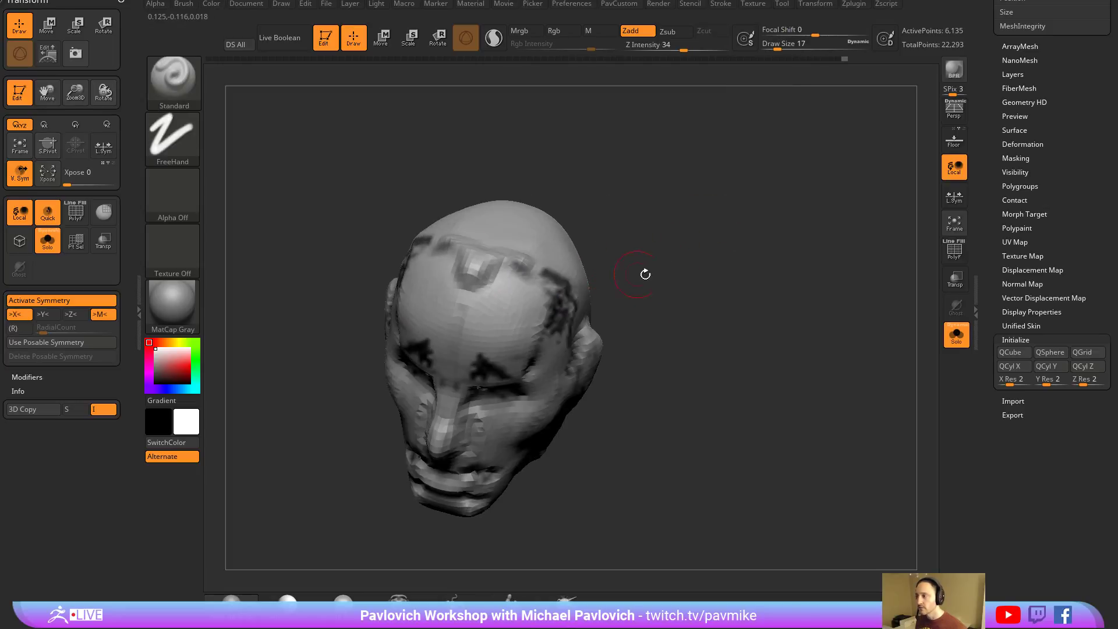
{"action": "left_click_drag", "start_coordinate": [643, 271], "coordinate": [548, 279]}
{"action": "mouse_move", "coordinate": [505, 311]}
{"action": "left_mouse_down"}
{"action": "mouse_move", "coordinate": [514, 363]}
{"action": "mouse_move", "coordinate": [586, 320]}
{"action": "mouse_move", "coordinate": [600, 358]}
{"action": "left_mouse_up"}
{"action": "mouse_move", "coordinate": [684, 367]}
{"action": "left_mouse_down"}
{"action": "mouse_move", "coordinate": [629, 369]}
{"action": "mouse_move", "coordinate": [640, 399]}
{"action": "left_mouse_up"}
{"action": "mouse_move", "coordinate": [736, 389]}
{"action": "left_mouse_down"}
{"action": "mouse_move", "coordinate": [789, 376]}
{"action": "mouse_move", "coordinate": [915, 272]}
{"action": "left_mouse_up"}
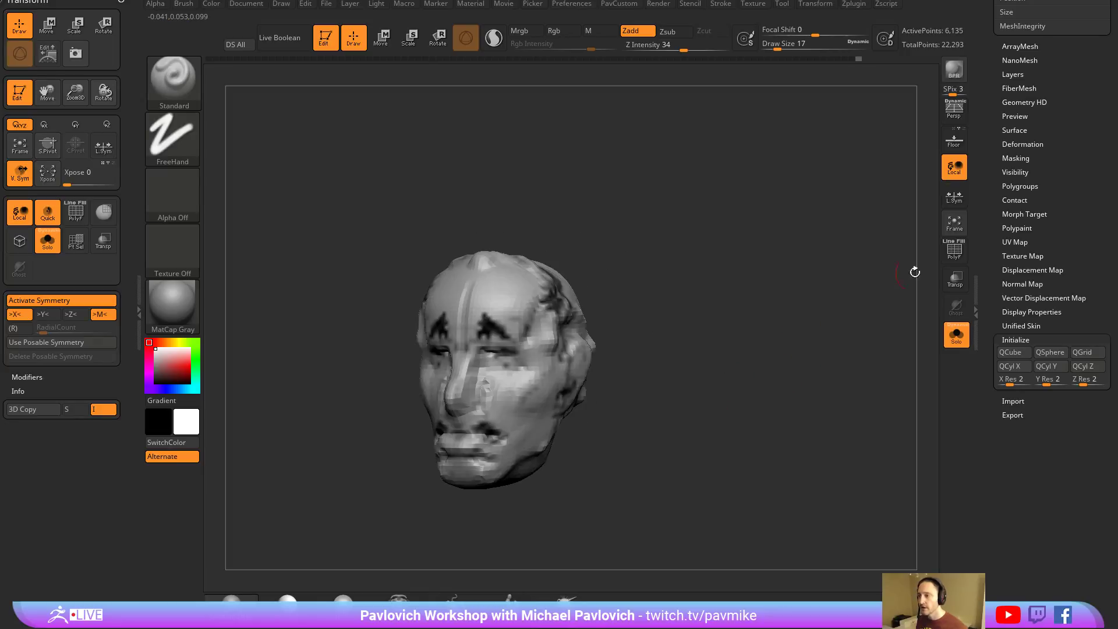
Adjust the DynaMesh resolution and remesh the head at a higher density.
{"action": "left_click_drag", "start_coordinate": [1027, 92], "coordinate": [984, 296]}
{"action": "left_click_drag", "start_coordinate": [768, 285], "coordinate": [737, 282]}
{"action": "key", "text": "space"}
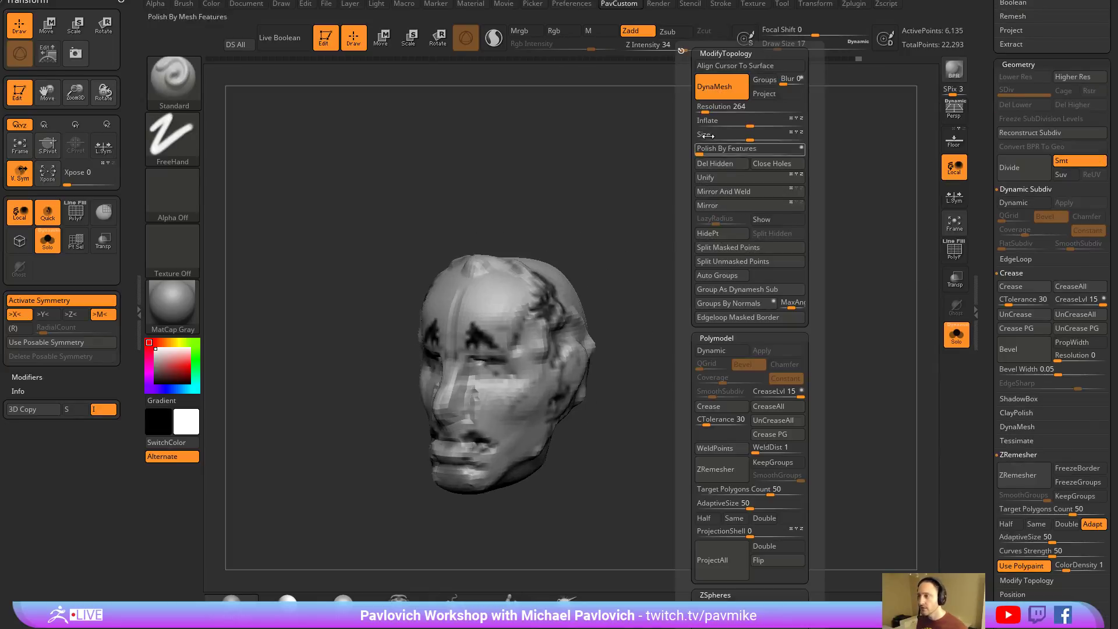
{"action": "left_click", "coordinate": [707, 109]}
{"action": "left_click_drag", "start_coordinate": [686, 251], "coordinate": [723, 304], "text": "ctrl"}
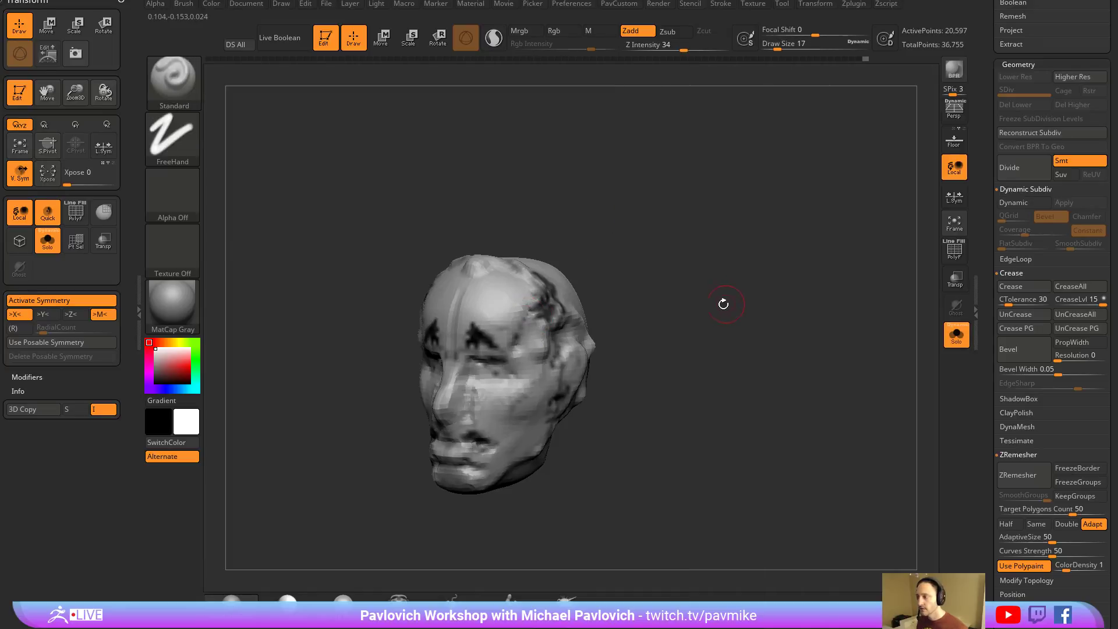
Show the sketch overlay and timeline, recall the stored camera view that aligns the head with the sketch, and hide the timeline.
{"action": "key", "text": "shift+z"}
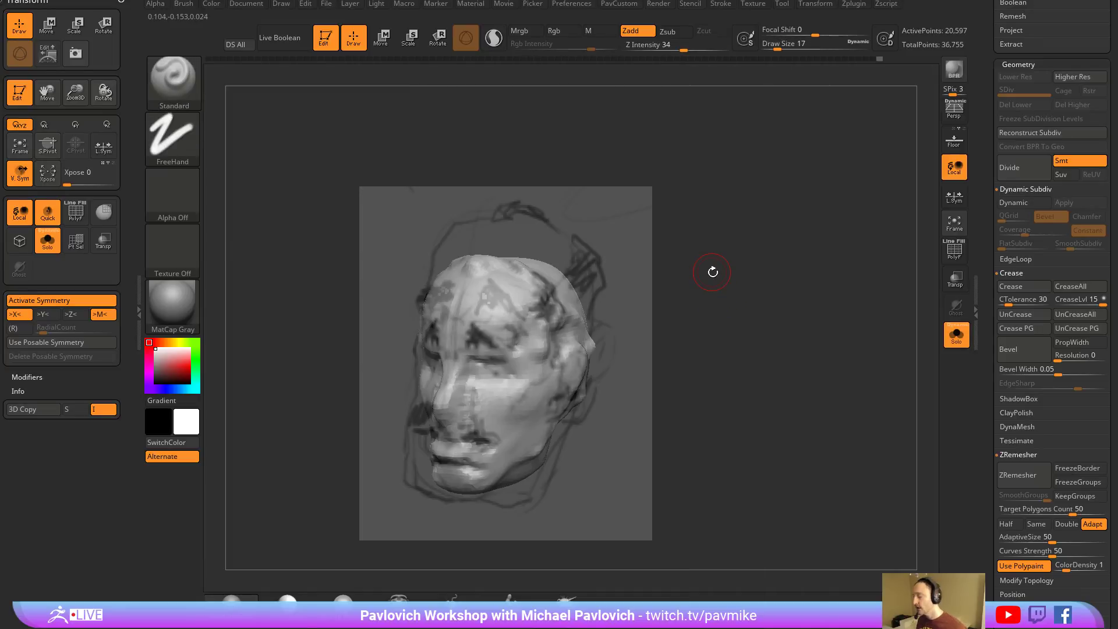
{"action": "left_click", "coordinate": [505, 6]}
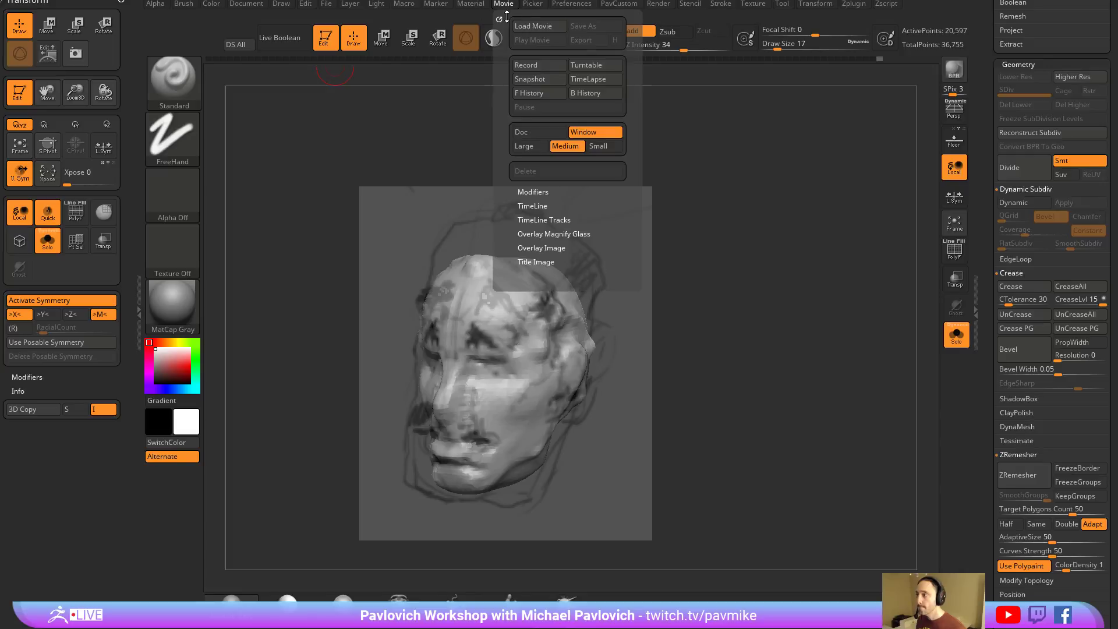
{"action": "left_click", "coordinate": [554, 206]}
{"action": "left_click", "coordinate": [553, 230]}
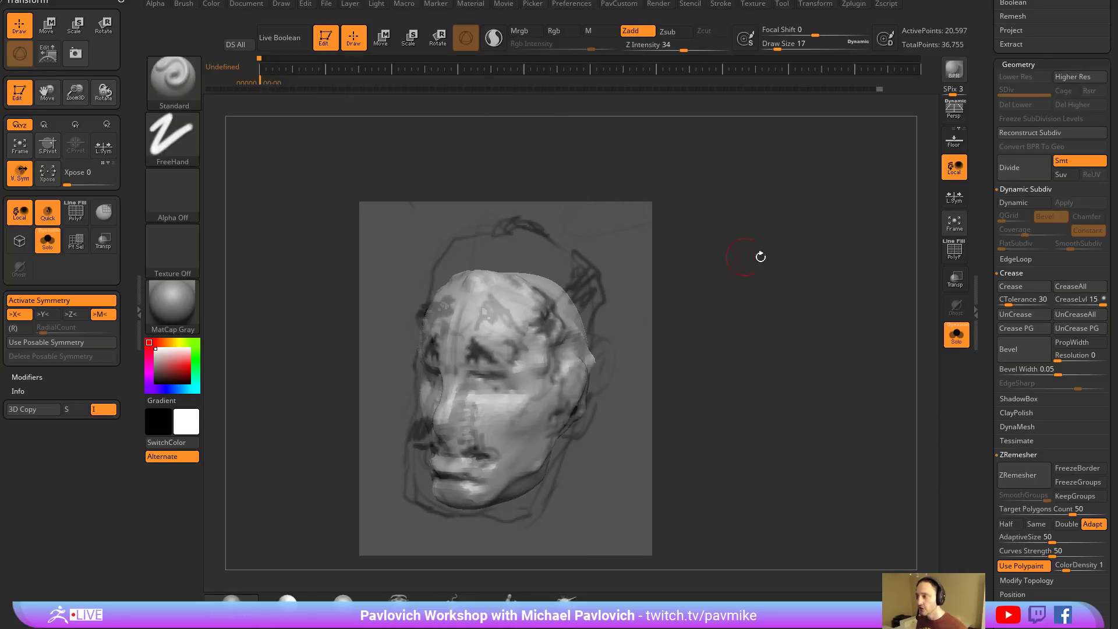
{"action": "mouse_move", "coordinate": [750, 310]}
{"action": "left_mouse_down"}
{"action": "mouse_move", "coordinate": [753, 300]}
{"action": "mouse_move", "coordinate": [767, 315]}
{"action": "mouse_move", "coordinate": [755, 310]}
{"action": "mouse_move", "coordinate": [779, 305]}
{"action": "mouse_move", "coordinate": [781, 322]}
{"action": "left_mouse_up"}
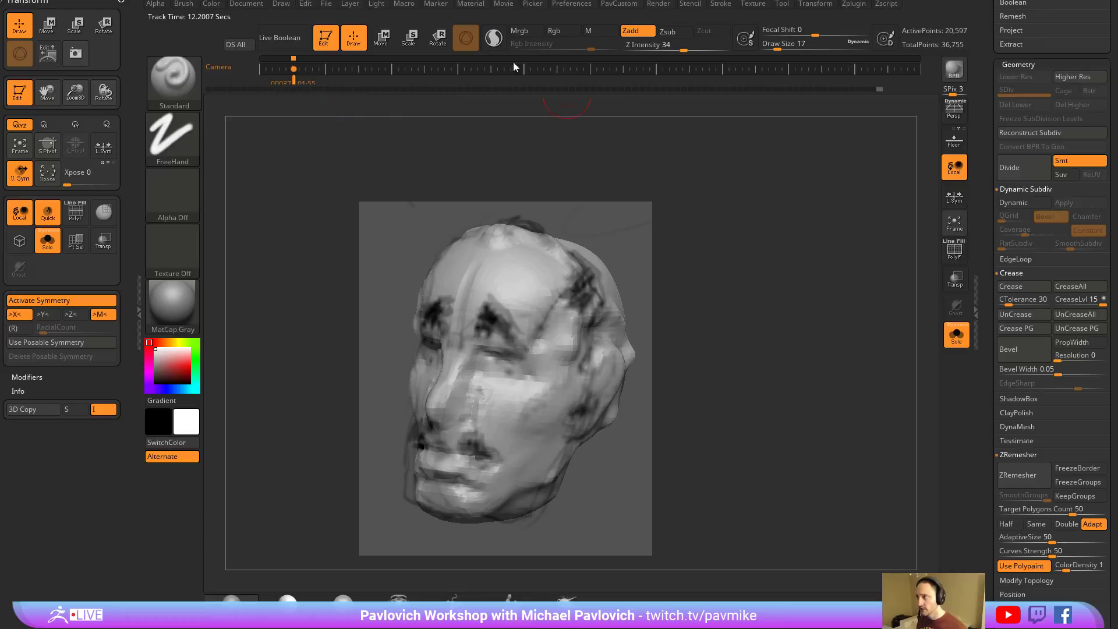
{"action": "left_click", "coordinate": [499, 5]}
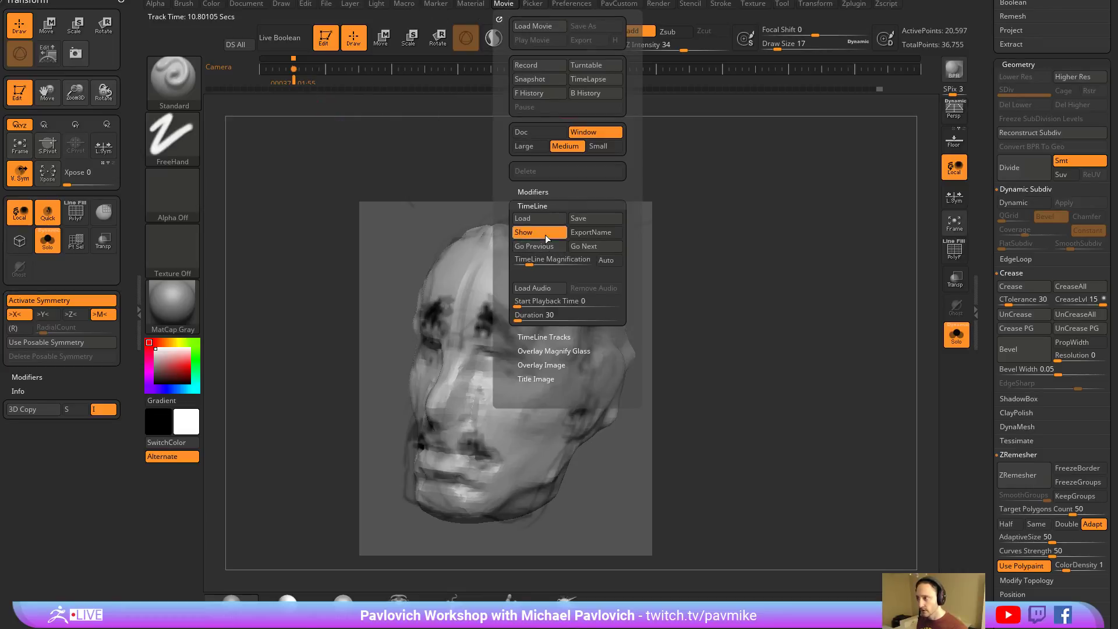
{"action": "left_click", "coordinate": [545, 234]}
Inspect the head from another angle, then return to the stored camera view and show the sketch overlay.
{"action": "mouse_move", "coordinate": [696, 300]}
{"action": "left_mouse_down"}
{"action": "mouse_move", "coordinate": [724, 299]}
{"action": "mouse_move", "coordinate": [724, 288]}
{"action": "mouse_move", "coordinate": [675, 291]}
{"action": "left_mouse_up"}
{"action": "key", "text": "b"}
{"action": "key", "text": "c"}
{"action": "key", "text": "l"}
{"action": "left_click_drag", "start_coordinate": [587, 430], "coordinate": [657, 381]}
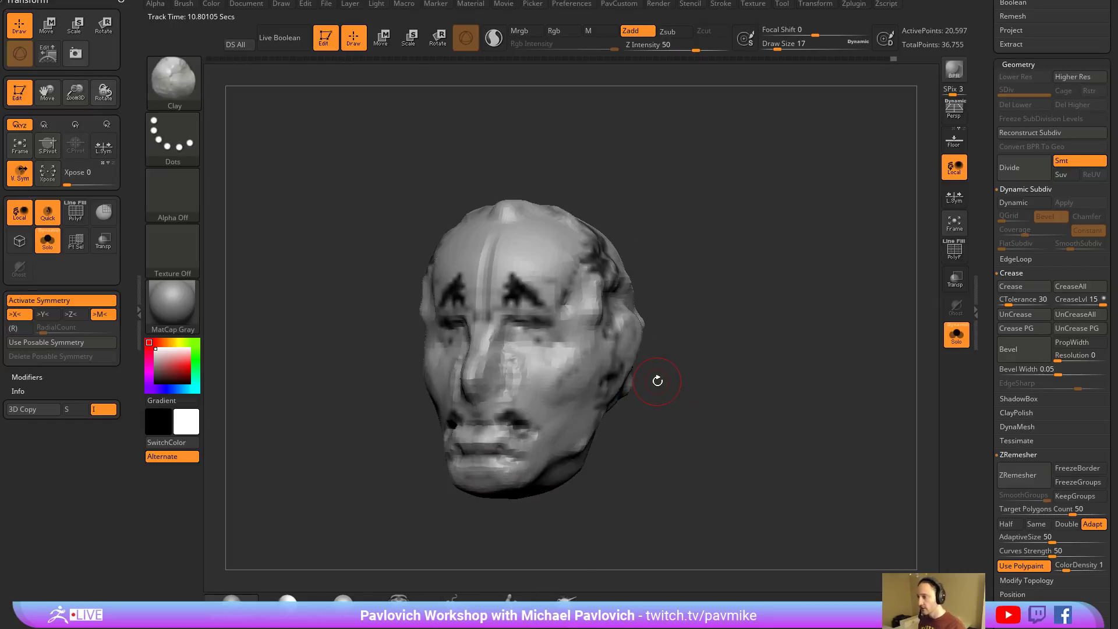
{"action": "key", "text": "Right"}
{"action": "key", "text": "shift+z"}
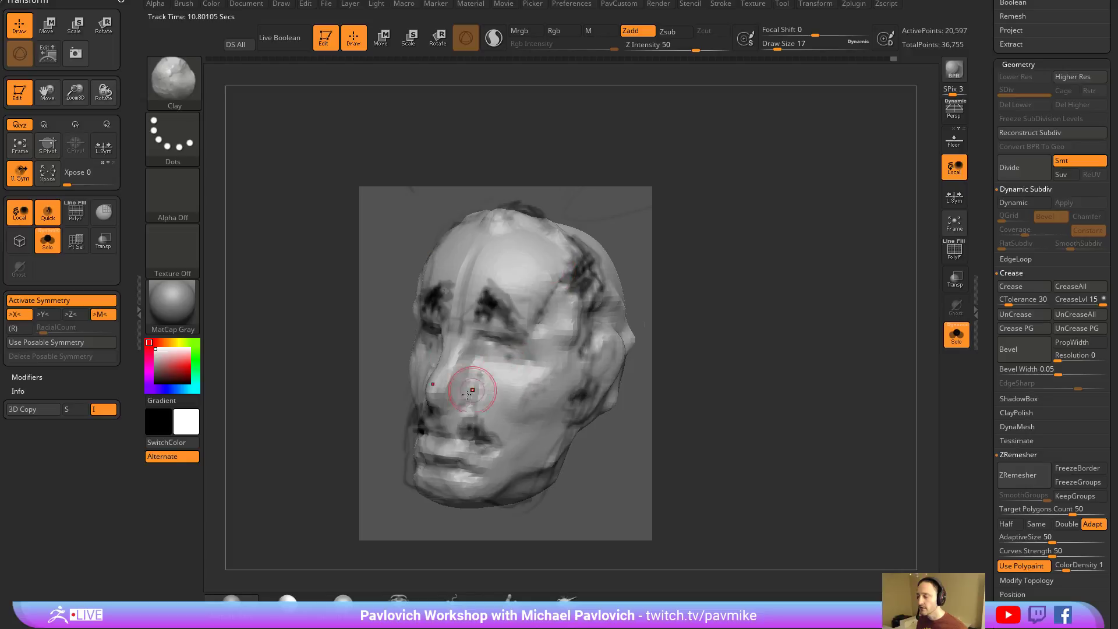
Fit the mouth and chin to the overlaid sketch with the Move brush and set the draw size to 29.
{"action": "key", "text": "b"}
{"action": "key", "text": "m"}
{"action": "key", "text": "v"}
{"action": "left_click_drag", "start_coordinate": [414, 473], "coordinate": [409, 435]}
{"action": "key", "text": "bracketleft"}
{"action": "key", "text": "bracketleft"}
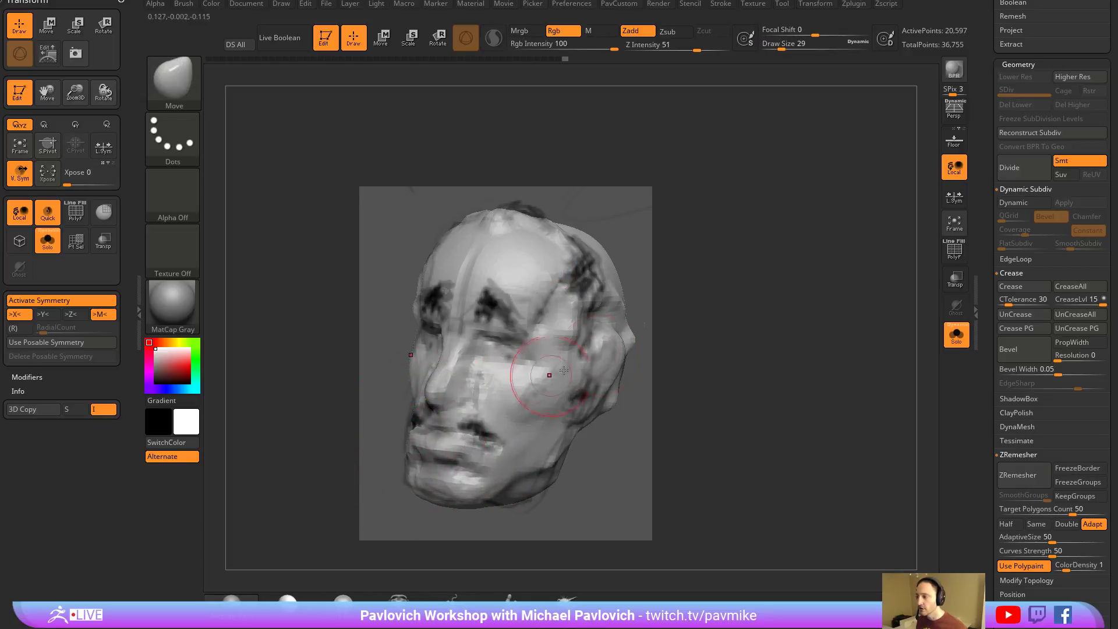
Project the sketch's face, side hair and ear lines onto the head as colour only, using the Standard brush at RGB intensity 60.
{"action": "key", "text": "b"}
{"action": "key", "text": "s"}
{"action": "key", "text": "t"}
{"action": "key", "text": "s"}
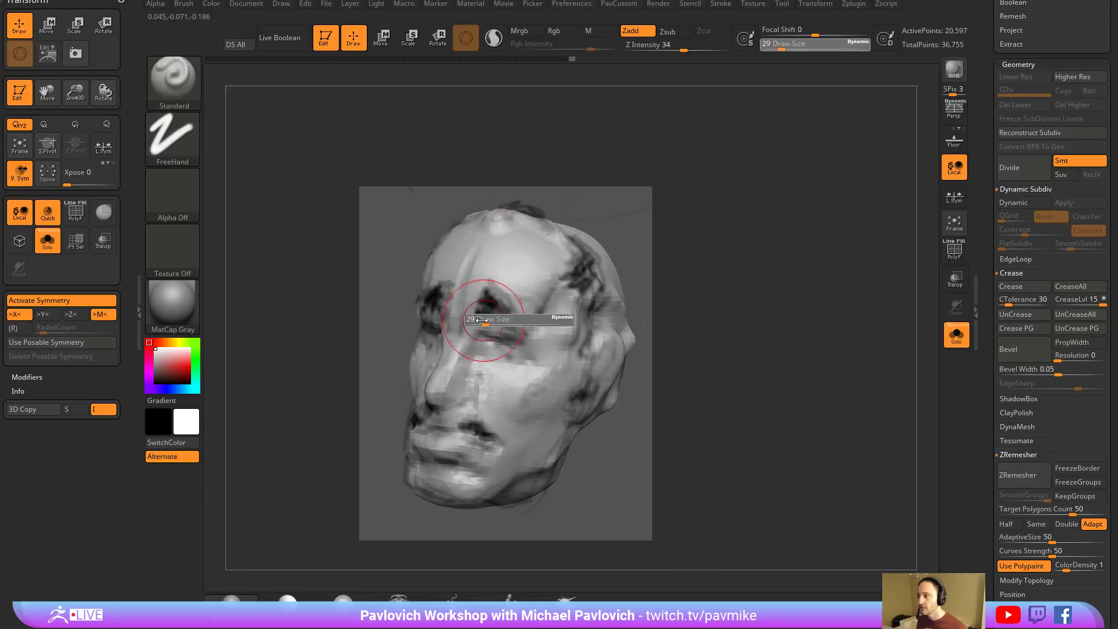
{"action": "left_click", "coordinate": [558, 31]}
{"action": "left_click", "coordinate": [635, 31]}
{"action": "key", "text": "s"}
{"action": "left_click_drag", "start_coordinate": [480, 319], "coordinate": [518, 320]}
{"action": "left_click_drag", "start_coordinate": [464, 419], "coordinate": [448, 357]}
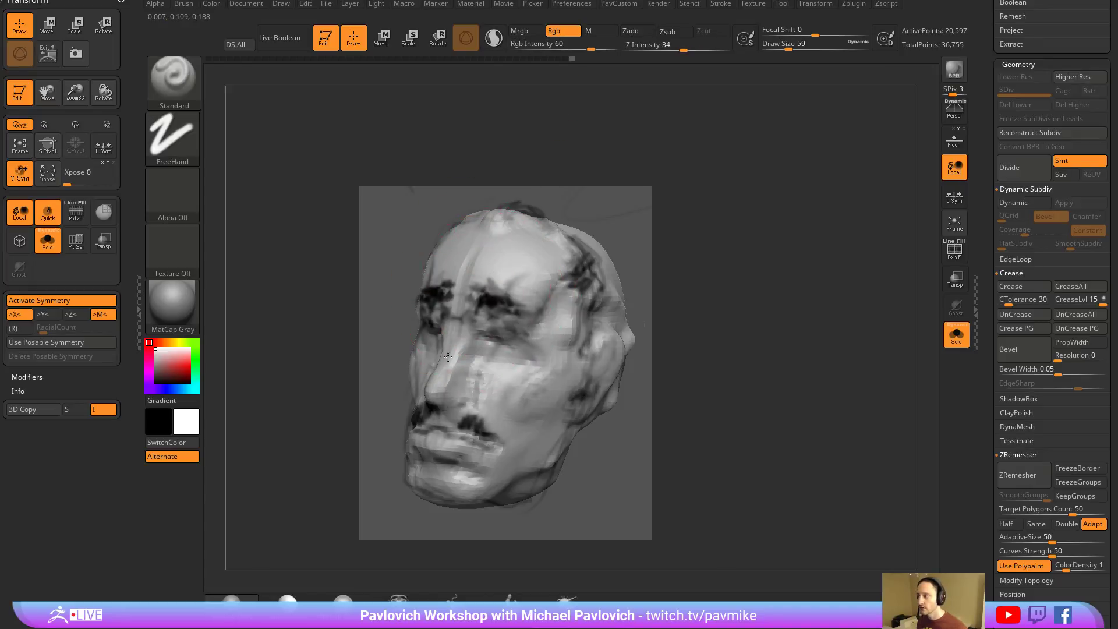
{"action": "mouse_move", "coordinate": [483, 300]}
{"action": "left_mouse_down"}
{"action": "mouse_move", "coordinate": [511, 289]}
{"action": "mouse_move", "coordinate": [490, 297]}
{"action": "left_mouse_up"}
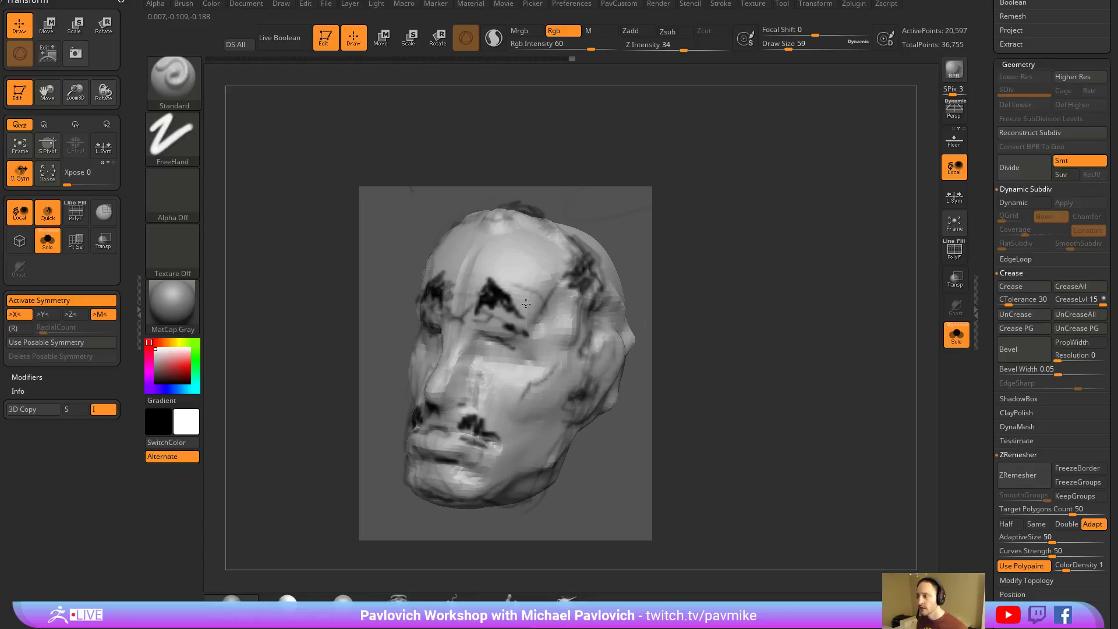
{"action": "key", "text": "s"}
{"action": "left_click_drag", "start_coordinate": [549, 352], "coordinate": [539, 352]}
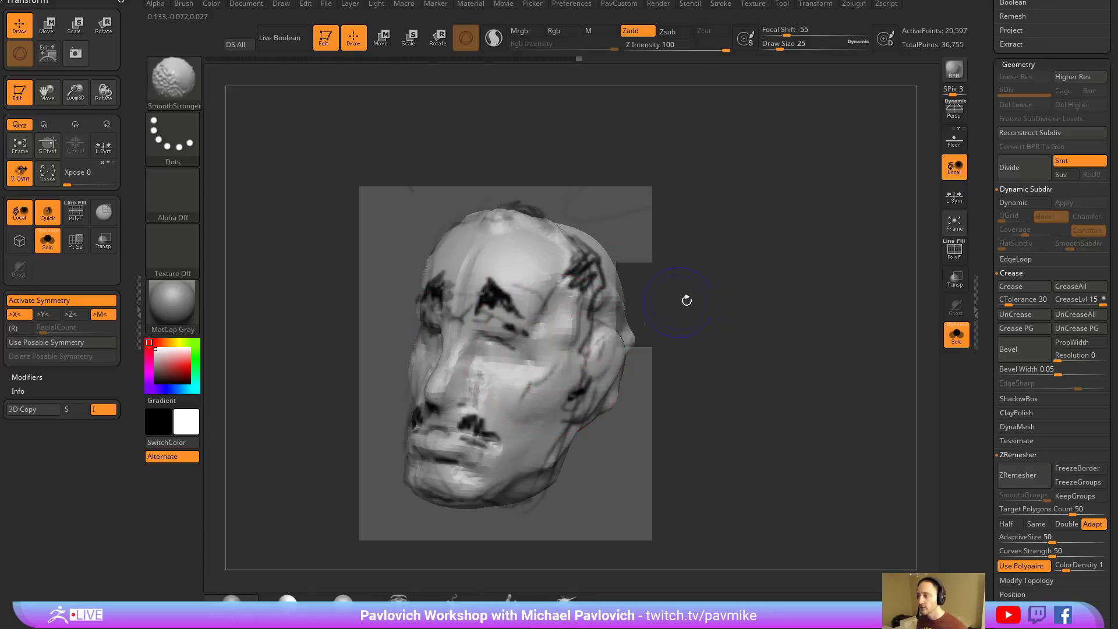
Turn the head to its profile and reshape the lips with the Move brush.
{"action": "left_click_drag", "start_coordinate": [687, 301], "coordinate": [791, 324]}
{"action": "key", "text": "s"}
{"action": "left_click_drag", "start_coordinate": [530, 412], "coordinate": [537, 412]}
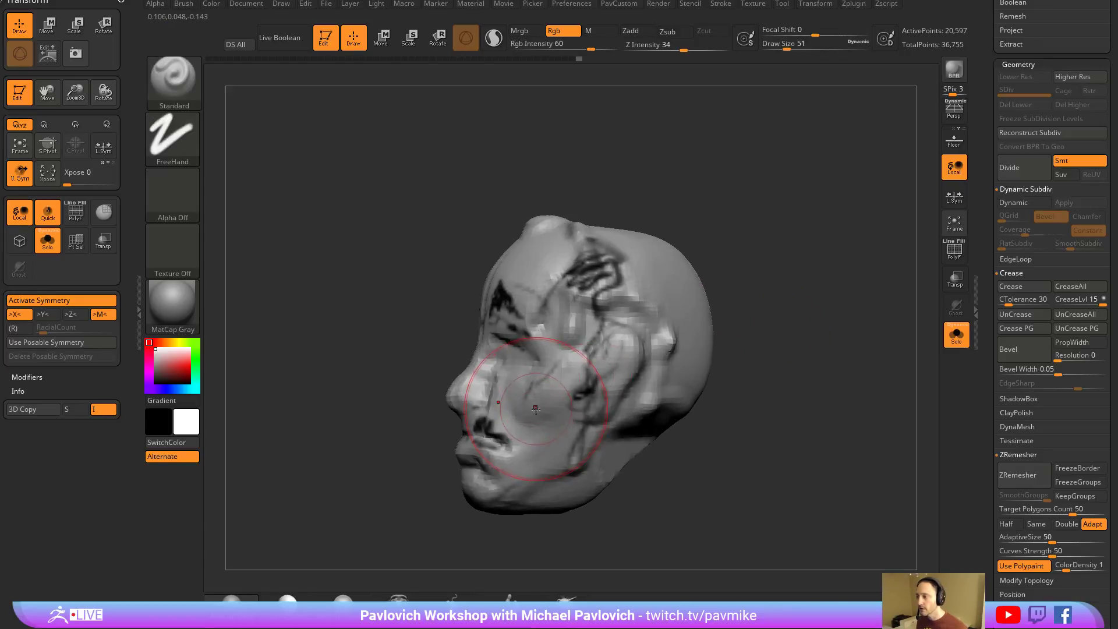
{"action": "key", "text": "b"}
{"action": "key", "text": "m"}
{"action": "key", "text": "v"}
{"action": "left_click_drag", "start_coordinate": [462, 441], "coordinate": [465, 442]}
{"action": "left_click_drag", "start_coordinate": [440, 493], "coordinate": [436, 505], "text": "shift"}
Refine the lips and chin from the side and three-quarter views with the Move brush at draw size 25.
{"action": "key", "text": "s"}
{"action": "left_click_drag", "start_coordinate": [492, 469], "coordinate": [492, 482]}
{"action": "mouse_move", "coordinate": [518, 527]}
{"action": "left_mouse_down"}
{"action": "mouse_move", "coordinate": [588, 497]}
{"action": "mouse_move", "coordinate": [628, 463]}
{"action": "left_mouse_up"}
{"action": "left_click_drag", "start_coordinate": [465, 461], "coordinate": [473, 462]}
{"action": "mouse_move", "coordinate": [599, 446]}
{"action": "left_mouse_down"}
{"action": "mouse_move", "coordinate": [670, 438]}
{"action": "mouse_move", "coordinate": [670, 343]}
{"action": "mouse_move", "coordinate": [707, 417]}
{"action": "mouse_move", "coordinate": [530, 388]}
{"action": "left_mouse_up"}
{"action": "left_click_drag", "start_coordinate": [989, 291], "coordinate": [989, 431]}
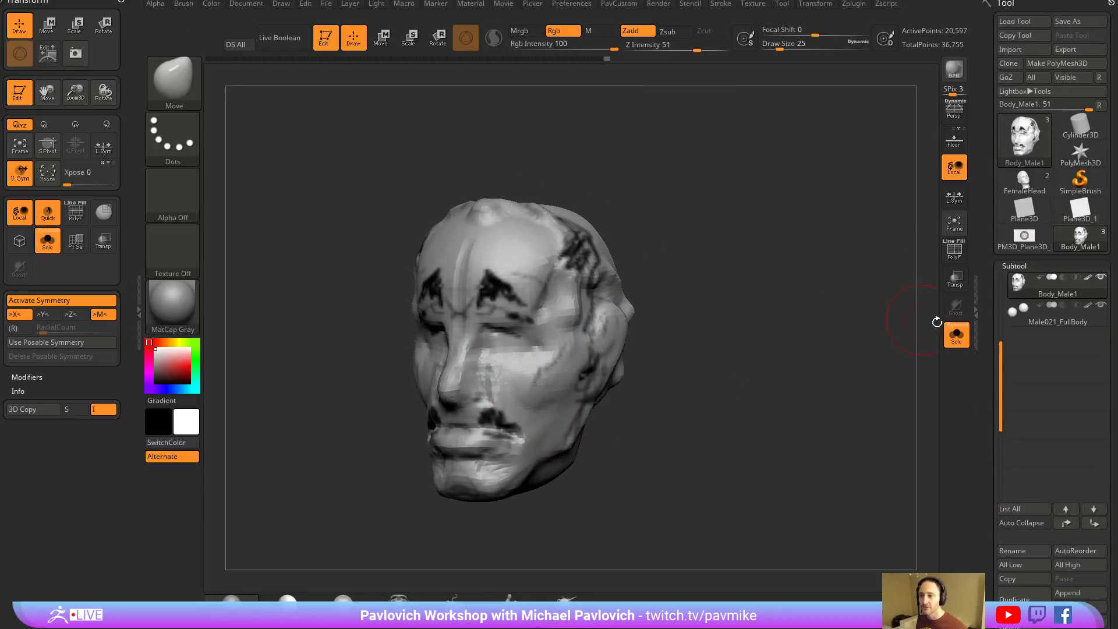
Turn off the Body_Male1 subtool's paint display and adjust the face's profile with the Move brush at draw size 23.
{"action": "left_click", "coordinate": [1088, 278]}
{"action": "left_click_drag", "start_coordinate": [752, 329], "coordinate": [563, 349]}
{"action": "key", "text": "bracketleft"}
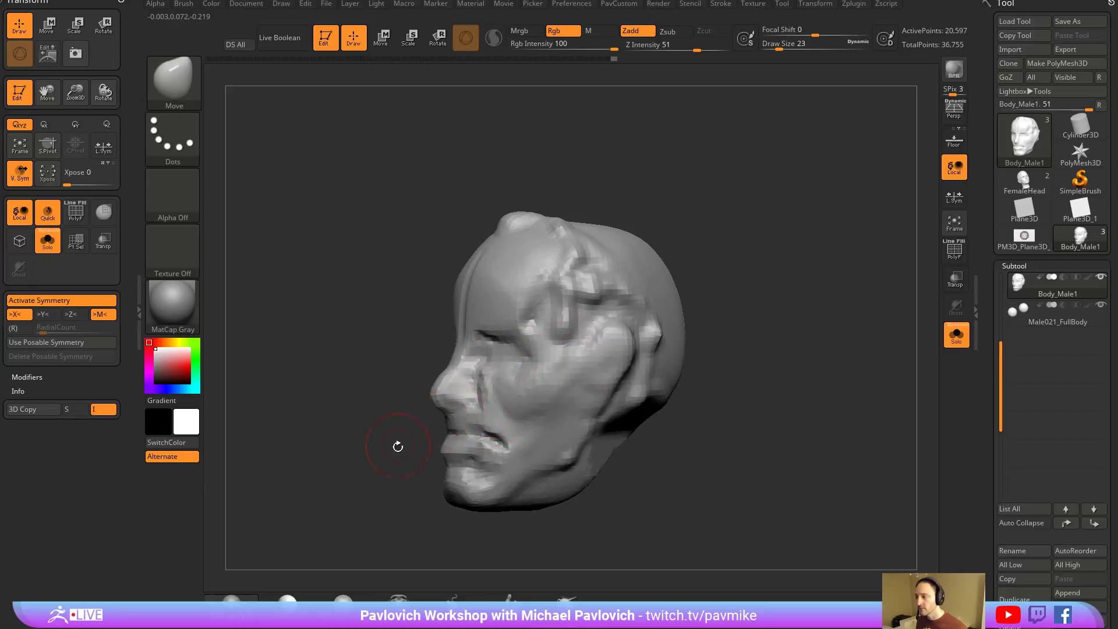
{"action": "left_click_drag", "start_coordinate": [398, 446], "coordinate": [444, 411]}
{"action": "mouse_move", "coordinate": [590, 384]}
{"action": "left_mouse_down"}
{"action": "mouse_move", "coordinate": [701, 382]}
{"action": "mouse_move", "coordinate": [659, 346]}
{"action": "left_mouse_up"}
Sculpt the side of the nose with the Standard brush, using Zadd without Rgb at draw size 7.
{"action": "key", "text": "2"}
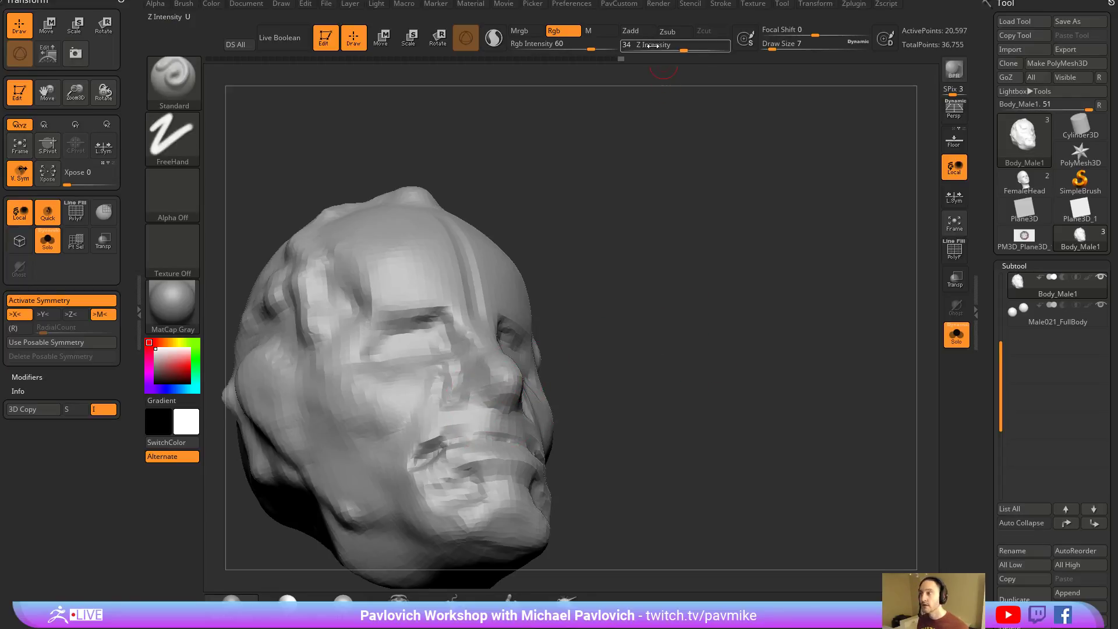
{"action": "left_click", "coordinate": [556, 31]}
{"action": "left_click_drag", "start_coordinate": [605, 185], "coordinate": [658, 333]}
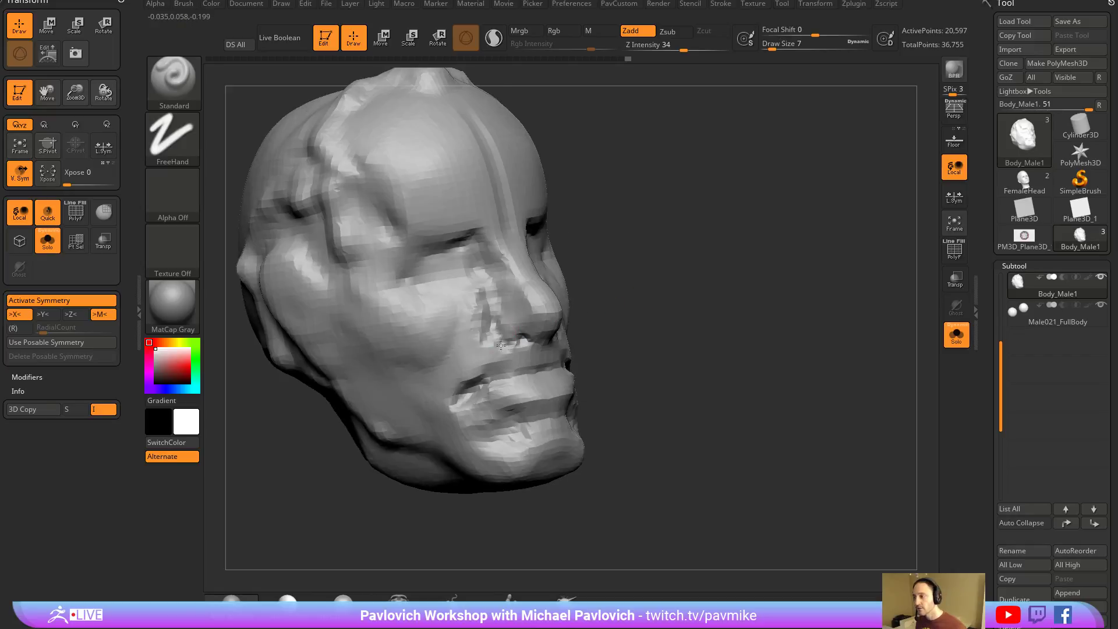
{"action": "left_click_drag", "start_coordinate": [501, 346], "coordinate": [516, 283]}
{"action": "right_click_drag", "start_coordinate": [728, 262], "coordinate": [773, 269]}
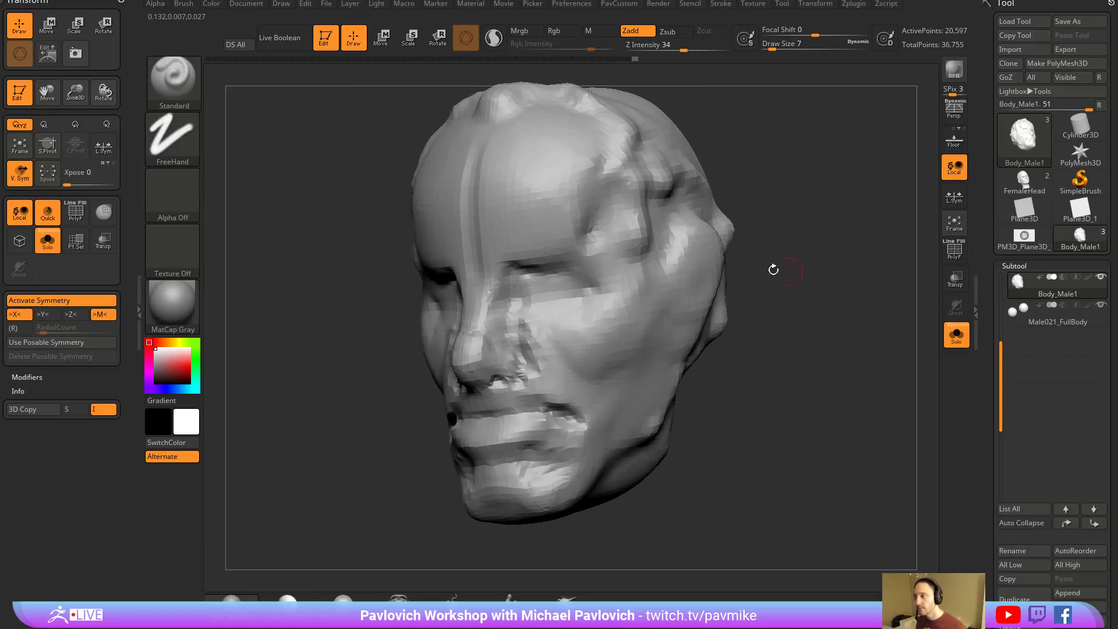
Sculpt the eyelid and eye-bag forms inside the eye sockets with the Standard brush.
{"action": "left_click_drag", "start_coordinate": [524, 285], "coordinate": [585, 304]}
{"action": "left_click_drag", "start_coordinate": [821, 261], "coordinate": [502, 326], "text": "shift"}
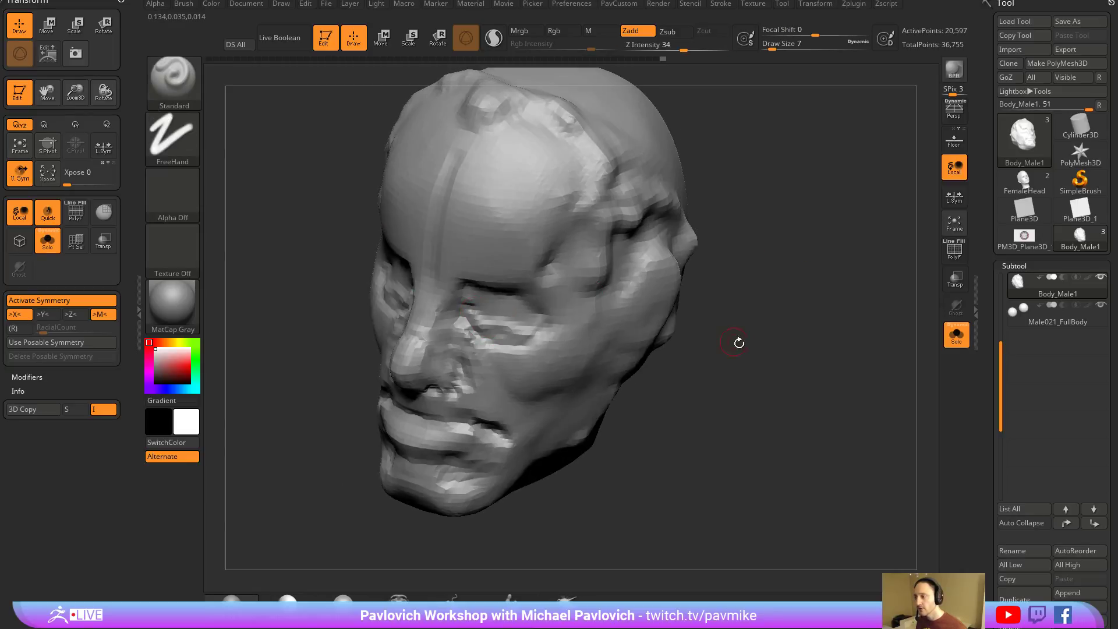
{"action": "left_click_drag", "start_coordinate": [738, 343], "coordinate": [475, 314]}
{"action": "left_click_drag", "start_coordinate": [672, 301], "coordinate": [495, 304]}
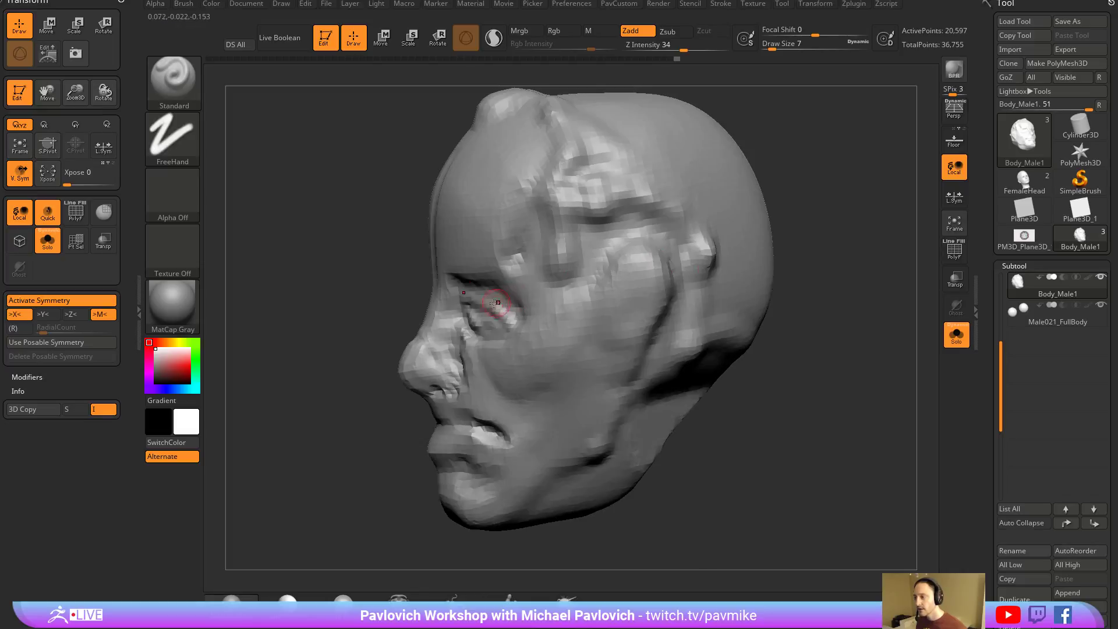
Reshape the eye area in profile with the Move brush at draw size 18.
{"action": "left_click_drag", "start_coordinate": [344, 368], "coordinate": [402, 335]}
{"action": "key", "text": "b"}
{"action": "key", "text": "m"}
{"action": "key", "text": "v"}
{"action": "left_click_drag", "start_coordinate": [351, 378], "coordinate": [379, 286]}
{"action": "mouse_move", "coordinate": [499, 287]}
{"action": "left_mouse_down"}
{"action": "mouse_move", "coordinate": [477, 303]}
{"action": "mouse_move", "coordinate": [499, 300]}
{"action": "left_mouse_up"}
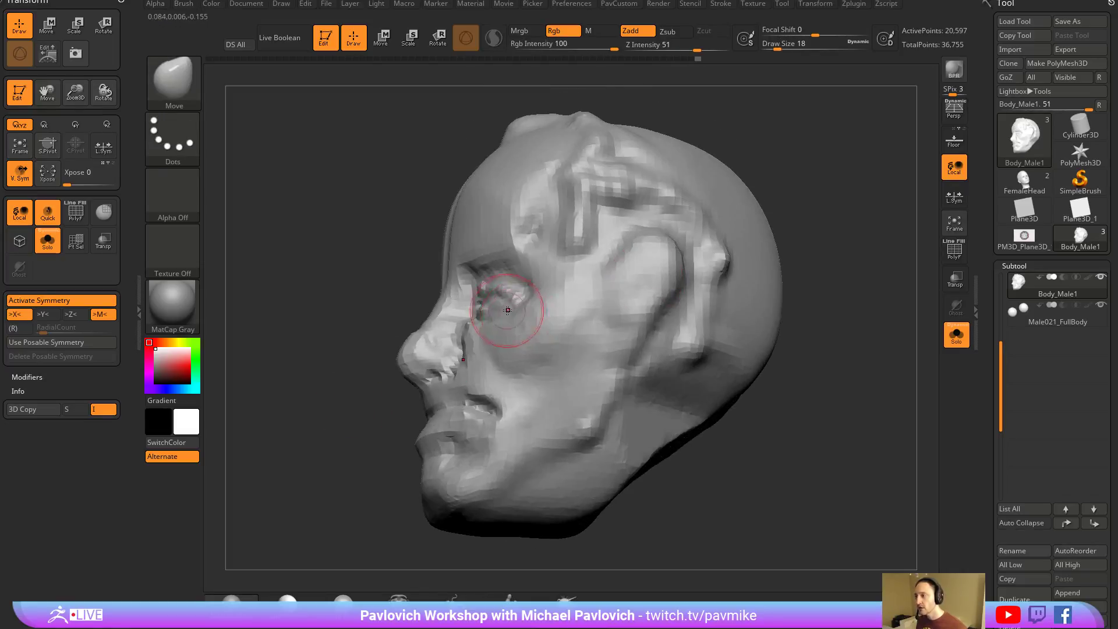
{"action": "mouse_move", "coordinate": [424, 338]}
{"action": "left_mouse_down", "text": "shift"}
{"action": "mouse_move", "coordinate": [709, 252]}
{"action": "mouse_move", "coordinate": [513, 249]}
{"action": "left_mouse_up", "text": "shift"}
Build up the brow ridges and soften the forehead's centre ridge with the Clay brush at draw size 16.
{"action": "key", "text": "b"}
{"action": "key", "text": "c"}
{"action": "key", "text": "l"}
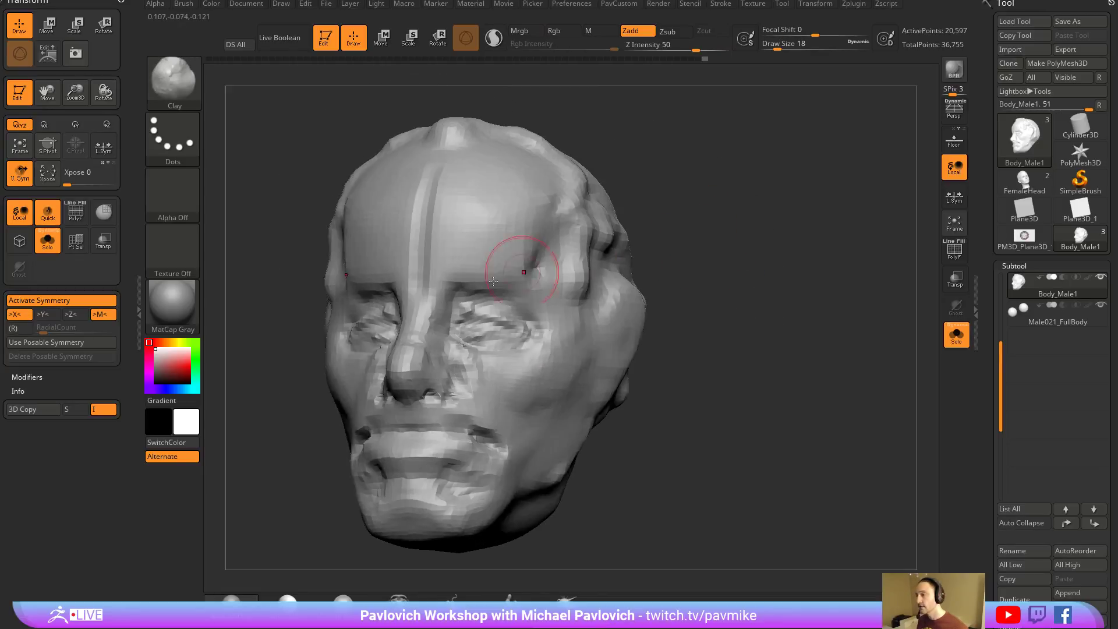
{"action": "key", "text": "s"}
{"action": "left_click", "coordinate": [454, 270]}
{"action": "left_click_drag", "start_coordinate": [428, 291], "coordinate": [421, 248]}
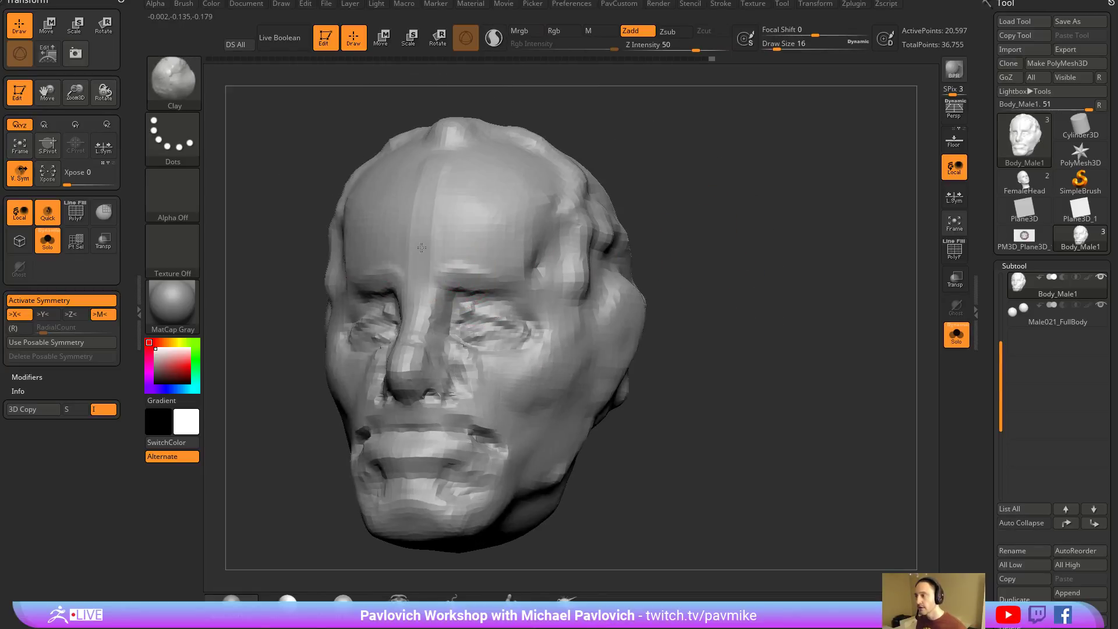
{"action": "left_click_drag", "start_coordinate": [681, 211], "coordinate": [631, 215]}
{"action": "mouse_move", "coordinate": [492, 273]}
{"action": "left_mouse_down"}
{"action": "mouse_move", "coordinate": [451, 271]}
{"action": "mouse_move", "coordinate": [541, 290]}
{"action": "left_mouse_up"}
{"action": "left_click_drag", "start_coordinate": [679, 274], "coordinate": [783, 257]}
Add volume to the cheeks and around the mouth with the Clay brush.
{"action": "mouse_move", "coordinate": [577, 328]}
{"action": "left_mouse_down"}
{"action": "mouse_move", "coordinate": [548, 319]}
{"action": "mouse_move", "coordinate": [513, 357]}
{"action": "left_mouse_up"}
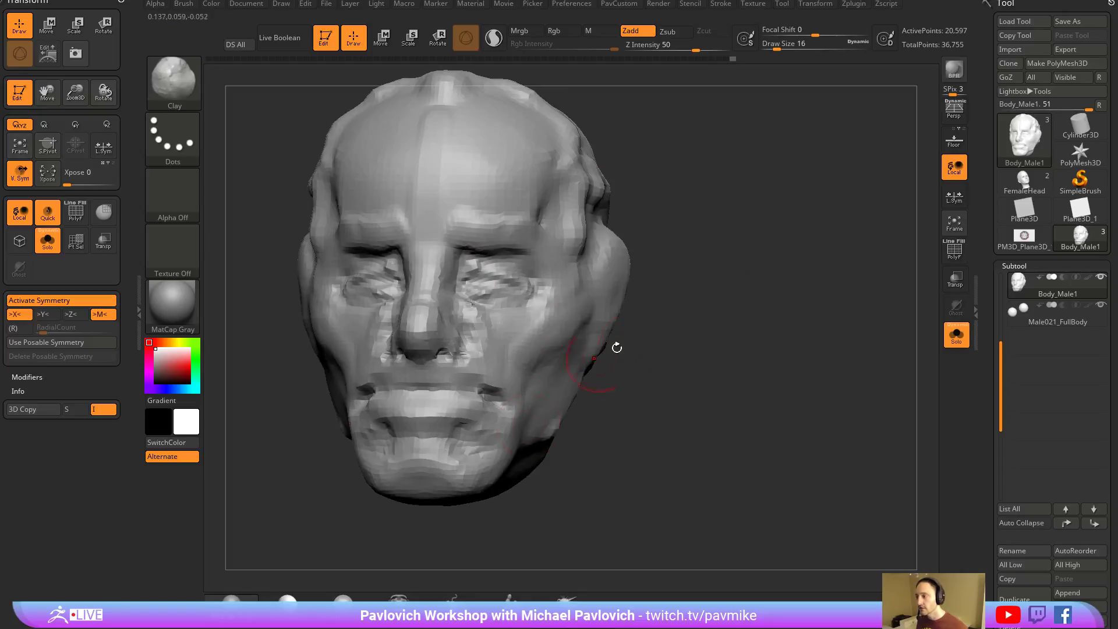
{"action": "left_click_drag", "start_coordinate": [616, 347], "coordinate": [720, 310]}
{"action": "left_click_drag", "start_coordinate": [552, 335], "coordinate": [519, 343]}
{"action": "left_click_drag", "start_coordinate": [460, 371], "coordinate": [512, 407]}
{"action": "left_click_drag", "start_coordinate": [704, 344], "coordinate": [631, 361]}
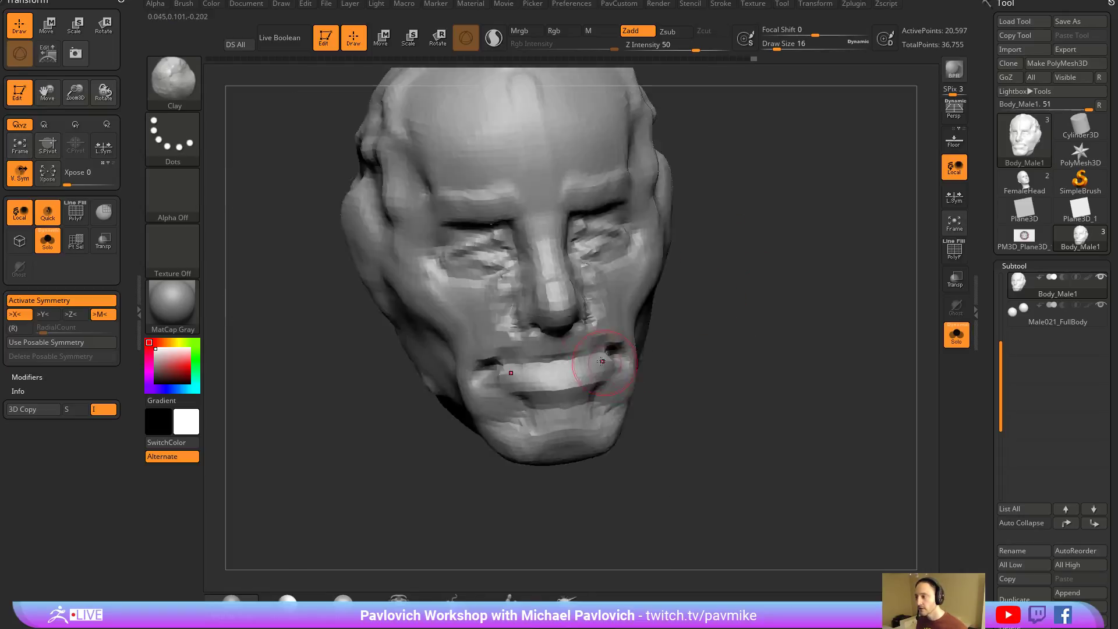
Refine the corner of the mouth with a smaller Standard brush.
{"action": "key", "text": "b"}
{"action": "key", "text": "s"}
{"action": "key", "text": "t"}
{"action": "key", "text": "s"}
{"action": "left_click", "coordinate": [516, 370]}
{"action": "mouse_move", "coordinate": [670, 292]}
{"action": "left_mouse_down"}
{"action": "mouse_move", "coordinate": [709, 314]}
{"action": "mouse_move", "coordinate": [710, 289]}
{"action": "left_mouse_up"}
Smooth the mouth corners and carve the upper lip line with the DamStandard brush at draw size 11.
{"action": "key", "text": "b"}
{"action": "key", "text": "d"}
{"action": "key", "text": "s"}
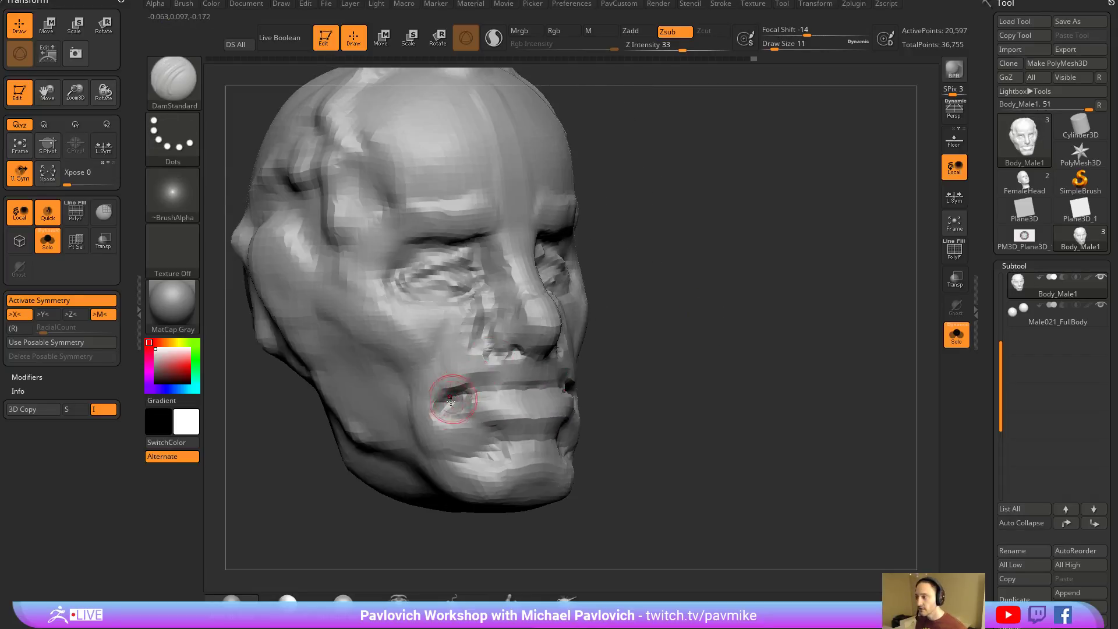
{"action": "mouse_move", "coordinate": [460, 394]}
{"action": "left_mouse_down", "text": "shift"}
{"action": "mouse_move", "coordinate": [502, 396]}
{"action": "mouse_move", "coordinate": [501, 376]}
{"action": "left_mouse_up", "text": "shift"}
{"action": "left_click_drag", "start_coordinate": [644, 359], "coordinate": [516, 371]}
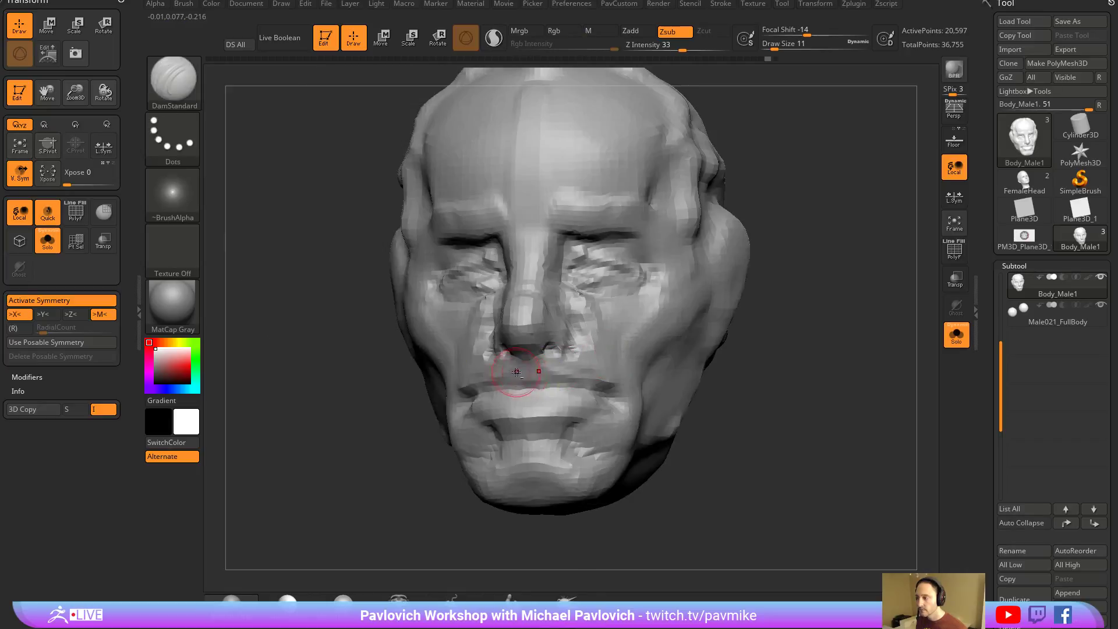
{"action": "left_click_drag", "start_coordinate": [738, 377], "coordinate": [528, 363]}
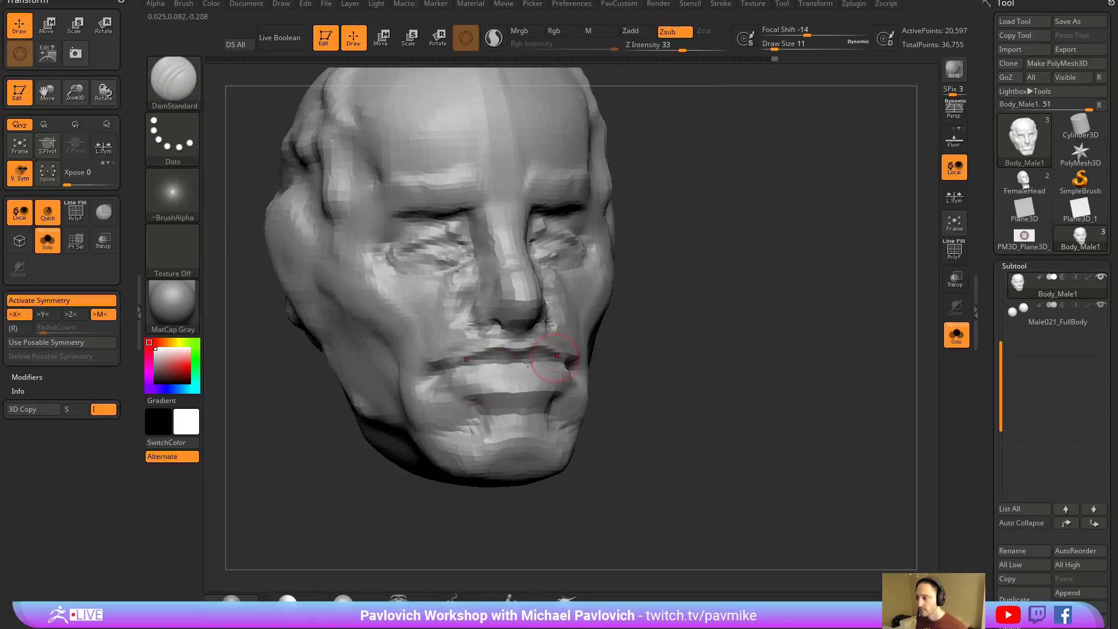
Set the DynaMesh resolution to 480 and build up the outer ear with the Clay brush.
{"action": "mouse_move", "coordinate": [637, 375]}
{"action": "left_mouse_down"}
{"action": "mouse_move", "coordinate": [448, 379]}
{"action": "mouse_move", "coordinate": [802, 384]}
{"action": "mouse_move", "coordinate": [758, 374]}
{"action": "left_mouse_up"}
{"action": "key", "text": "b"}
{"action": "key", "text": "c"}
{"action": "key", "text": "l"}
{"action": "key", "text": "space"}
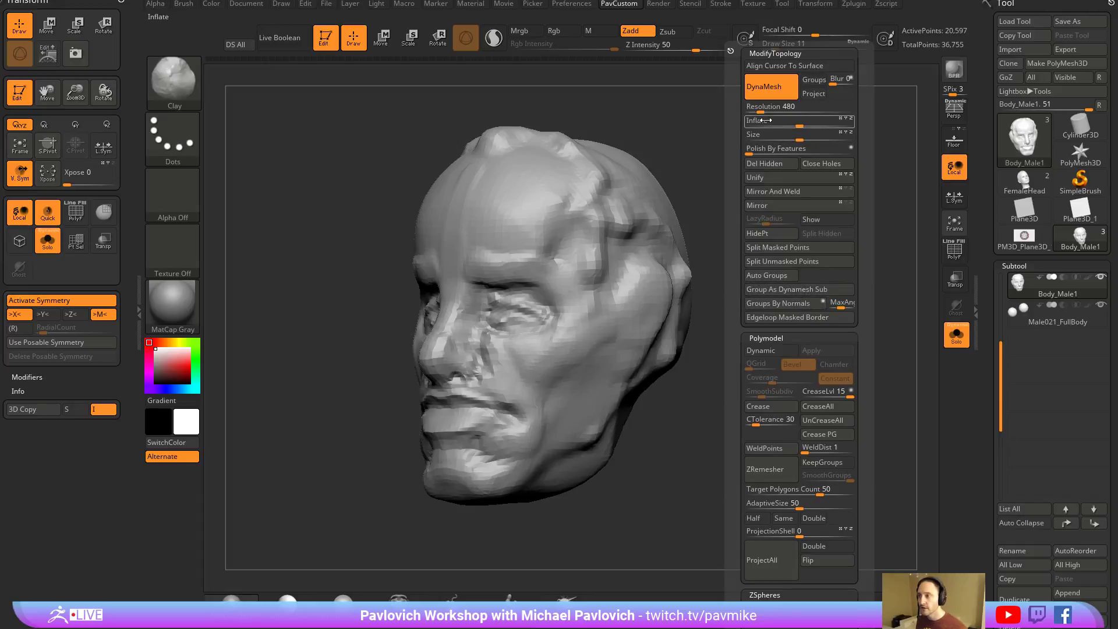
{"action": "left_click_drag", "start_coordinate": [706, 252], "coordinate": [730, 303]}
{"action": "key", "text": "s"}
{"action": "left_click_drag", "start_coordinate": [617, 370], "coordinate": [621, 364]}
Pull the ears into shape from behind the head with the Move brush, reducing the draw size to 29.
{"action": "key", "text": "b"}
{"action": "key", "text": "m"}
{"action": "key", "text": "v"}
{"action": "right_click_drag", "start_coordinate": [728, 347], "coordinate": [647, 336]}
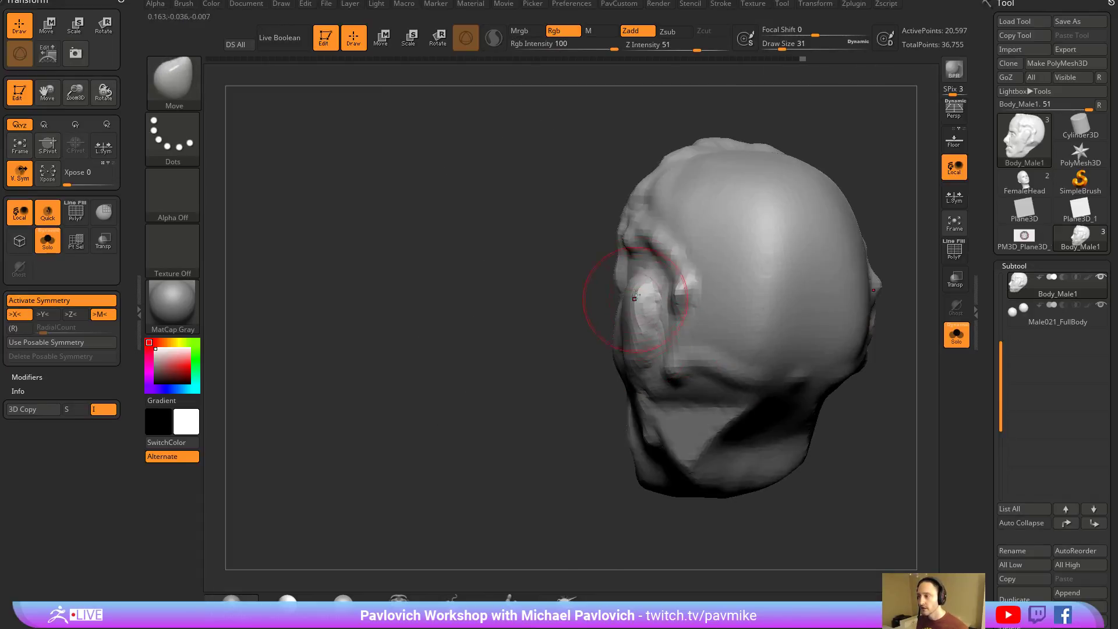
{"action": "left_click_drag", "start_coordinate": [635, 296], "coordinate": [644, 295]}
{"action": "mouse_move", "coordinate": [516, 382]}
{"action": "left_mouse_down"}
{"action": "mouse_move", "coordinate": [684, 312]}
{"action": "mouse_move", "coordinate": [659, 315]}
{"action": "mouse_move", "coordinate": [686, 316]}
{"action": "left_mouse_up"}
{"action": "key", "text": "s"}
{"action": "left_click_drag", "start_coordinate": [636, 304], "coordinate": [645, 302]}
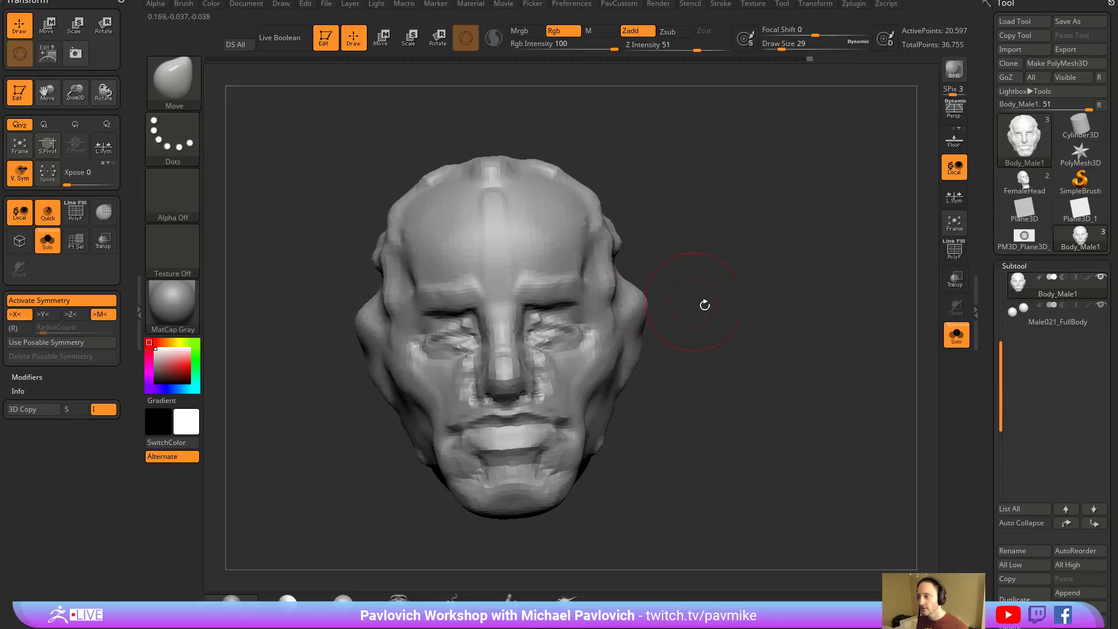
Carve the inner contours of the ear with the DamStandard brush at draw size 14.
{"action": "left_click_drag", "start_coordinate": [781, 308], "coordinate": [722, 317]}
{"action": "key", "text": "b"}
{"action": "key", "text": "d"}
{"action": "key", "text": "s"}
{"action": "mouse_move", "coordinate": [743, 273]}
{"action": "left_mouse_down", "text": "alt"}
{"action": "mouse_move", "coordinate": [687, 343]}
{"action": "mouse_move", "coordinate": [661, 325]}
{"action": "left_mouse_up", "text": "alt"}
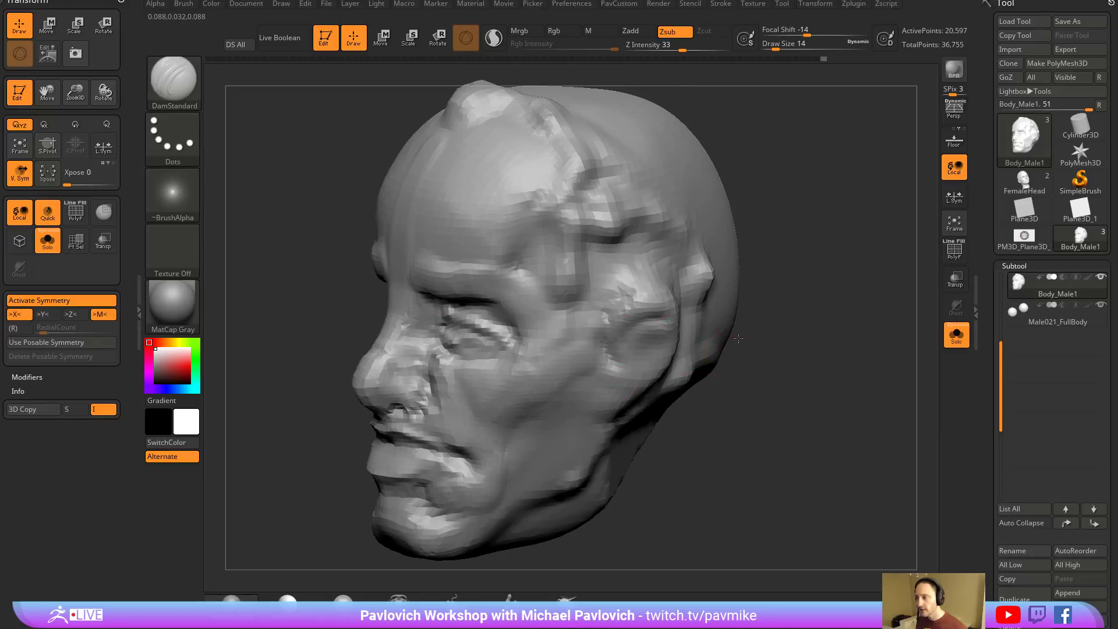
{"action": "left_click_drag", "start_coordinate": [738, 338], "coordinate": [639, 313]}
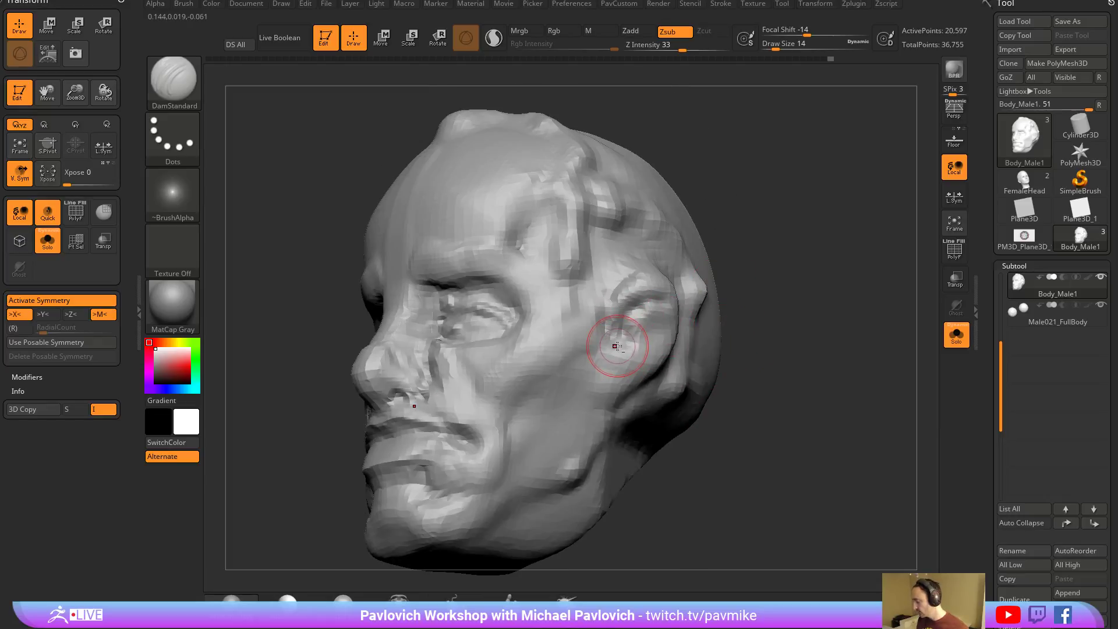
Build up the ear's inner forms and lobe with the Clay brush at draw size 9.
{"action": "key", "text": "b"}
{"action": "key", "text": "c"}
{"action": "key", "text": "l"}
{"action": "left_click_drag", "start_coordinate": [739, 340], "coordinate": [662, 344]}
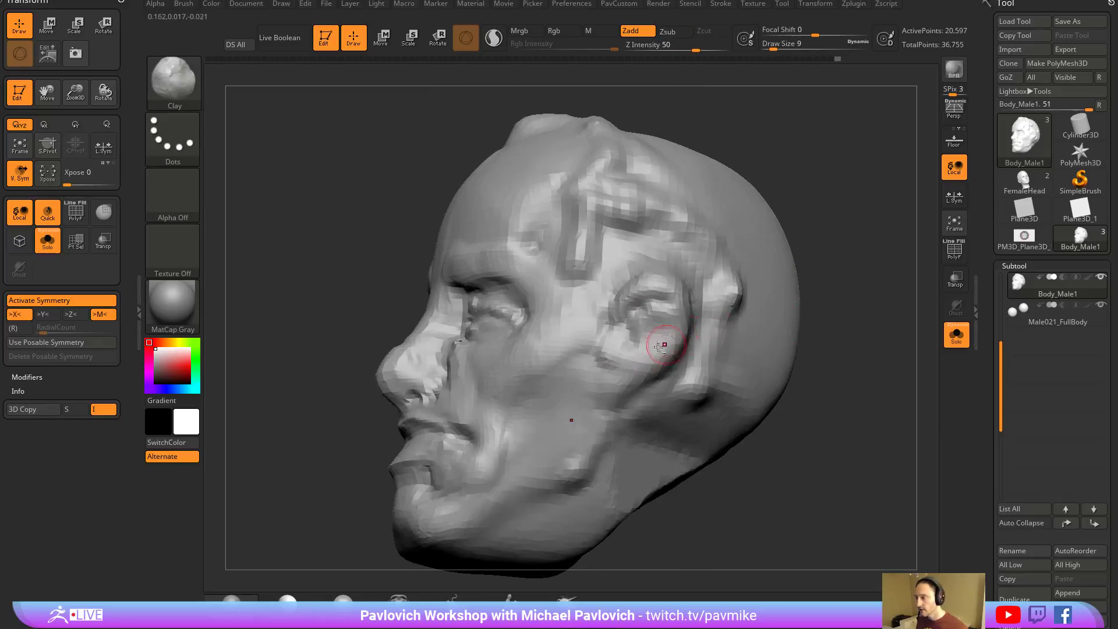
Refine the ear's inner folds with the Standard brush and adjust its shape with the Move brush at draw size 11.
{"action": "key", "text": "b"}
{"action": "key", "text": "s"}
{"action": "key", "text": "t"}
{"action": "mouse_move", "coordinate": [844, 256]}
{"action": "left_mouse_down"}
{"action": "mouse_move", "coordinate": [652, 323]}
{"action": "mouse_move", "coordinate": [653, 308]}
{"action": "left_mouse_up"}
{"action": "key", "text": "b"}
{"action": "key", "text": "m"}
{"action": "key", "text": "v"}
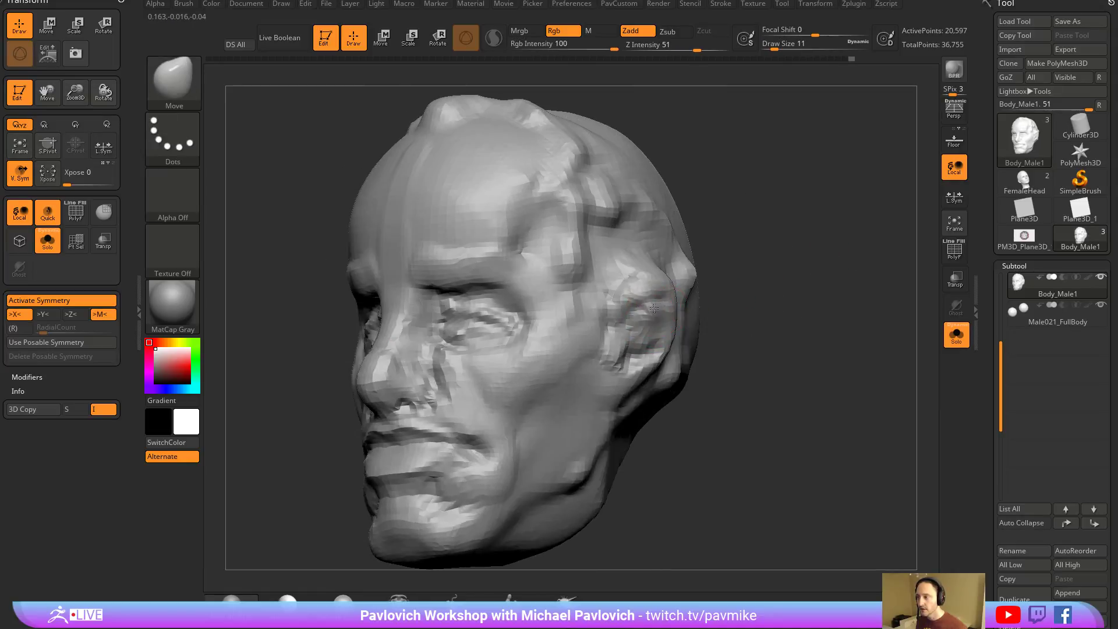
Sculpt and smooth the ear's inner cavity and rim with the Standard brush at draw size 7.
{"action": "key", "text": "b"}
{"action": "key", "text": "s"}
{"action": "key", "text": "t"}
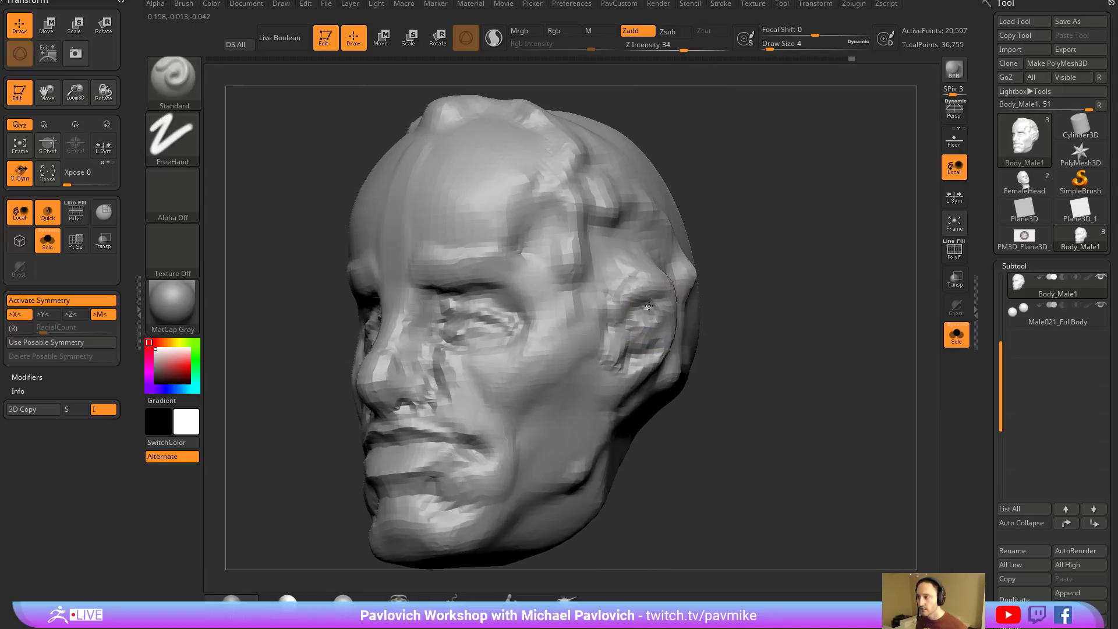
{"action": "key", "text": "]"}
{"action": "mouse_move", "coordinate": [735, 304]}
{"action": "left_mouse_down"}
{"action": "mouse_move", "coordinate": [642, 324]}
{"action": "mouse_move", "coordinate": [644, 345]}
{"action": "left_mouse_up"}
{"action": "mouse_move", "coordinate": [647, 334]}
{"action": "left_mouse_down", "text": "shift"}
{"action": "mouse_move", "coordinate": [644, 317]}
{"action": "mouse_move", "coordinate": [657, 343]}
{"action": "left_mouse_up", "text": "shift"}
{"action": "left_click_drag", "start_coordinate": [845, 279], "coordinate": [786, 285]}
{"action": "left_click_drag", "start_coordinate": [667, 301], "coordinate": [664, 334]}
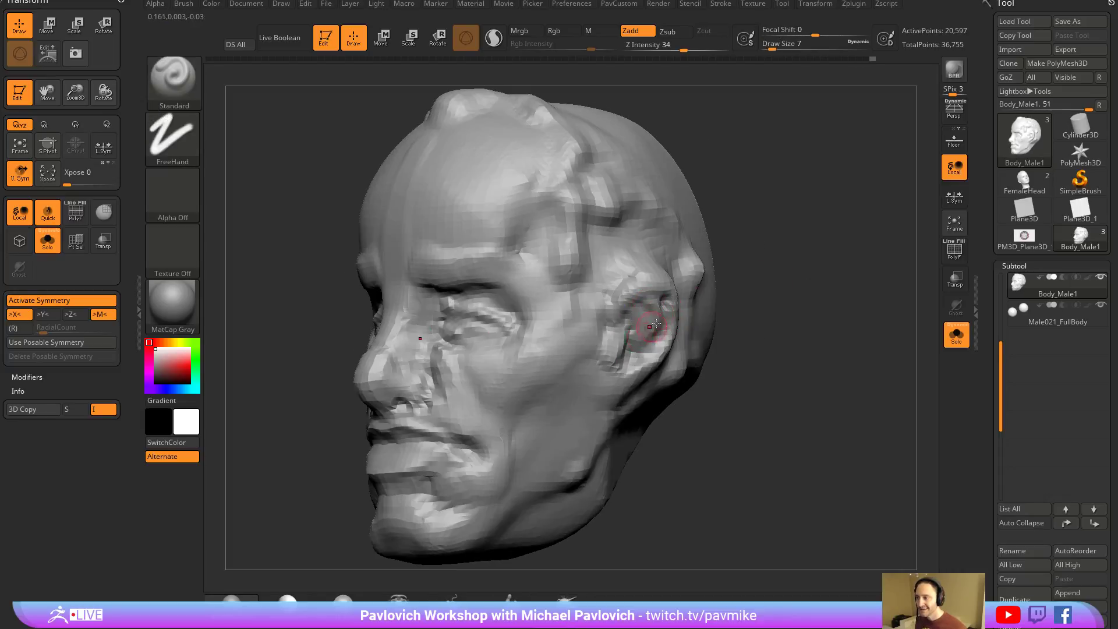
Smooth the upper ear fold and deepen the hollow inside the ear with the Standard brush.
{"action": "left_click_drag", "start_coordinate": [728, 279], "coordinate": [713, 279]}
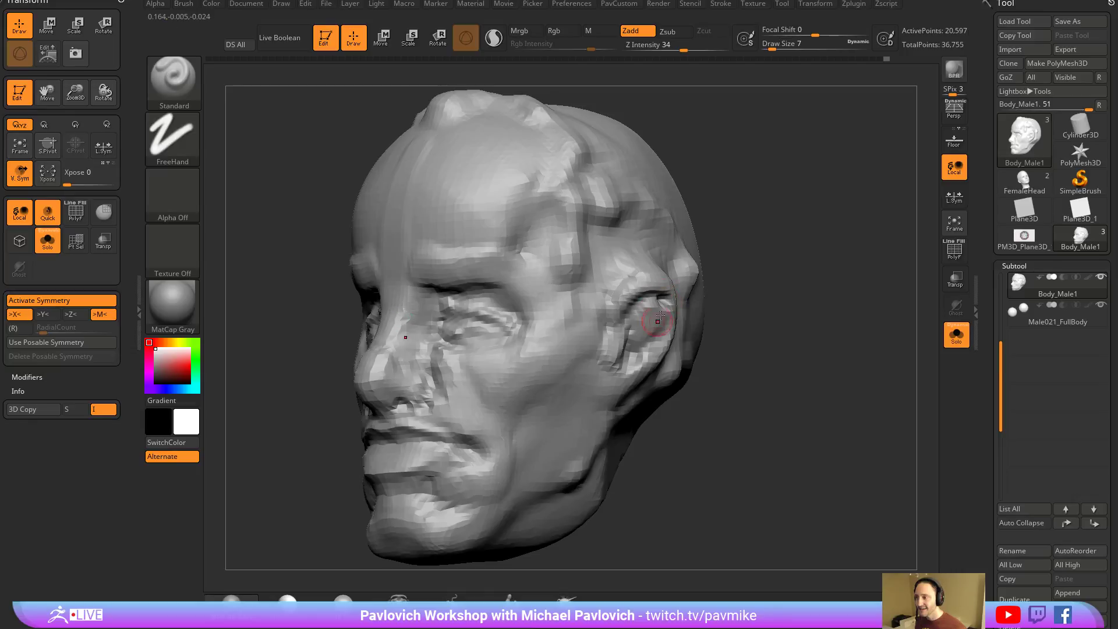
{"action": "left_click_drag", "start_coordinate": [660, 308], "coordinate": [645, 300], "text": "shift"}
{"action": "left_click_drag", "start_coordinate": [757, 291], "coordinate": [702, 291]}
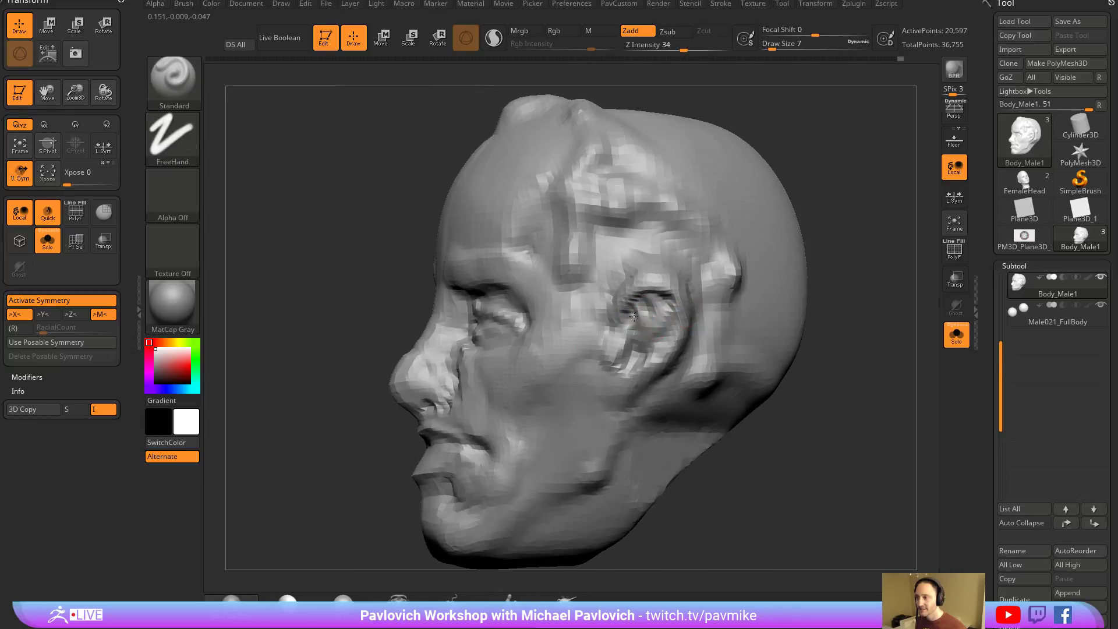
{"action": "mouse_move", "coordinate": [634, 318]}
{"action": "left_mouse_down"}
{"action": "mouse_move", "coordinate": [634, 357]}
{"action": "mouse_move", "coordinate": [641, 343]}
{"action": "left_mouse_up"}
Define the earlobe and the ear's outer rim where they meet the jaw with the Standard brush.
{"action": "left_click_drag", "start_coordinate": [827, 326], "coordinate": [879, 329]}
{"action": "left_click_drag", "start_coordinate": [603, 394], "coordinate": [610, 389]}
{"action": "left_click_drag", "start_coordinate": [838, 334], "coordinate": [722, 336]}
{"action": "left_click_drag", "start_coordinate": [687, 314], "coordinate": [637, 390]}
{"action": "left_click_drag", "start_coordinate": [392, 396], "coordinate": [616, 400]}
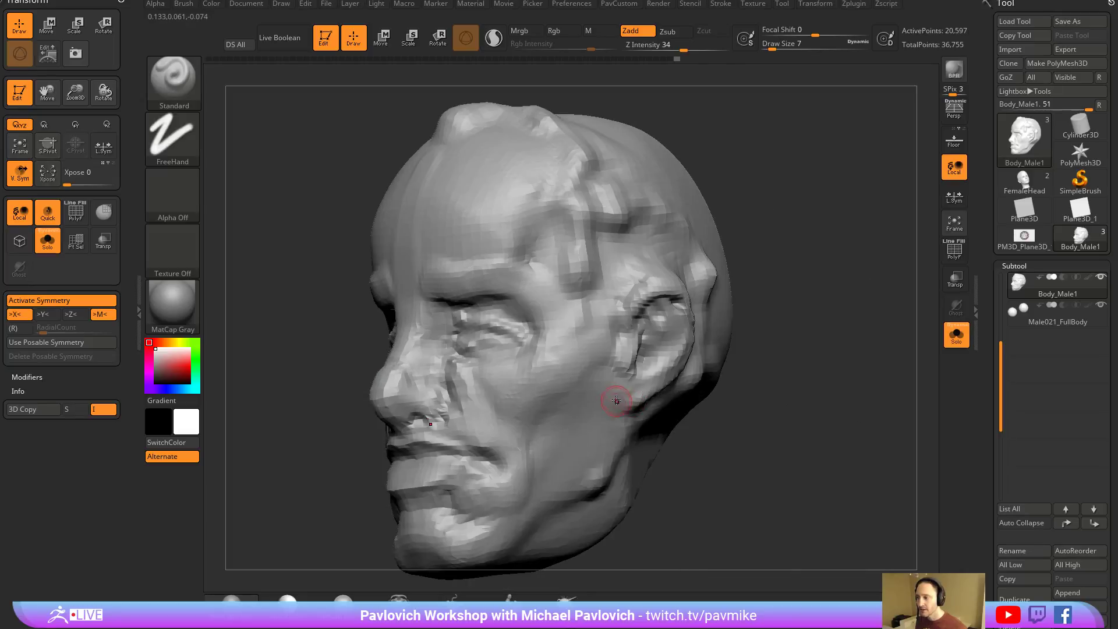
Build up the cheek and jaw planes below the ear with a larger Clay brush.
{"action": "mouse_move", "coordinate": [740, 376]}
{"action": "left_mouse_down"}
{"action": "mouse_move", "coordinate": [763, 369]}
{"action": "mouse_move", "coordinate": [727, 327]}
{"action": "left_mouse_up"}
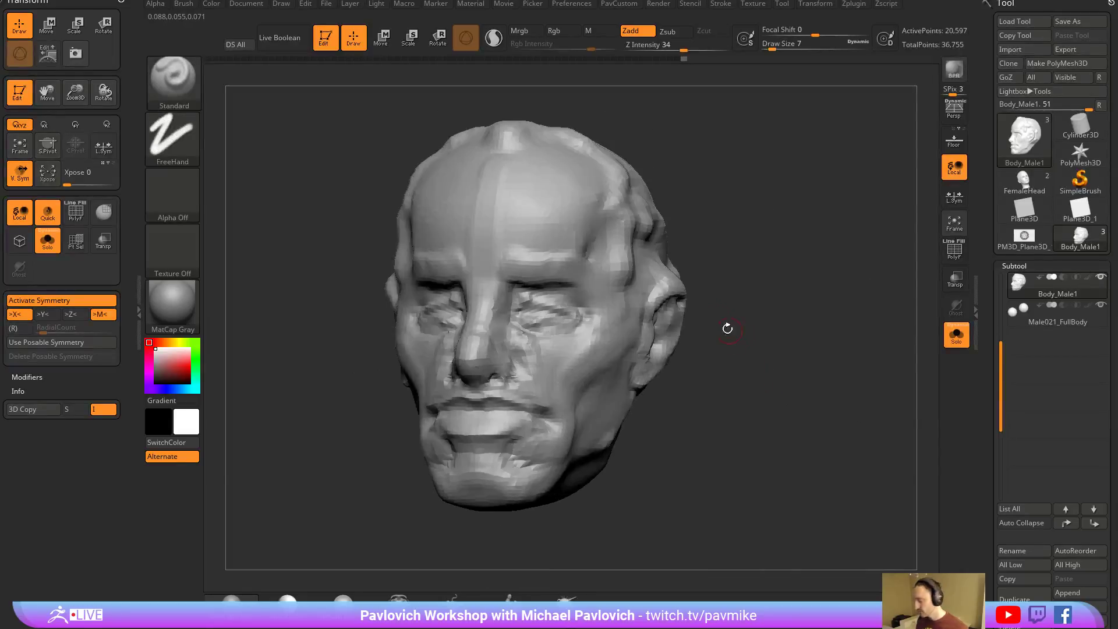
{"action": "key", "text": "b"}
{"action": "key", "text": "c"}
{"action": "key", "text": "l"}
{"action": "key", "text": "s"}
{"action": "mouse_move", "coordinate": [595, 424]}
{"action": "left_mouse_down"}
{"action": "mouse_move", "coordinate": [613, 424]}
{"action": "mouse_move", "coordinate": [593, 392]}
{"action": "left_mouse_up"}
{"action": "mouse_move", "coordinate": [720, 417]}
{"action": "left_mouse_down"}
{"action": "mouse_move", "coordinate": [638, 421]}
{"action": "mouse_move", "coordinate": [593, 378]}
{"action": "left_mouse_up"}
Fill out the jawline and lower cheek with the Clay brush at draw size 27.
{"action": "key", "text": "s"}
{"action": "left_click_drag", "start_coordinate": [621, 424], "coordinate": [604, 398]}
{"action": "mouse_move", "coordinate": [708, 420]}
{"action": "left_mouse_down", "text": "alt"}
{"action": "mouse_move", "coordinate": [734, 392]}
{"action": "mouse_move", "coordinate": [682, 396]}
{"action": "left_mouse_up", "text": "alt"}
{"action": "left_click_drag", "start_coordinate": [676, 379], "coordinate": [621, 431]}
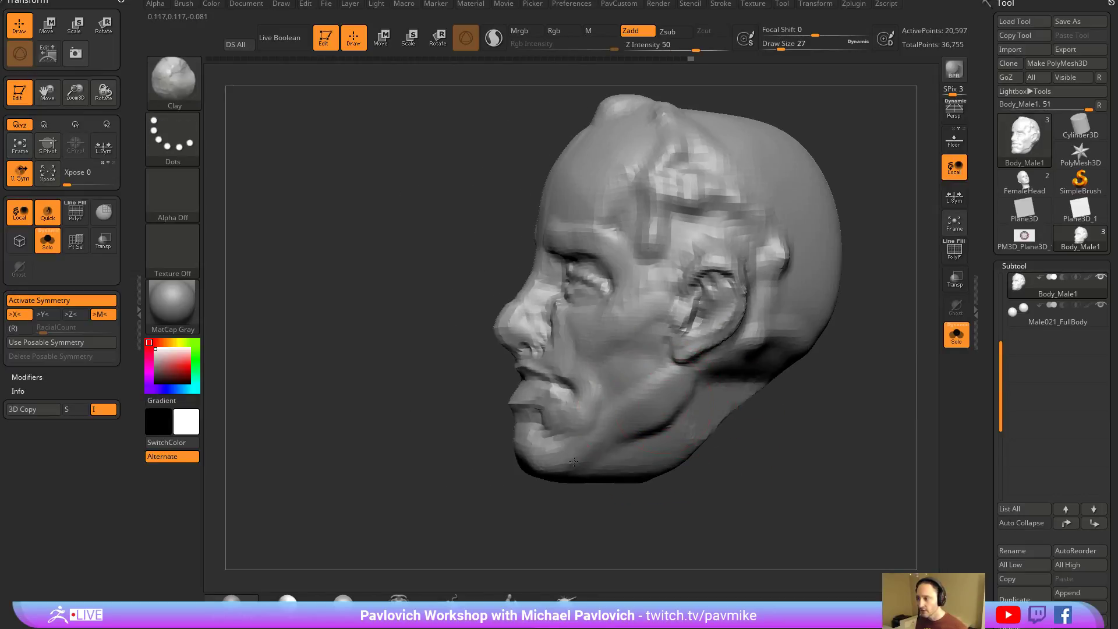
{"action": "mouse_move", "coordinate": [723, 431]}
{"action": "left_mouse_down"}
{"action": "mouse_move", "coordinate": [743, 430]}
{"action": "mouse_move", "coordinate": [752, 405]}
{"action": "mouse_move", "coordinate": [768, 400]}
{"action": "mouse_move", "coordinate": [641, 373]}
{"action": "left_mouse_up"}
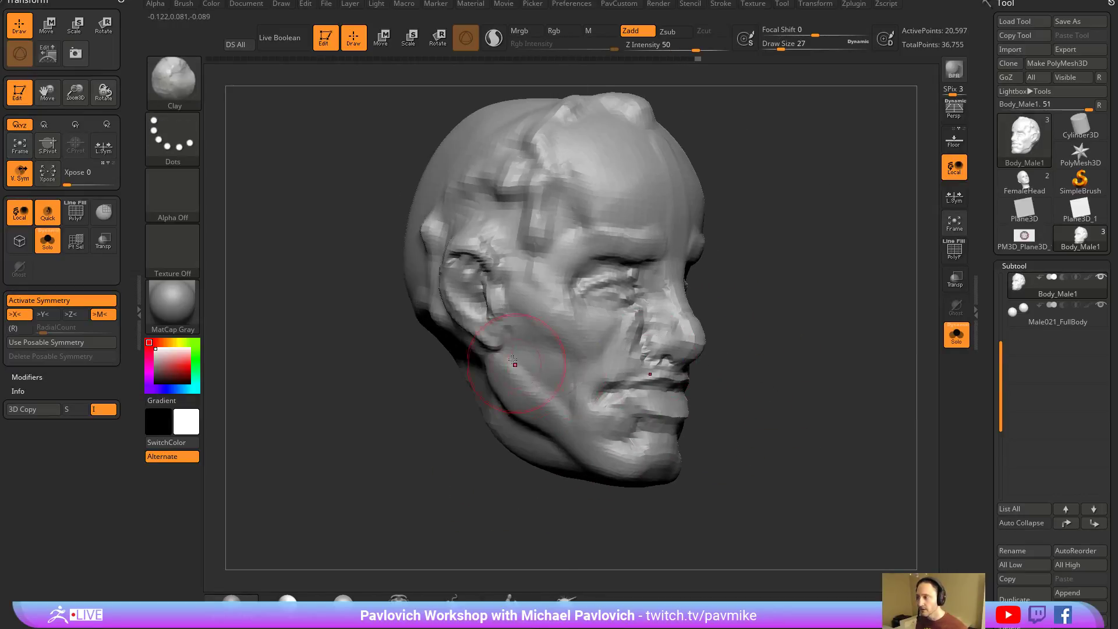
Remesh the head with DynaMesh.
{"action": "left_click_drag", "start_coordinate": [752, 326], "coordinate": [773, 342]}
{"action": "key", "text": "5"}
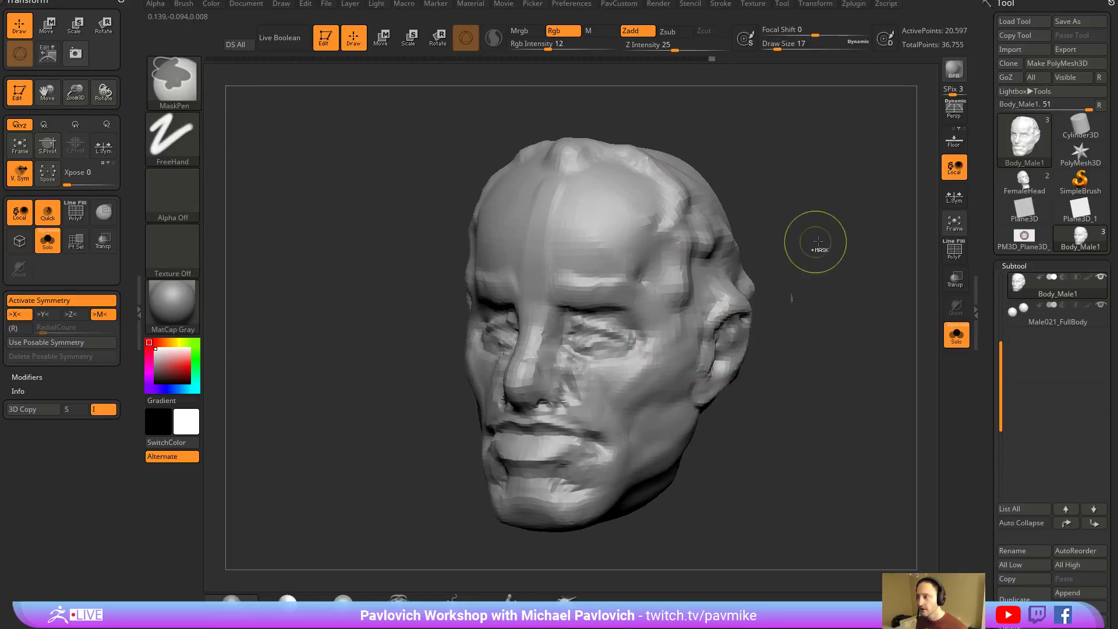
{"action": "left_click_drag", "start_coordinate": [812, 242], "coordinate": [834, 320], "text": "ctrl"}
Reshape the inner eye corners, eye sockets and nose bridge with the Move brush, checking from below and in profile.
{"action": "key", "text": "b"}
{"action": "key", "text": "m"}
{"action": "key", "text": "v"}
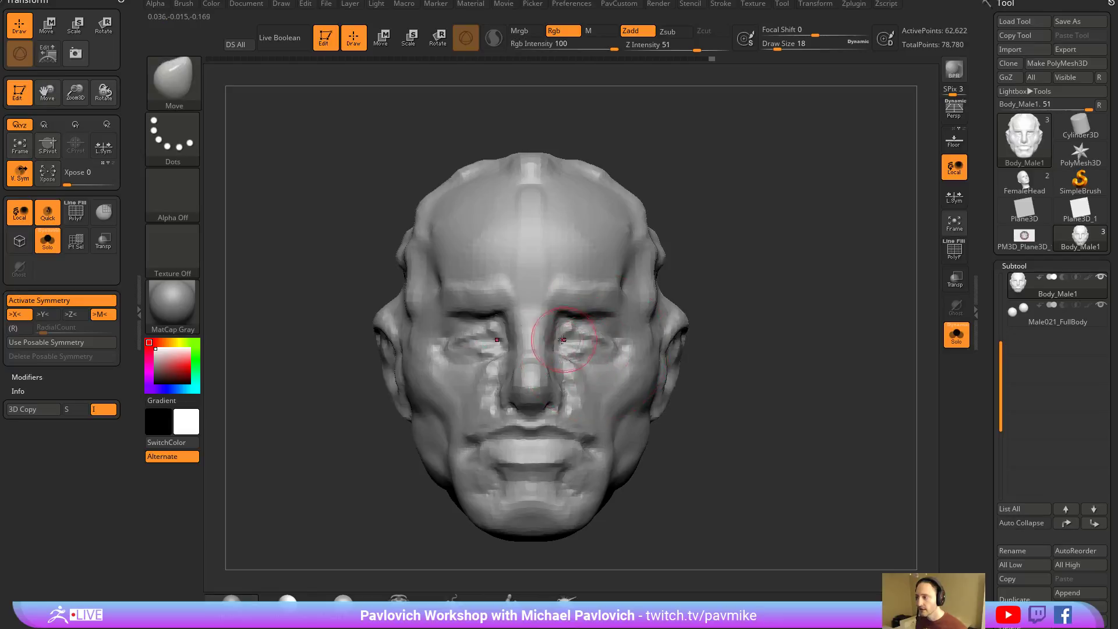
{"action": "right_click_drag", "start_coordinate": [623, 329], "coordinate": [568, 345]}
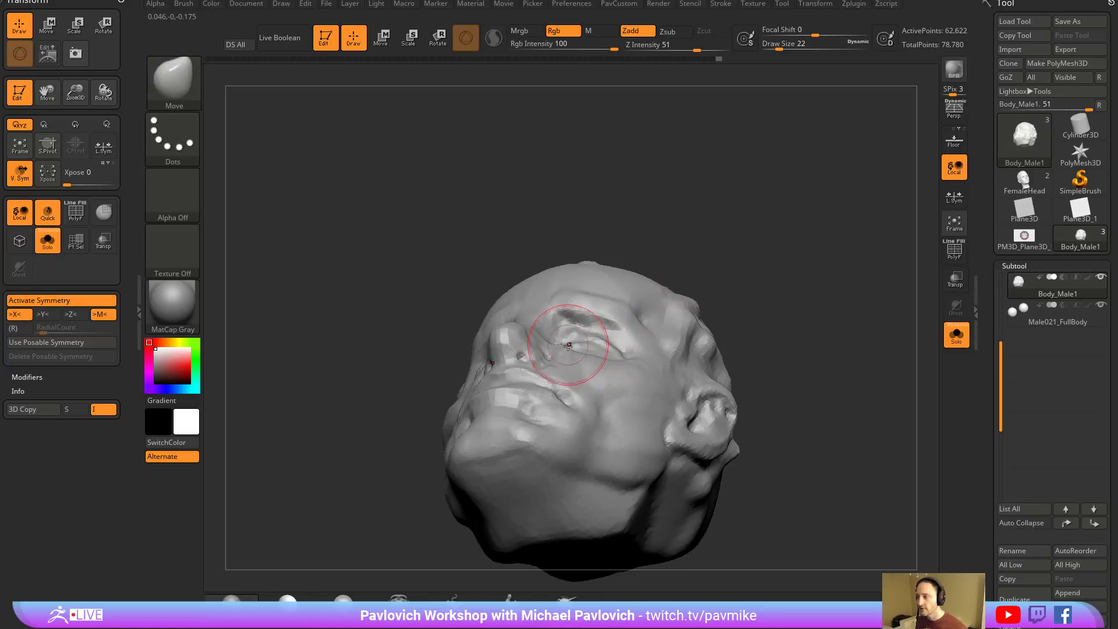
{"action": "right_click_drag", "start_coordinate": [677, 304], "coordinate": [594, 358]}
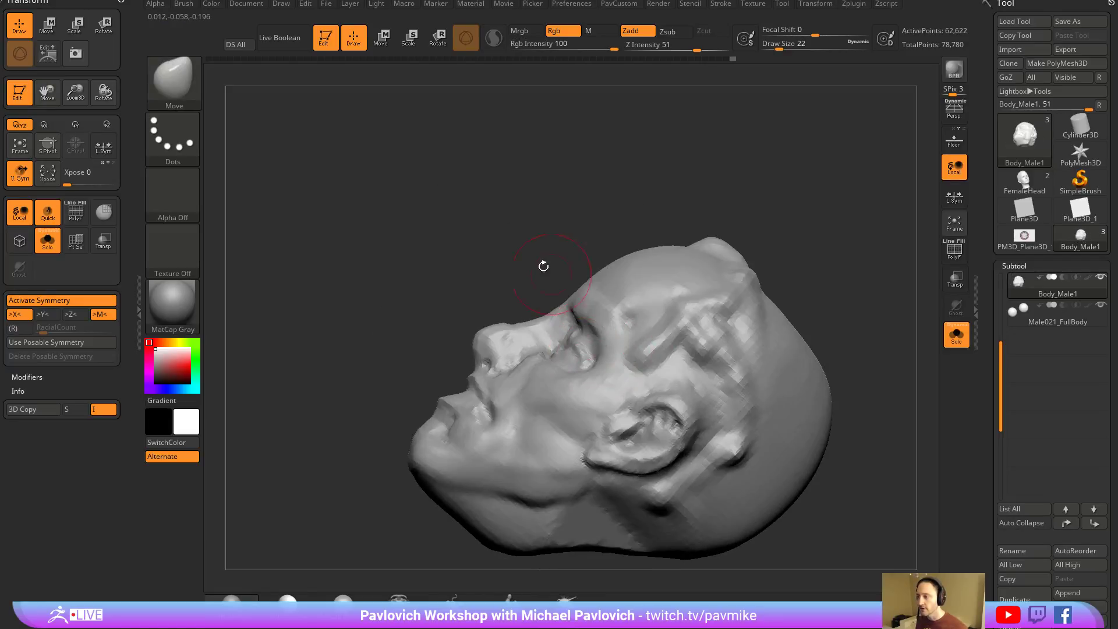
{"action": "mouse_move", "coordinate": [544, 266]}
{"action": "right_mouse_down"}
{"action": "mouse_move", "coordinate": [787, 326]}
{"action": "mouse_move", "coordinate": [559, 343]}
{"action": "right_mouse_up"}
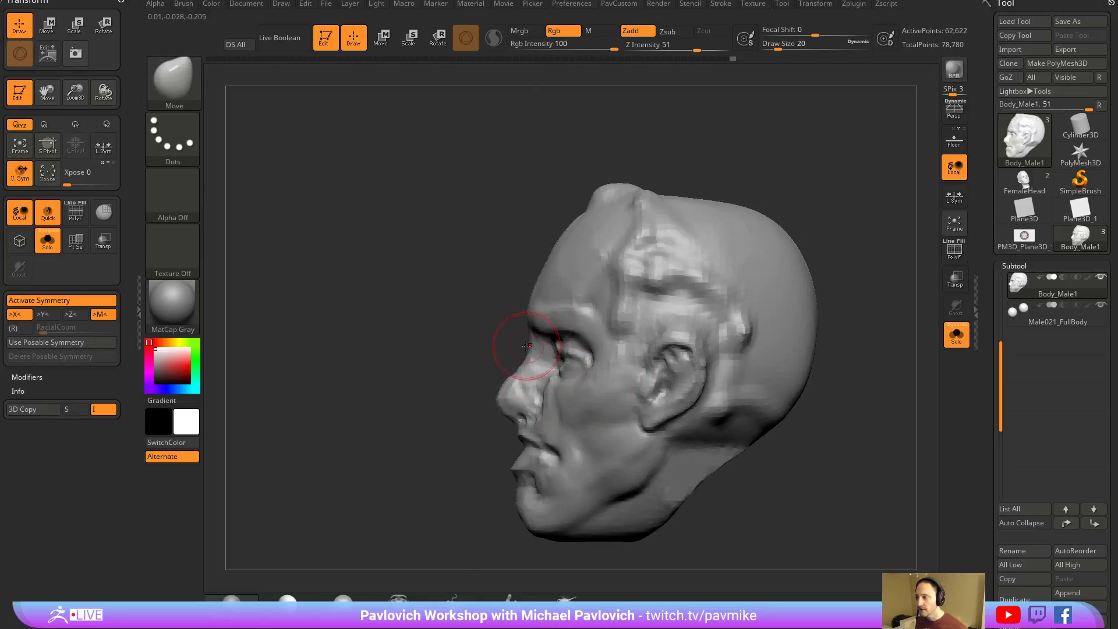
{"action": "right_click_drag", "start_coordinate": [585, 366], "coordinate": [509, 430]}
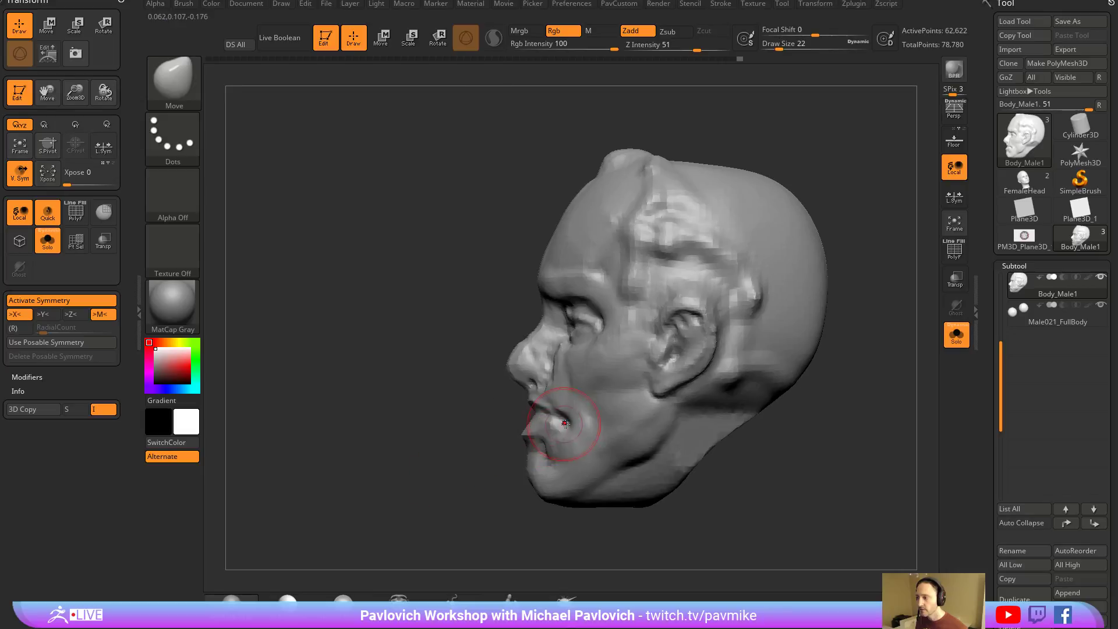
Pull the lower lip and chin forward in profile with the Move brush and refine the mouth and nose base with the Standard and Clay brushes.
{"action": "mouse_move", "coordinate": [519, 437]}
{"action": "left_mouse_down"}
{"action": "mouse_move", "coordinate": [549, 449]}
{"action": "mouse_move", "coordinate": [519, 420]}
{"action": "mouse_move", "coordinate": [557, 434]}
{"action": "left_mouse_up"}
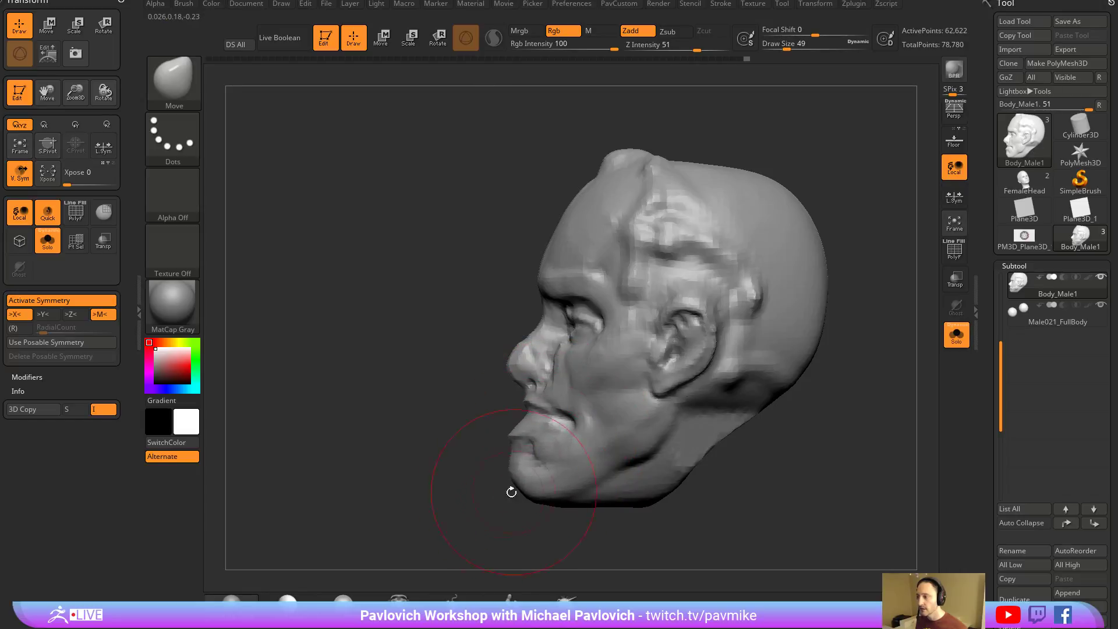
{"action": "mouse_move", "coordinate": [512, 490]}
{"action": "left_mouse_down"}
{"action": "mouse_move", "coordinate": [571, 525]}
{"action": "mouse_move", "coordinate": [543, 528]}
{"action": "mouse_move", "coordinate": [631, 320]}
{"action": "mouse_move", "coordinate": [564, 337]}
{"action": "mouse_move", "coordinate": [504, 324]}
{"action": "mouse_move", "coordinate": [536, 338]}
{"action": "mouse_move", "coordinate": [529, 350]}
{"action": "mouse_move", "coordinate": [601, 322]}
{"action": "left_mouse_up"}
{"action": "key", "text": "b"}
{"action": "key", "text": "s"}
{"action": "key", "text": "t"}
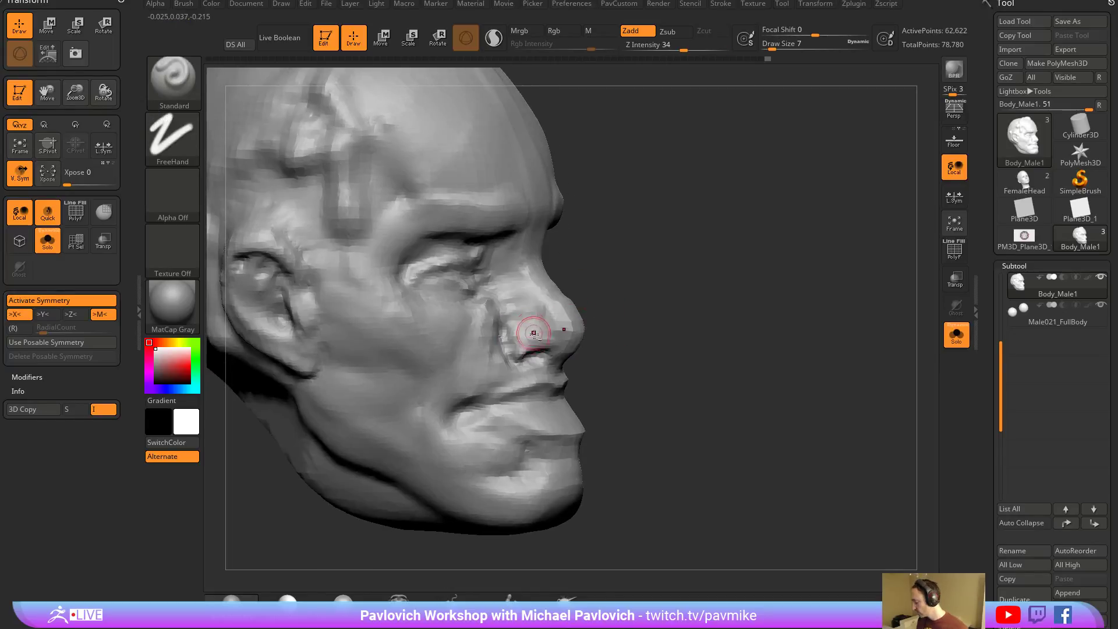
{"action": "key", "text": "b"}
{"action": "key", "text": "c"}
{"action": "key", "text": "l"}
{"action": "right_click_drag", "start_coordinate": [535, 334], "coordinate": [763, 322]}
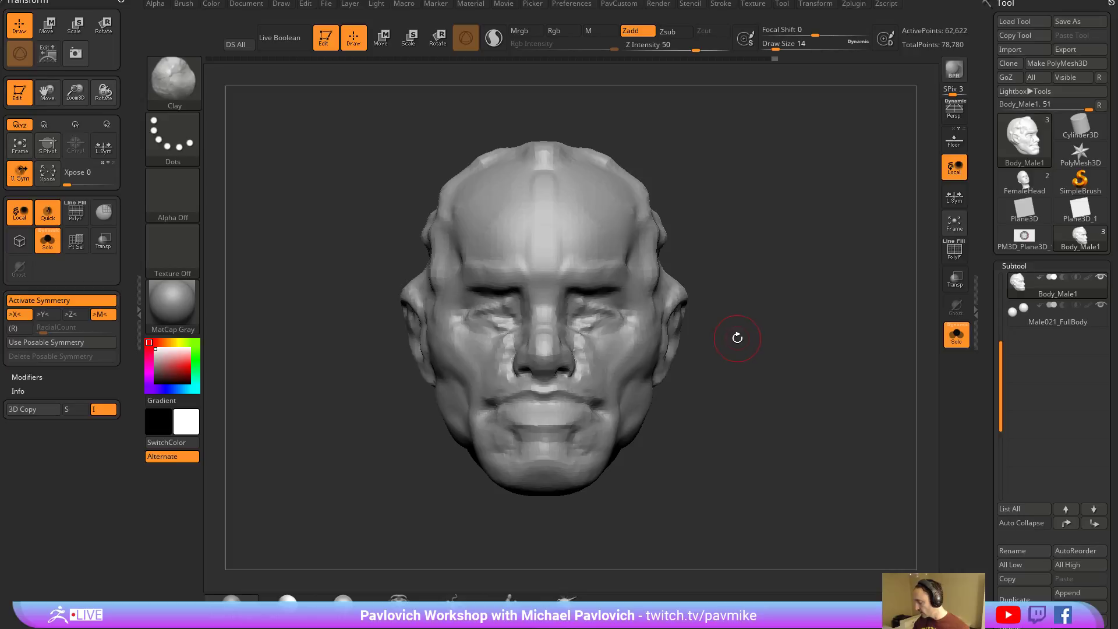
Tighten the nose with the Pinch brush at draw size 62 and add volume back to it with the Inflate brush.
{"action": "key", "text": "b"}
{"action": "key", "text": "p"}
{"action": "key", "text": "i"}
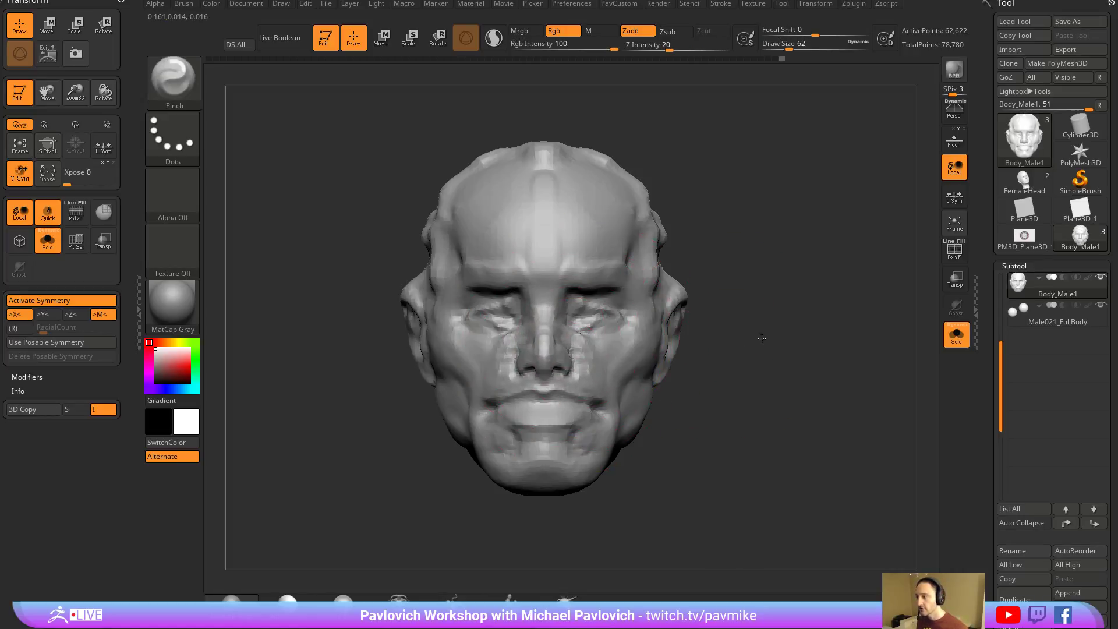
{"action": "right_click_drag", "start_coordinate": [761, 339], "coordinate": [556, 337], "text": "ctrl"}
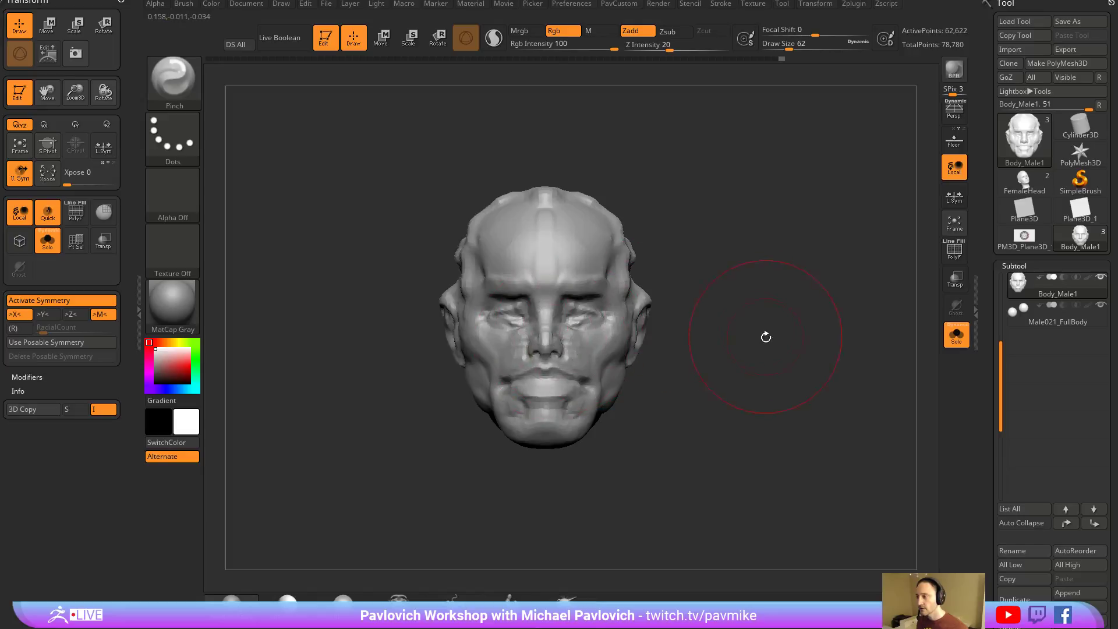
{"action": "mouse_move", "coordinate": [766, 337]}
{"action": "left_mouse_down"}
{"action": "mouse_move", "coordinate": [495, 303]}
{"action": "mouse_move", "coordinate": [712, 338]}
{"action": "mouse_move", "coordinate": [774, 317]}
{"action": "mouse_move", "coordinate": [707, 312]}
{"action": "left_mouse_up"}
{"action": "key", "text": "b"}
{"action": "key", "text": "i"}
{"action": "key", "text": "n"}
Reshape the sides of the face, the brow and the nose profile with the Move brush from the front and side views.
{"action": "key", "text": "b"}
{"action": "key", "text": "m"}
{"action": "key", "text": "v"}
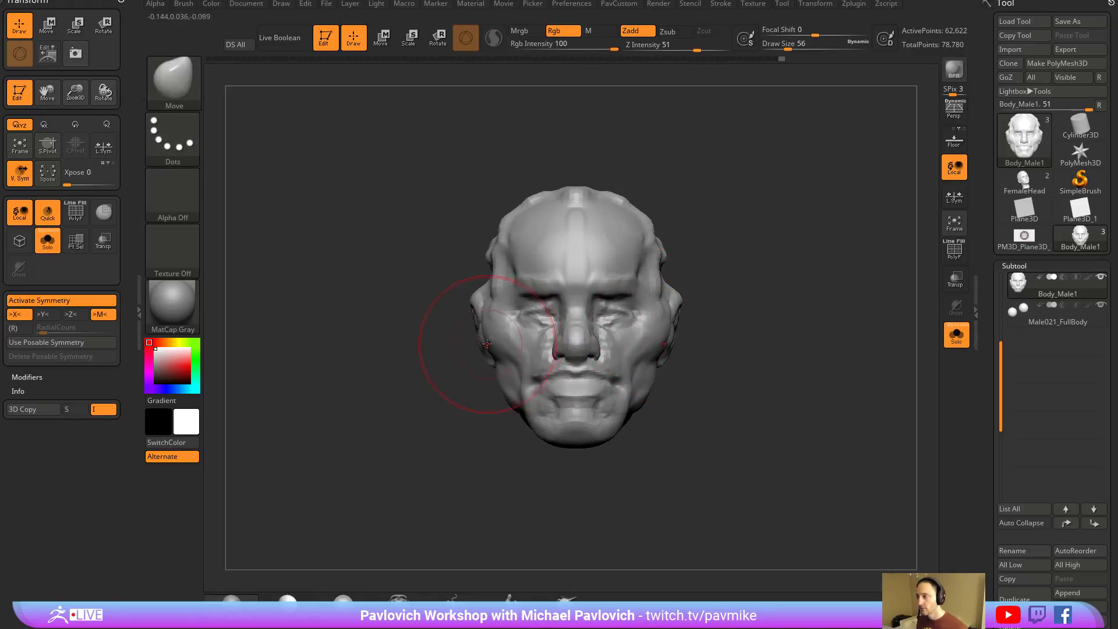
{"action": "mouse_move", "coordinate": [487, 345]}
{"action": "left_mouse_down"}
{"action": "mouse_move", "coordinate": [482, 331]}
{"action": "mouse_move", "coordinate": [528, 355]}
{"action": "left_mouse_up"}
{"action": "key", "text": "s"}
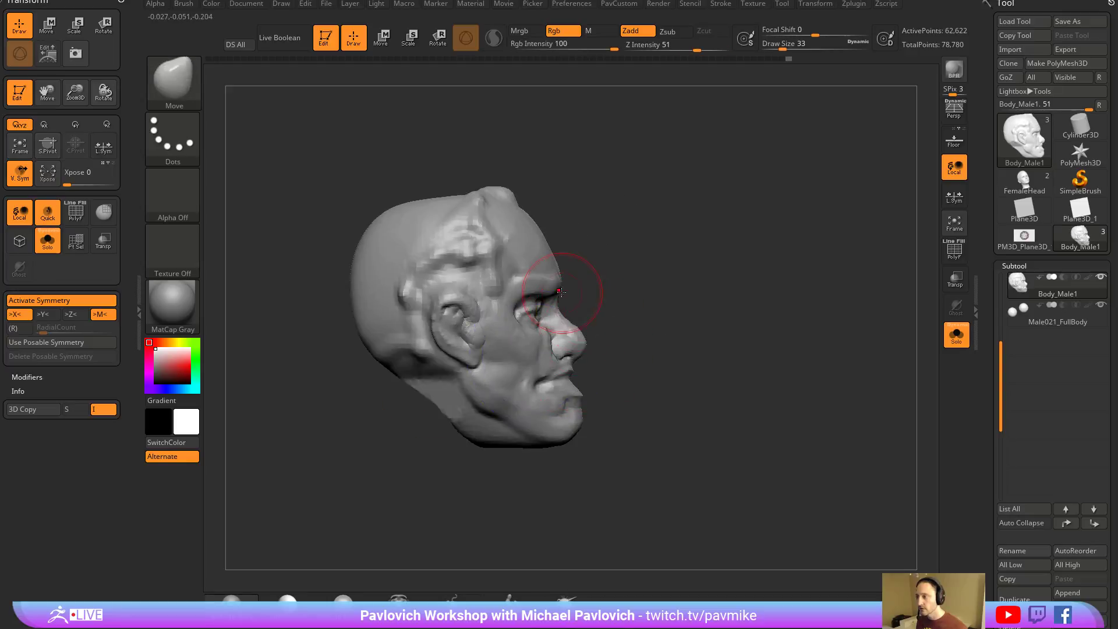
{"action": "left_click_drag", "start_coordinate": [560, 291], "coordinate": [575, 330]}
{"action": "key", "text": "s"}
{"action": "left_click", "coordinate": [569, 319]}
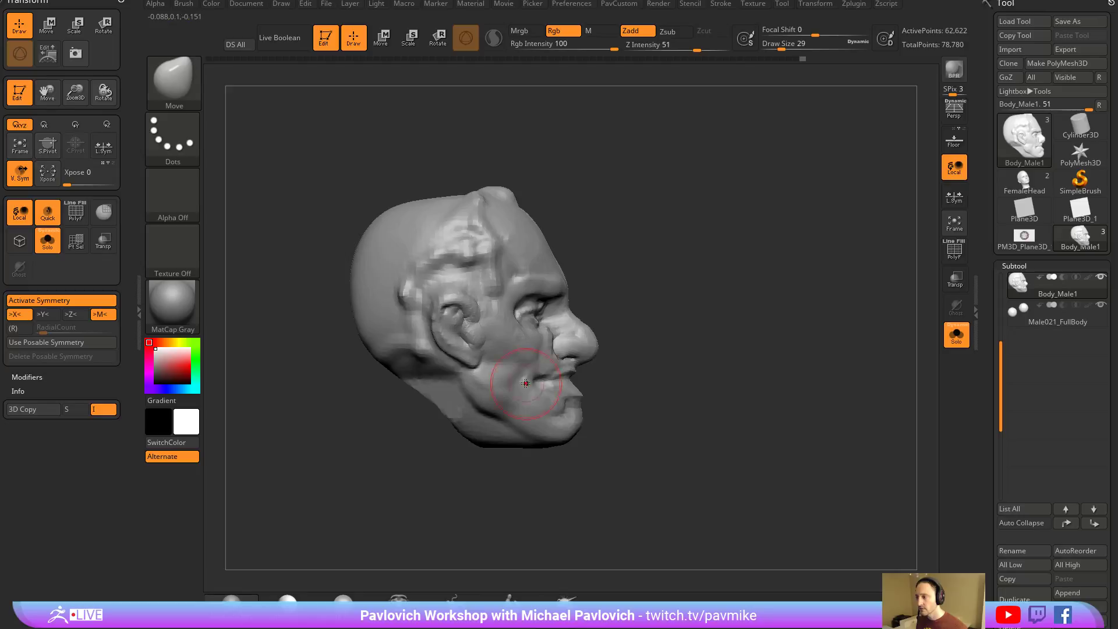
Try to pinch the lips together in front view with the Pinch brush at draw size 46, and undo the stroke.
{"action": "mouse_move", "coordinate": [632, 382]}
{"action": "left_mouse_down", "text": "shift"}
{"action": "mouse_move", "coordinate": [565, 394]}
{"action": "mouse_move", "coordinate": [568, 377]}
{"action": "mouse_move", "coordinate": [577, 387]}
{"action": "mouse_move", "coordinate": [561, 387]}
{"action": "left_mouse_up", "text": "shift"}
{"action": "key", "text": "b"}
{"action": "key", "text": "p"}
{"action": "key", "text": "i"}
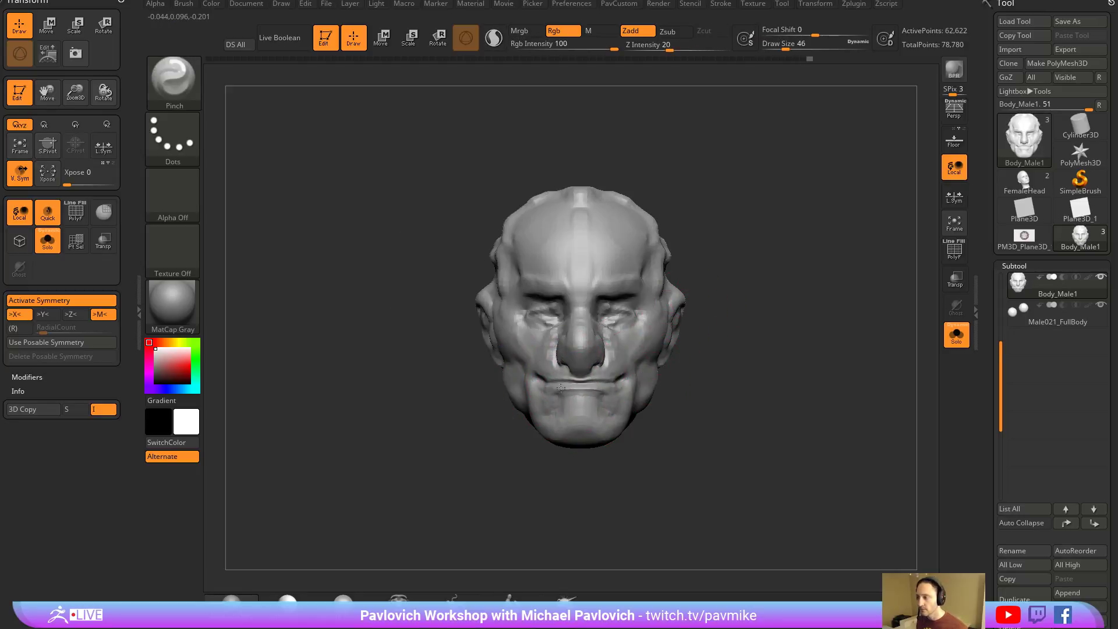
{"action": "key", "text": "ctrl+z"}
Refine the sides of the nose with the Pinch brush and remesh the head with DynaMesh.
{"action": "left_click_drag", "start_coordinate": [603, 330], "coordinate": [604, 354]}
{"action": "mouse_move", "coordinate": [639, 304]}
{"action": "left_mouse_down"}
{"action": "mouse_move", "coordinate": [618, 318]}
{"action": "mouse_move", "coordinate": [602, 355]}
{"action": "left_mouse_up"}
{"action": "mouse_move", "coordinate": [697, 329]}
{"action": "left_mouse_down"}
{"action": "mouse_move", "coordinate": [778, 367]}
{"action": "mouse_move", "coordinate": [767, 344]}
{"action": "mouse_move", "coordinate": [736, 364]}
{"action": "mouse_move", "coordinate": [761, 400]}
{"action": "left_mouse_up"}
Carve the crease around the nostril wing and beside the nose with the DamStandard brush at draw size 13.
{"action": "key", "text": "b"}
{"action": "key", "text": "s"}
{"action": "key", "text": "t"}
{"action": "key", "text": "b"}
{"action": "key", "text": "d"}
{"action": "key", "text": "s"}
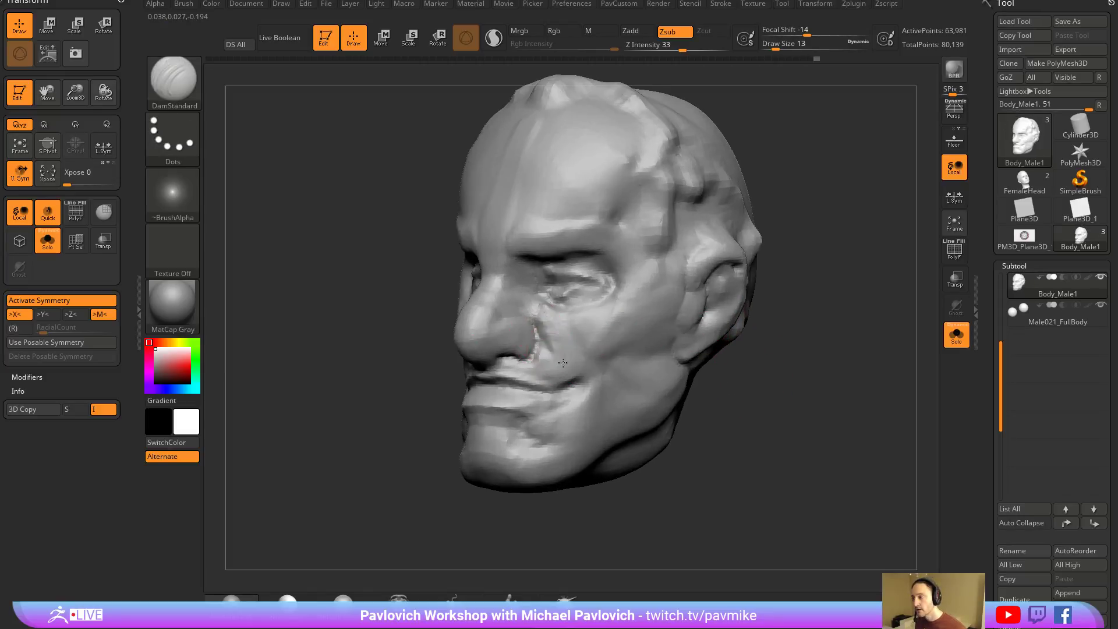
{"action": "left_click_drag", "start_coordinate": [673, 396], "coordinate": [667, 348]}
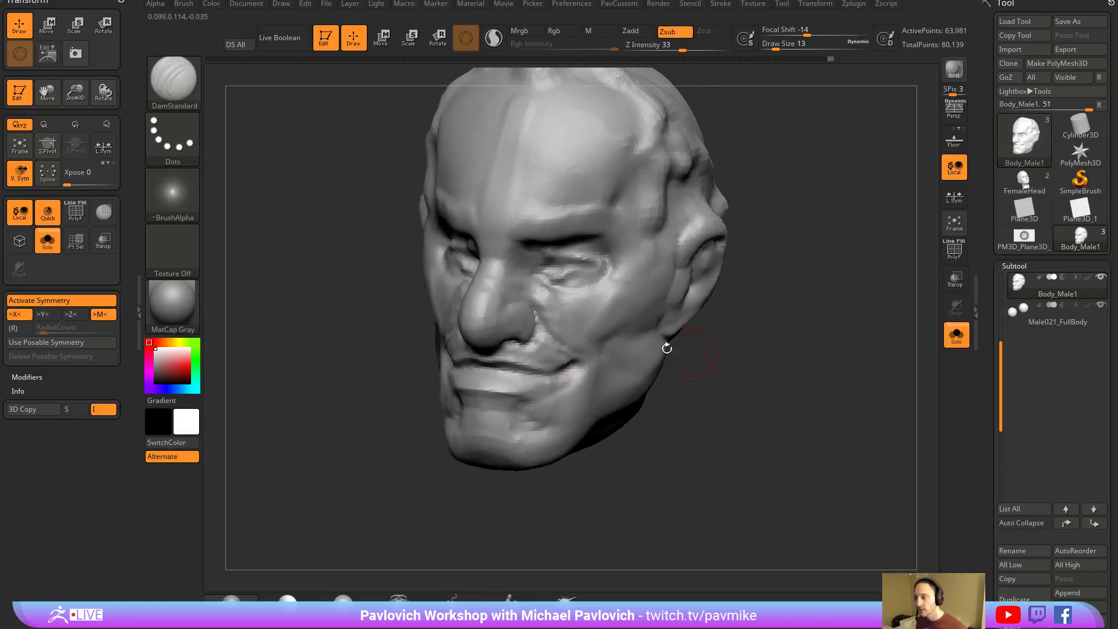
{"action": "mouse_move", "coordinate": [557, 351]}
{"action": "left_mouse_down"}
{"action": "mouse_move", "coordinate": [561, 296]}
{"action": "mouse_move", "coordinate": [589, 339]}
{"action": "left_mouse_up"}
Build up the fold of the cheek beside the nose with the Clay brush.
{"action": "key", "text": "b"}
{"action": "key", "text": "c"}
{"action": "key", "text": "l"}
{"action": "mouse_move", "coordinate": [583, 299]}
{"action": "left_mouse_down"}
{"action": "mouse_move", "coordinate": [767, 329]}
{"action": "mouse_move", "coordinate": [694, 330]}
{"action": "mouse_move", "coordinate": [774, 324]}
{"action": "mouse_move", "coordinate": [736, 312]}
{"action": "mouse_move", "coordinate": [699, 318]}
{"action": "left_mouse_up"}
Sharpen the mouth corners, the line between the lips and the lower lip edge with the DamStandard brush at draw size 9.
{"action": "key", "text": "b"}
{"action": "key", "text": "d"}
{"action": "key", "text": "s"}
{"action": "key", "text": "bracketleft"}
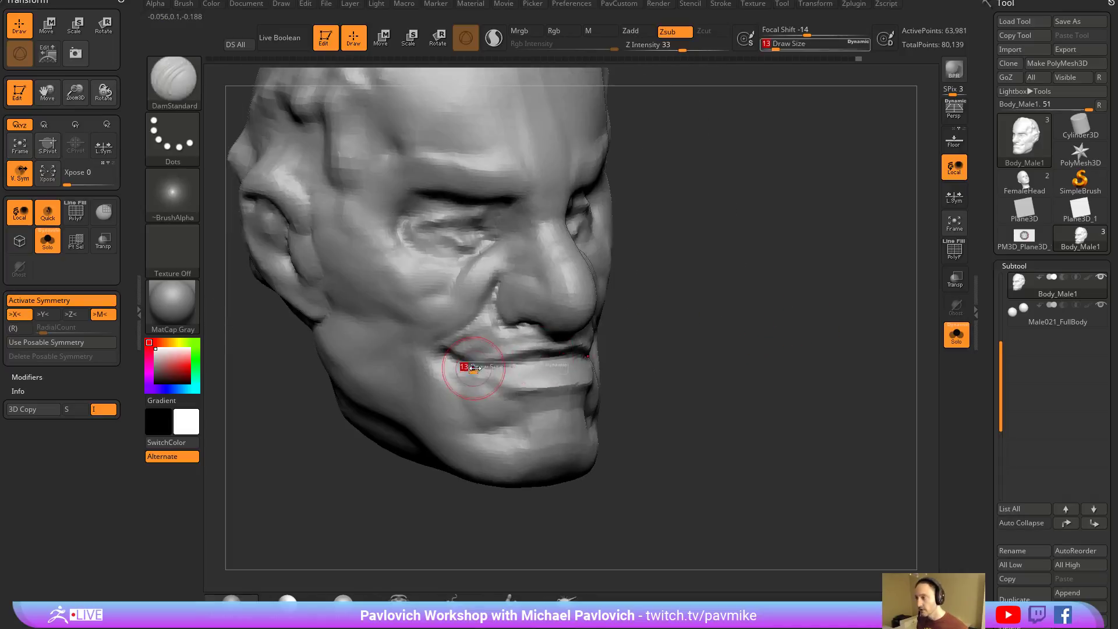
{"action": "mouse_move", "coordinate": [520, 348]}
{"action": "left_mouse_down"}
{"action": "mouse_move", "coordinate": [489, 373]}
{"action": "mouse_move", "coordinate": [458, 360]}
{"action": "left_mouse_up"}
{"action": "mouse_move", "coordinate": [641, 337]}
{"action": "left_mouse_down"}
{"action": "mouse_move", "coordinate": [491, 373]}
{"action": "mouse_move", "coordinate": [516, 387]}
{"action": "left_mouse_up"}
{"action": "right_click_drag", "start_coordinate": [516, 385], "coordinate": [569, 369]}
{"action": "mouse_move", "coordinate": [495, 383]}
{"action": "left_mouse_down"}
{"action": "mouse_move", "coordinate": [512, 374]}
{"action": "mouse_move", "coordinate": [511, 392]}
{"action": "mouse_move", "coordinate": [572, 390]}
{"action": "left_mouse_up"}
{"action": "mouse_move", "coordinate": [572, 392]}
{"action": "right_mouse_down"}
{"action": "mouse_move", "coordinate": [709, 369]}
{"action": "mouse_move", "coordinate": [861, 321]}
{"action": "mouse_move", "coordinate": [809, 358]}
{"action": "right_mouse_up"}
{"action": "right_click_drag", "start_coordinate": [809, 358], "coordinate": [822, 332], "text": "ctrl"}
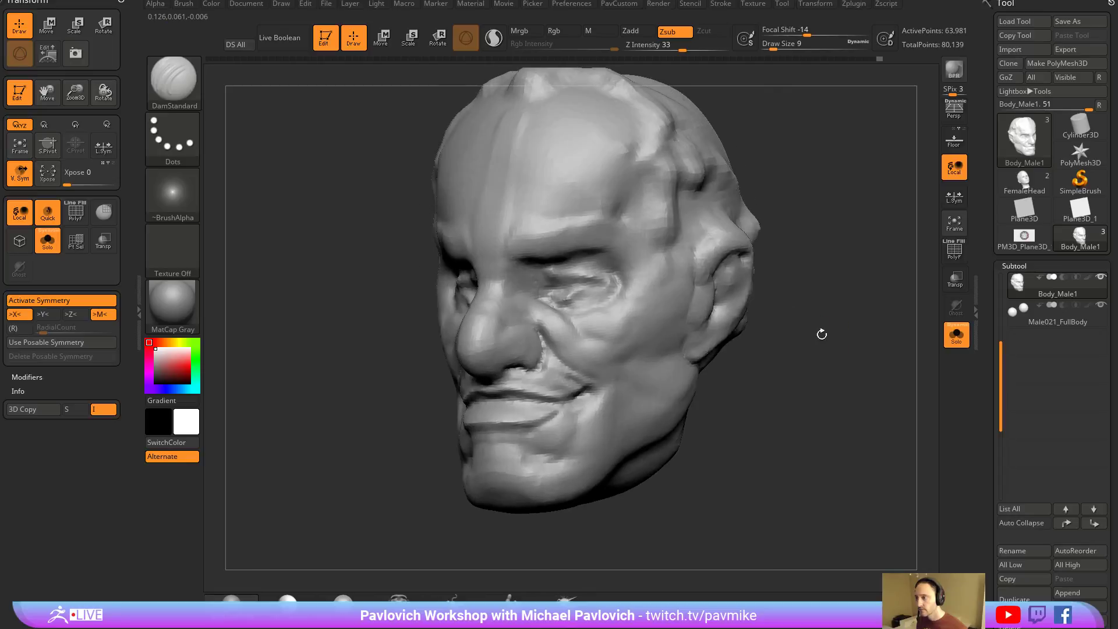
{"action": "right_click_drag", "start_coordinate": [778, 373], "coordinate": [790, 331], "text": "ctrl"}
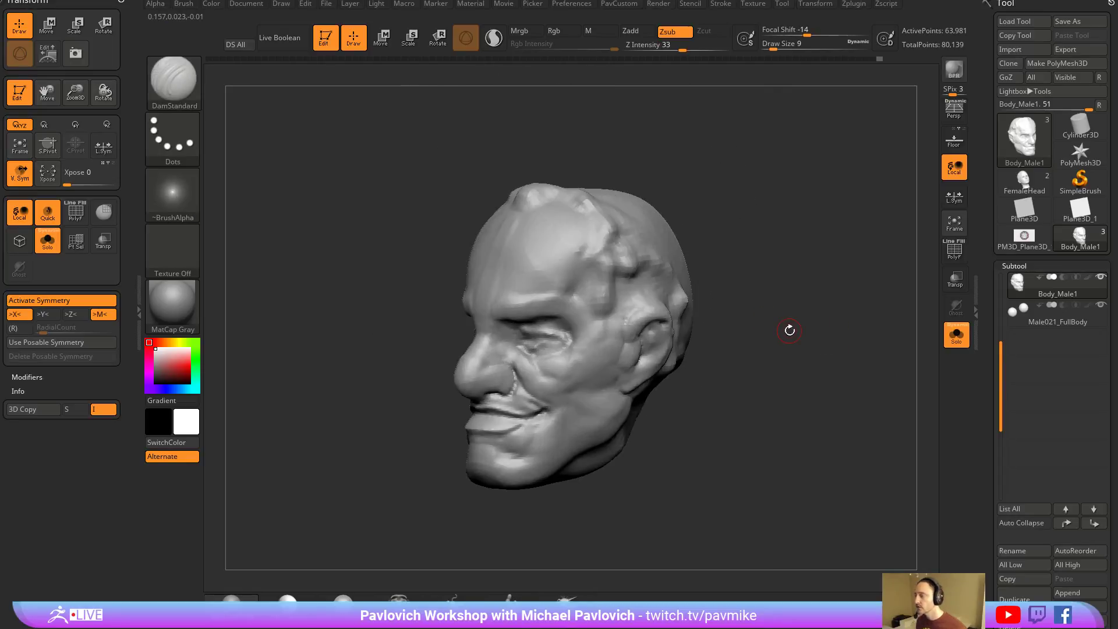
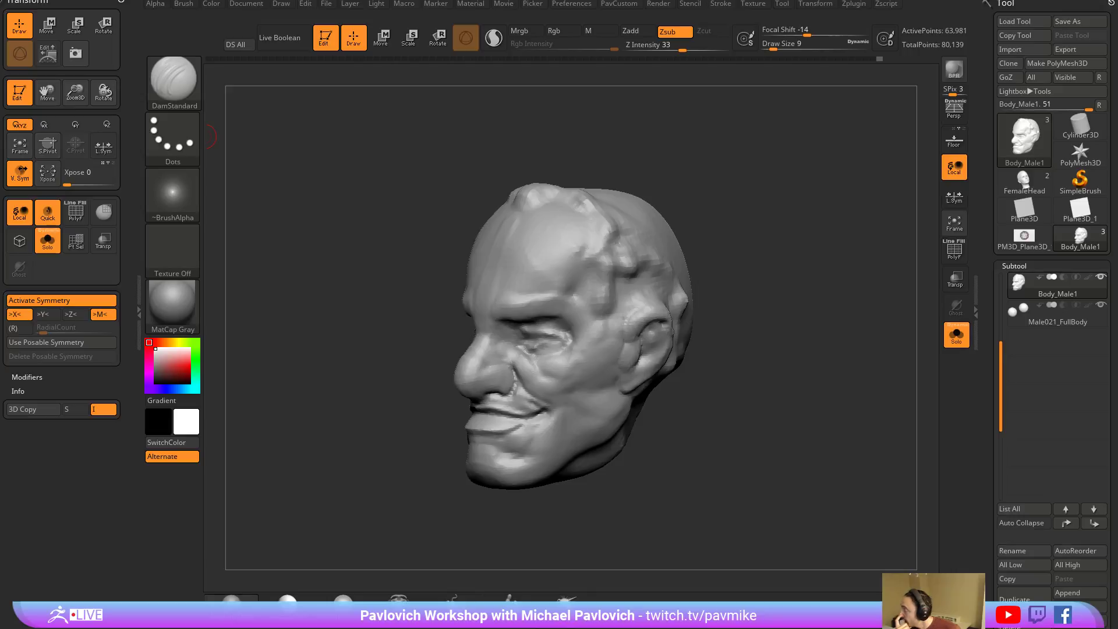
{"action": "mouse_move", "coordinate": [715, 216]}
{"action": "left_mouse_down"}
{"action": "mouse_move", "coordinate": [726, 159]}
{"action": "mouse_move", "coordinate": [760, 153]}
{"action": "mouse_move", "coordinate": [719, 161]}
{"action": "mouse_move", "coordinate": [738, 158]}
{"action": "left_mouse_up"}
{"action": "left_click", "coordinate": [755, 5]}
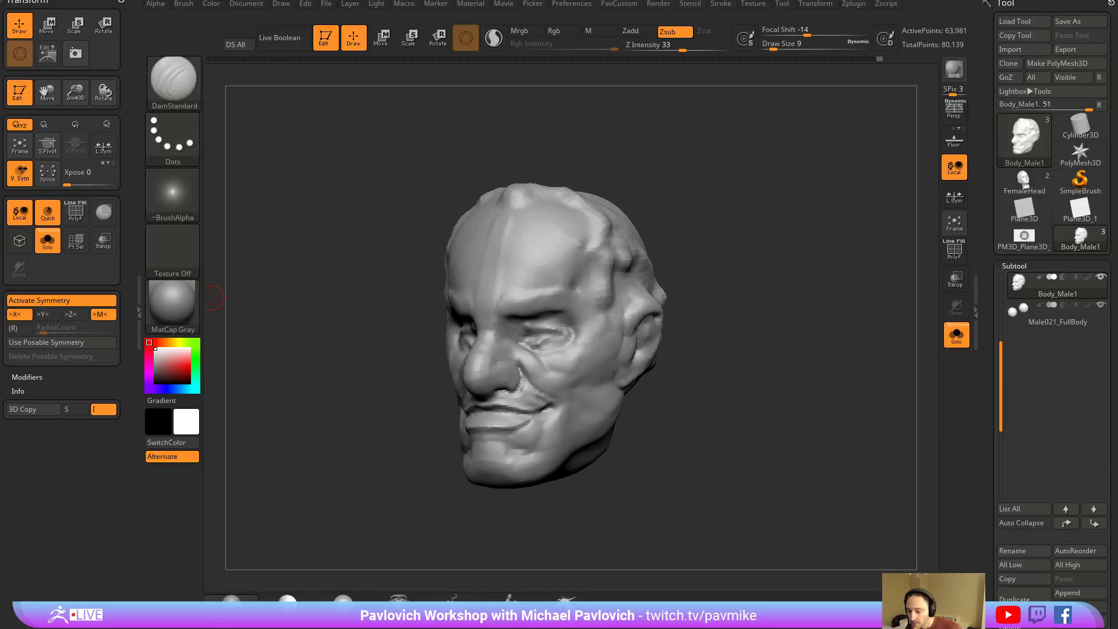
Switch to the browser and open the blog on the artist's ArtStation profile.
{"action": "key", "text": "alt+Tab"}
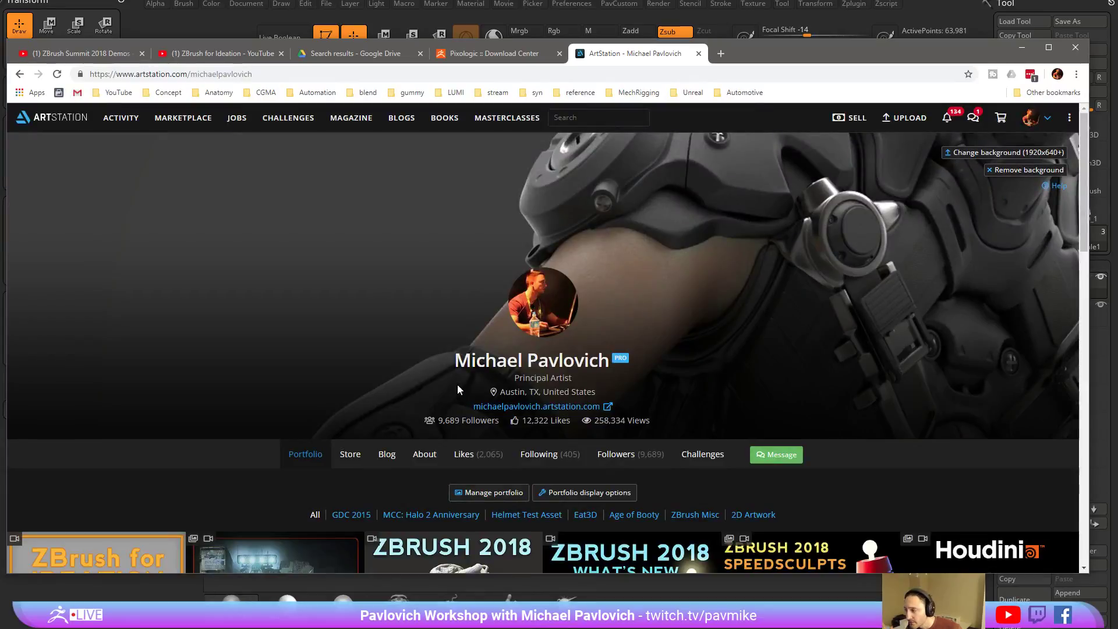
{"action": "left_click", "coordinate": [388, 455]}
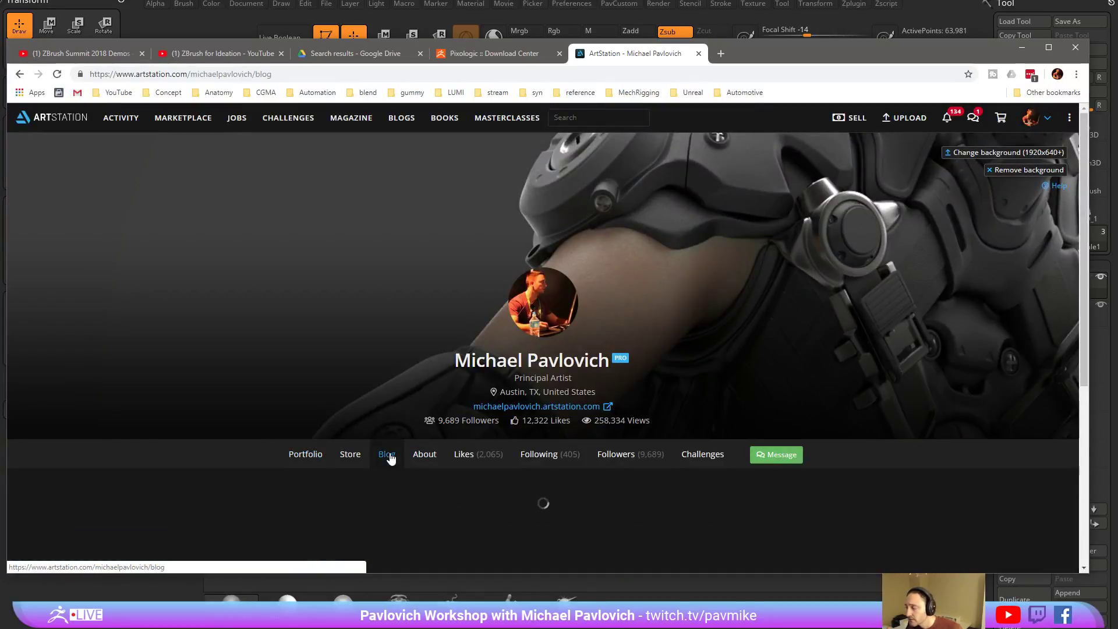
{"action": "scroll", "coordinate": [397, 414], "scroll_direction": "down", "scroll_amount": 5}
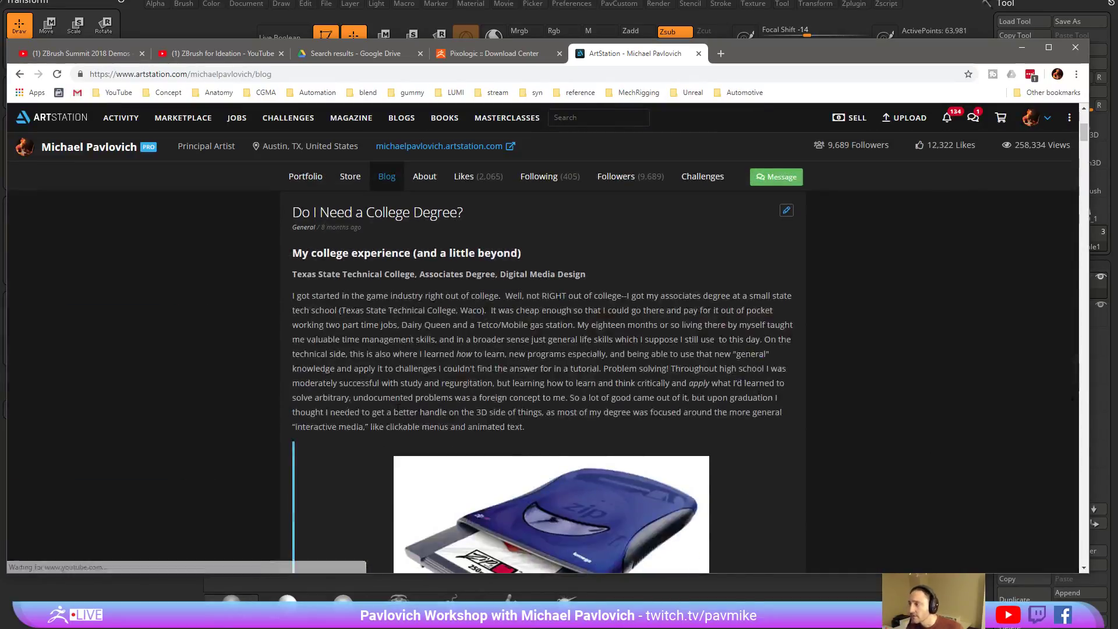
{"action": "left_click", "coordinate": [377, 74]}
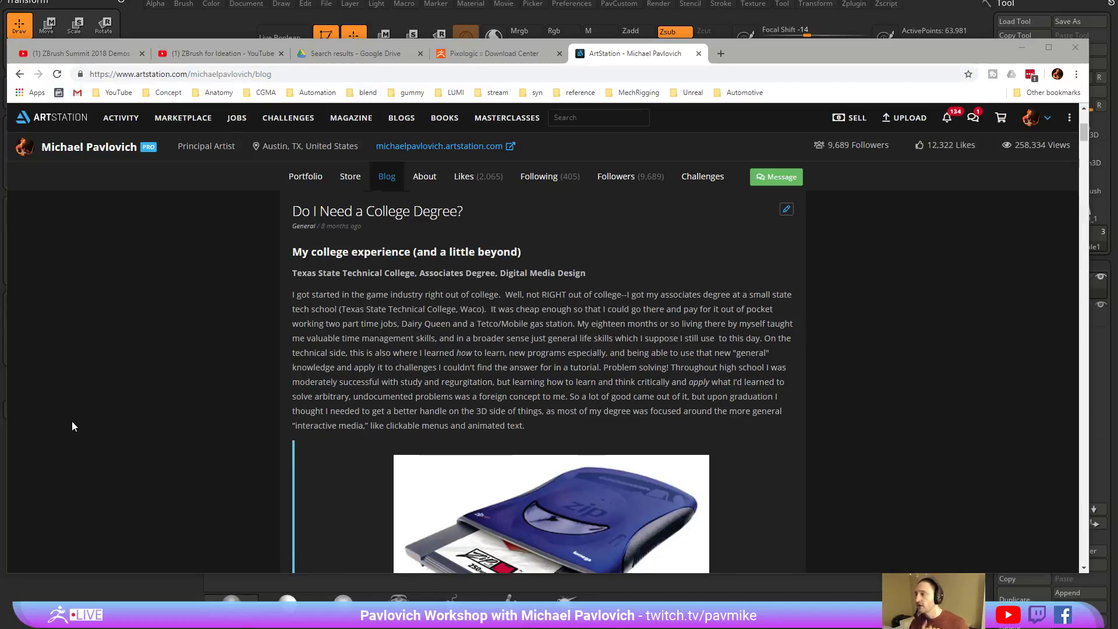
Look through the blog posts about college degrees, motivation, getting better, and 2D vs 3D concept art.
{"action": "scroll", "coordinate": [141, 368], "scroll_direction": "down", "scroll_amount": 10}
{"action": "scroll", "coordinate": [141, 368], "scroll_direction": "down", "scroll_amount": 15}
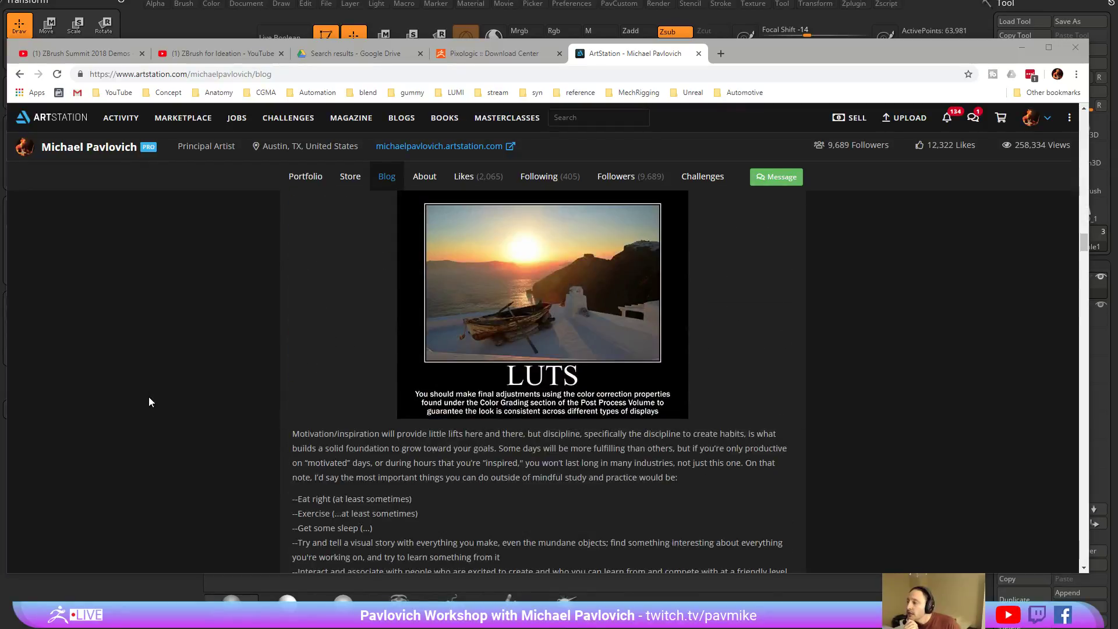
{"action": "scroll", "coordinate": [149, 403], "scroll_direction": "down", "scroll_amount": 20}
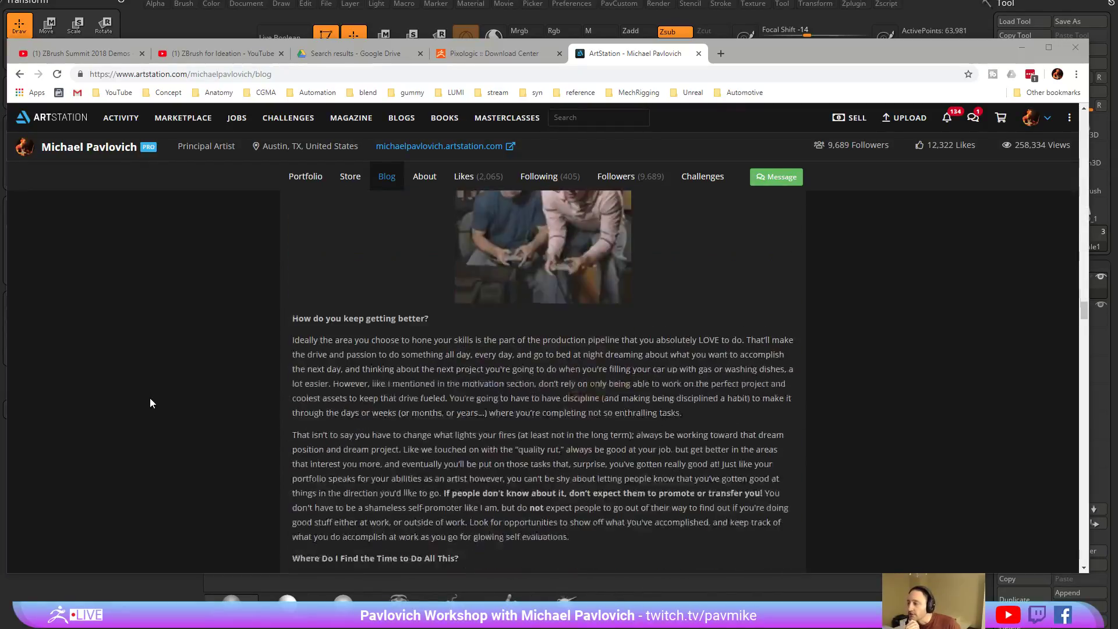
{"action": "scroll", "coordinate": [149, 403], "scroll_direction": "down", "scroll_amount": 7}
{"action": "scroll", "coordinate": [149, 402], "scroll_direction": "up", "scroll_amount": 3}
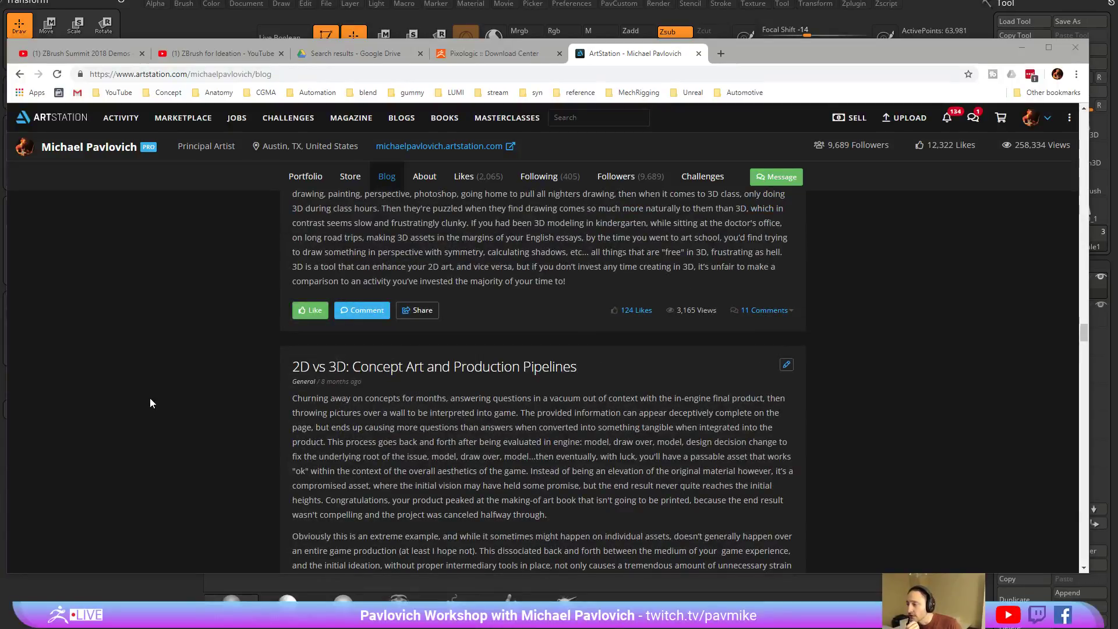
{"action": "scroll", "coordinate": [149, 402], "scroll_direction": "down", "scroll_amount": 12}
{"action": "scroll", "coordinate": [149, 402], "scroll_direction": "up", "scroll_amount": 10}
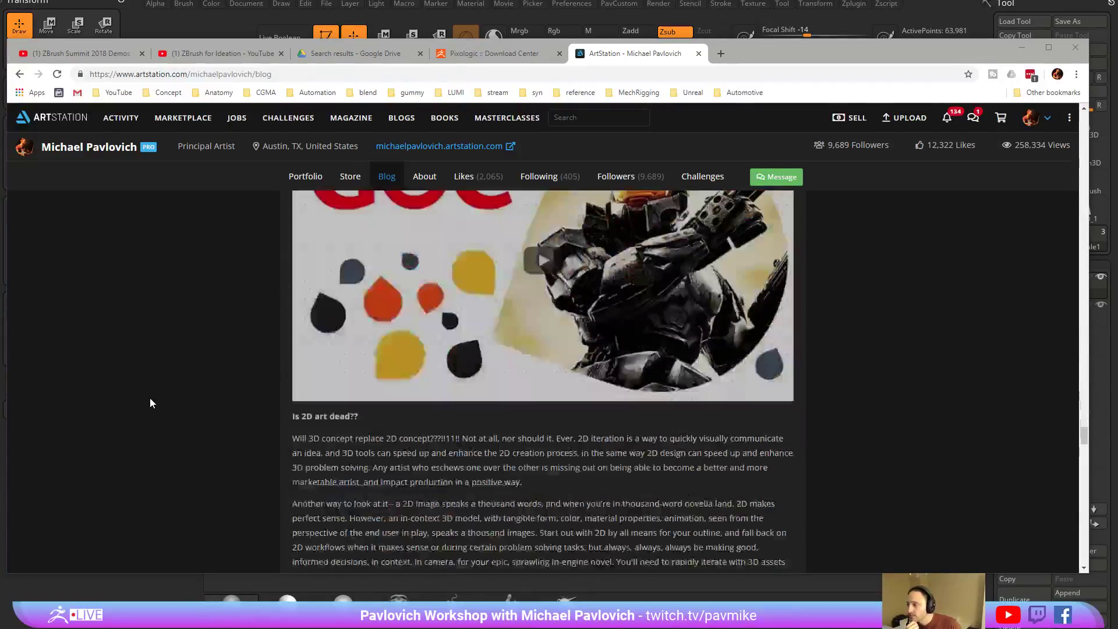
{"action": "scroll", "coordinate": [150, 402], "scroll_direction": "down", "scroll_amount": 2}
{"action": "scroll", "coordinate": [150, 402], "scroll_direction": "up", "scroll_amount": 5}
{"action": "scroll", "coordinate": [165, 409], "scroll_direction": "down", "scroll_amount": 6}
Examine the How to "Break Into" the Games Industry post, covering its portfolio, website, generalist, interview and networking sections.
{"action": "scroll", "coordinate": [165, 409], "scroll_direction": "down", "scroll_amount": 8}
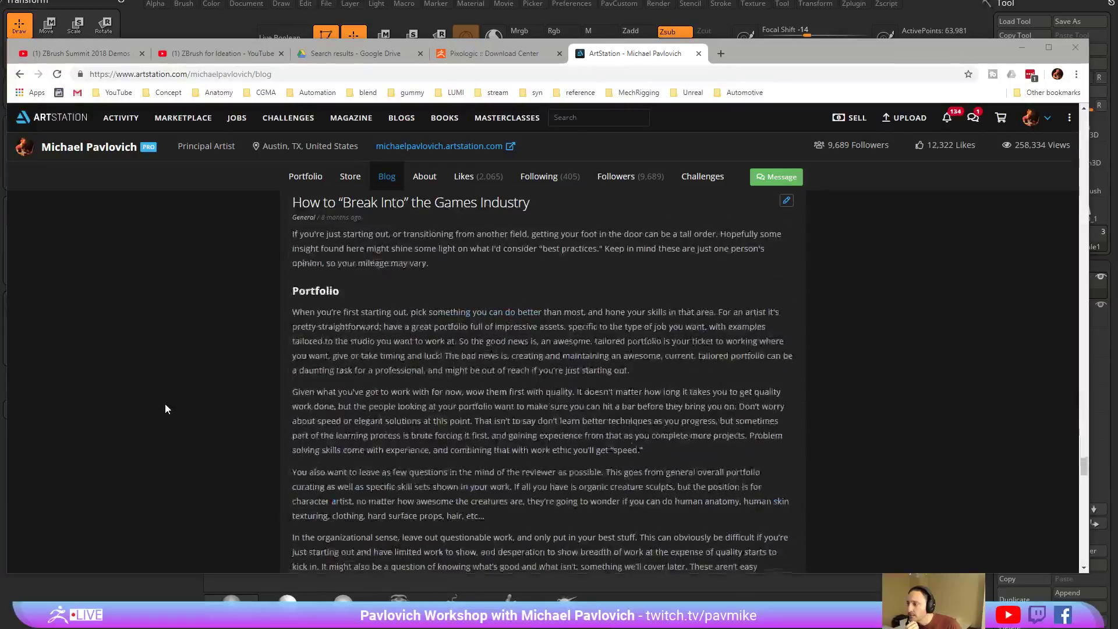
{"action": "scroll", "coordinate": [166, 409], "scroll_direction": "up", "scroll_amount": 3}
{"action": "scroll", "coordinate": [166, 409], "scroll_direction": "down", "scroll_amount": 6}
{"action": "scroll", "coordinate": [166, 409], "scroll_direction": "down", "scroll_amount": 20}
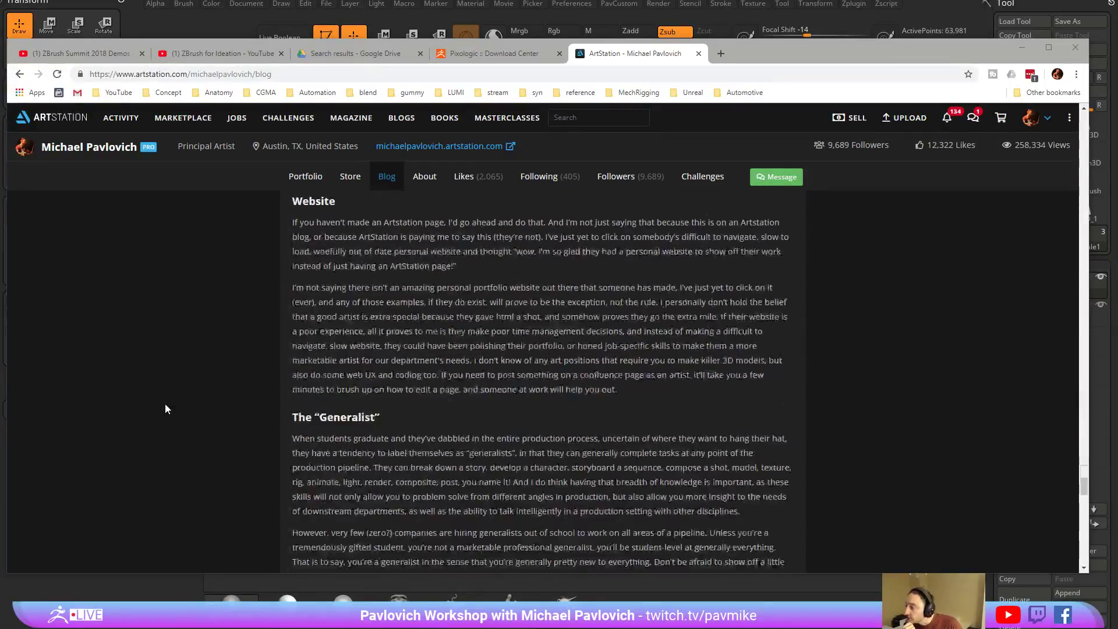
{"action": "scroll", "coordinate": [172, 399], "scroll_direction": "down", "scroll_amount": 10}
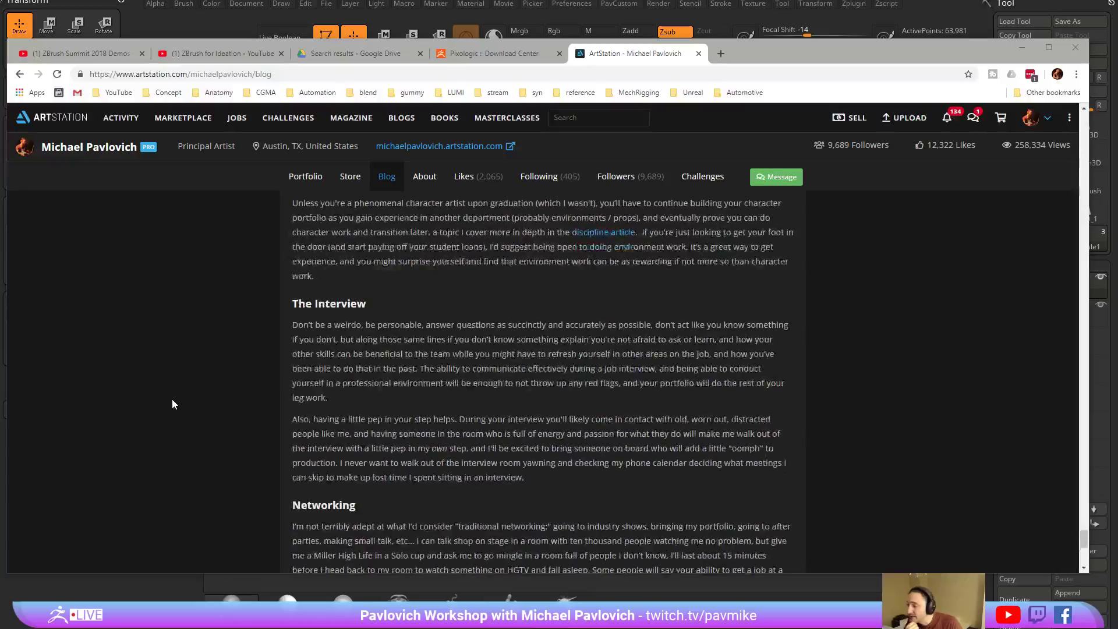
{"action": "scroll", "coordinate": [1077, 512], "scroll_direction": "up", "scroll_amount": 4}
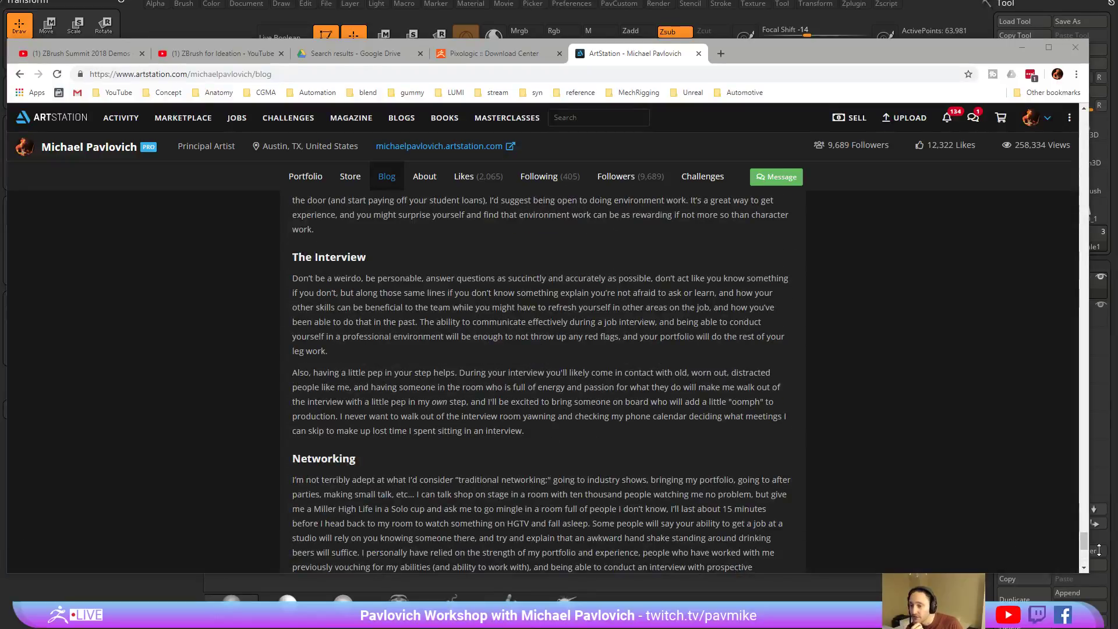
Return to the start of the blog and find the Motivation and Inspiration post.
{"action": "left_click_drag", "start_coordinate": [1082, 542], "coordinate": [1050, 131]}
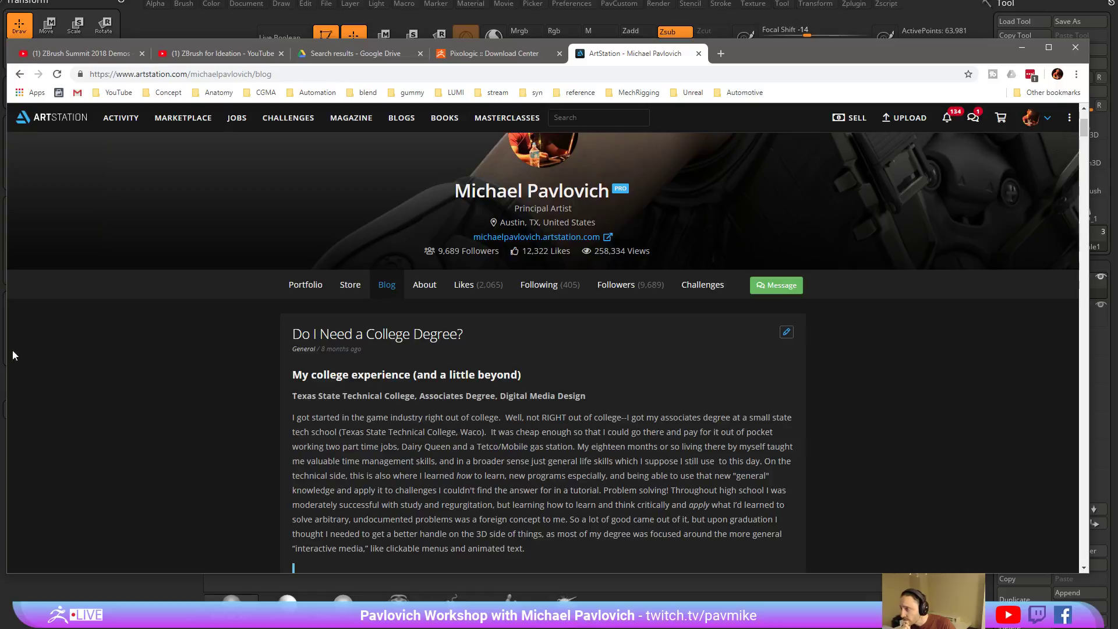
{"action": "scroll", "coordinate": [173, 383], "scroll_direction": "down", "scroll_amount": 15}
{"action": "scroll", "coordinate": [183, 404], "scroll_direction": "down", "scroll_amount": 20}
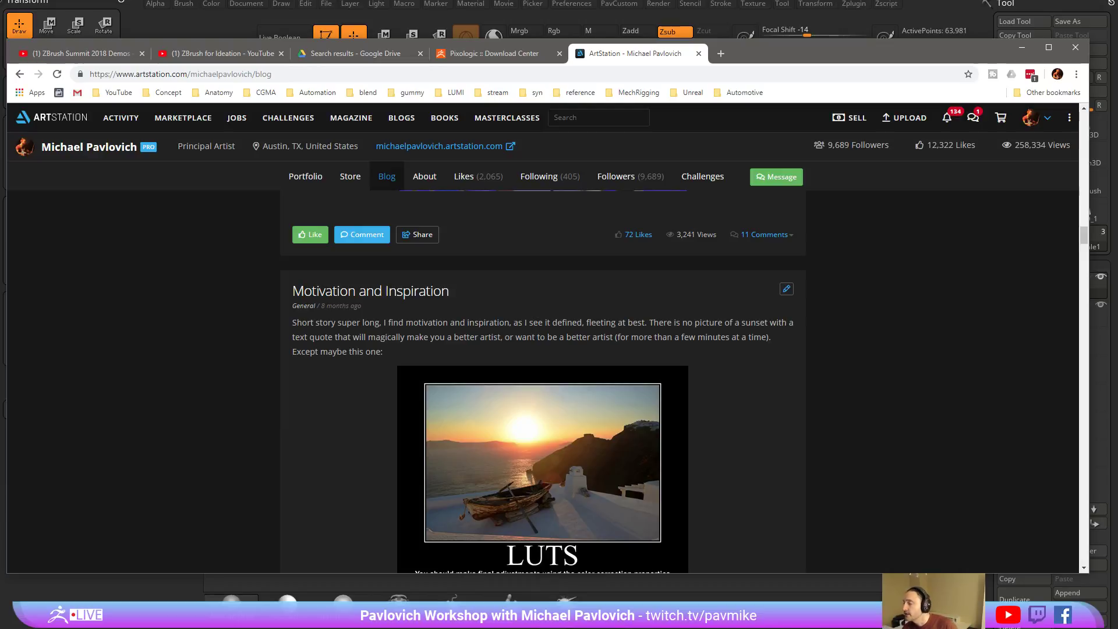
Switch back to ZBrush and clear the floating head reference images and the comments image from over the workspace.
{"action": "key", "text": "alt+Tab"}
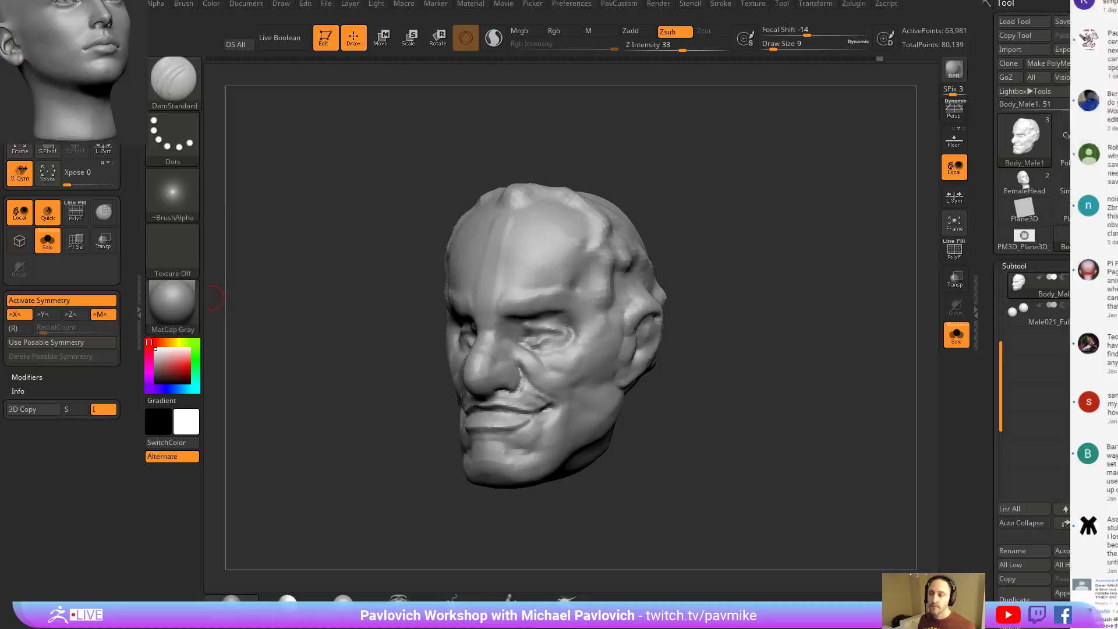
{"action": "right_click", "coordinate": [77, 25]}
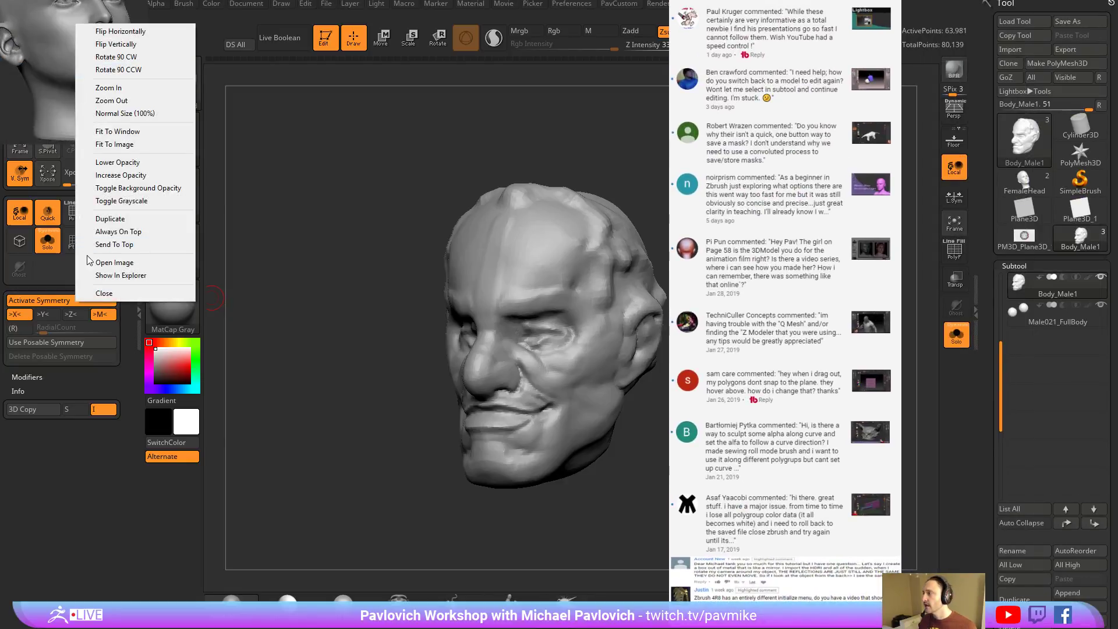
{"action": "left_click", "coordinate": [98, 294]}
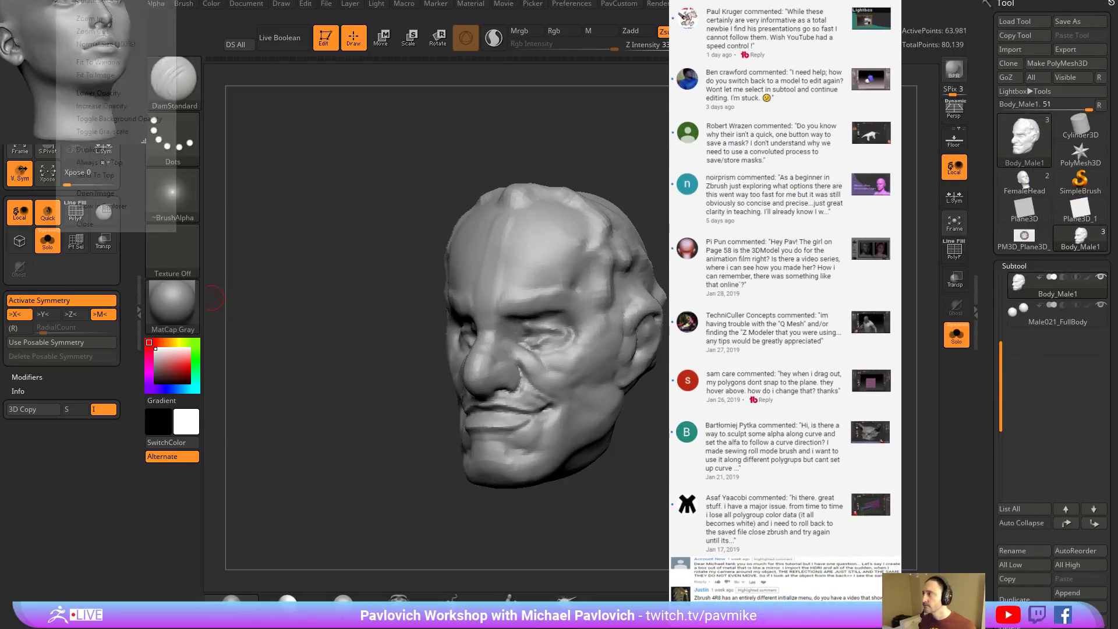
{"action": "right_click", "coordinate": [46, 11]}
{"action": "left_click", "coordinate": [102, 221]}
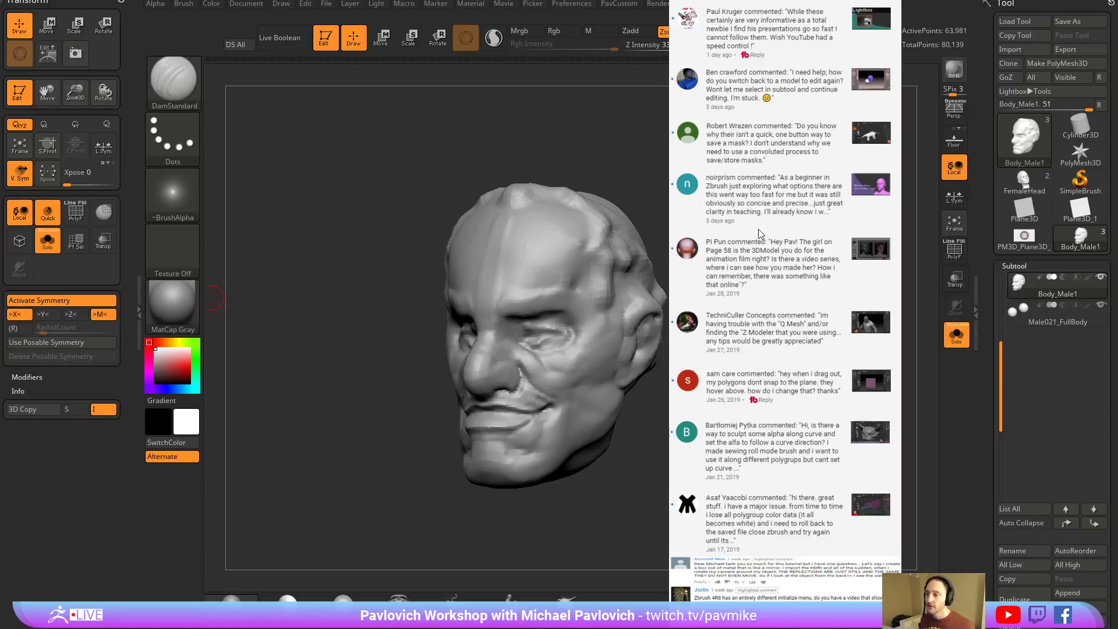
{"action": "mouse_move", "coordinate": [762, 228]}
{"action": "left_mouse_down"}
{"action": "mouse_move", "coordinate": [777, 229]}
{"action": "mouse_move", "coordinate": [776, 212]}
{"action": "left_mouse_up"}
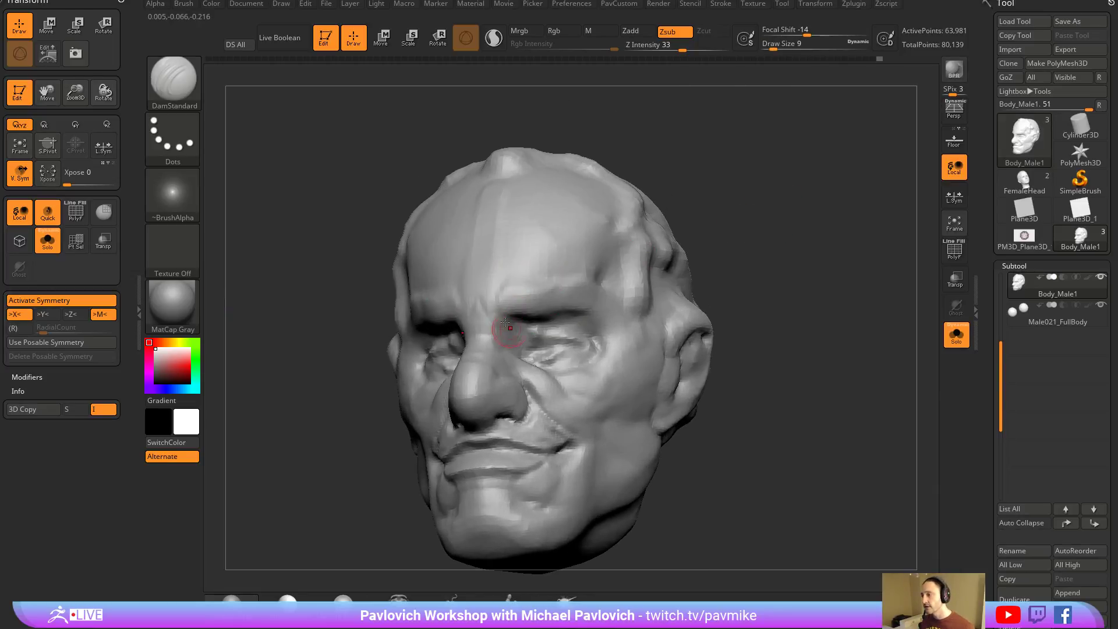
Refine the inner eye corner and nose bridge with the DamStandard brush at a draw size of 11.
{"action": "key", "text": "s"}
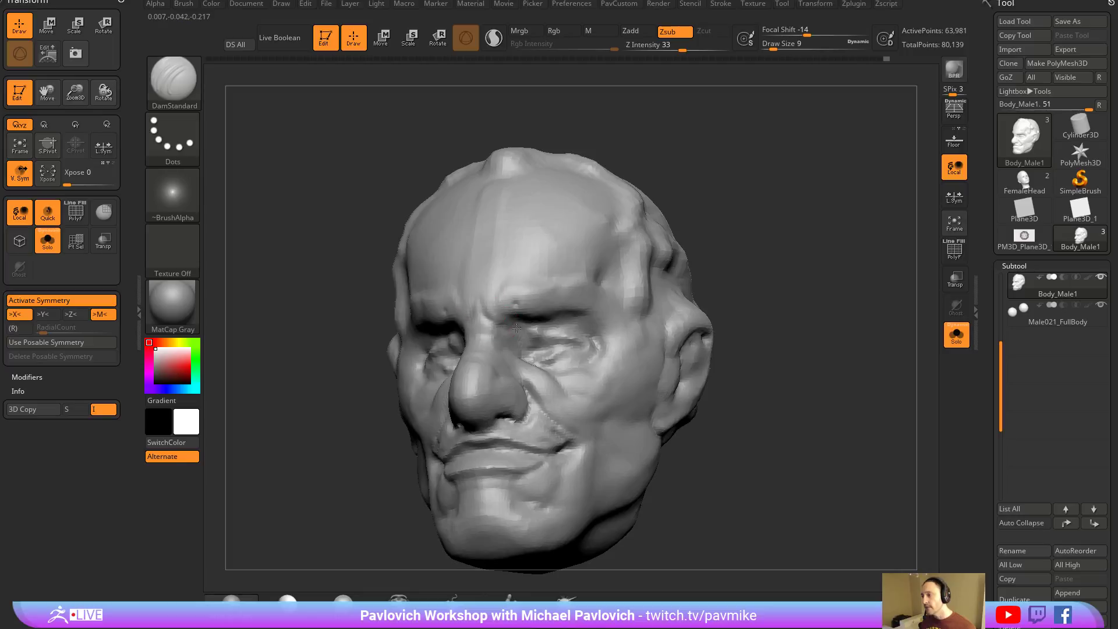
{"action": "left_click_drag", "start_coordinate": [594, 239], "coordinate": [499, 315]}
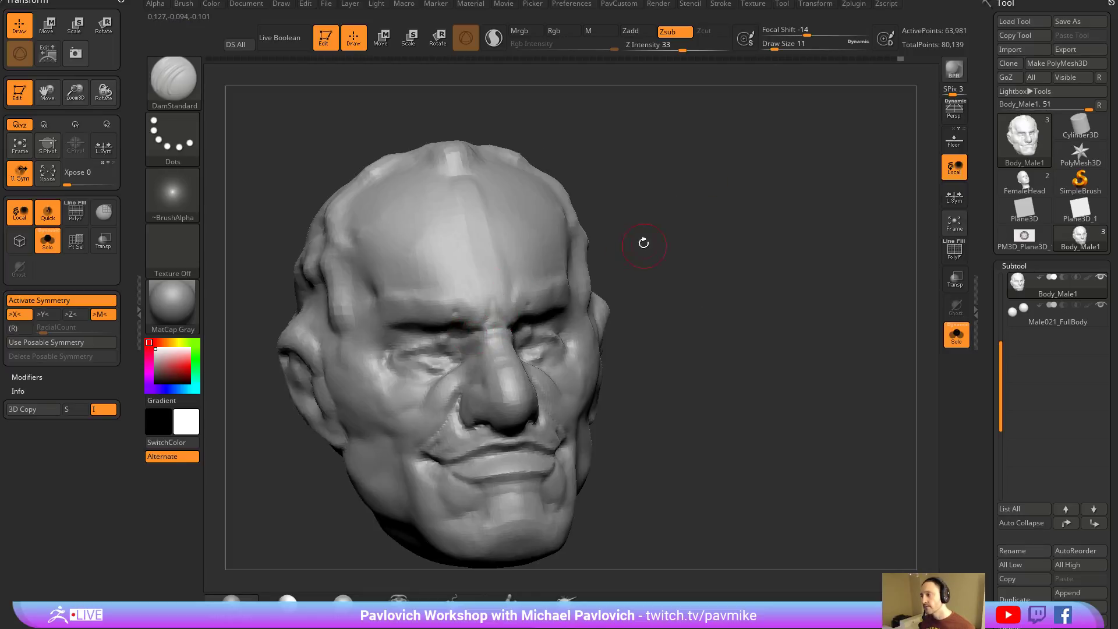
{"action": "left_click_drag", "start_coordinate": [644, 242], "coordinate": [512, 283]}
{"action": "left_click_drag", "start_coordinate": [572, 264], "coordinate": [559, 264]}
{"action": "left_click_drag", "start_coordinate": [719, 233], "coordinate": [646, 228]}
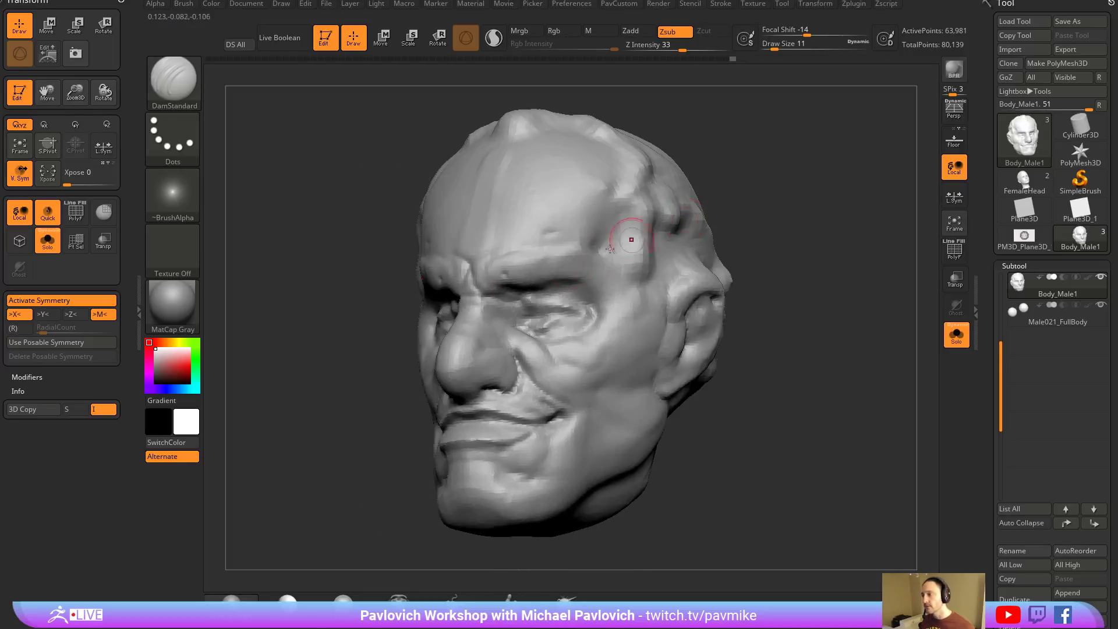
{"action": "left_click_drag", "start_coordinate": [792, 228], "coordinate": [699, 230]}
Build up volume around the eyelids and eye socket with the Clay brush.
{"action": "key", "text": "b"}
{"action": "key", "text": "c"}
{"action": "key", "text": "l"}
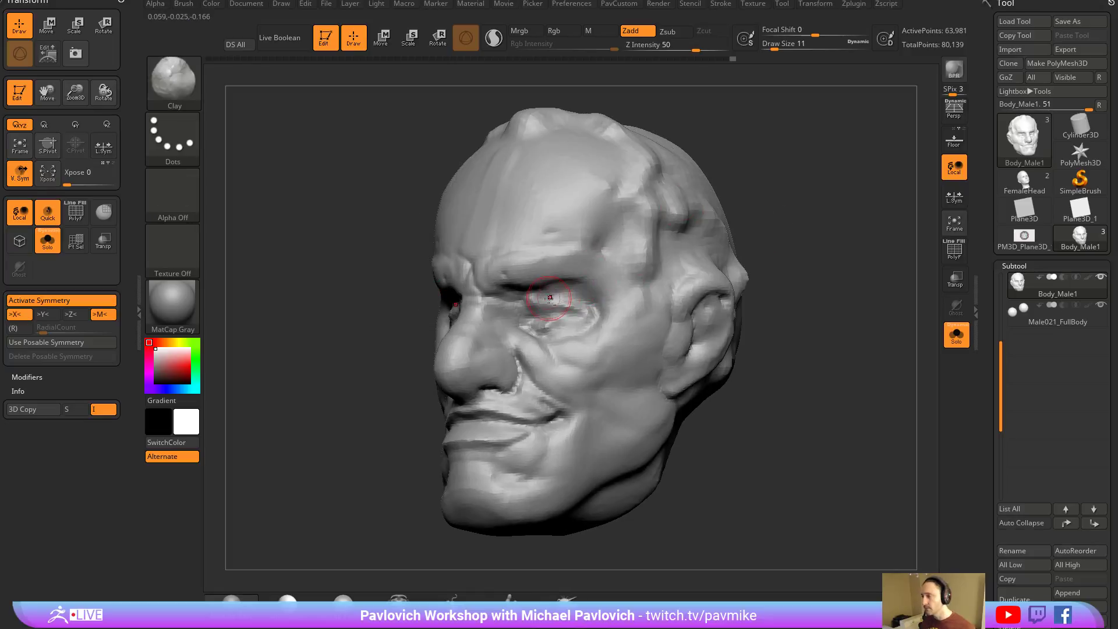
{"action": "mouse_move", "coordinate": [769, 286]}
{"action": "left_mouse_down"}
{"action": "mouse_move", "coordinate": [819, 274]}
{"action": "mouse_move", "coordinate": [561, 319]}
{"action": "mouse_move", "coordinate": [670, 320]}
{"action": "mouse_move", "coordinate": [584, 322]}
{"action": "left_mouse_up"}
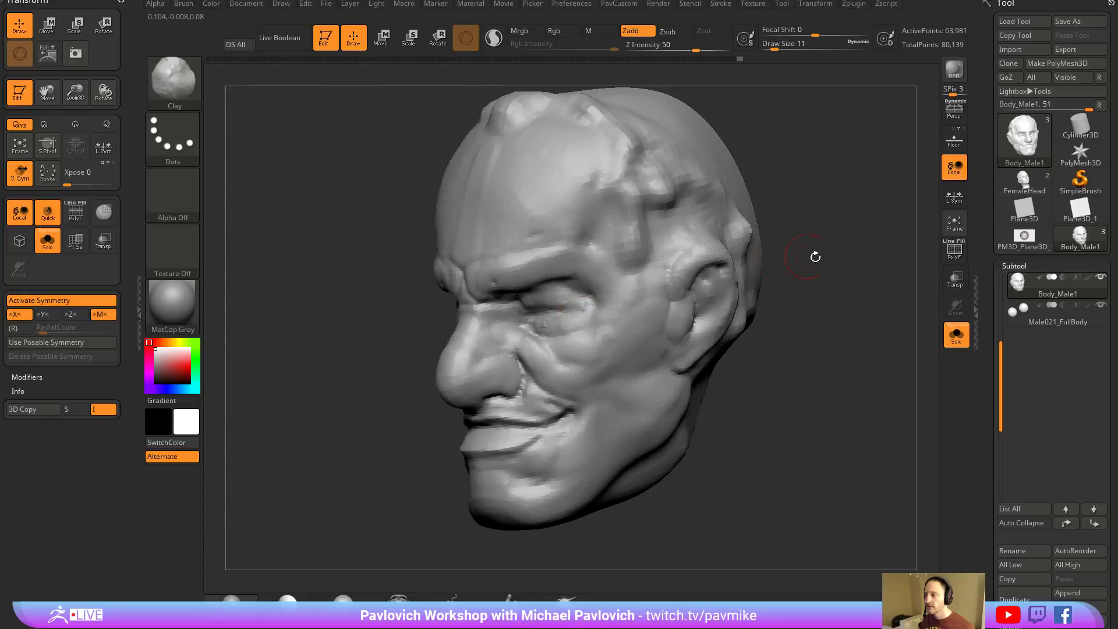
{"action": "mouse_move", "coordinate": [815, 256]}
{"action": "left_mouse_down", "text": "shift"}
{"action": "mouse_move", "coordinate": [728, 294]}
{"action": "mouse_move", "coordinate": [836, 276]}
{"action": "mouse_move", "coordinate": [787, 264]}
{"action": "mouse_move", "coordinate": [777, 239]}
{"action": "mouse_move", "coordinate": [755, 234]}
{"action": "left_mouse_up", "text": "shift"}
{"action": "key", "text": "s"}
{"action": "mouse_move", "coordinate": [717, 267]}
{"action": "left_mouse_down"}
{"action": "mouse_move", "coordinate": [556, 313]}
{"action": "mouse_move", "coordinate": [547, 339]}
{"action": "mouse_move", "coordinate": [564, 329]}
{"action": "left_mouse_up"}
Carve the creases around the eye and the side of the nose with the DamStandard brush at draw size 13.
{"action": "key", "text": "b"}
{"action": "key", "text": "d"}
{"action": "key", "text": "s"}
{"action": "left_click_drag", "start_coordinate": [675, 265], "coordinate": [690, 306]}
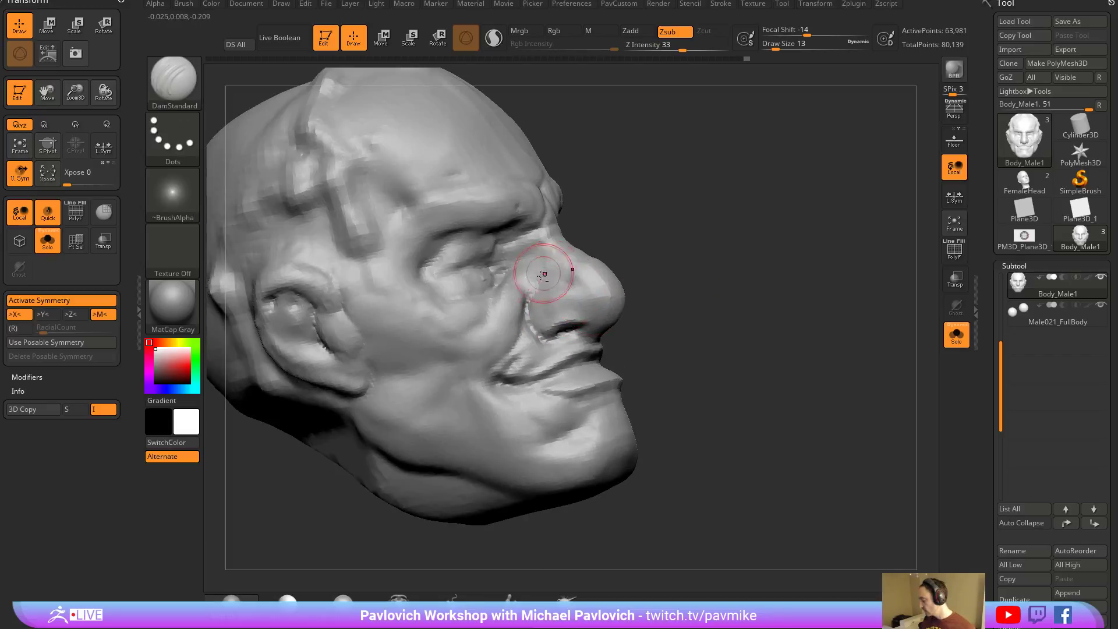
Fill out the wing of the nose with the Clay brush and check the nostrils from below.
{"action": "key", "text": "b"}
{"action": "key", "text": "c"}
{"action": "key", "text": "l"}
{"action": "left_click_drag", "start_coordinate": [557, 312], "coordinate": [574, 319]}
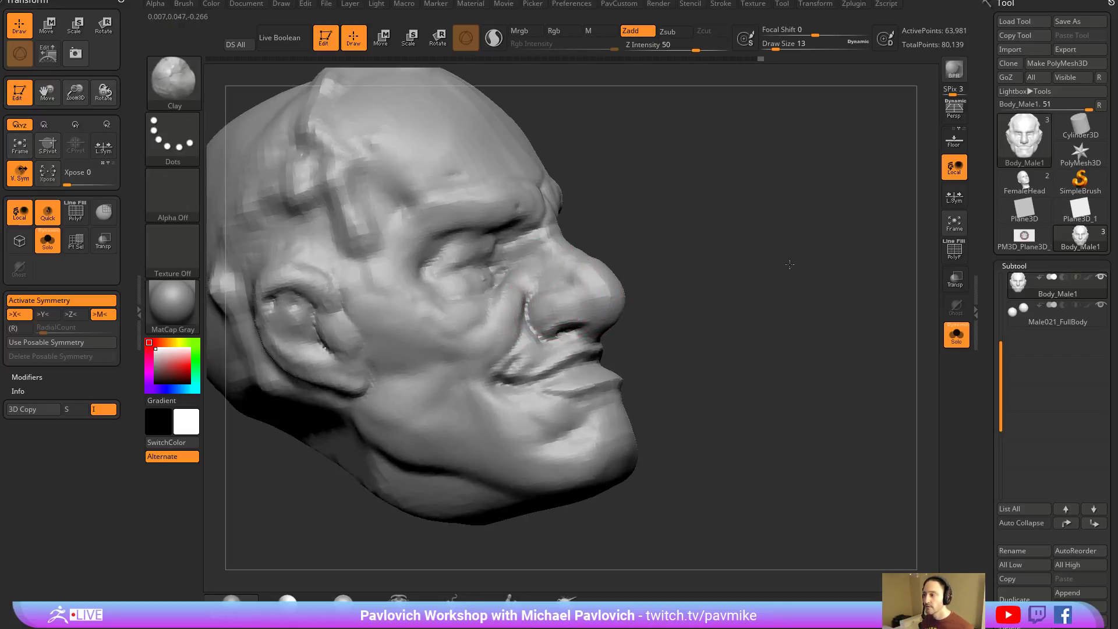
{"action": "mouse_move", "coordinate": [791, 264]}
{"action": "left_mouse_down"}
{"action": "mouse_move", "coordinate": [658, 259]}
{"action": "mouse_move", "coordinate": [691, 261]}
{"action": "left_mouse_up"}
{"action": "left_click_drag", "start_coordinate": [844, 276], "coordinate": [823, 208]}
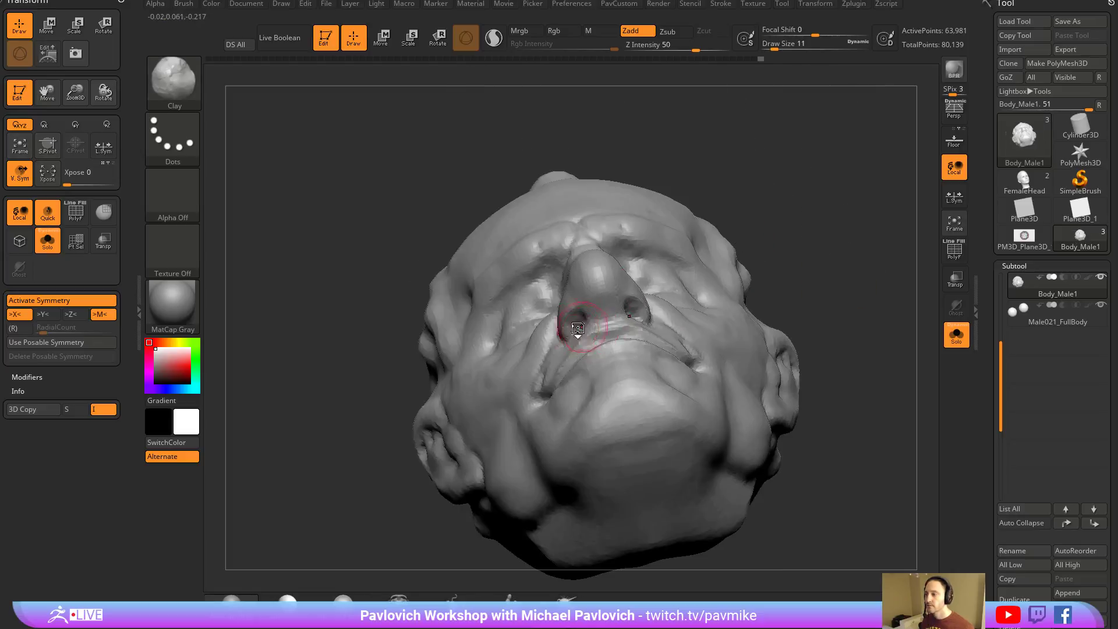
Adjust the nostril area with the Move brush and check the whole head with perspective toggled.
{"action": "key", "text": "b"}
{"action": "key", "text": "m"}
{"action": "key", "text": "v"}
{"action": "mouse_move", "coordinate": [815, 326]}
{"action": "left_mouse_down", "text": "shift"}
{"action": "mouse_move", "coordinate": [849, 262]}
{"action": "mouse_move", "coordinate": [833, 303]}
{"action": "mouse_move", "coordinate": [815, 291]}
{"action": "mouse_move", "coordinate": [824, 287]}
{"action": "left_mouse_up", "text": "shift"}
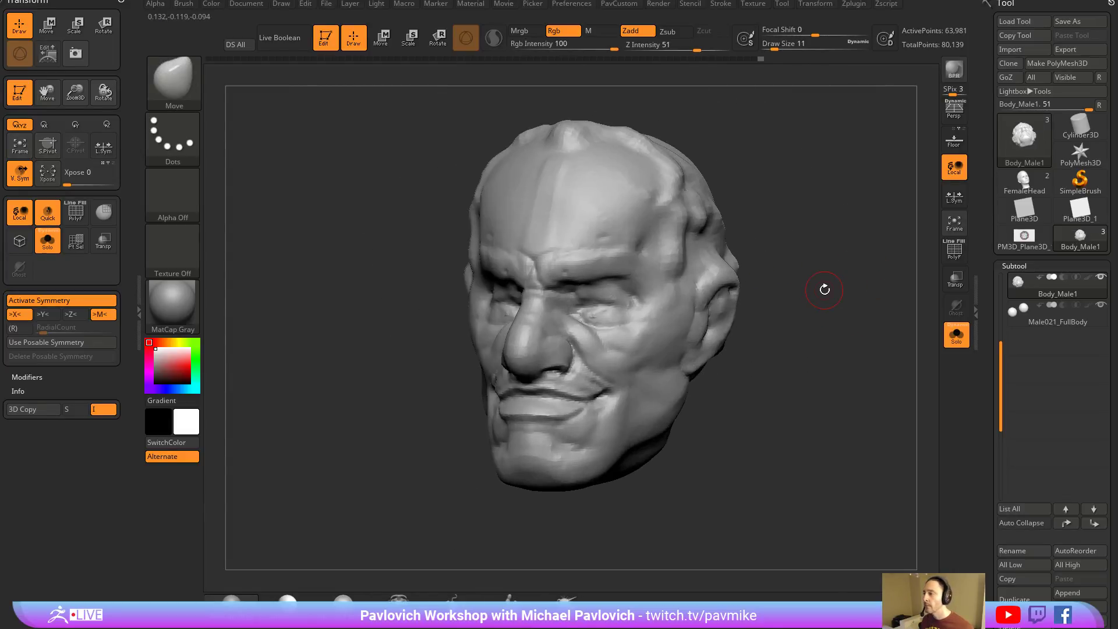
{"action": "left_click", "coordinate": [954, 109]}
{"action": "left_click", "coordinate": [954, 109]}
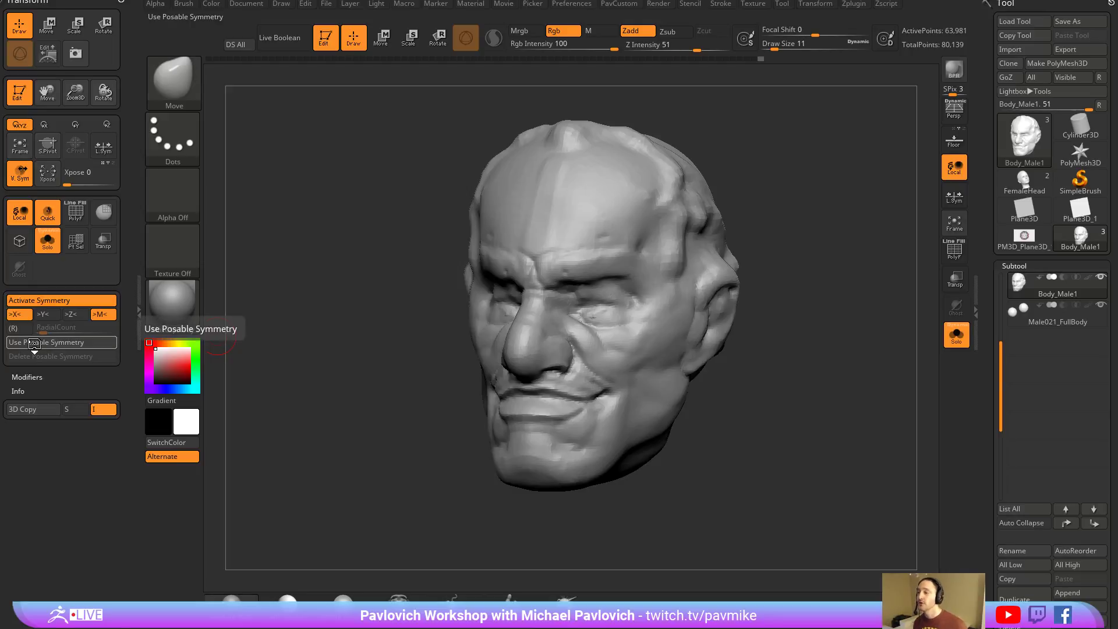
{"action": "left_click_drag", "start_coordinate": [751, 263], "coordinate": [839, 327]}
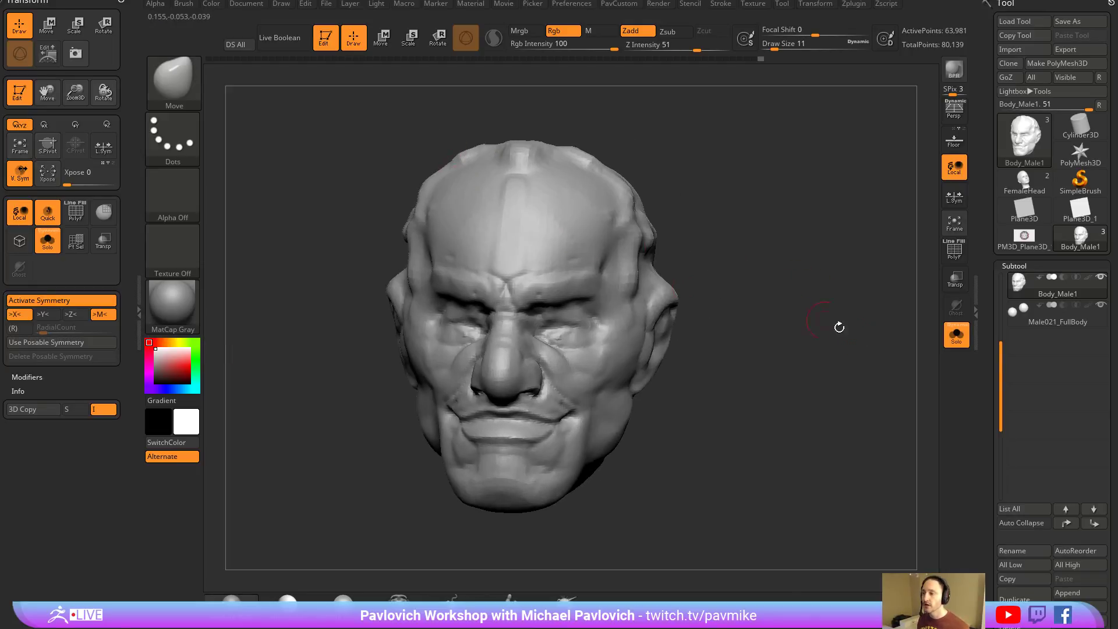
Add surface noise to the head and choose the Weave pattern from NoisePlug.
{"action": "scroll", "coordinate": [990, 397], "scroll_direction": "down", "scroll_amount": 15}
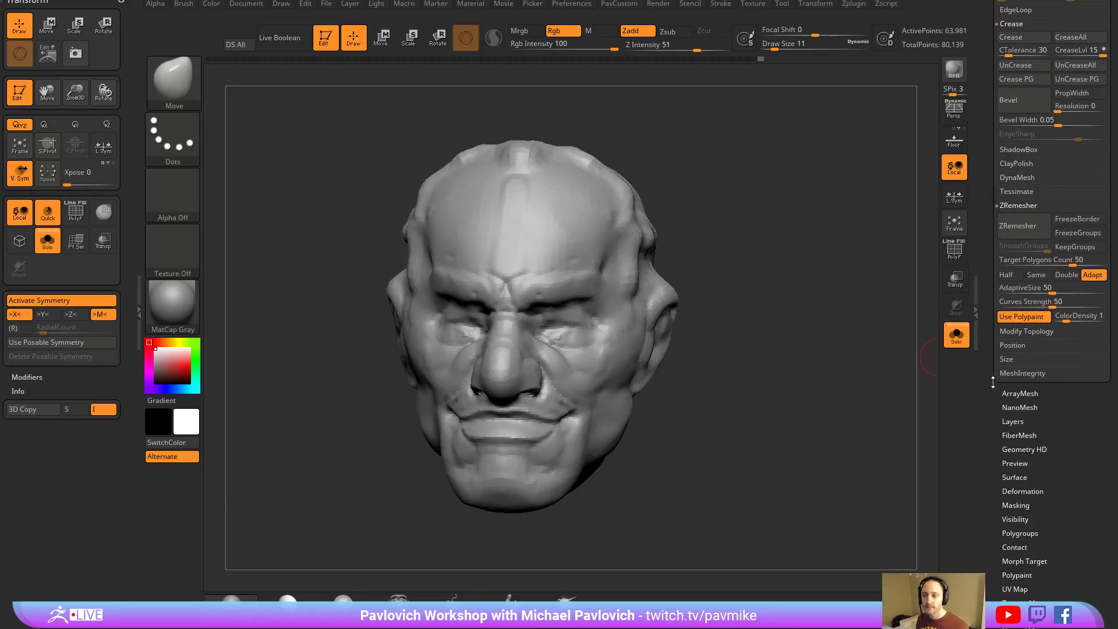
{"action": "scroll", "coordinate": [993, 382], "scroll_direction": "down", "scroll_amount": 5}
{"action": "key", "text": "shift"}
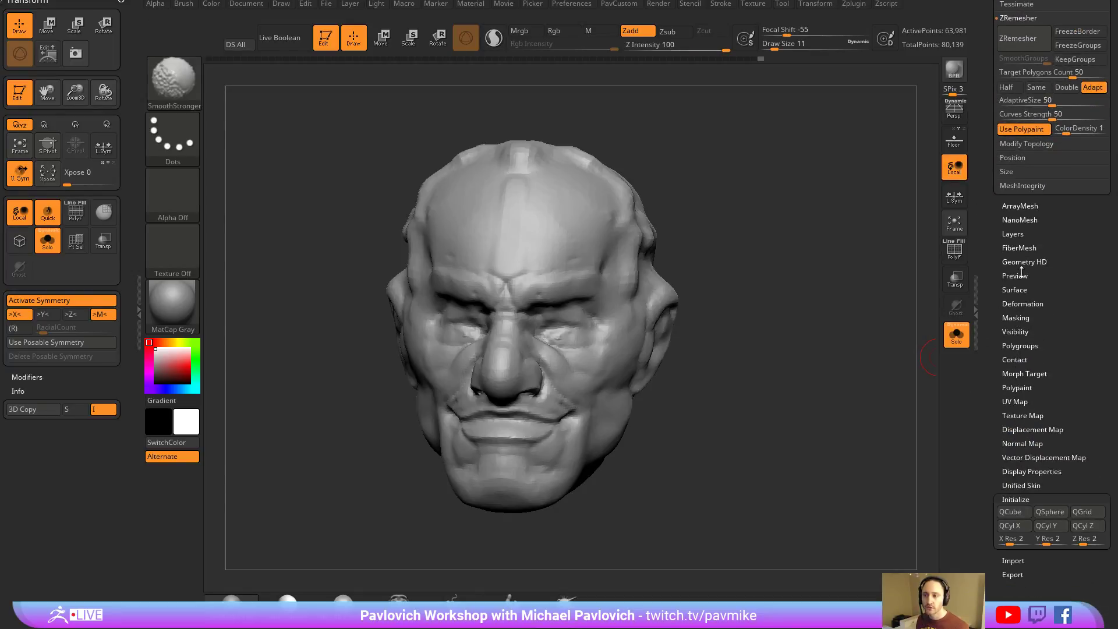
{"action": "left_click", "coordinate": [1014, 289]}
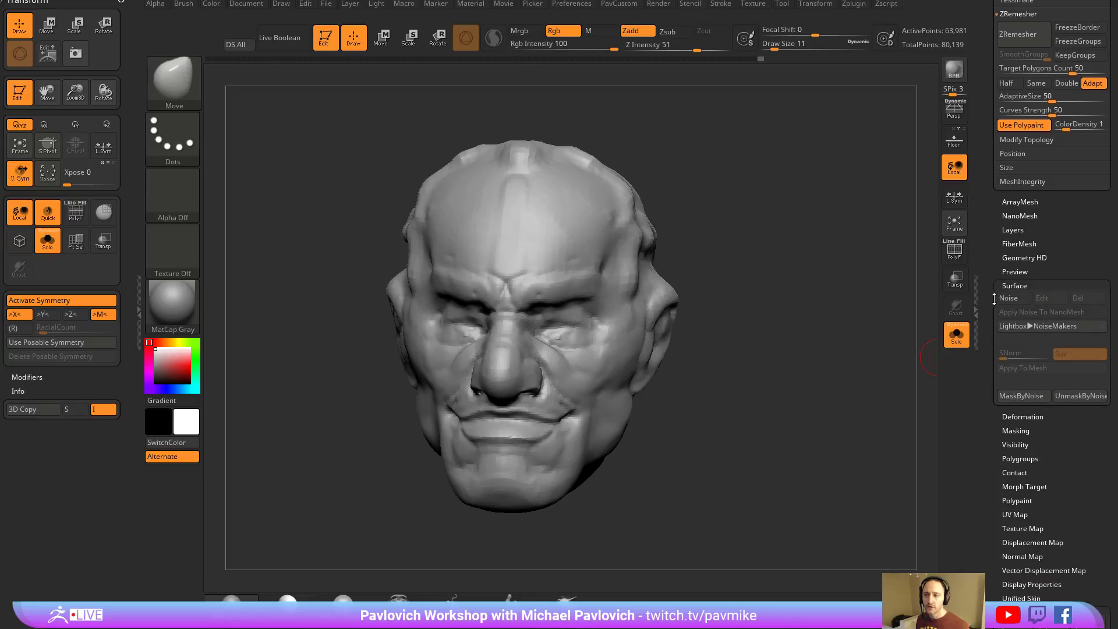
{"action": "left_click", "coordinate": [1025, 303]}
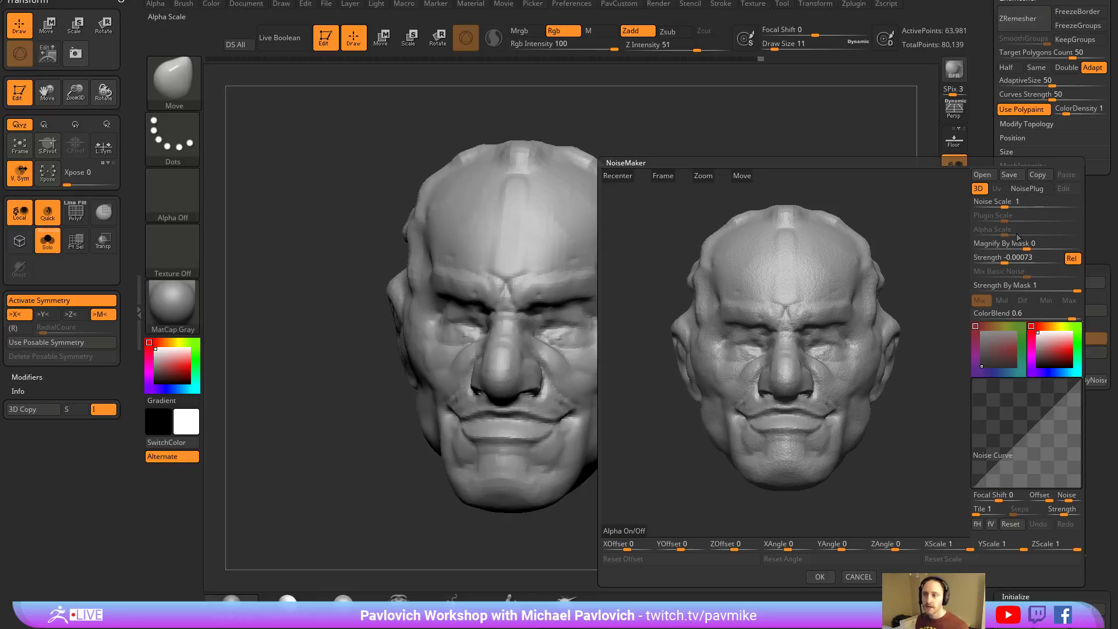
{"action": "left_click", "coordinate": [1027, 189]}
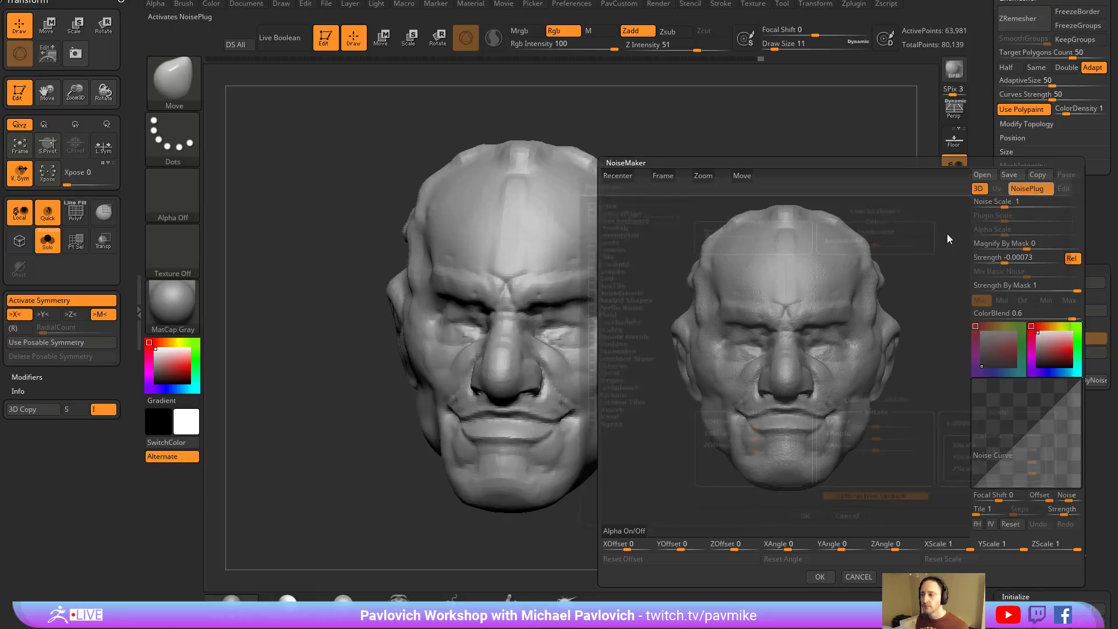
{"action": "left_click", "coordinate": [600, 412]}
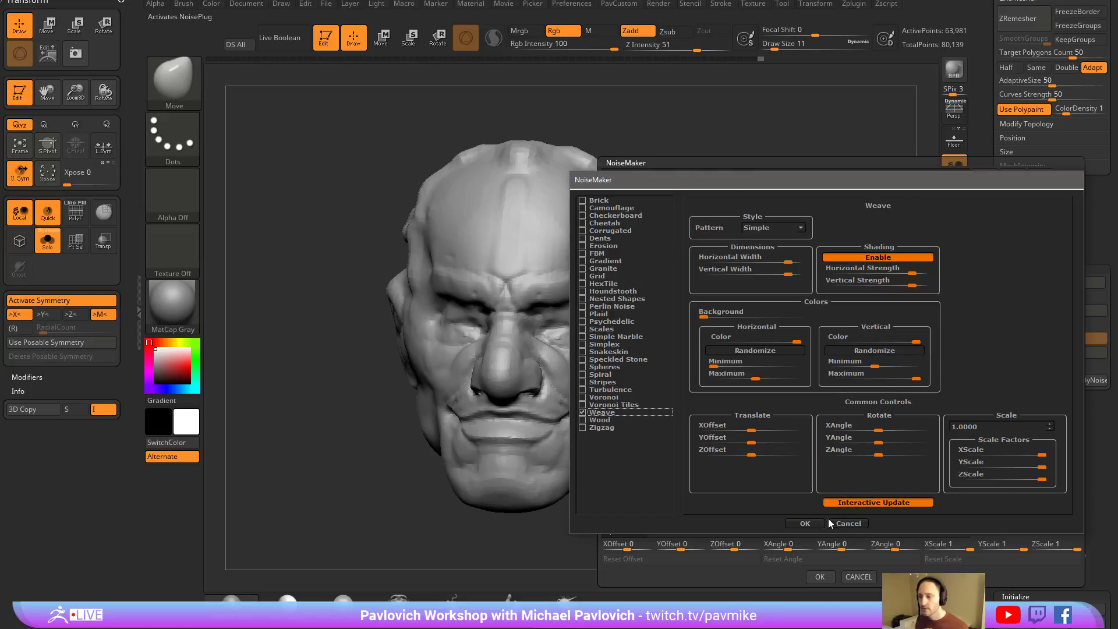
{"action": "left_click", "coordinate": [805, 523]}
Set the weave noise's Mix Basic Noise to 0 and Plugin Scale to 0.00606, give it a stronger negative Strength, and accept it.
{"action": "mouse_move", "coordinate": [920, 234]}
{"action": "left_mouse_down"}
{"action": "mouse_move", "coordinate": [934, 218]}
{"action": "mouse_move", "coordinate": [922, 235]}
{"action": "left_mouse_up"}
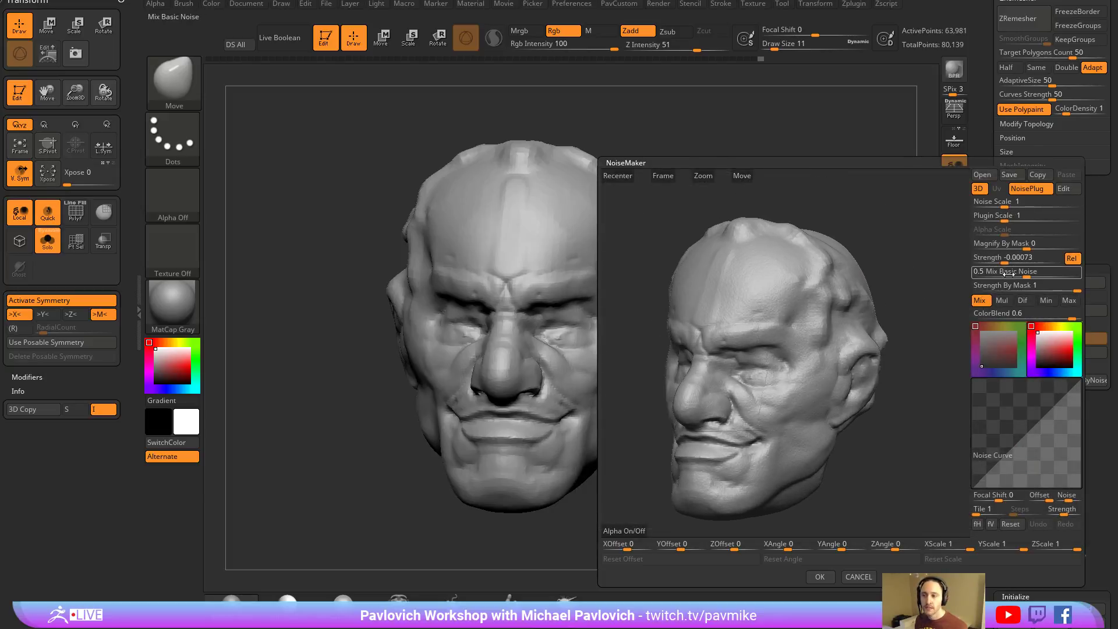
{"action": "left_click_drag", "start_coordinate": [1014, 272], "coordinate": [953, 282]}
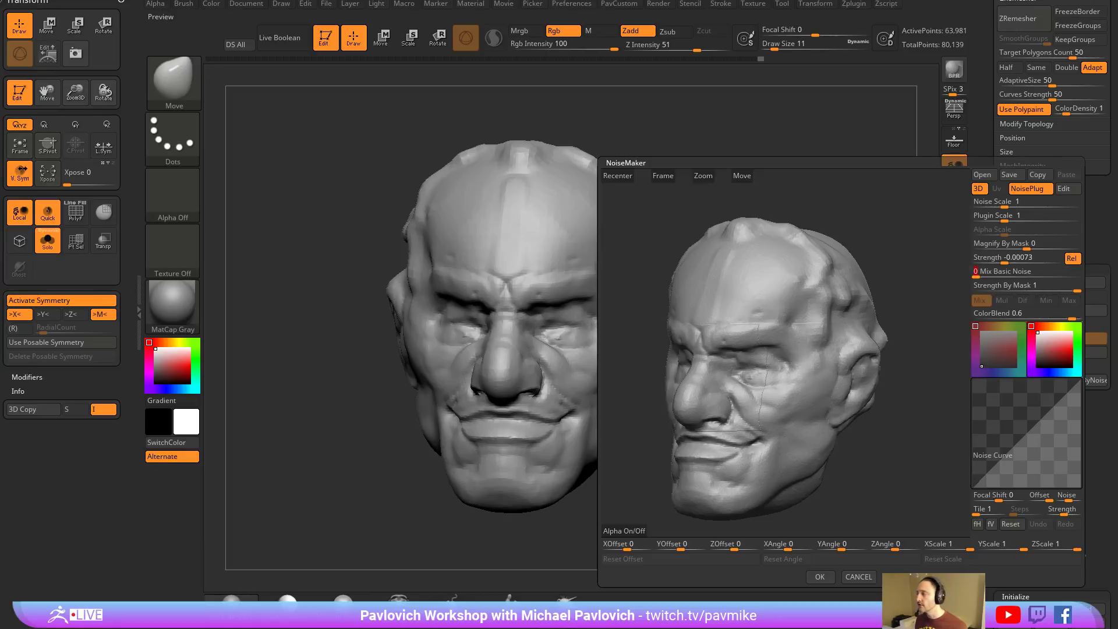
{"action": "left_click_drag", "start_coordinate": [1008, 258], "coordinate": [991, 258]}
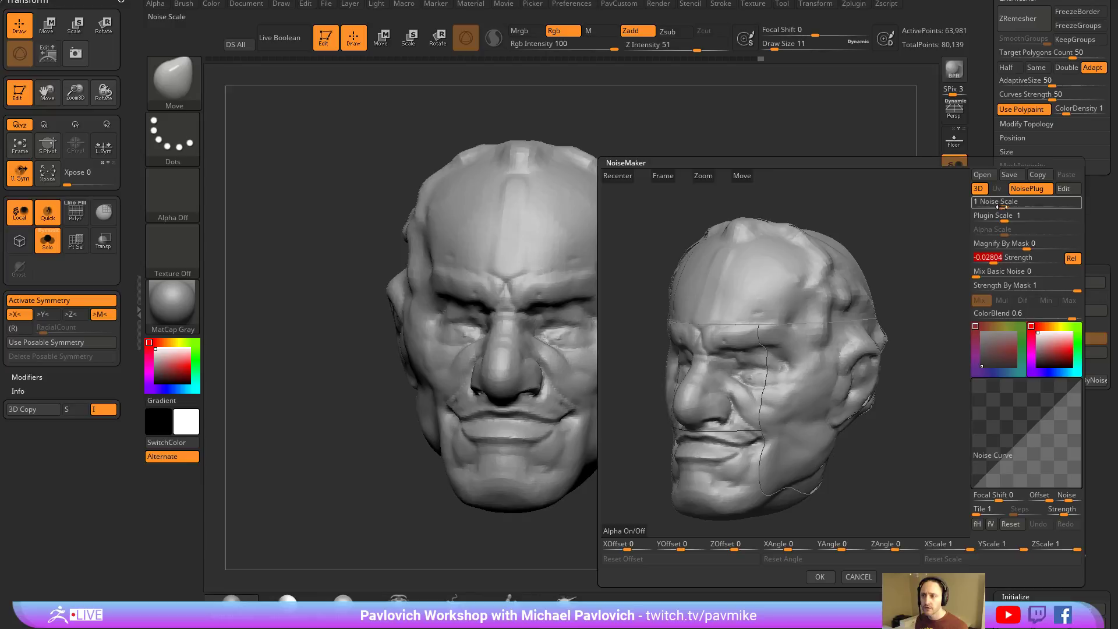
{"action": "left_click_drag", "start_coordinate": [998, 216], "coordinate": [986, 217]}
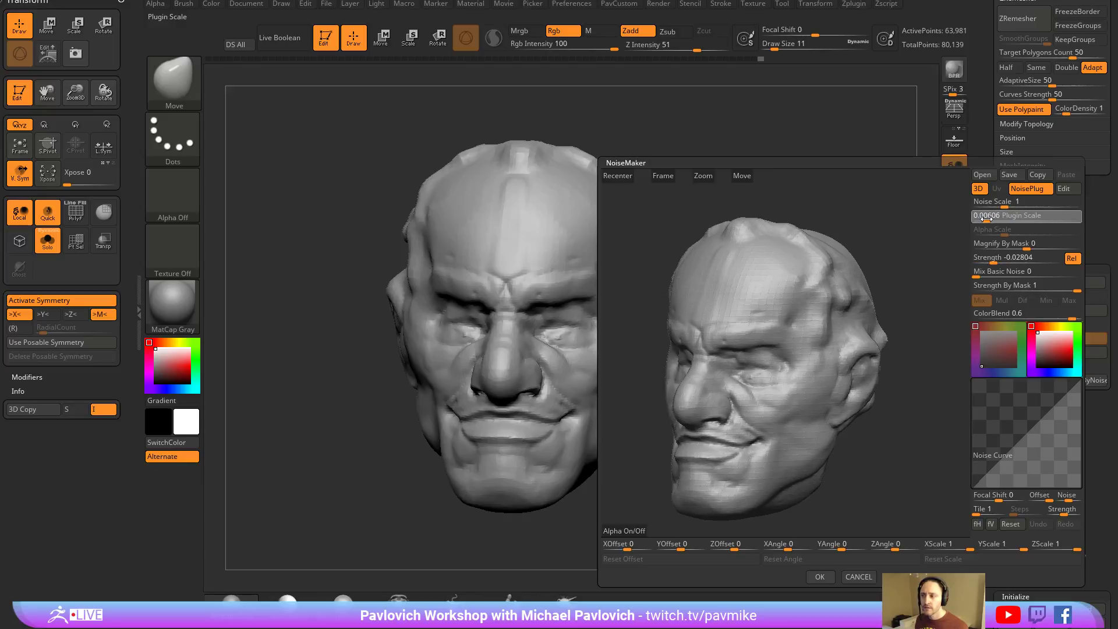
{"action": "scroll", "coordinate": [921, 342], "scroll_direction": "up", "scroll_amount": 5}
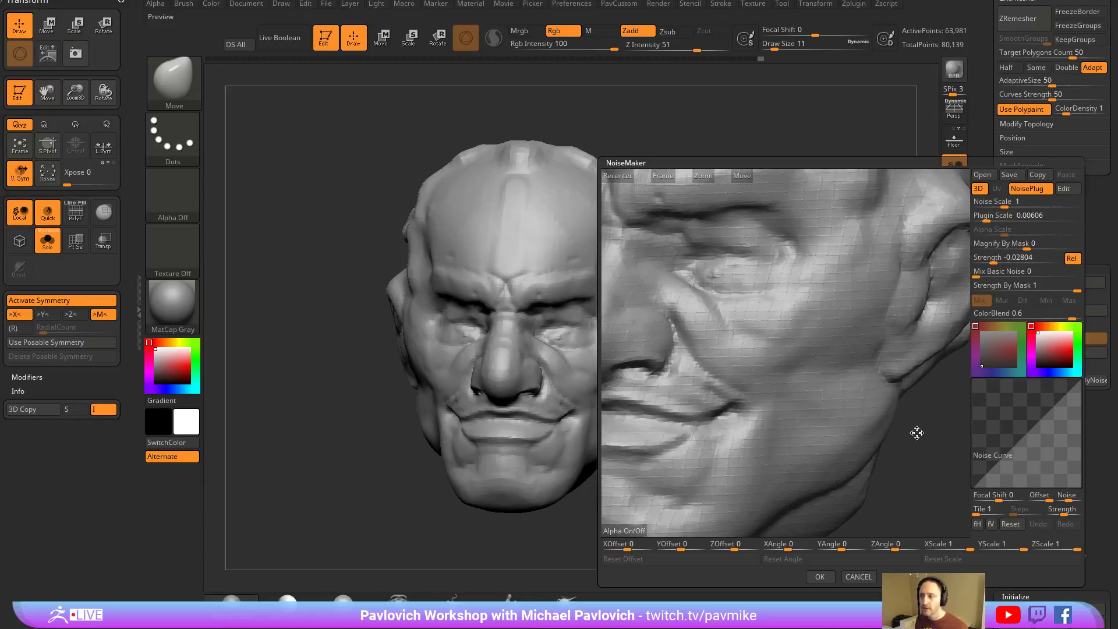
{"action": "left_click_drag", "start_coordinate": [994, 258], "coordinate": [986, 260]}
{"action": "left_click", "coordinate": [819, 577]}
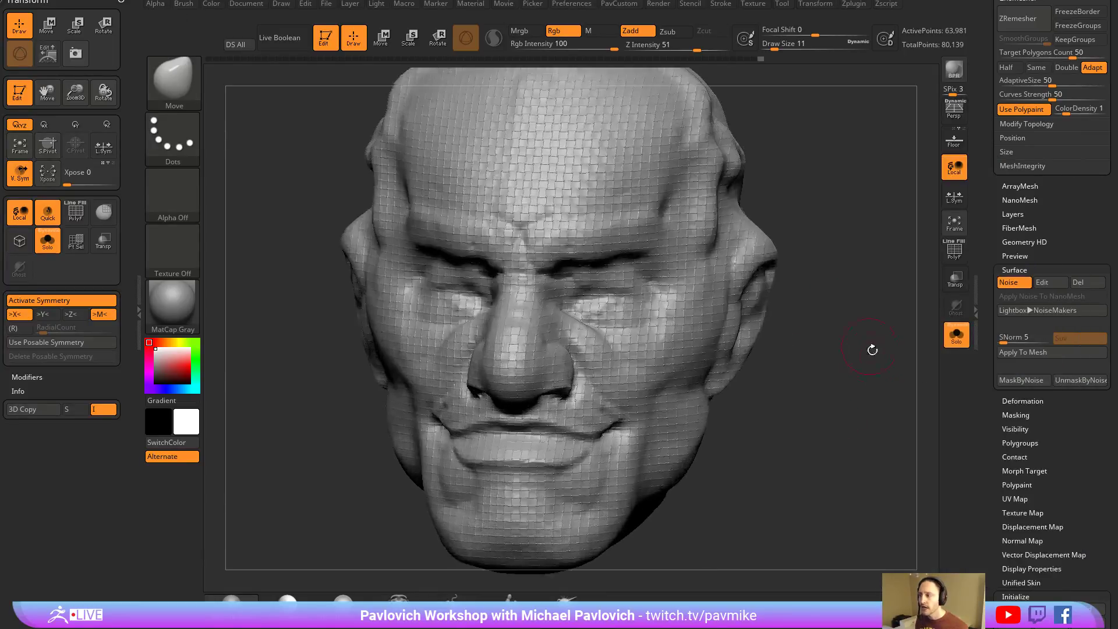
Switch the surface noise off and on repeatedly to compare the head with and without the weave.
{"action": "mouse_move", "coordinate": [872, 350]}
{"action": "left_mouse_down"}
{"action": "mouse_move", "coordinate": [866, 357]}
{"action": "mouse_move", "coordinate": [919, 368]}
{"action": "left_mouse_up"}
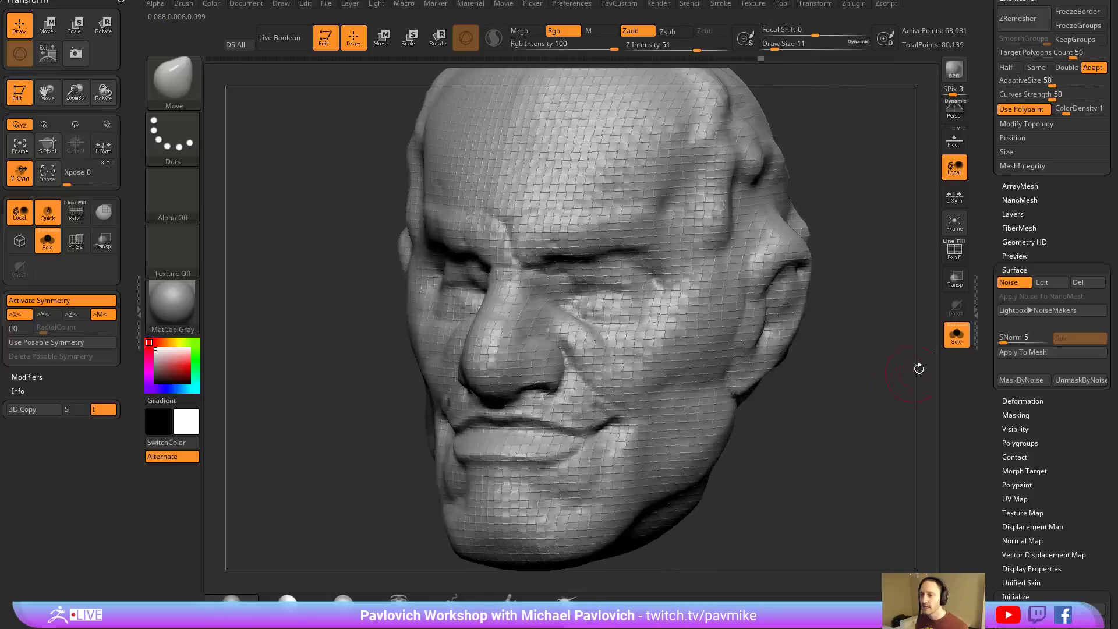
{"action": "left_click", "coordinate": [1017, 283]}
{"action": "left_click", "coordinate": [1019, 284]}
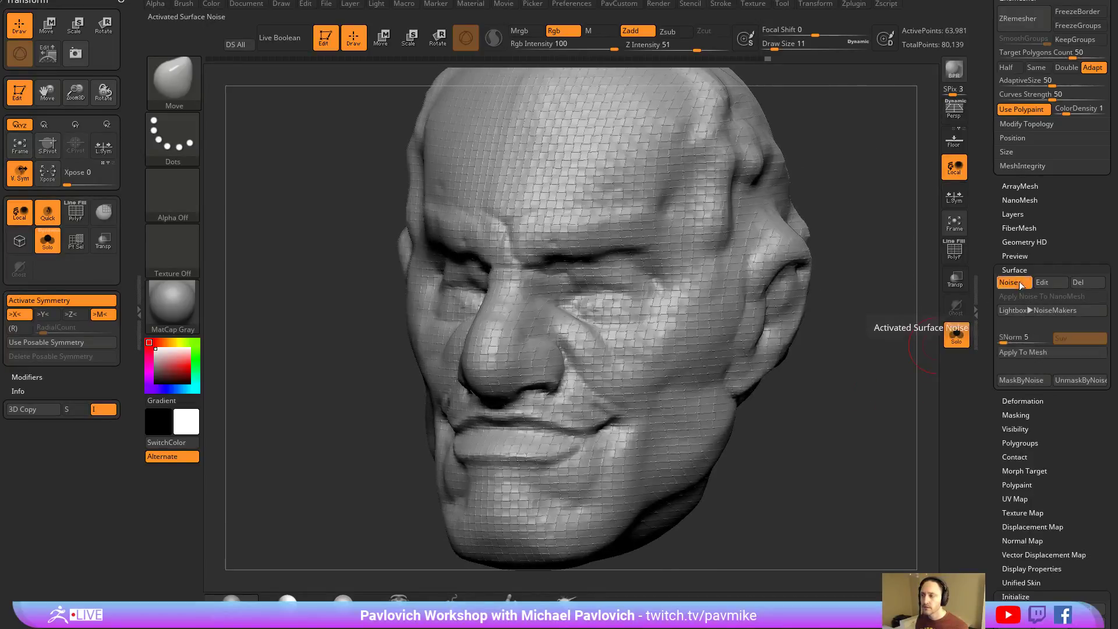
{"action": "left_click", "coordinate": [1020, 284]}
{"action": "left_click", "coordinate": [1018, 286]}
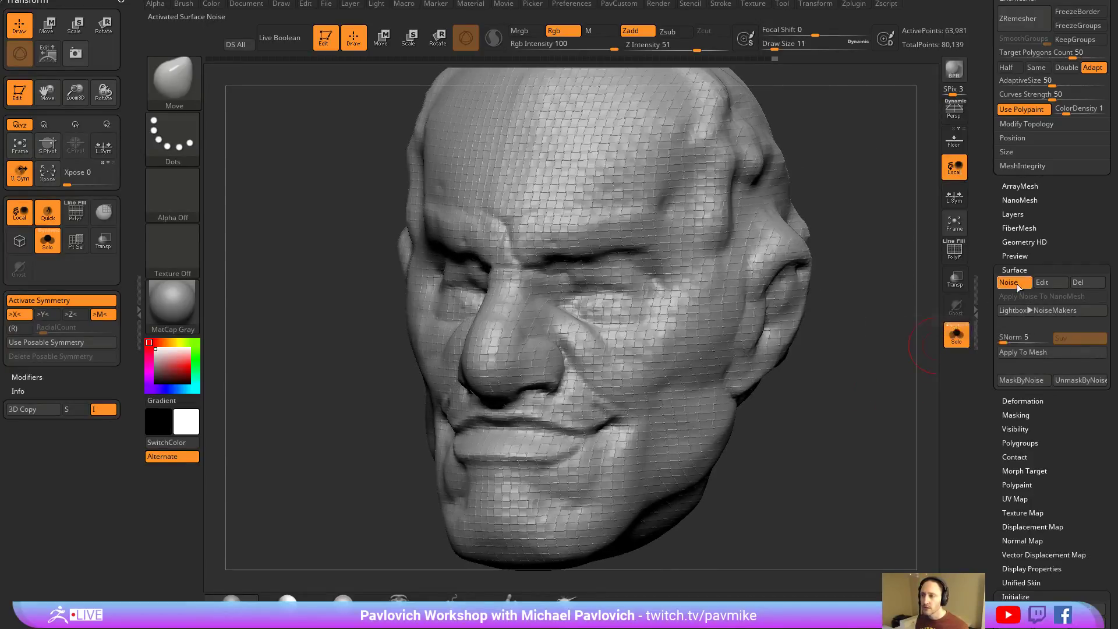
{"action": "left_click", "coordinate": [1018, 286]}
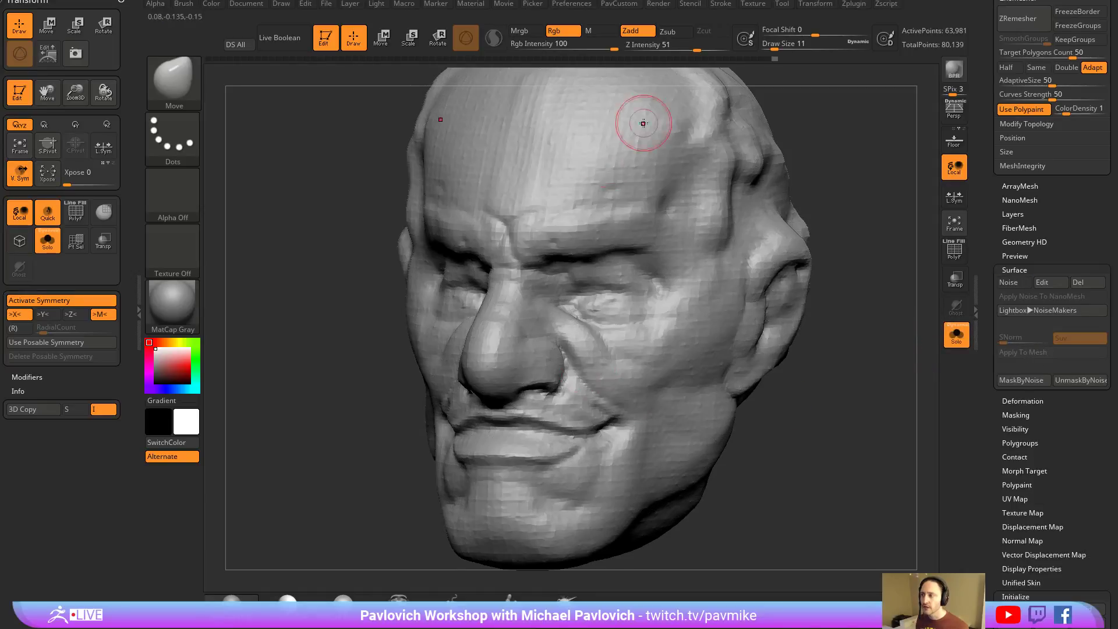
Subdivide the head to 4.134 million polygons with the weave noise preview active.
{"action": "key", "text": "ctrl"}
{"action": "key", "text": "ctrl+d"}
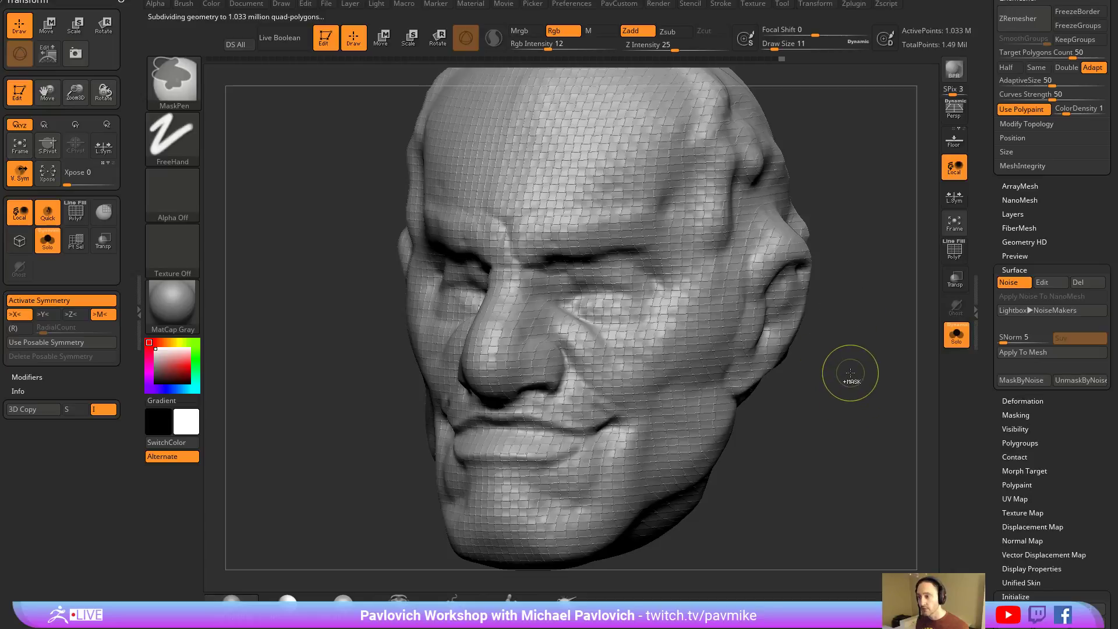
{"action": "key", "text": "ctrl+d"}
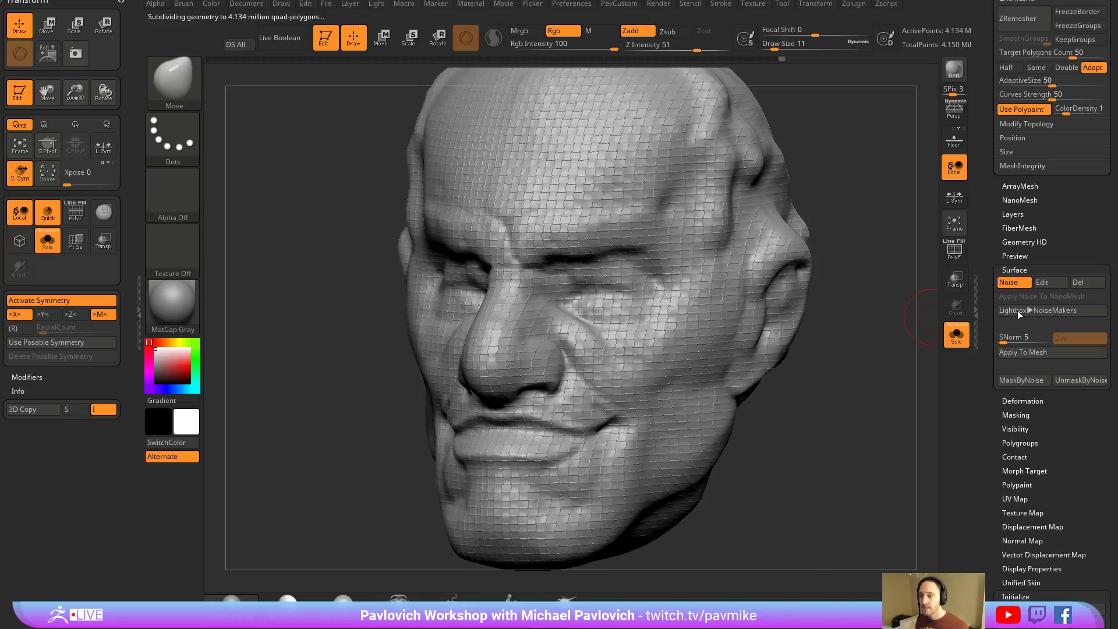
Apply the weave noise to the mesh and inspect the result up close on the nose.
{"action": "left_click", "coordinate": [1020, 351]}
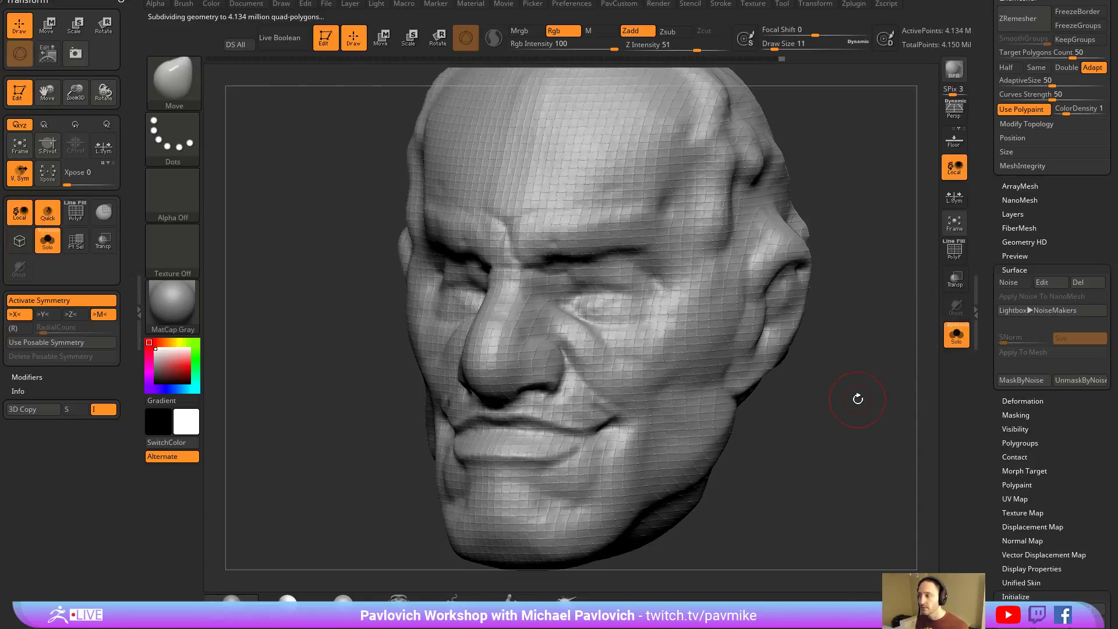
{"action": "mouse_move", "coordinate": [856, 395]}
{"action": "left_mouse_down"}
{"action": "mouse_move", "coordinate": [902, 394]}
{"action": "mouse_move", "coordinate": [876, 374]}
{"action": "mouse_move", "coordinate": [889, 458]}
{"action": "mouse_move", "coordinate": [889, 412]}
{"action": "mouse_move", "coordinate": [914, 419]}
{"action": "left_mouse_up"}
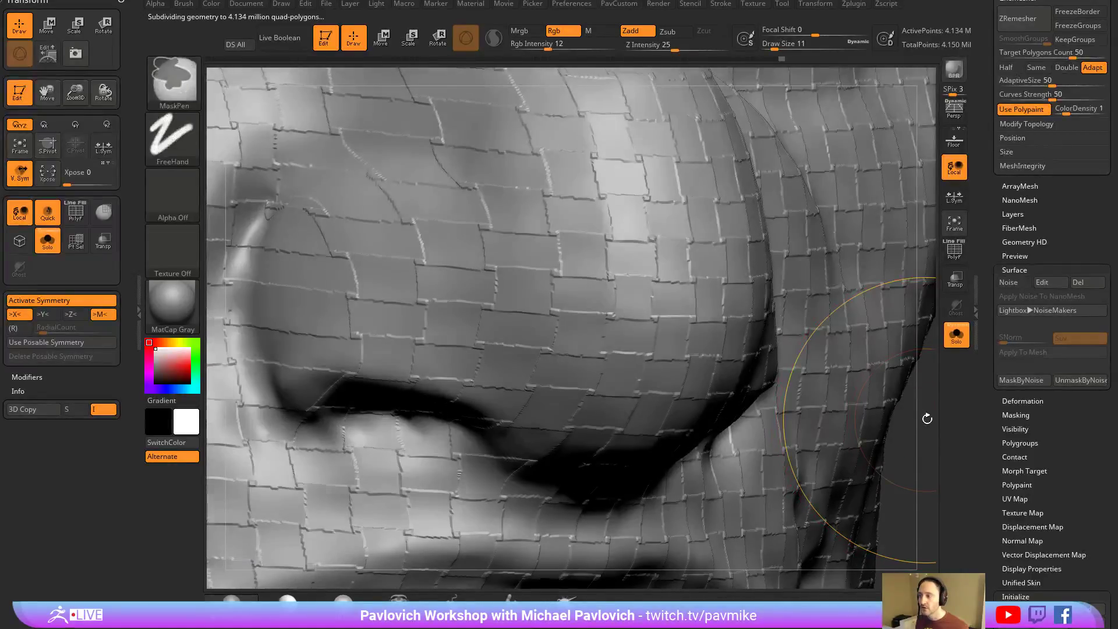
Undo the applied noise, subdivide the head to 16.537 million polygons, and apply the weave noise to the mesh again.
{"action": "key", "text": "ctrl+z"}
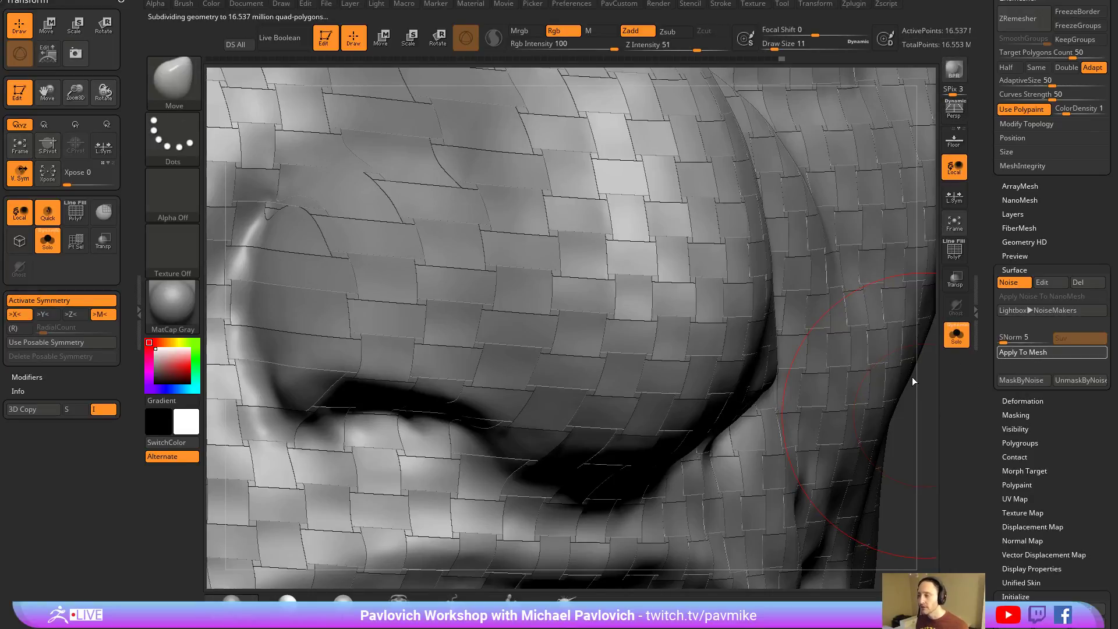
{"action": "key", "text": "ctrl+shift+z"}
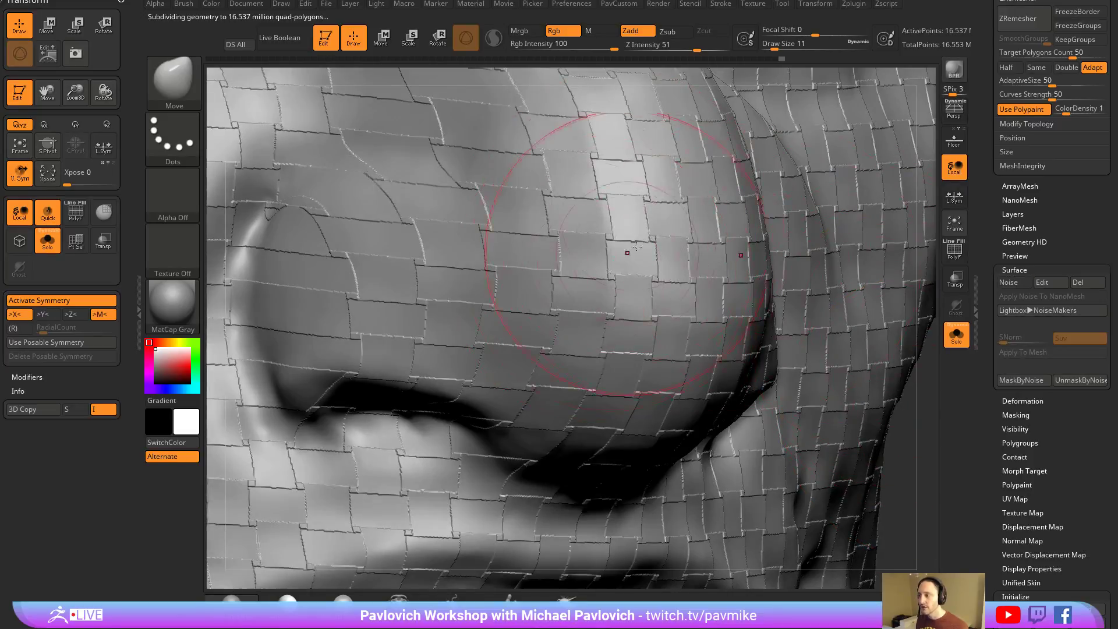
{"action": "key", "text": "s"}
{"action": "mouse_move", "coordinate": [909, 432]}
{"action": "left_mouse_down"}
{"action": "mouse_move", "coordinate": [896, 431]}
{"action": "mouse_move", "coordinate": [851, 372]}
{"action": "mouse_move", "coordinate": [884, 372]}
{"action": "mouse_move", "coordinate": [874, 392]}
{"action": "mouse_move", "coordinate": [863, 386]}
{"action": "mouse_move", "coordinate": [872, 391]}
{"action": "left_mouse_up"}
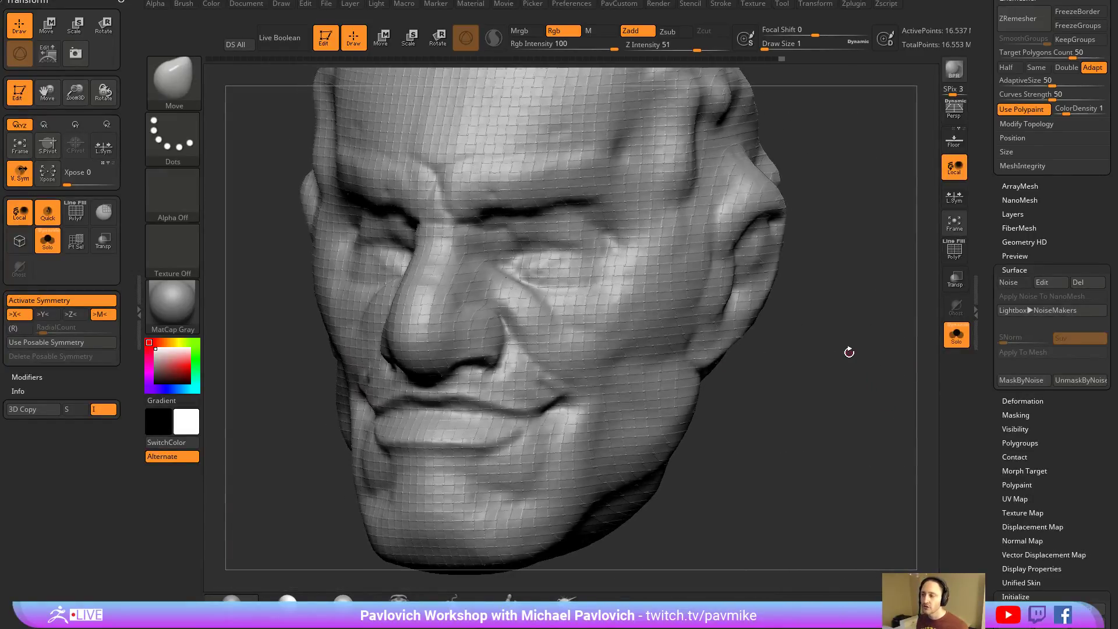
Undo the applied weave noise and the last subdivision, returning to the live noise preview.
{"action": "key", "text": "ctrl+z"}
{"action": "key", "text": "ctrl+z"}
{"action": "mouse_move", "coordinate": [866, 334]}
{"action": "left_mouse_down", "text": "alt"}
{"action": "mouse_move", "coordinate": [841, 345]}
{"action": "mouse_move", "coordinate": [904, 374]}
{"action": "mouse_move", "coordinate": [854, 372]}
{"action": "mouse_move", "coordinate": [886, 357]}
{"action": "mouse_move", "coordinate": [871, 363]}
{"action": "left_mouse_up", "text": "alt"}
{"action": "key", "text": "s"}
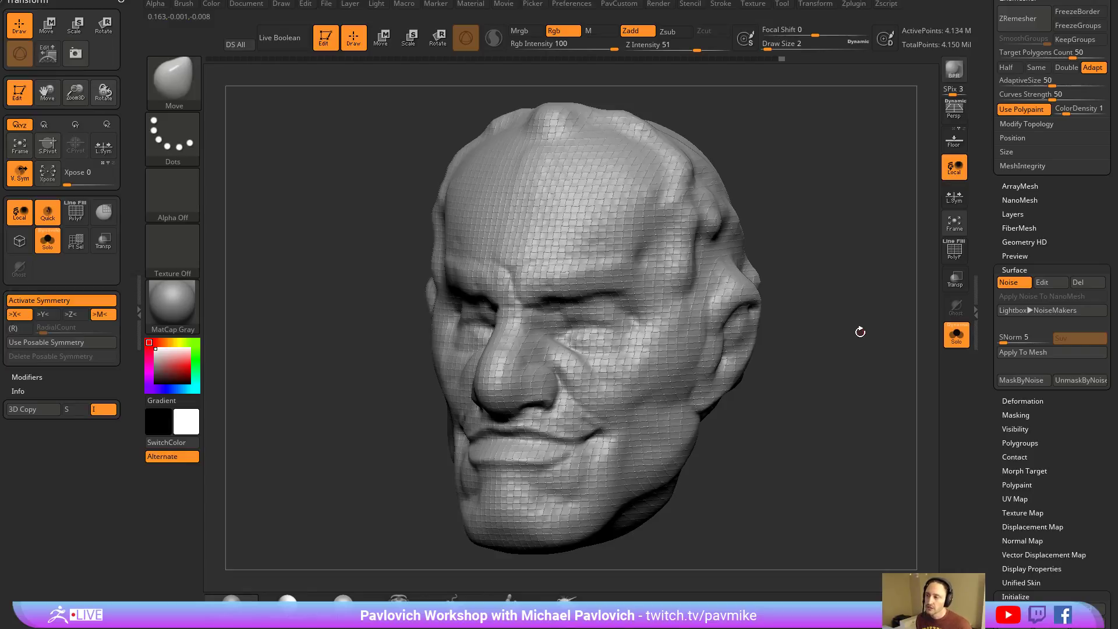
Raise the weave noise's Plugin Scale to enlarge the pattern on the head, and switch the surface noise off.
{"action": "mouse_move", "coordinate": [816, 212]}
{"action": "left_mouse_down"}
{"action": "mouse_move", "coordinate": [823, 217]}
{"action": "mouse_move", "coordinate": [764, 233]}
{"action": "left_mouse_up"}
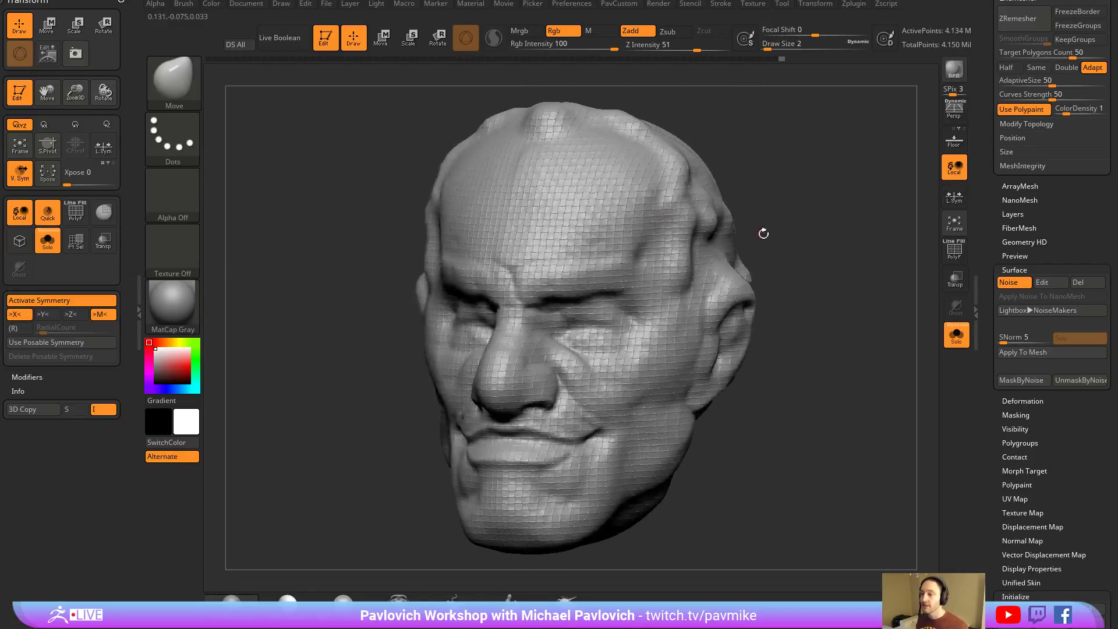
{"action": "left_click_drag", "start_coordinate": [862, 243], "coordinate": [828, 232]}
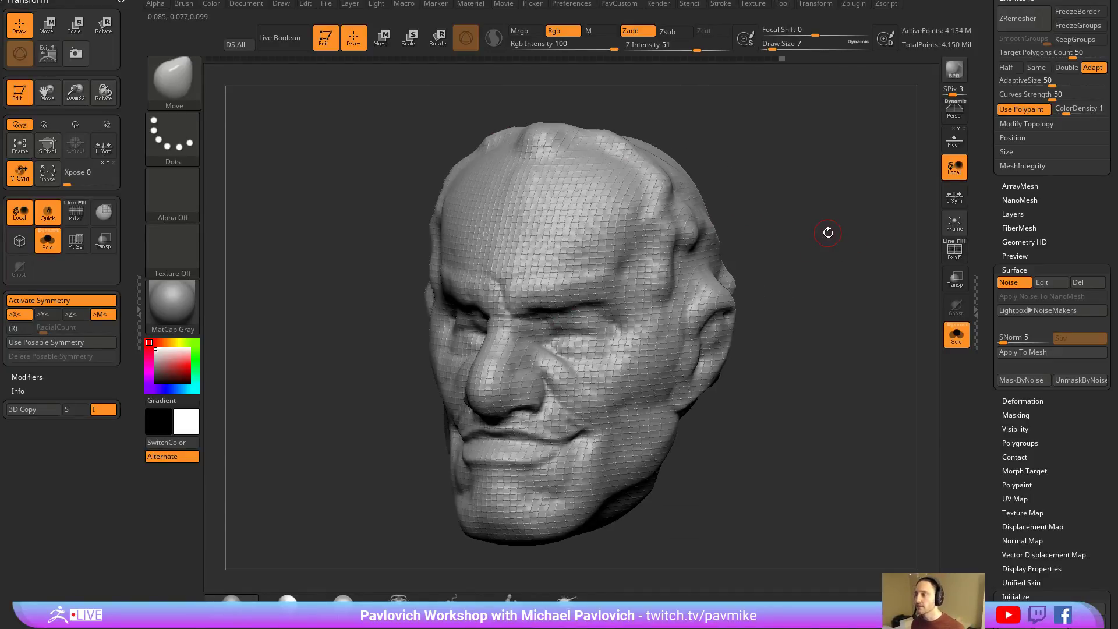
{"action": "left_click_drag", "start_coordinate": [764, 251], "coordinate": [596, 240]}
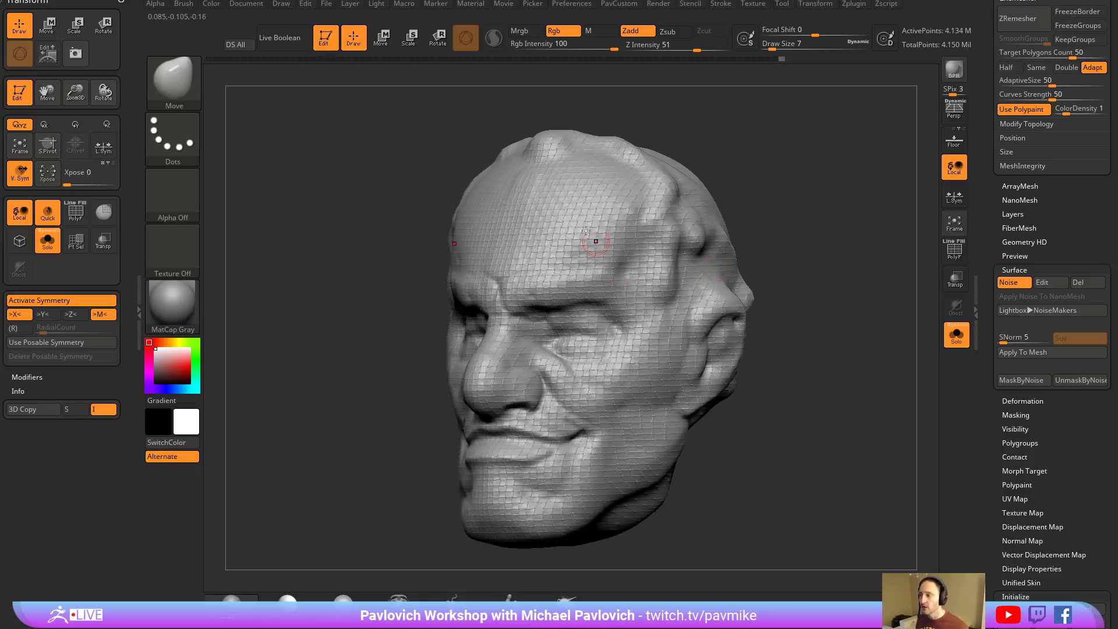
{"action": "left_click", "coordinate": [1015, 281]}
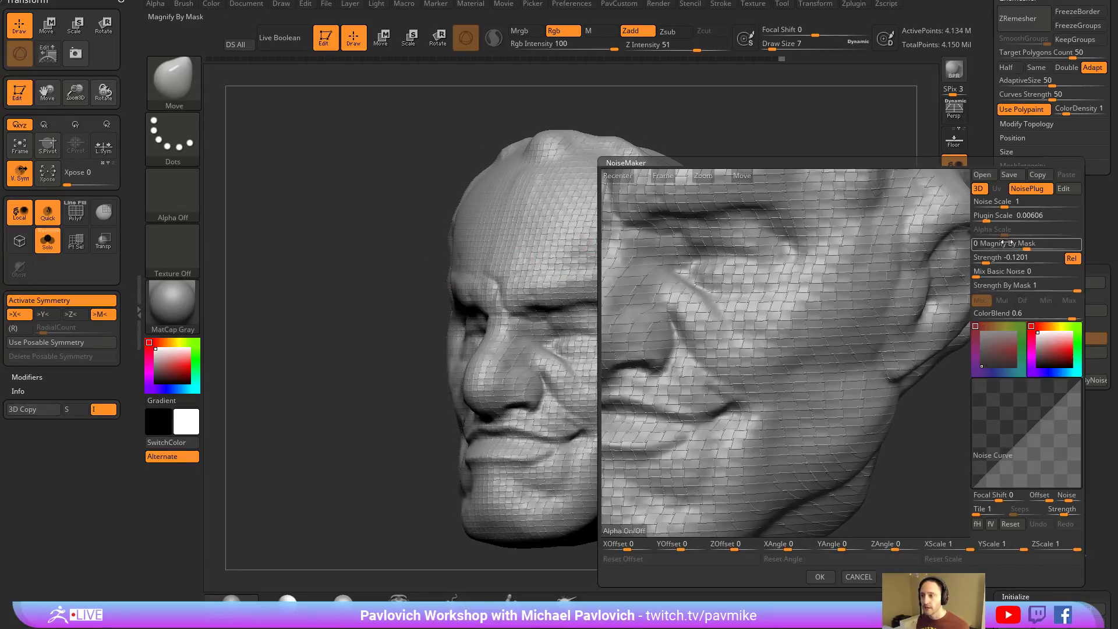
{"action": "left_click_drag", "start_coordinate": [984, 218], "coordinate": [990, 219]}
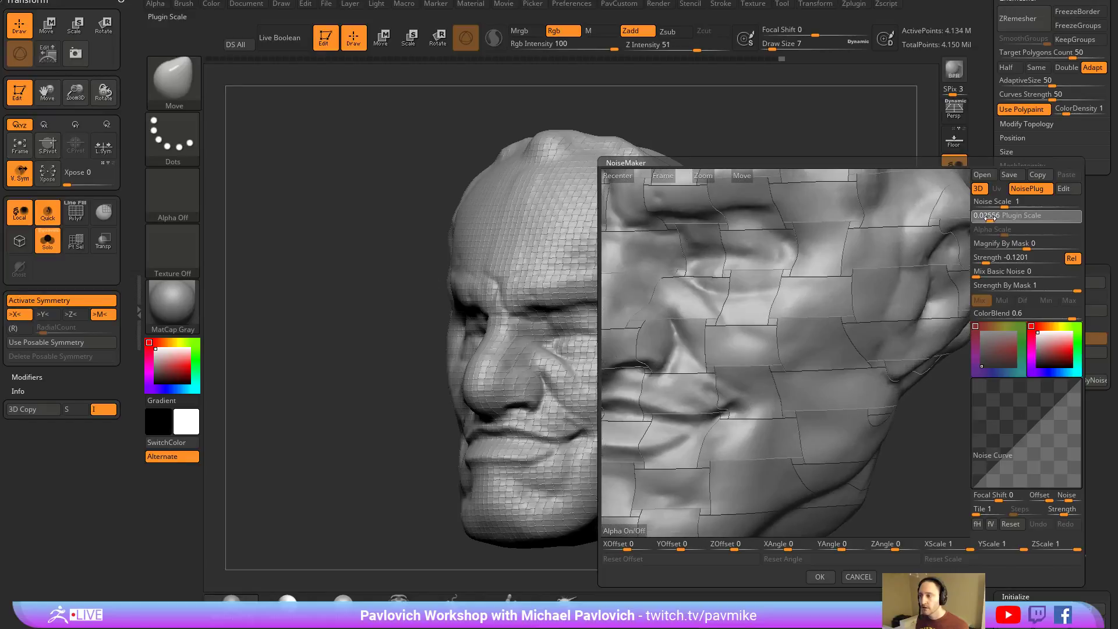
{"action": "left_click", "coordinate": [820, 577]}
{"action": "mouse_move", "coordinate": [788, 433]}
{"action": "left_mouse_down"}
{"action": "mouse_move", "coordinate": [837, 424]}
{"action": "mouse_move", "coordinate": [769, 429]}
{"action": "left_mouse_up"}
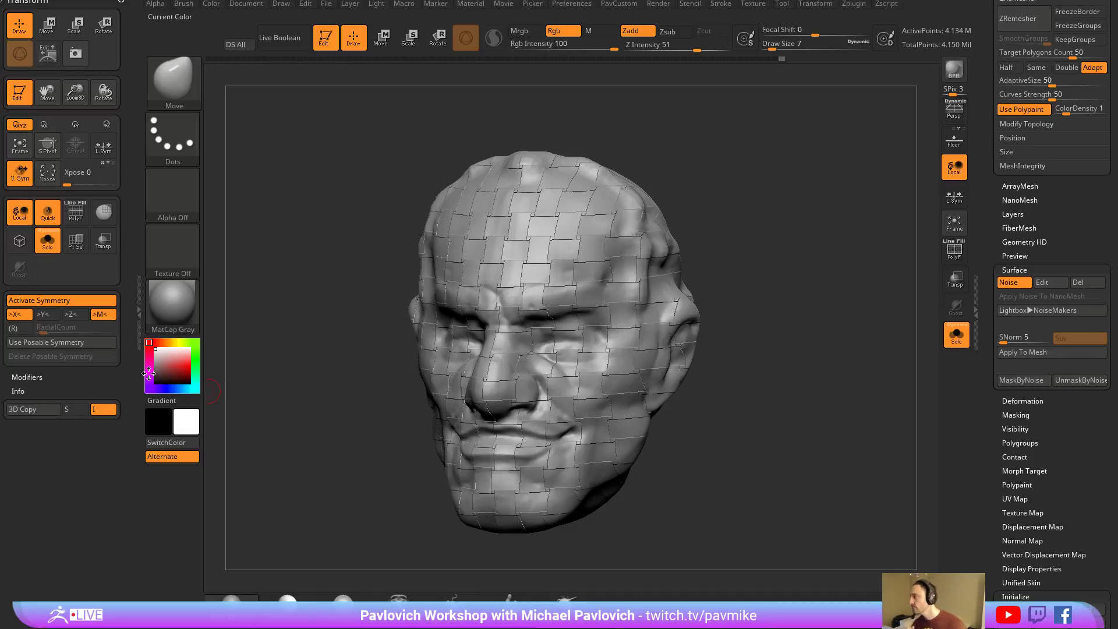
{"action": "left_click_drag", "start_coordinate": [783, 193], "coordinate": [742, 193]}
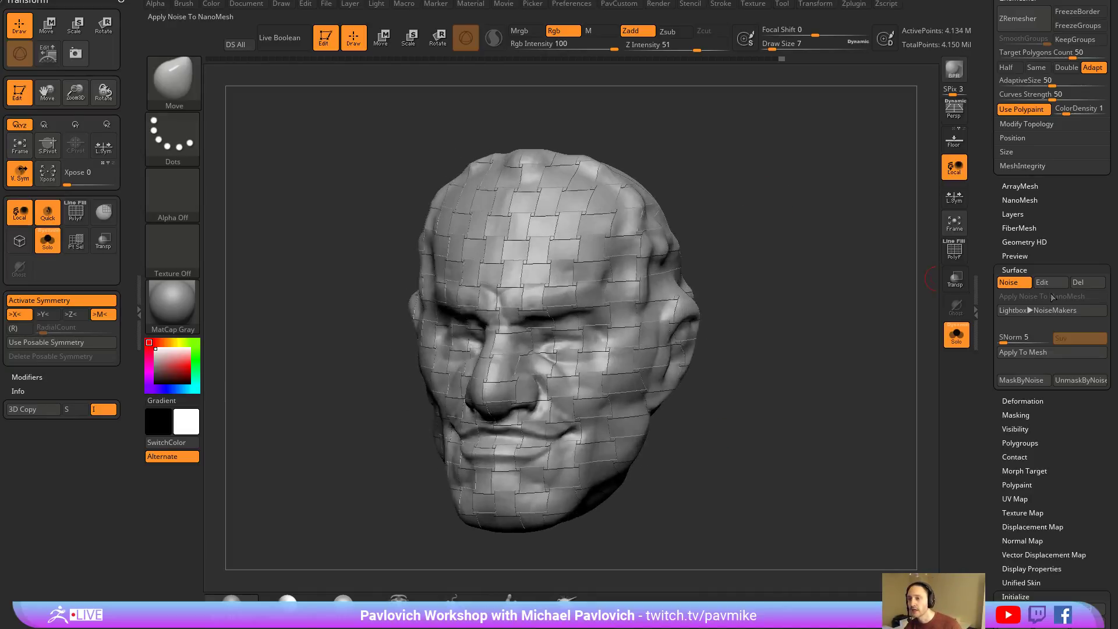
{"action": "left_click", "coordinate": [1010, 282]}
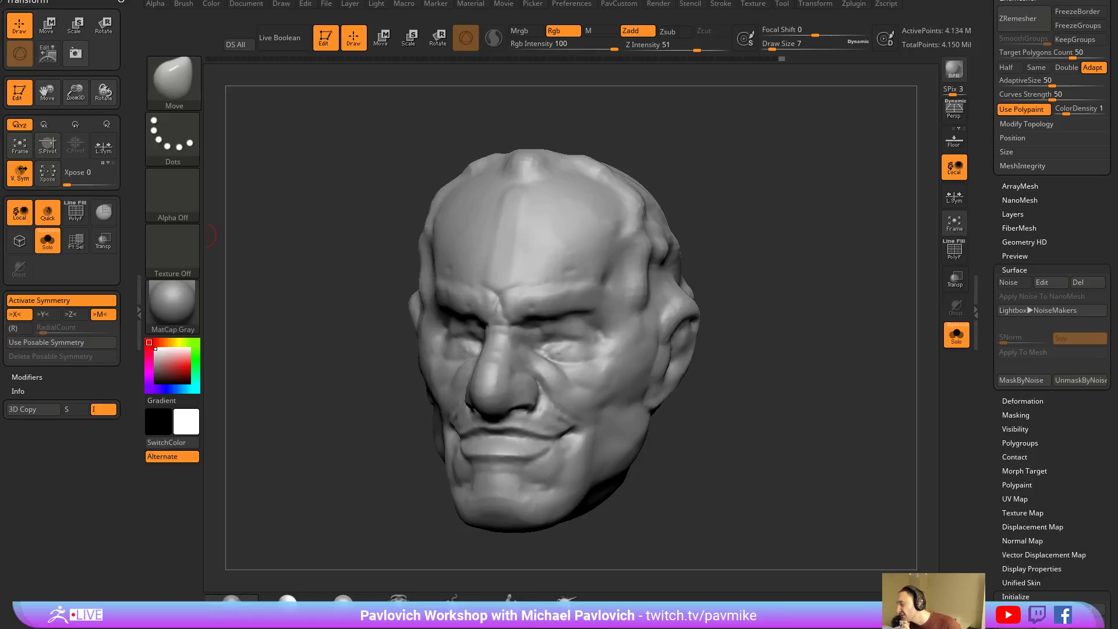
Switch to the web browser, find the ZBrush Image Based Lighting playlist among the YouTube channel's playlists, and return to ZBrush.
{"action": "key", "text": "alt+Tab"}
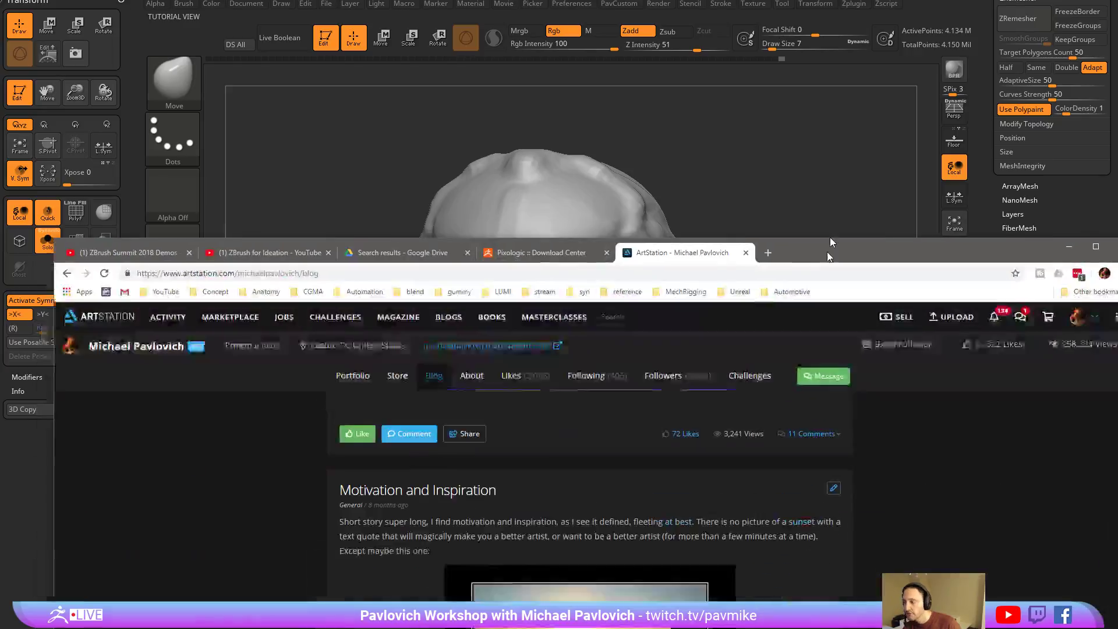
{"action": "left_click_drag", "start_coordinate": [830, 237], "coordinate": [824, 109]}
{"action": "left_click", "coordinate": [270, 103]}
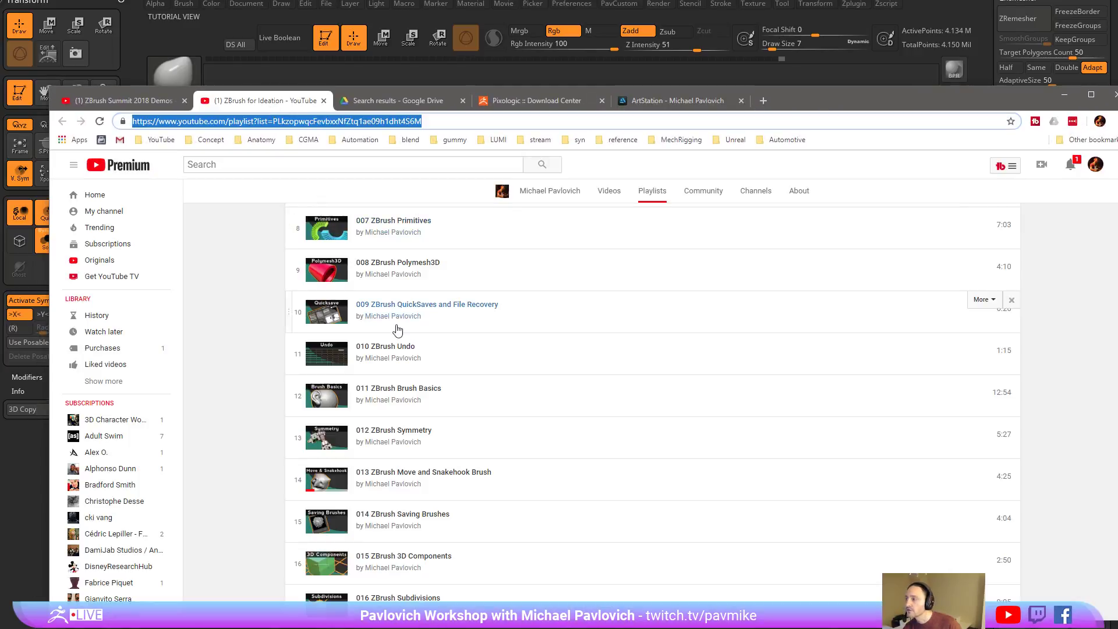
{"action": "left_click", "coordinate": [142, 102]}
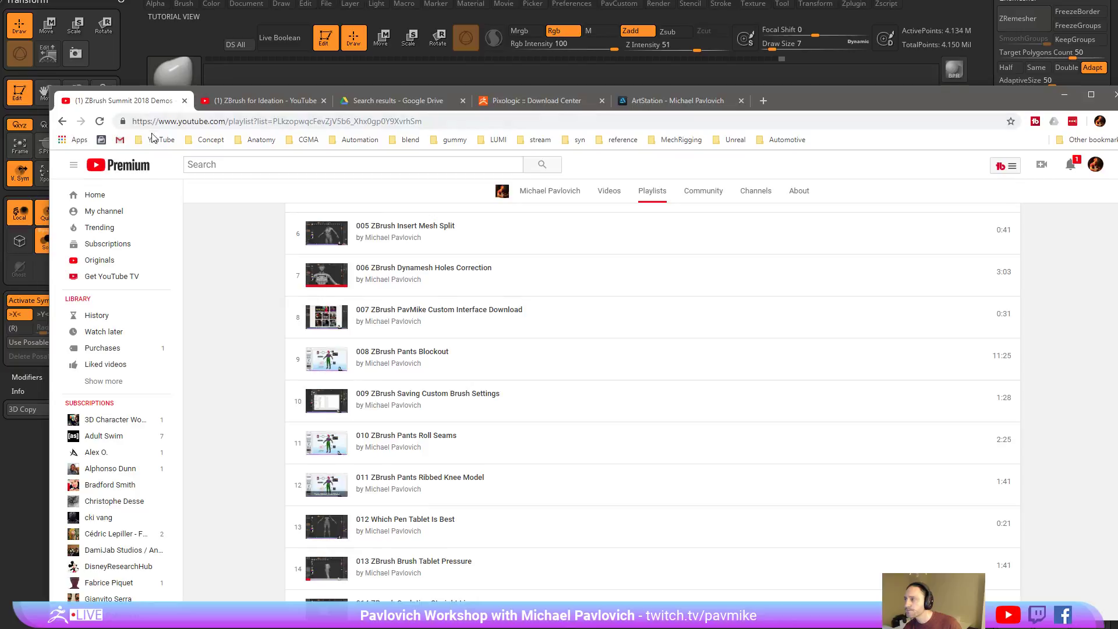
{"action": "left_click", "coordinate": [63, 121]}
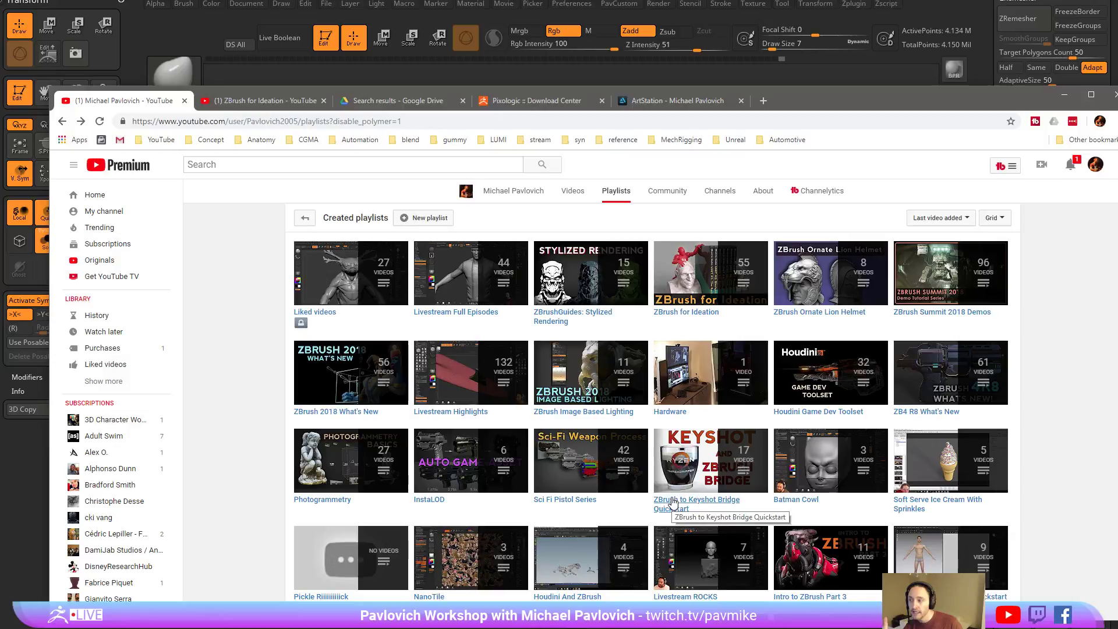
{"action": "left_click", "coordinate": [571, 415]}
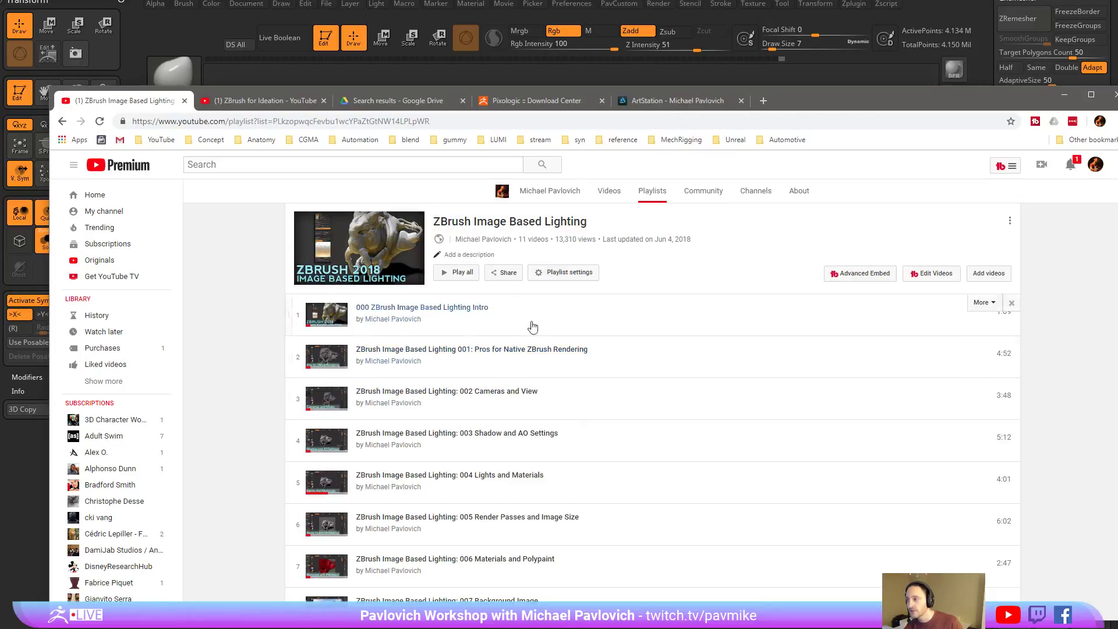
{"action": "key", "text": "alt+Tab"}
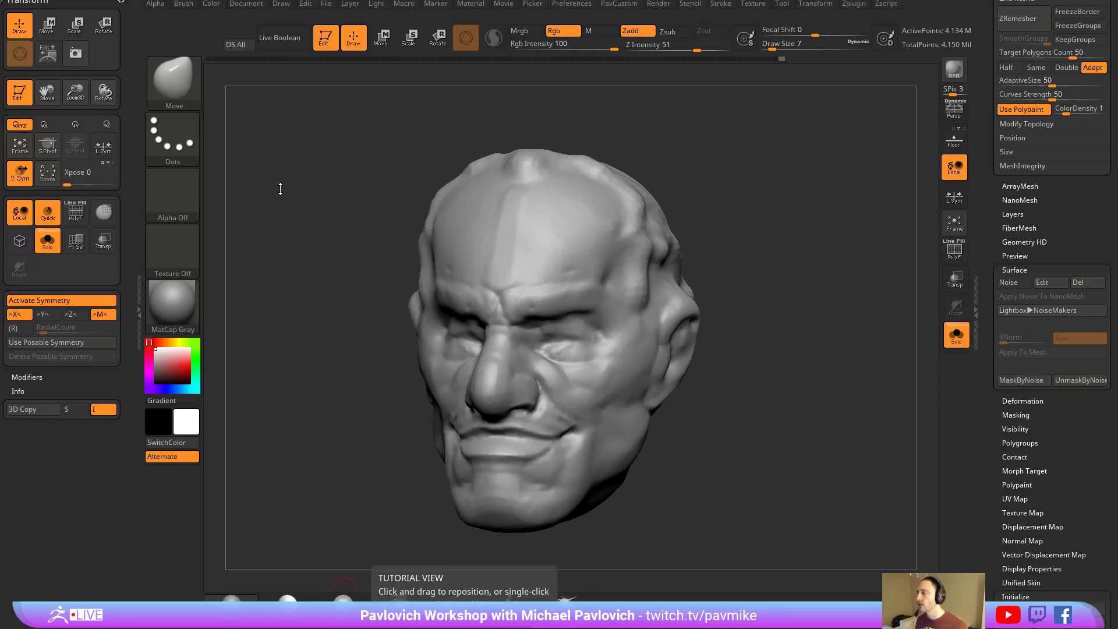
Dock the light settings in place of the transform settings and expand the background options.
{"action": "left_click", "coordinate": [120, 3]}
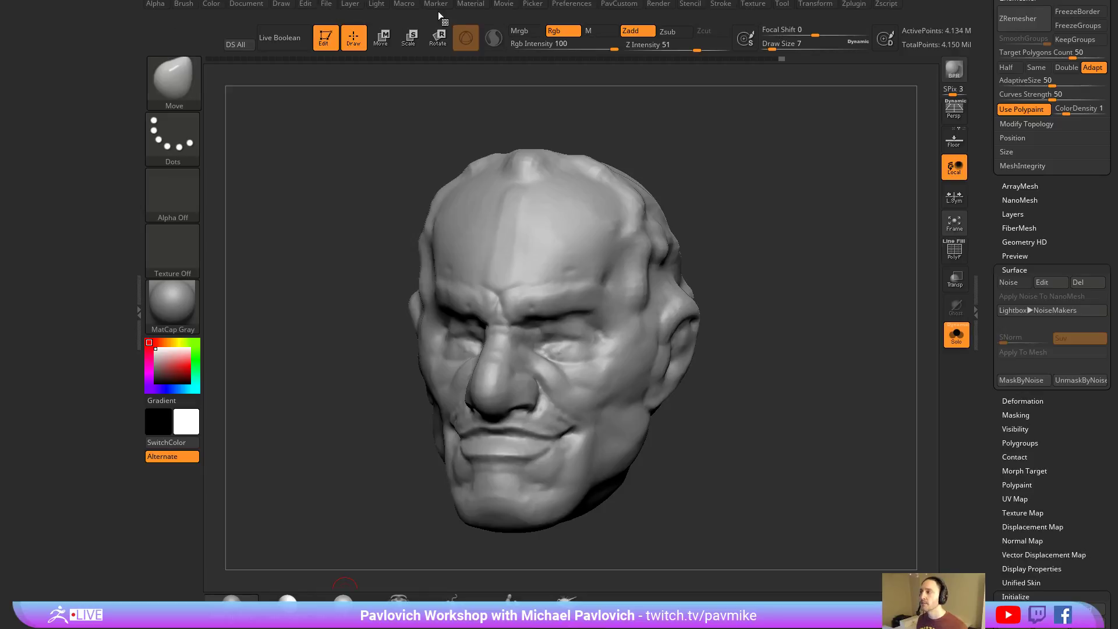
{"action": "left_click", "coordinate": [376, 4]}
{"action": "left_click", "coordinate": [373, 14]}
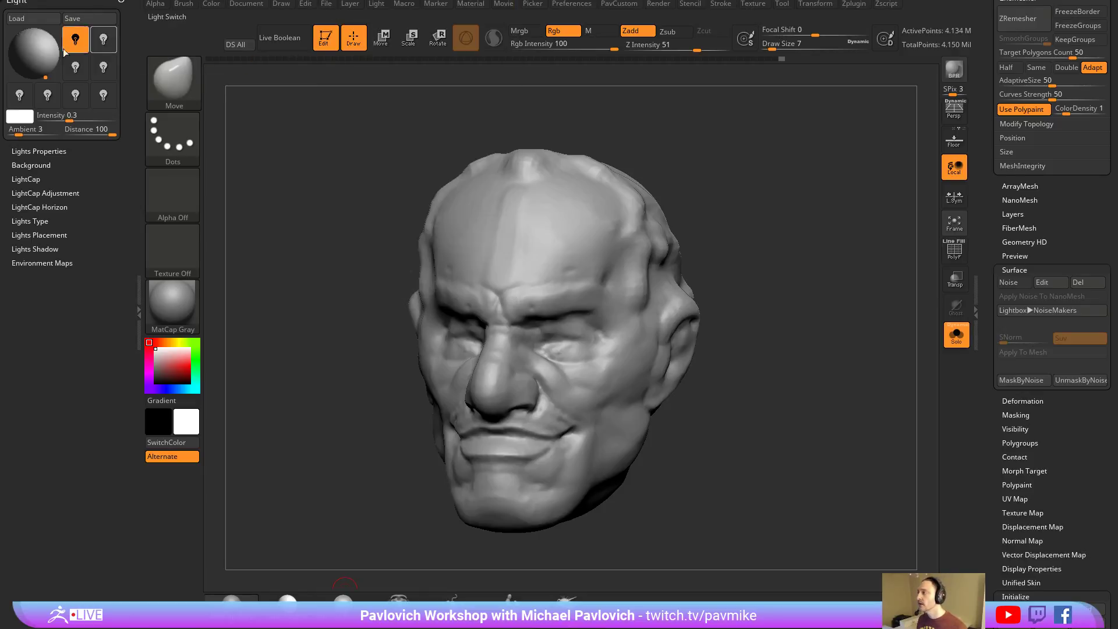
{"action": "key", "text": "shift"}
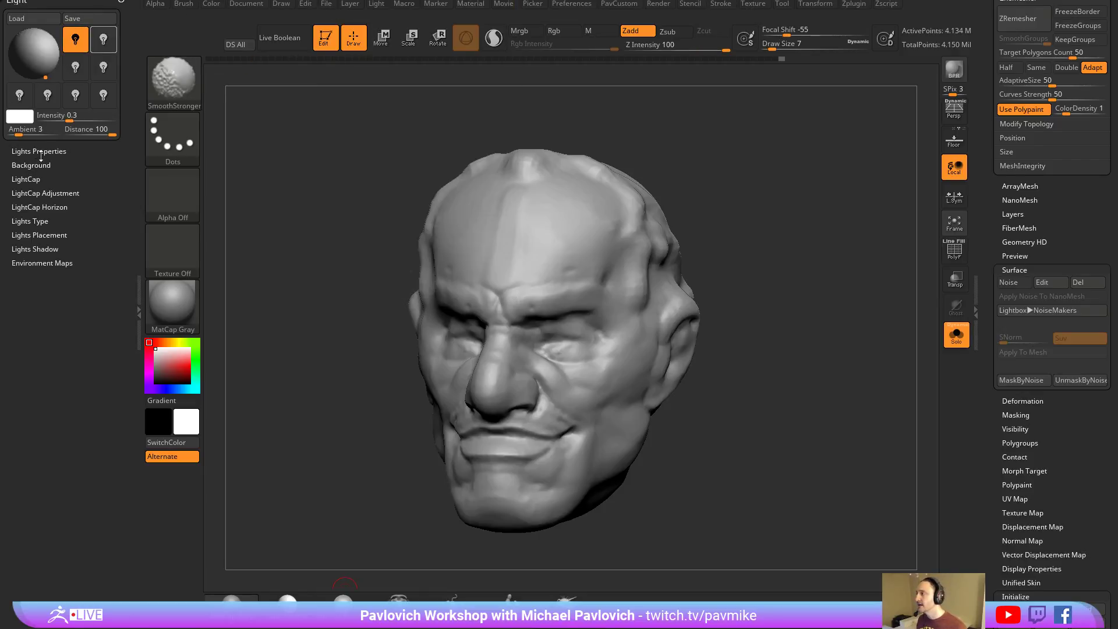
{"action": "left_click", "coordinate": [36, 165]}
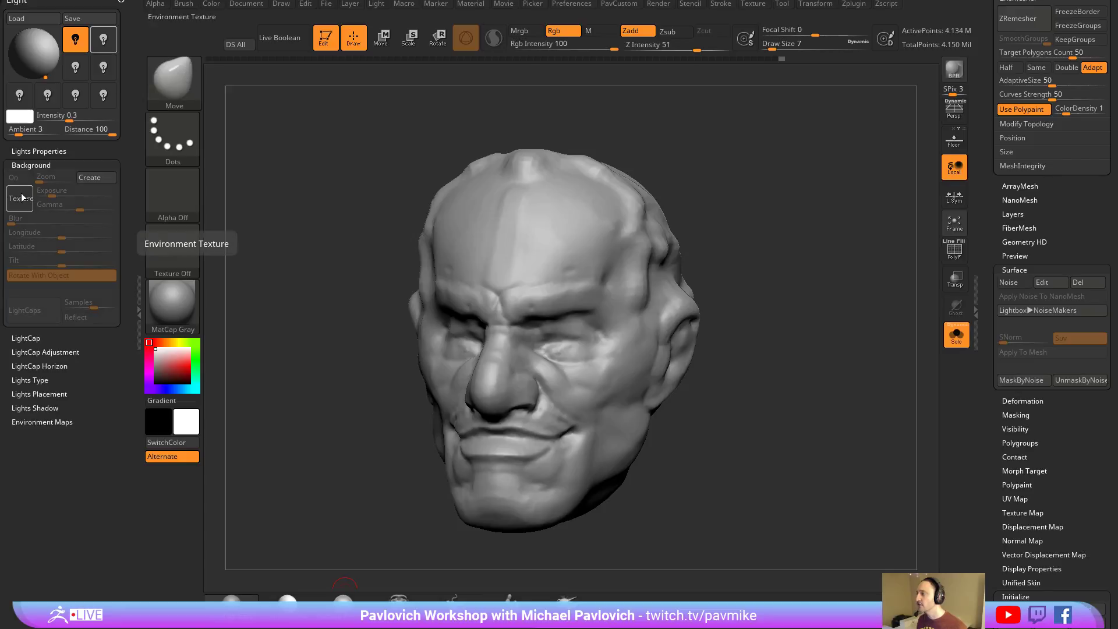
Load the pixologic_biscarrosse2b and ZBrush 2_Pulchri panorama images from the Panoramas texture folder.
{"action": "key", "text": "comma"}
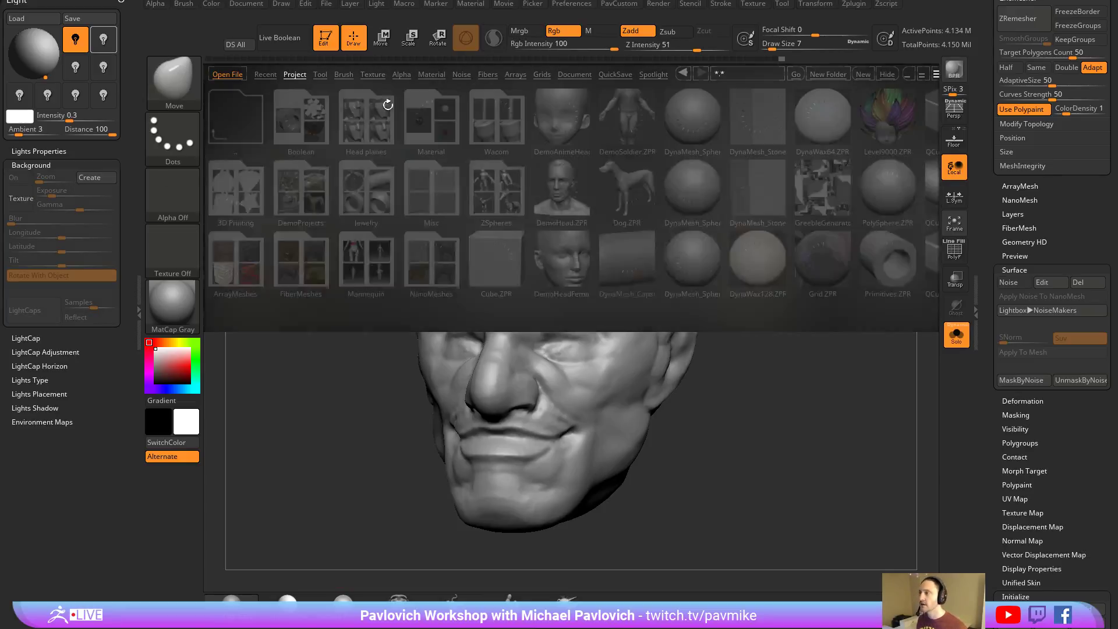
{"action": "left_click", "coordinate": [373, 74]}
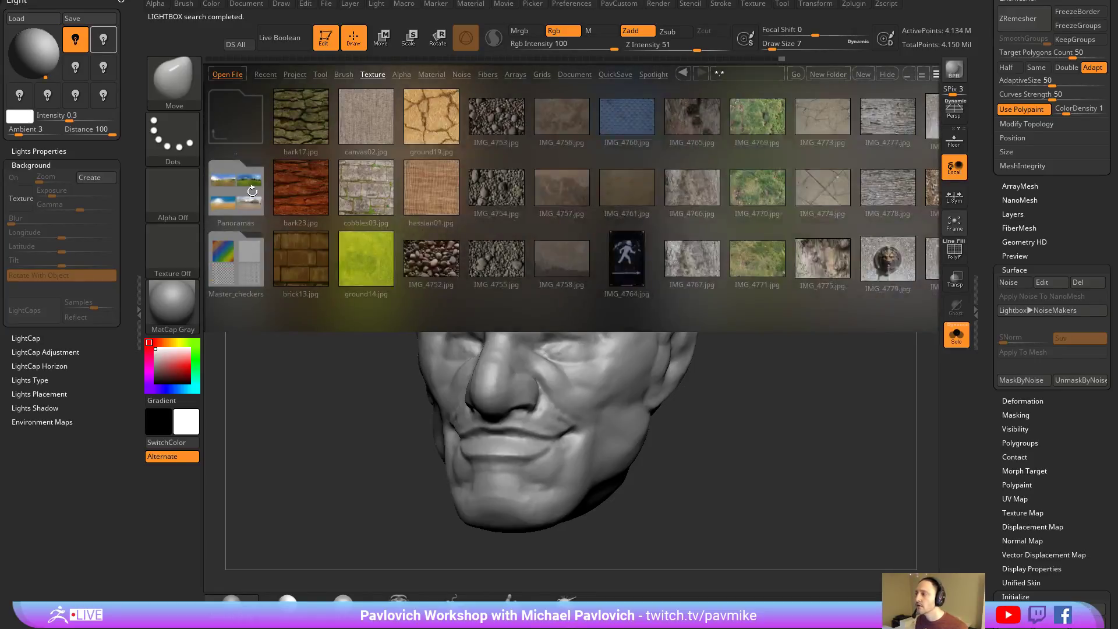
{"action": "left_click", "coordinate": [253, 191]}
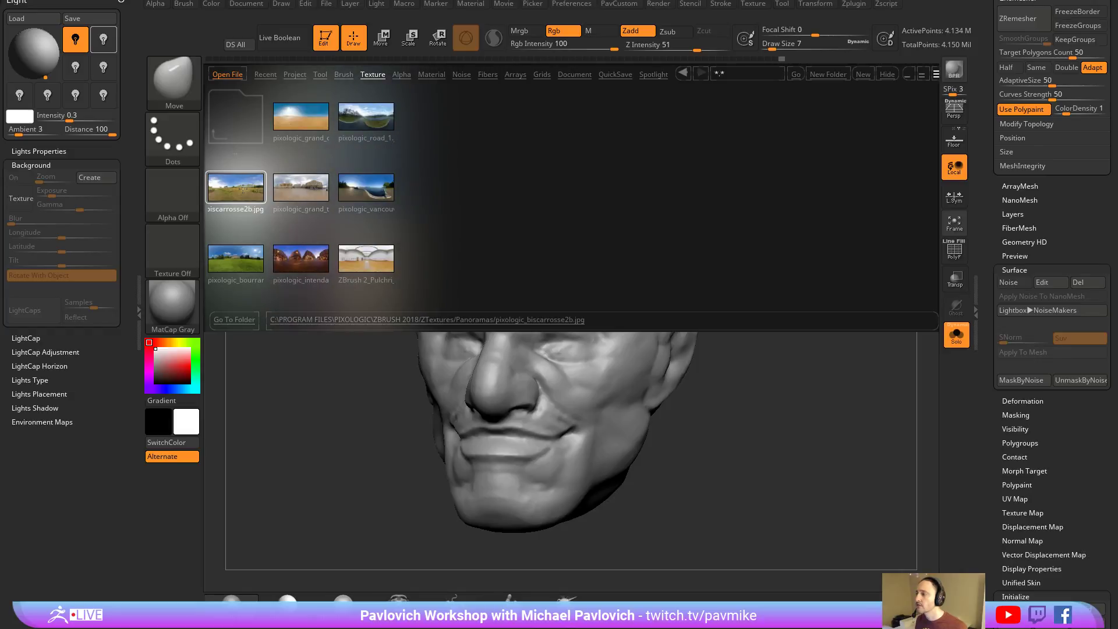
{"action": "double_click", "coordinate": [243, 189]}
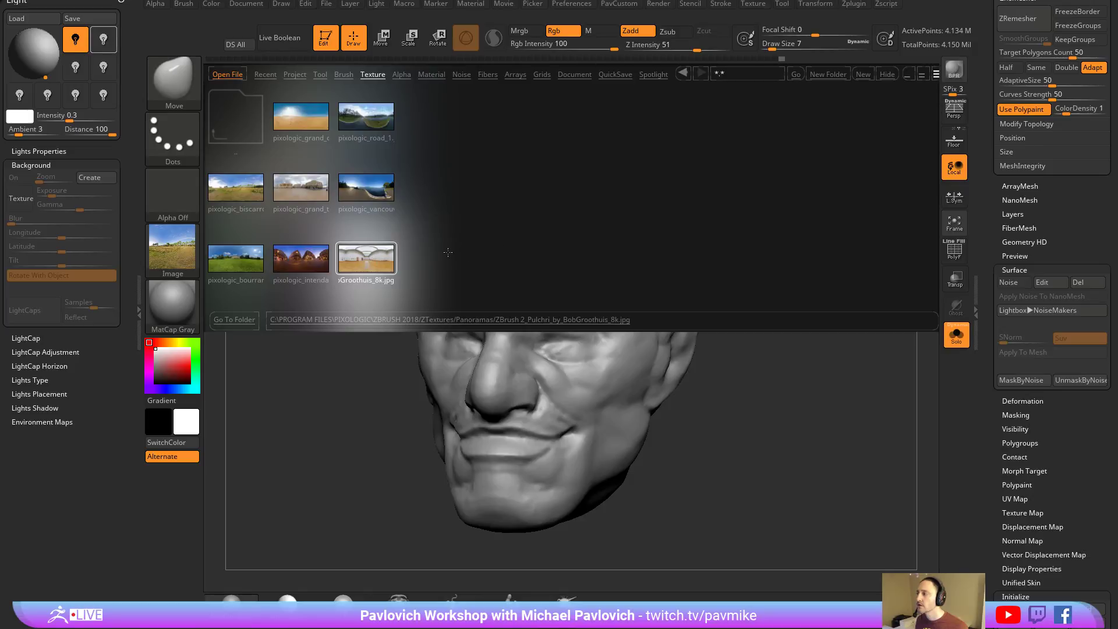
{"action": "left_click", "coordinate": [882, 74]}
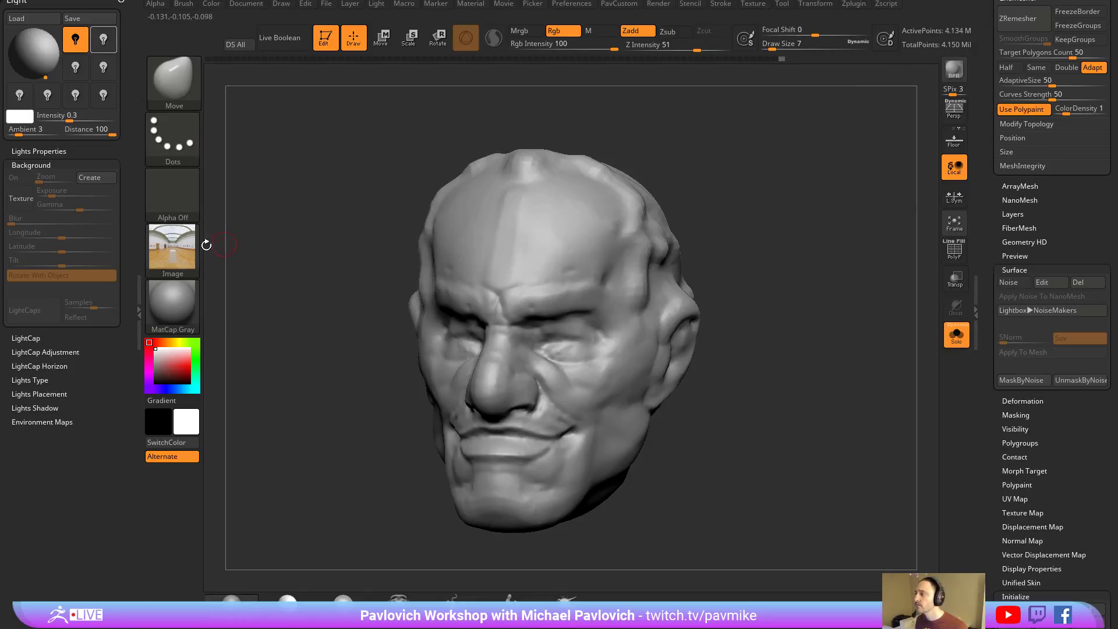
Set the loaded gallery interior panorama as the environment background image behind the head.
{"action": "left_click", "coordinate": [48, 95]}
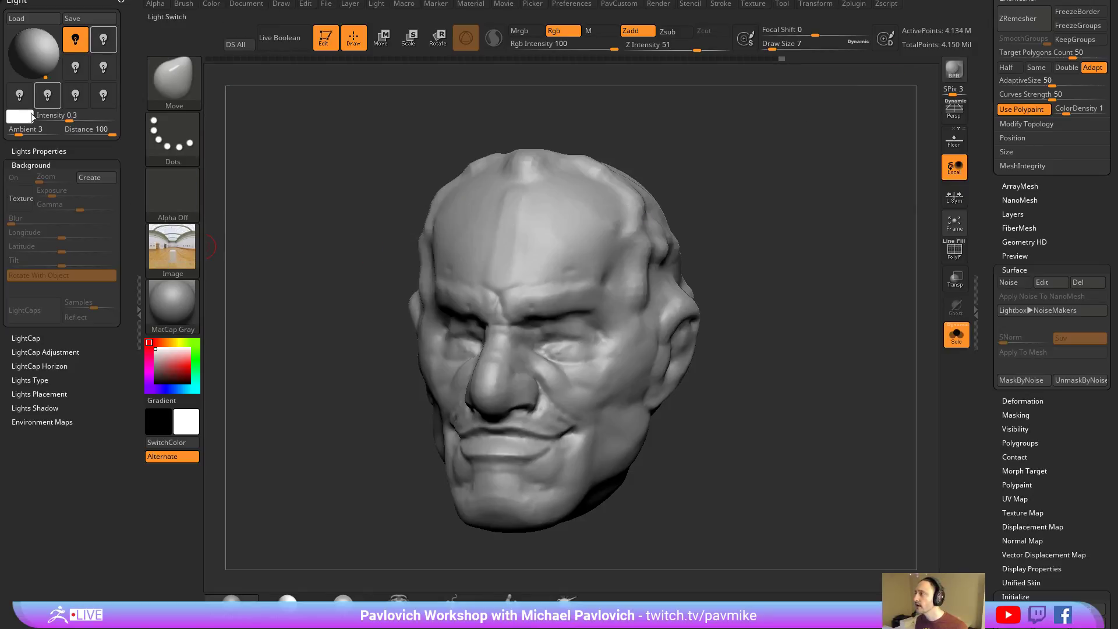
{"action": "left_click", "coordinate": [21, 199]}
{"action": "left_click", "coordinate": [102, 221]}
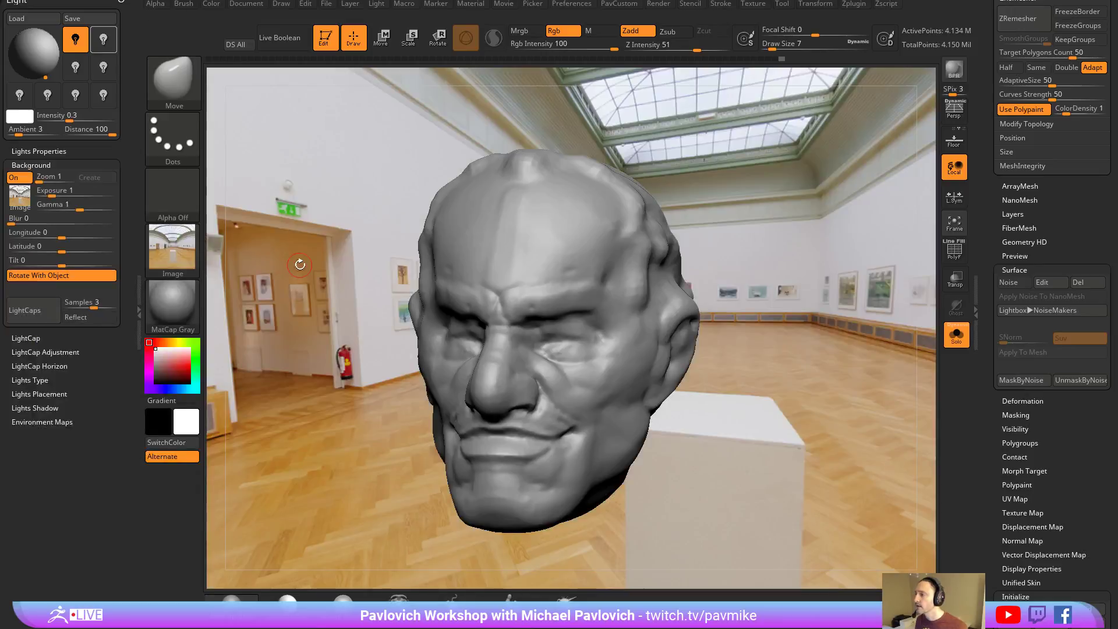
Assign BasicMaterial to the head and generate LightCaps from the panorama background.
{"action": "left_click", "coordinate": [41, 312]}
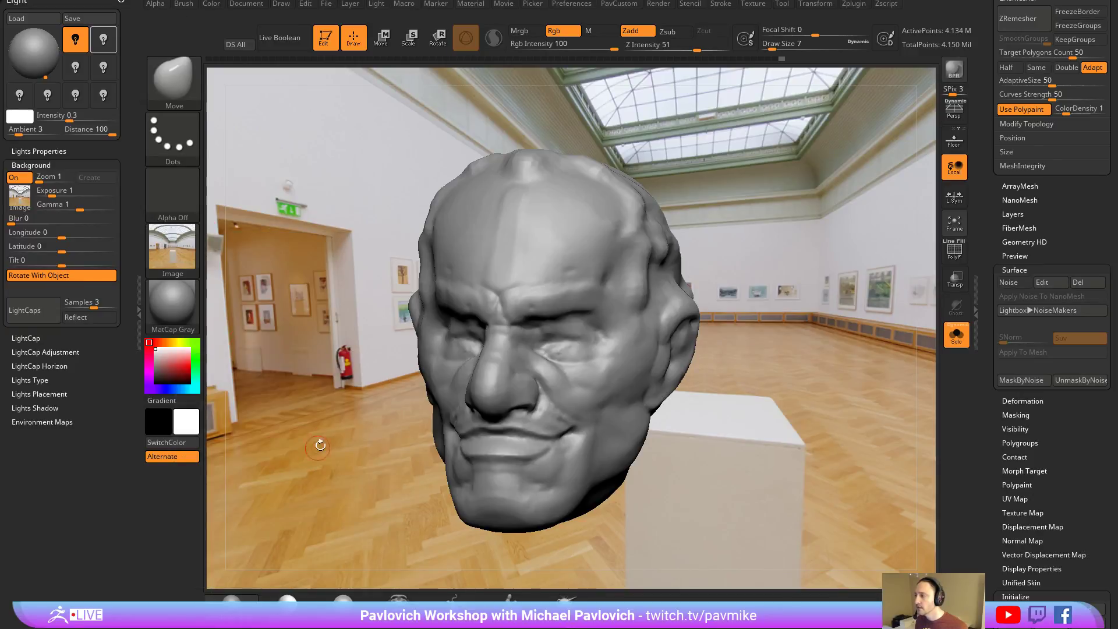
{"action": "mouse_move", "coordinate": [320, 444]}
{"action": "left_mouse_down"}
{"action": "mouse_move", "coordinate": [341, 432]}
{"action": "mouse_move", "coordinate": [320, 438]}
{"action": "left_mouse_up"}
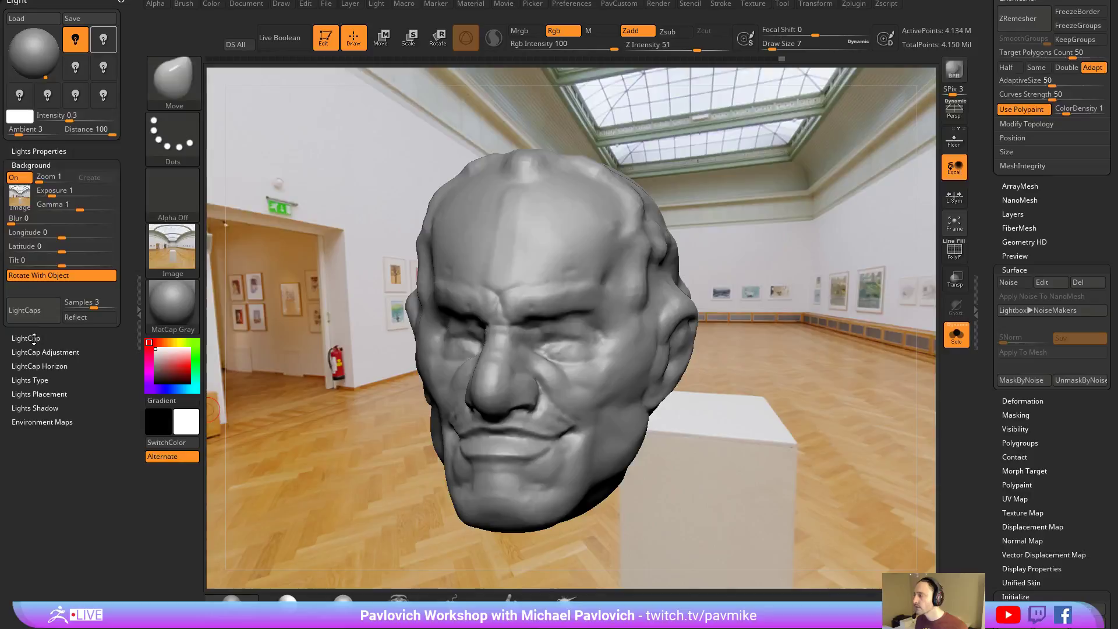
{"action": "left_click", "coordinate": [173, 304]}
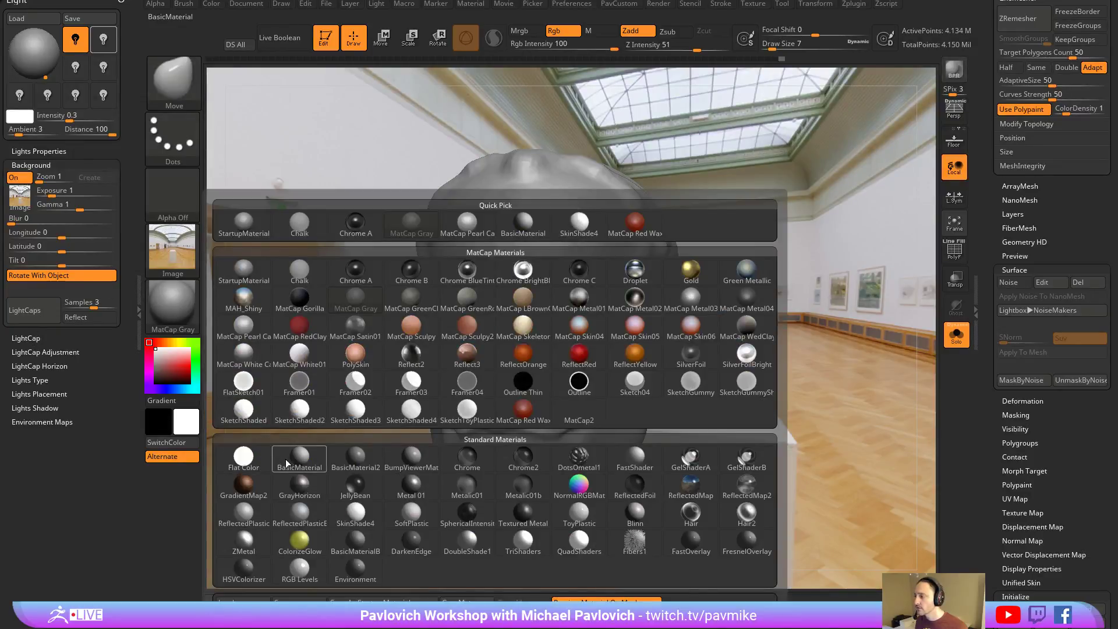
{"action": "left_click", "coordinate": [286, 463]}
{"action": "left_click", "coordinate": [38, 317]}
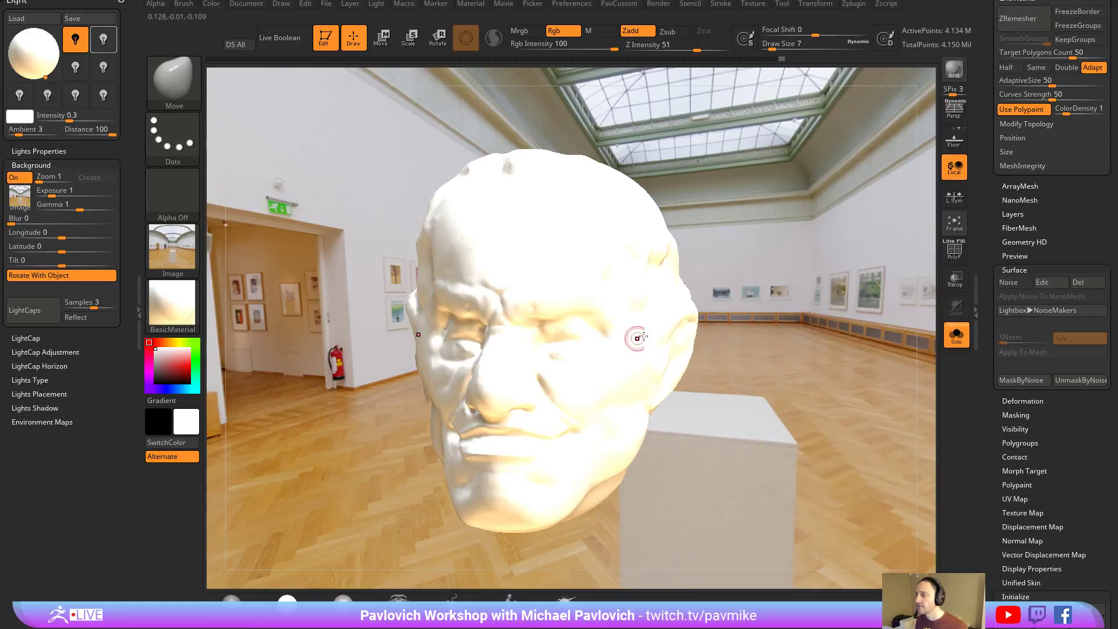
Turn off the active default light and make a BPR render of the head lit by the panorama.
{"action": "left_click", "coordinate": [366, 5]}
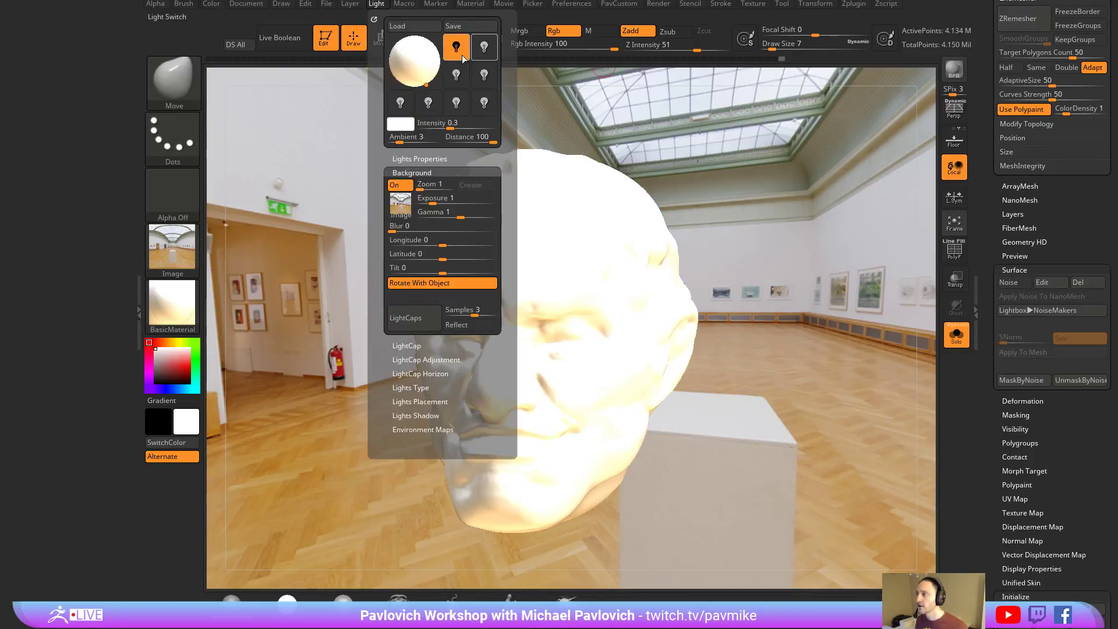
{"action": "left_click", "coordinate": [457, 40]}
{"action": "left_click_drag", "start_coordinate": [712, 102], "coordinate": [712, 111]}
{"action": "left_click", "coordinate": [954, 69]}
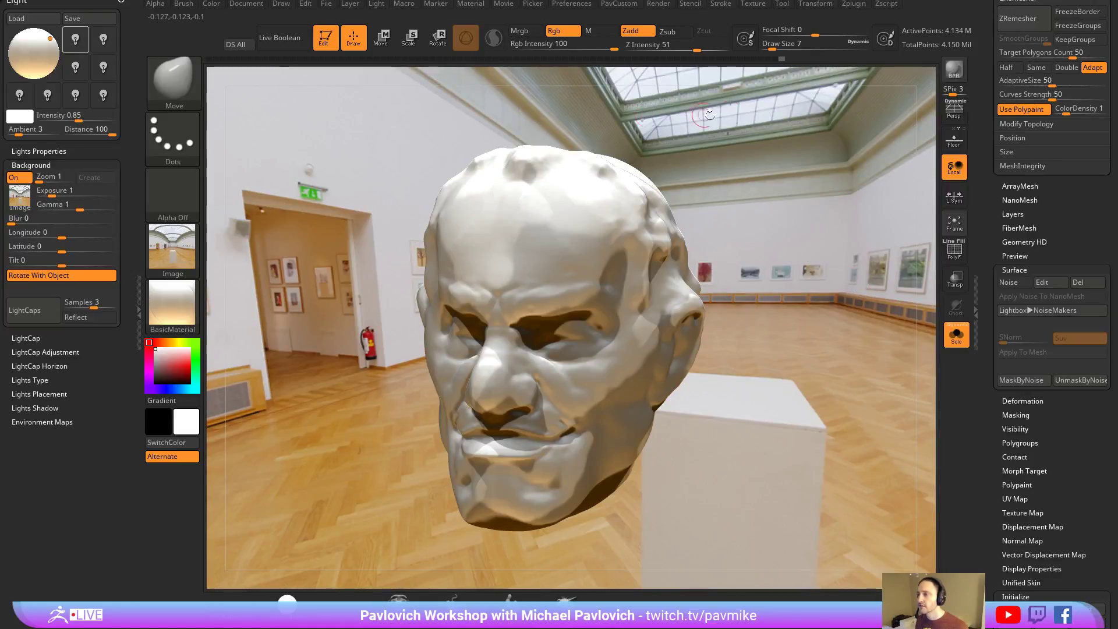
Toggle the panorama background off and on, and rotate it to a longitude of about 91.6.
{"action": "left_click", "coordinate": [22, 178]}
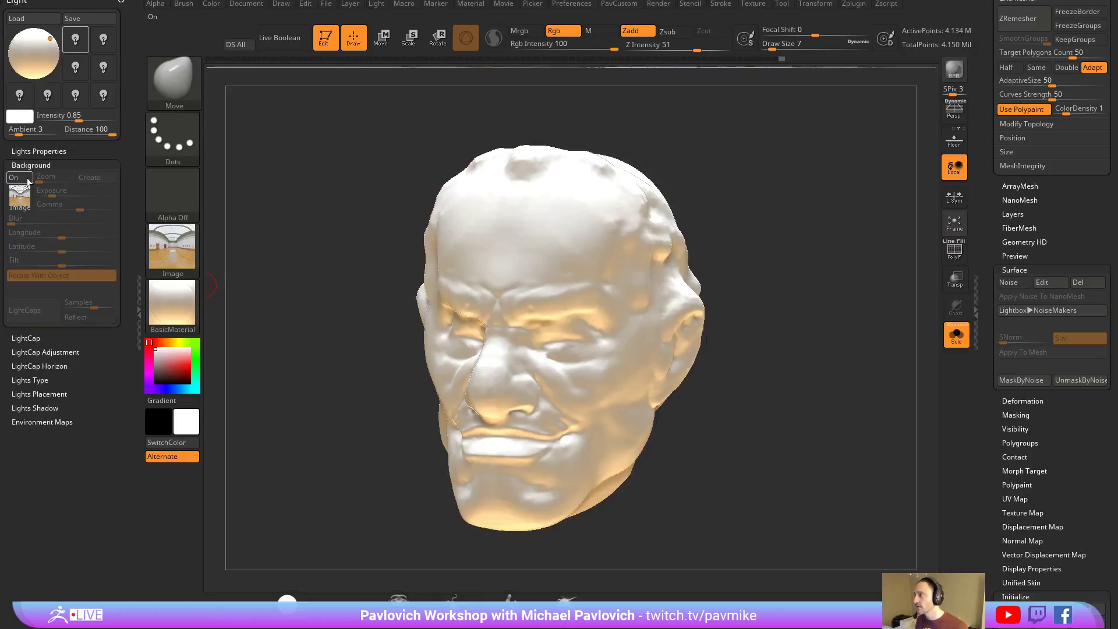
{"action": "left_click", "coordinate": [23, 180]}
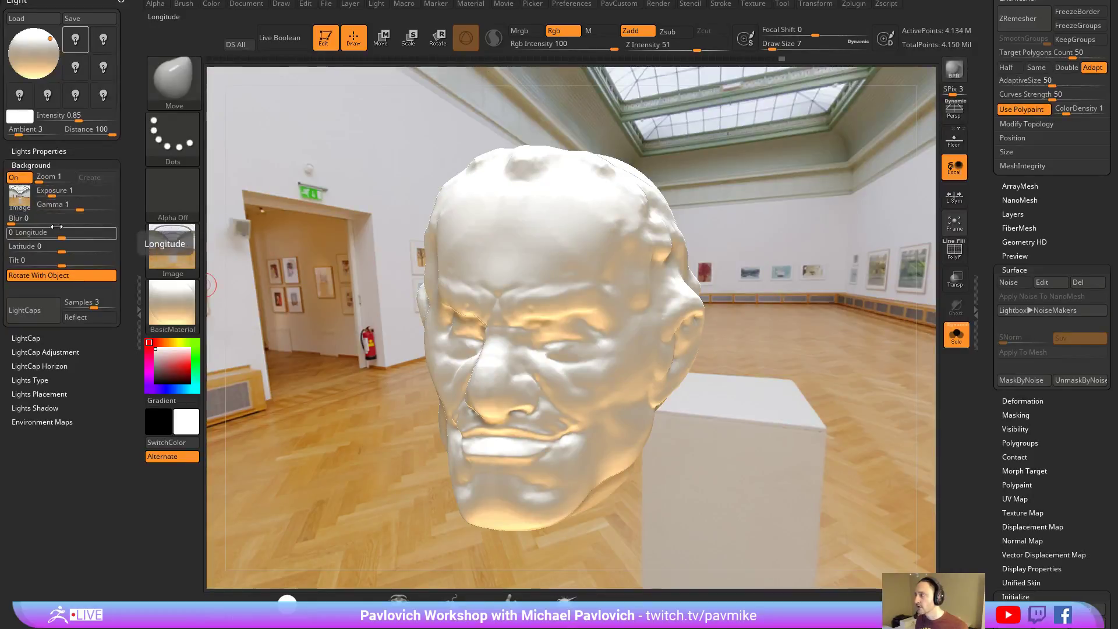
{"action": "left_click_drag", "start_coordinate": [61, 236], "coordinate": [87, 236]}
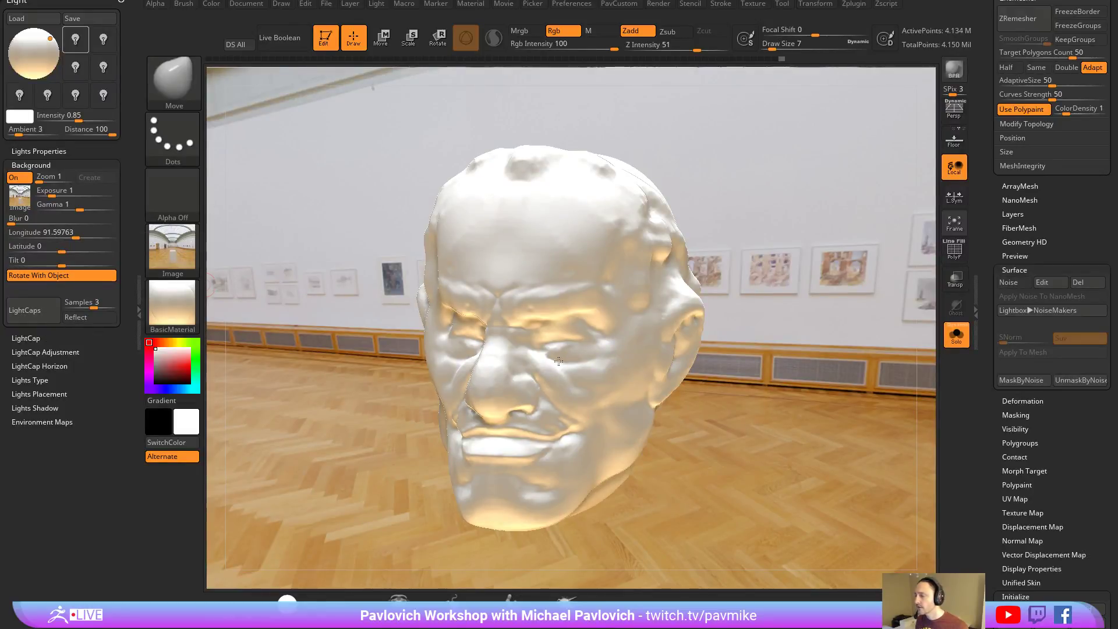
{"action": "key", "text": "shift"}
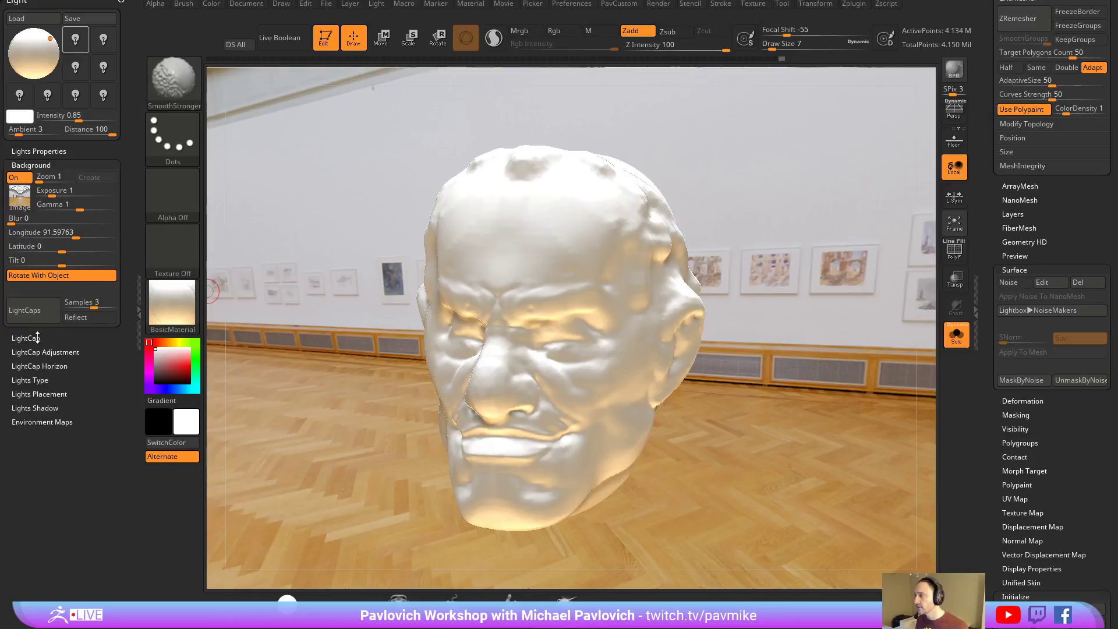
Turn off shadows for every LightCap light except the upper-right one using the Turn Off Shadows macro, and make a BPR render.
{"action": "left_click", "coordinate": [26, 337]}
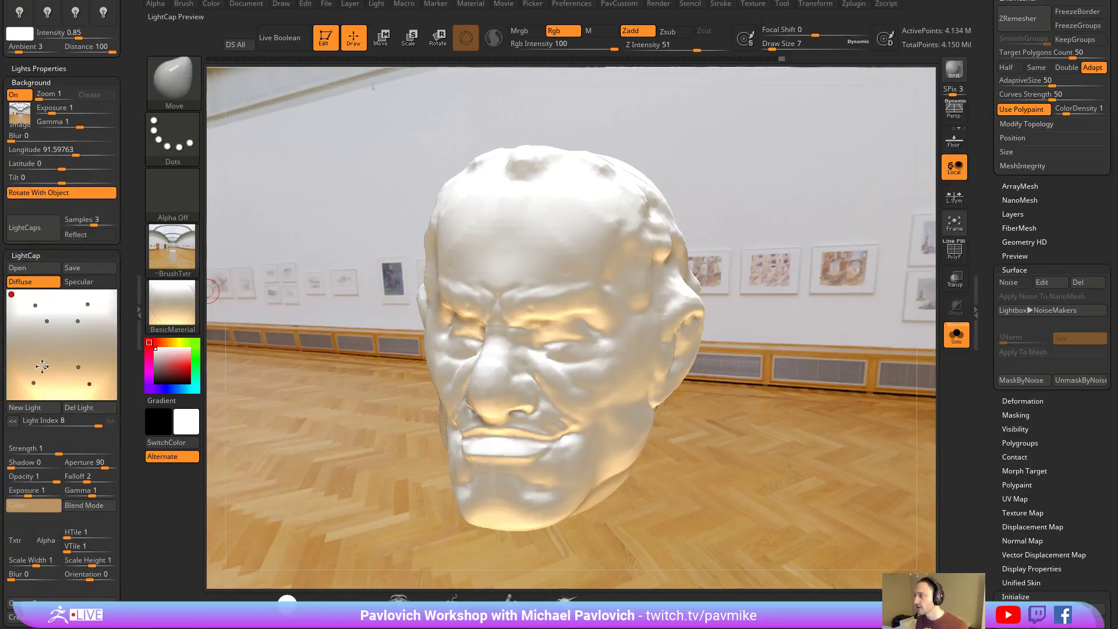
{"action": "left_click", "coordinate": [86, 303]}
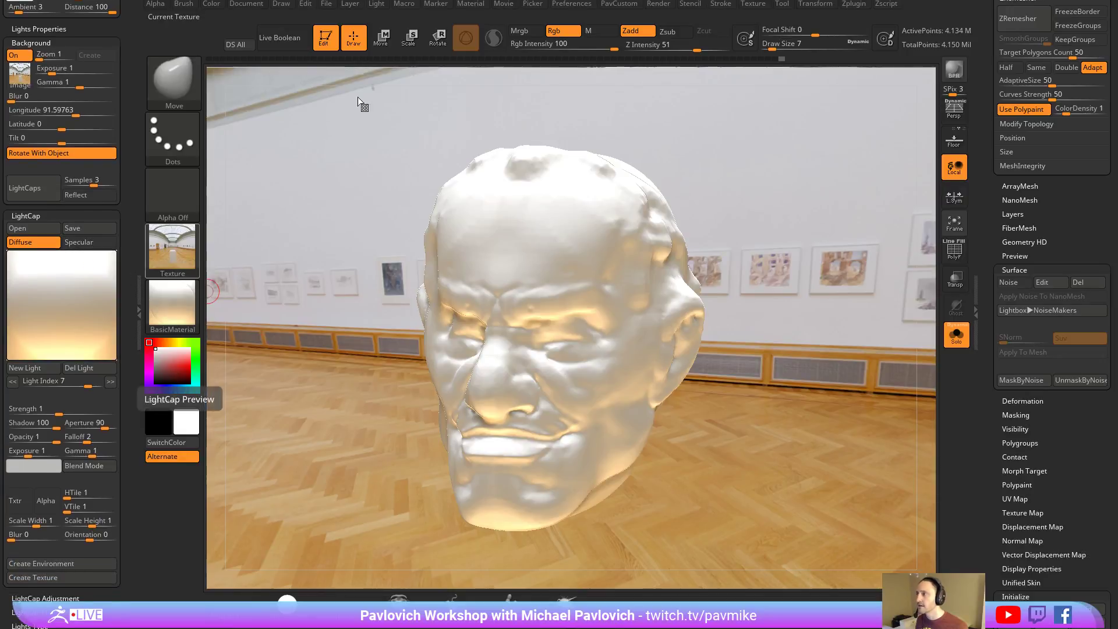
{"action": "left_click", "coordinate": [404, 3]}
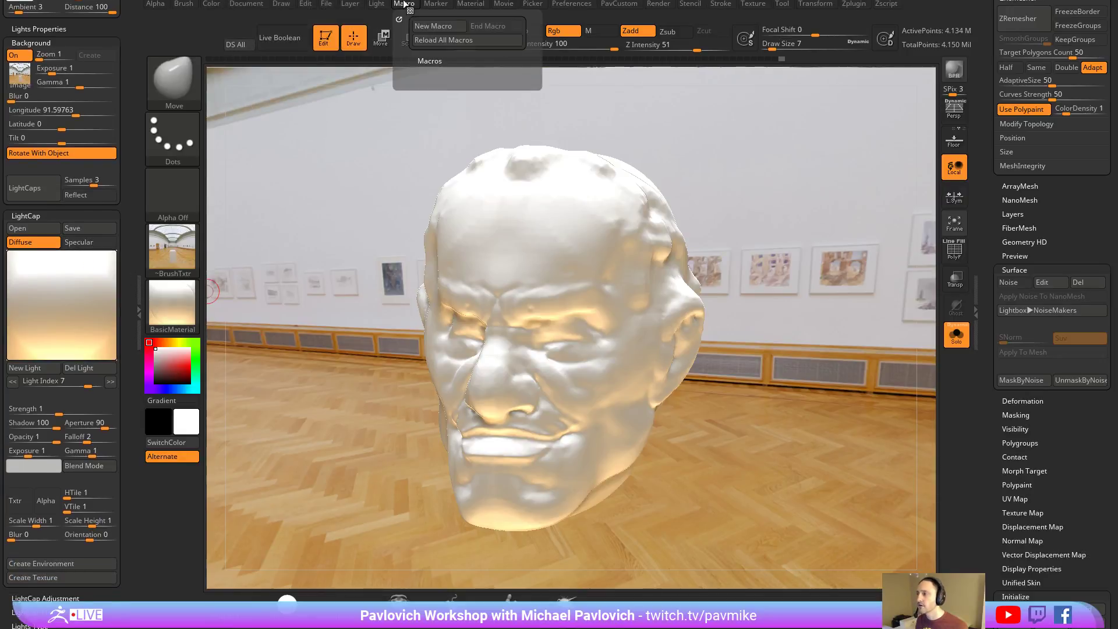
{"action": "left_click", "coordinate": [435, 61]}
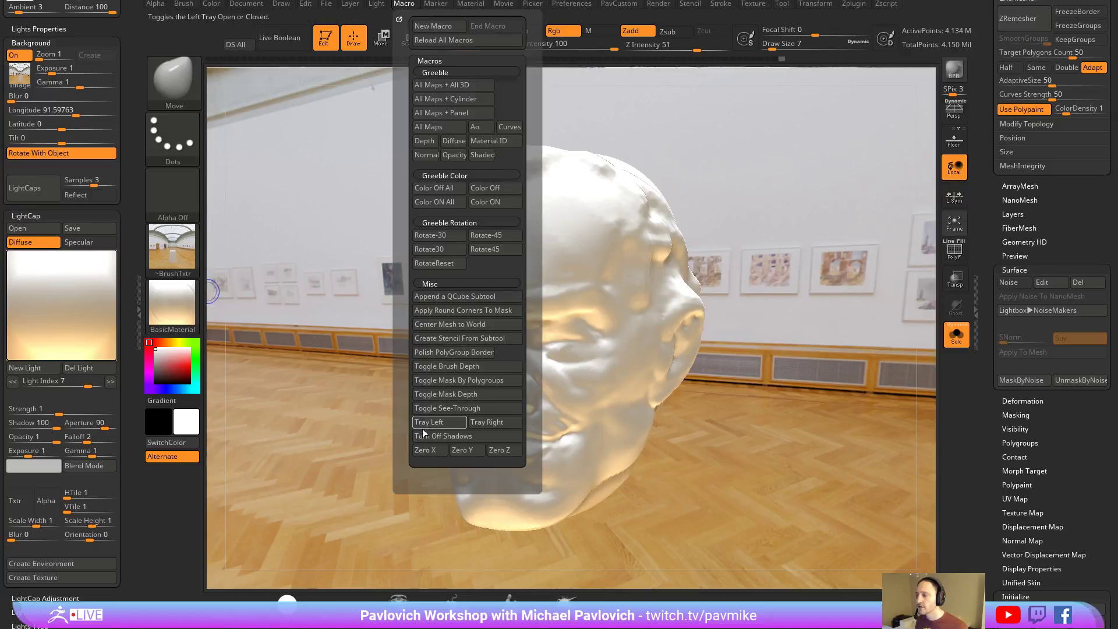
{"action": "left_click", "coordinate": [443, 436]}
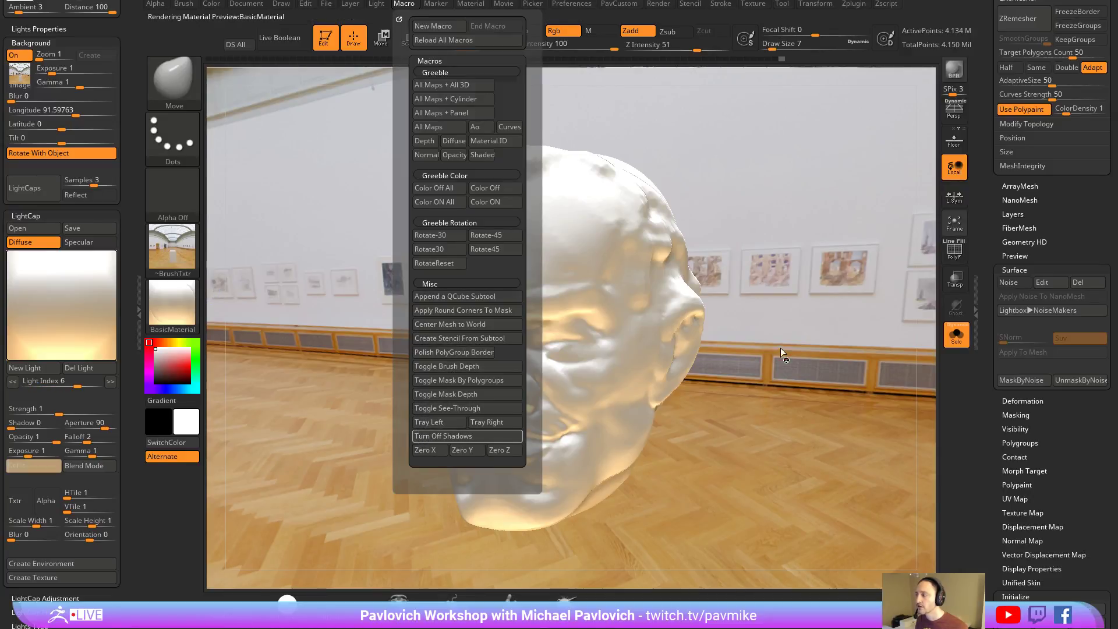
{"action": "left_click", "coordinate": [957, 74]}
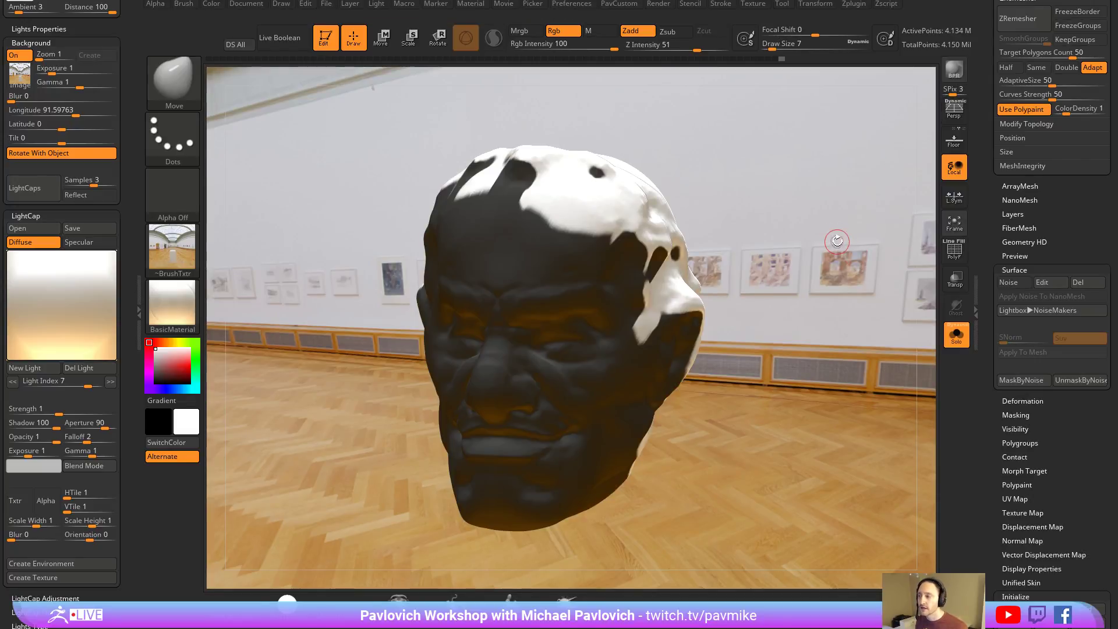
Show the floor with a larger grid under the head, enable perspective, and make a BPR render with the shadow on the floor.
{"action": "left_click_drag", "start_coordinate": [845, 240], "coordinate": [842, 163]}
{"action": "left_click", "coordinate": [954, 140]}
{"action": "left_click_drag", "start_coordinate": [842, 163], "coordinate": [809, 211]}
{"action": "left_click", "coordinate": [282, 4]}
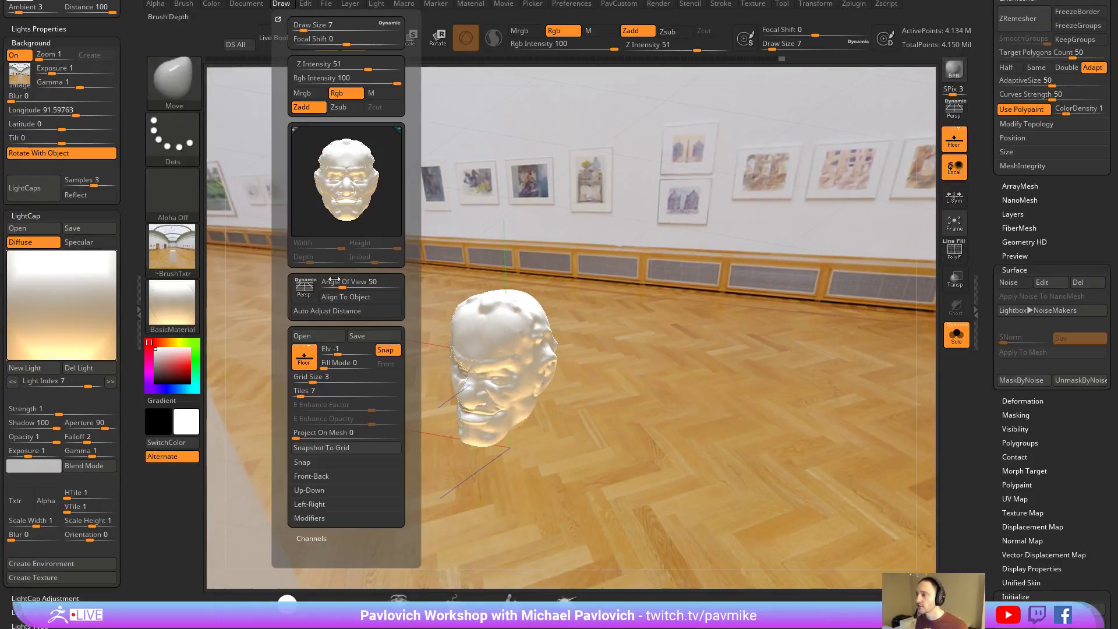
{"action": "left_click_drag", "start_coordinate": [313, 380], "coordinate": [318, 389]}
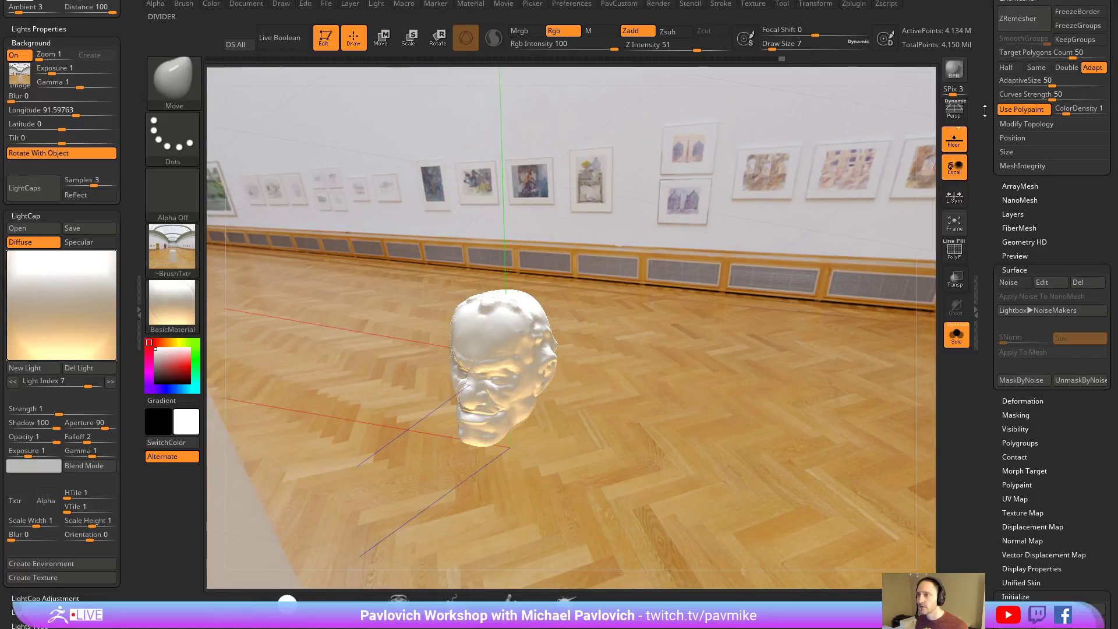
{"action": "left_click", "coordinate": [948, 114]}
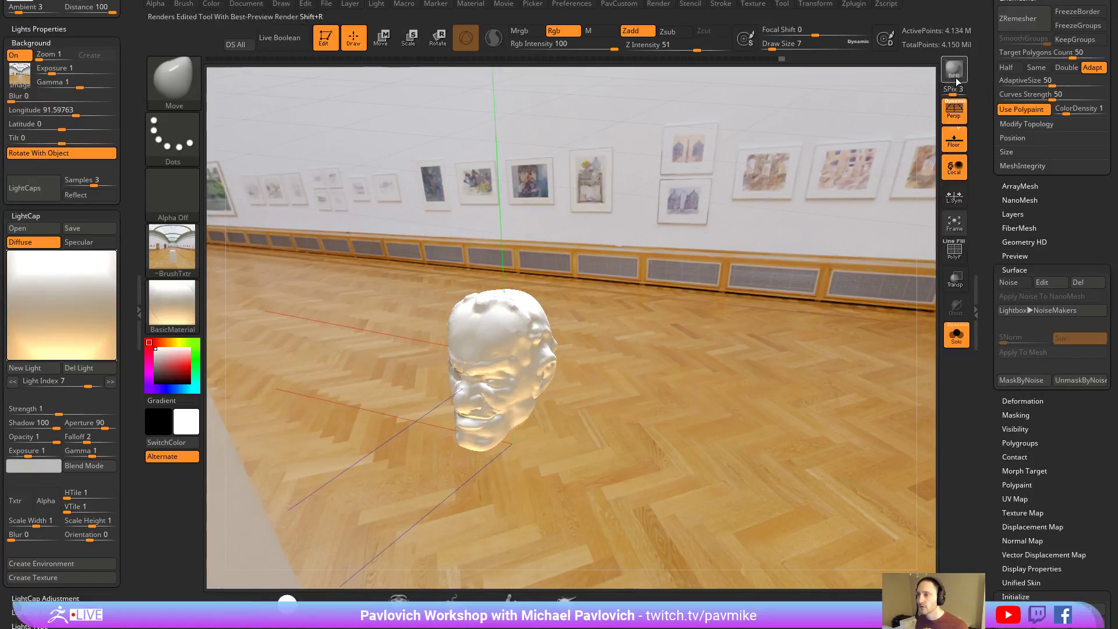
{"action": "left_click", "coordinate": [954, 70]}
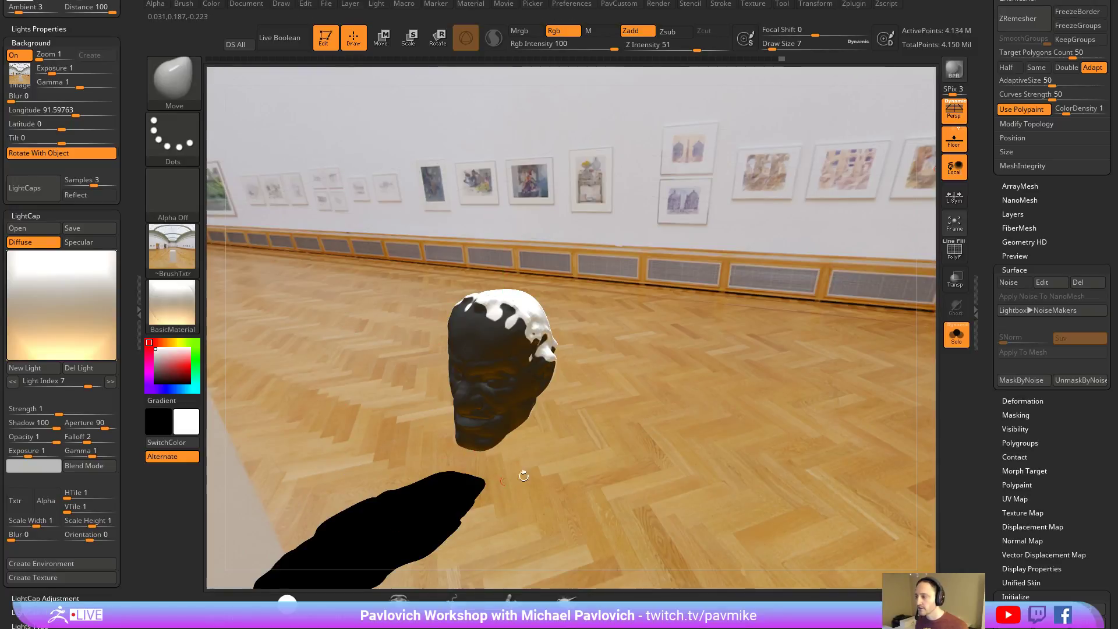
Set the gallery background's longitude to 0 and make another BPR render of the head.
{"action": "left_click", "coordinate": [48, 179]}
{"action": "left_click", "coordinate": [58, 111]}
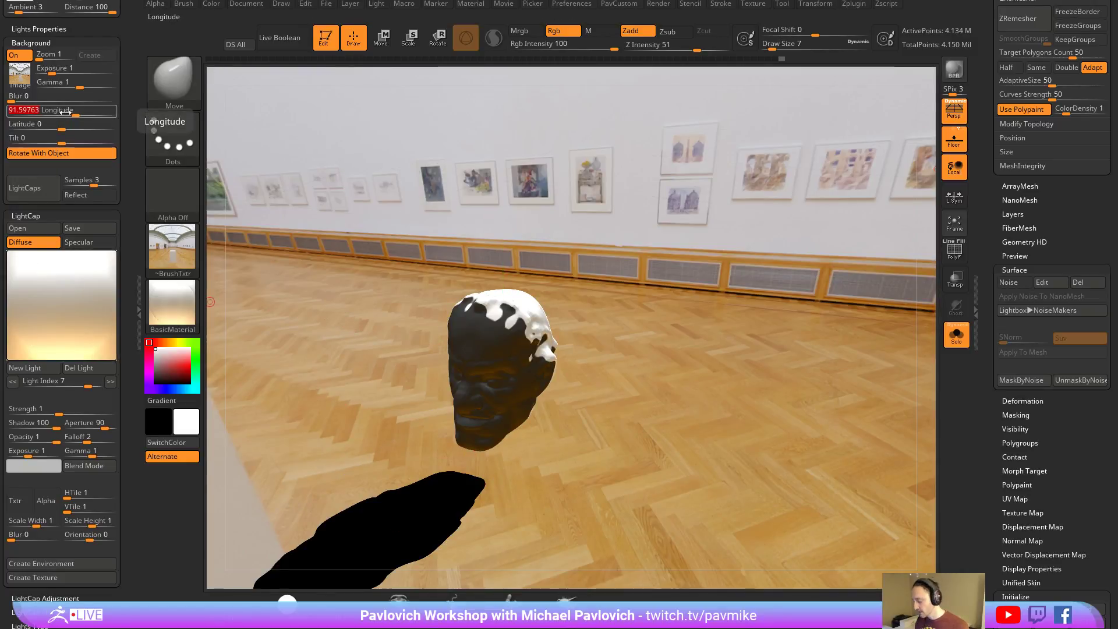
{"action": "type", "text": "0"}
{"action": "key", "text": "Return"}
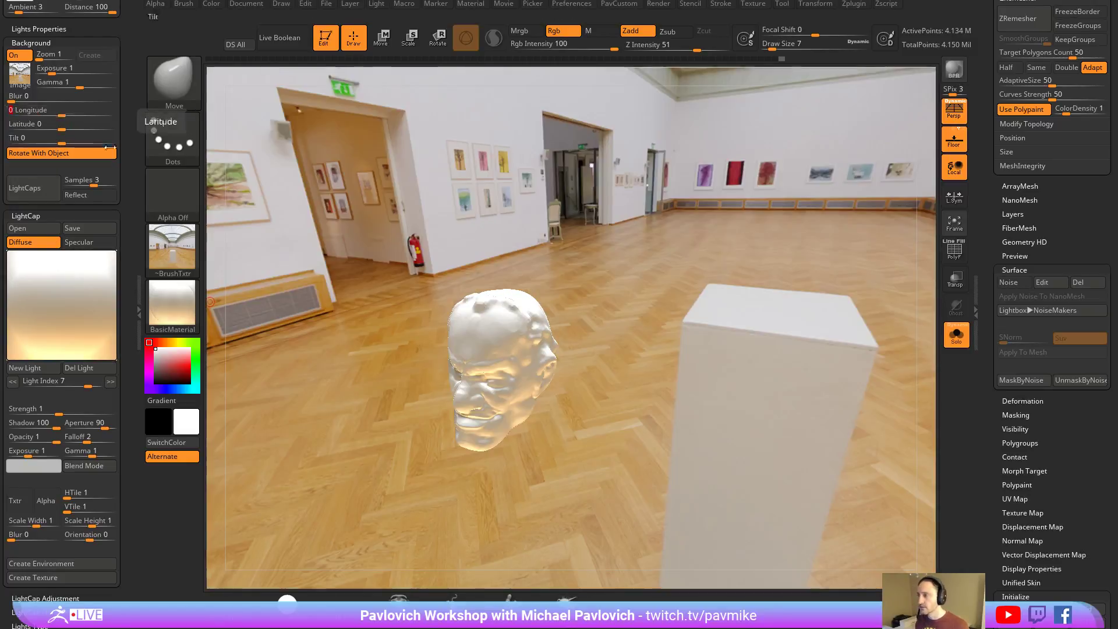
{"action": "left_click", "coordinate": [954, 70]}
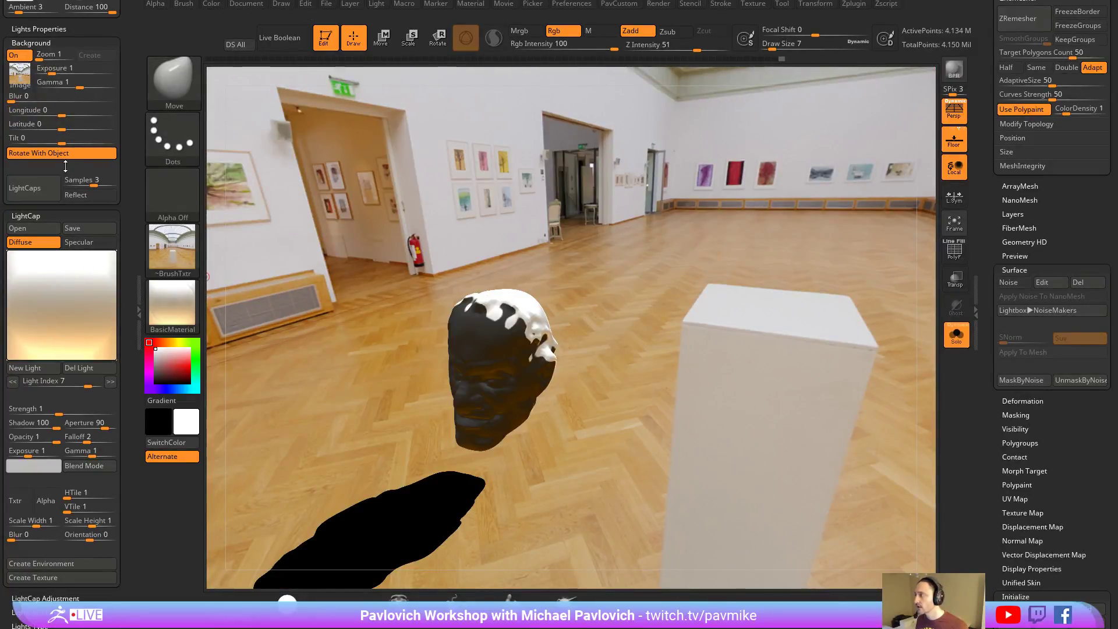
Select the upper-left LightCap light and run the Turn Off Shadows macro so that only this light casts a shadow.
{"action": "left_click", "coordinate": [87, 264]}
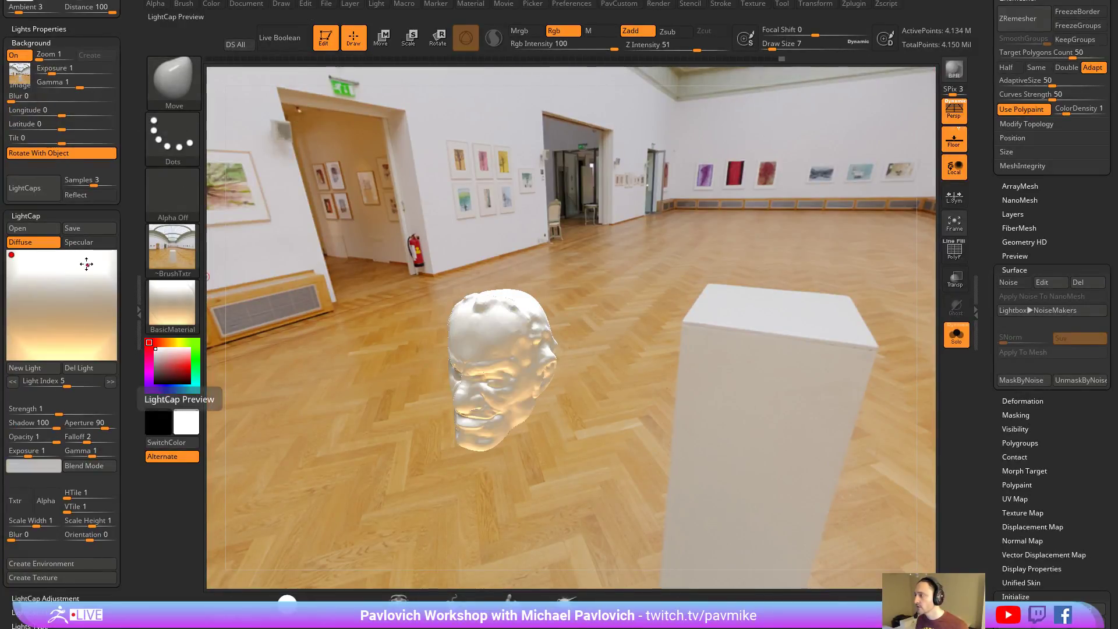
{"action": "left_click", "coordinate": [36, 265]}
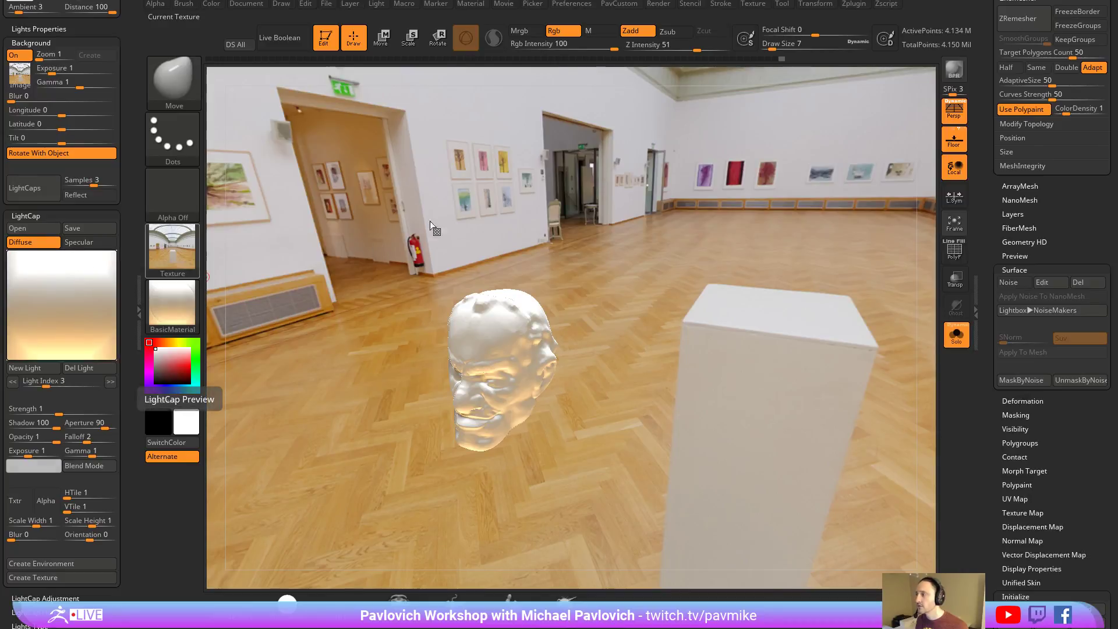
{"action": "left_click", "coordinate": [404, 4]}
{"action": "left_click", "coordinate": [446, 436]}
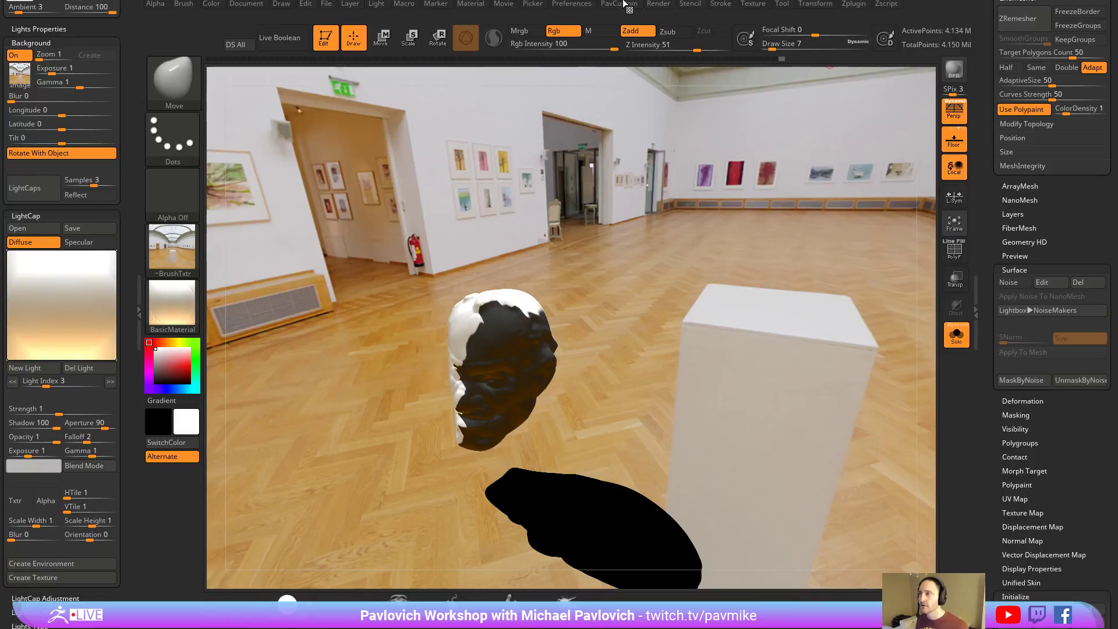
Replace the gallery background with the grassy field panorama and regenerate the LightCaps from it.
{"action": "left_click", "coordinate": [586, 4]}
{"action": "left_click", "coordinate": [166, 256]}
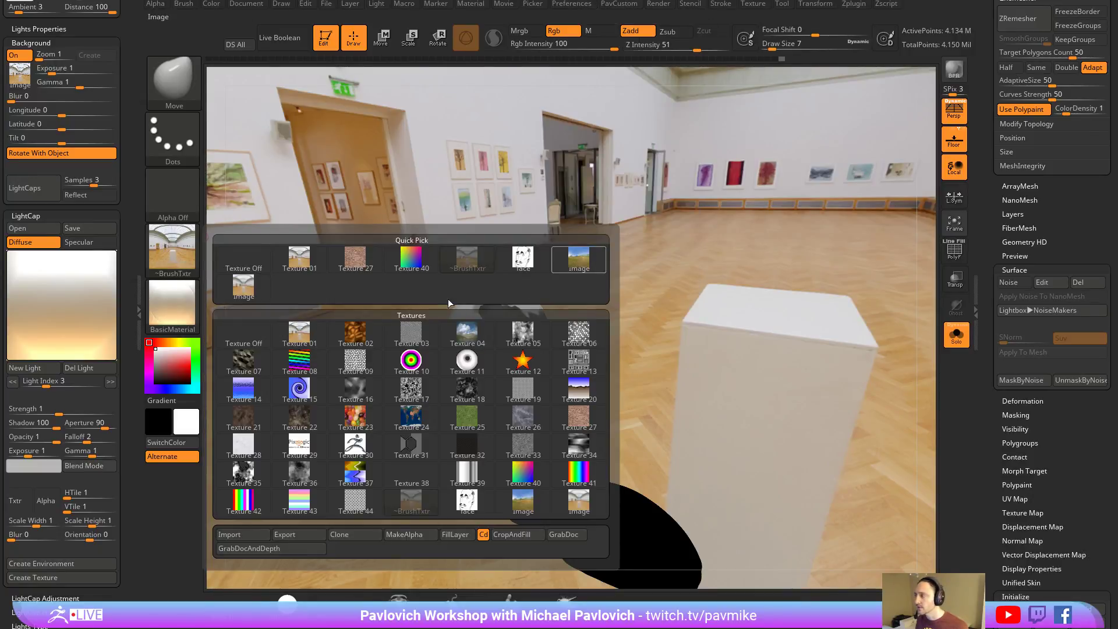
{"action": "left_click", "coordinate": [579, 259]}
{"action": "left_click", "coordinate": [44, 195]}
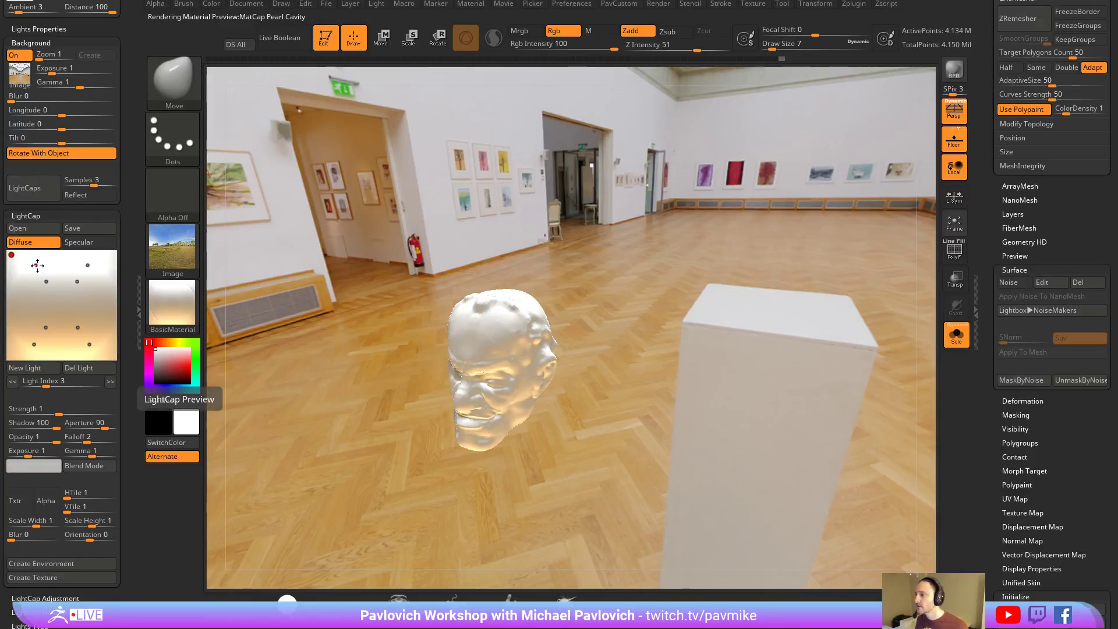
{"action": "left_click", "coordinate": [172, 247]}
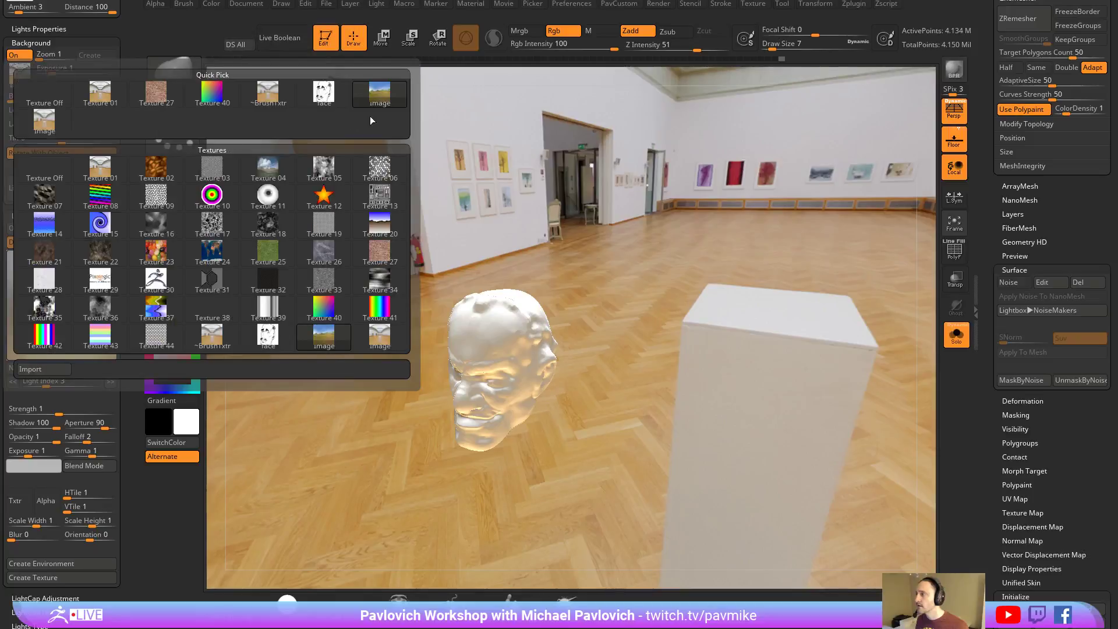
{"action": "left_click", "coordinate": [379, 94]}
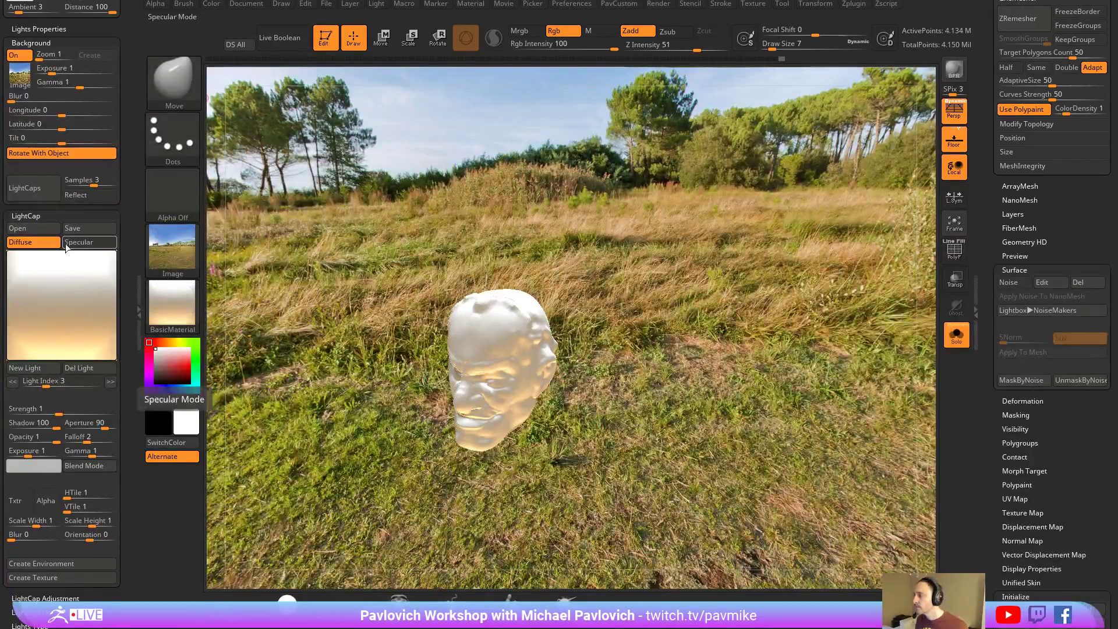
{"action": "left_click", "coordinate": [42, 192]}
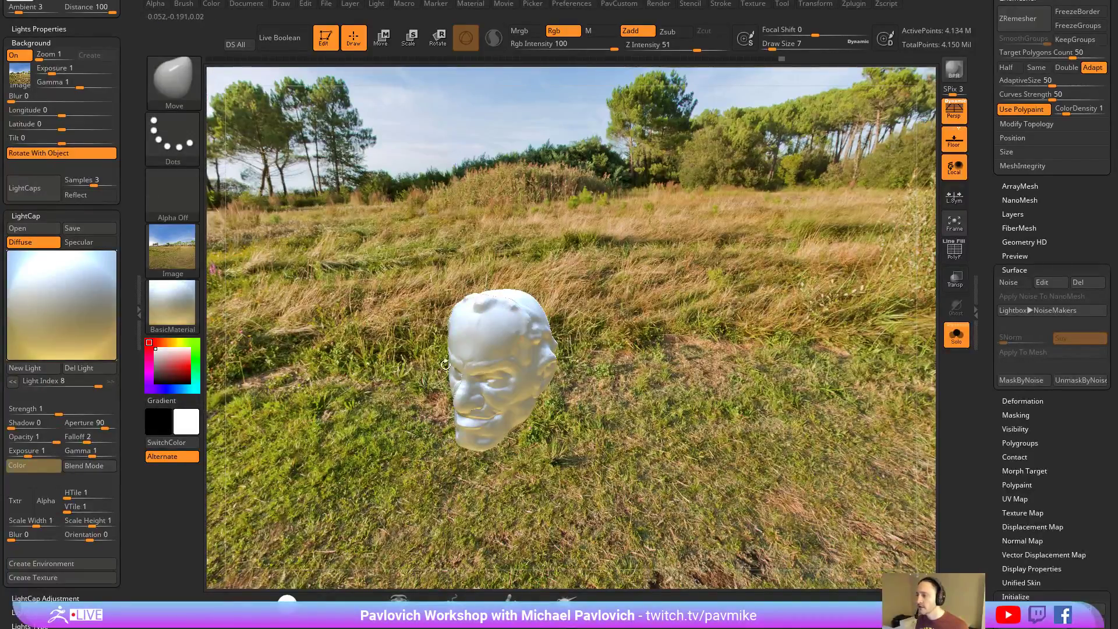
Keep shadows only on the upper-left light of the field LightCap with the Turn Off Shadows macro, and make a BPR render.
{"action": "mouse_move", "coordinate": [65, 305]}
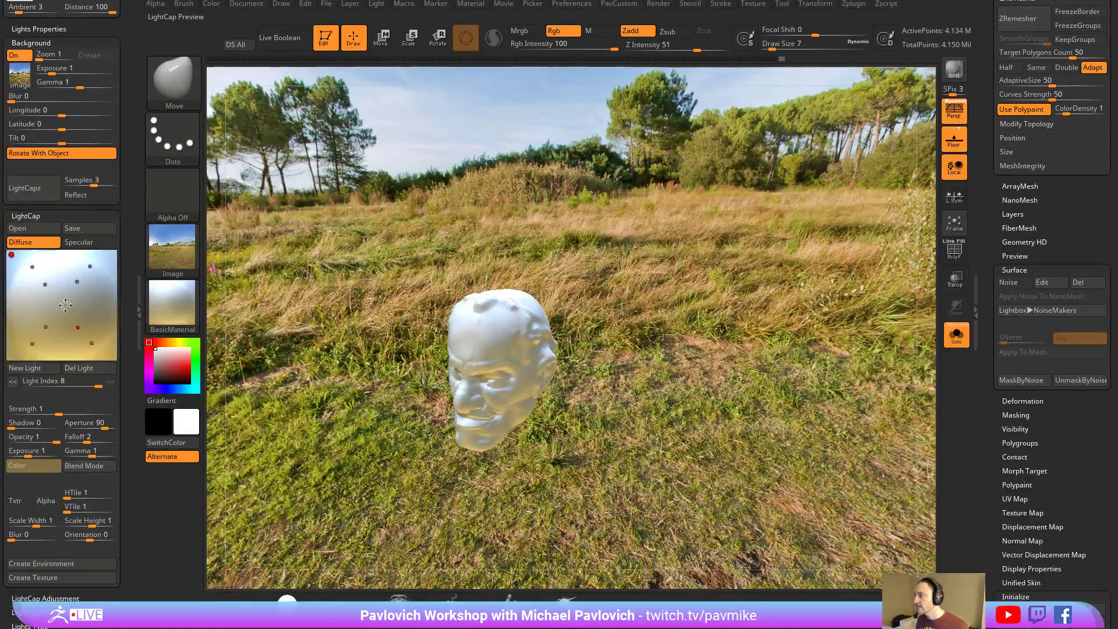
{"action": "left_click", "coordinate": [31, 268]}
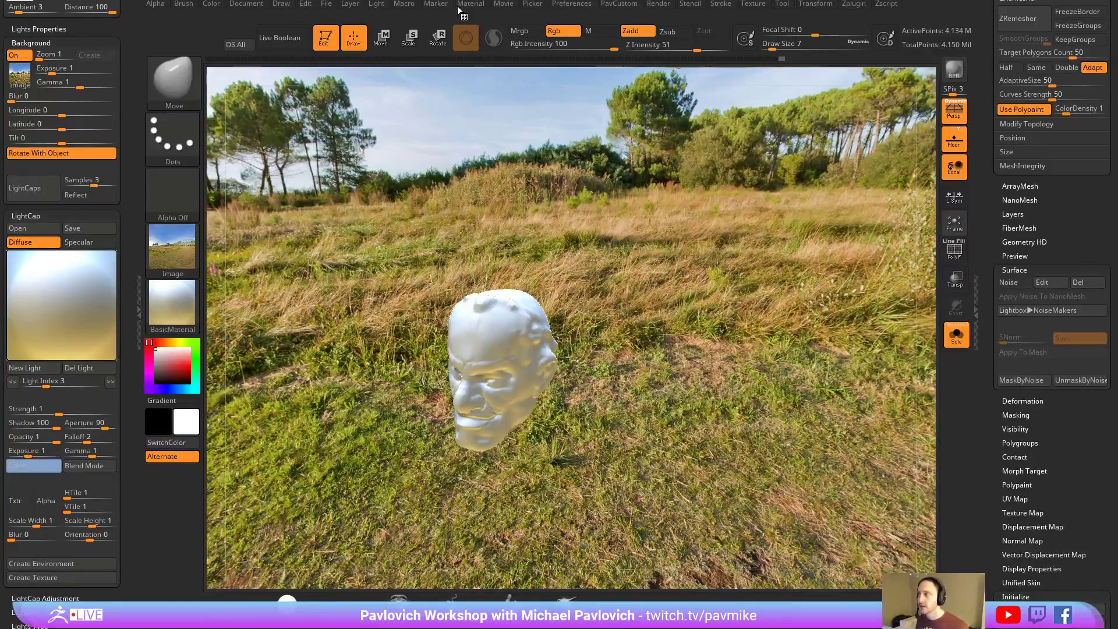
{"action": "mouse_move", "coordinate": [376, 5]}
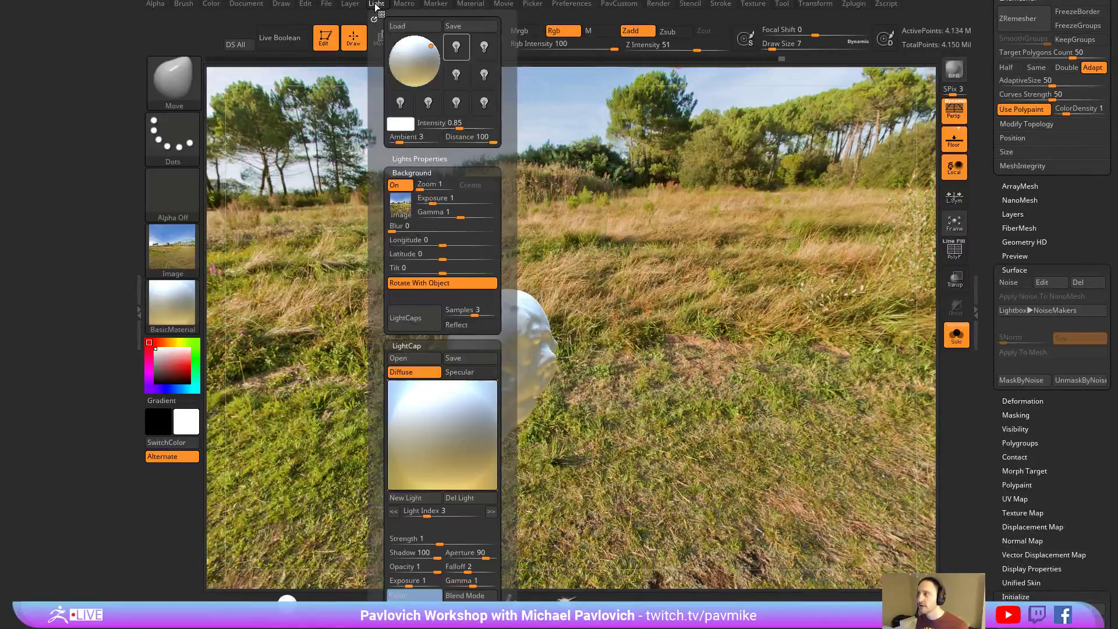
{"action": "left_click", "coordinate": [417, 318]}
{"action": "mouse_move", "coordinate": [413, 7]}
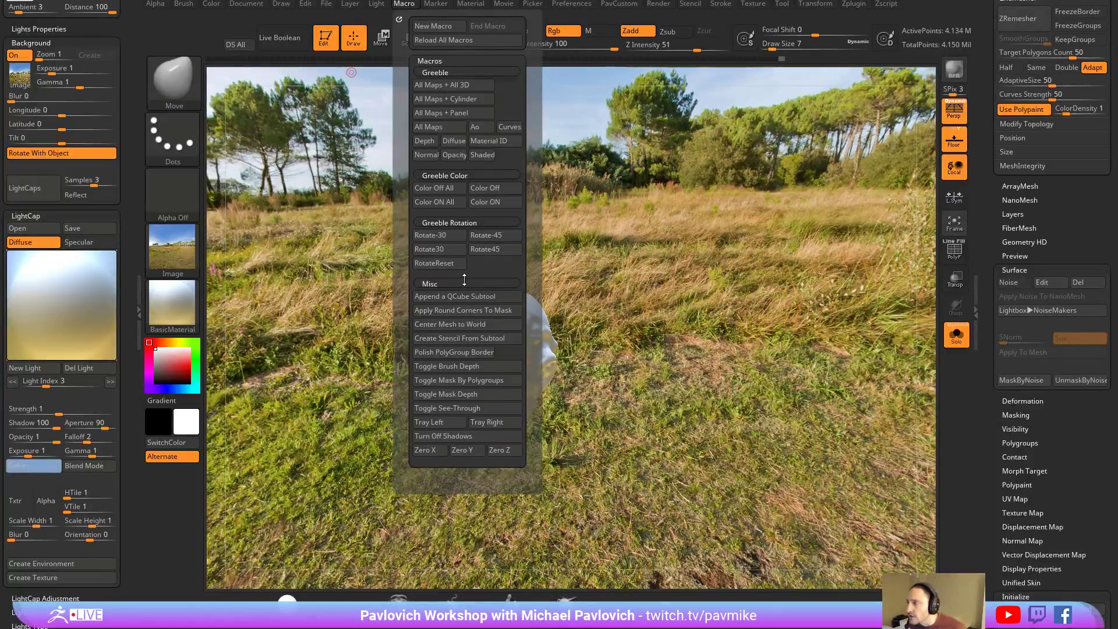
{"action": "left_click", "coordinate": [442, 435]}
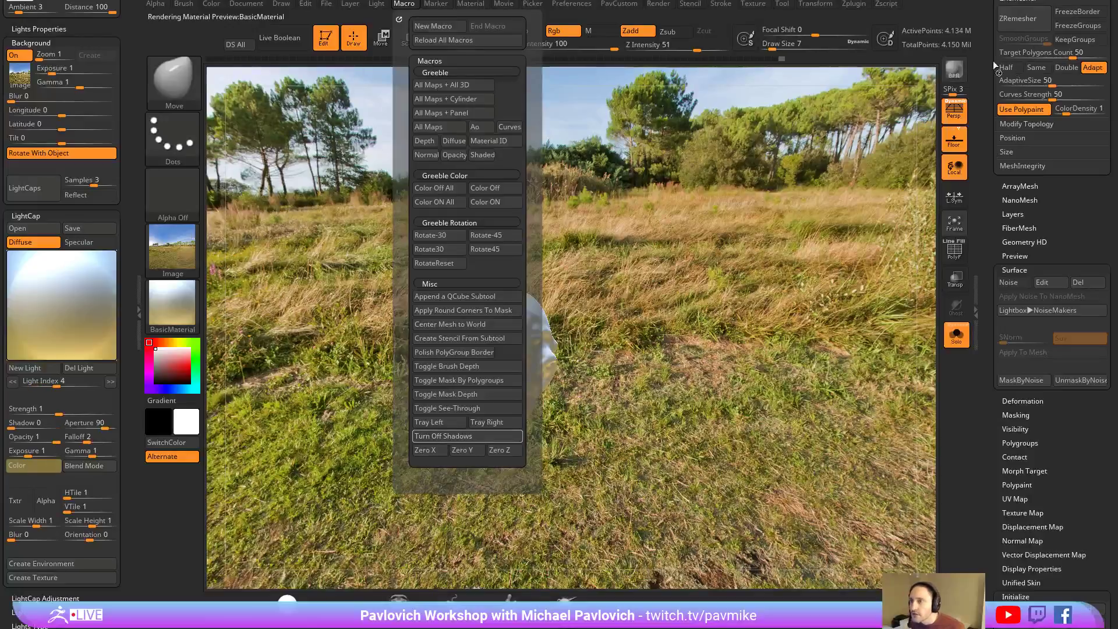
{"action": "left_click", "coordinate": [954, 68]}
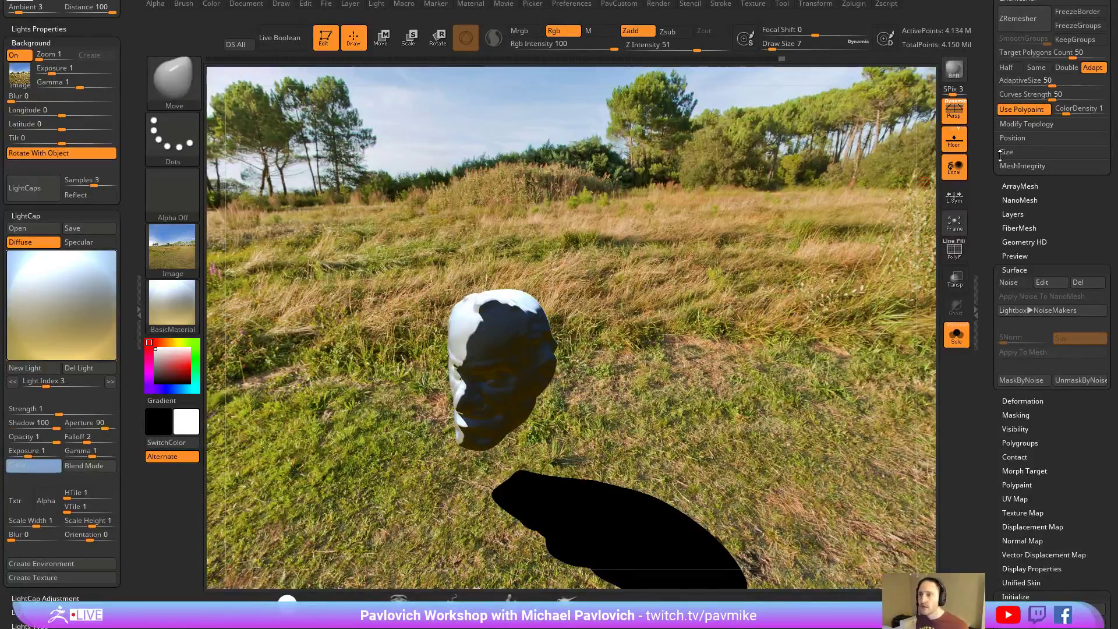
Turn off the field panorama background behind the head.
{"action": "left_click", "coordinate": [976, 312]}
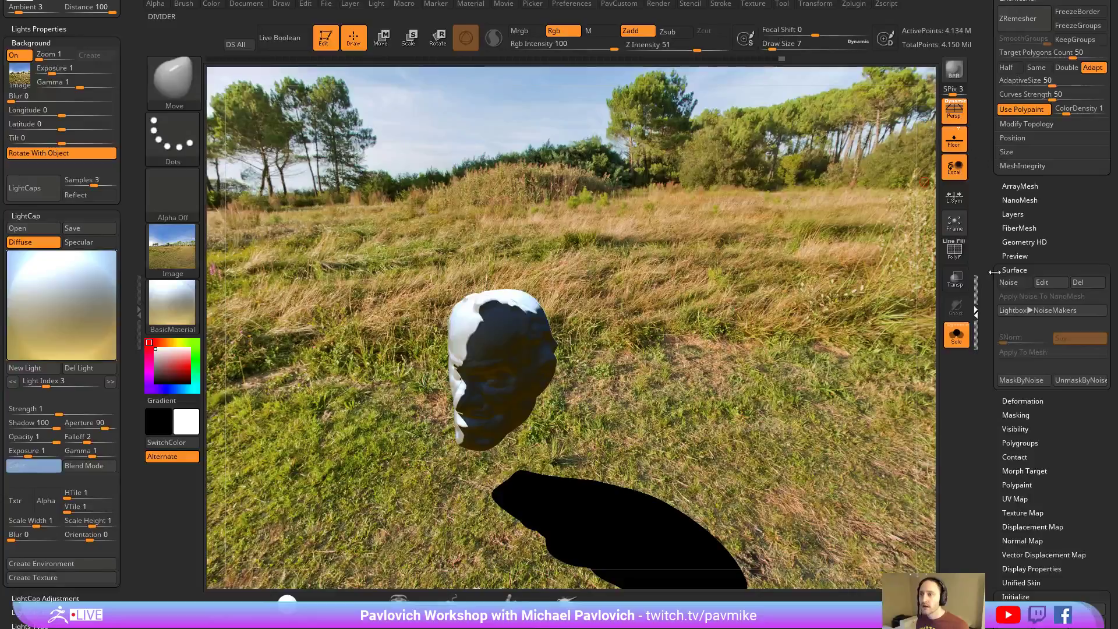
{"action": "left_click", "coordinate": [14, 55]}
Load the CyberneticArmHeart.ZTL tool from the streaming folder's CyberneticArms subfolder and turn off Solo to show all its subtools.
{"action": "scroll", "coordinate": [986, 364], "scroll_direction": "up", "scroll_amount": 10}
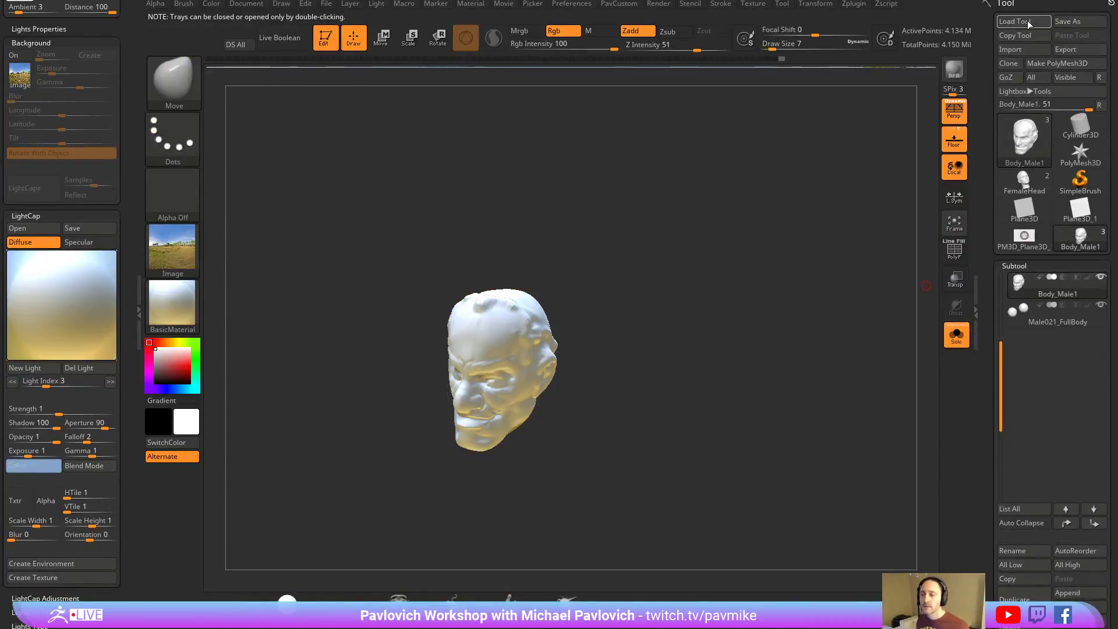
{"action": "left_click", "coordinate": [1029, 24]}
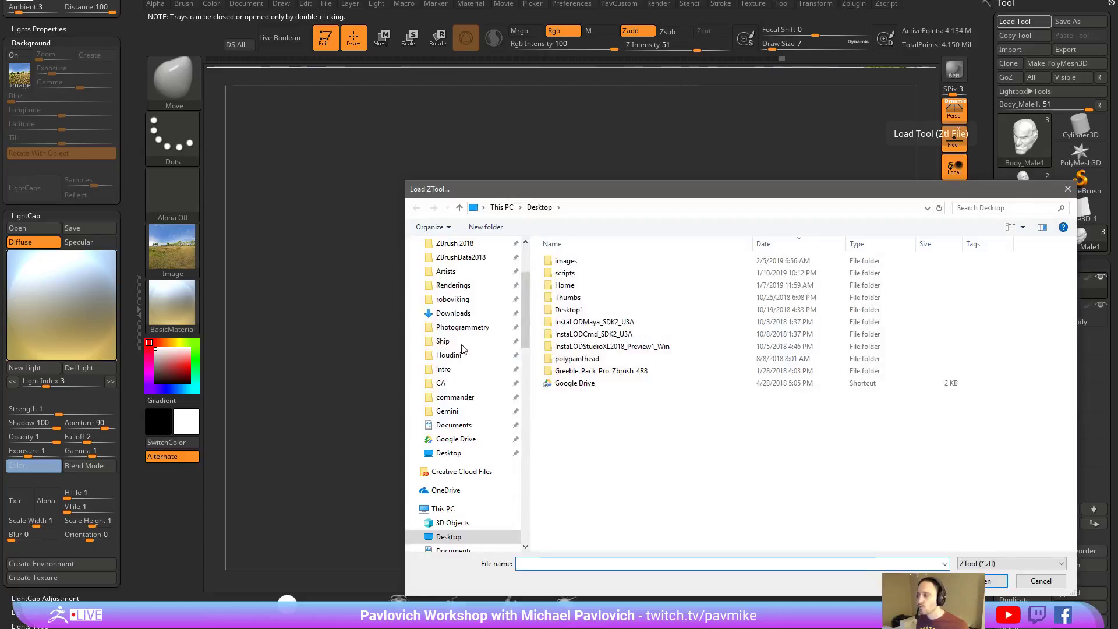
{"action": "scroll", "coordinate": [467, 303], "scroll_direction": "up", "scroll_amount": 5}
{"action": "left_click", "coordinate": [465, 295]}
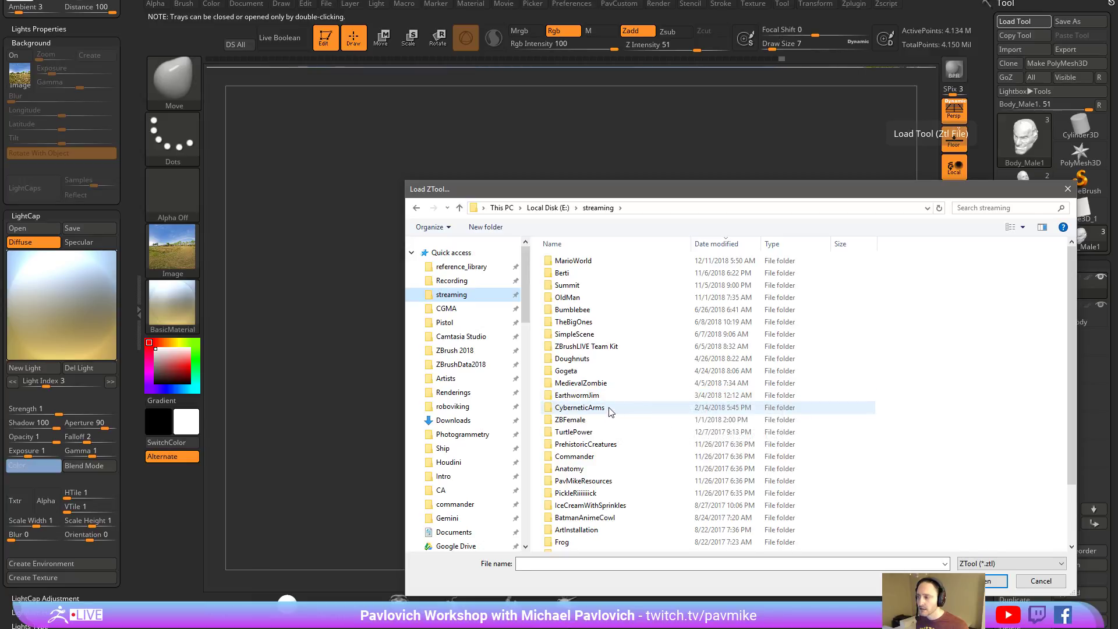
{"action": "double_click", "coordinate": [610, 410]}
{"action": "left_click", "coordinate": [607, 263]}
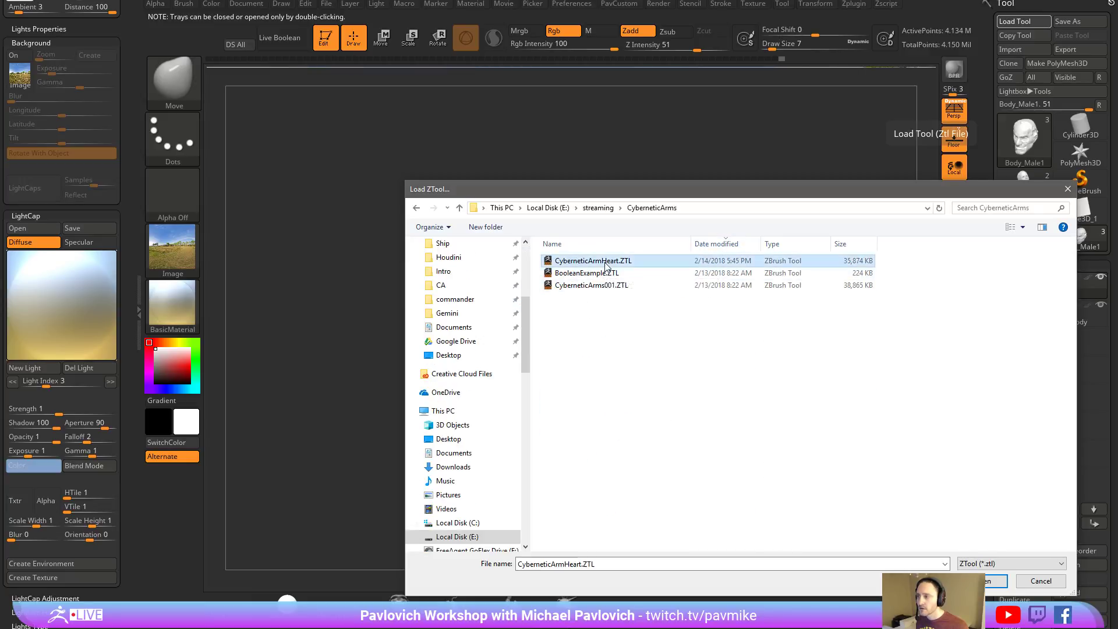
{"action": "double_click", "coordinate": [606, 264]}
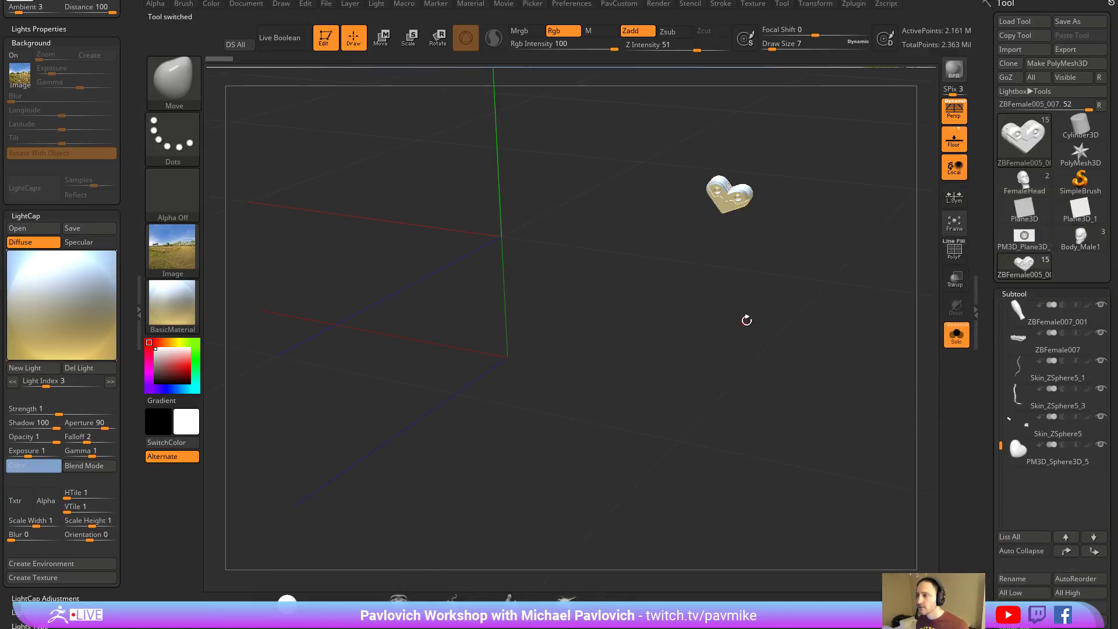
{"action": "left_click", "coordinate": [955, 341]}
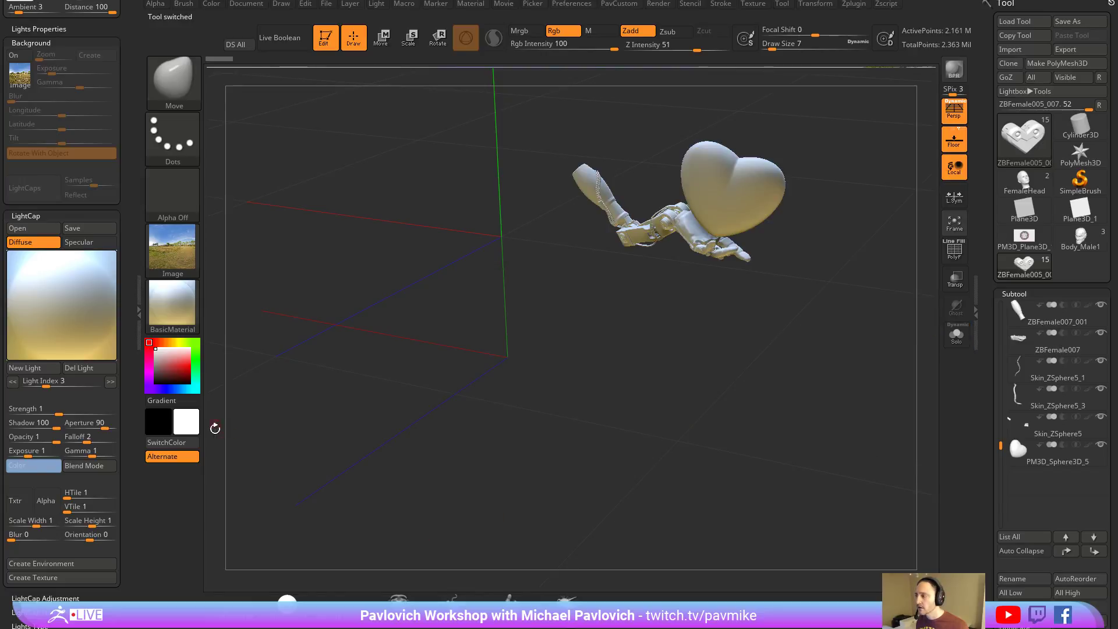
{"action": "left_click", "coordinate": [173, 306]}
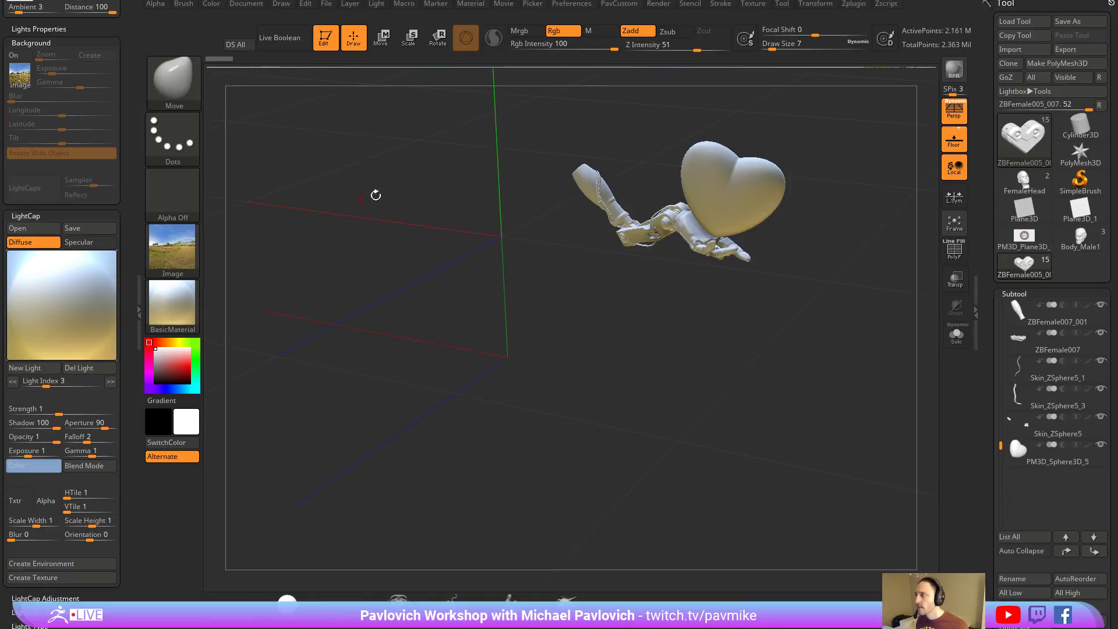
Reframe the robotic arm and heart, and send the model to KeyShot through the external renderer.
{"action": "left_click_drag", "start_coordinate": [375, 193], "coordinate": [378, 401]}
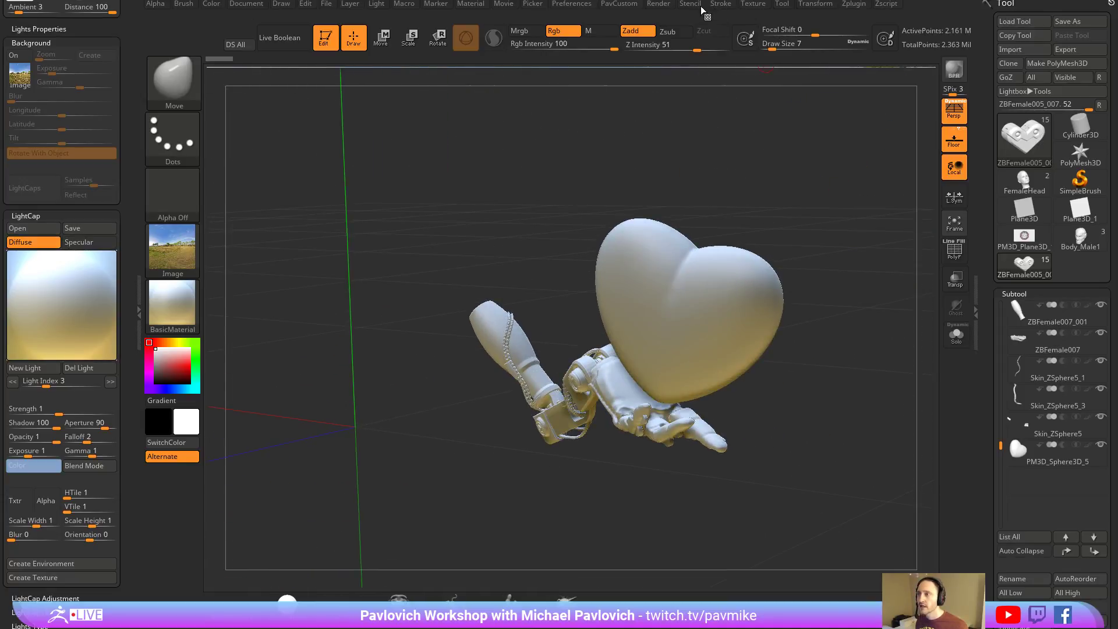
{"action": "left_click", "coordinate": [658, 4]}
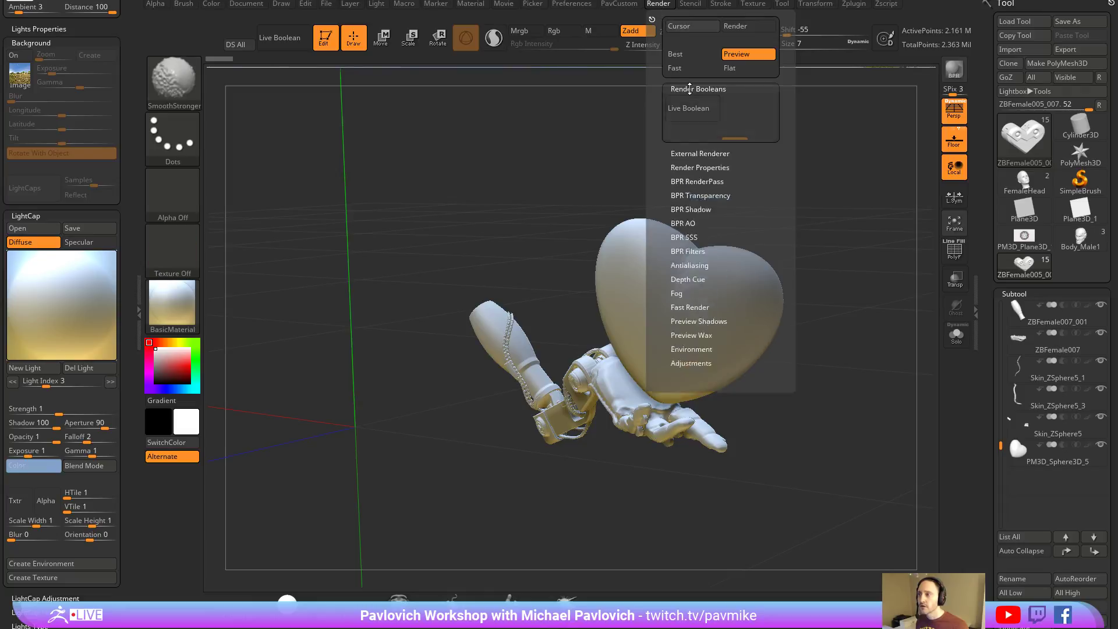
{"action": "left_click", "coordinate": [691, 103]}
{"action": "left_click", "coordinate": [687, 115]}
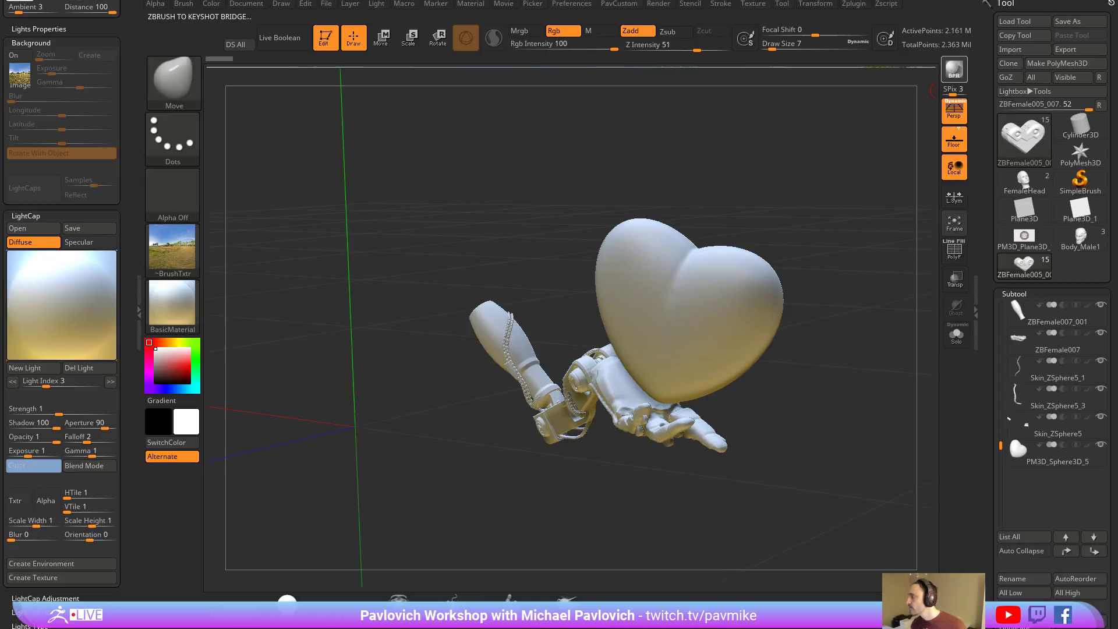
Examine the processor load in Task Manager's performance view during the KeyShot transfer, and minimize its window.
{"action": "key", "text": "ctrl+shift+Escape"}
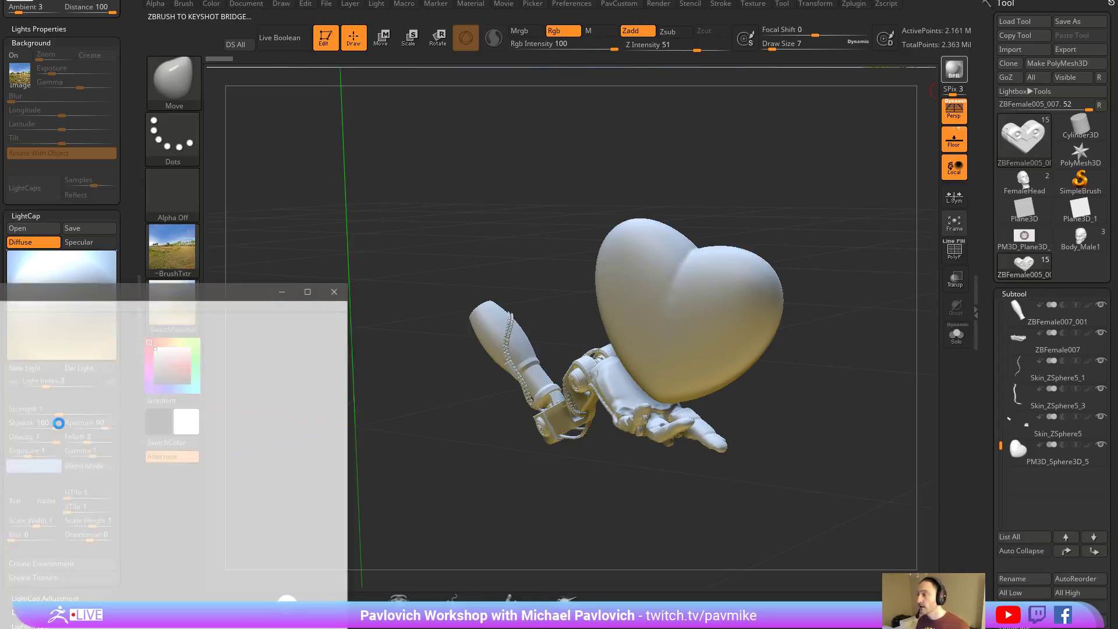
{"action": "left_click_drag", "start_coordinate": [86, 300], "coordinate": [432, 152]}
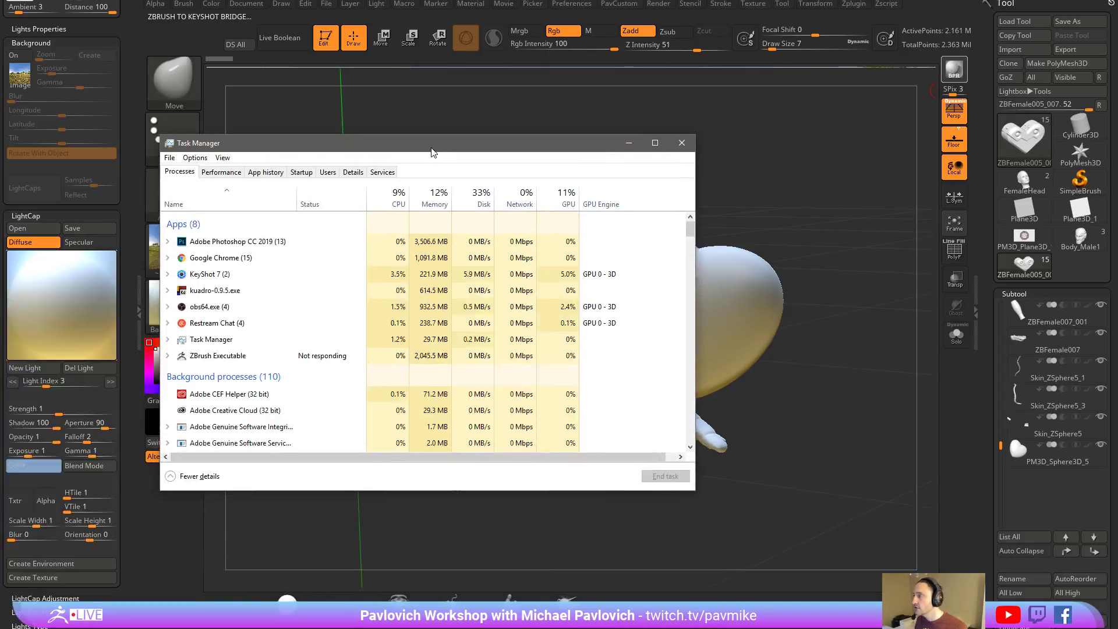
{"action": "left_click", "coordinate": [221, 171]}
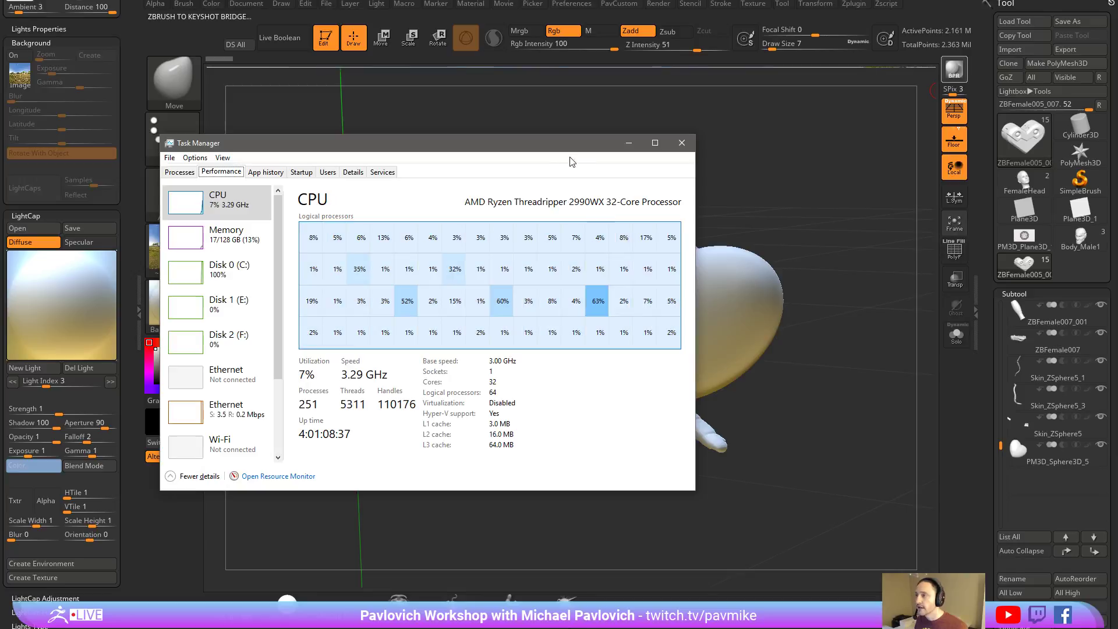
{"action": "left_click_drag", "start_coordinate": [566, 150], "coordinate": [586, 108]}
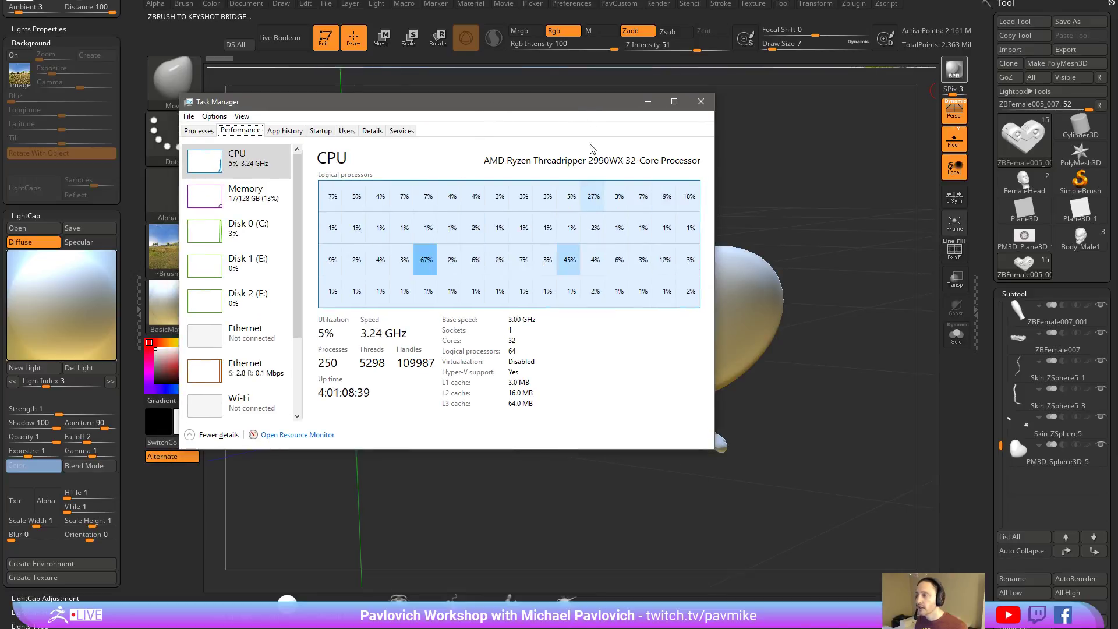
{"action": "left_click", "coordinate": [647, 101]}
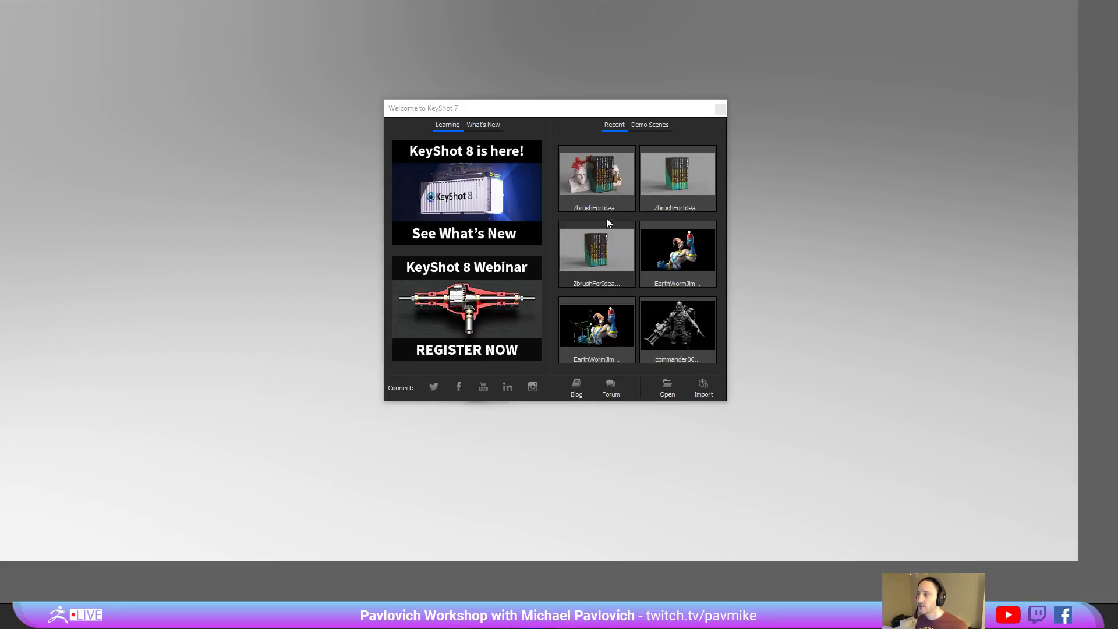
In KeyShot, close the welcome window and frame the imported arm and heart close up from the side.
{"action": "left_click", "coordinate": [719, 109]}
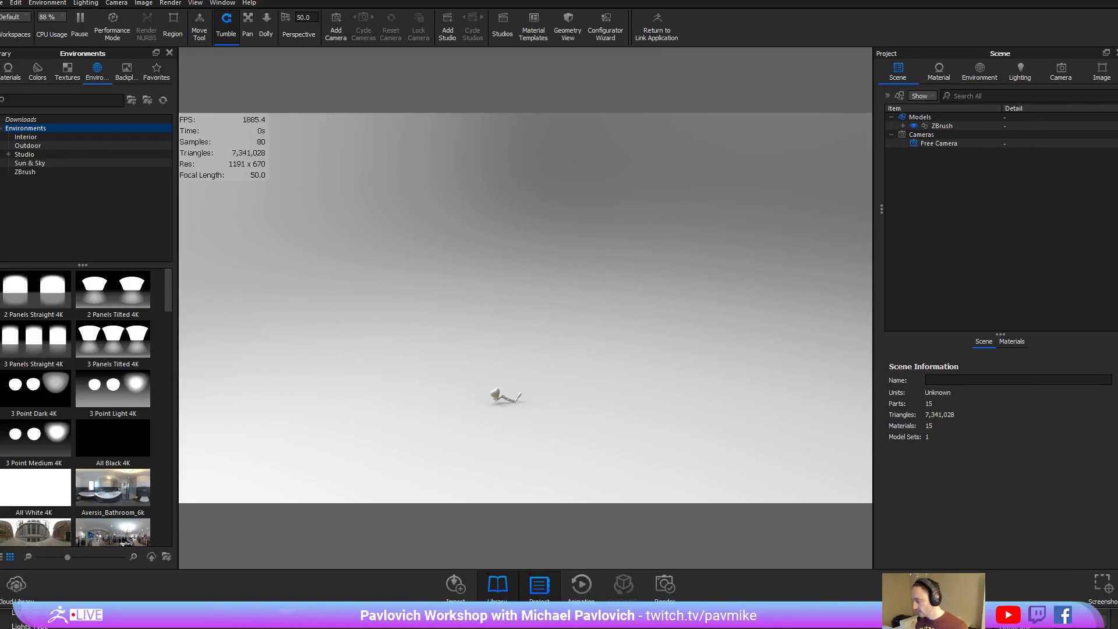
{"action": "scroll", "coordinate": [666, 300], "scroll_direction": "up", "scroll_amount": 5}
{"action": "left_click_drag", "start_coordinate": [577, 317], "coordinate": [804, 384]}
{"action": "middle_click_drag", "start_coordinate": [650, 304], "coordinate": [596, 374]}
{"action": "scroll", "coordinate": [596, 375], "scroll_direction": "up", "scroll_amount": 5}
{"action": "left_click_drag", "start_coordinate": [648, 340], "coordinate": [743, 314]}
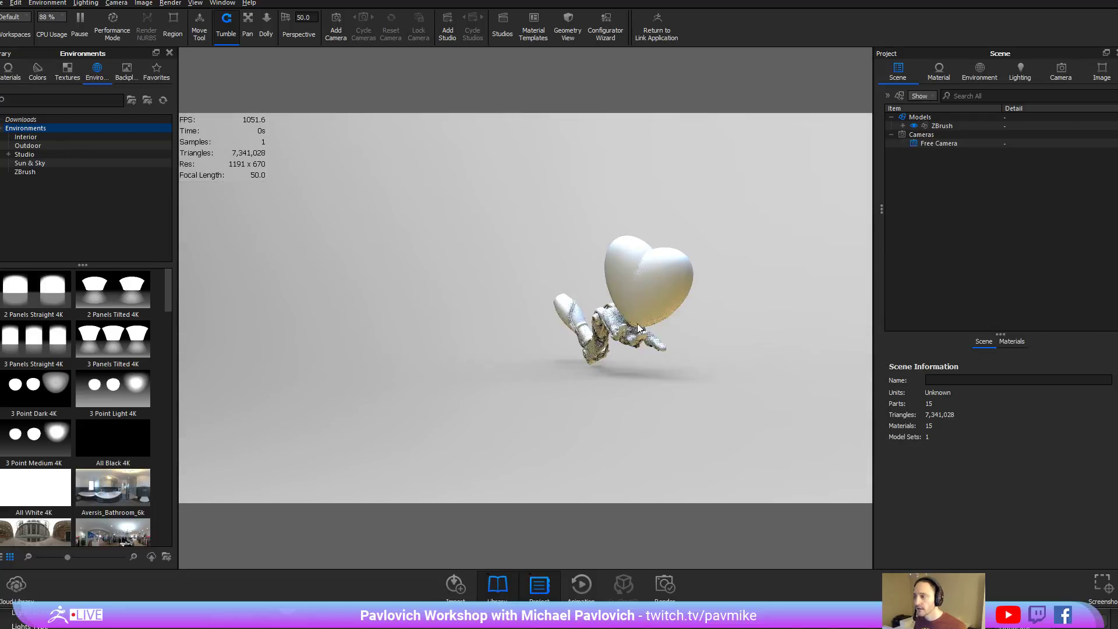
{"action": "middle_click_drag", "start_coordinate": [724, 324], "coordinate": [655, 373]}
{"action": "scroll", "coordinate": [655, 374], "scroll_direction": "up", "scroll_amount": 3}
{"action": "left_click_drag", "start_coordinate": [656, 378], "coordinate": [339, 290]}
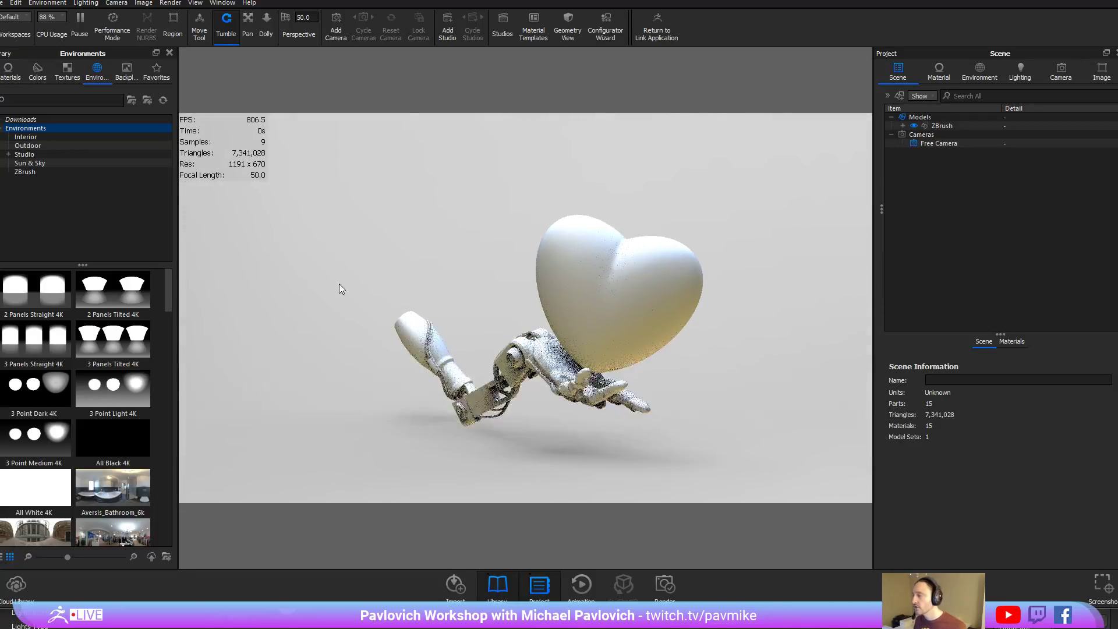
Search the material library for plastic and apply the red Hard Shiny plastic to the heart.
{"action": "left_click", "coordinate": [13, 76]}
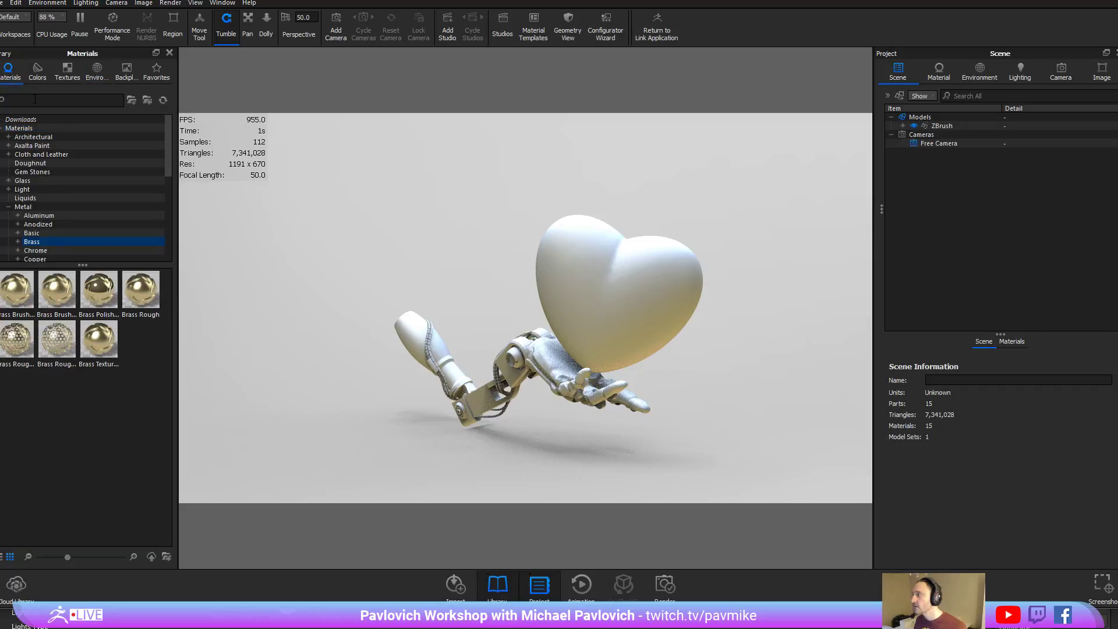
{"action": "type", "text": "plastic"}
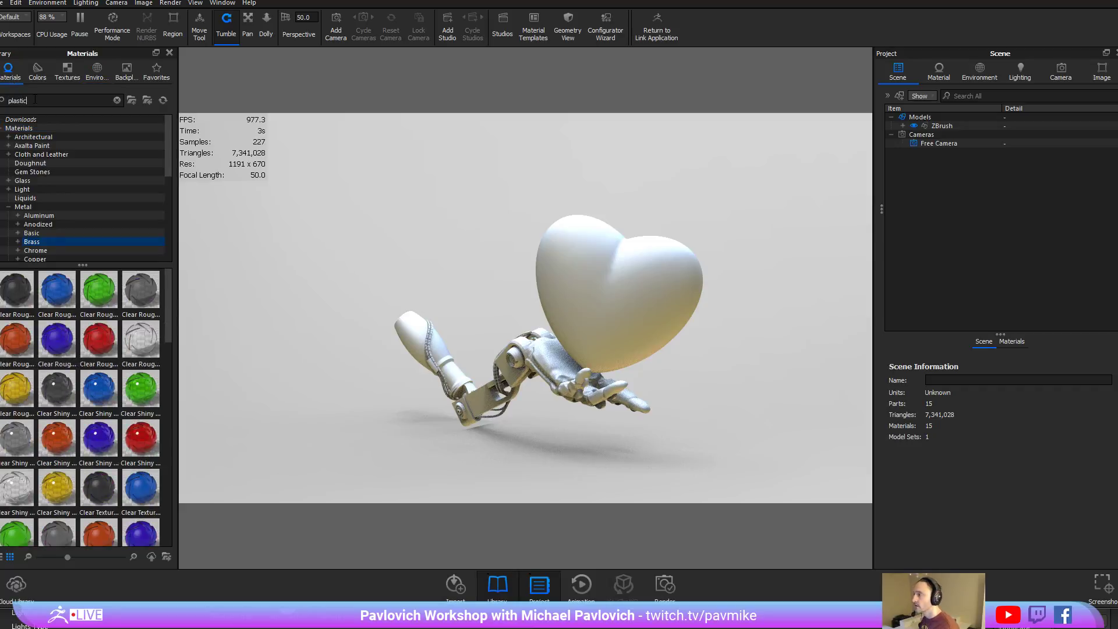
{"action": "scroll", "coordinate": [117, 383], "scroll_direction": "down", "scroll_amount": 6}
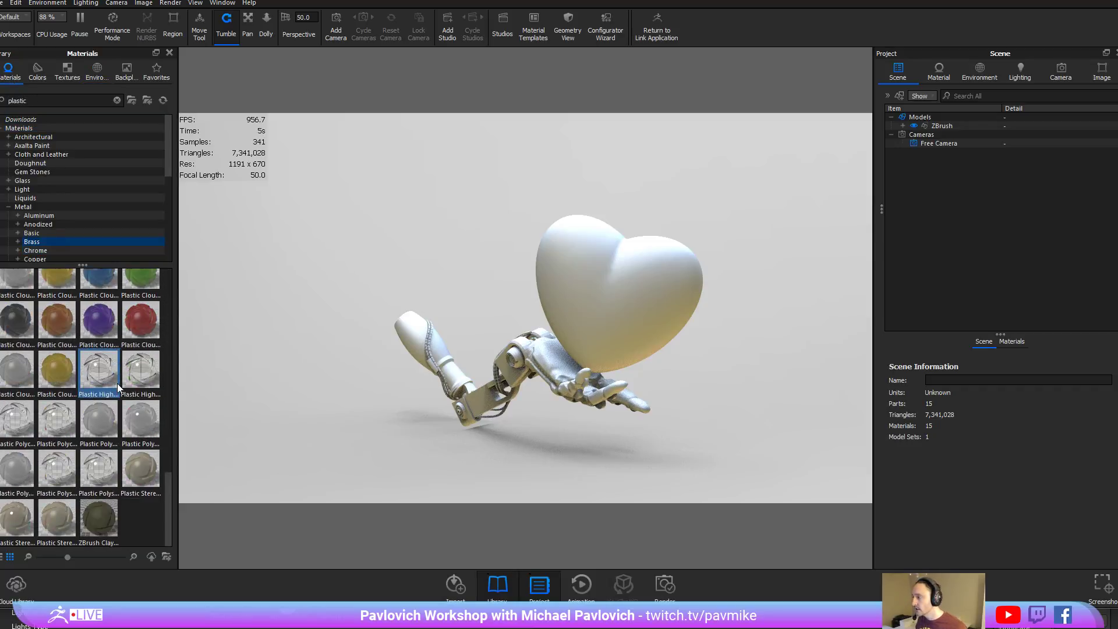
{"action": "scroll", "coordinate": [117, 383], "scroll_direction": "up", "scroll_amount": 3}
{"action": "left_click_drag", "start_coordinate": [57, 418], "coordinate": [600, 306]}
{"action": "left_click_drag", "start_coordinate": [725, 357], "coordinate": [735, 353]}
Light the scene with the Aversis_Industrial-port-old_6k environment after trying Aversis_City-alley-old_6k.
{"action": "left_click", "coordinate": [96, 72]}
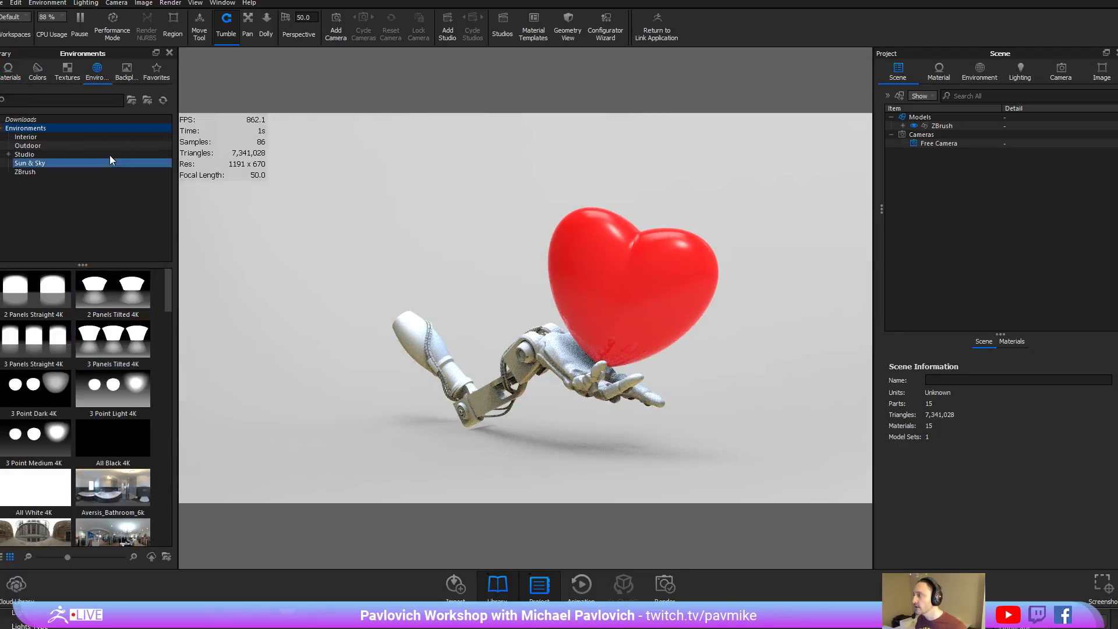
{"action": "left_click", "coordinate": [56, 359]}
{"action": "scroll", "coordinate": [57, 360], "scroll_direction": "down", "scroll_amount": 3}
{"action": "left_click", "coordinate": [51, 390]}
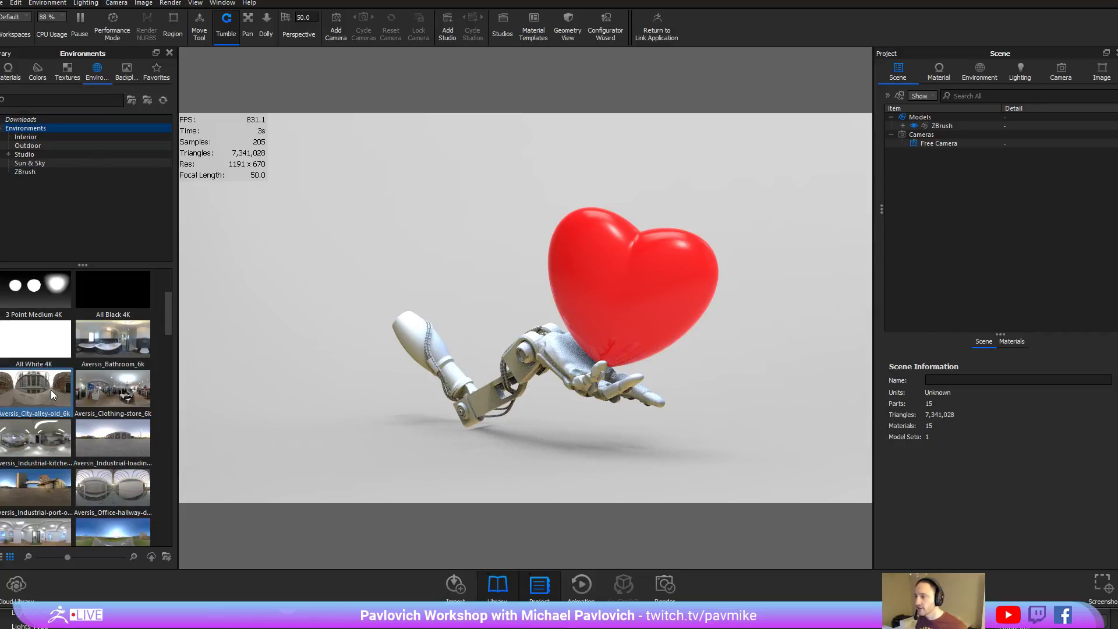
{"action": "double_click", "coordinate": [50, 389]}
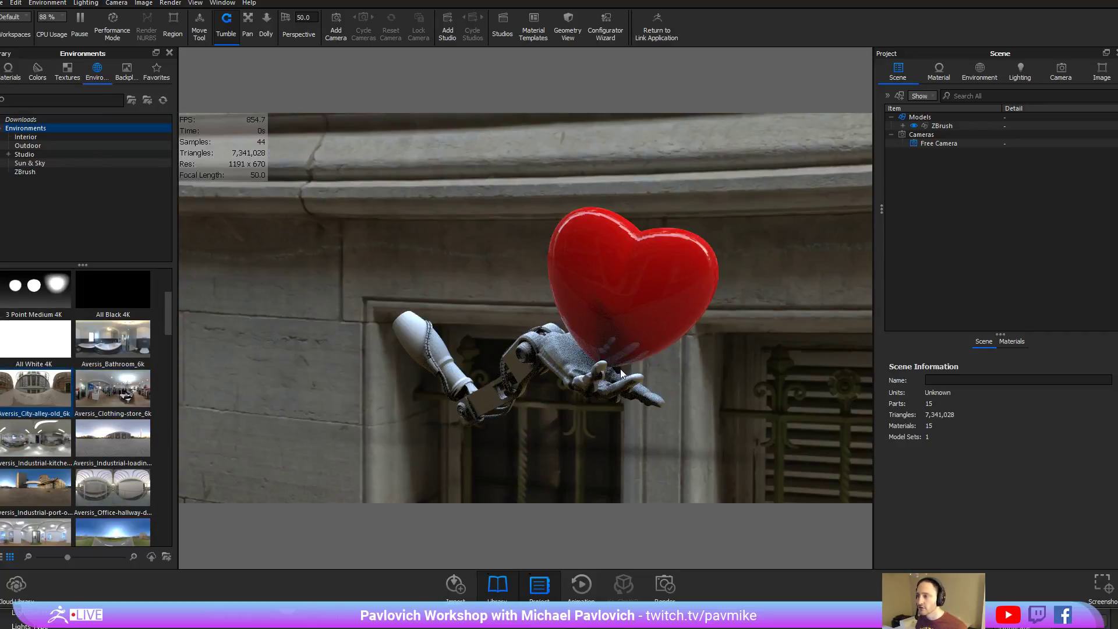
{"action": "left_click", "coordinate": [52, 494]}
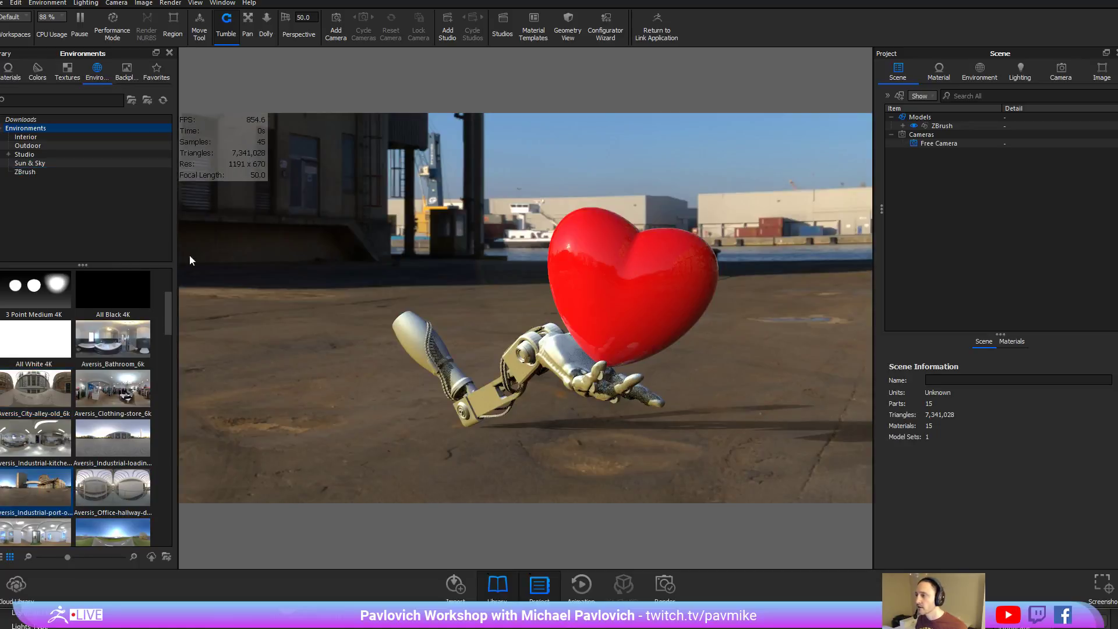
Replace the visible environment background with a light grey color at 0% saturation and 78% value.
{"action": "left_click", "coordinate": [985, 76]}
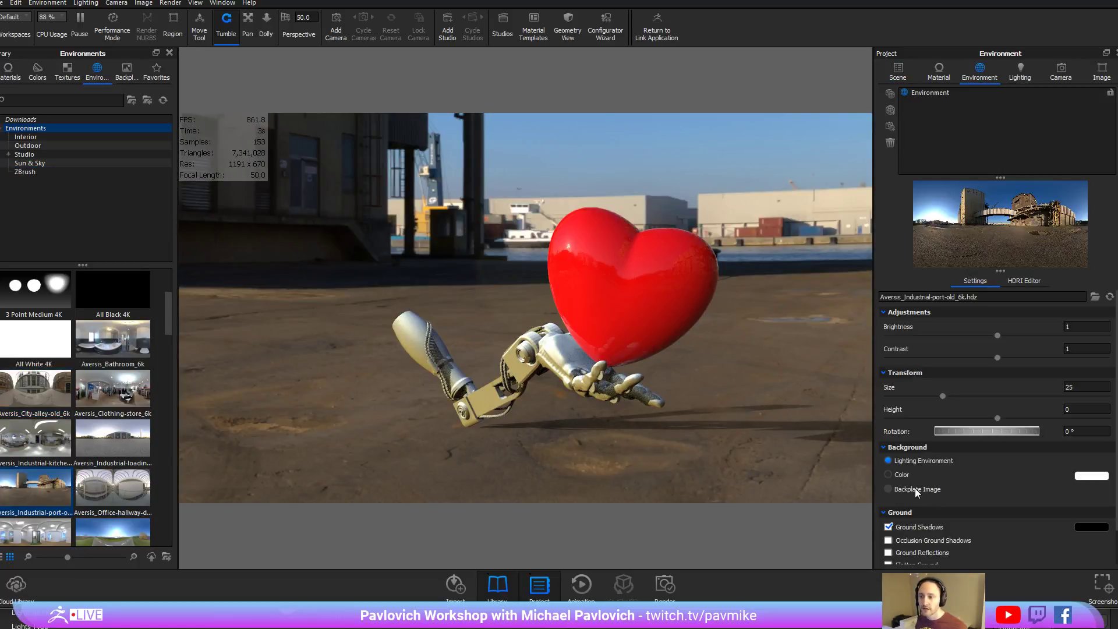
{"action": "left_click", "coordinate": [905, 474]}
{"action": "left_click", "coordinate": [1060, 477]}
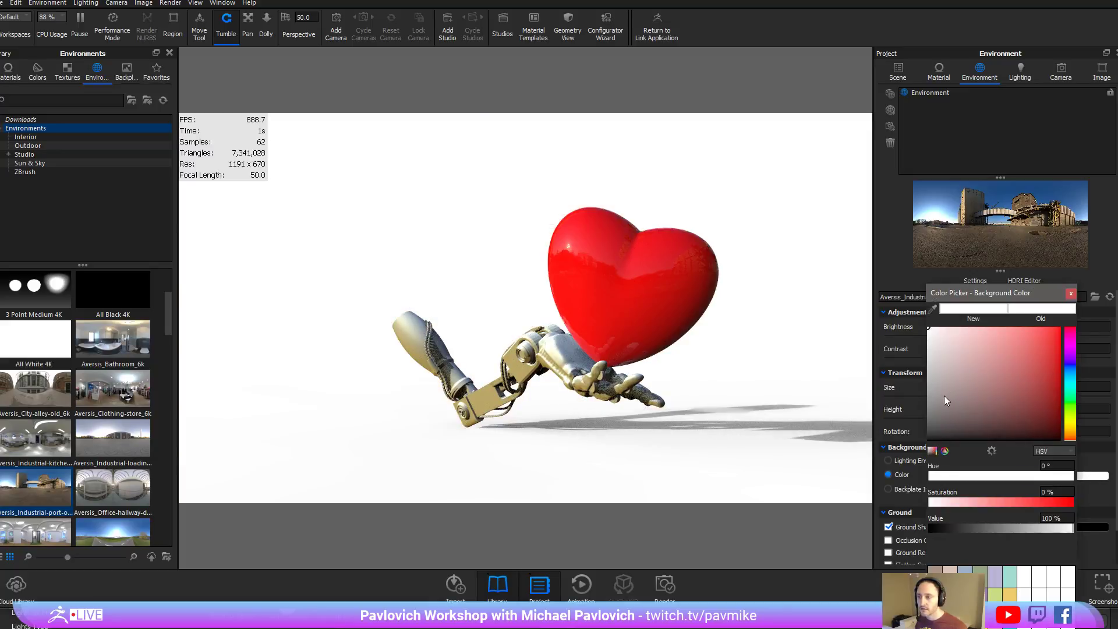
{"action": "left_click_drag", "start_coordinate": [945, 396], "coordinate": [923, 371]}
{"action": "mouse_move", "coordinate": [741, 392]}
{"action": "left_mouse_down"}
{"action": "mouse_move", "coordinate": [871, 369]}
{"action": "mouse_move", "coordinate": [689, 402]}
{"action": "mouse_move", "coordinate": [738, 418]}
{"action": "mouse_move", "coordinate": [732, 393]}
{"action": "left_mouse_up"}
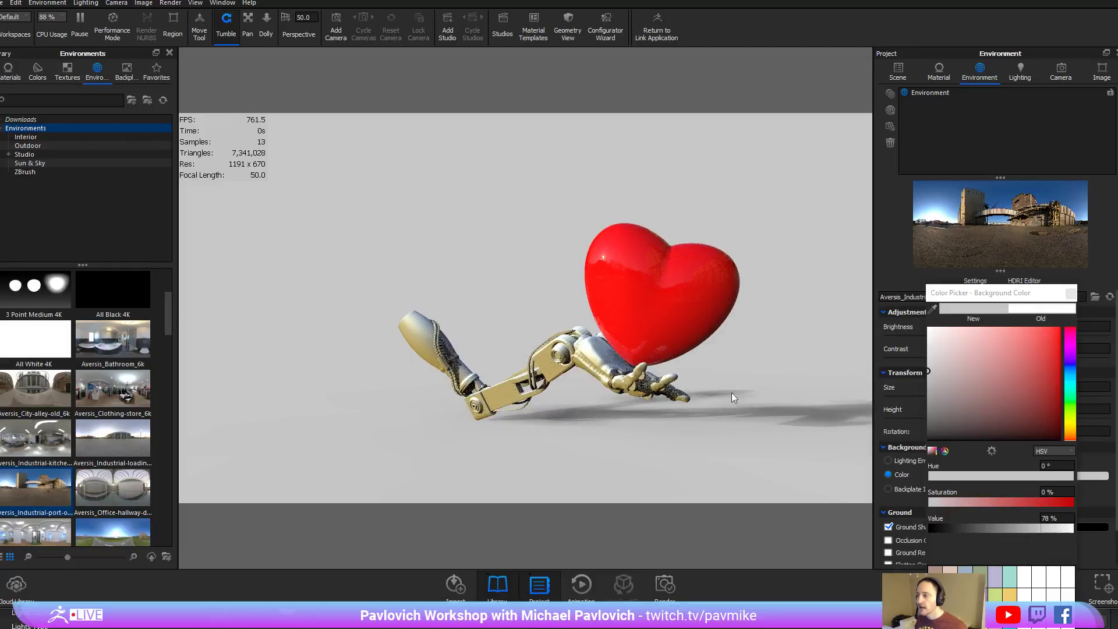
Apply the blue Hard Shiny plastic to the palm, and reuse that scene material on the shell at the arm's far end.
{"action": "left_click", "coordinate": [36, 100]}
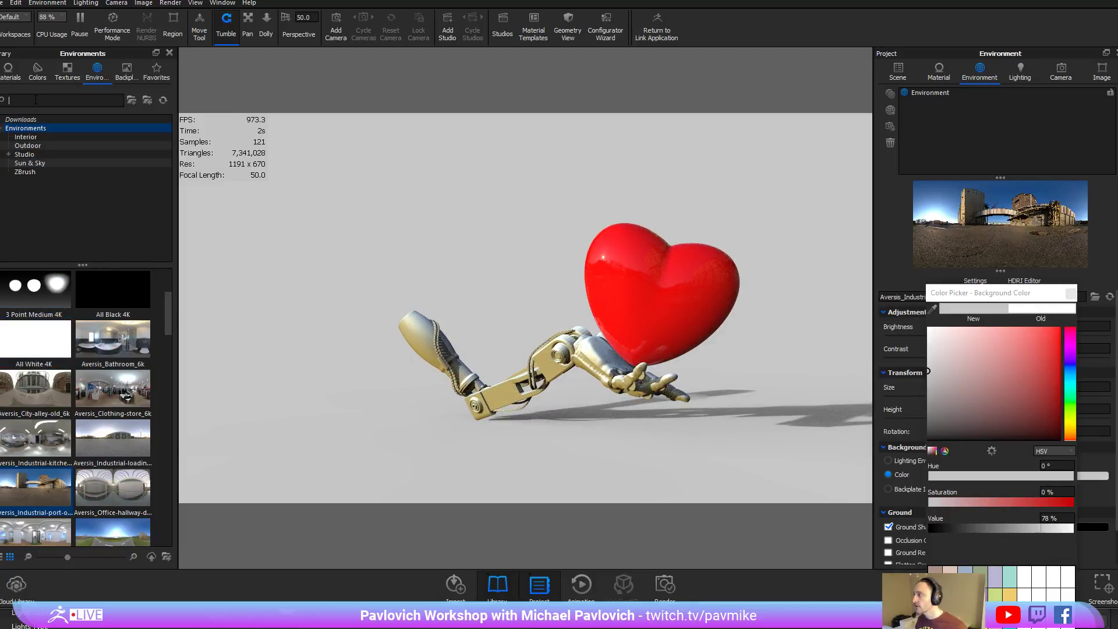
{"action": "left_click", "coordinate": [9, 72]}
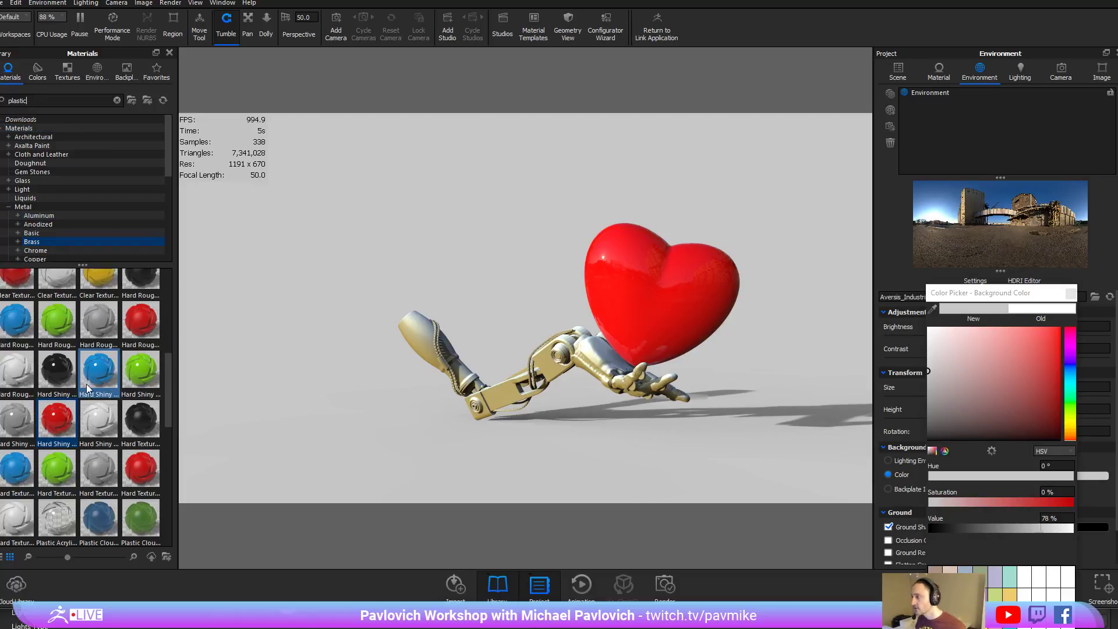
{"action": "left_click_drag", "start_coordinate": [103, 379], "coordinate": [595, 355]}
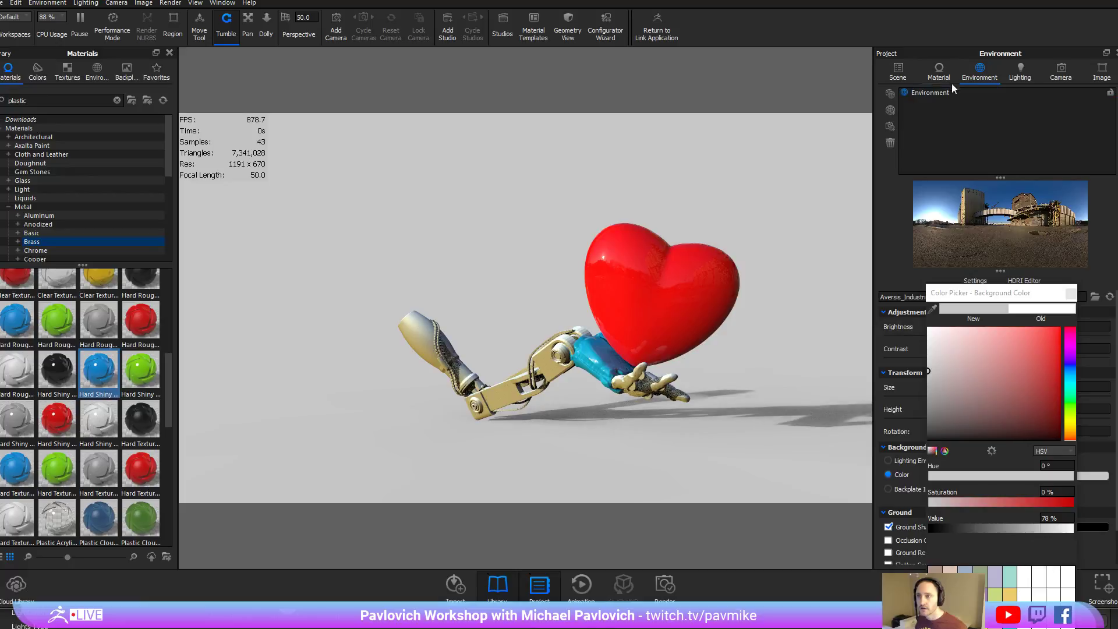
{"action": "left_click", "coordinate": [939, 73]}
{"action": "left_click_drag", "start_coordinate": [900, 327], "coordinate": [429, 344]}
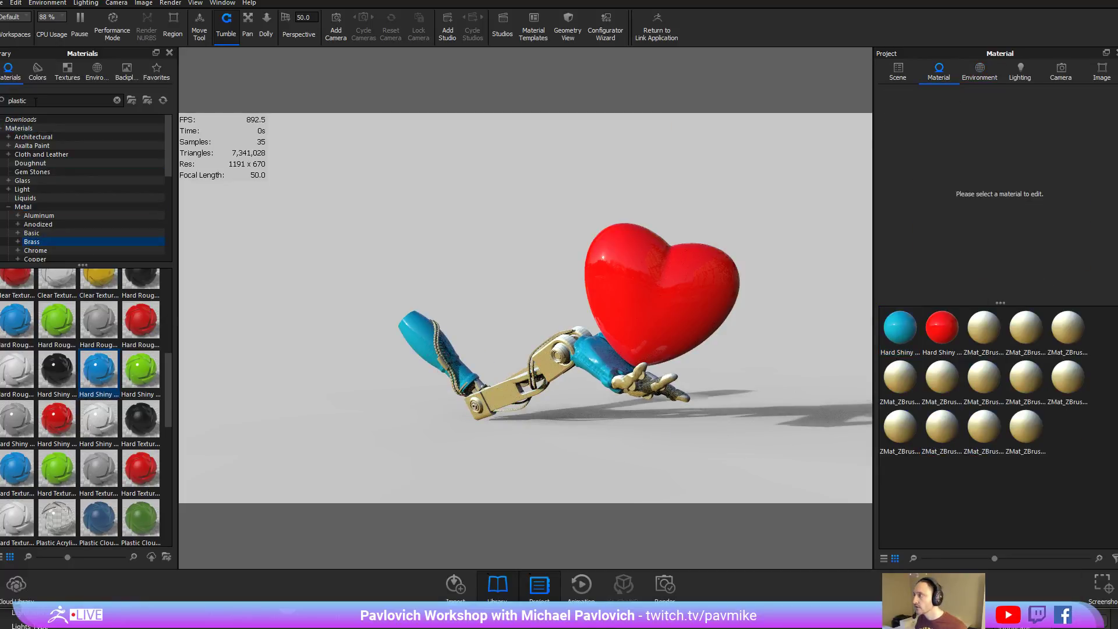
Browse the metal materials and try Nickel Polished on the arm.
{"action": "type", "text": "metal"}
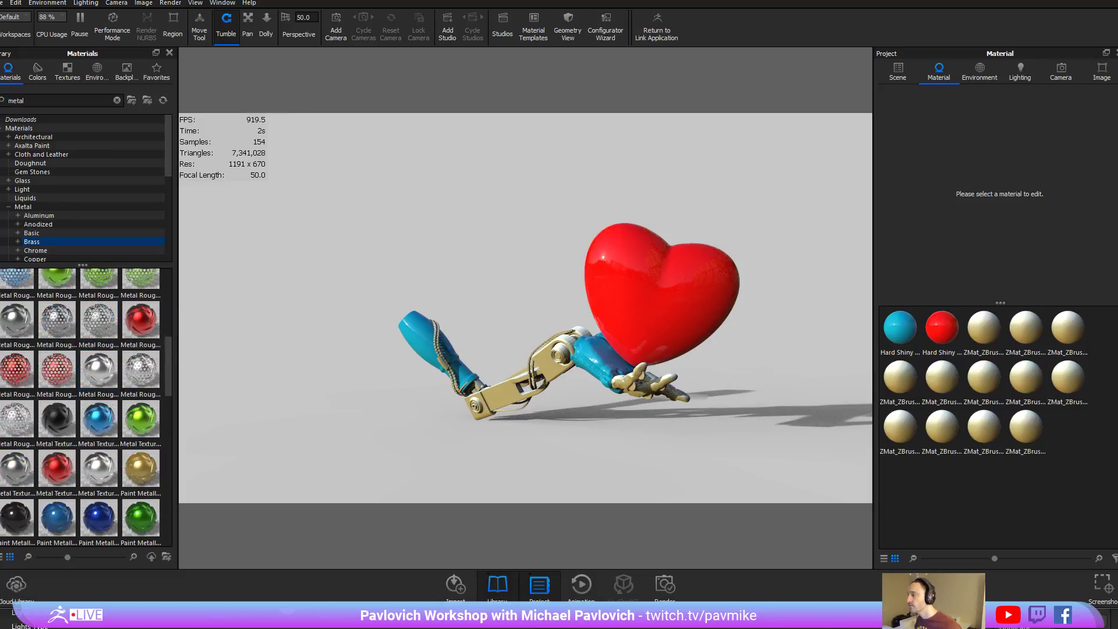
{"action": "scroll", "coordinate": [42, 227], "scroll_direction": "down", "scroll_amount": 3}
{"action": "left_click", "coordinate": [30, 216]}
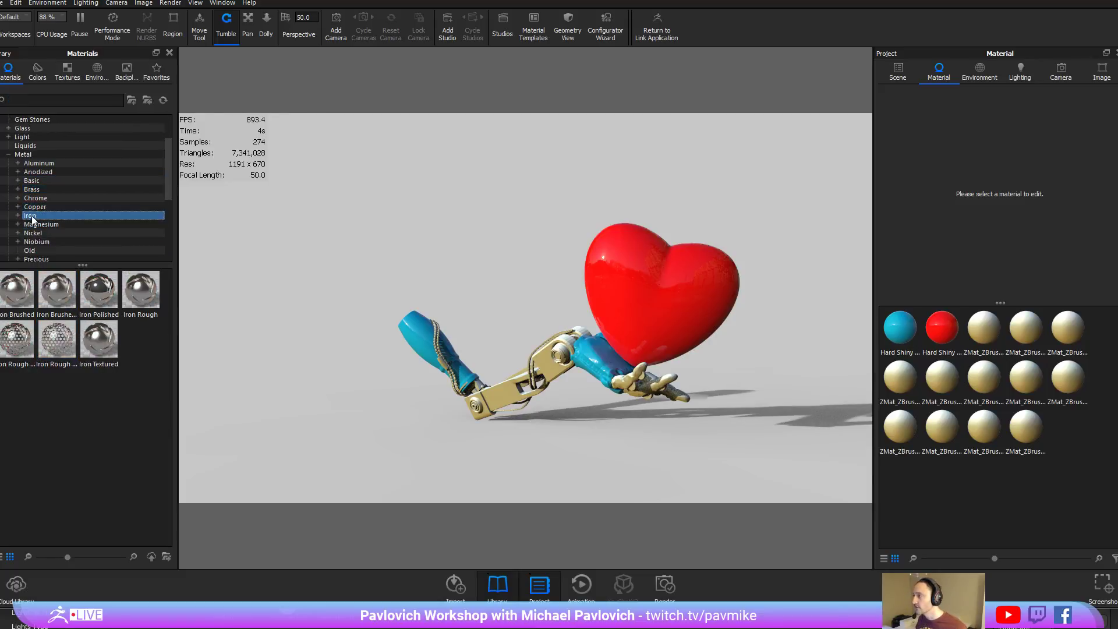
{"action": "left_click", "coordinate": [50, 243]}
{"action": "left_click", "coordinate": [50, 232]}
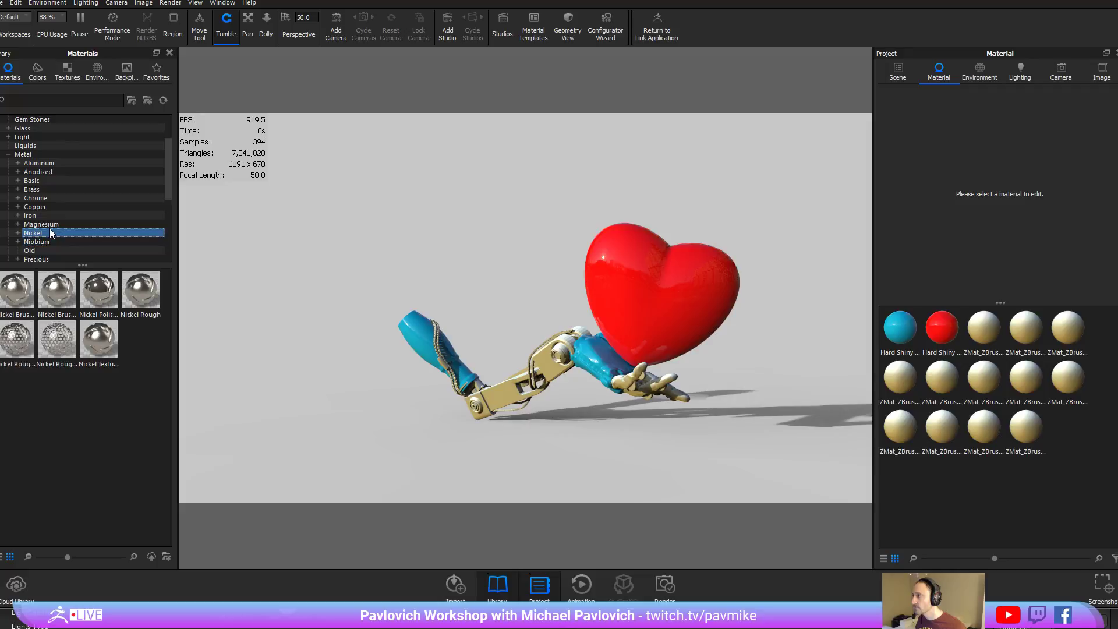
{"action": "left_click_drag", "start_coordinate": [99, 290], "coordinate": [120, 312]}
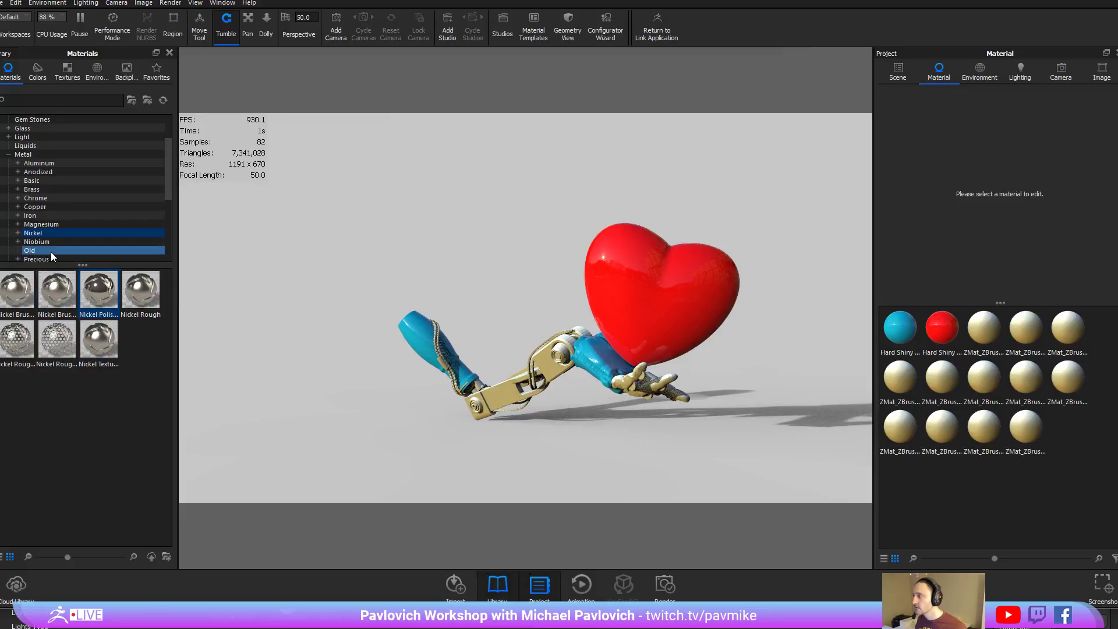
Apply Iron Polished to the lower arm link, and reuse that scene material on the link beside the wrist.
{"action": "left_click", "coordinate": [49, 216]}
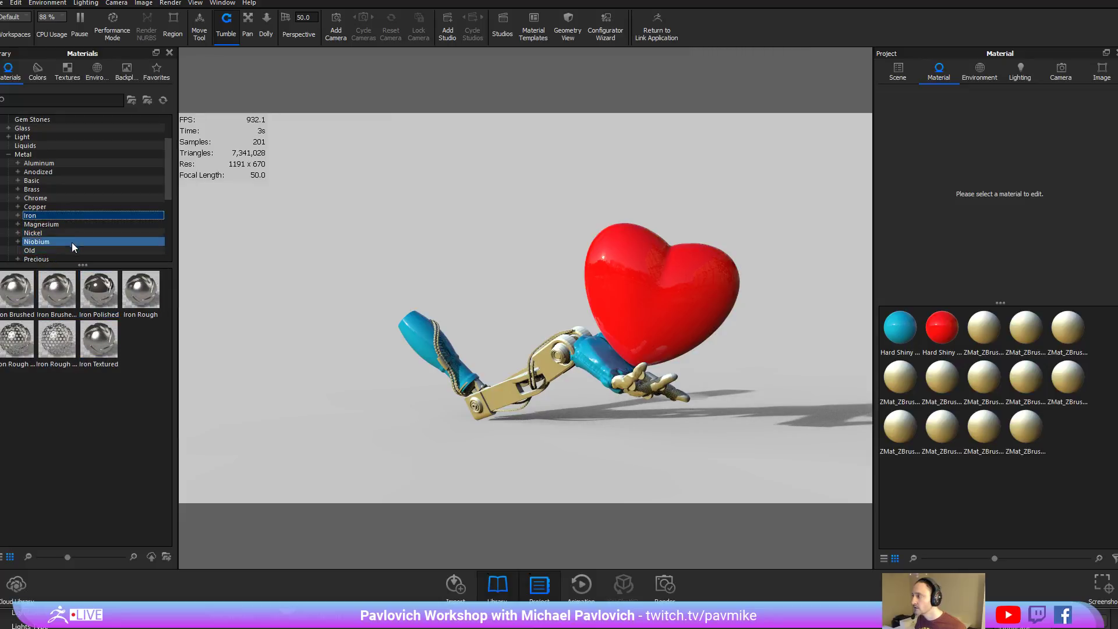
{"action": "scroll", "coordinate": [72, 242], "scroll_direction": "down", "scroll_amount": 1}
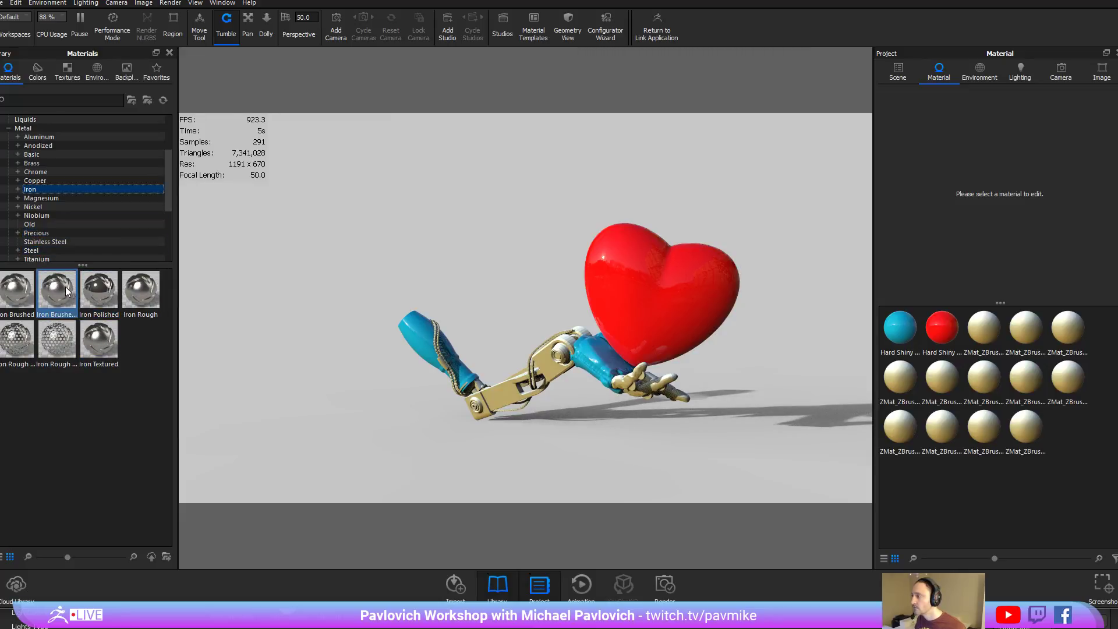
{"action": "left_click_drag", "start_coordinate": [97, 289], "coordinate": [498, 395]}
{"action": "left_click", "coordinate": [978, 73]}
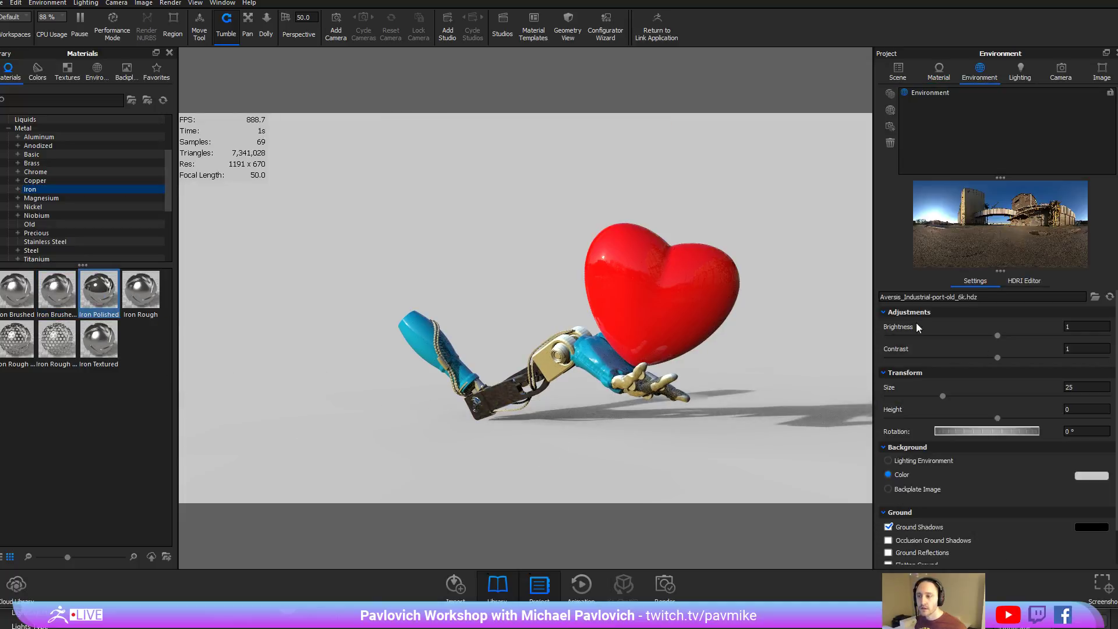
{"action": "left_click", "coordinate": [938, 73]}
{"action": "left_click_drag", "start_coordinate": [984, 329], "coordinate": [543, 370]}
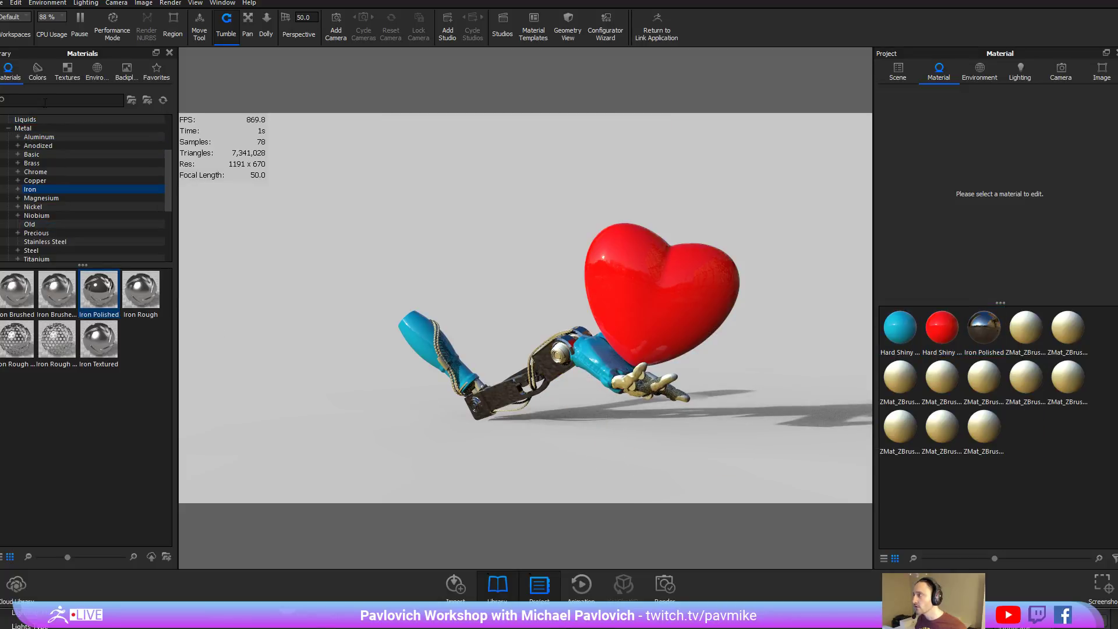
Search the material library for rubber and apply Rubber to the cable along the arm links.
{"action": "type", "text": "rubber"}
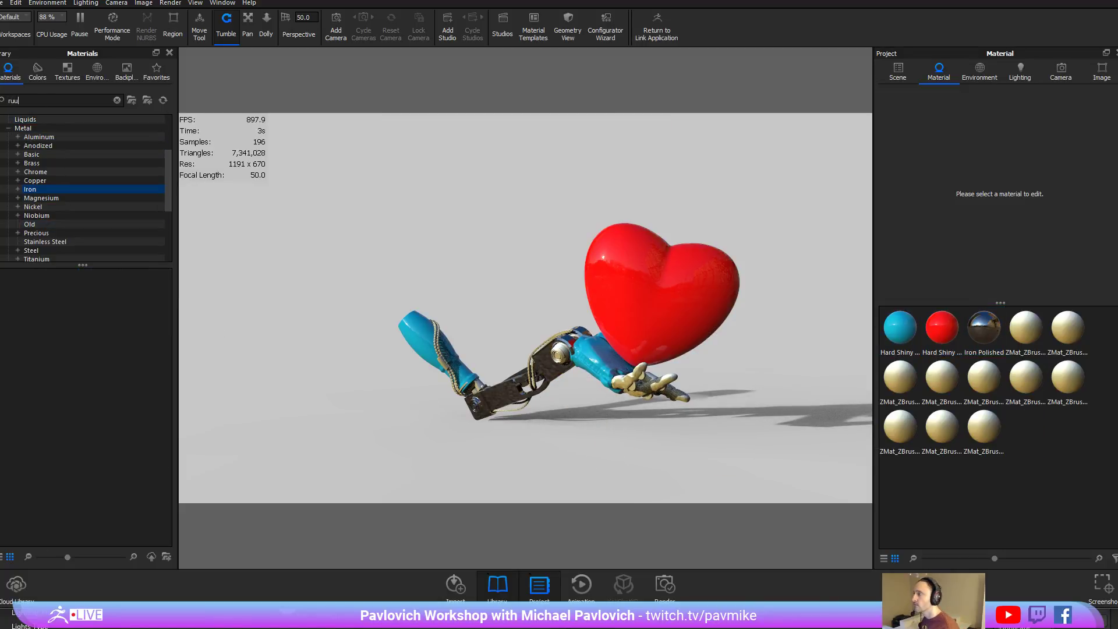
{"action": "left_click_drag", "start_coordinate": [16, 290], "coordinate": [529, 371]}
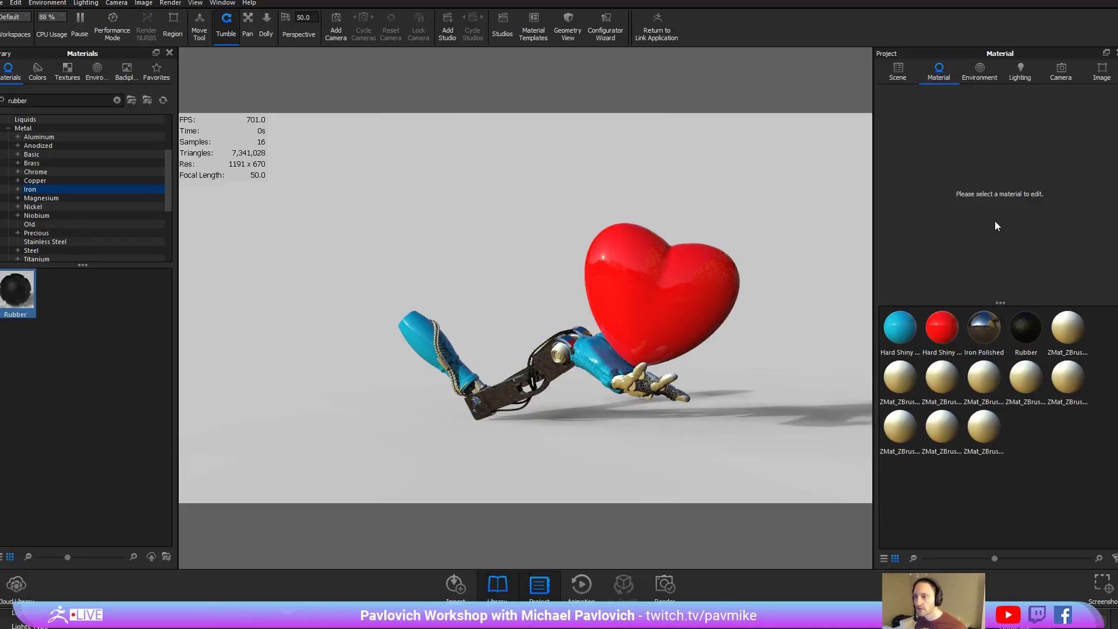
Reuse the scene's Rubber material on the cable along the upper arm shell, and clear the material library search.
{"action": "left_click_drag", "start_coordinate": [1026, 327], "coordinate": [446, 364]}
{"action": "left_click_drag", "start_coordinate": [630, 528], "coordinate": [728, 396]}
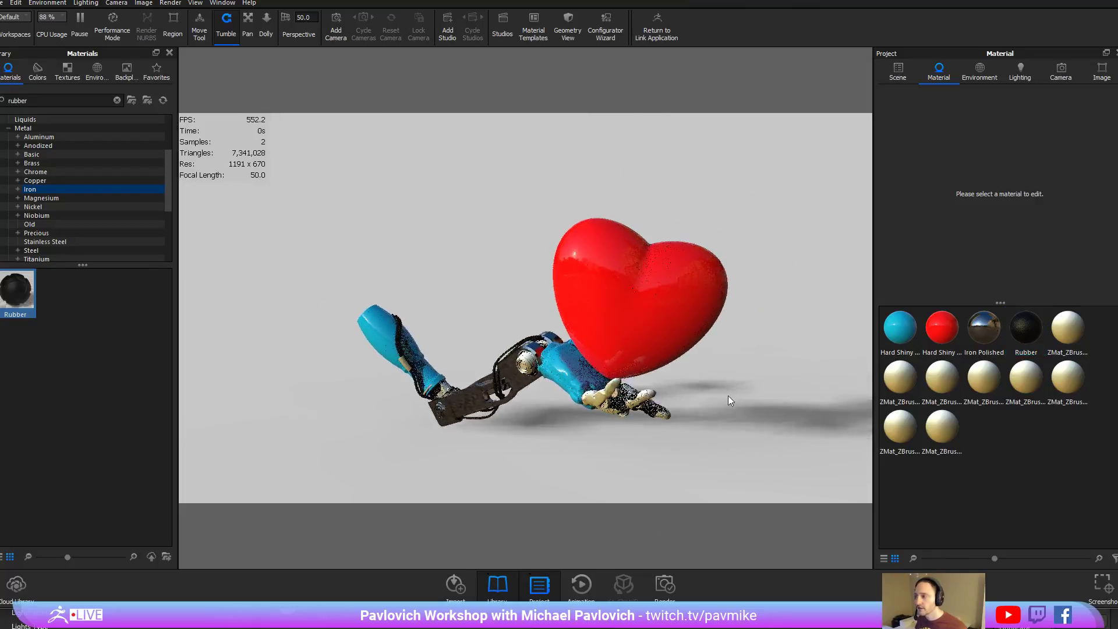
{"action": "left_click", "coordinate": [39, 99]}
{"action": "left_click", "coordinate": [117, 100]}
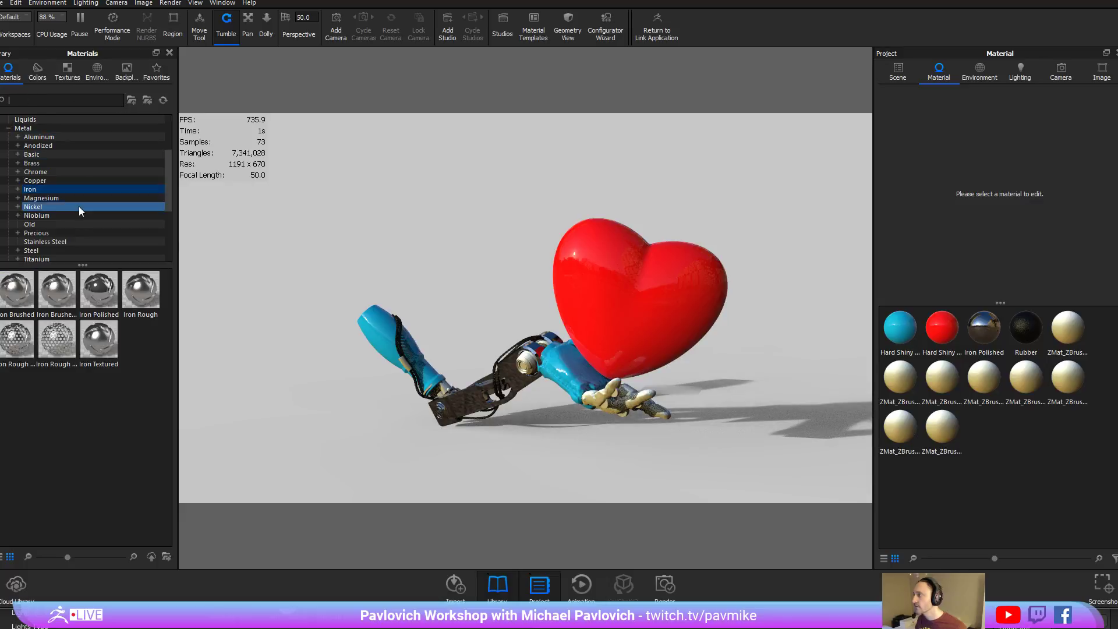
Apply the Lens Coated material from the Miscellaneous category to the large heart.
{"action": "scroll", "coordinate": [80, 212], "scroll_direction": "down", "scroll_amount": 3}
{"action": "left_click", "coordinate": [64, 198]}
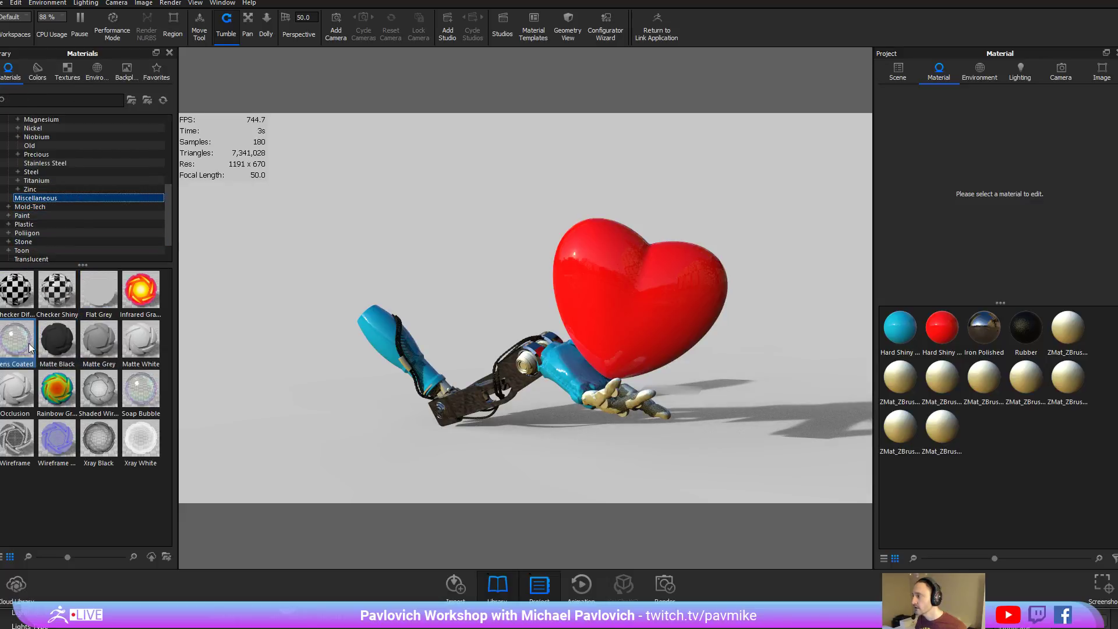
{"action": "left_click_drag", "start_coordinate": [16, 343], "coordinate": [638, 289]}
{"action": "left_click_drag", "start_coordinate": [787, 307], "coordinate": [766, 268]}
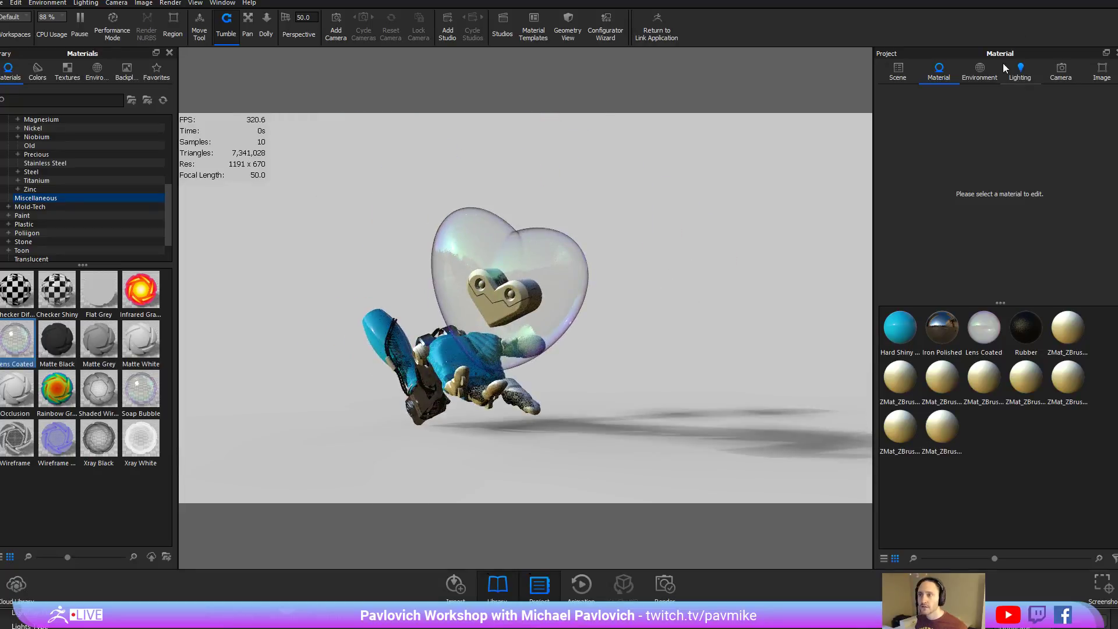
Set the scene's lighting preset to Product and view the arm from the front.
{"action": "left_click", "coordinate": [1017, 73]}
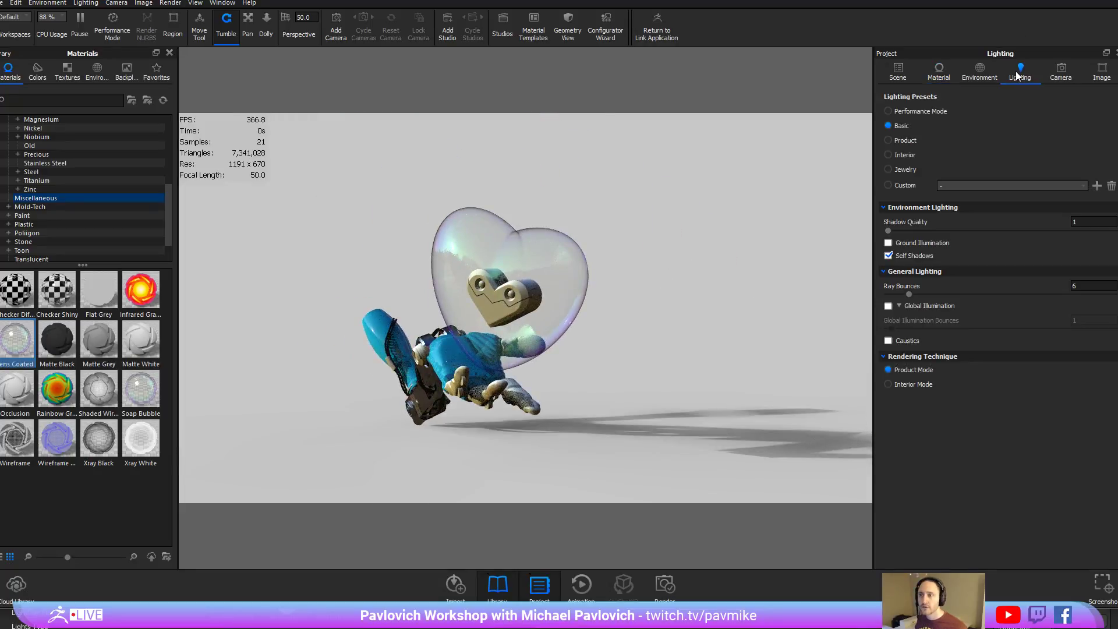
{"action": "left_click", "coordinate": [906, 144]}
{"action": "left_click_drag", "start_coordinate": [651, 275], "coordinate": [799, 282]}
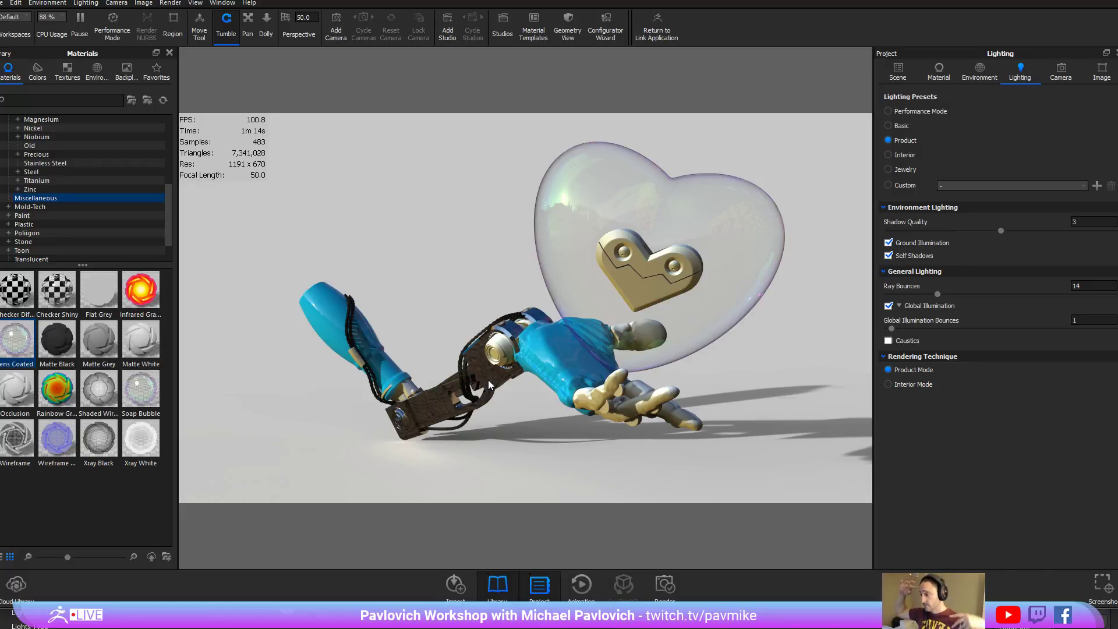
Switch to ZBrush, make the Body_Male1 head the active tool, and hide its Male021_FullBody subtool.
{"action": "key", "text": "alt+Tab"}
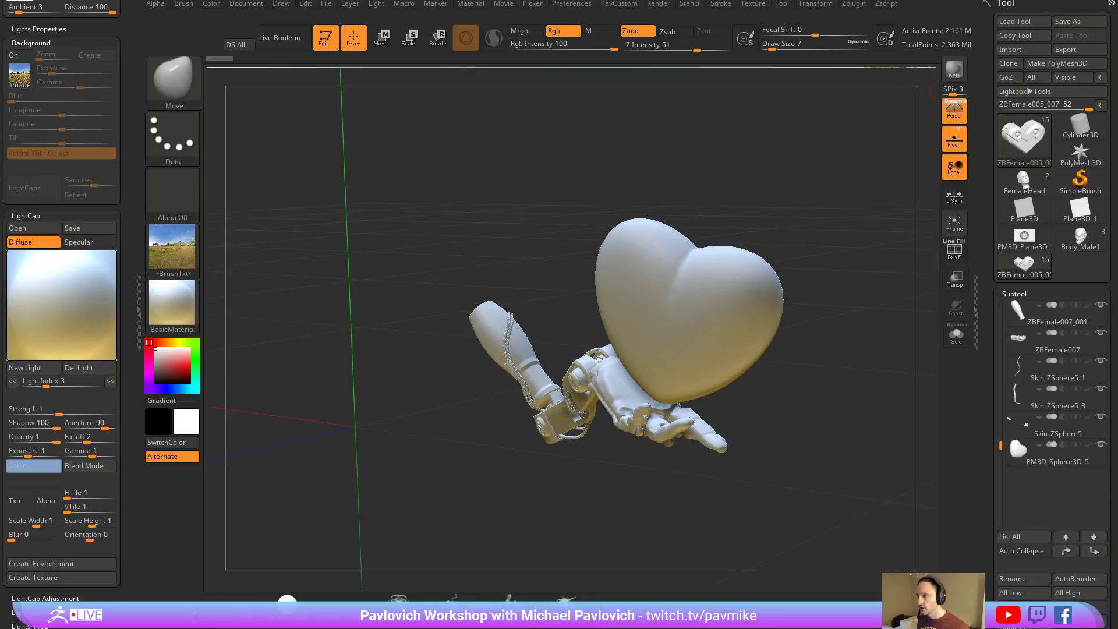
{"action": "left_click", "coordinate": [1086, 247]}
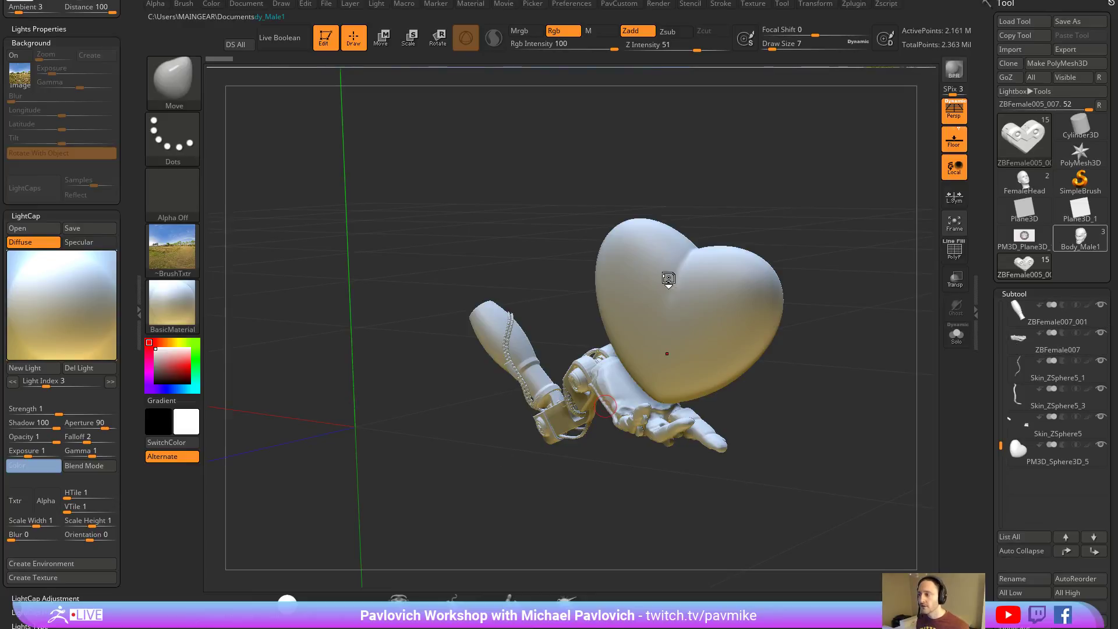
{"action": "right_click_drag", "start_coordinate": [567, 465], "coordinate": [788, 77], "text": "alt"}
{"action": "right_click_drag", "start_coordinate": [788, 77], "coordinate": [848, 127], "text": "shift"}
{"action": "right_click_drag", "start_coordinate": [888, 275], "coordinate": [930, 322], "text": "ctrl"}
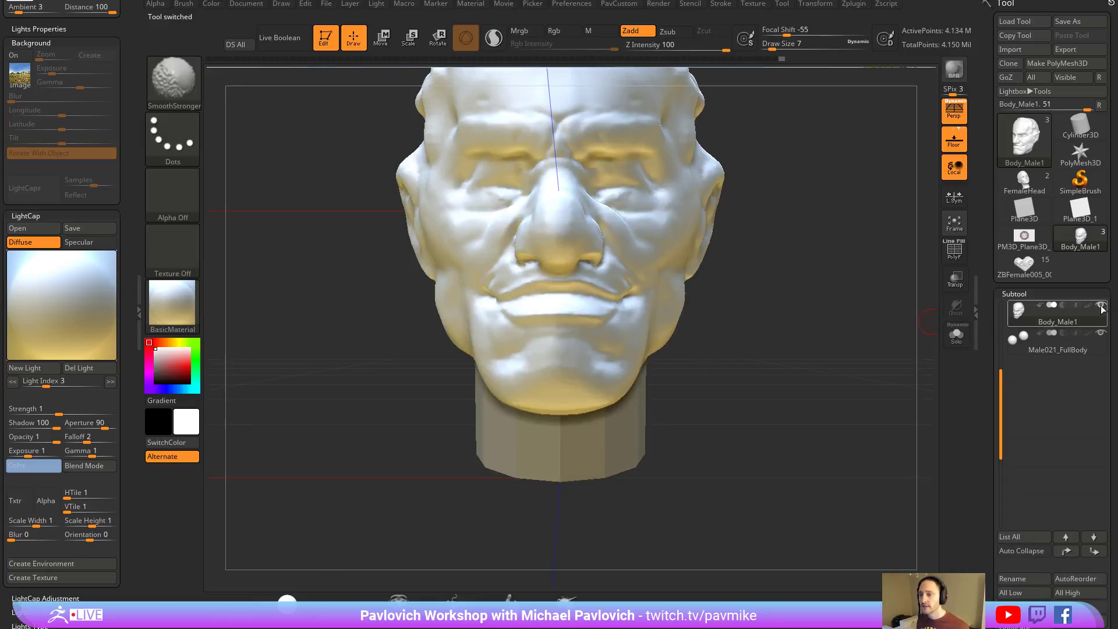
{"action": "left_click", "coordinate": [1101, 333]}
{"action": "right_click_drag", "start_coordinate": [844, 294], "coordinate": [819, 352]}
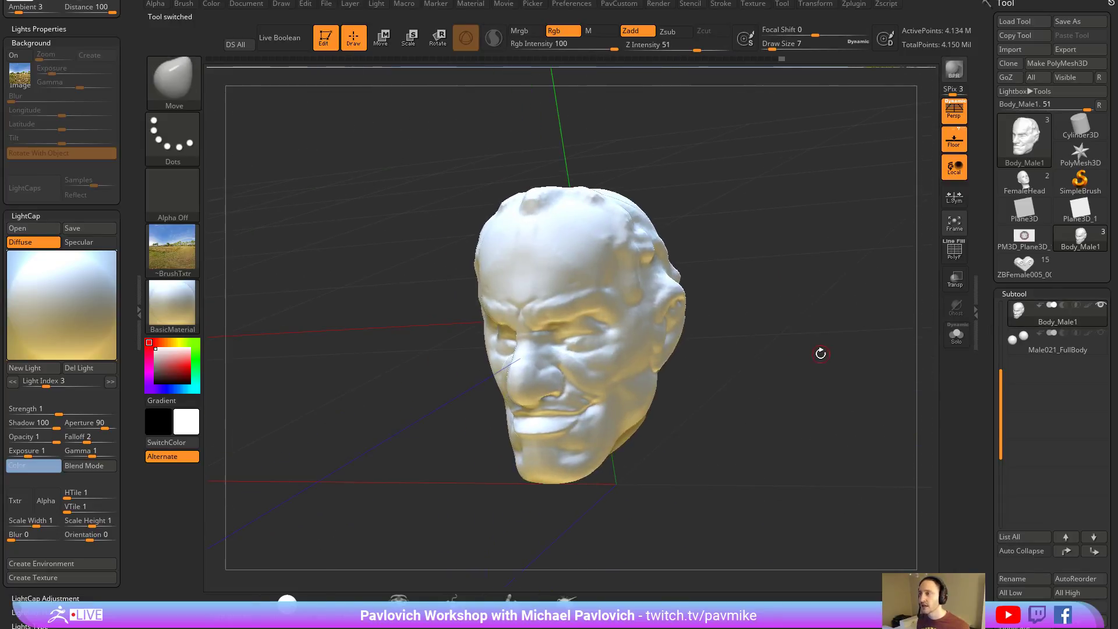
Send the head to KeyShot with a BPR render, and center and fit the ZBrush model in the camera view.
{"action": "left_click", "coordinate": [954, 70]}
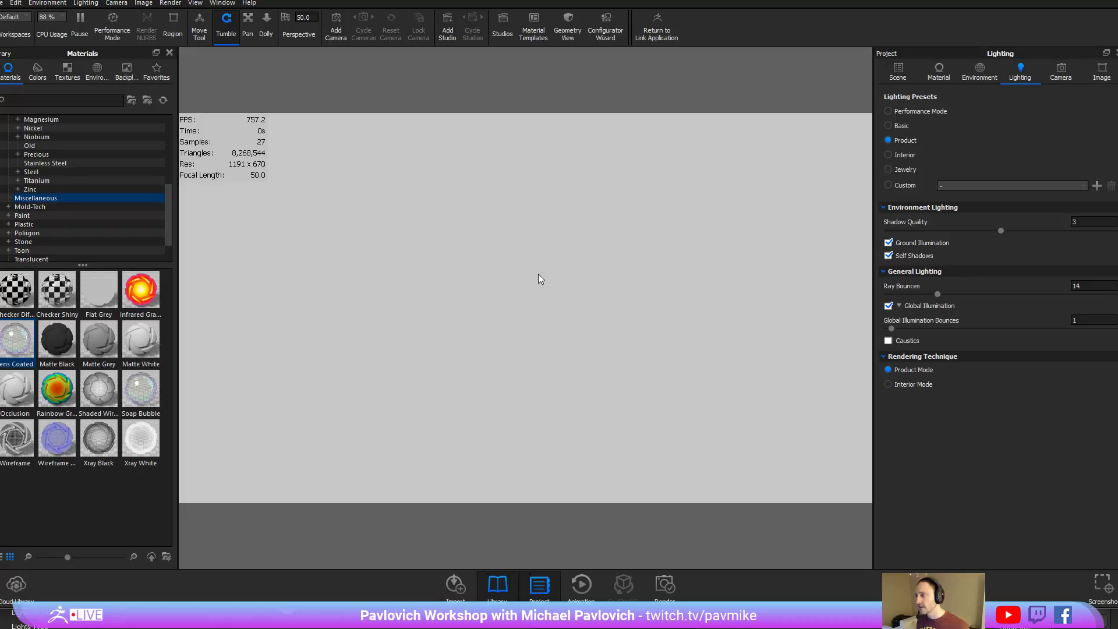
{"action": "left_click", "coordinate": [897, 71]}
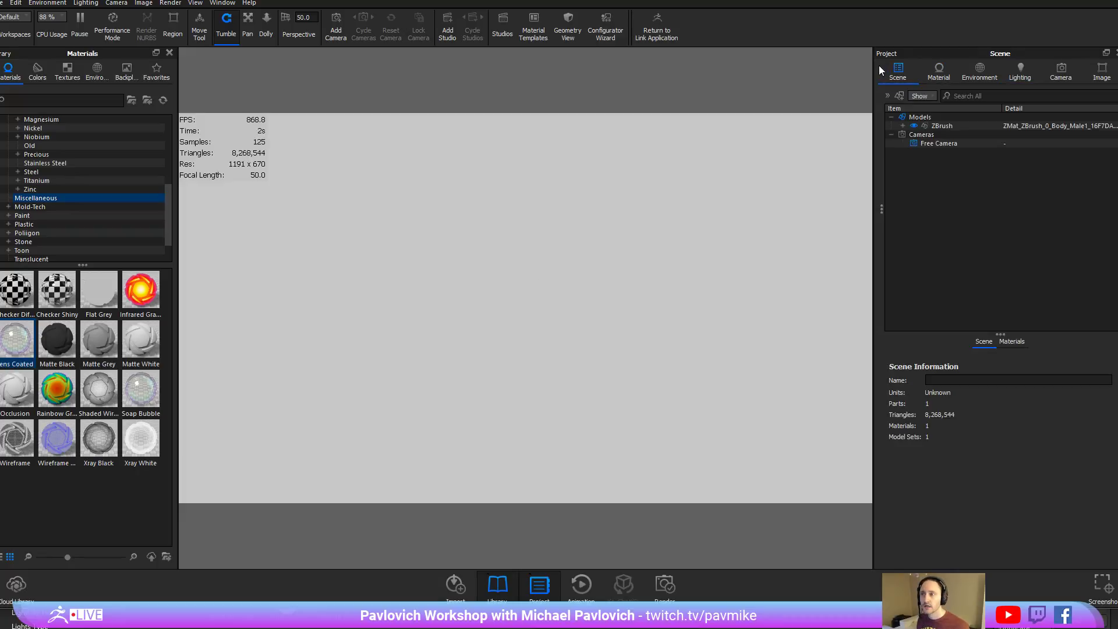
{"action": "right_click", "coordinate": [949, 125]}
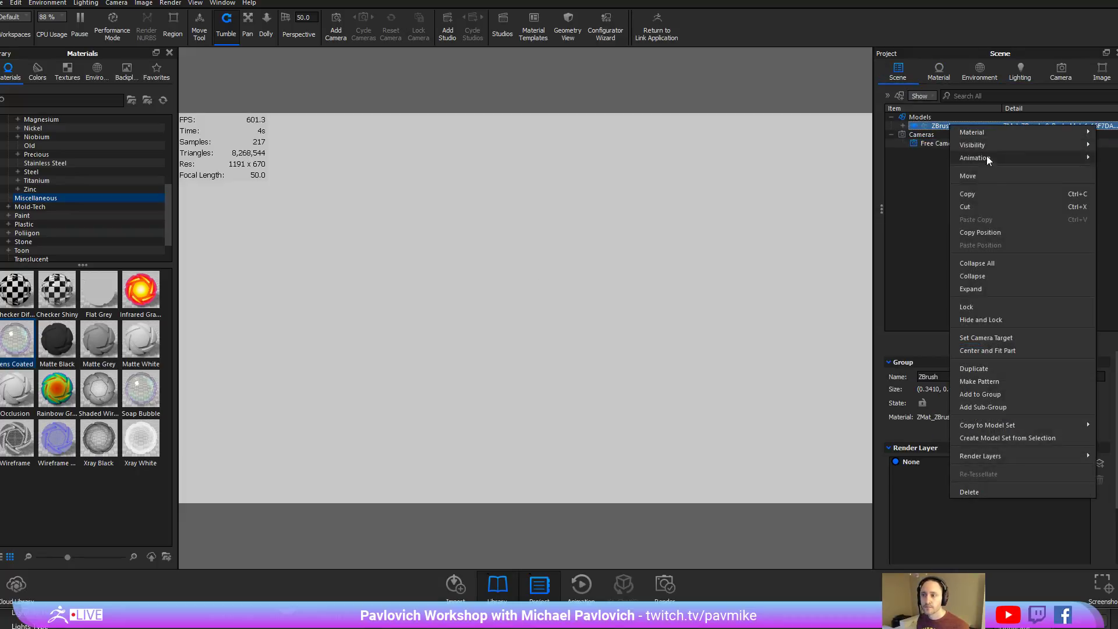
{"action": "left_click", "coordinate": [1000, 344]}
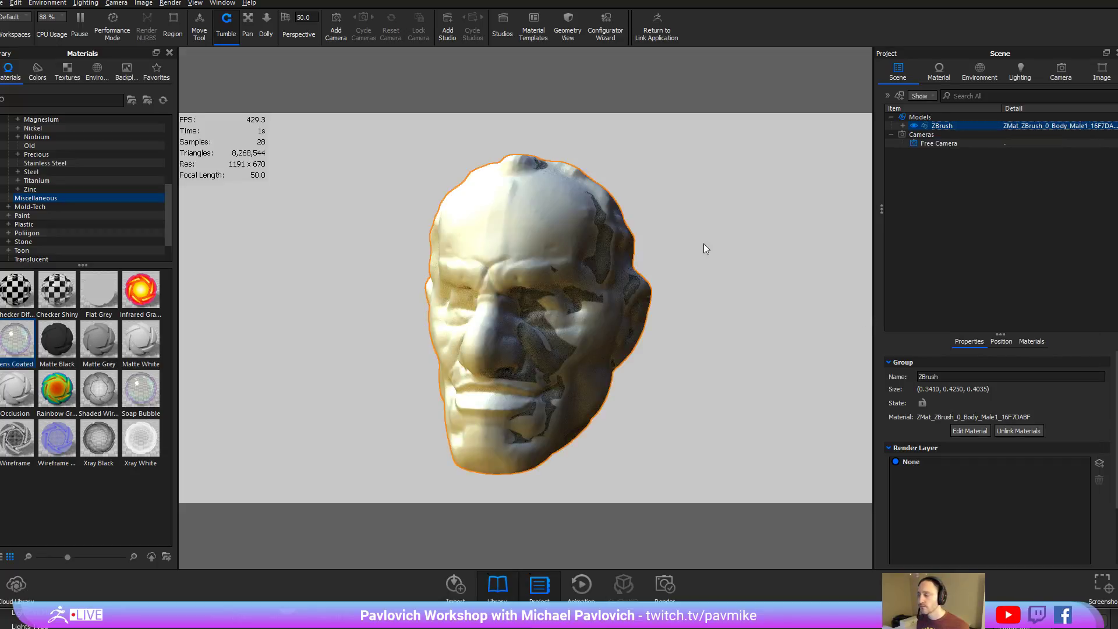
{"action": "left_click_drag", "start_coordinate": [704, 244], "coordinate": [855, 236]}
{"action": "scroll", "coordinate": [746, 188], "scroll_direction": "down", "scroll_amount": 2}
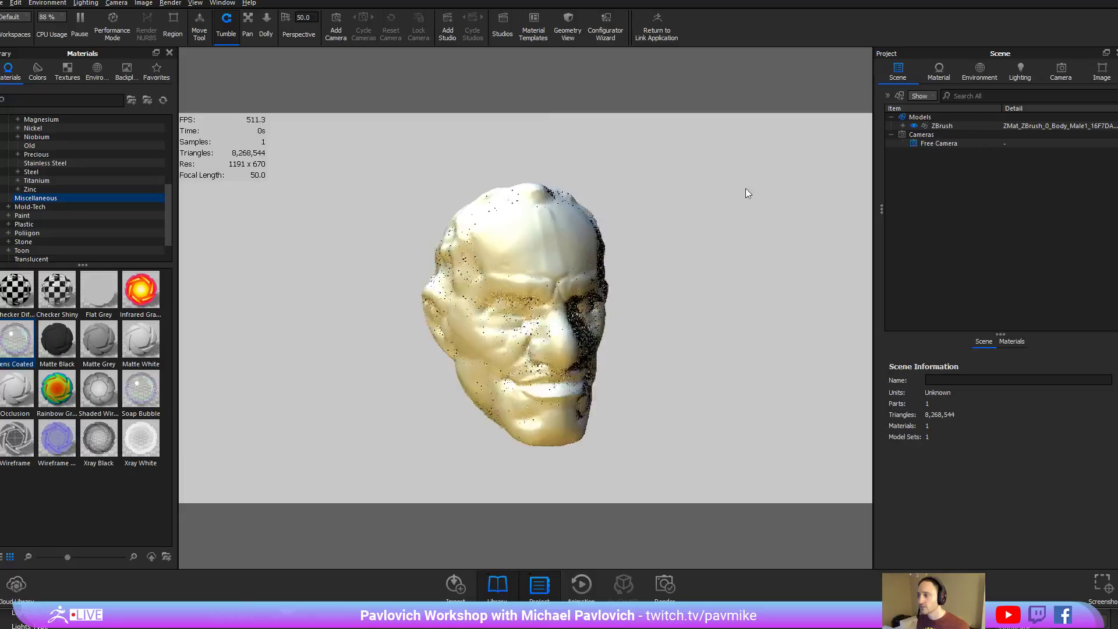
{"action": "left_click_drag", "start_coordinate": [745, 188], "coordinate": [761, 201]}
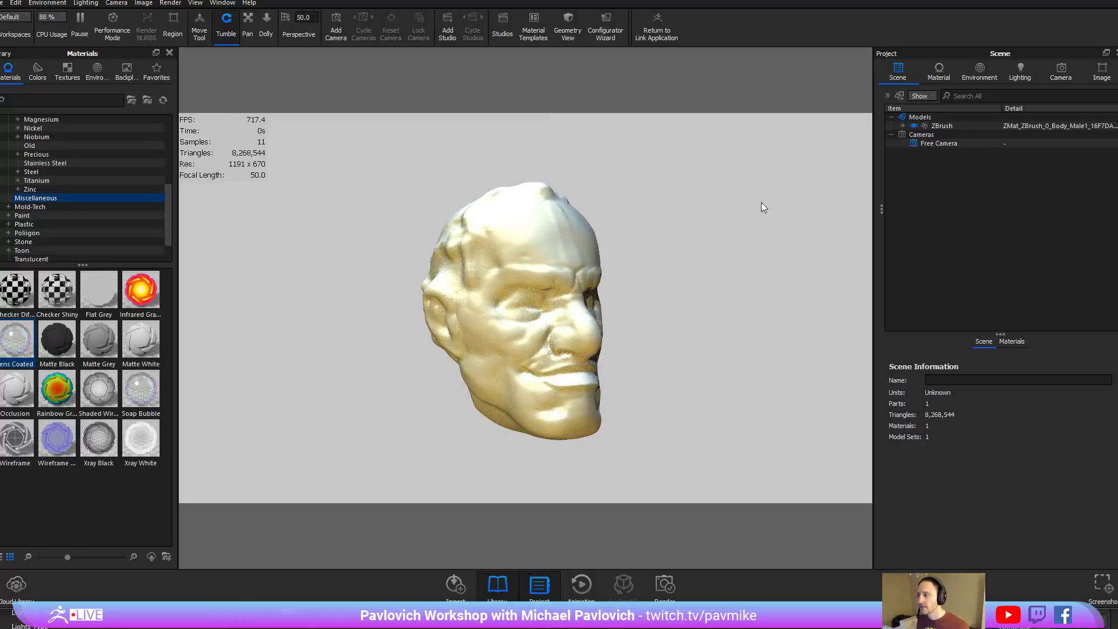
Apply the red Hard Shiny plastic to the head and inspect it from both sides.
{"action": "left_click", "coordinate": [37, 227]}
{"action": "left_click", "coordinate": [9, 225]}
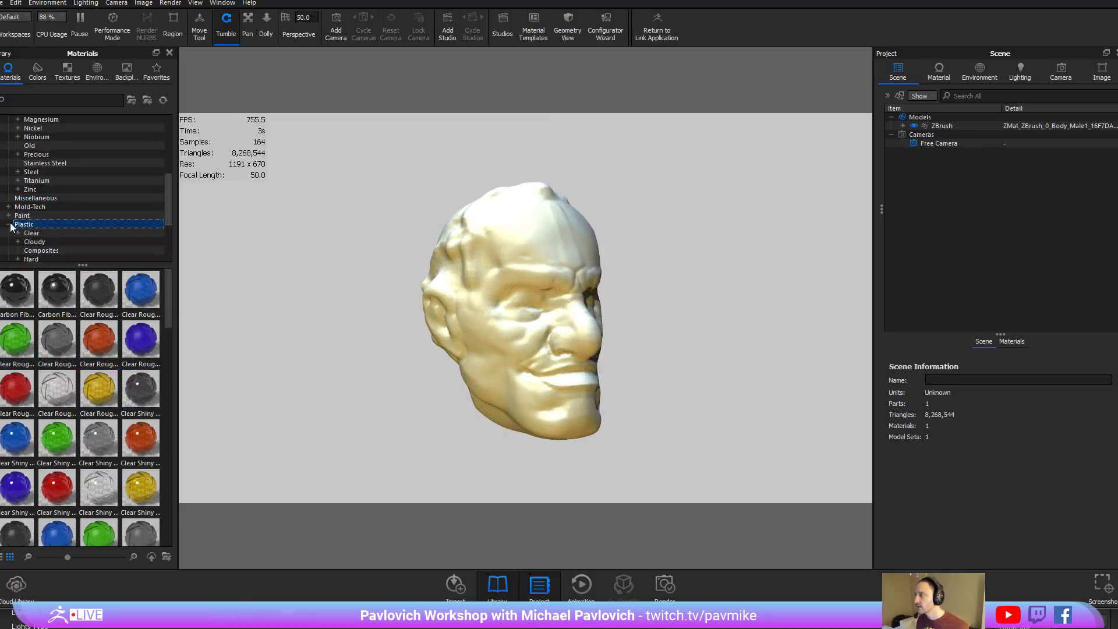
{"action": "scroll", "coordinate": [10, 227], "scroll_direction": "down", "scroll_amount": 2}
{"action": "left_click", "coordinate": [34, 208]}
{"action": "left_click", "coordinate": [18, 207]}
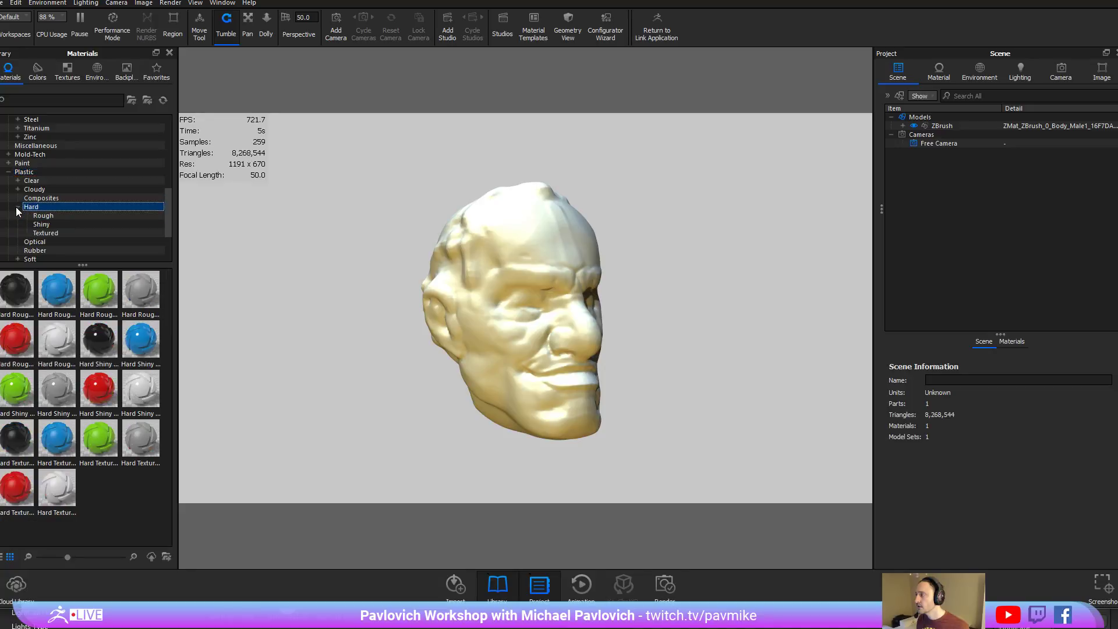
{"action": "left_click", "coordinate": [41, 224]}
{"action": "left_click_drag", "start_coordinate": [16, 340], "coordinate": [542, 367]}
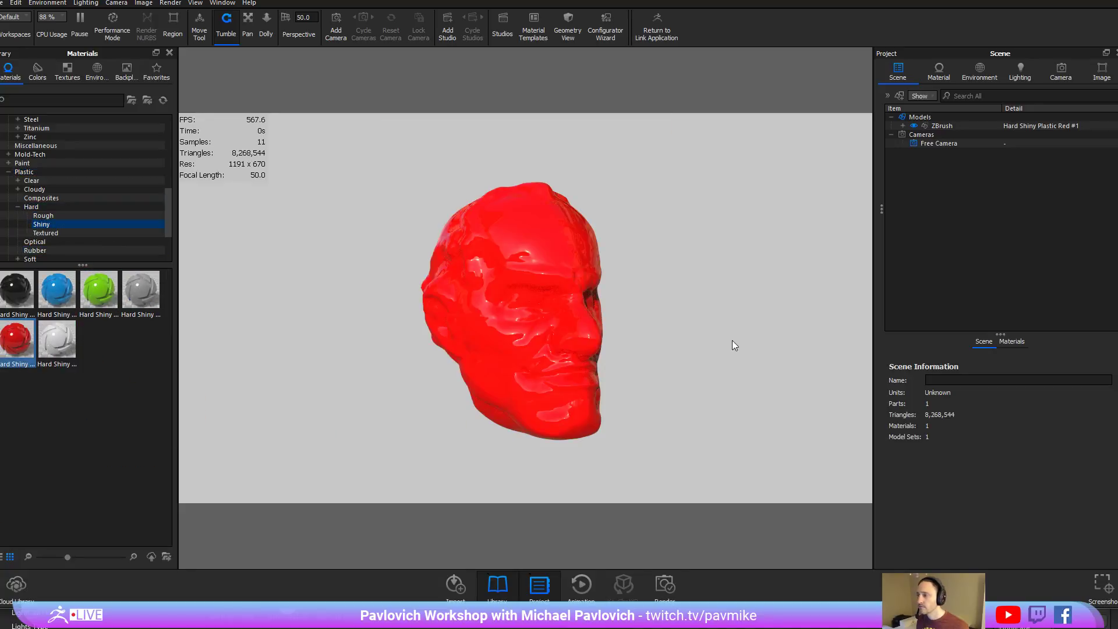
{"action": "left_click_drag", "start_coordinate": [706, 291], "coordinate": [689, 336]}
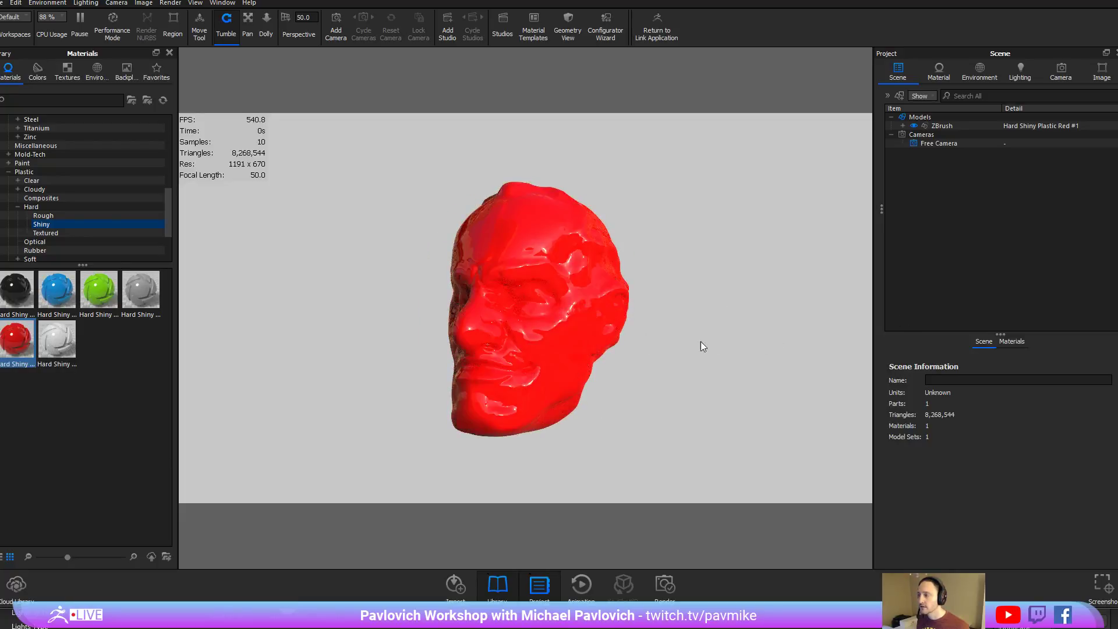
{"action": "left_click_drag", "start_coordinate": [709, 346], "coordinate": [693, 343]}
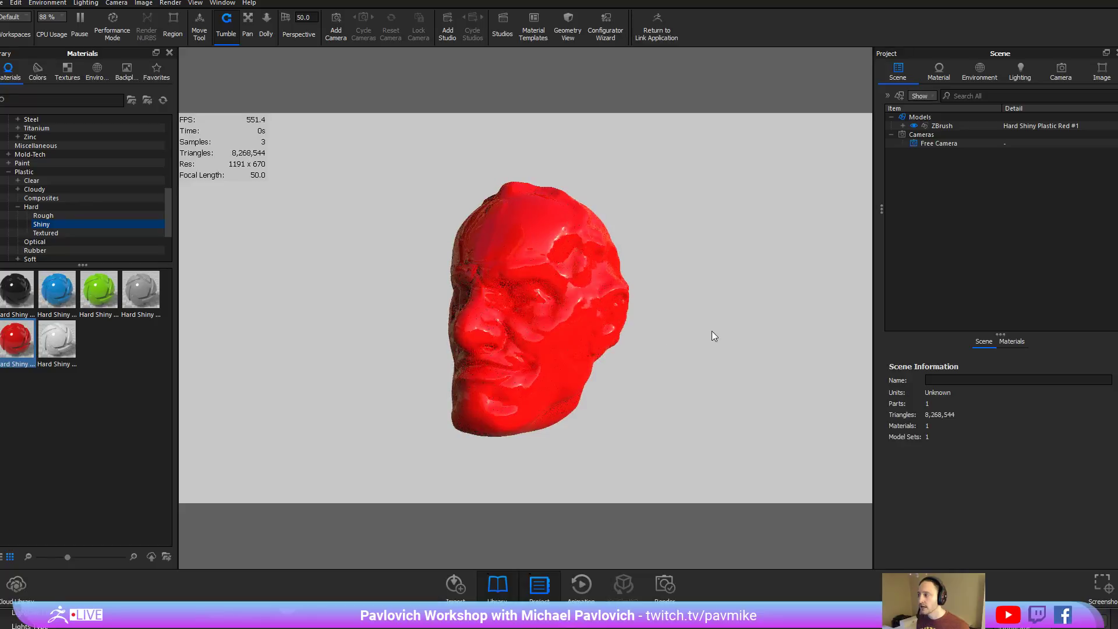
Replace the head's material with the blue Hard Shiny plastic.
{"action": "left_click_drag", "start_coordinate": [57, 290], "coordinate": [576, 349]}
{"action": "left_click_drag", "start_coordinate": [789, 330], "coordinate": [858, 354]}
{"action": "scroll", "coordinate": [594, 315], "scroll_direction": "down", "scroll_amount": 10}
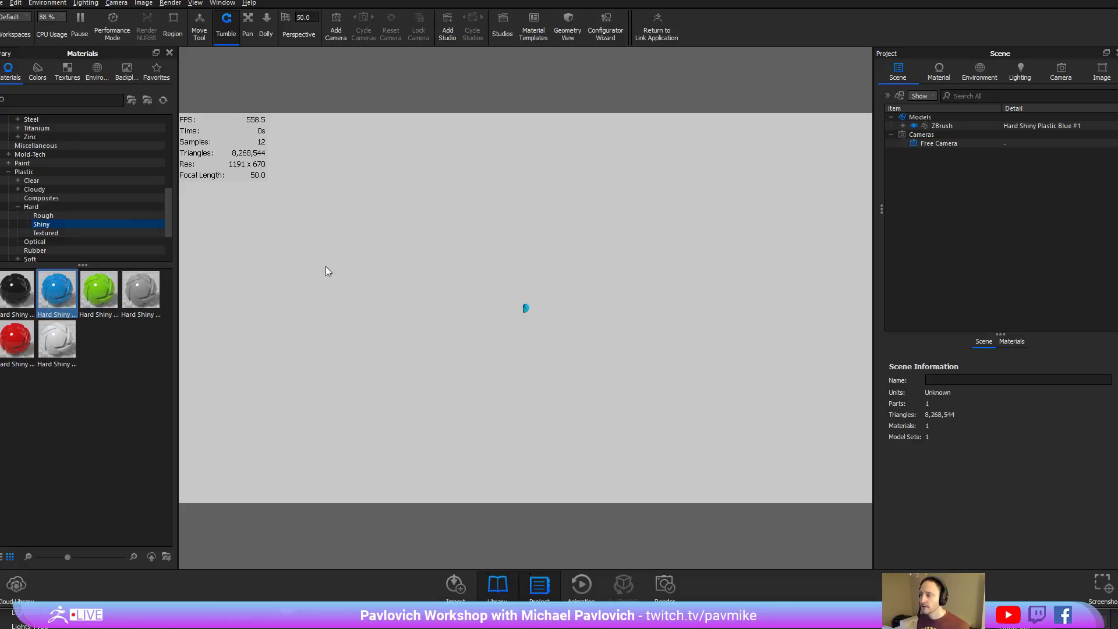
{"action": "scroll", "coordinate": [614, 312], "scroll_direction": "up", "scroll_amount": 10}
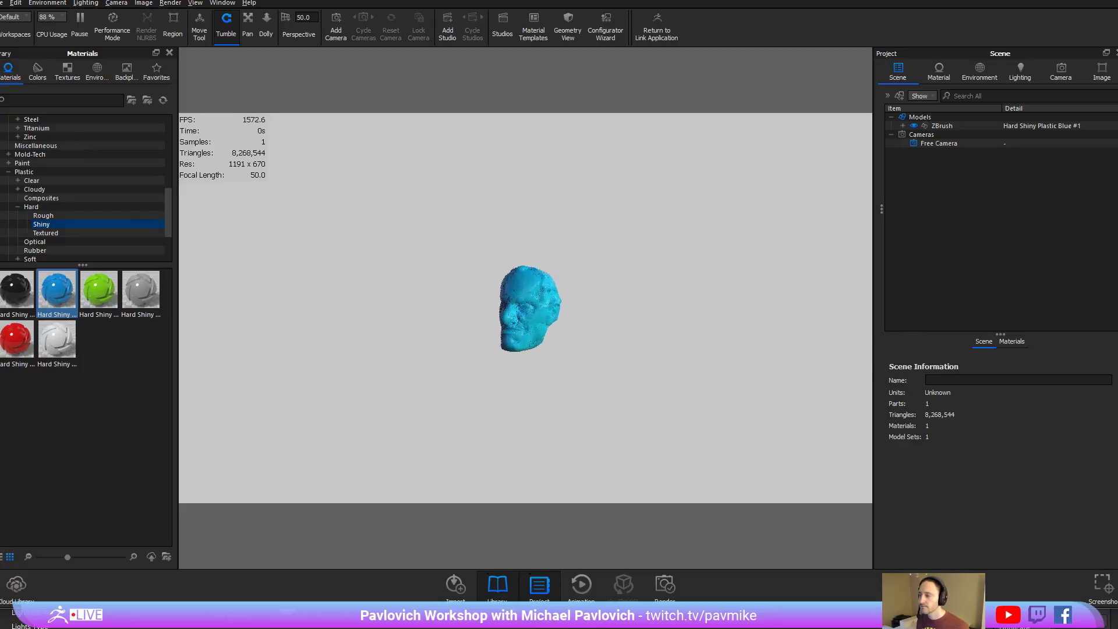
{"action": "scroll", "coordinate": [696, 358], "scroll_direction": "up", "scroll_amount": 15}
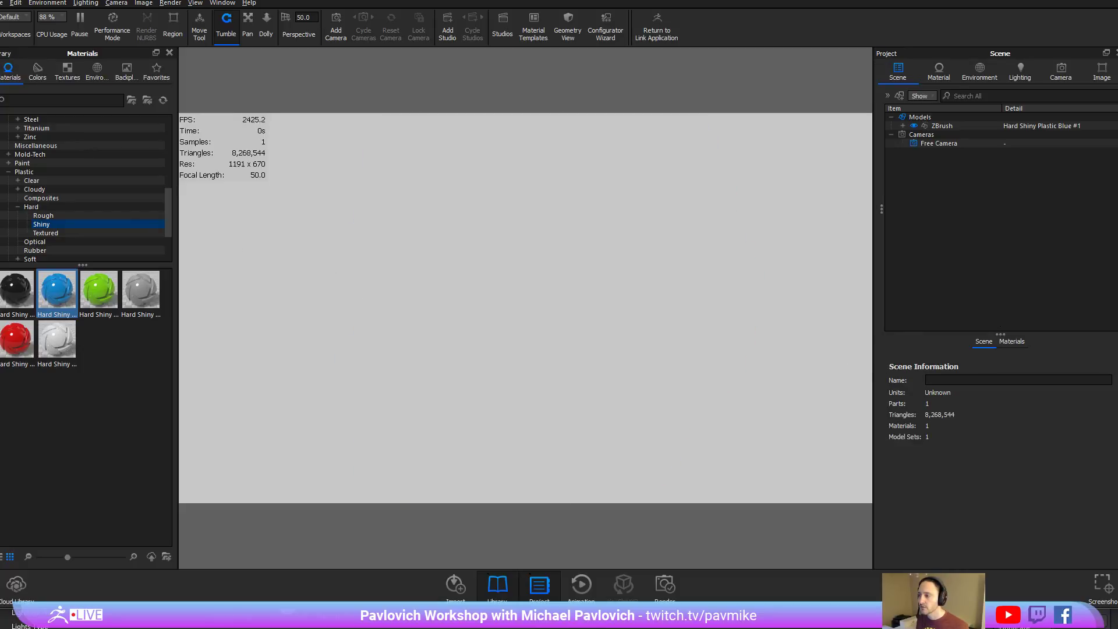
Discard the unsaved KeyShot scene changes, and close ZBrush without saving the project.
{"action": "key", "text": "ctrl+o"}
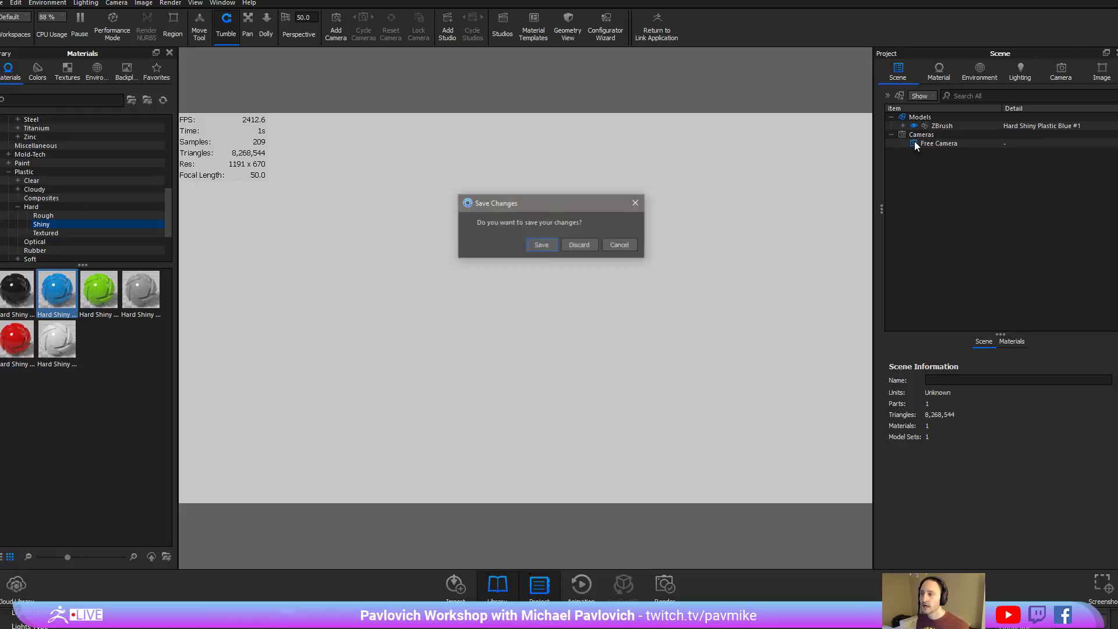
{"action": "left_click", "coordinate": [582, 244]}
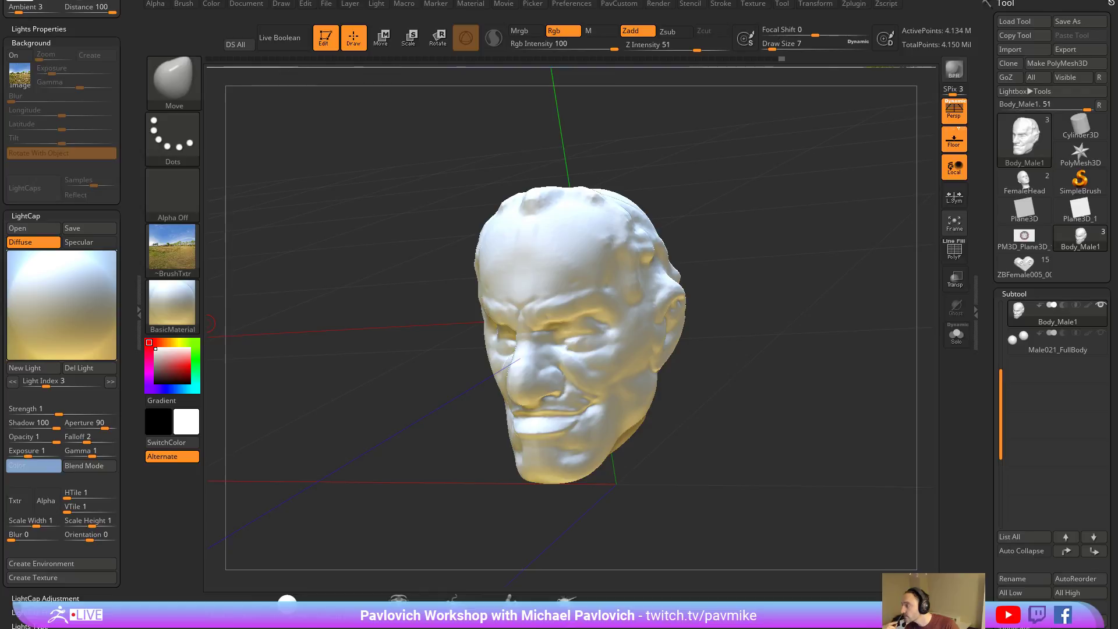
{"action": "key", "text": "alt+Tab"}
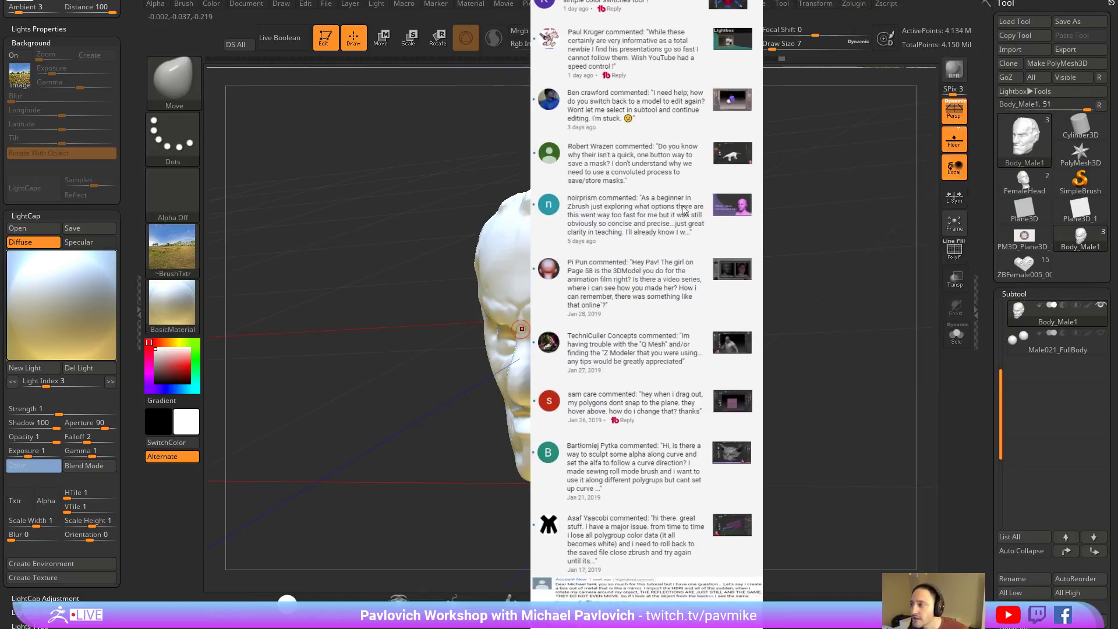
{"action": "left_click", "coordinate": [1109, 1]}
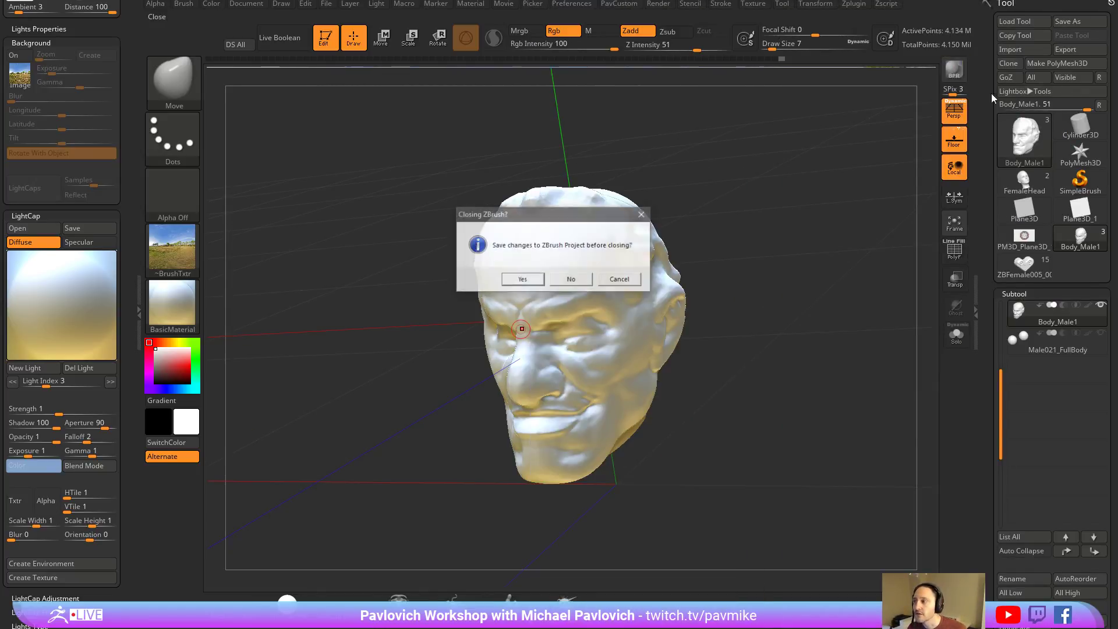
{"action": "left_click", "coordinate": [579, 282]}
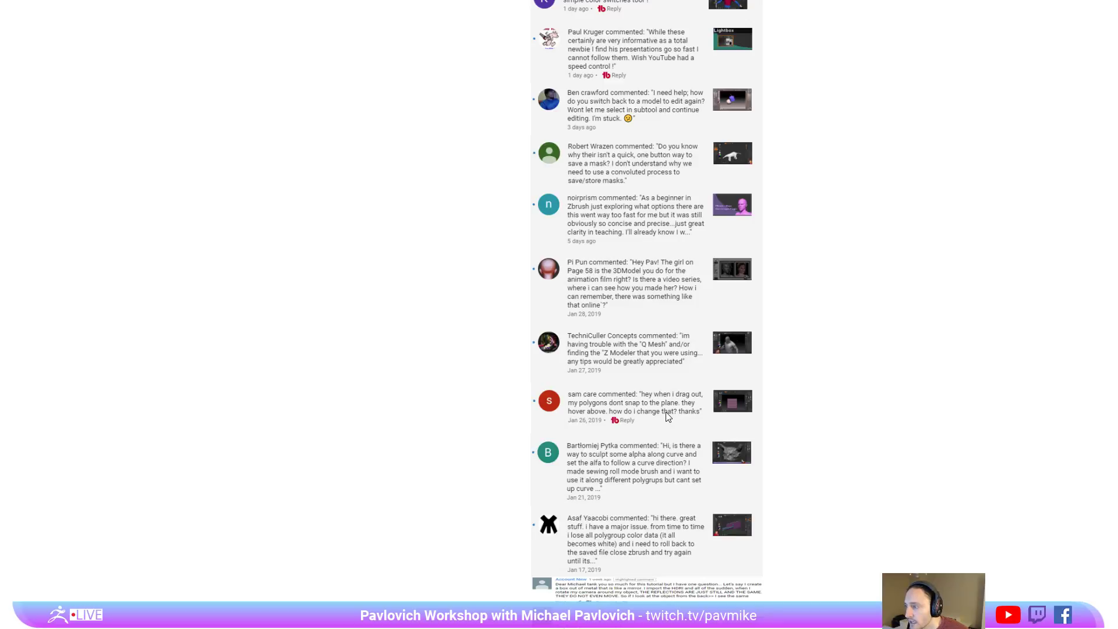
Read through the collected viewer comments, and move their window off the ZBrush workspace.
{"action": "scroll", "coordinate": [639, 338], "scroll_direction": "up", "scroll_amount": 1}
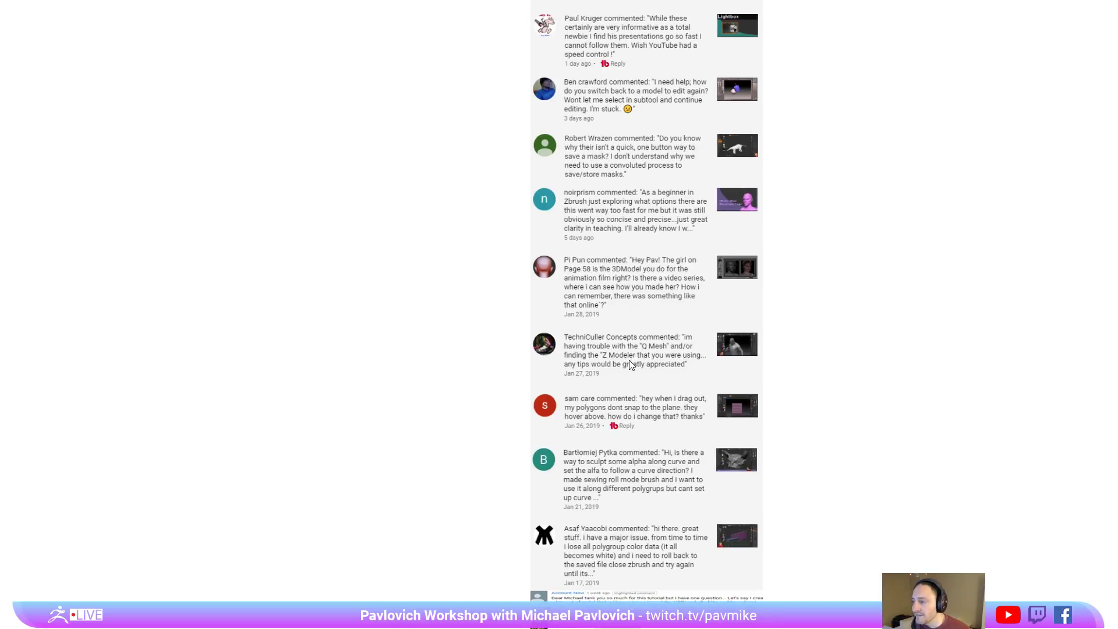
{"action": "scroll", "coordinate": [630, 364], "scroll_direction": "down", "scroll_amount": 1}
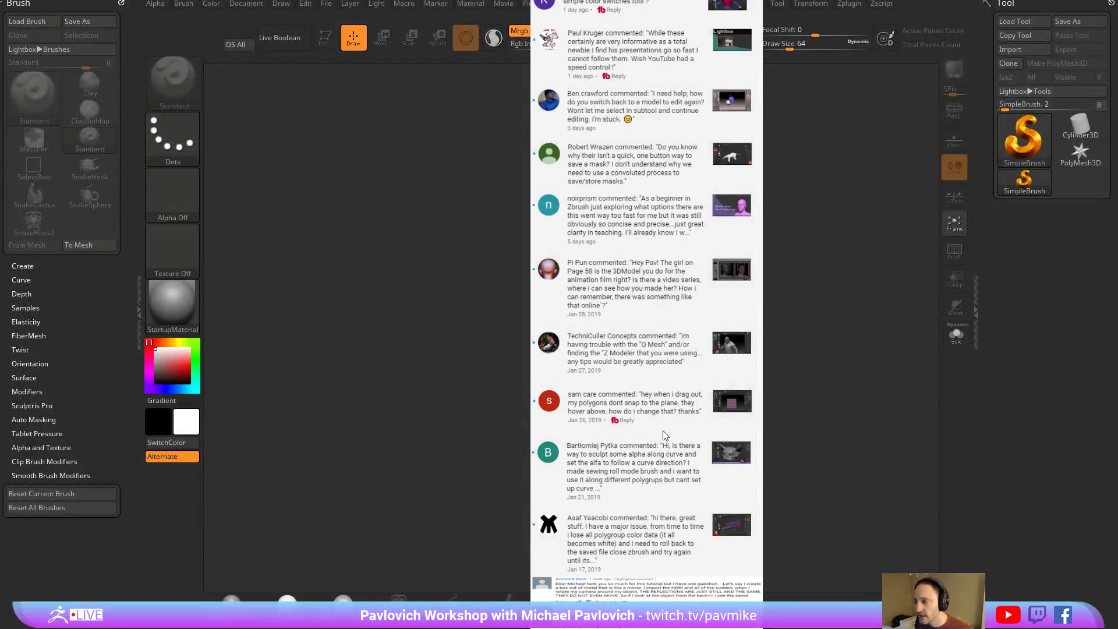
{"action": "left_click_drag", "start_coordinate": [651, 431], "coordinate": [1117, 449]}
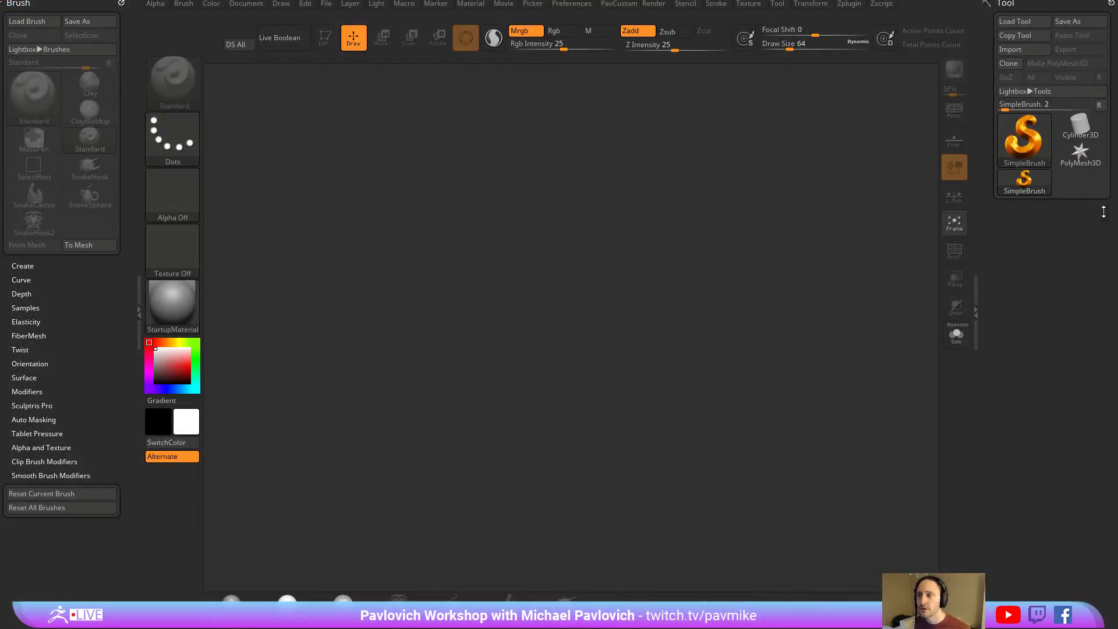
Close LightBox, draw a Cylinder3D on the empty canvas, and enter Edit mode.
{"action": "left_click", "coordinate": [1076, 124]}
{"action": "key", "text": "comma"}
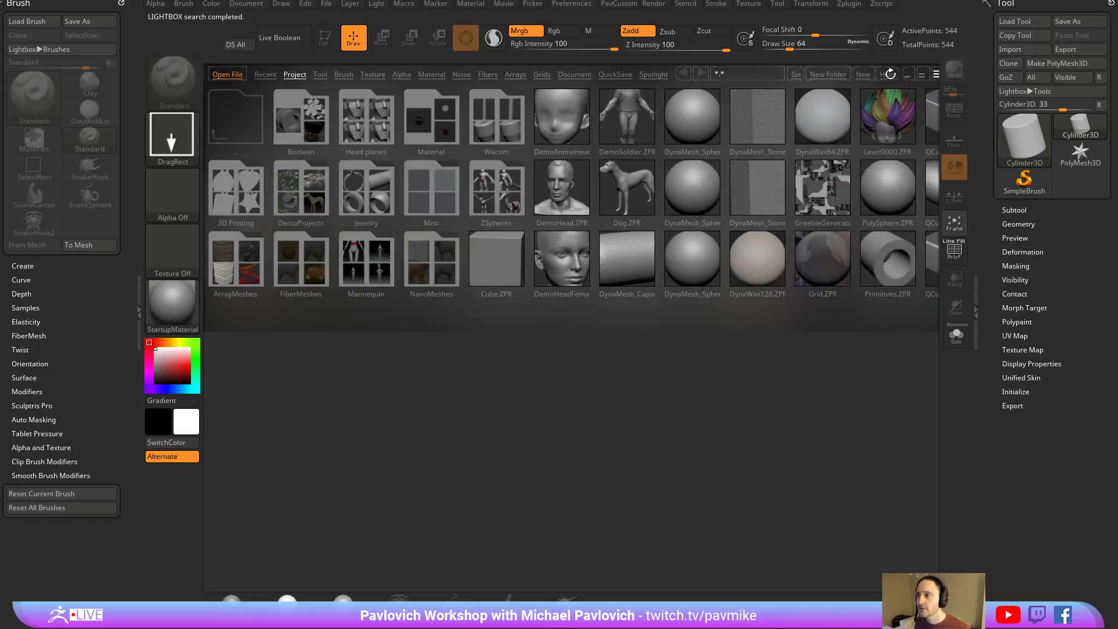
{"action": "left_click", "coordinate": [890, 74]}
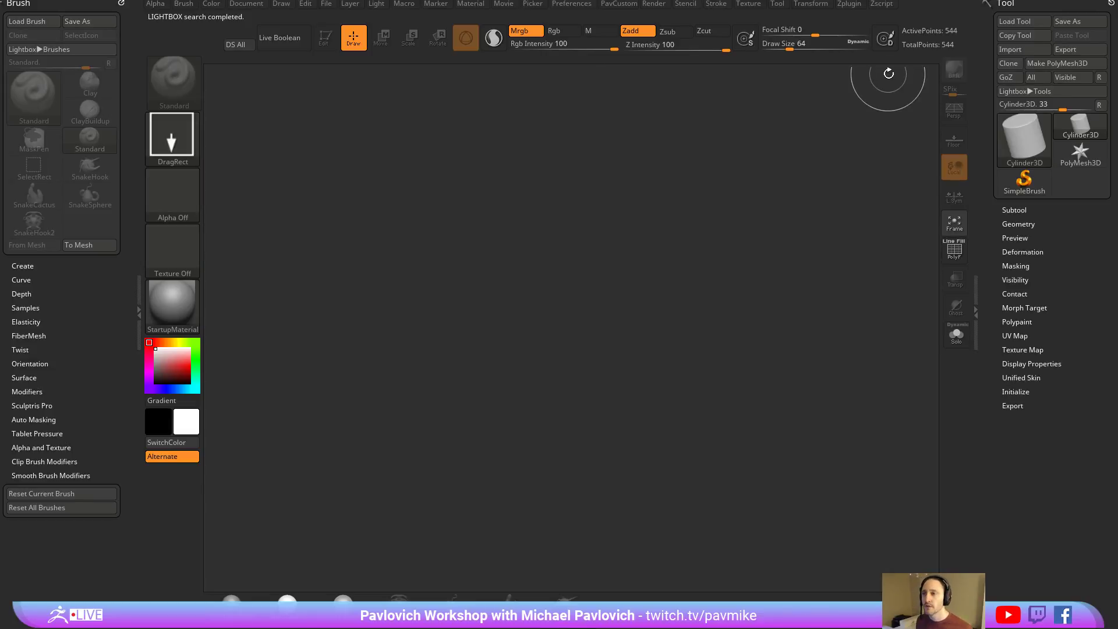
{"action": "left_click_drag", "start_coordinate": [514, 323], "coordinate": [385, 158]}
{"action": "left_click", "coordinate": [325, 37]}
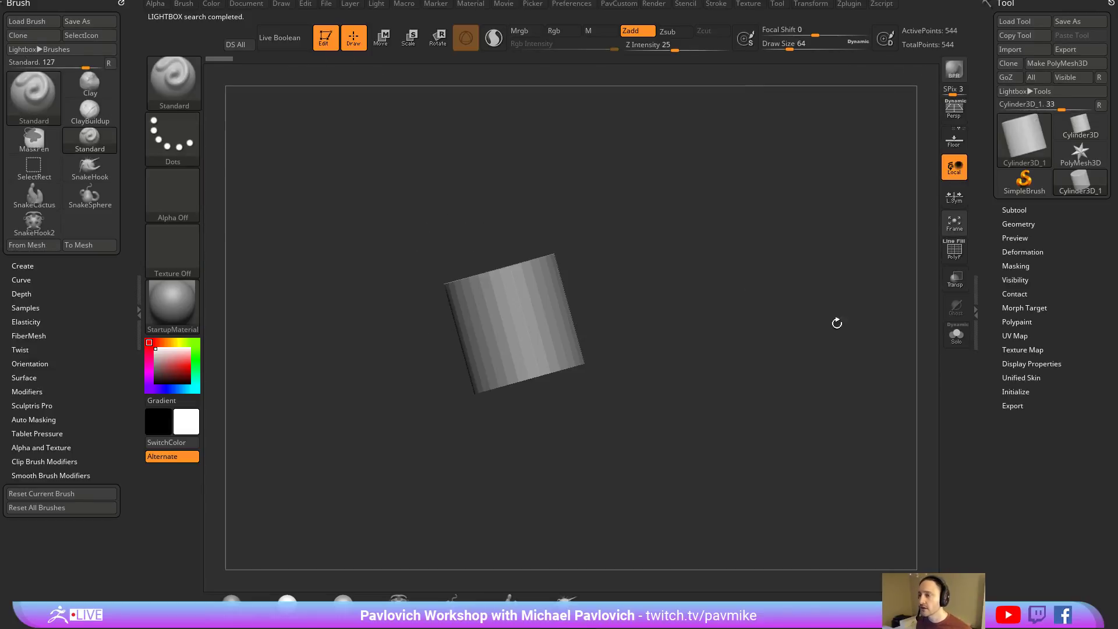
Initialize the cylinder with 16 horizontal divisions and fewer vertical divisions, and convert it to a PolyMesh3D.
{"action": "key", "text": "shift"}
{"action": "left_click", "coordinate": [1015, 392]}
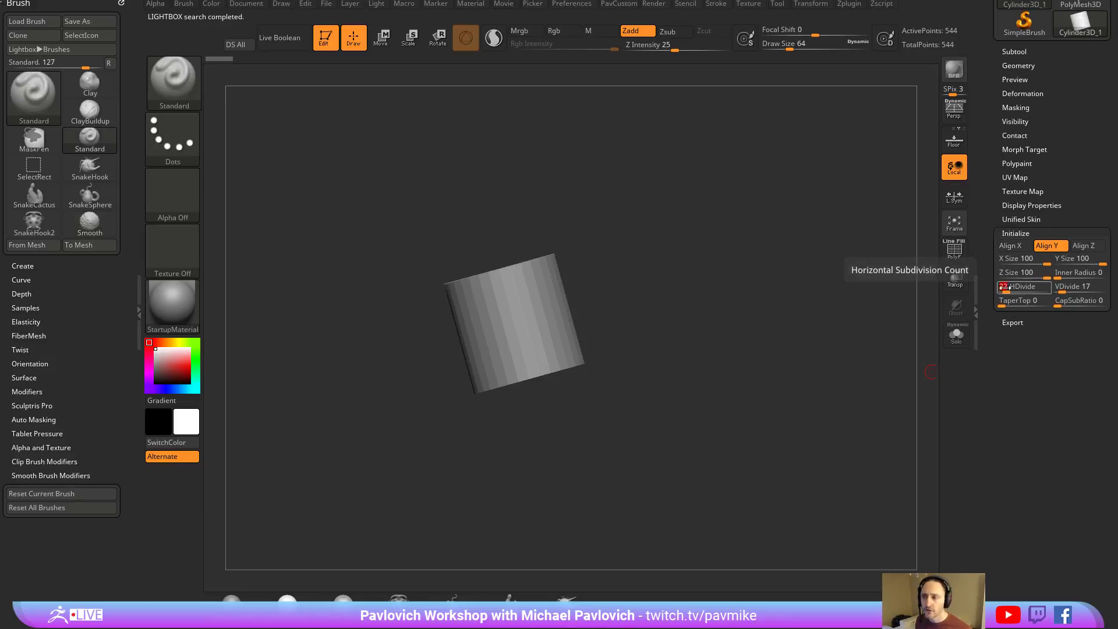
{"action": "key", "text": "Tab"}
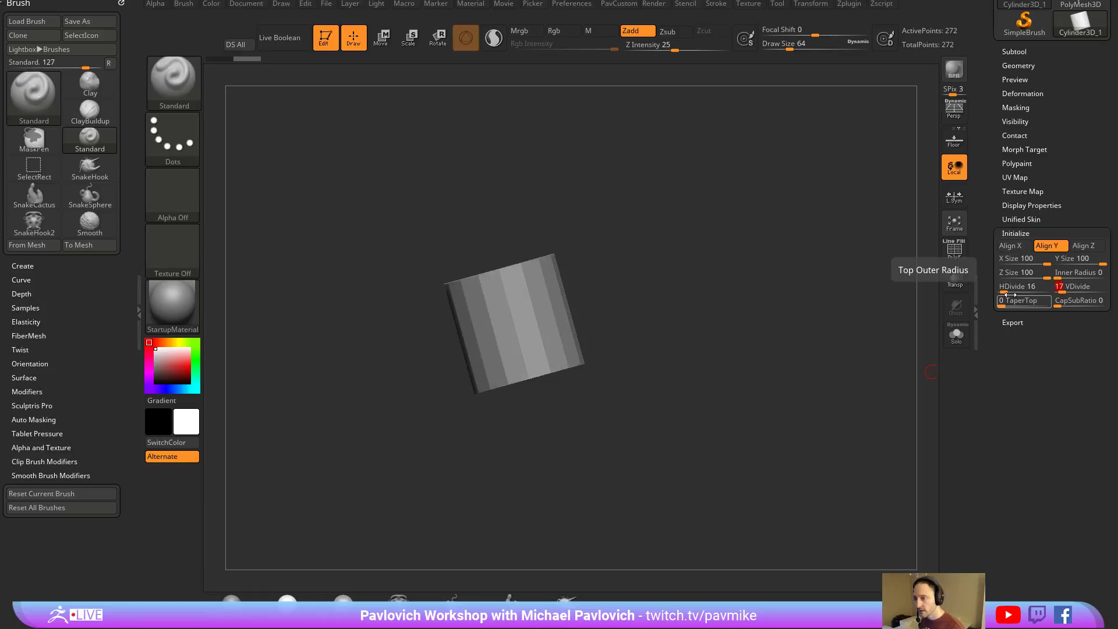
{"action": "left_click", "coordinate": [990, 118]}
{"action": "left_click", "coordinate": [1057, 63]}
Show the polyframe and assign the cylinder's polygroups by normals so the caps separate from the side.
{"action": "left_click", "coordinate": [954, 250]}
{"action": "left_click_drag", "start_coordinate": [911, 244], "coordinate": [785, 268]}
{"action": "key", "text": "space"}
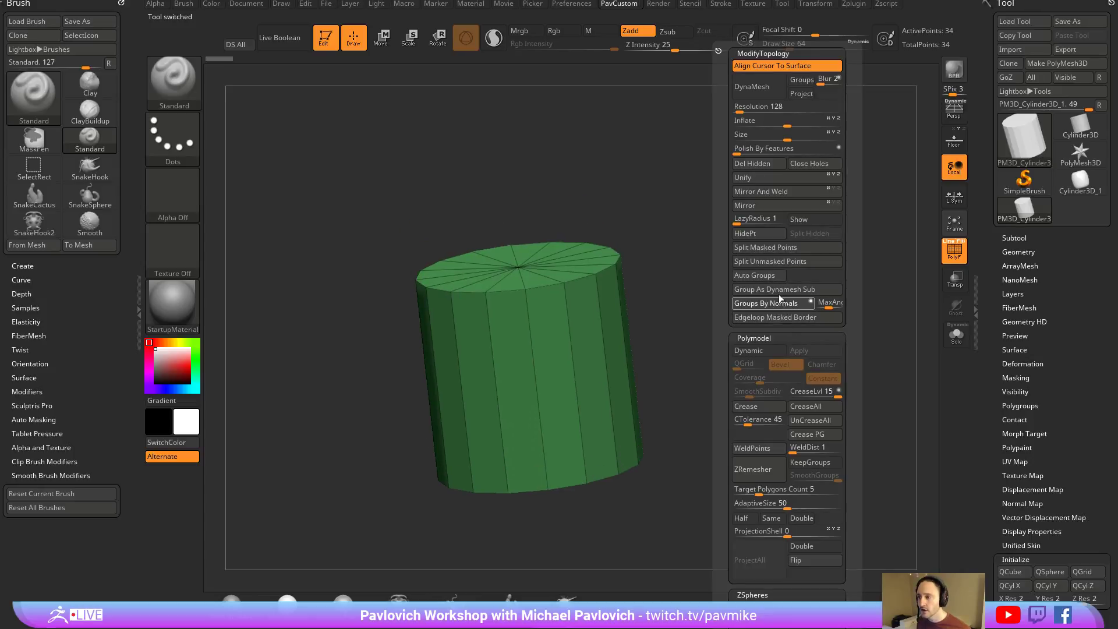
{"action": "mouse_move", "coordinate": [231, 598]}
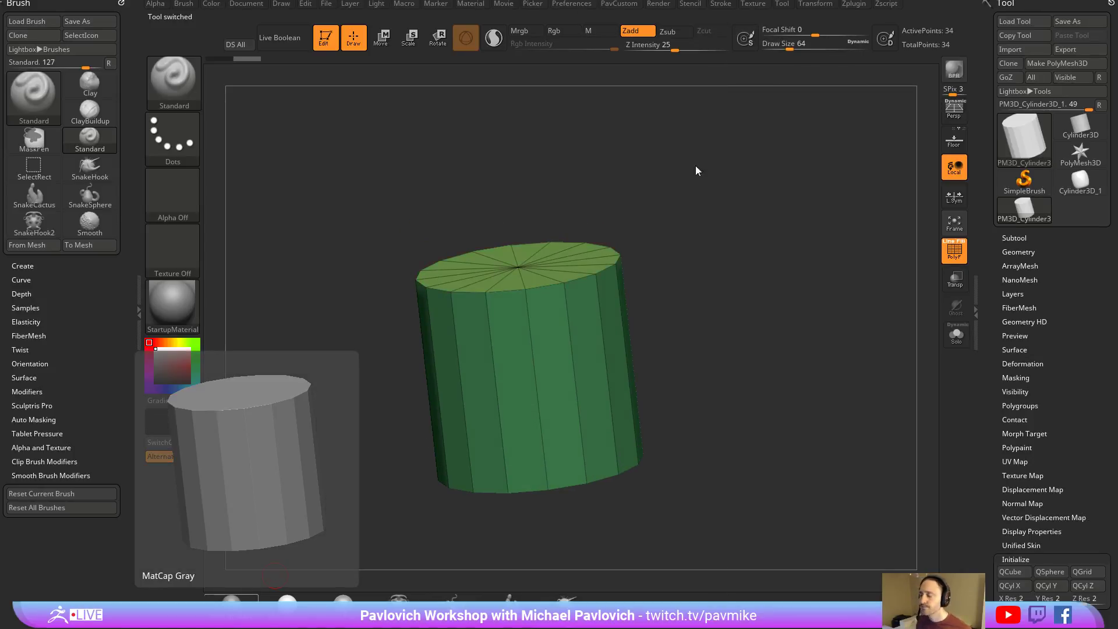
{"action": "left_click_drag", "start_coordinate": [696, 168], "coordinate": [729, 196]}
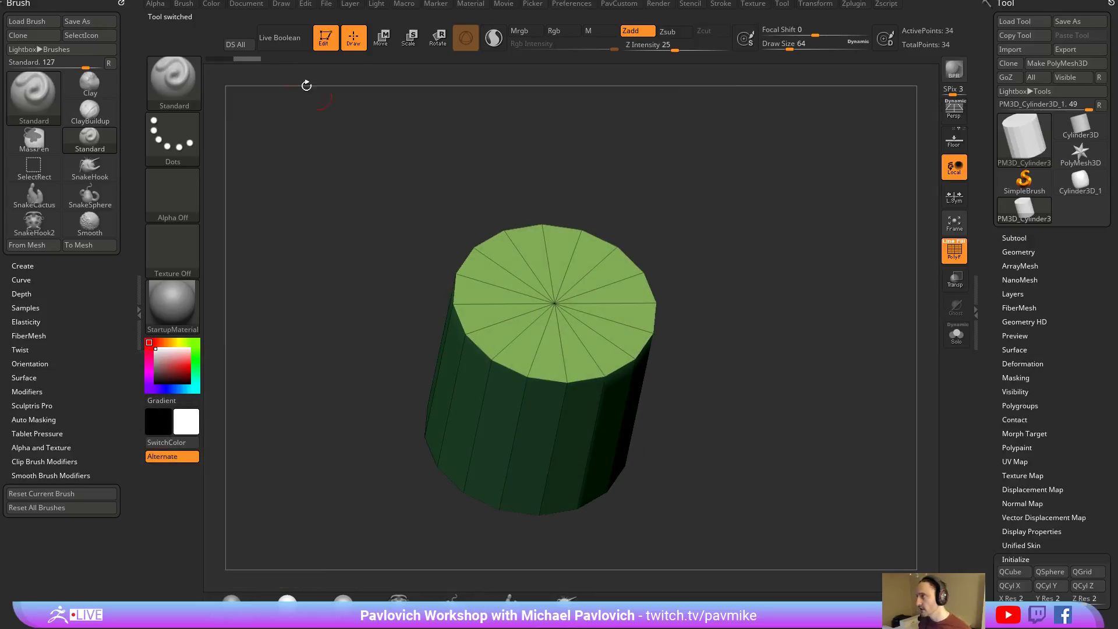
Leave Edit mode, clear the canvas, draw a PolyMesh3D star, and enter Edit mode.
{"action": "left_click", "coordinate": [325, 39]}
{"action": "key", "text": "ctrl+n"}
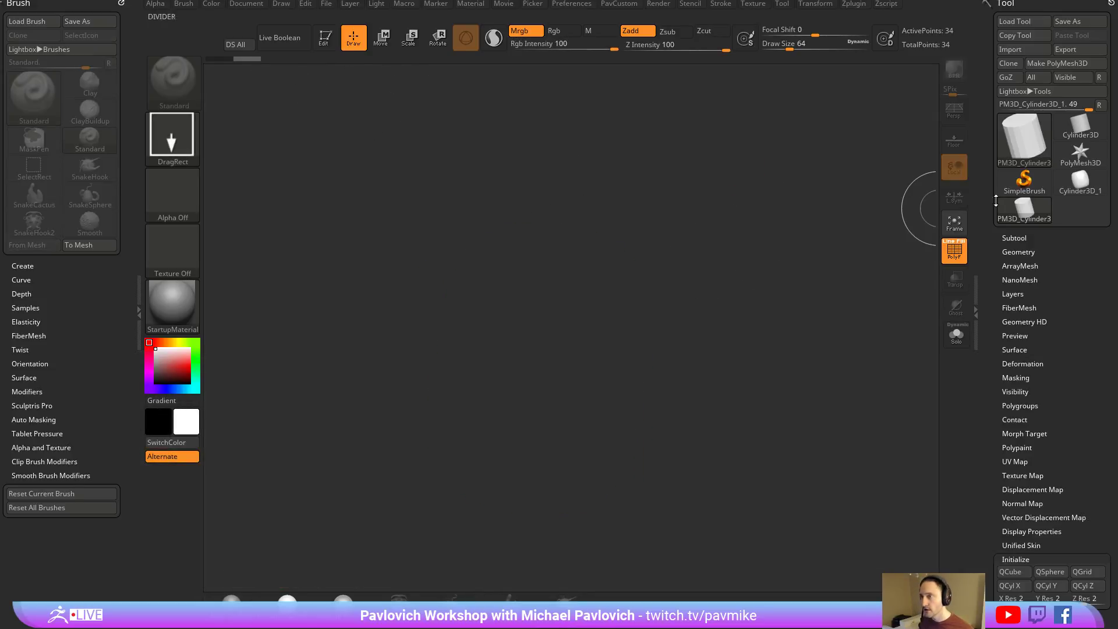
{"action": "left_click", "coordinate": [1079, 165]}
{"action": "left_click_drag", "start_coordinate": [570, 373], "coordinate": [668, 312]}
{"action": "left_click", "coordinate": [325, 38]}
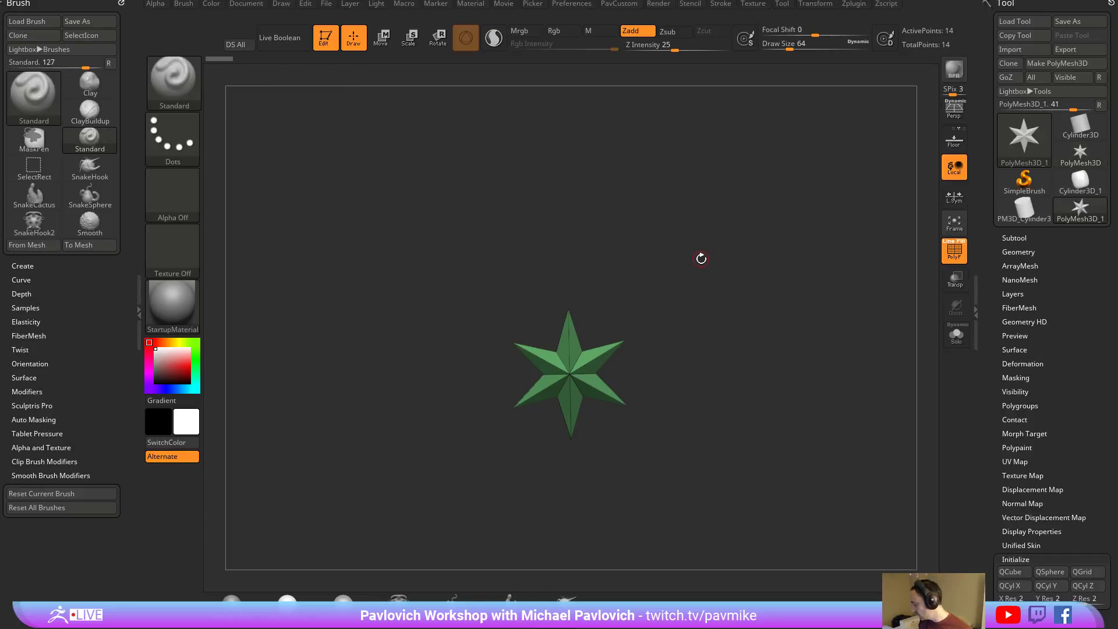
Choose the IMM Boolean brush and replace the star with its PortAccess mesh.
{"action": "key", "text": "b"}
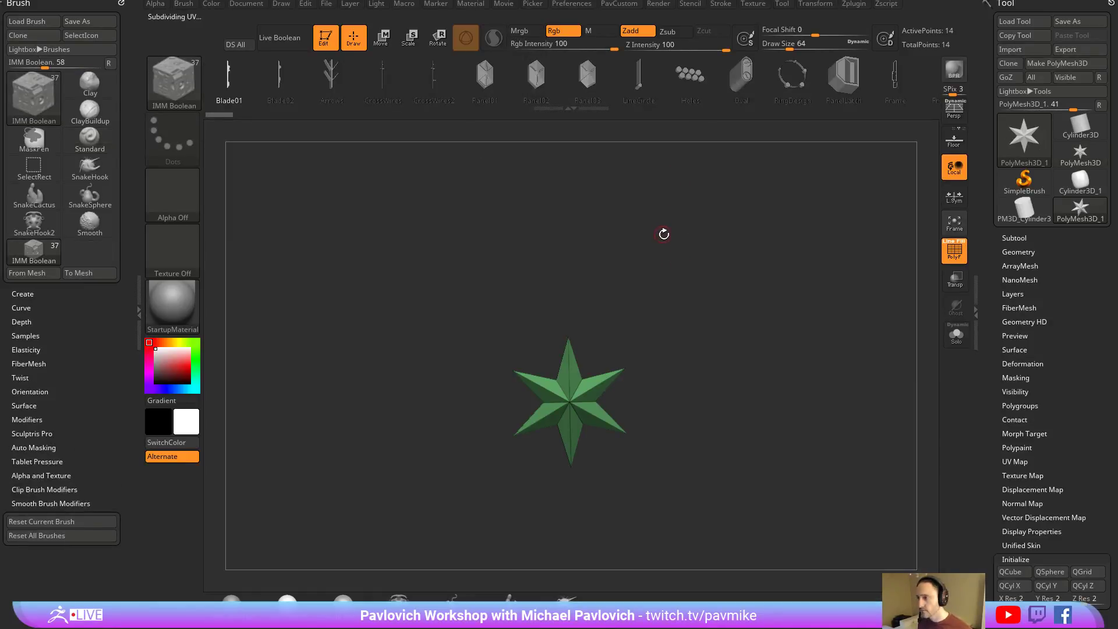
{"action": "key", "text": "m"}
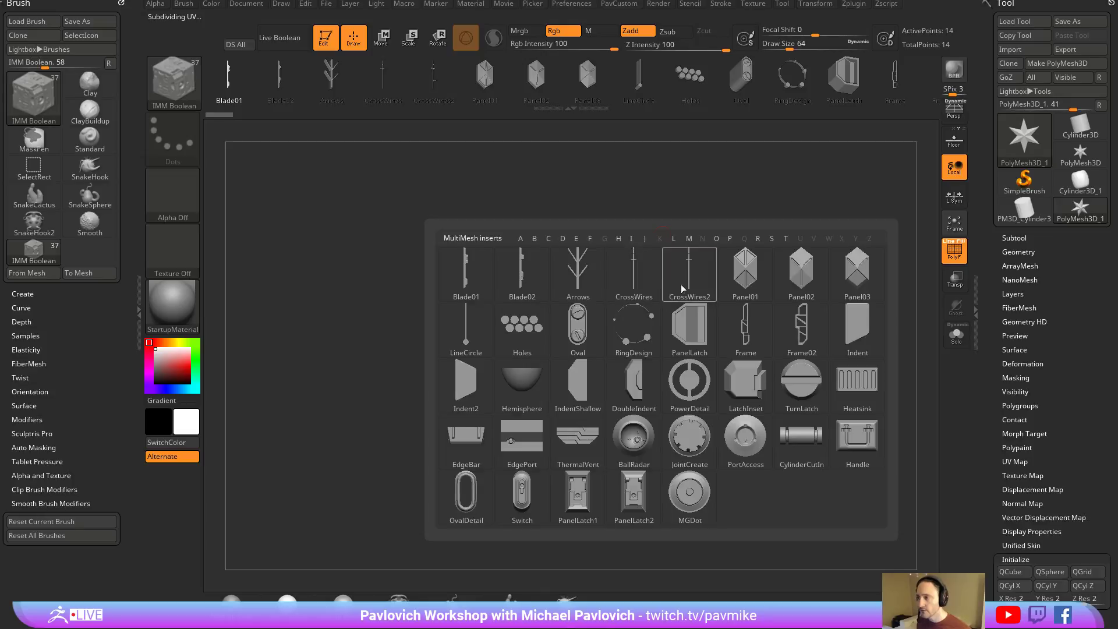
{"action": "left_click", "coordinate": [717, 438]}
{"action": "key", "text": "w"}
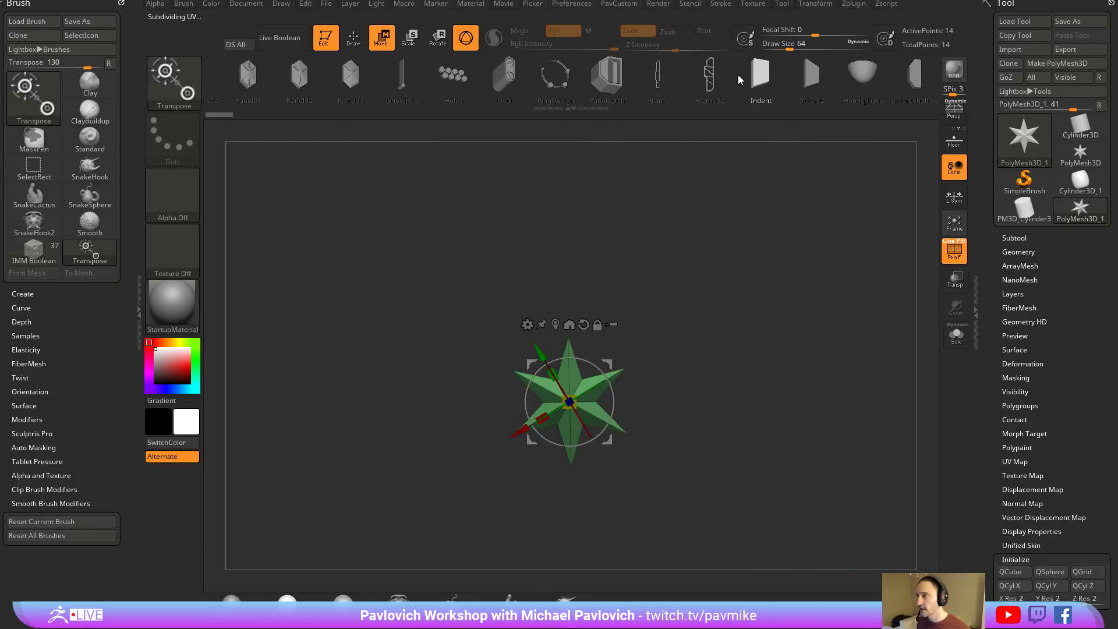
{"action": "left_click", "coordinate": [556, 73]}
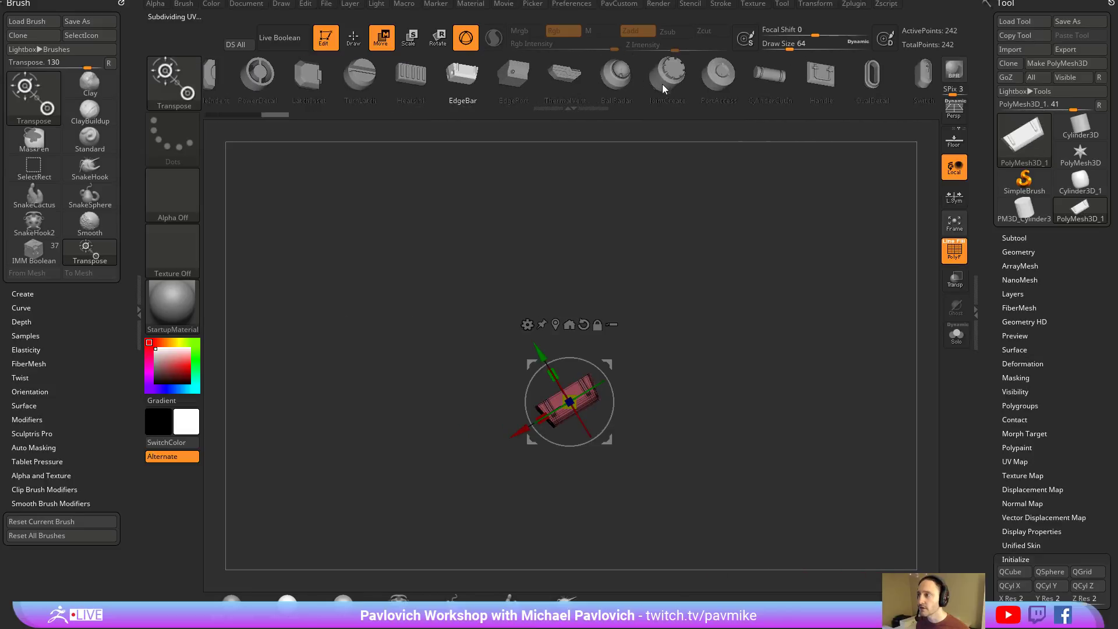
{"action": "left_click", "coordinate": [719, 73]}
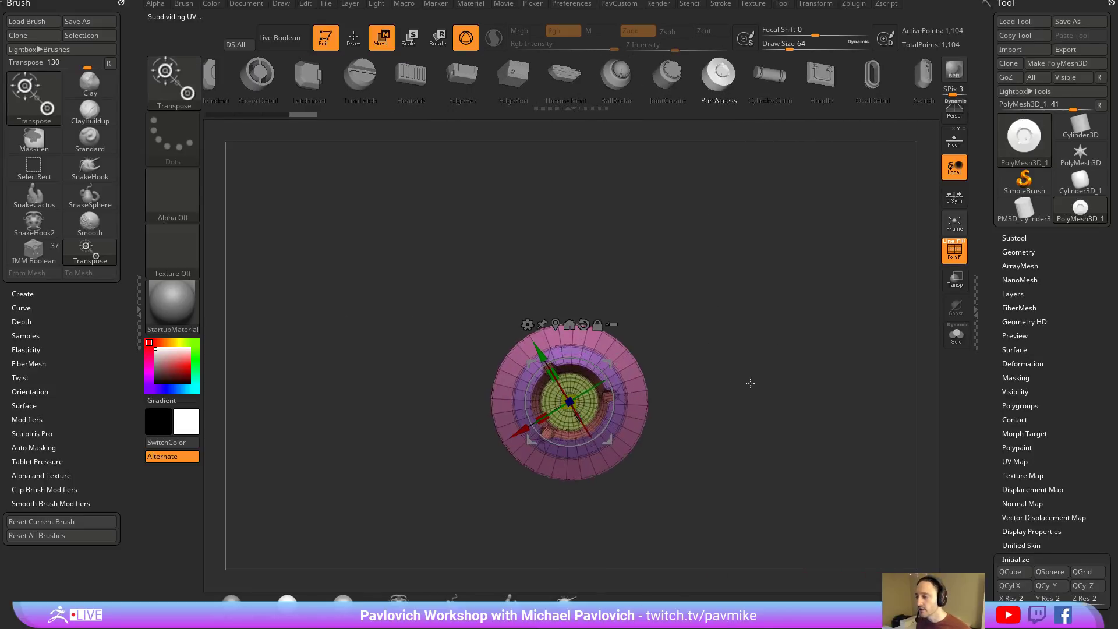
{"action": "left_click_drag", "start_coordinate": [750, 382], "coordinate": [760, 315]}
{"action": "left_click_drag", "start_coordinate": [707, 260], "coordinate": [620, 524], "text": "ctrl+shift"}
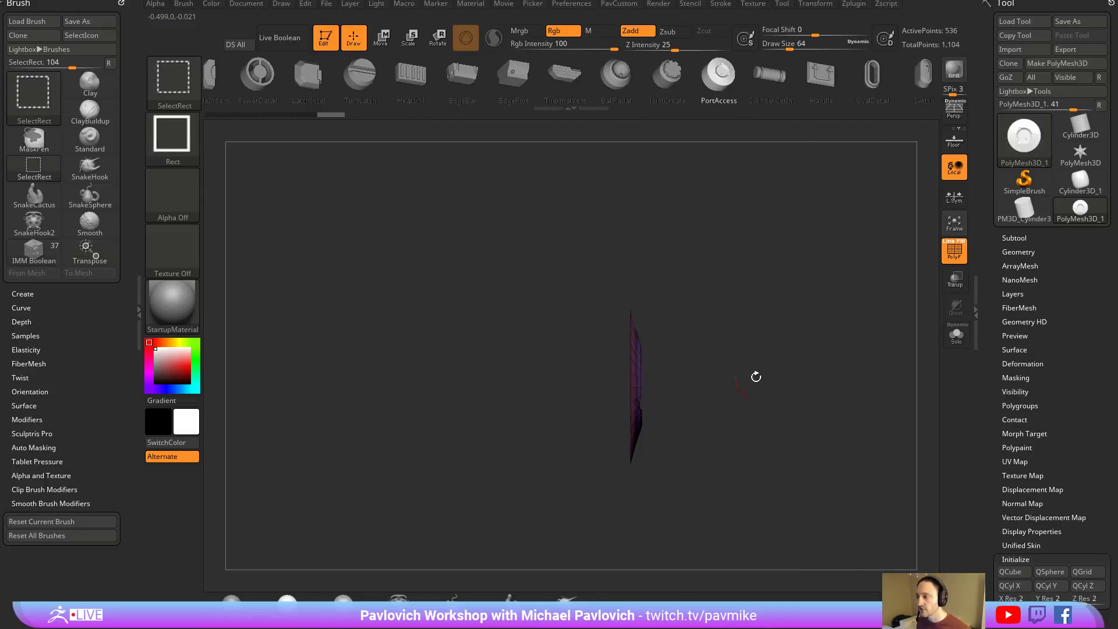
{"action": "left_click_drag", "start_coordinate": [756, 377], "coordinate": [816, 269]}
{"action": "key", "text": "2"}
{"action": "left_click", "coordinate": [726, 166]}
{"action": "key", "text": "ctrl+z"}
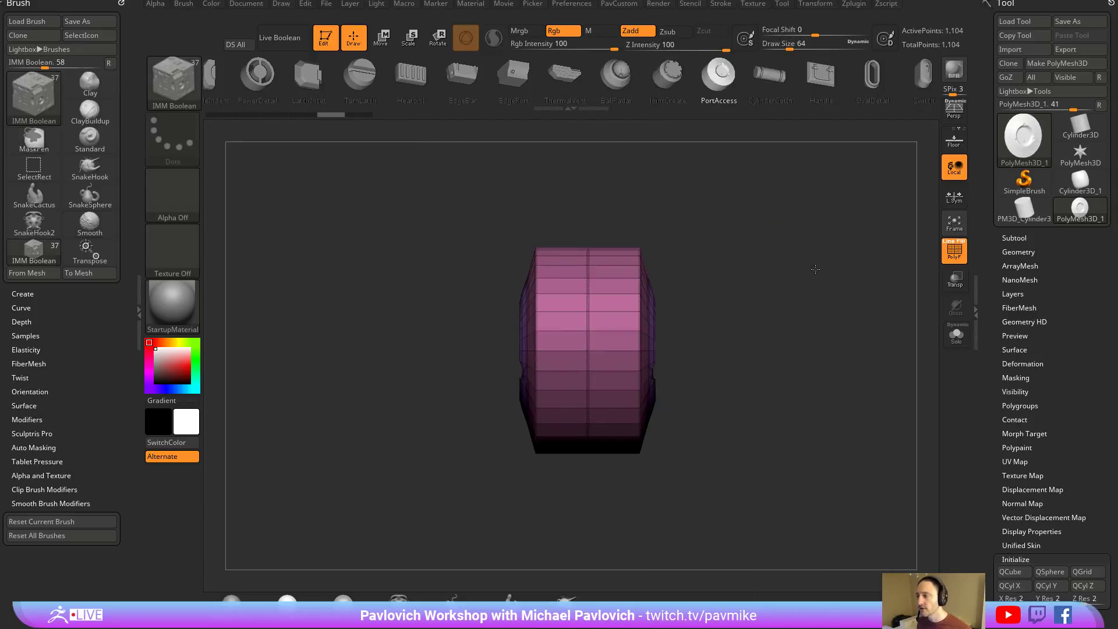
Isolate the detailed face of the PortAccess mesh, including its recess, and delete the hidden geometry.
{"action": "left_click_drag", "start_coordinate": [781, 187], "coordinate": [639, 437], "text": "ctrl+shift"}
{"action": "left_click_drag", "start_coordinate": [793, 309], "coordinate": [802, 321]}
{"action": "key", "text": "ctrl+shift+s"}
{"action": "key", "text": "2"}
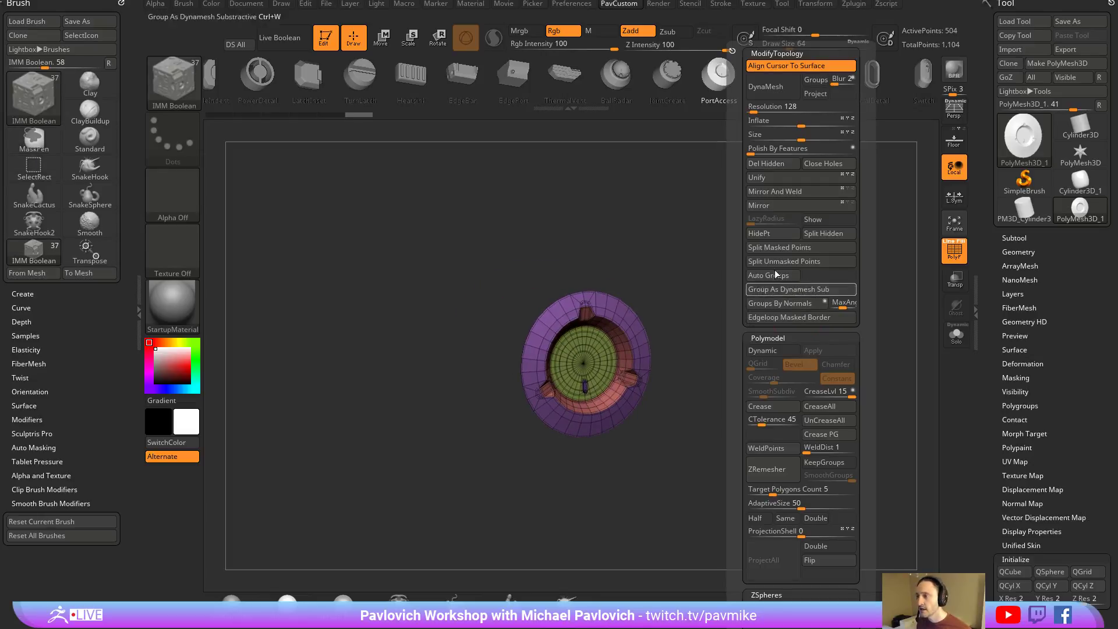
{"action": "left_click", "coordinate": [767, 170]}
Face the trimmed port straight on and create a new InsertMesh brush from it.
{"action": "left_click_drag", "start_coordinate": [768, 233], "coordinate": [757, 263]}
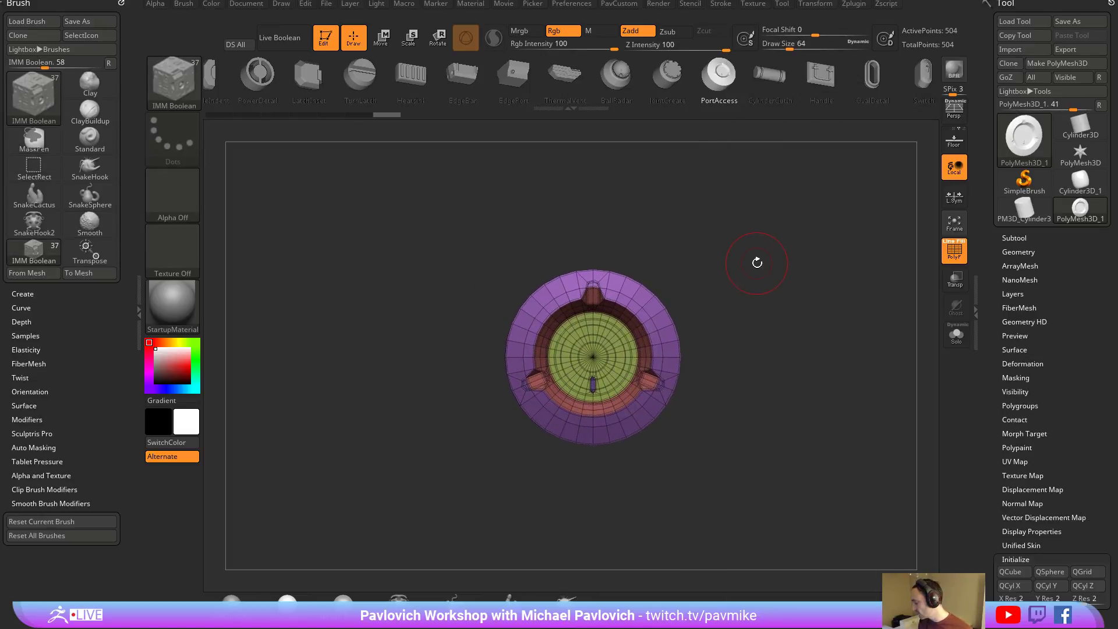
{"action": "key", "text": "b"}
{"action": "left_click", "coordinate": [379, 594]}
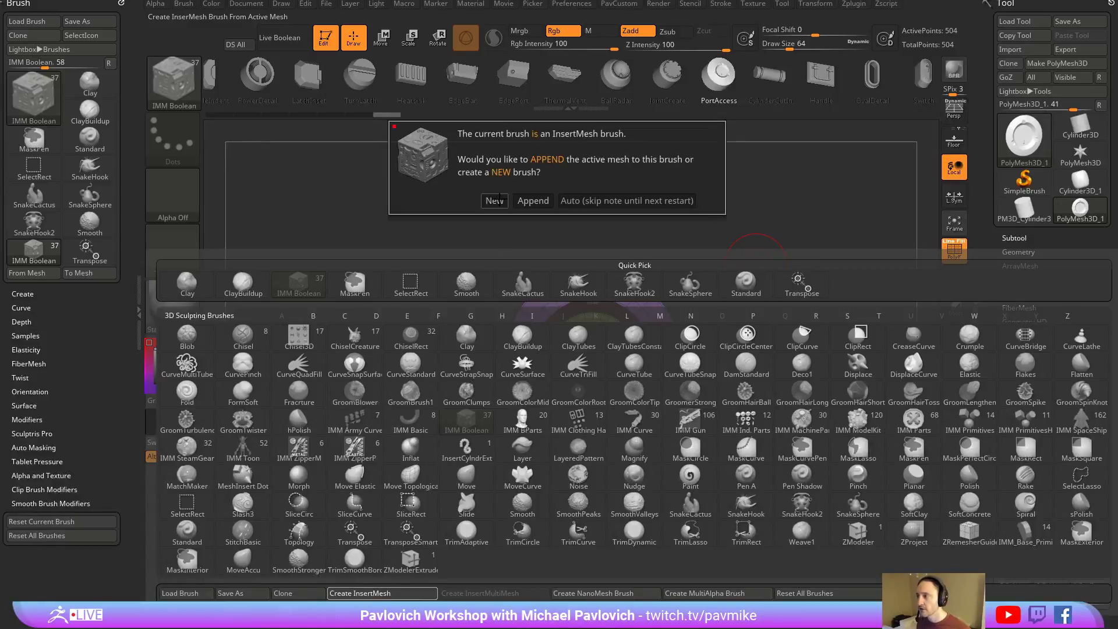
{"action": "left_click", "coordinate": [494, 201]}
Switch back to the cylinder polymesh, show its DynaMesh settings, and insert the port mesh at the center of its cap.
{"action": "left_click", "coordinate": [1024, 210]}
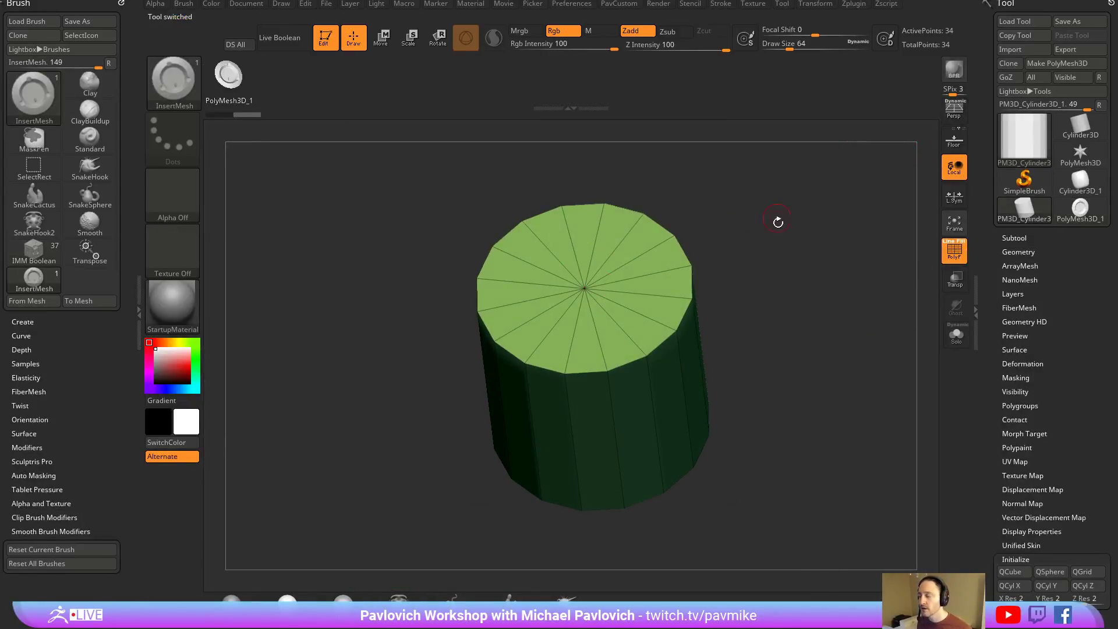
{"action": "left_click_drag", "start_coordinate": [778, 222], "coordinate": [613, 371], "text": "shift"}
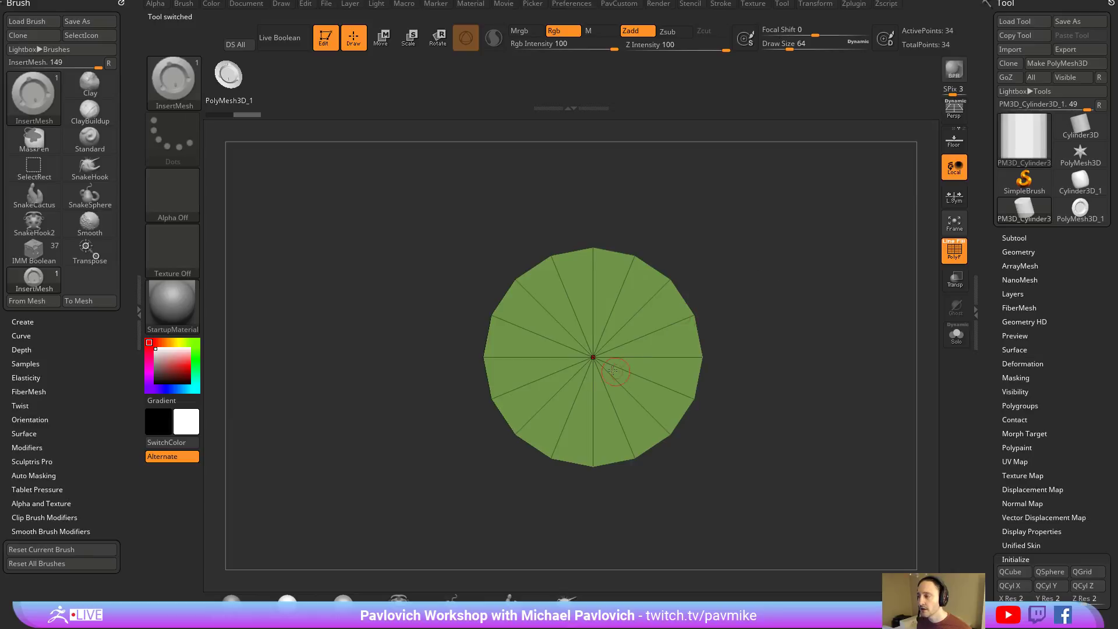
{"action": "left_click", "coordinate": [1019, 251]}
{"action": "key", "text": "shift"}
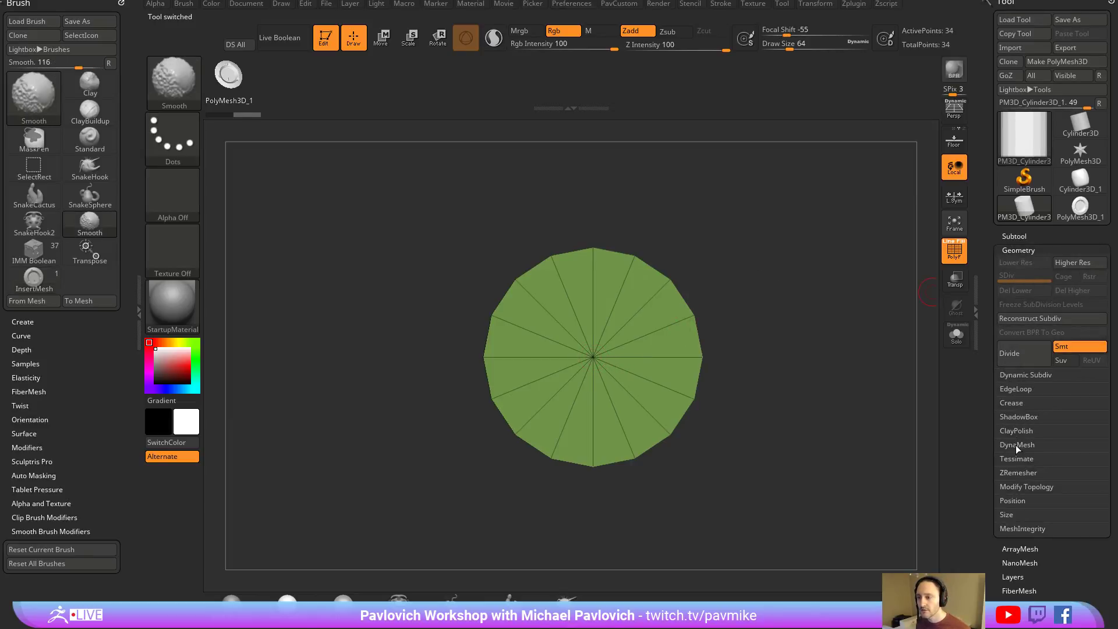
{"action": "left_click", "coordinate": [1017, 445]}
{"action": "left_click_drag", "start_coordinate": [593, 357], "coordinate": [592, 437]}
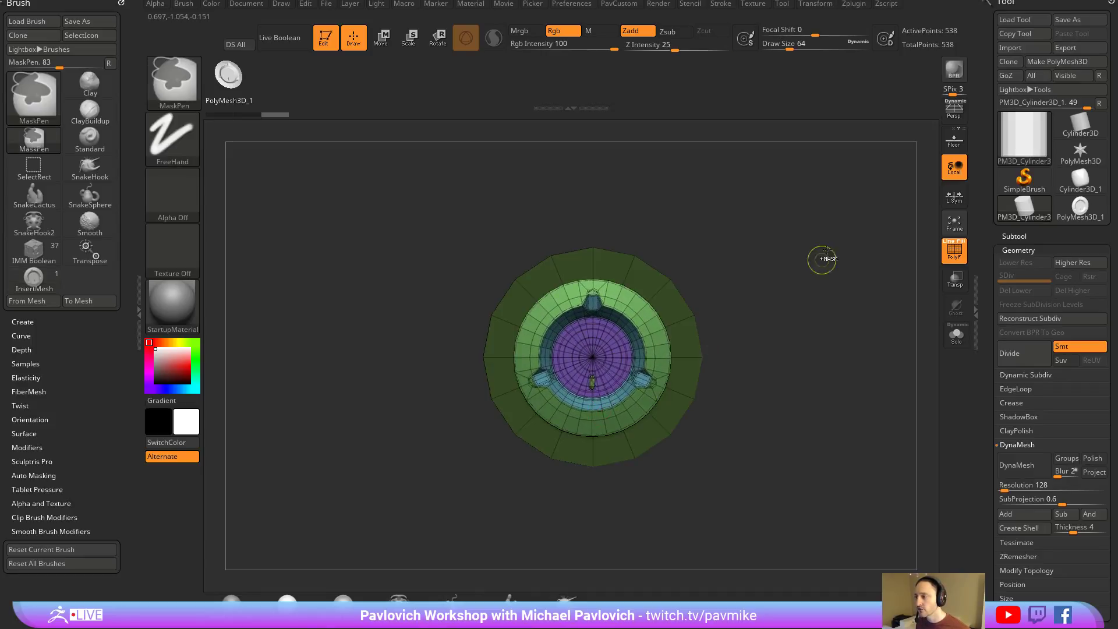
Fuse the inserted port into the cylinder's cap, comparing the bridged topology with the unfused version.
{"action": "left_click_drag", "start_coordinate": [776, 286], "coordinate": [755, 320]}
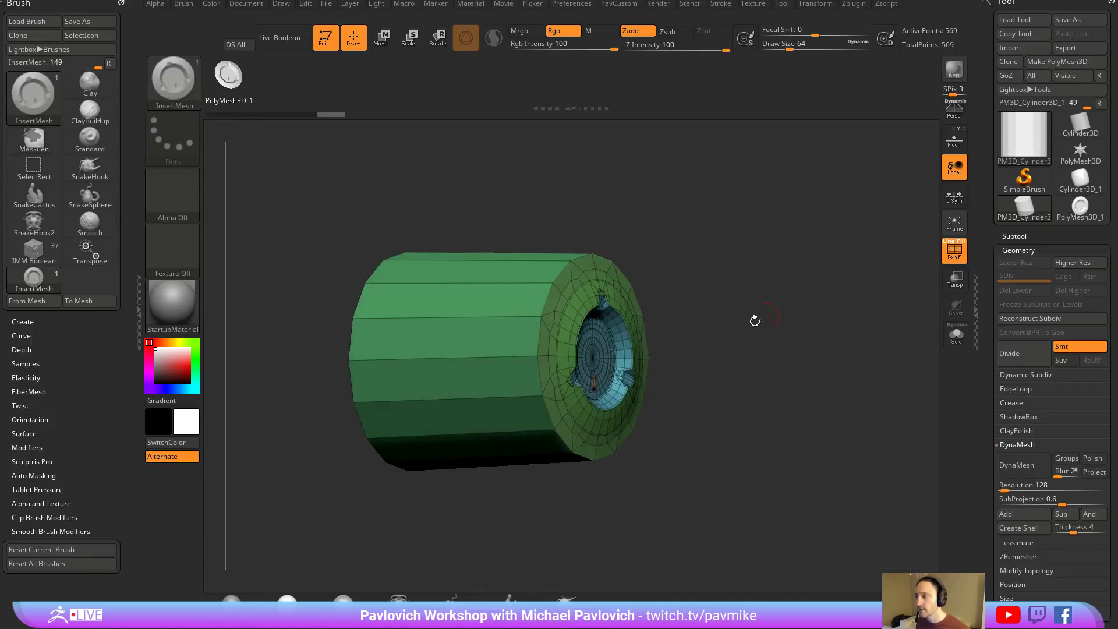
{"action": "key", "text": "ctrl+z"}
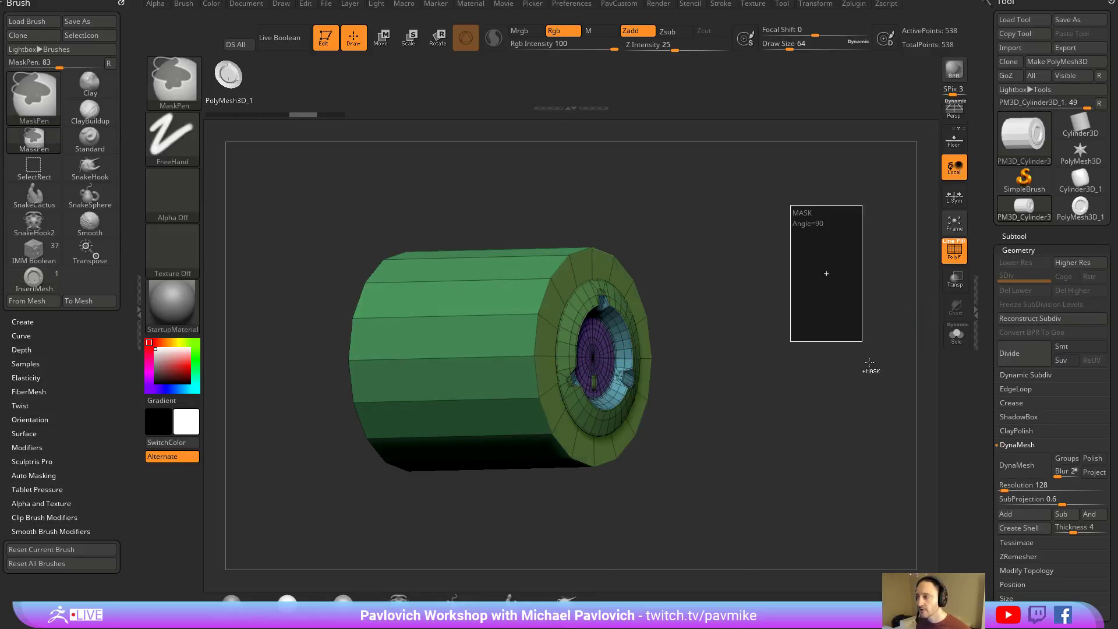
{"action": "key", "text": "ctrl+shift+z"}
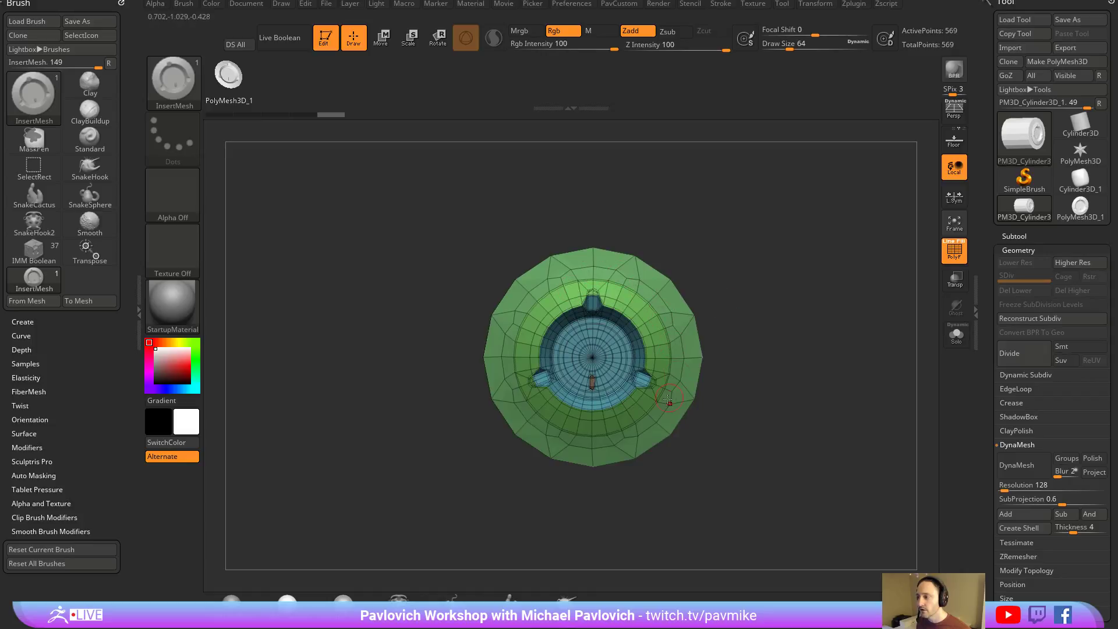
Choose the ZModeler brush and insert multiple edge loops around the cylinder's side, forming alternating polygroup bands.
{"action": "left_click_drag", "start_coordinate": [773, 282], "coordinate": [837, 226]}
{"action": "key", "text": "b"}
{"action": "key", "text": "z"}
{"action": "key", "text": "m"}
{"action": "key", "text": "space"}
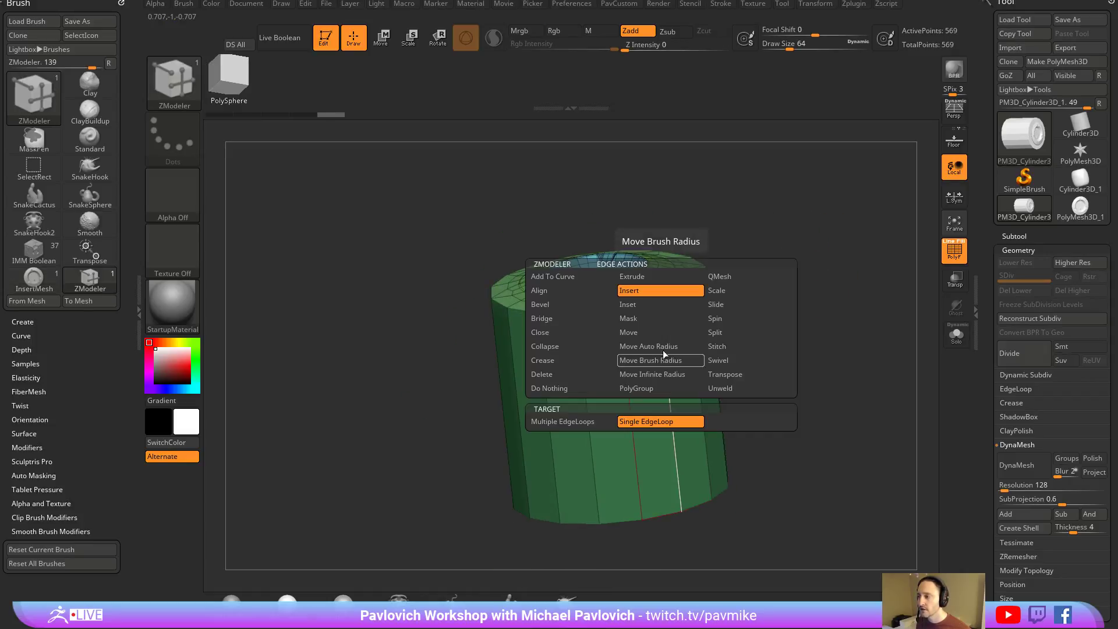
{"action": "key", "text": "space"}
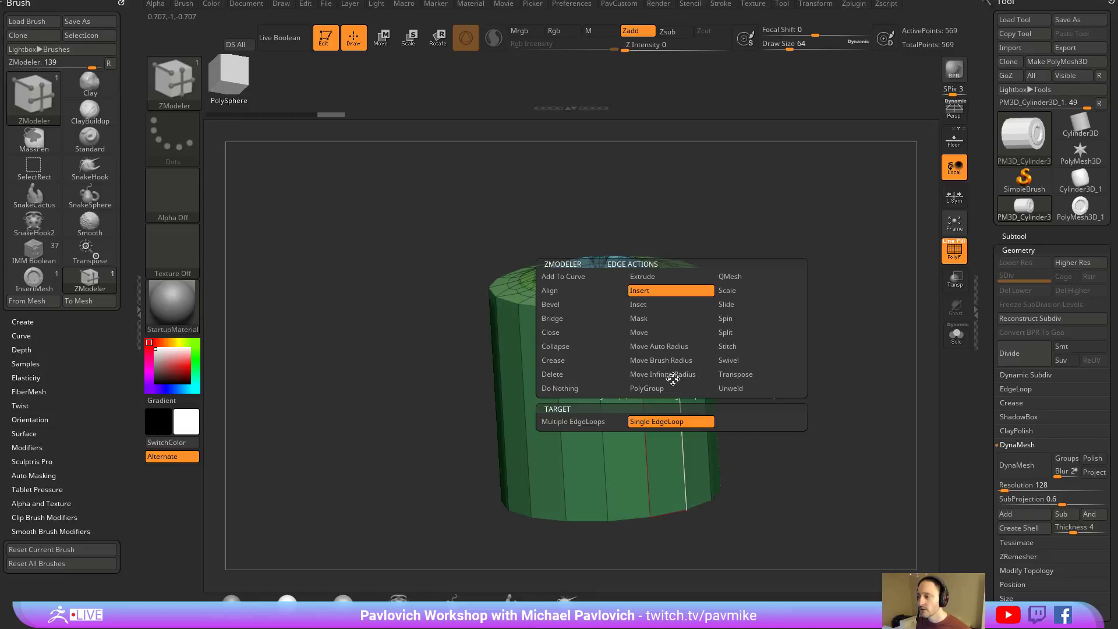
{"action": "left_click", "coordinate": [600, 423]}
{"action": "left_click", "coordinate": [679, 380]}
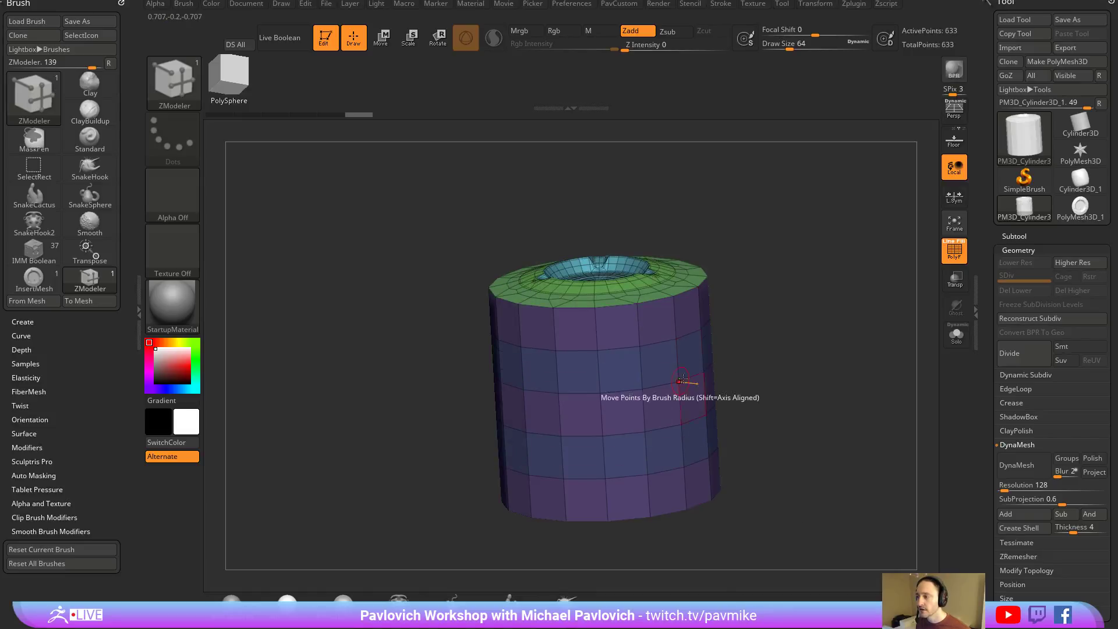
Inset the alternate side bands twice with ZModeler, targeting Polygroup All with Inset Region.
{"action": "key", "text": "space"}
{"action": "left_click", "coordinate": [687, 207]}
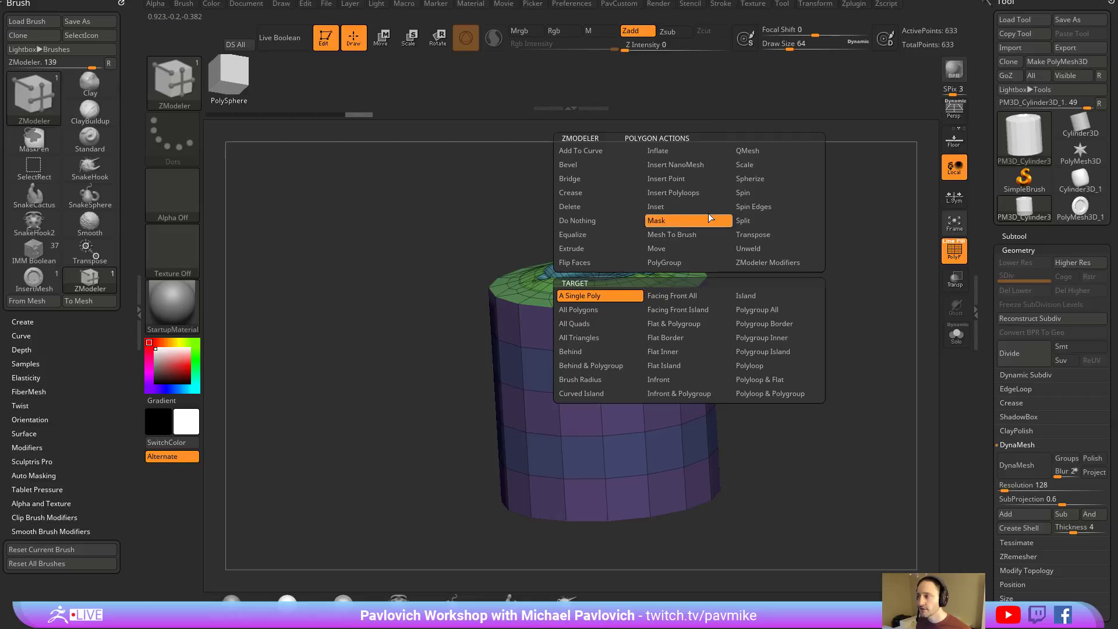
{"action": "left_click", "coordinate": [772, 316]}
{"action": "key", "text": "space"}
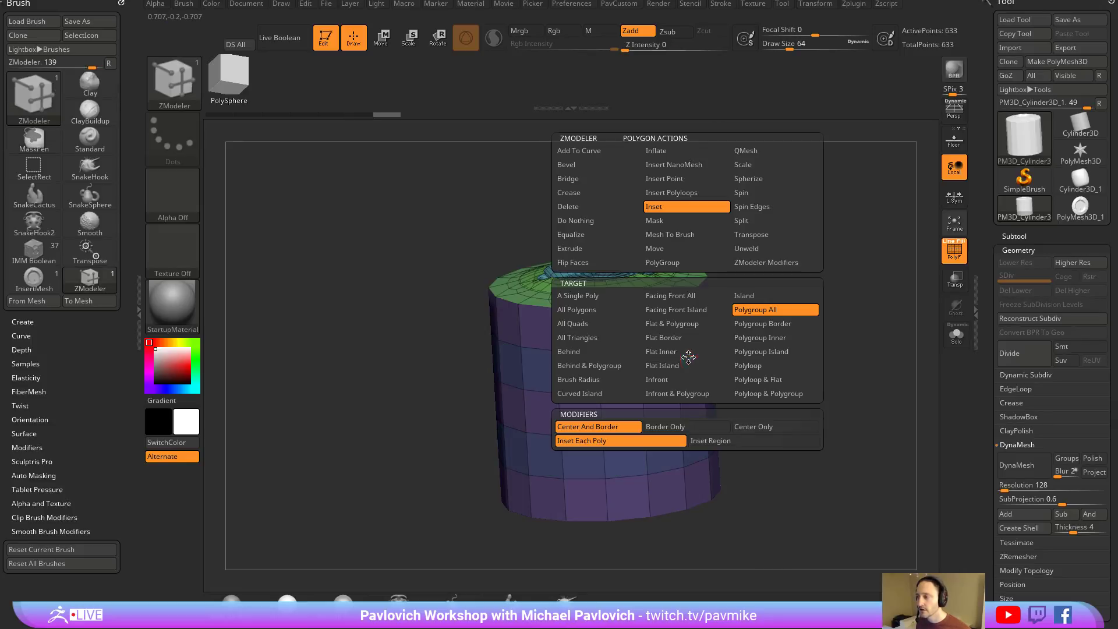
{"action": "left_click", "coordinate": [710, 441]}
{"action": "left_click", "coordinate": [690, 355]}
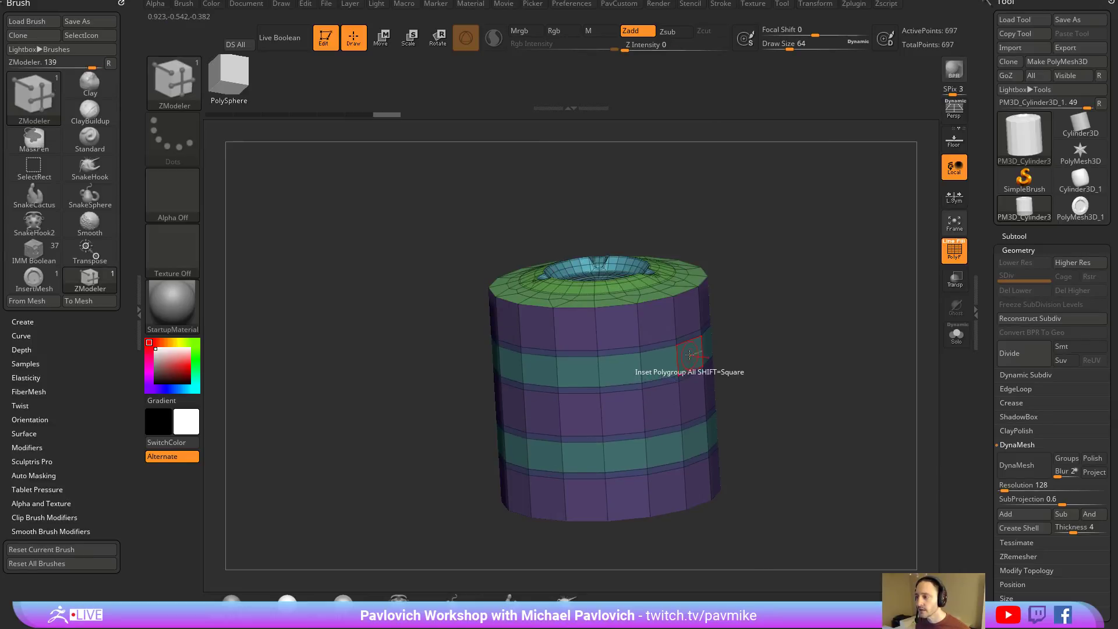
{"action": "left_click", "coordinate": [690, 355]}
QMesh the inset bands inward with the Polygroup All target to cut two grooves around the cylinder.
{"action": "key", "text": "space"}
{"action": "left_click", "coordinate": [778, 151]}
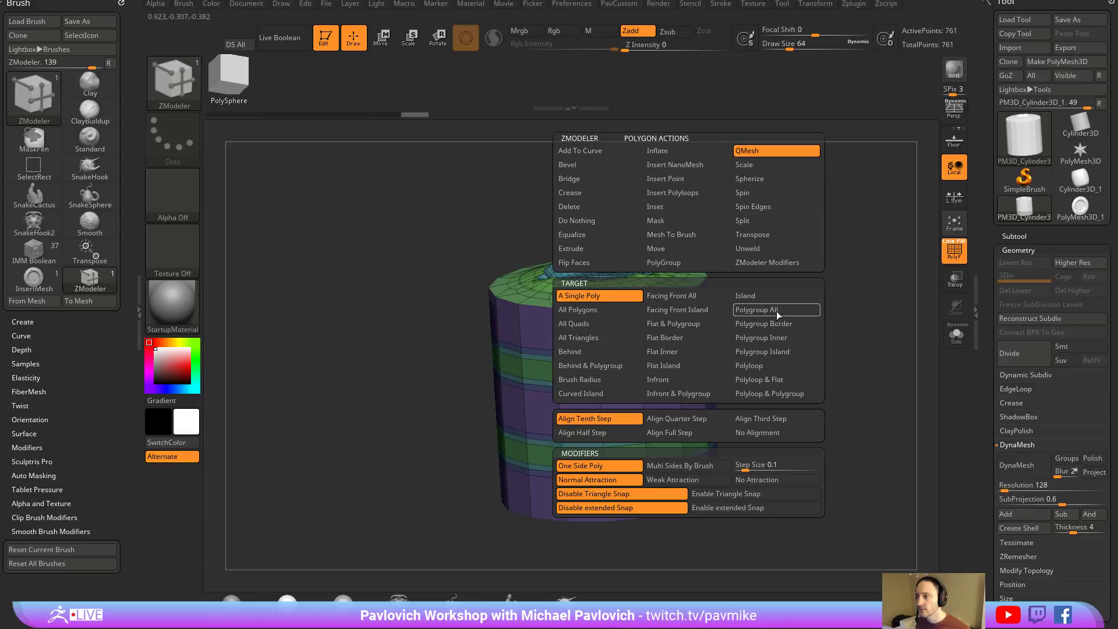
{"action": "left_click", "coordinate": [777, 315]}
{"action": "left_click_drag", "start_coordinate": [858, 300], "coordinate": [845, 315]}
{"action": "left_click_drag", "start_coordinate": [691, 354], "coordinate": [674, 352]}
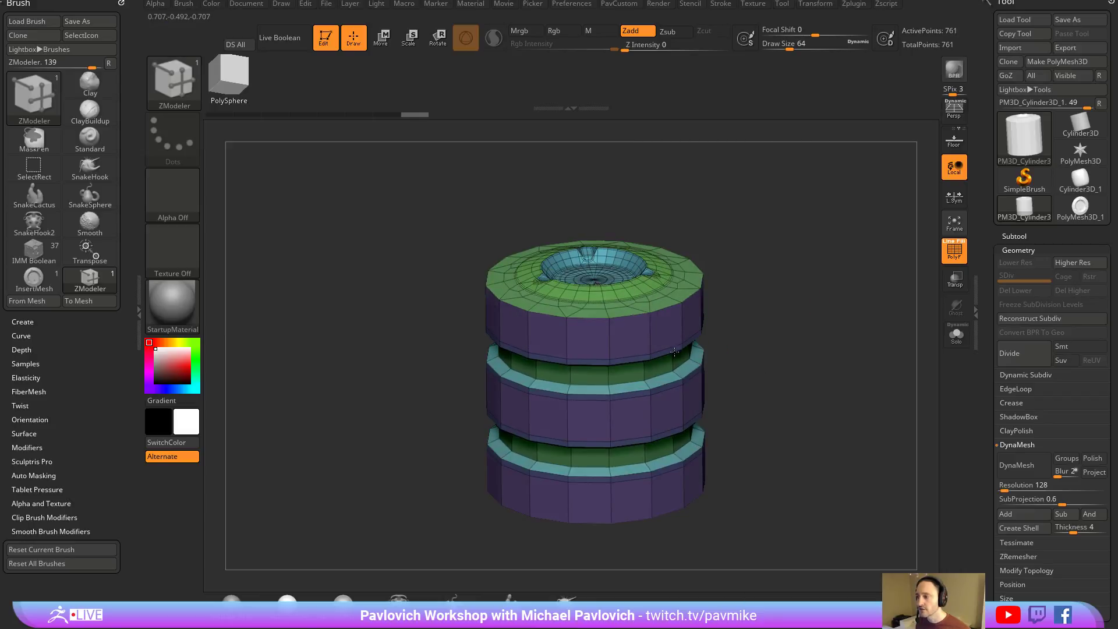
Crease the grooved cylinder along its polygroup borders and turn on Dynamic Subdivision.
{"action": "left_click_drag", "start_coordinate": [812, 322], "coordinate": [816, 307], "text": "shift"}
{"action": "key", "text": "3"}
{"action": "left_click", "coordinate": [854, 436]}
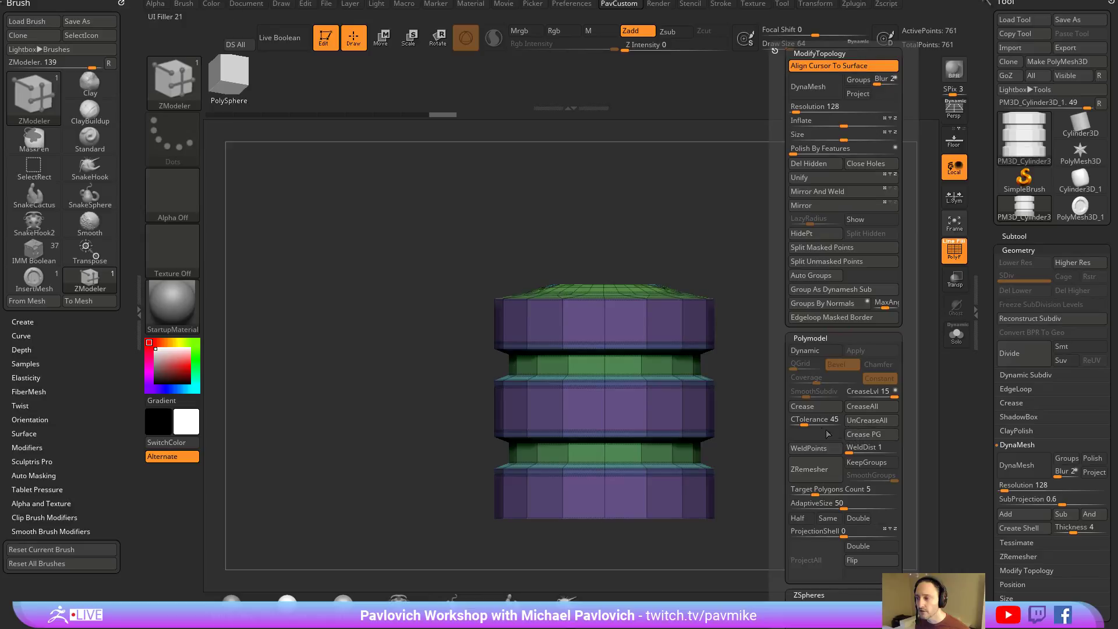
{"action": "left_click", "coordinate": [817, 352]}
Adjust the crease level on the dynamically subdivided cylinder.
{"action": "left_click_drag", "start_coordinate": [727, 292], "coordinate": [790, 304]}
{"action": "key", "text": "3"}
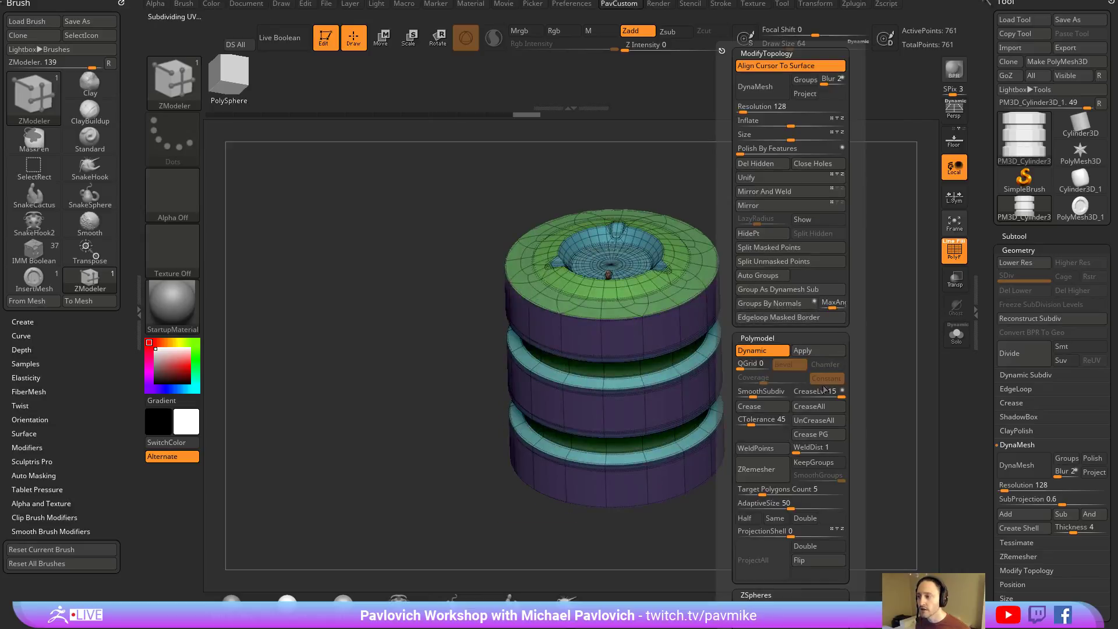
{"action": "left_click", "coordinate": [802, 395]}
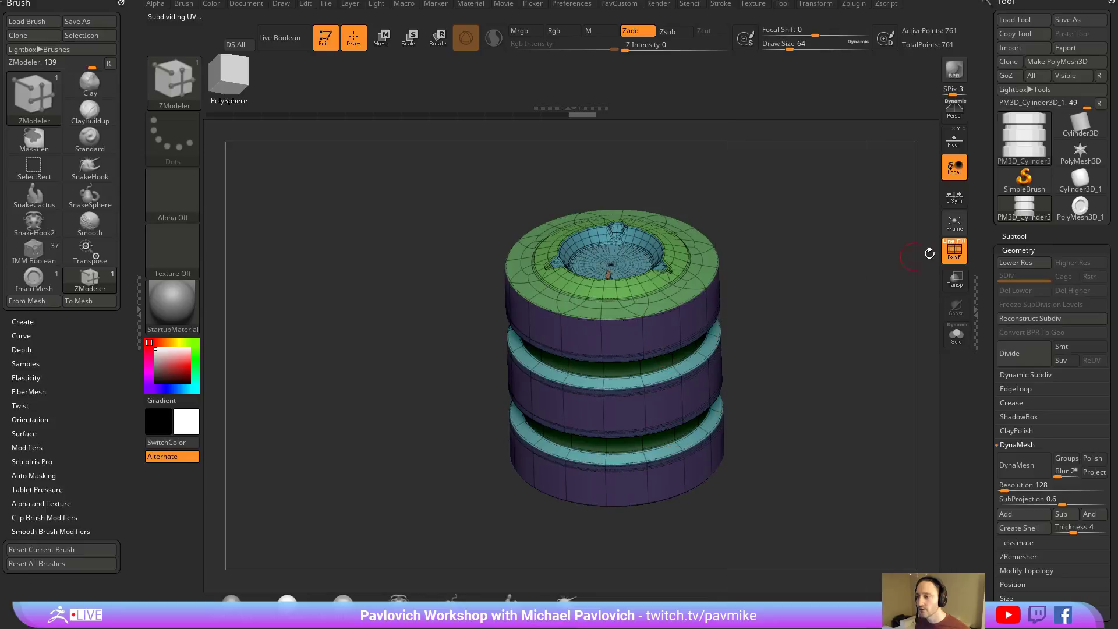
Hide the polyframe and toggle Dynamic Subdiv off and on for the grooved cylinder, always allowing its auto-activation.
{"action": "left_click", "coordinate": [954, 250]}
{"action": "key", "text": "3"}
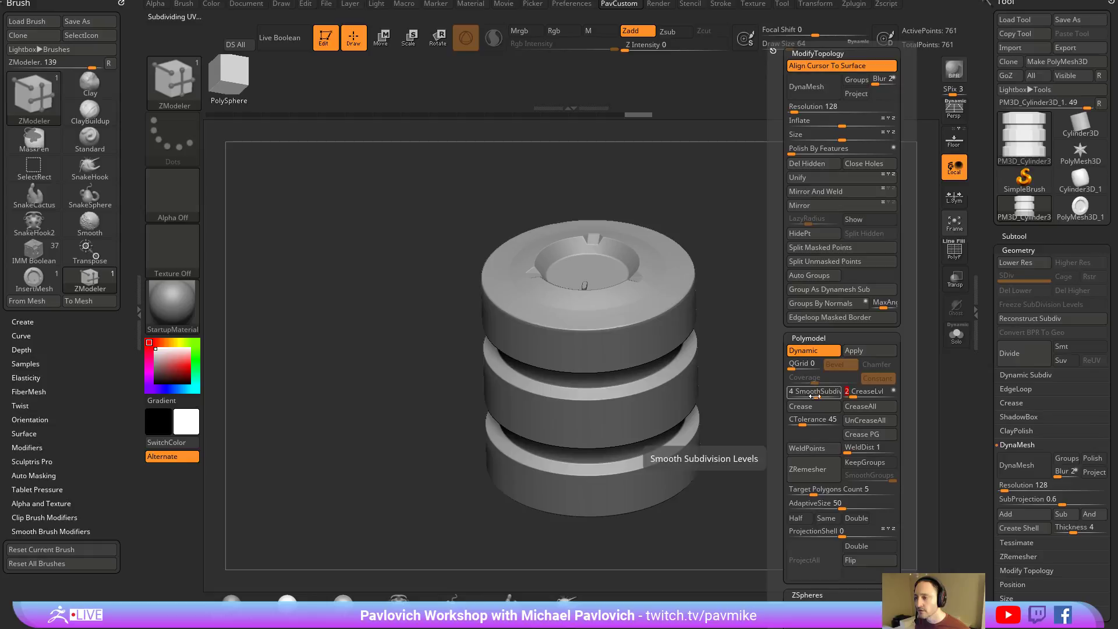
{"action": "key", "text": "shift+d"}
{"action": "key", "text": "d"}
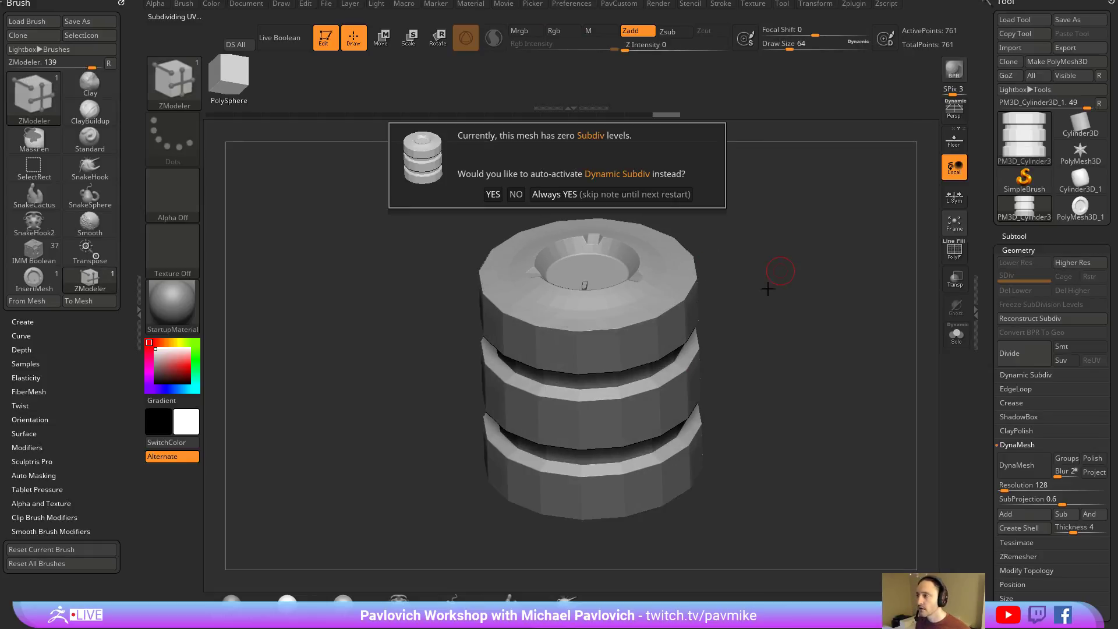
{"action": "left_click", "coordinate": [612, 194]}
Create a new InsertMesh brush from the grooved cylinder as seen from directly above.
{"action": "left_click_drag", "start_coordinate": [823, 250], "coordinate": [834, 317]}
{"action": "key", "text": "b"}
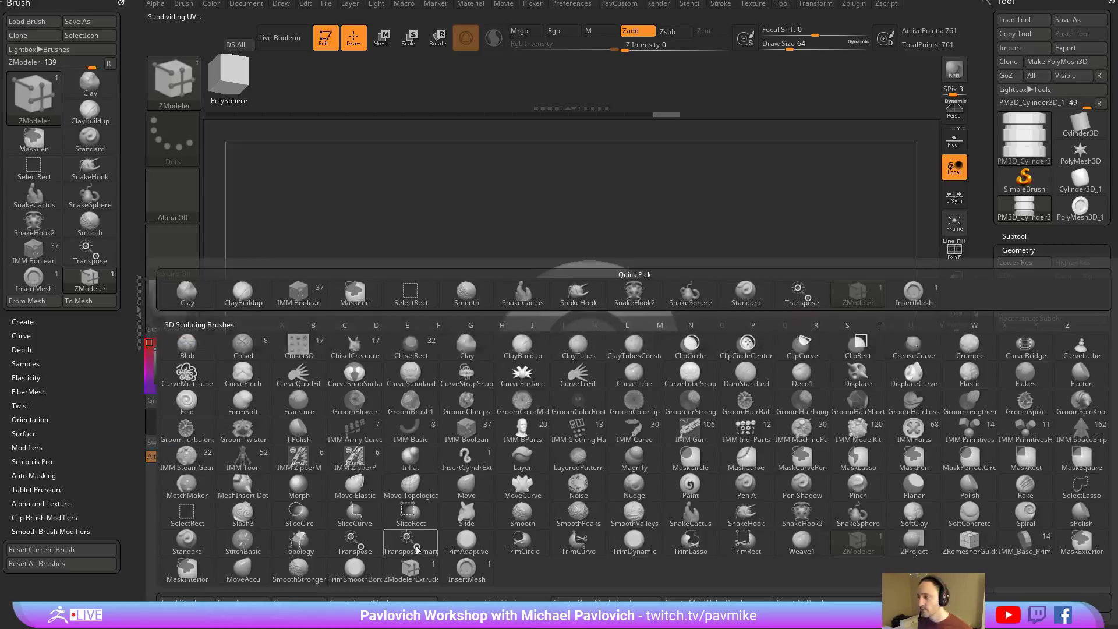
{"action": "left_click", "coordinate": [396, 602]}
{"action": "left_click", "coordinate": [496, 201]}
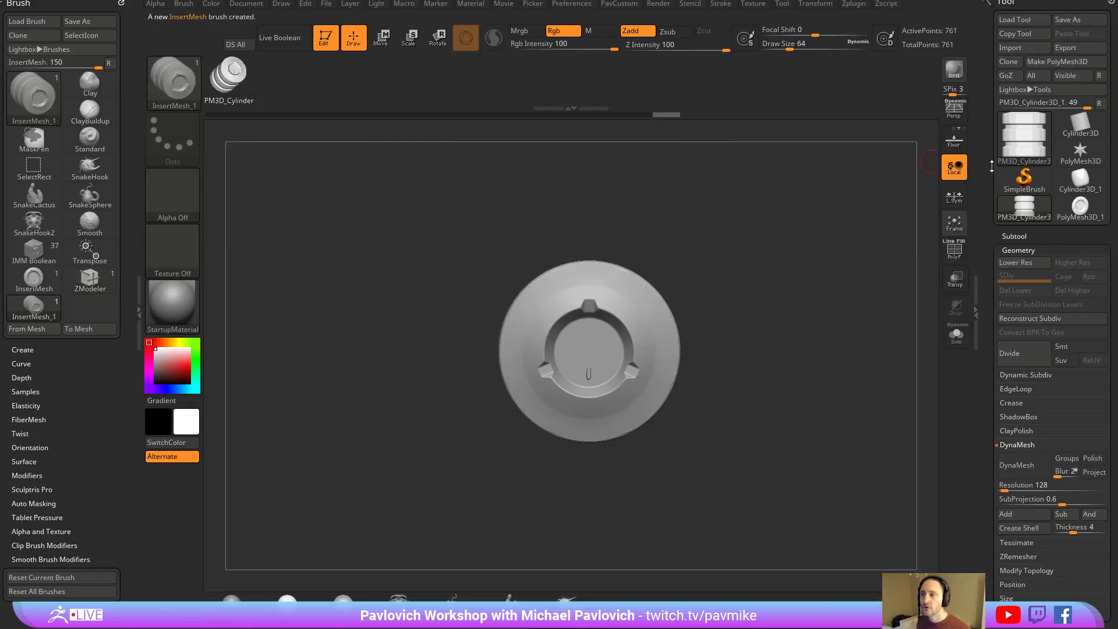
{"action": "left_click_drag", "start_coordinate": [853, 274], "coordinate": [836, 240]}
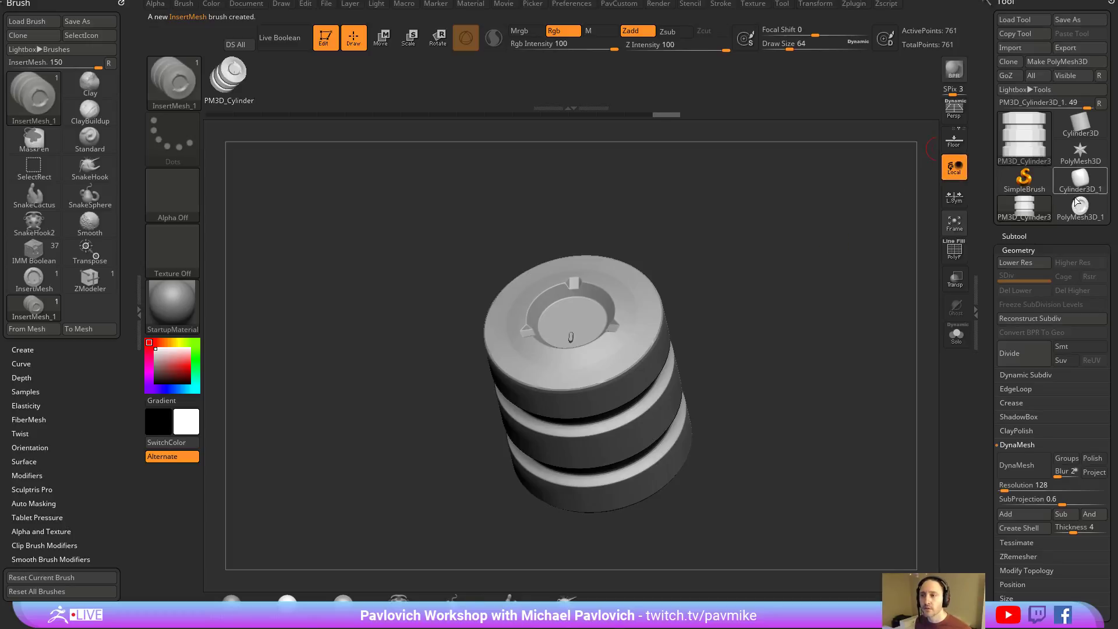
Convert the Cylinder3D primitive to a PolyMesh3D with its polyframe shown, and undo the test insert on its top.
{"action": "left_click", "coordinate": [1080, 125]}
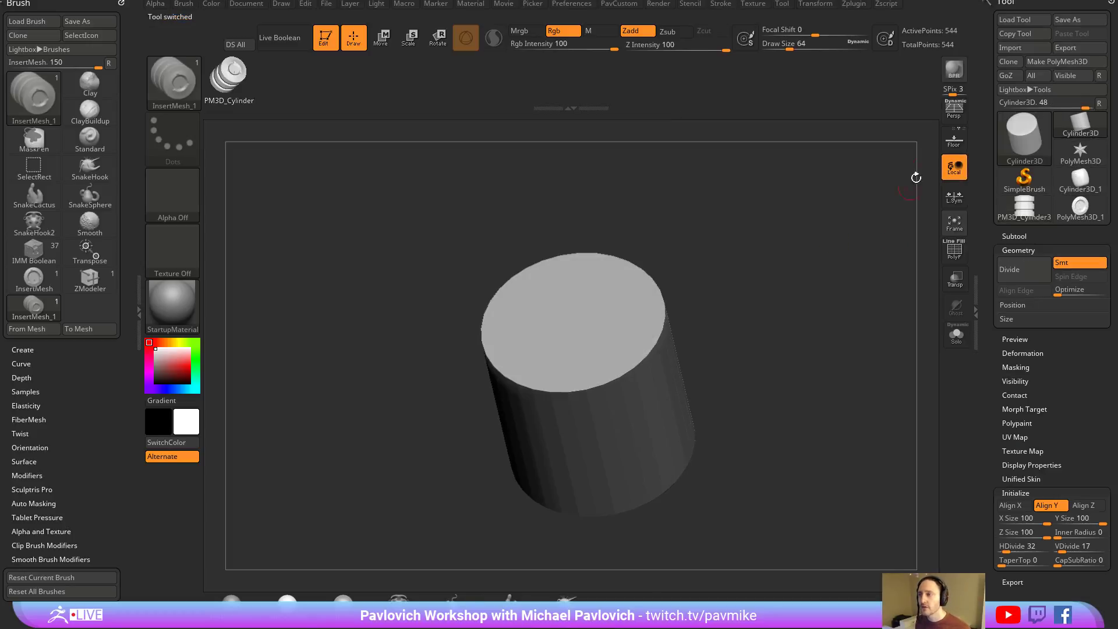
{"action": "left_click", "coordinate": [1057, 61]}
{"action": "left_click_drag", "start_coordinate": [814, 302], "coordinate": [674, 274]}
{"action": "key", "text": "shift+f"}
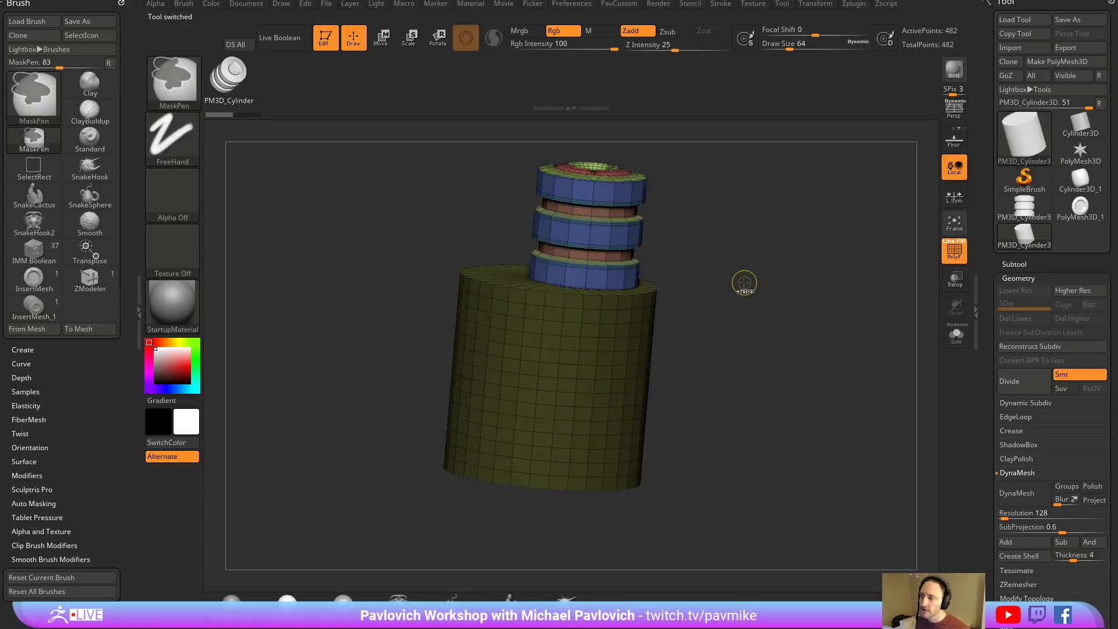
{"action": "key", "text": "ctrl+z"}
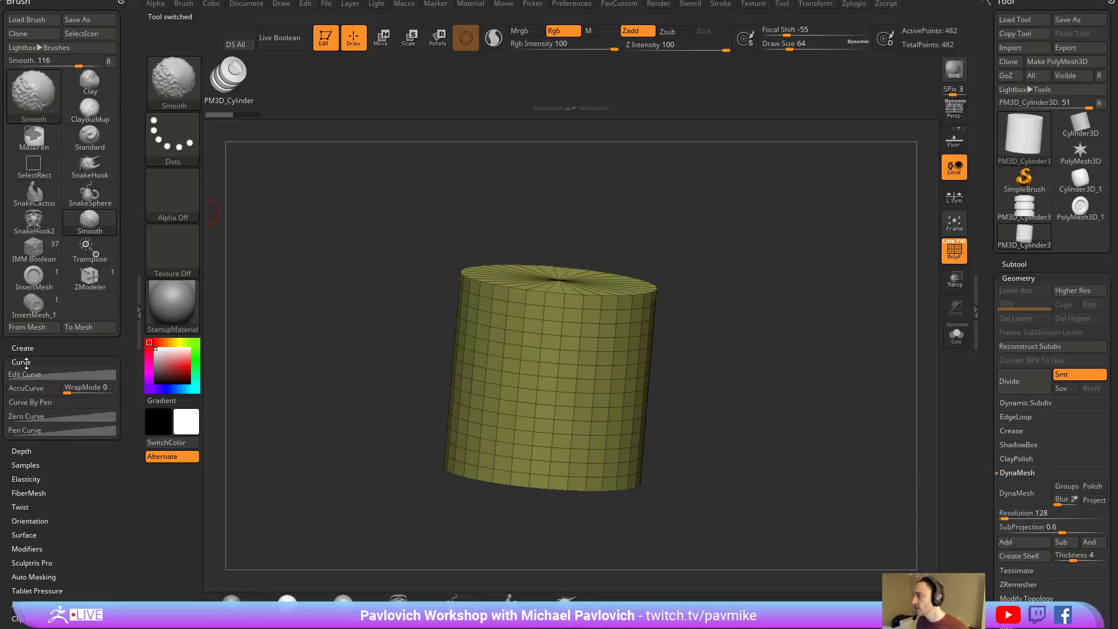
Set the insert brush's Imbed depth to 60, test an insert at the center of the cylinder's top and undo it.
{"action": "left_click", "coordinate": [24, 376]}
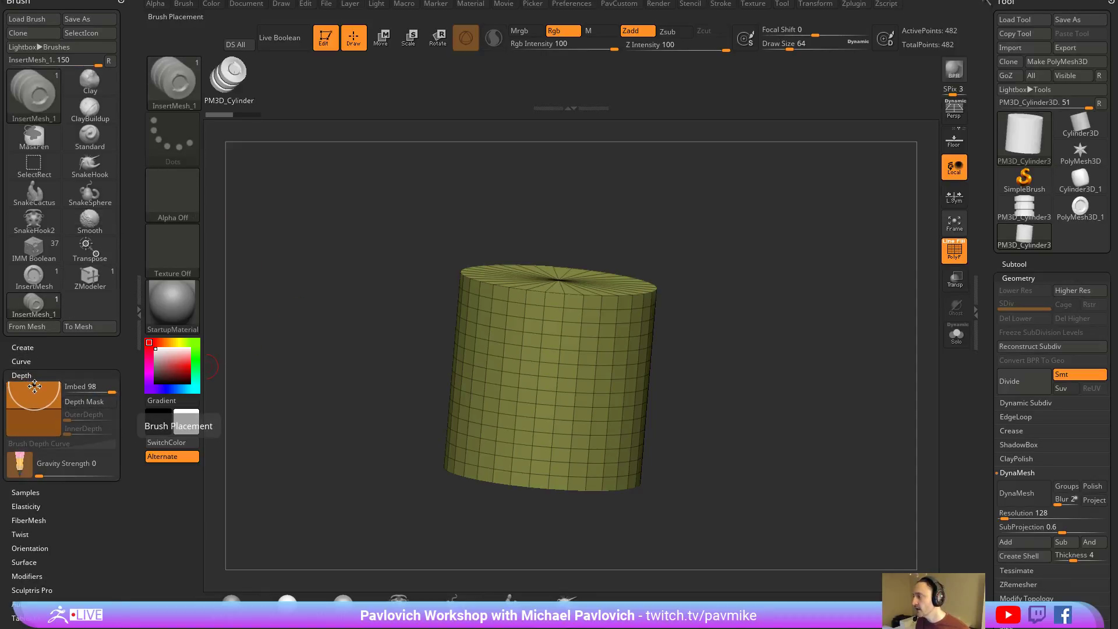
{"action": "left_click", "coordinate": [34, 394]}
{"action": "left_click_drag", "start_coordinate": [684, 245], "coordinate": [677, 275]}
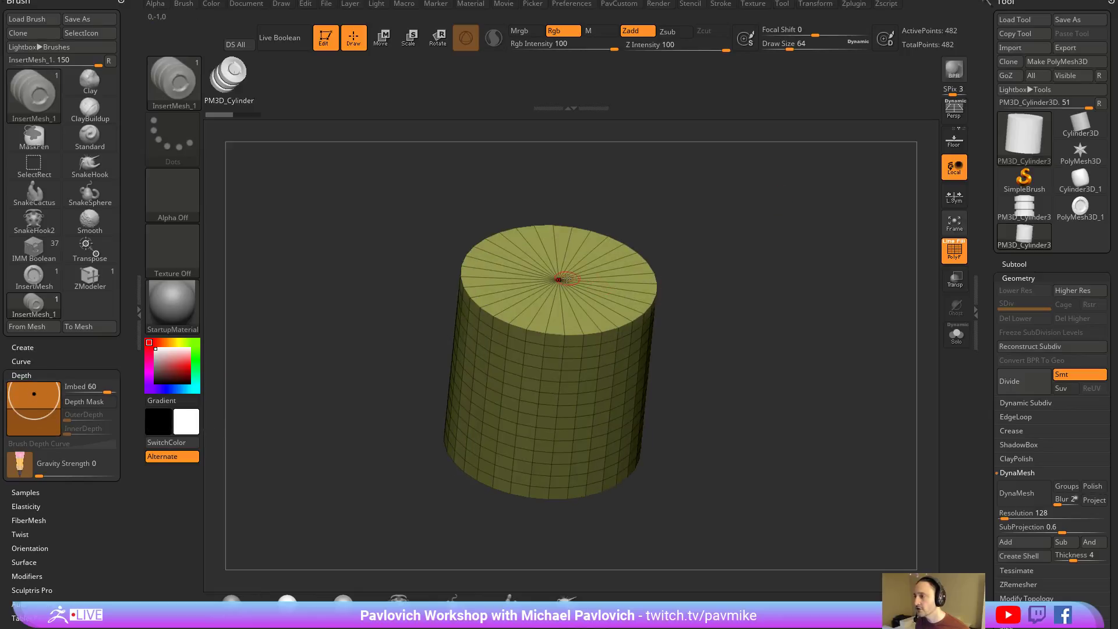
{"action": "left_click_drag", "start_coordinate": [559, 279], "coordinate": [568, 277]}
{"action": "left_click_drag", "start_coordinate": [722, 259], "coordinate": [761, 245]}
{"action": "key", "text": "ctrl+z"}
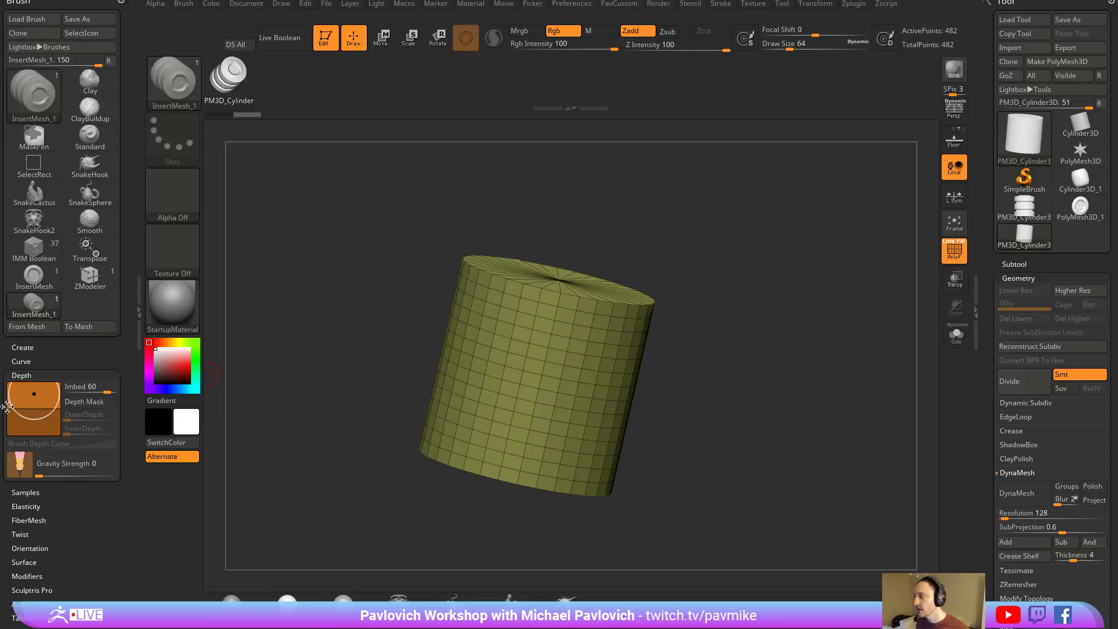
Raise the insert brush's Imbed depth to 100, test an insert on the cylinder's top and undo it.
{"action": "left_click", "coordinate": [34, 383]}
{"action": "left_click_drag", "start_coordinate": [412, 314], "coordinate": [410, 343]}
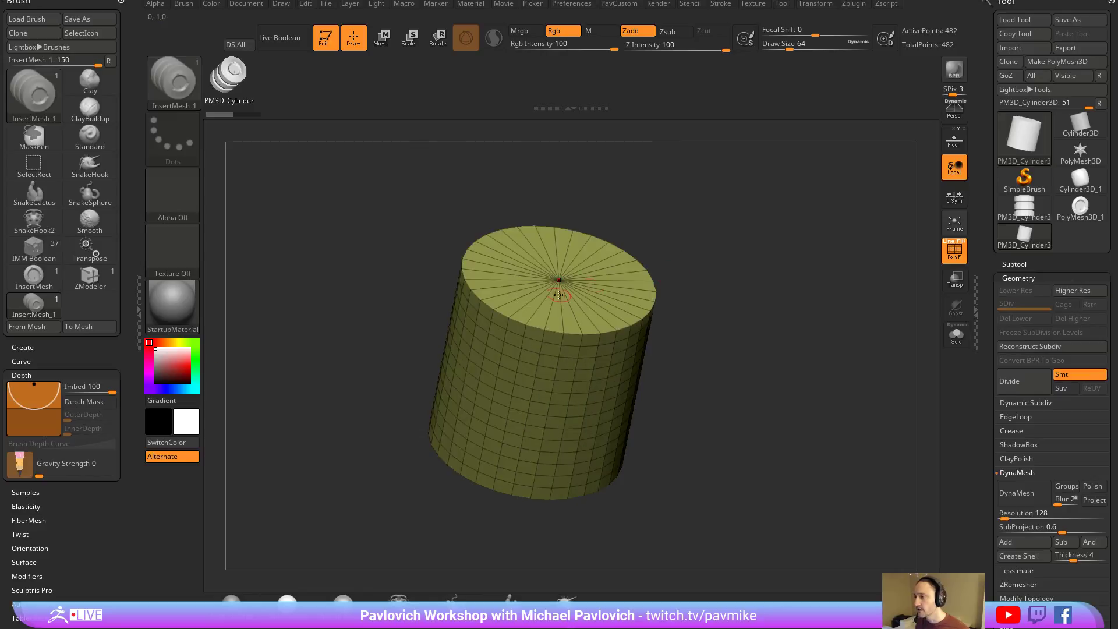
{"action": "left_click_drag", "start_coordinate": [558, 284], "coordinate": [643, 284]}
{"action": "key", "text": "ctrl+z"}
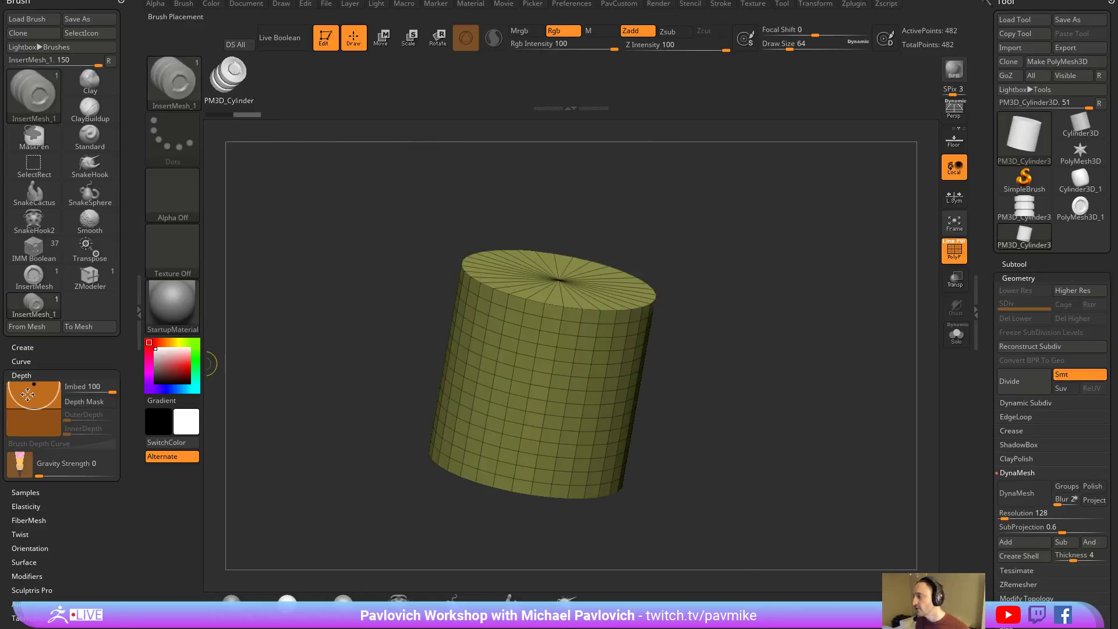
Lower the insert brush's Imbed depth to 7, test an insert on the cylinder's top and undo it.
{"action": "left_click", "coordinate": [36, 396]}
{"action": "left_click_drag", "start_coordinate": [35, 397], "coordinate": [34, 408]}
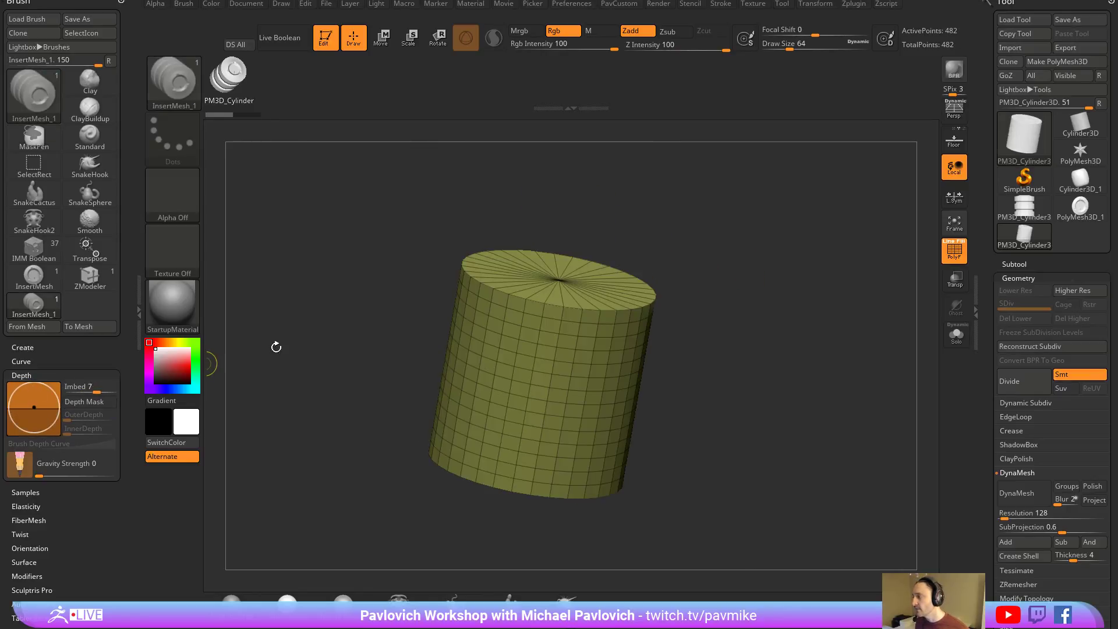
{"action": "left_click_drag", "start_coordinate": [569, 296], "coordinate": [576, 291]}
{"action": "left_click_drag", "start_coordinate": [769, 294], "coordinate": [724, 316]}
{"action": "key", "text": "ctrl+z"}
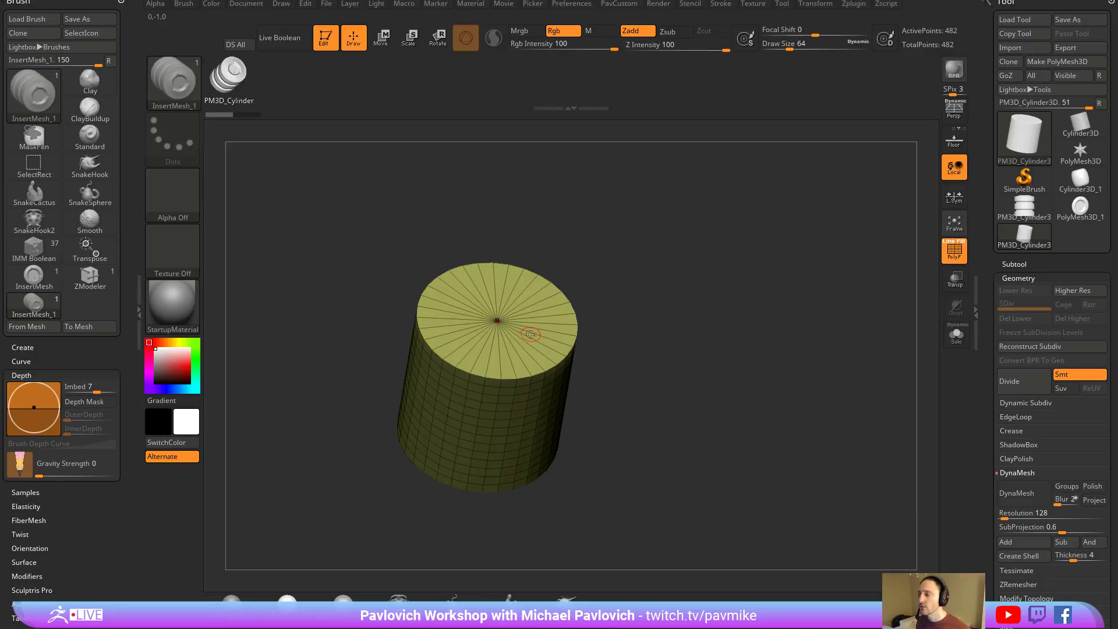
Set the insert brush's Imbed depth back to 100 and turn on Curve Mode for its stroke.
{"action": "left_click_drag", "start_coordinate": [44, 401], "coordinate": [34, 385]}
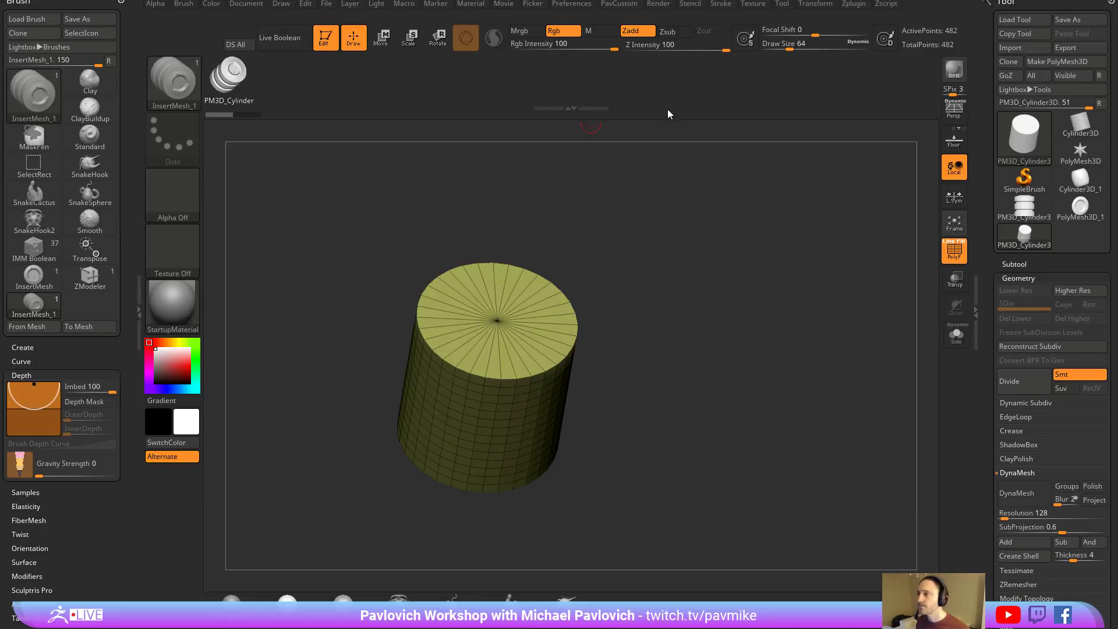
{"action": "mouse_move", "coordinate": [721, 4]}
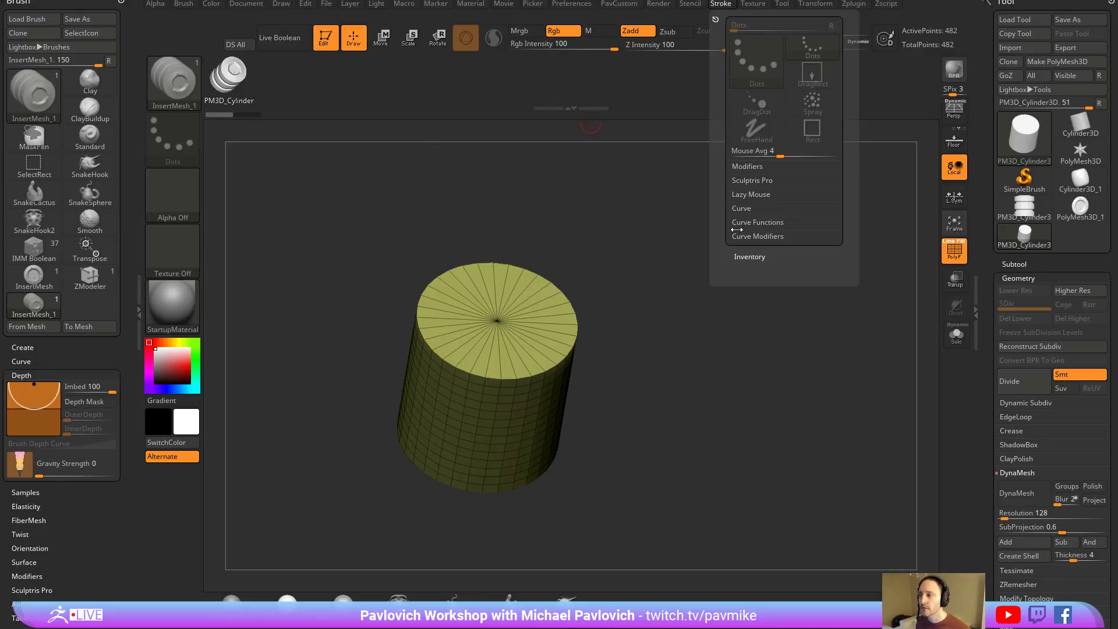
{"action": "left_click", "coordinate": [737, 208], "text": "shift"}
{"action": "left_click", "coordinate": [757, 223]}
Draw a test curve of repeated insert meshes outward from the cylinder's top edge, inspect it and undo it.
{"action": "left_click_drag", "start_coordinate": [638, 266], "coordinate": [601, 277]}
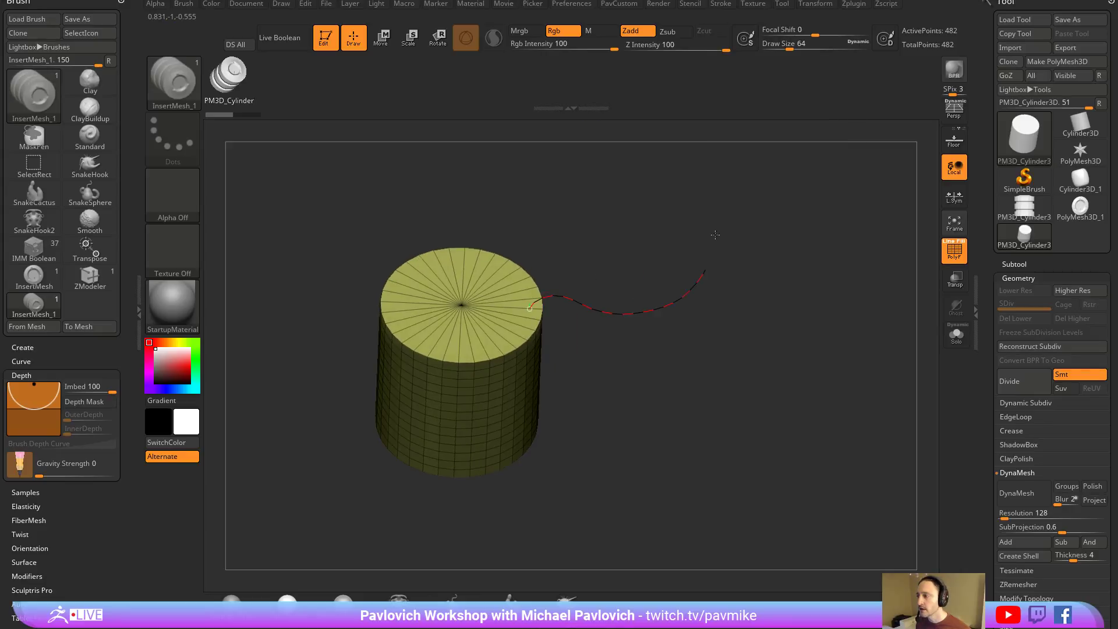
{"action": "left_click_drag", "start_coordinate": [715, 235], "coordinate": [726, 201]}
{"action": "mouse_move", "coordinate": [838, 285]}
{"action": "left_mouse_down"}
{"action": "mouse_move", "coordinate": [827, 326]}
{"action": "mouse_move", "coordinate": [807, 233]}
{"action": "mouse_move", "coordinate": [780, 232]}
{"action": "left_mouse_up"}
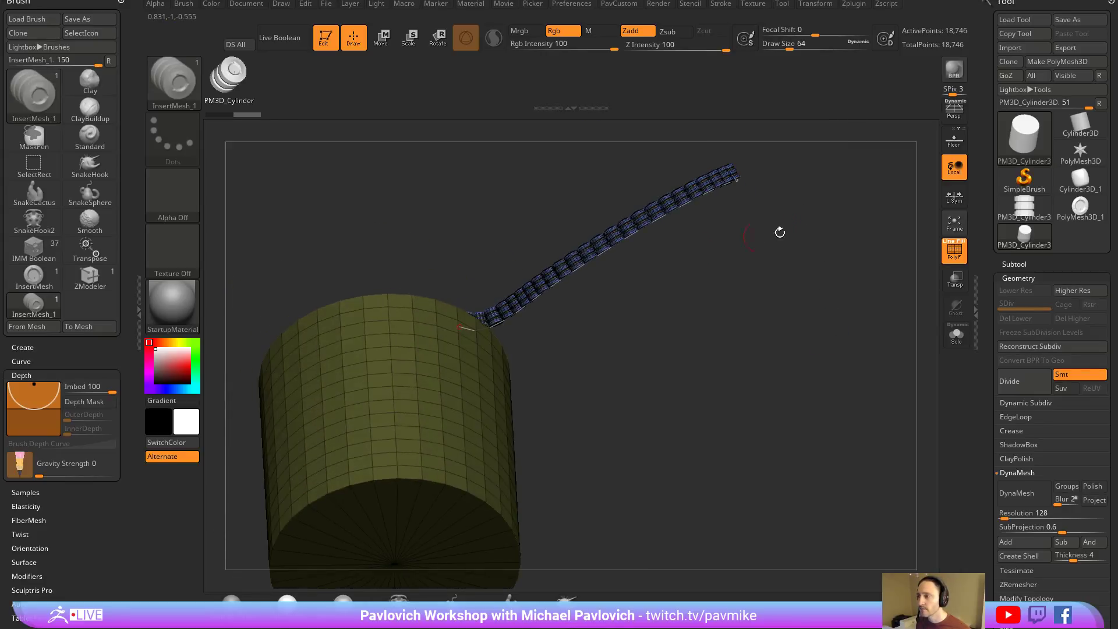
{"action": "key", "text": "shift+f"}
{"action": "left_click_drag", "start_coordinate": [910, 243], "coordinate": [839, 291]}
{"action": "key", "text": "ctrl+z"}
{"action": "key", "text": "shift+f"}
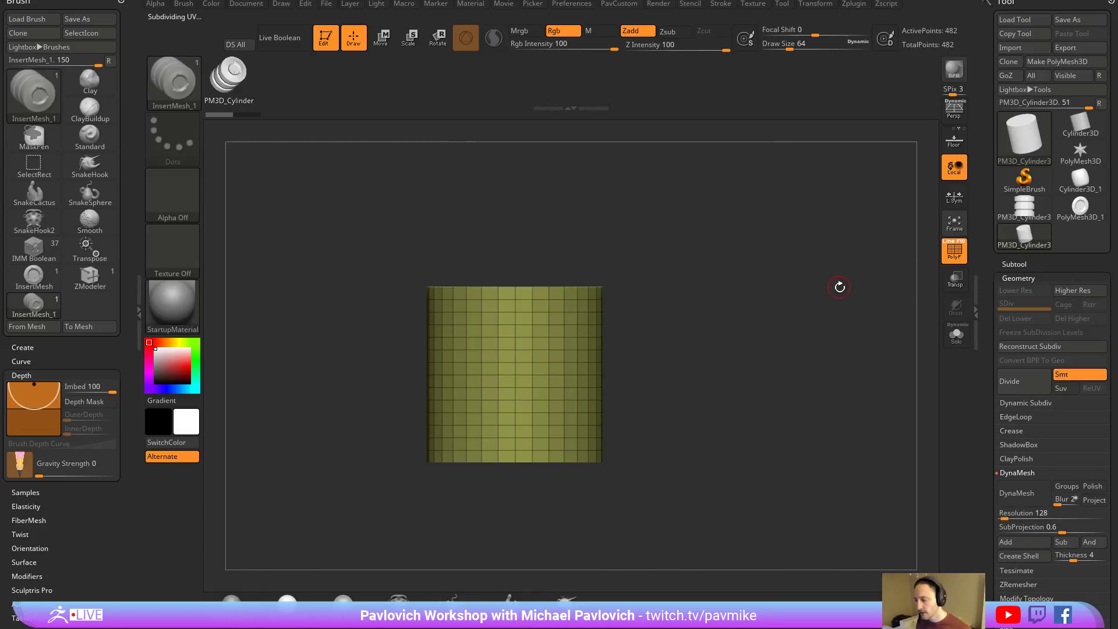
Switch to the browser and look through the ZBrush Summit 2018 Demos playlist on YouTube for related videos, then return to ZBrush.
{"action": "mouse_move", "coordinate": [382, 589]}
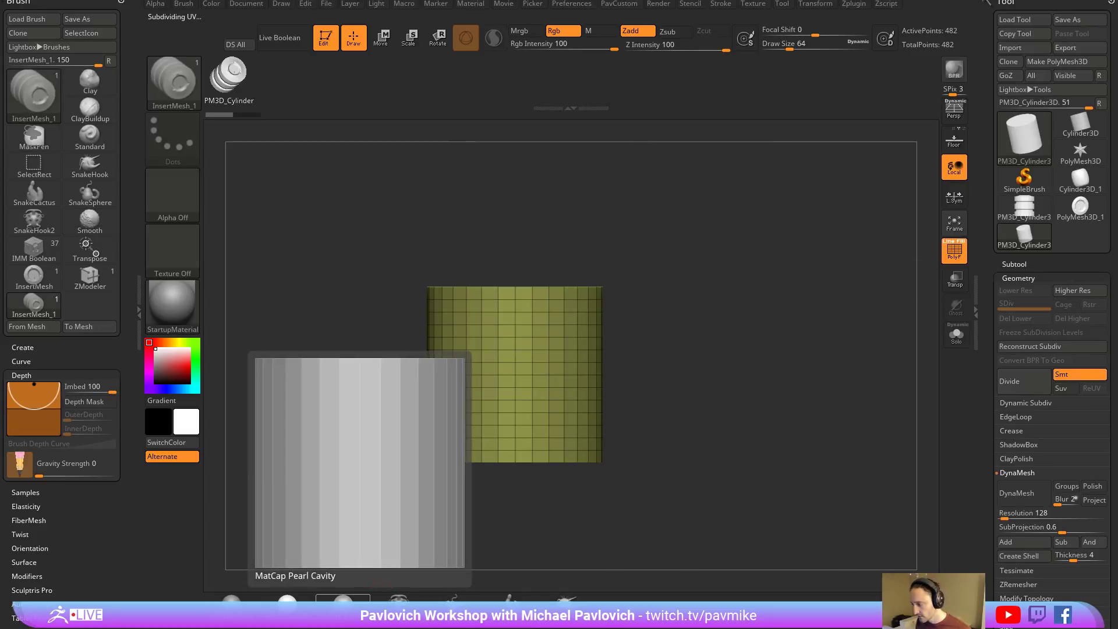
{"action": "left_click_drag", "start_coordinate": [868, 628], "coordinate": [844, 67]}
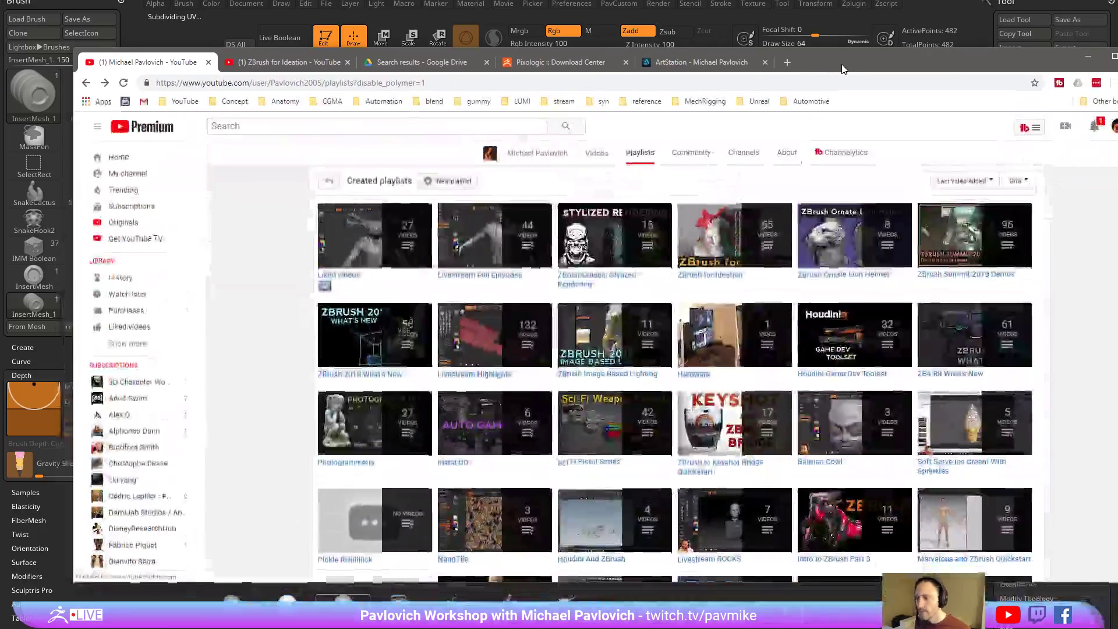
{"action": "left_click", "coordinate": [952, 274]}
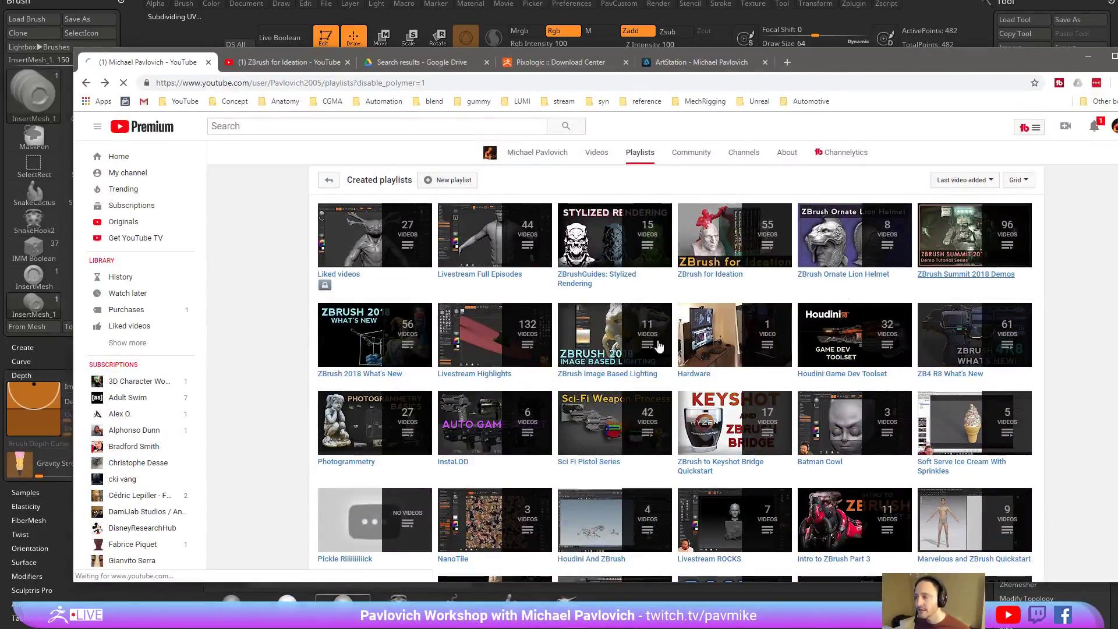
{"action": "scroll", "coordinate": [602, 340], "scroll_direction": "down", "scroll_amount": 20}
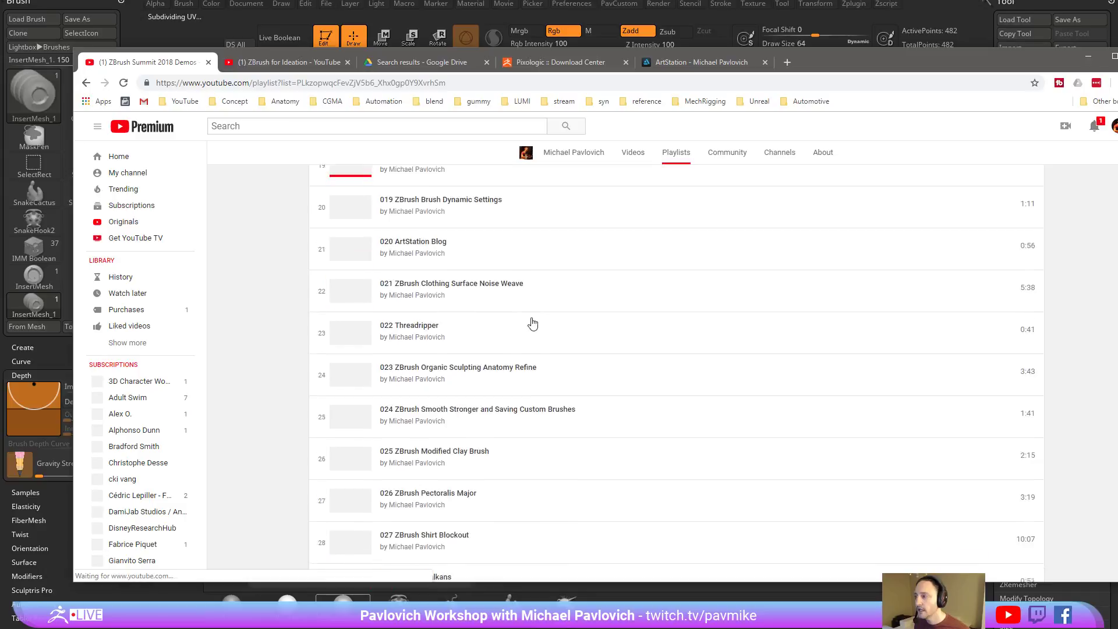
{"action": "scroll", "coordinate": [525, 350], "scroll_direction": "down", "scroll_amount": 10}
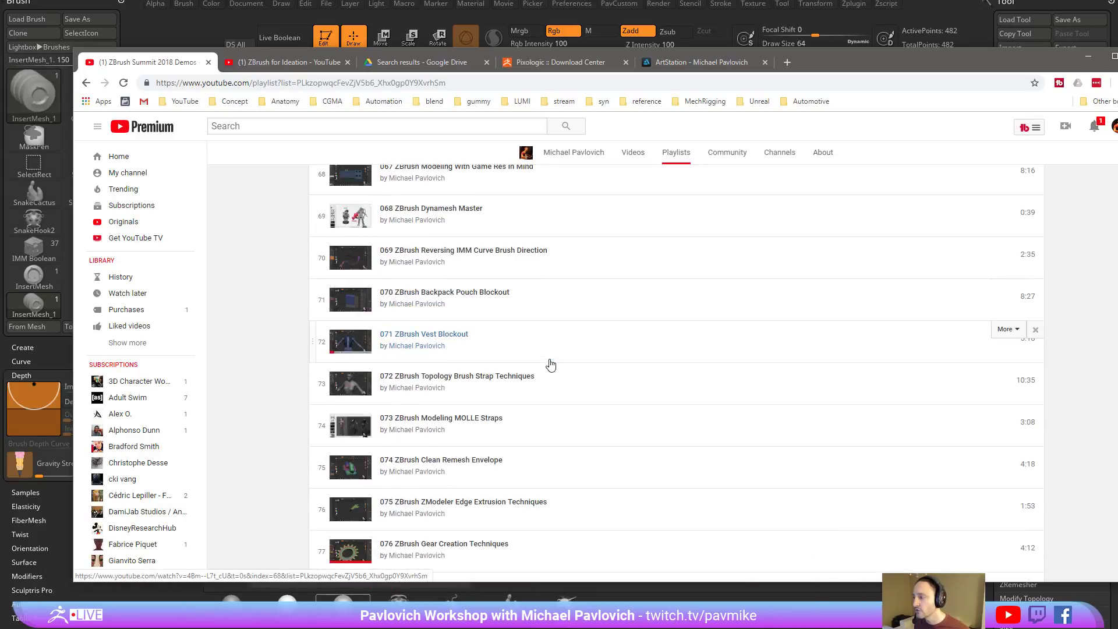
{"action": "scroll", "coordinate": [485, 333], "scroll_direction": "down", "scroll_amount": 5}
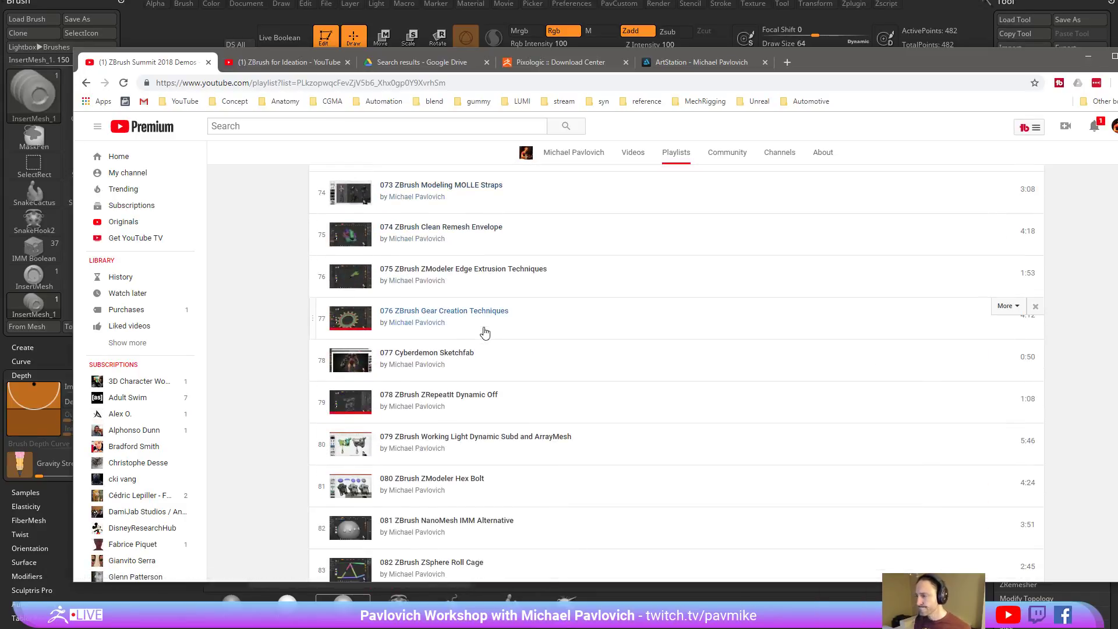
{"action": "scroll", "coordinate": [520, 341], "scroll_direction": "down", "scroll_amount": 2}
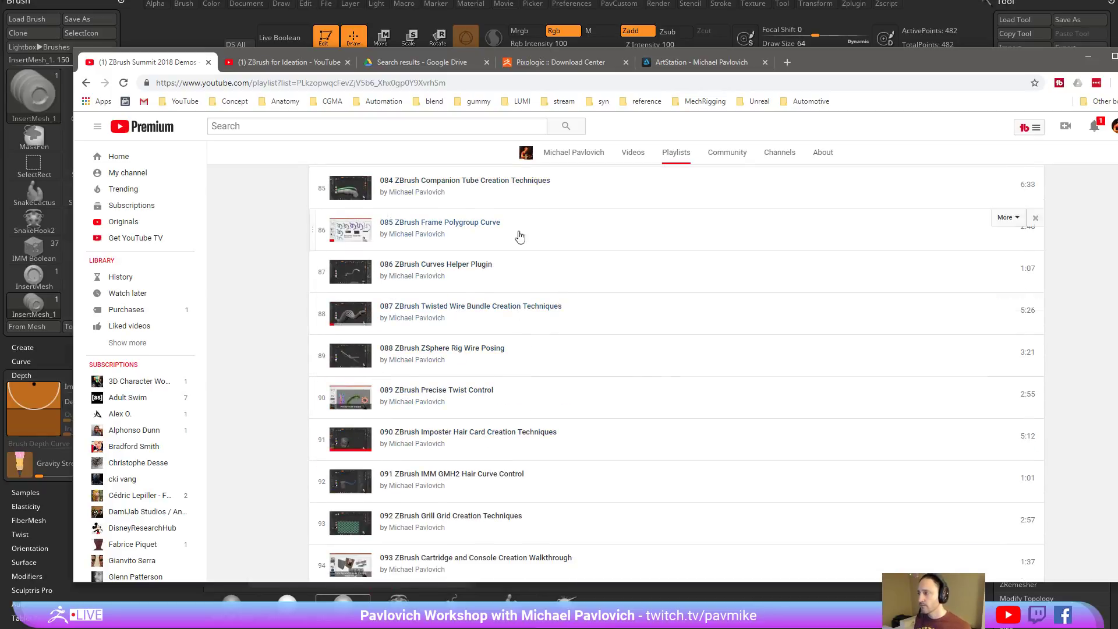
{"action": "scroll", "coordinate": [499, 319], "scroll_direction": "up", "scroll_amount": 1}
{"action": "key", "text": "alt+Tab"}
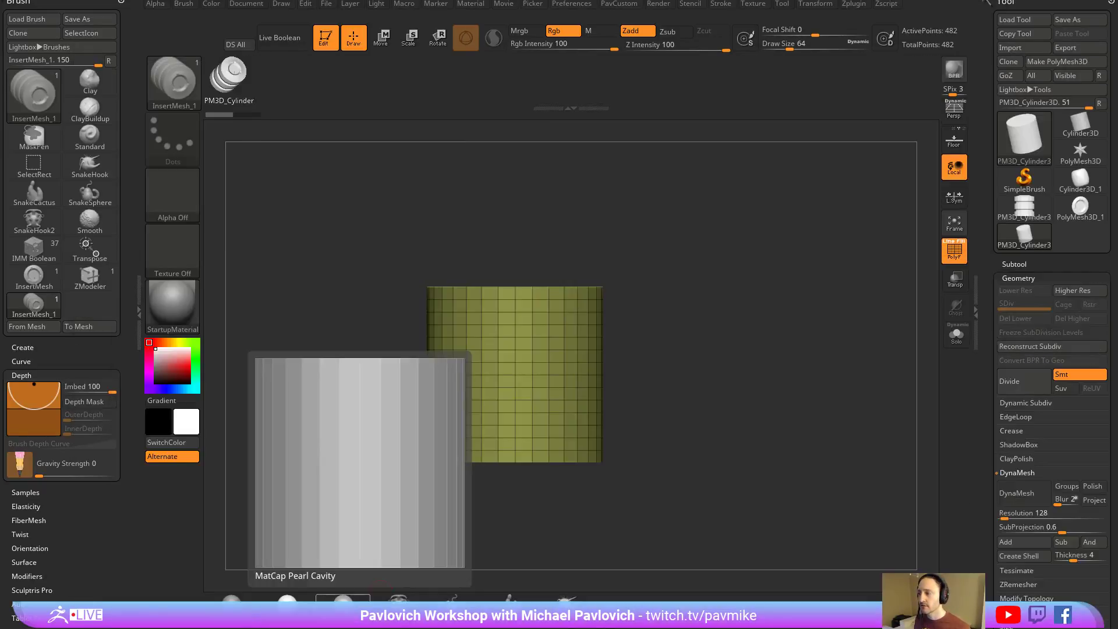
Switch from the cylinder to the Sphere3D tool by way of SimpleBrush and clear the canvas.
{"action": "mouse_move", "coordinate": [708, 171]}
{"action": "left_mouse_down"}
{"action": "mouse_move", "coordinate": [721, 187]}
{"action": "mouse_move", "coordinate": [715, 225]}
{"action": "mouse_move", "coordinate": [785, 271]}
{"action": "mouse_move", "coordinate": [769, 270]}
{"action": "left_mouse_up"}
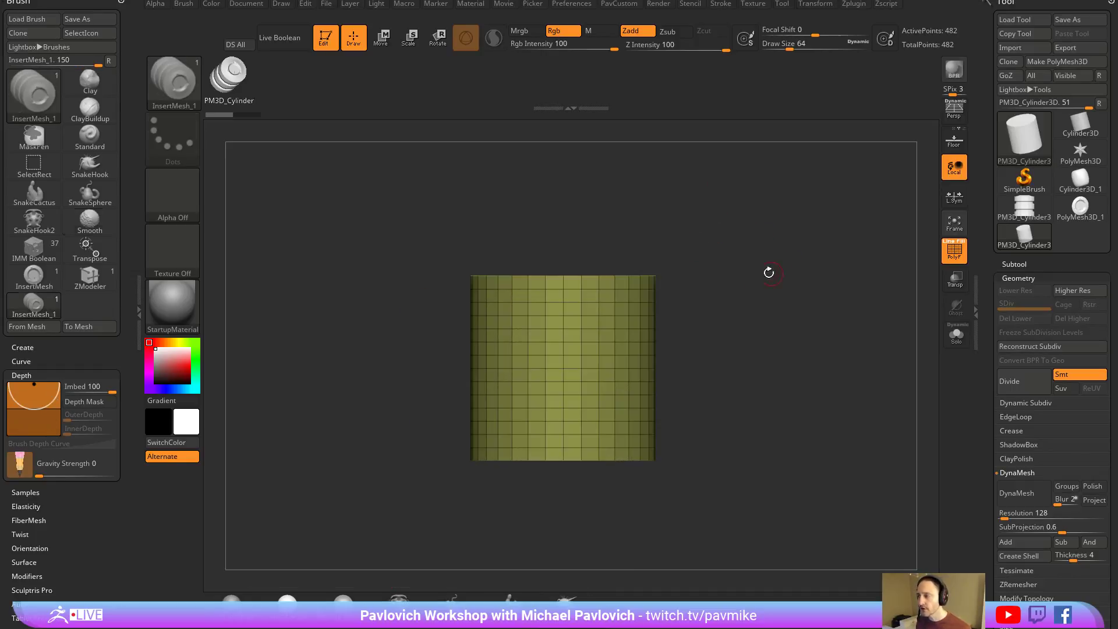
{"action": "key", "text": "b"}
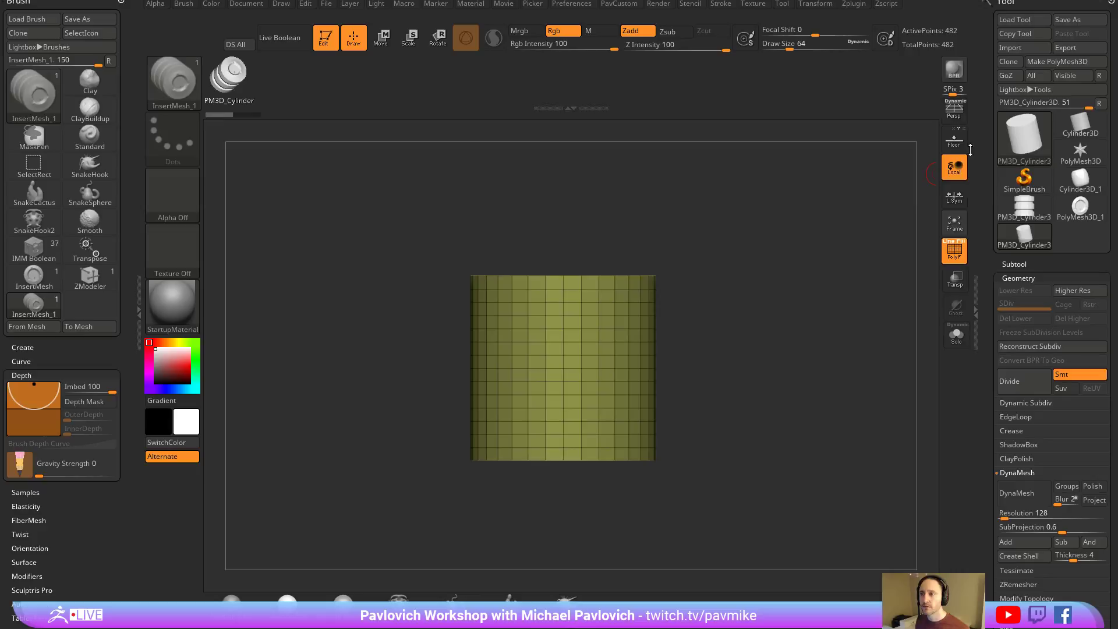
{"action": "left_click", "coordinate": [1024, 178]}
{"action": "left_click", "coordinate": [465, 190]}
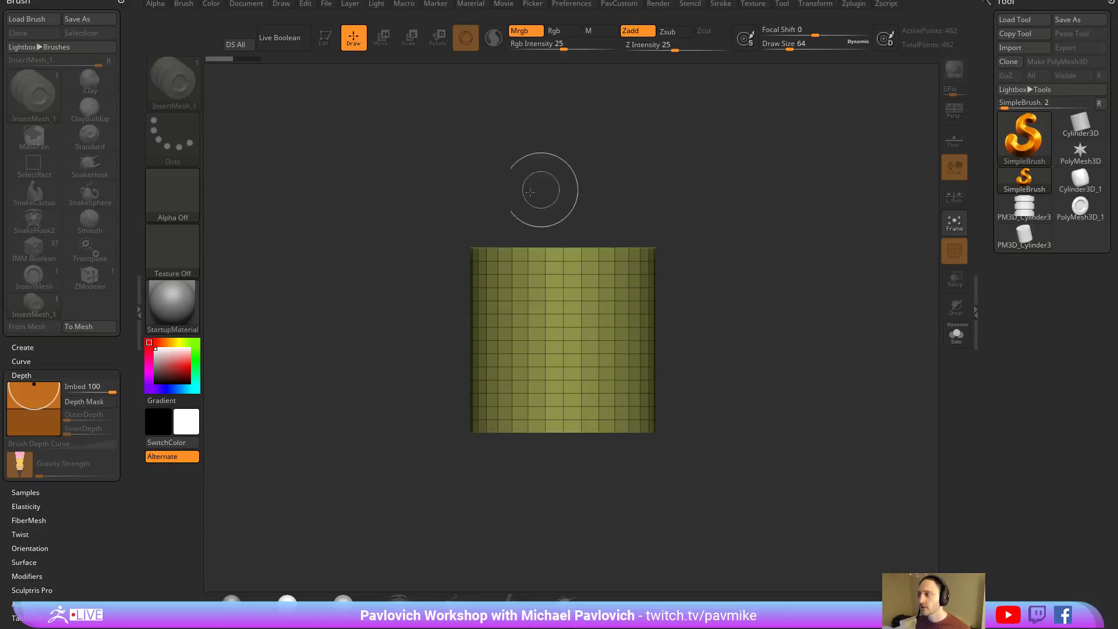
{"action": "left_click", "coordinate": [1024, 140]}
{"action": "left_click", "coordinate": [505, 190]}
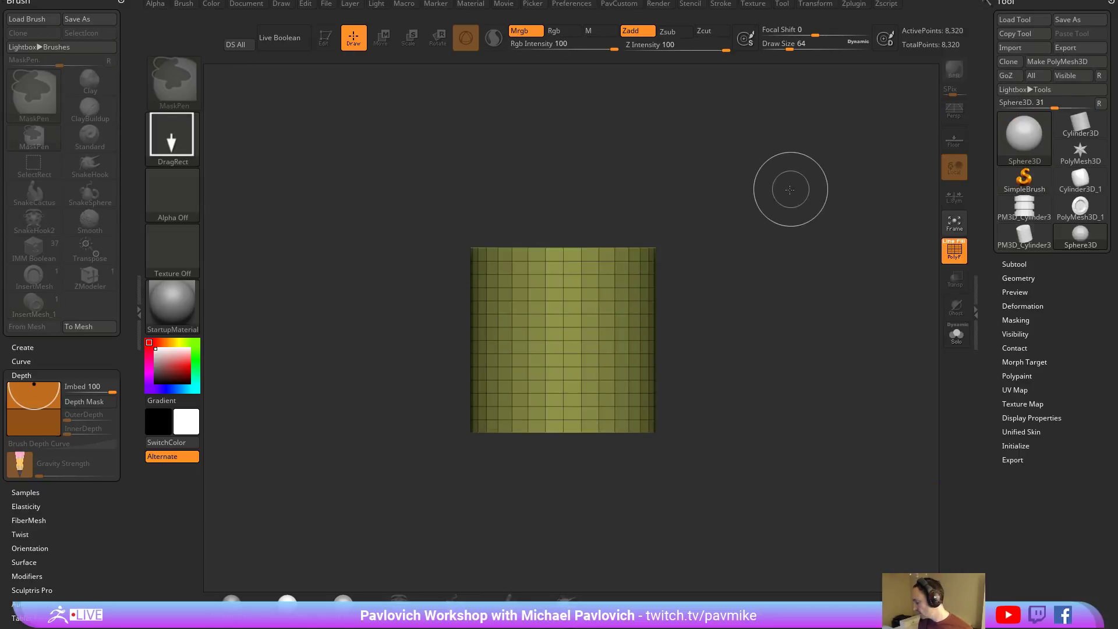
{"action": "key", "text": "ctrl+n"}
Draw the Sphere3D on the canvas, enter Edit mode and convert it to a PolyMesh3D.
{"action": "left_click_drag", "start_coordinate": [507, 323], "coordinate": [556, 405]}
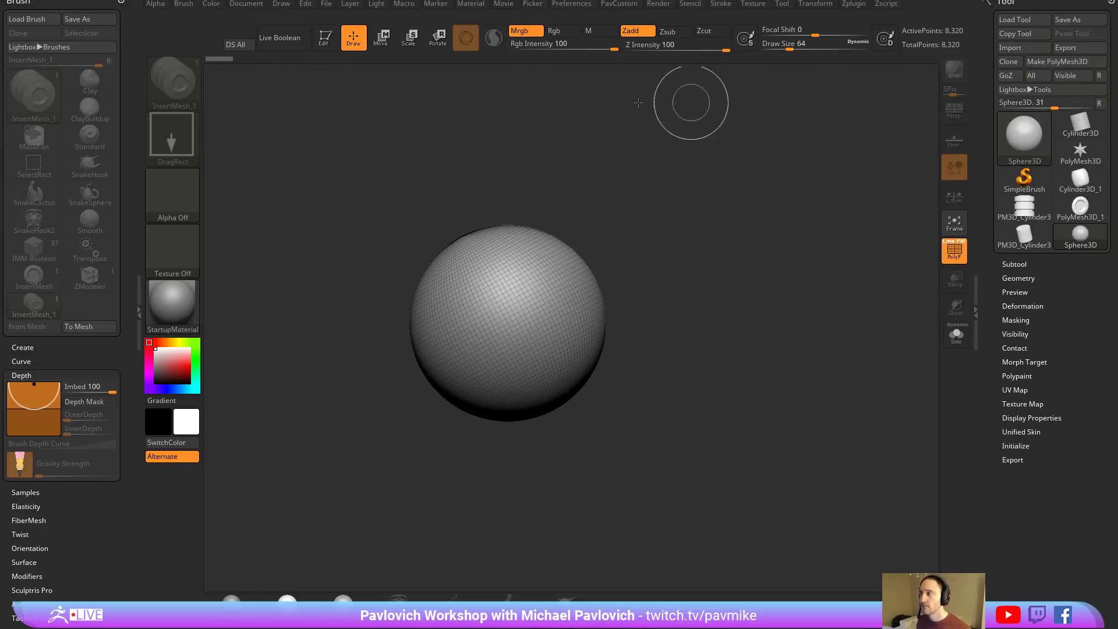
{"action": "left_click", "coordinate": [325, 38]}
{"action": "left_click", "coordinate": [1046, 61]}
Stretch the sphere along its vertical axis into a tall ellipsoid and return to Draw mode.
{"action": "key", "text": "w"}
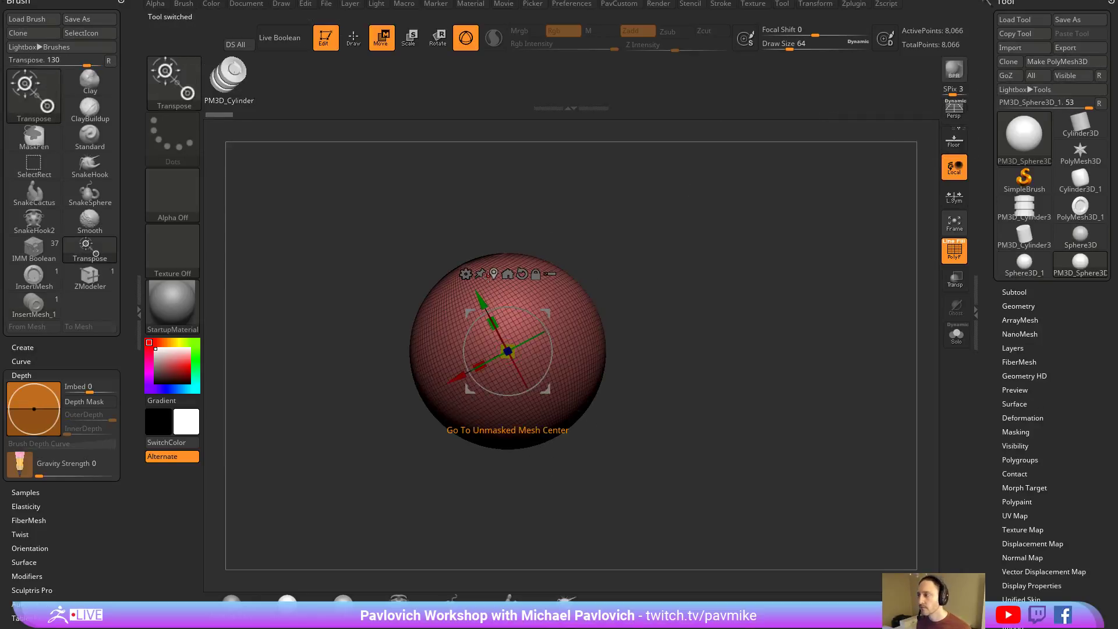
{"action": "left_click_drag", "start_coordinate": [493, 323], "coordinate": [474, 288]}
{"action": "key", "text": "q"}
{"action": "left_click_drag", "start_coordinate": [669, 265], "coordinate": [691, 263], "text": "shift"}
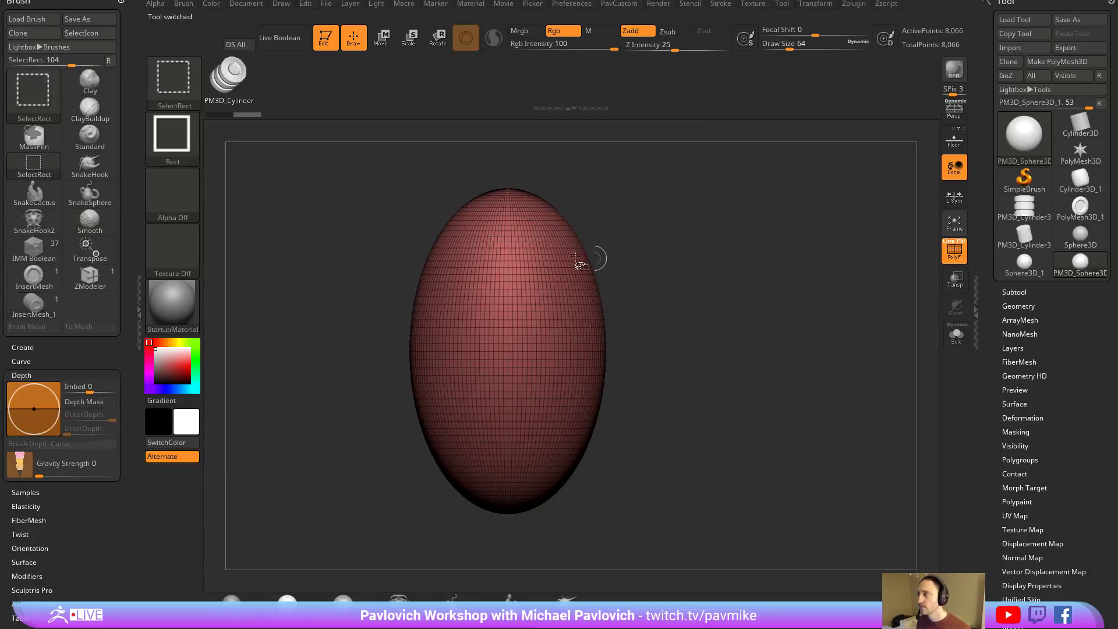
{"action": "left_click", "coordinate": [182, 86], "text": "ctrl+shift"}
{"action": "left_click", "coordinate": [352, 153]}
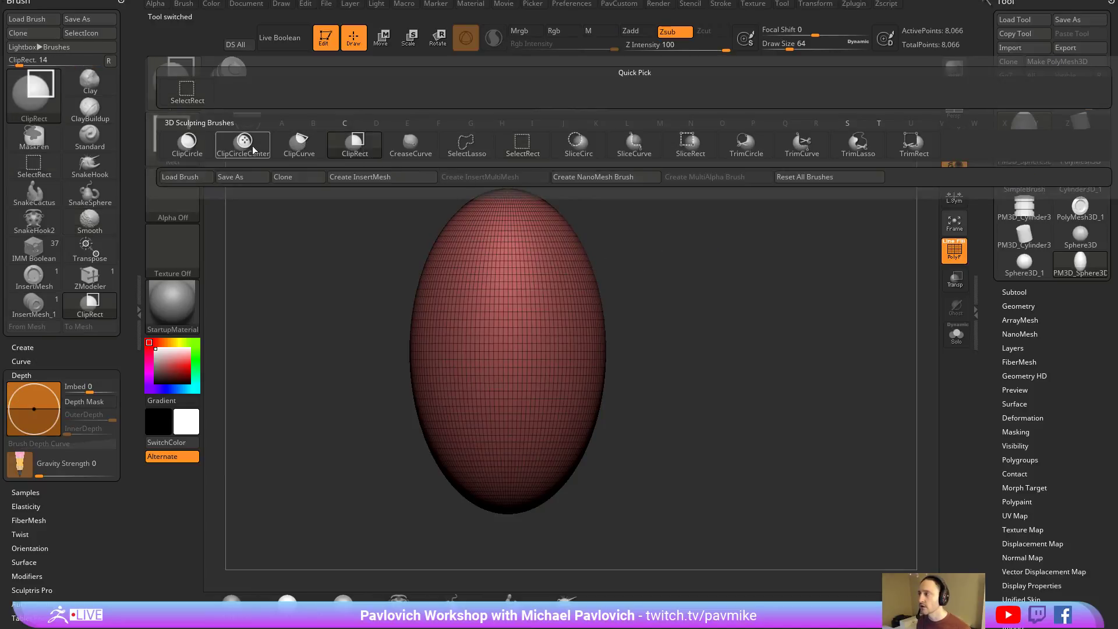
{"action": "left_click", "coordinate": [299, 145]}
{"action": "left_click", "coordinate": [177, 83], "text": "ctrl+shift"}
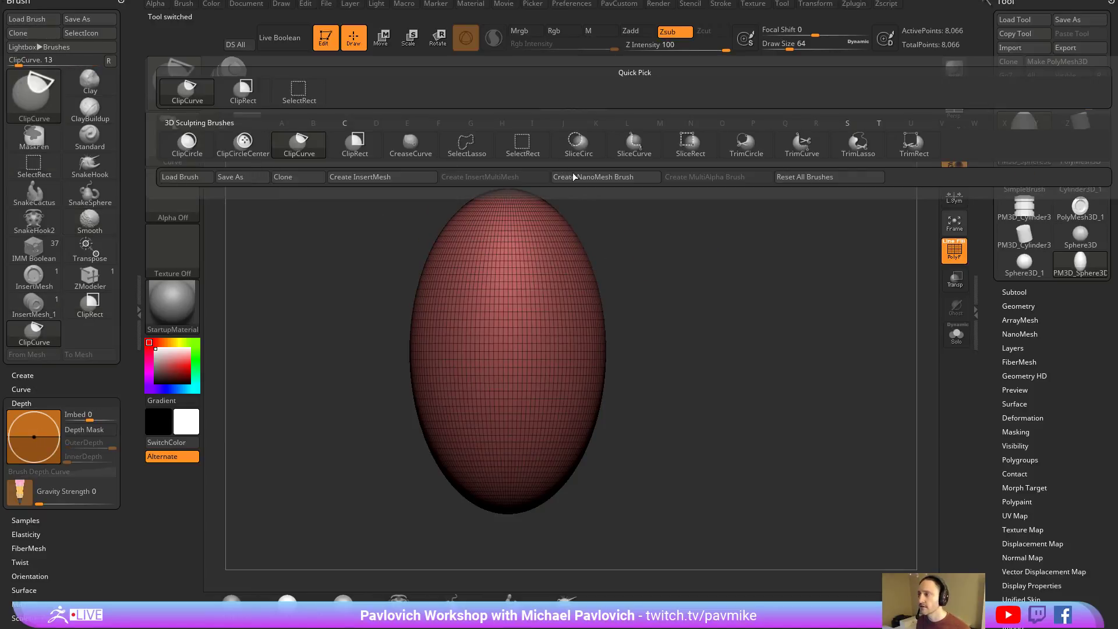
{"action": "left_click", "coordinate": [579, 143]}
{"action": "mouse_move", "coordinate": [604, 244]}
{"action": "left_mouse_down", "text": "ctrl+shift"}
{"action": "mouse_move", "coordinate": [680, 187]}
{"action": "mouse_move", "coordinate": [641, 221]}
{"action": "left_mouse_up", "text": "ctrl+shift"}
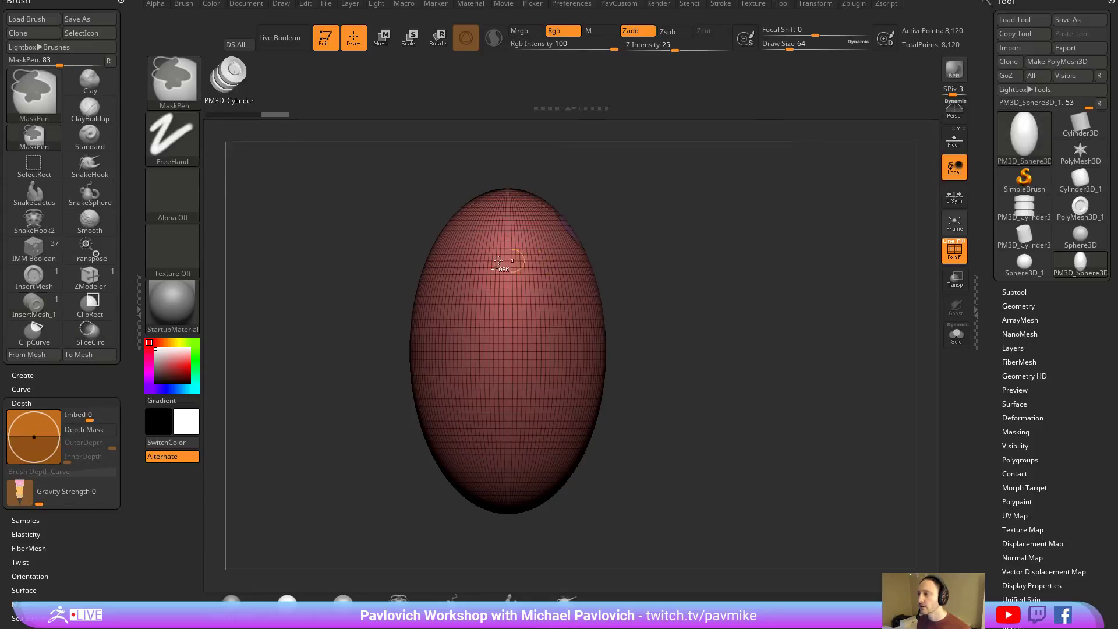
Slice the ellipsoid into two polygroups with a wavy SliceCurve stroke running from its upper edge to its lower edge.
{"action": "left_click", "coordinate": [198, 100], "text": "ctrl+shift"}
{"action": "left_click", "coordinate": [175, 83], "text": "ctrl+shift"}
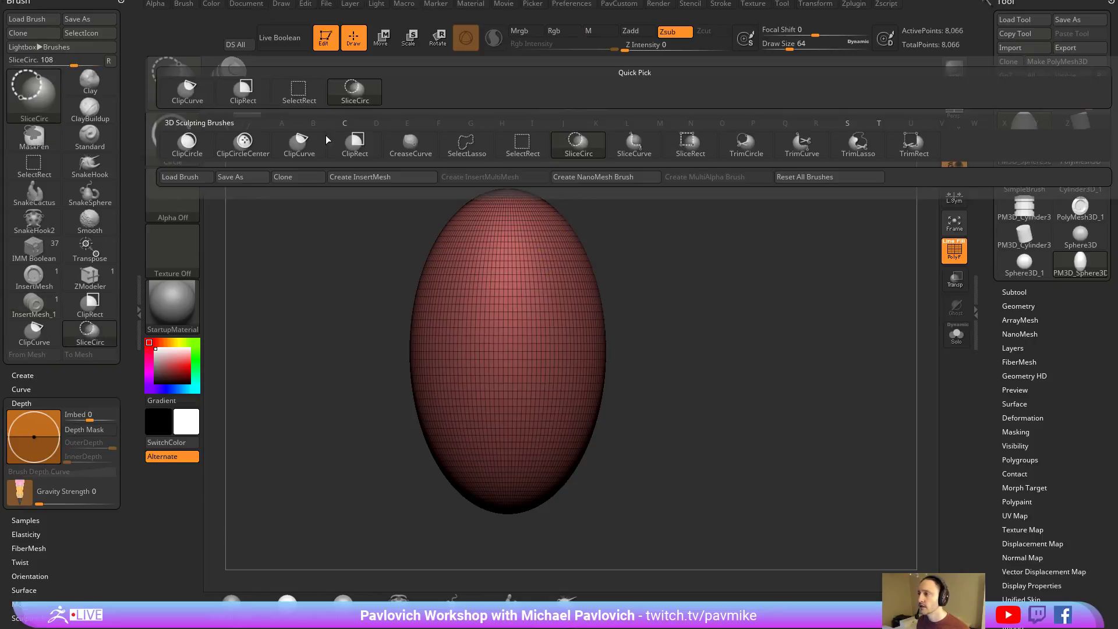
{"action": "left_click", "coordinate": [634, 145]}
{"action": "mouse_move", "coordinate": [654, 194]}
{"action": "left_mouse_down", "text": "ctrl+shift"}
{"action": "mouse_move", "coordinate": [599, 234]}
{"action": "mouse_move", "coordinate": [506, 410]}
{"action": "mouse_move", "coordinate": [463, 436]}
{"action": "mouse_move", "coordinate": [445, 559]}
{"action": "left_mouse_up", "text": "ctrl+shift"}
{"action": "mouse_move", "coordinate": [551, 266]}
{"action": "left_mouse_down", "text": "ctrl+shift"}
{"action": "mouse_move", "coordinate": [513, 239]}
{"action": "mouse_move", "coordinate": [408, 402]}
{"action": "left_mouse_up", "text": "ctrl+shift"}
{"action": "key", "text": "ctrl+z"}
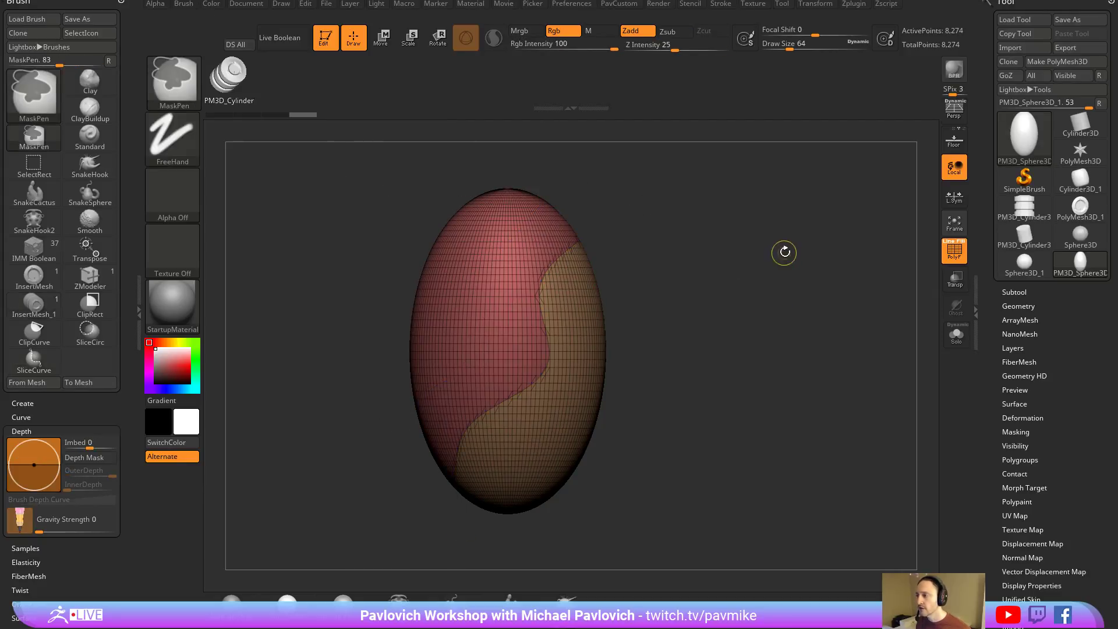
Frame the ellipsoid's polygroup boundary with a curve, using Polygroups only and leaving Border and Creased Edges off.
{"action": "left_click", "coordinate": [719, 5]}
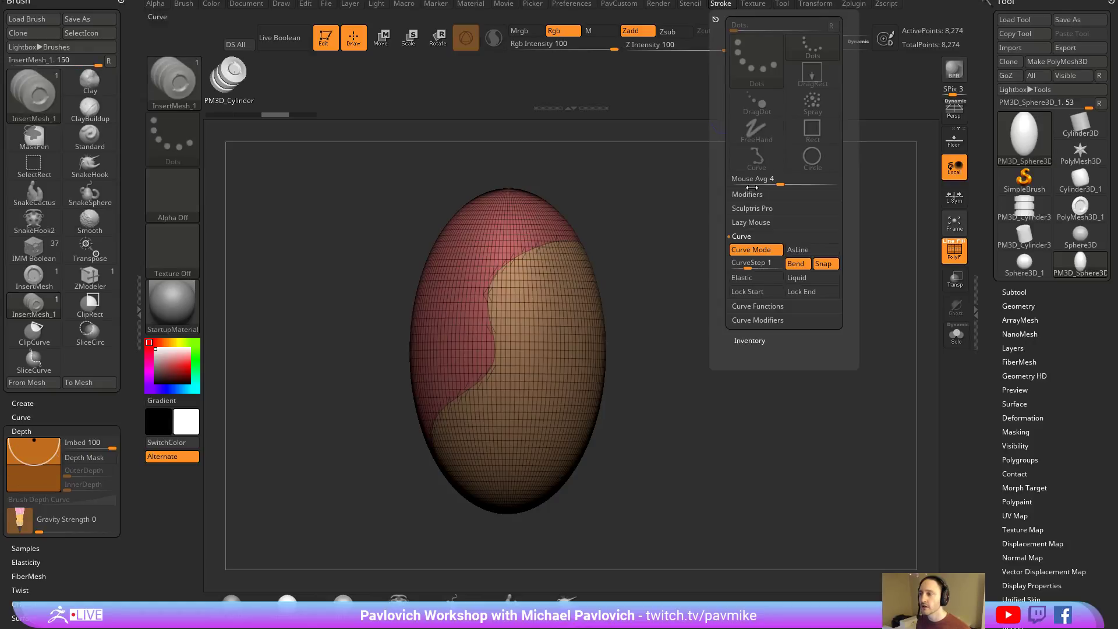
{"action": "left_click", "coordinate": [753, 309]}
{"action": "left_click", "coordinate": [808, 388]}
{"action": "left_click", "coordinate": [804, 364]}
{"action": "left_click", "coordinate": [756, 376]}
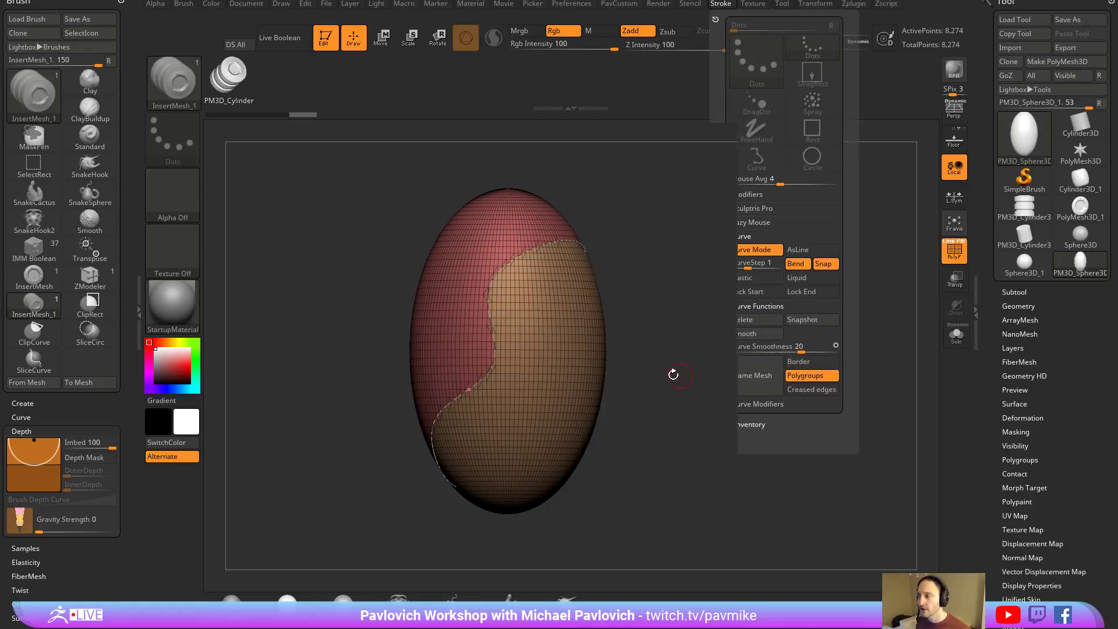
Try inserting the cylinder mesh along the framed polygroup curve, undo it, and set the brush's Imbed depth to 9.
{"action": "left_click", "coordinate": [532, 248]}
{"action": "left_click_drag", "start_coordinate": [721, 242], "coordinate": [665, 216]}
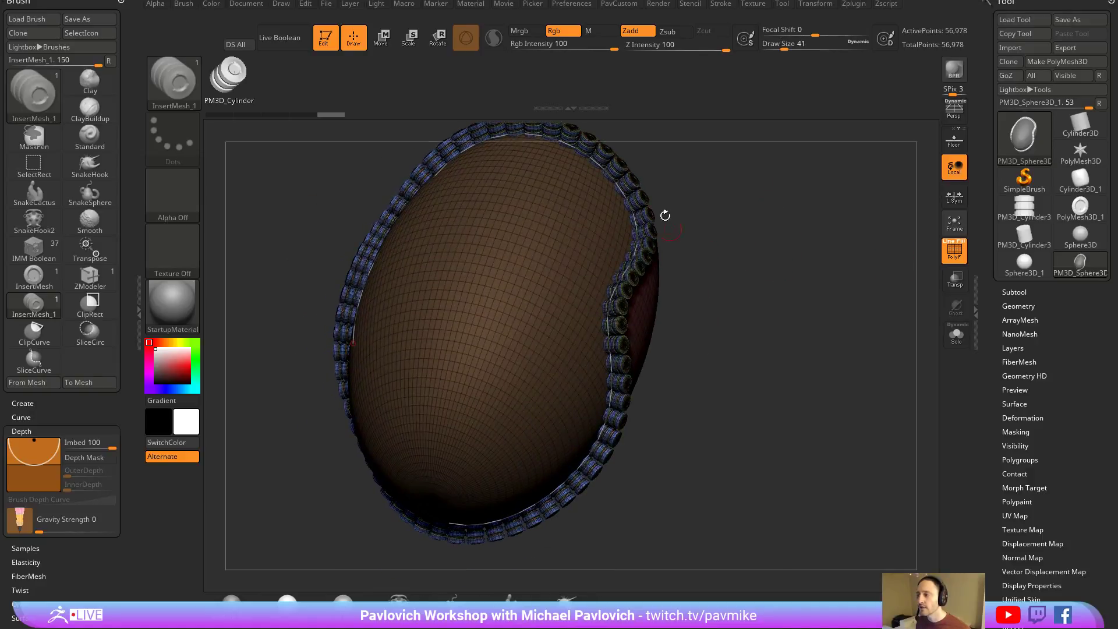
{"action": "key", "text": "ctrl+z"}
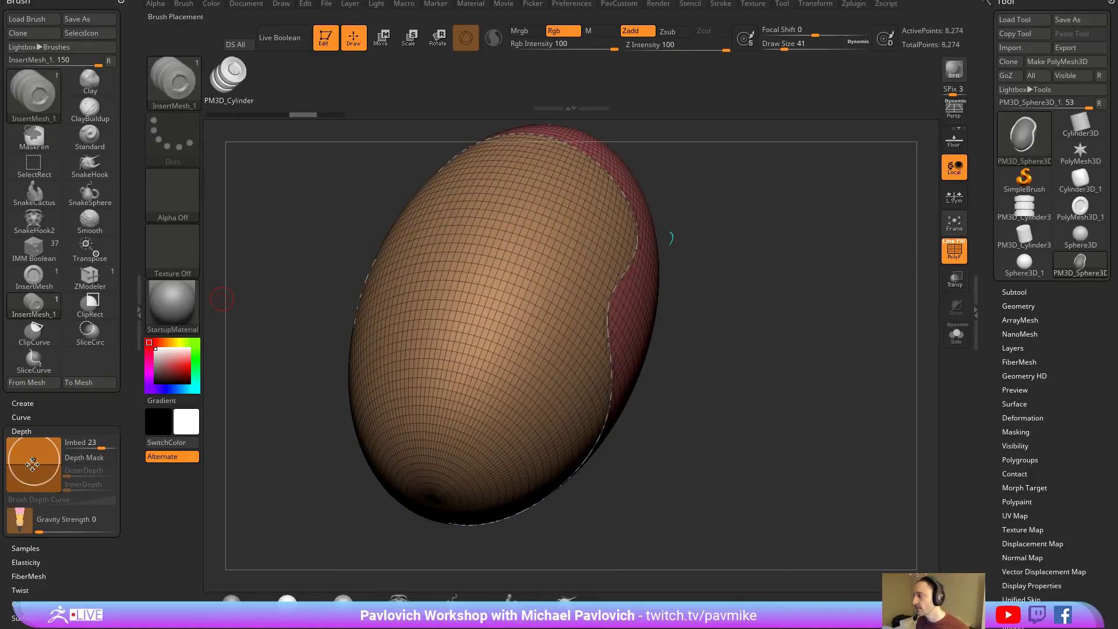
{"action": "left_click_drag", "start_coordinate": [879, 232], "coordinate": [796, 250]}
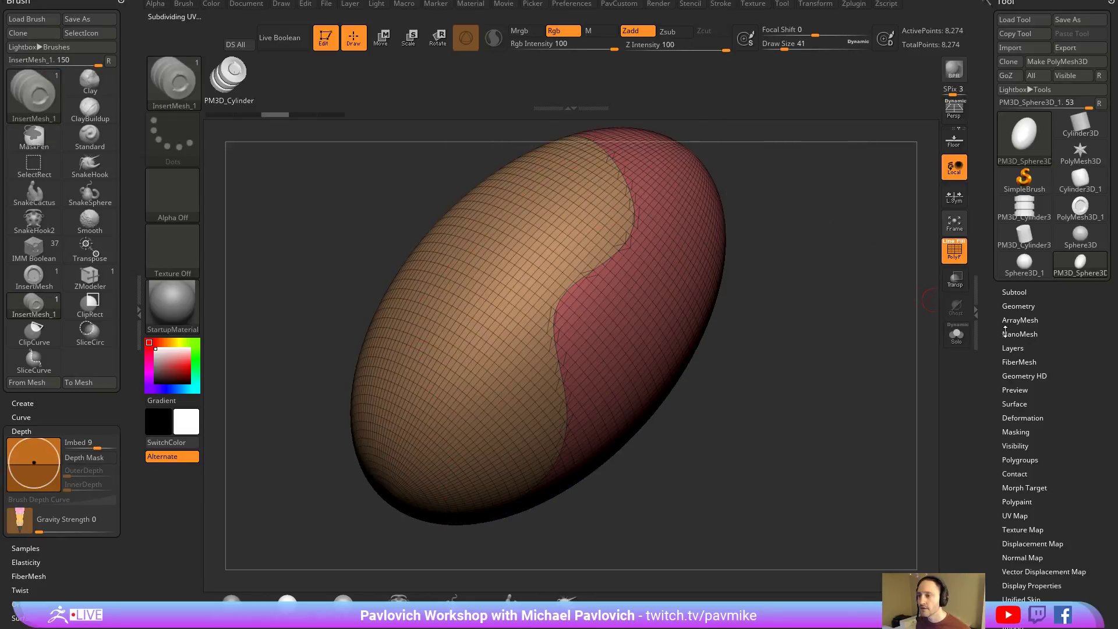
Dock the Zplugin palette in the tray above the Brush palette.
{"action": "scroll", "coordinate": [1004, 331], "scroll_direction": "down", "scroll_amount": 5}
{"action": "key", "text": "shift"}
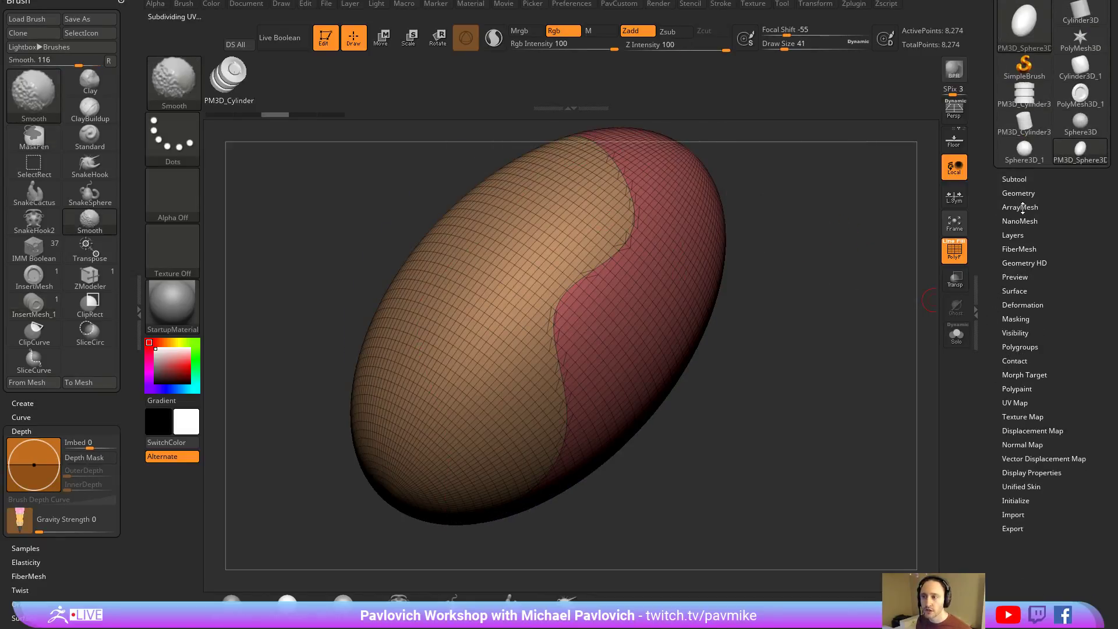
{"action": "left_click", "coordinate": [852, 5]}
{"action": "mouse_move", "coordinate": [846, 13]}
{"action": "left_mouse_down"}
{"action": "mouse_move", "coordinate": [111, 91]}
{"action": "mouse_move", "coordinate": [64, 226]}
{"action": "left_mouse_up"}
{"action": "key", "text": "shift"}
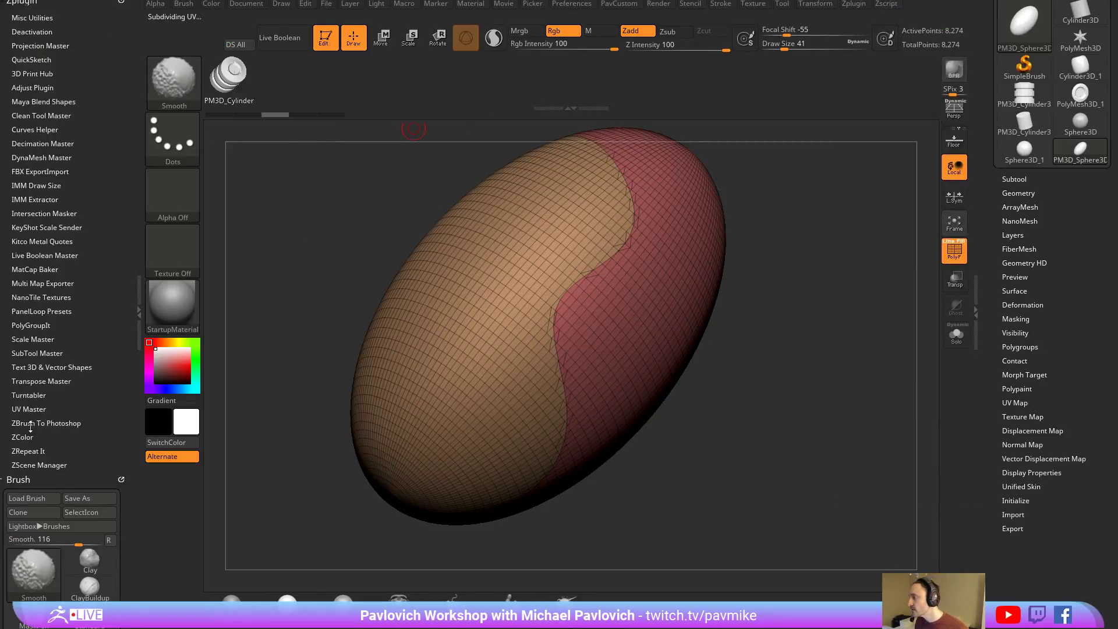
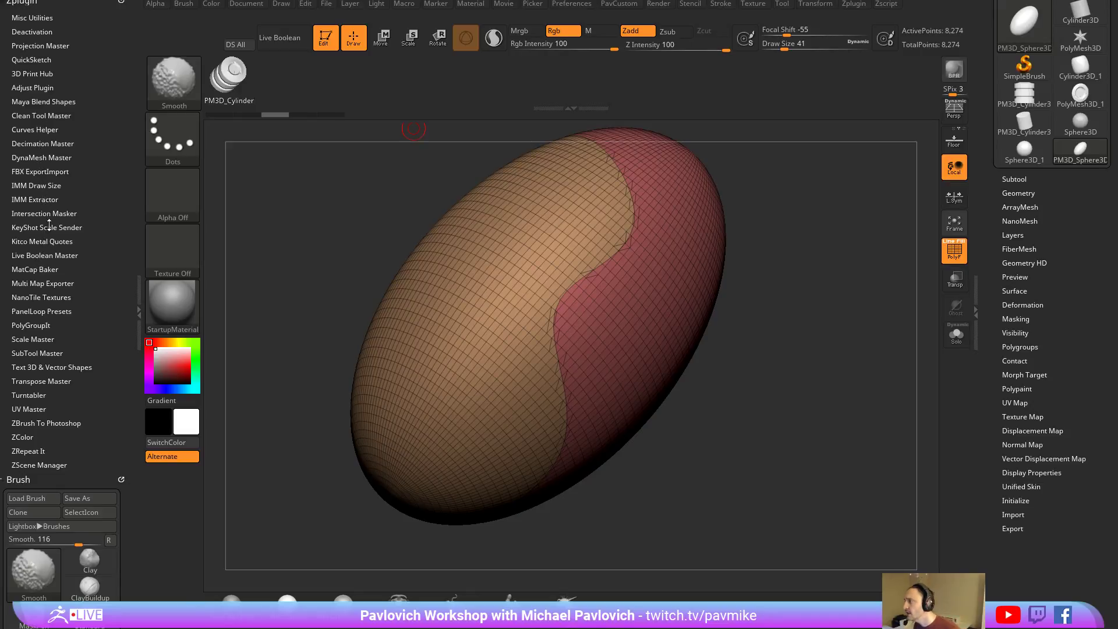
Apply the third Shell preset from PanelLoop Presets along the polygroup boundary, accept it, and inspect the seam with and without PolyFrame.
{"action": "left_click", "coordinate": [42, 311]}
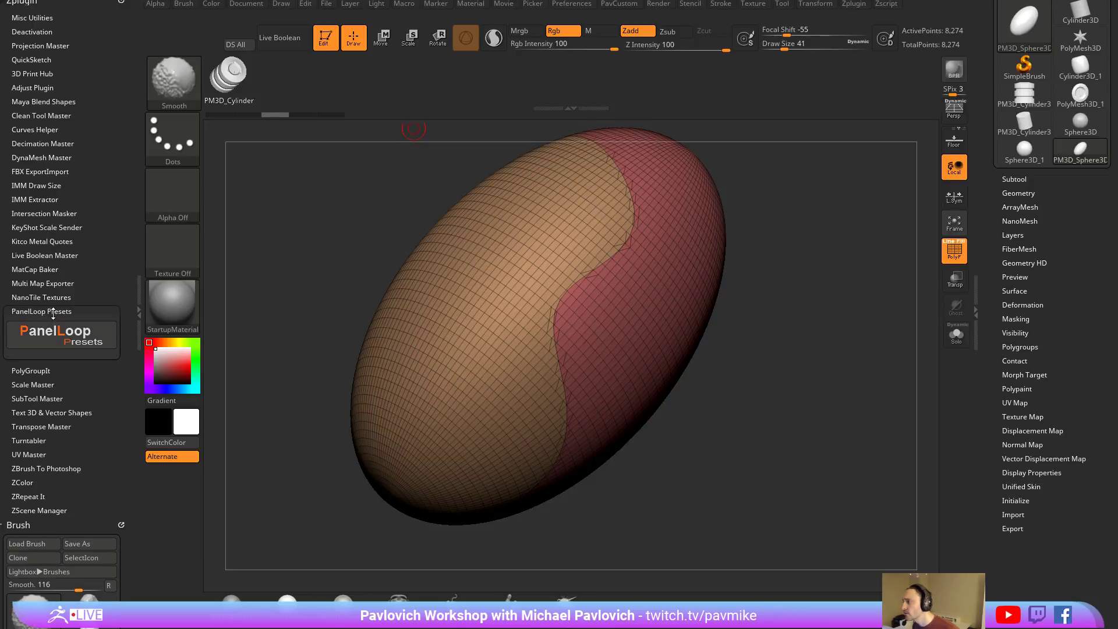
{"action": "left_click", "coordinate": [61, 332]}
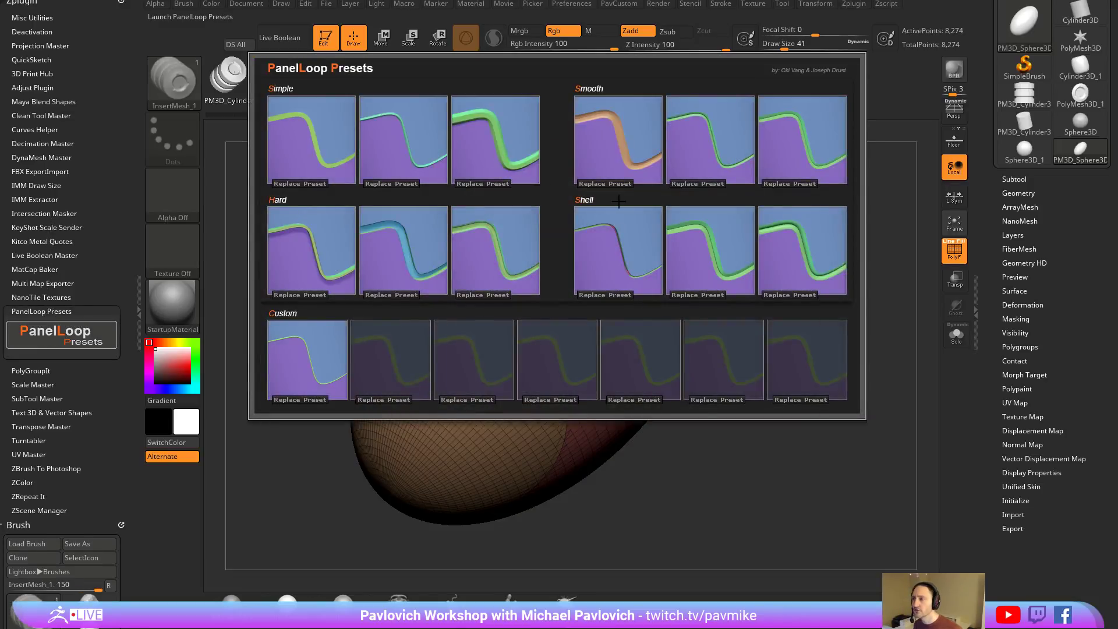
{"action": "left_click", "coordinate": [773, 283]}
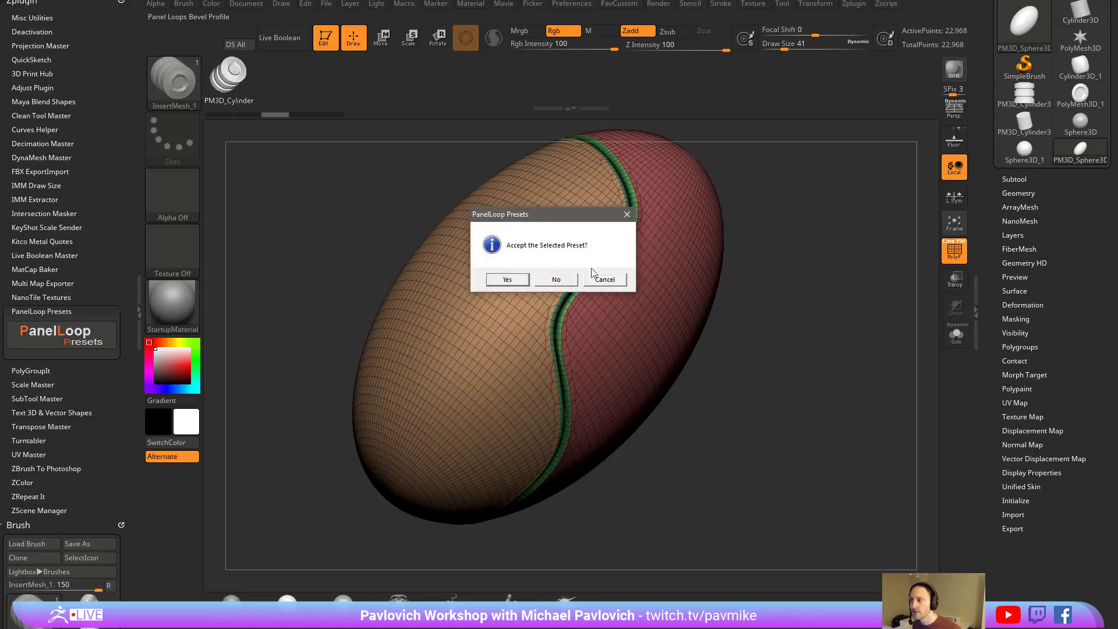
{"action": "left_click", "coordinate": [507, 279]}
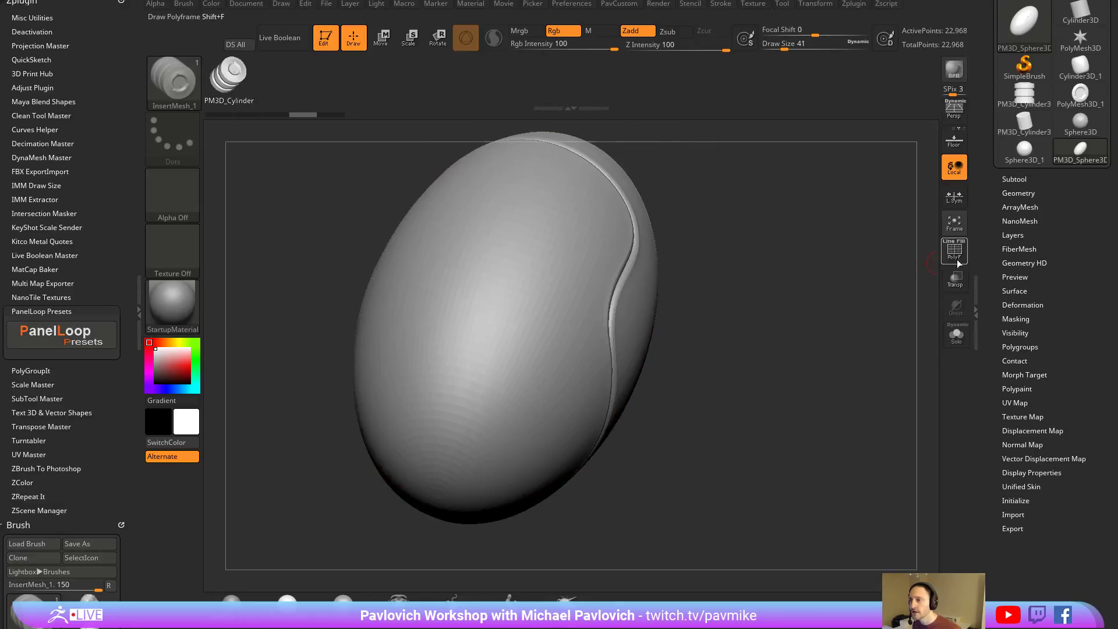
{"action": "left_click_drag", "start_coordinate": [879, 270], "coordinate": [925, 269]}
{"action": "key", "text": "shift+f"}
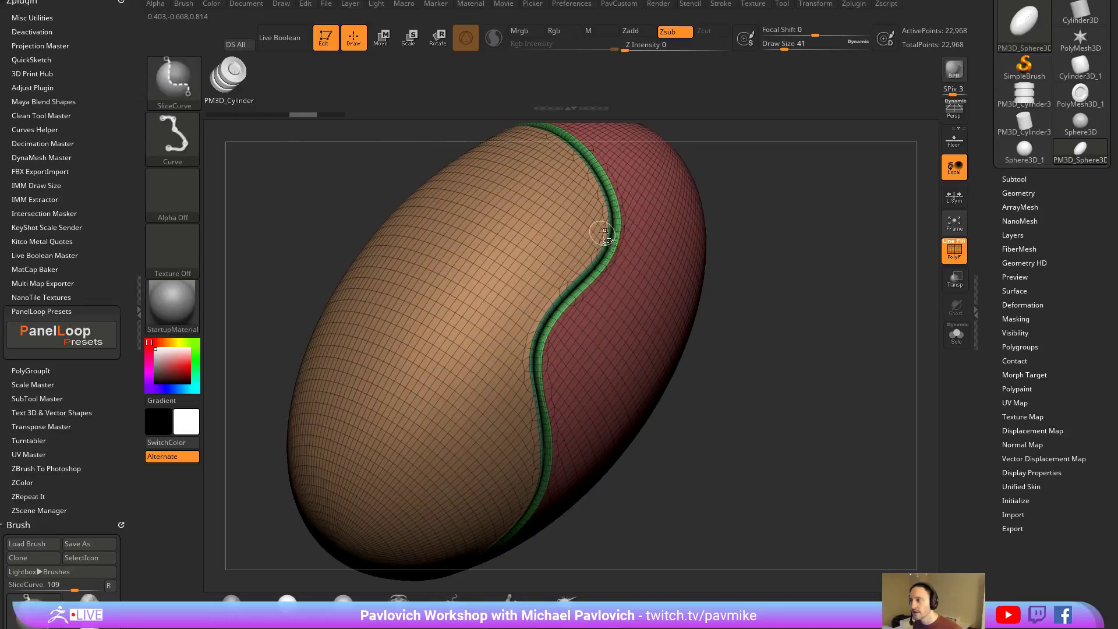
Isolate the tan polygroup, frame it with a curve using Border instead of Polygroups, and unhide the whole mesh.
{"action": "left_click", "coordinate": [587, 238], "text": "ctrl+shift"}
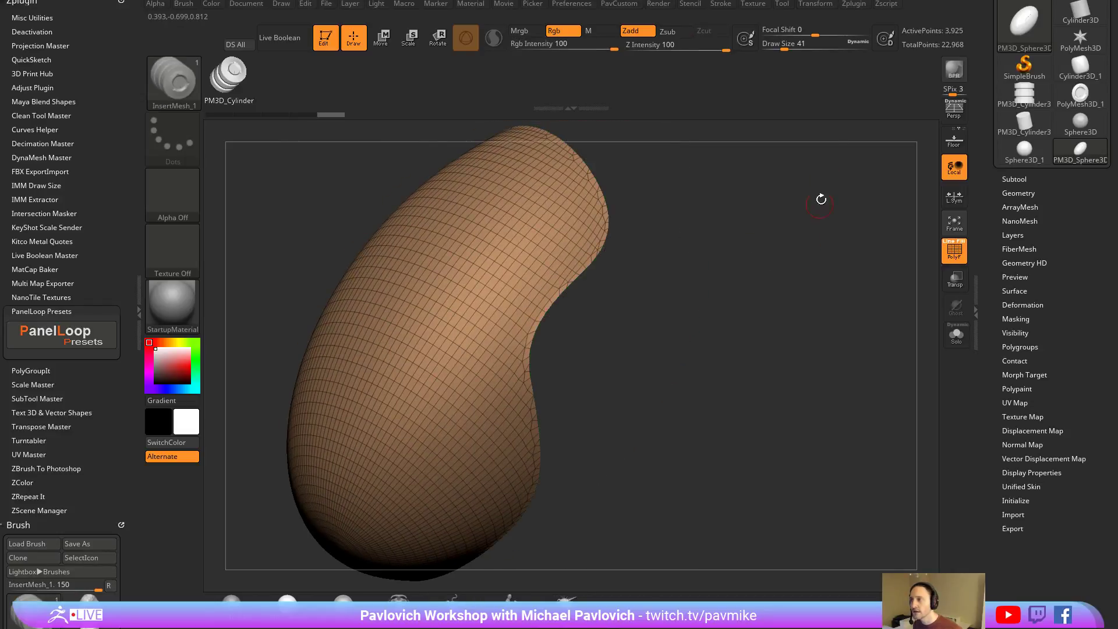
{"action": "left_click", "coordinate": [766, 4]}
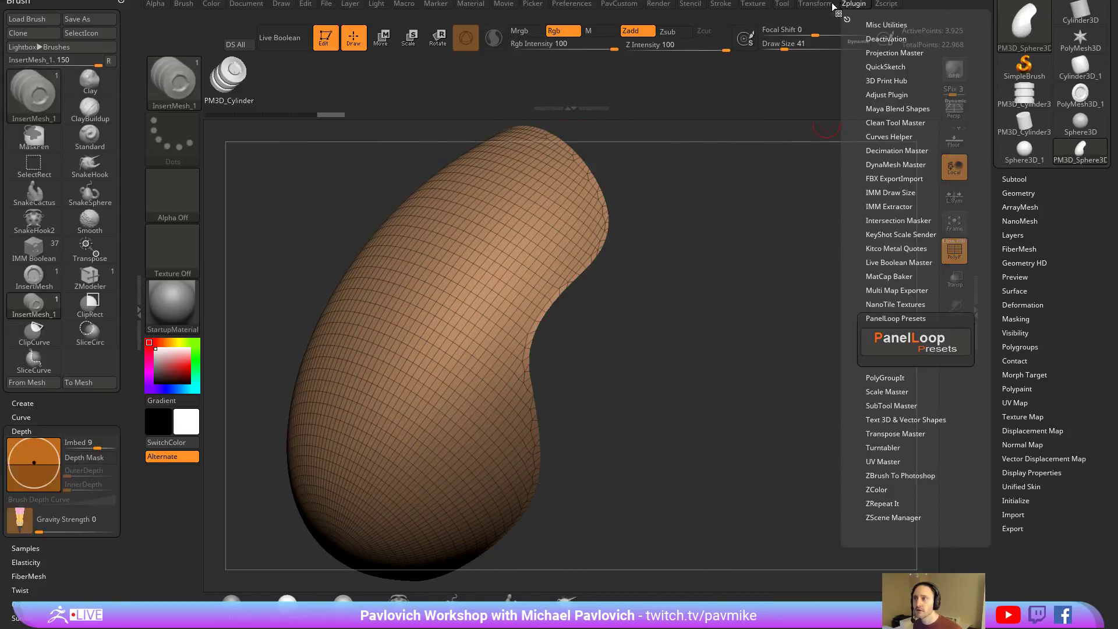
{"action": "left_click", "coordinate": [846, 19]}
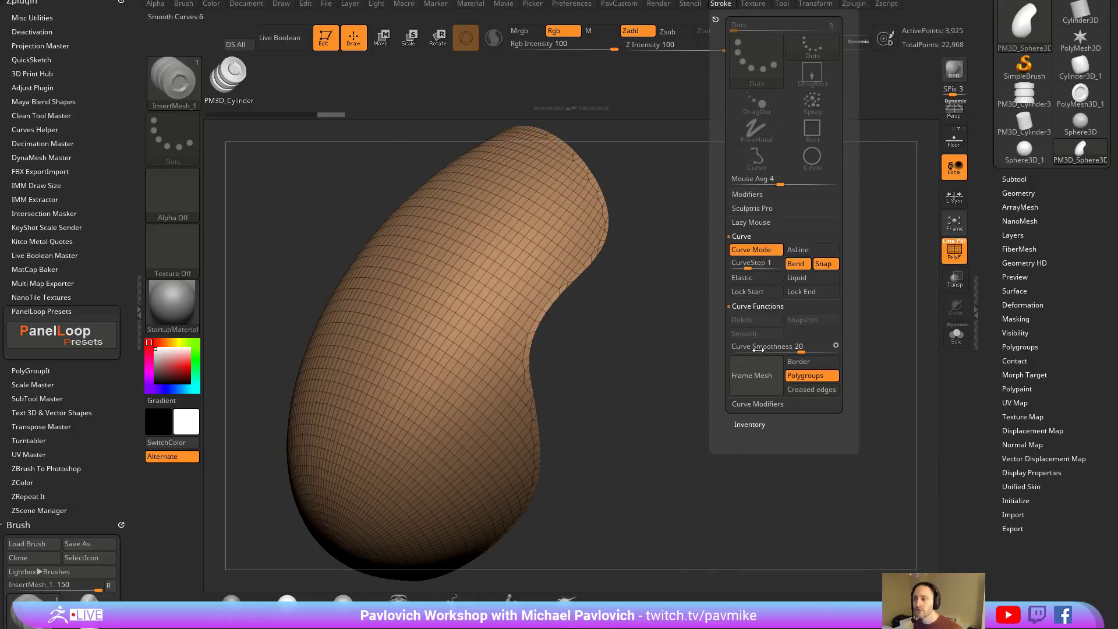
{"action": "left_click", "coordinate": [806, 375]}
{"action": "left_click", "coordinate": [802, 362]}
{"action": "left_click", "coordinate": [752, 380]}
{"action": "left_click", "coordinate": [765, 303], "text": "ctrl+shift"}
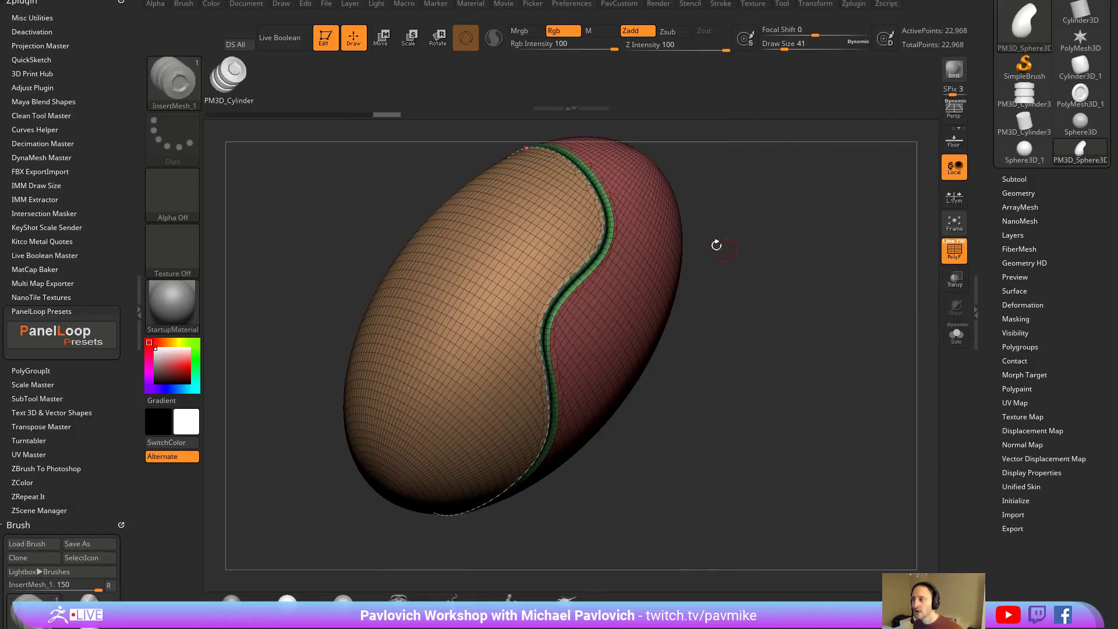
Try inserting the cylinder mesh along the border curve and undo it.
{"action": "left_click", "coordinate": [606, 238]}
{"action": "mouse_move", "coordinate": [826, 250]}
{"action": "left_mouse_down"}
{"action": "mouse_move", "coordinate": [844, 245]}
{"action": "mouse_move", "coordinate": [804, 239]}
{"action": "left_mouse_up"}
{"action": "key", "text": "ctrl+z"}
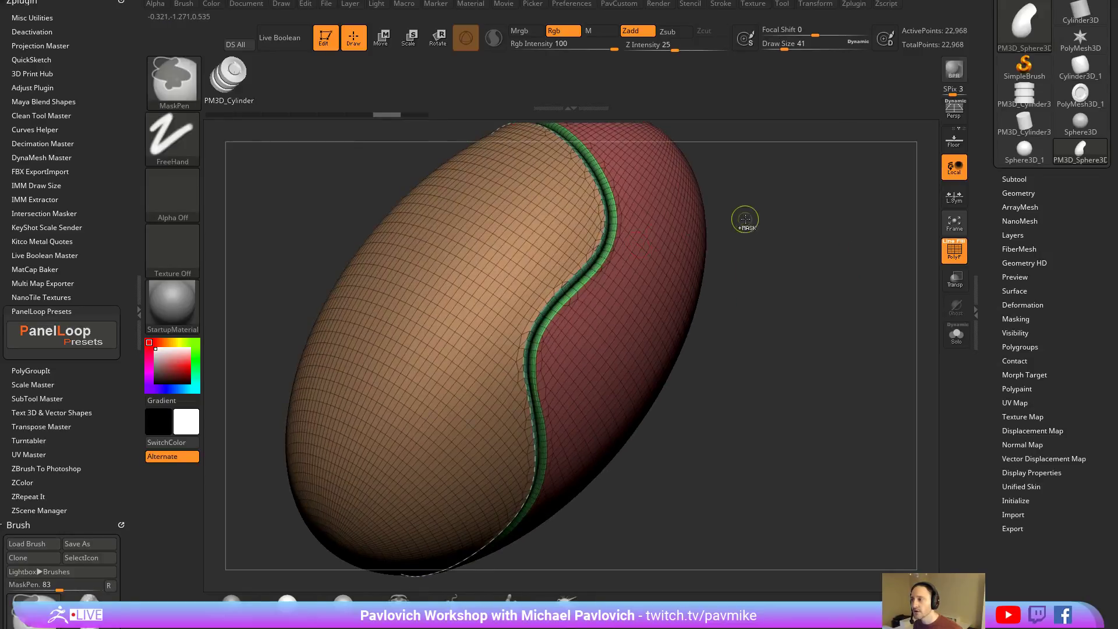
Isolate the tan polygroup, try shrinking its visible area inward from the seam, and unhide the whole mesh.
{"action": "left_click", "coordinate": [536, 237], "text": "ctrl+shift"}
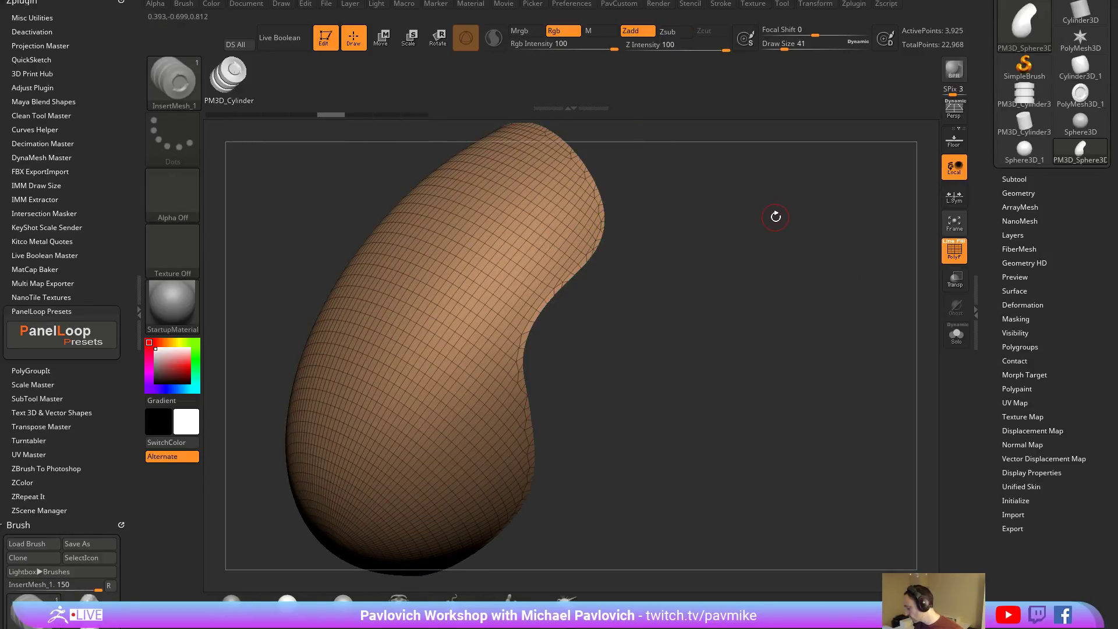
{"action": "left_click", "coordinate": [777, 216], "text": "ctrl+alt+shift"}
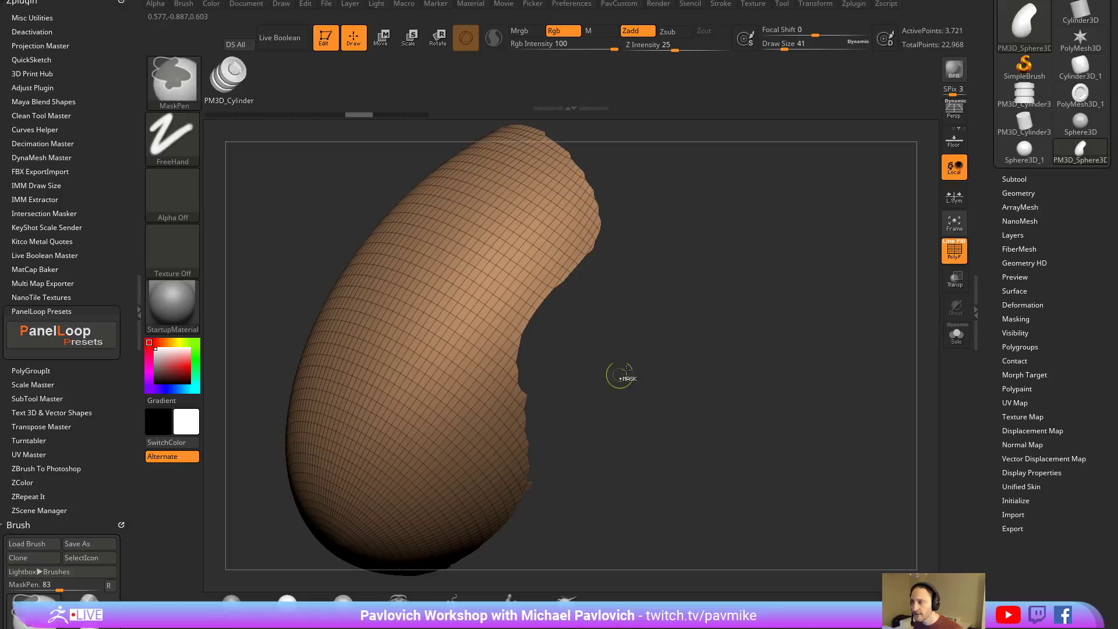
{"action": "left_click", "coordinate": [821, 291], "text": "ctrl+shift"}
{"action": "left_click_drag", "start_coordinate": [817, 295], "coordinate": [816, 283]}
{"action": "left_click", "coordinate": [816, 282], "text": "ctrl+shift"}
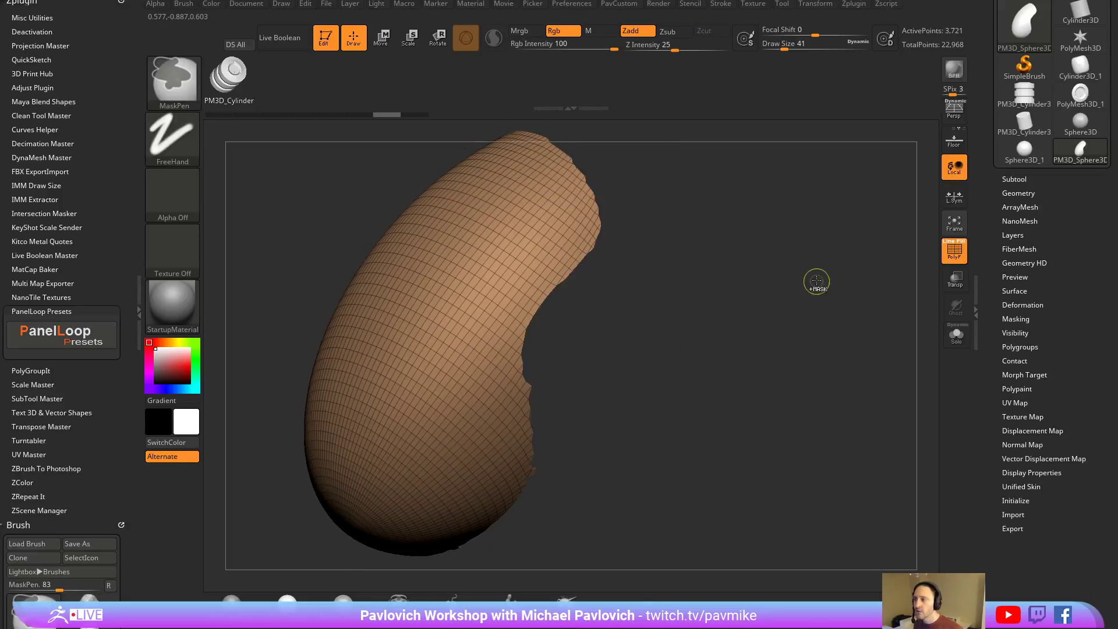
{"action": "left_click", "coordinate": [831, 248], "text": "ctrl+shift"}
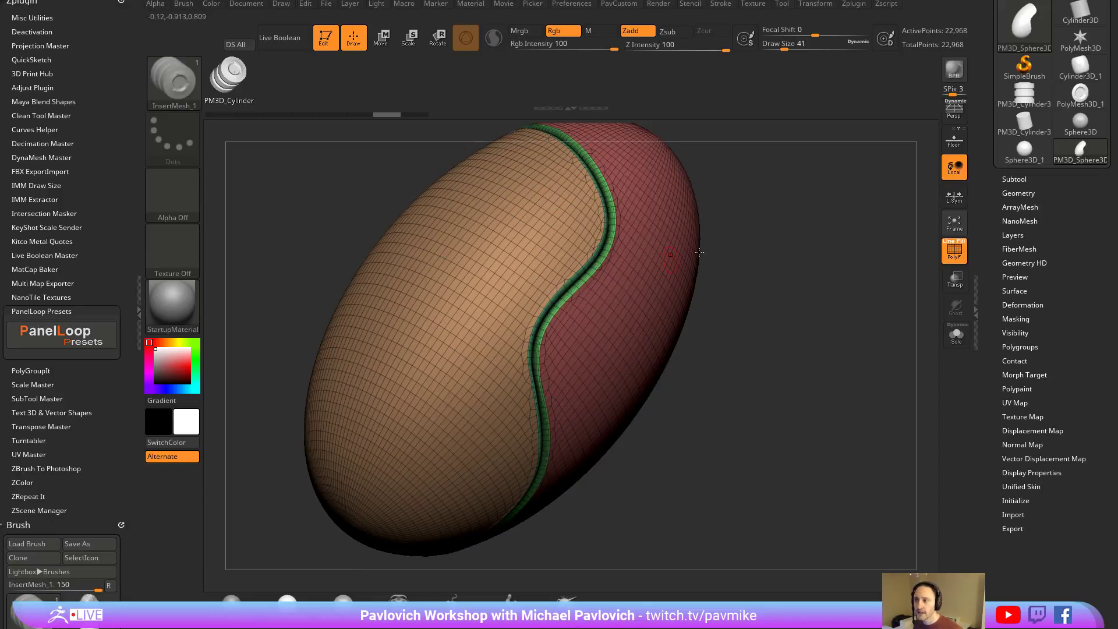
In a duplicate of the subtool, isolate the tan polygroup with its visible area shrunk inward and delete the hidden geometry.
{"action": "left_click", "coordinate": [1014, 179]}
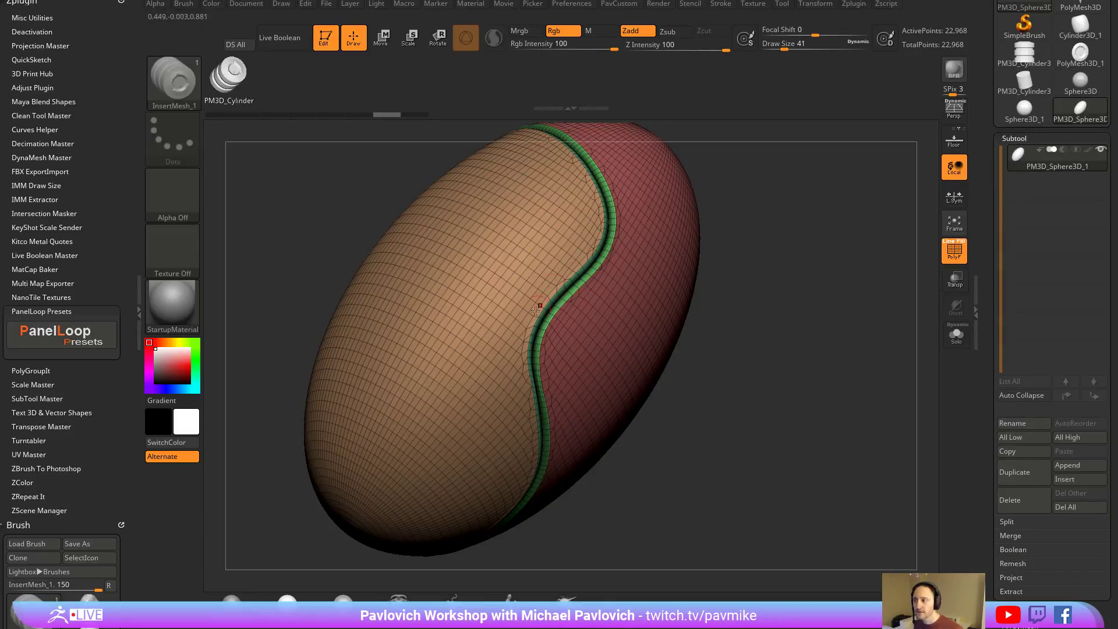
{"action": "left_click", "coordinate": [1014, 471]}
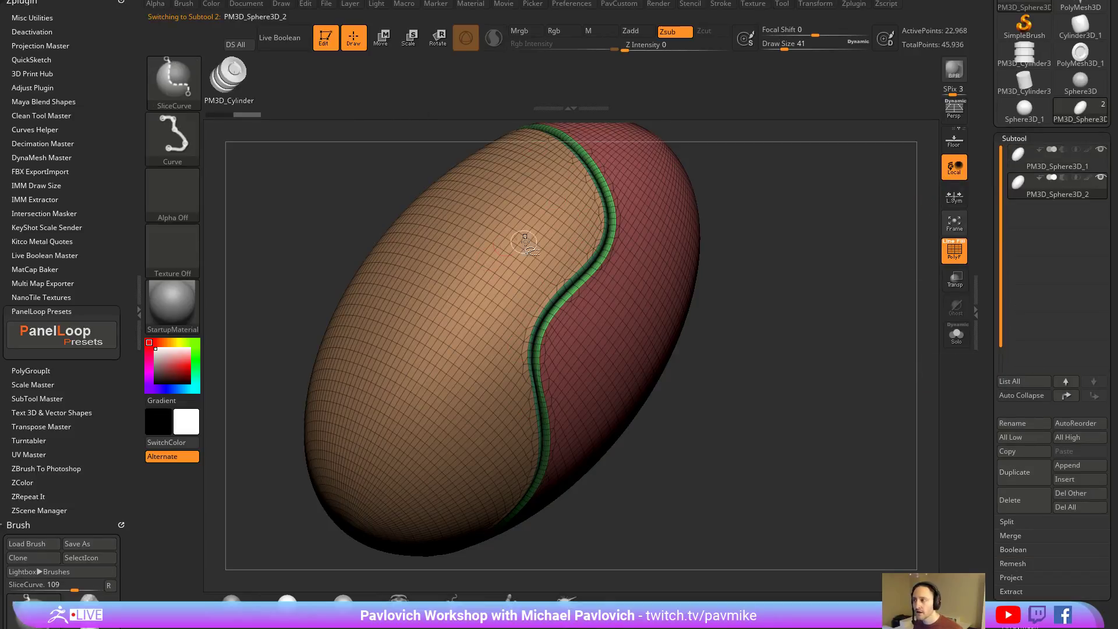
{"action": "right_click", "coordinate": [811, 233]}
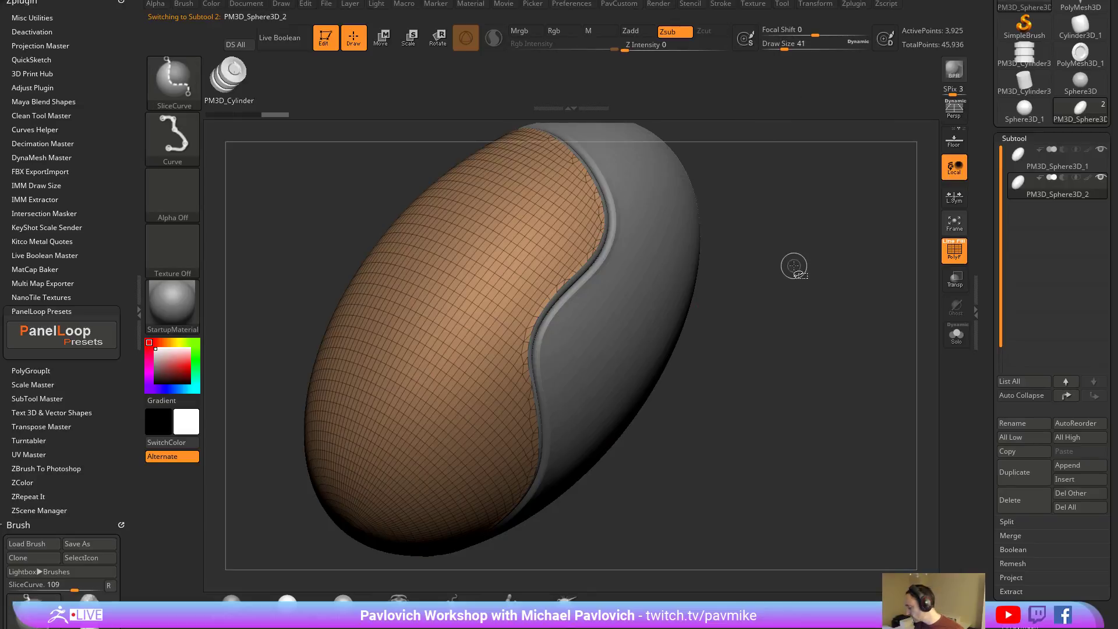
{"action": "key", "text": "ctrl+shift+s"}
{"action": "key", "text": "space"}
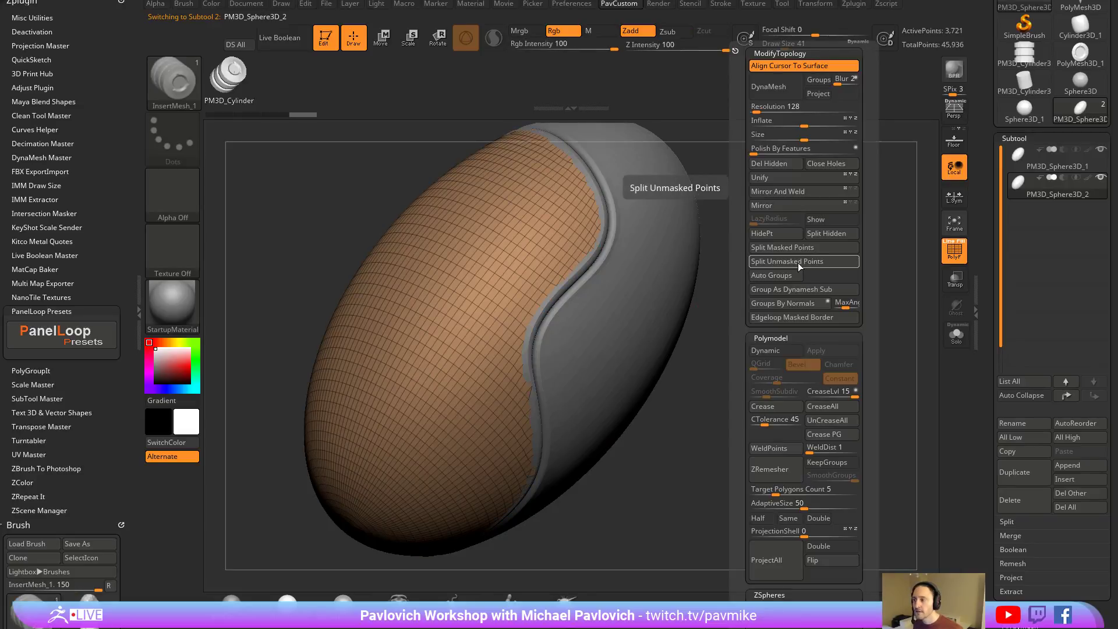
{"action": "left_click", "coordinate": [792, 165]}
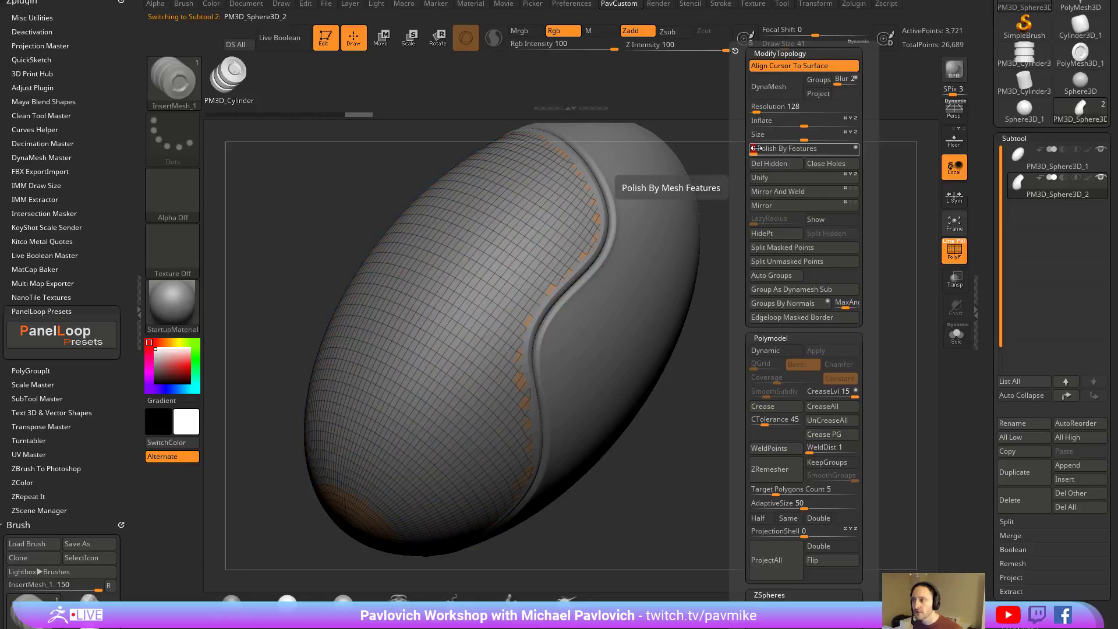
Solo the trimmed duplicate and smooth its jagged edge with Polish By Features.
{"action": "left_click", "coordinate": [955, 335]}
{"action": "key", "text": "space"}
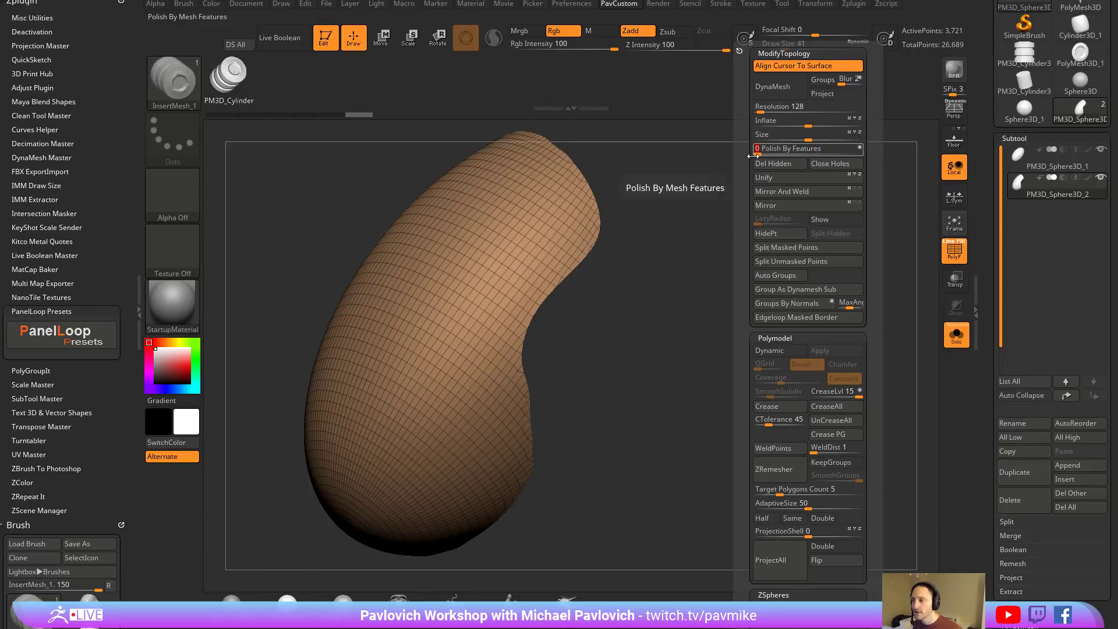
{"action": "key", "text": "space"}
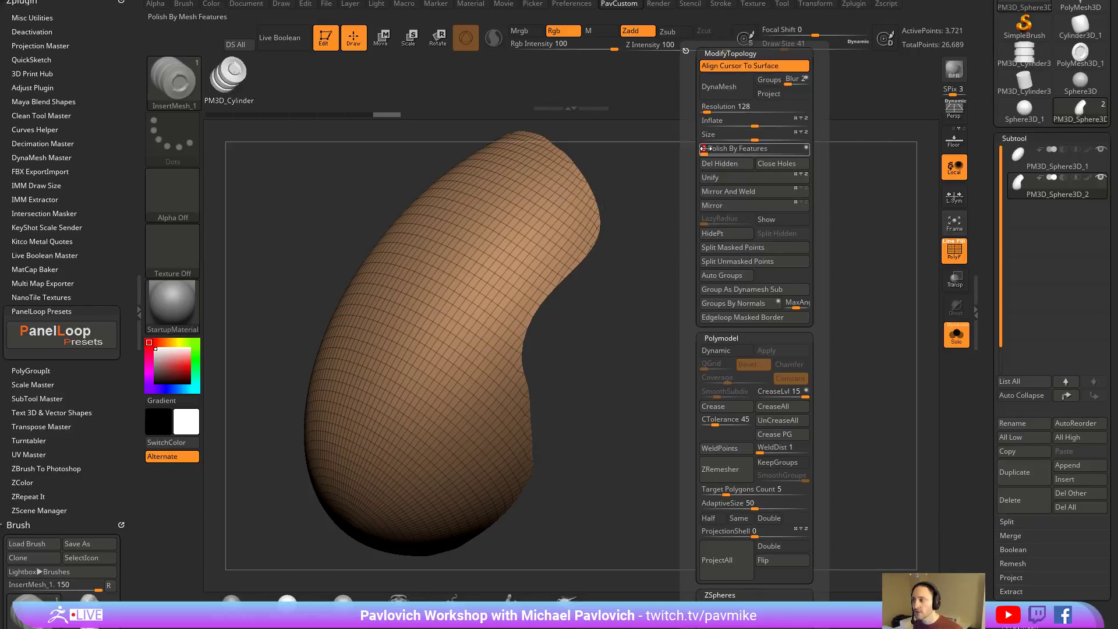
Frame the trimmed shell's border with a curve and try inserting the cylinder mesh along it.
{"action": "left_click", "coordinate": [815, 3]}
{"action": "left_click", "coordinate": [721, 3]}
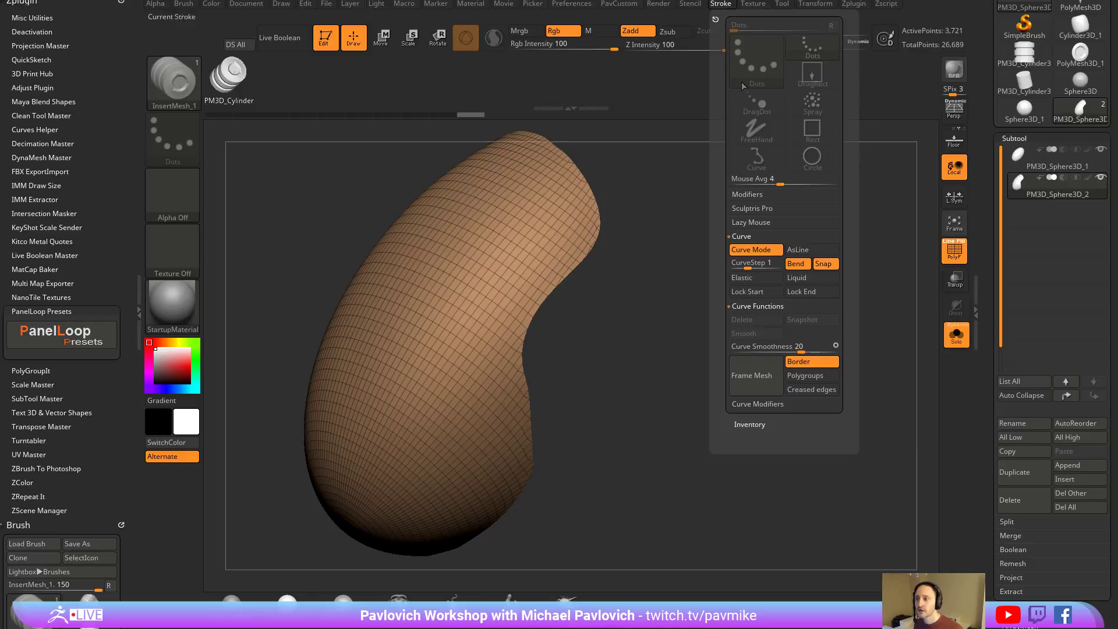
{"action": "left_click", "coordinate": [751, 375]}
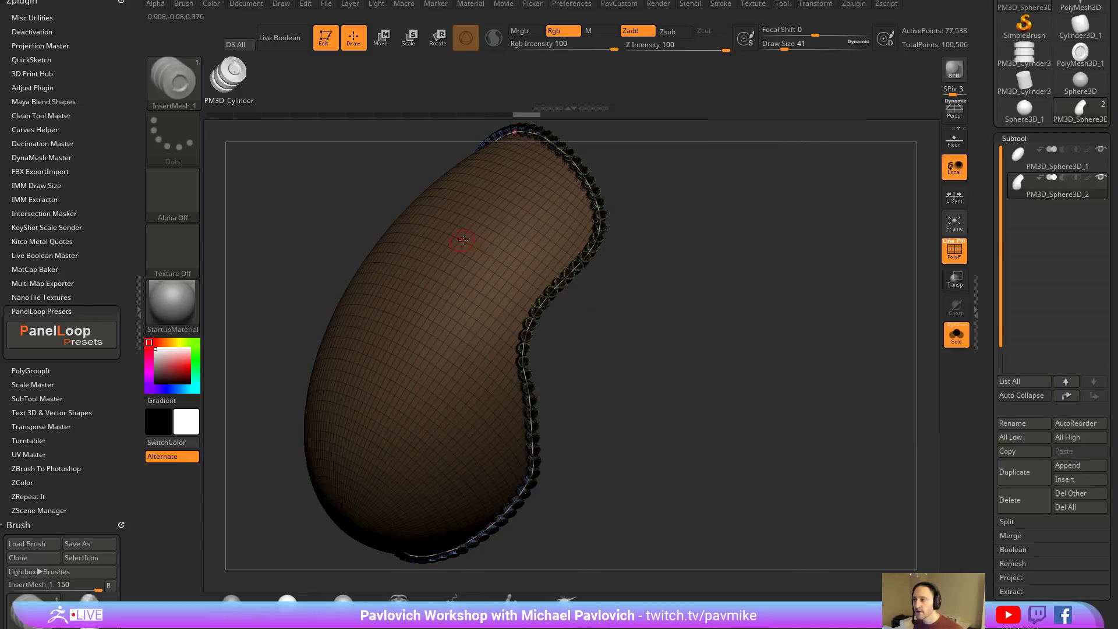
{"action": "left_click", "coordinate": [470, 383]}
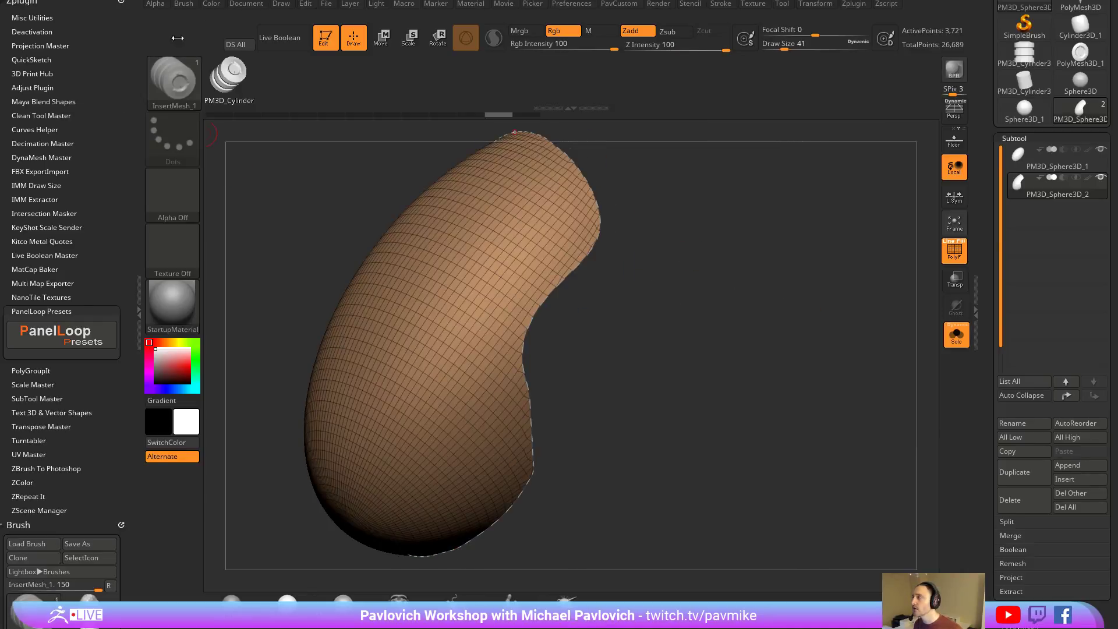
Raise the curve step to about 2.63 and regenerate the cylinders along the border curve with wider spacing.
{"action": "left_click", "coordinate": [721, 4]}
{"action": "left_click", "coordinate": [714, 12]}
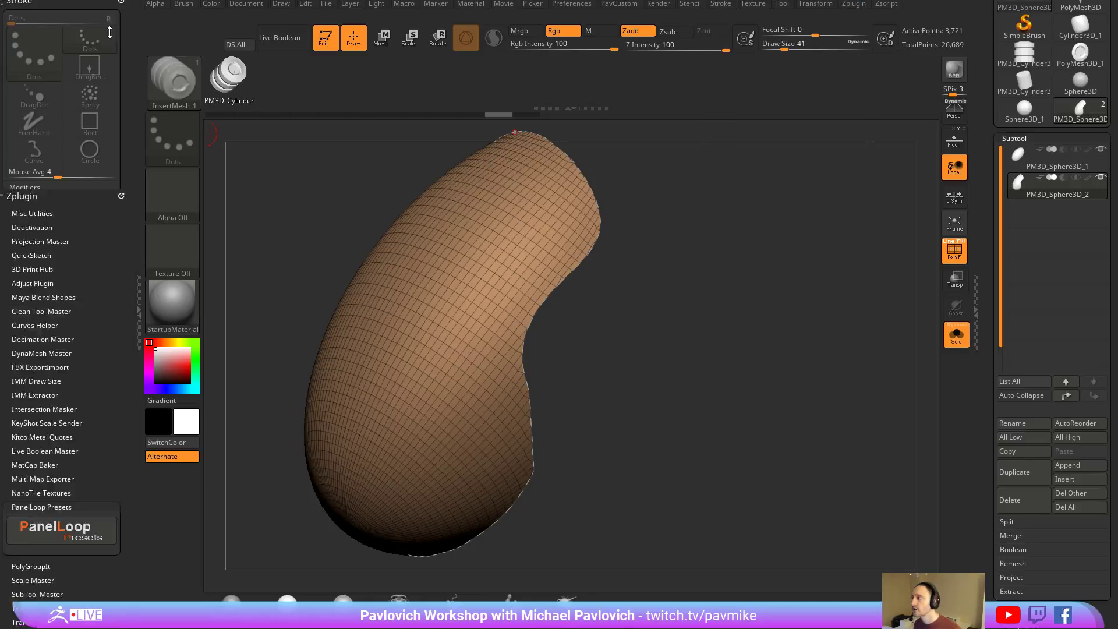
{"action": "key", "text": "shift"}
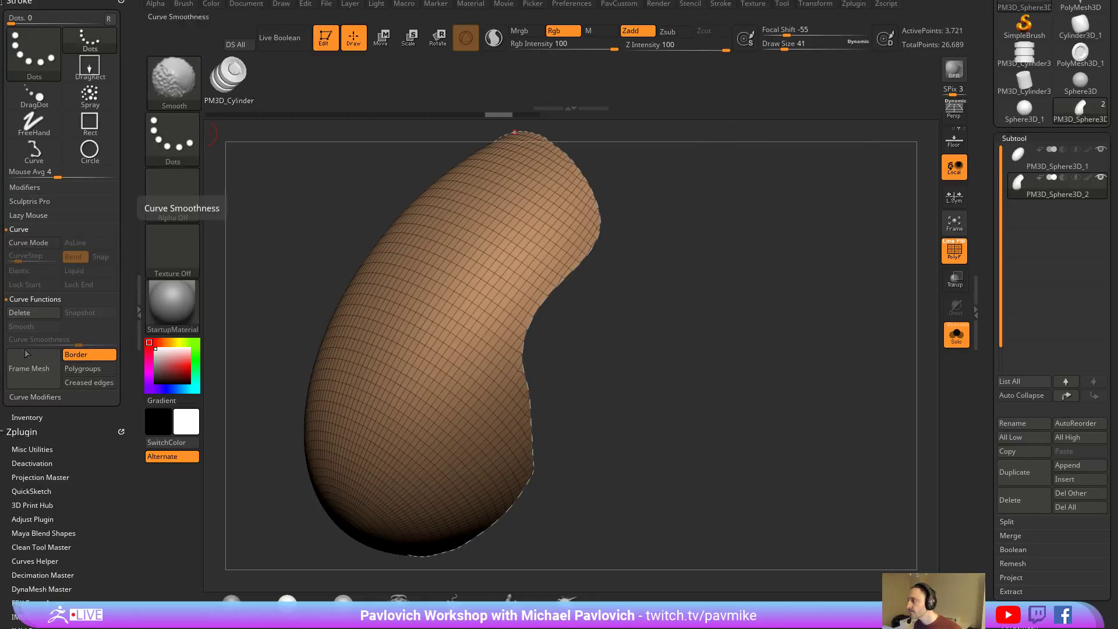
{"action": "left_click", "coordinate": [34, 397]}
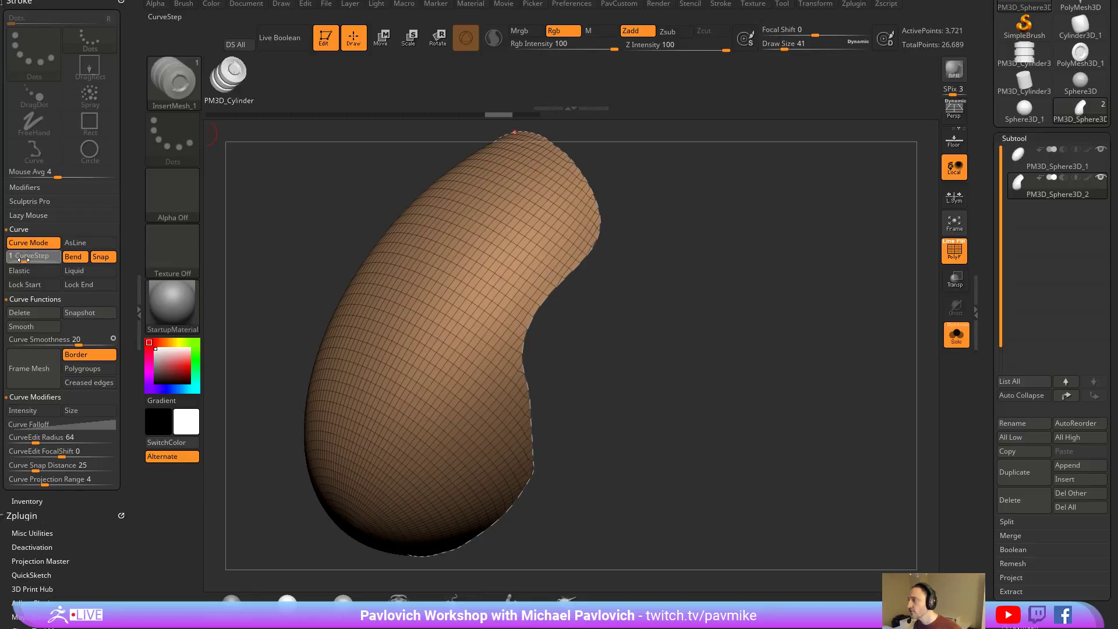
{"action": "left_click_drag", "start_coordinate": [32, 260], "coordinate": [235, 243]}
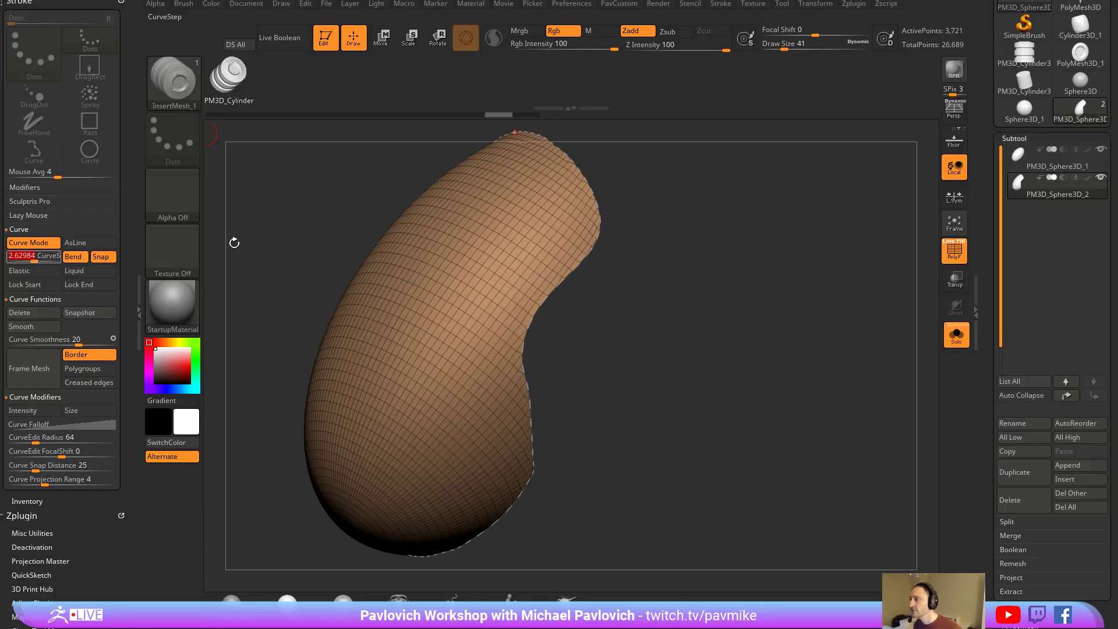
{"action": "left_click", "coordinate": [576, 247]}
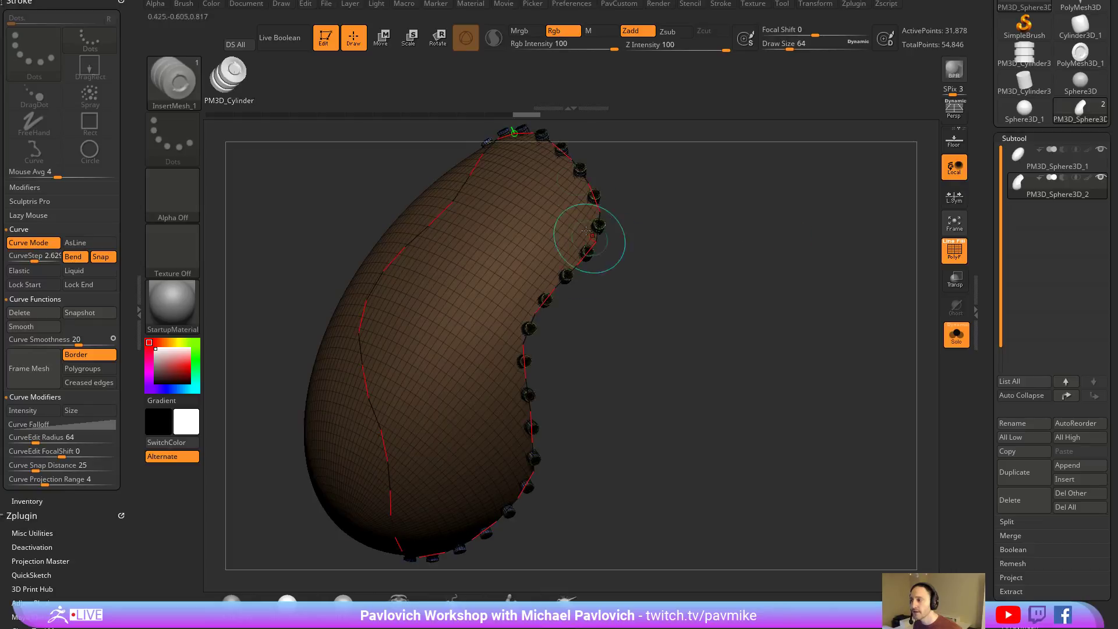
Drop the border curve and split the masked shell from the inserted cylinders into separate subtools.
{"action": "left_click", "coordinate": [529, 231]}
{"action": "key", "text": "grave"}
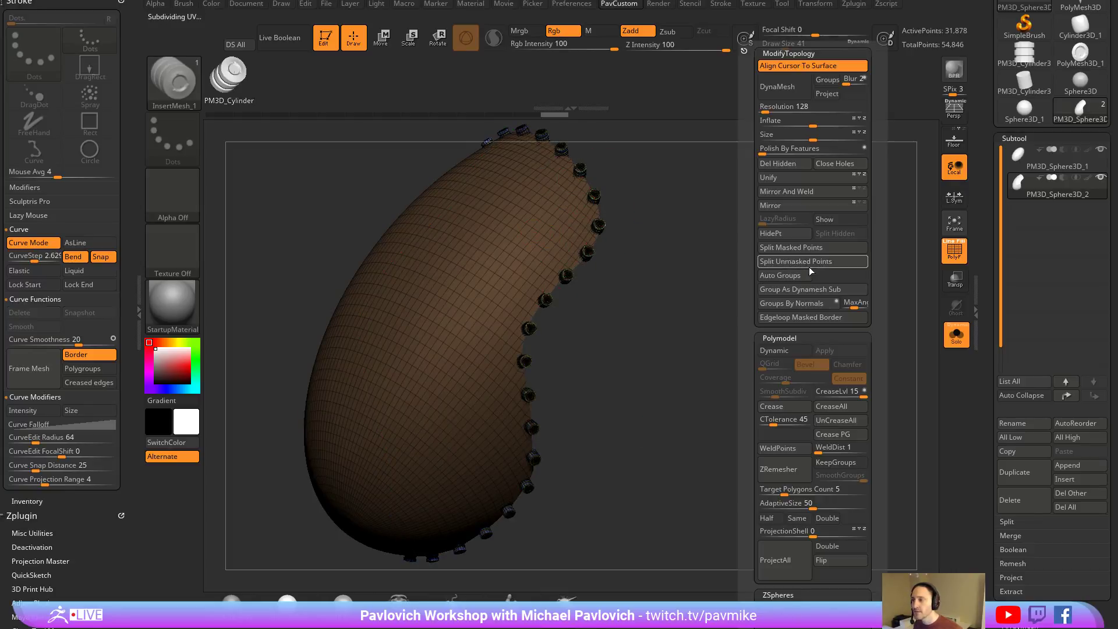
{"action": "left_click", "coordinate": [819, 249]}
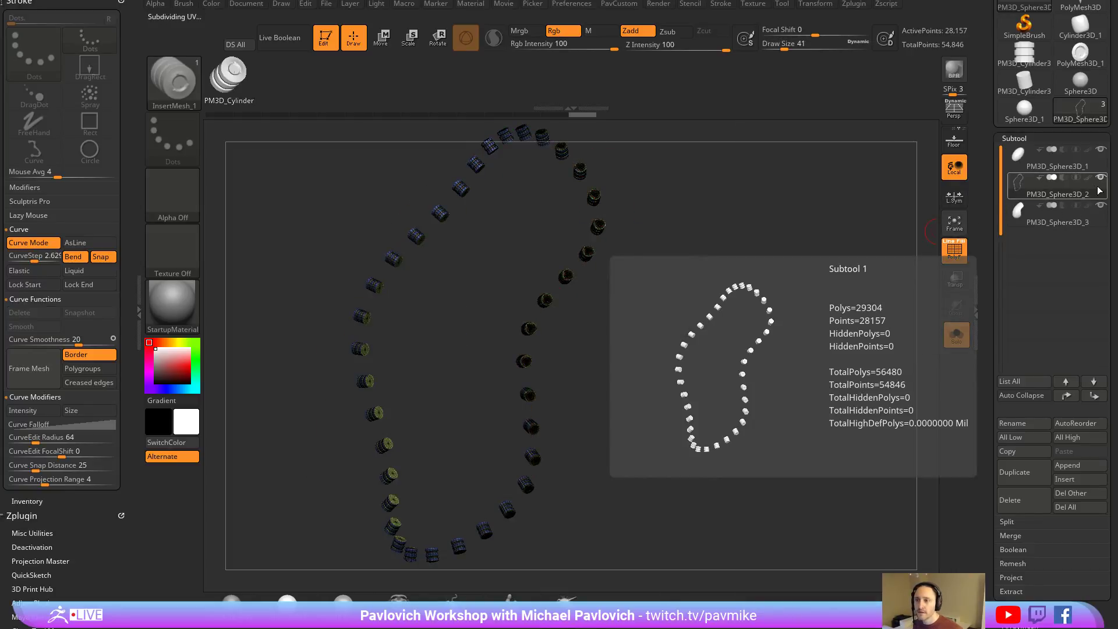
Turn off Solo, hide the trimmed shell subtool, and inspect the cylinders along the ellipsoid's seam with their subtool selected.
{"action": "mouse_move", "coordinate": [1055, 221]}
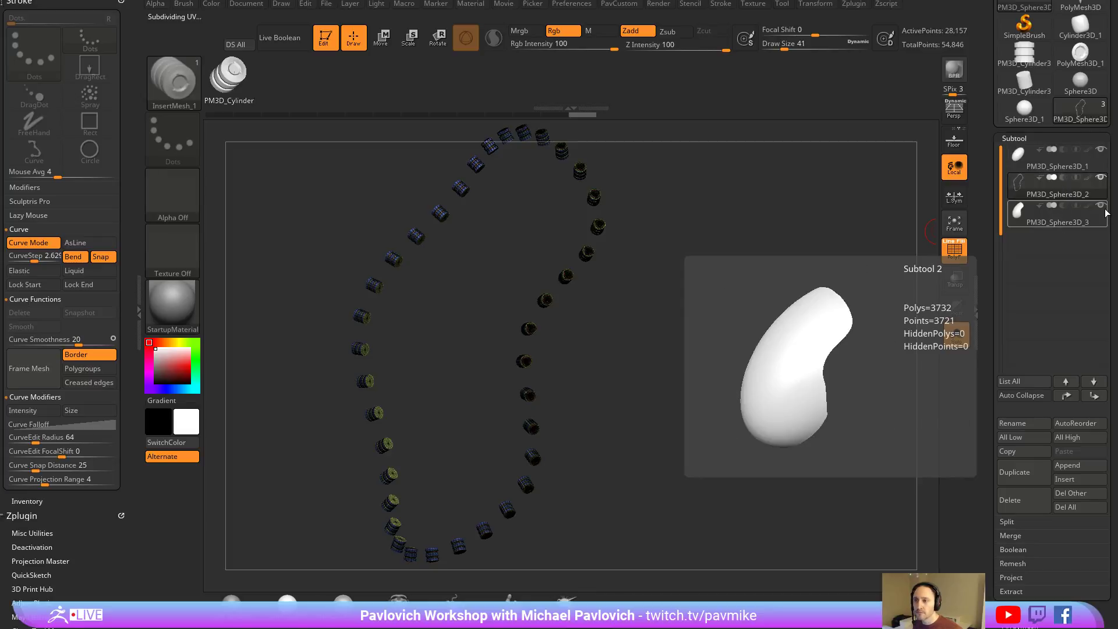
{"action": "left_click", "coordinate": [956, 335]}
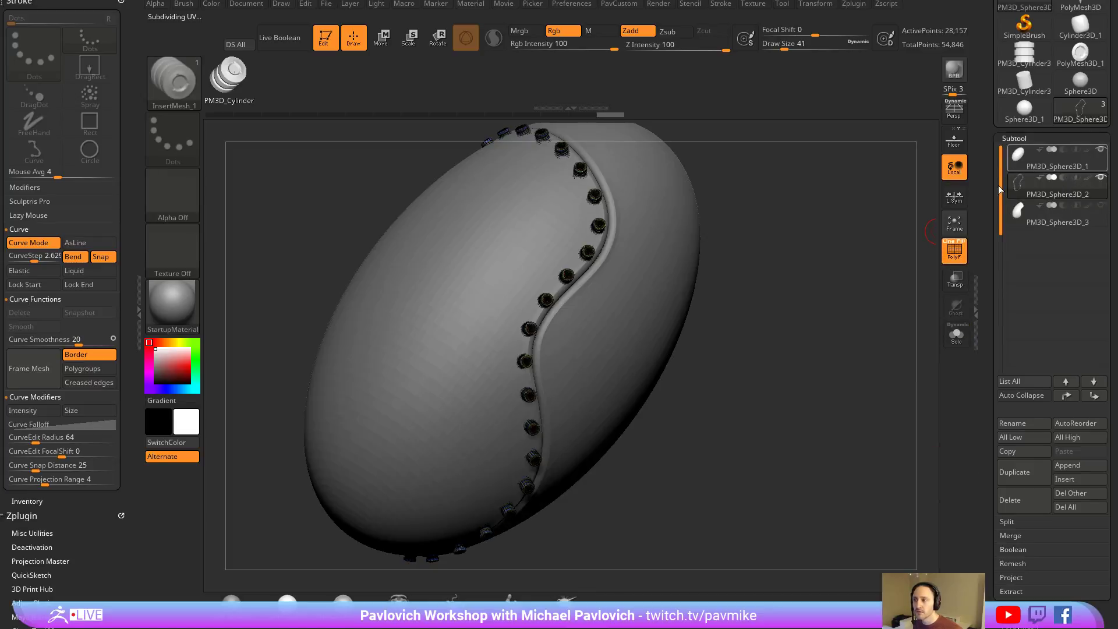
{"action": "left_click", "coordinate": [1048, 186]}
{"action": "left_click_drag", "start_coordinate": [767, 242], "coordinate": [701, 239]}
{"action": "left_click_drag", "start_coordinate": [760, 431], "coordinate": [774, 407]}
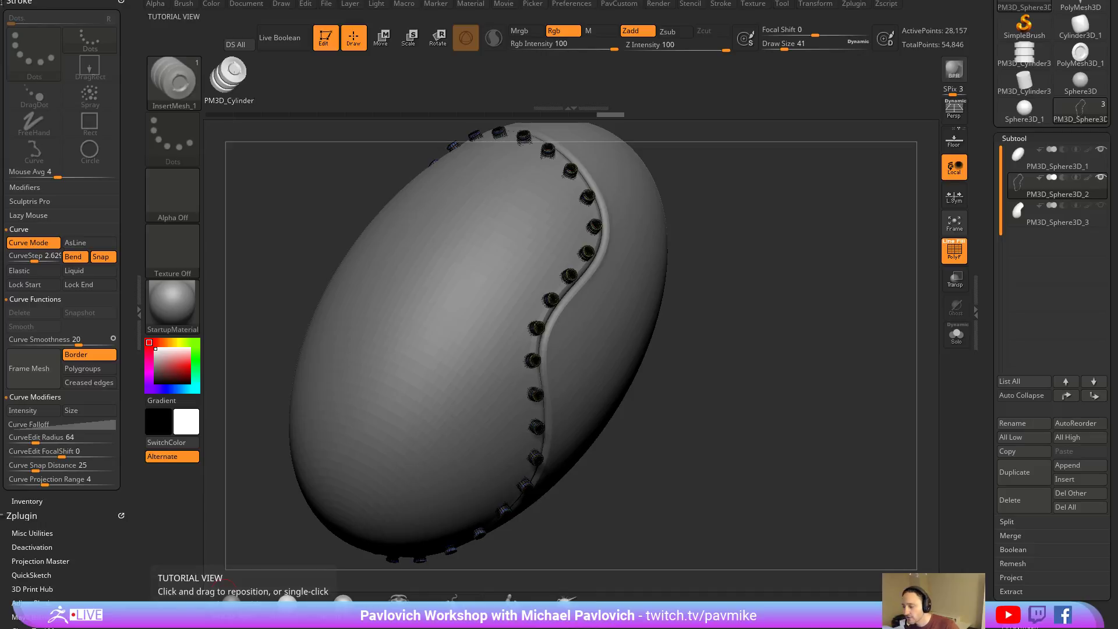
Switch to the browser and look through the ArtStation portfolio for the helmet artwork.
{"action": "key", "text": "alt+Tab"}
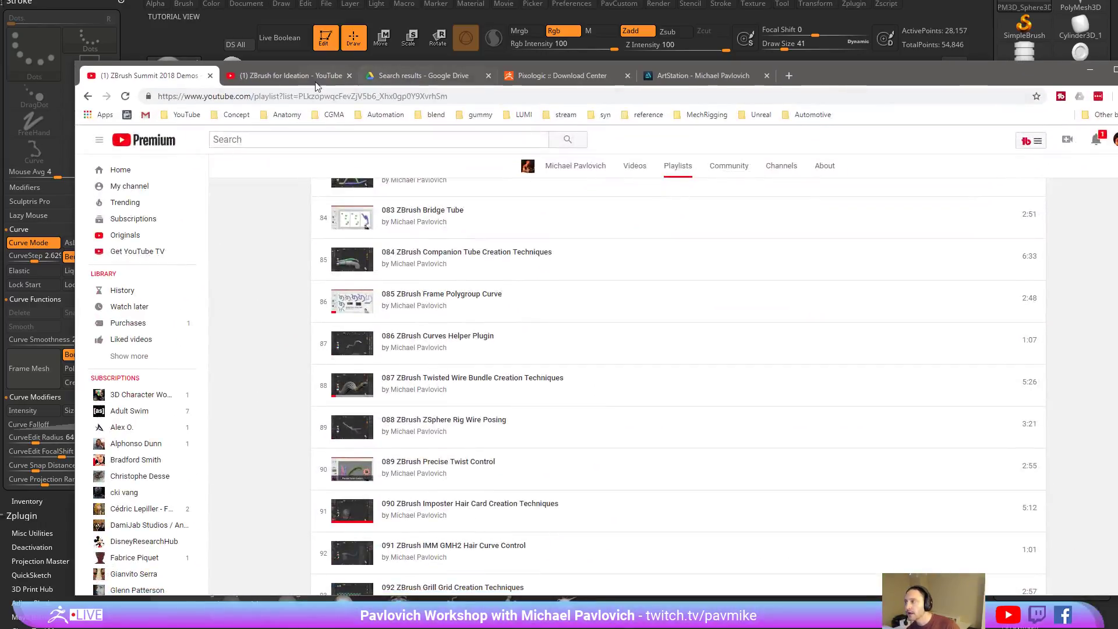
{"action": "left_click", "coordinate": [316, 75]}
{"action": "left_click", "coordinate": [698, 76]}
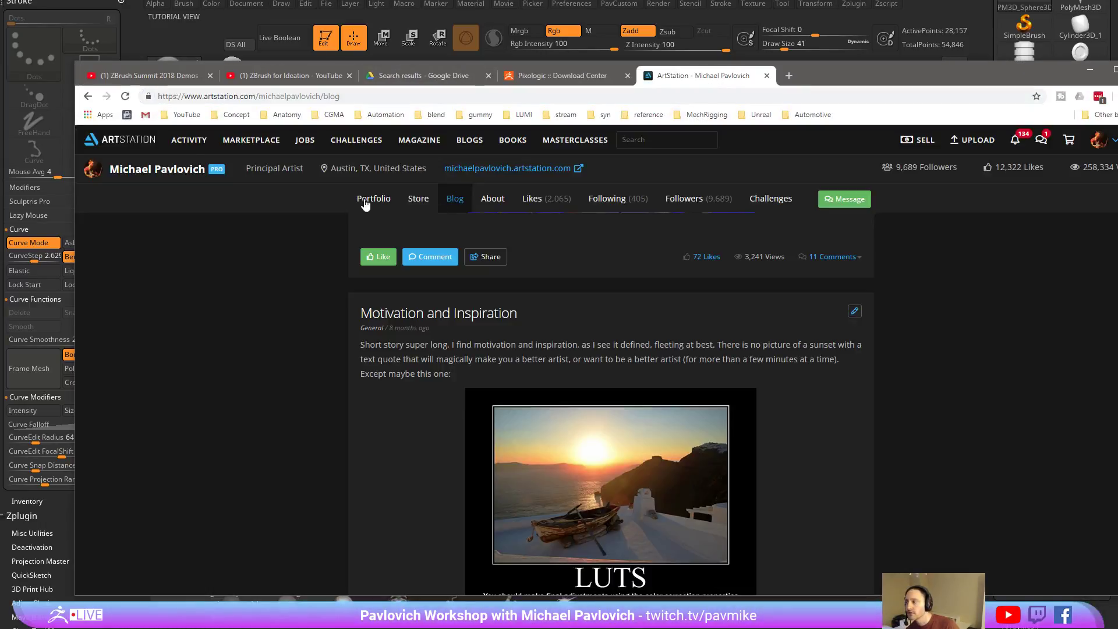
{"action": "left_click", "coordinate": [88, 96]}
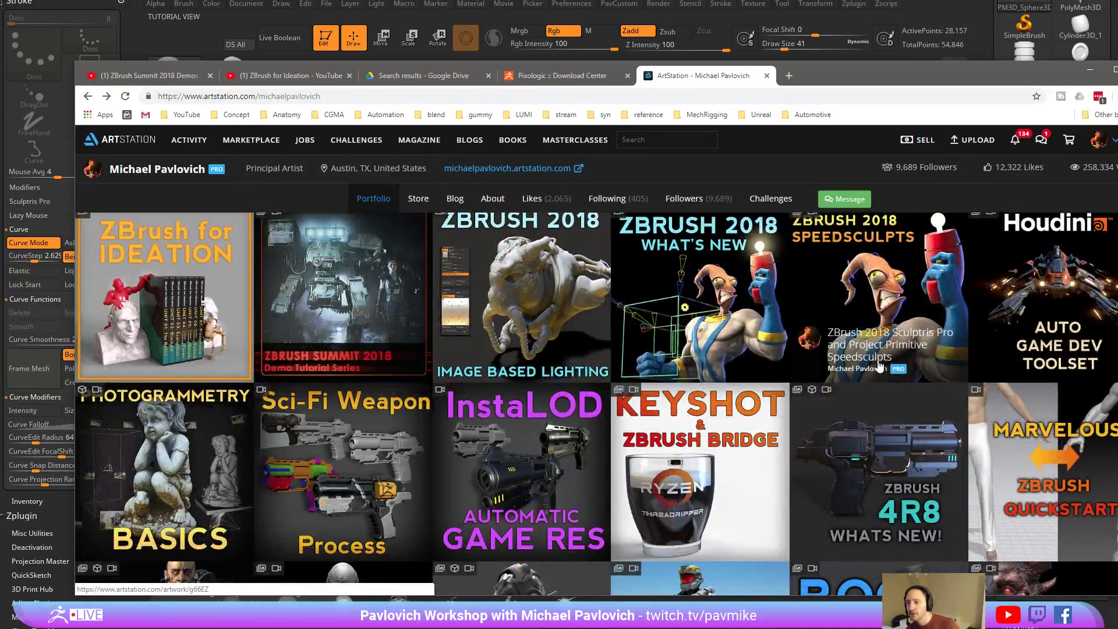
{"action": "scroll", "coordinate": [879, 367], "scroll_direction": "down", "scroll_amount": 2}
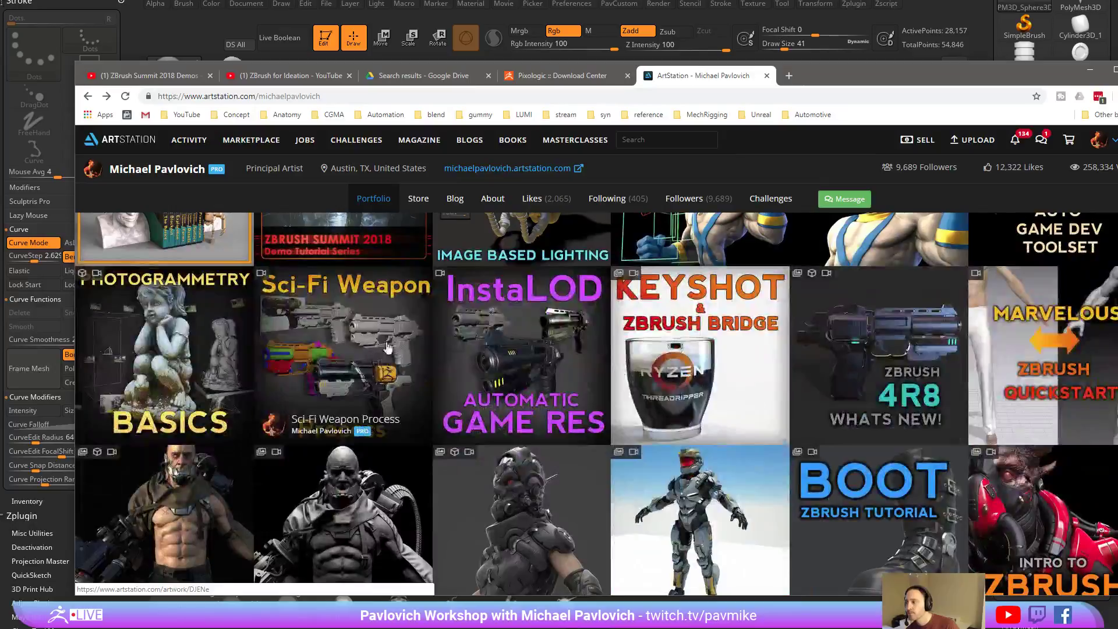
{"action": "scroll", "coordinate": [373, 355], "scroll_direction": "down", "scroll_amount": 2}
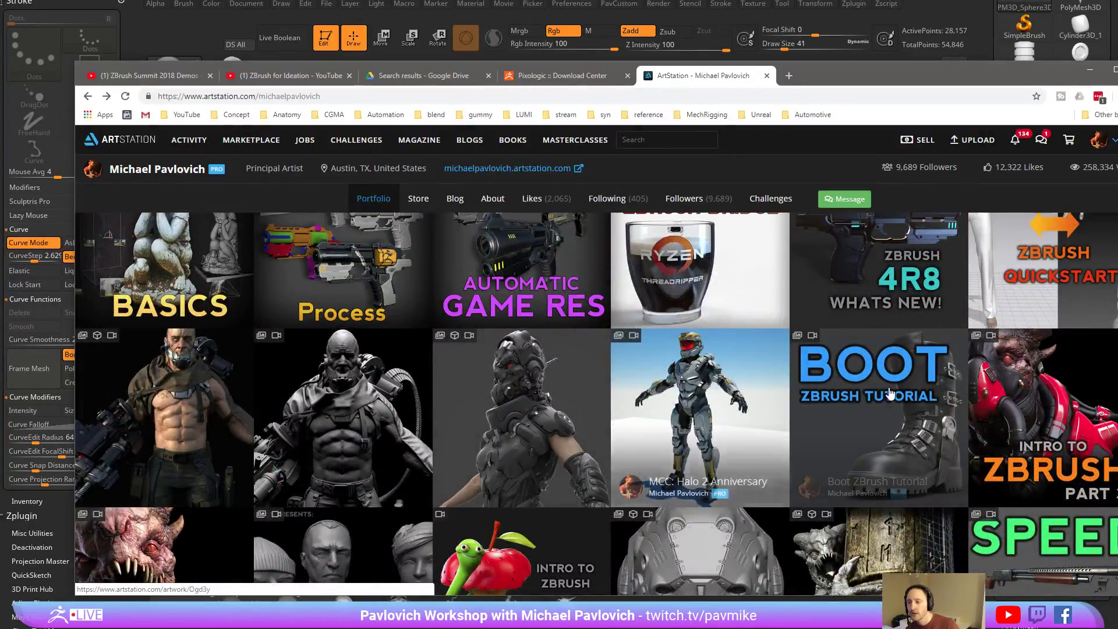
{"action": "scroll", "coordinate": [891, 393], "scroll_direction": "down", "scroll_amount": 1}
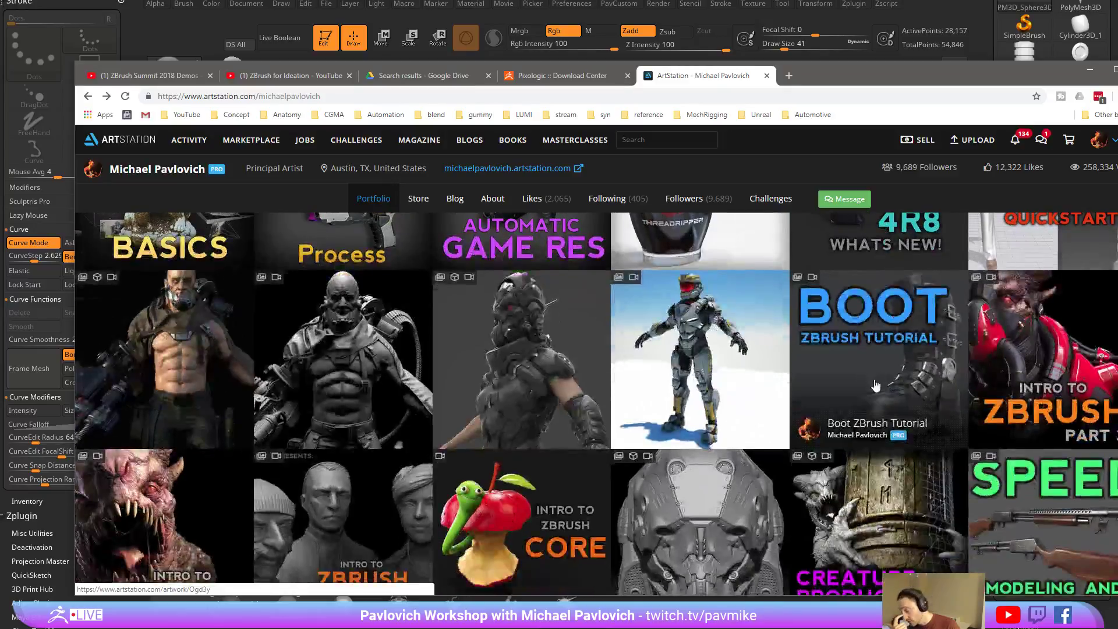
{"action": "scroll", "coordinate": [877, 379], "scroll_direction": "down", "scroll_amount": 2}
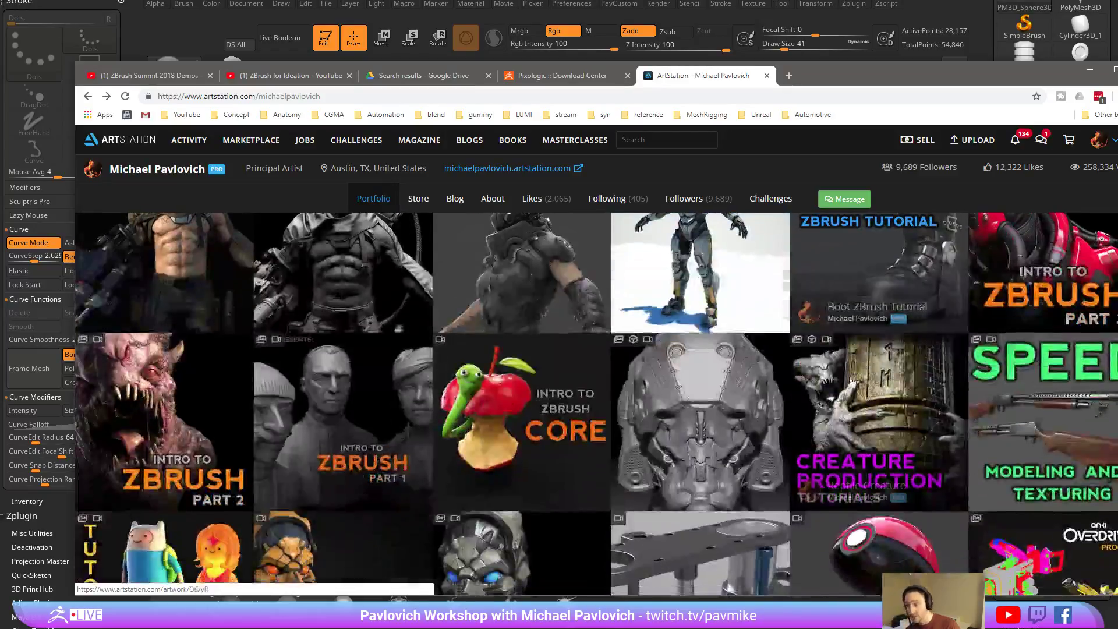
Examine the renders in the Helmet Test Asset artwork, go back to the portfolio, and return to ZBrush.
{"action": "left_click", "coordinate": [700, 396]}
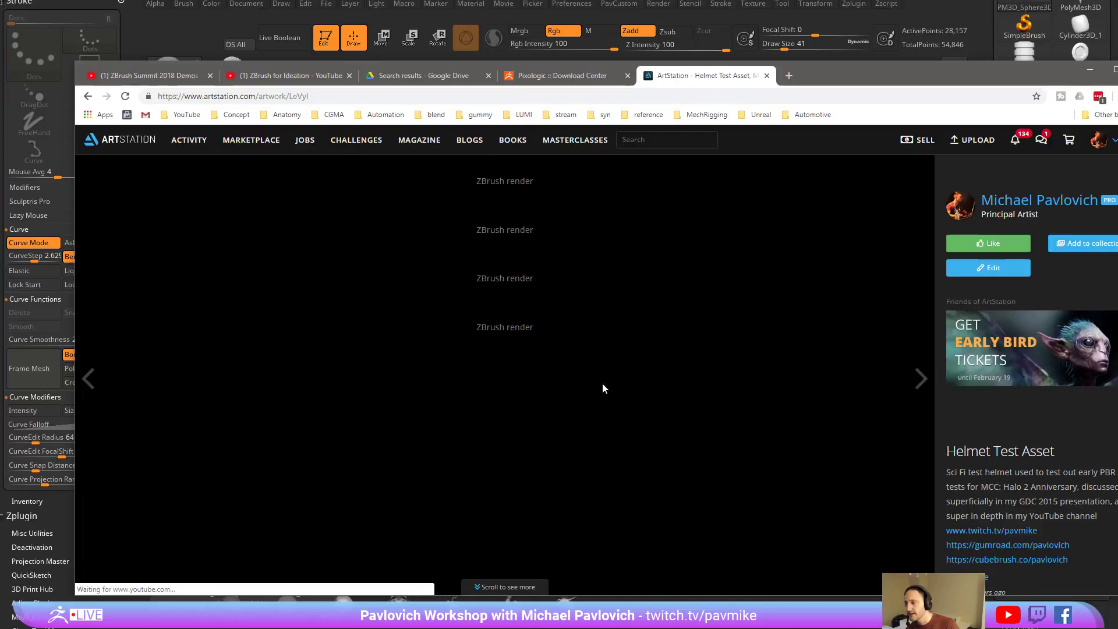
{"action": "scroll", "coordinate": [511, 304], "scroll_direction": "down", "scroll_amount": 5}
{"action": "scroll", "coordinate": [512, 304], "scroll_direction": "down", "scroll_amount": 15}
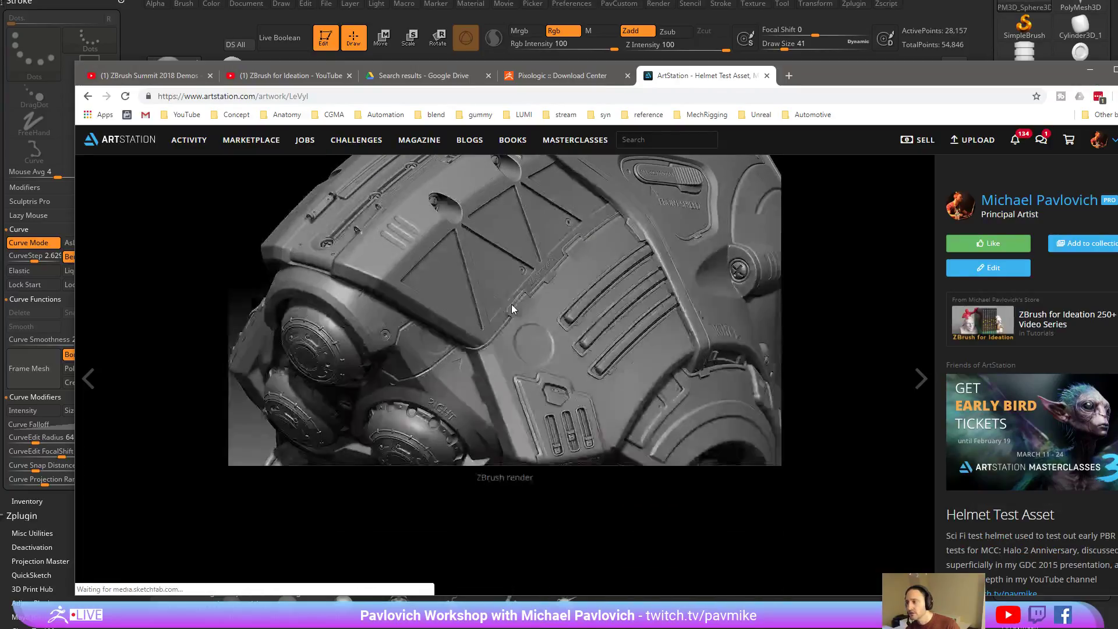
{"action": "scroll", "coordinate": [511, 309], "scroll_direction": "down", "scroll_amount": 15}
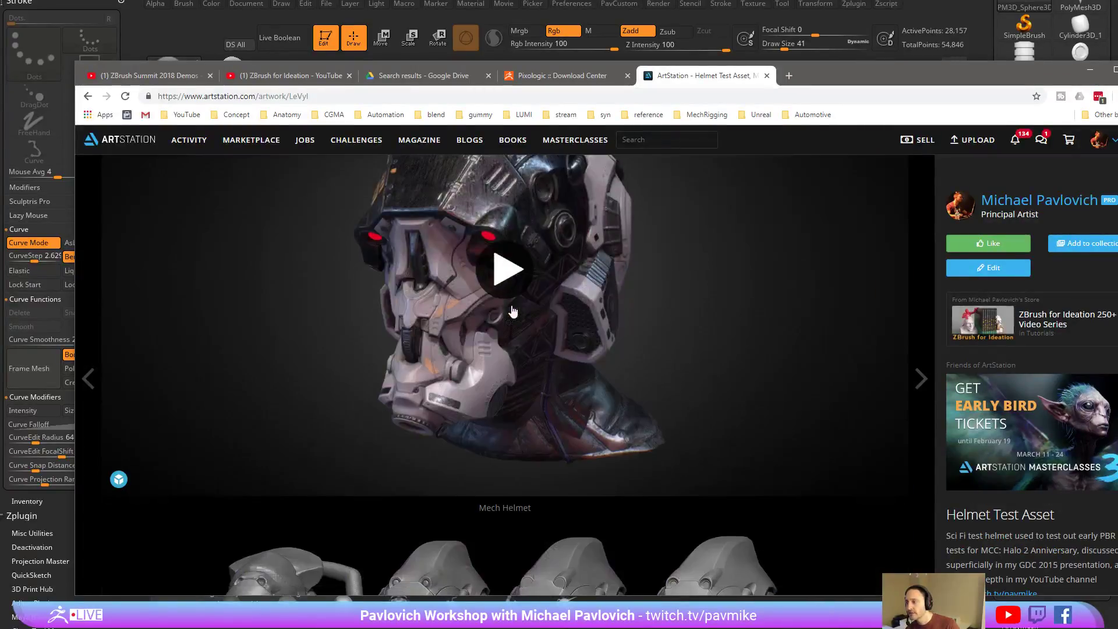
{"action": "scroll", "coordinate": [511, 308], "scroll_direction": "down", "scroll_amount": 15}
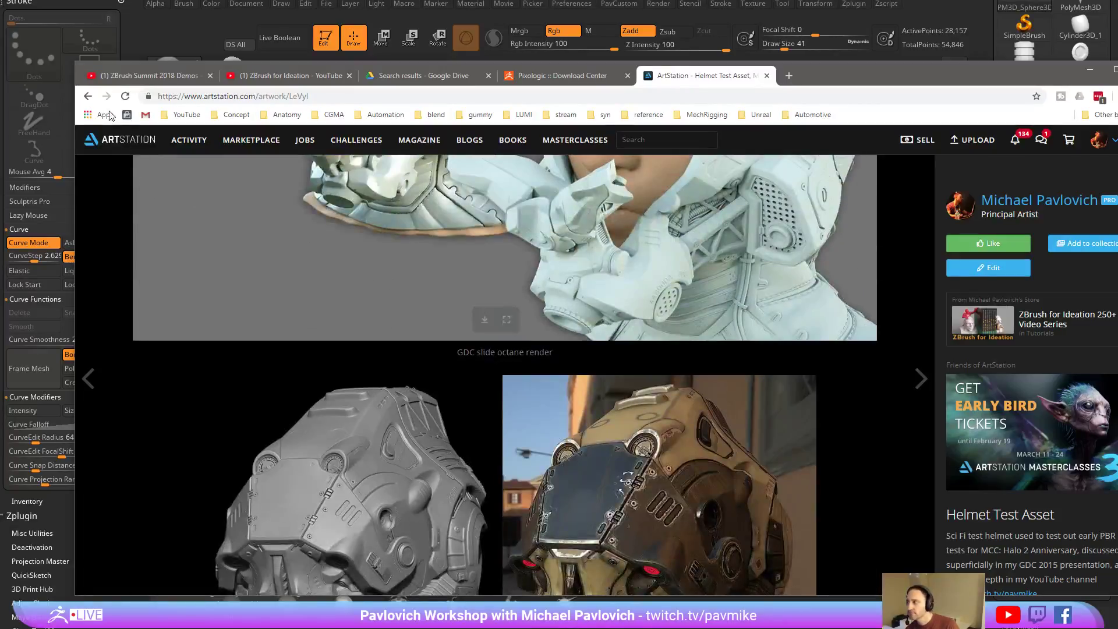
{"action": "left_click", "coordinate": [87, 96]}
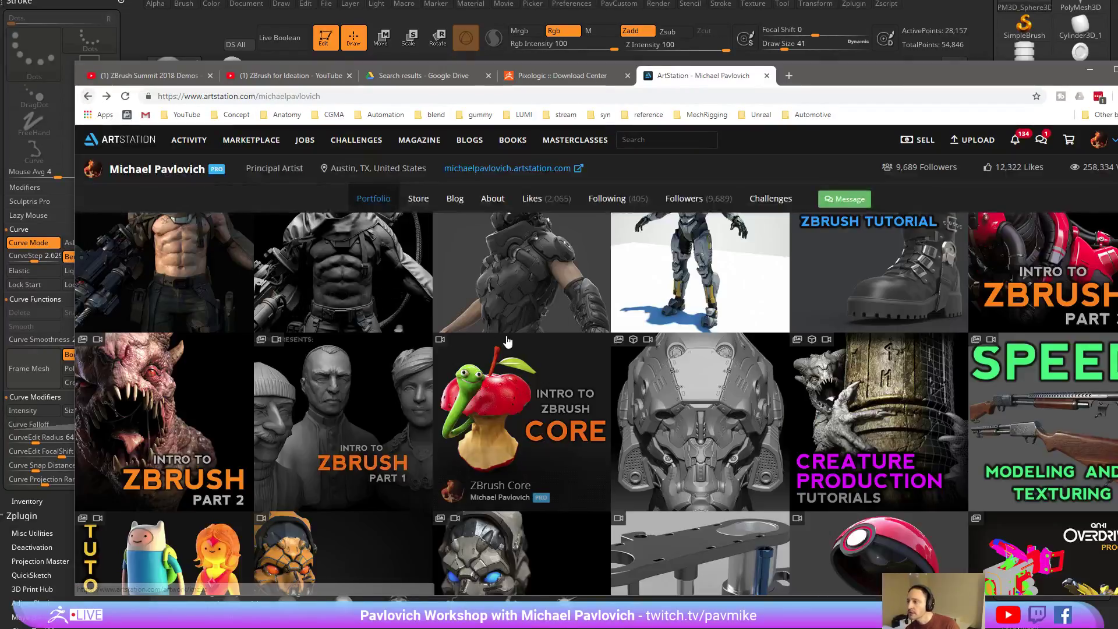
{"action": "scroll", "coordinate": [503, 346], "scroll_direction": "down", "scroll_amount": 5}
{"action": "scroll", "coordinate": [504, 346], "scroll_direction": "up", "scroll_amount": 5}
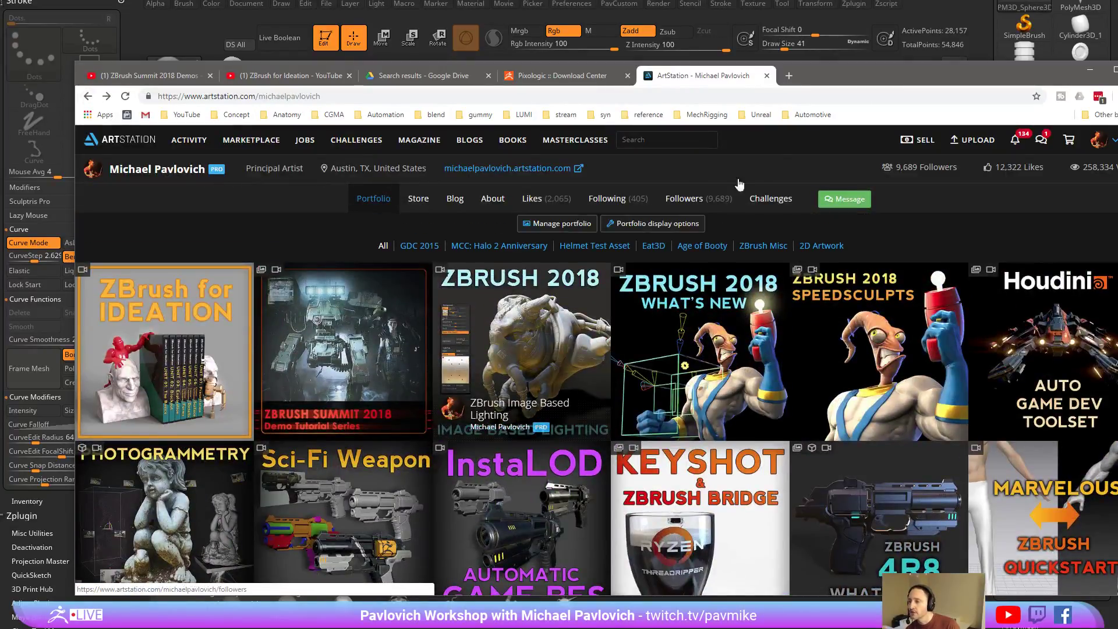
{"action": "key", "text": "alt+Tab"}
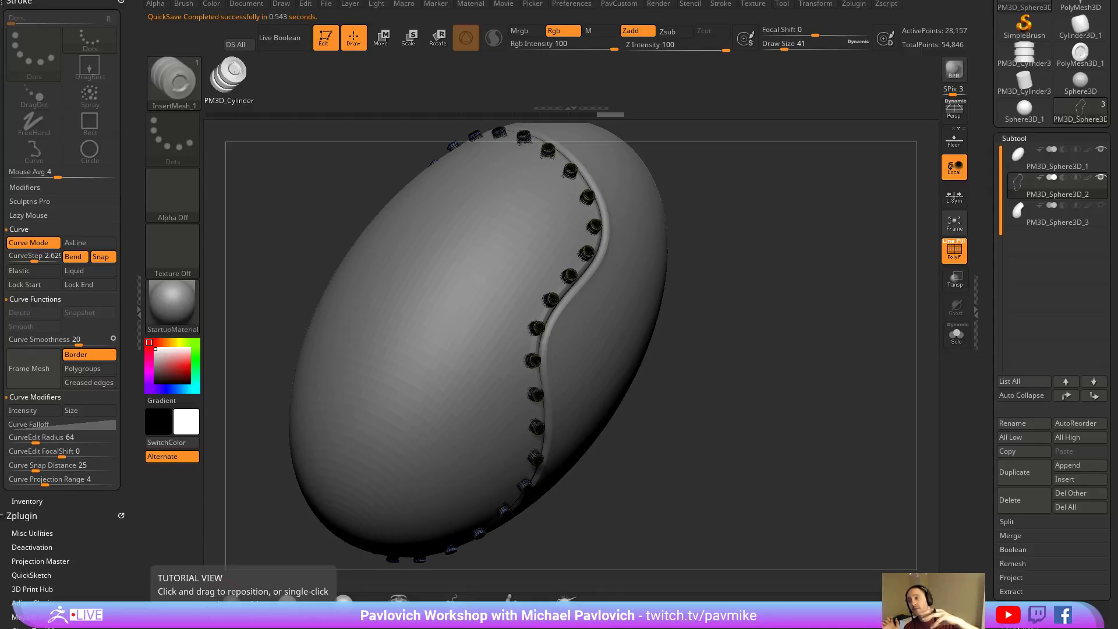
Set the cylinder subtool to Boolean subtraction and turn on dynamic subdivision for the panel-looped ellipsoid.
{"action": "left_click", "coordinate": [1064, 178]}
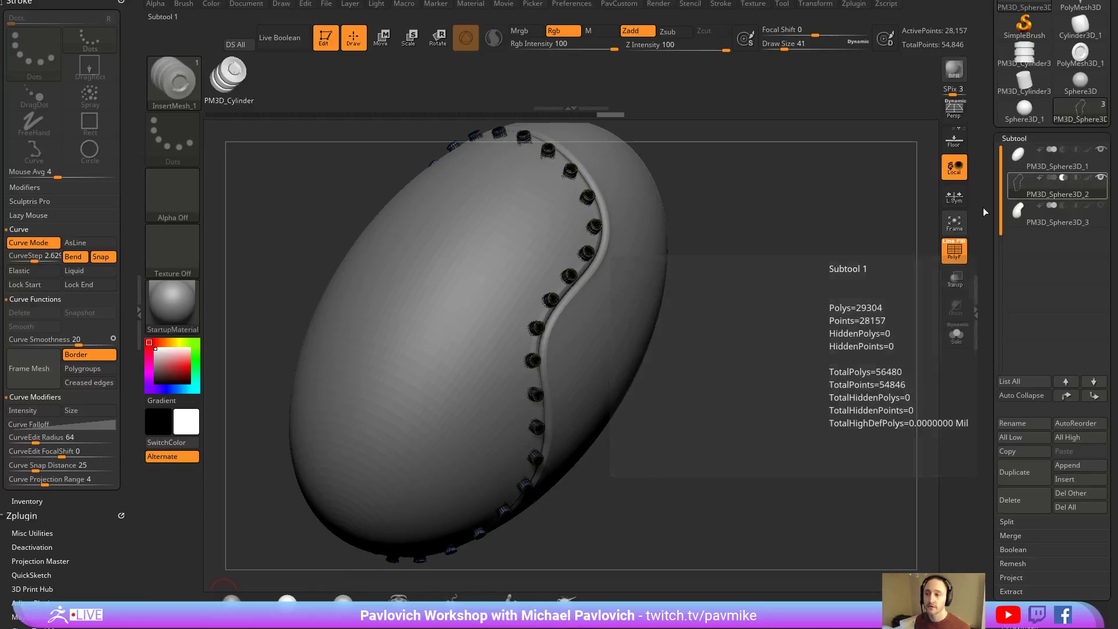
{"action": "key", "text": "Up"}
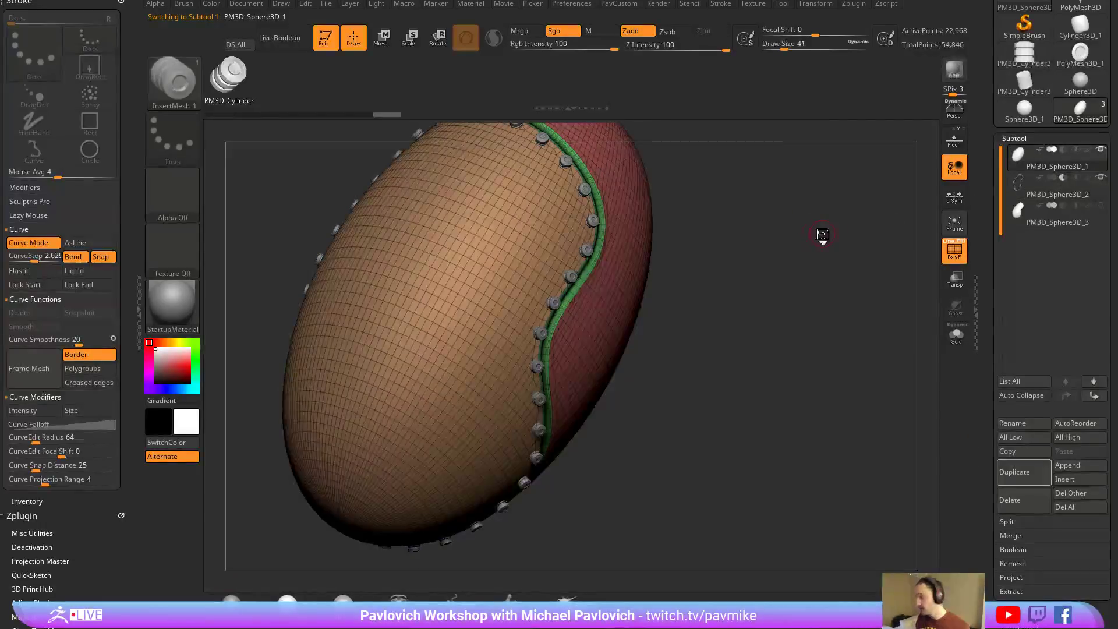
{"action": "key", "text": "d"}
{"action": "key", "text": "2"}
{"action": "left_click", "coordinate": [854, 434]}
{"action": "key", "text": "2"}
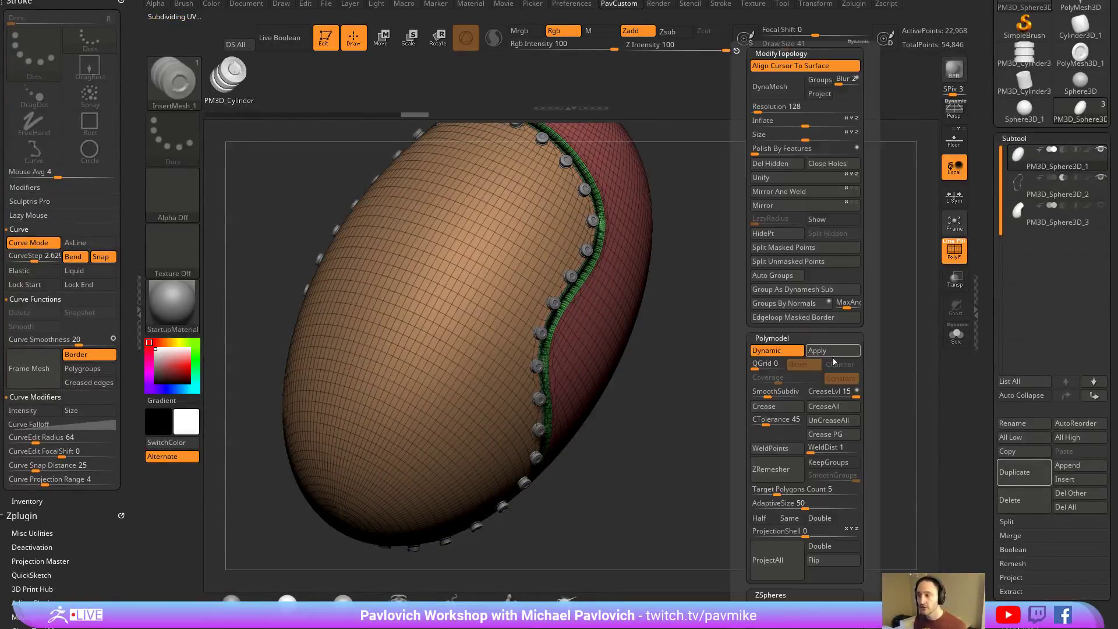
{"action": "left_click_drag", "start_coordinate": [821, 397], "coordinate": [812, 396]}
Turn off the polyframe display and enable Live Boolean to preview the cylinders cut as holes along the seam.
{"action": "left_click_drag", "start_coordinate": [721, 385], "coordinate": [912, 276]}
{"action": "left_click", "coordinate": [955, 250]}
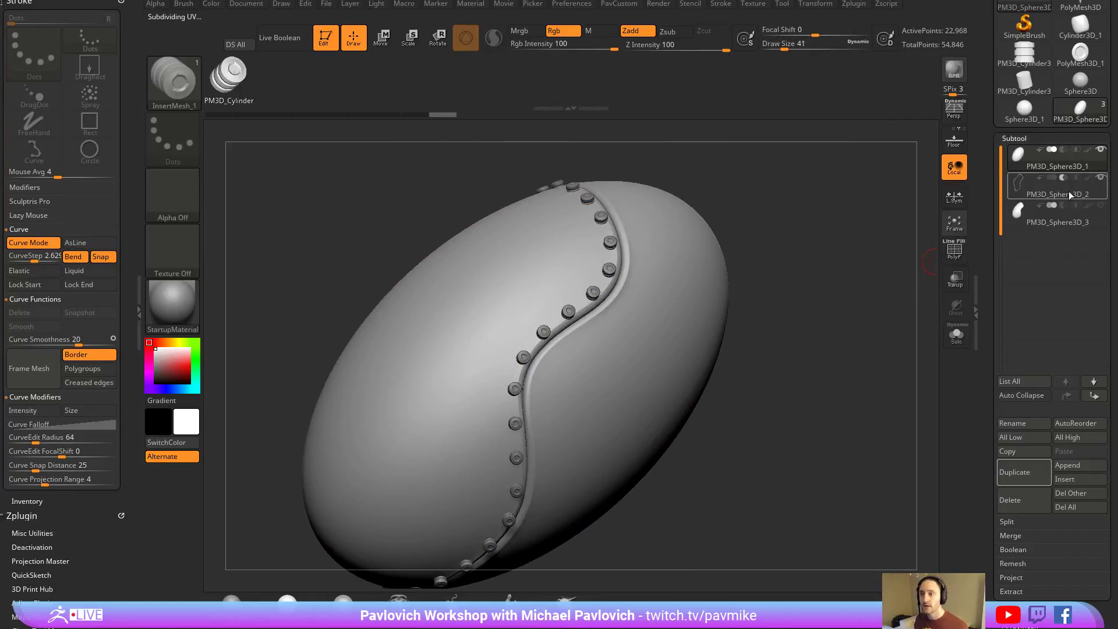
{"action": "left_click", "coordinate": [286, 40]}
{"action": "left_click_drag", "start_coordinate": [806, 307], "coordinate": [571, 169]}
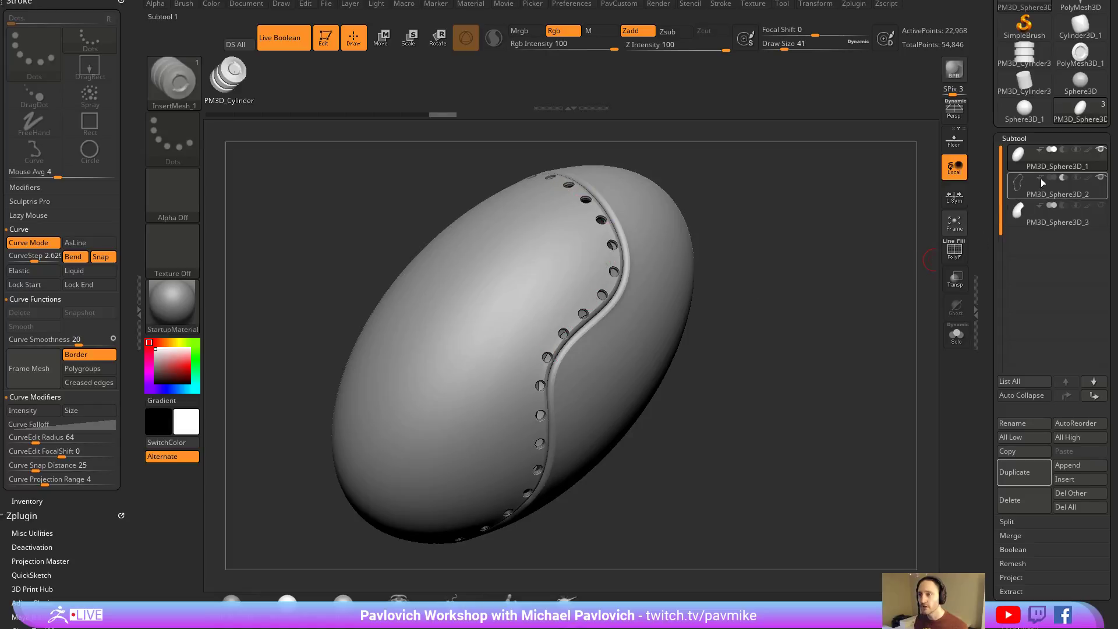
Check the Boolean preview's wireframe, turn the polyframe back off, and hide the cylinder subtool.
{"action": "left_click", "coordinate": [962, 254]}
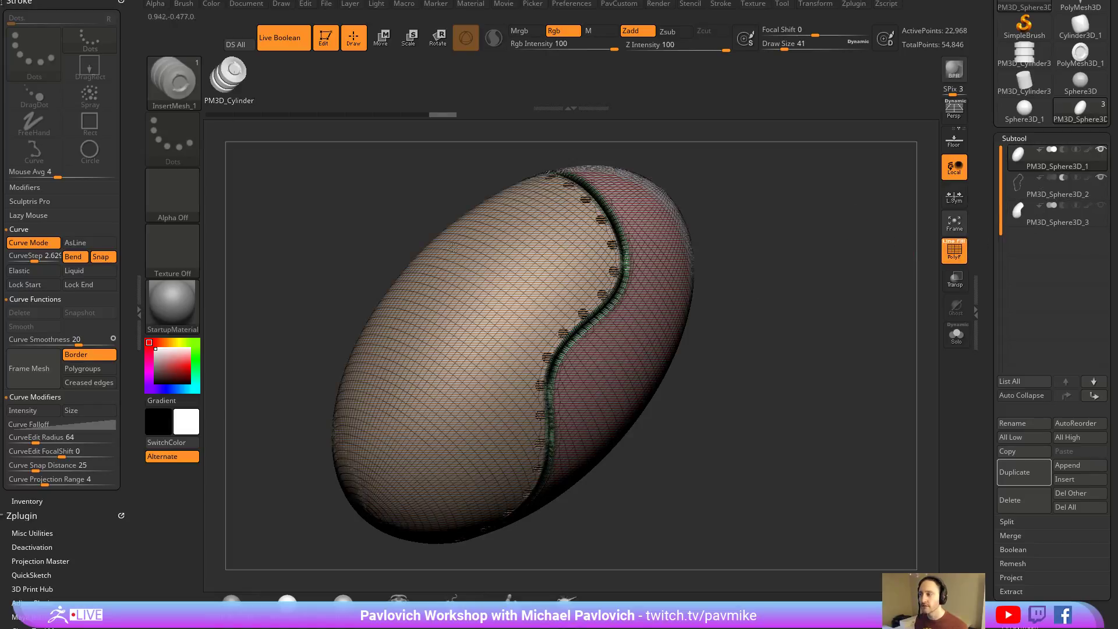
{"action": "left_click", "coordinate": [955, 251]}
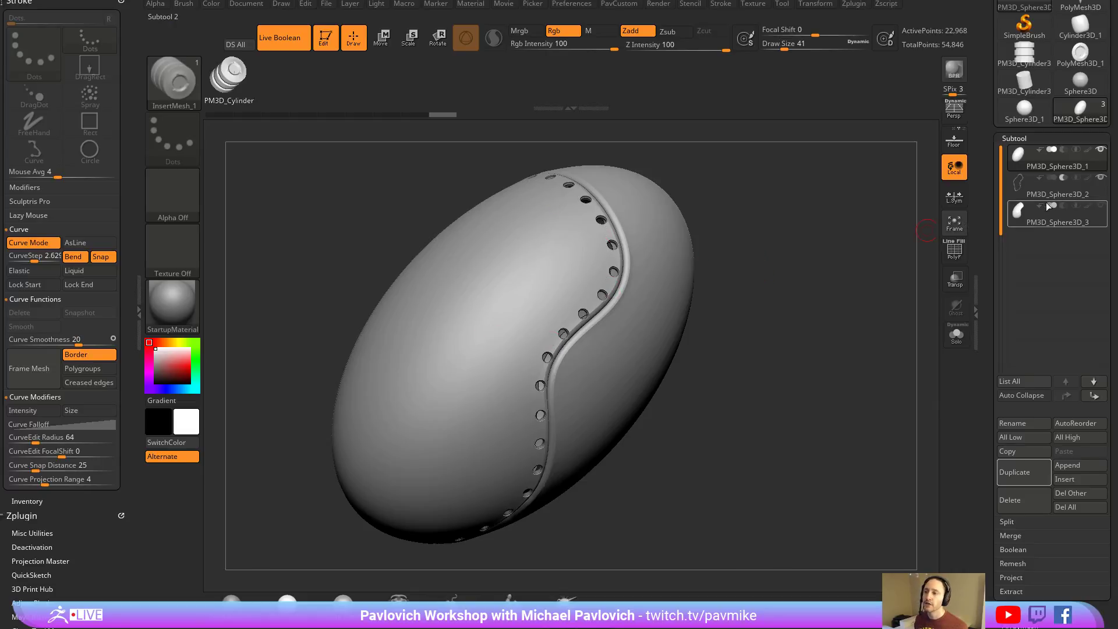
{"action": "left_click", "coordinate": [1101, 177]}
{"action": "left_click_drag", "start_coordinate": [807, 257], "coordinate": [945, 250]}
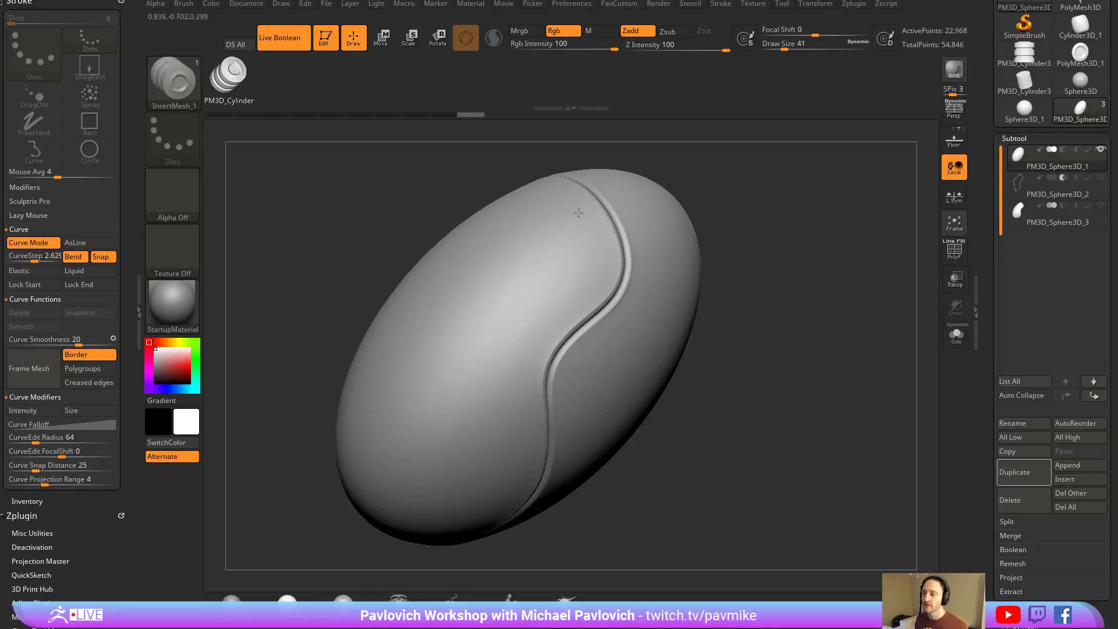
Make the cylinder subtool visible again and inspect the holes it cuts along the ellipsoid's seam.
{"action": "left_click_drag", "start_coordinate": [862, 271], "coordinate": [874, 278]}
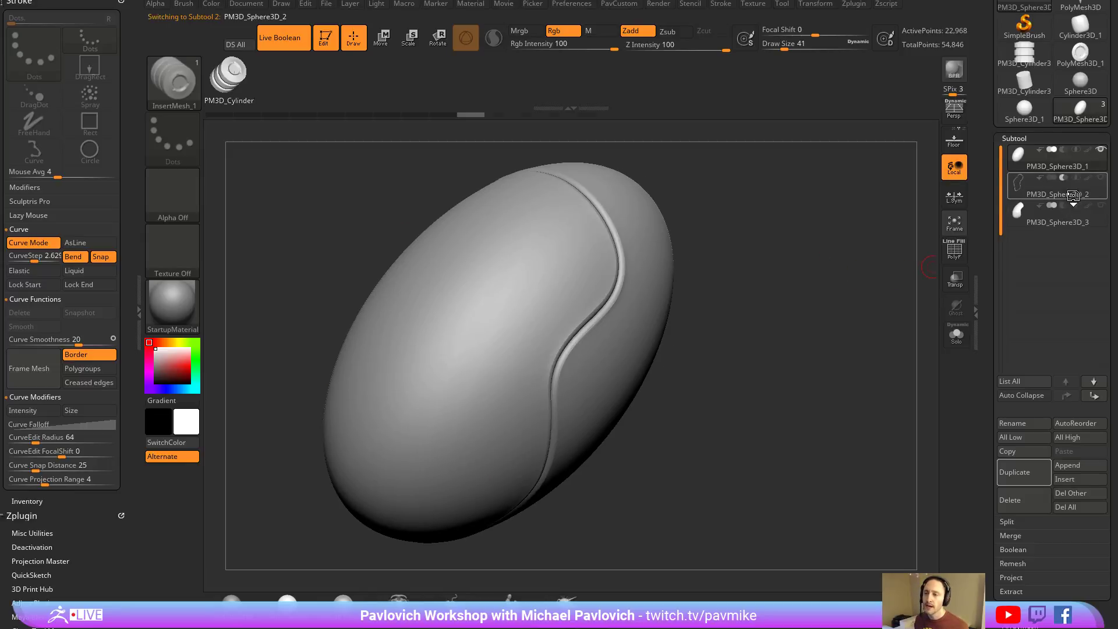
{"action": "left_click", "coordinate": [1100, 177]}
{"action": "left_click_drag", "start_coordinate": [689, 169], "coordinate": [606, 220]}
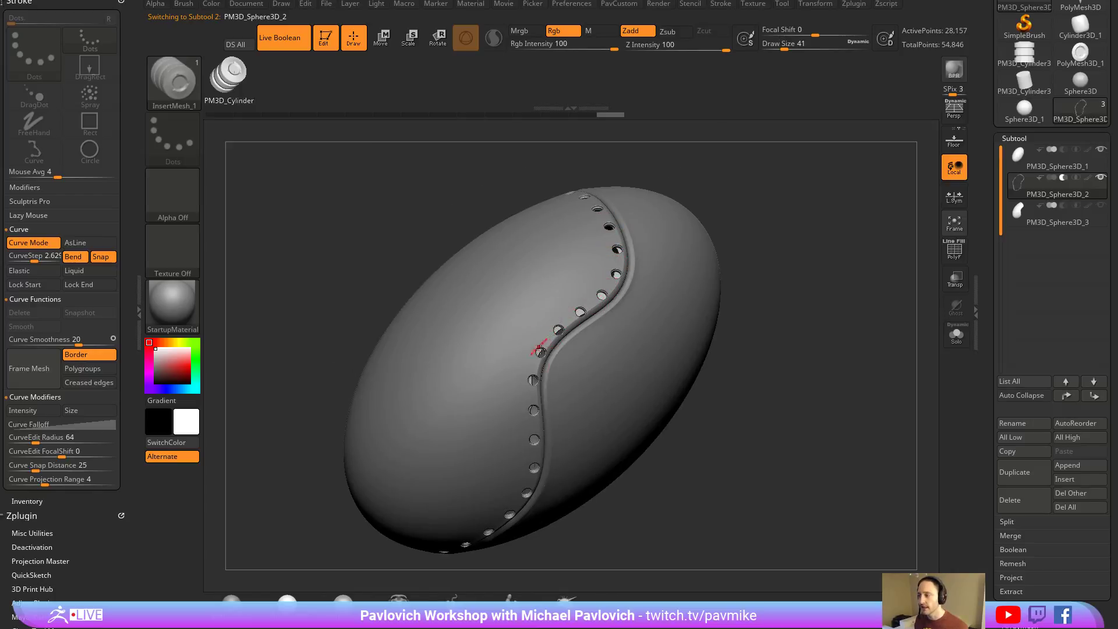
{"action": "mouse_move", "coordinate": [754, 347]}
{"action": "left_mouse_down"}
{"action": "mouse_move", "coordinate": [827, 349]}
{"action": "mouse_move", "coordinate": [754, 347]}
{"action": "left_mouse_up"}
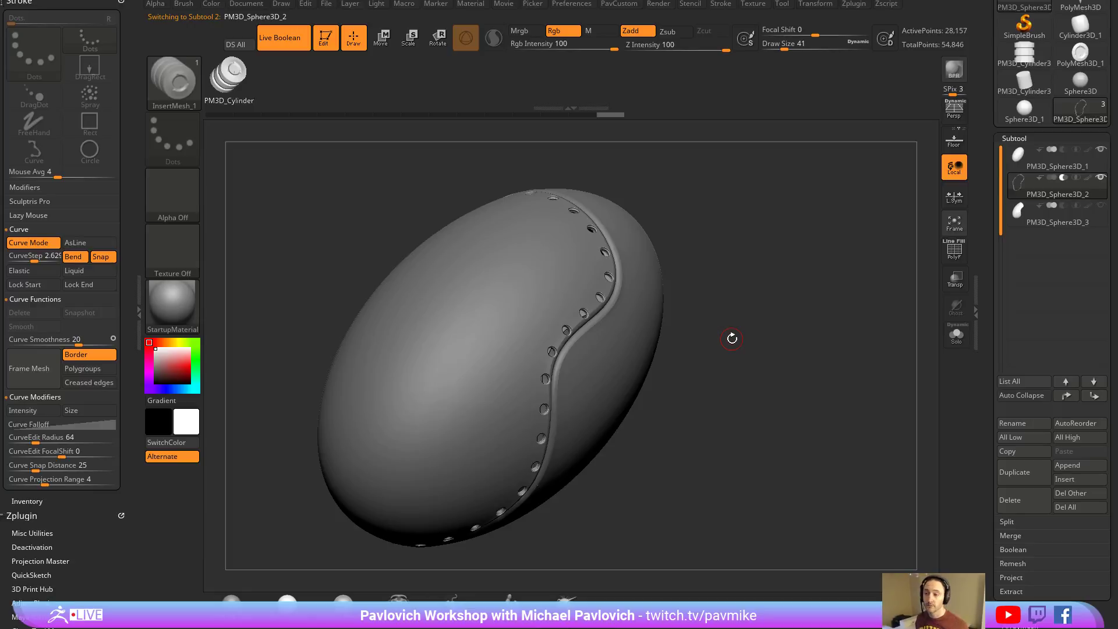
Generate a Boolean mesh from the ellipsoid and cylinders with dynamic subdivision included, and switch to the resulting UMesh tool.
{"action": "scroll", "coordinate": [1018, 288], "scroll_direction": "down", "scroll_amount": 6}
{"action": "key", "text": "shift"}
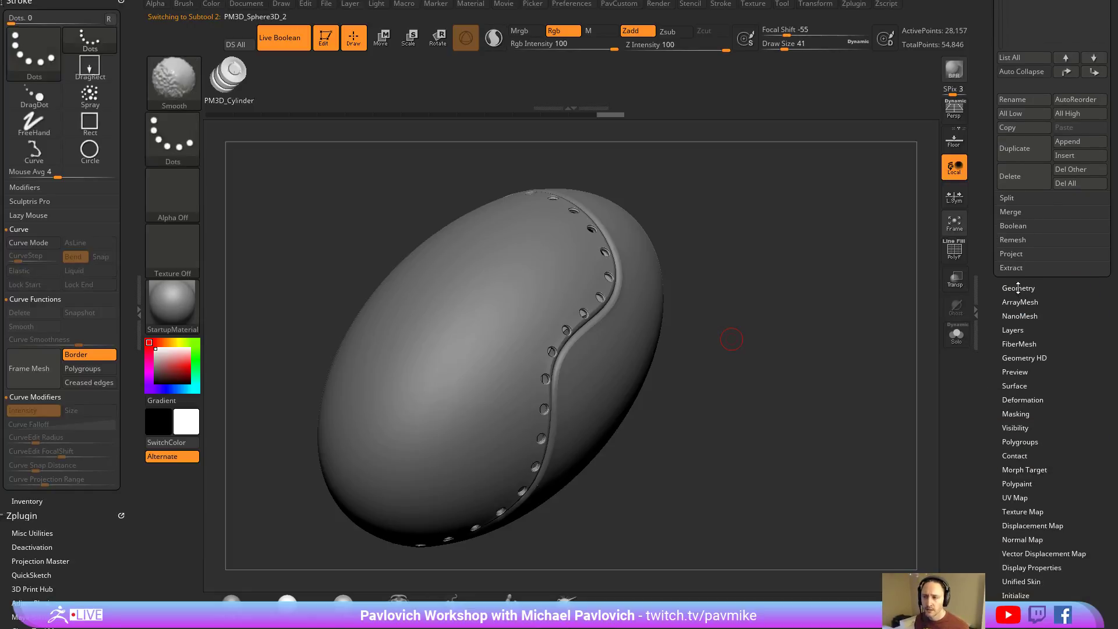
{"action": "left_click", "coordinate": [1018, 288]}
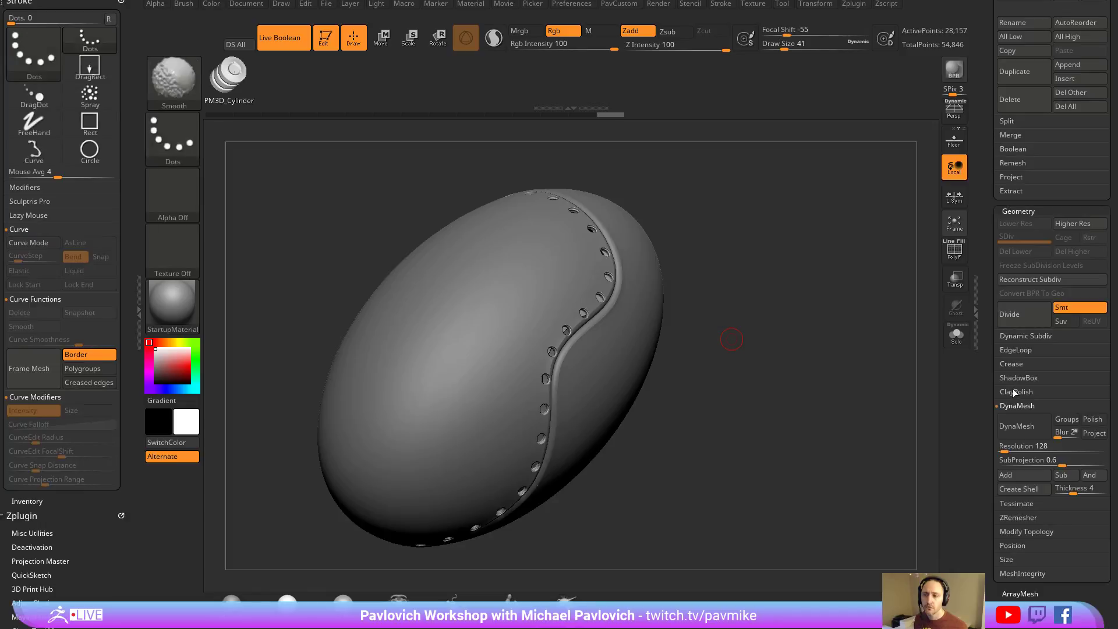
{"action": "left_click", "coordinate": [1013, 406]}
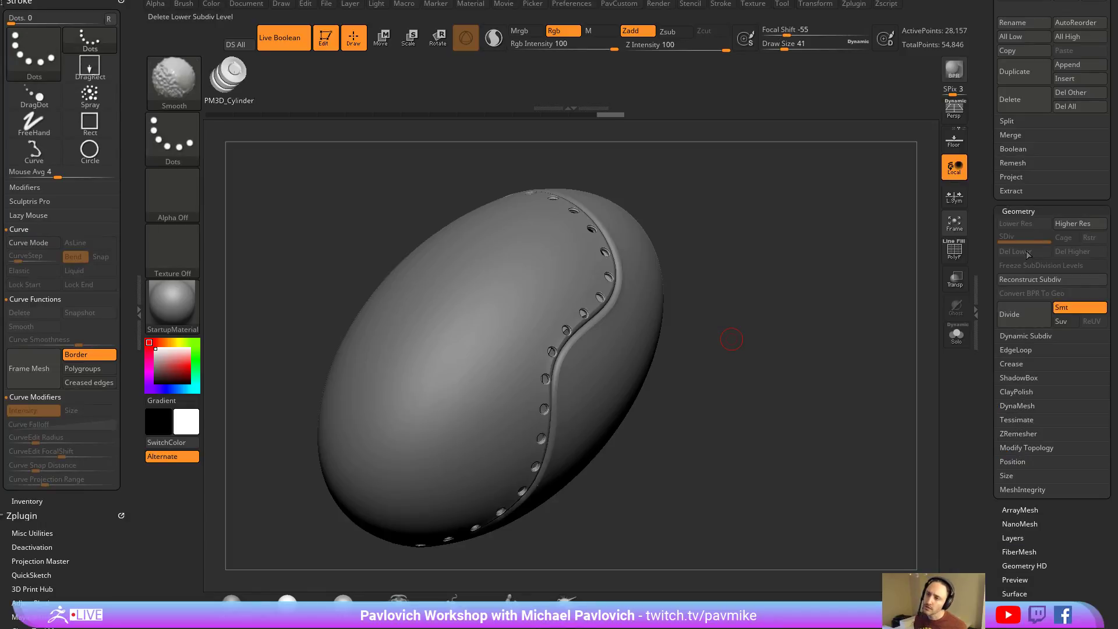
{"action": "scroll", "coordinate": [1016, 191], "scroll_direction": "up", "scroll_amount": 2}
{"action": "left_click", "coordinate": [1016, 185]}
{"action": "left_click", "coordinate": [1071, 197]}
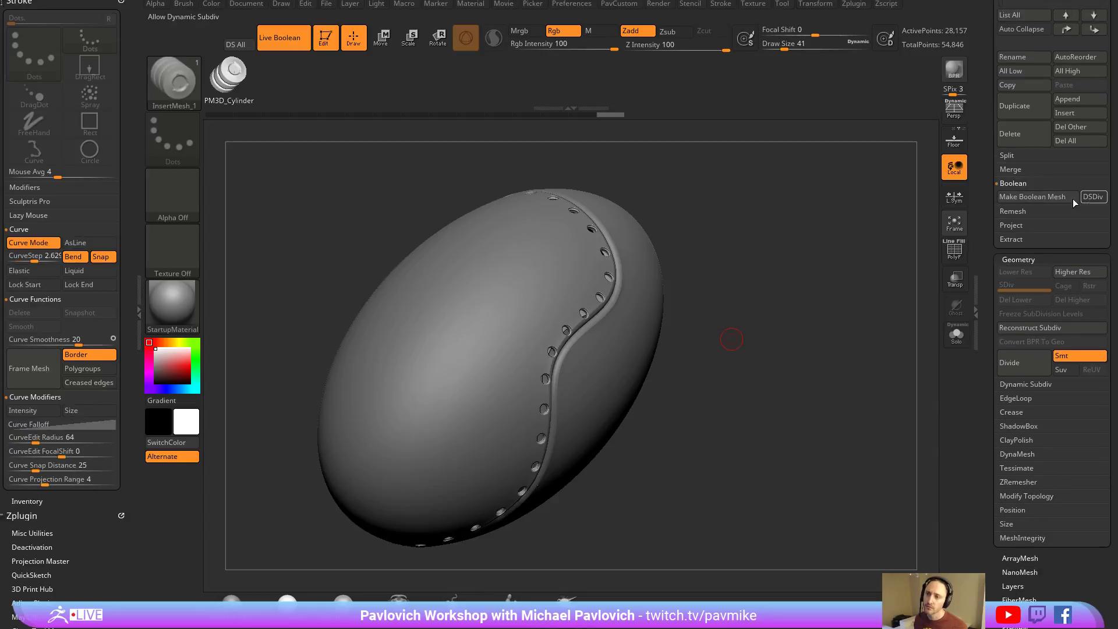
{"action": "scroll", "coordinate": [1048, 192], "scroll_direction": "up", "scroll_amount": 10}
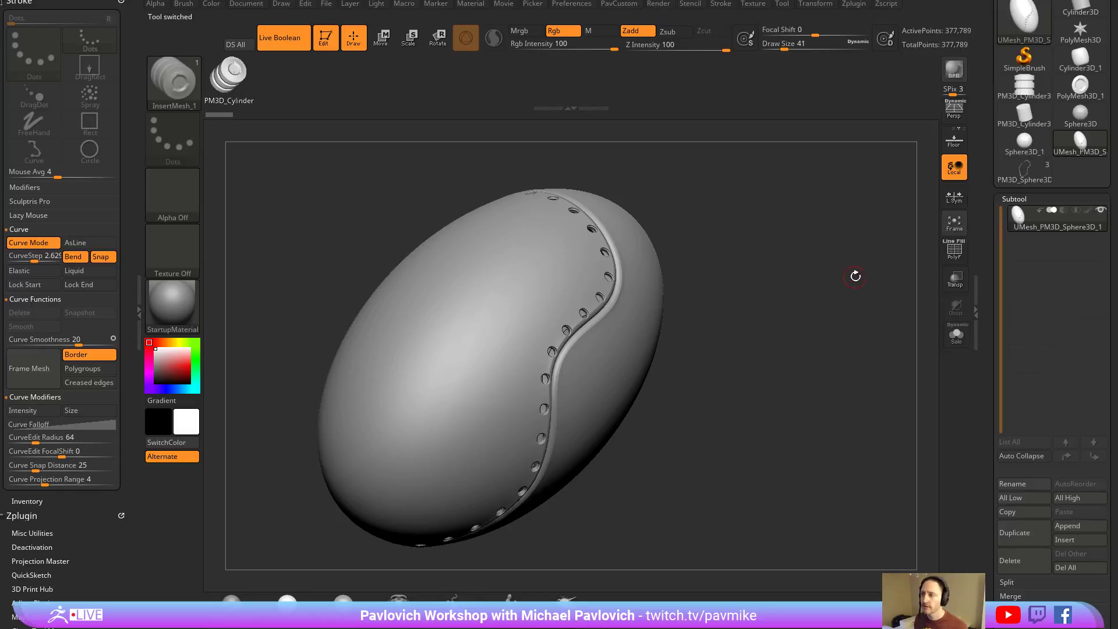
Turn on the polyframe display and examine the Boolean mesh's topology and polygroups around the holes and seam.
{"action": "key", "text": "shift+f"}
{"action": "mouse_move", "coordinate": [519, 250]}
{"action": "left_mouse_down"}
{"action": "mouse_move", "coordinate": [854, 294]}
{"action": "mouse_move", "coordinate": [795, 296]}
{"action": "left_mouse_up"}
{"action": "mouse_move", "coordinate": [795, 296]}
{"action": "left_mouse_down", "text": "alt"}
{"action": "mouse_move", "coordinate": [841, 367]}
{"action": "mouse_move", "coordinate": [830, 431]}
{"action": "left_mouse_up", "text": "alt"}
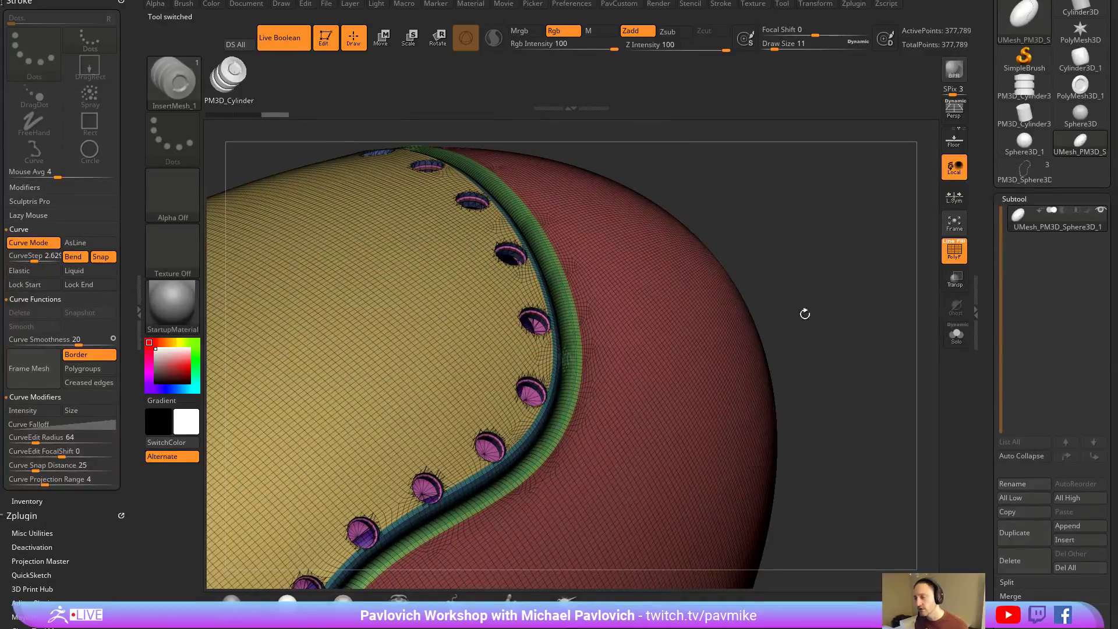
{"action": "left_click_drag", "start_coordinate": [803, 313], "coordinate": [883, 256], "text": "alt"}
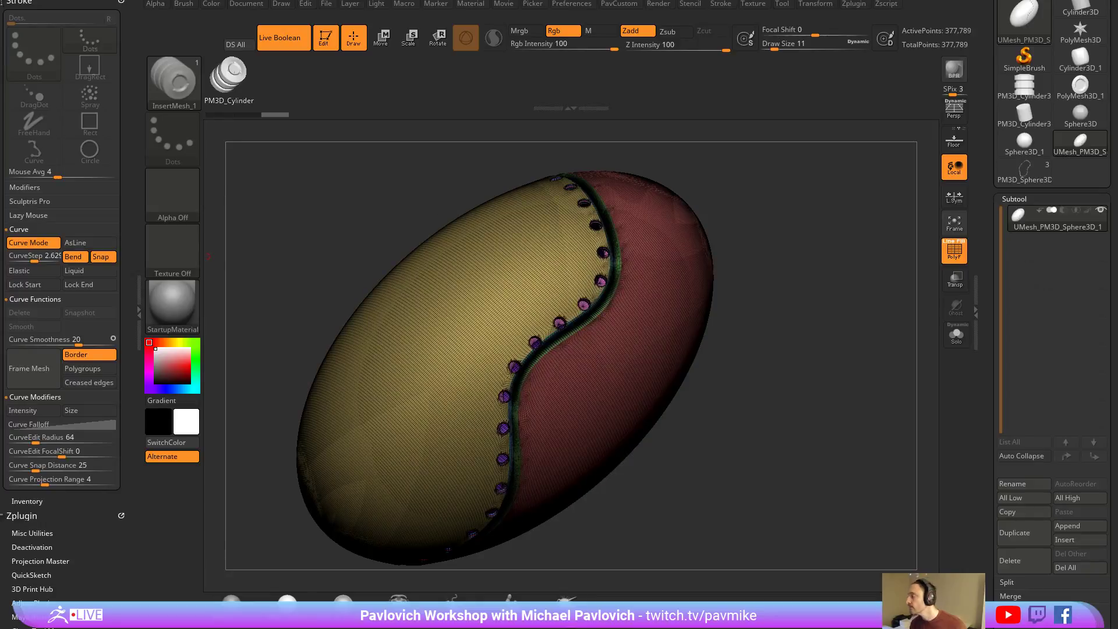